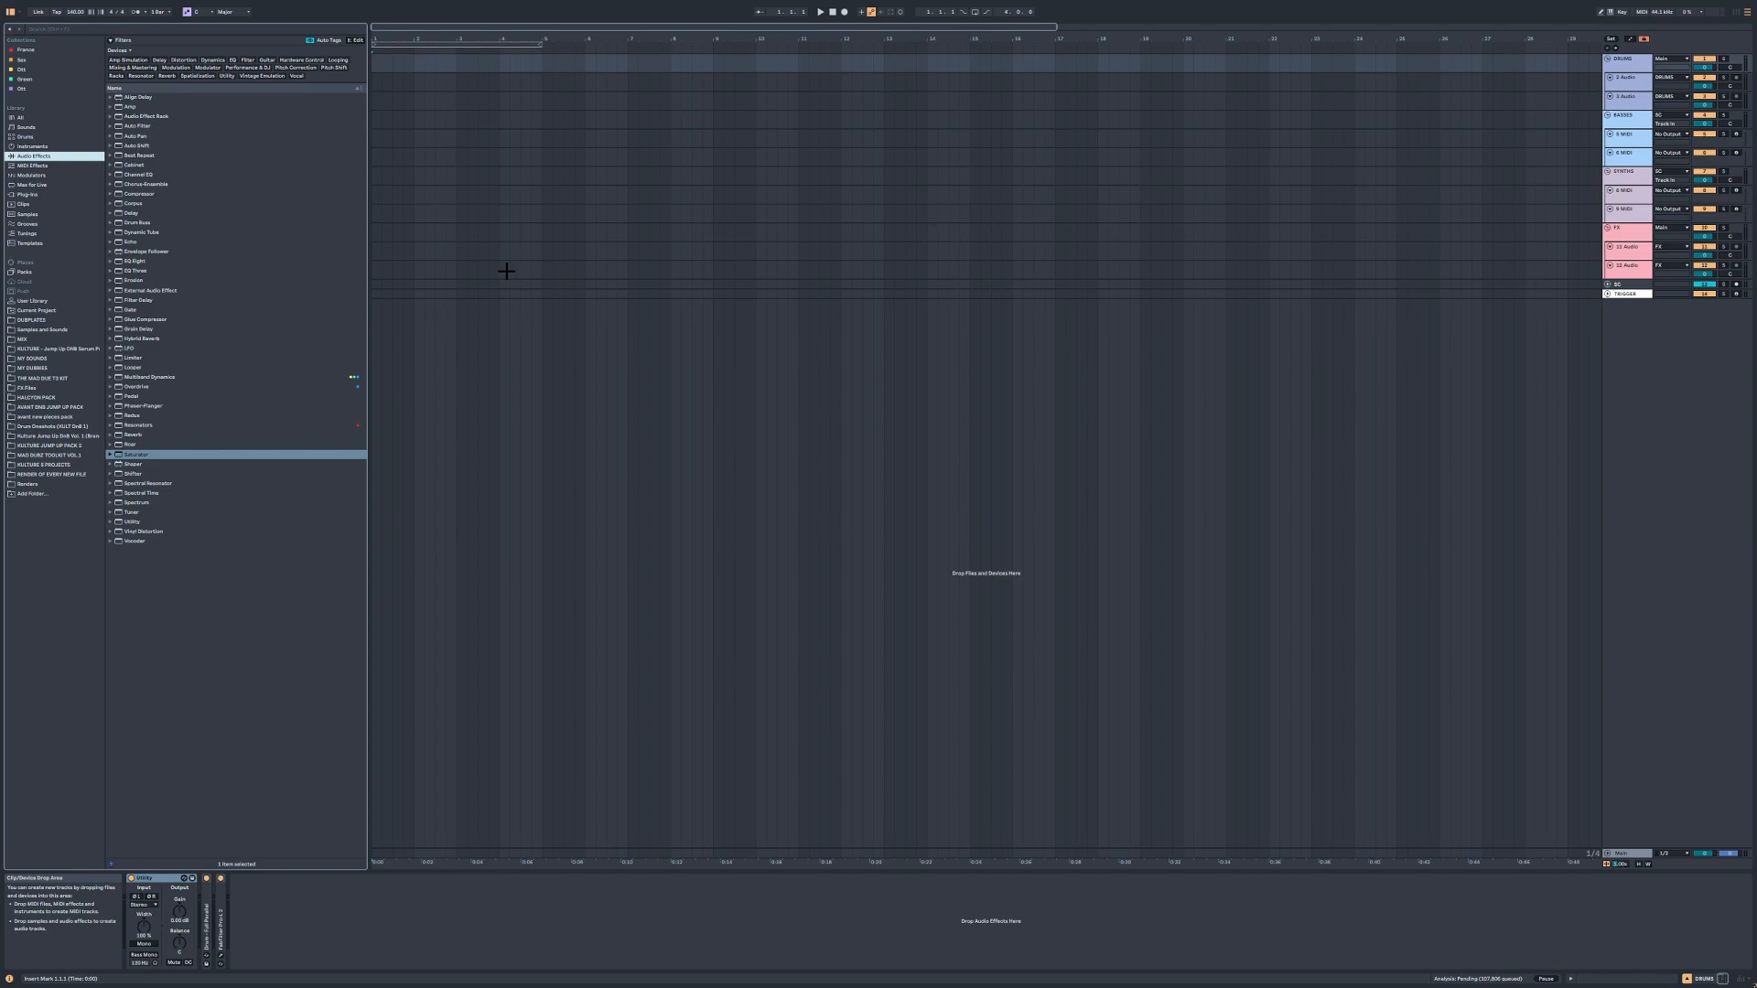
Step: Search the plug-ins for "reason" and load Reason Rack Plugin onto a new track
{"action": "left_click", "coordinate": [74, 12]}
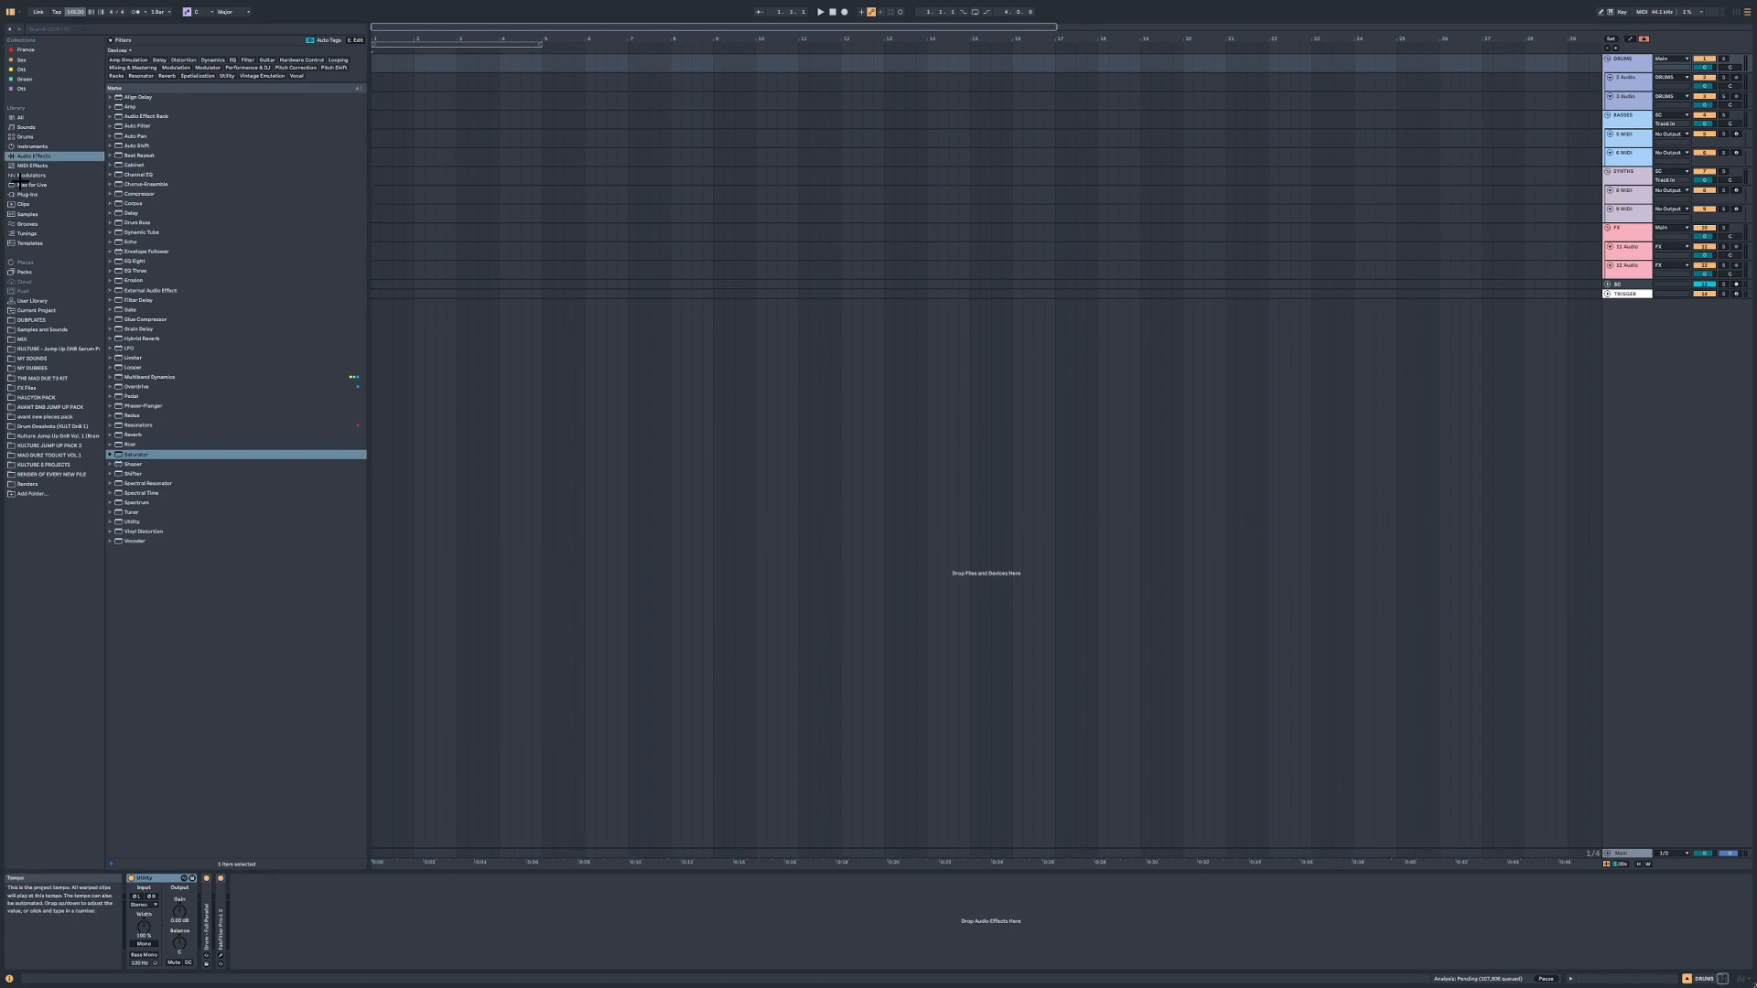
{"action": "left_click", "coordinate": [27, 194]}
{"action": "left_click", "coordinate": [113, 31]}
{"action": "type", "text": "reason"}
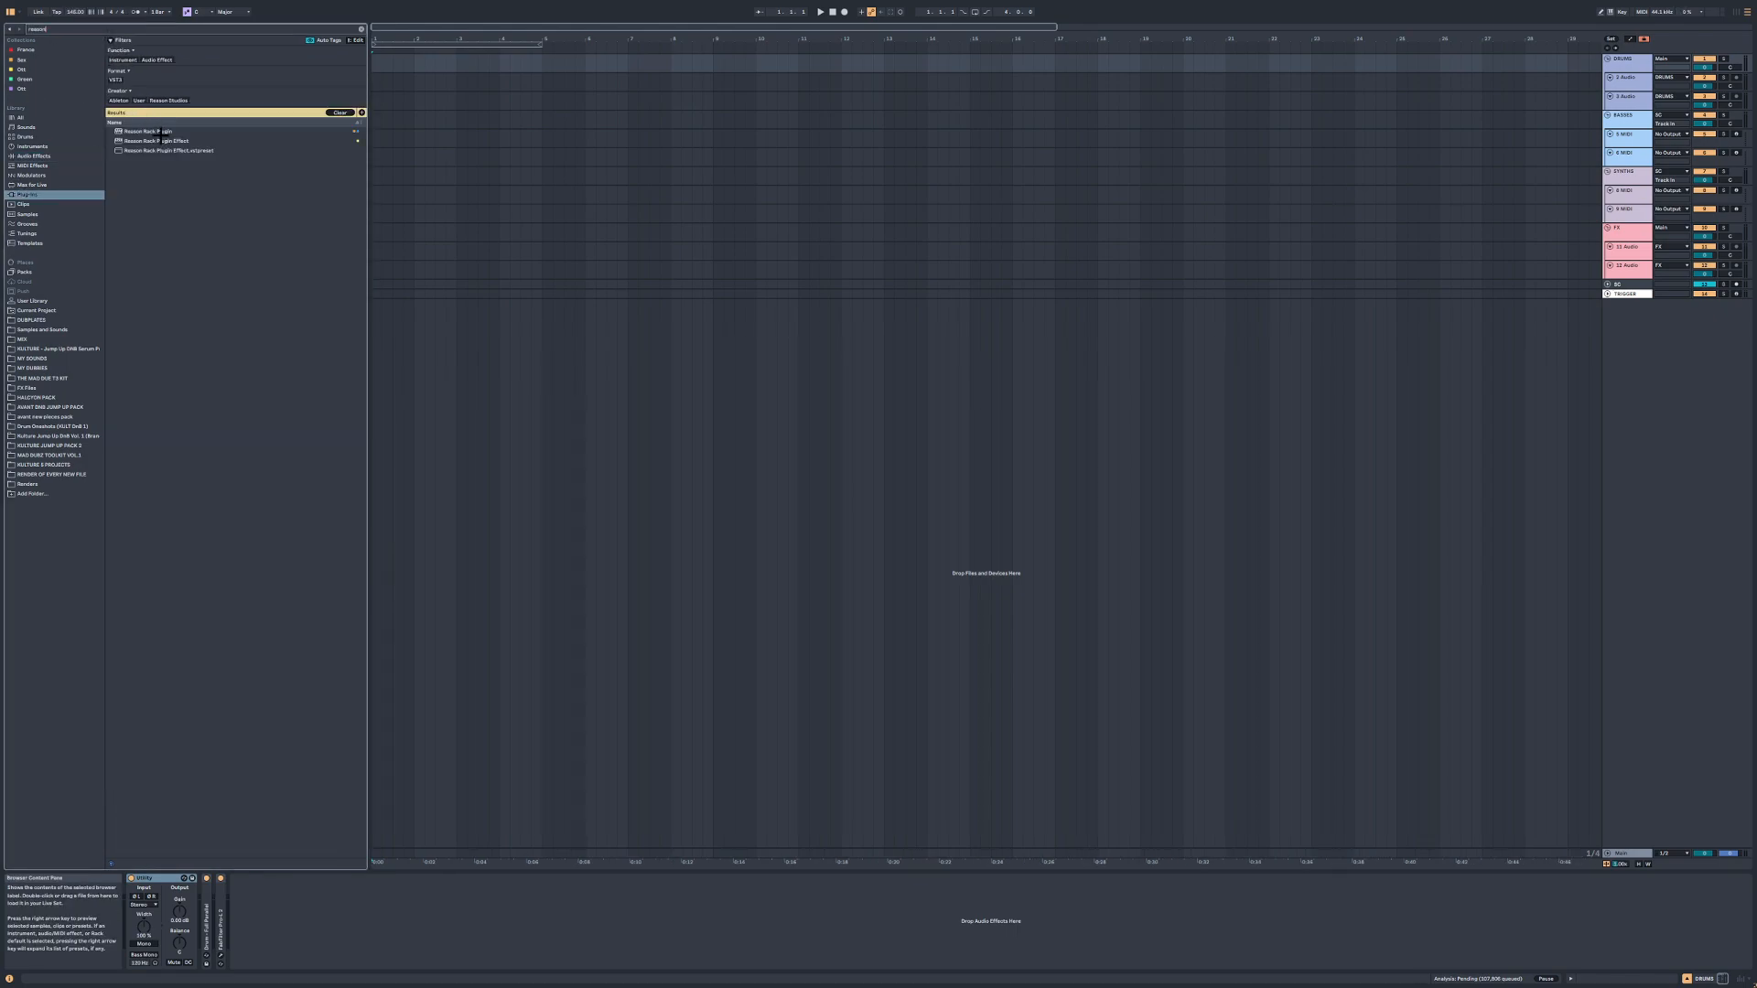
{"action": "left_click_drag", "start_coordinate": [159, 131], "coordinate": [572, 353]}
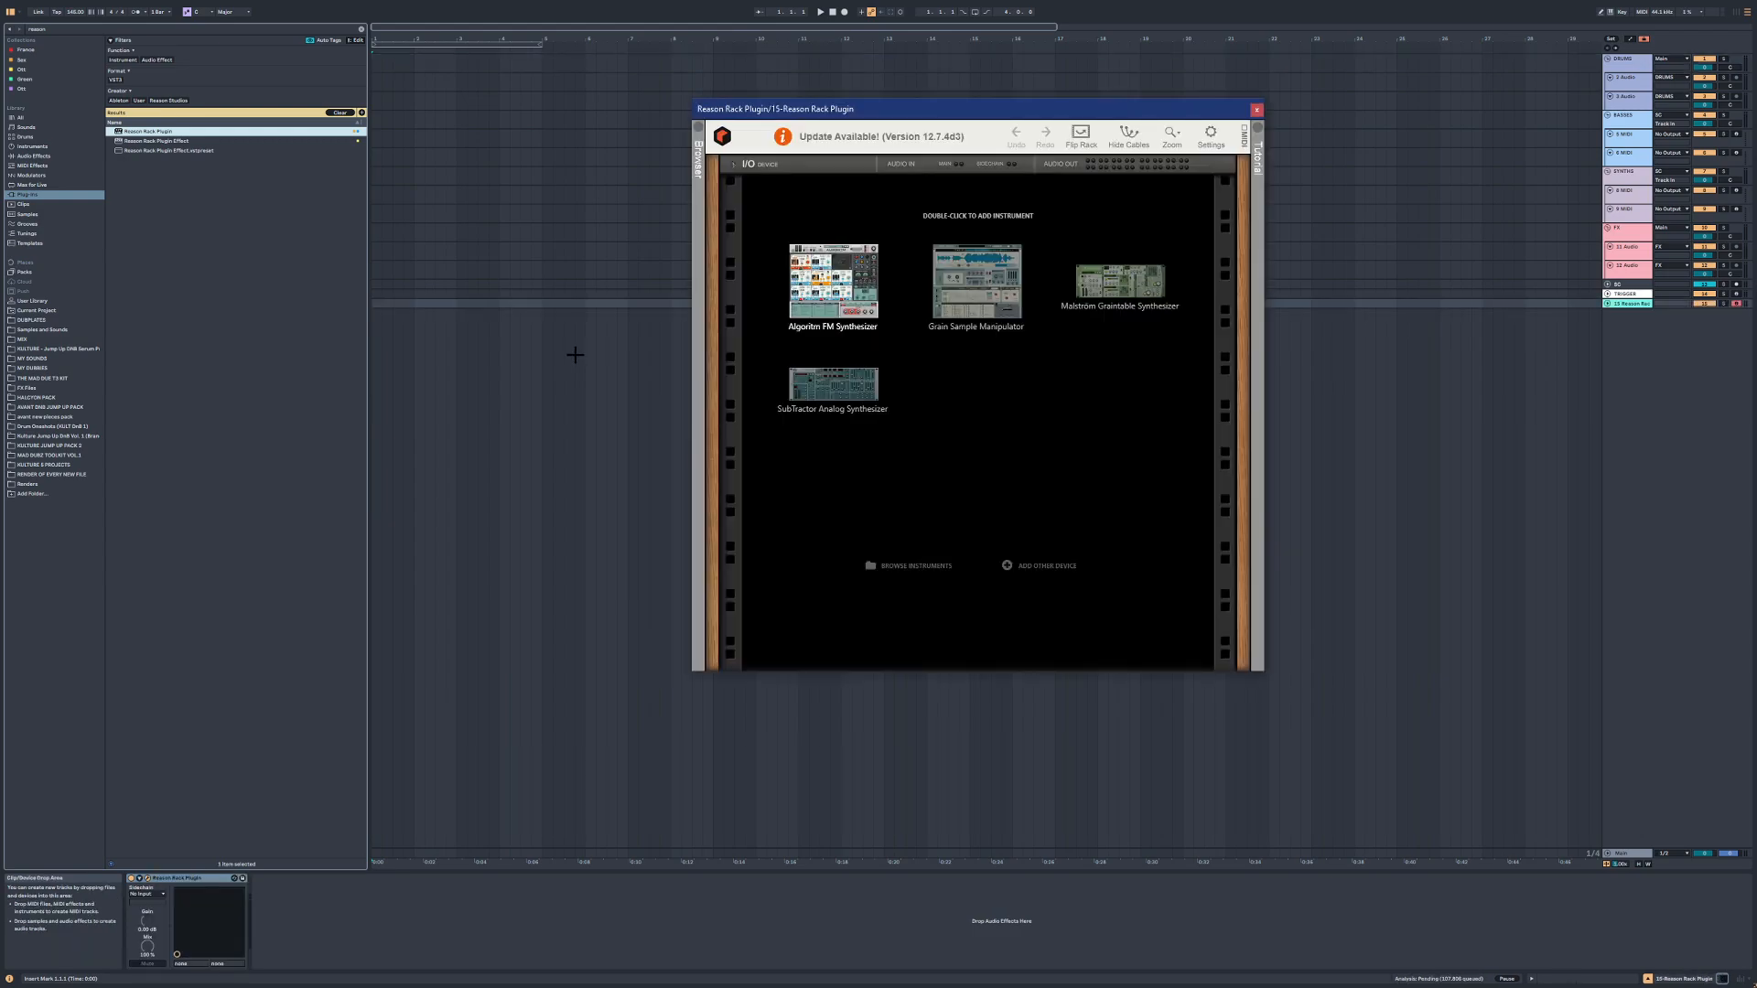
Step: Add a Malström Graintable Synthesizer to the rack and reset it to its init patch
{"action": "right_click", "coordinate": [821, 177]}
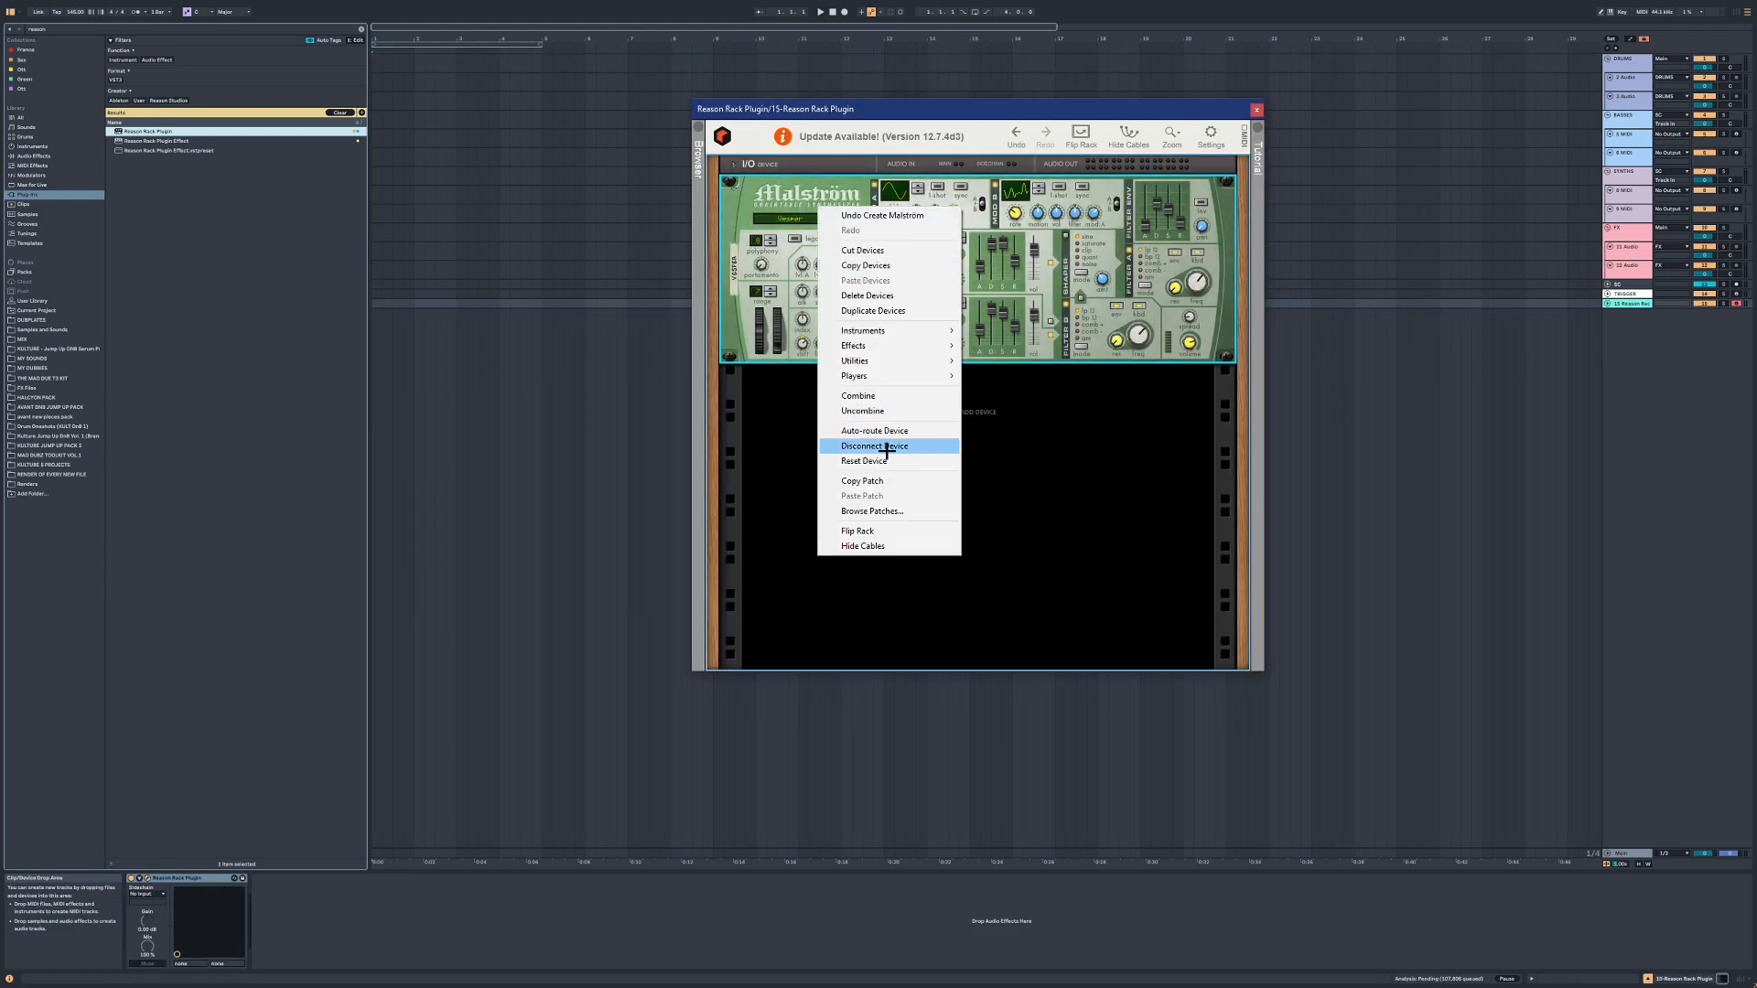
{"action": "left_click", "coordinate": [883, 462]}
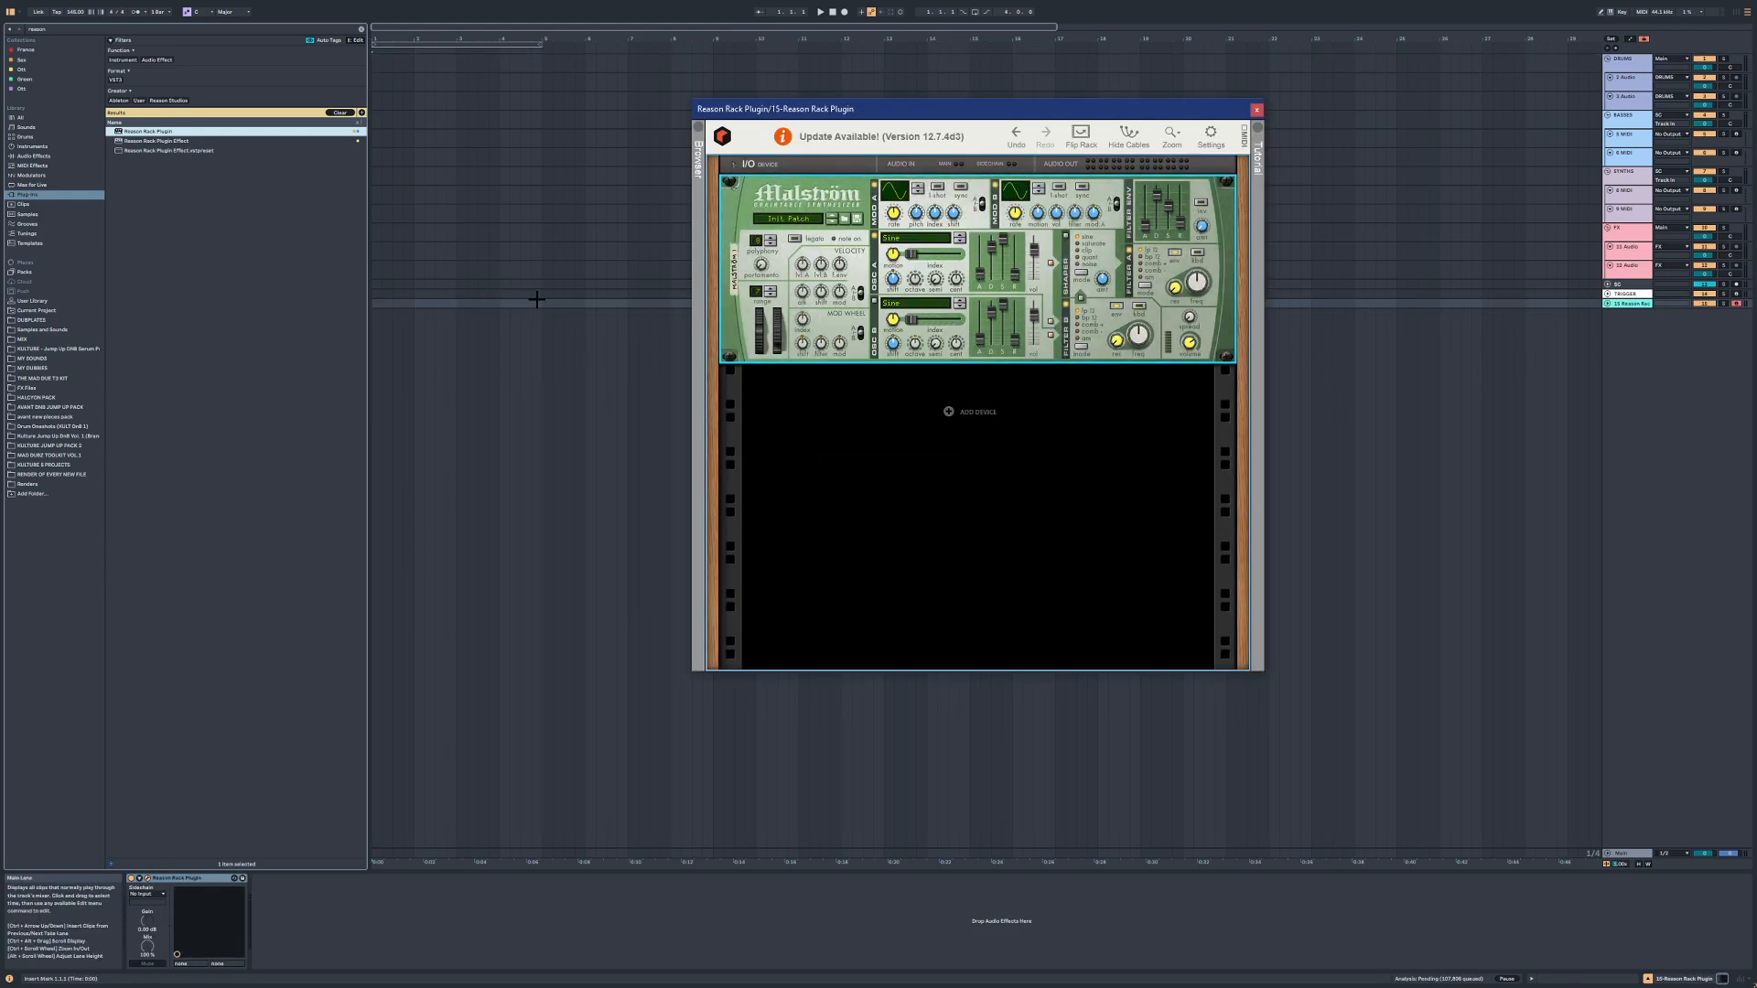
Step: Create a four-bar MIDI clip at bar 1 on the Reason Rack Plugin track and enlarge its note editor
{"action": "left_click_drag", "start_coordinate": [538, 304], "coordinate": [294, 301]}
{"action": "key", "text": "ctrl+shift+m"}
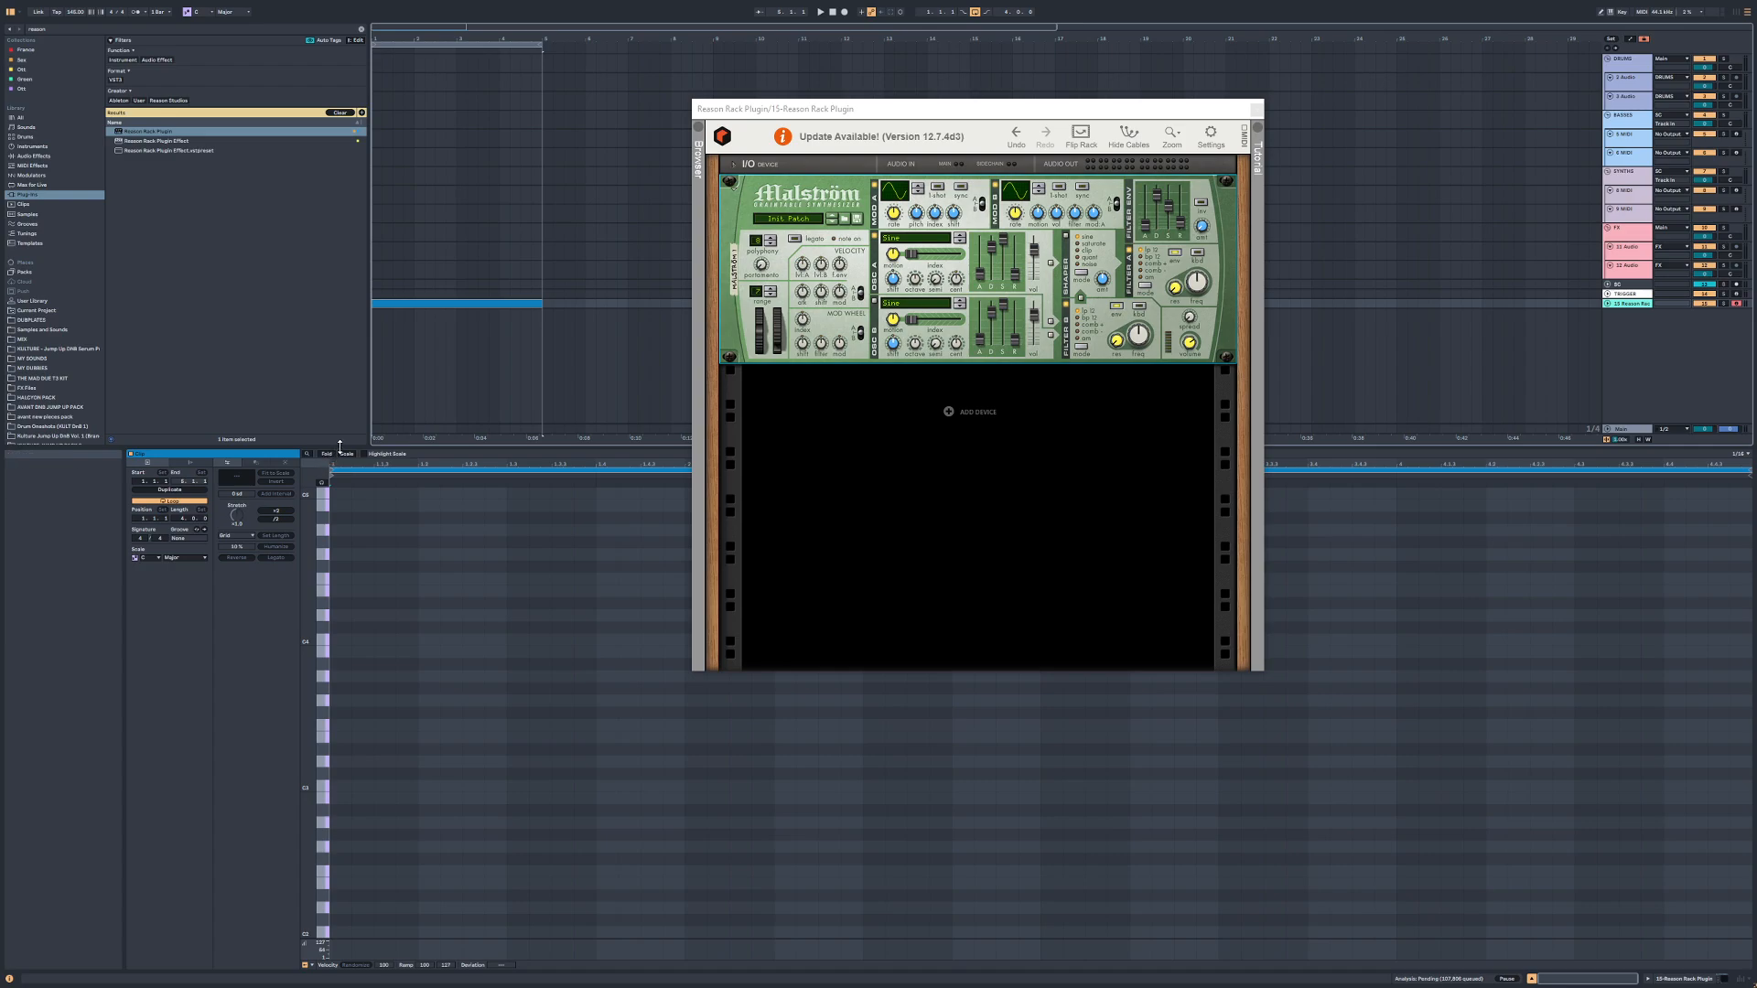
{"action": "left_click_drag", "start_coordinate": [340, 447], "coordinate": [340, 404]}
Step: Draw quarter notes across bar 1: two equal, one a semitone lower and one higher, plus a lower note at bar 2
{"action": "scroll", "coordinate": [394, 686], "scroll_direction": "down", "scroll_amount": 3}
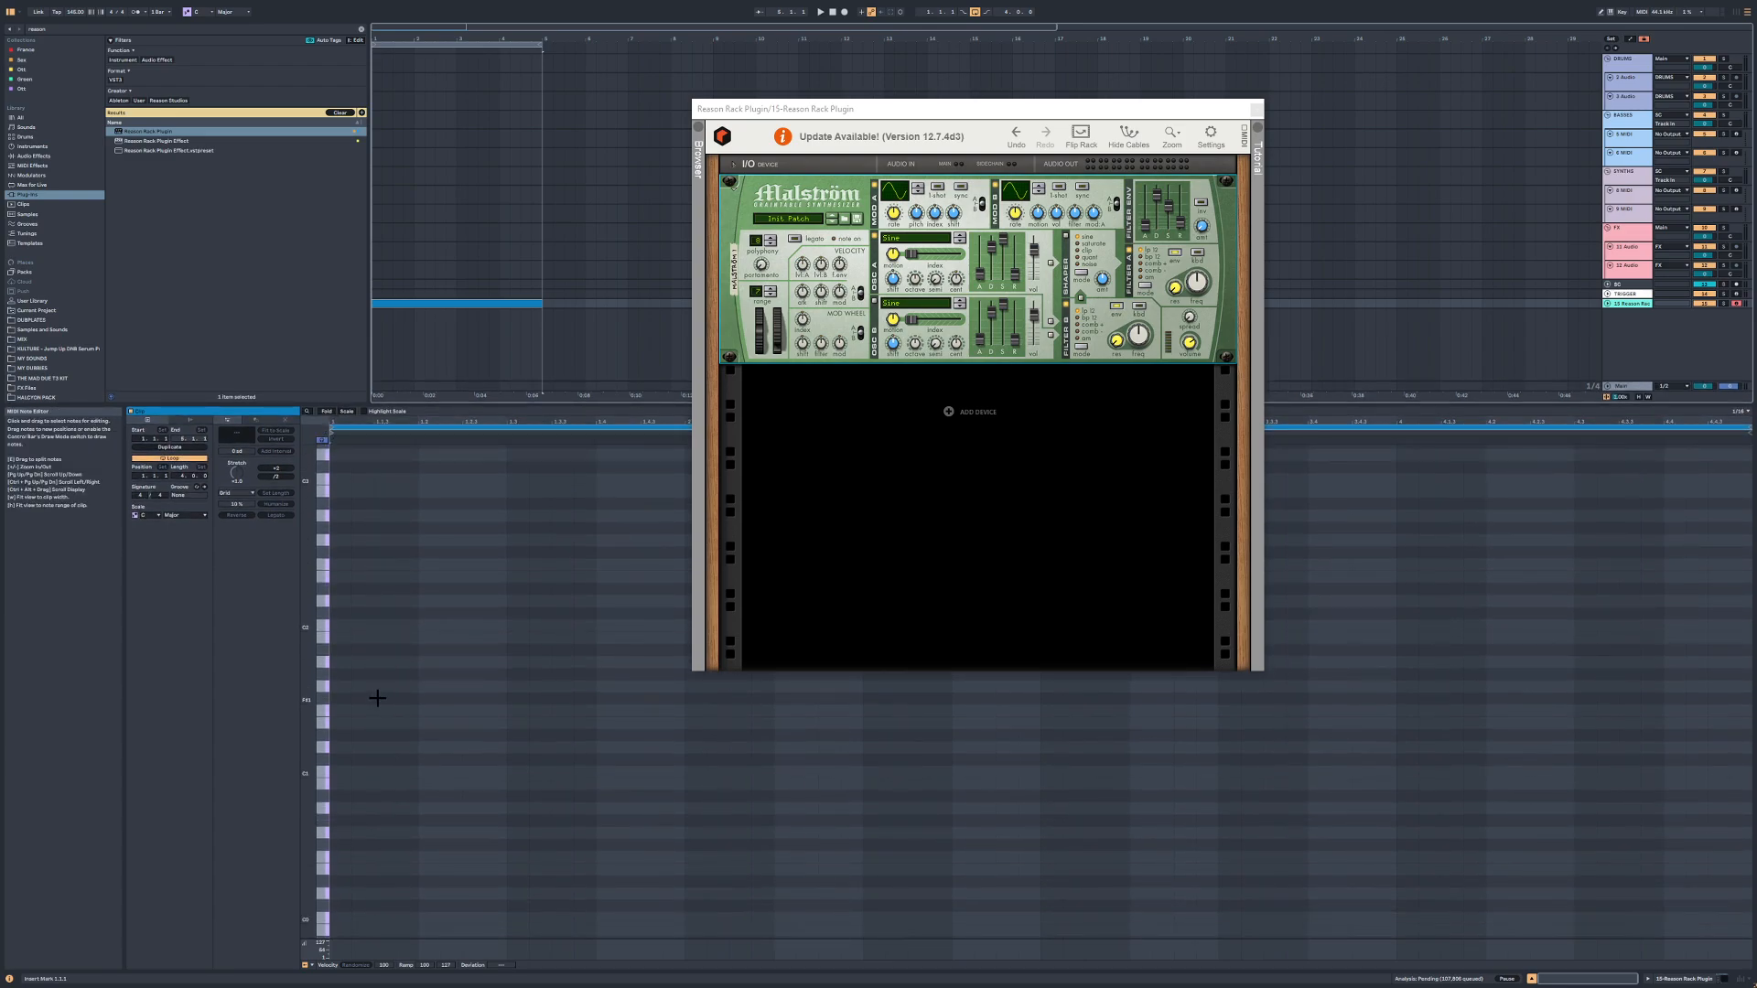
{"action": "scroll", "coordinate": [374, 701], "scroll_direction": "down", "scroll_amount": 2}
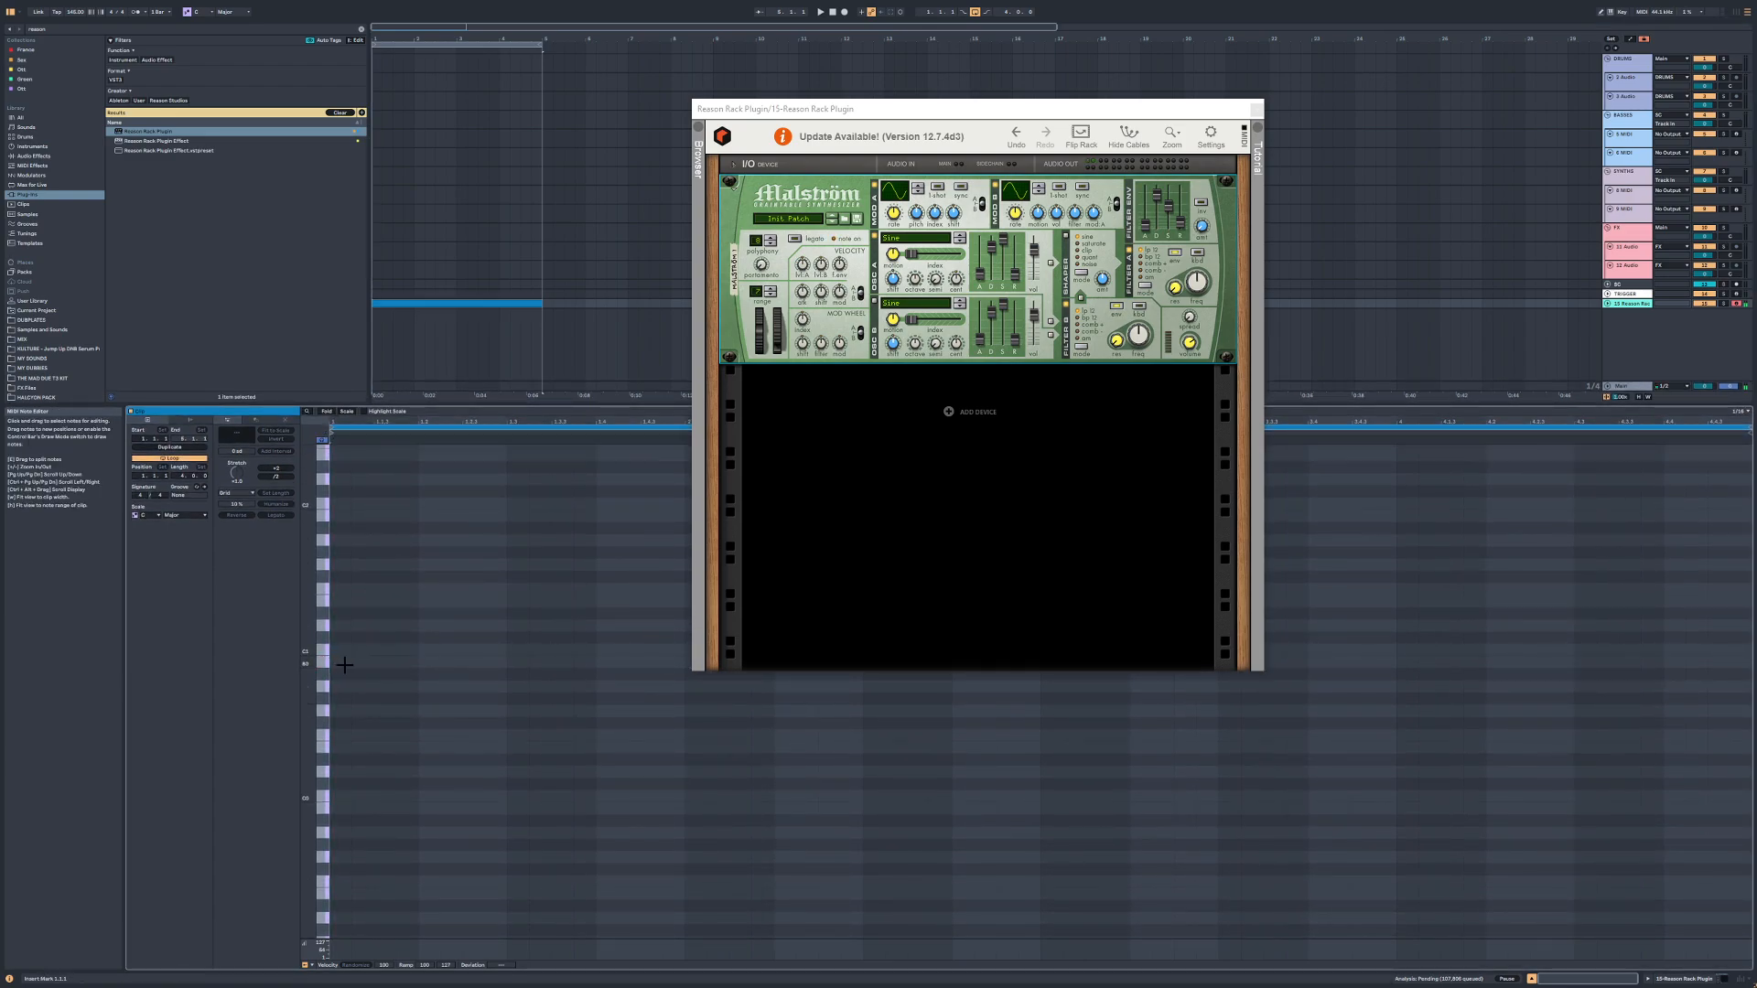
{"action": "left_click_drag", "start_coordinate": [344, 665], "coordinate": [600, 674]}
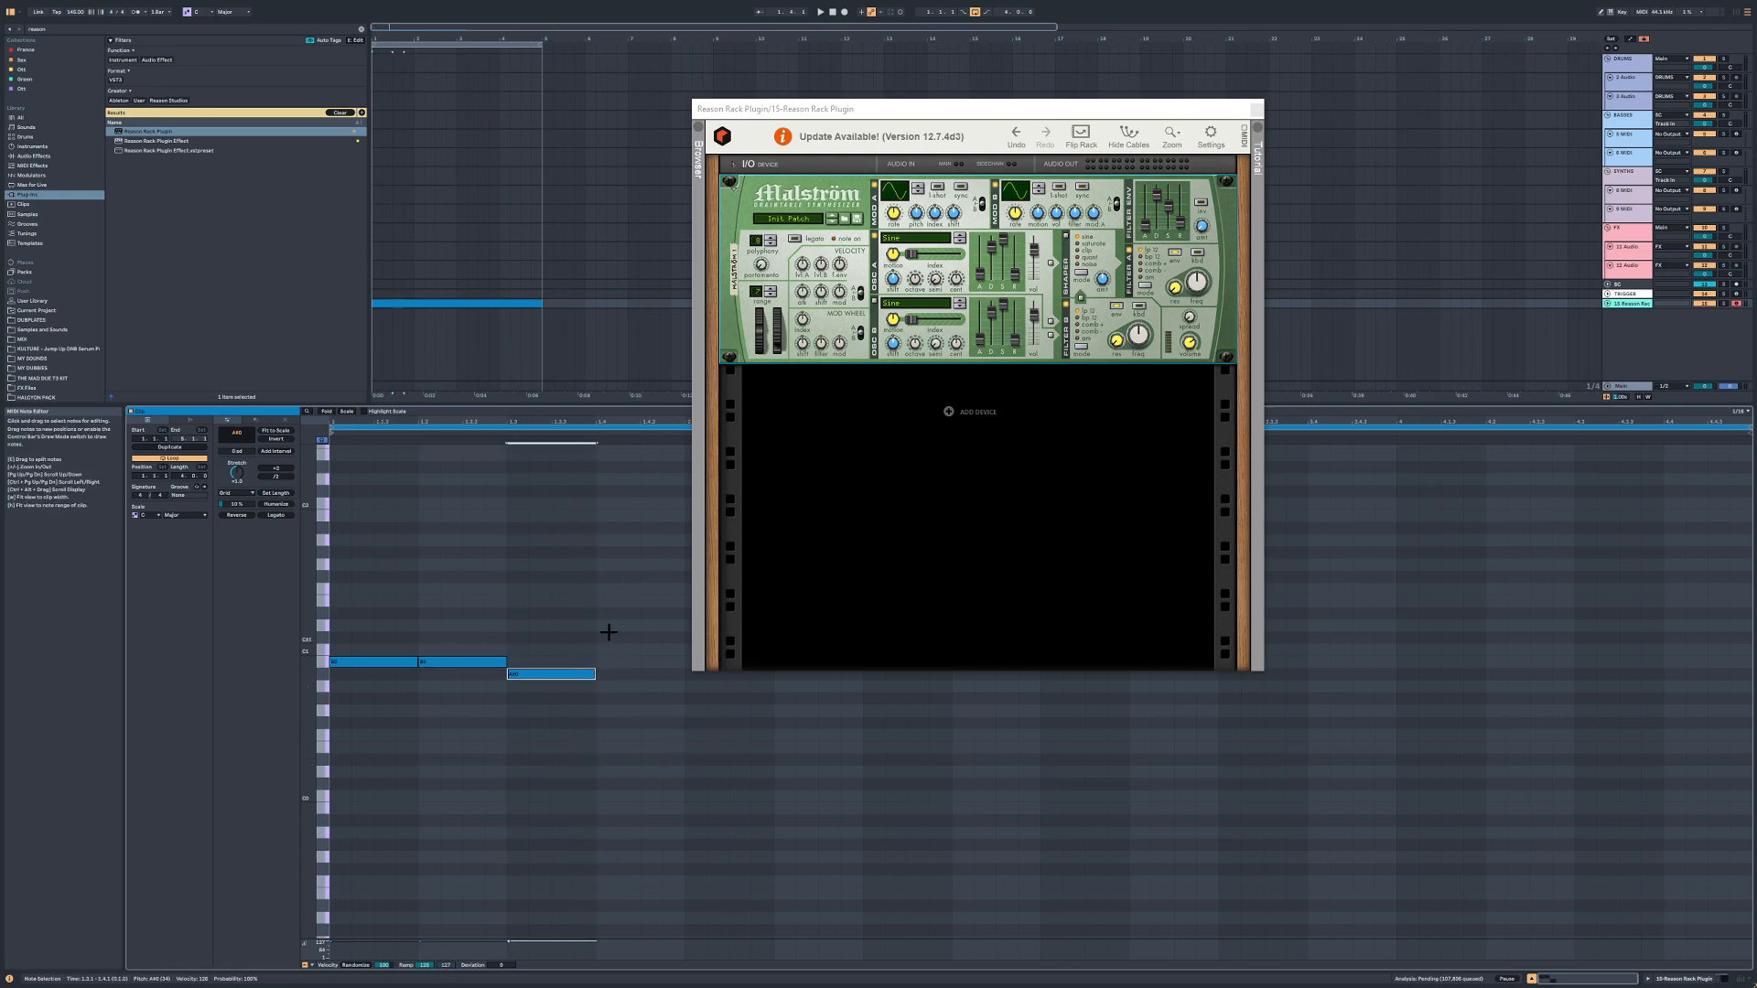
{"action": "left_click_drag", "start_coordinate": [600, 611], "coordinate": [683, 606]}
{"action": "left_click_drag", "start_coordinate": [690, 759], "coordinate": [773, 760]}
Step: Duplicate the low quarter note repeatedly from bar 2 to fill the rest of the clip
{"action": "key", "text": "ctrl+d"}
{"action": "key", "text": "ctrl+d"}
{"action": "key", "text": "ctrl+d"}
{"action": "key", "text": "ctrl+d"}
{"action": "key", "text": "ctrl+d"}
{"action": "key", "text": "ctrl+d"}
{"action": "key", "text": "ctrl+d"}
{"action": "key", "text": "ctrl+d"}
{"action": "key", "text": "ctrl+d"}
{"action": "key", "text": "ctrl+d"}
{"action": "key", "text": "ctrl+d"}
{"action": "key", "text": "ctrl+d"}
{"action": "key", "text": "ctrl+d"}
{"action": "key", "text": "ctrl+d"}
{"action": "key", "text": "ctrl+d"}
{"action": "key", "text": "ctrl+d"}
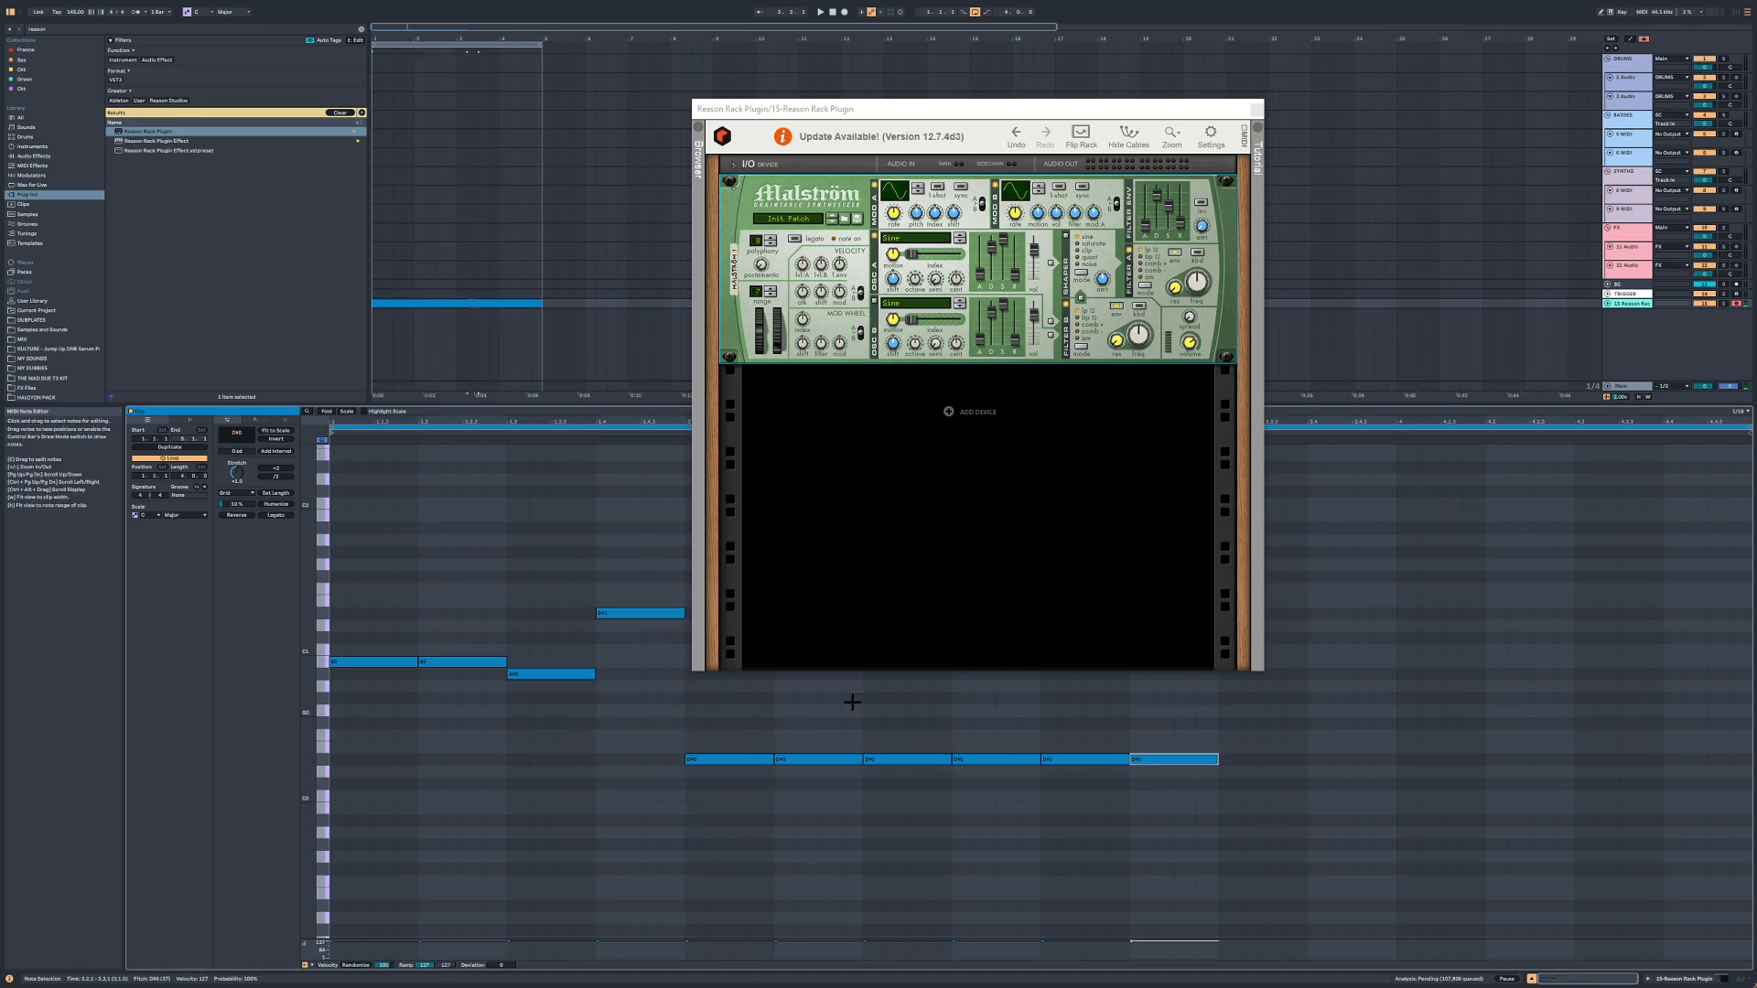
Step: Play the clip and adjust the Malström's output volume
{"action": "left_click", "coordinate": [479, 304]}
{"action": "key", "text": "space"}
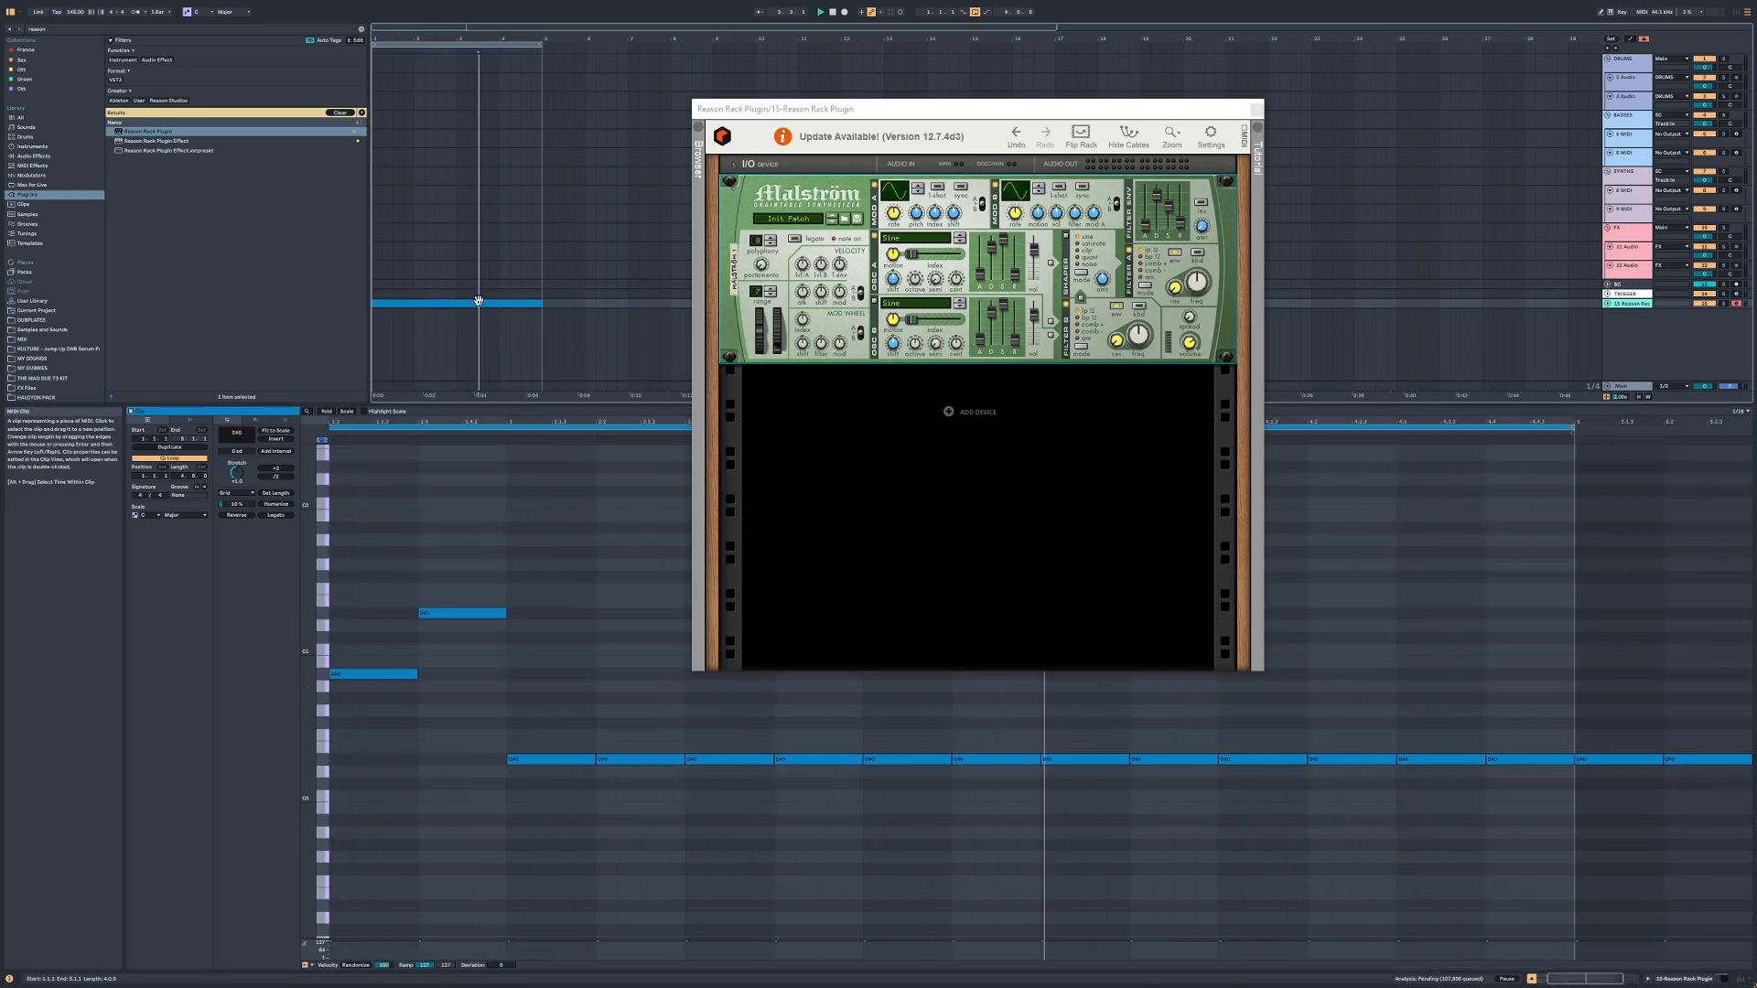
{"action": "left_click_drag", "start_coordinate": [1193, 341], "coordinate": [1187, 341]}
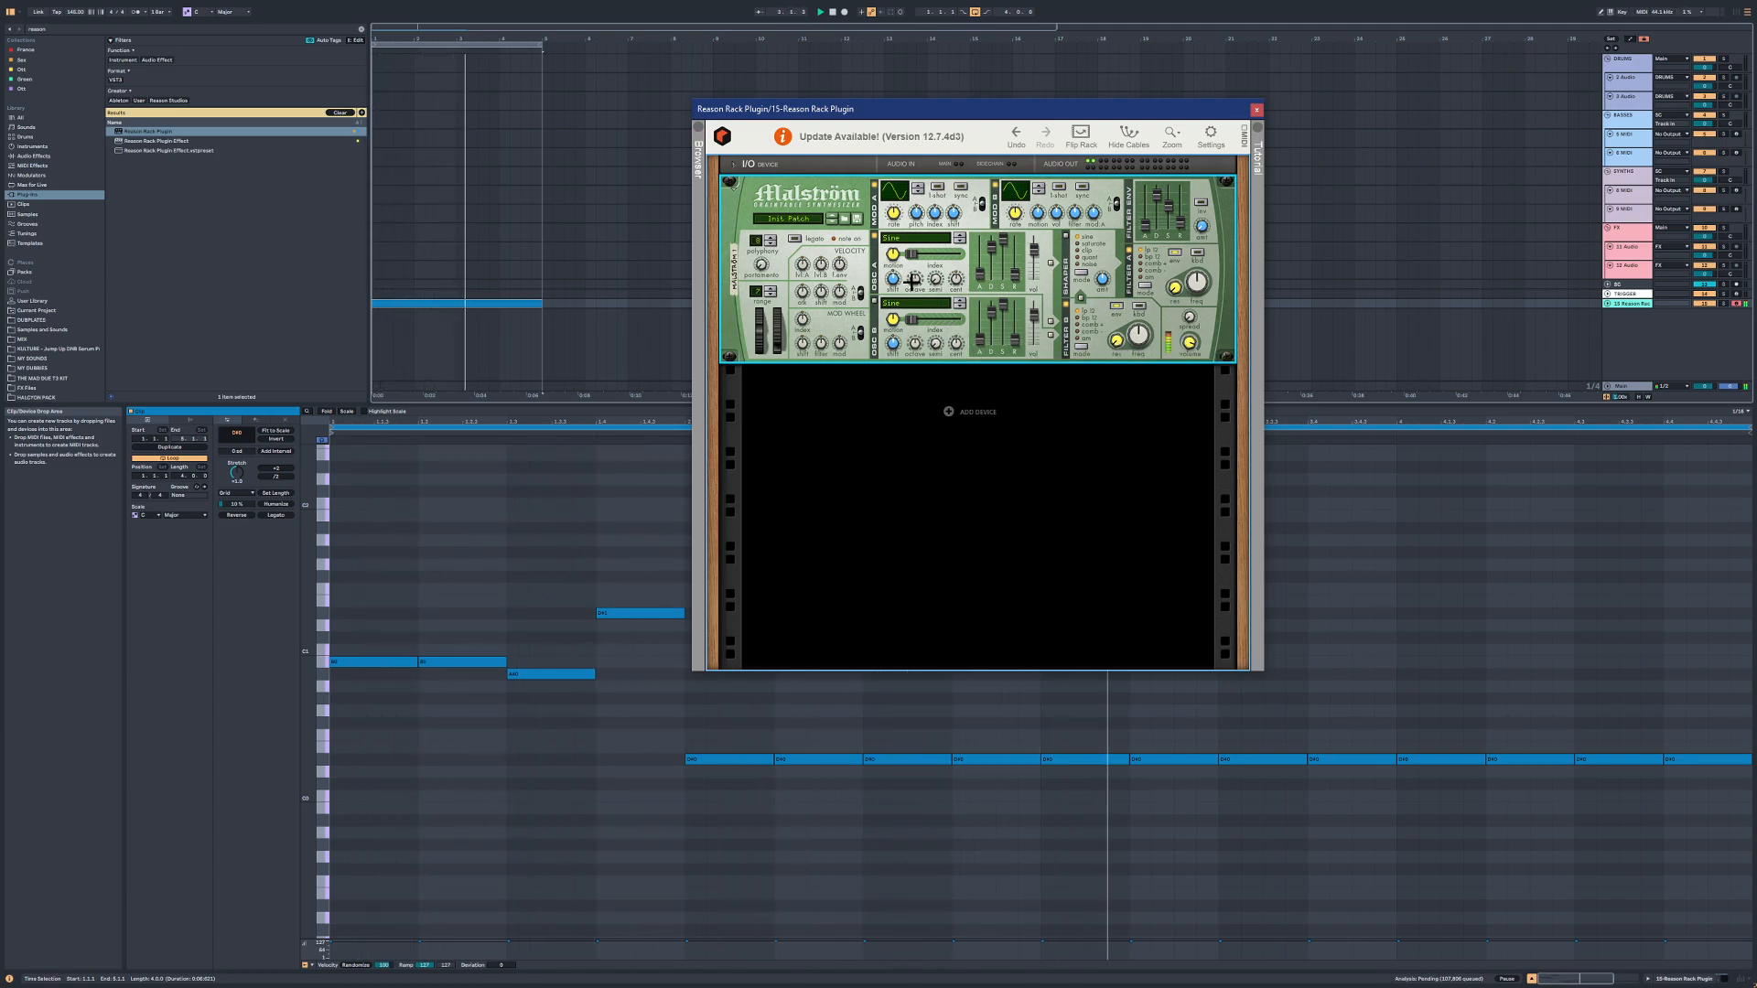
Step: Switch oscillator A to a square graintable and adjust its index while the clip plays
{"action": "left_click", "coordinate": [959, 236]}
{"action": "left_click", "coordinate": [961, 239]}
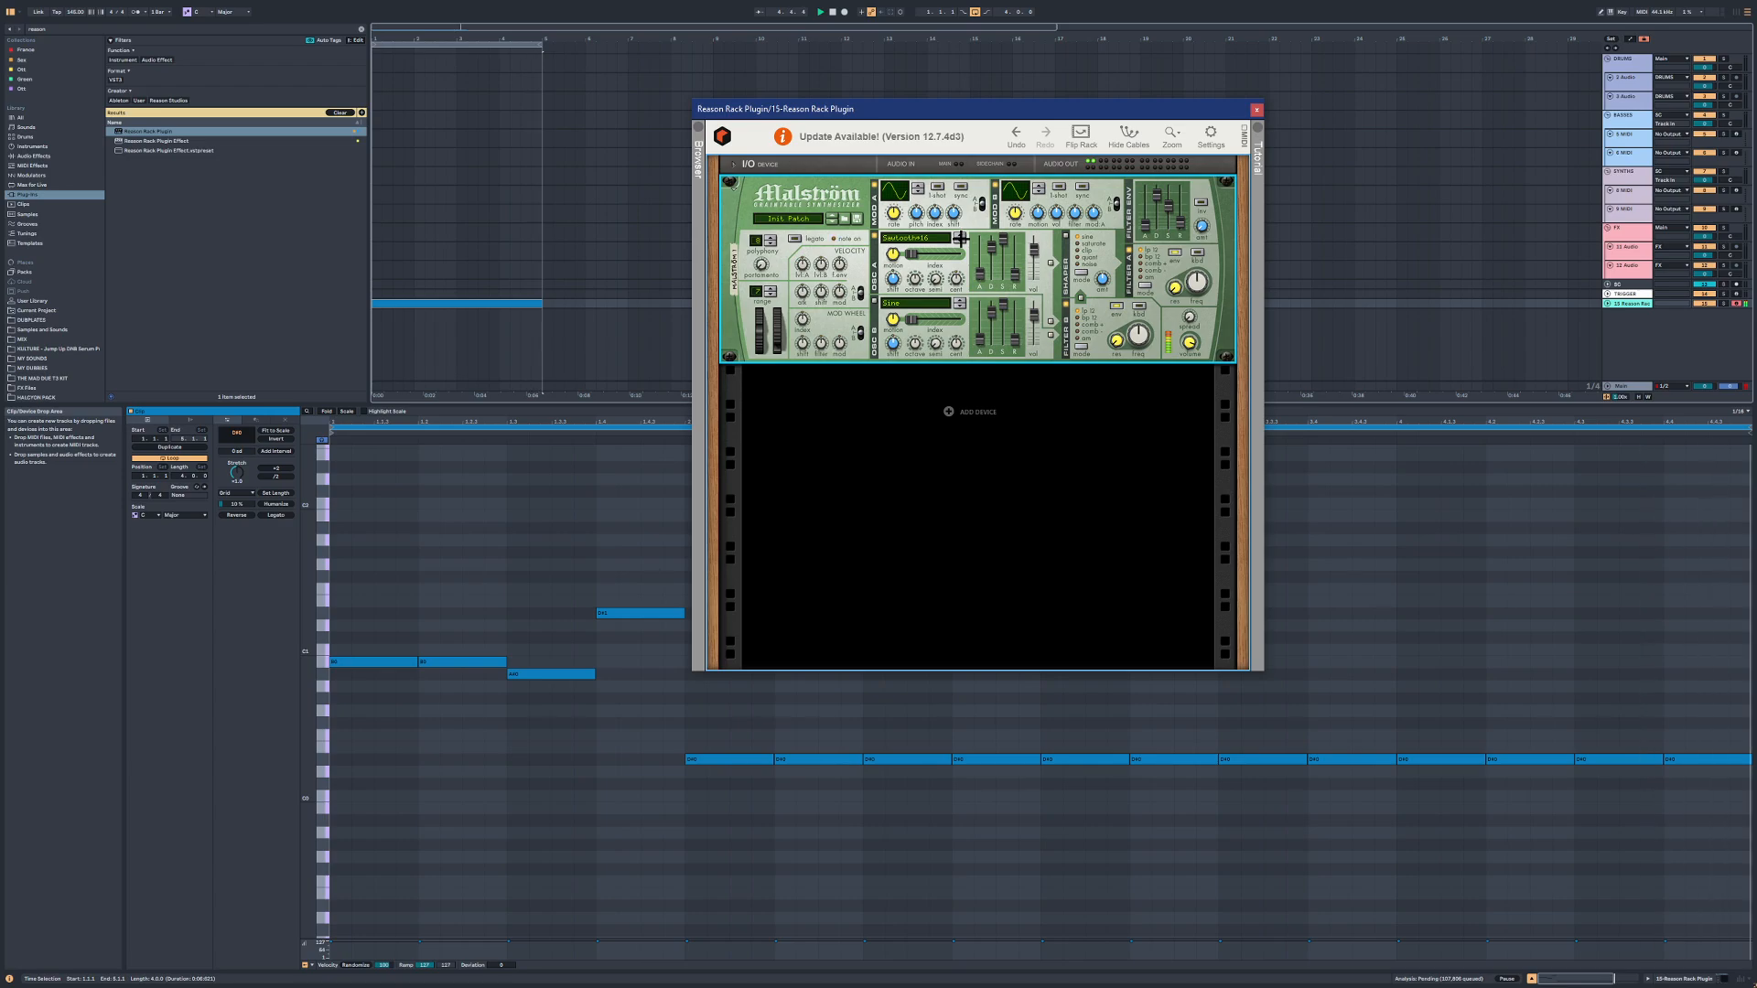
{"action": "left_click", "coordinate": [960, 240]}
{"action": "key", "text": "space"}
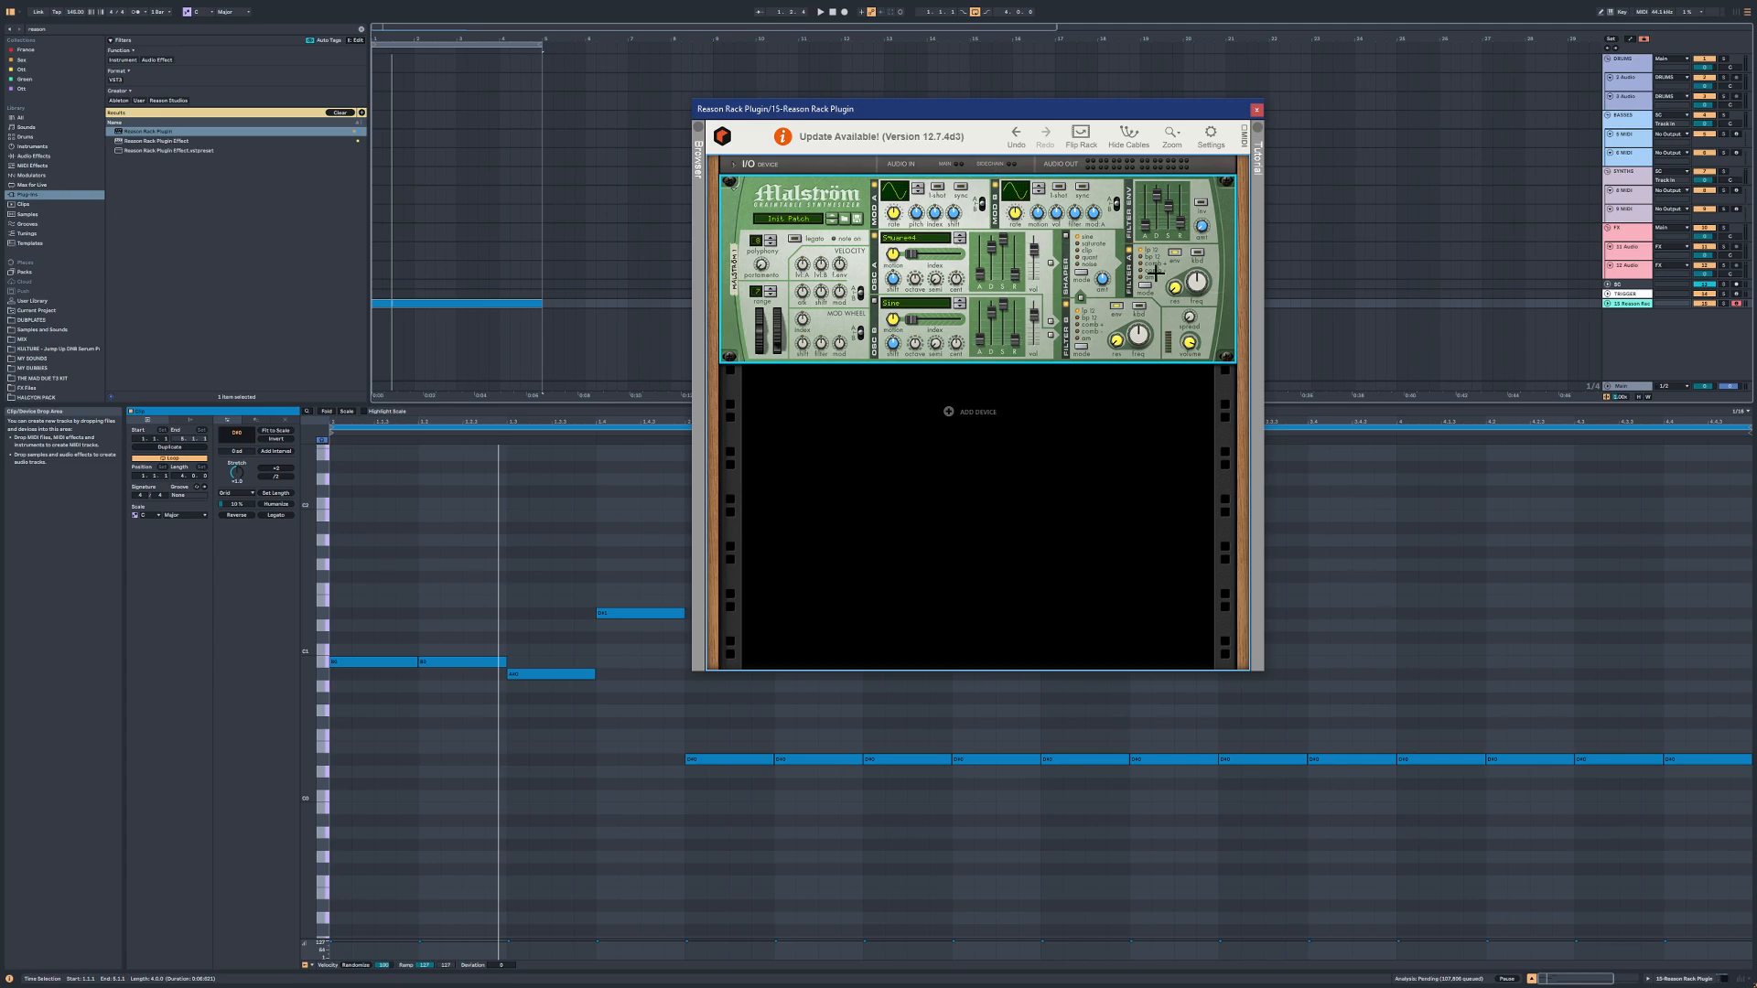
{"action": "key", "text": "space"}
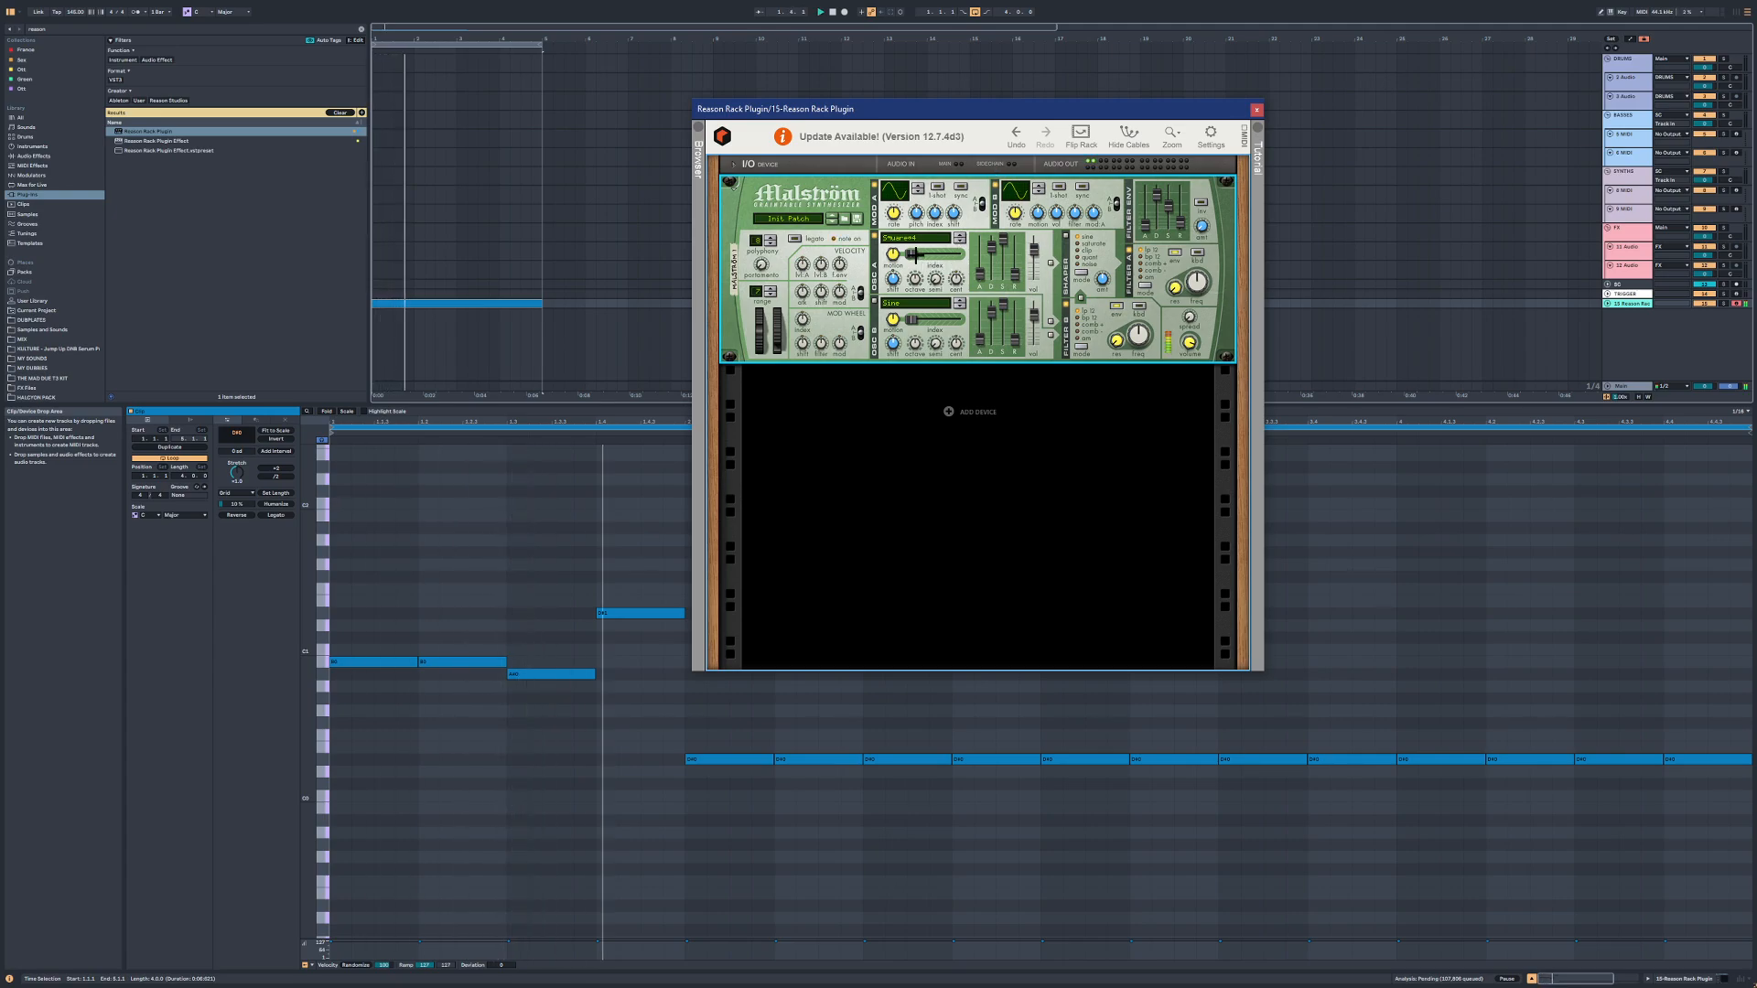
{"action": "left_click_drag", "start_coordinate": [898, 259], "coordinate": [916, 254]}
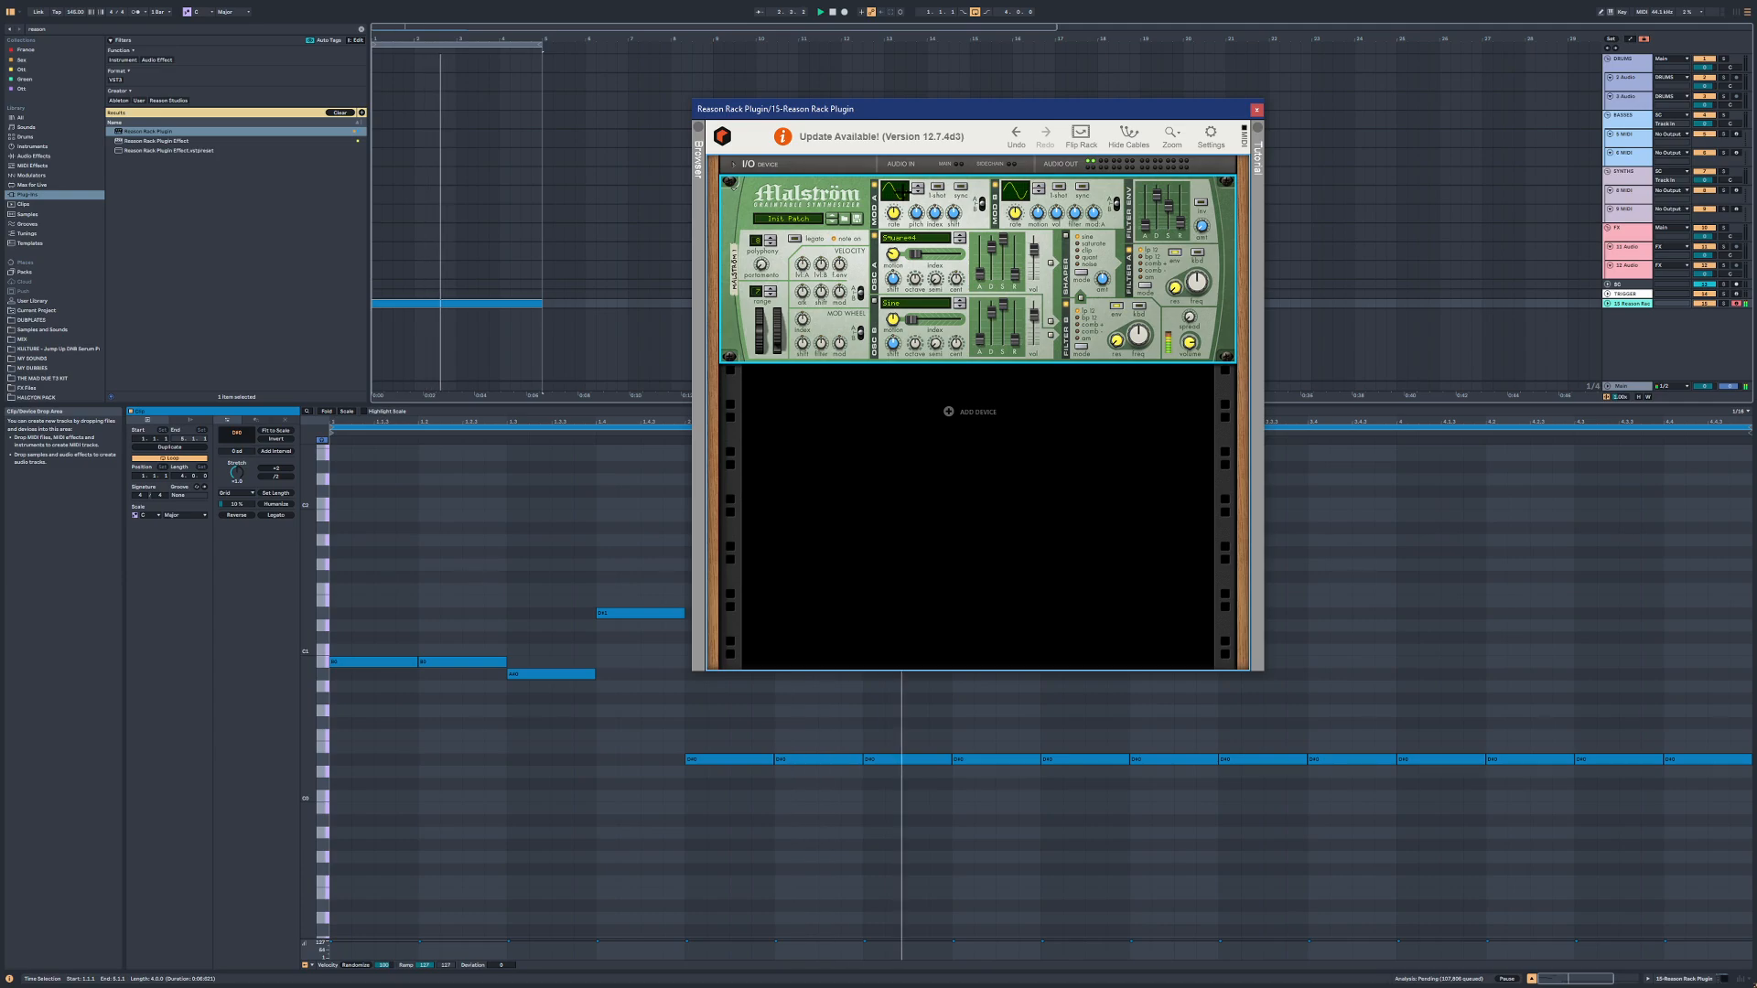
Step: Give modulator A a falling ramp curve with sync on, and tune its pitch amount against repeated playback
{"action": "left_click_drag", "start_coordinate": [899, 191], "coordinate": [910, 178]}
{"action": "left_click", "coordinate": [959, 186]}
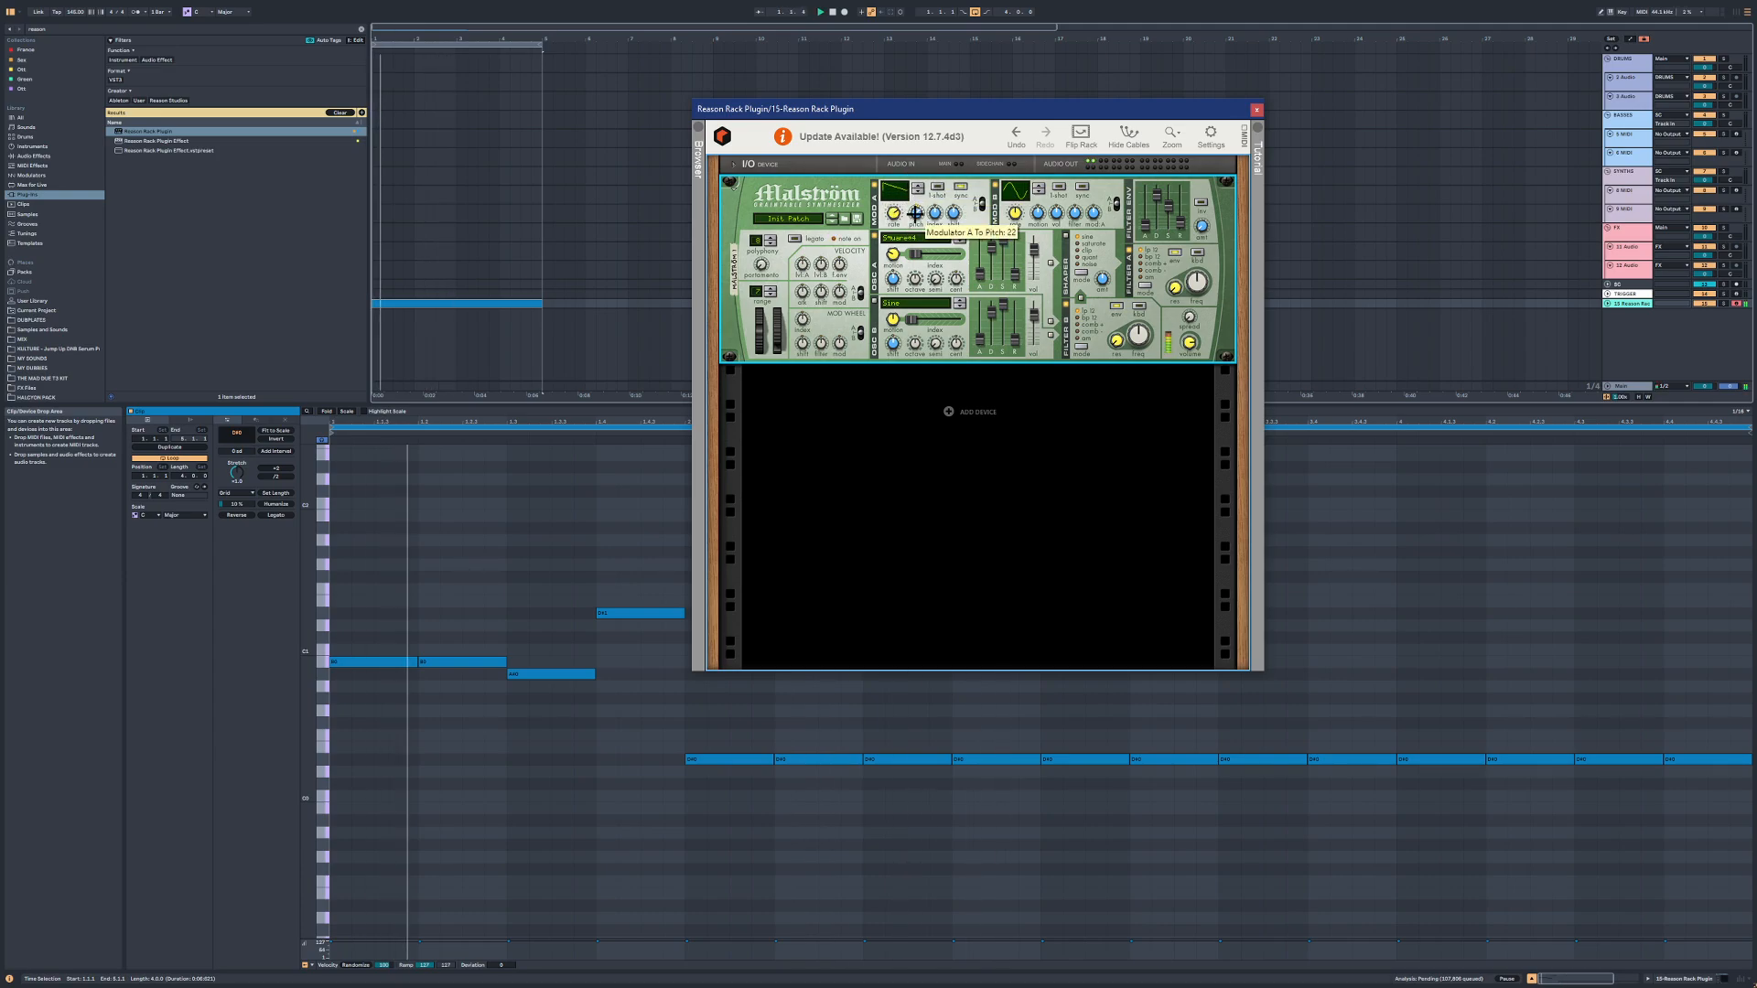
{"action": "left_click_drag", "start_coordinate": [915, 213], "coordinate": [922, 213]}
{"action": "key", "text": "space"}
{"action": "key", "text": "space"}
{"action": "key", "text": "space"}
{"action": "key", "text": "space"}
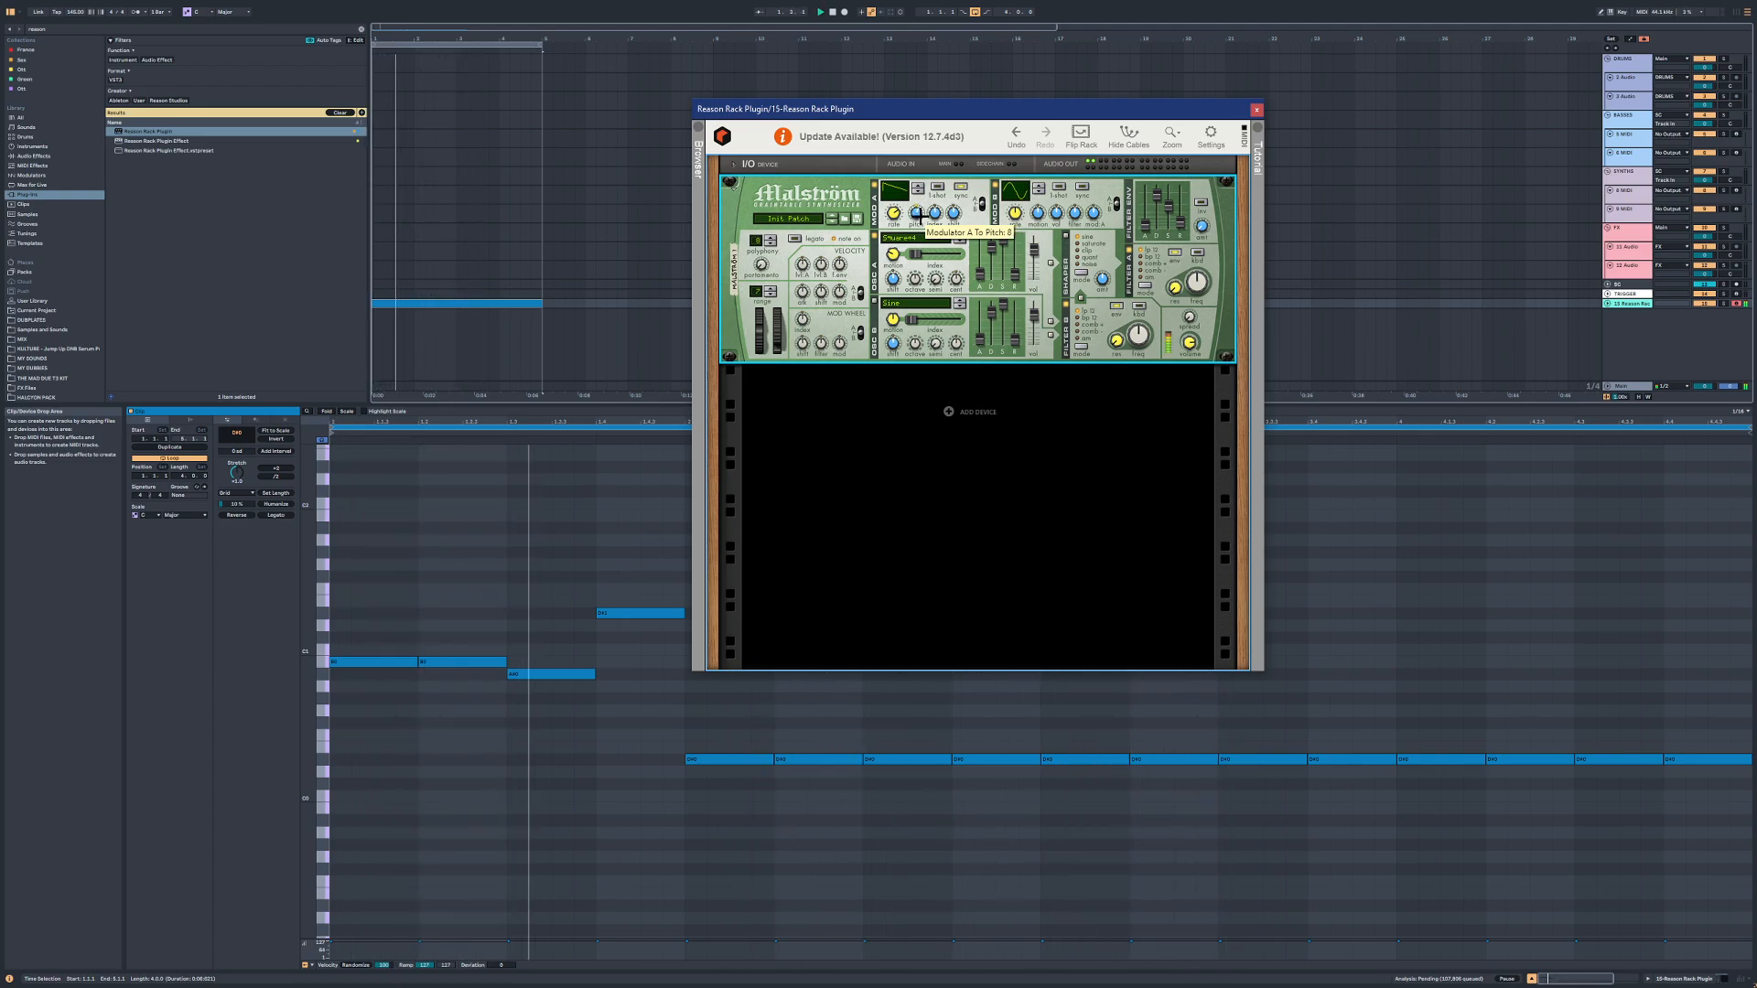
{"action": "key", "text": "space"}
{"action": "key", "text": "space"}
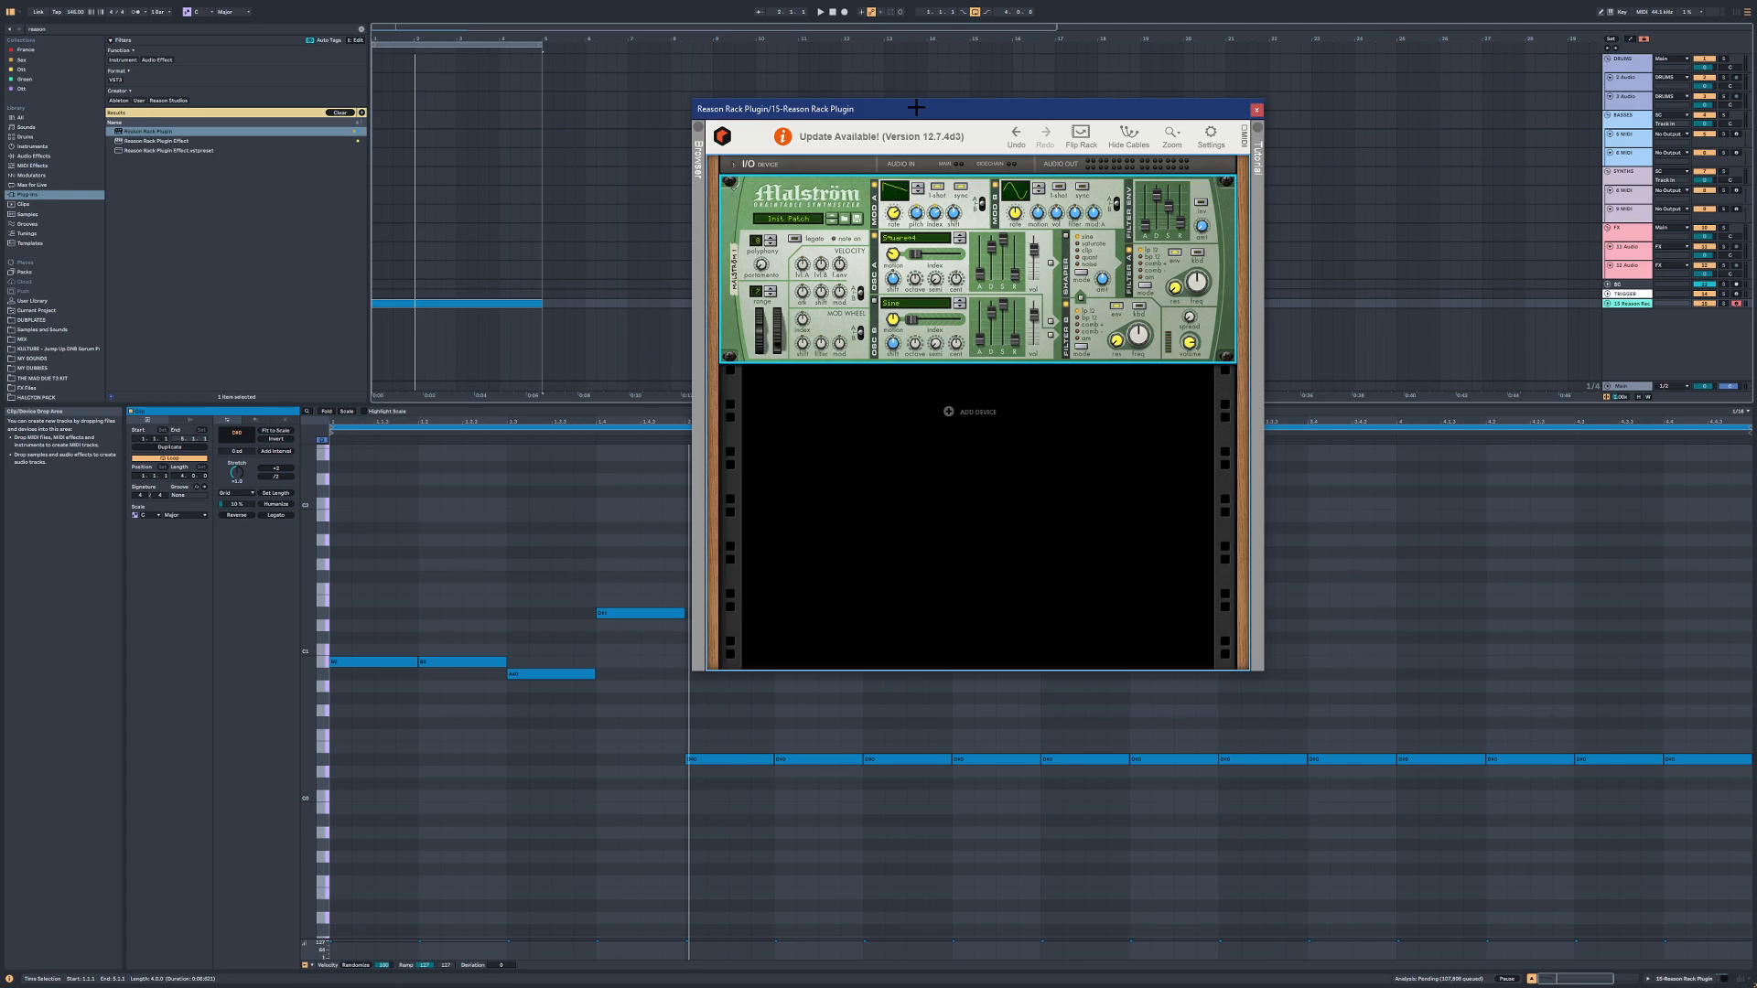
Step: Turn on oscillator B with the Sawtooth*16 graintable and toggle oscillator A to hear B alone
{"action": "left_click", "coordinate": [874, 300]}
{"action": "left_click", "coordinate": [963, 301]}
{"action": "left_click", "coordinate": [962, 301]}
{"action": "left_click", "coordinate": [874, 235]}
Step: Play the clip while raising oscillator B's index and adjusting its motion
{"action": "key", "text": "space"}
{"action": "left_click_drag", "start_coordinate": [913, 320], "coordinate": [945, 326]}
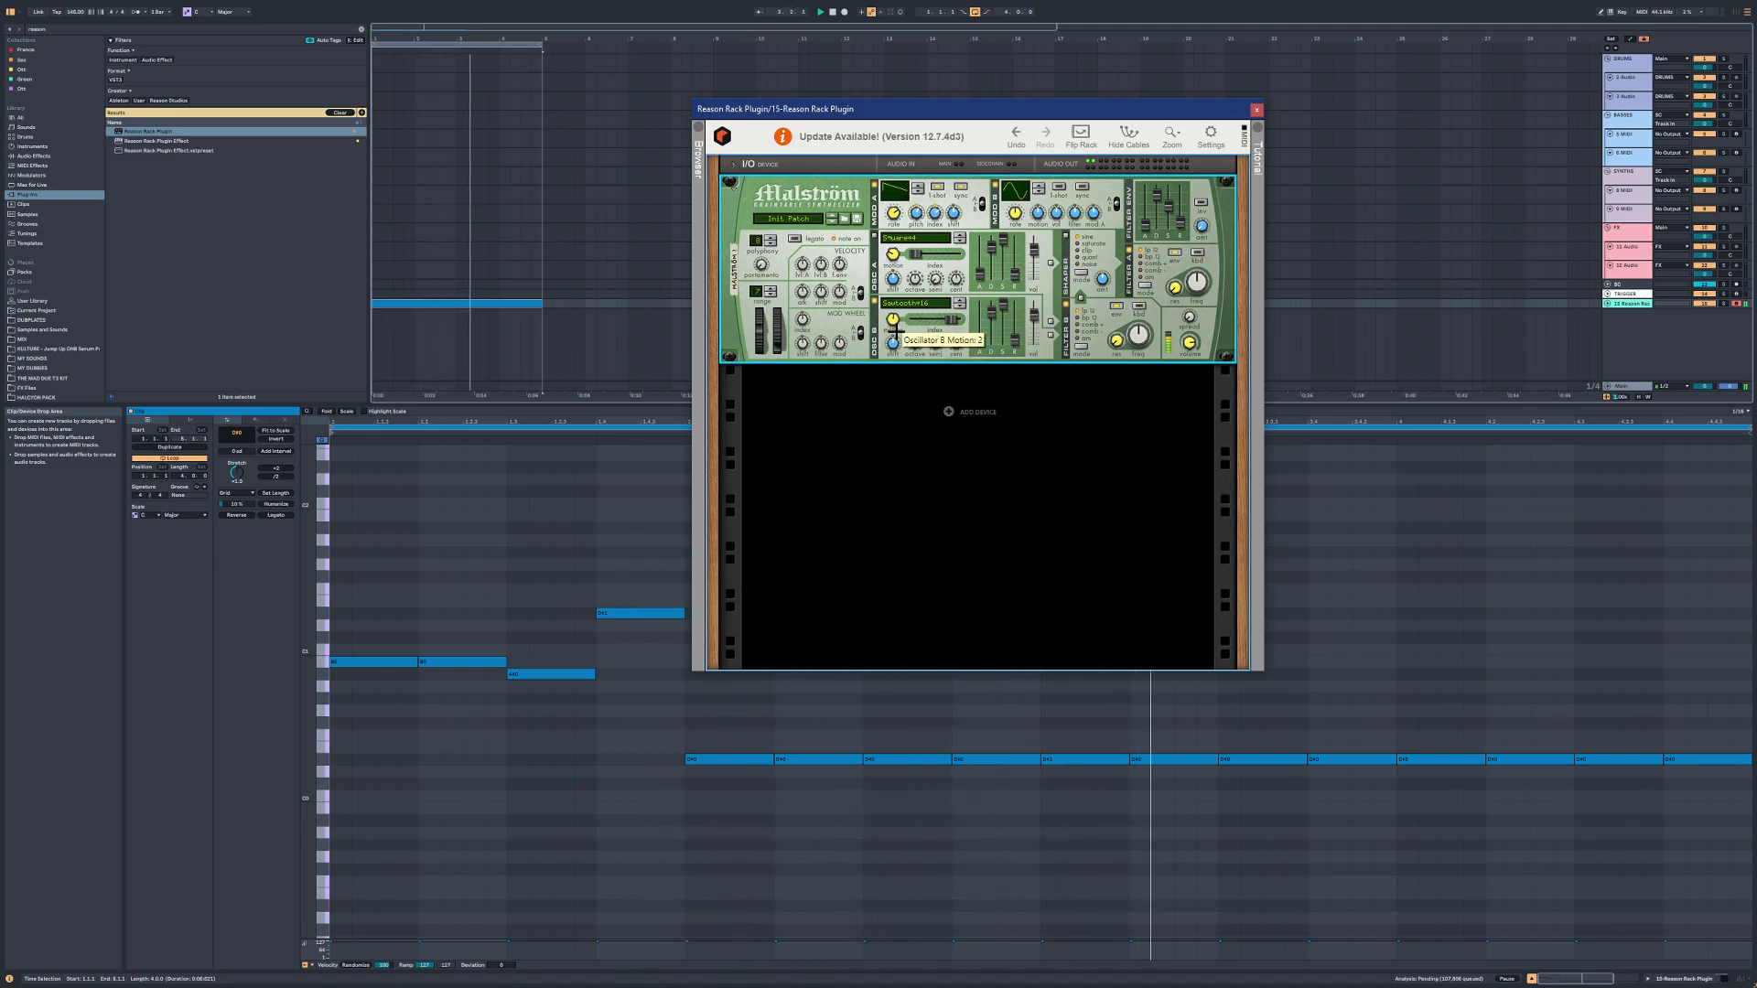
{"action": "left_click_drag", "start_coordinate": [912, 337], "coordinate": [916, 340]}
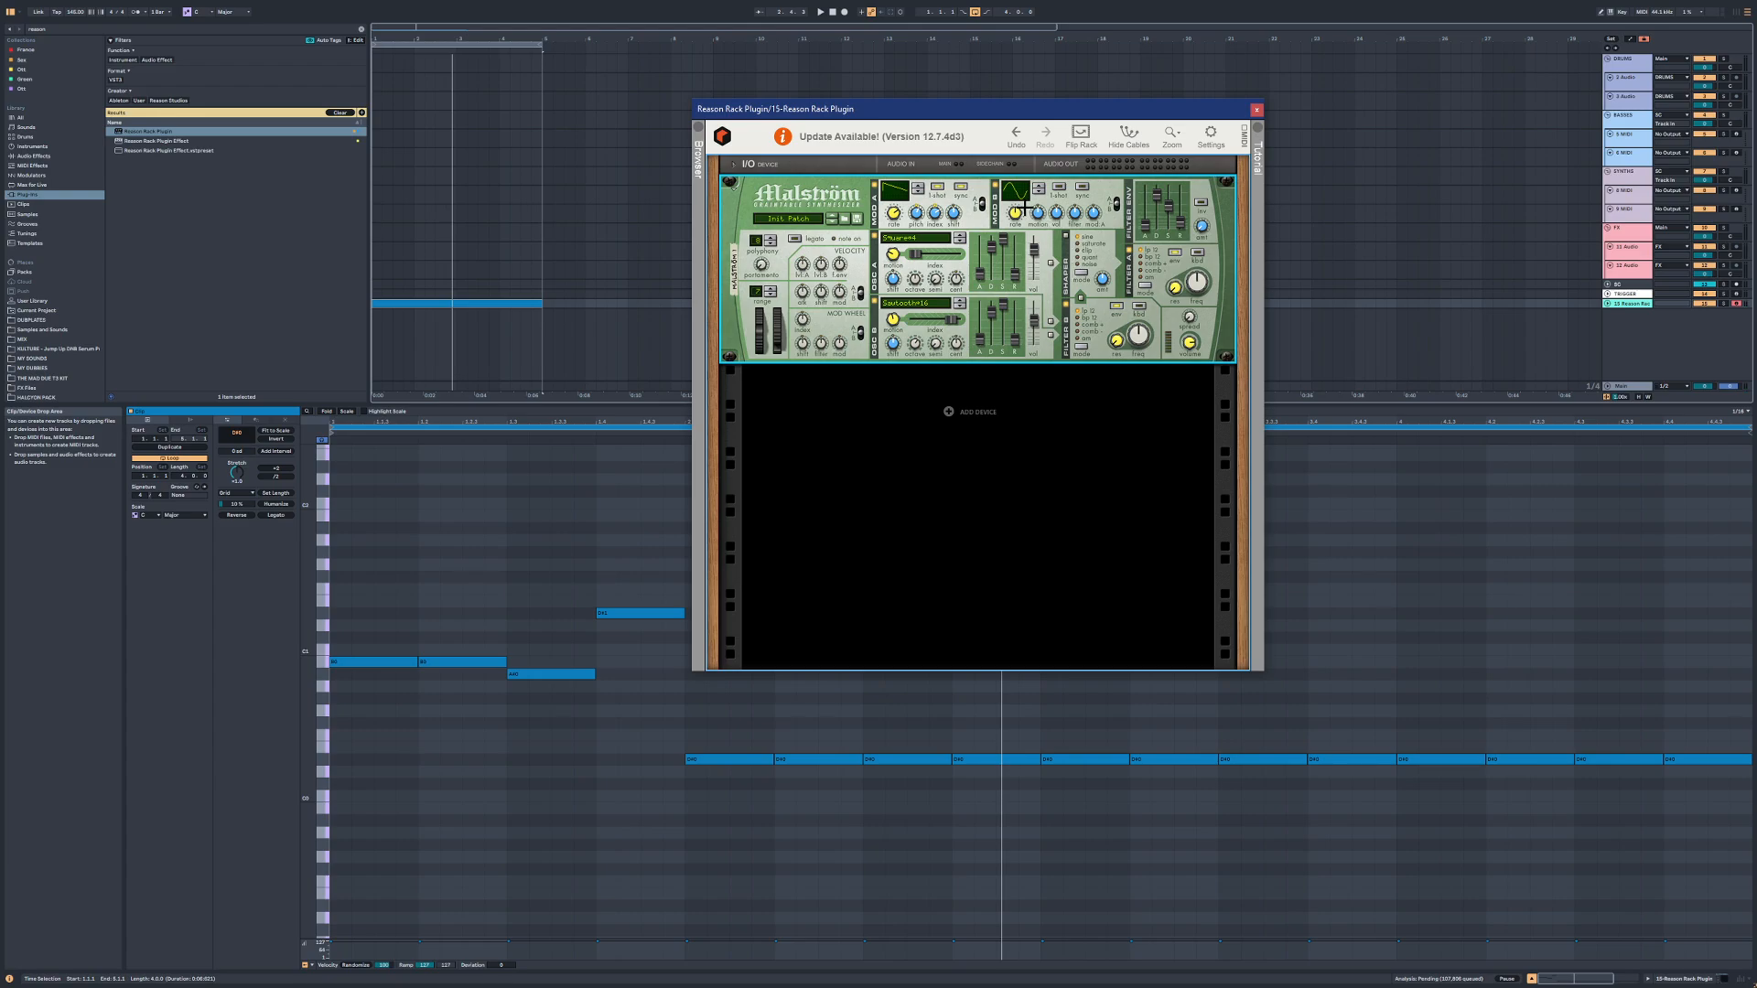
Step: Set modulator B to a hump-shaped curve with a 1/4 rate and adjust its level amount during playback
{"action": "left_click_drag", "start_coordinate": [1029, 194], "coordinate": [1044, 161]}
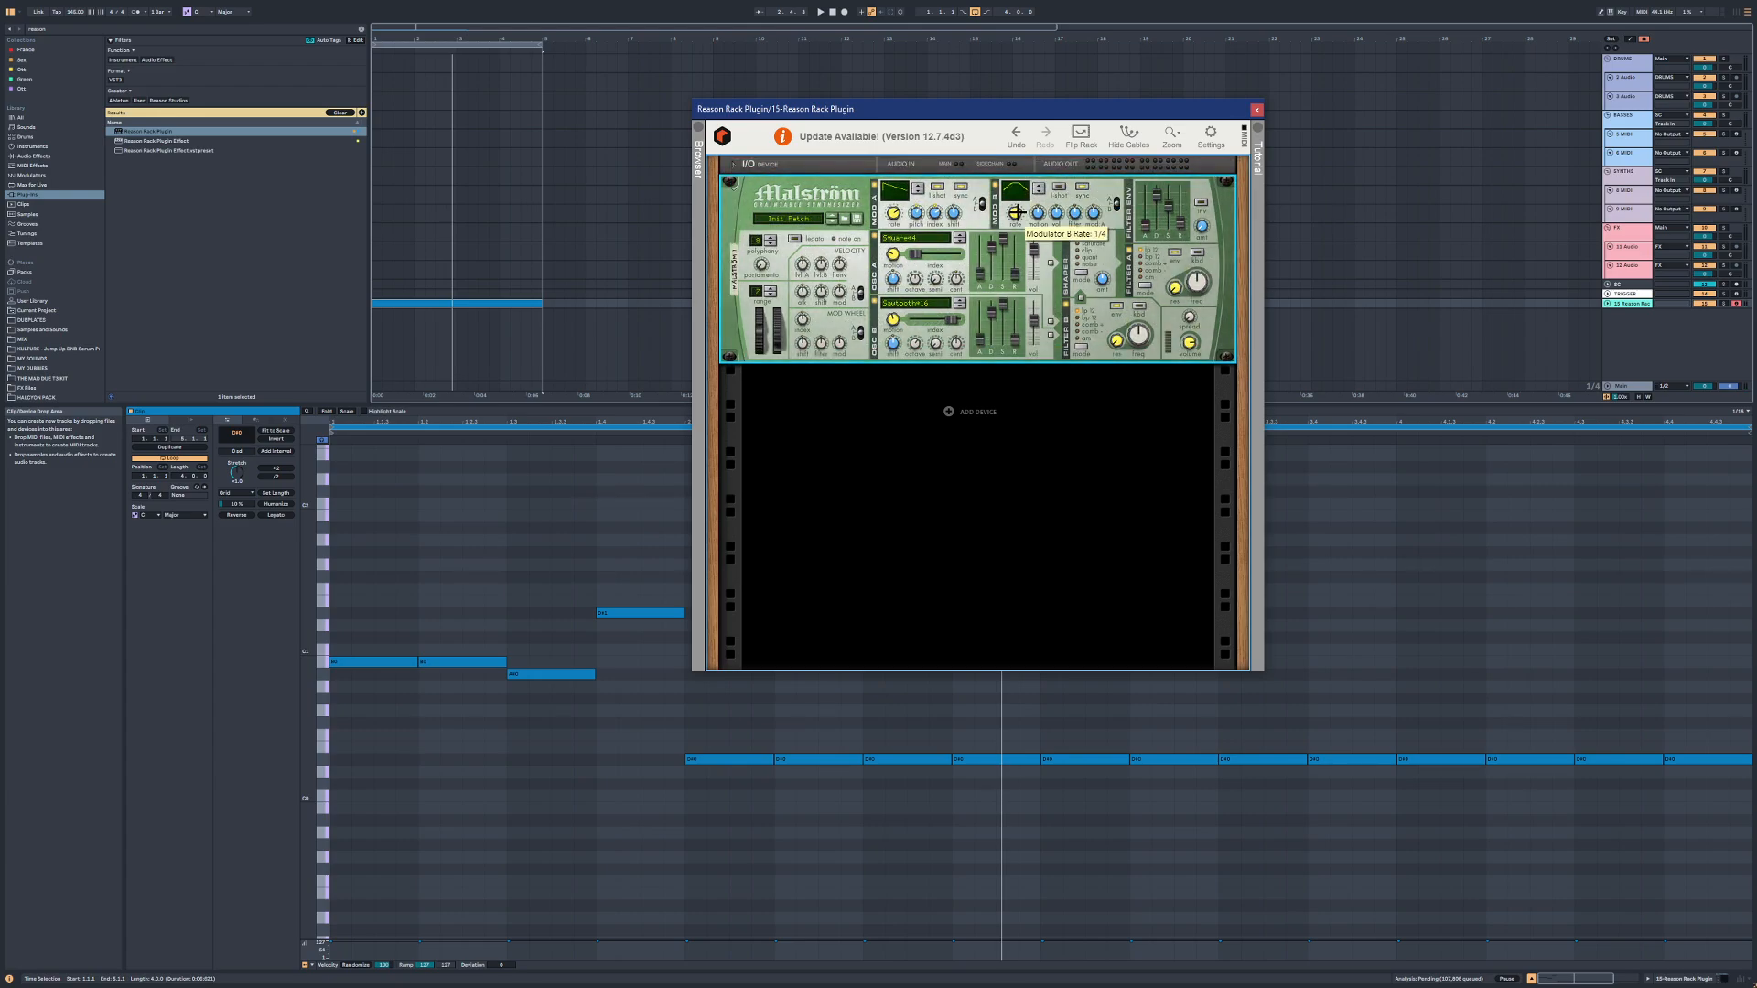
{"action": "key", "text": "space"}
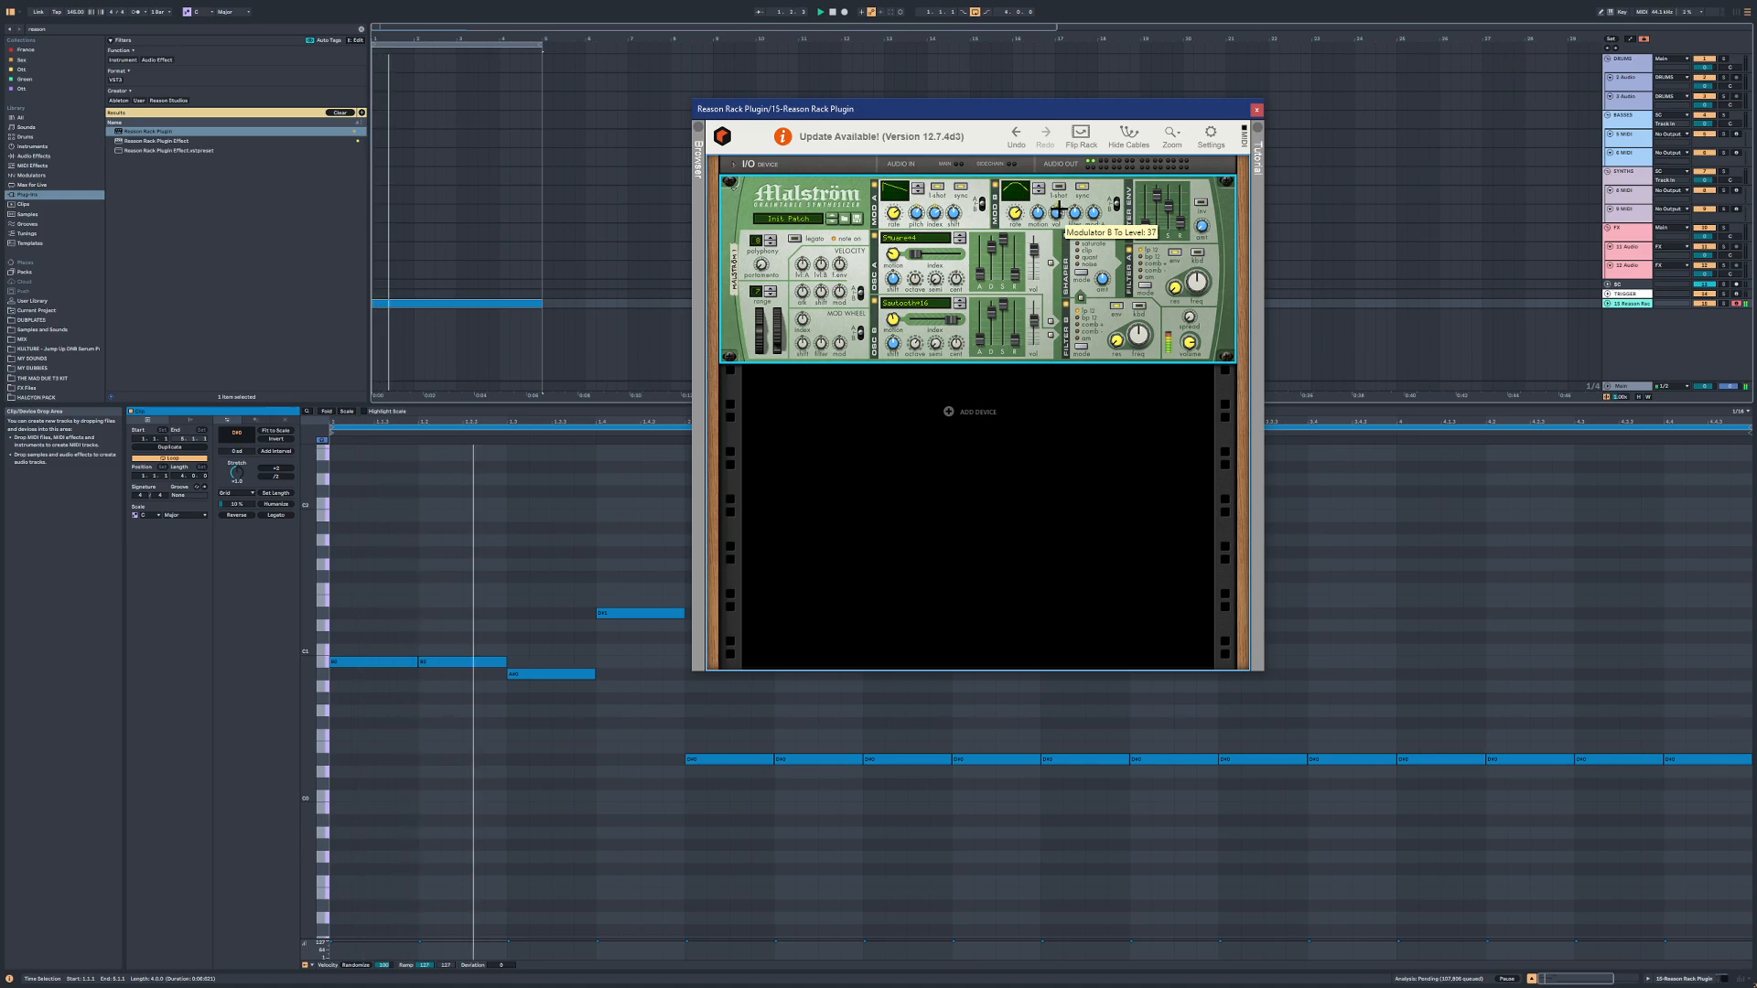
{"action": "left_click_drag", "start_coordinate": [1058, 209], "coordinate": [1057, 216]}
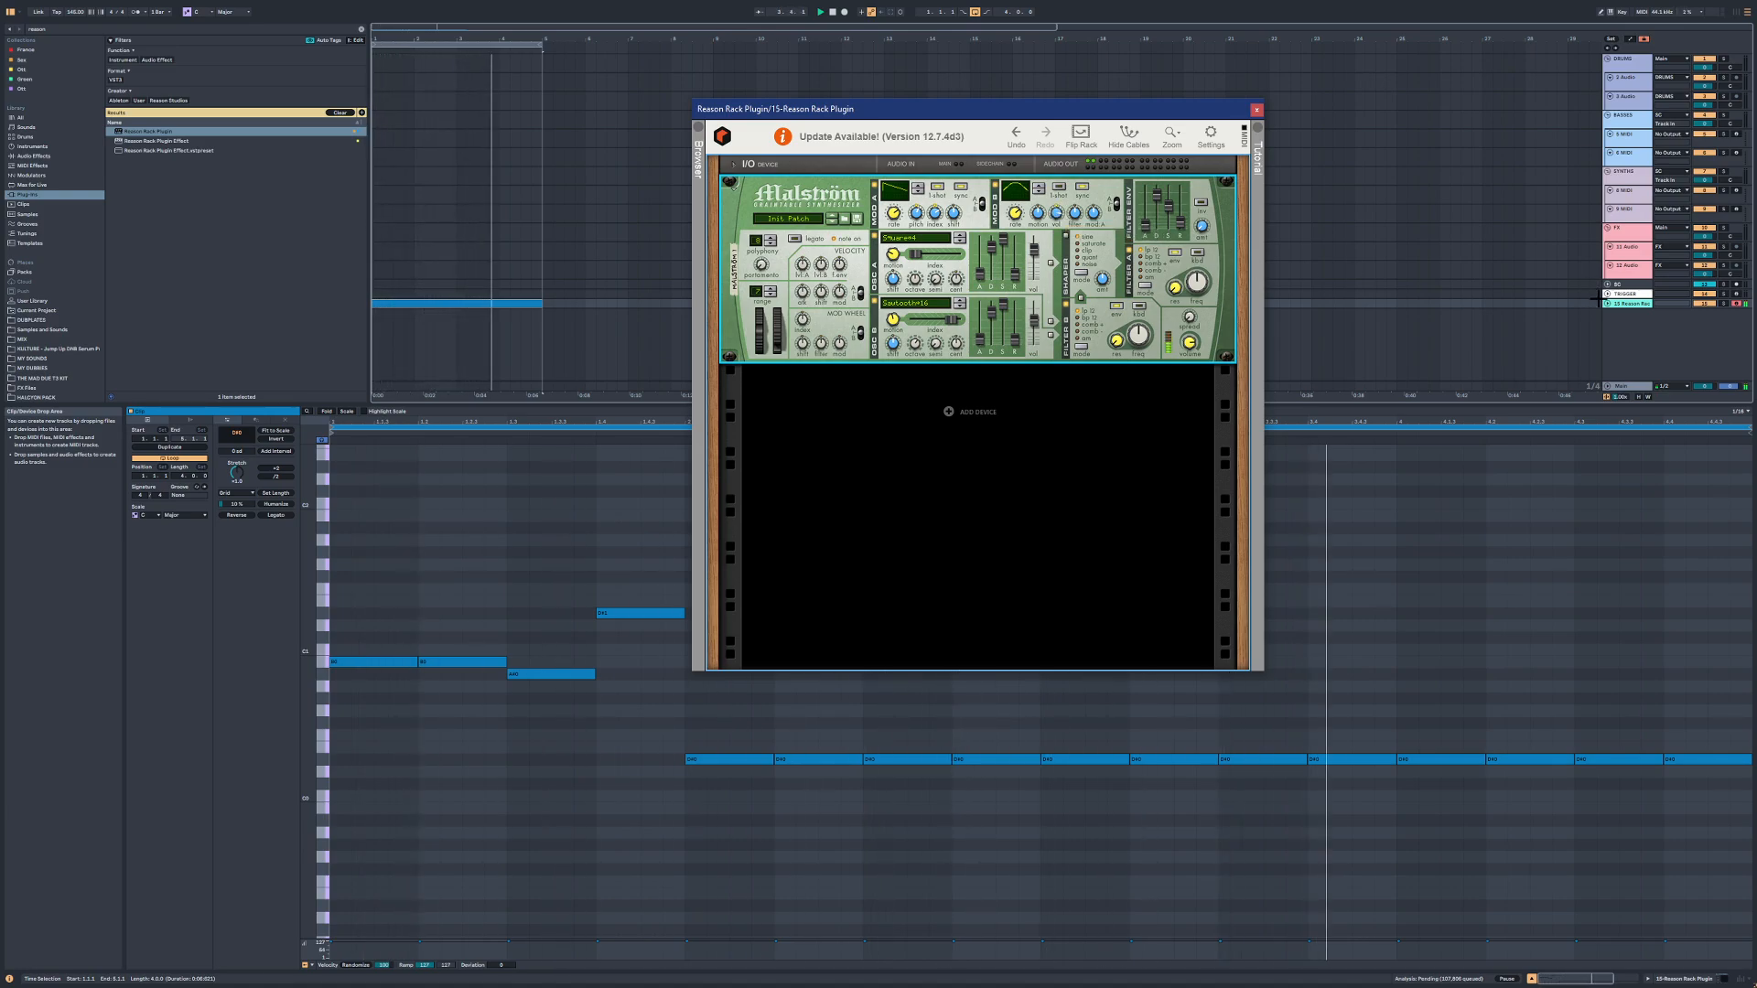
Step: Unfold the Reason Rack Plugin track in the arrangement and stop playback
{"action": "left_click", "coordinate": [1608, 303]}
{"action": "double_click", "coordinate": [1627, 305]}
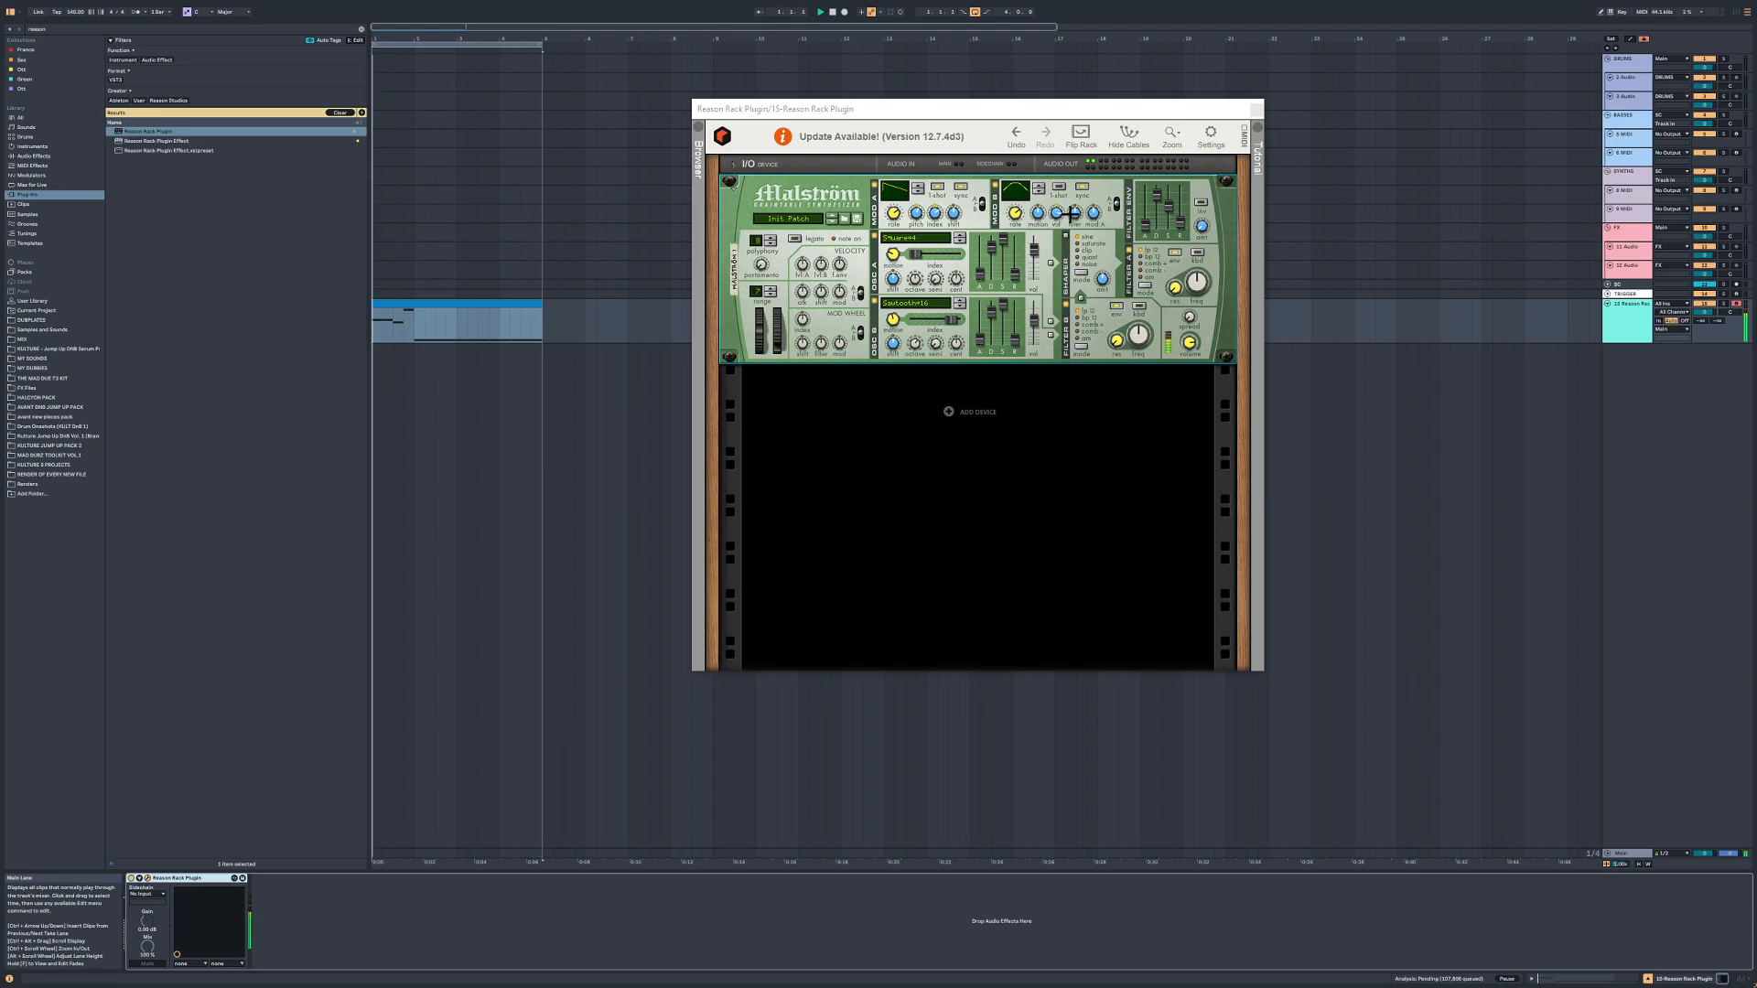
{"action": "key", "text": "space"}
Step: Choose filter A's mode, and tune its frequency together with modulator B's filter amount during playback
{"action": "left_click", "coordinate": [1143, 257]}
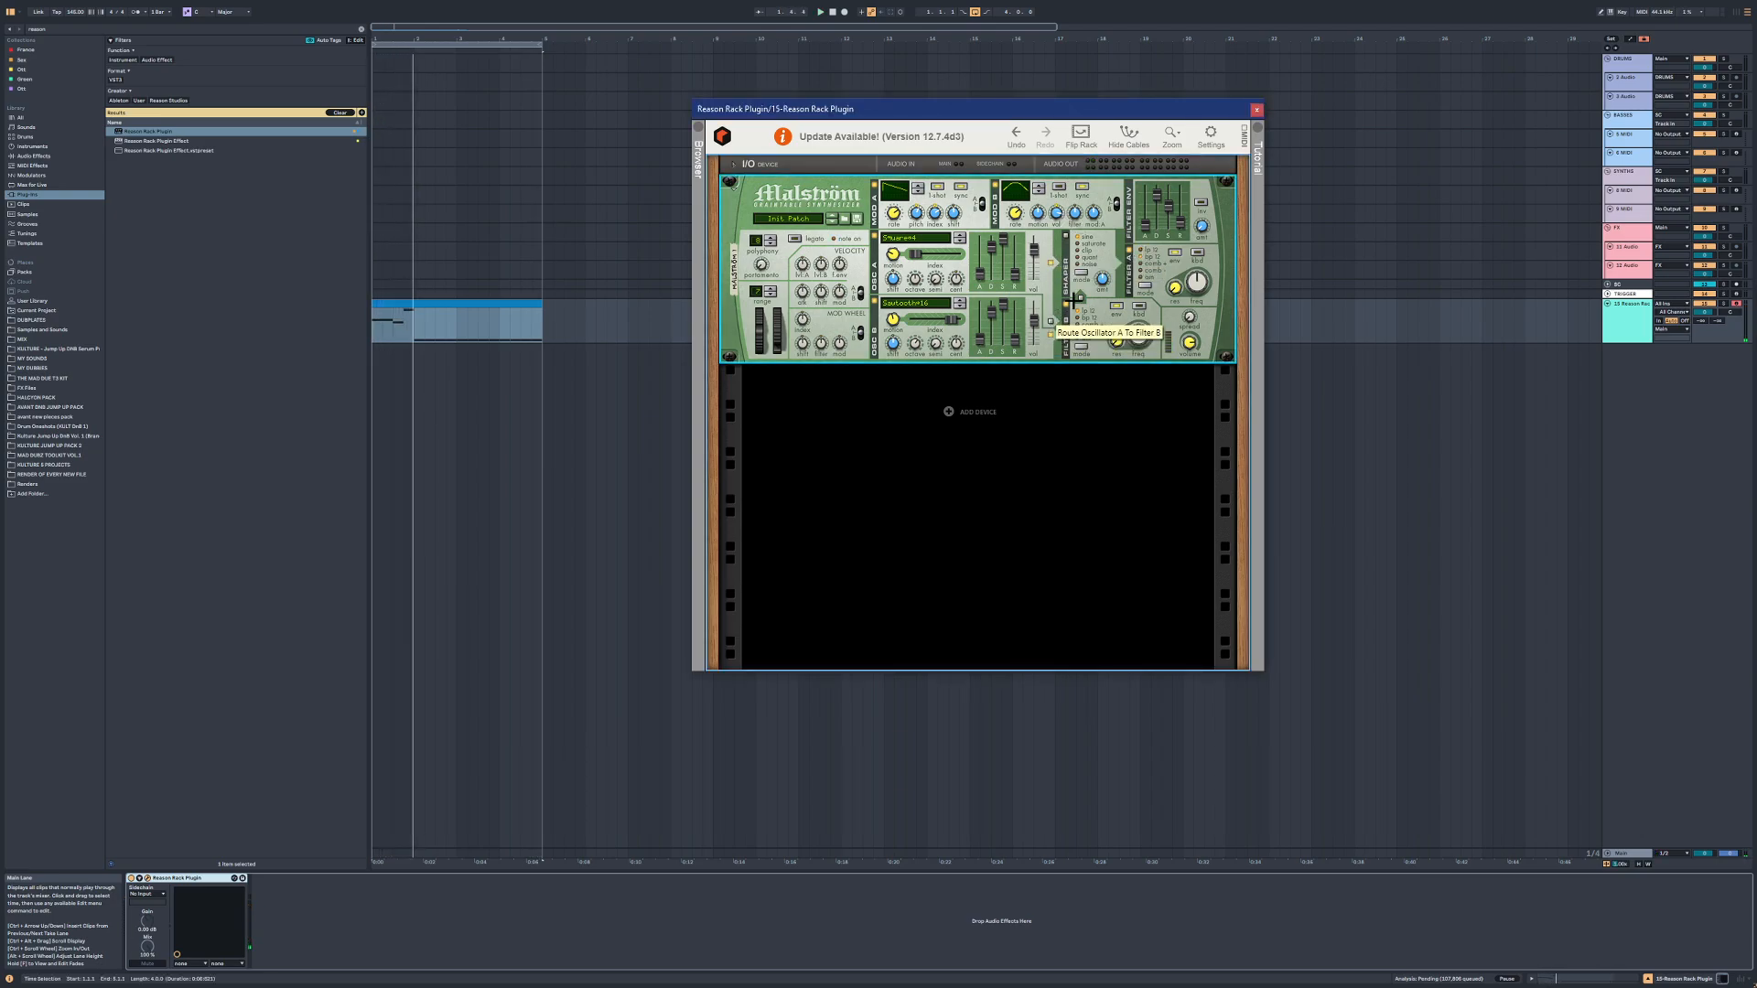
{"action": "key", "text": "space"}
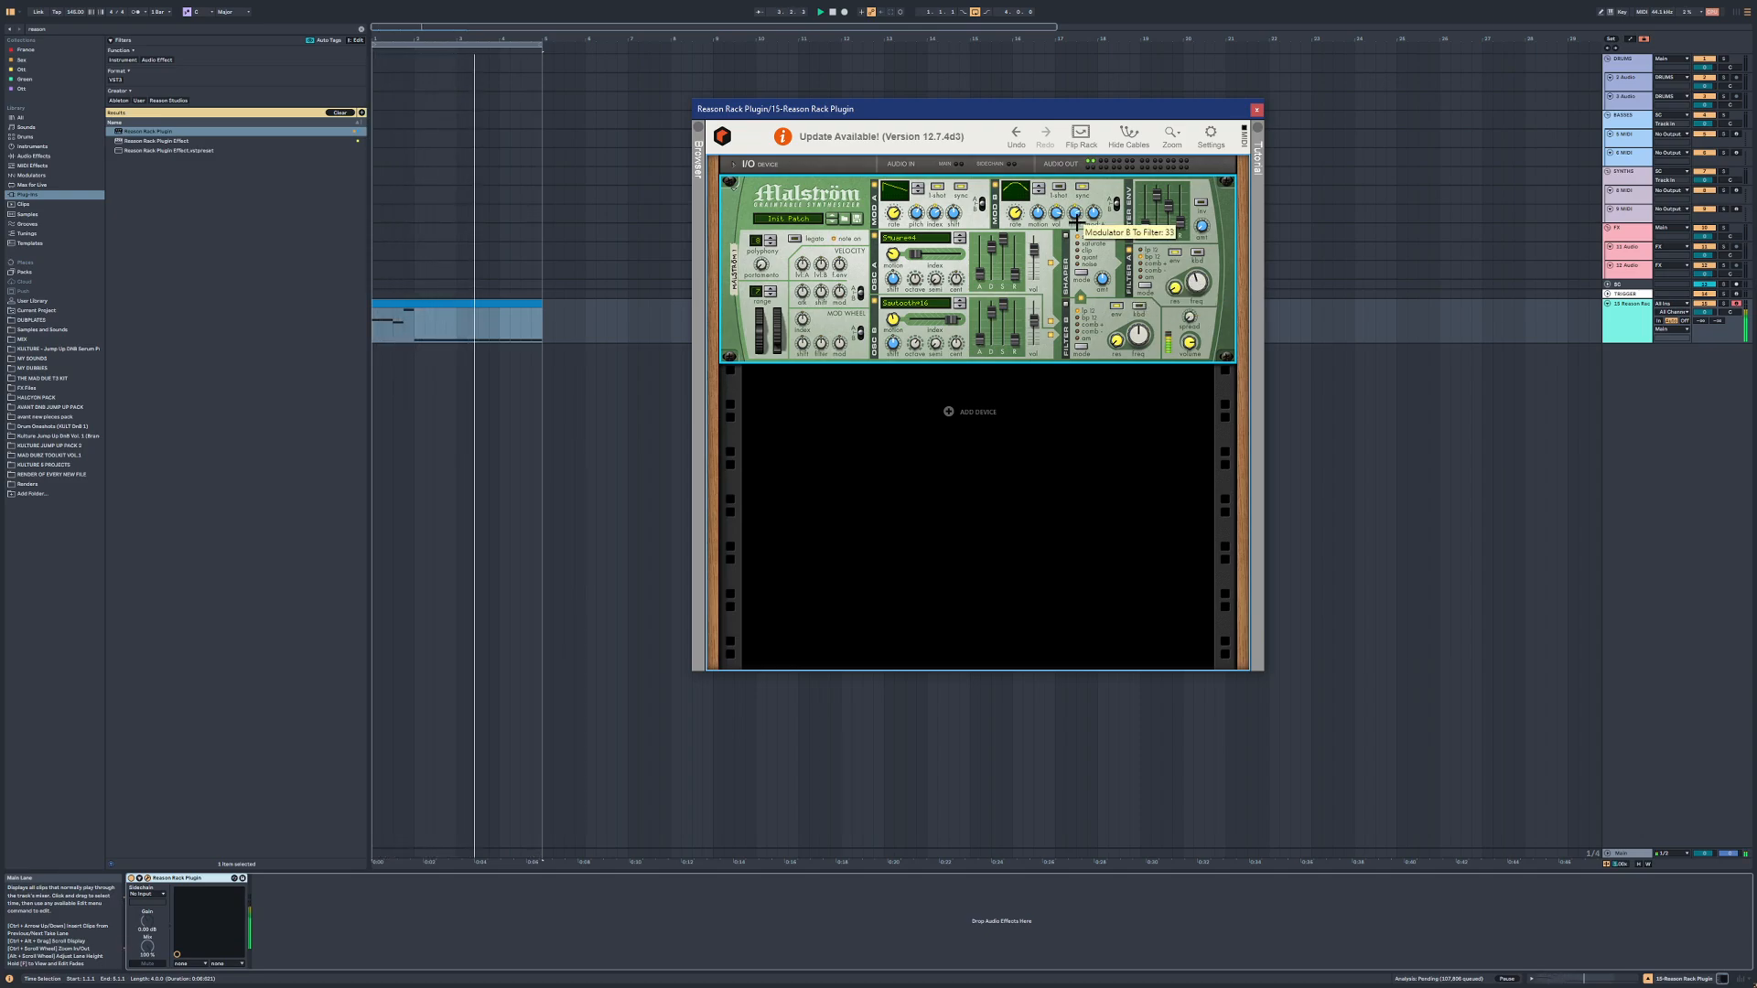
{"action": "scroll", "coordinate": [1077, 223], "scroll_direction": "up", "scroll_amount": 2}
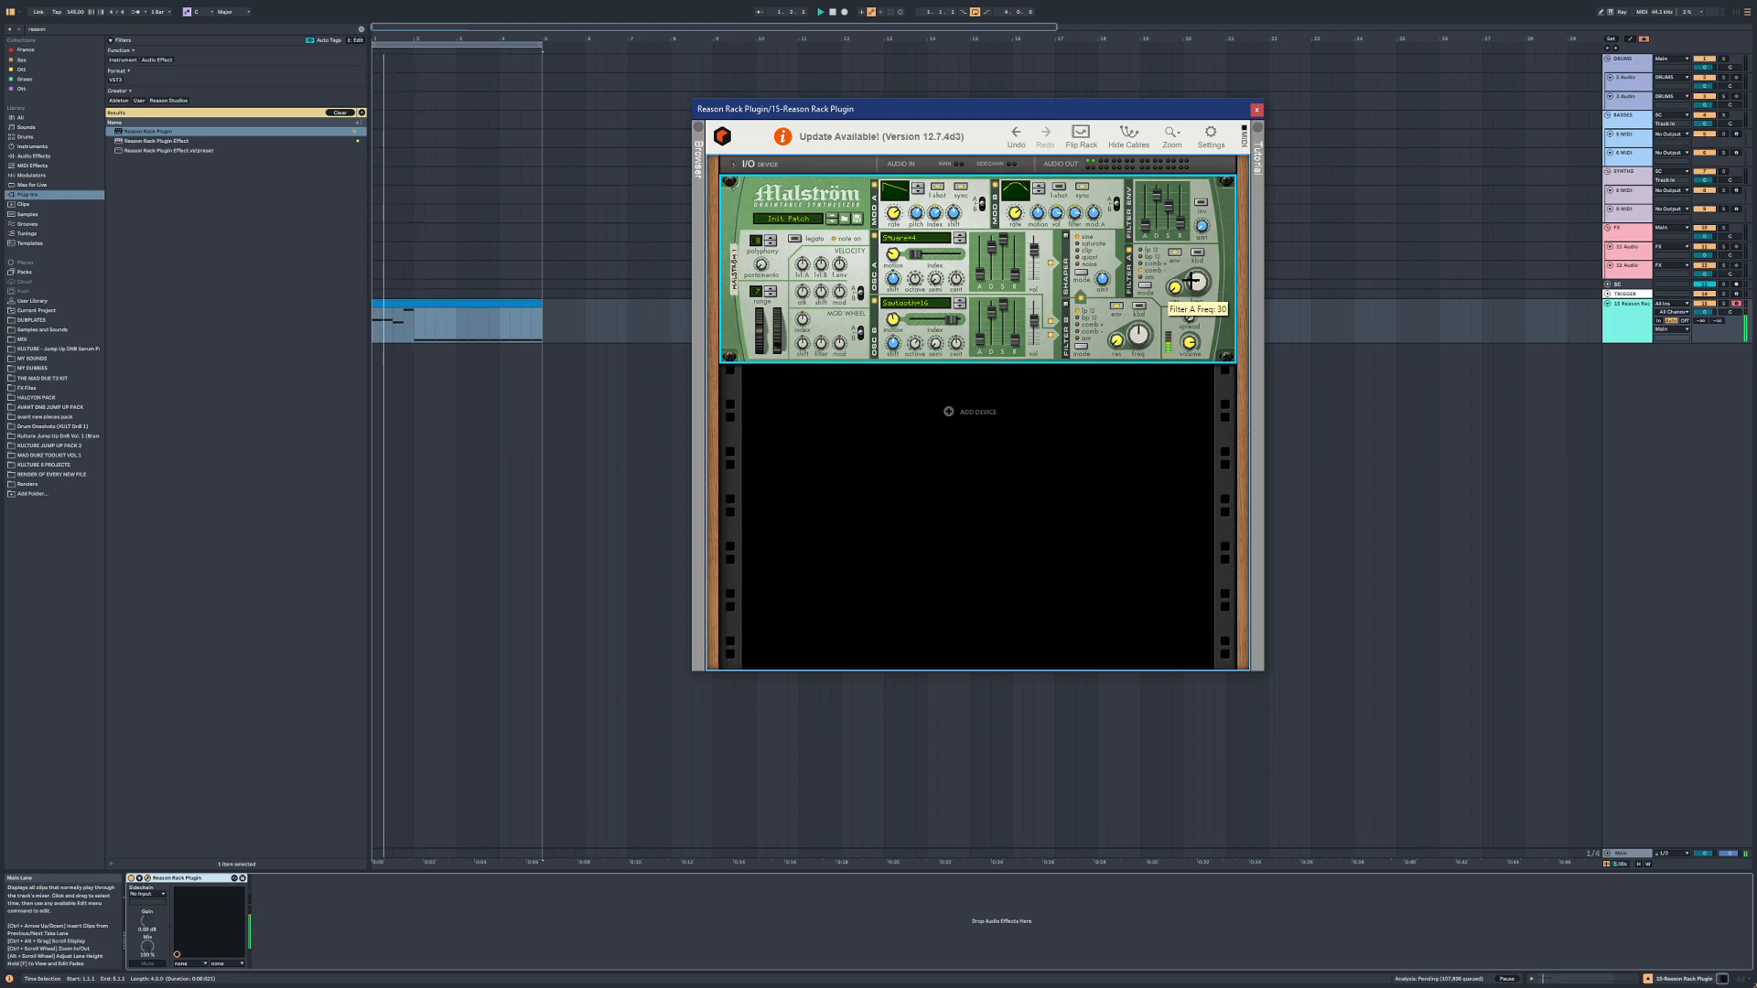
{"action": "left_click_drag", "start_coordinate": [1190, 281], "coordinate": [1192, 278]}
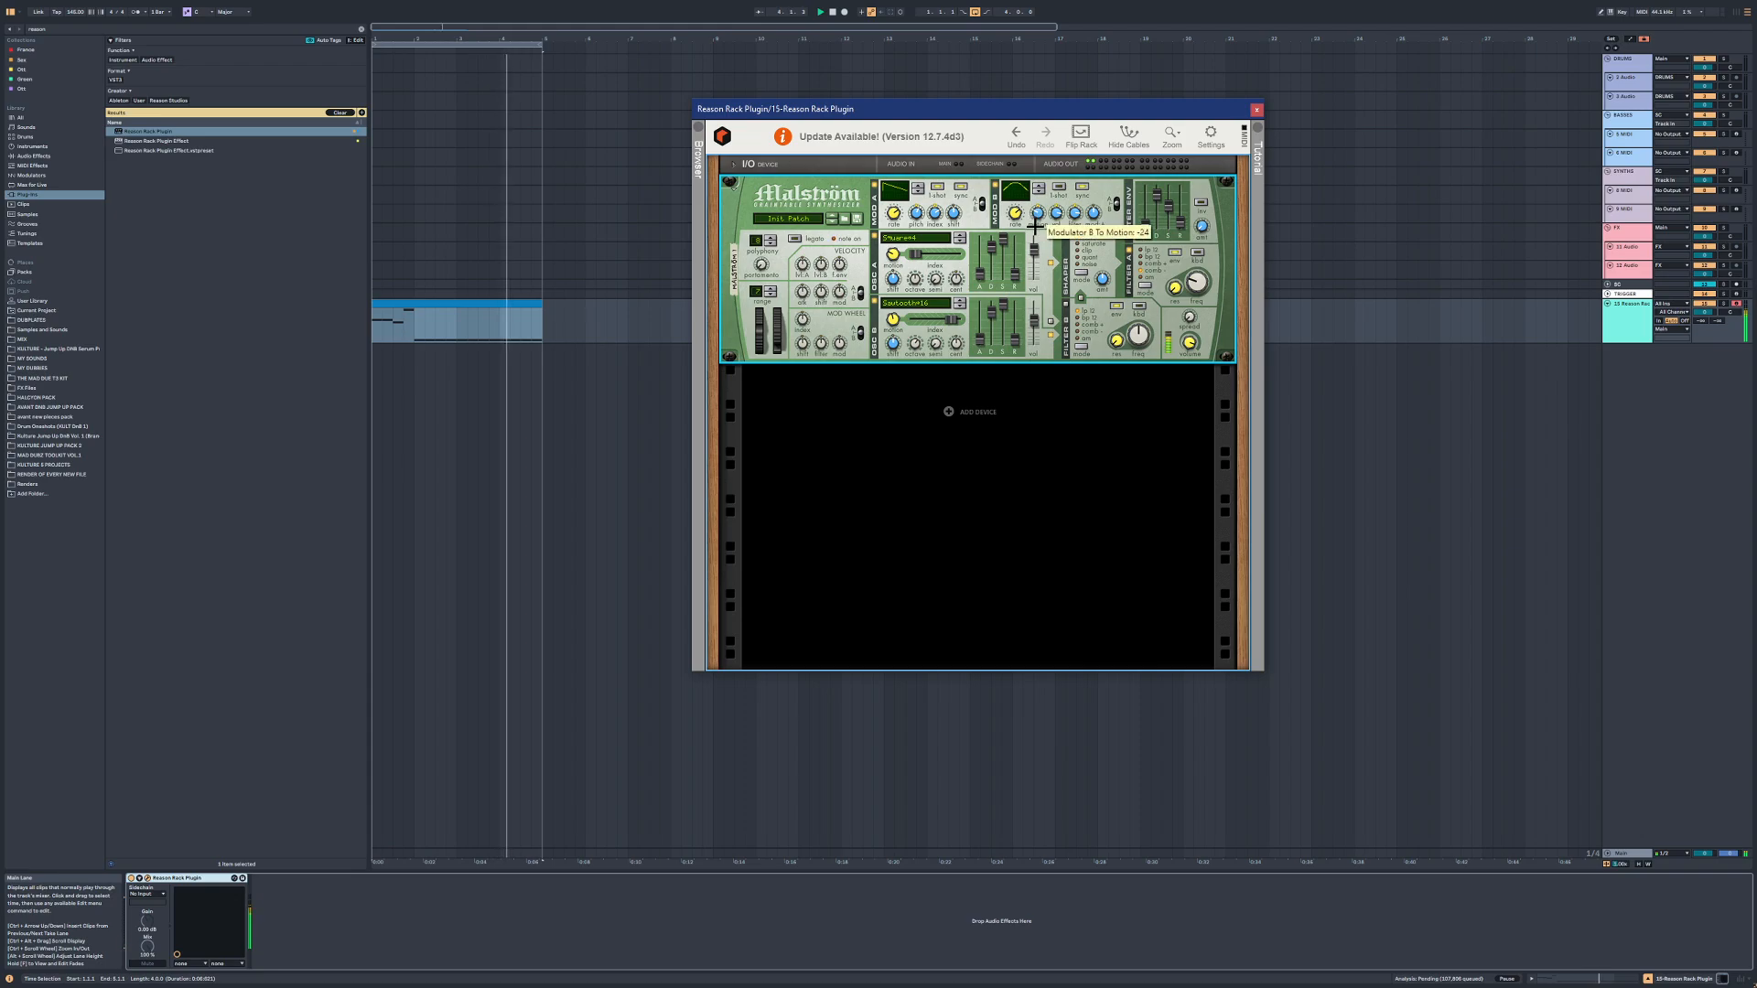
Step: Adjust how strongly modulator B affects the motion and modulator A
{"action": "left_click_drag", "start_coordinate": [1040, 224], "coordinate": [1043, 216]}
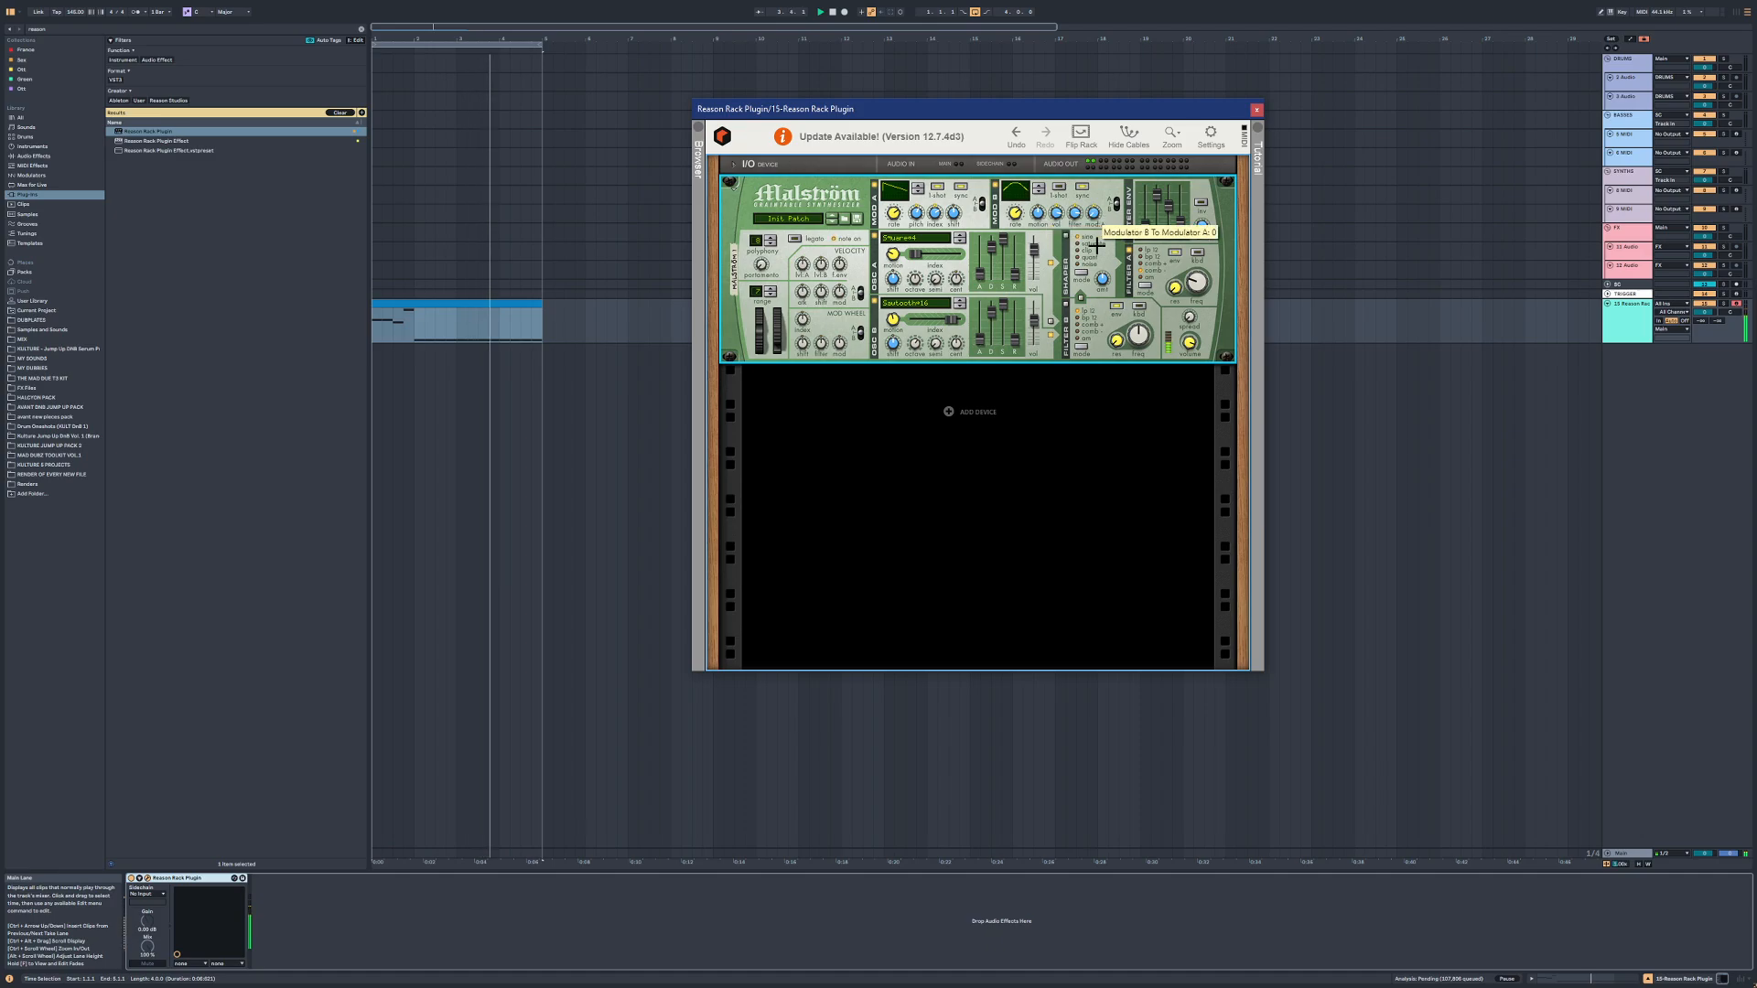
{"action": "left_click_drag", "start_coordinate": [1096, 216], "coordinate": [1095, 214]}
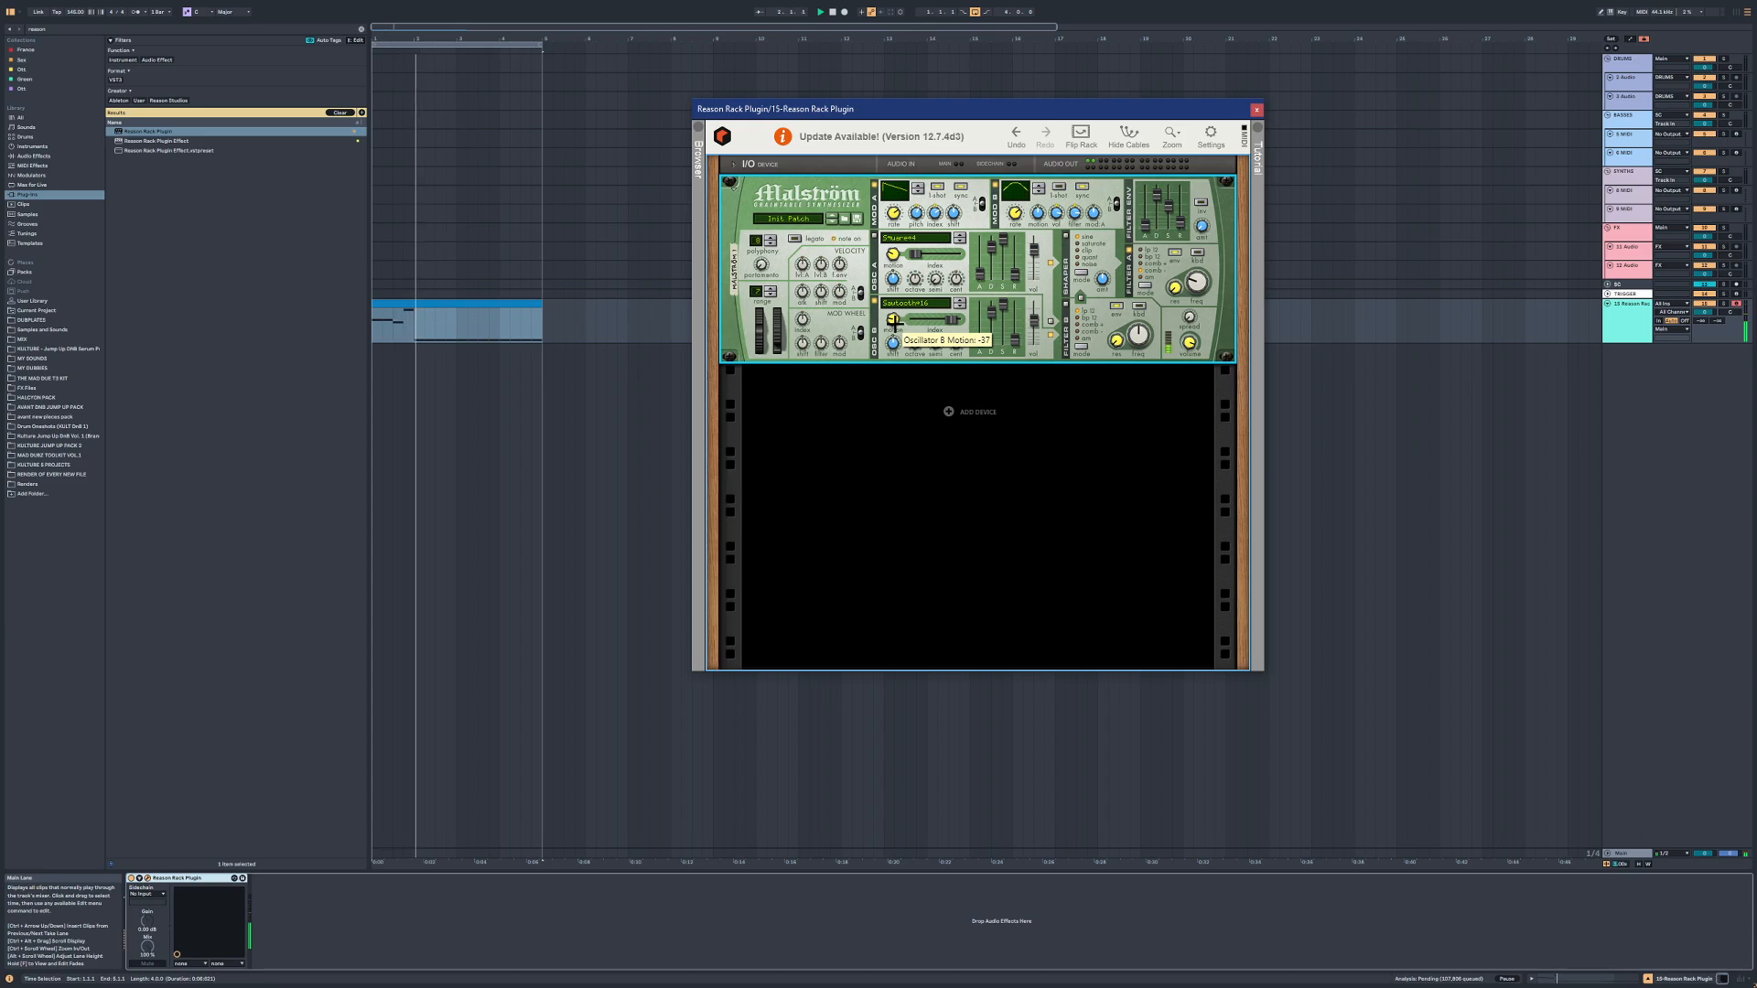
Step: Fine-tune oscillator B's motion while playing the clip, and stop playback
{"action": "key", "text": "space"}
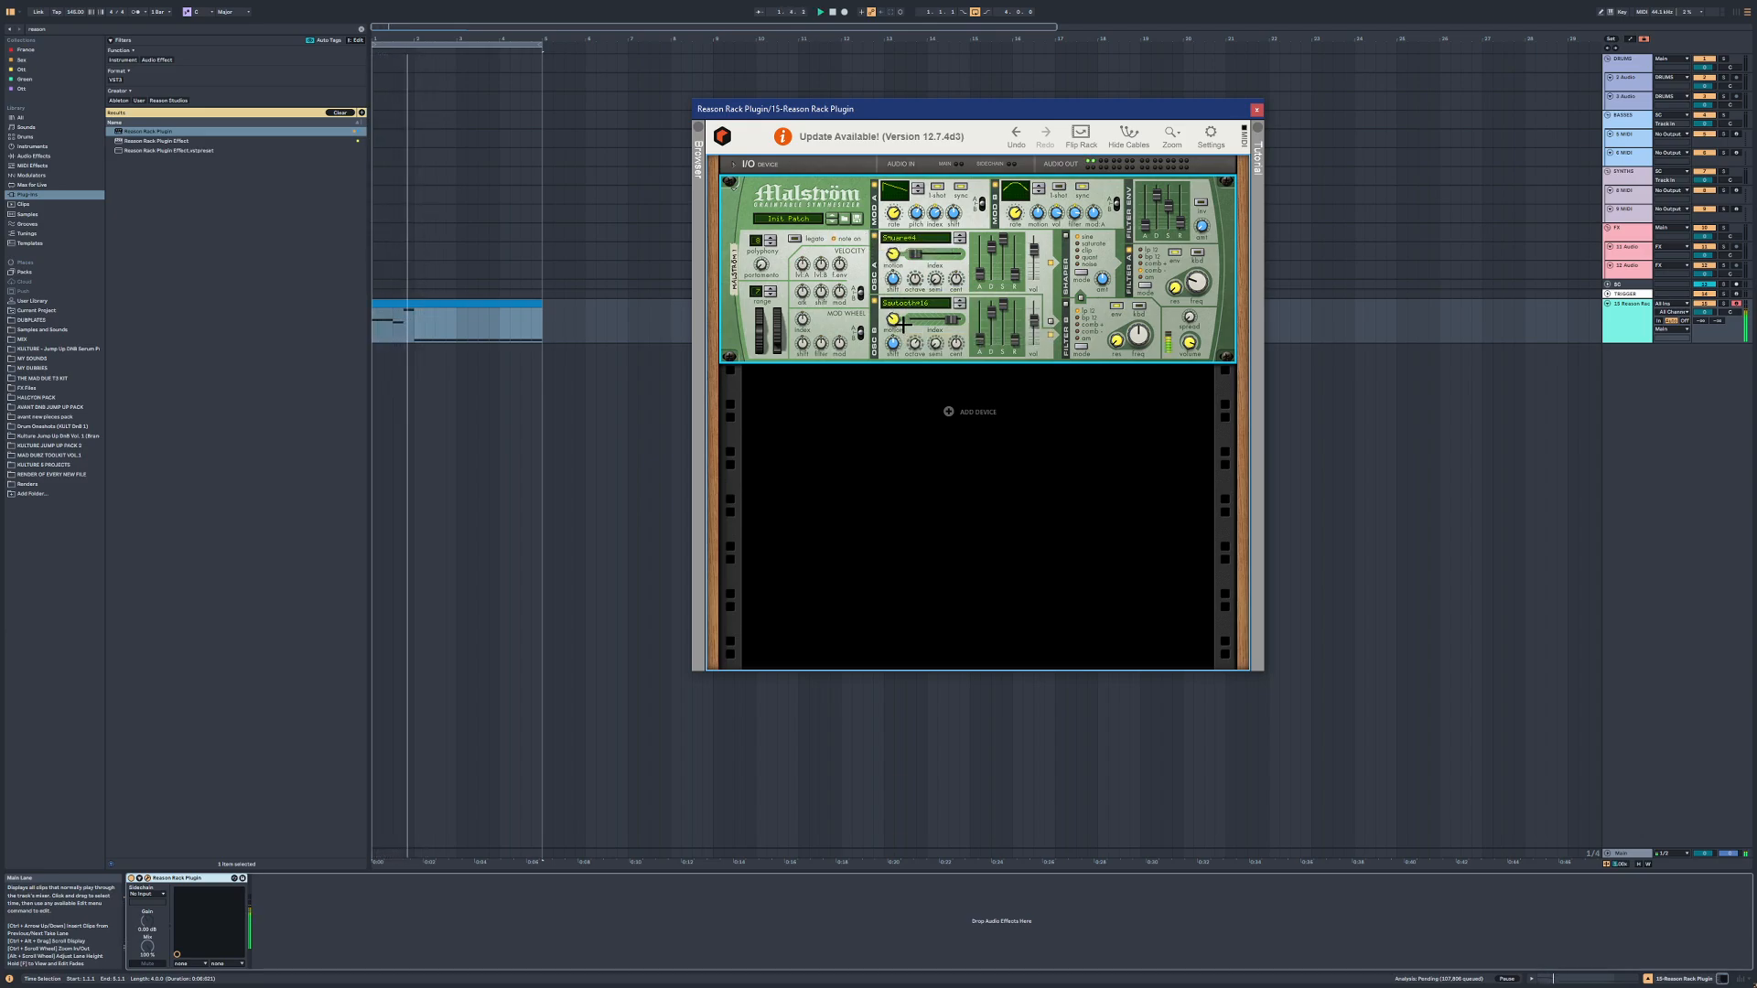
{"action": "left_click_drag", "start_coordinate": [897, 323], "coordinate": [897, 319]}
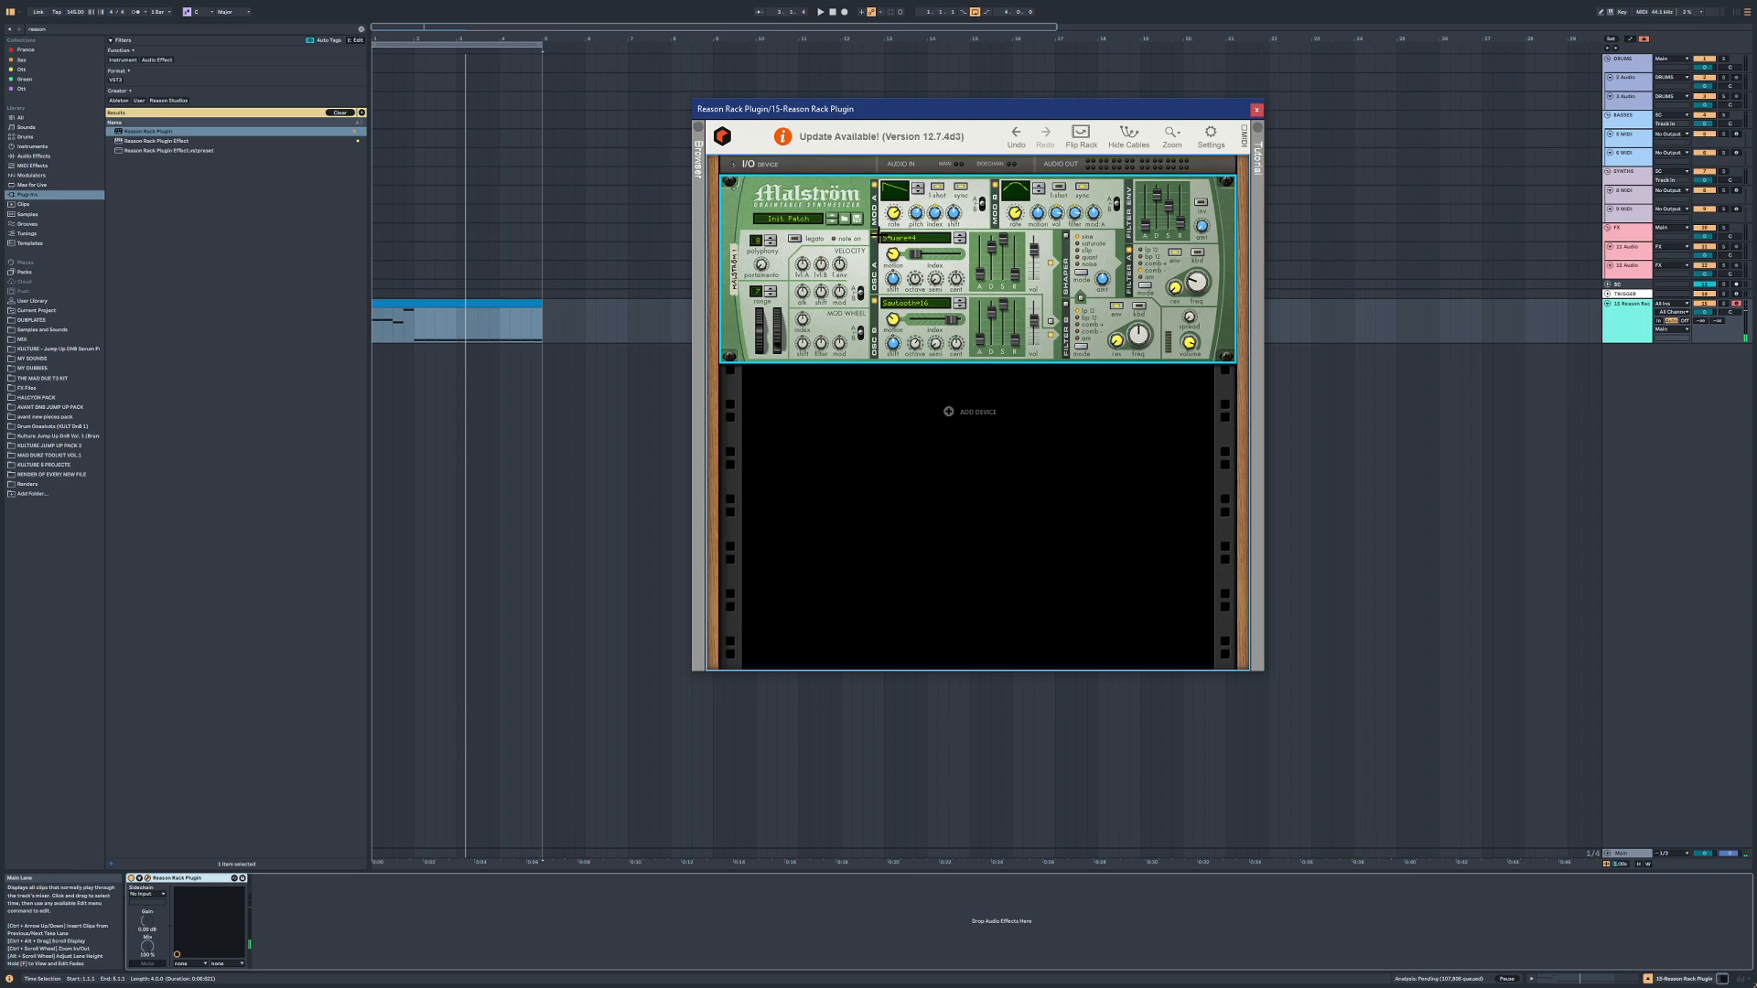
{"action": "key", "text": "space"}
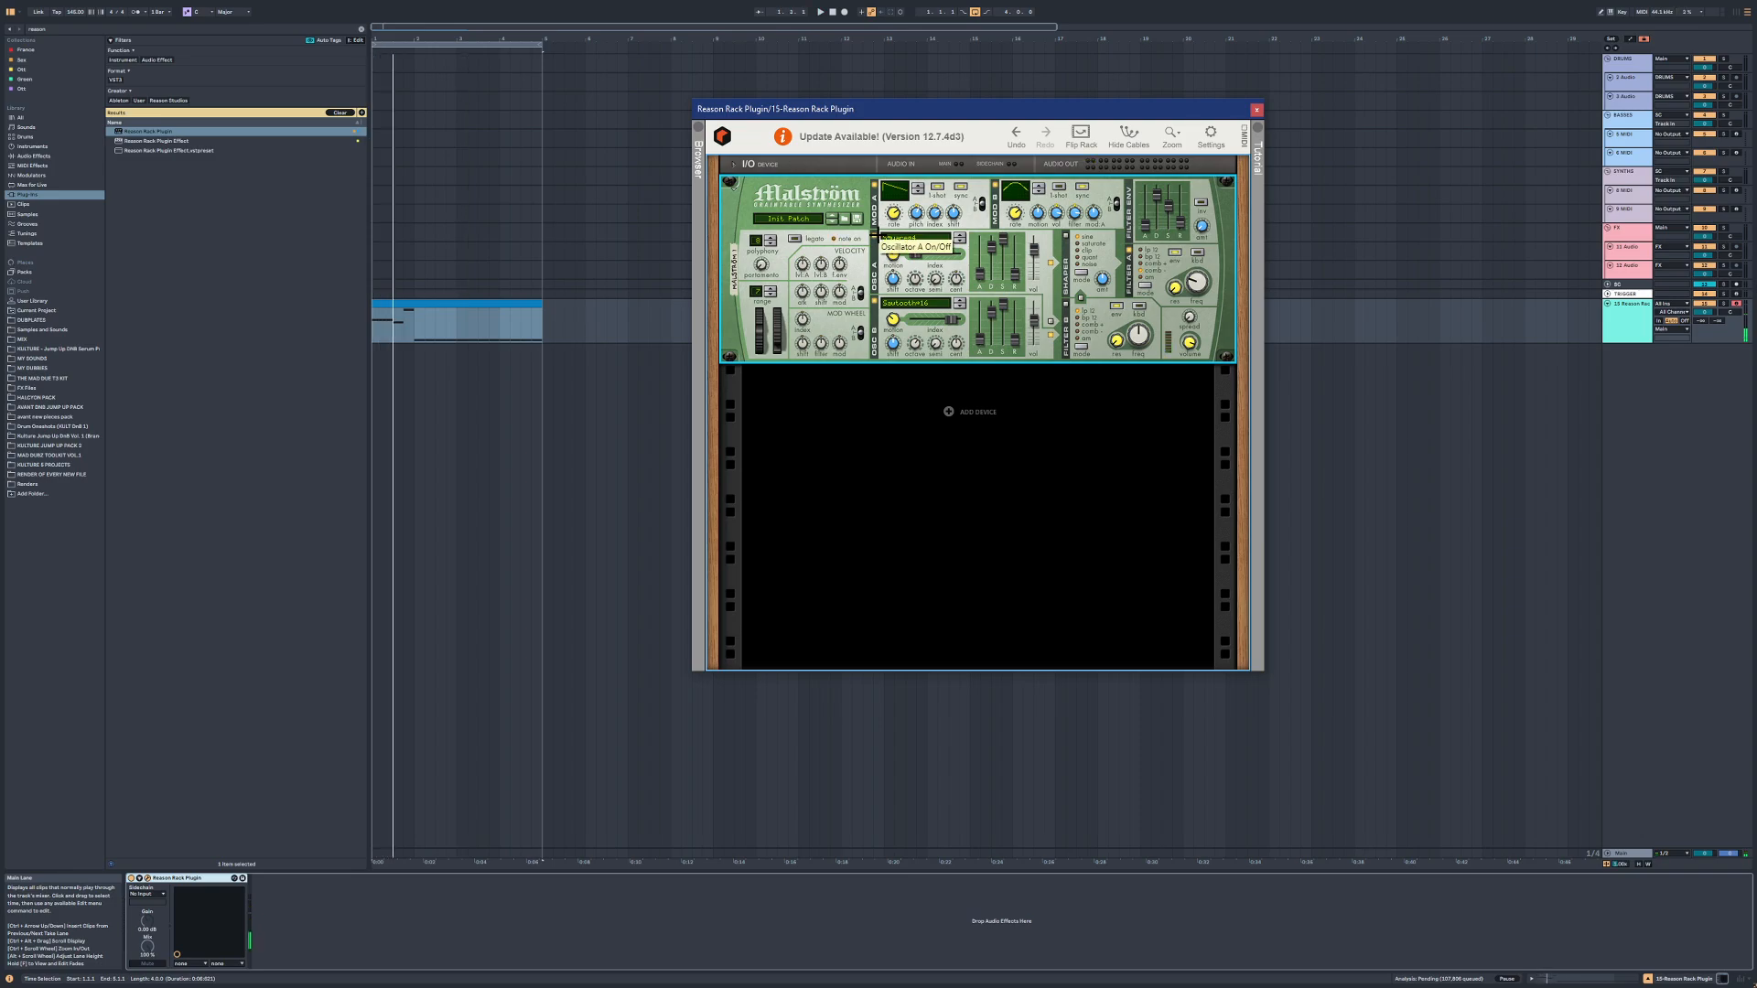
Step: Add a Scream 4 Distortion from the effects browser below the Malström and reset the device
{"action": "left_click", "coordinate": [704, 138]}
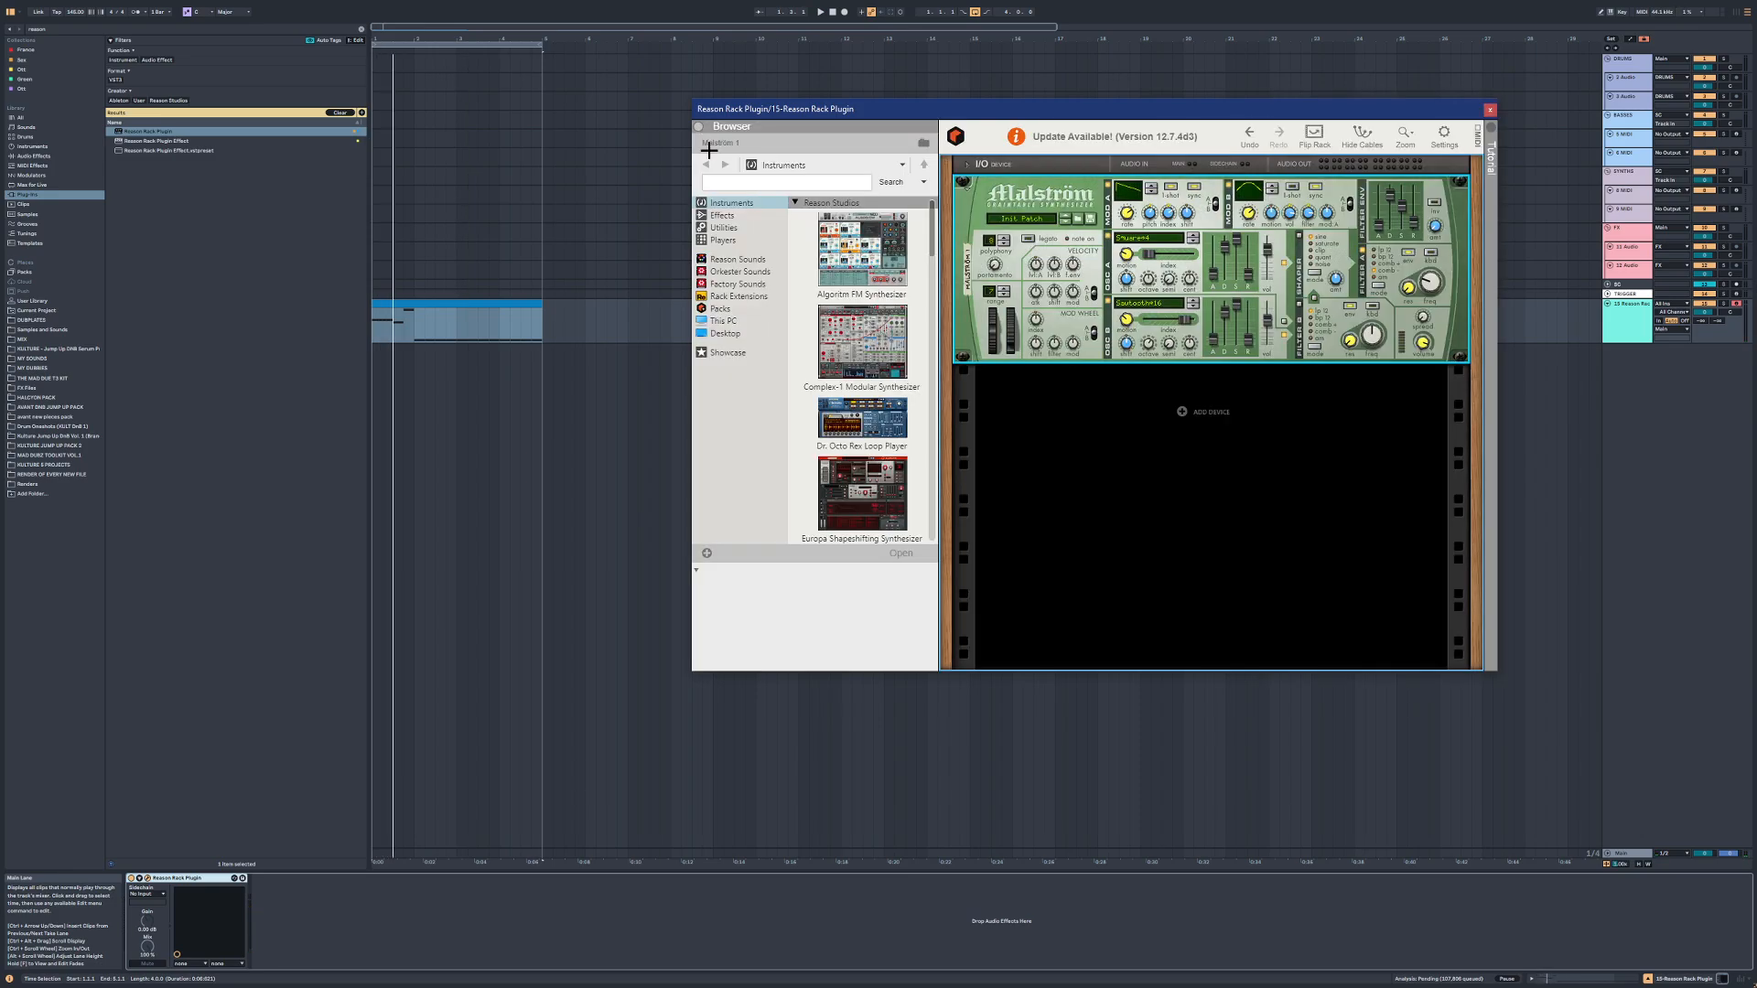
{"action": "left_click", "coordinate": [722, 215]}
{"action": "scroll", "coordinate": [866, 313], "scroll_direction": "down", "scroll_amount": 1}
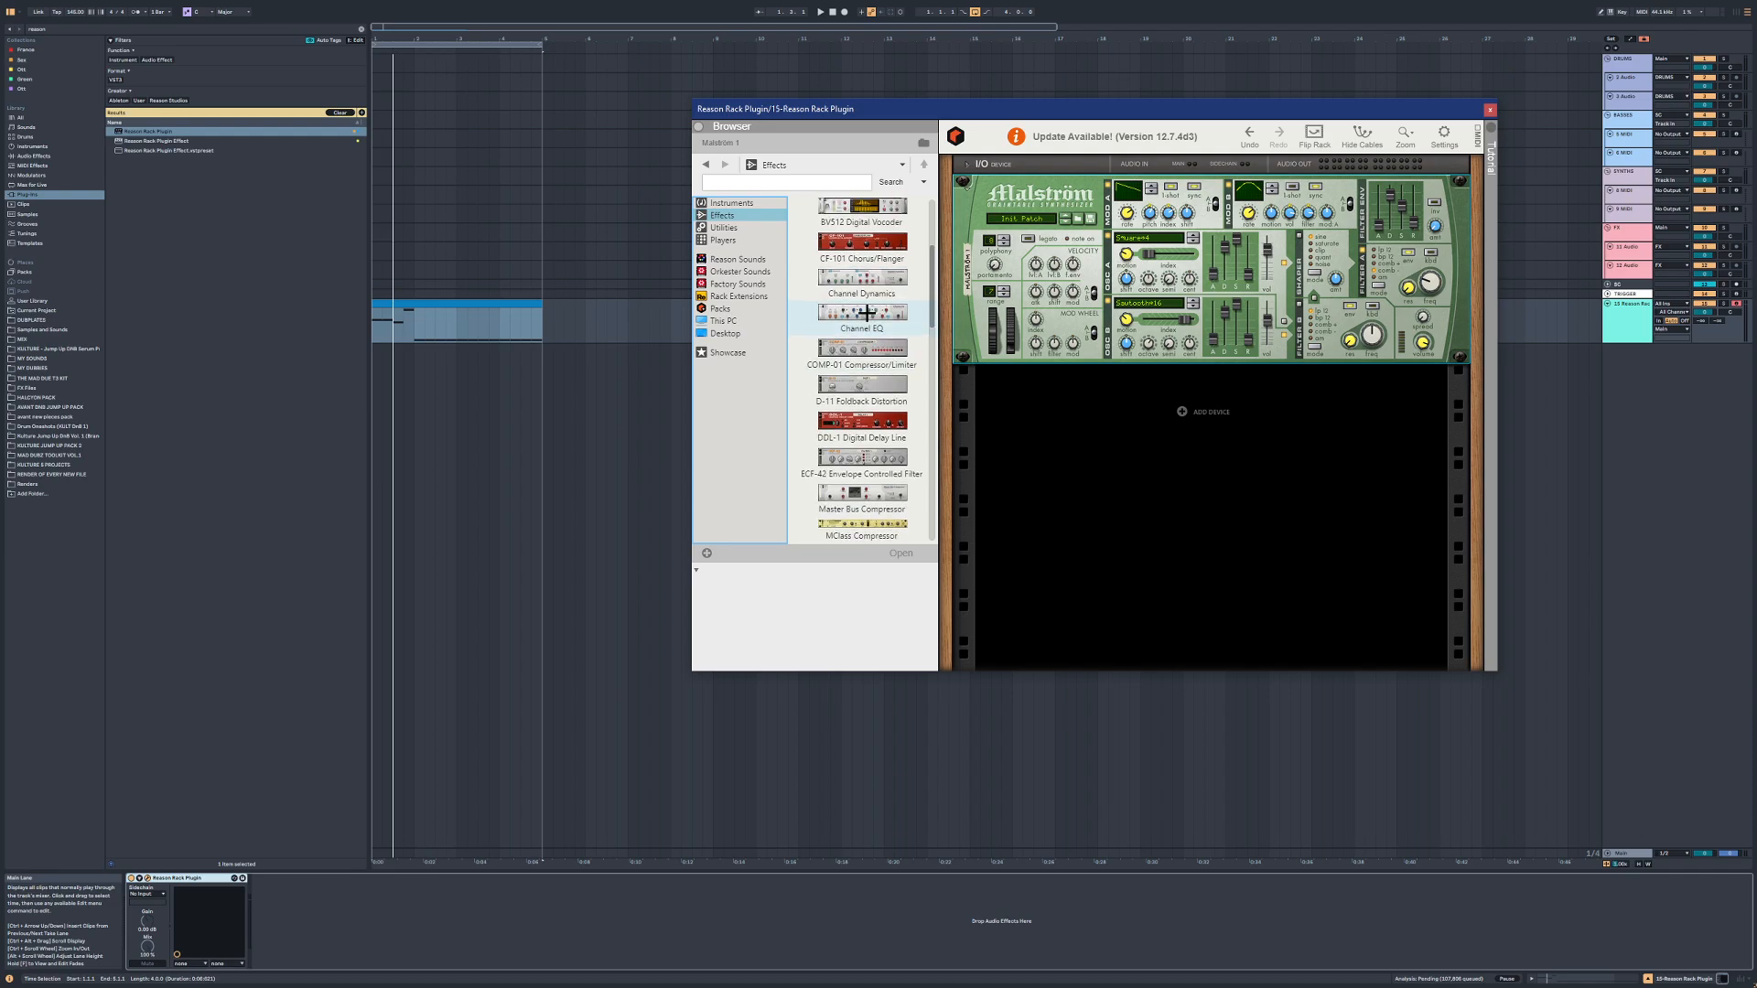
{"action": "scroll", "coordinate": [865, 313], "scroll_direction": "down", "scroll_amount": 15}
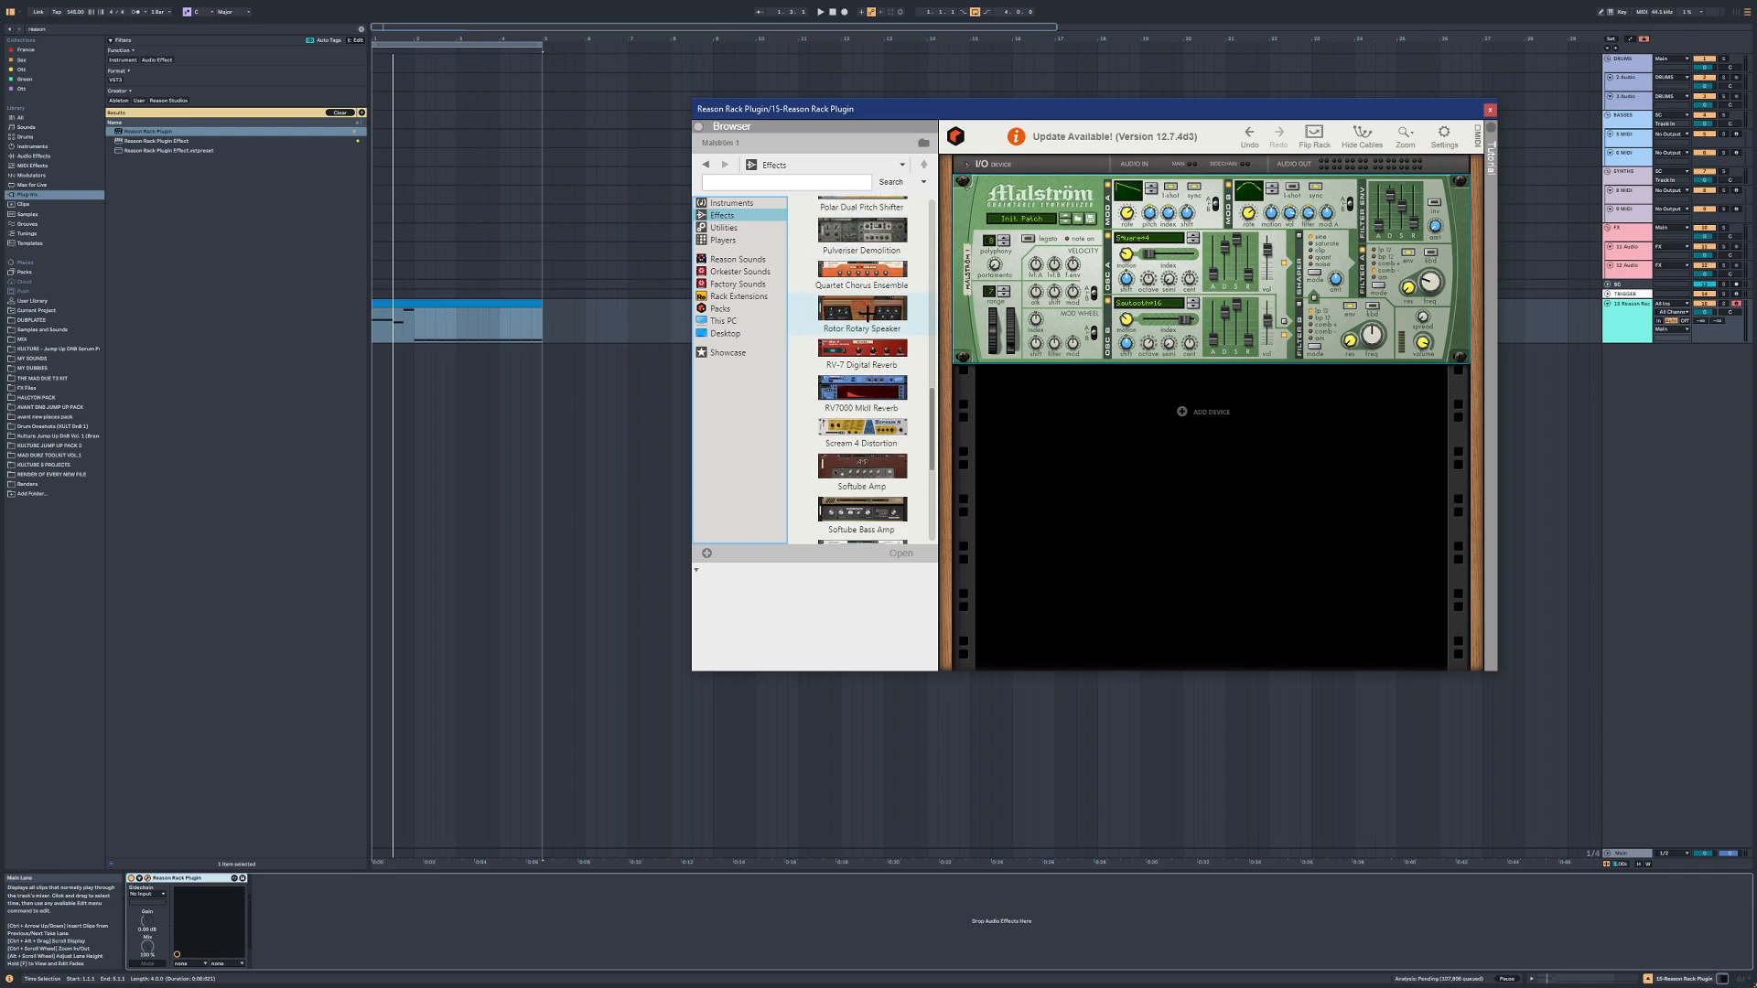
{"action": "left_click_drag", "start_coordinate": [865, 430], "coordinate": [979, 430]}
{"action": "right_click", "coordinate": [1031, 512]}
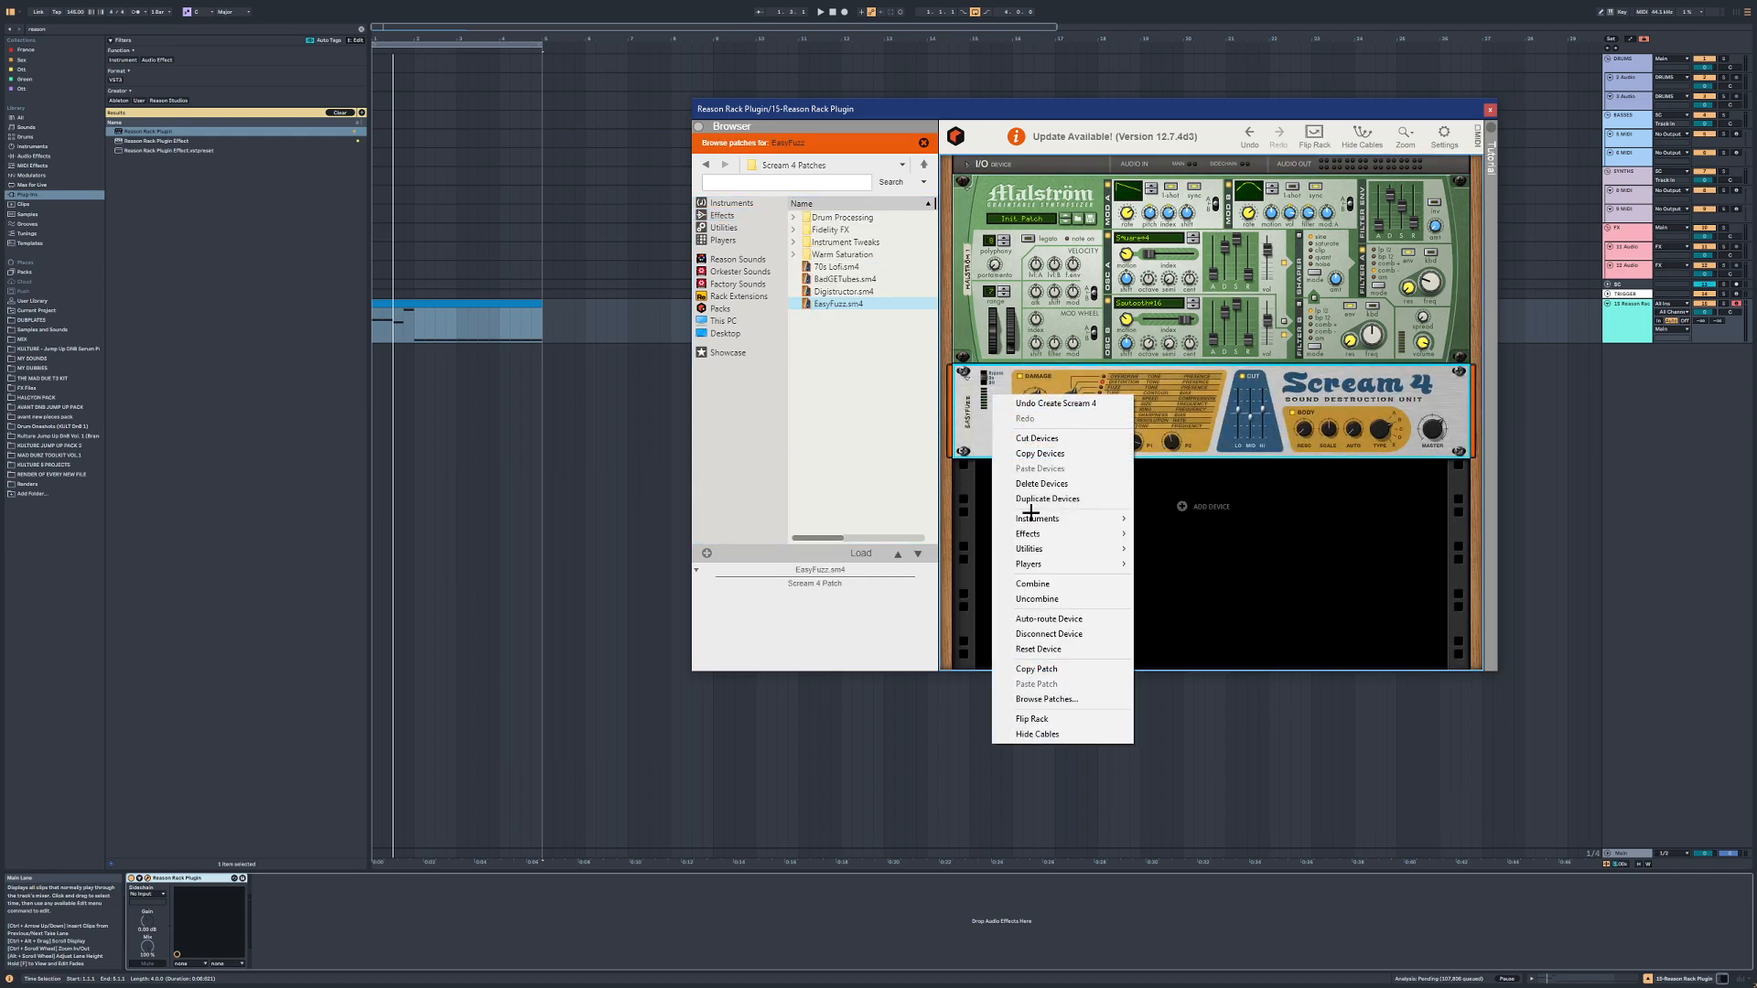
{"action": "left_click", "coordinate": [1058, 647]}
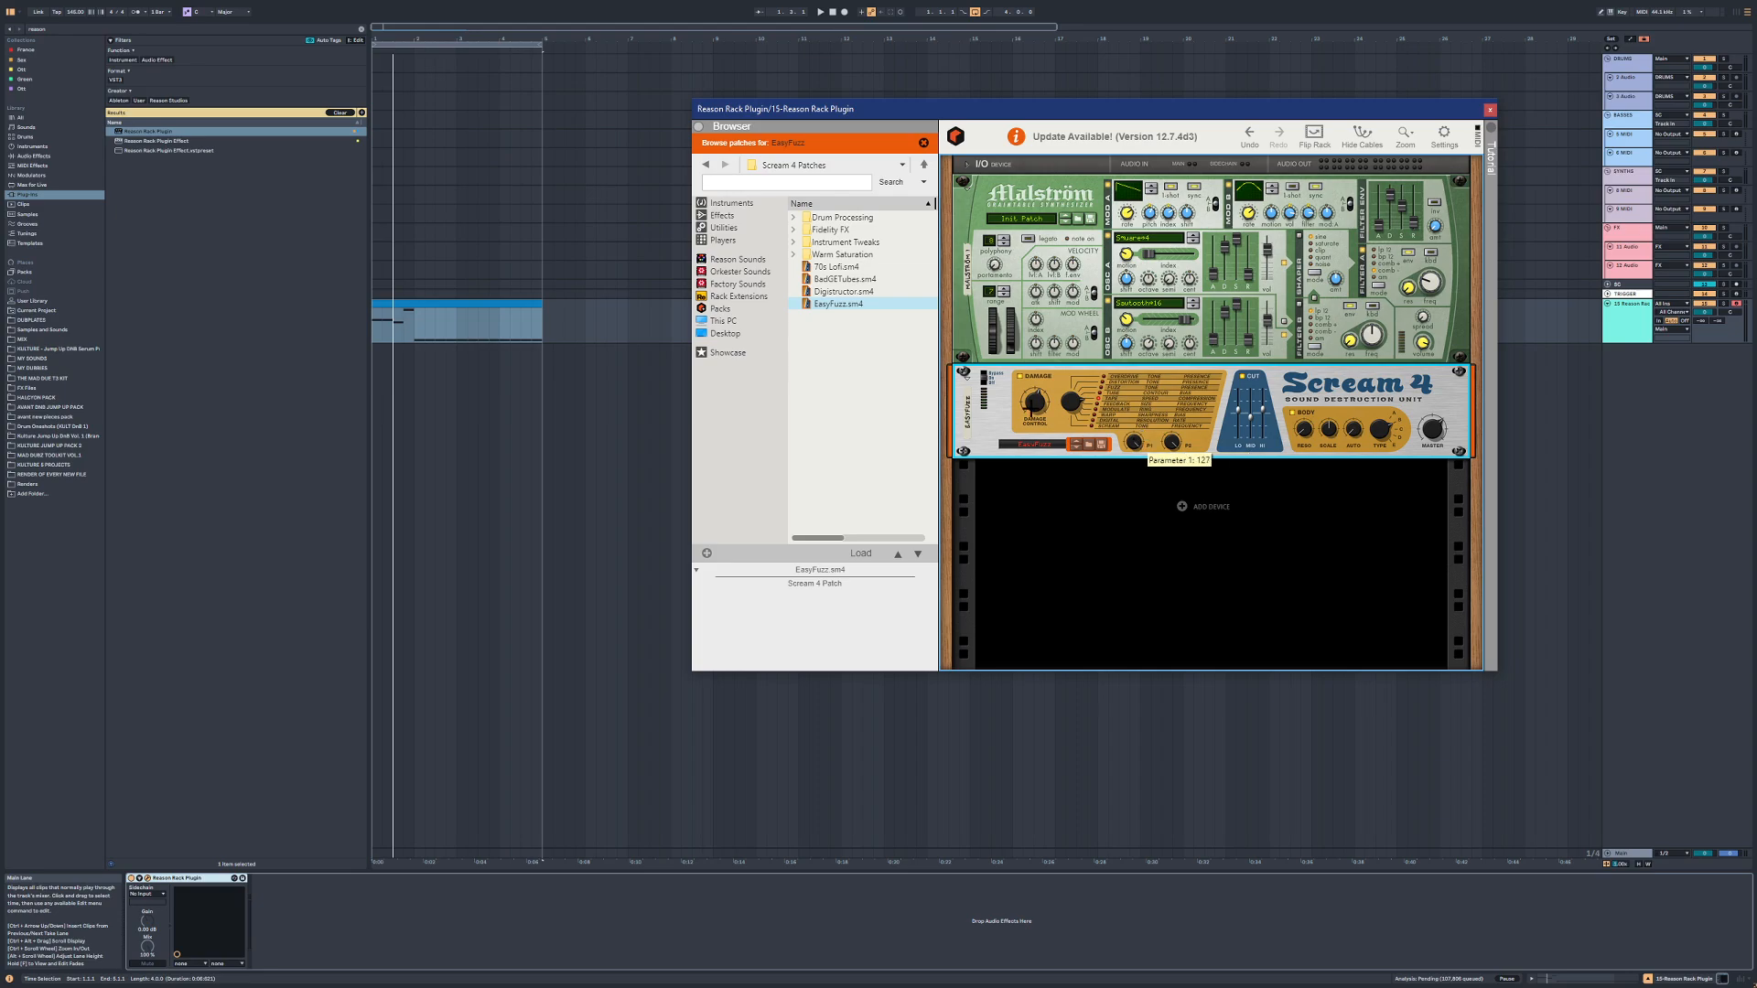
Step: Adjust Scream 4's master level and play the clip to audition the distortion
{"action": "key", "text": "space"}
{"action": "key", "text": "space"}
{"action": "left_click_drag", "start_coordinate": [1400, 437], "coordinate": [1410, 400]}
{"action": "key", "text": "space"}
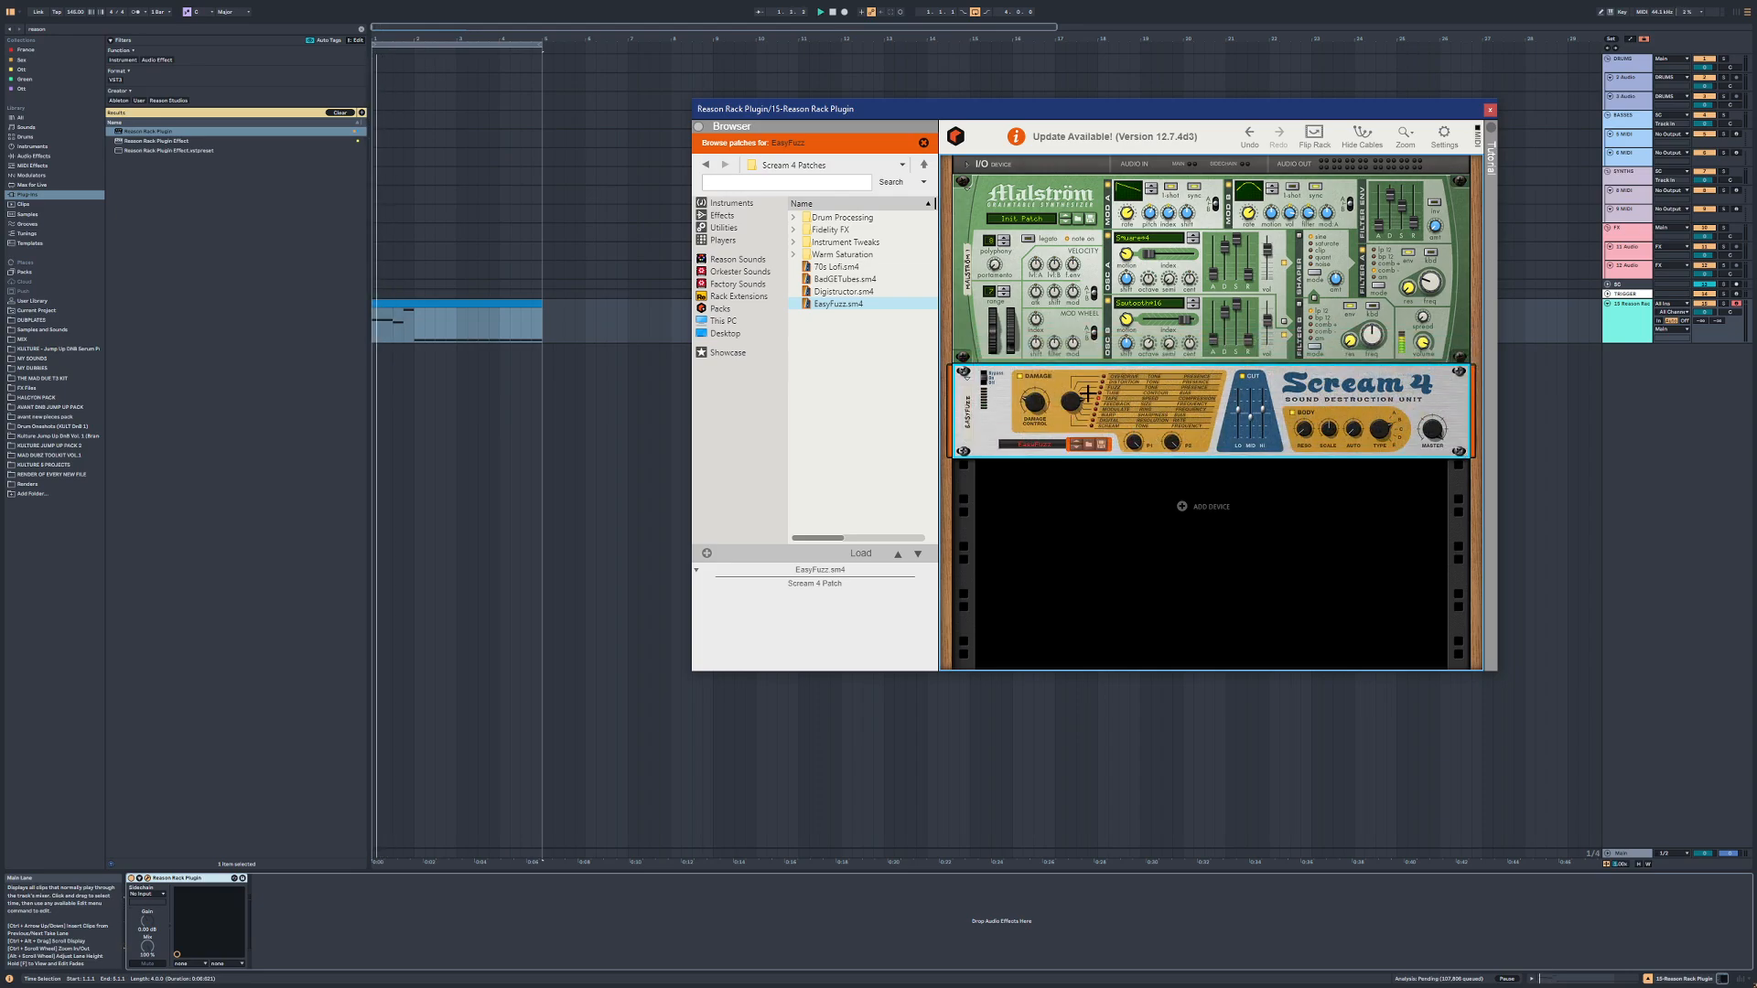
Step: Auto-route the Malström and Scream 4, and set Scream 4's master level to 127 during playback
{"action": "left_click", "coordinate": [1064, 208]}
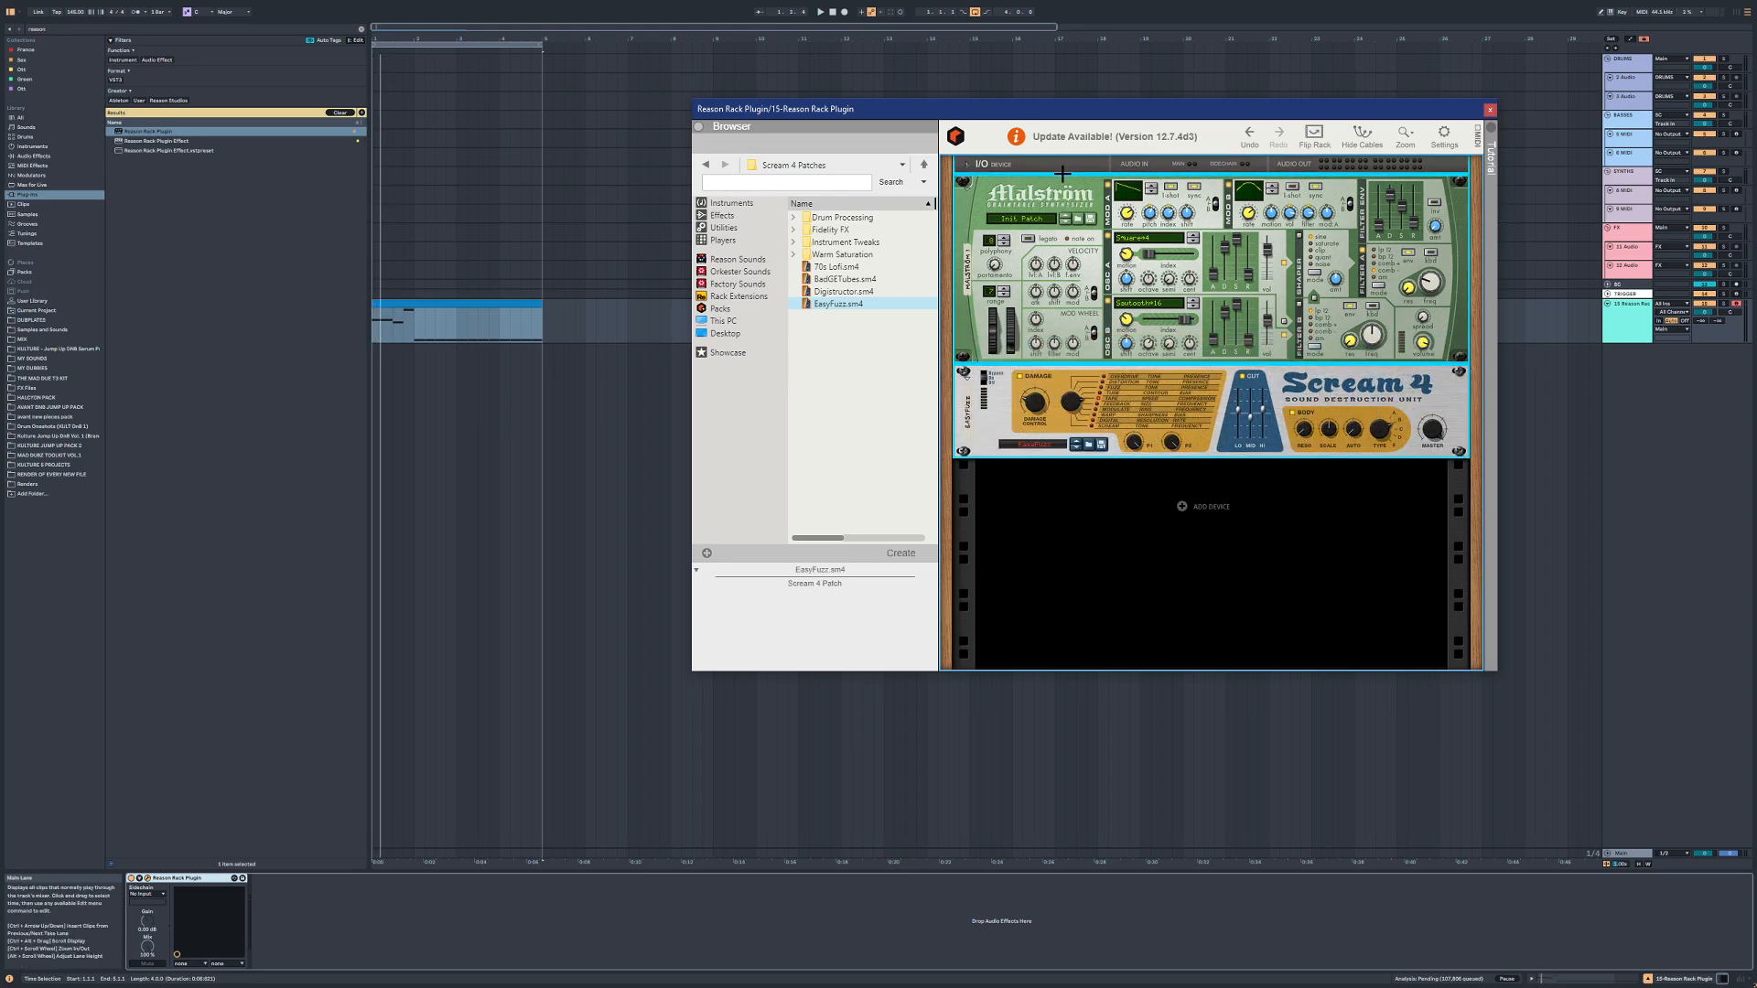
{"action": "right_click", "coordinate": [1066, 195]}
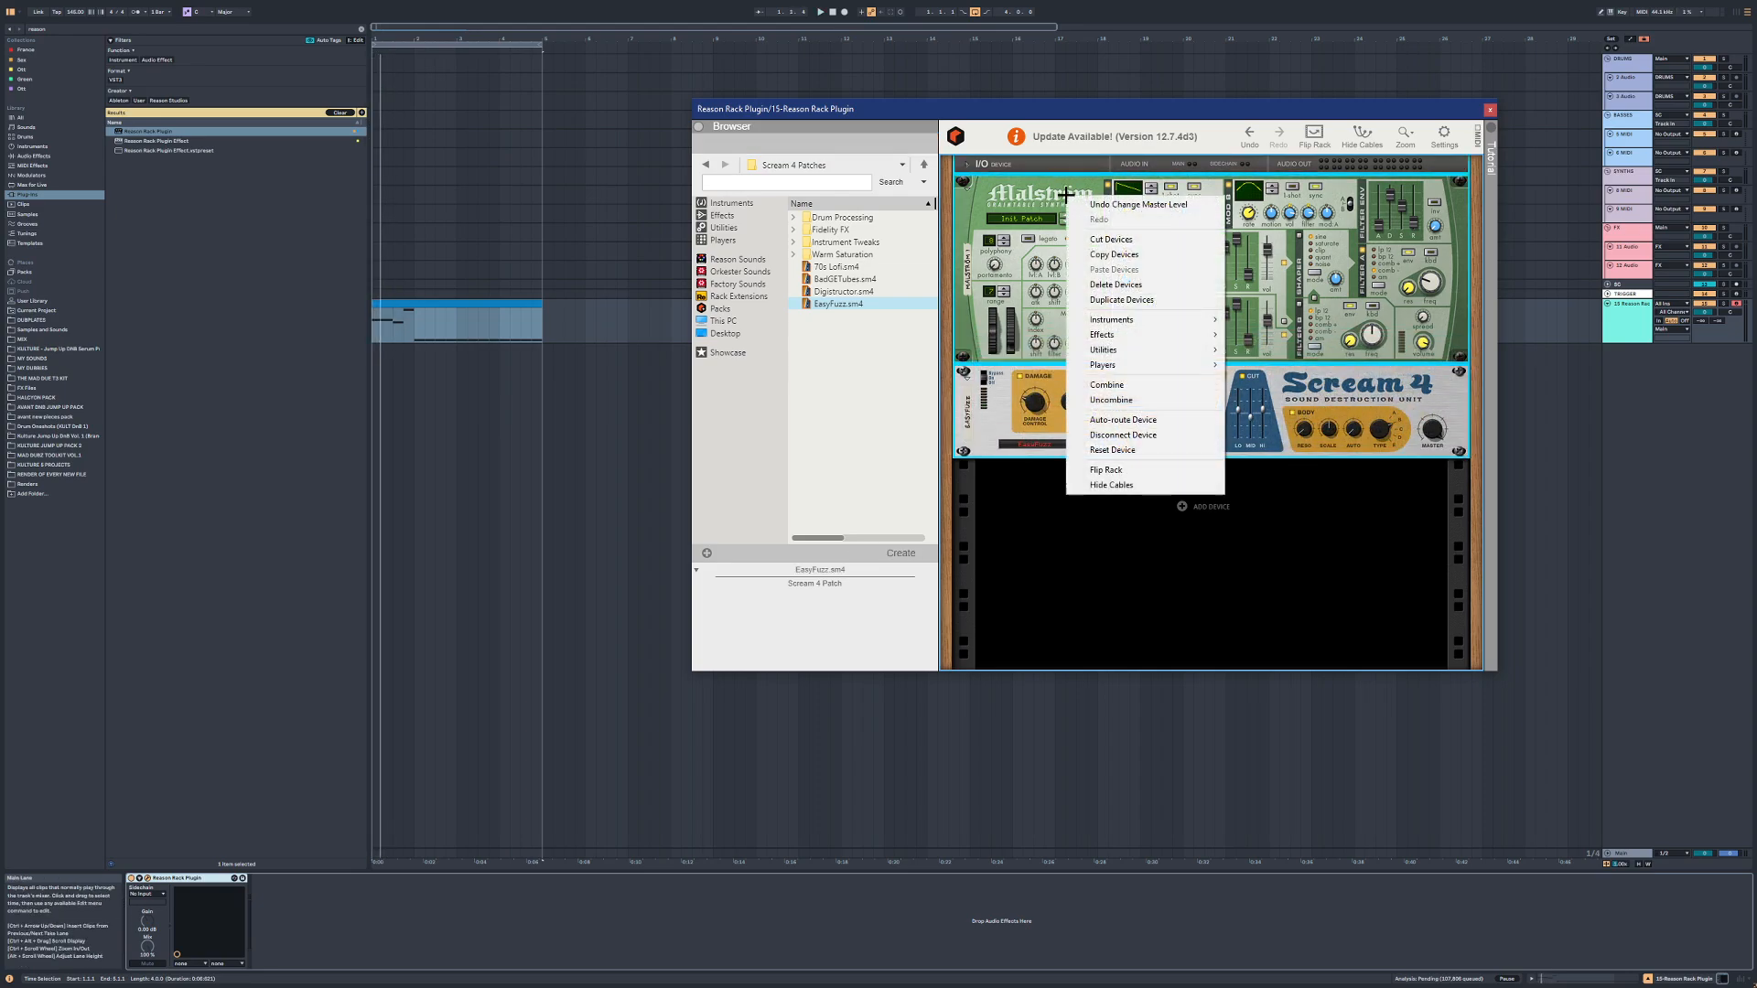
{"action": "left_click", "coordinate": [1125, 418]}
{"action": "key", "text": "space"}
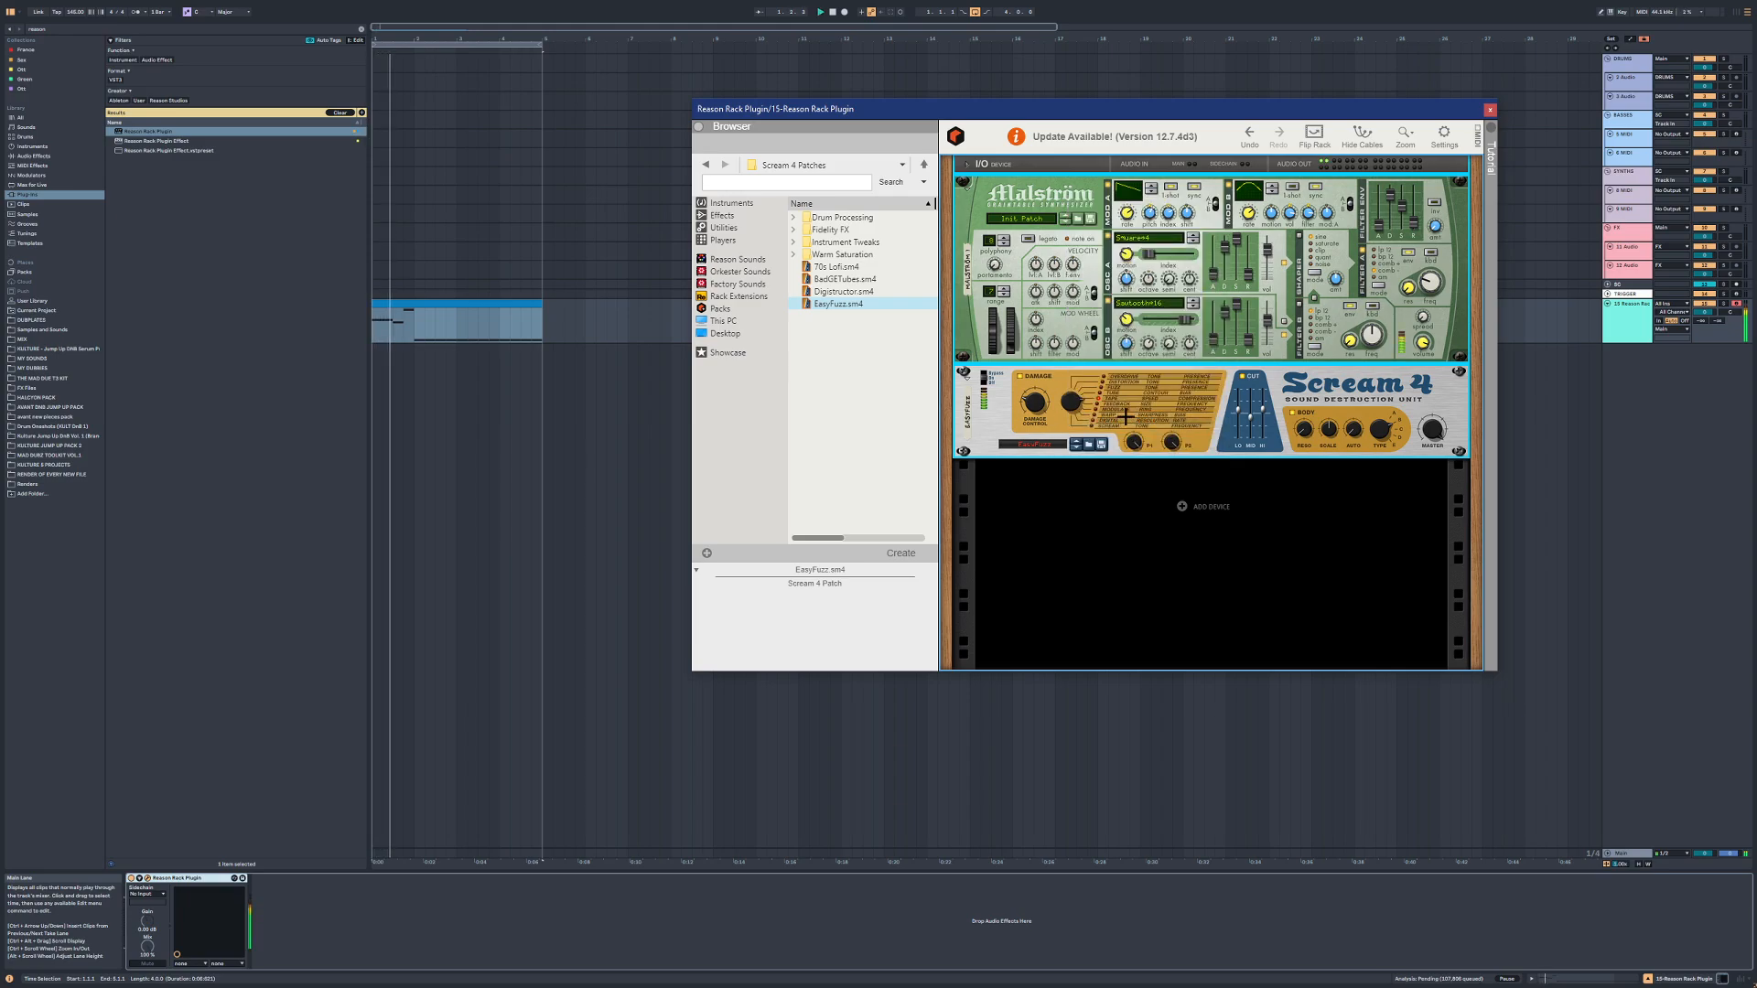
{"action": "left_click", "coordinate": [1435, 391]}
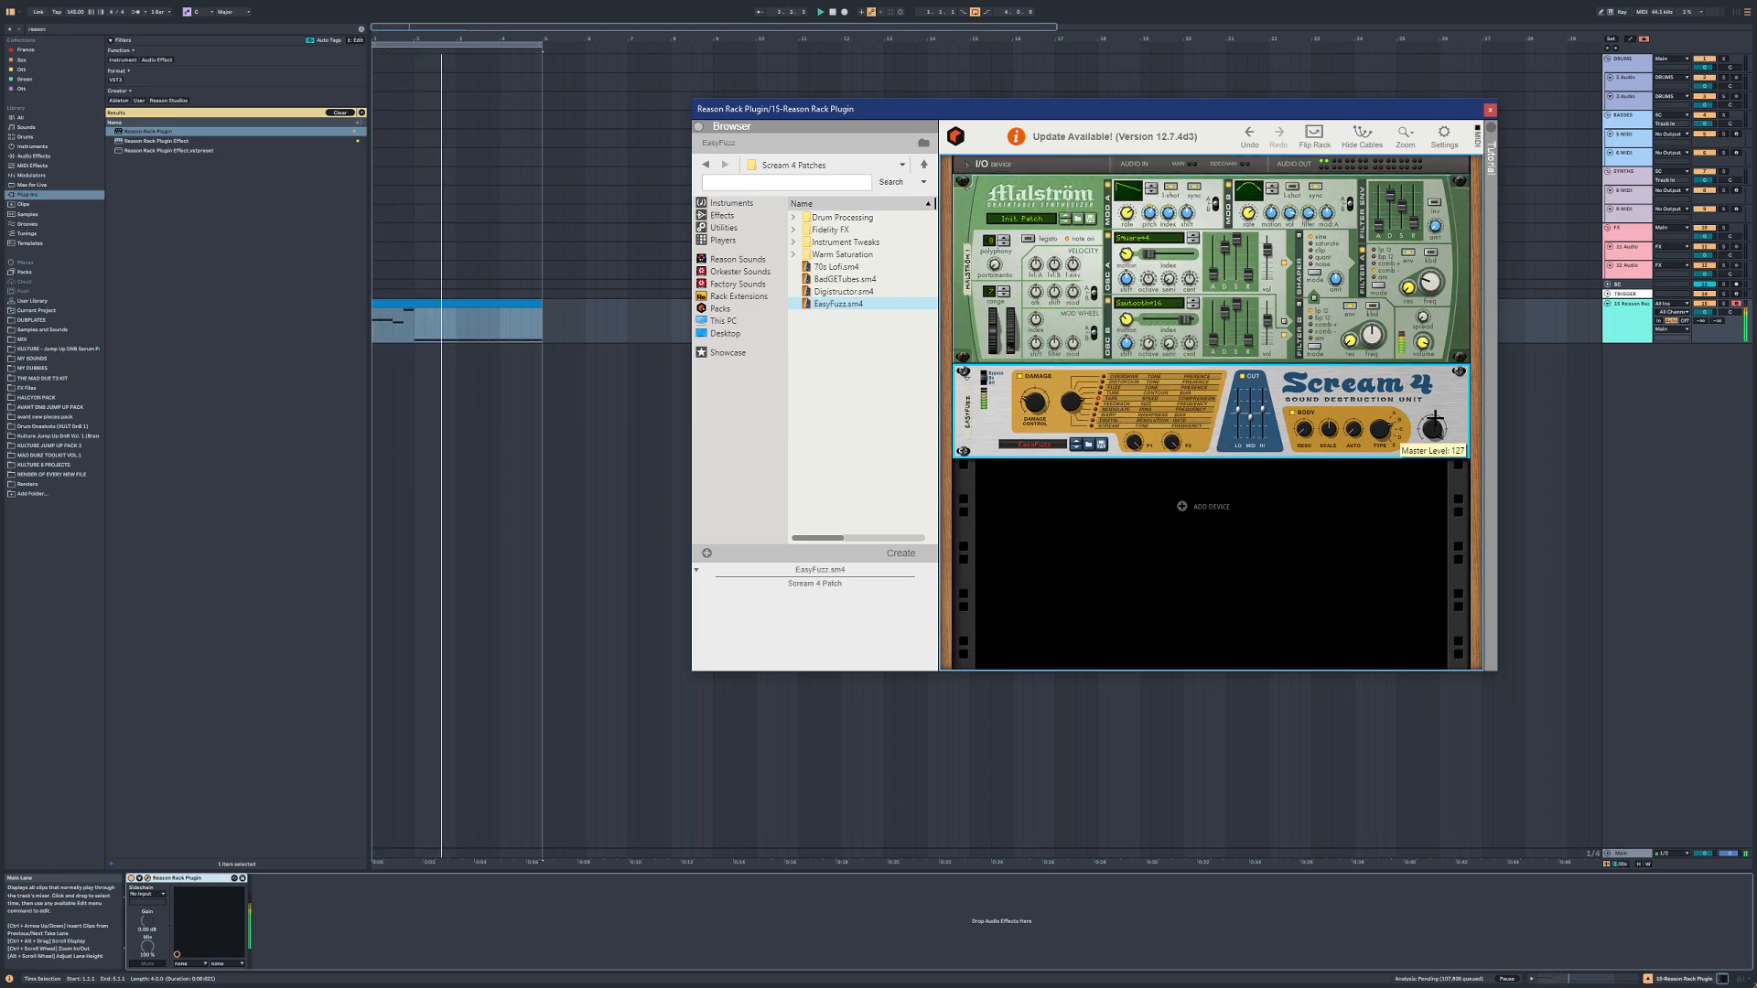
Step: Add an RV-7 Digital Reverb below Scream 4 and set its dry/wet amount to 22
{"action": "left_click", "coordinate": [722, 215]}
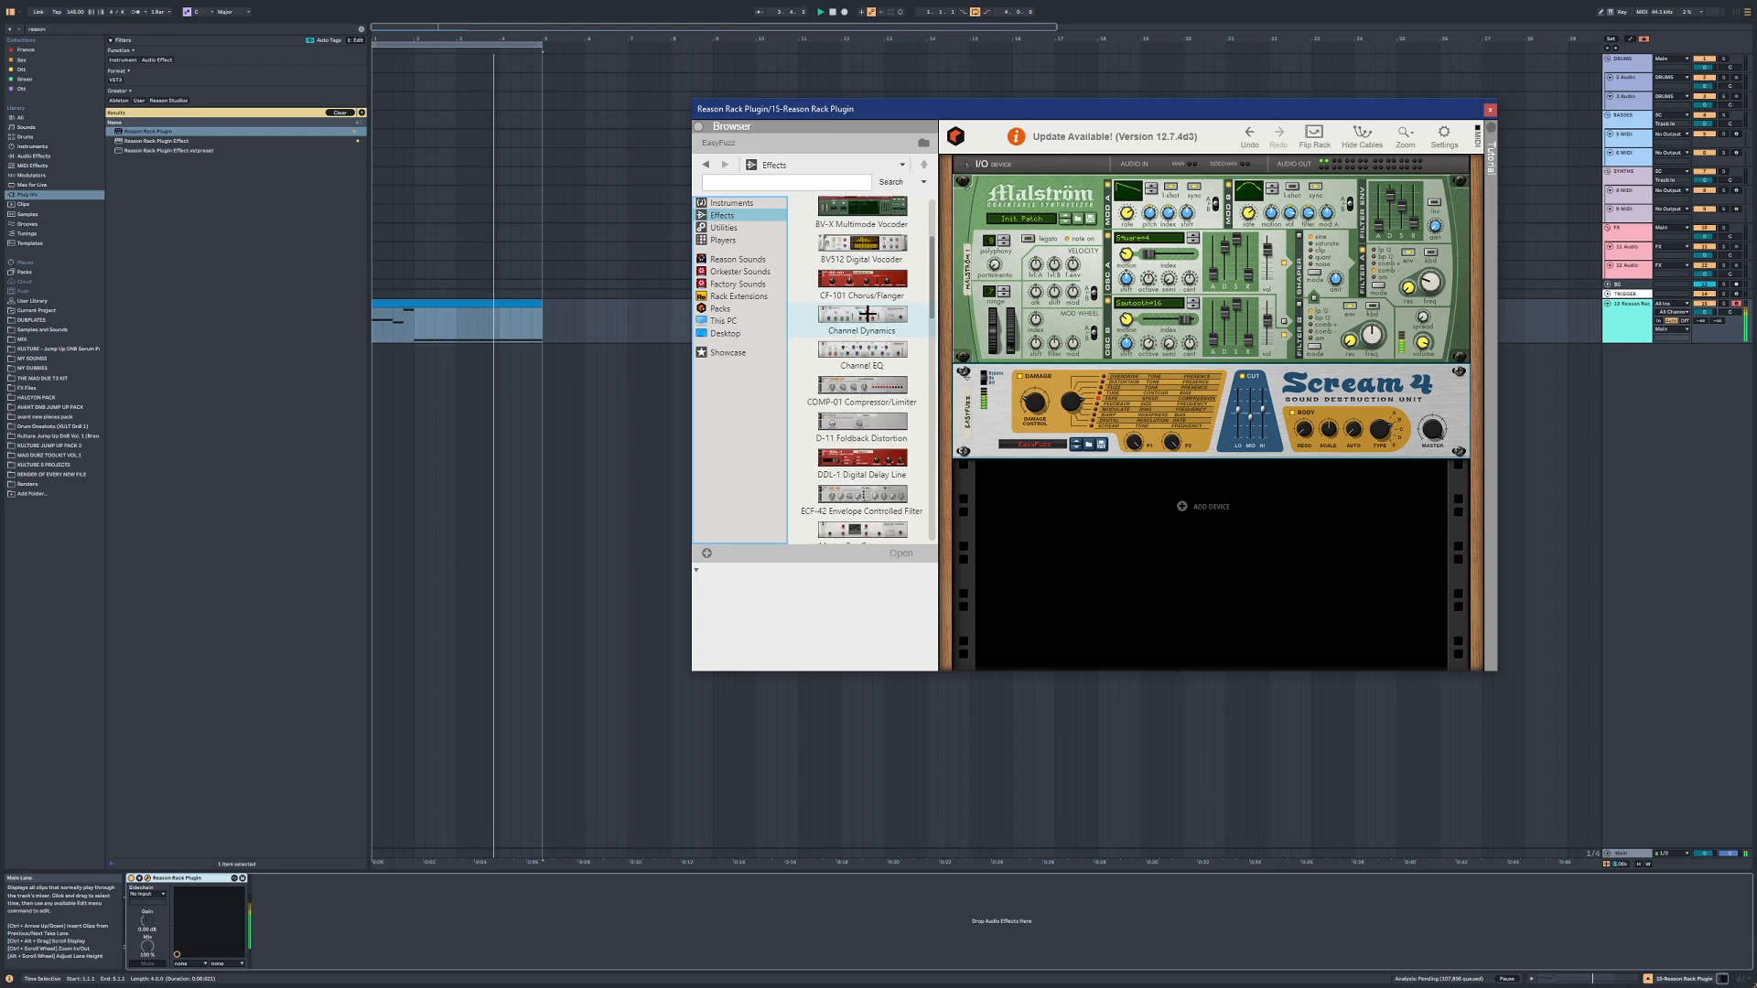
{"action": "scroll", "coordinate": [867, 314], "scroll_direction": "down", "scroll_amount": 10}
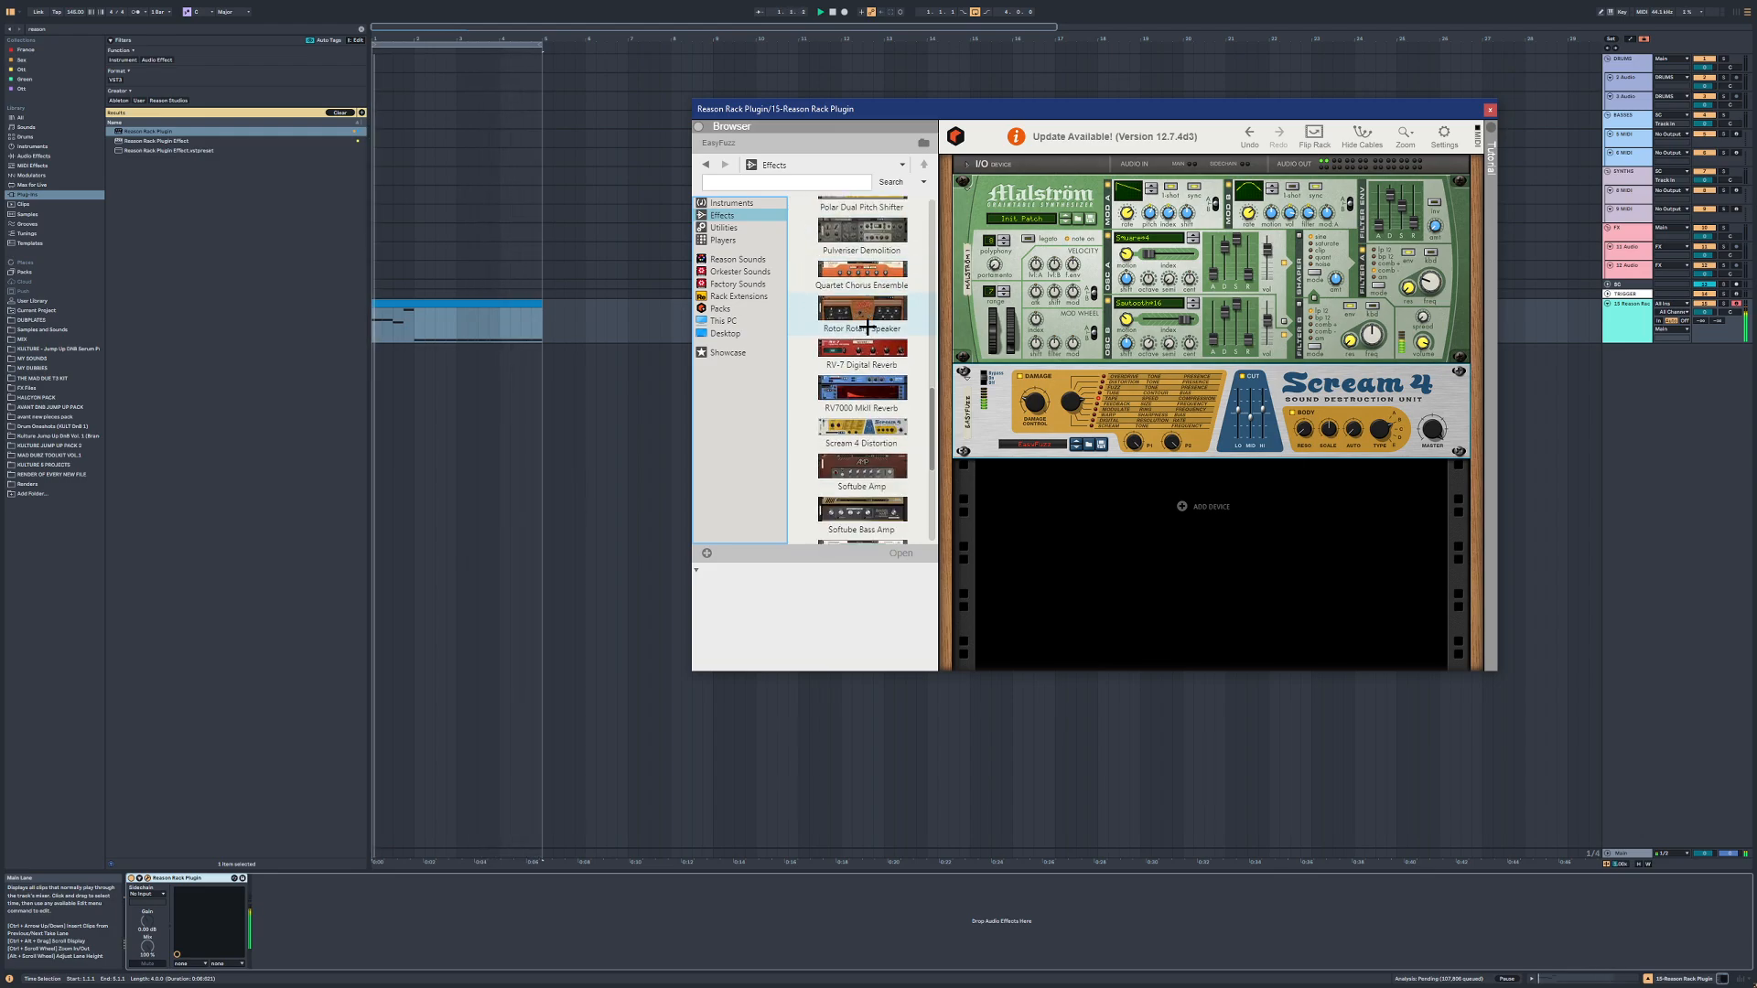
{"action": "left_click_drag", "start_coordinate": [861, 352], "coordinate": [1081, 522]}
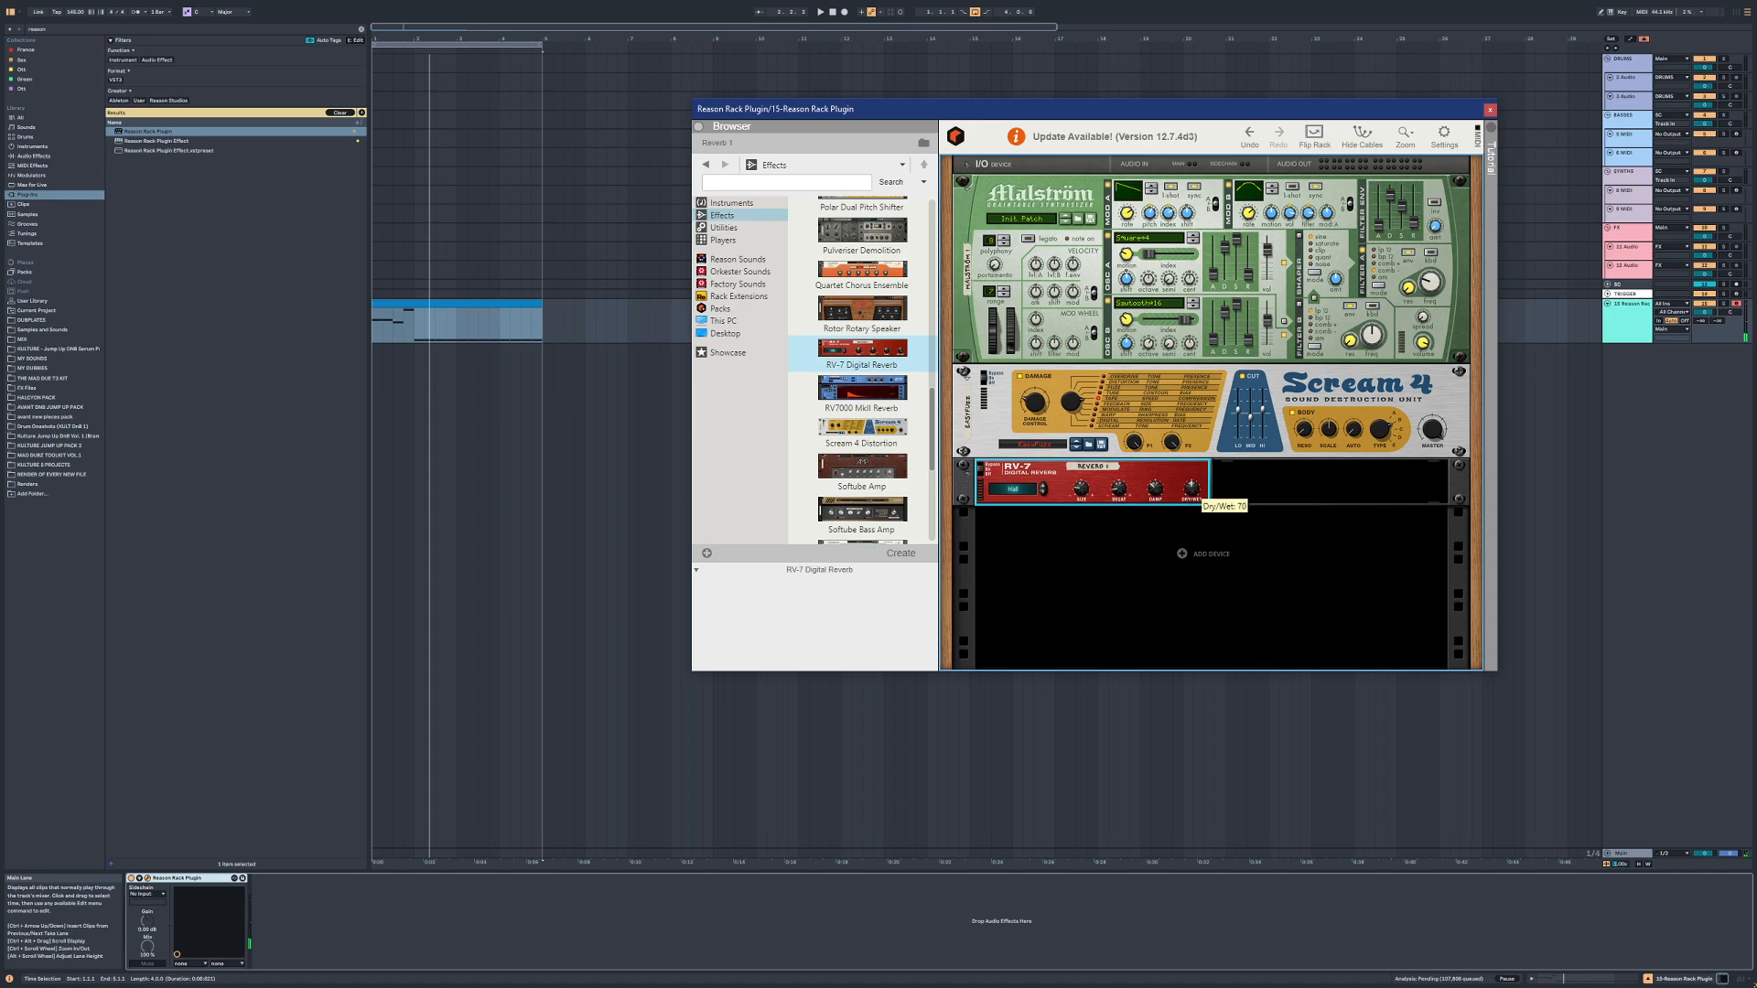
{"action": "left_click_drag", "start_coordinate": [1191, 488], "coordinate": [1191, 526]}
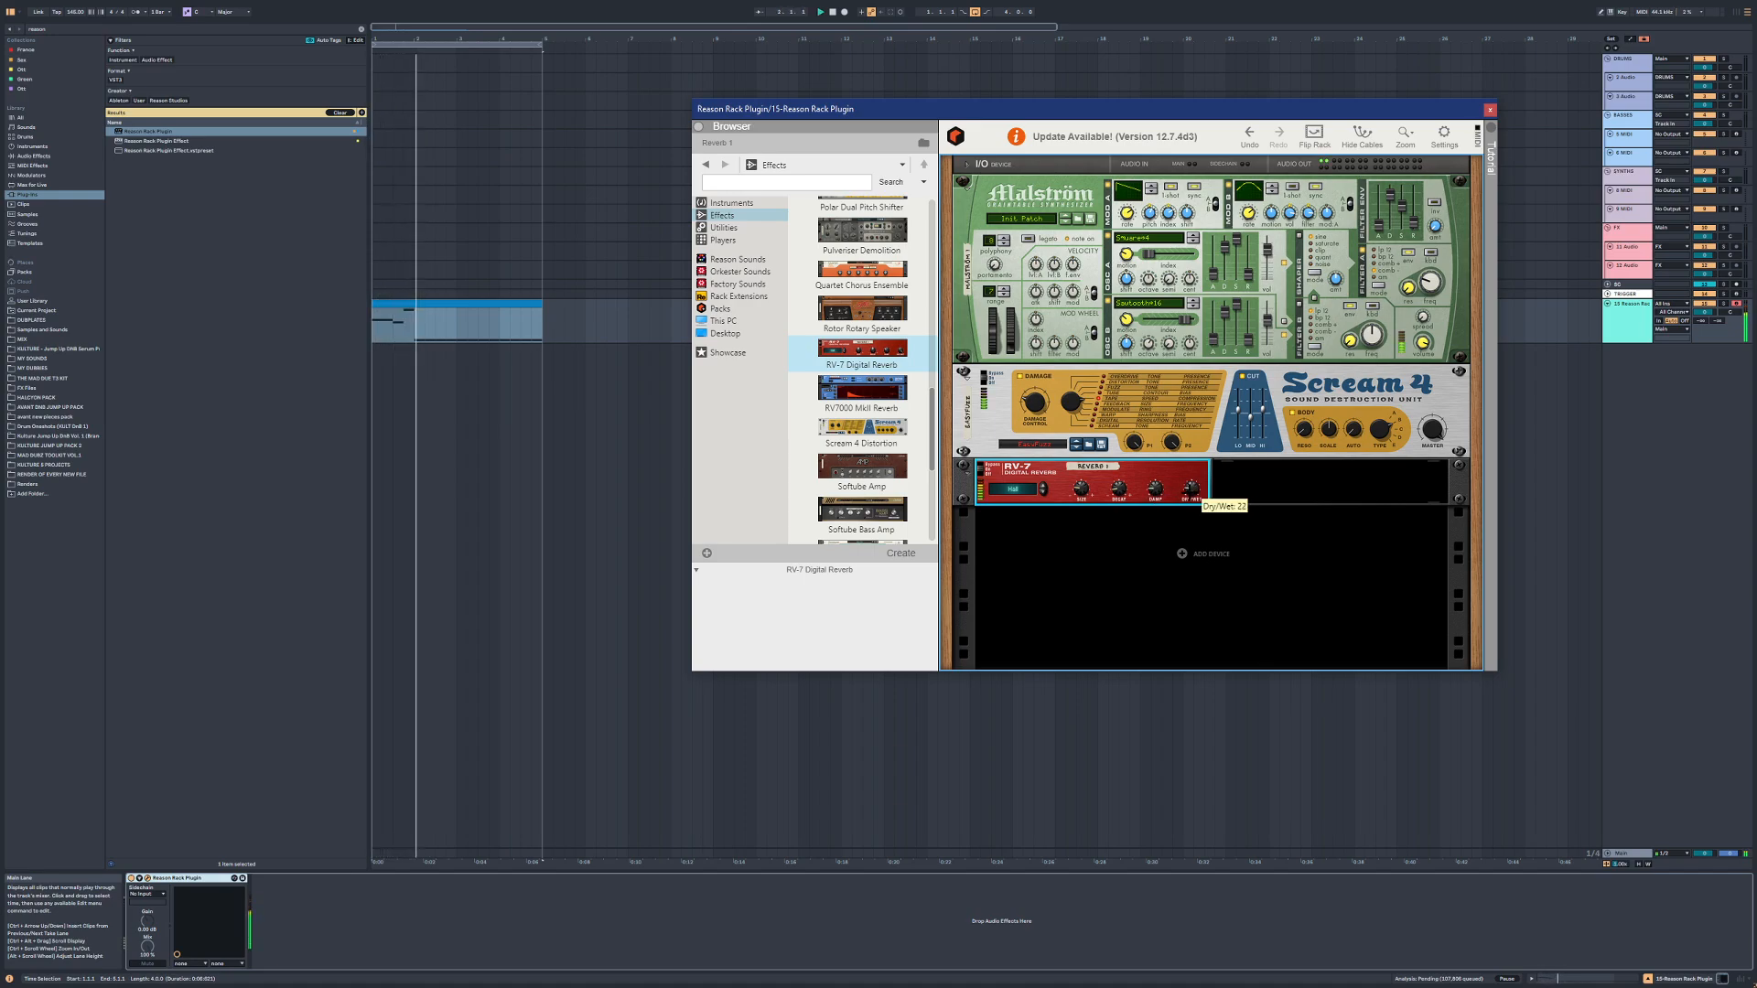
Step: Add a CF-101 Chorus/Flanger to the rack beside the RV-7 reverb
{"action": "scroll", "coordinate": [903, 415], "scroll_direction": "down", "scroll_amount": 5}
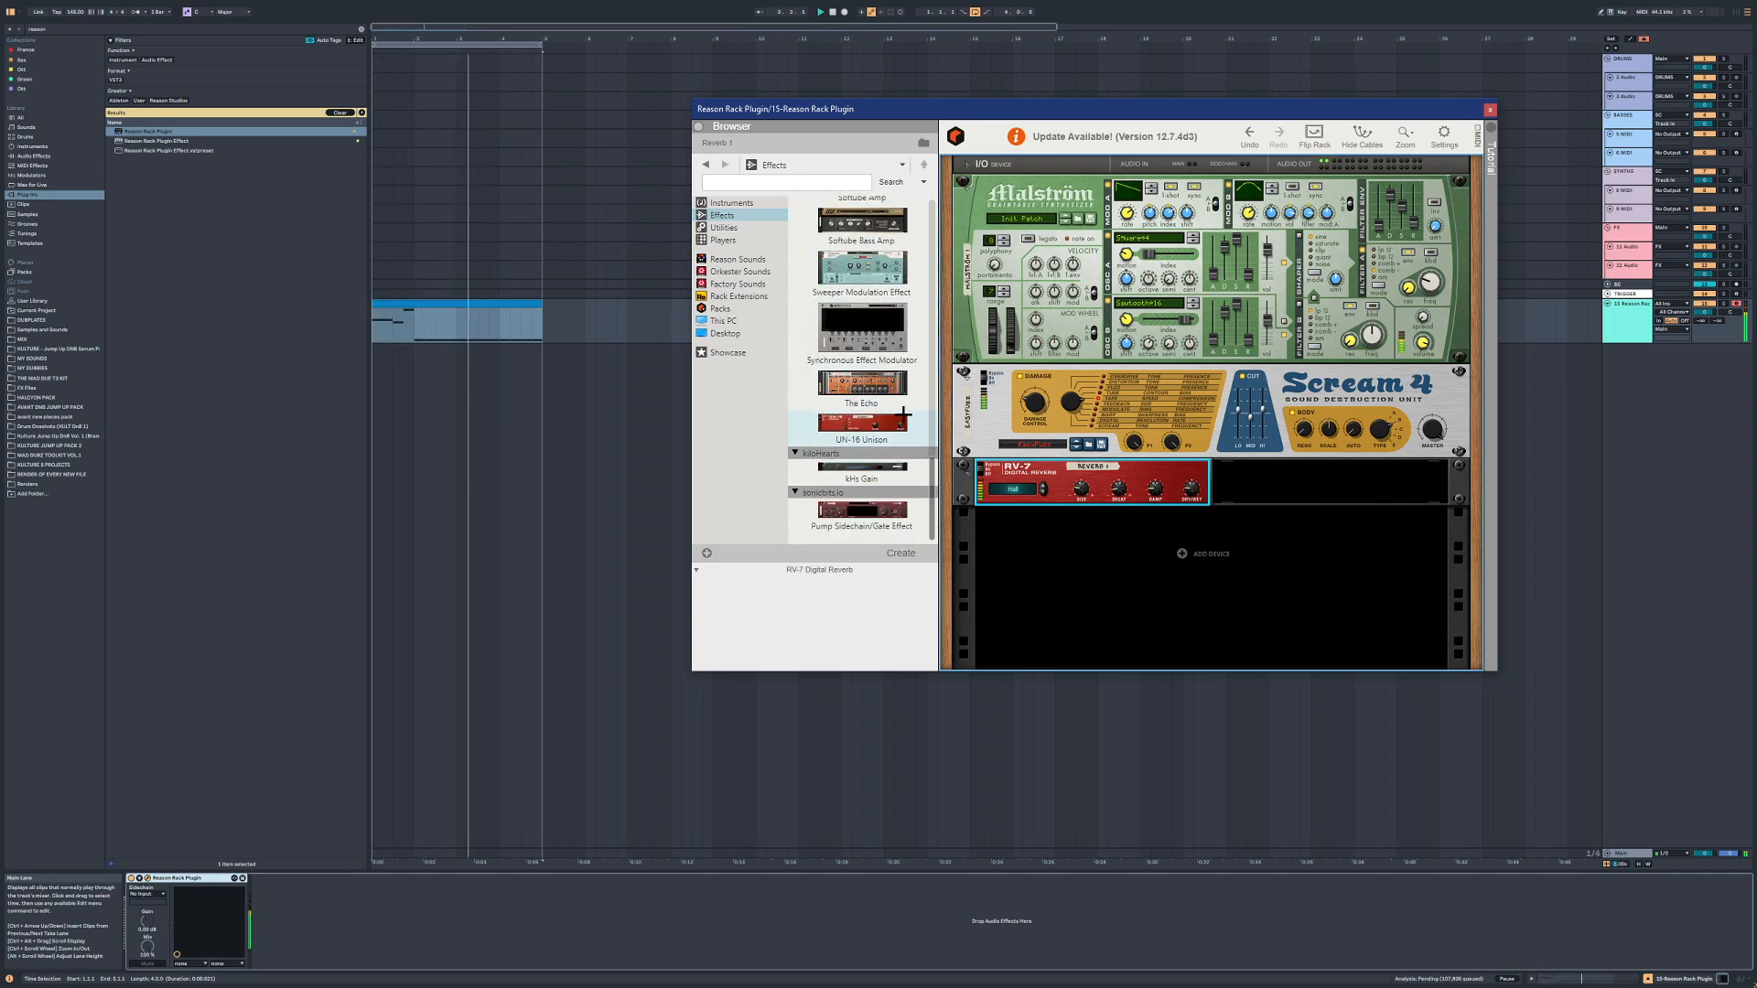
{"action": "scroll", "coordinate": [903, 414], "scroll_direction": "up", "scroll_amount": 2}
{"action": "scroll", "coordinate": [903, 414], "scroll_direction": "up", "scroll_amount": 2}
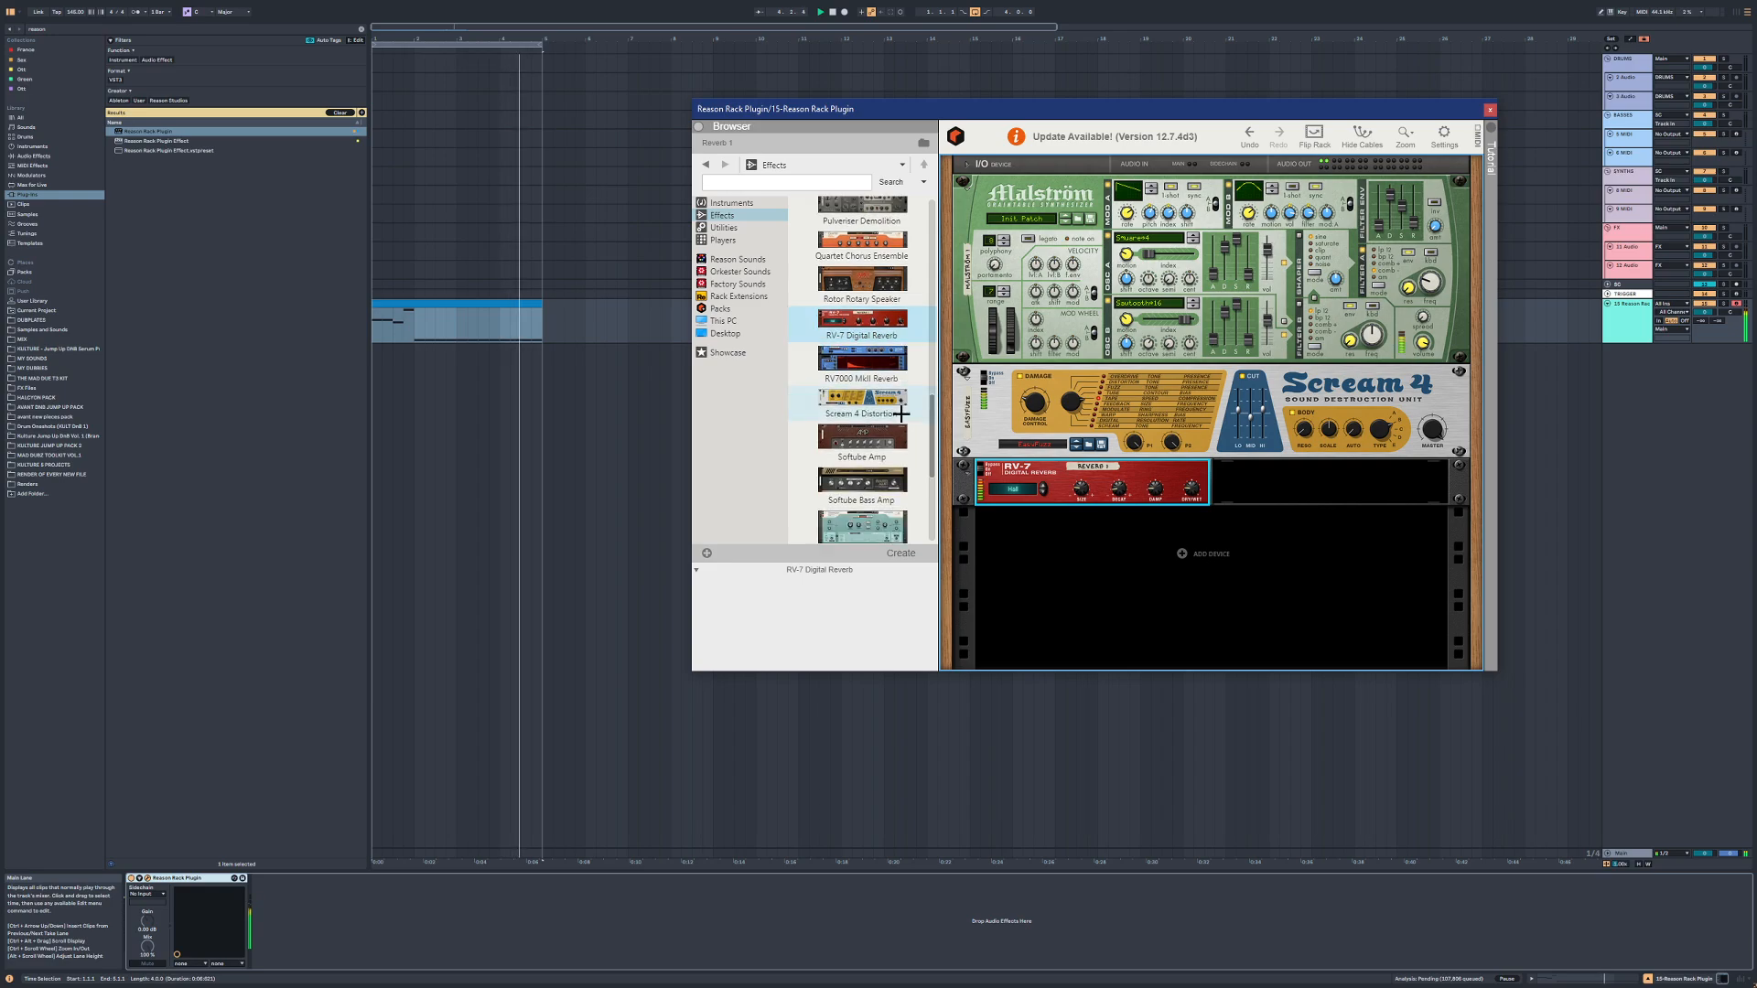
{"action": "scroll", "coordinate": [903, 414], "scroll_direction": "up", "scroll_amount": 12}
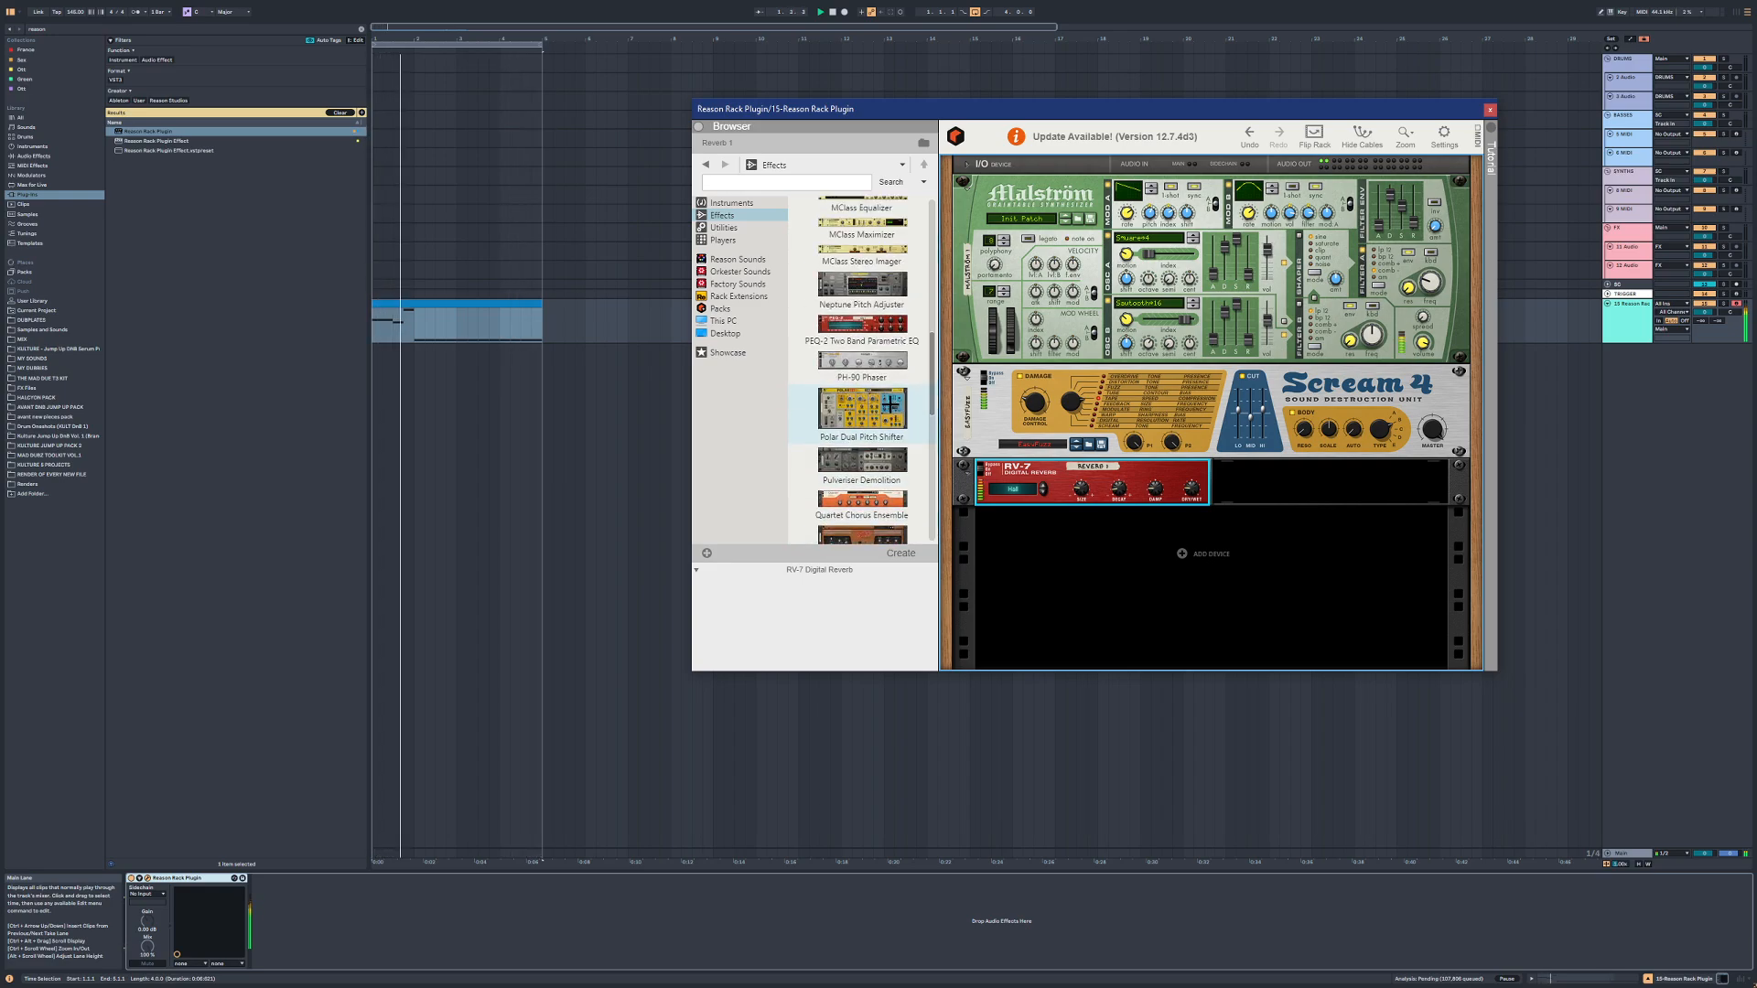
{"action": "scroll", "coordinate": [889, 404], "scroll_direction": "up", "scroll_amount": 1}
{"action": "left_click_drag", "start_coordinate": [862, 248], "coordinate": [1336, 488]}
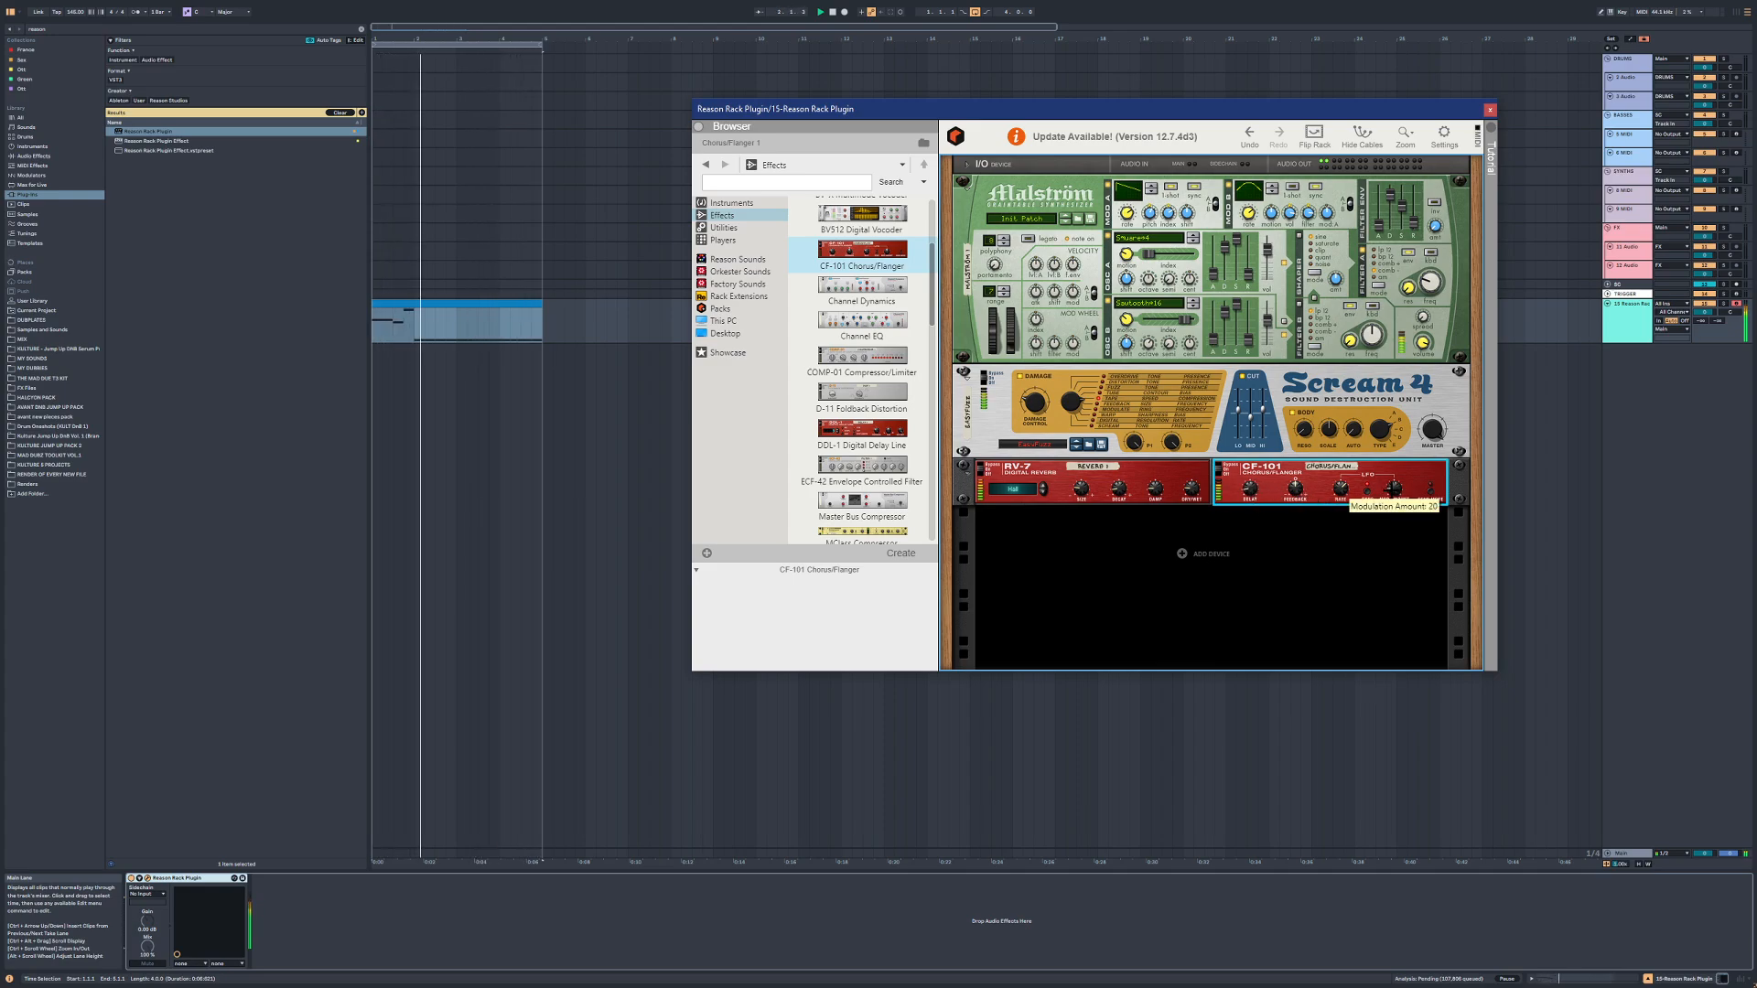
Step: Adjust the CF-101's modulation amount and the Malström's oscillator A index
{"action": "left_click_drag", "start_coordinate": [1394, 499], "coordinate": [1394, 489]}
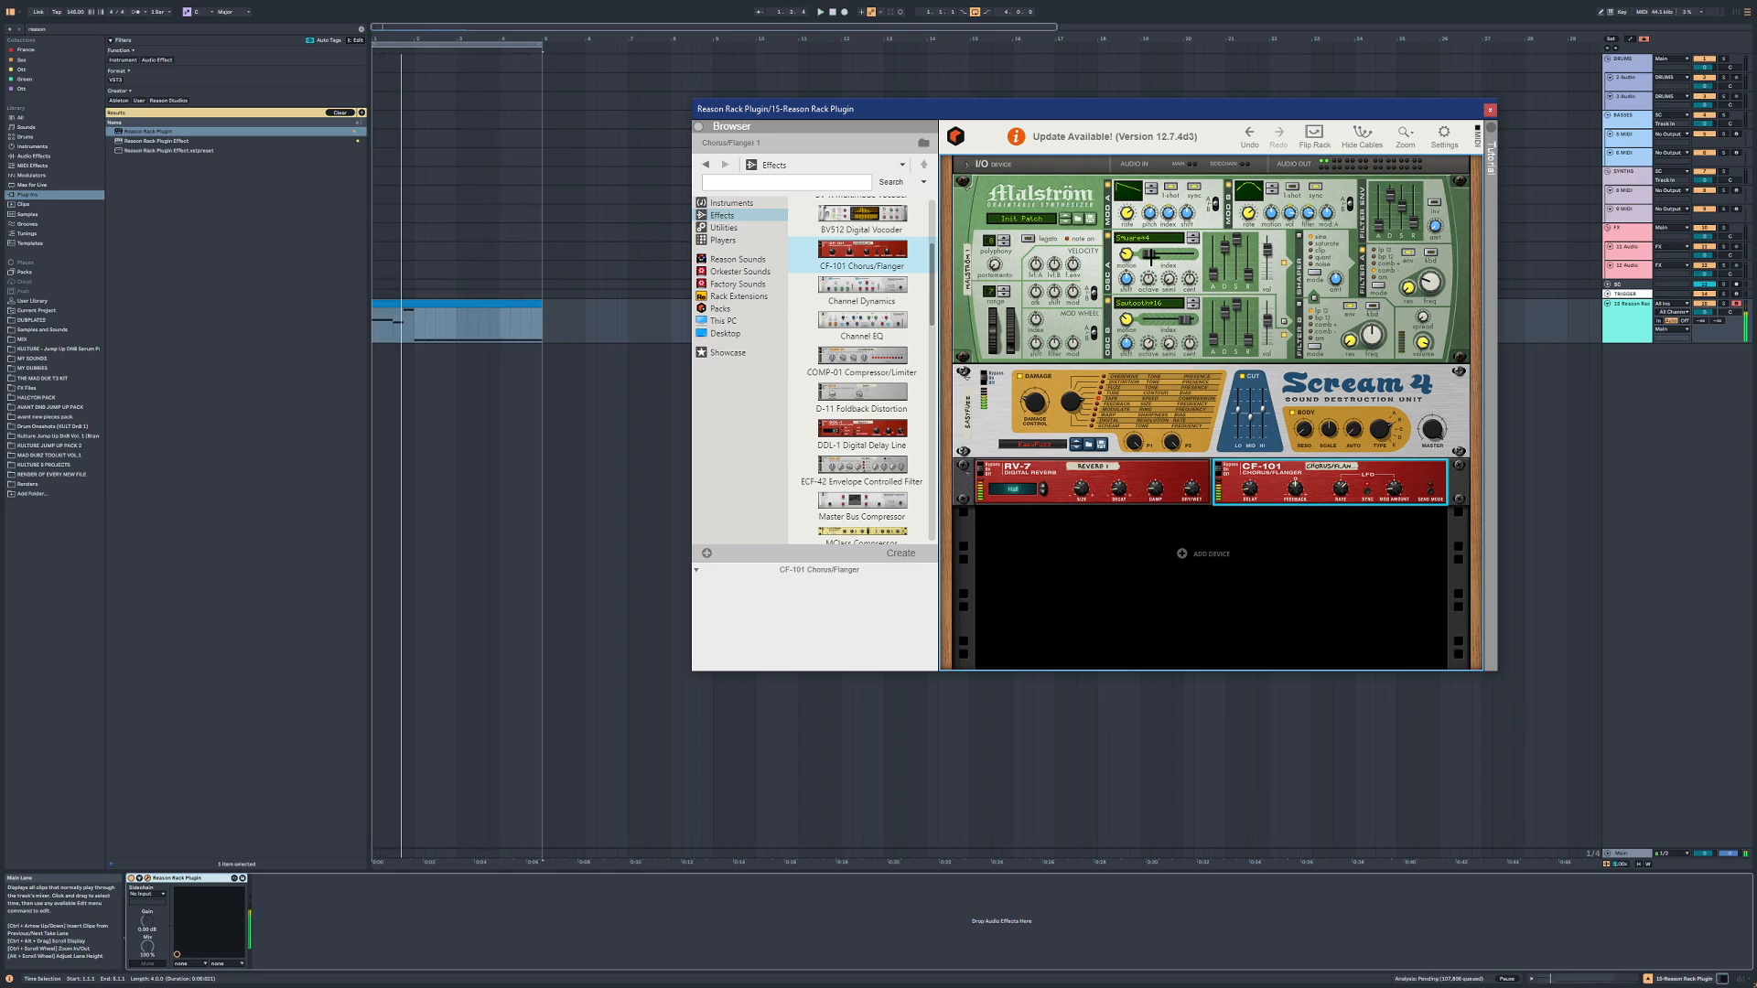
{"action": "left_click", "coordinate": [1151, 253]}
{"action": "mouse_move", "coordinate": [1151, 253]}
{"action": "left_mouse_down"}
{"action": "mouse_move", "coordinate": [1181, 253]}
{"action": "mouse_move", "coordinate": [1158, 253]}
{"action": "left_mouse_up"}
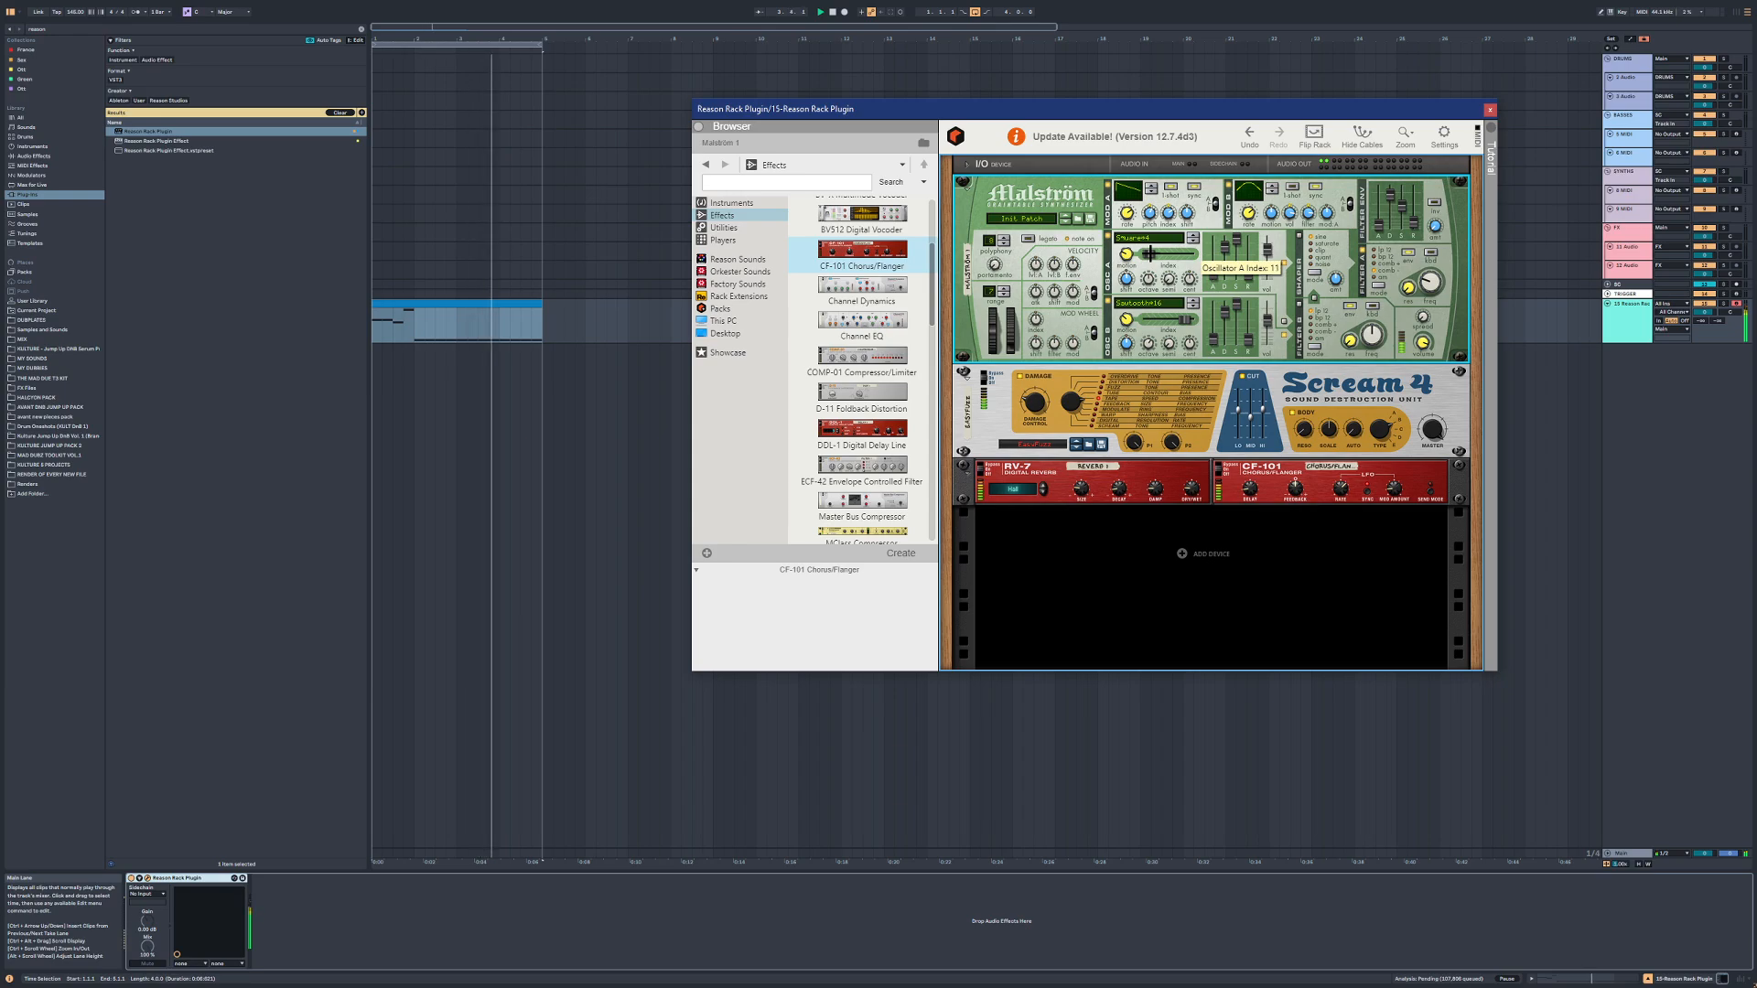
Step: Add an ECF-42 Envelope Controlled Filter below the RV-7 and check its cabling at the back of the rack
{"action": "scroll", "coordinate": [903, 326], "scroll_direction": "up", "scroll_amount": 2}
{"action": "scroll", "coordinate": [903, 326], "scroll_direction": "down", "scroll_amount": 5}
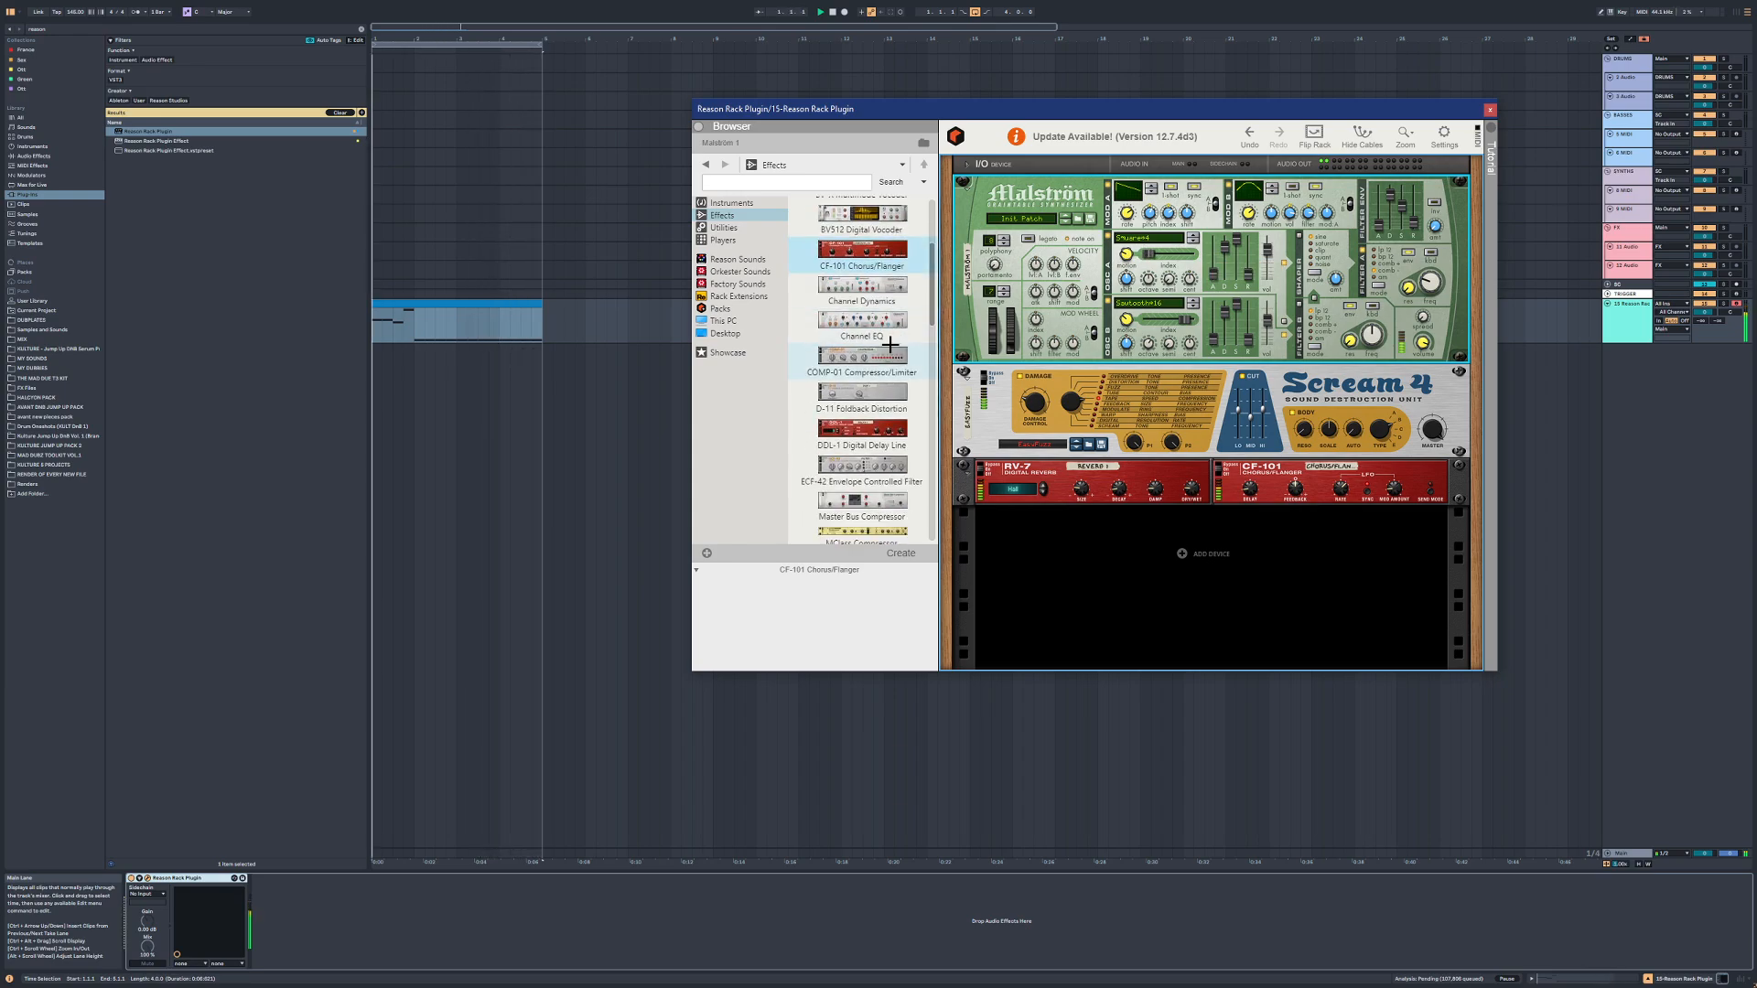
{"action": "scroll", "coordinate": [878, 359], "scroll_direction": "down", "scroll_amount": 5}
{"action": "scroll", "coordinate": [878, 359], "scroll_direction": "up", "scroll_amount": 3}
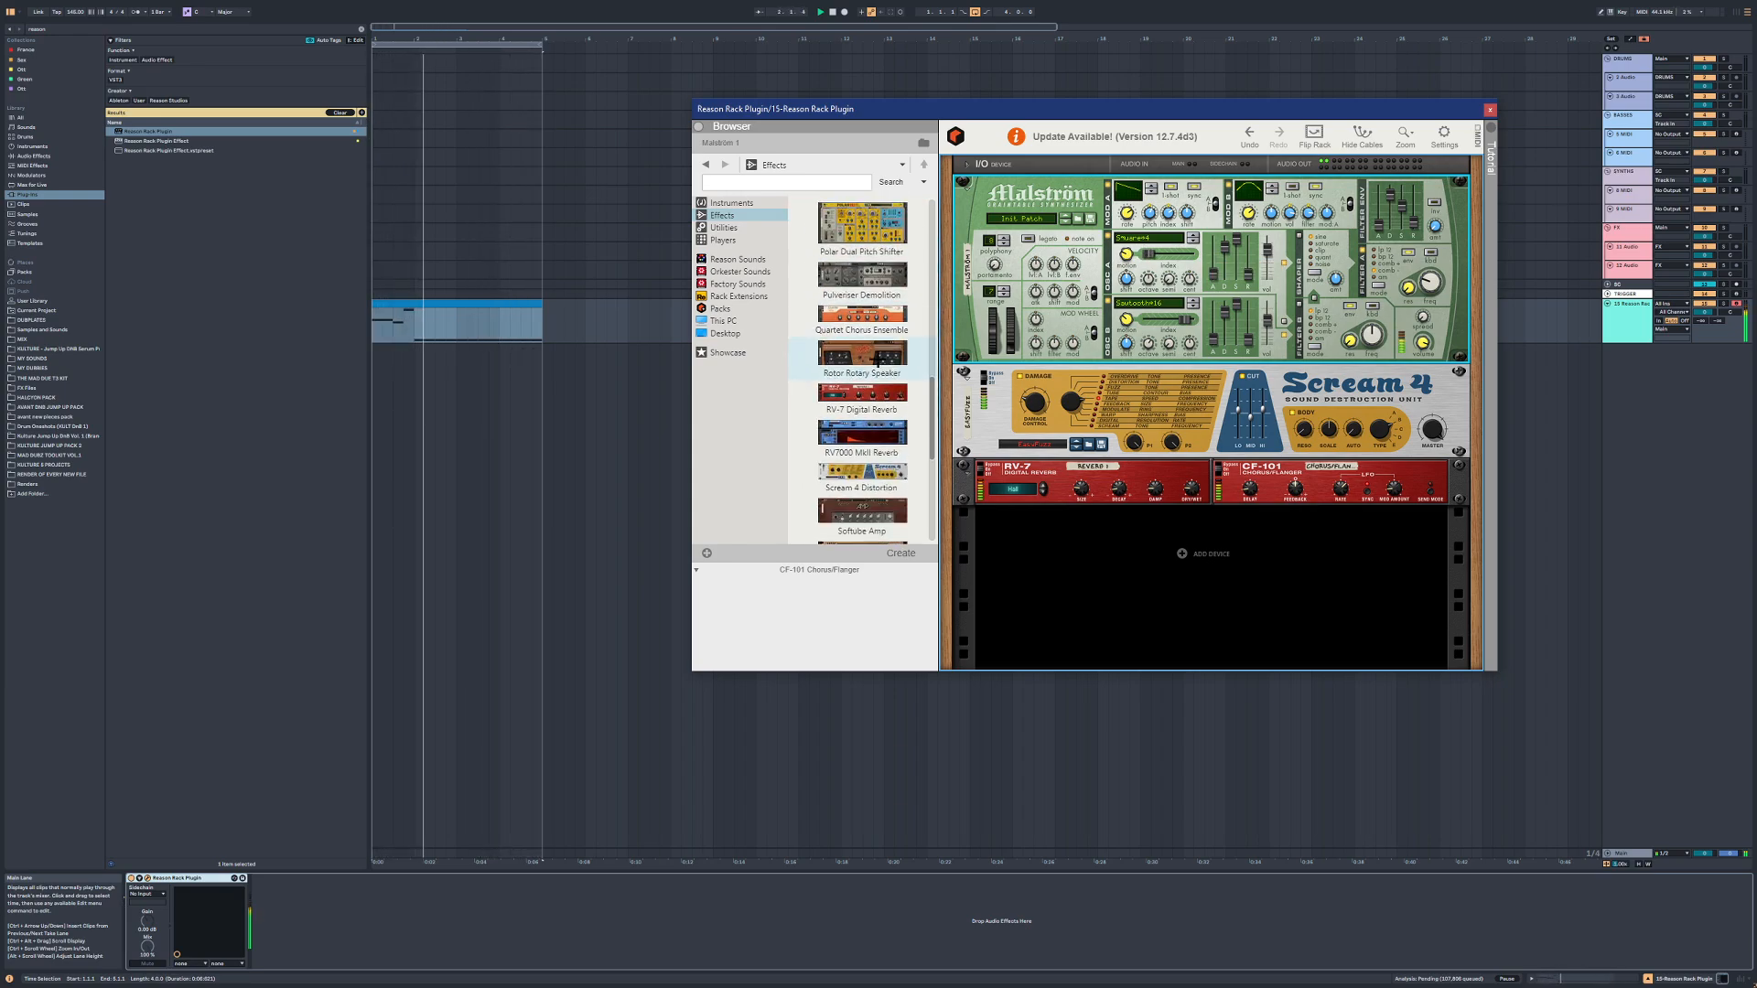
{"action": "scroll", "coordinate": [878, 360], "scroll_direction": "up", "scroll_amount": 1}
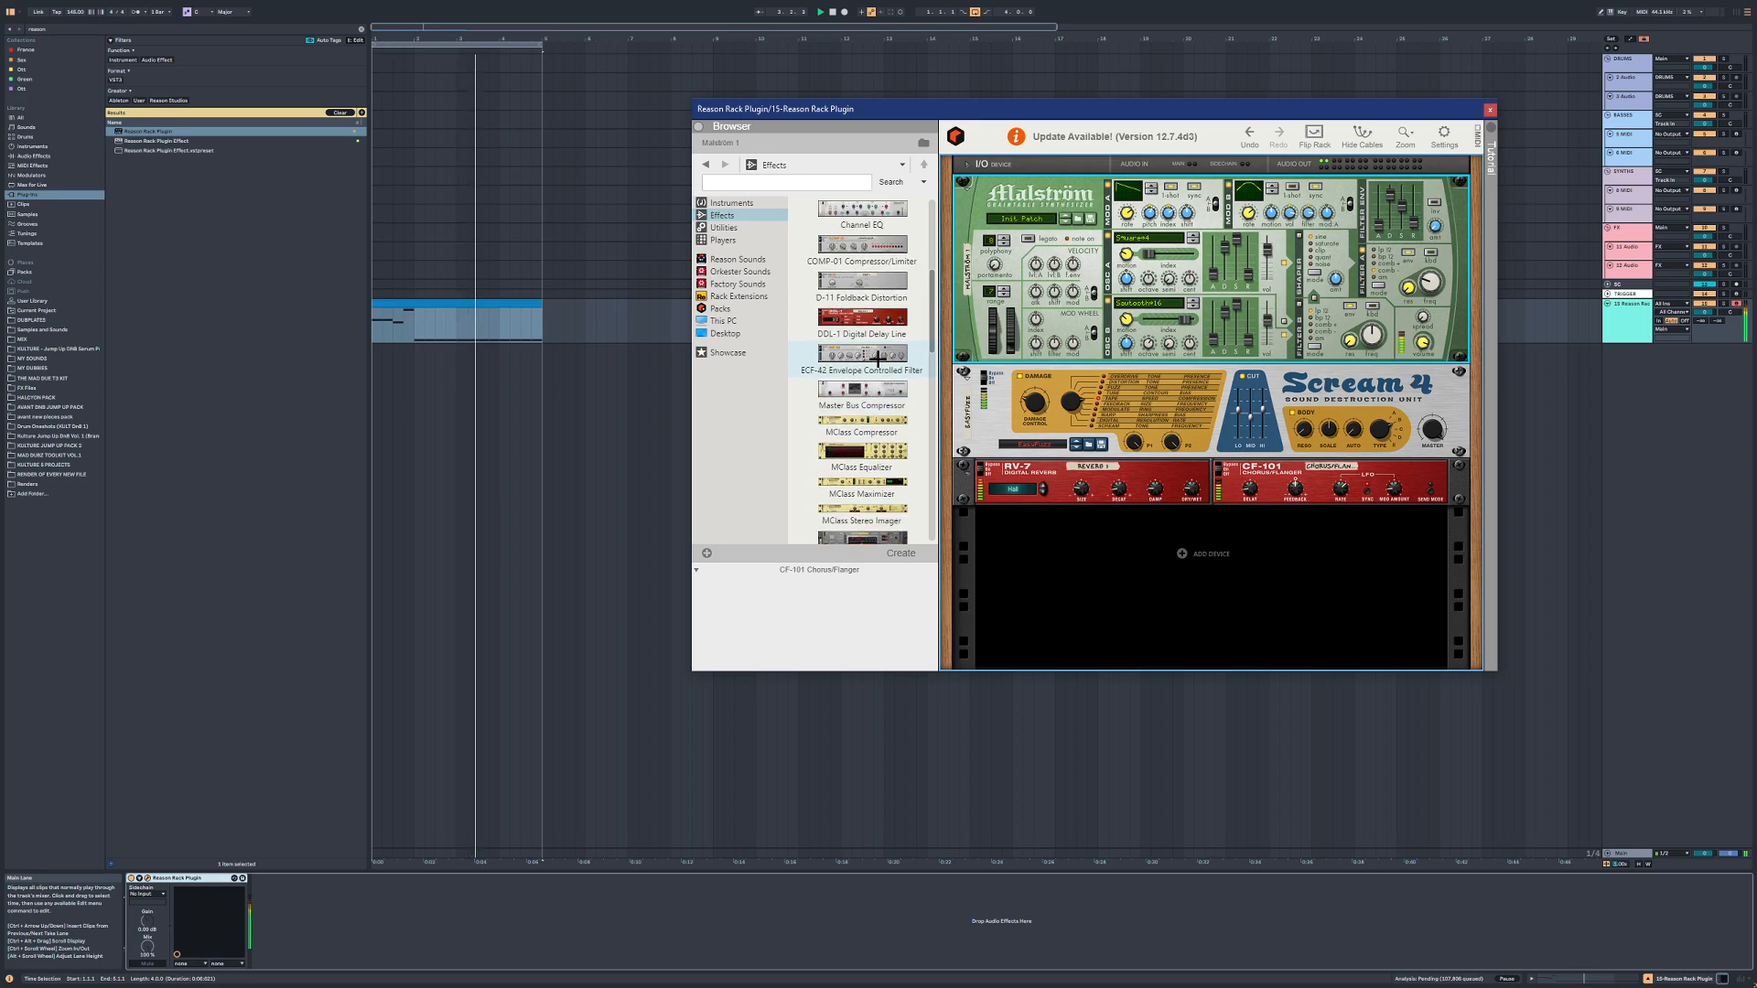
{"action": "left_click_drag", "start_coordinate": [878, 359], "coordinate": [1120, 563]}
{"action": "key", "text": "Tab"}
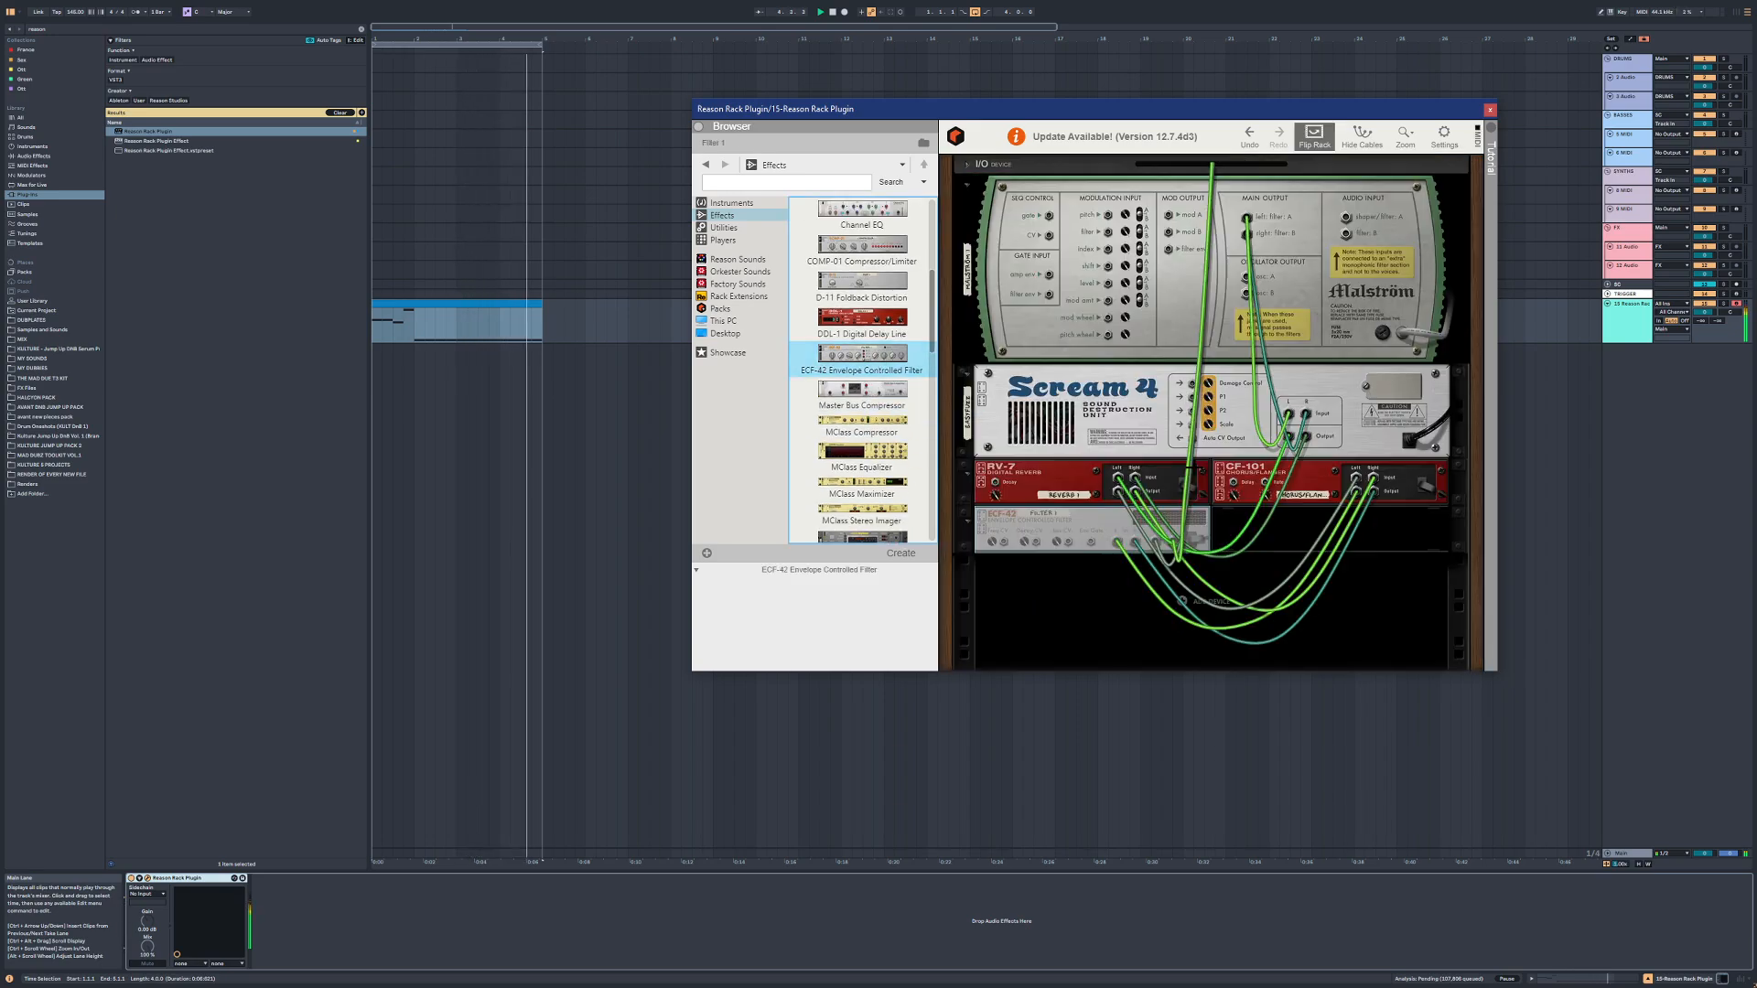
{"action": "key", "text": "Tab"}
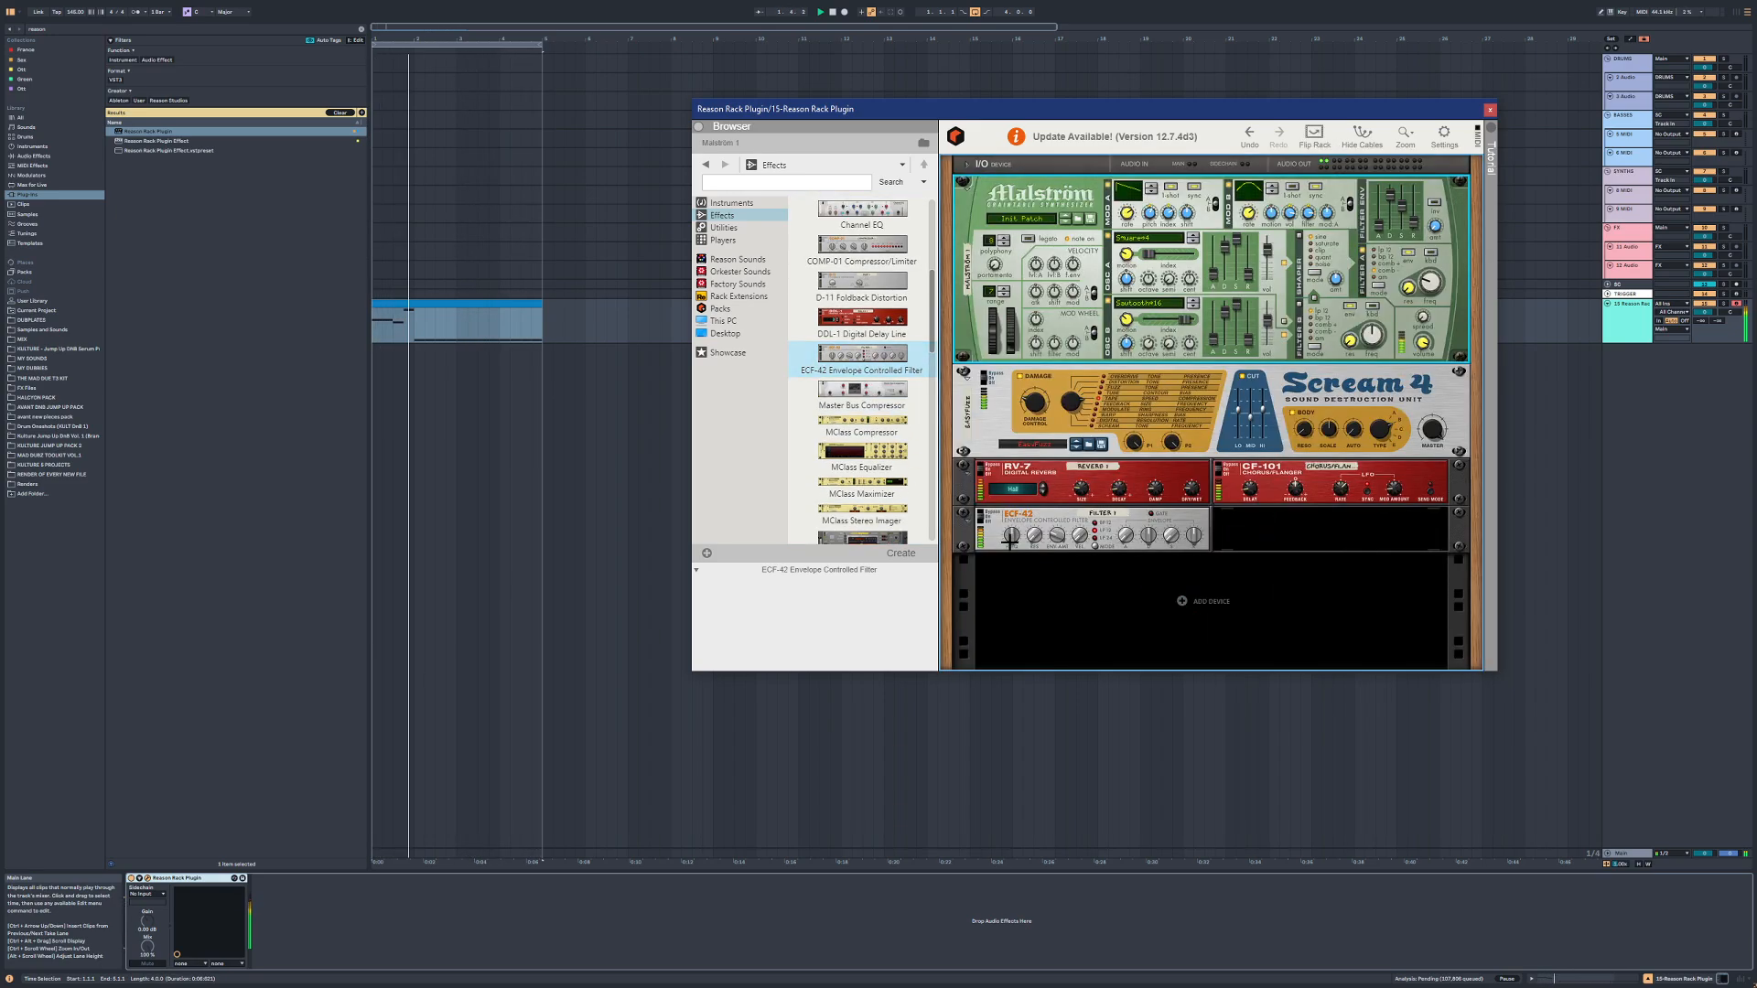
Step: Choose the ECF-42's filter mode and cable a Malström modulator output to its frequency CV input at the back of the rack
{"action": "left_click", "coordinate": [1091, 546]}
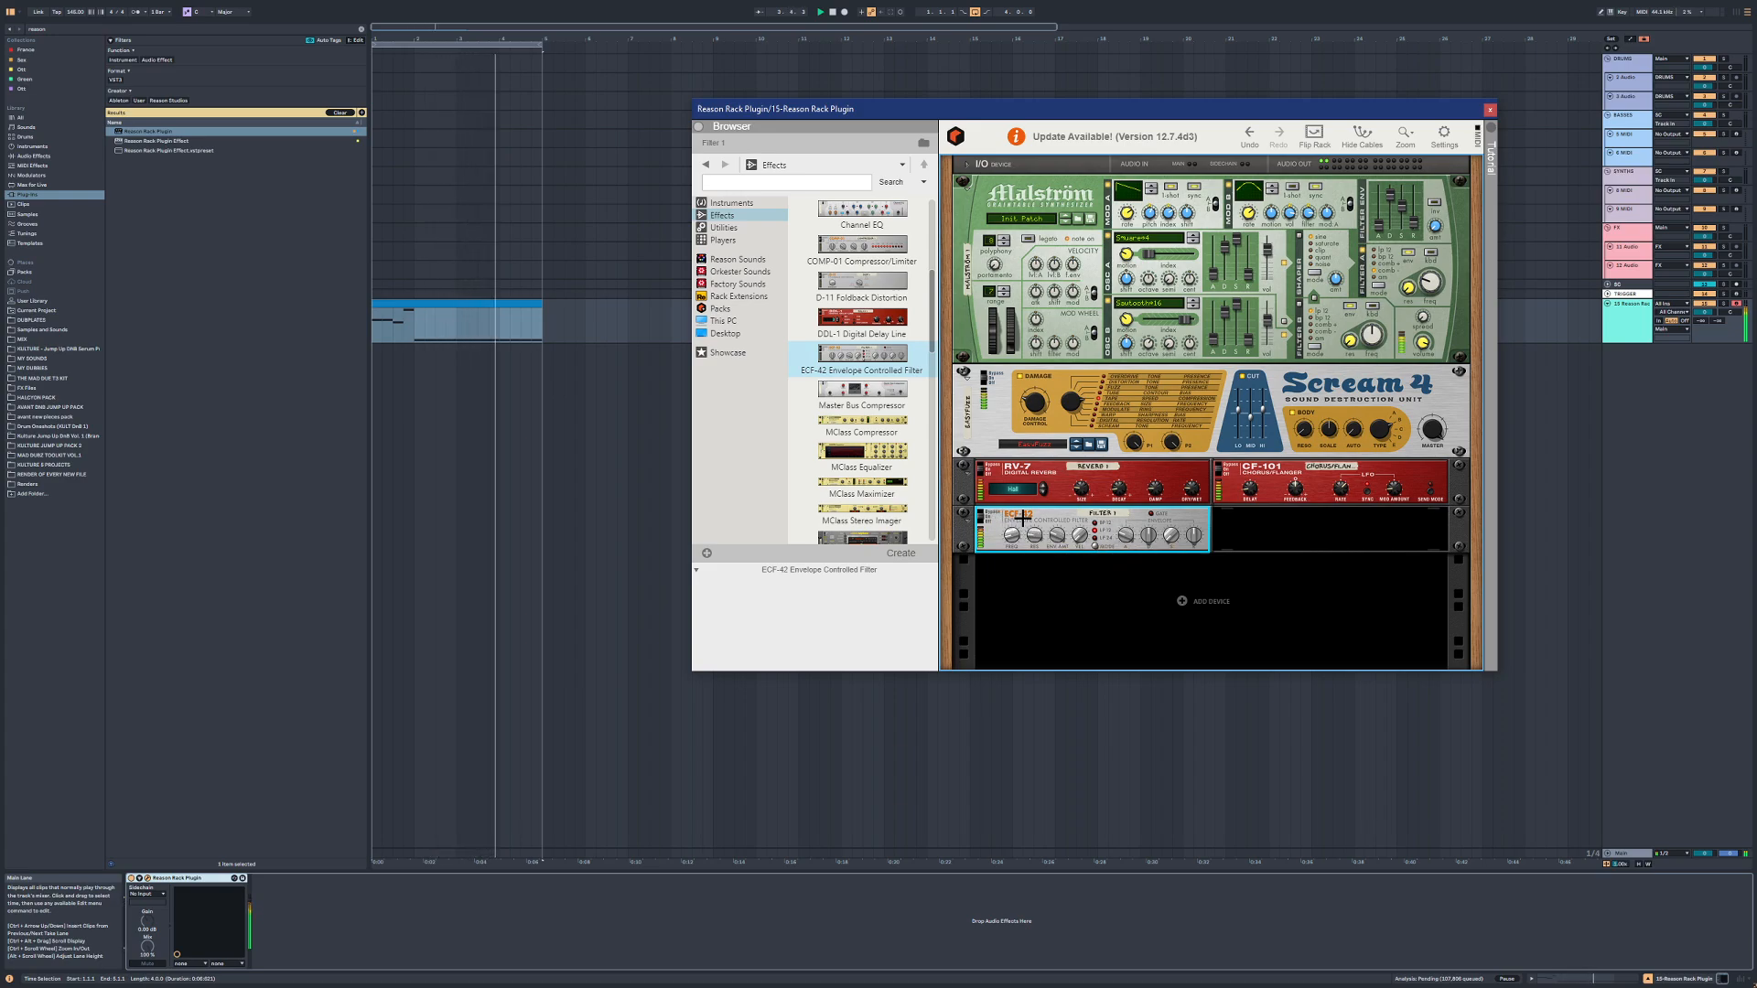
{"action": "key", "text": "Tab"}
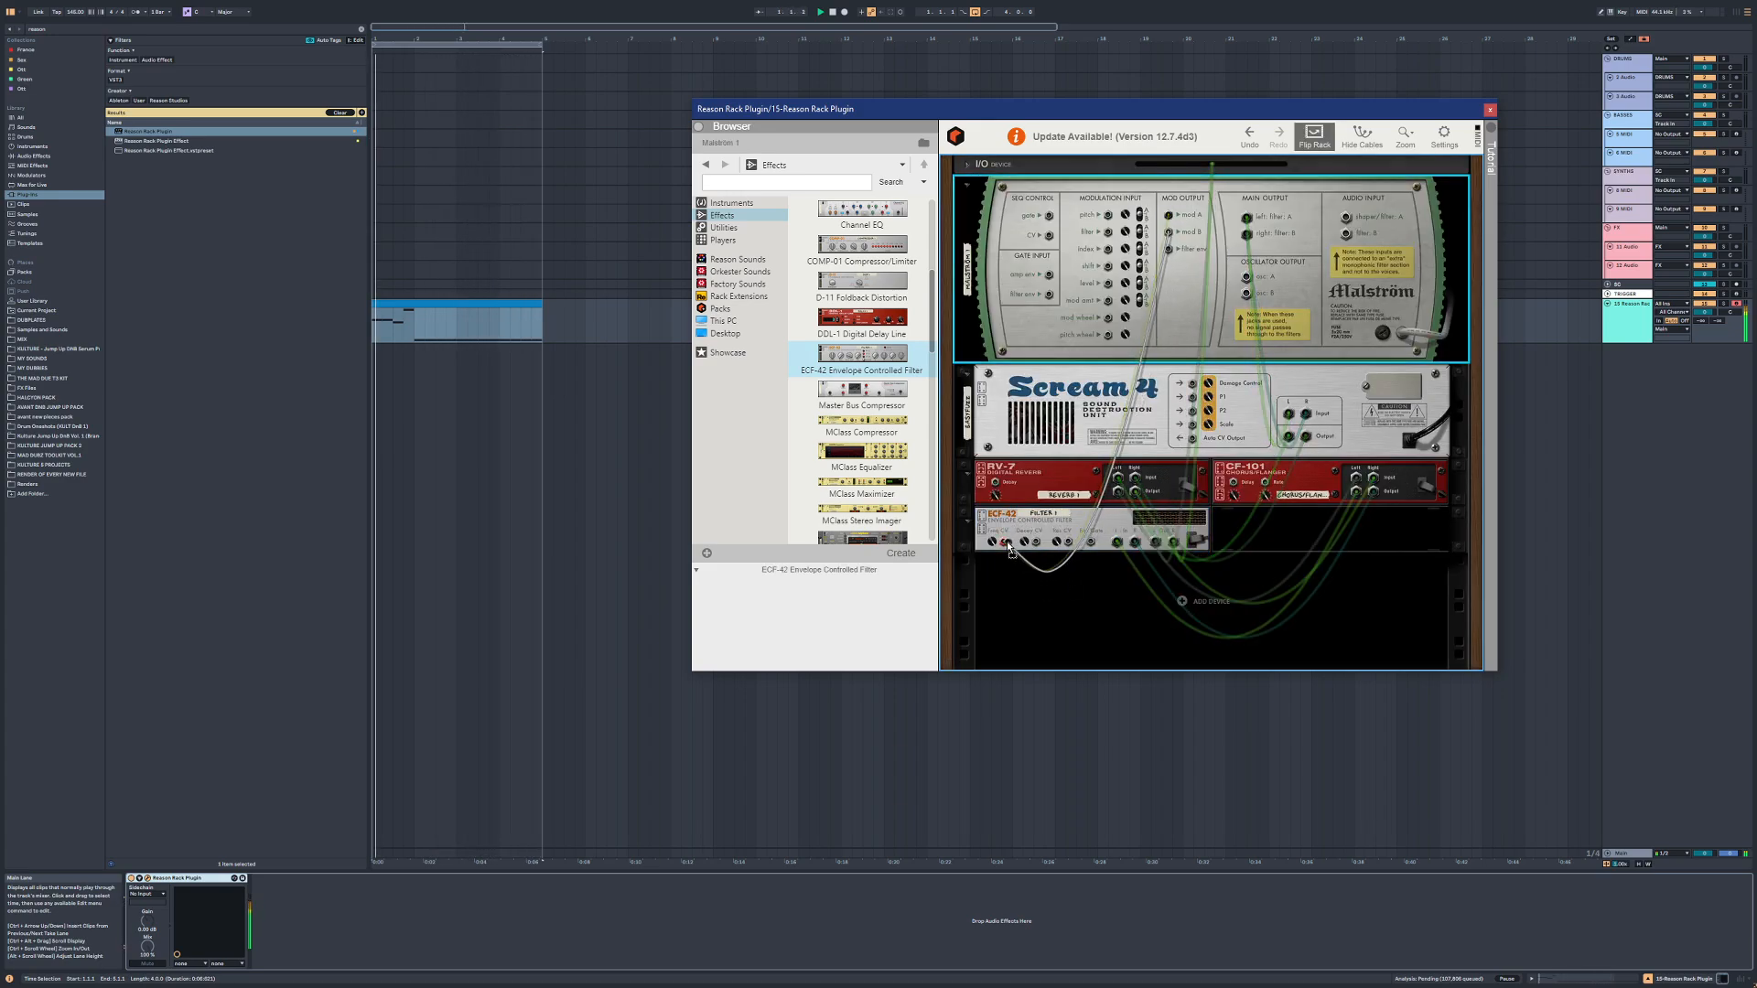
{"action": "key", "text": "Tab"}
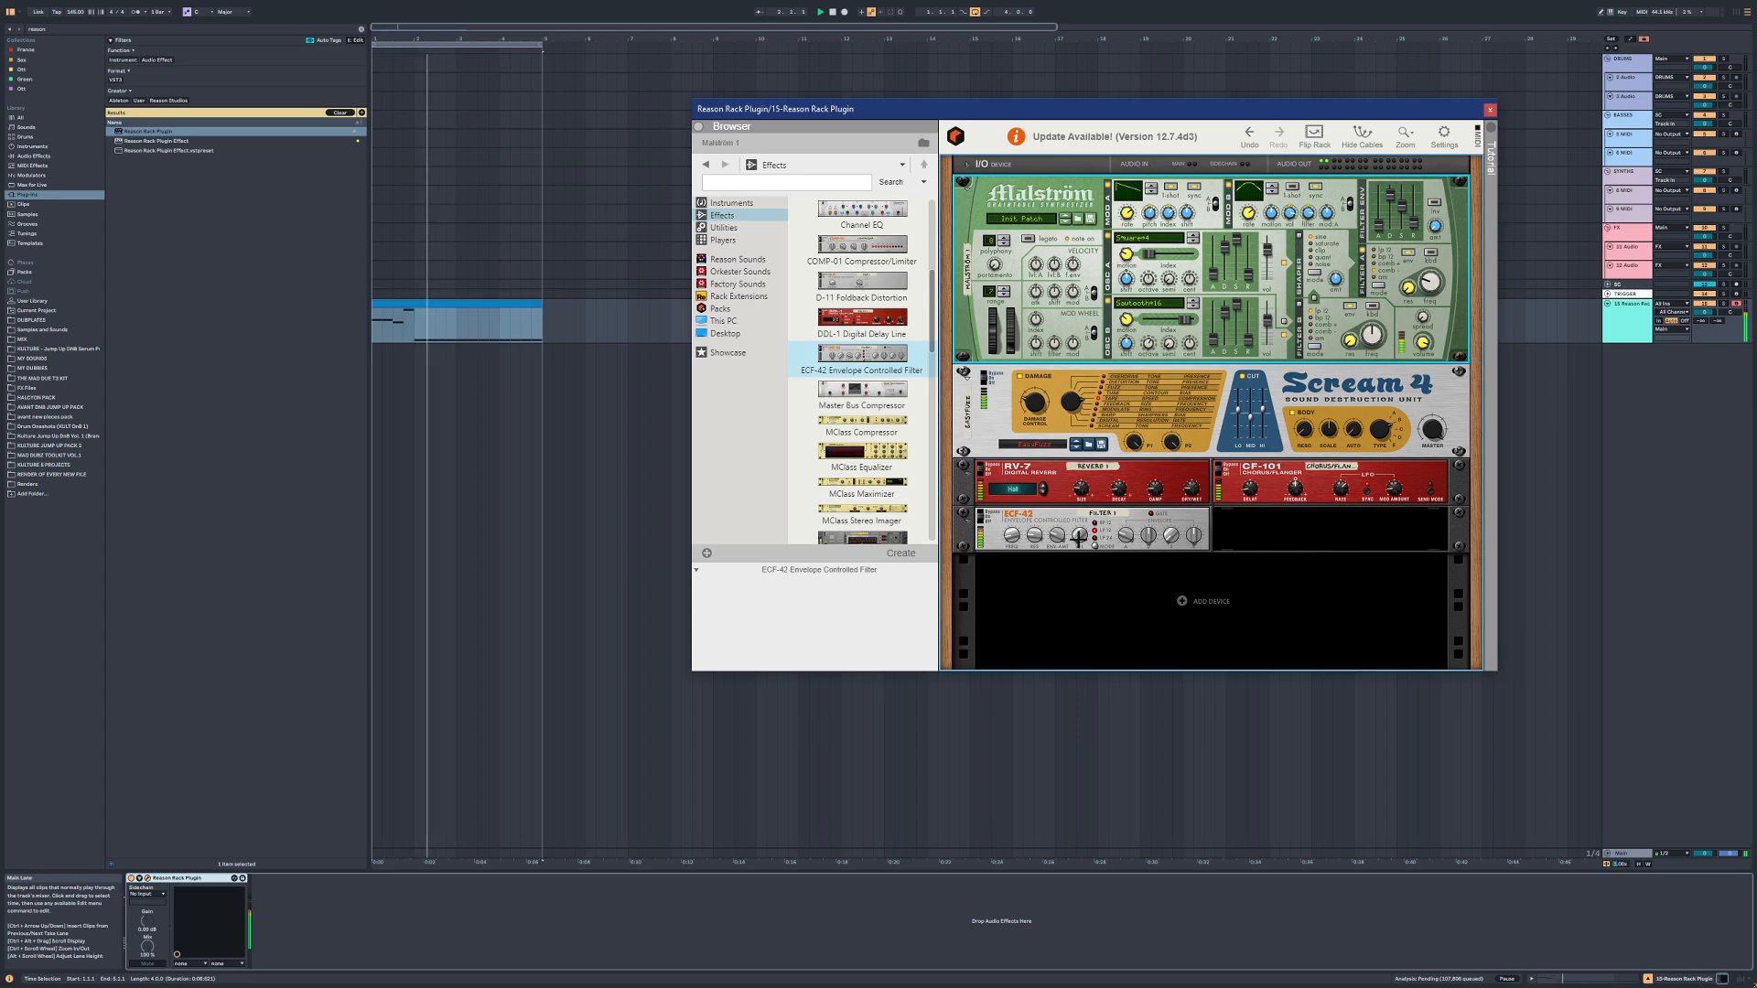
Step: Change the ECF-42's mode, tune its frequency during playback, and close the Reason Rack Plugin window
{"action": "left_click", "coordinate": [1093, 545]}
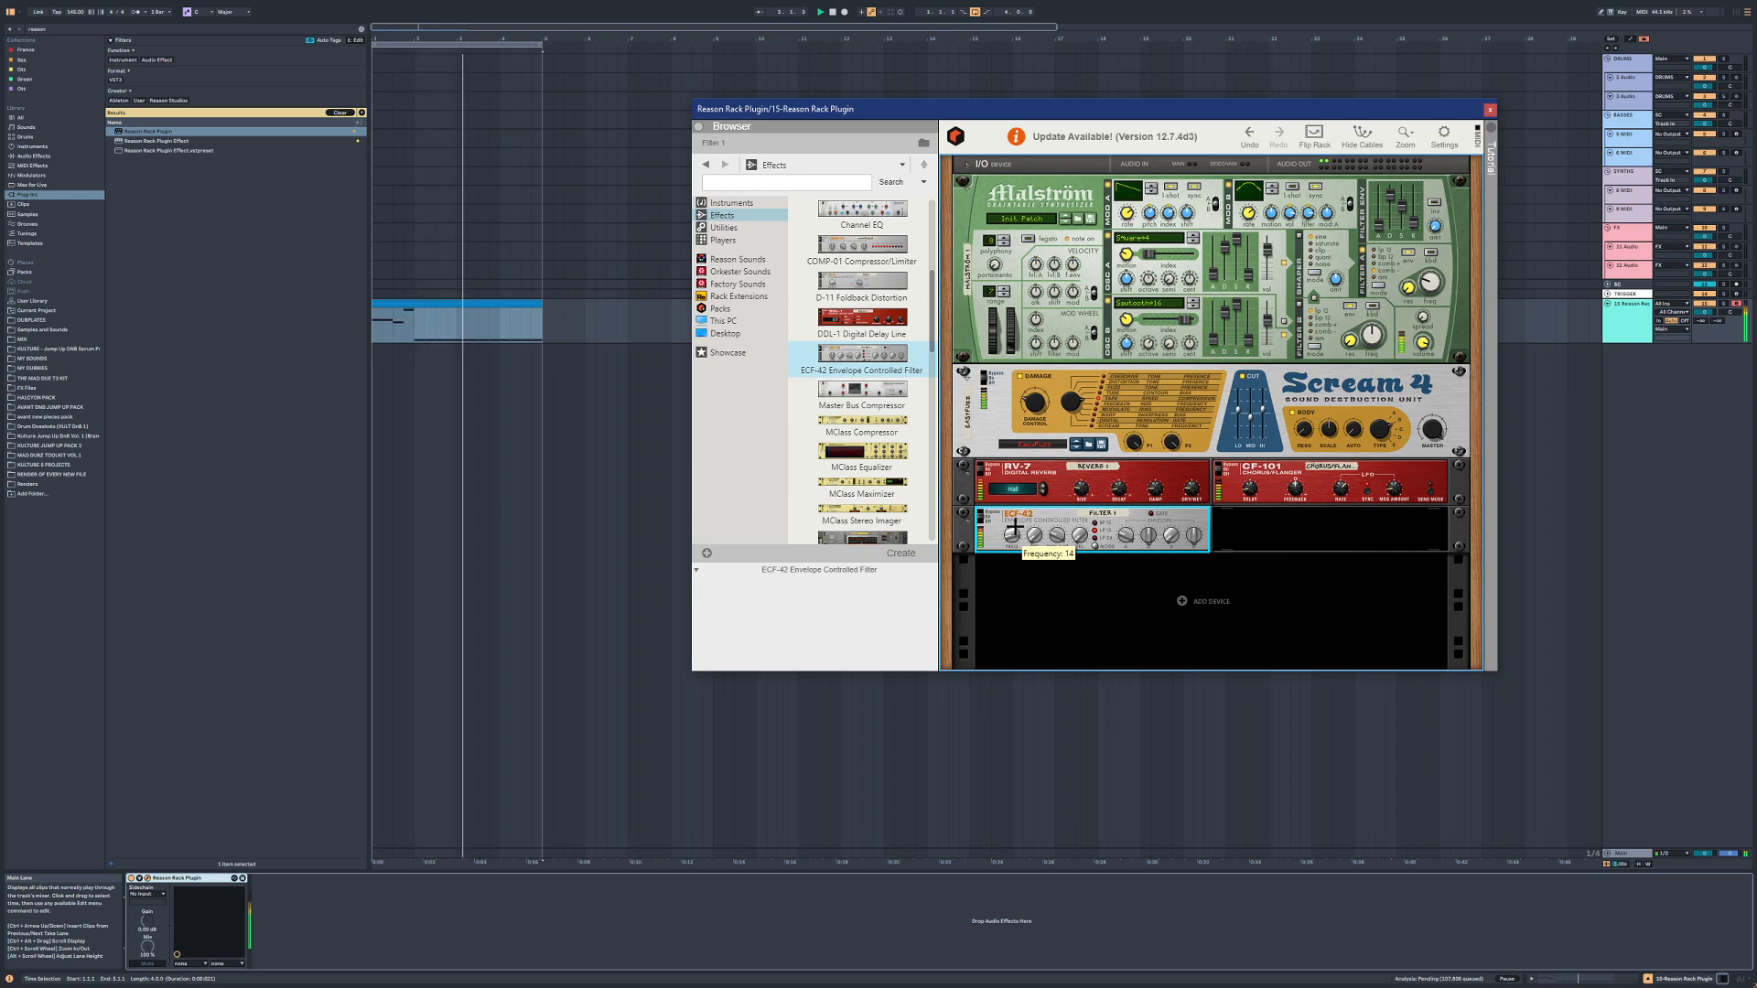
{"action": "left_click_drag", "start_coordinate": [1039, 522], "coordinate": [1242, 518]}
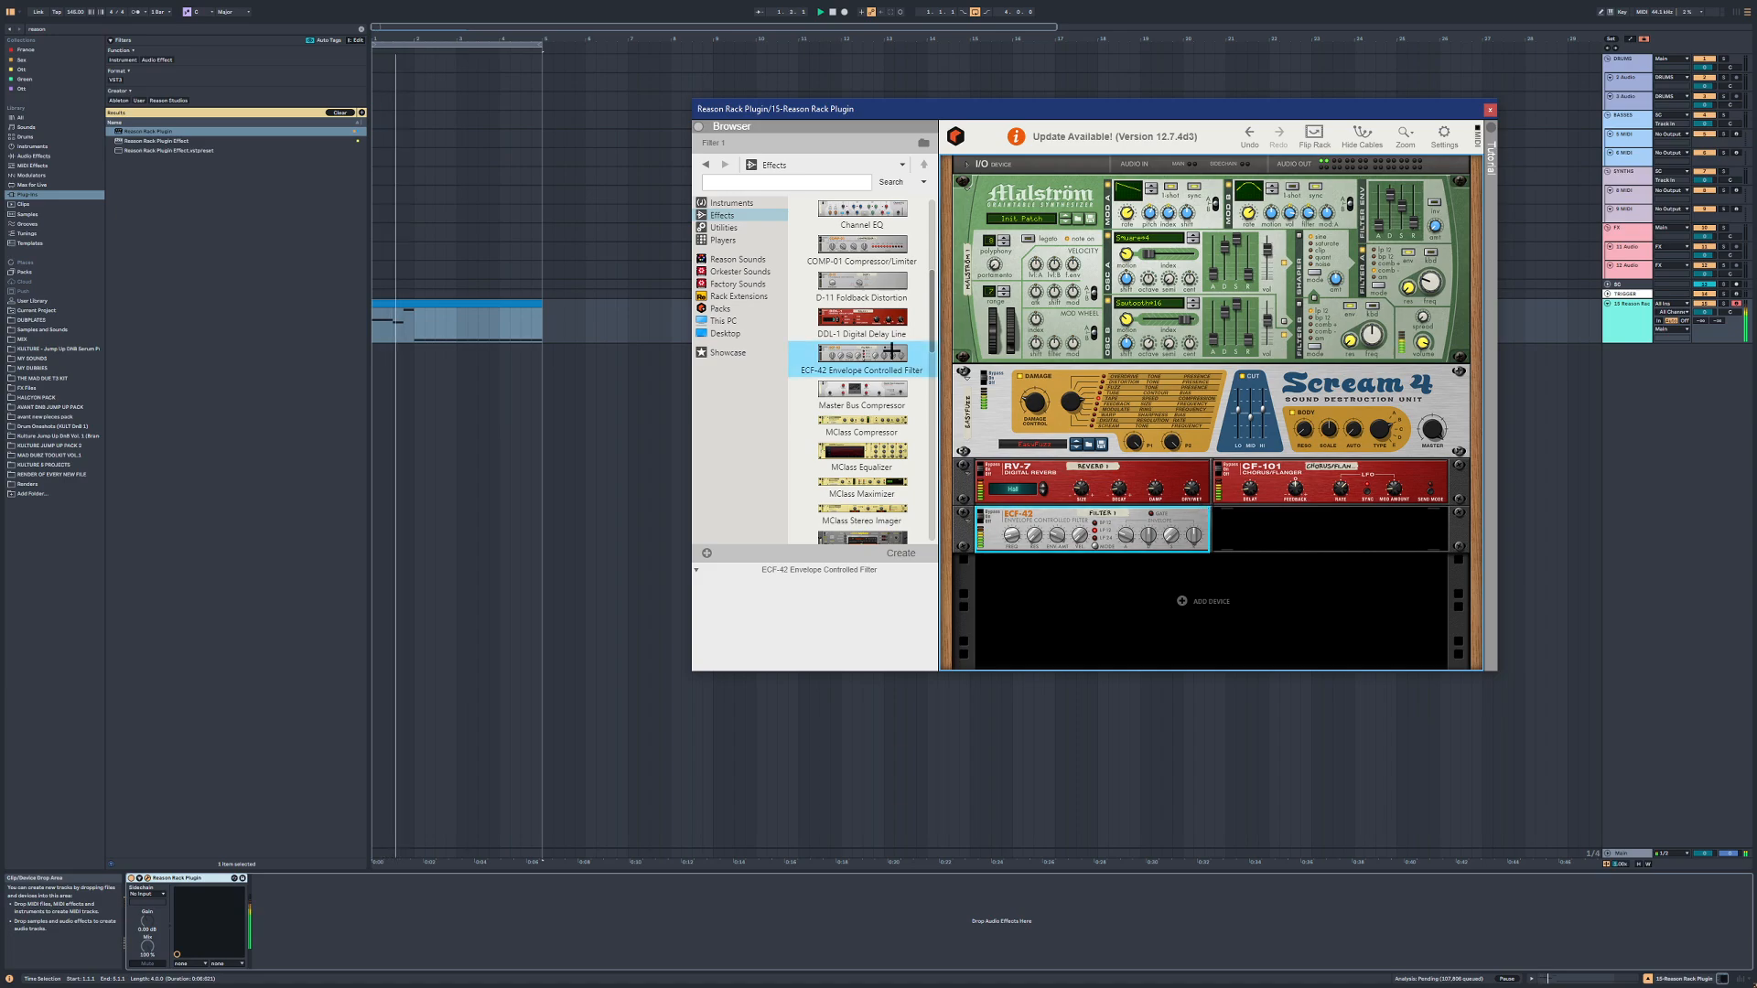
{"action": "scroll", "coordinate": [892, 350], "scroll_direction": "down", "scroll_amount": 2}
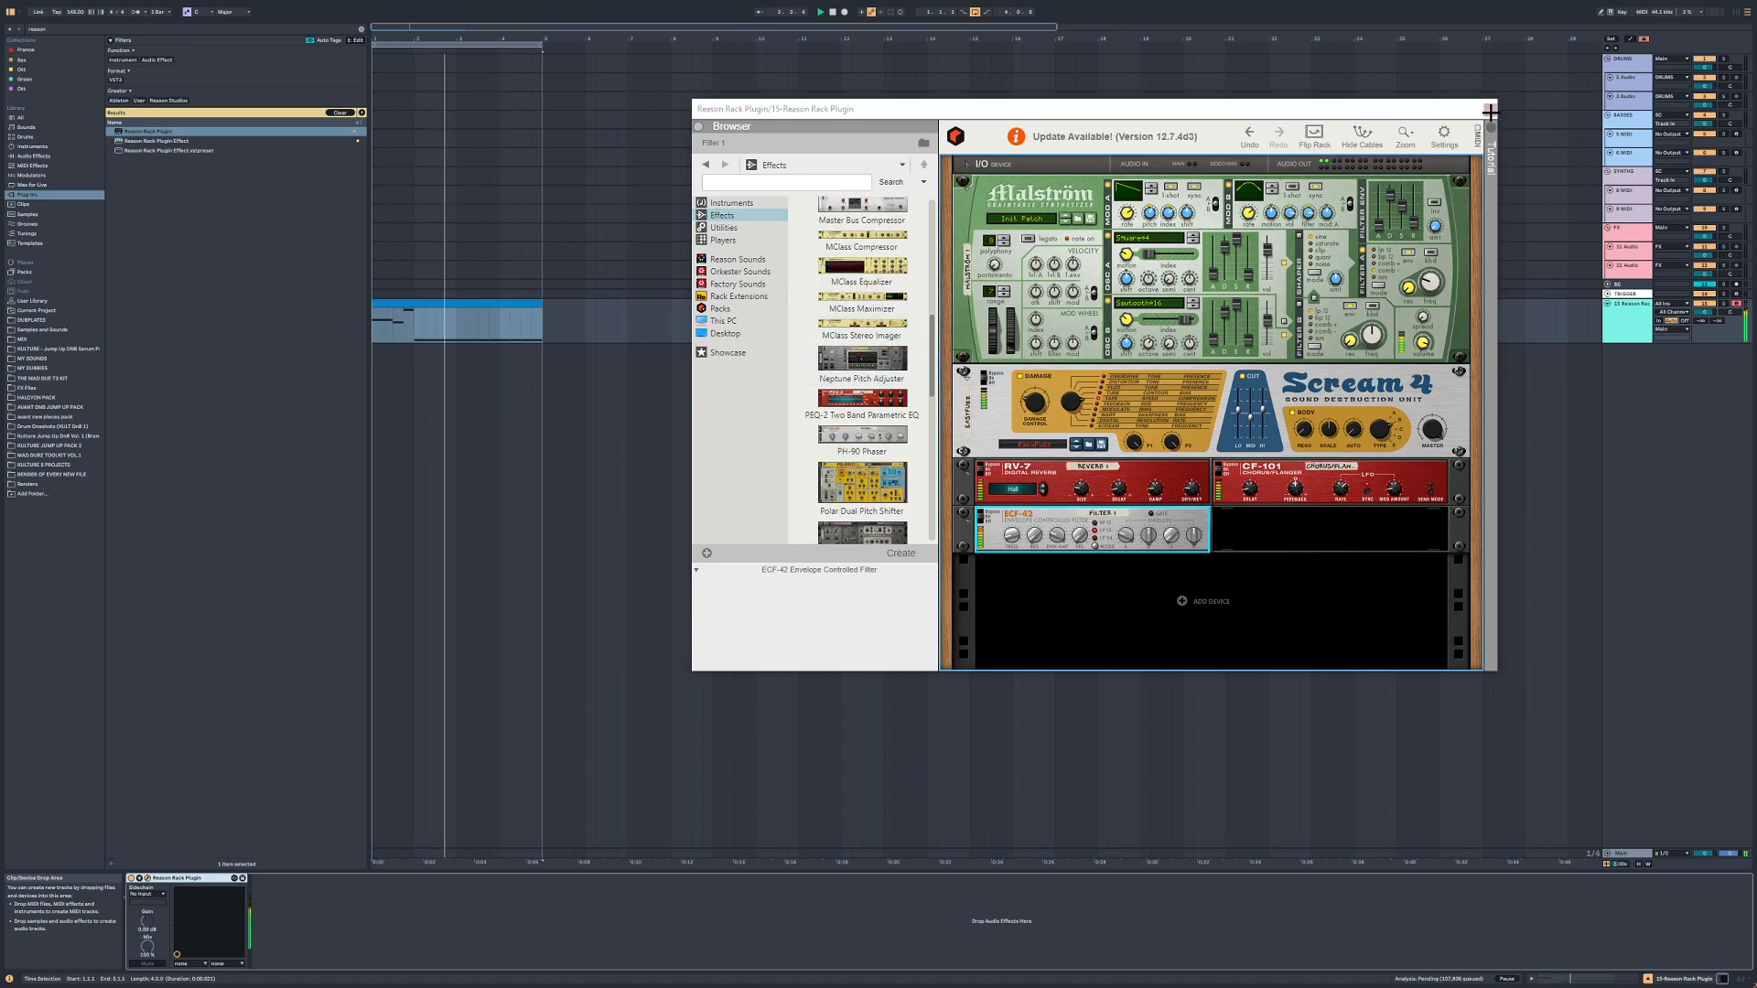
{"action": "left_click", "coordinate": [1489, 109]}
Step: Clear the browser search, add EQ Eight after the Reason Rack Plugin, and play the clip
{"action": "left_click", "coordinate": [360, 30]}
{"action": "left_click", "coordinate": [53, 158]}
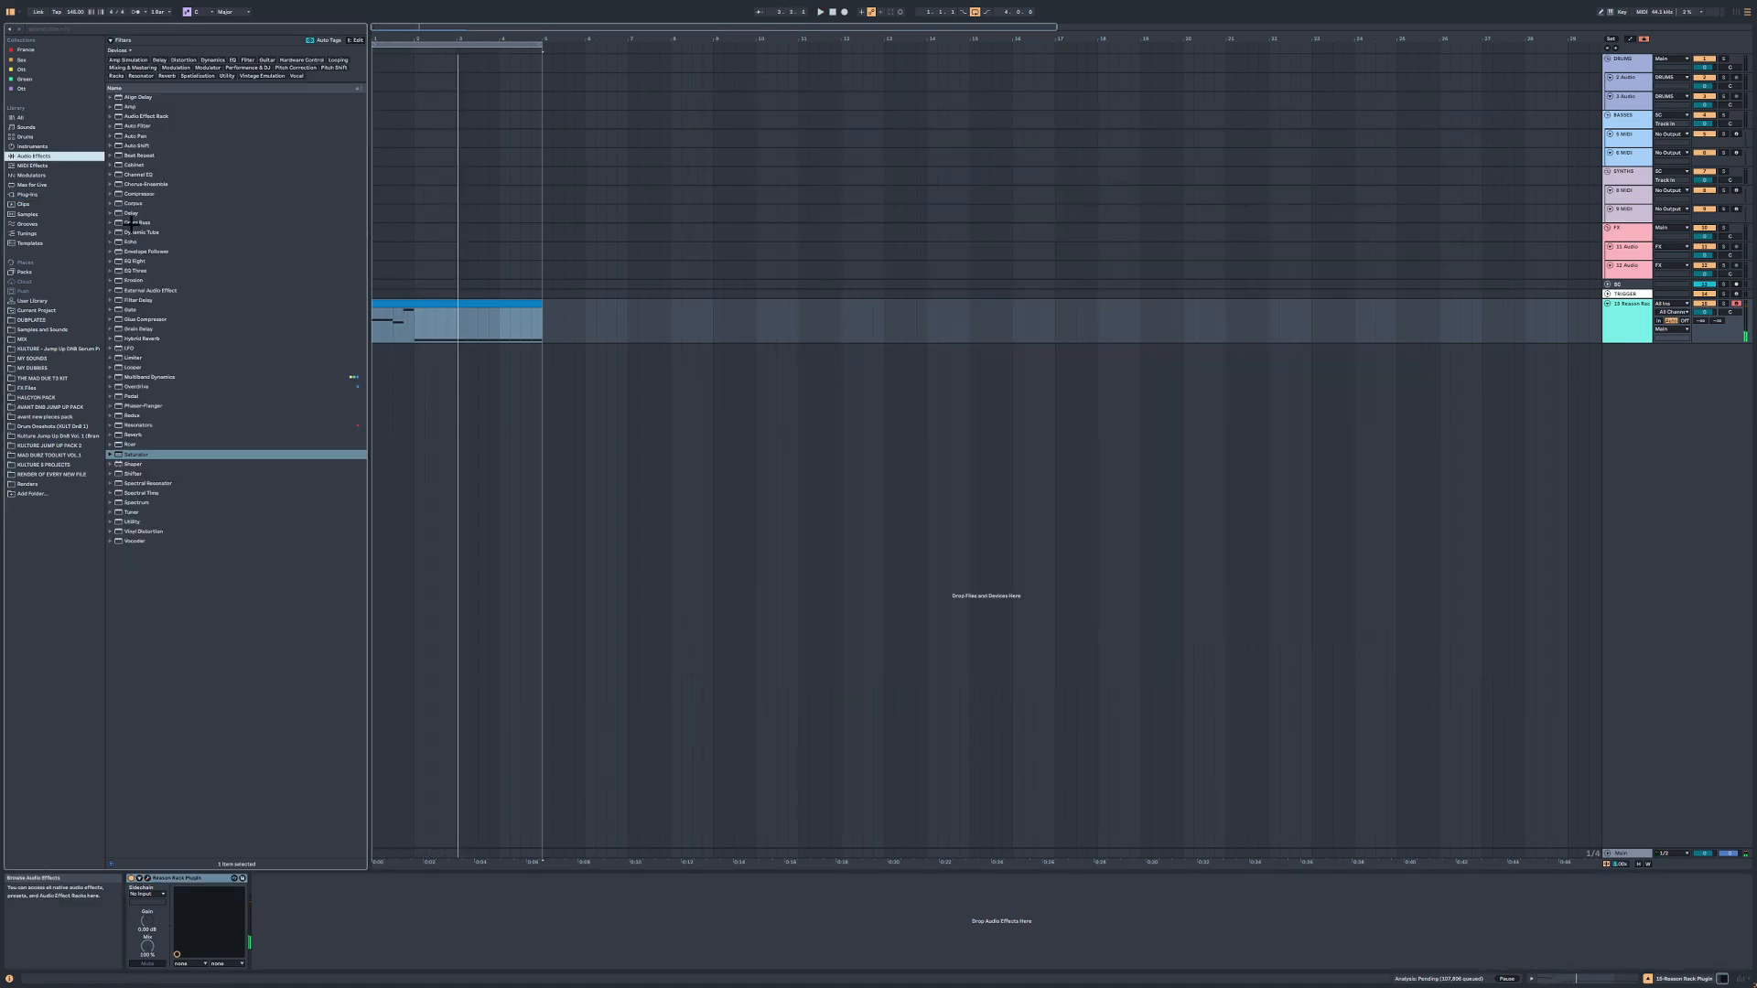
{"action": "double_click", "coordinate": [140, 262]}
{"action": "key", "text": "space"}
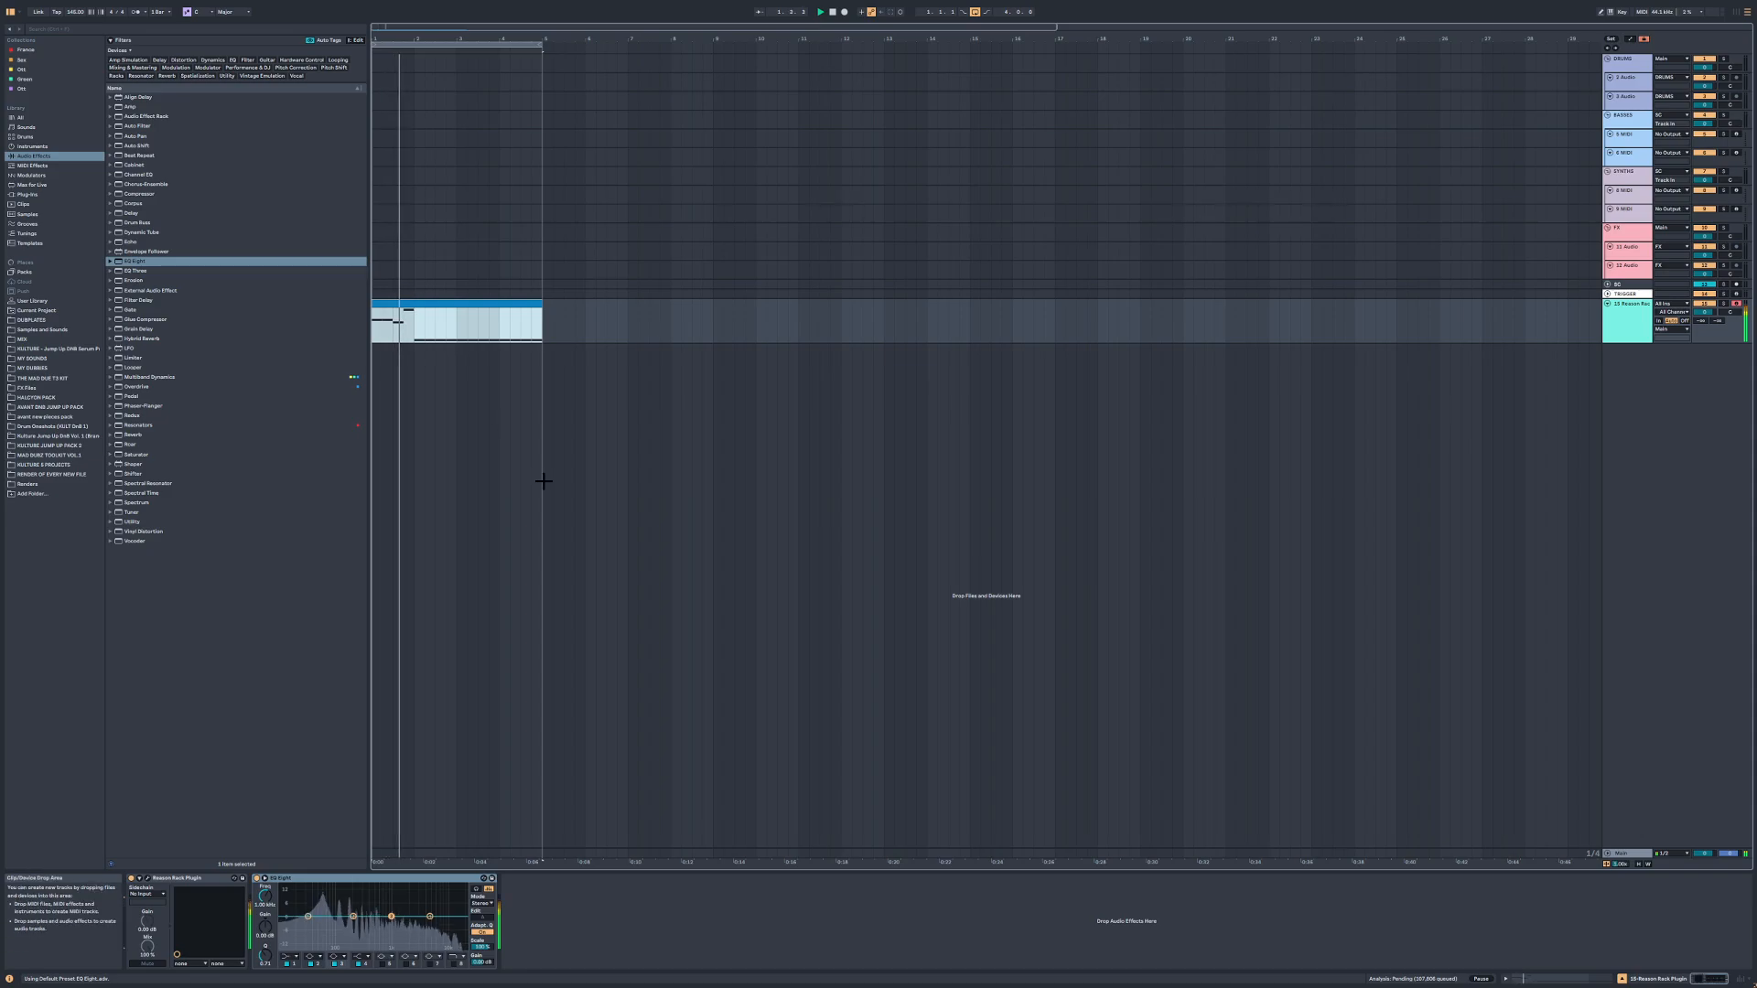
Step: Insert an audio track for resampling below the Reason Rack Plugin track and increase its height
{"action": "key", "text": "ctrl+t"}
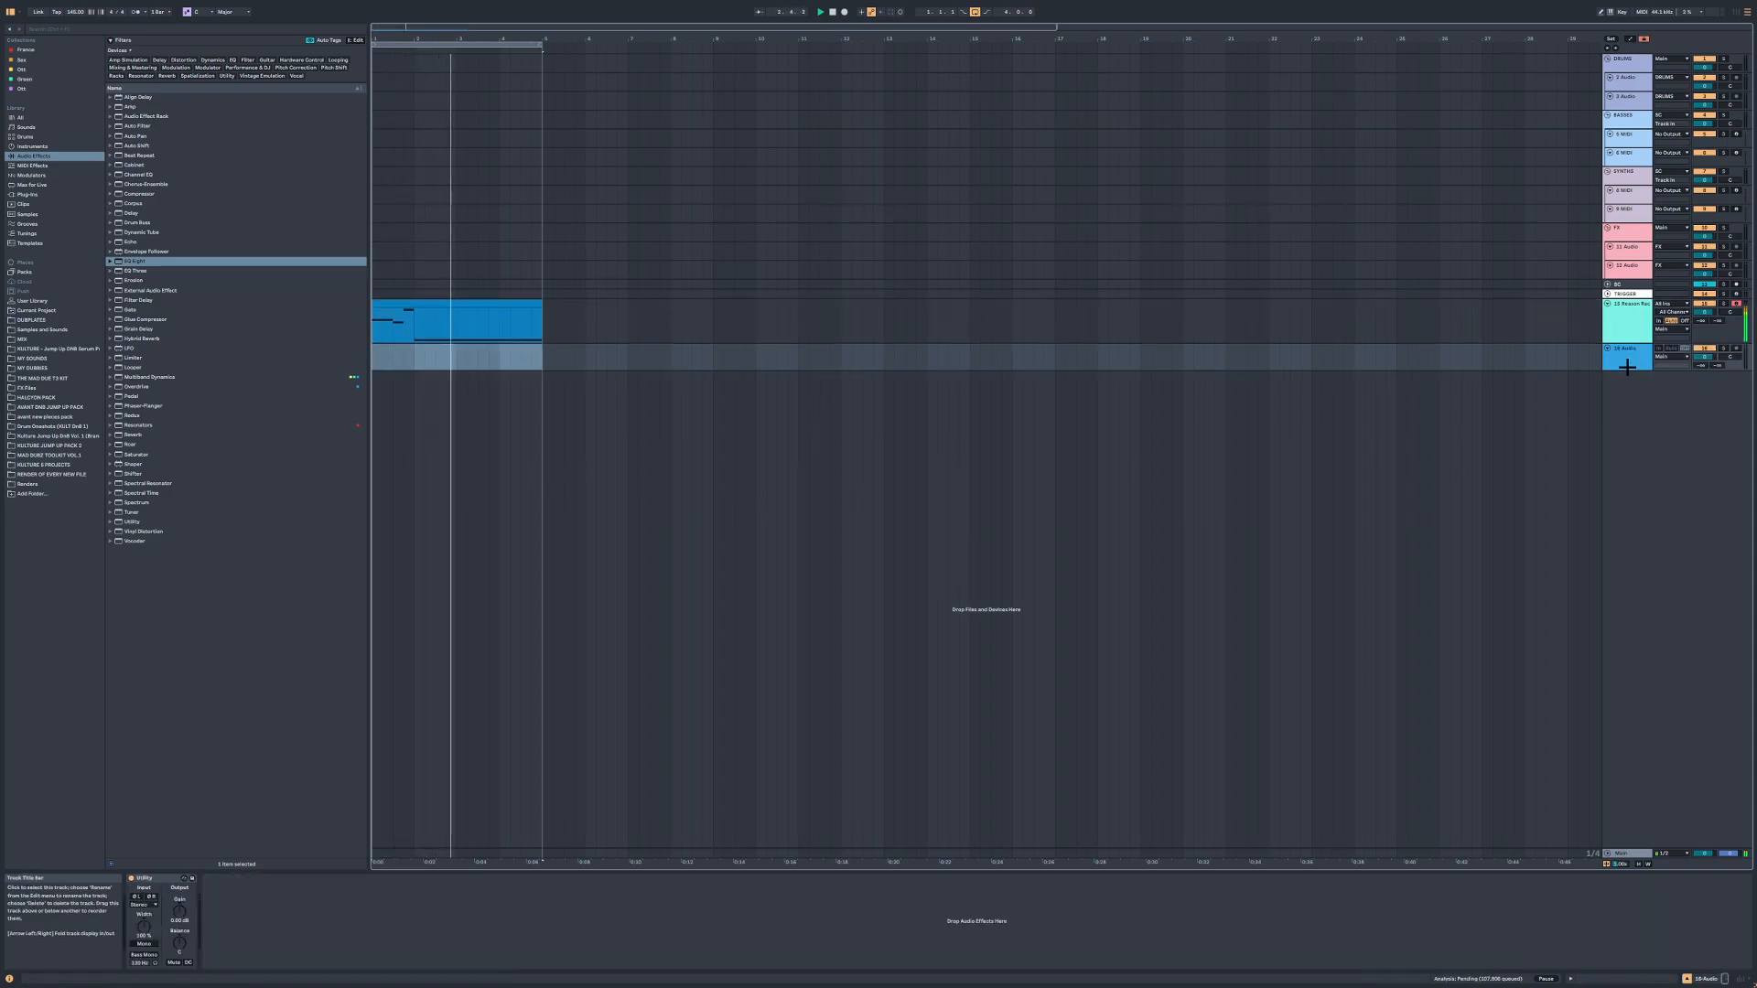
{"action": "left_click_drag", "start_coordinate": [1625, 374], "coordinate": [1625, 407]}
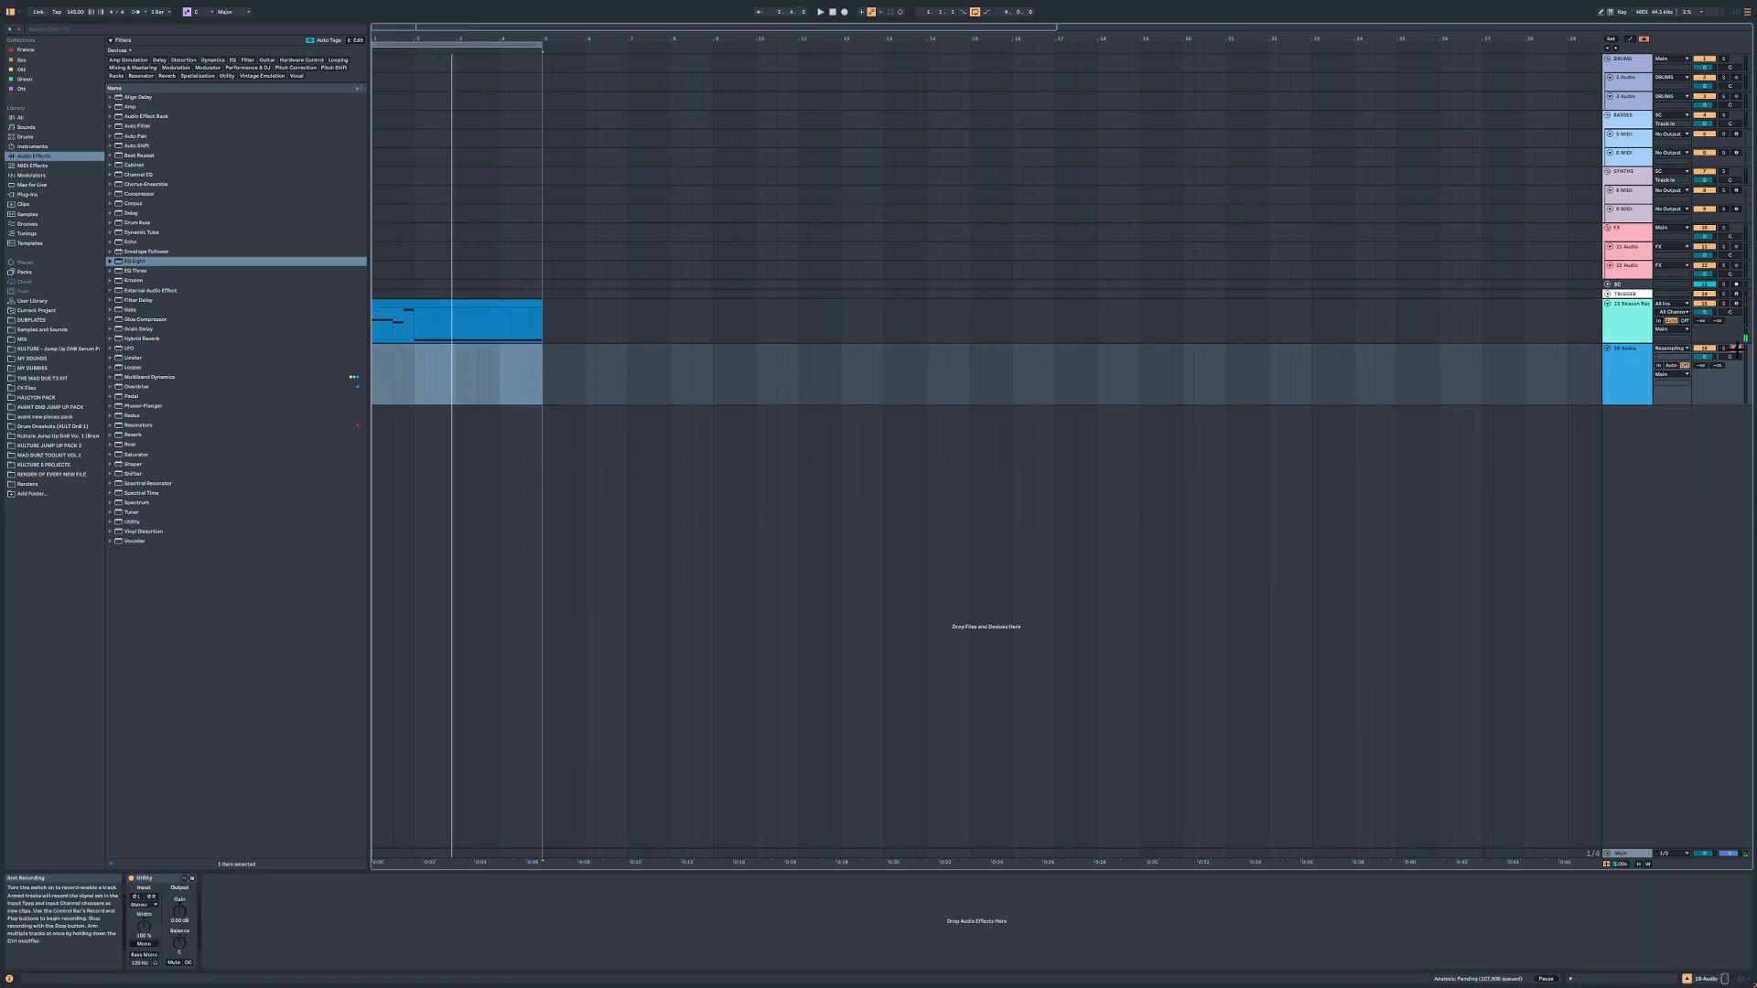
Step: Record one pass of the bass clip onto the armed resampling audio track
{"action": "left_click", "coordinate": [842, 12]}
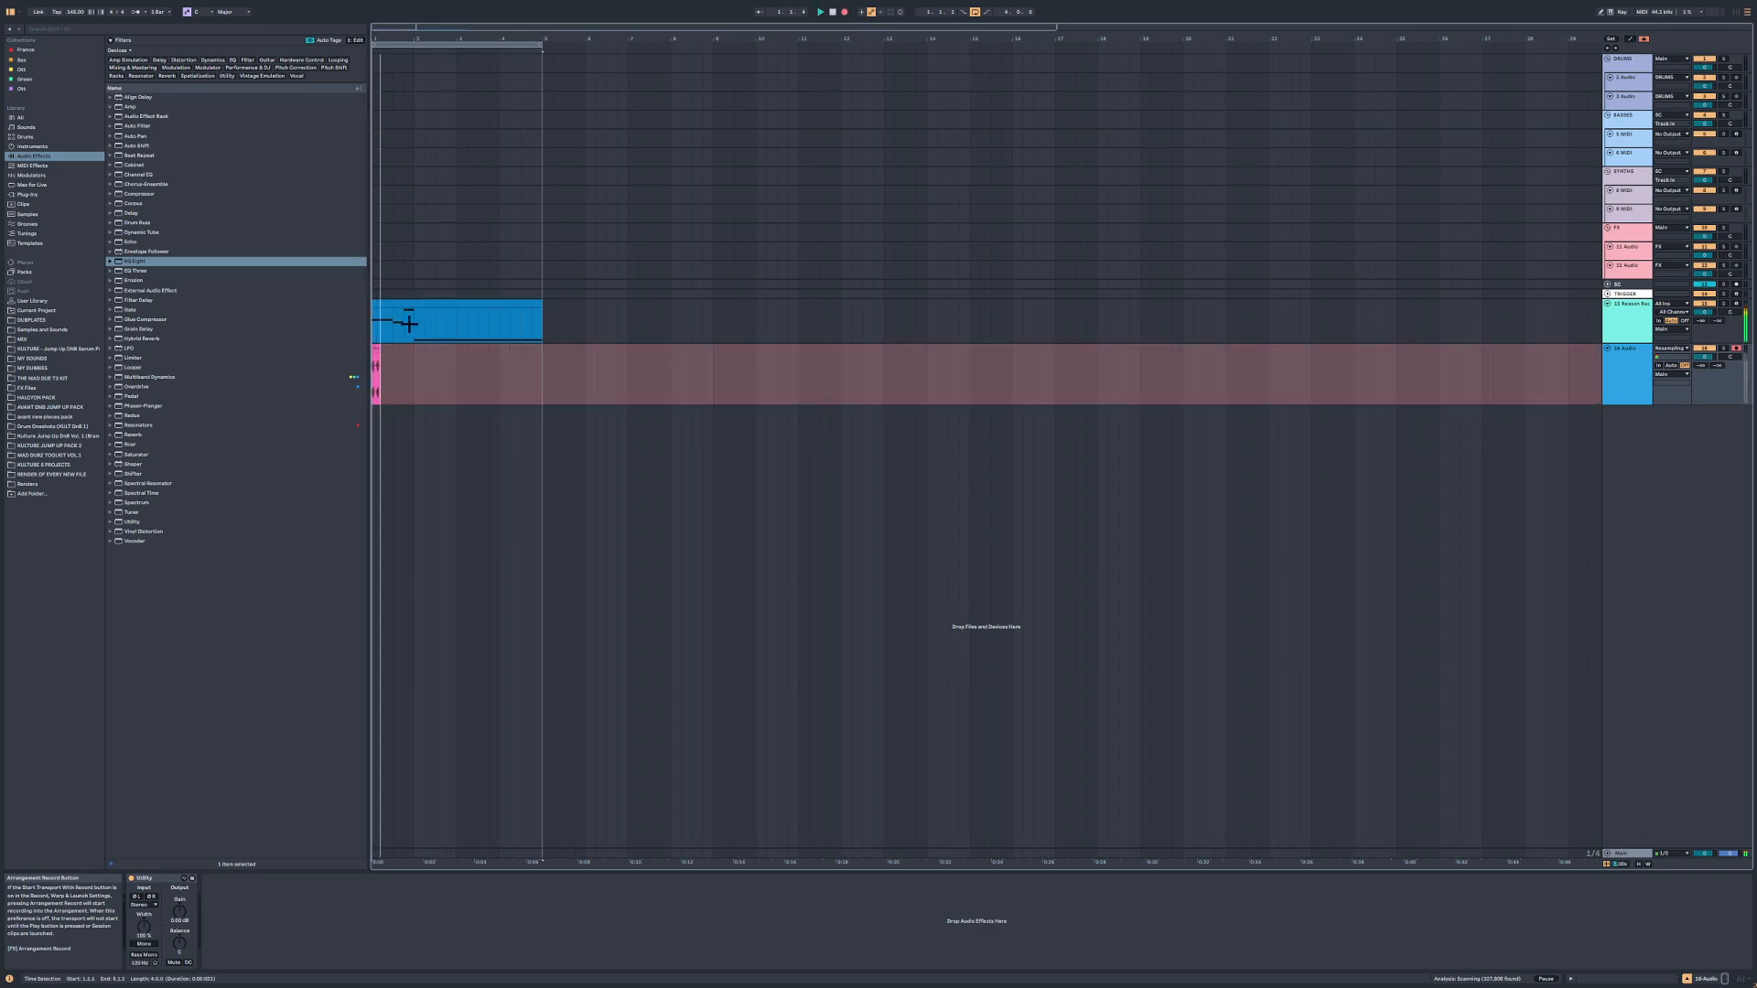
{"action": "scroll", "coordinate": [385, 321], "scroll_direction": "up", "scroll_amount": 3}
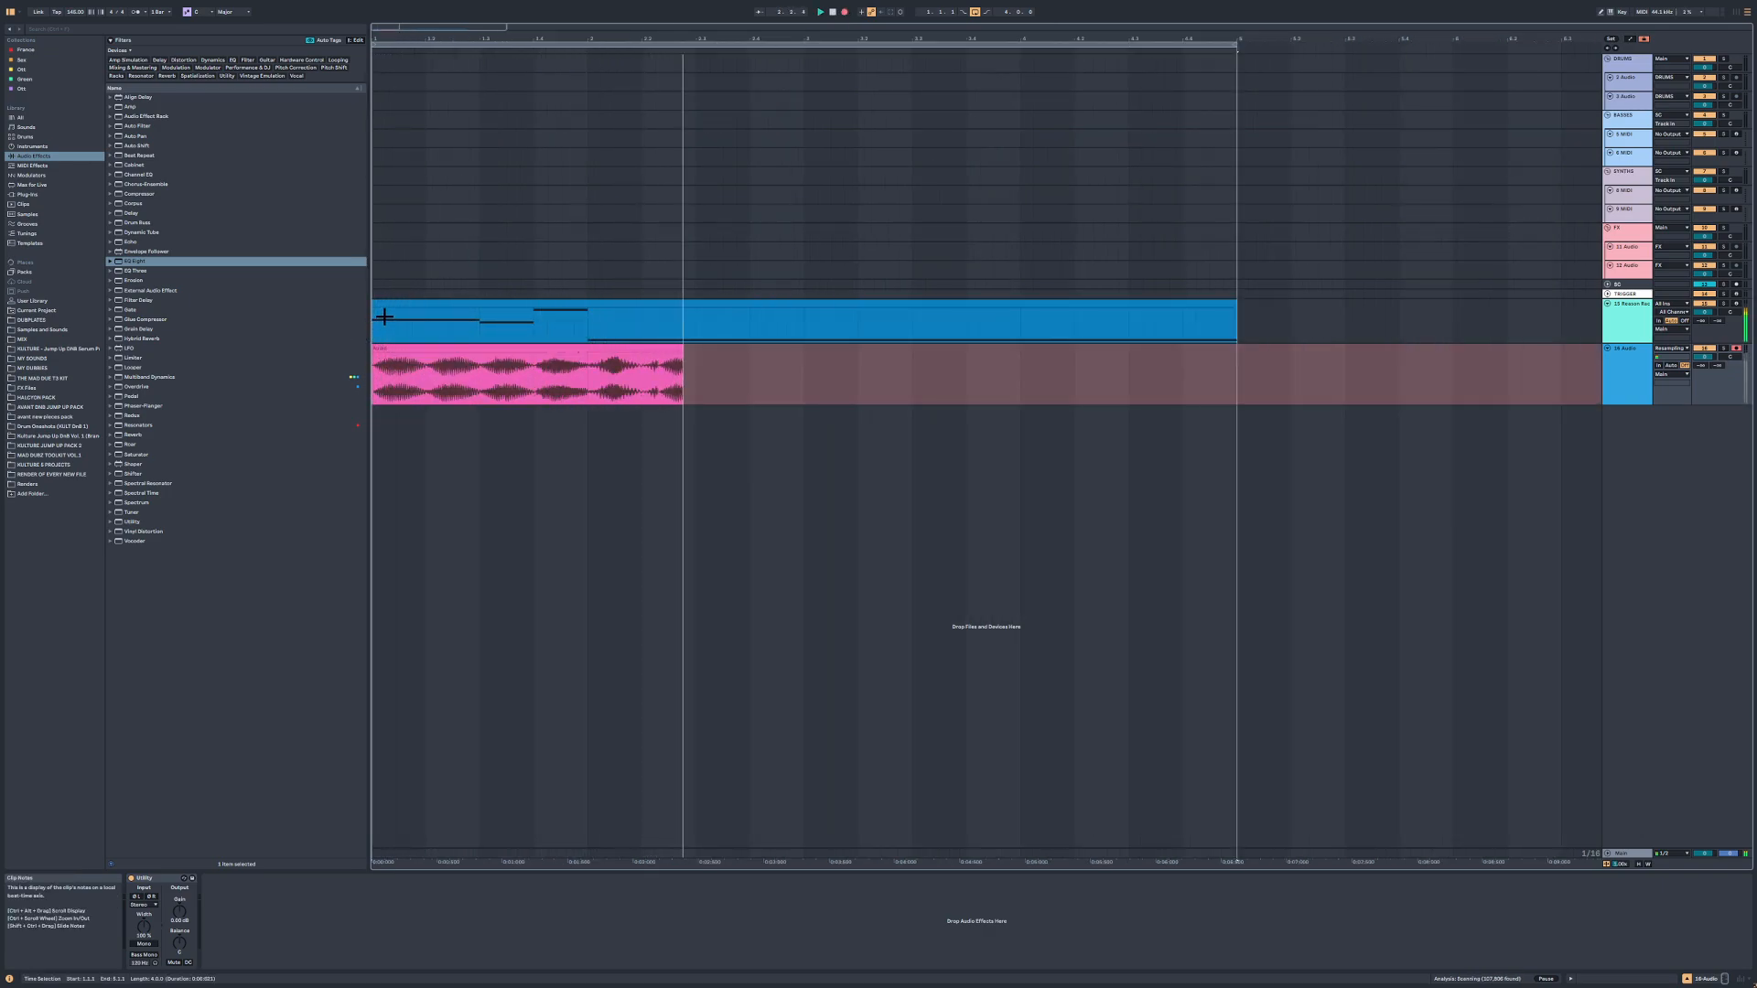
{"action": "scroll", "coordinate": [385, 317], "scroll_direction": "down", "scroll_amount": 2}
{"action": "scroll", "coordinate": [384, 316], "scroll_direction": "up", "scroll_amount": 2}
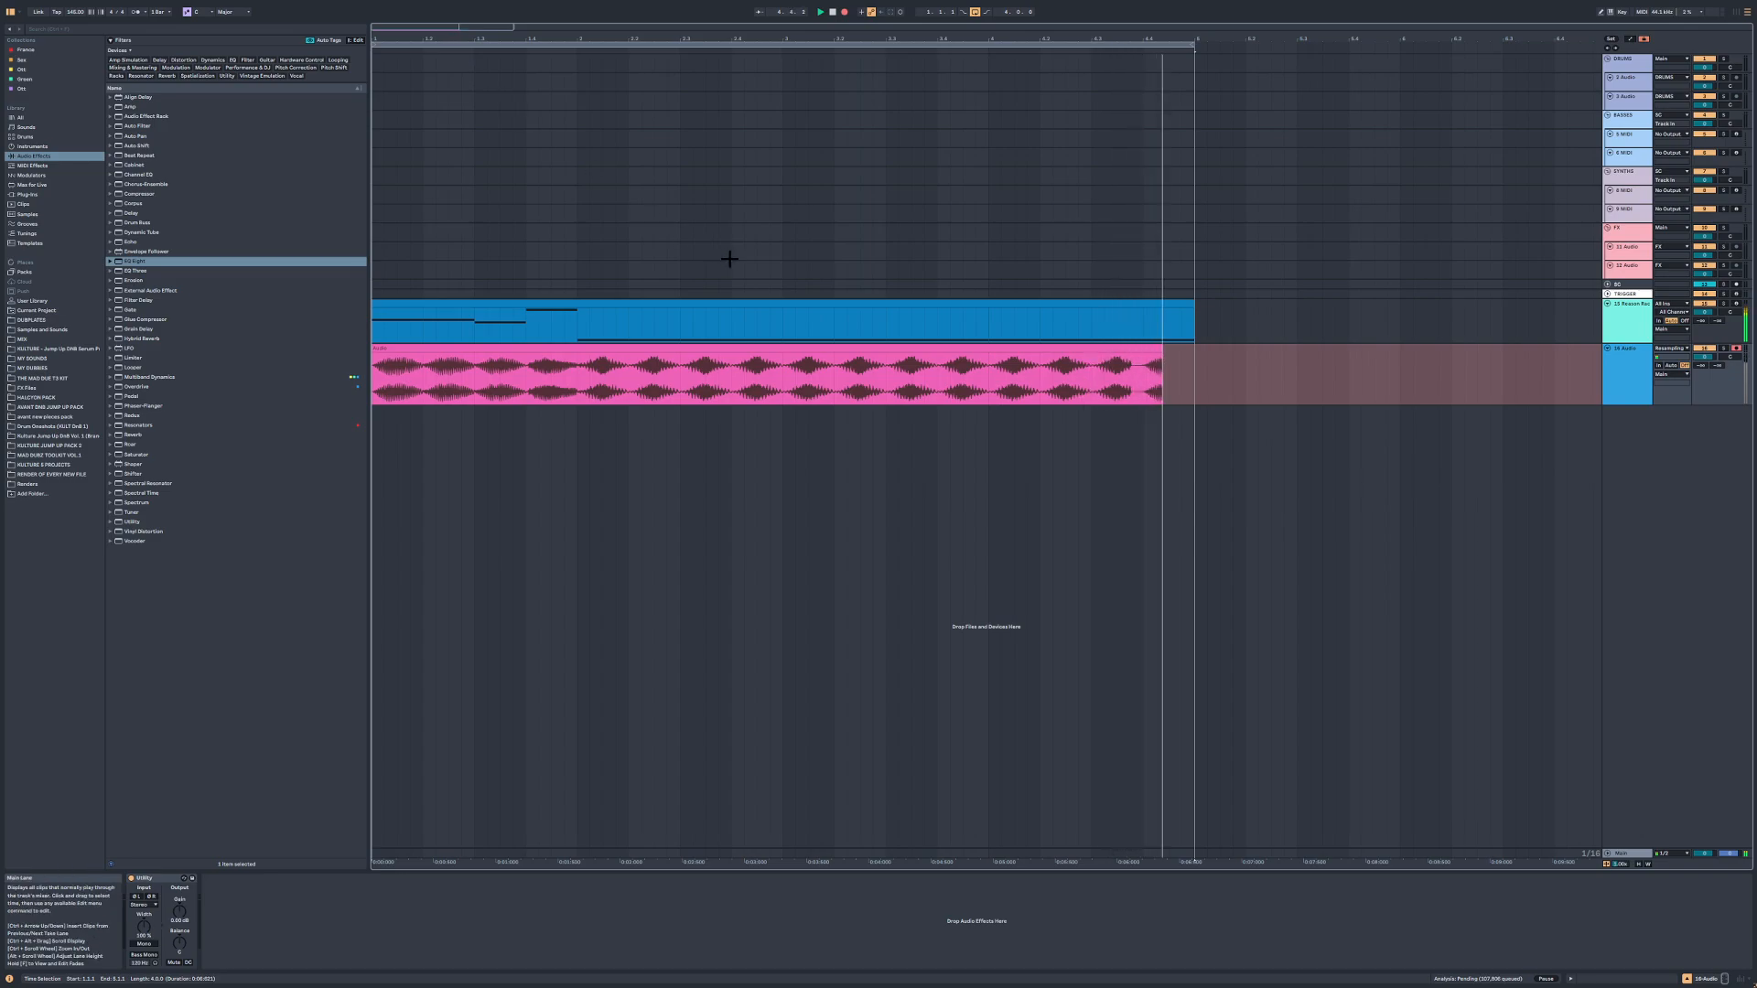
{"action": "key", "text": "space"}
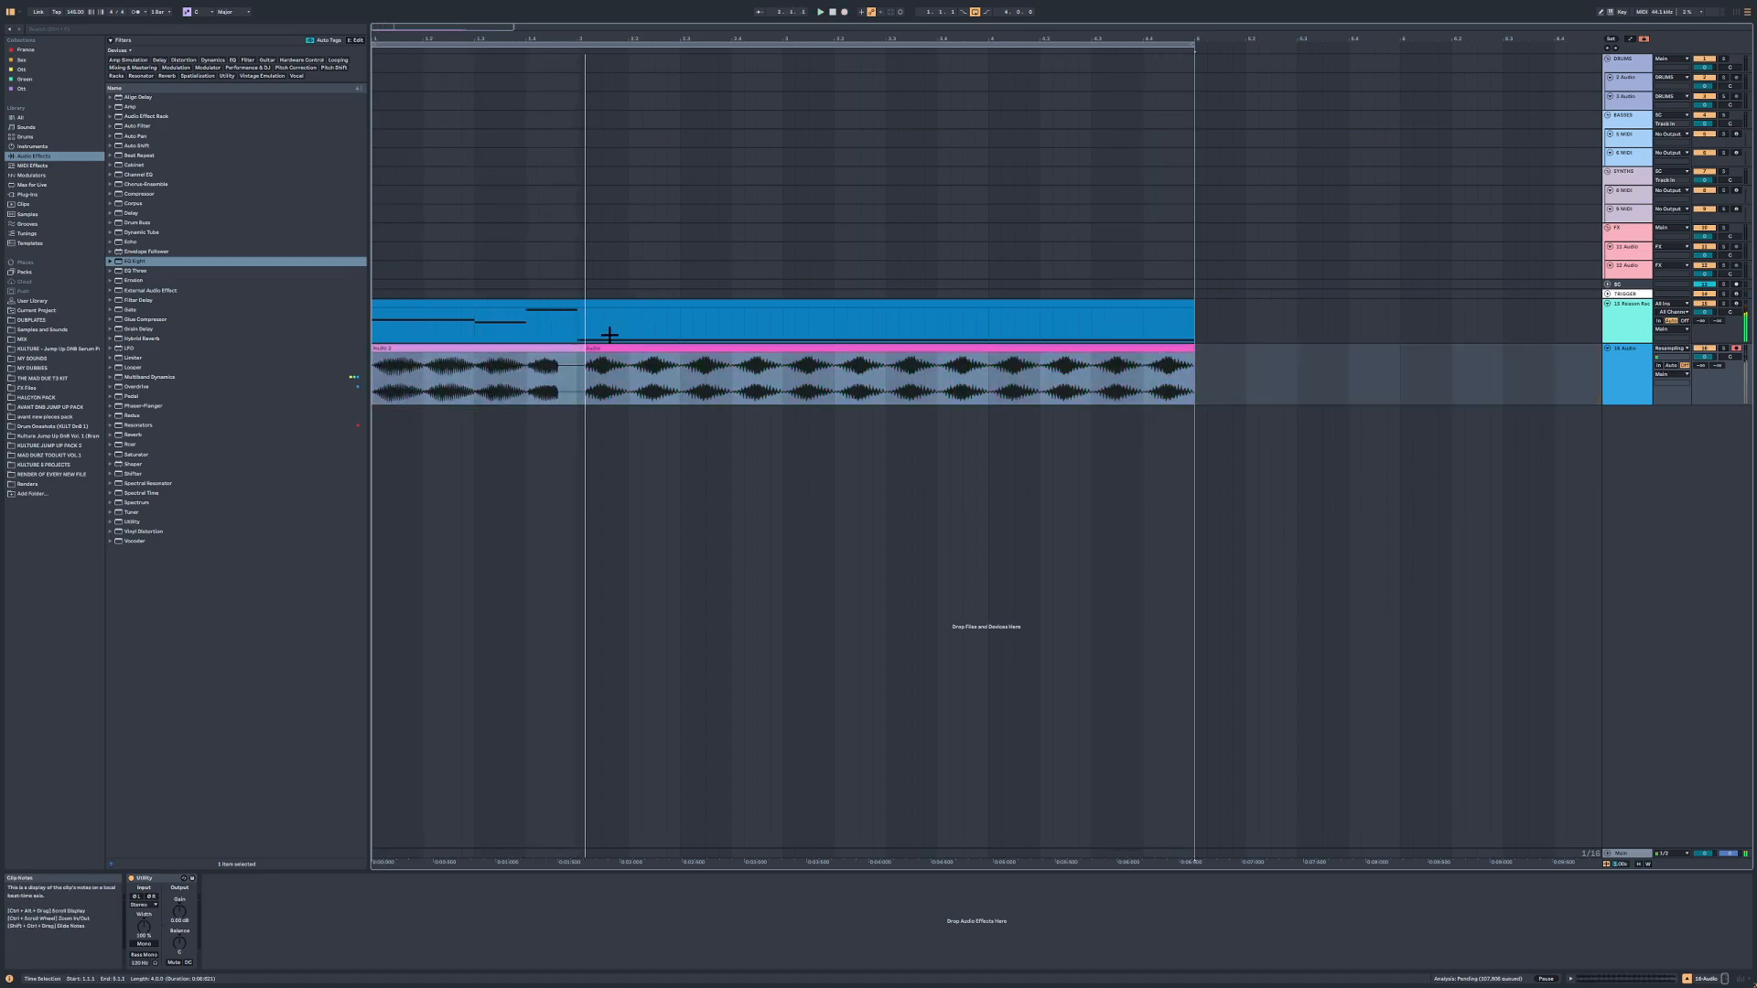
{"action": "left_click", "coordinate": [587, 348]}
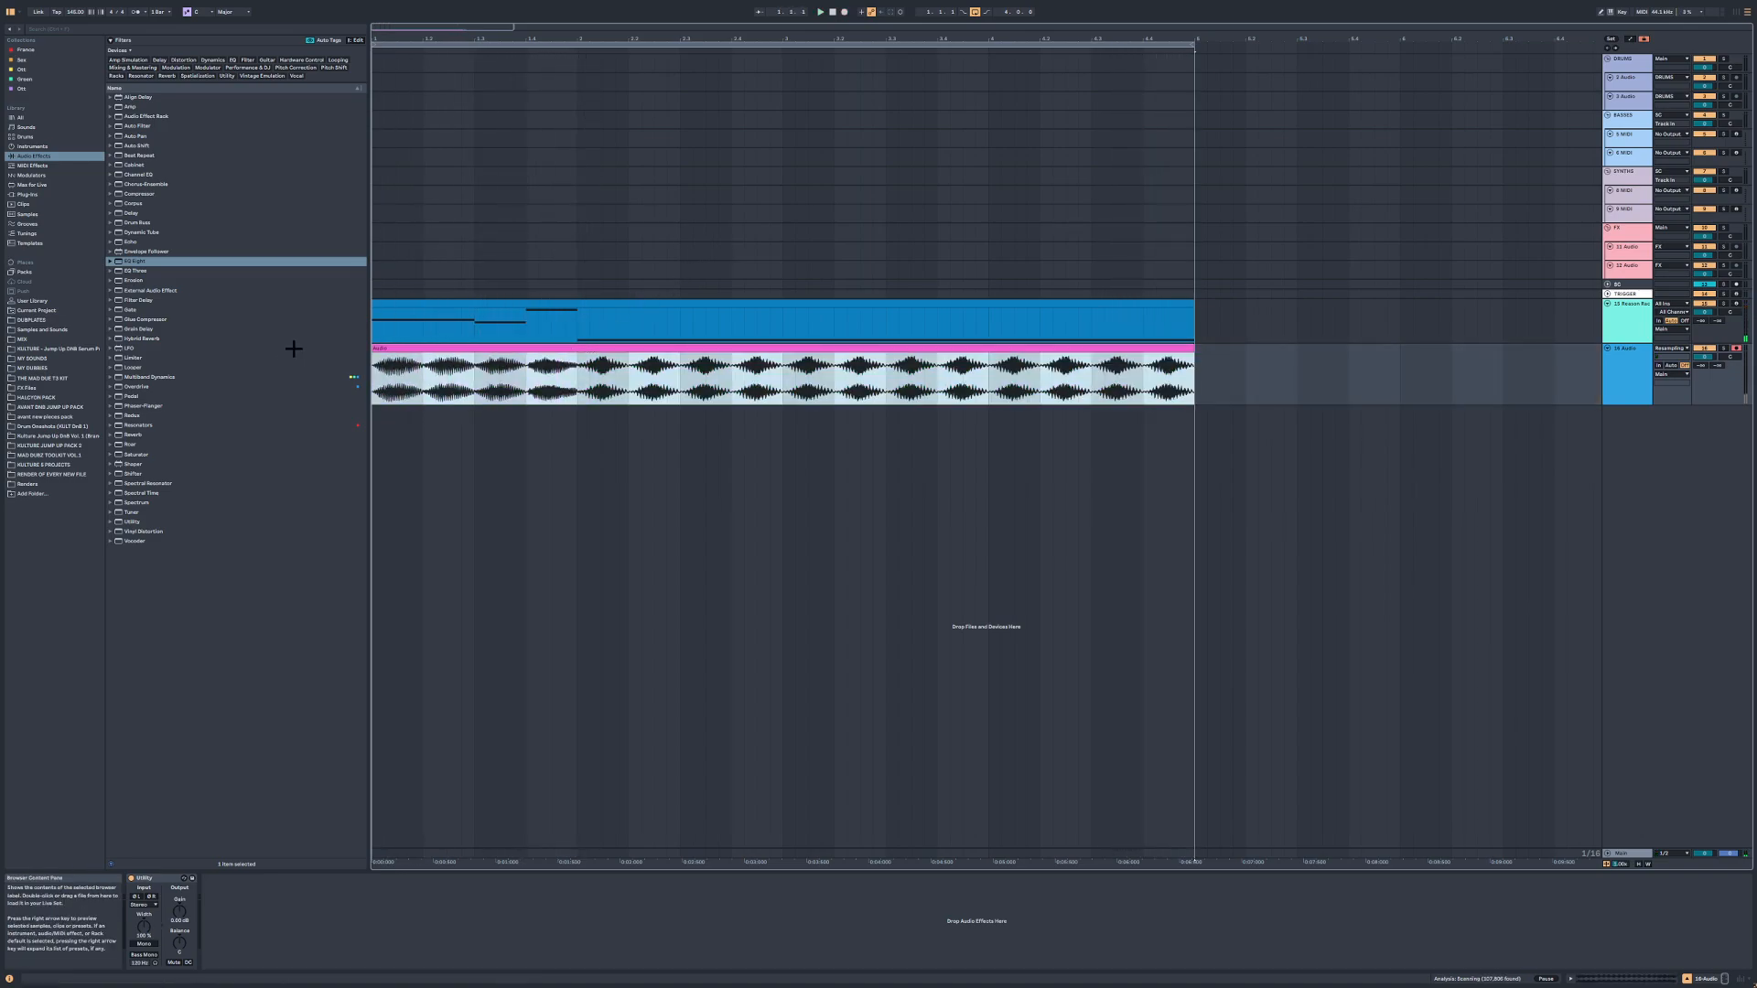
Step: Delete the resampling audio track together with its recording, keeping the Reason Rack Plugin track
{"action": "left_click", "coordinate": [380, 300]}
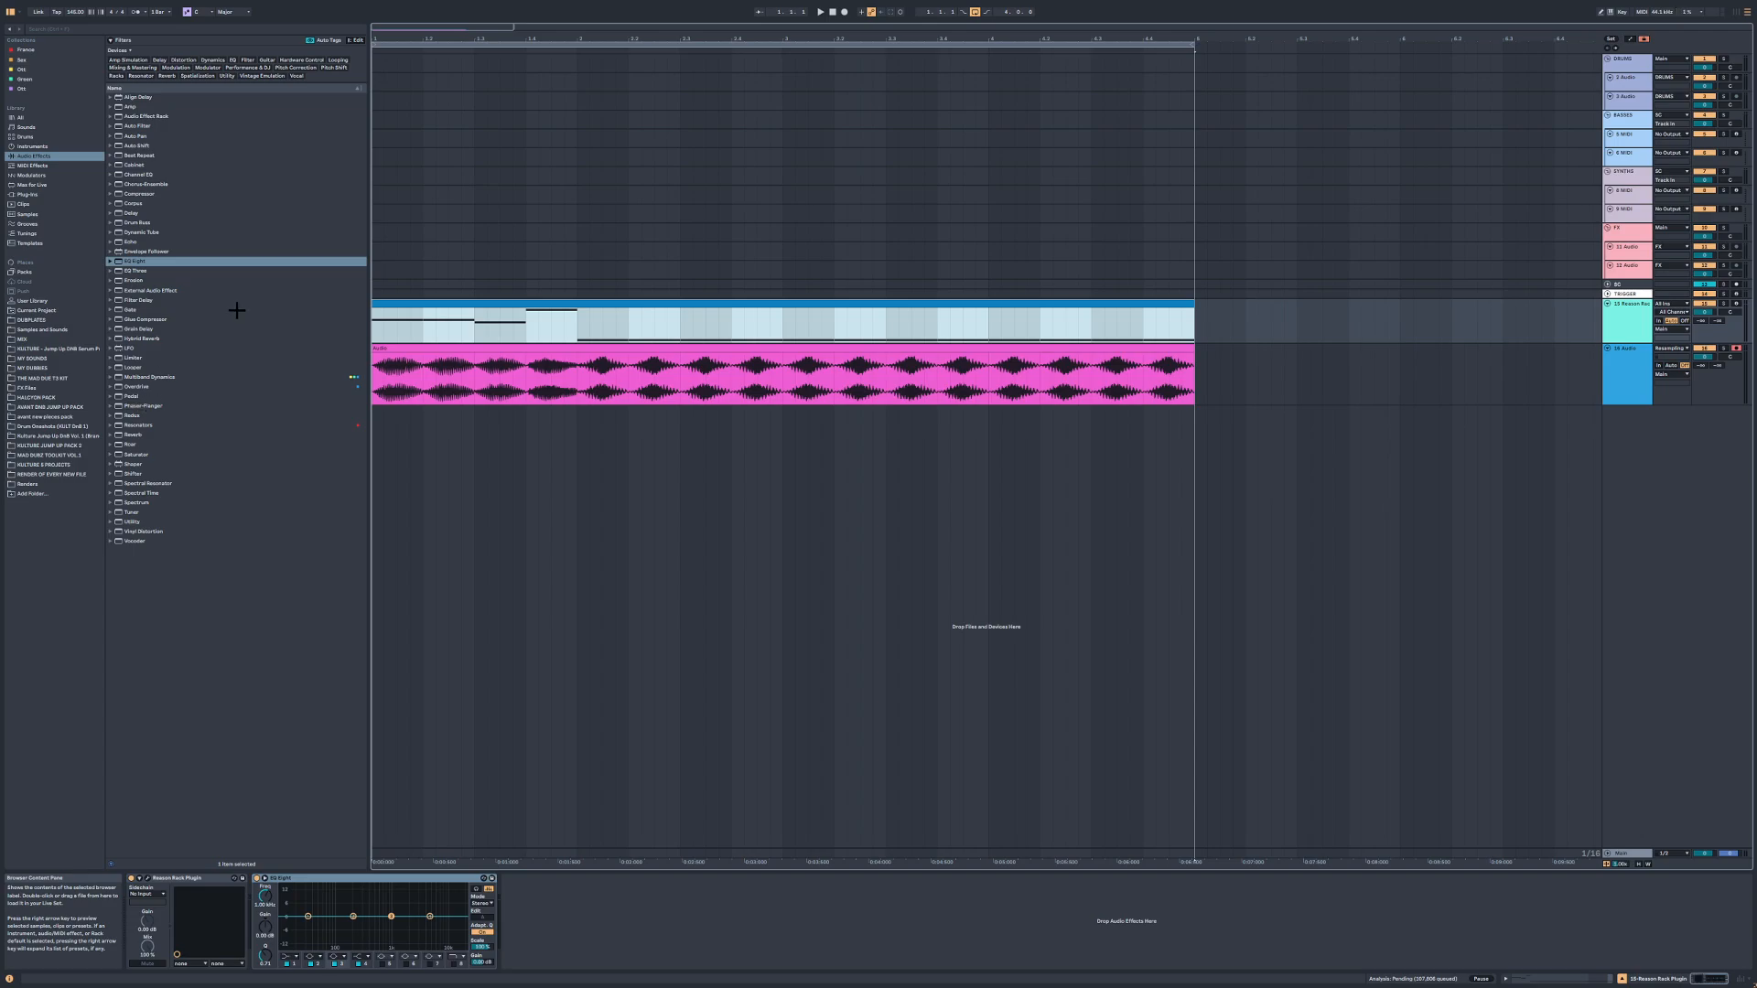
{"action": "left_click", "coordinate": [1629, 352]}
{"action": "key", "text": "Delete"}
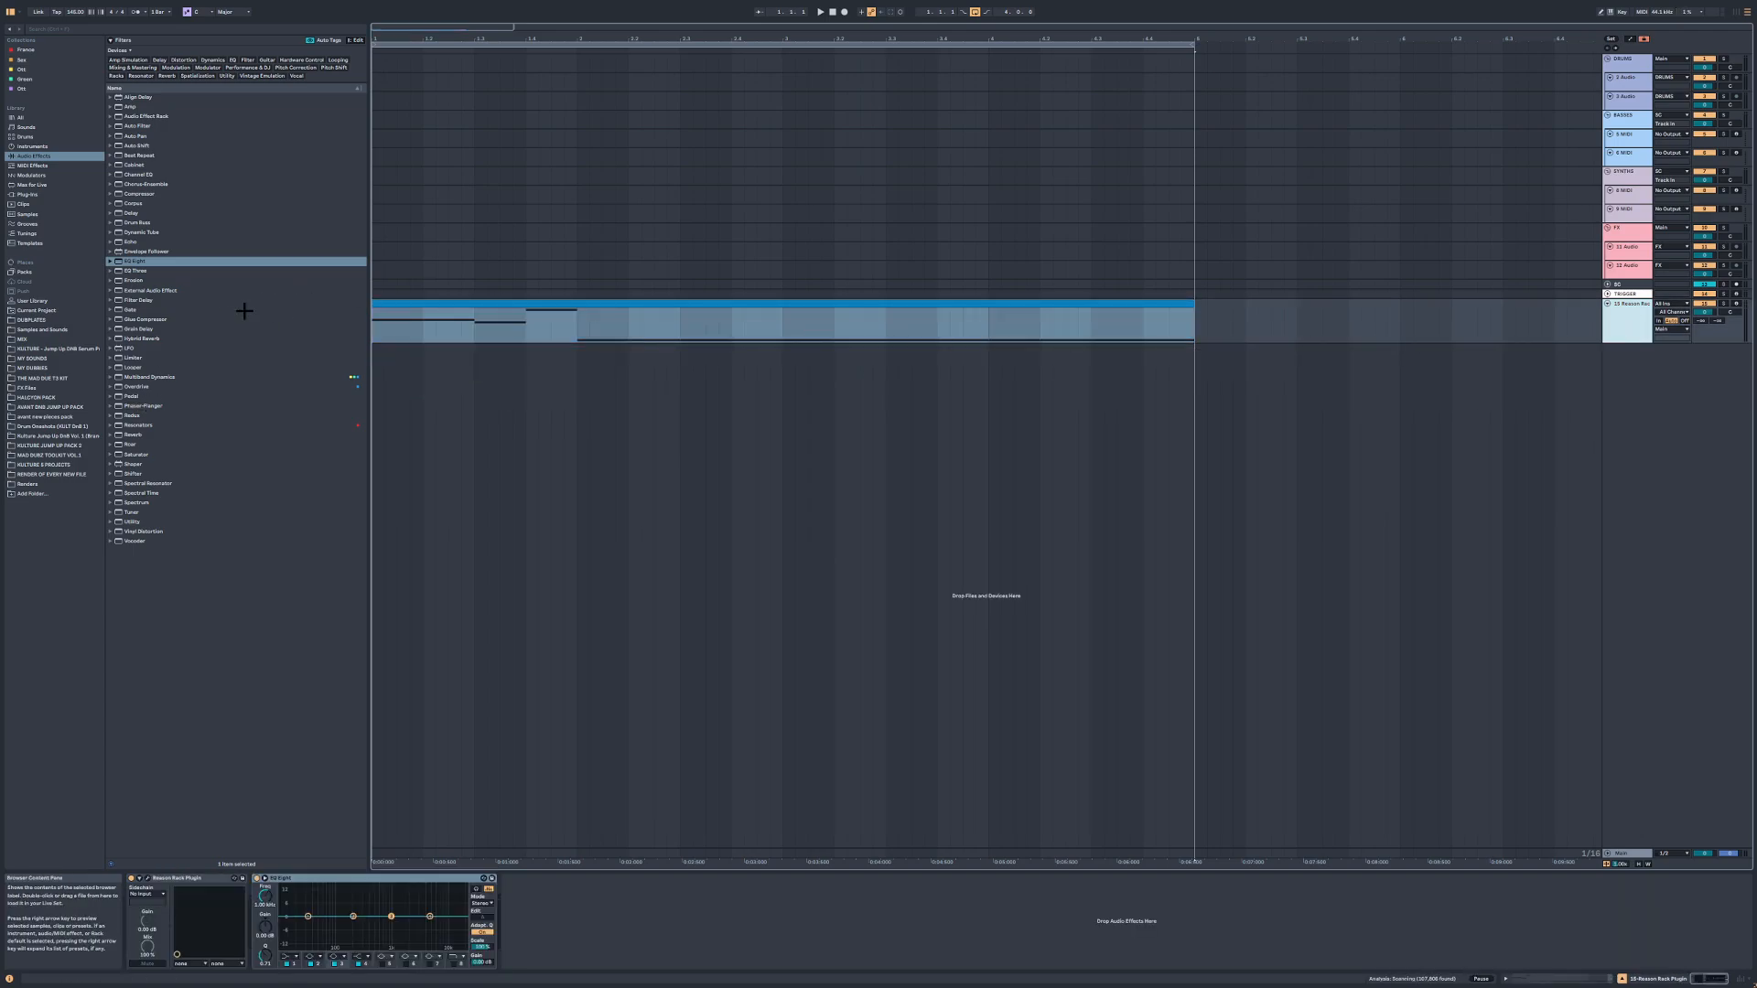
Step: Shape EQ Eight's curve during playback with a mid dip and a high boost, and add a Saturator with its drive adjusted
{"action": "key", "text": "space"}
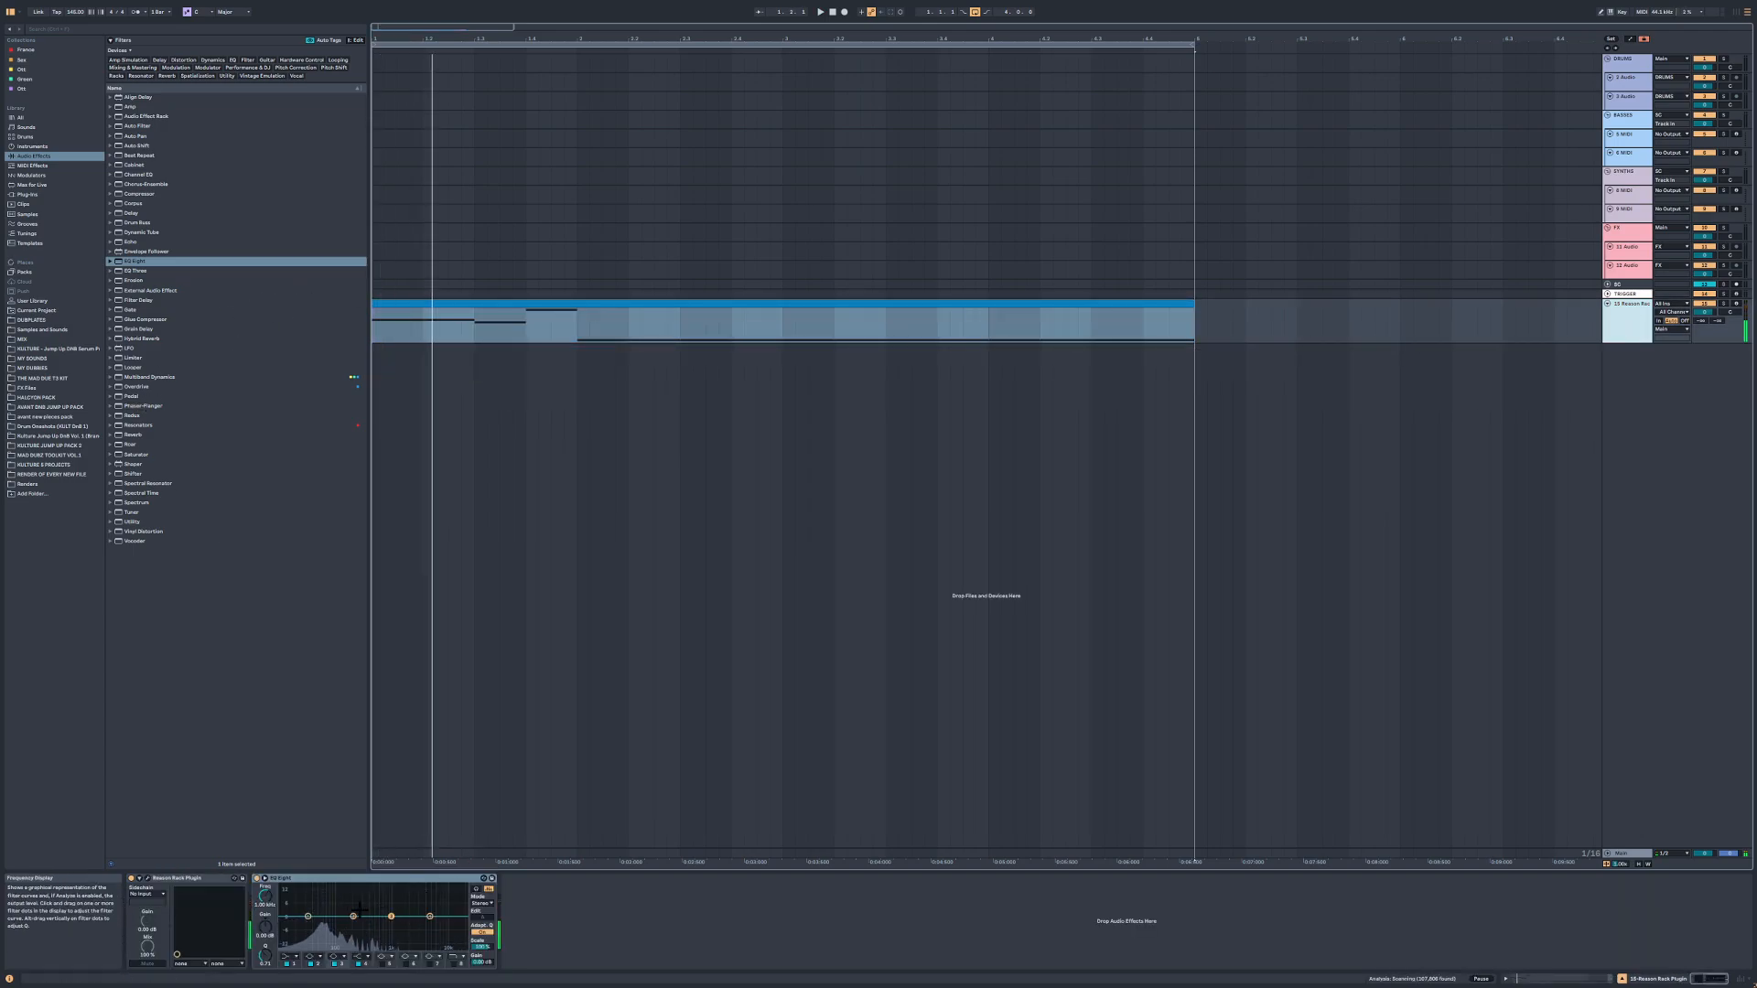
{"action": "left_click_drag", "start_coordinate": [359, 910], "coordinate": [361, 920]}
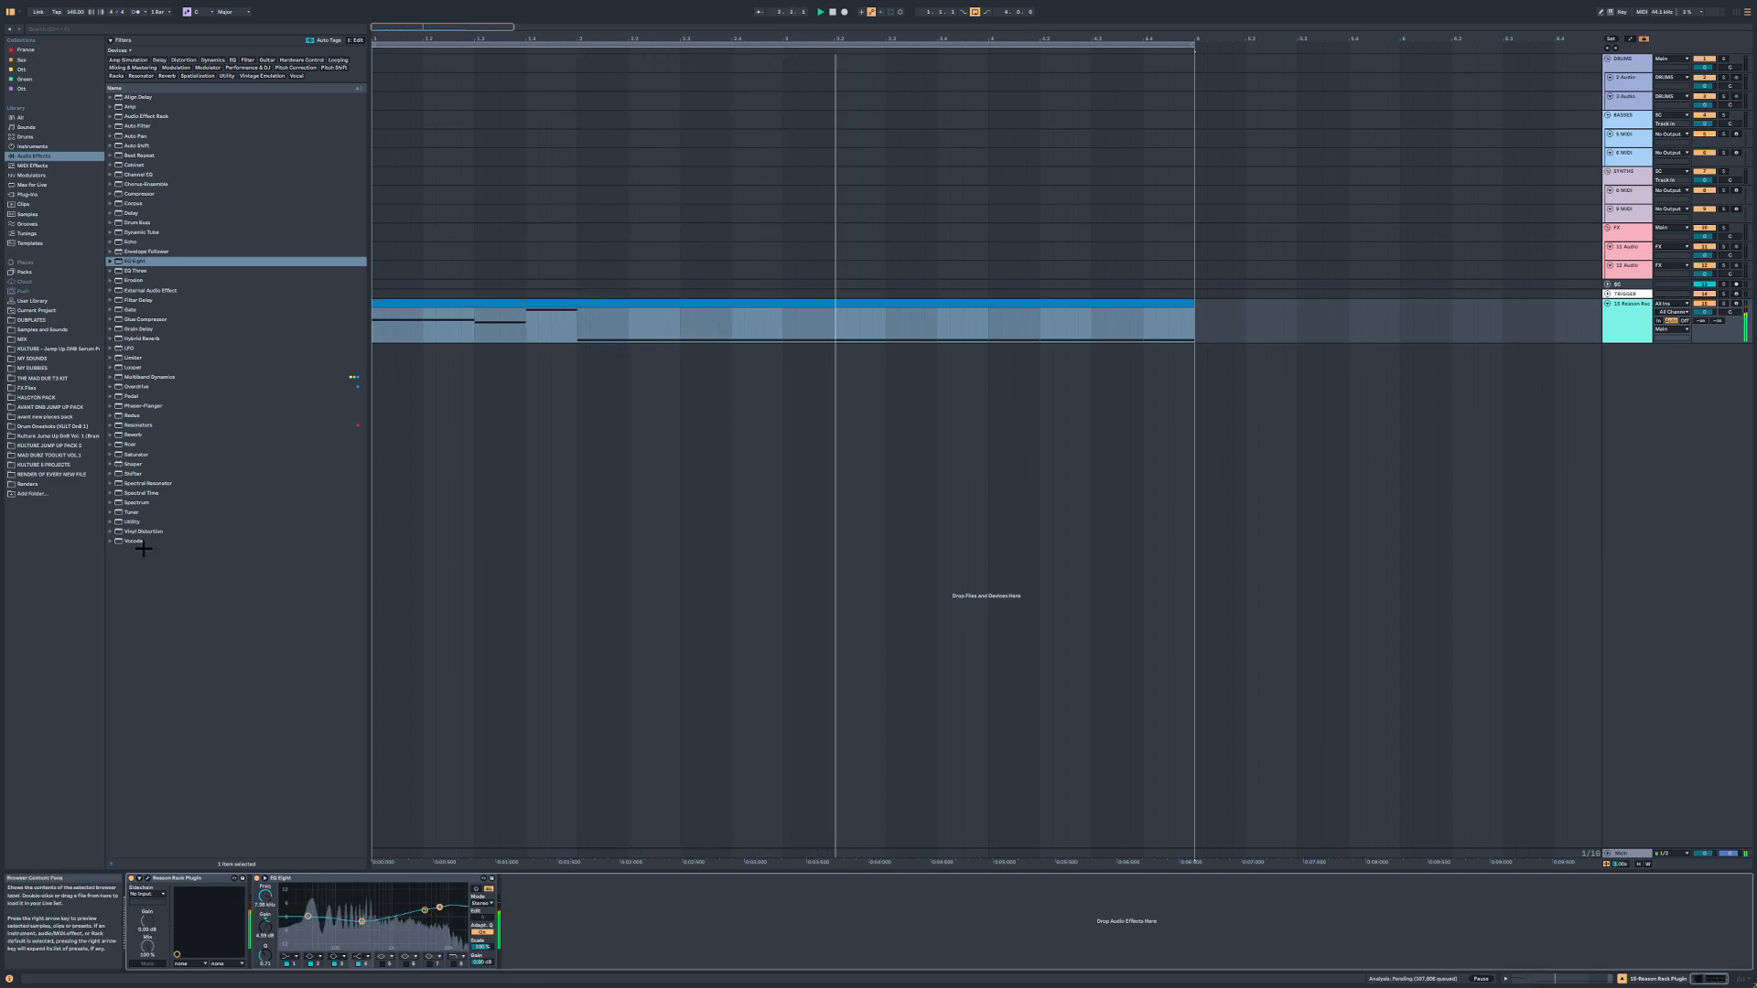
{"action": "double_click", "coordinate": [135, 454]}
{"action": "key", "text": "space"}
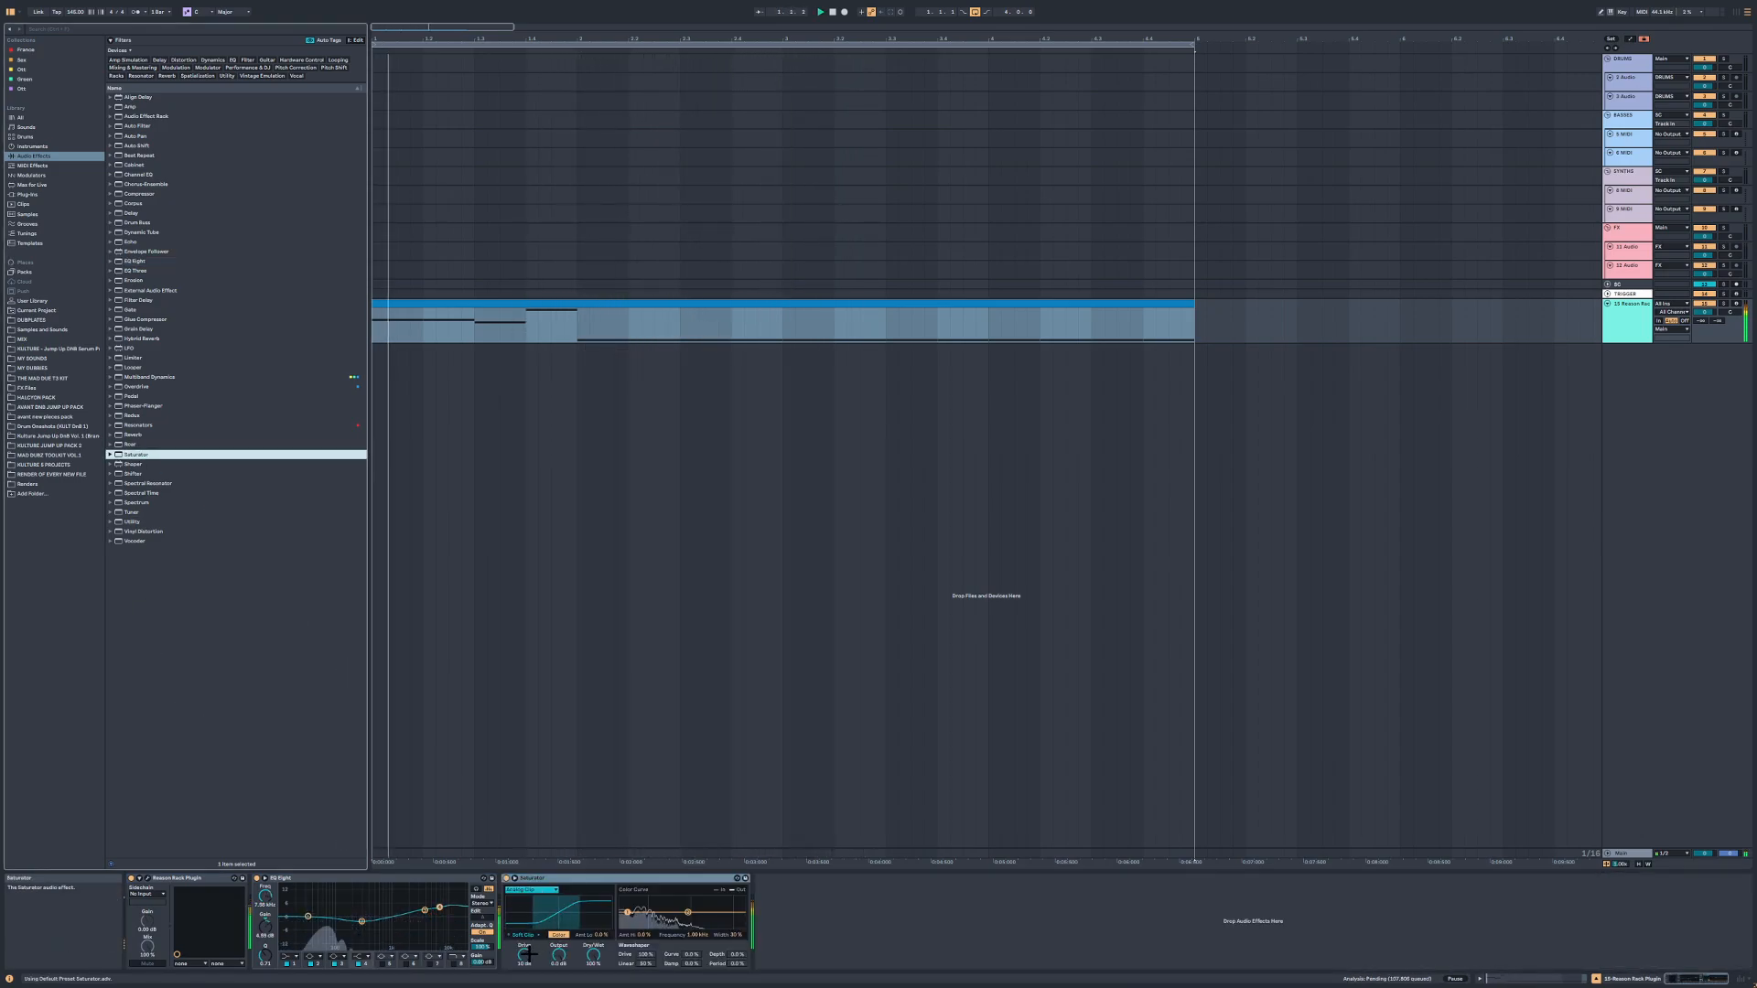
{"action": "left_click", "coordinate": [524, 954]}
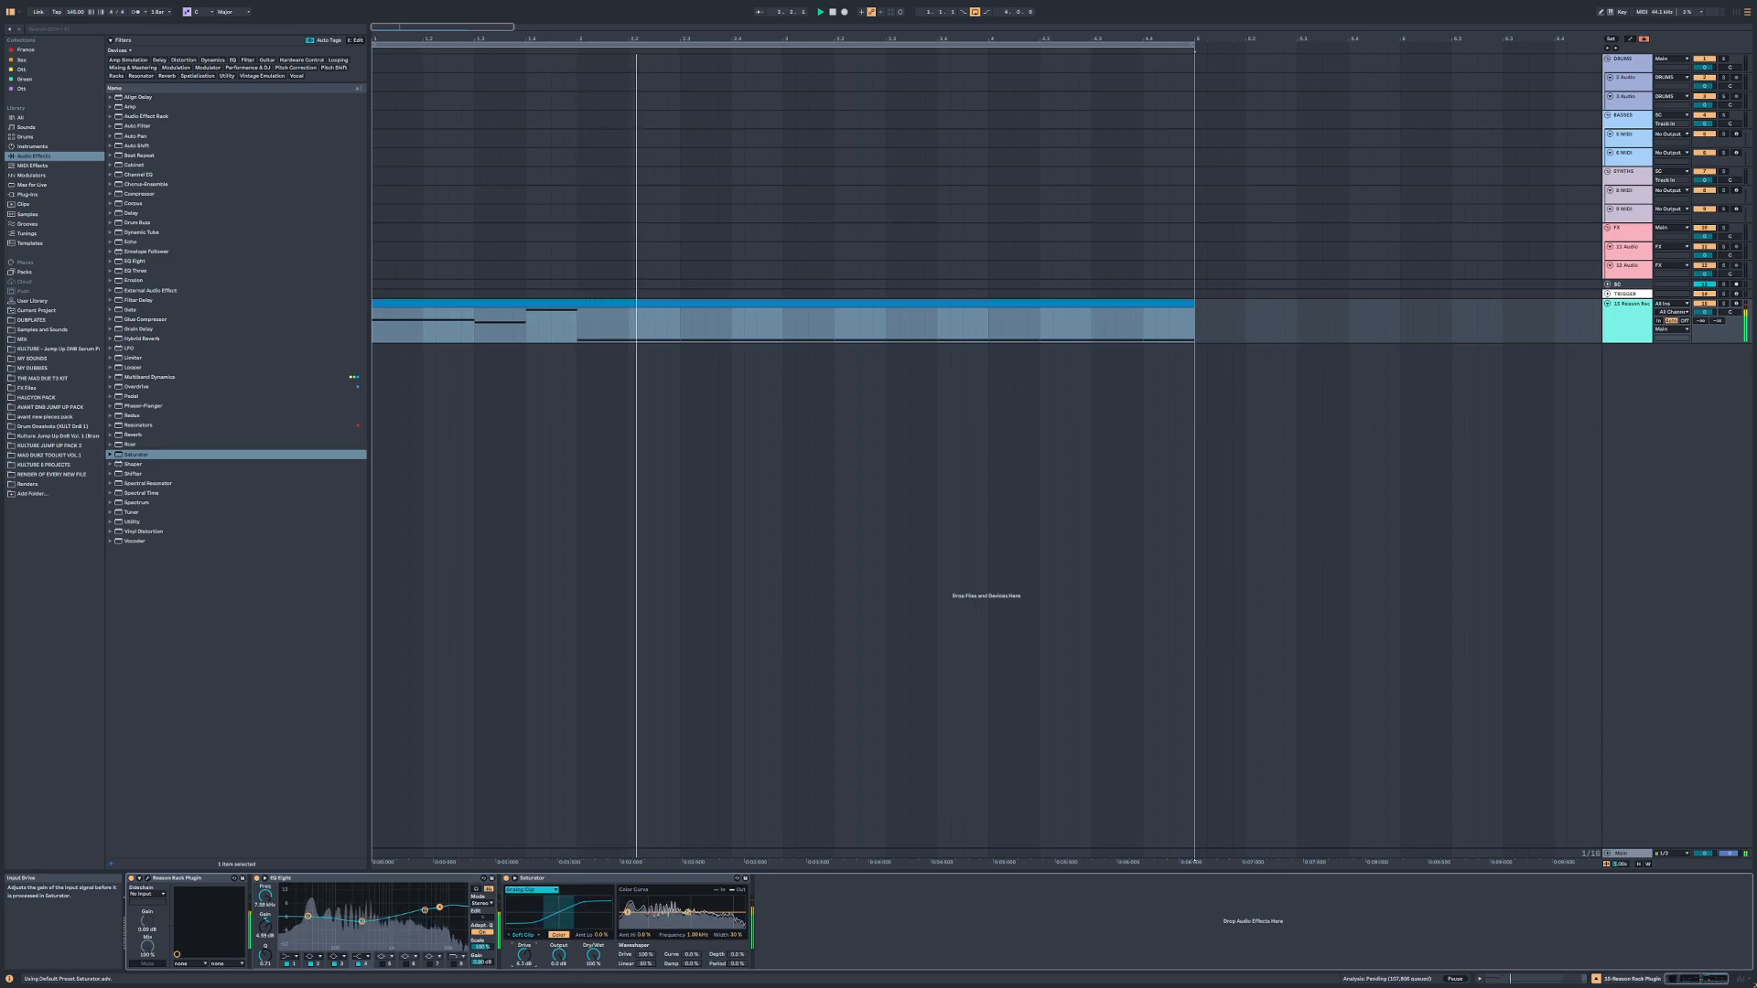
Step: Add the Multiband Compression preset of Multiband Dynamics after the Saturator and lower its amount during playback
{"action": "left_click", "coordinate": [110, 376]}
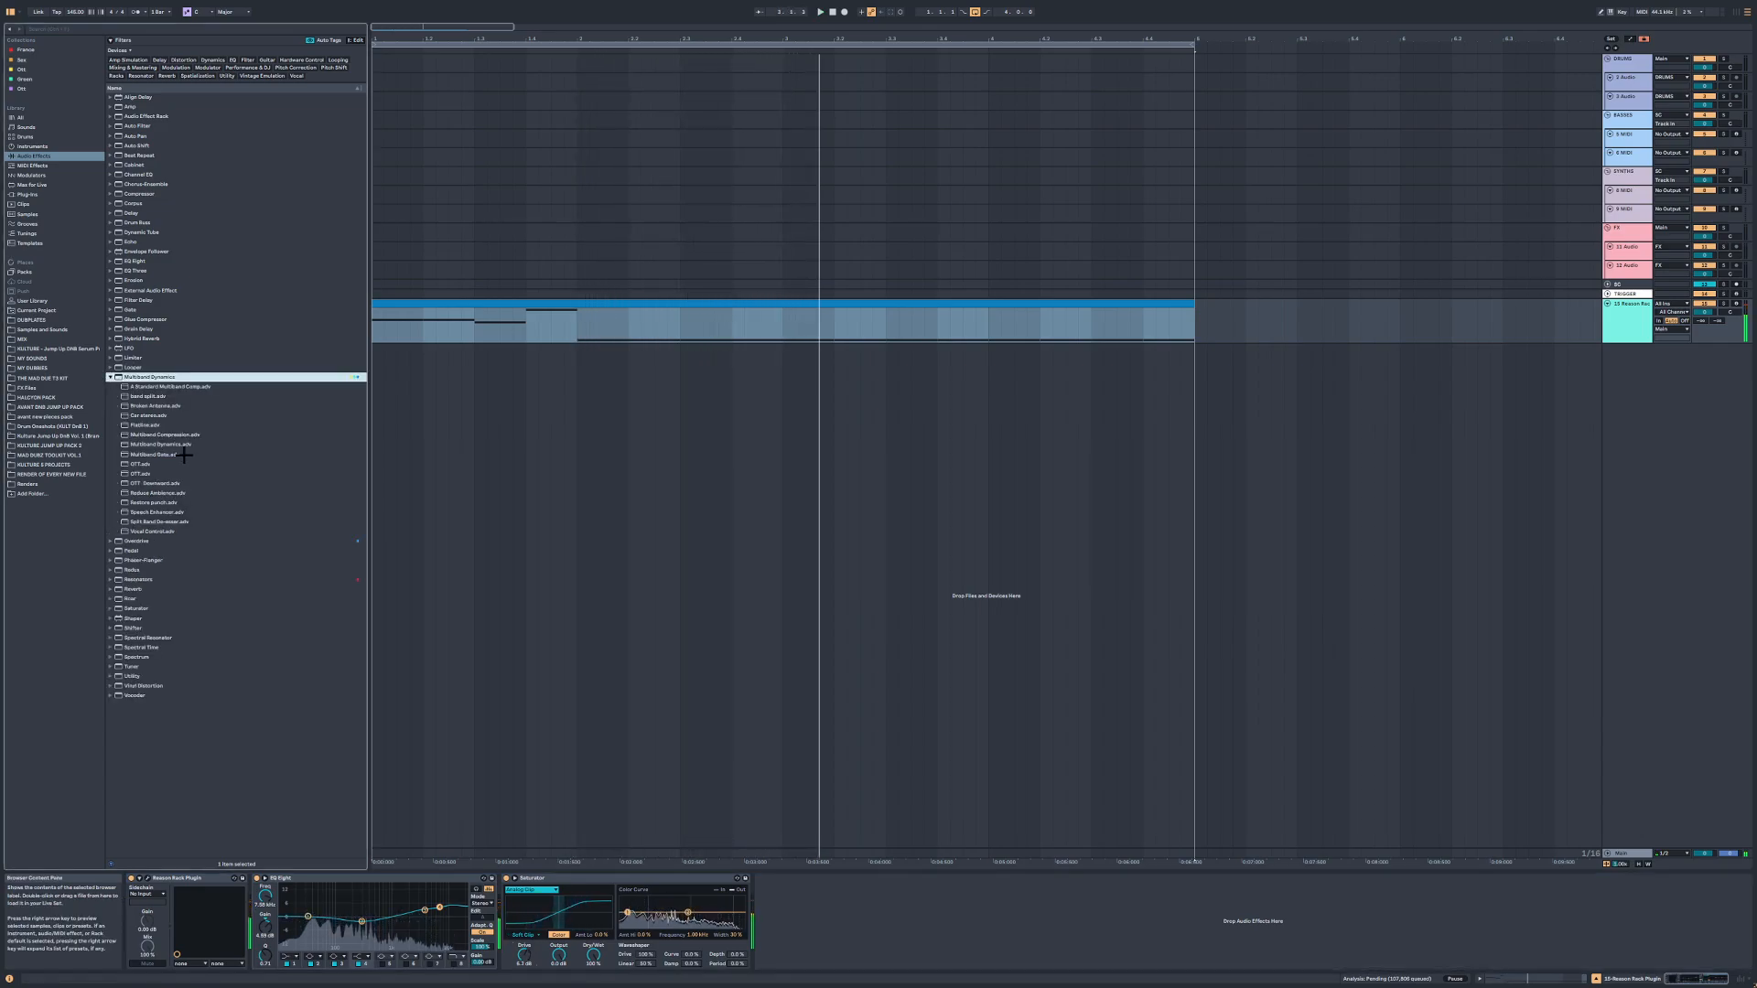
{"action": "double_click", "coordinate": [165, 435]}
{"action": "key", "text": "space"}
{"action": "left_click_drag", "start_coordinate": [1039, 930], "coordinate": [1039, 966]}
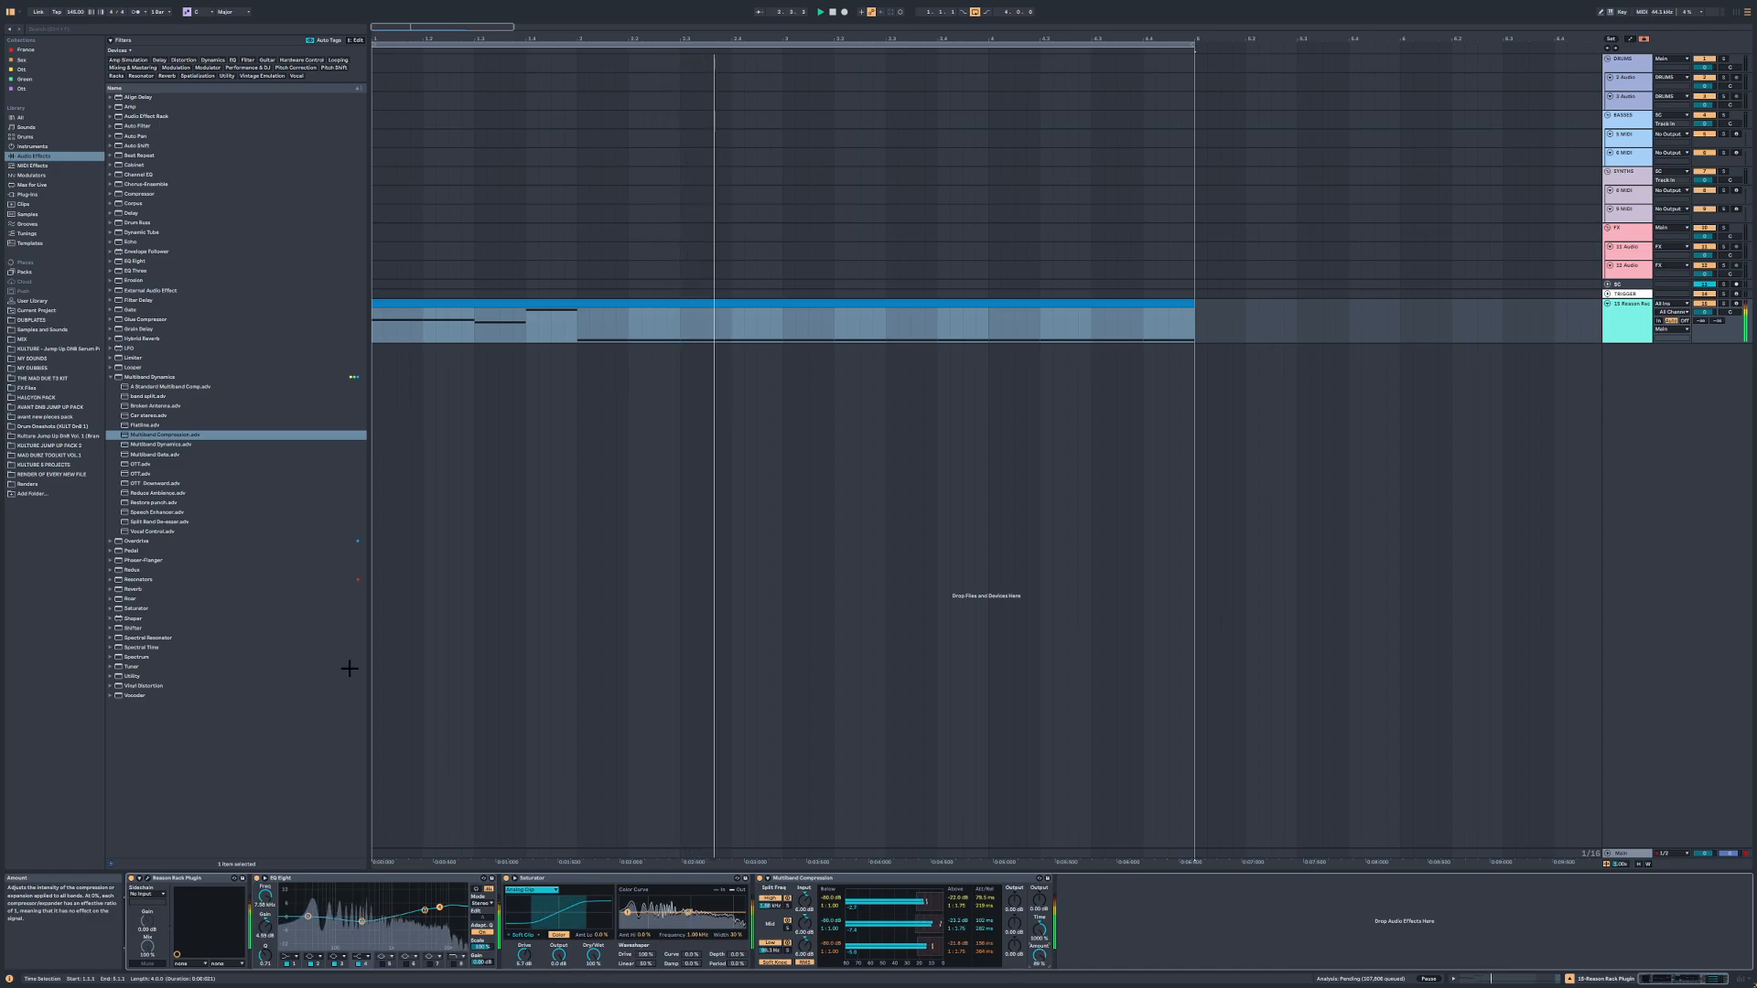
Step: Add a second EQ Eight after Multiband Compression, shape its curve, and play the clip from the start
{"action": "left_click_drag", "start_coordinate": [135, 261], "coordinate": [1162, 920]}
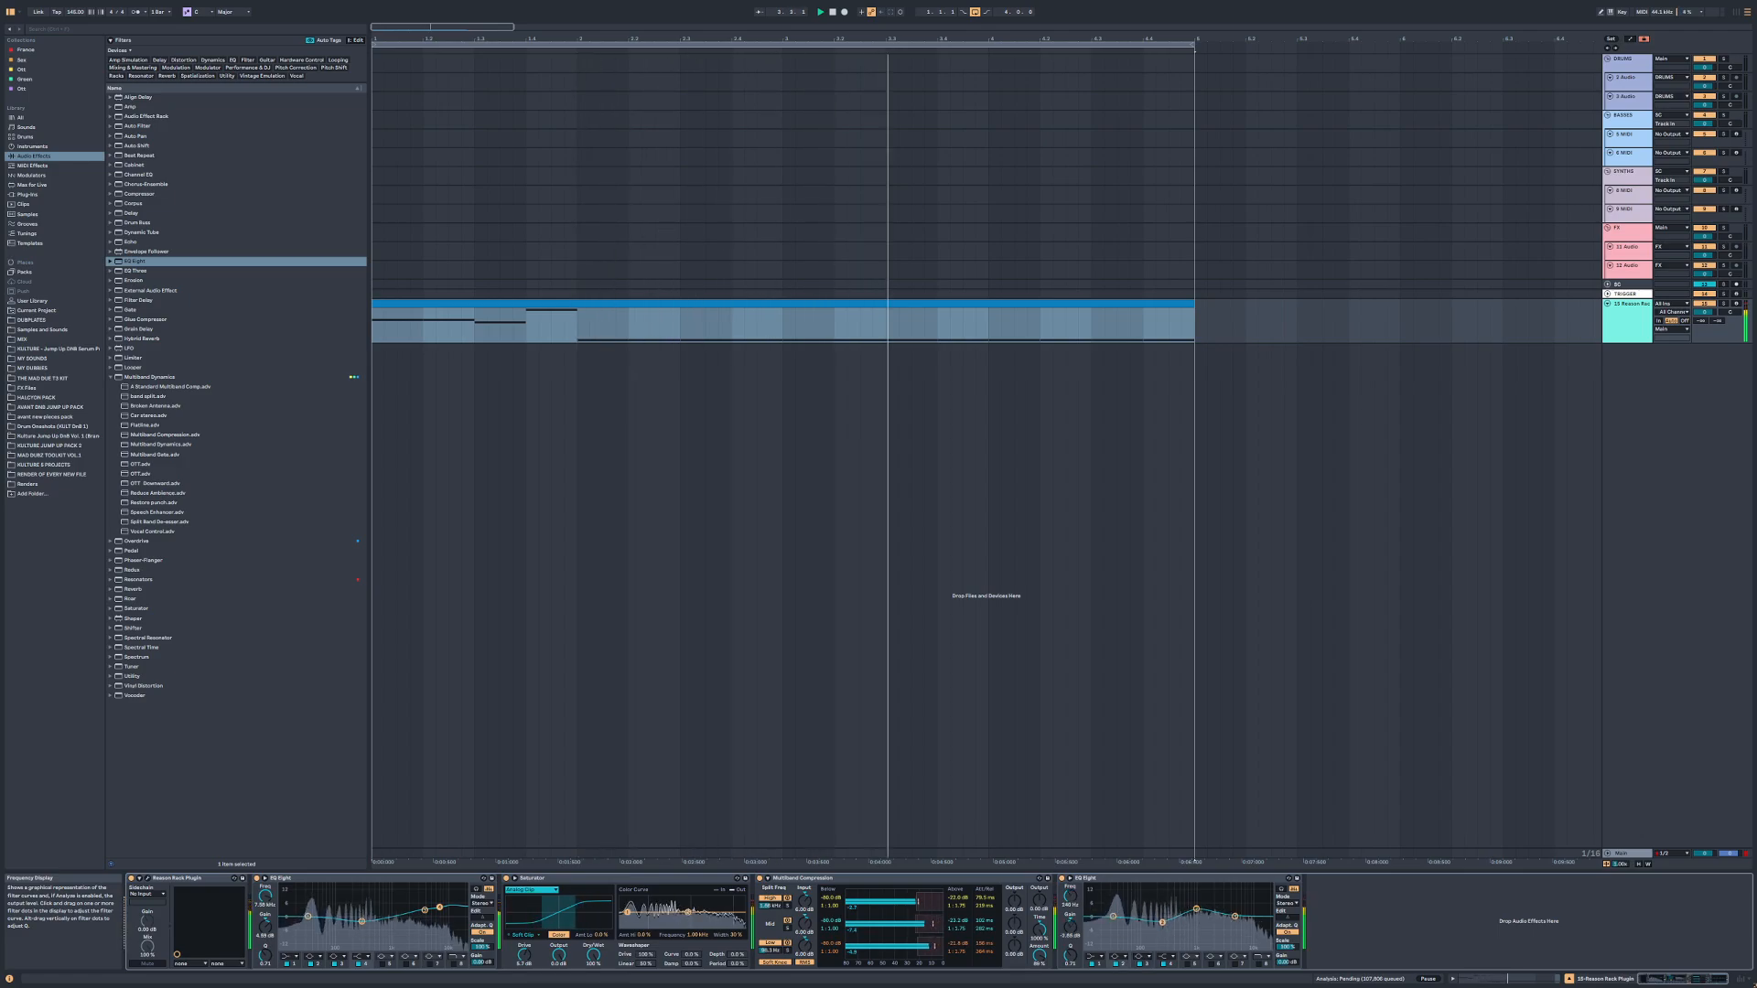
{"action": "key", "text": "space"}
{"action": "key", "text": "space"}
{"action": "key", "text": "space"}
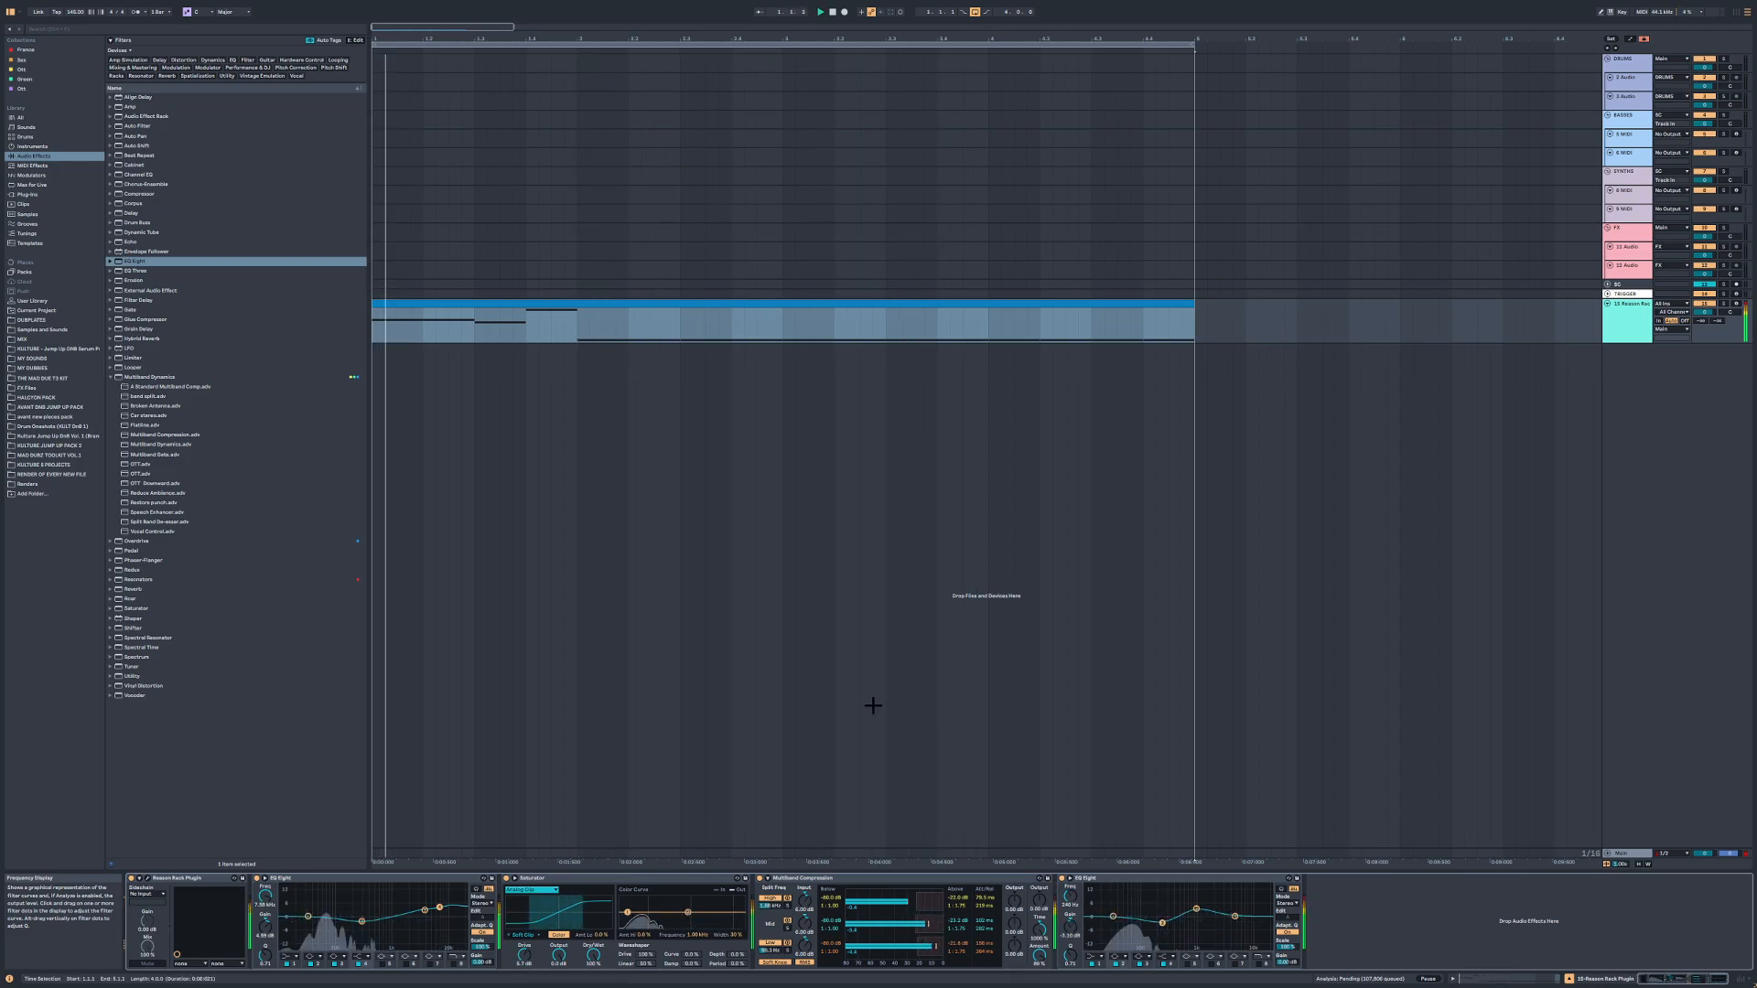
Step: Open the MIDI clip, try a shorter first note during playback, and extend it back to the start of the second note
{"action": "double_click", "coordinate": [488, 316]}
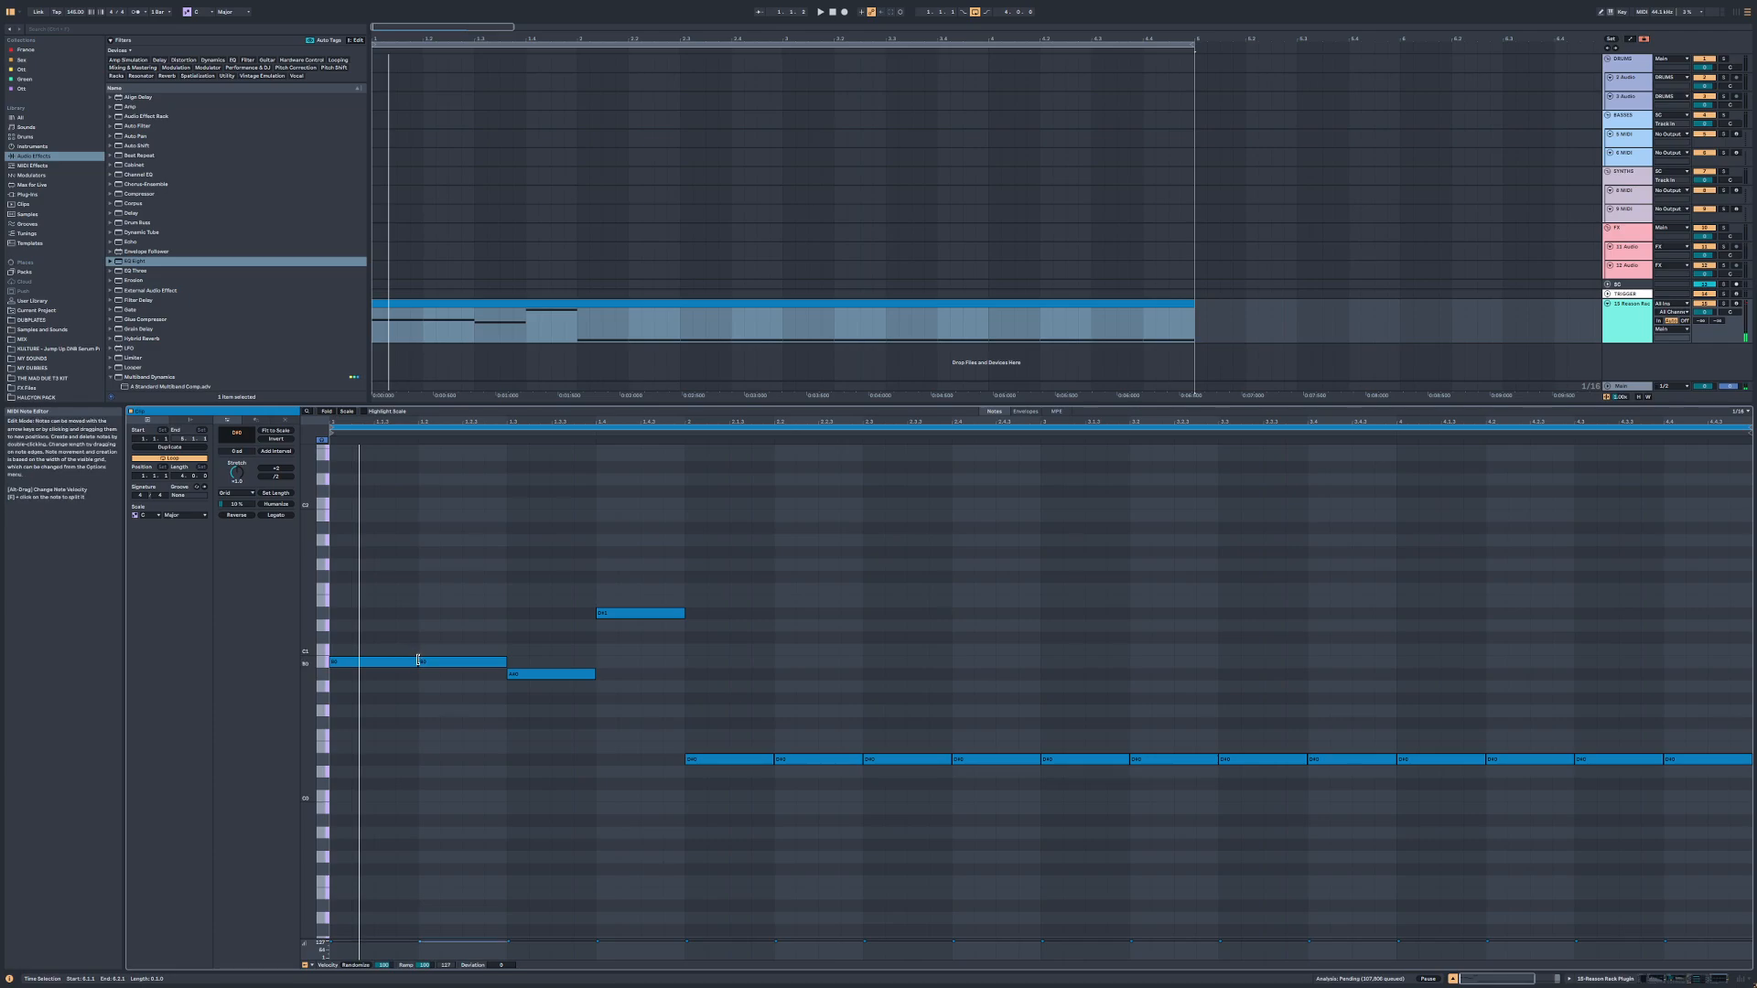
{"action": "left_click_drag", "start_coordinate": [418, 660], "coordinate": [373, 663]}
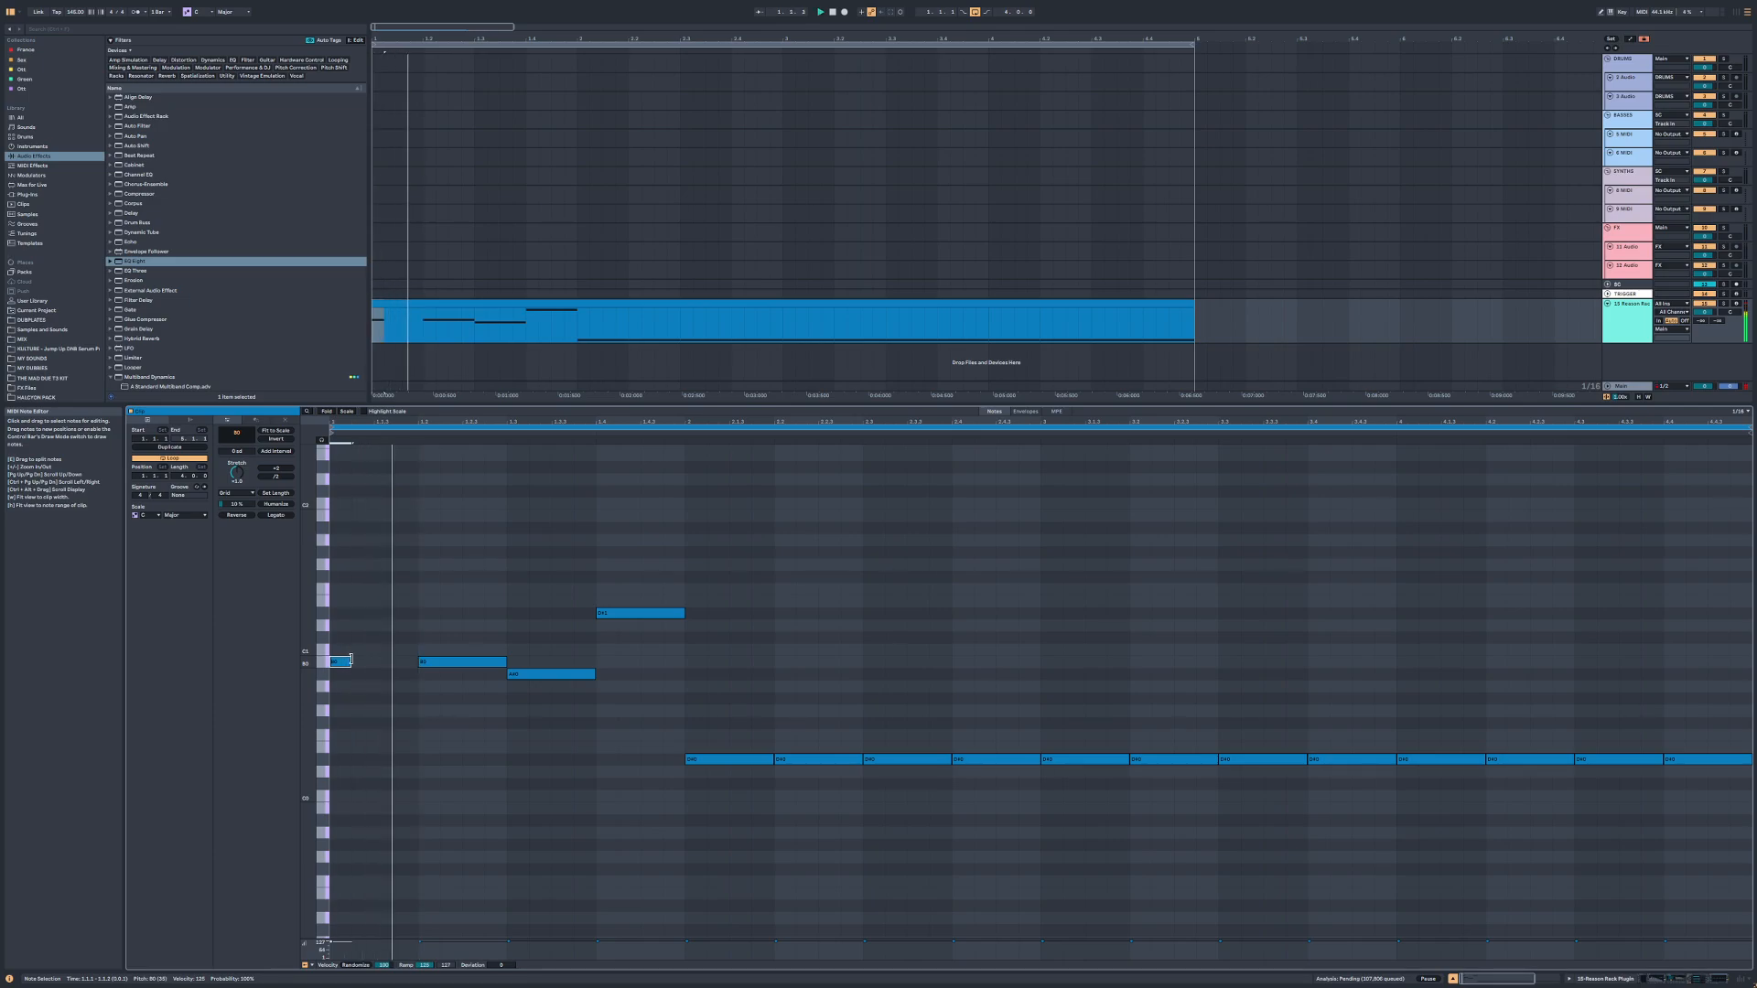
{"action": "left_click_drag", "start_coordinate": [358, 658], "coordinate": [419, 661]}
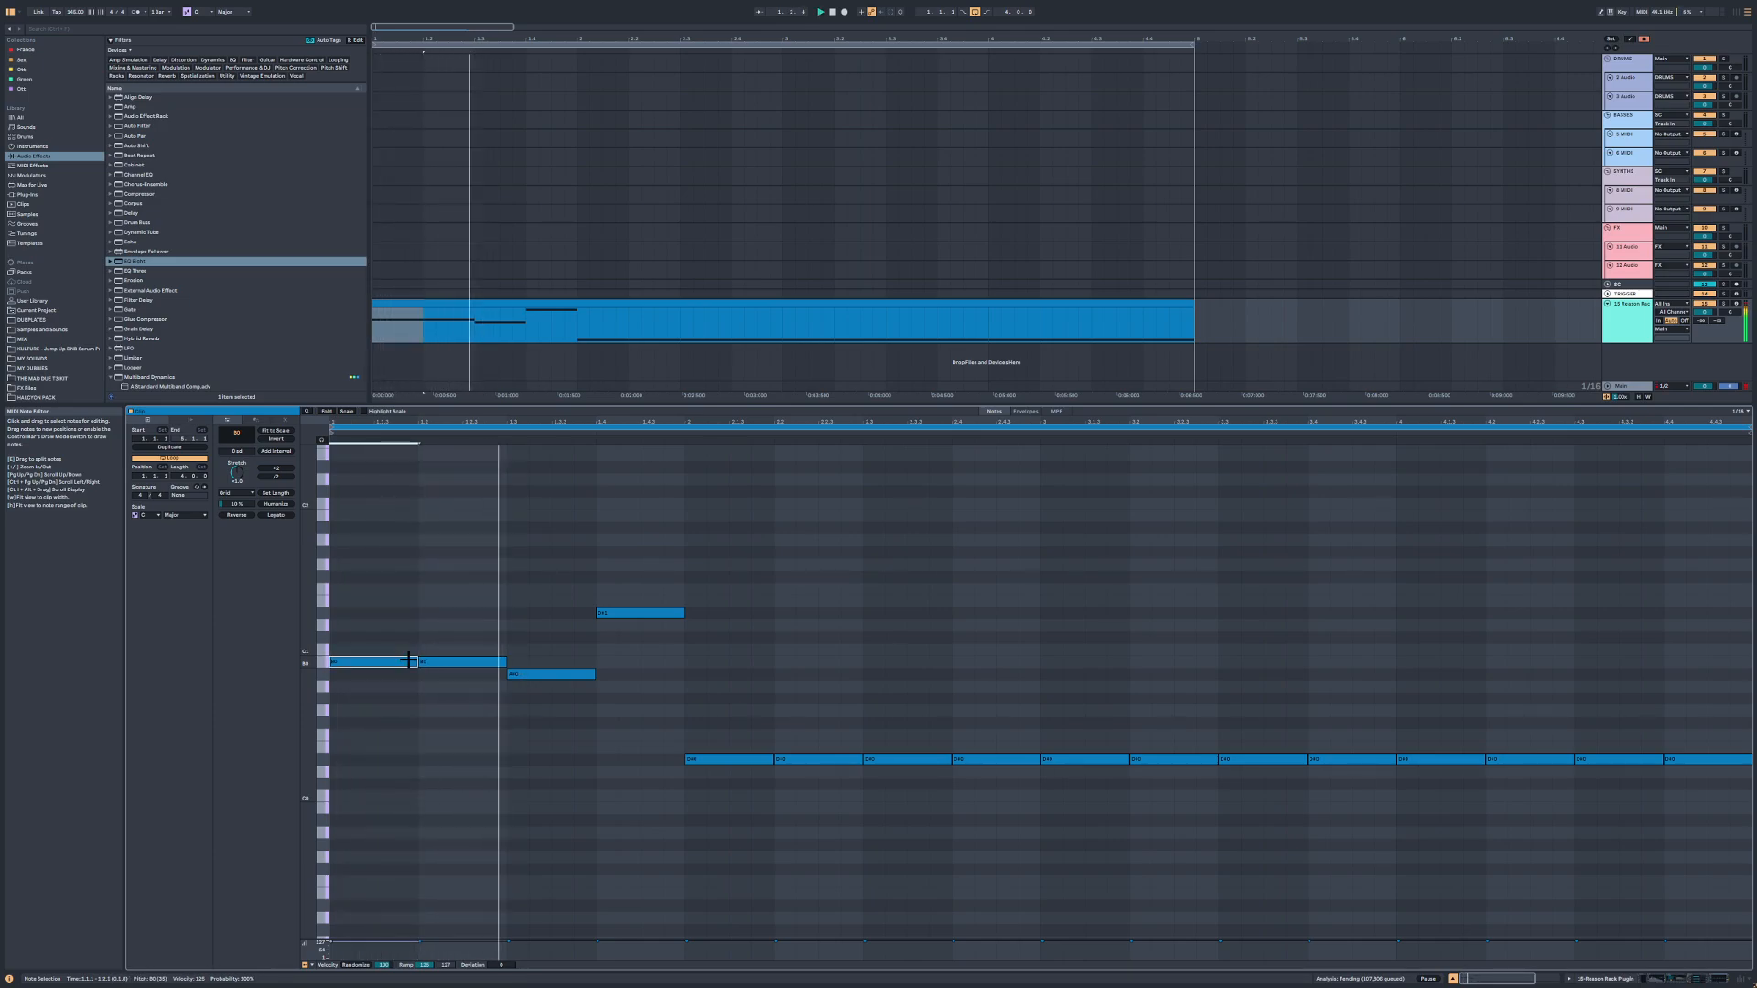
Step: Show the Reason Rack Plugin track's devices and add Spectral Time after the second EQ Eight
{"action": "double_click", "coordinate": [1643, 327]}
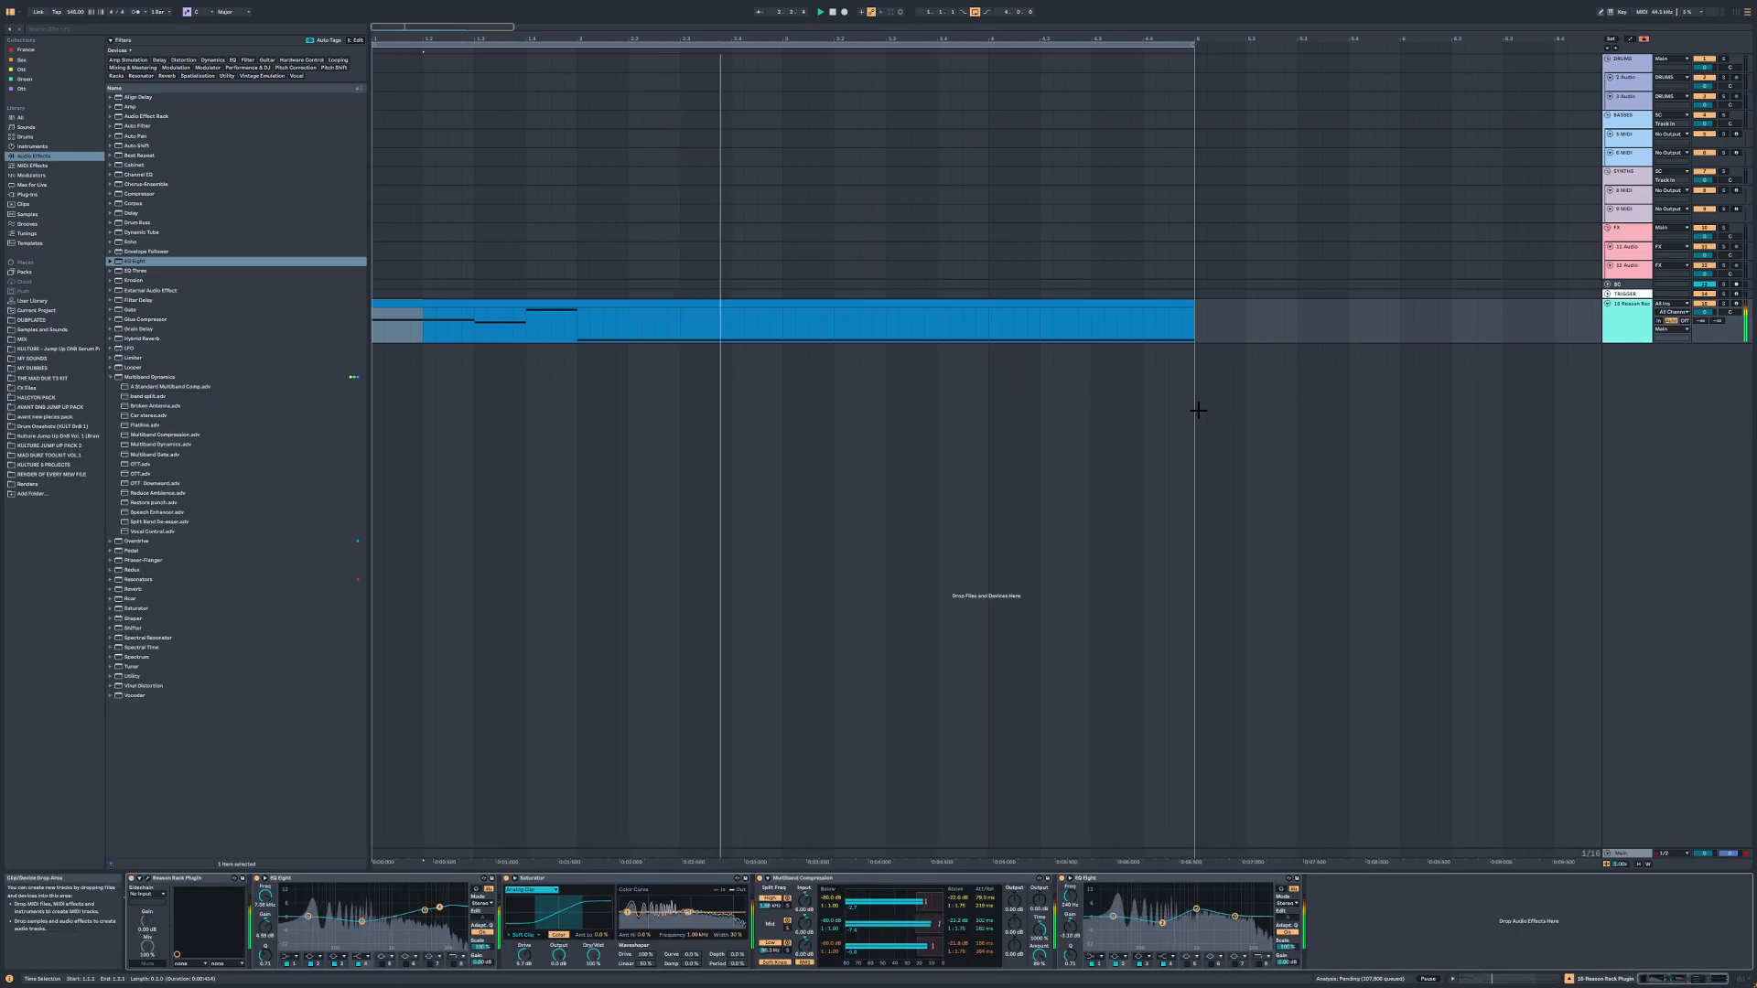
{"action": "left_click", "coordinate": [36, 194]}
{"action": "left_click", "coordinate": [44, 157]}
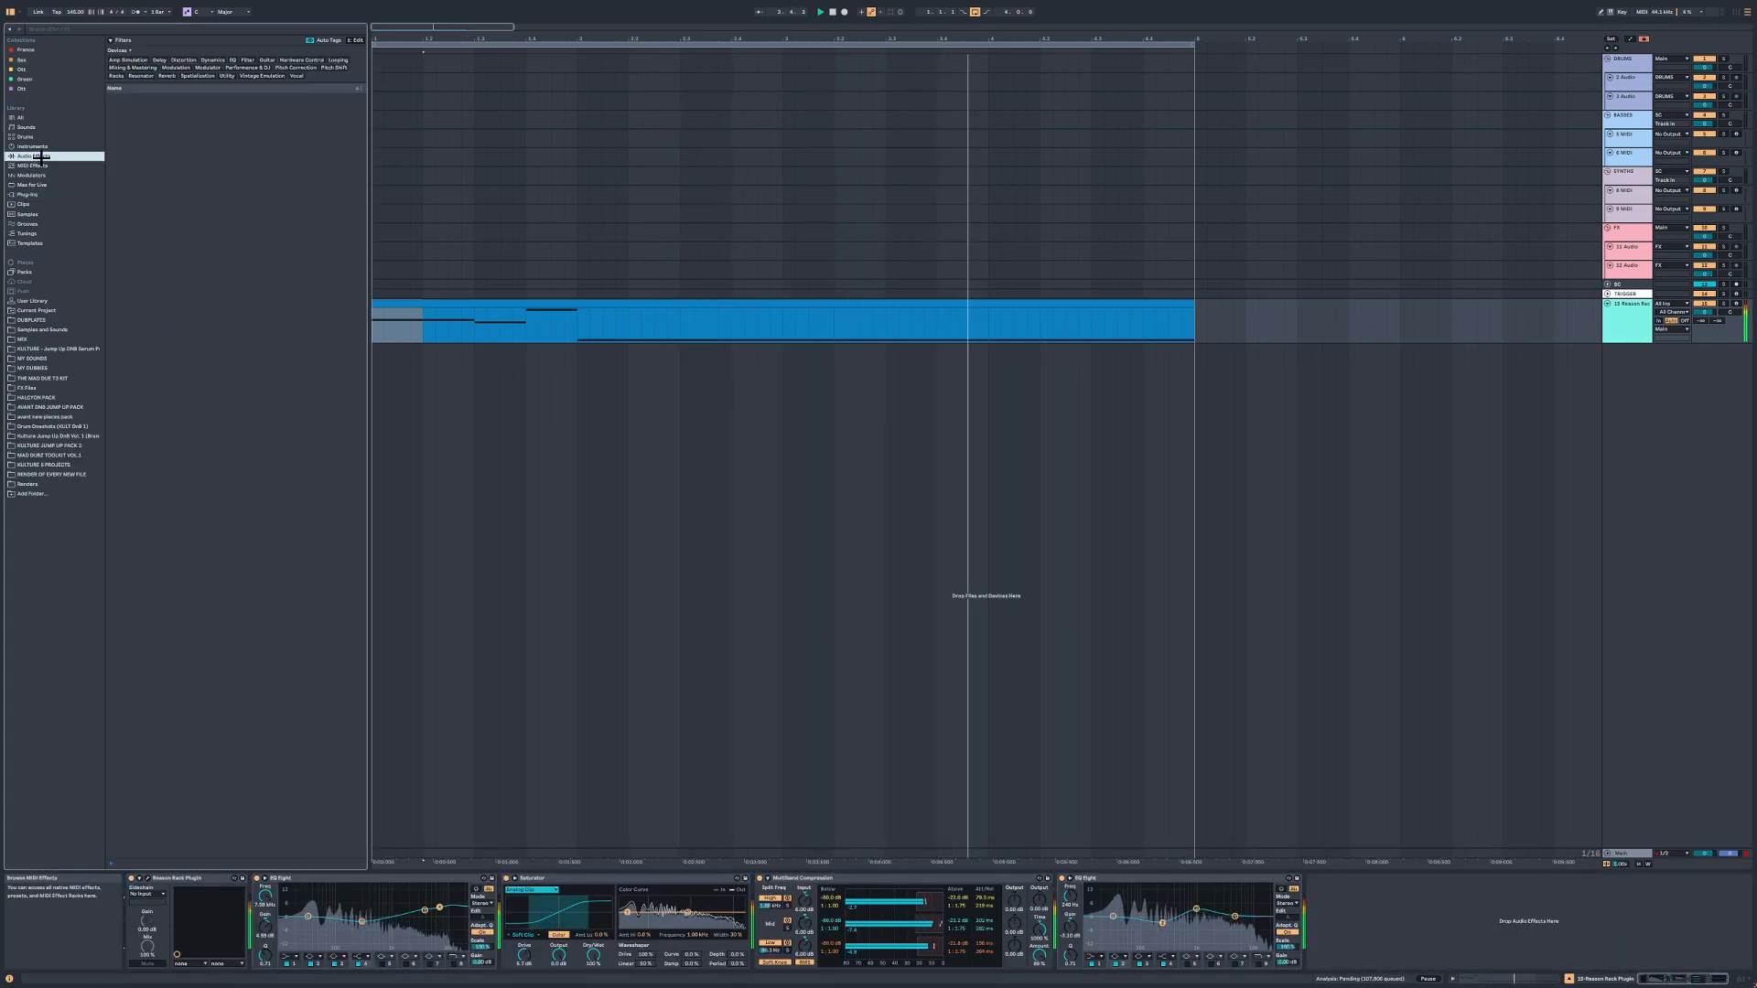
{"action": "left_click_drag", "start_coordinate": [142, 647], "coordinate": [1522, 889]}
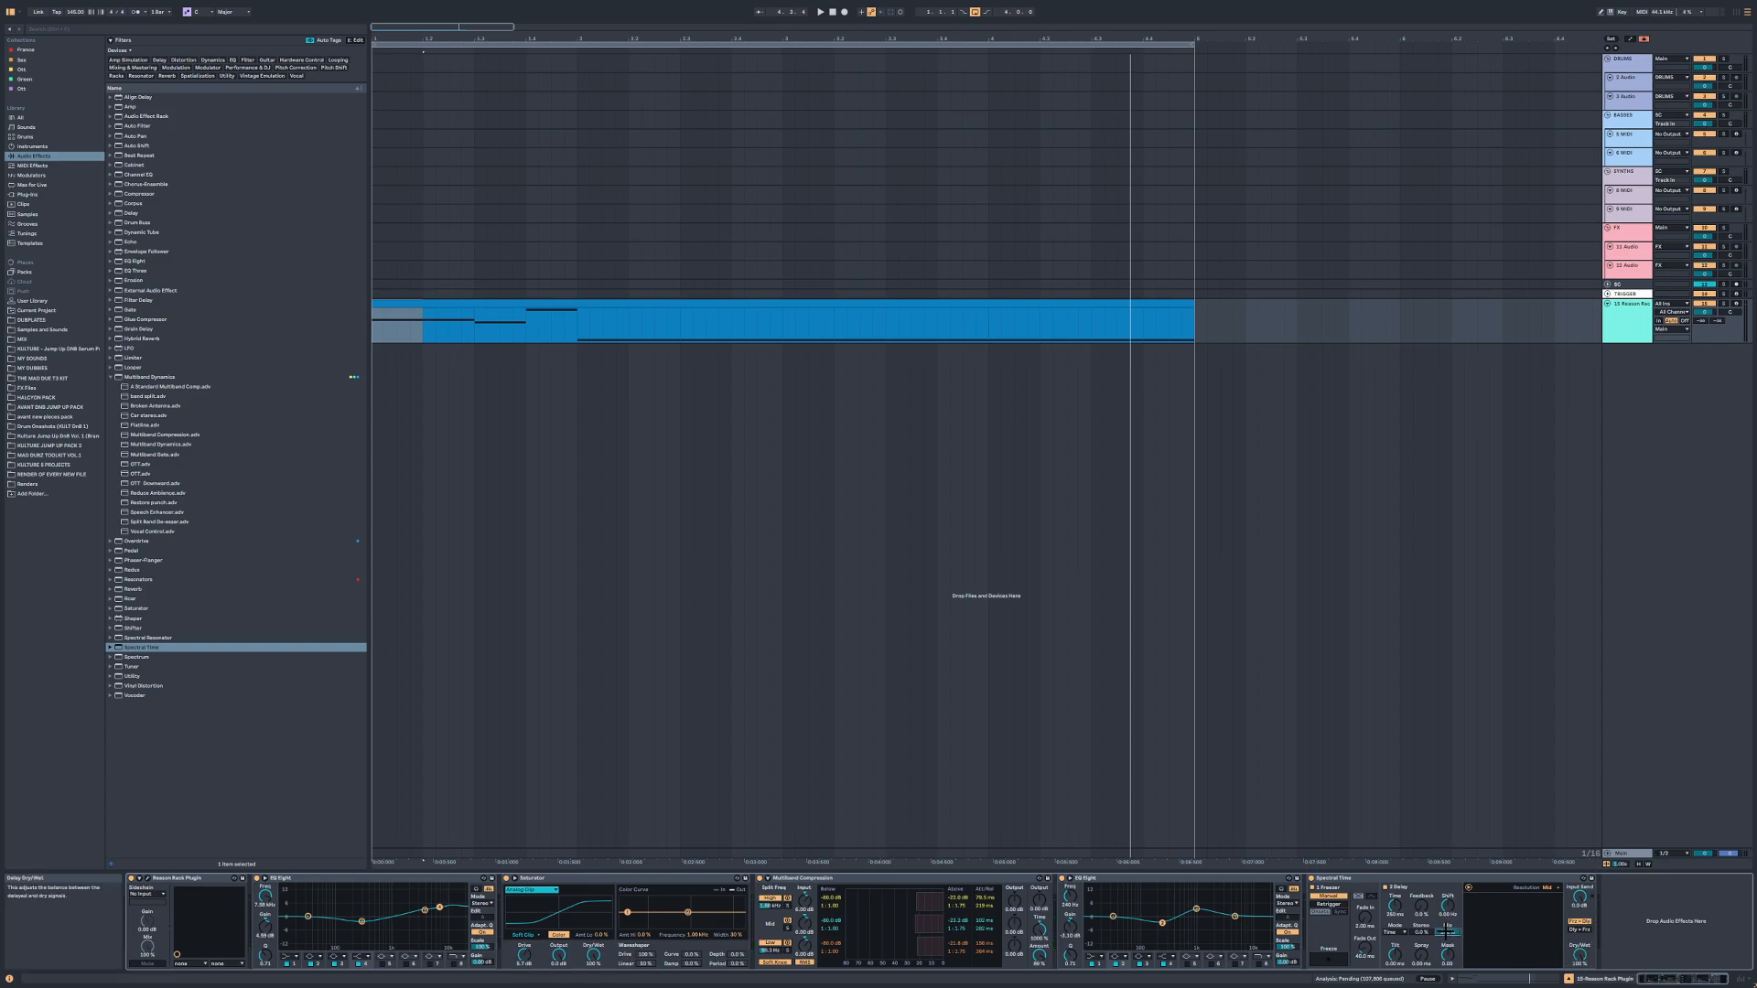
Step: Play the clip and set Spectral Time's frequency resolution to High
{"action": "key", "text": "space"}
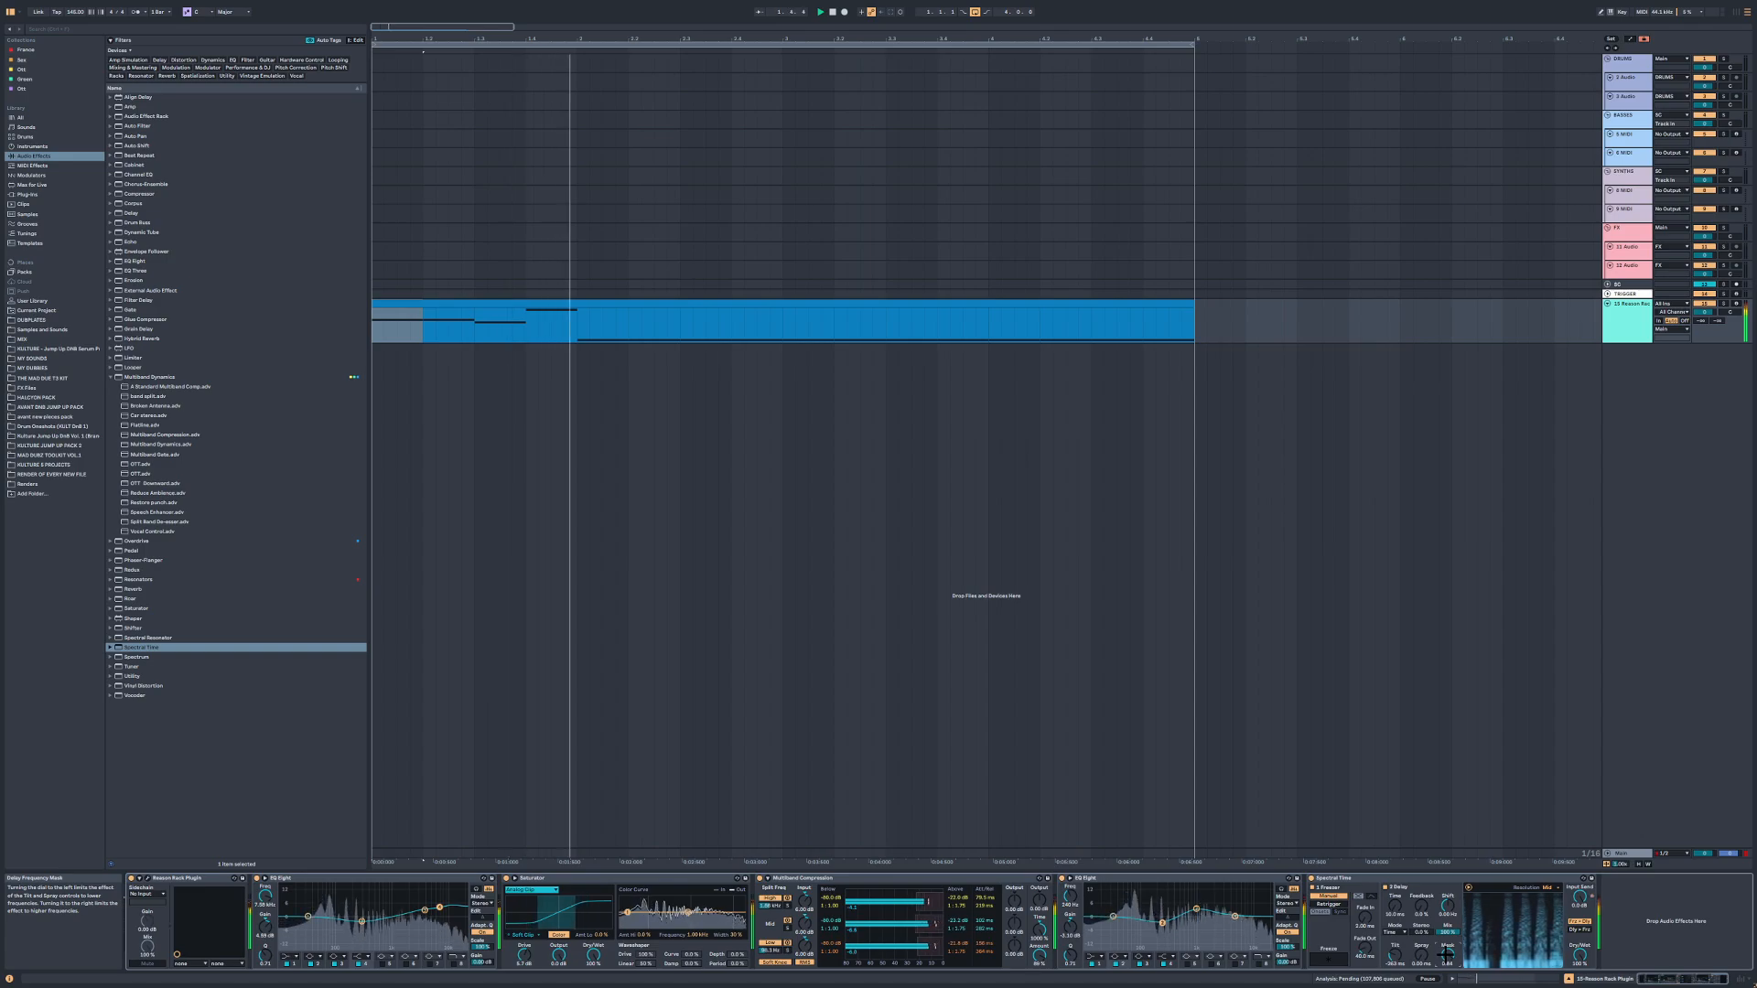
{"action": "left_click", "coordinate": [1548, 887]}
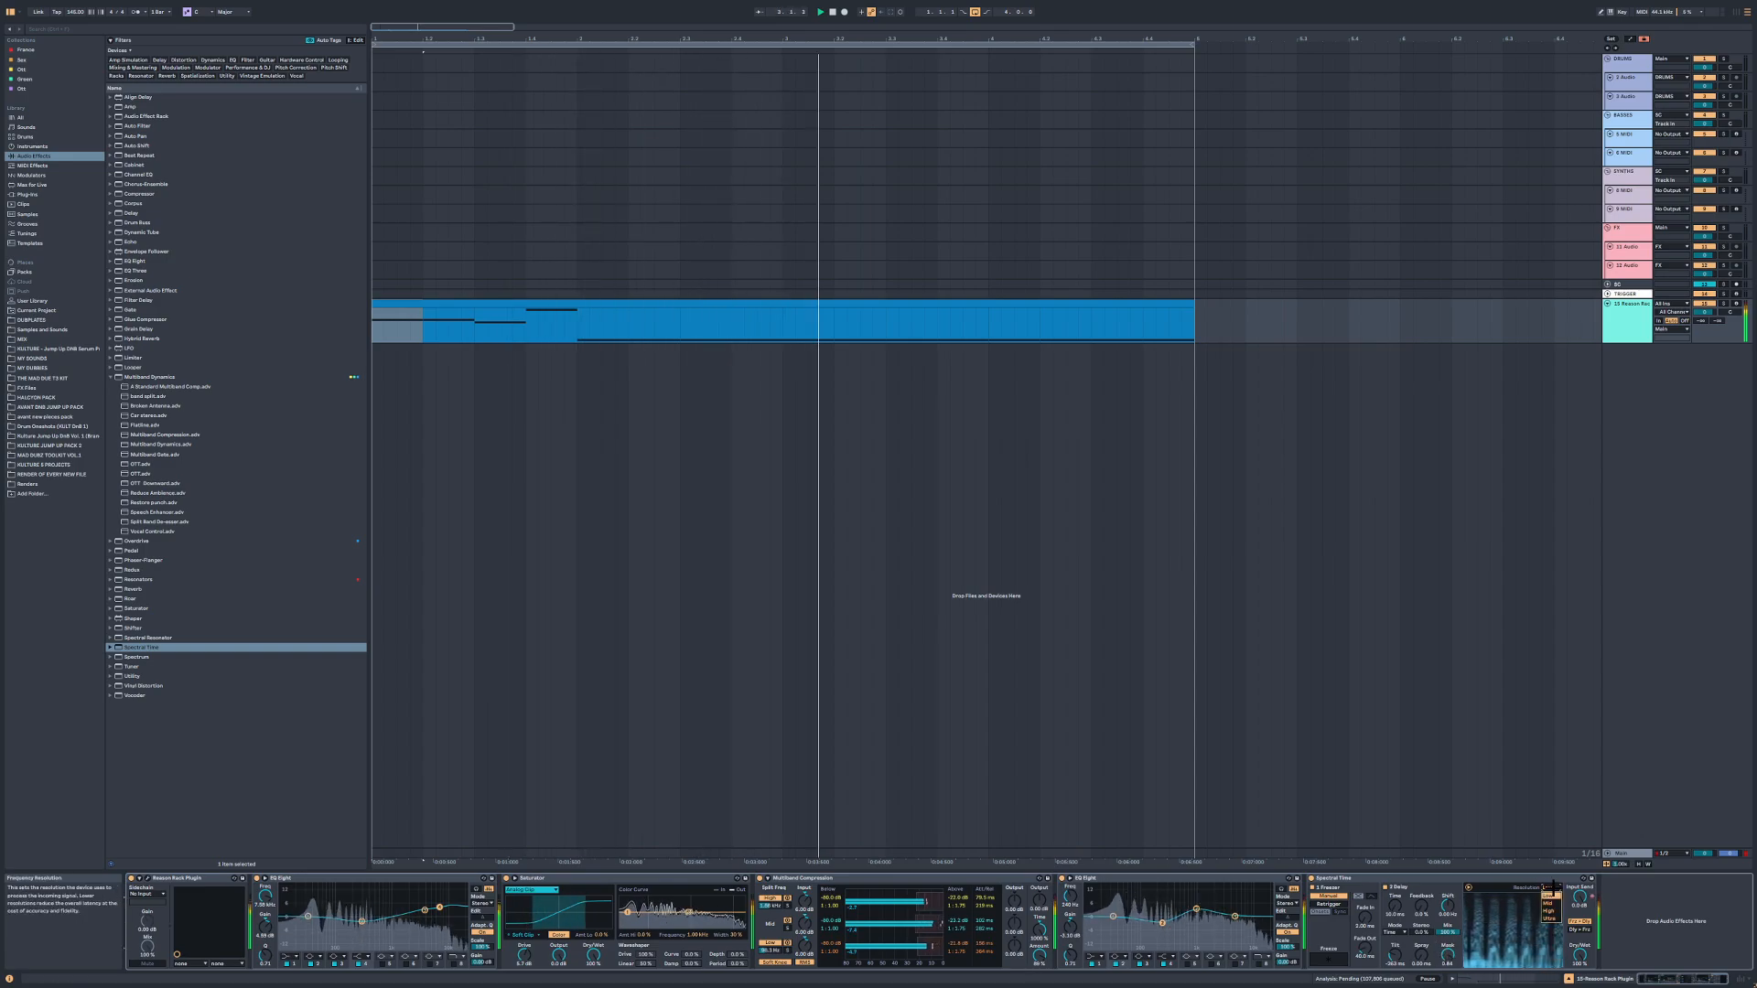
{"action": "left_click", "coordinate": [1549, 911]}
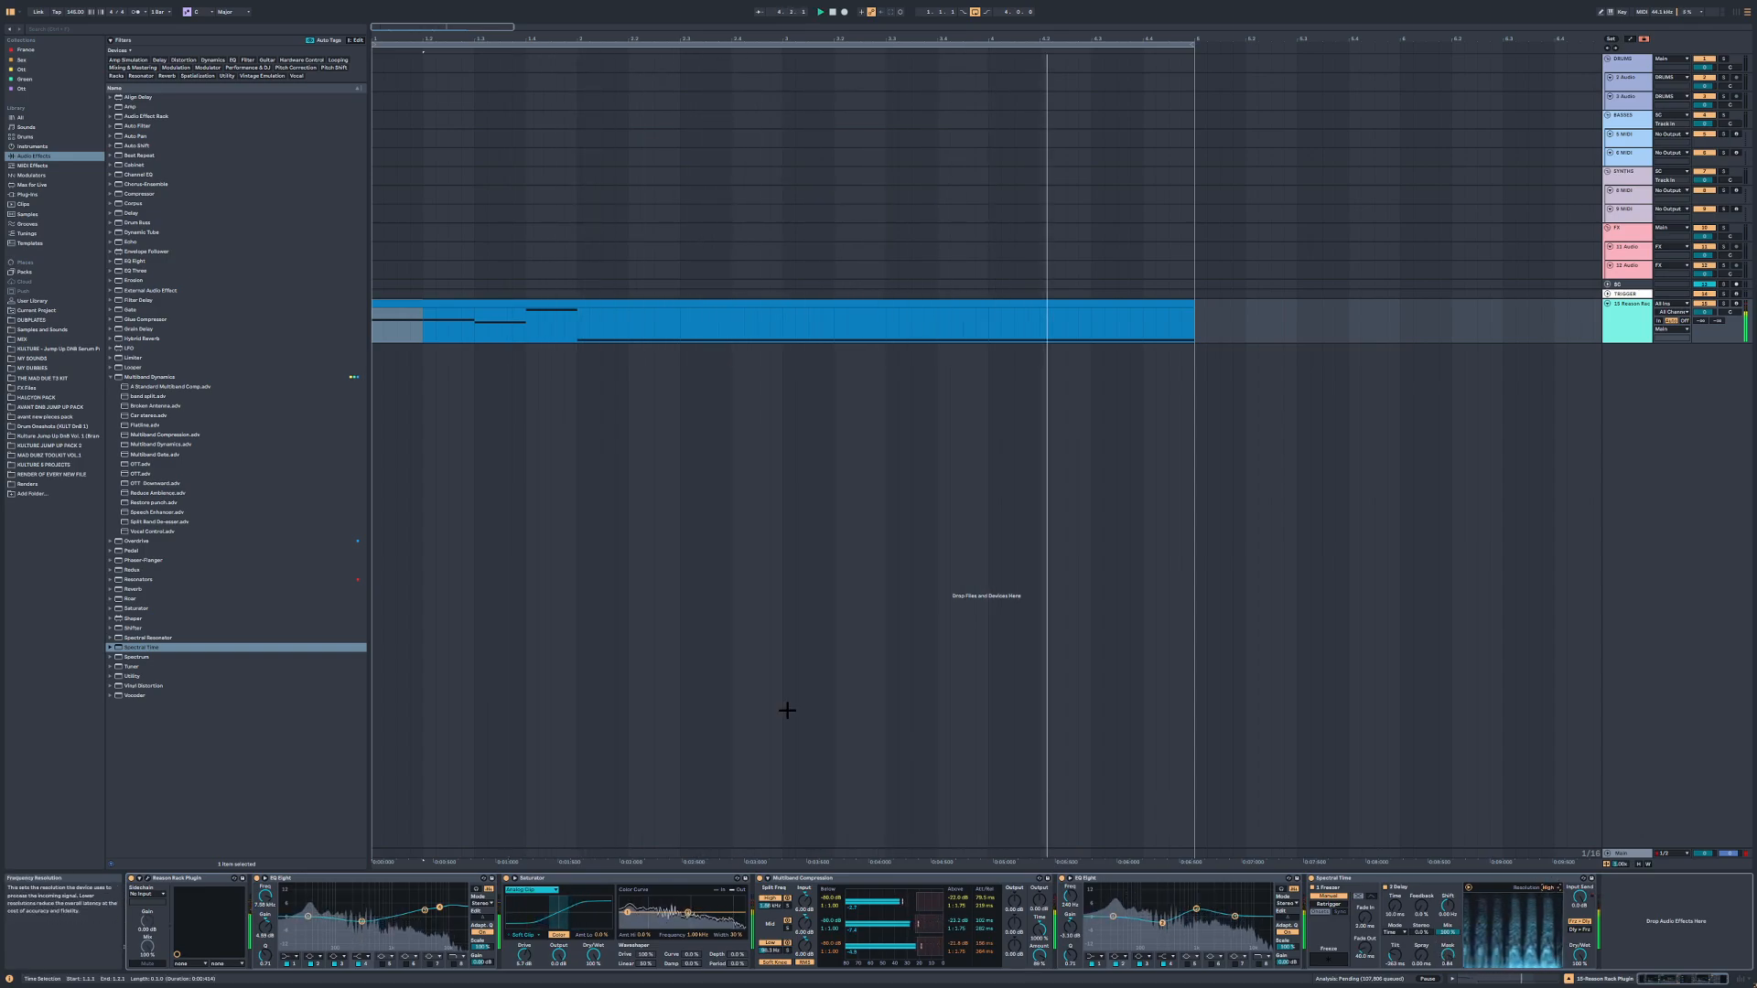
Step: Add a third EQ Eight after Spectral Time, shape its curve during playback, and enable an additional band
{"action": "double_click", "coordinate": [135, 260]}
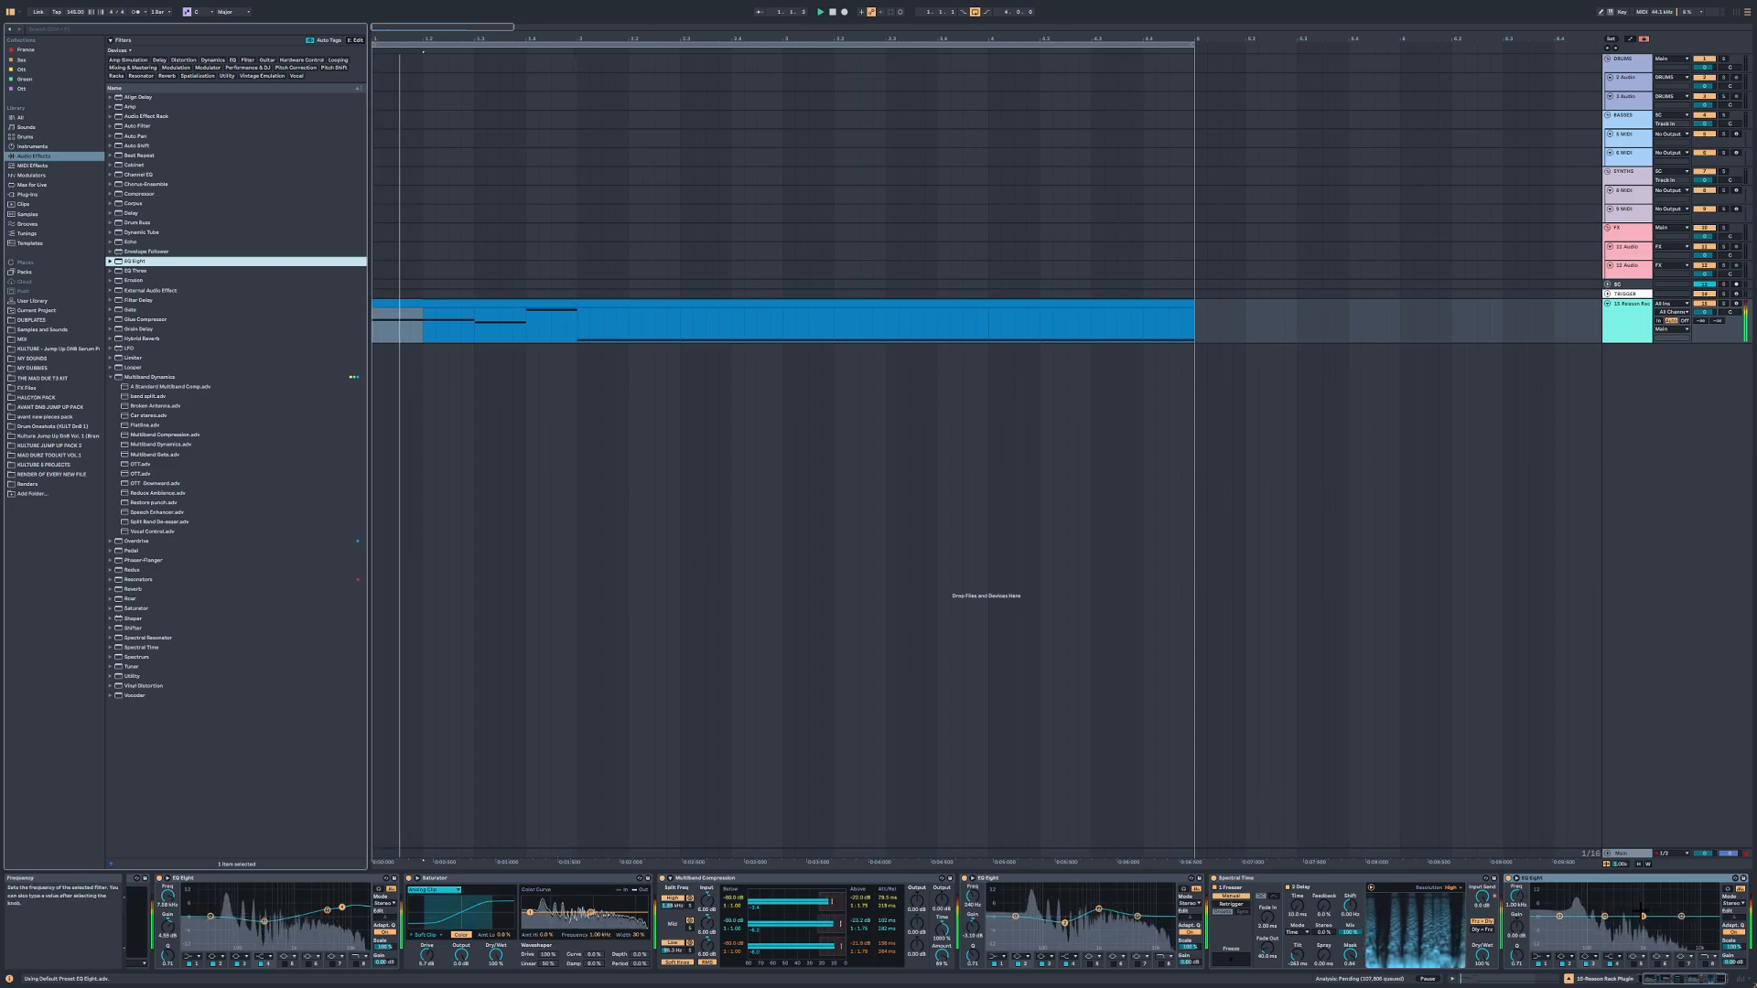
{"action": "mouse_move", "coordinate": [1642, 916]}
{"action": "left_mouse_down"}
{"action": "mouse_move", "coordinate": [1695, 913]}
{"action": "mouse_move", "coordinate": [1593, 915]}
{"action": "mouse_move", "coordinate": [1639, 912]}
{"action": "left_mouse_up"}
{"action": "left_click", "coordinate": [1634, 963]}
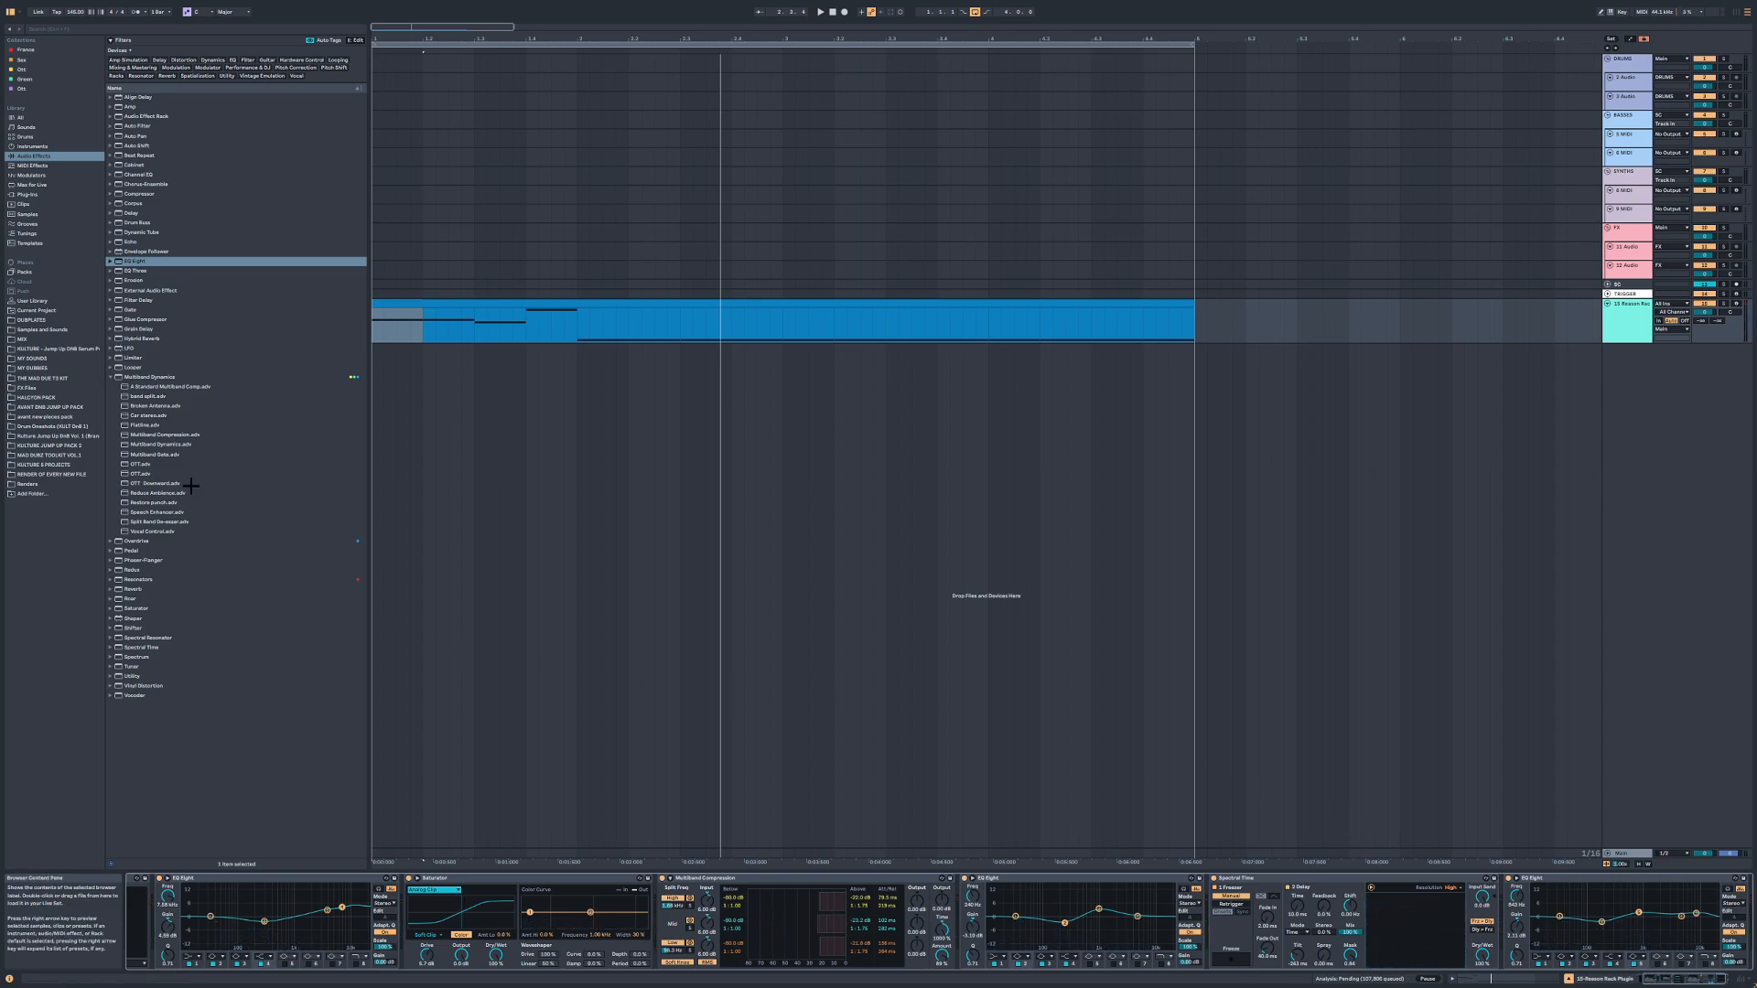
Step: Add Multiband Dynamics' OTT preset after the third EQ Eight, adjust its time scaling, and play the clip
{"action": "double_click", "coordinate": [142, 474]}
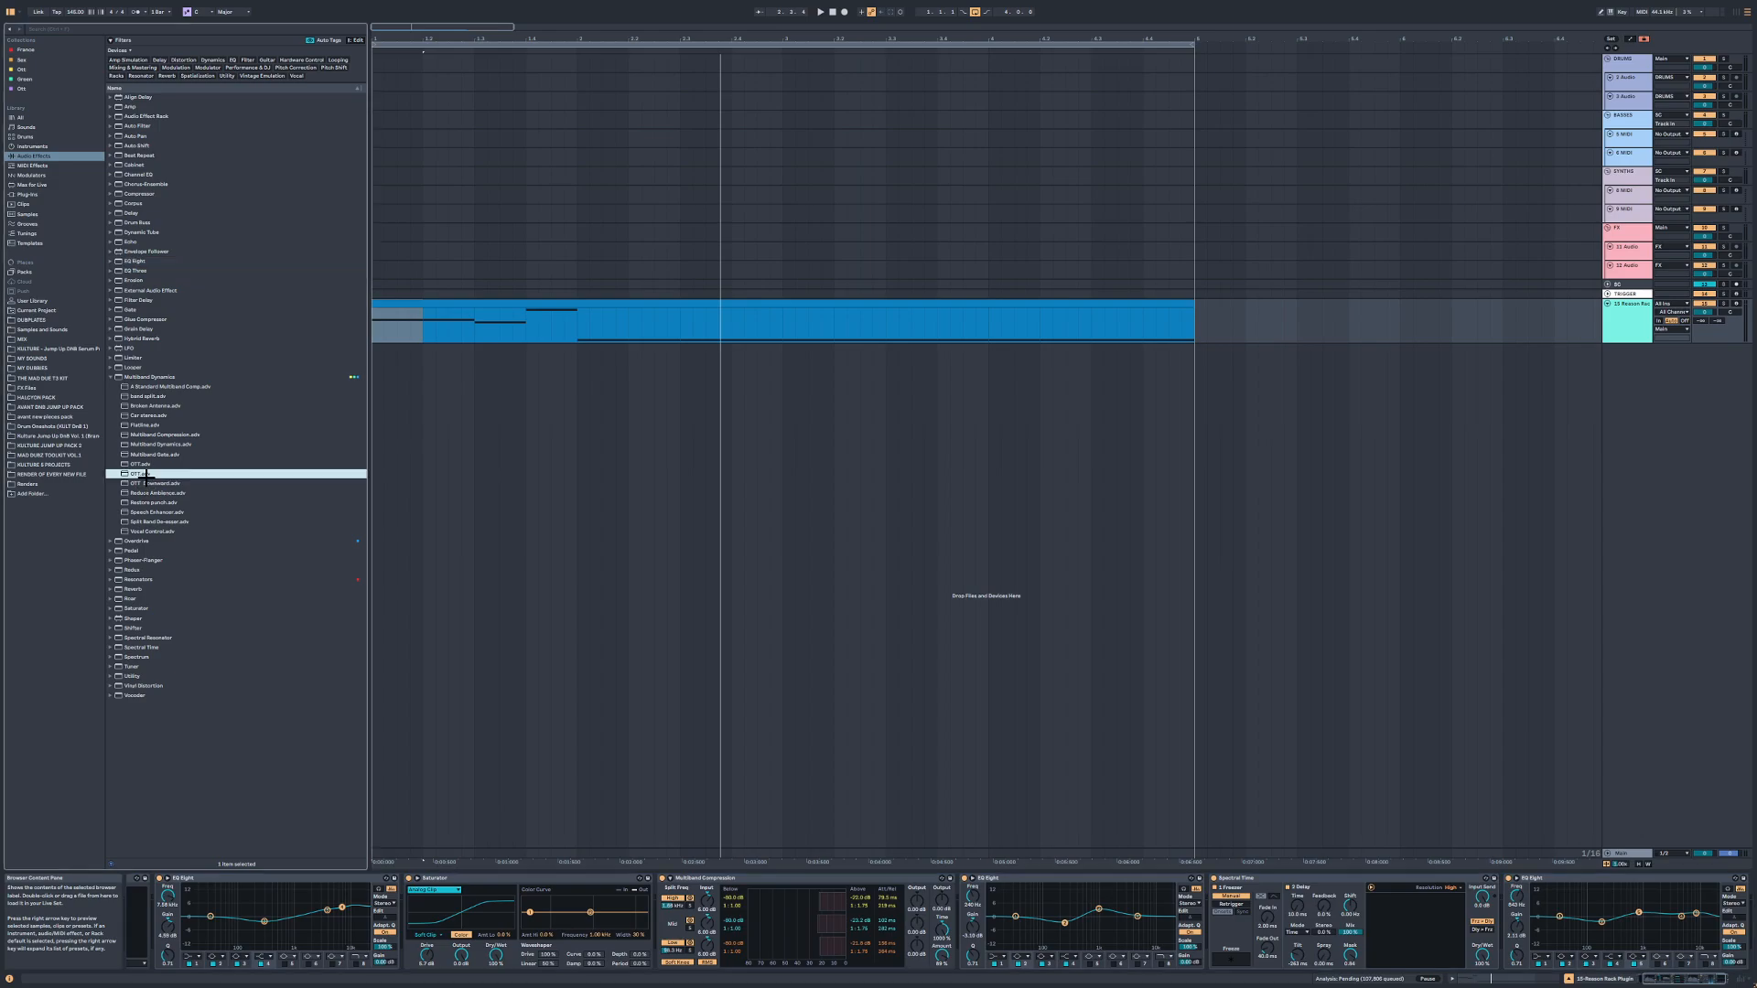
{"action": "left_click_drag", "start_coordinate": [1735, 927], "coordinate": [1734, 906]}
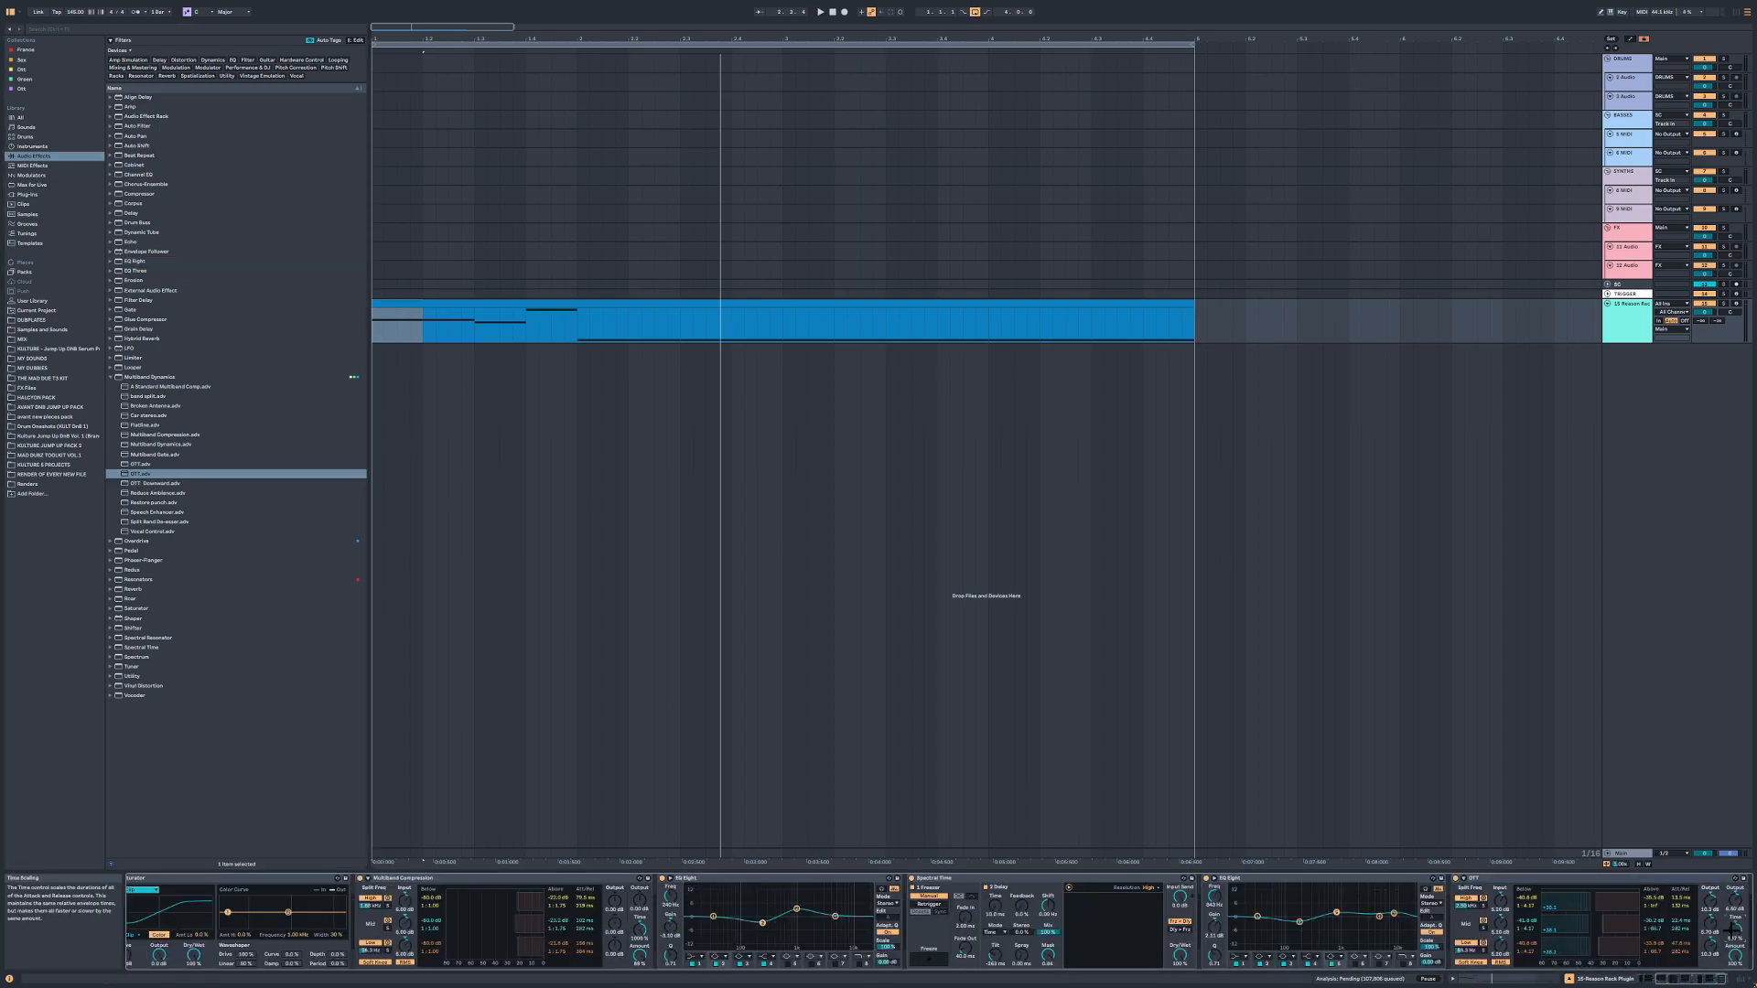
{"action": "key", "text": "space"}
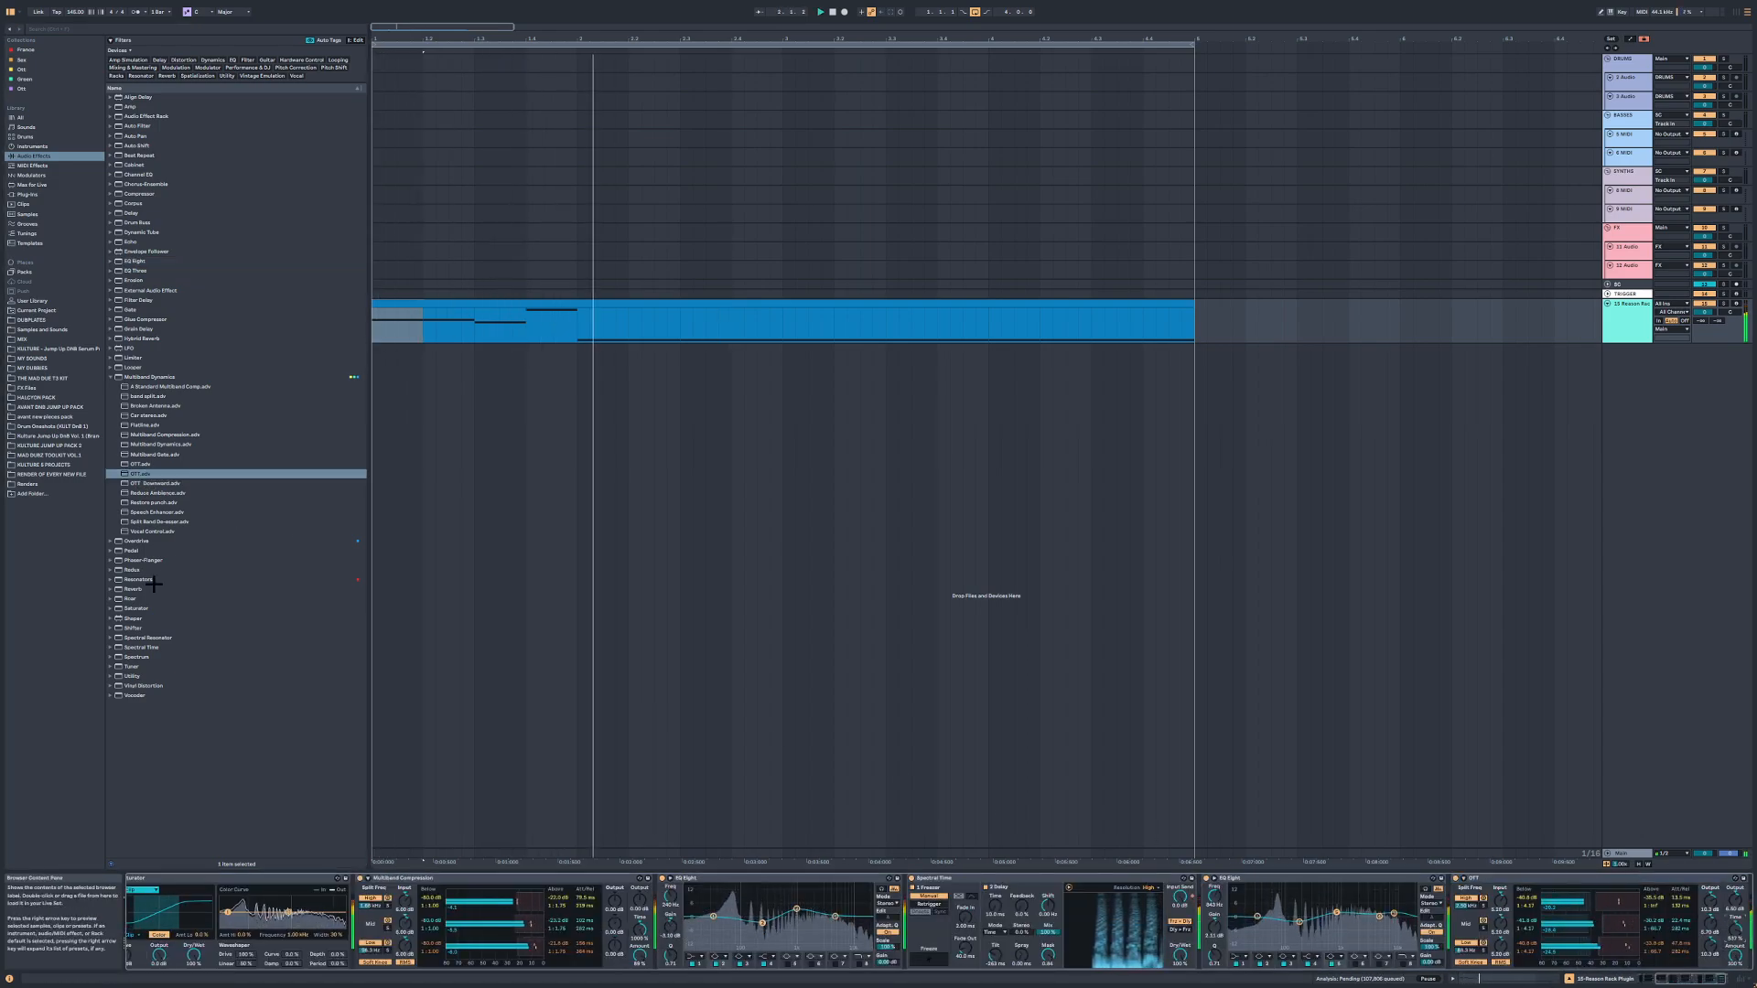
Step: Add a second Saturator after OTT and listen to the result
{"action": "double_click", "coordinate": [137, 607]}
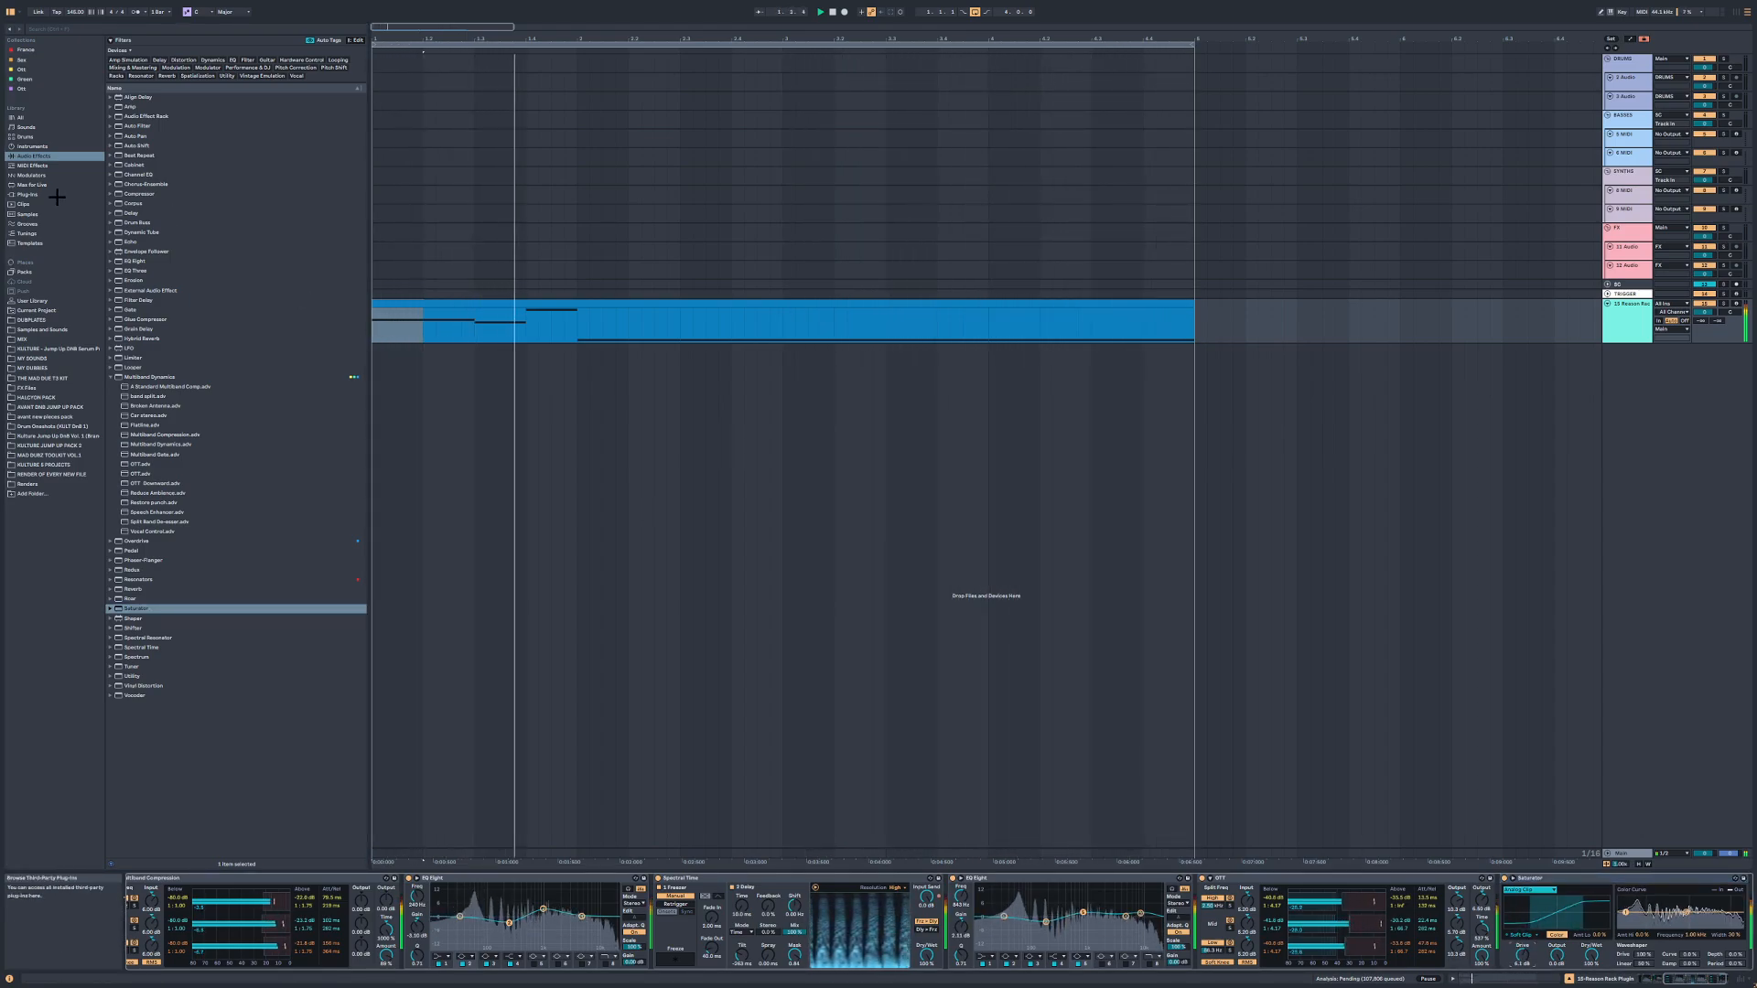
{"action": "key", "text": "space"}
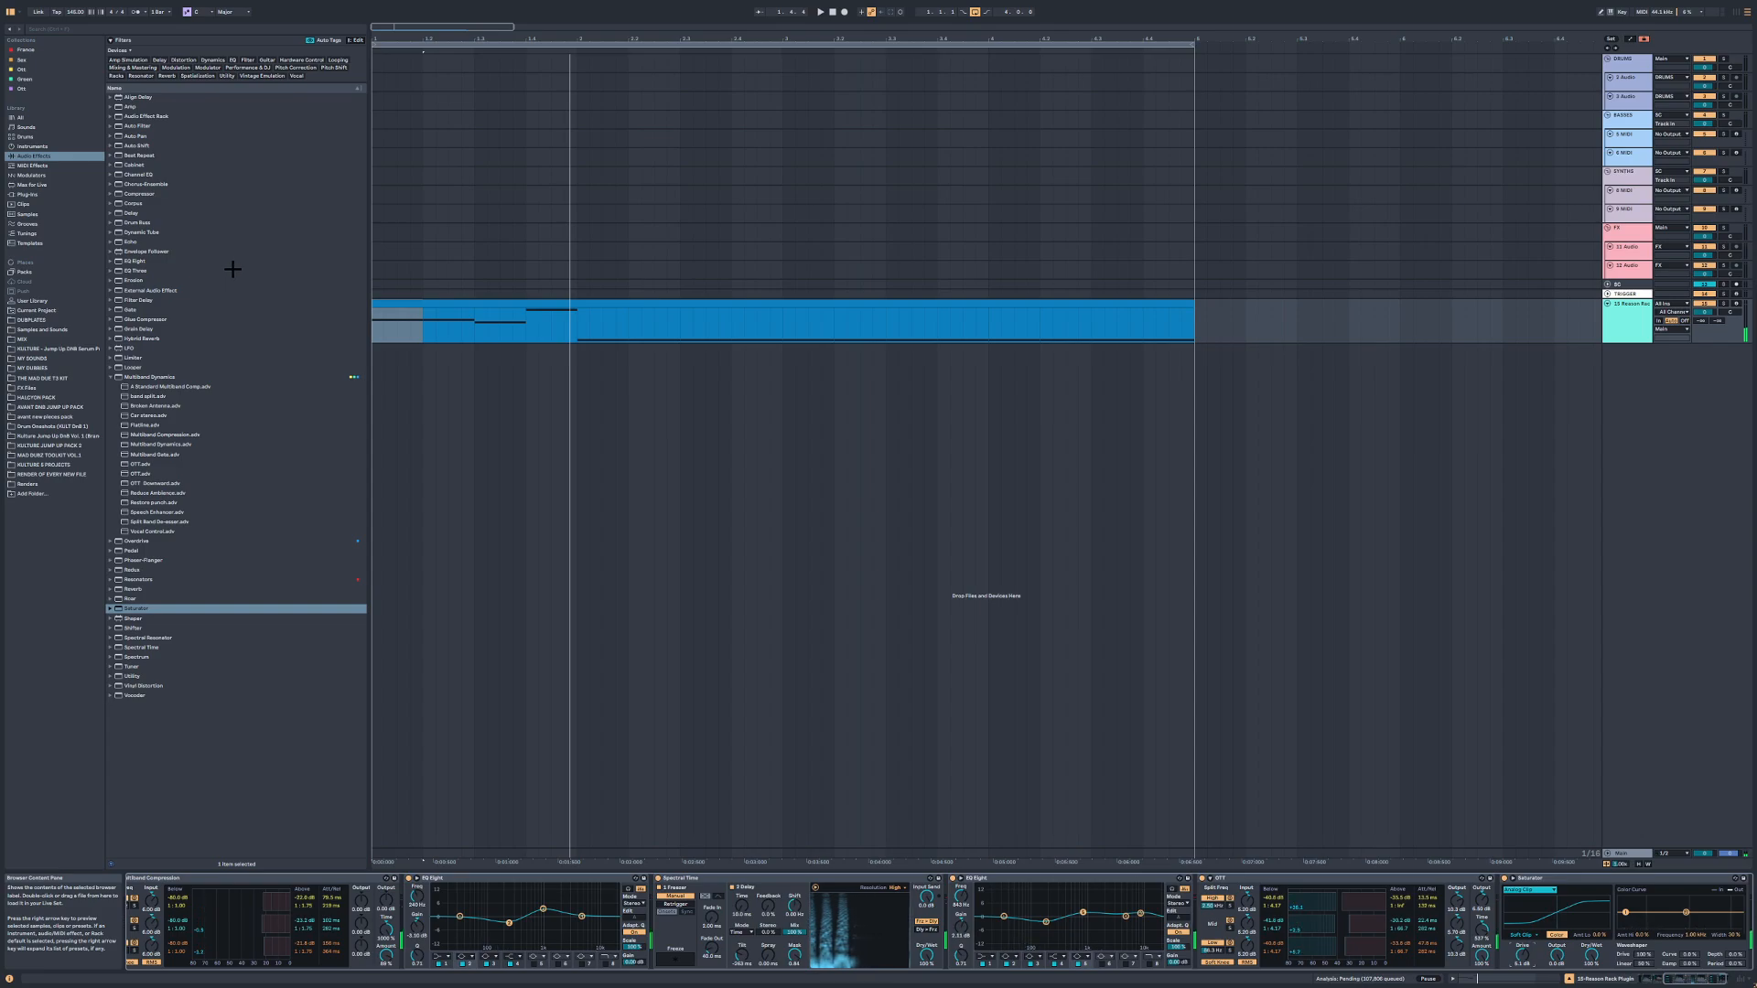
{"action": "left_click", "coordinate": [47, 195]}
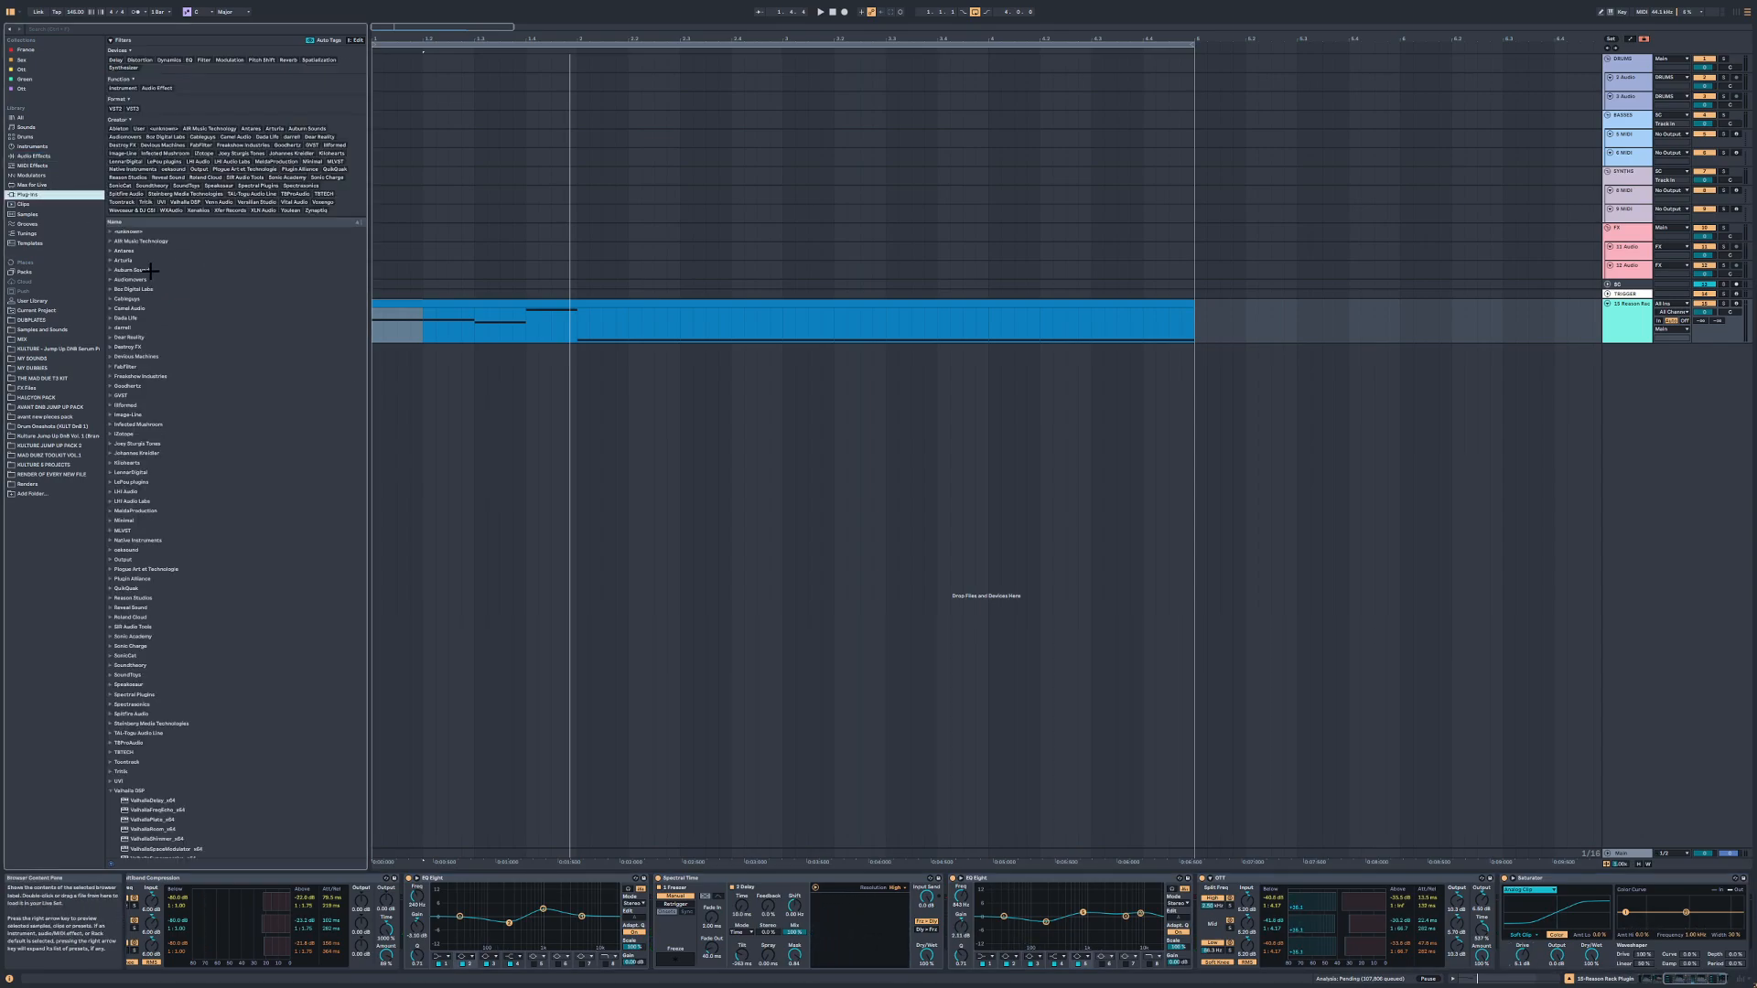
{"action": "scroll", "coordinate": [183, 347], "scroll_direction": "down", "scroll_amount": 5}
{"action": "left_click", "coordinate": [37, 155]}
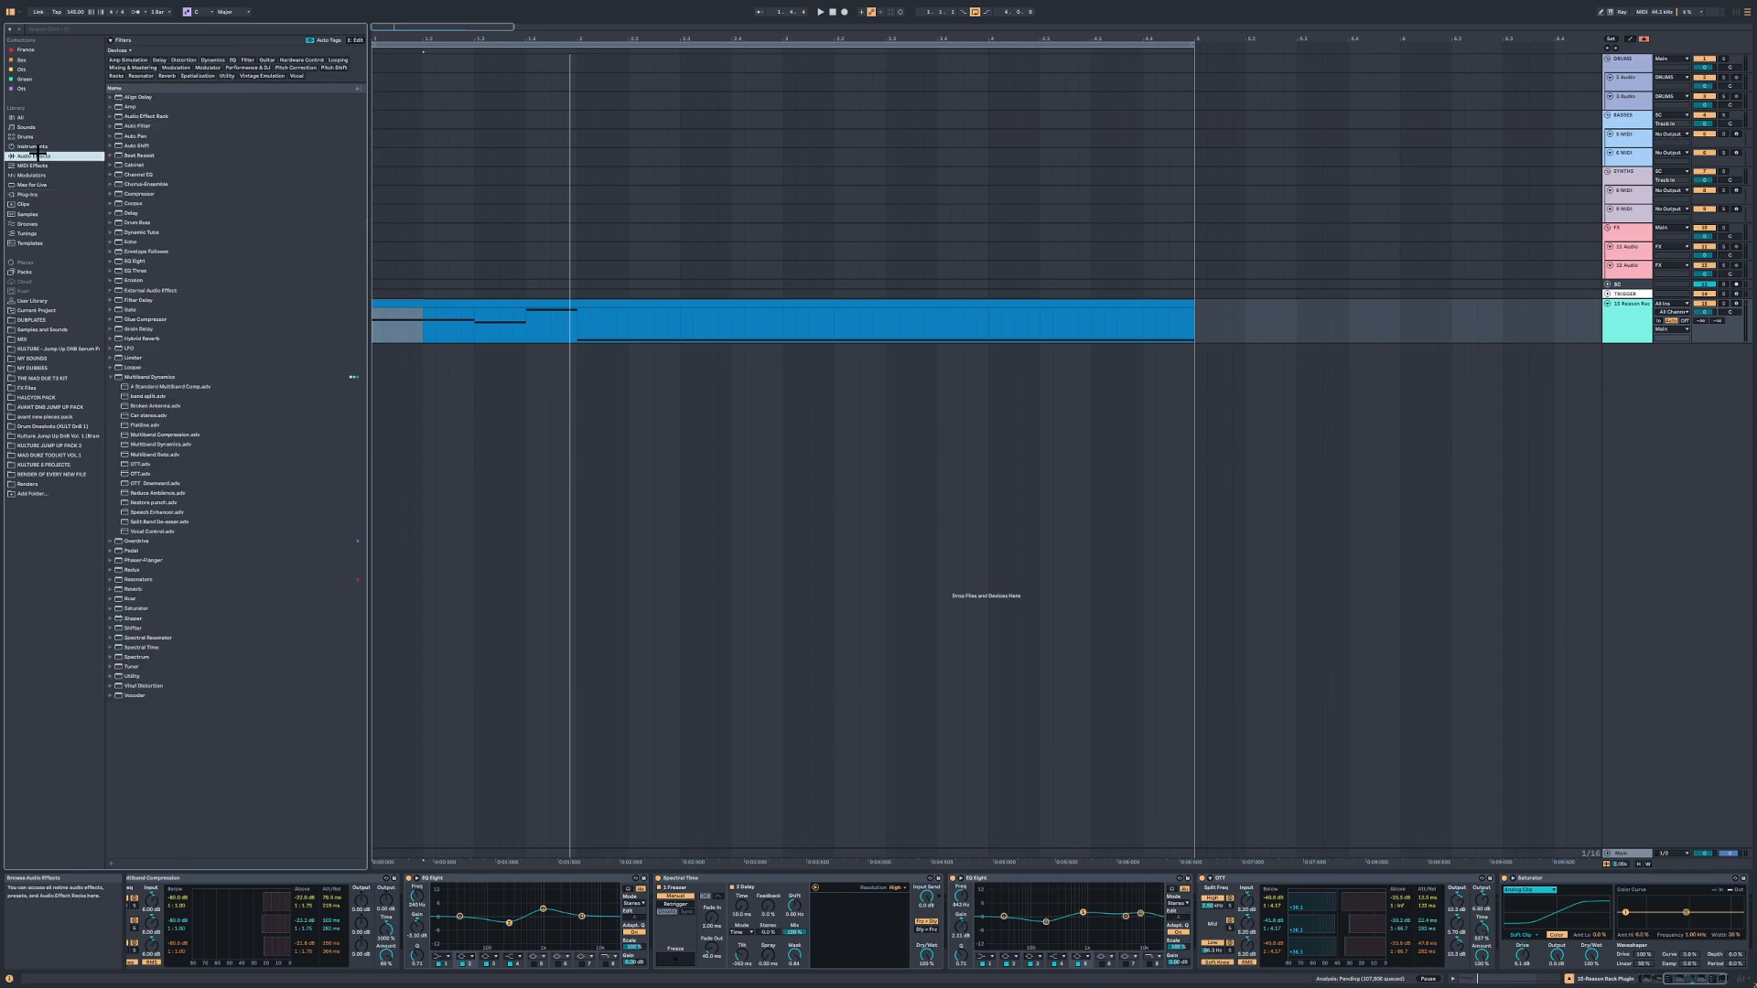
Step: Add Phaser-Flanger after the second Saturator and switch it to Flanger mode
{"action": "left_click", "coordinate": [170, 452]}
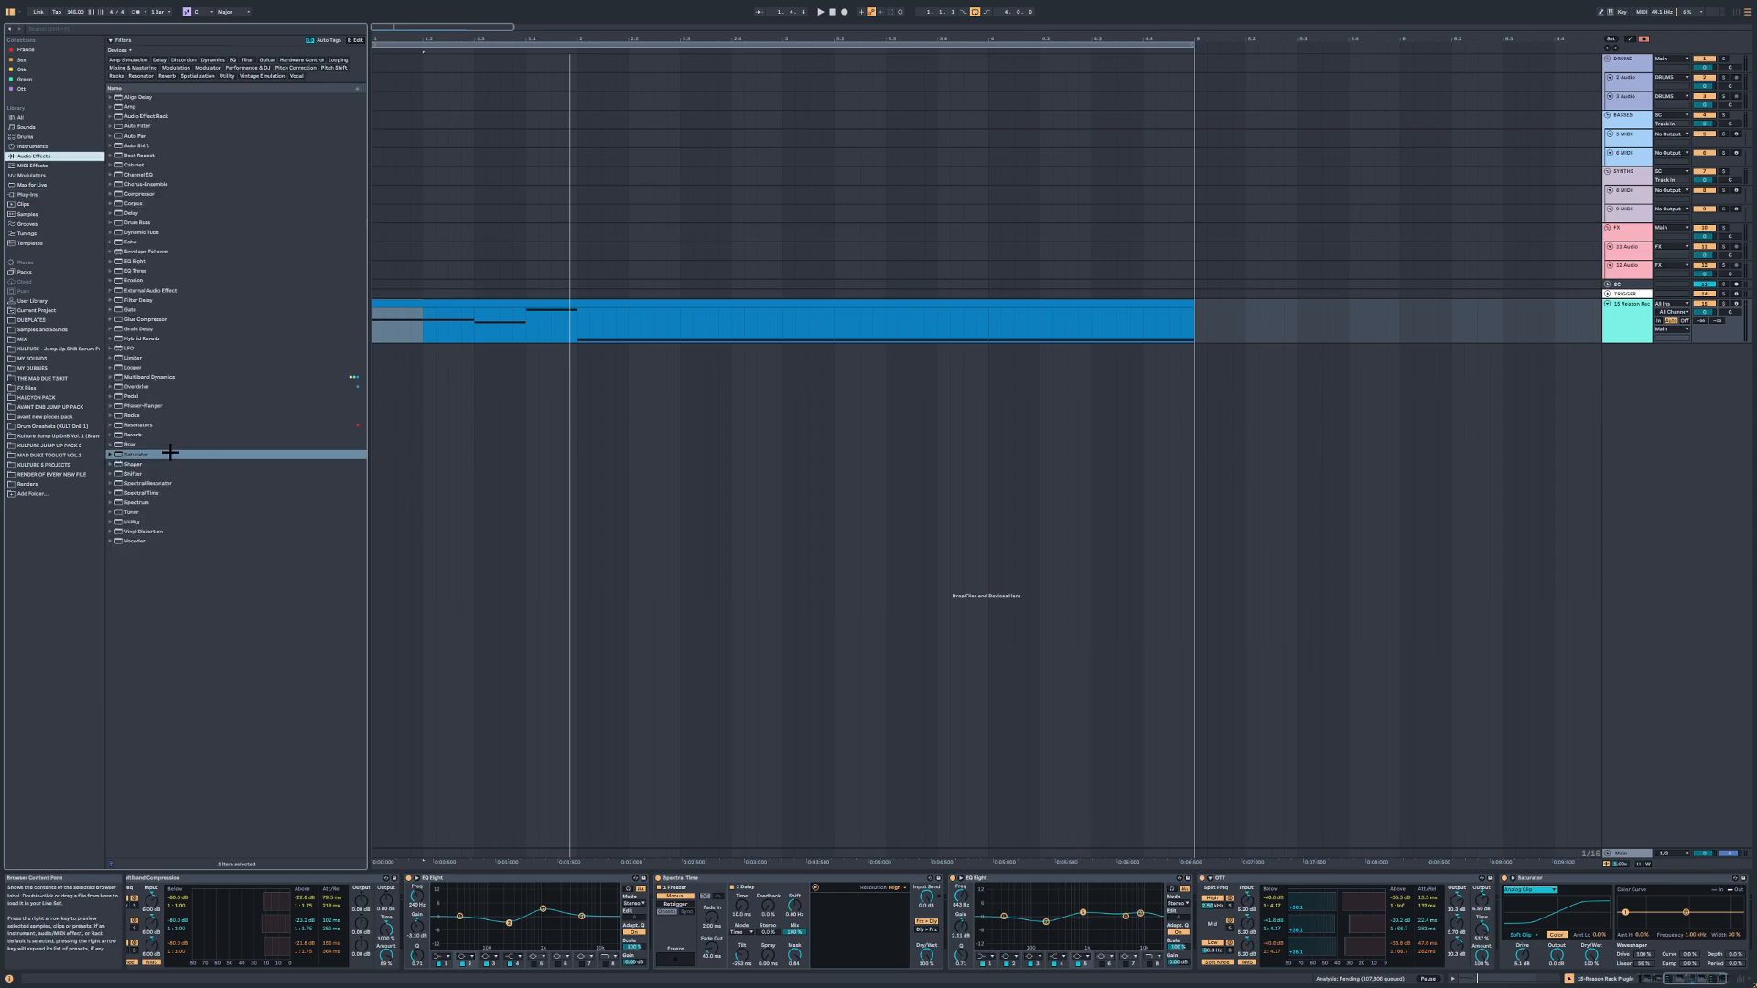
{"action": "double_click", "coordinate": [144, 406]}
{"action": "left_click", "coordinate": [1664, 918]}
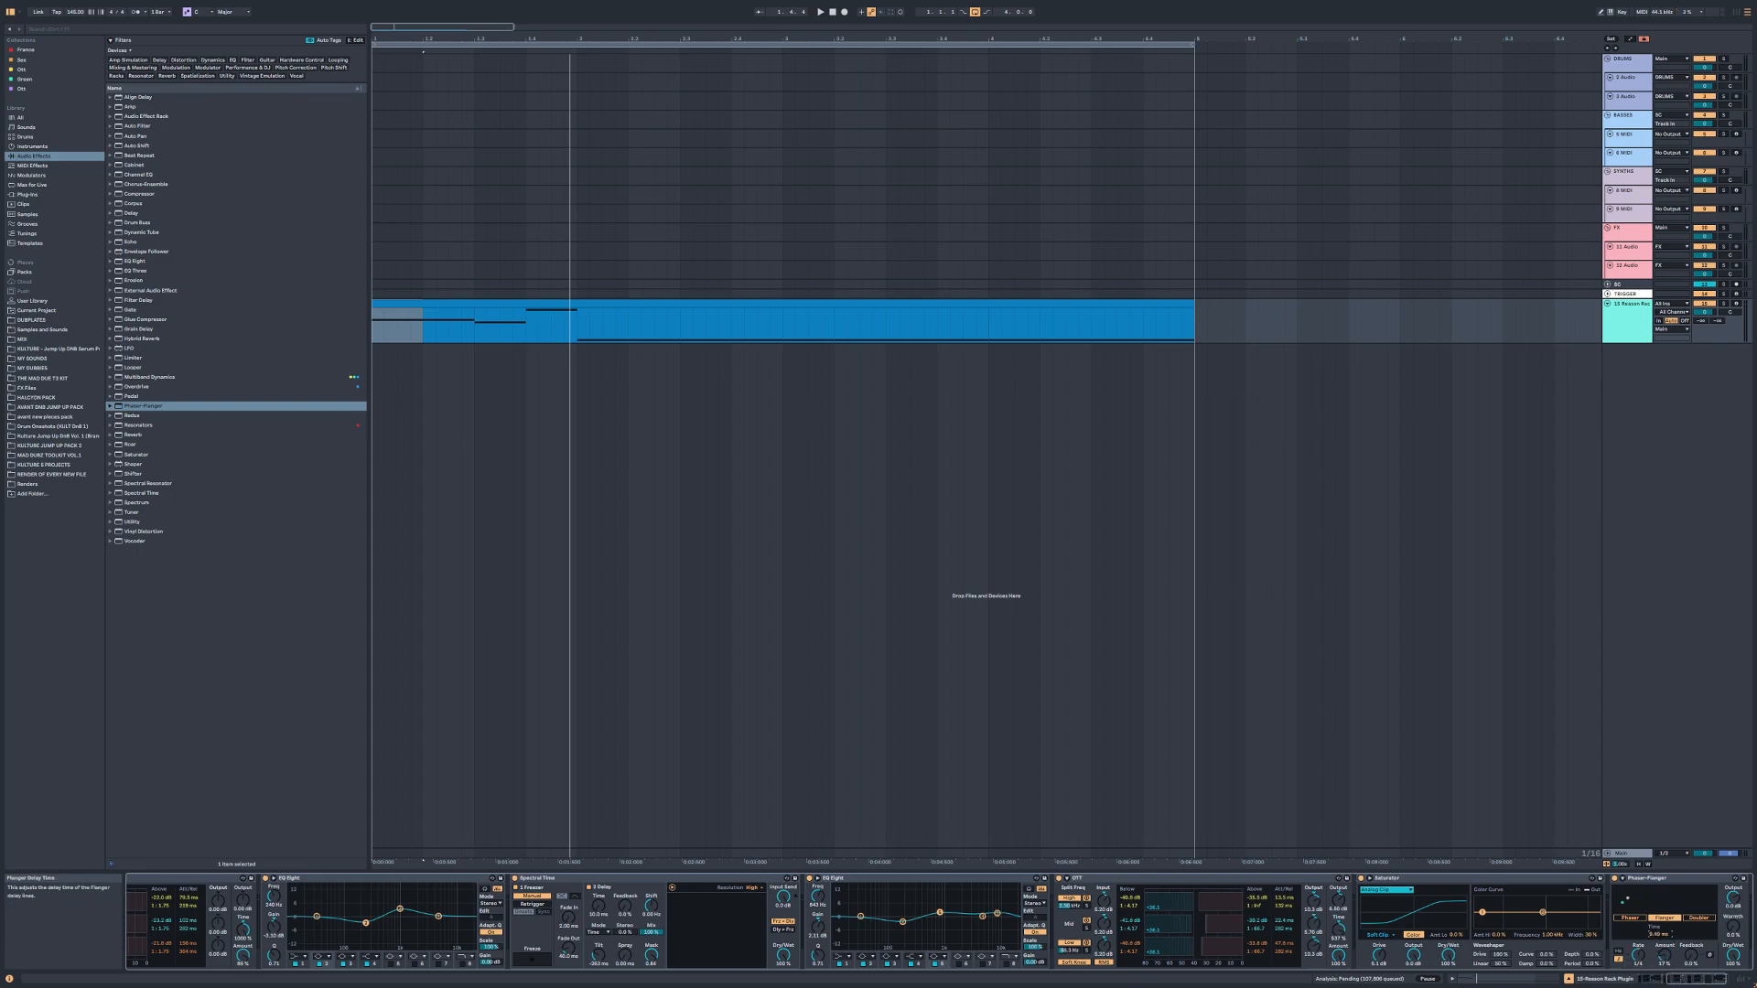
Step: Lower the flanger's dry/wet during playback, and add a second Phaser-Flanger in Flanger mode with a delay time of about 12.7 ms
{"action": "key", "text": "space"}
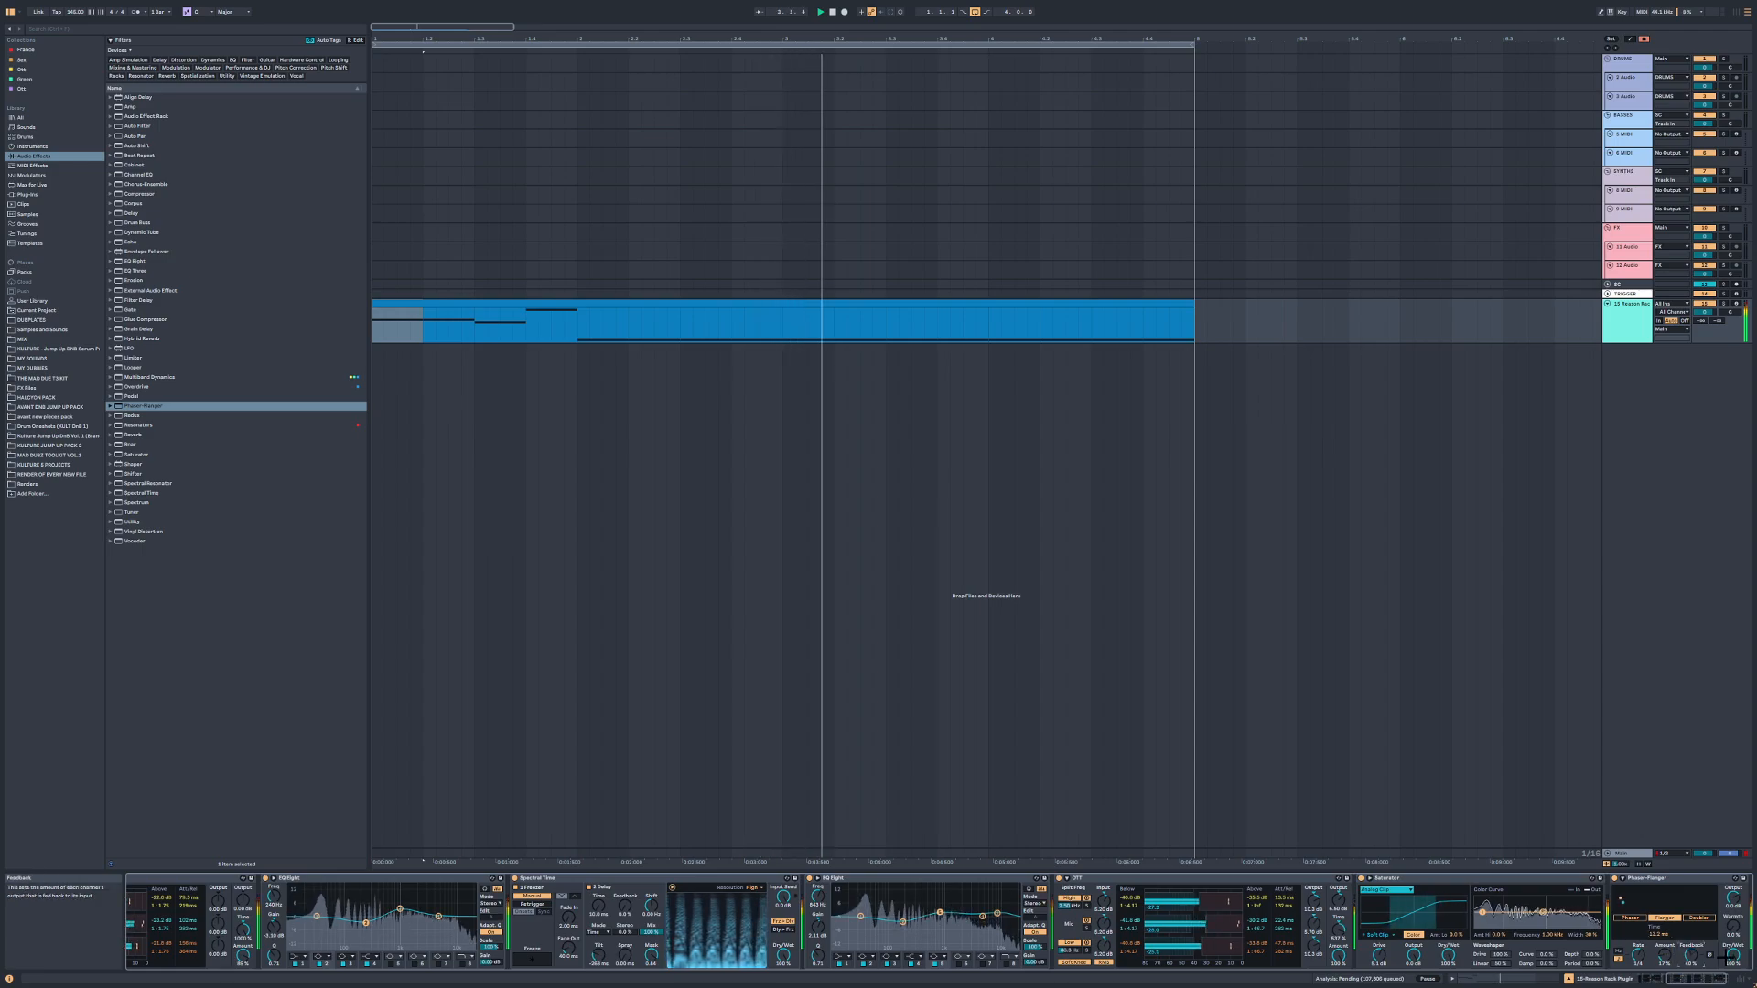
{"action": "left_click_drag", "start_coordinate": [1728, 955], "coordinate": [1728, 965]}
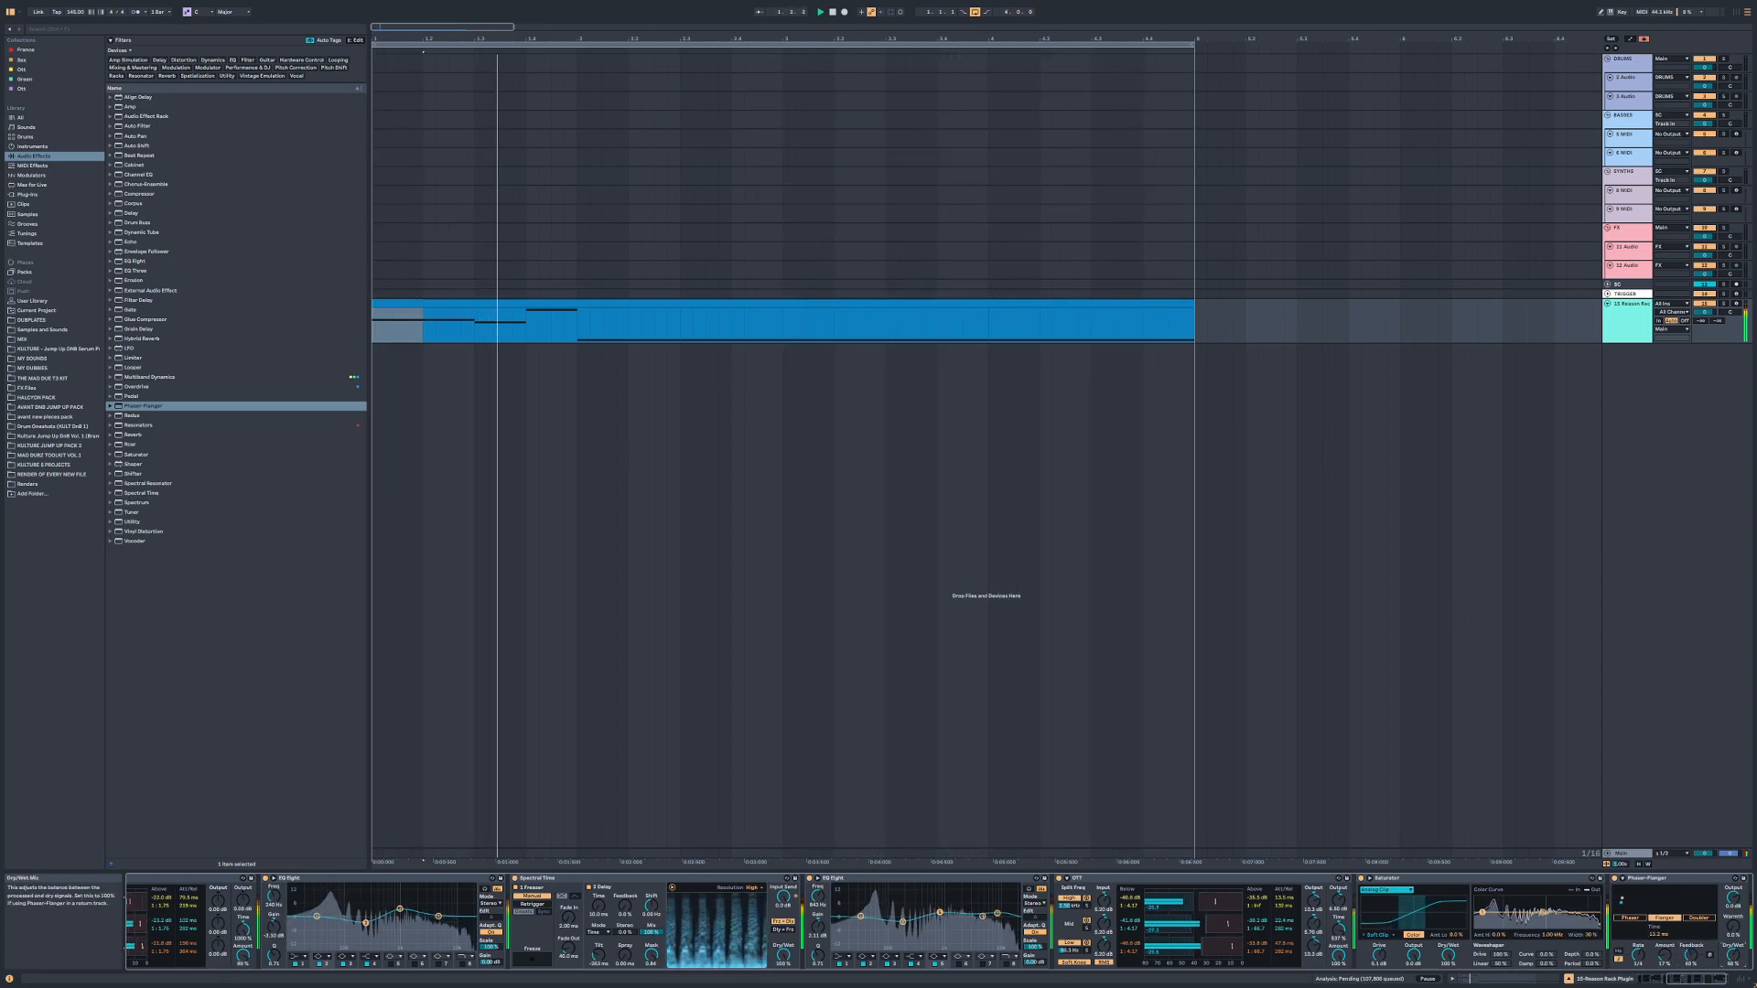
{"action": "double_click", "coordinate": [147, 407]}
{"action": "left_click", "coordinate": [1664, 918]}
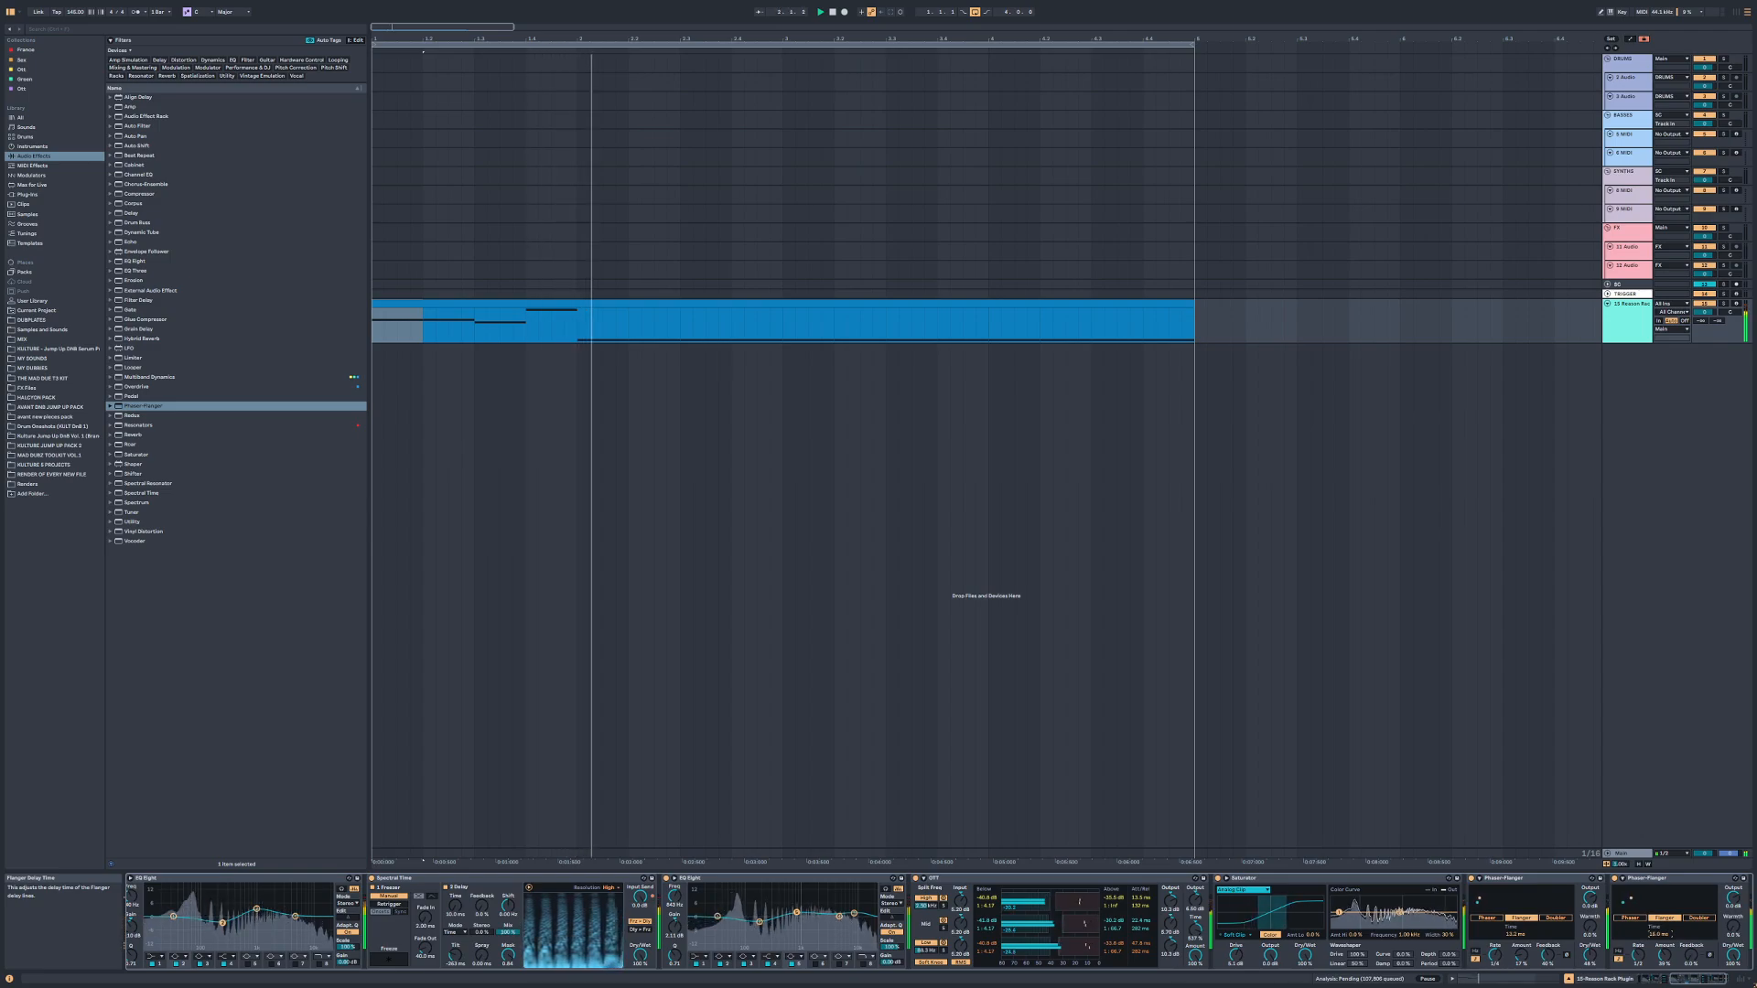
{"action": "left_click_drag", "start_coordinate": [1659, 934], "coordinate": [1733, 981]}
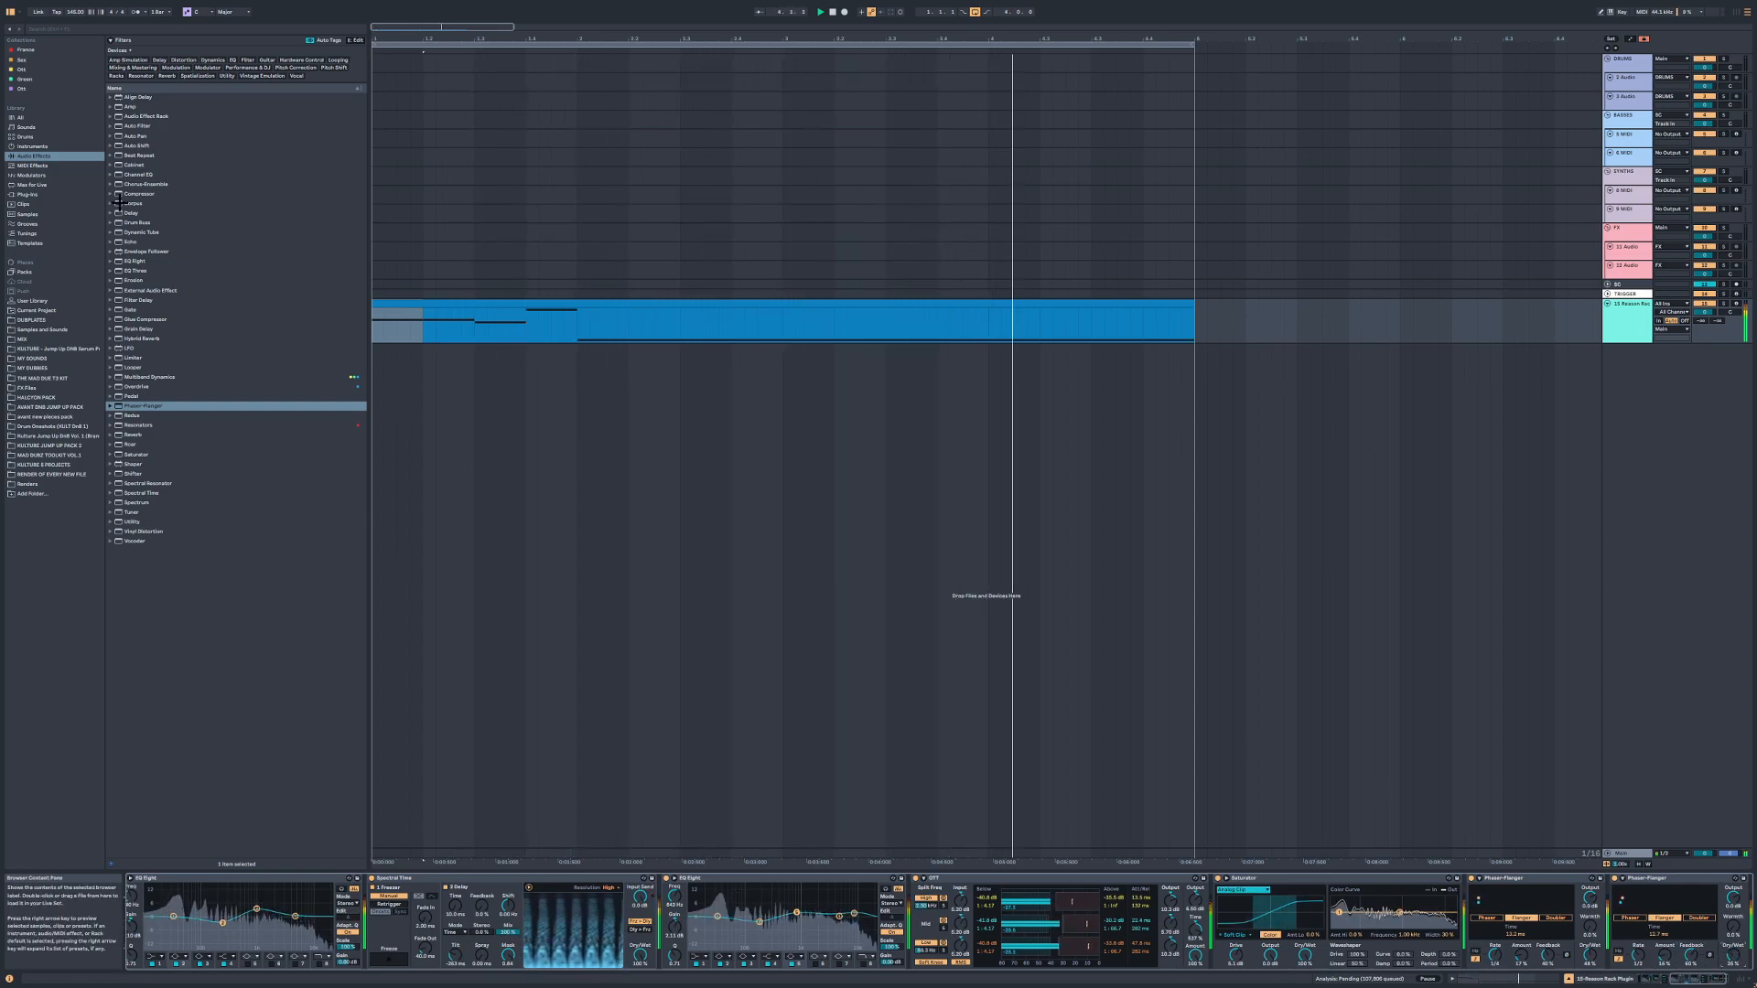
Step: Add LFOTool after the second flanger and reshape its first LFO graph into a curved rise to a peak and a rounded fall
{"action": "left_click", "coordinate": [58, 196]}
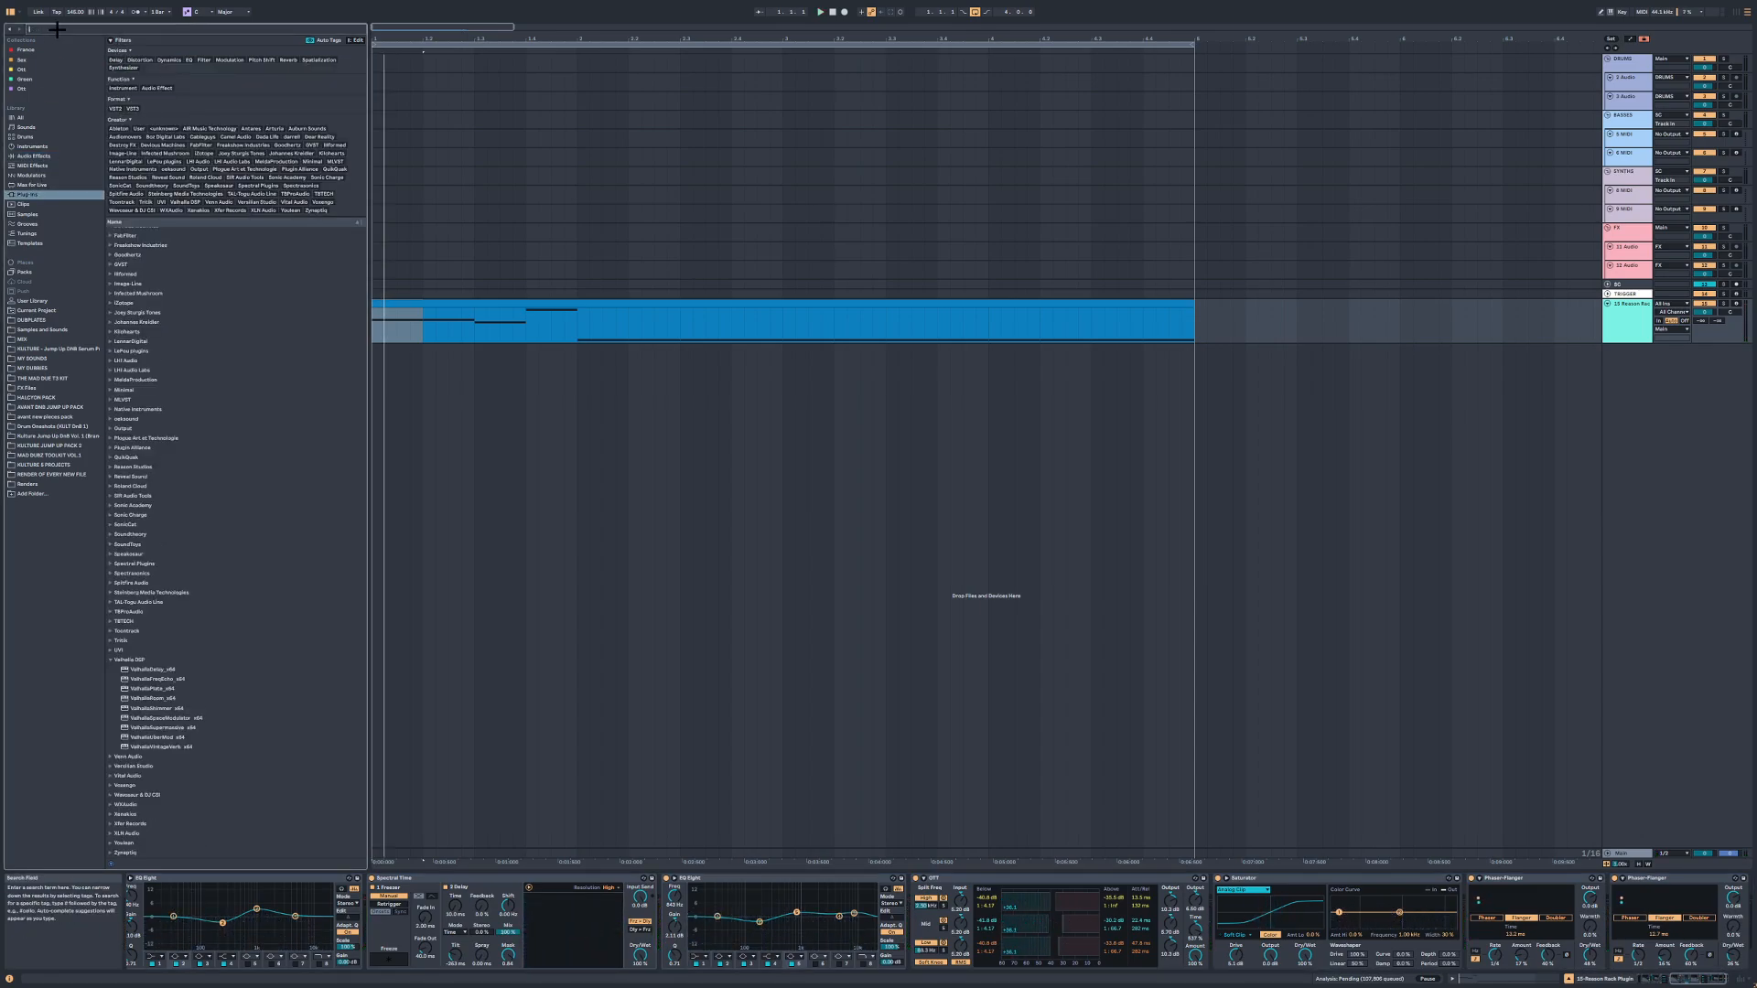
{"action": "type", "text": "lfoo"}
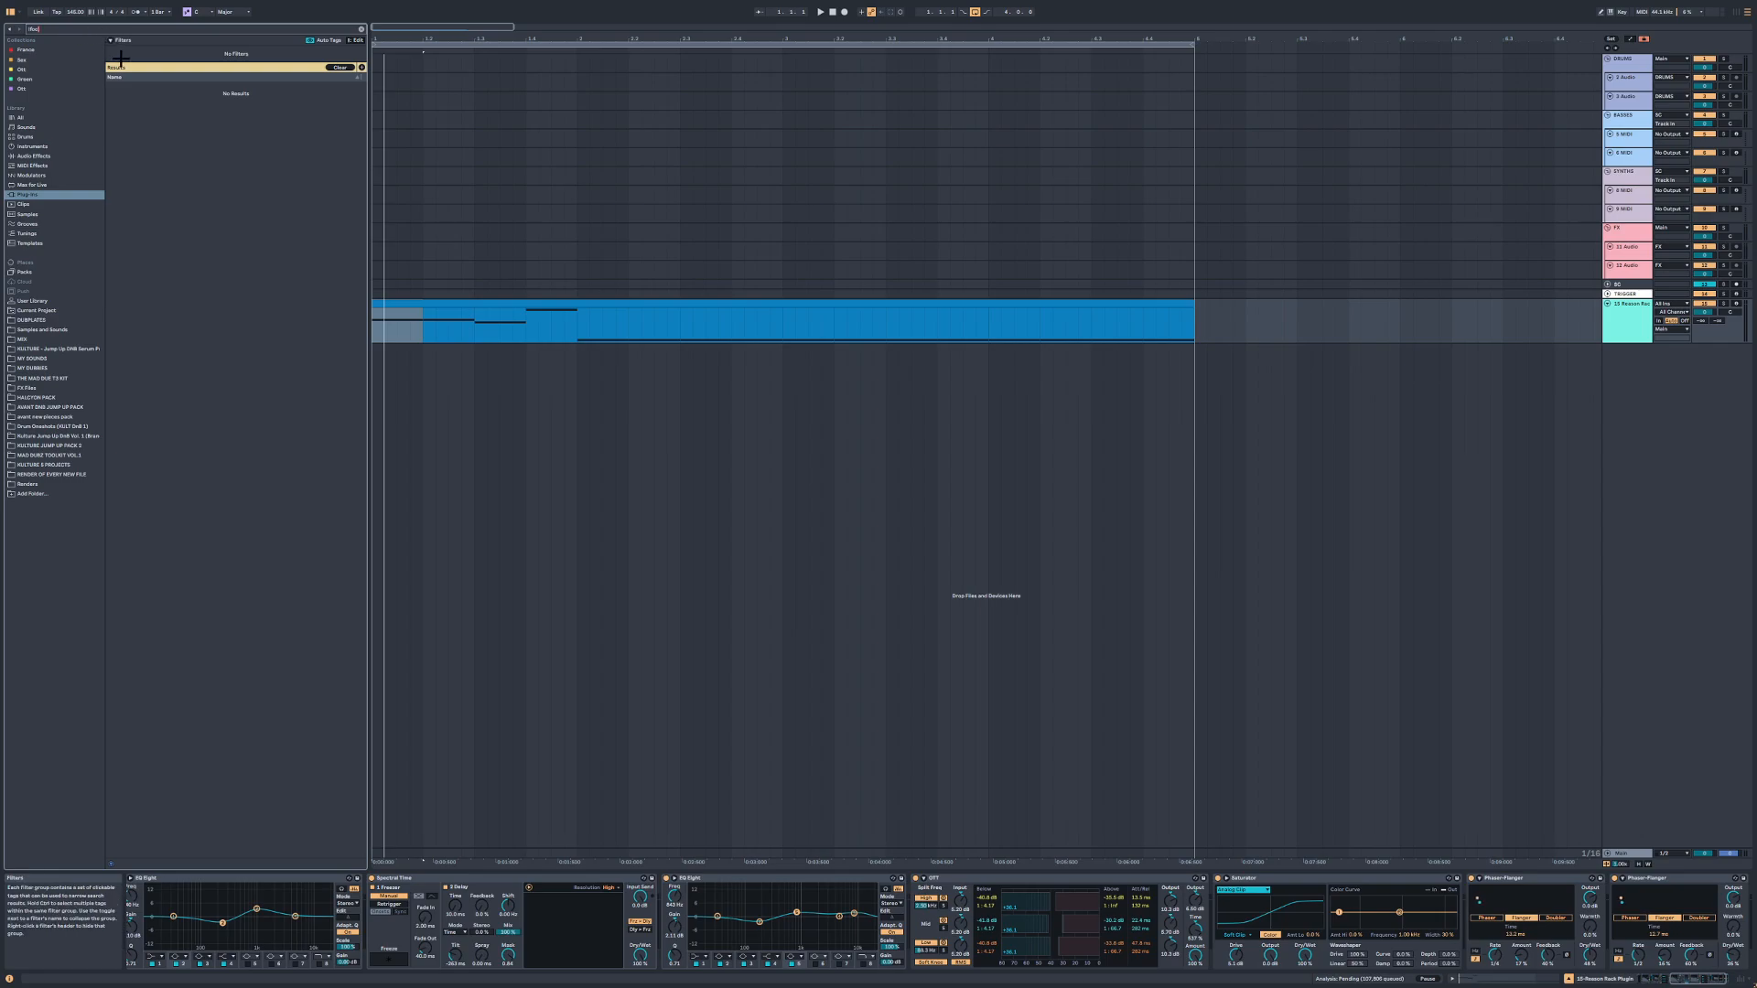
{"action": "key", "text": "BackSpace"}
{"action": "left_click", "coordinate": [134, 130]}
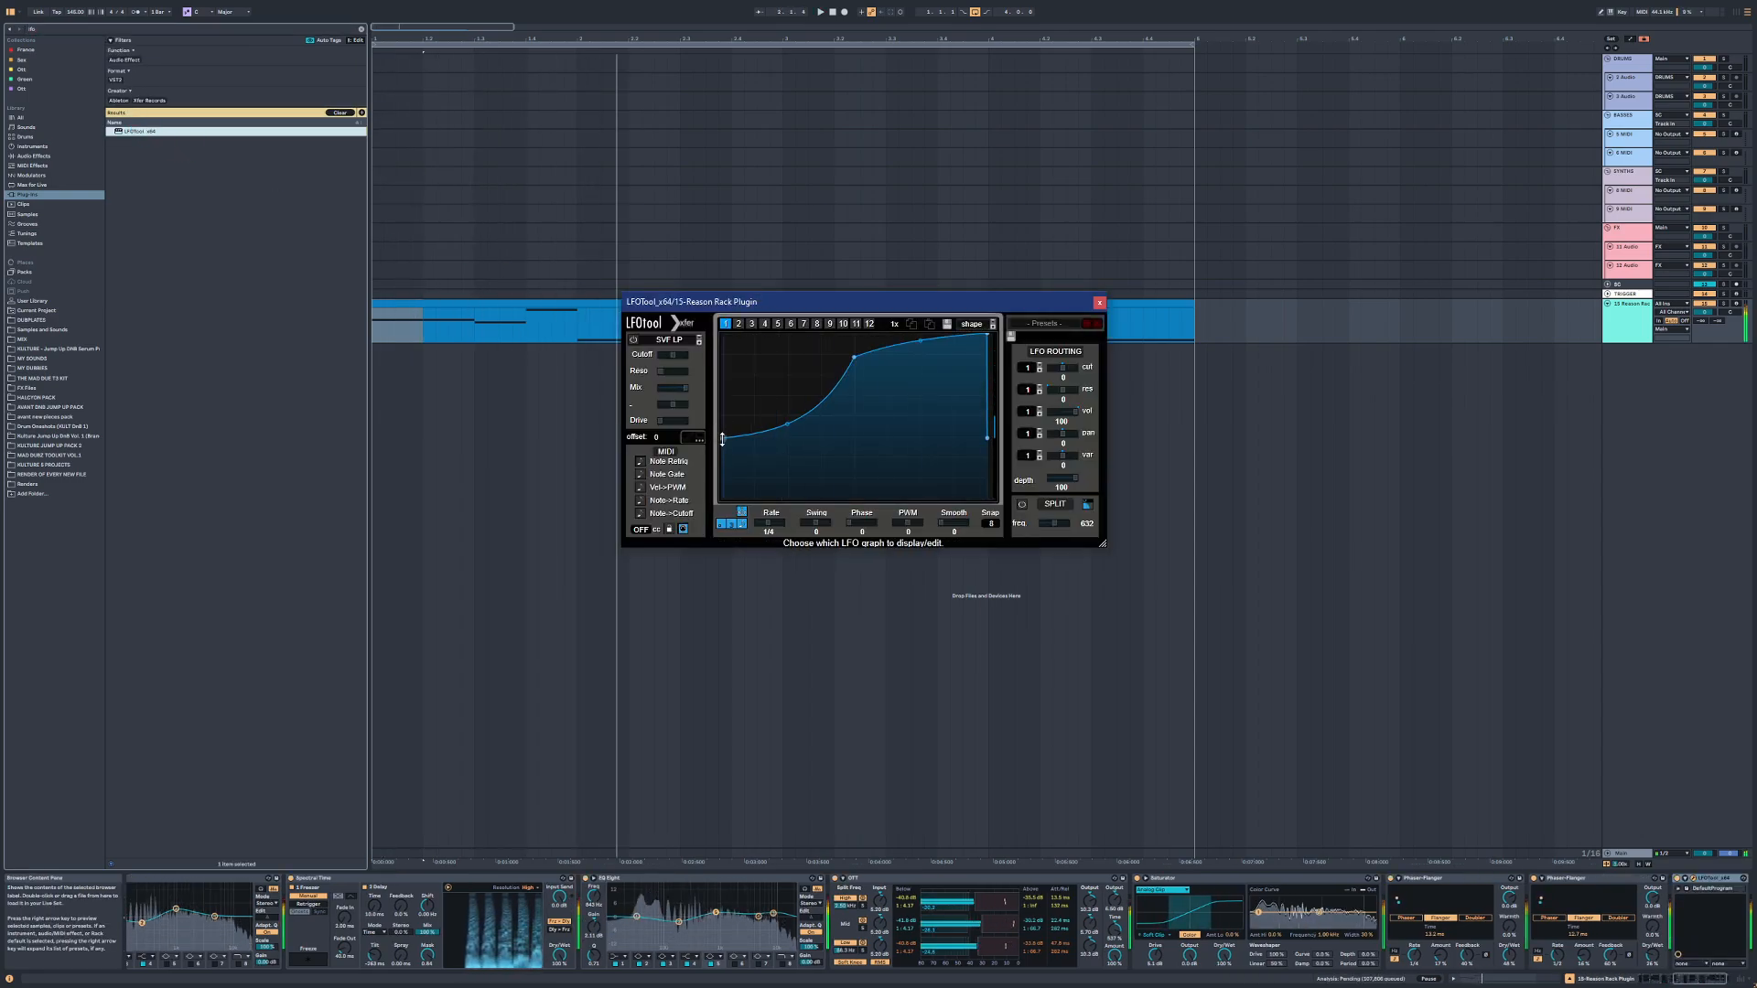
{"action": "left_click_drag", "start_coordinate": [987, 335], "coordinate": [1058, 540]}
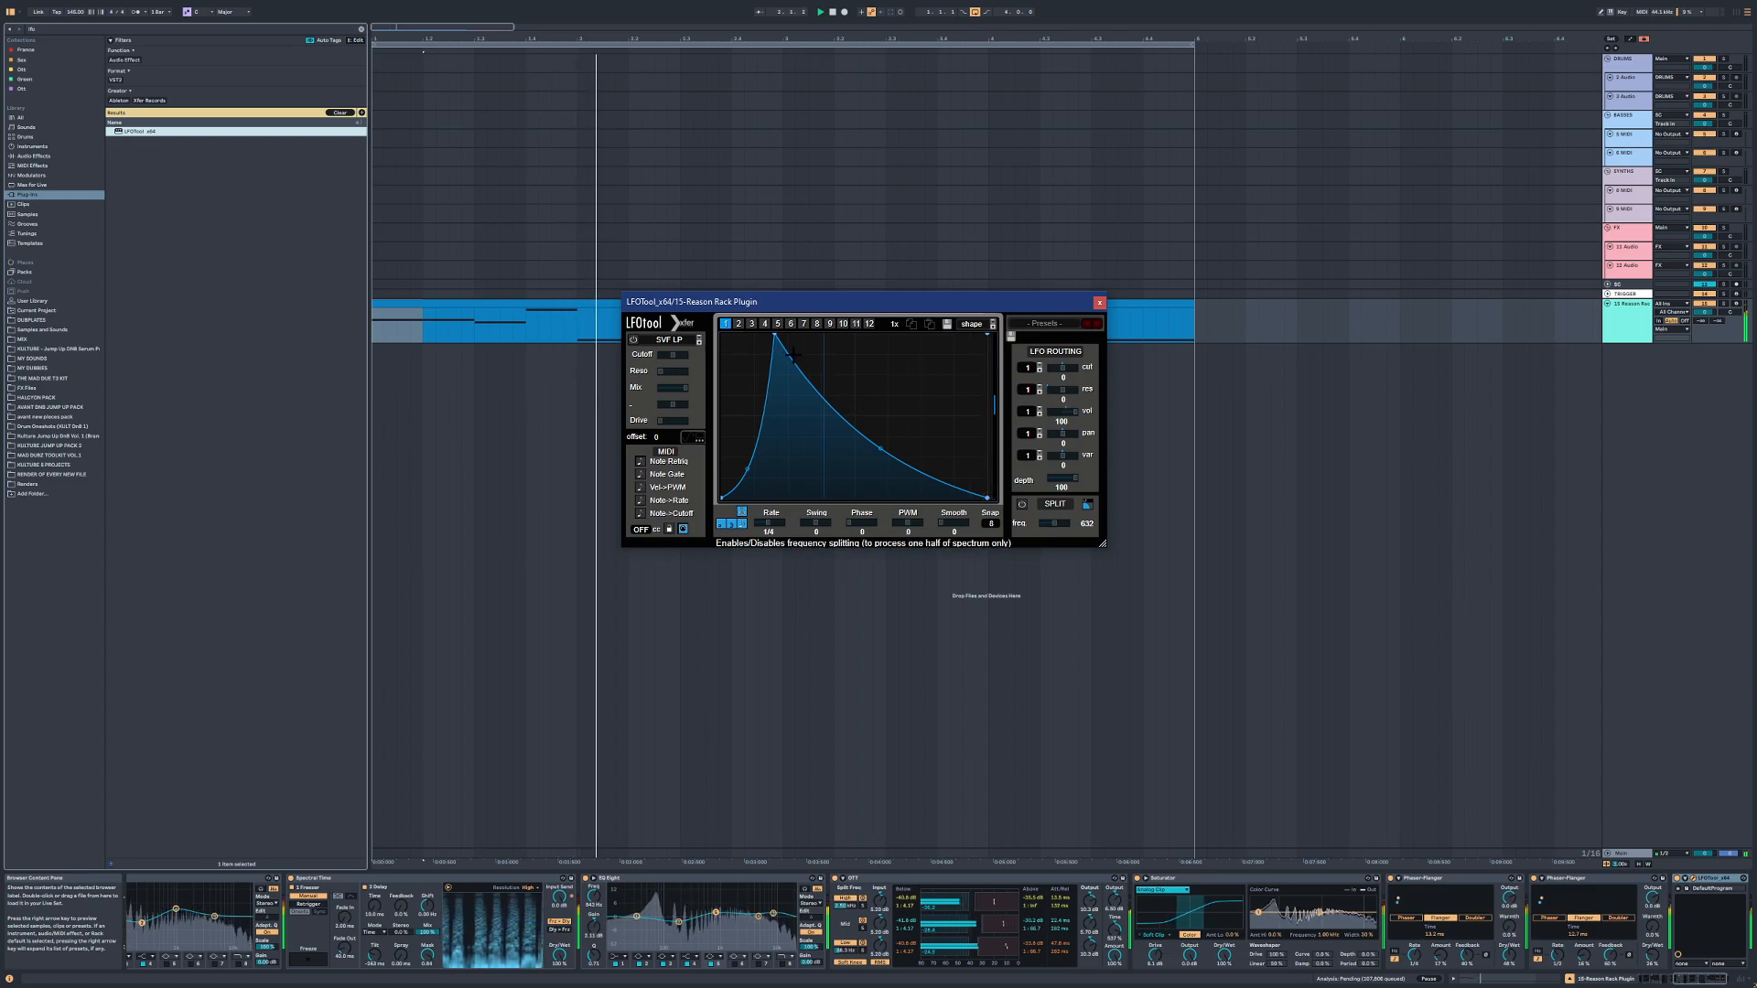
{"action": "left_click_drag", "start_coordinate": [774, 335], "coordinate": [815, 335]}
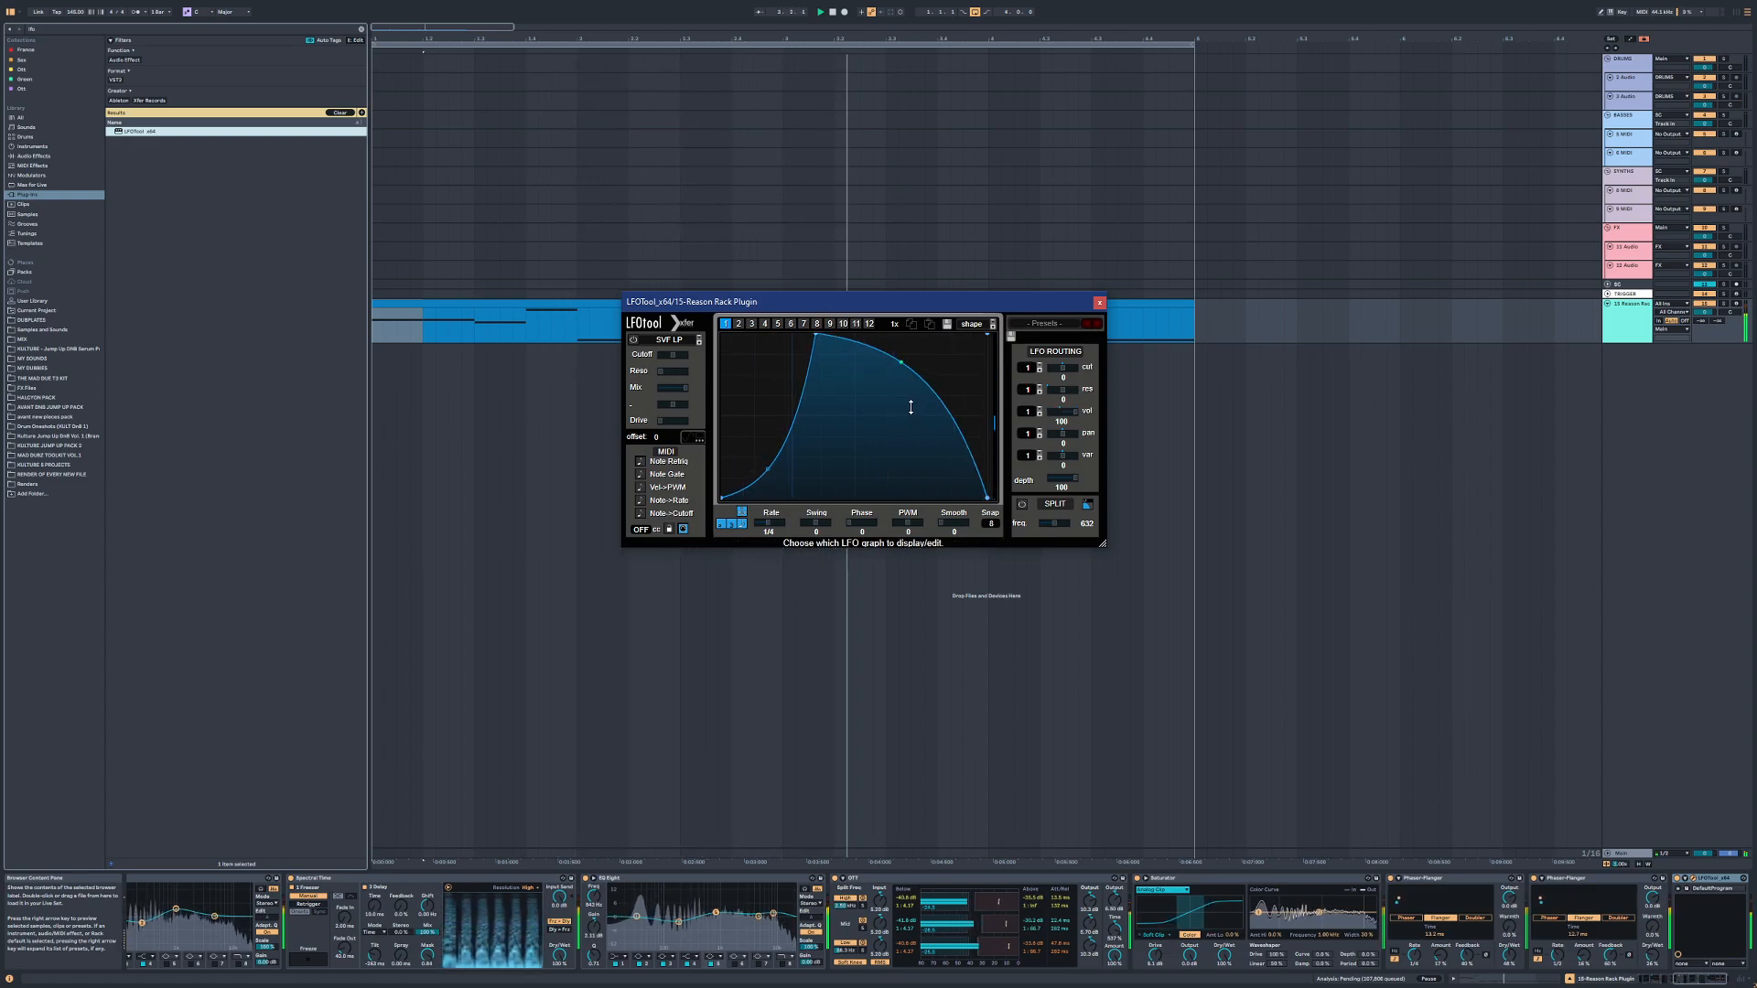
Step: Try the Reverb filter type in LFOTool's filter section
{"action": "left_click", "coordinate": [650, 341]}
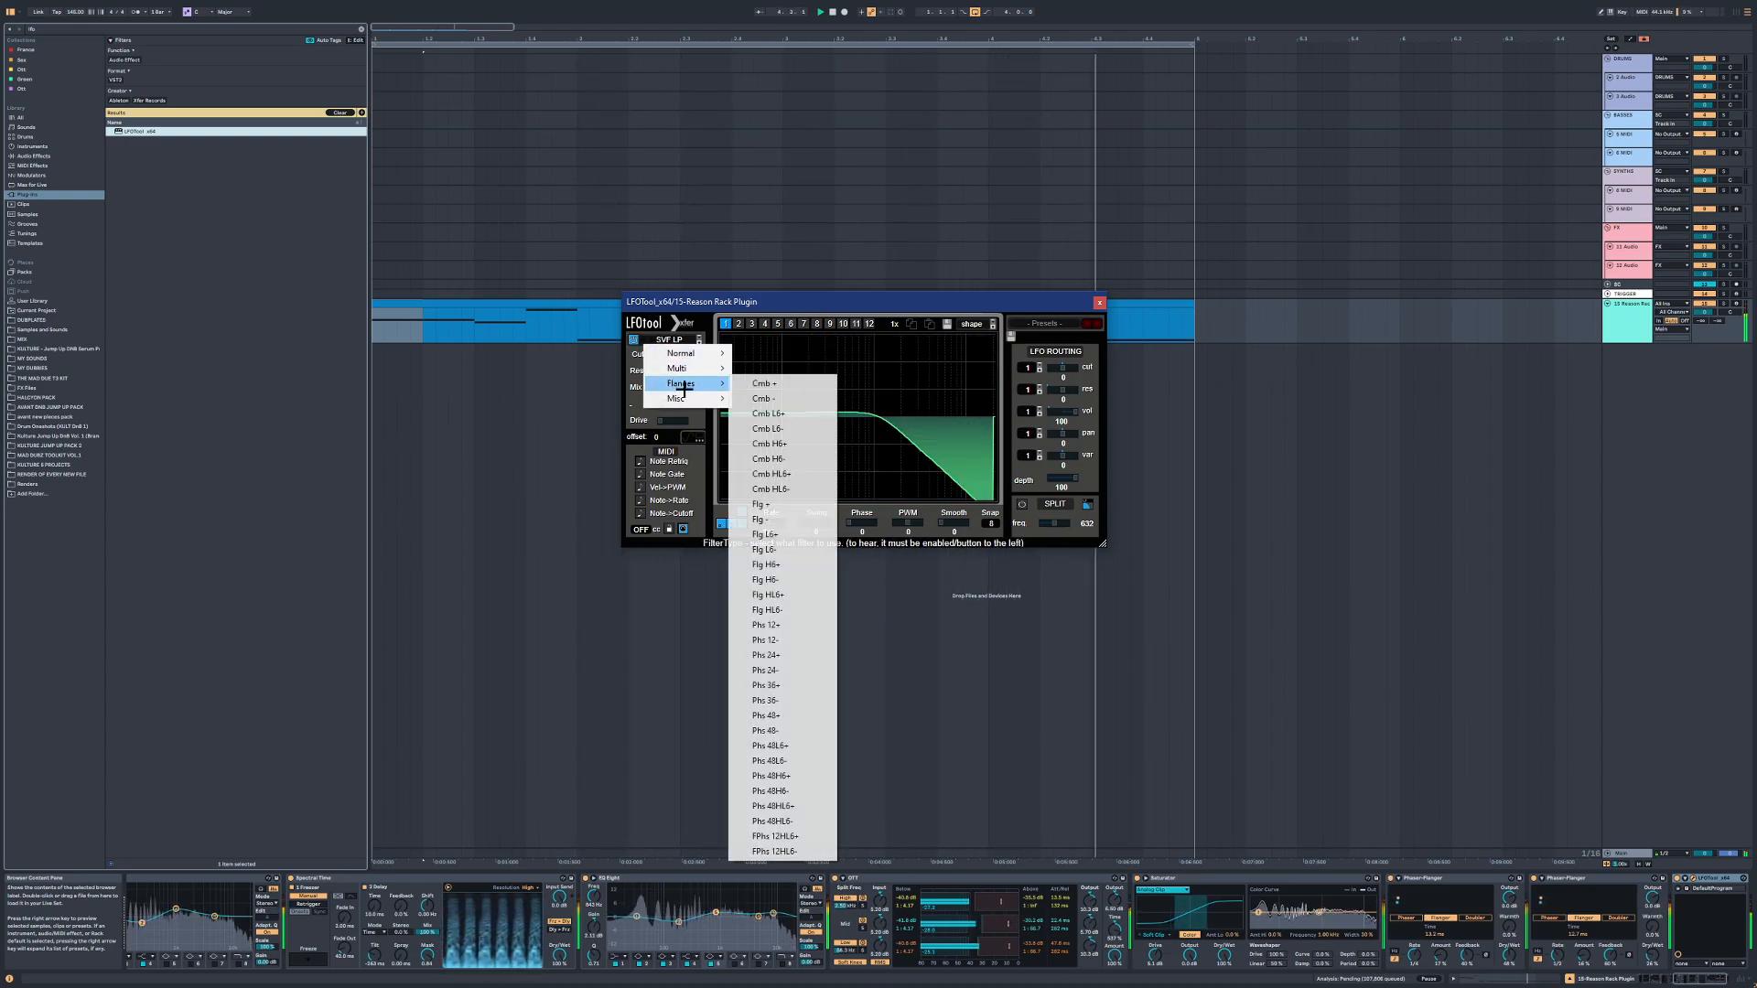
{"action": "mouse_move", "coordinate": [682, 398]}
{"action": "left_click", "coordinate": [767, 565]}
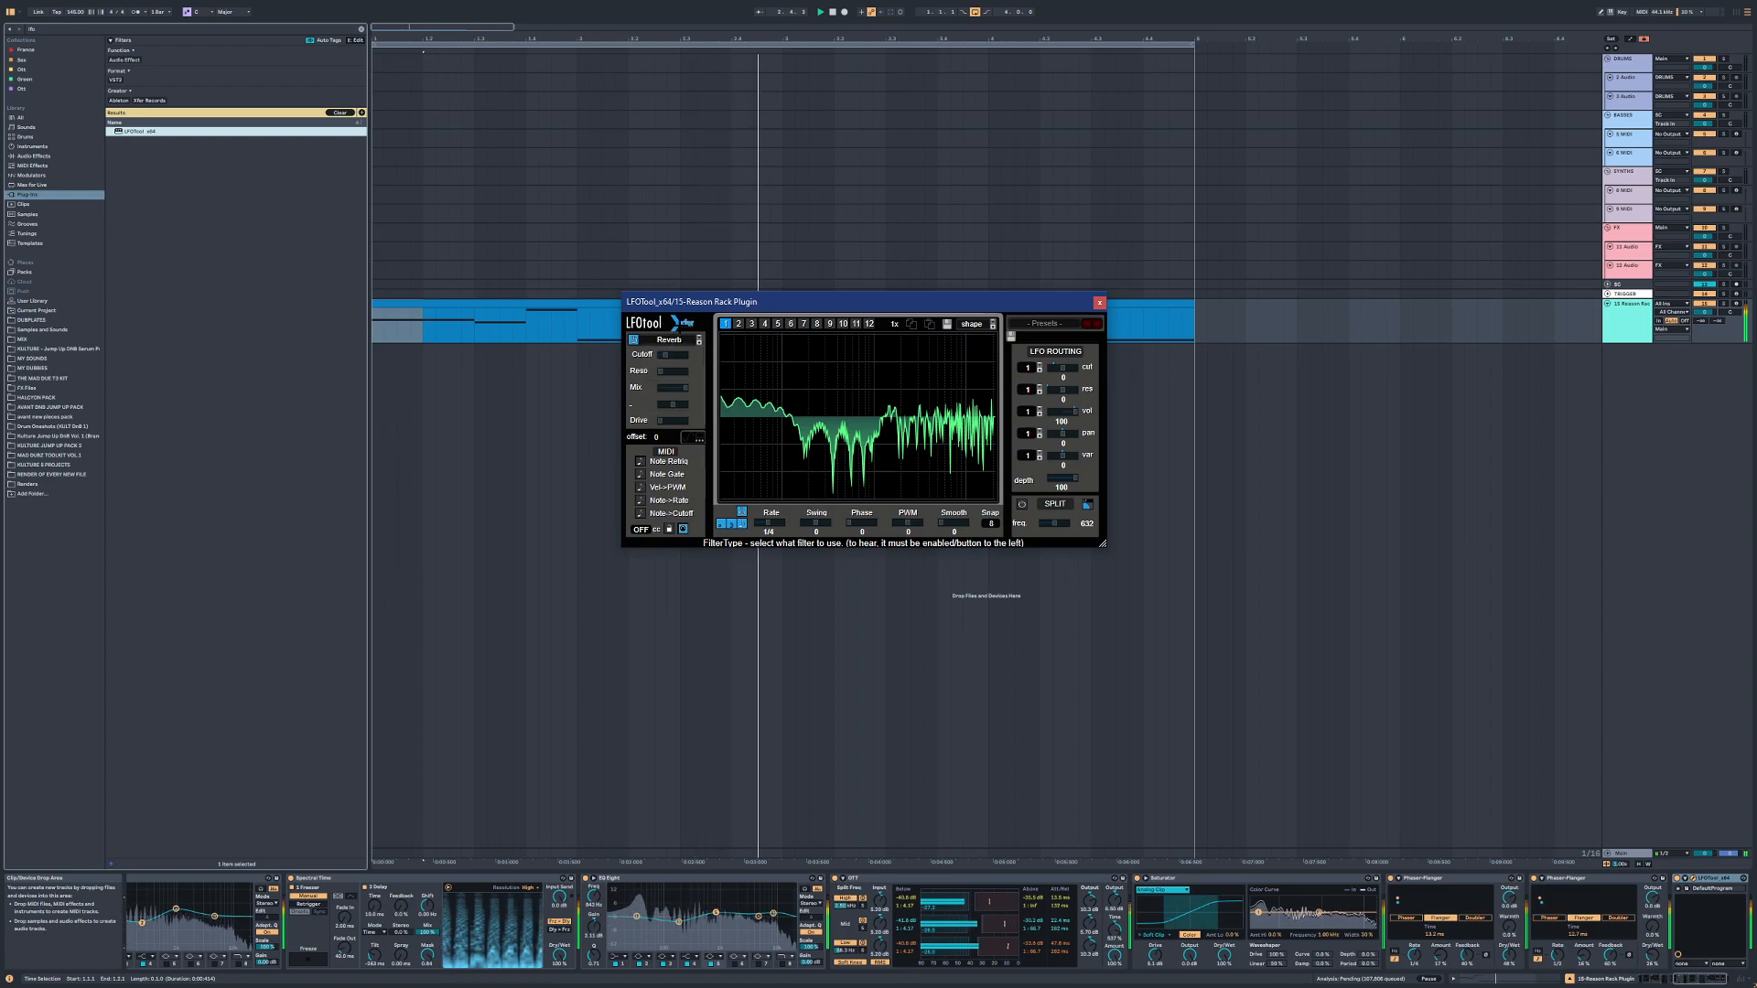
{"action": "left_click", "coordinate": [682, 322]}
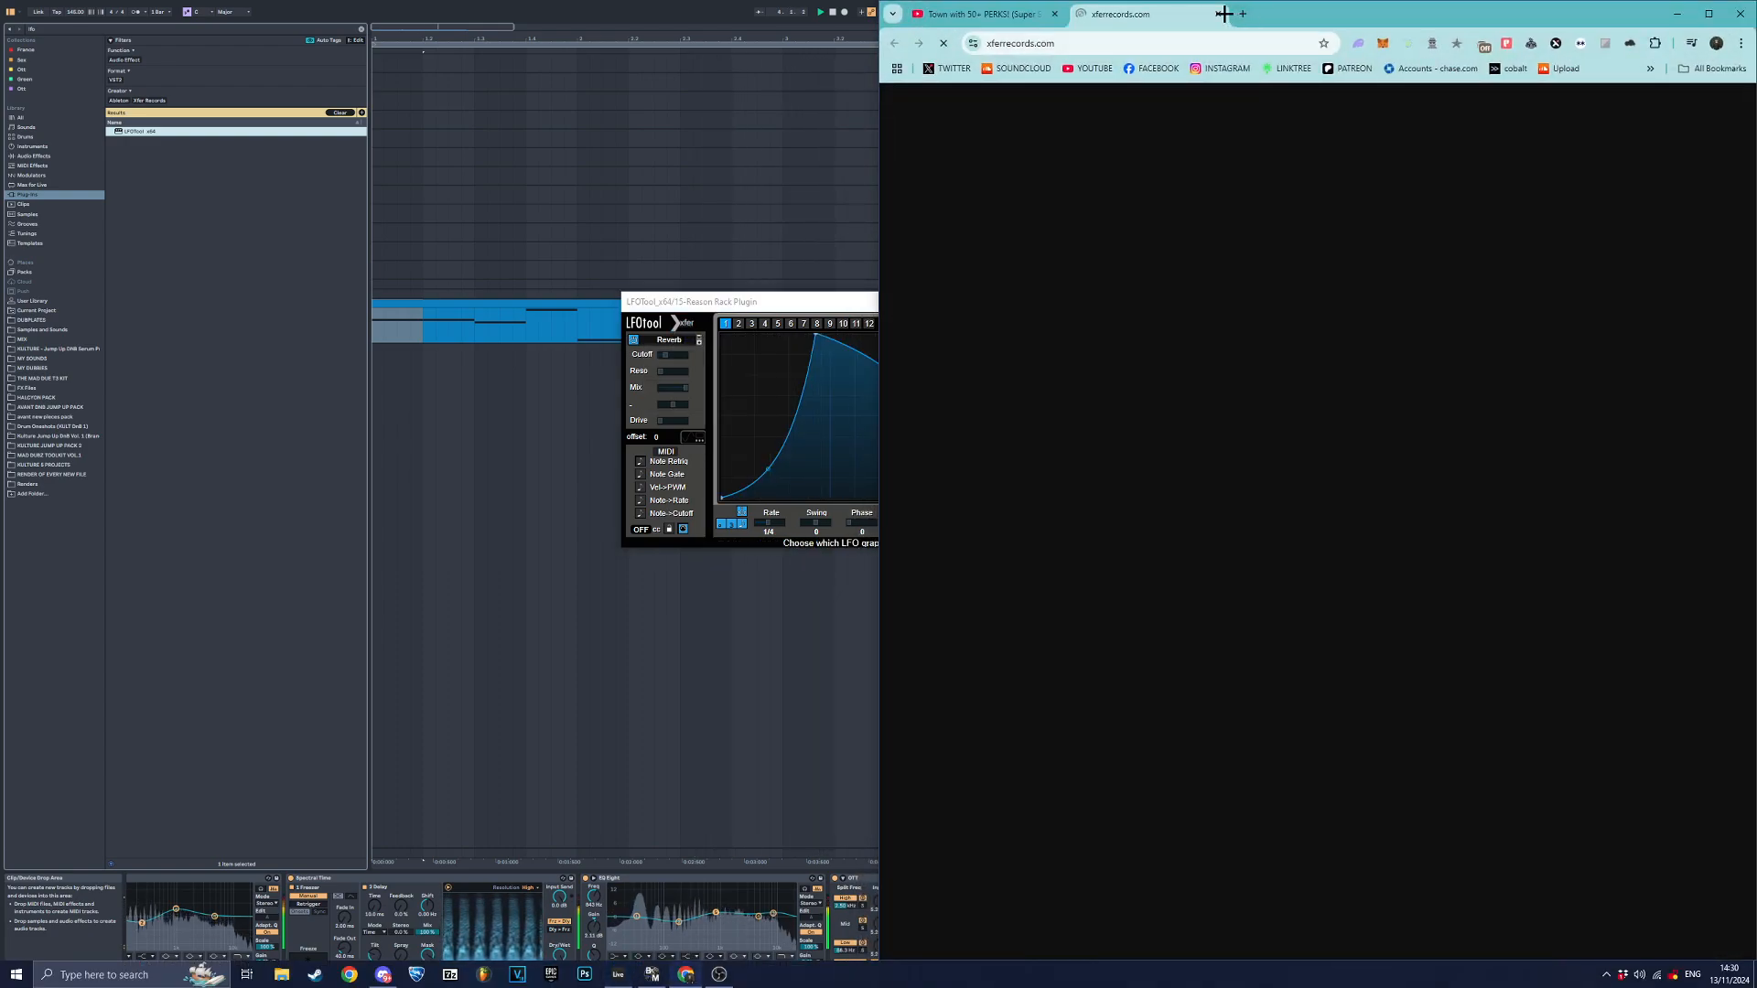
{"action": "left_click", "coordinate": [1220, 14]}
{"action": "left_click", "coordinate": [1673, 14]}
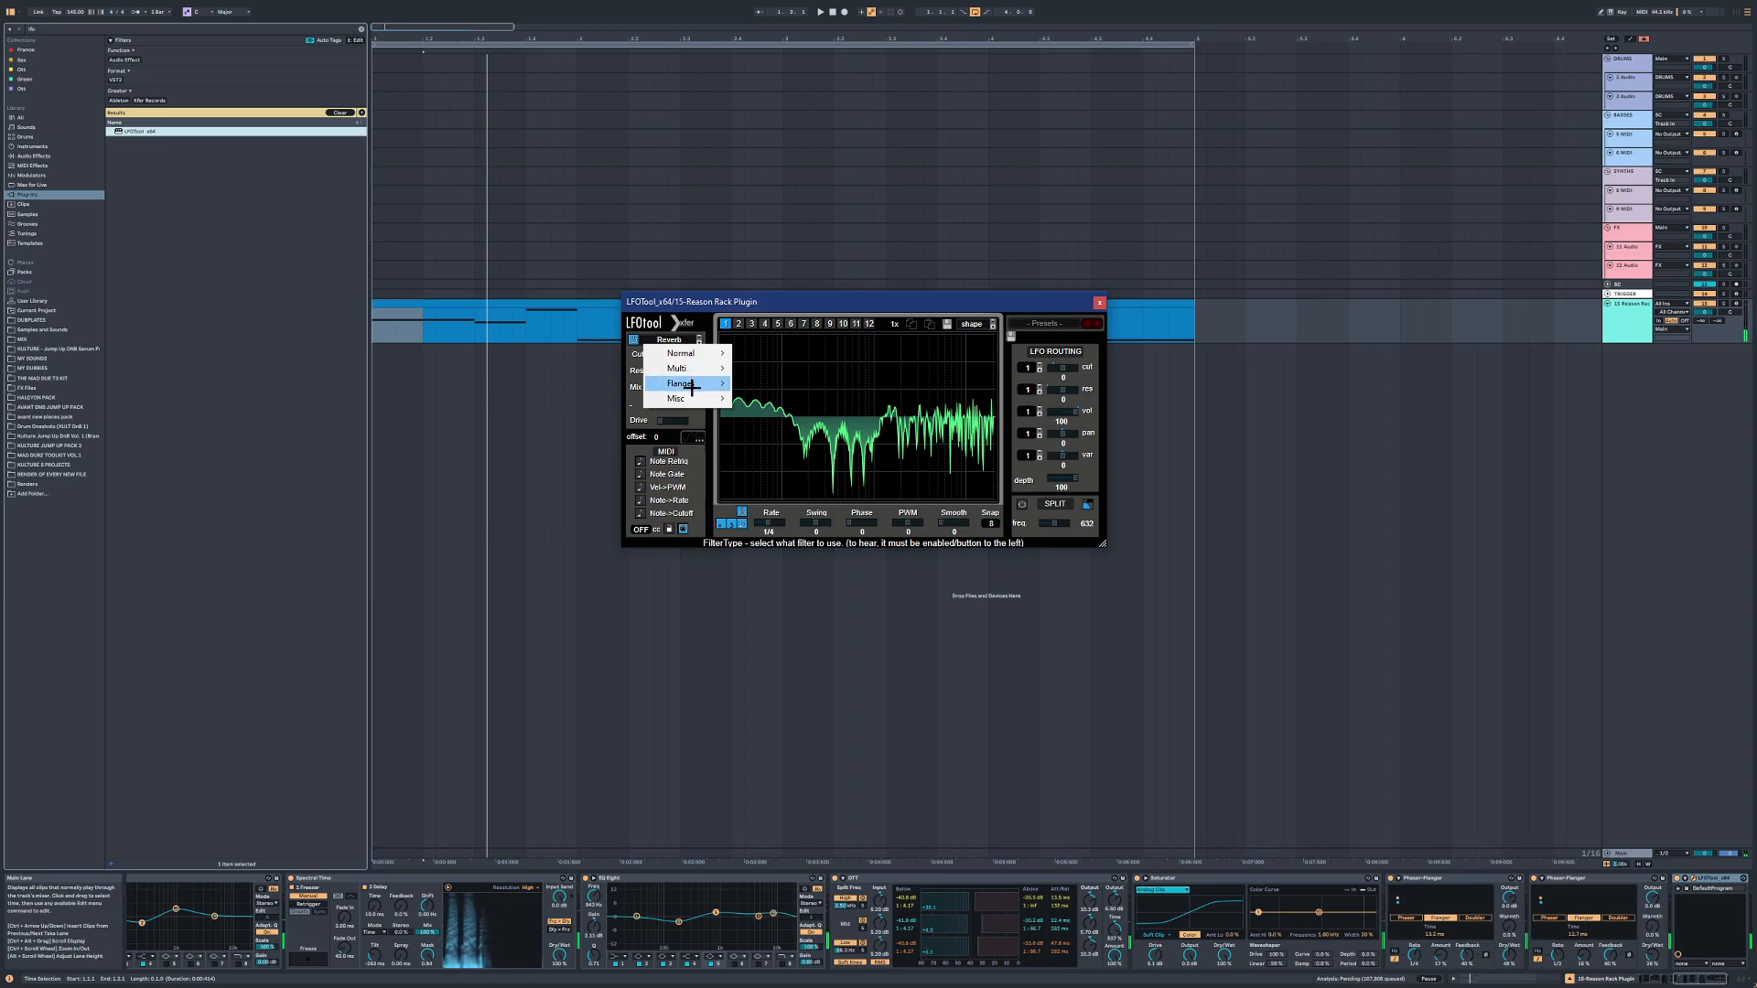
Step: Change LFOTool's filter type to Combs, adjust the resonance and lower the cutoff to minimum during playback
{"action": "mouse_move", "coordinate": [682, 398]}
{"action": "left_click", "coordinate": [782, 537]}
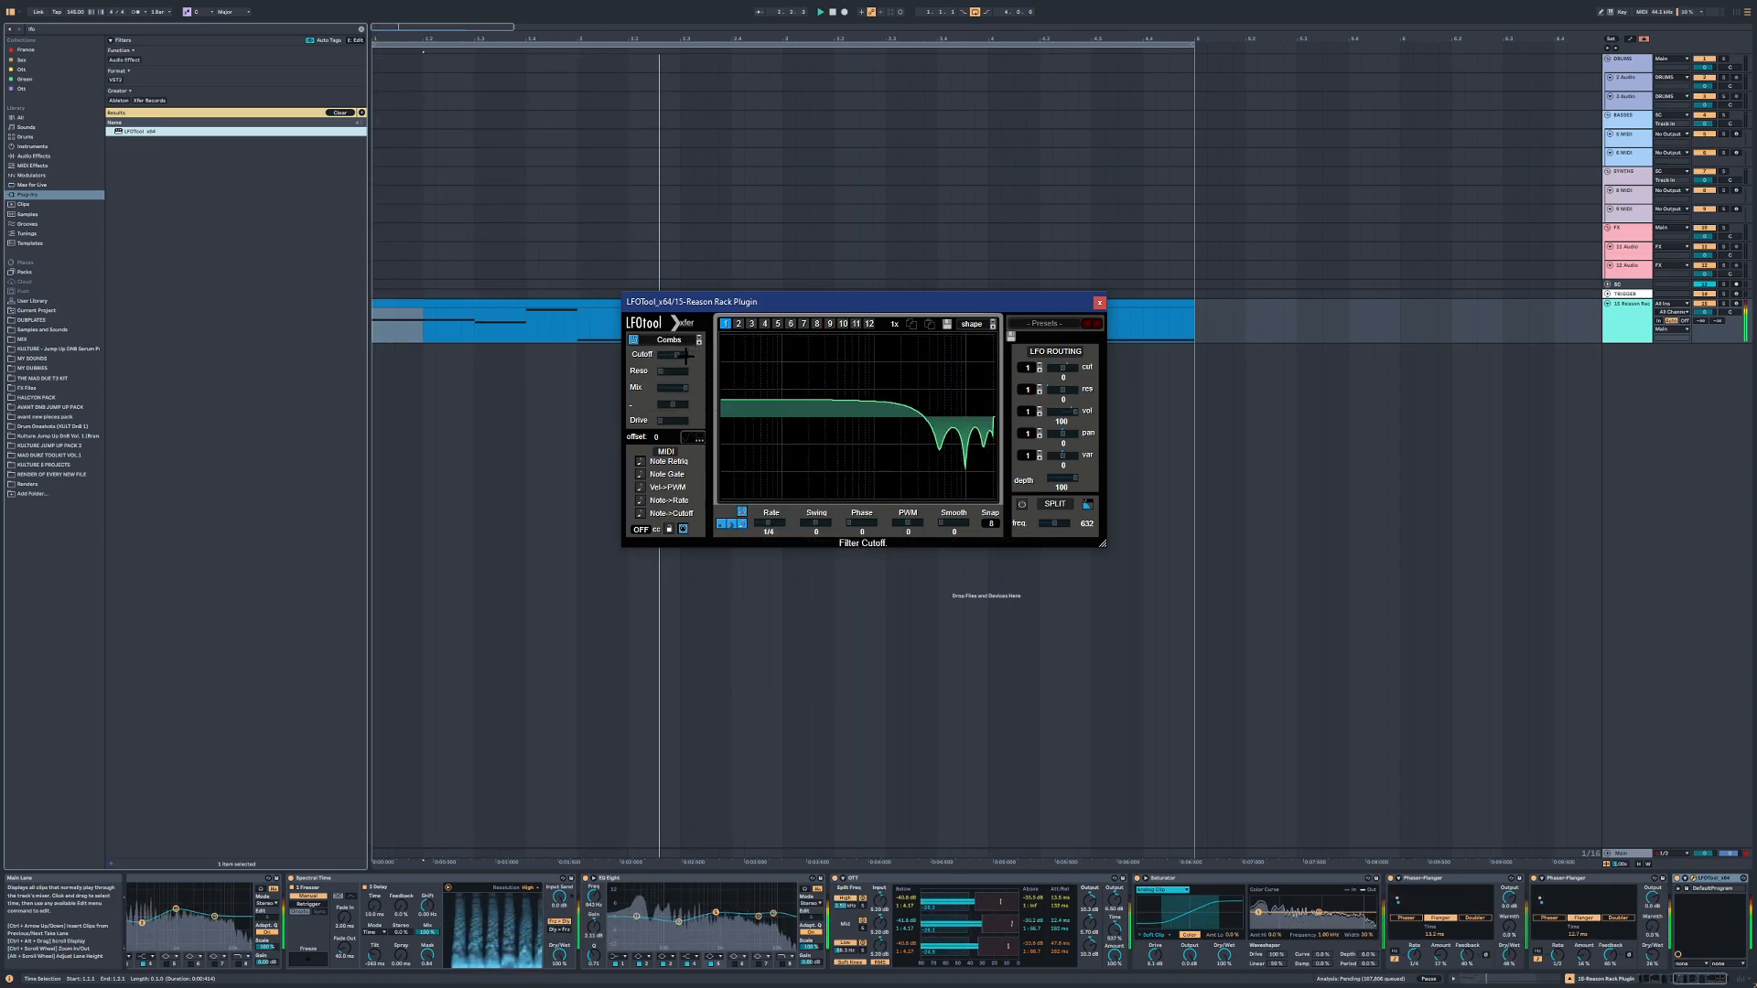
{"action": "left_click_drag", "start_coordinate": [675, 371], "coordinate": [700, 364]}
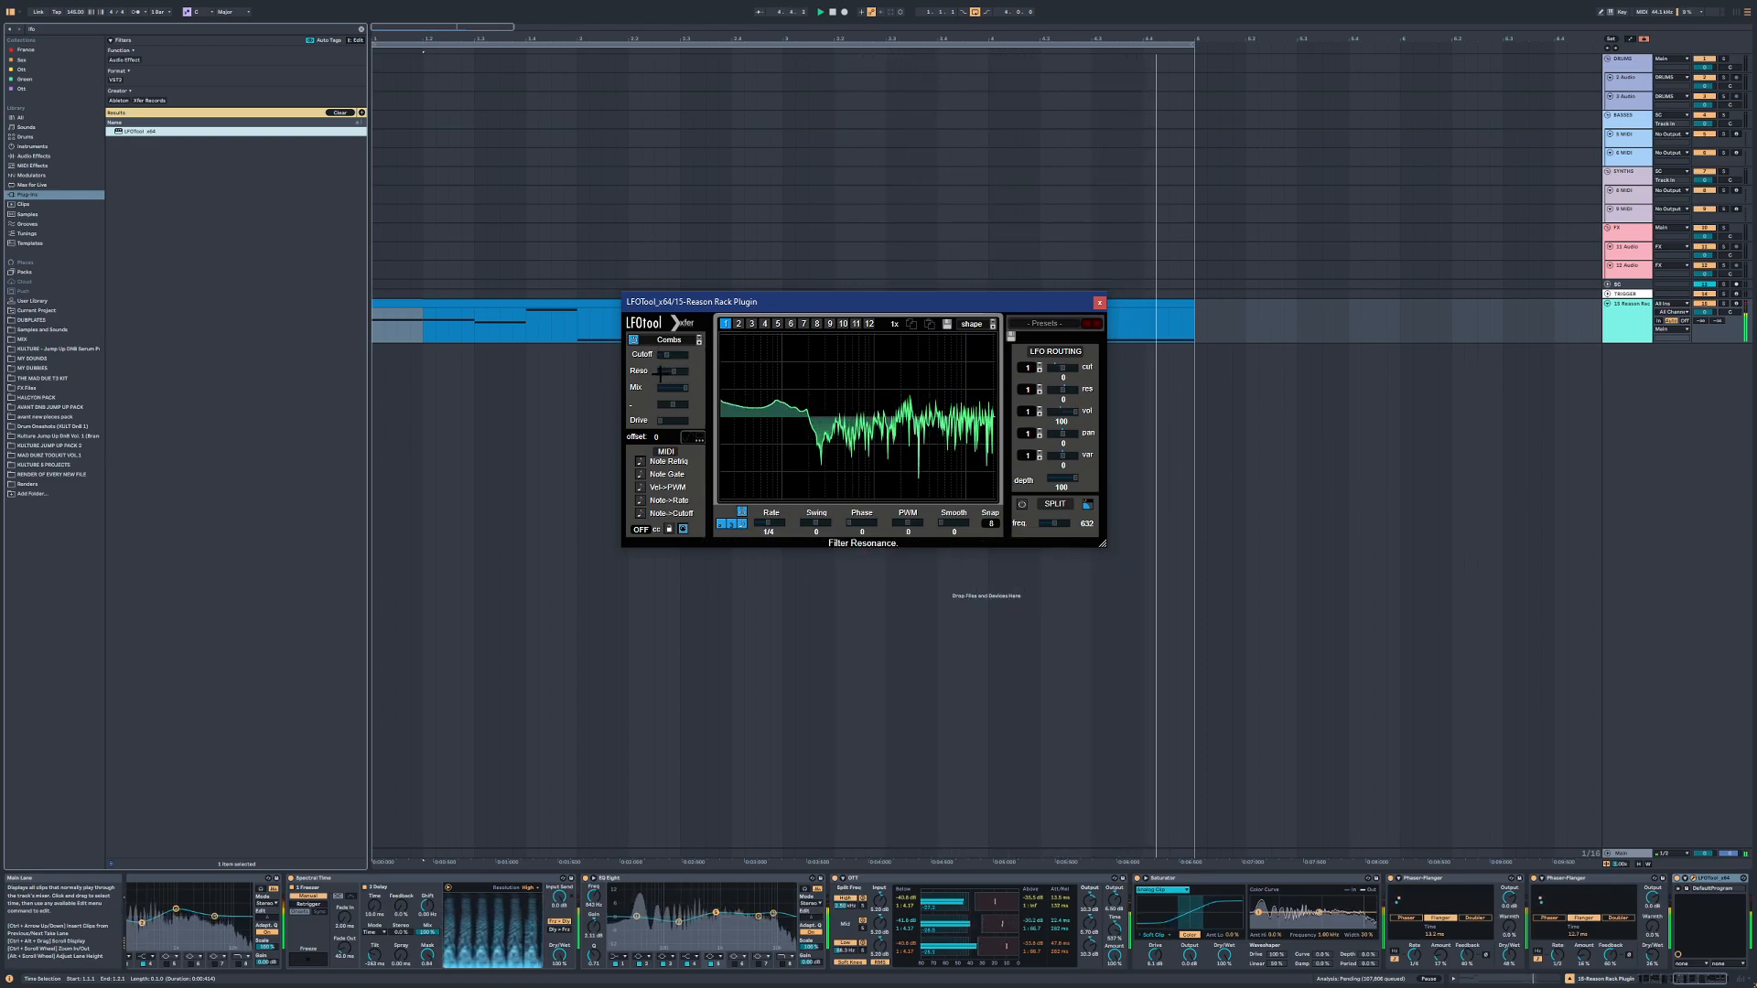
{"action": "left_click_drag", "start_coordinate": [669, 354], "coordinate": [630, 376]}
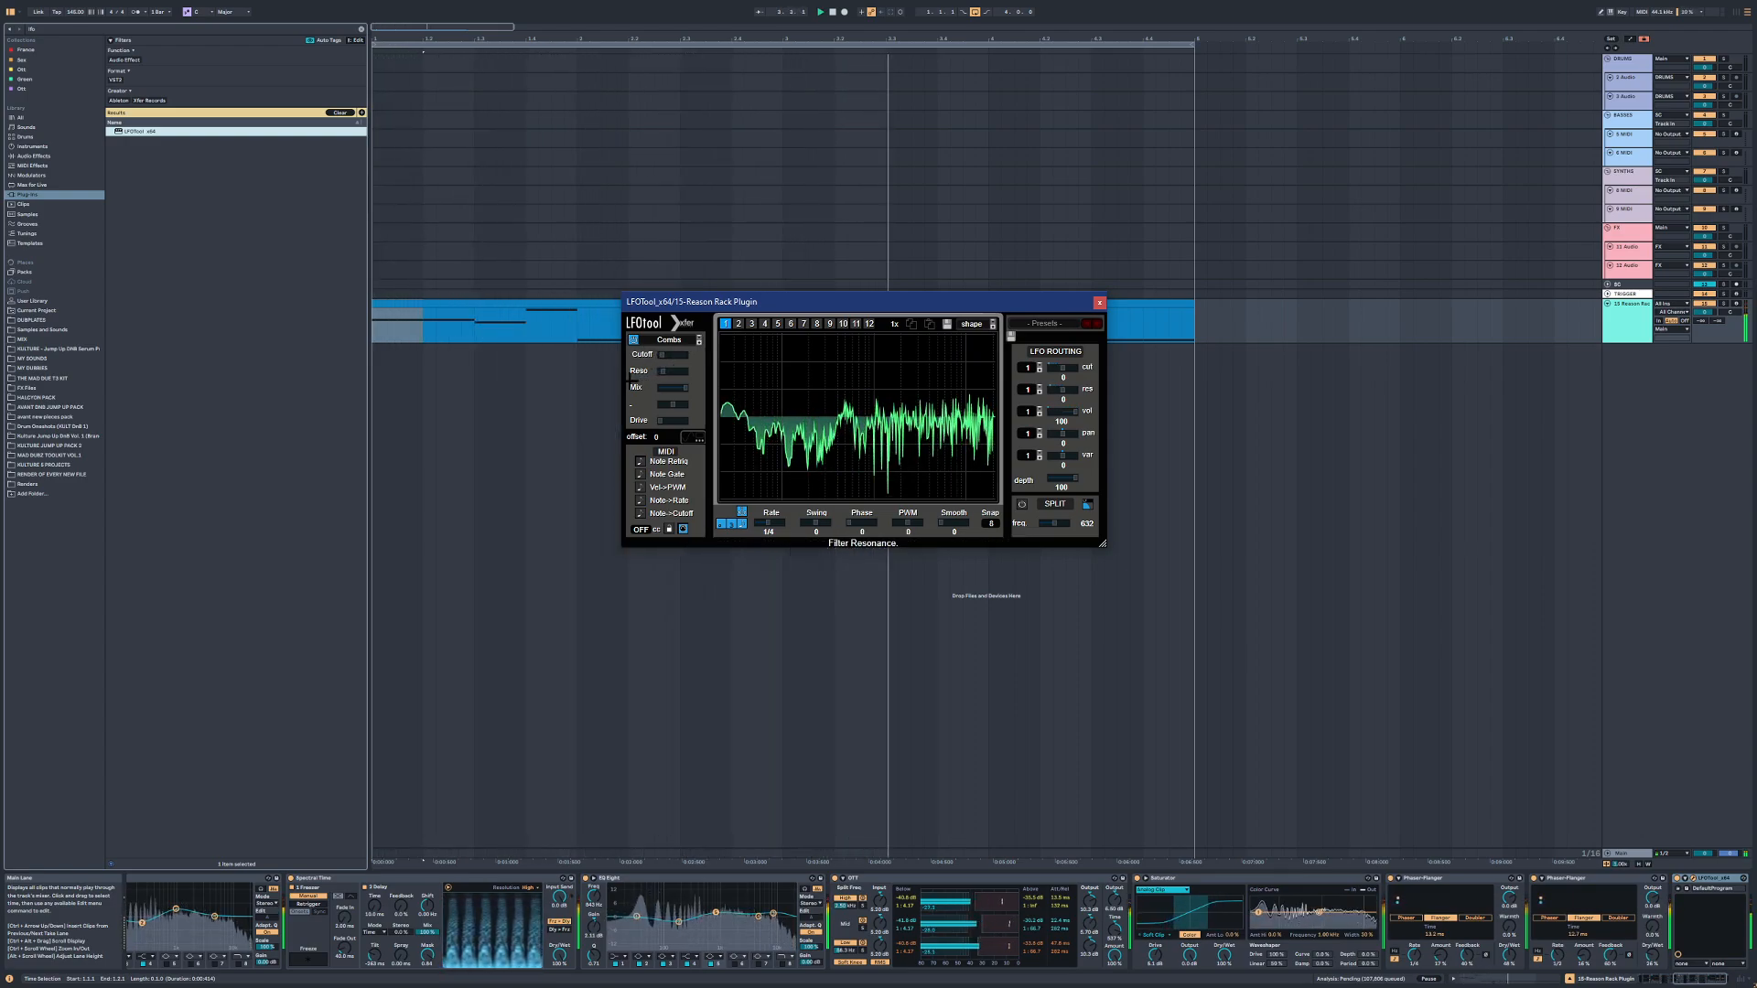
Step: Add a third Saturator from the audio effects after LFOTool
{"action": "left_click", "coordinate": [361, 29]}
{"action": "left_click", "coordinate": [35, 156]}
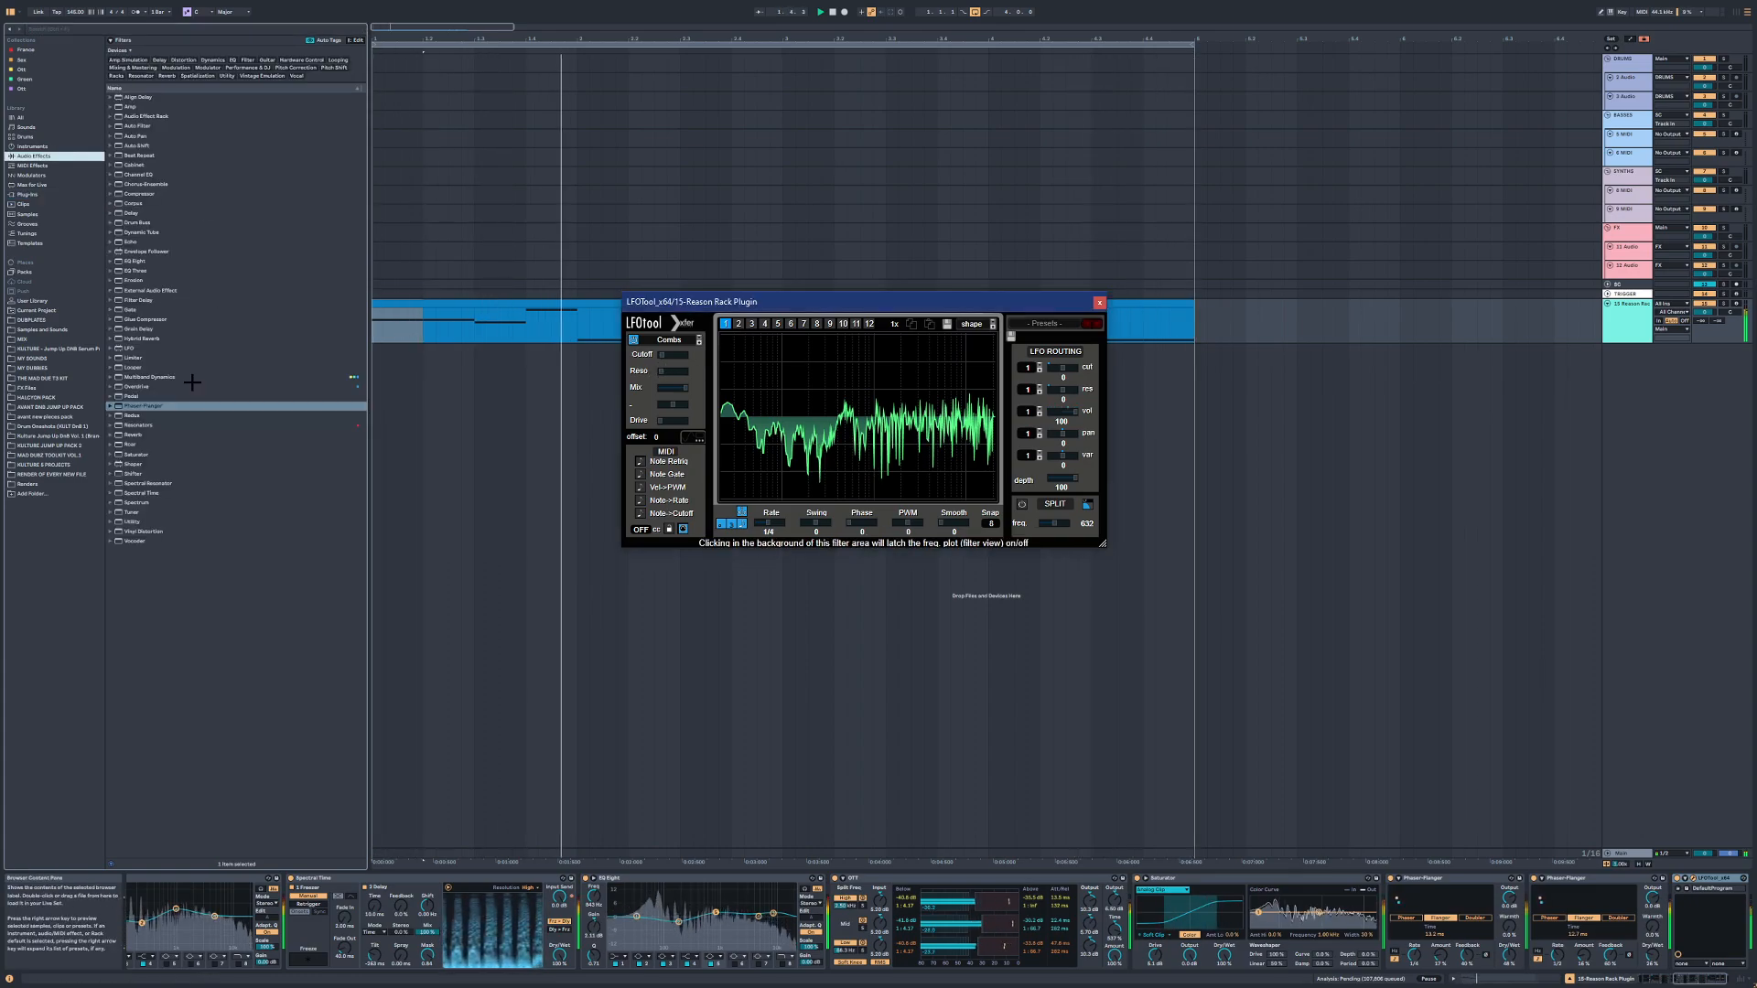
{"action": "double_click", "coordinate": [135, 454]}
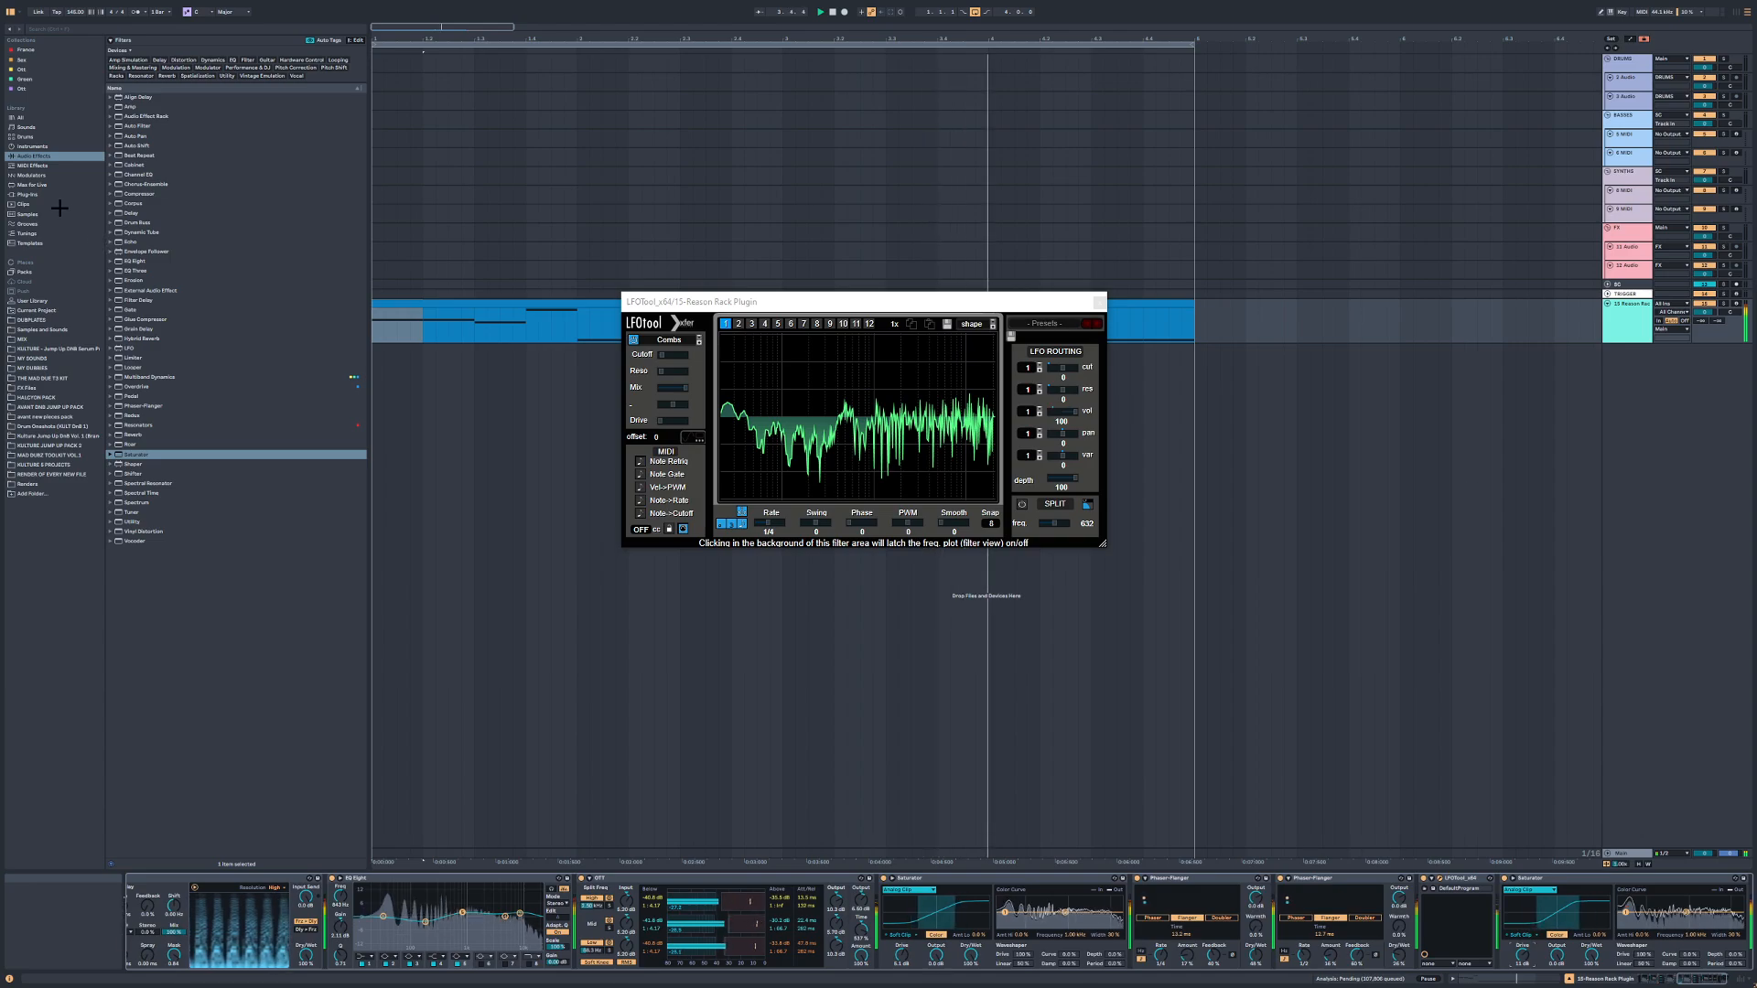
{"action": "left_click", "coordinate": [27, 194]}
{"action": "scroll", "coordinate": [197, 499], "scroll_direction": "down", "scroll_amount": 5}
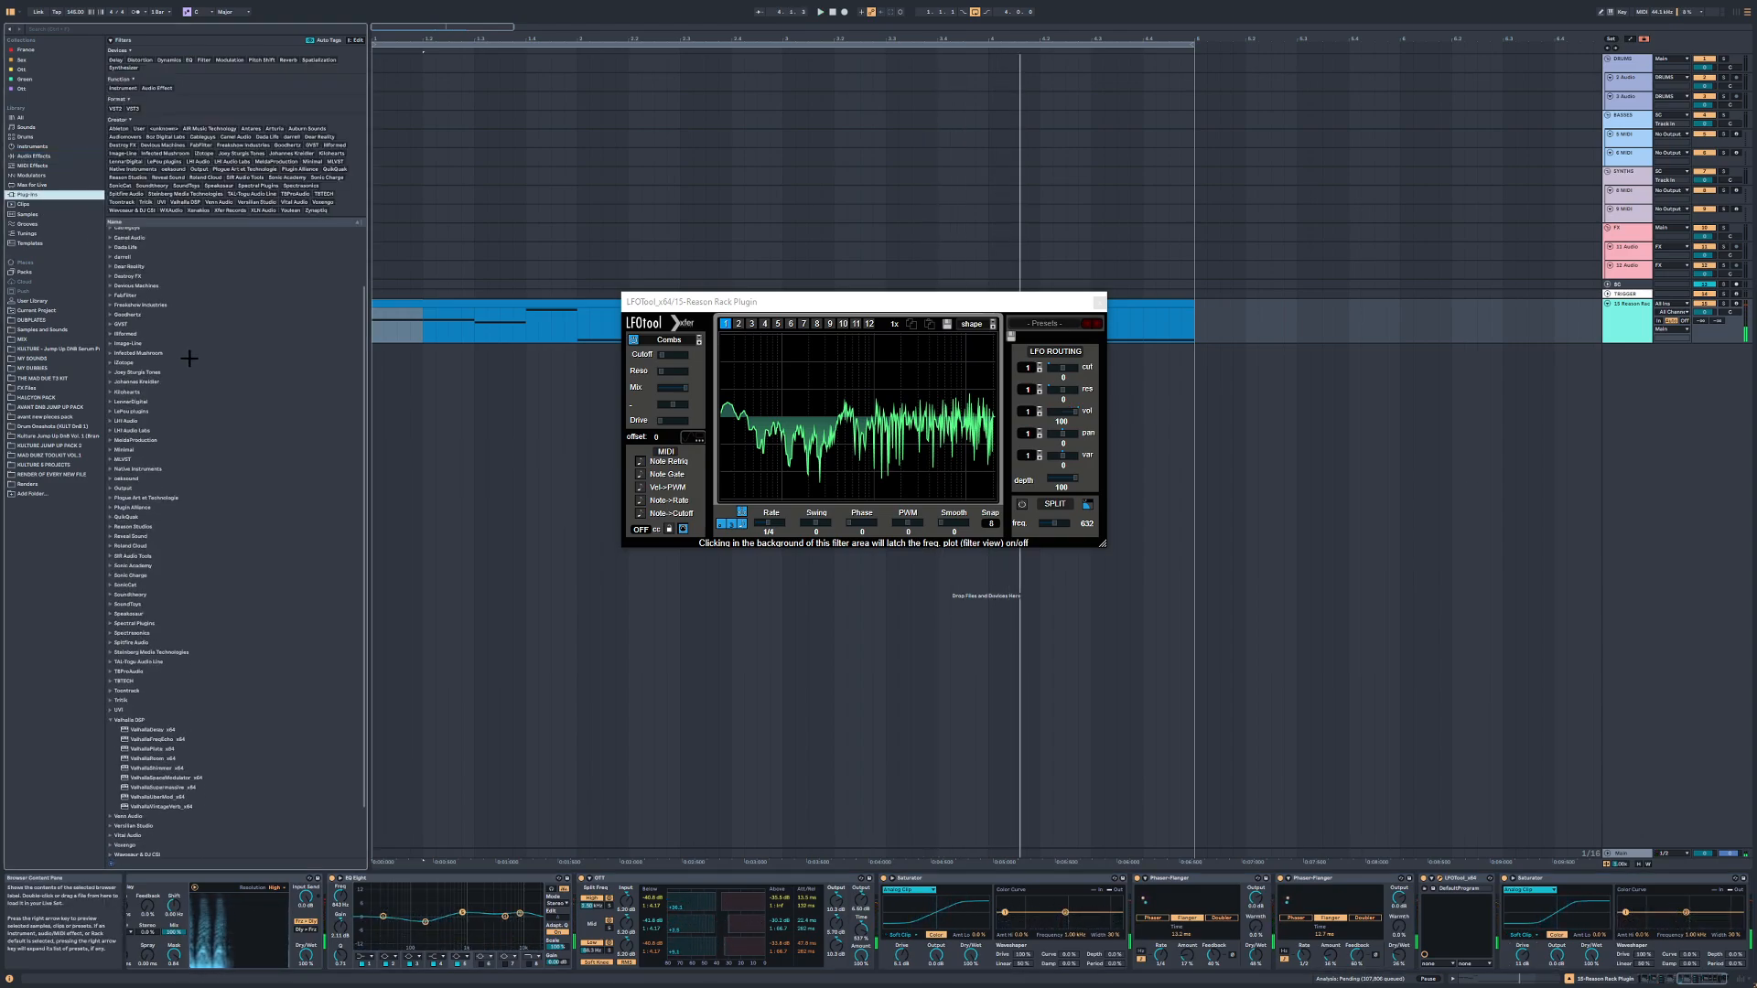
{"action": "left_click", "coordinate": [35, 156]}
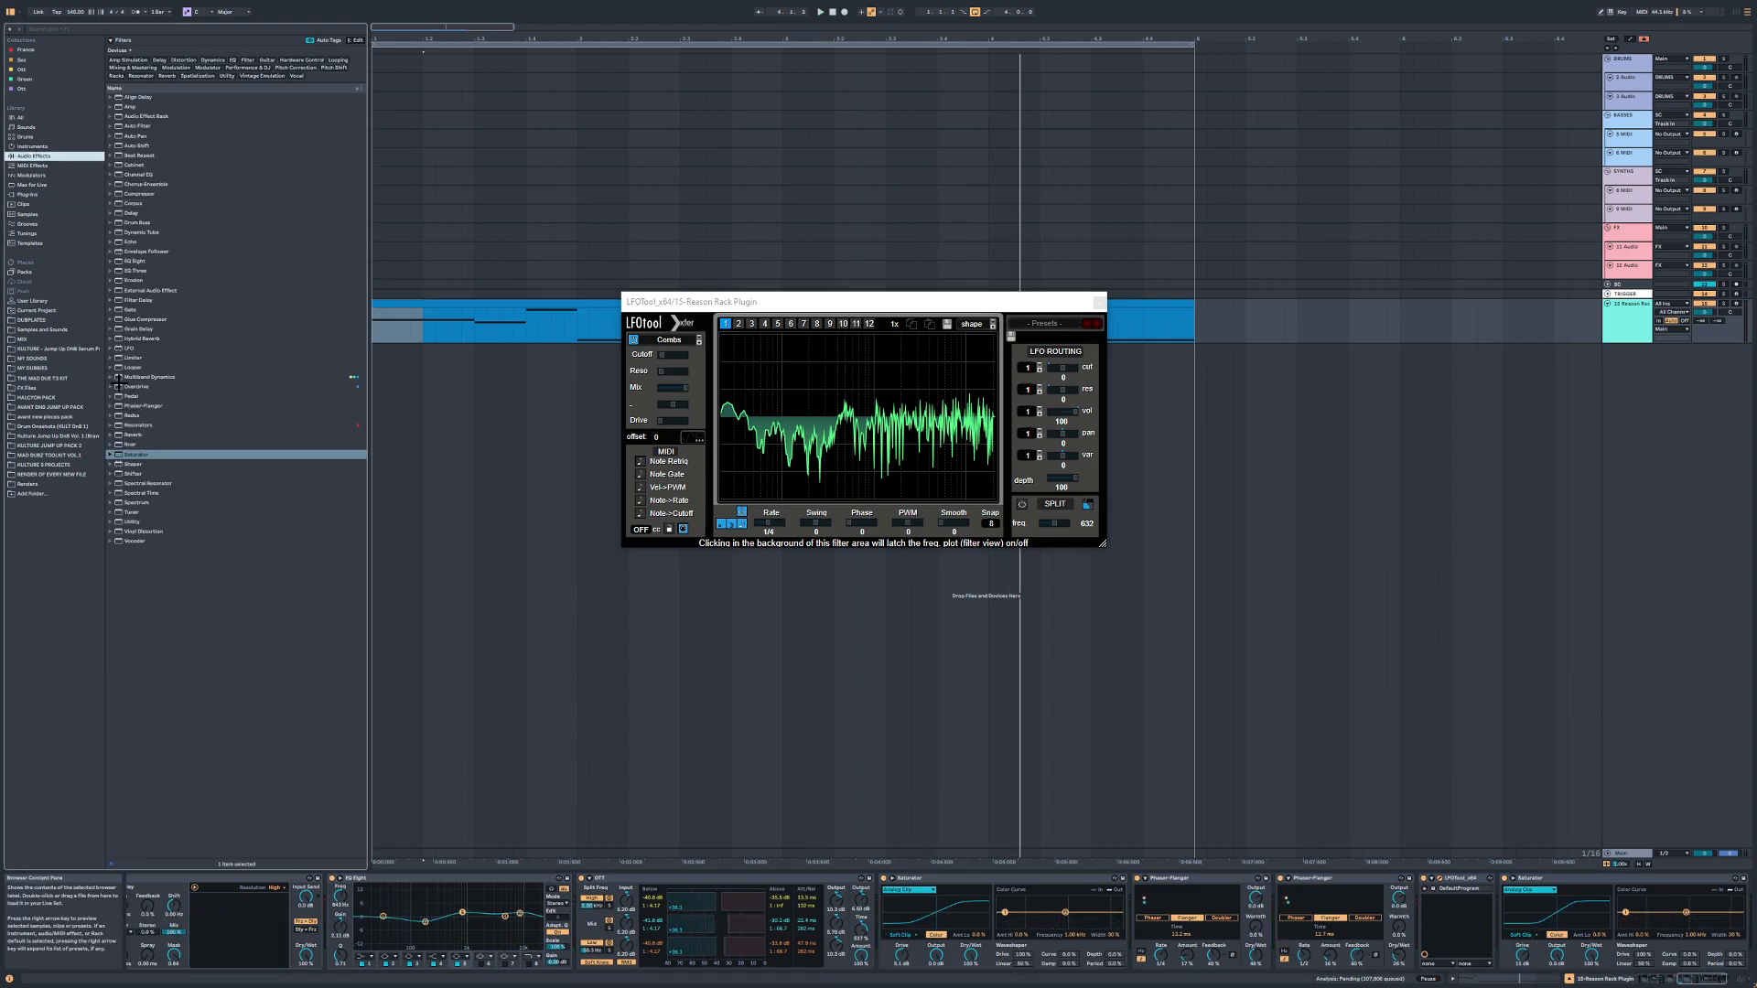
Step: Add Multiband Dynamics' OTT preset after the third Saturator and reduce its time scaling during playback
{"action": "left_click", "coordinate": [117, 387]}
{"action": "left_click", "coordinate": [110, 387]}
{"action": "key", "text": "Up"}
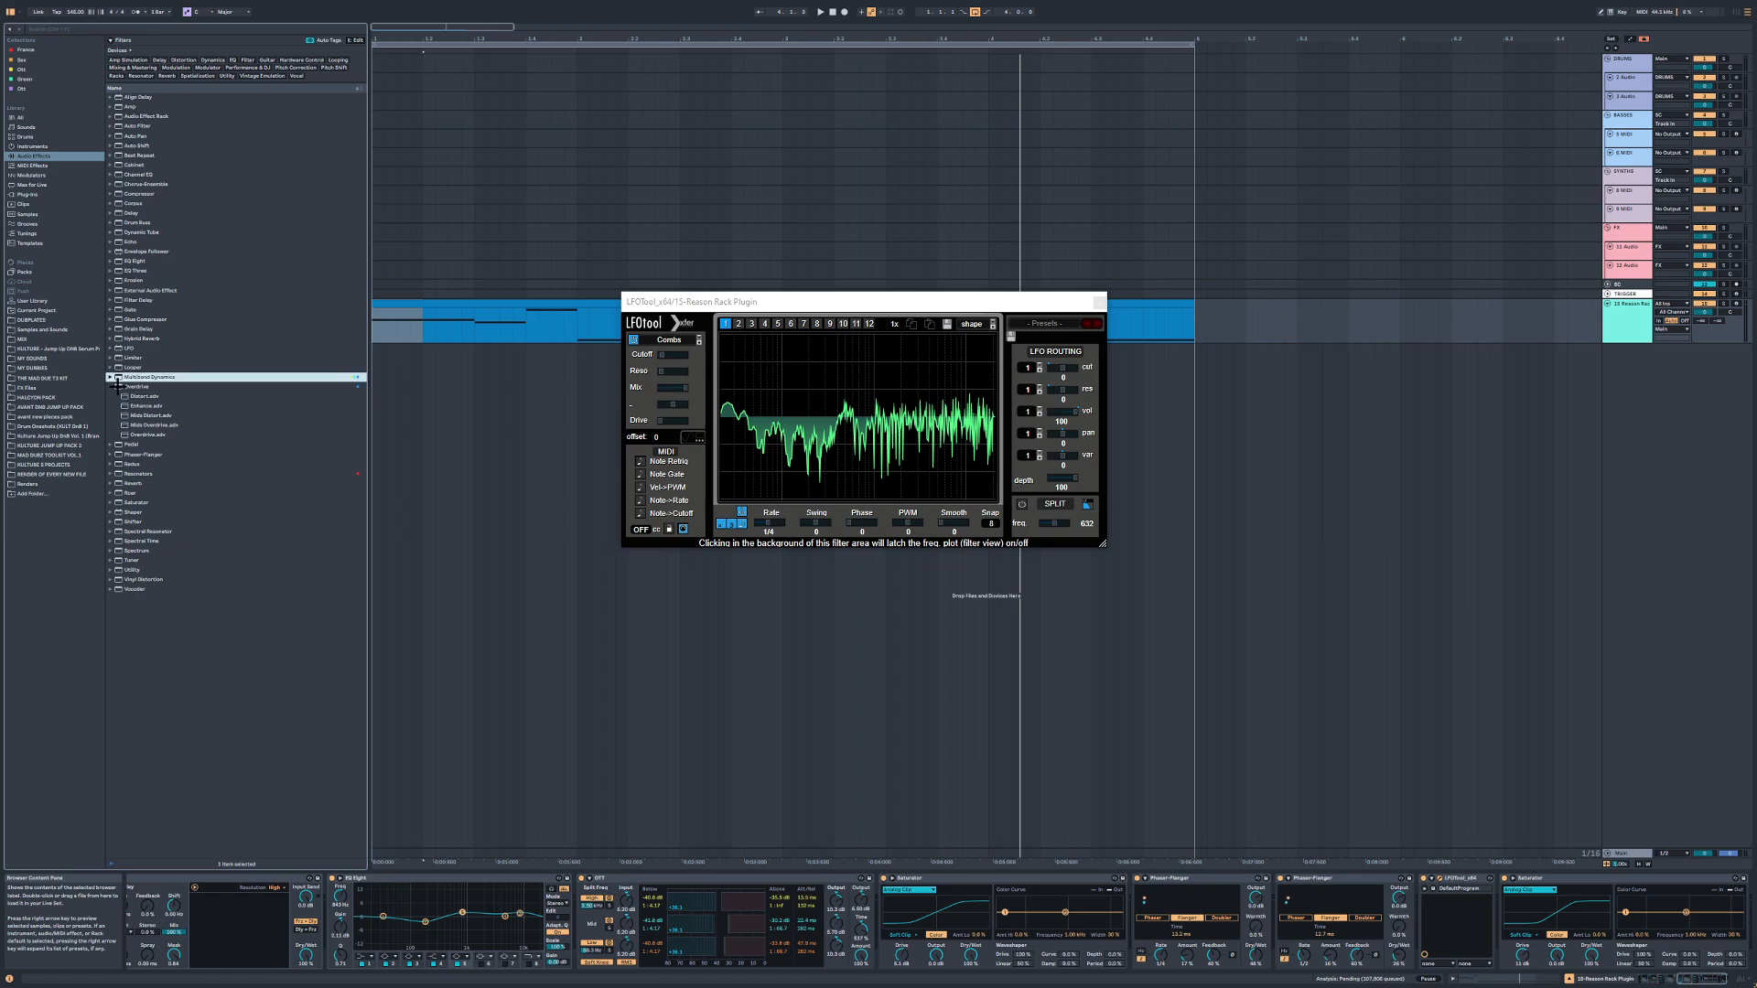
{"action": "left_click", "coordinate": [111, 377]}
{"action": "double_click", "coordinate": [140, 474]}
{"action": "key", "text": "space"}
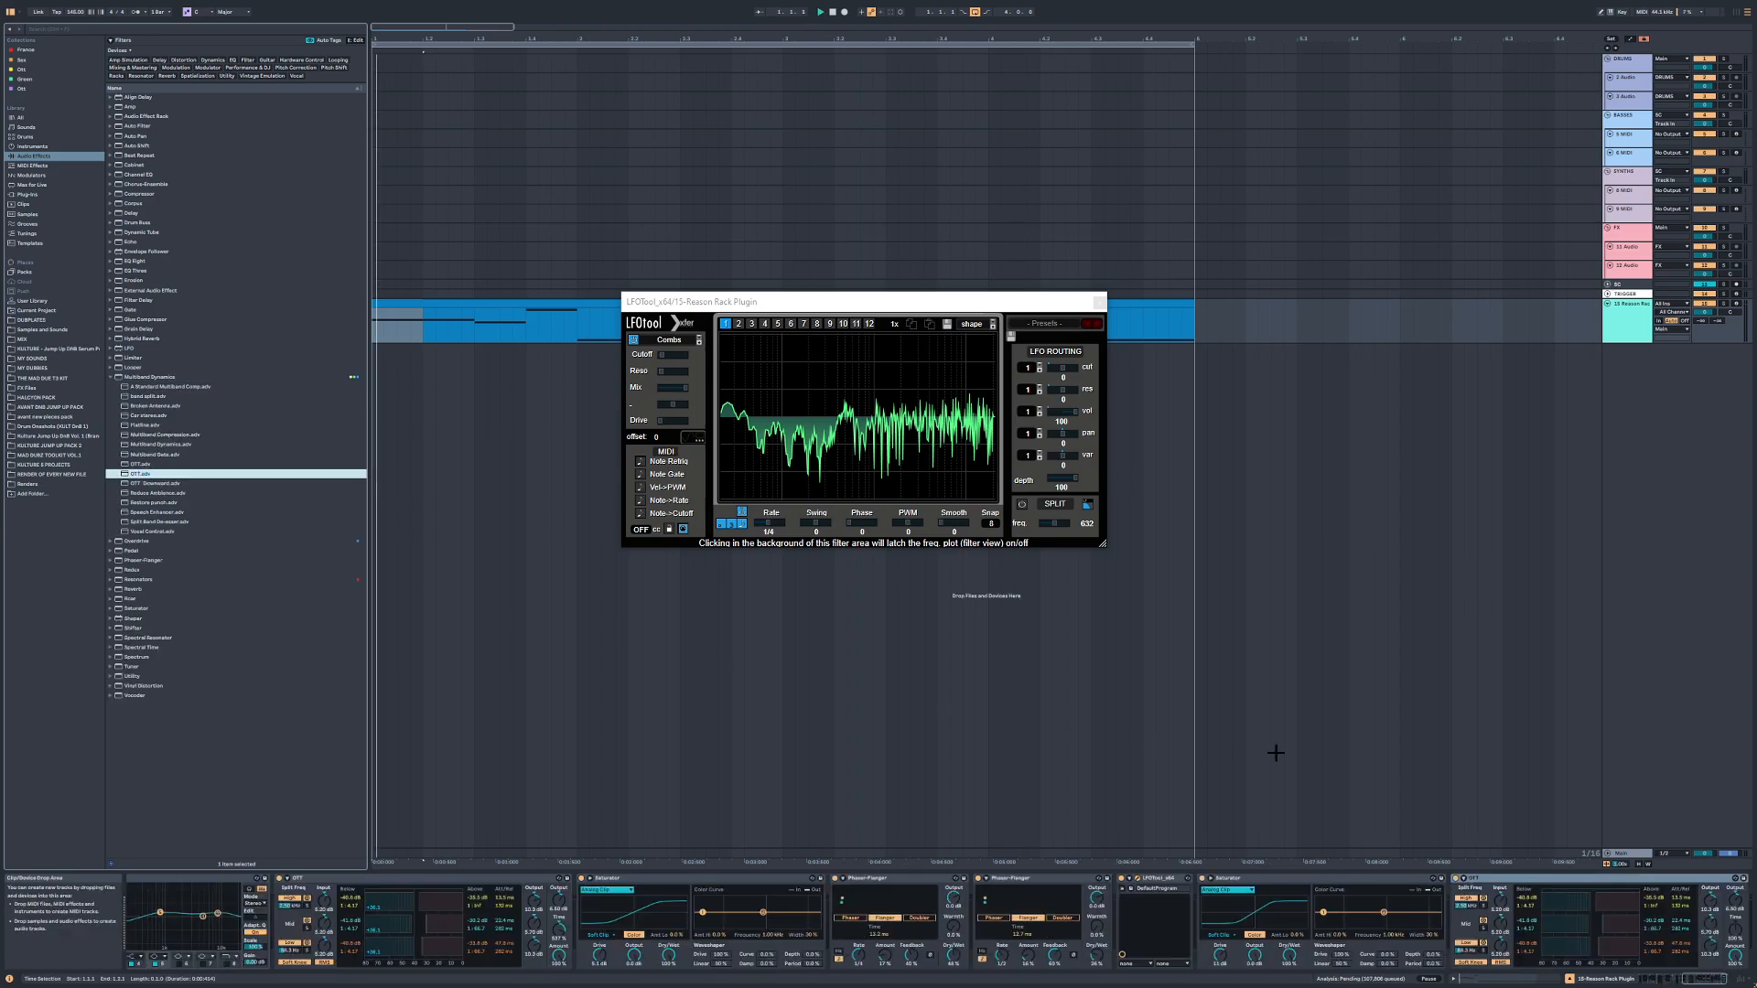
{"action": "left_click_drag", "start_coordinate": [1734, 929], "coordinate": [1735, 972]}
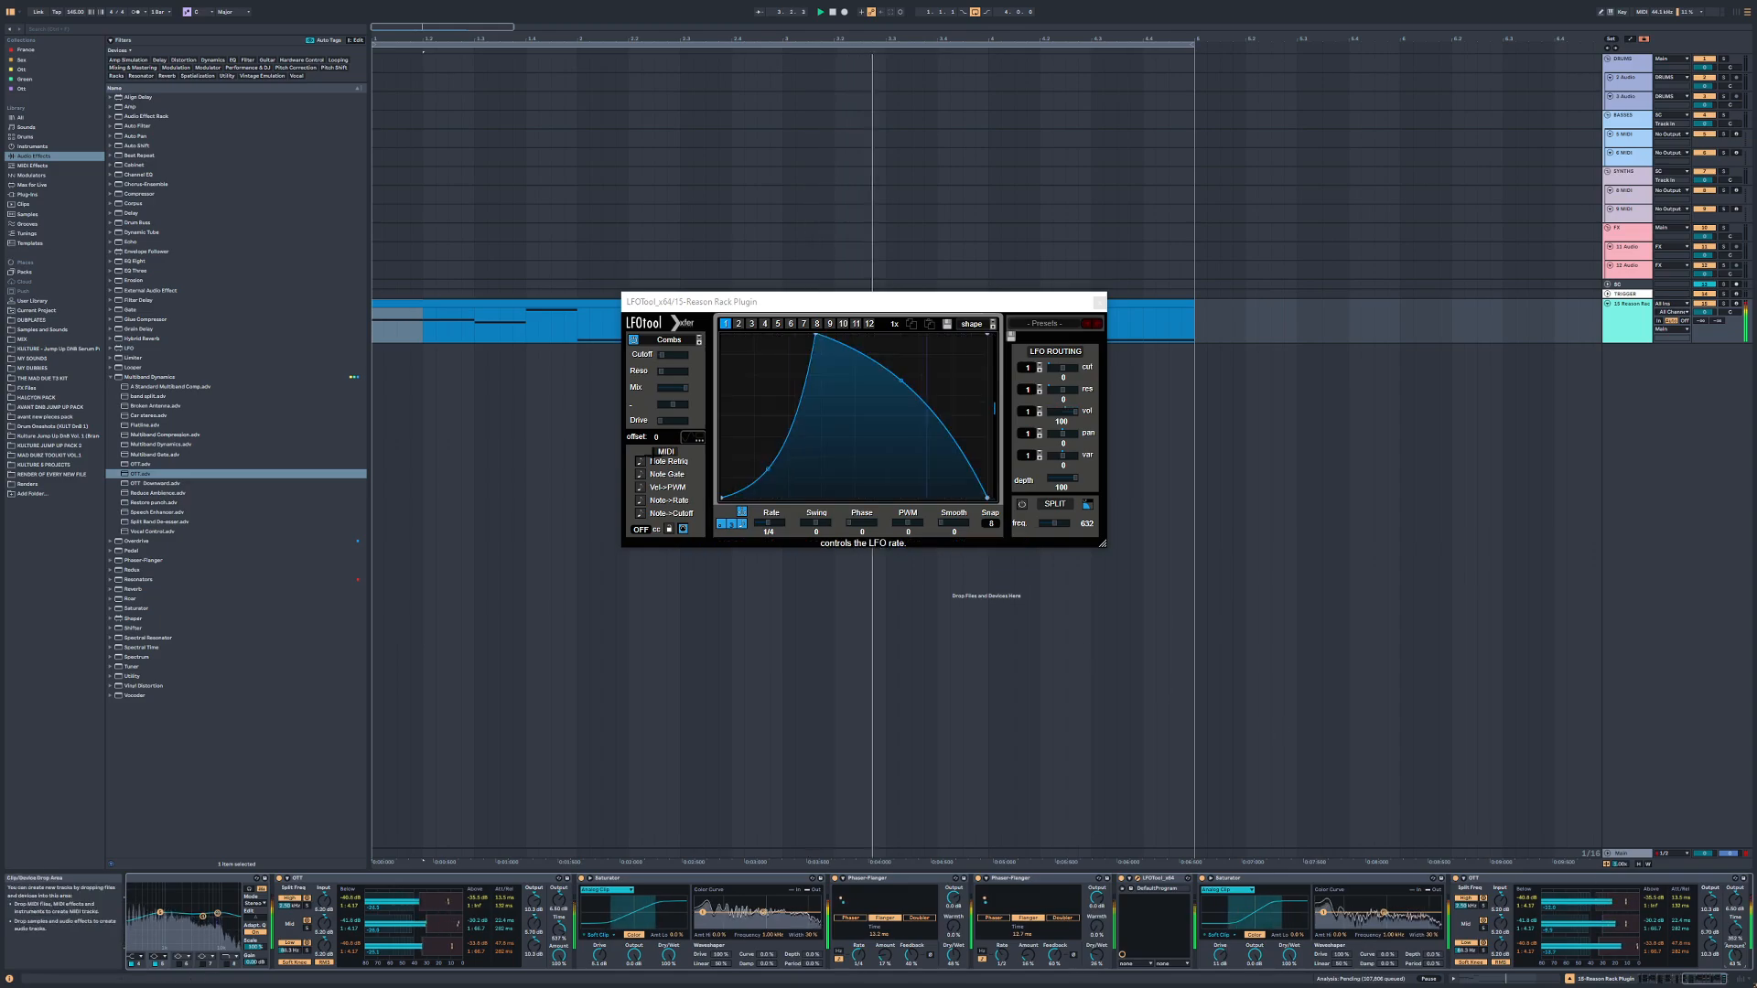
Step: Add a fourth EQ Eight after the new OTT and shape its curve, and add ValhallaVintageVerb after that EQ
{"action": "double_click", "coordinate": [137, 261]}
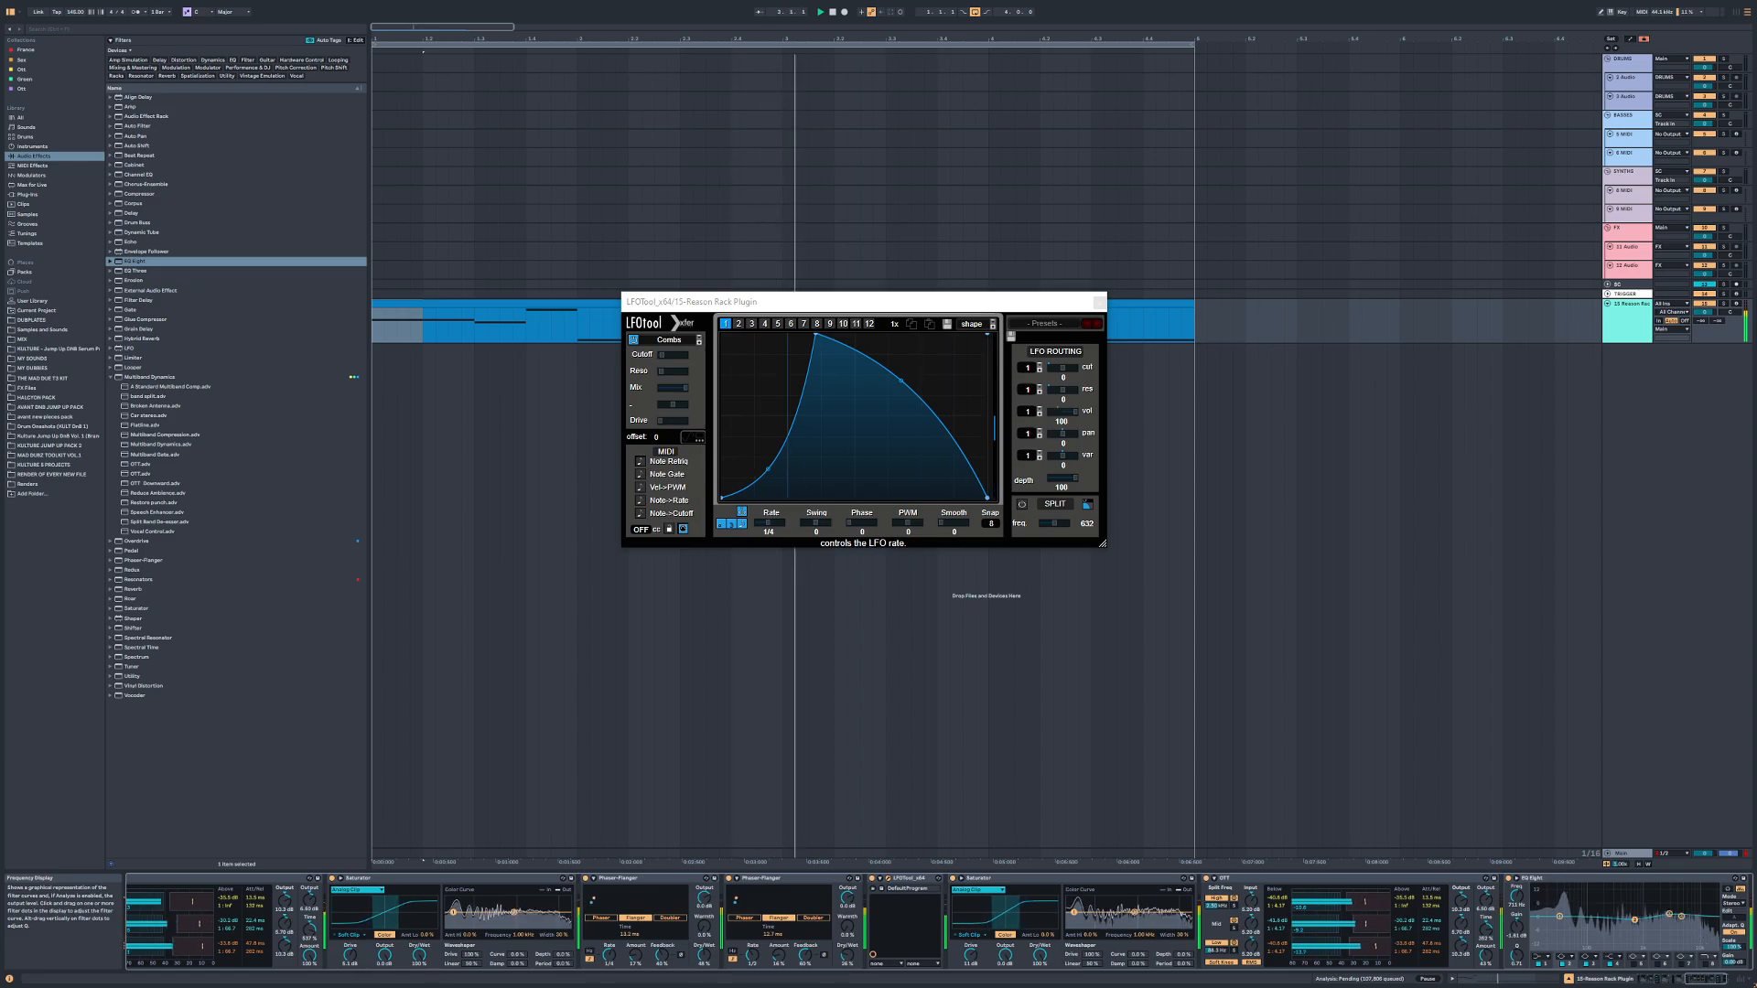
{"action": "left_click", "coordinate": [28, 194]}
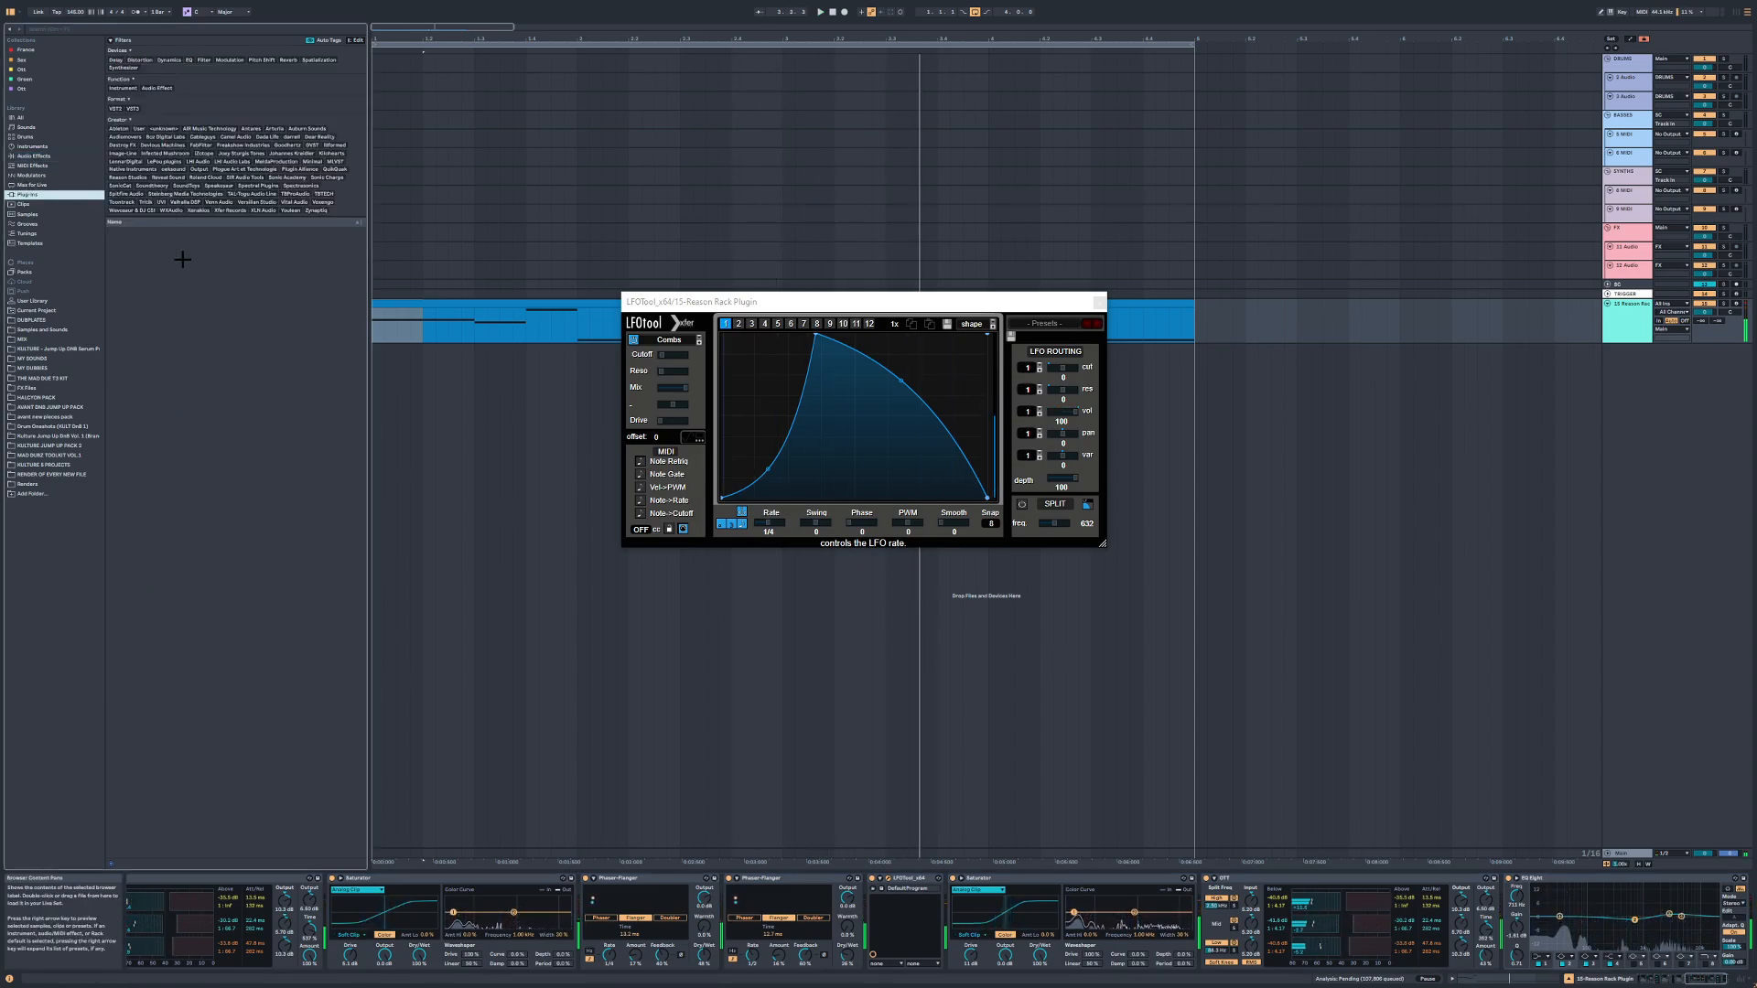
{"action": "double_click", "coordinate": [160, 747]}
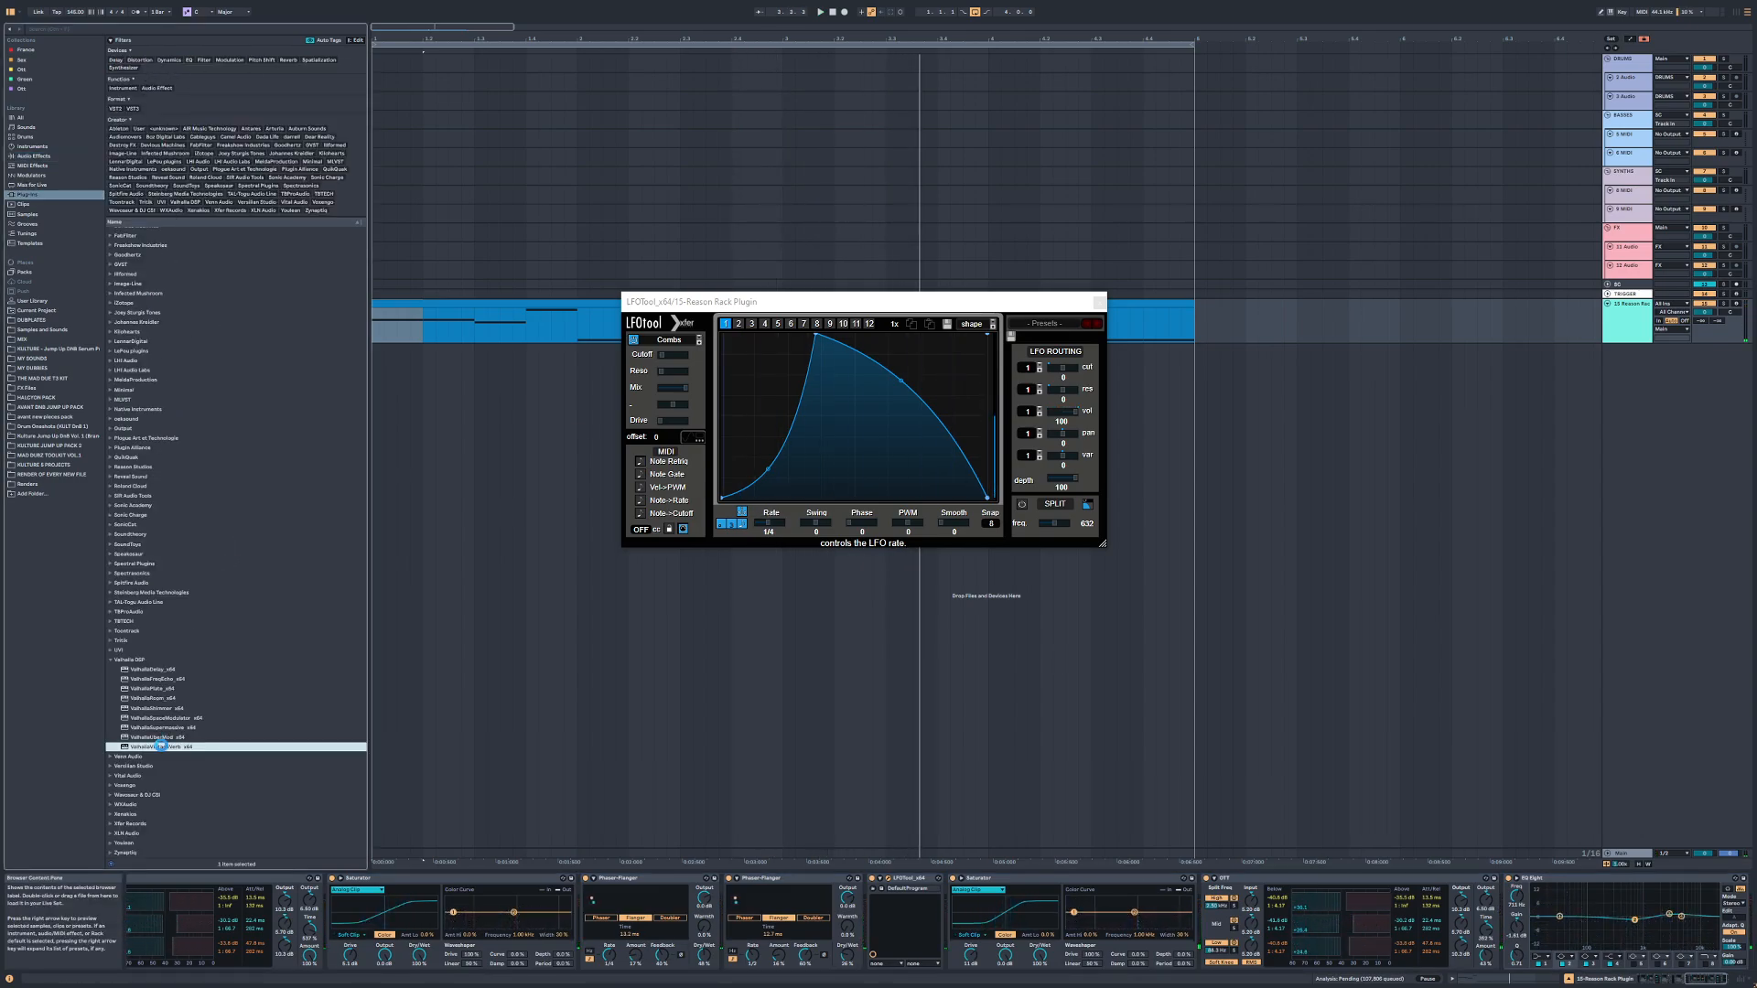
Step: Set ValhallaVintageVerb's color to NOW, HighCut to 19970 Hz, LowCut to 580 Hz, size to 0%, decay to 0.20 s and mix to about 18%
{"action": "left_click", "coordinate": [920, 572]}
{"action": "left_click", "coordinate": [929, 622]}
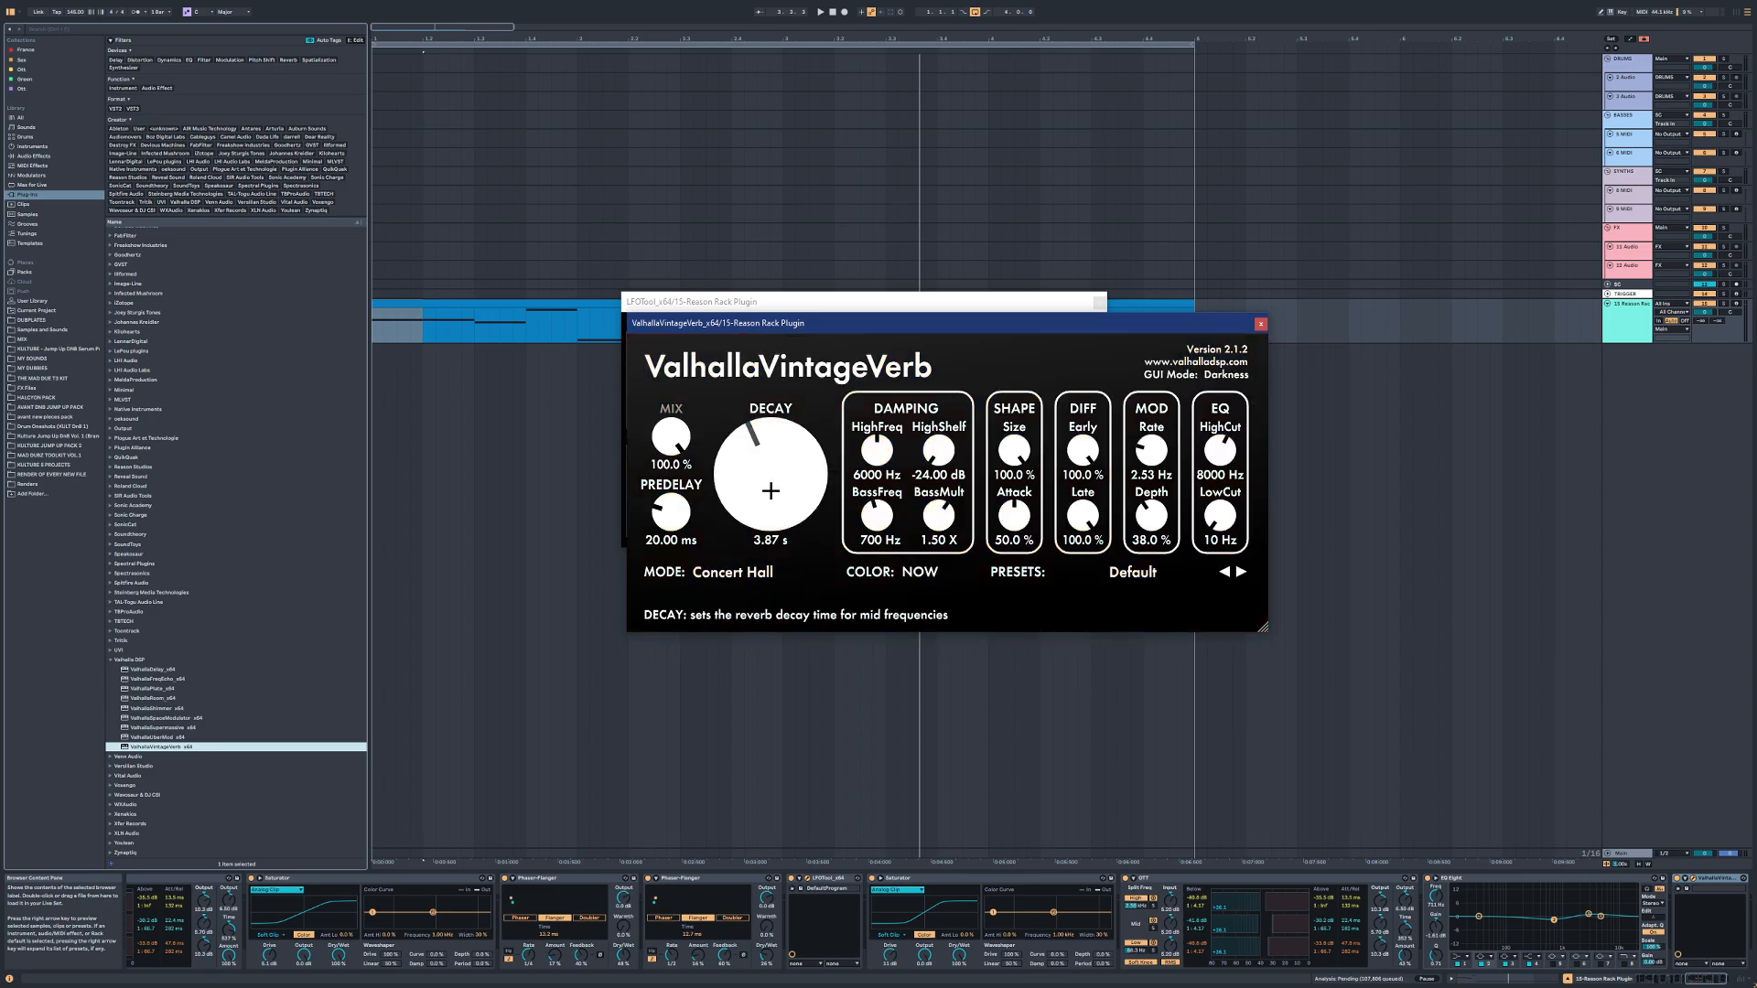
{"action": "left_click_drag", "start_coordinate": [1222, 452], "coordinate": [1221, 357]}
{"action": "key", "text": "space"}
{"action": "left_click_drag", "start_coordinate": [1221, 518], "coordinate": [1221, 440]}
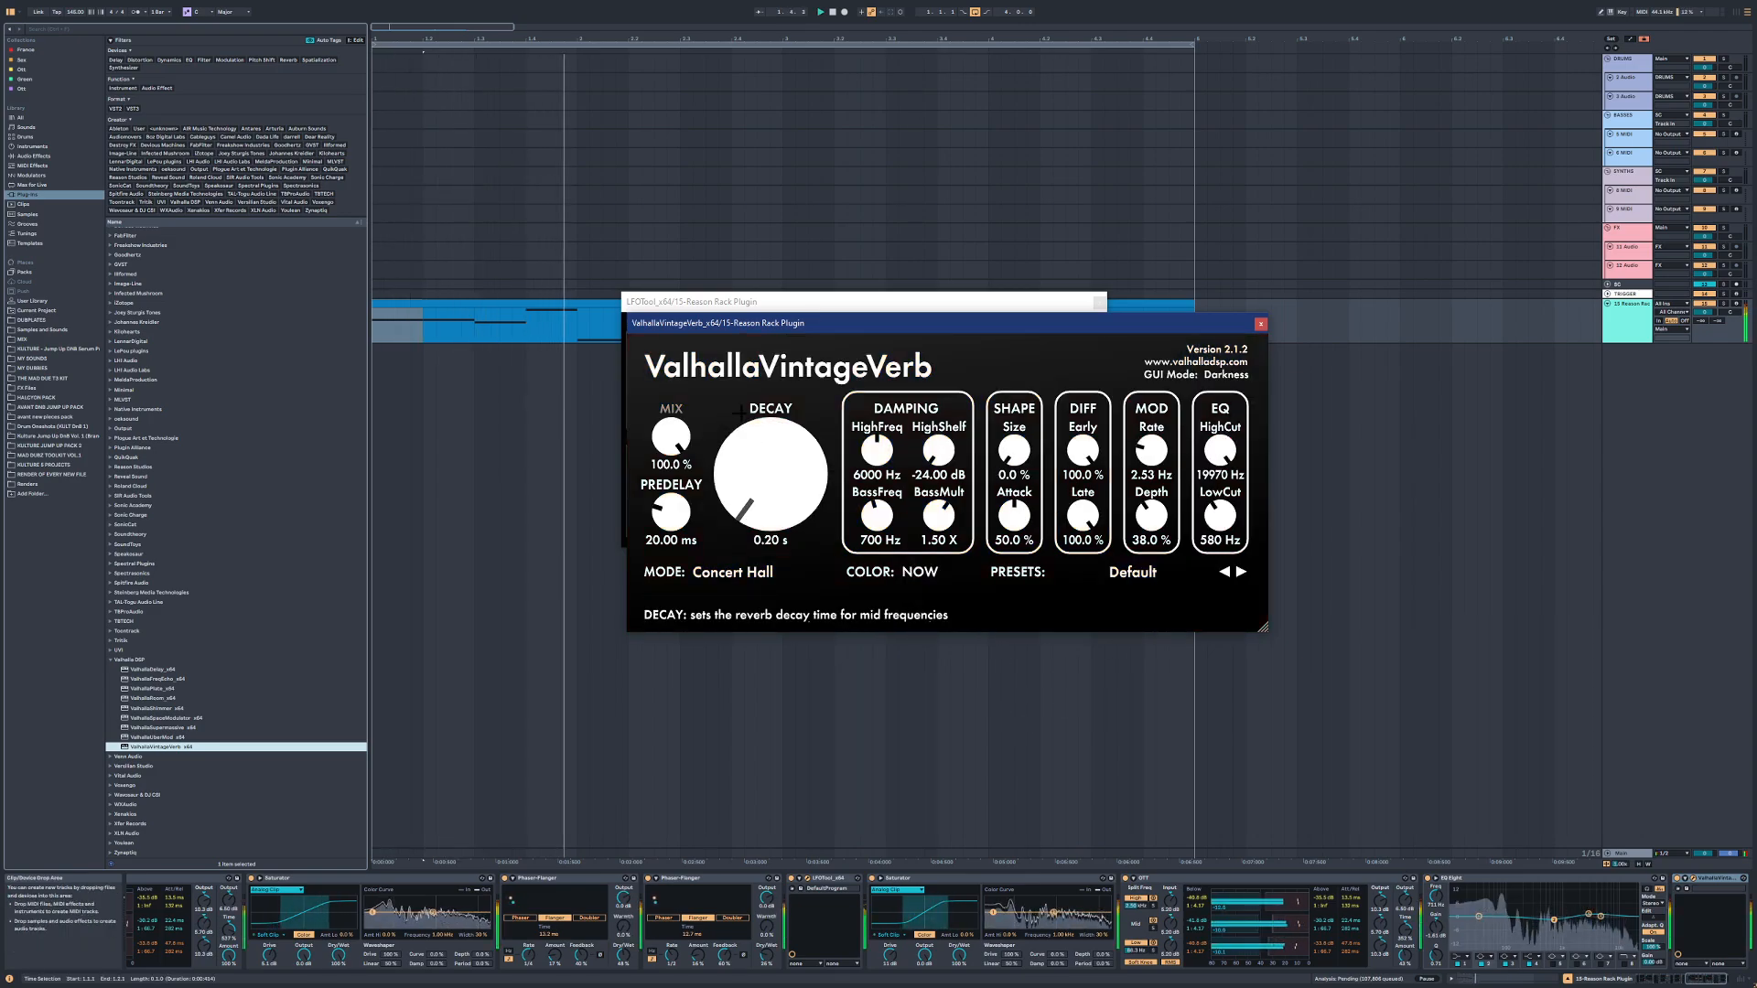
{"action": "left_click", "coordinate": [1099, 302]}
{"action": "left_click_drag", "start_coordinate": [670, 435], "coordinate": [671, 513]}
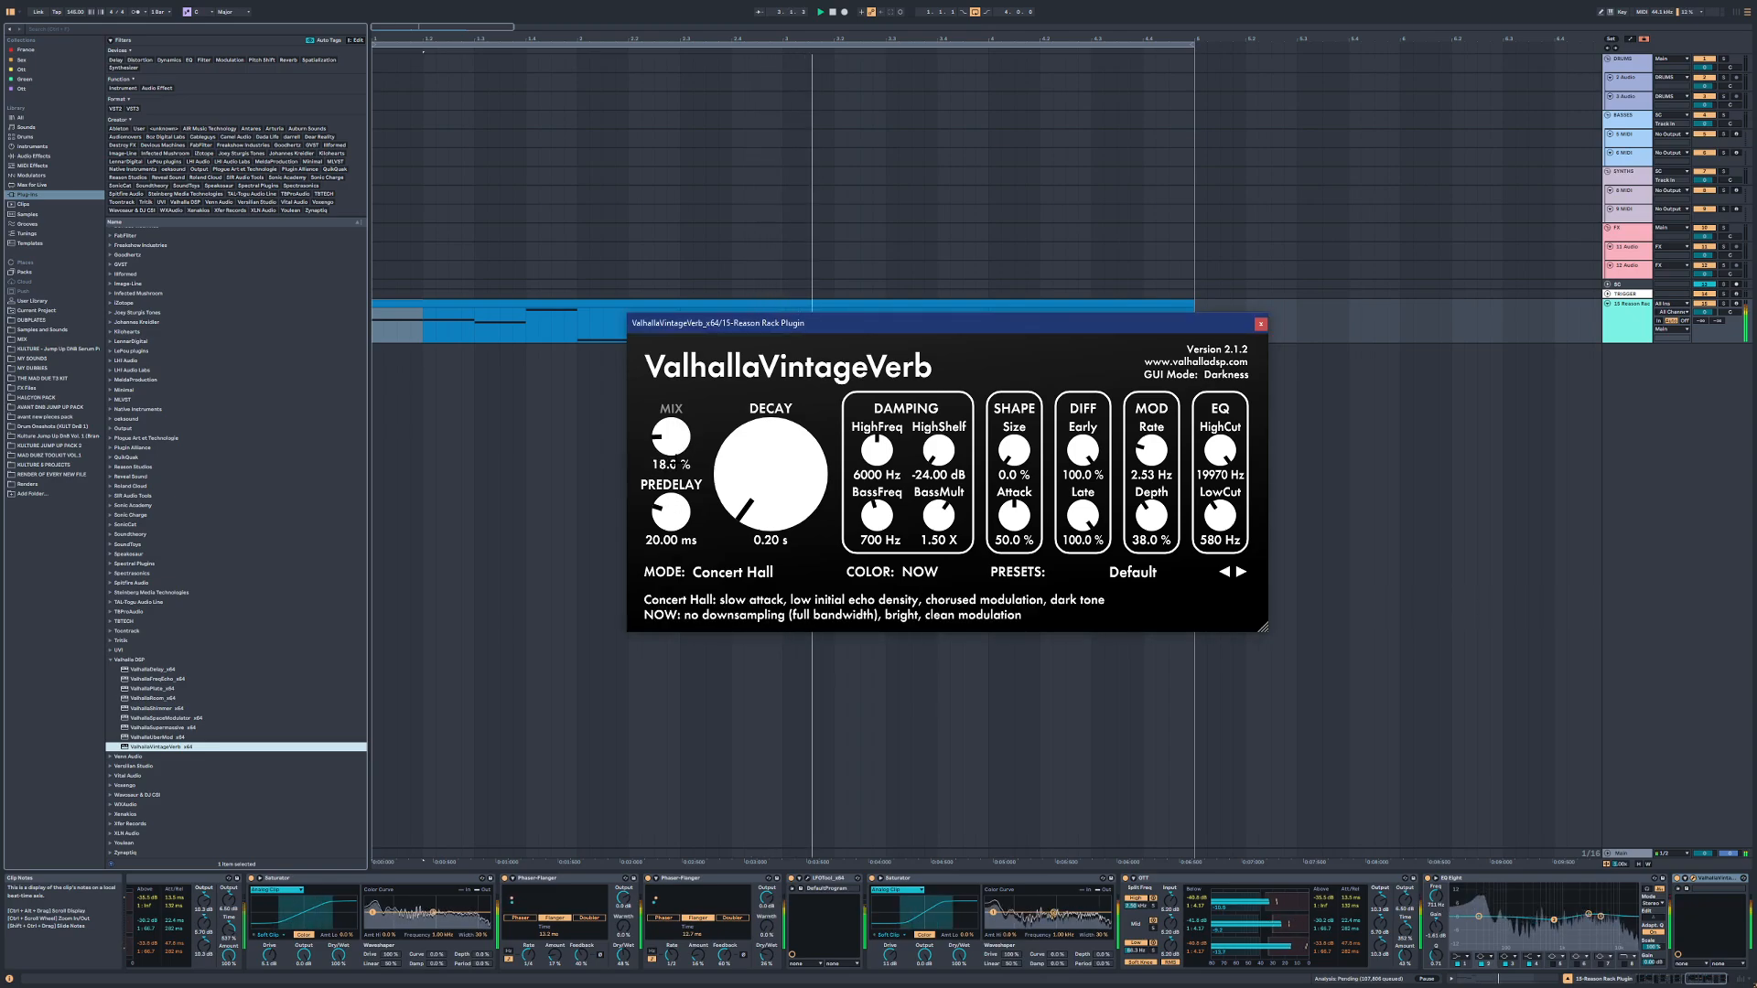
Step: Add a second ValhallaVintageVerb and set HighCut to 16350 Hz, LowCut to 420 Hz, early diffusion to 54.4% and late diffusion to 56.4%
{"action": "double_click", "coordinate": [163, 747]}
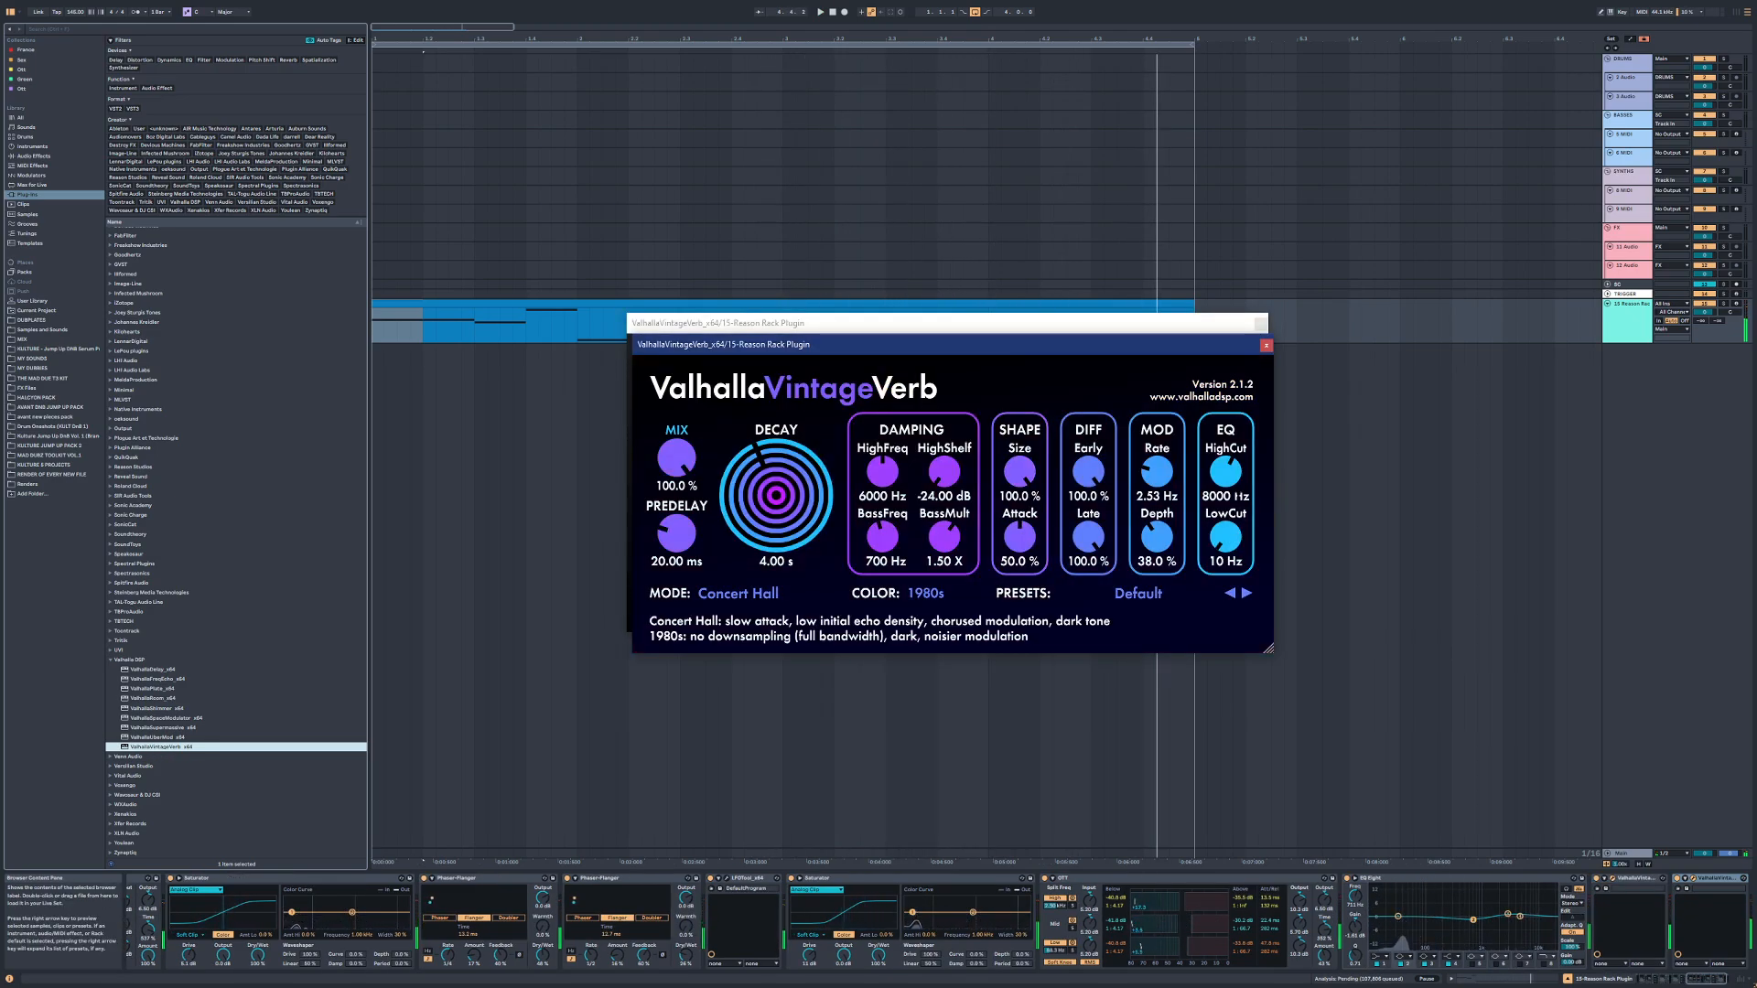
{"action": "key", "text": "space"}
{"action": "left_click_drag", "start_coordinate": [1226, 474], "coordinate": [1226, 469]}
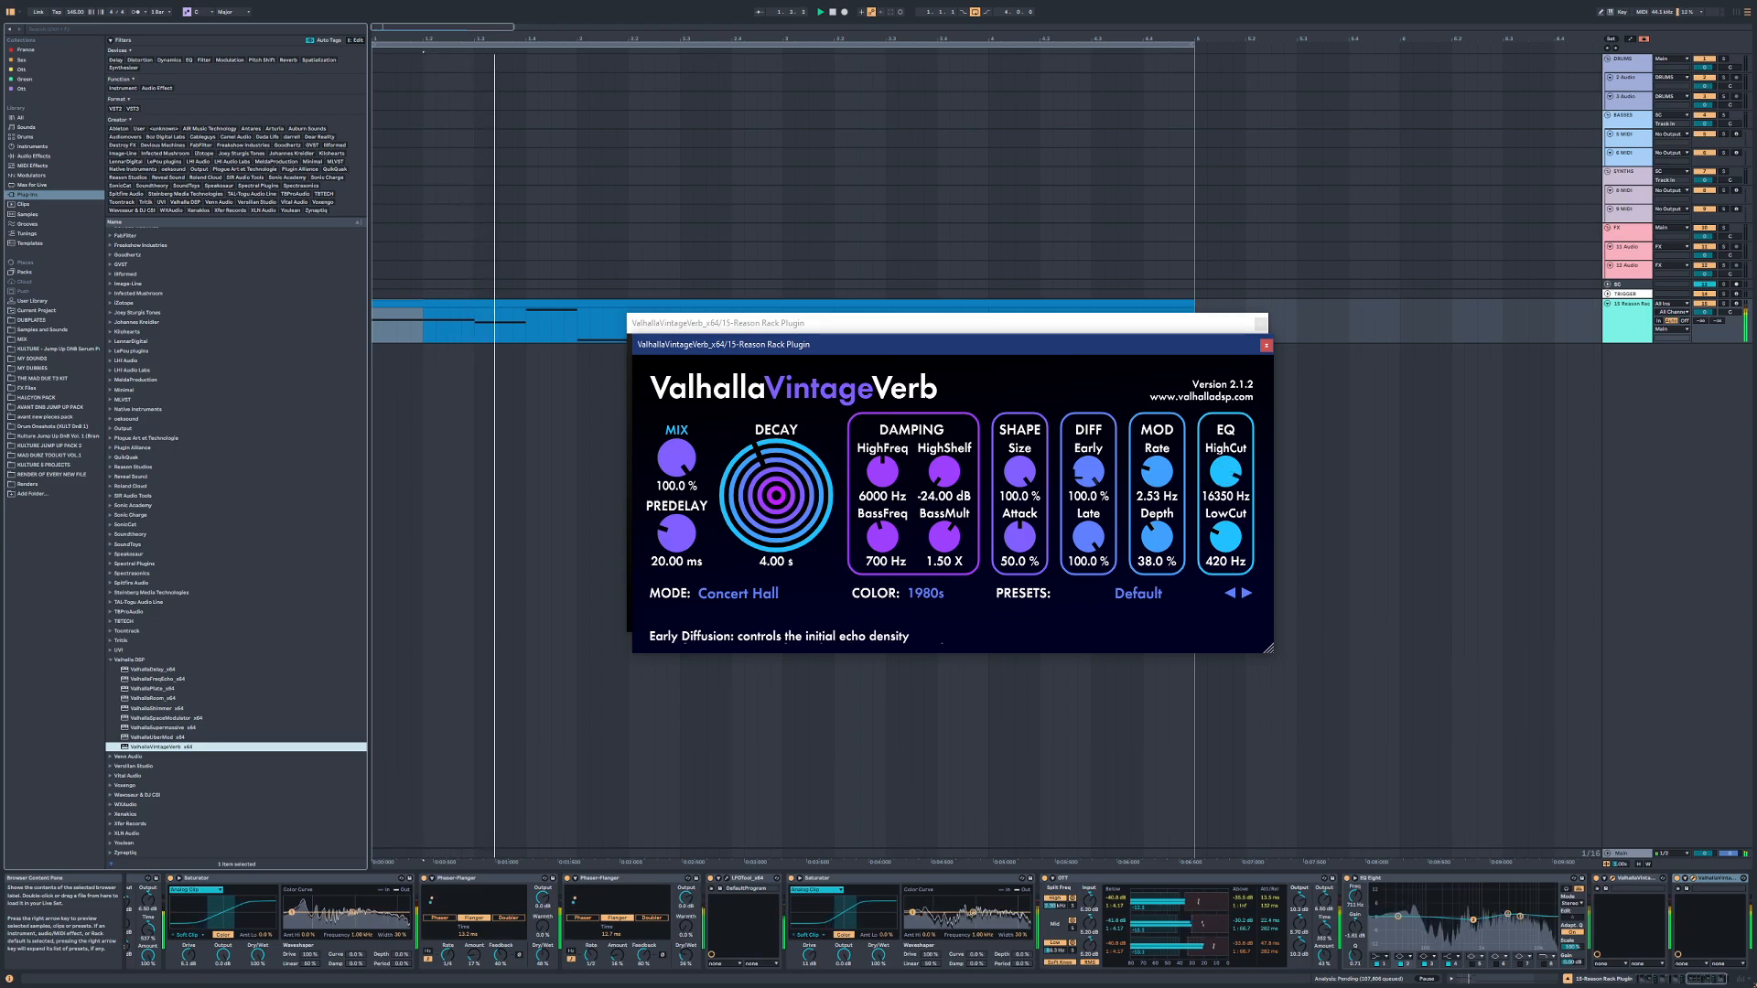
{"action": "mouse_move", "coordinate": [1092, 470]}
{"action": "left_mouse_down"}
{"action": "mouse_move", "coordinate": [1093, 545]}
{"action": "mouse_move", "coordinate": [1094, 498]}
{"action": "left_mouse_up"}
{"action": "mouse_move", "coordinate": [1096, 528]}
{"action": "left_mouse_down"}
{"action": "mouse_move", "coordinate": [1098, 600]}
{"action": "mouse_move", "coordinate": [1100, 562]}
{"action": "left_mouse_up"}
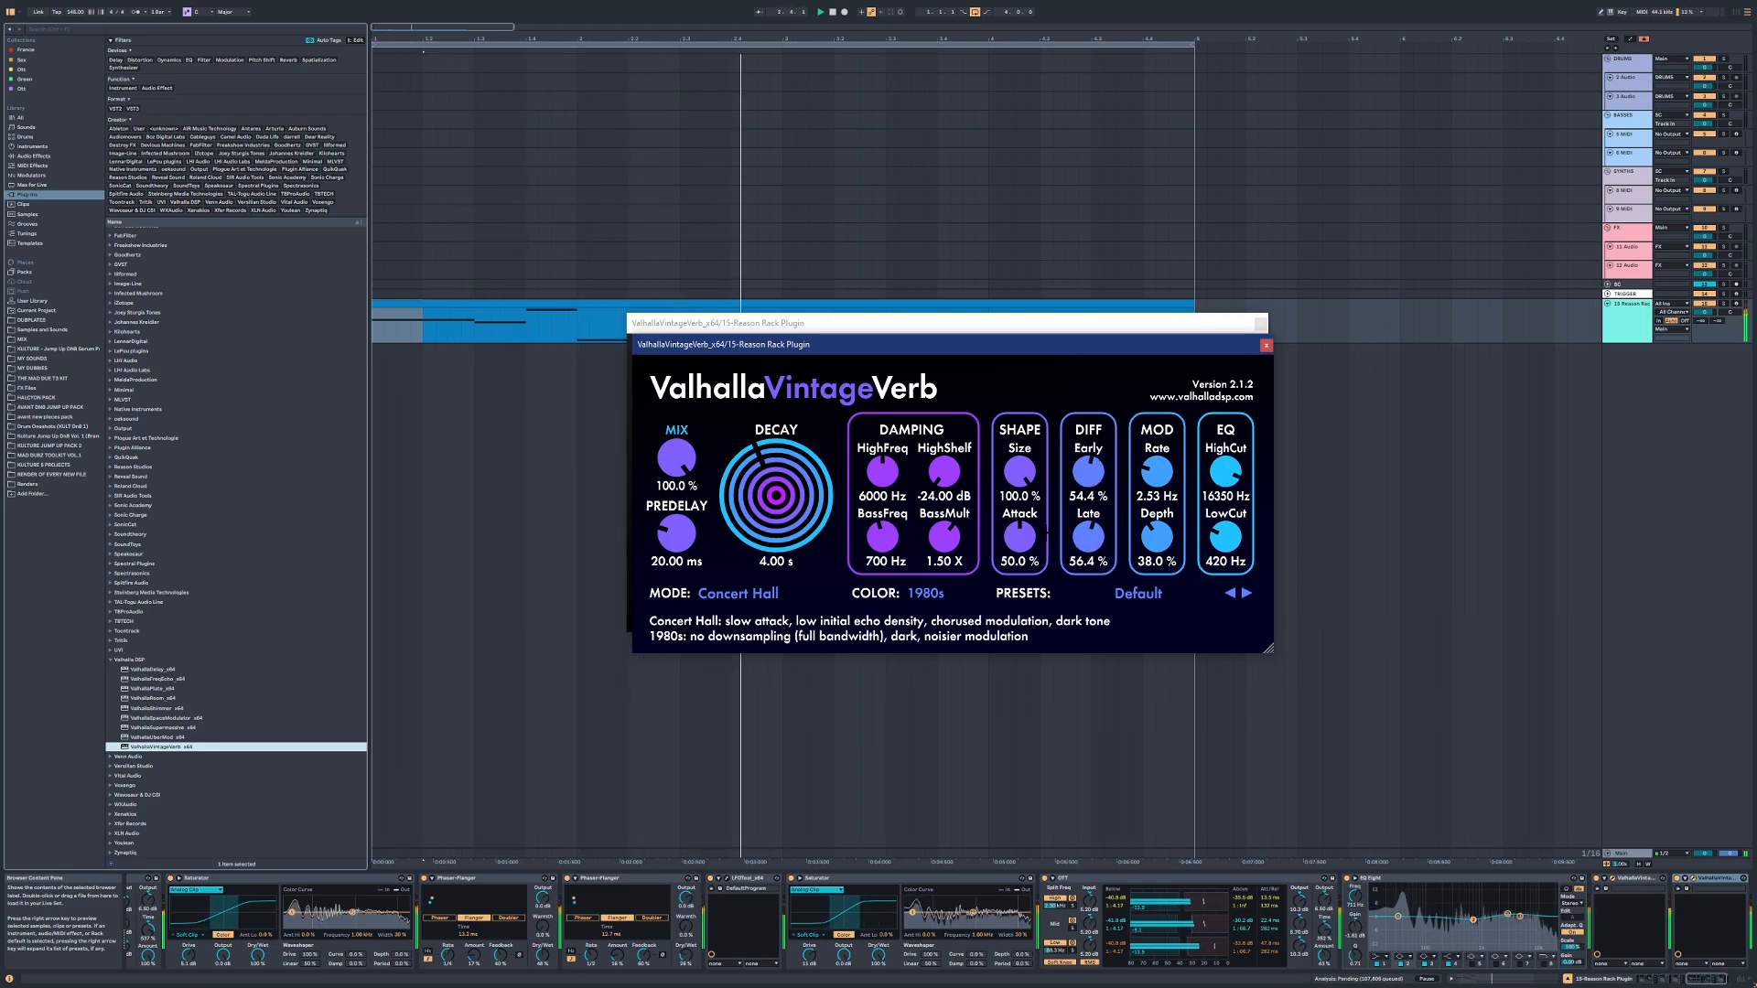
Step: Set the second ValhallaVintageVerb's decay to 1.00 s and its mix to 10.8%
{"action": "left_click_drag", "start_coordinate": [792, 482], "coordinate": [792, 495]}
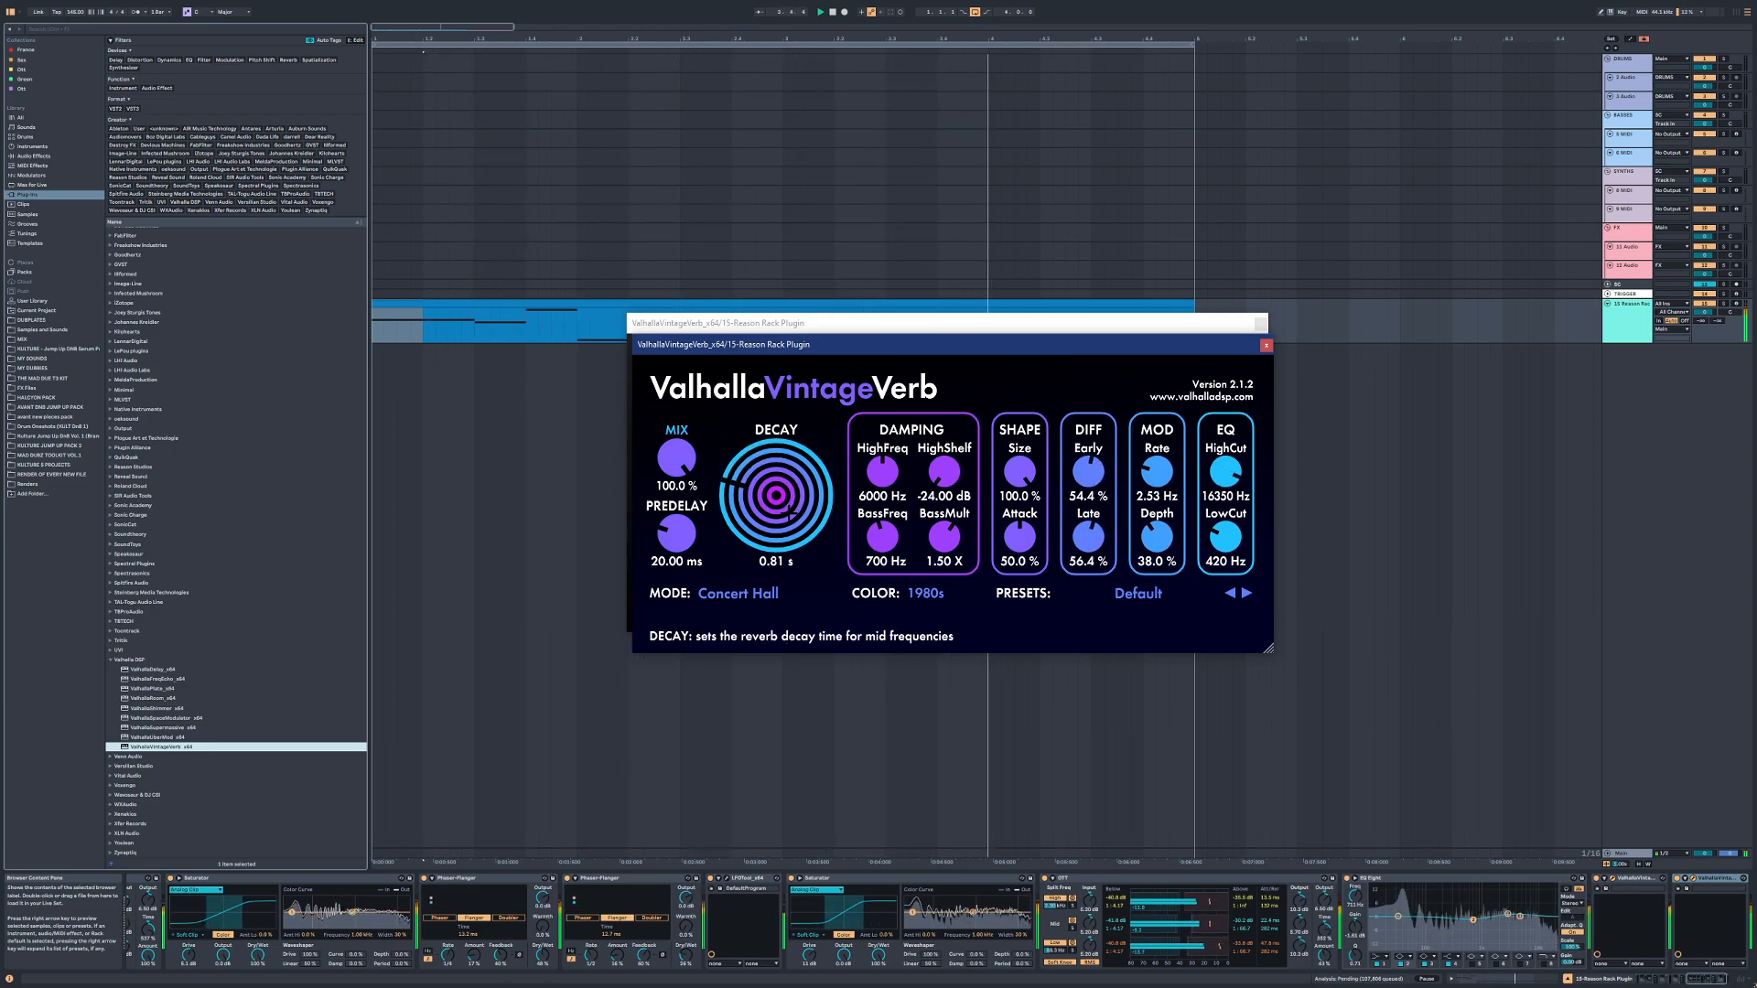
{"action": "left_click_drag", "start_coordinate": [791, 518], "coordinate": [792, 509]}
{"action": "left_click_drag", "start_coordinate": [673, 455], "coordinate": [672, 512]}
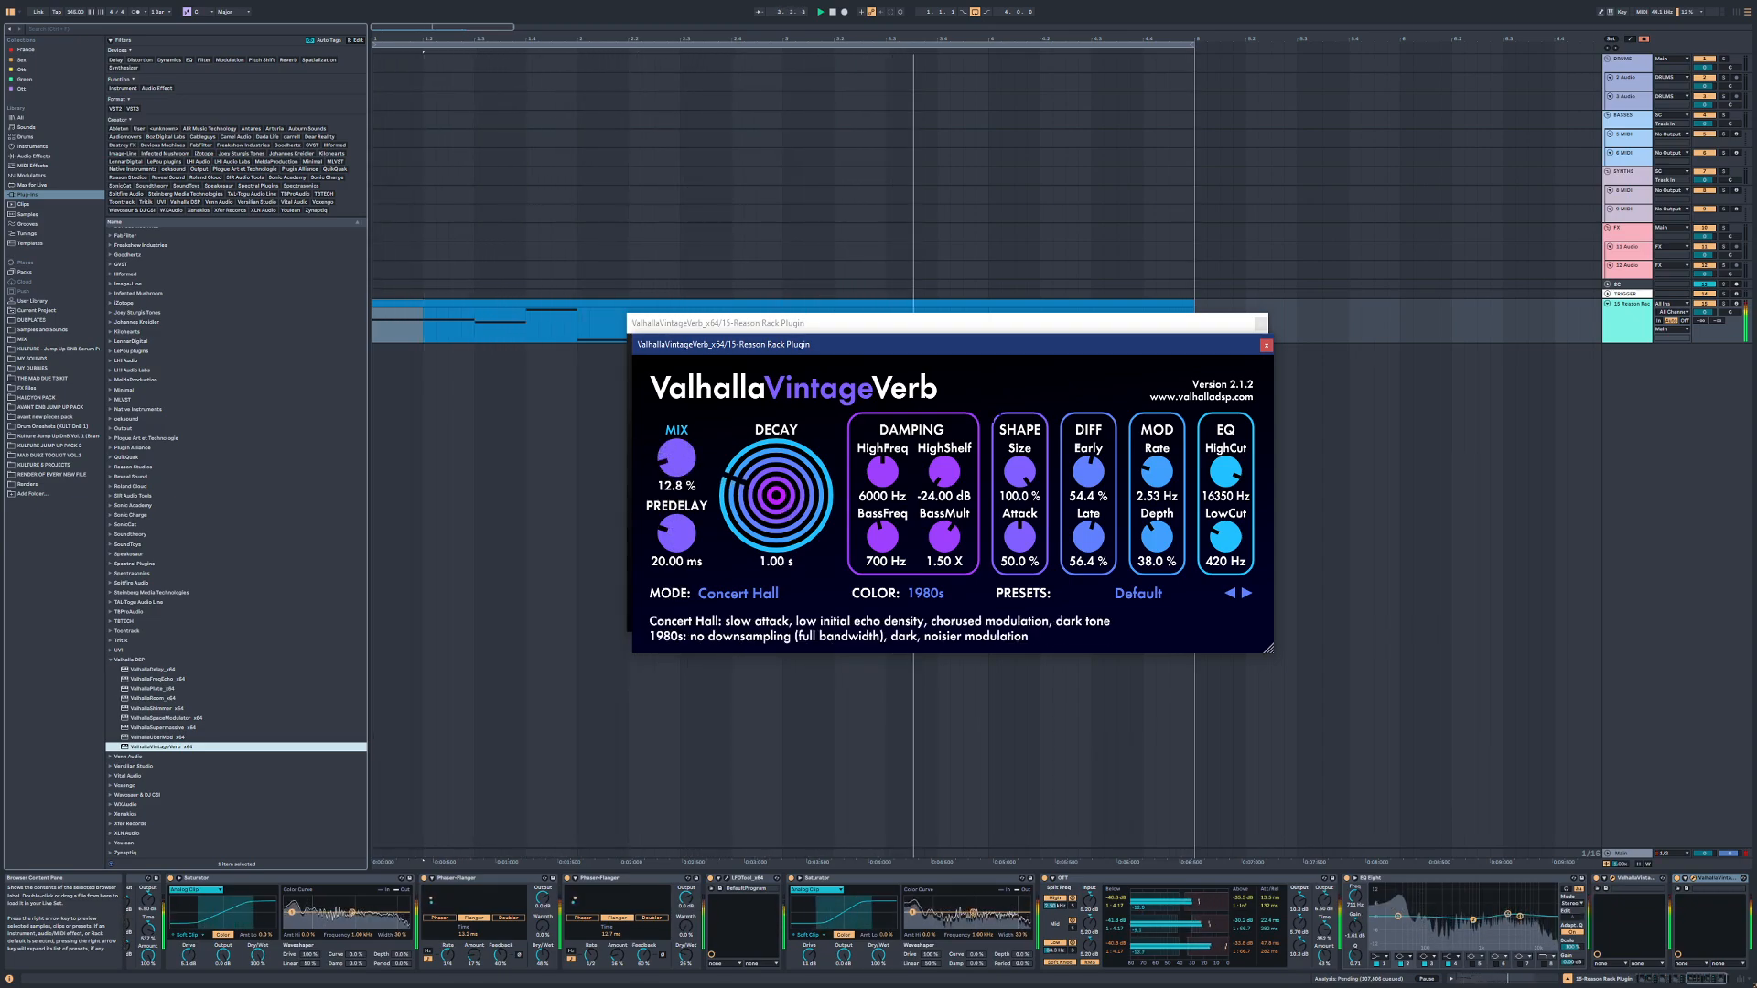
{"action": "left_click_drag", "start_coordinate": [676, 457], "coordinate": [676, 461]}
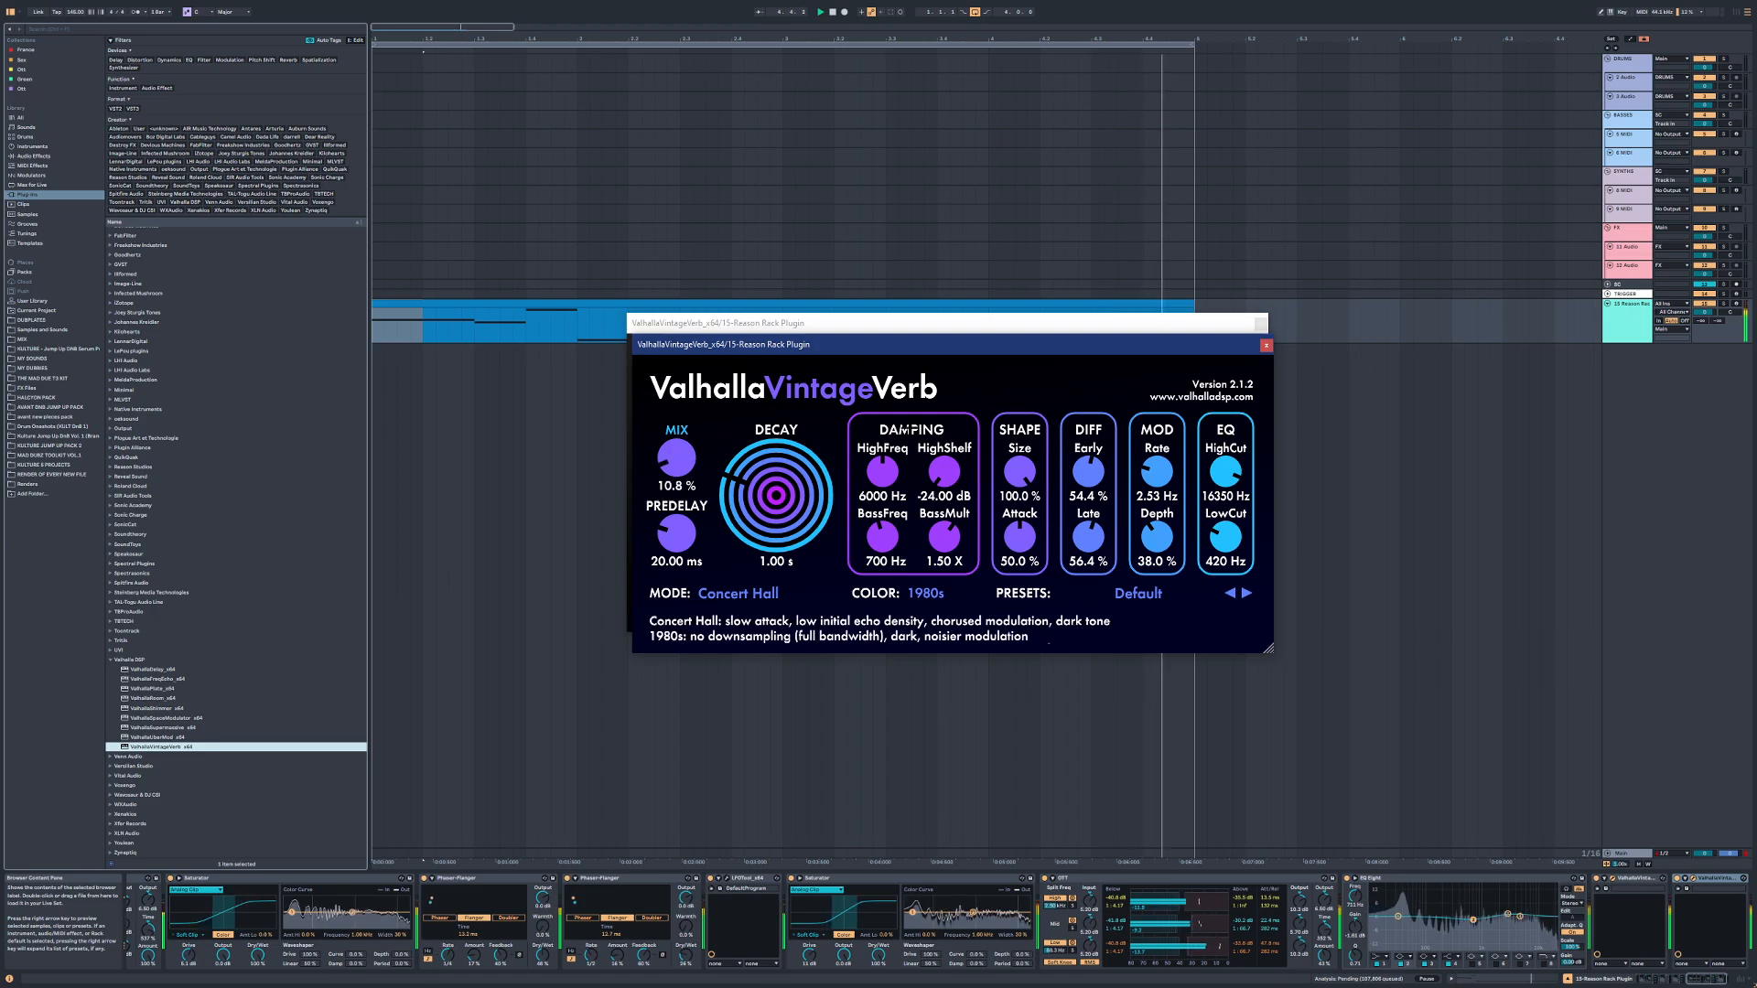
Step: Open the bass MIDI clip's notes and try the second note at a higher pitch
{"action": "left_click", "coordinate": [1265, 344]}
{"action": "double_click", "coordinate": [694, 304]}
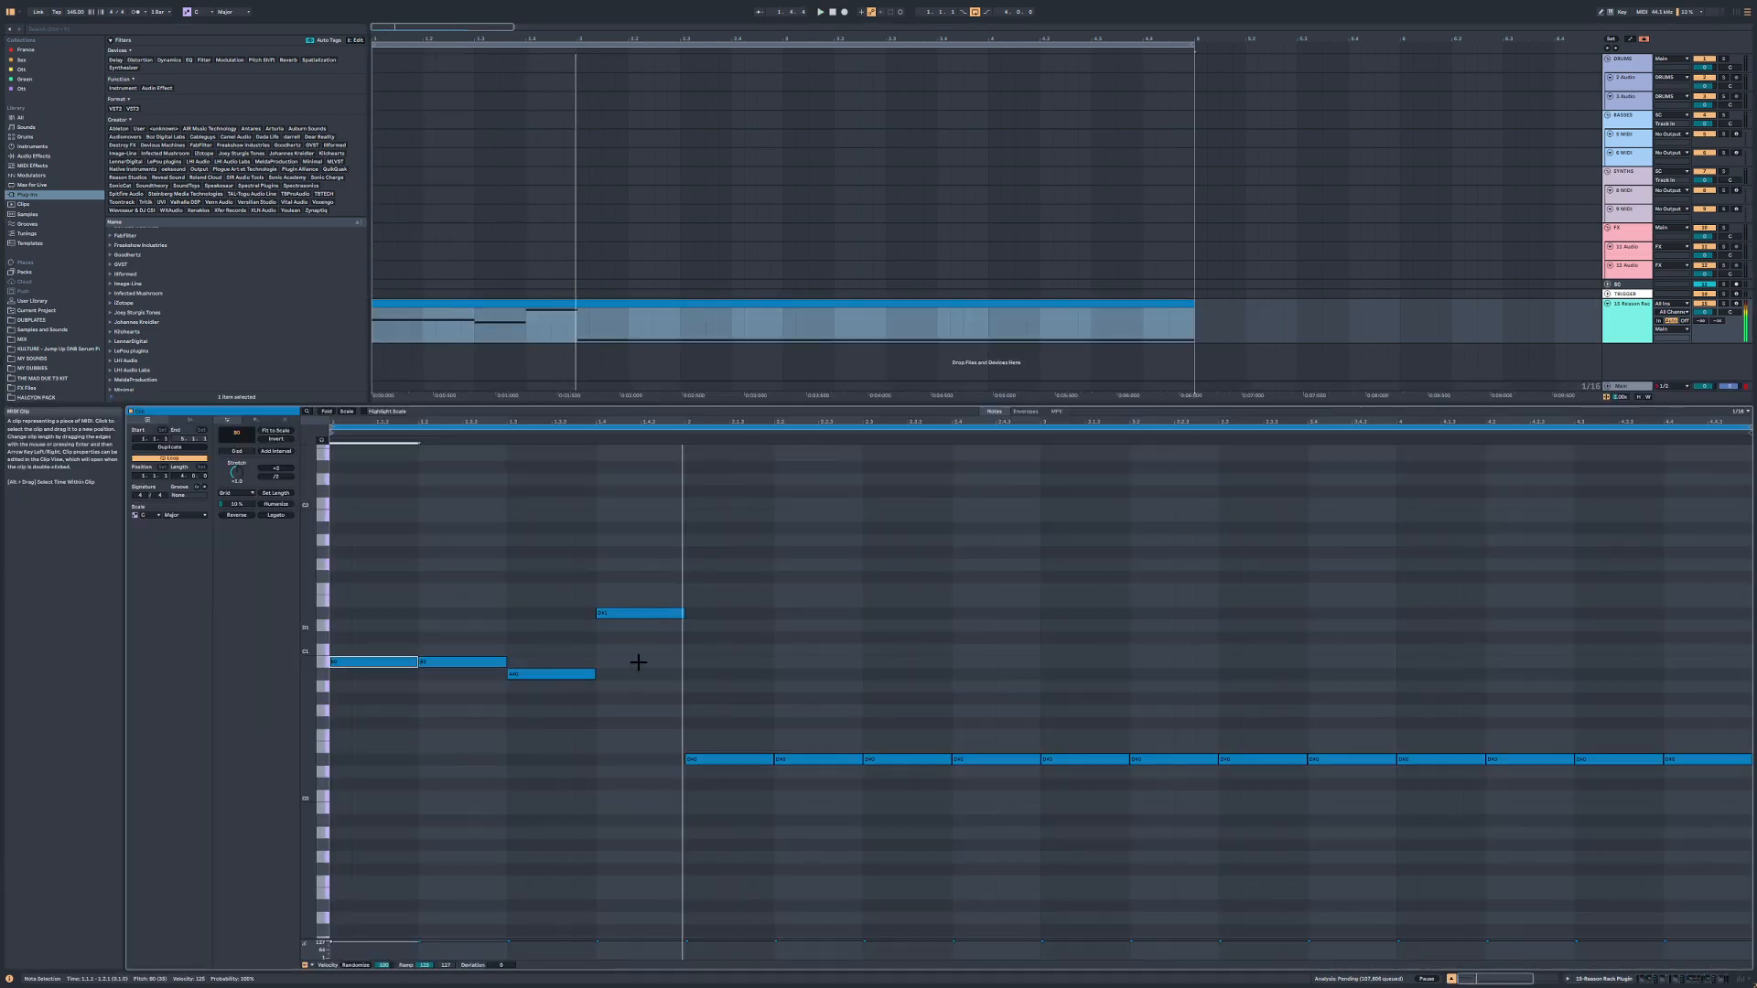
{"action": "left_click_drag", "start_coordinate": [483, 662], "coordinate": [486, 626]}
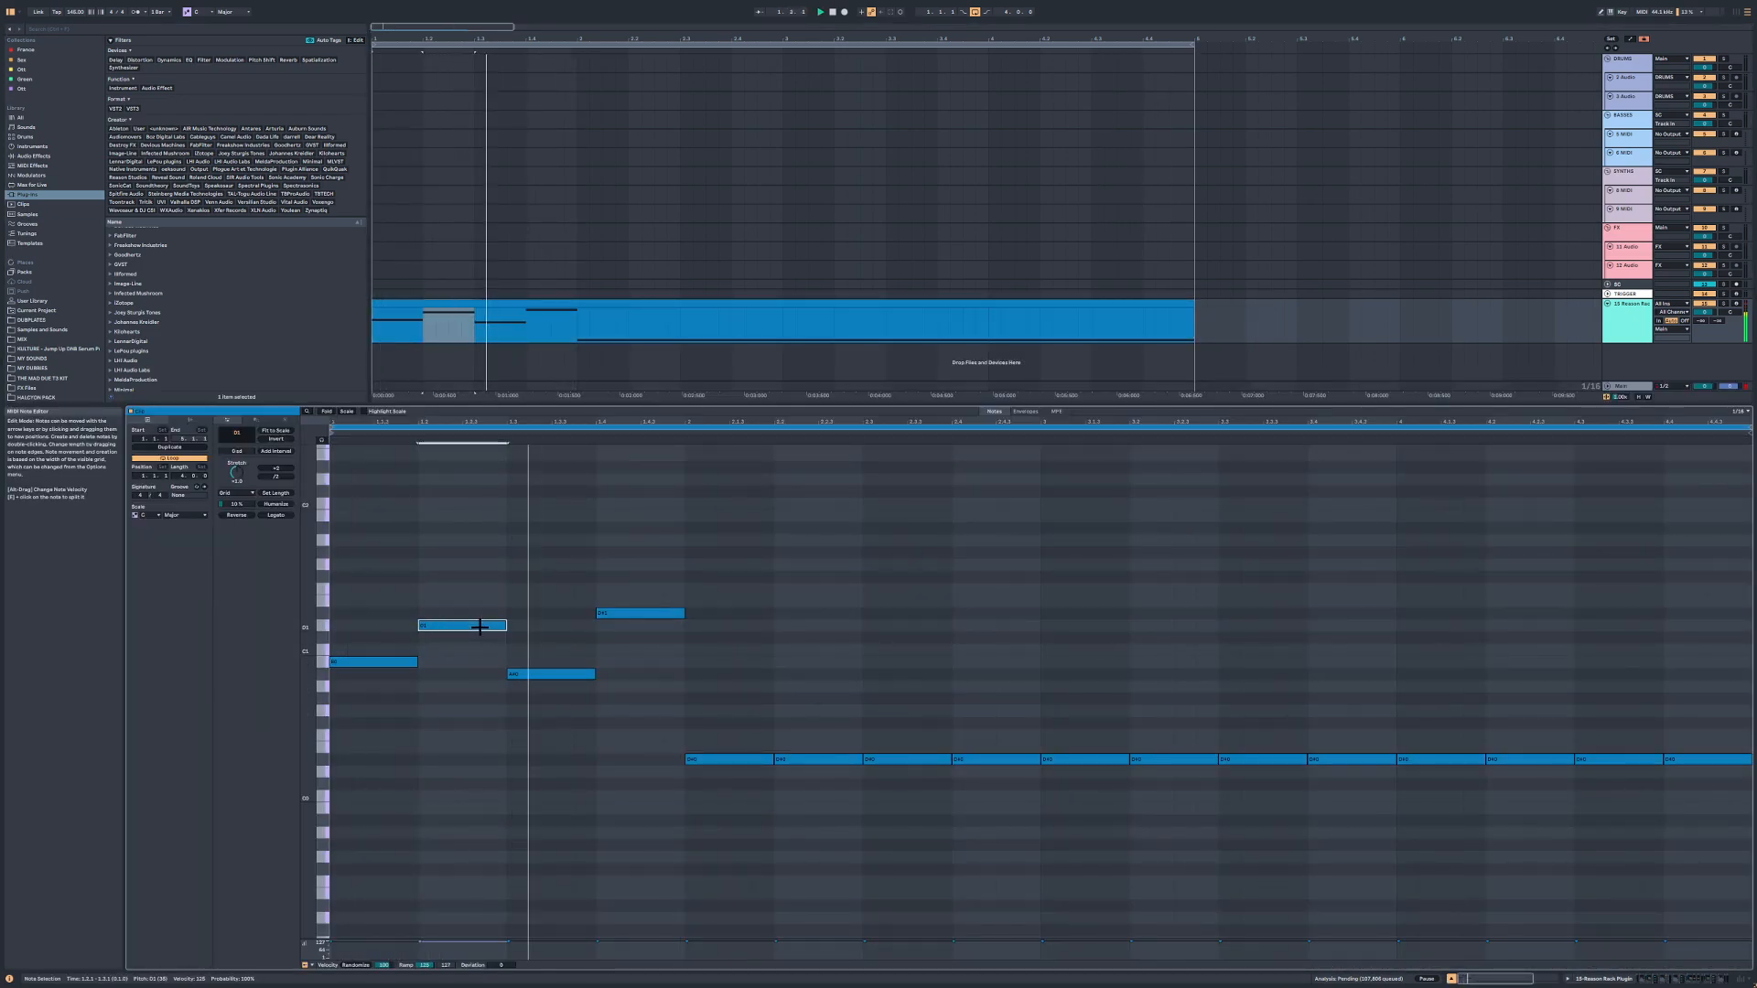
{"action": "key", "text": "ctrl+z"}
{"action": "key", "text": "space"}
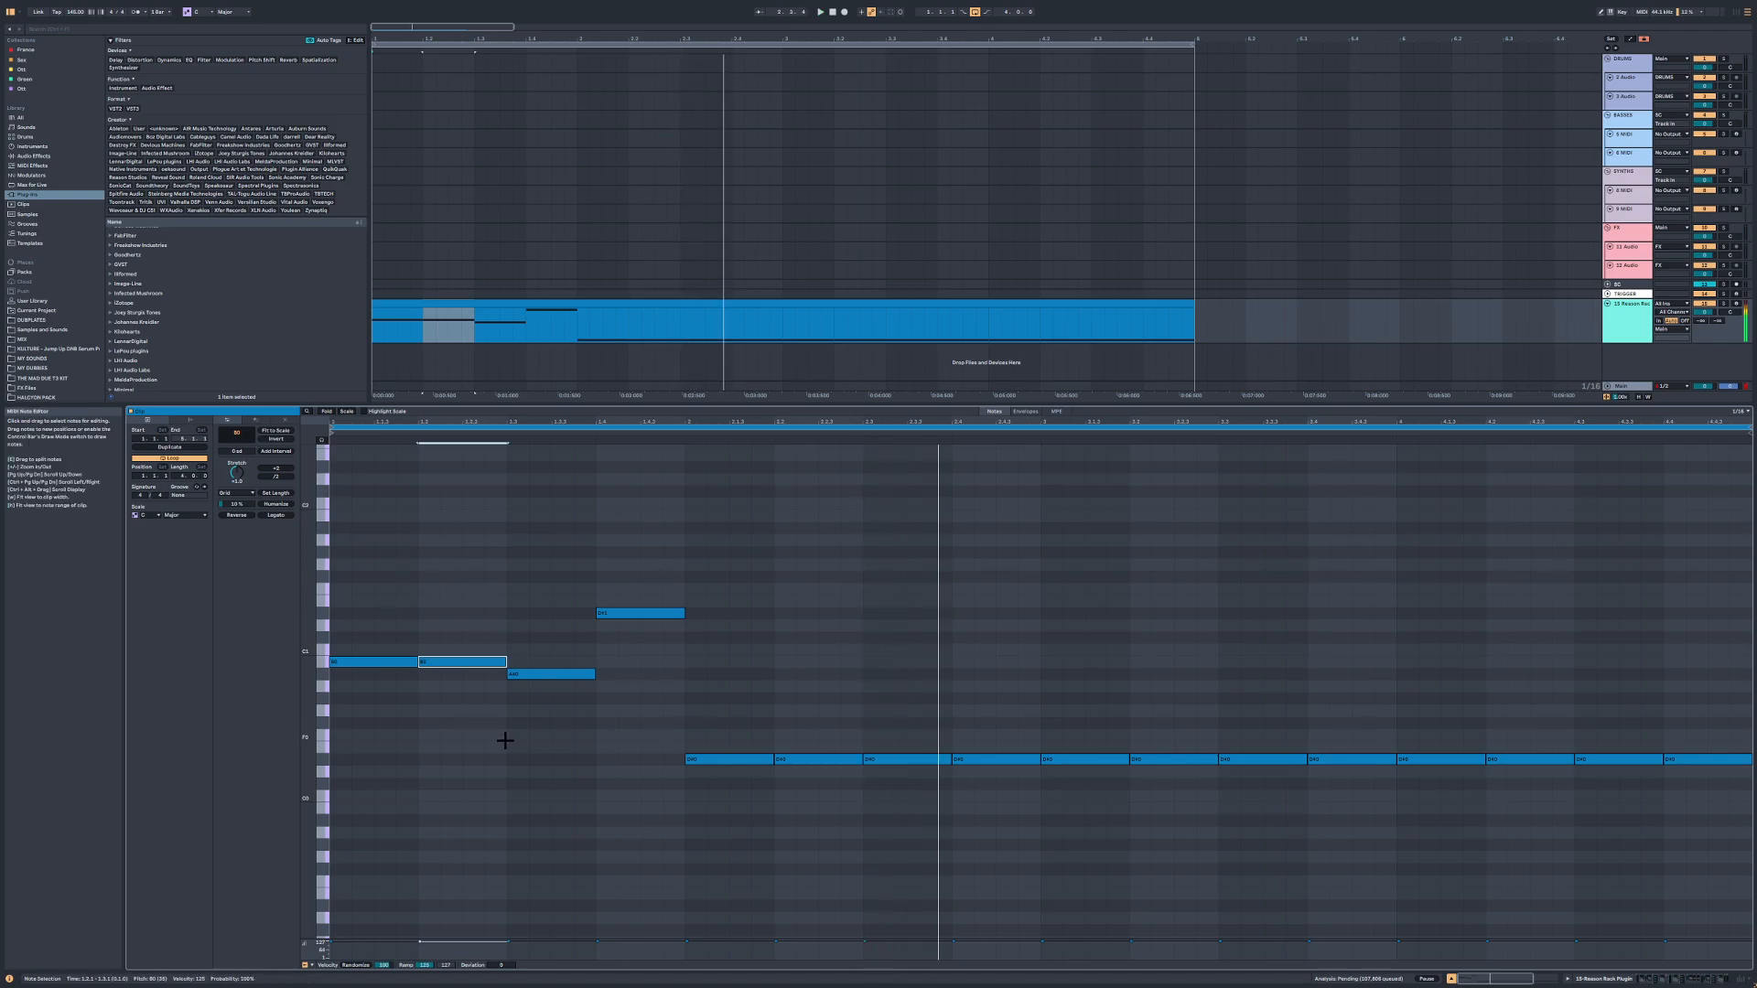
Step: Try all notes of the bass clip one semitone lower and move them back up
{"action": "key", "text": "ctrl+a"}
{"action": "key", "text": "Down"}
{"action": "key", "text": "space"}
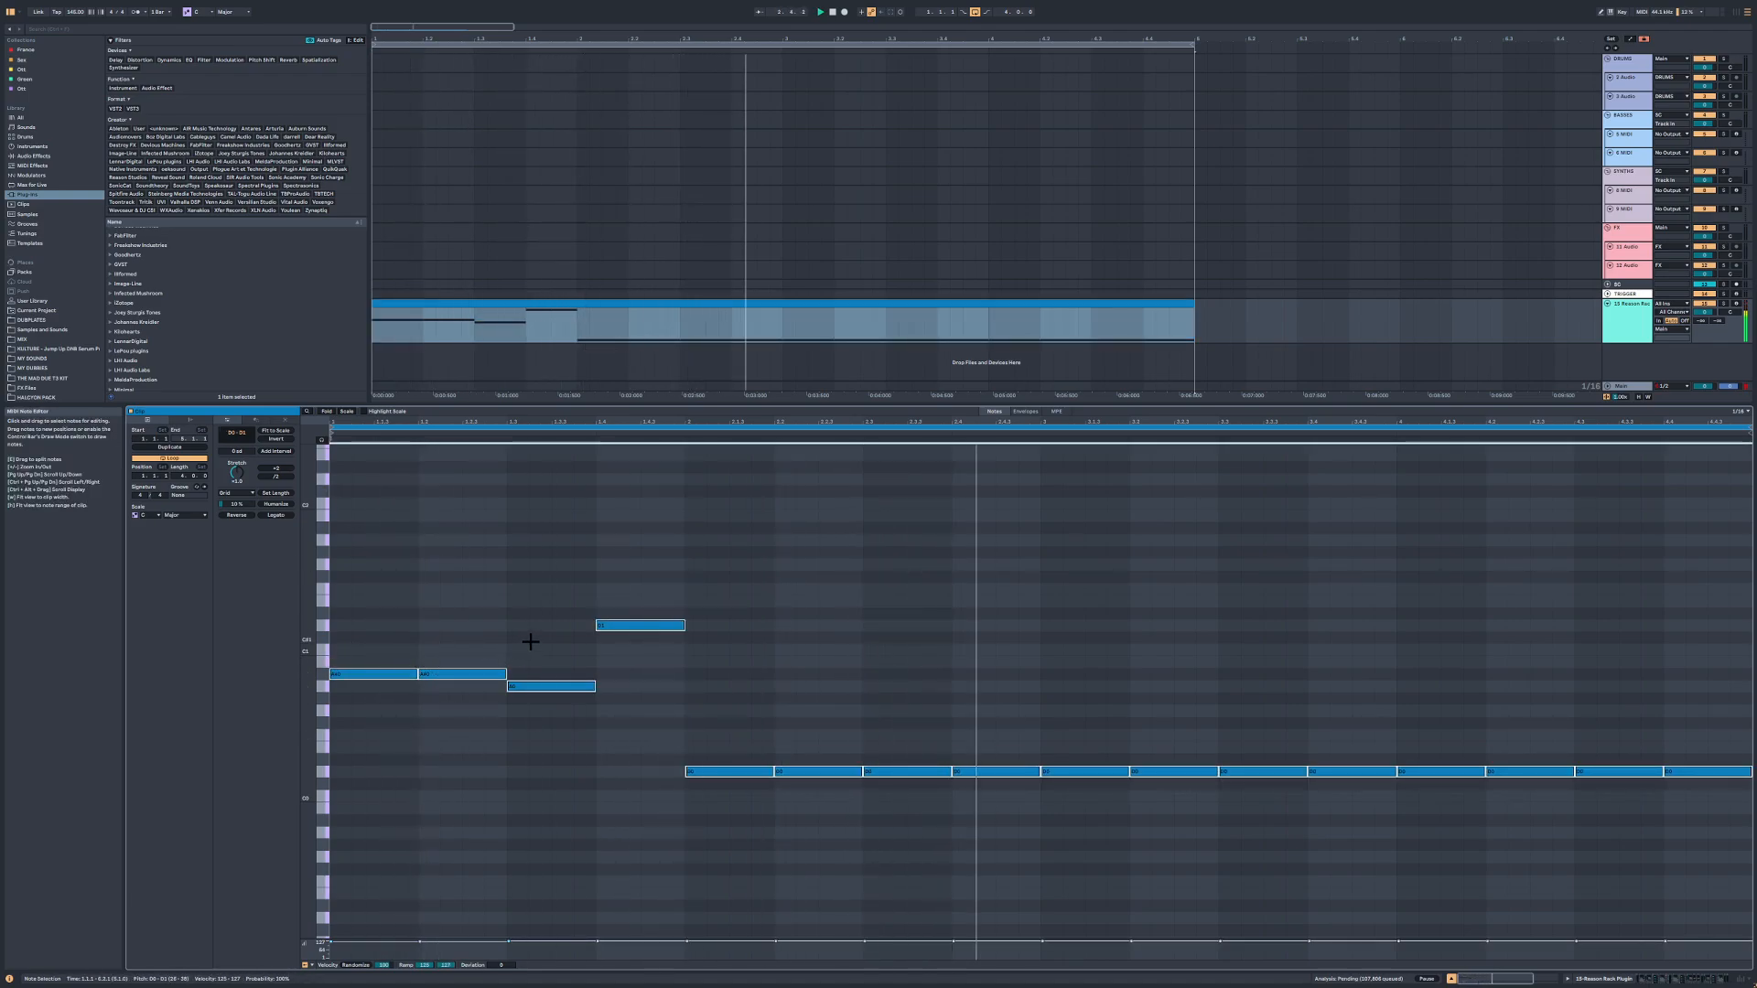
{"action": "key", "text": "Up"}
Step: Add an EQ Eight after the second ValhallaVintageVerb and cut the low frequencies with its first band
{"action": "double_click", "coordinate": [1623, 329]}
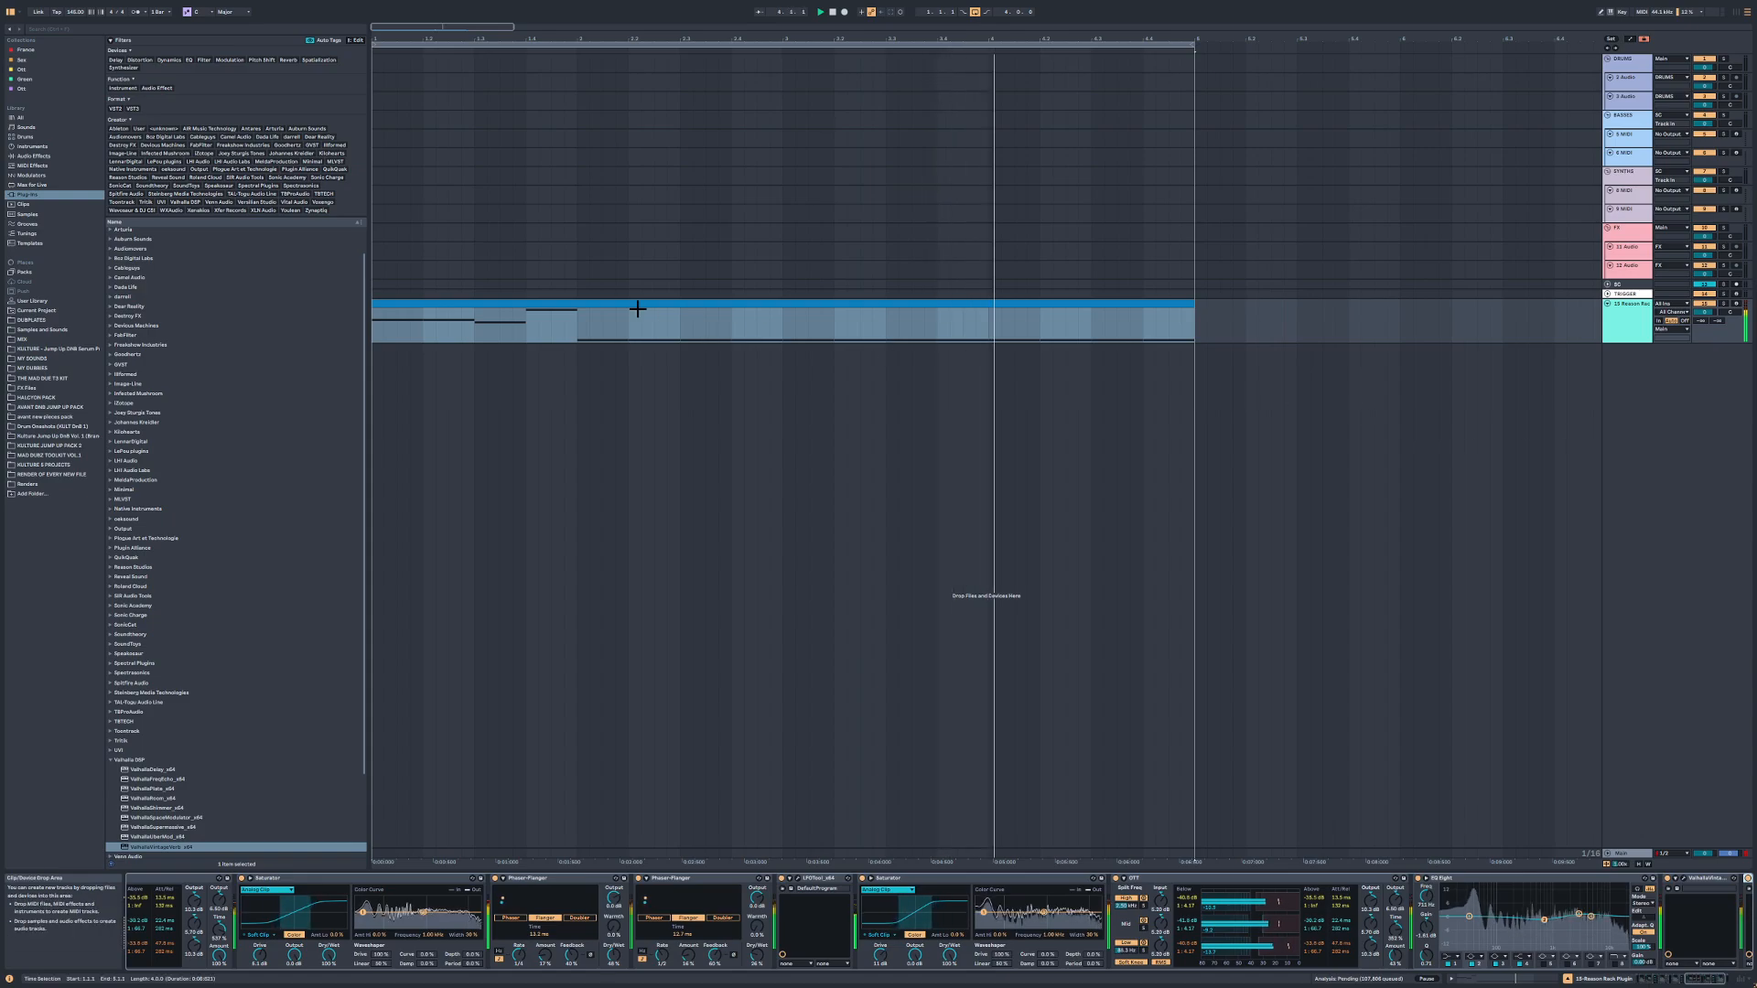
{"action": "left_click", "coordinate": [53, 156]}
{"action": "double_click", "coordinate": [148, 261]}
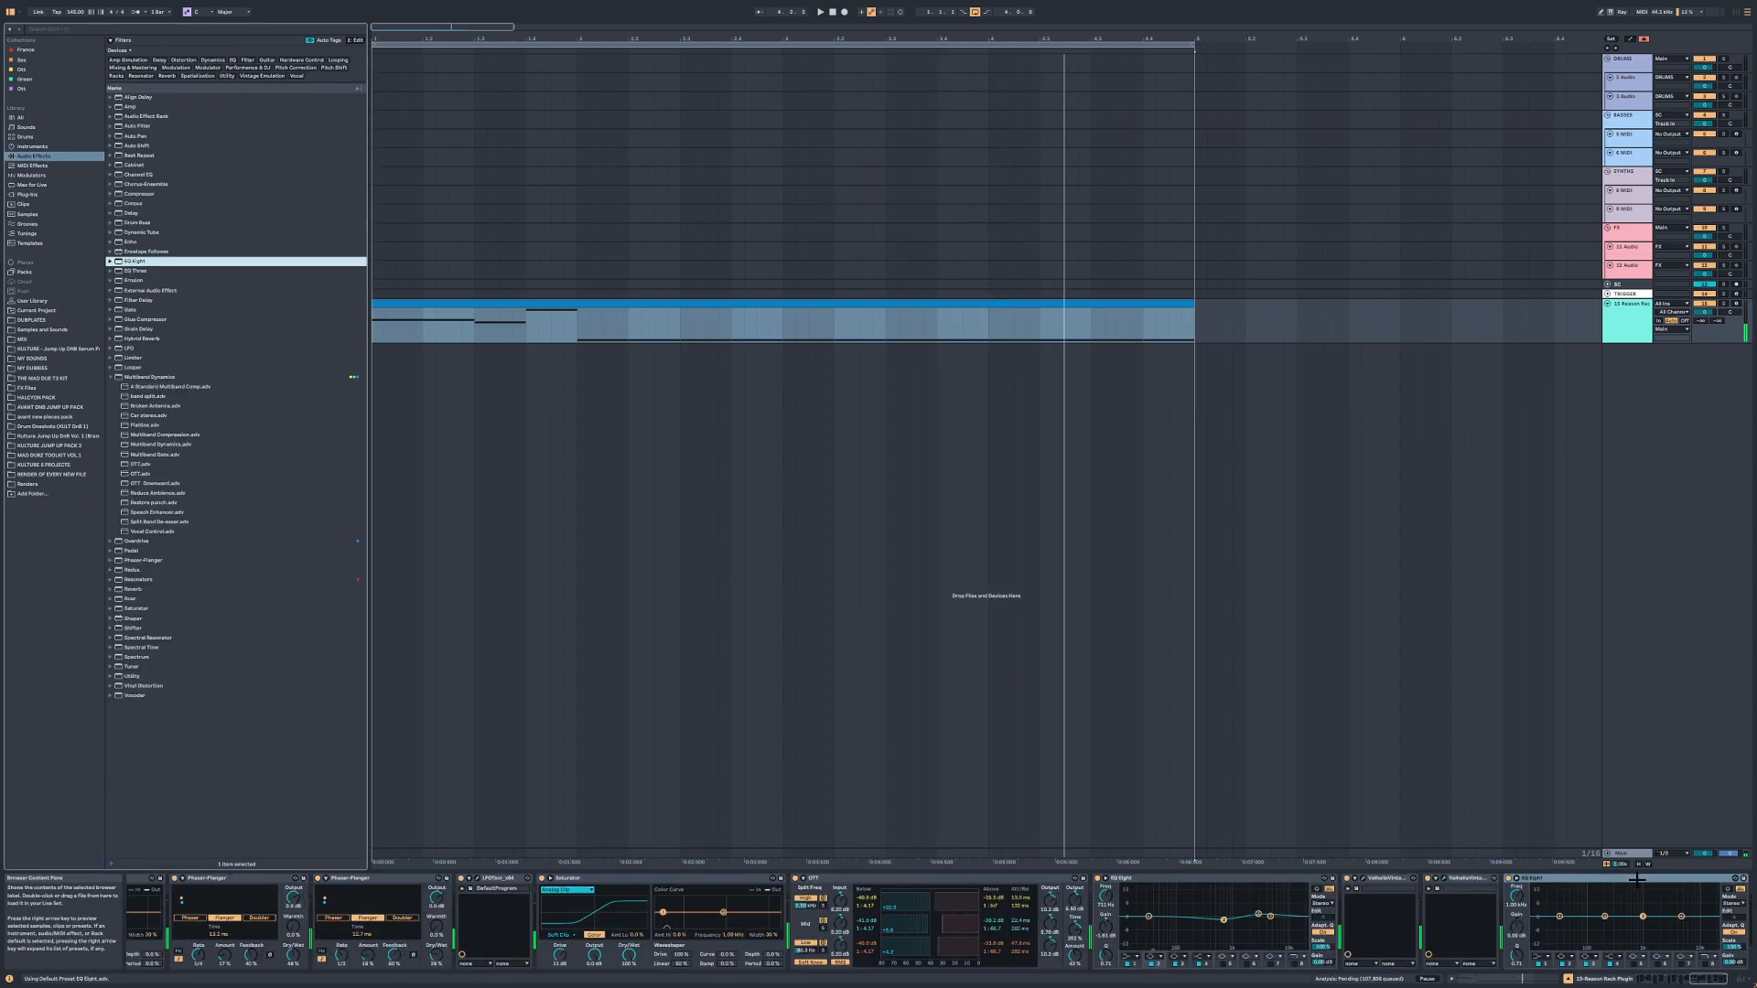
{"action": "left_click", "coordinate": [1539, 956]}
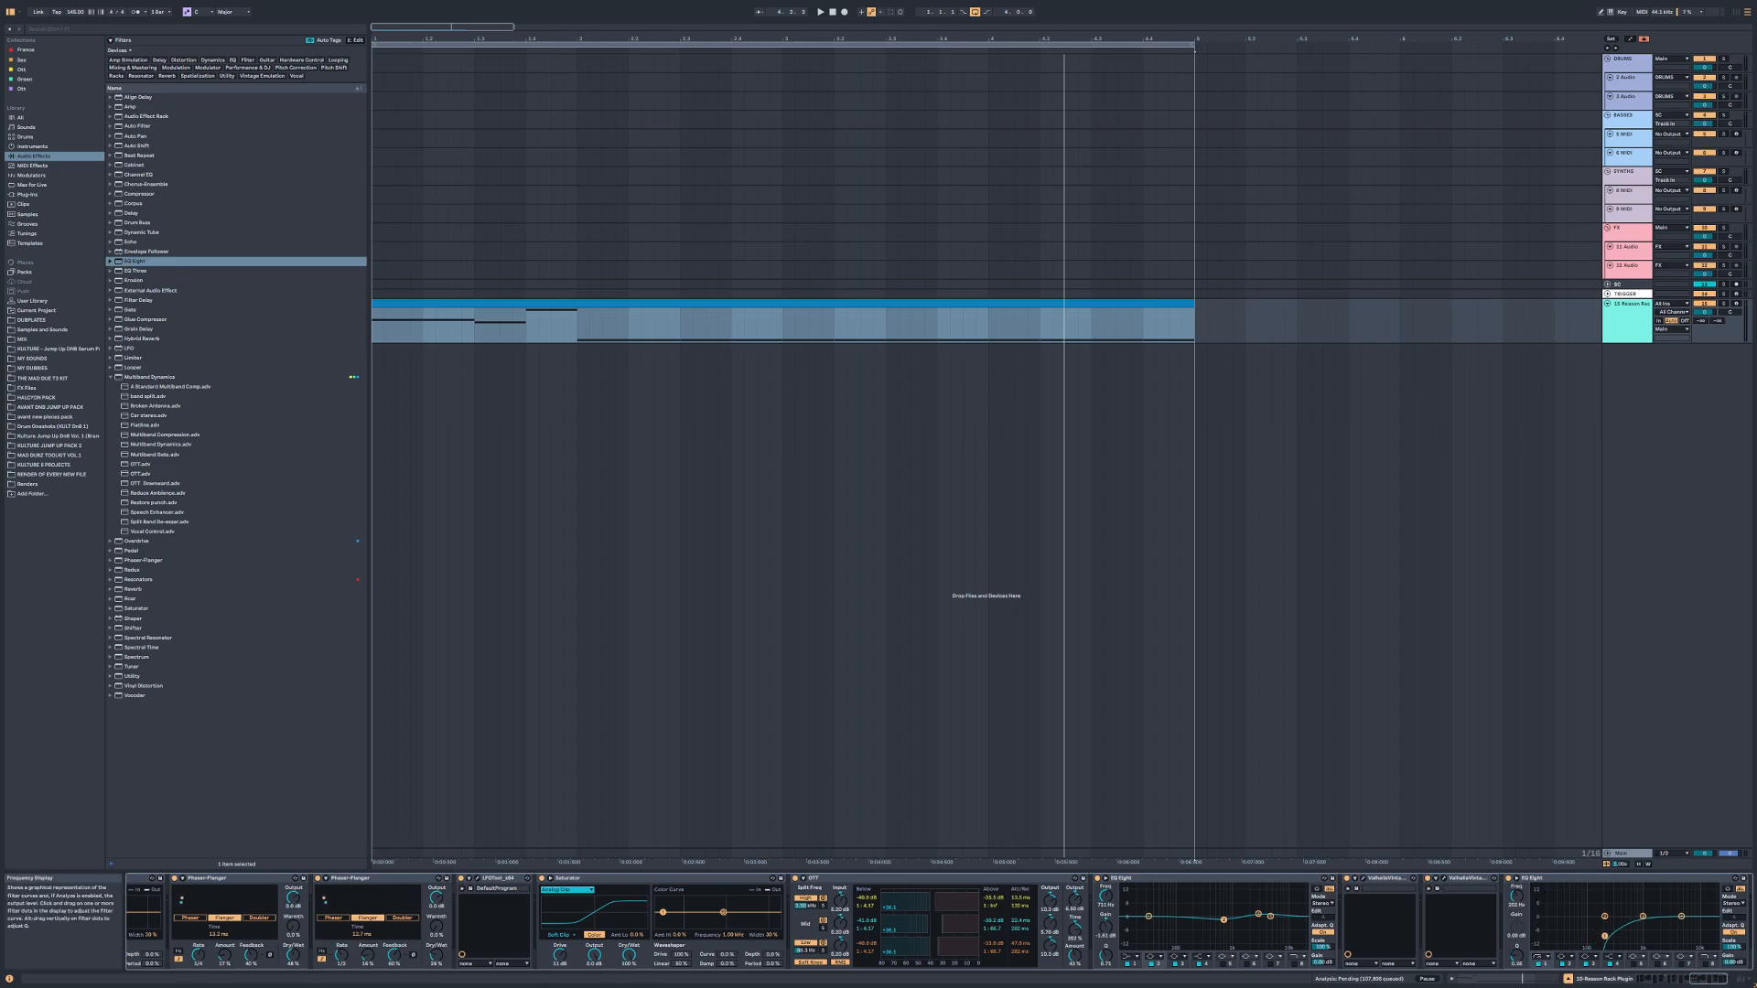
{"action": "key", "text": "space"}
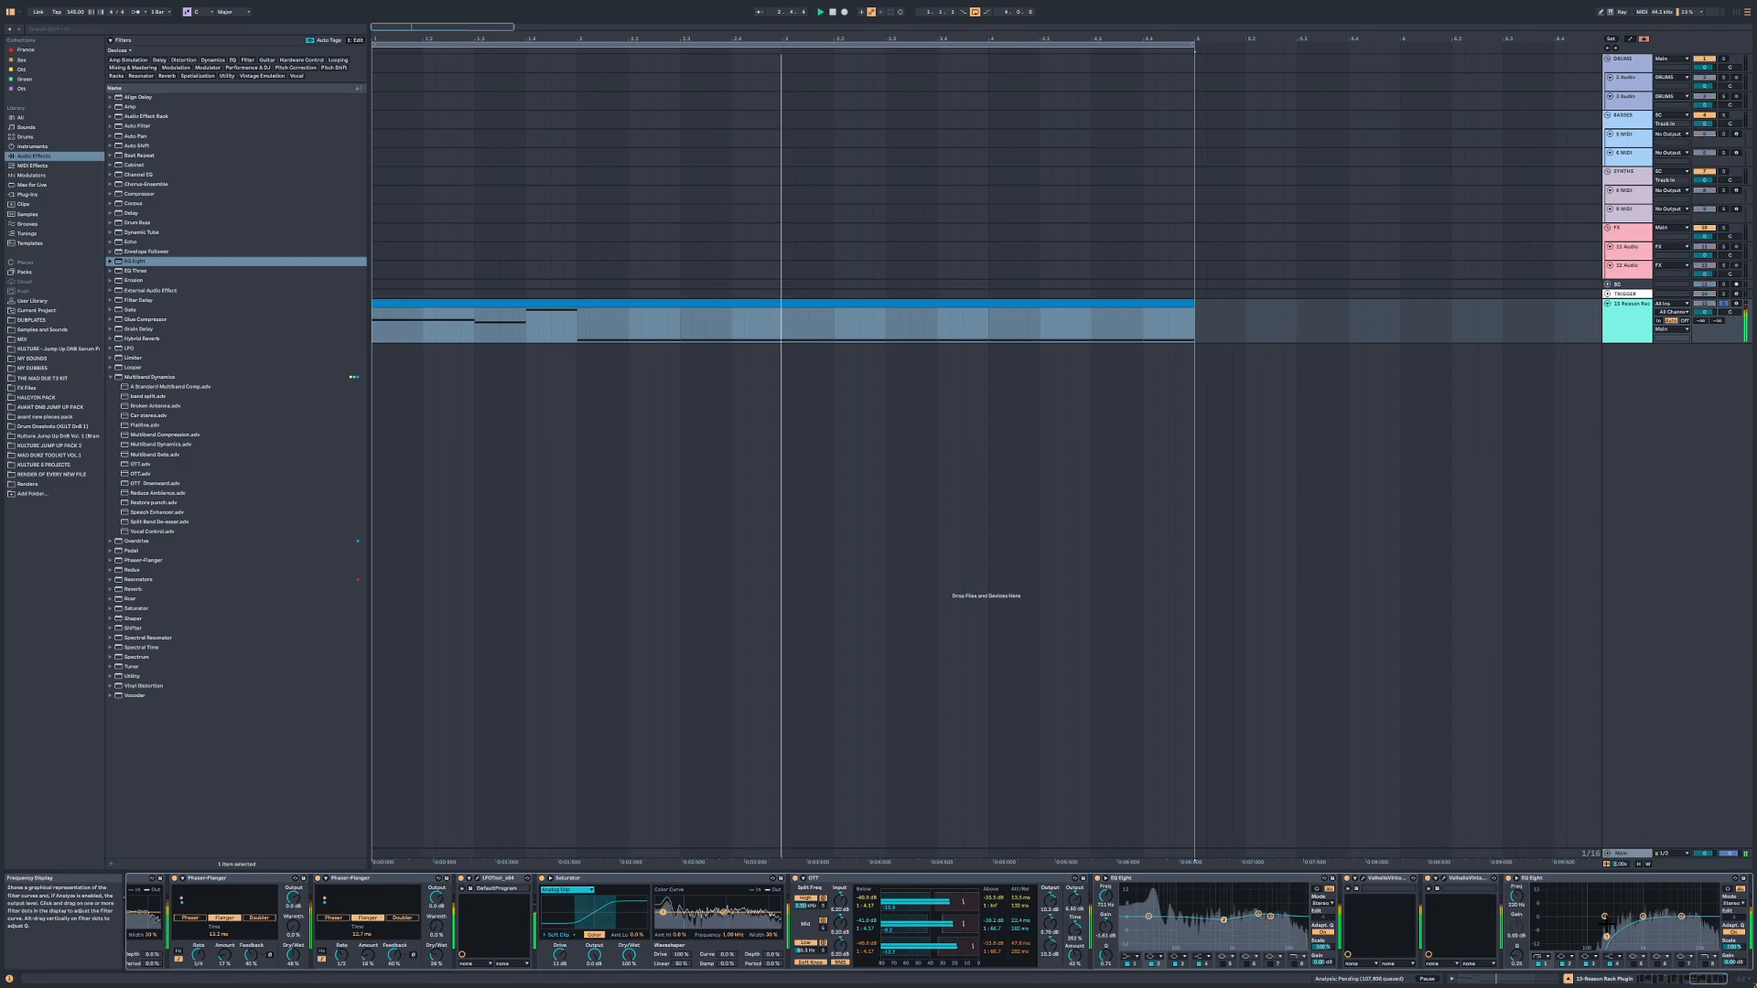
Step: Duplicate the bass track and delete the final EQ Eight from the duplicate's chain
{"action": "key", "text": "ctrl+d"}
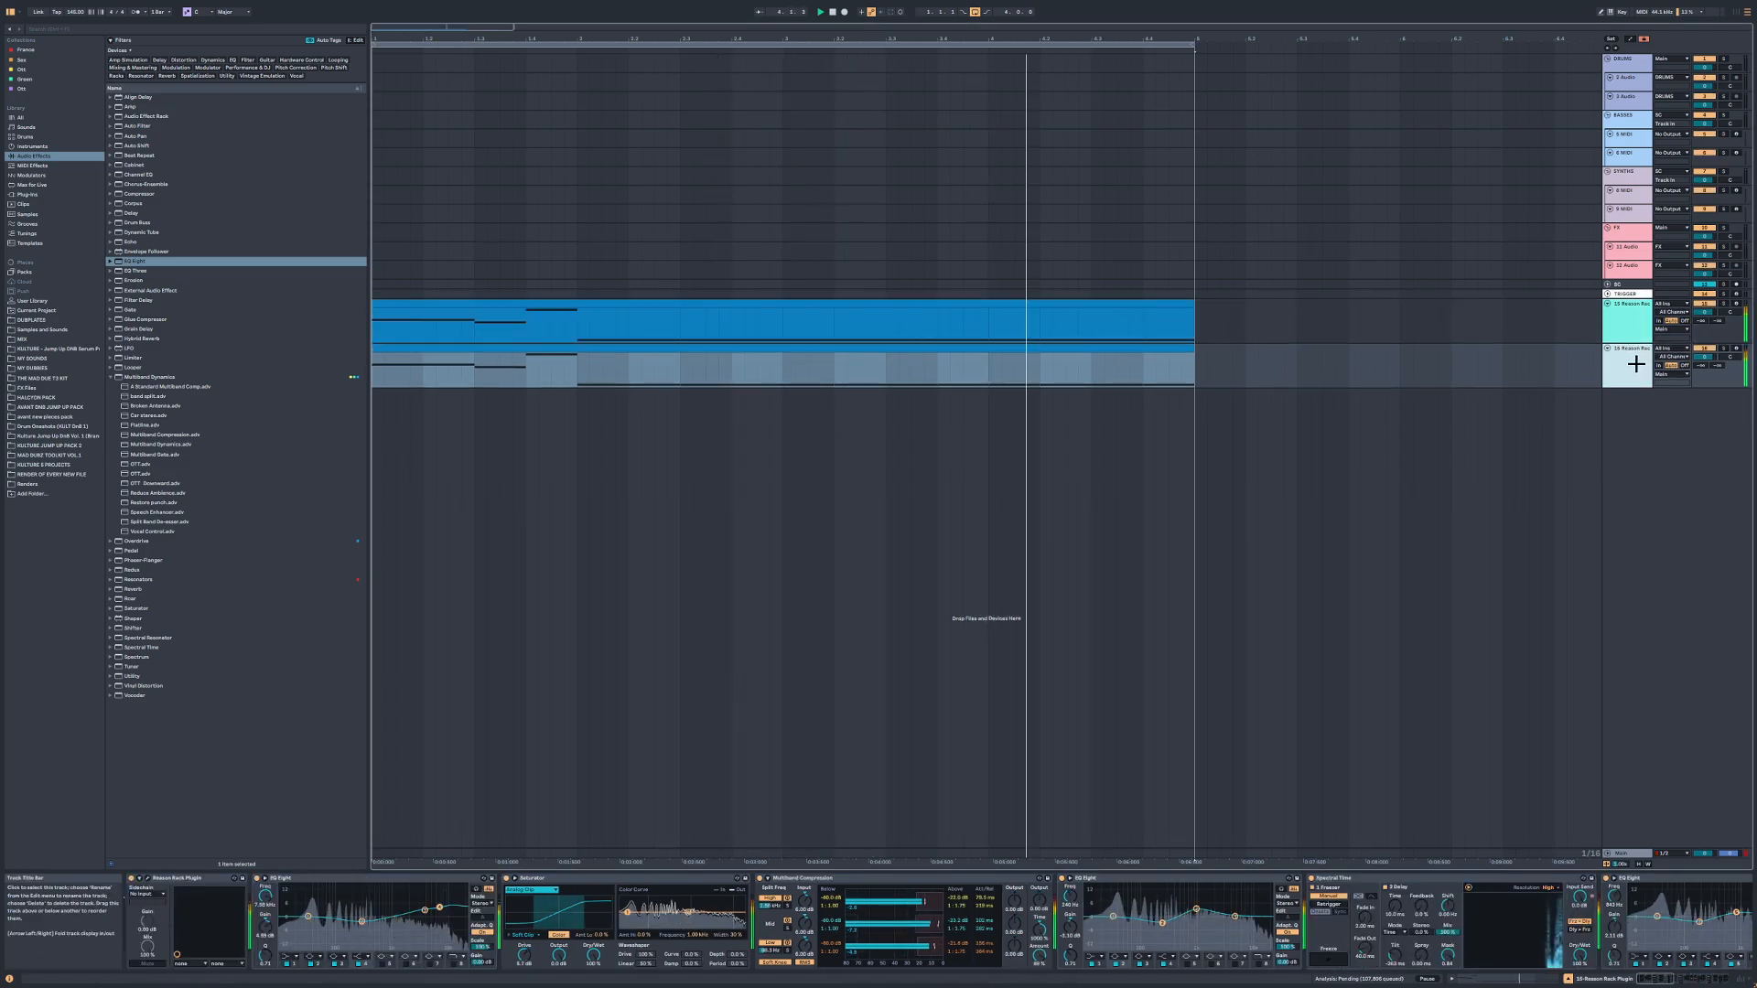
{"action": "left_click_drag", "start_coordinate": [1673, 977], "coordinate": [1726, 978]}
{"action": "left_click", "coordinate": [1544, 878]}
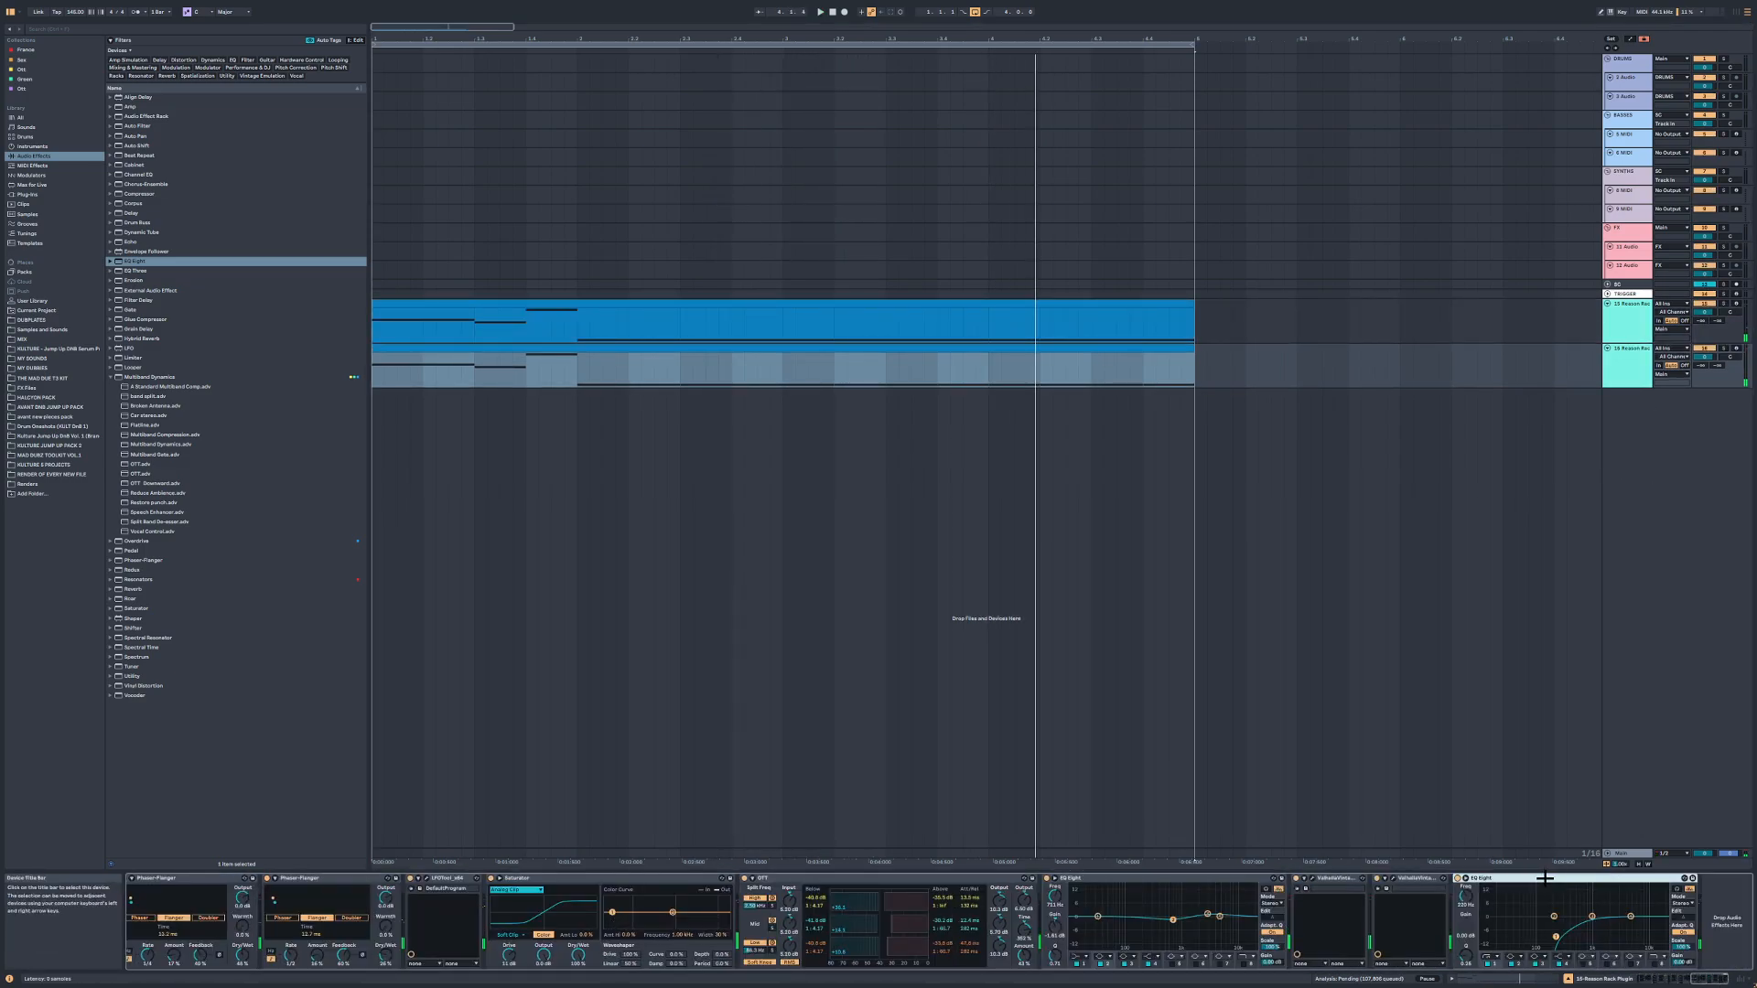
{"action": "key", "text": "space"}
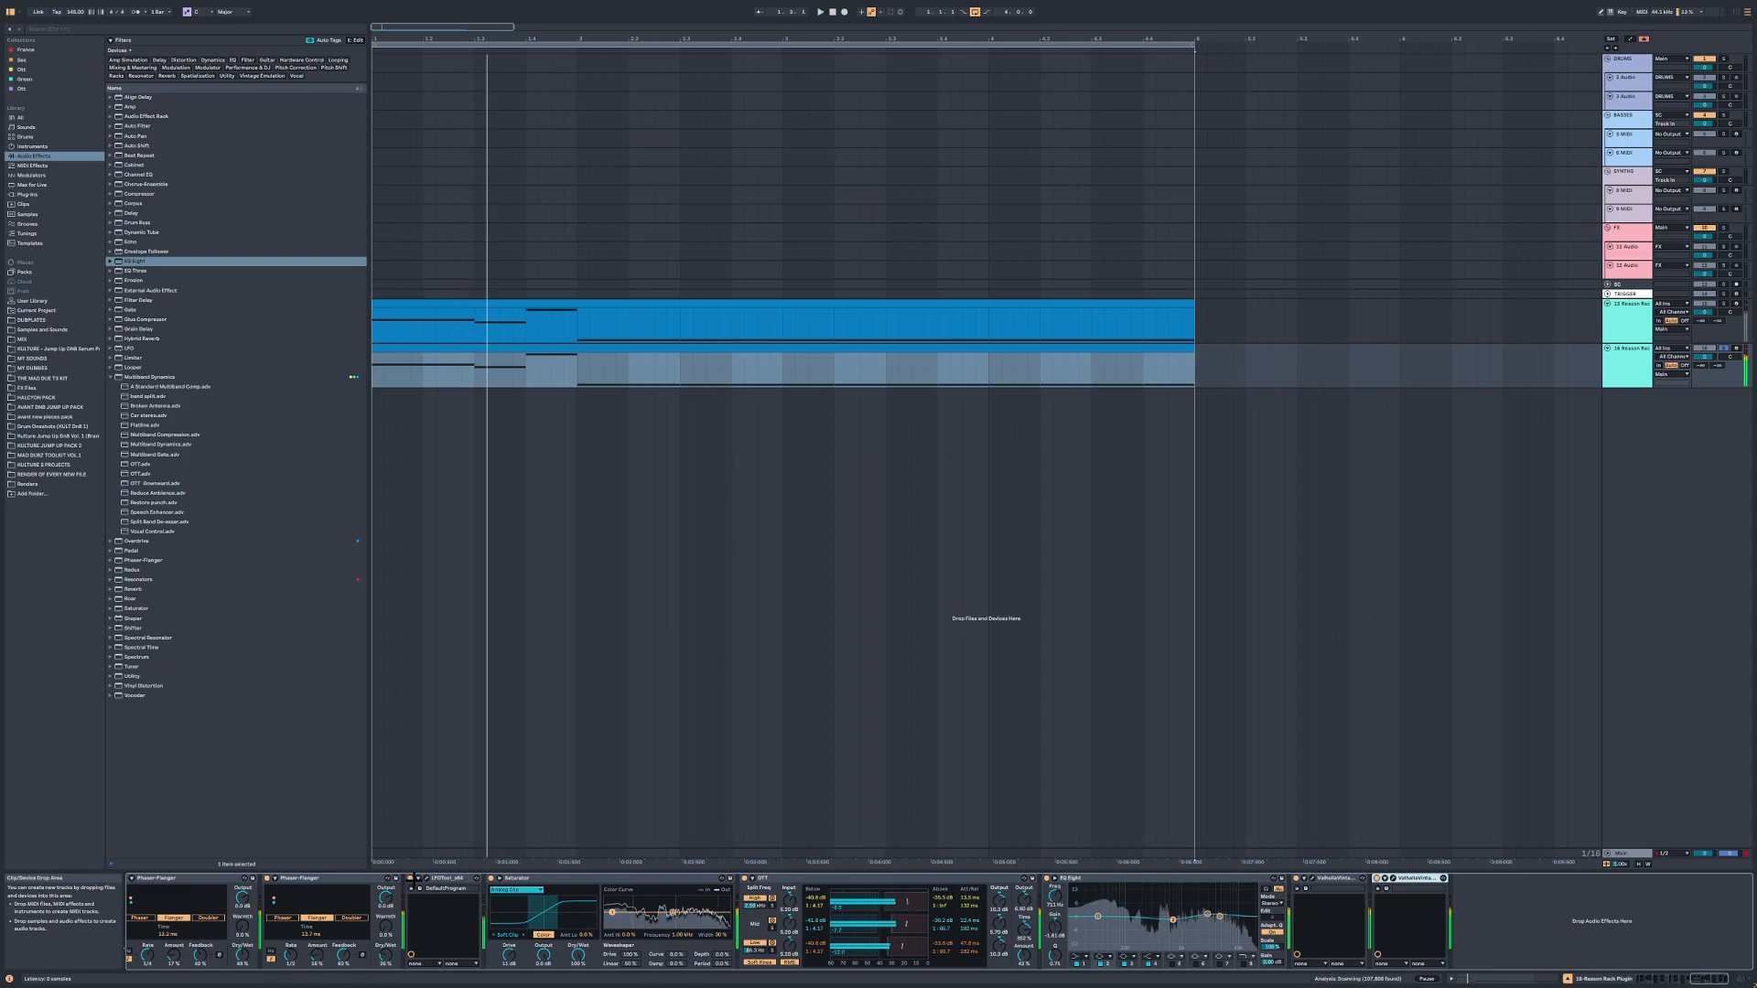
Step: In the duplicate's Reason rack, change Malström's modulator B curve, set the Filter A frequency to 30 and switch the CF-101 on
{"action": "left_click_drag", "start_coordinate": [1707, 978], "coordinate": [1475, 963]}
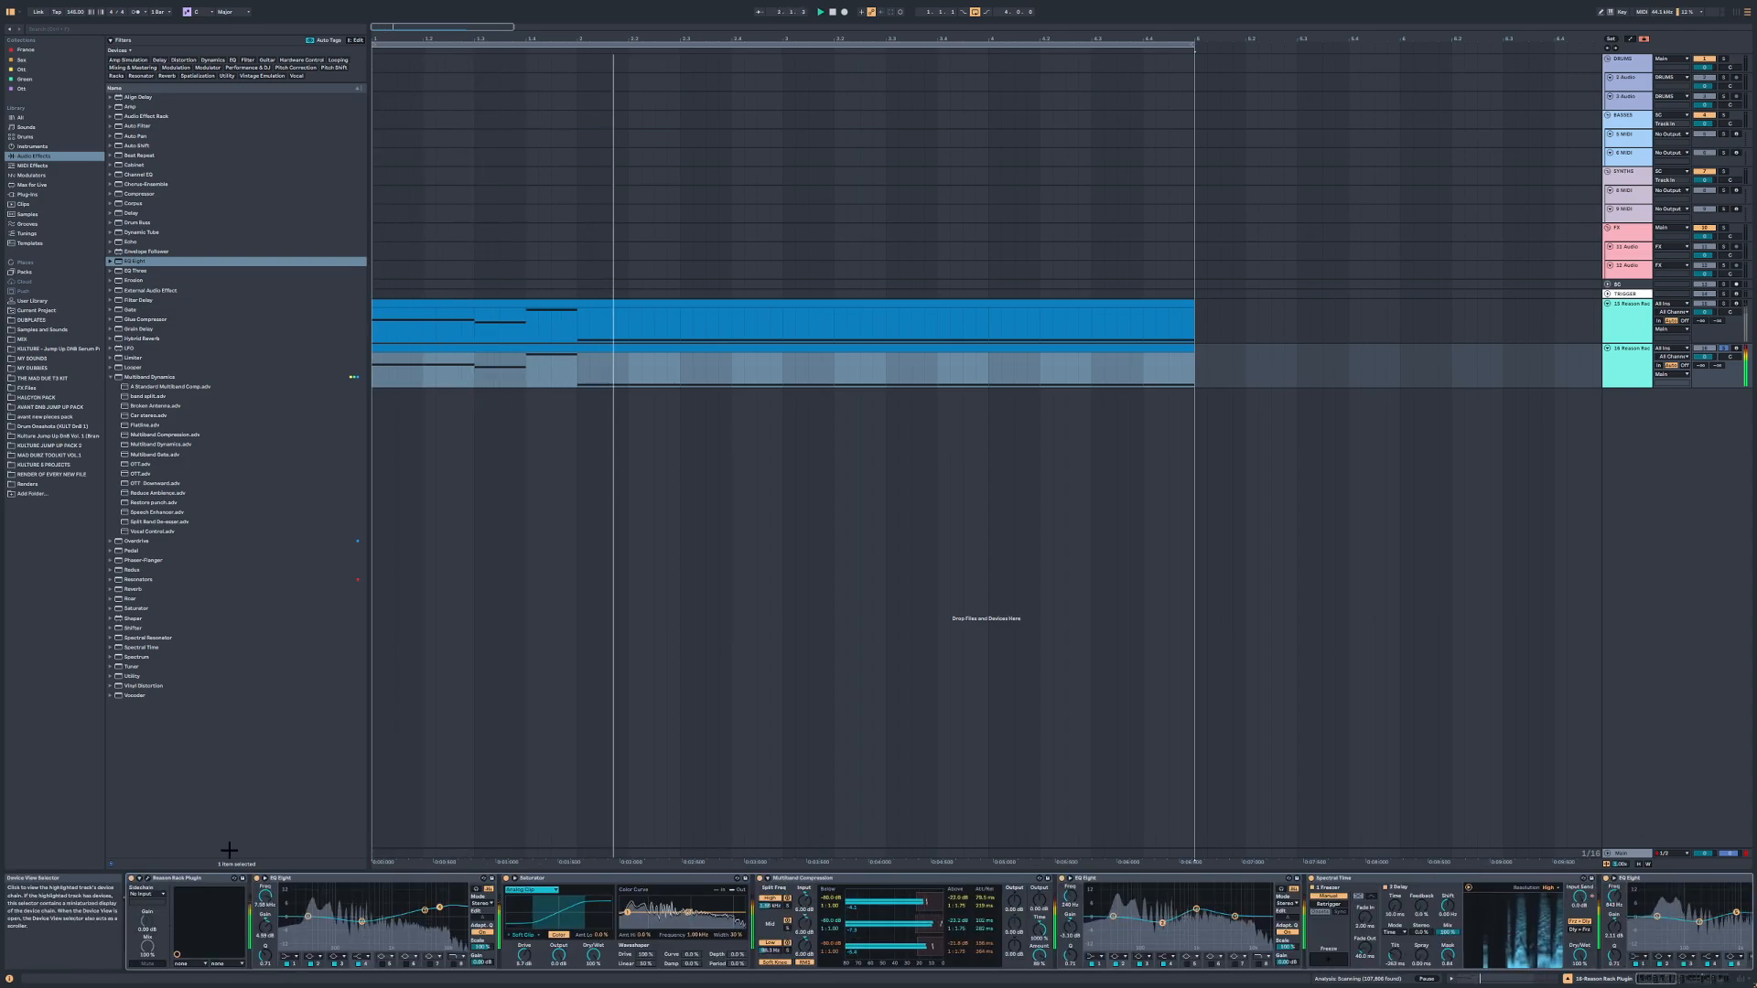
{"action": "left_click", "coordinate": [147, 879]}
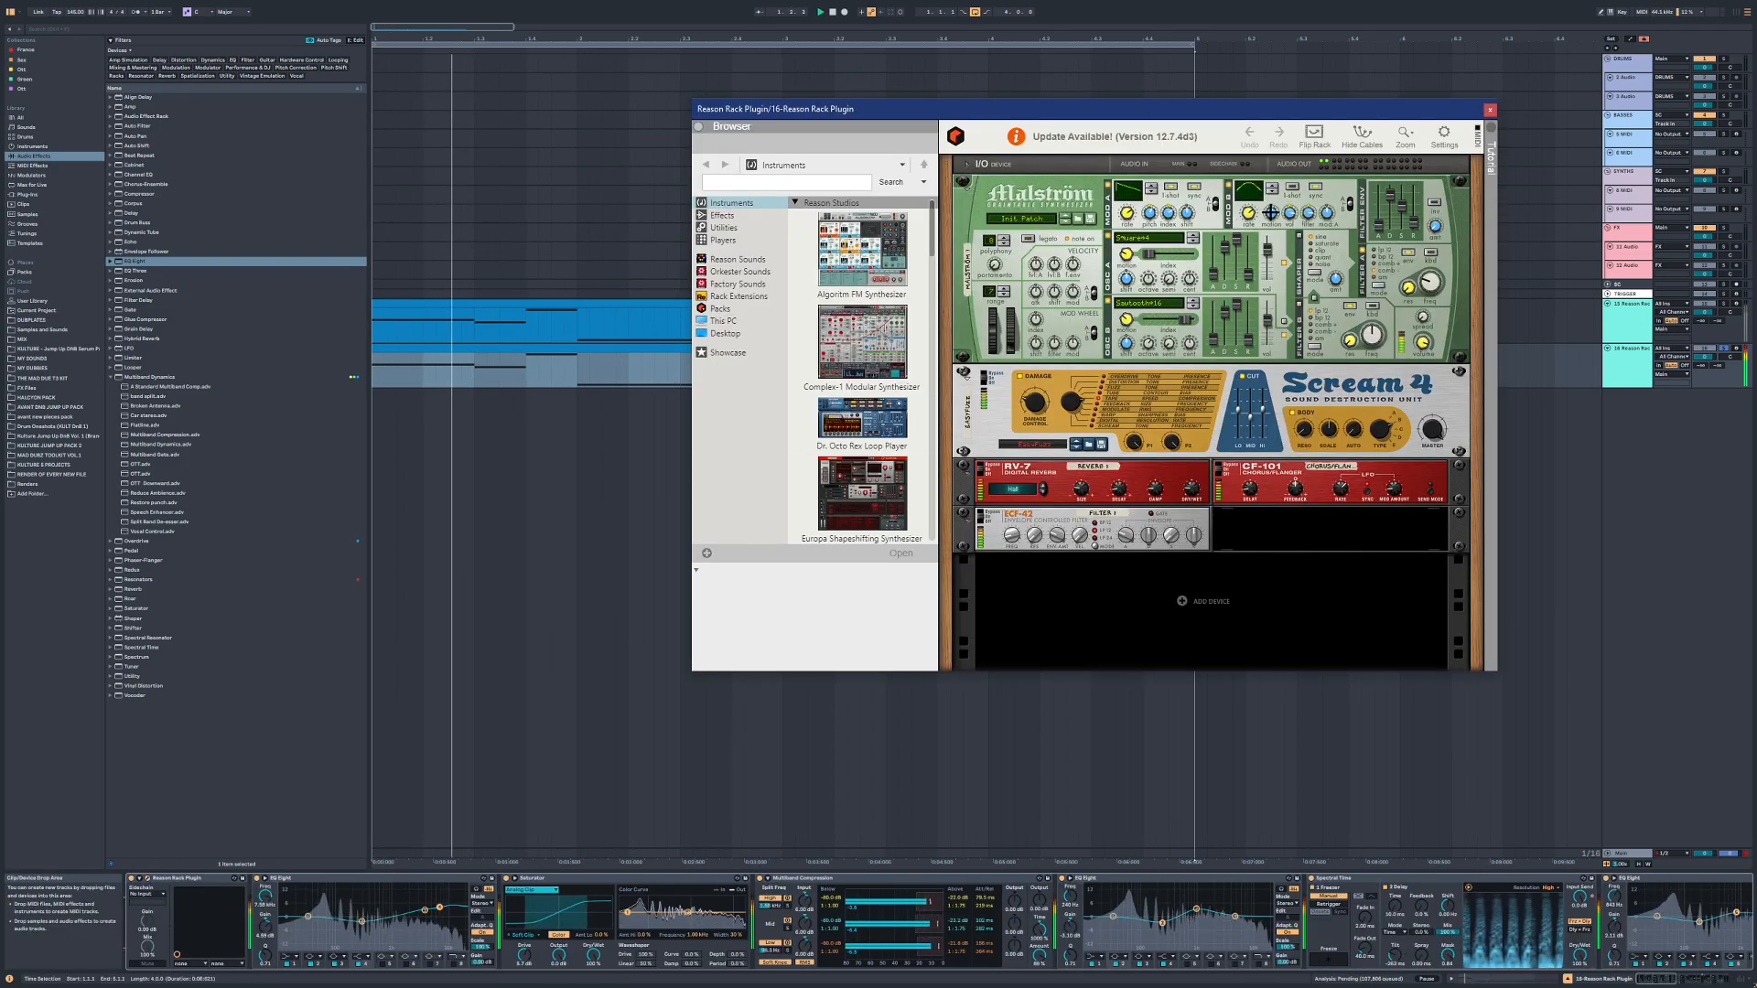
{"action": "left_click", "coordinate": [1285, 195]}
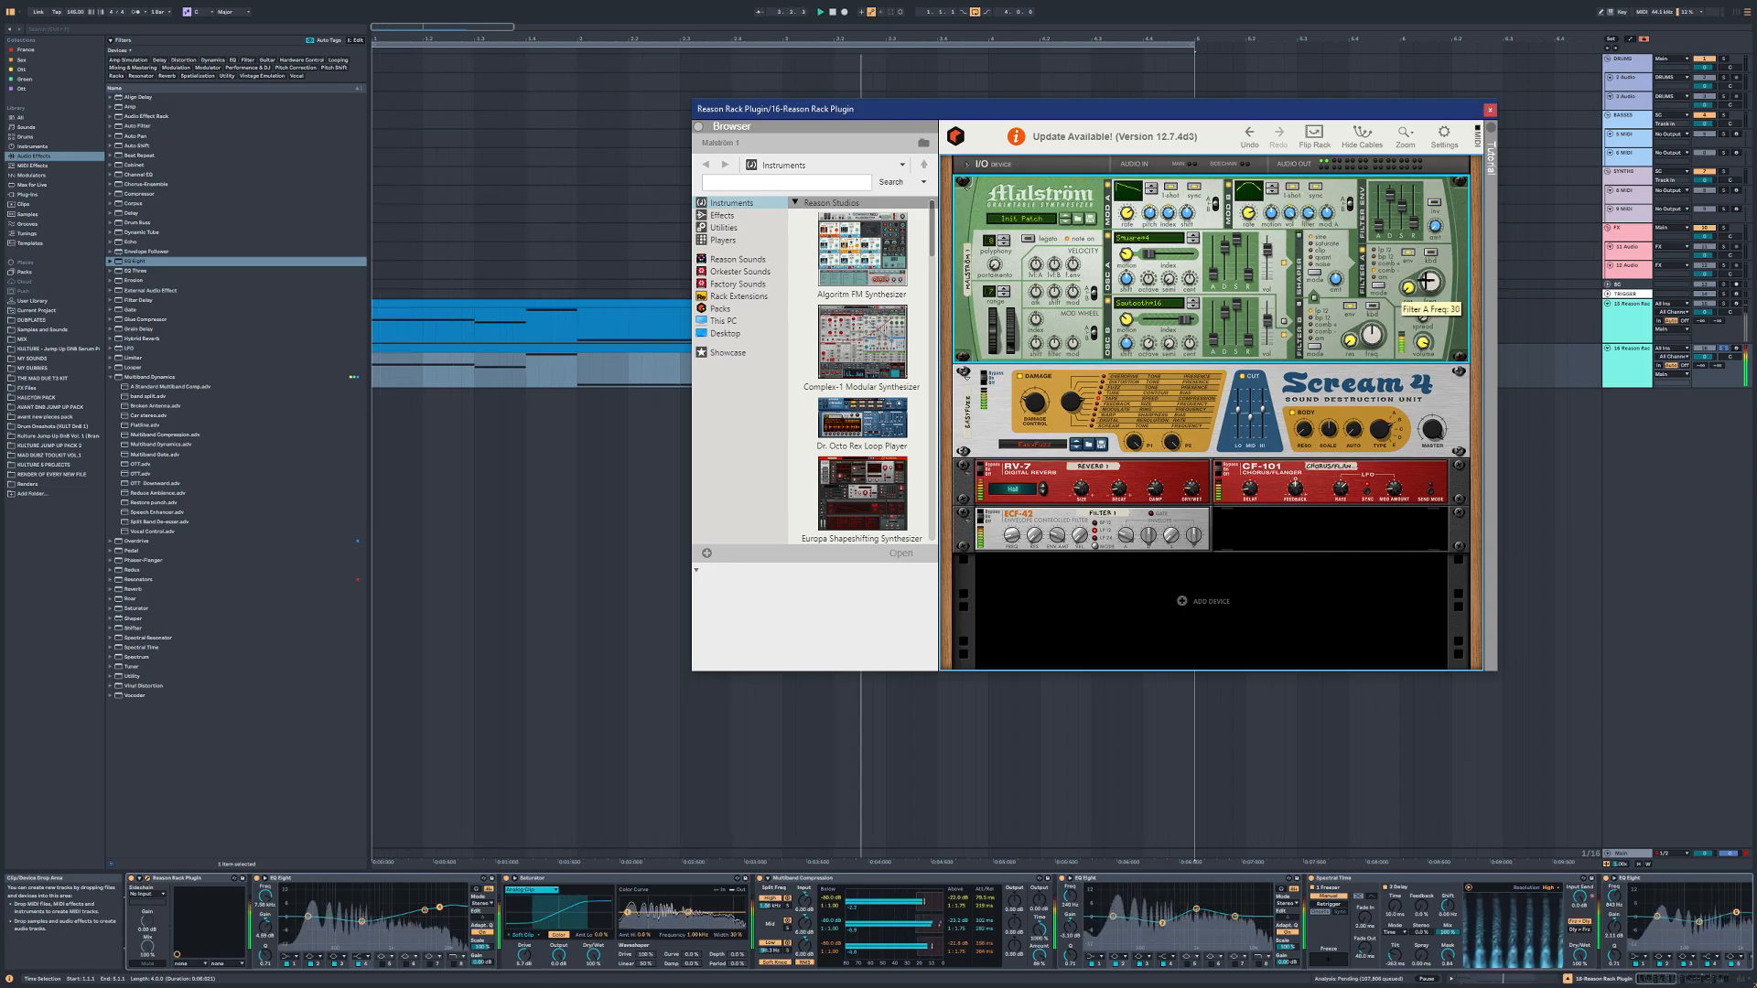
{"action": "left_click", "coordinate": [1219, 463]}
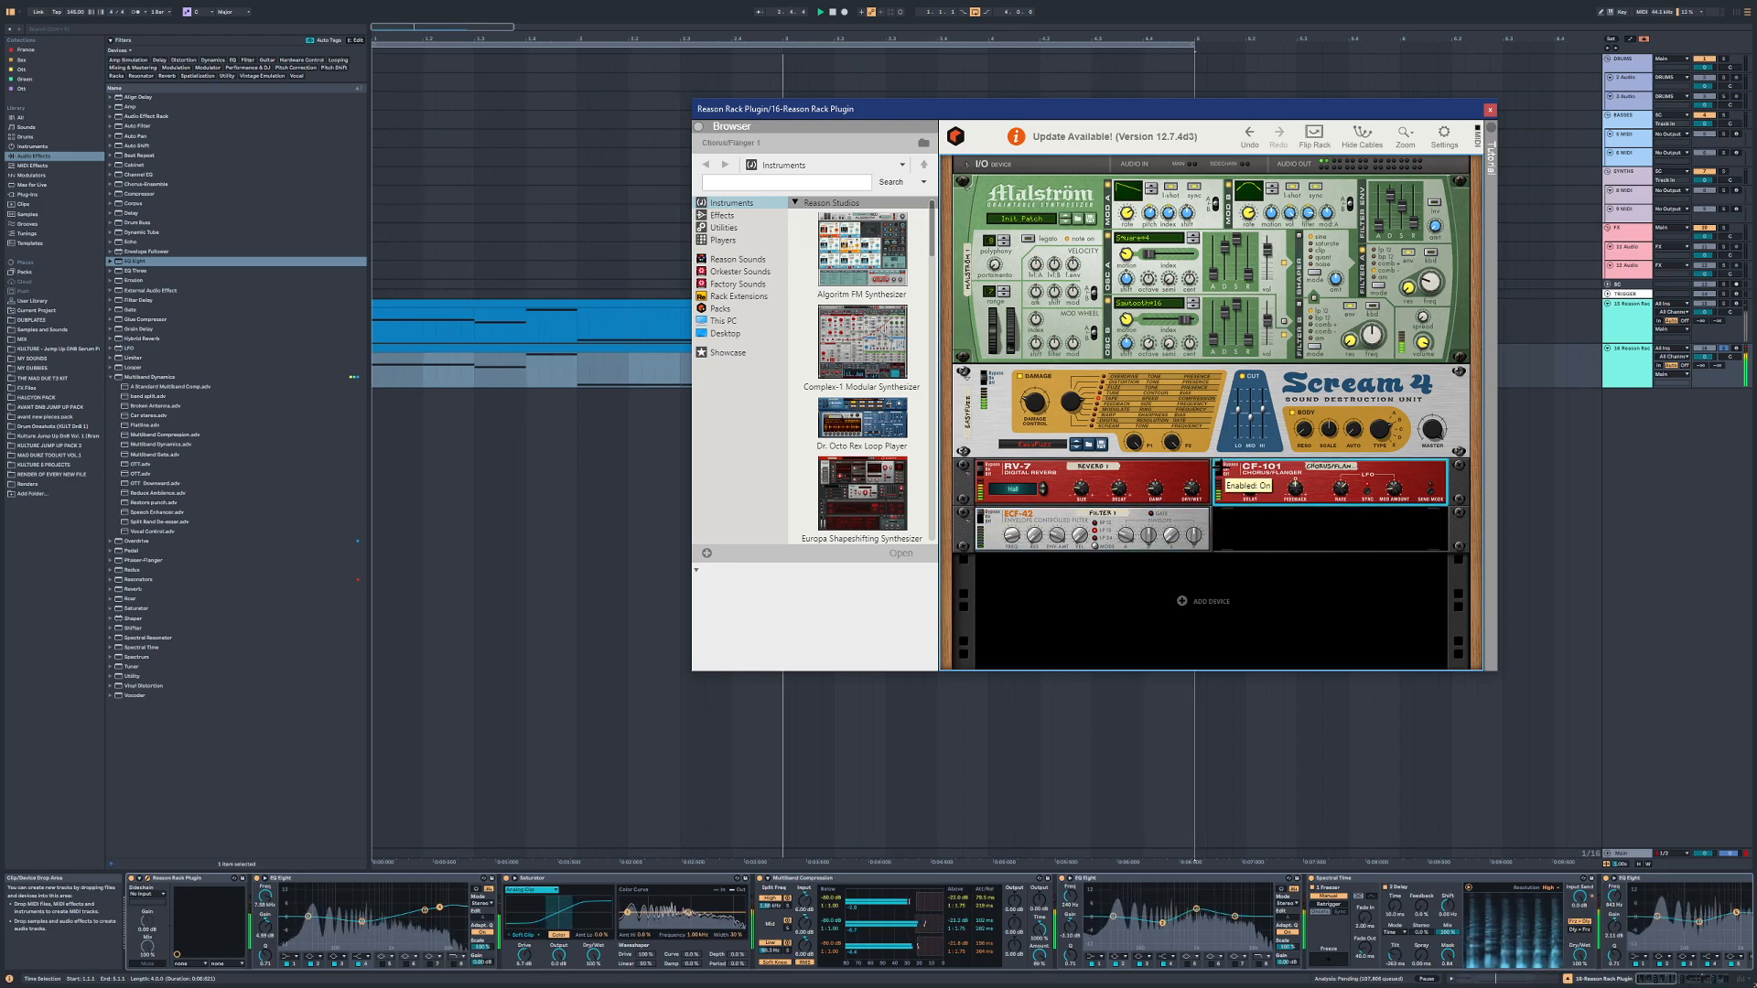
Step: Deactivate the Saturator after the OTT on the duplicate track and collapse it together with the Phaser-Flangers
{"action": "left_click_drag", "start_coordinate": [1661, 979], "coordinate": [1680, 979]}
{"action": "left_click", "coordinate": [1383, 877]}
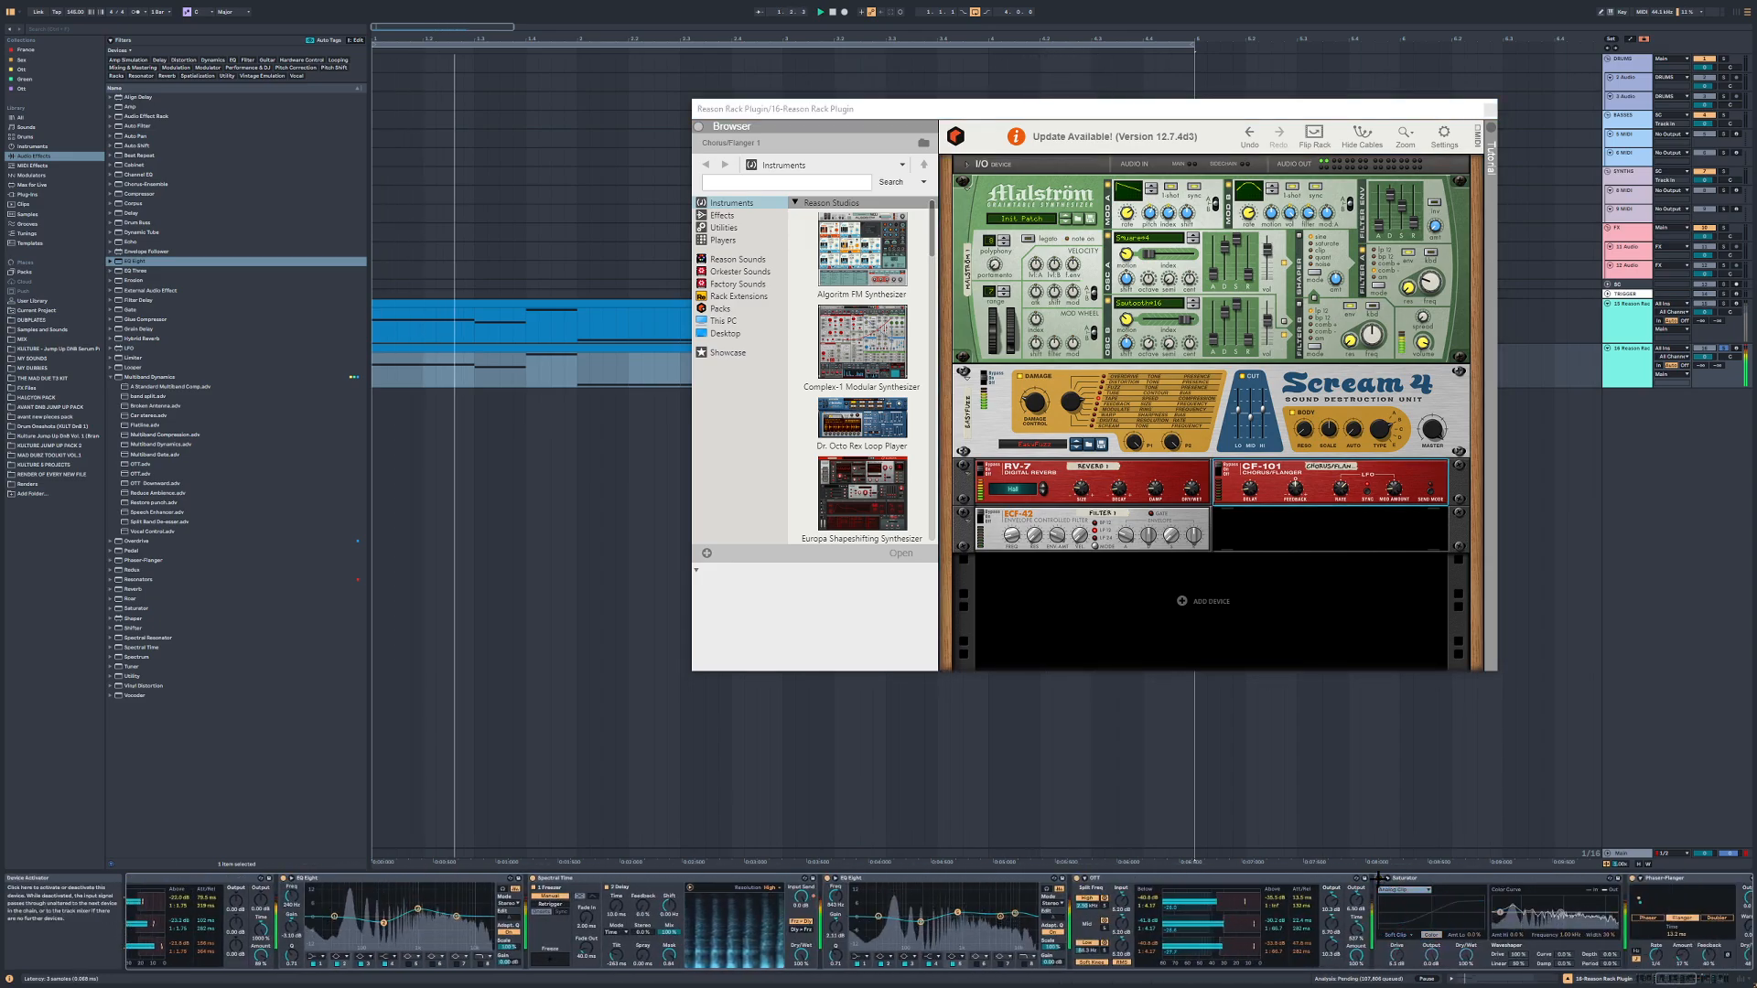
{"action": "double_click", "coordinate": [1397, 879]}
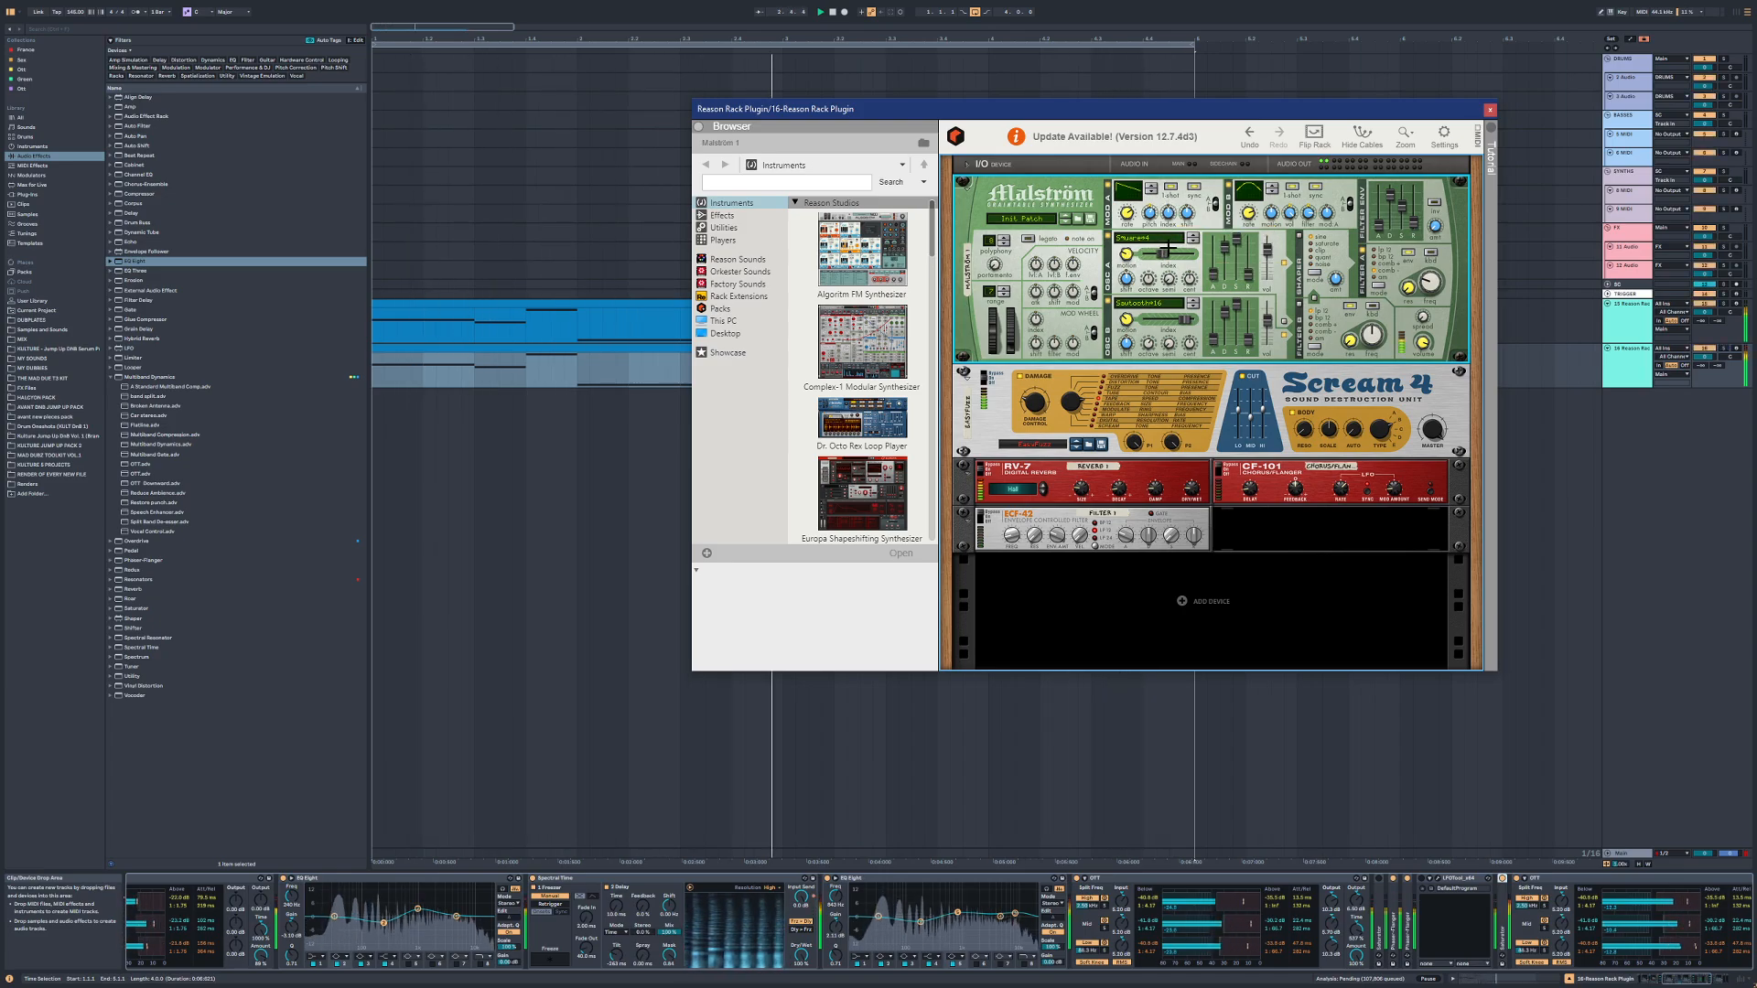
Step: Add an Auto Pan before the first ValhallaVintageVerb on the original bass track and adjust its LFO offset
{"action": "left_click", "coordinate": [1624, 327]}
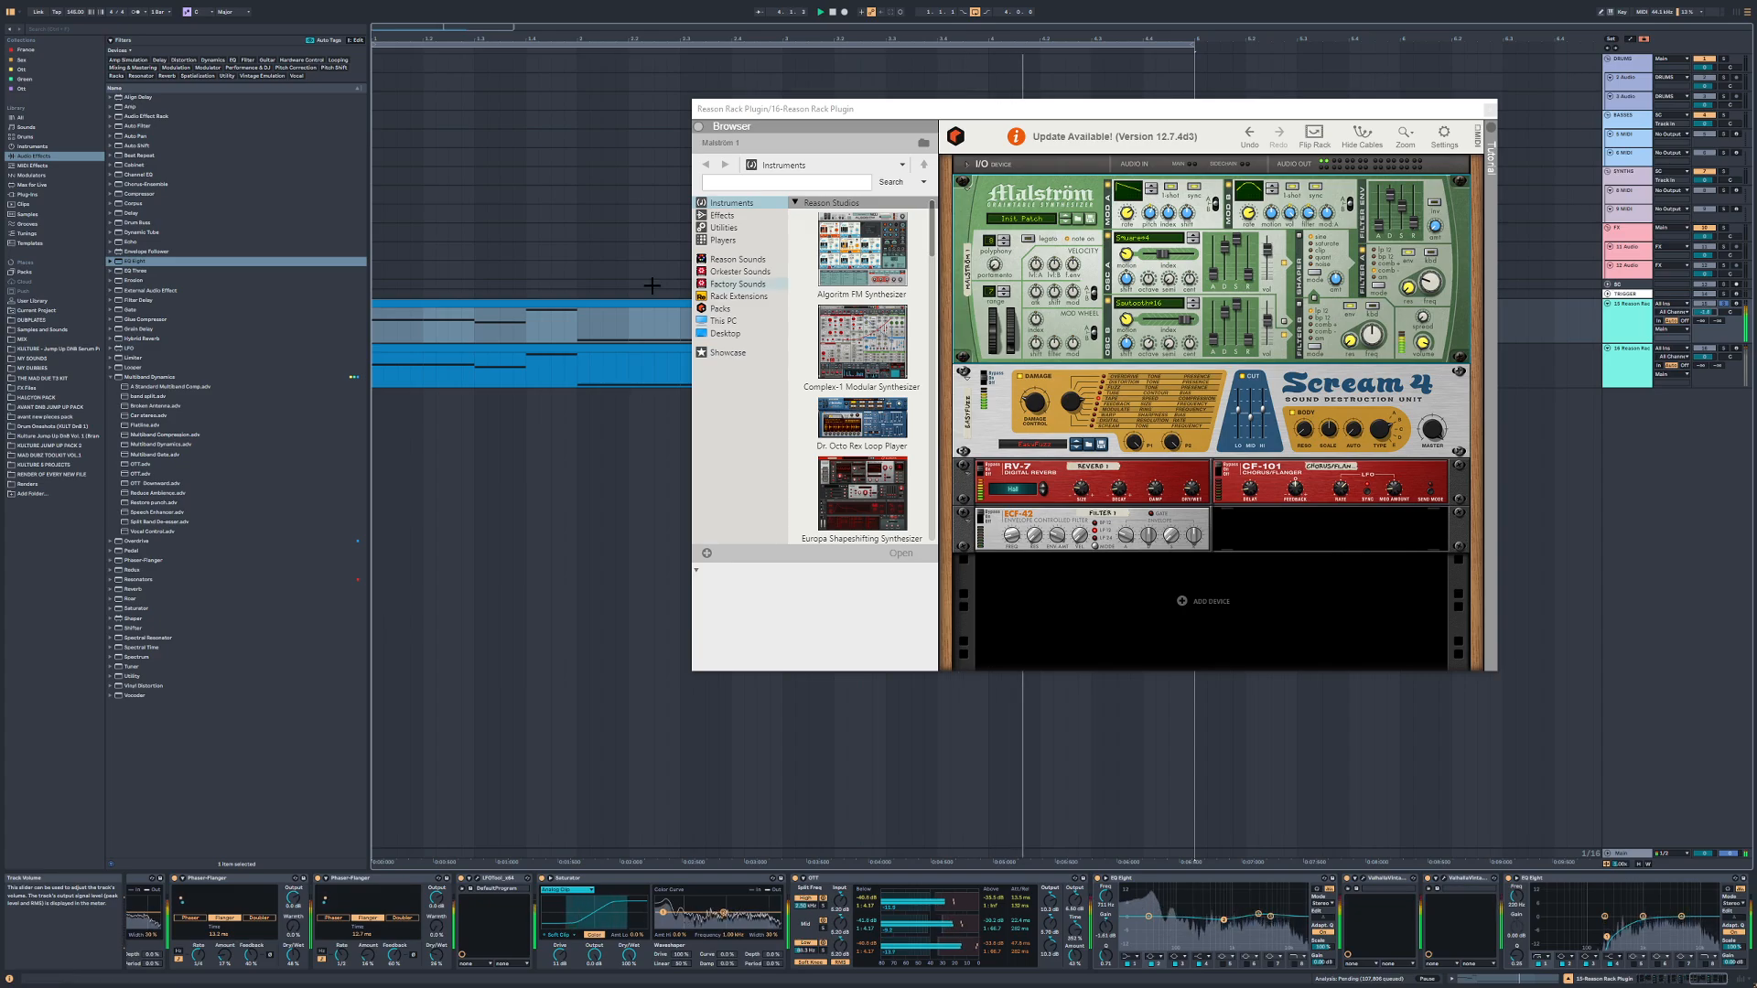
{"action": "left_click", "coordinate": [57, 158]}
{"action": "double_click", "coordinate": [139, 135]}
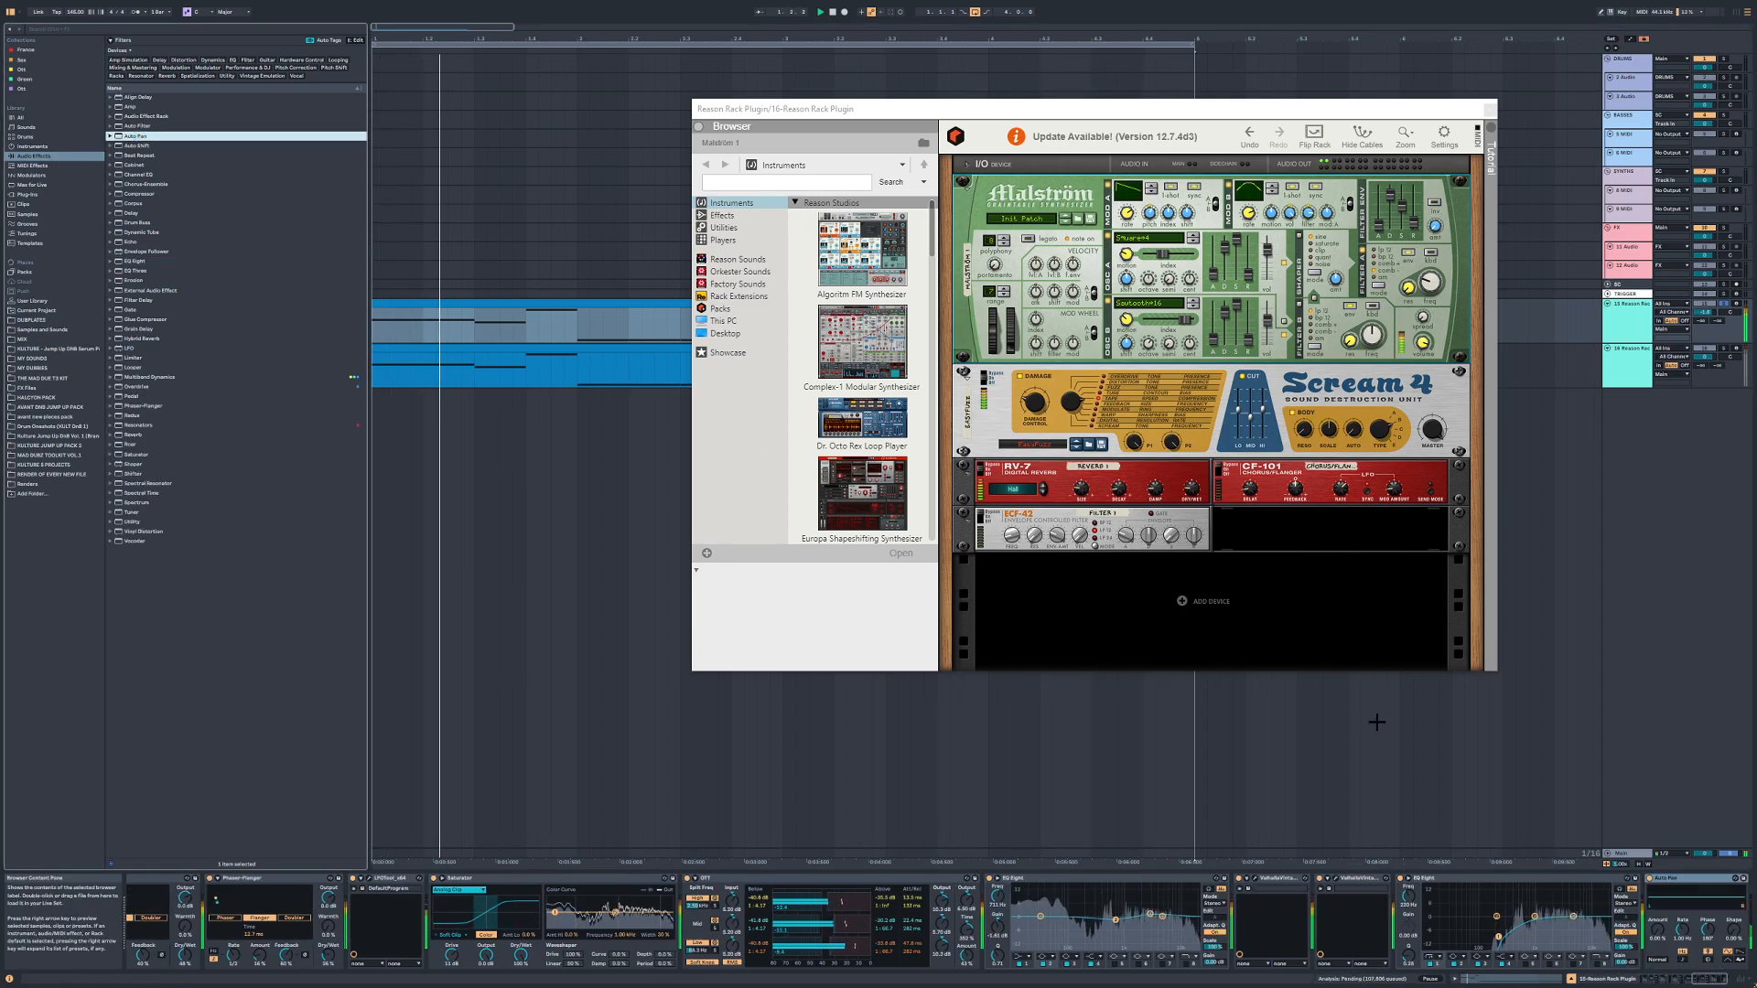
{"action": "left_click_drag", "start_coordinate": [1669, 878], "coordinate": [1267, 905]}
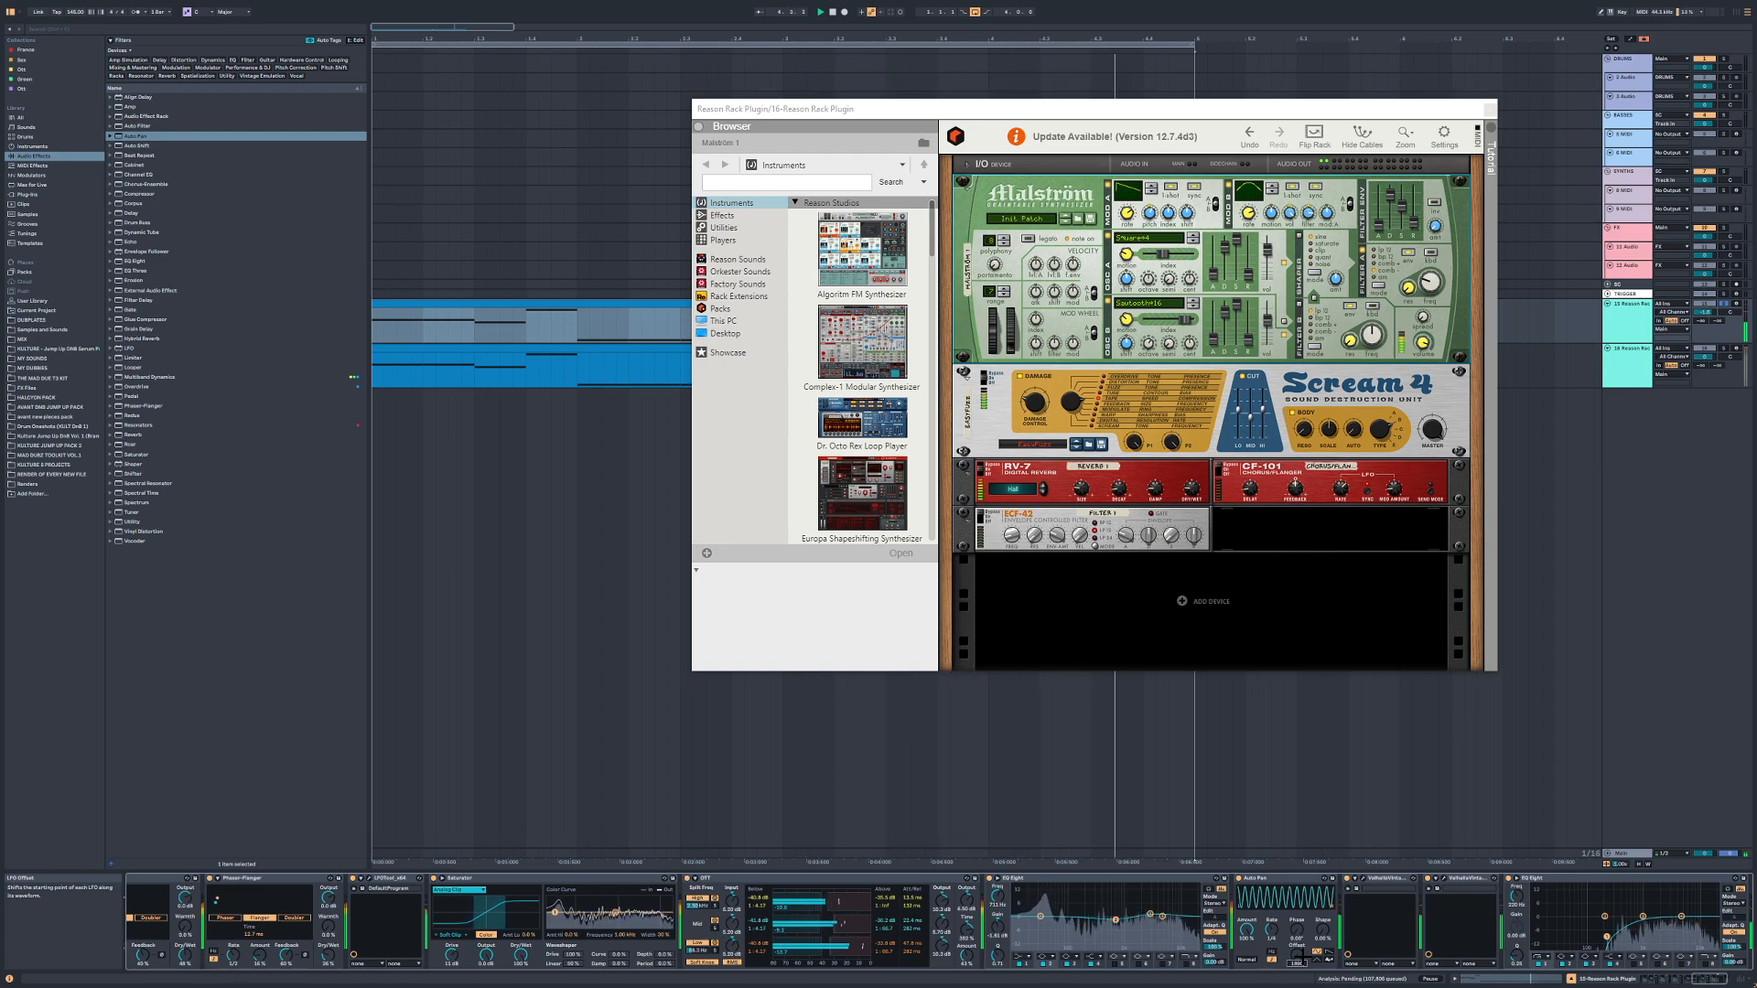
{"action": "left_click_drag", "start_coordinate": [1300, 955], "coordinate": [1300, 987]}
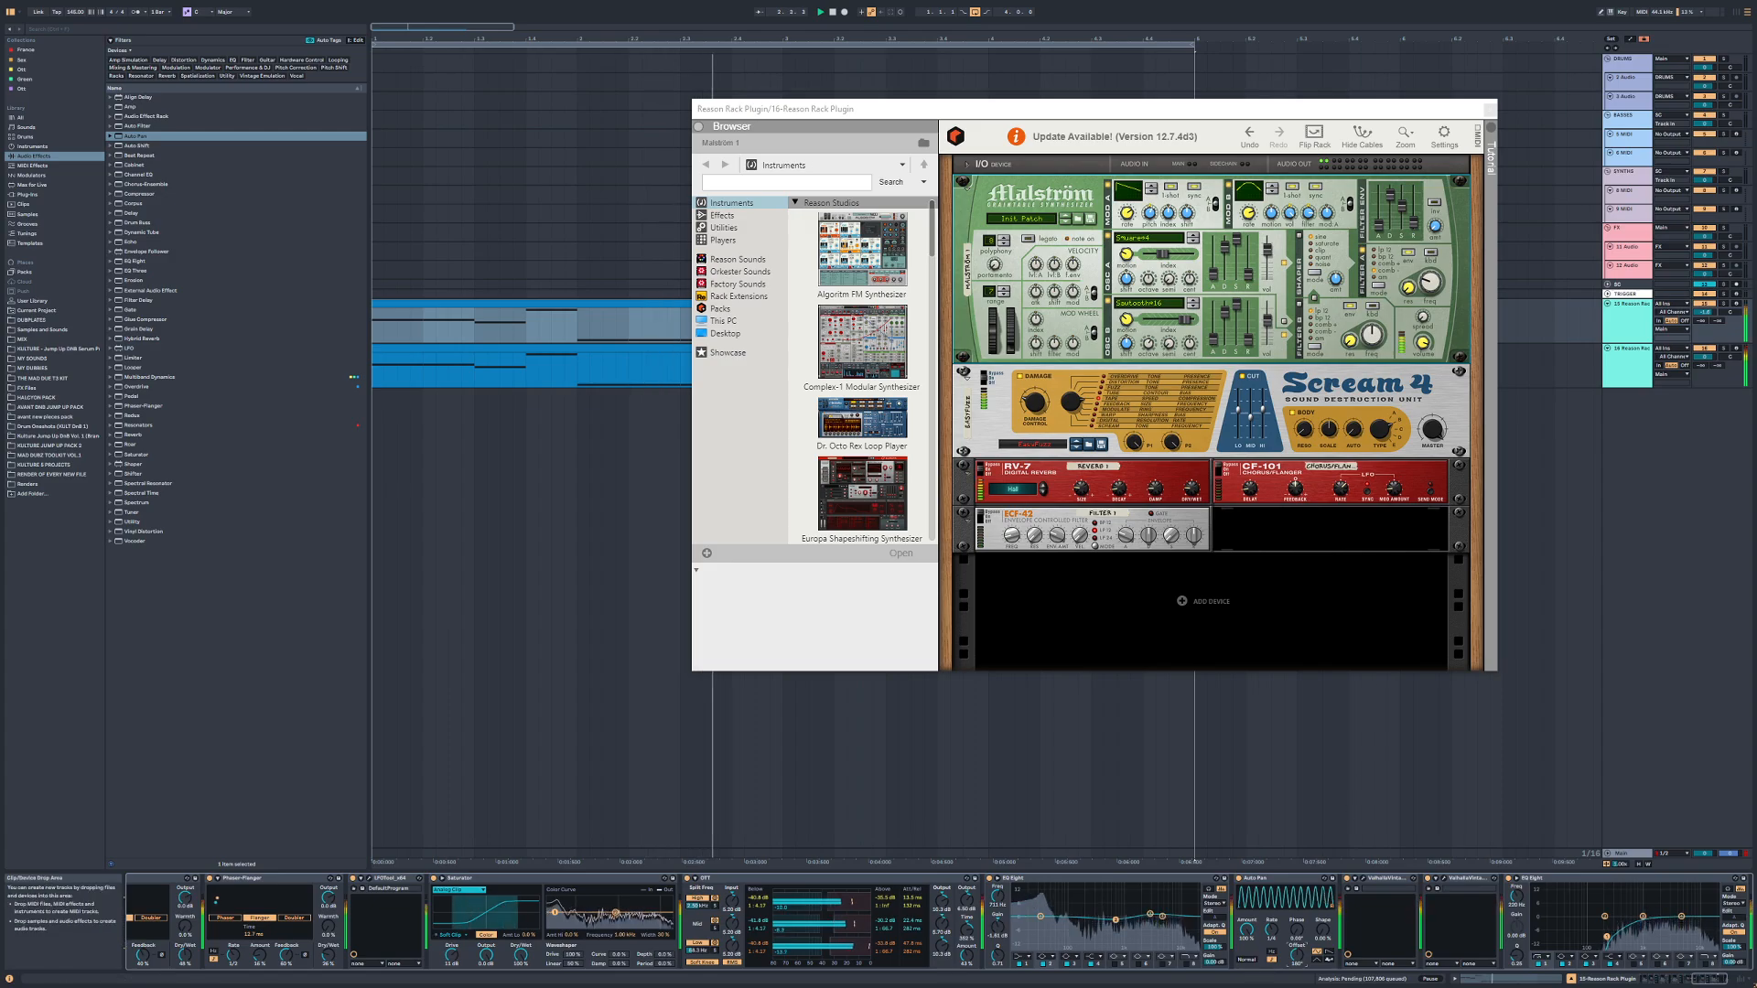
Step: Close the Reason rack window, solo the duplicated bass track and select its clip
{"action": "left_click", "coordinate": [1490, 109]}
{"action": "left_click", "coordinate": [1615, 371]}
{"action": "key", "text": "space"}
{"action": "key", "text": "s"}
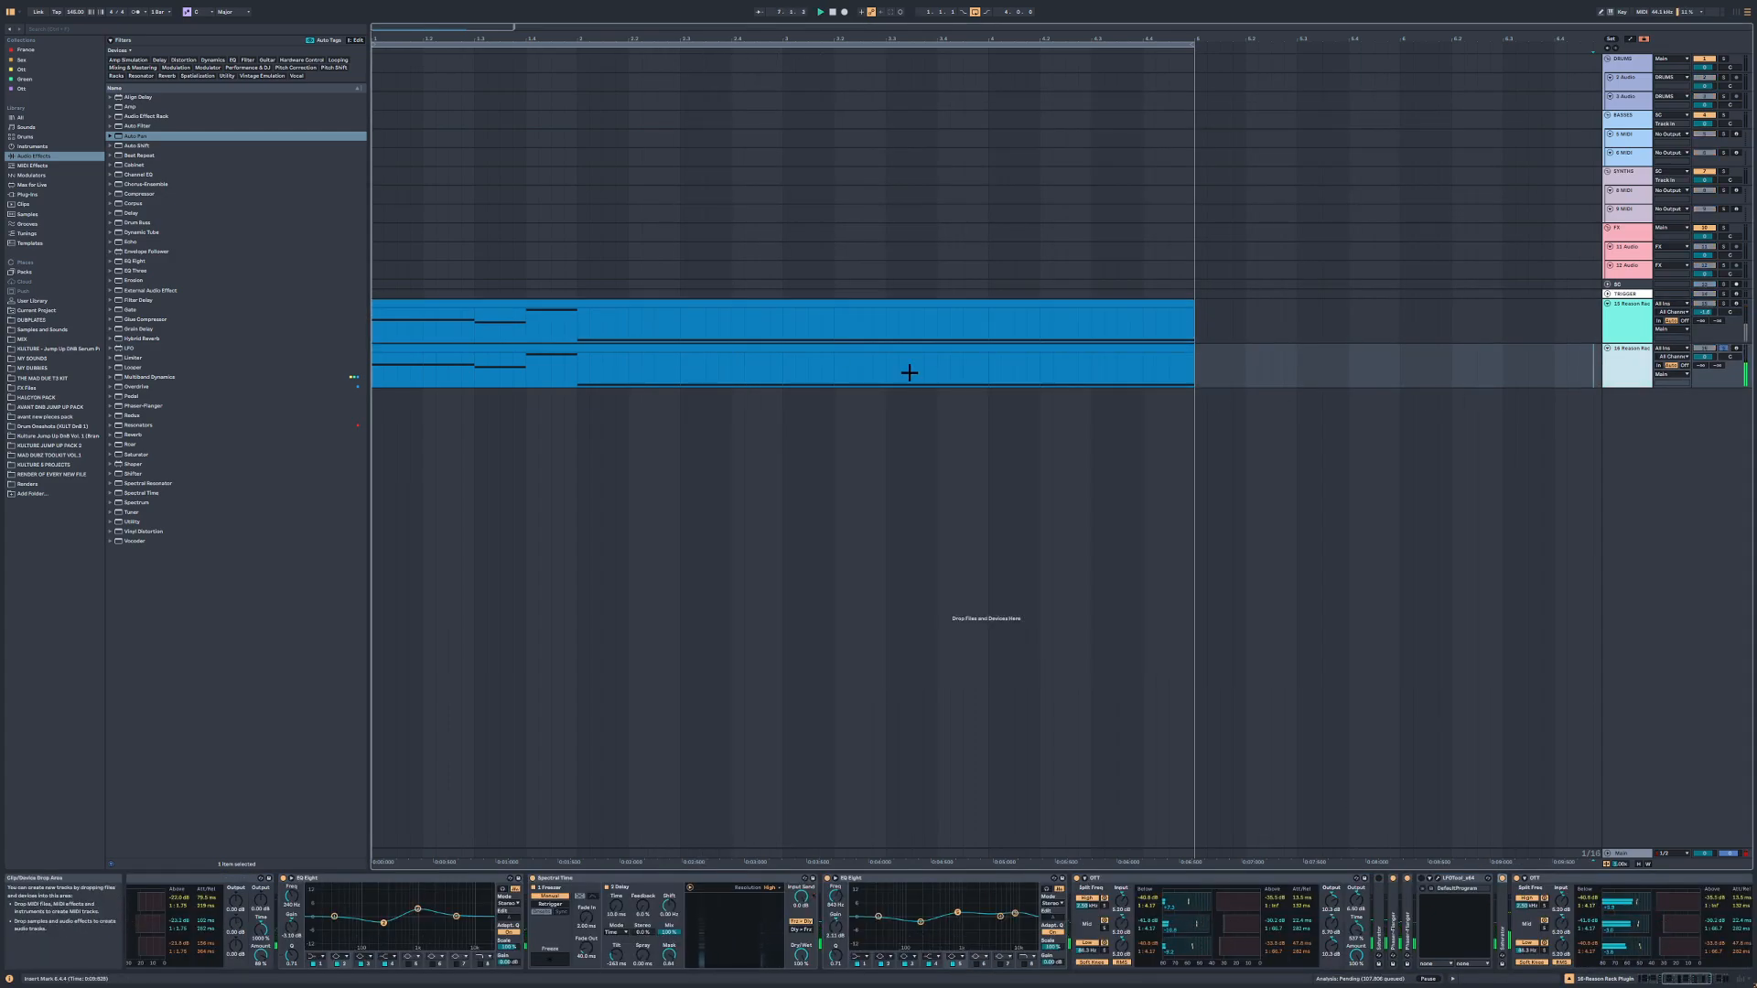
{"action": "left_click", "coordinate": [726, 347]}
{"action": "key", "text": "space"}
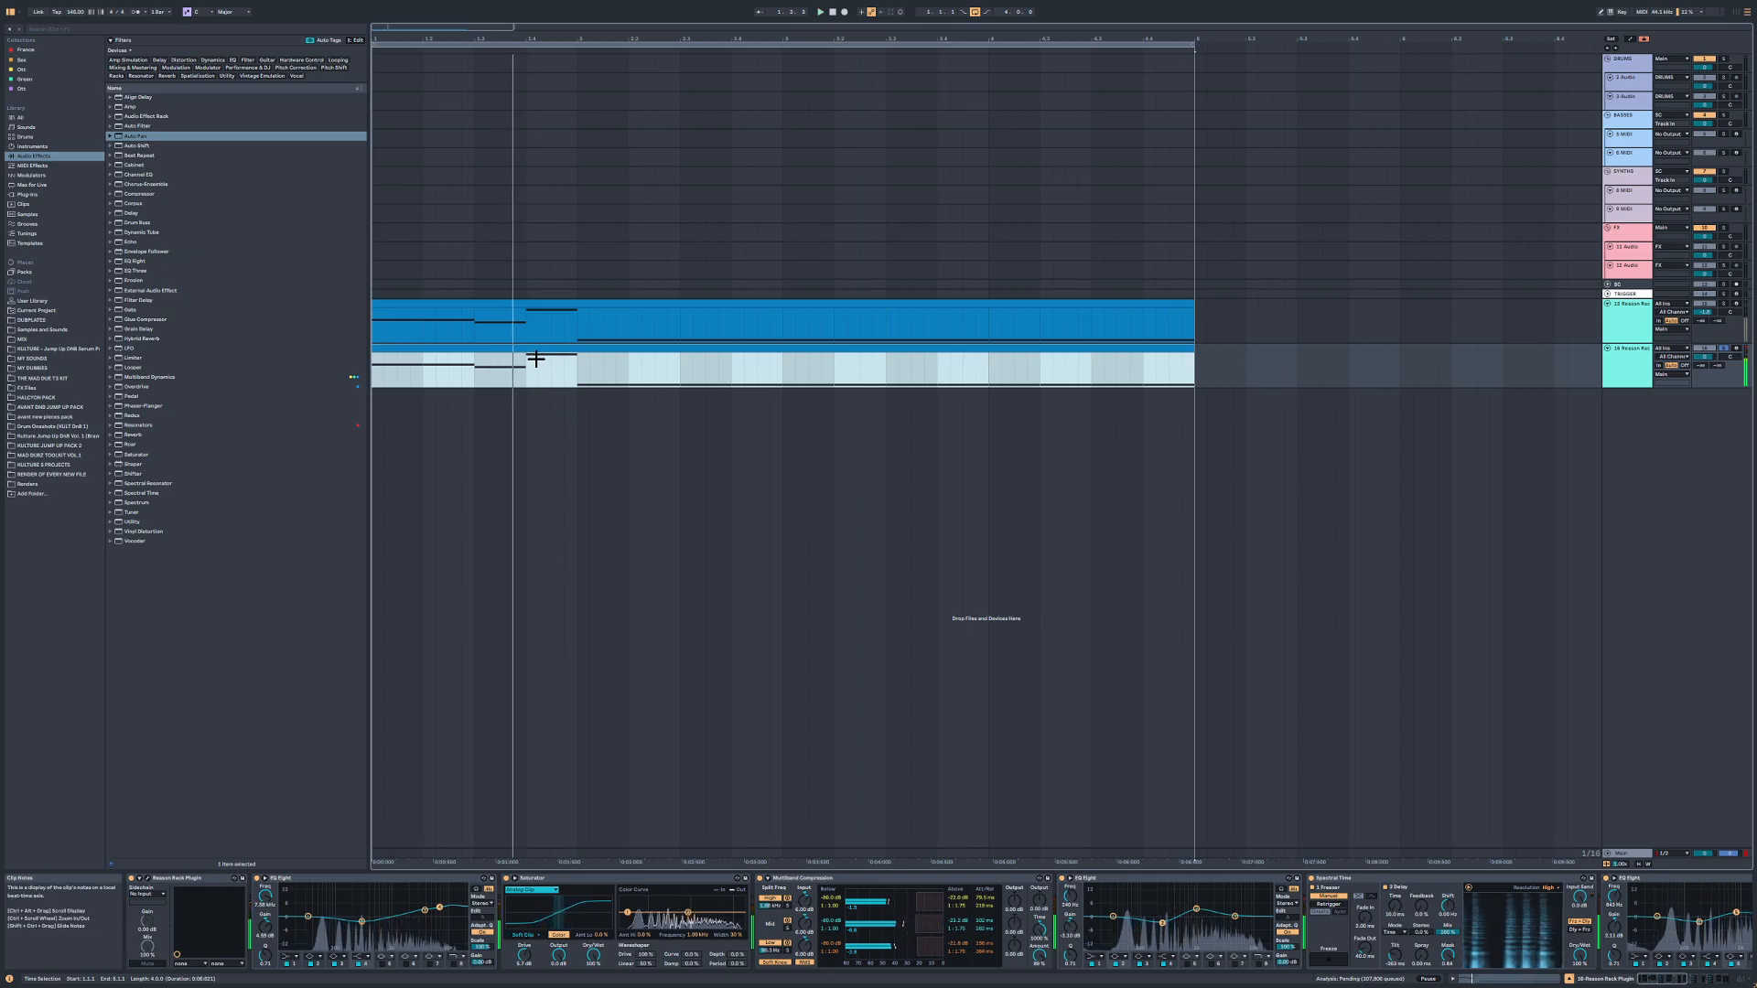
Step: Delete the high-note section, beat 1.4 to bar 2, from the duplicated track's clip
{"action": "left_click_drag", "start_coordinate": [528, 357], "coordinate": [581, 353]}
{"action": "left_click", "coordinate": [583, 351]}
{"action": "left_click", "coordinate": [518, 349]}
{"action": "key", "text": "space"}
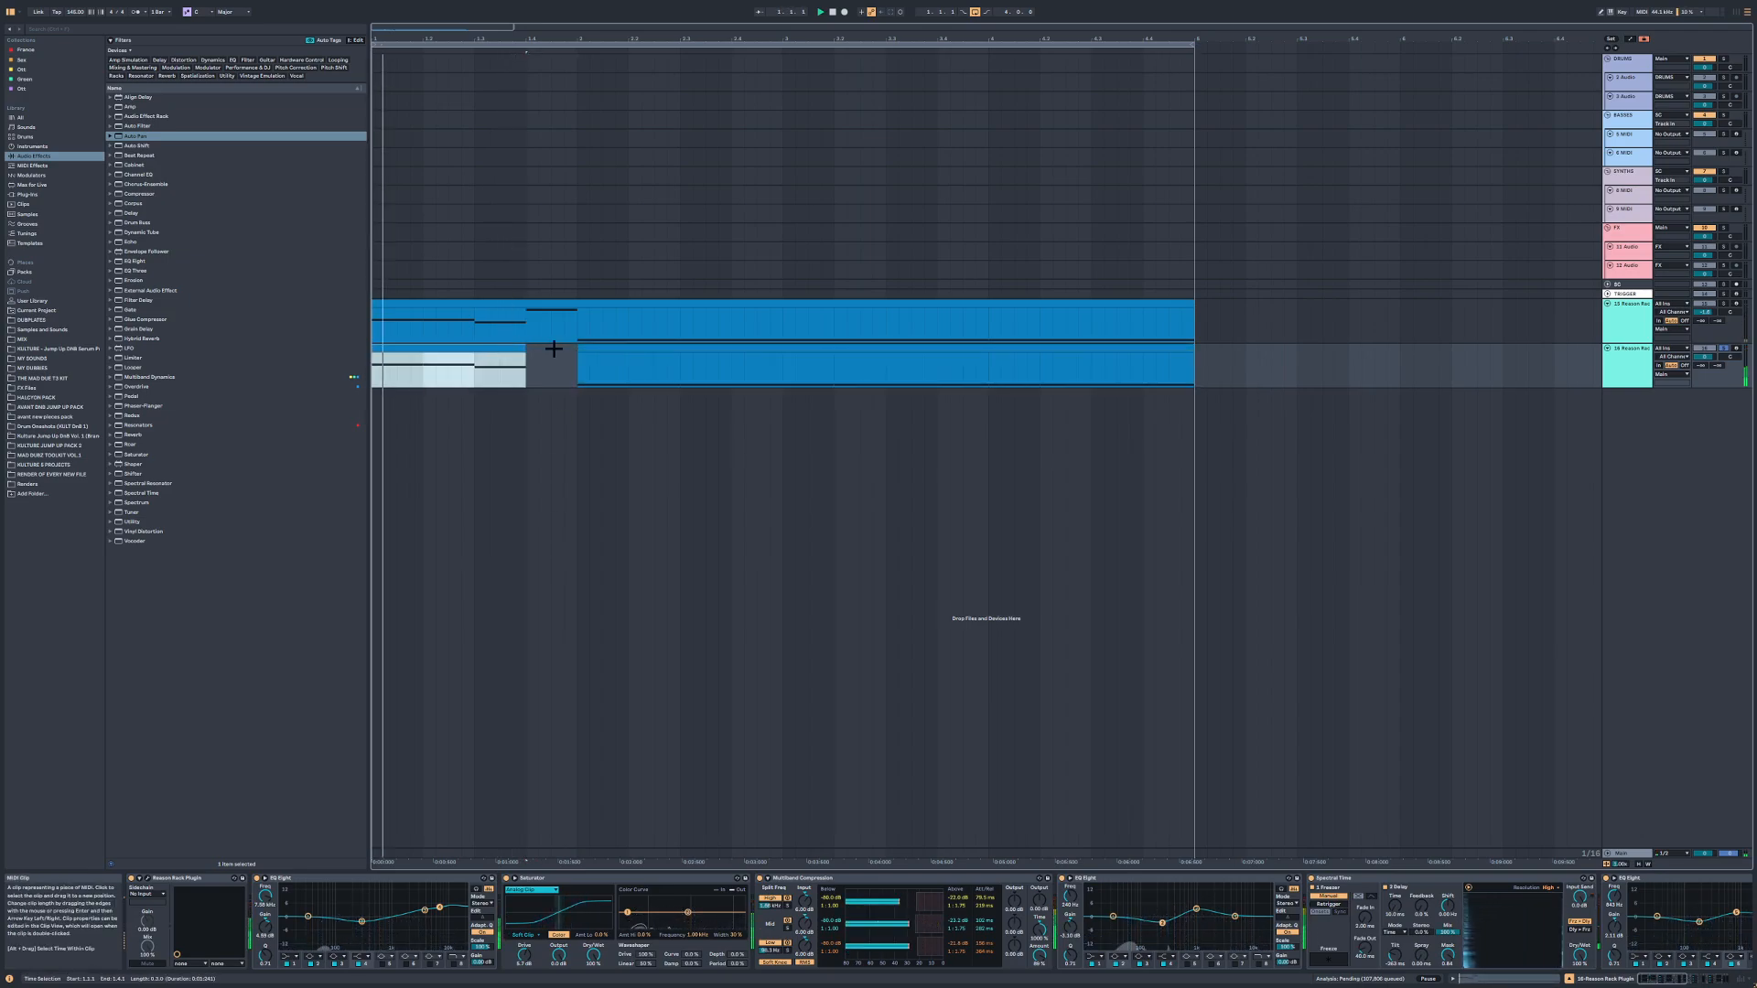
Step: Listen to both bass tracks together with the duplicate unsoloed, and solo it again
{"action": "key", "text": "s"}
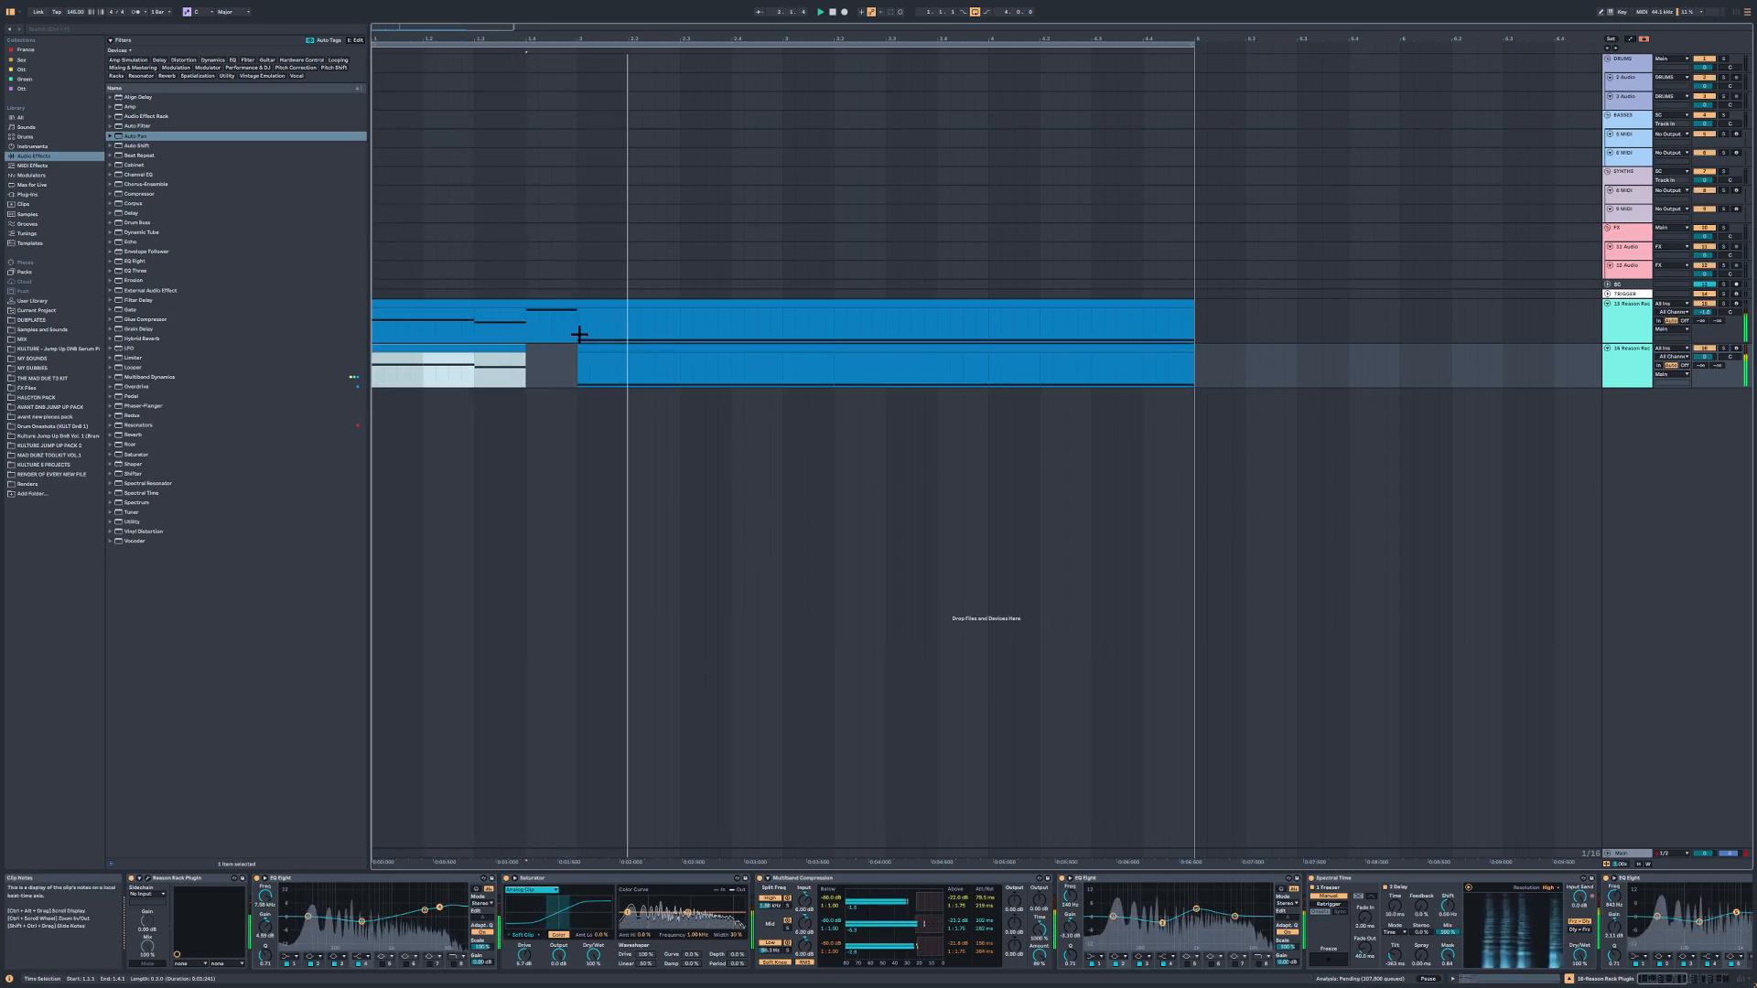
{"action": "left_click", "coordinate": [587, 345]}
{"action": "left_click", "coordinate": [515, 348]}
{"action": "key", "text": "s"}
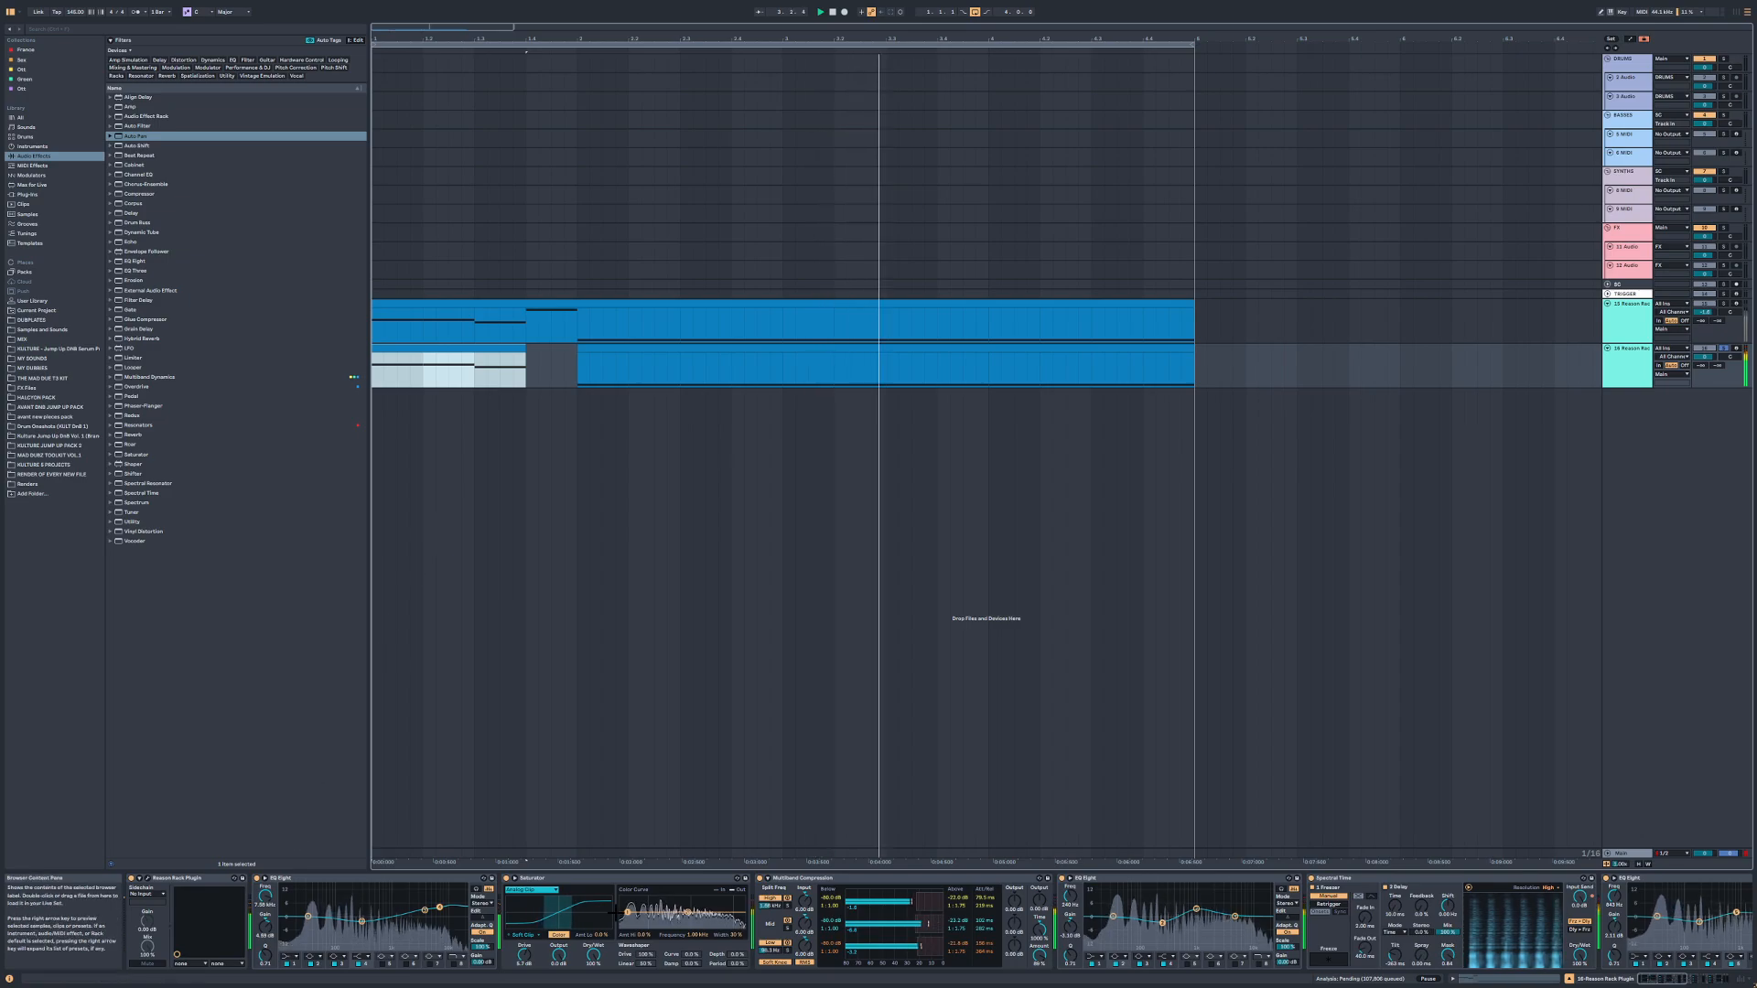
Step: Collapse the devices between the first EQ Eight and LFOTool in the duplicate's effect chain
{"action": "double_click", "coordinate": [591, 879]}
{"action": "double_click", "coordinate": [592, 879]}
{"action": "key", "text": "space"}
{"action": "double_click", "coordinate": [592, 879]}
{"action": "double_click", "coordinate": [597, 878]}
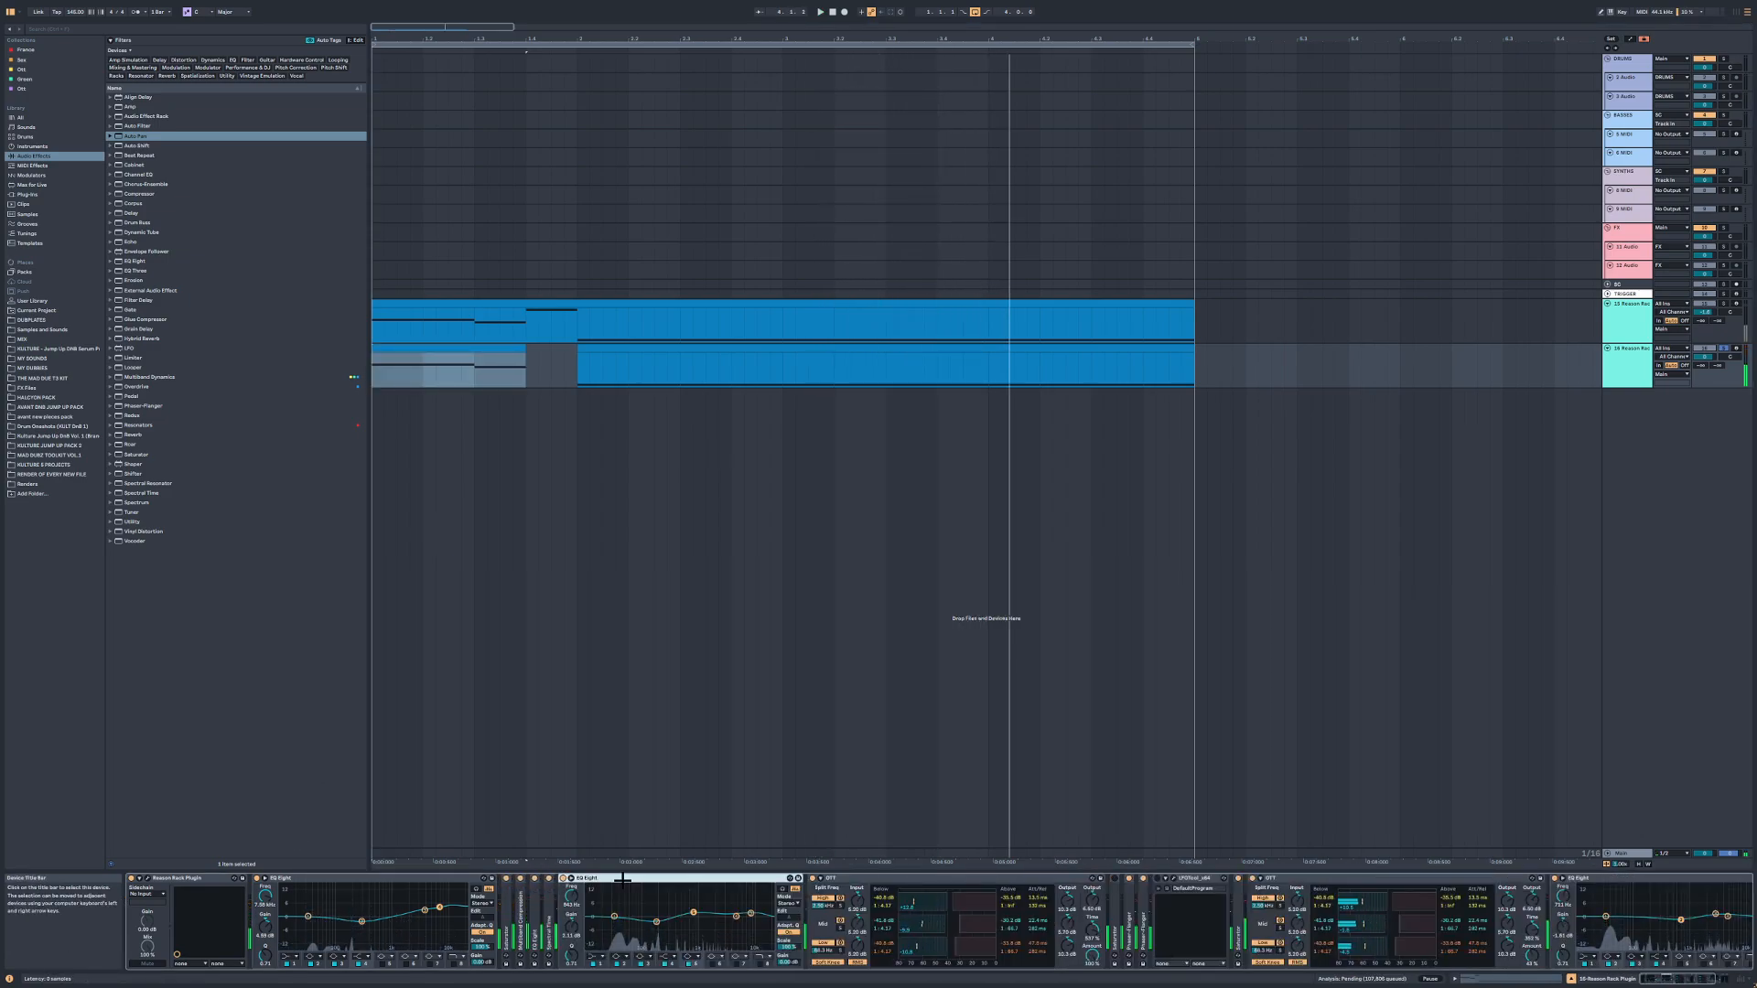
{"action": "double_click", "coordinate": [607, 879]}
{"action": "double_click", "coordinate": [631, 878]}
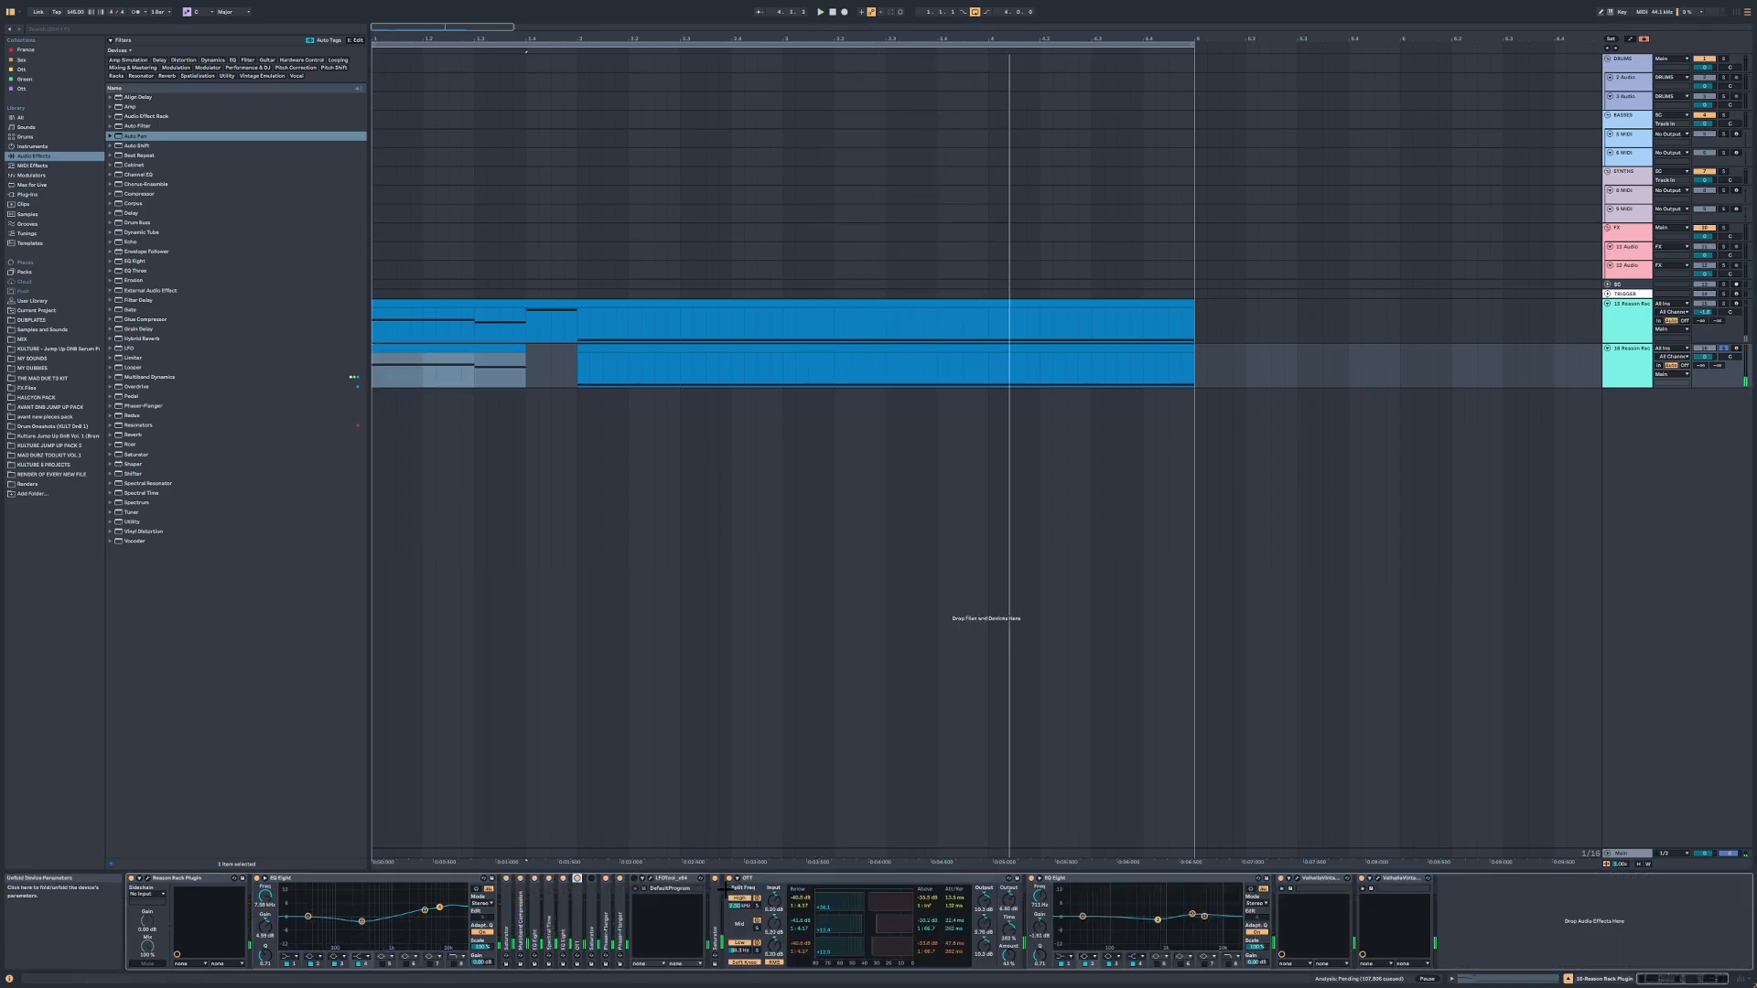
Step: Delete LFOTool from the duplicate's effect chain and play back the result
{"action": "double_click", "coordinate": [646, 881]}
{"action": "key", "text": "Delete"}
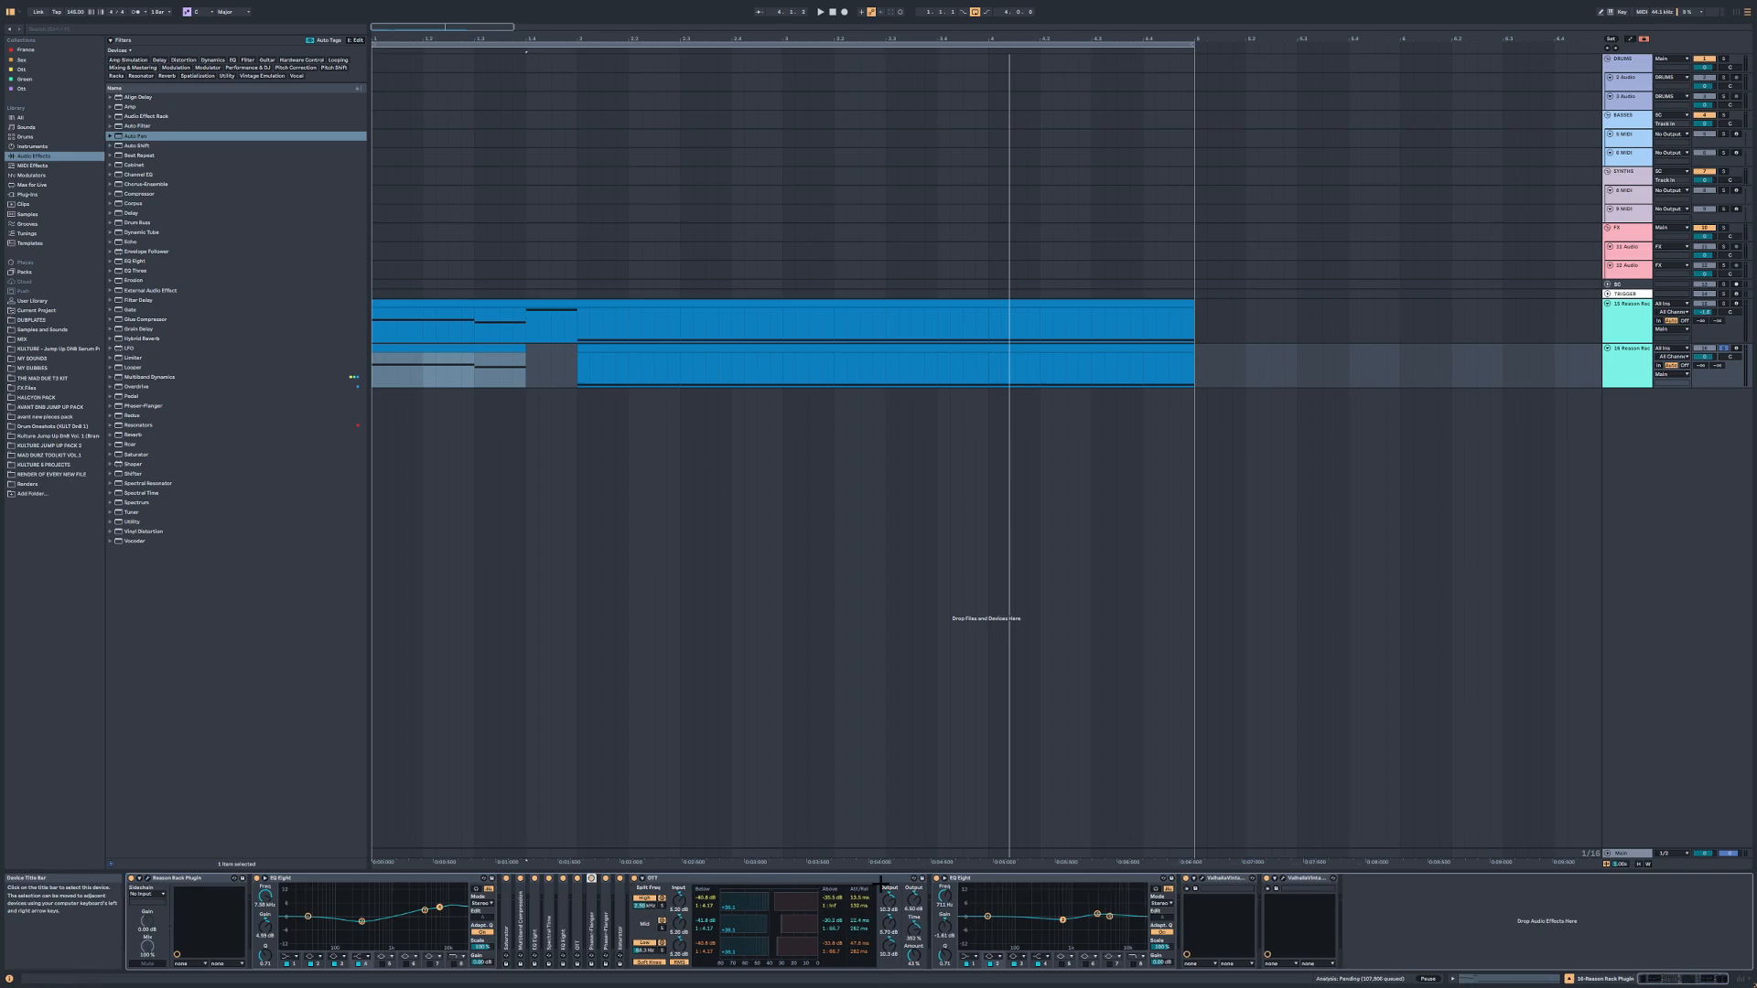
{"action": "key", "text": "space"}
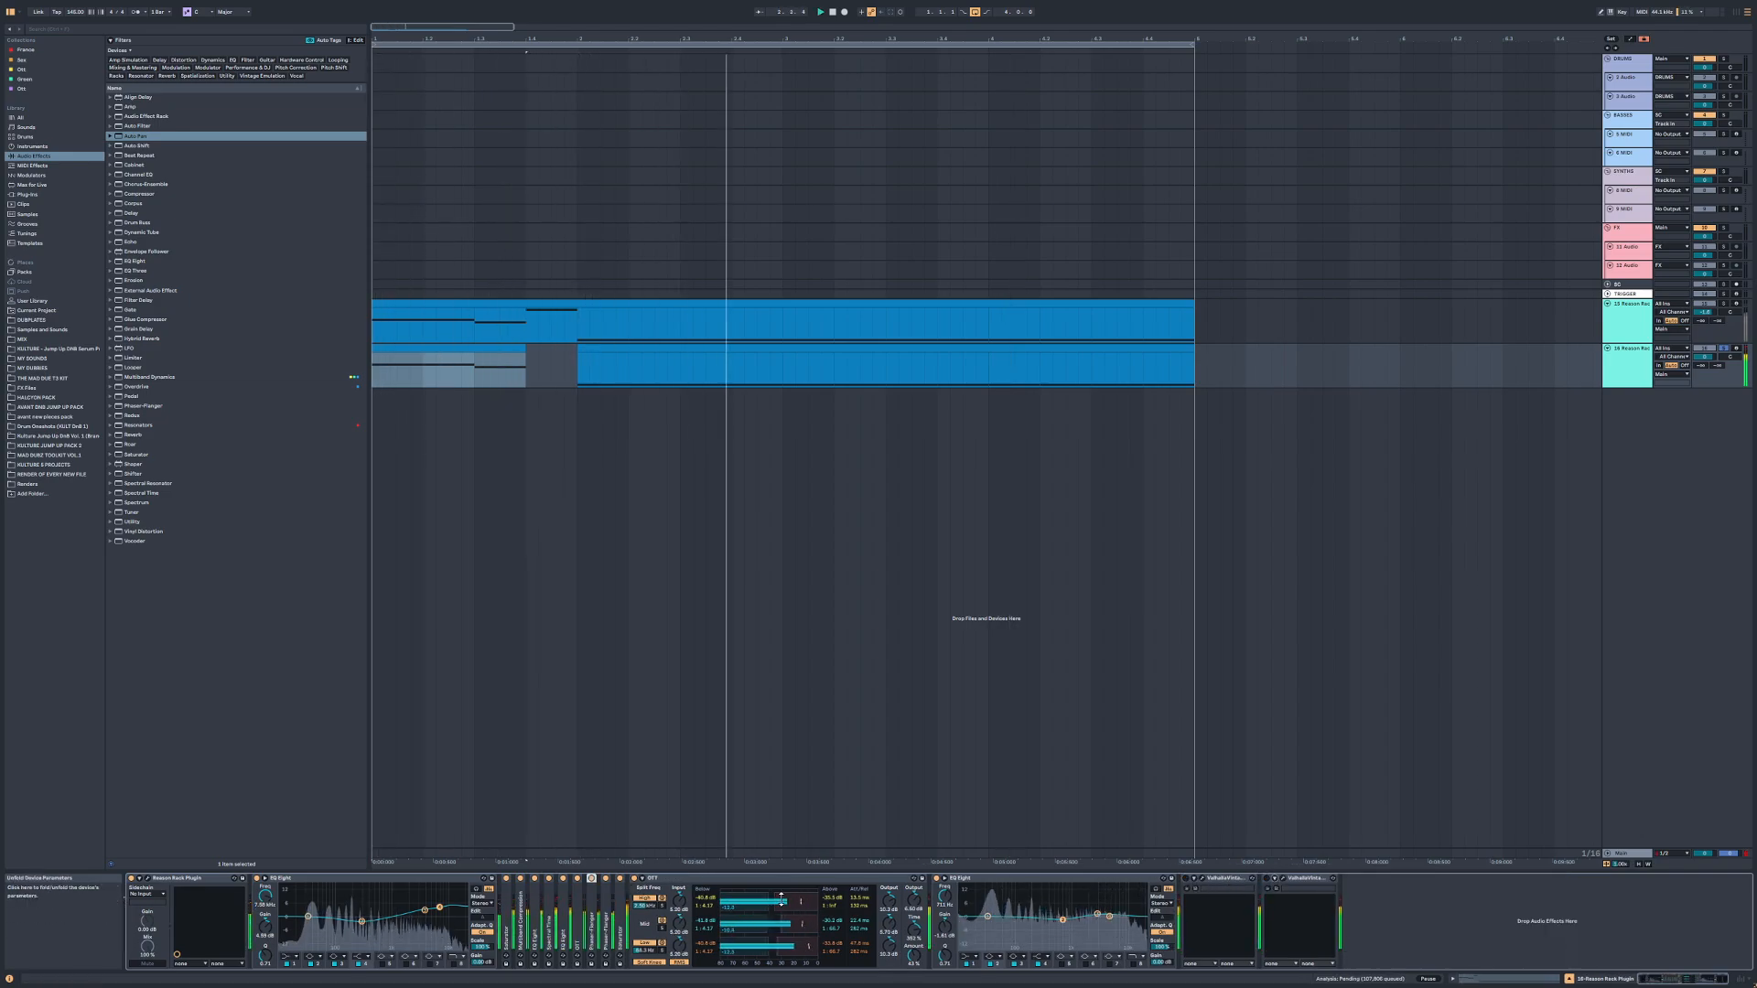
Step: Reopen the duplicate's Reason rack and adjust the RV-7 reverb's mix and Malström's Oscillator A index
{"action": "left_click", "coordinate": [242, 878]}
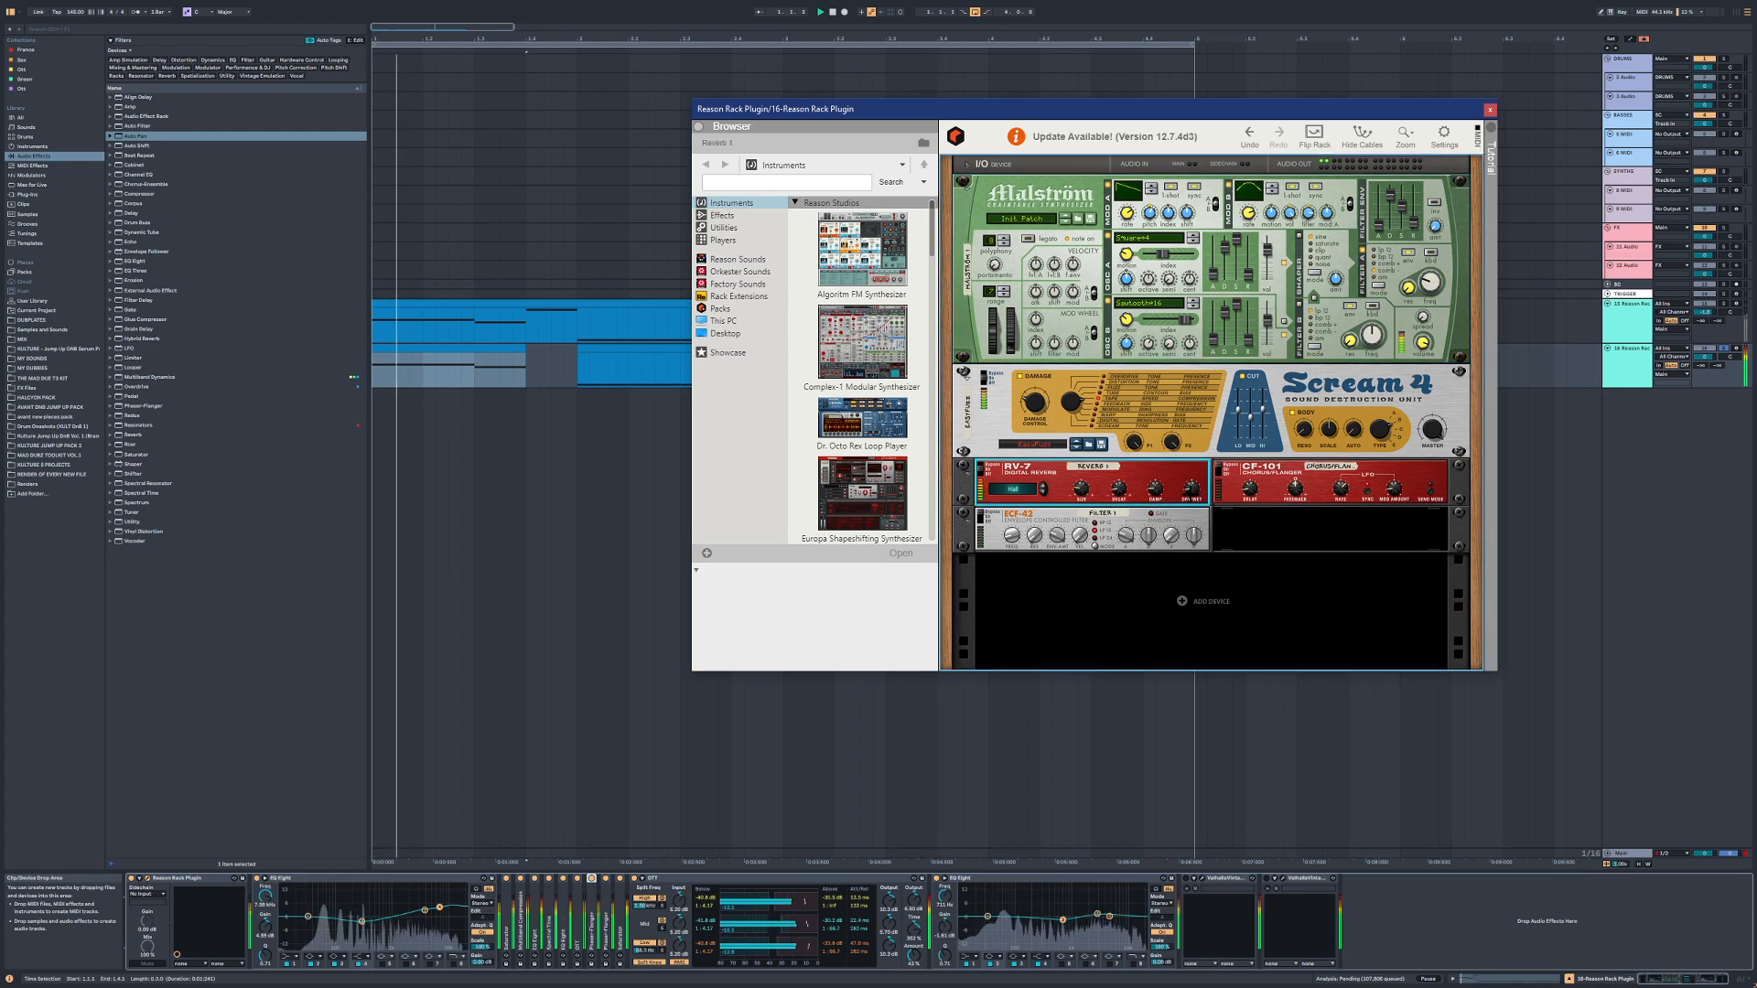
{"action": "left_click", "coordinate": [1192, 493]}
{"action": "left_click", "coordinate": [1135, 249]}
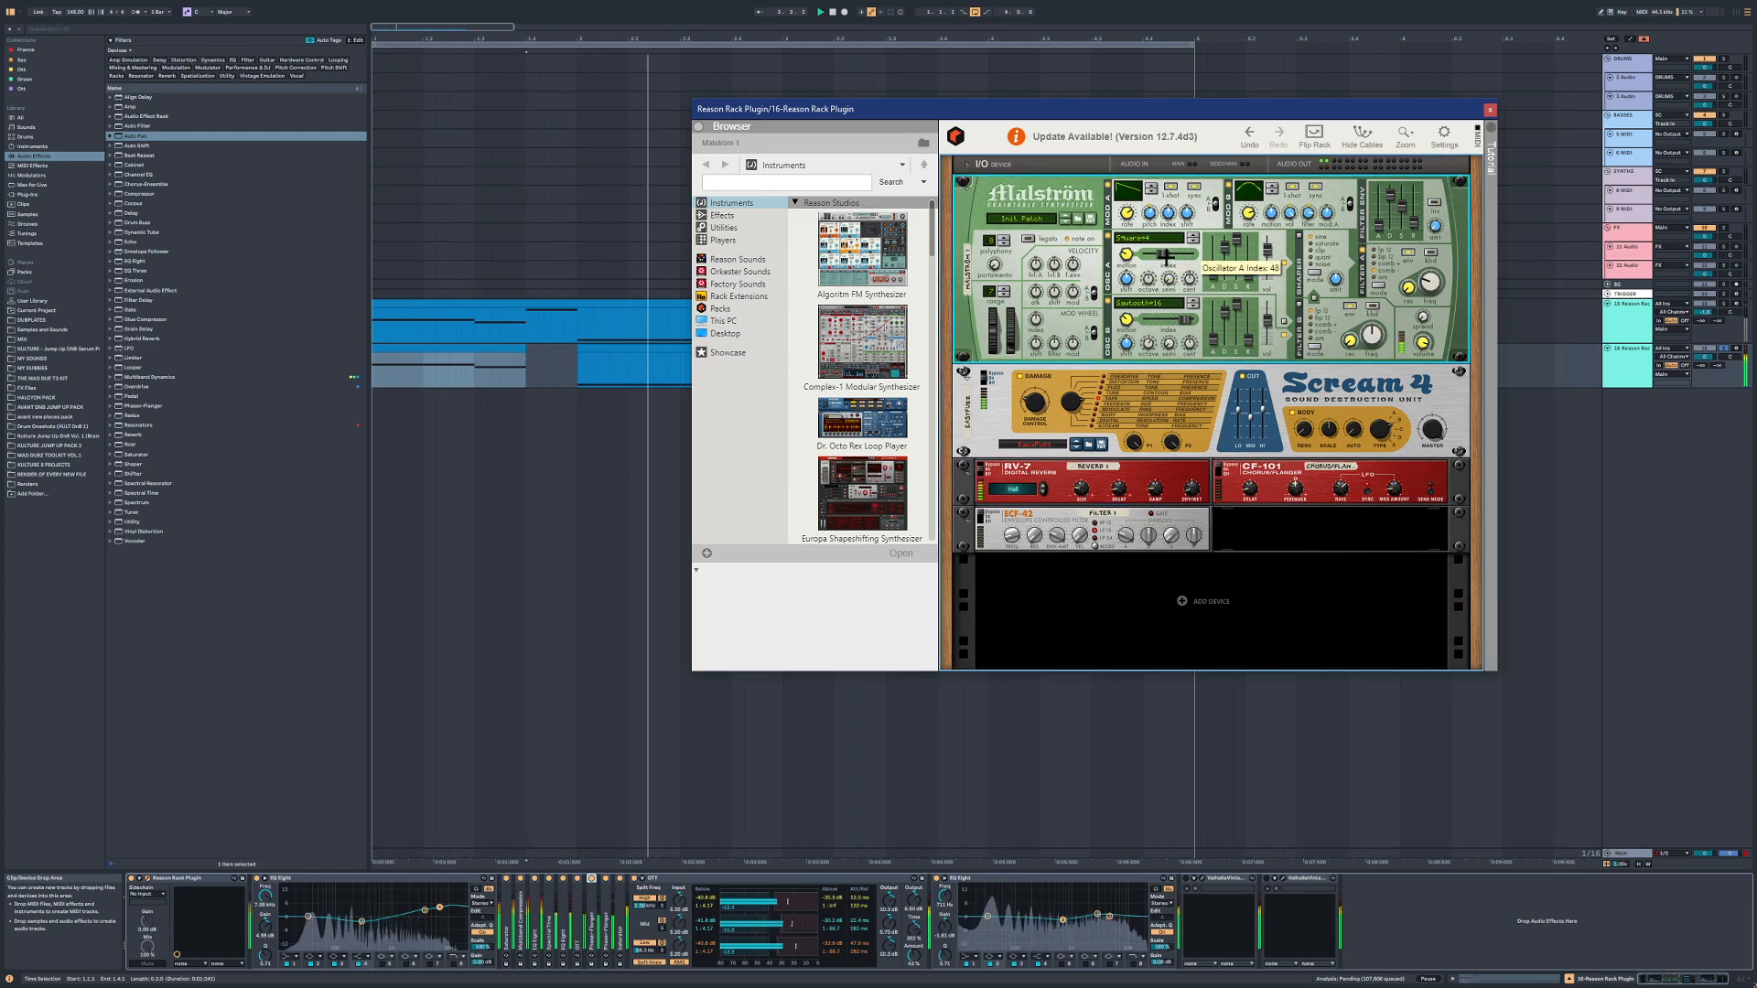
{"action": "left_click_drag", "start_coordinate": [1135, 249], "coordinate": [1154, 229]}
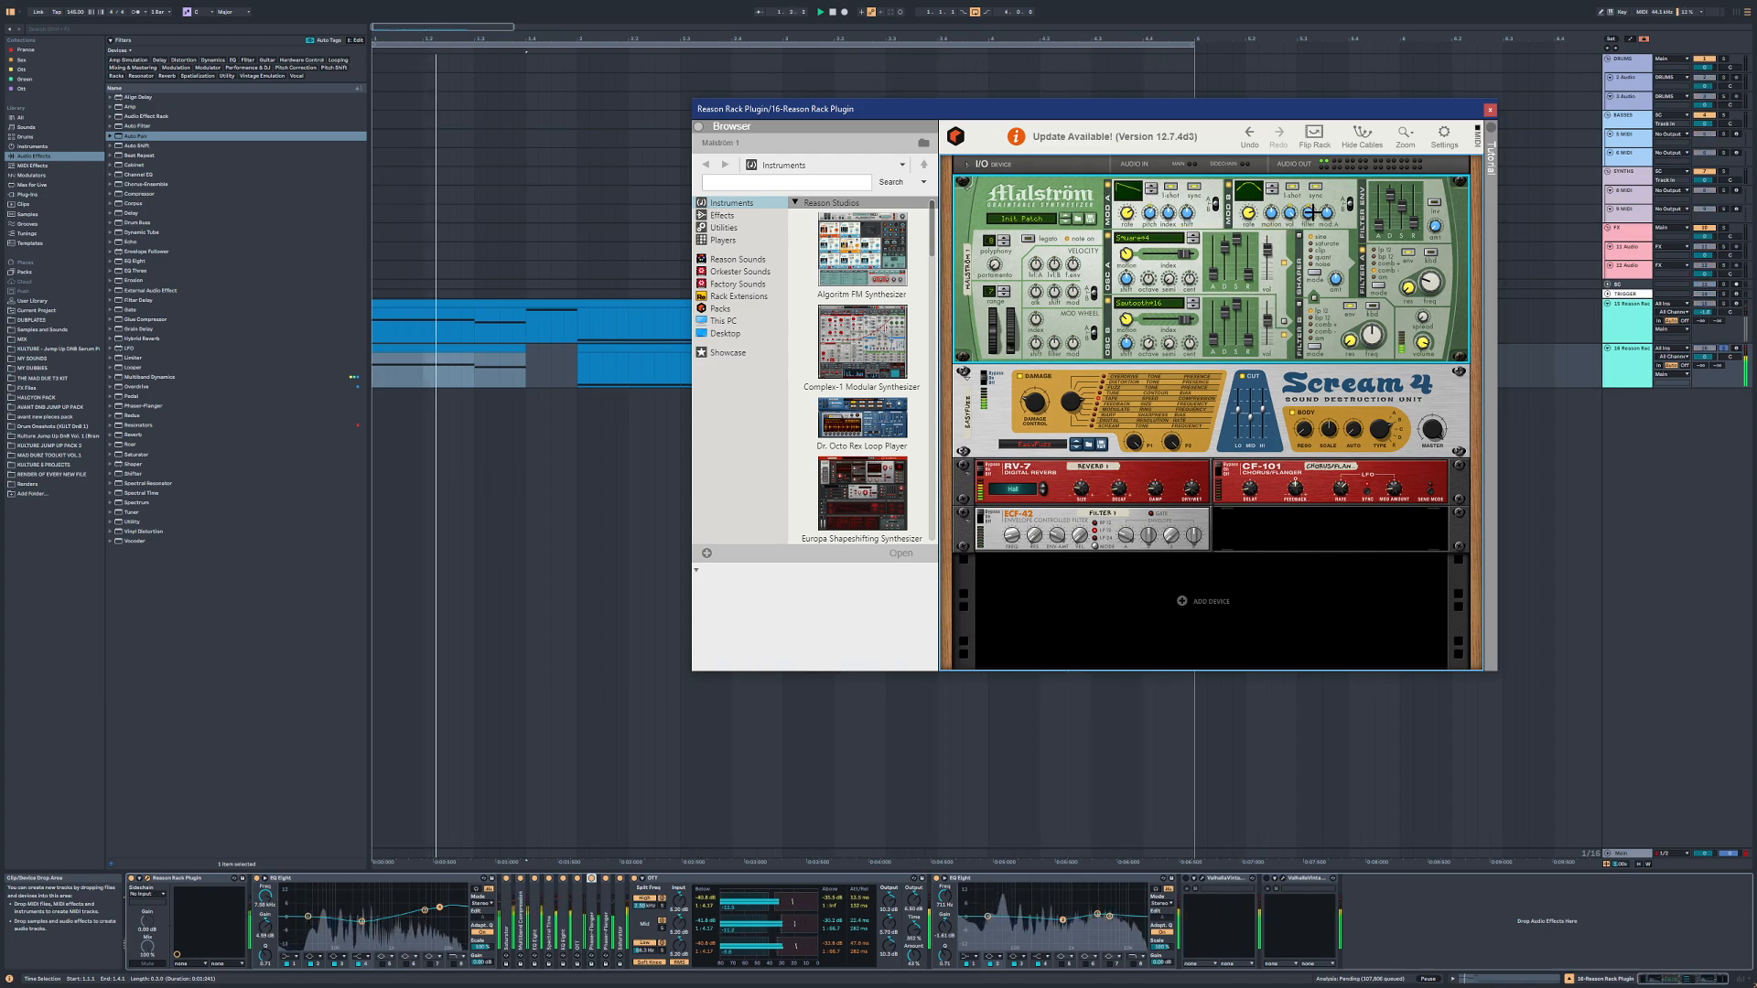
Step: Set Malström's modulator B to filter amount to 31
{"action": "mouse_move", "coordinate": [1311, 213]}
{"action": "left_click_drag", "start_coordinate": [1311, 213], "coordinate": [1311, 218]}
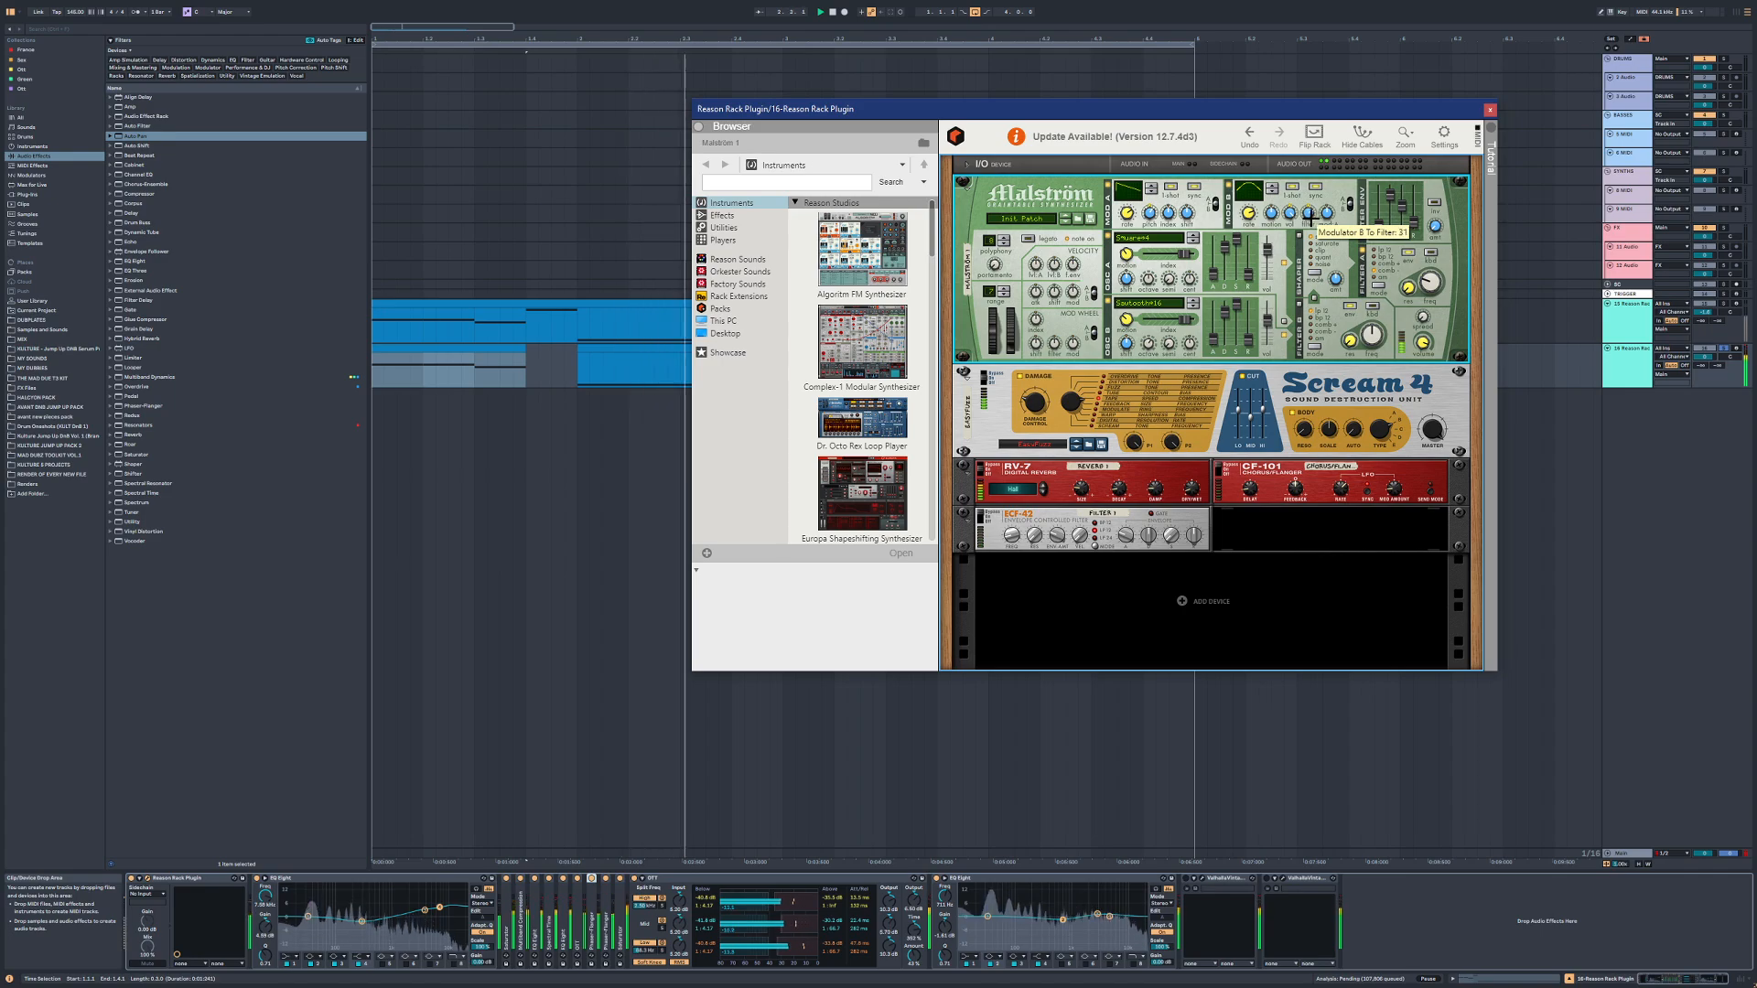
{"action": "mouse_move", "coordinate": [1322, 219]}
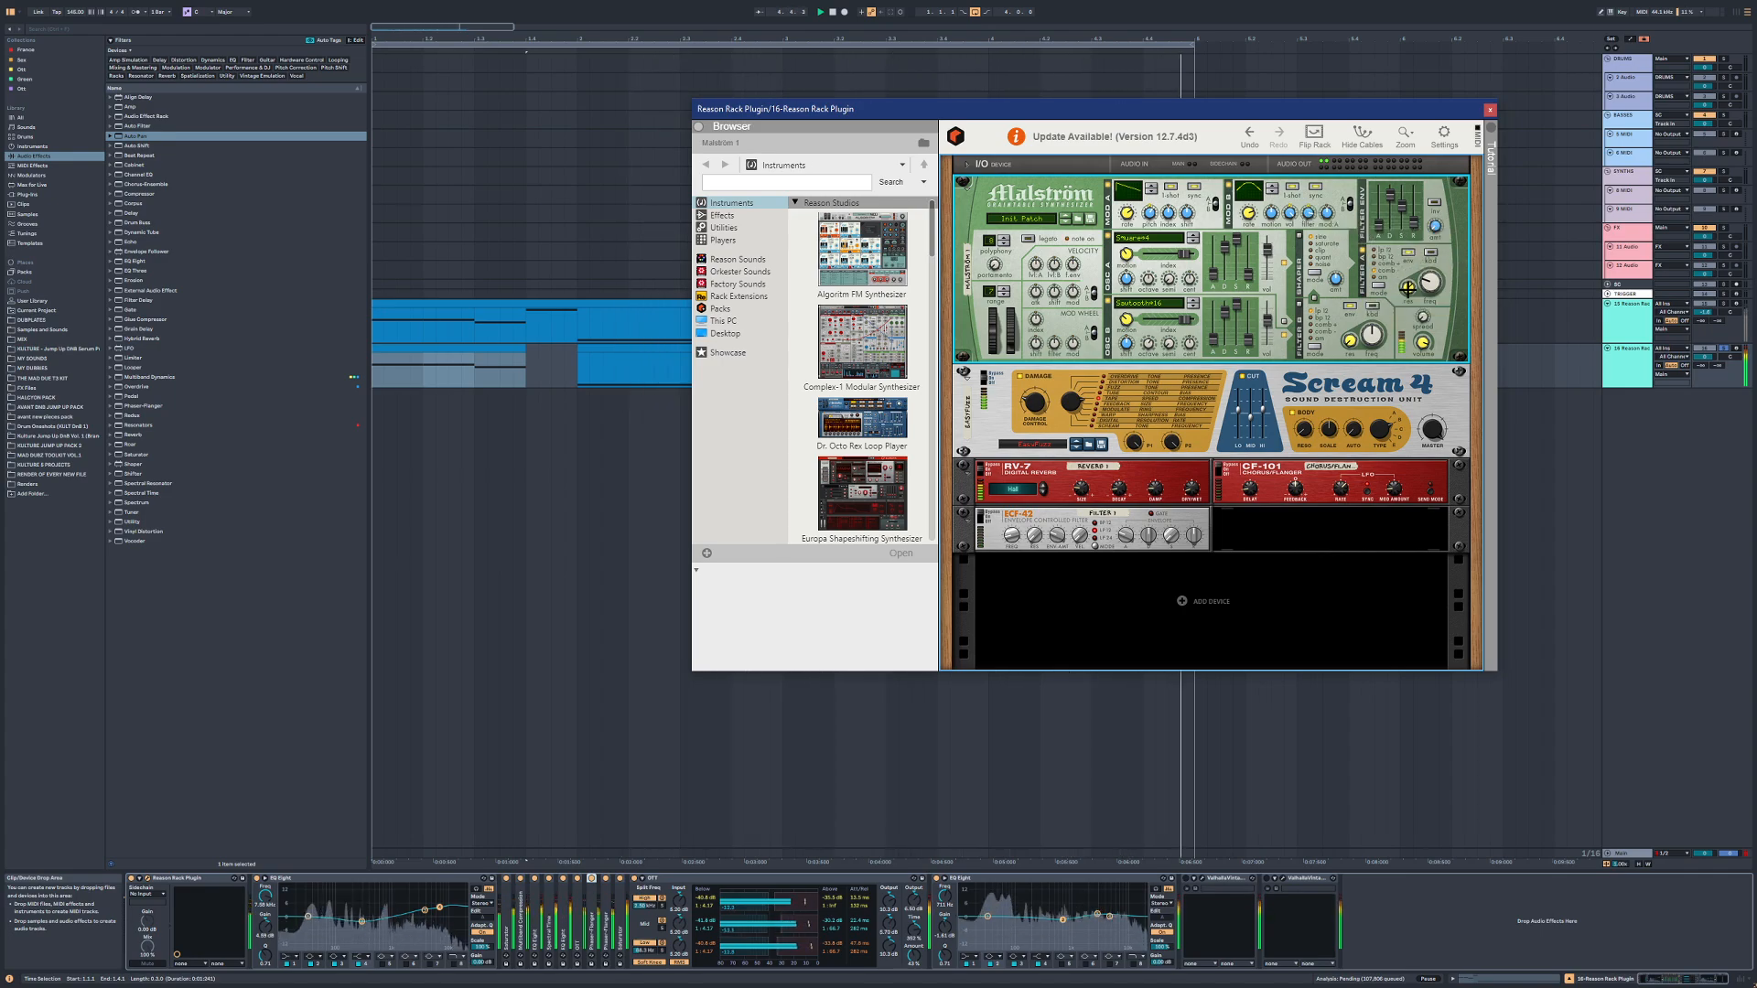
Step: Add an EQ Eight with a low cut at the end of the duplicate's effect chain and close the Reason rack
{"action": "mouse_move", "coordinate": [1407, 287]}
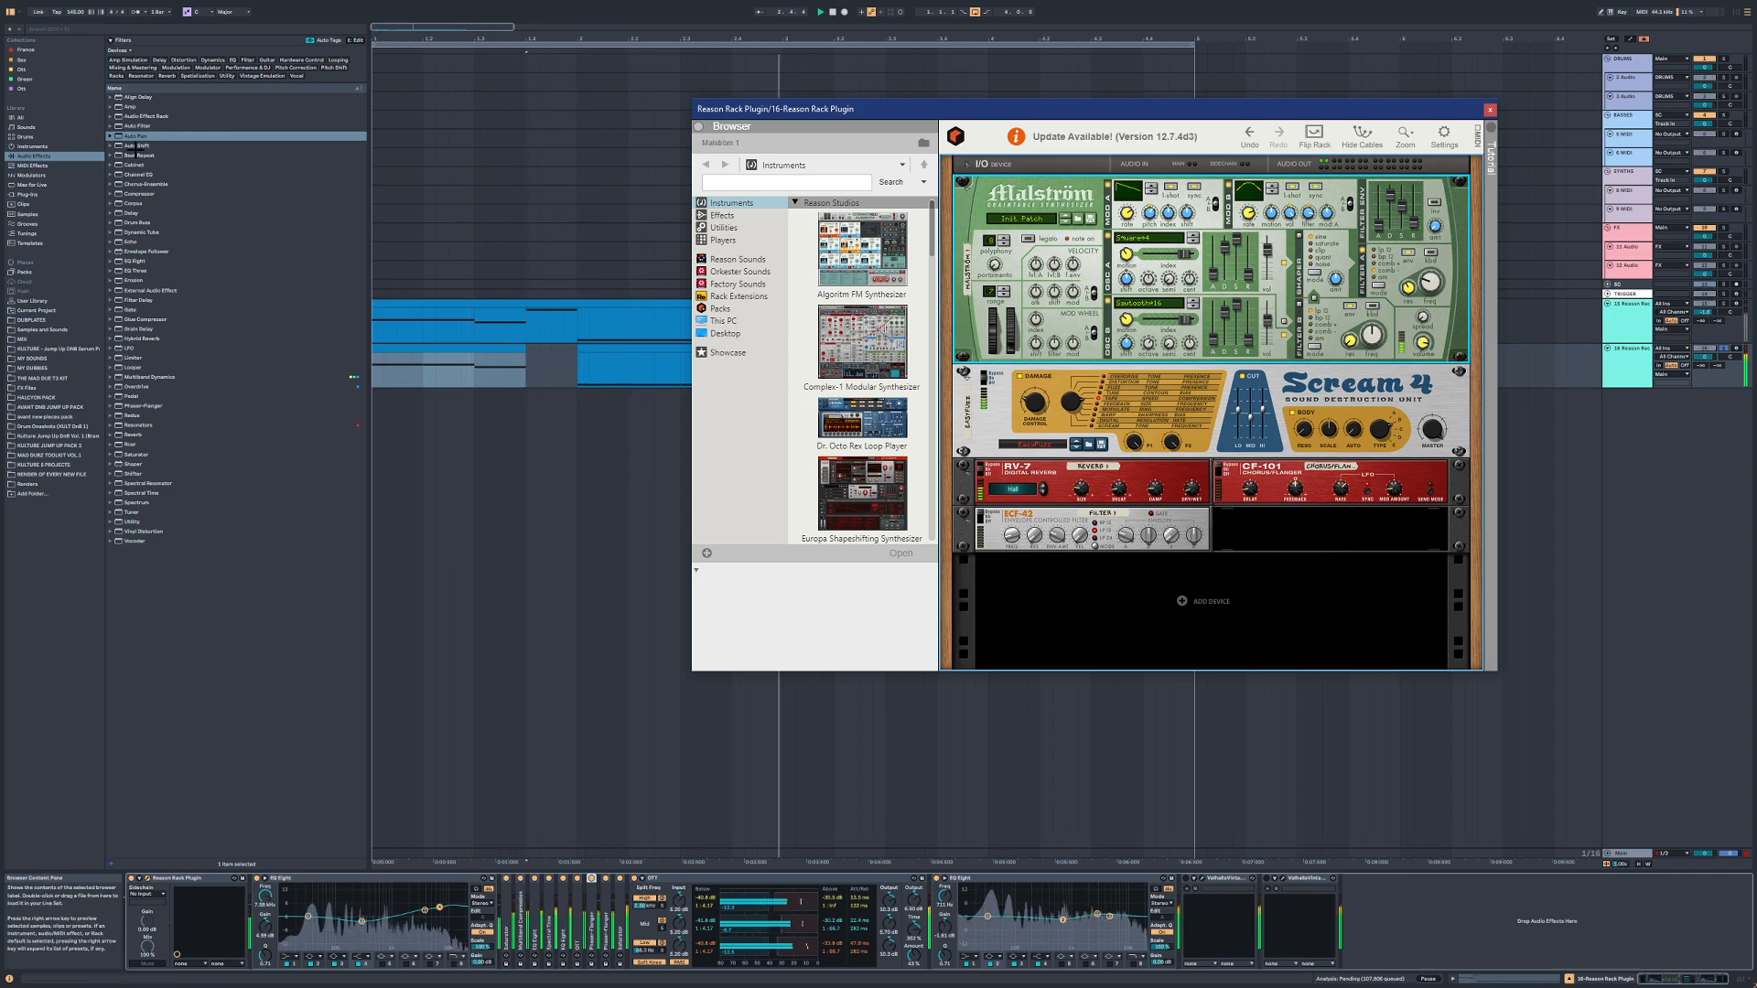
{"action": "left_click_drag", "start_coordinate": [131, 260], "coordinate": [1440, 923]}
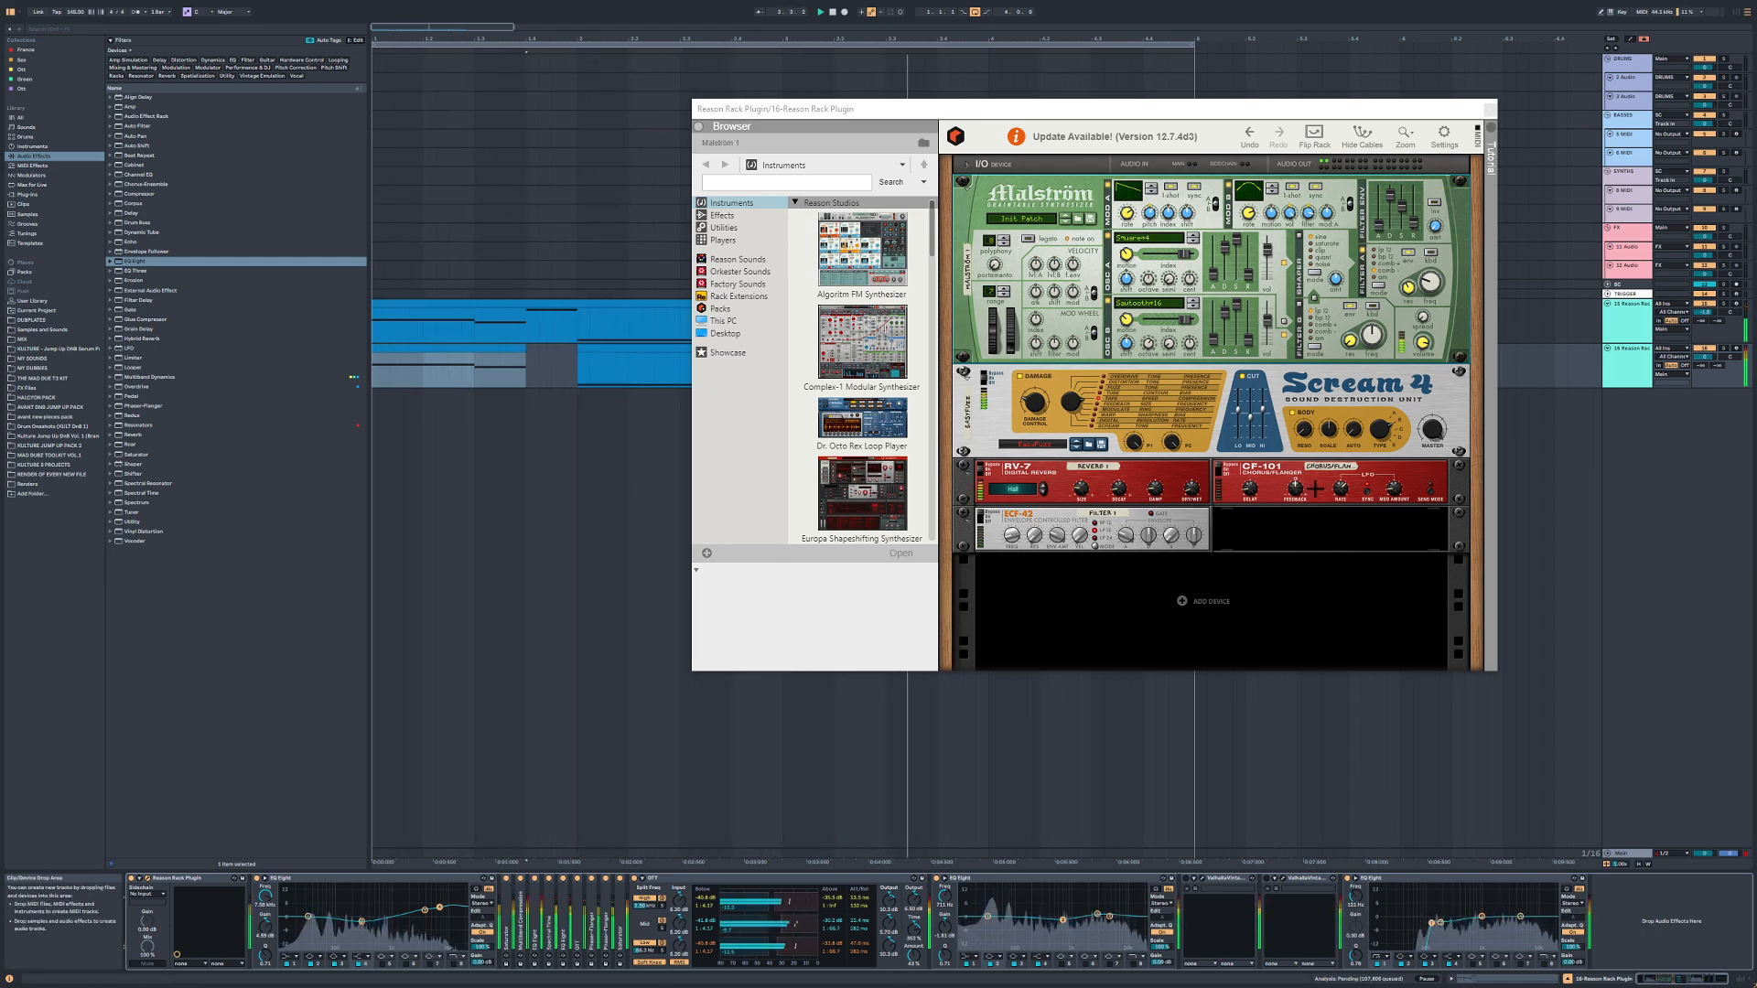
{"action": "key", "text": "space"}
{"action": "left_click", "coordinate": [1490, 109]}
Step: Search the plug-ins for "serum" and load Serum_x64 onto a new track
{"action": "left_click", "coordinate": [57, 188]}
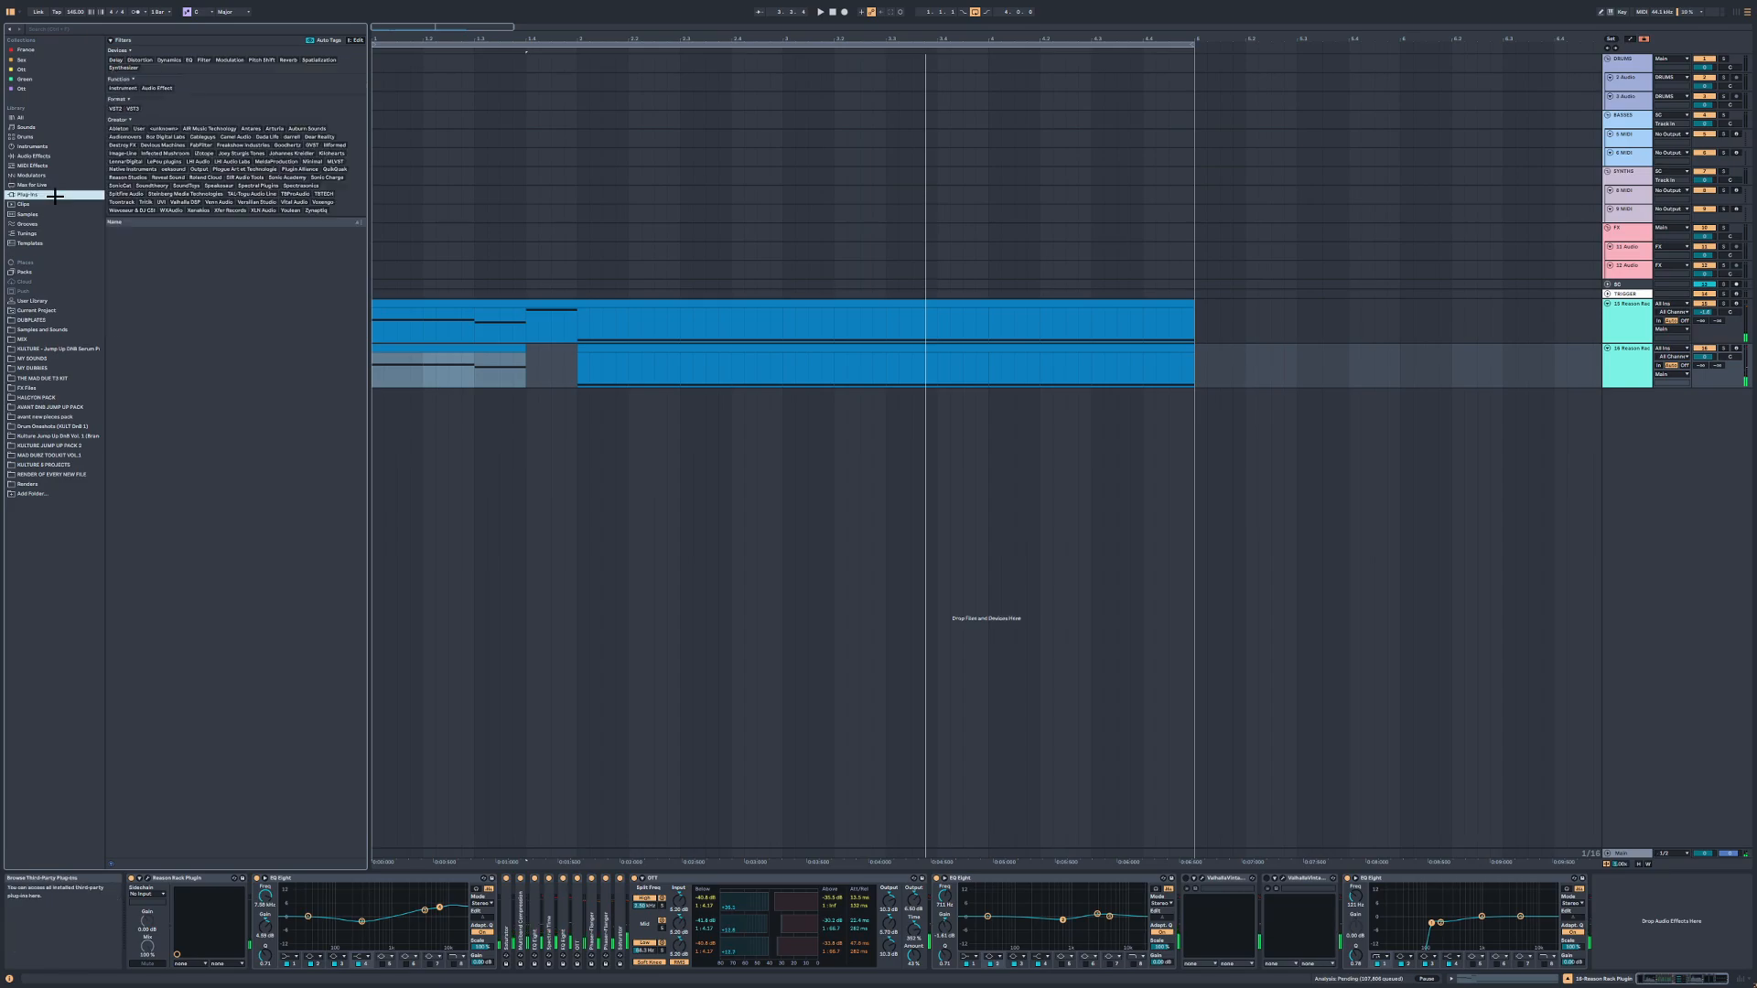
{"action": "left_click", "coordinate": [58, 194]}
{"action": "left_click", "coordinate": [254, 29]}
{"action": "type", "text": "seru"}
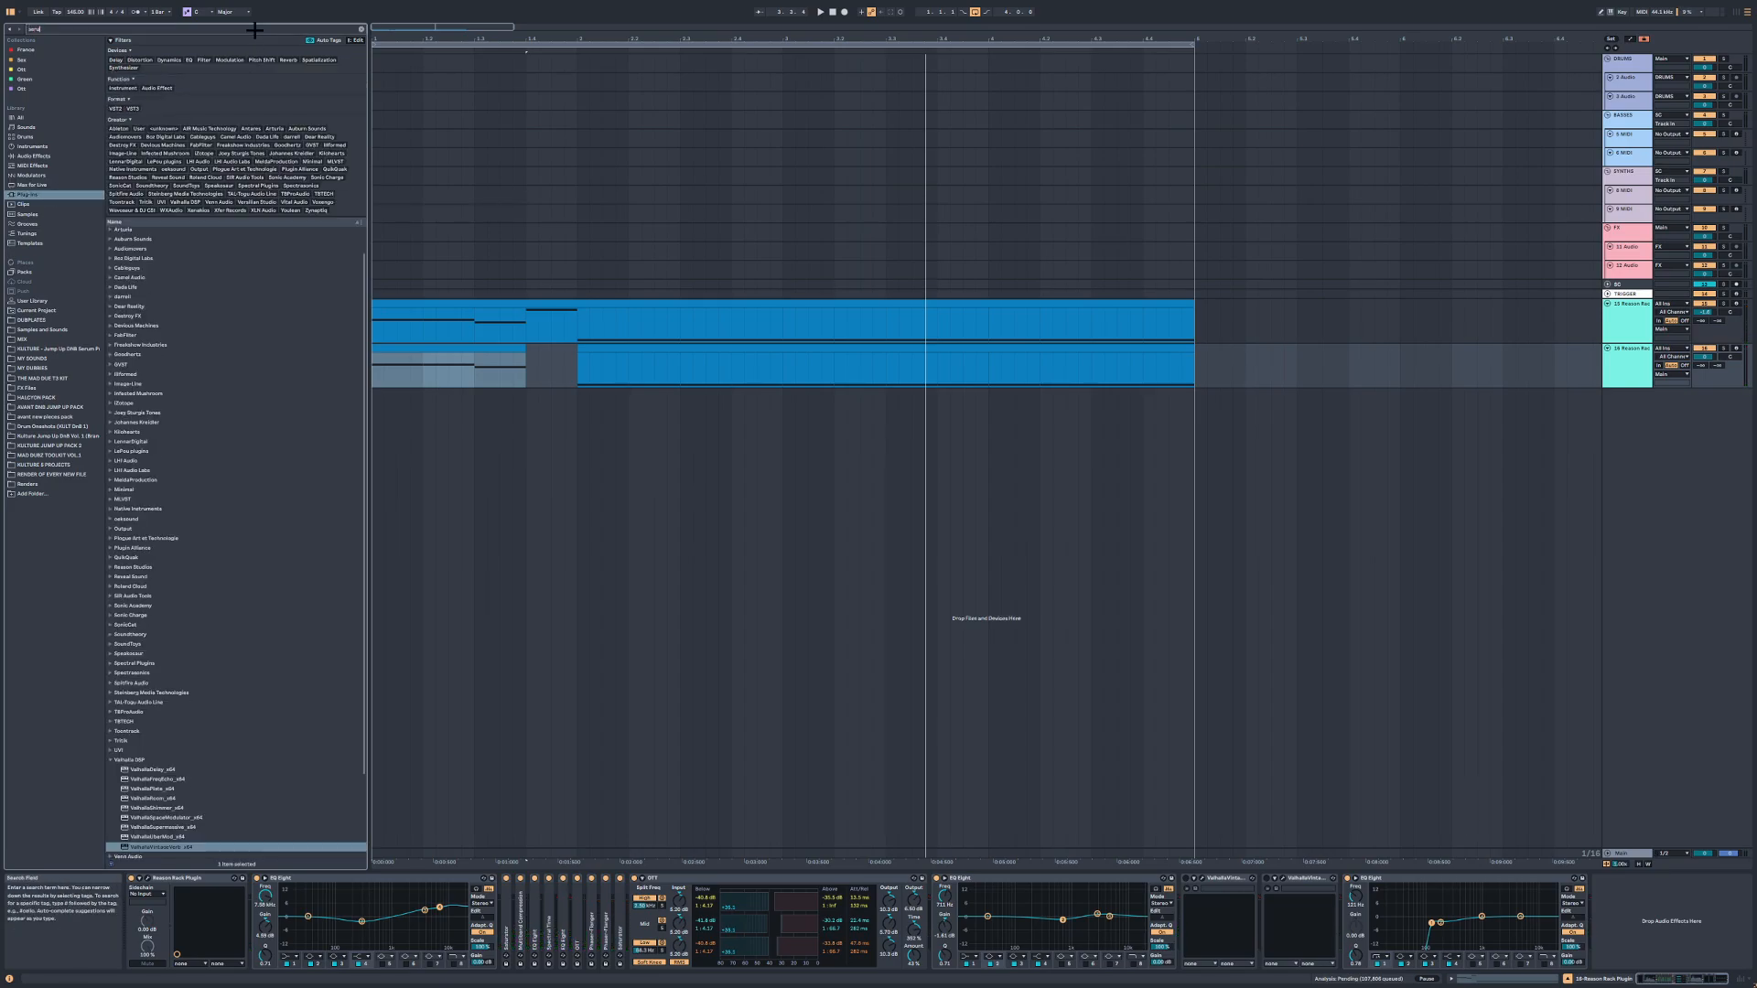
{"action": "type", "text": "m"}
{"action": "key", "text": "Down"}
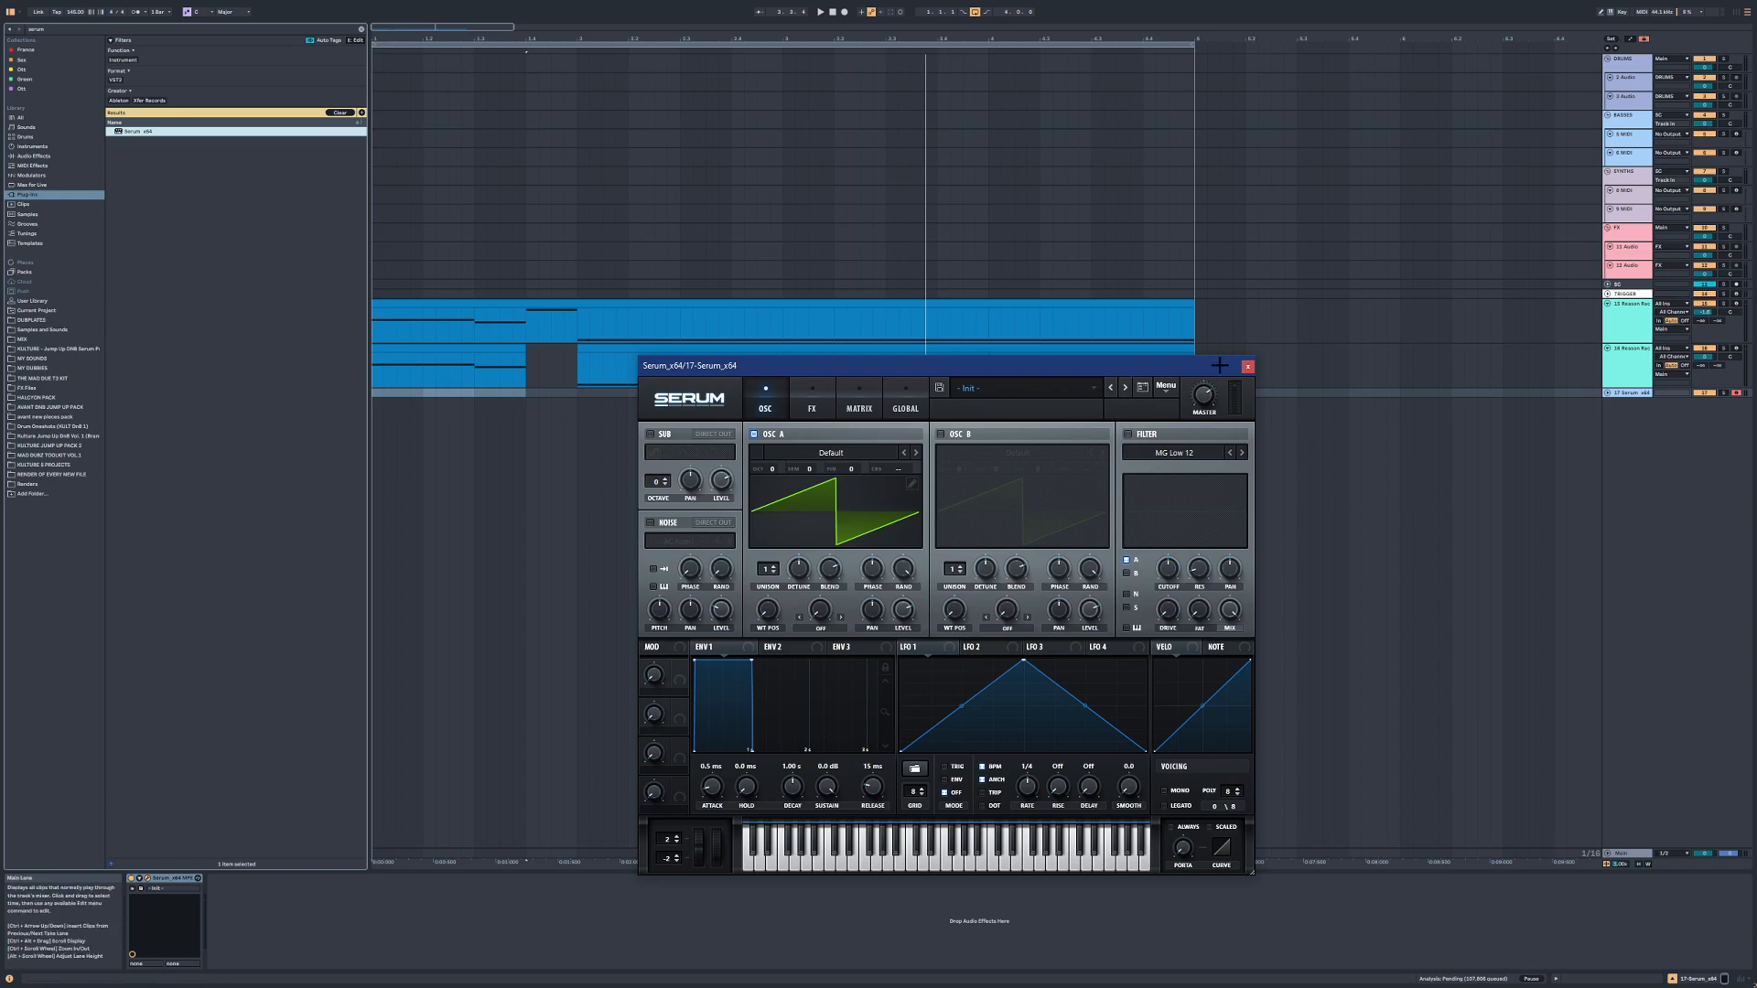
Step: Copy the first Reason track's MIDI clip to the start of the Serum track and play it back
{"action": "left_click", "coordinate": [466, 306]}
{"action": "key", "text": "ctrl+c"}
{"action": "left_click", "coordinate": [373, 393]}
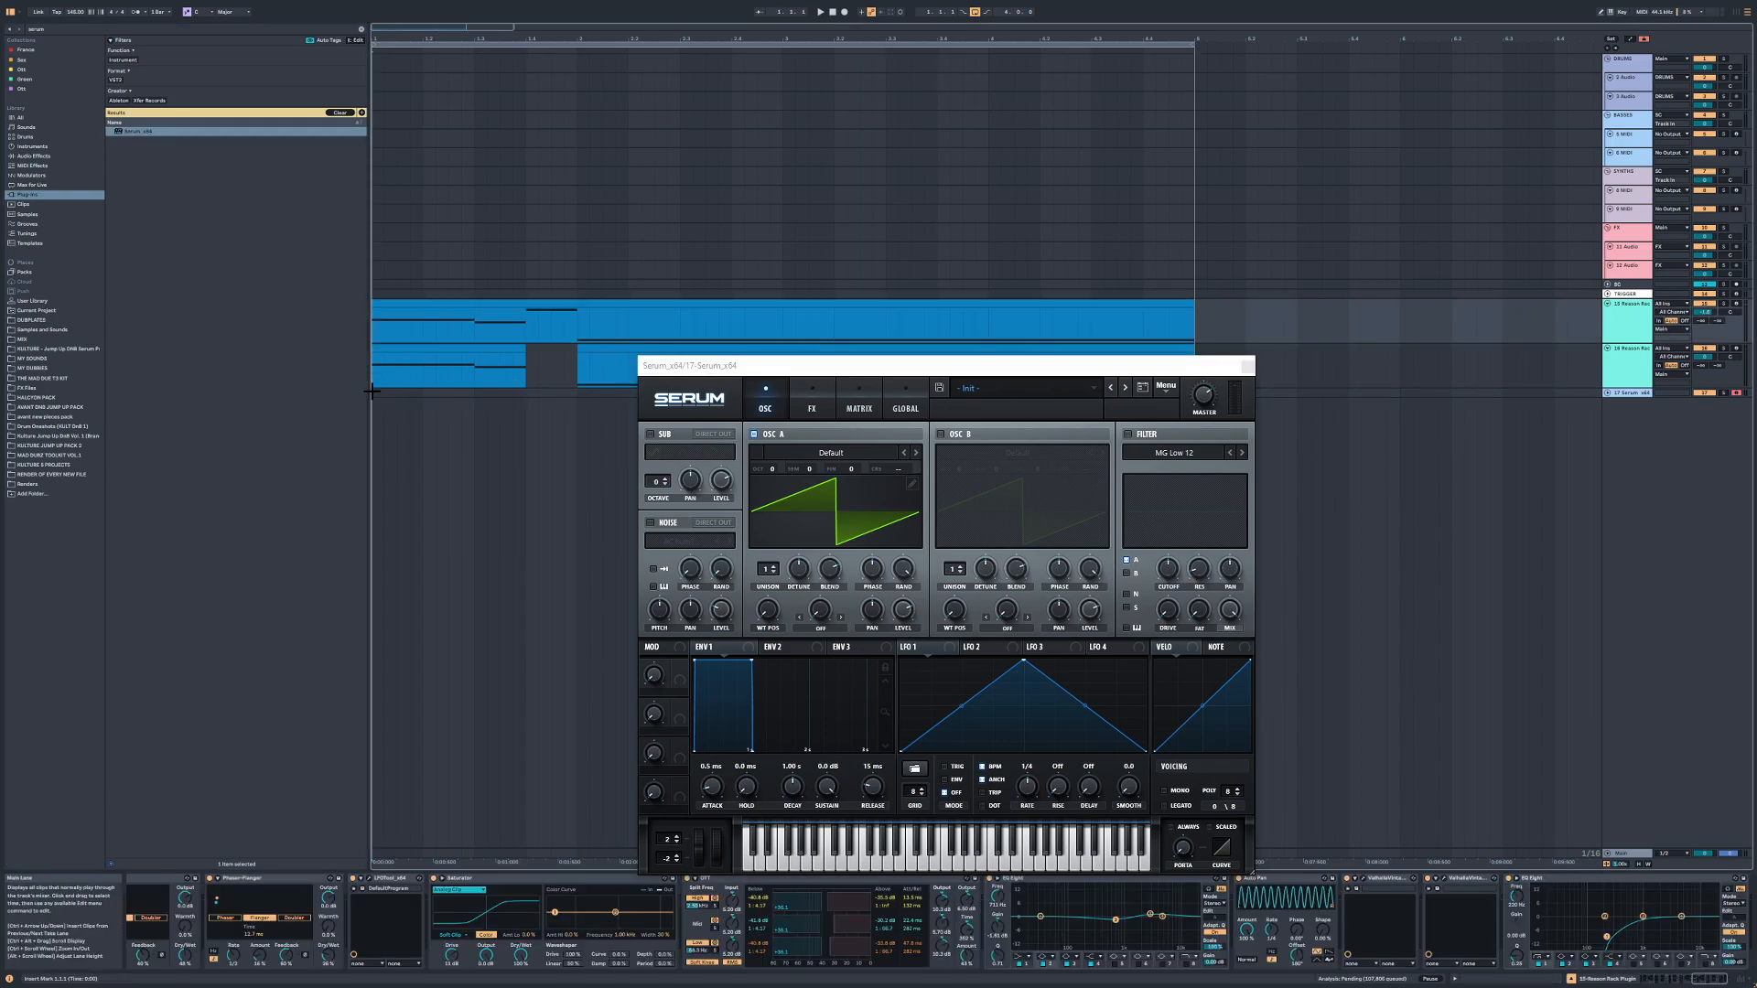
{"action": "key", "text": "ctrl+v"}
{"action": "key", "text": "space"}
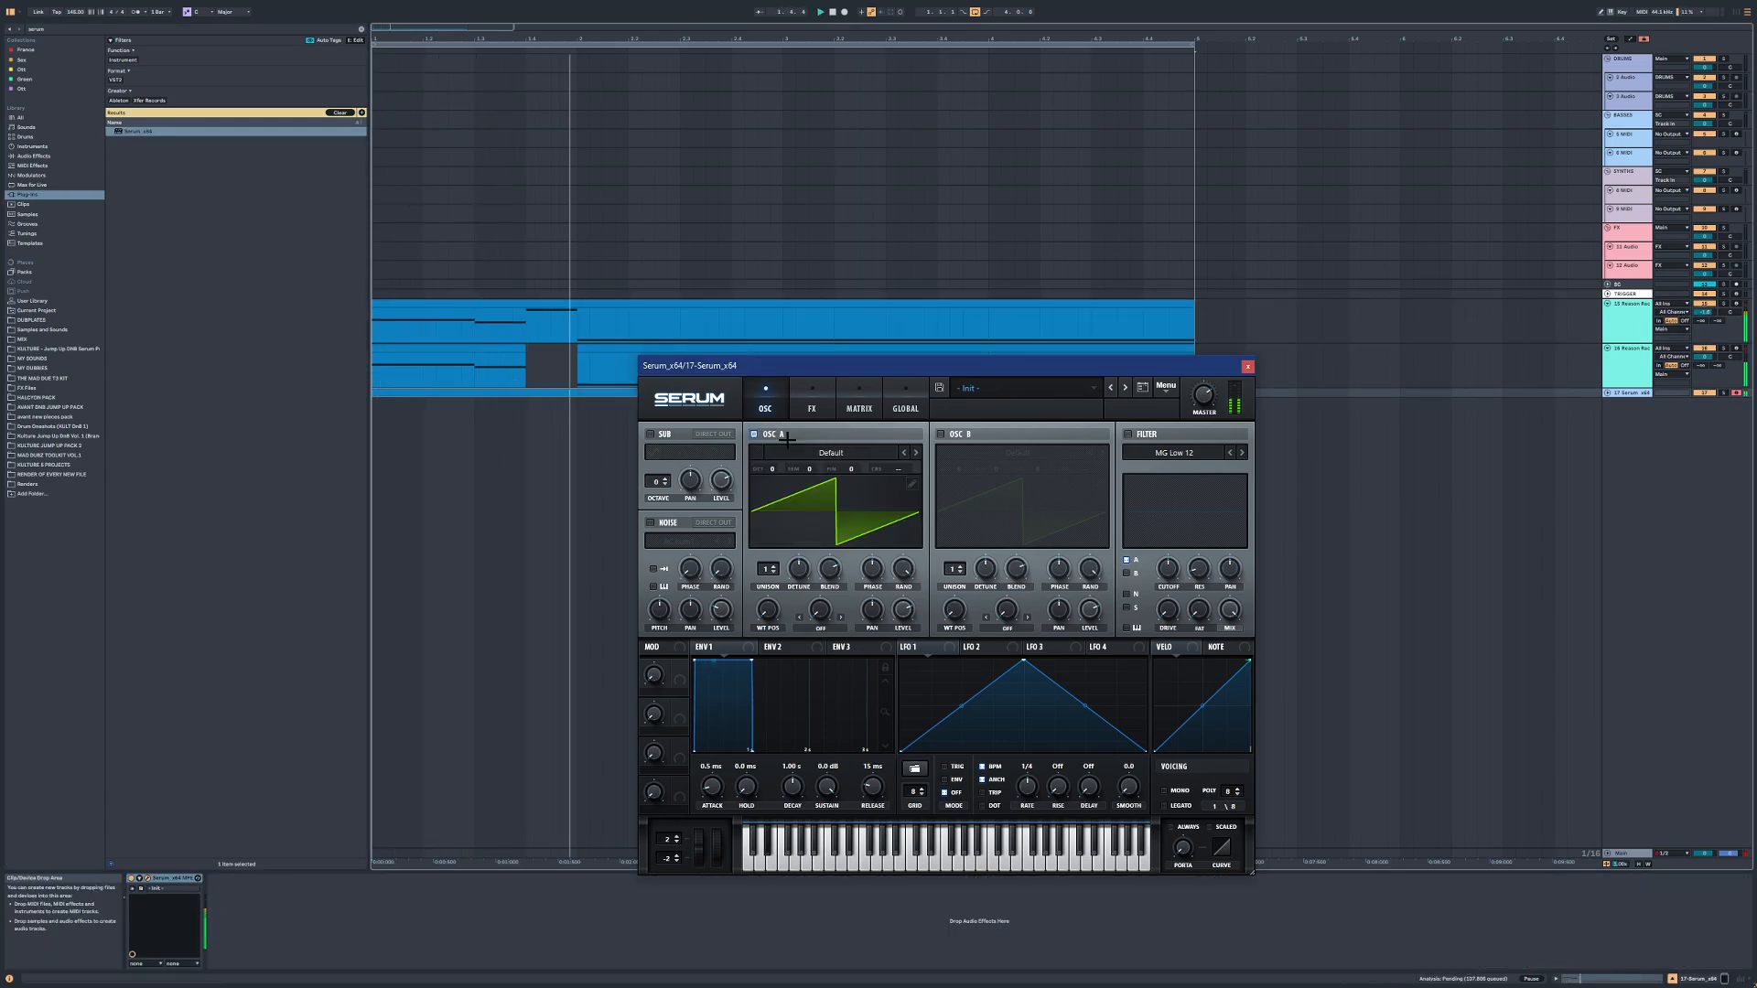
Step: Load the Basic Shapes wavetable into Serum's oscillator A, then enable oscillator B with the same wavetable
{"action": "left_click", "coordinate": [828, 452]}
{"action": "mouse_move", "coordinate": [850, 324]}
{"action": "left_click", "coordinate": [1013, 380]}
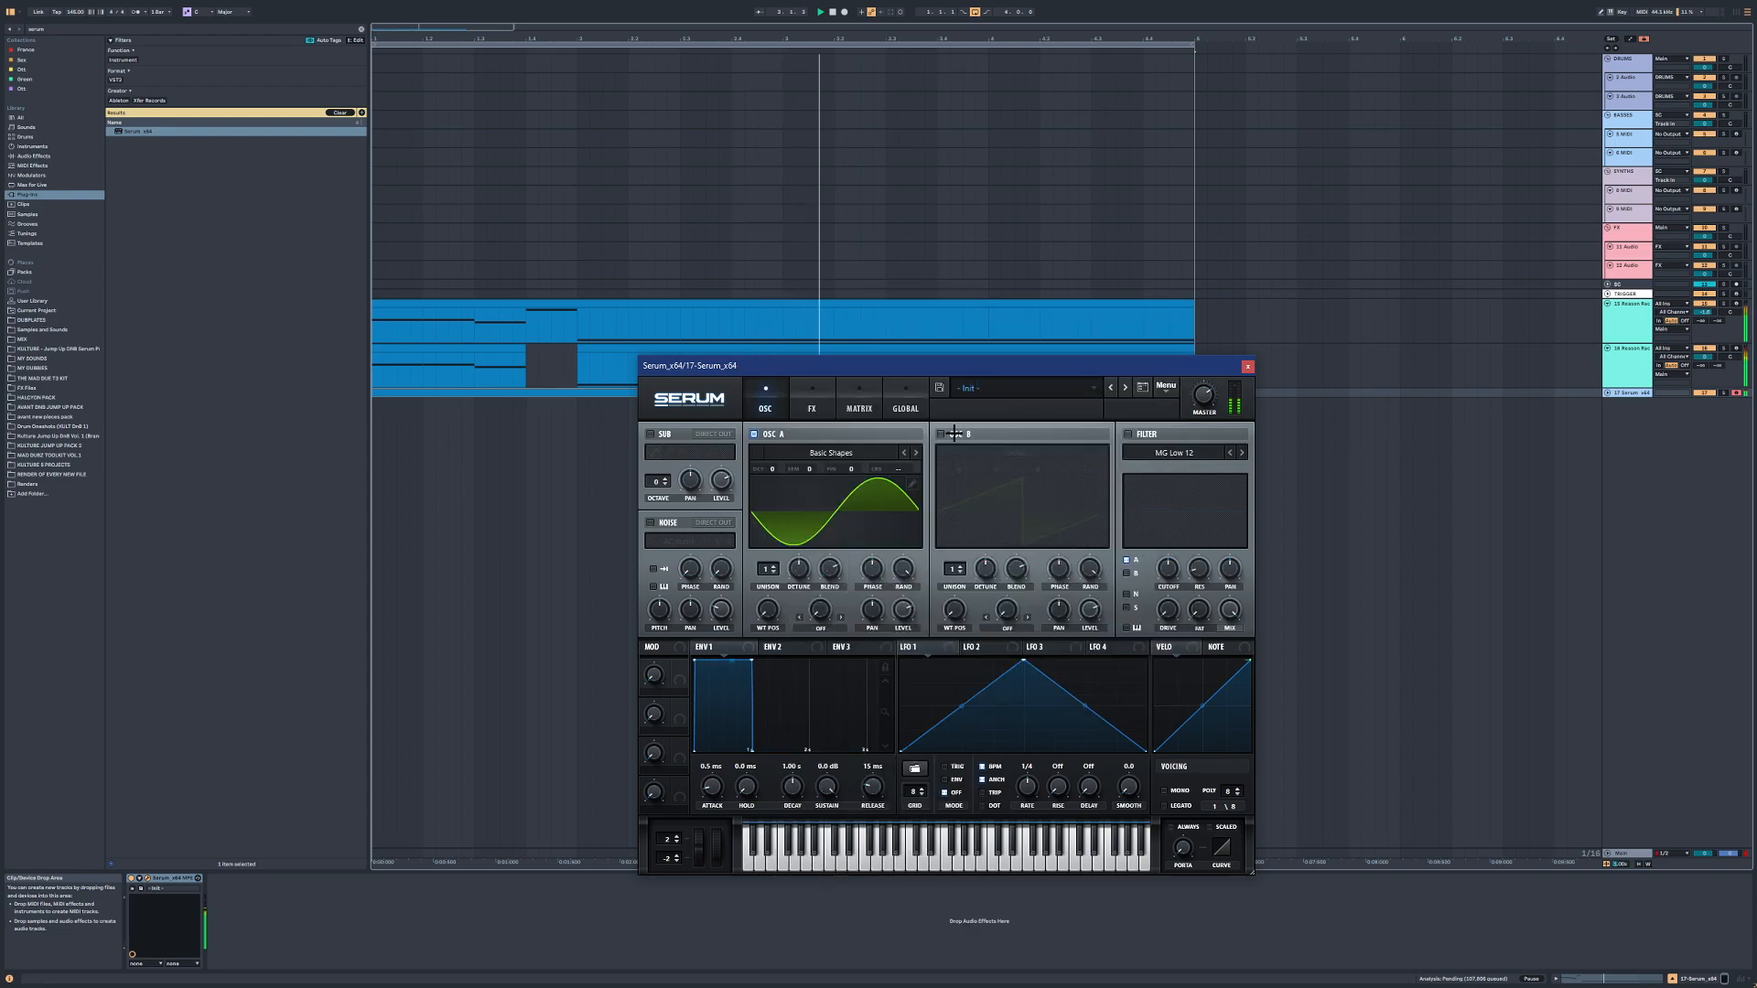
{"action": "left_click", "coordinate": [1015, 452]}
{"action": "mouse_move", "coordinate": [1052, 316]}
{"action": "left_click", "coordinate": [1206, 381]}
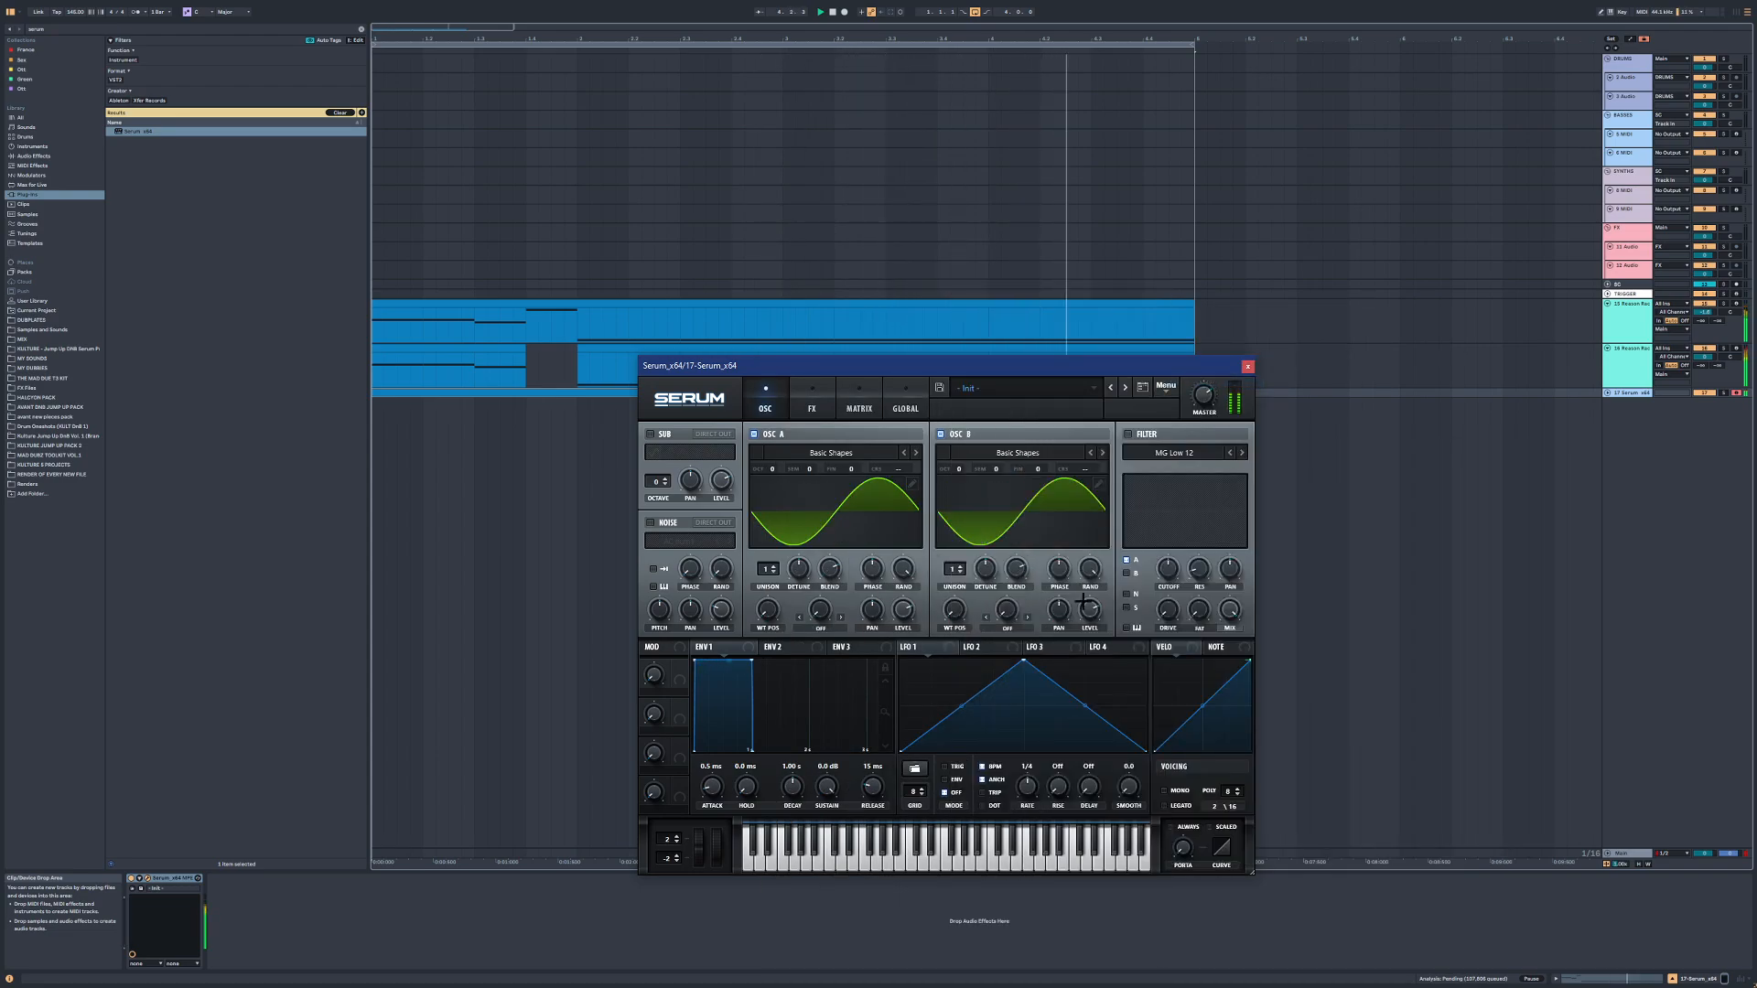
Step: Raise Serum's oscillator B by +1 octave and +7 semitones and lower its level
{"action": "left_click_drag", "start_coordinate": [959, 470], "coordinate": [997, 428]}
{"action": "key", "text": "space"}
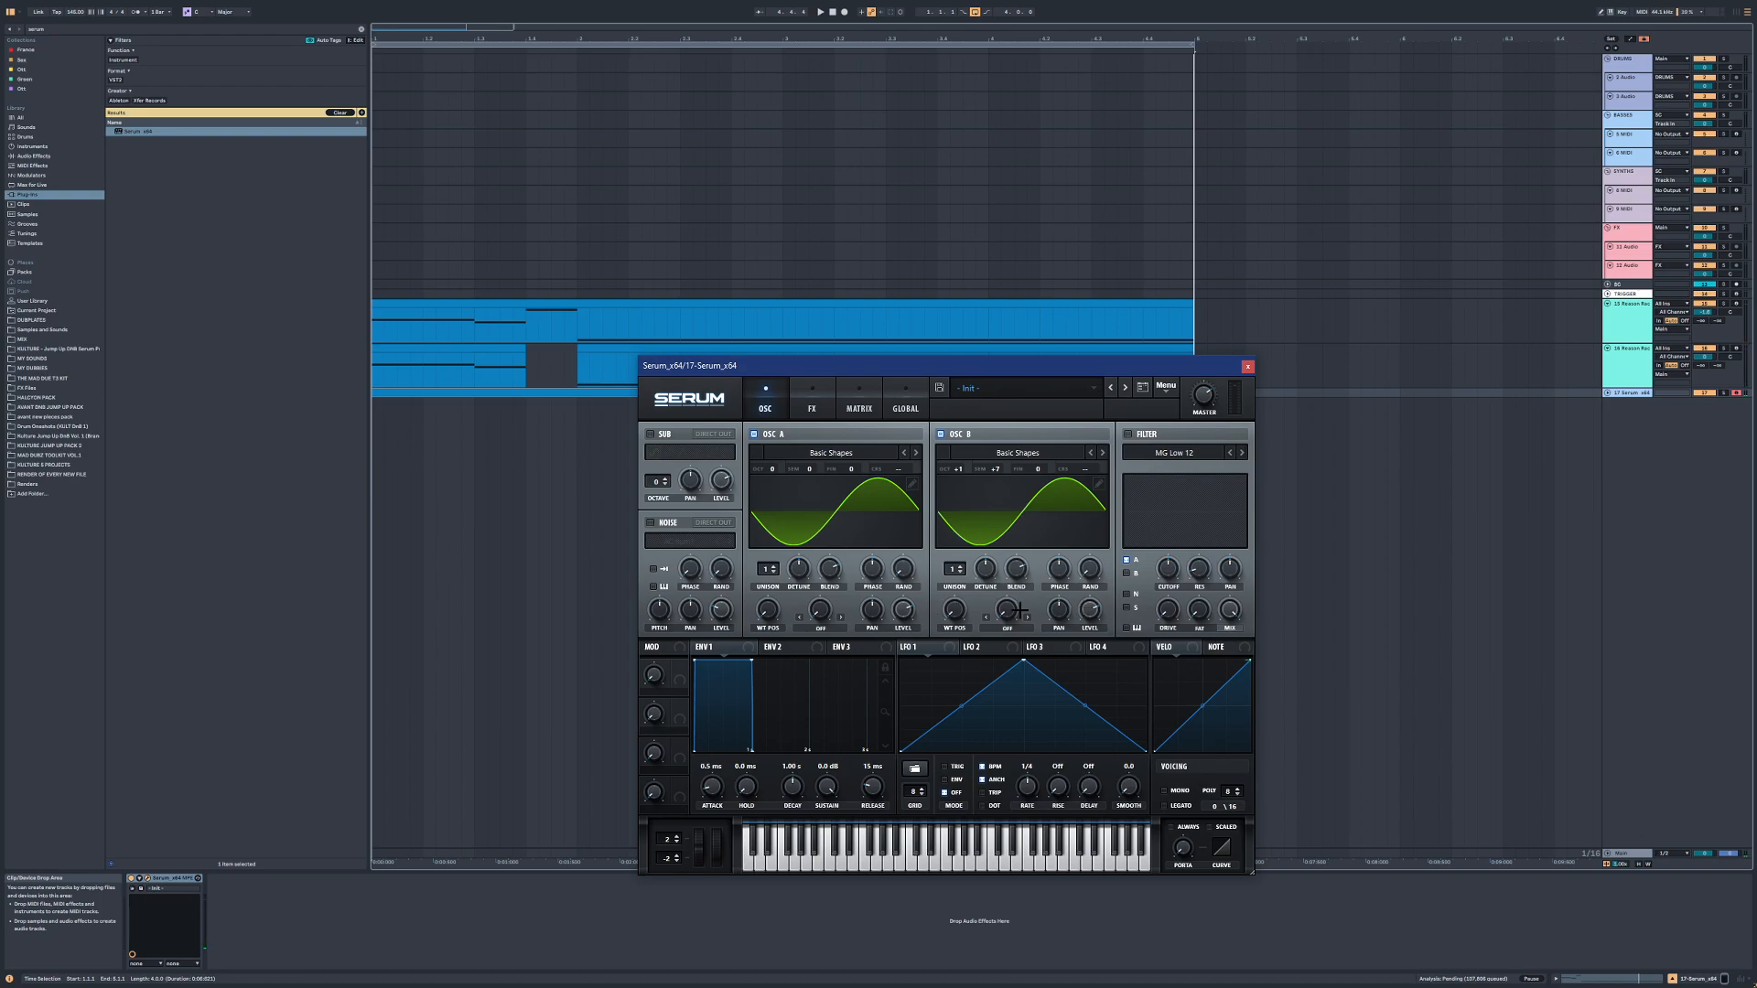
{"action": "left_click_drag", "start_coordinate": [1091, 609], "coordinate": [1091, 631]}
{"action": "left_click", "coordinate": [754, 434]}
{"action": "left_click", "coordinate": [754, 434]}
Step: Add an EQ Eight after Serum and play notes to compare the sound with oscillator B off and on
{"action": "left_click", "coordinate": [41, 156]}
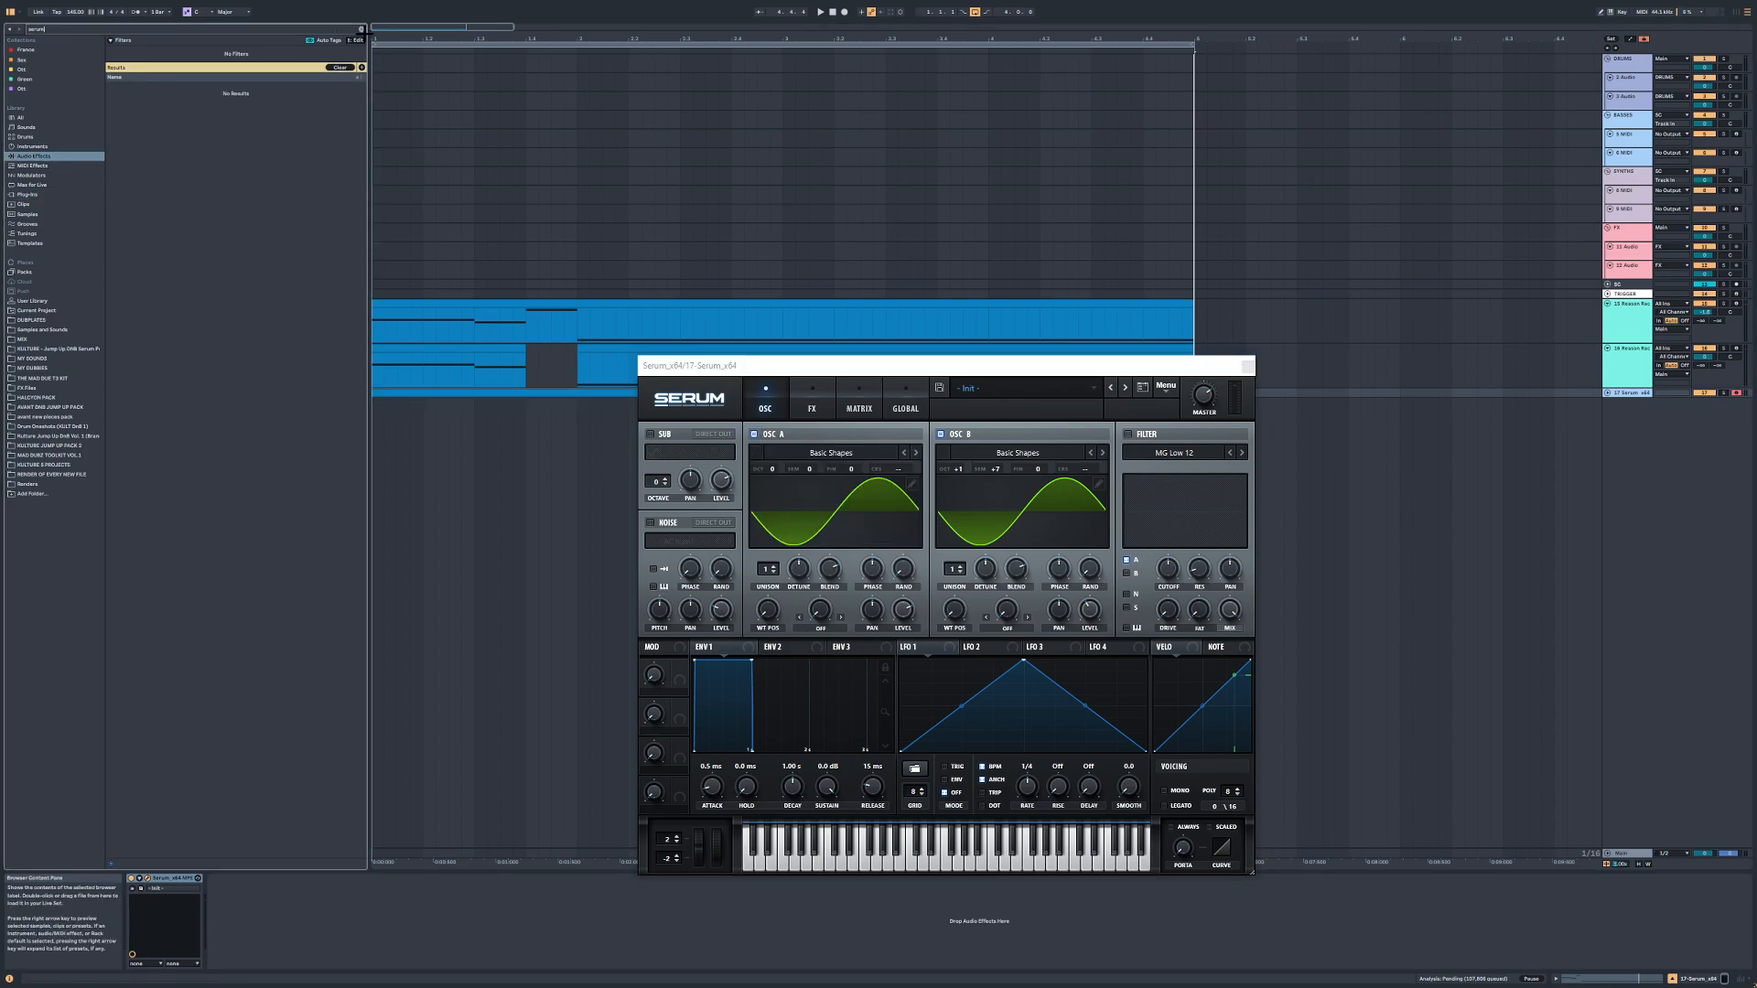
{"action": "left_click", "coordinate": [363, 30]}
{"action": "double_click", "coordinate": [139, 261]}
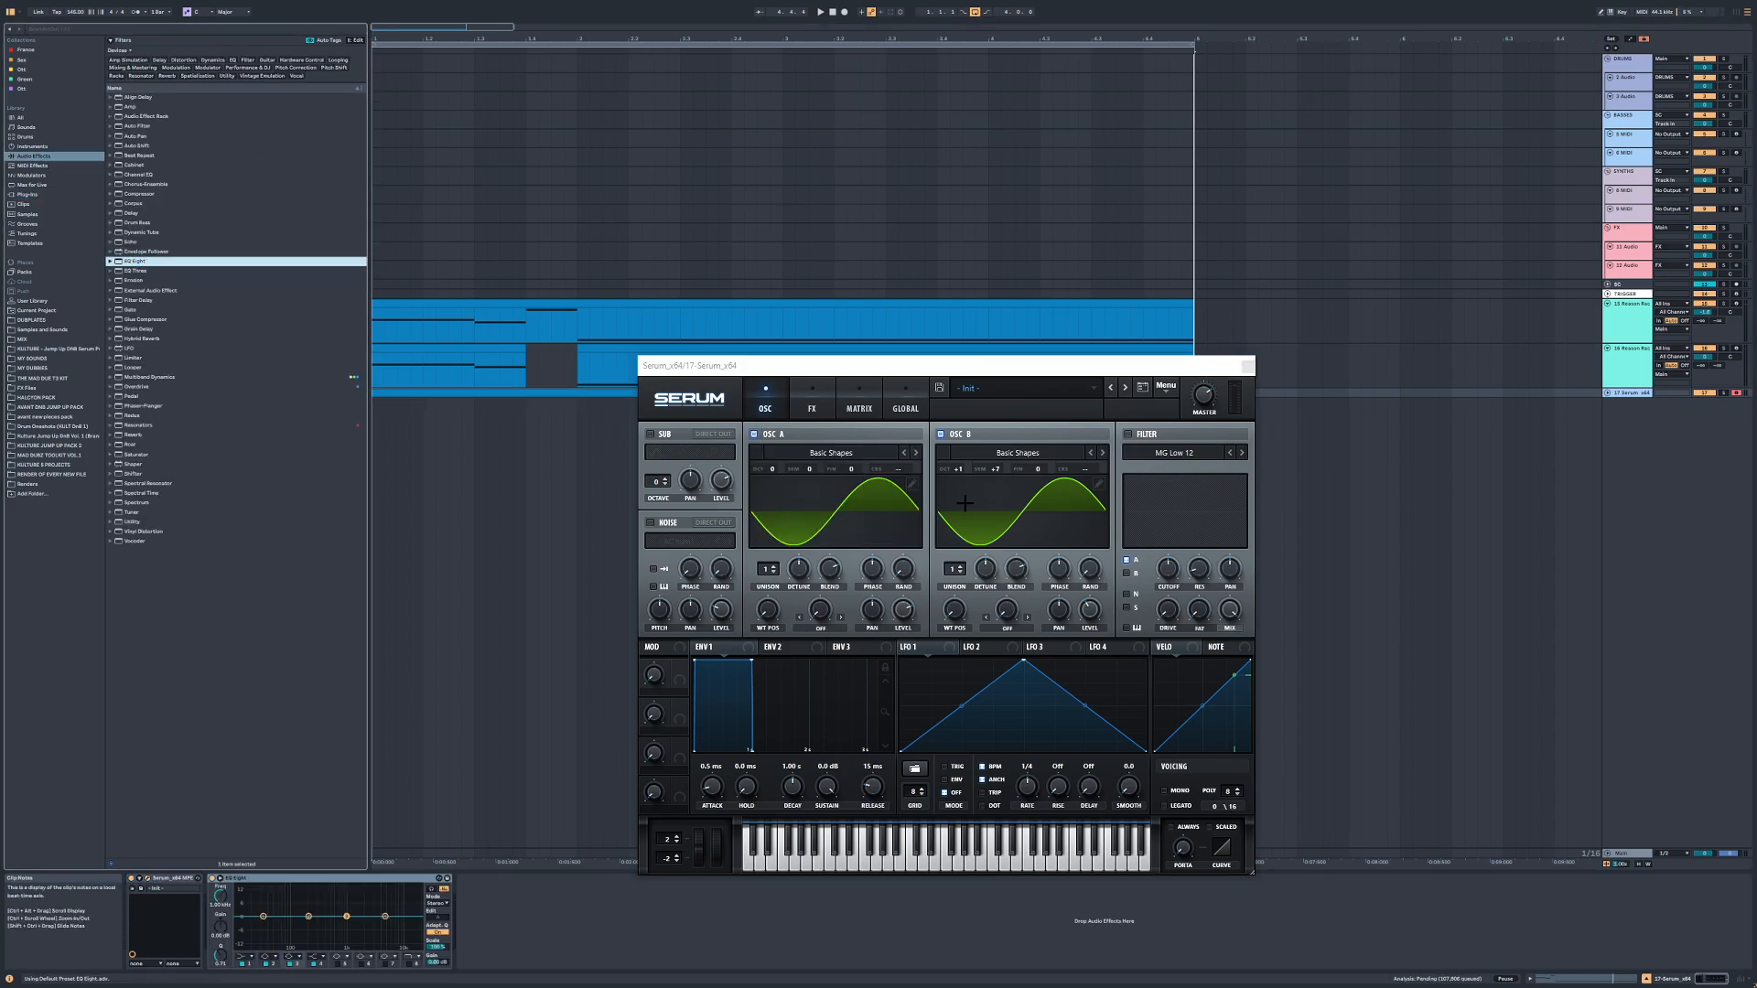
{"action": "key", "text": "z"}
{"action": "key", "text": "z"}
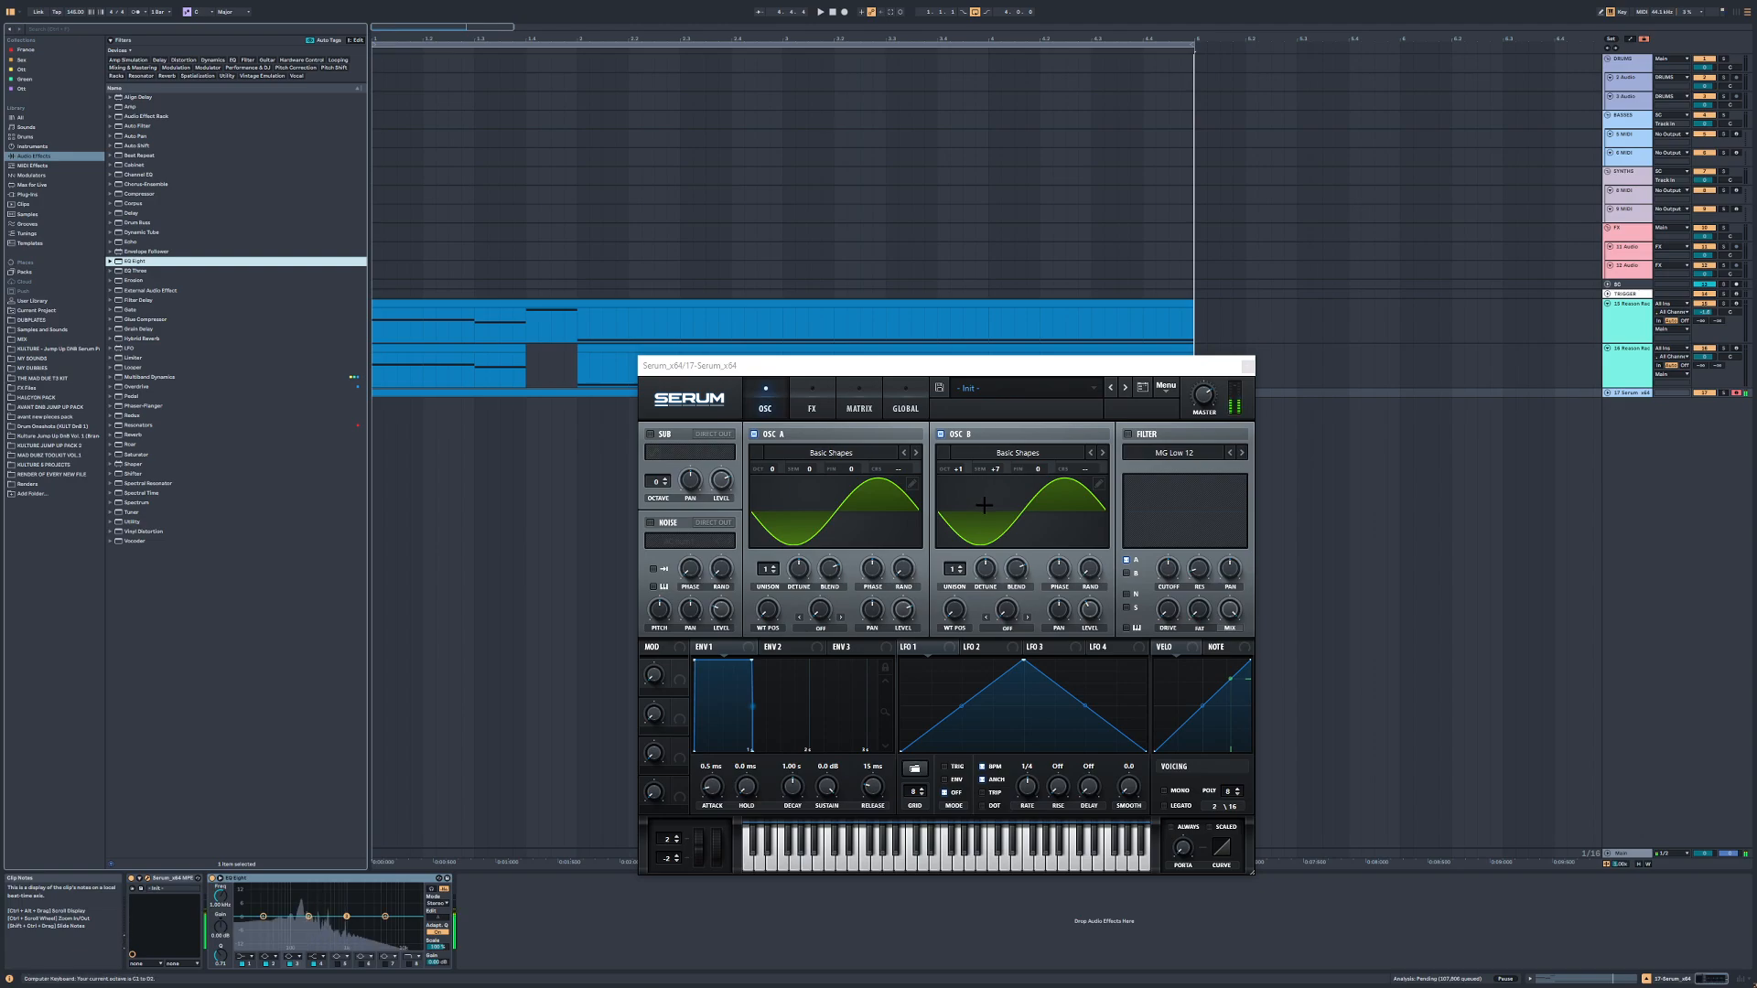
{"action": "left_click", "coordinate": [951, 435]}
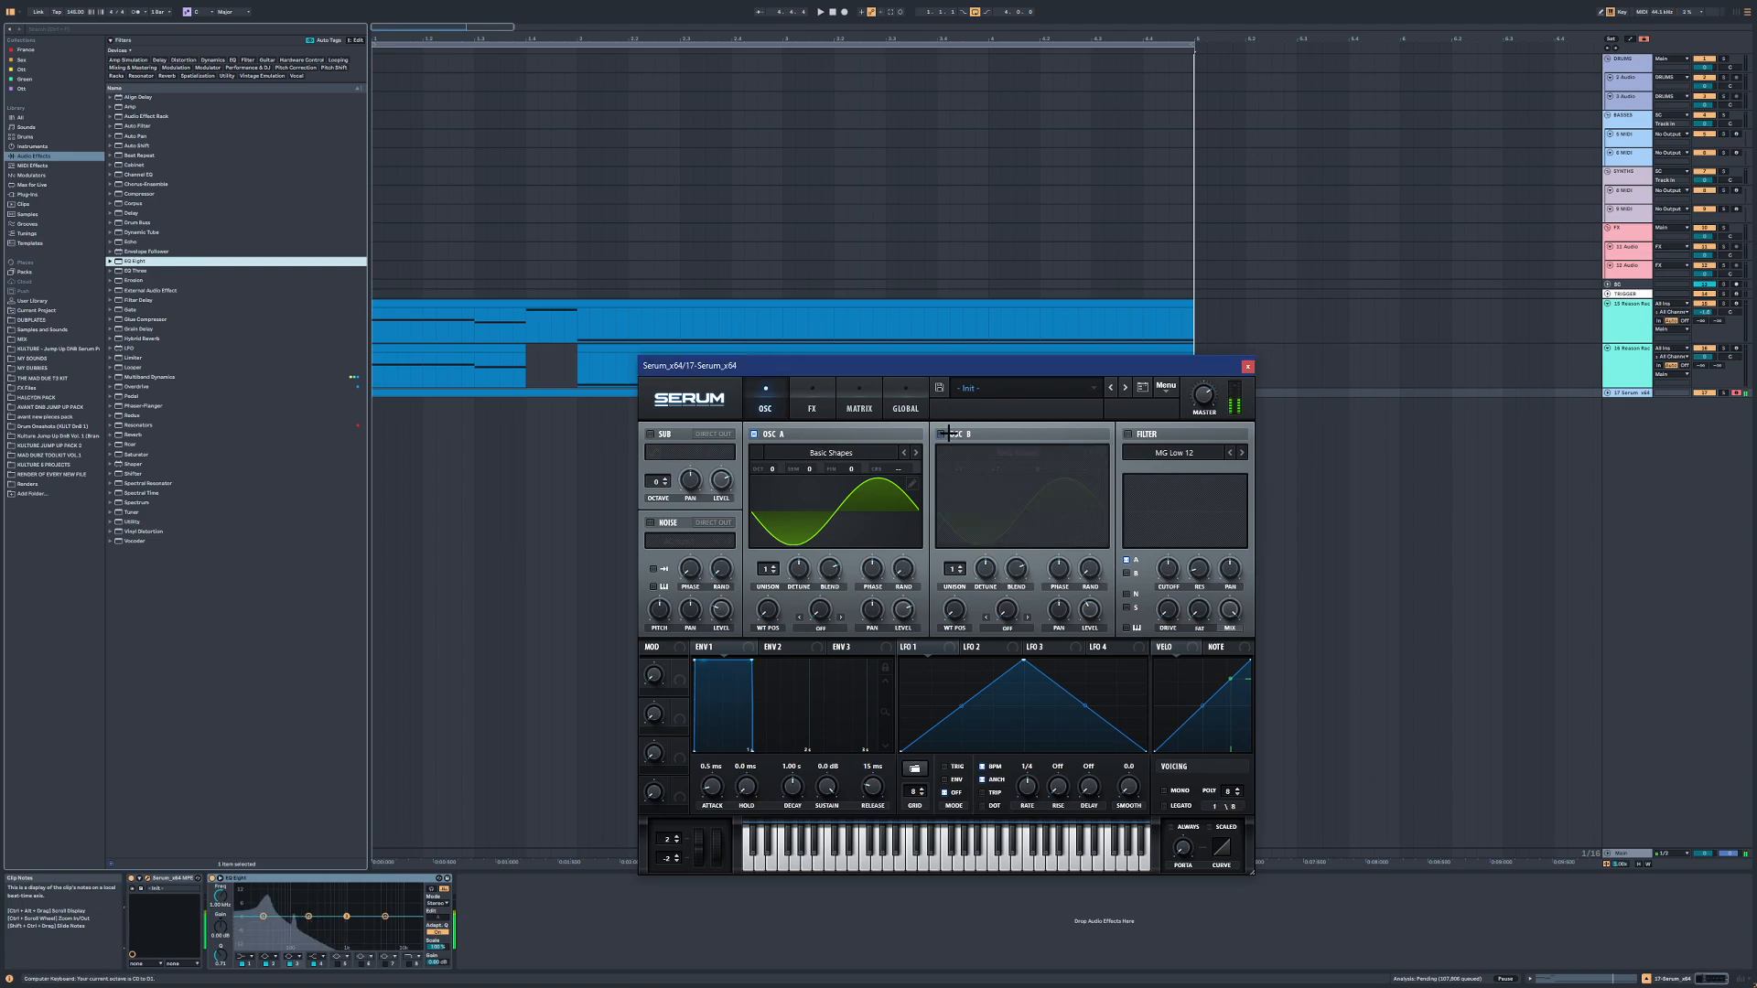
{"action": "mouse_move", "coordinate": [1090, 609]}
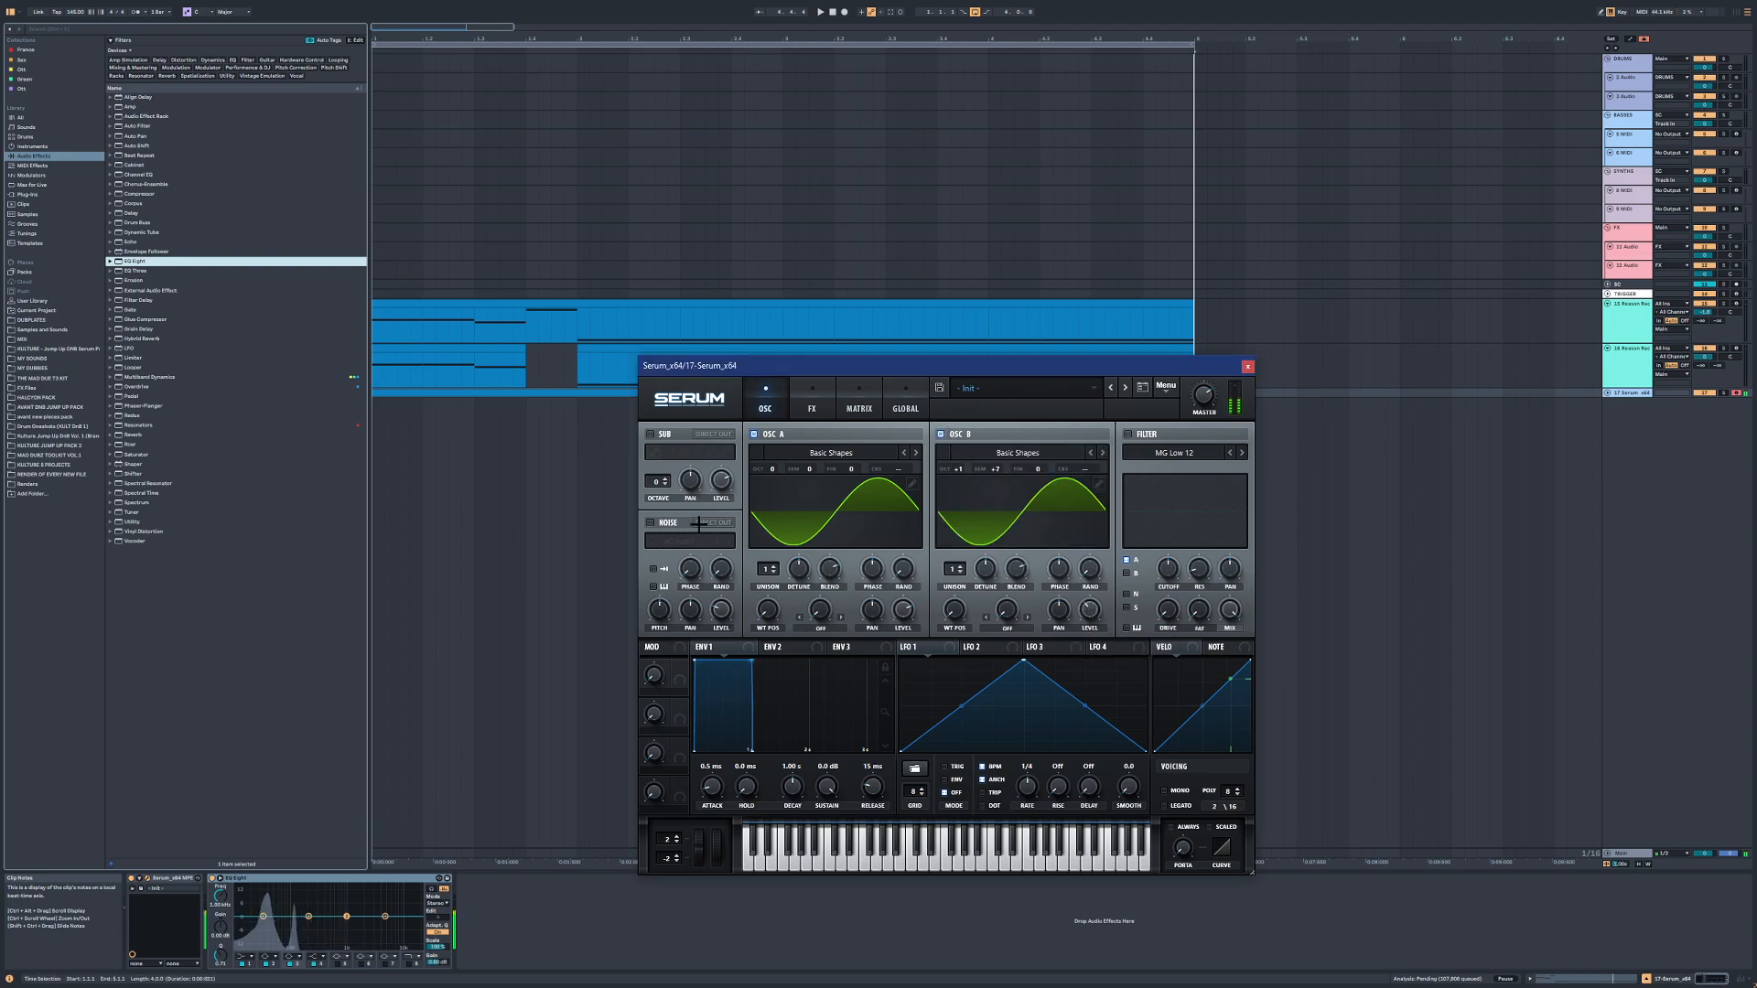
Step: Enable Serum's noise oscillator with the BrightWhite sample and set its level to 7%
{"action": "left_click", "coordinate": [668, 541]}
{"action": "left_click", "coordinate": [832, 616]}
{"action": "mouse_move", "coordinate": [721, 609]}
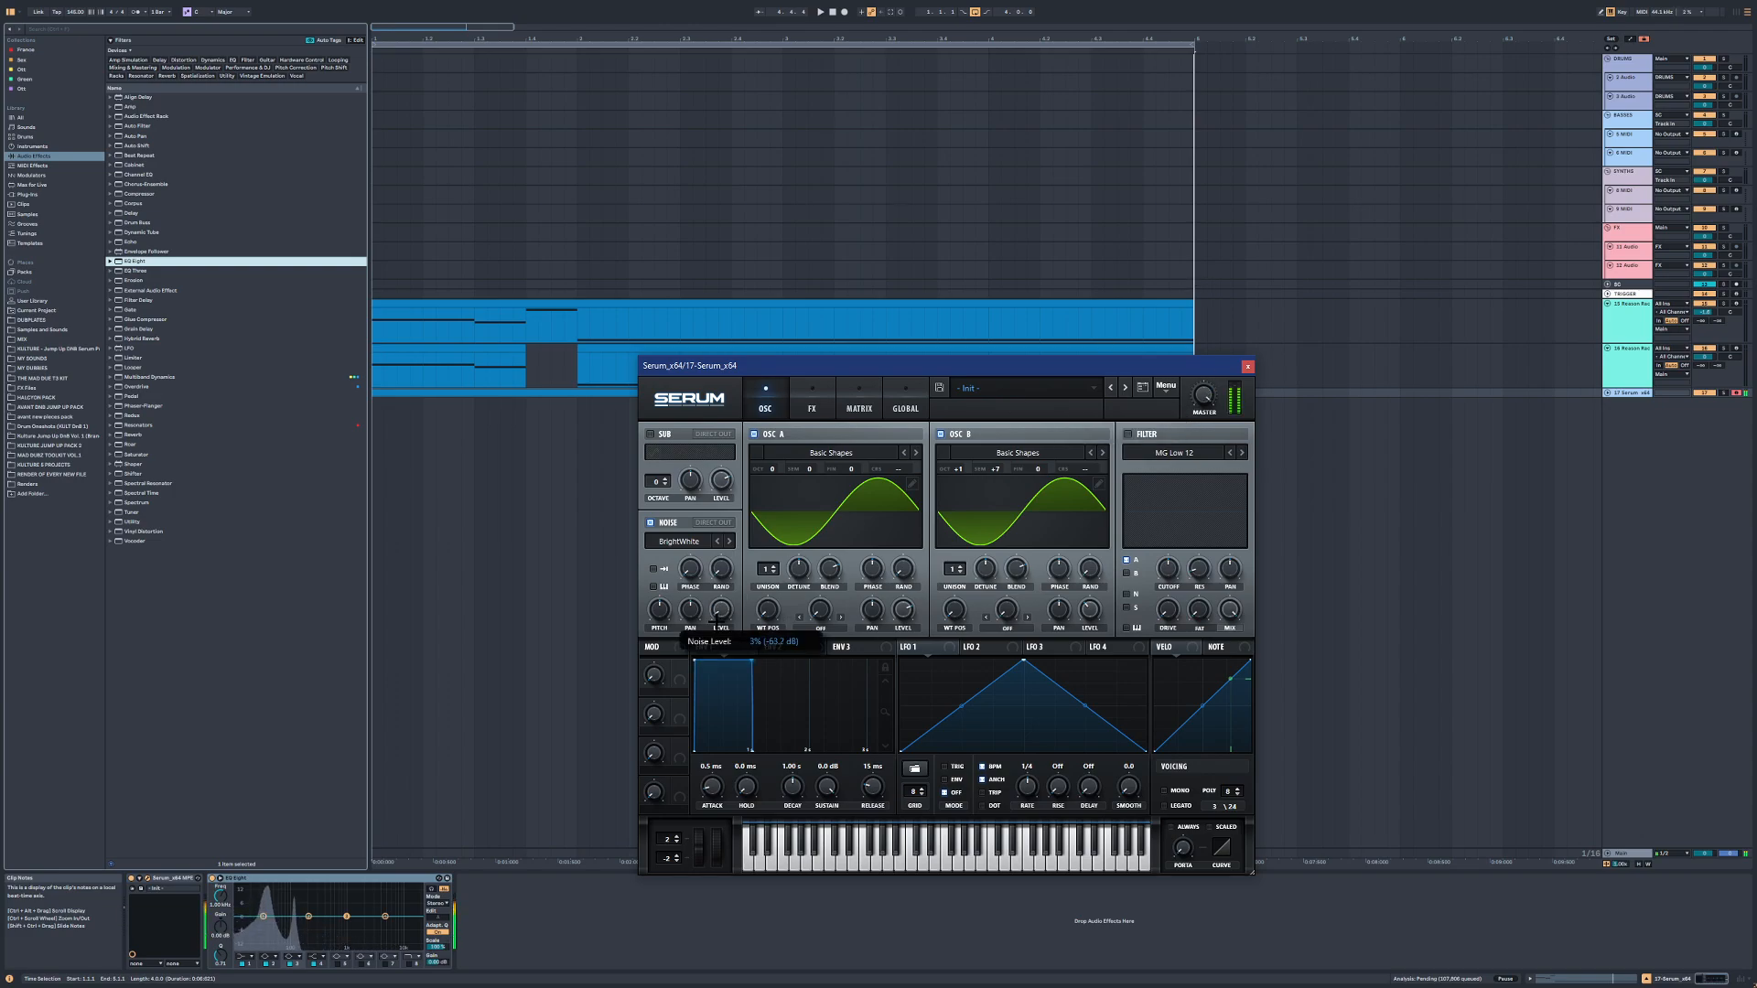
{"action": "left_click_drag", "start_coordinate": [730, 601], "coordinate": [733, 585]}
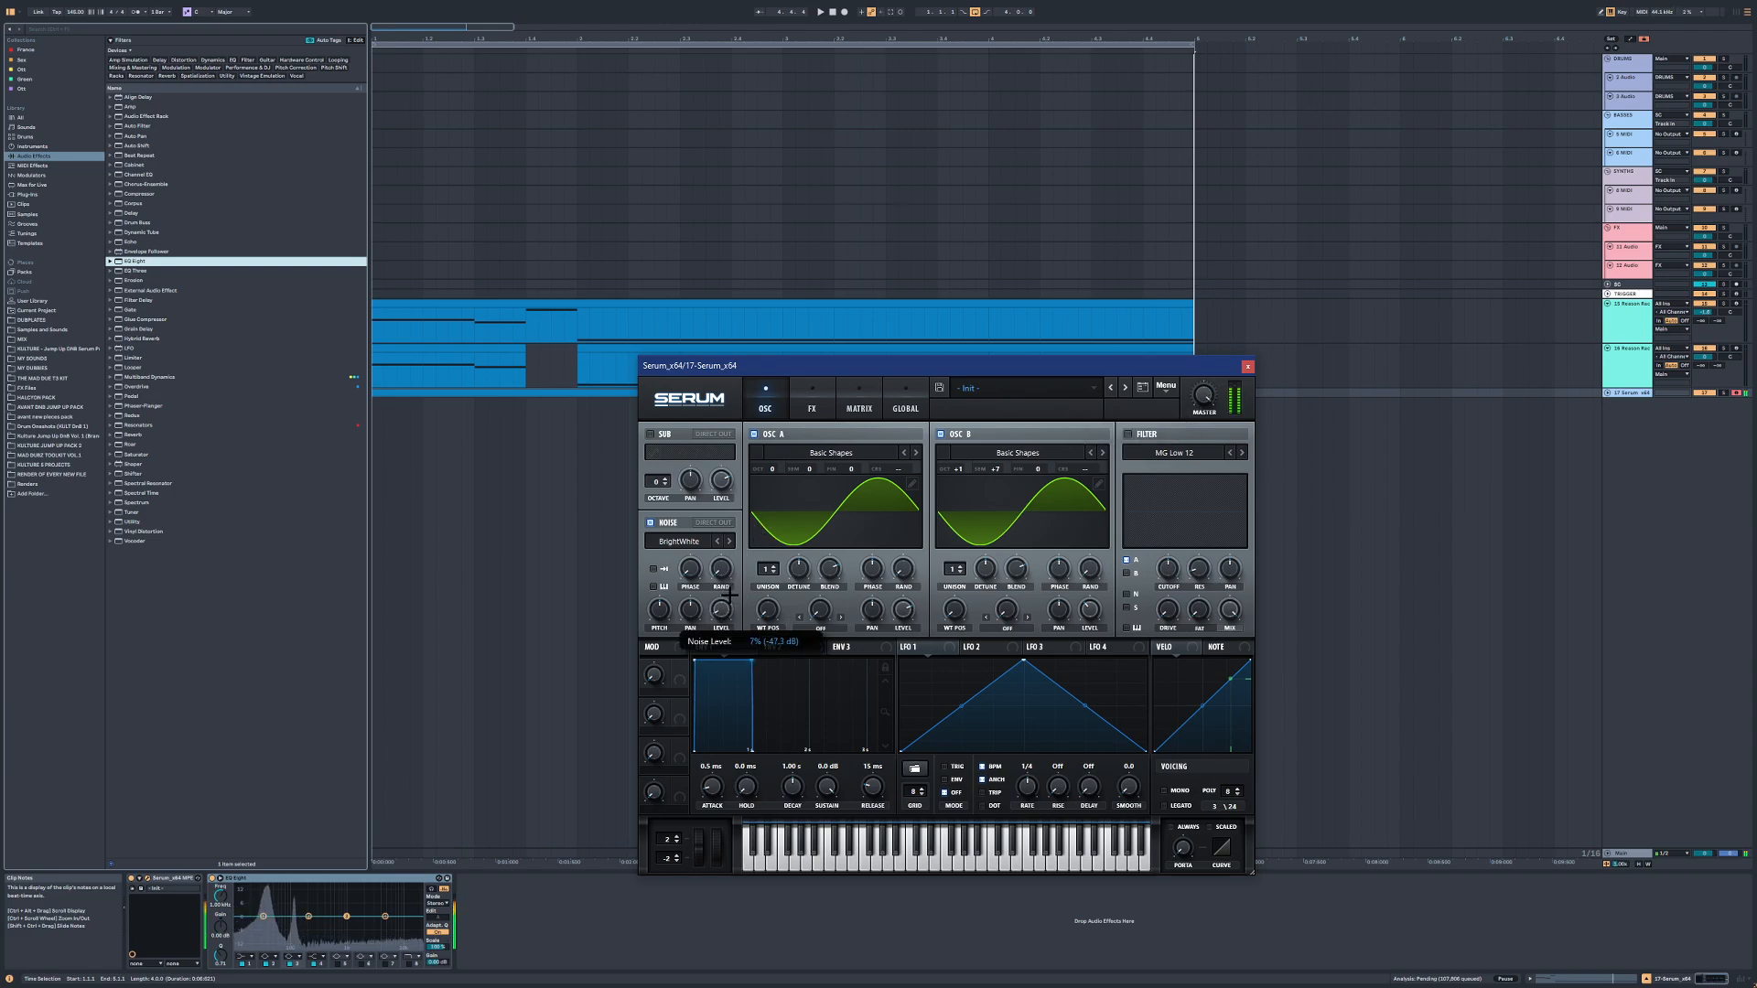
Step: Examine Serum's Tube distortion effect and return to the oscillator page
{"action": "left_click", "coordinate": [812, 403]}
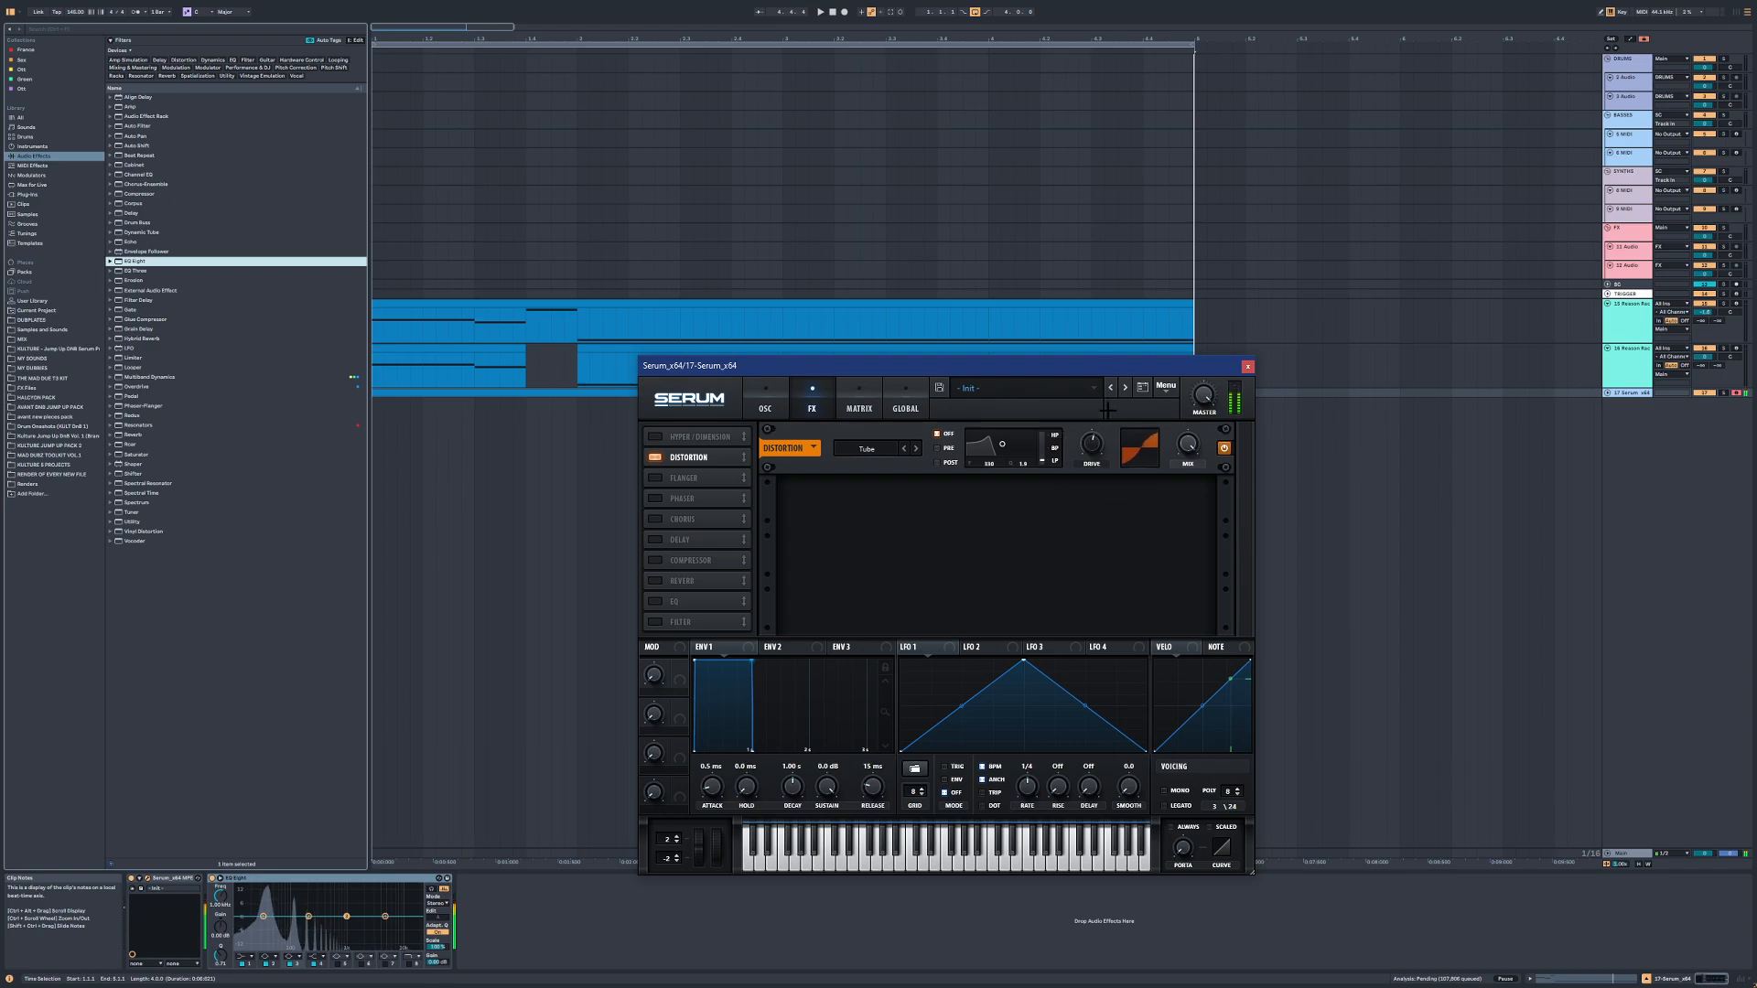
{"action": "left_click", "coordinate": [783, 388]}
{"action": "mouse_move", "coordinate": [1098, 619]}
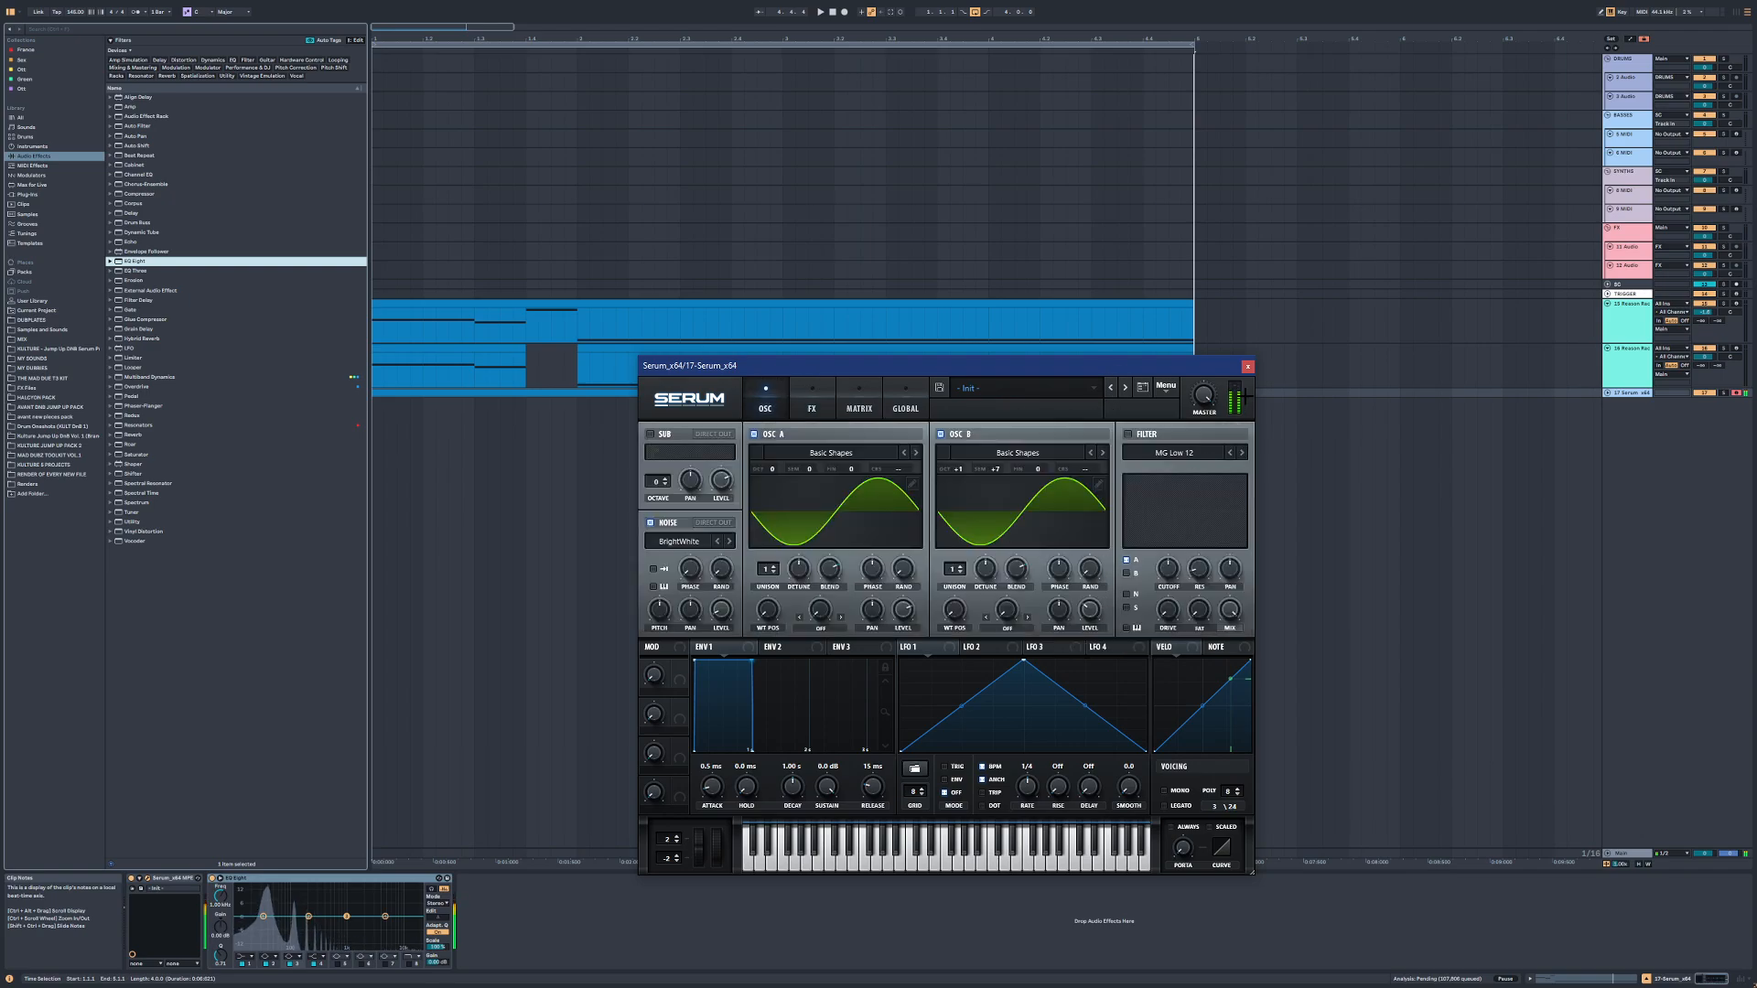
Step: Extend the Serum track's effect chain with a Saturator, a Limiter with raised input gain and a second EQ Eight
{"action": "left_click", "coordinate": [26, 155]}
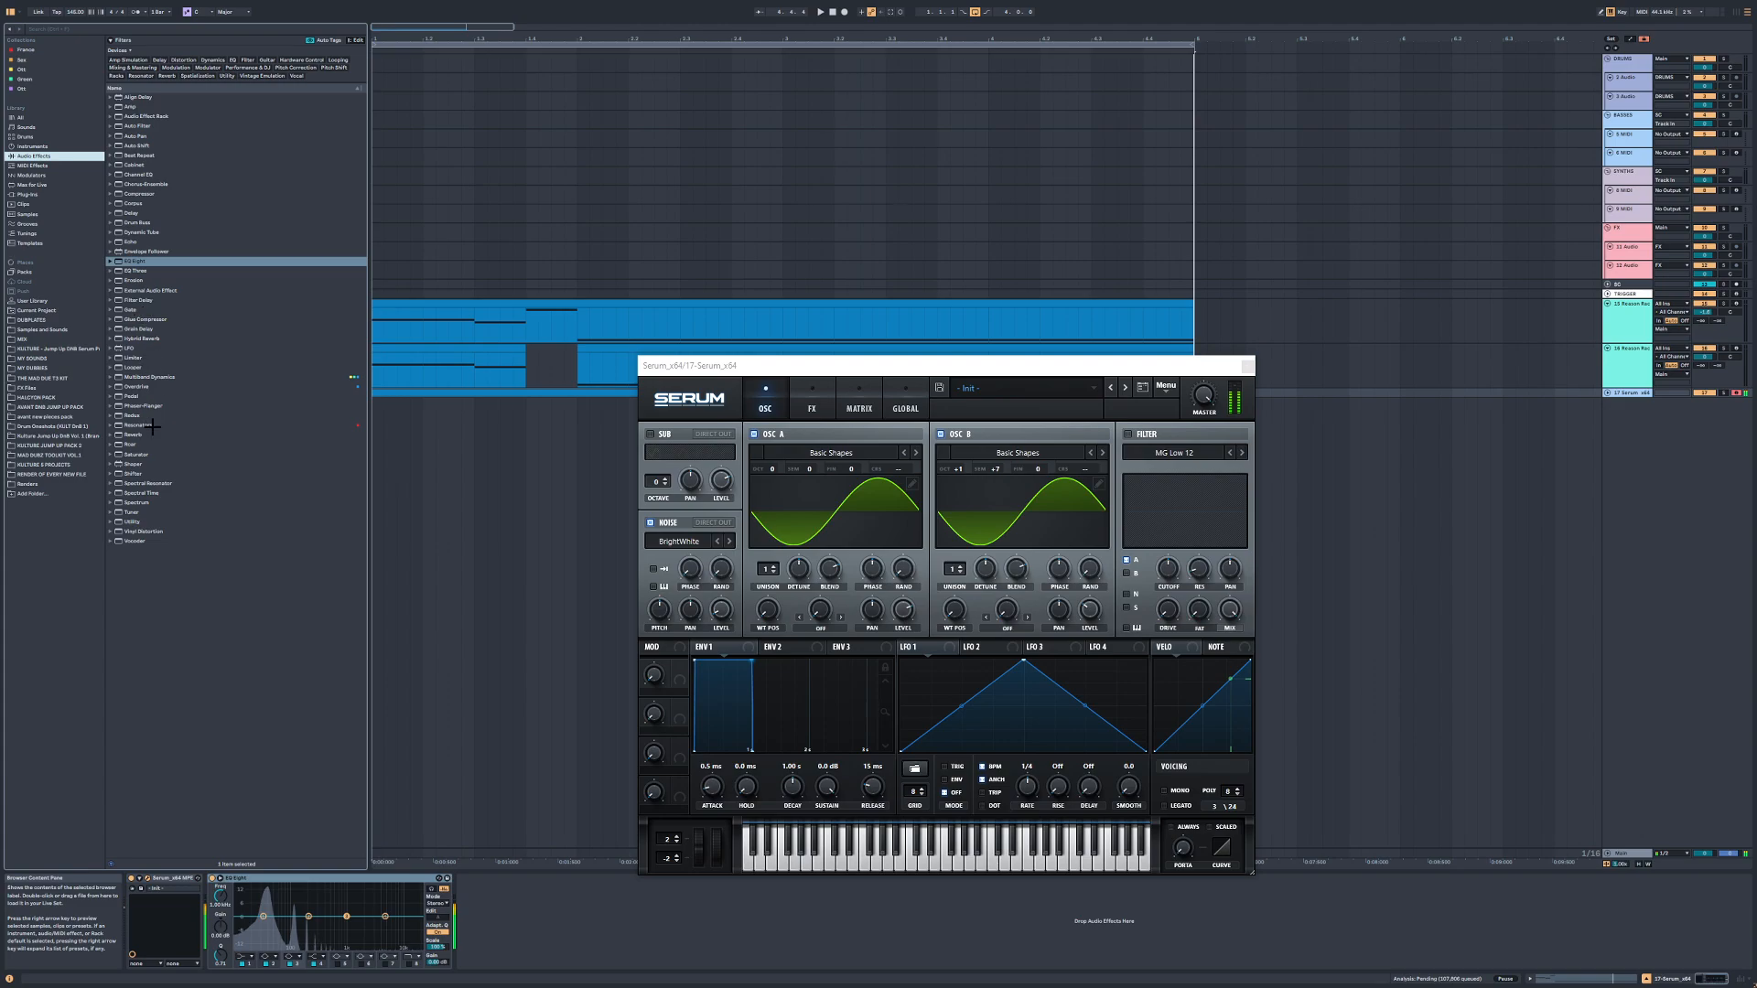
{"action": "double_click", "coordinate": [137, 454]}
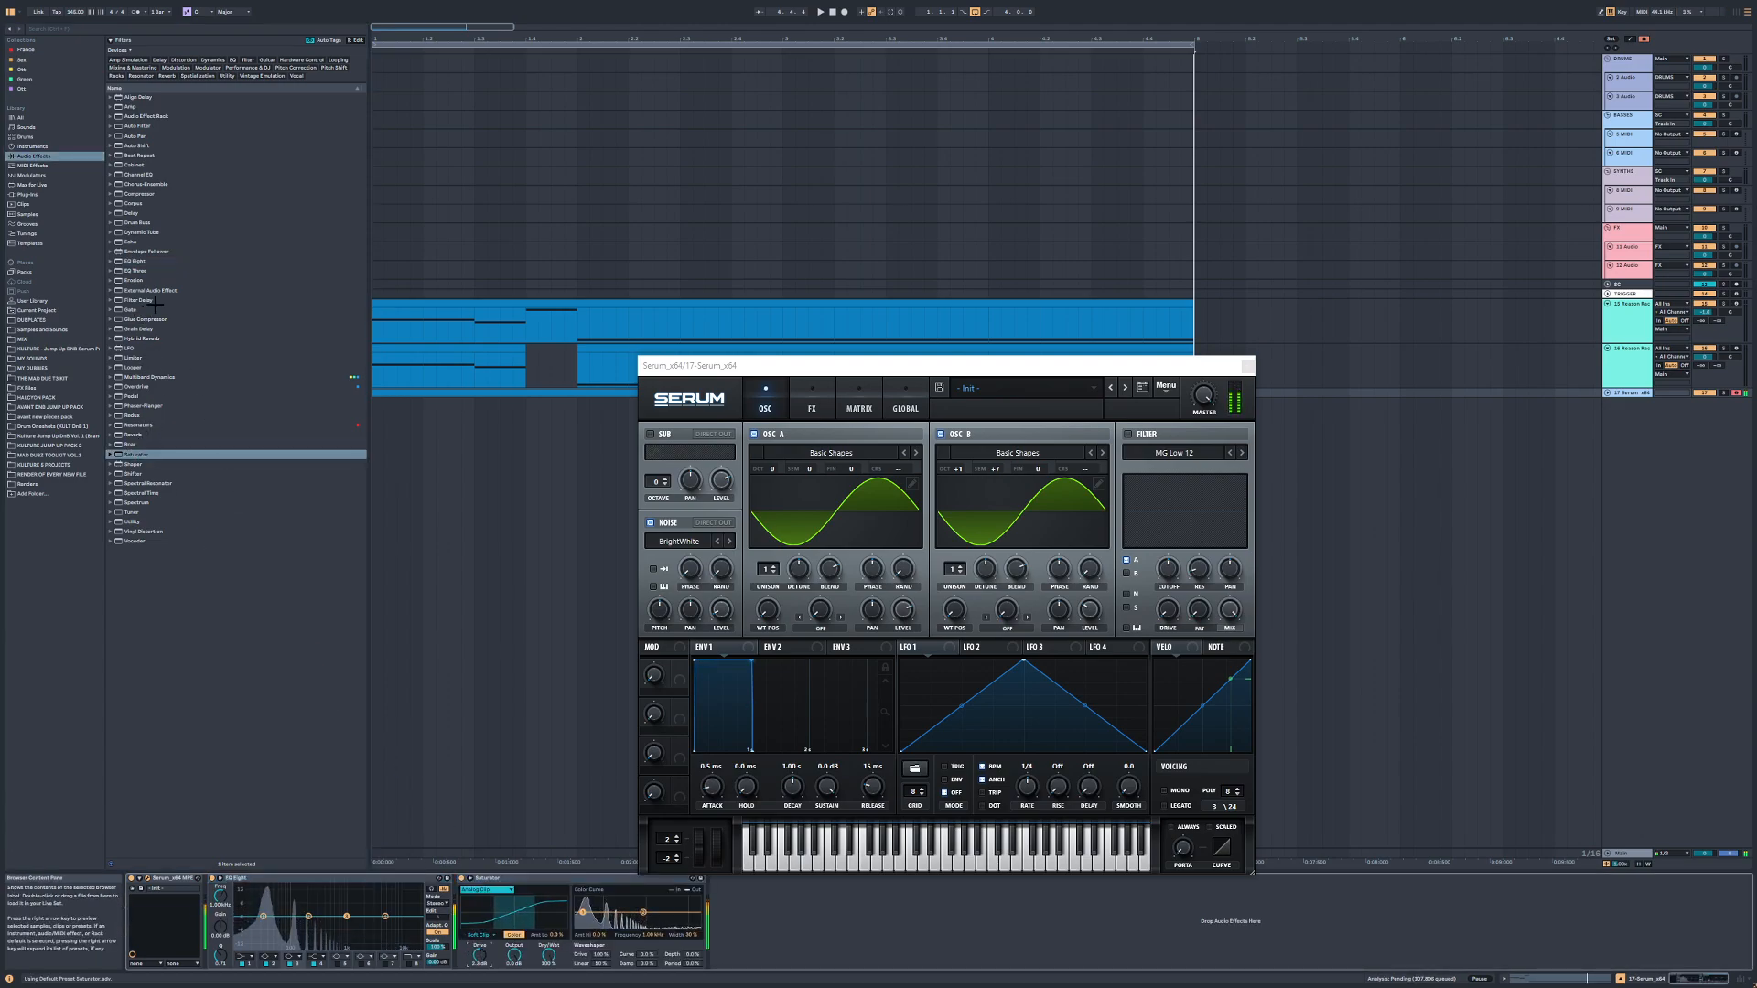
{"action": "double_click", "coordinate": [132, 357]}
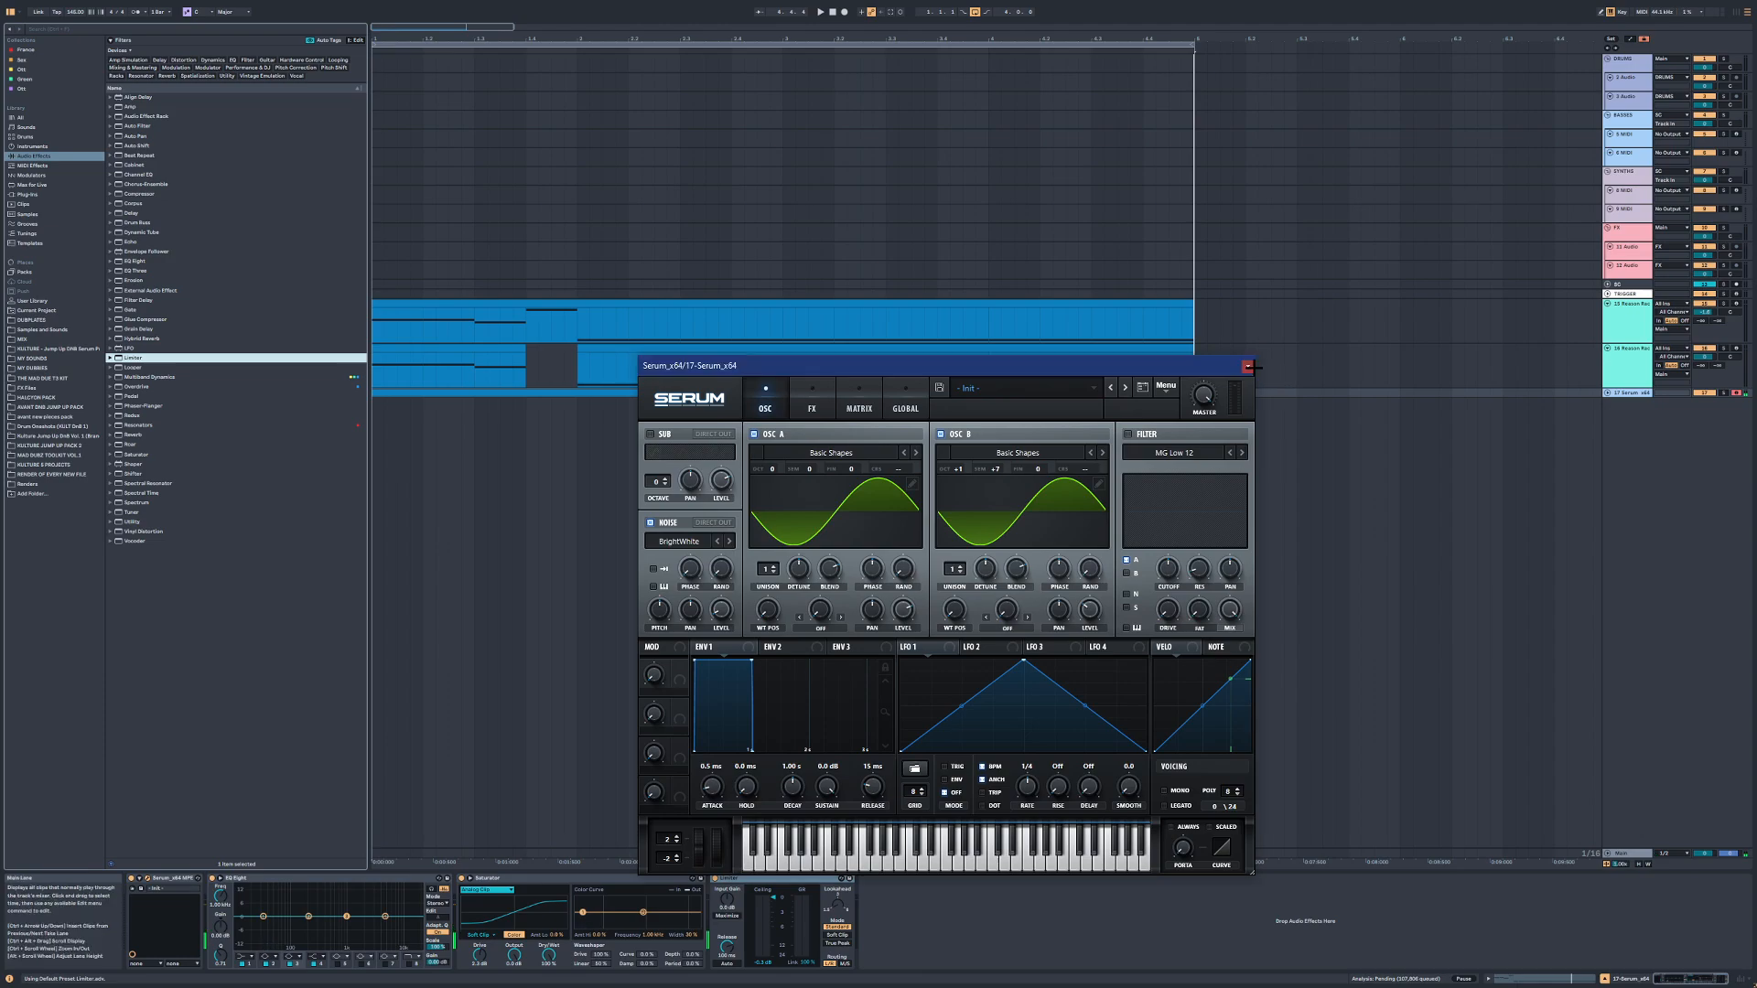
{"action": "left_click", "coordinate": [1247, 366]}
{"action": "left_click_drag", "start_coordinate": [726, 904], "coordinate": [726, 878]}
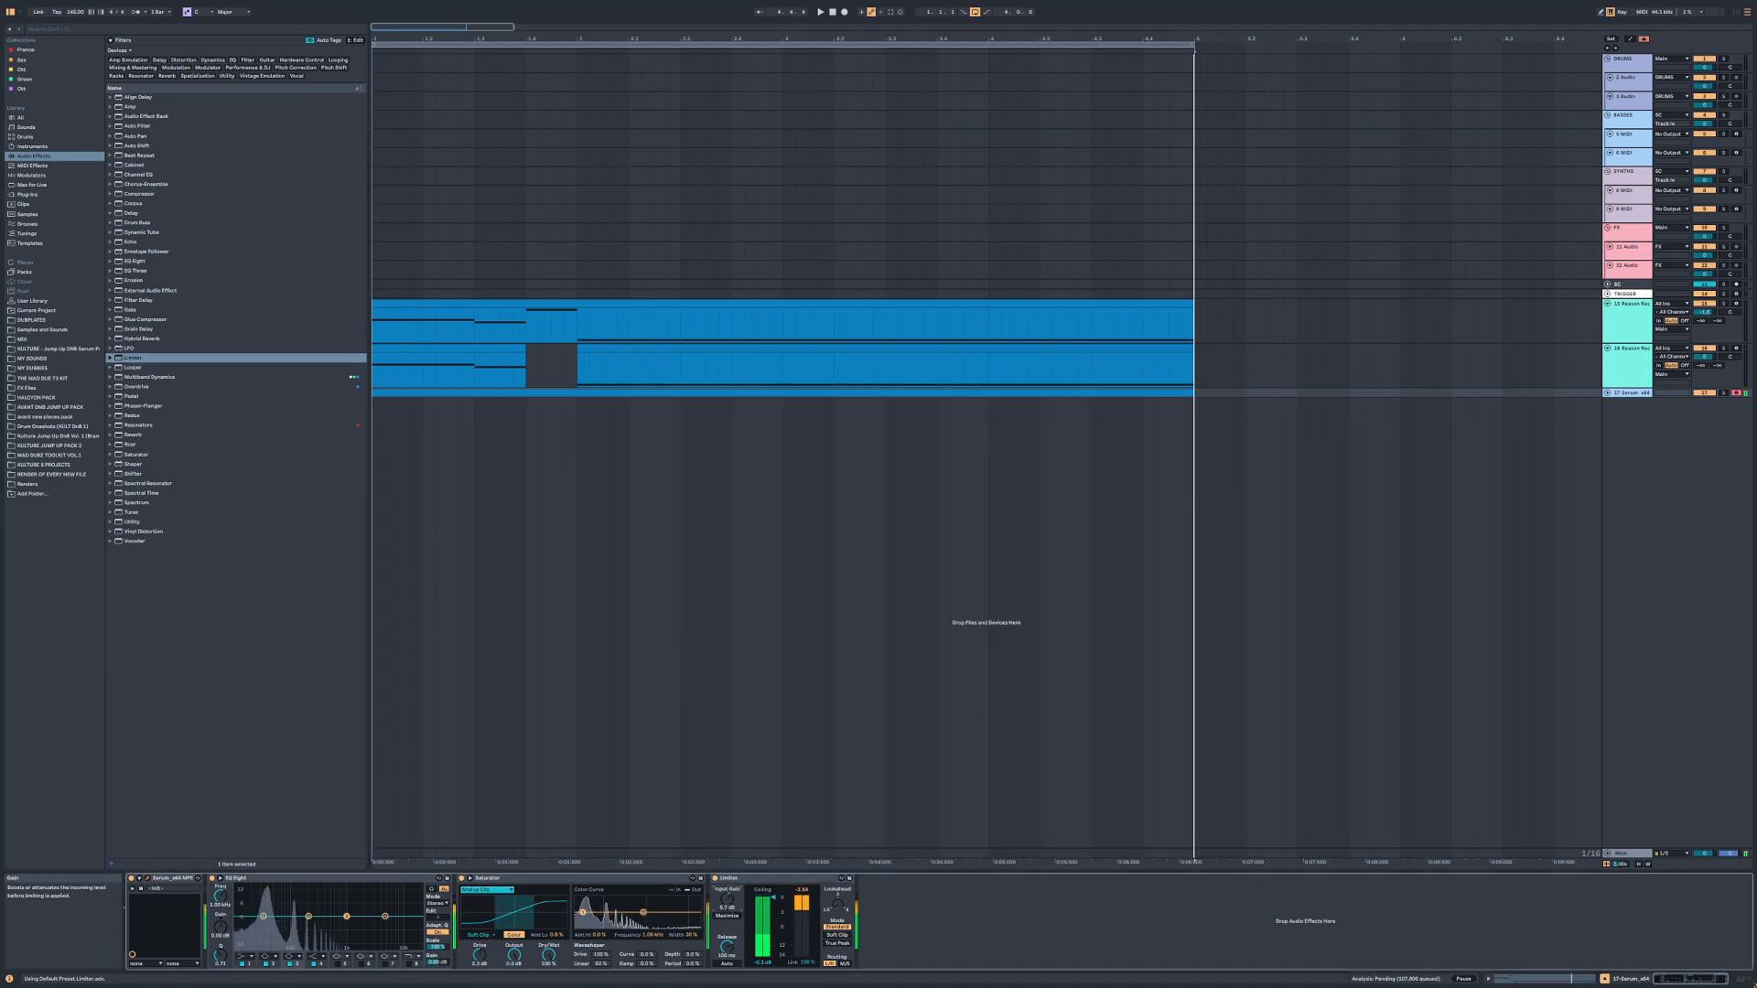
{"action": "double_click", "coordinate": [134, 260]}
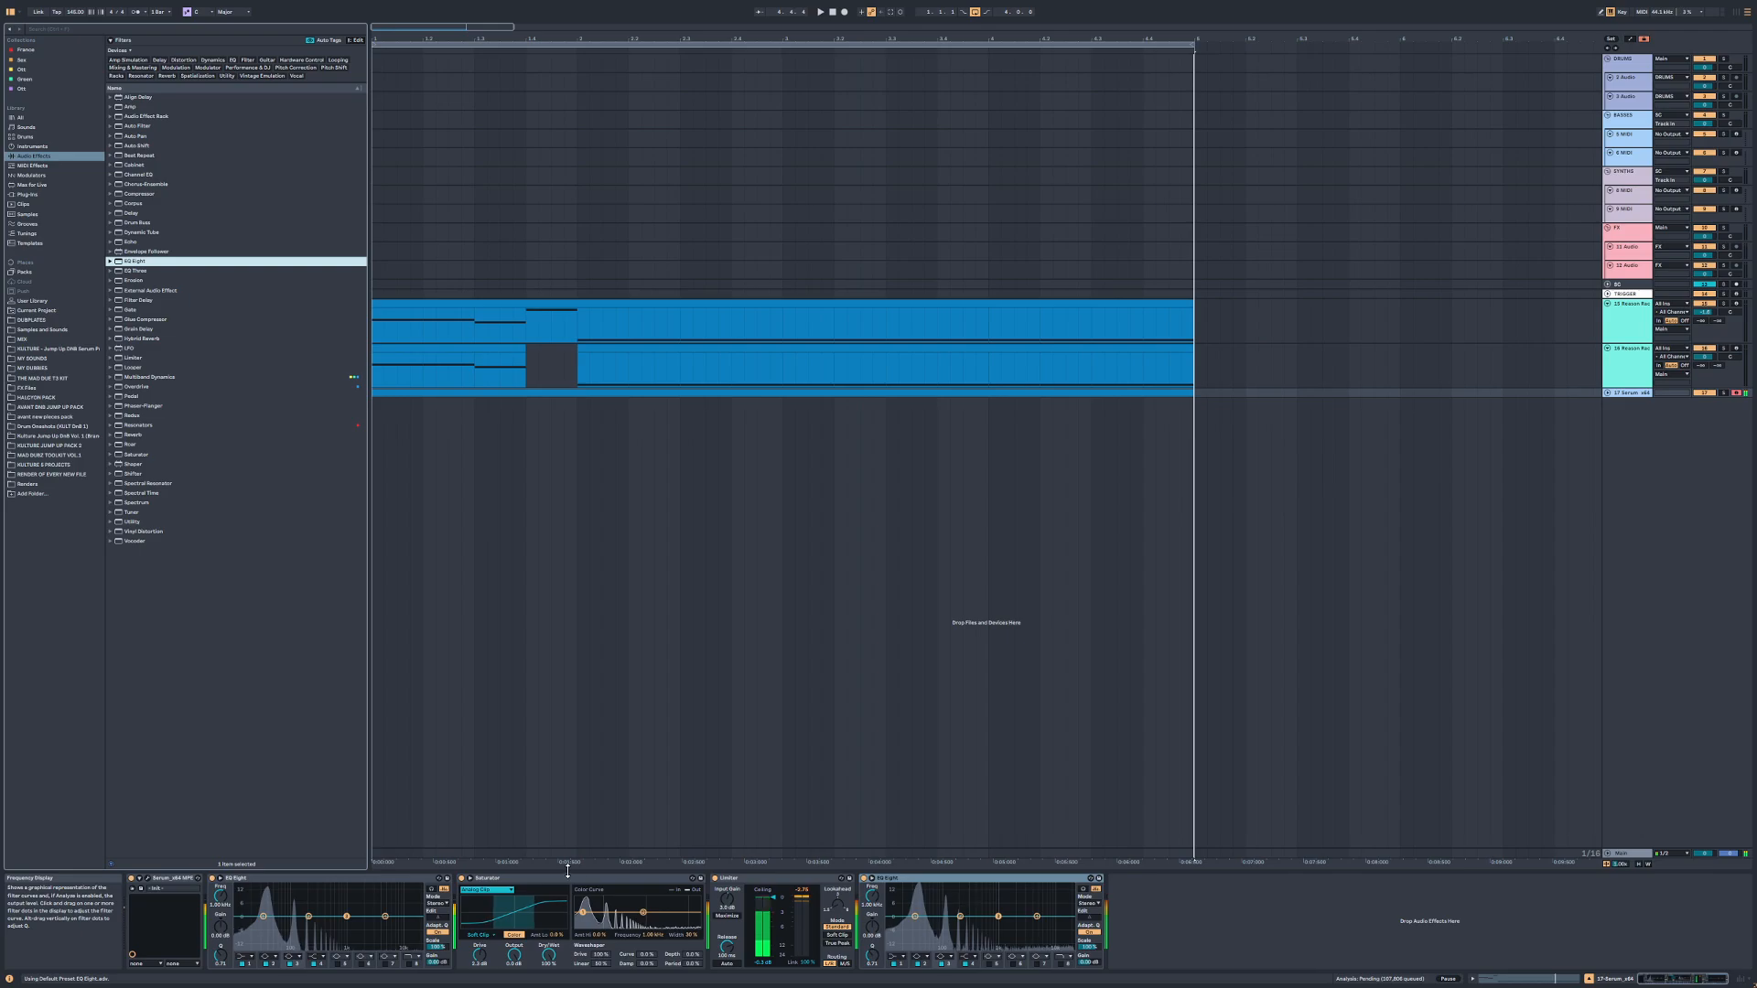
Step: Bypass and re-enable the Saturator to compare the sound while checking the Limiter's gain
{"action": "left_click", "coordinate": [461, 879]}
{"action": "left_click", "coordinate": [733, 897]}
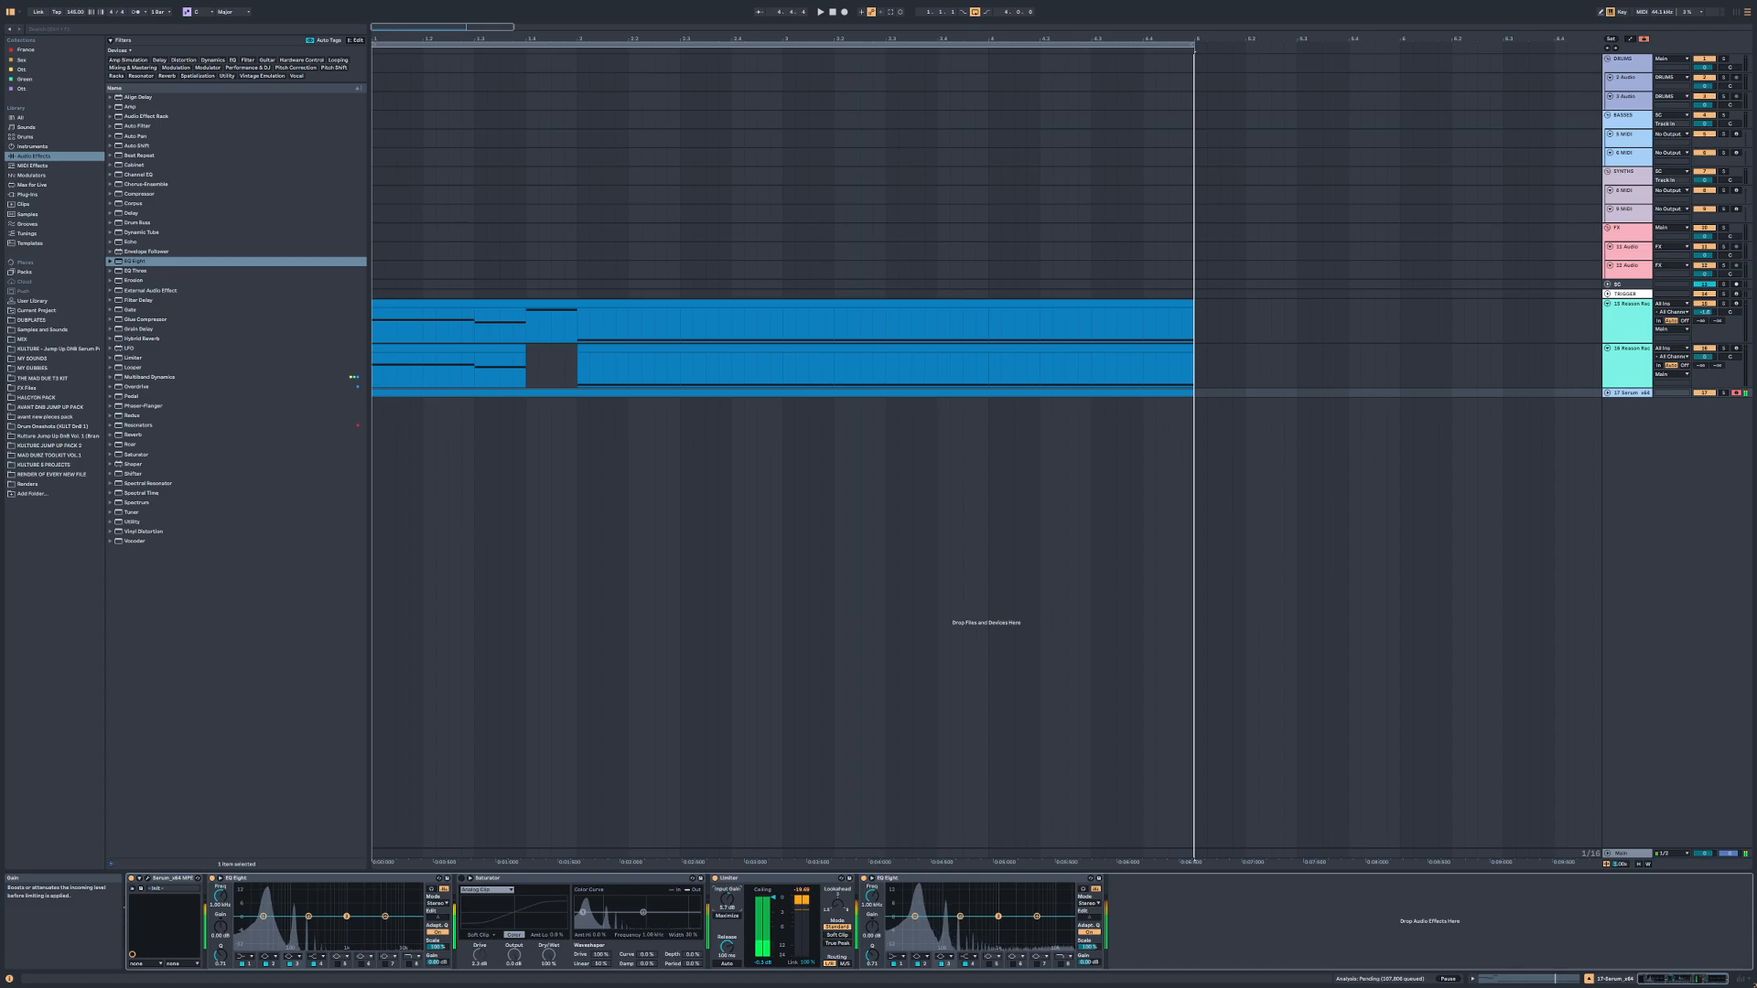
{"action": "left_click", "coordinate": [462, 877]}
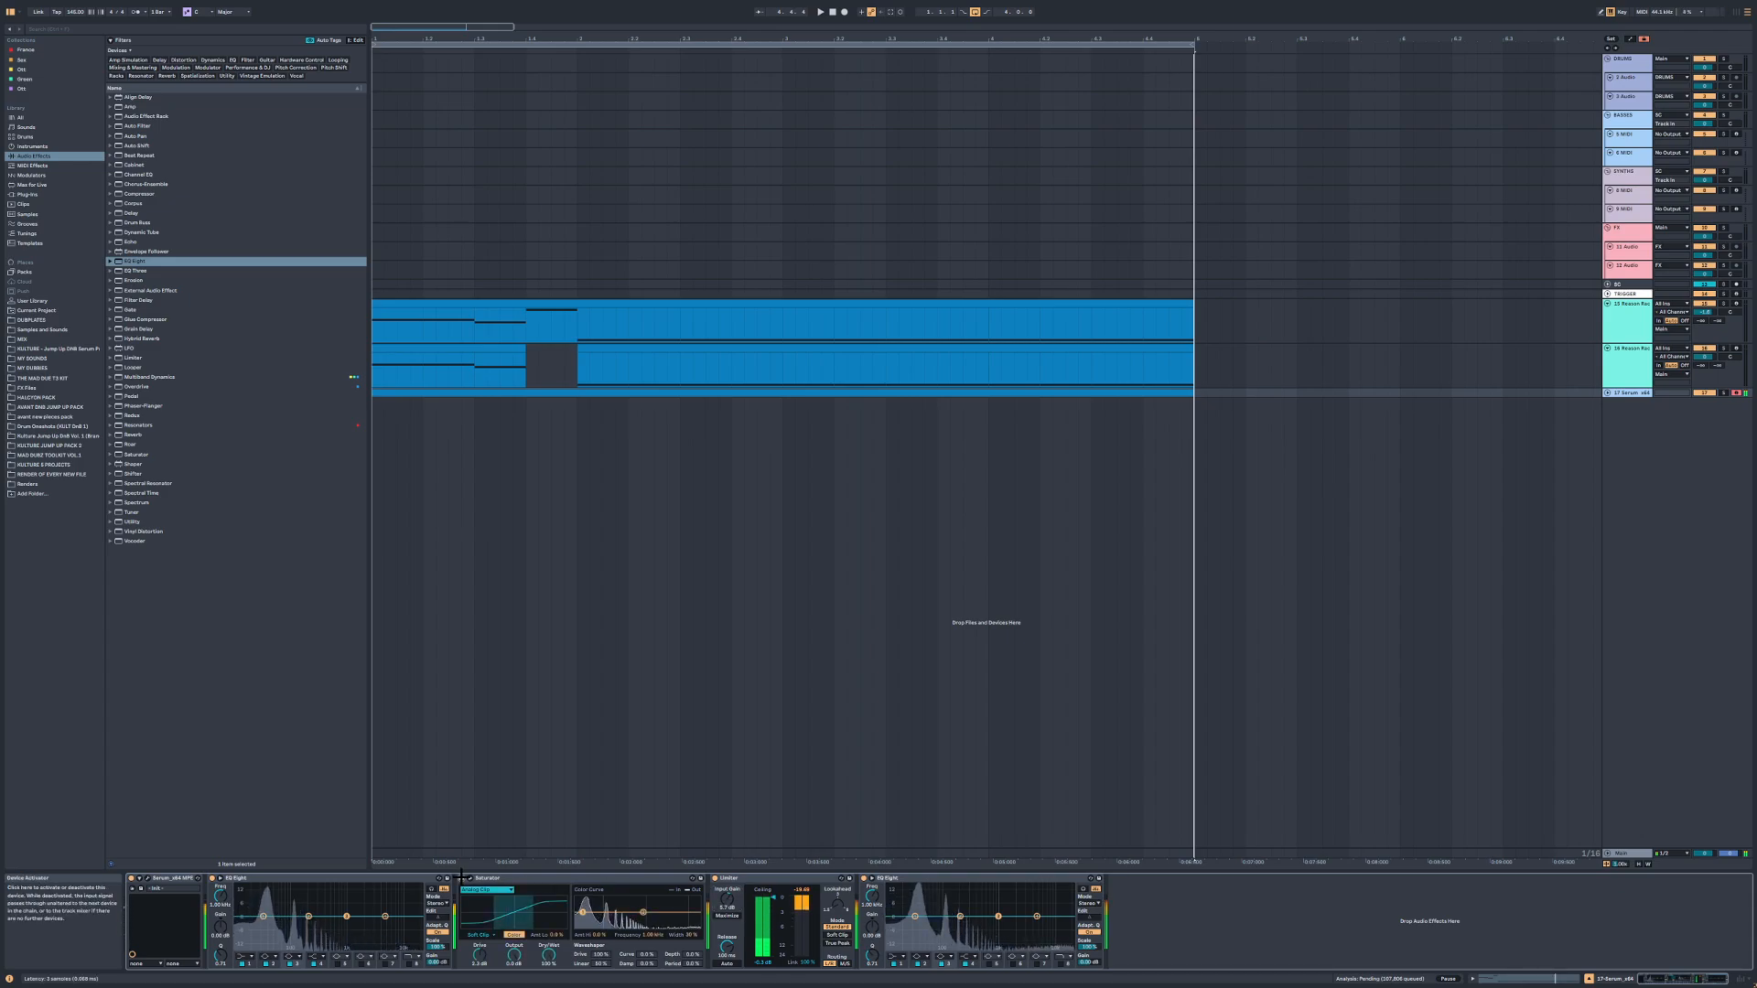
Step: Play back the layered basses and expand the Serum track in the arrangement
{"action": "key", "text": "space"}
{"action": "left_click", "coordinate": [1631, 398]}
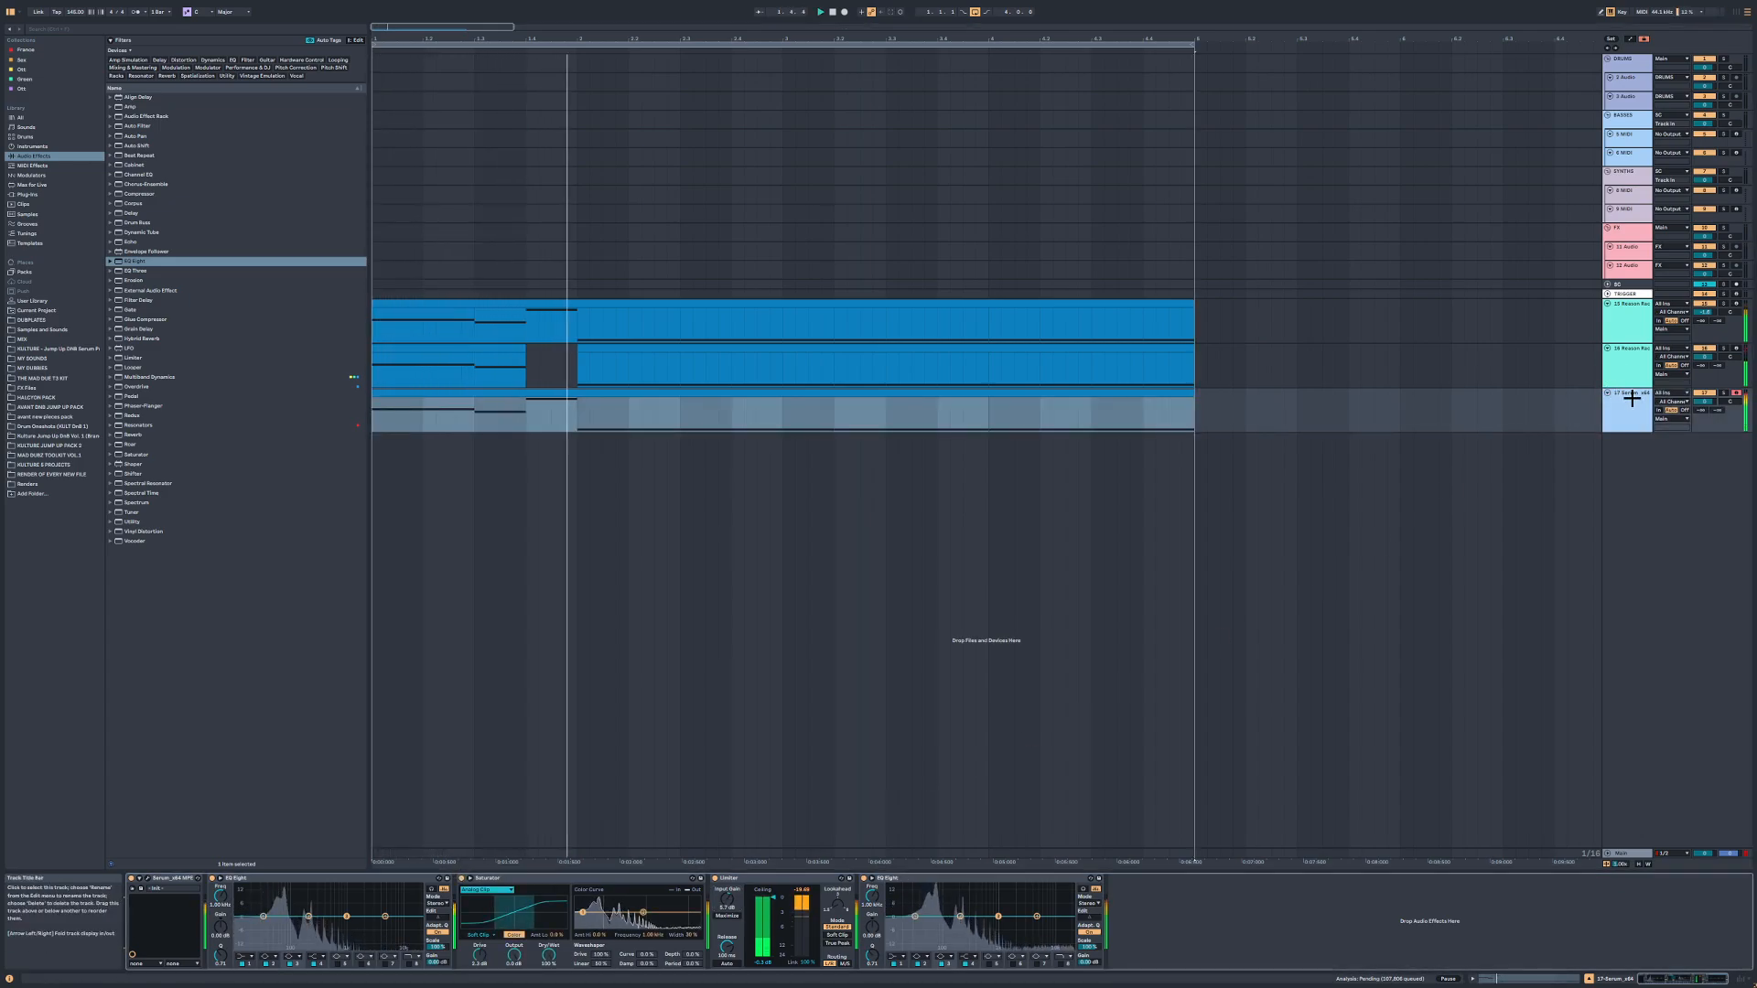
{"action": "left_click", "coordinate": [1631, 397]}
{"action": "key", "text": "space"}
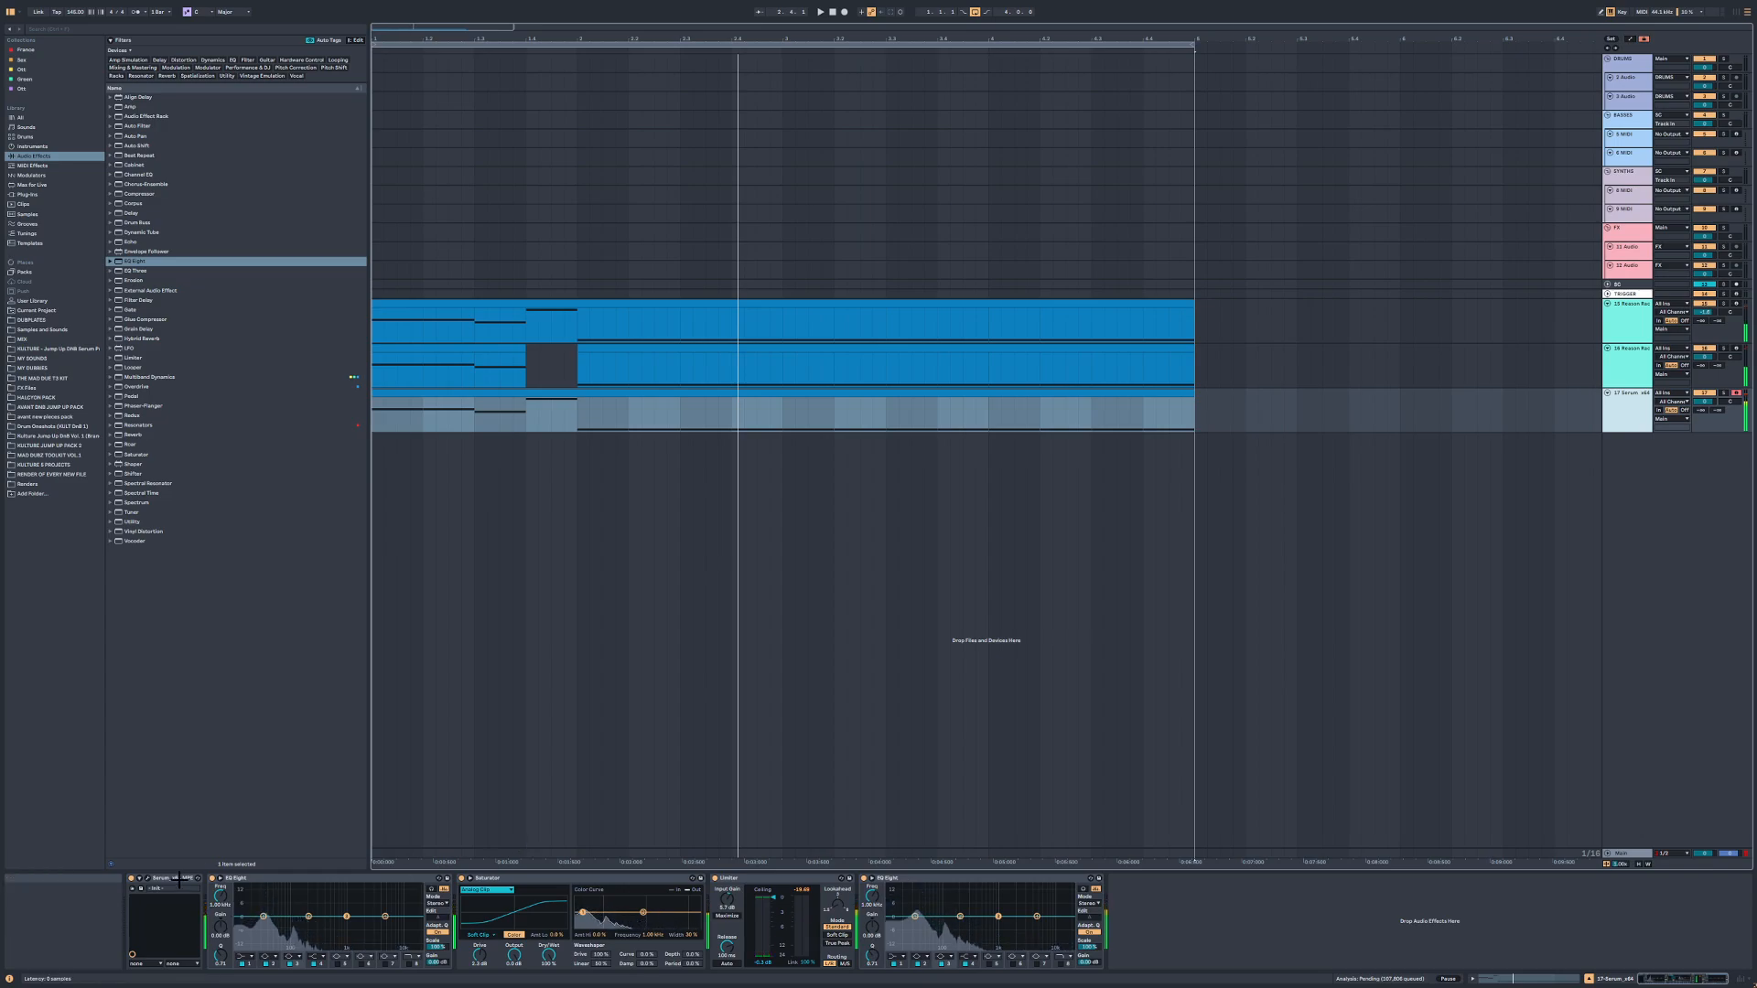
Step: Reshape Serum's envelope 1 with a 4.2 ms attack, short hold and decay, minimum sustain and 0.0 ms release
{"action": "left_click", "coordinate": [149, 876]}
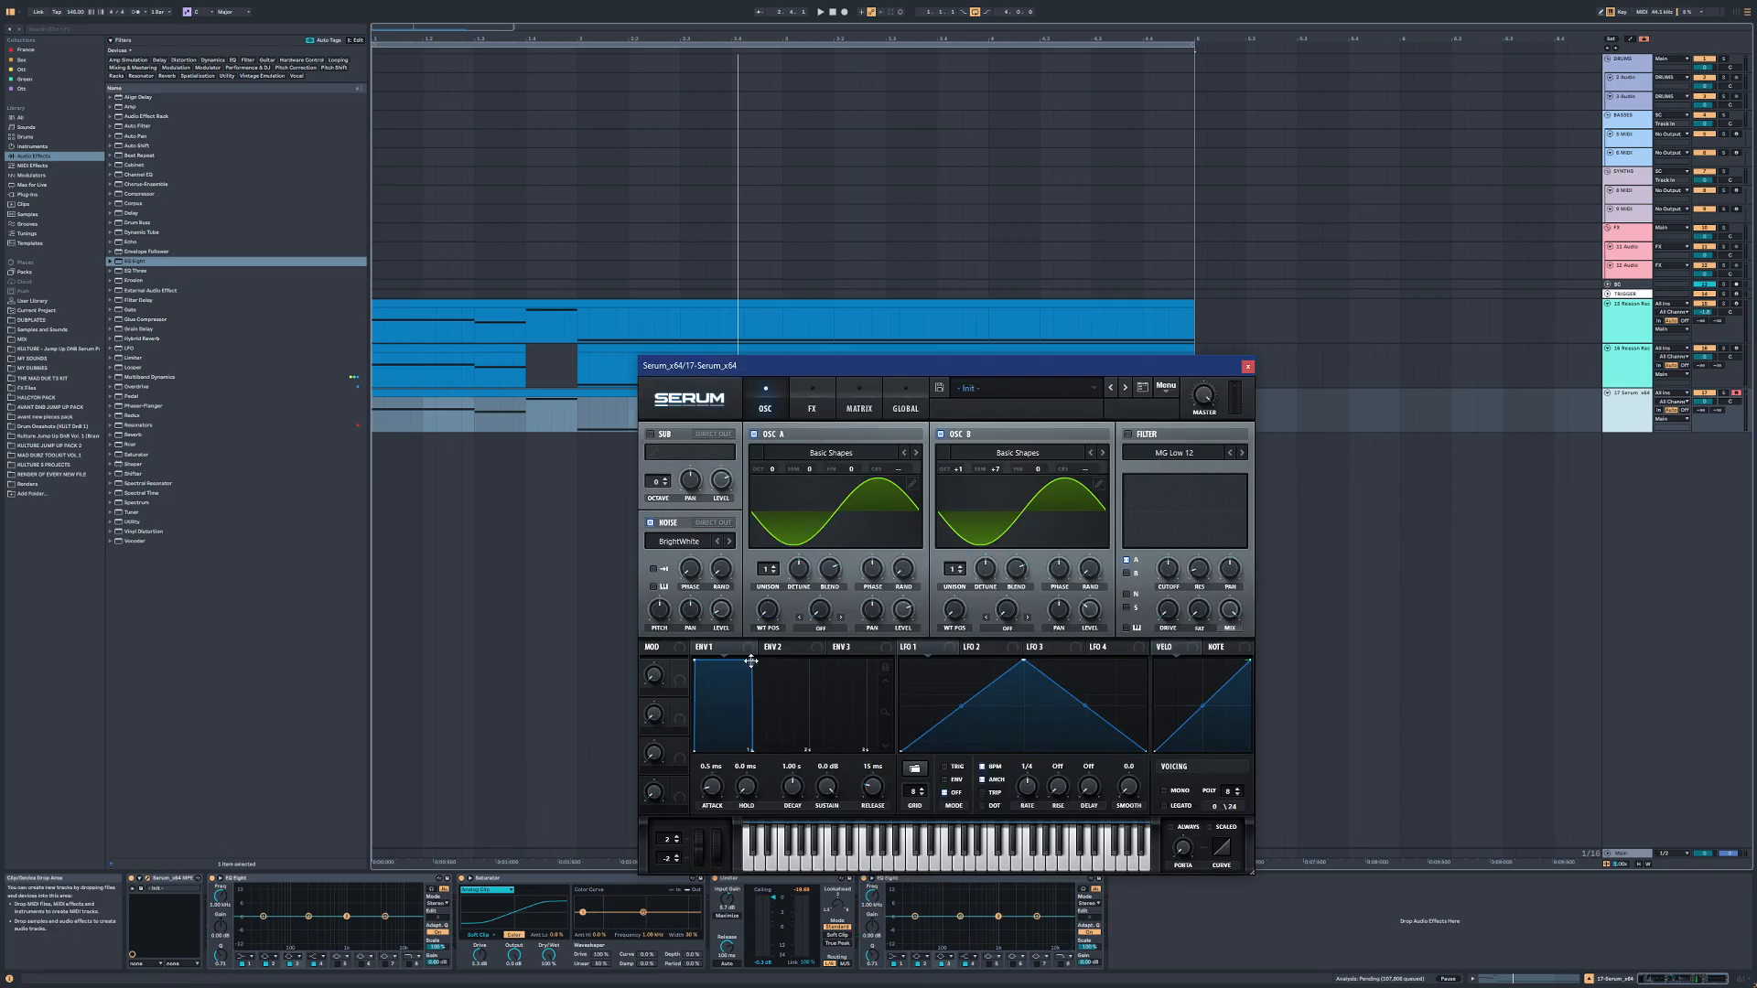
{"action": "left_click_drag", "start_coordinate": [751, 661], "coordinate": [730, 750]}
{"action": "key", "text": "space"}
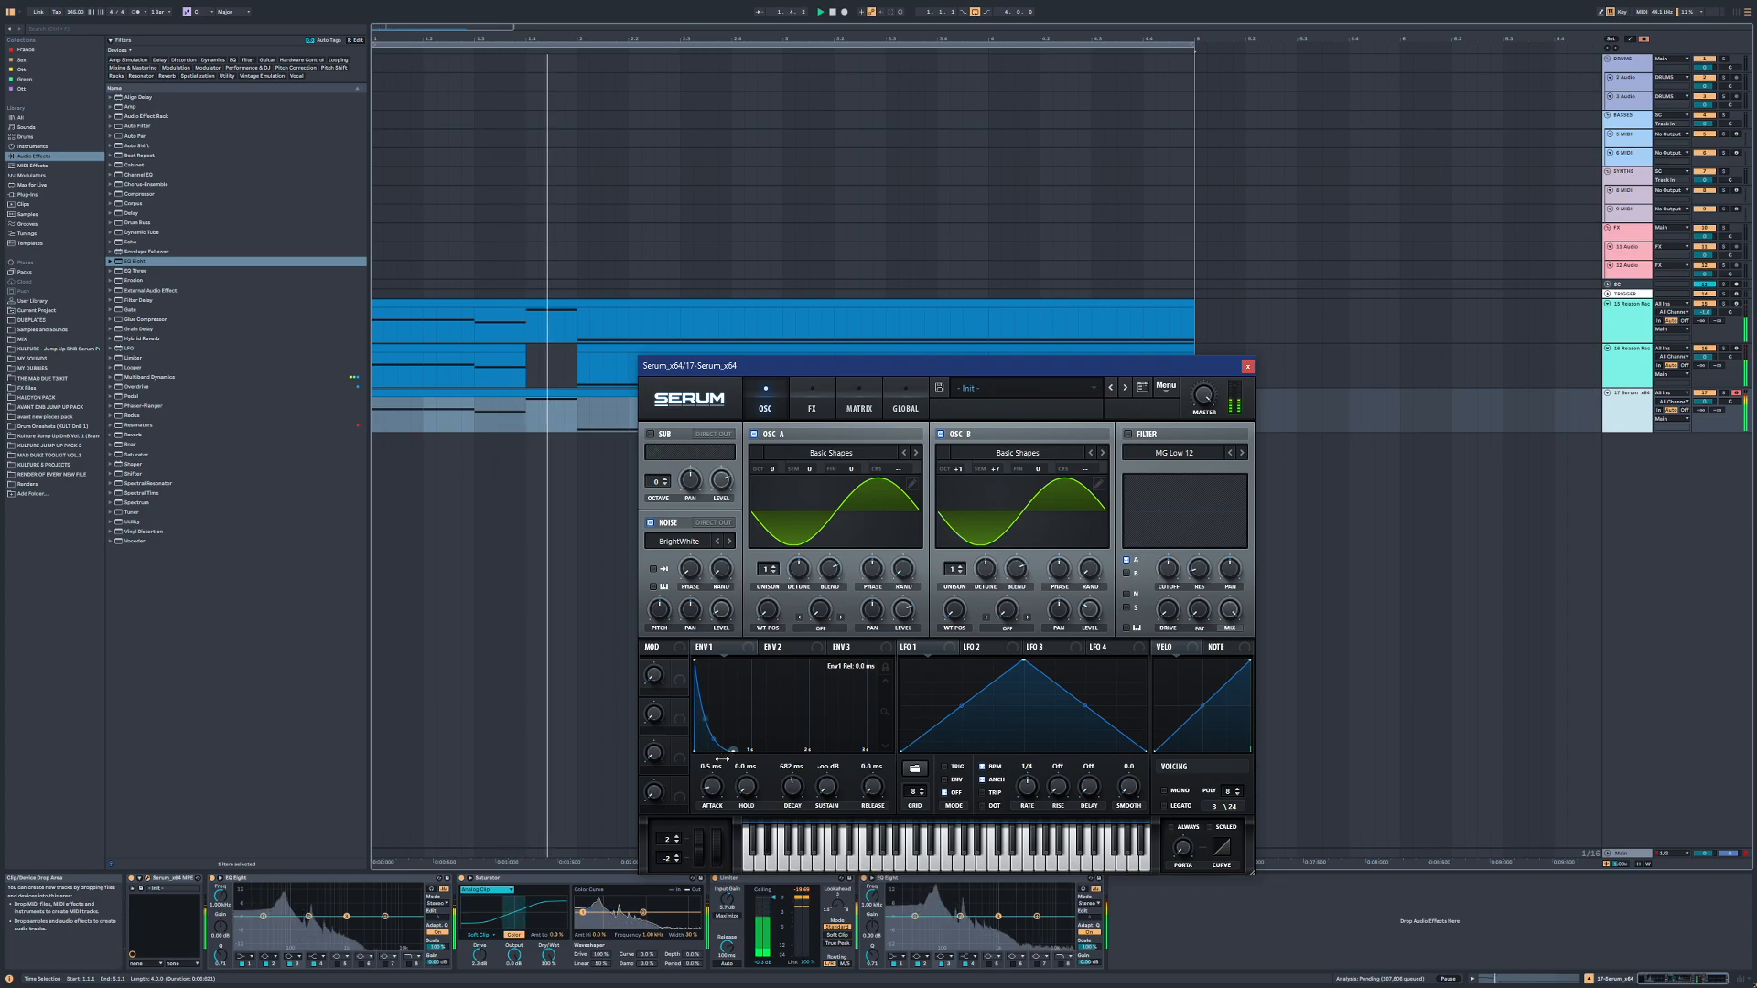
{"action": "left_click_drag", "start_coordinate": [792, 779], "coordinate": [792, 787]}
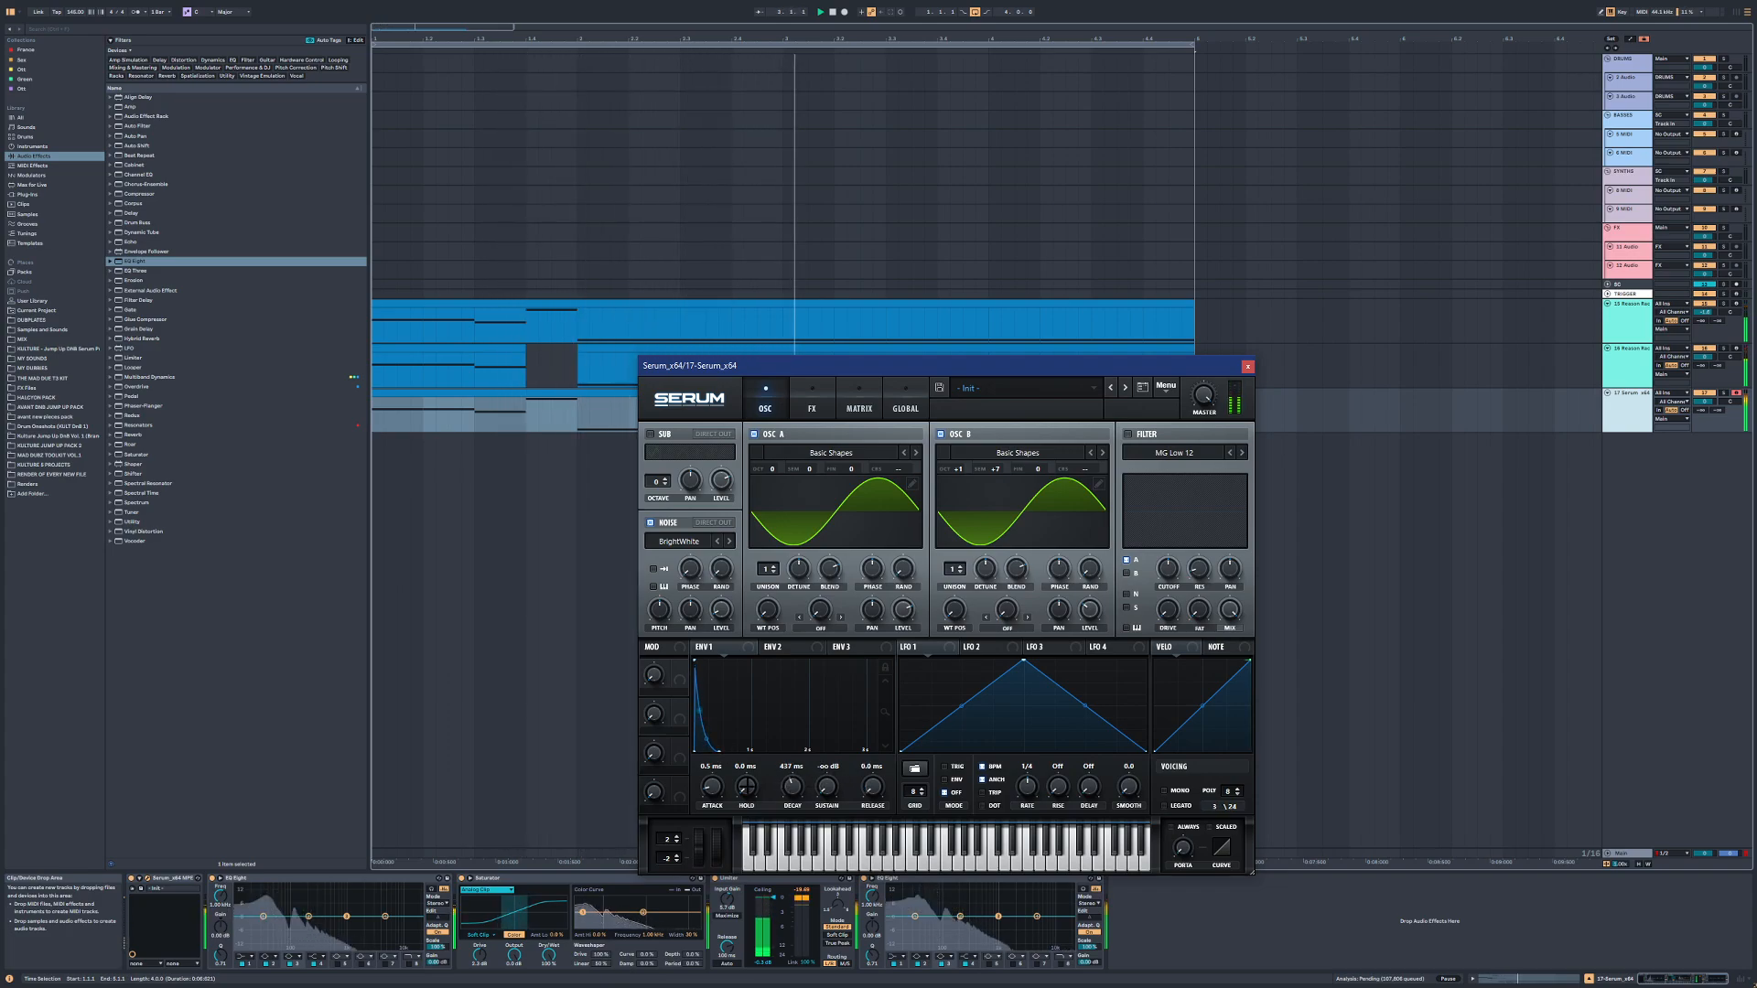
{"action": "left_click_drag", "start_coordinate": [706, 735], "coordinate": [758, 738]}
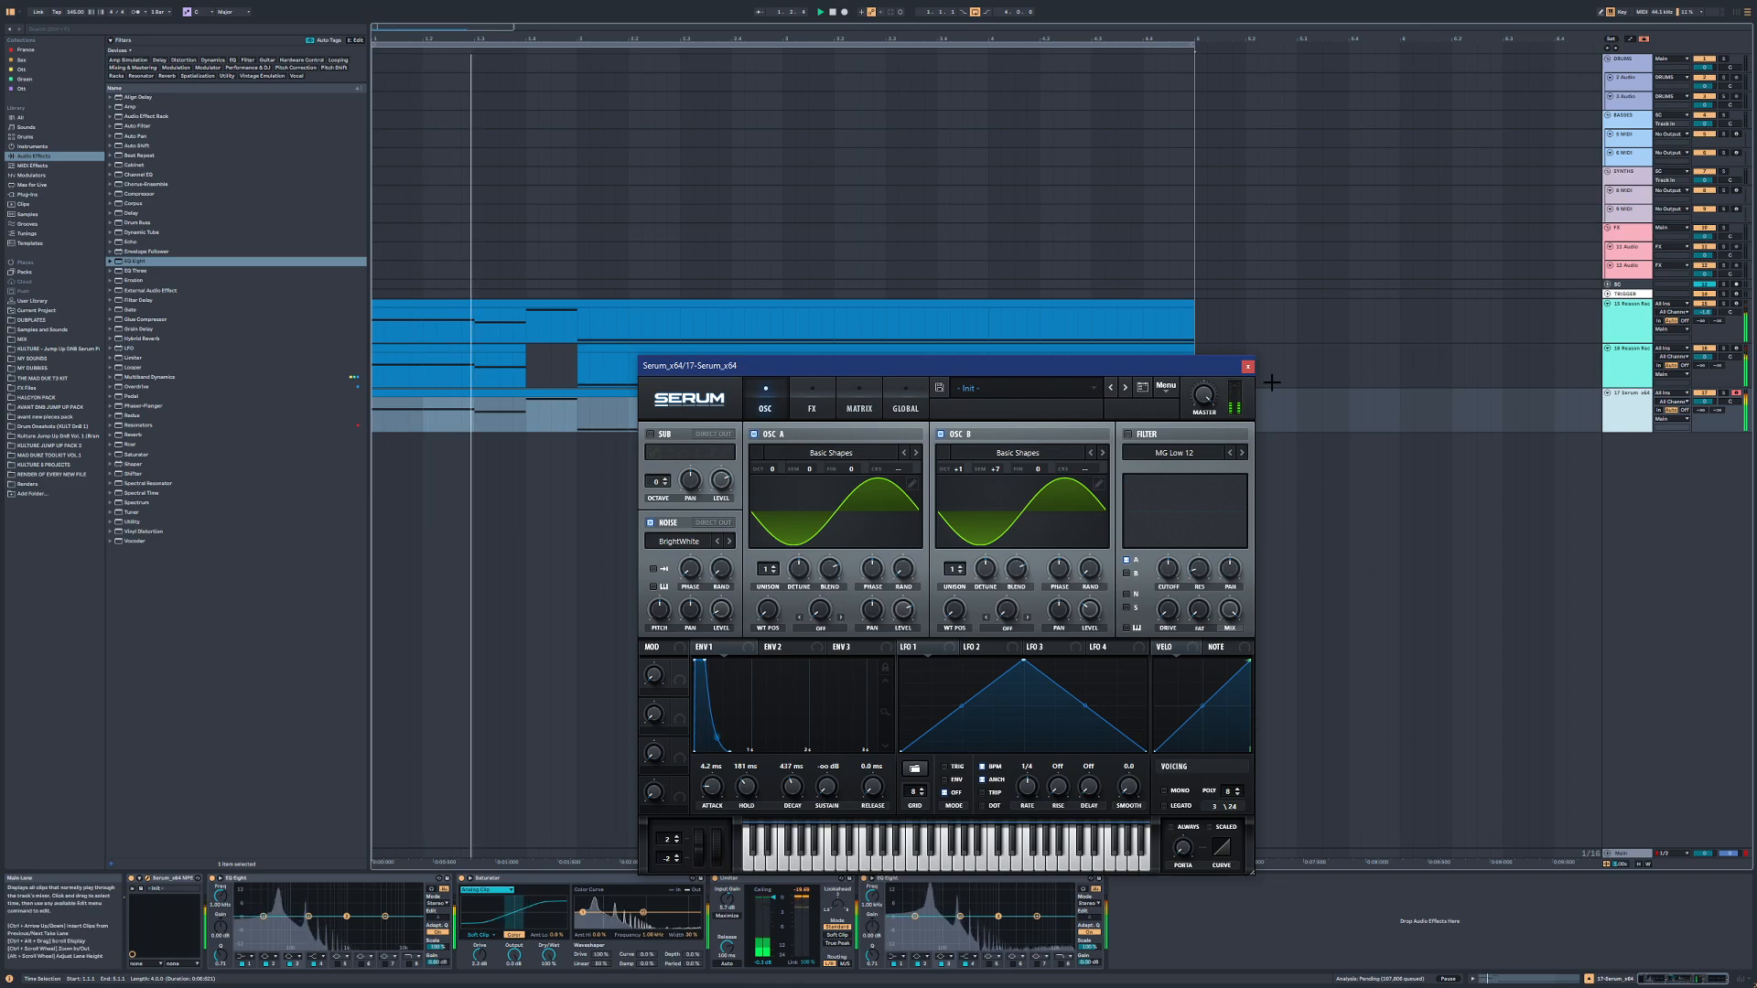
Step: Close Serum and slightly shorten all notes in its MIDI clip so gaps separate them, then return to the device chain
{"action": "left_click", "coordinate": [1247, 367]}
{"action": "left_click", "coordinate": [1053, 394]}
{"action": "double_click", "coordinate": [1053, 397]}
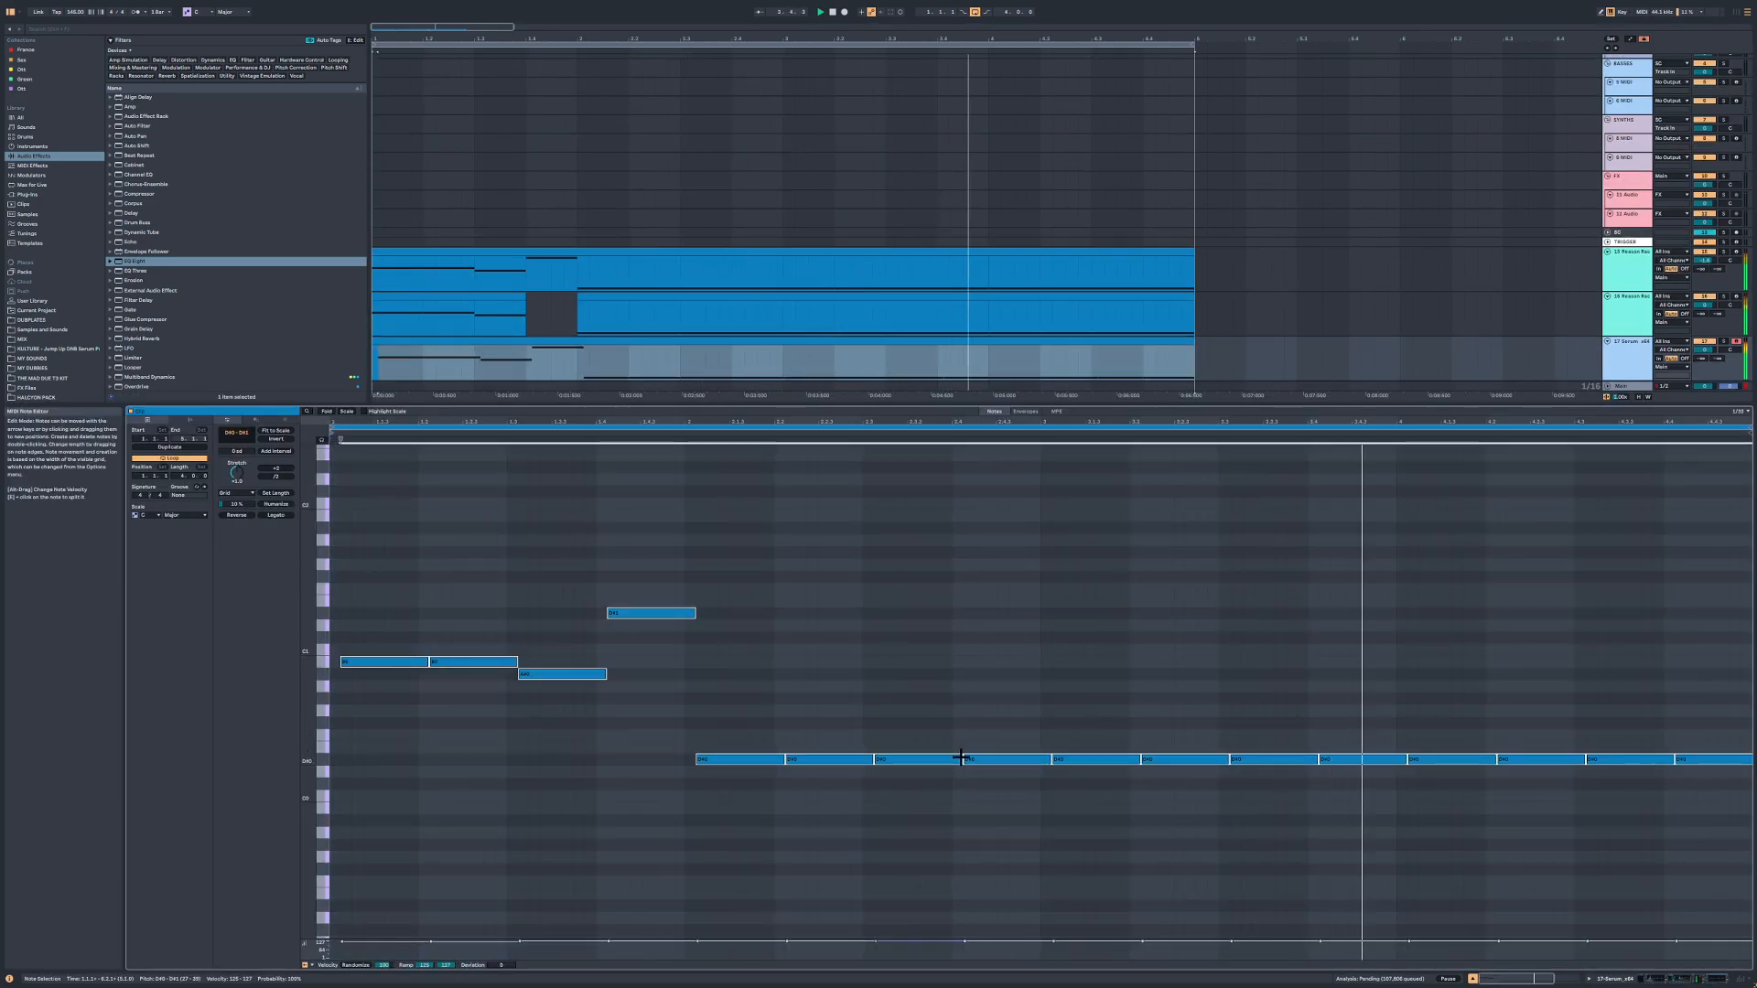
{"action": "left_click_drag", "start_coordinate": [961, 759], "coordinate": [951, 759]}
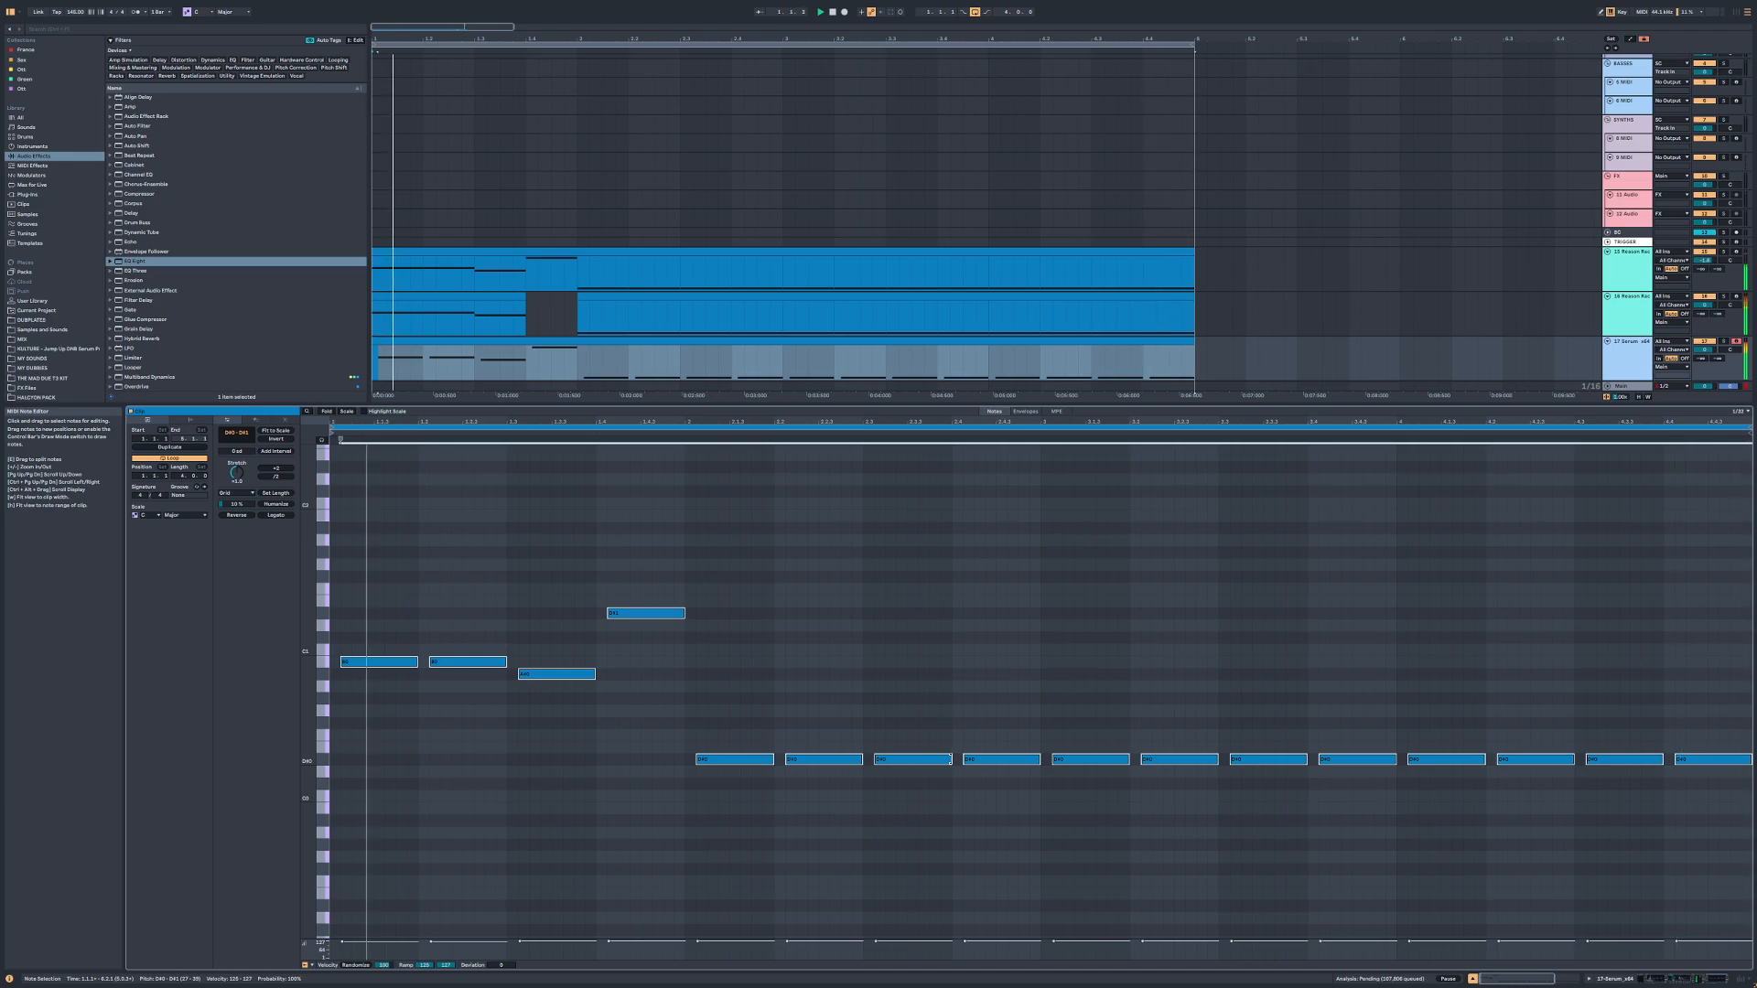
{"action": "double_click", "coordinate": [1613, 366]}
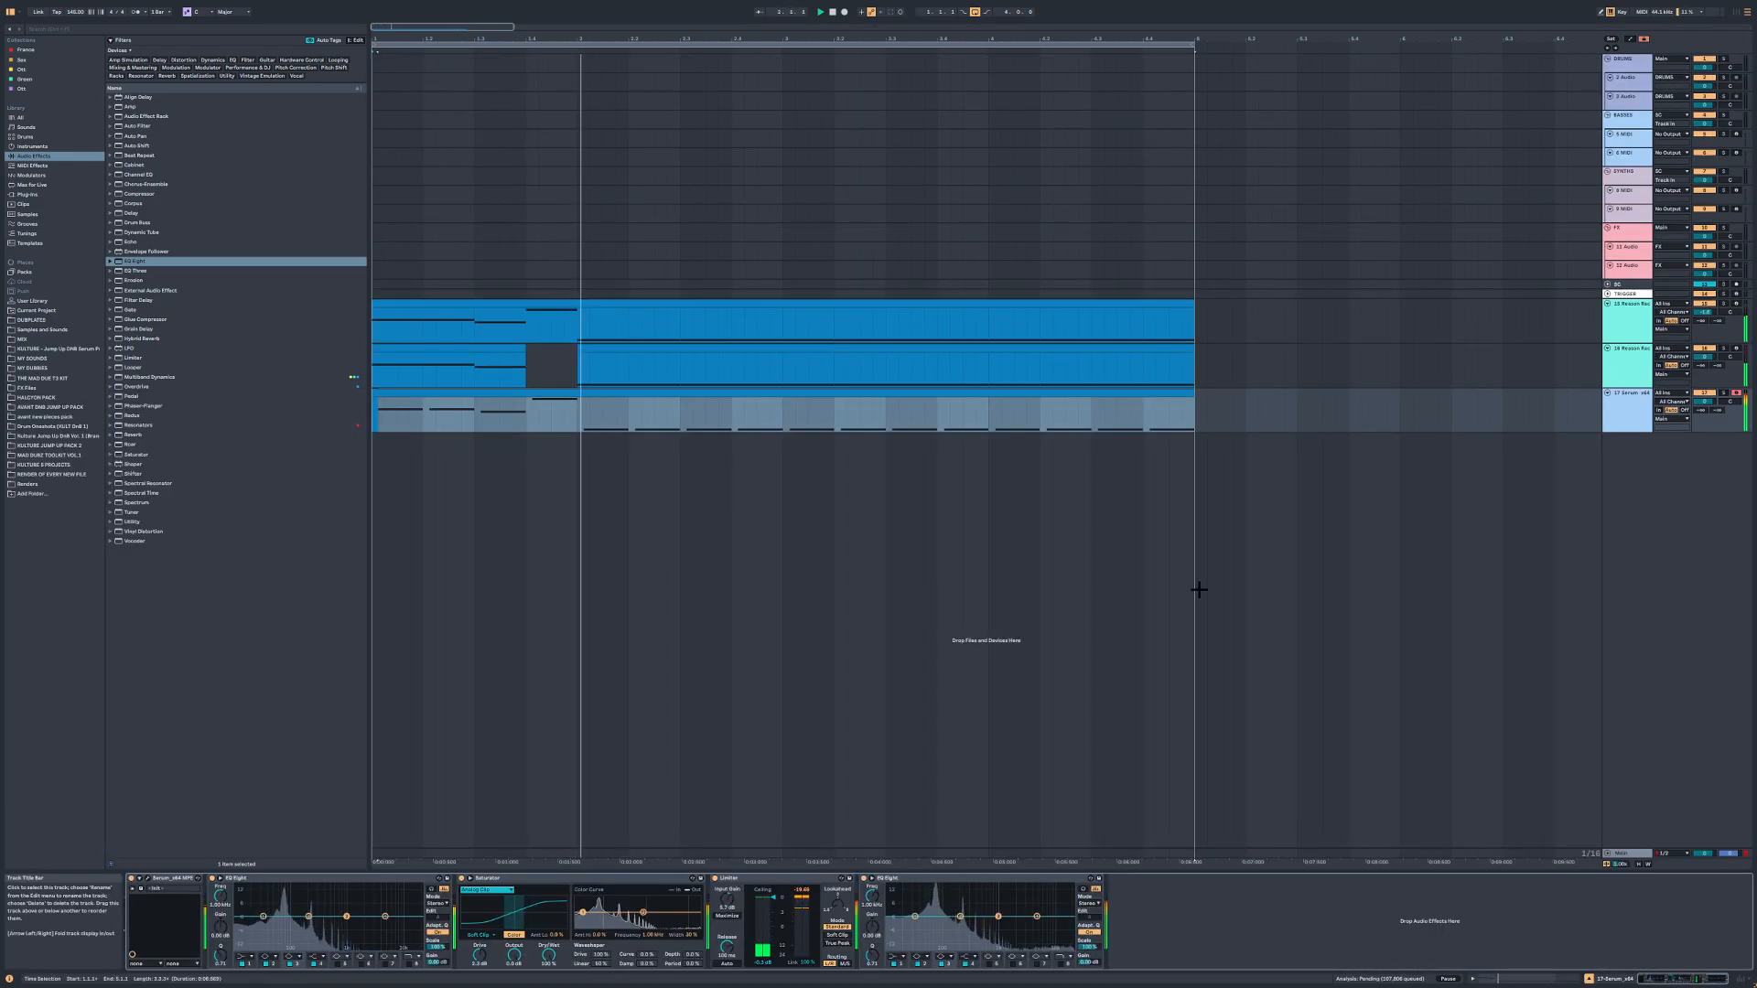
Step: Reopen Serum, set envelope 1 to 10 ms decay, 0.0 dB sustain and 141 ms release, and audition the result
{"action": "left_click", "coordinate": [147, 879]}
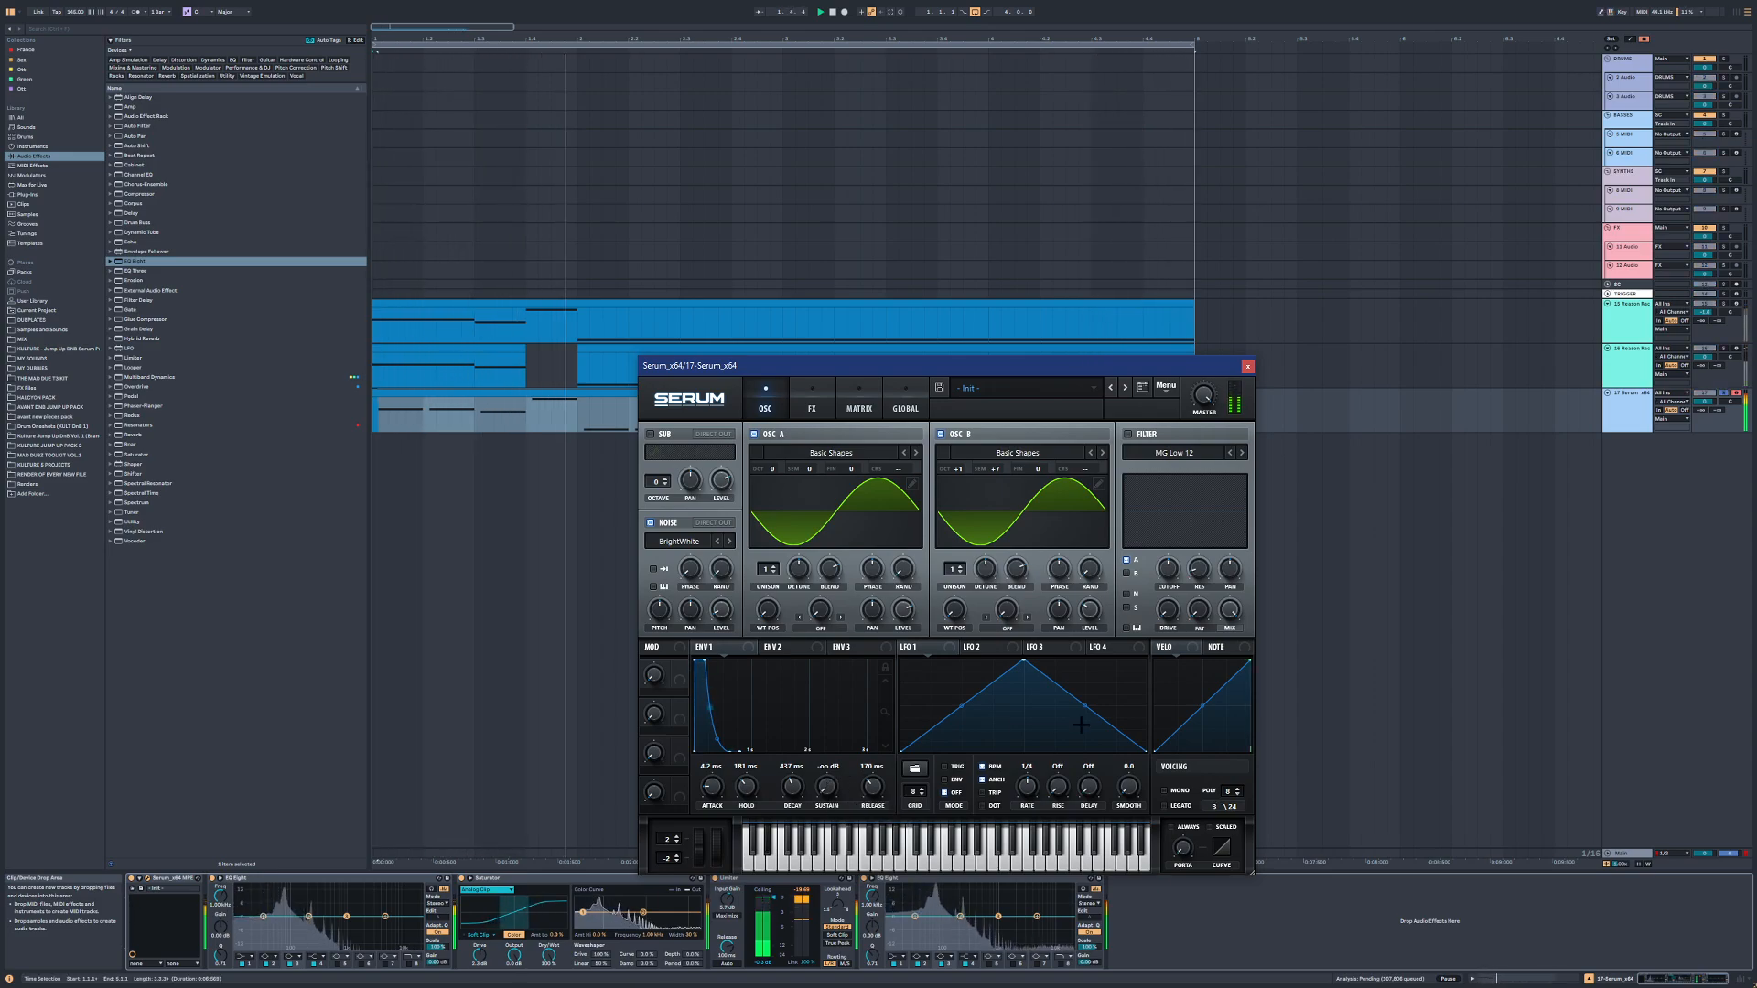
{"action": "left_click_drag", "start_coordinate": [872, 793], "coordinate": [844, 629]}
{"action": "left_click_drag", "start_coordinate": [792, 785], "coordinate": [850, 638]}
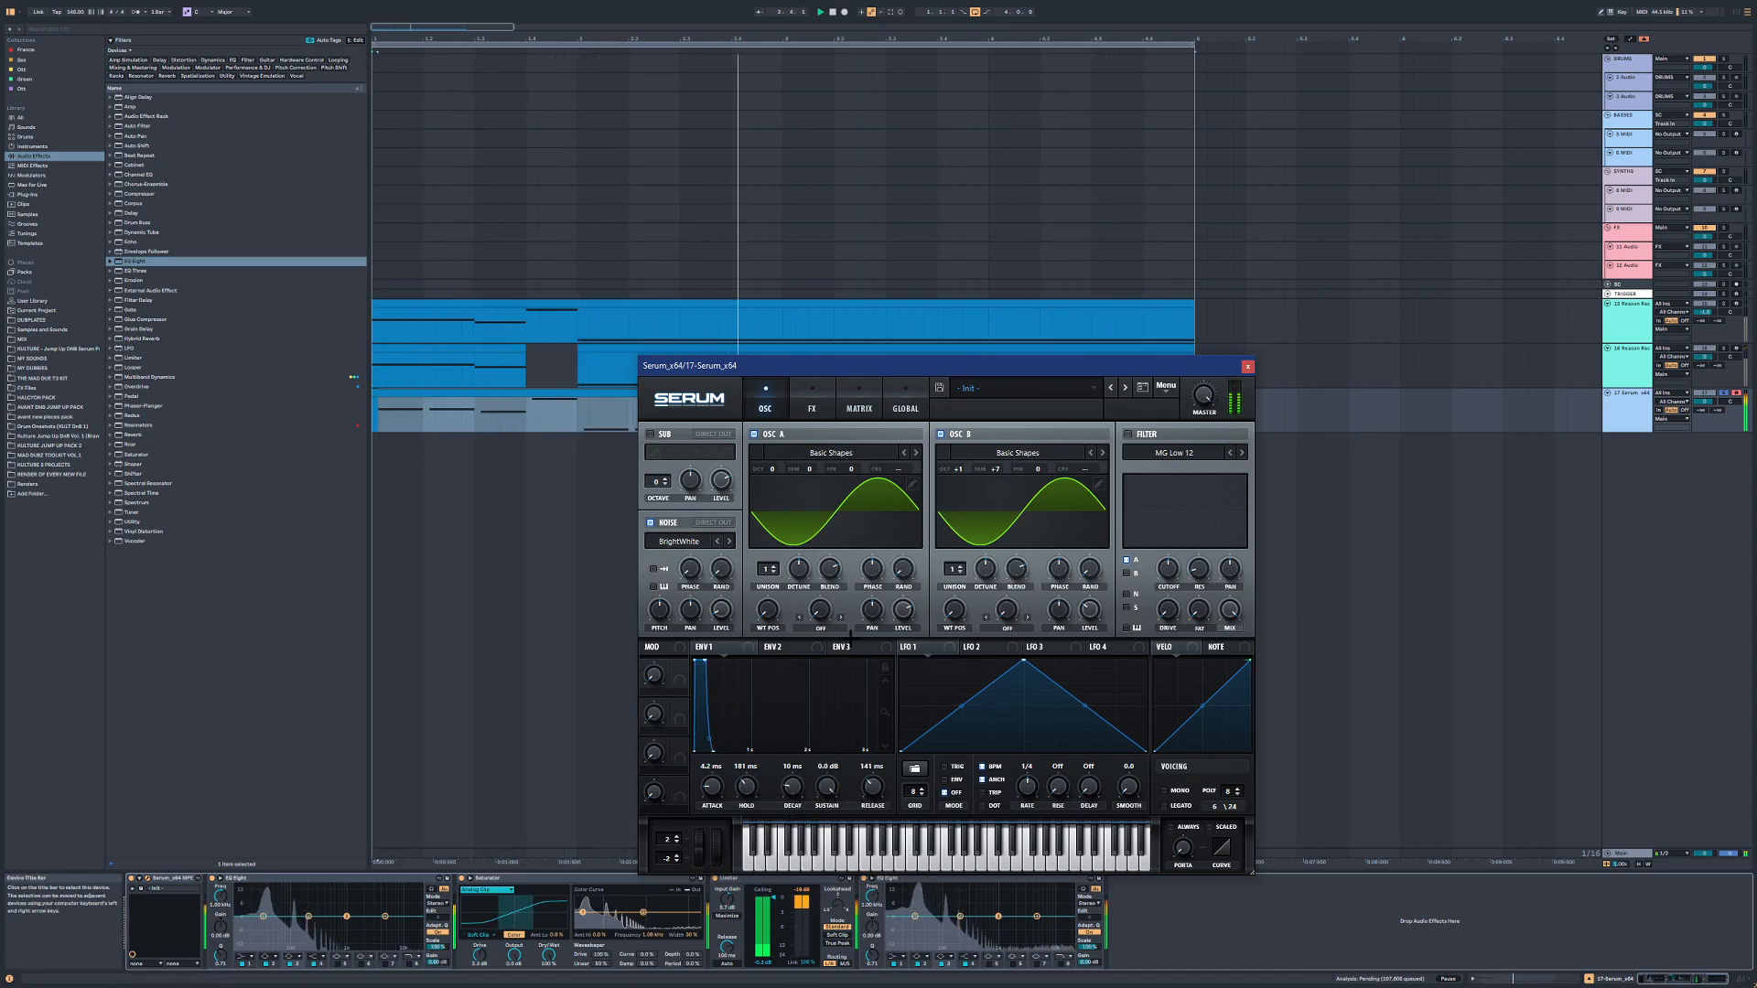
{"action": "key", "text": "space"}
{"action": "key", "text": "space"}
{"action": "key", "text": "space"}
{"action": "key", "text": "space"}
{"action": "key", "text": "space"}
Step: Open the Serum track's MIDI clip and shorten all its notes to widen the gaps between them
{"action": "double_click", "coordinate": [553, 393]}
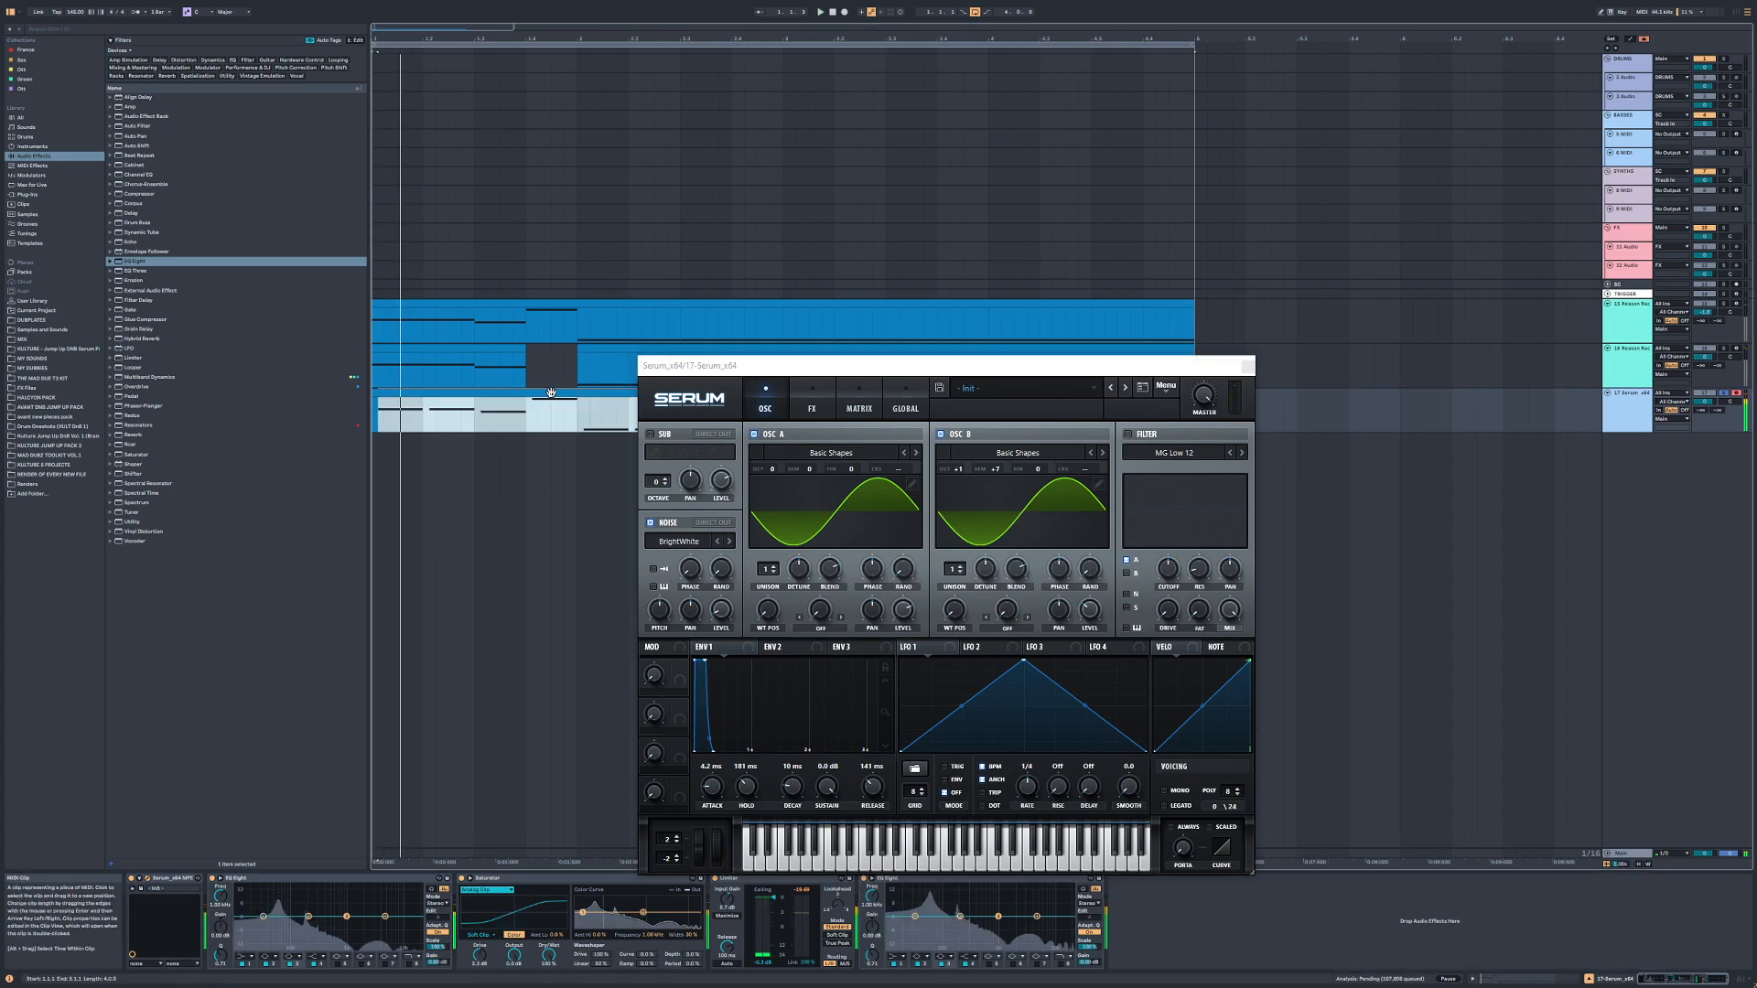
{"action": "left_click", "coordinate": [576, 644]}
{"action": "key", "text": "ctrl+a"}
{"action": "key", "text": "space"}
{"action": "left_click_drag", "start_coordinate": [594, 675], "coordinate": [570, 681]}
Step: Set Serum's envelope 1 to about 239 ms release and 10 ms attack, and close the plugin window
{"action": "left_click_drag", "start_coordinate": [872, 787], "coordinate": [872, 785]}
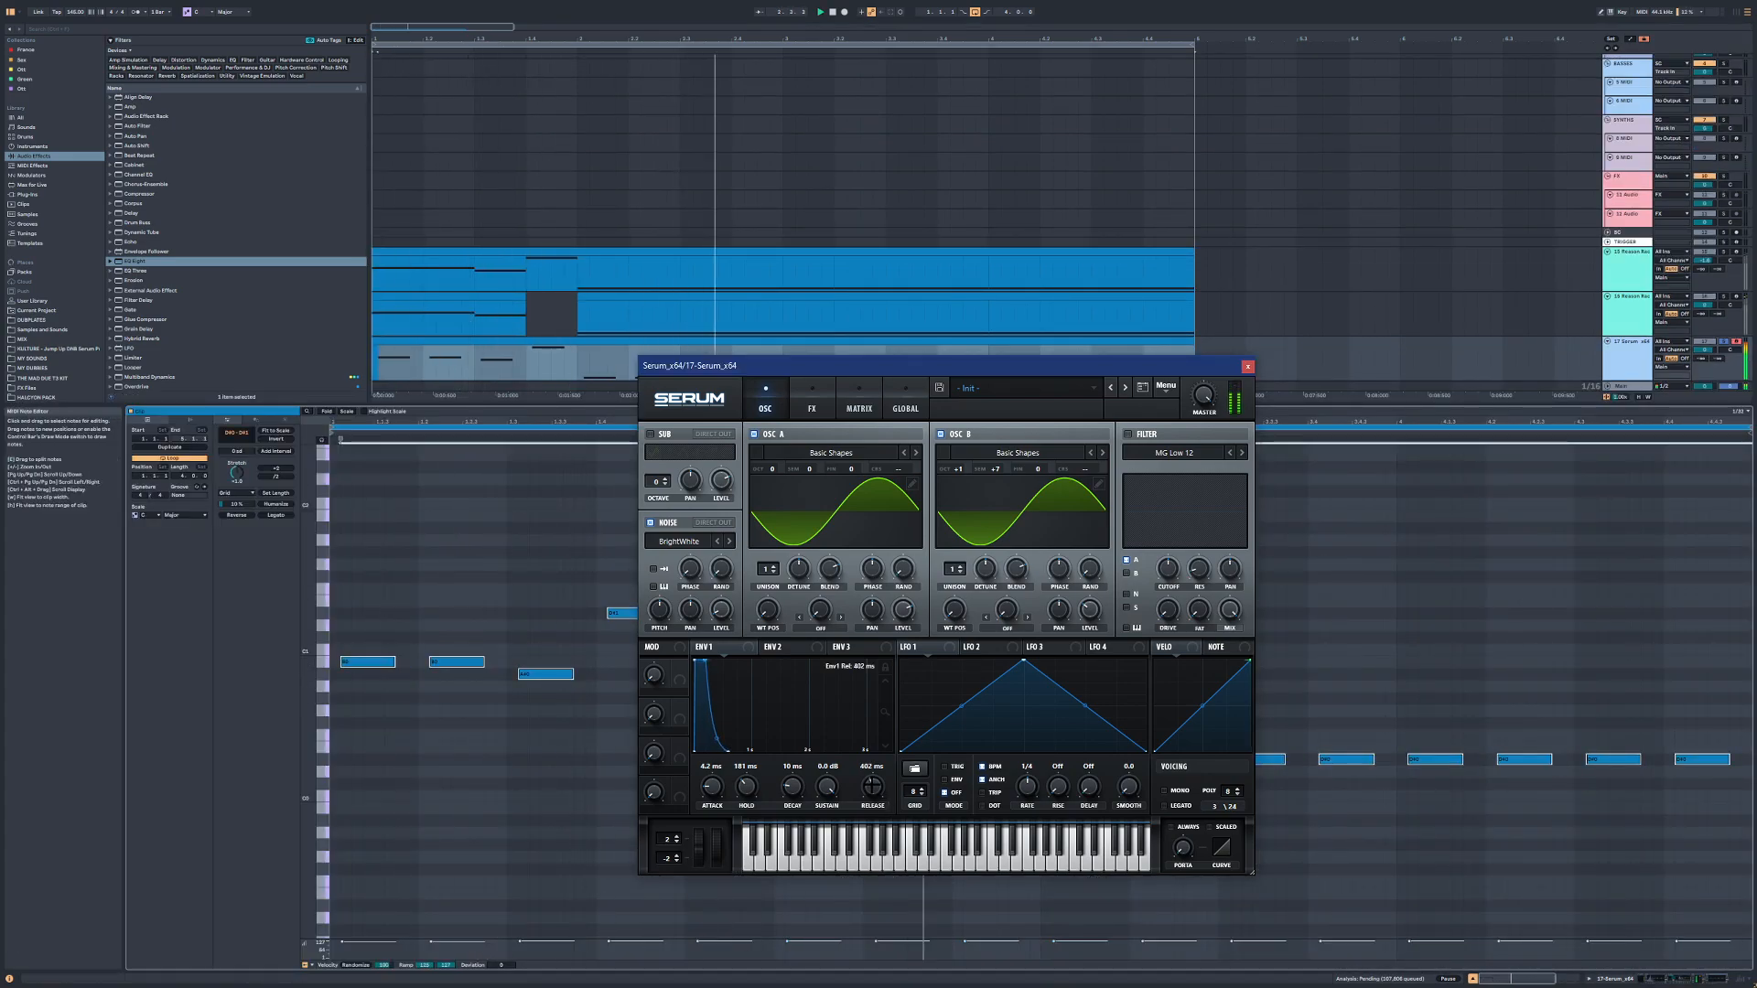
{"action": "left_click_drag", "start_coordinate": [717, 737], "coordinate": [710, 773]}
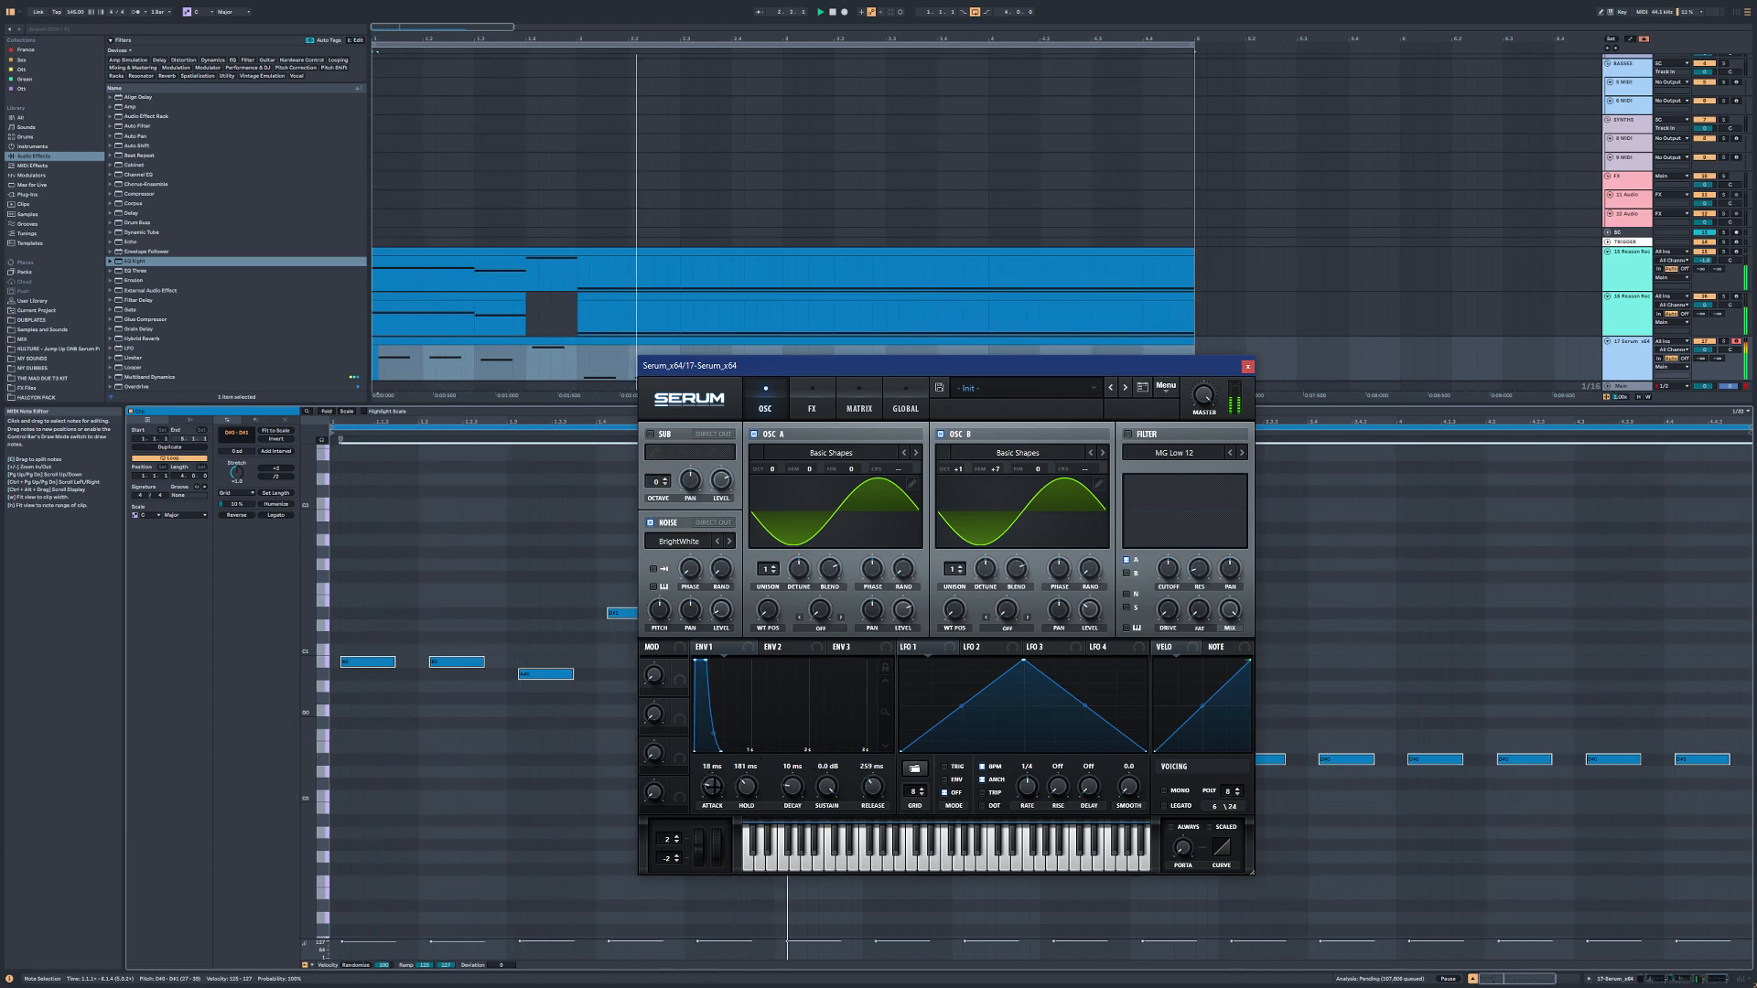
{"action": "left_click", "coordinate": [1246, 367]}
Step: Group the two Reason Rack Plugin tracks with the Serum track and adjust the Serum track's volume
{"action": "left_click", "coordinate": [1631, 282]}
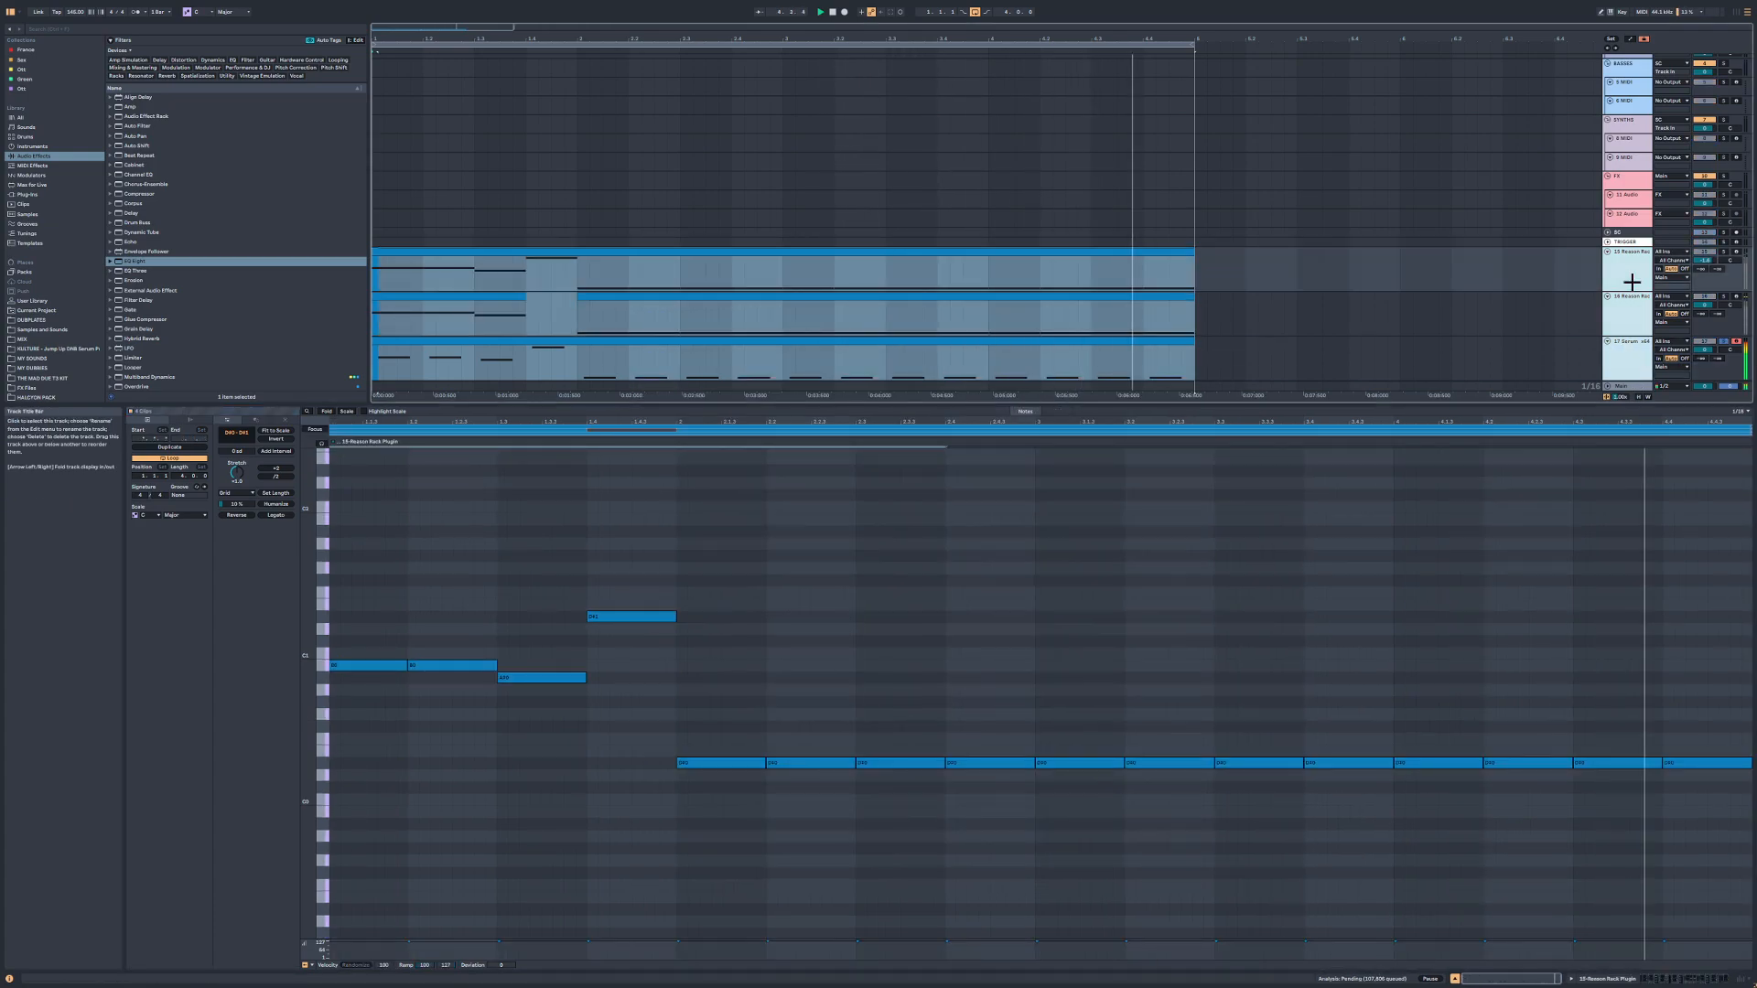
{"action": "key", "text": "ctrl+g"}
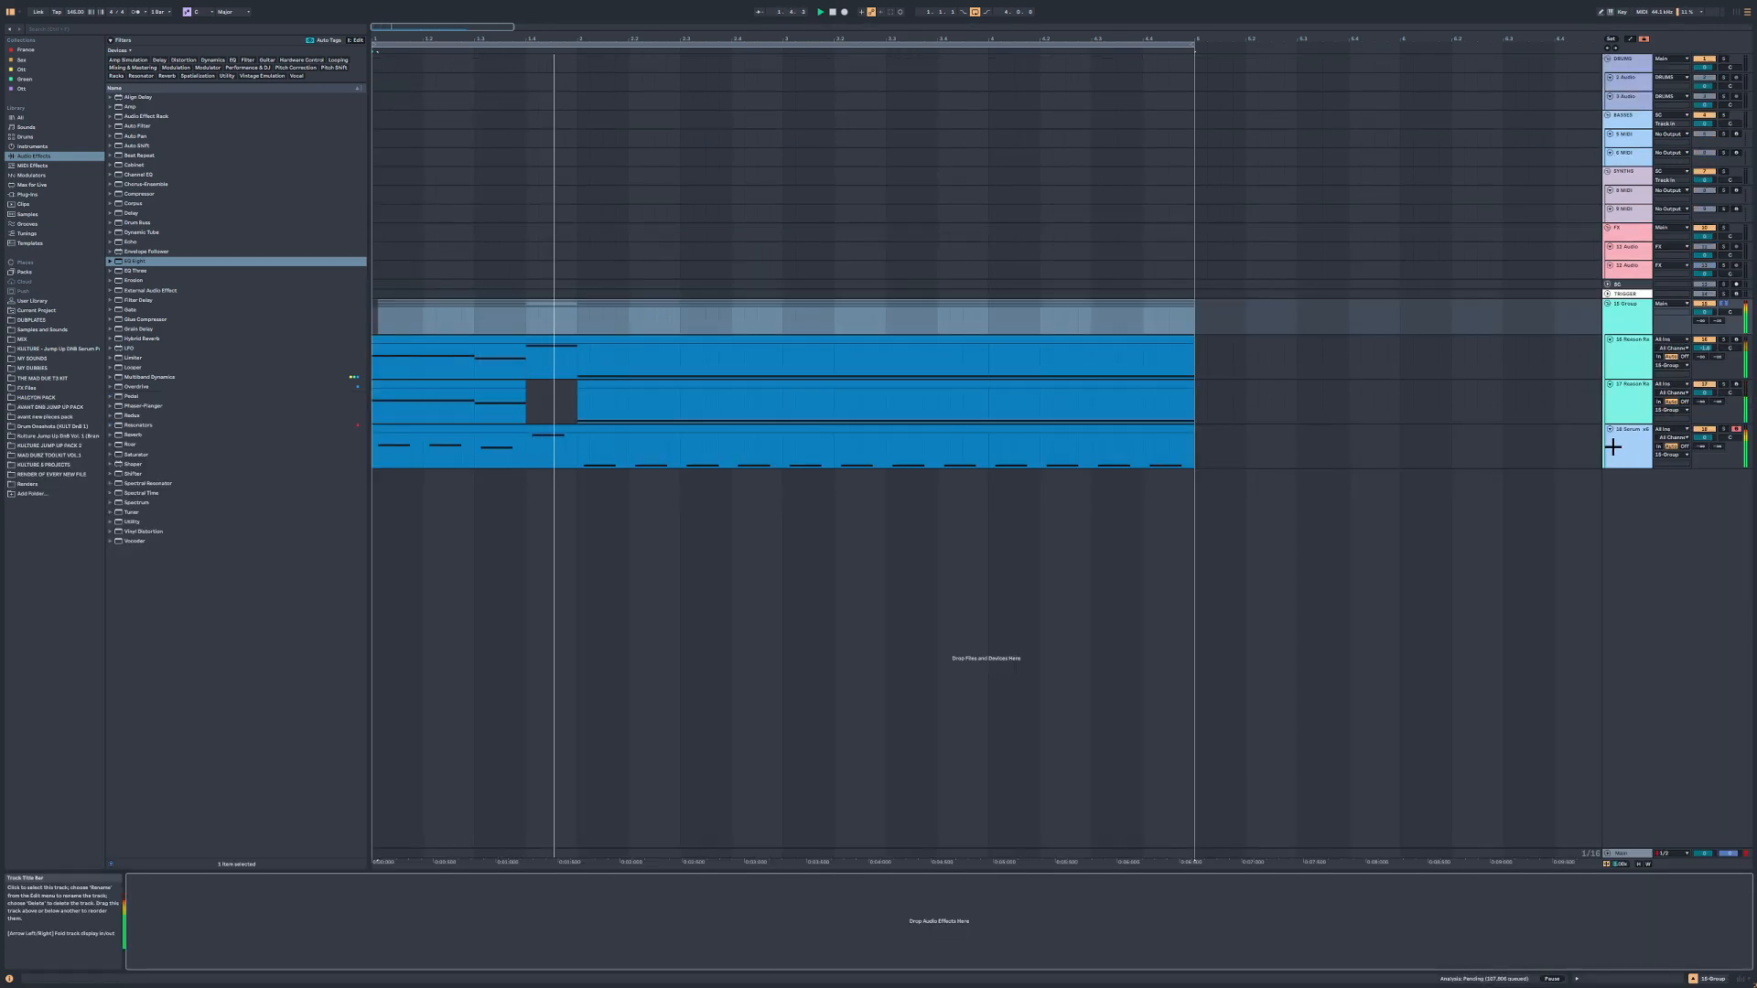
{"action": "left_click", "coordinate": [1612, 447]}
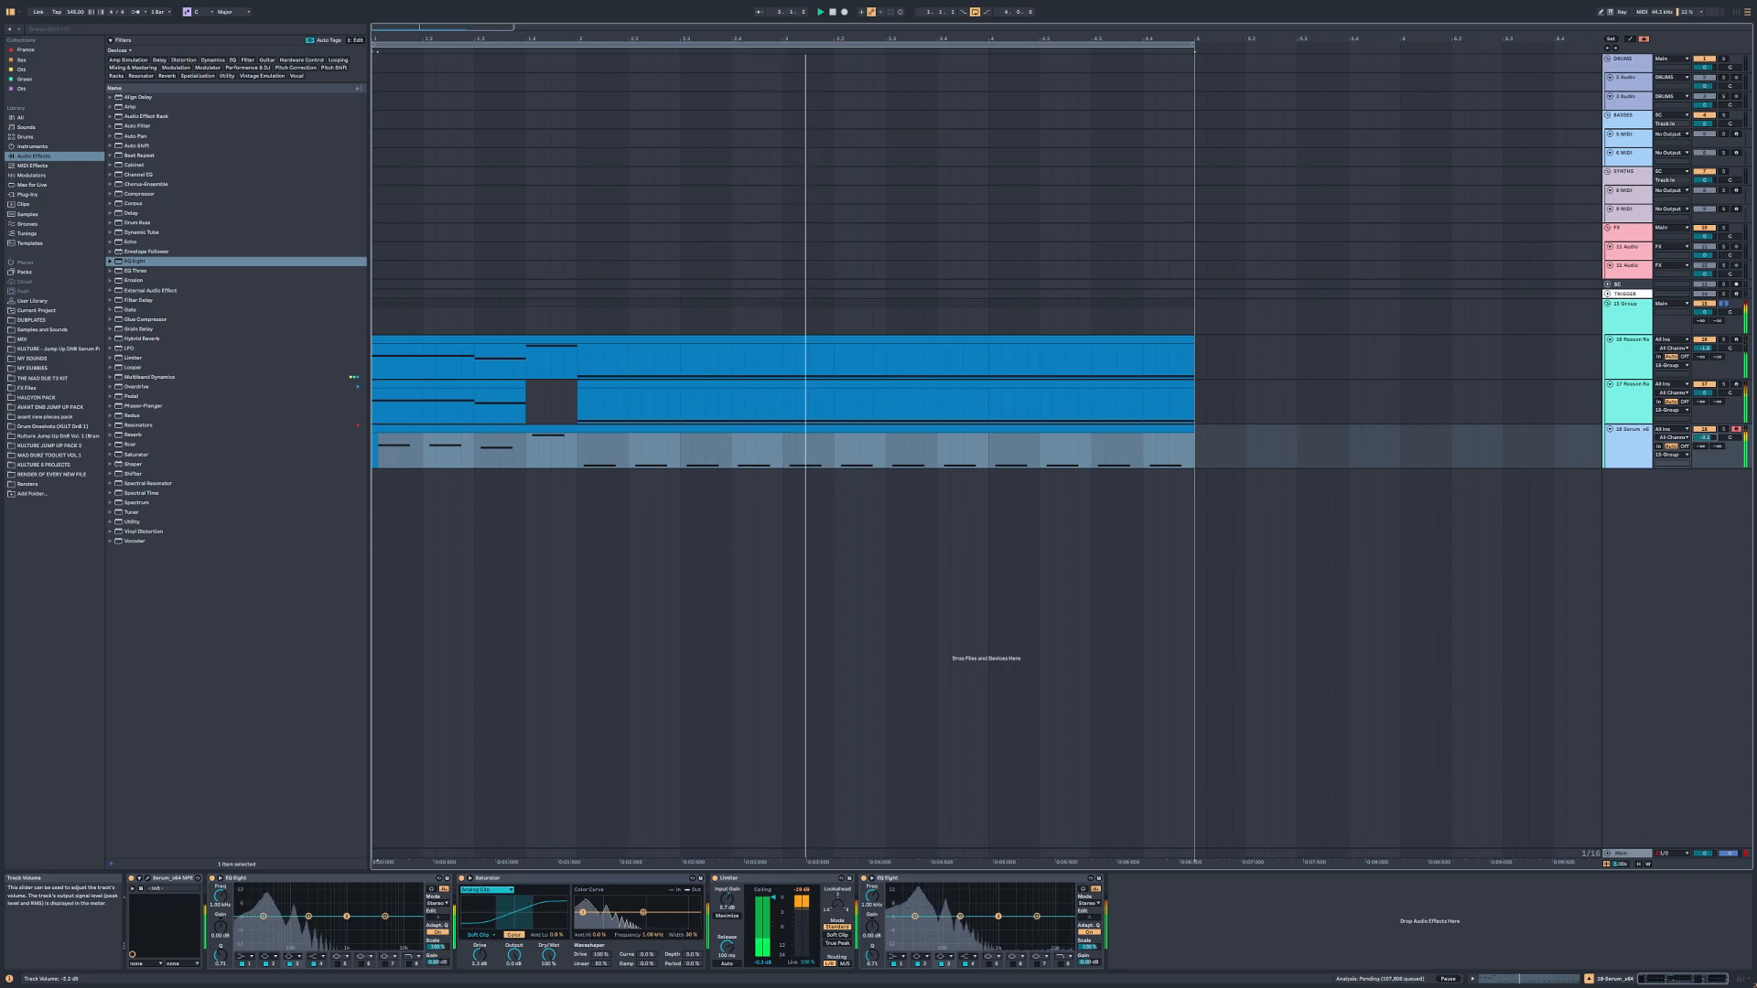
Step: Add the Multiband Compression preset of Multiband Dynamics to the bass group and play it back
{"action": "left_click", "coordinate": [1627, 323]}
{"action": "key", "text": "space"}
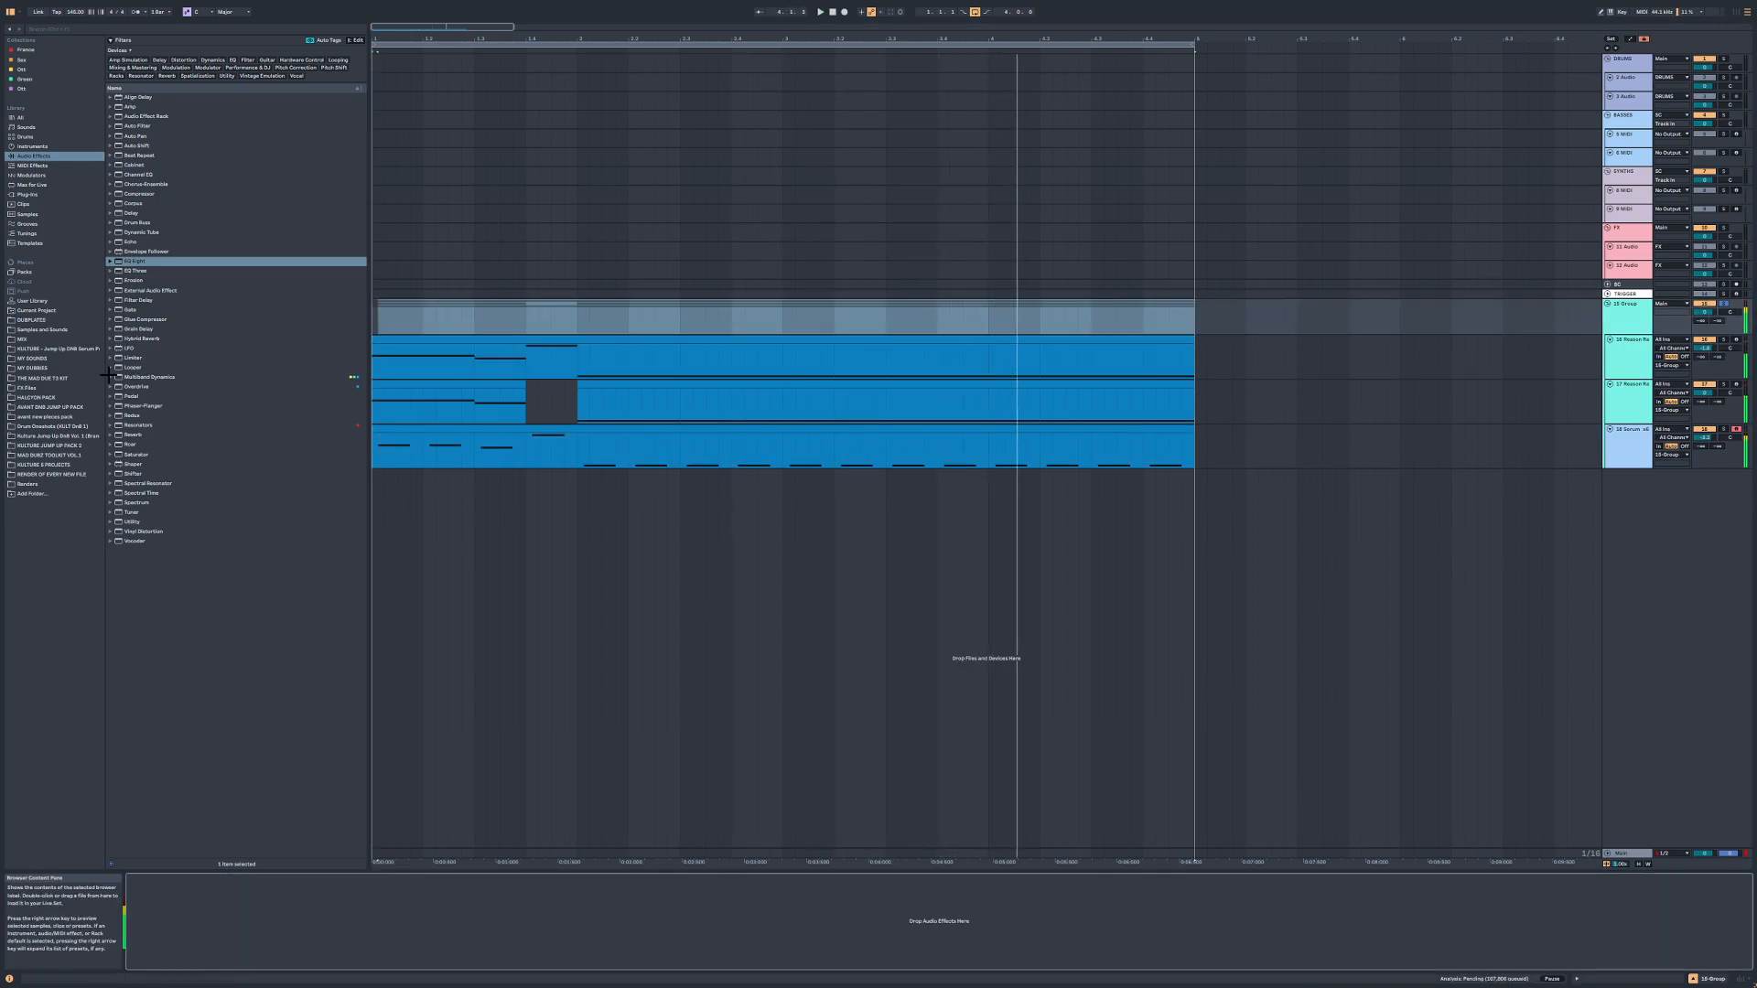
{"action": "left_click", "coordinate": [109, 376]}
{"action": "left_click", "coordinate": [166, 435]}
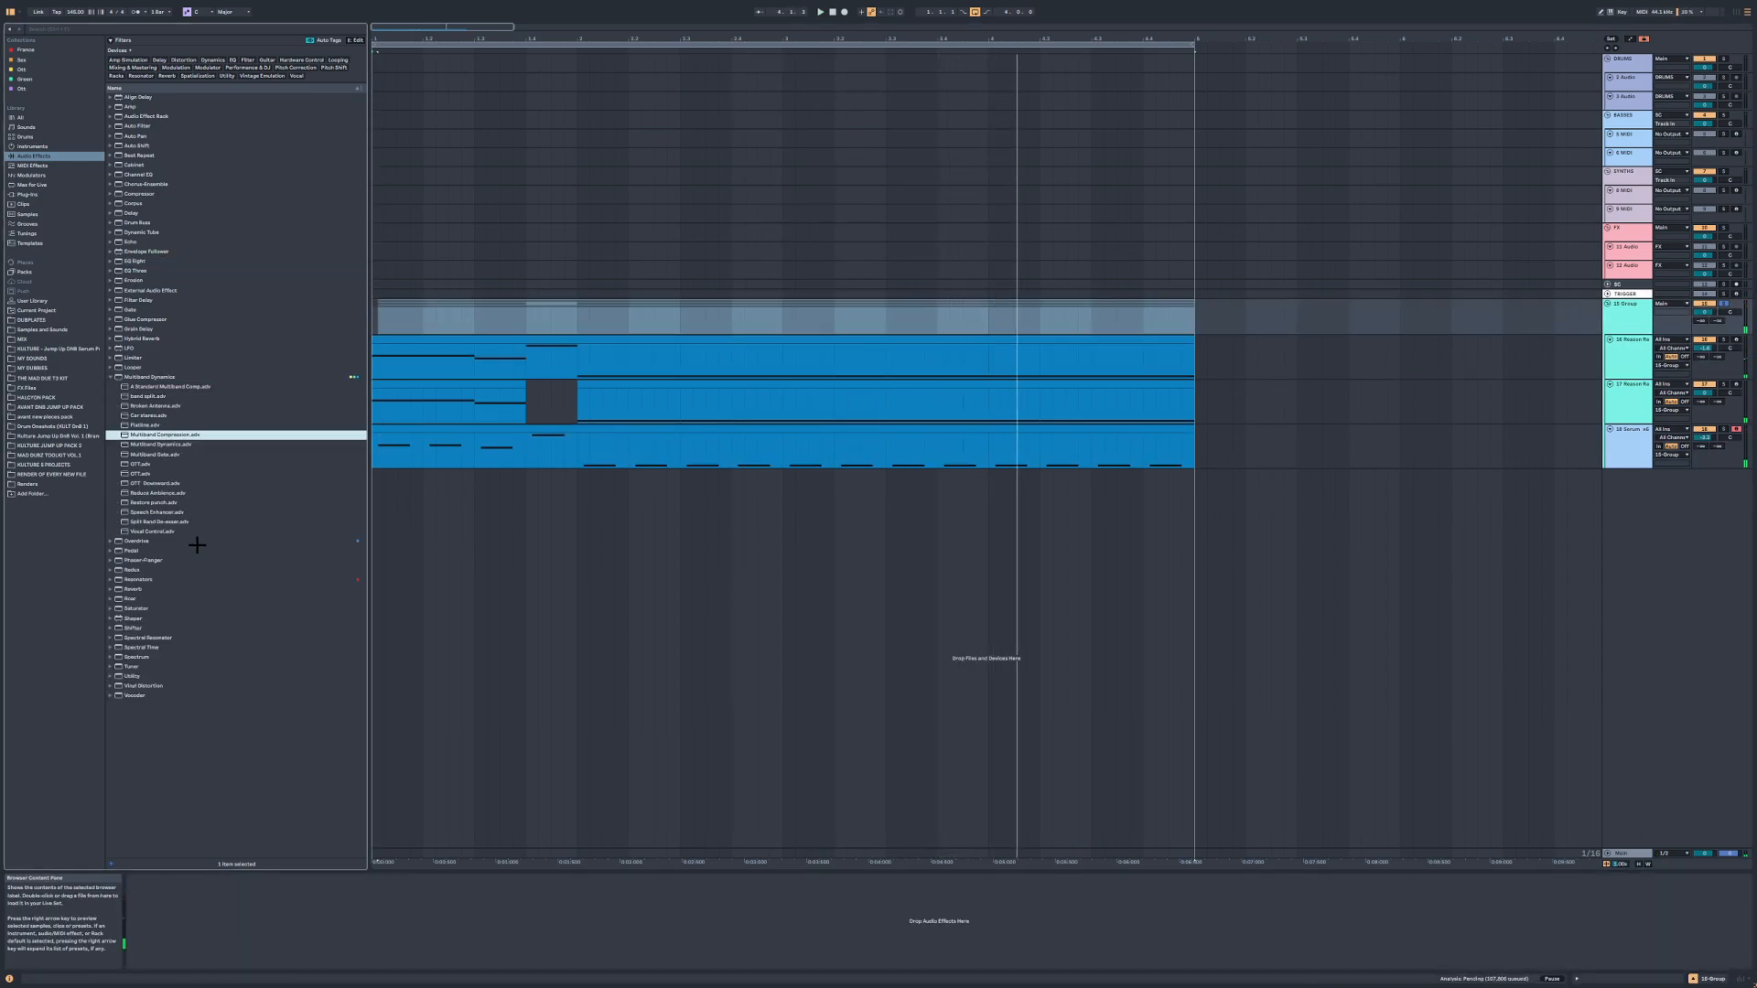
{"action": "double_click", "coordinate": [185, 438]}
{"action": "key", "text": "space"}
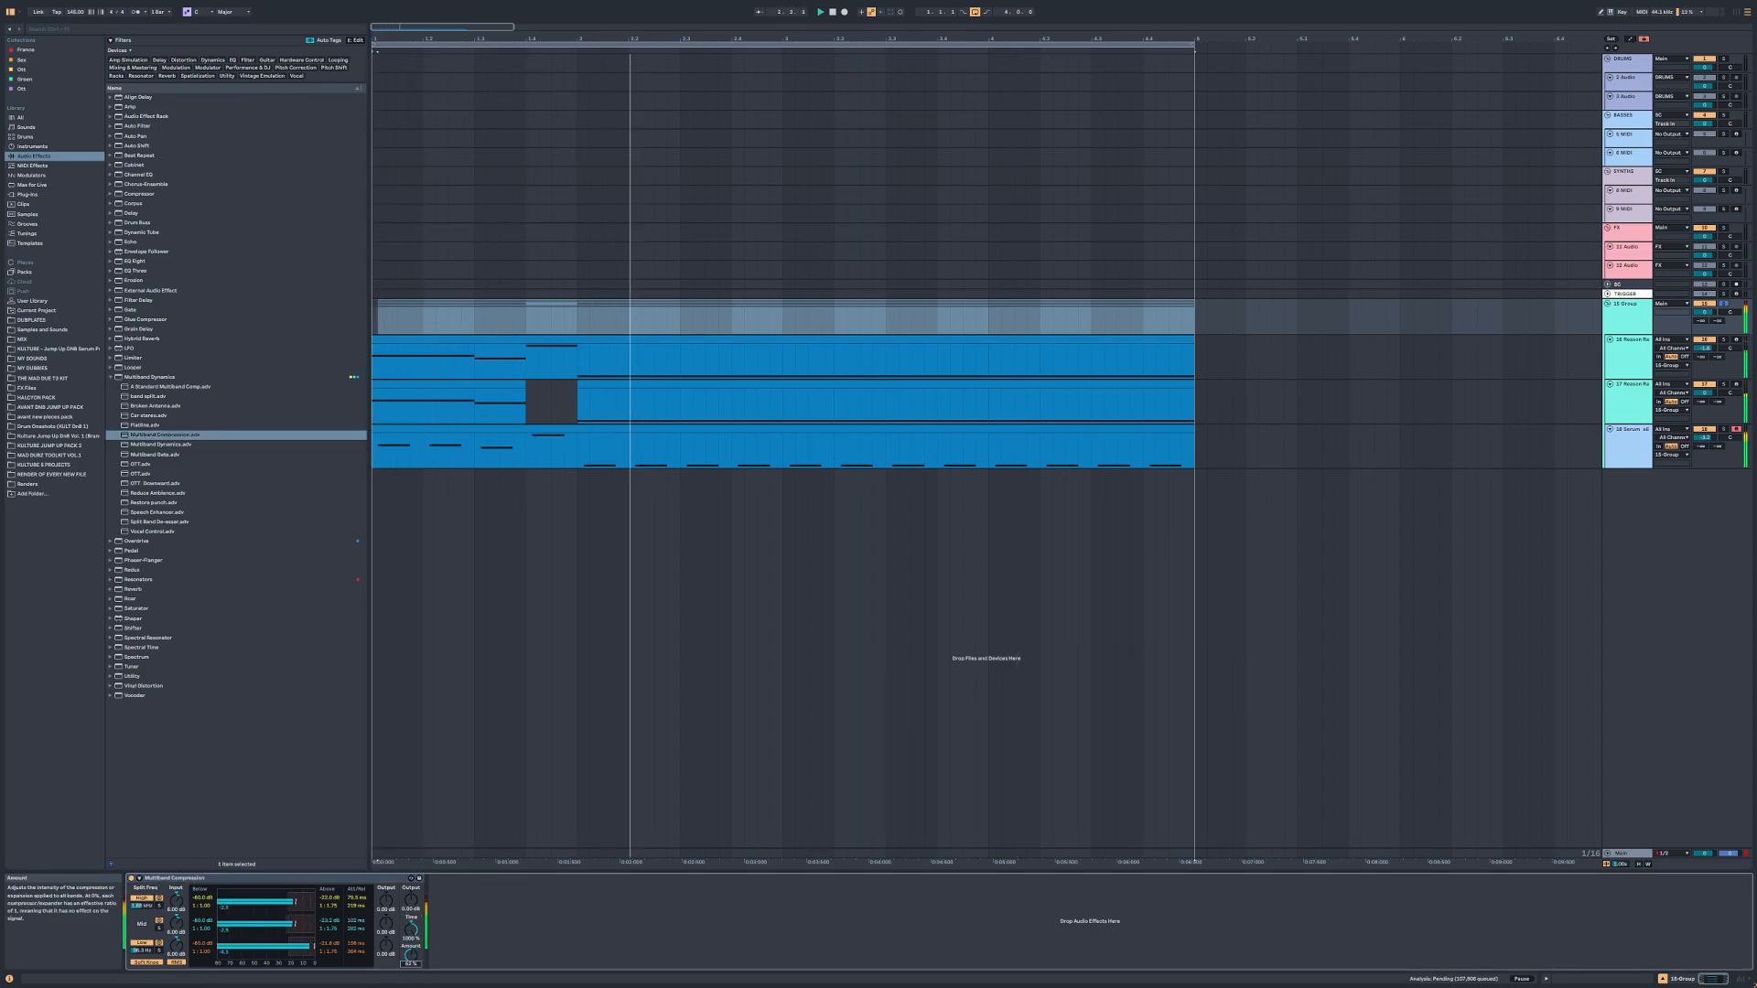
Step: Open the second bass track's Reason Rack Plugin and insert LFOTool directly after it in the device chain
{"action": "left_click", "coordinate": [461, 389]}
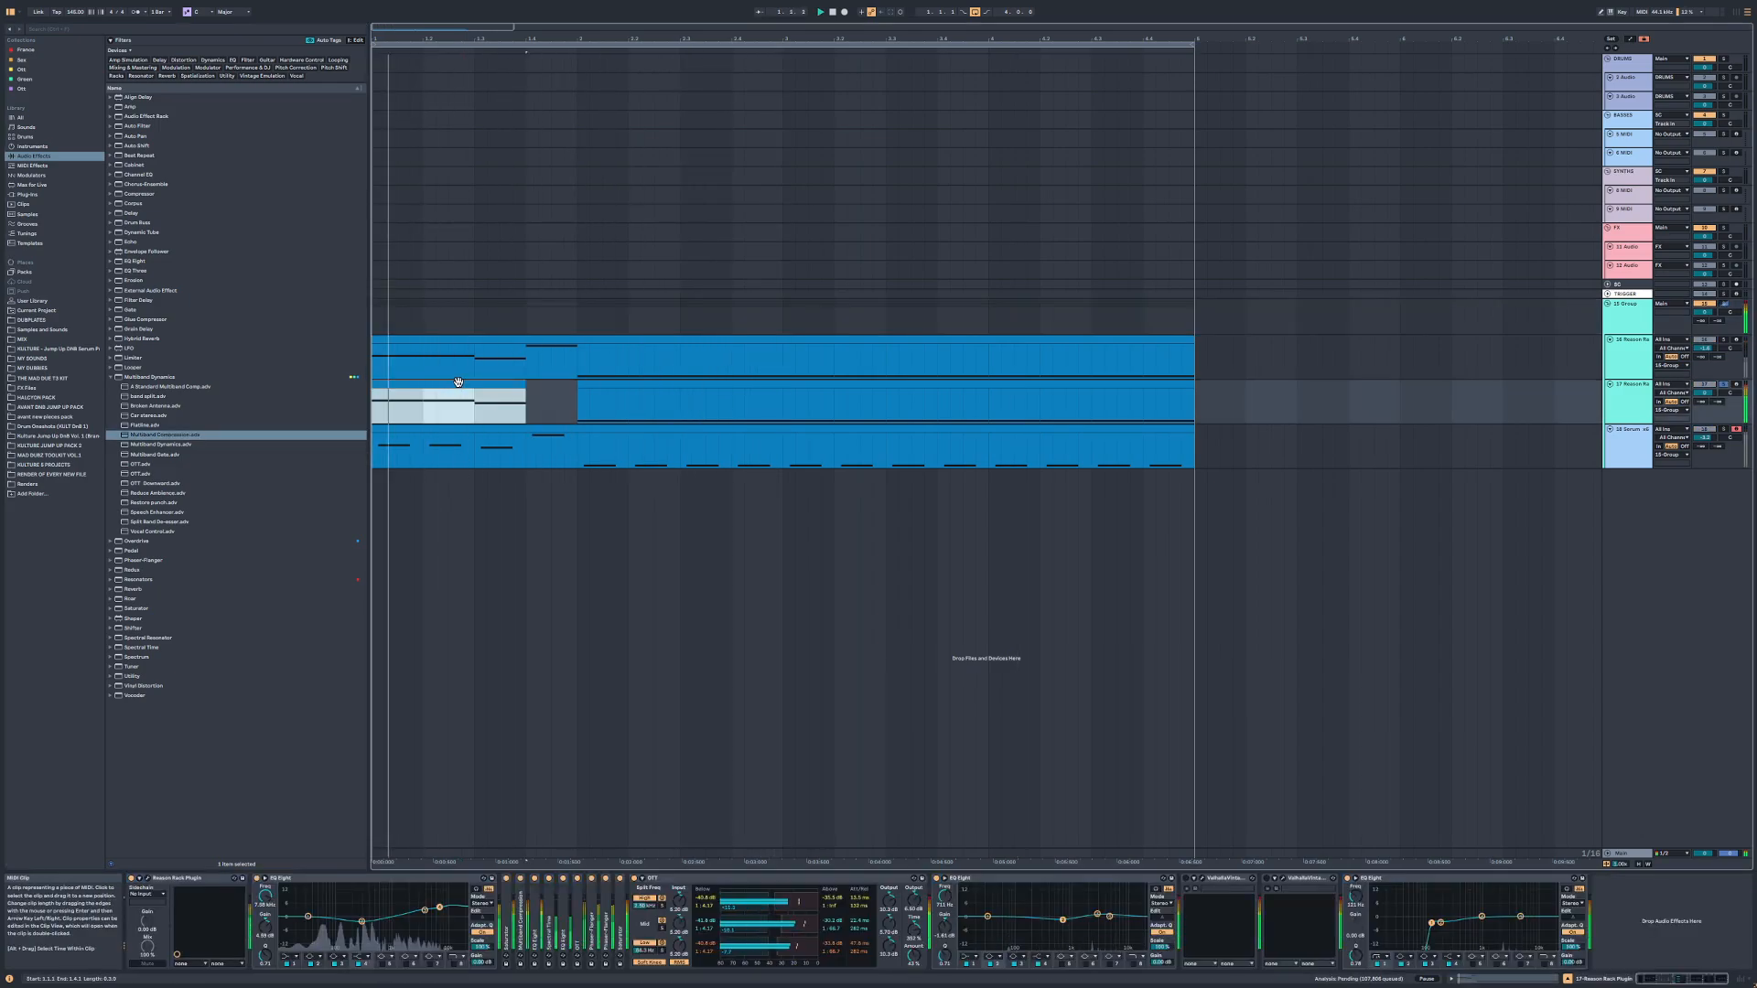
{"action": "left_click", "coordinate": [147, 878]}
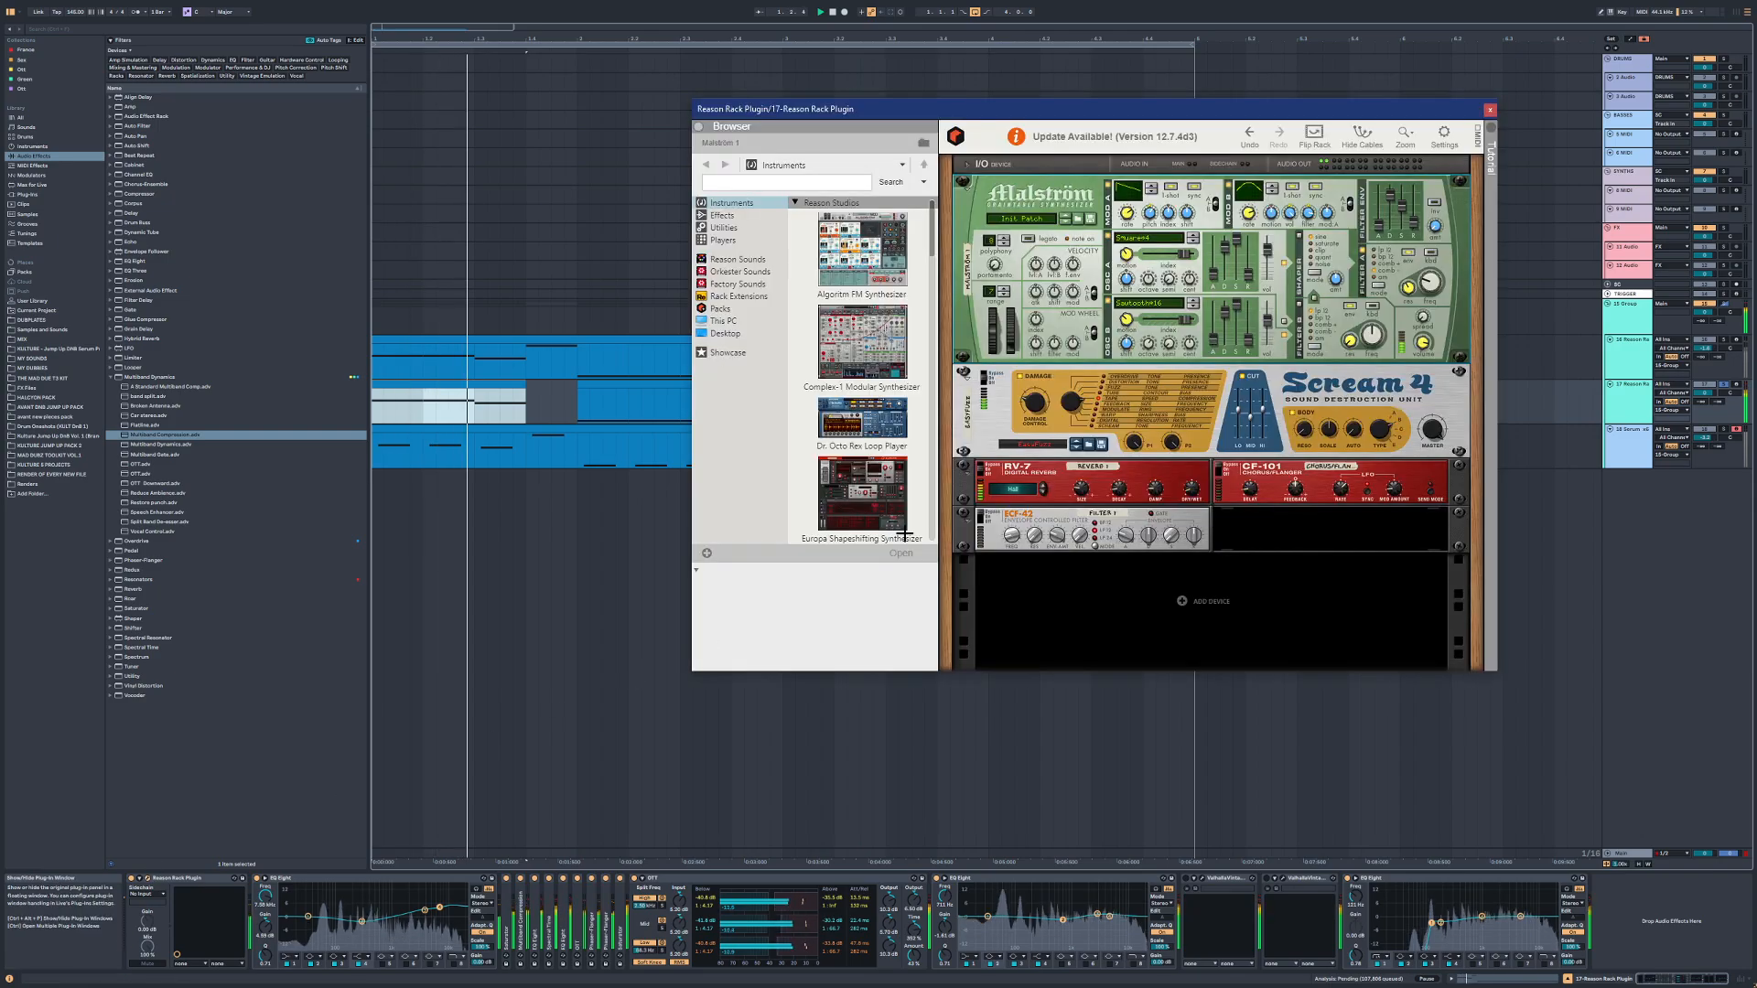
{"action": "left_click", "coordinate": [1368, 248]}
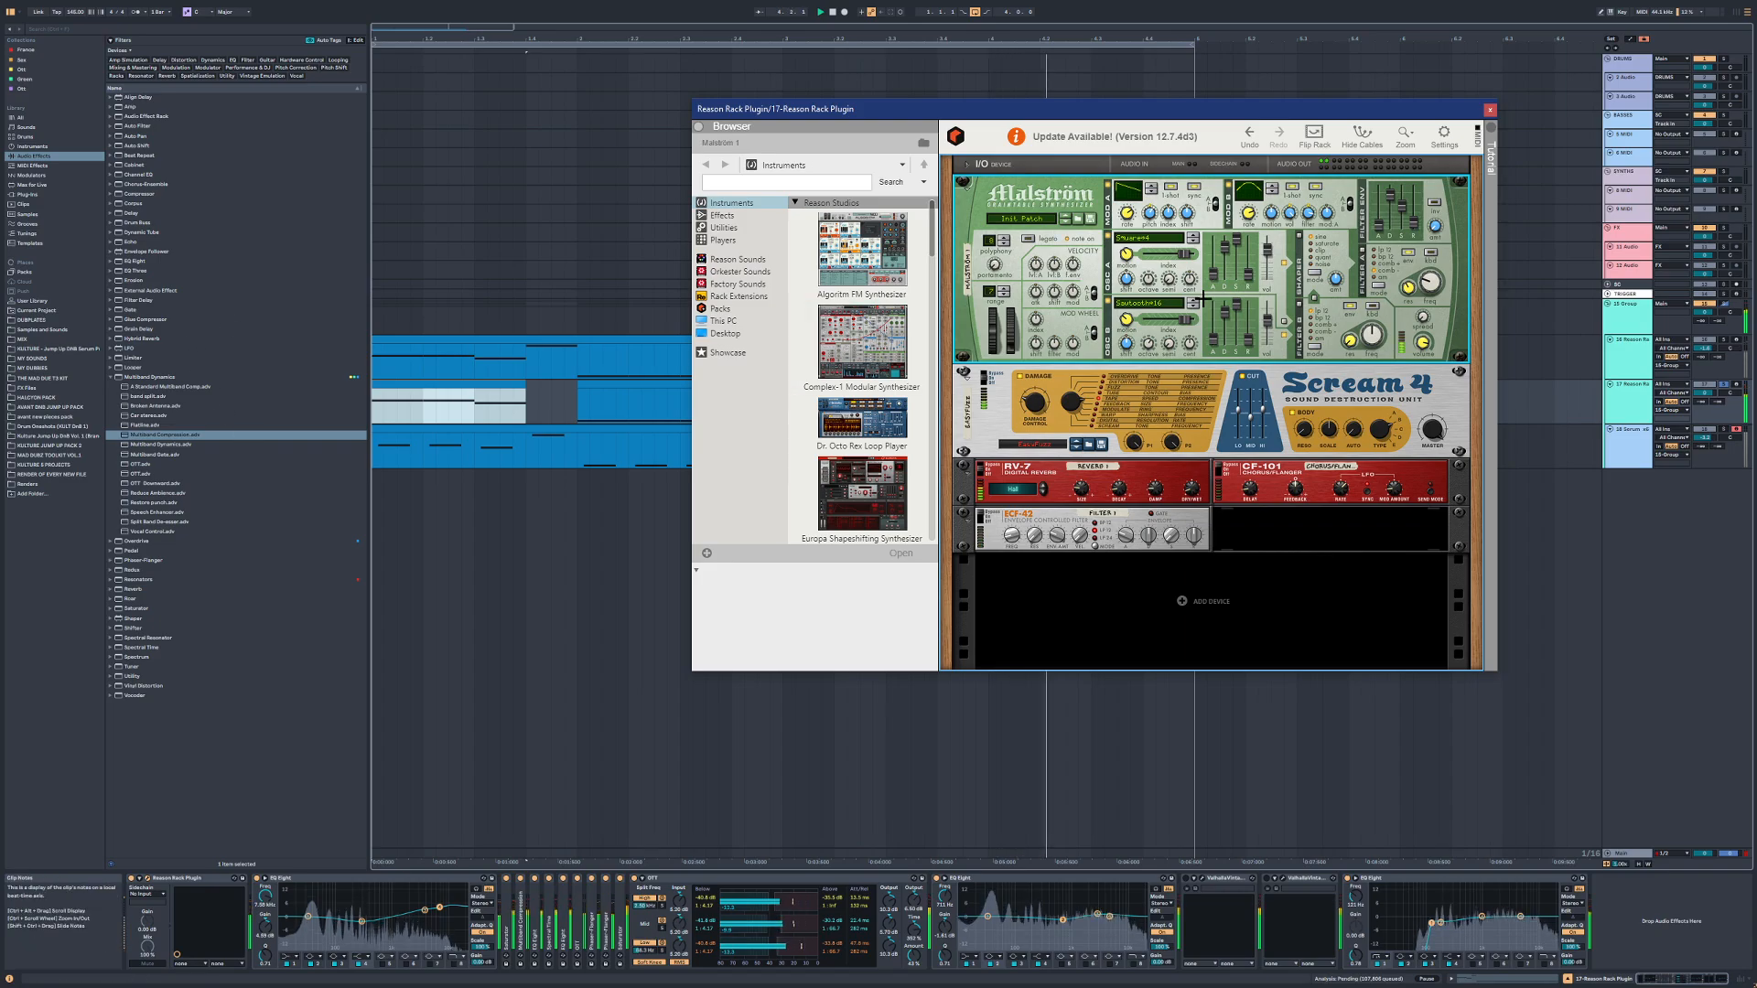
{"action": "left_click", "coordinate": [27, 194]}
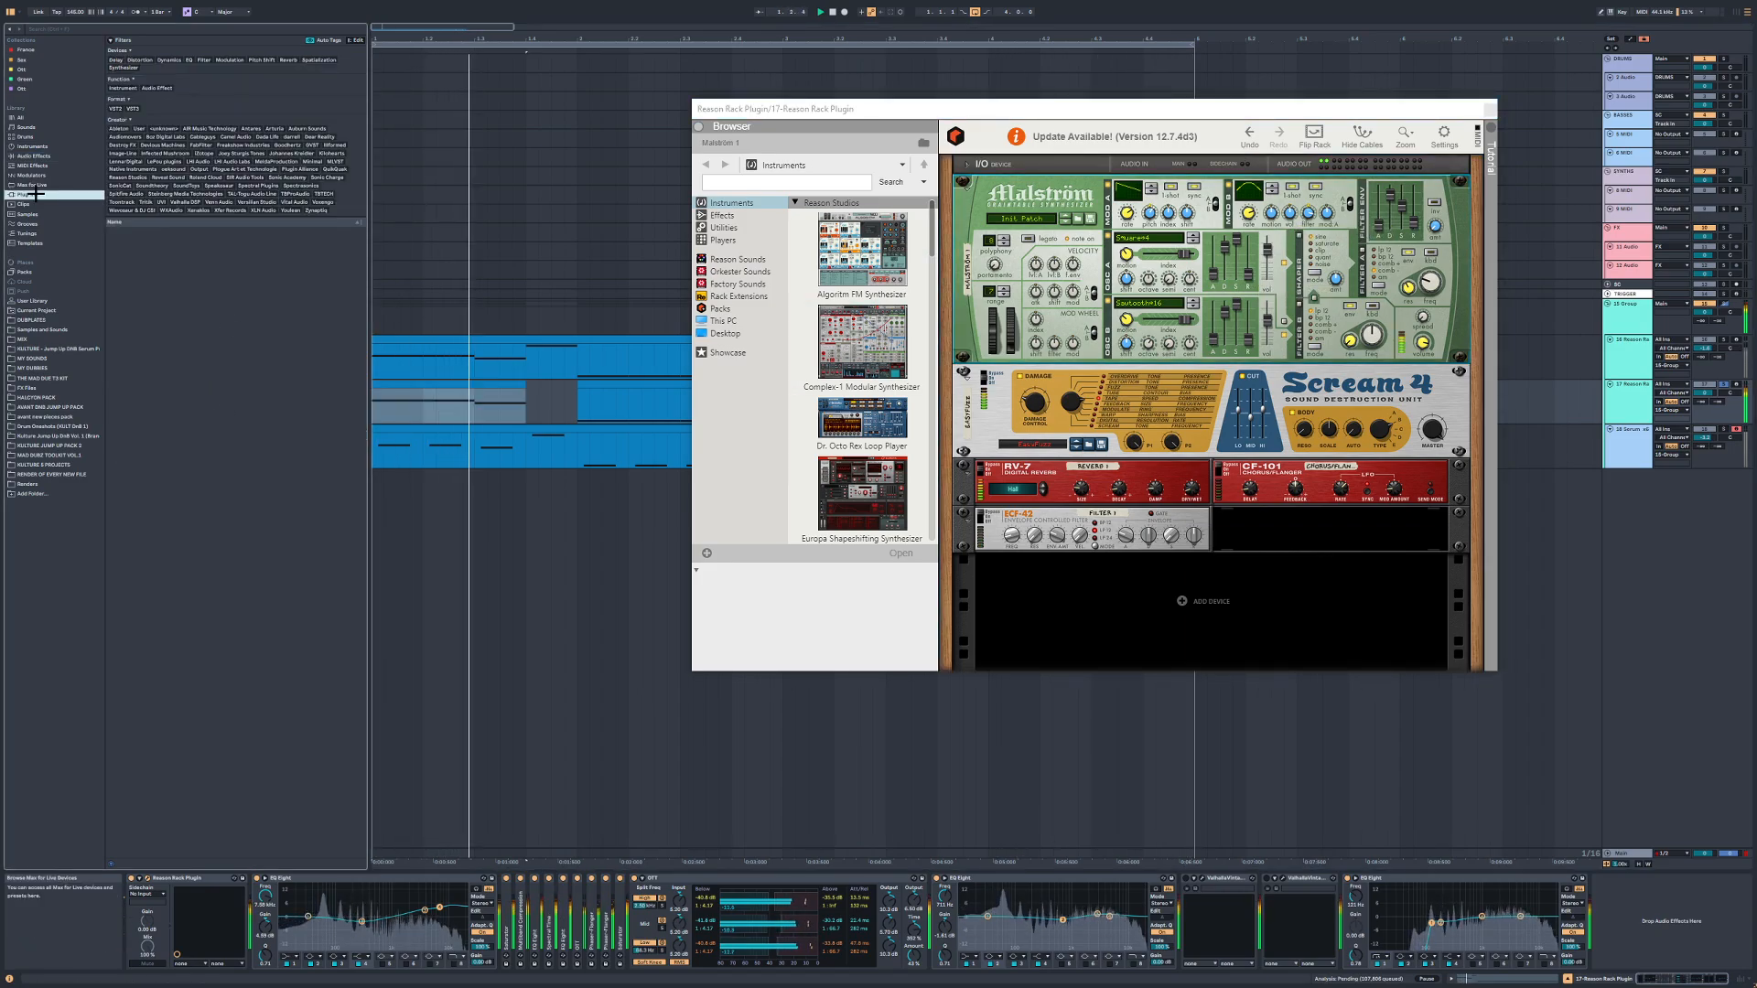
{"action": "left_click", "coordinate": [49, 31]}
{"action": "type", "text": "lfo"}
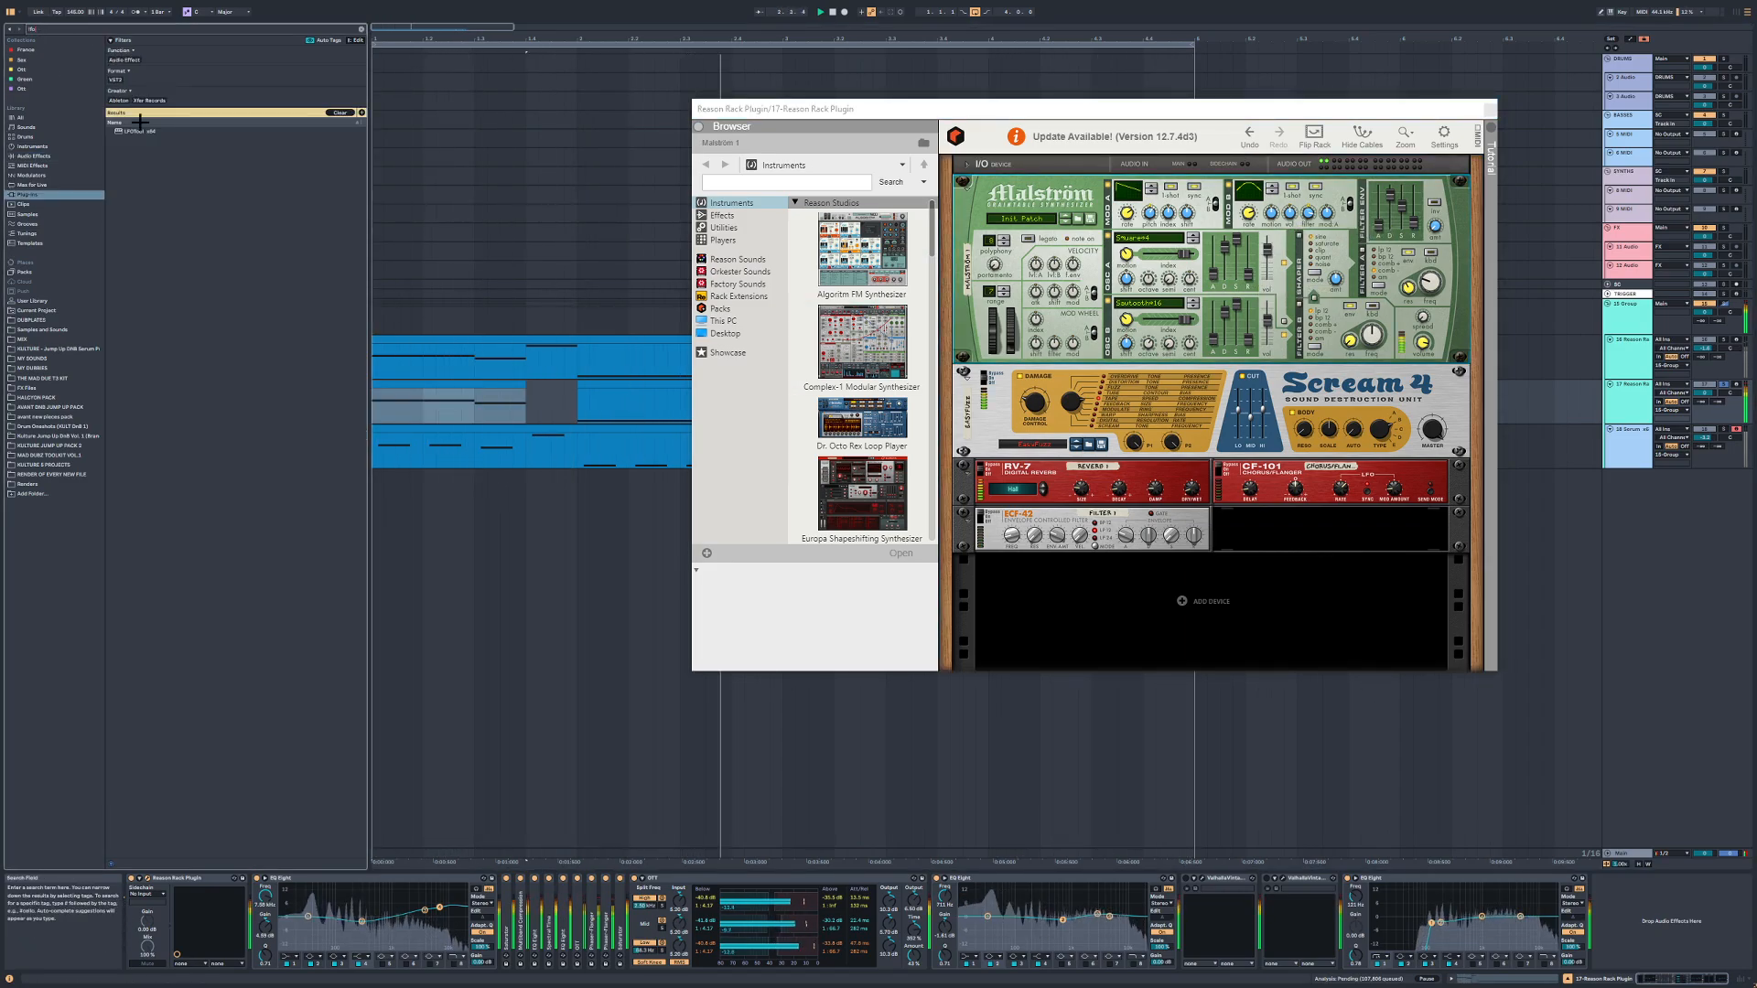
{"action": "key", "text": "Return"}
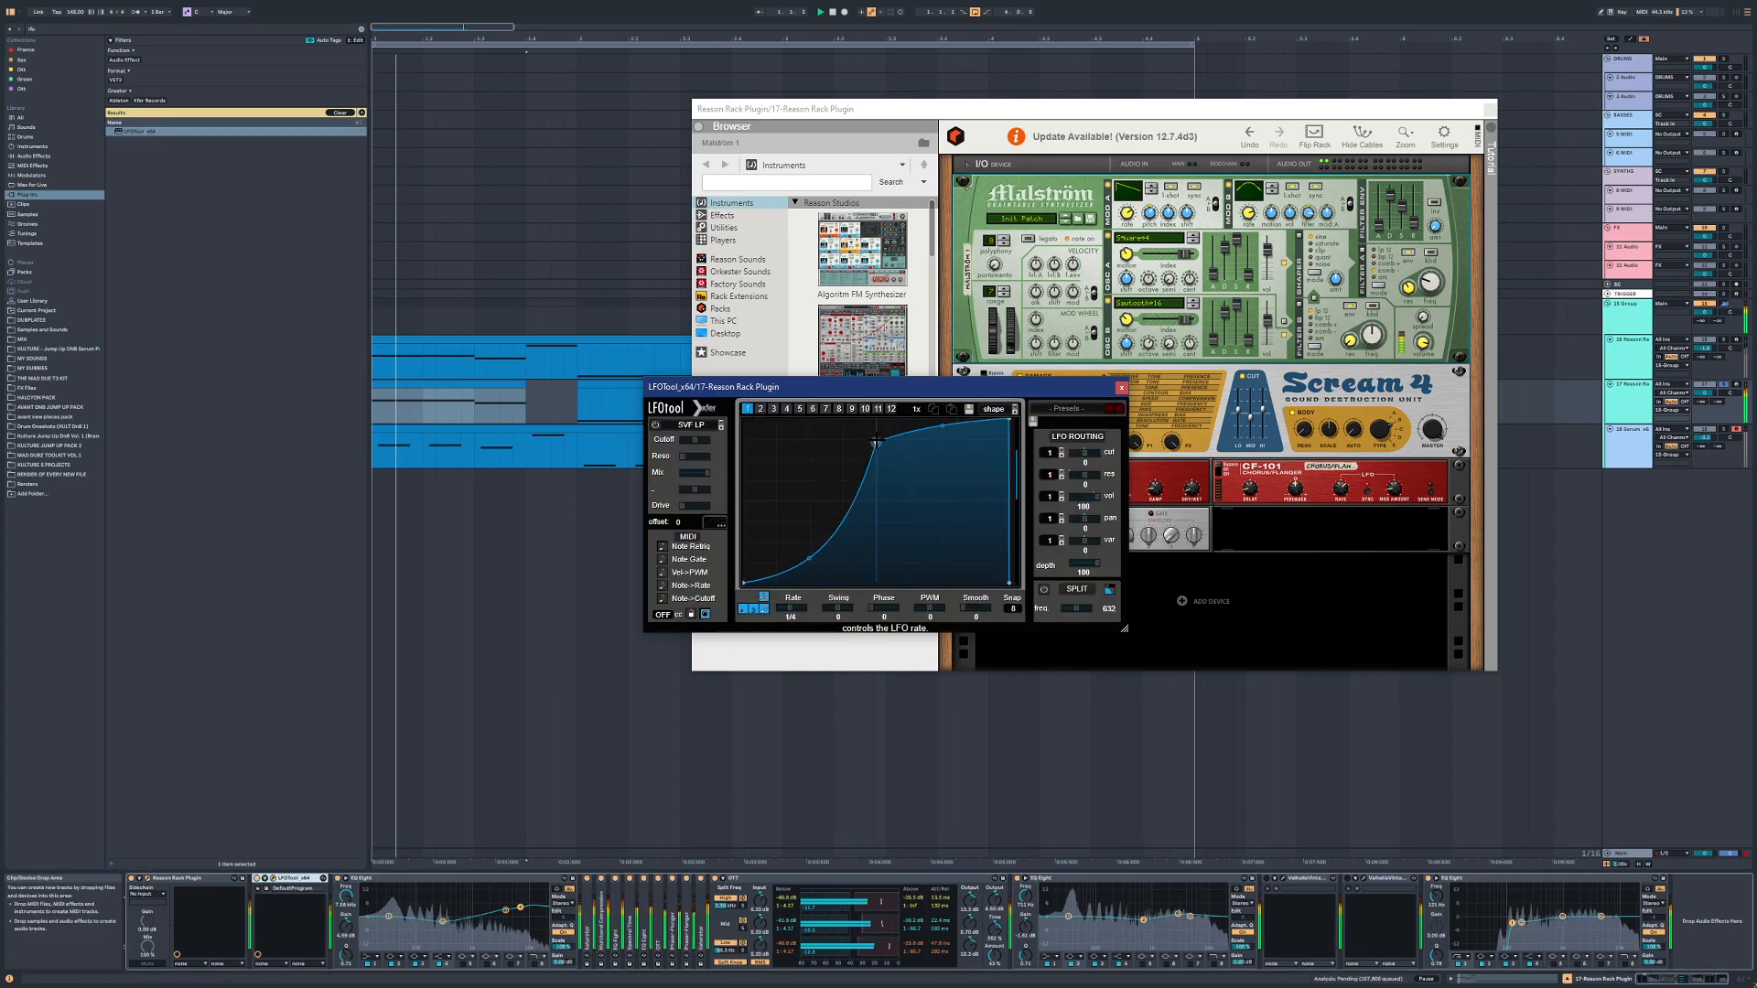
Step: Reshape LFOTool's curve into a sharp peak about a third of the way through that falls to zero at the end
{"action": "left_click_drag", "start_coordinate": [877, 441], "coordinate": [805, 419]}
{"action": "double_click", "coordinate": [903, 490]}
{"action": "left_click_drag", "start_coordinate": [903, 491], "coordinate": [1009, 583]}
{"action": "left_click_drag", "start_coordinate": [909, 534], "coordinate": [910, 540]}
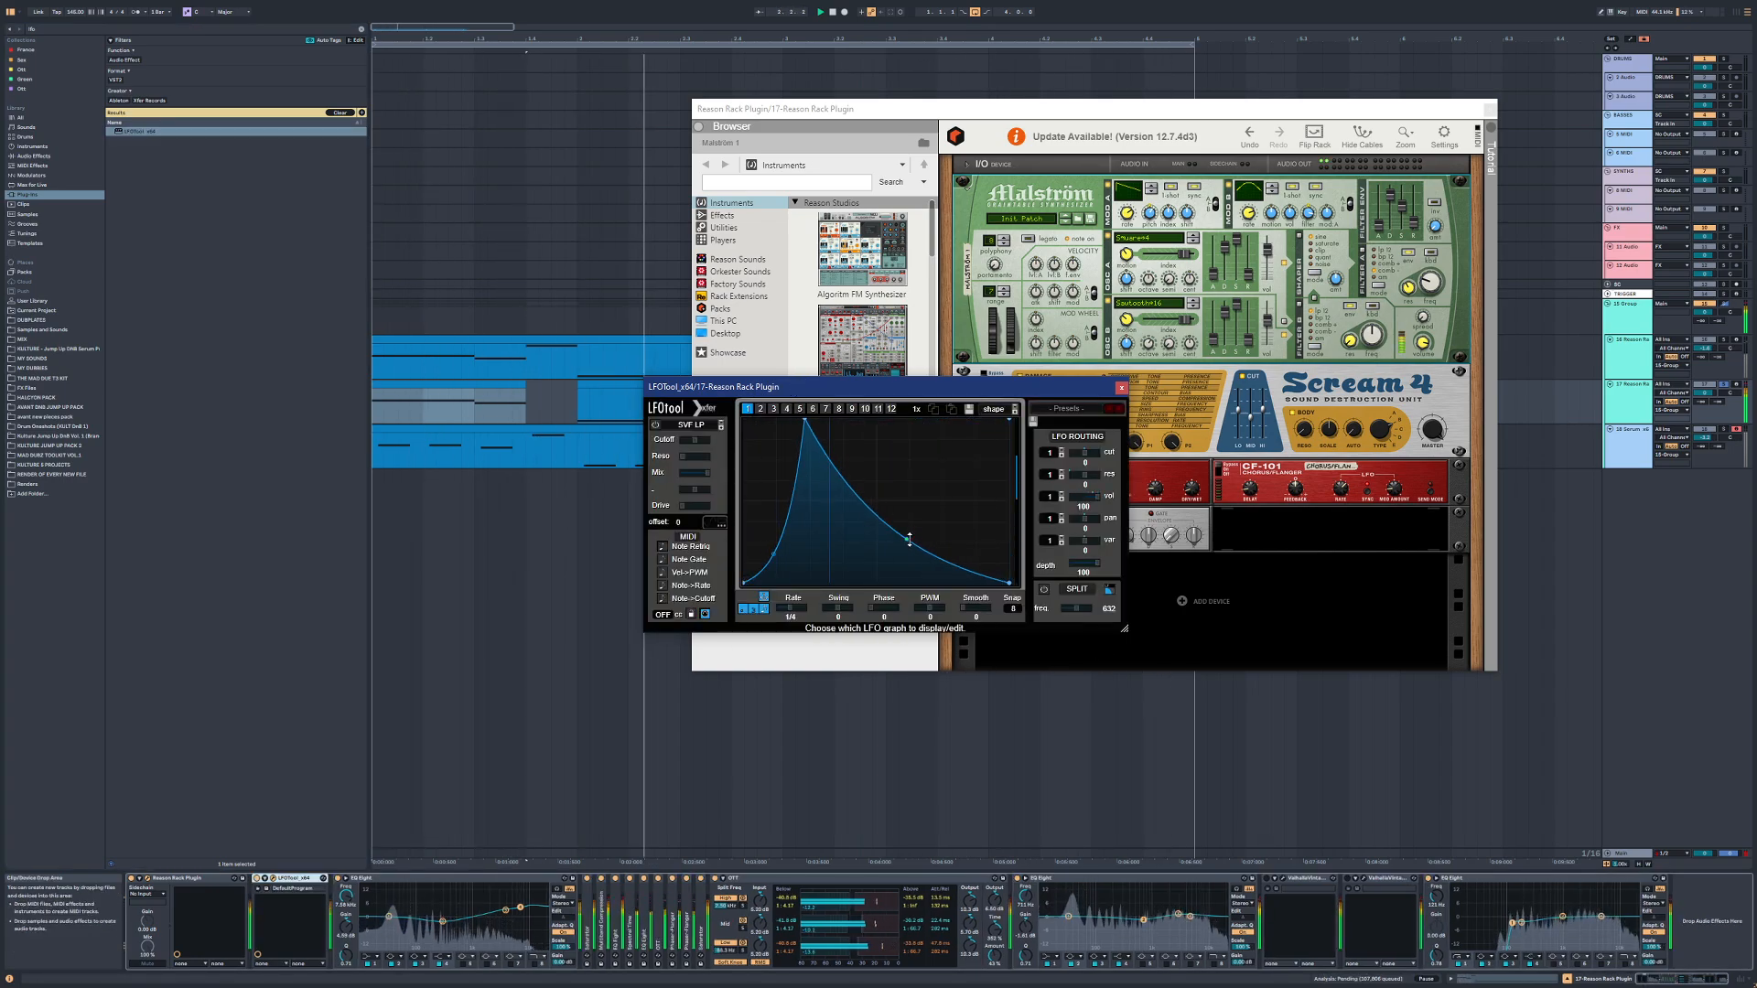
{"action": "left_click_drag", "start_coordinate": [804, 419], "coordinate": [824, 401]}
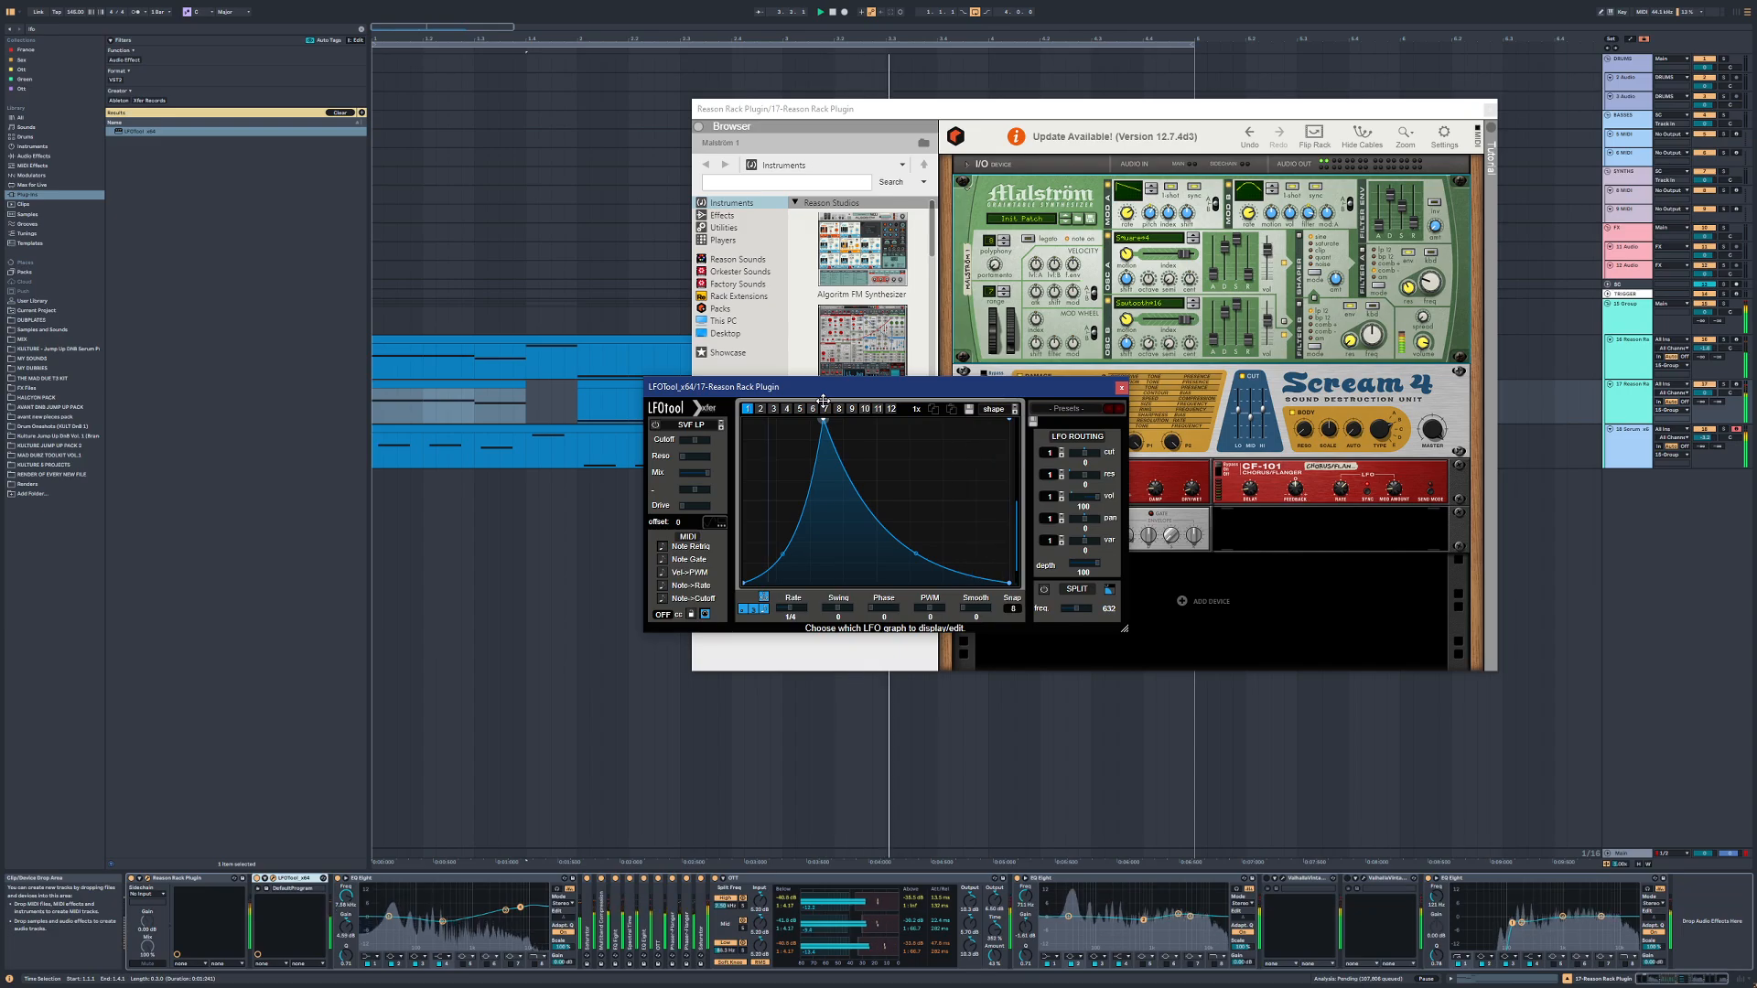
Step: Bring the Reason Rack Plugin forward and adjust Malström's oscillator A index during playback
{"action": "left_click", "coordinate": [1171, 214]}
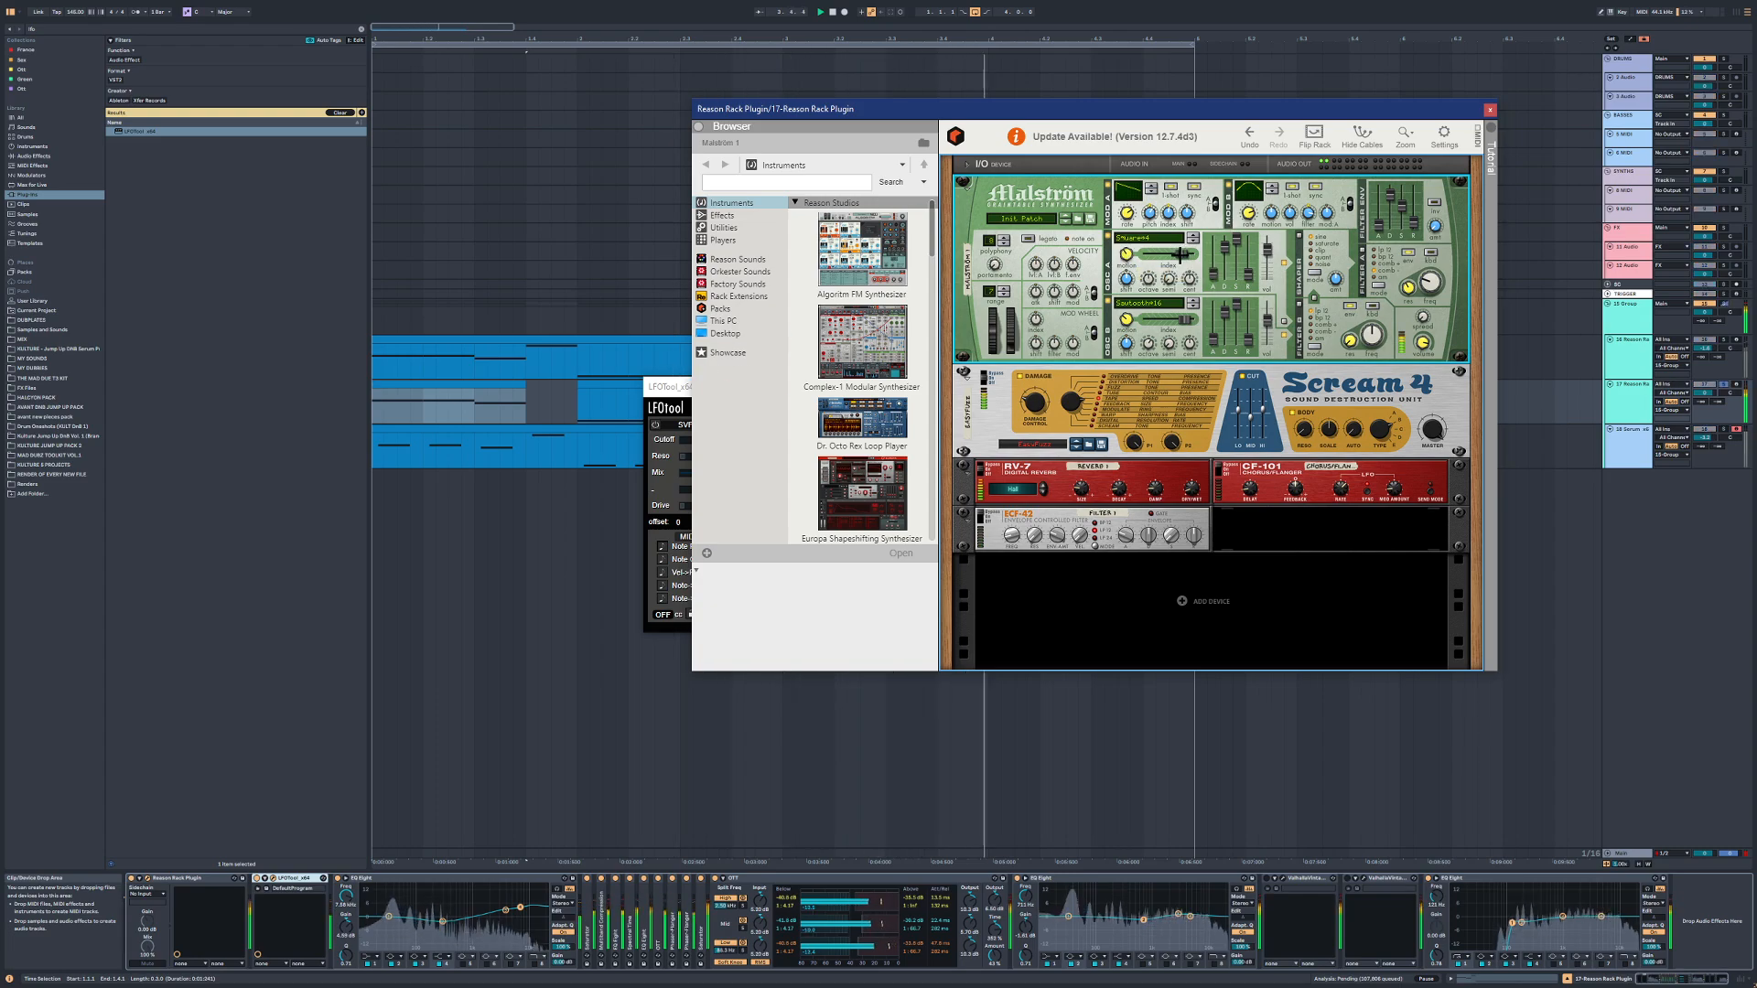
{"action": "left_click_drag", "start_coordinate": [1132, 254], "coordinate": [1124, 256]}
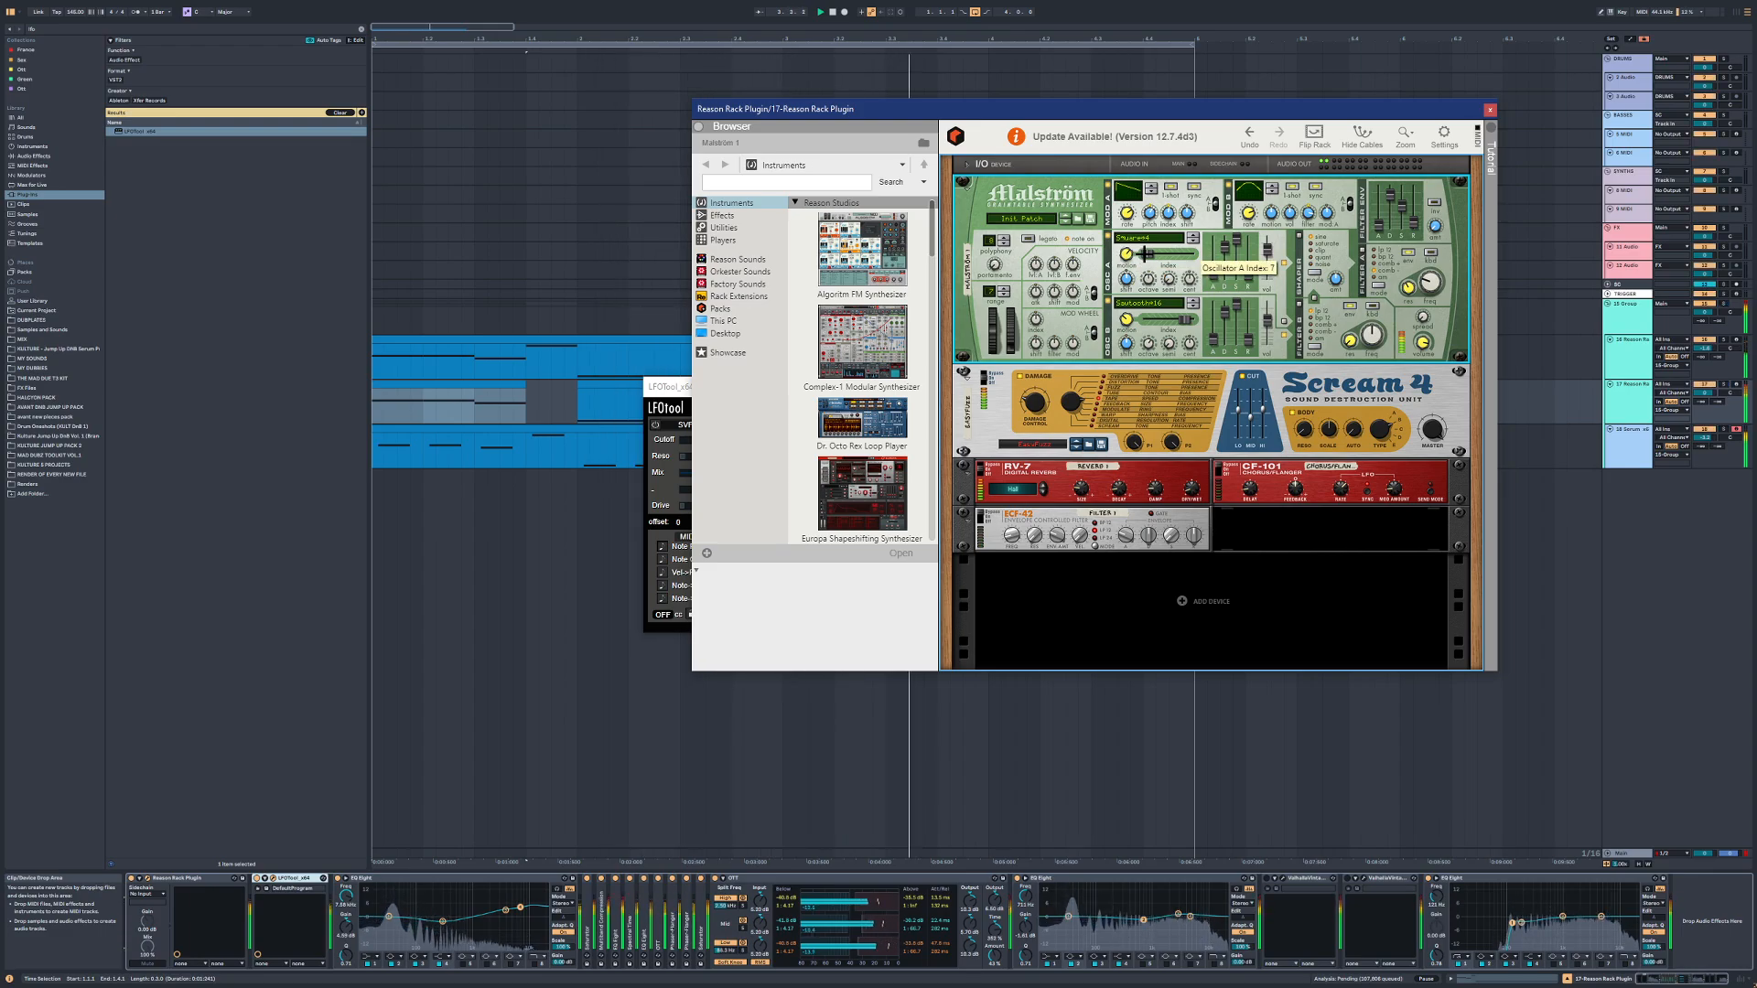
{"action": "left_click_drag", "start_coordinate": [1145, 255], "coordinate": [1147, 254]}
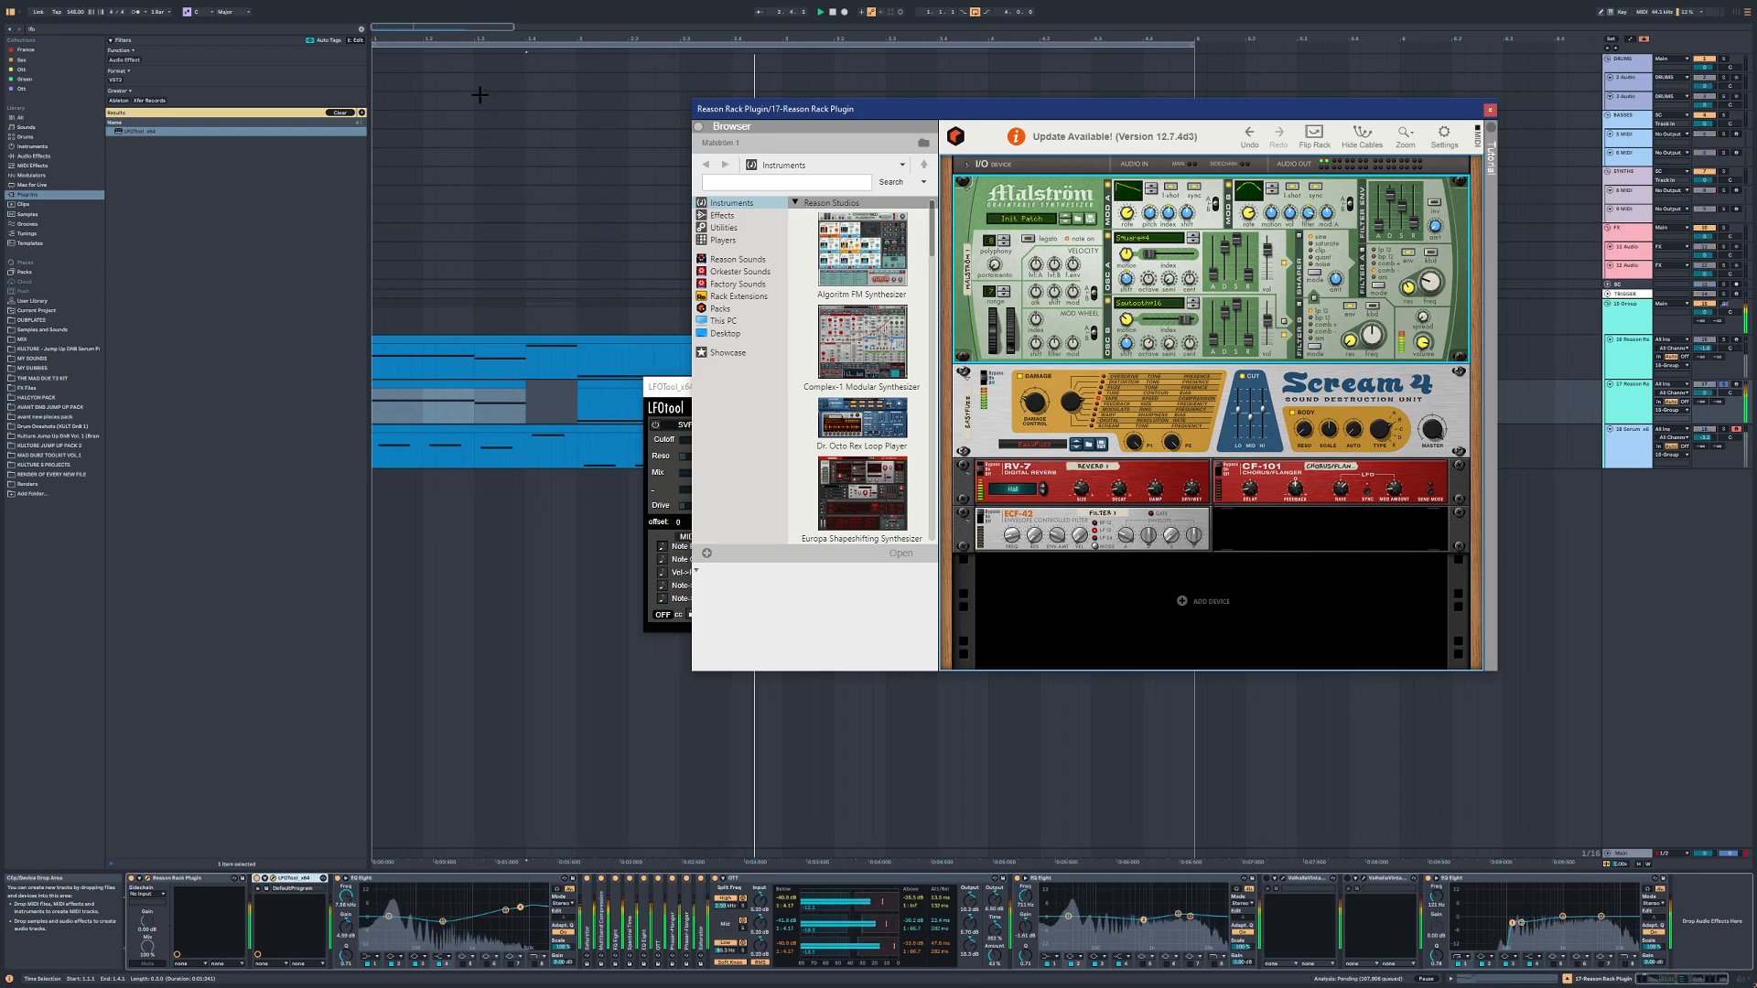
Step: Reopen LFOTool, duplicate the device, and place the copy after the second EQ Eight
{"action": "left_click", "coordinate": [293, 878]}
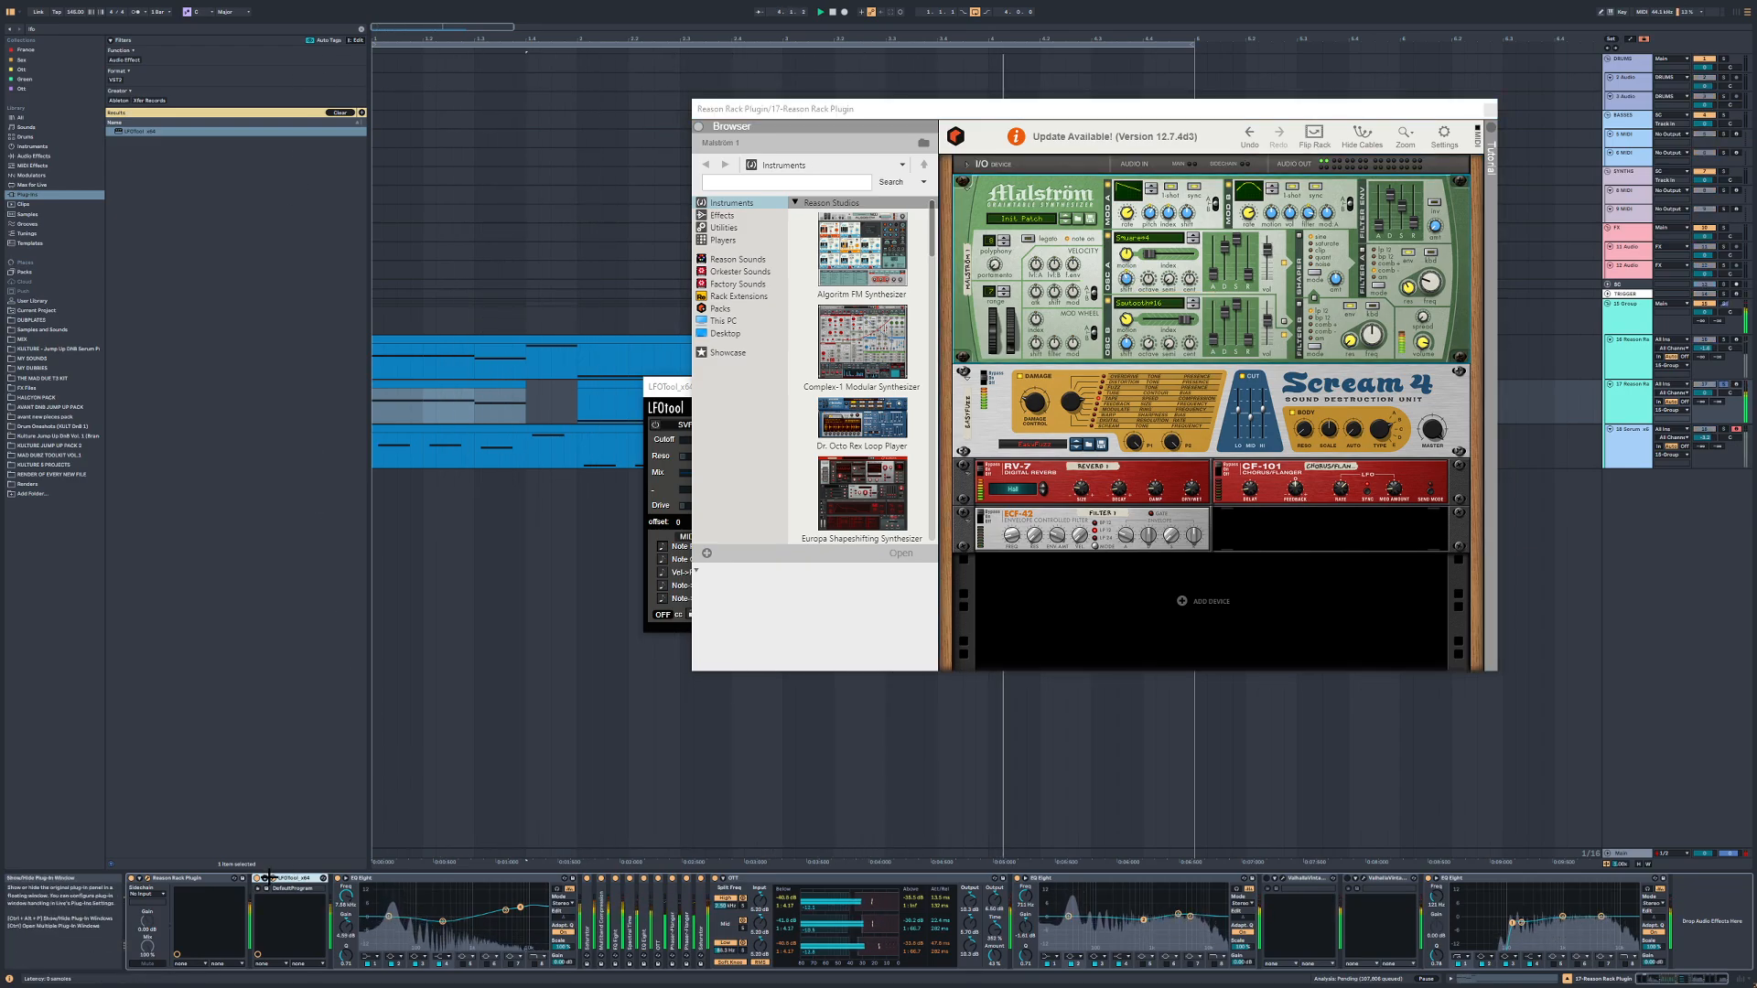
{"action": "left_click", "coordinate": [268, 876]}
{"action": "left_click_drag", "start_coordinate": [846, 400], "coordinate": [616, 377]}
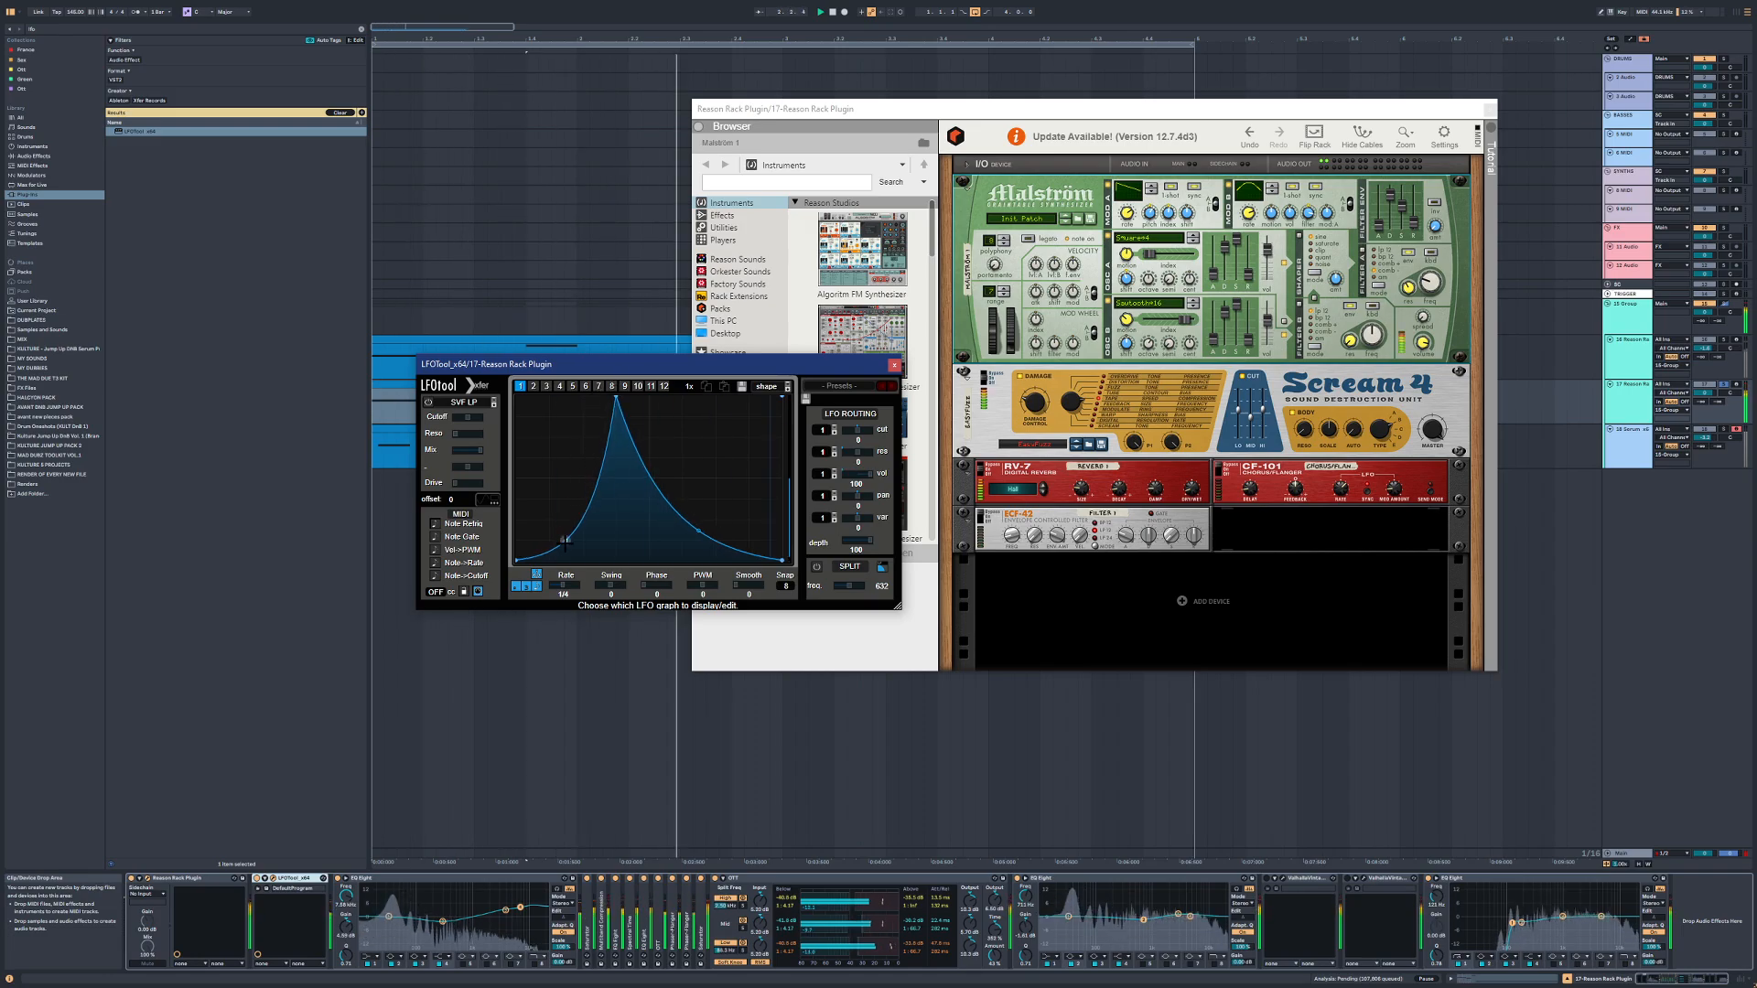
{"action": "left_click", "coordinate": [307, 878]}
{"action": "key", "text": "ctrl+d"}
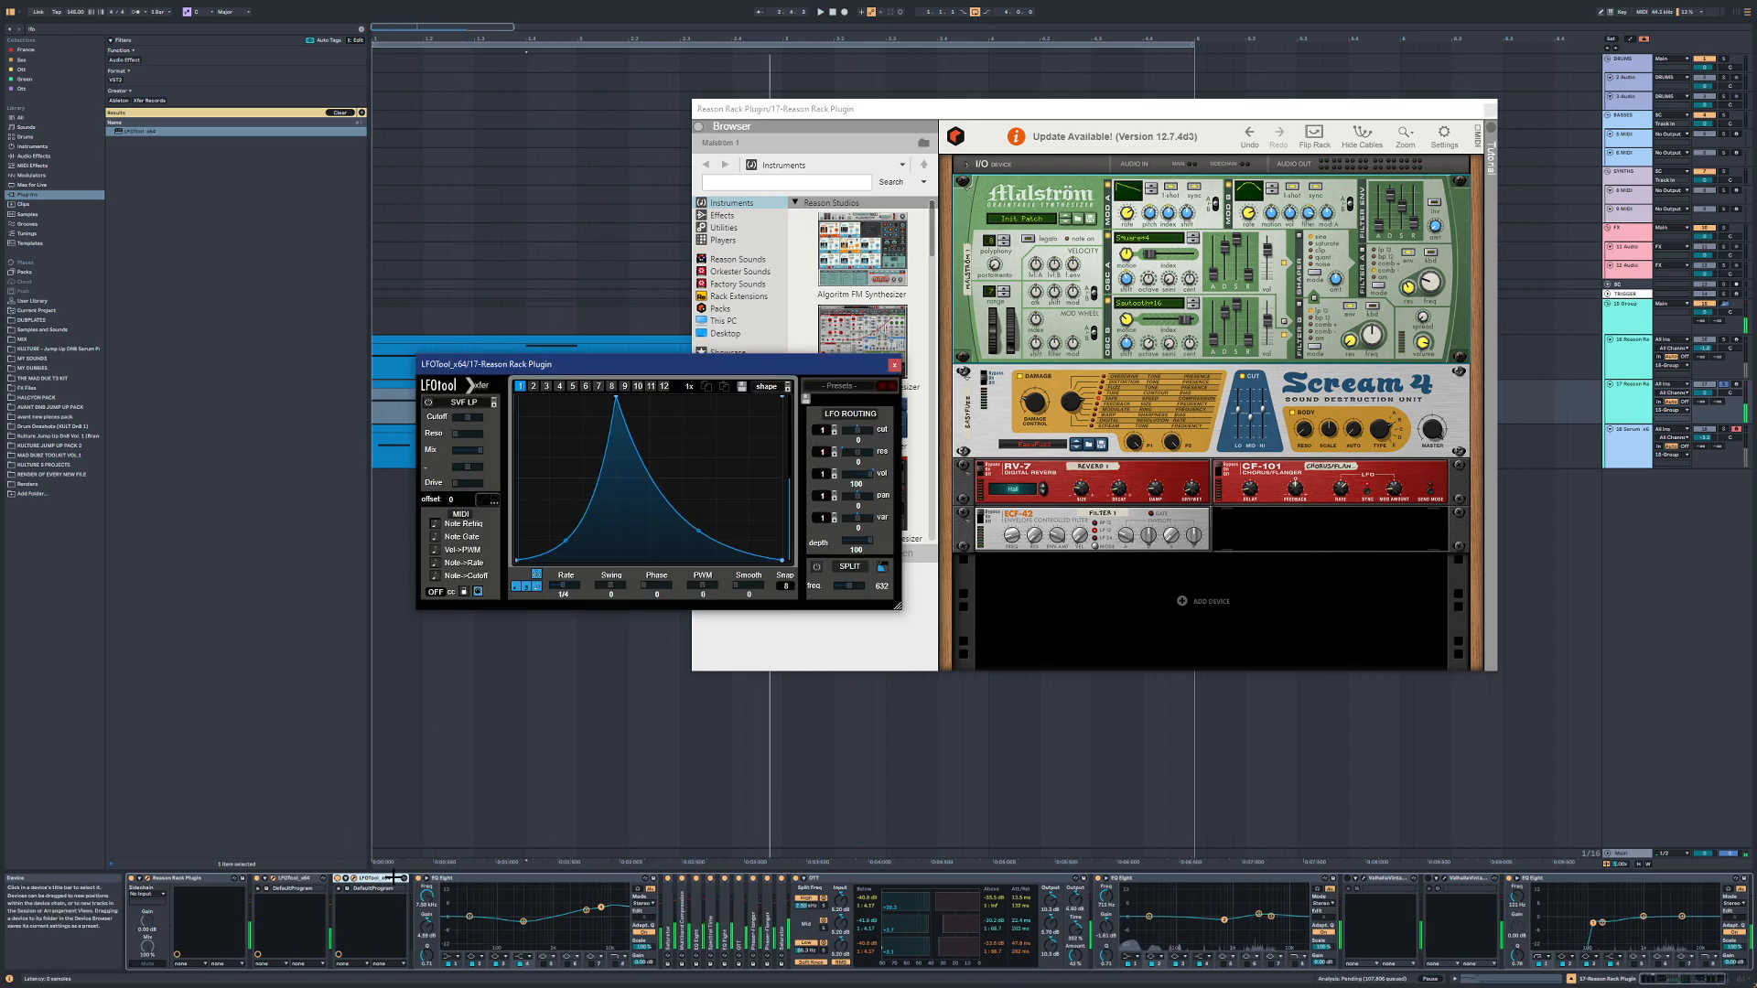
{"action": "left_click_drag", "start_coordinate": [373, 878], "coordinate": [1078, 958]}
{"action": "left_click_drag", "start_coordinate": [1268, 926], "coordinate": [1272, 924]}
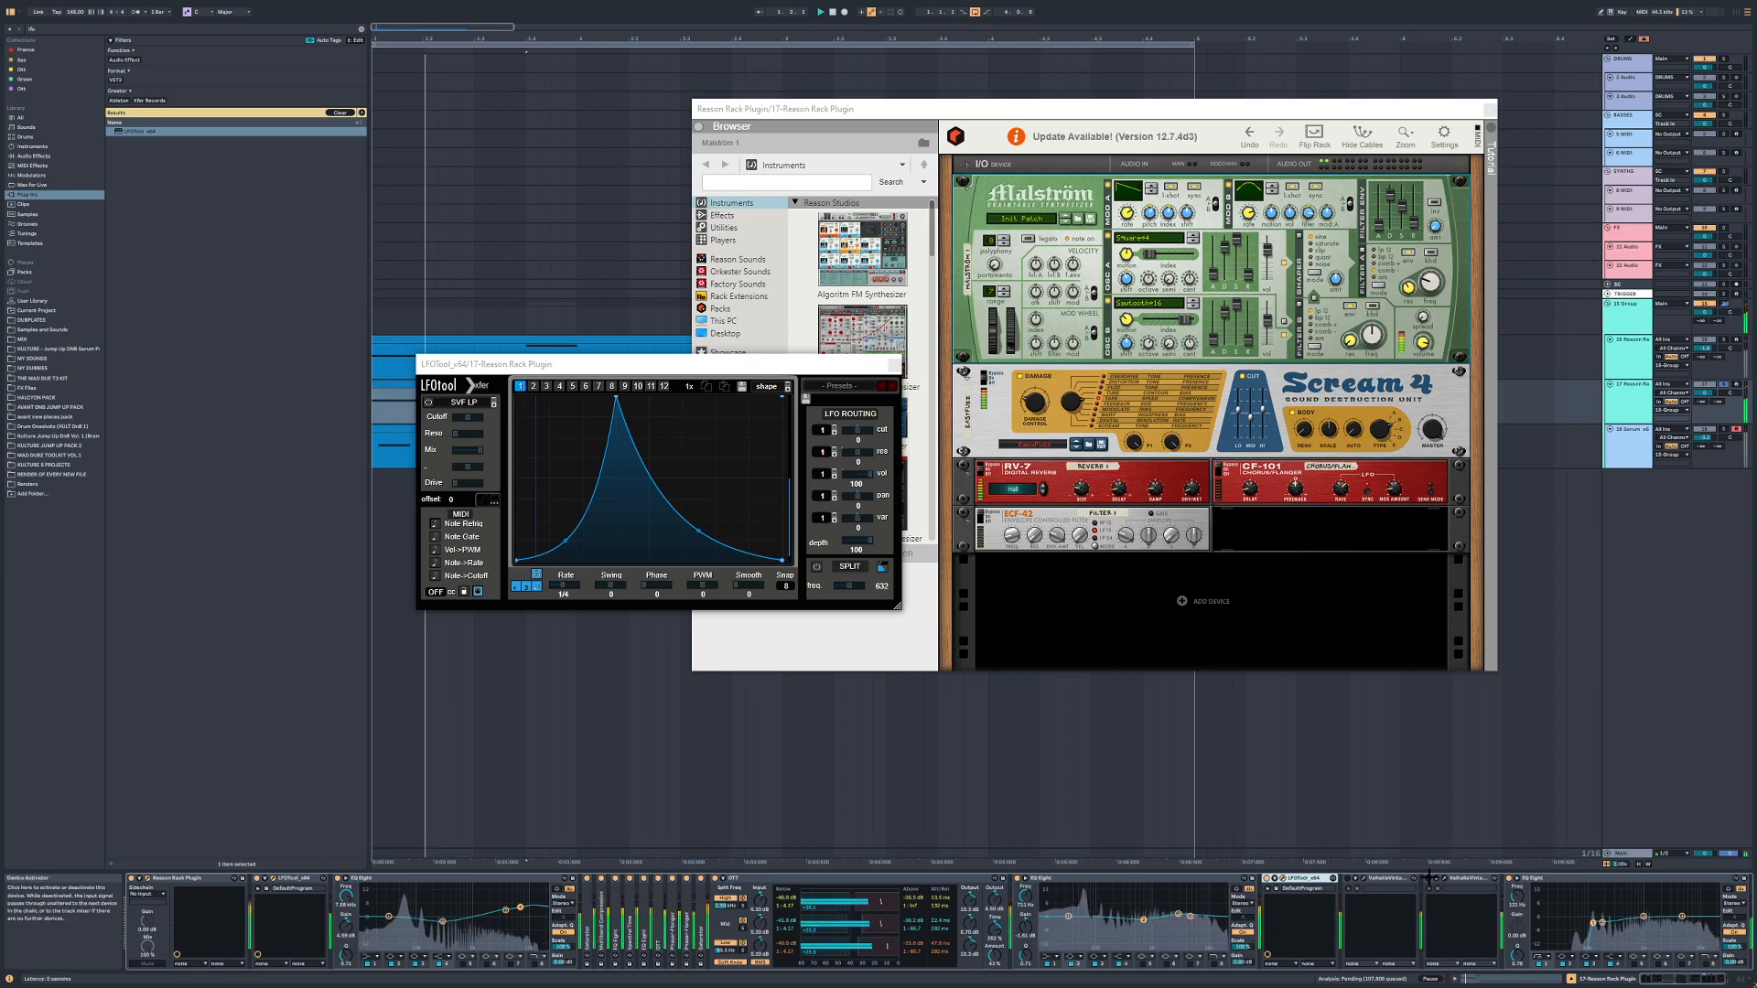
Step: Reshape the copied LFOTool's curve with a slightly earlier peak and a straighter fall
{"action": "left_click", "coordinate": [1346, 877]}
{"action": "left_click_drag", "start_coordinate": [615, 396], "coordinate": [605, 395]}
{"action": "left_click_drag", "start_coordinate": [692, 529], "coordinate": [695, 518]}
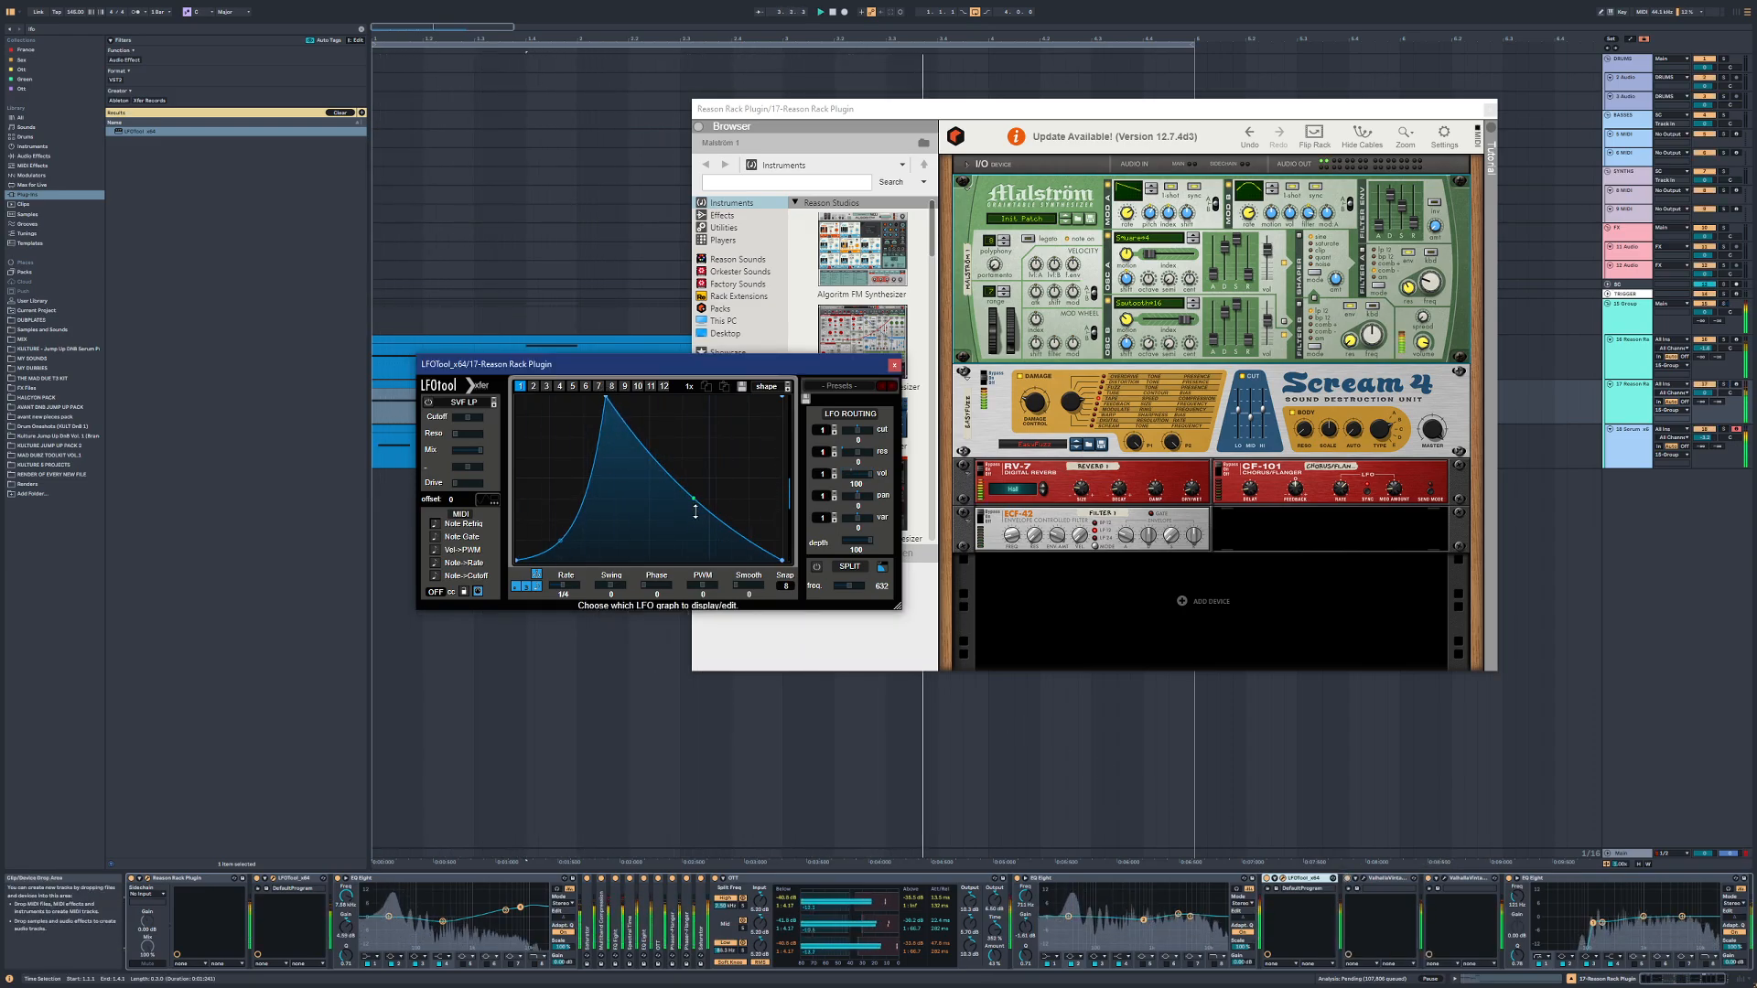
{"action": "left_click_drag", "start_coordinate": [697, 497], "coordinate": [695, 536]}
Step: Move the second LFOTool directly before OTT and close the LFOTool and Reason Rack Plugin windows
{"action": "left_click_drag", "start_coordinate": [1288, 878], "coordinate": [722, 879]}
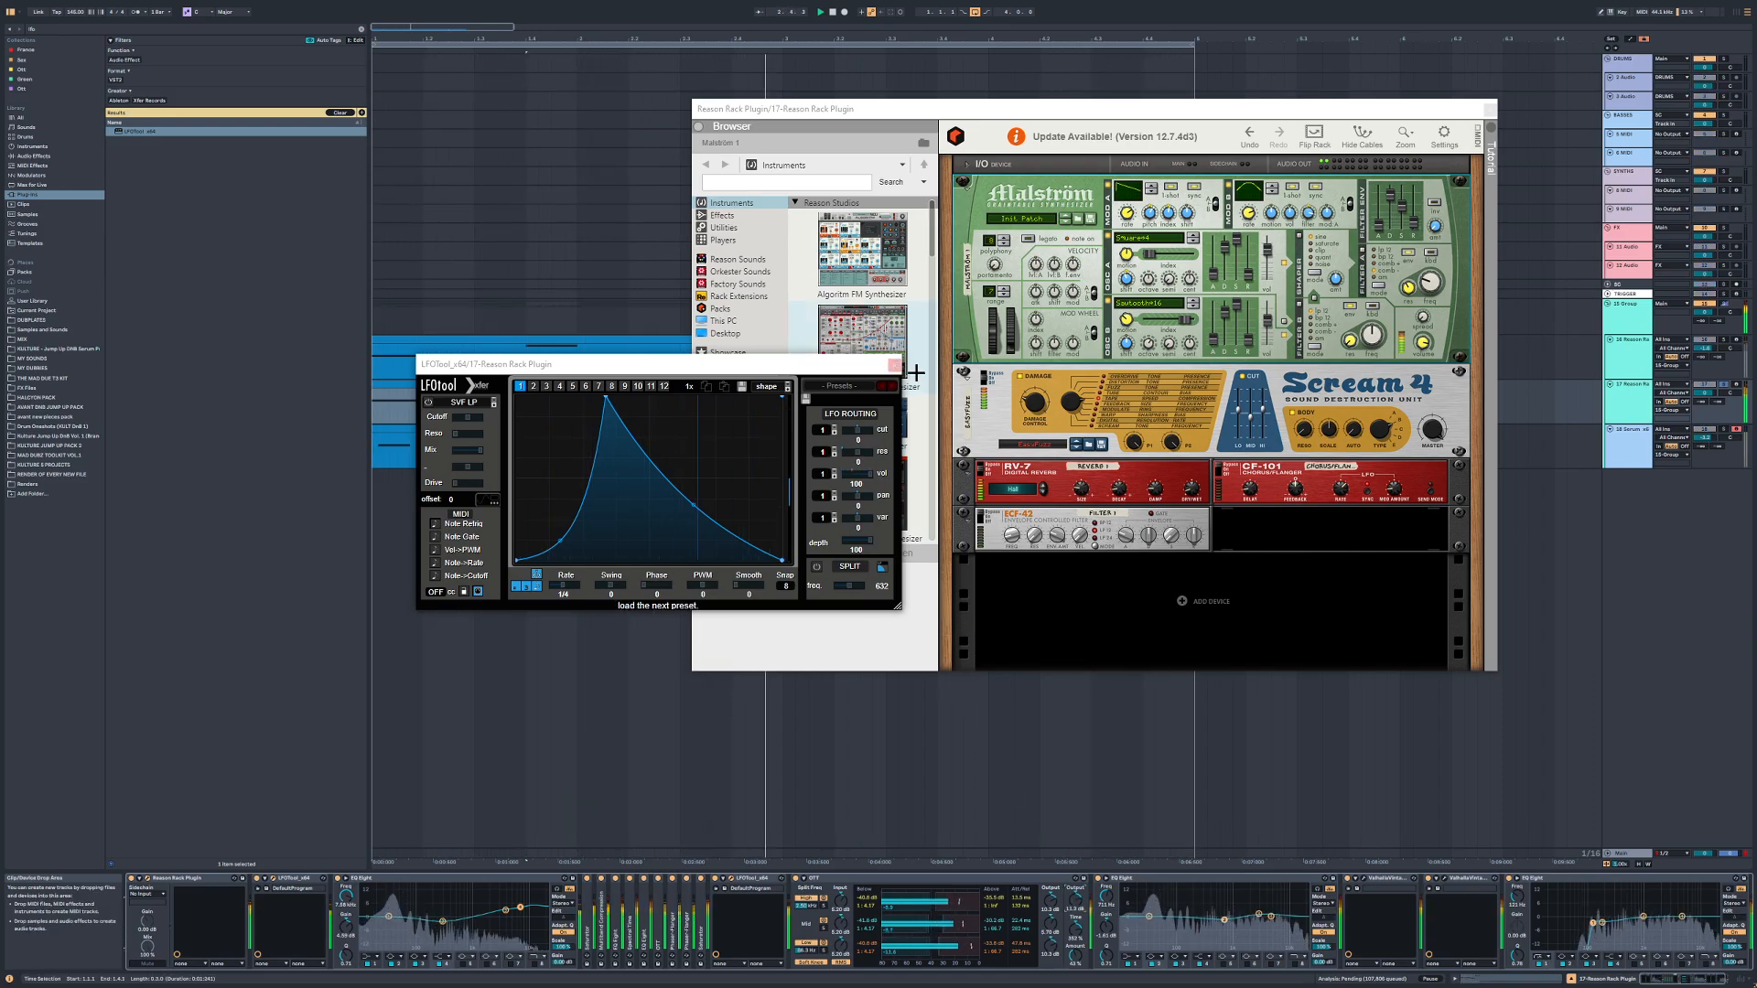
{"action": "left_click", "coordinate": [851, 364]}
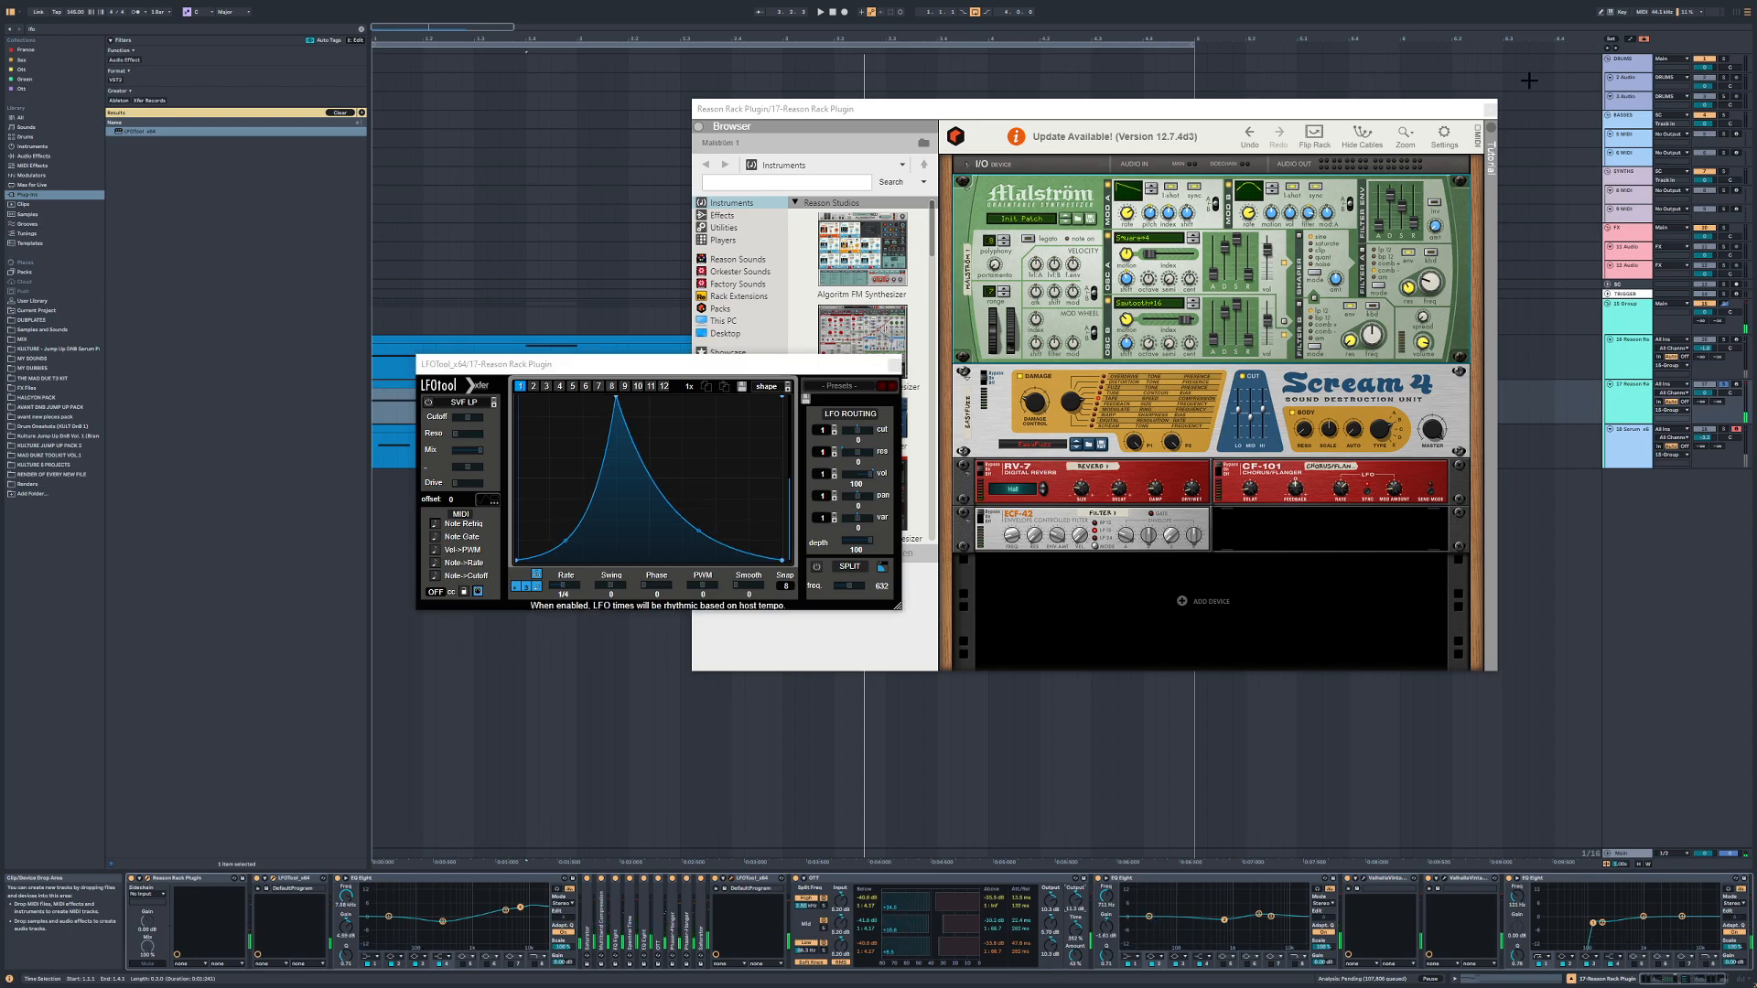
{"action": "left_click", "coordinate": [1384, 149]}
{"action": "left_click", "coordinate": [1490, 109]}
{"action": "left_click", "coordinate": [890, 364]}
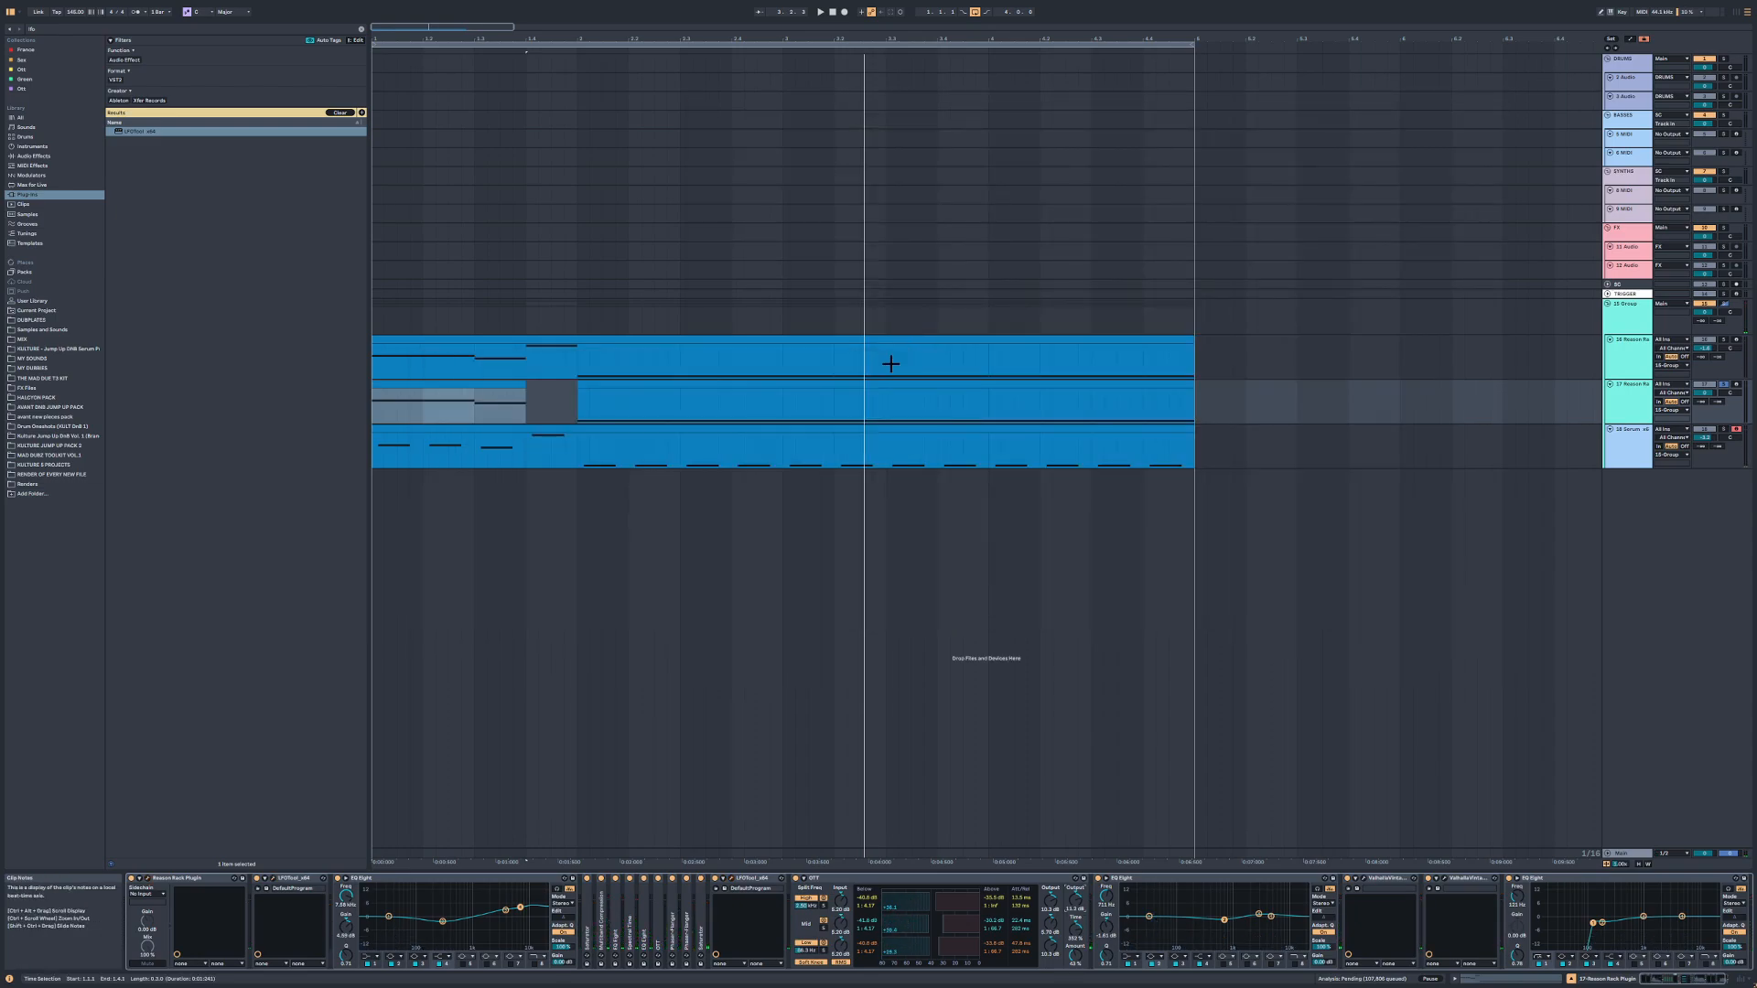
Step: Show the mixer below the arrangement with Track Options enabled, and select the long clip on the second Reason Rack Plugin track
{"action": "right_click", "coordinate": [1746, 501]}
{"action": "left_click", "coordinate": [1749, 489]}
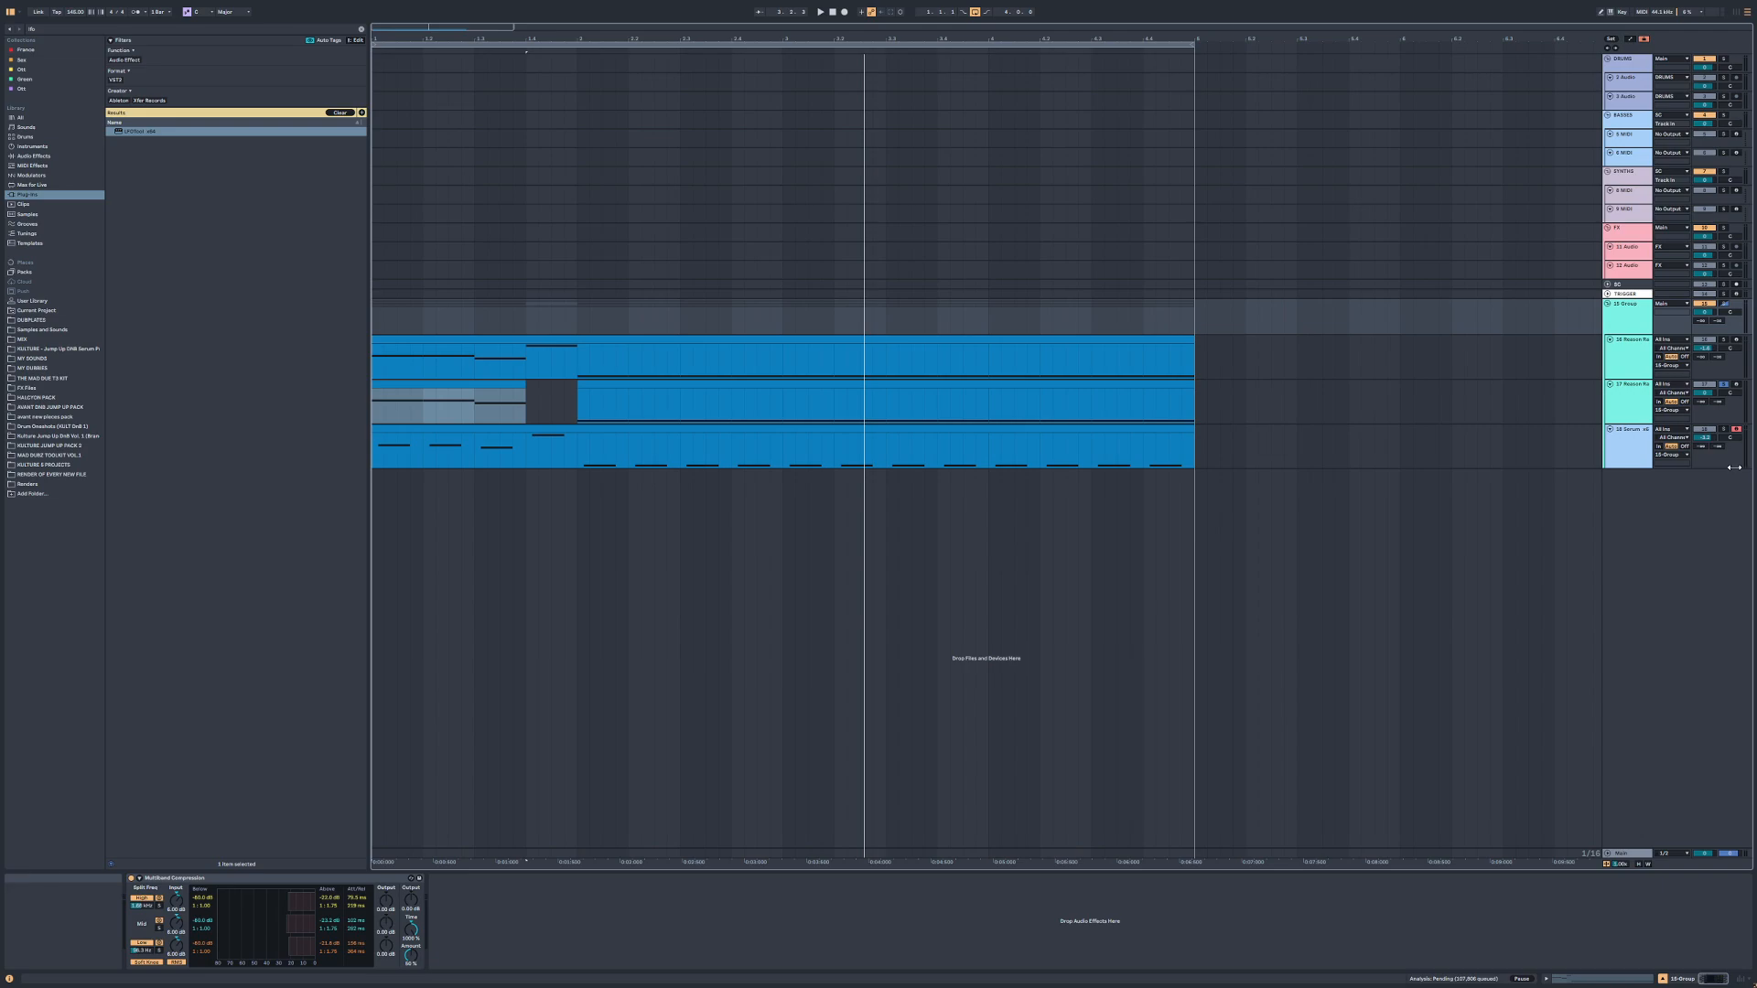
{"action": "mouse_move", "coordinate": [1734, 468]}
{"action": "left_mouse_down"}
{"action": "mouse_move", "coordinate": [1567, 470]}
{"action": "mouse_move", "coordinate": [1751, 471]}
{"action": "left_mouse_up"}
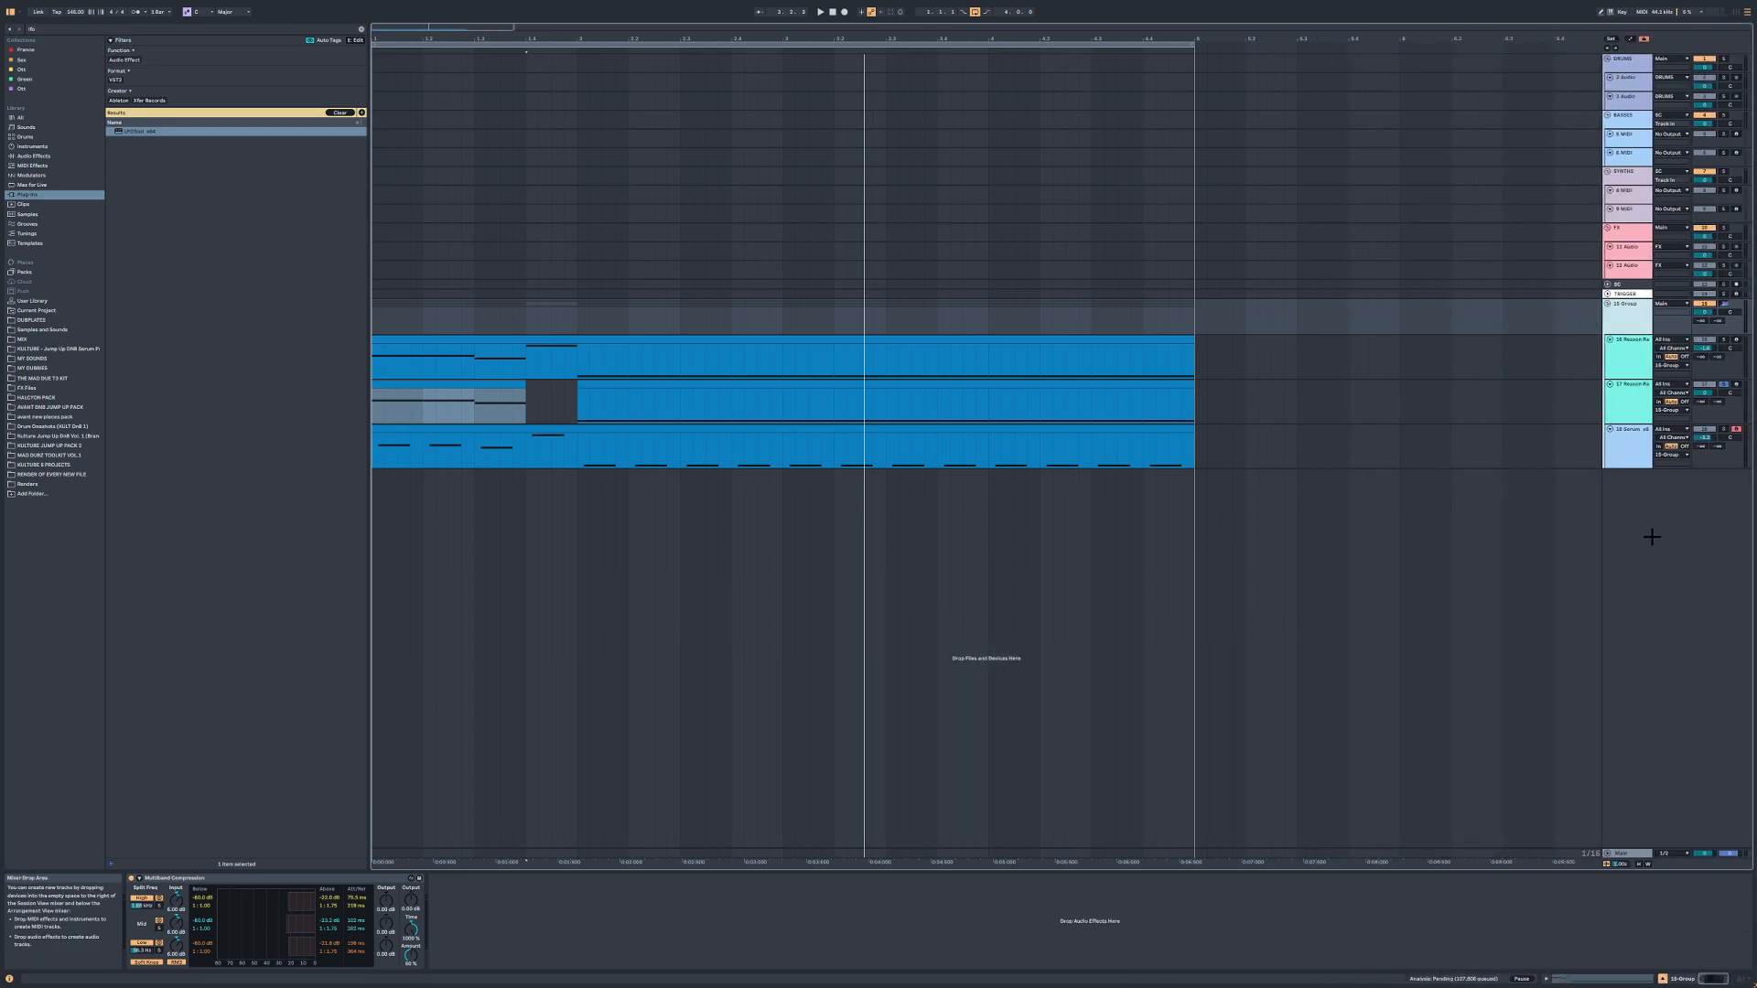
{"action": "left_click", "coordinate": [1743, 978]}
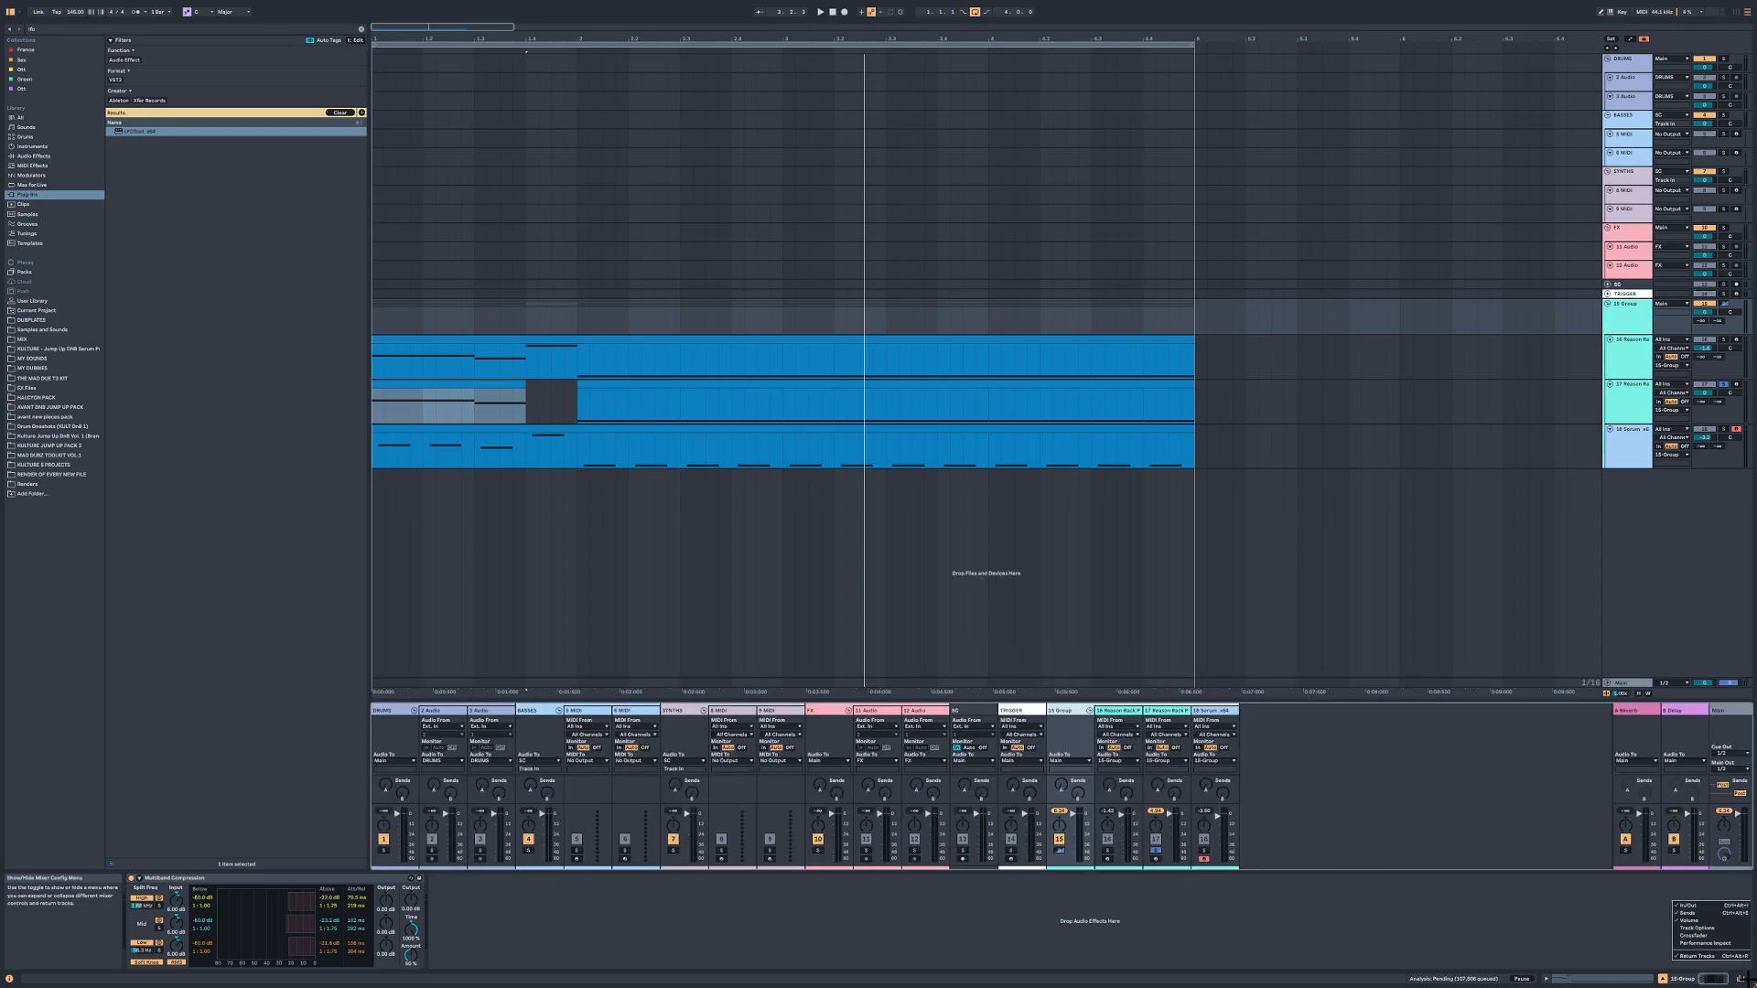
{"action": "left_click", "coordinate": [1702, 928]}
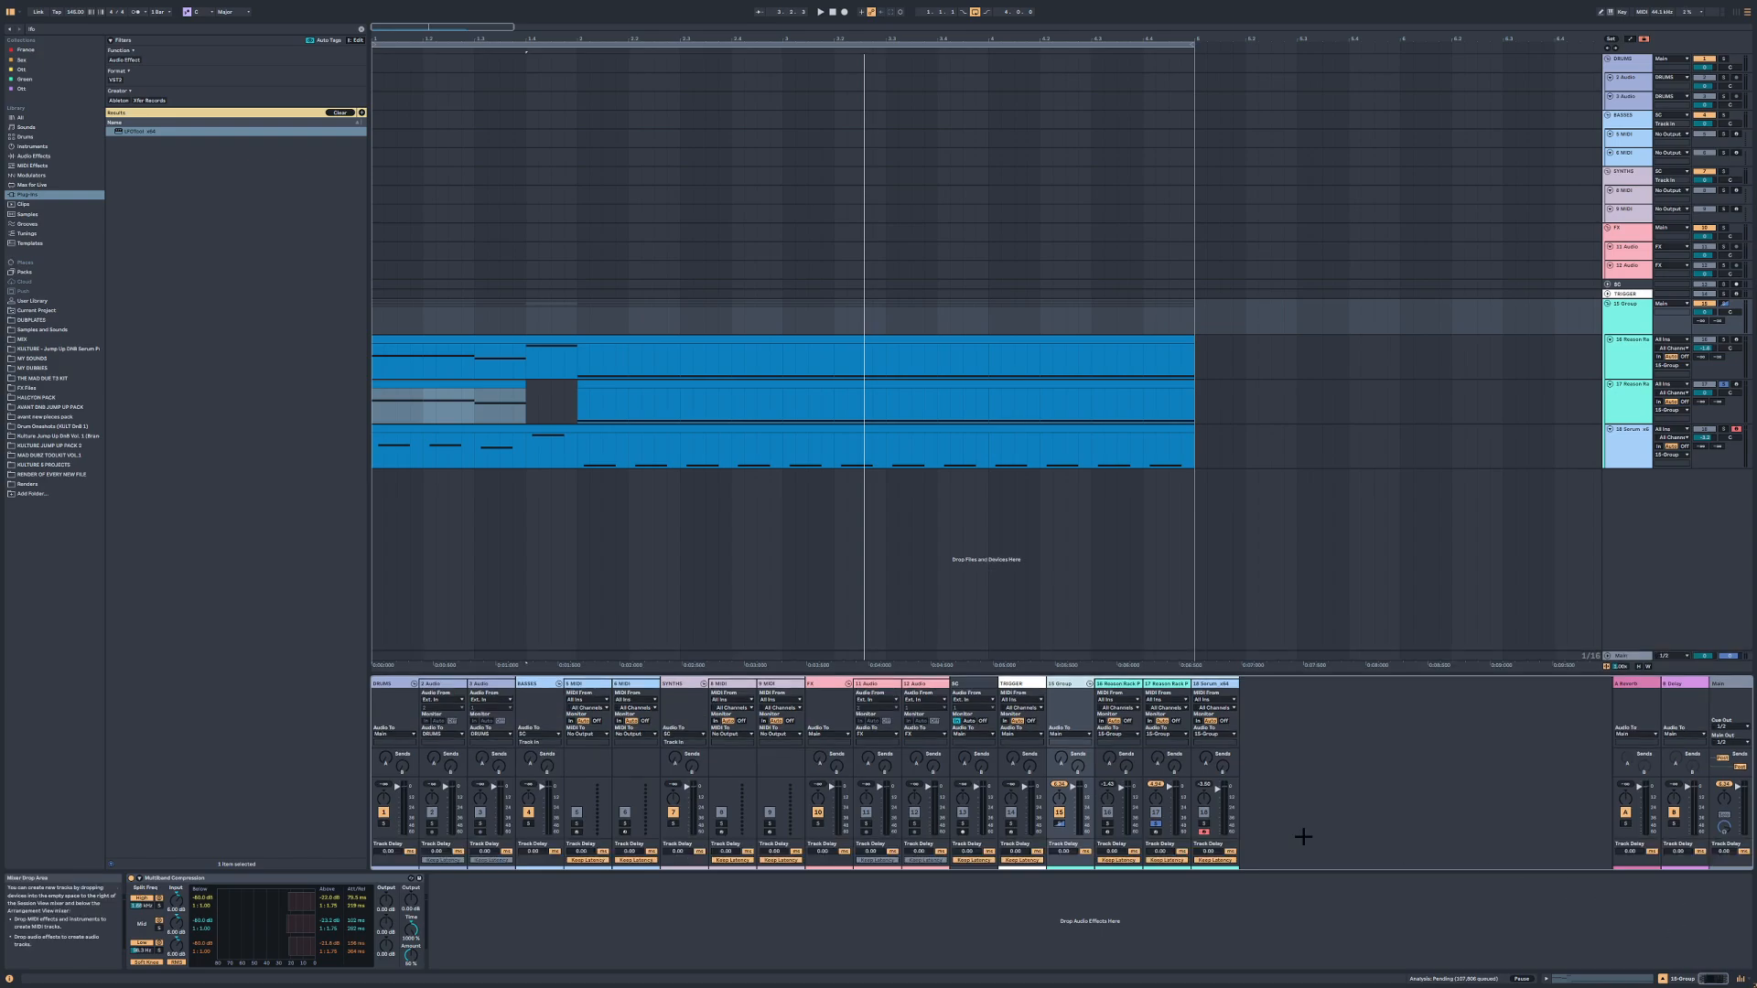
{"action": "left_click", "coordinate": [590, 384]}
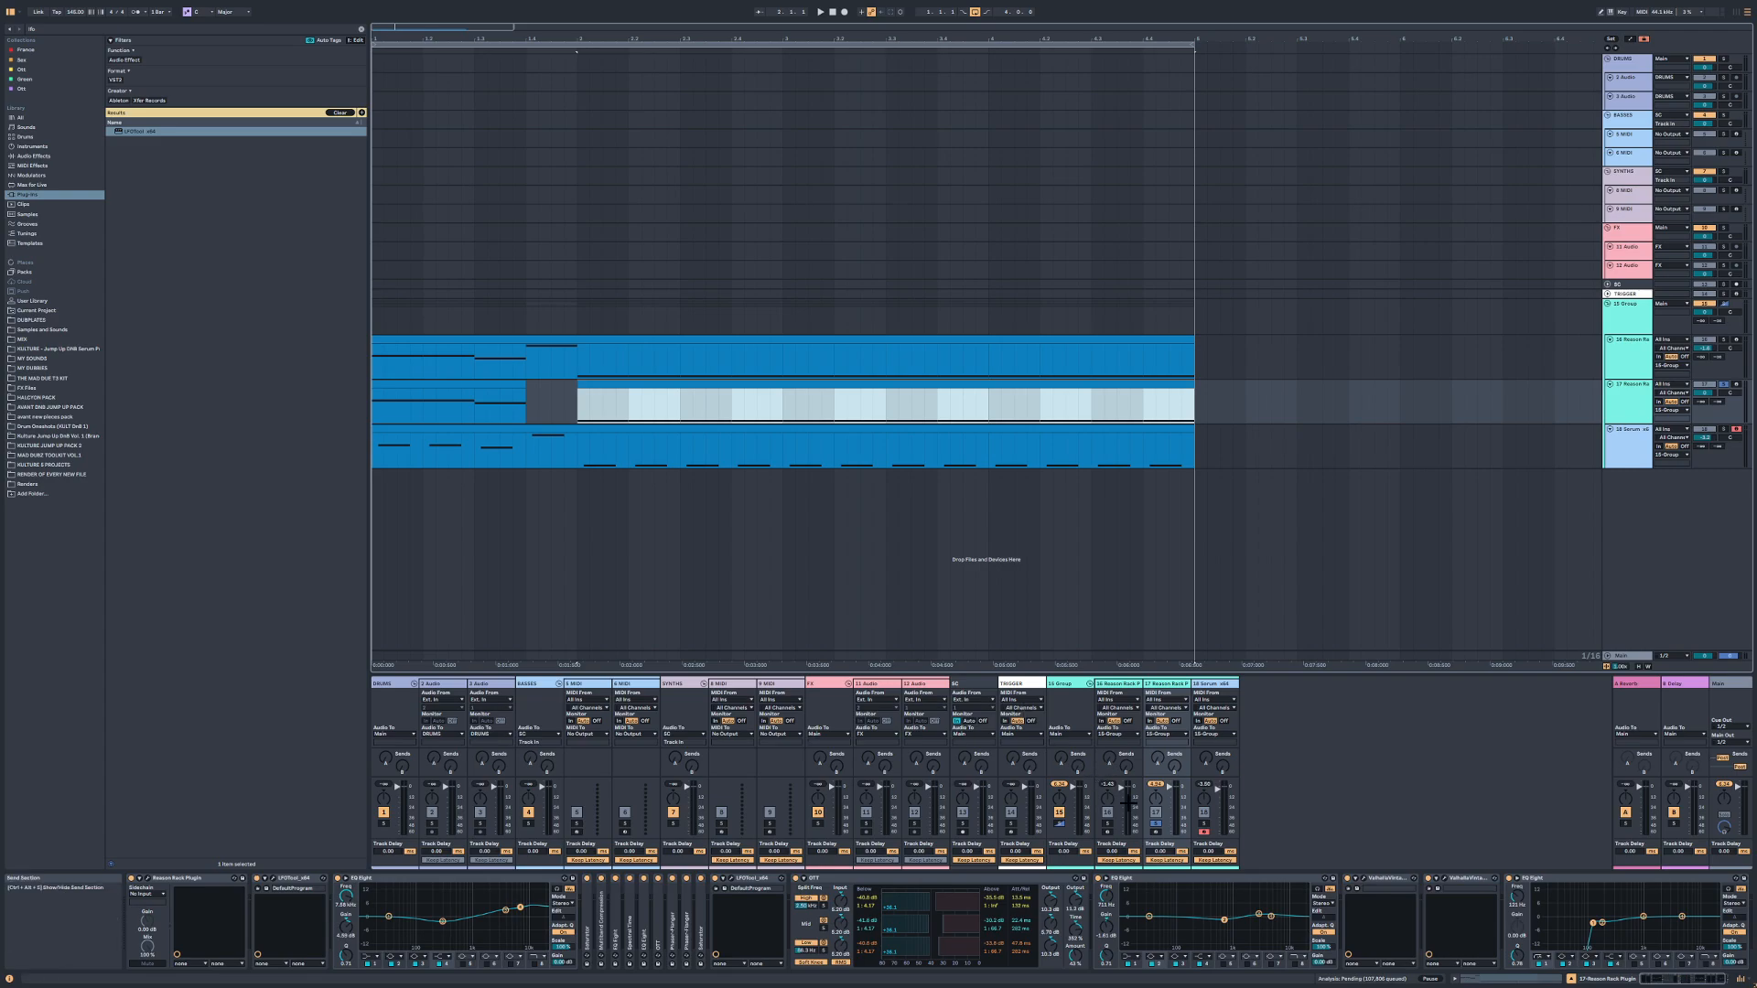
Step: Play the loop and try adjusting the track delay of the second Reason Rack Plugin track
{"action": "key", "text": "space"}
{"action": "left_click_drag", "start_coordinate": [1160, 851], "coordinate": [1160, 841]}
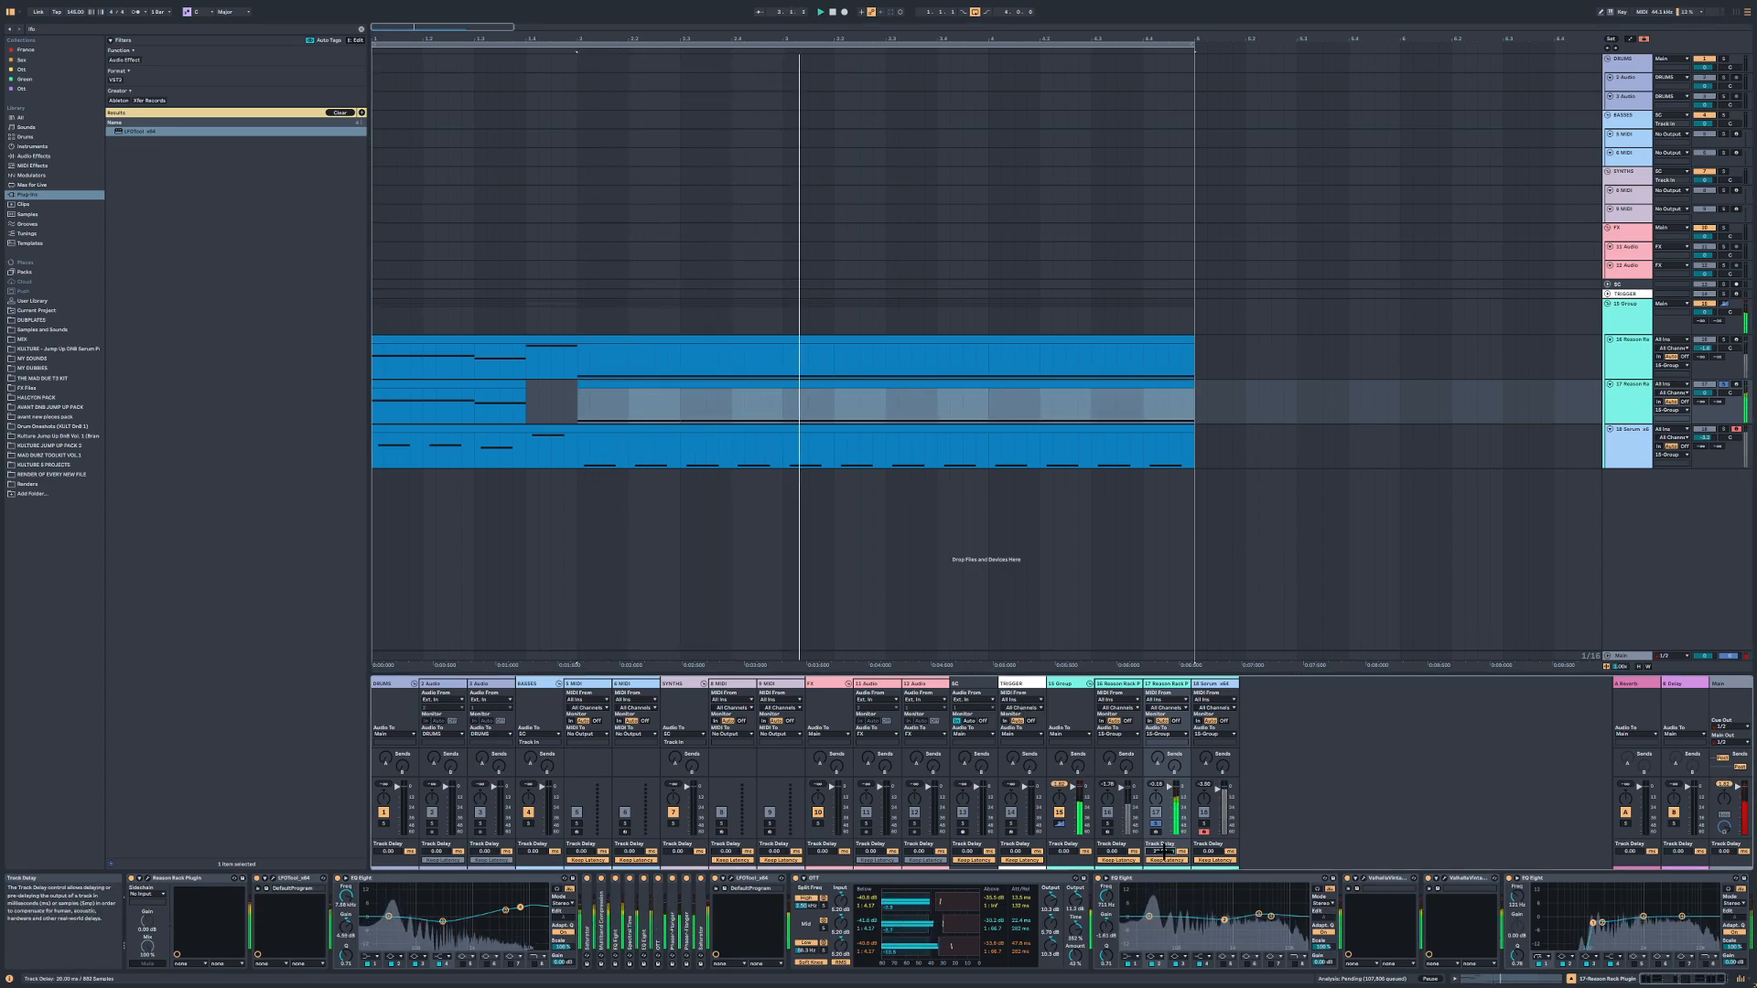
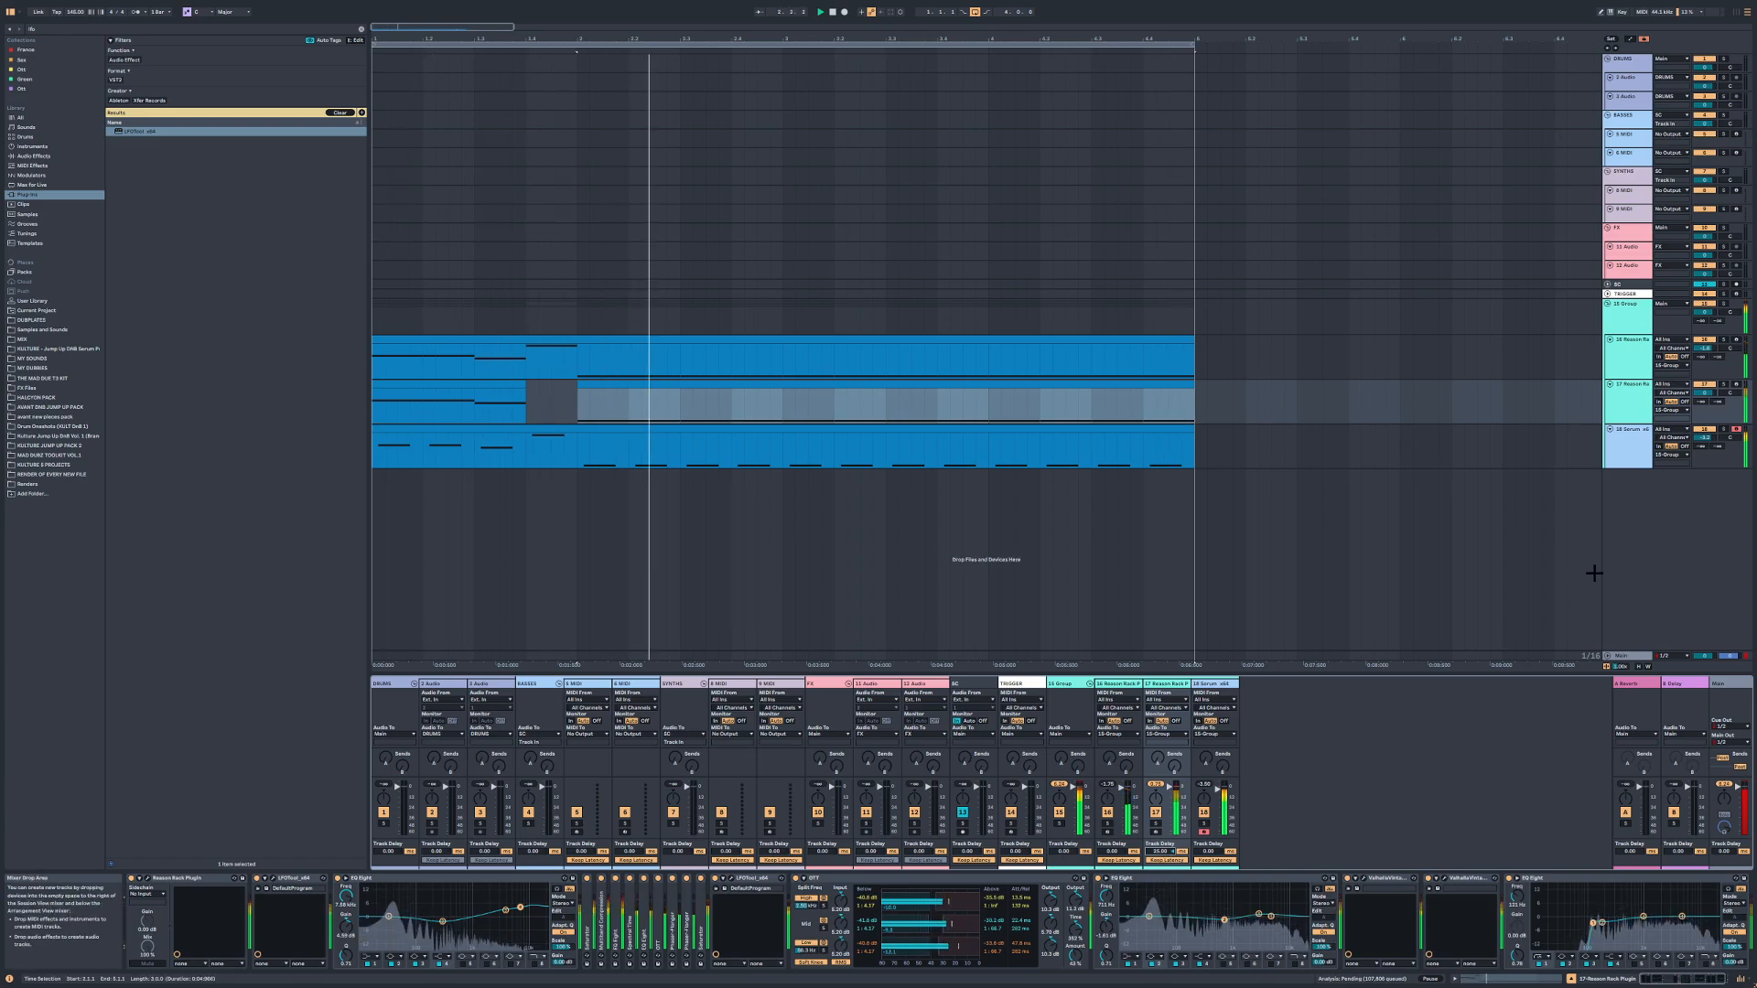
Step: Select the group track, clear the browser's search filters, and hide the mixer
{"action": "left_click", "coordinate": [1627, 327]}
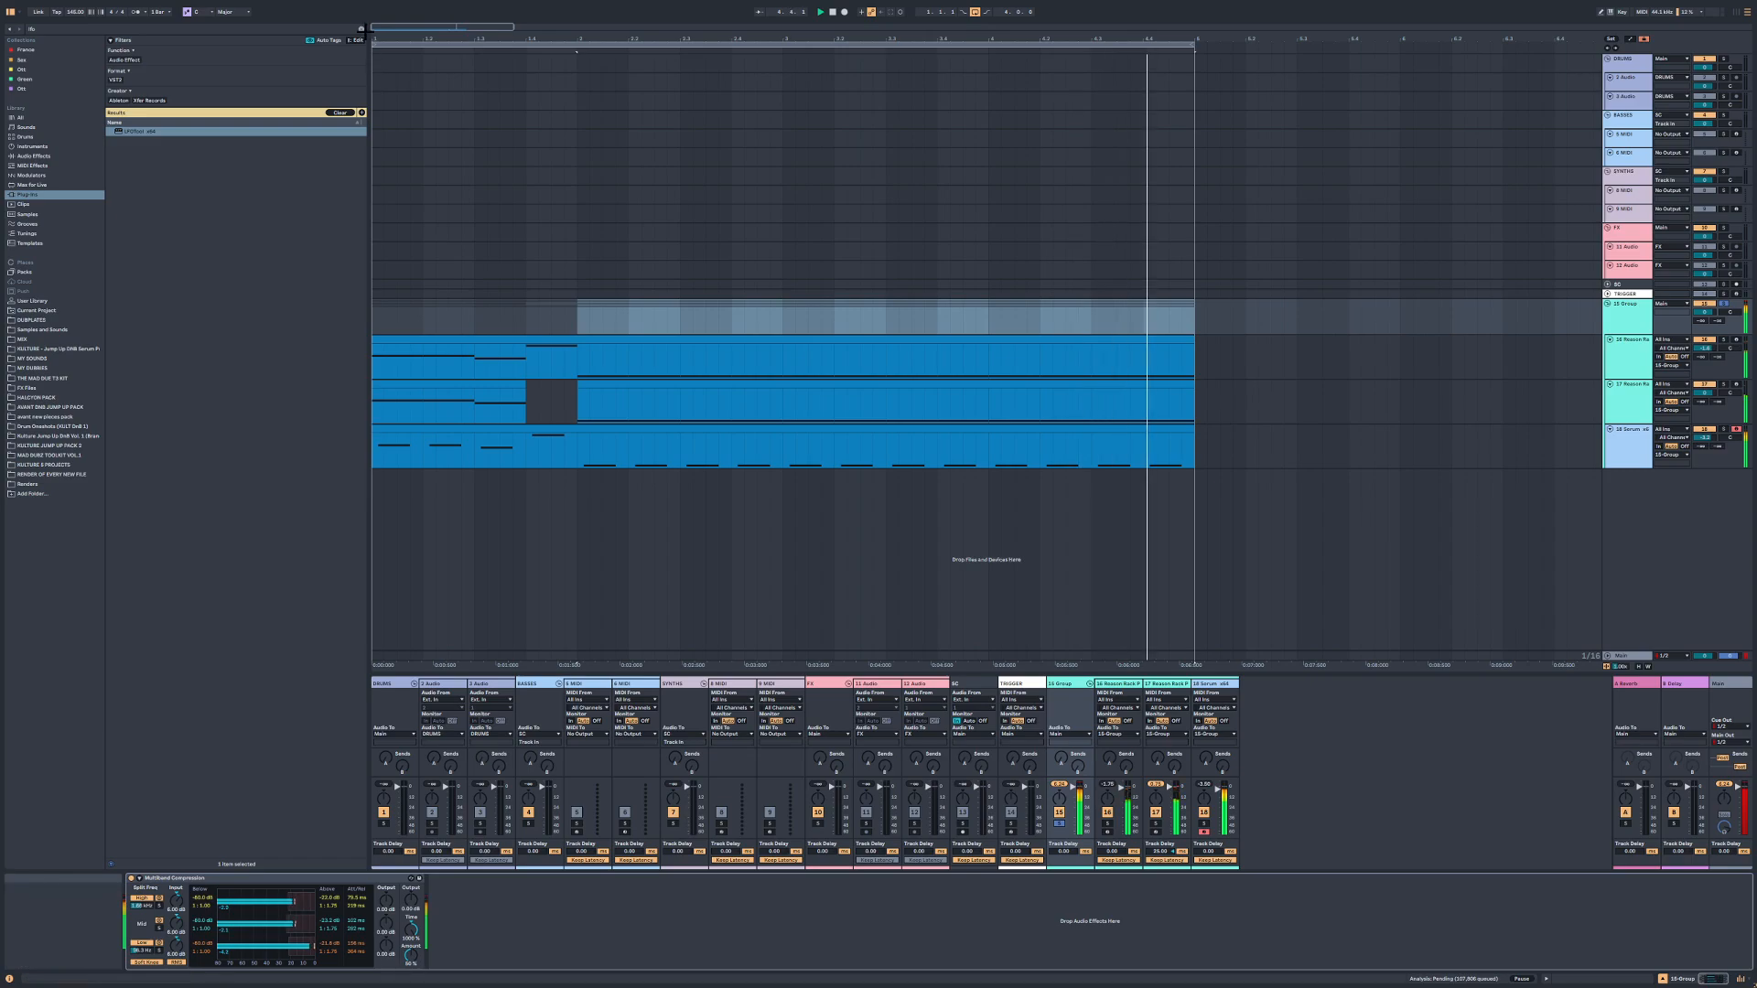
{"action": "left_click", "coordinate": [339, 112]}
{"action": "left_click", "coordinate": [1738, 977]}
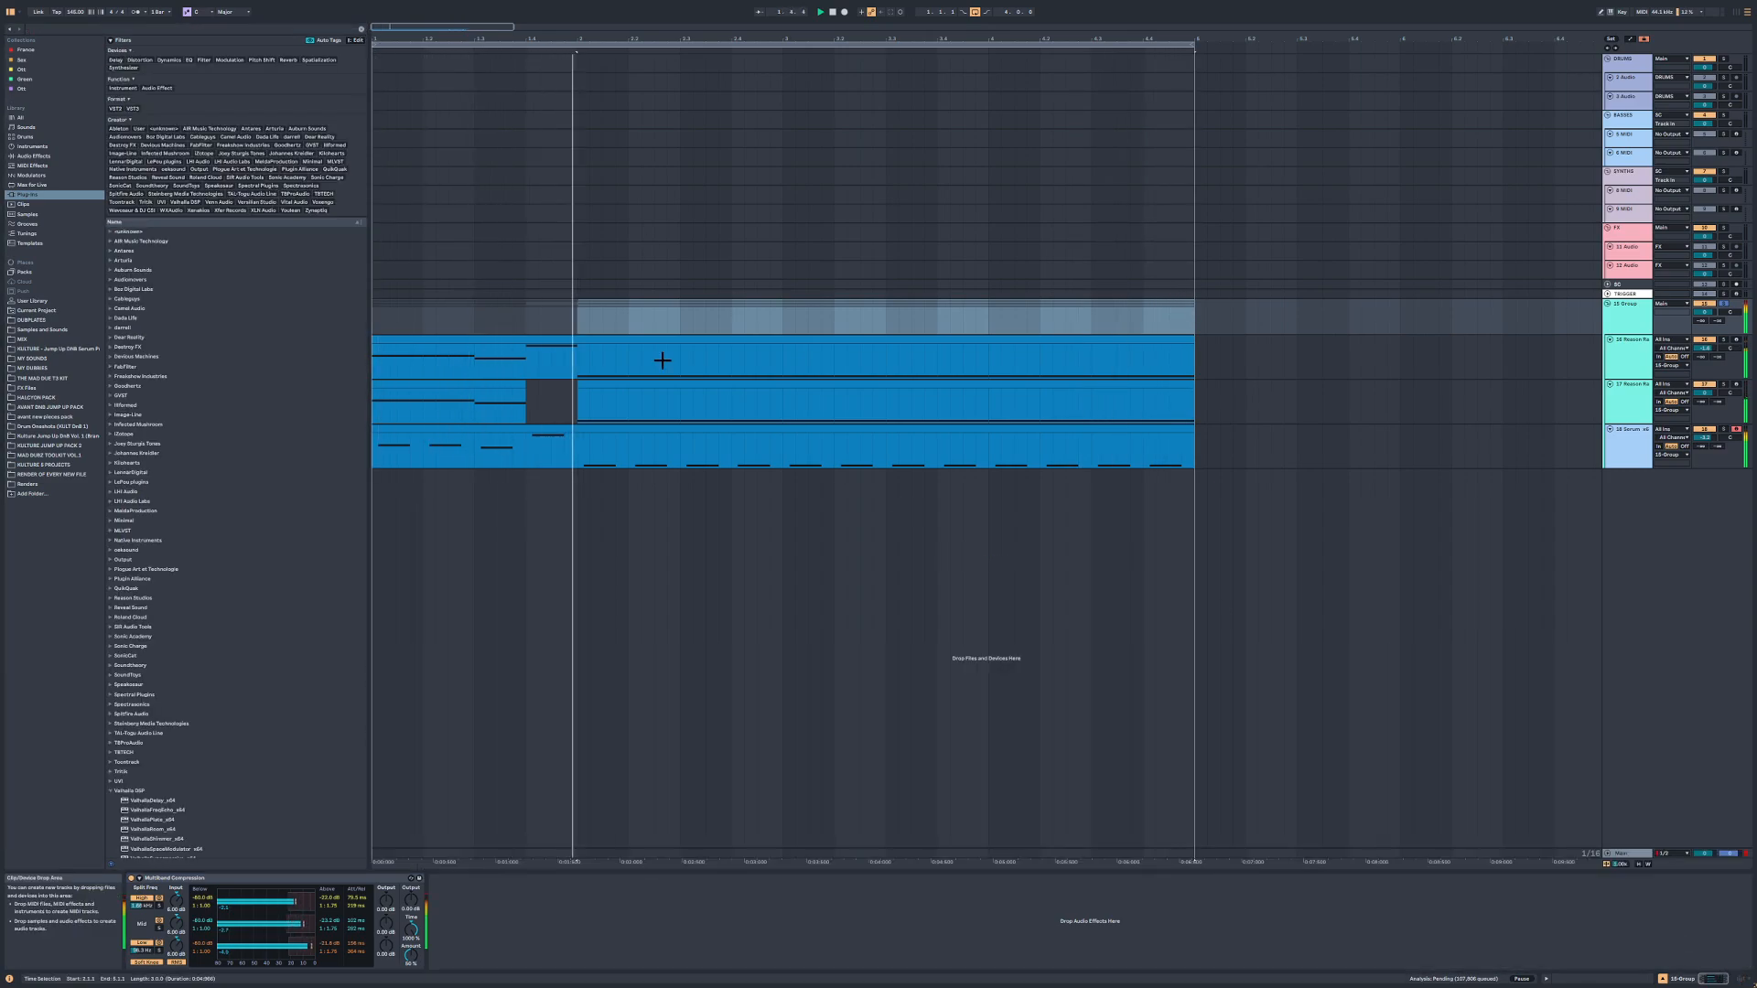
Step: Add Dynamic Tube after the multiband compressor on the group track, and lower its Tone and Dry/Wet during playback
{"action": "left_click", "coordinate": [442, 400]}
{"action": "left_click", "coordinate": [1606, 315]}
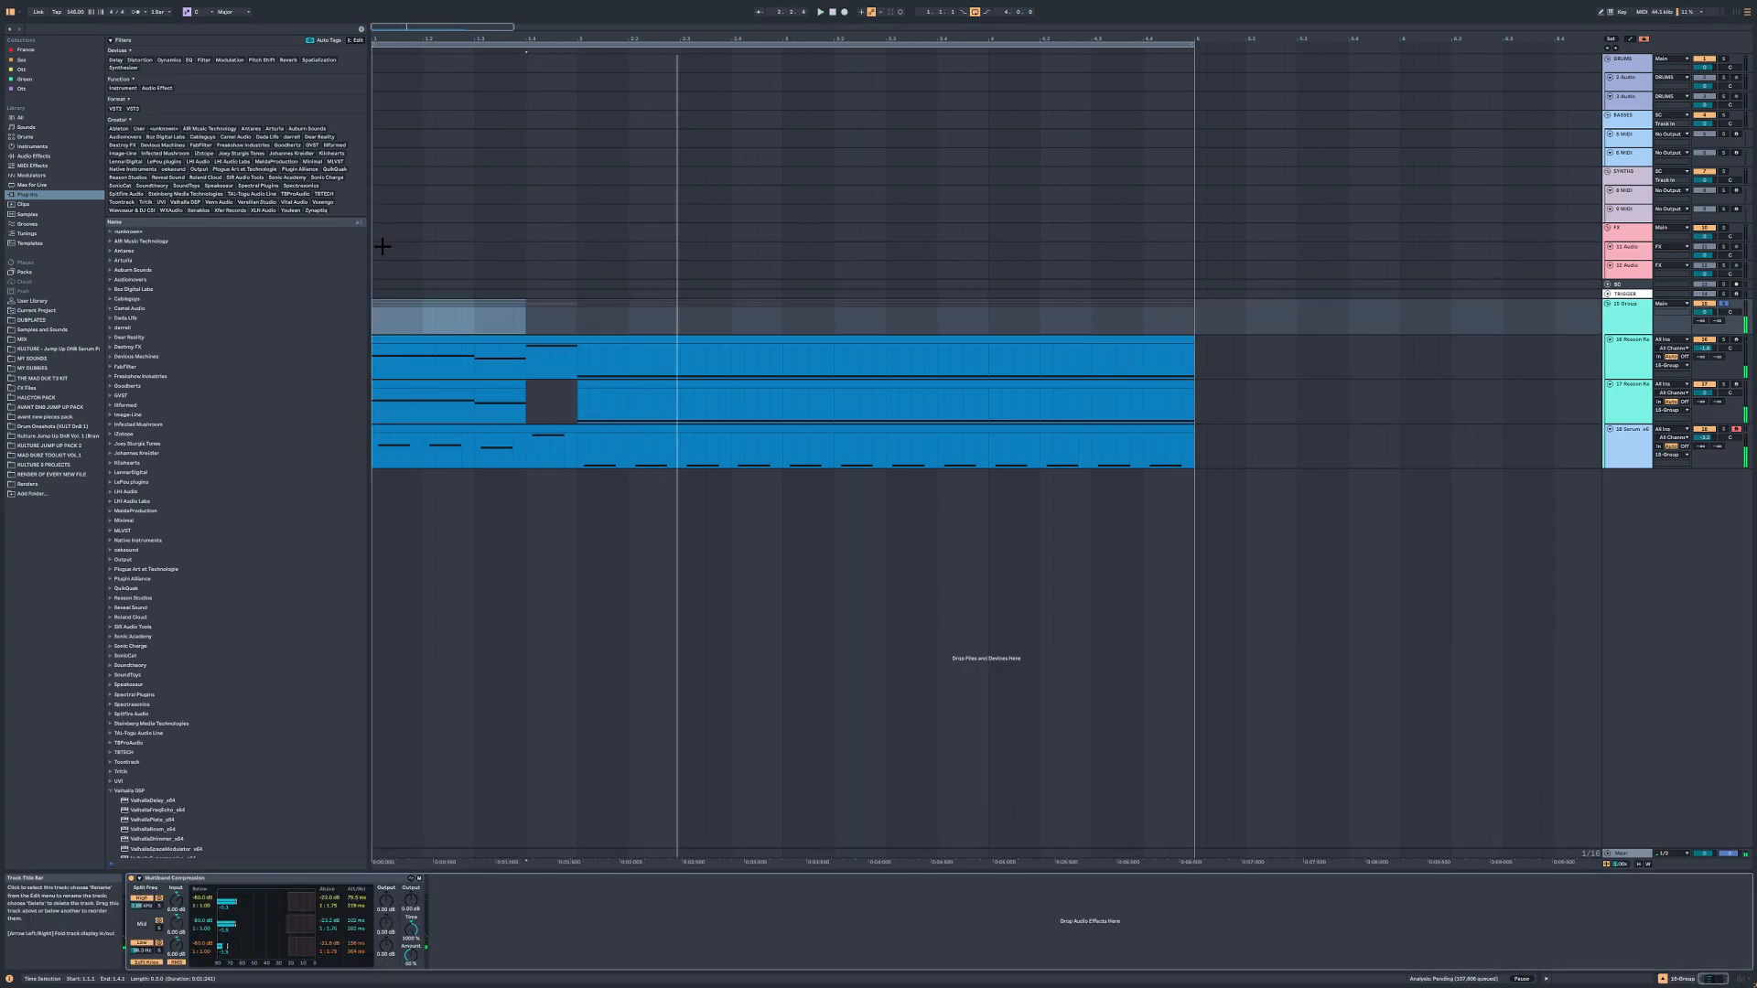
{"action": "left_click", "coordinate": [66, 159]}
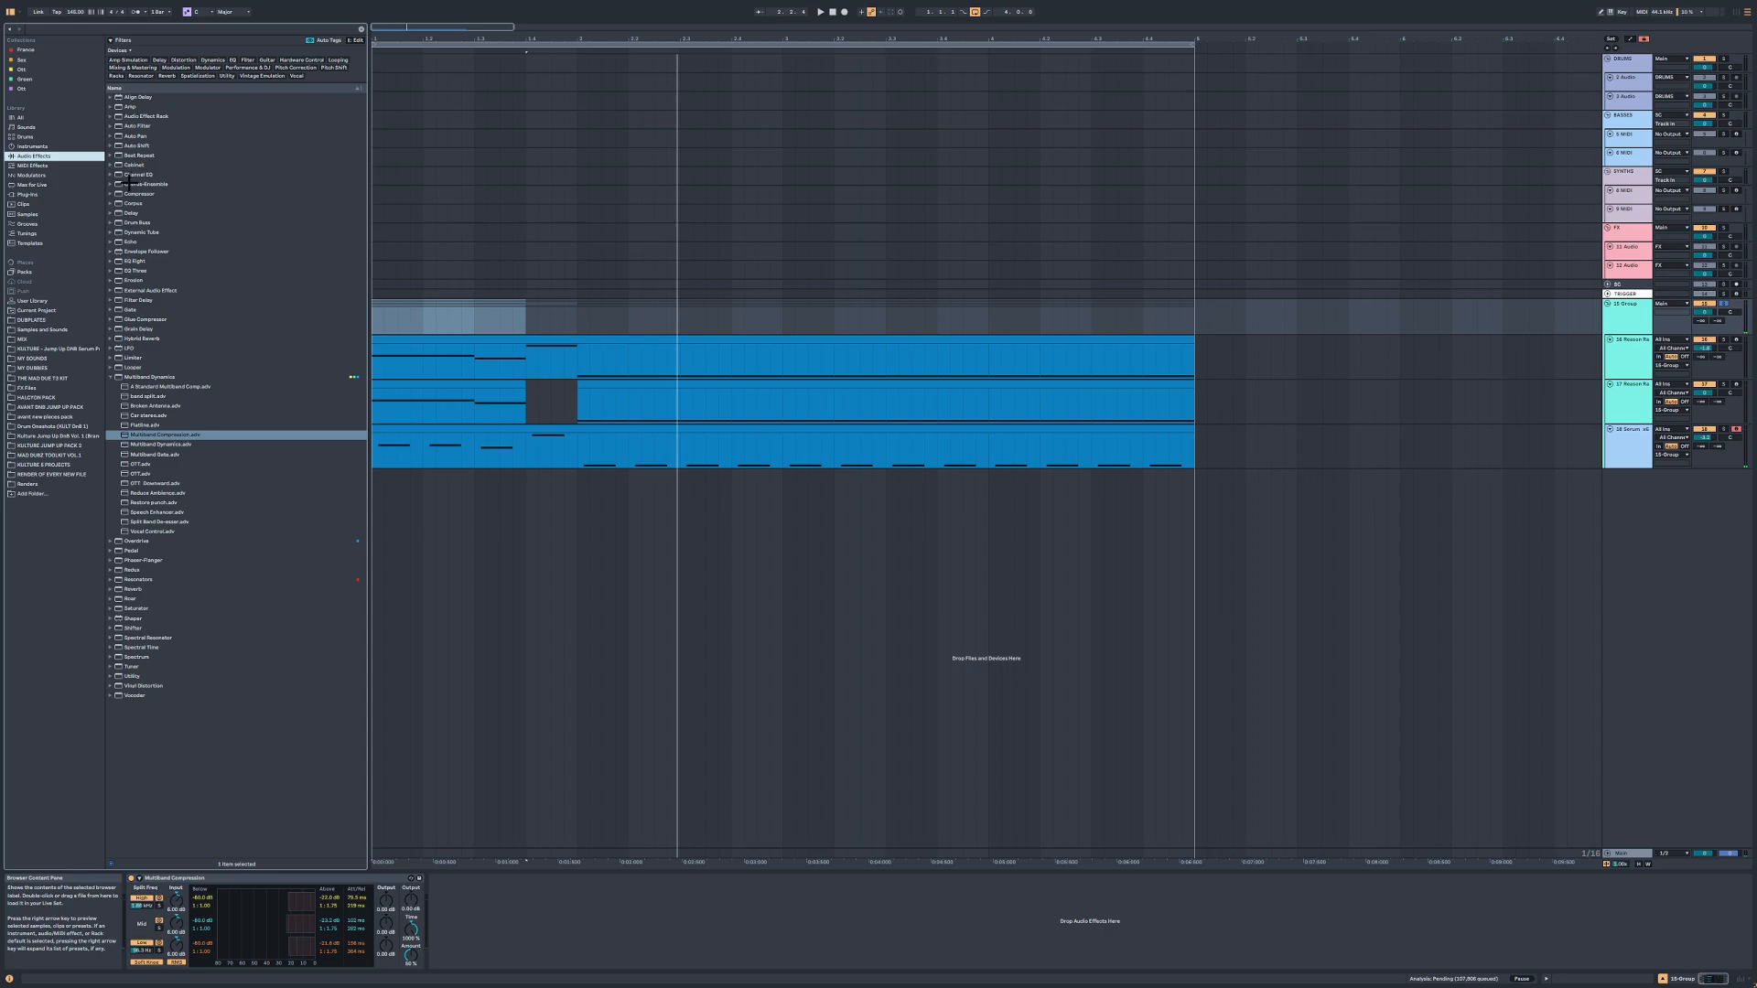
{"action": "double_click", "coordinate": [119, 232]}
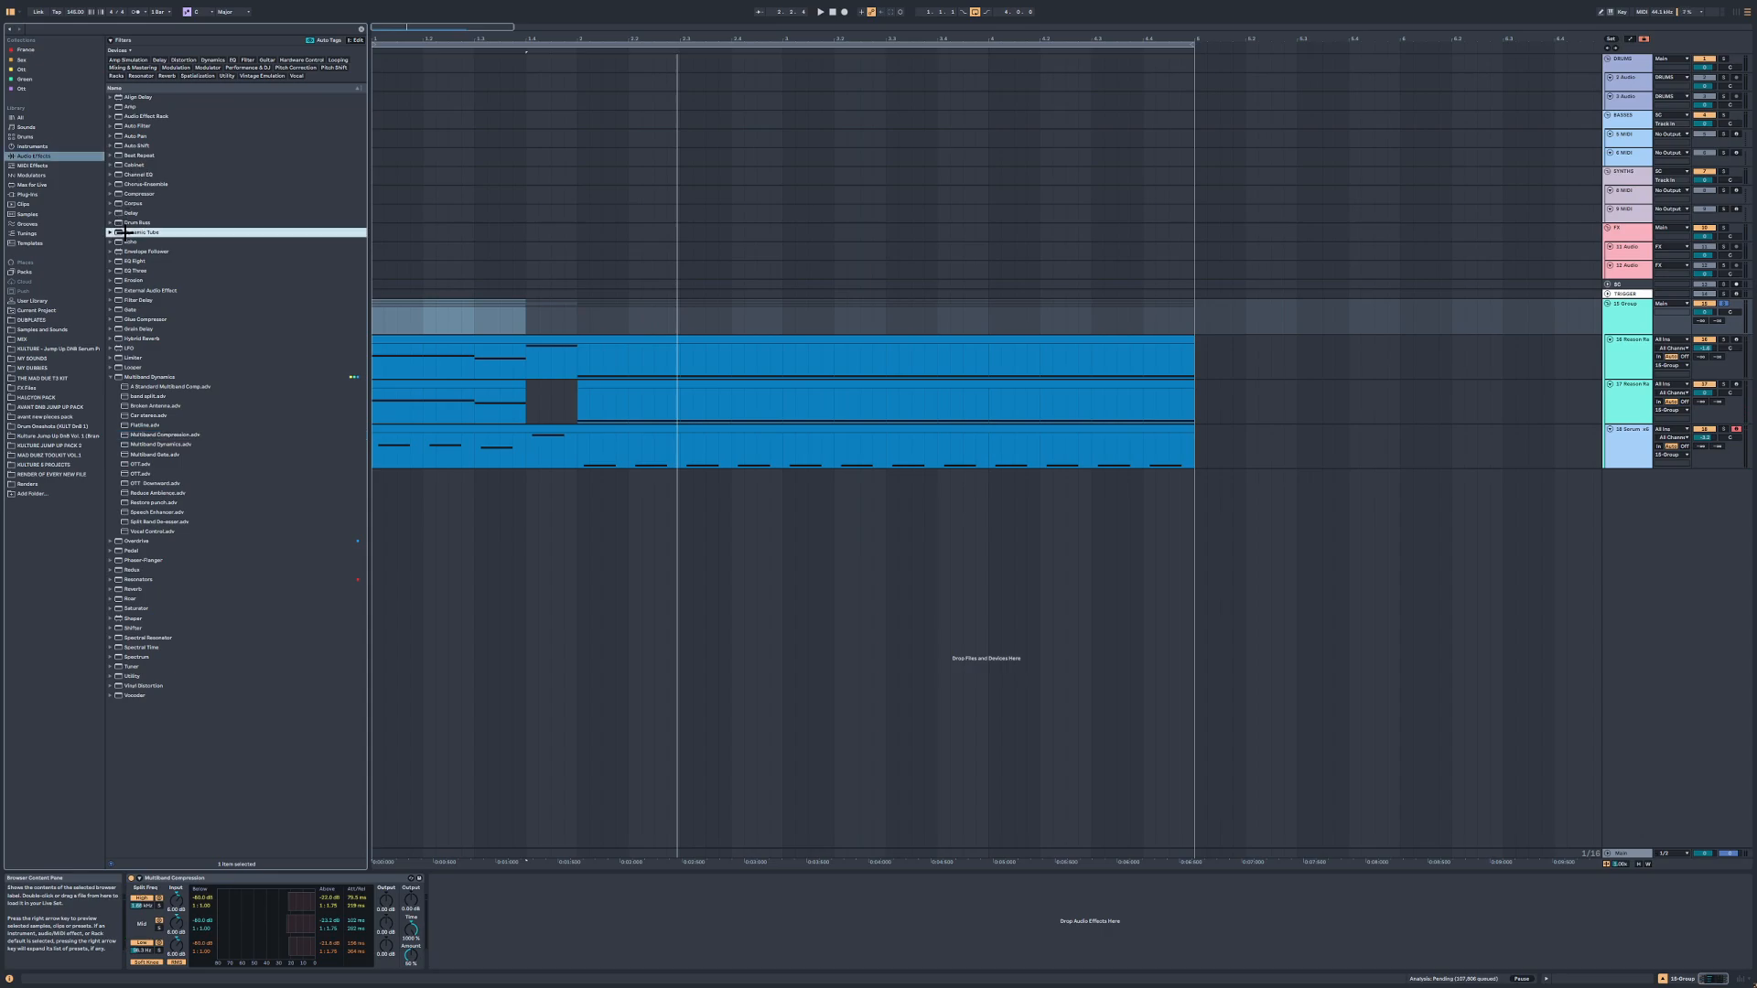
{"action": "key", "text": "space"}
{"action": "mouse_move", "coordinate": [467, 954]}
{"action": "left_mouse_down"}
{"action": "mouse_move", "coordinate": [442, 920]}
{"action": "mouse_move", "coordinate": [441, 966]}
{"action": "mouse_move", "coordinate": [442, 940]}
{"action": "mouse_move", "coordinate": [467, 971]}
{"action": "left_mouse_up"}
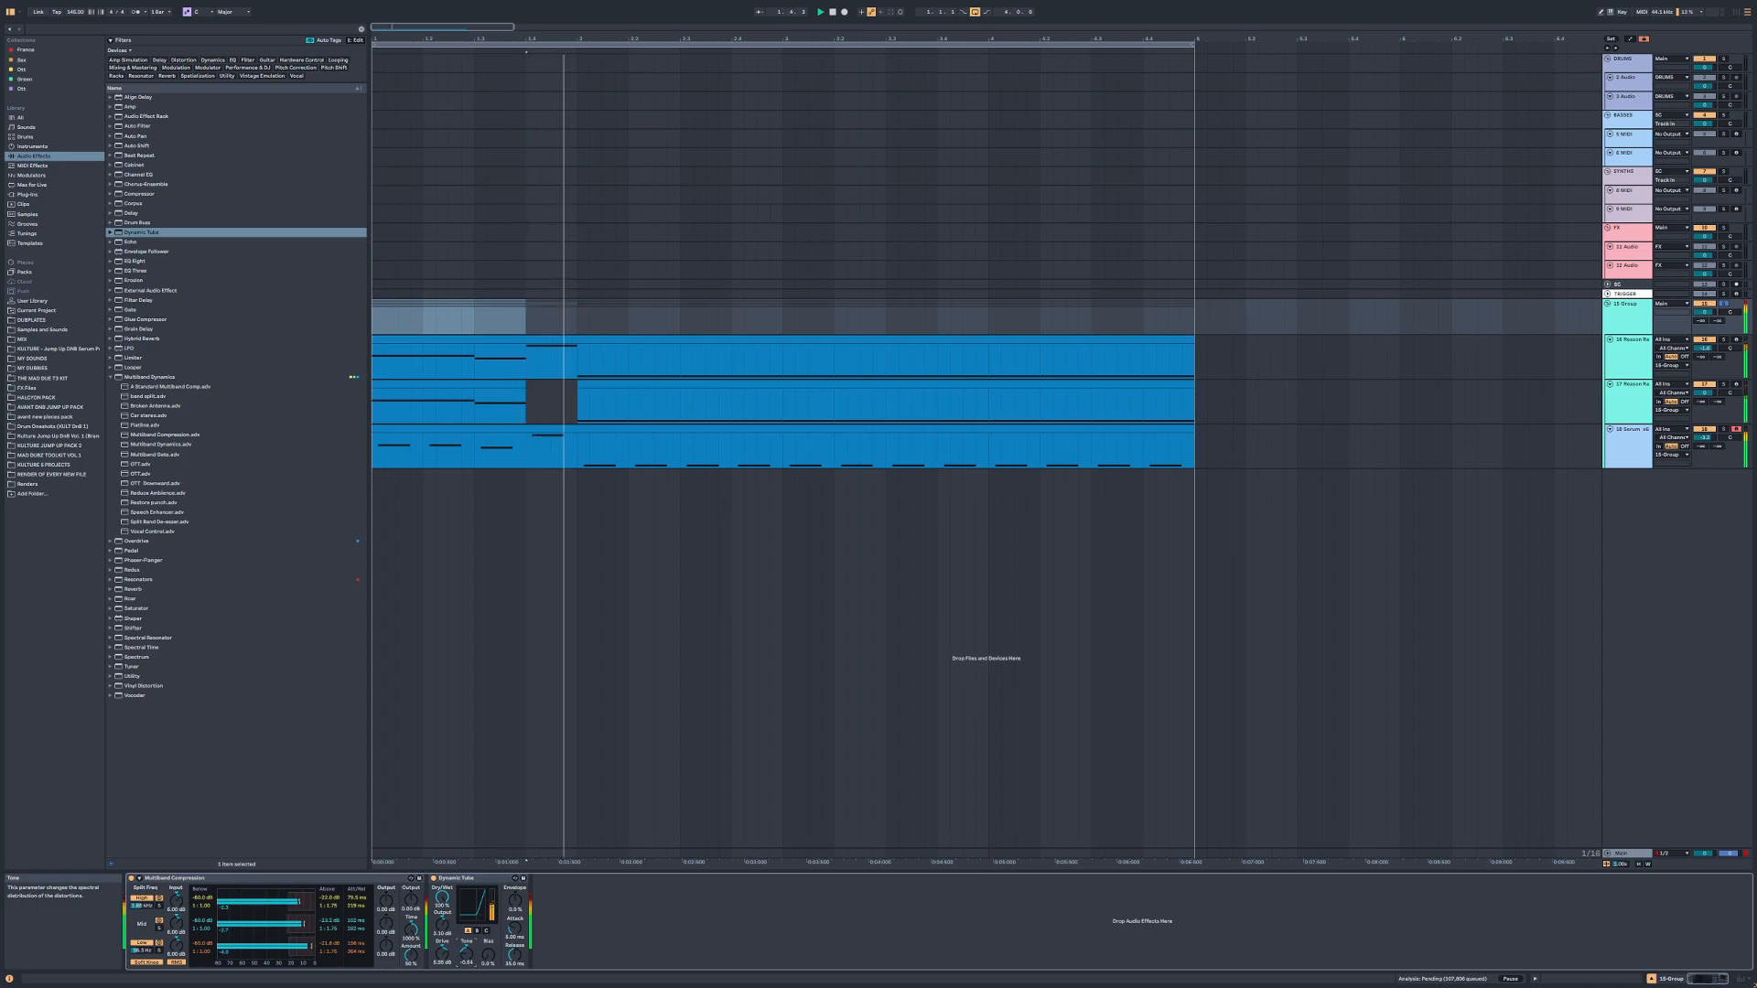
{"action": "left_click_drag", "start_coordinate": [442, 898], "coordinate": [442, 909]}
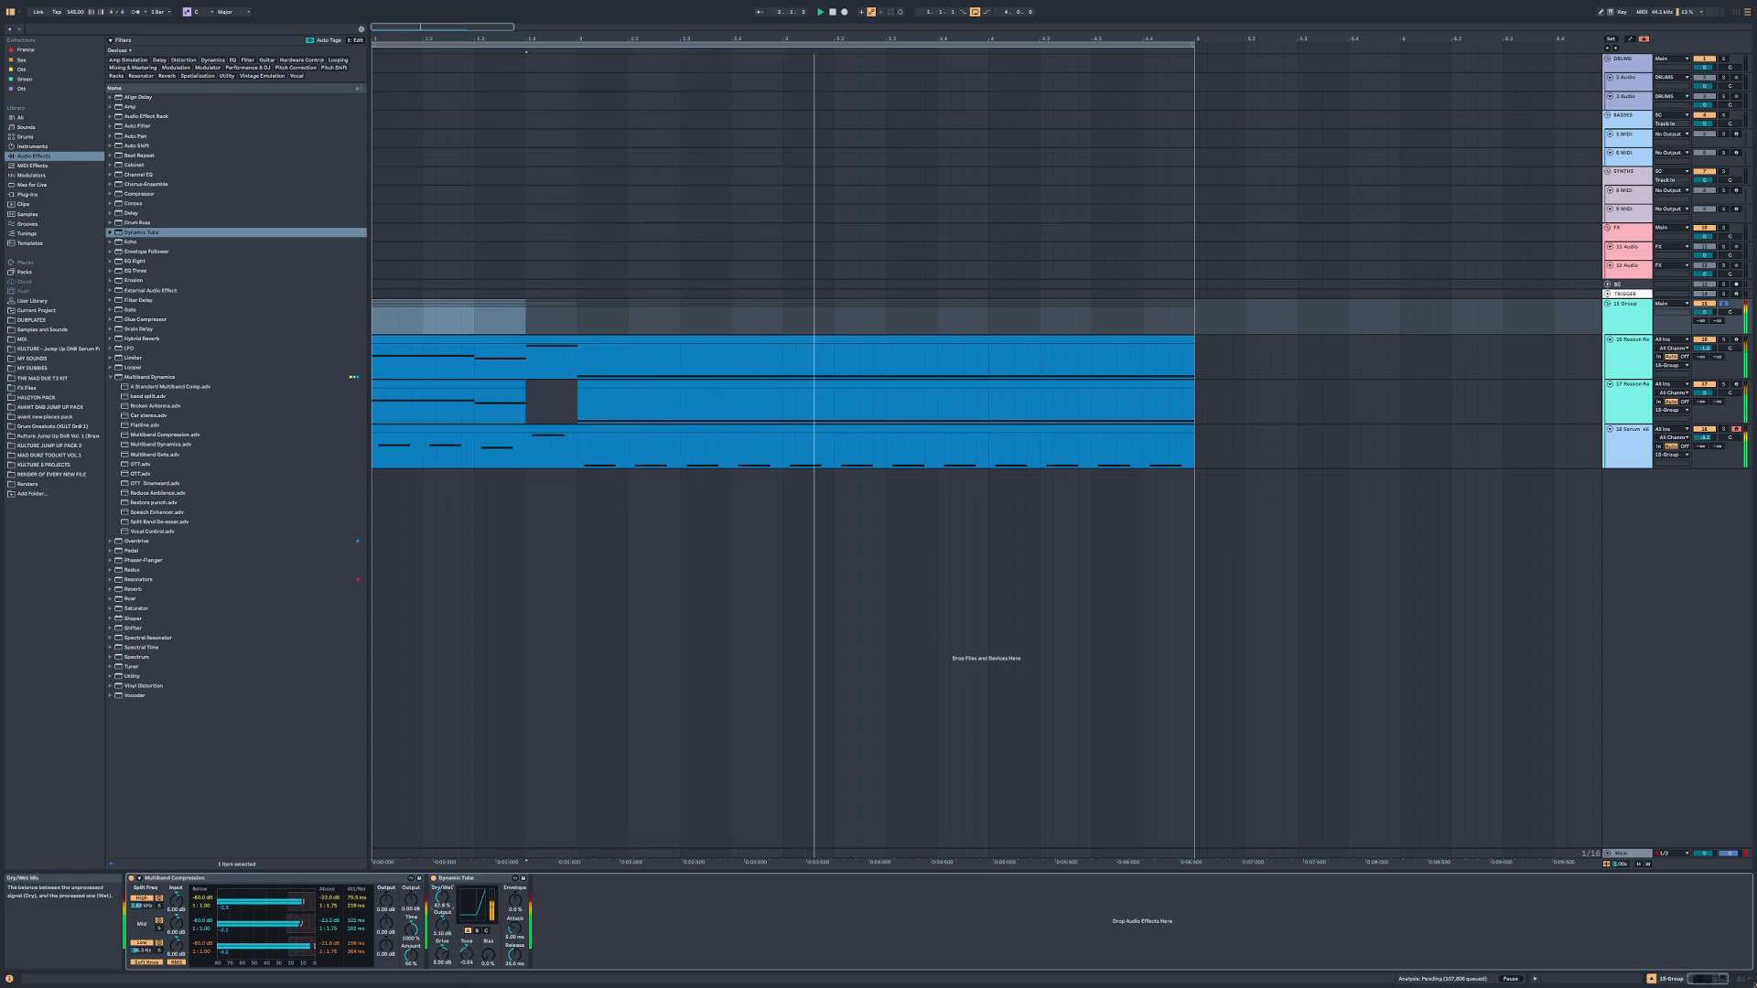
{"action": "left_click_drag", "start_coordinate": [138, 609], "coordinate": [555, 963]}
{"action": "left_click", "coordinate": [537, 878]}
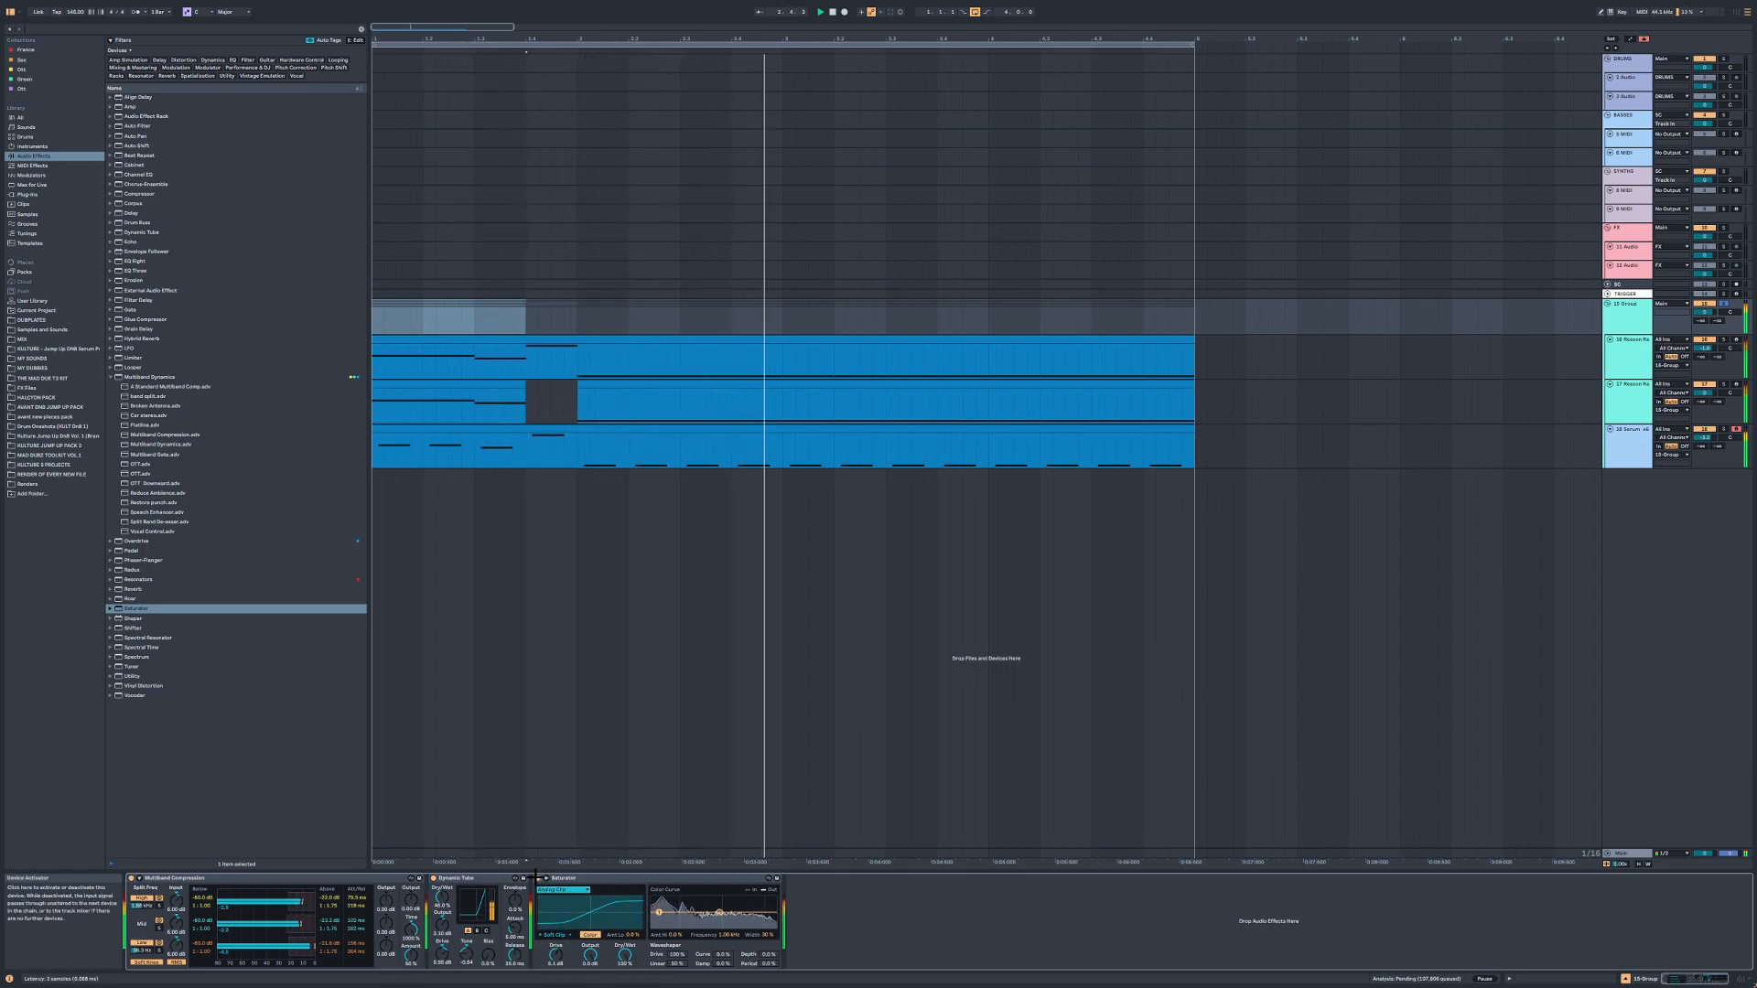
{"action": "left_click", "coordinate": [537, 877]}
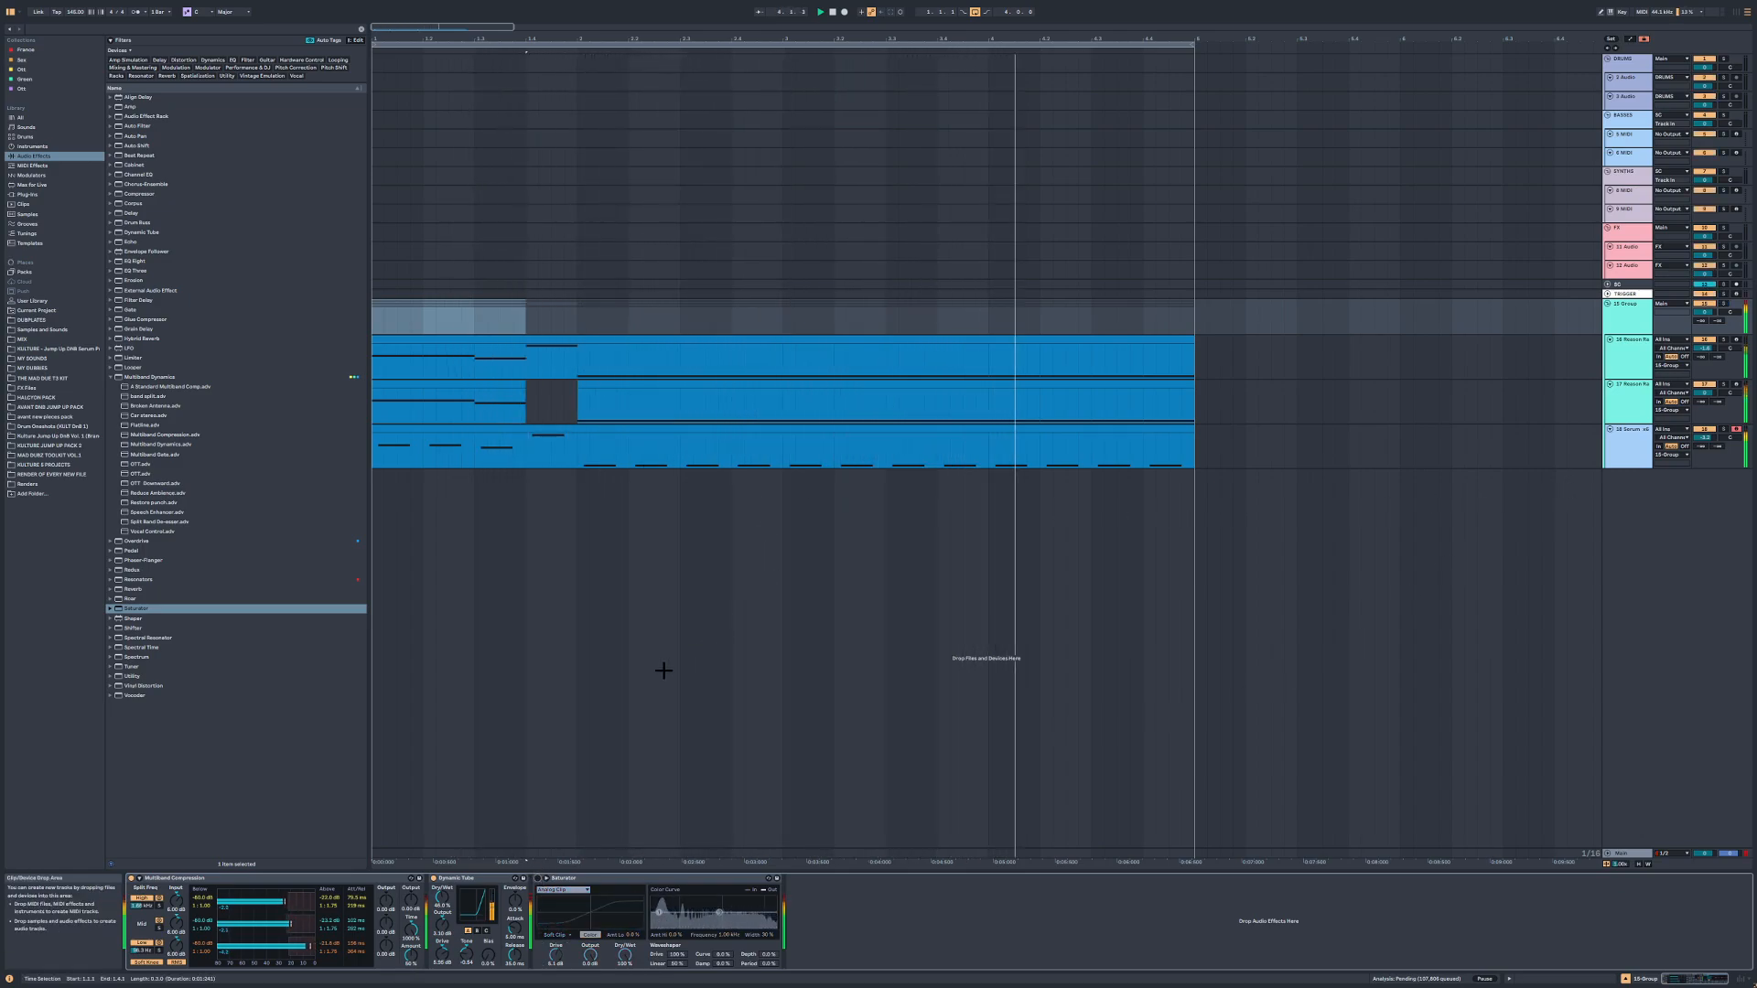
{"action": "key", "text": "Delete"}
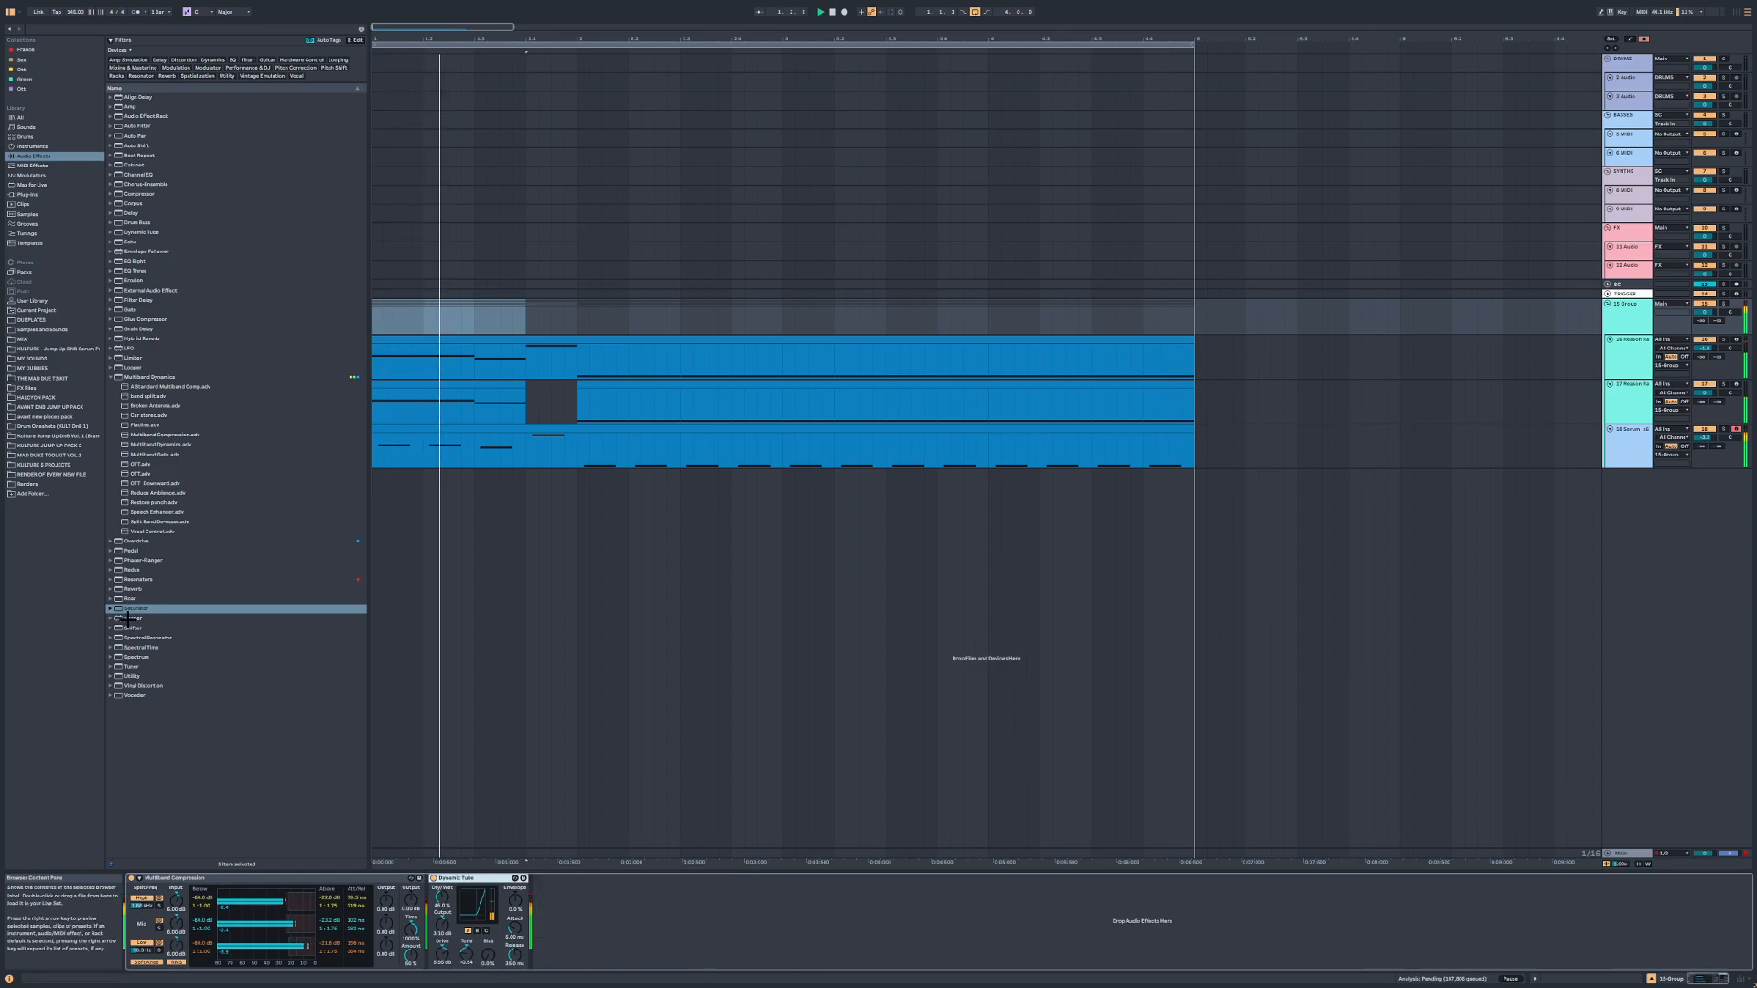
Step: Add the OTT preset of Multiband Dynamics after Dynamic Tube on the group track and raise its global output
{"action": "left_click", "coordinate": [142, 474]}
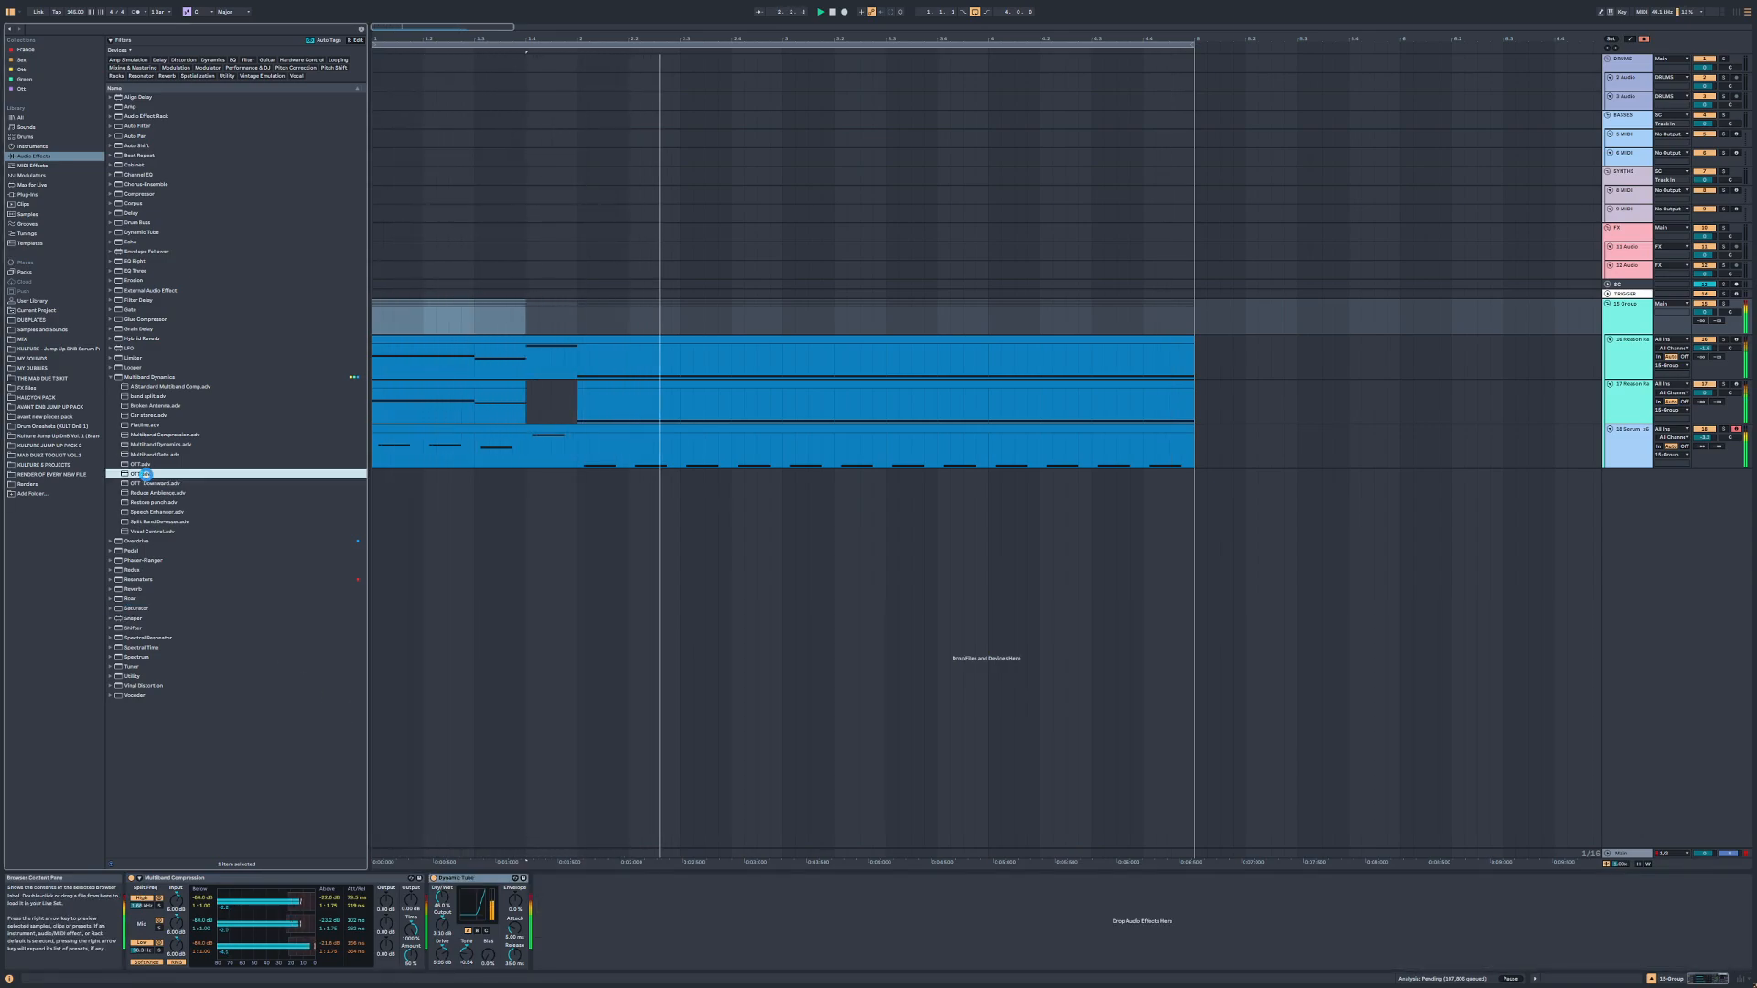
{"action": "double_click", "coordinate": [145, 474]}
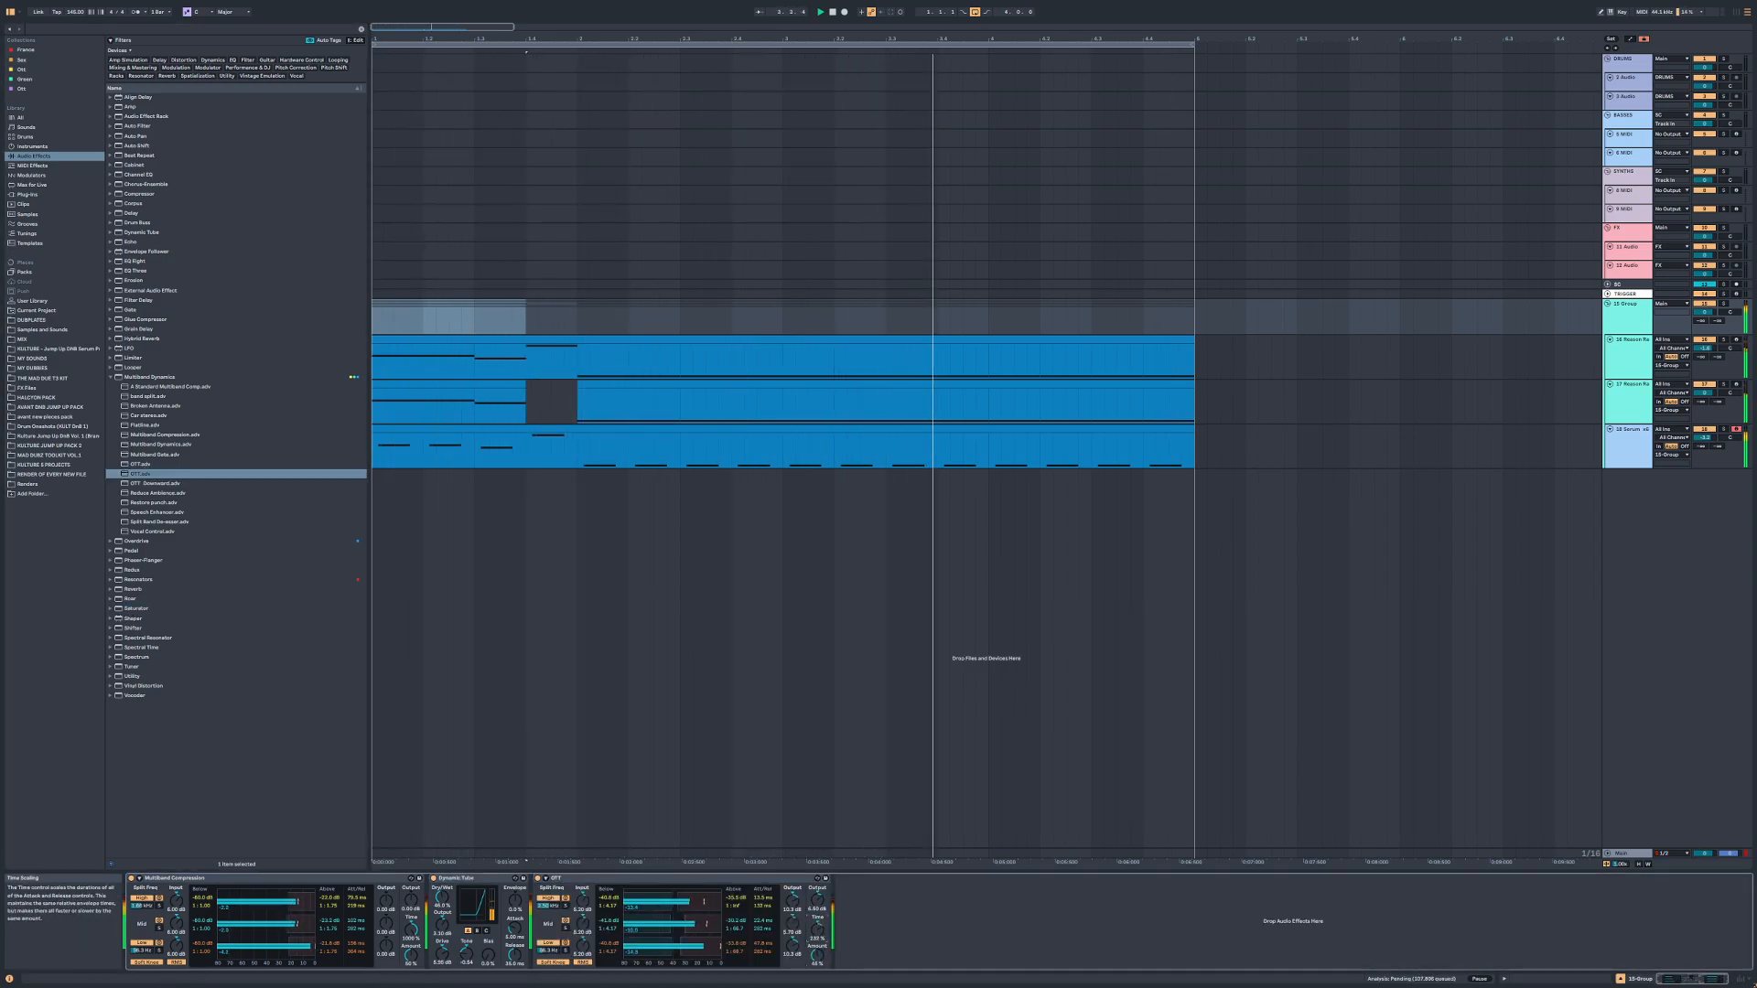
{"action": "left_click_drag", "start_coordinate": [817, 901], "coordinate": [817, 891]}
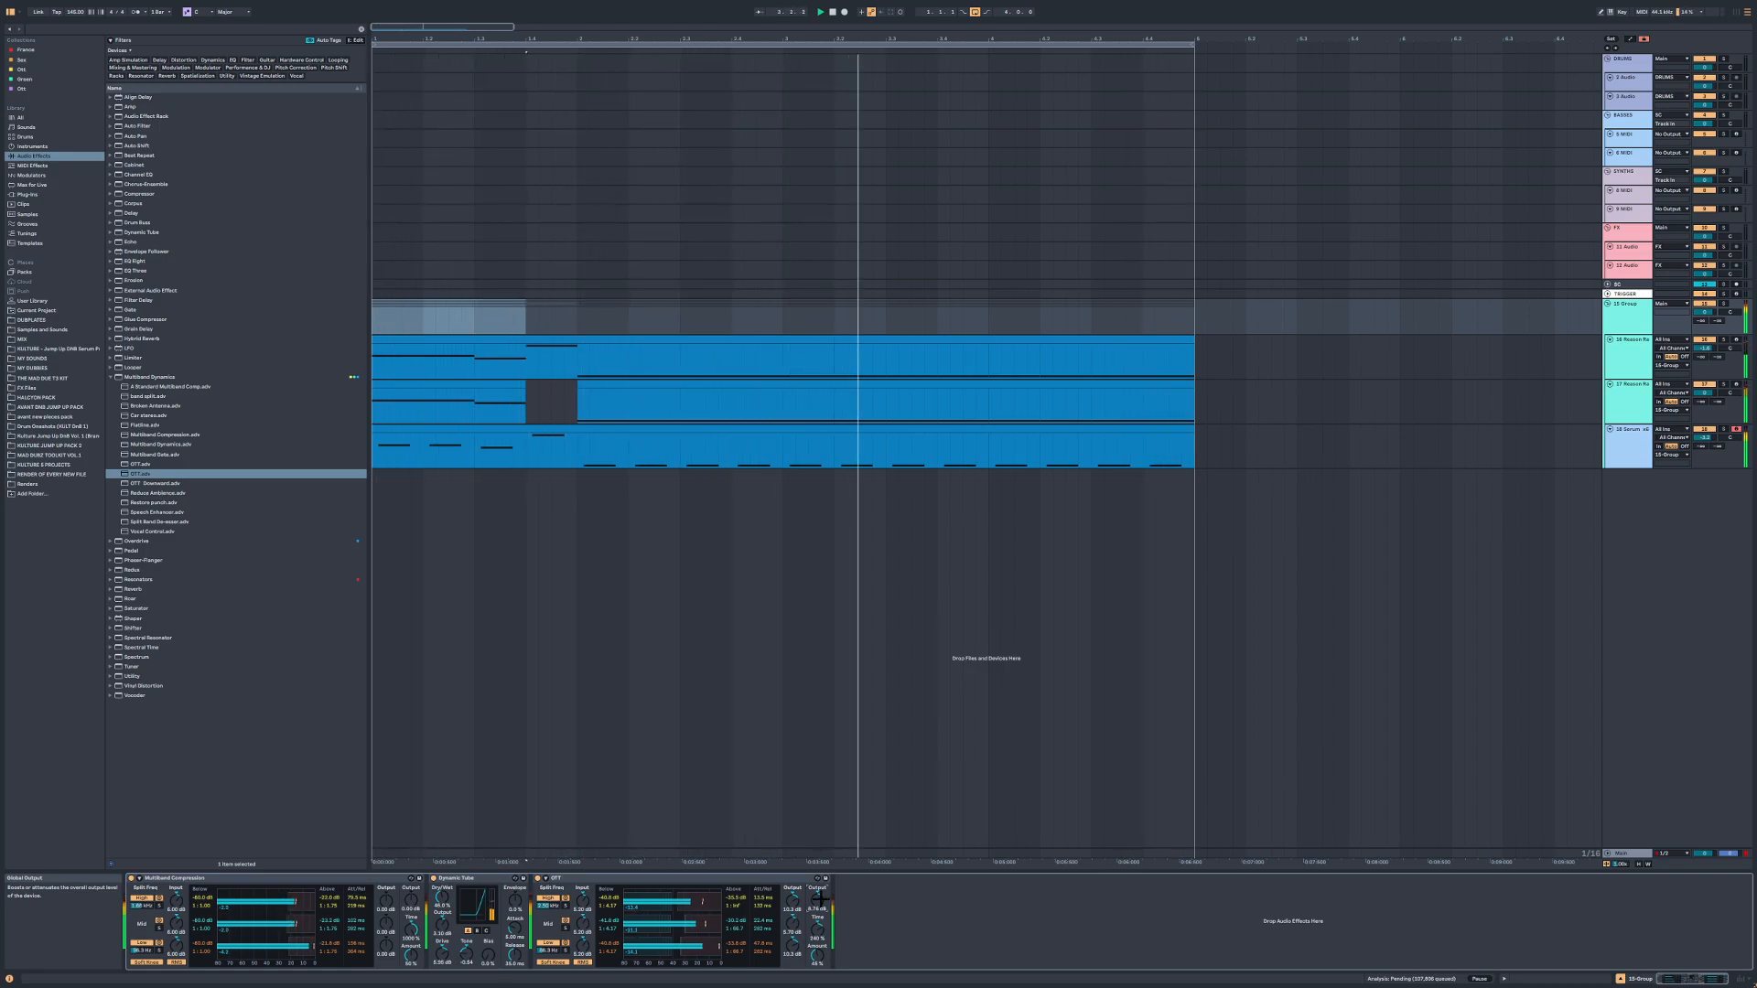
Step: Shift all notes in the Serum track's clip slightly later, and undo an attempt to lengthen them
{"action": "left_click", "coordinate": [1638, 419]}
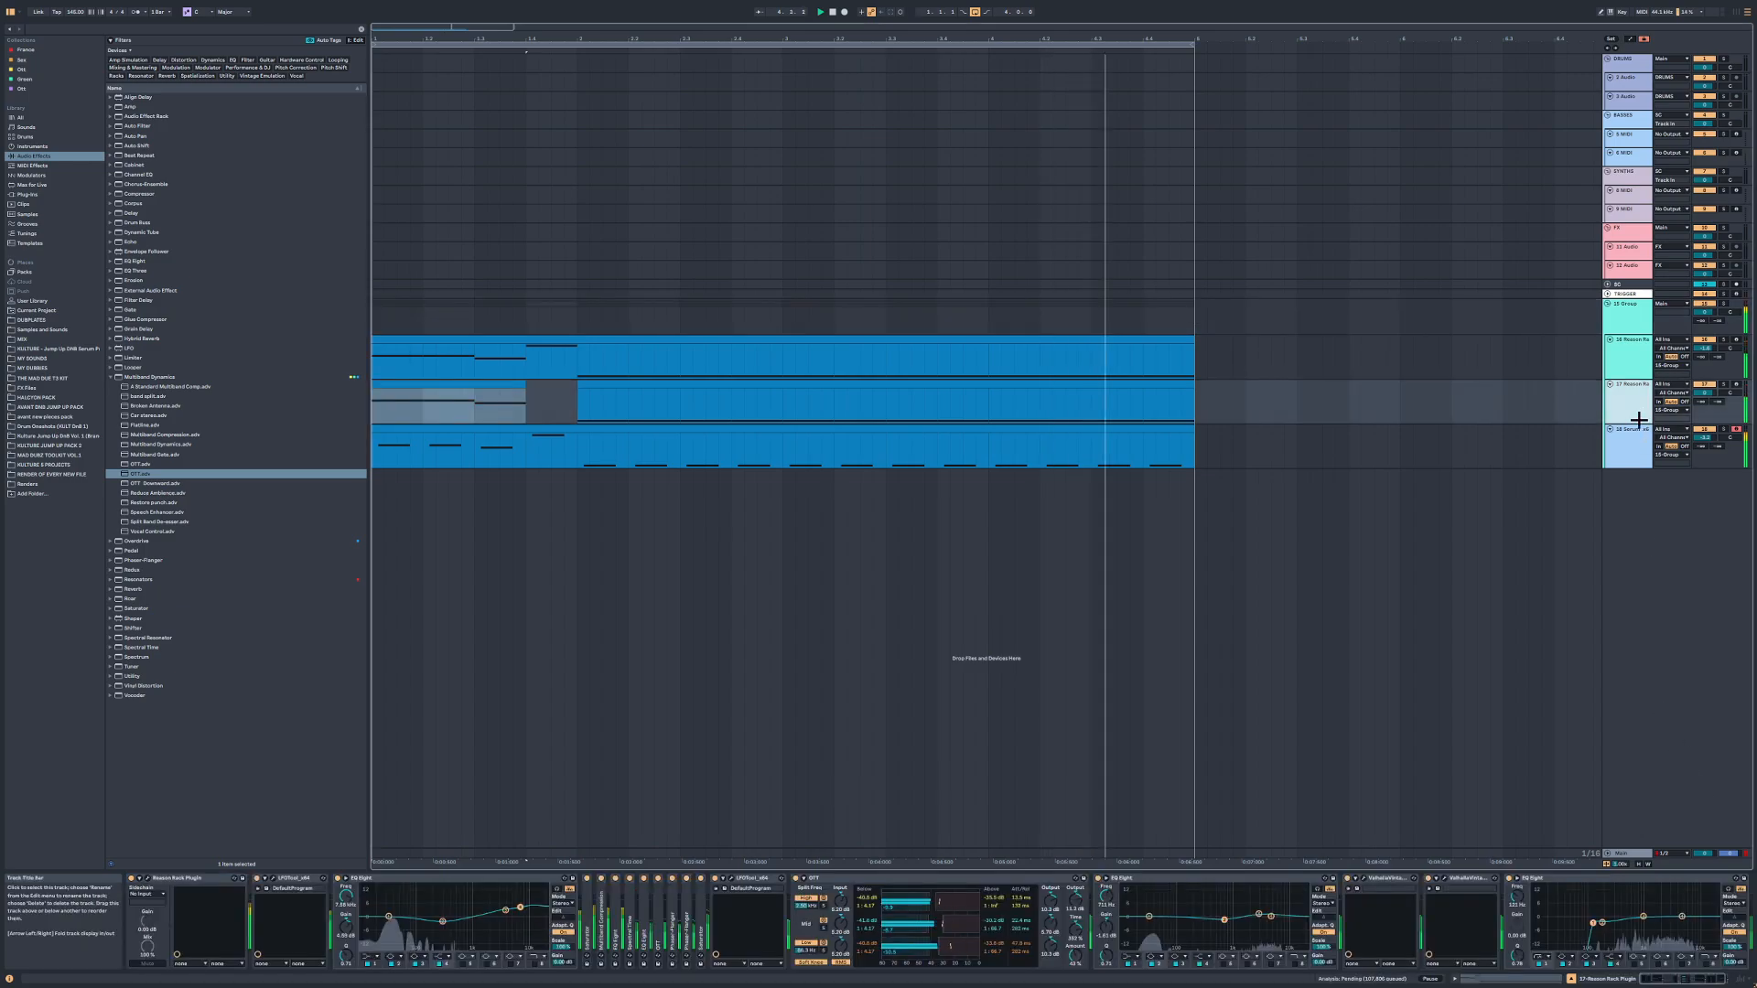
{"action": "left_click", "coordinate": [1634, 444]}
{"action": "left_click", "coordinate": [1021, 429]}
{"action": "double_click", "coordinate": [433, 430]}
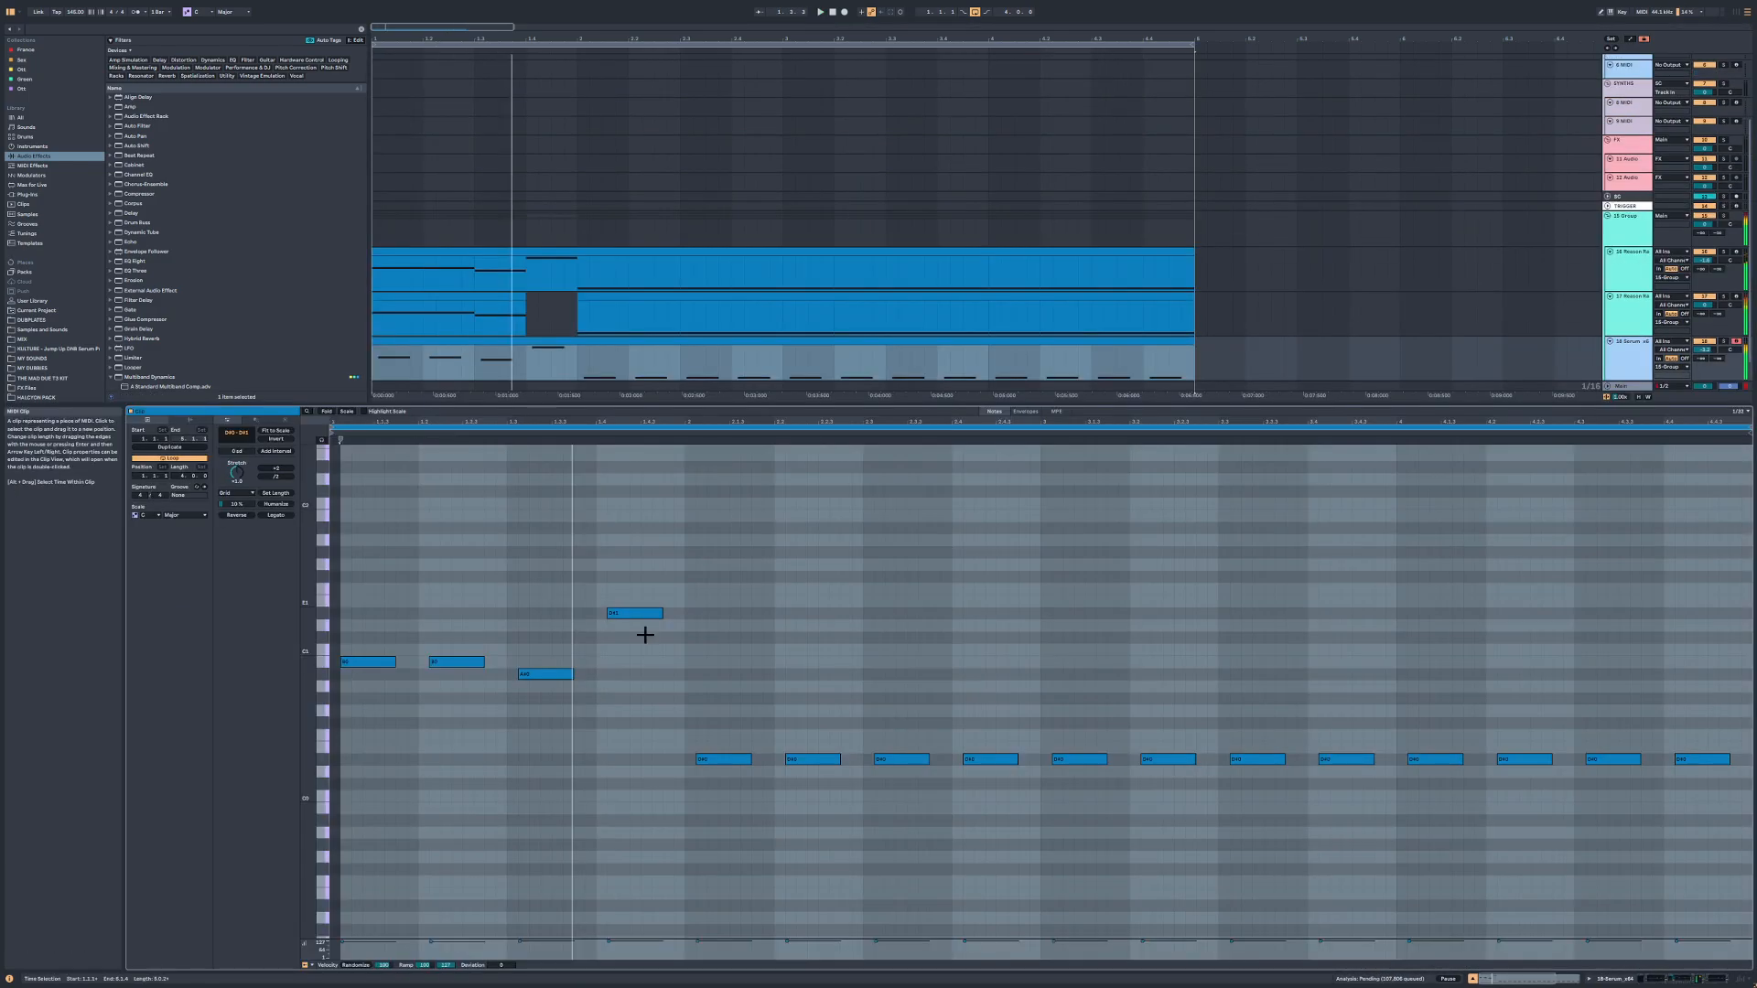
{"action": "scroll", "coordinate": [575, 671], "scroll_direction": "up", "scroll_amount": 3}
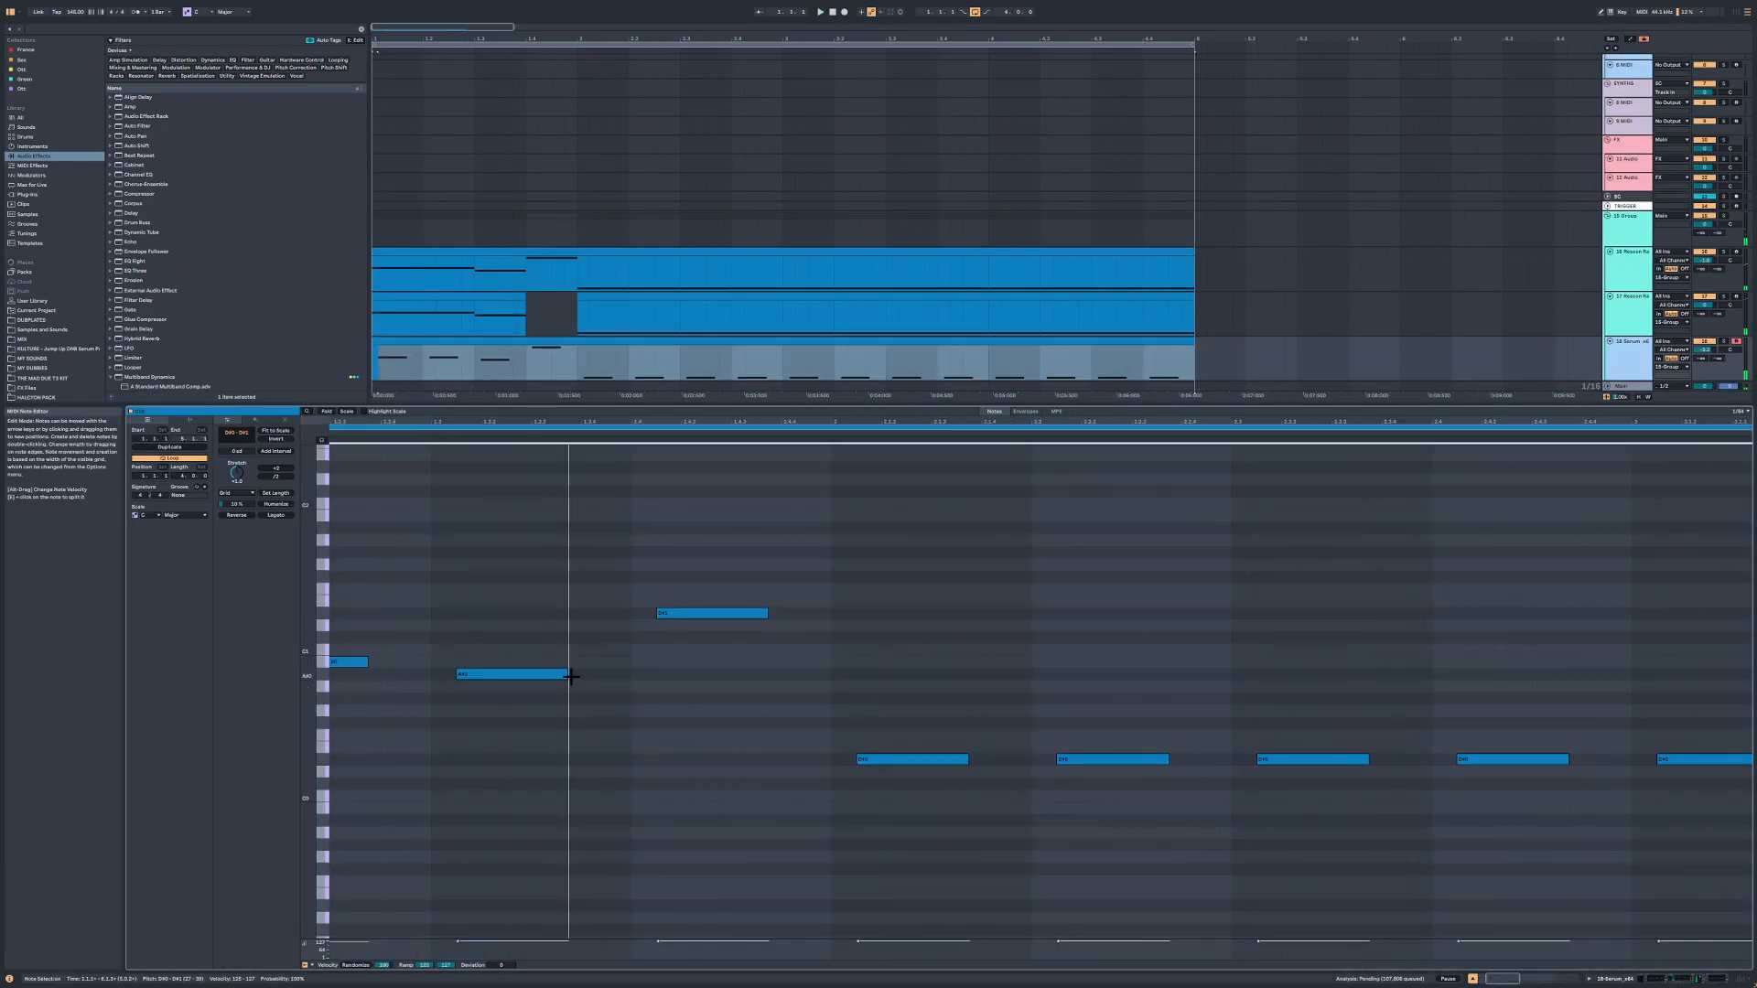
{"action": "scroll", "coordinate": [571, 676], "scroll_direction": "left", "scroll_amount": 1}
{"action": "key", "text": "space"}
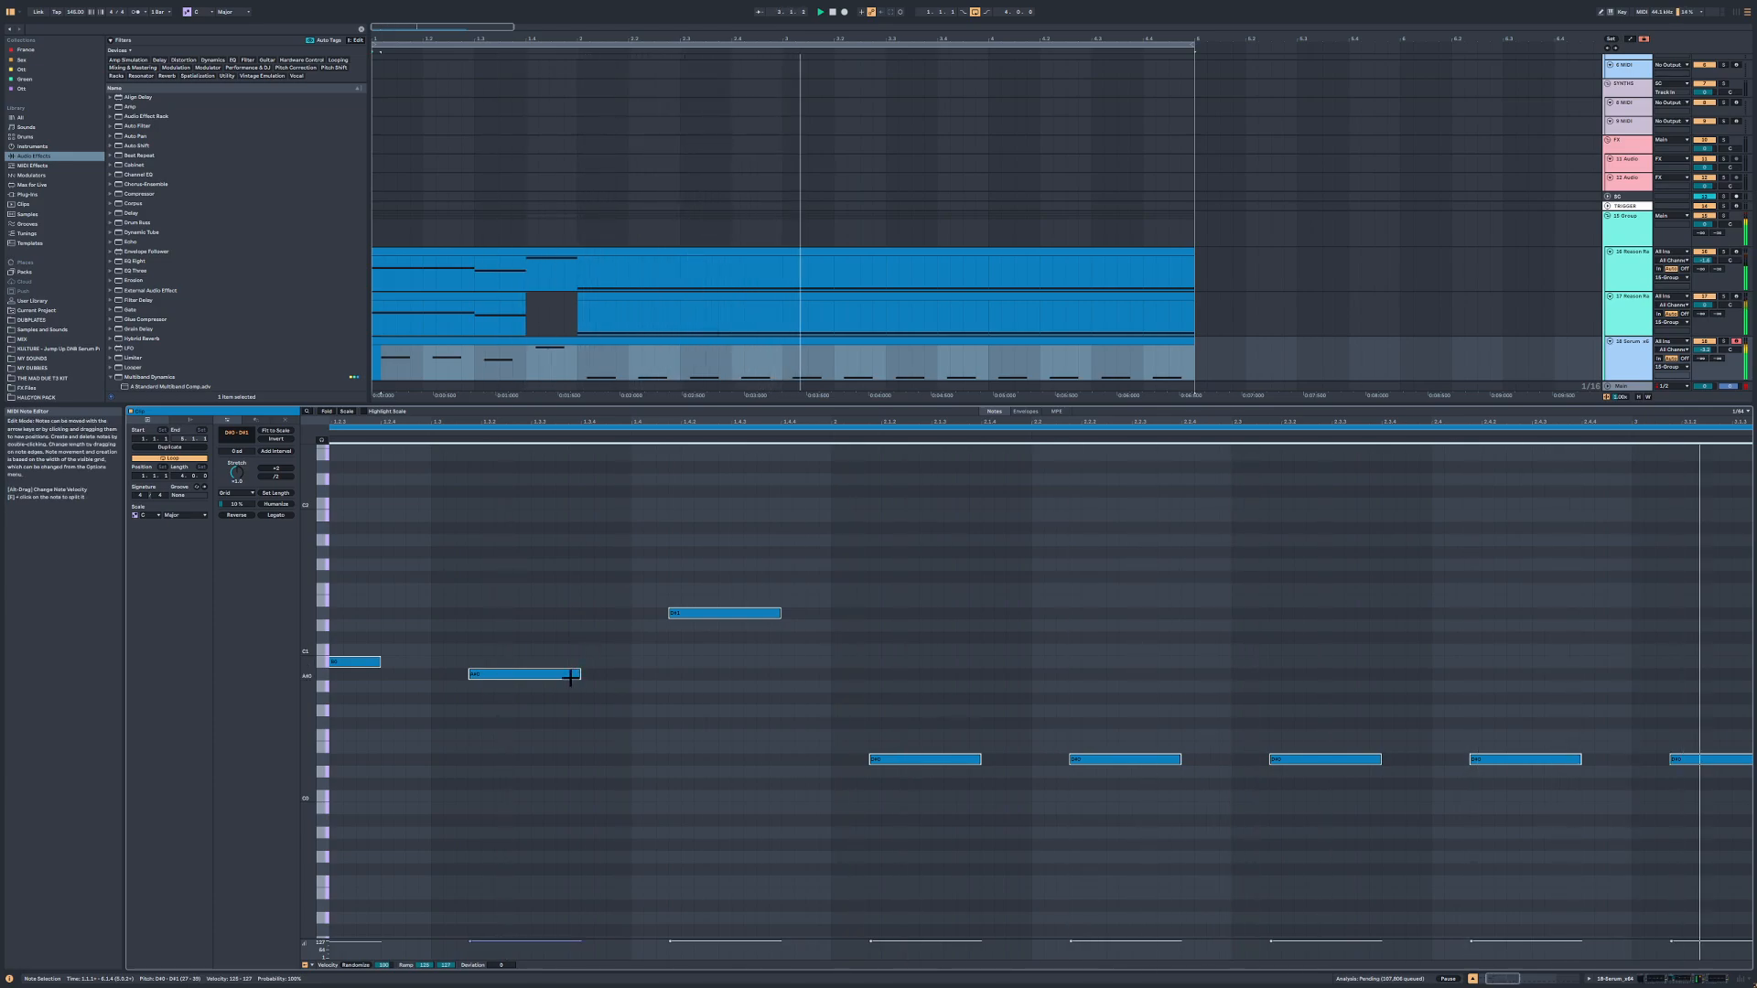
{"action": "left_click_drag", "start_coordinate": [571, 677], "coordinate": [605, 676]}
{"action": "key", "text": "ctrl+z"}
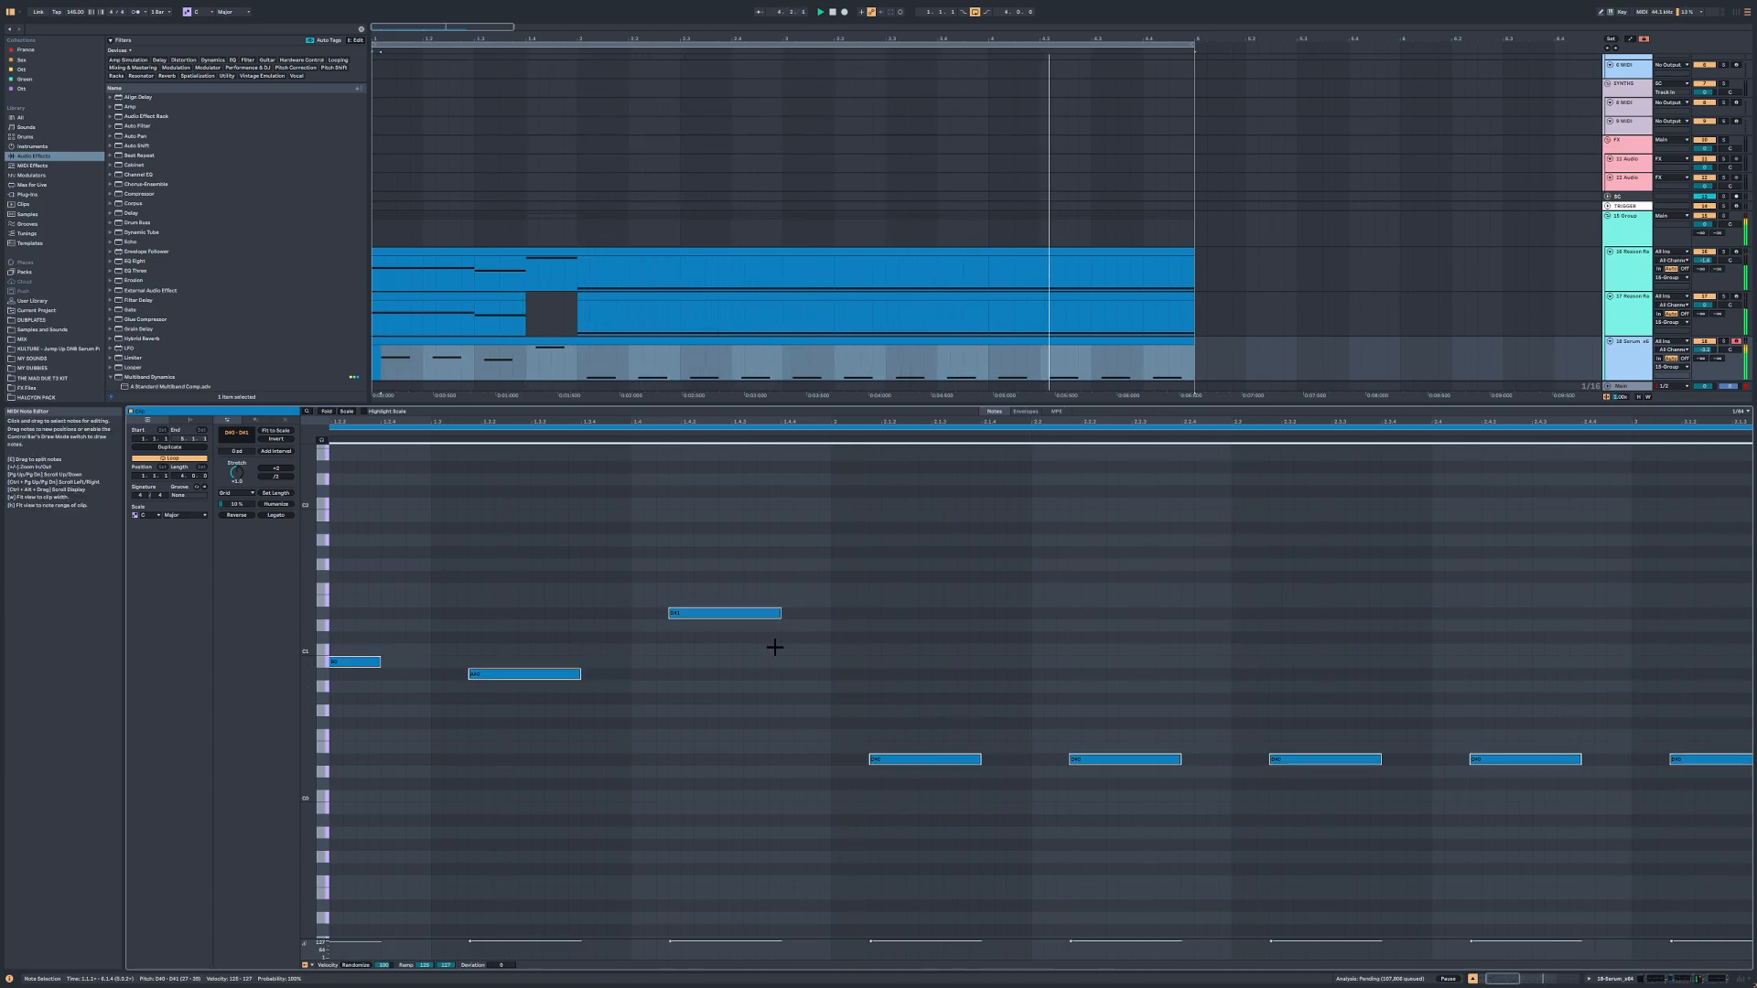
Step: With the Serum track soloed, raise its Saturator's Drive and shift the lowest band of its last EQ Eight to a higher frequency
{"action": "left_click", "coordinate": [1723, 341]}
{"action": "key", "text": "shift+Tab"}
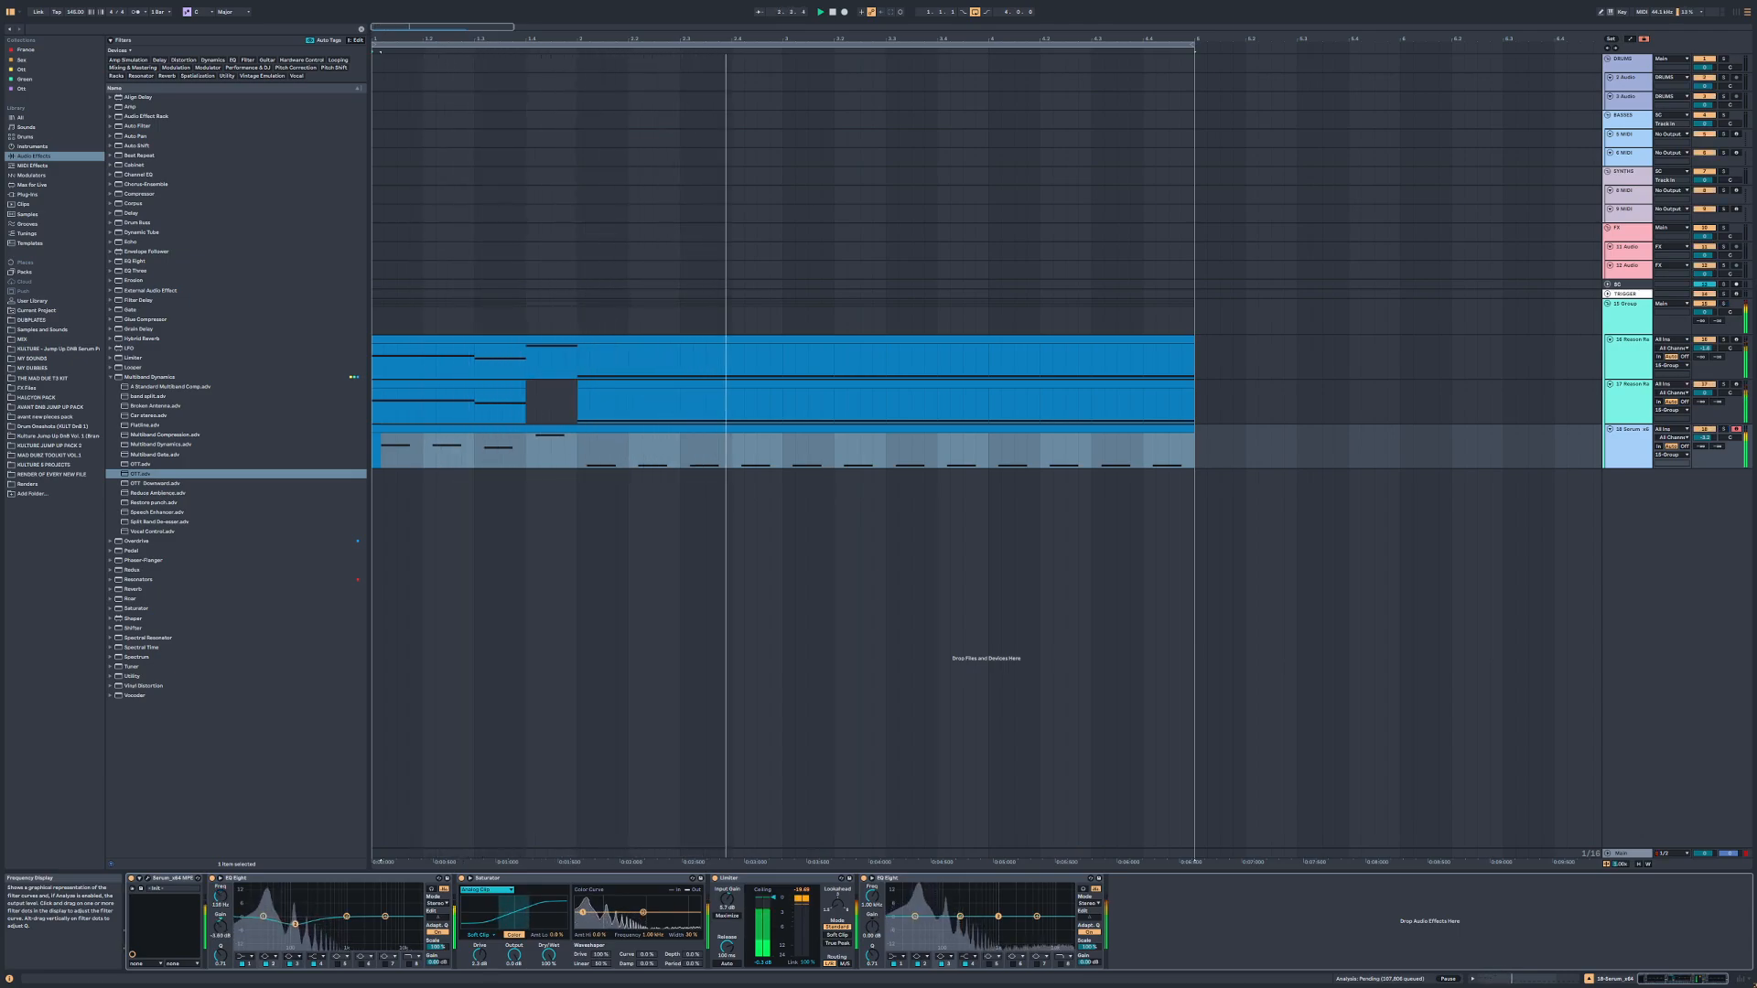
{"action": "scroll", "coordinate": [655, 691], "scroll_direction": "down", "scroll_amount": 2}
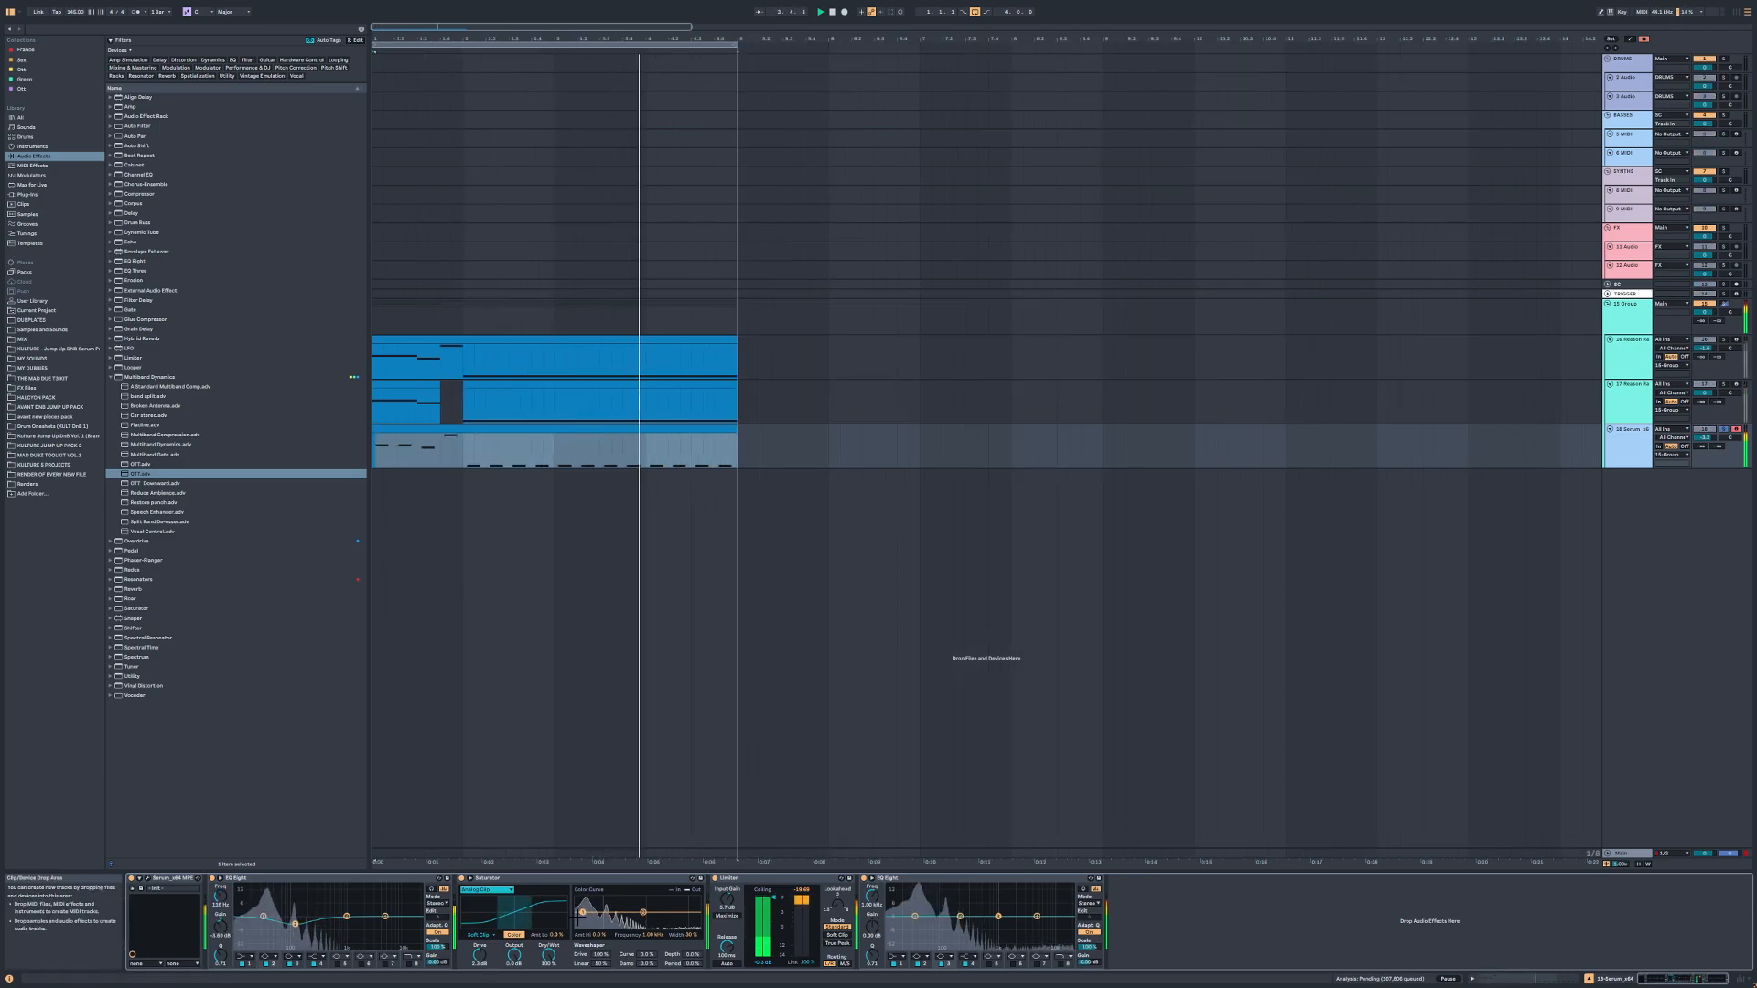
{"action": "key", "text": "s"}
{"action": "left_click_drag", "start_coordinate": [478, 954], "coordinate": [479, 935]}
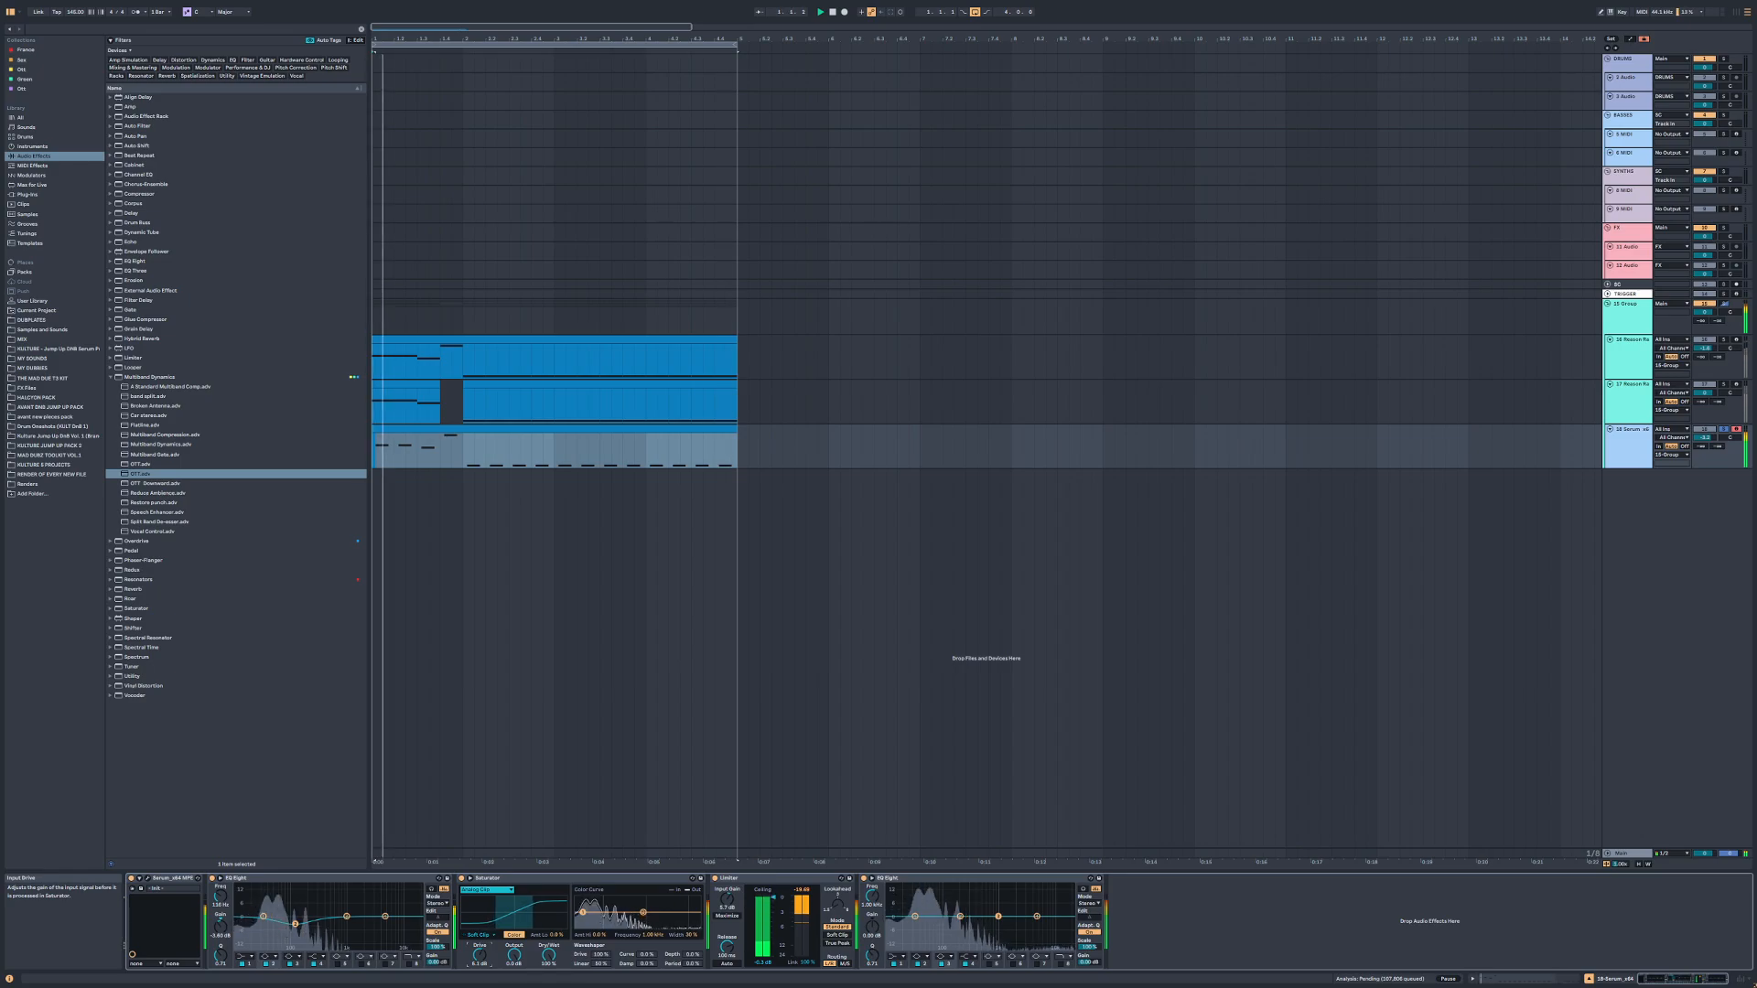
{"action": "mouse_move", "coordinate": [915, 916]}
{"action": "left_mouse_down"}
{"action": "mouse_move", "coordinate": [954, 924]}
{"action": "mouse_move", "coordinate": [933, 913]}
{"action": "left_mouse_up"}
{"action": "key", "text": "s"}
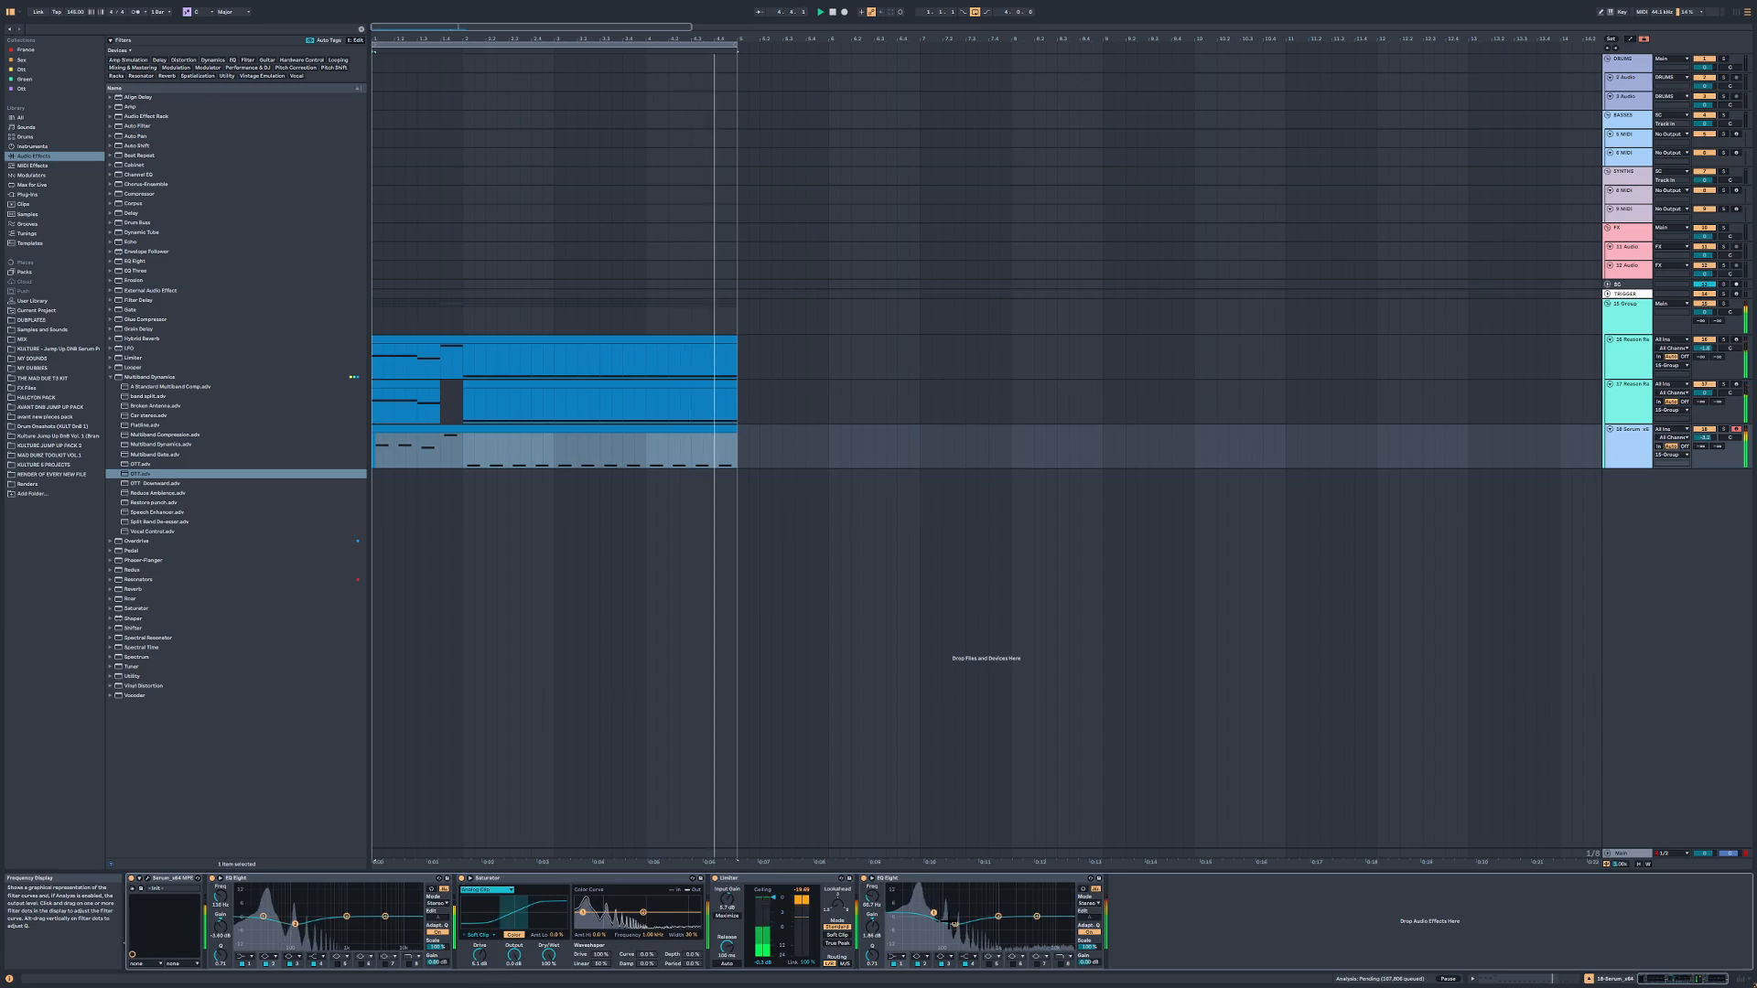
Step: Audition the second and first Reason Rack Plugin tracks in solo
{"action": "left_click", "coordinate": [417, 402]}
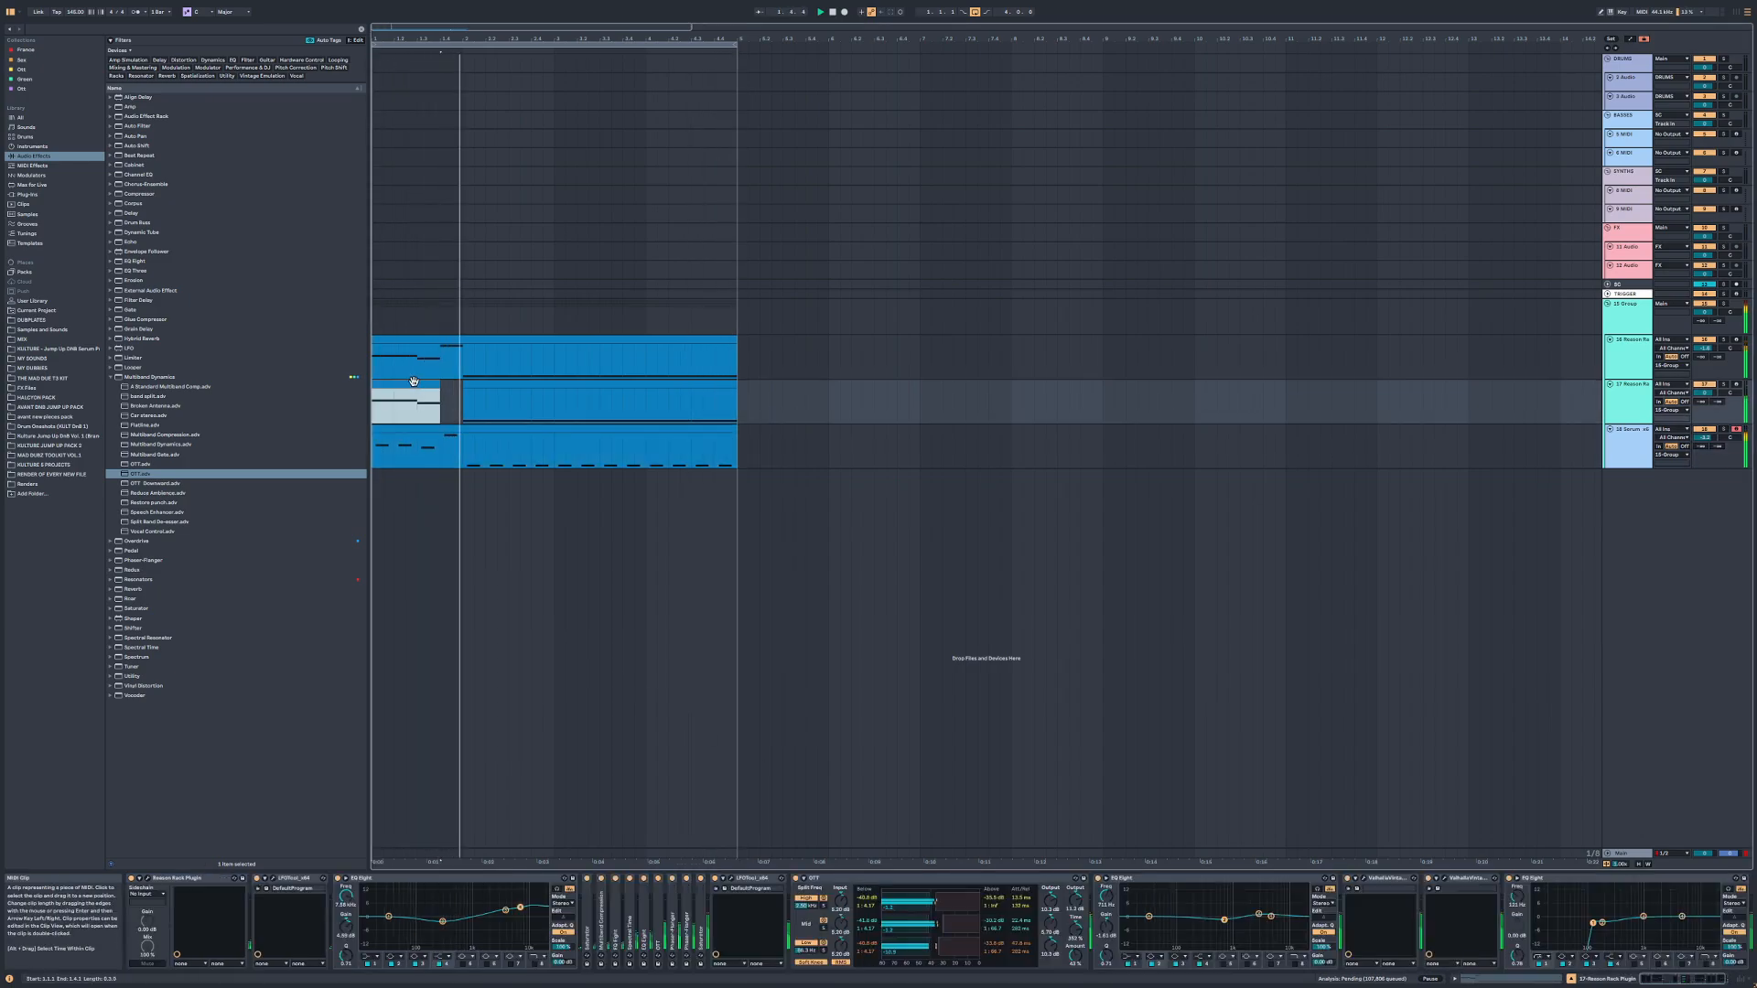
{"action": "left_click", "coordinate": [529, 404]}
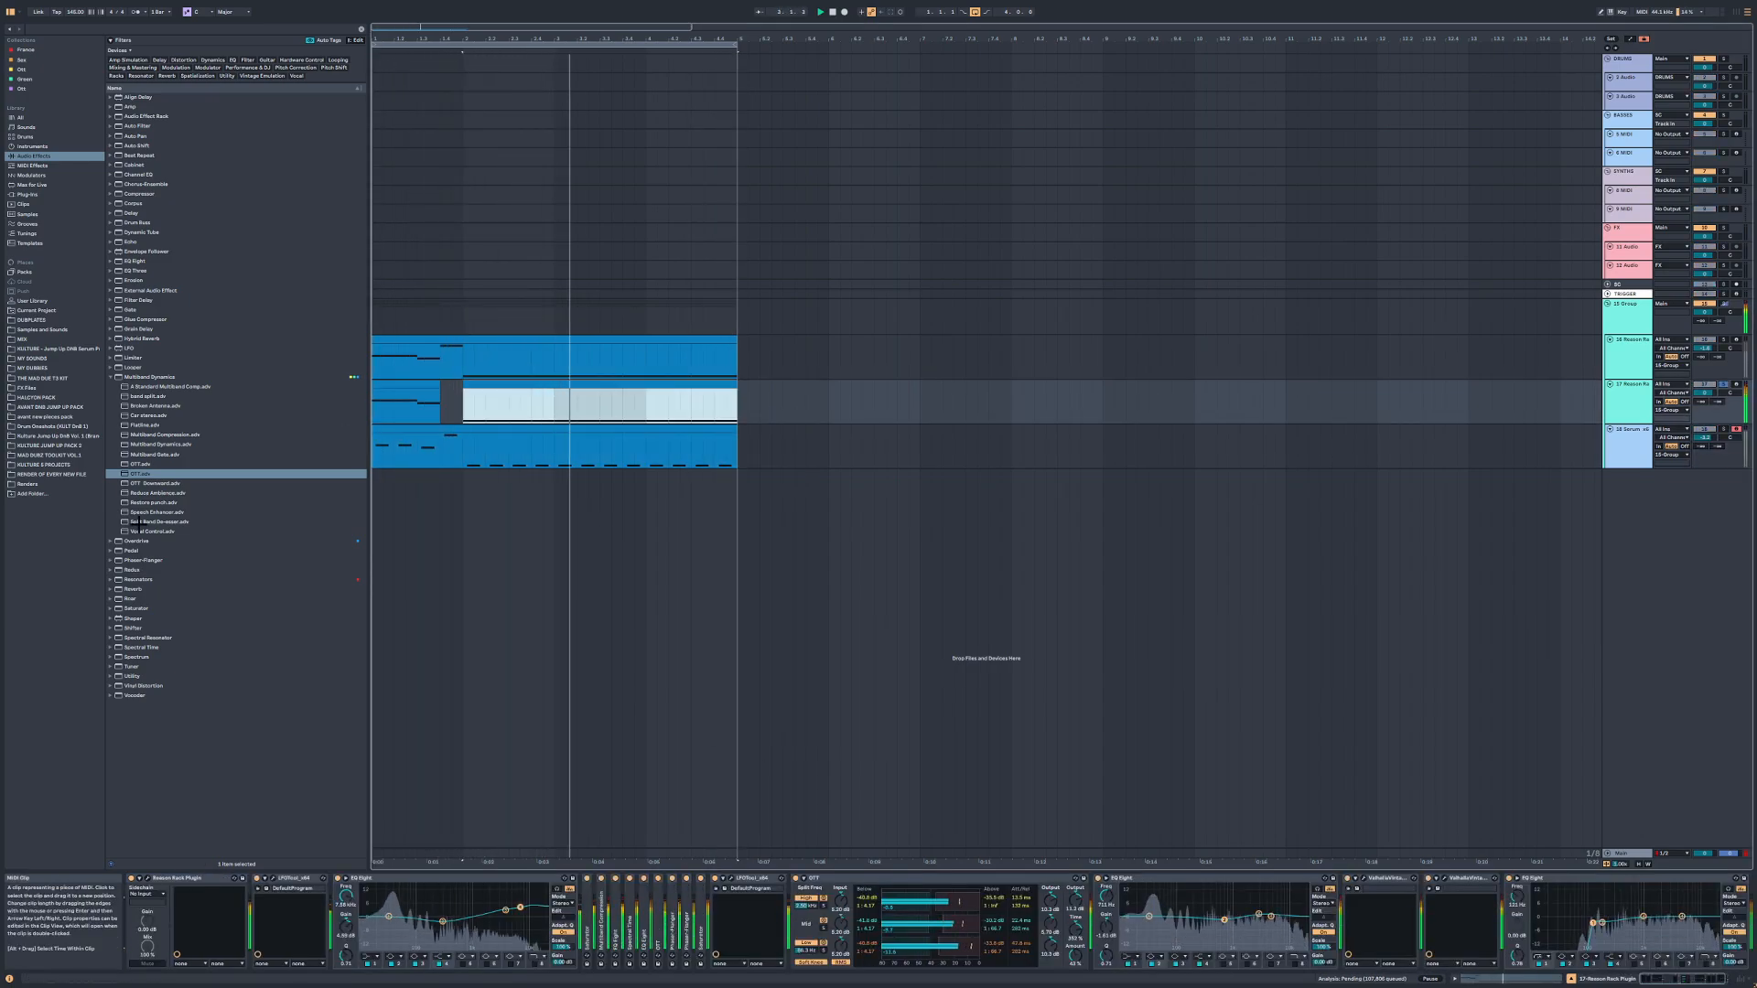
{"action": "left_click", "coordinate": [490, 357]}
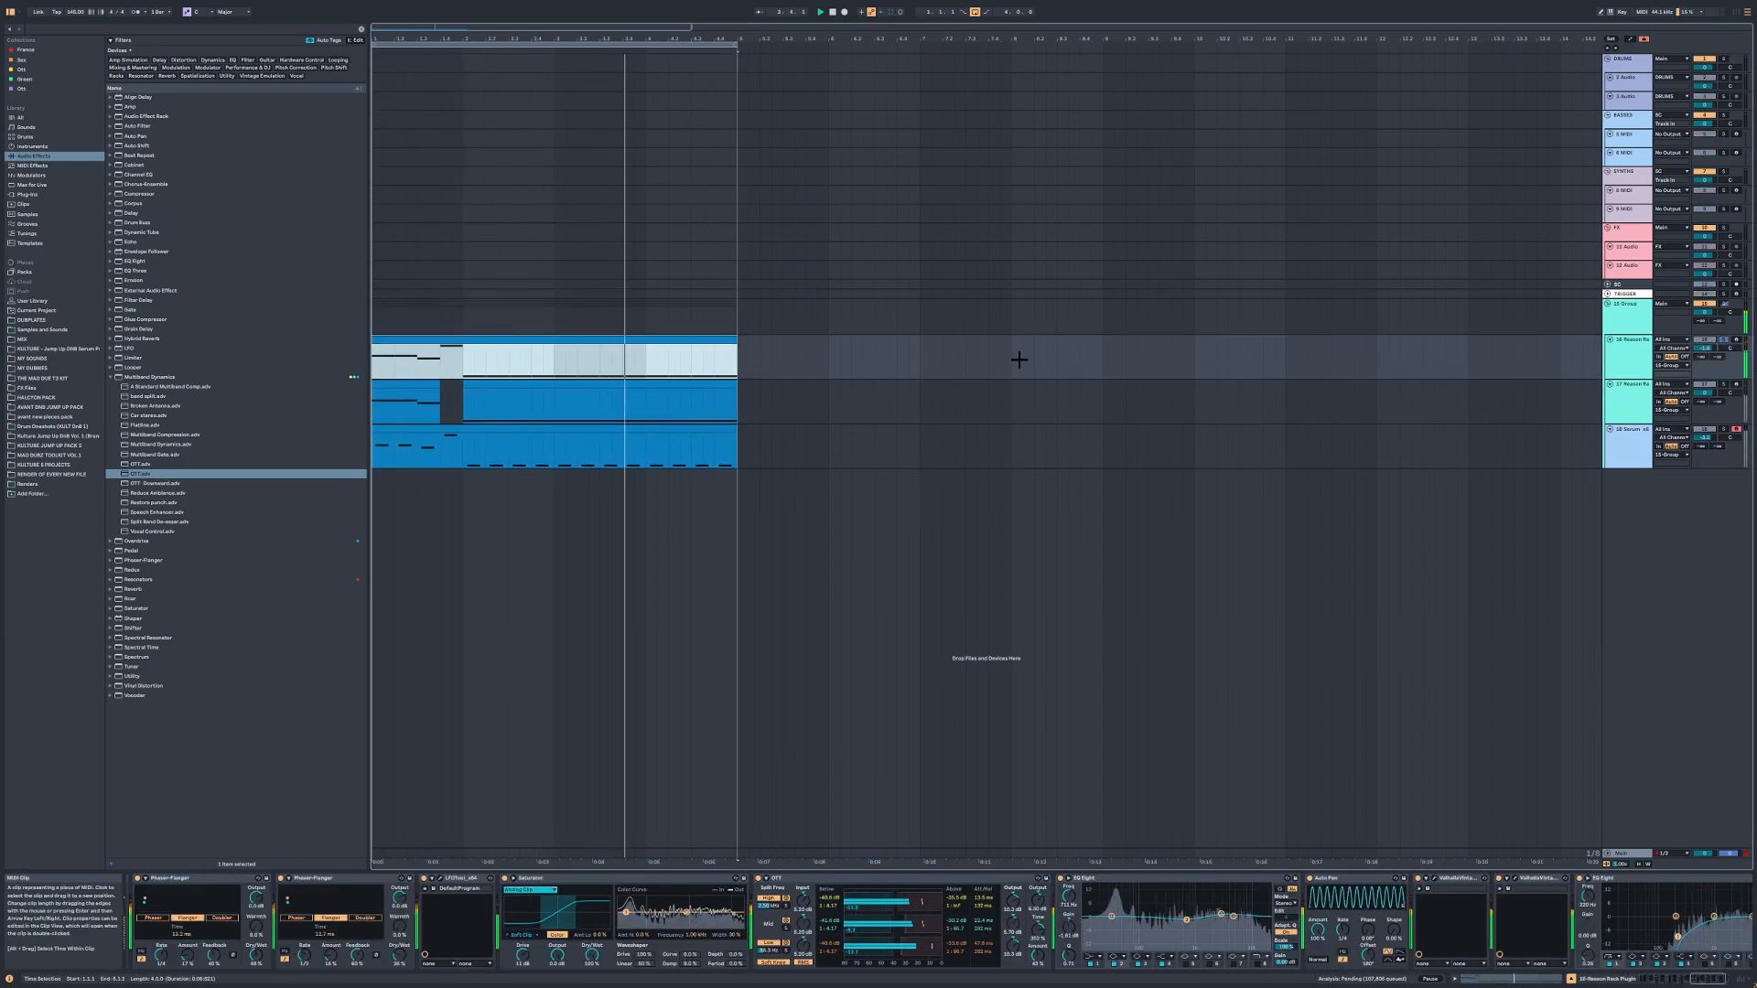
{"action": "left_click", "coordinate": [1619, 350]}
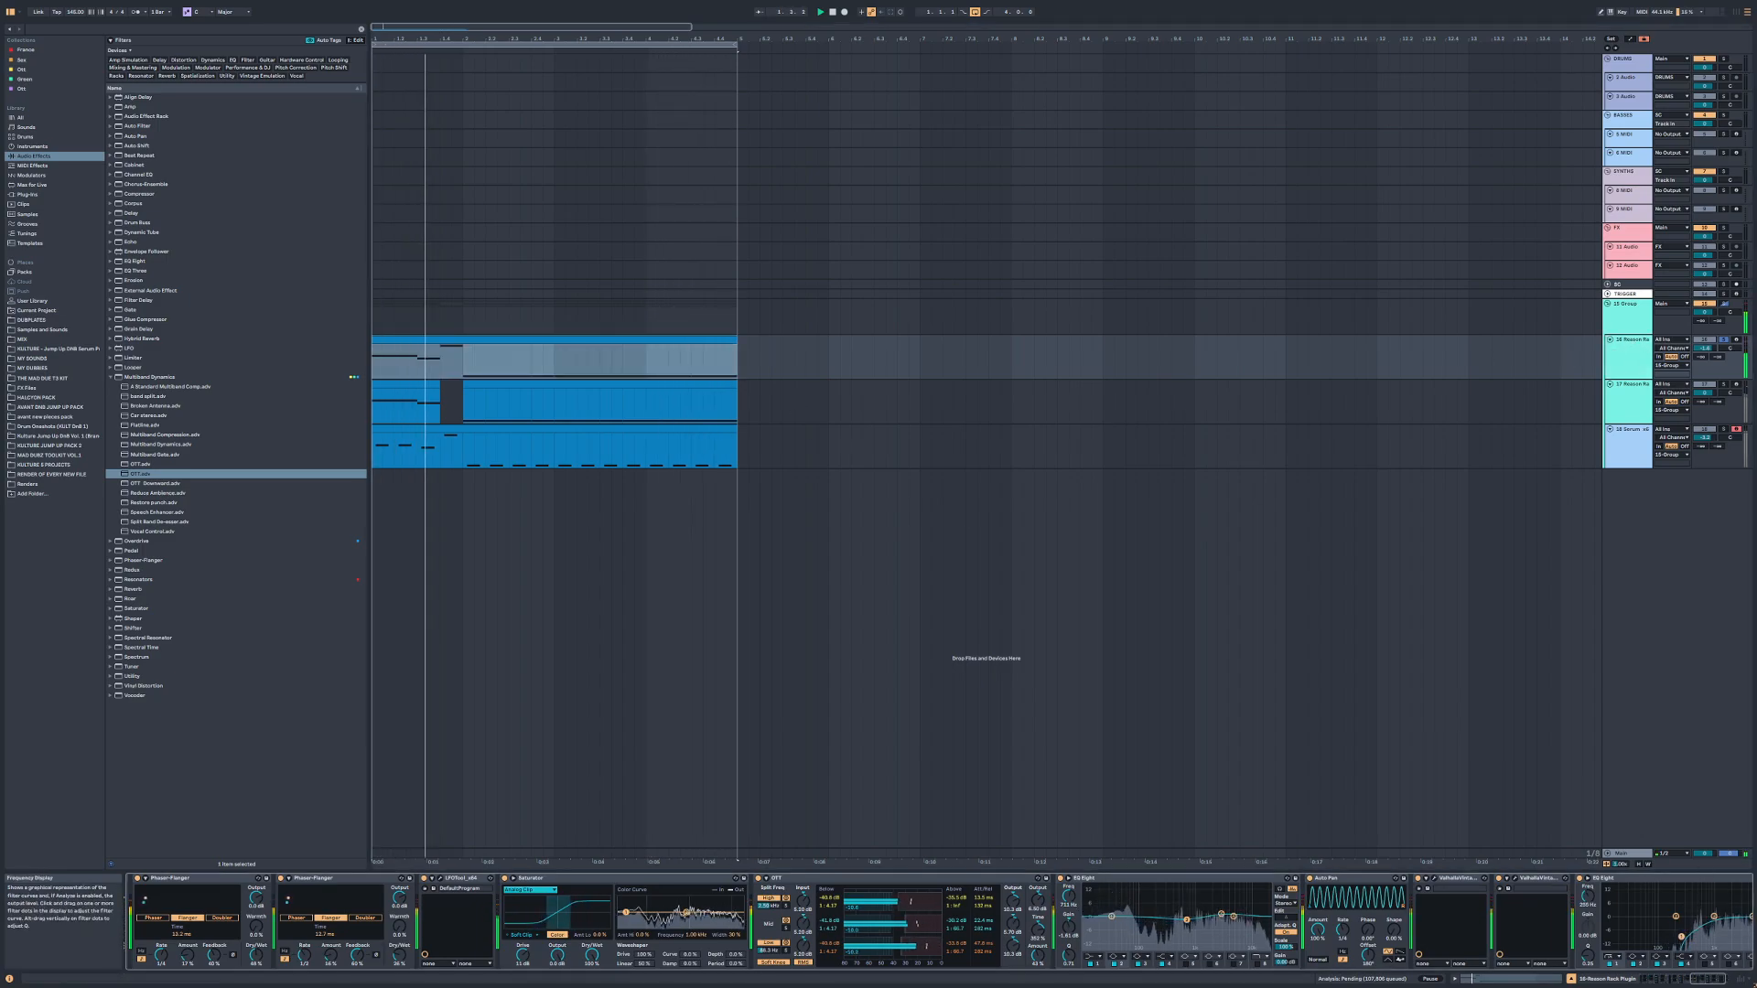
Step: Duplicate the second Reason Rack Plugin track and set Oscillator B's octave to 6 in the copy's Malström
{"action": "left_click", "coordinate": [1620, 390]}
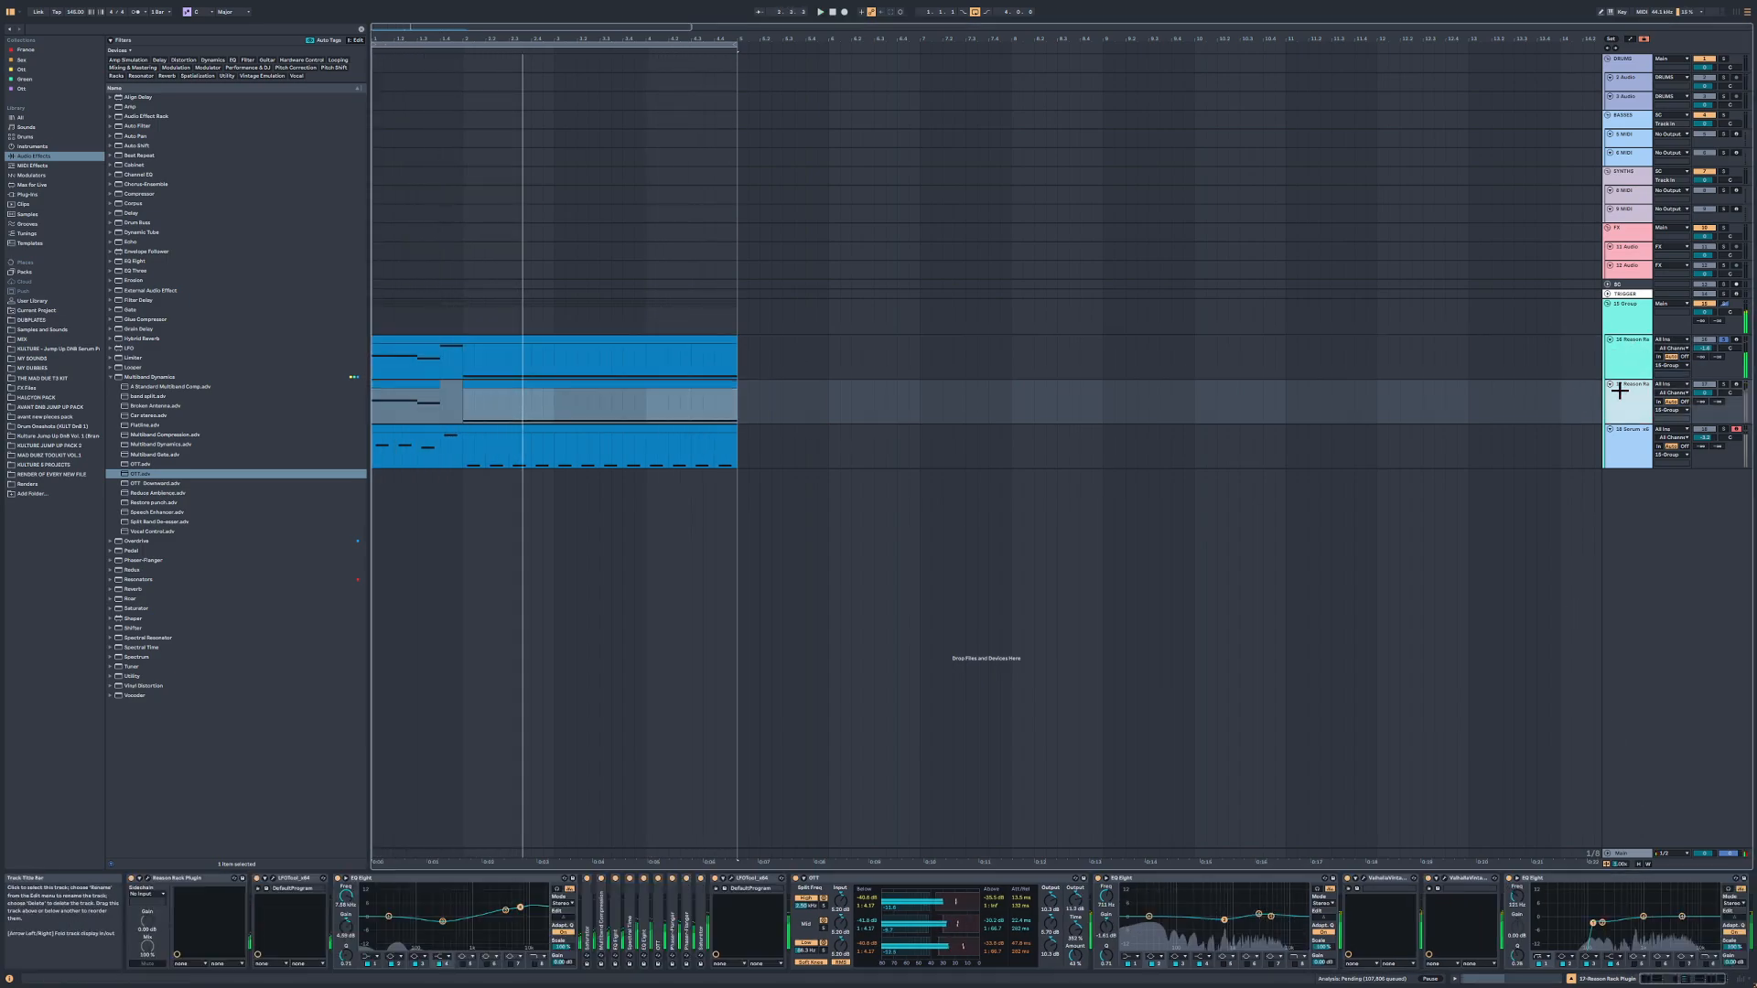
{"action": "key", "text": "ctrl+d"}
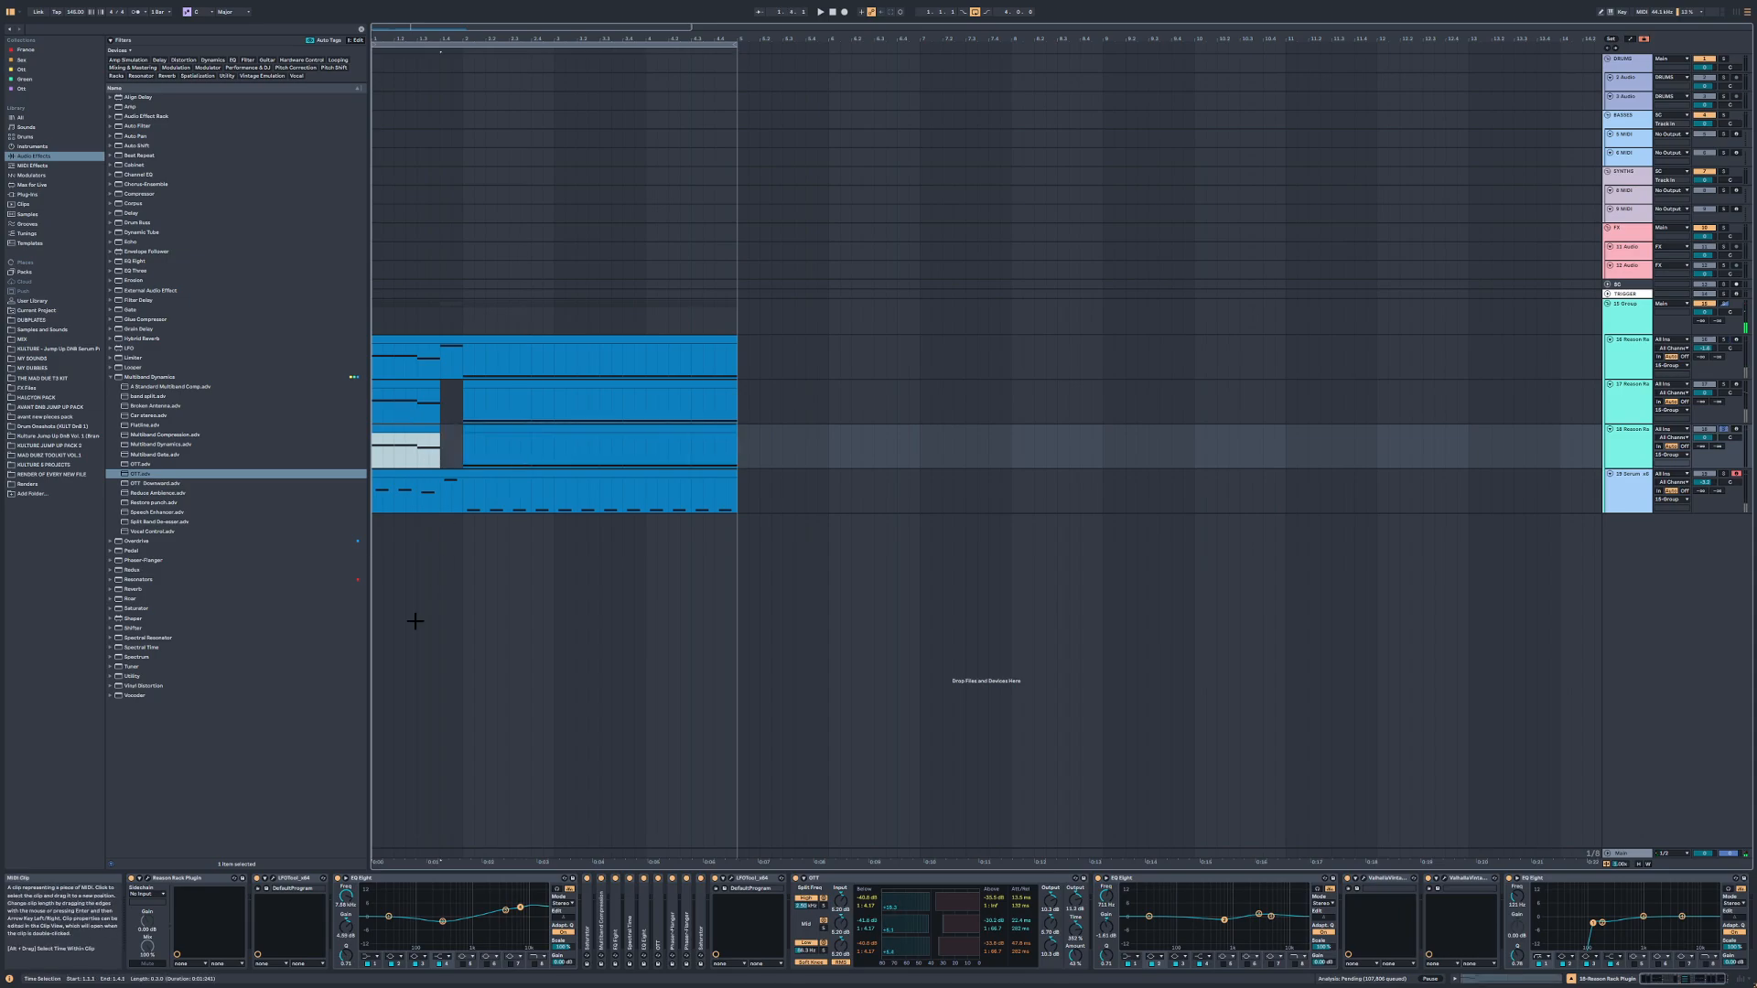
{"action": "left_click", "coordinate": [147, 879]}
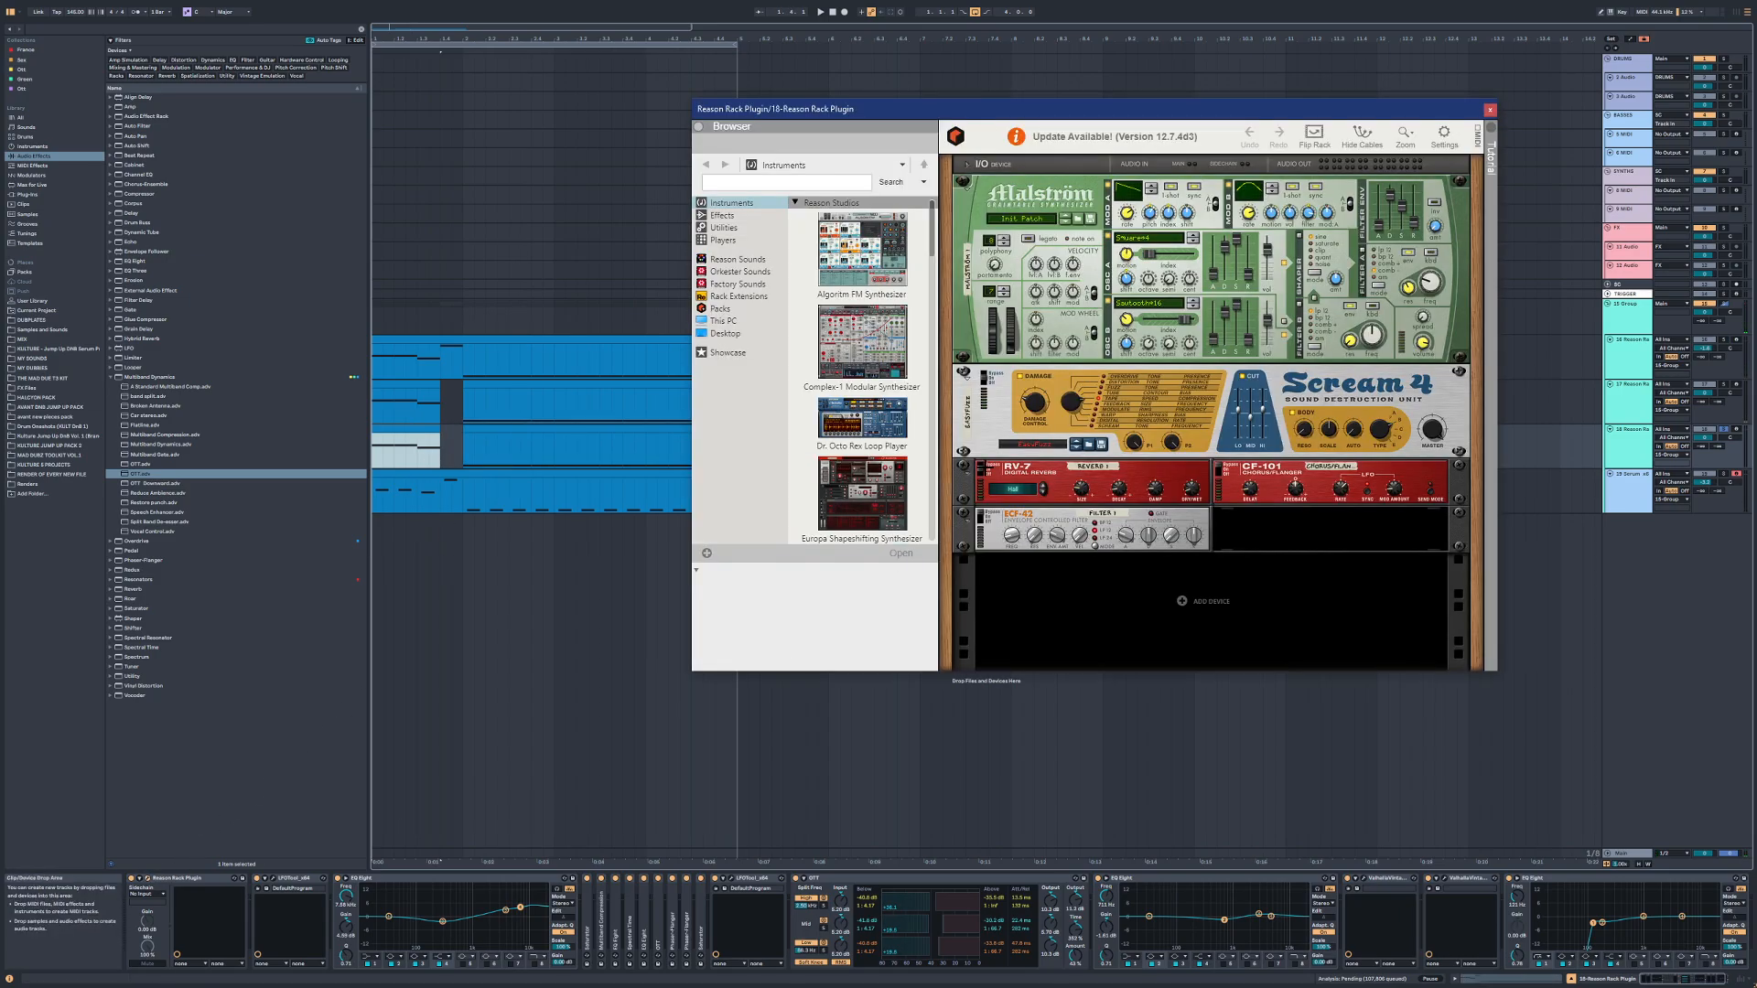
{"action": "left_click", "coordinate": [1106, 229]}
{"action": "key", "text": "space"}
{"action": "left_click_drag", "start_coordinate": [1127, 320], "coordinate": [1129, 301]}
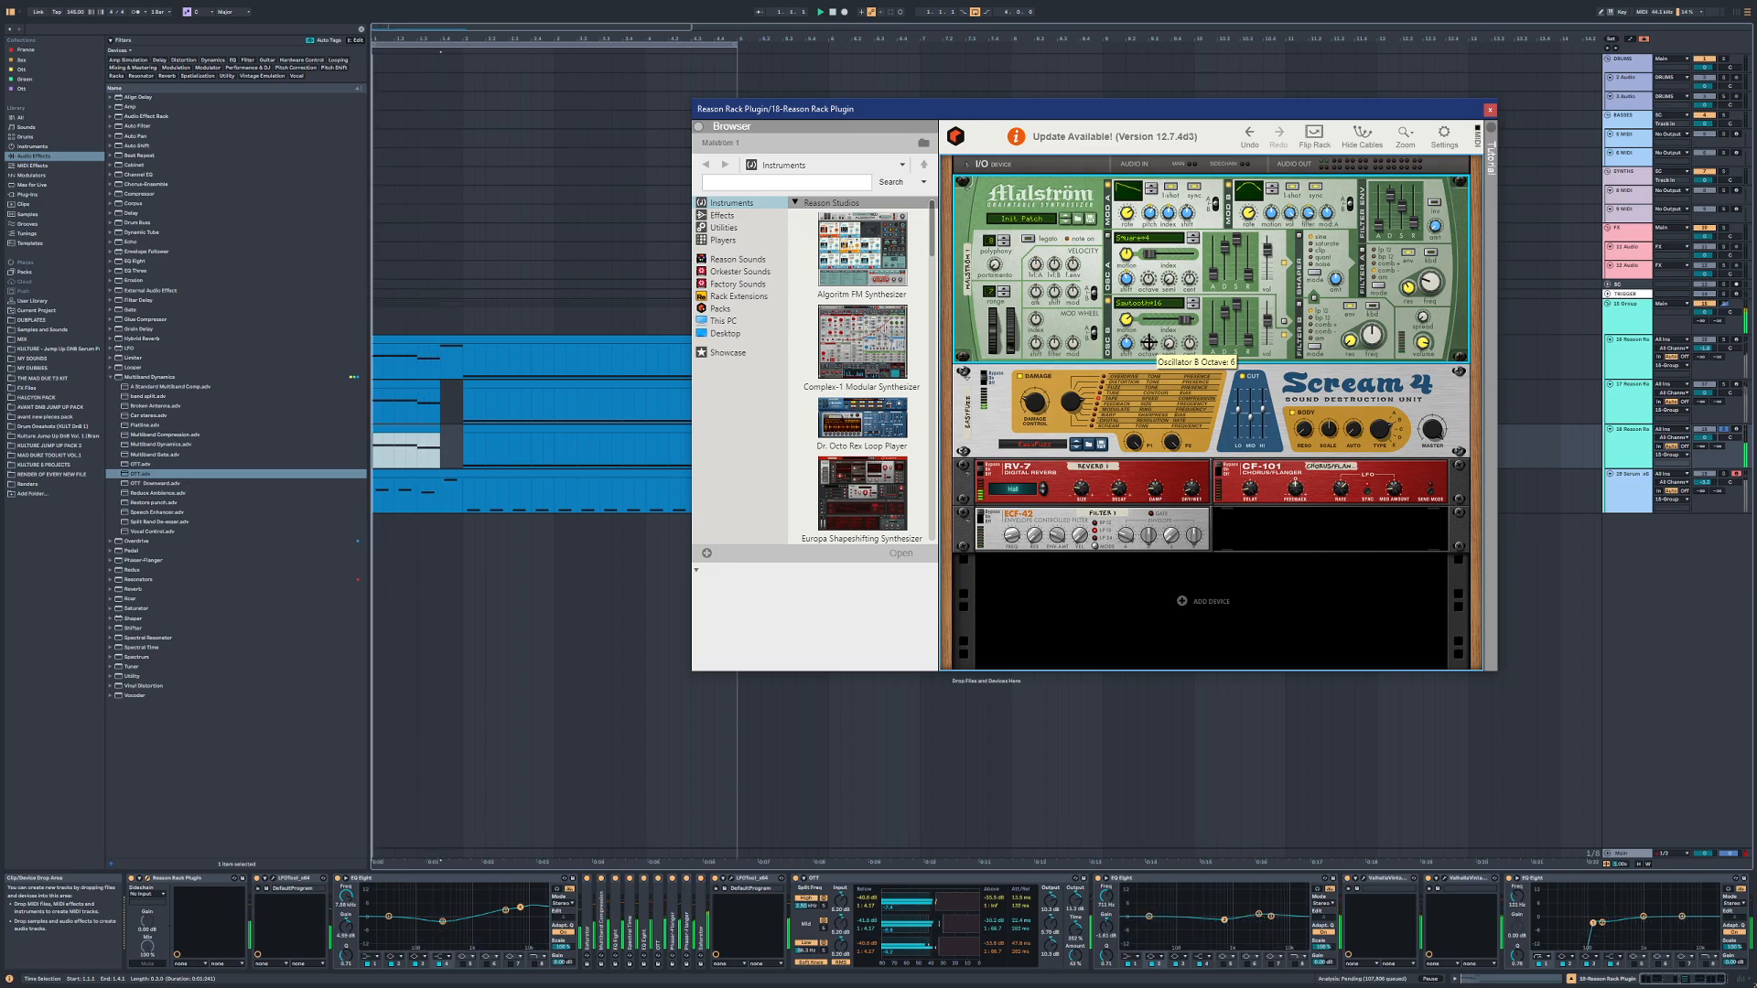
Step: Adjust the duplicated track's volume, stop playback, and close its Reason Rack Plugin window
{"action": "left_click_drag", "start_coordinate": [1705, 437], "coordinate": [1705, 423]}
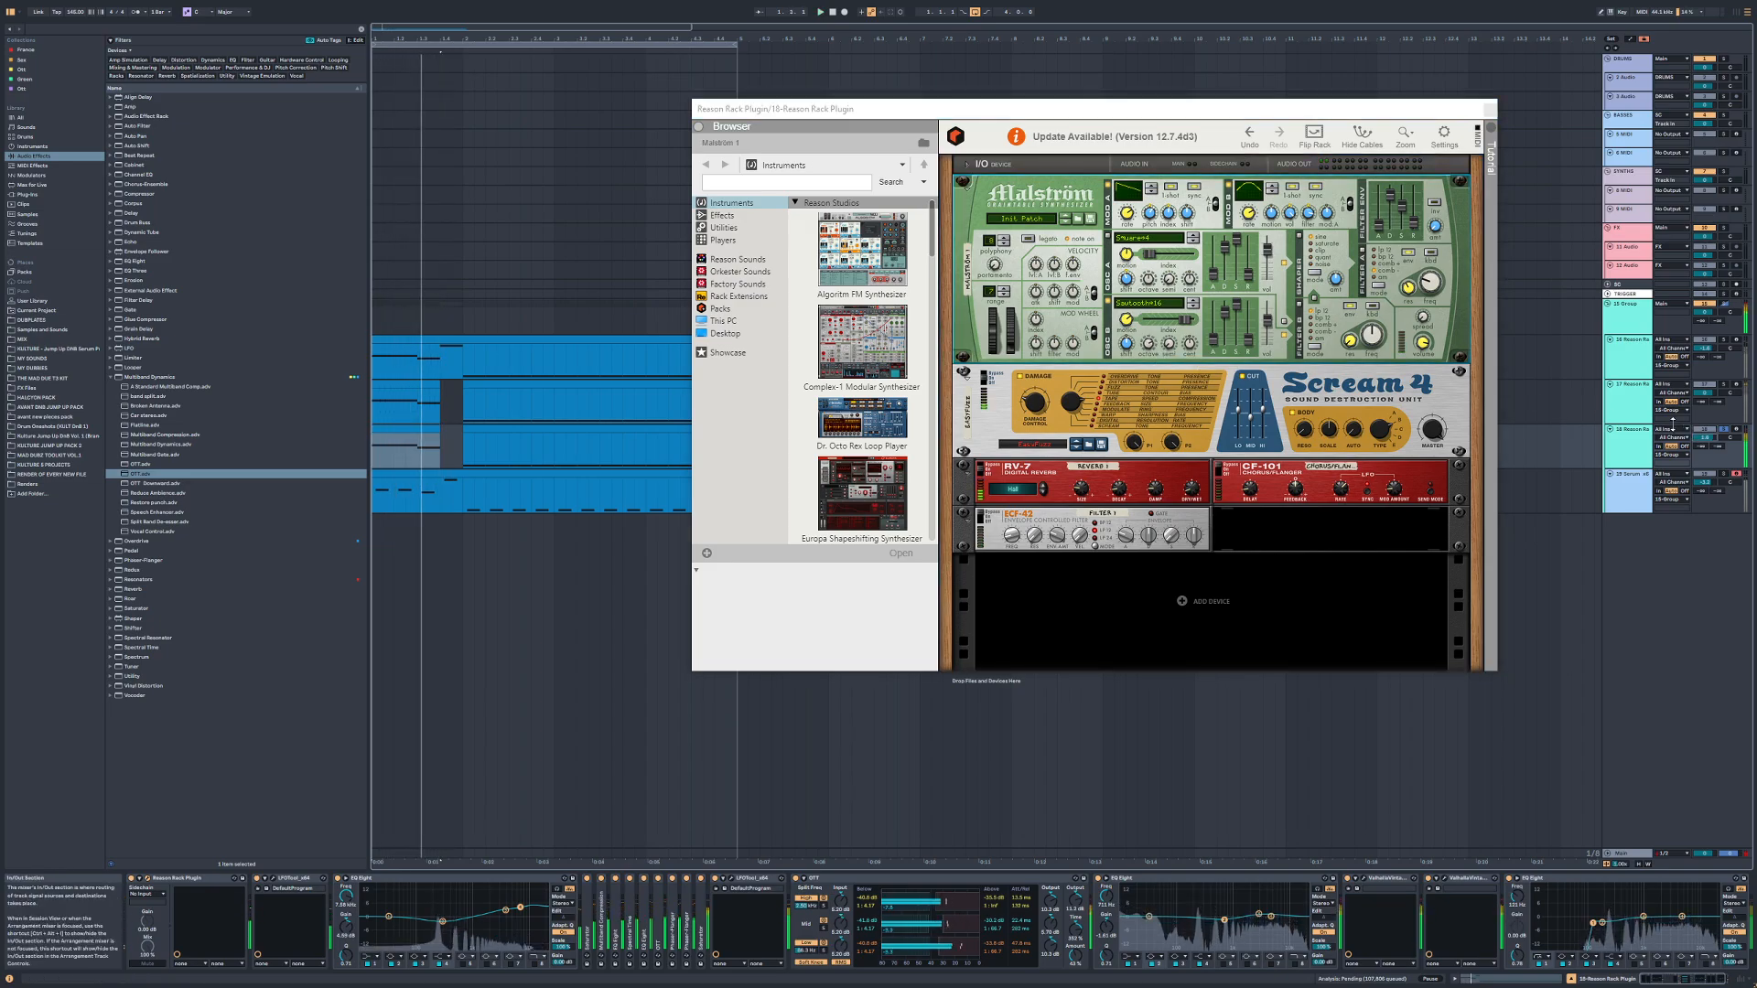
{"action": "key", "text": "space"}
{"action": "left_click", "coordinate": [1490, 110]}
Step: Open the duplicated track's clips together for note editing and raise the third note by two semitones
{"action": "left_click", "coordinate": [415, 435]}
{"action": "left_click", "coordinate": [416, 428]}
{"action": "left_click", "coordinate": [473, 427], "text": "shift"}
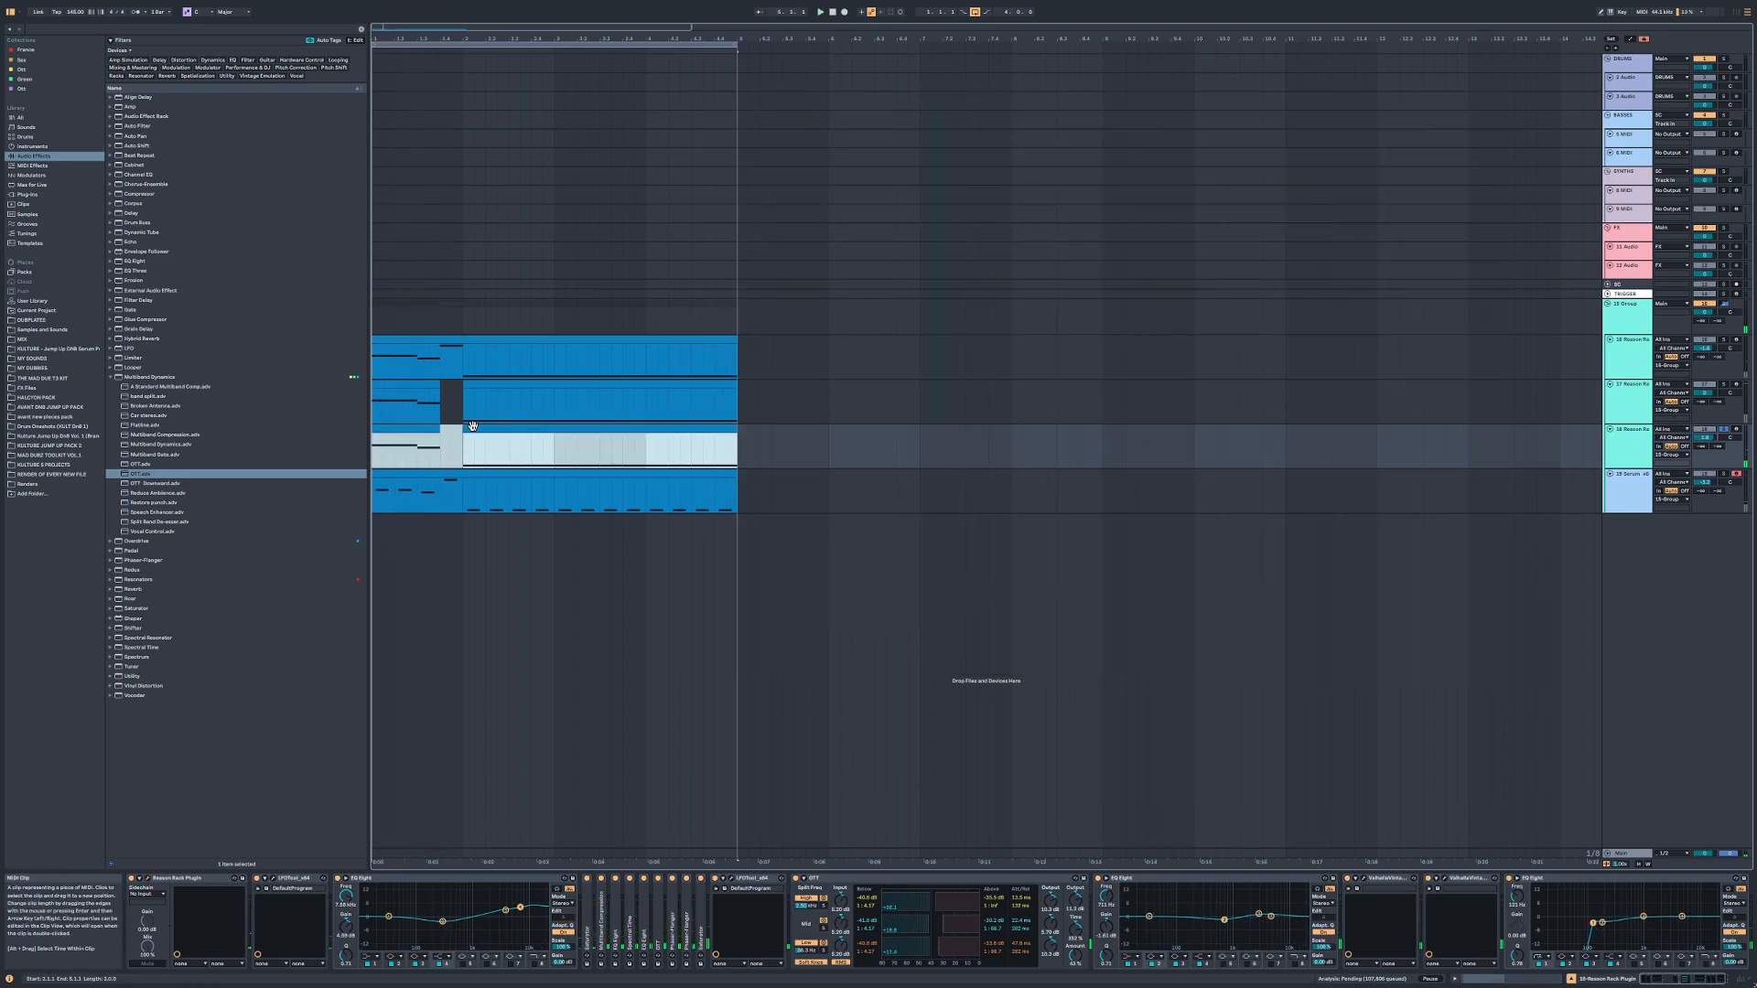
{"action": "double_click", "coordinate": [473, 426]}
{"action": "left_click_drag", "start_coordinate": [551, 684], "coordinate": [558, 660]}
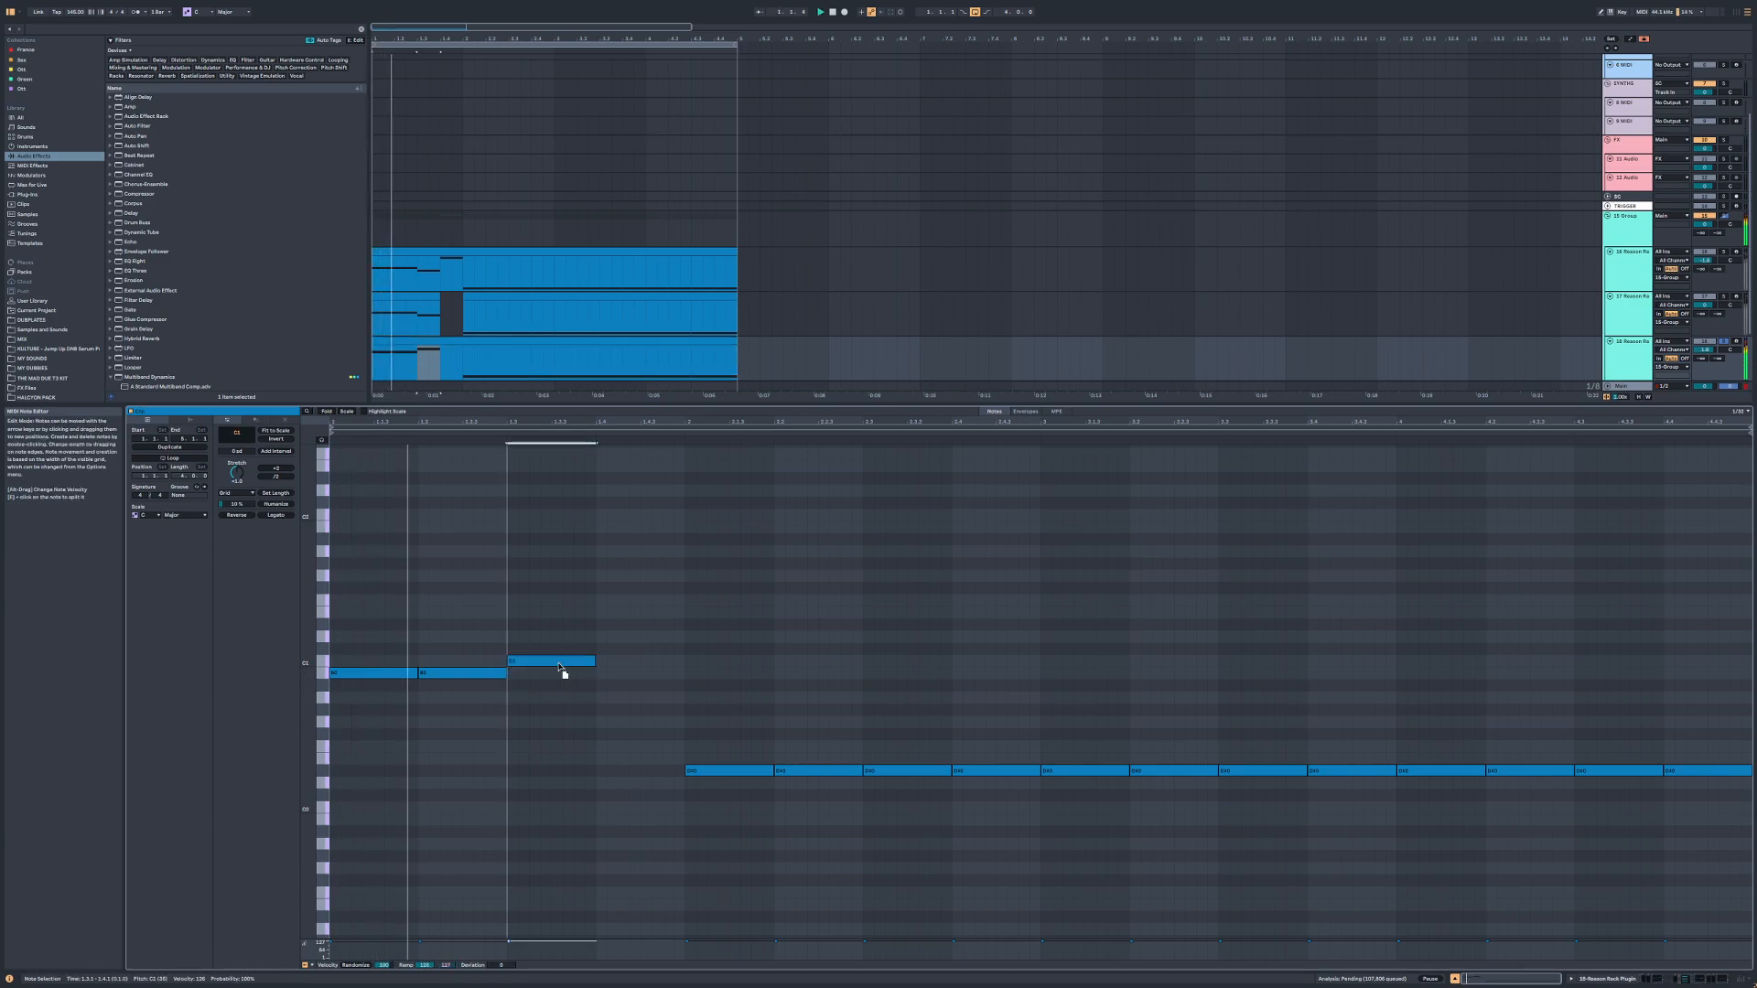
Step: Raise the third note to D#1 and add a fourth note after it at A#0
{"action": "key", "text": "Up"}
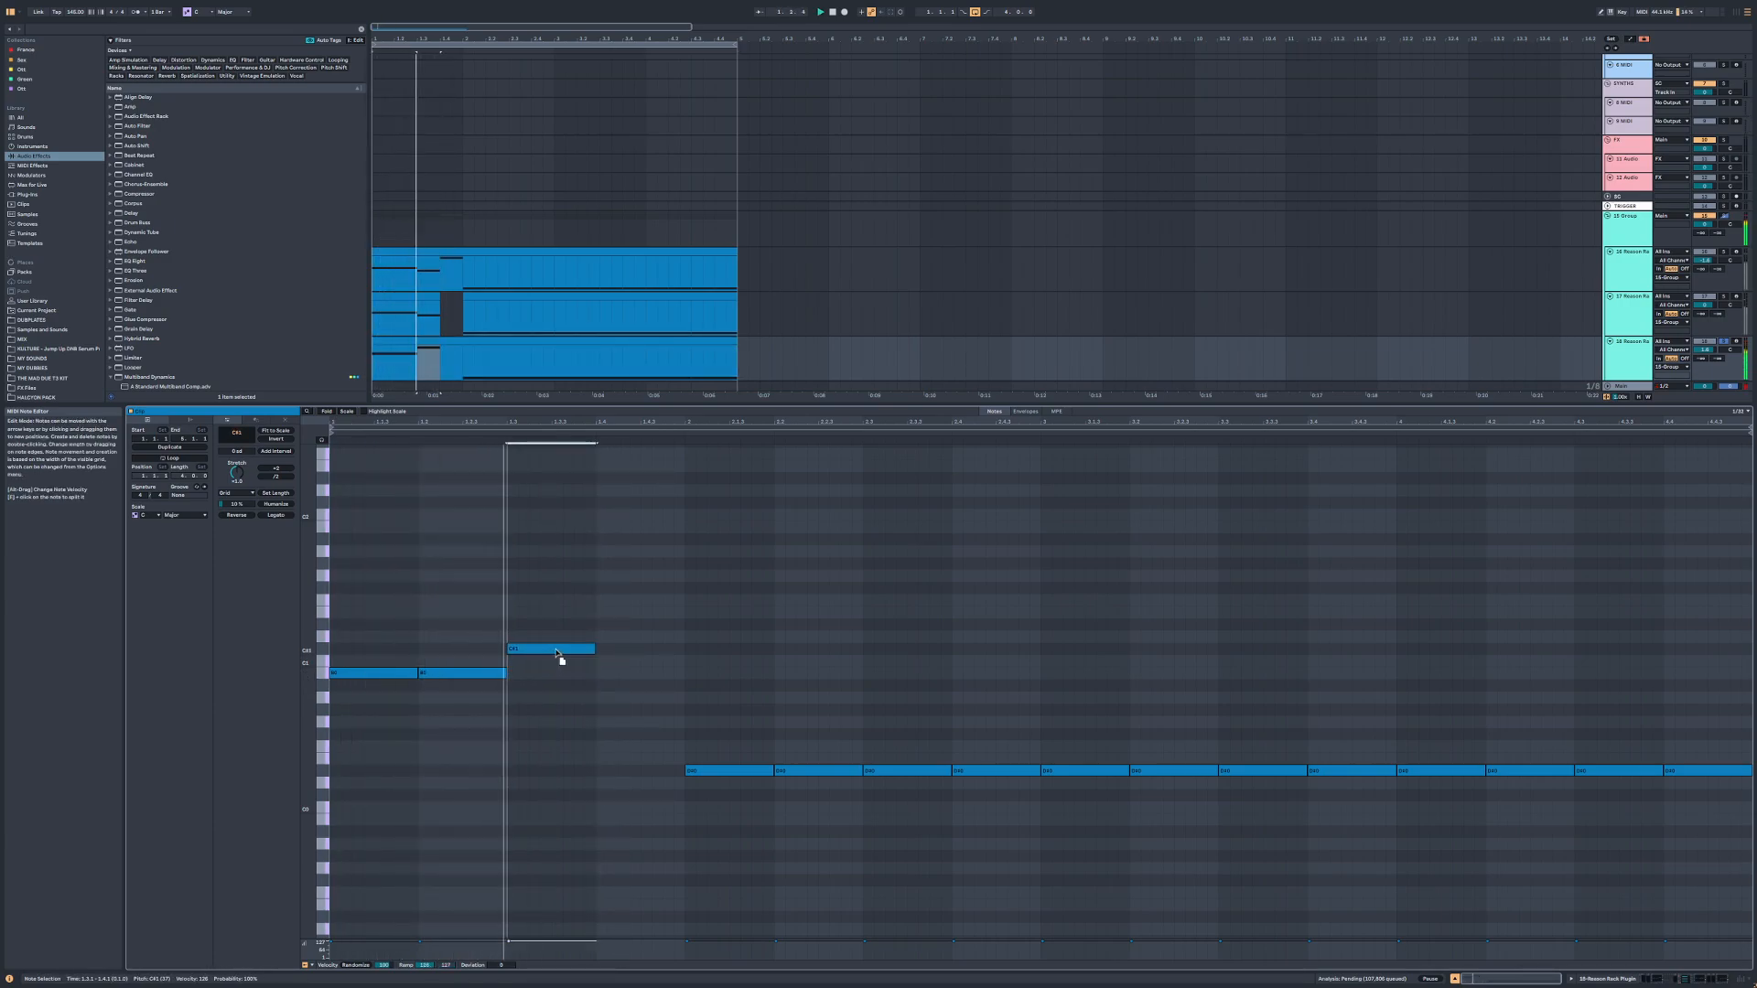
{"action": "left_click_drag", "start_coordinate": [583, 650], "coordinate": [577, 626]}
{"action": "double_click", "coordinate": [667, 672]}
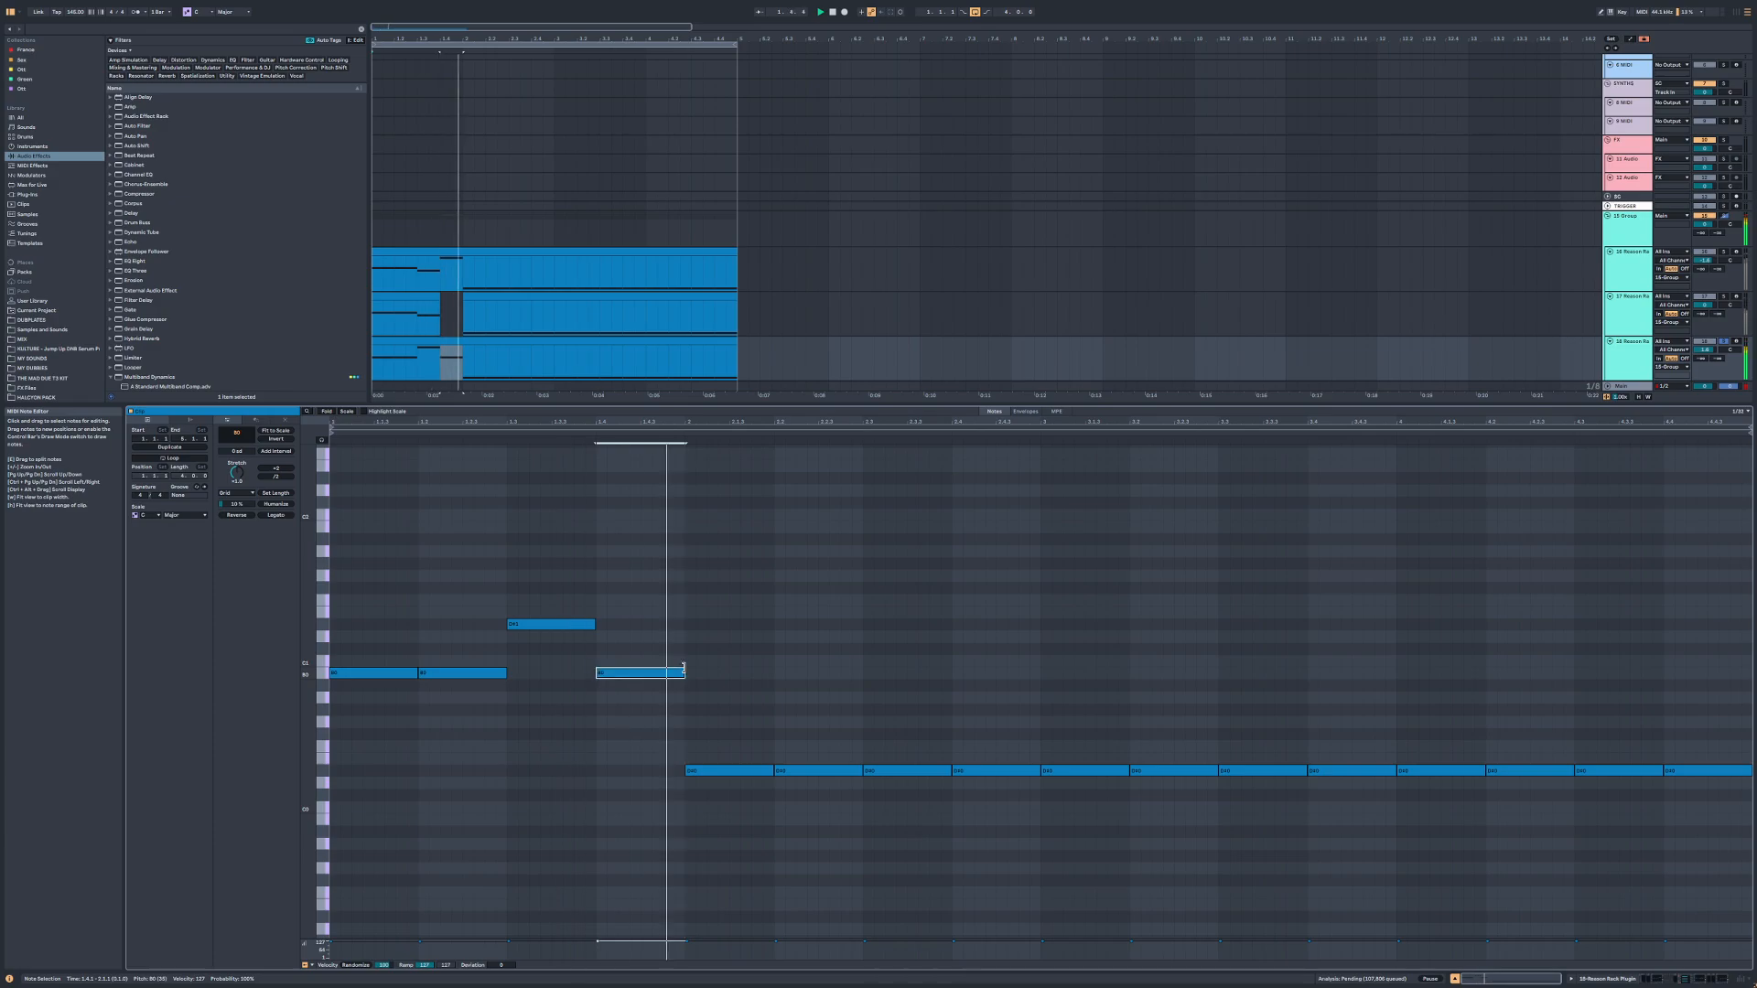
{"action": "left_click_drag", "start_coordinate": [667, 672], "coordinate": [675, 687]}
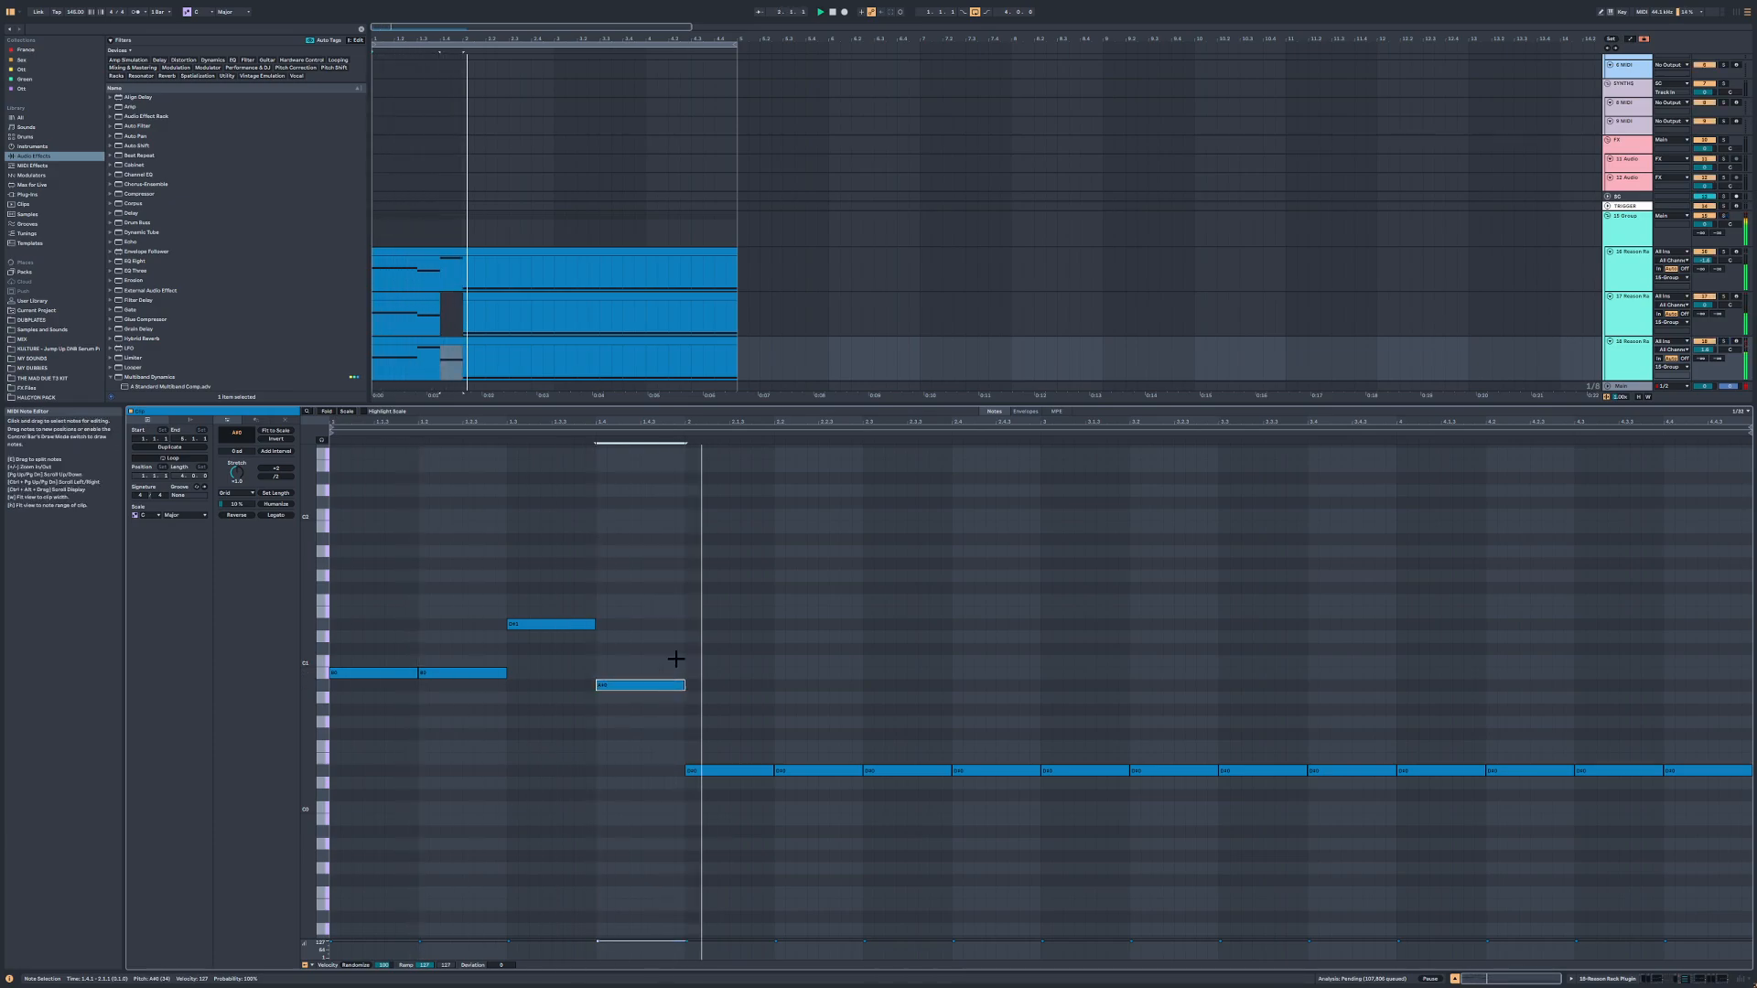
Step: Audition the duplicated track in solo, add an EQ Eight to its chain, and shape a low cut
{"action": "scroll", "coordinate": [1581, 314], "scroll_direction": "down", "scroll_amount": 3}
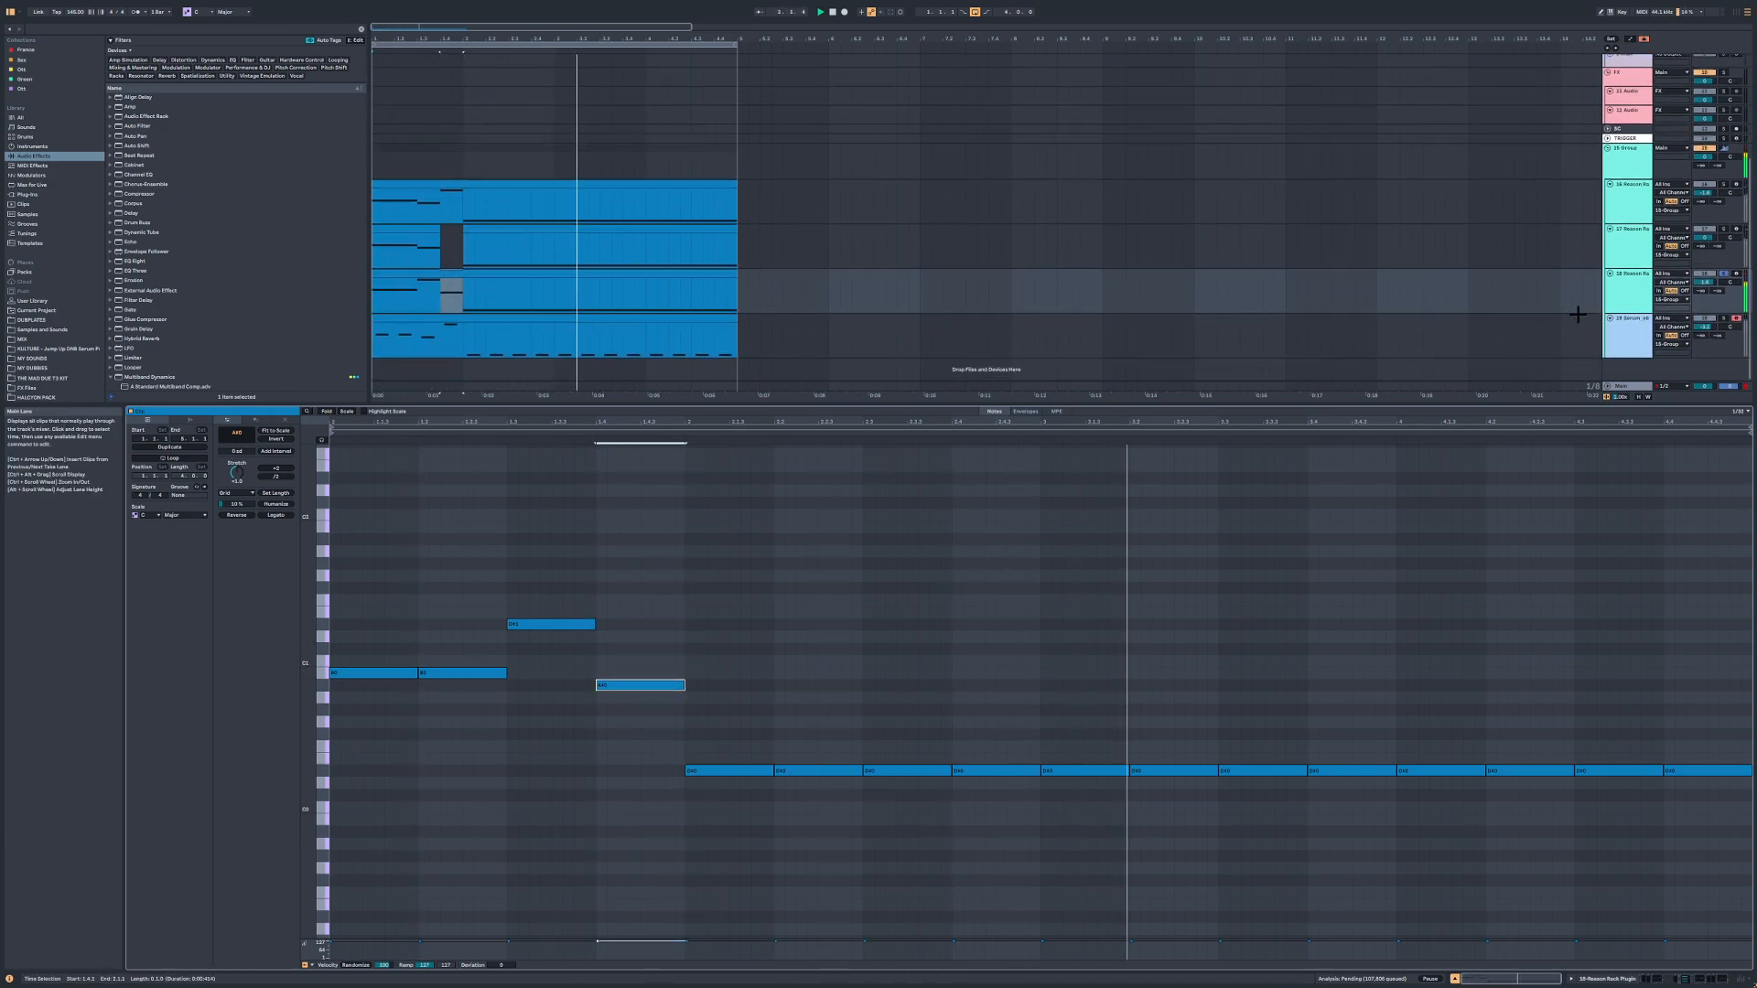
{"action": "double_click", "coordinate": [1606, 295]}
{"action": "key", "text": "s"}
{"action": "double_click", "coordinate": [137, 261]}
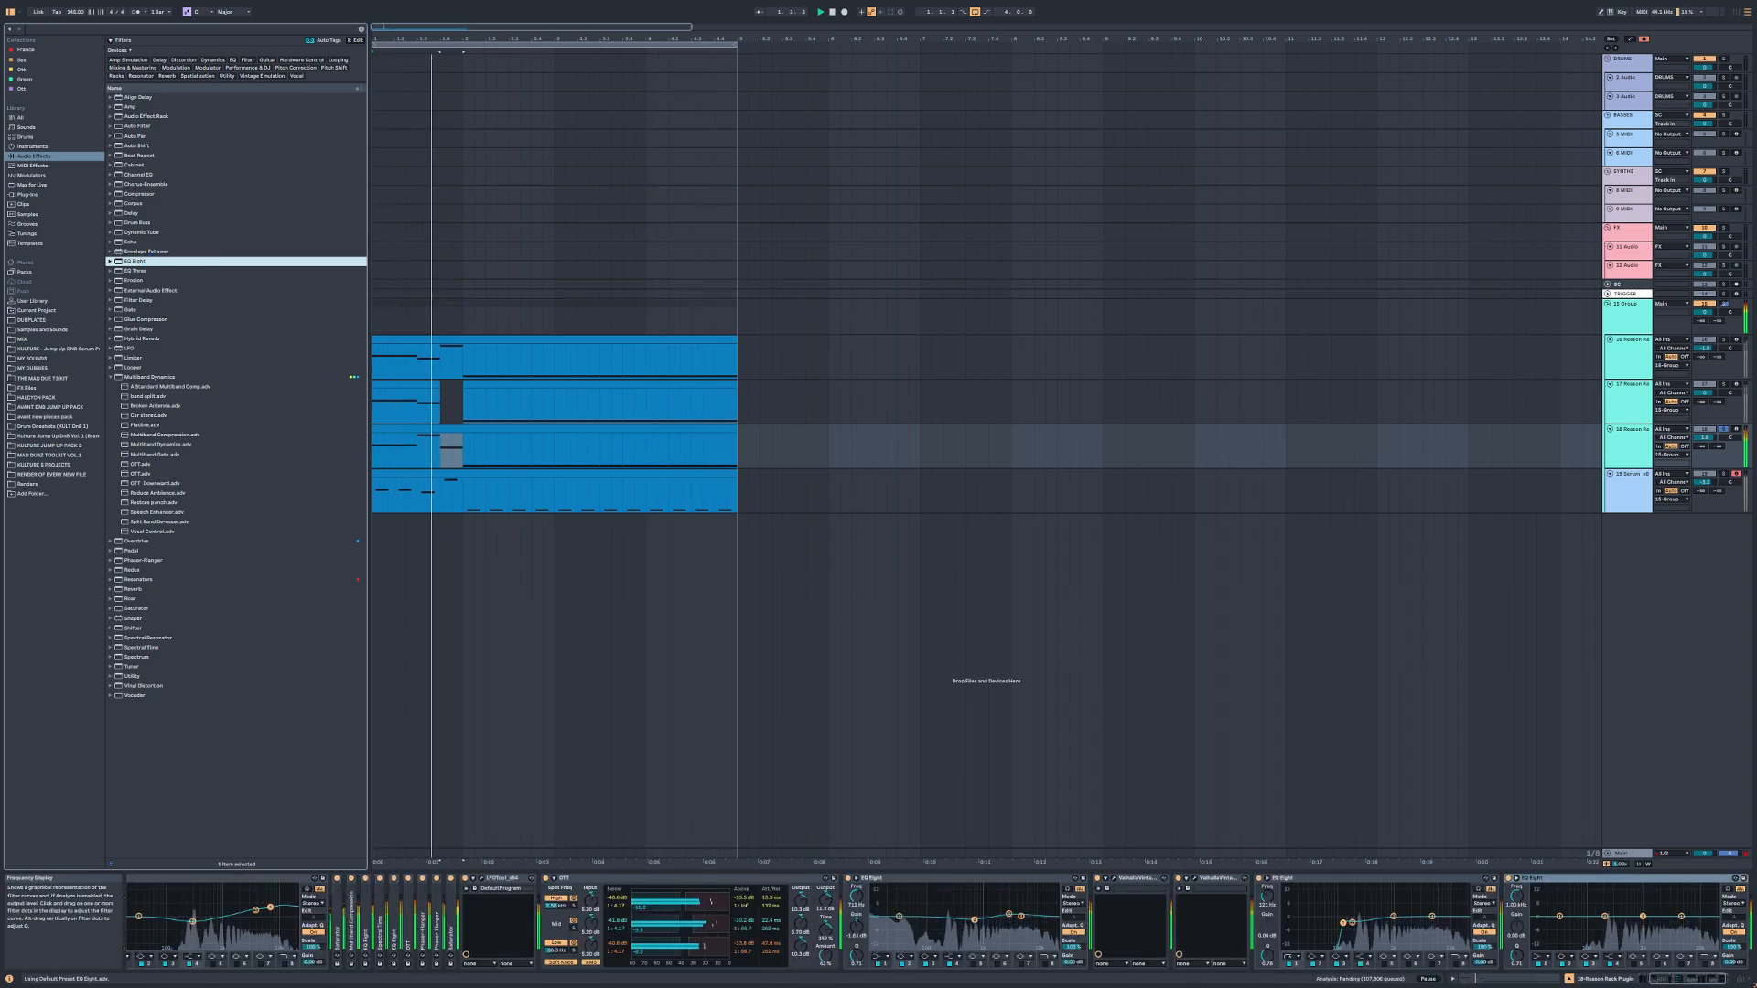
{"action": "left_click_drag", "start_coordinate": [1603, 917], "coordinate": [1517, 869]}
{"action": "left_click", "coordinate": [1541, 956]}
{"action": "left_click", "coordinate": [1520, 891]}
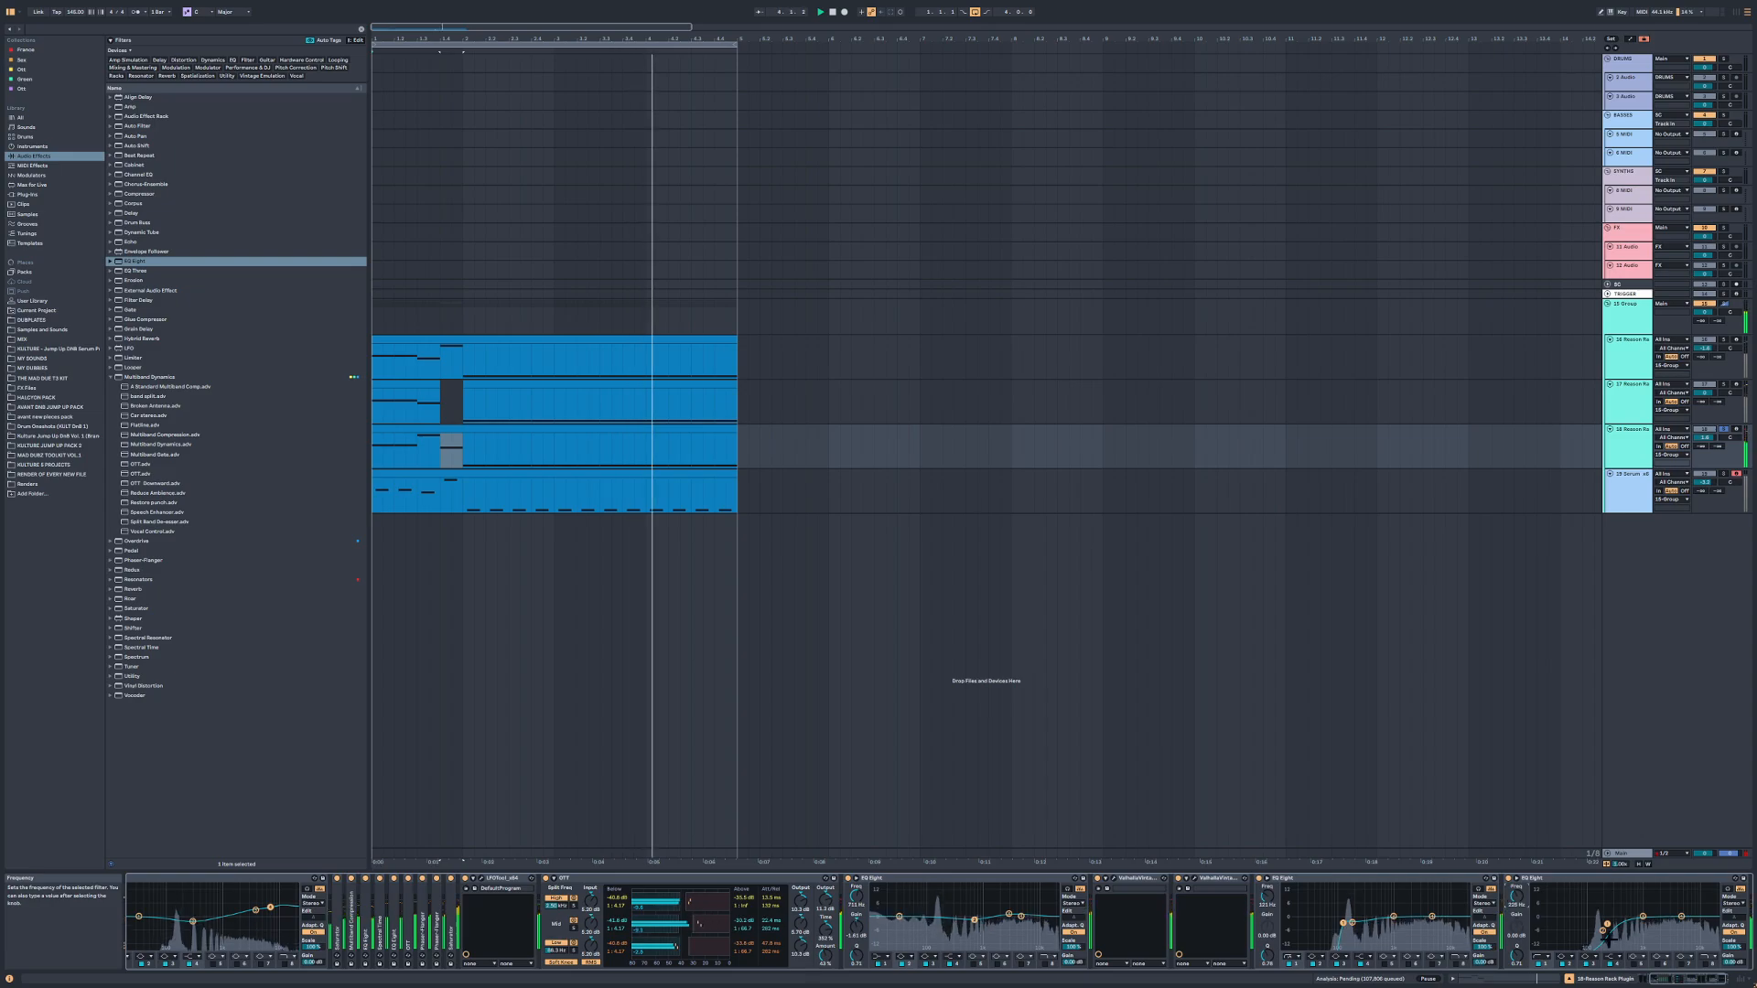
{"action": "left_click_drag", "start_coordinate": [1602, 930], "coordinate": [1602, 937]}
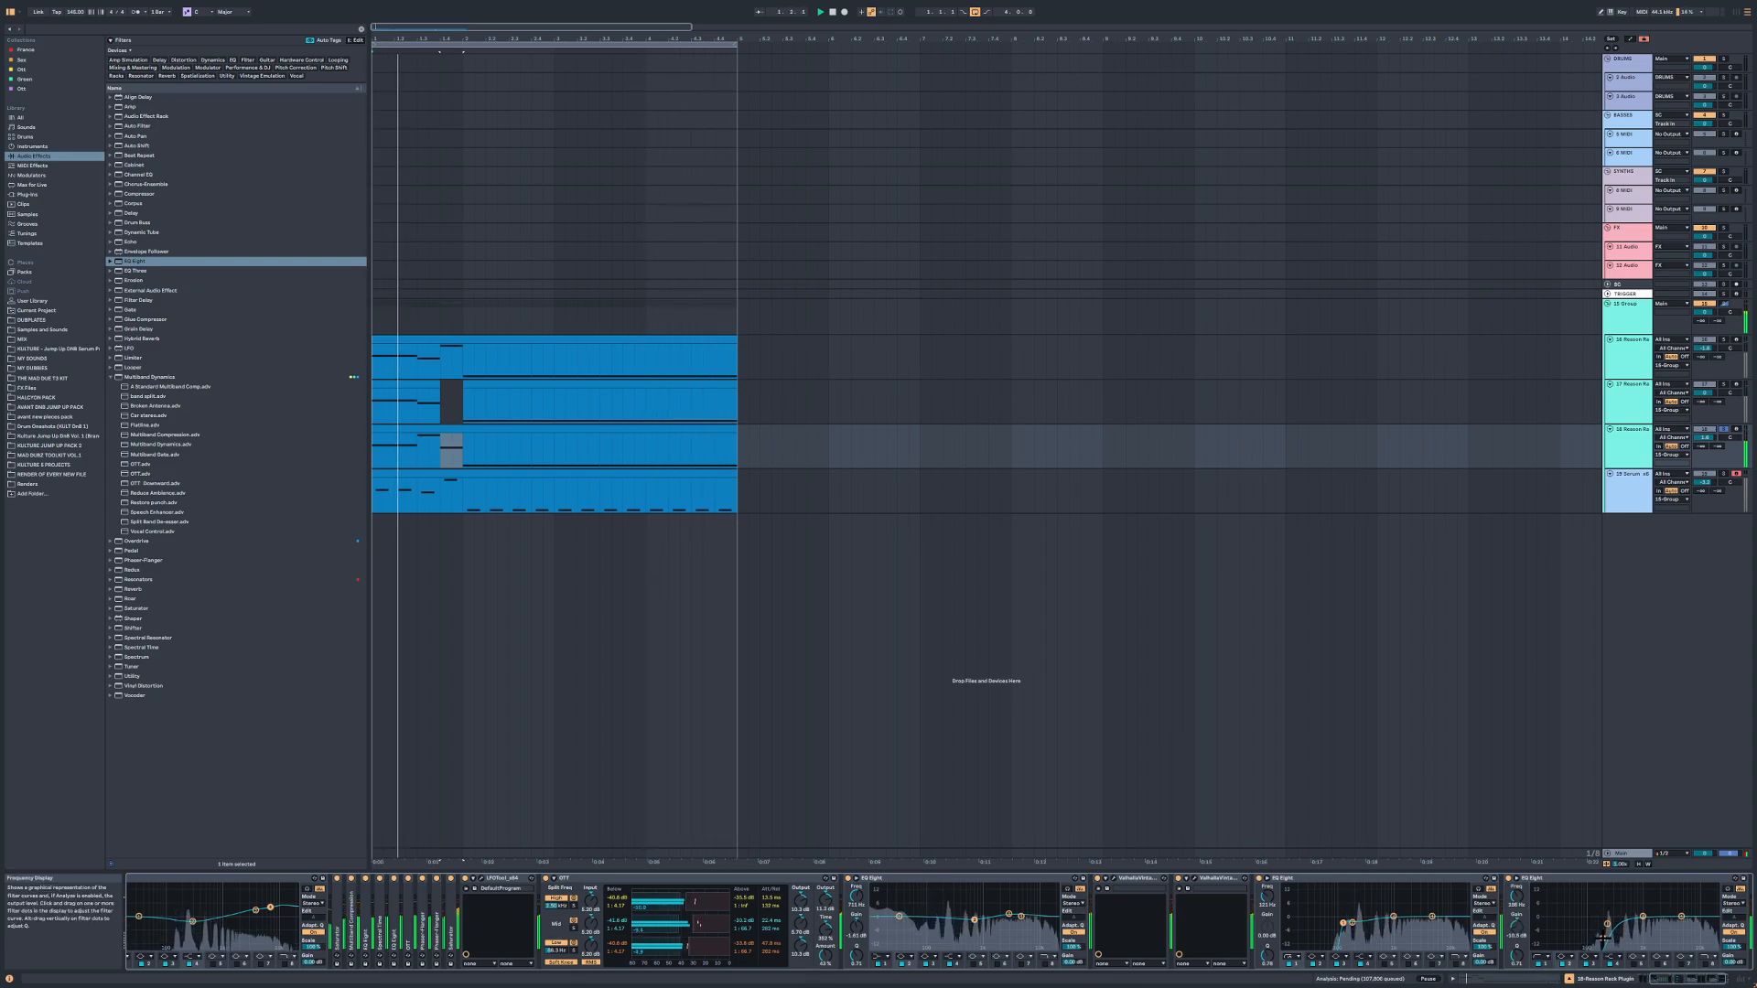
{"action": "key", "text": "s"}
Step: Compare the duplicated track's clip with the first Reason Rack Plugin track's clip and delete the duplicate's fourth note
{"action": "double_click", "coordinate": [442, 428]}
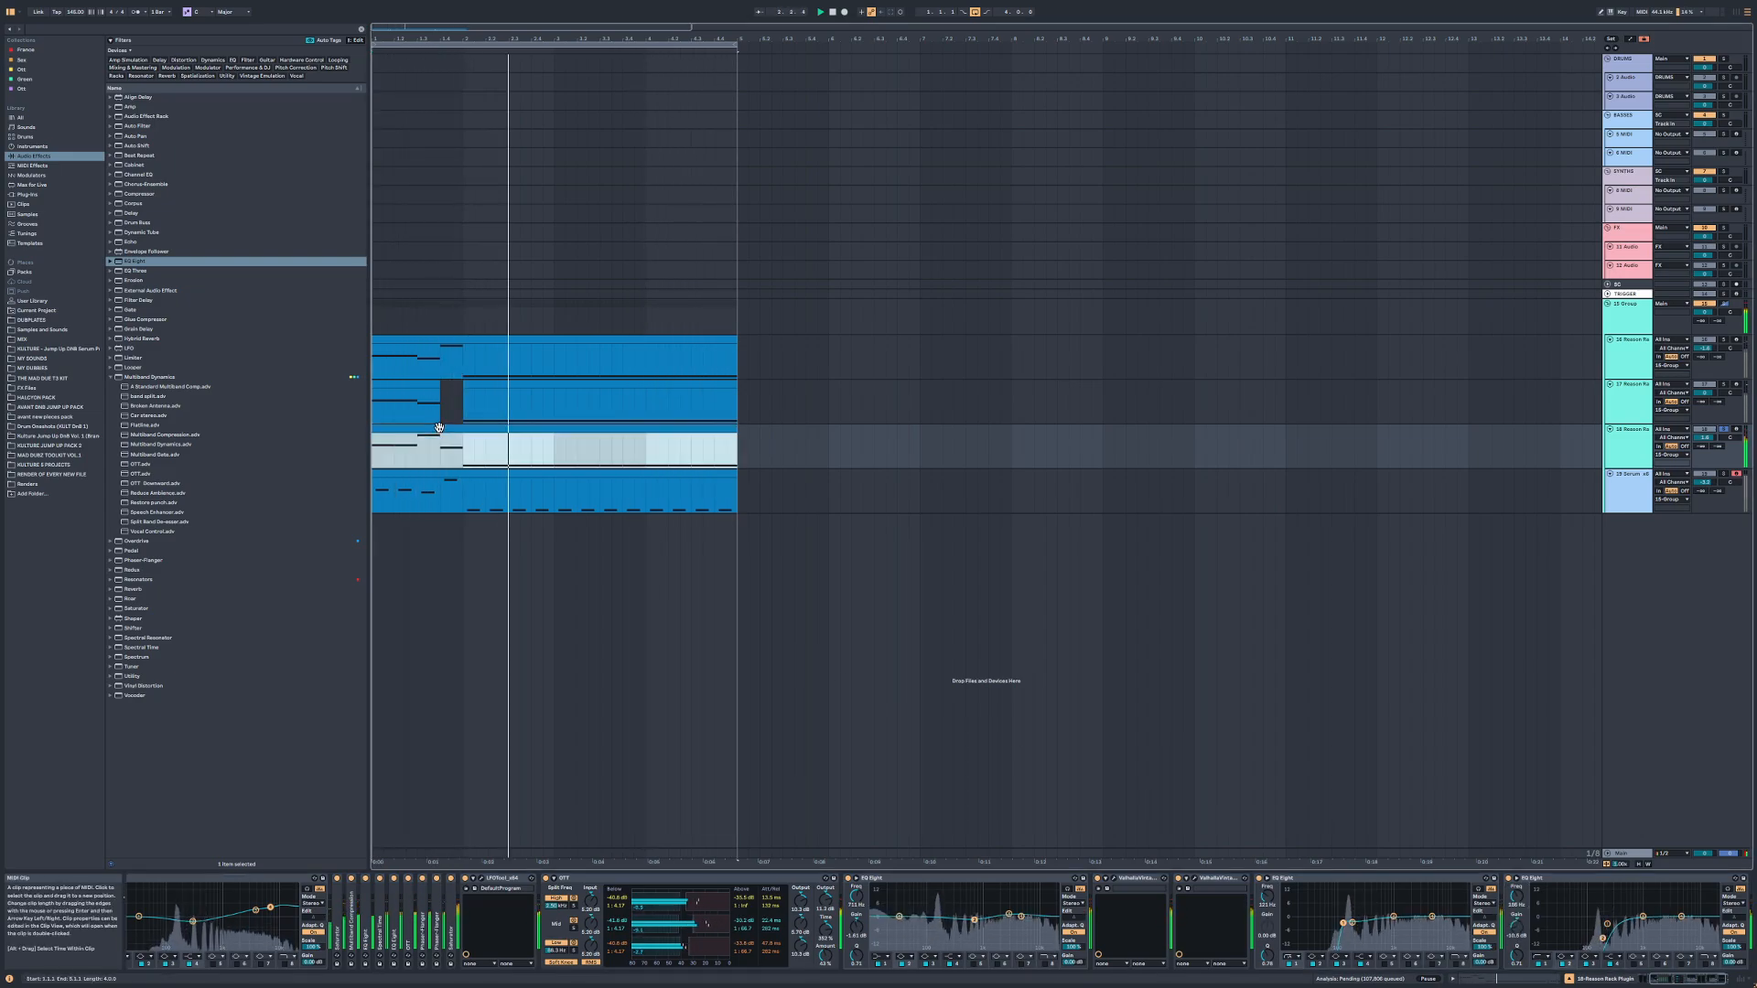
{"action": "key", "text": "space"}
{"action": "key", "text": "space"}
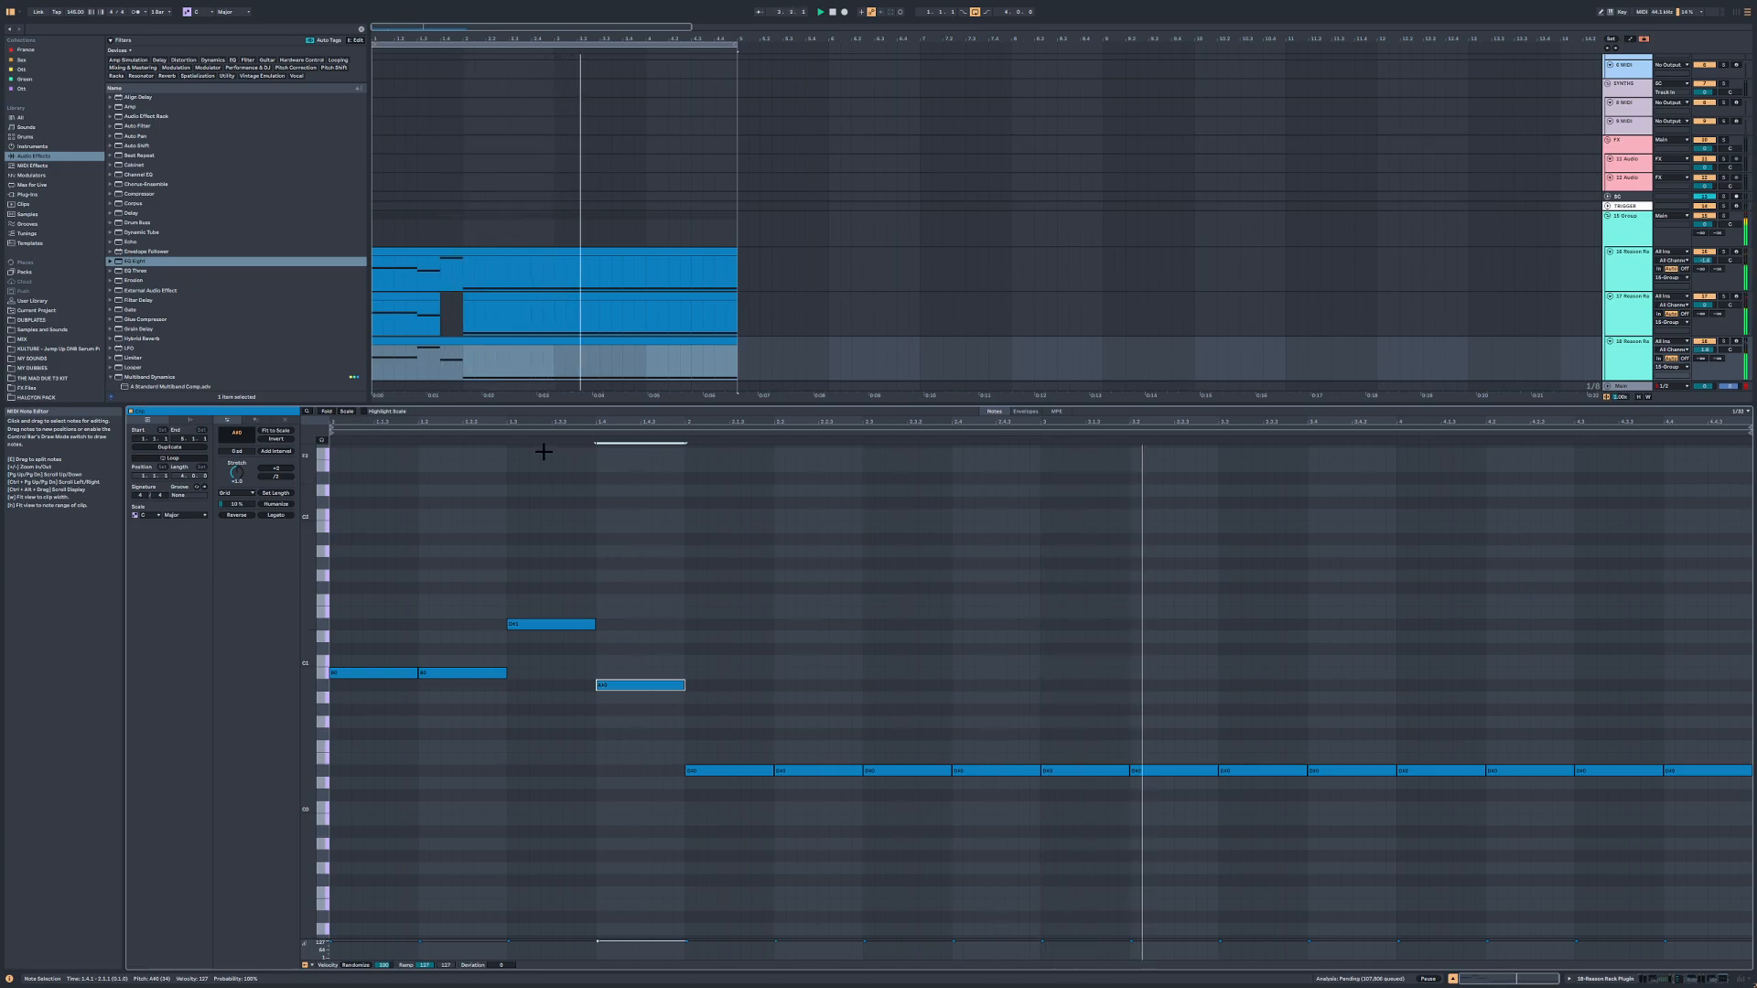
{"action": "double_click", "coordinate": [455, 261]}
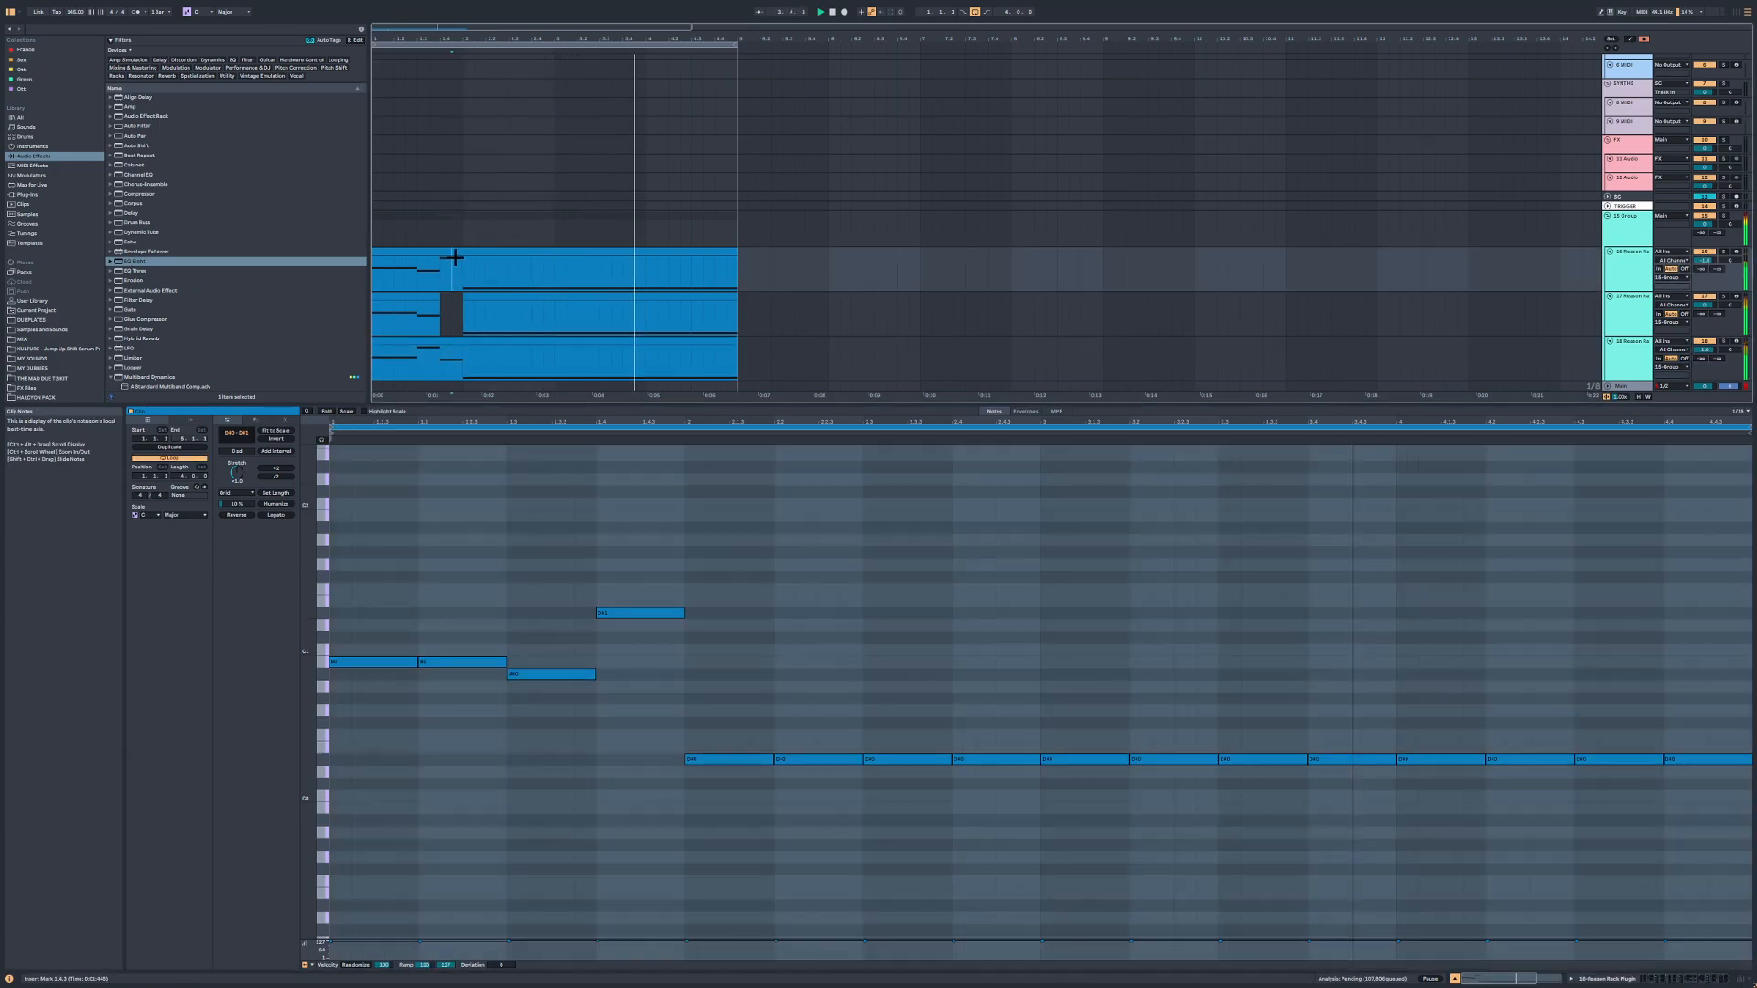
{"action": "left_click", "coordinate": [485, 349]}
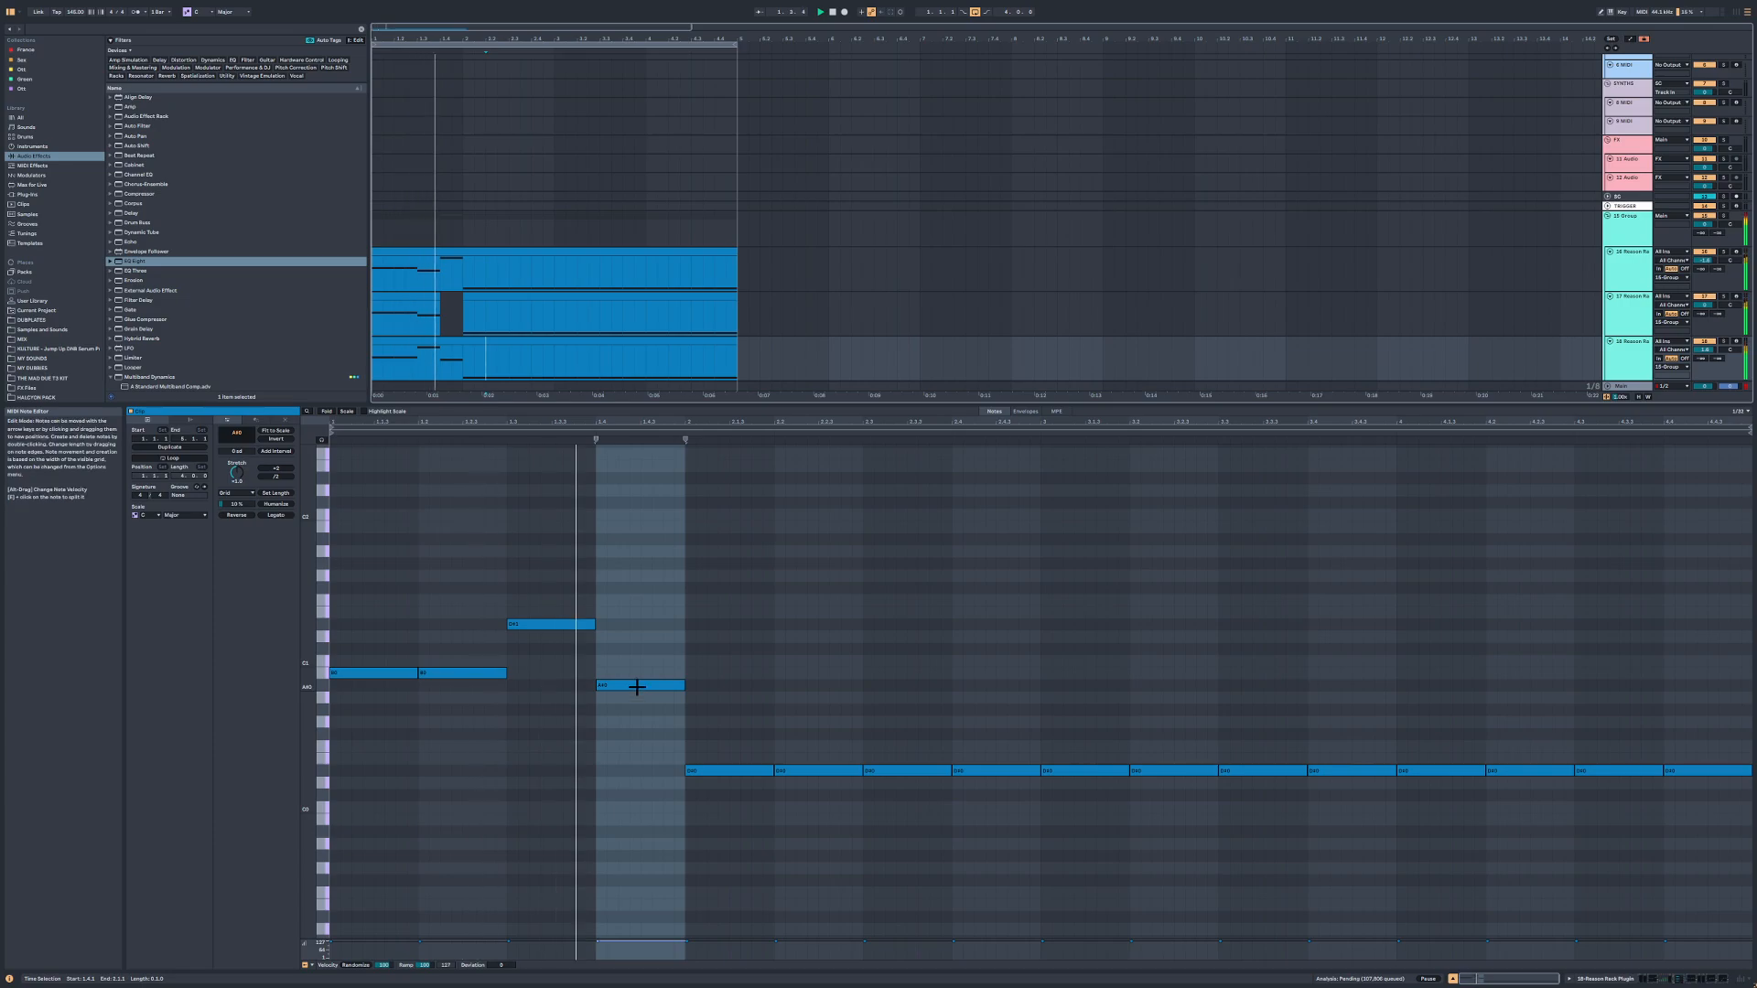
{"action": "key", "text": "Delete"}
{"action": "left_click", "coordinate": [424, 328]}
{"action": "left_click", "coordinate": [427, 340]}
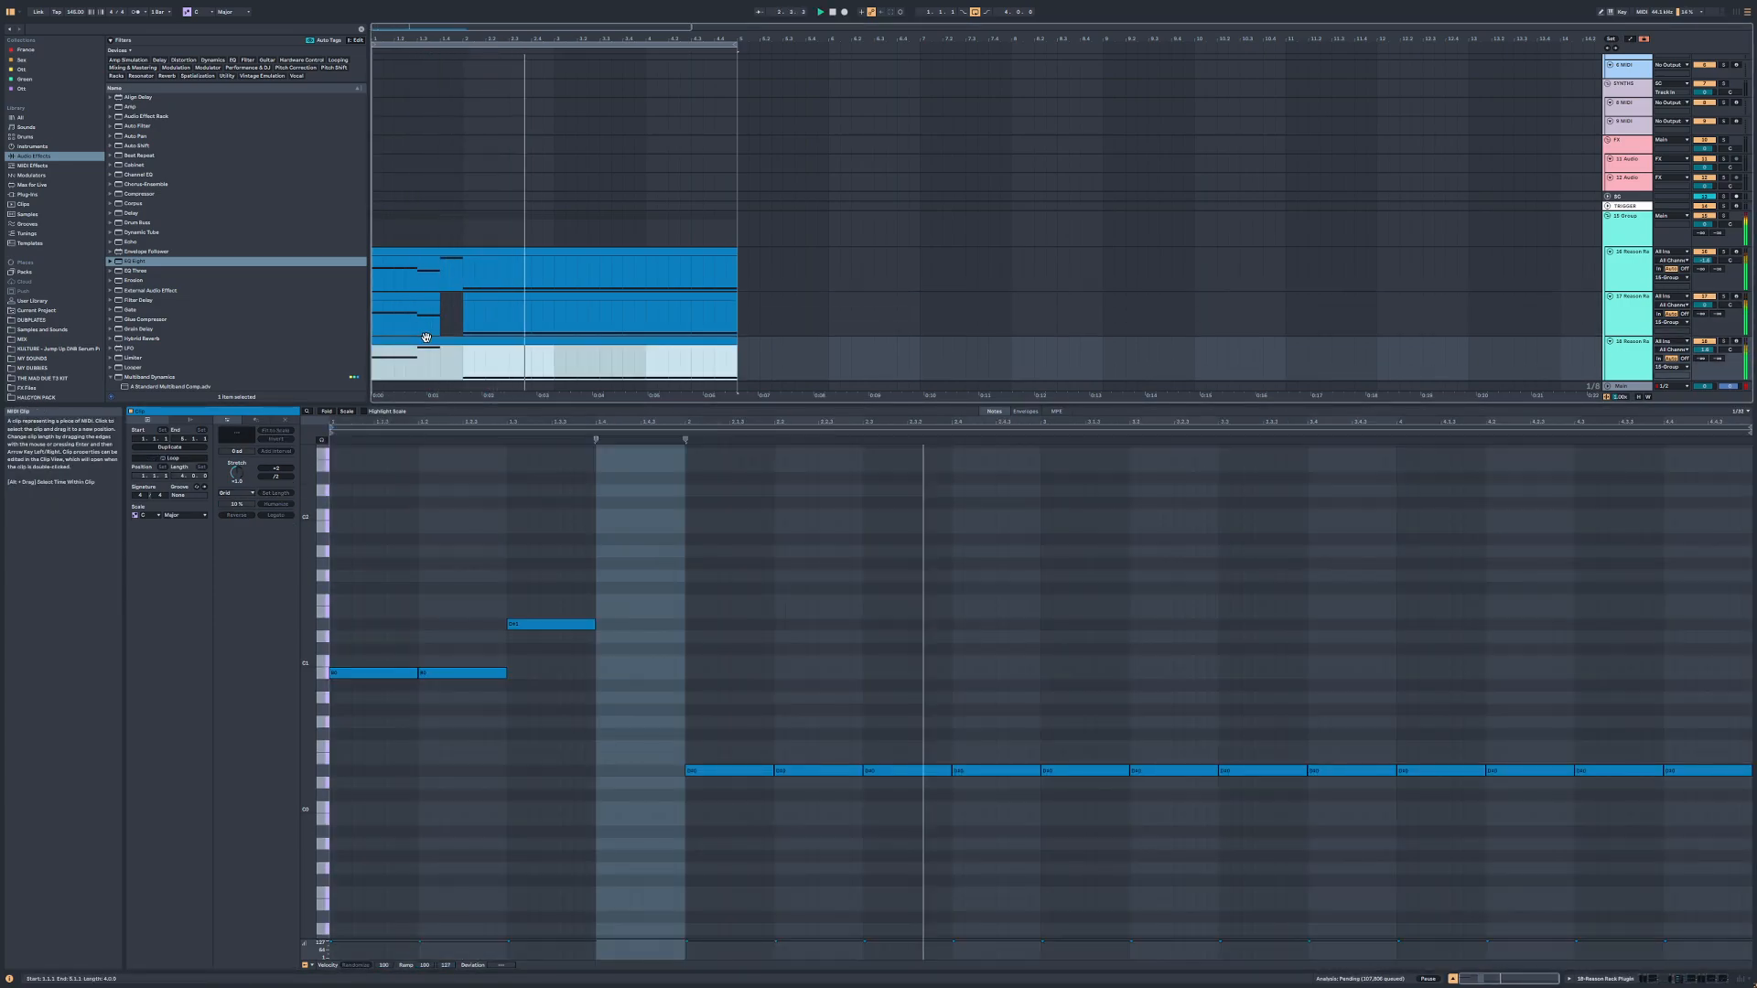
Step: Solo the duplicated track, inspect its LFOTool curve, and reopen its clip for note editing
{"action": "double_click", "coordinate": [1625, 355]}
{"action": "key", "text": "s"}
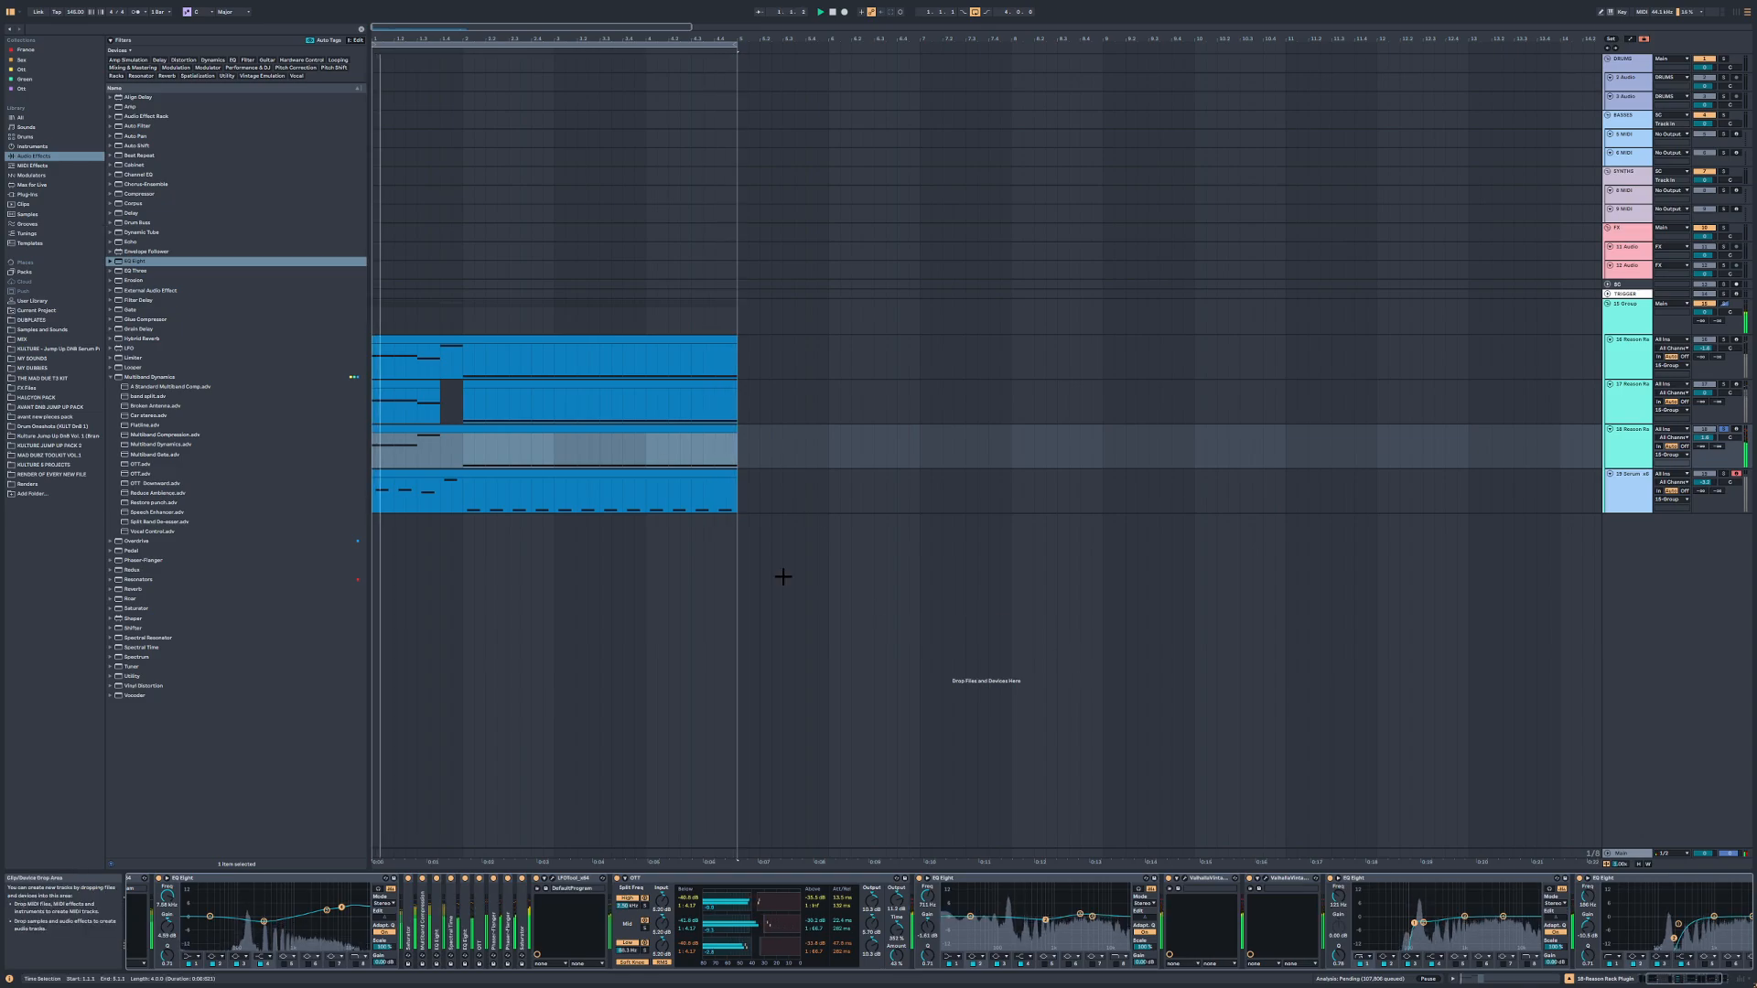
{"action": "left_click", "coordinate": [551, 877]}
{"action": "key", "text": "space"}
{"action": "left_click", "coordinate": [894, 364]}
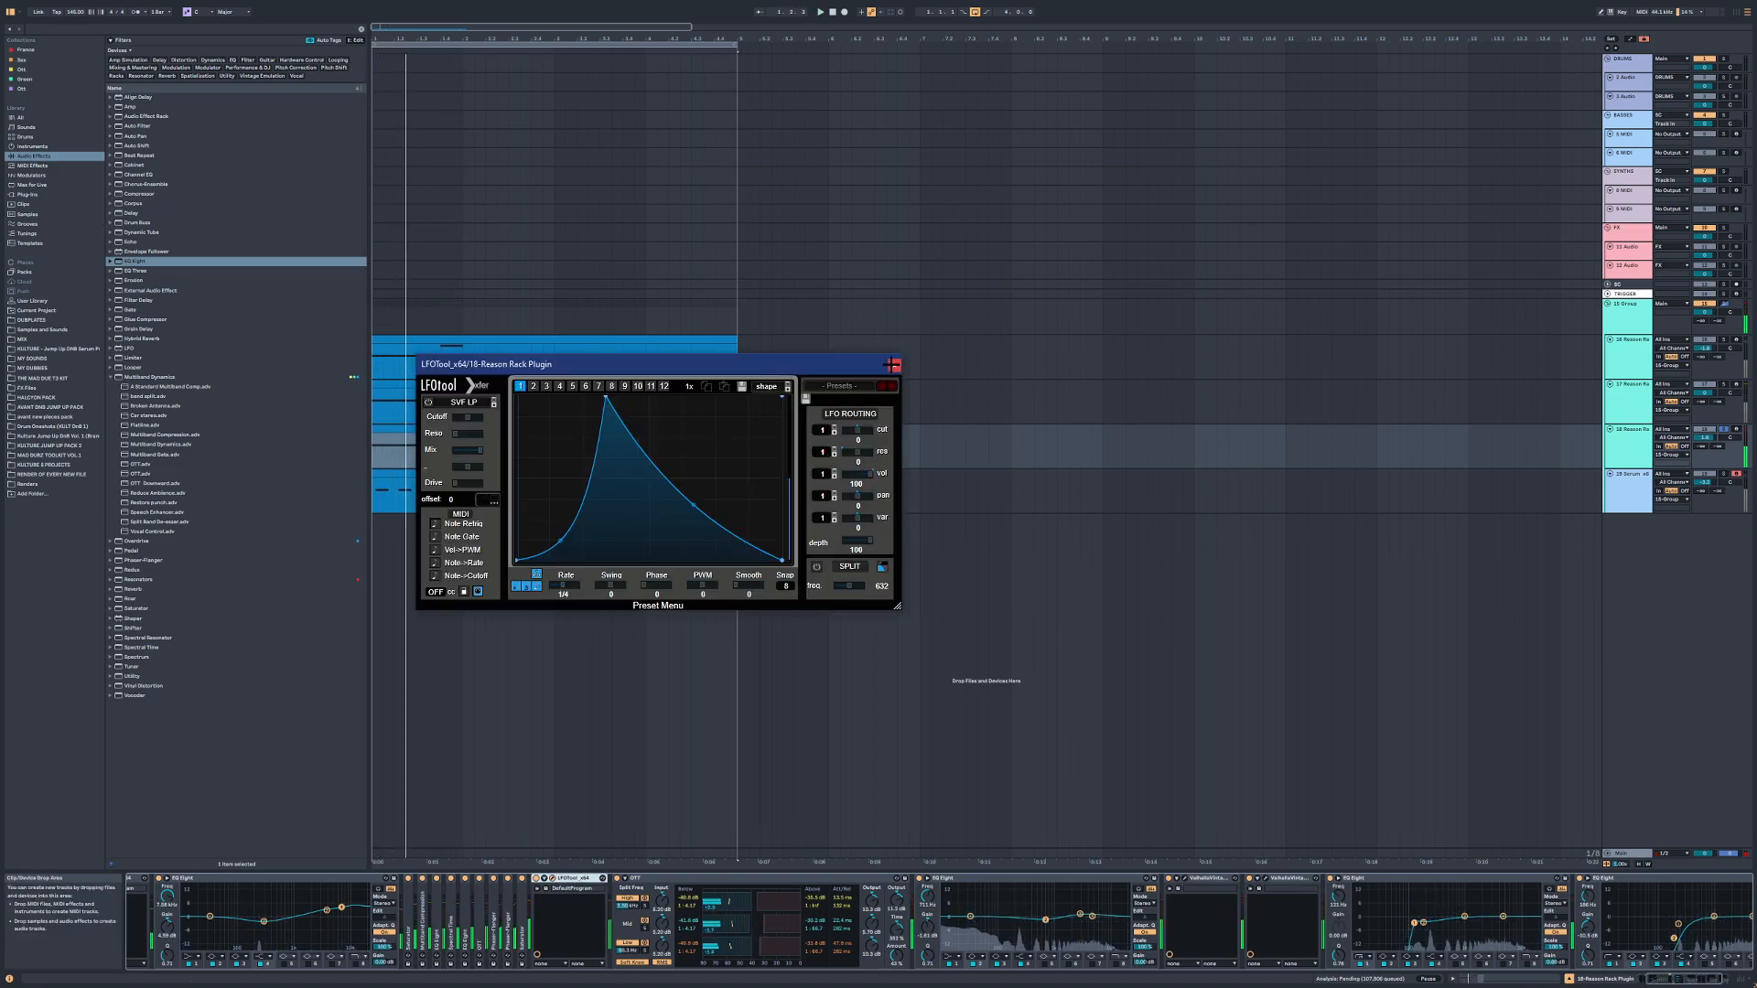
{"action": "double_click", "coordinate": [499, 431]}
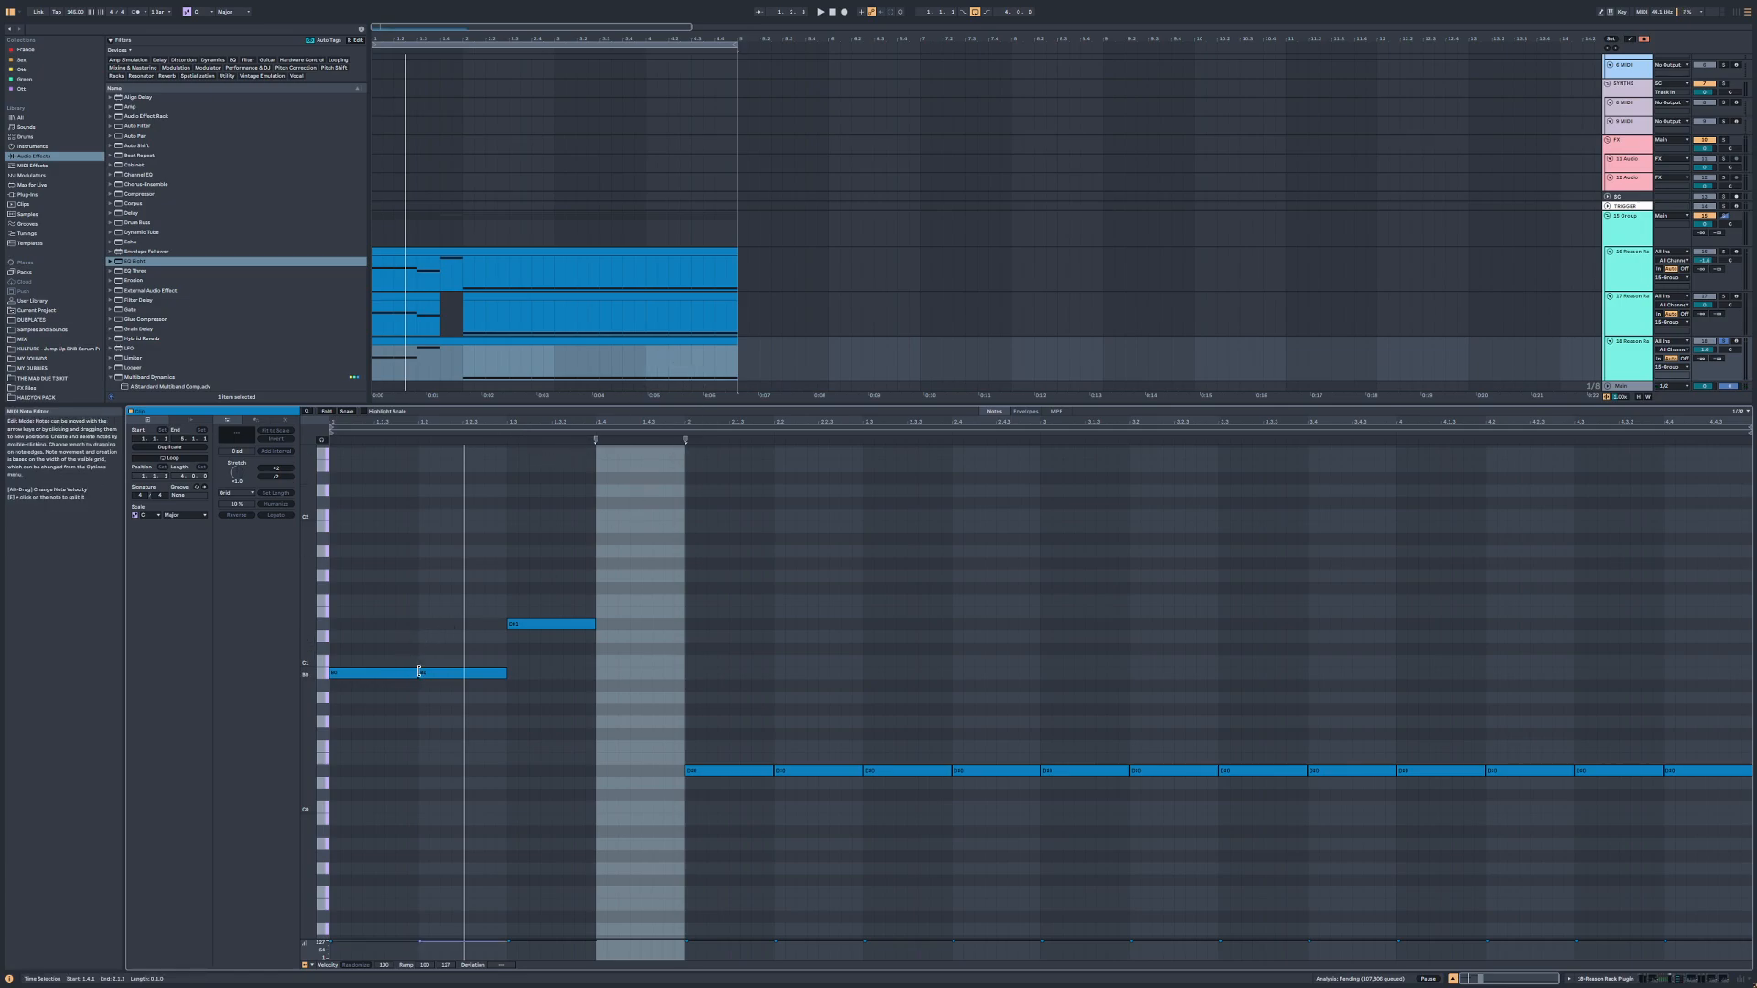
Step: Try replacing the two opening notes with three shorter notes that step down in pitch
{"action": "left_click_drag", "start_coordinate": [416, 672], "coordinate": [382, 673]}
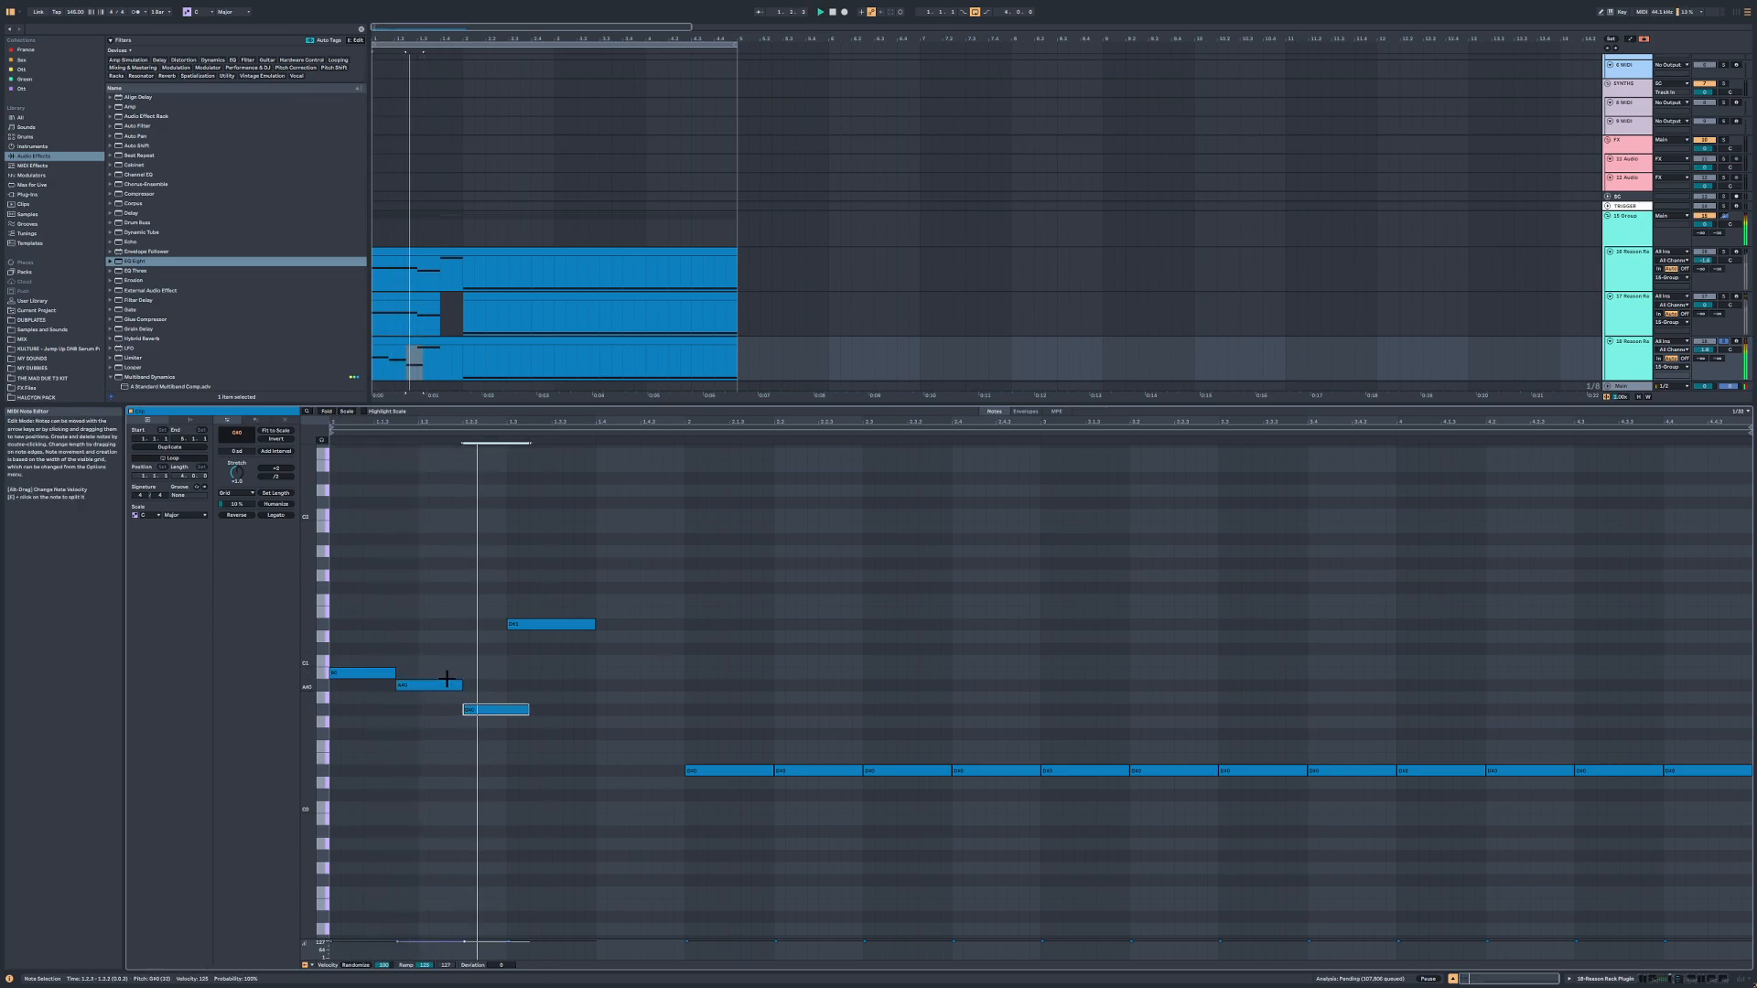
{"action": "key", "text": "space"}
{"action": "key", "text": "Up"}
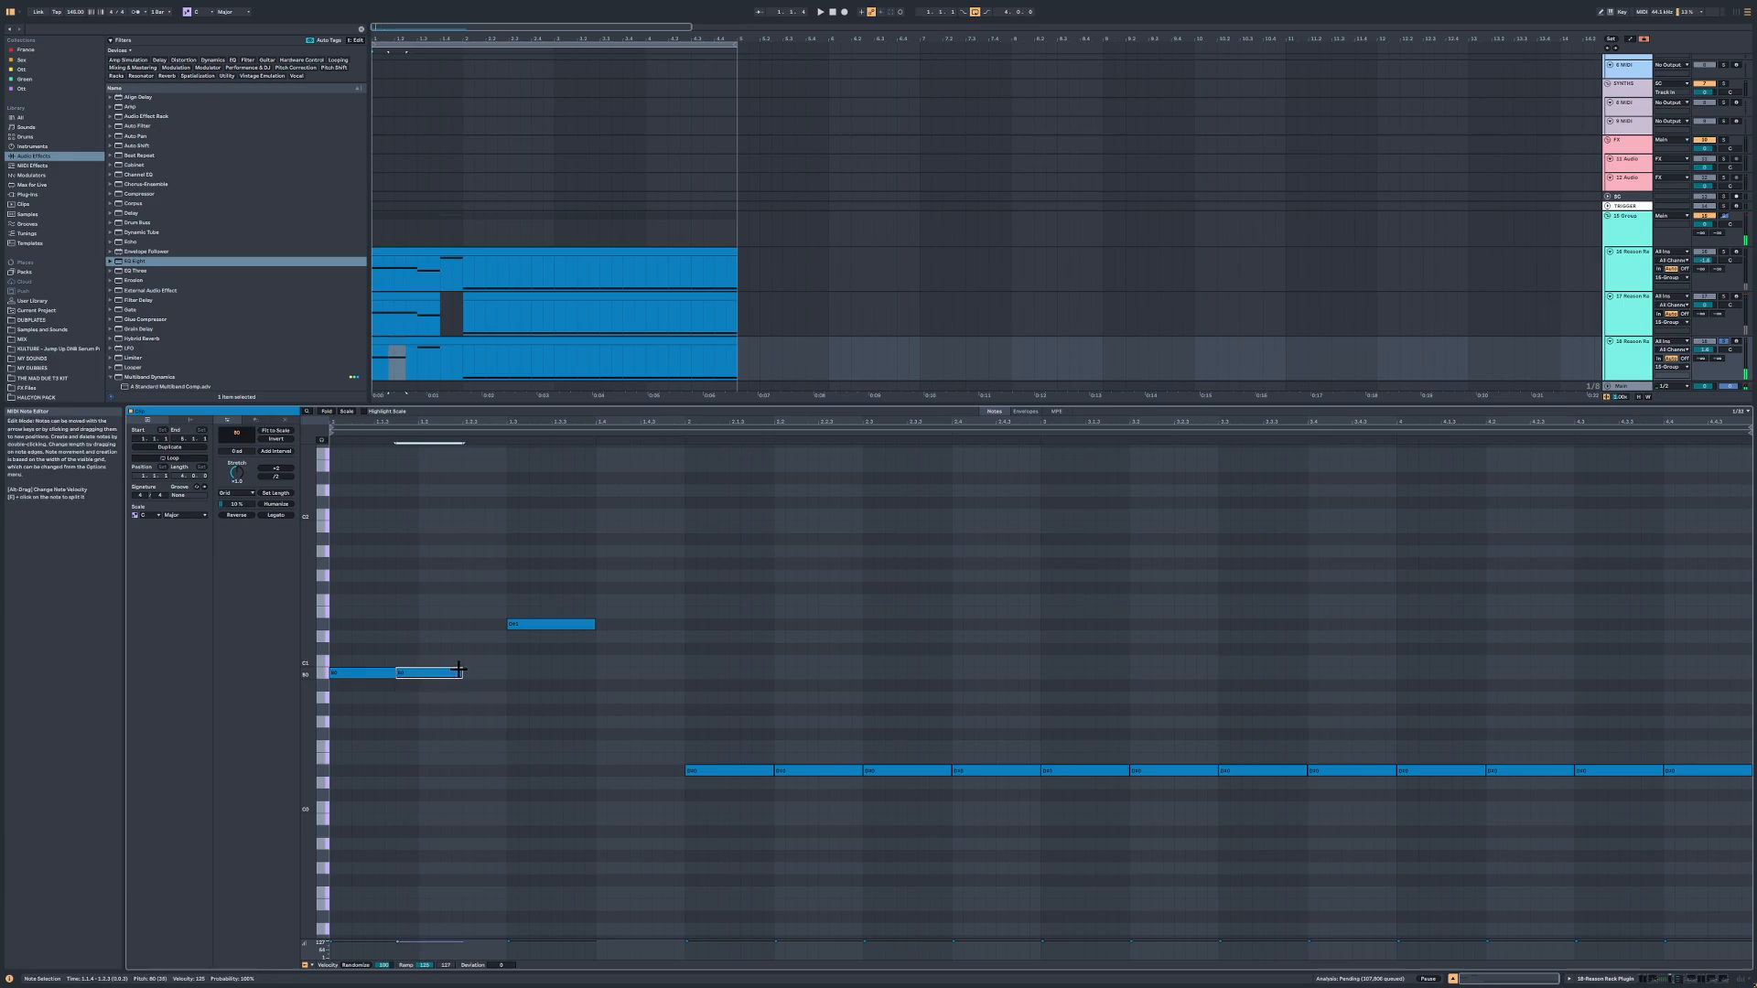
Step: Lower the second note to A#0 while the loop plays
{"action": "key", "text": "space"}
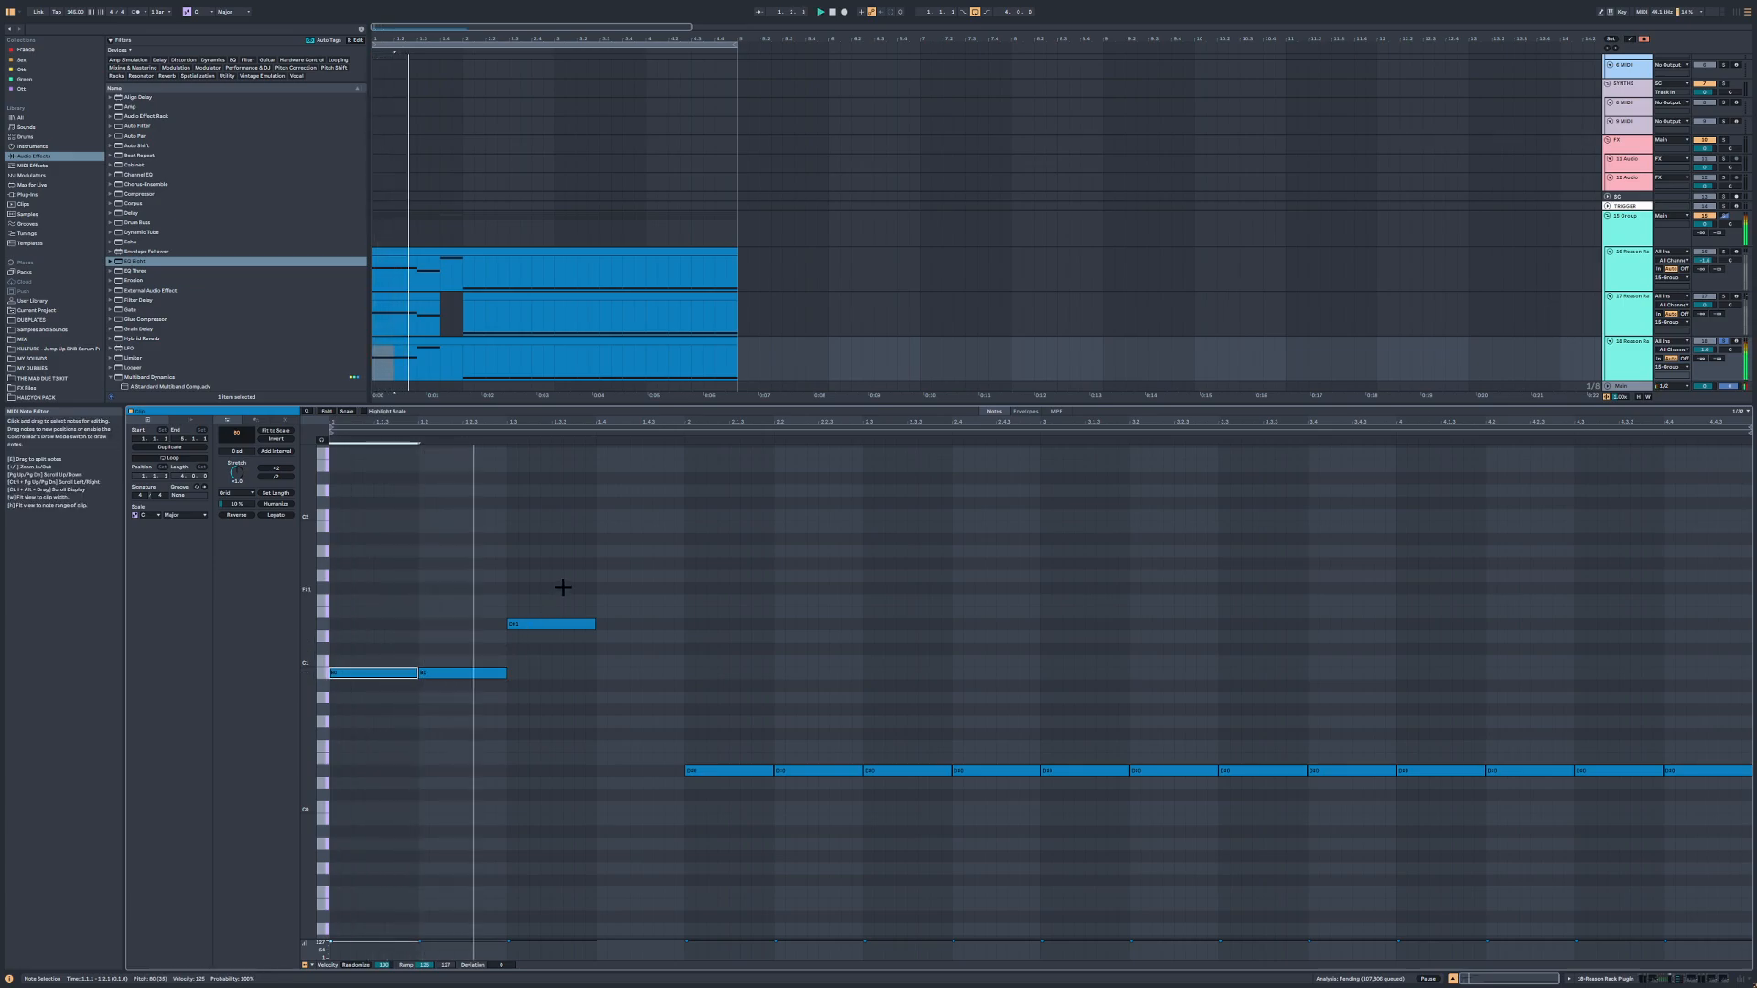
{"action": "left_click_drag", "start_coordinate": [480, 673], "coordinate": [482, 710]}
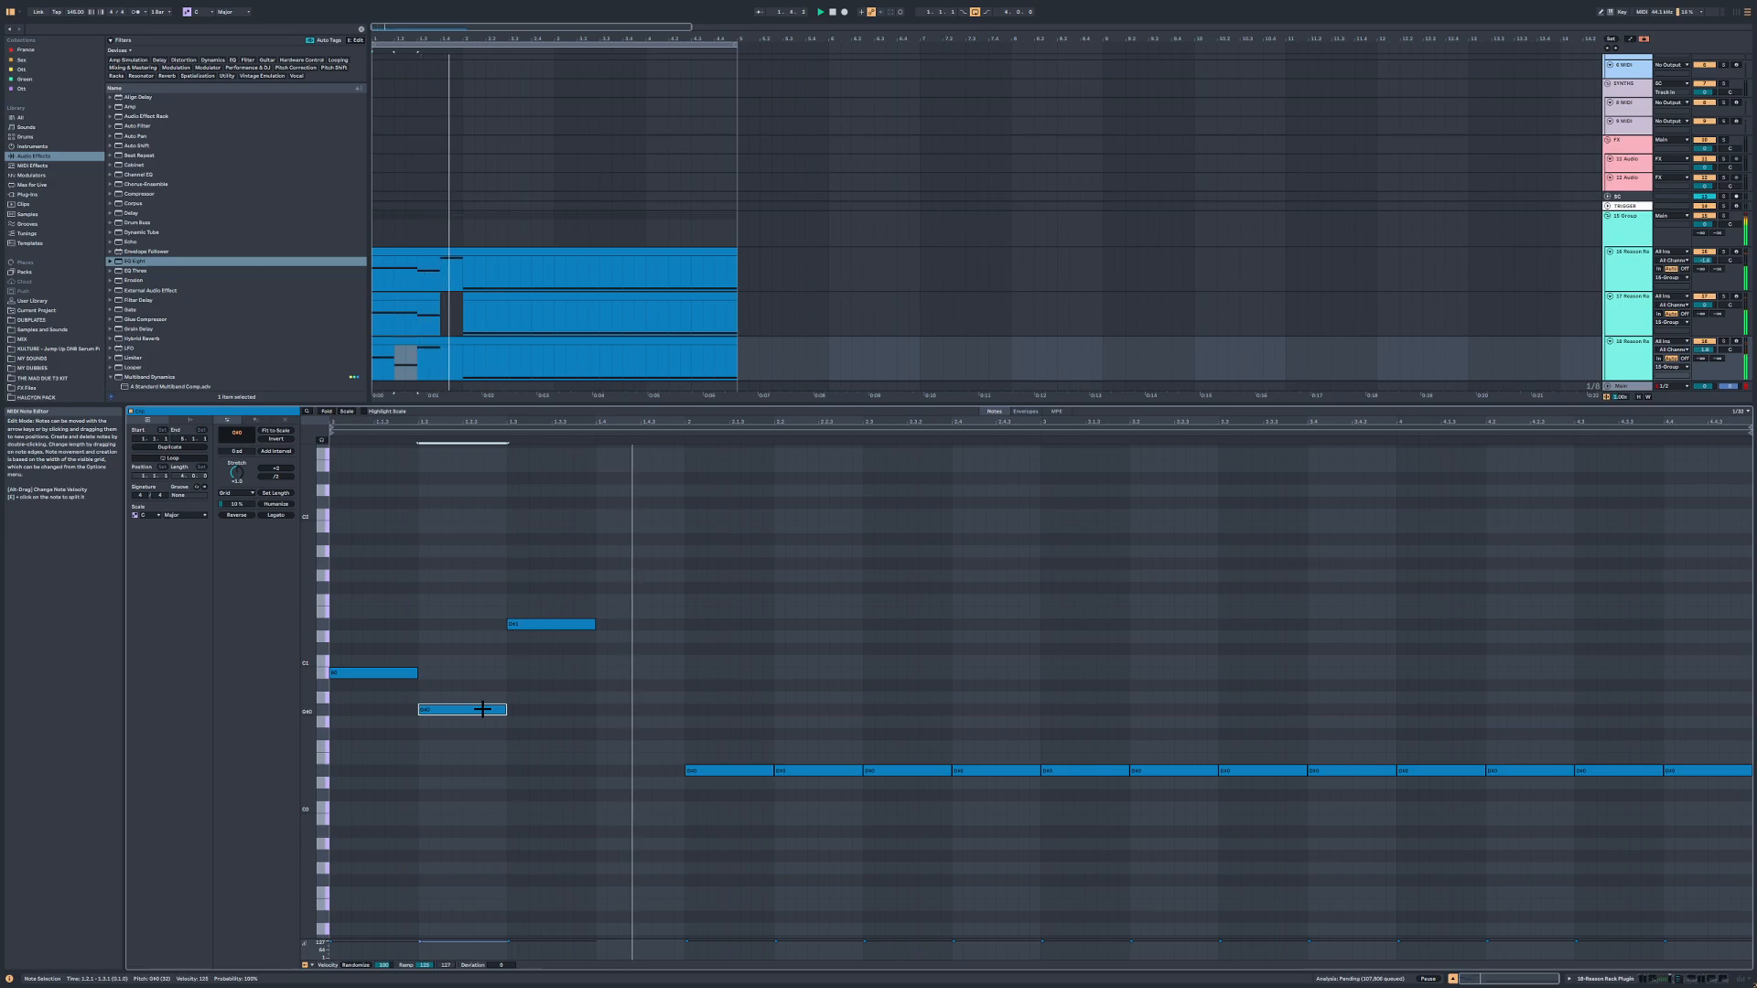
{"action": "left_click_drag", "start_coordinate": [482, 709], "coordinate": [483, 684]}
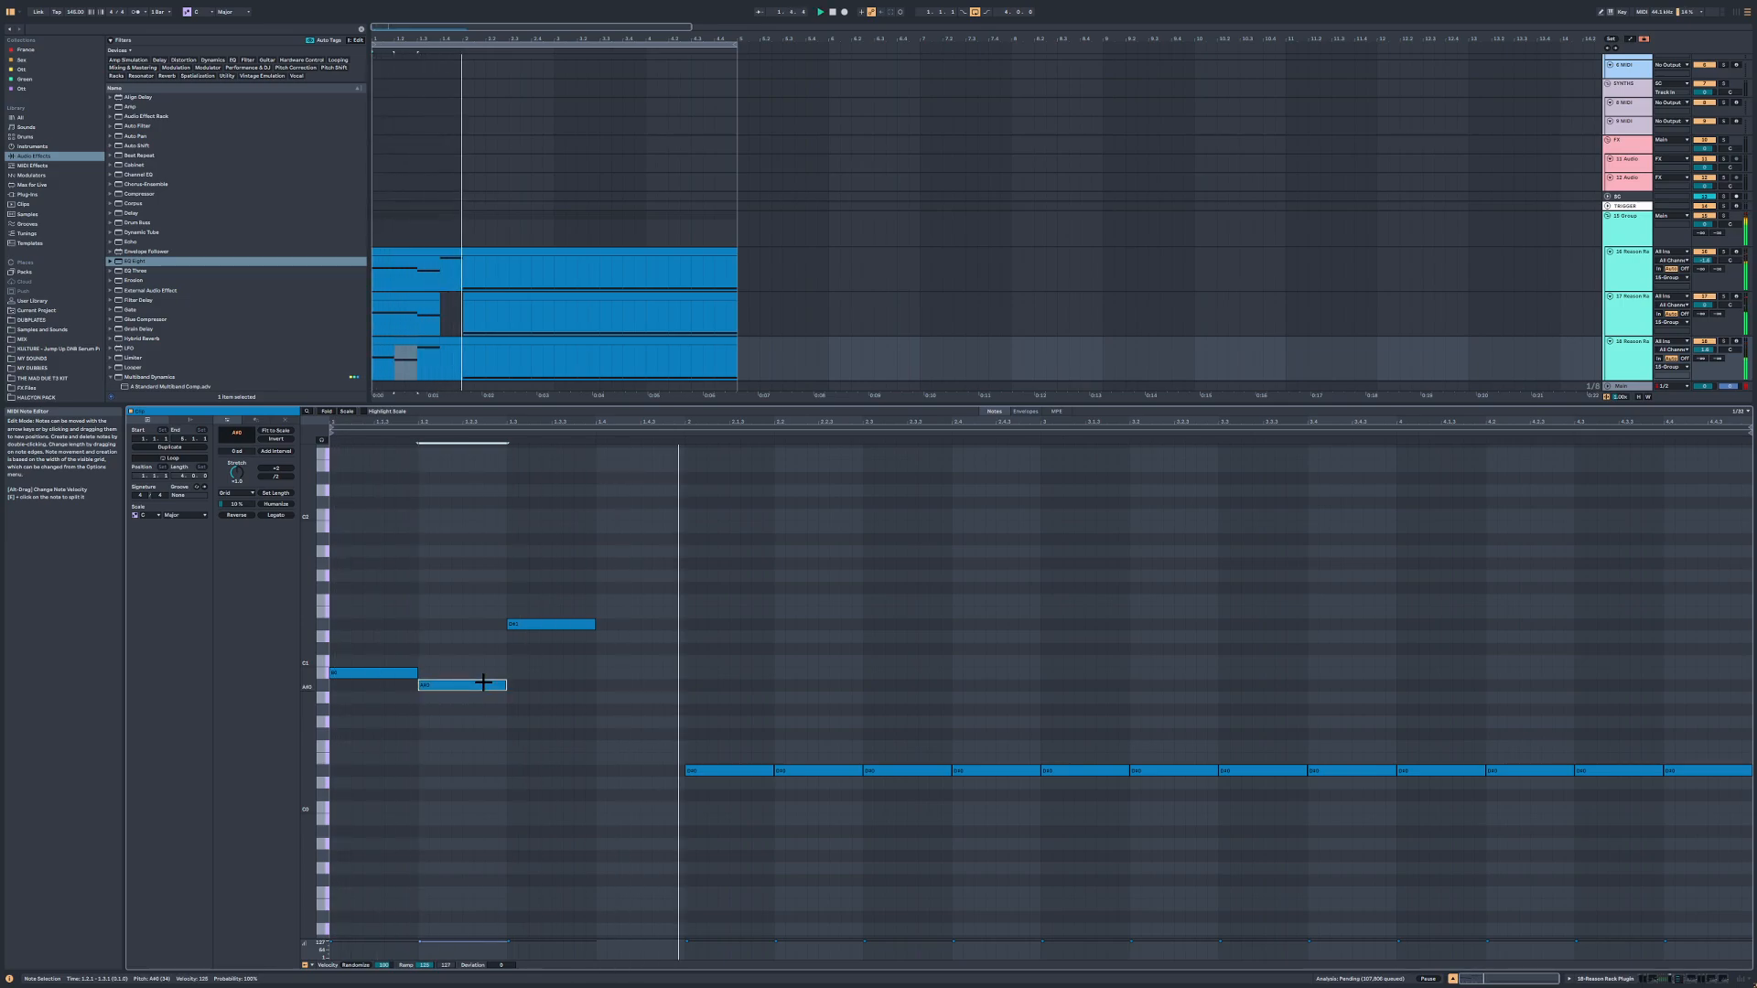
Step: Audition the duplicated track in solo and add another EQ Eight with a low cut
{"action": "double_click", "coordinate": [1621, 348]}
{"action": "key", "text": "s"}
{"action": "left_click", "coordinate": [142, 264]}
{"action": "double_click", "coordinate": [143, 263]}
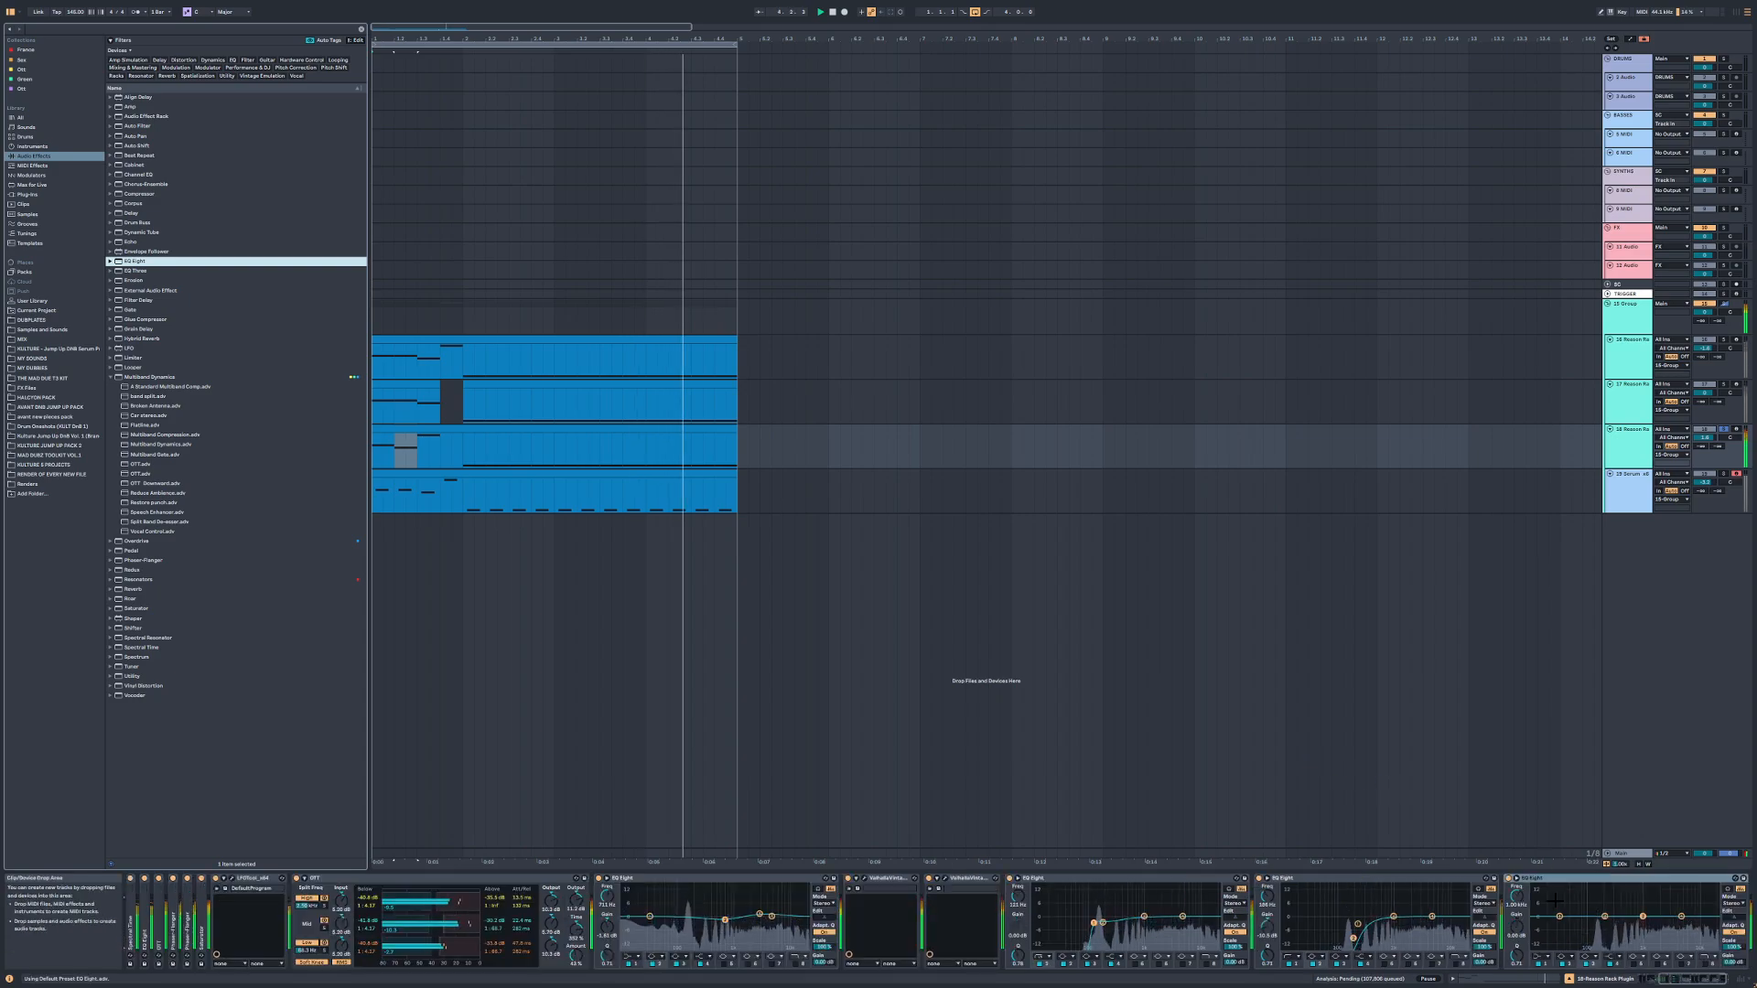
{"action": "left_click", "coordinate": [1541, 956]}
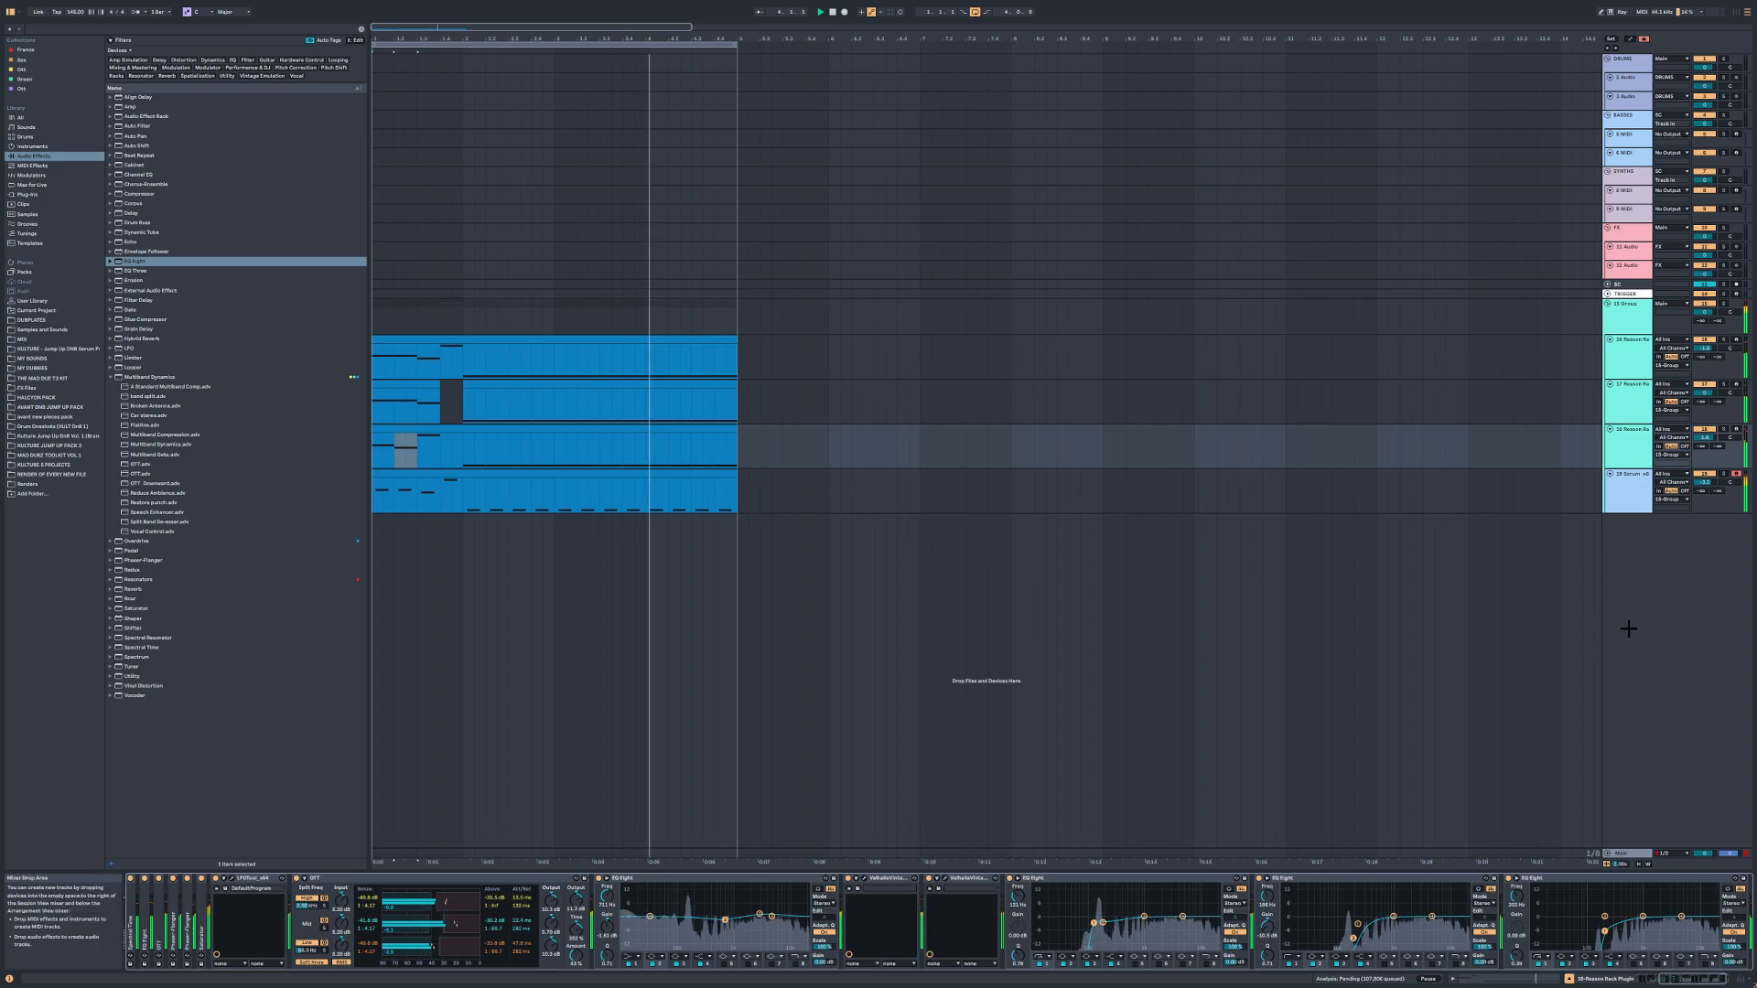
Step: Show the mixer, audition the duplicated track in solo, and adjust its track delay
{"action": "key", "text": "ctrl+alt+m"}
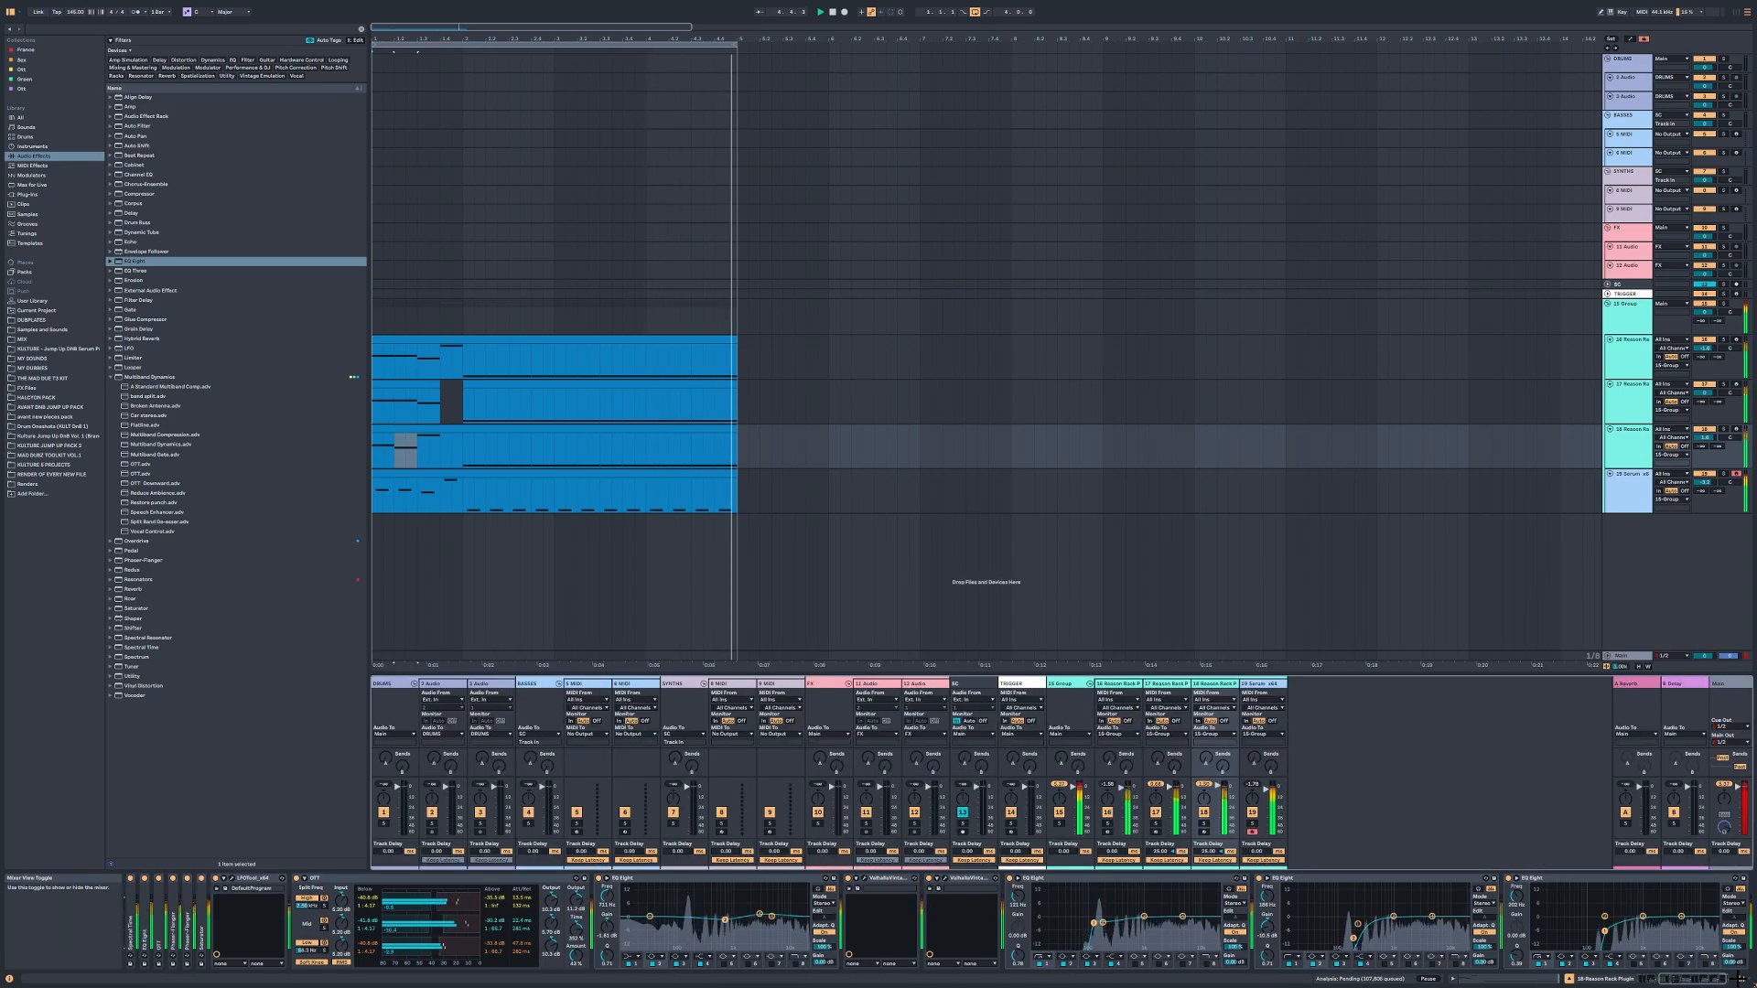
{"action": "left_click", "coordinate": [1203, 822]}
{"action": "key", "text": "s"}
{"action": "double_click", "coordinate": [1204, 851]}
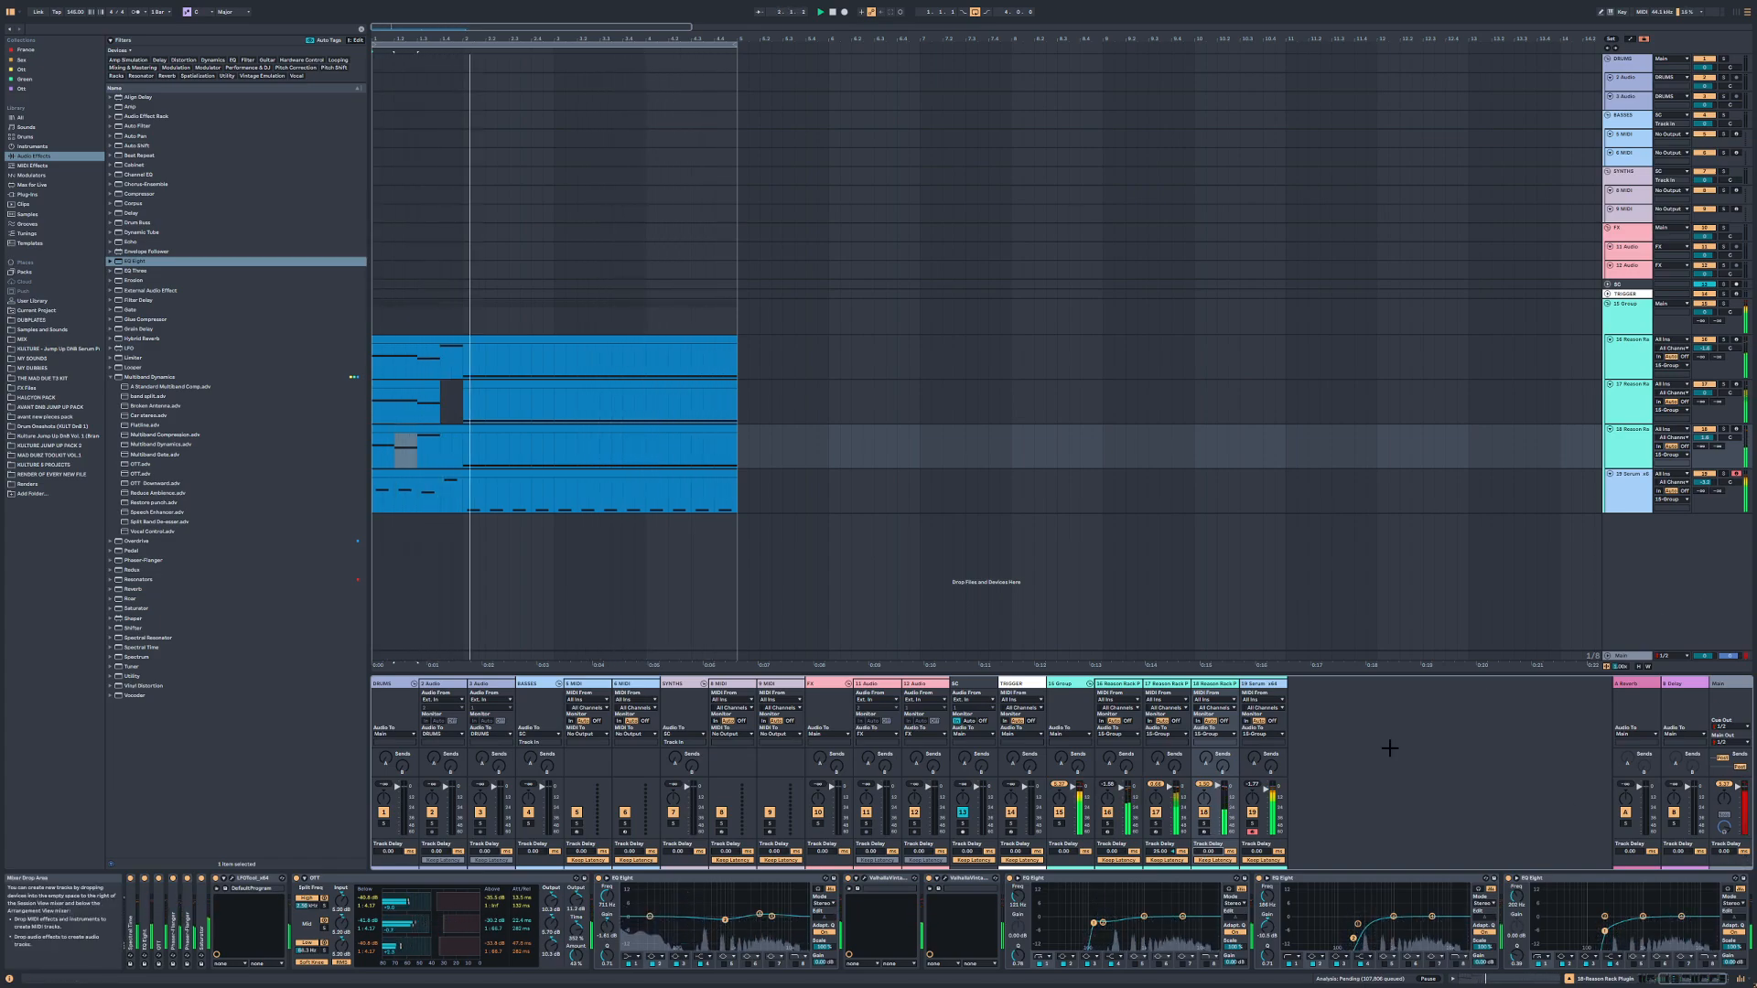
Step: Audition the second Reason Rack Plugin track in solo and adjust its track delay
{"action": "left_click", "coordinate": [424, 385]}
{"action": "key", "text": "s"}
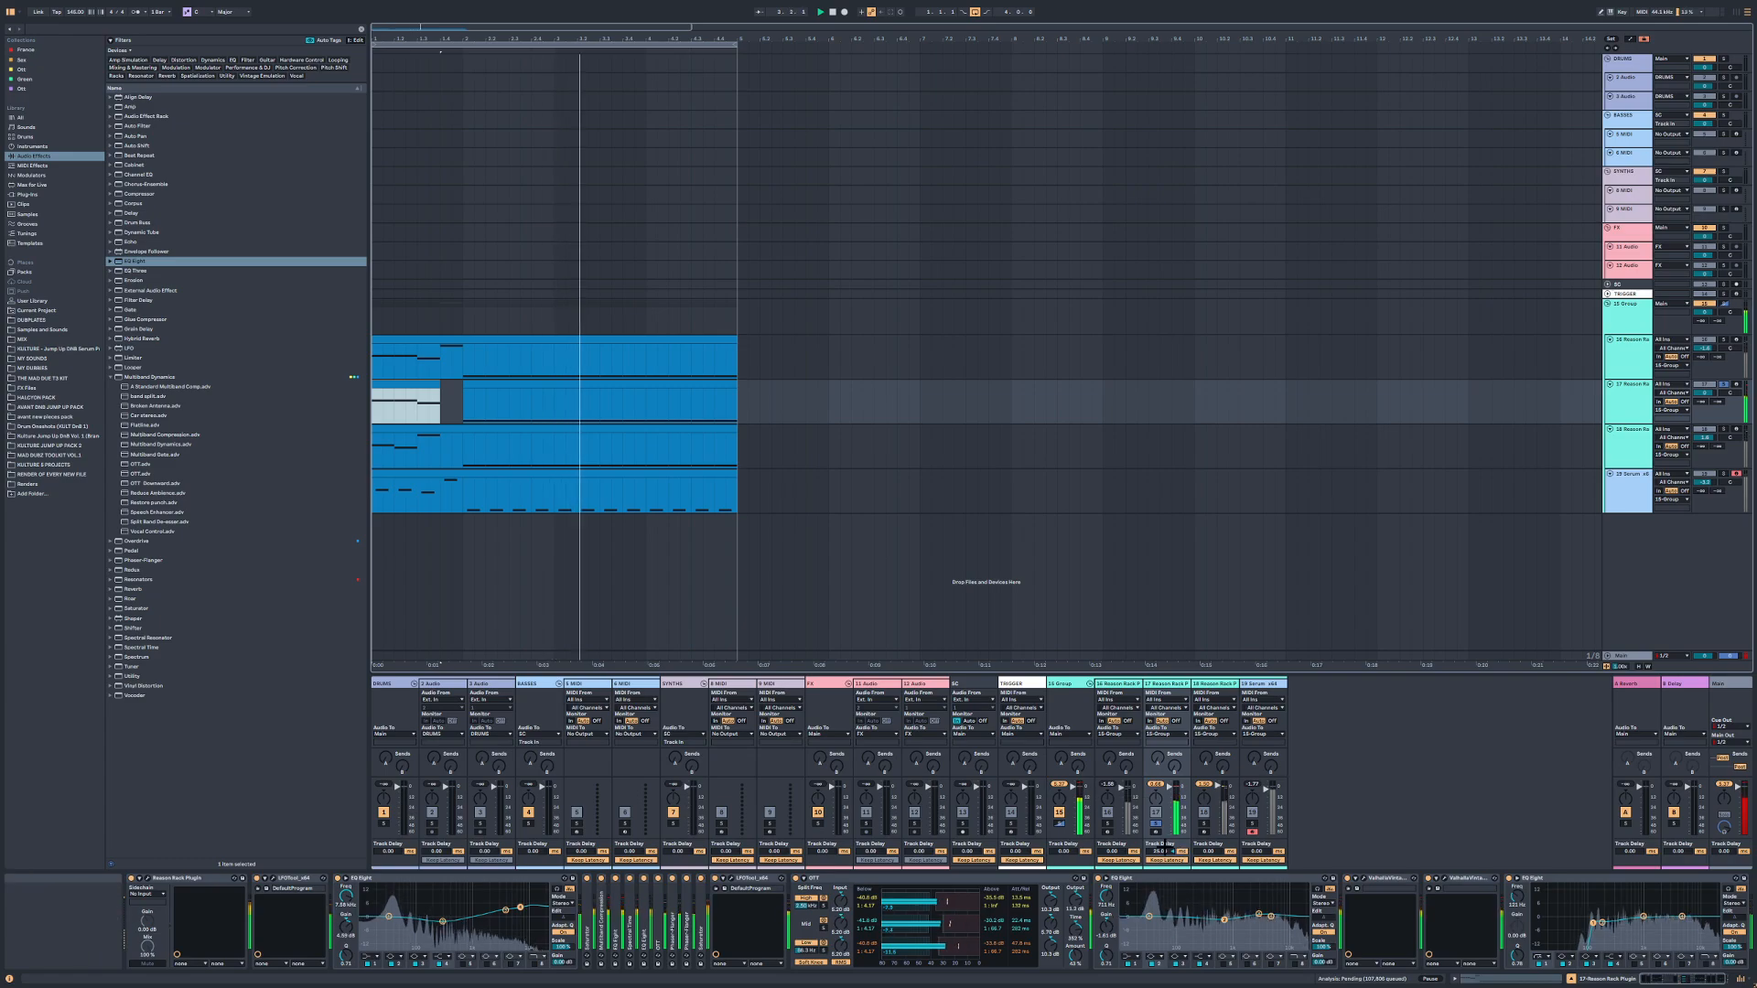
{"action": "left_click_drag", "start_coordinate": [1160, 851], "coordinate": [1160, 841]}
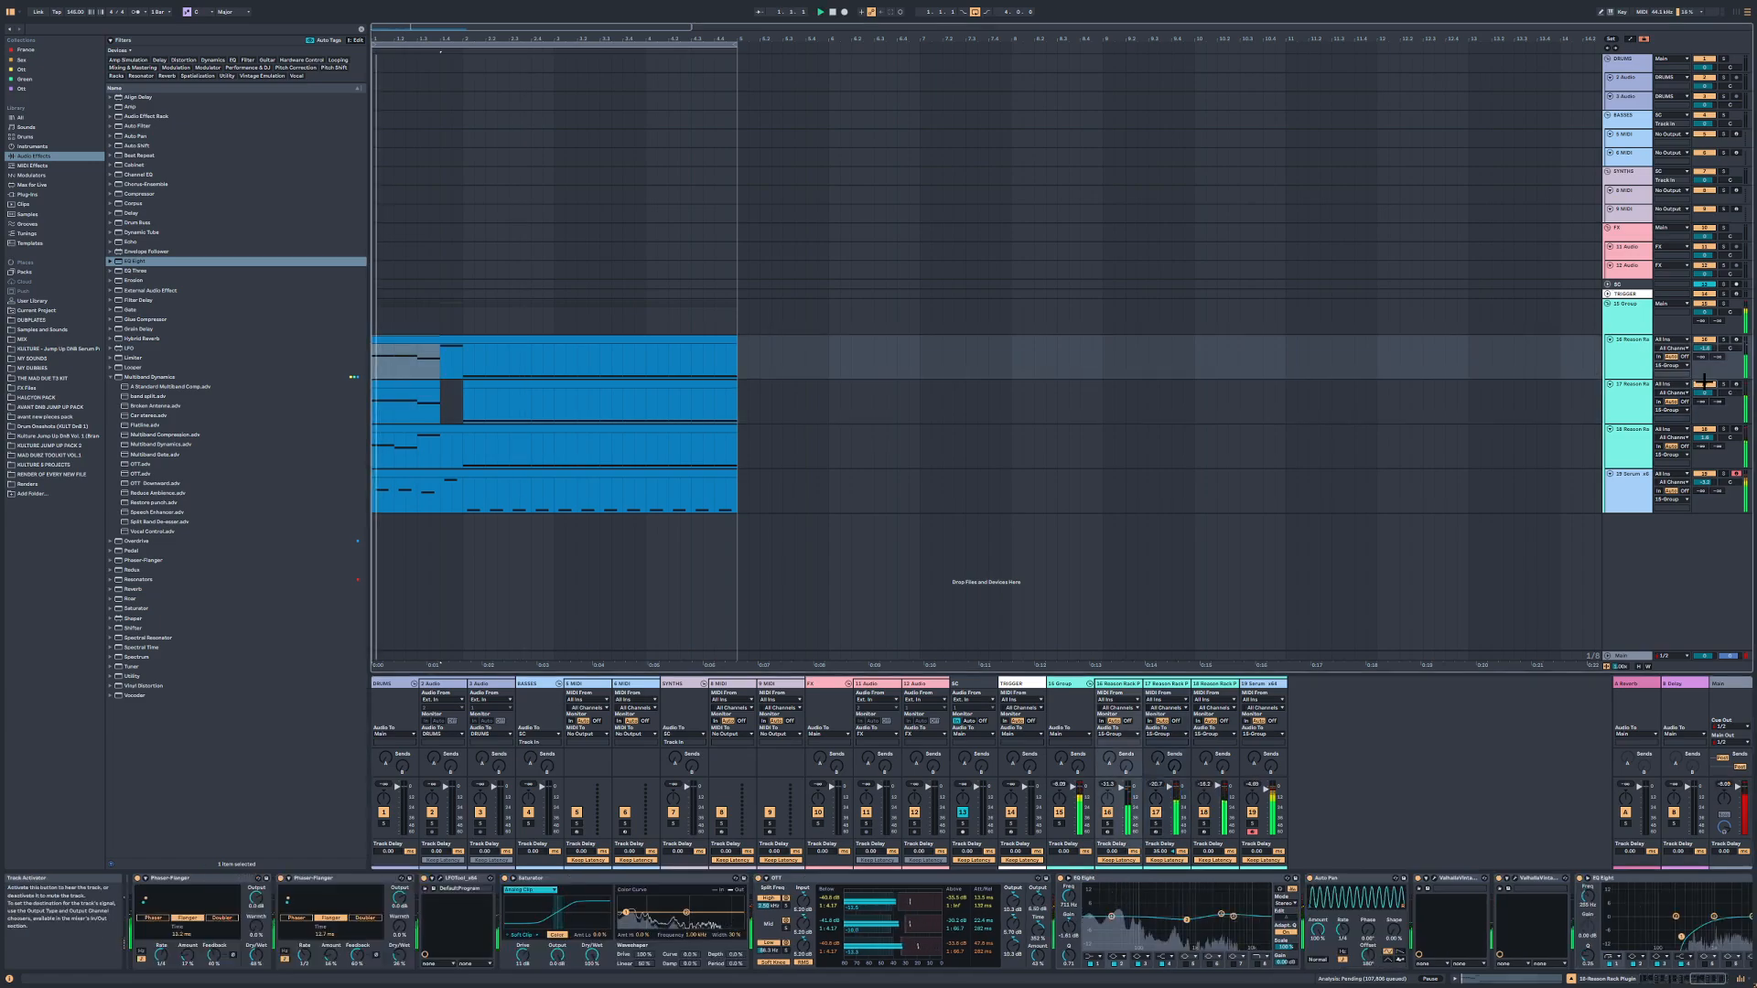
Step: Hide the mixer and add one more EQ Eight to the third Reason Rack Plugin track
{"action": "left_click", "coordinate": [1637, 434]}
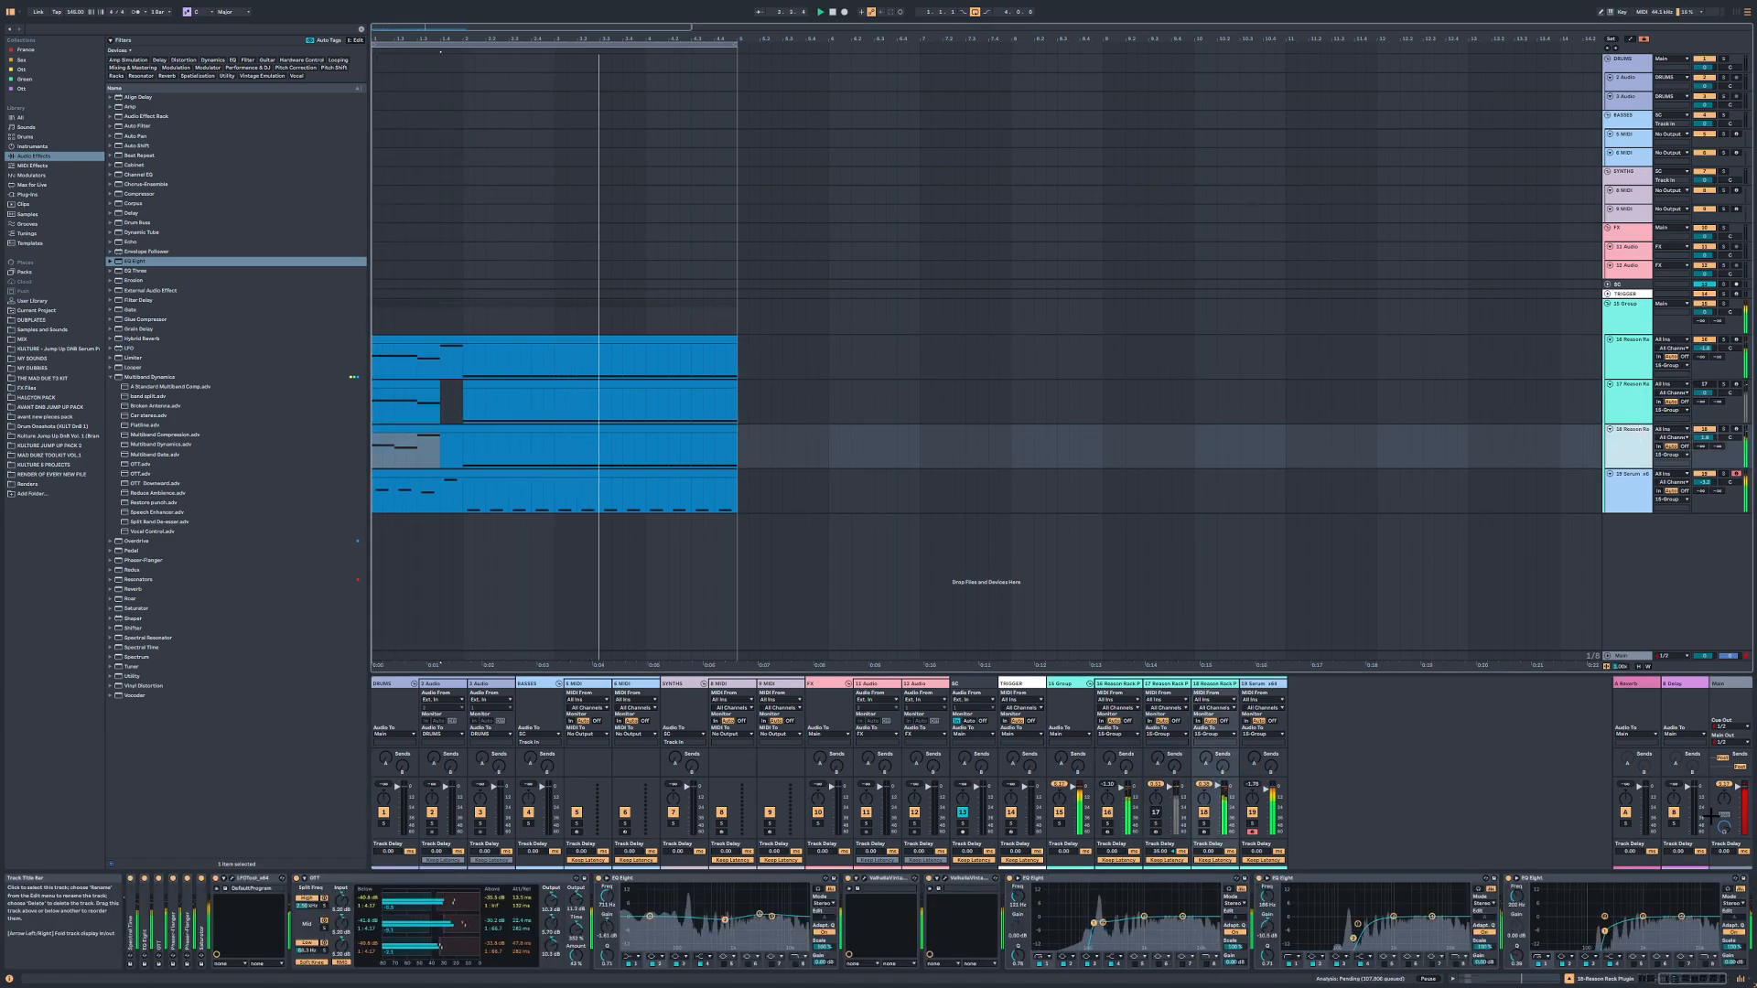
{"action": "left_click", "coordinate": [1740, 978]}
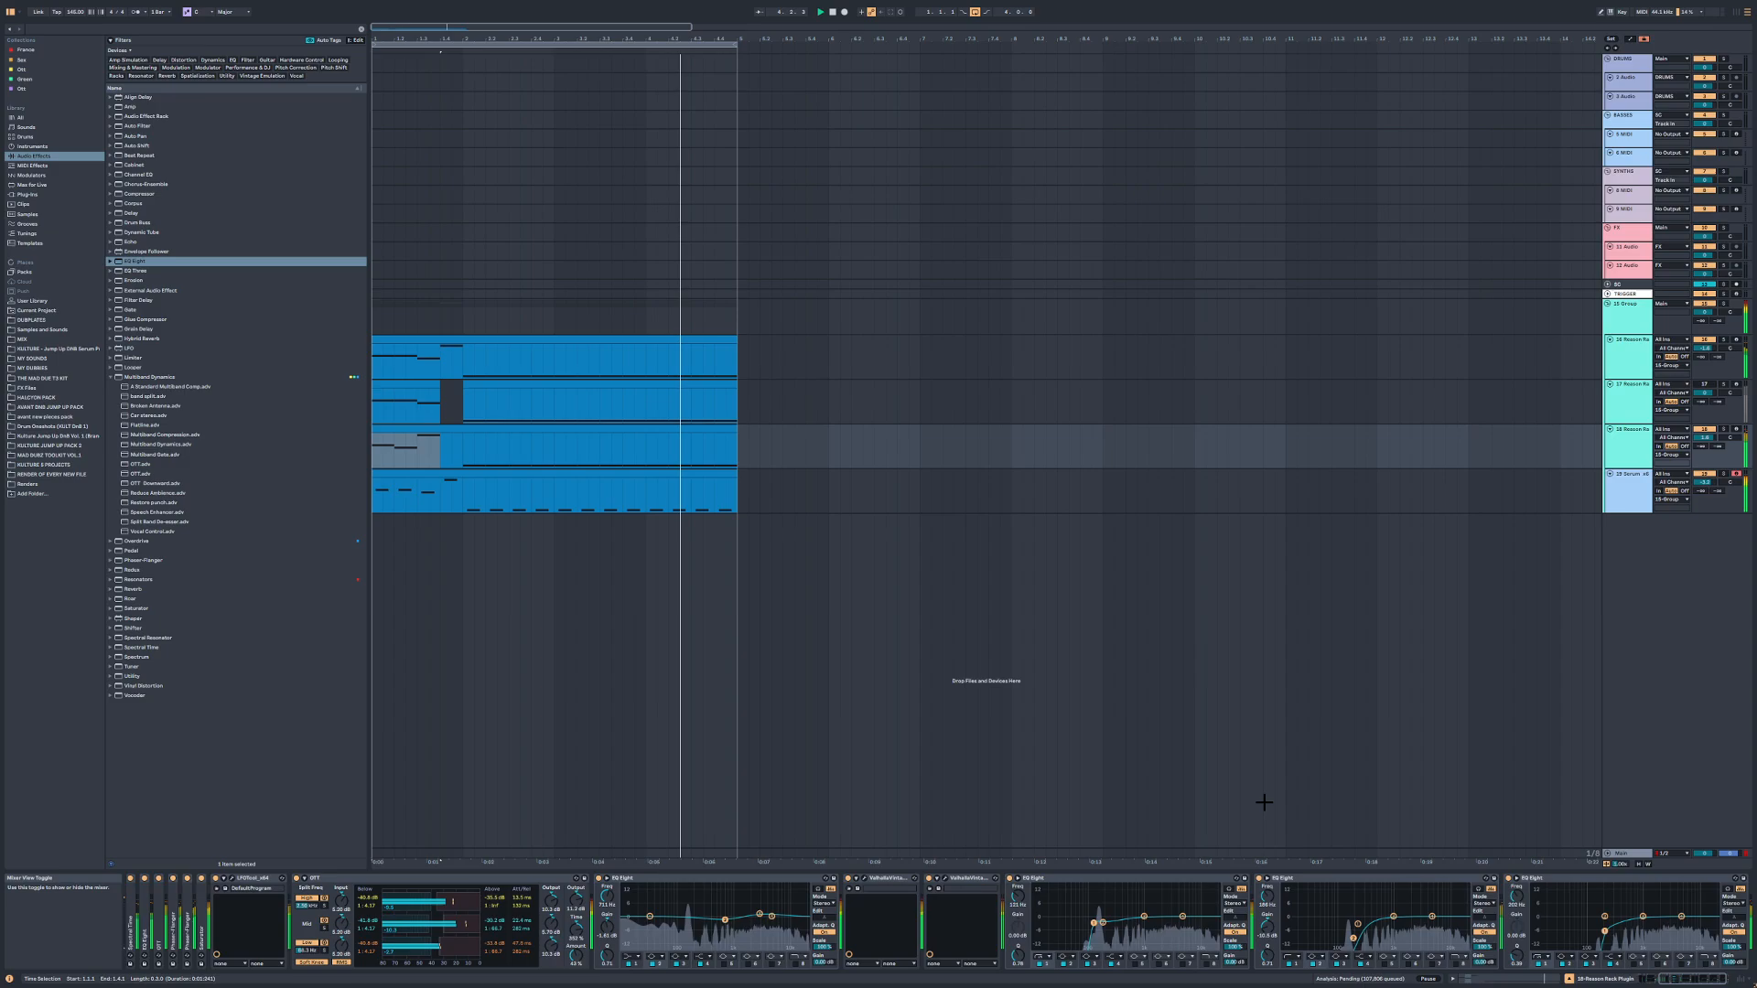
{"action": "double_click", "coordinate": [133, 260]}
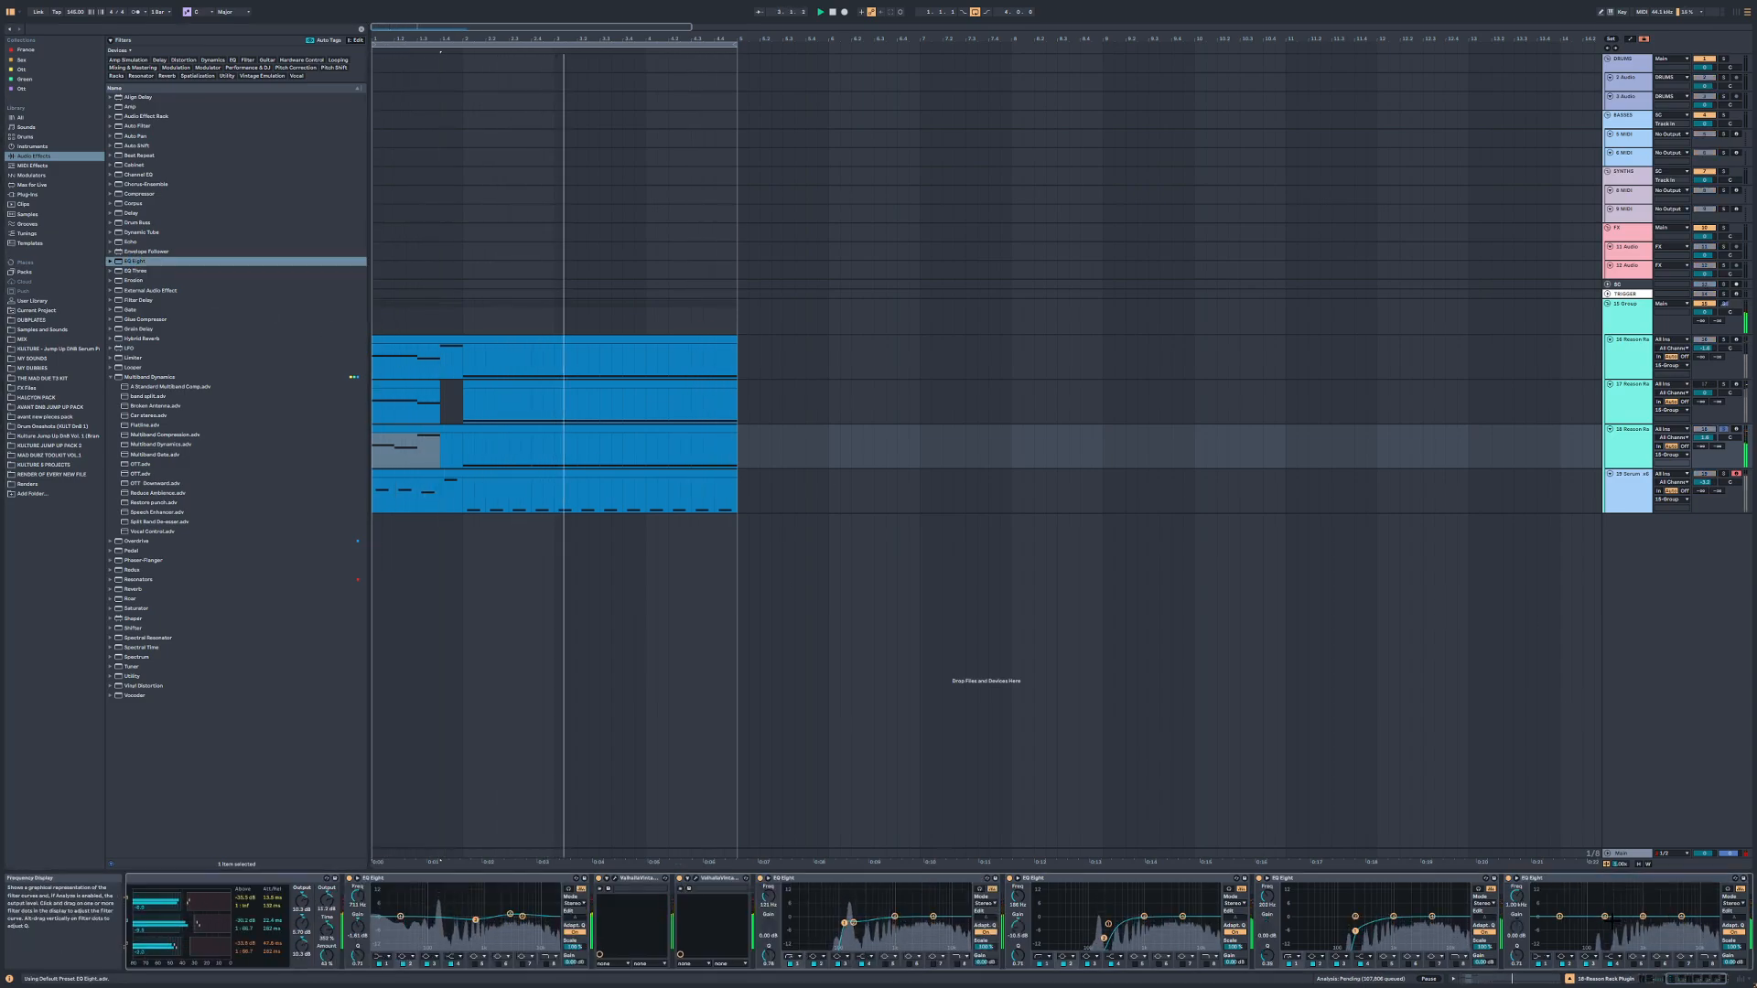
Step: Duplicate the second Reason Rack Plugin track and play the copy in solo
{"action": "left_click", "coordinate": [1625, 405]}
{"action": "key", "text": "space"}
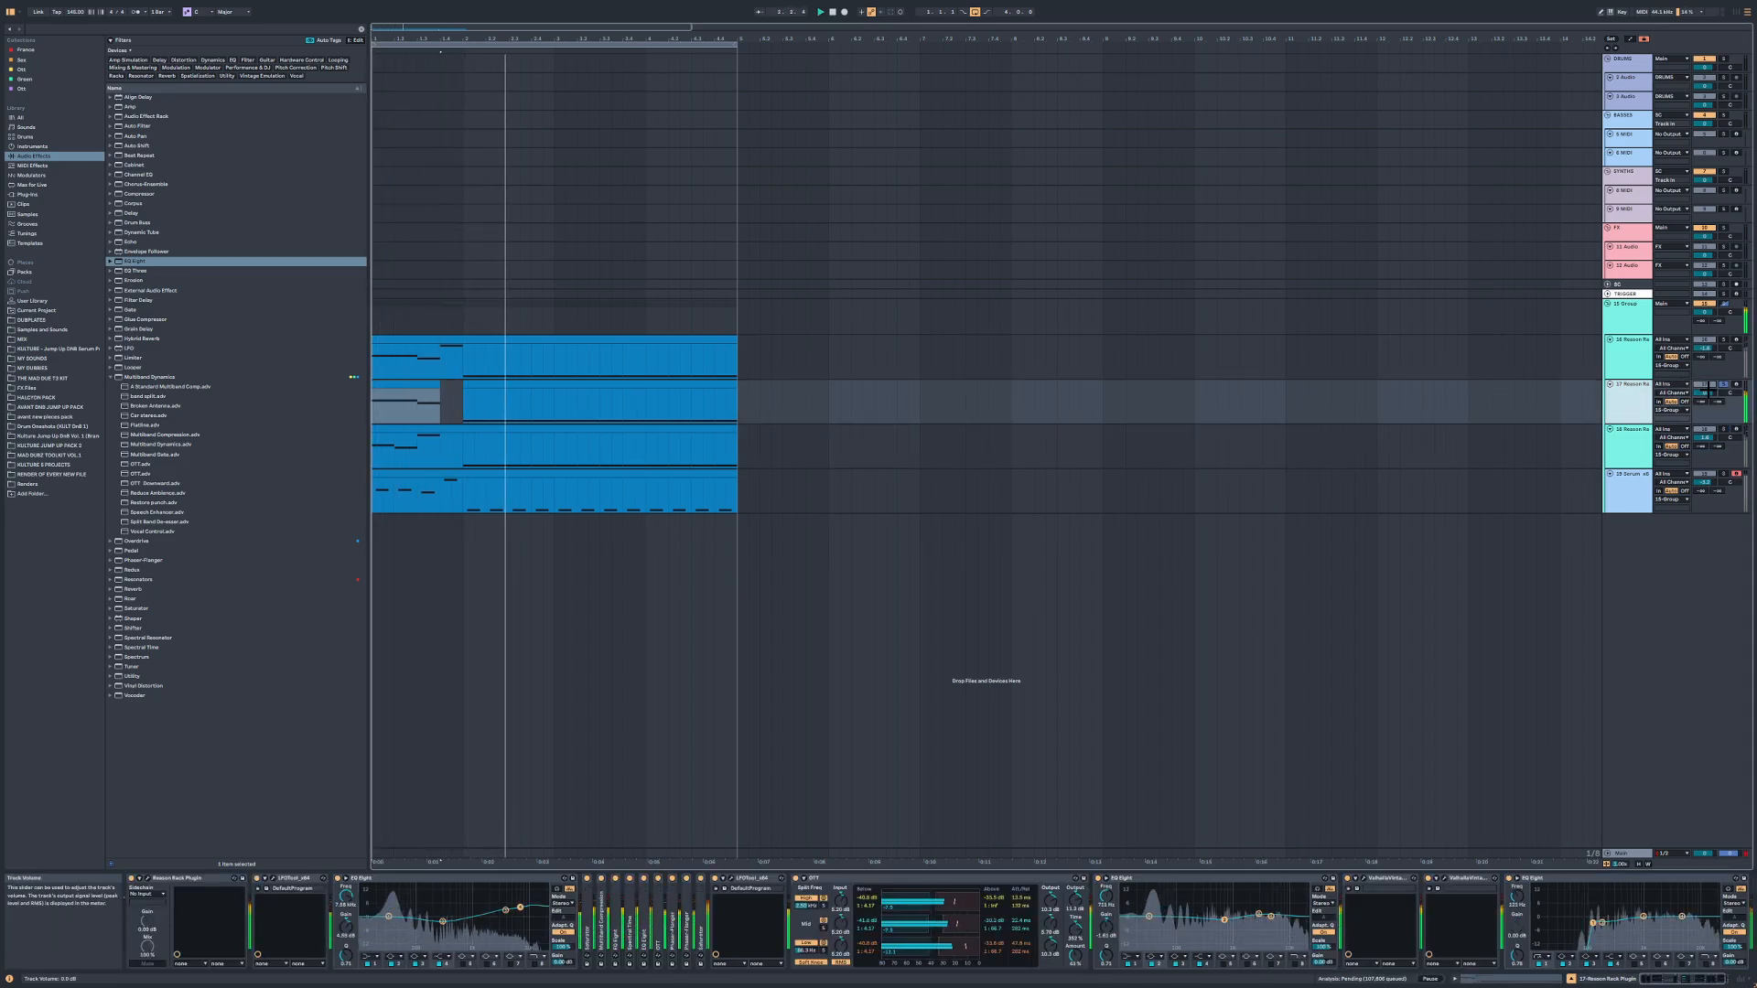
{"action": "key", "text": "ctrl+d"}
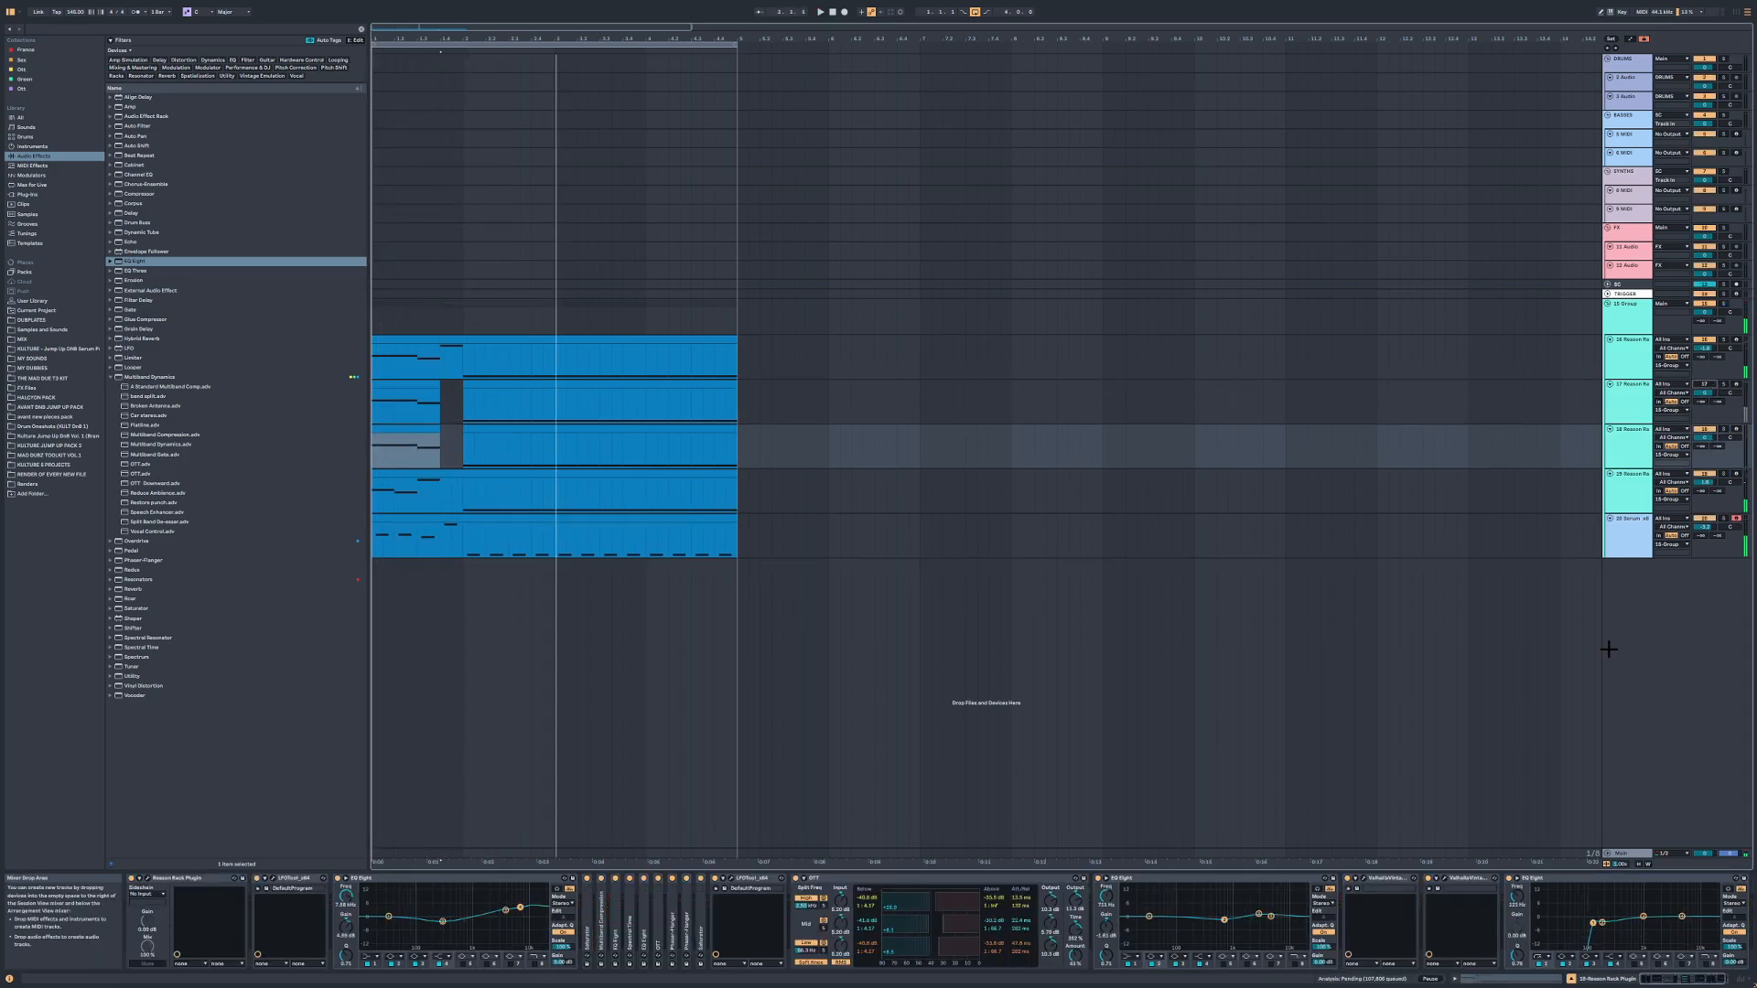
{"action": "key", "text": "space"}
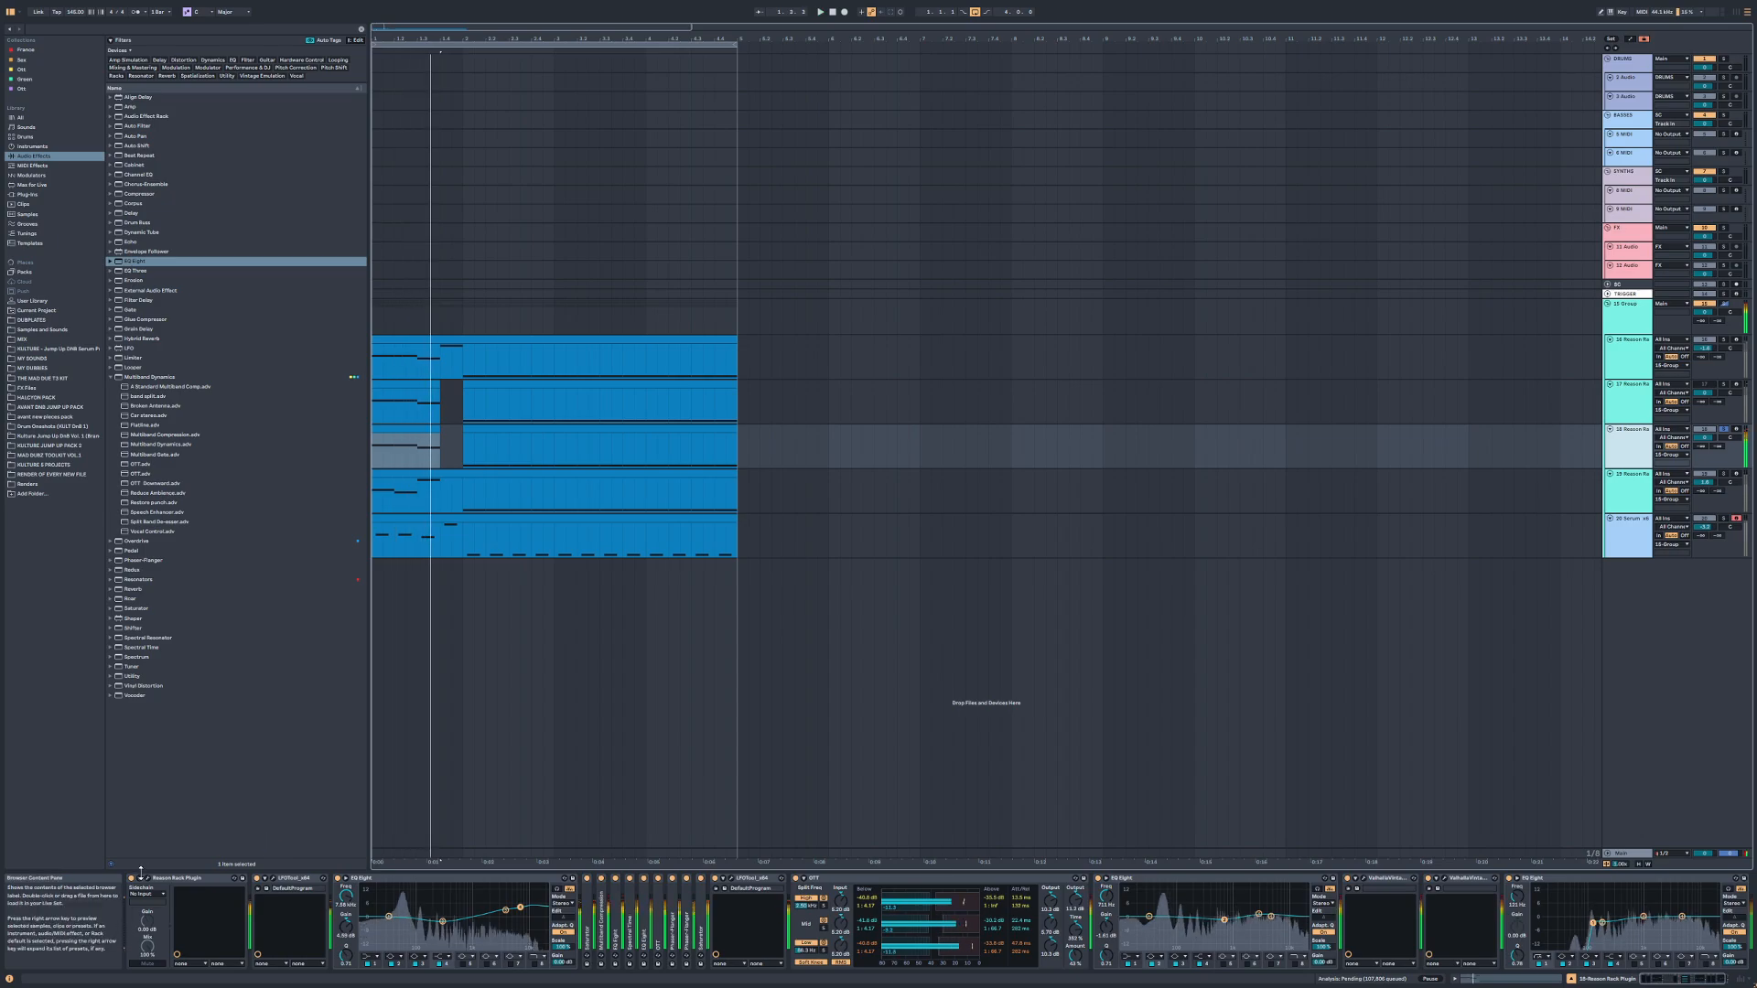
Step: In the new copy's Malström, adjust Oscillator A's index to 20 and switch Oscillator B's waveform to Sawtooth, then close the plugin window
{"action": "left_click", "coordinate": [141, 877]}
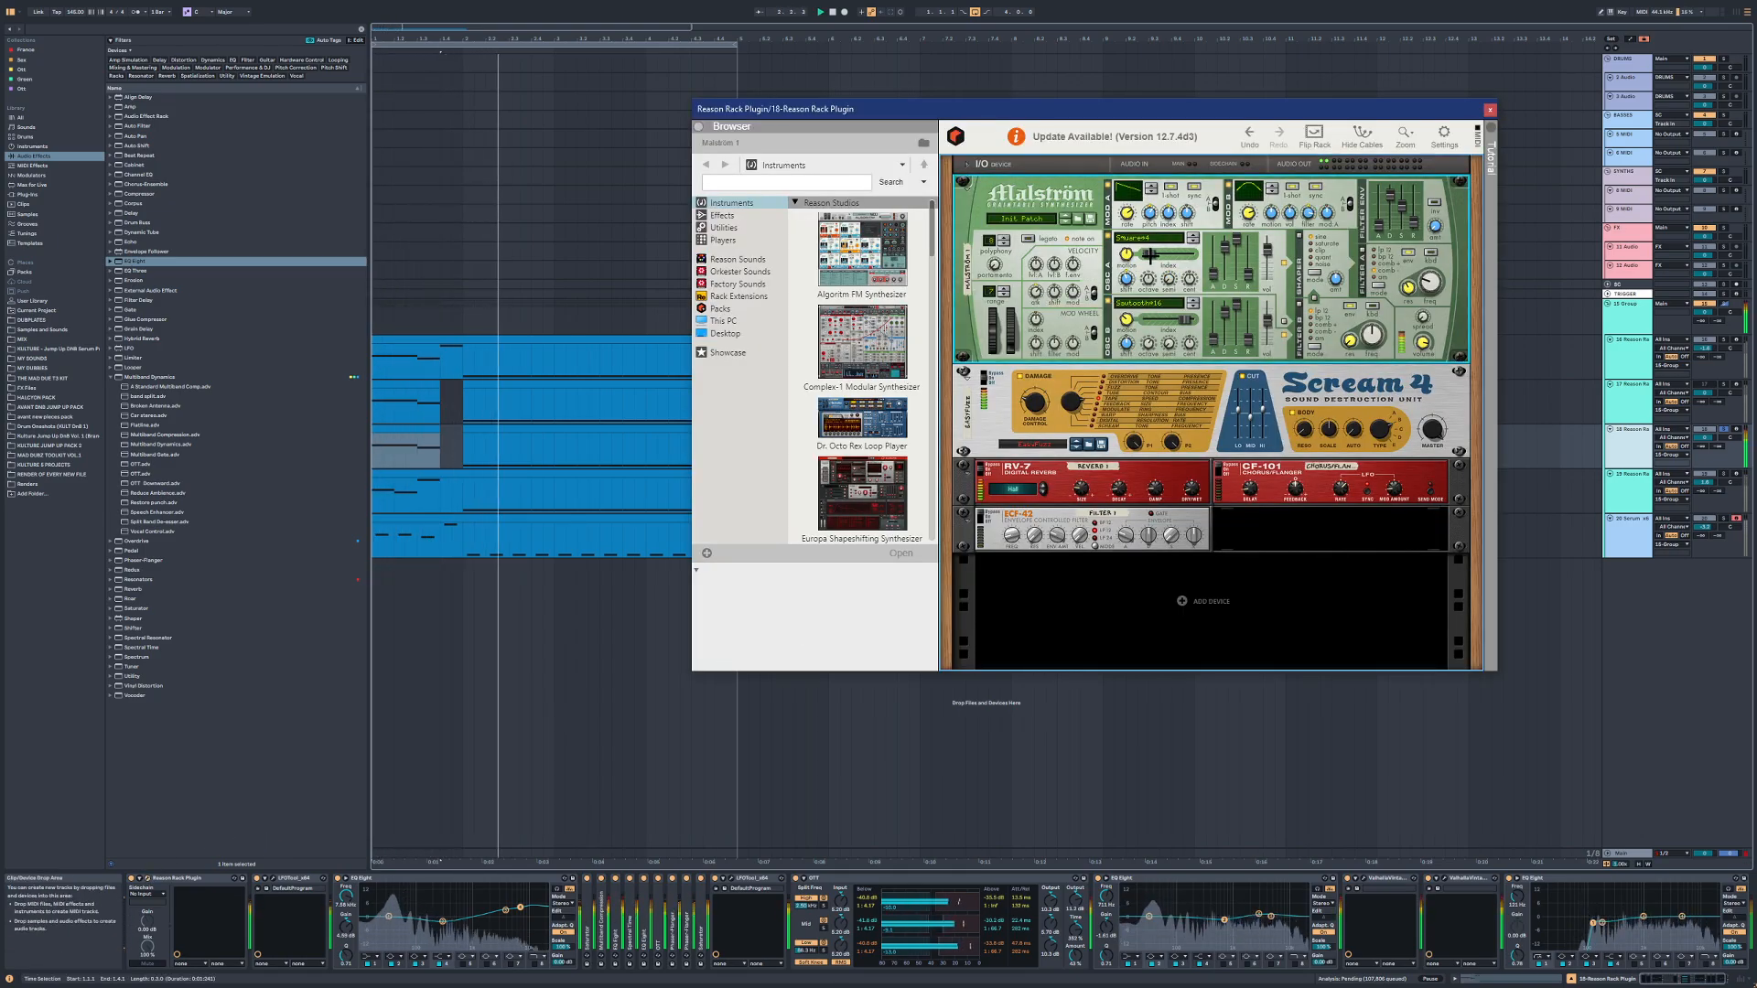
{"action": "left_click_drag", "start_coordinate": [1150, 255], "coordinate": [1180, 254]}
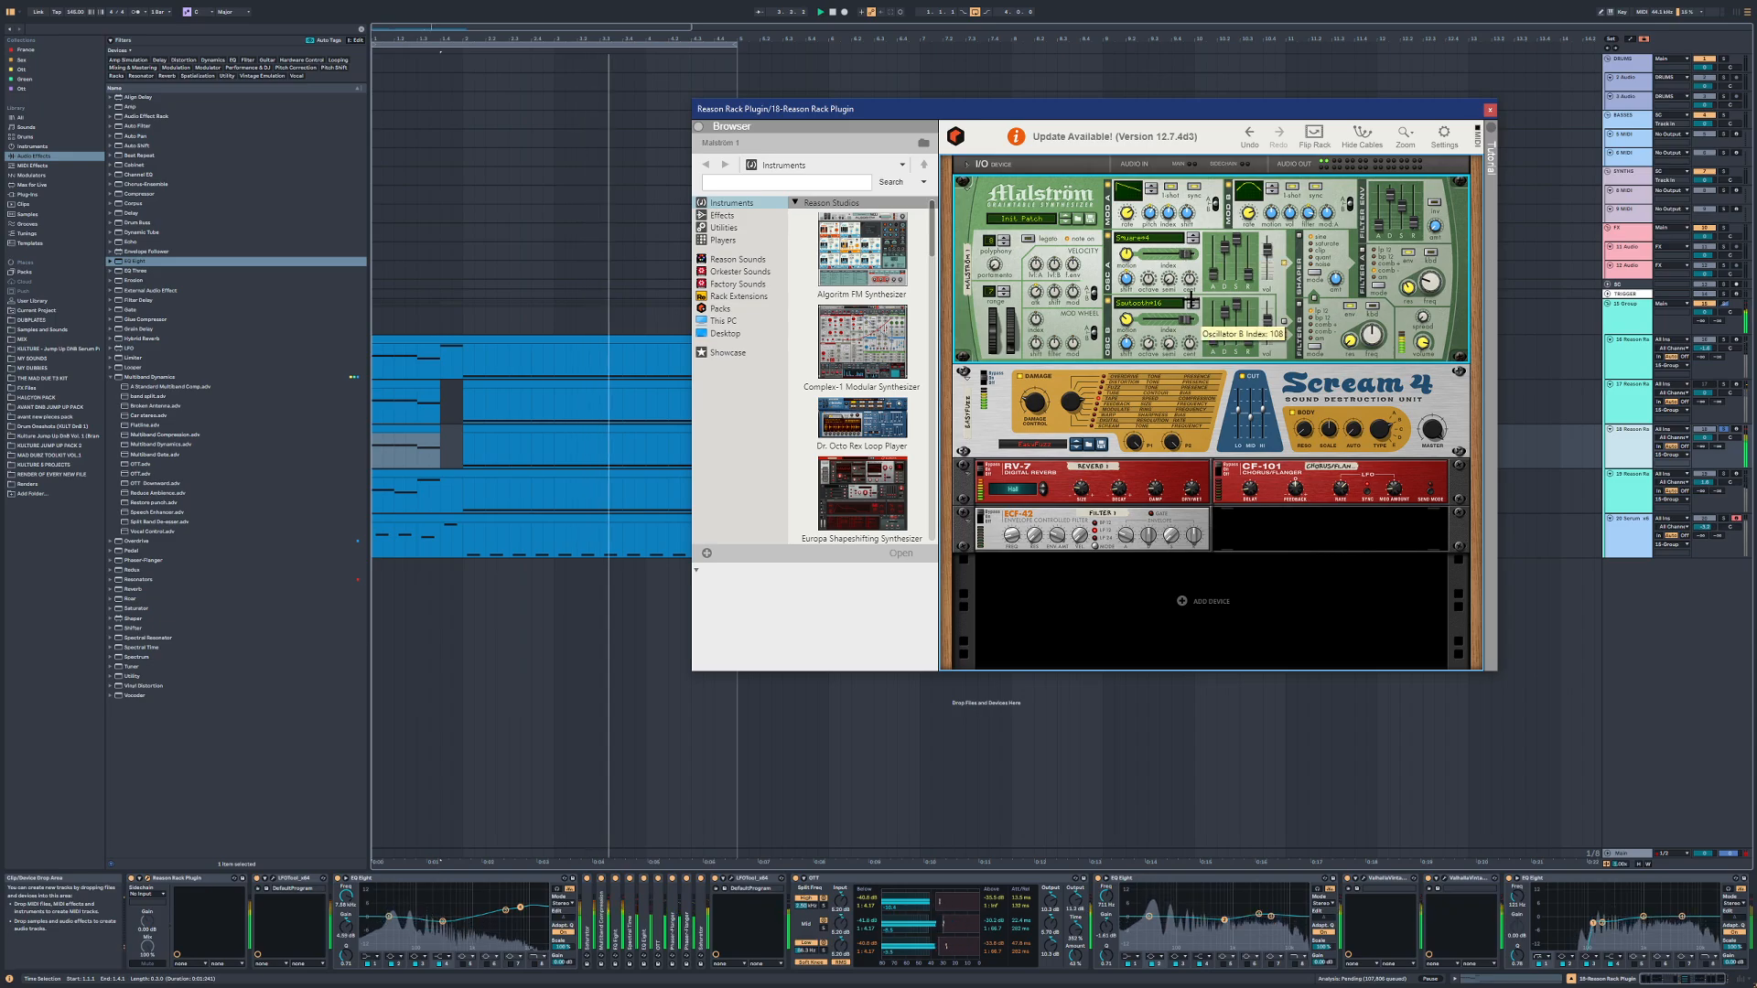
{"action": "left_click", "coordinate": [1191, 300]}
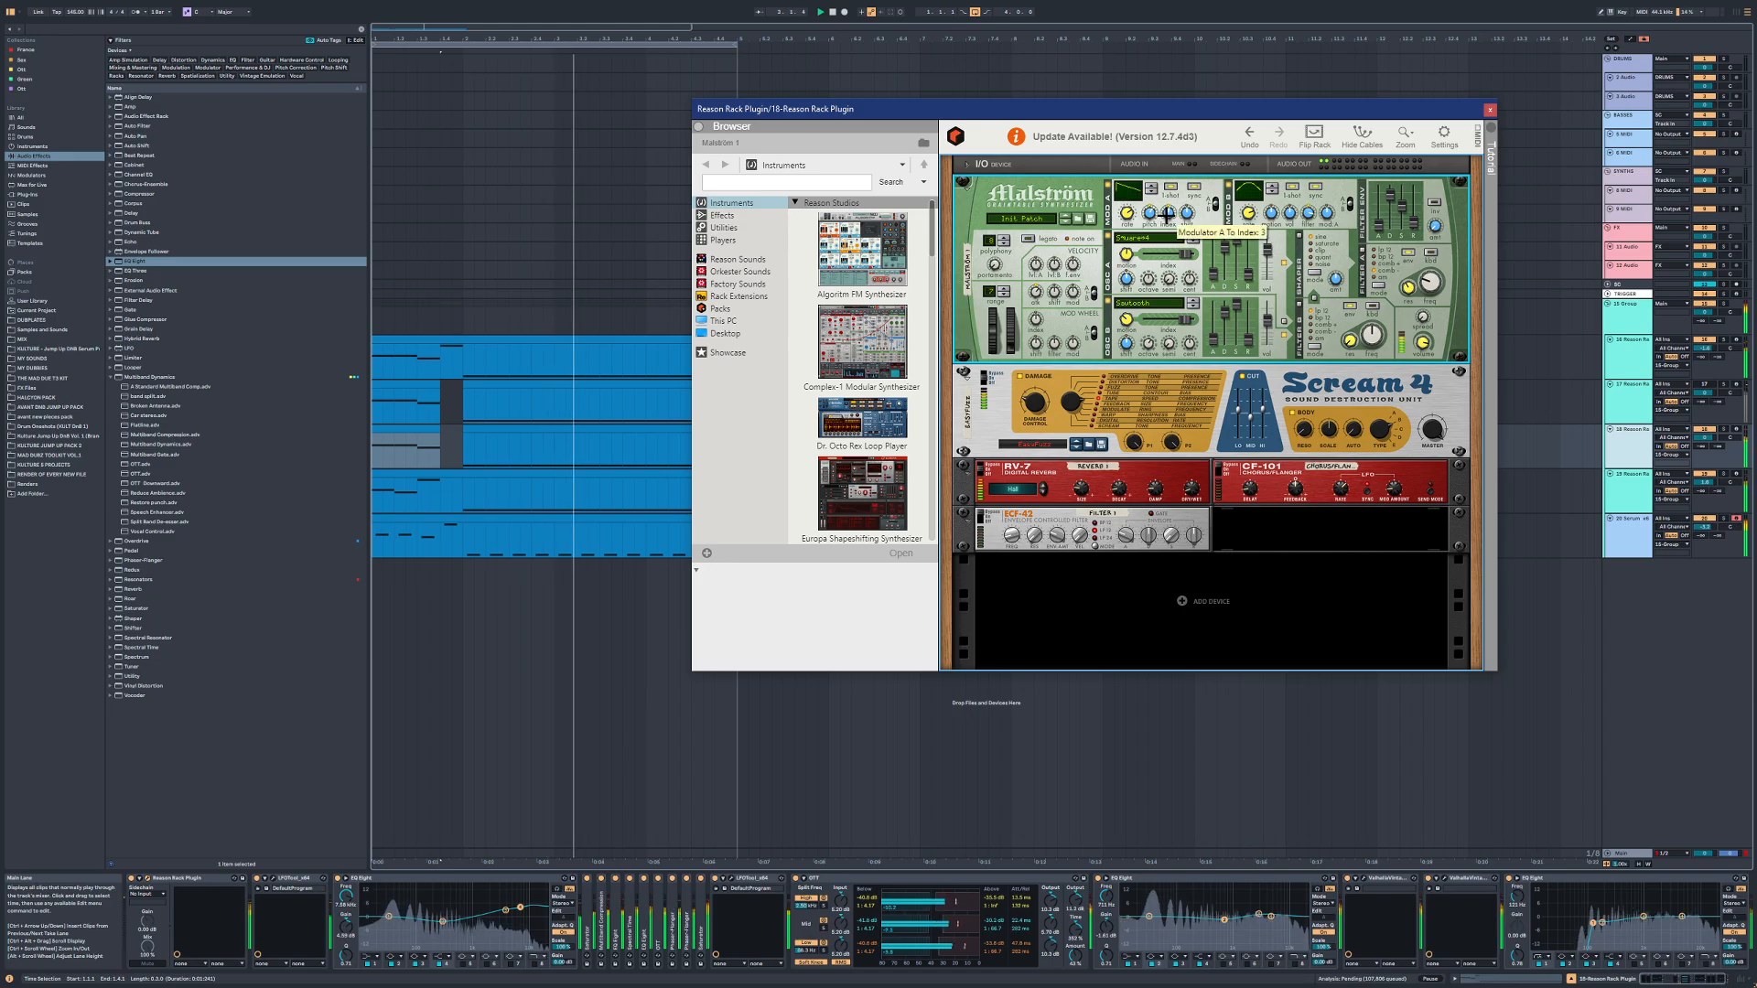
{"action": "key", "text": "s"}
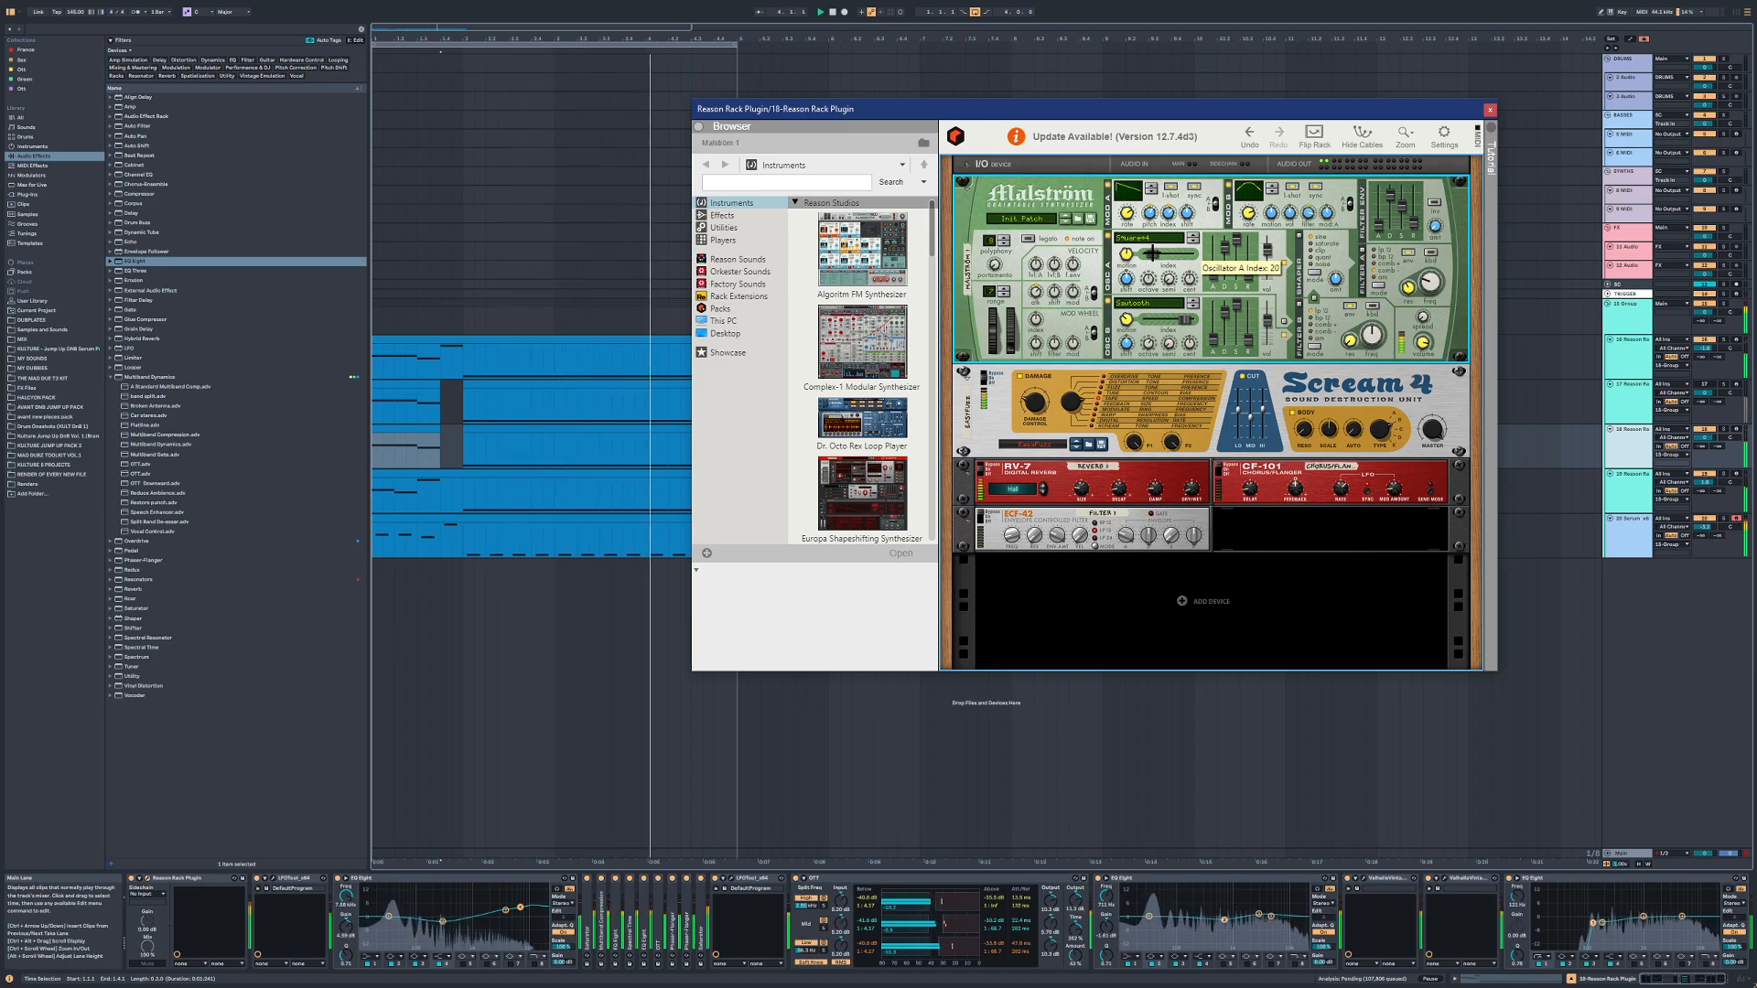
{"action": "left_click", "coordinate": [1488, 109]}
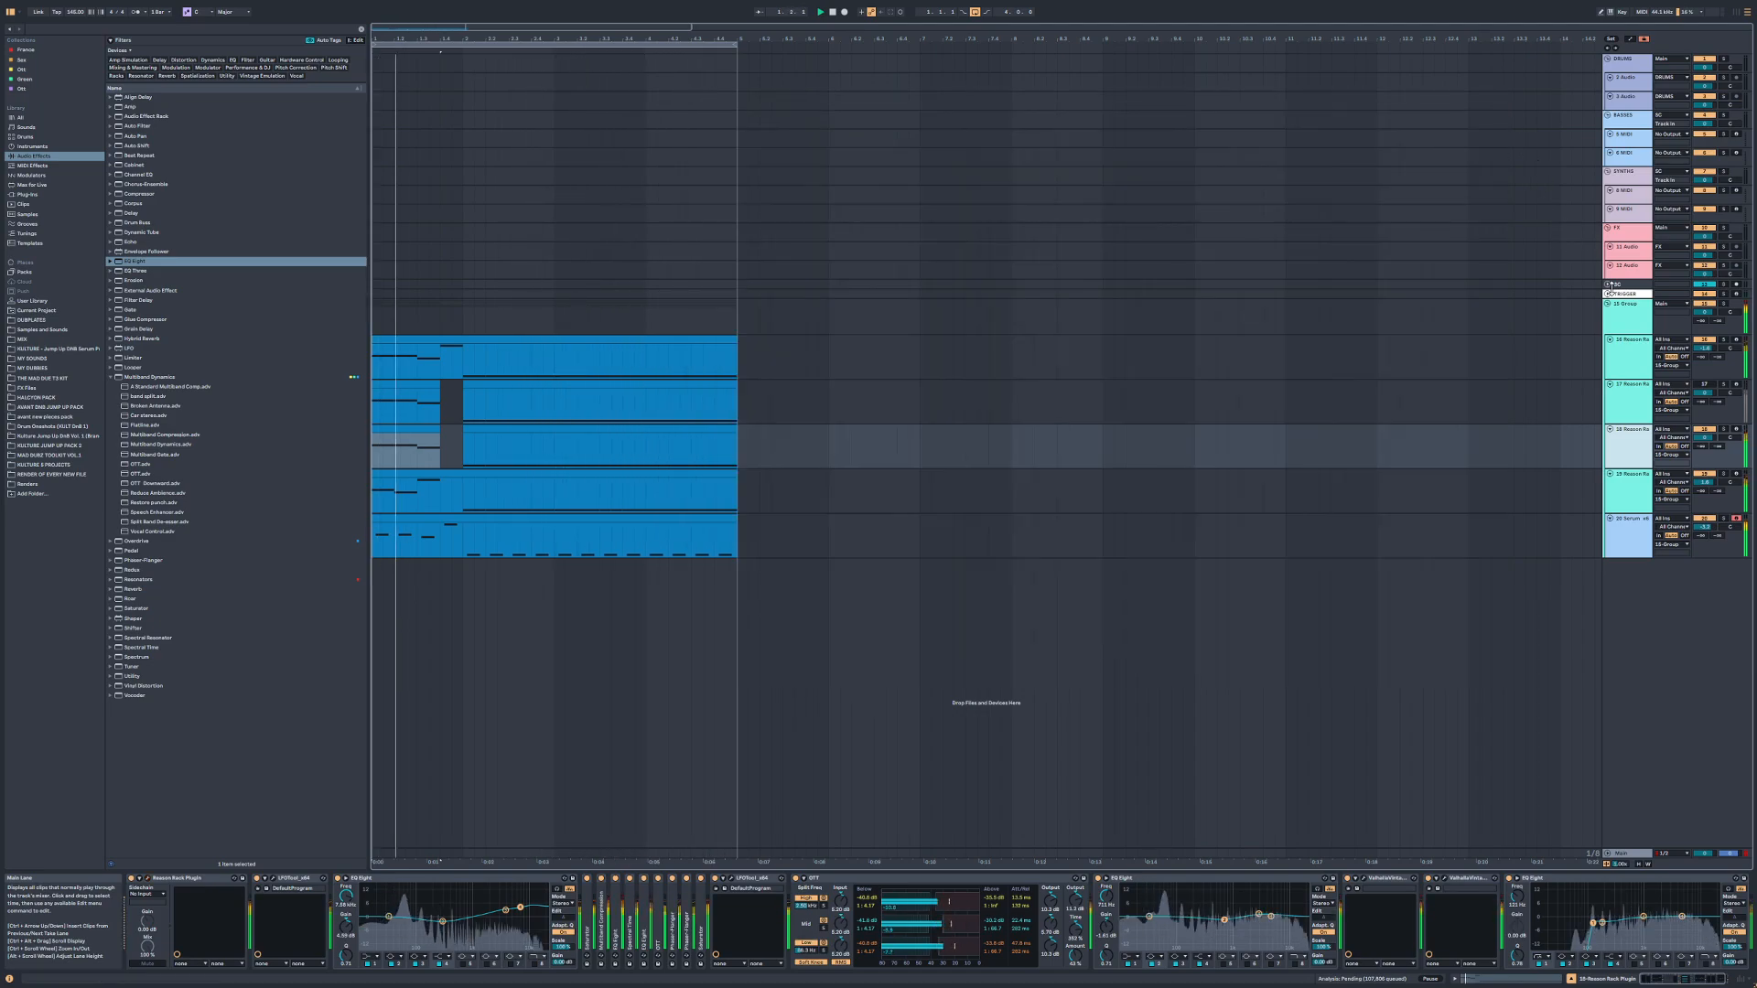
Step: Select the bass group track and browse the third-party plug-ins for another group effect
{"action": "left_click", "coordinate": [1623, 306]}
{"action": "left_click", "coordinate": [49, 195]}
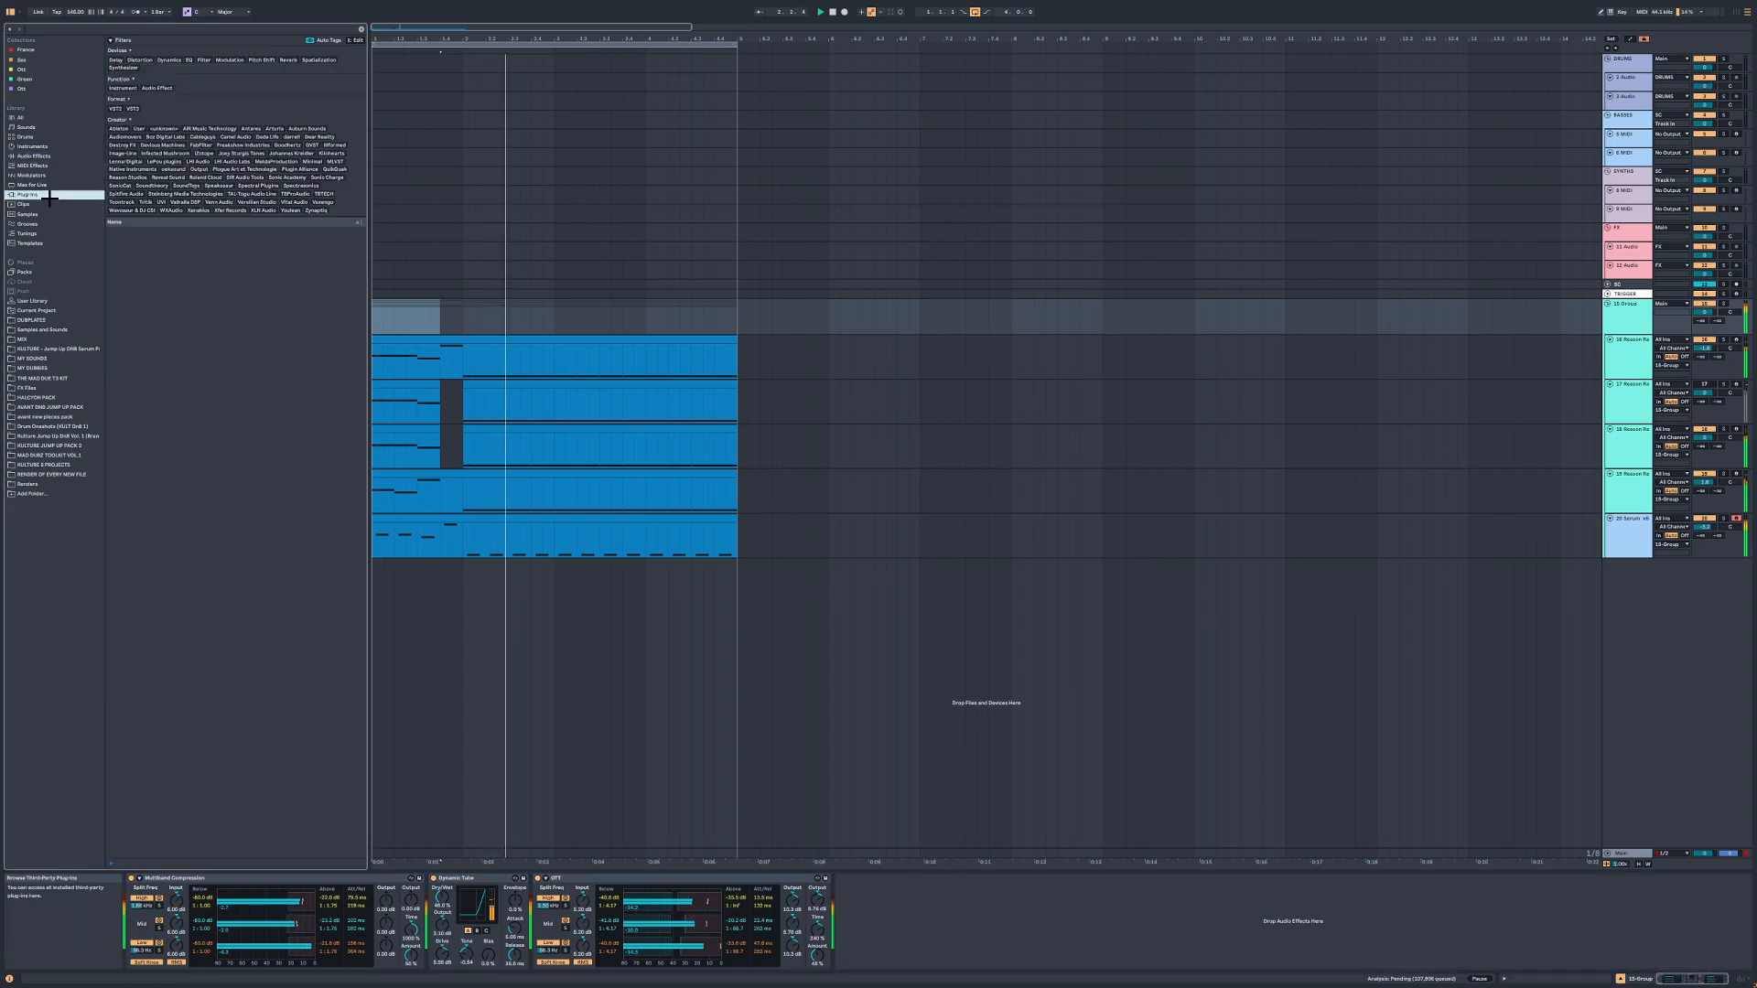
Step: Add the FreeClip plug-in to the end of the 15-Group device chain and set its gain to 1.4 dB
{"action": "key", "text": "ctrl+f"}
{"action": "type", "text": "free"}
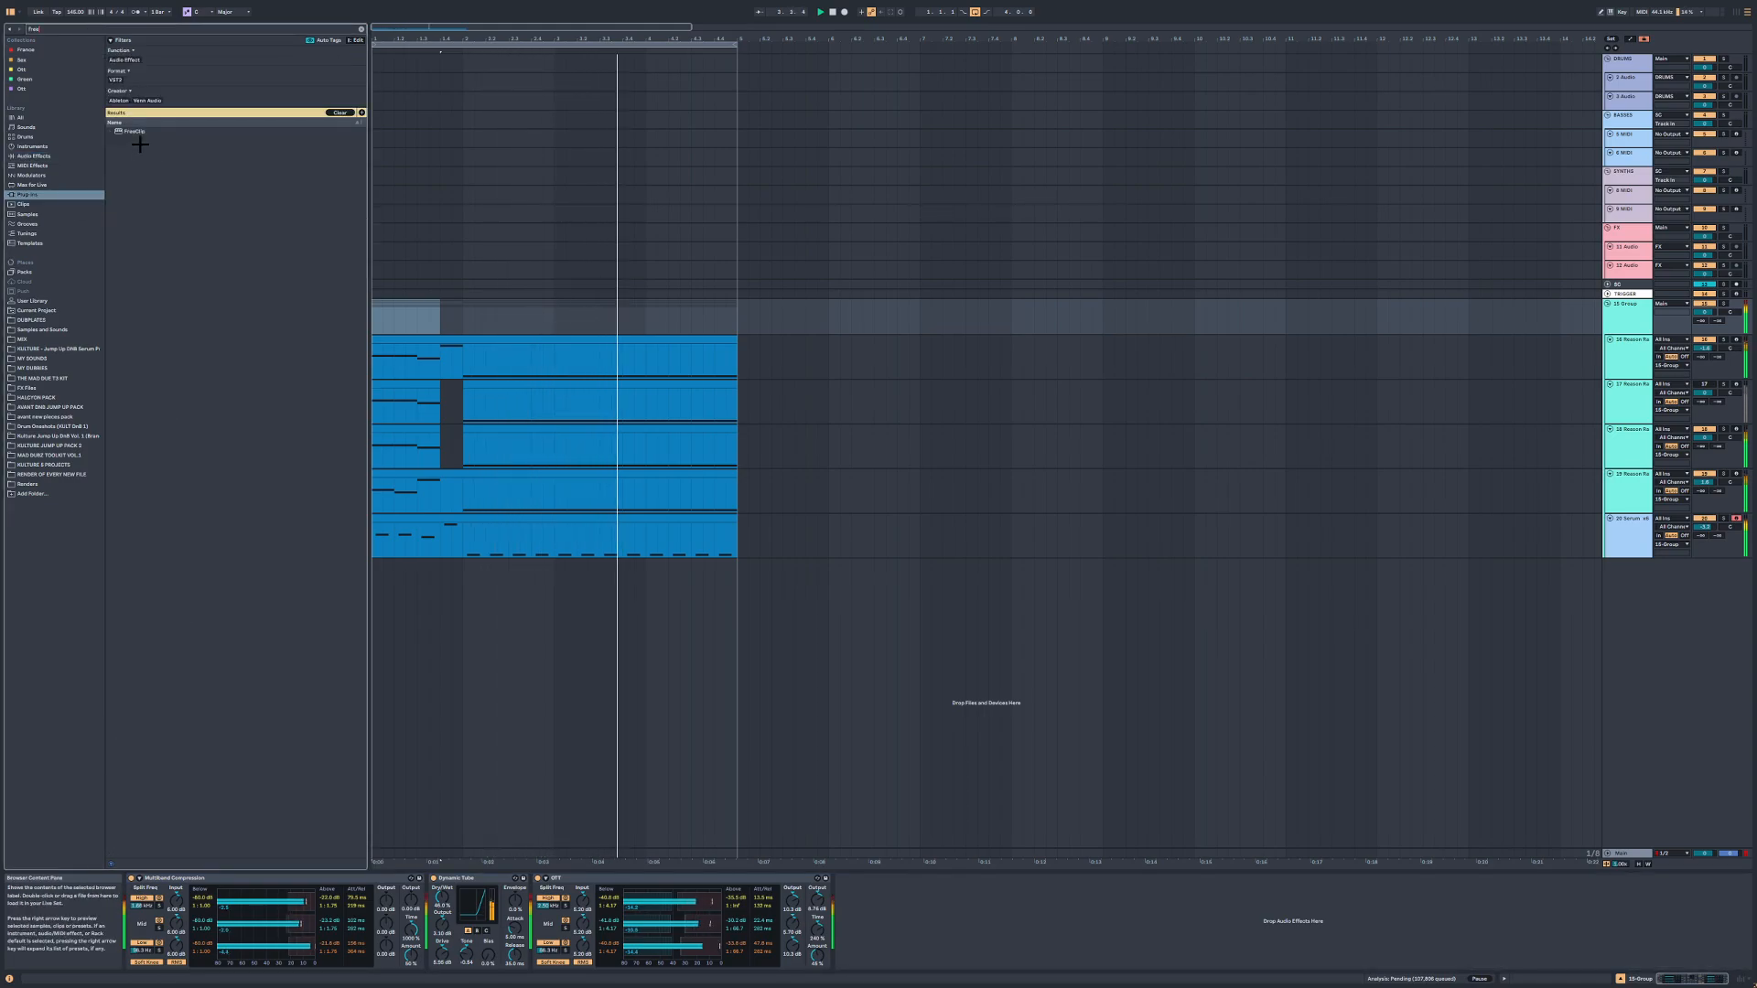
{"action": "left_click", "coordinate": [138, 131]}
{"action": "double_click", "coordinate": [137, 132]}
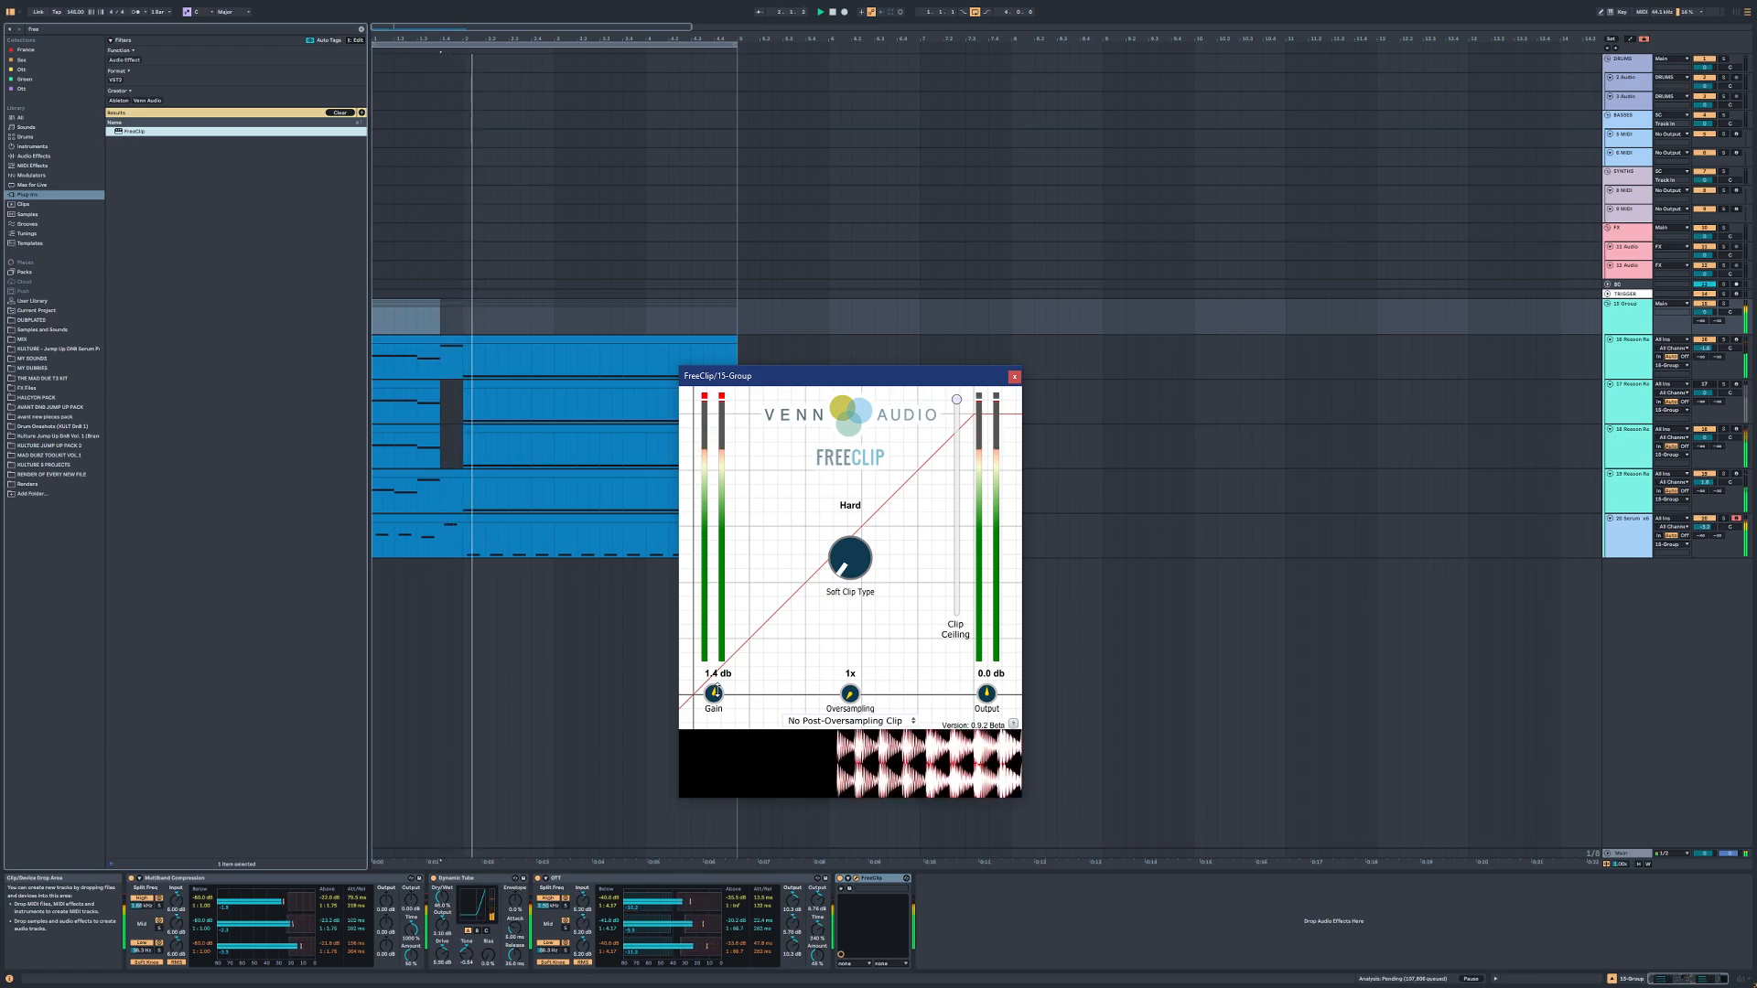
{"action": "left_click_drag", "start_coordinate": [714, 693], "coordinate": [716, 688]}
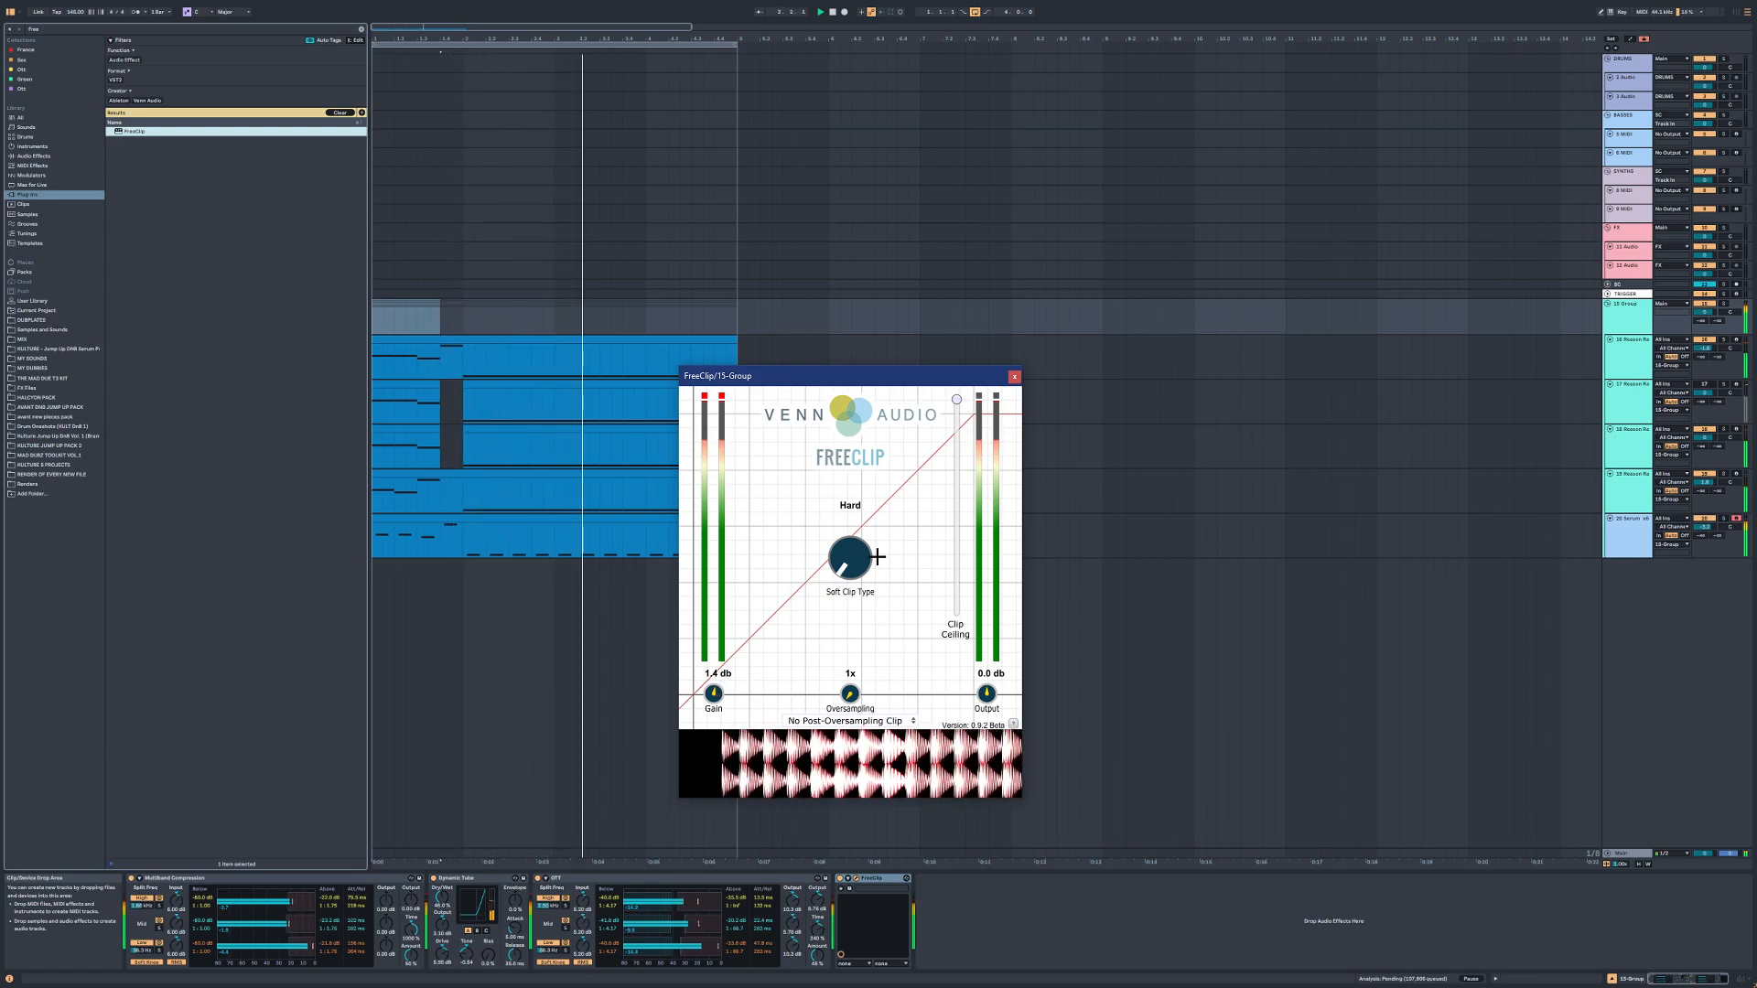
{"action": "left_click", "coordinate": [1013, 376]}
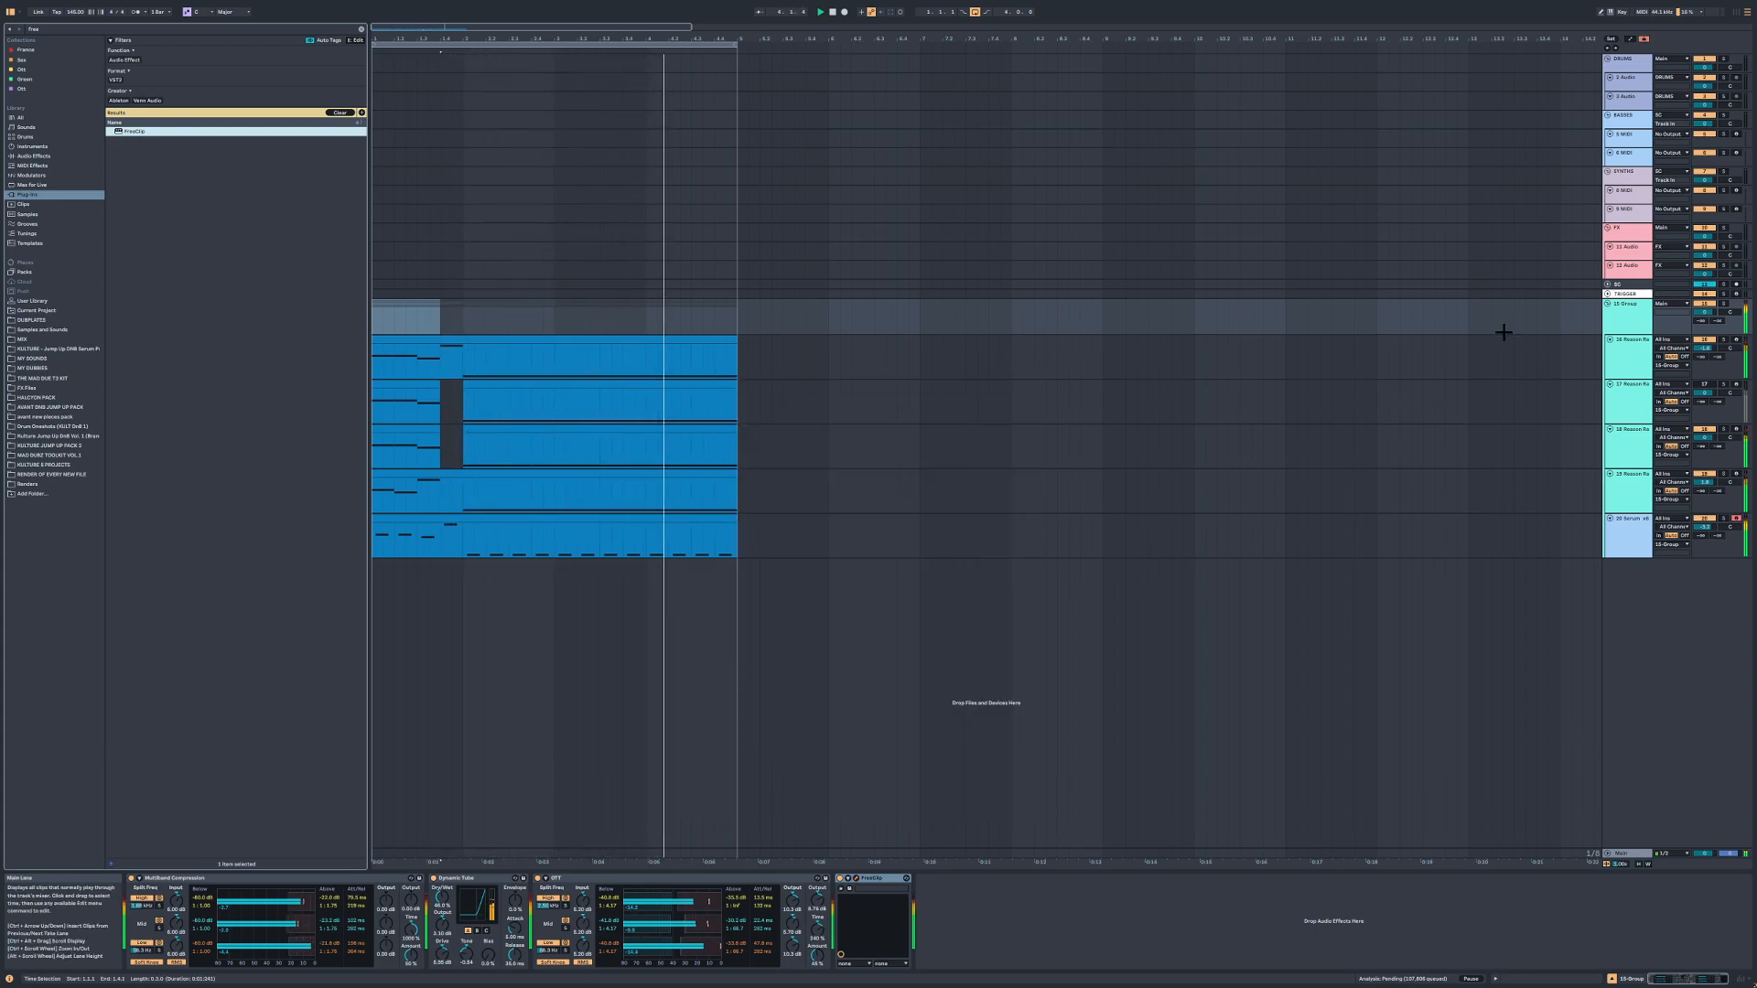
Step: Assign the 15-Group track's colour to its grouped tracks and clips
{"action": "right_click", "coordinate": [1623, 313]}
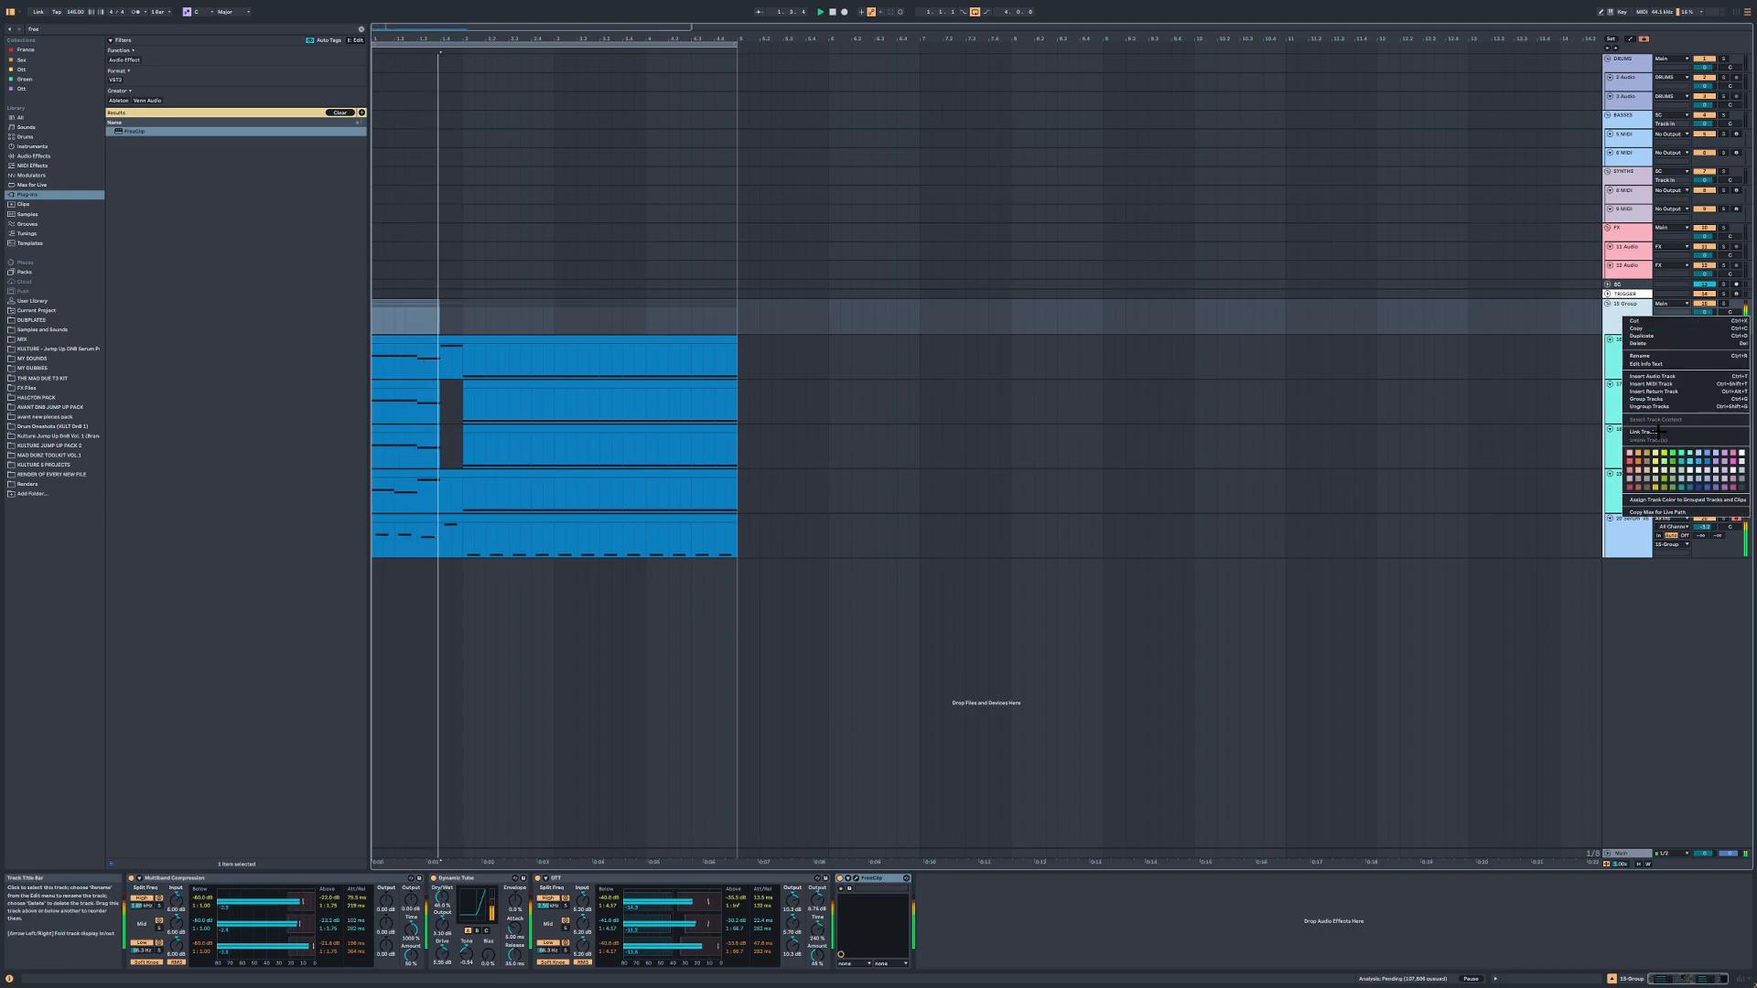
{"action": "left_click", "coordinate": [1671, 501]}
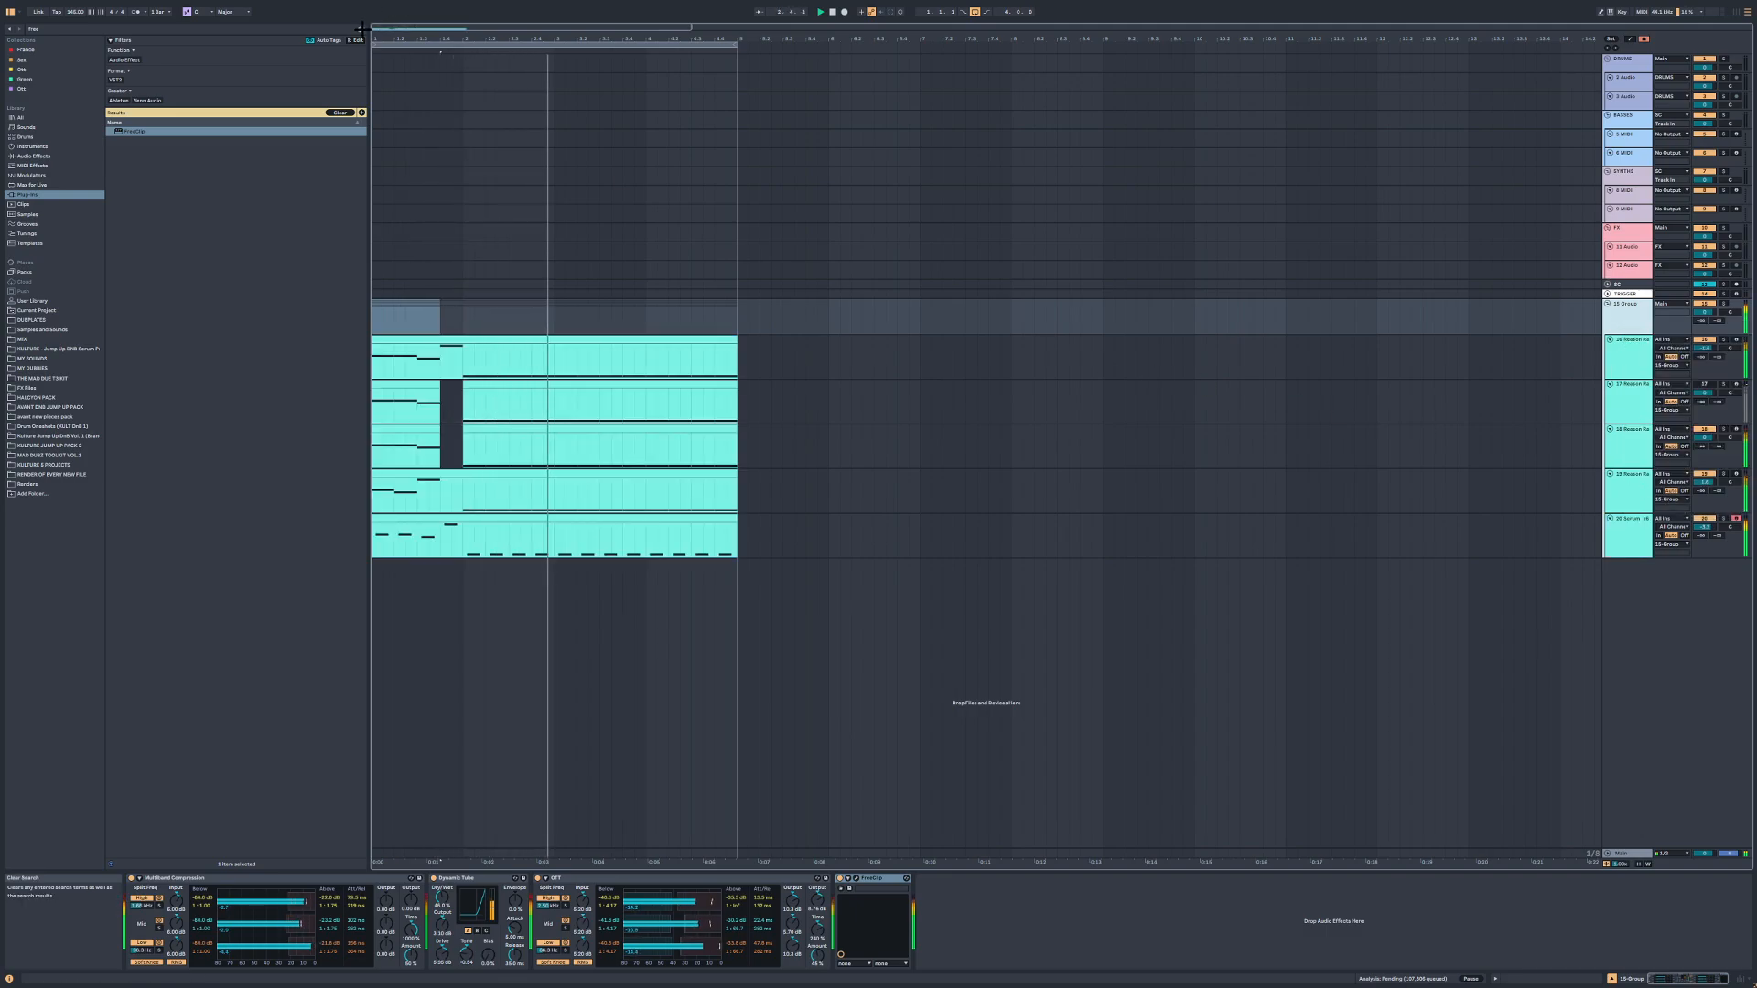
Step: Duplicate the last Reason Rack Plugin track in the group, track 19, and open the copy's MIDI clip for editing
{"action": "left_click", "coordinate": [411, 473]}
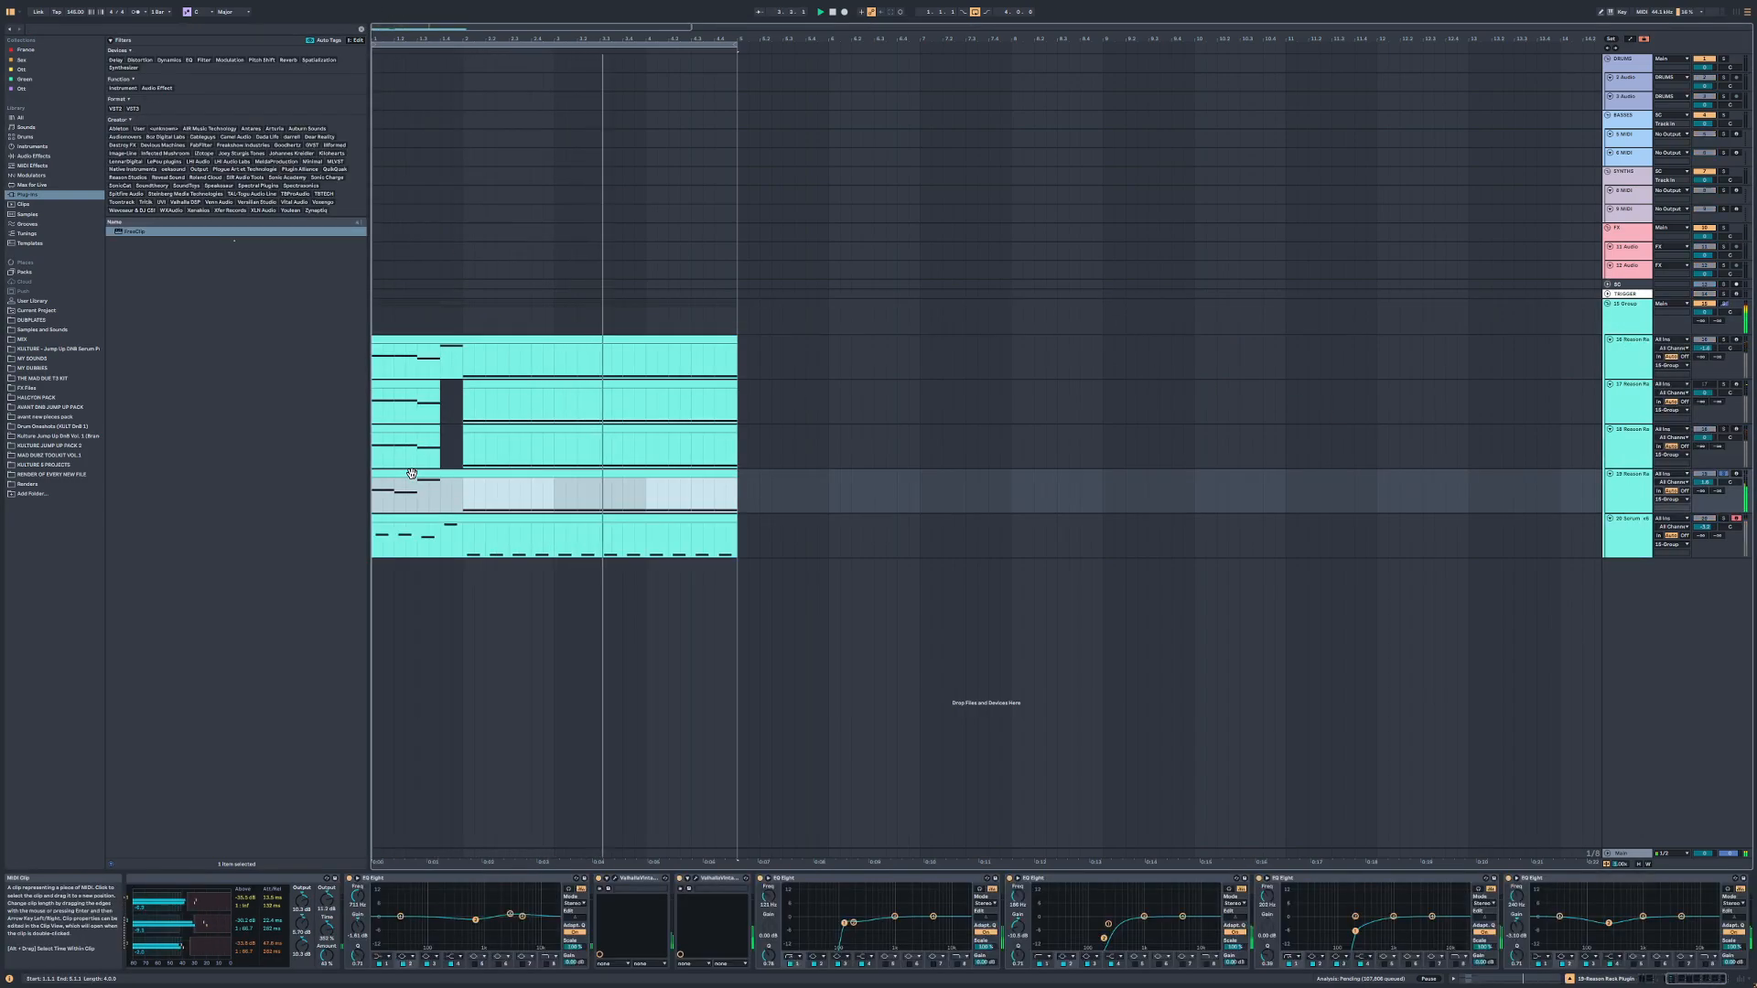
{"action": "left_click", "coordinate": [1632, 496]}
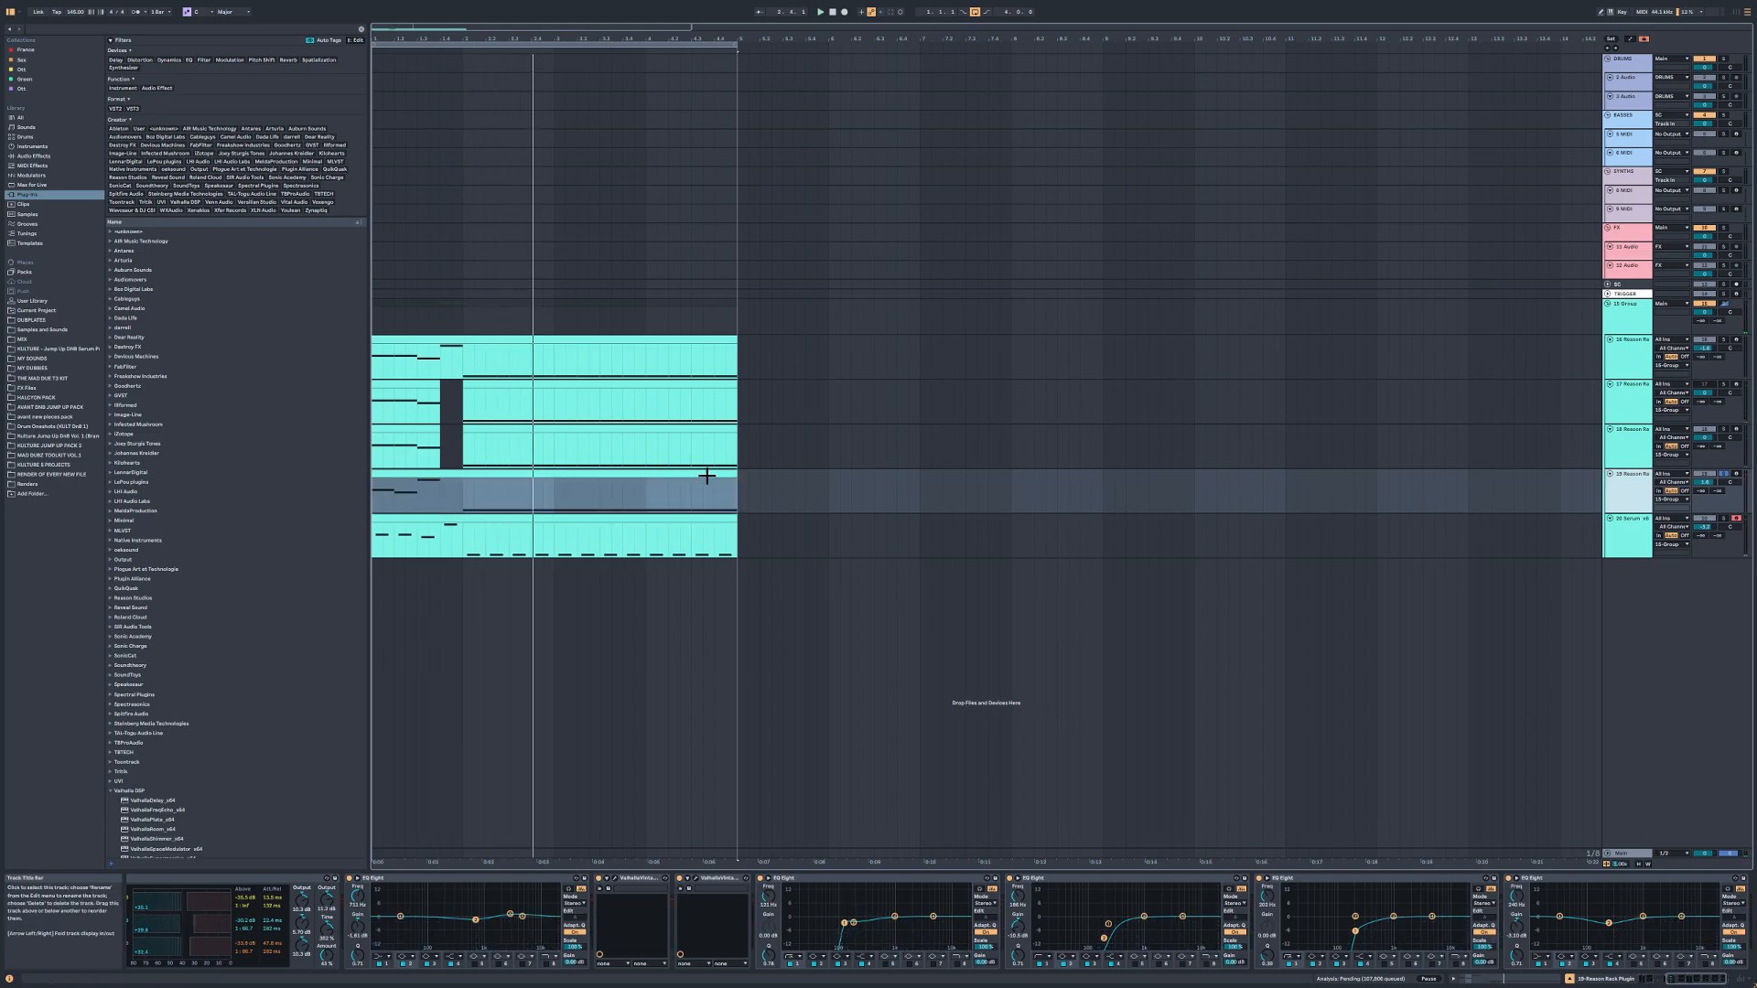
{"action": "double_click", "coordinate": [535, 521]}
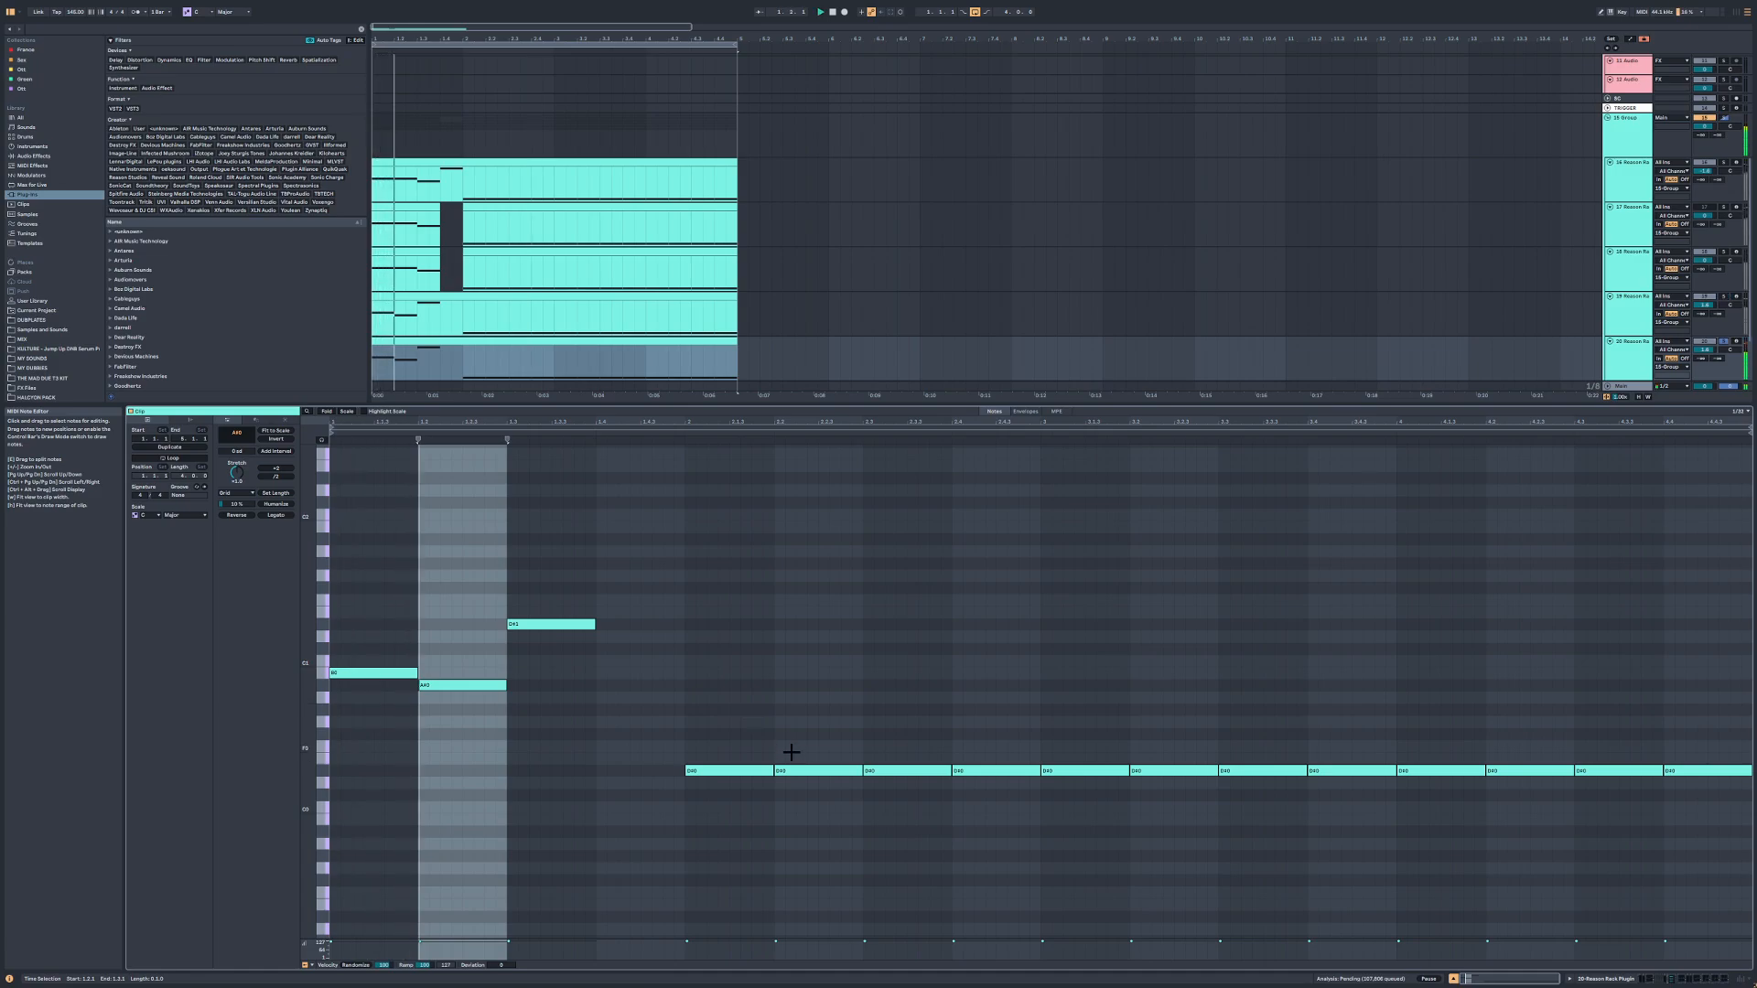
Step: Replace the first long low notes in the copied clip with eight short, evenly repeated notes at the same pitch
{"action": "left_click_drag", "start_coordinate": [771, 766], "coordinate": [699, 783]}
{"action": "double_click", "coordinate": [778, 770]}
{"action": "key", "text": "ctrl+d"}
{"action": "key", "text": "ctrl+d"}
{"action": "key", "text": "ctrl+d"}
{"action": "key", "text": "ctrl+d"}
{"action": "key", "text": "ctrl+d"}
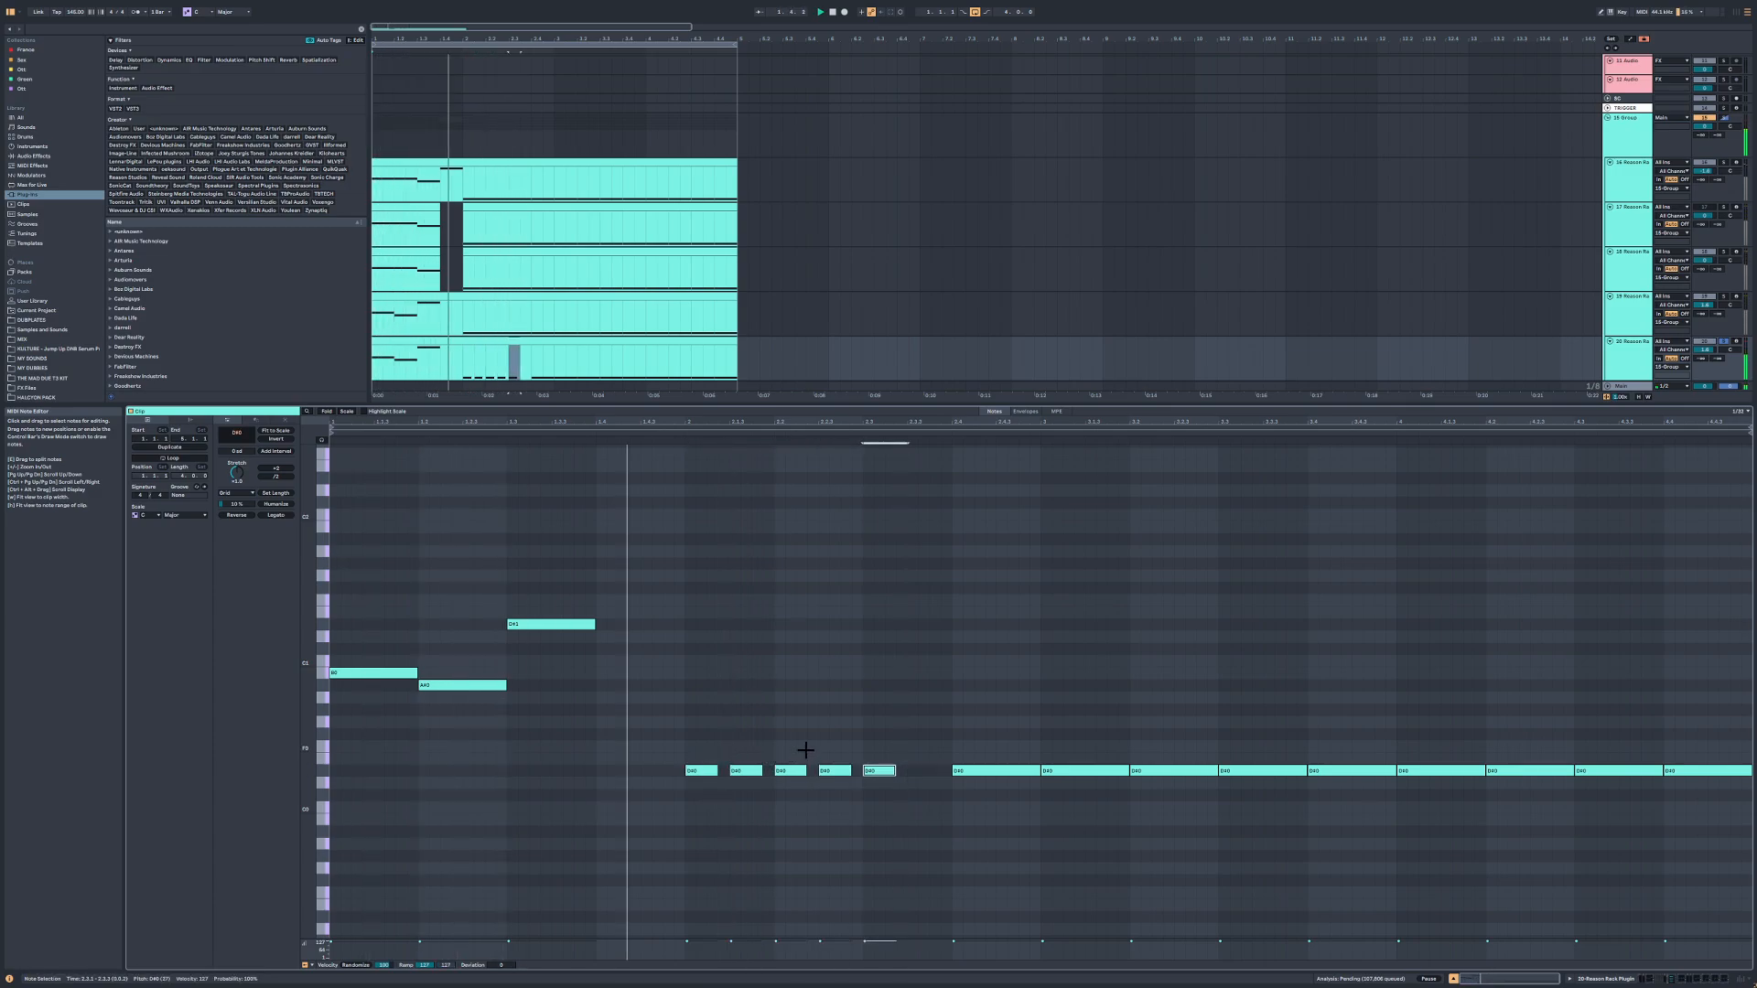
{"action": "key", "text": "ctrl+d"}
{"action": "key", "text": "ctrl+d"}
{"action": "key", "text": "ctrl+d"}
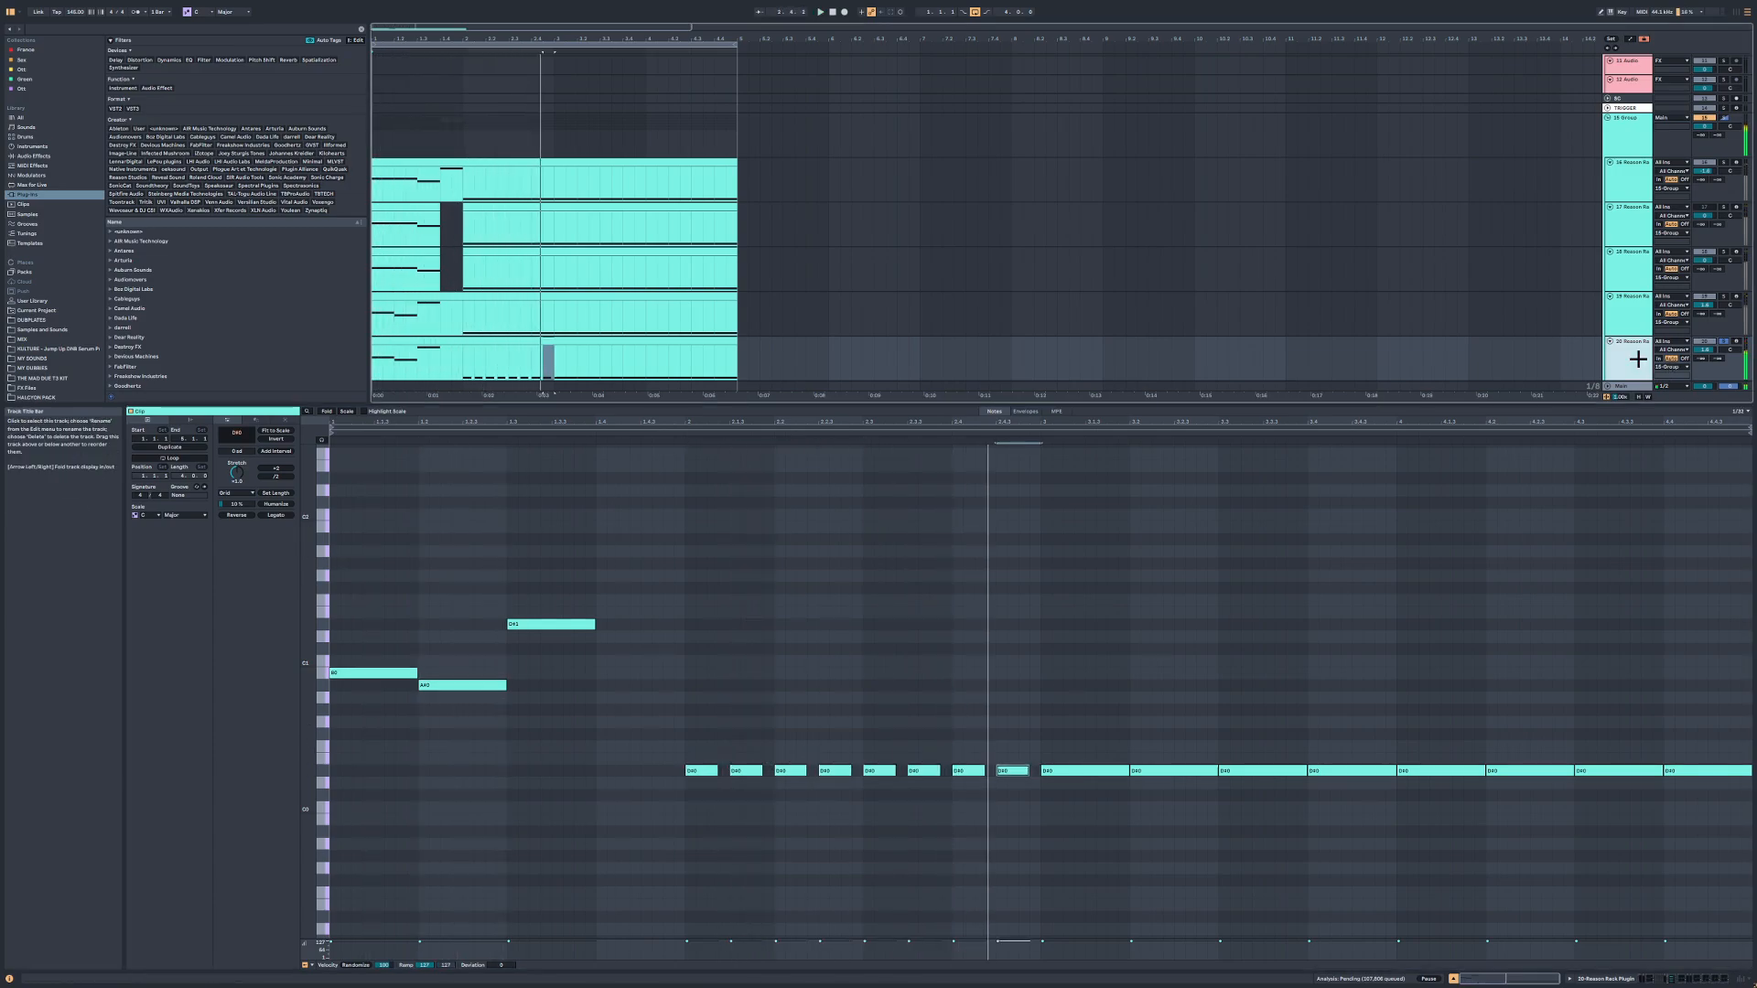
Step: Open the Reason Rack Plugin on track 20 and audition the short-note pattern
{"action": "left_click", "coordinate": [1636, 359]}
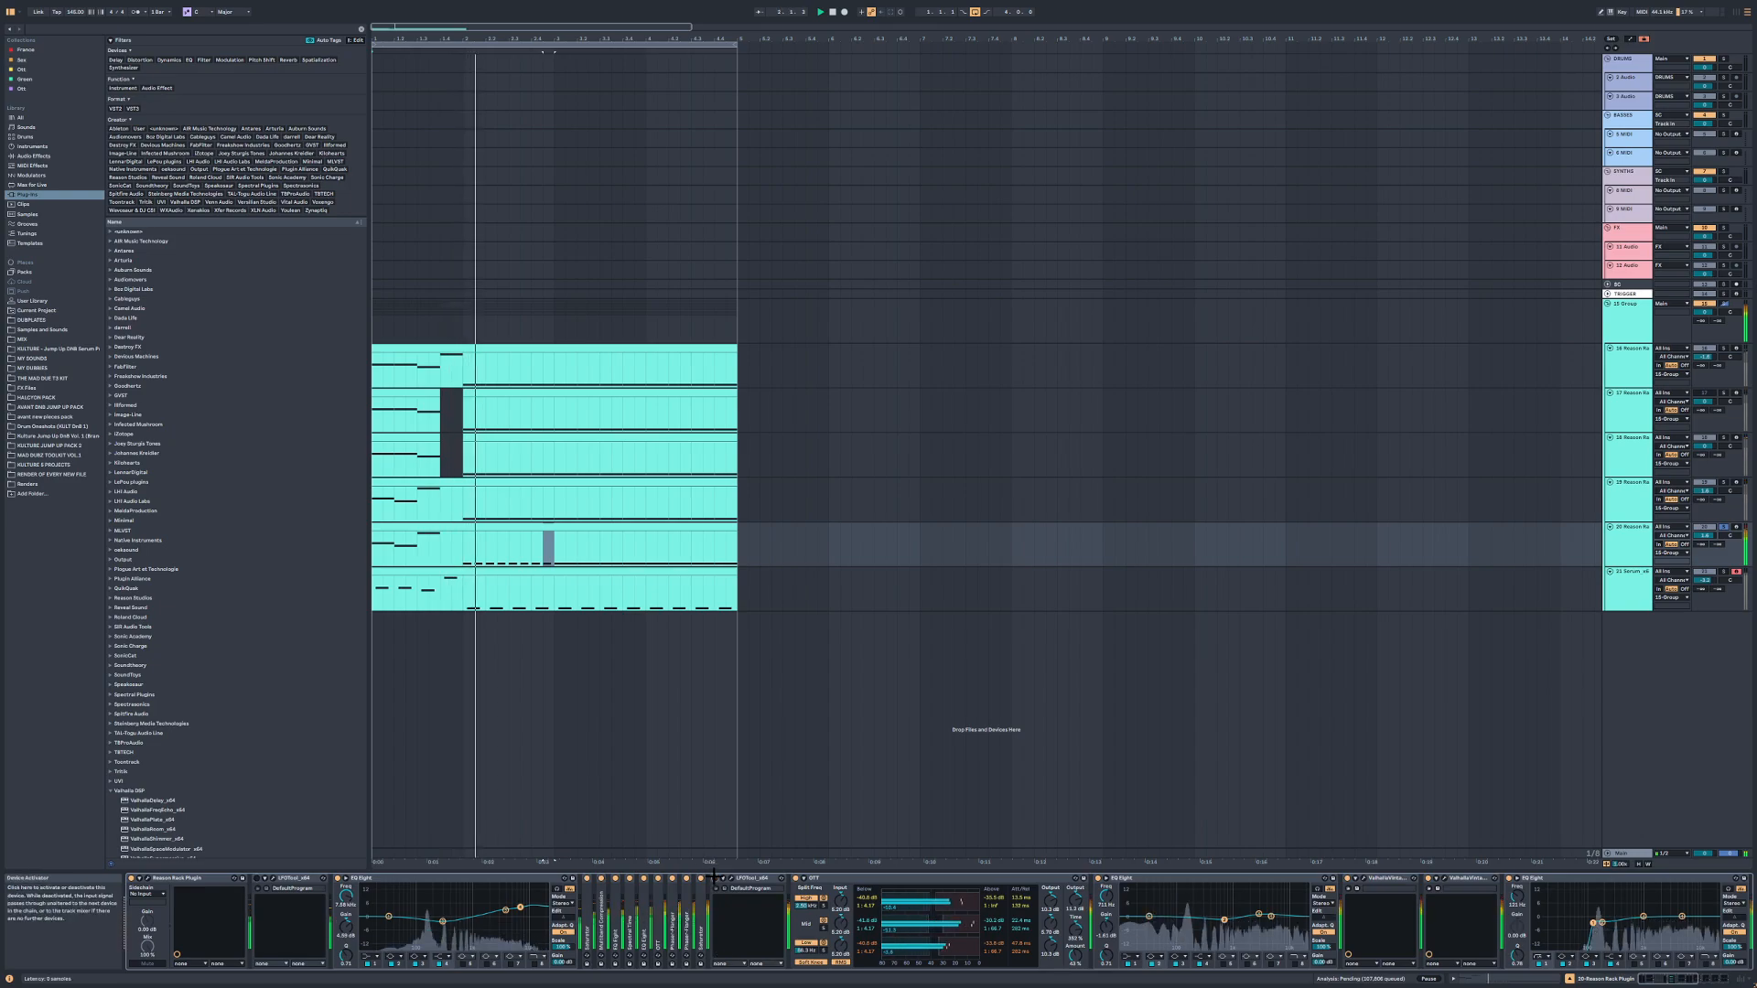
{"action": "left_click", "coordinate": [148, 878]}
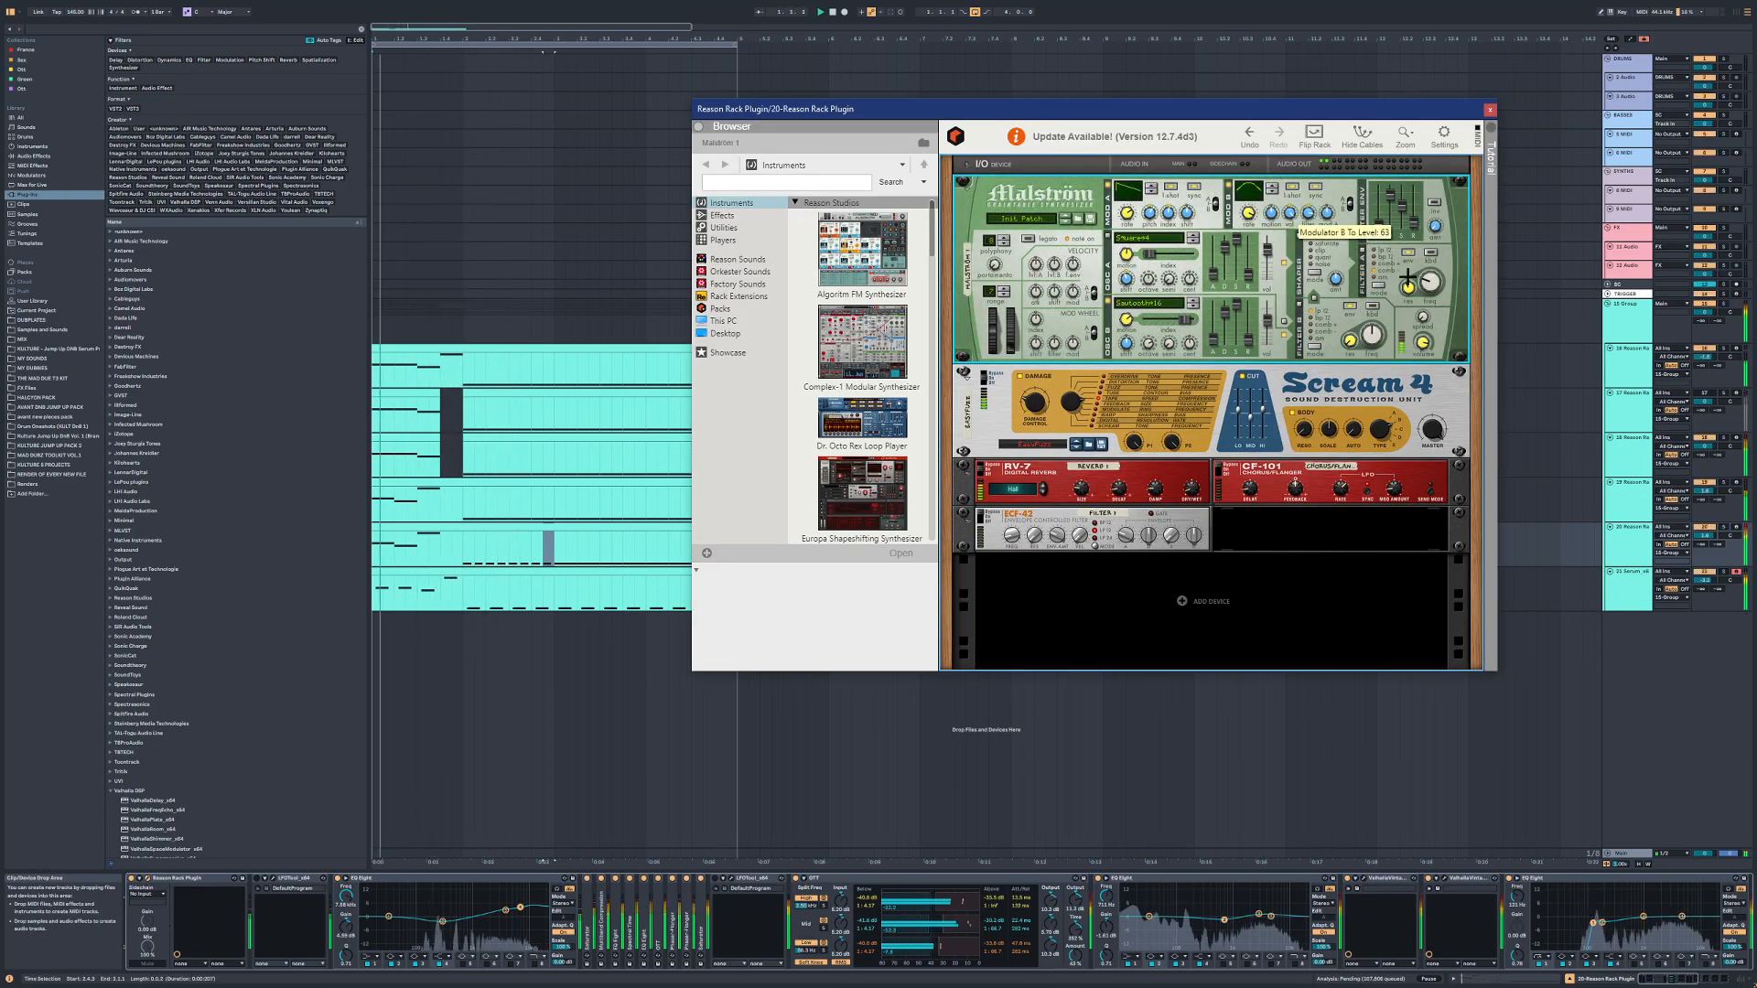
{"action": "key", "text": "space"}
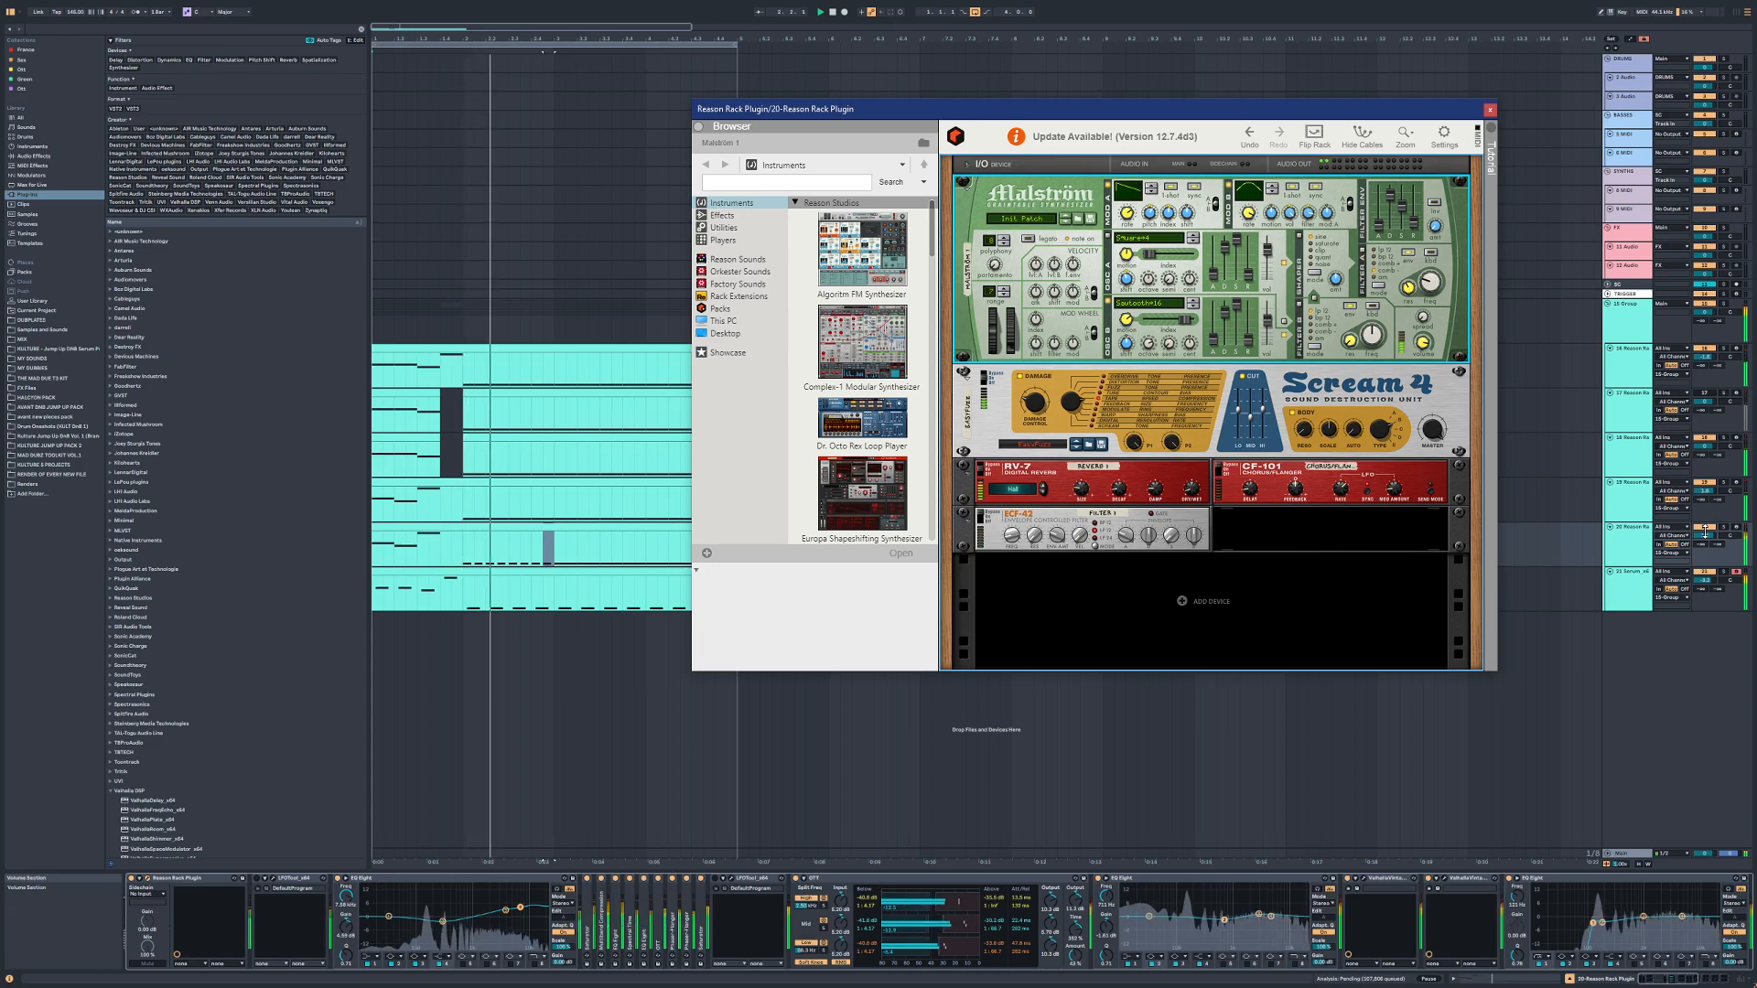
Step: Delete all the long notes in track 20's clip and repeat the eight short notes once directly behind themselves
{"action": "double_click", "coordinate": [476, 525]}
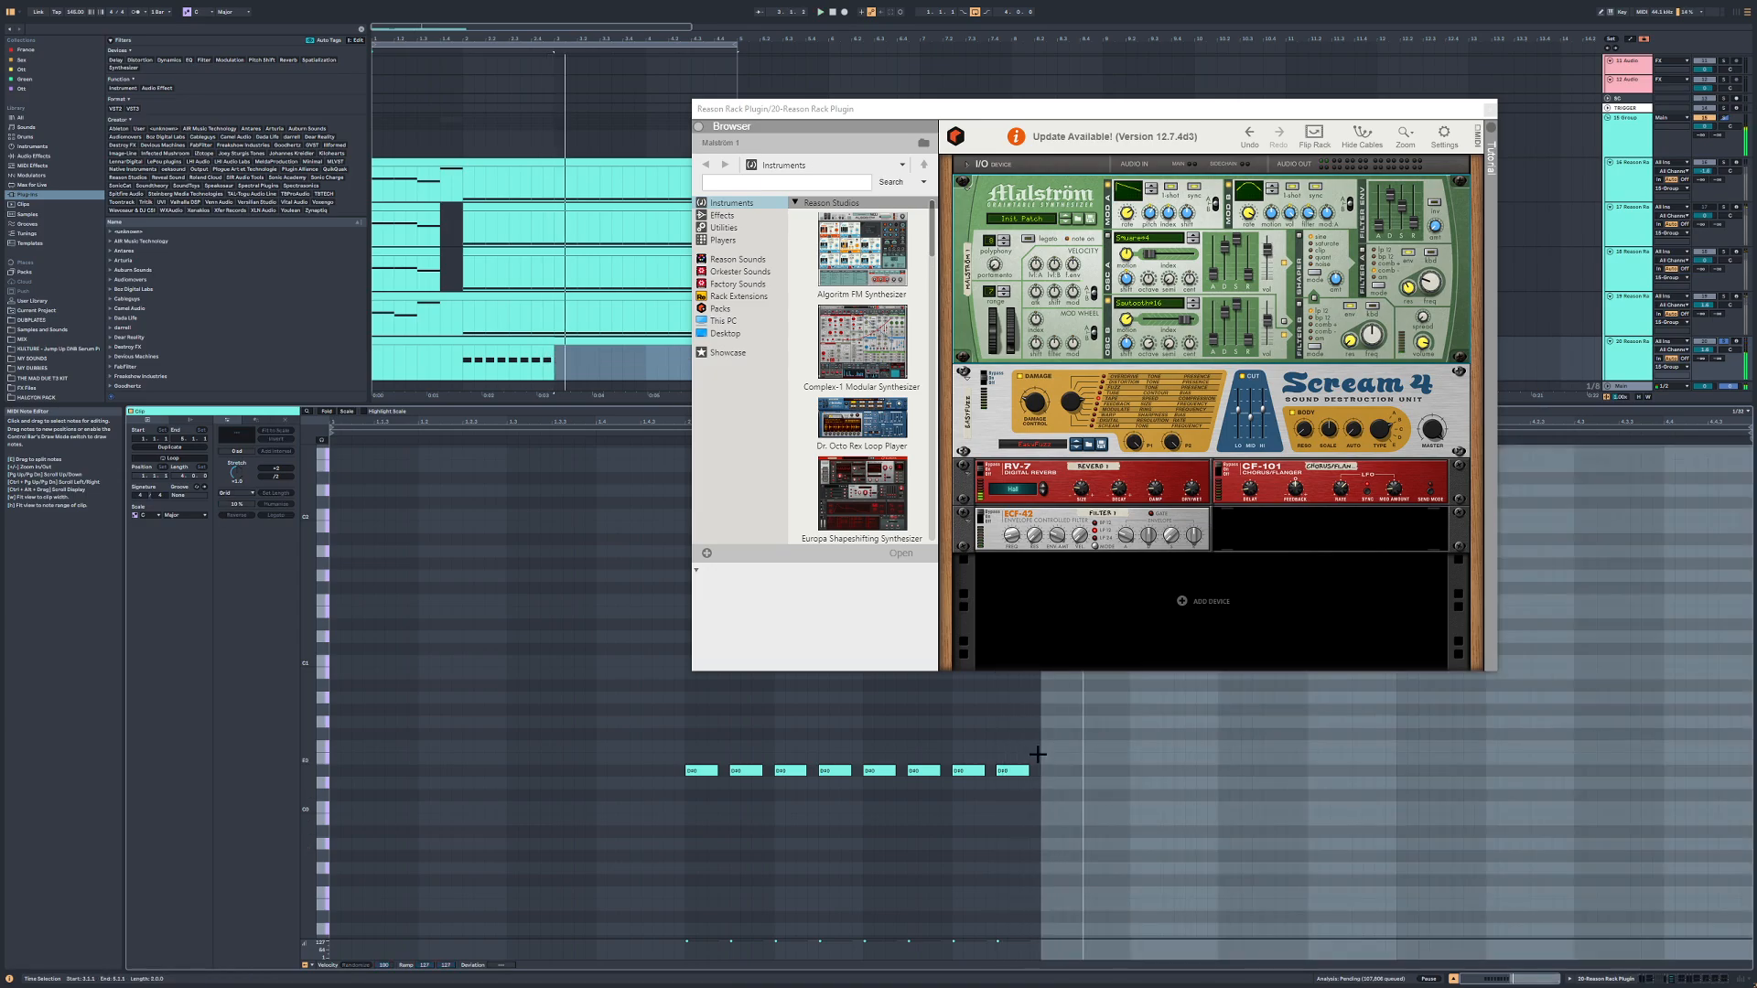
{"action": "left_click", "coordinate": [1642, 344]}
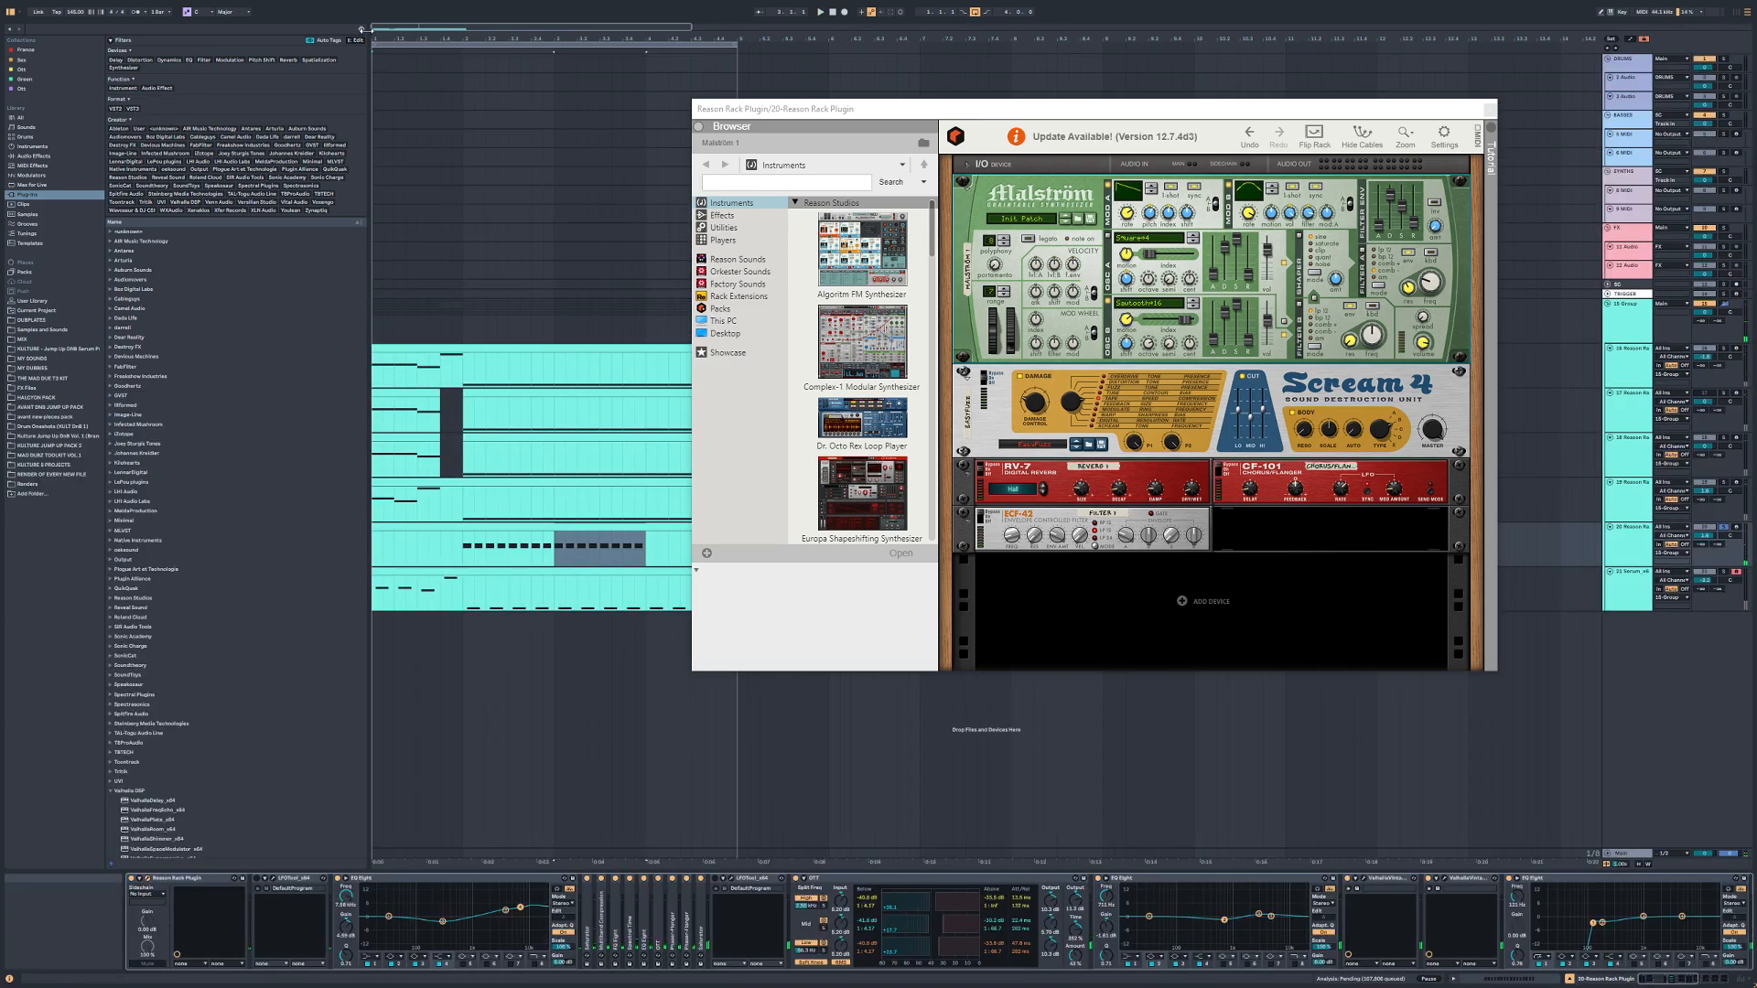
Step: Insert a Vocoder after track 20's first EQ Eight and raise the low-cut frequency of the EQ Eight following OTT
{"action": "left_click", "coordinate": [34, 155]}
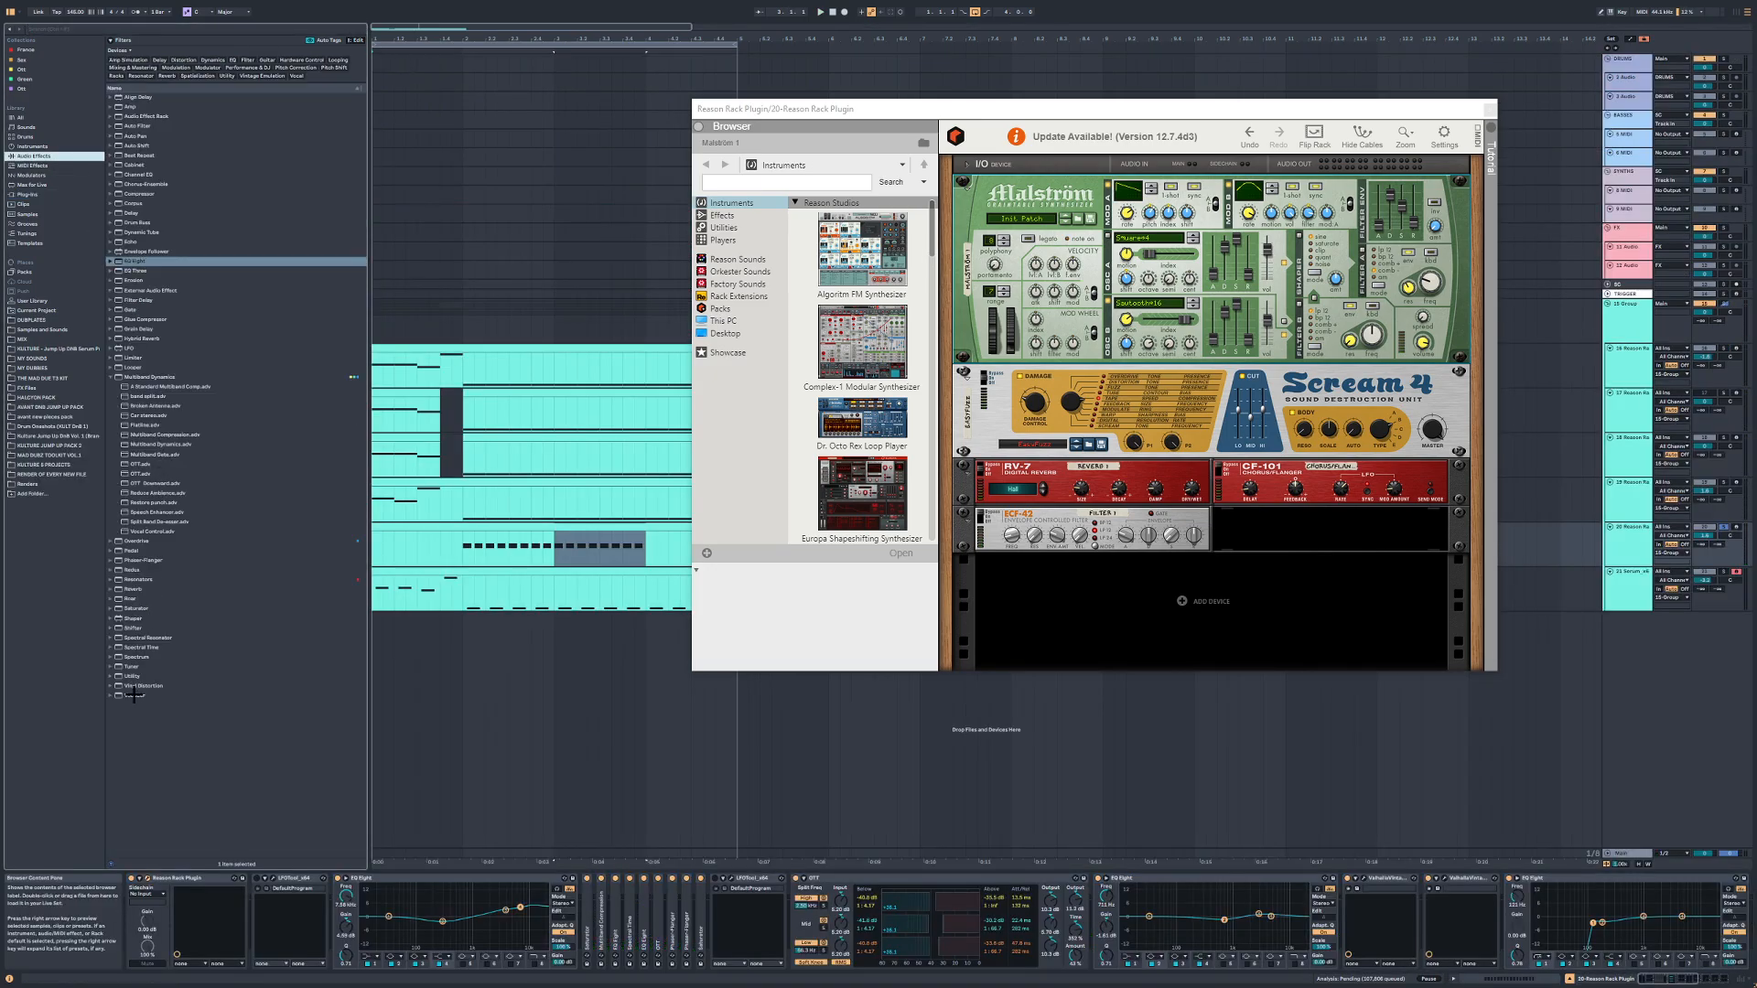
{"action": "double_click", "coordinate": [134, 695]}
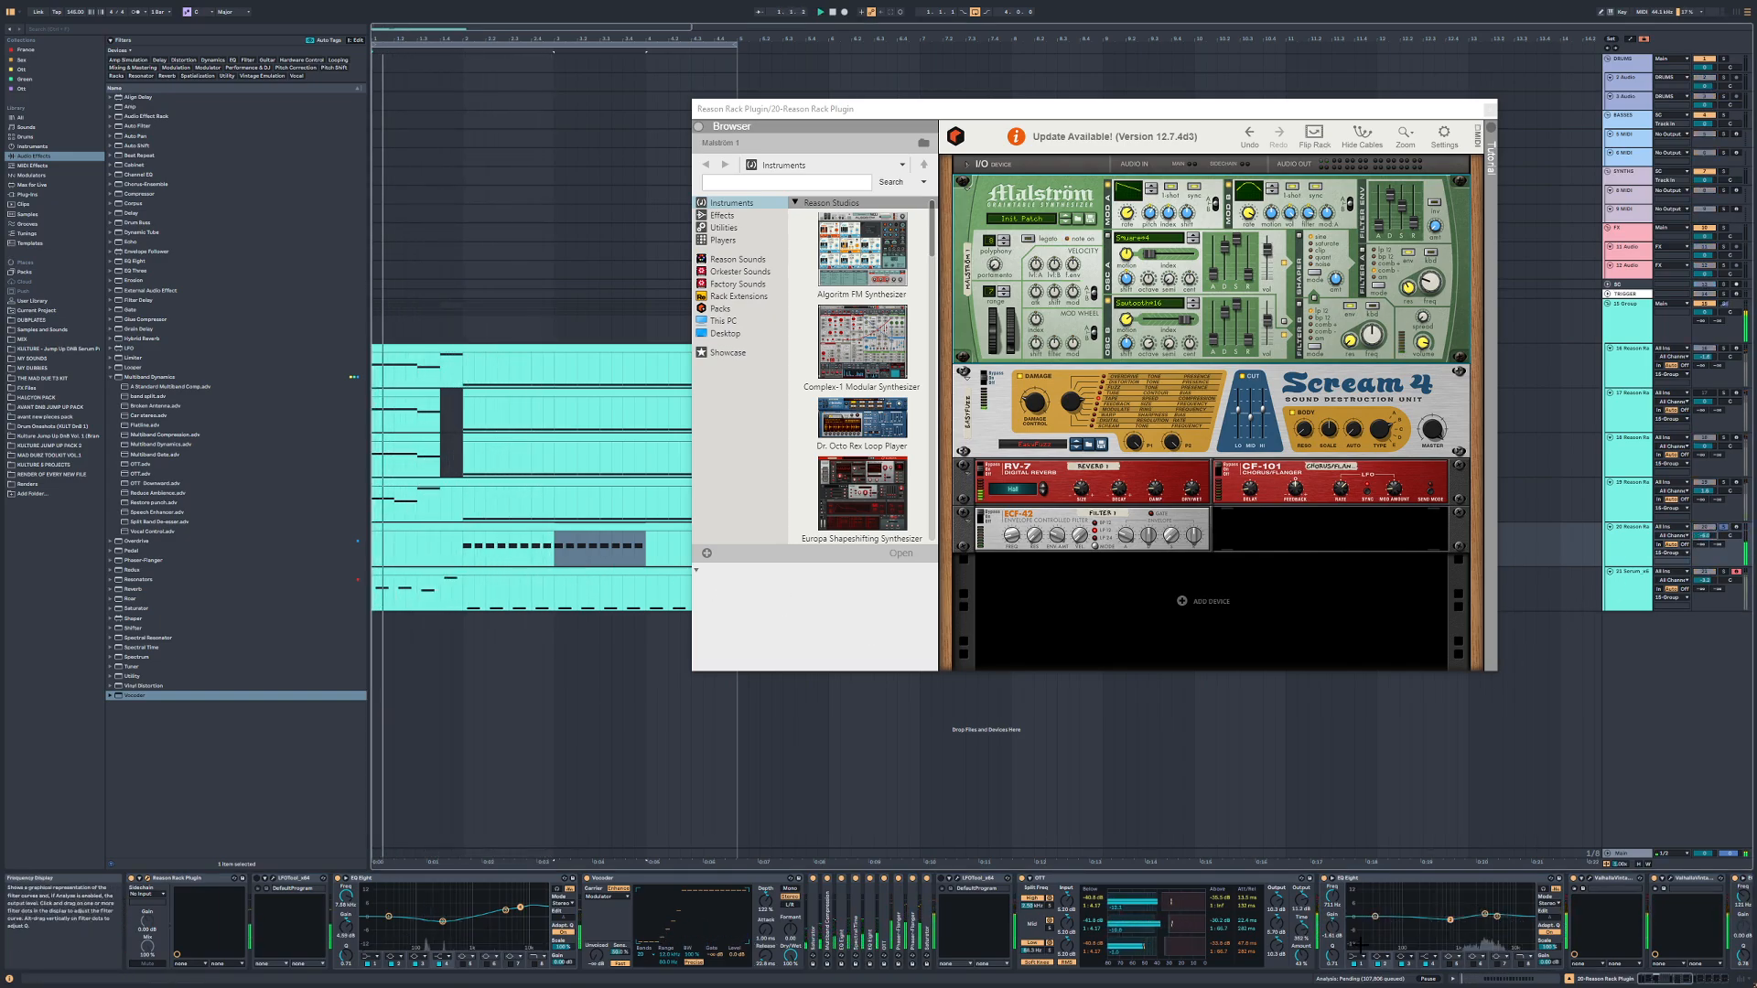
{"action": "left_click_drag", "start_coordinate": [1332, 897], "coordinate": [1332, 911]}
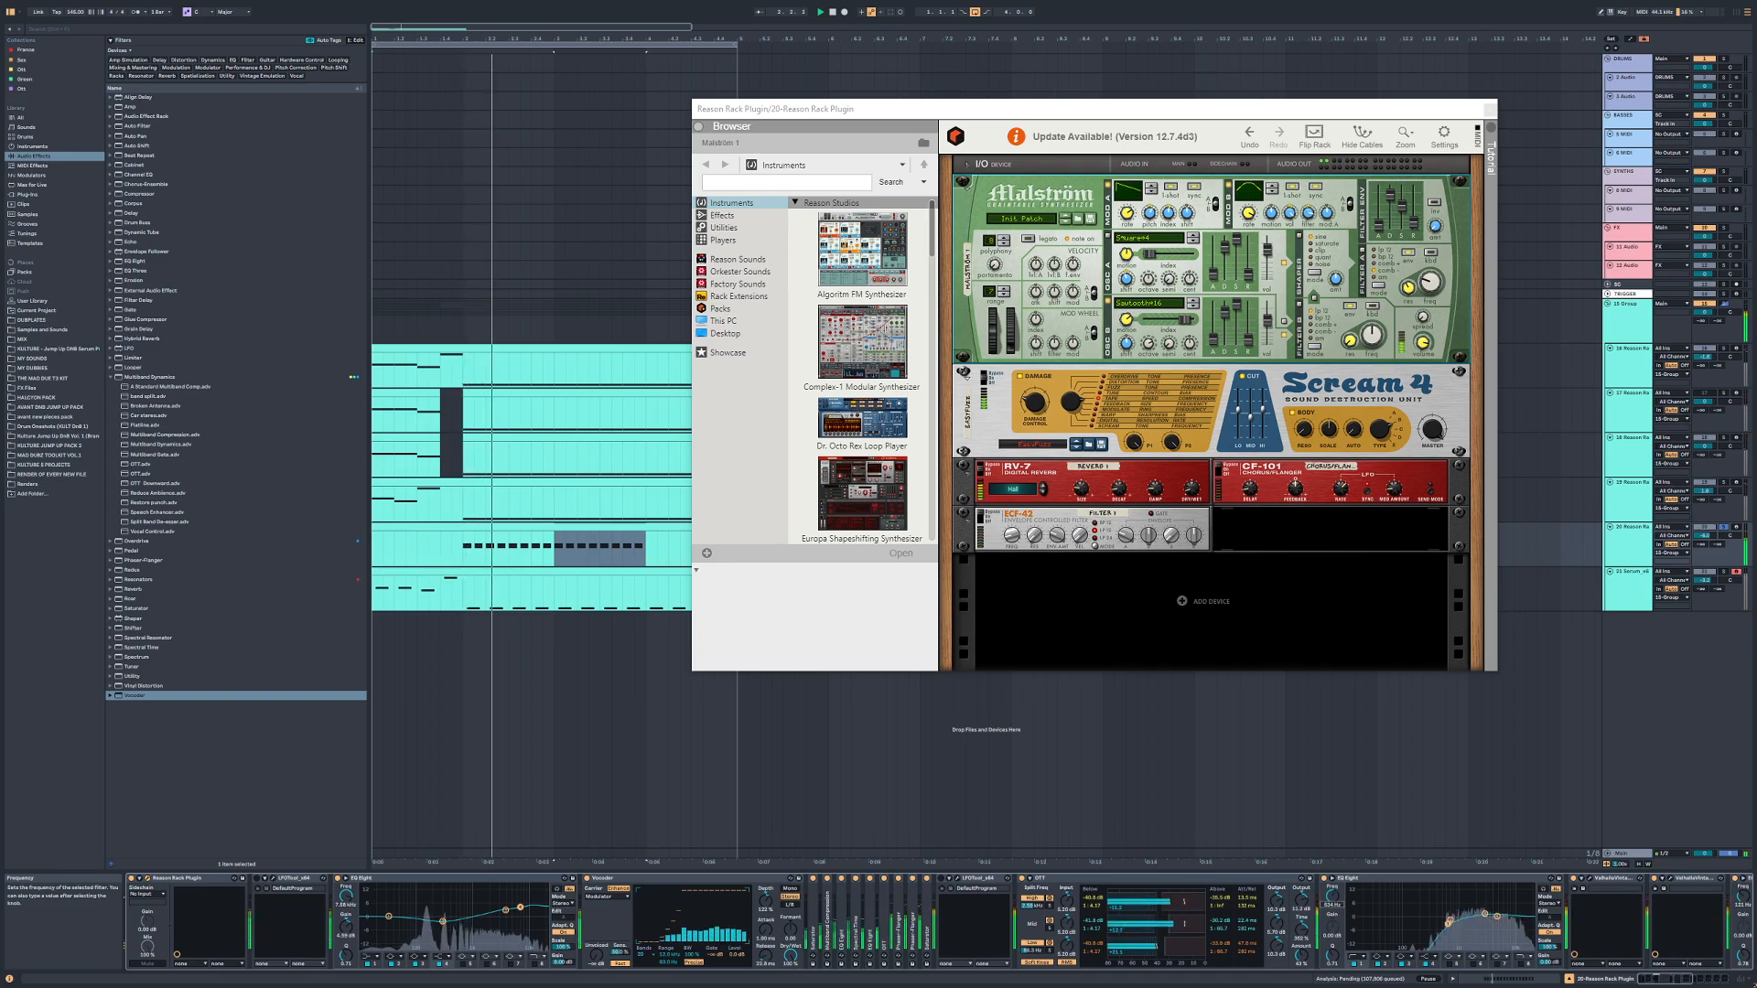
Step: Set Malström's Oscillator B Shift to 35 and audition track 20 from the first short note
{"action": "left_click", "coordinate": [1128, 342]}
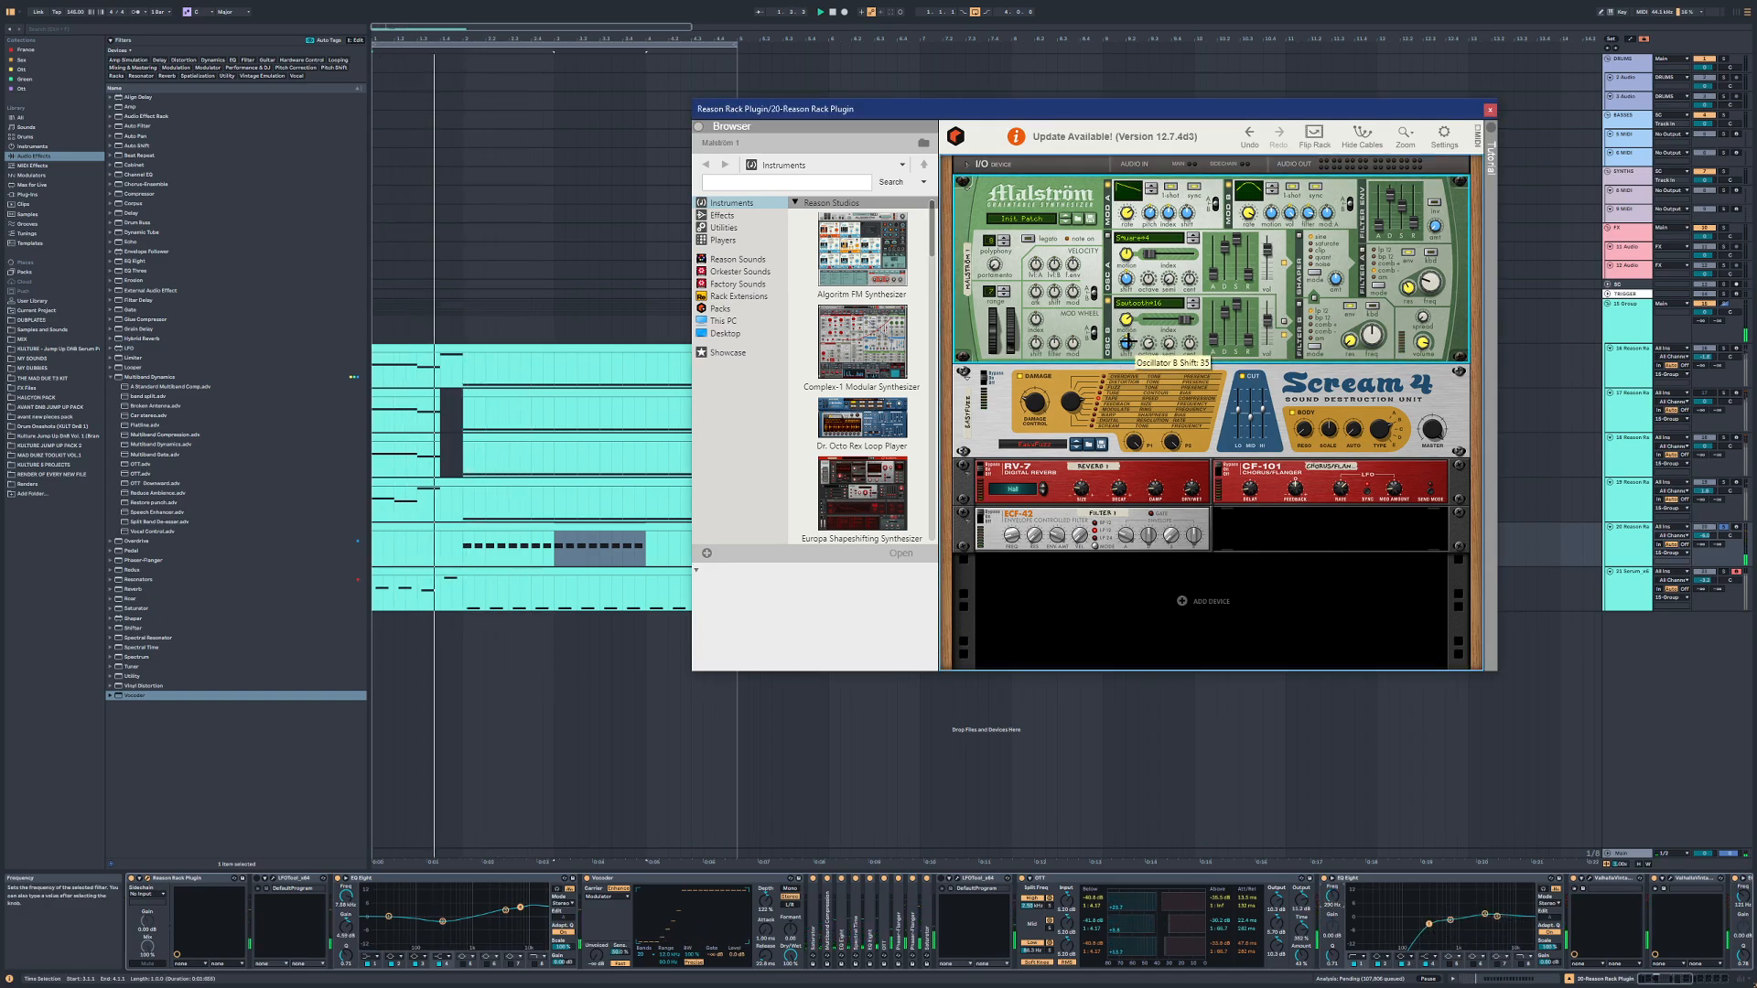
{"action": "left_click", "coordinate": [466, 555]}
{"action": "key", "text": "space"}
{"action": "key", "text": "space"}
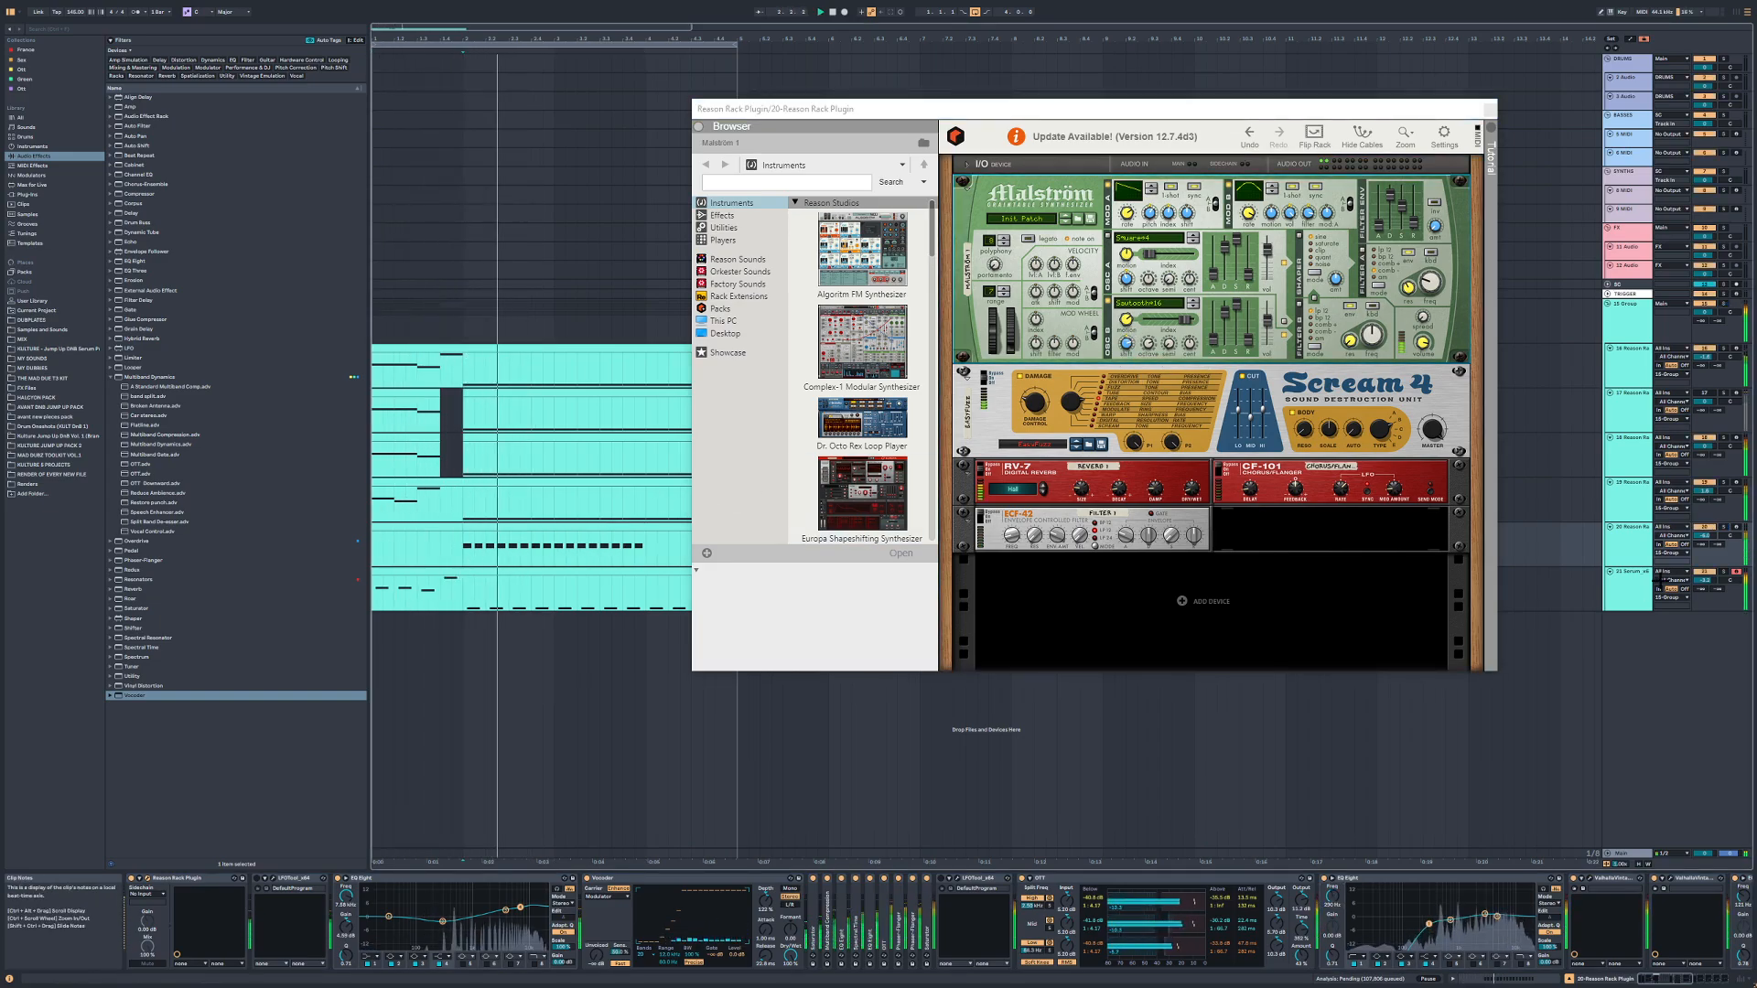
{"action": "left_click", "coordinate": [1202, 439]}
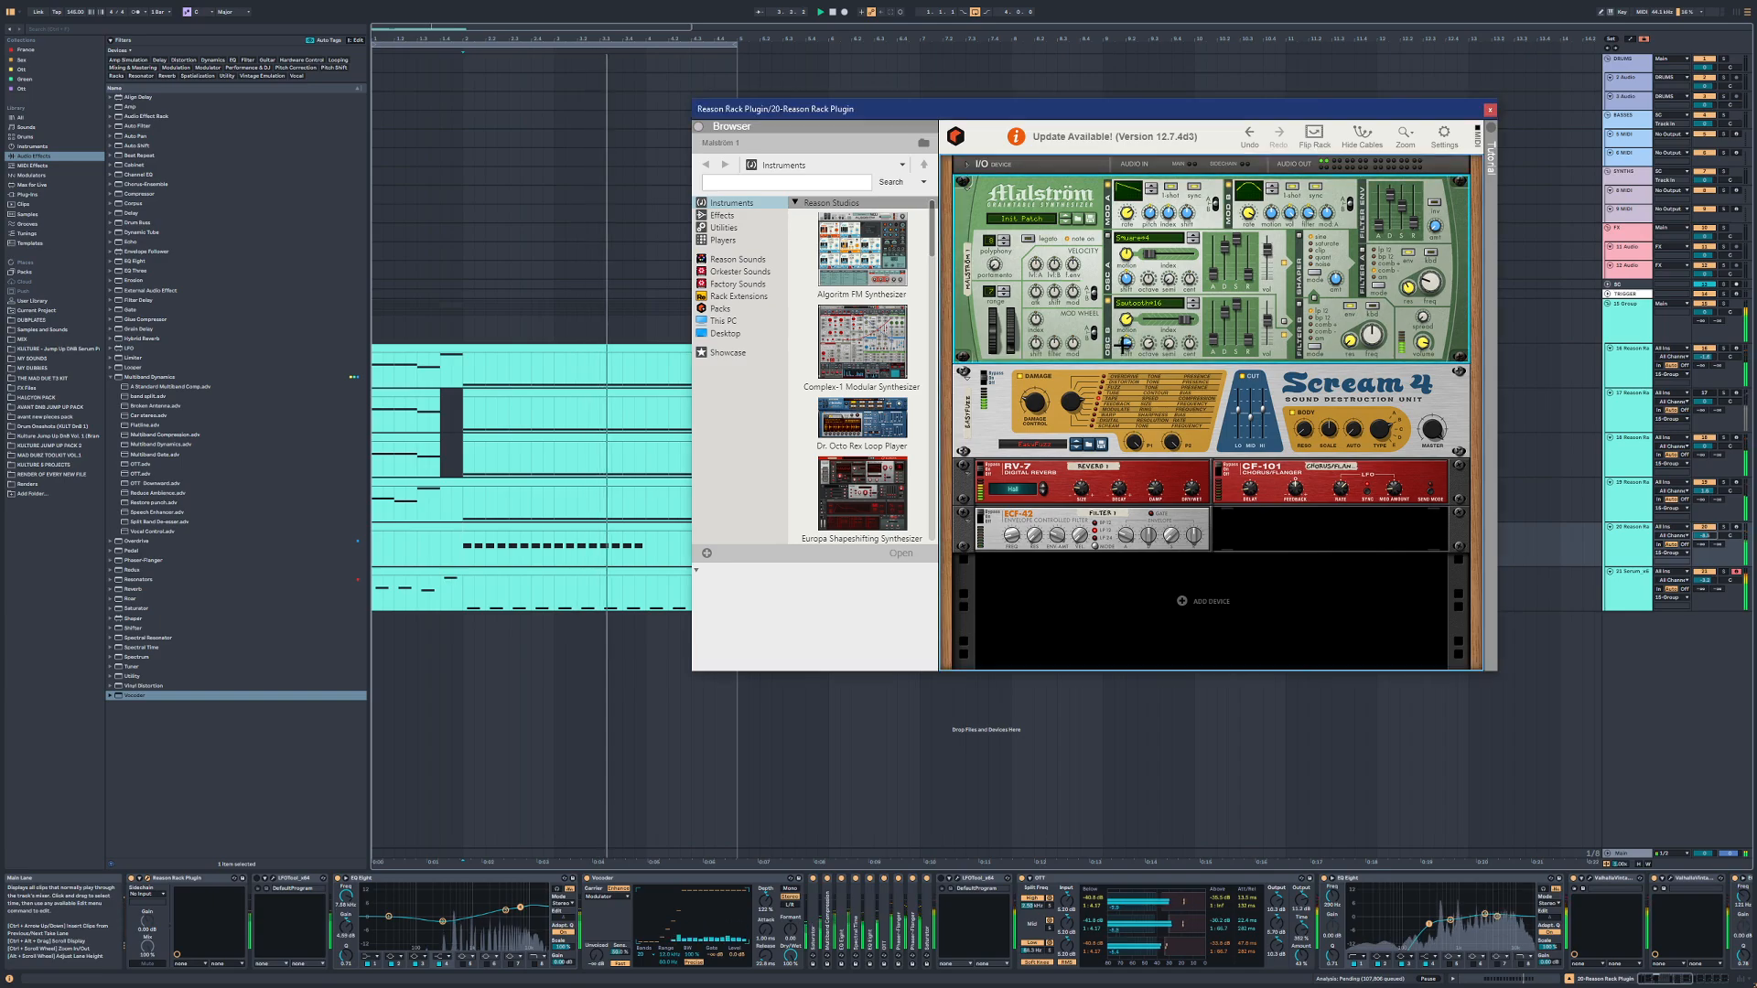
Step: Show the mixer and adjust track 20's track delay while auditioning it with the other tracks
{"action": "left_click", "coordinate": [1740, 979]}
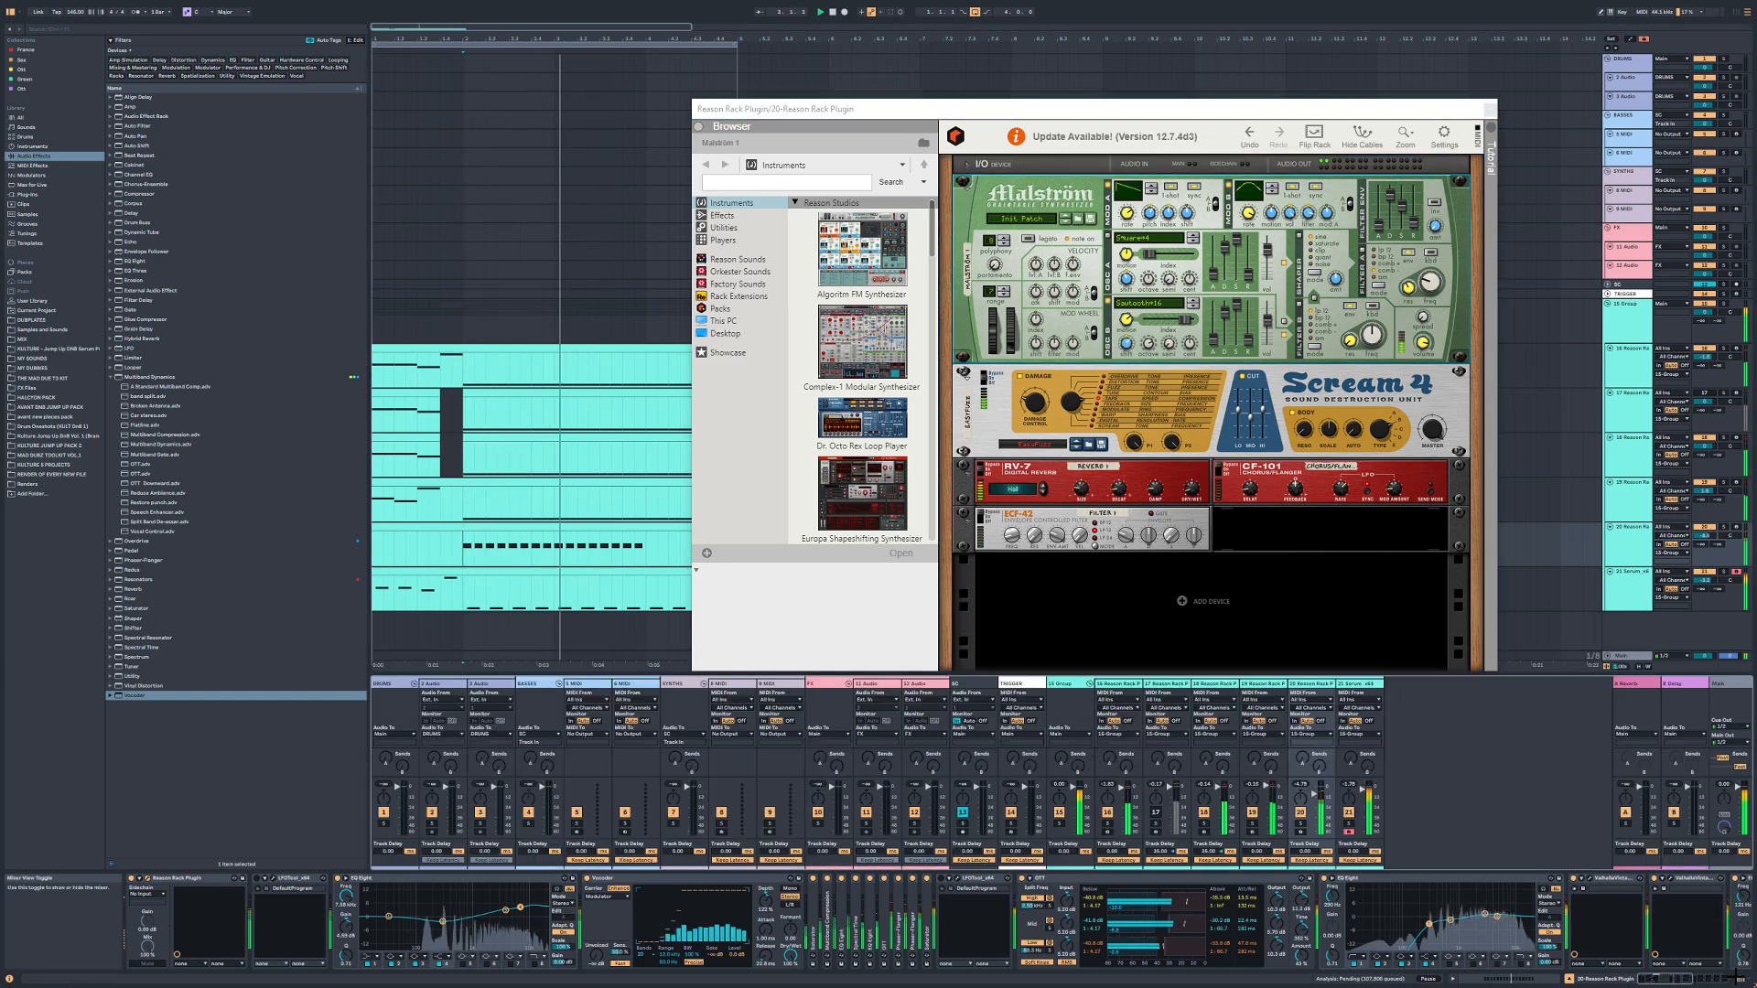
{"action": "key", "text": "space"}
{"action": "key", "text": "space"}
{"action": "left_click", "coordinate": [1300, 823]}
{"action": "left_click_drag", "start_coordinate": [1305, 851], "coordinate": [1305, 847]}
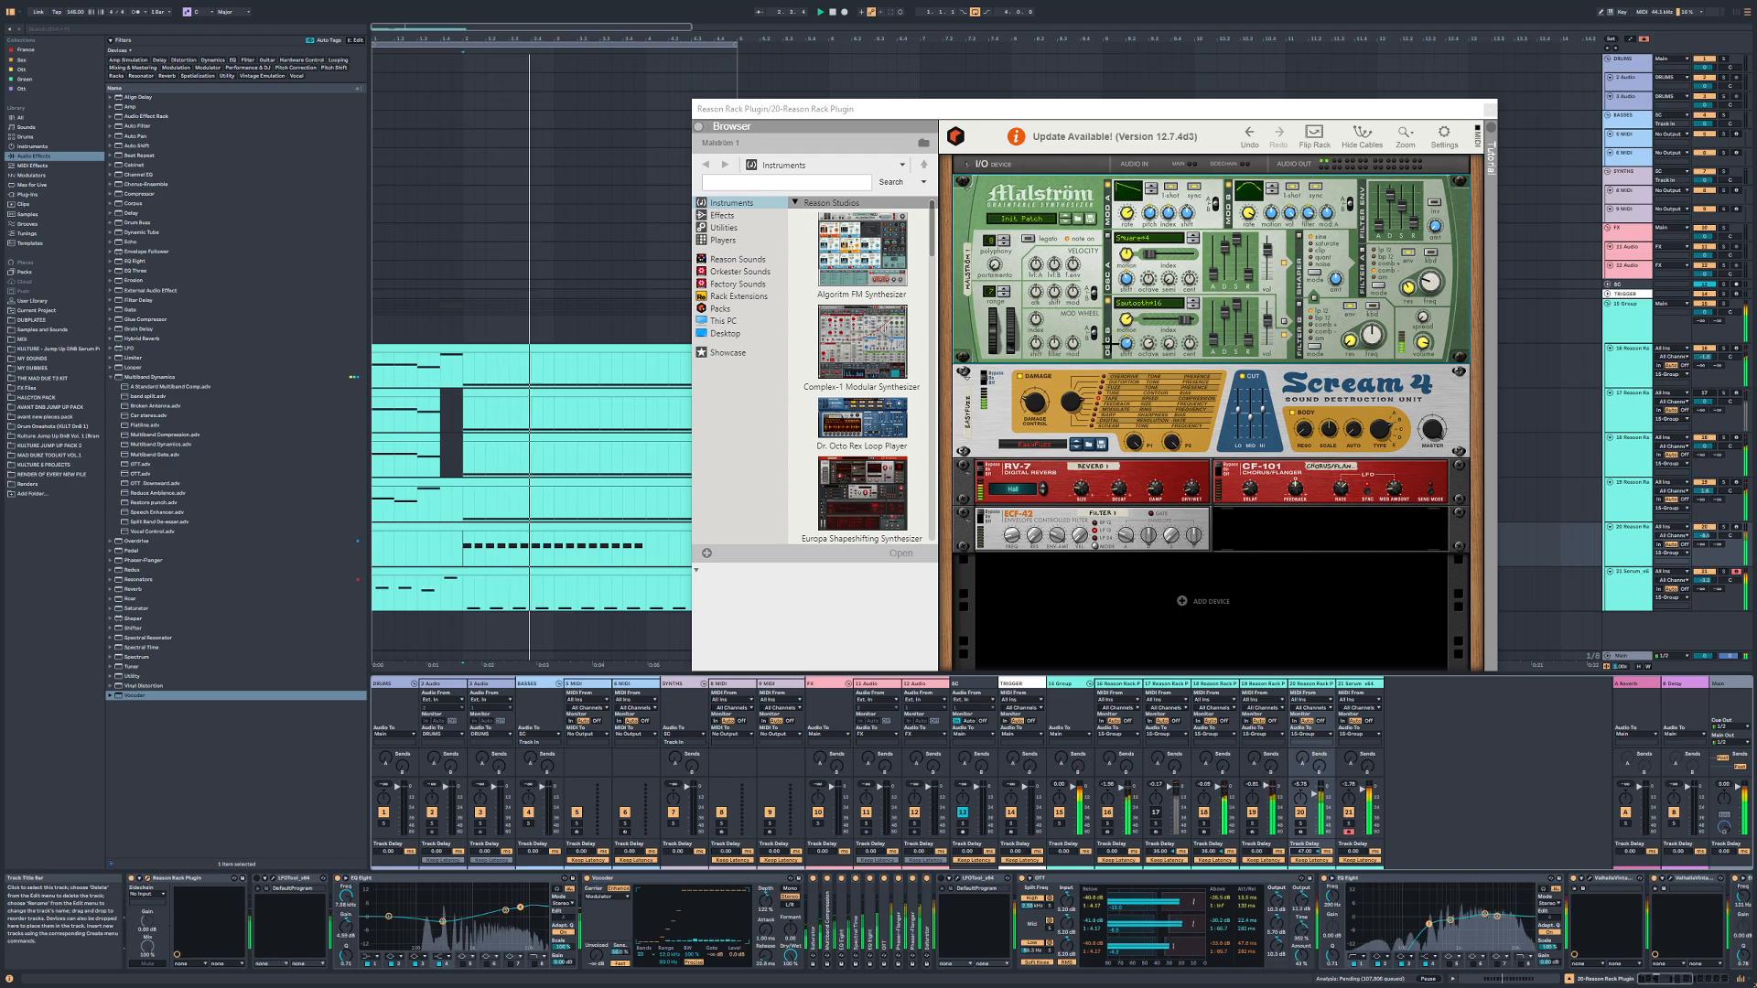
Step: Close the Reason Rack window and delete everything in track 20's clip after the first half bar of short notes
{"action": "left_click", "coordinate": [1124, 343]}
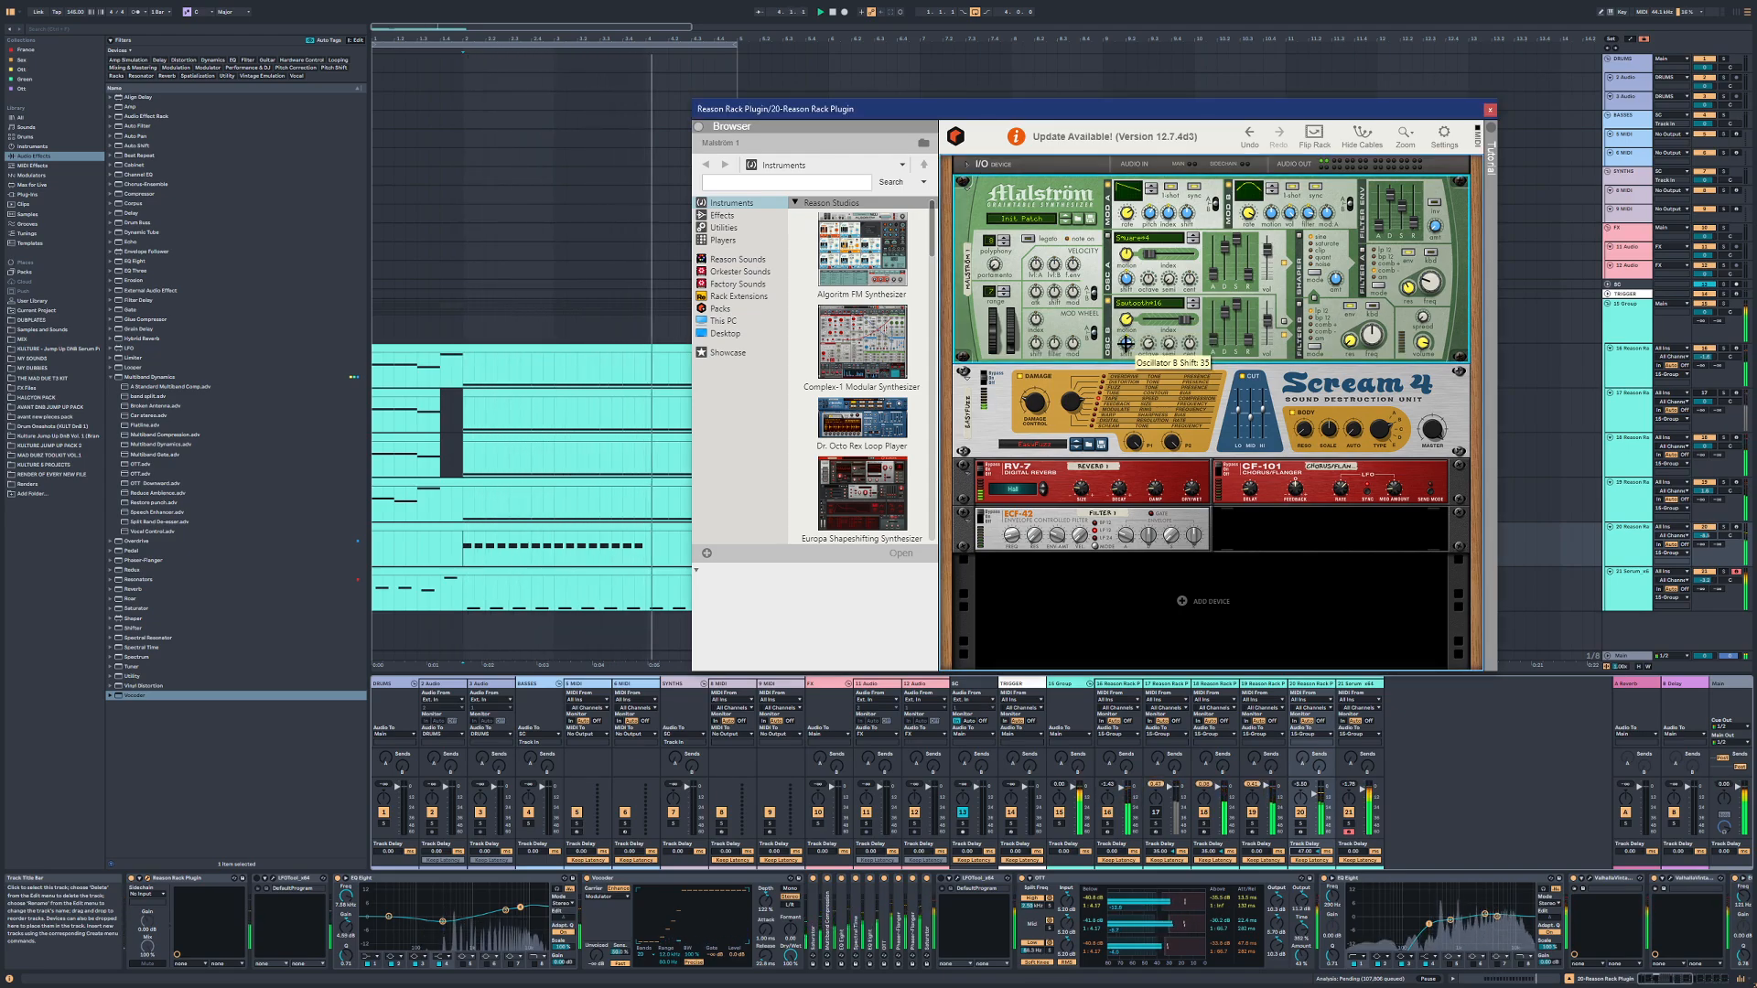
{"action": "left_click", "coordinate": [1633, 542]}
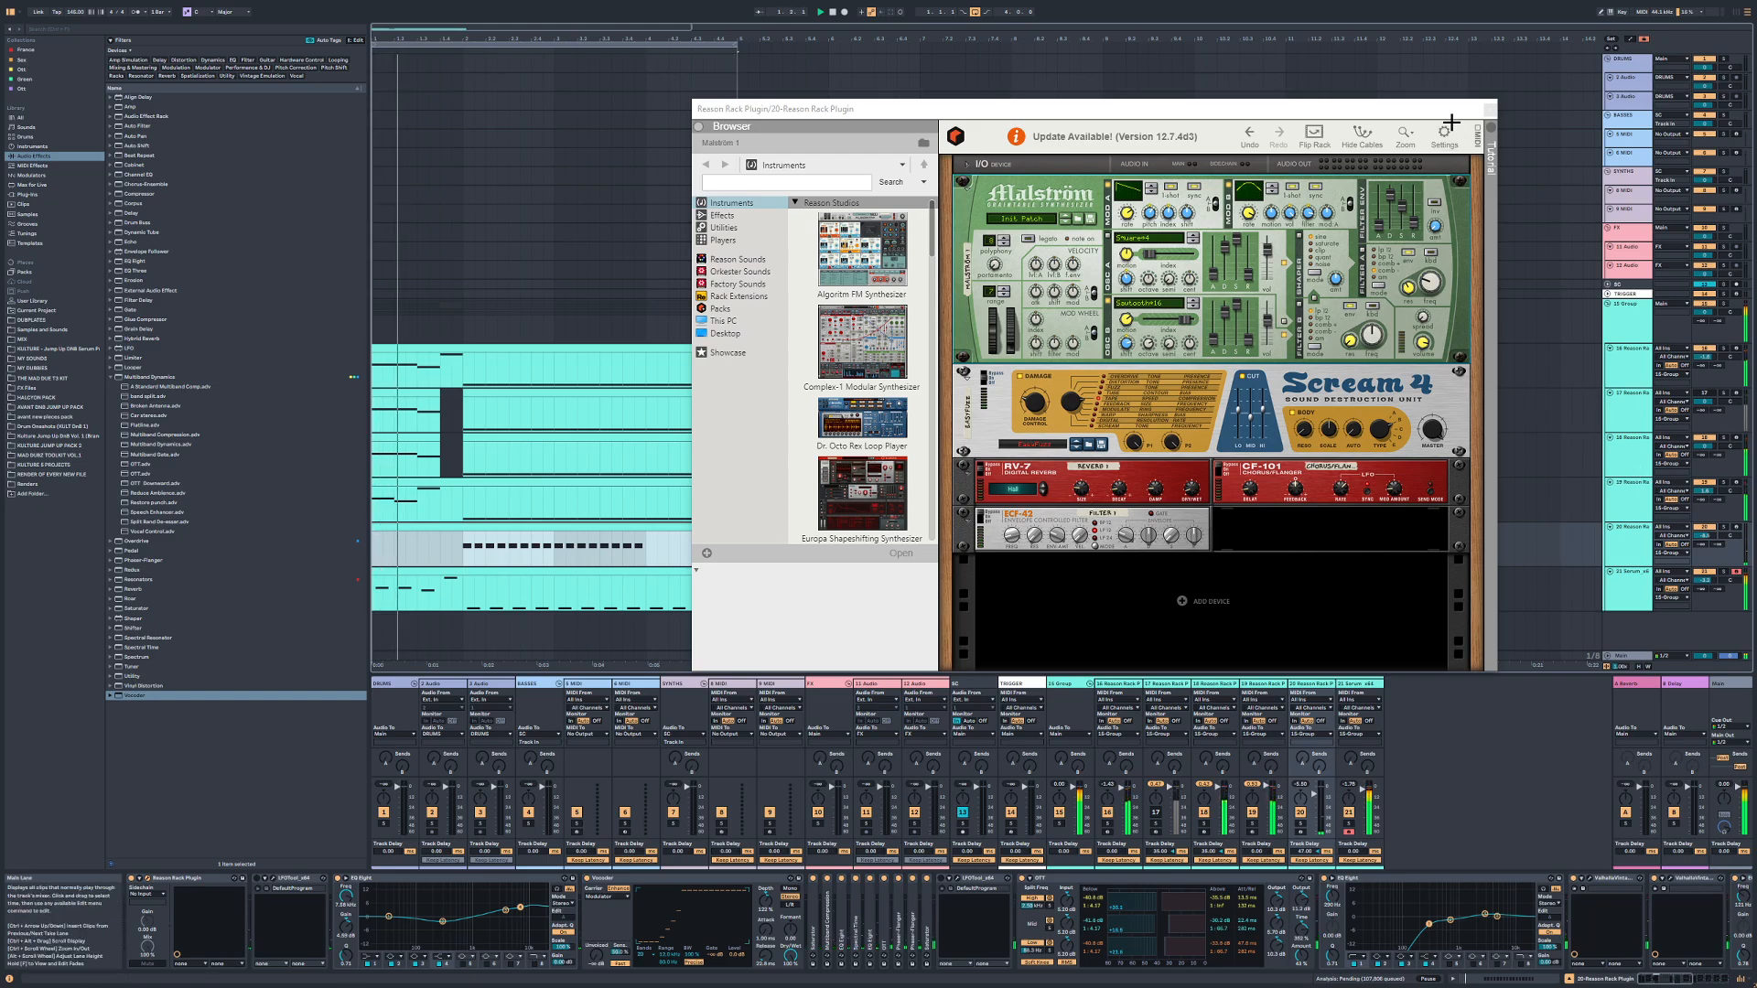
{"action": "left_click", "coordinate": [484, 545]}
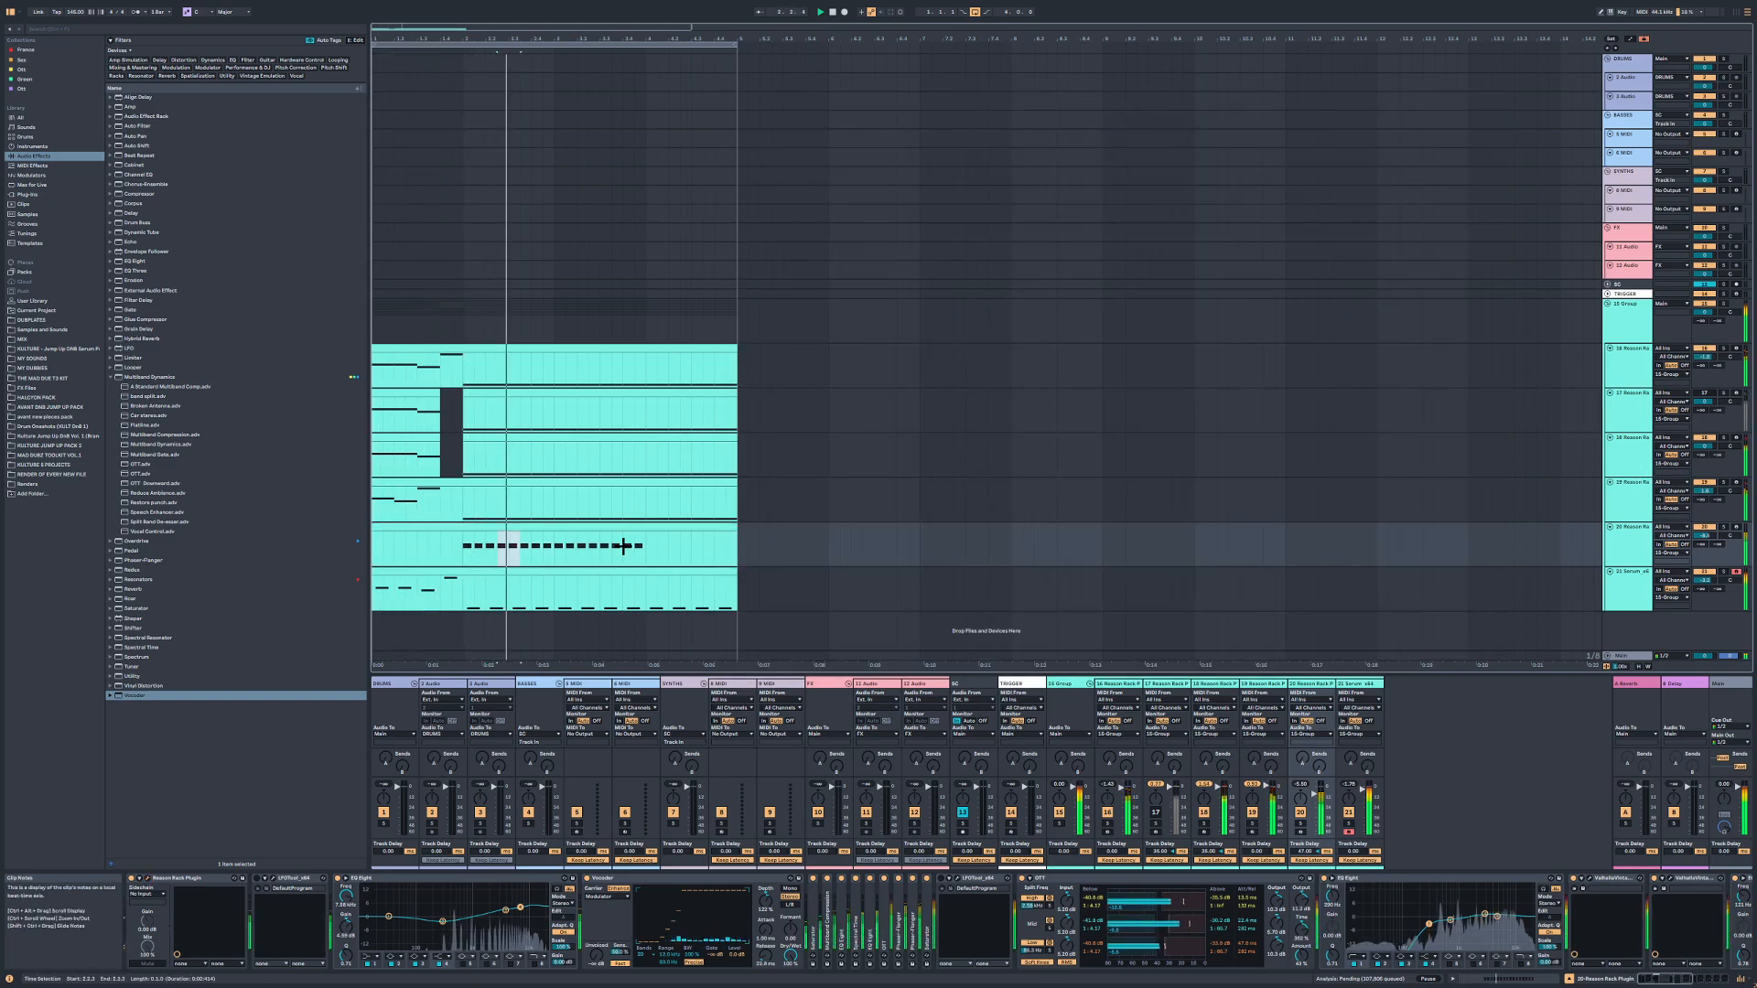
{"action": "left_click_drag", "start_coordinate": [623, 546], "coordinate": [827, 546]}
{"action": "key", "text": "Delete"}
Step: Remove the empty part of track 20's clip before the short notes and audition the remaining notes
{"action": "left_click_drag", "start_coordinate": [476, 527], "coordinate": [373, 542]}
{"action": "left_click", "coordinate": [465, 546]}
{"action": "key", "text": "space"}
{"action": "key", "text": "space"}
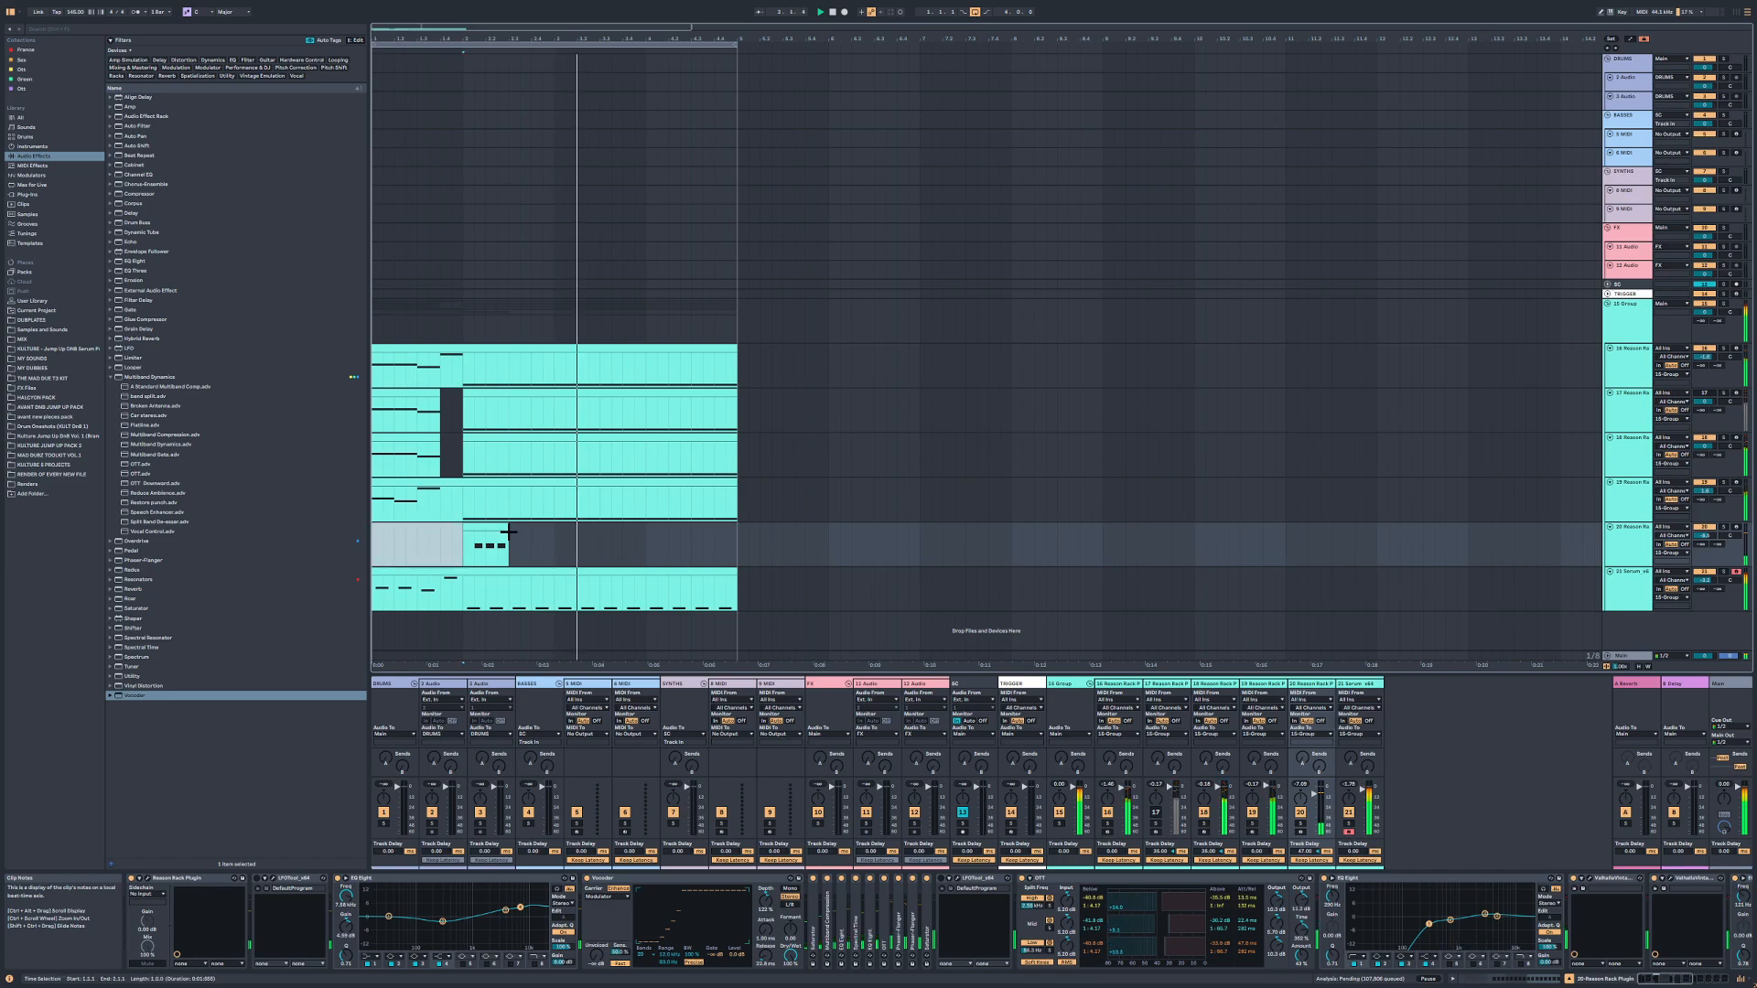
{"action": "key", "text": "Delete"}
Step: Duplicate track 20's short clip together with its following gap twice, filling the rest of the loop at one-bar intervals
{"action": "left_click_drag", "start_coordinate": [552, 532], "coordinate": [451, 542]}
{"action": "key", "text": "ctrl+d"}
{"action": "left_click", "coordinate": [482, 526]}
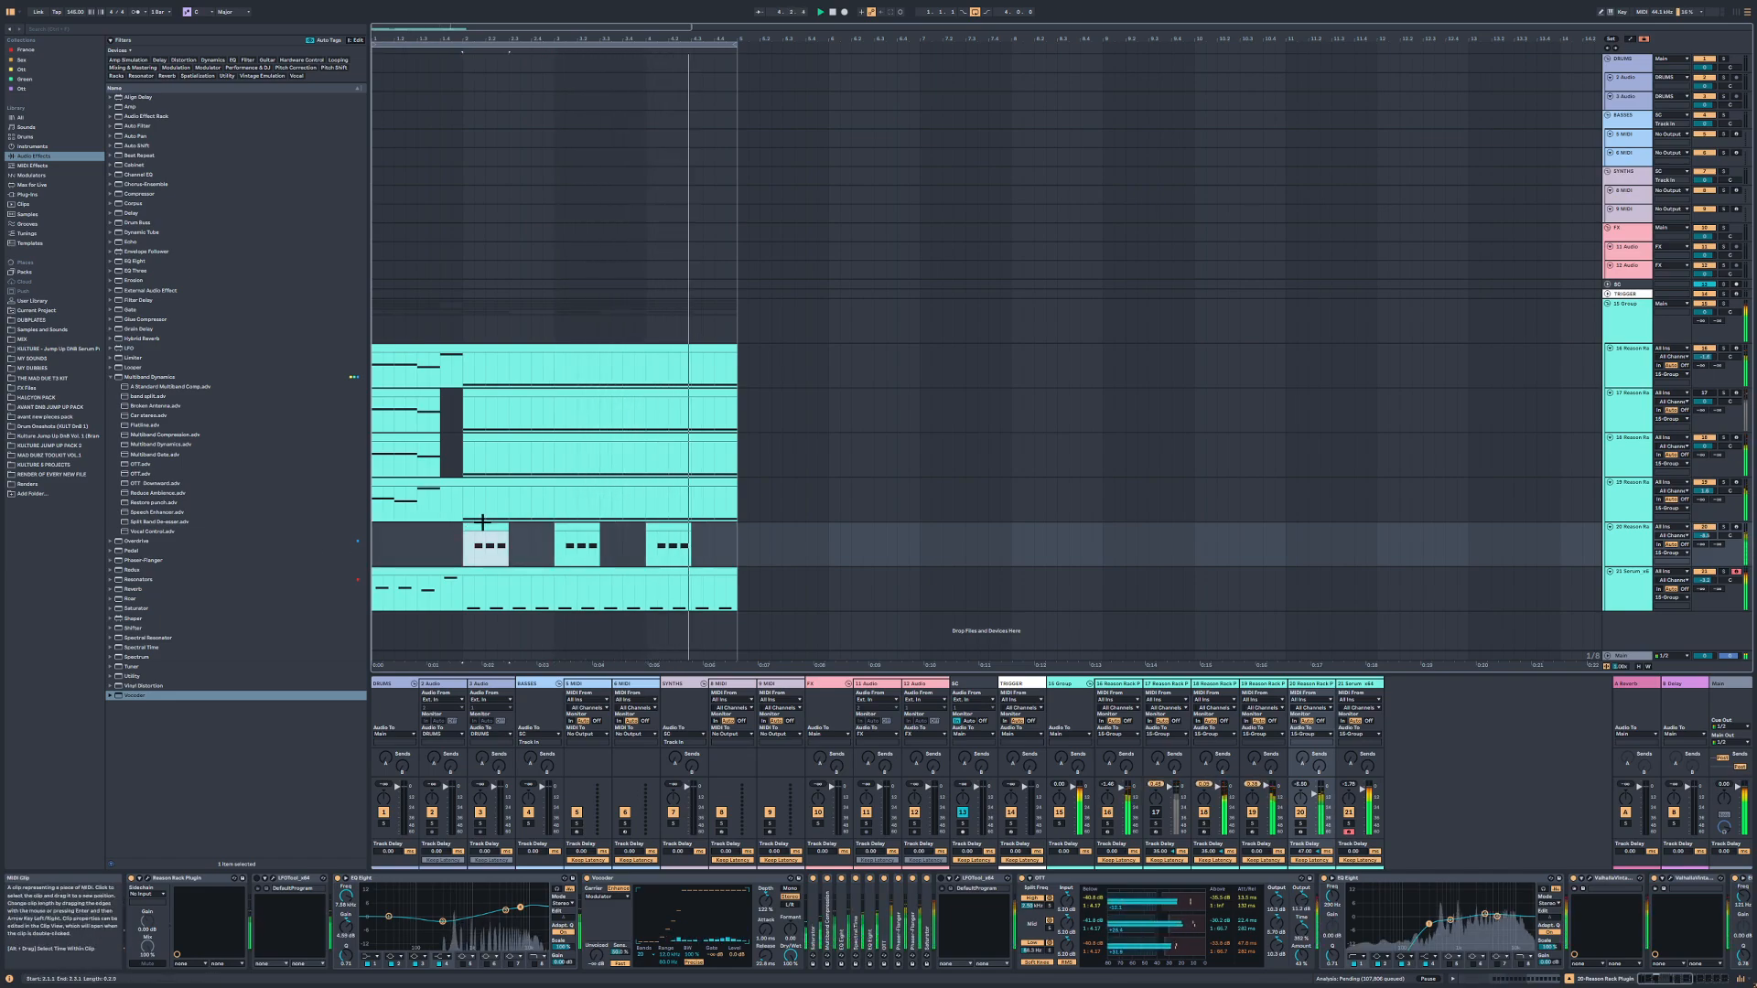
Step: Solo track 20, add Spectral Time at the end of its device chain and readjust the track delay
{"action": "key", "text": "s"}
{"action": "key", "text": "space"}
{"action": "key", "text": "space"}
{"action": "left_click_drag", "start_coordinate": [141, 647], "coordinate": [584, 709]}
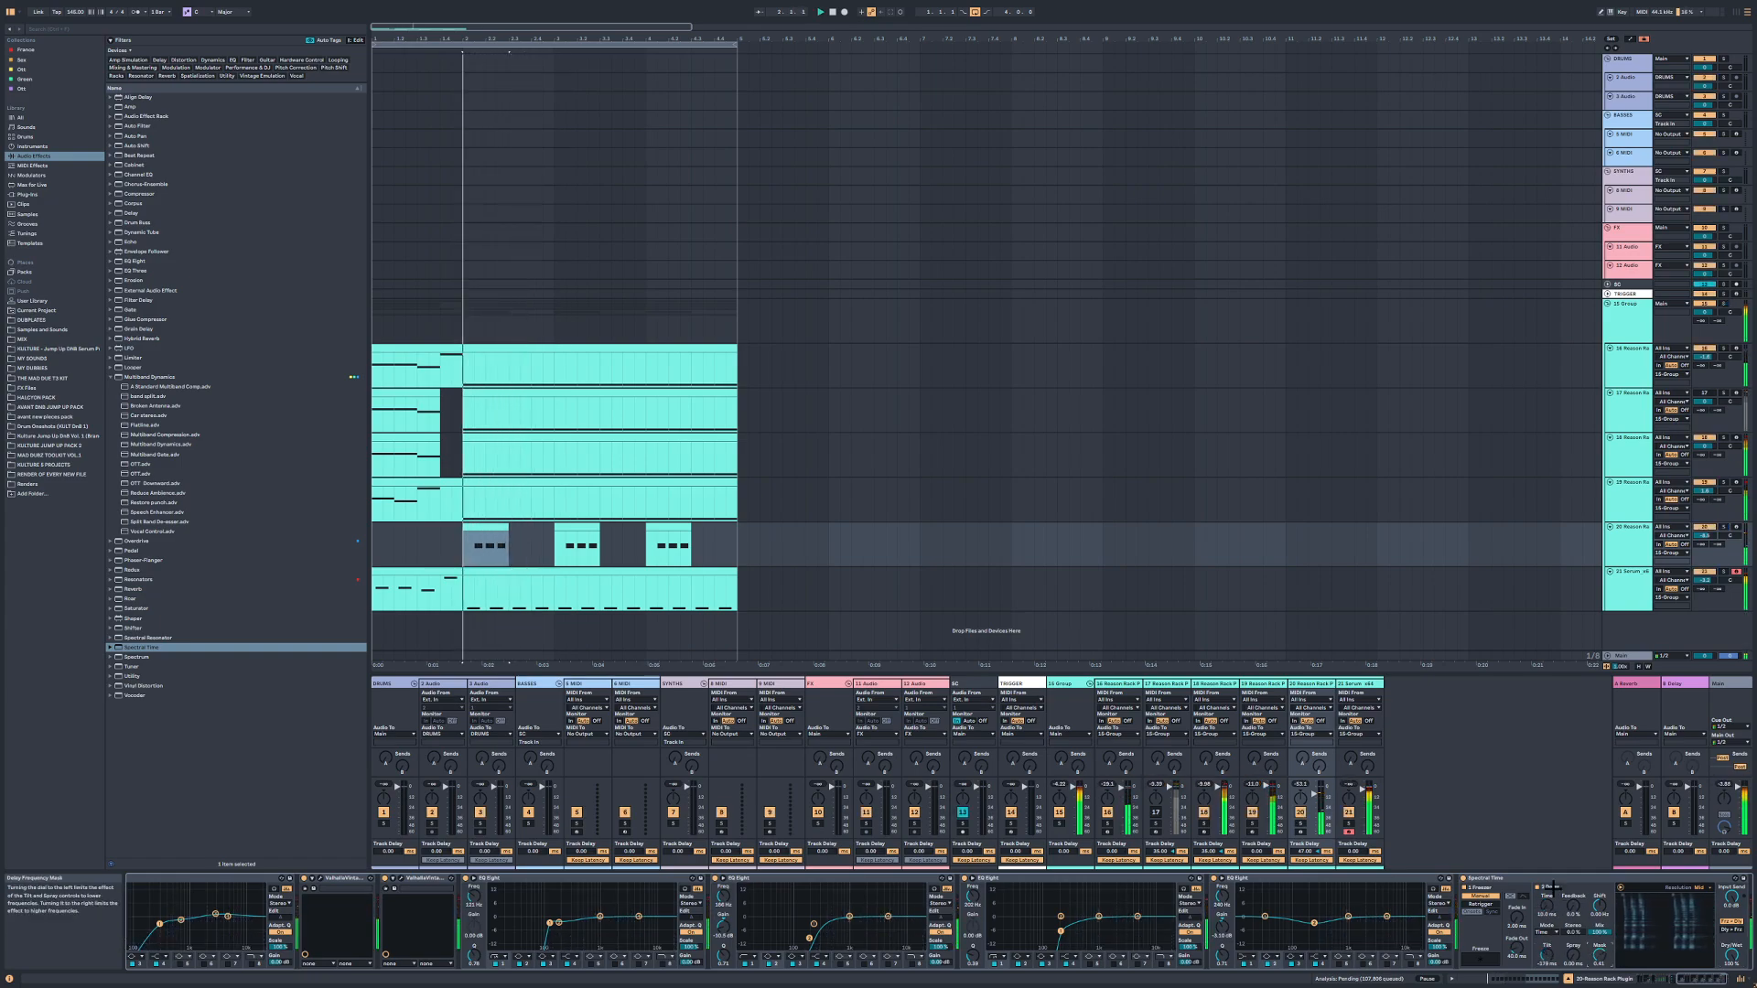
{"action": "left_click_drag", "start_coordinate": [1310, 851], "coordinate": [1293, 846]}
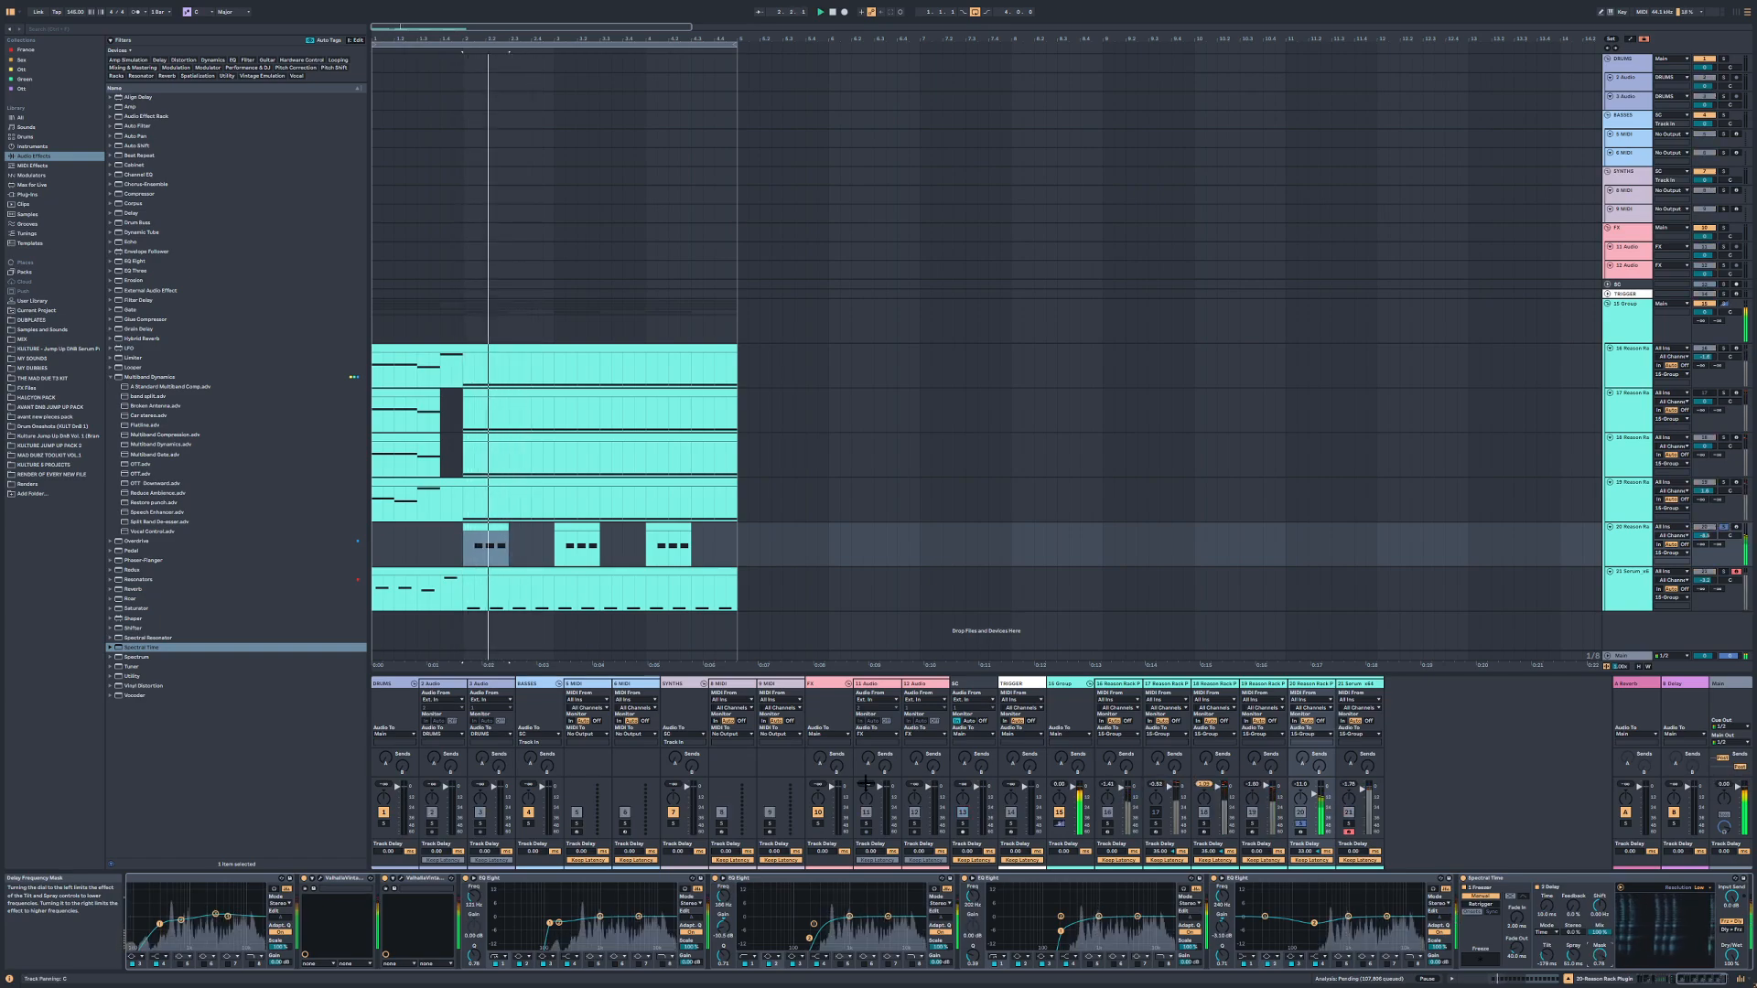
Step: Add an EQ Eight after Spectral Time, pull down its high frequencies, and hide the mixer
{"action": "left_click", "coordinate": [146, 261]}
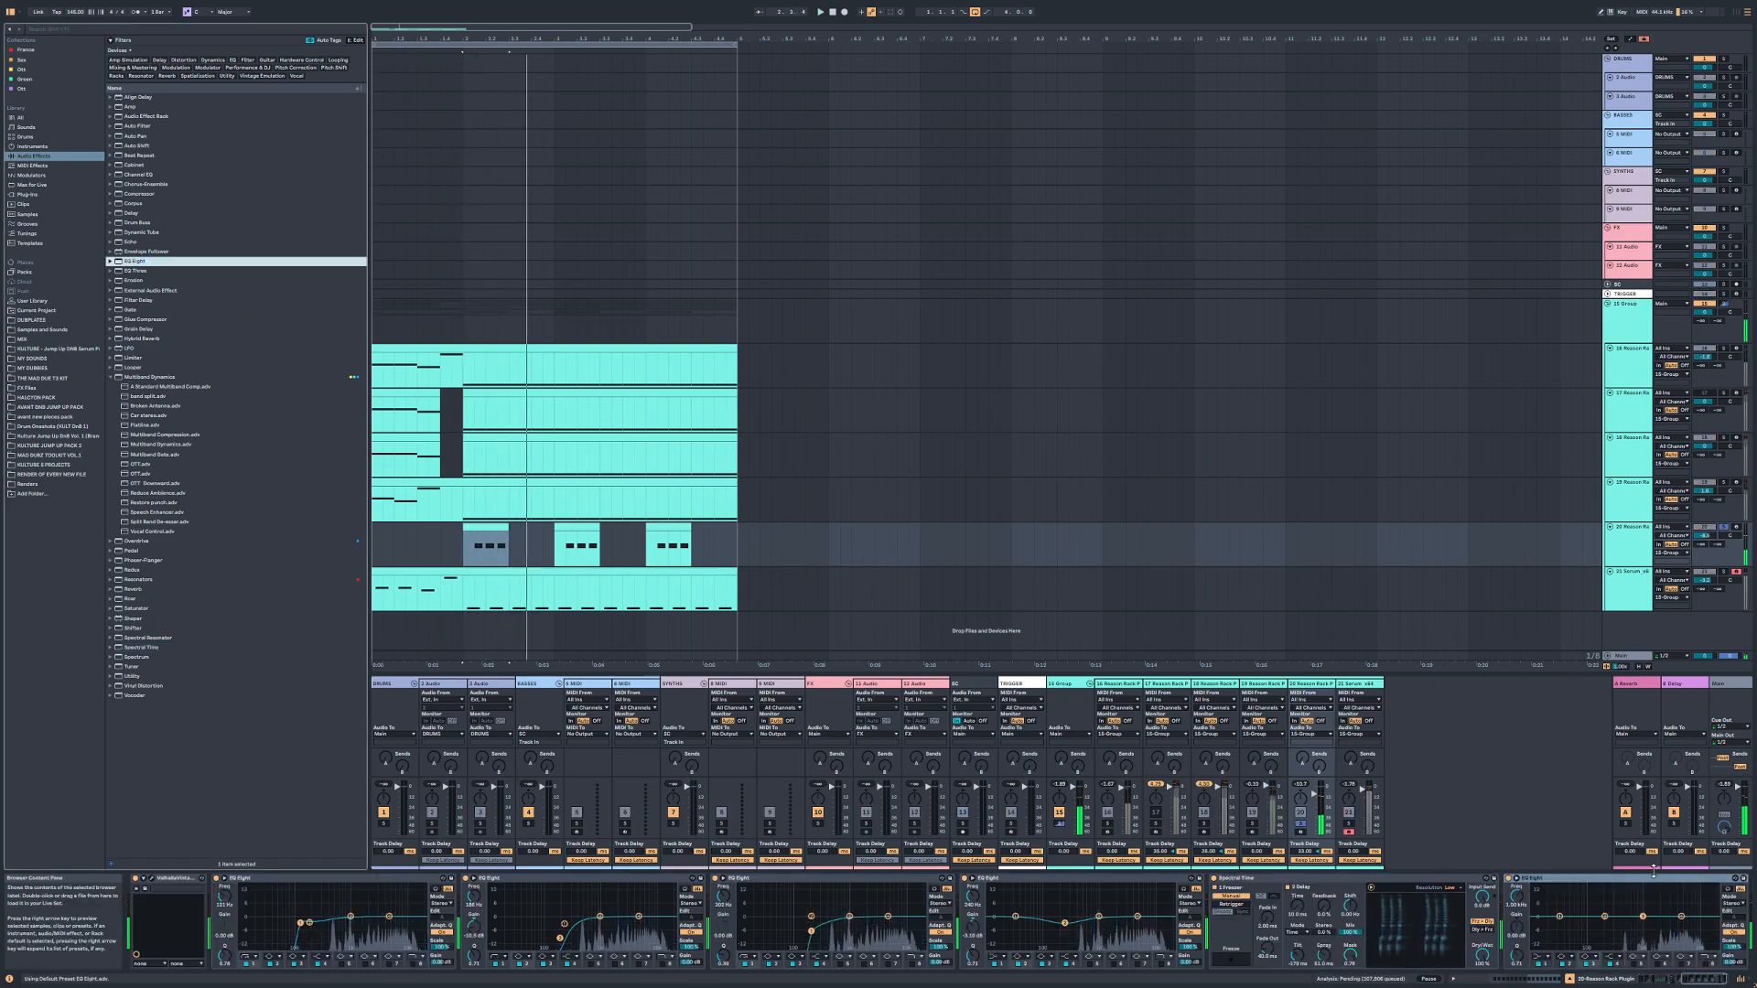
{"action": "left_click", "coordinate": [1657, 917]}
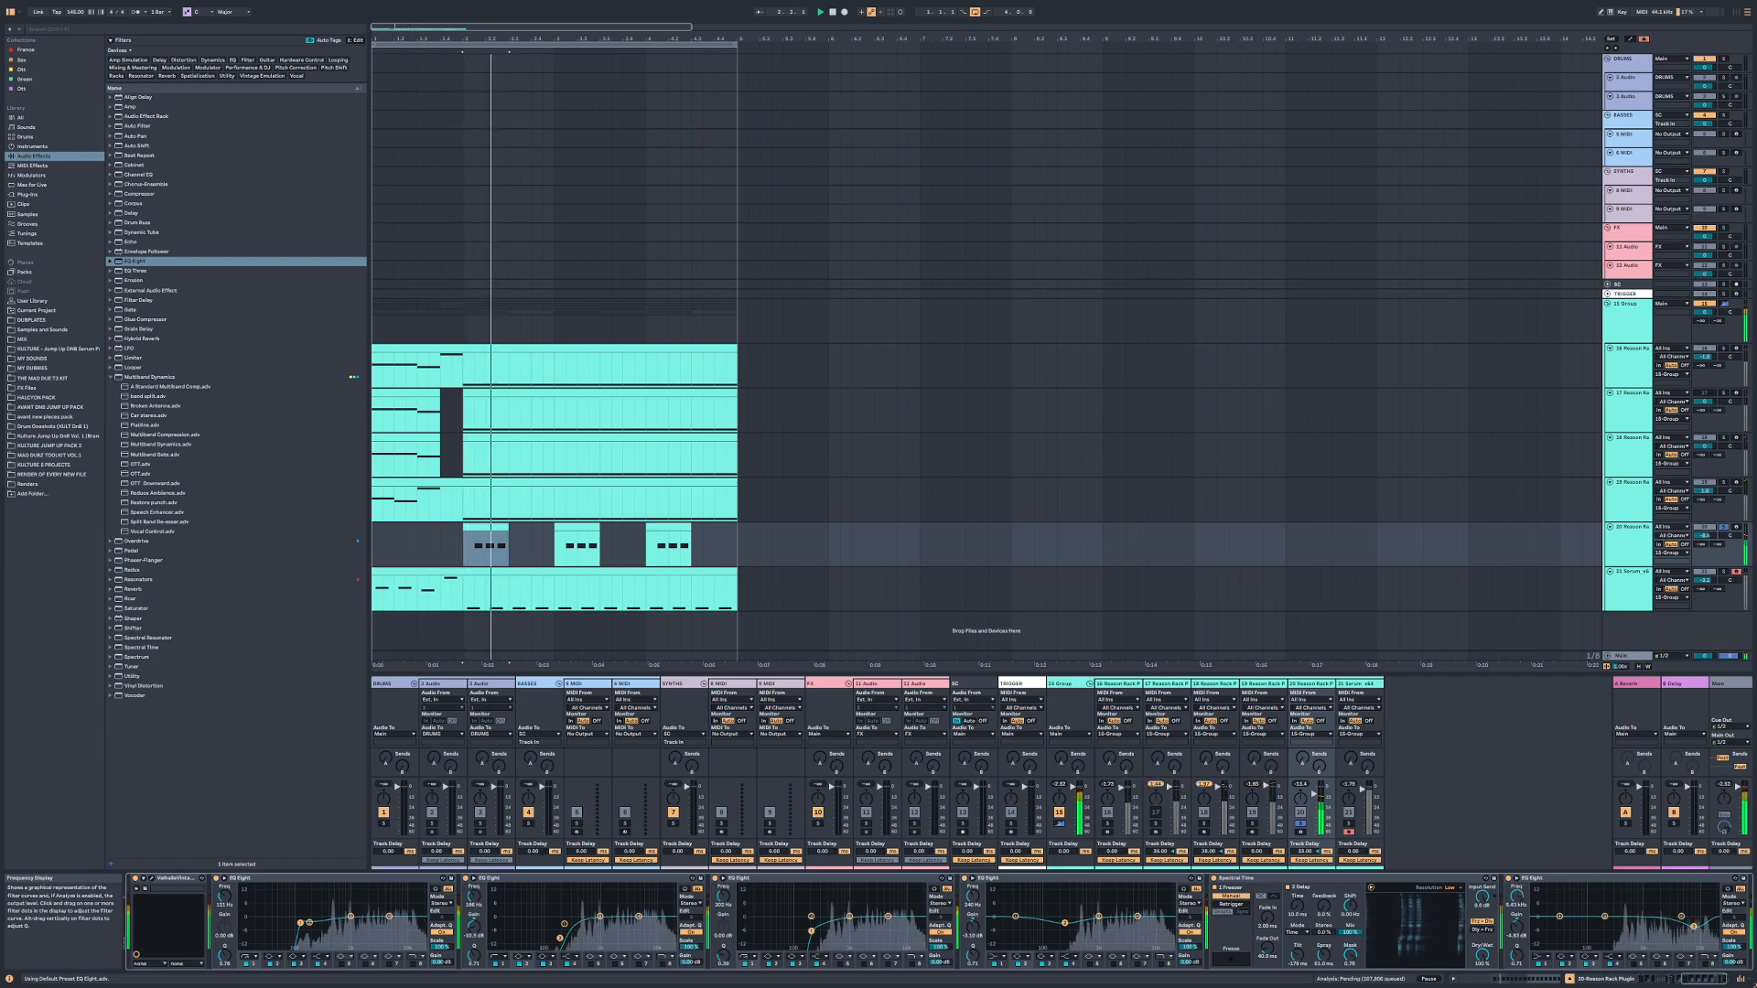
{"action": "left_click_drag", "start_coordinate": [1691, 927], "coordinate": [1699, 933]}
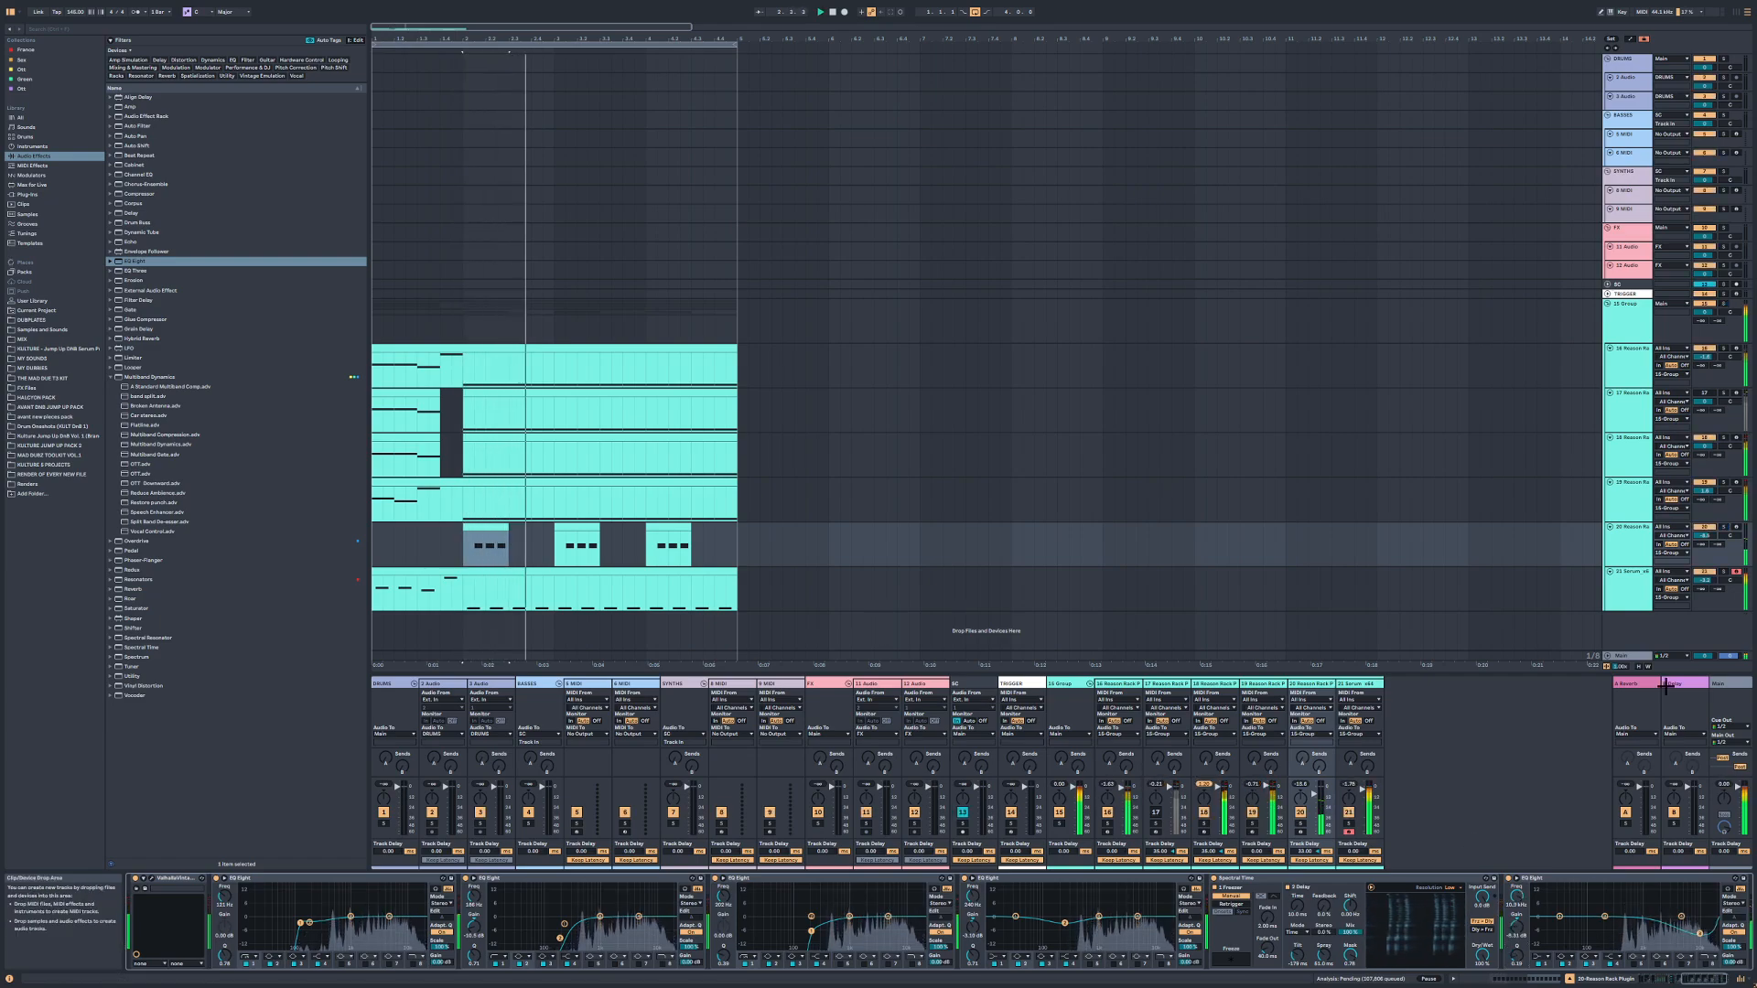
{"action": "left_click", "coordinate": [1736, 977]}
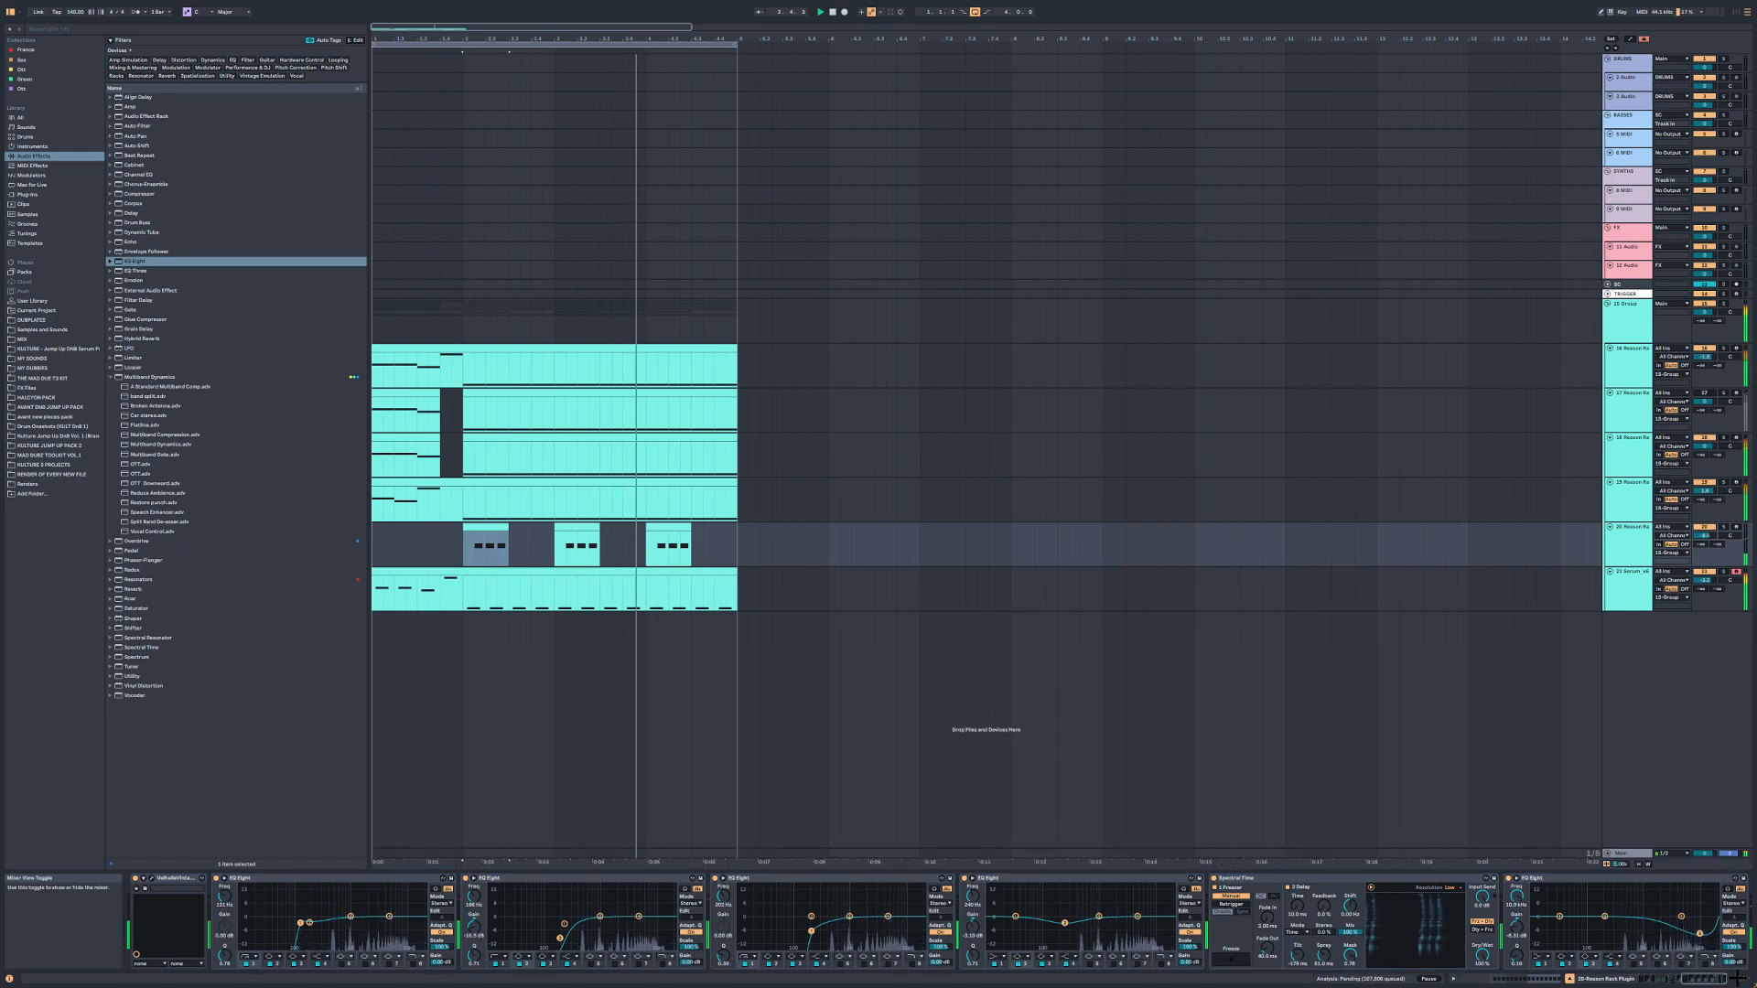
Step: Select all the arrangement clips and move them together with the loop range to start at bar 17
{"action": "left_click", "coordinate": [436, 486]}
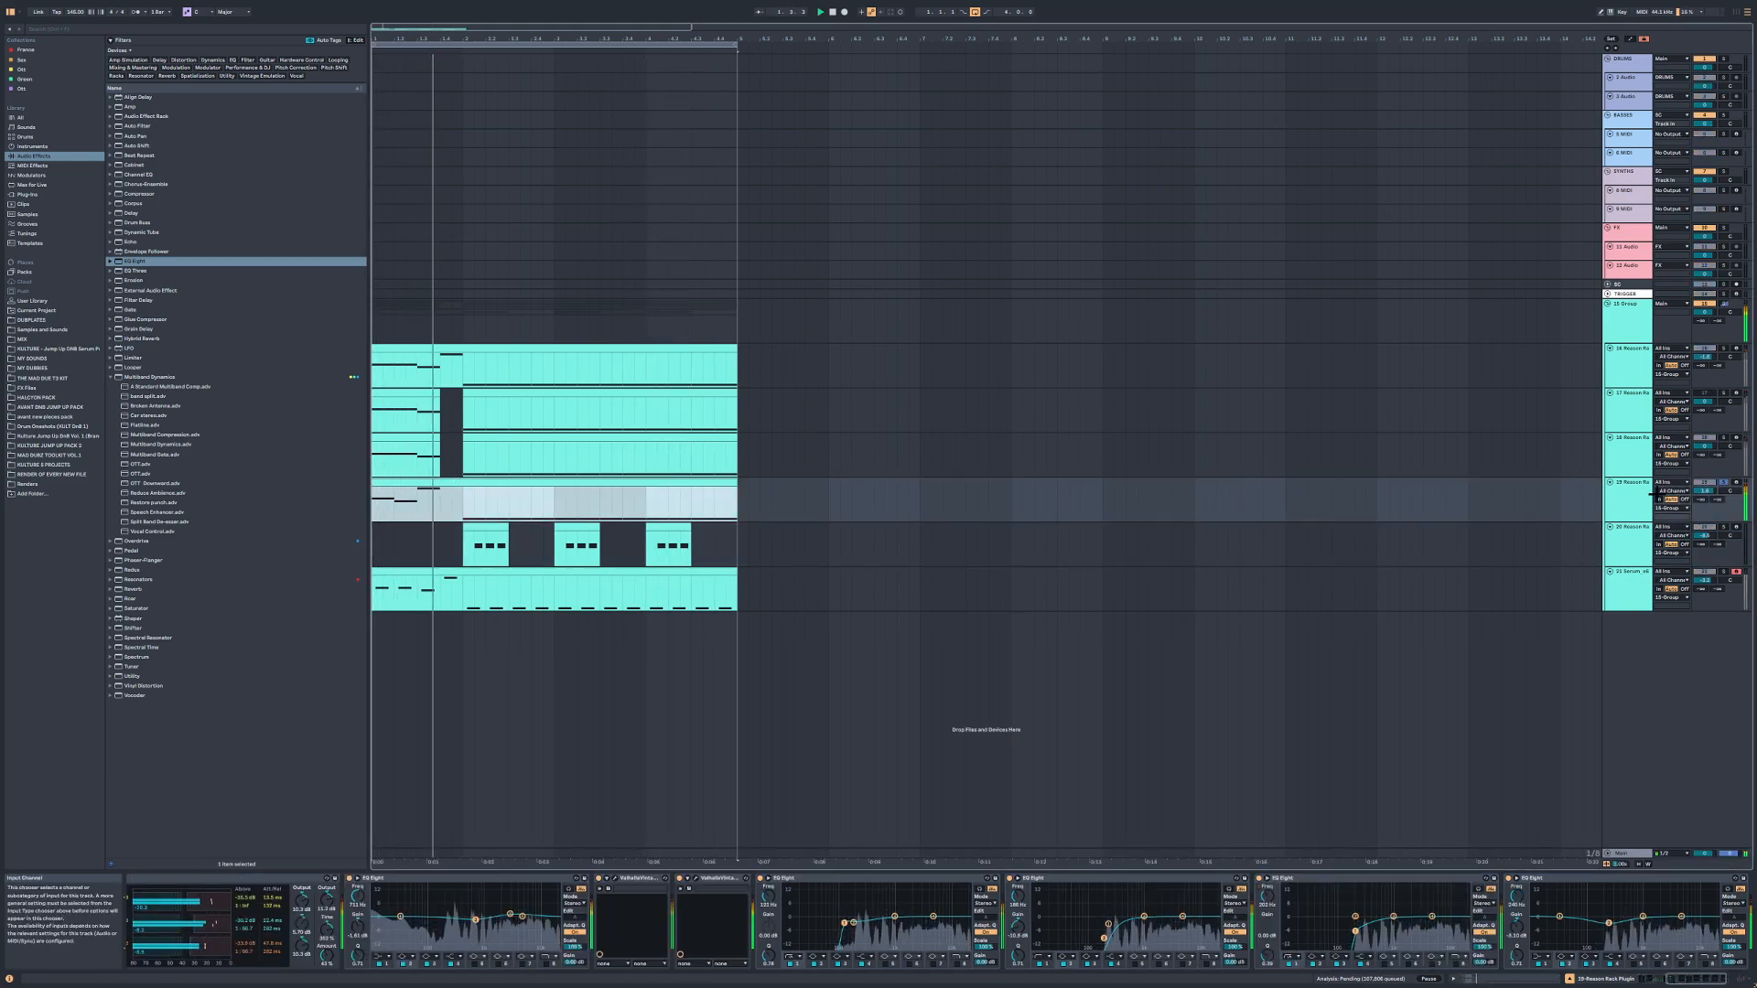
{"action": "left_click_drag", "start_coordinate": [436, 34], "coordinate": [536, 32]}
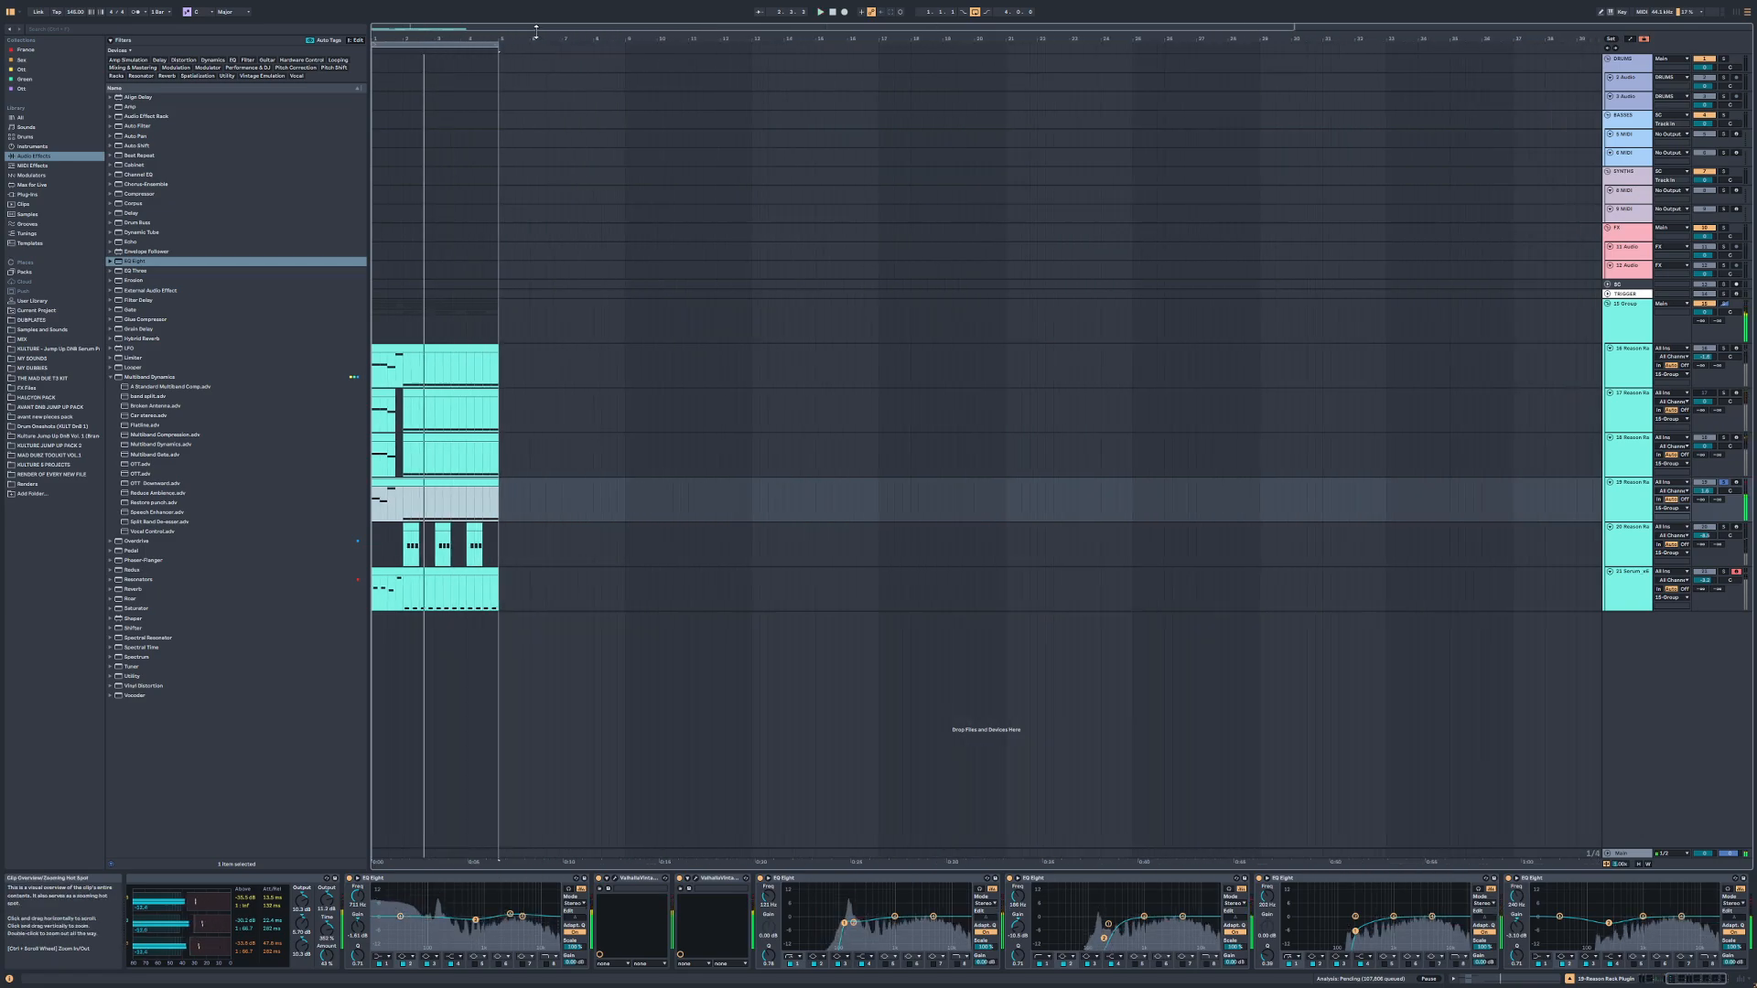
{"action": "key", "text": "space"}
{"action": "key", "text": "ctrl+a"}
{"action": "left_click", "coordinate": [432, 347]}
{"action": "key", "text": "ctrl+a"}
{"action": "left_click_drag", "start_coordinate": [433, 348], "coordinate": [933, 350]}
{"action": "left_click_drag", "start_coordinate": [476, 45], "coordinate": [978, 83]}
Step: Colour the bass layer group red, apply that colour to its grouped tracks and clips, and delete the empty BASSES group
{"action": "right_click", "coordinate": [1632, 334]}
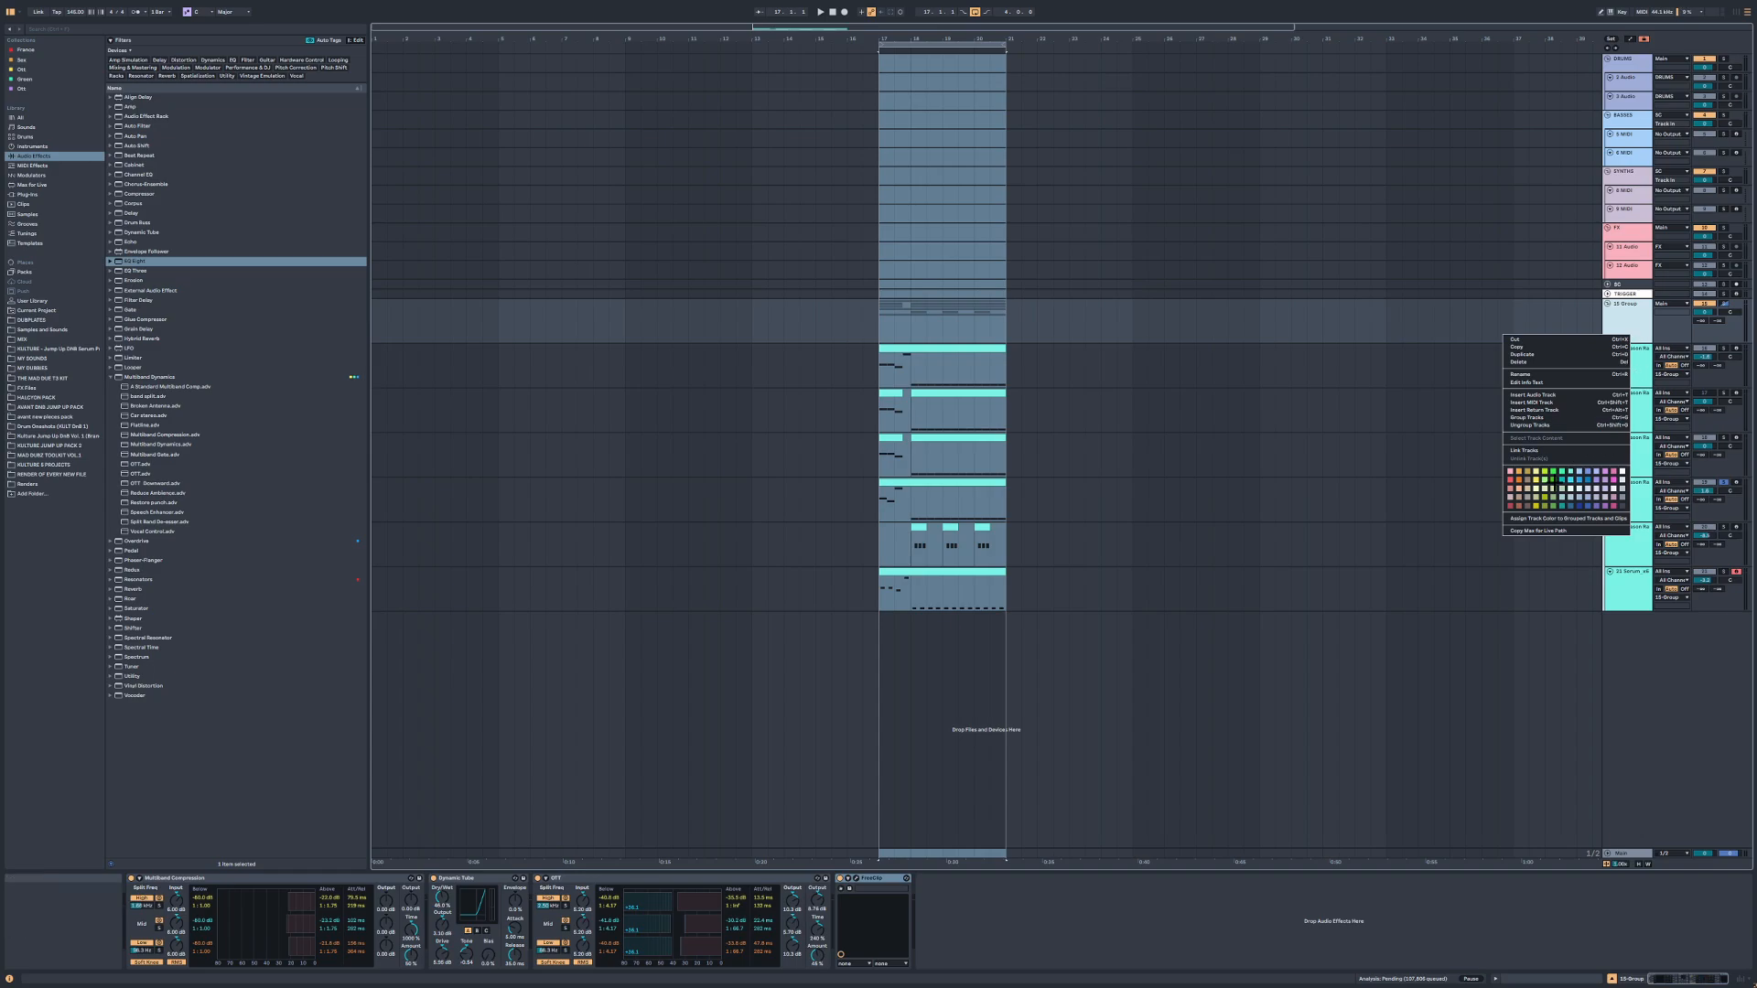
{"action": "left_click", "coordinate": [1510, 482]}
{"action": "right_click", "coordinate": [1621, 324]}
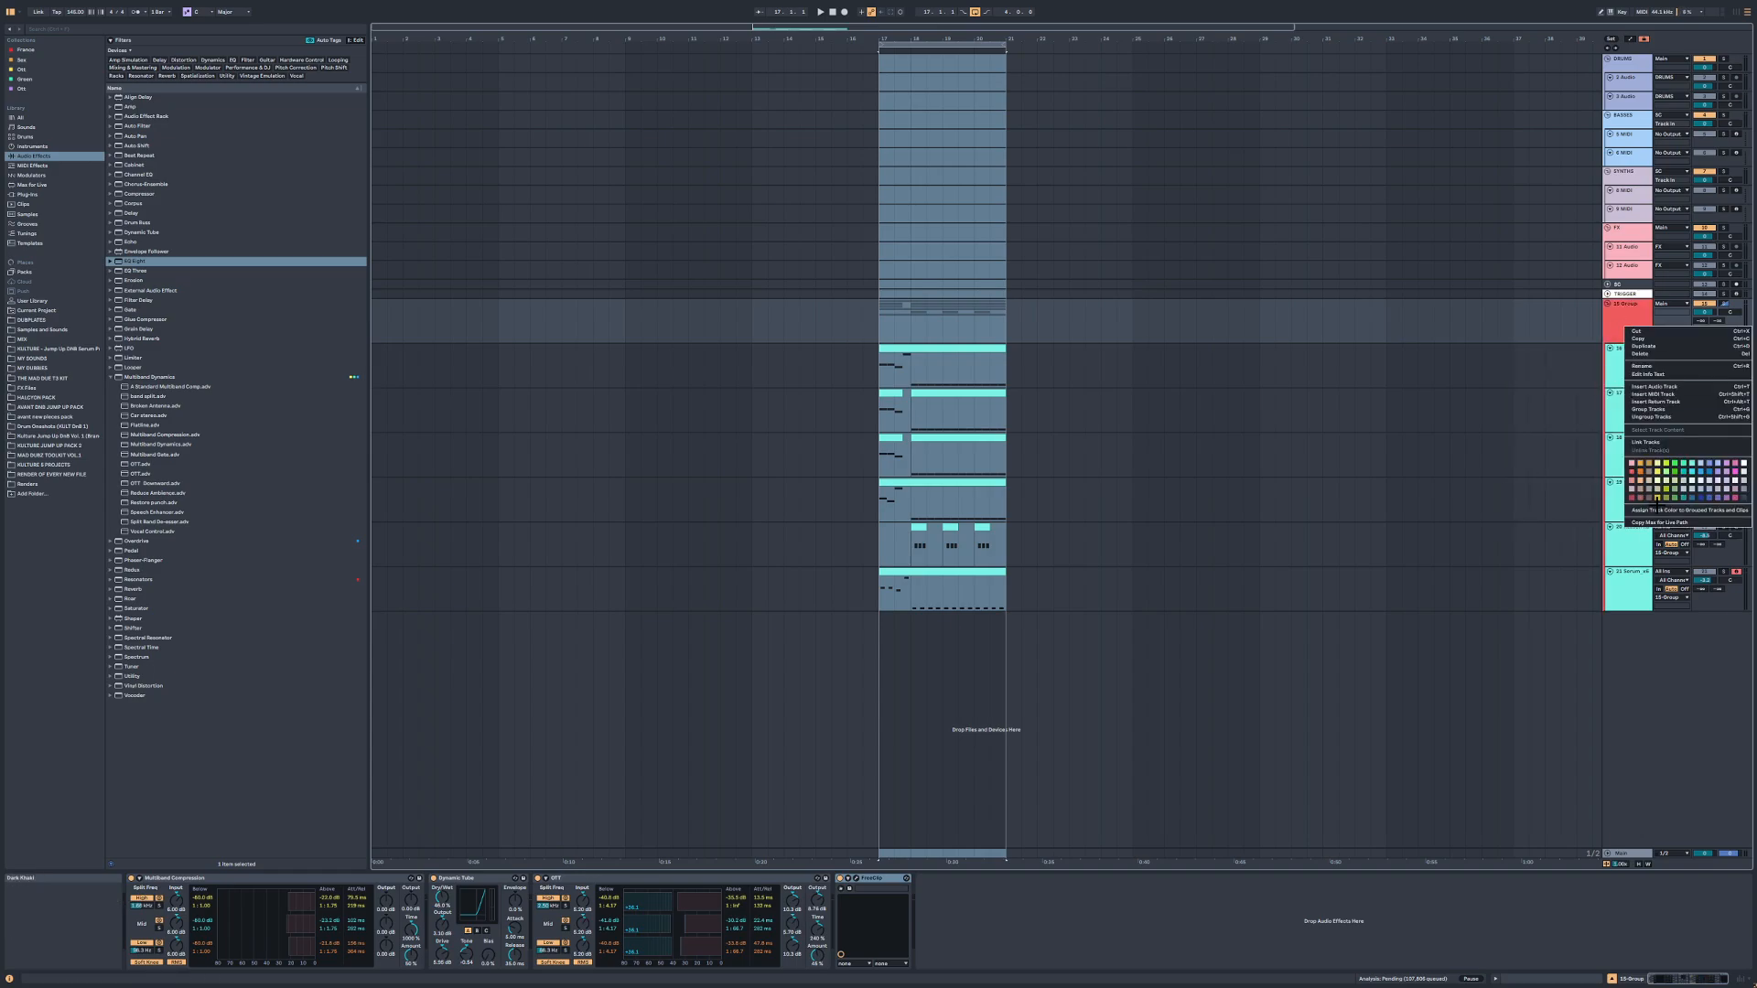
{"action": "left_click", "coordinate": [1658, 509]}
{"action": "left_click", "coordinate": [1624, 119]}
{"action": "key", "text": "Delete"}
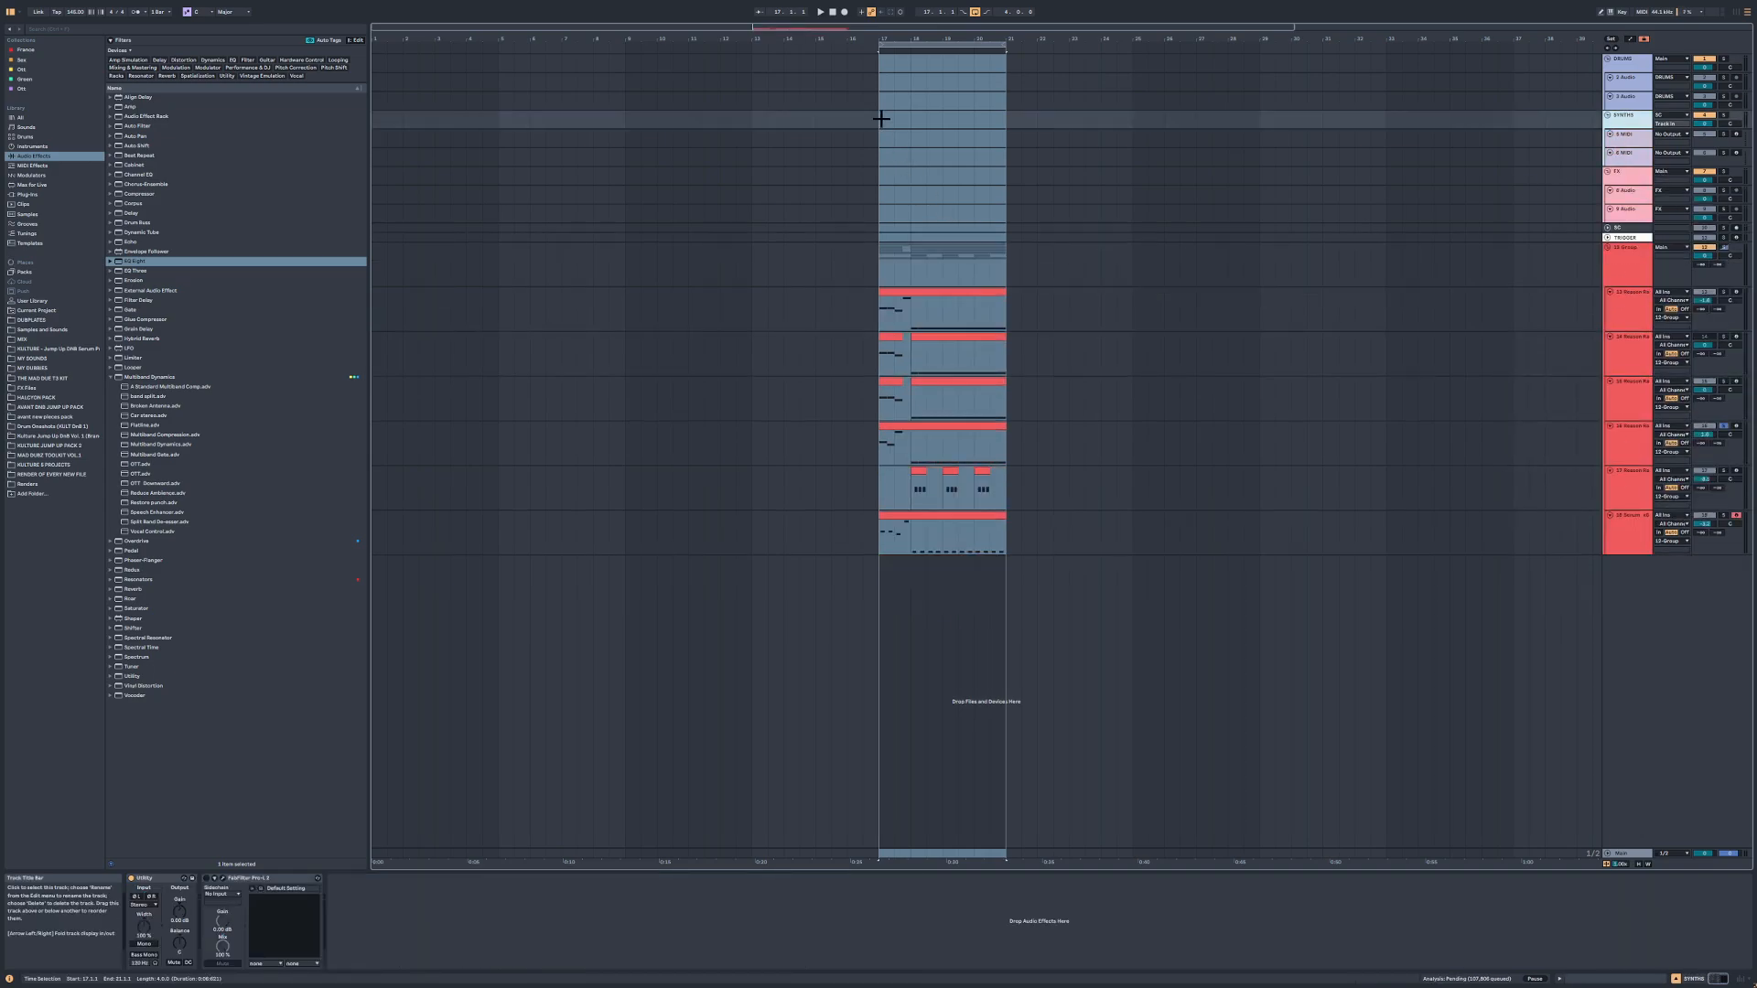
Step: Save the Live Set under the name YOUTUBE SERIES
{"action": "key", "text": "ctrl+s"}
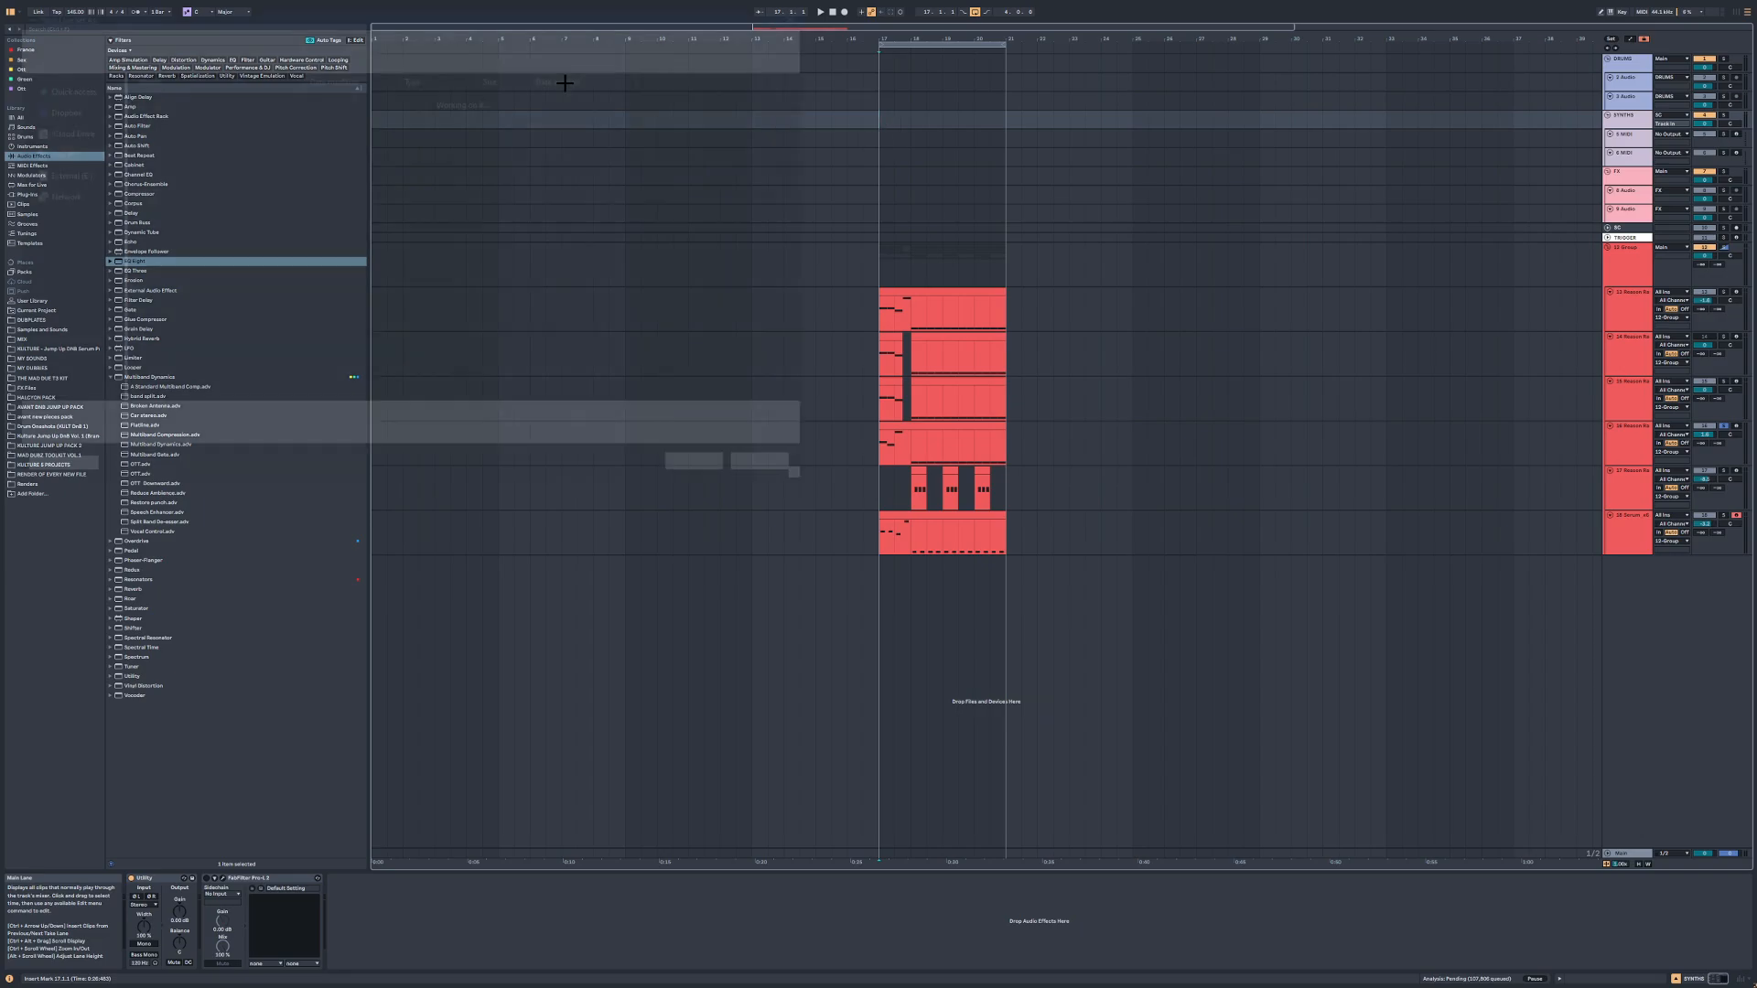
{"action": "type", "text": "YOUT"}
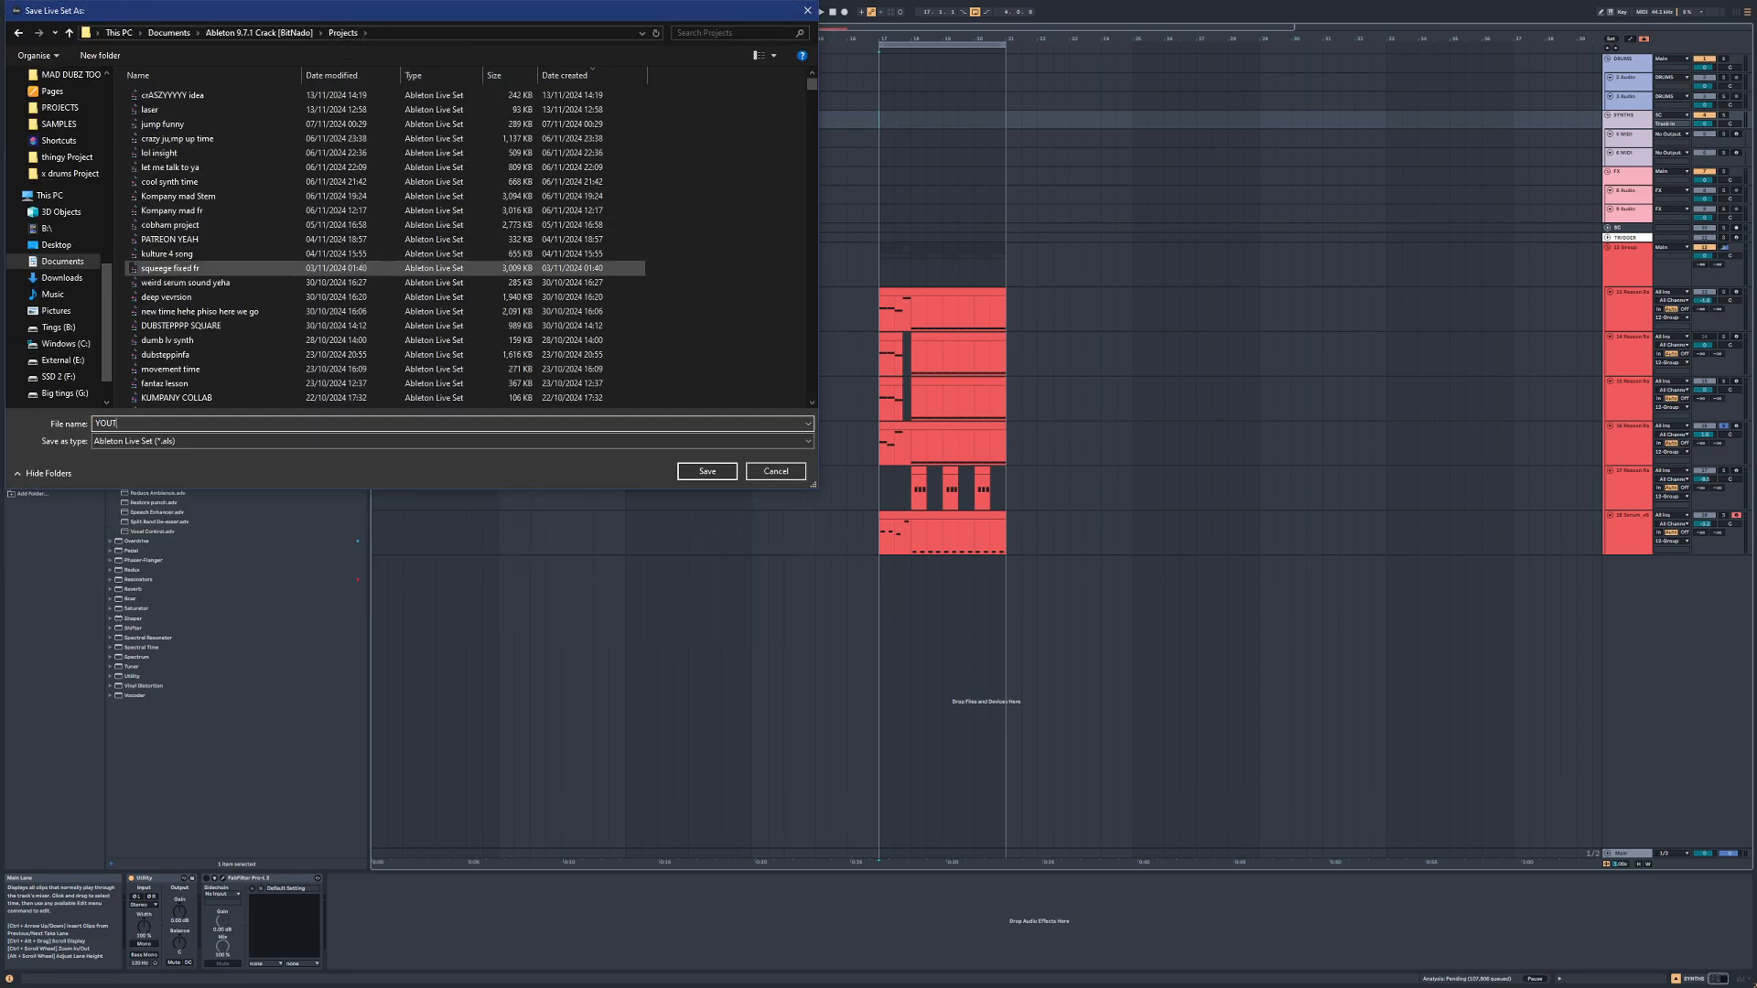
{"action": "type", "text": "UBE SERIES"}
{"action": "key", "text": "Return"}
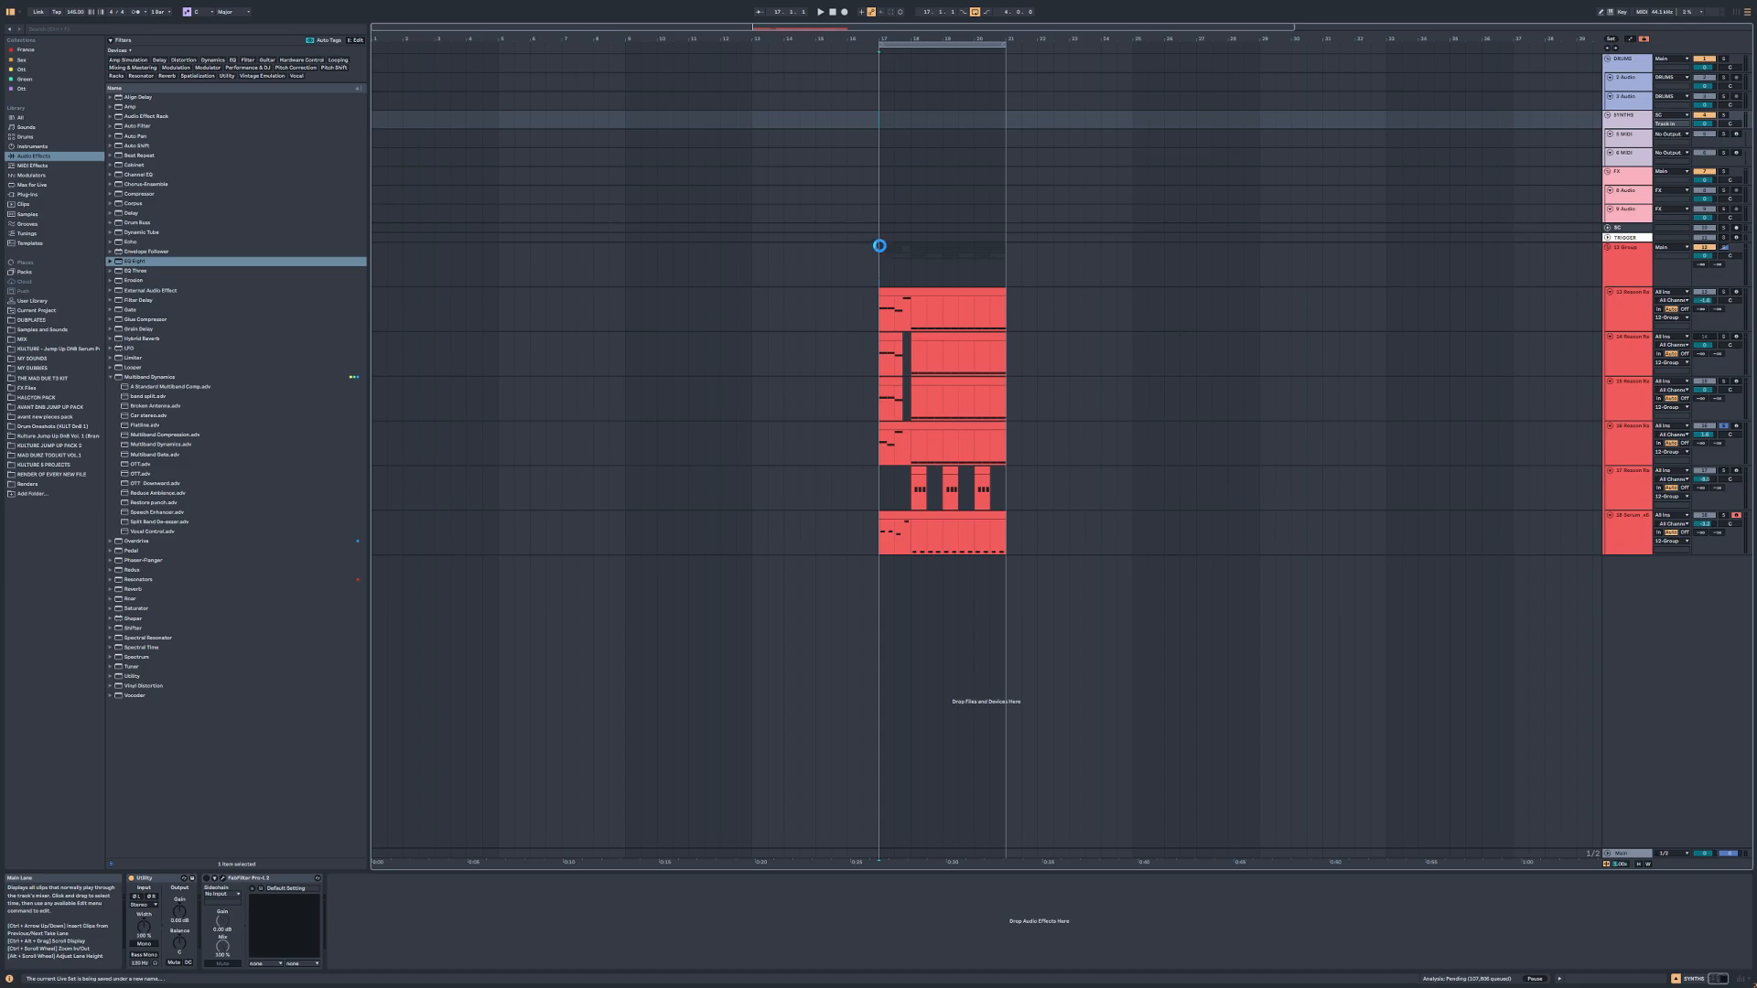
Step: Audition the loop, add the Crystallizer plug-in to the end of track 16's device chain, and dismiss its window
{"action": "left_click", "coordinate": [879, 246]}
{"action": "key", "text": "space"}
{"action": "scroll", "coordinate": [982, 348], "scroll_direction": "up", "scroll_amount": 3}
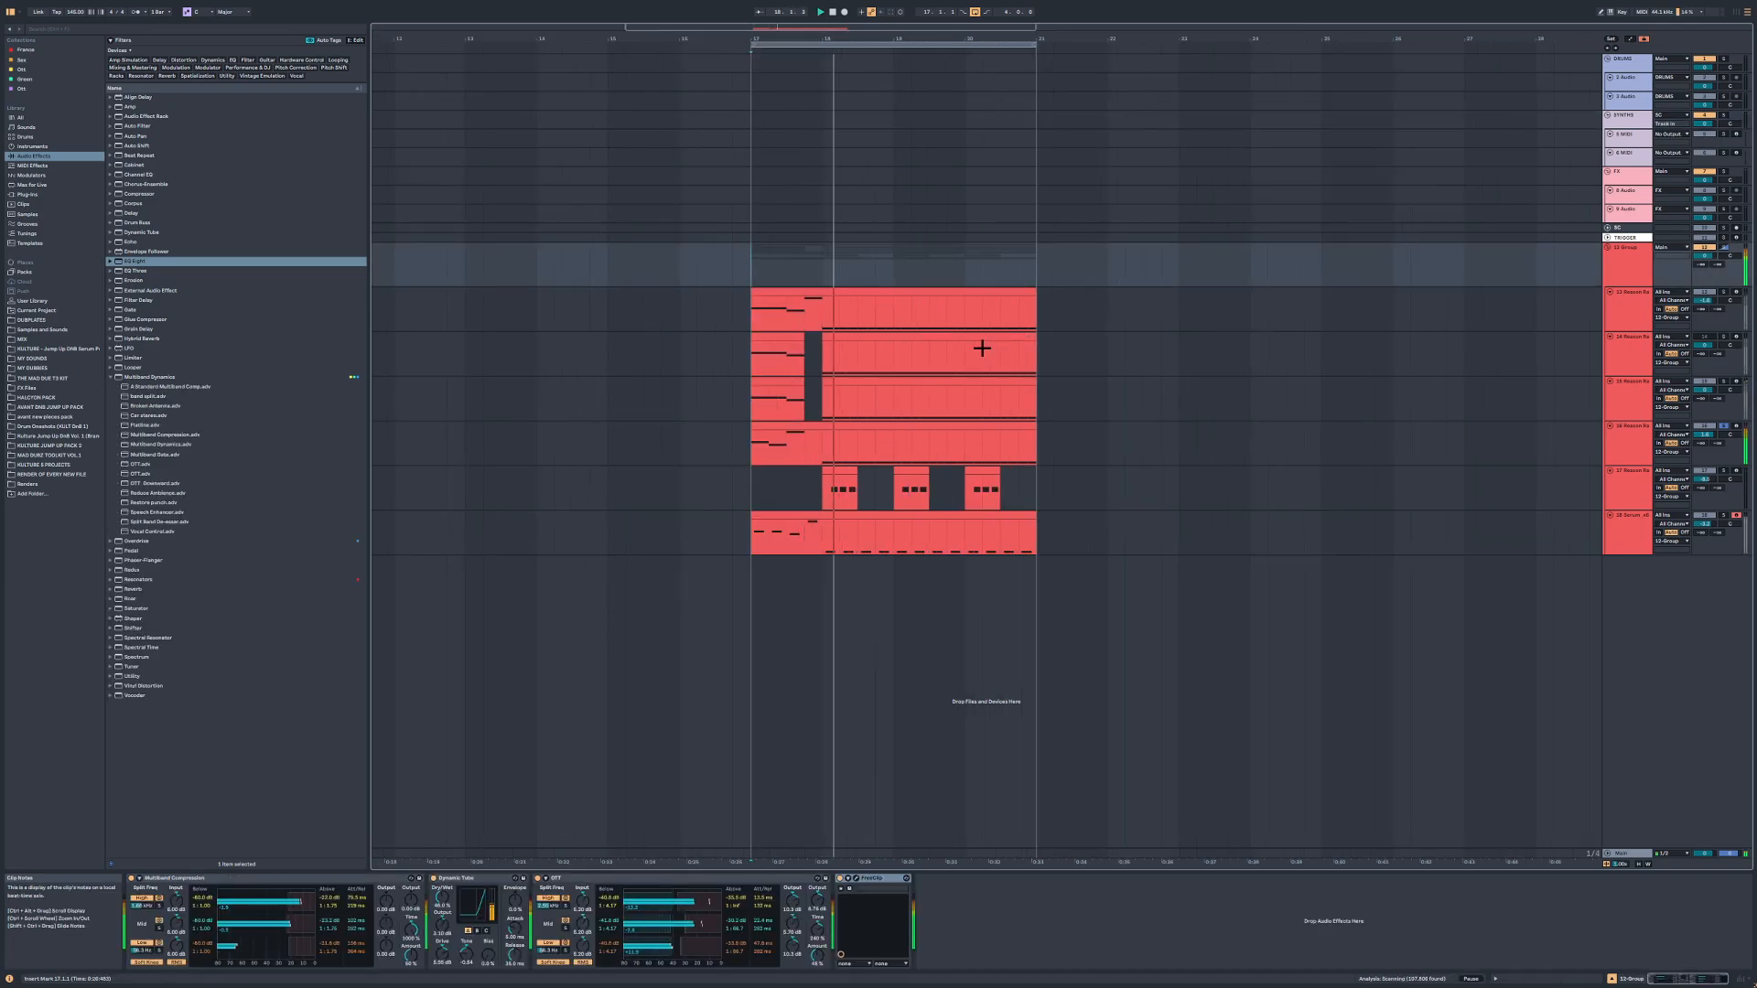
{"action": "left_click", "coordinate": [795, 425]}
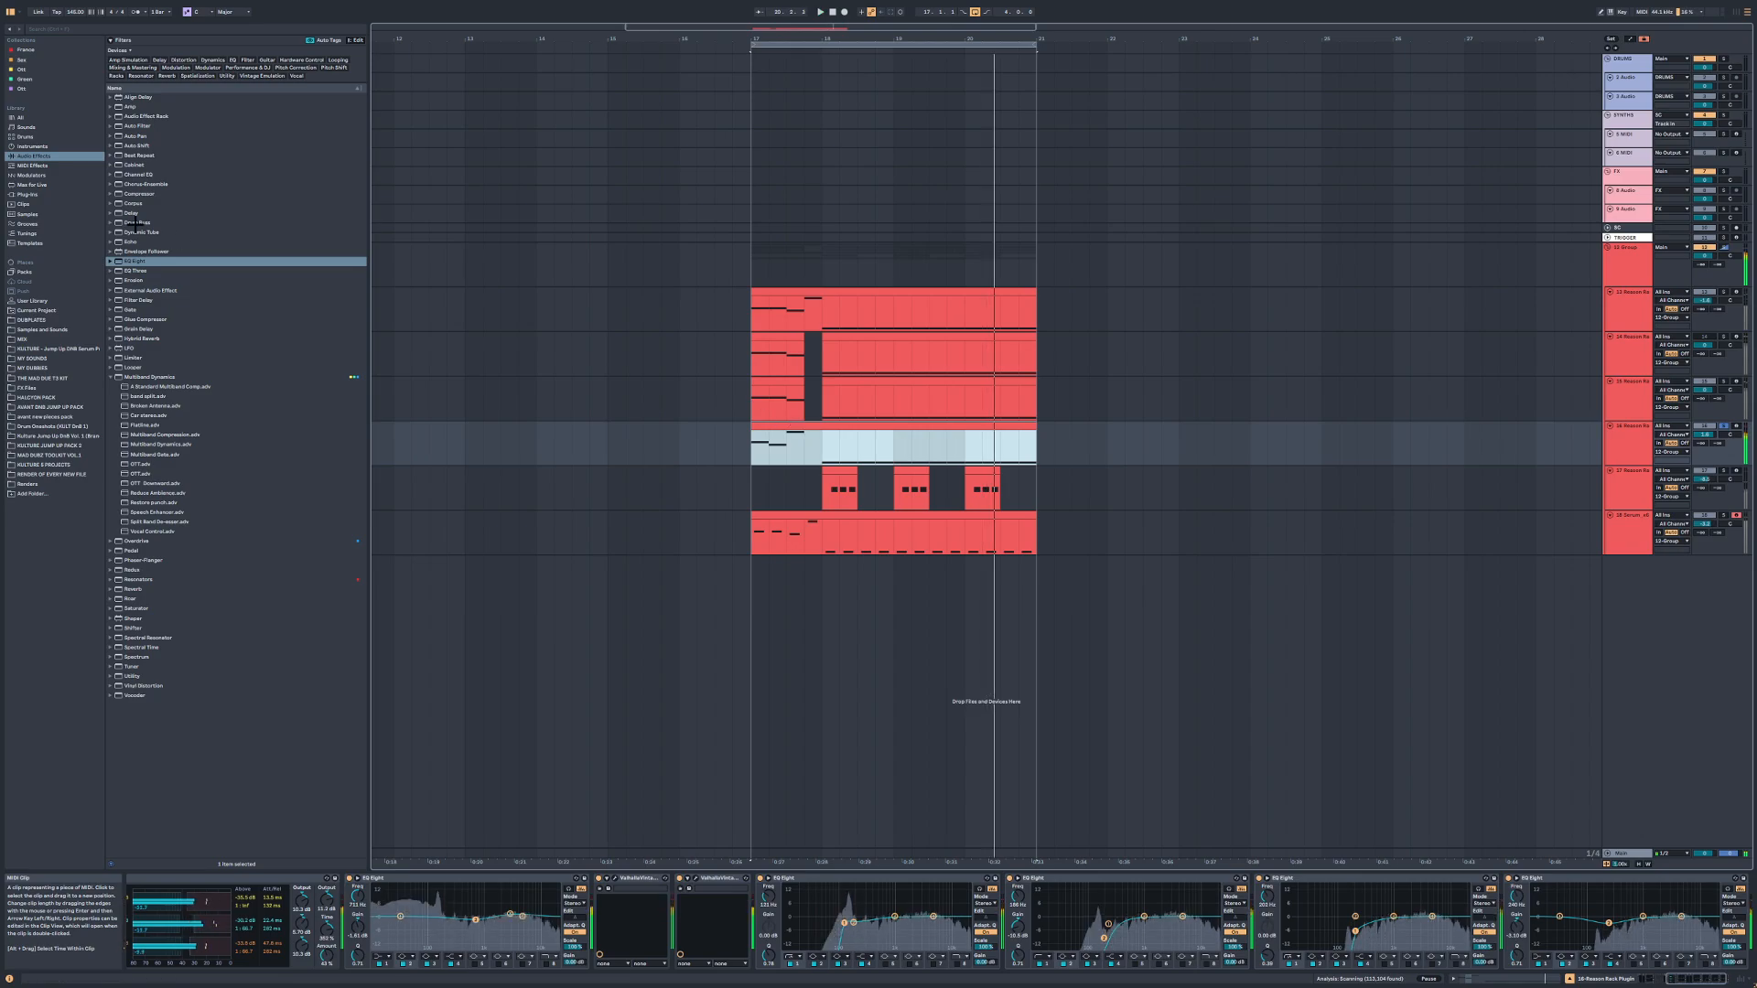
{"action": "left_click", "coordinate": [43, 194]}
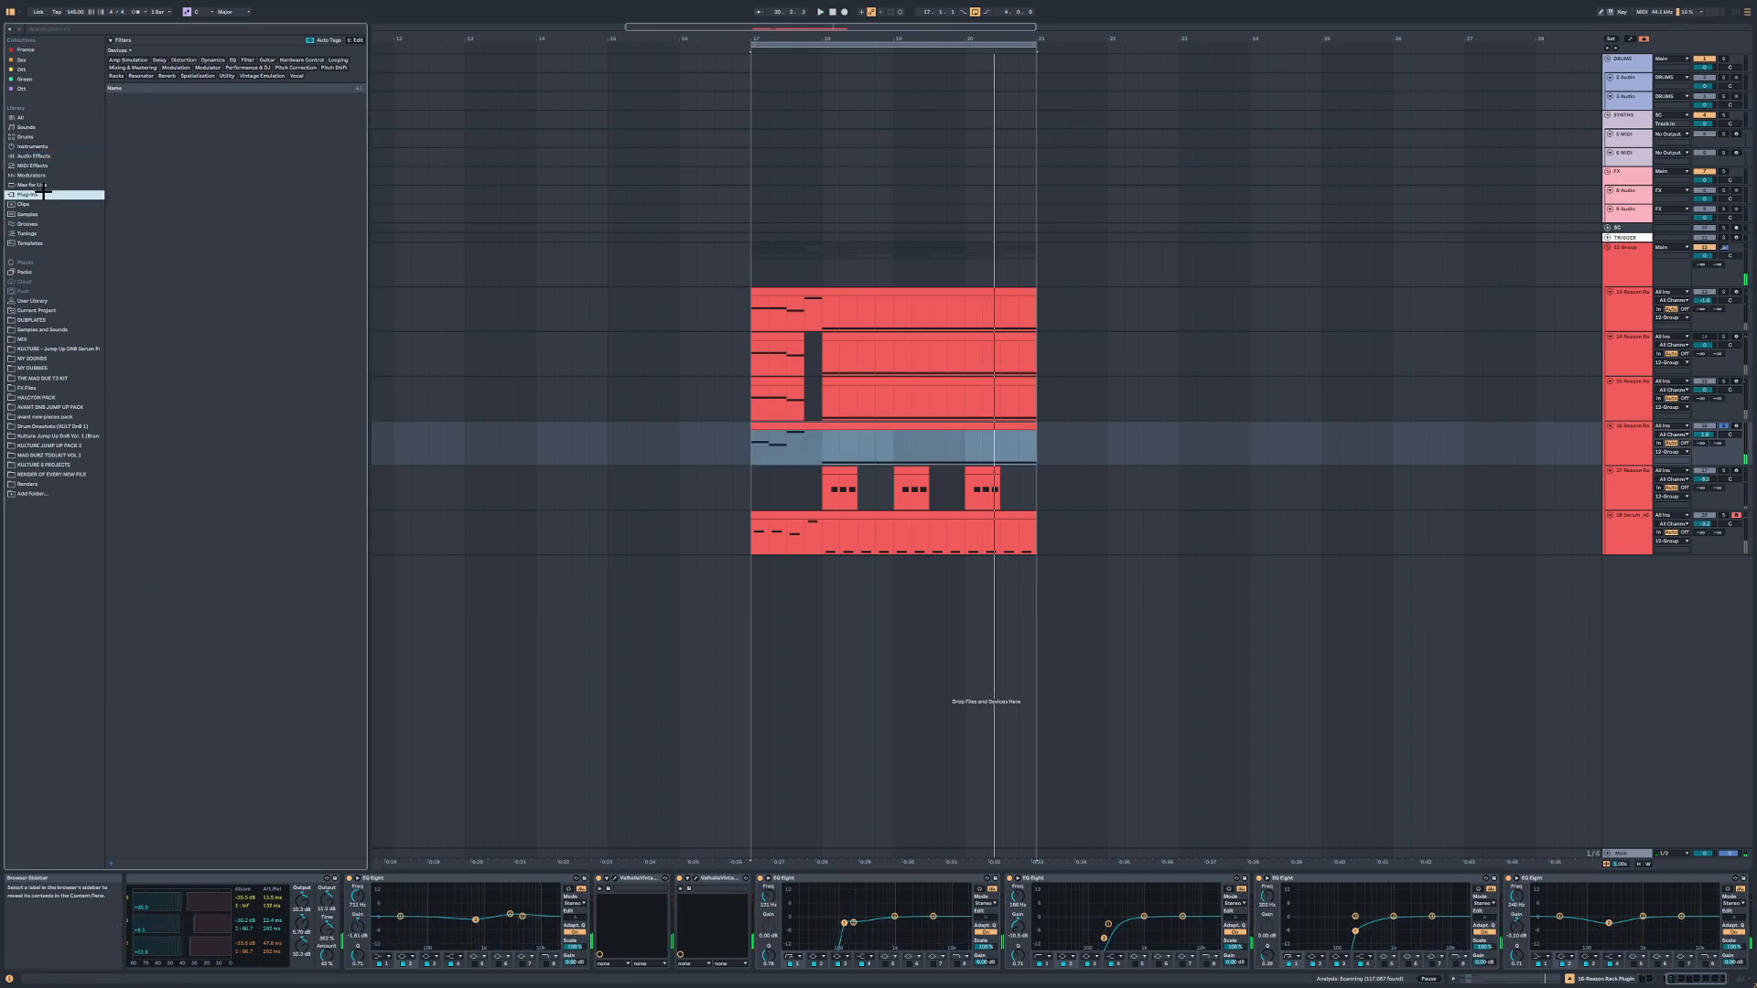
{"action": "left_click", "coordinate": [93, 30]}
{"action": "type", "text": "crys"}
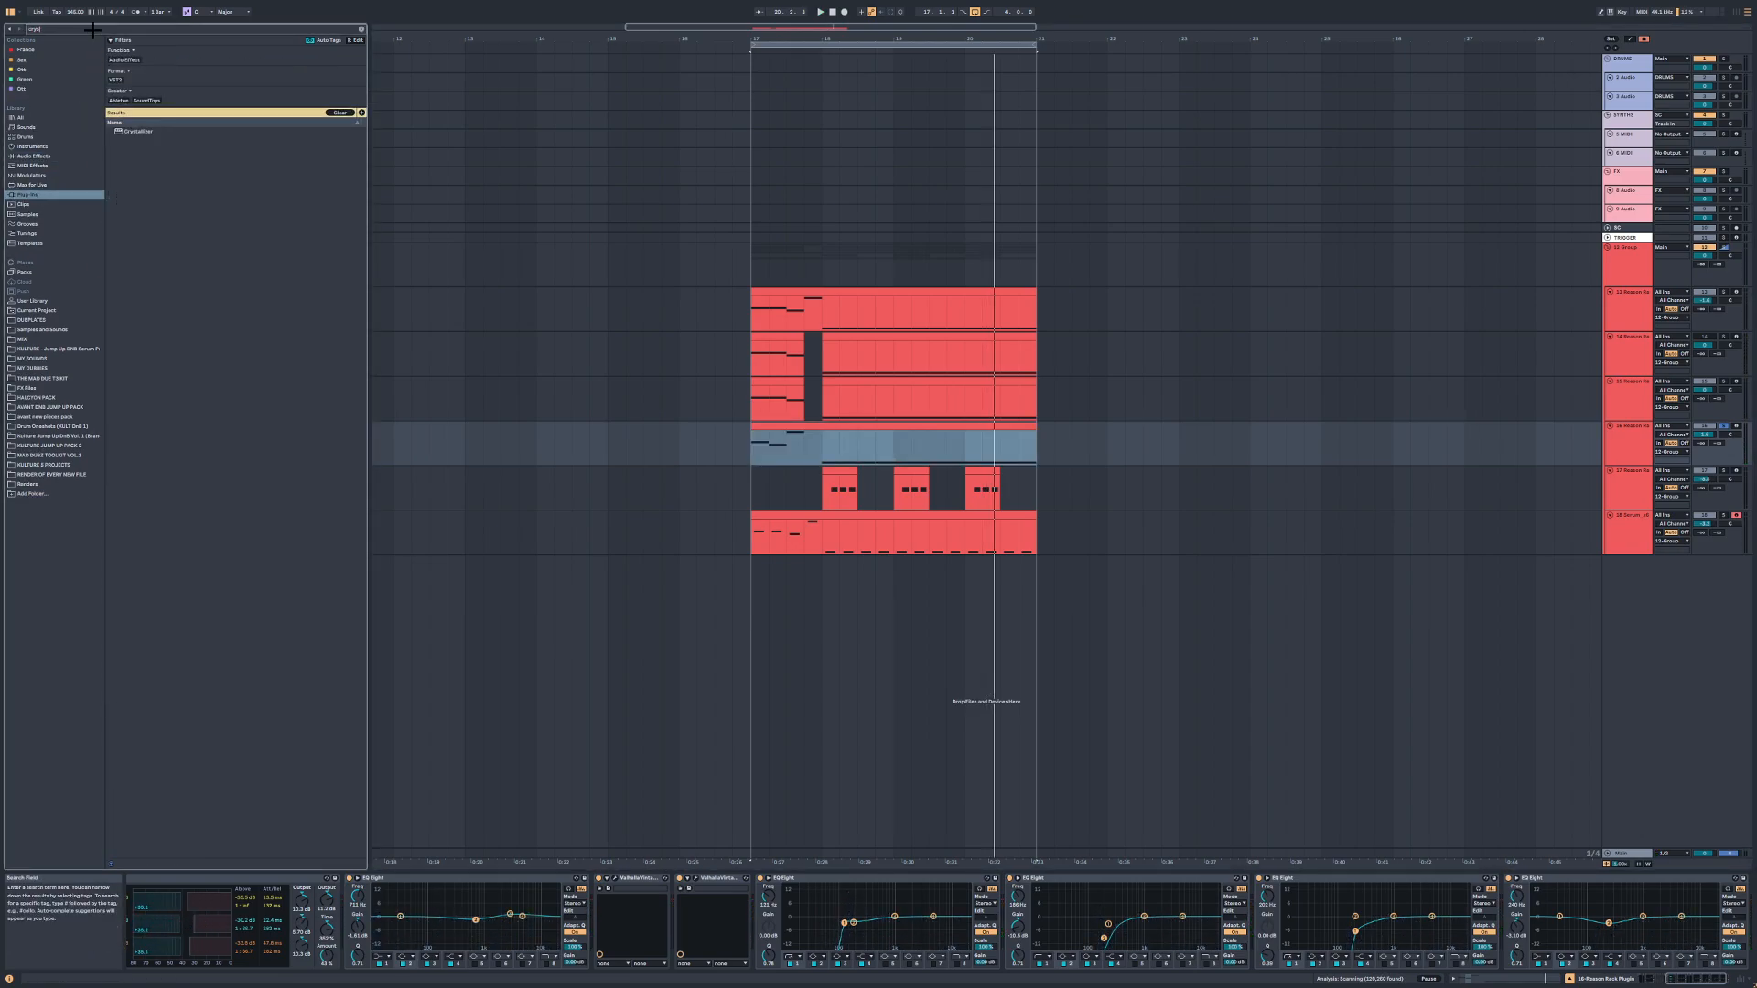
{"action": "left_click", "coordinate": [154, 135]}
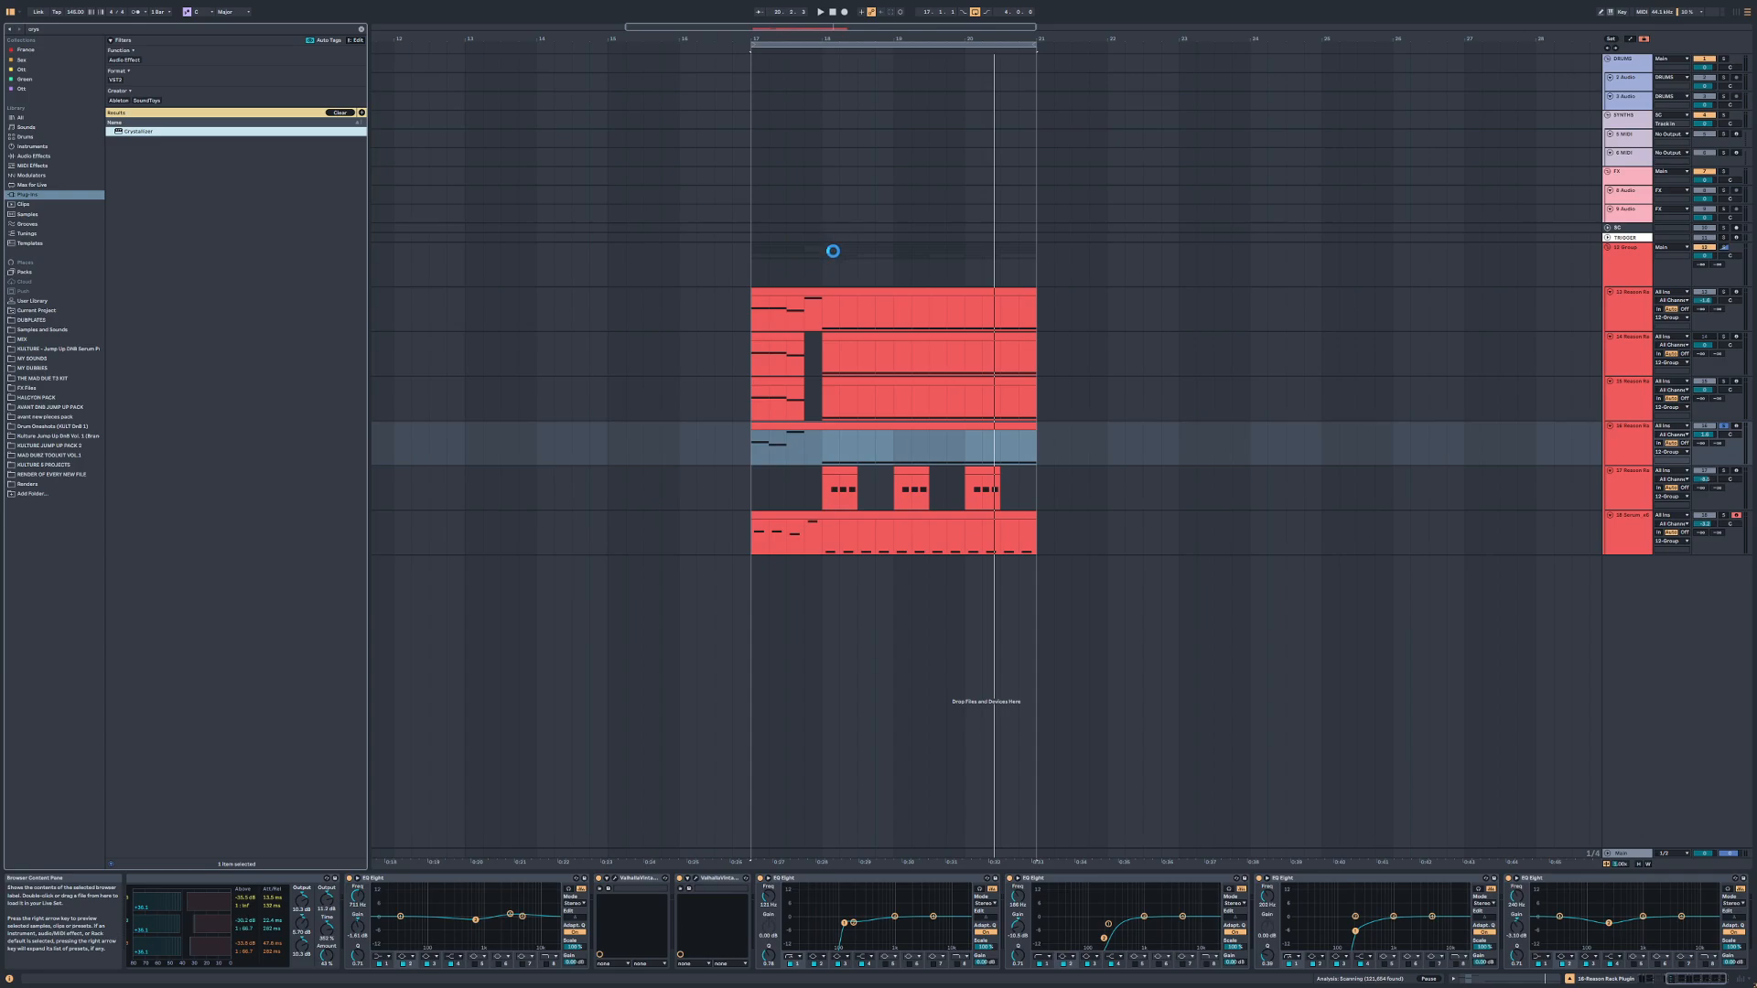
{"action": "key", "text": "space"}
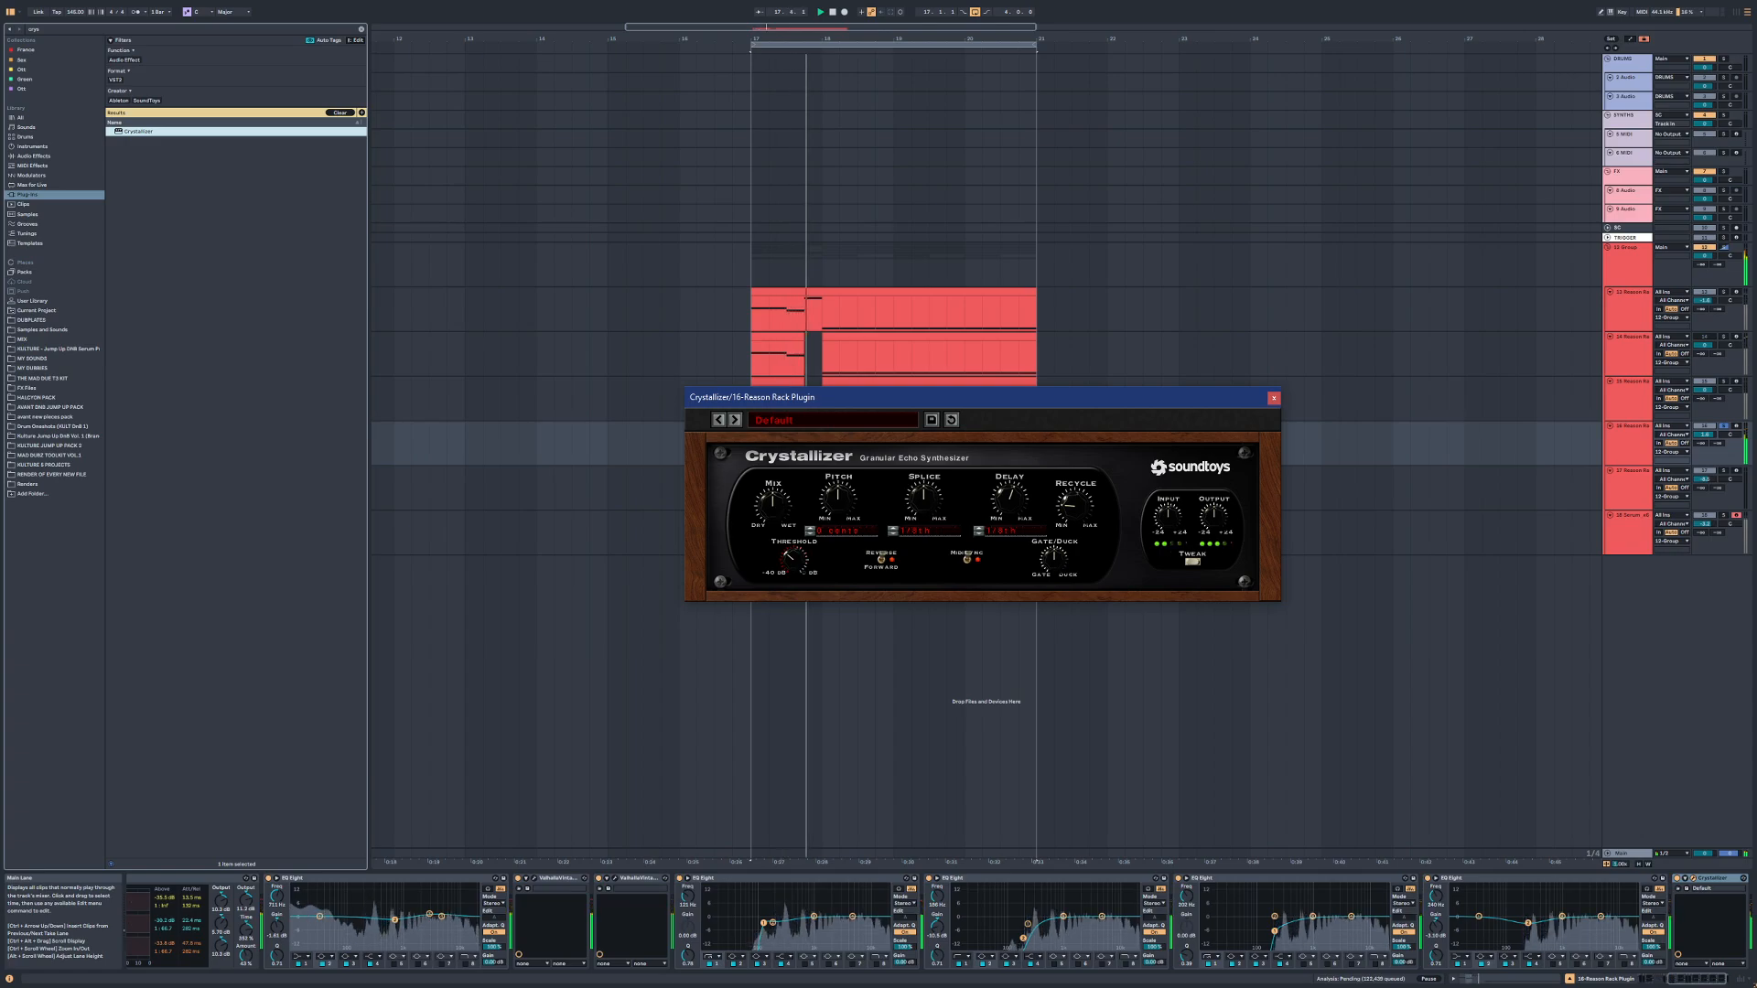
{"action": "left_click", "coordinate": [1273, 398]}
Step: Automate track 16's Crystallizer Mix with a brief rise and fall over the opening notes, and audition it
{"action": "key", "text": "a"}
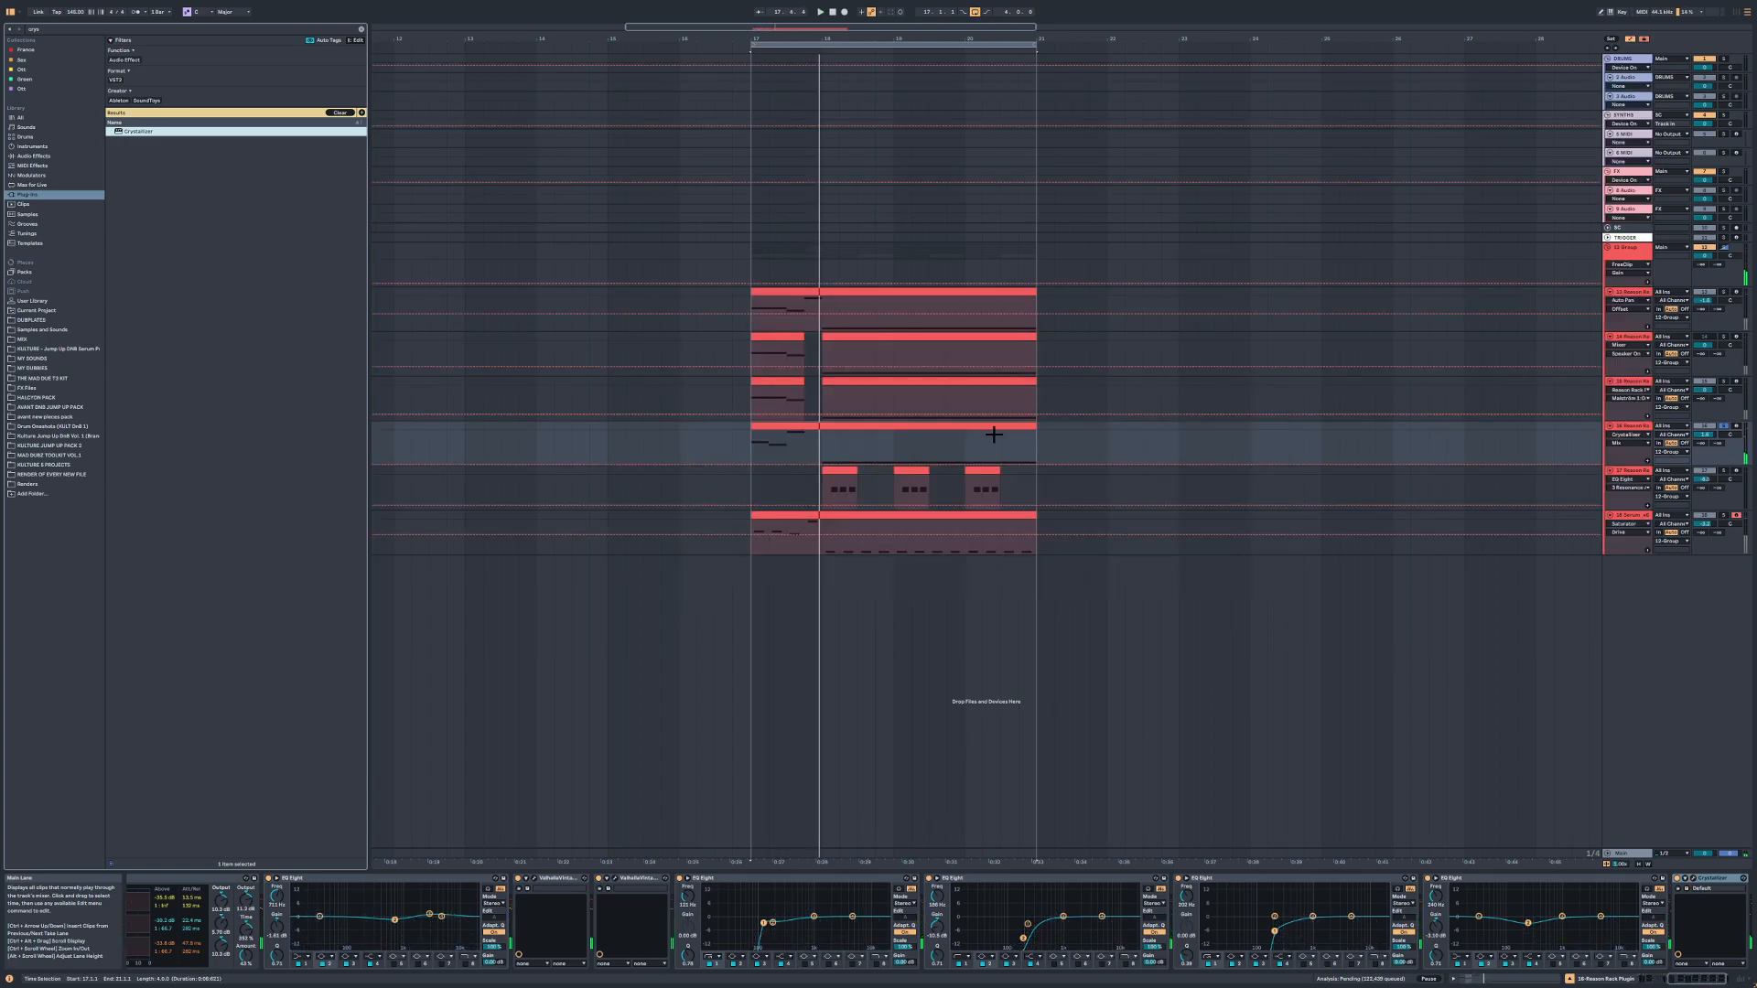
{"action": "left_click", "coordinate": [751, 464]}
{"action": "mouse_move", "coordinate": [804, 465]}
{"action": "left_mouse_down"}
{"action": "mouse_move", "coordinate": [821, 465]}
{"action": "mouse_move", "coordinate": [767, 453]}
{"action": "mouse_move", "coordinate": [805, 464]}
{"action": "left_mouse_up"}
{"action": "key", "text": "space"}
{"action": "key", "text": "space"}
{"action": "key", "text": "space"}
{"action": "key", "text": "space"}
{"action": "key", "text": "space"}
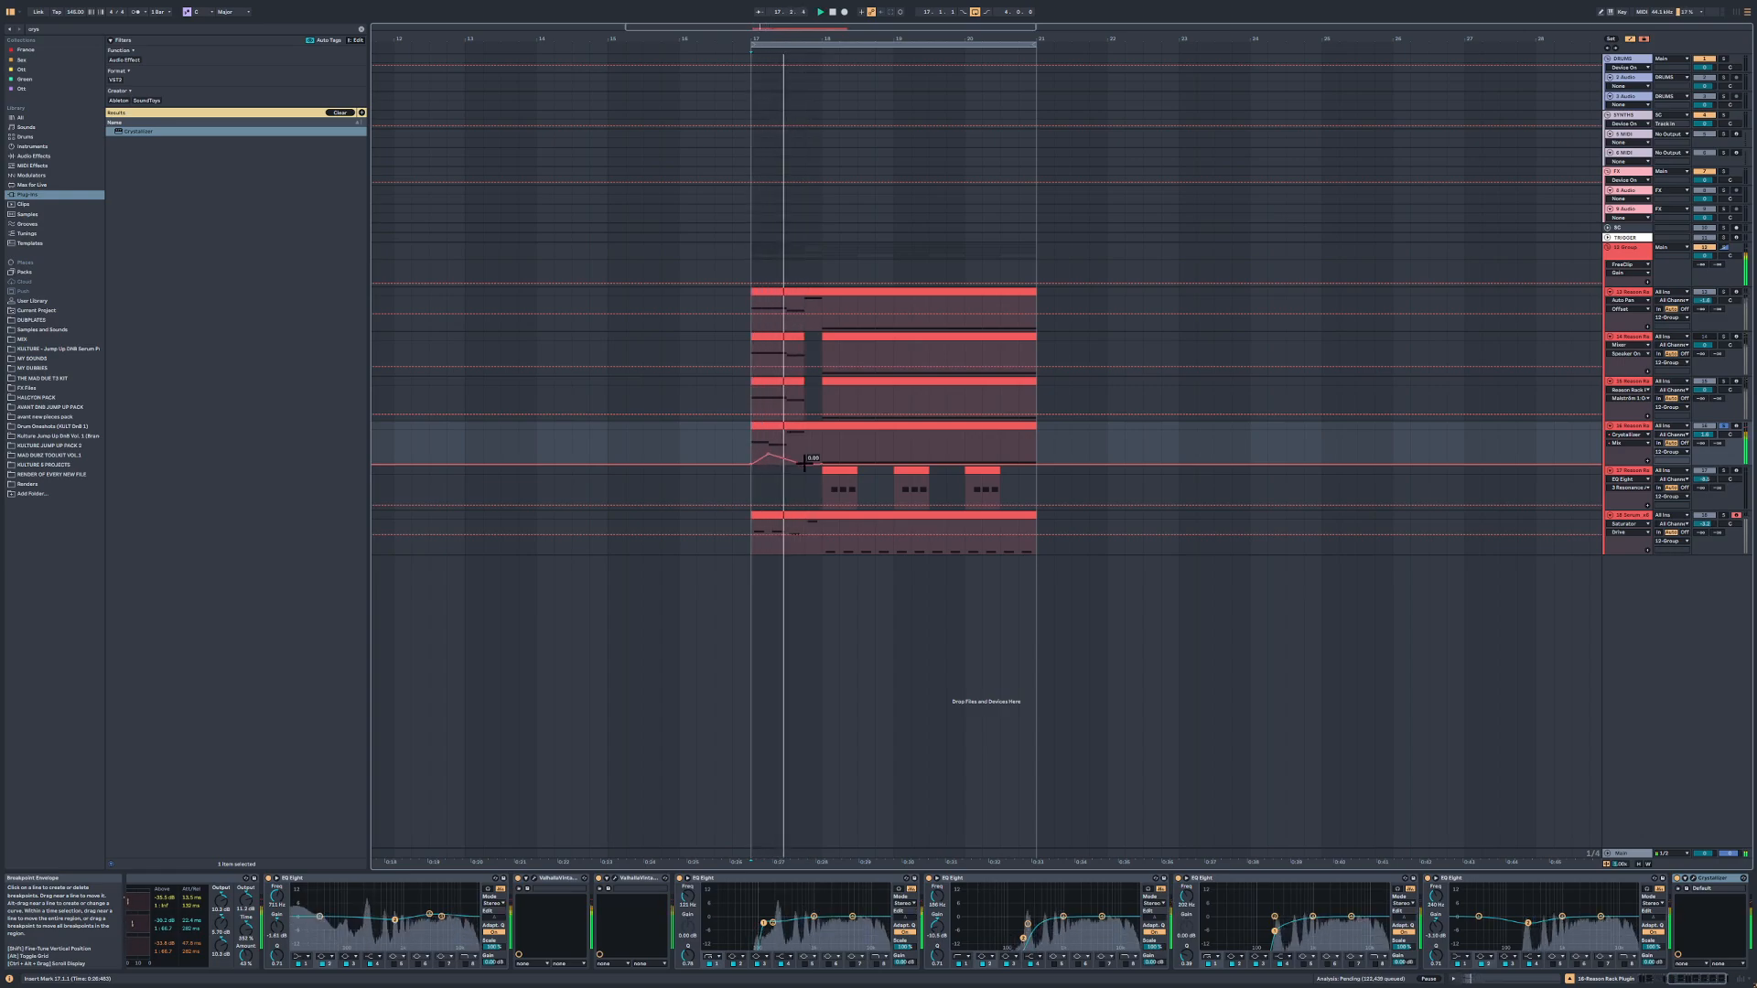
Step: Unsolo track 16, readjust its volume against the full mix during playback, and hide the automation lanes
{"action": "key", "text": "s"}
{"action": "key", "text": "space"}
{"action": "left_click", "coordinate": [361, 29]}
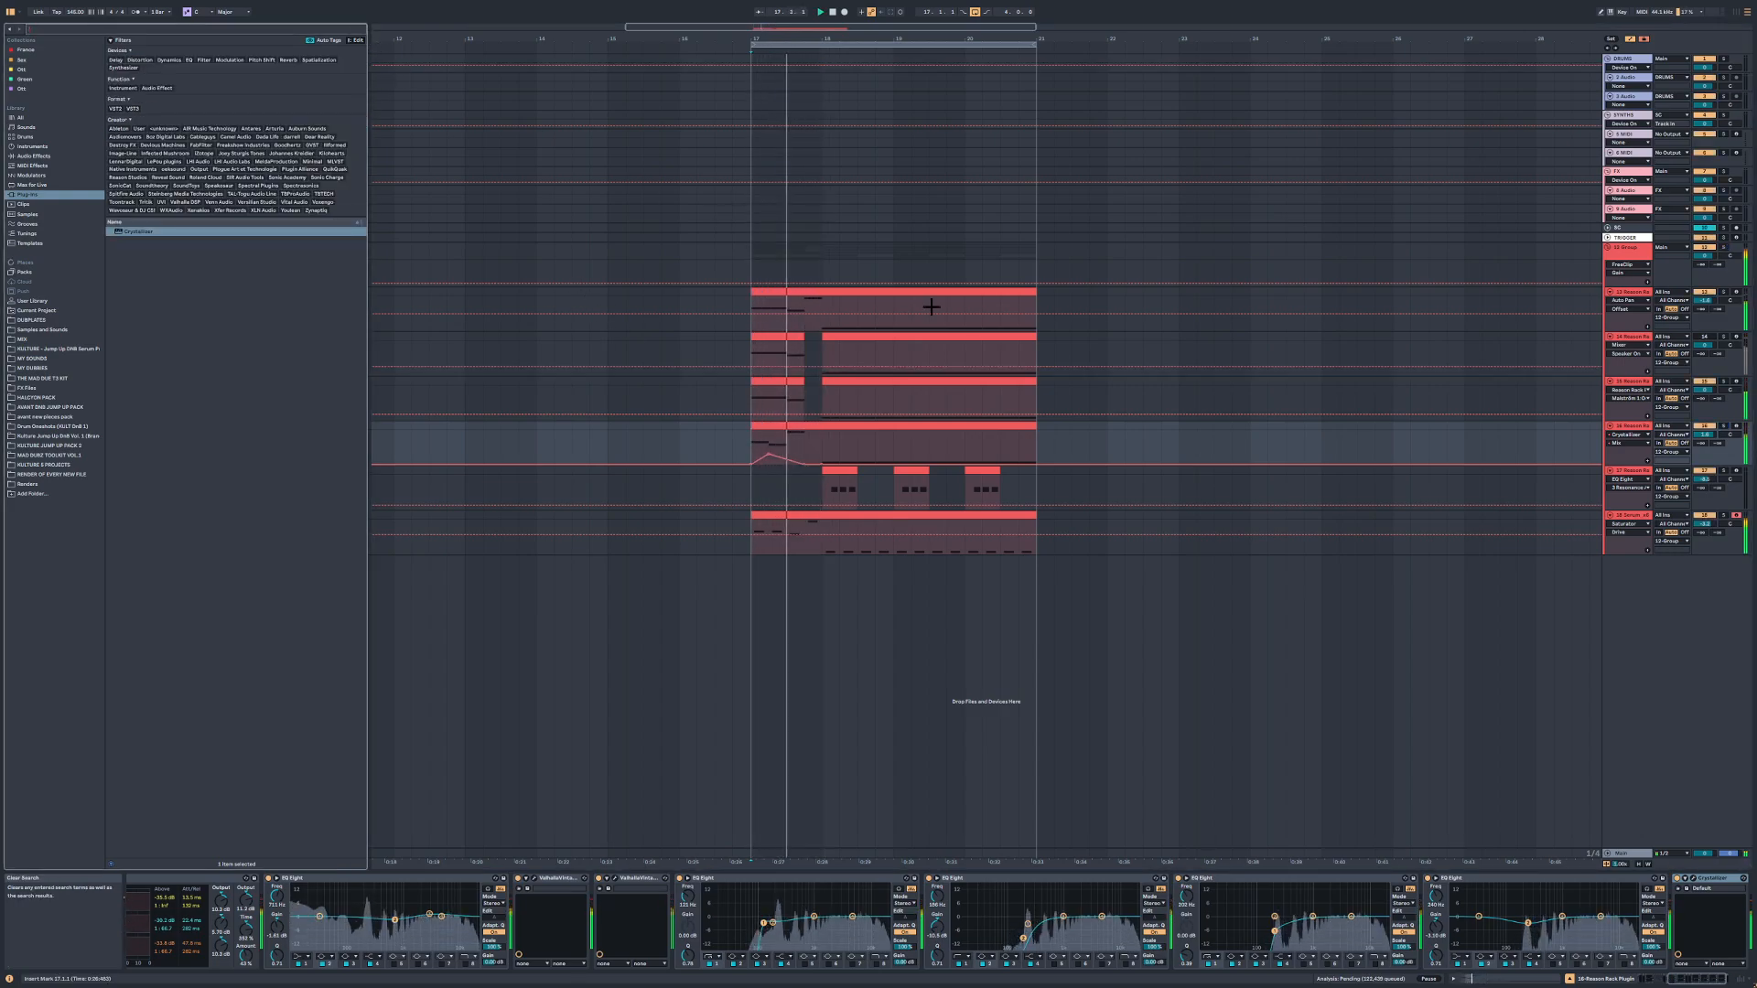
{"action": "left_click_drag", "start_coordinate": [1703, 435], "coordinate": [1703, 431]}
{"action": "key", "text": "space"}
{"action": "key", "text": "space"}
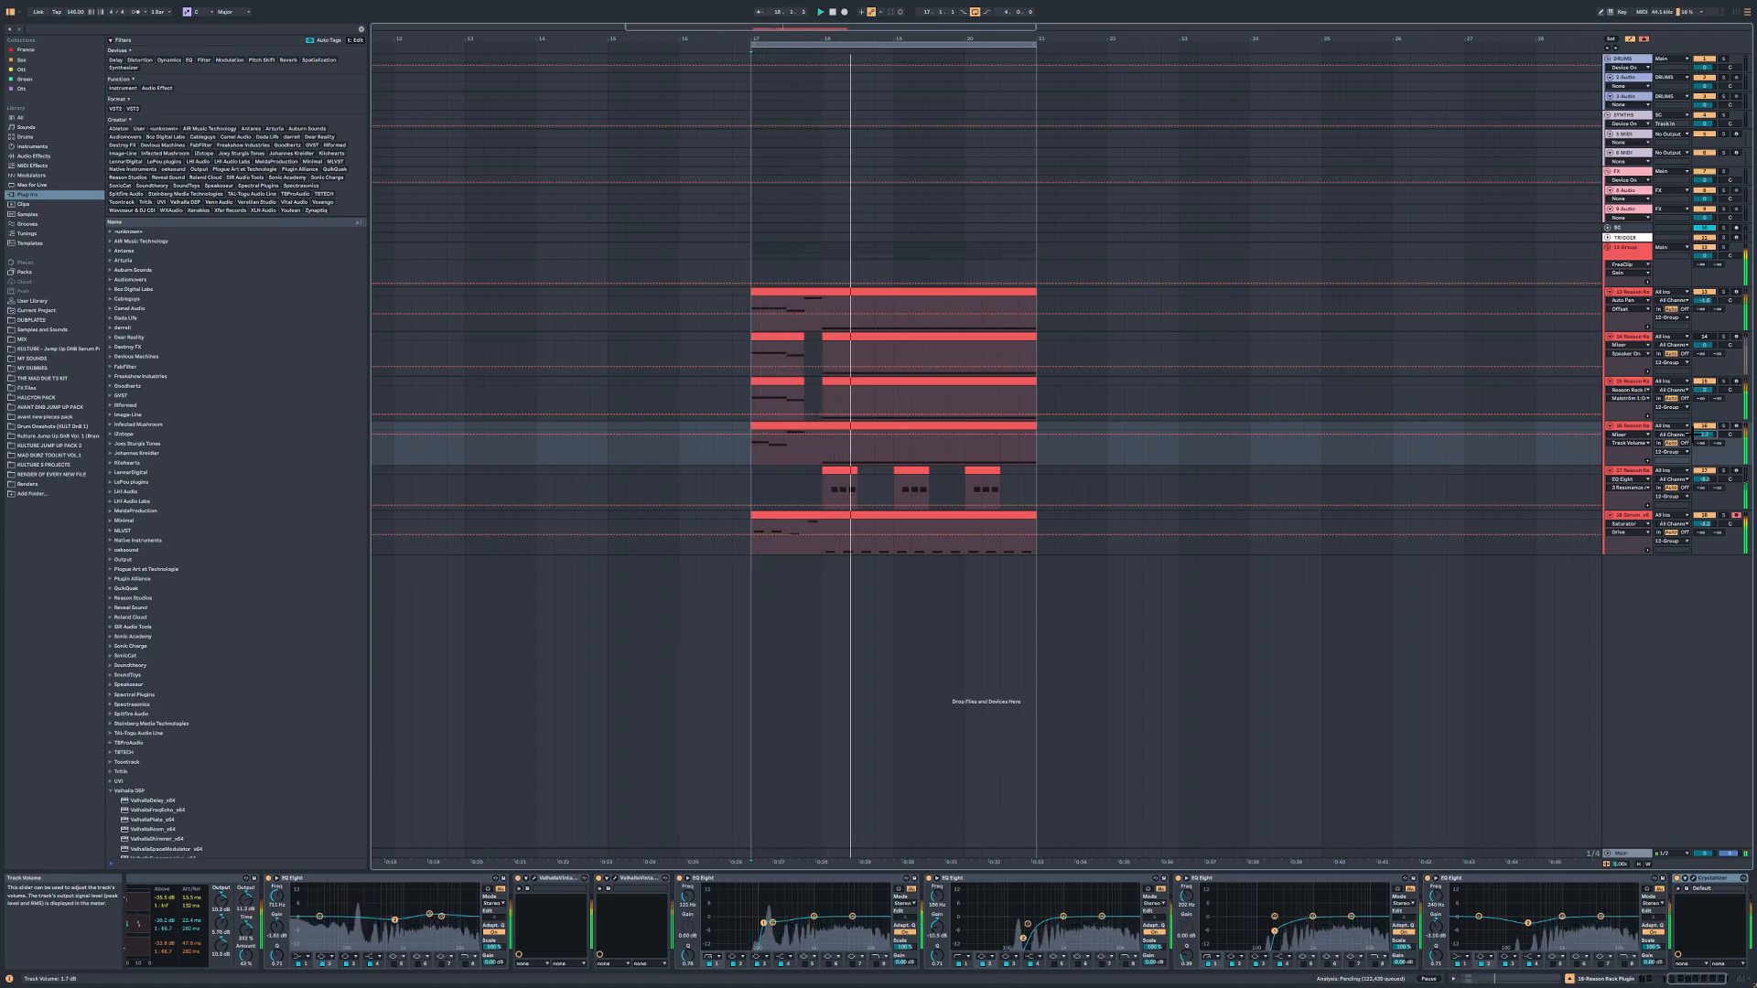
{"action": "key", "text": "a"}
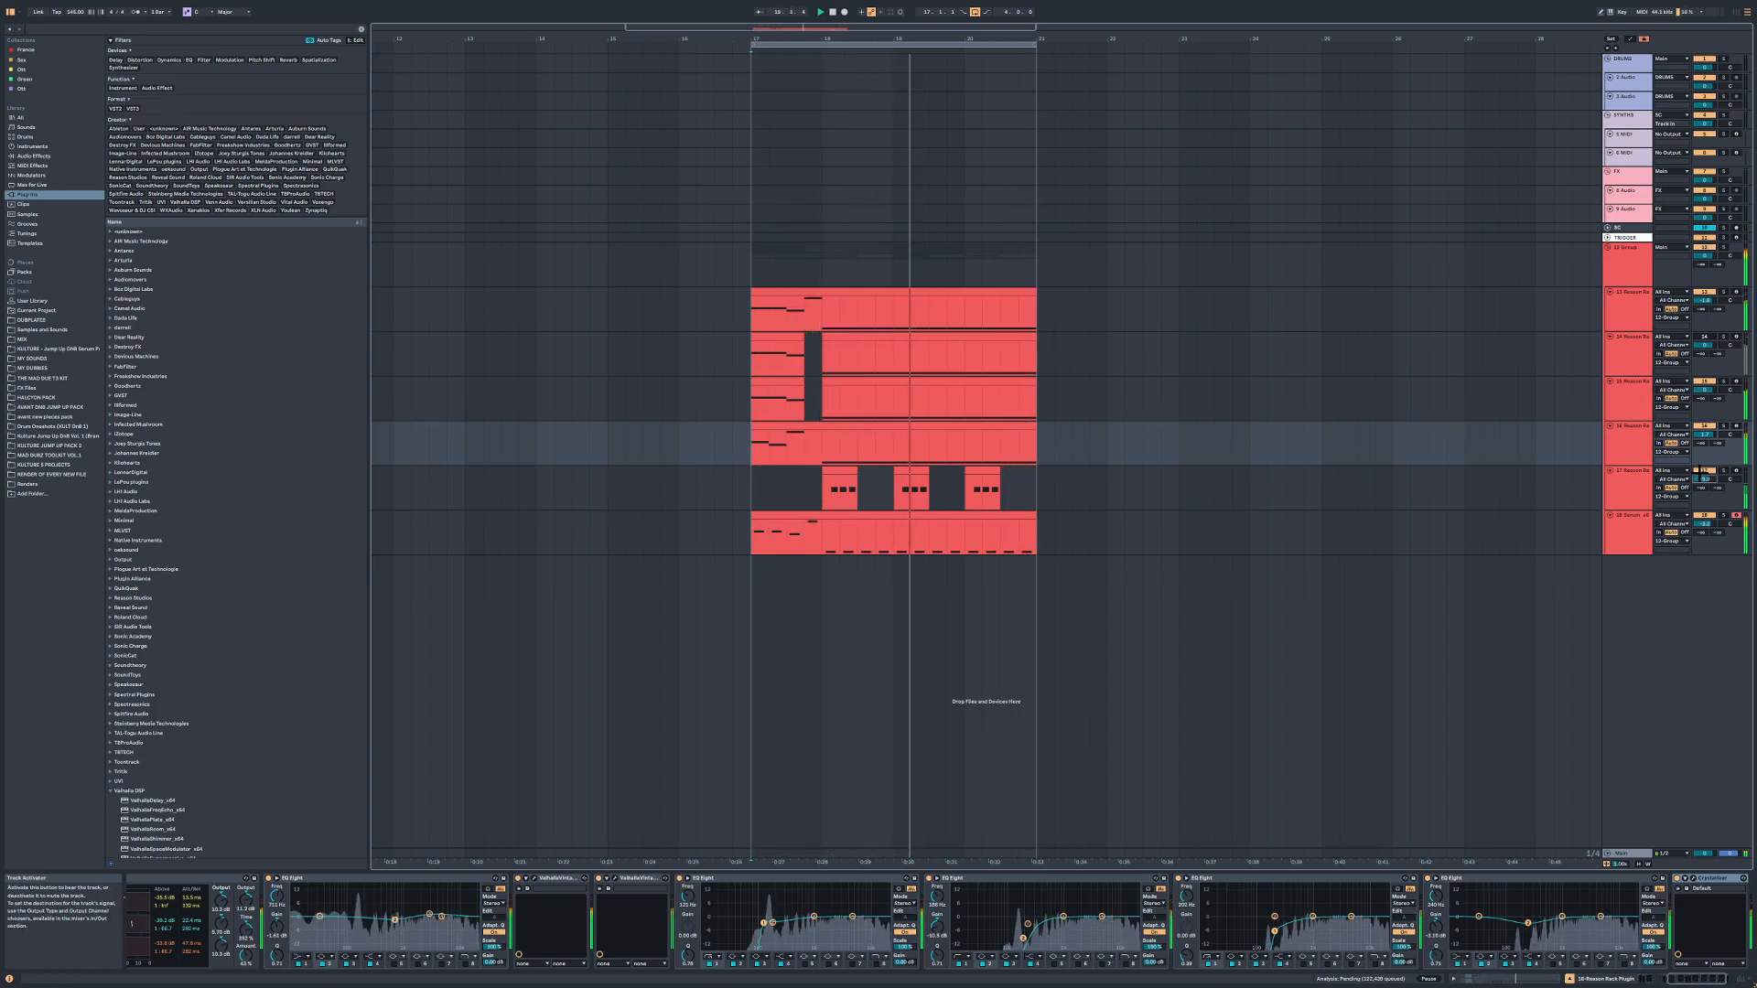
Step: Solo track 16 and audition its clip from the loop start
{"action": "left_click", "coordinate": [1624, 437]}
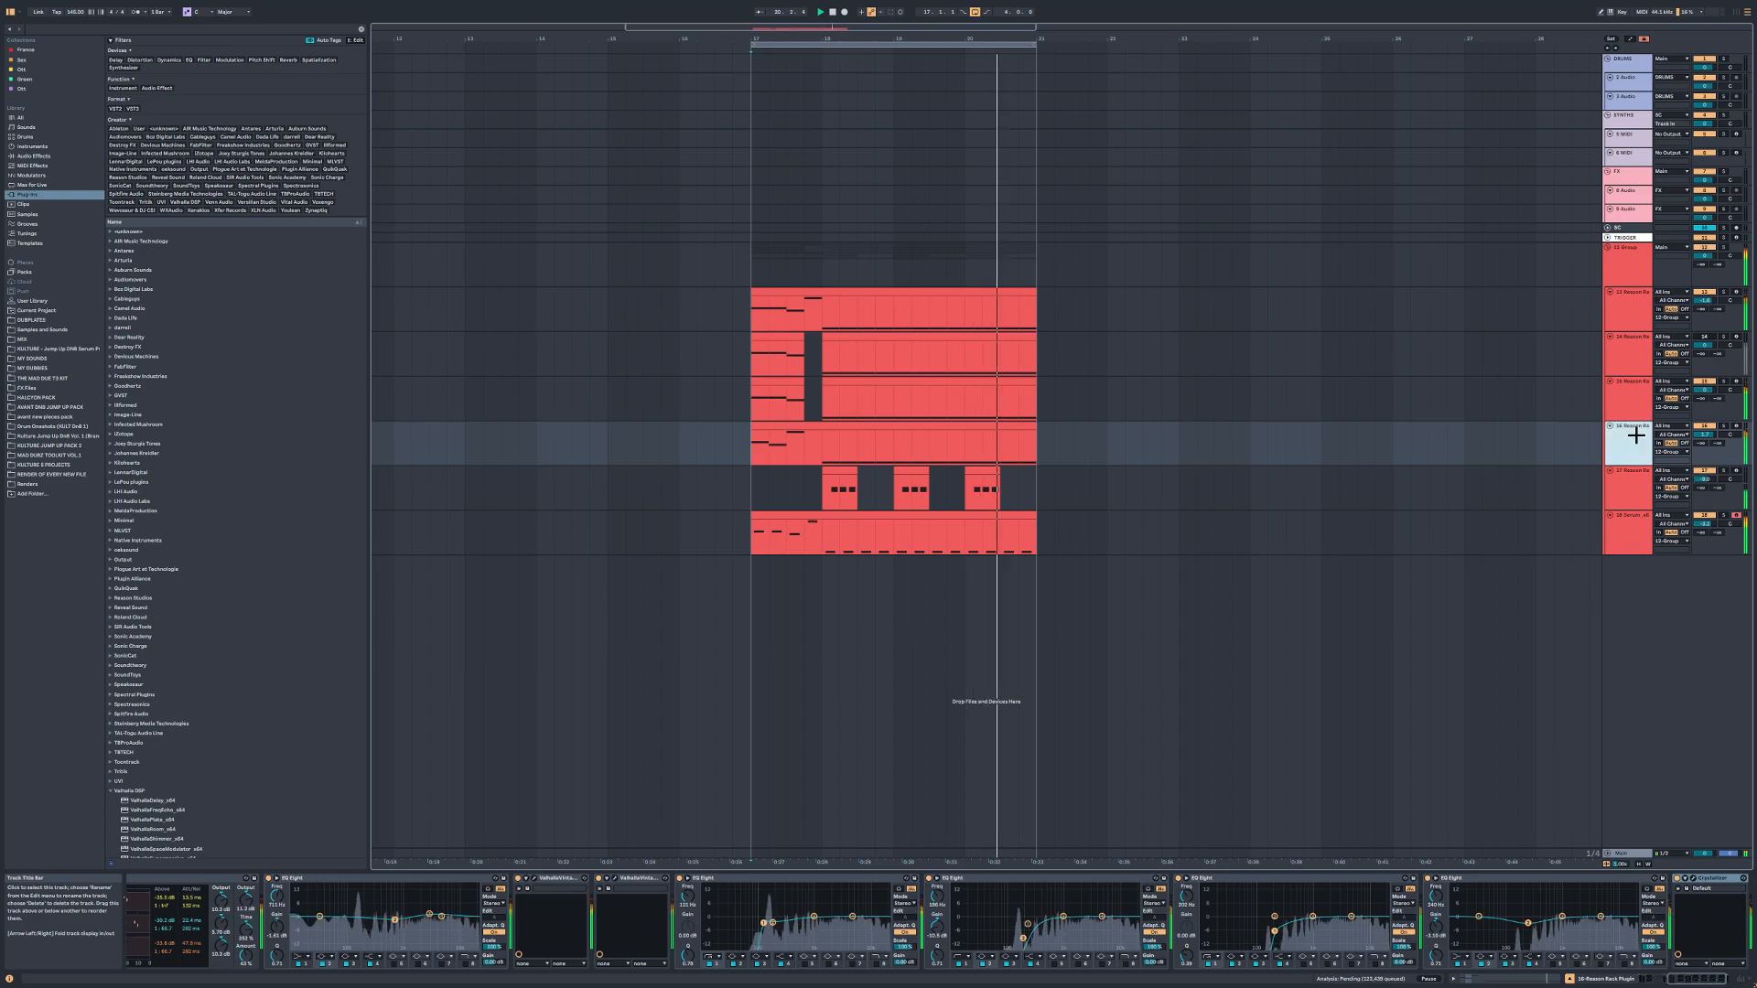
{"action": "left_click", "coordinate": [887, 426]}
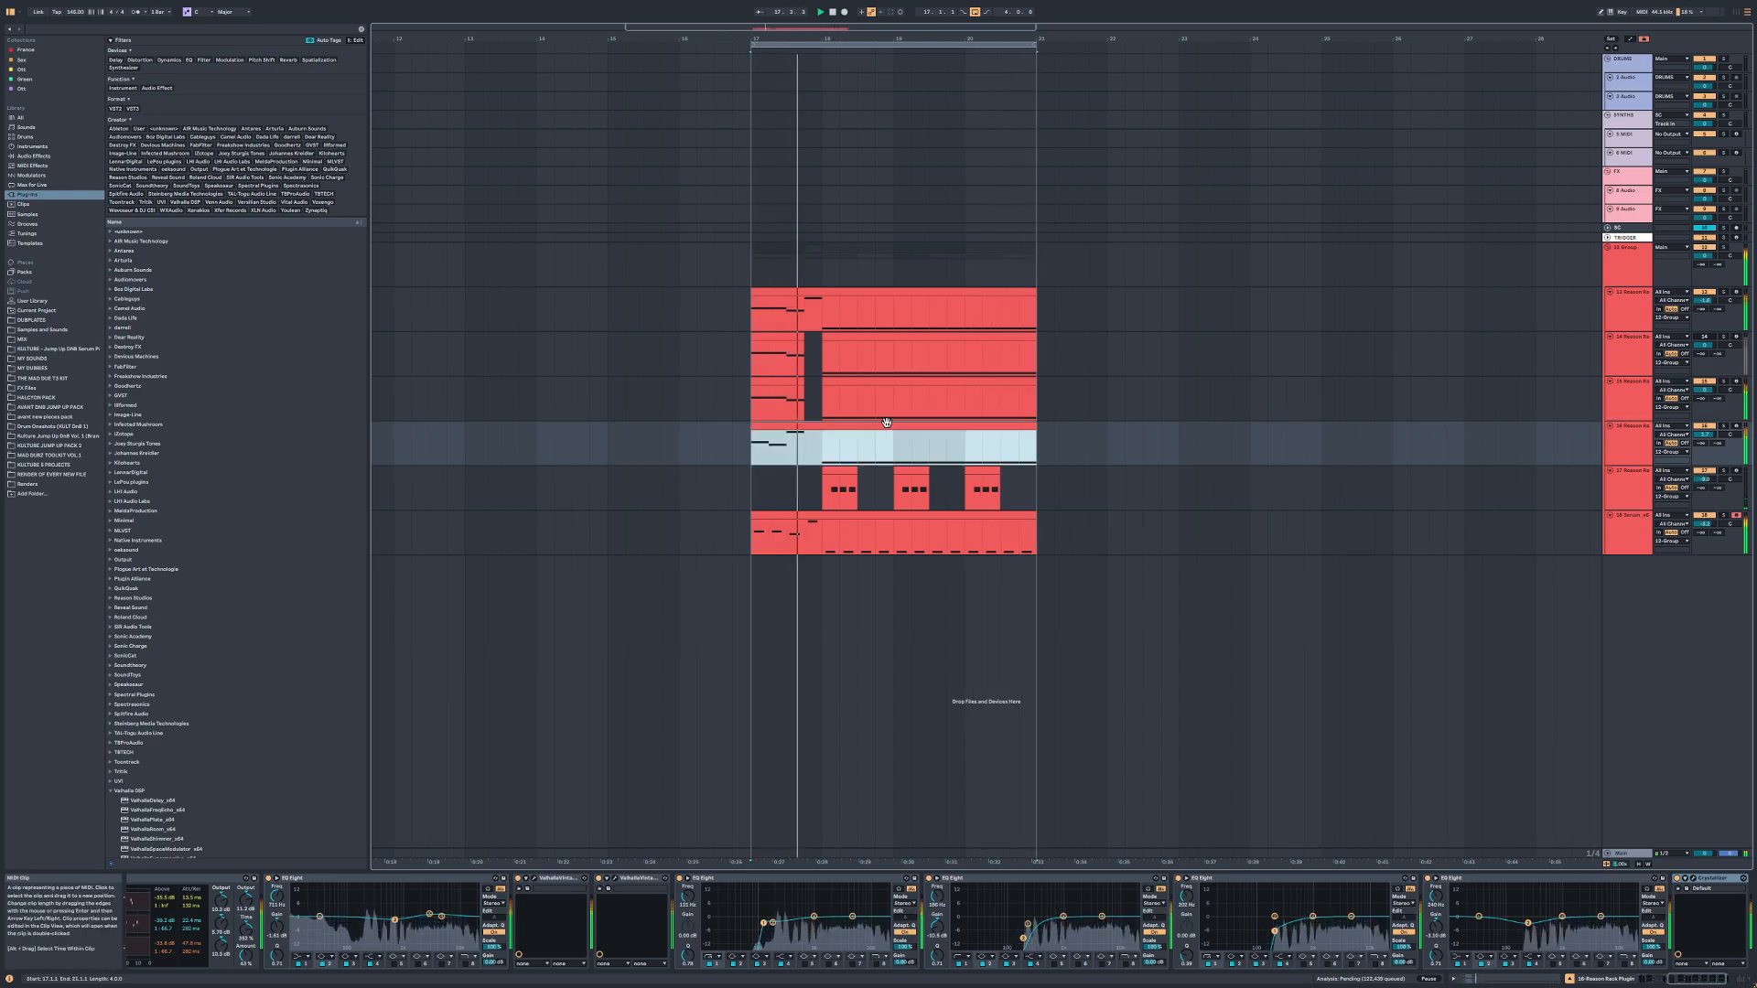
{"action": "key", "text": "s"}
{"action": "key", "text": "space"}
{"action": "key", "text": "space"}
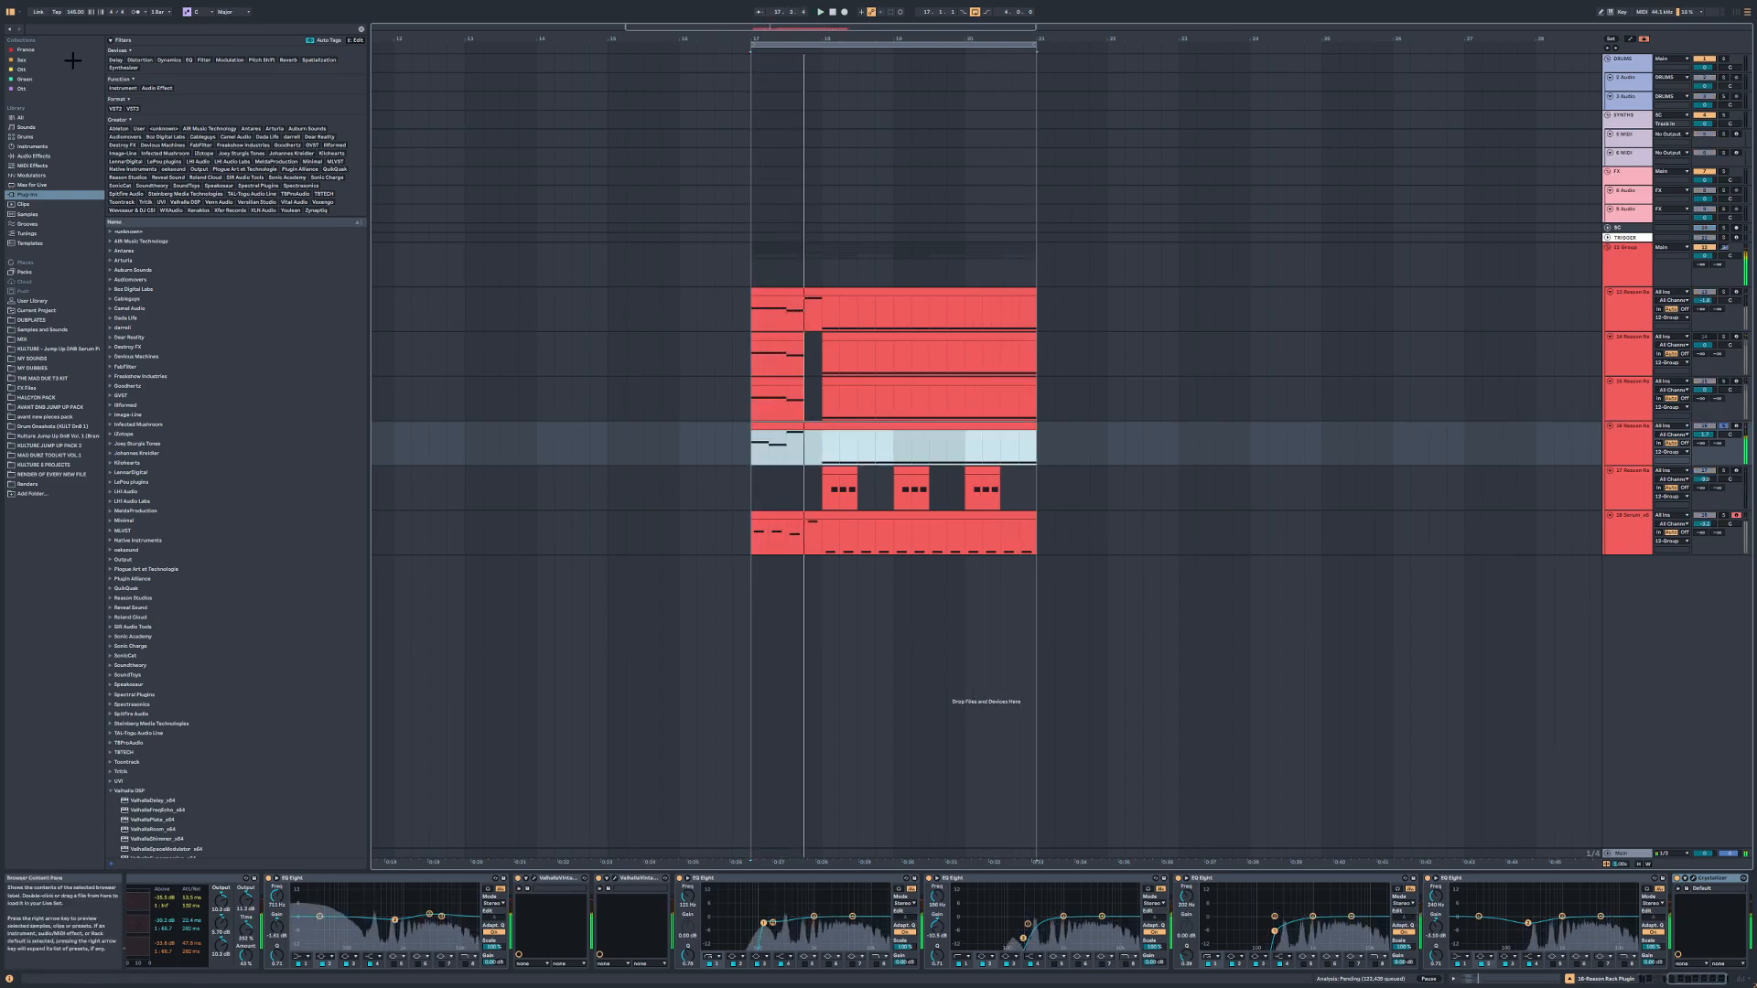
Step: Find the ZENOLOGY instrument among the plug-ins and load it on a new MIDI track below the bass layers
{"action": "left_click", "coordinate": [73, 30]}
{"action": "type", "text": "ze"}
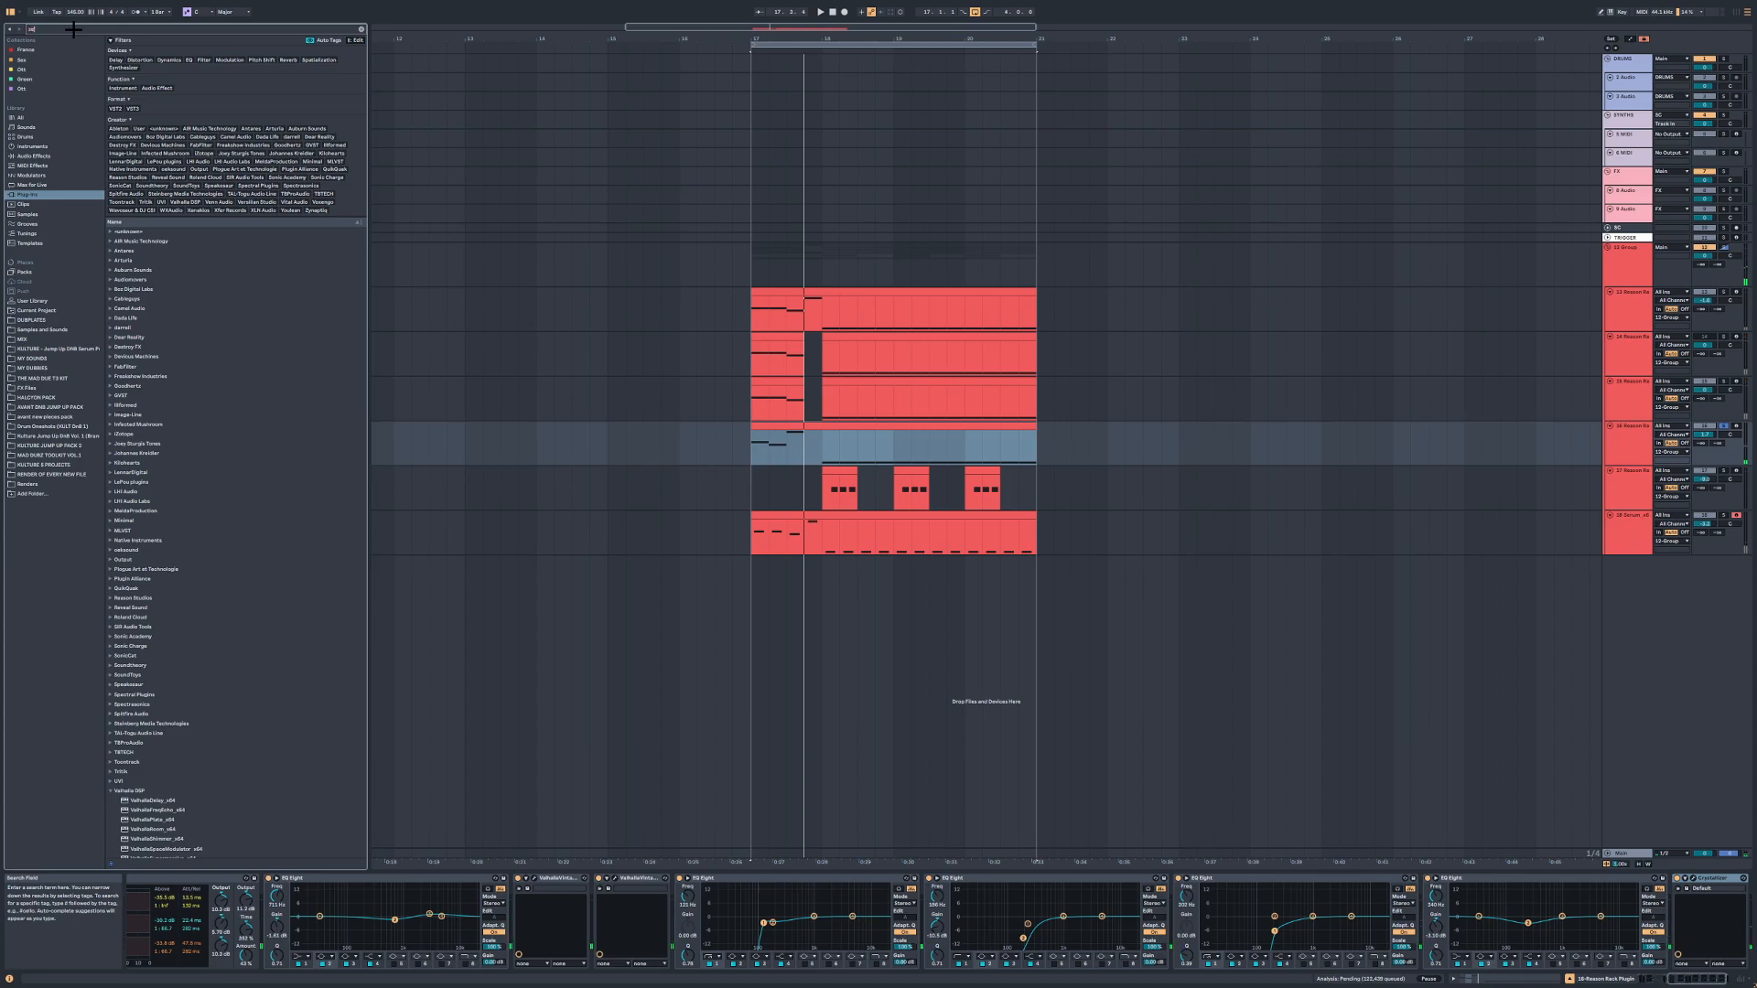
{"action": "type", "text": "nolo"}
{"action": "left_click", "coordinate": [133, 131]}
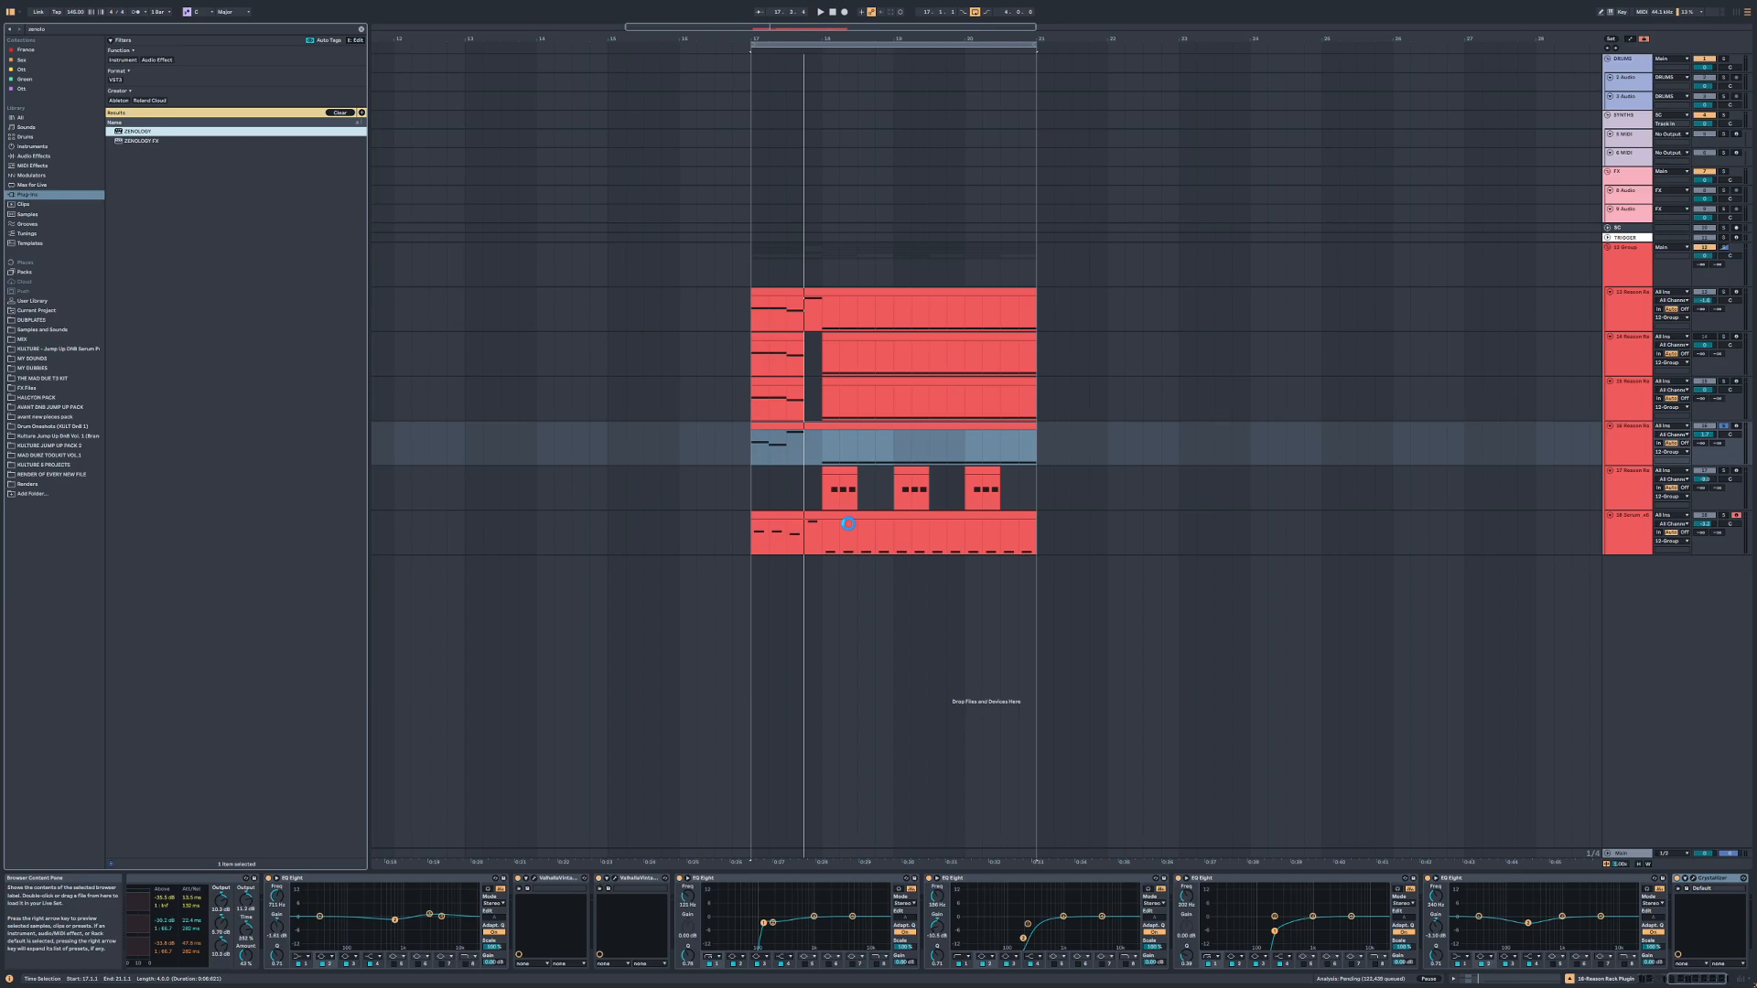
{"action": "left_click_drag", "start_coordinate": [848, 523], "coordinate": [848, 523]}
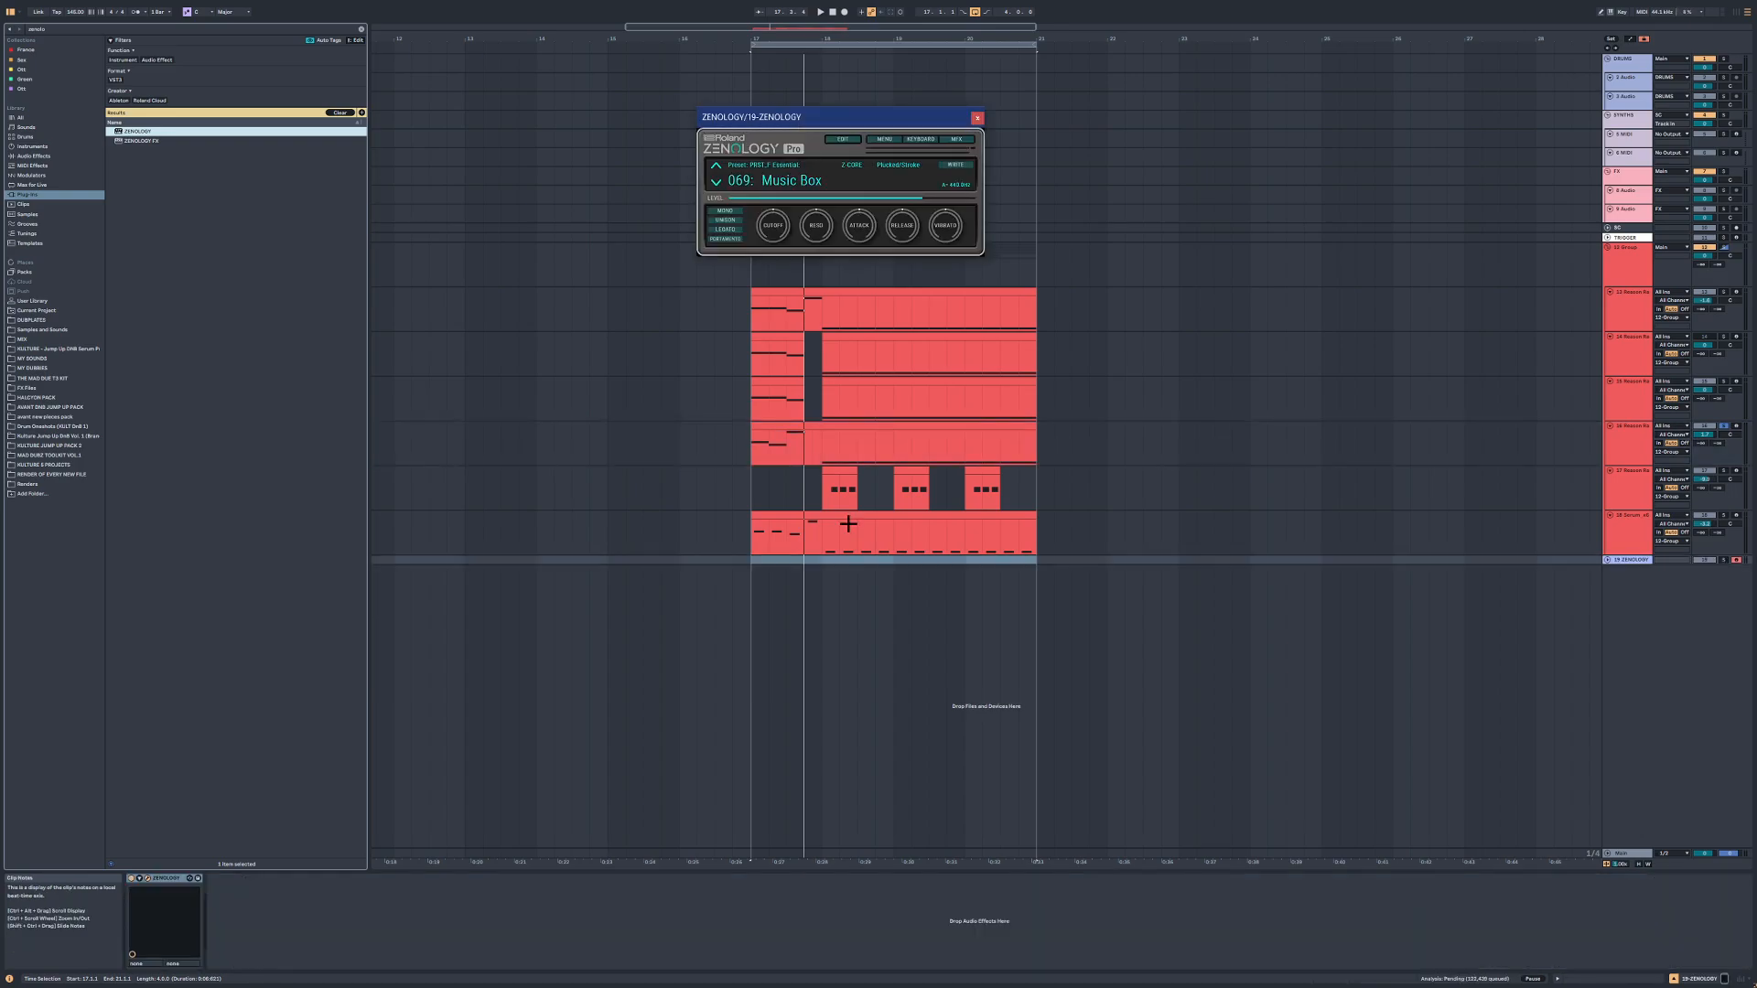
Step: Load the AX Strings Stacc preset from ZENOLOGY's Ensemble Strings category
{"action": "left_click", "coordinate": [790, 174]}
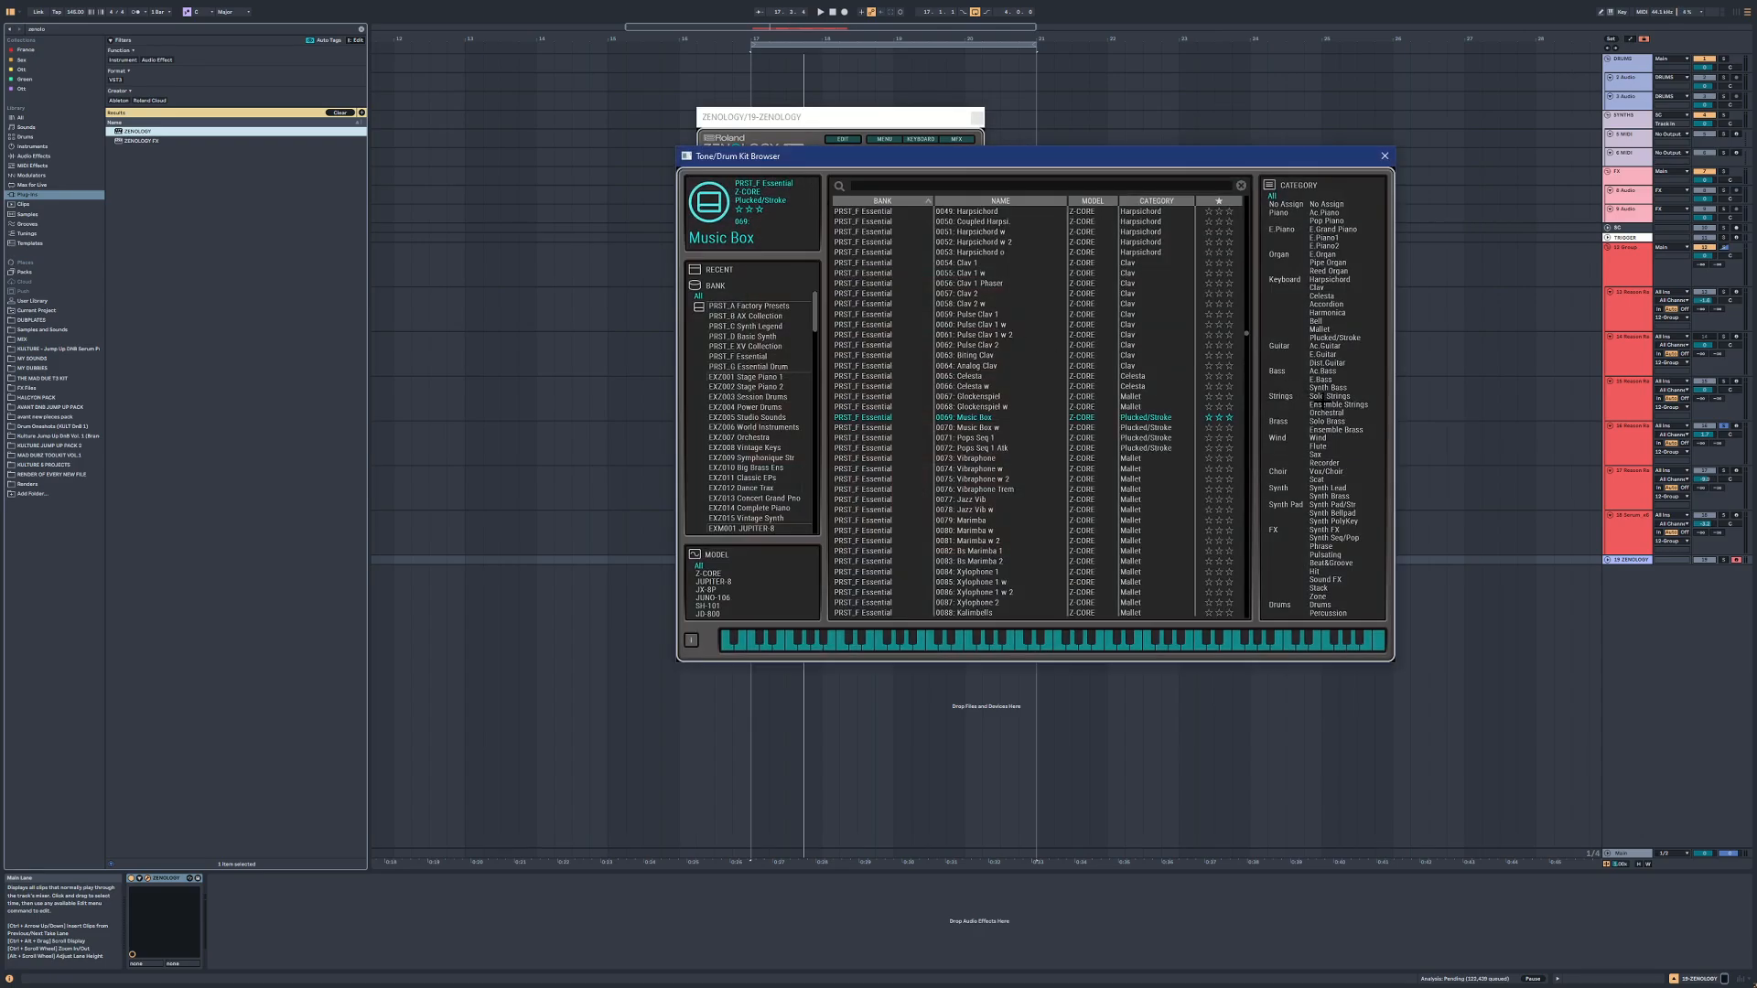
{"action": "left_click", "coordinate": [1325, 405]}
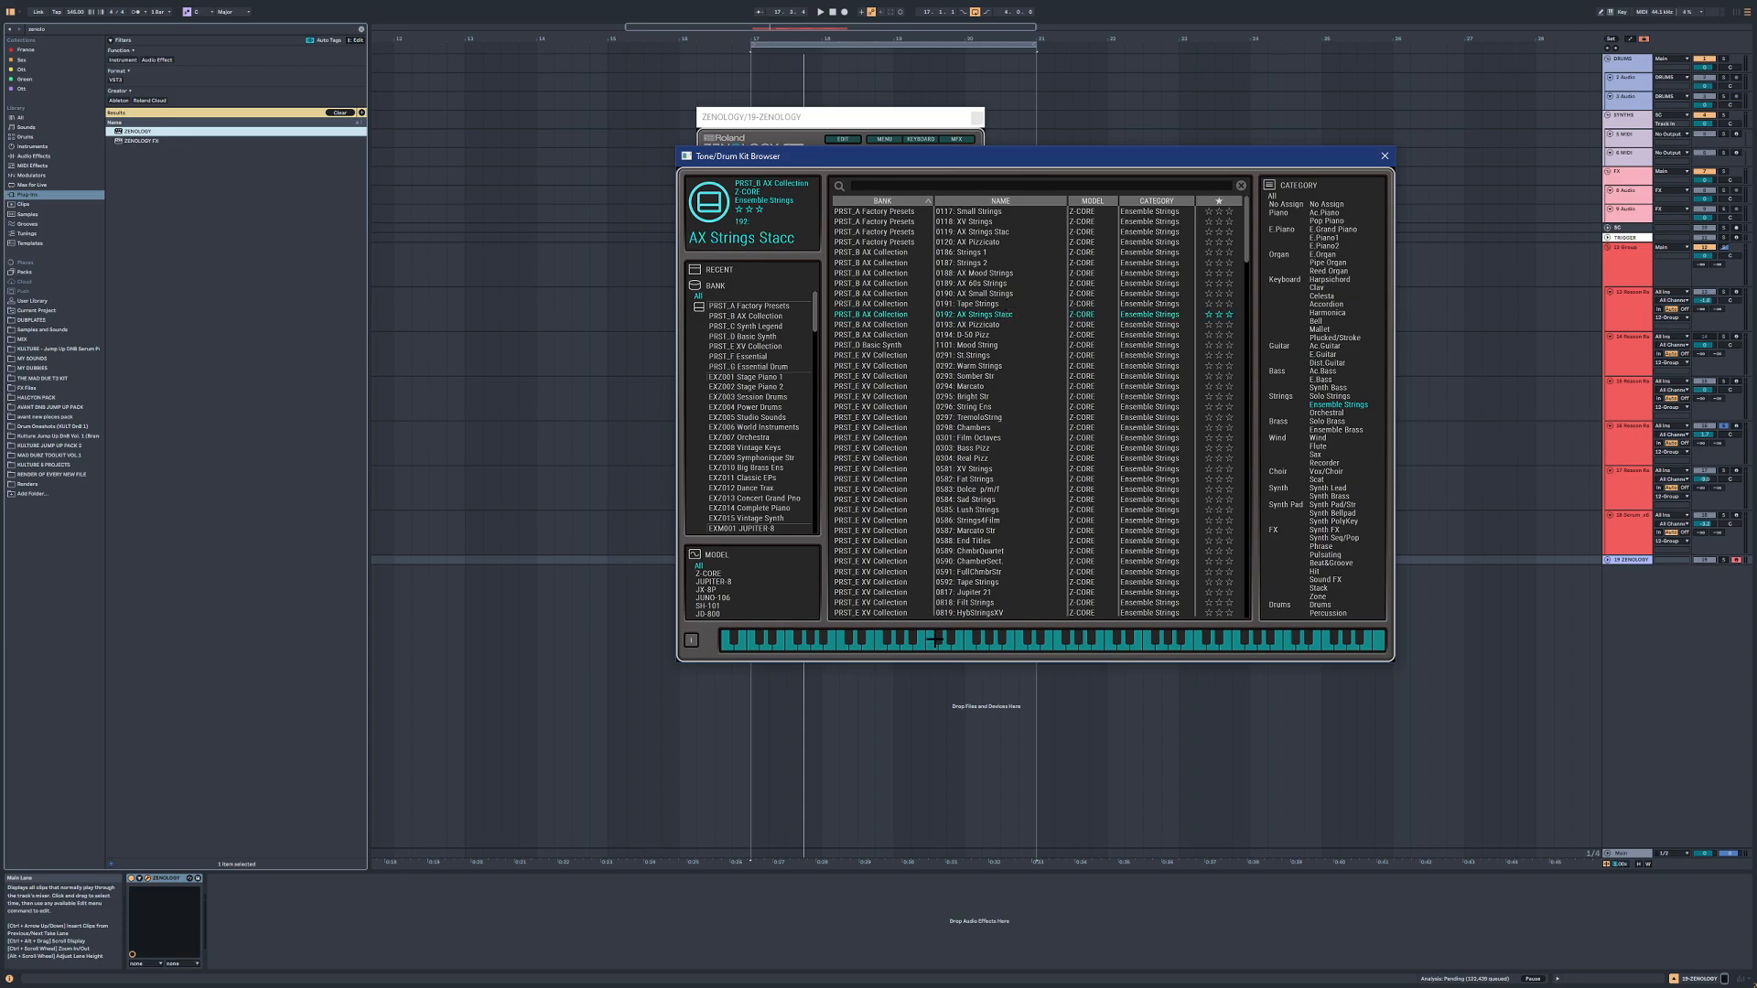
{"action": "left_click", "coordinate": [1385, 155]}
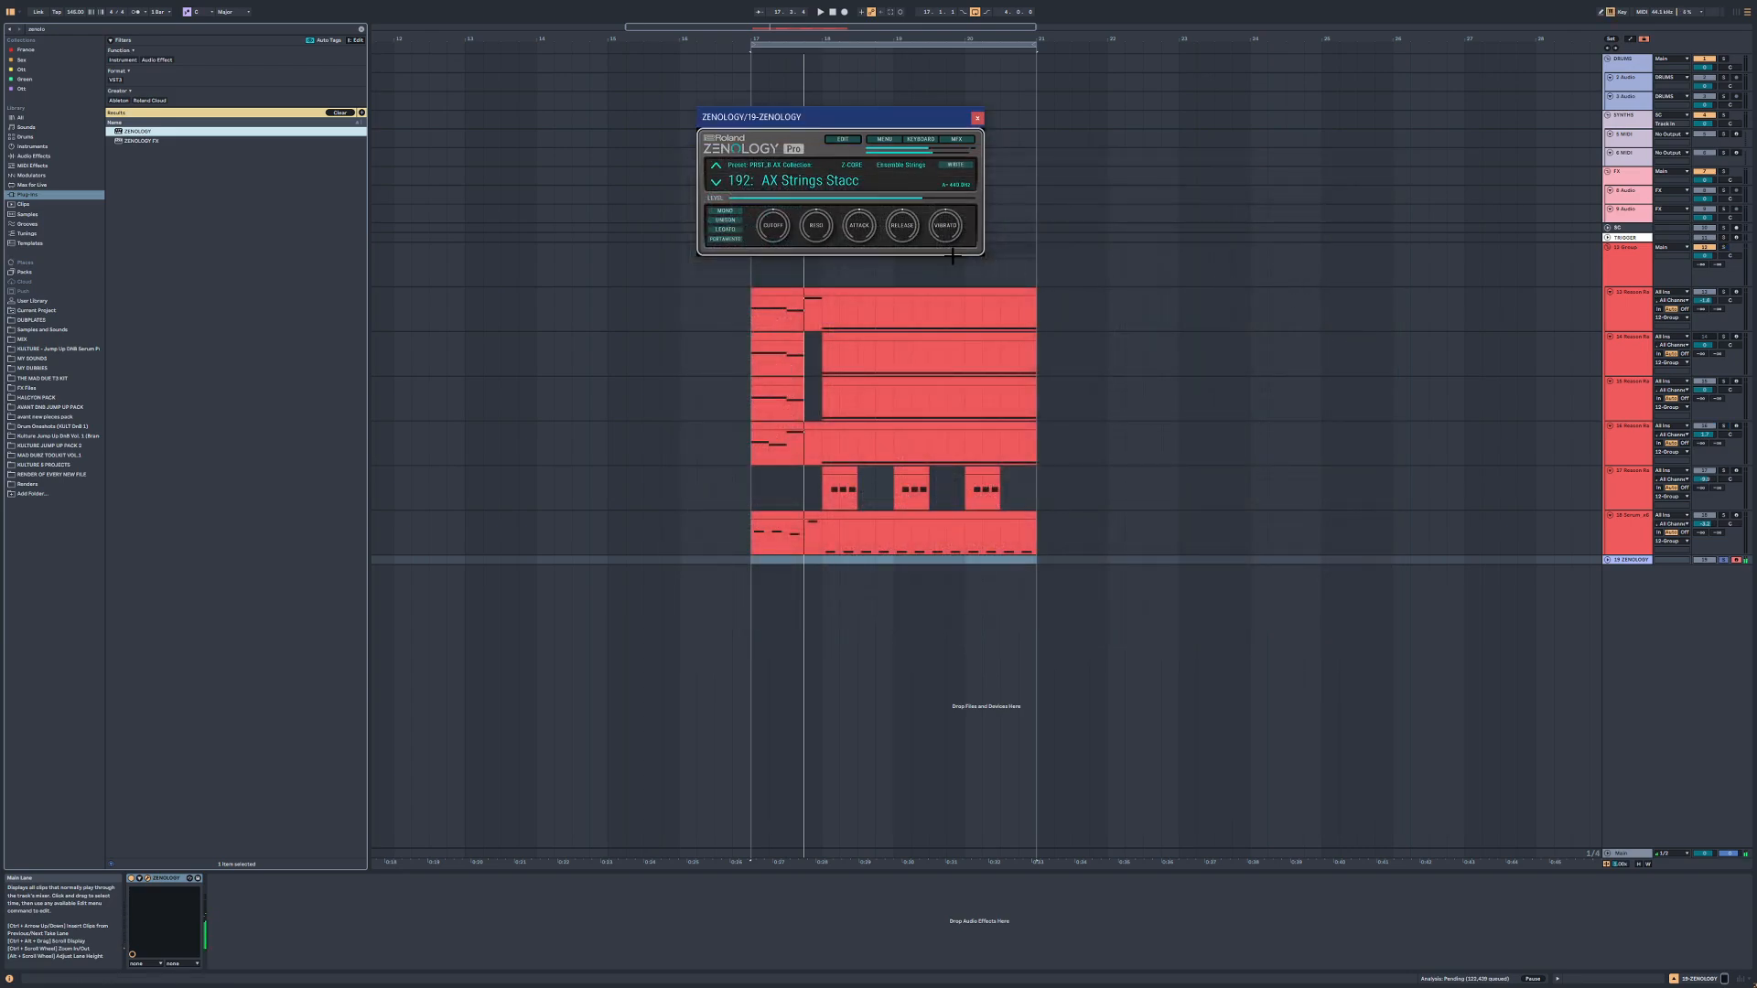
Step: Copy track 16's MIDI clip to the ZENOLOGY track at bar 17 and play it back
{"action": "left_click", "coordinate": [779, 426]}
{"action": "key", "text": "ctrl+c"}
{"action": "left_click", "coordinate": [754, 560]}
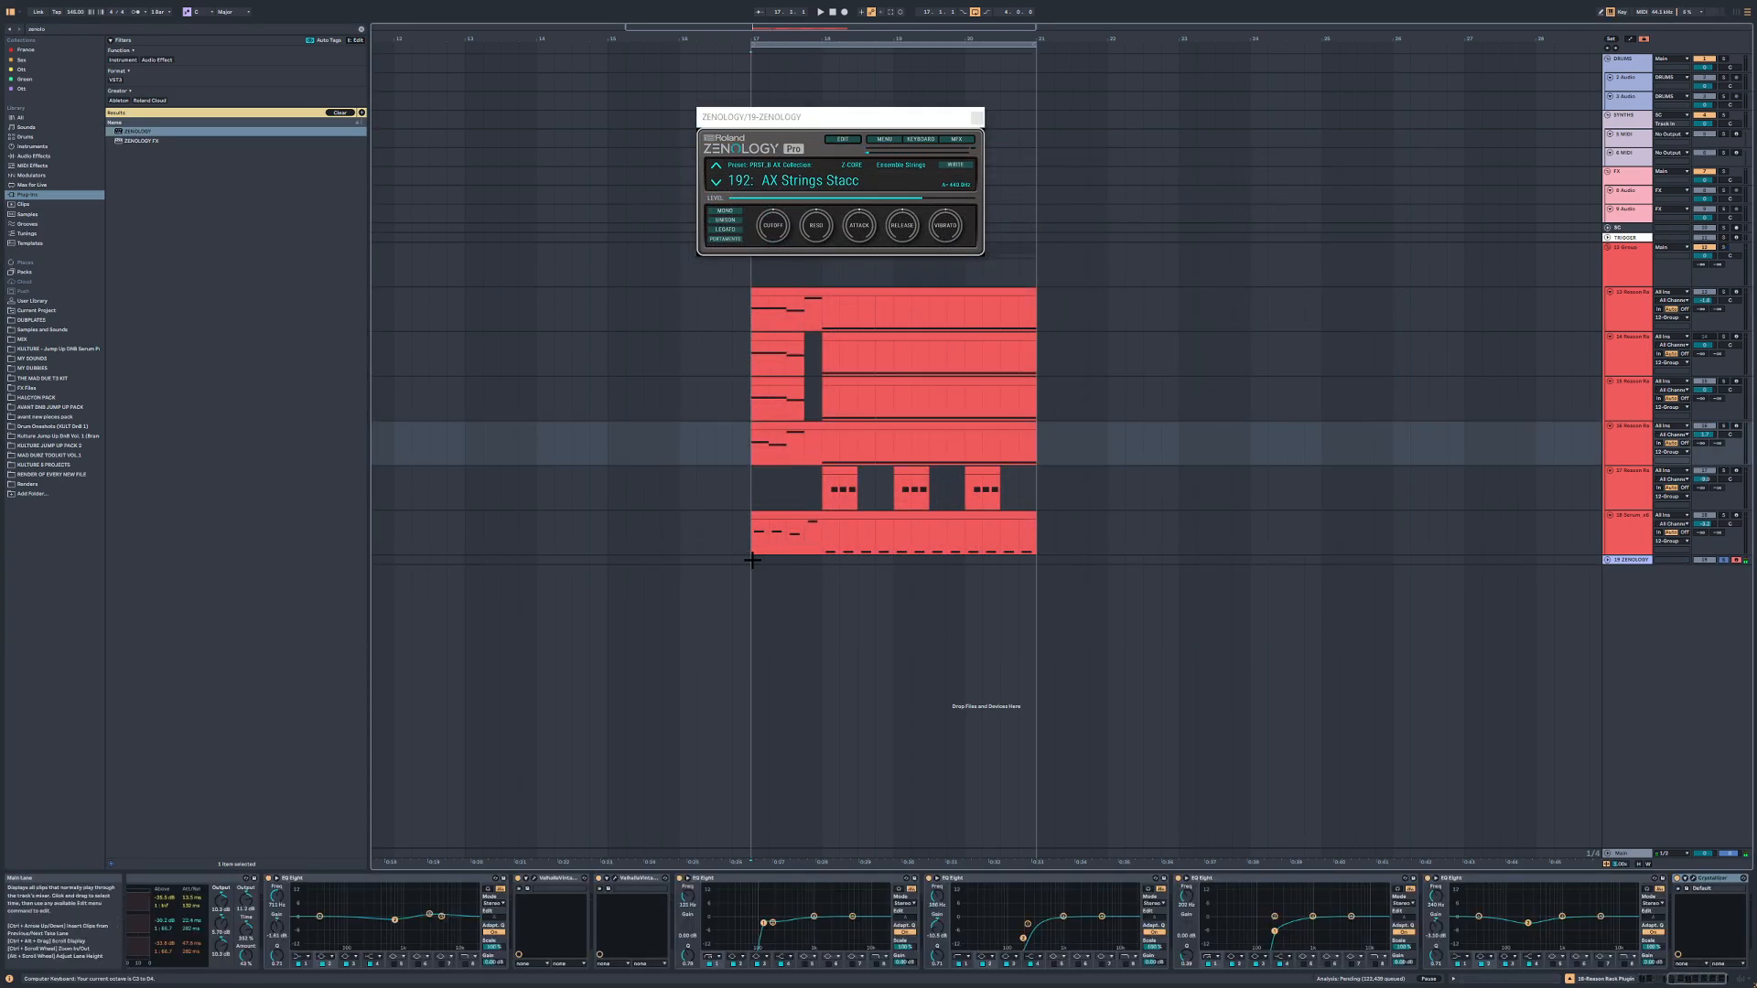
{"action": "key", "text": "ctrl+v"}
{"action": "key", "text": "space"}
{"action": "key", "text": "x"}
Step: Duplicate all notes in the ZENOLOGY clip one and two octaves higher to stack three octaves
{"action": "double_click", "coordinate": [791, 561]}
{"action": "key", "text": "ctrl+a"}
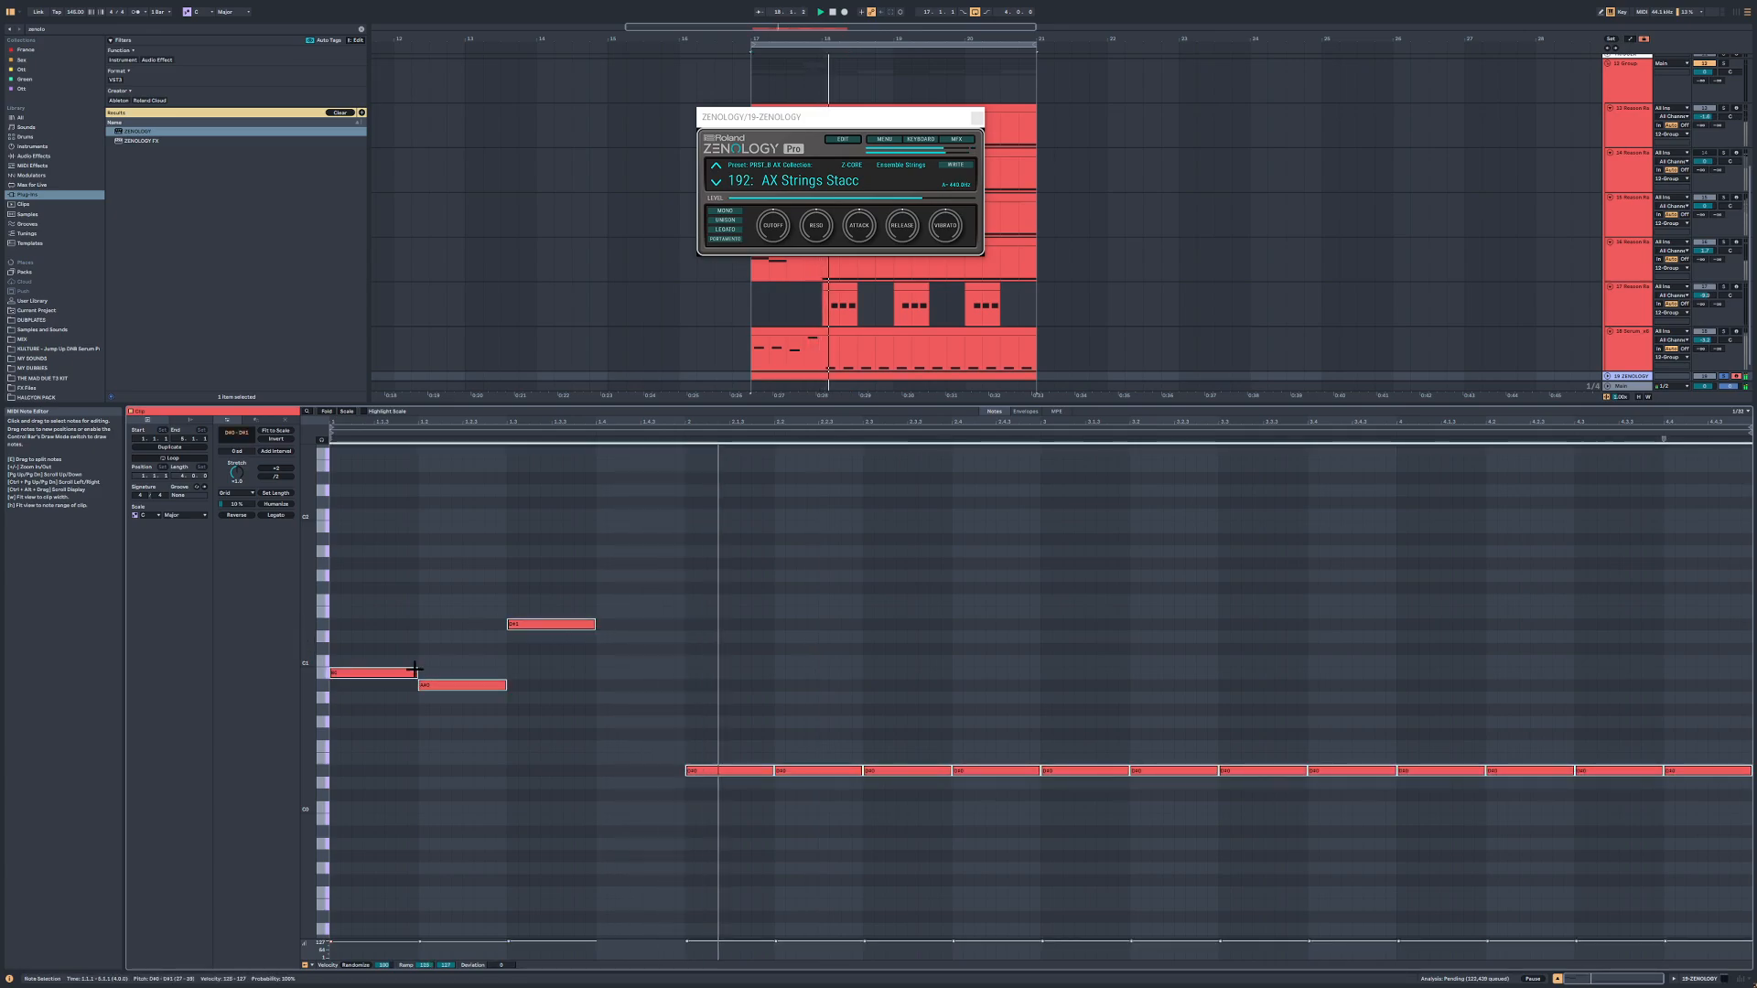
{"action": "left_click_drag", "start_coordinate": [380, 673], "coordinate": [381, 467]}
{"action": "scroll", "coordinate": [378, 528], "scroll_direction": "up", "scroll_amount": 1}
{"action": "key", "text": "ctrl+a"}
{"action": "scroll", "coordinate": [514, 580], "scroll_direction": "down", "scroll_amount": 4}
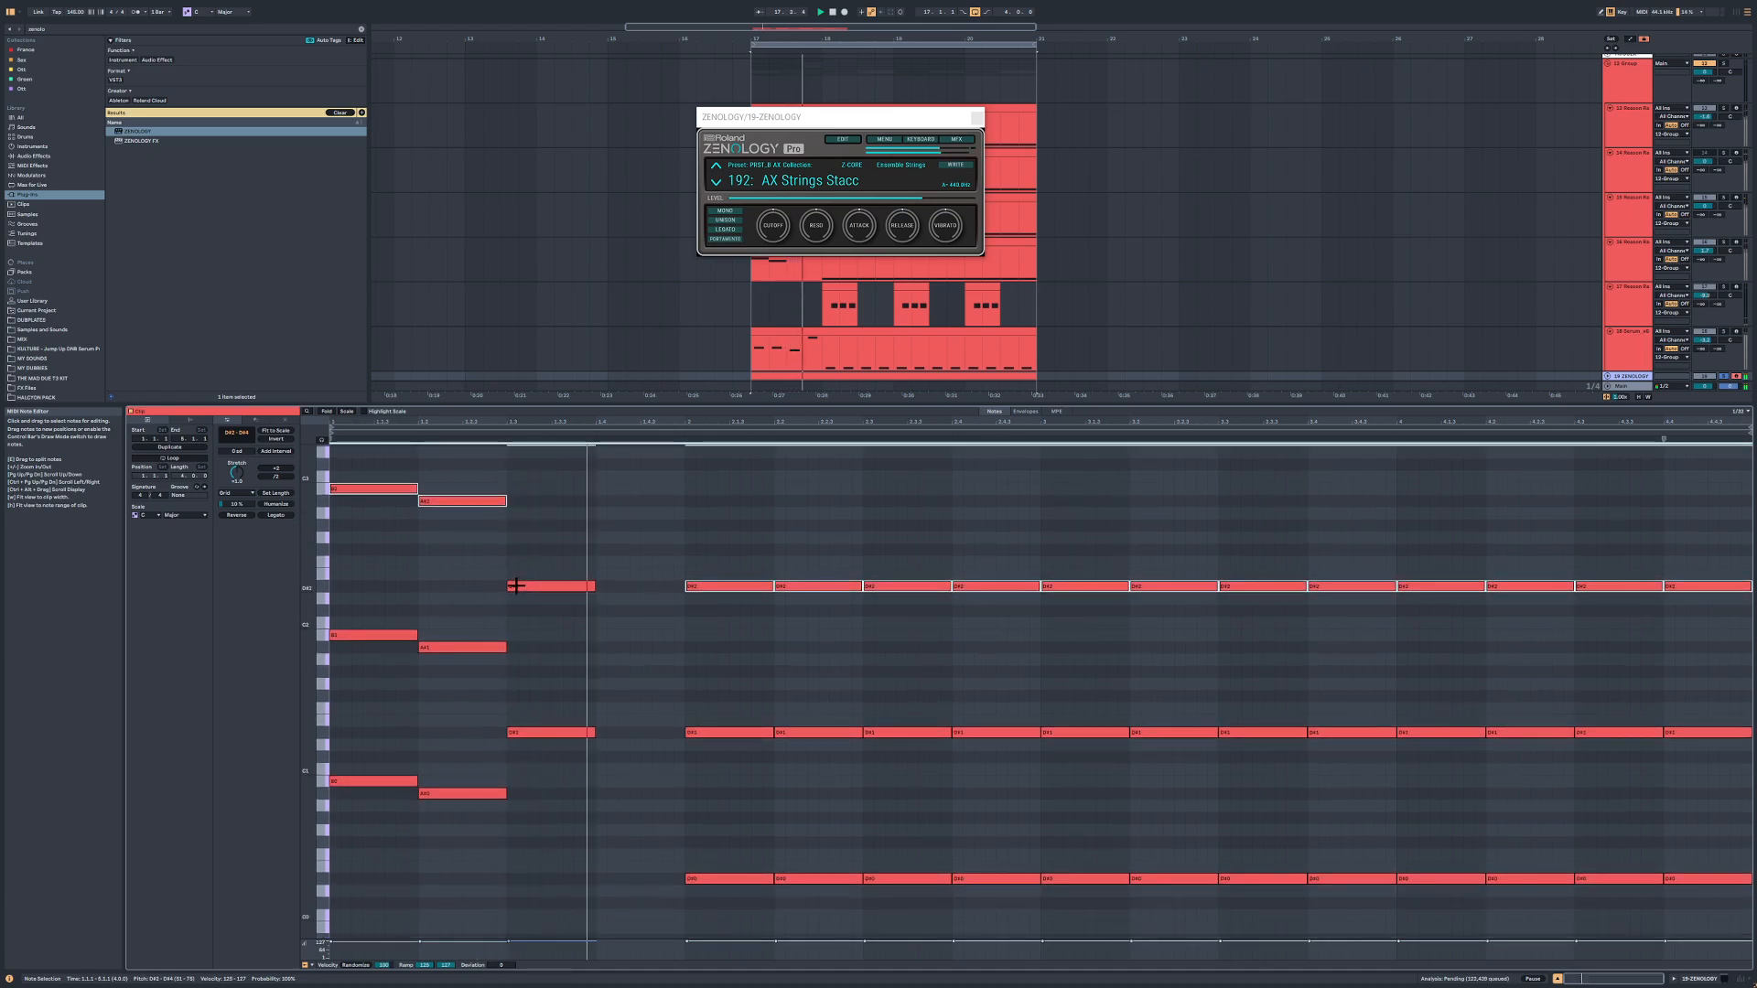
{"action": "scroll", "coordinate": [710, 341], "scroll_direction": "down", "scroll_amount": 2}
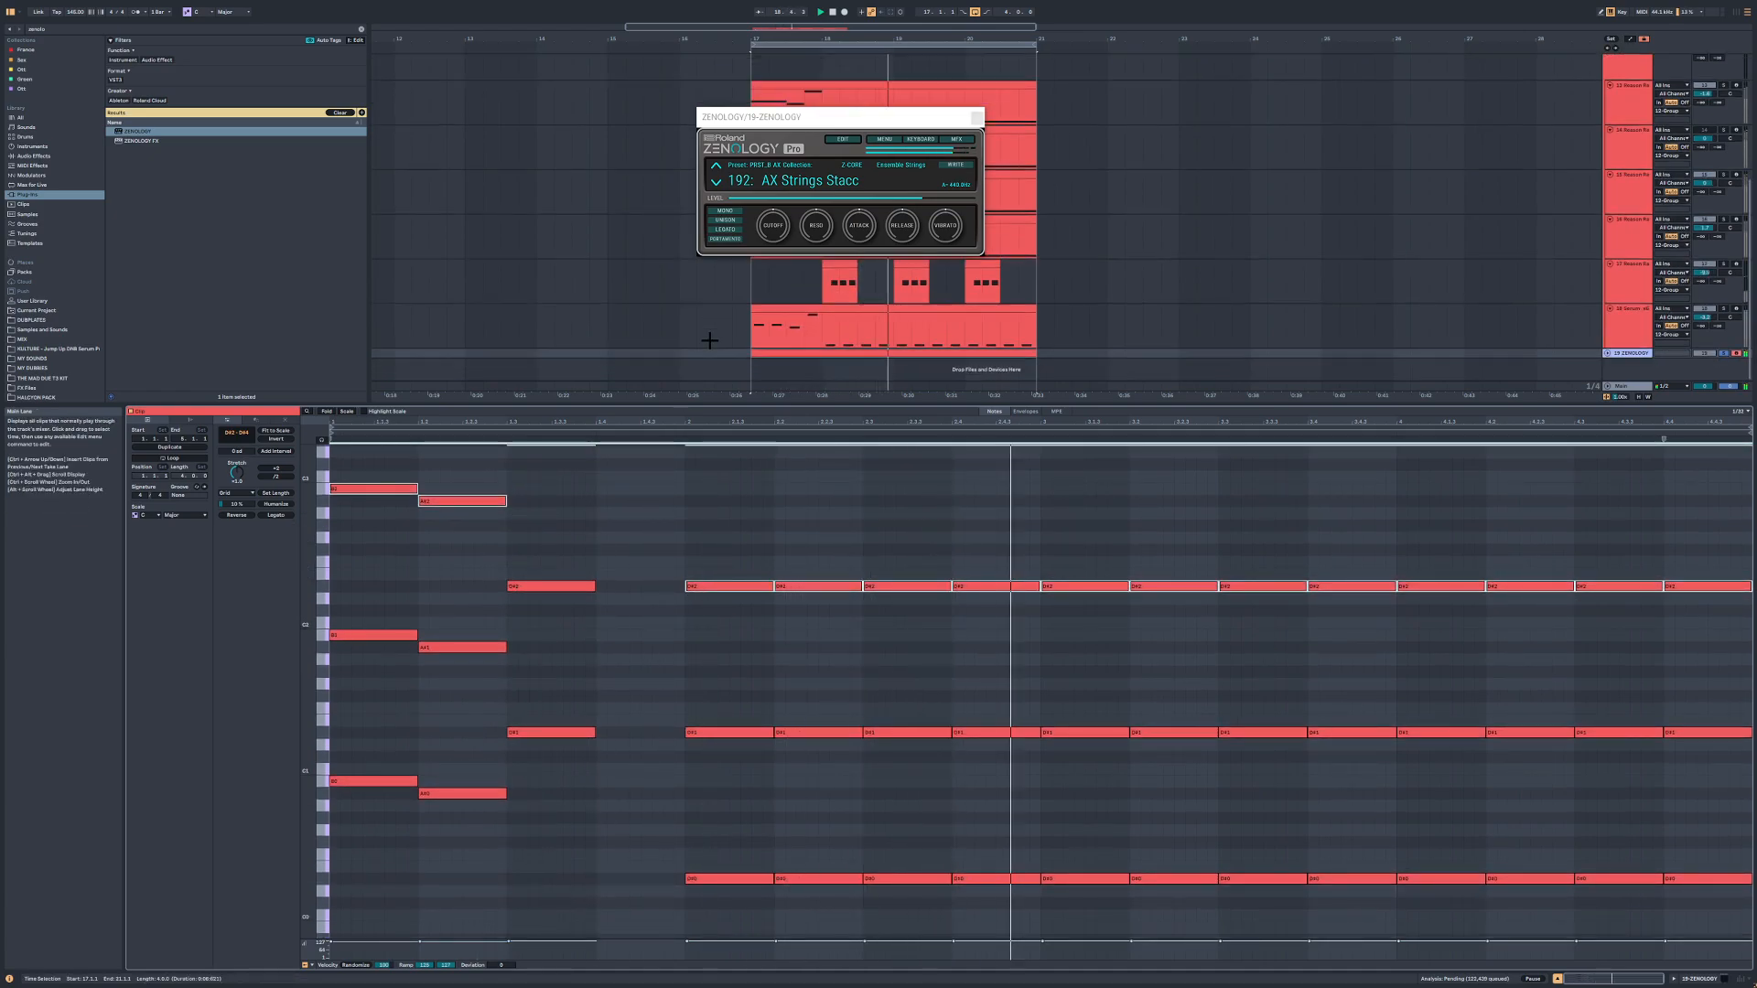
Step: Unfold the ZENOLOGY track and add an EQ Eight after the instrument
{"action": "left_click", "coordinate": [1623, 353]}
{"action": "left_click", "coordinate": [1607, 353]}
{"action": "double_click", "coordinate": [1609, 354]}
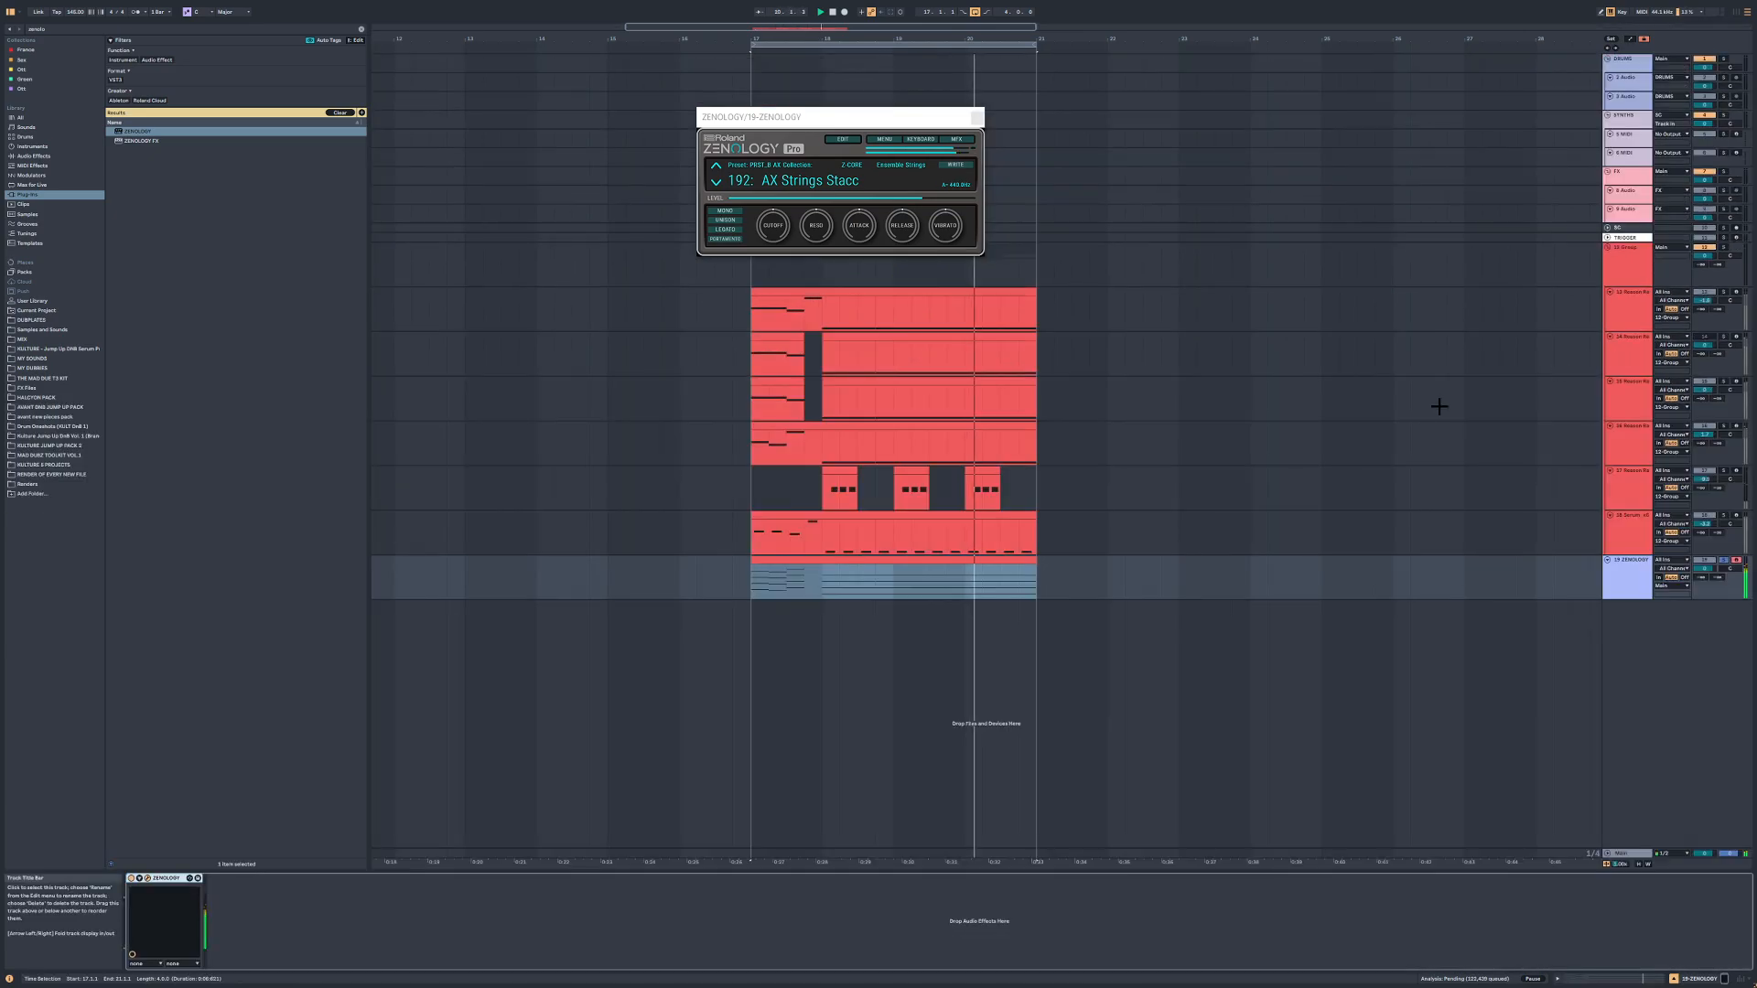
{"action": "left_click", "coordinate": [362, 29]}
{"action": "left_click", "coordinate": [63, 156]}
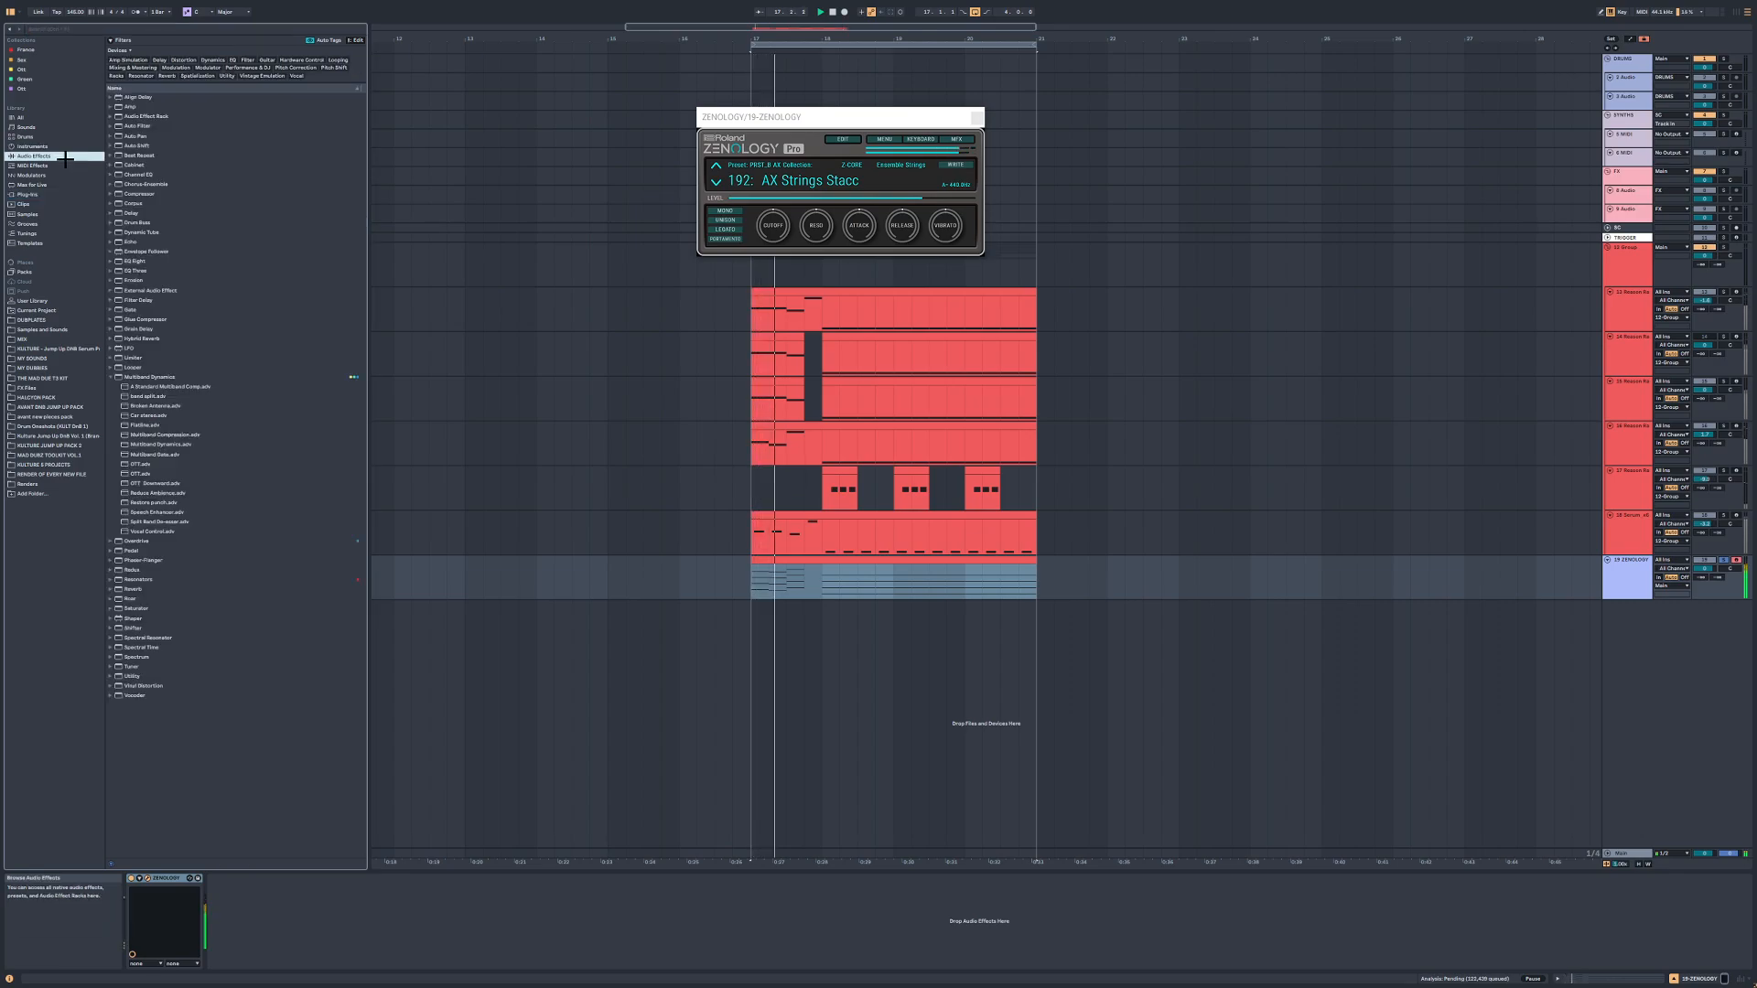
{"action": "double_click", "coordinate": [165, 262]}
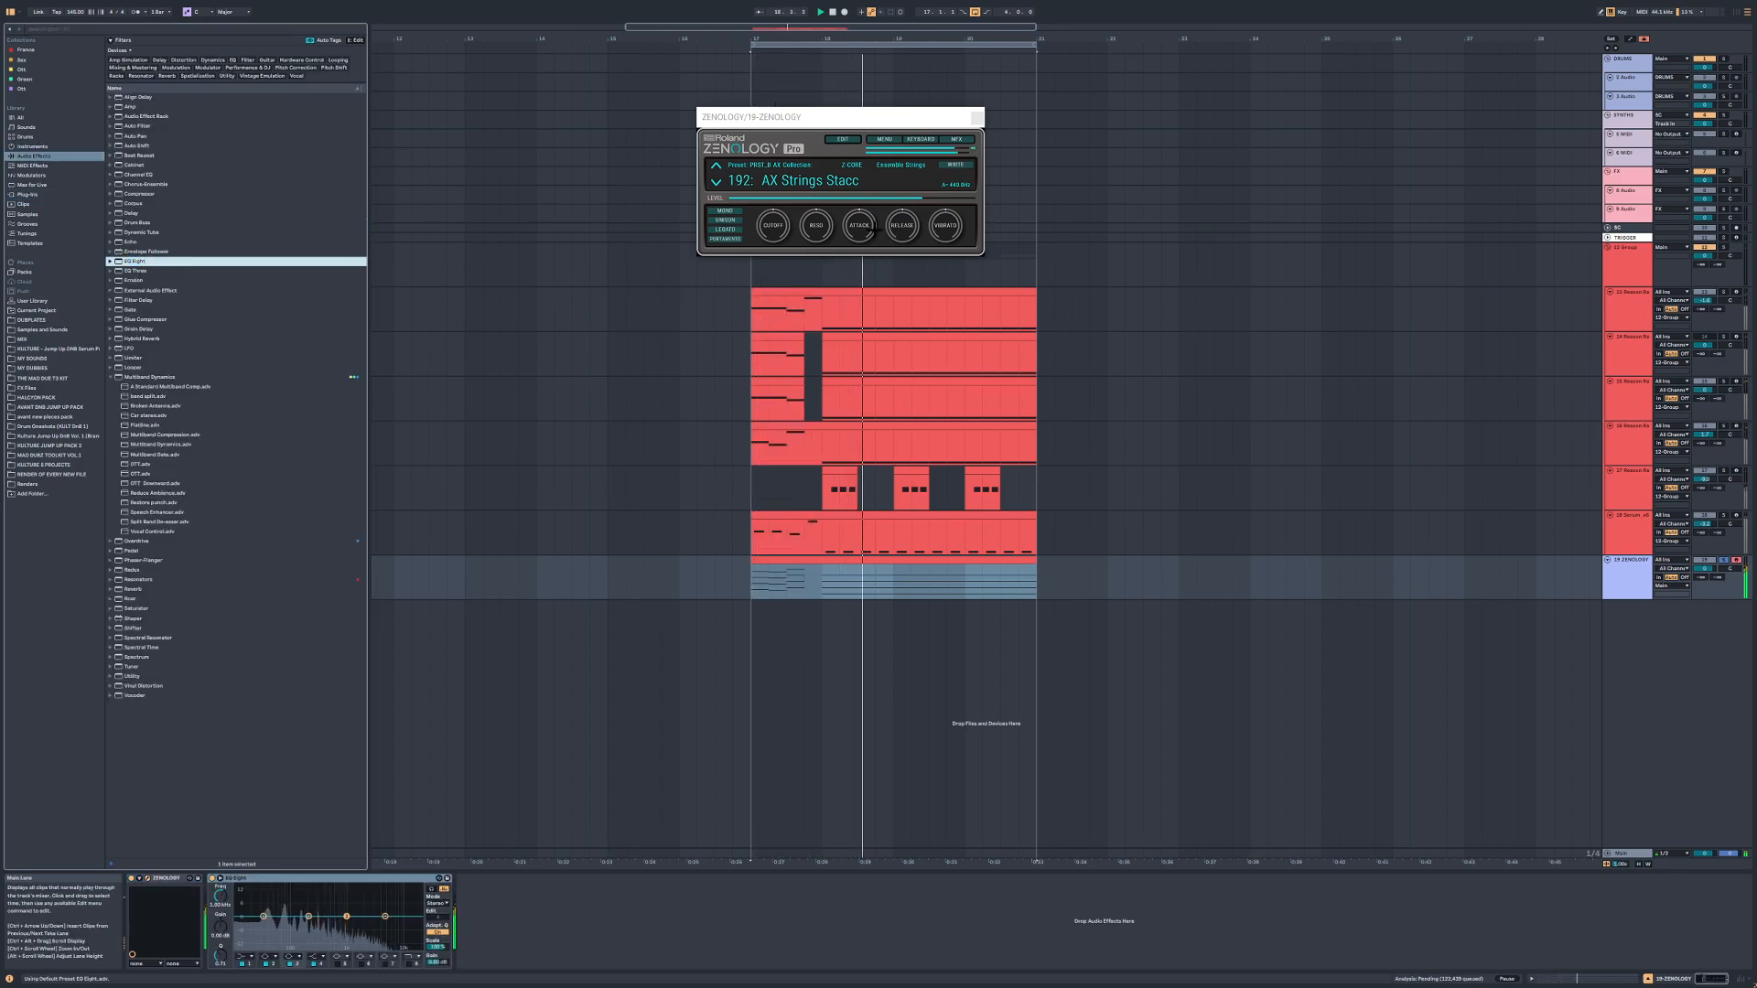
Step: Adjust ZENOLOGY's release, cutoff and resonance, and roll off its lows with two low-cut bands in the EQ Eight
{"action": "left_click_drag", "start_coordinate": [899, 220], "coordinate": [897, 228]}
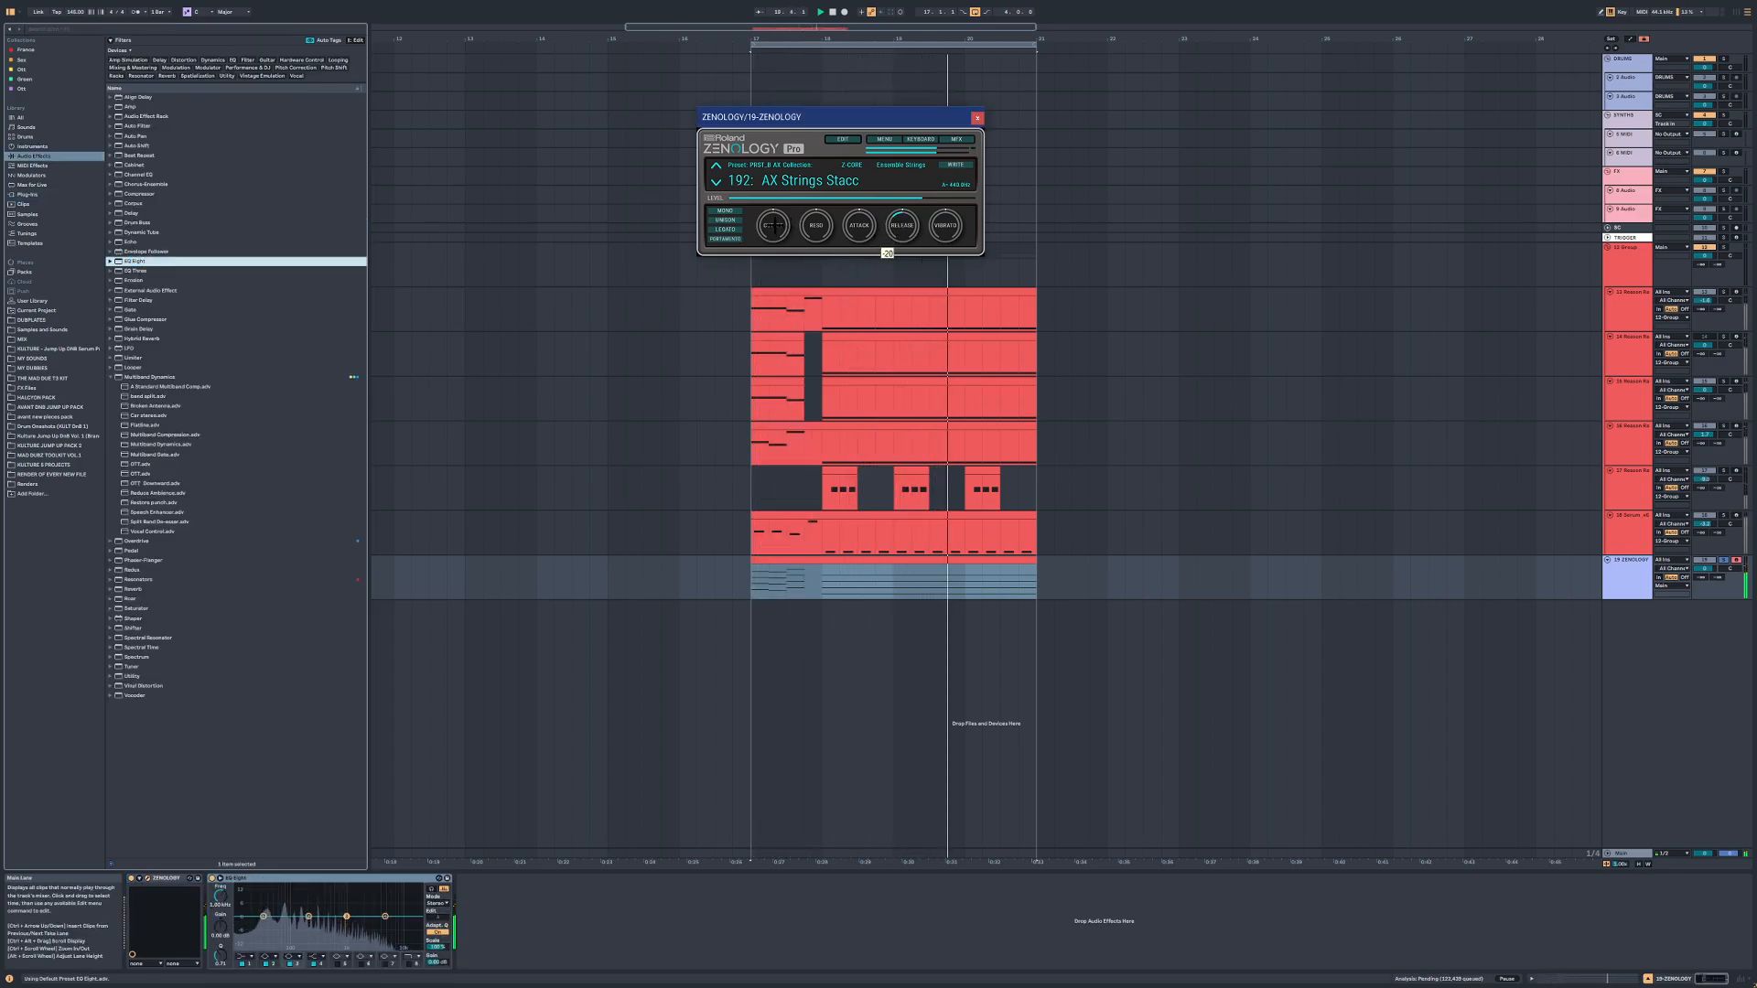
{"action": "mouse_move", "coordinate": [775, 227]}
{"action": "left_mouse_down"}
{"action": "mouse_move", "coordinate": [774, 270]}
{"action": "mouse_move", "coordinate": [775, 223]}
{"action": "mouse_move", "coordinate": [811, 230]}
{"action": "left_mouse_up"}
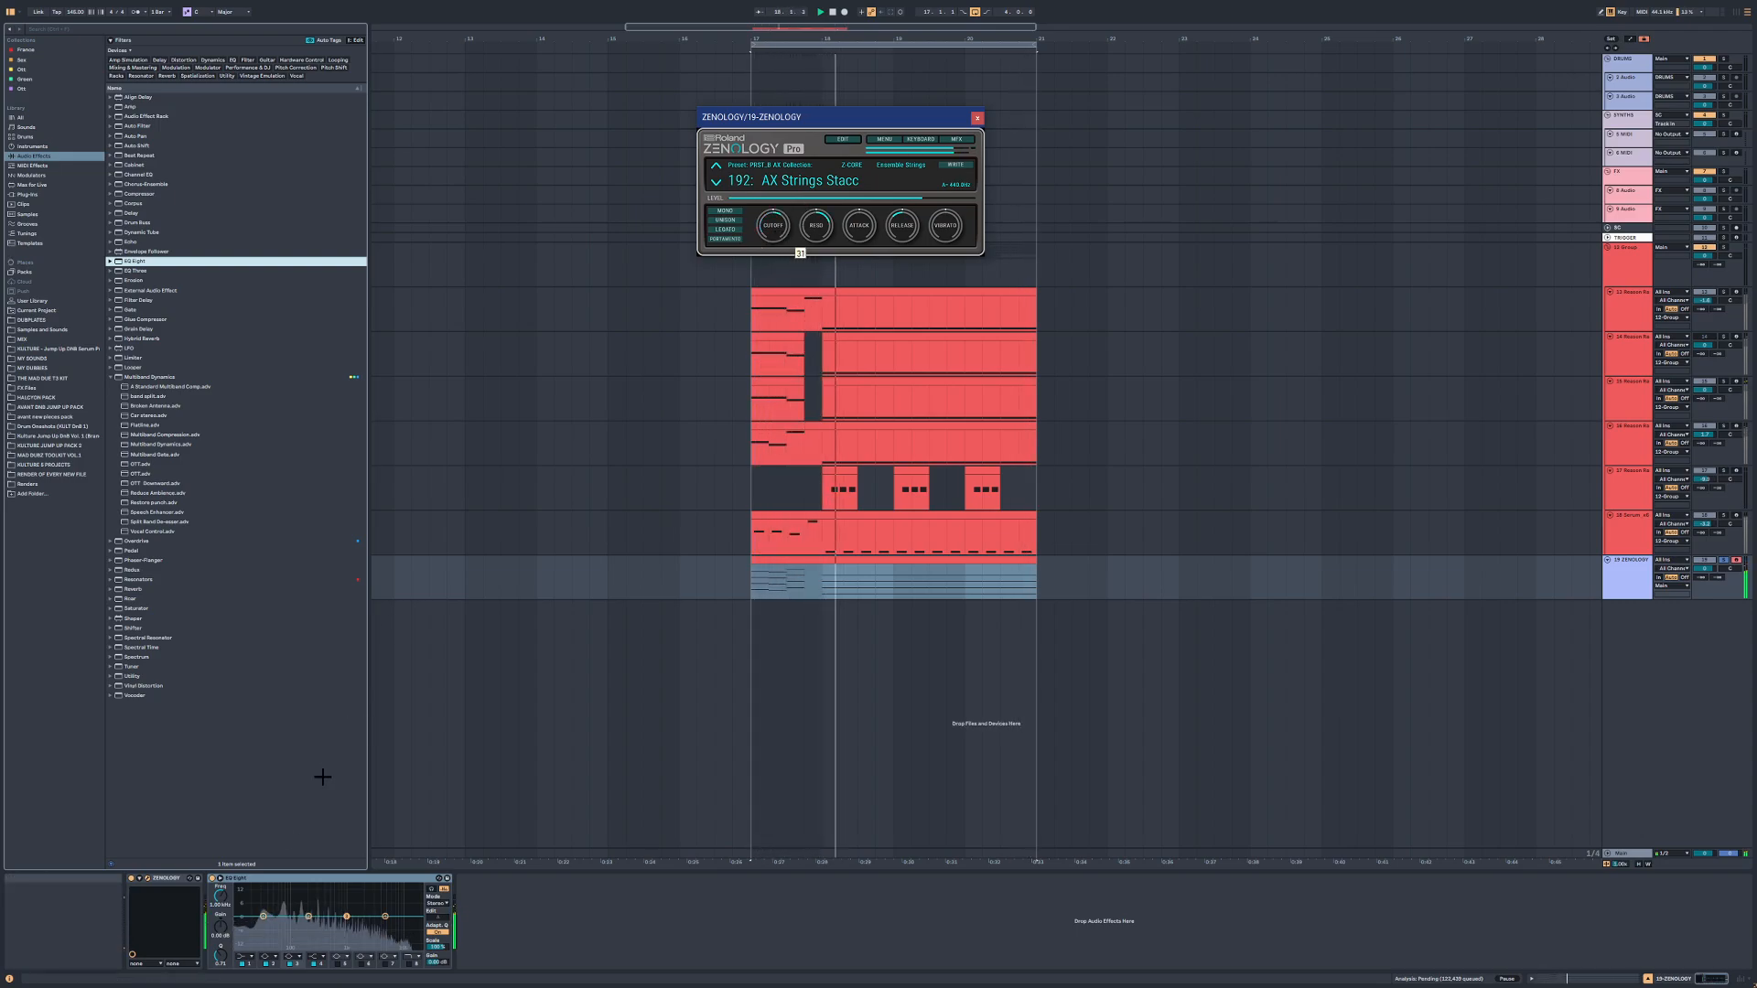
{"action": "left_click", "coordinate": [244, 910]}
{"action": "left_click", "coordinate": [243, 903]}
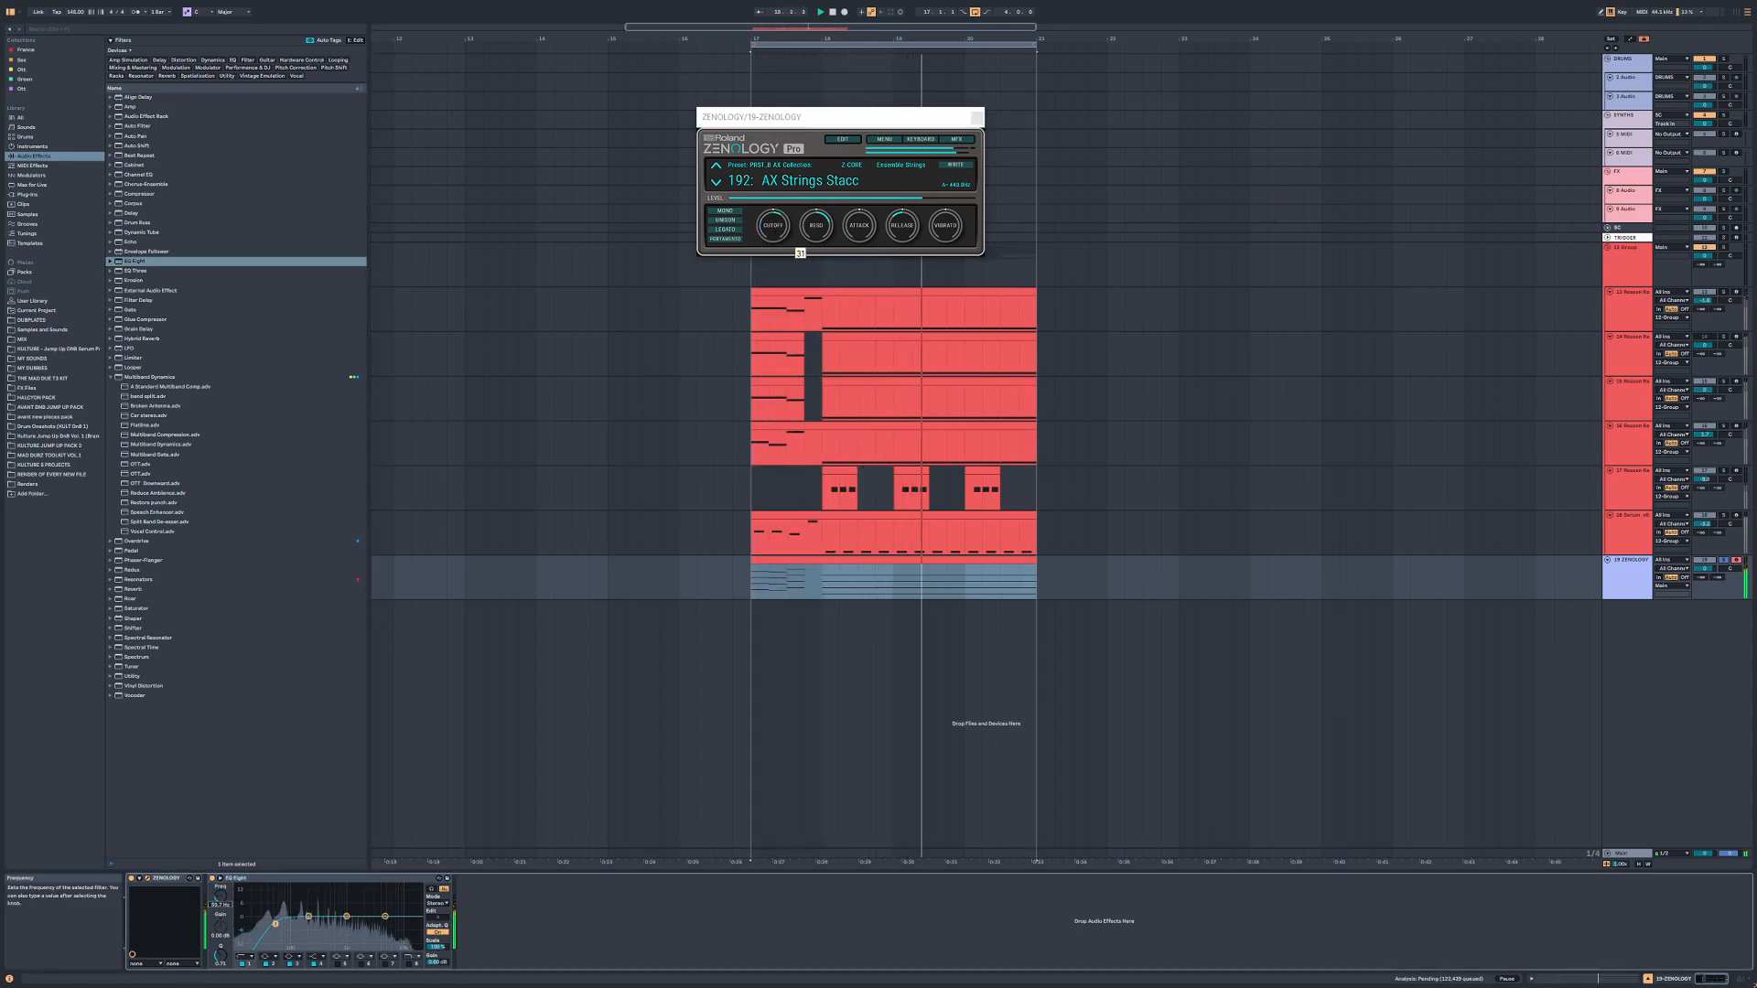
{"action": "left_click_drag", "start_coordinate": [219, 896], "coordinate": [220, 856]}
{"action": "left_click", "coordinate": [266, 956]}
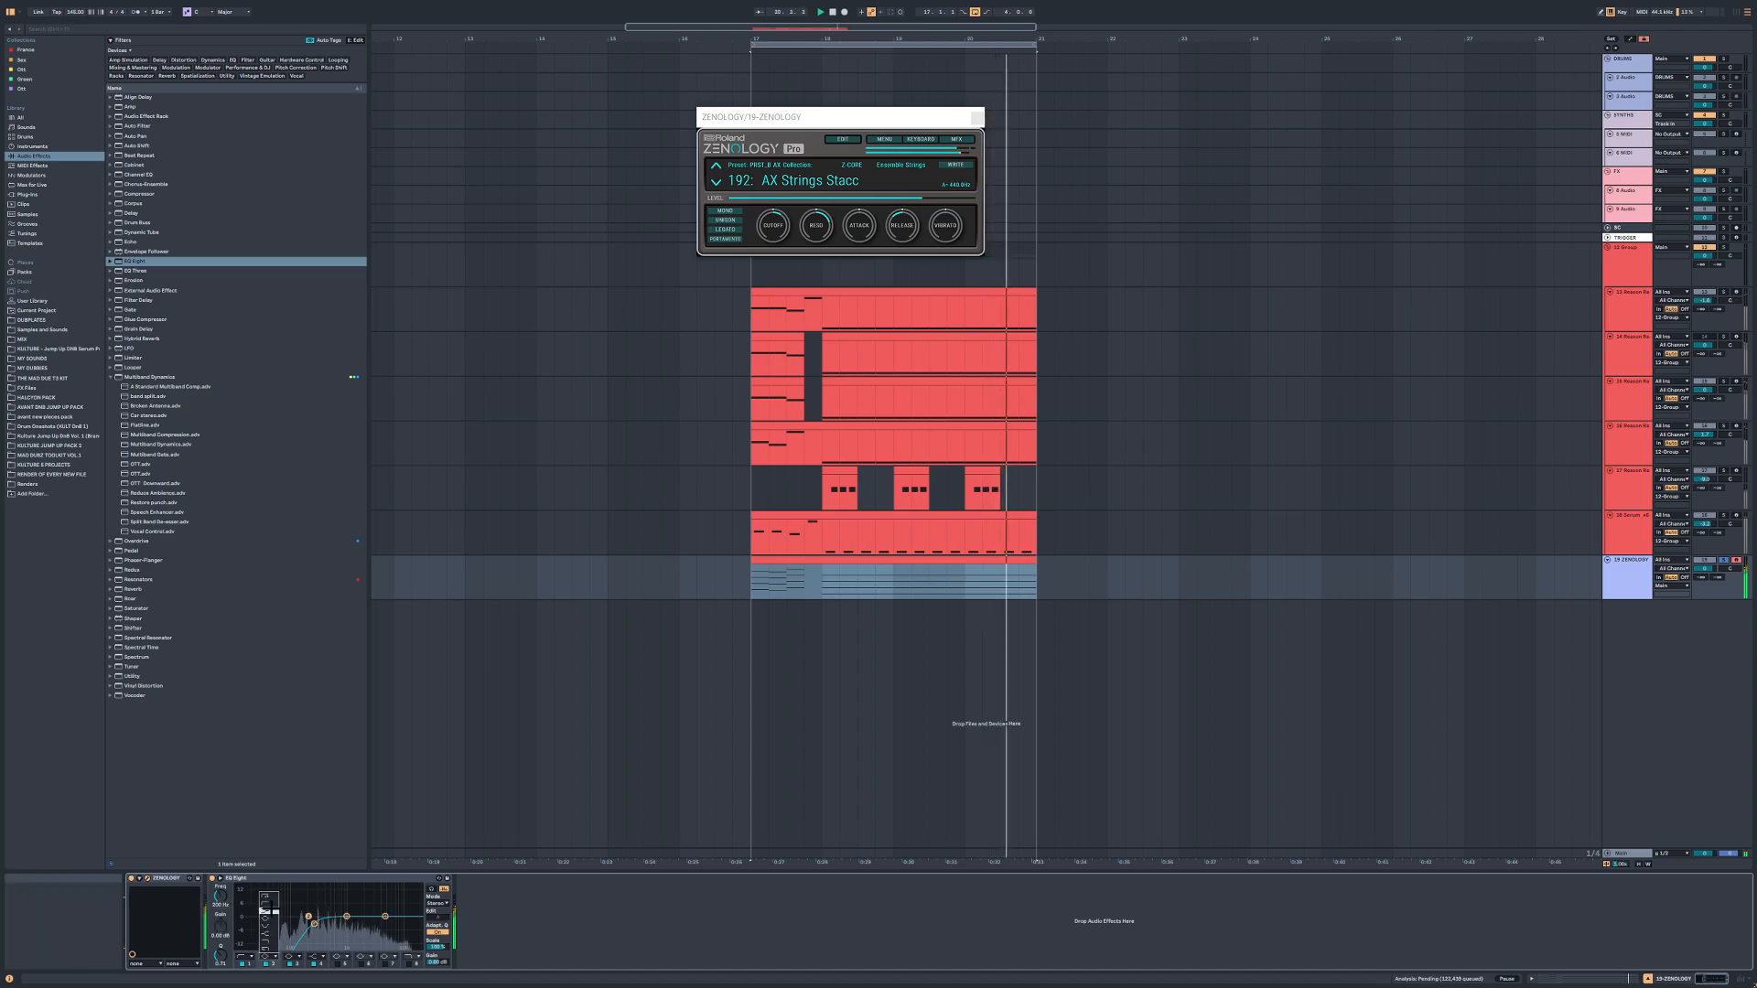
{"action": "left_click", "coordinate": [266, 896]}
Step: Add the OTT preset and a Spectral Time after the EQ Eight, and adjust Spectral Time's delay, dry/wet and resolution
{"action": "left_click_drag", "start_coordinate": [140, 473], "coordinate": [772, 952]}
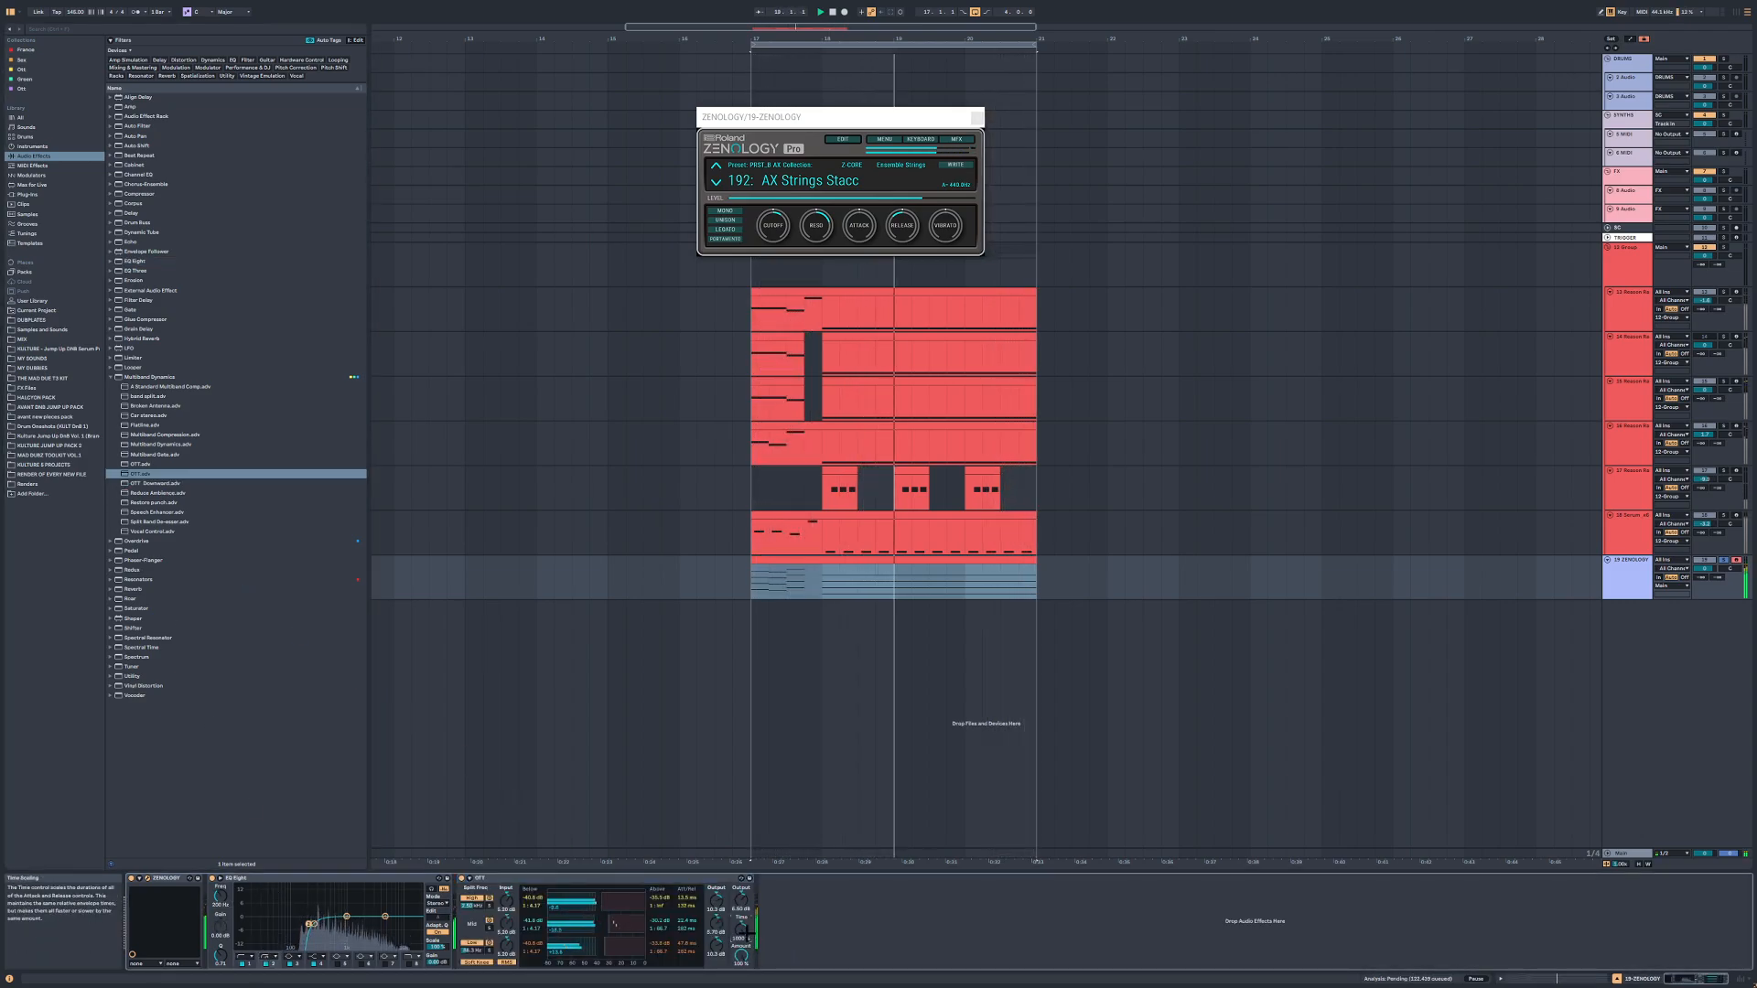
{"action": "double_click", "coordinate": [168, 650]}
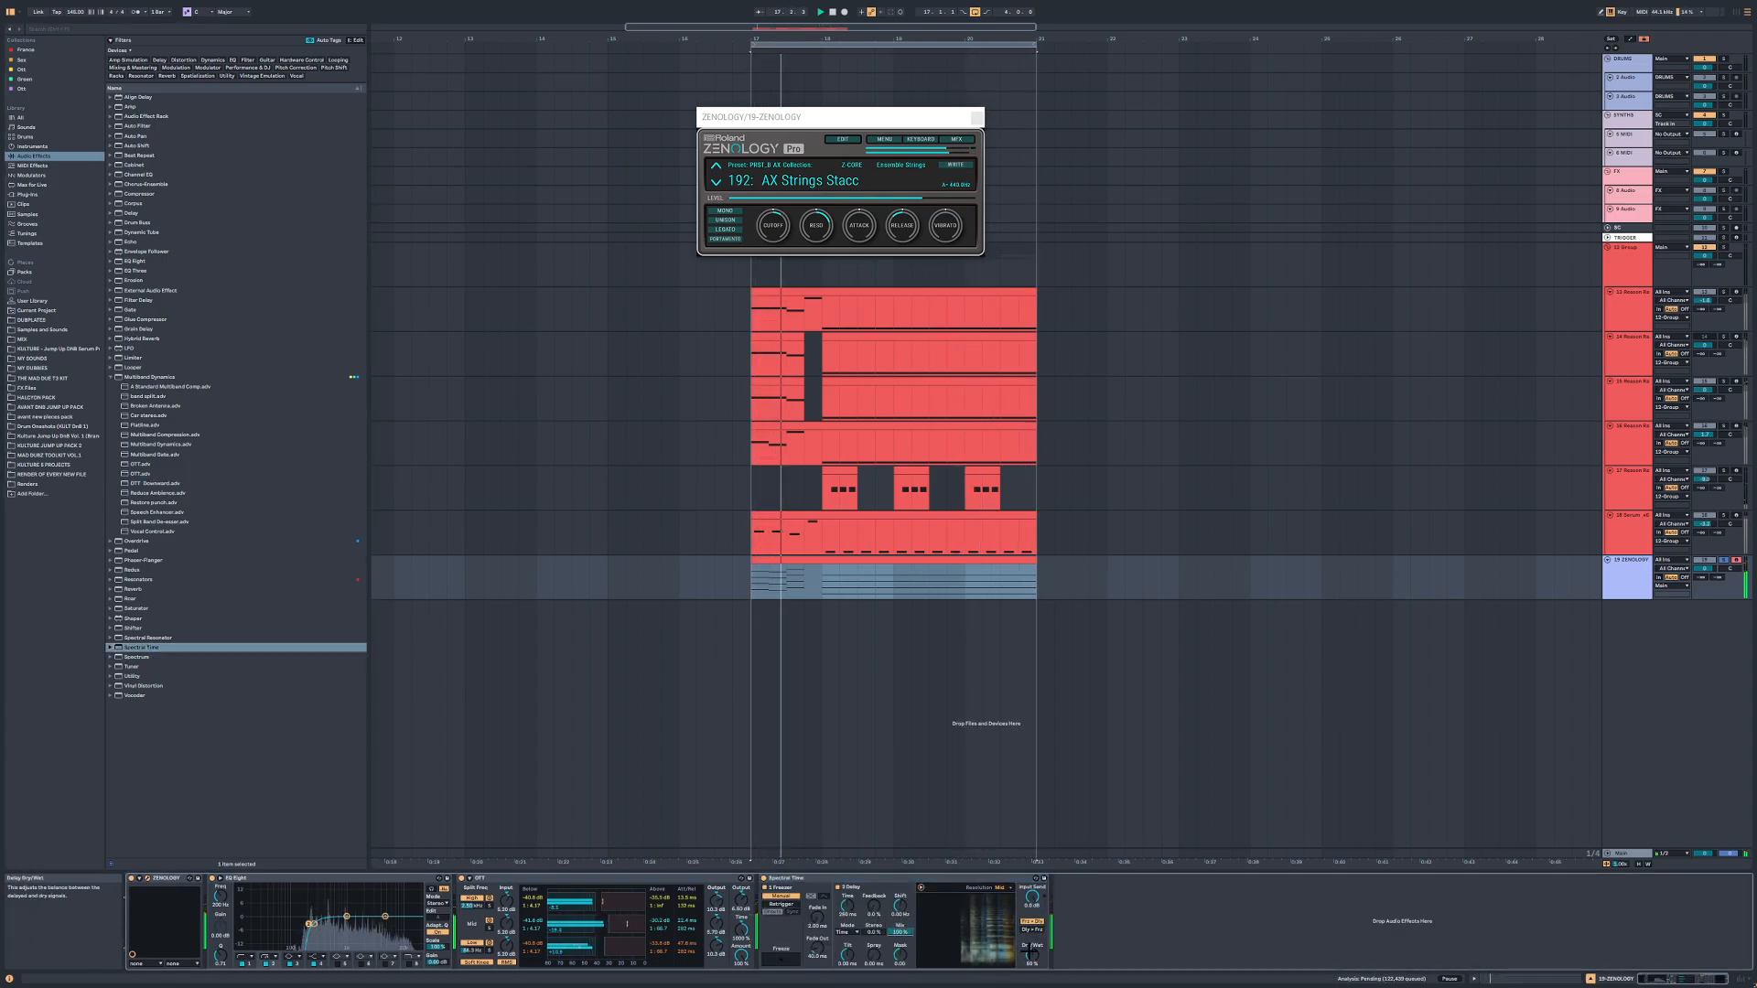
{"action": "left_click_drag", "start_coordinate": [1032, 955], "coordinate": [1032, 933]}
{"action": "left_click_drag", "start_coordinate": [848, 906], "coordinate": [901, 959]}
{"action": "left_click", "coordinate": [1003, 888]}
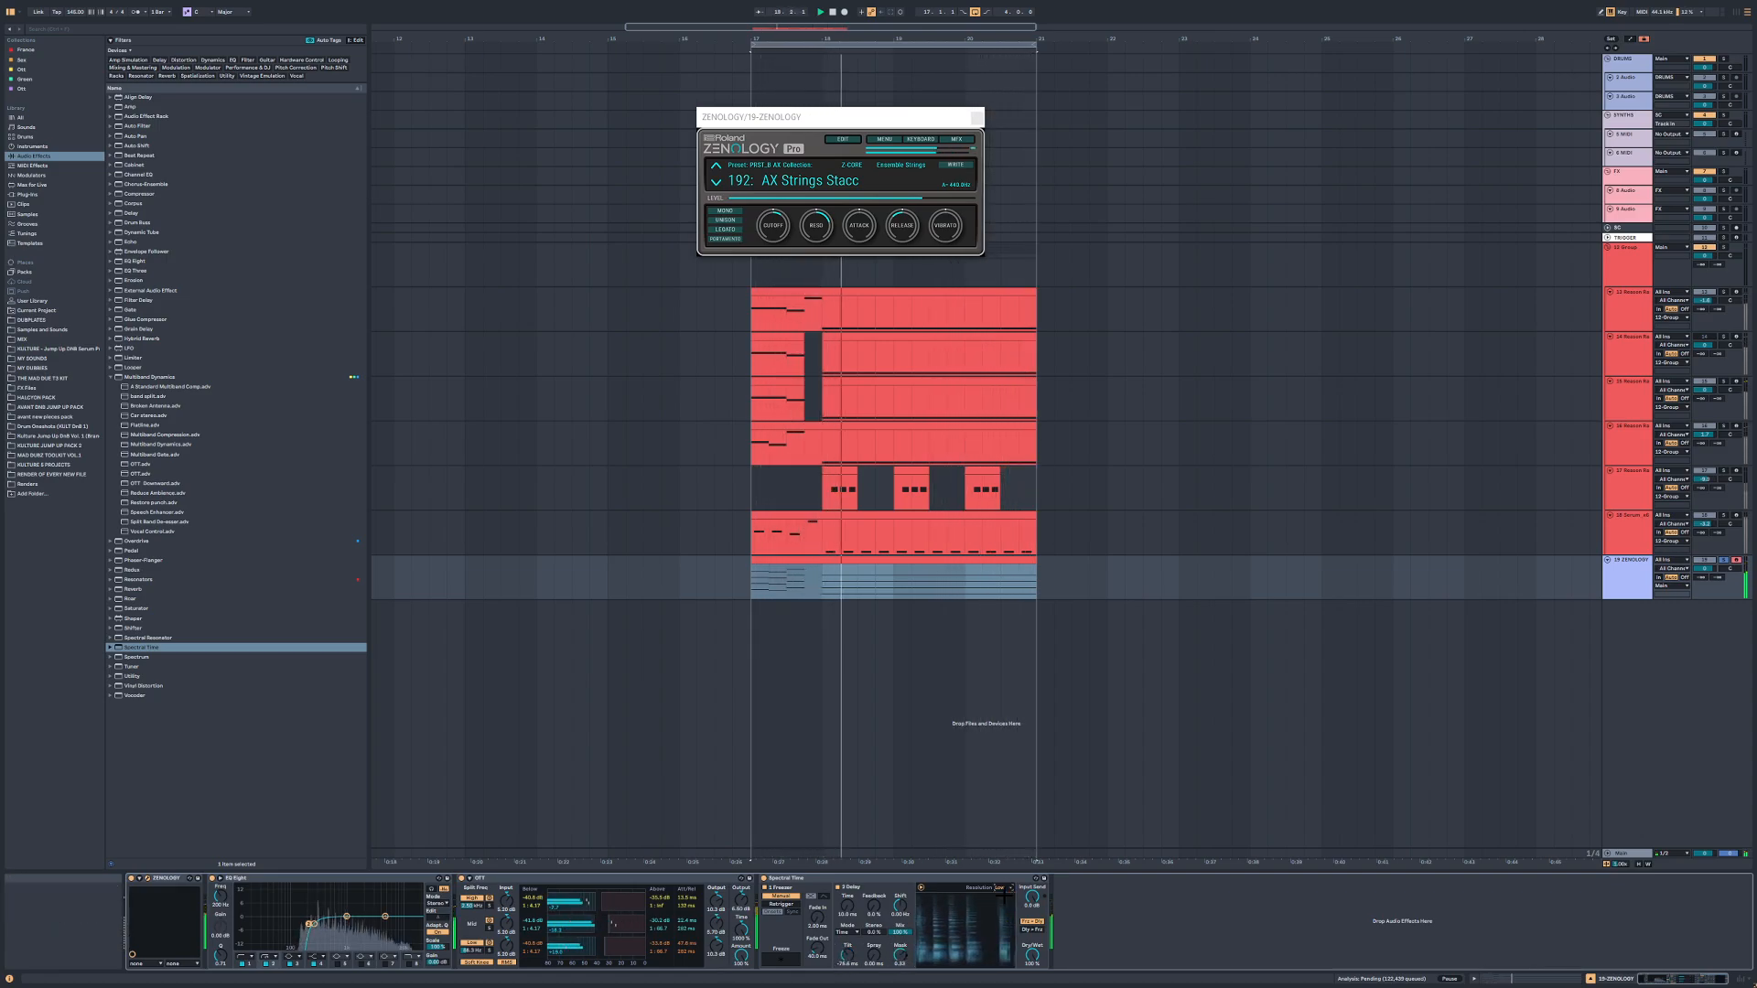
{"action": "left_click", "coordinate": [1001, 900]}
Step: Add a second EQ Eight after Spectral Time with a boosted mid band, a low cut and reduced low mids
{"action": "left_click", "coordinate": [146, 261]}
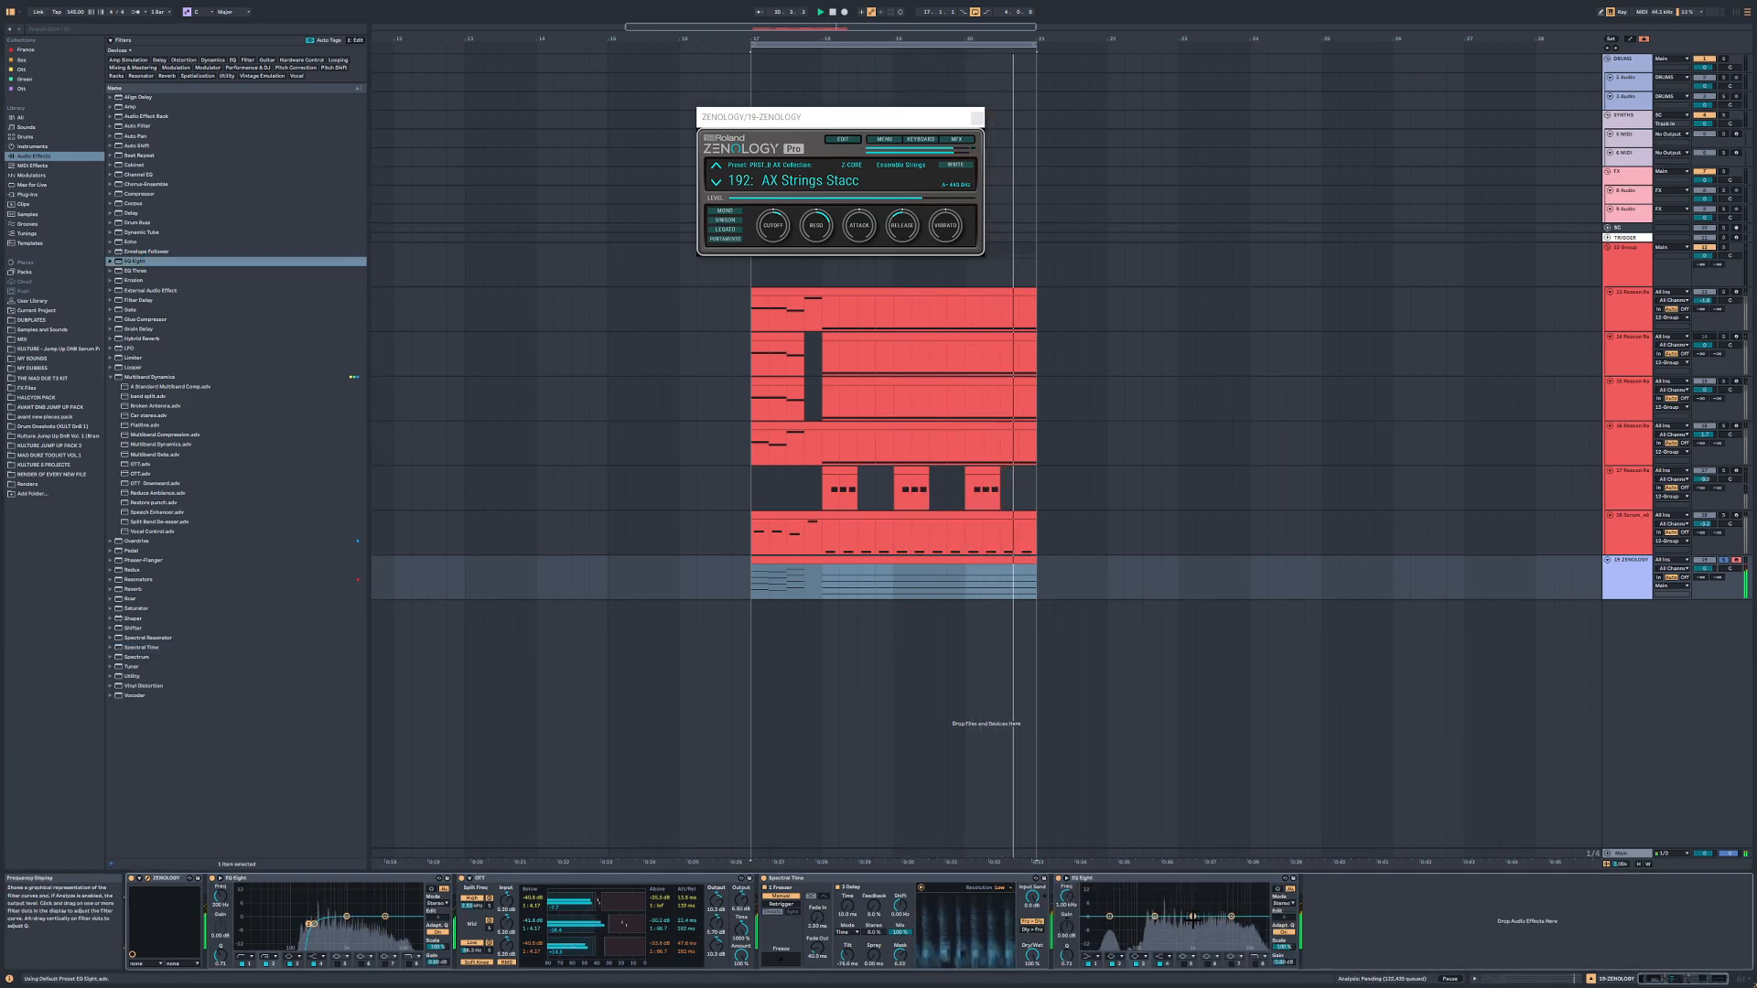
{"action": "left_click_drag", "start_coordinate": [1192, 916], "coordinate": [1195, 902]}
{"action": "left_click", "coordinate": [1092, 957]}
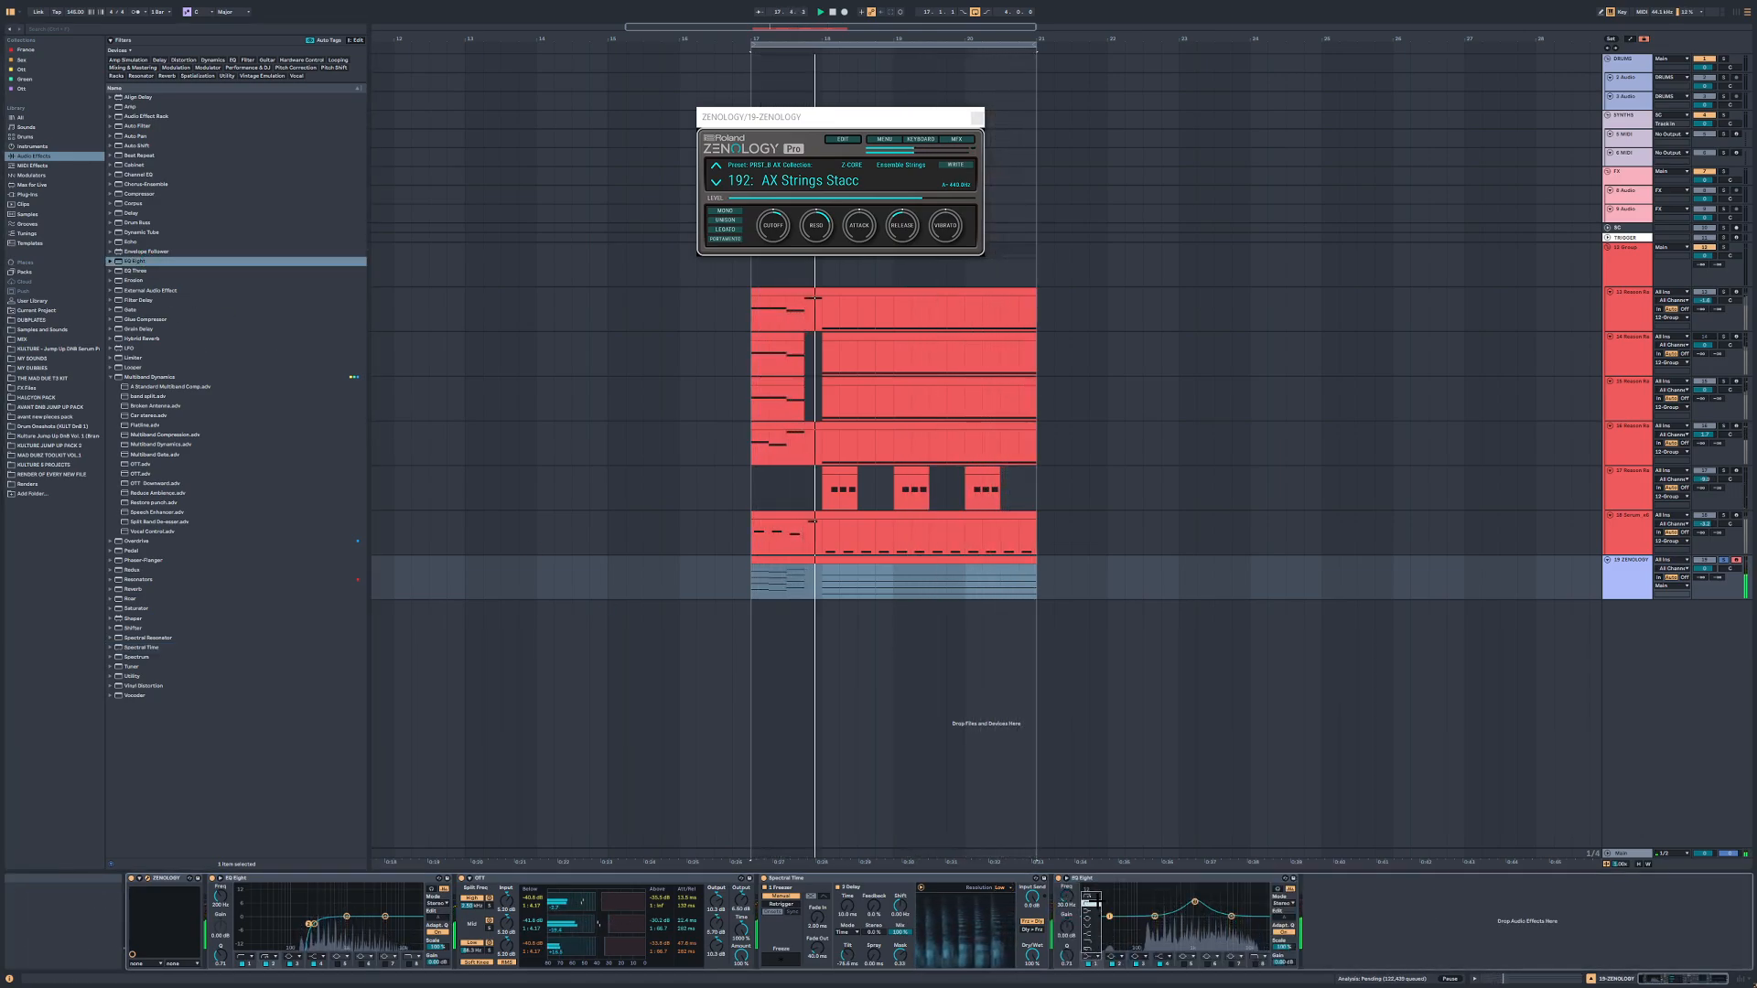
{"action": "left_click", "coordinate": [1089, 903]}
{"action": "left_click_drag", "start_coordinate": [1067, 897], "coordinate": [1067, 858]}
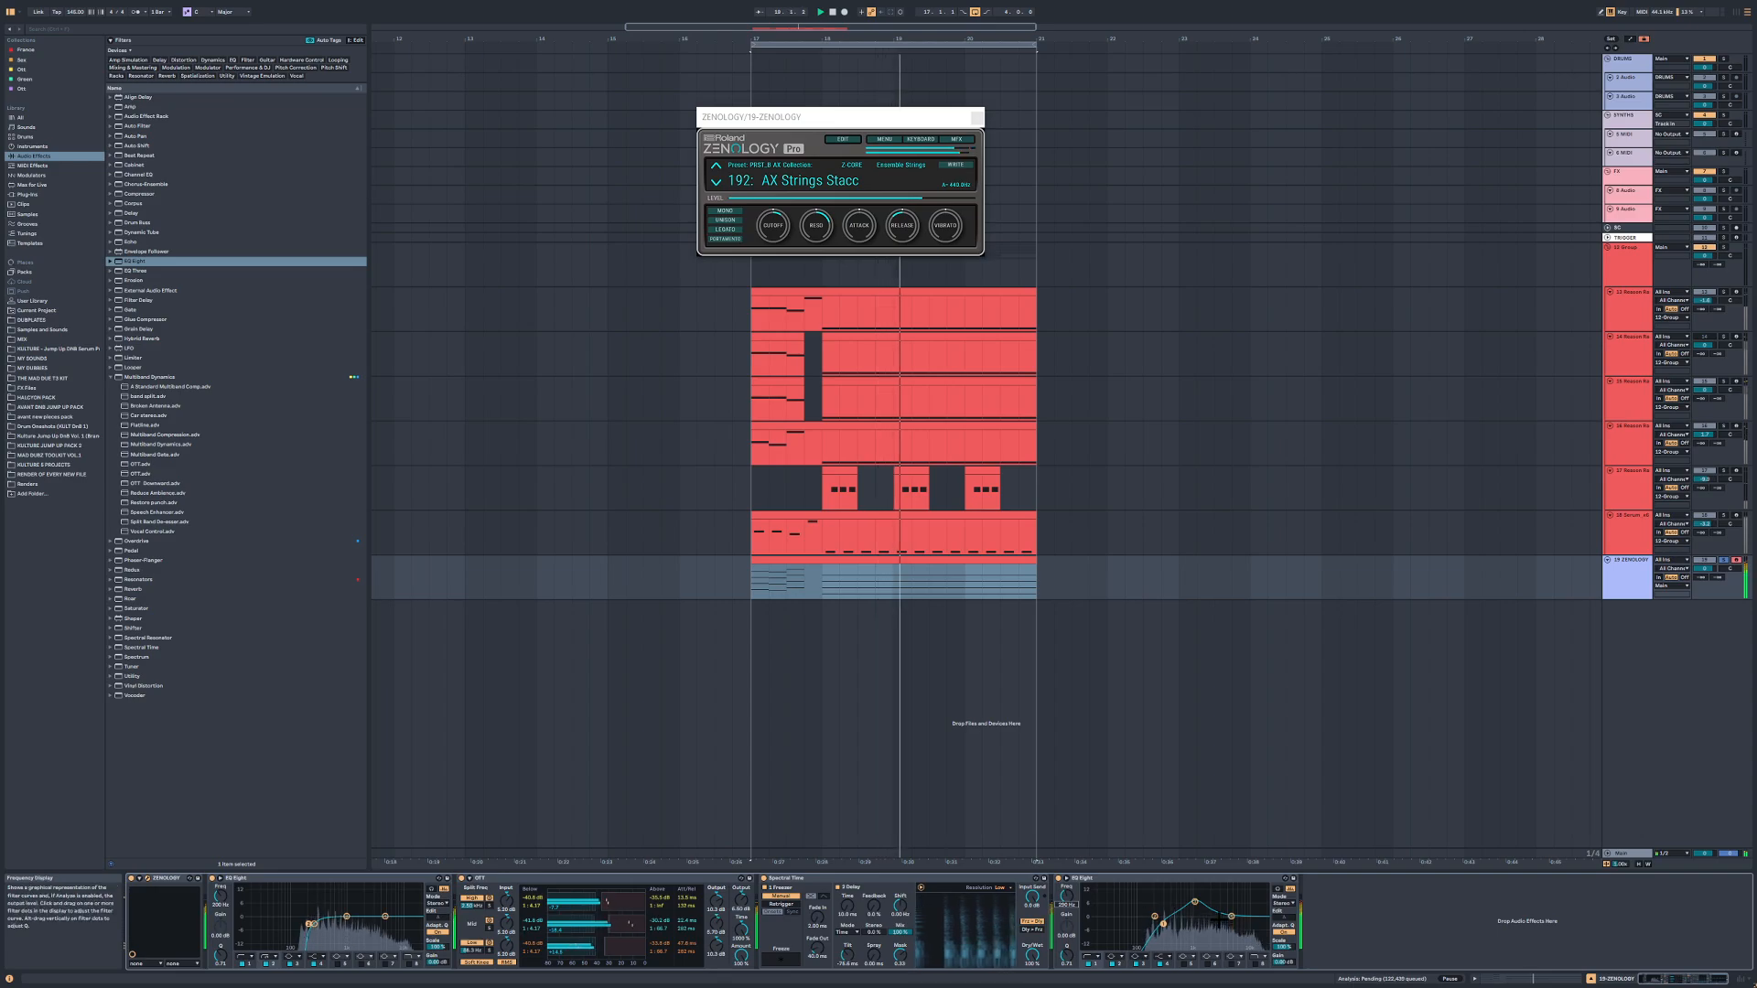
{"action": "left_click_drag", "start_coordinate": [1155, 916], "coordinate": [1233, 963]}
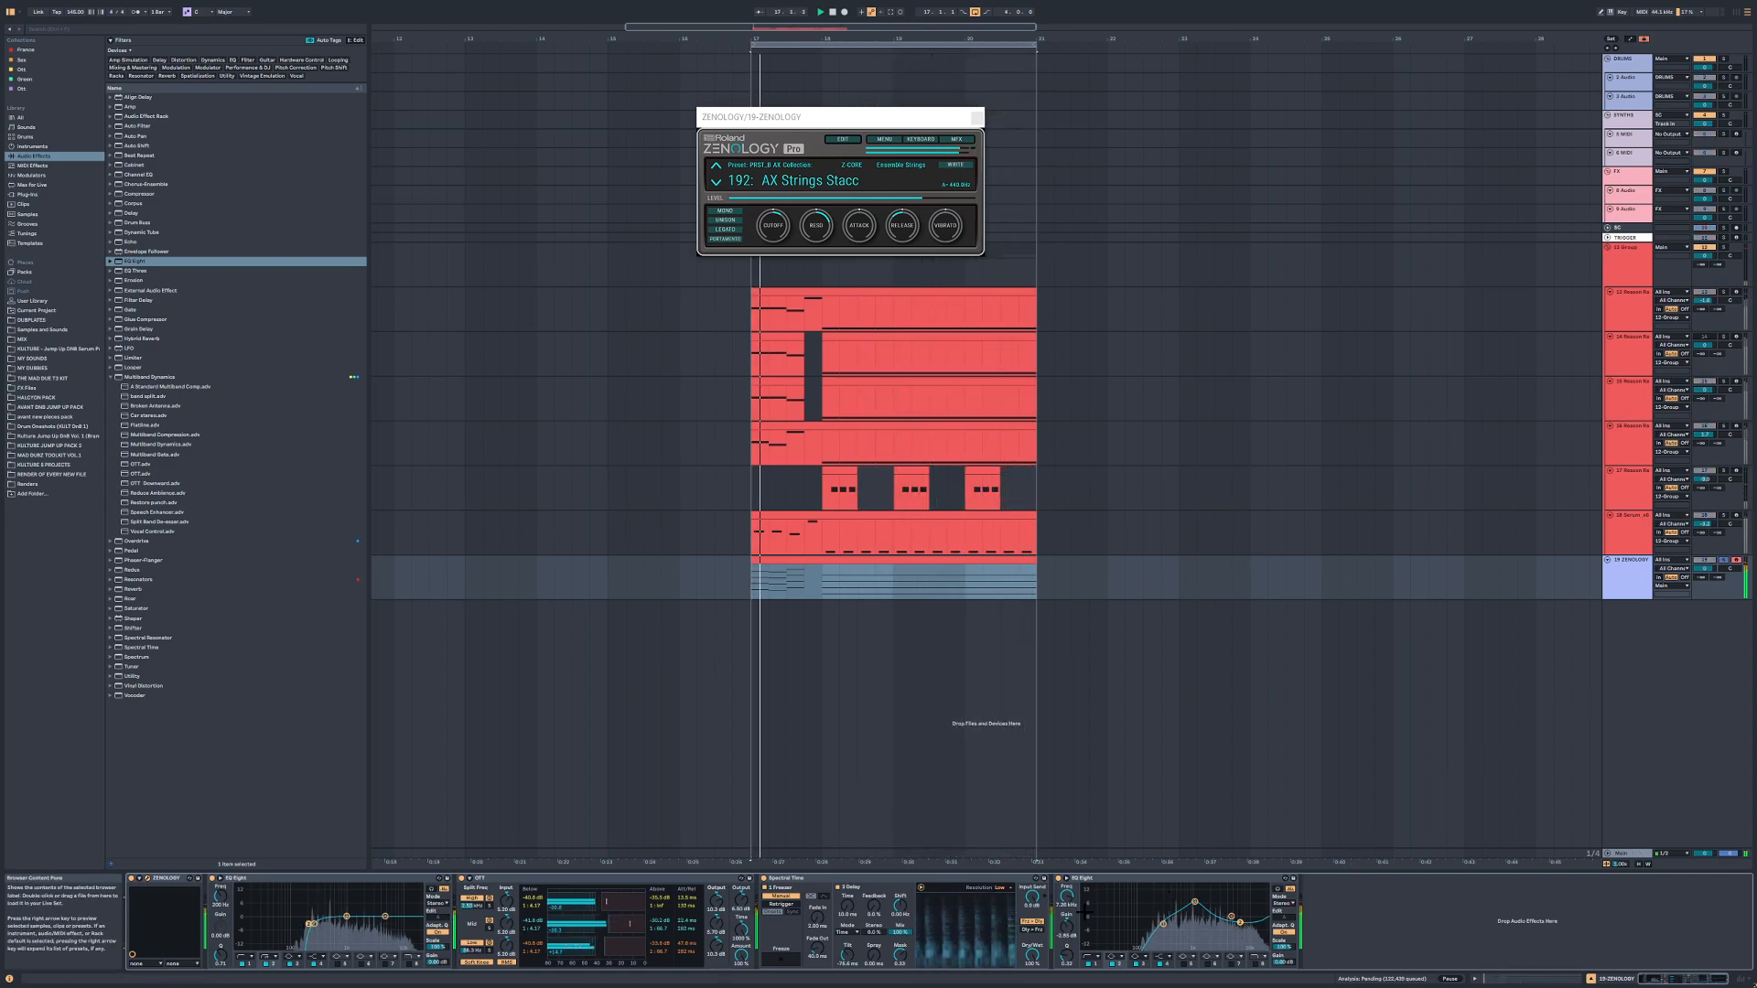
{"action": "left_click_drag", "start_coordinate": [1163, 924], "coordinate": [1165, 934]}
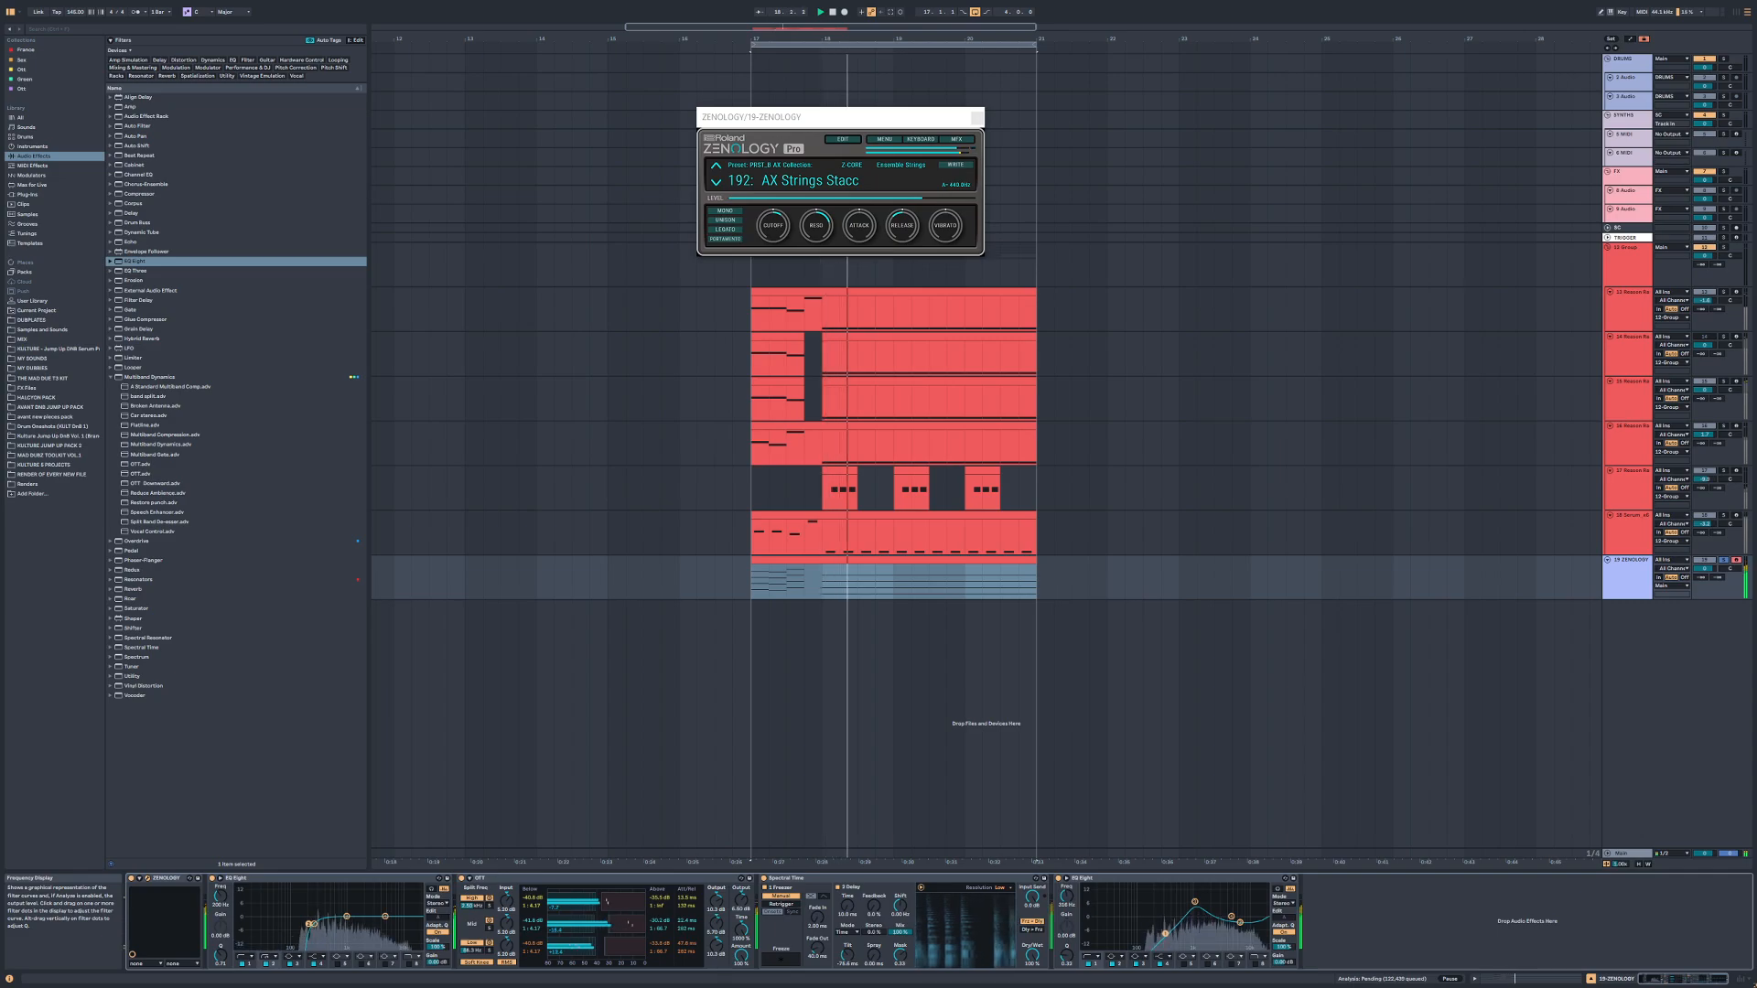
Step: Insert a Saturator between the first EQ Eight and OTT, and add a Reverb at the chain's end with an adjusted input filter
{"action": "left_click", "coordinate": [137, 607]}
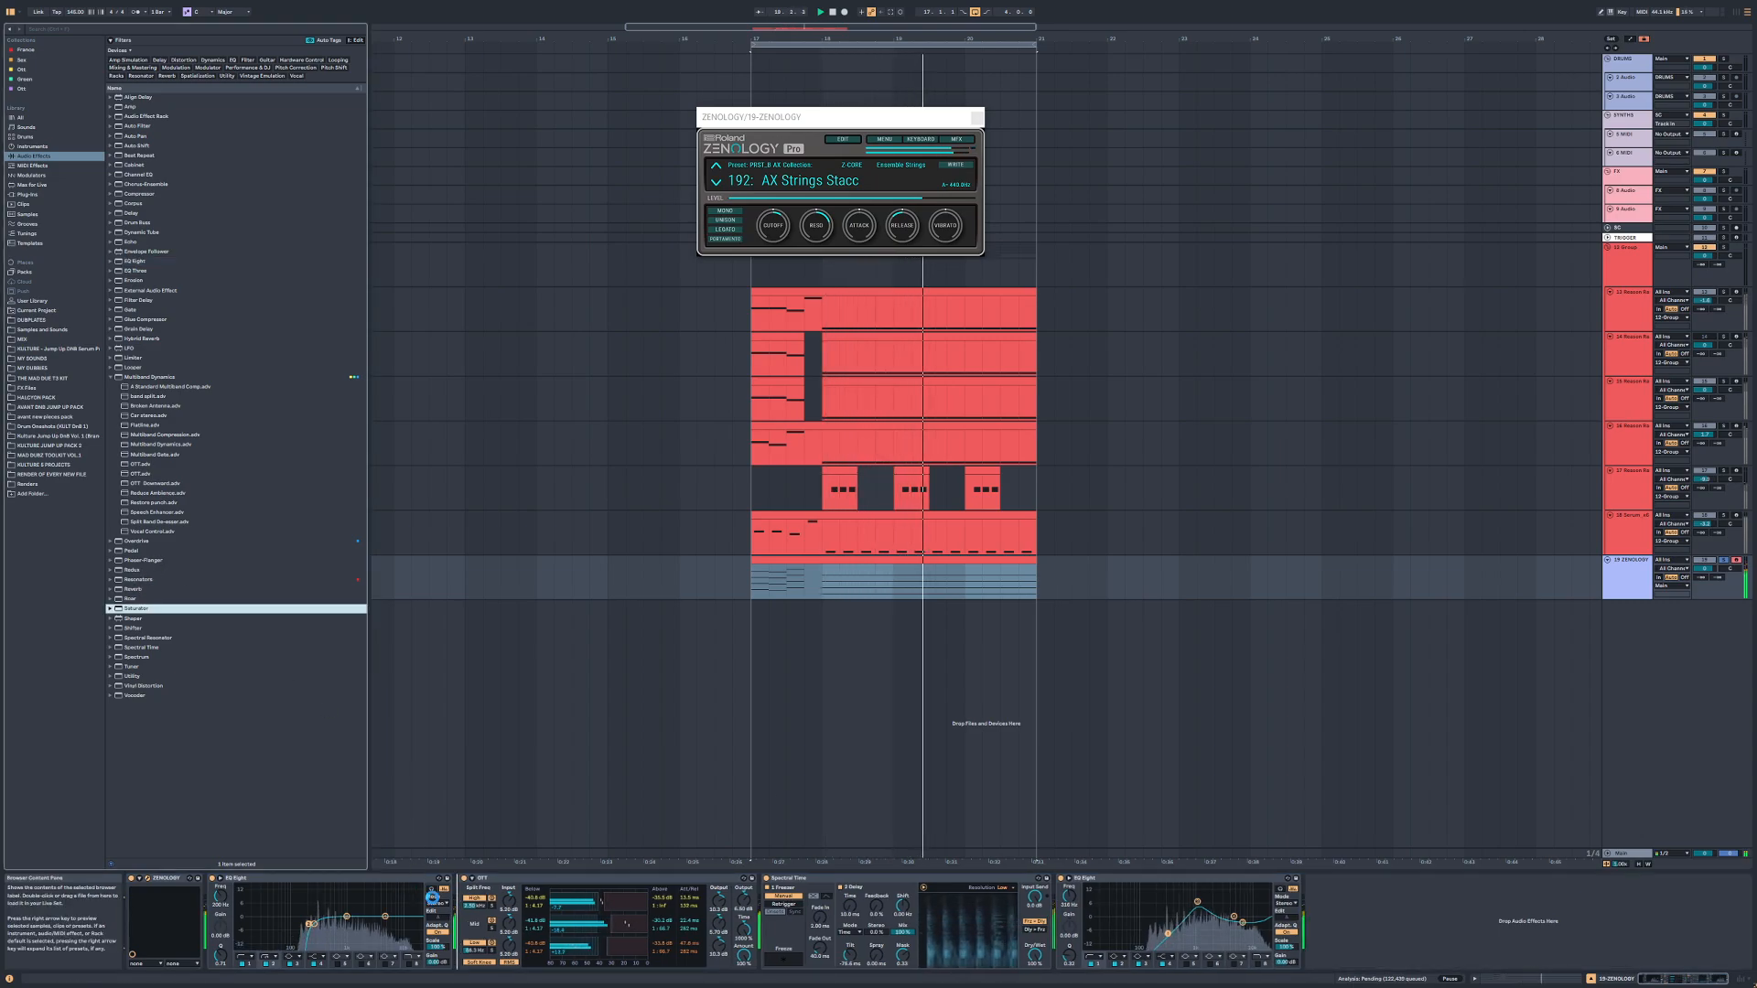
{"action": "left_click_drag", "start_coordinate": [433, 897], "coordinate": [479, 952]}
{"action": "left_click_drag", "start_coordinate": [179, 590], "coordinate": [186, 605]}
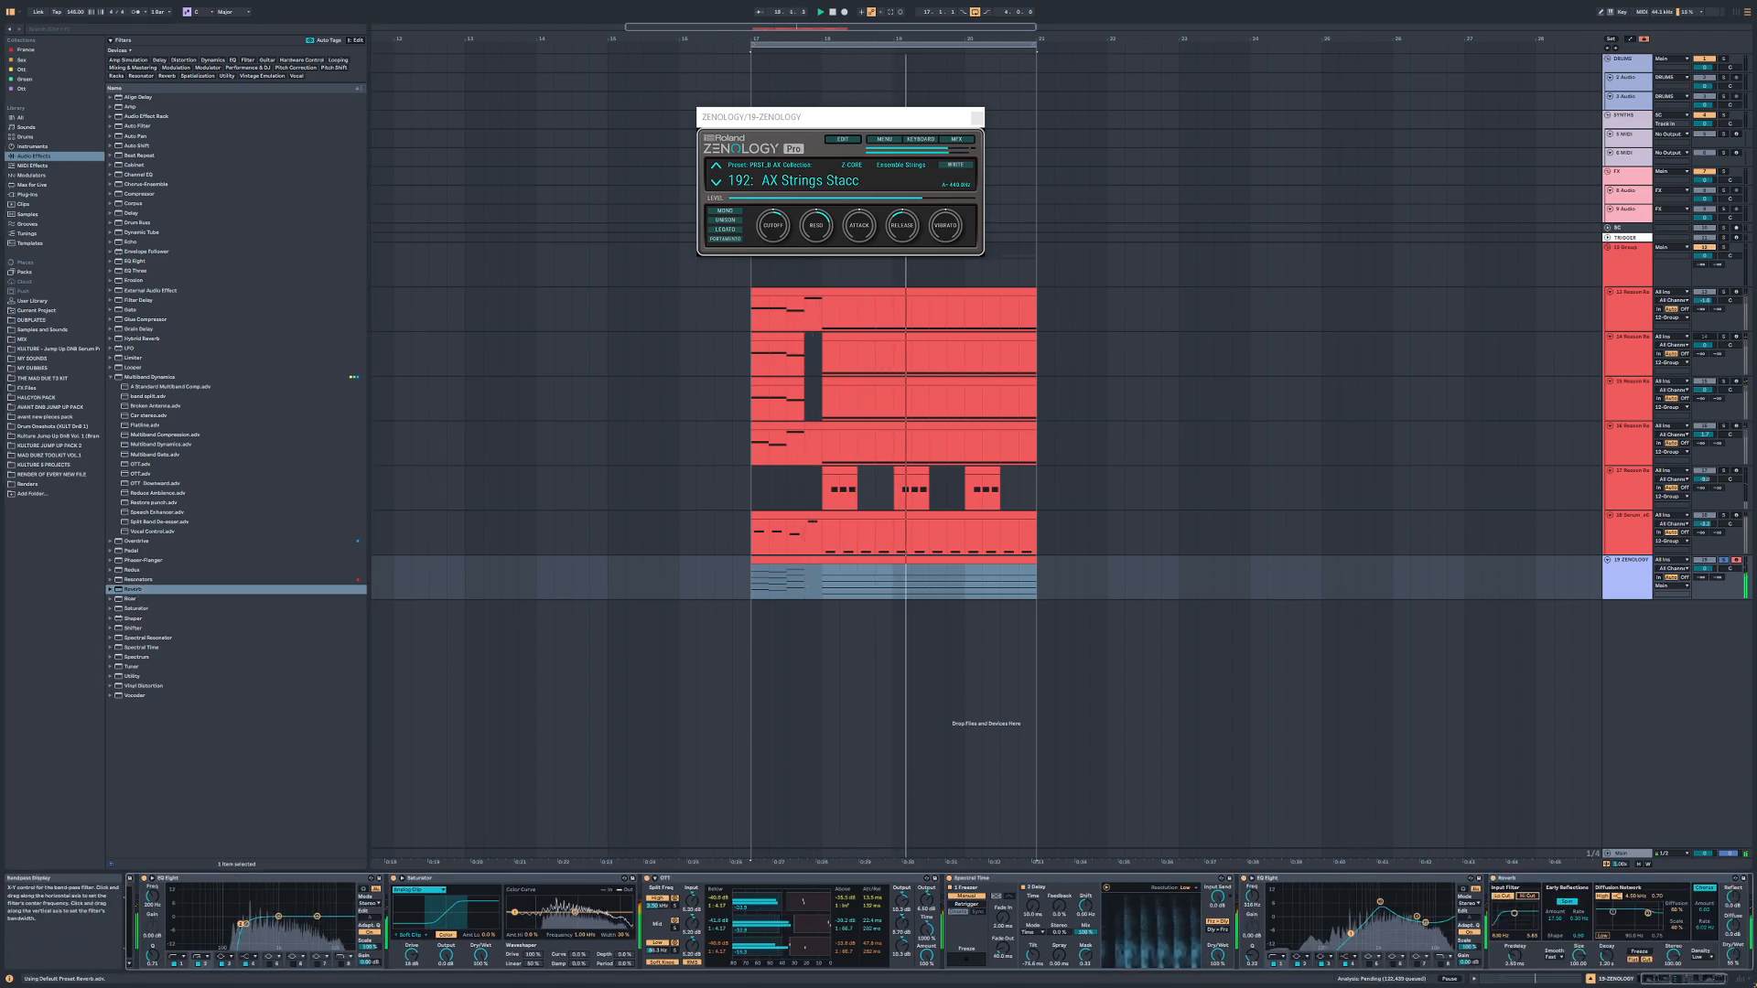
{"action": "left_click_drag", "start_coordinate": [1514, 913], "coordinate": [1517, 919]}
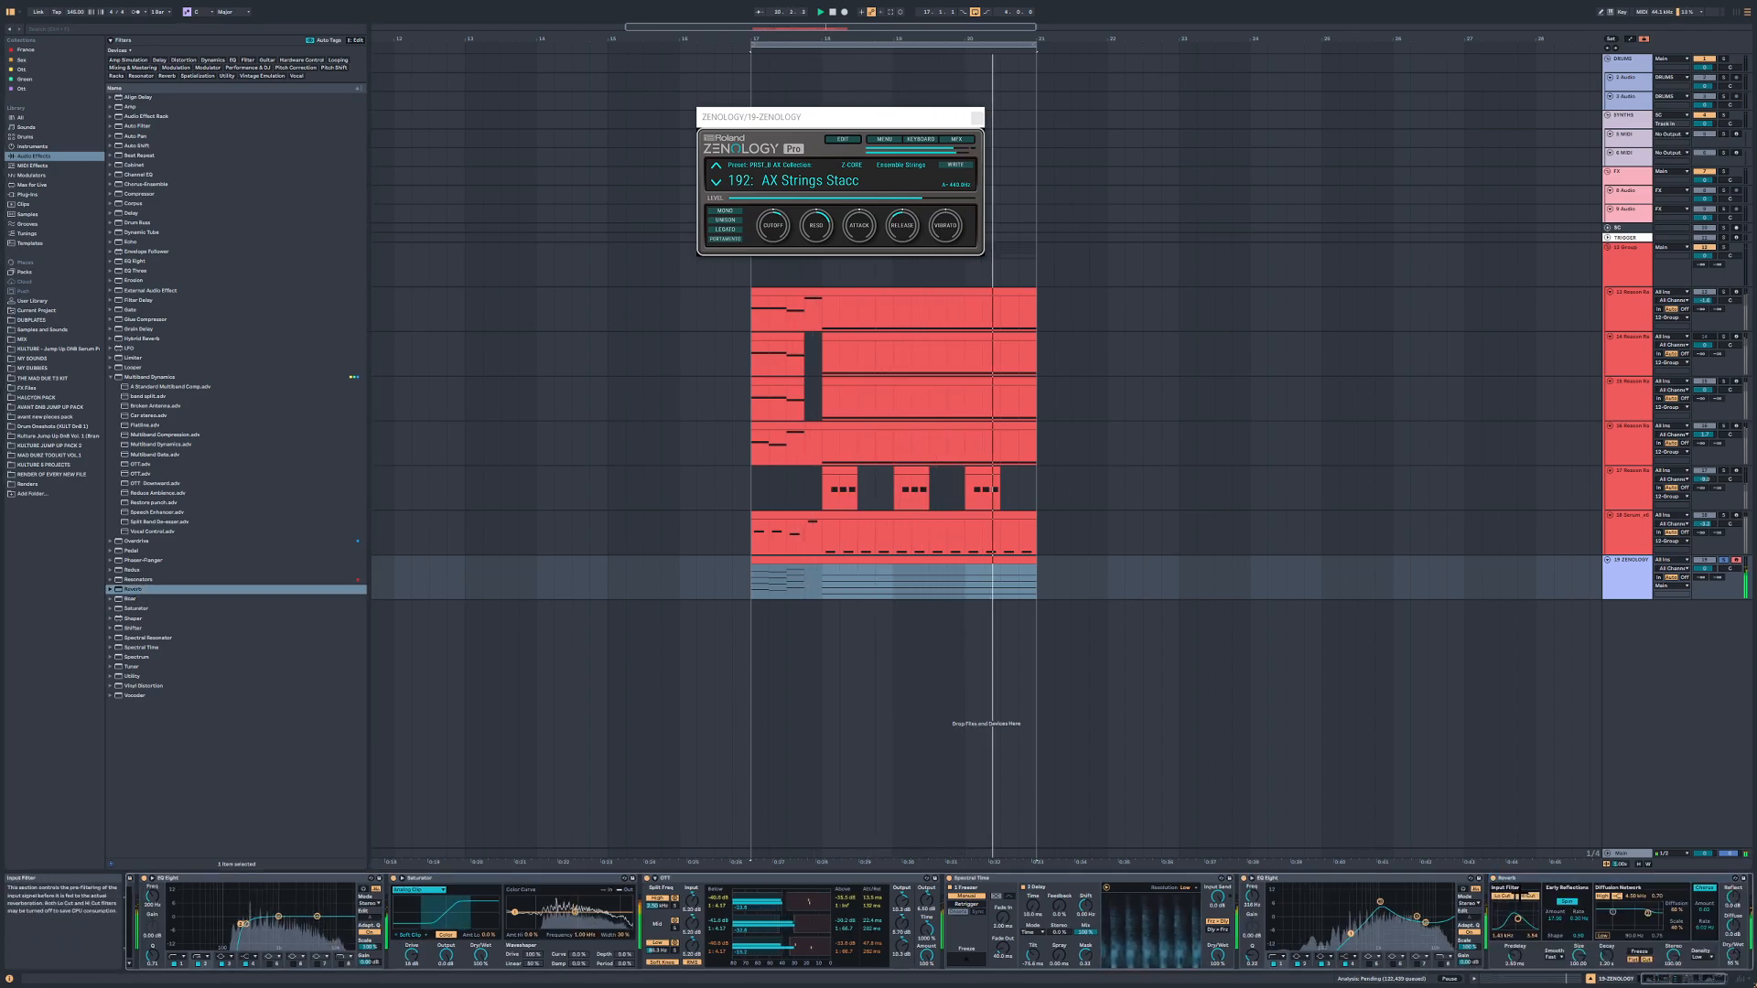
{"action": "left_click", "coordinate": [1526, 895]}
{"action": "left_click_drag", "start_coordinate": [1518, 918], "coordinate": [1518, 922]}
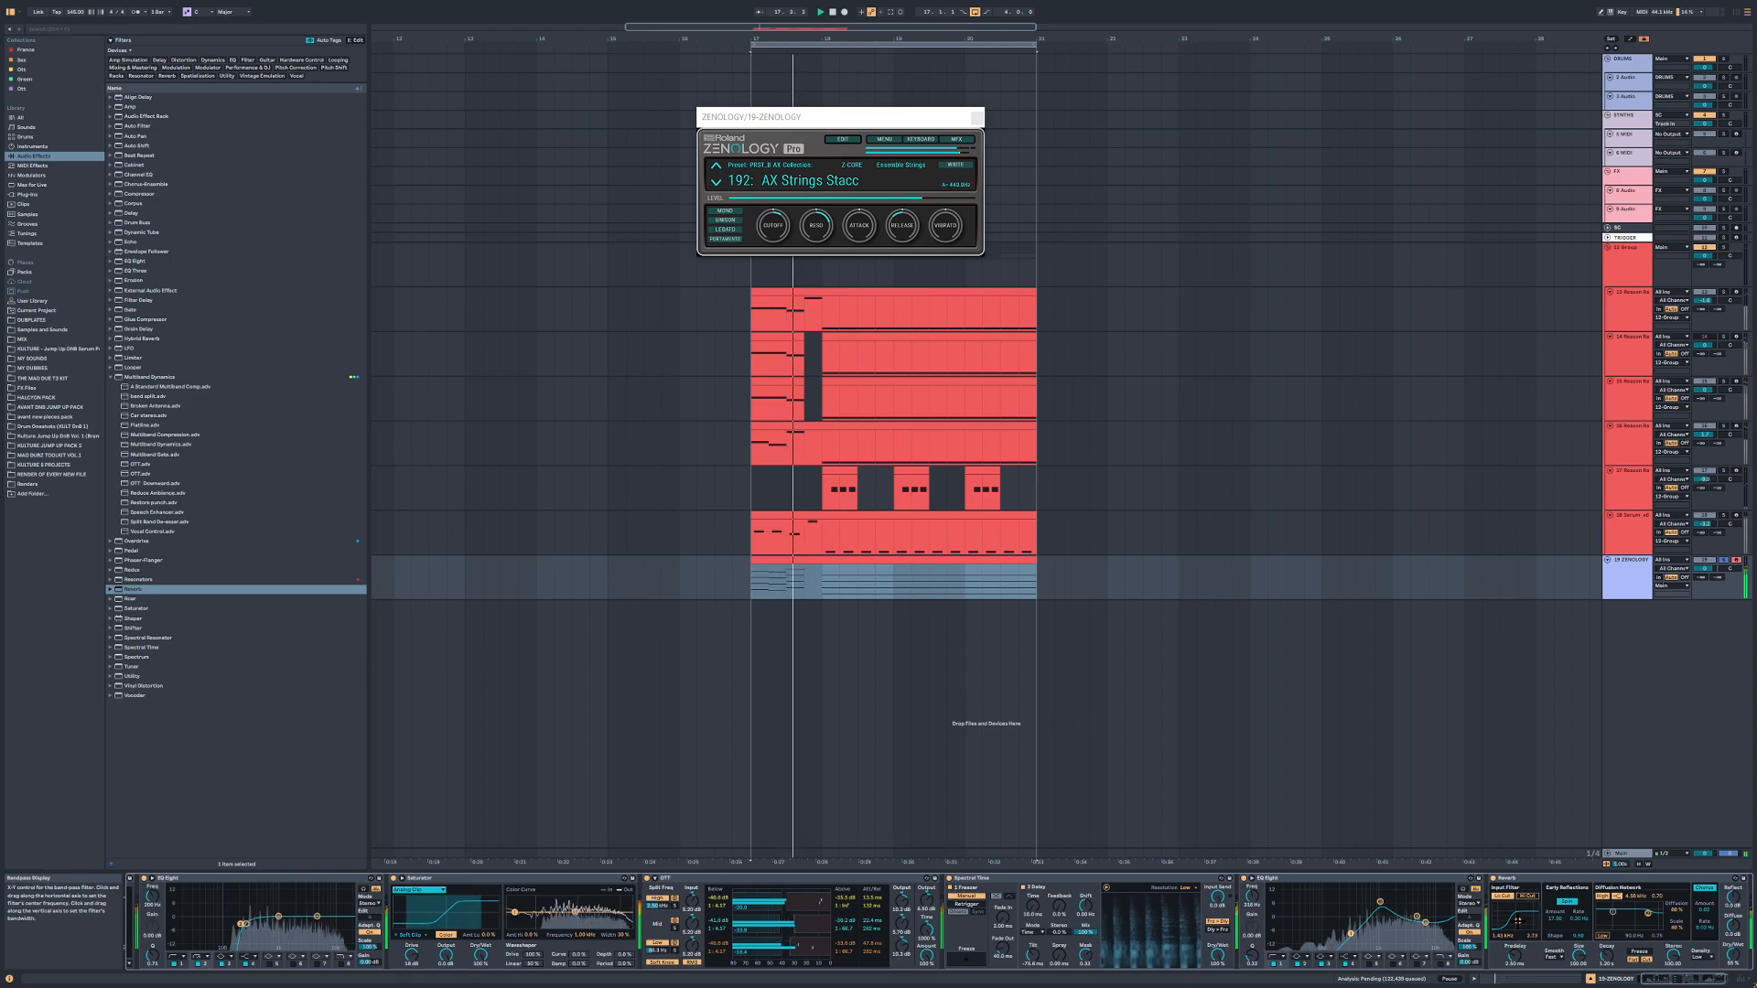
Step: Transpose all notes in the ZENOLOGY clip up one octave and return to the track's device chain
{"action": "double_click", "coordinate": [960, 576]}
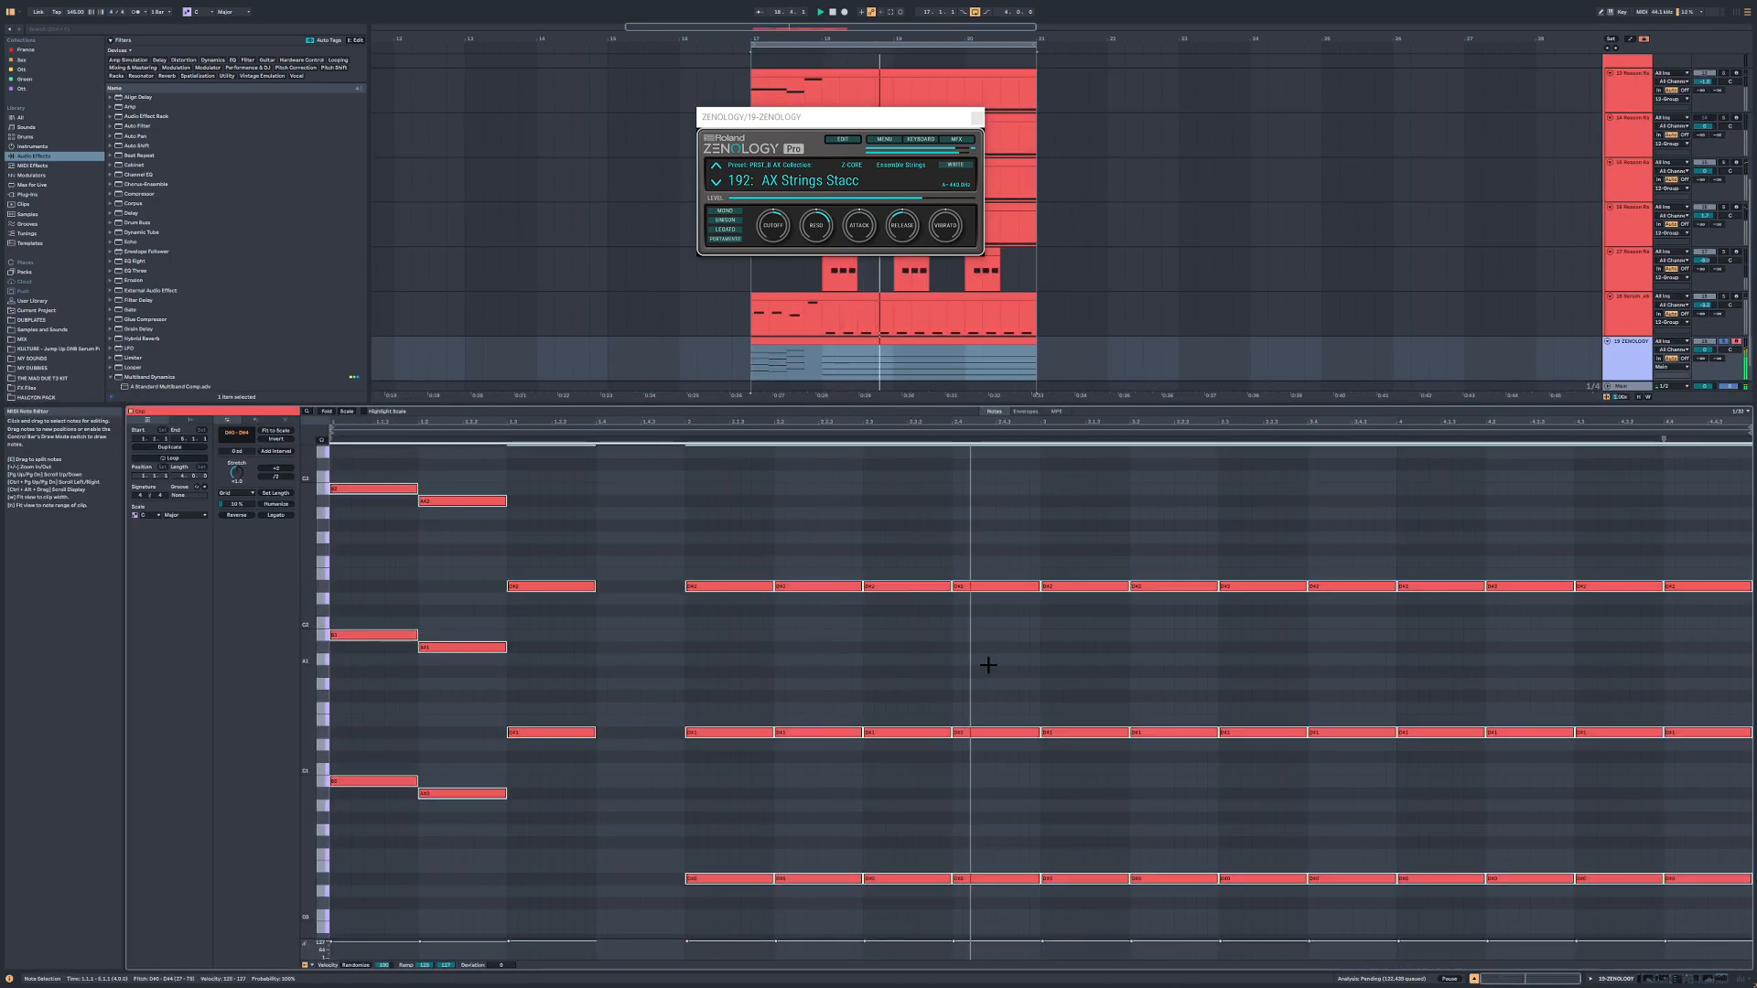
{"action": "key", "text": "shift+Up"}
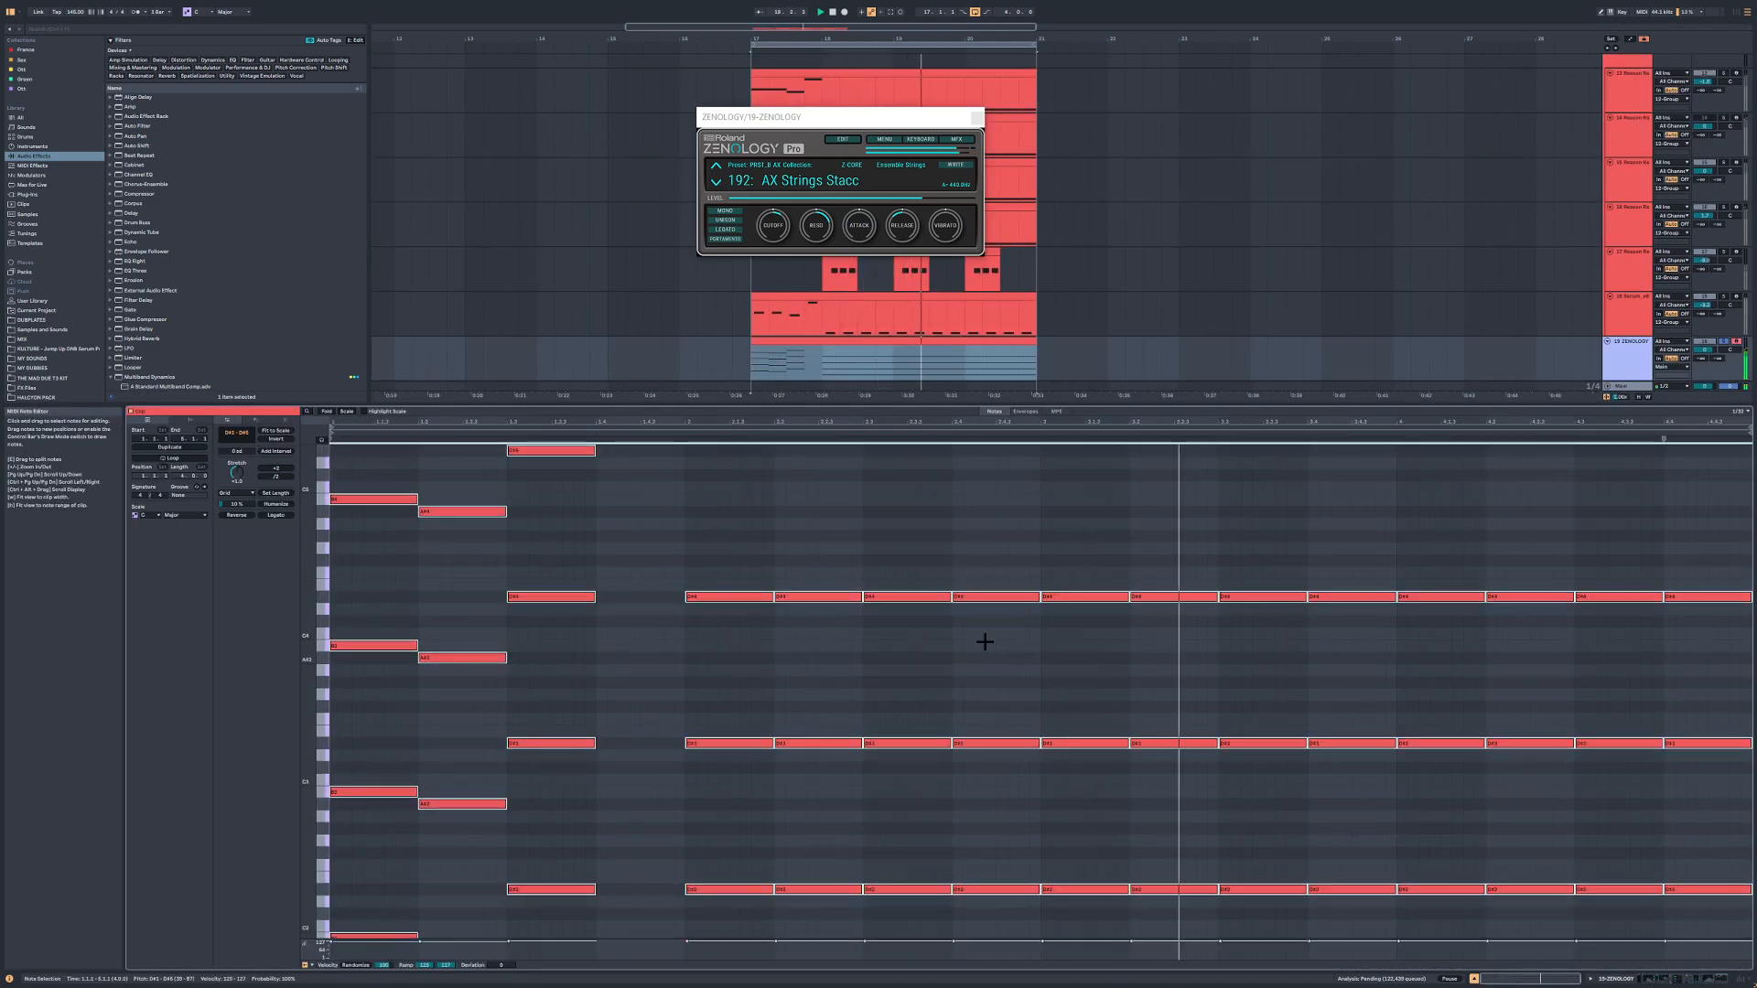
{"action": "double_click", "coordinate": [1614, 364]}
Step: Add a Delay after the Reverb, lowering its dry/wet, raising its feedback and adjusting its filter
{"action": "left_click", "coordinate": [147, 214]}
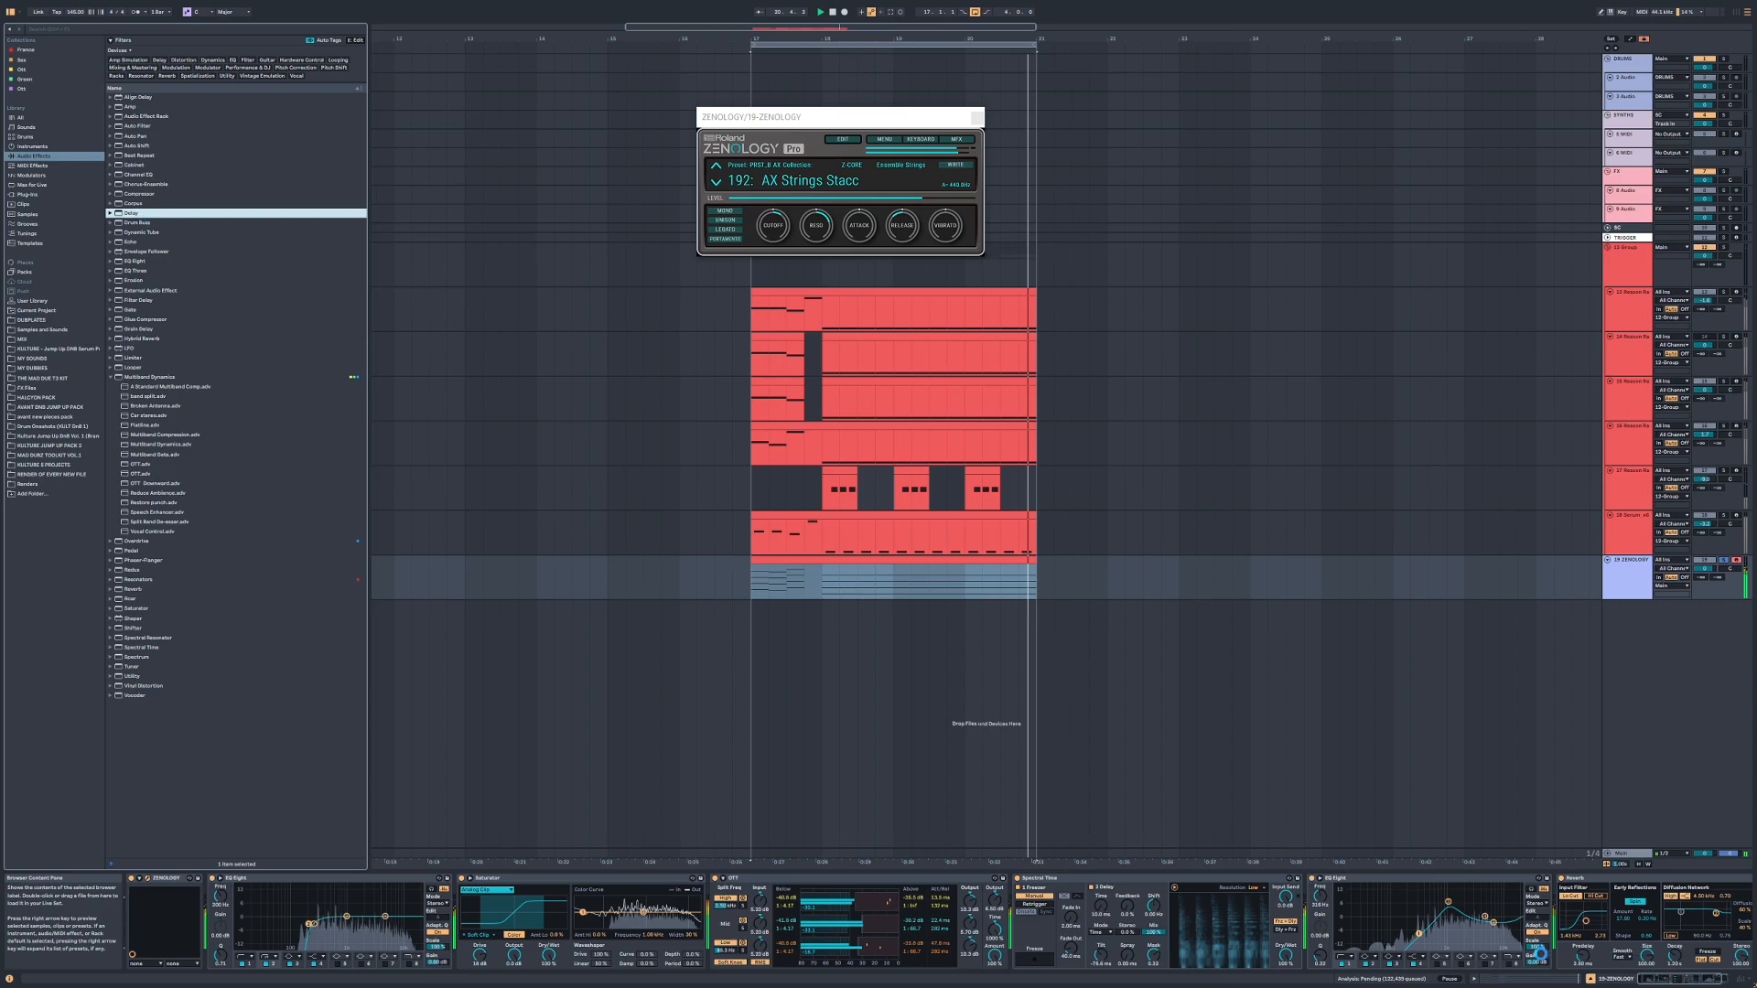
{"action": "left_click_drag", "start_coordinate": [1730, 953], "coordinate": [1730, 974]}
{"action": "left_click_drag", "start_coordinate": [1591, 954], "coordinate": [1592, 945]}
{"action": "left_click_drag", "start_coordinate": [1670, 893], "coordinate": [1681, 914]}
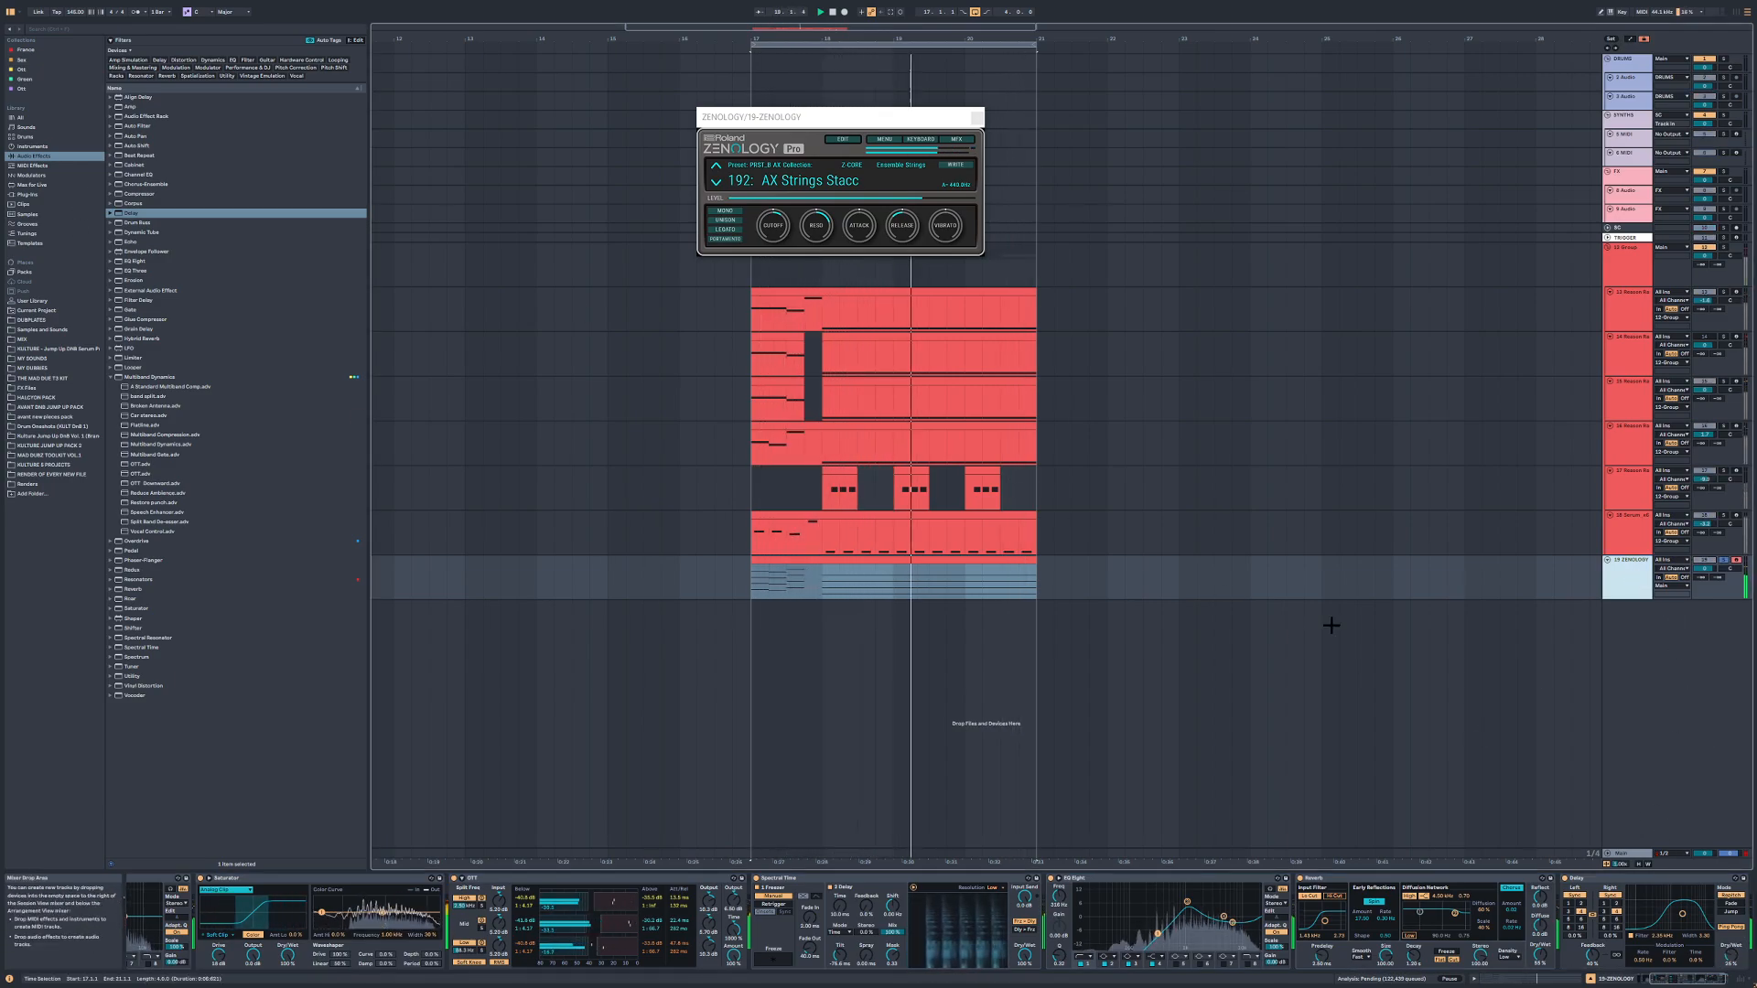
Step: Show the mixer in the arrangement and move the ZENOLOGY track into the track group above the last Reason track
{"action": "double_click", "coordinate": [942, 578]}
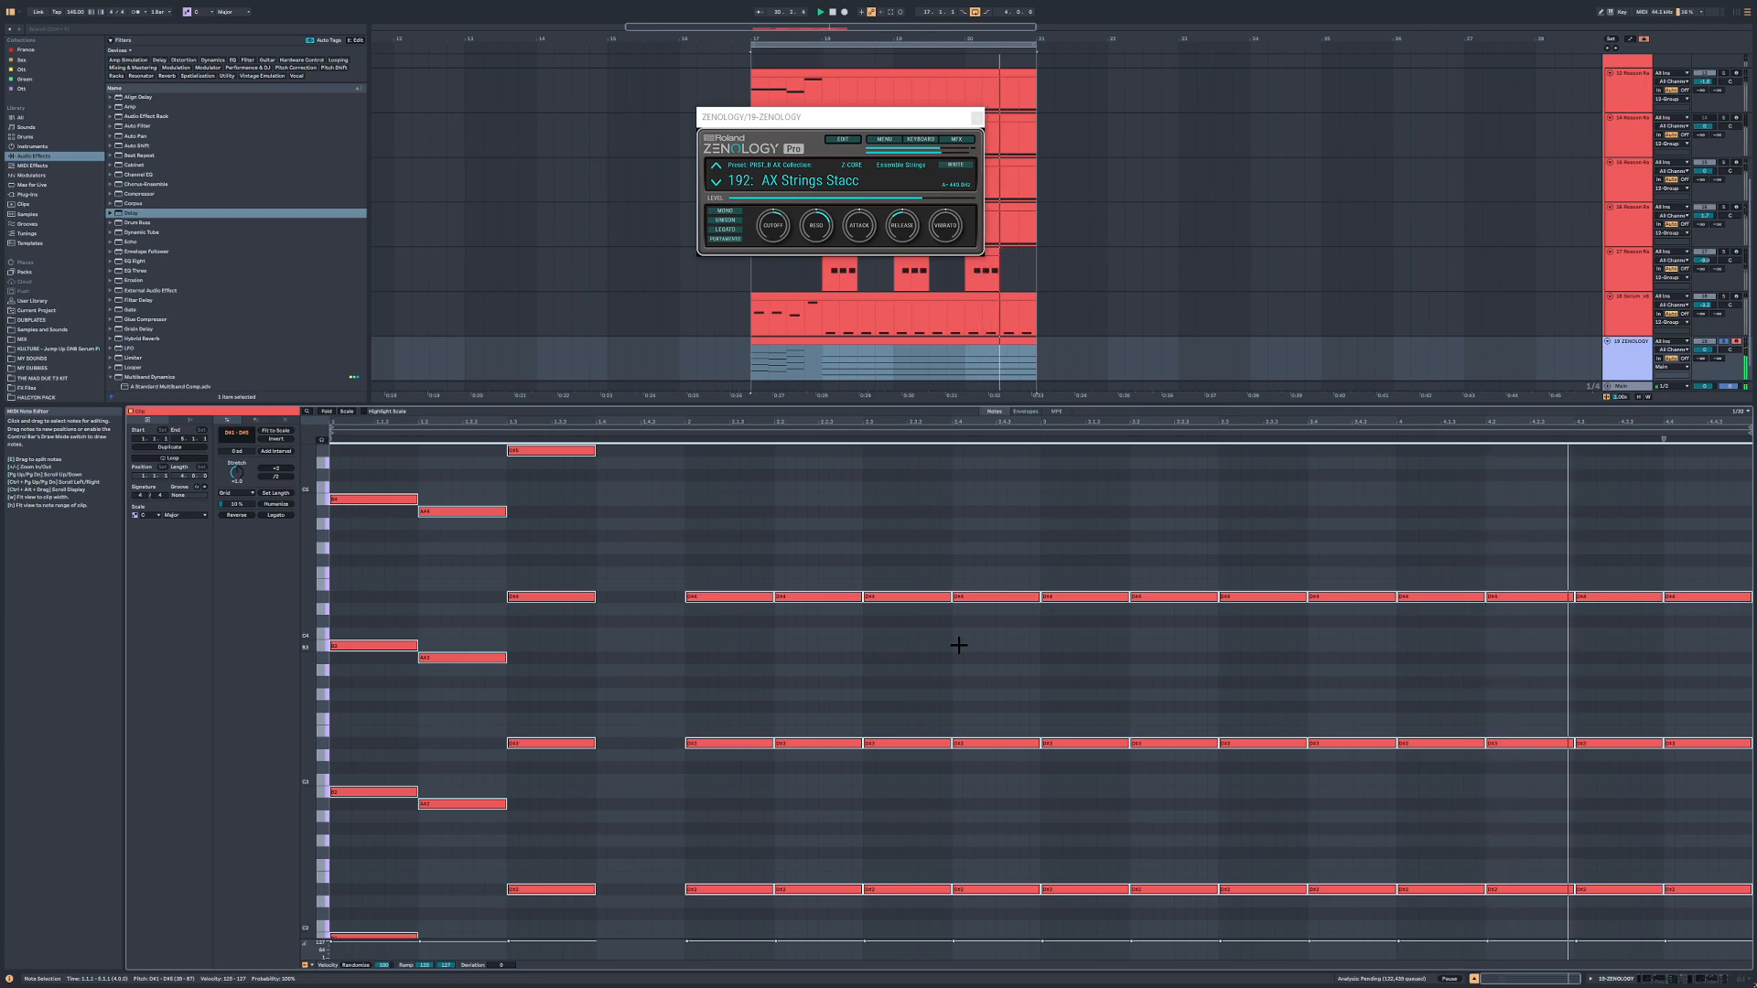
{"action": "scroll", "coordinate": [957, 644], "scroll_direction": "down", "scroll_amount": 1}
{"action": "double_click", "coordinate": [1629, 342]}
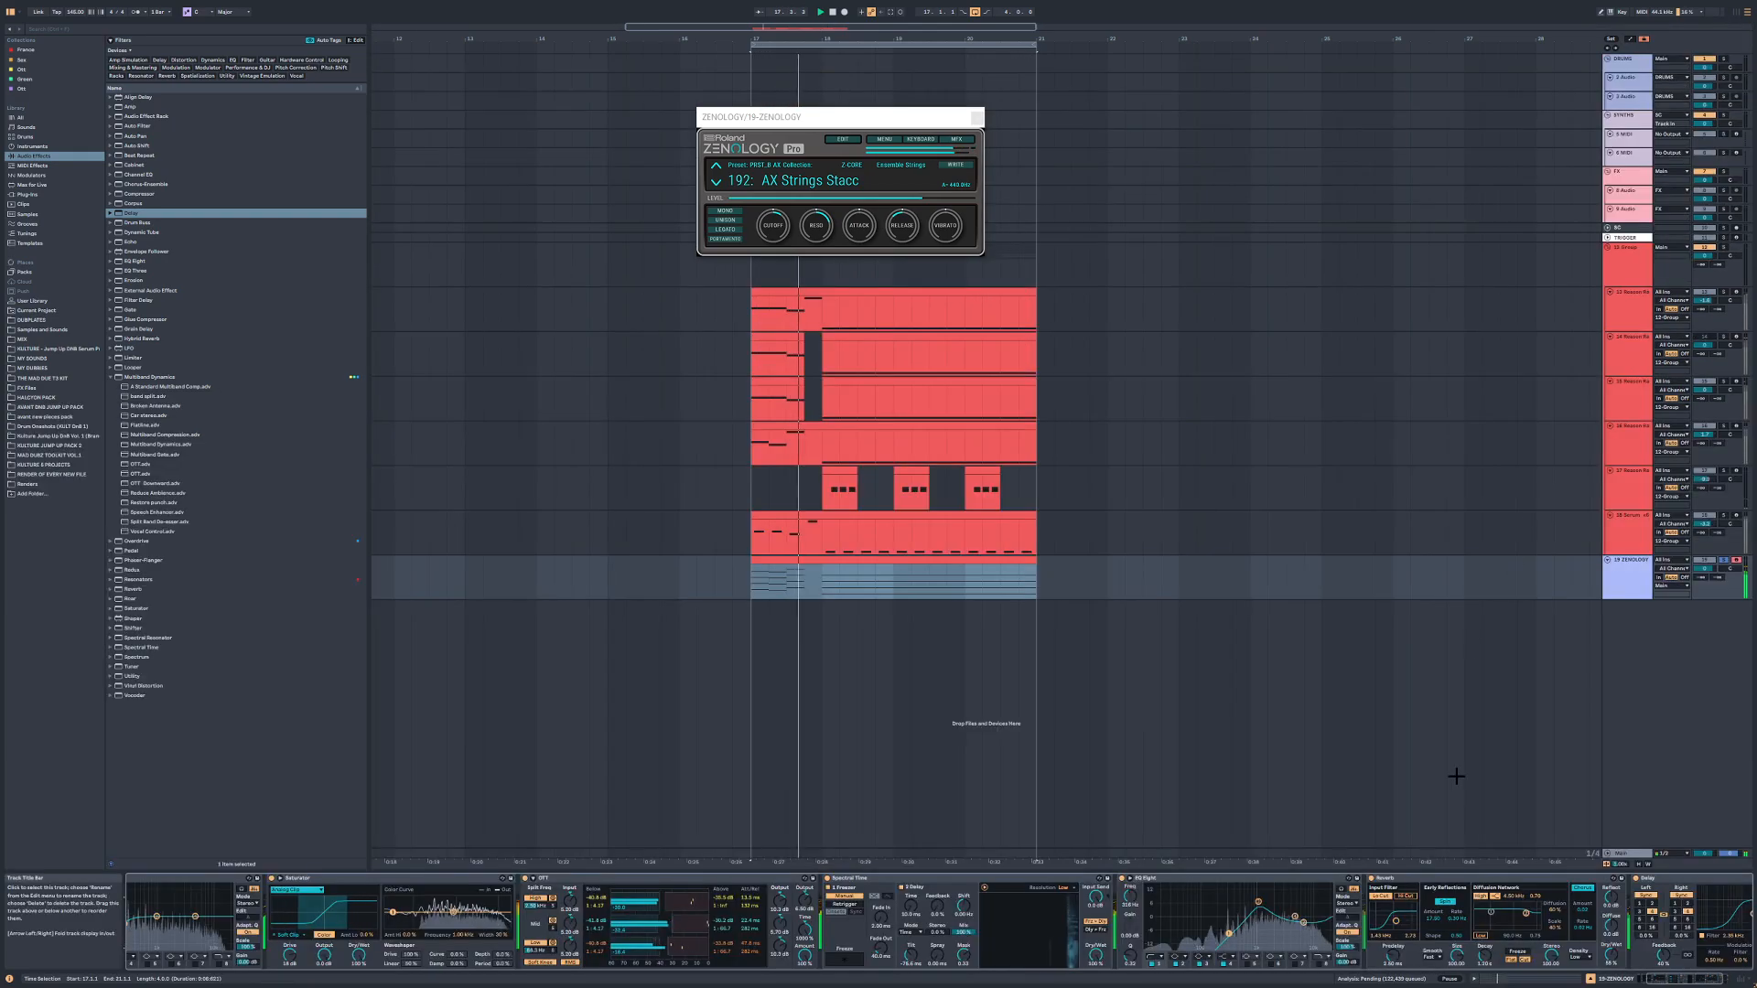
{"action": "left_click_drag", "start_coordinate": [1696, 979], "coordinate": [1748, 979]}
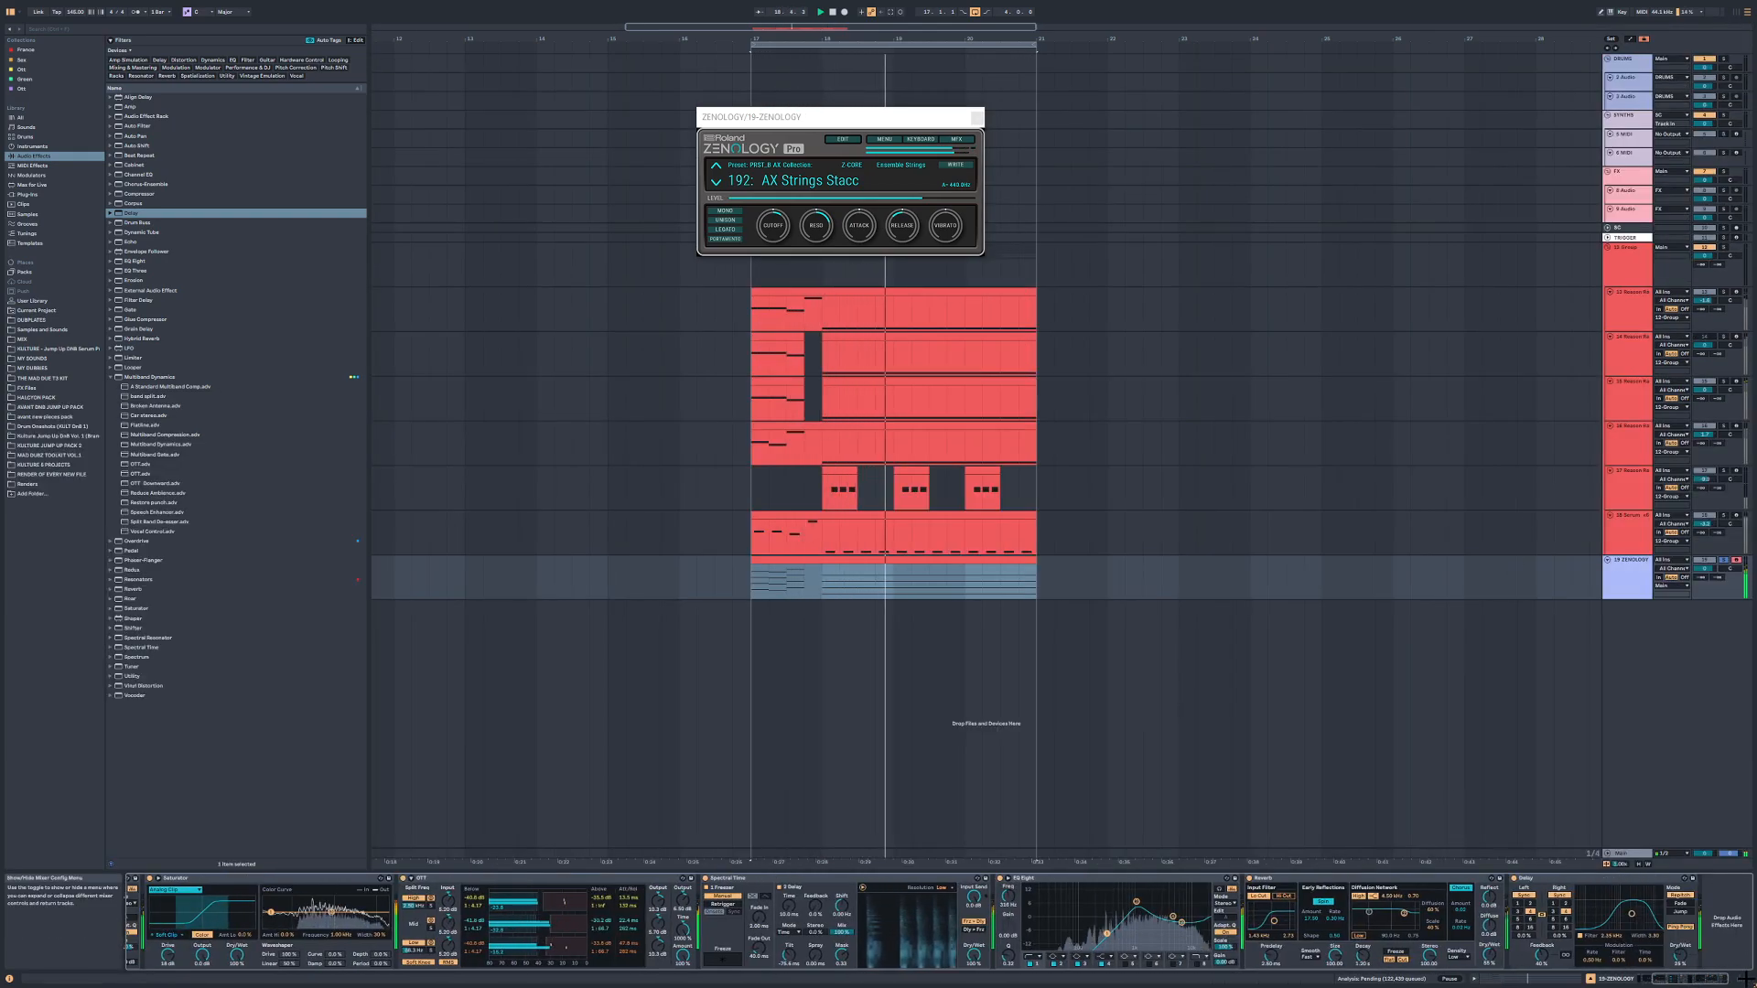
{"action": "left_click", "coordinate": [1608, 862]}
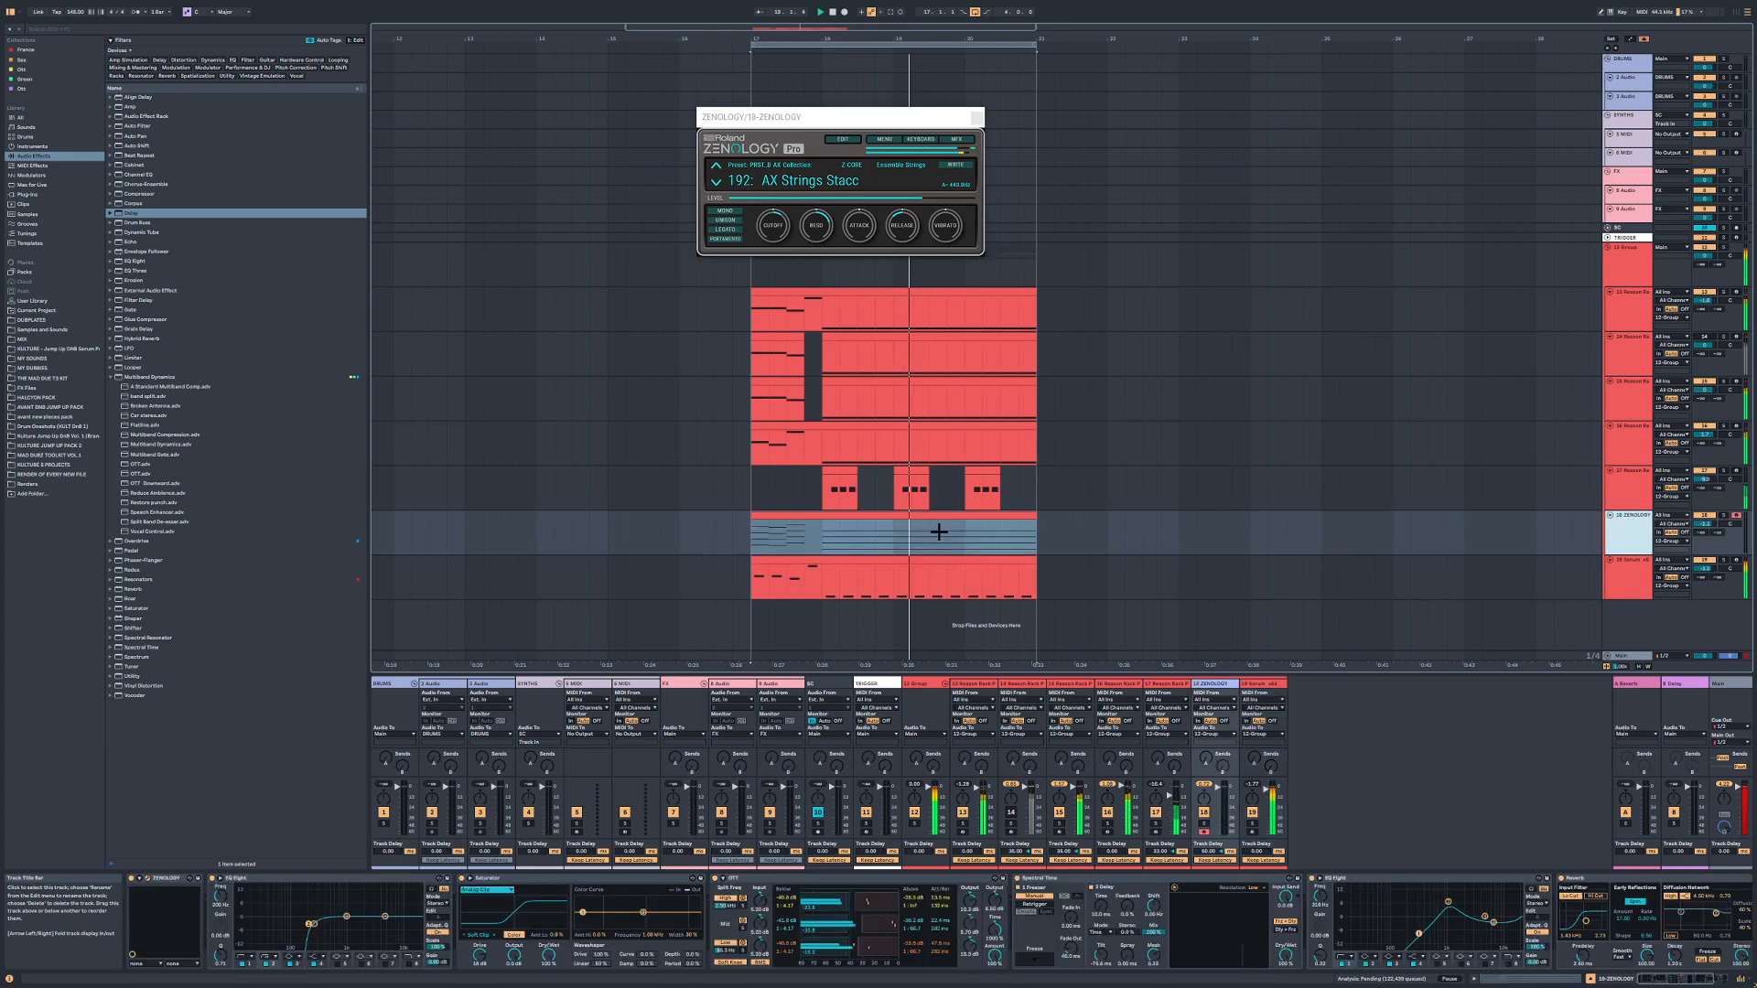
Step: Solo the ZENOLOGY track and delete the lowest octave of notes from its clip, keeping the upper two octaves
{"action": "double_click", "coordinate": [937, 529]}
{"action": "key", "text": "s"}
{"action": "scroll", "coordinate": [722, 710], "scroll_direction": "down", "scroll_amount": 1}
{"action": "left_click_drag", "start_coordinate": [375, 600], "coordinate": [1703, 901]}
{"action": "key", "text": "Delete"}
{"action": "scroll", "coordinate": [969, 810], "scroll_direction": "up", "scroll_amount": 1}
{"action": "left_click_drag", "start_coordinate": [556, 619], "coordinate": [546, 710]}
{"action": "key", "text": "Delete"}
{"action": "scroll", "coordinate": [620, 710], "scroll_direction": "up", "scroll_amount": 4}
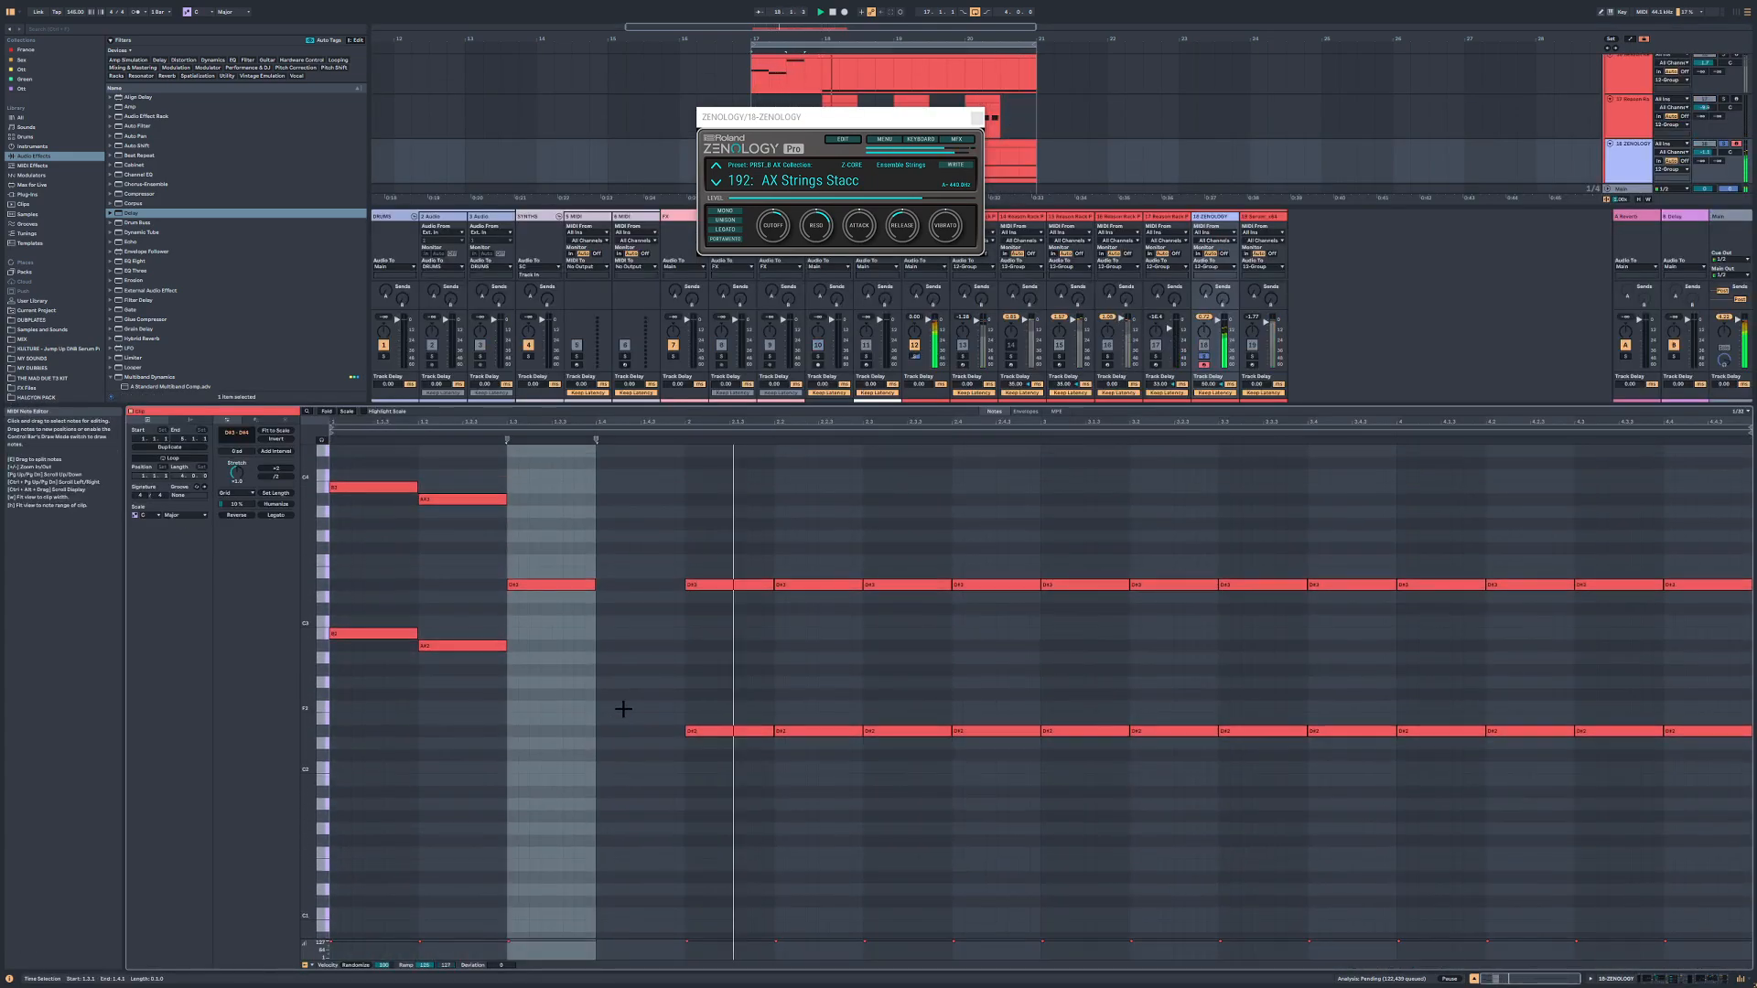
{"action": "scroll", "coordinate": [633, 705], "scroll_direction": "down", "scroll_amount": 2}
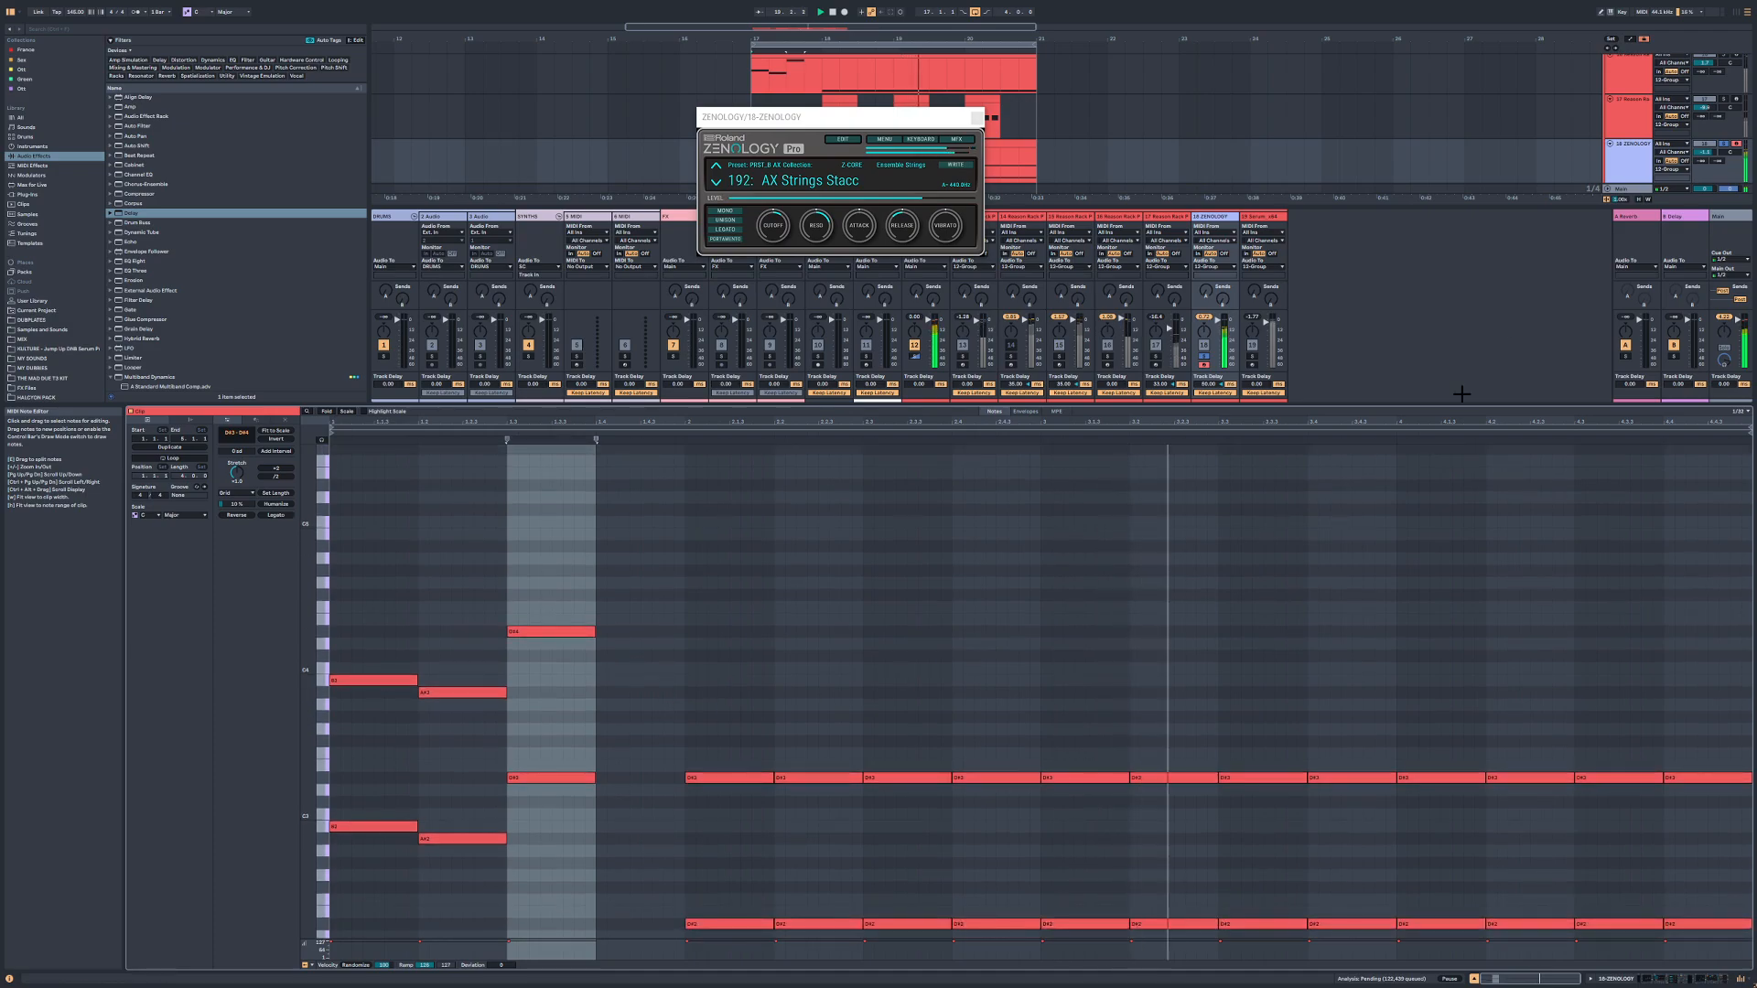
Step: Add a third EQ Eight after the Delay at the end of the ZENOLOGY device chain and shape its curve
{"action": "double_click", "coordinate": [1629, 160]}
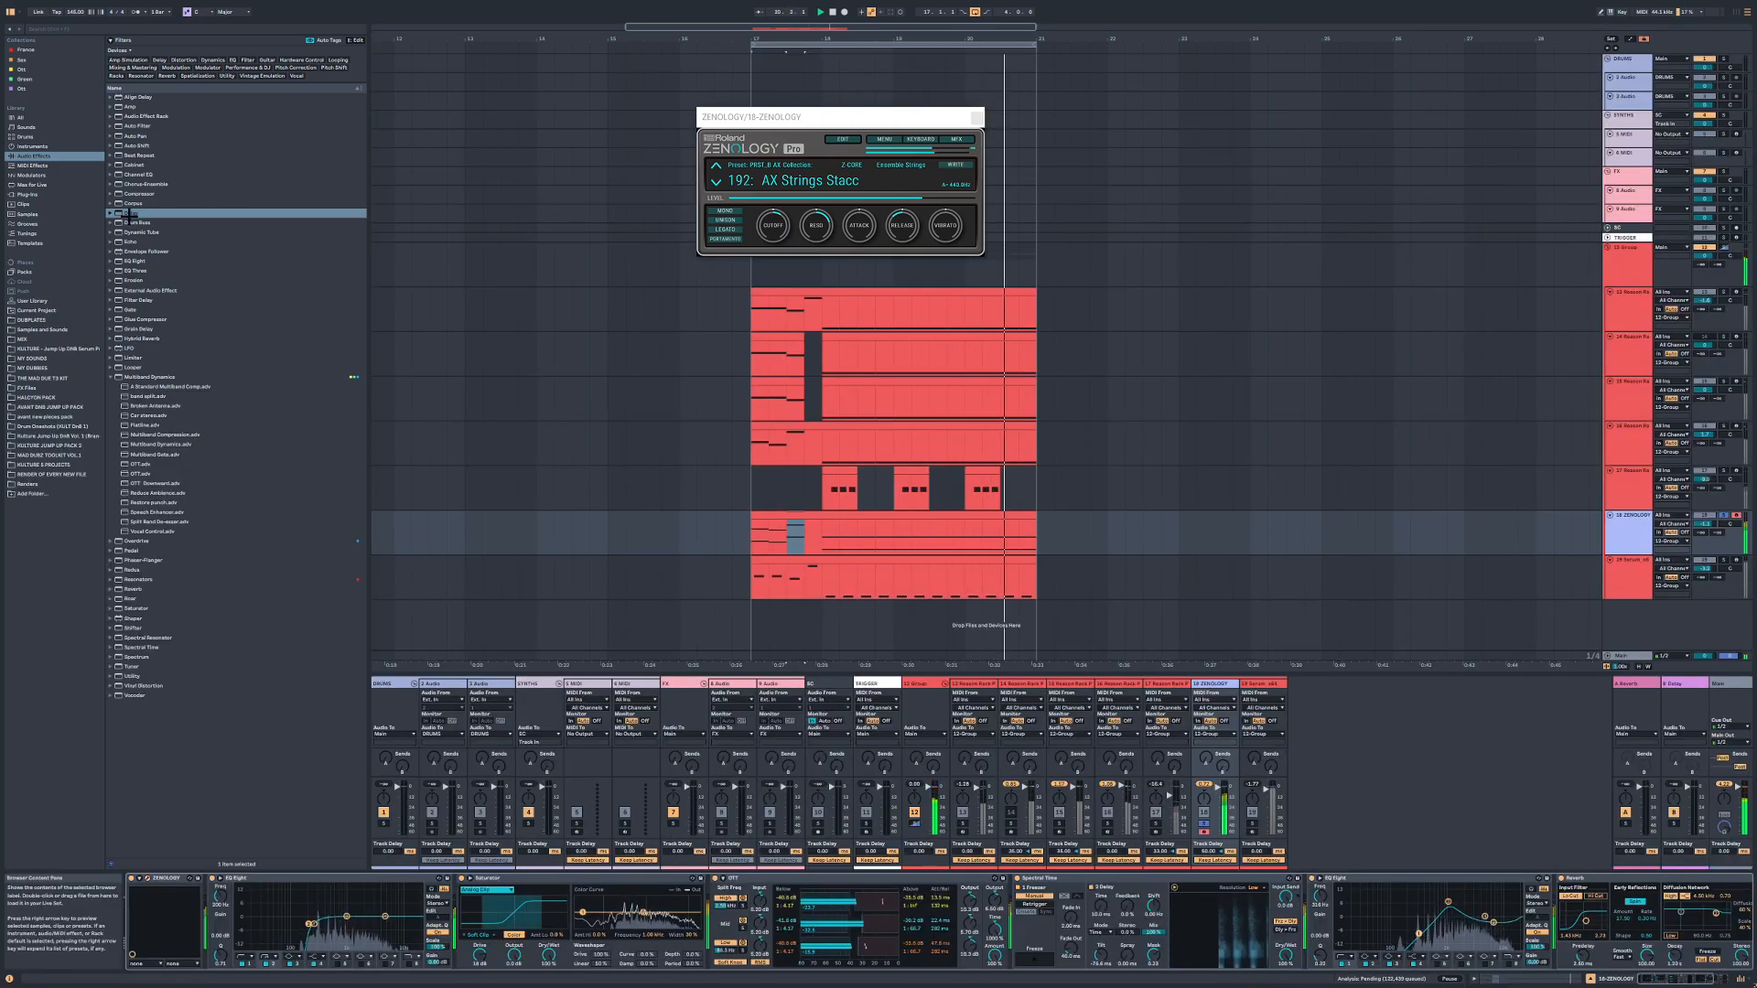
{"action": "left_click_drag", "start_coordinate": [134, 260], "coordinate": [1663, 942]}
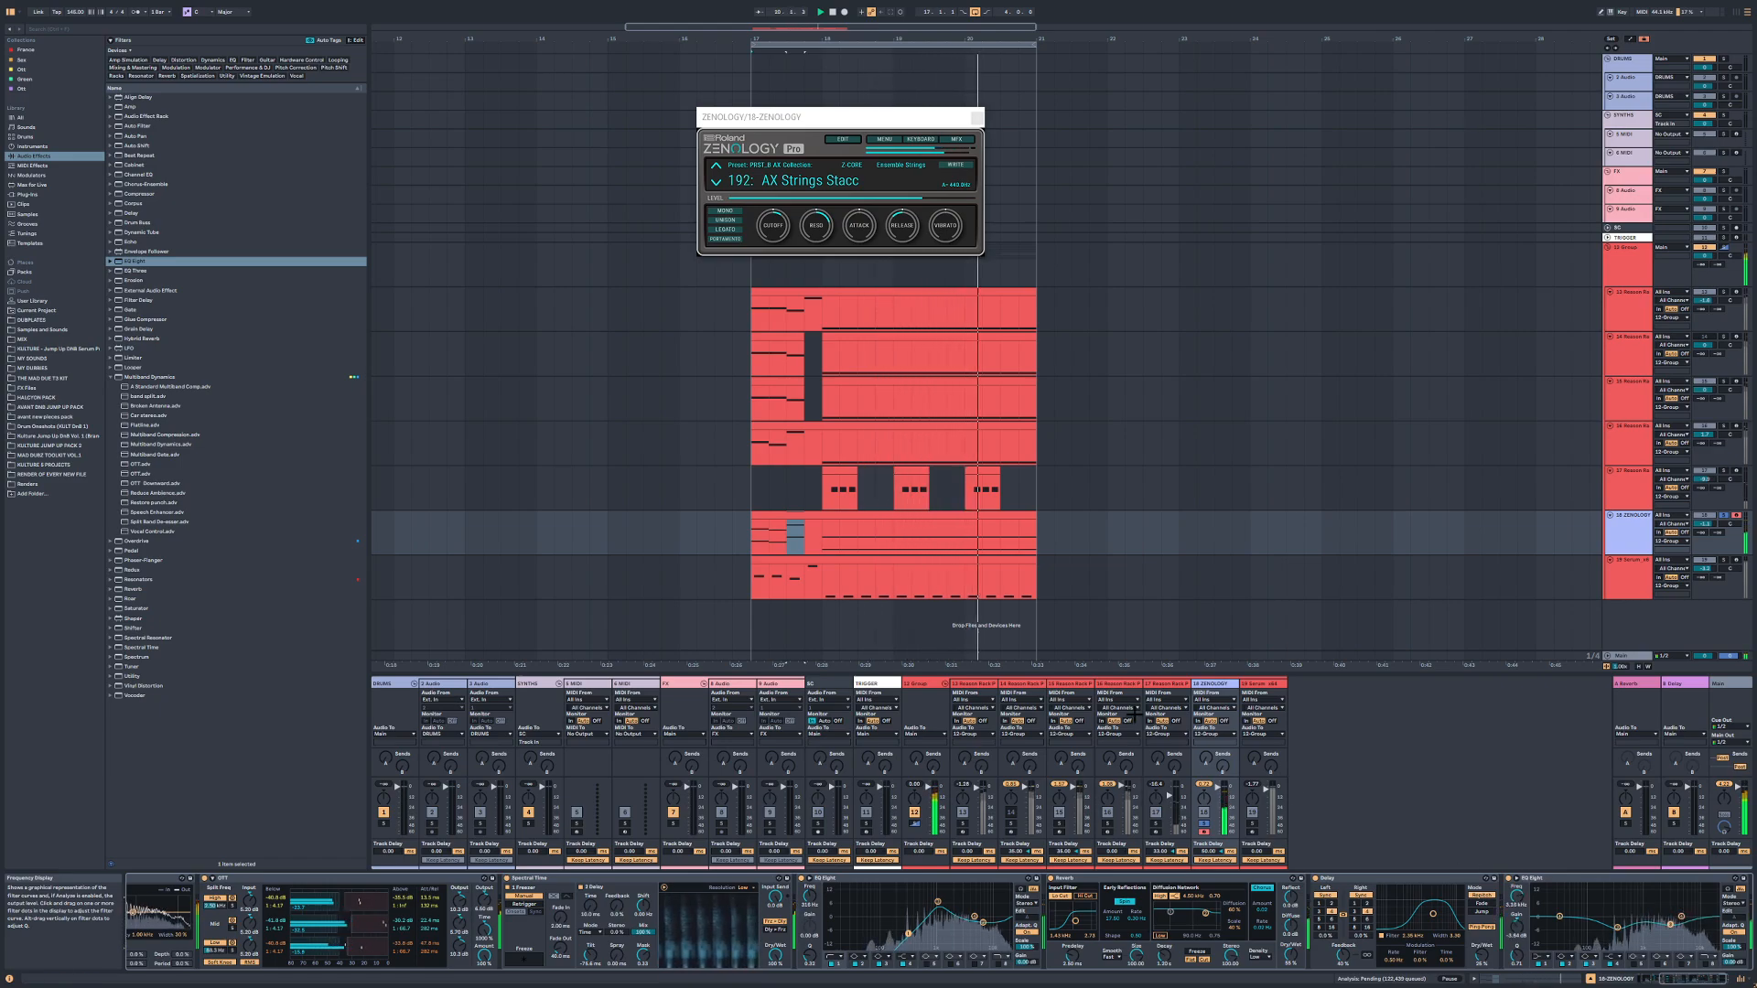
Step: Reduce the velocity of the lower-octave notes in the ZENOLOGY clip and unsolo the track to hear it with the group
{"action": "double_click", "coordinate": [828, 516]}
{"action": "scroll", "coordinate": [749, 741], "scroll_direction": "down", "scroll_amount": 1}
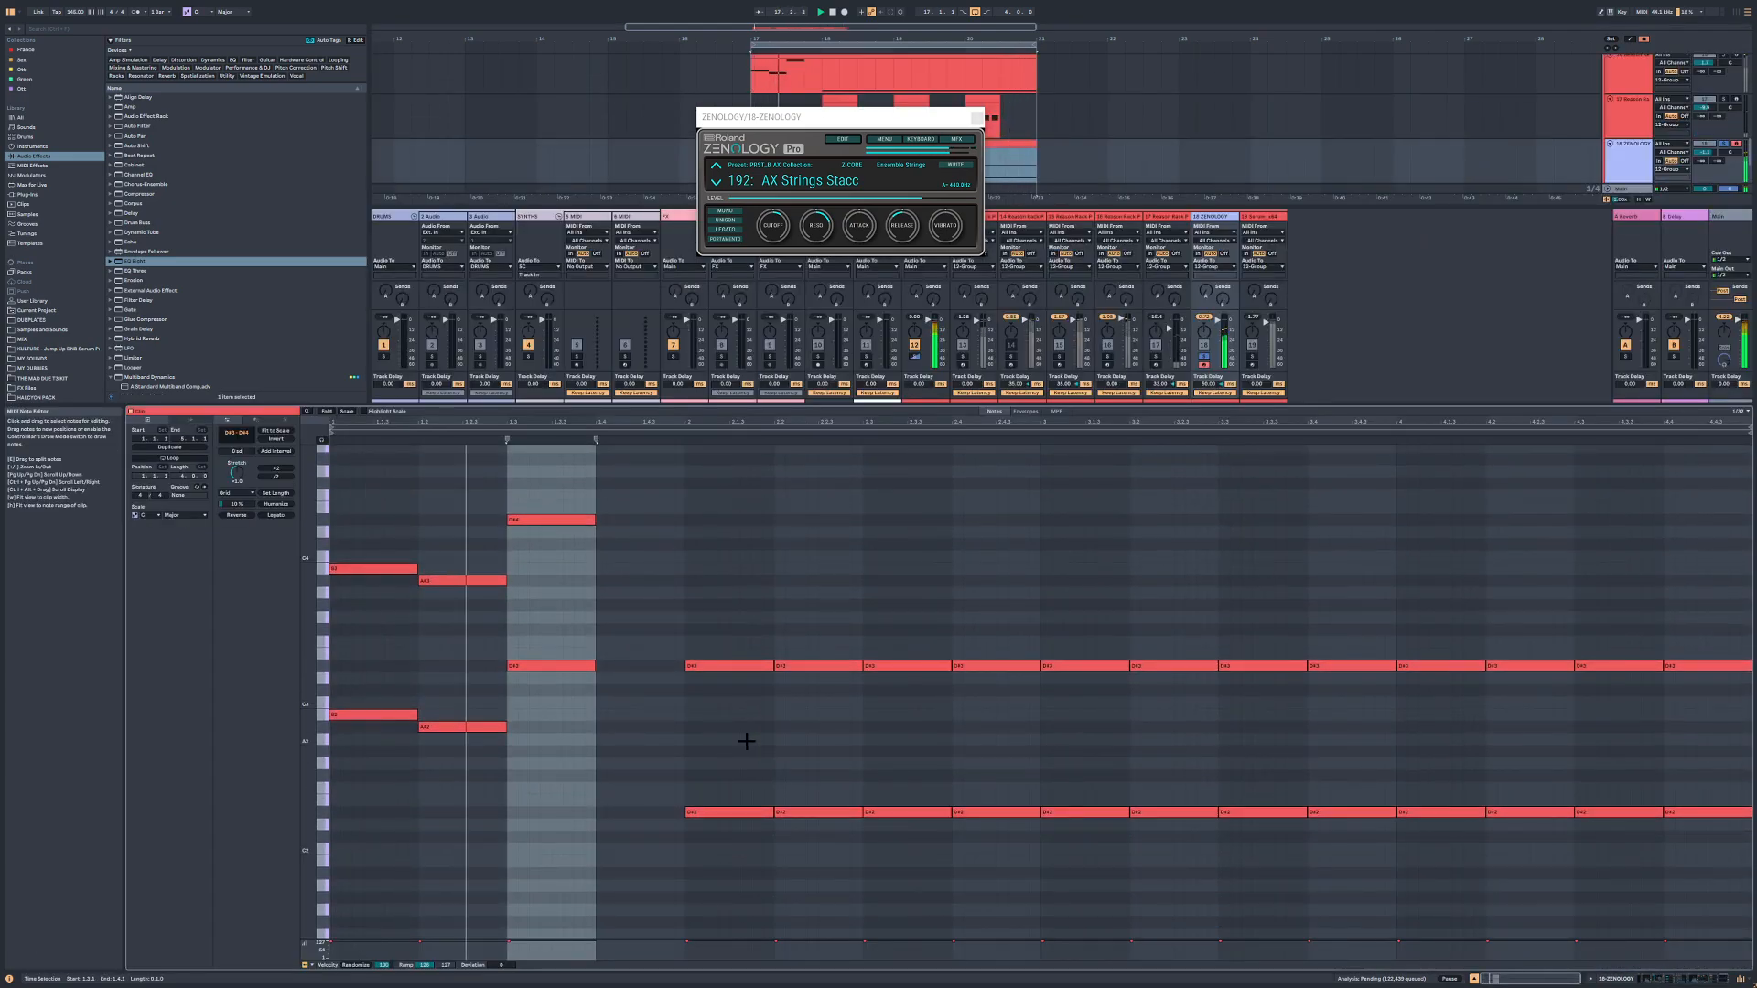
{"action": "scroll", "coordinate": [745, 741], "scroll_direction": "up", "scroll_amount": 1}
{"action": "left_click_drag", "start_coordinate": [389, 696], "coordinate": [476, 831]}
{"action": "left_click_drag", "start_coordinate": [671, 782], "coordinate": [1693, 907]}
{"action": "key", "text": "ctrl+a"}
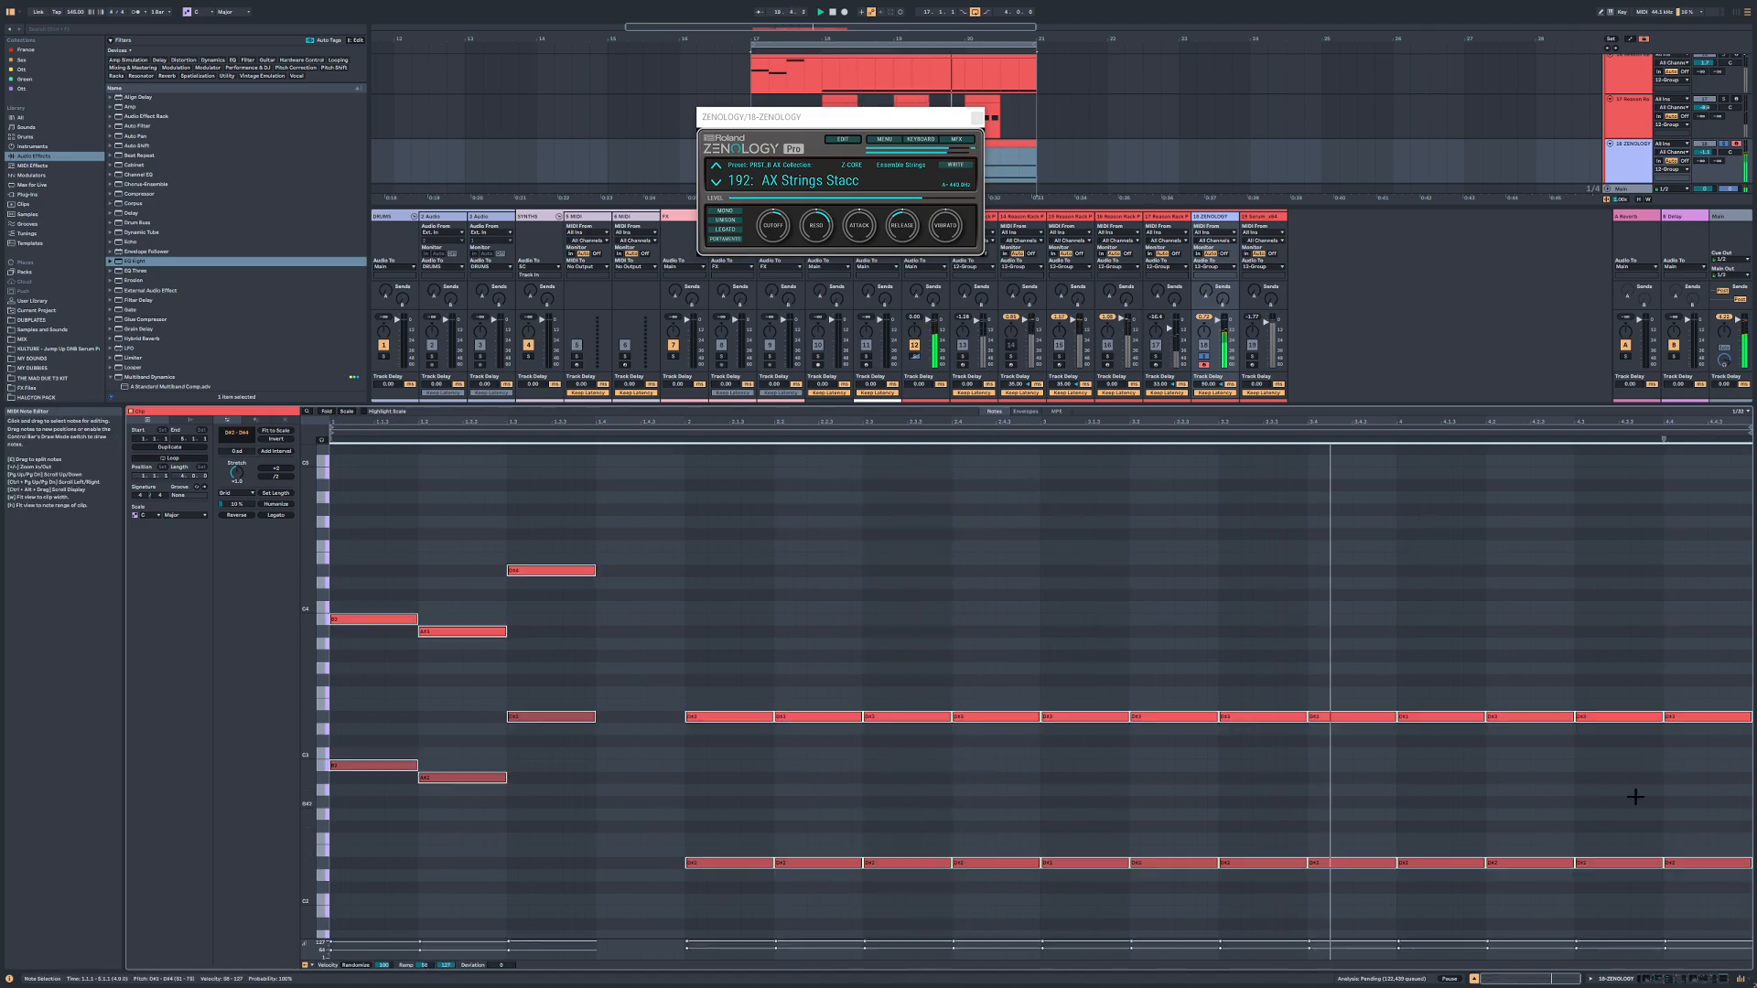
{"action": "key", "text": "s"}
{"action": "double_click", "coordinate": [1628, 155]}
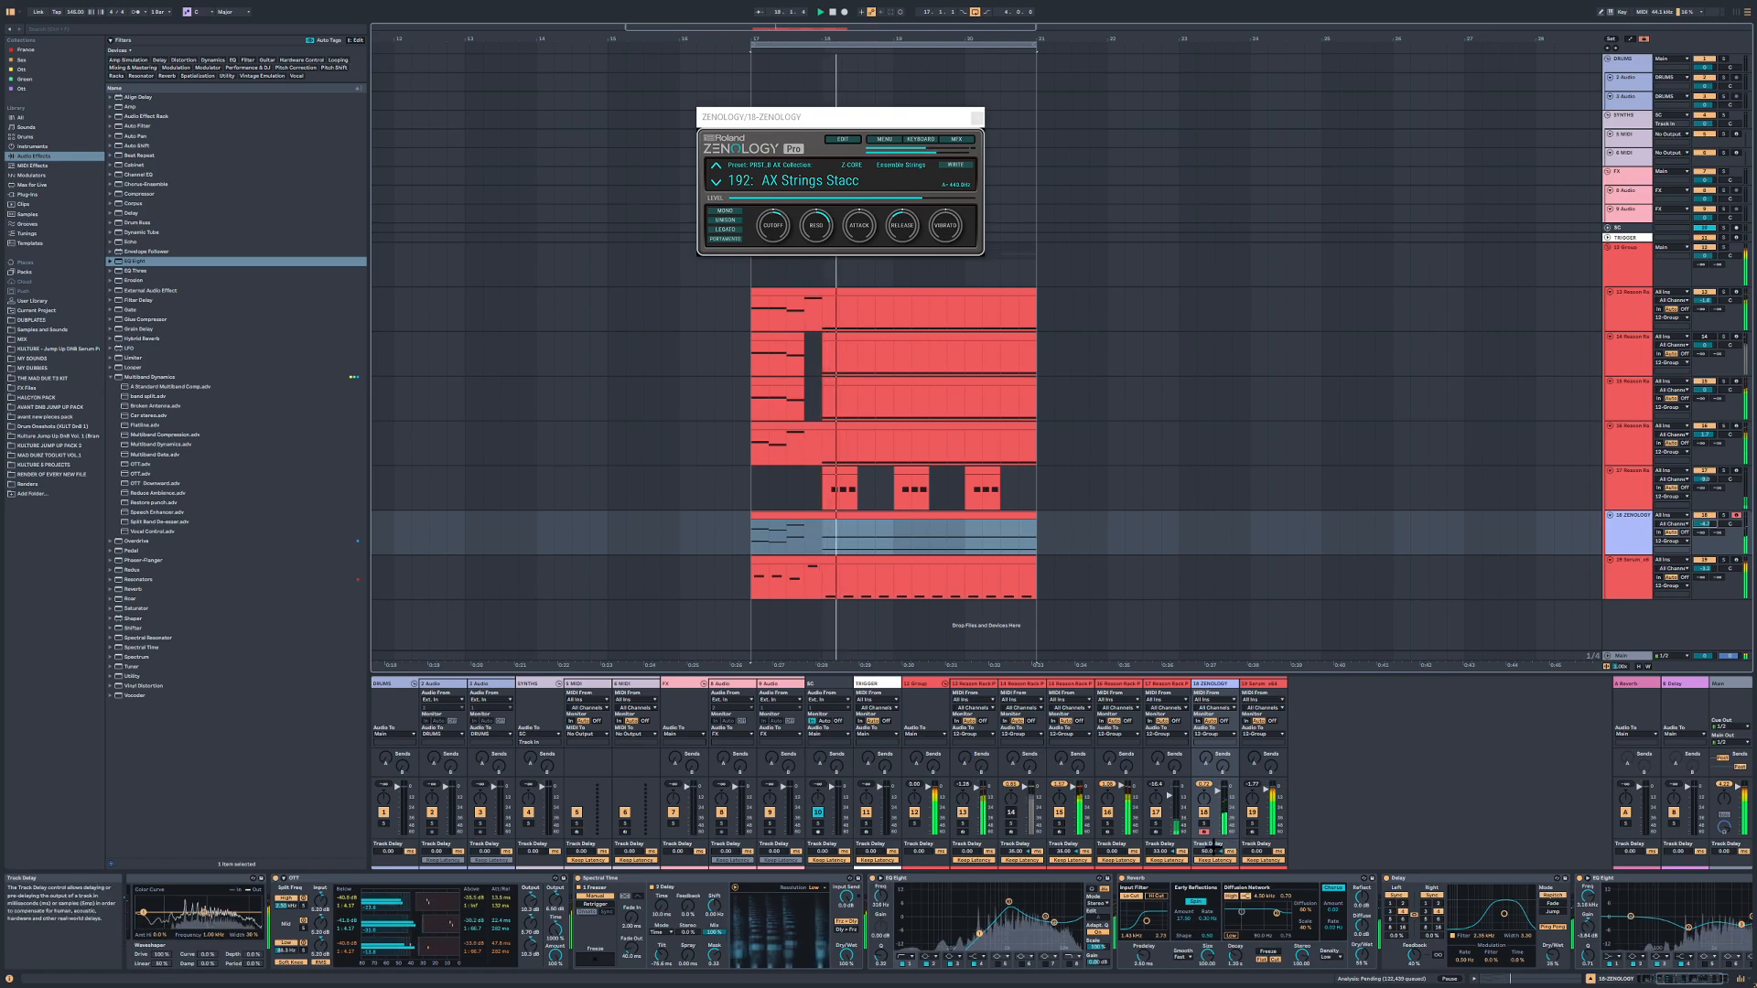
Step: Adjust the ZENOLOGY track's delay time and duplicate the track with its clip and effects, selecting the duplicated clip
{"action": "left_click_drag", "start_coordinate": [1210, 851], "coordinate": [1210, 844]}
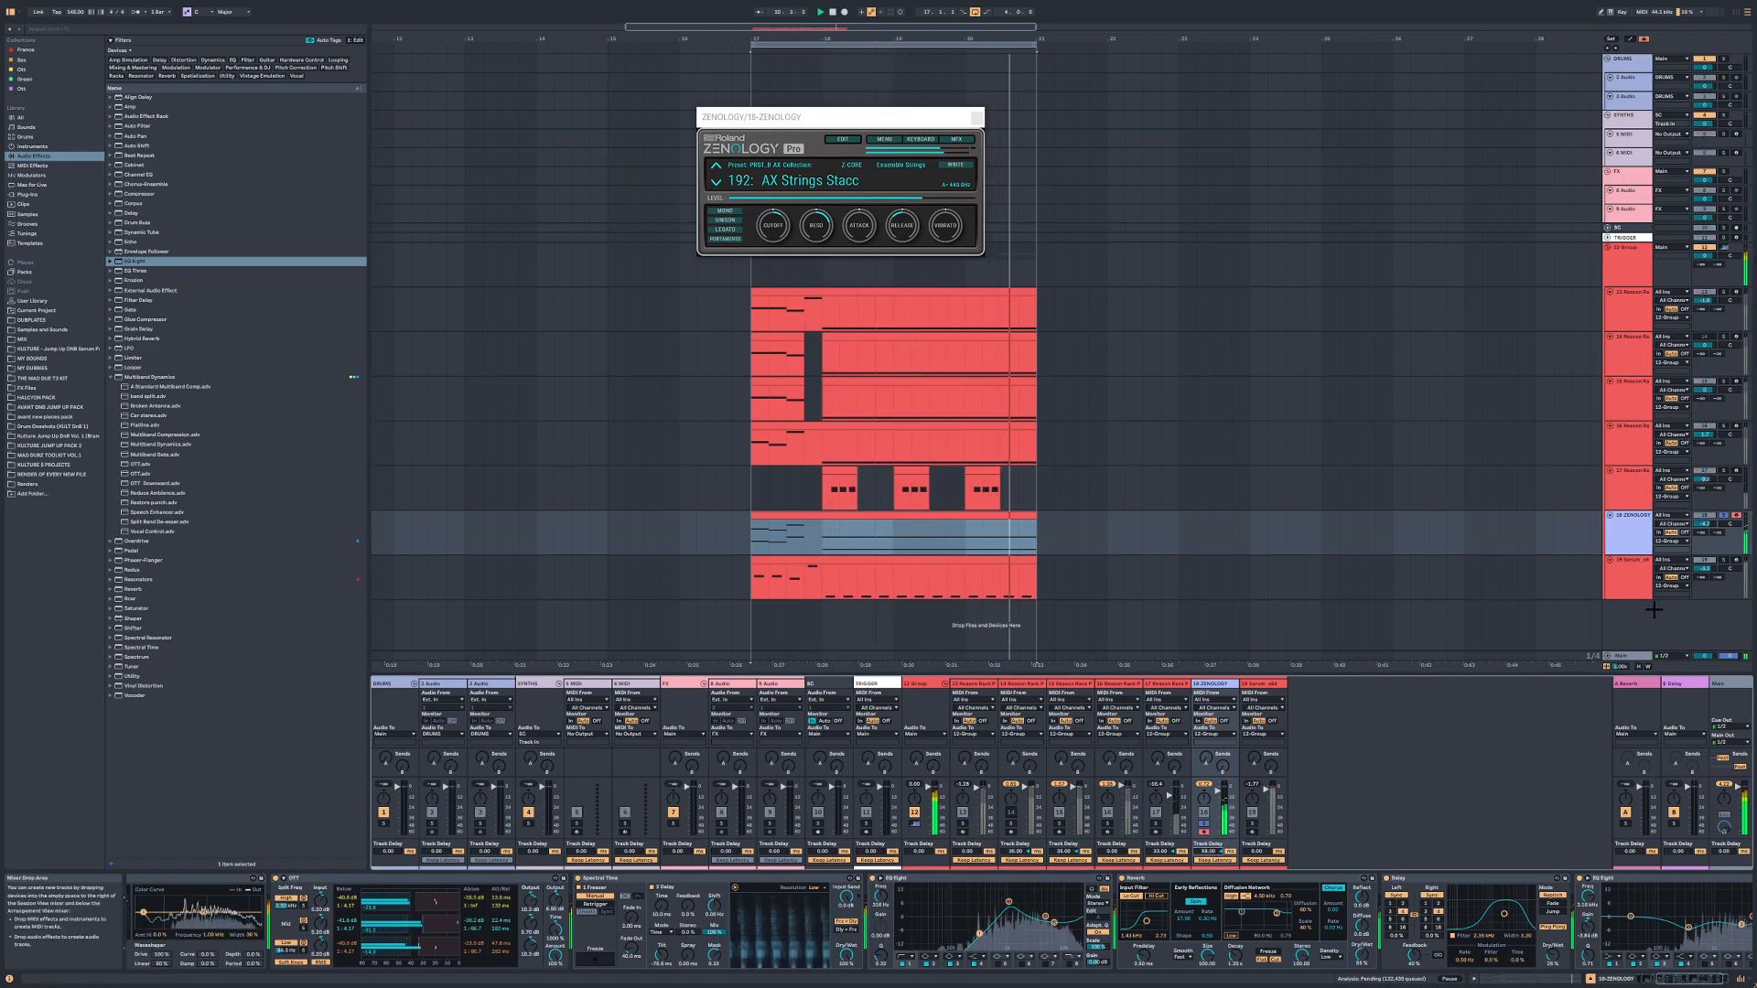
{"action": "key", "text": "s"}
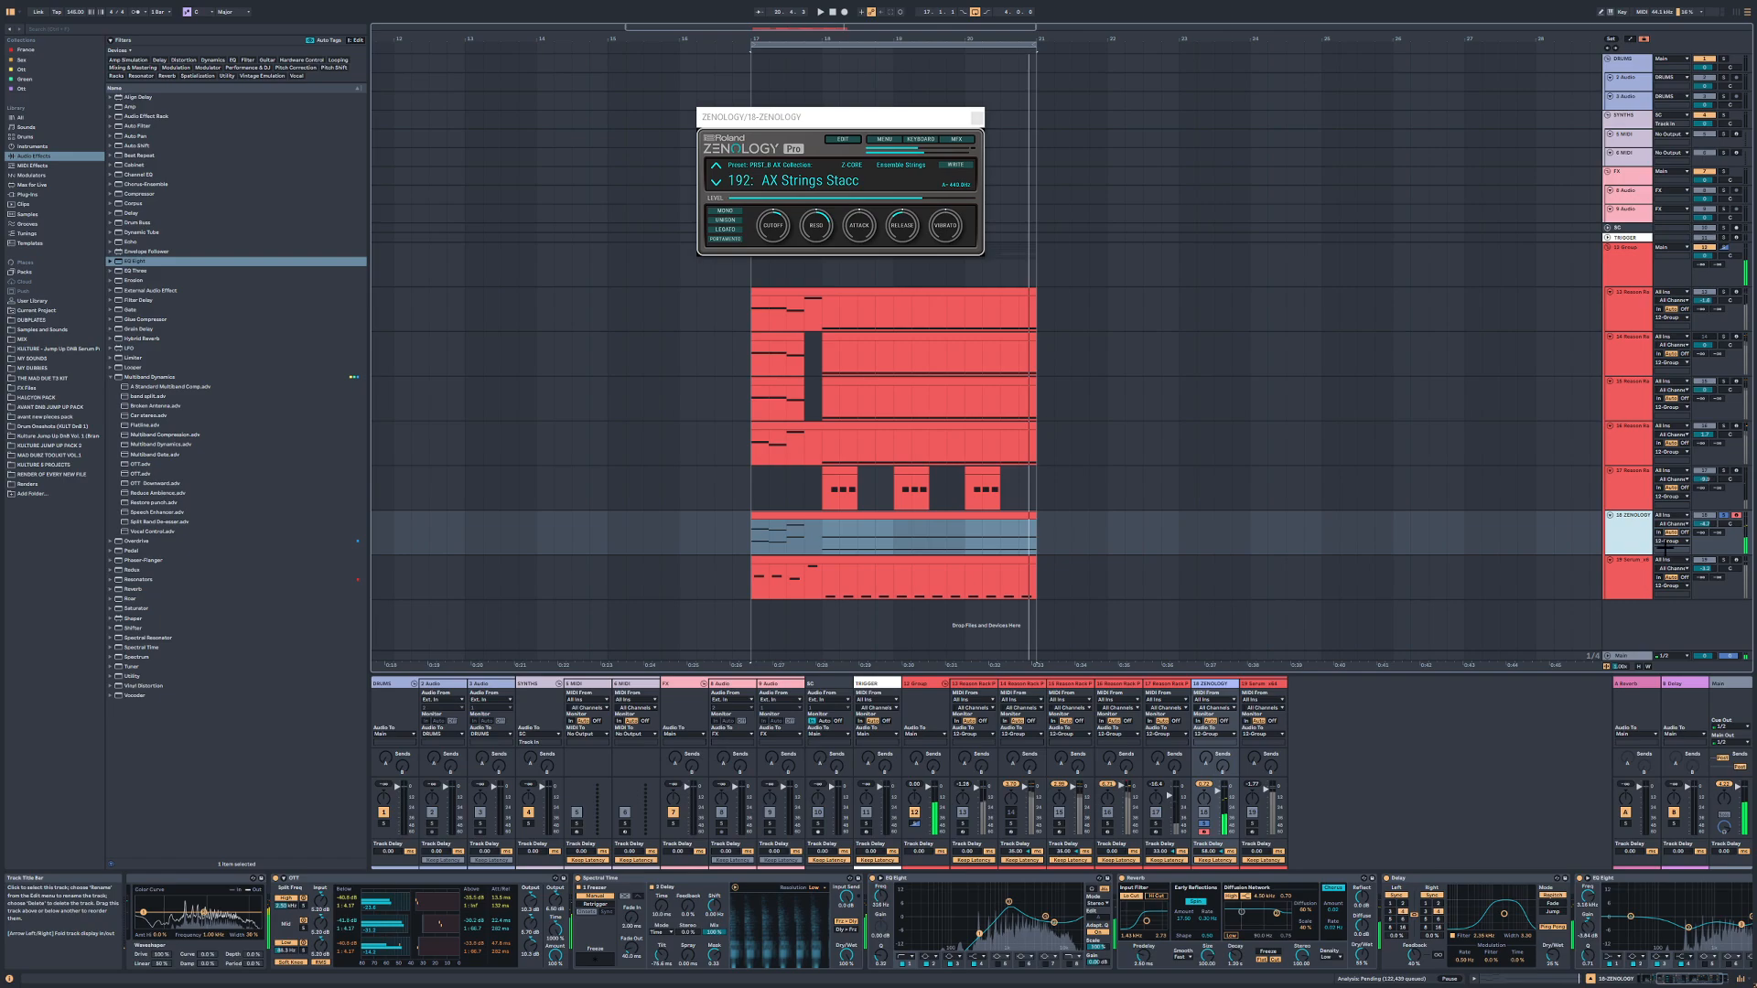
{"action": "key", "text": "ctrl+d"}
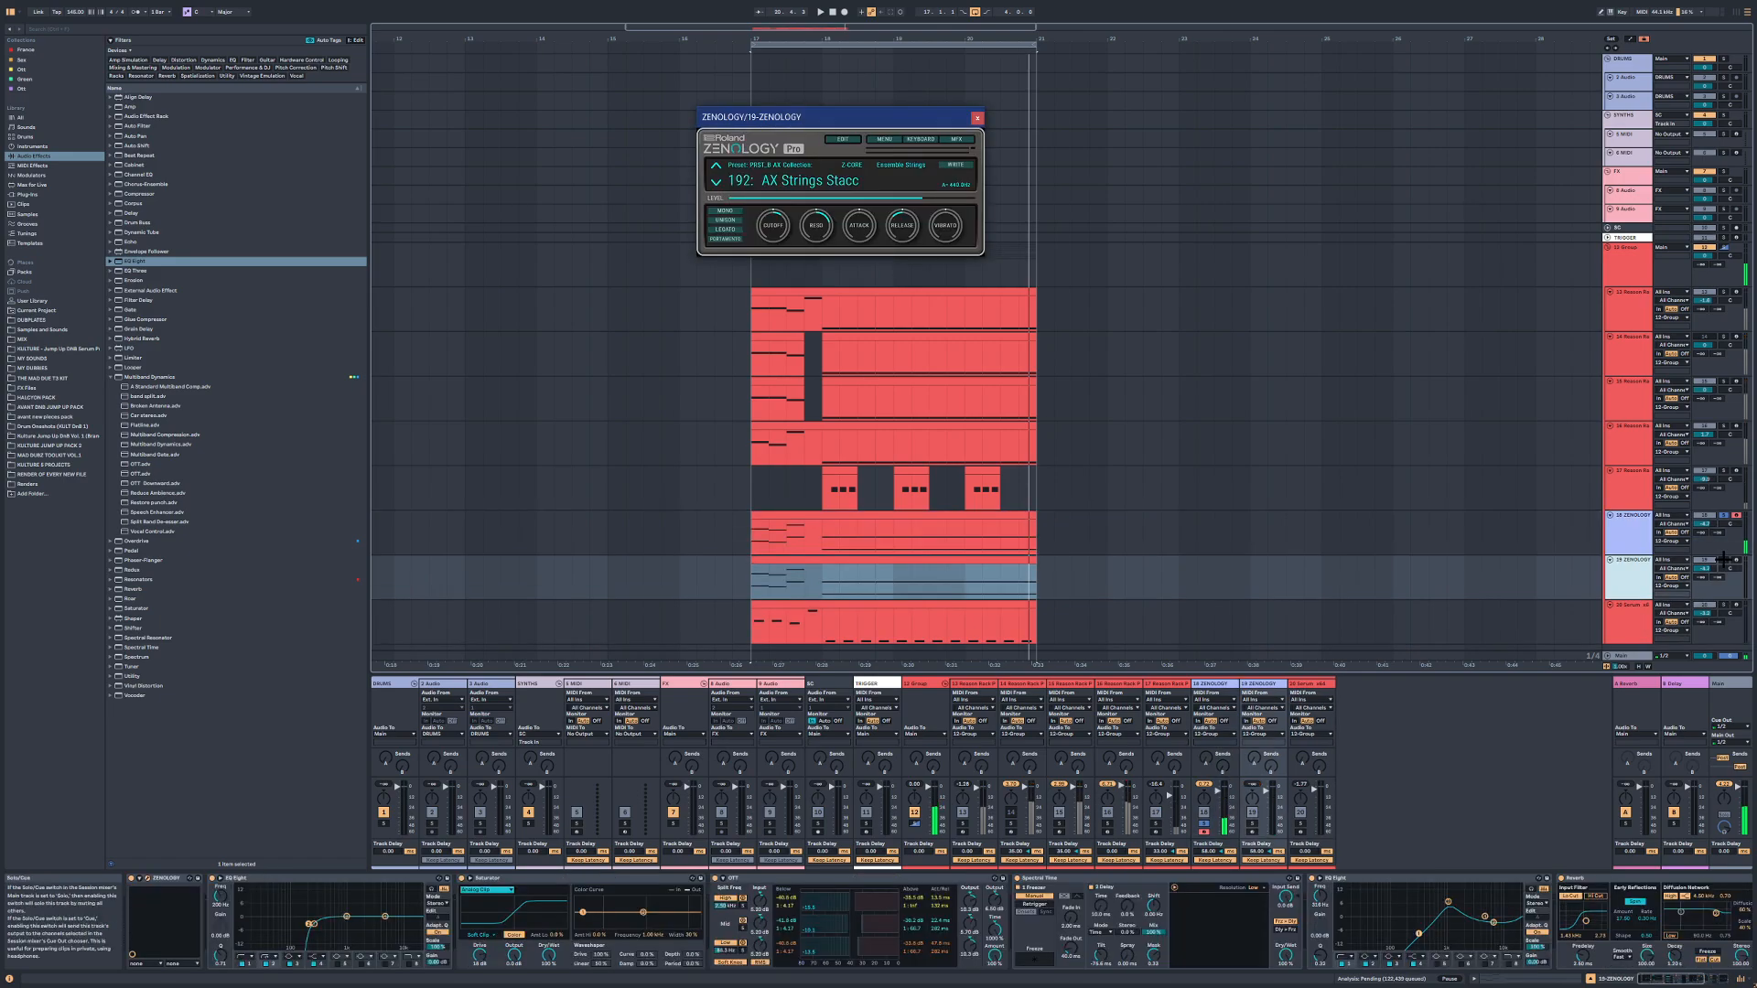
{"action": "left_click", "coordinate": [942, 599]}
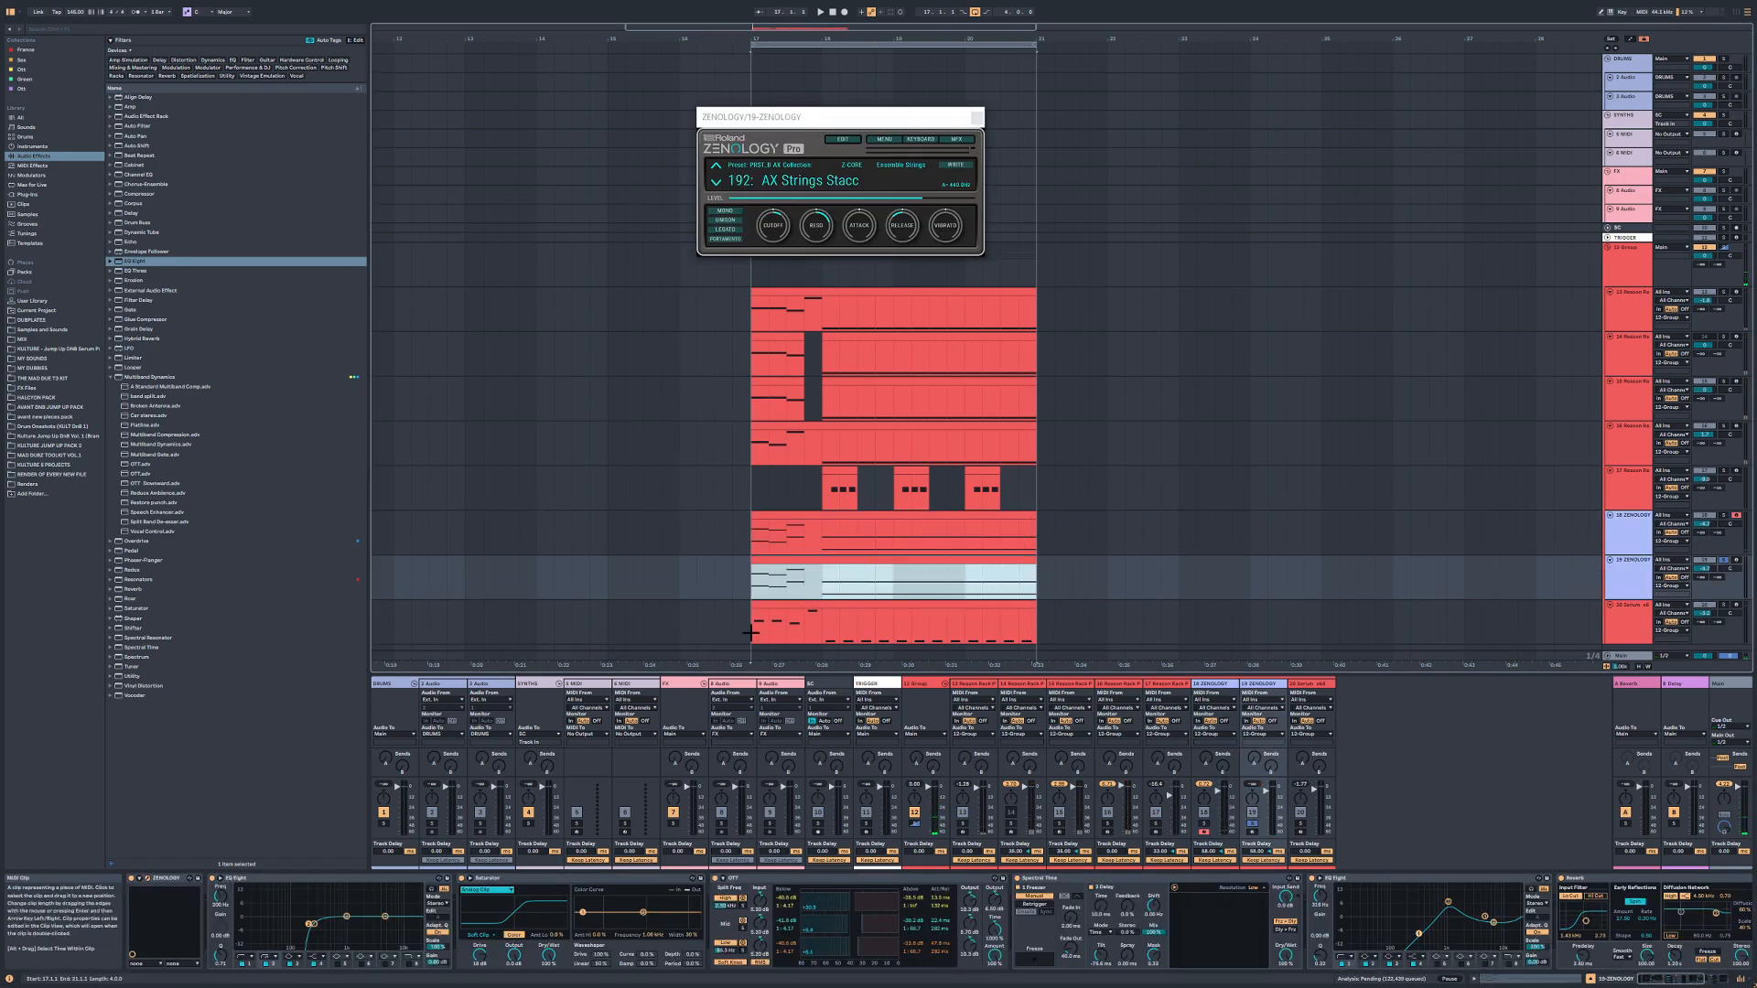
Step: Load the Ethnopluck preset from the Plucked/Stroke category in the duplicated ZENOLOGY instance and play it with the group
{"action": "left_click", "coordinate": [842, 205]}
{"action": "left_click", "coordinate": [842, 205]}
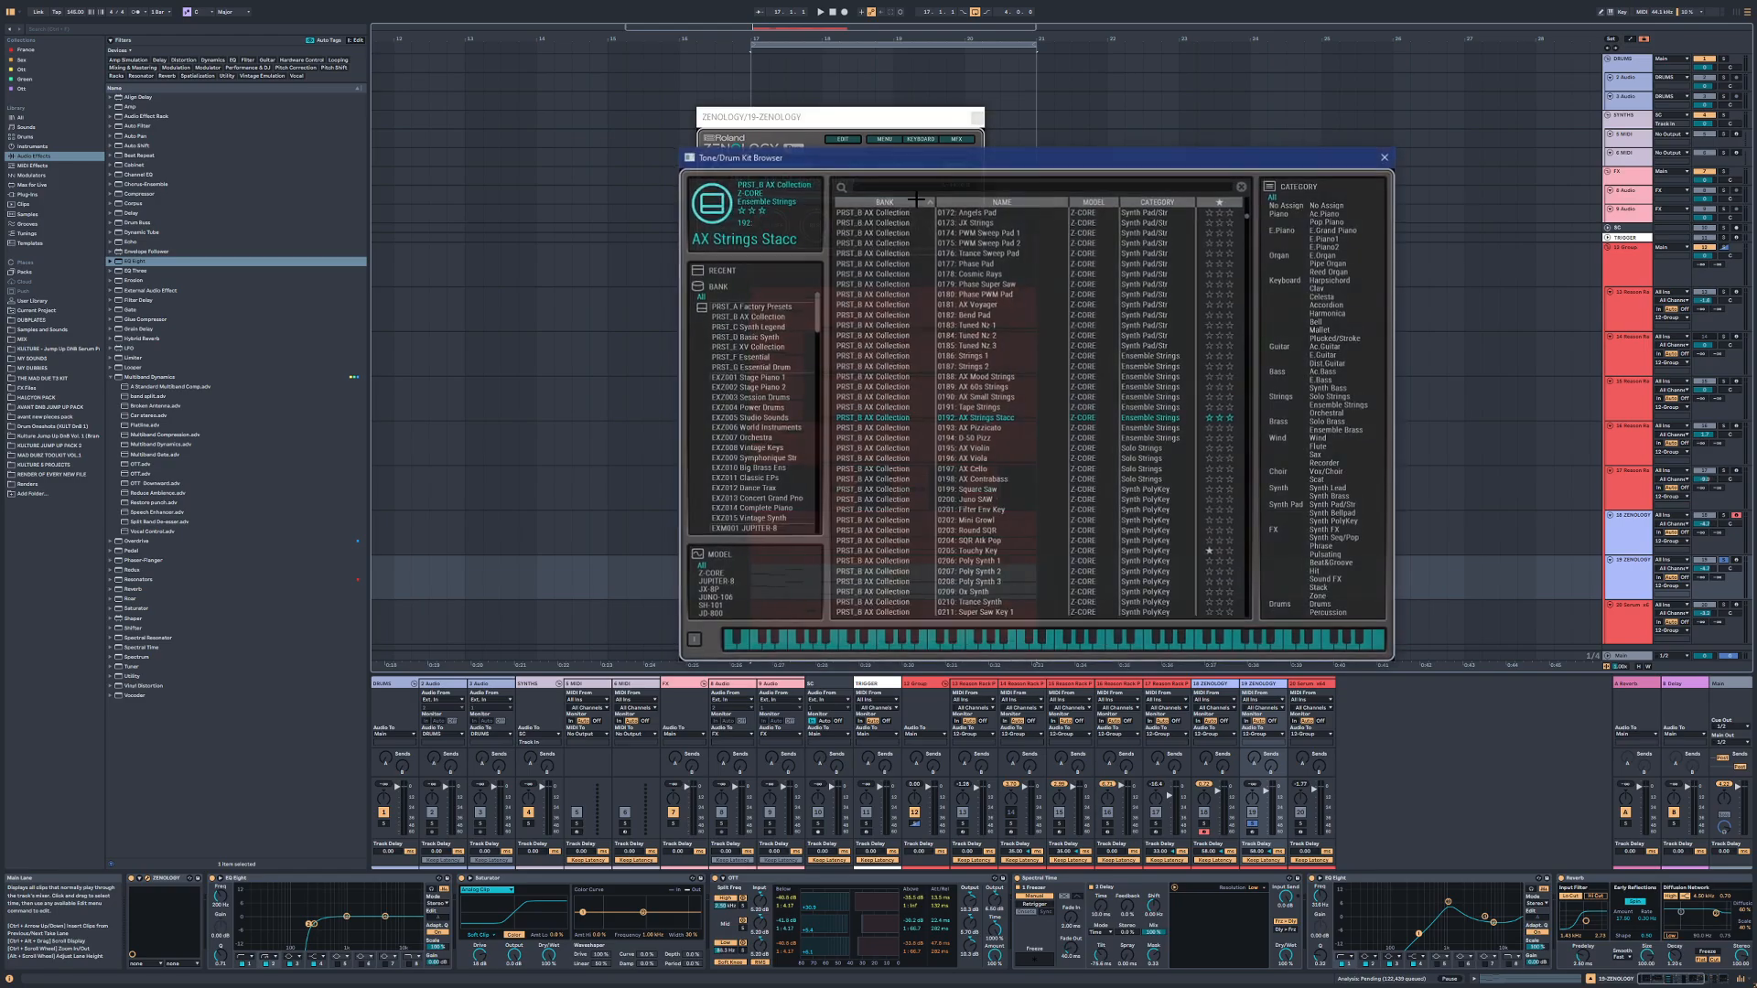
{"action": "left_click", "coordinate": [1338, 335]}
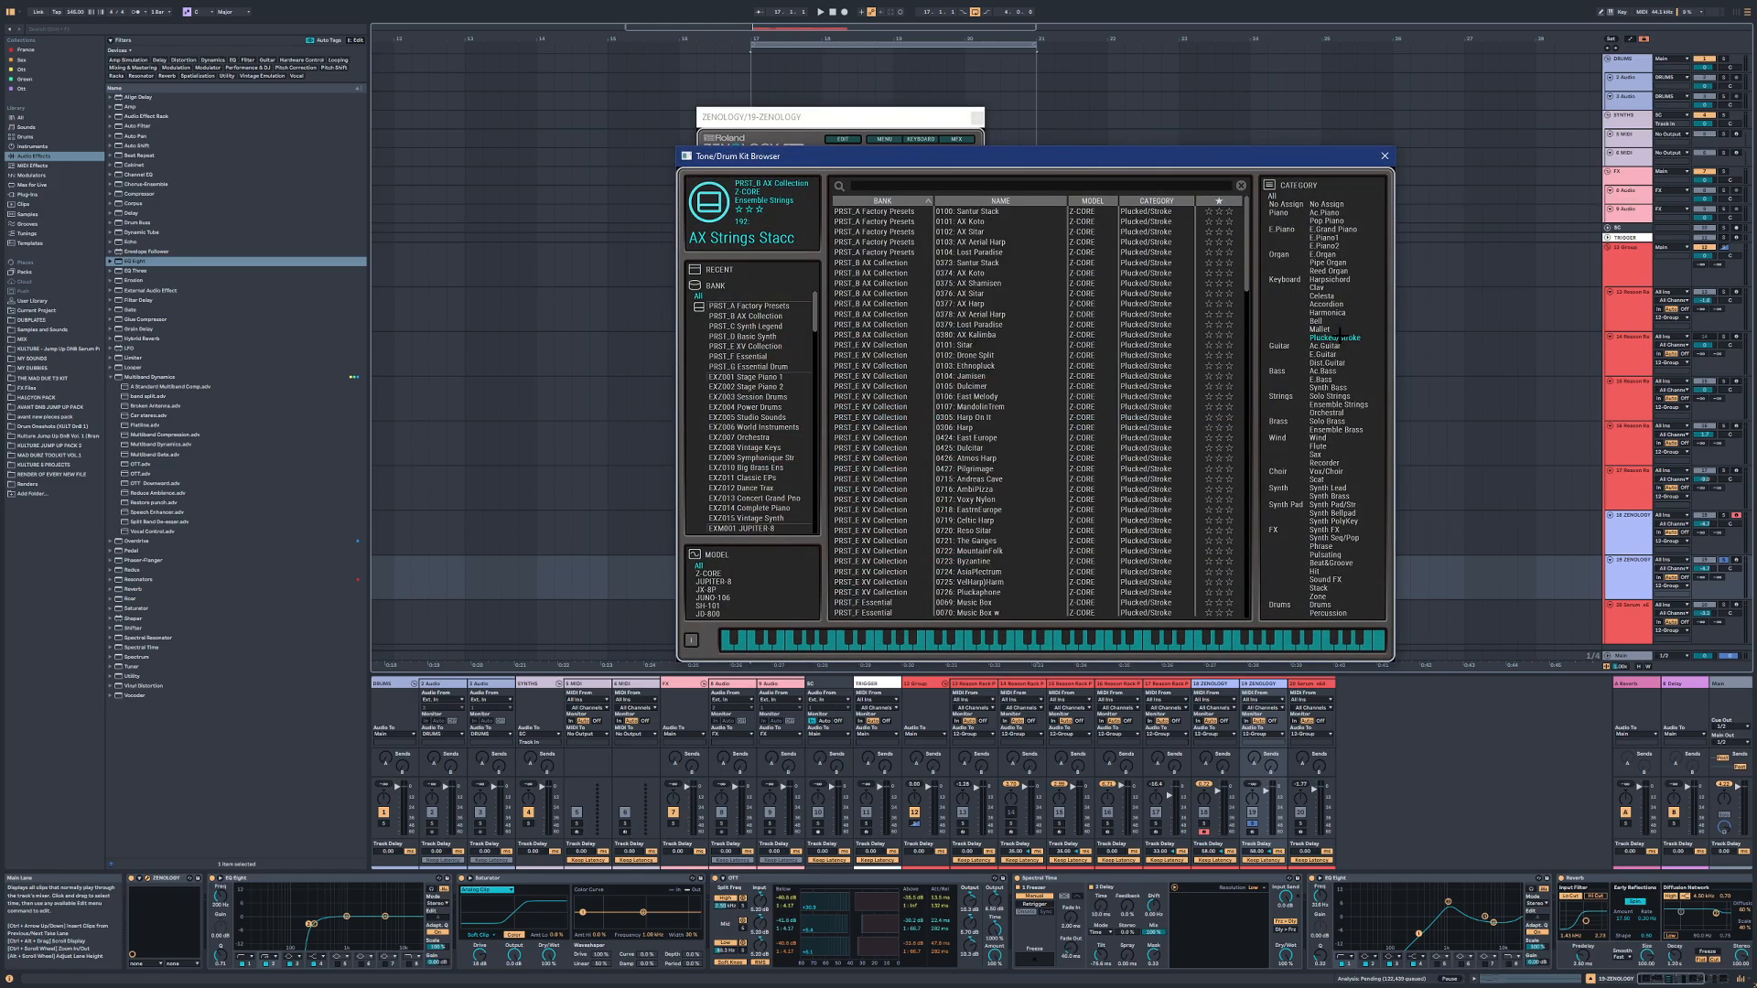
{"action": "left_click", "coordinate": [1098, 646]}
{"action": "left_click", "coordinate": [1385, 156]}
{"action": "key", "text": "space"}
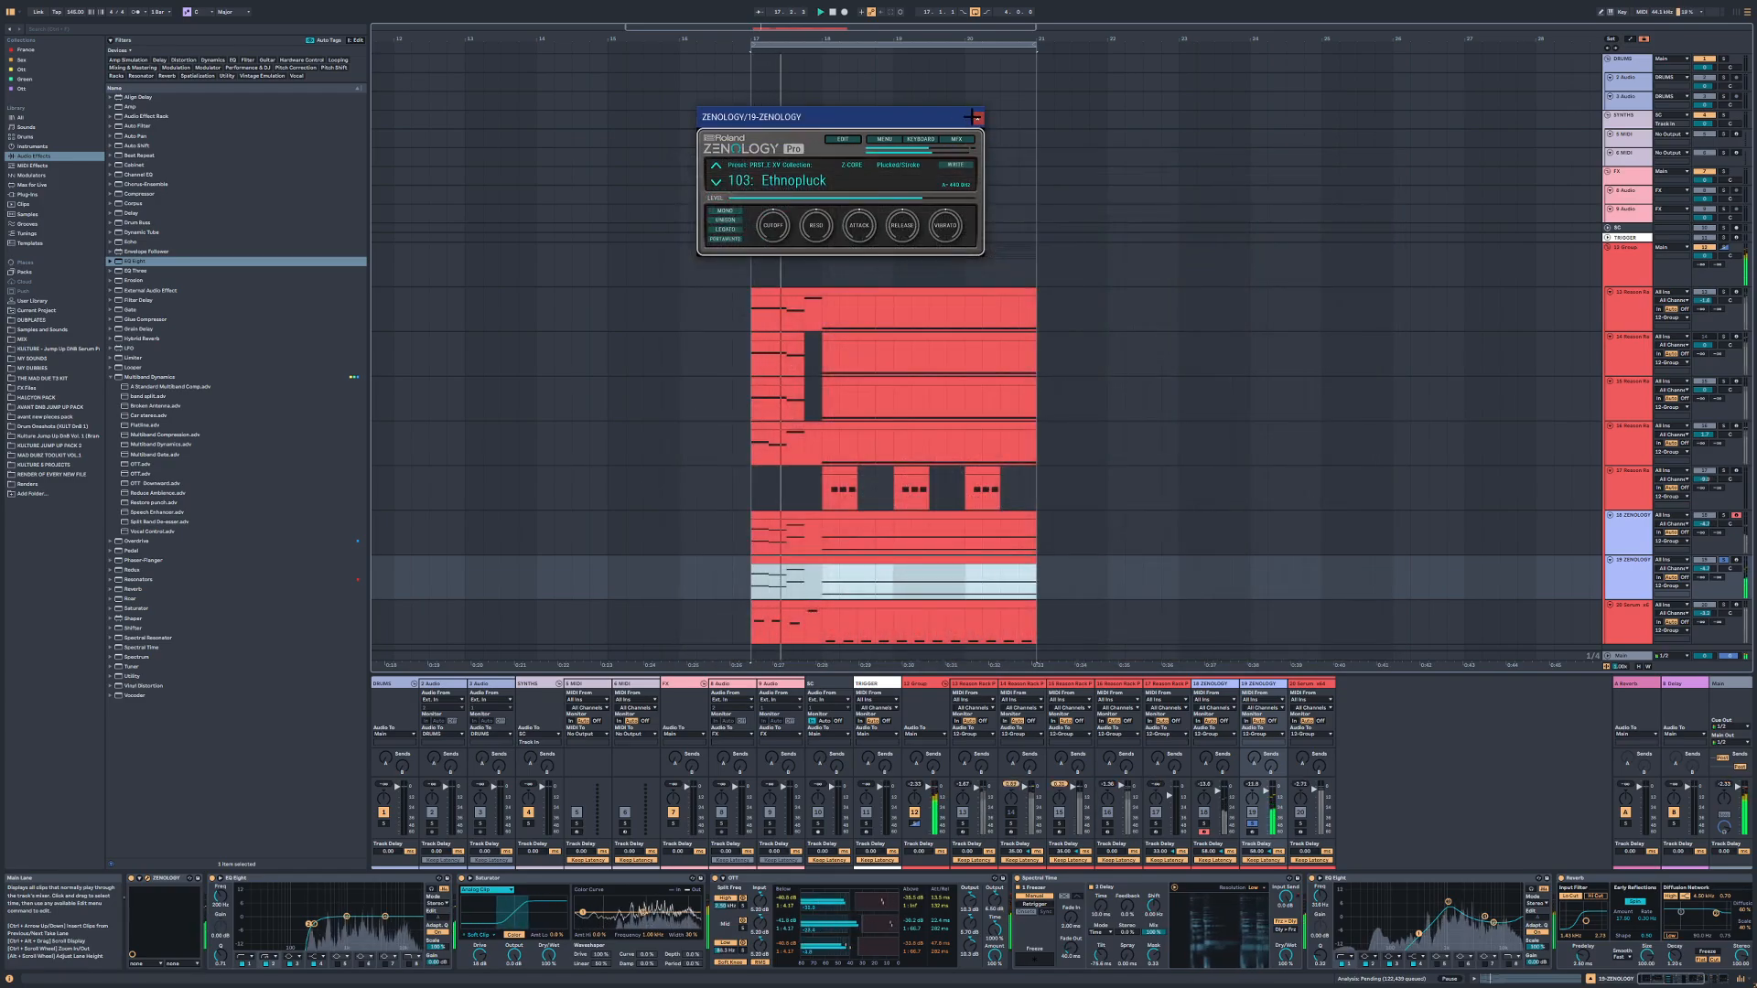
{"action": "left_click", "coordinate": [976, 117]}
{"action": "left_click", "coordinate": [977, 118]}
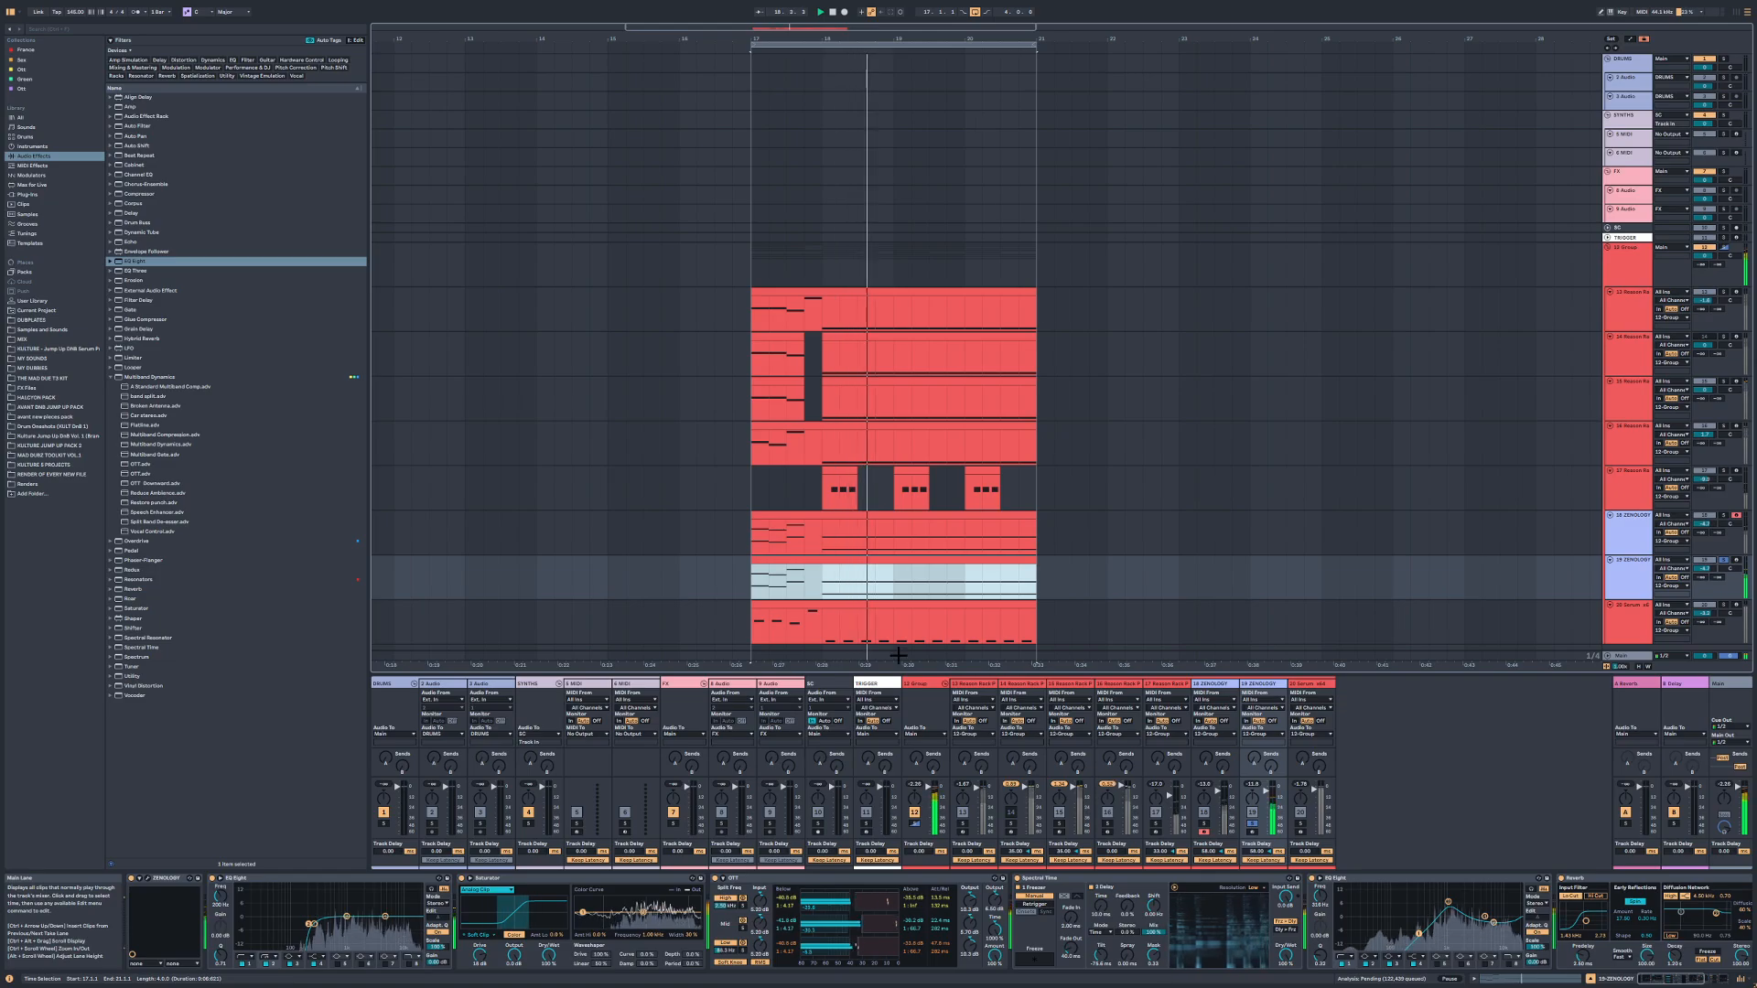
Step: Audition the Atmos Harp preset in the duplicated ZENOLOGY and switch it to the Dulcitar preset
{"action": "left_click", "coordinate": [149, 878]}
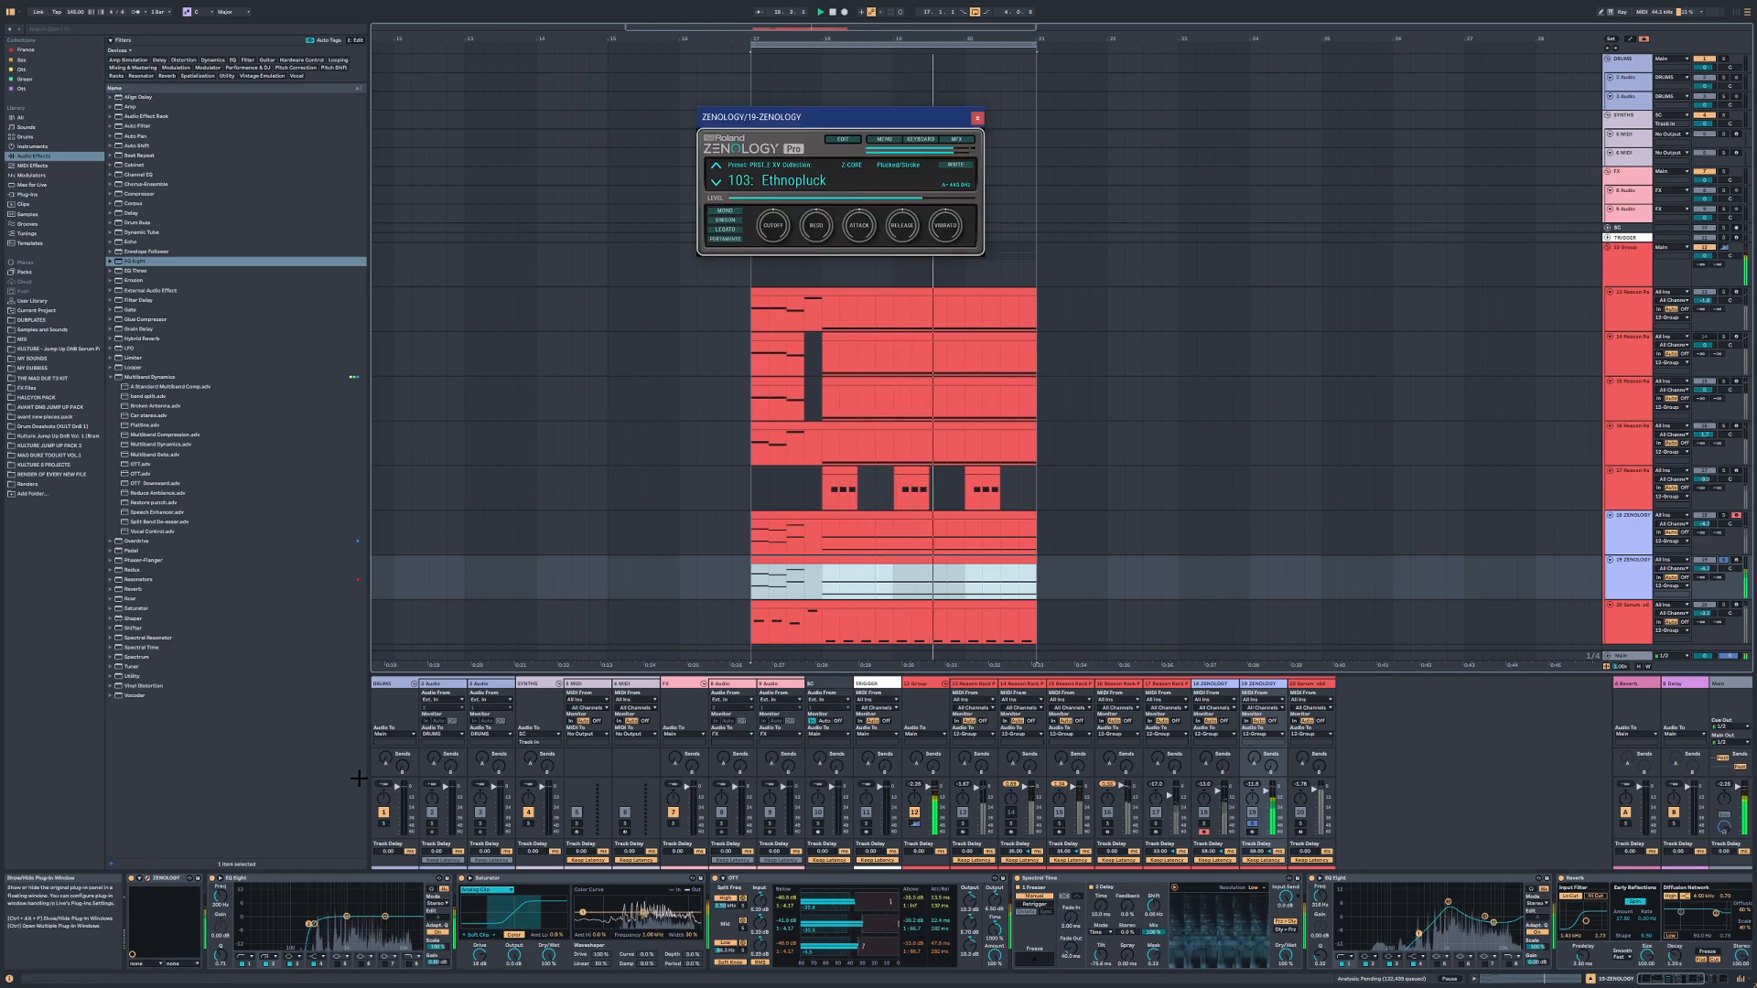
{"action": "left_click", "coordinate": [783, 186]}
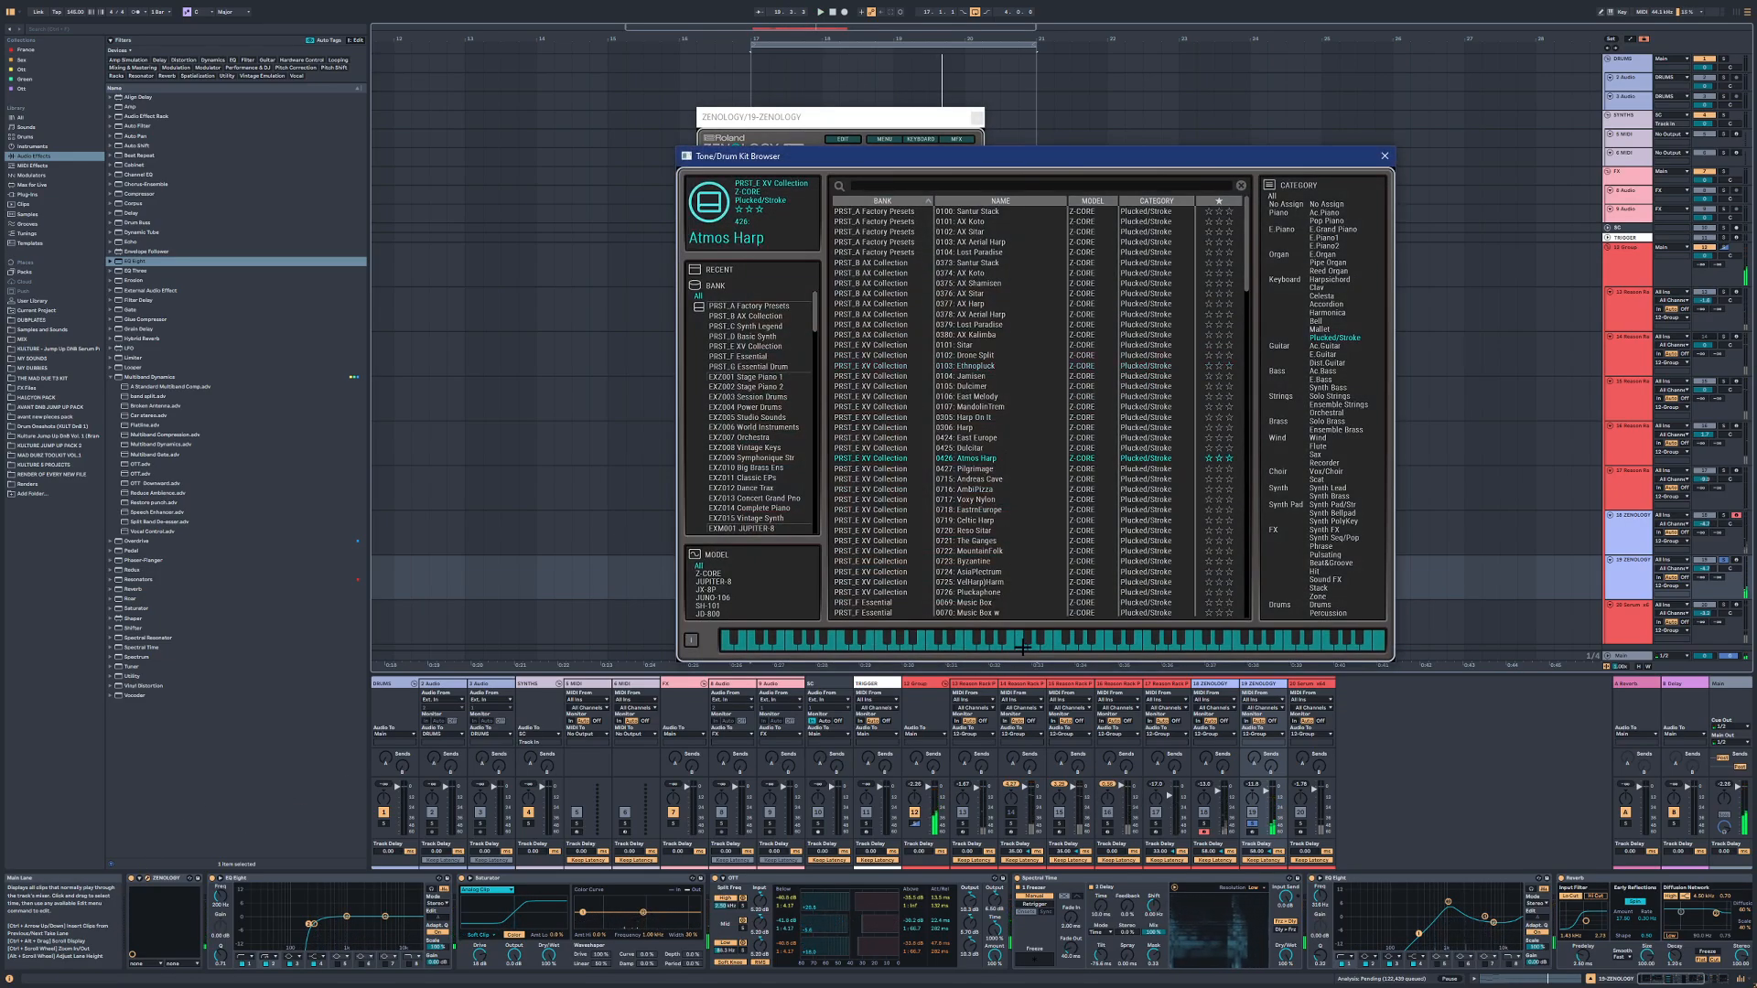
{"action": "left_click", "coordinate": [1384, 156]}
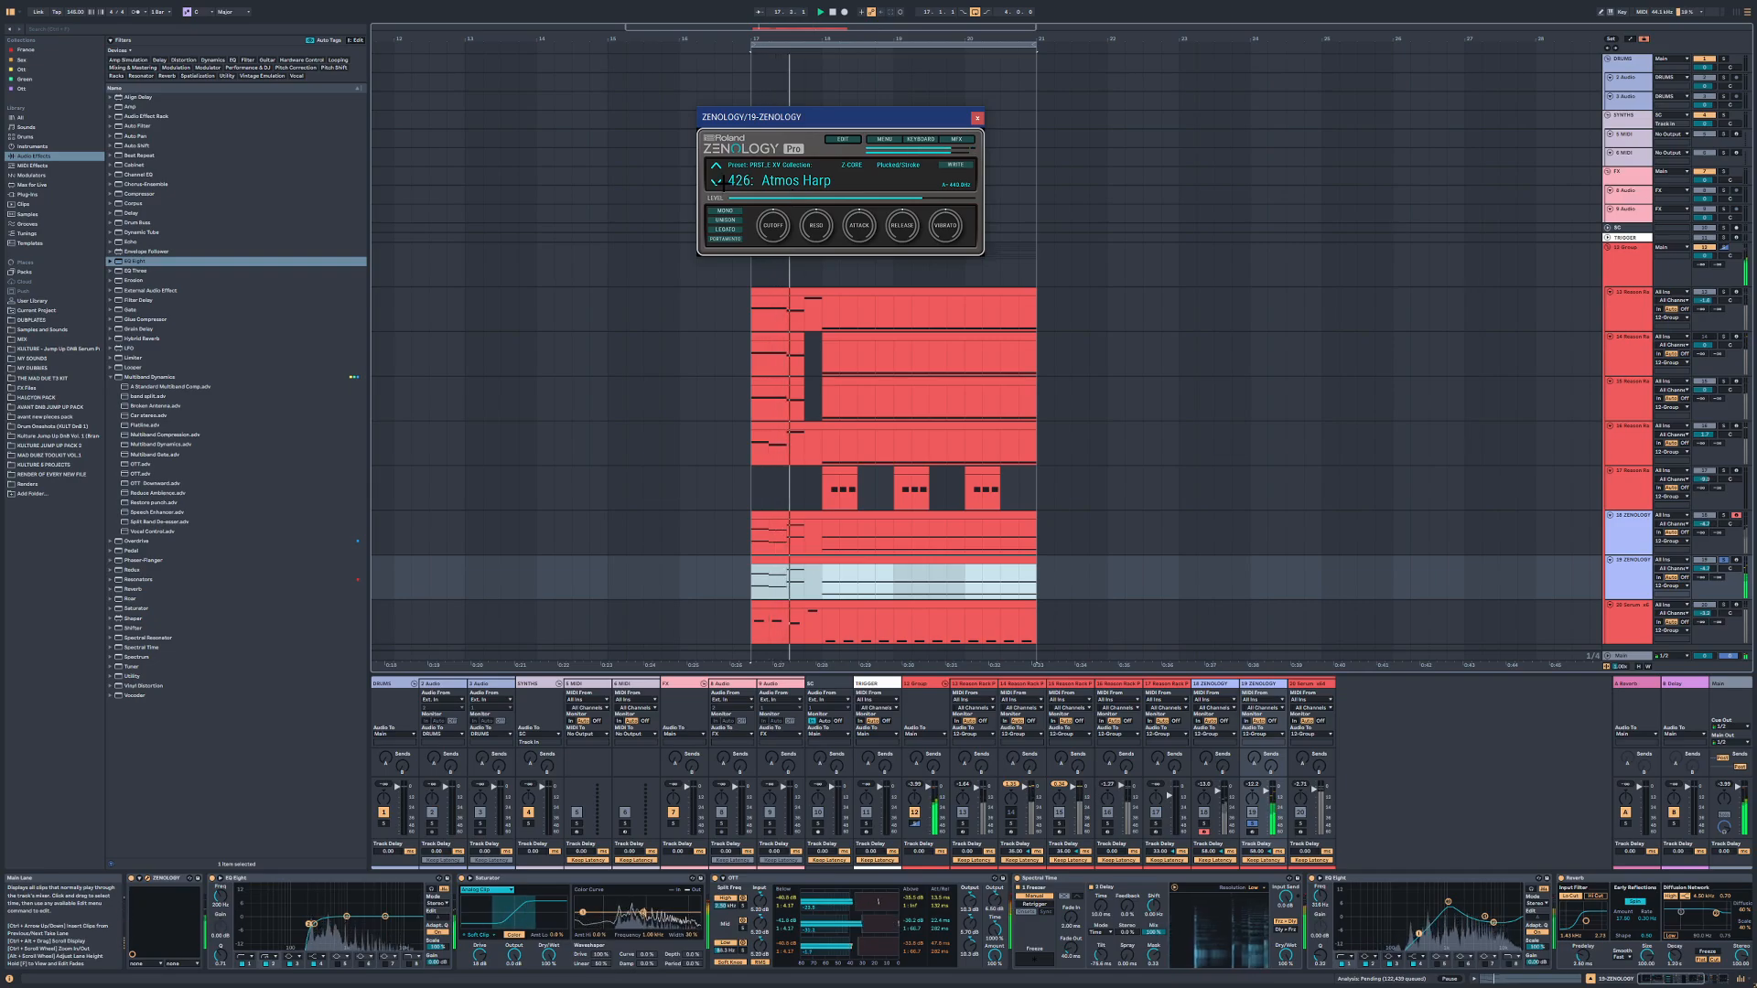
{"action": "left_click", "coordinate": [732, 179]}
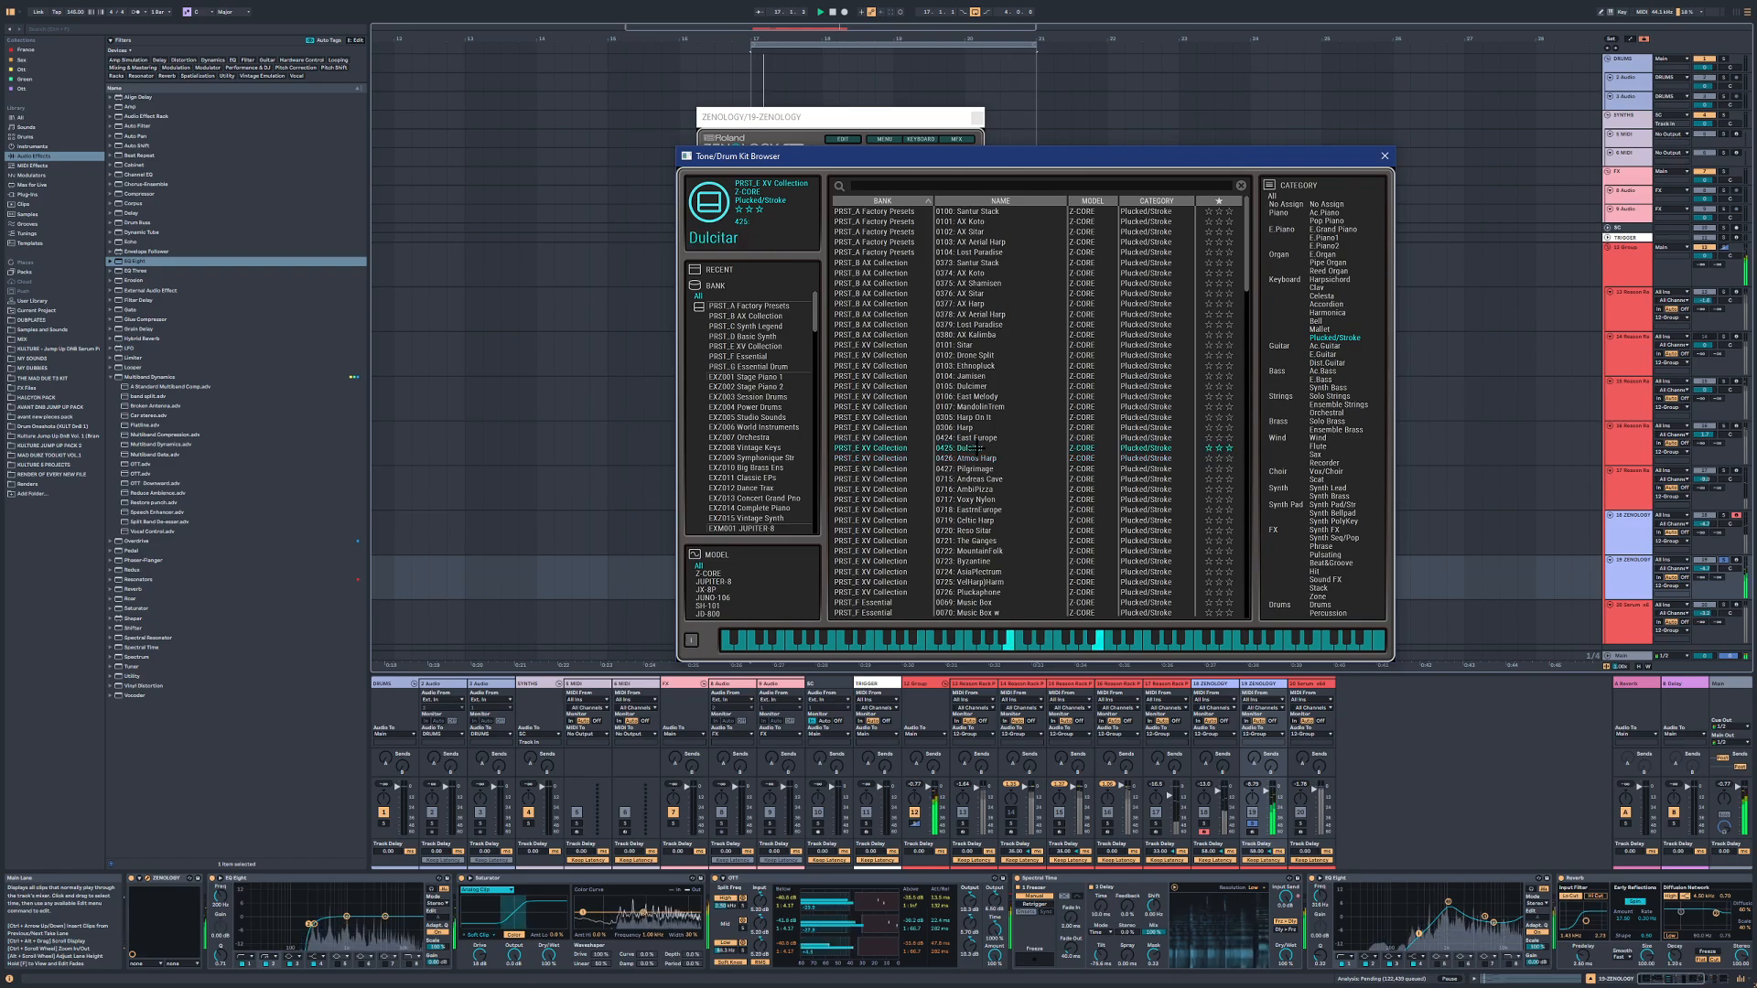
{"action": "left_click", "coordinate": [1382, 159]}
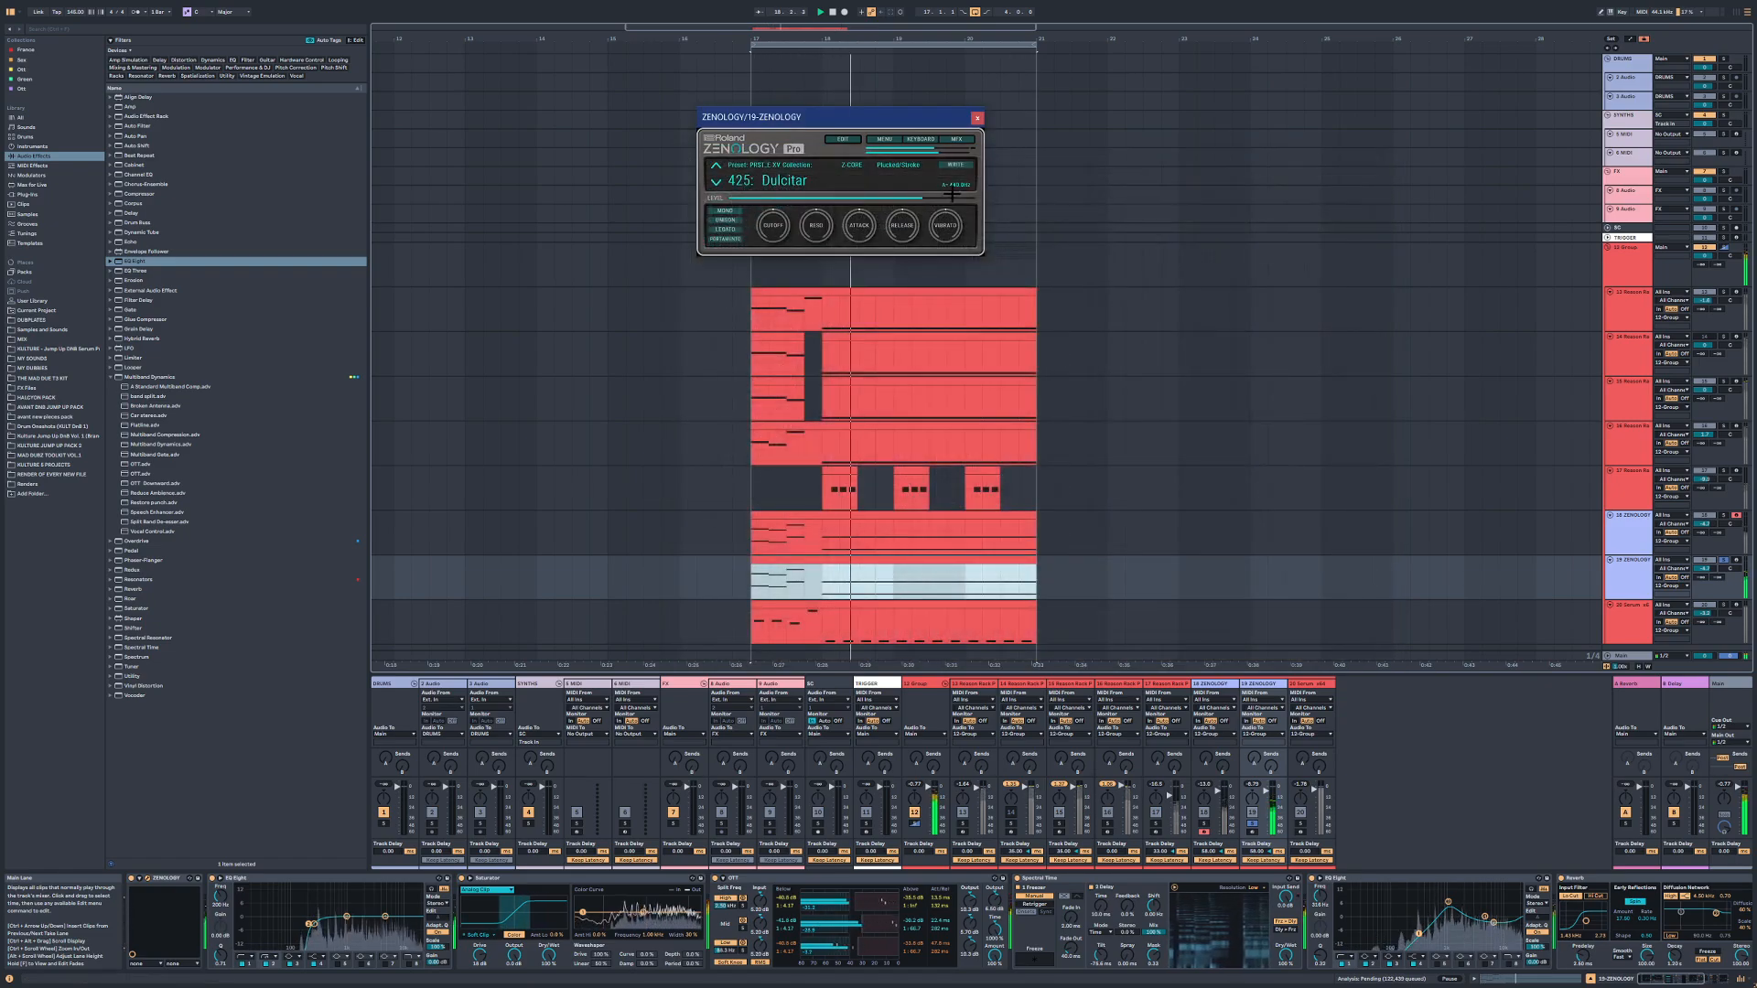
Step: Shorten the amp envelope decay of the Dulcitar preset's partials in the ZENOLOGY editor
{"action": "left_click", "coordinate": [957, 139]}
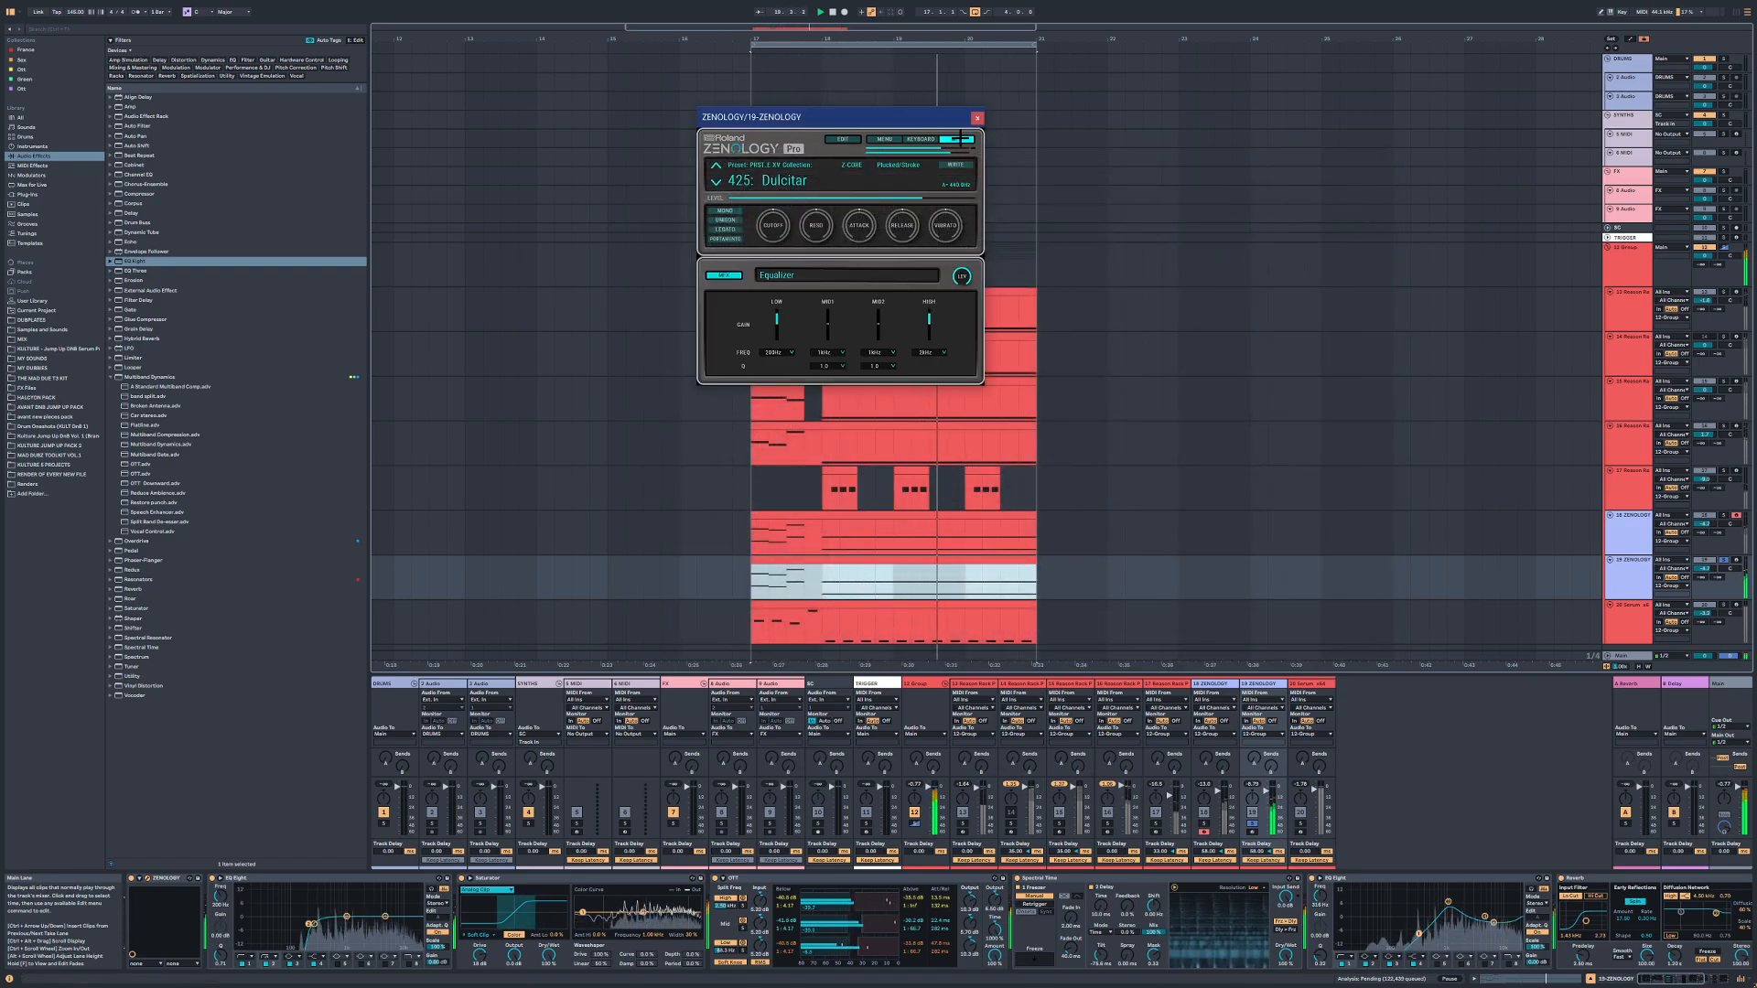
{"action": "left_click", "coordinate": [957, 139]}
{"action": "left_click", "coordinate": [843, 139]}
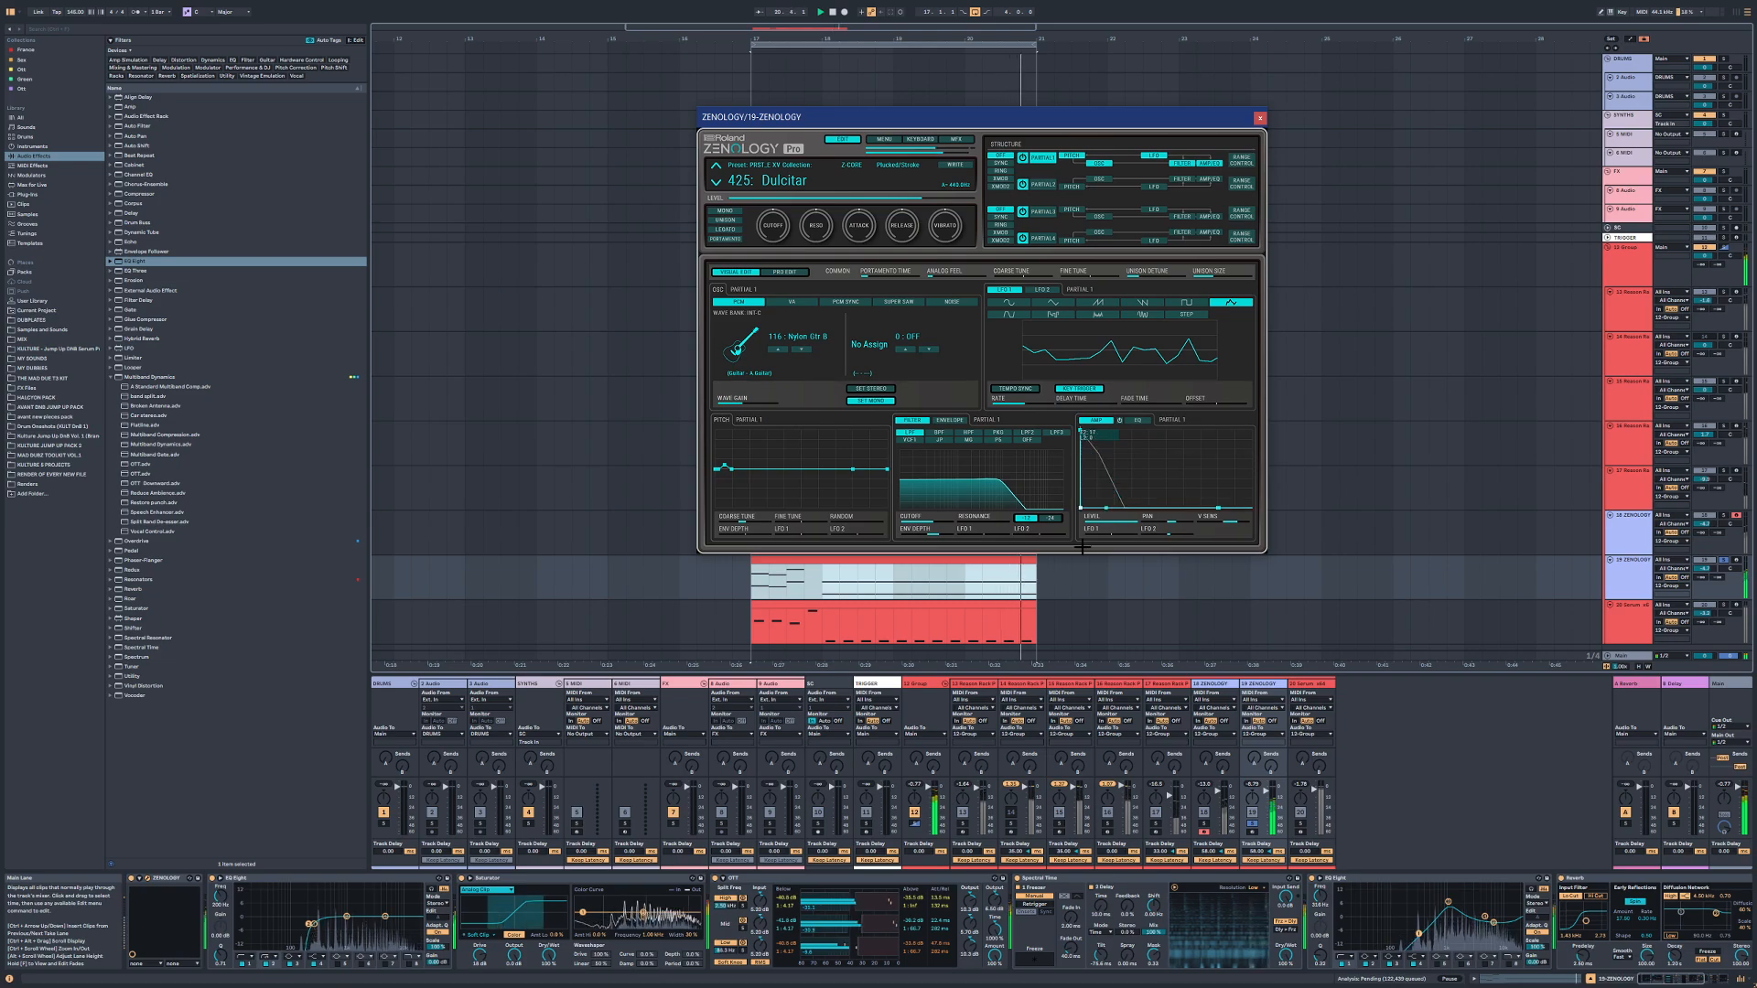
{"action": "left_click", "coordinate": [1043, 184]}
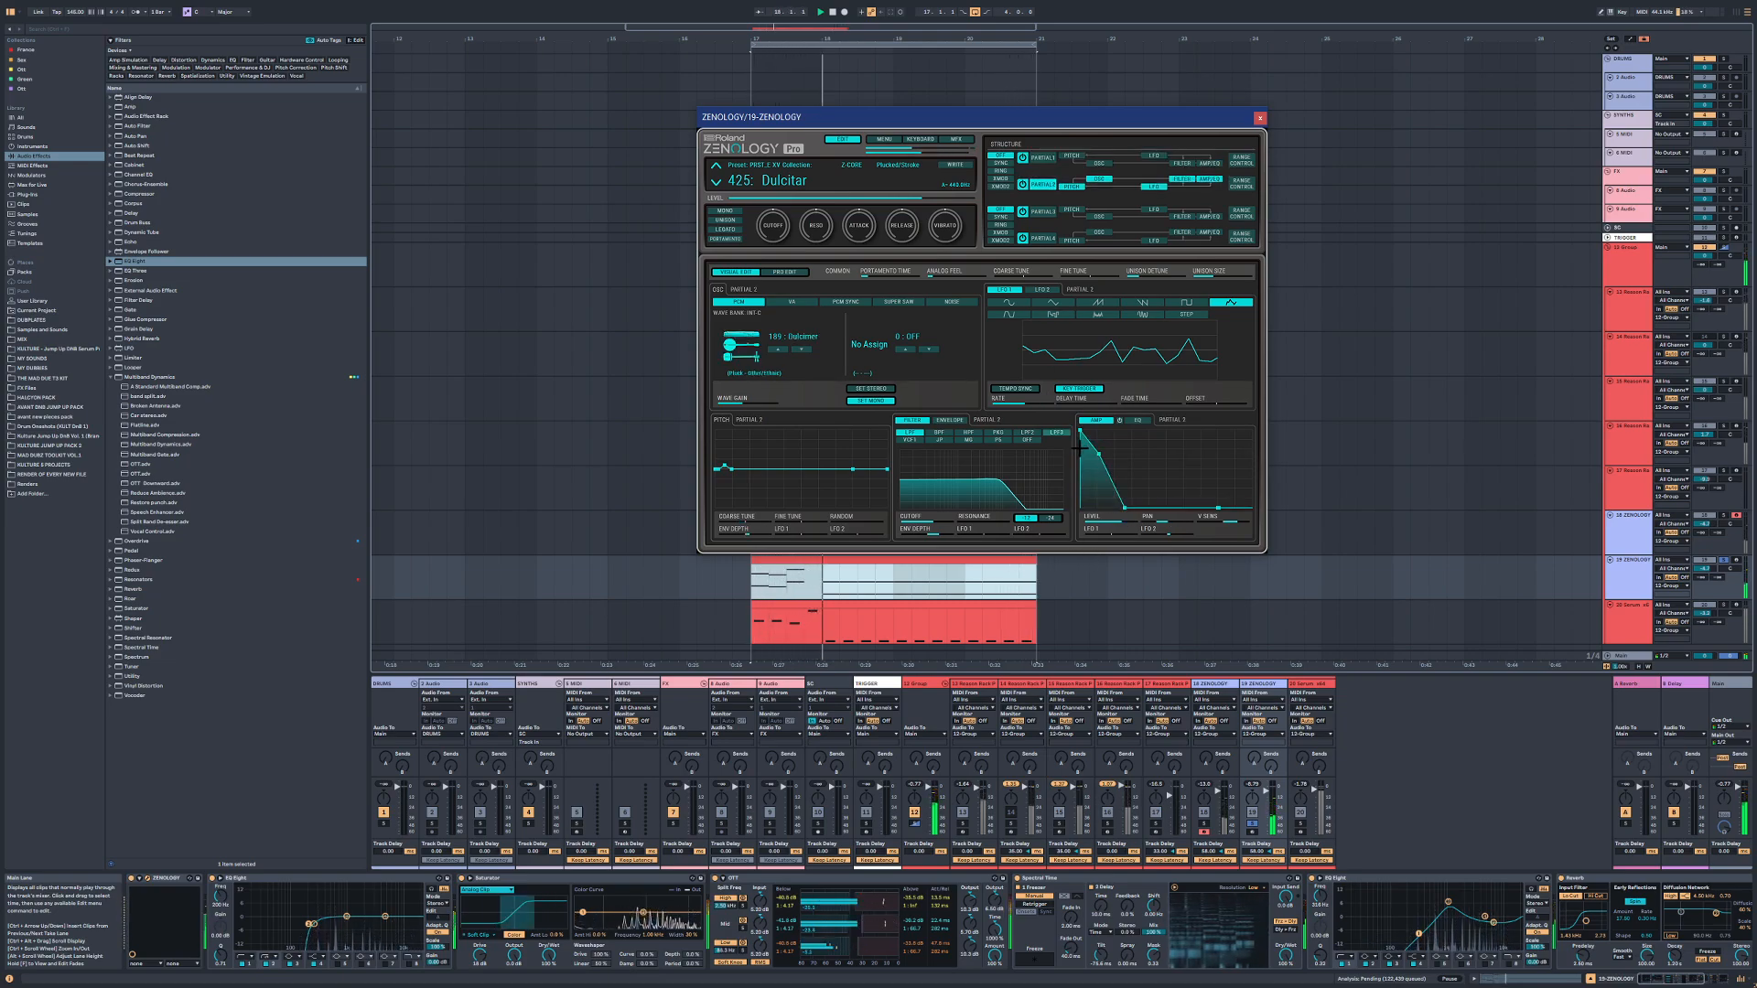
{"action": "left_click", "coordinate": [1050, 213]}
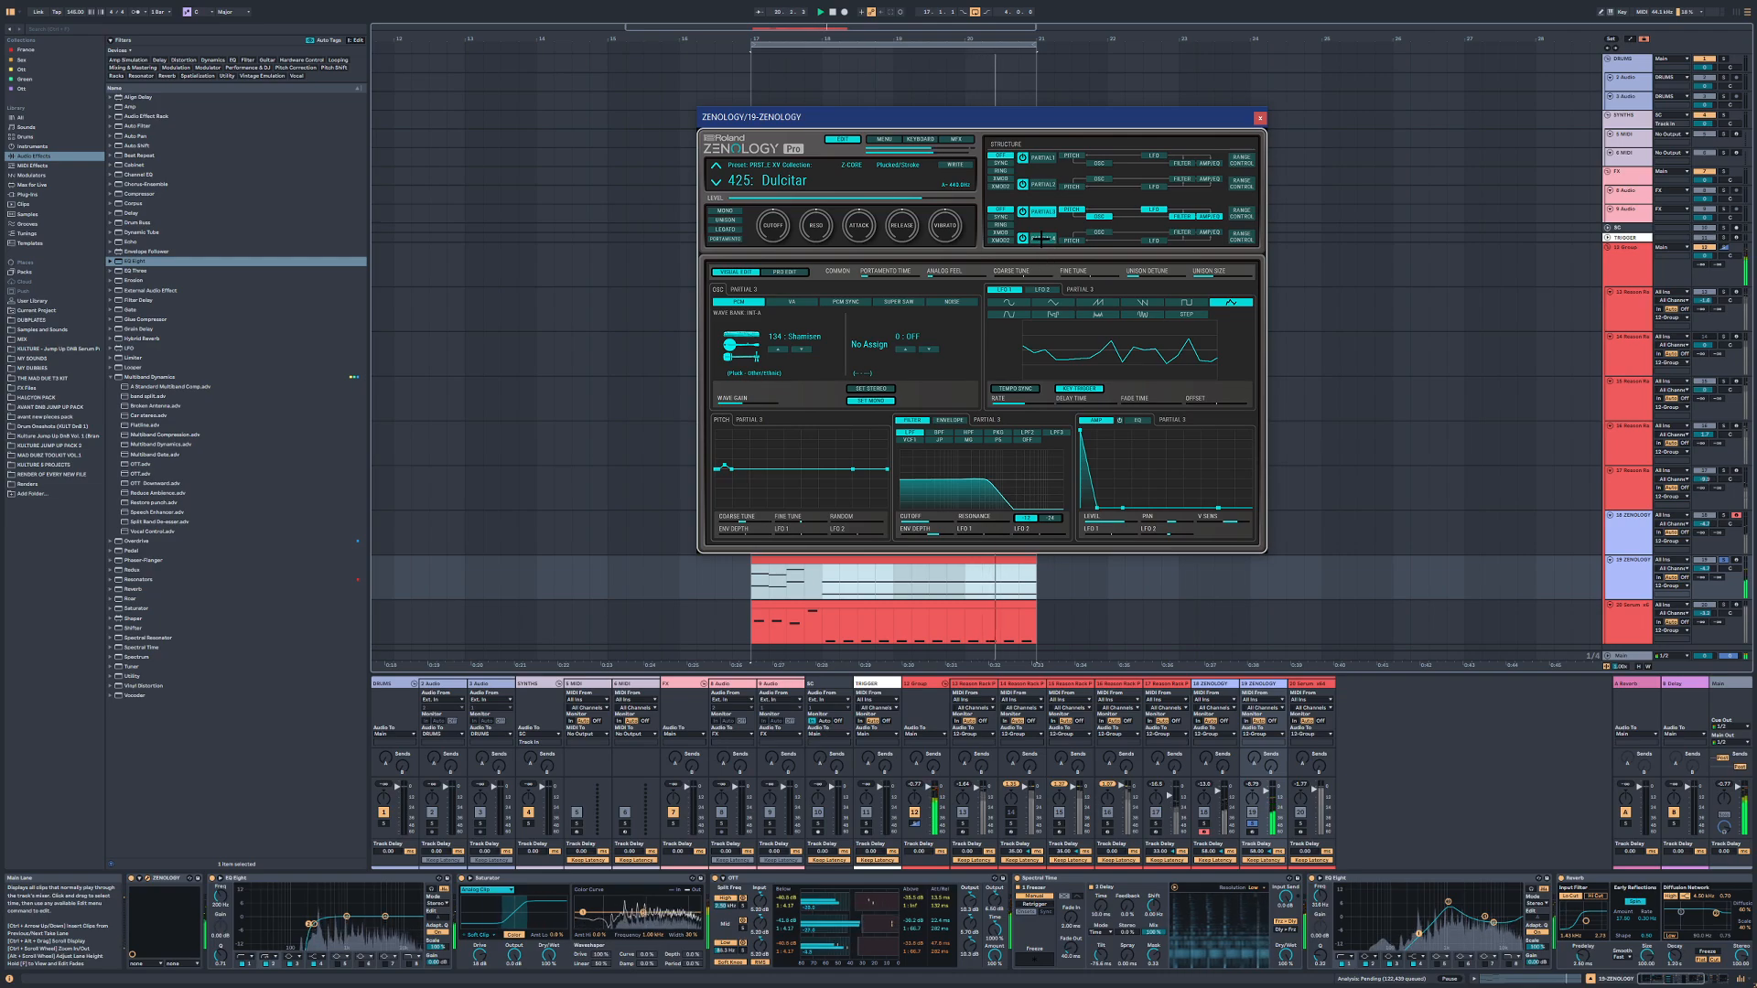
{"action": "left_click", "coordinate": [1042, 239]}
{"action": "left_click", "coordinate": [1043, 157]}
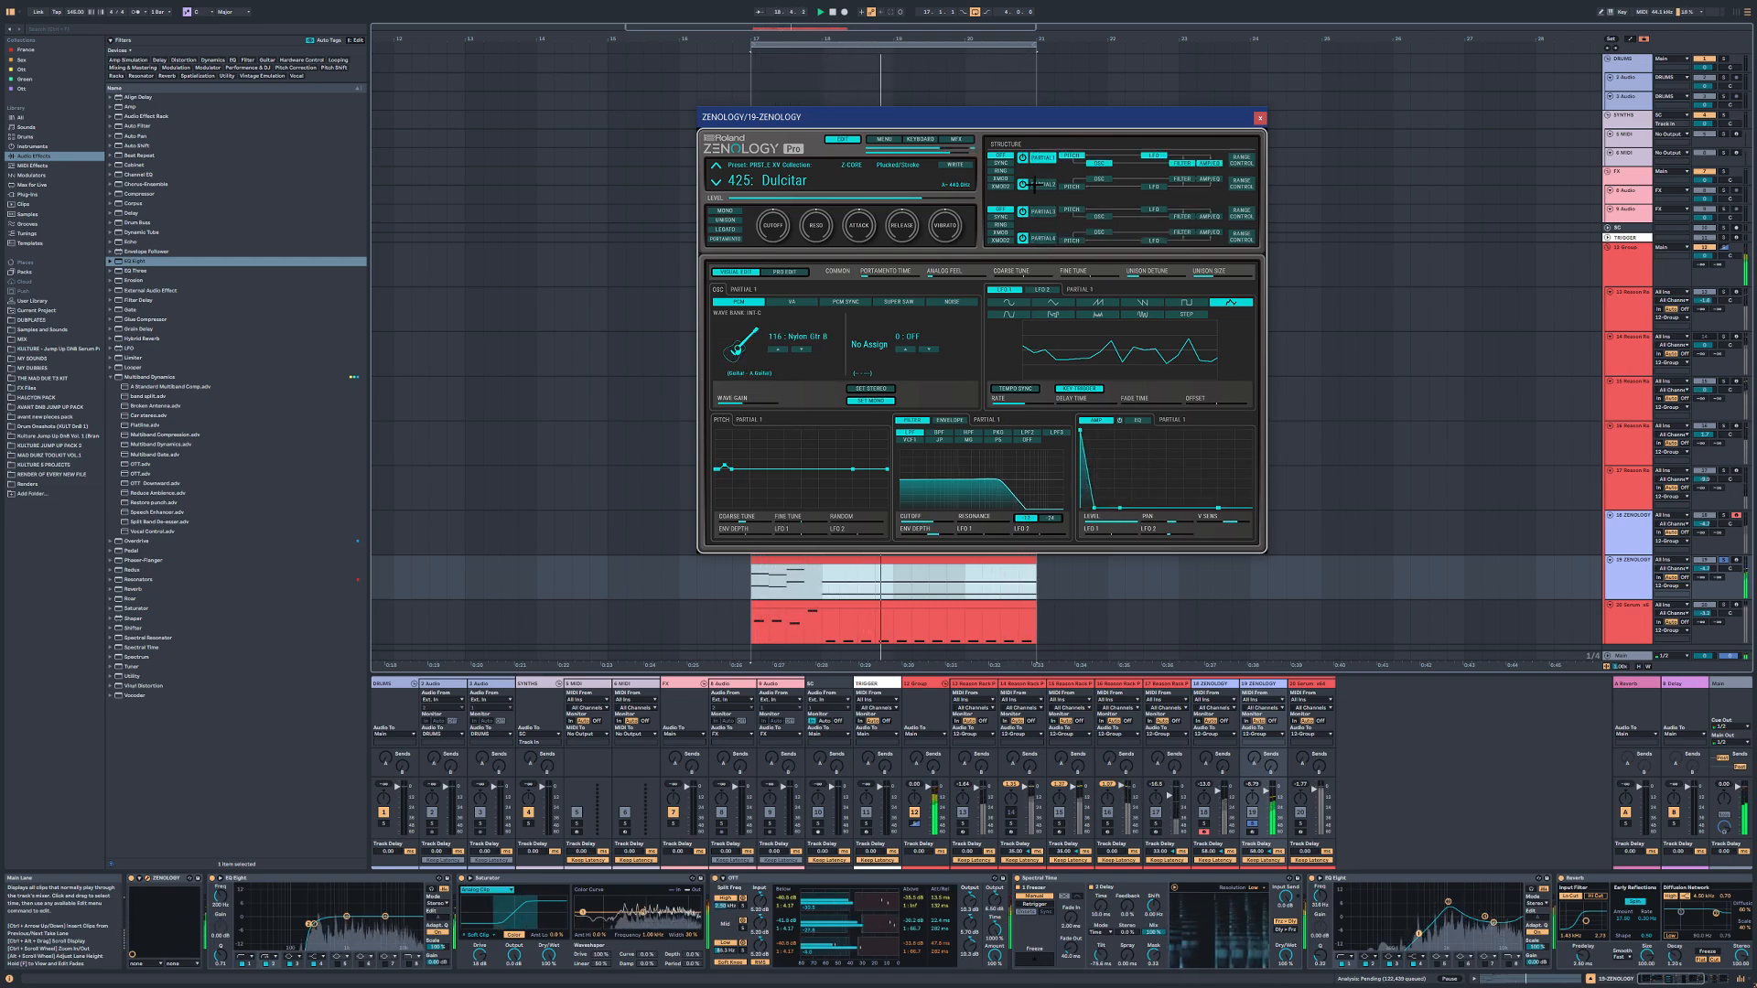
{"action": "left_click", "coordinate": [1034, 184]}
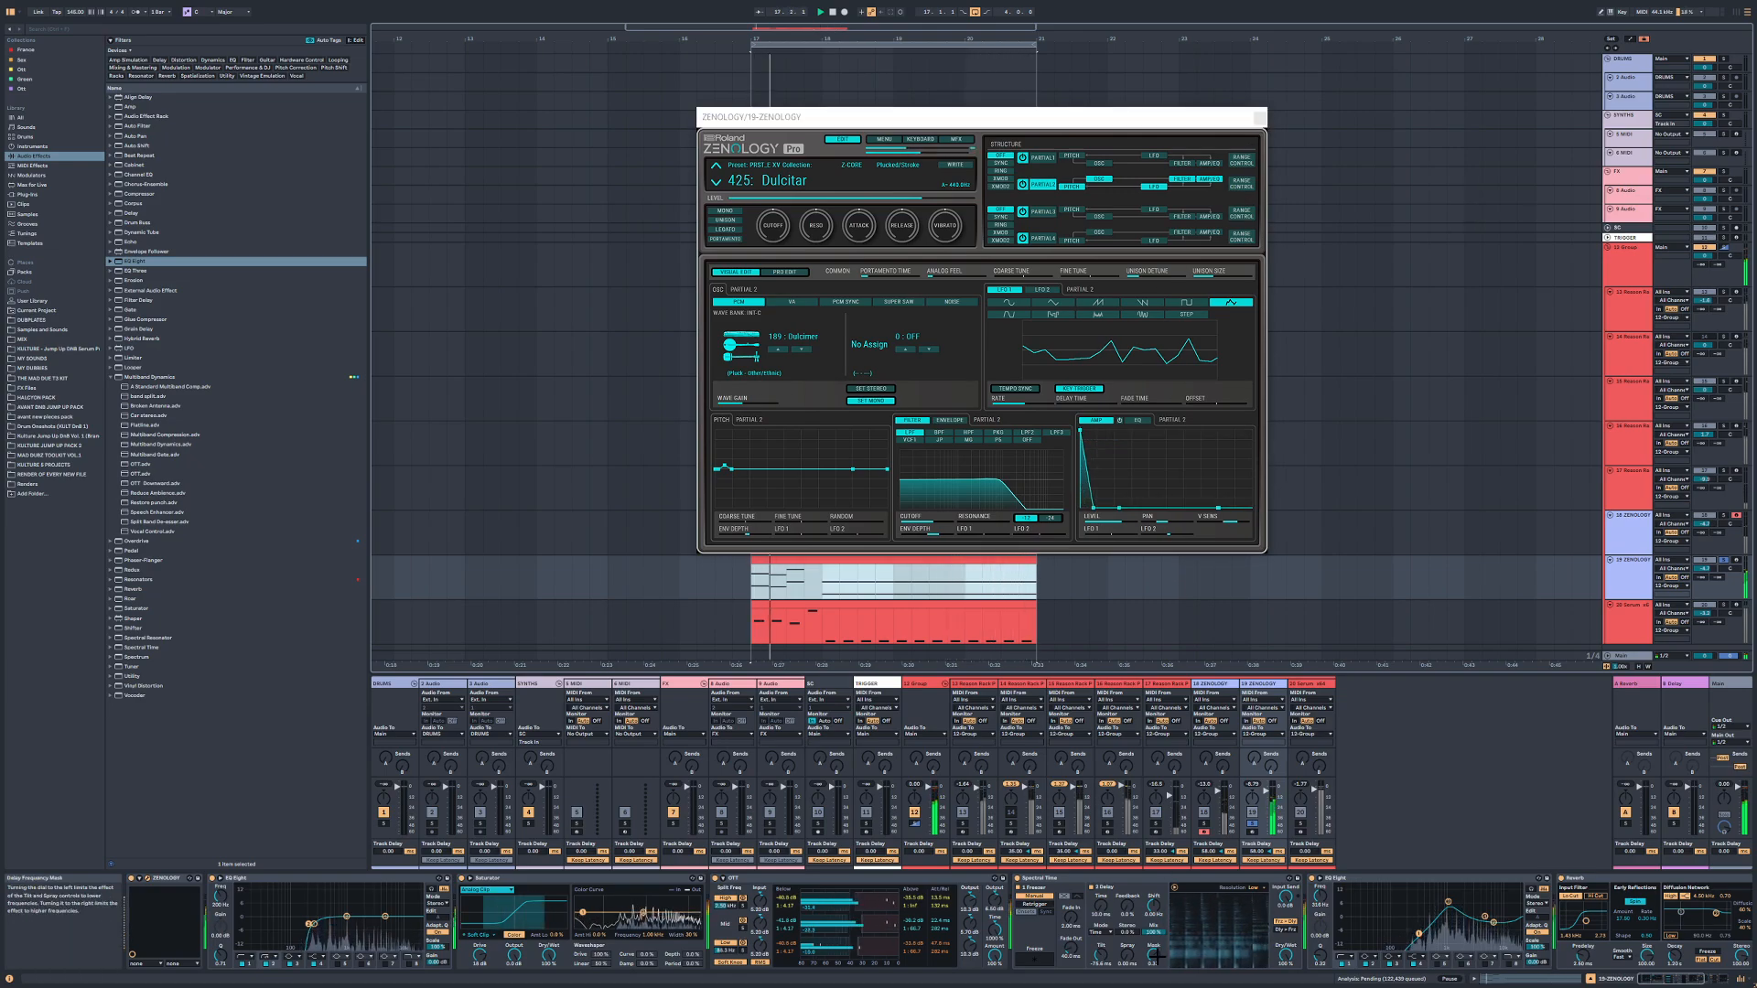
{"action": "left_click", "coordinate": [1258, 118]}
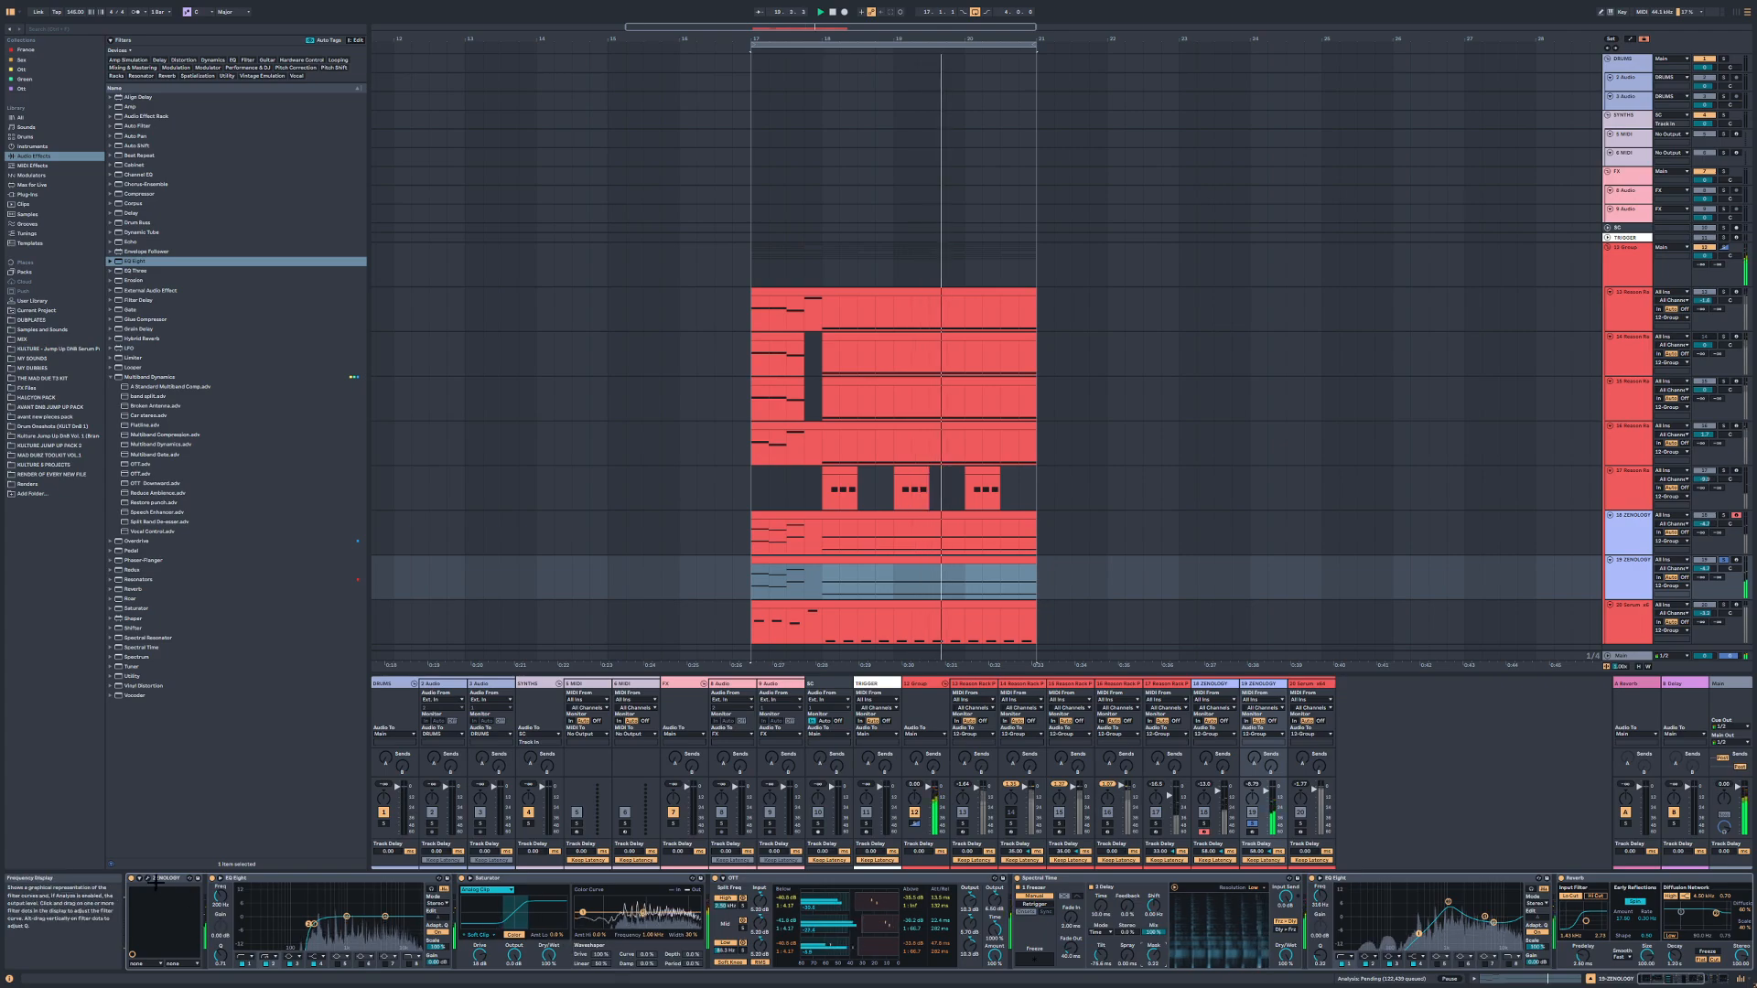
Step: Lower the last three notes in both octaves of the 18-ZENOLOGY clip by one semitone and hear the change
{"action": "left_click", "coordinate": [1028, 565]}
{"action": "scroll", "coordinate": [1029, 565], "scroll_direction": "down", "scroll_amount": 1}
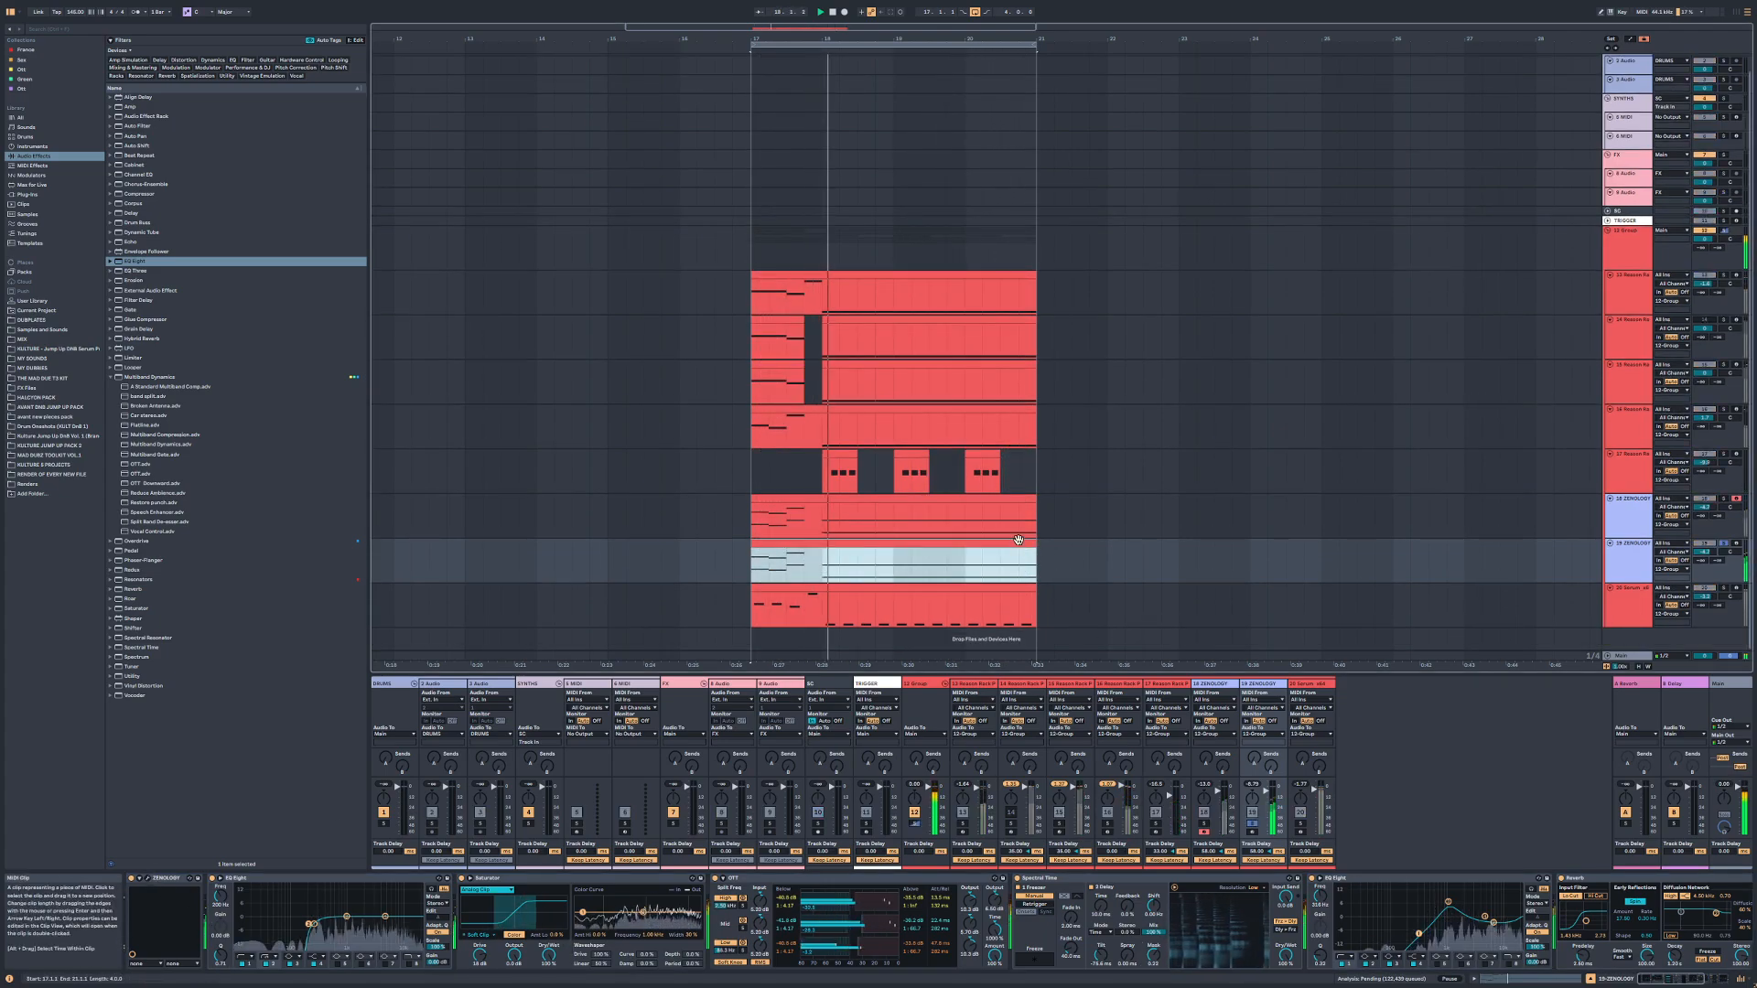
{"action": "left_click", "coordinate": [1012, 498], "text": "shift"}
{"action": "double_click", "coordinate": [1012, 499]}
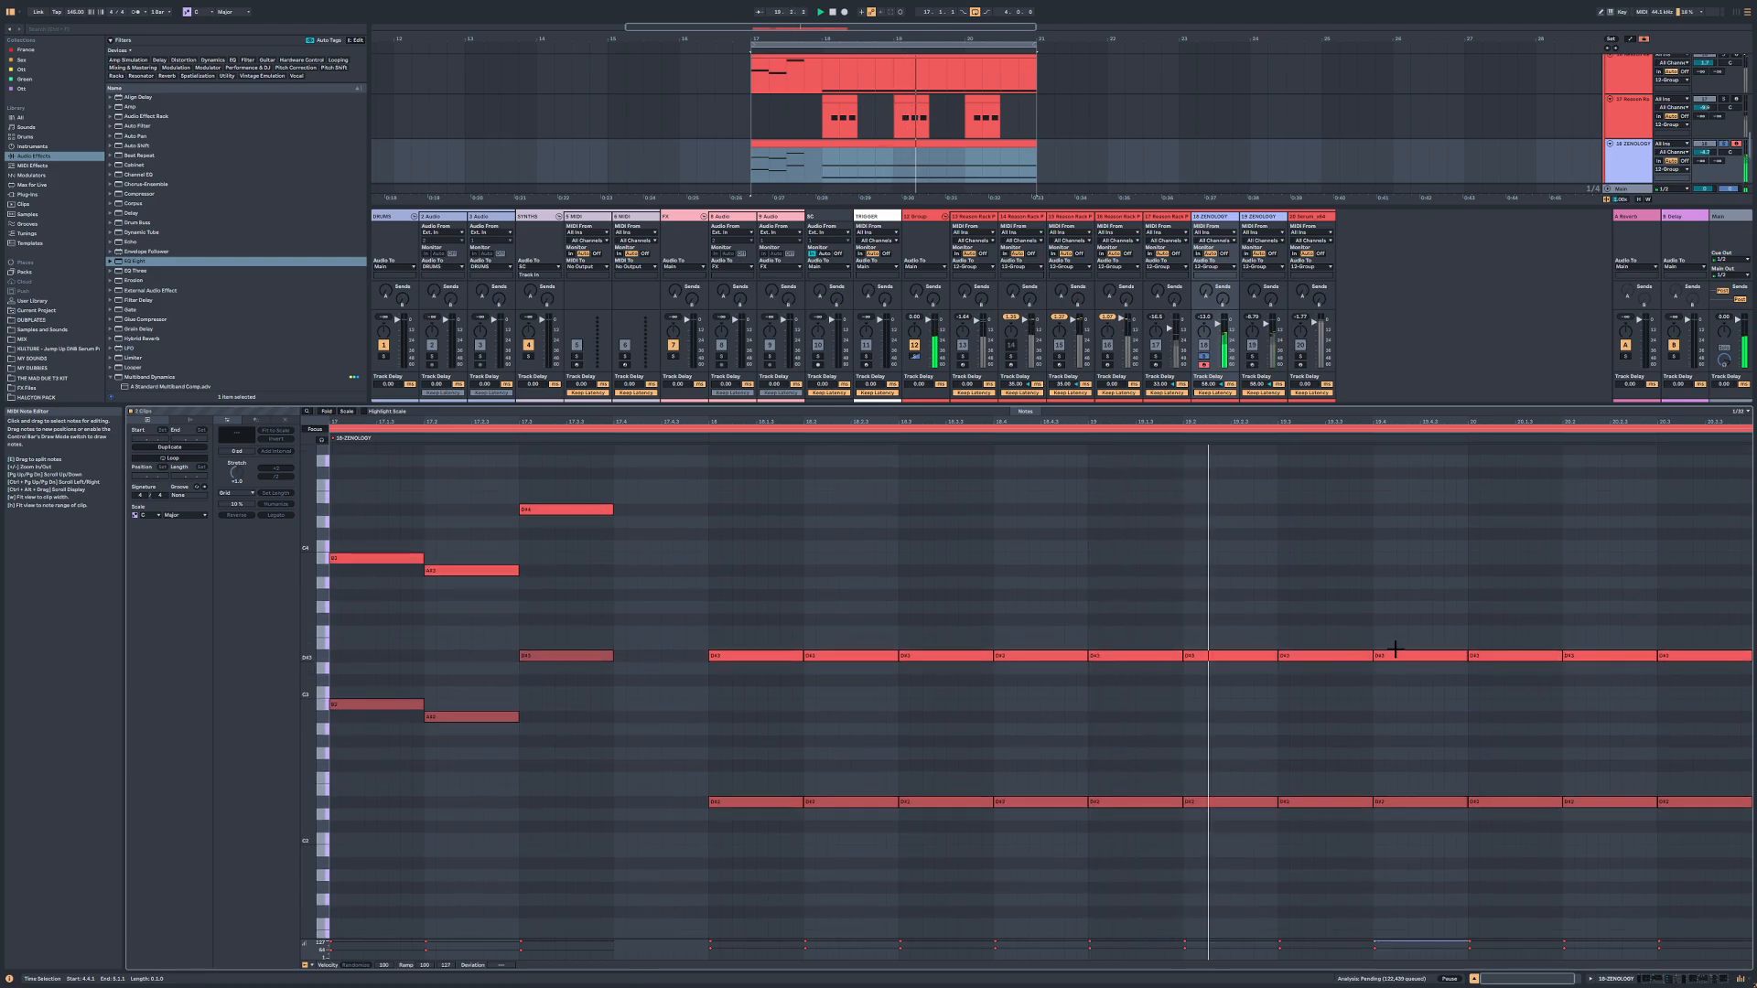
{"action": "left_click_drag", "start_coordinate": [1718, 600], "coordinate": [1610, 819]}
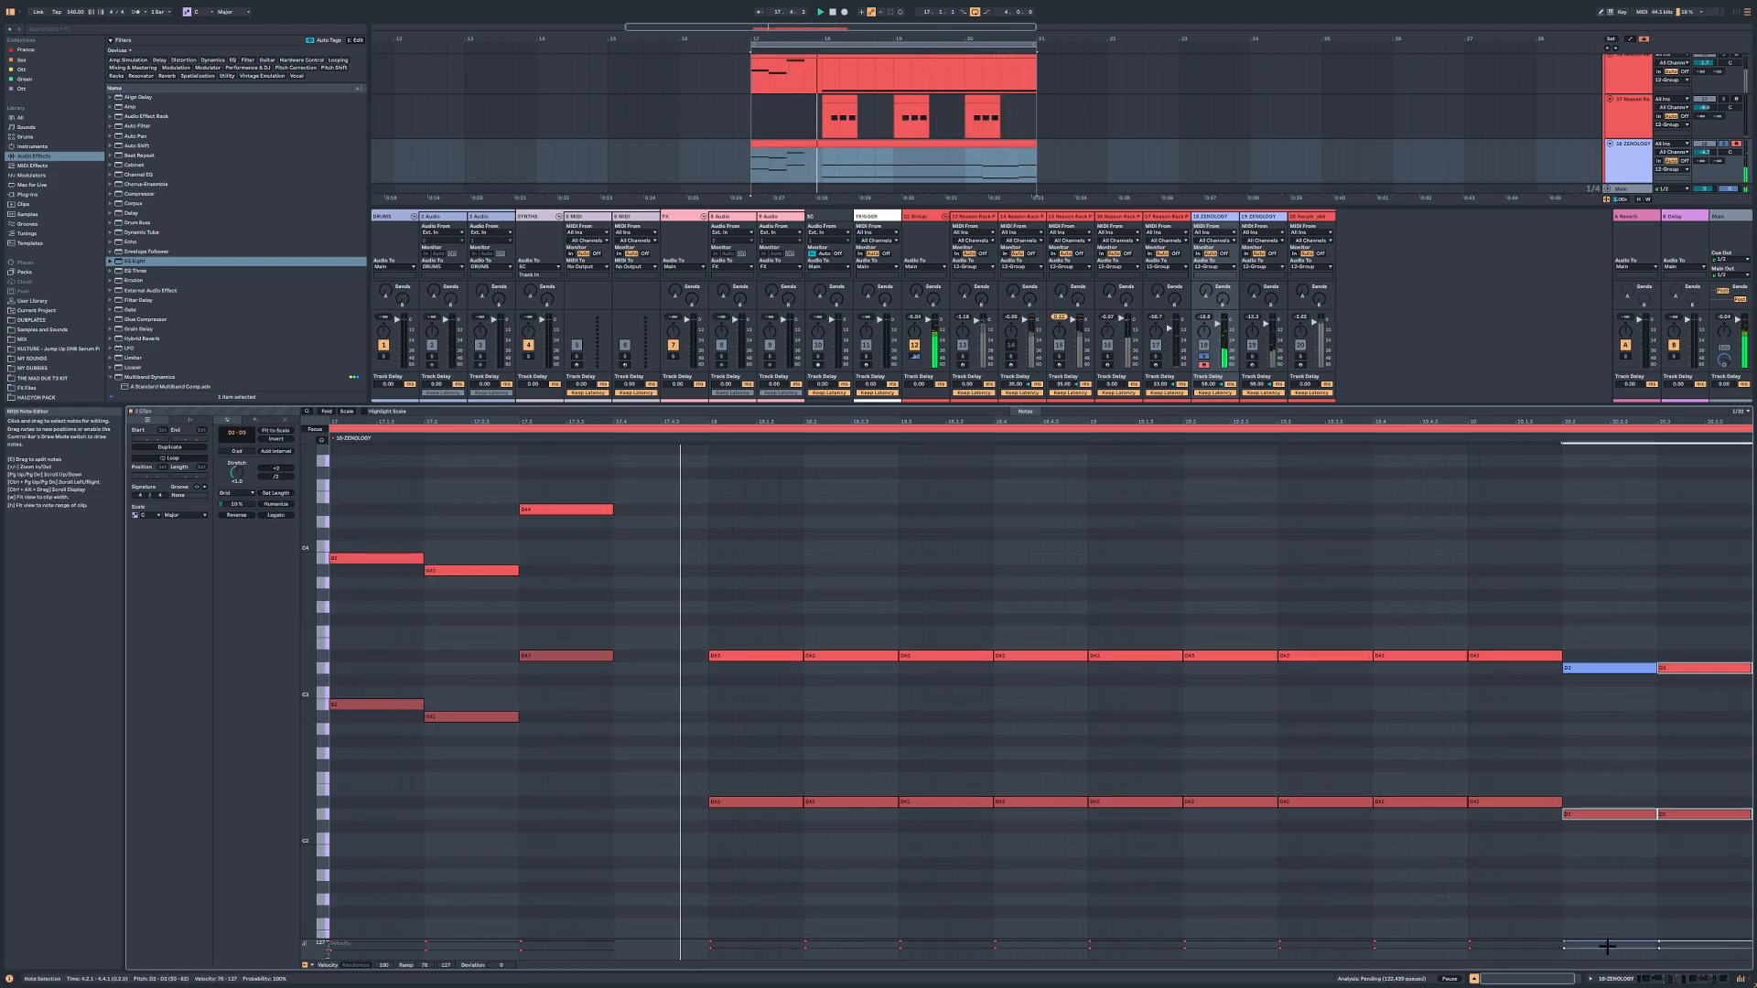
{"action": "left_click_drag", "start_coordinate": [1574, 979], "coordinate": [1588, 978]}
{"action": "left_click_drag", "start_coordinate": [1722, 595], "coordinate": [1702, 820]}
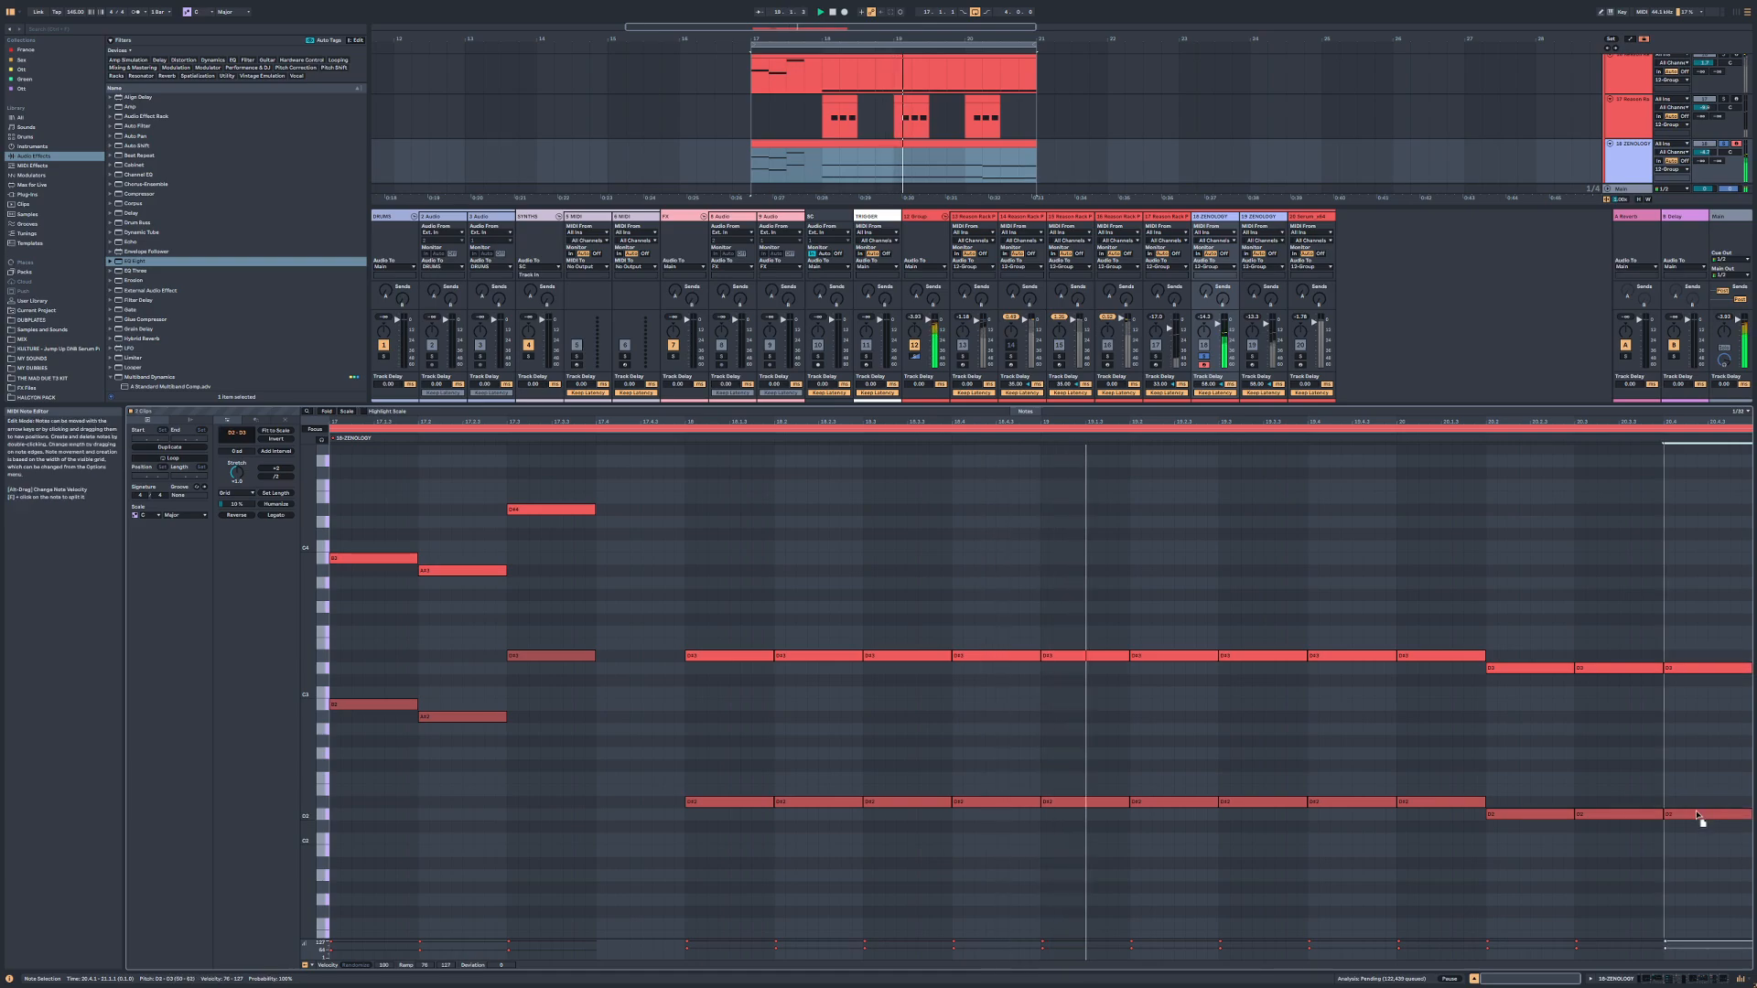
{"action": "key", "text": "s"}
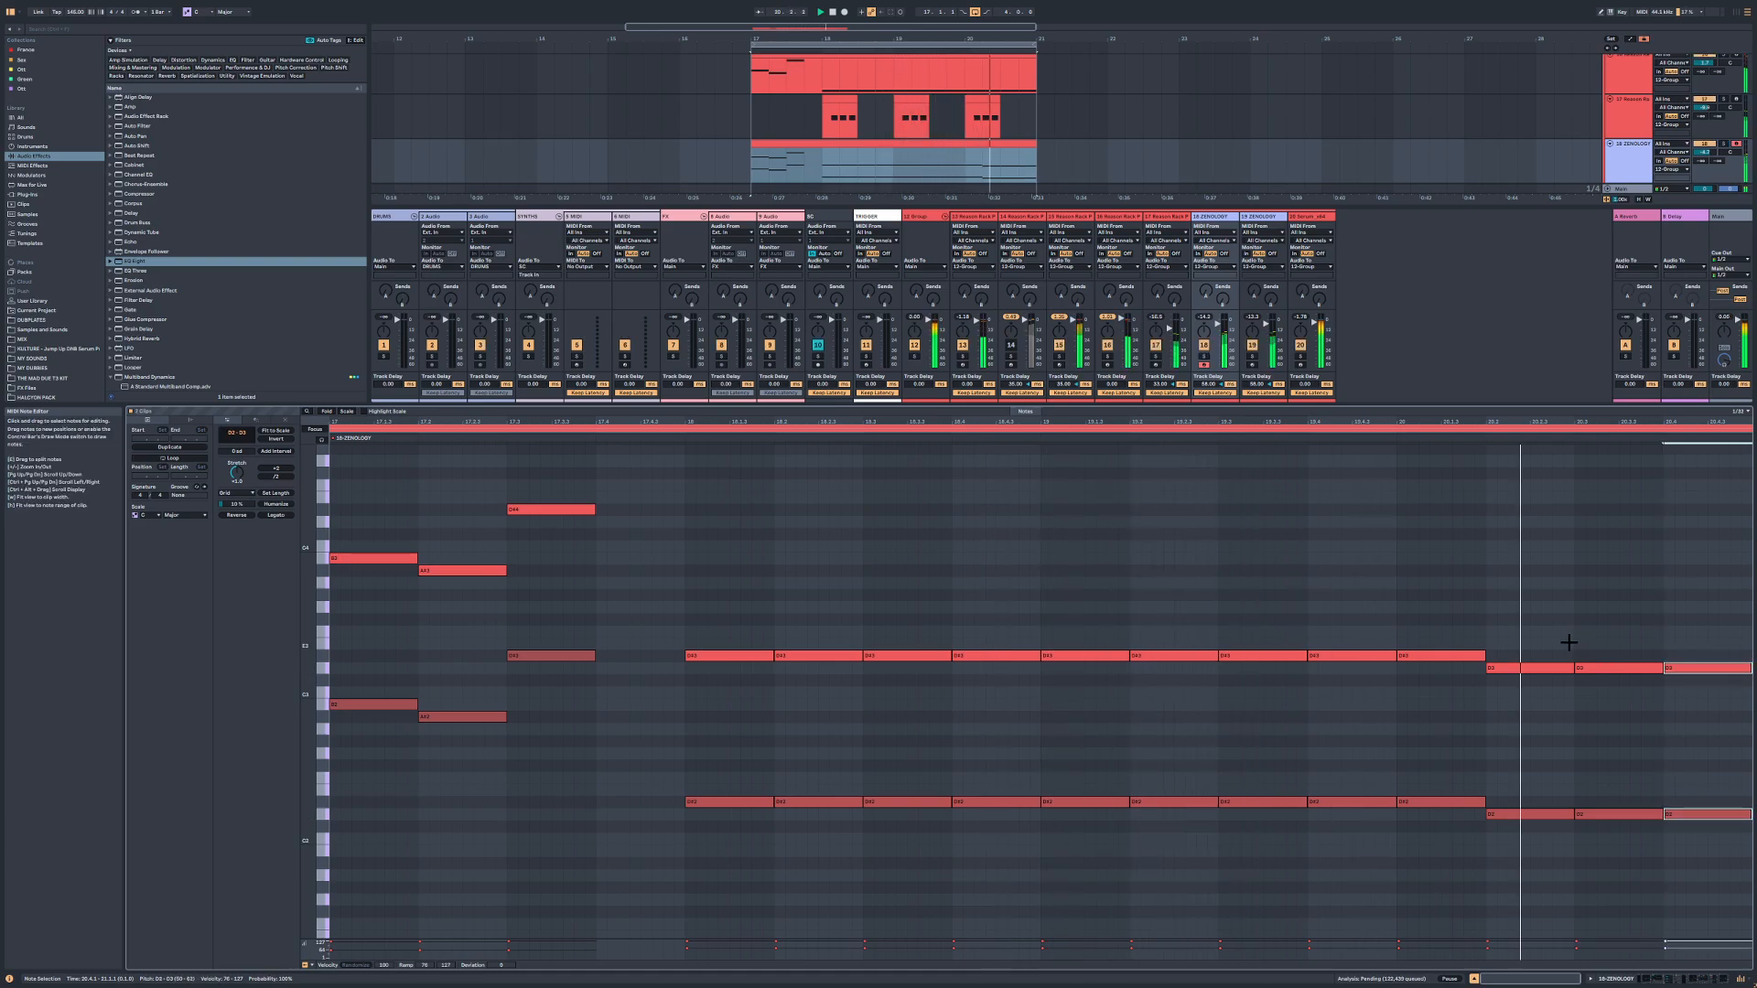
{"action": "key", "text": "s"}
{"action": "double_click", "coordinate": [1620, 171]}
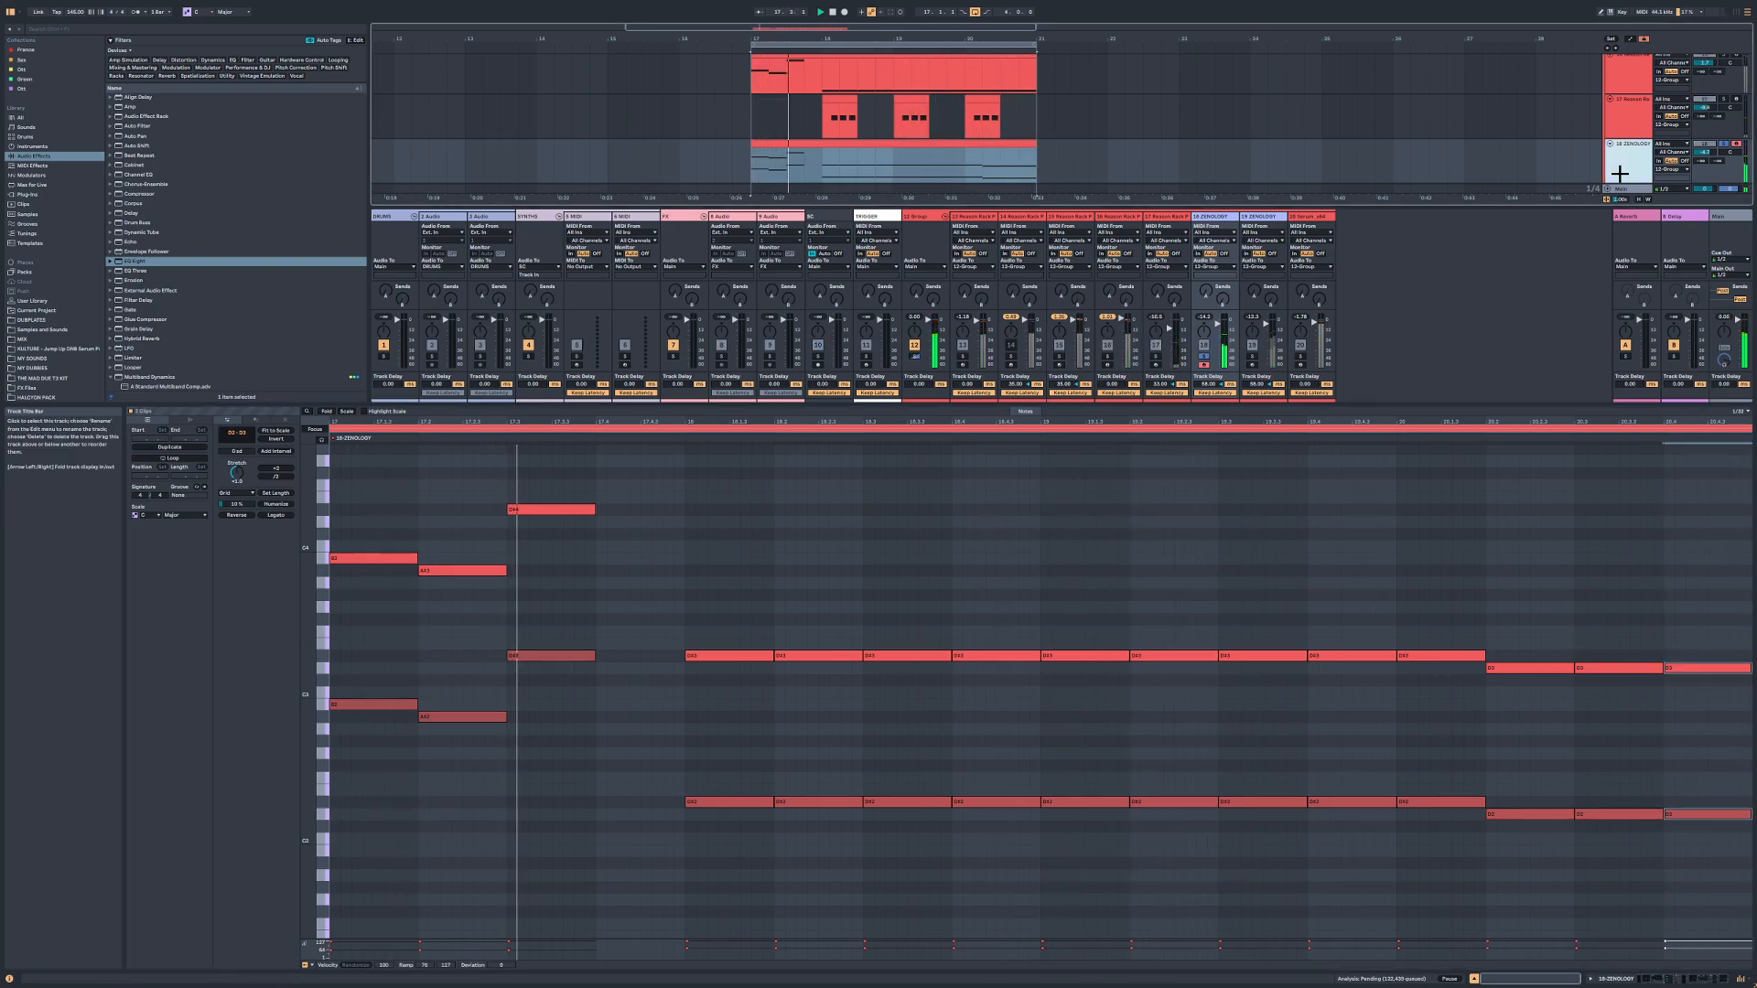
Step: Try lowering the last three notes of the Reason layer's clip by one semitone
{"action": "double_click", "coordinate": [1012, 384]}
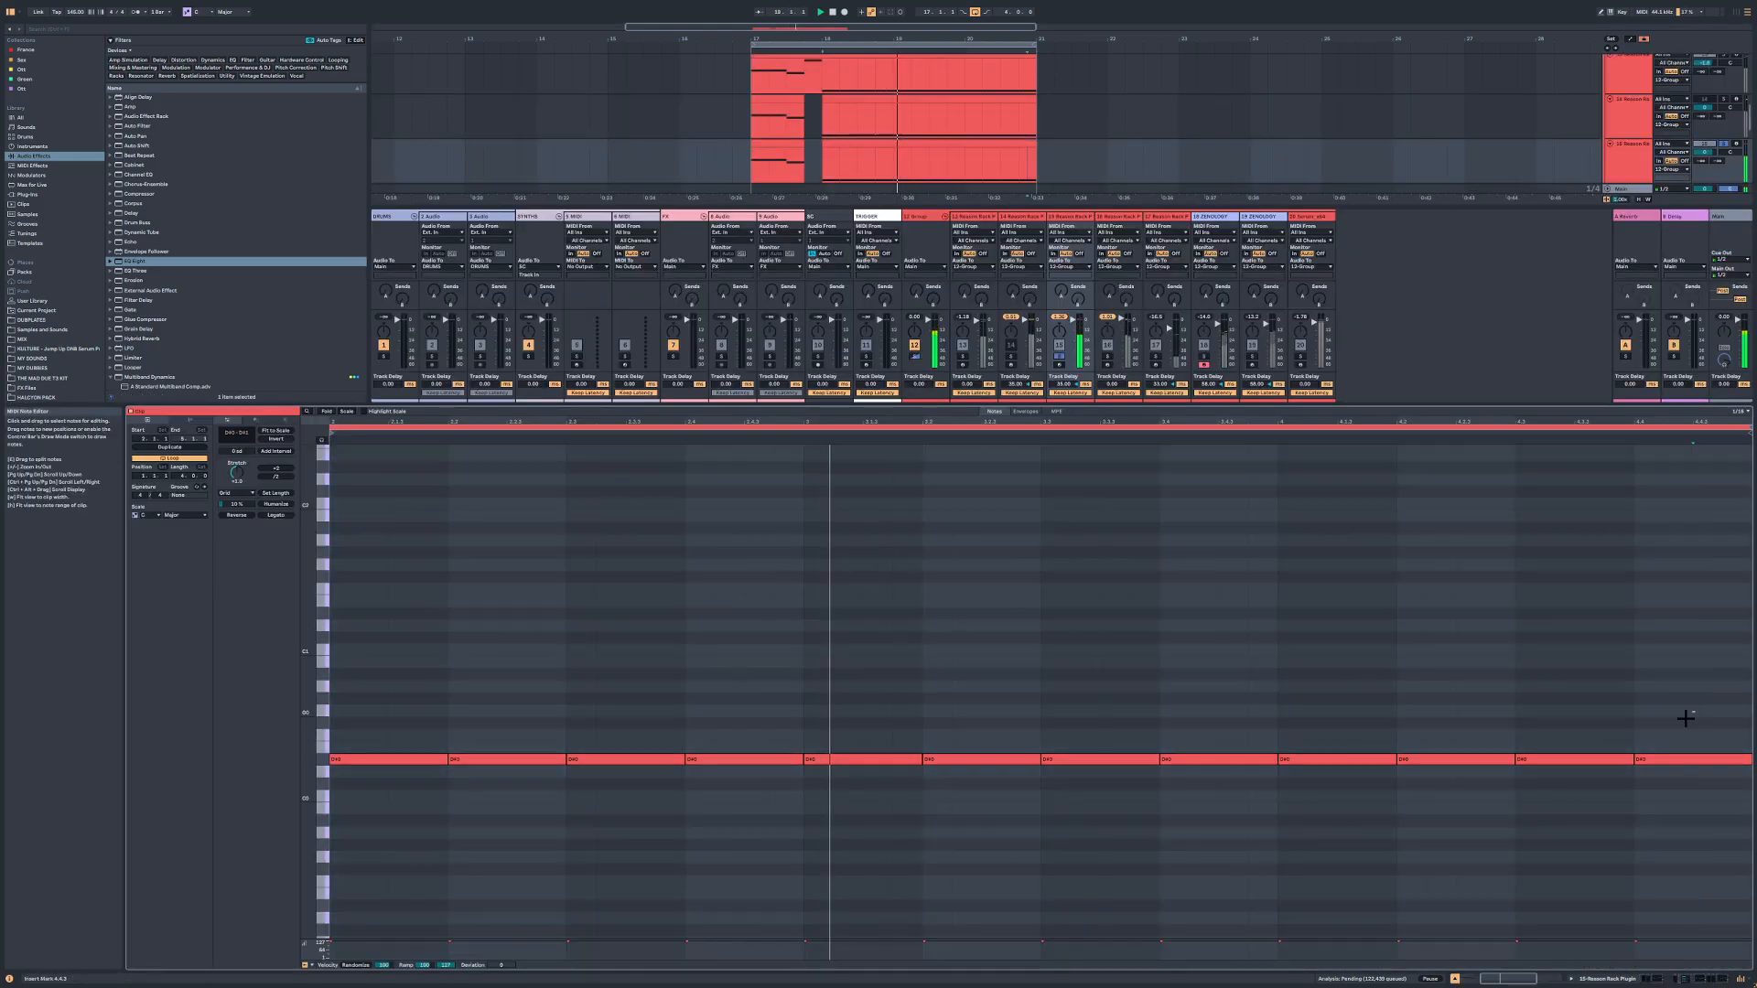
{"action": "left_click_drag", "start_coordinate": [1685, 718], "coordinate": [1454, 772]}
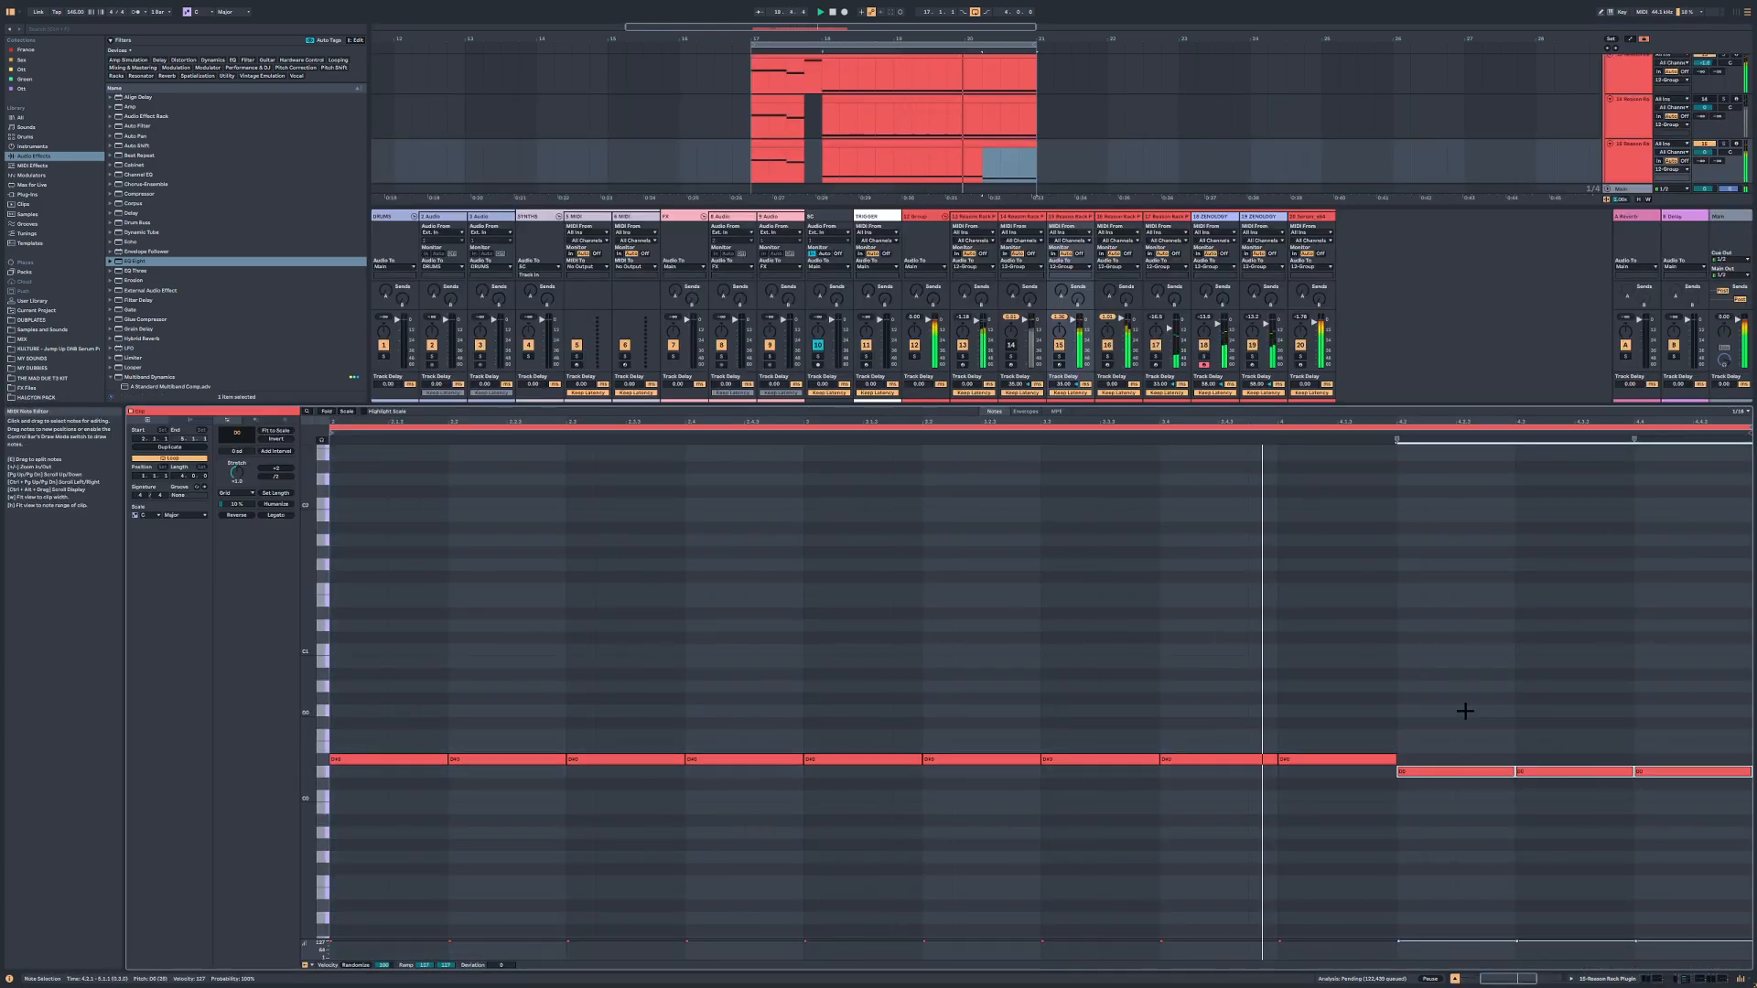
{"action": "key", "text": "ctrl+z"}
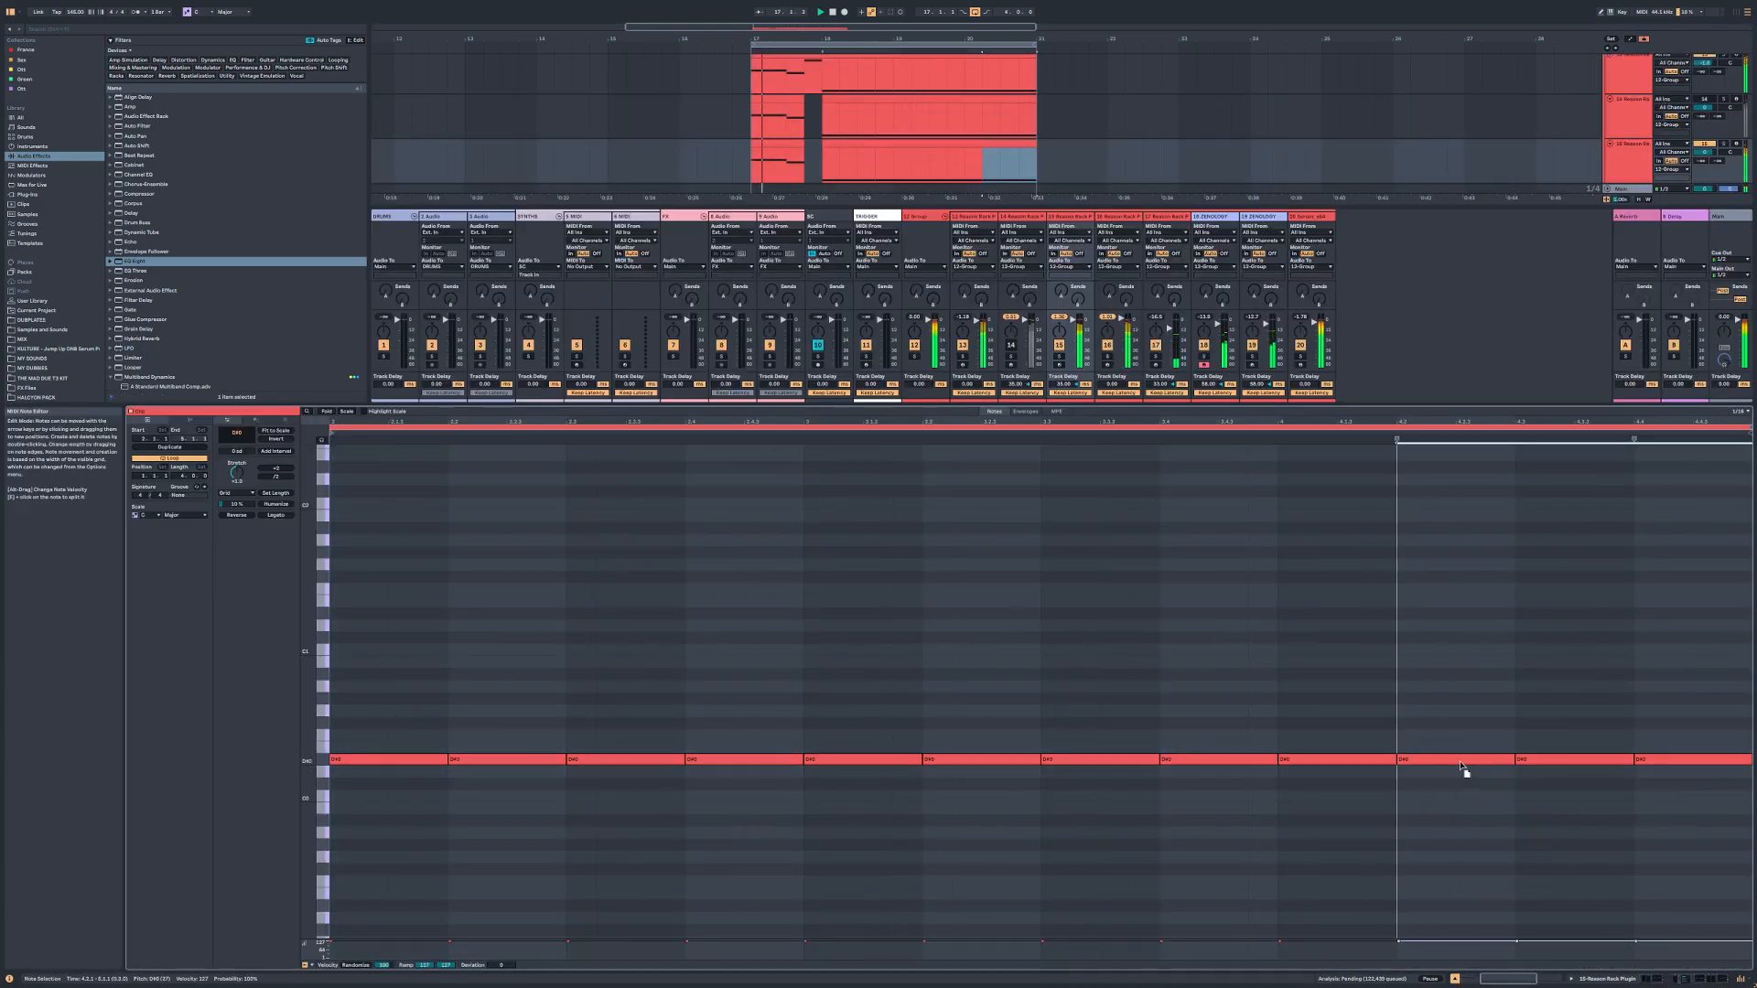
Step: Try replacing the fifth note of the Reason clip with two short, quieter notes separated by small gaps
{"action": "left_click", "coordinate": [823, 691]}
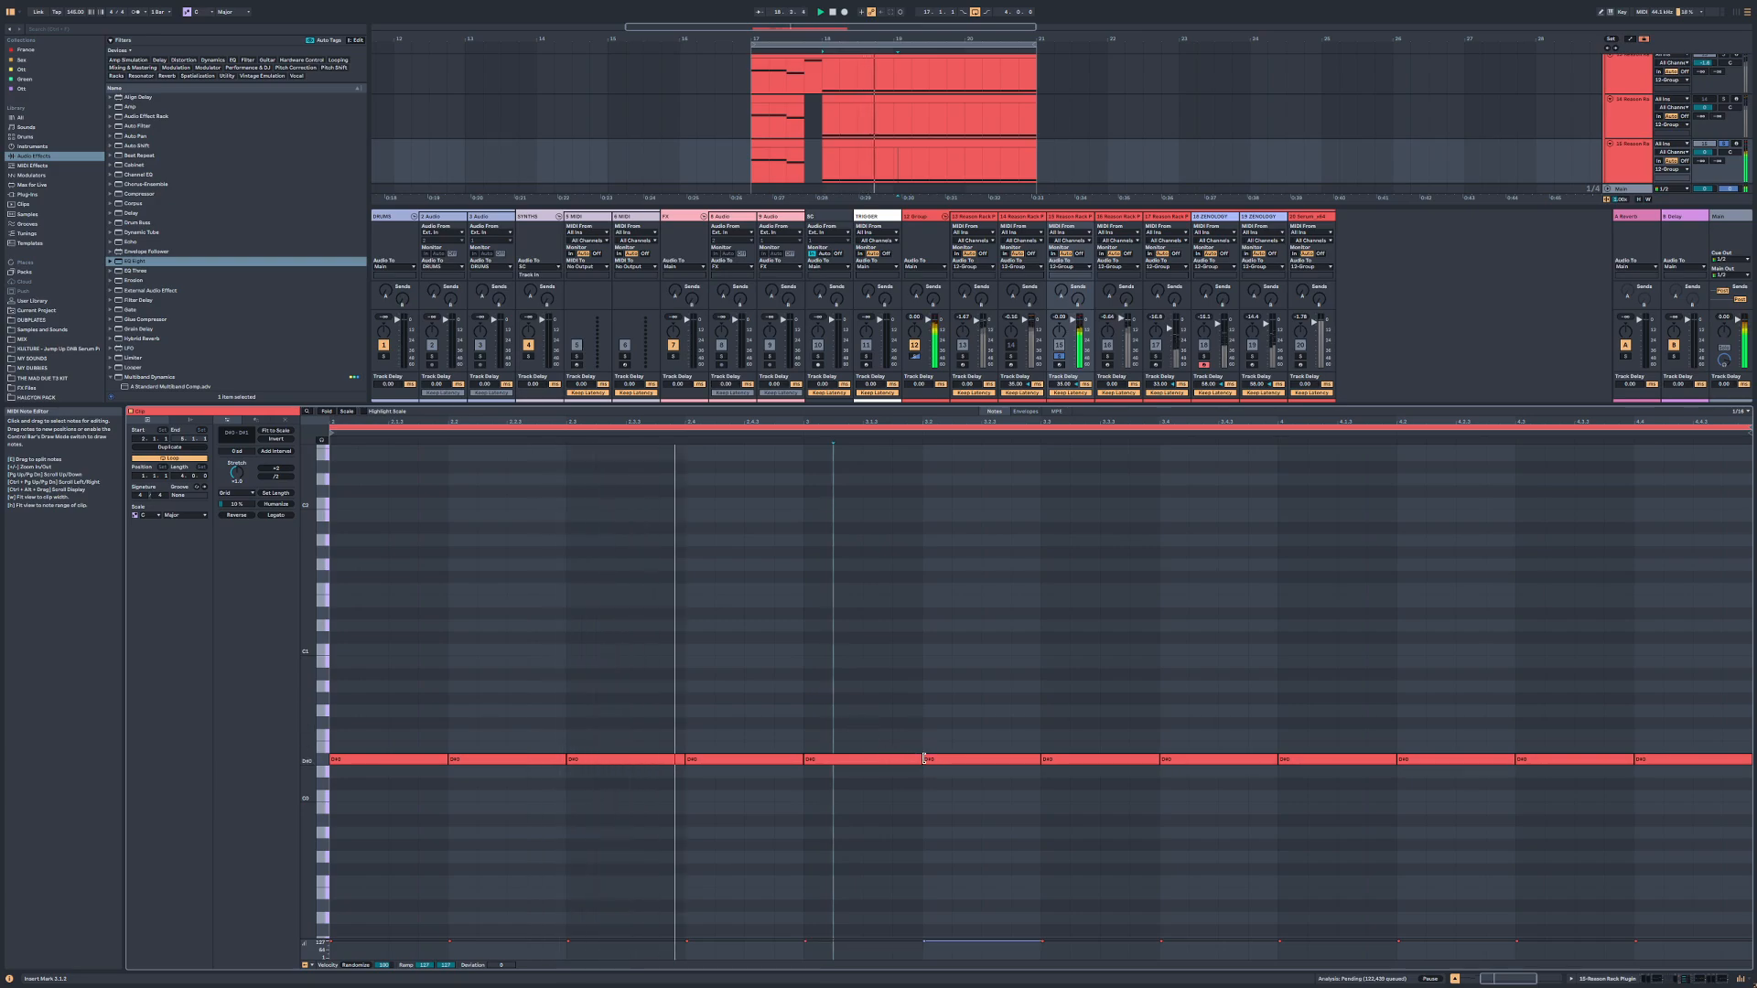
{"action": "left_click", "coordinate": [921, 758]}
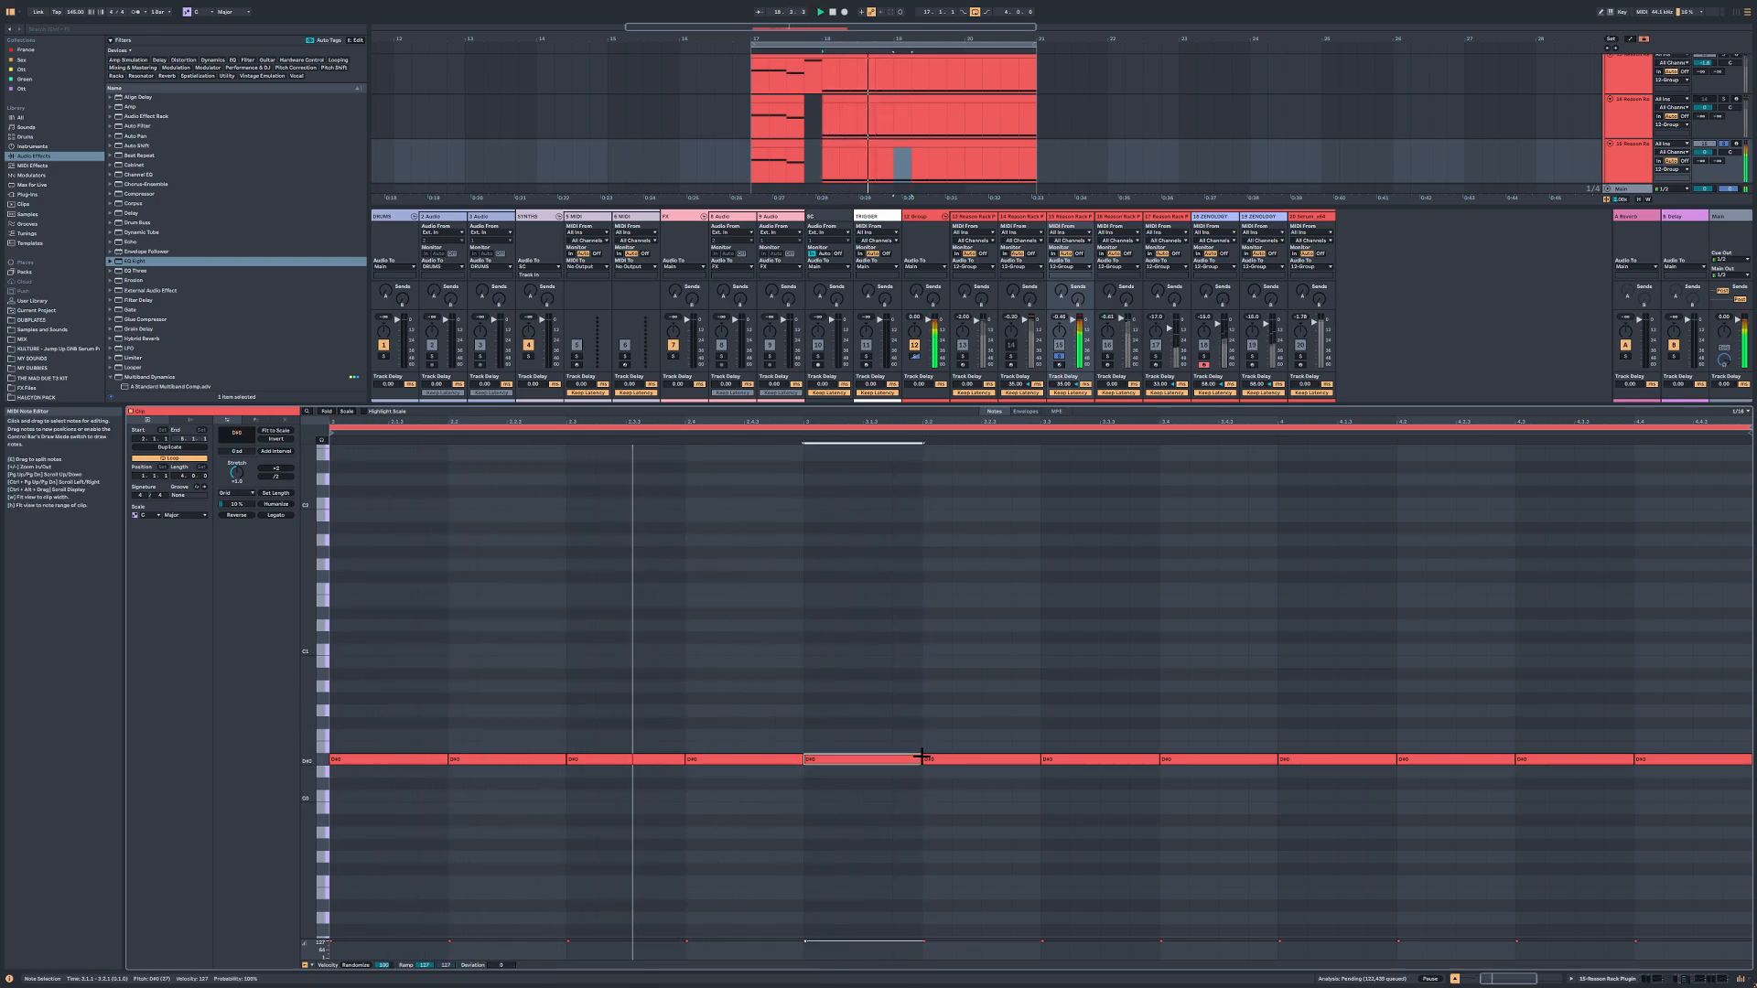
{"action": "key", "text": "Delete"}
{"action": "double_click", "coordinate": [821, 758]}
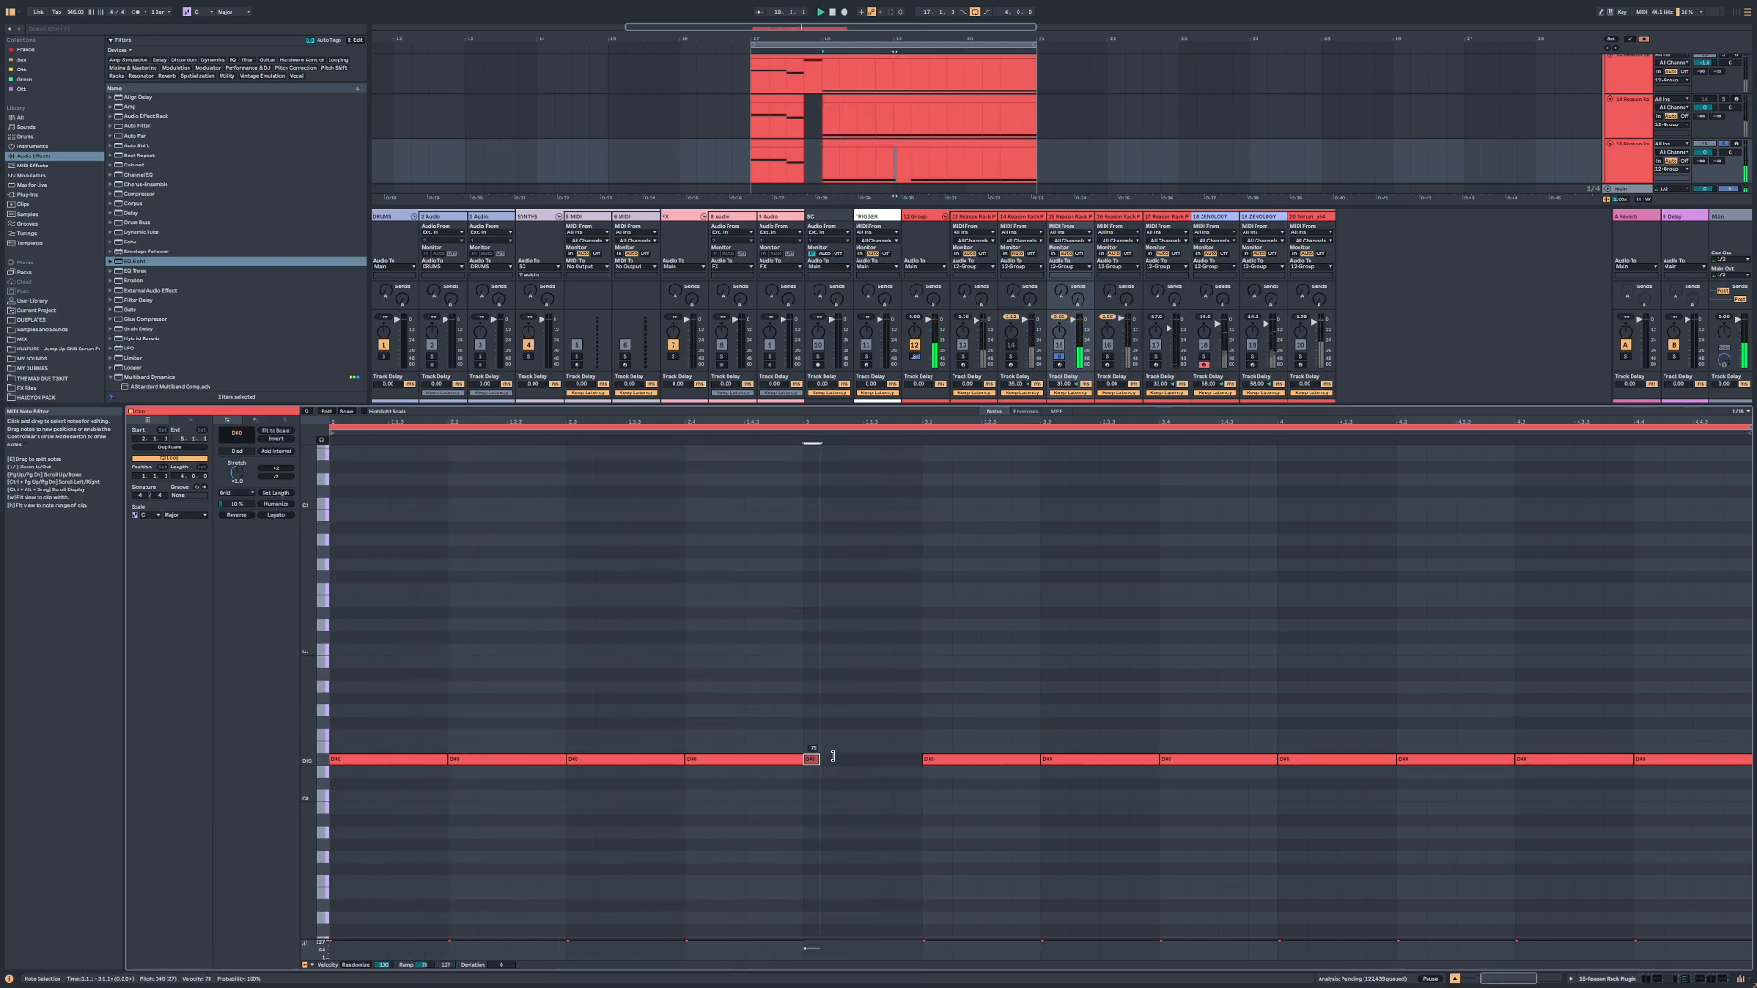
{"action": "key", "text": "ctrl+d"}
{"action": "mouse_move", "coordinate": [831, 758]}
{"action": "left_mouse_down"}
{"action": "mouse_move", "coordinate": [864, 758]}
{"action": "mouse_move", "coordinate": [844, 759]}
{"action": "left_mouse_up"}
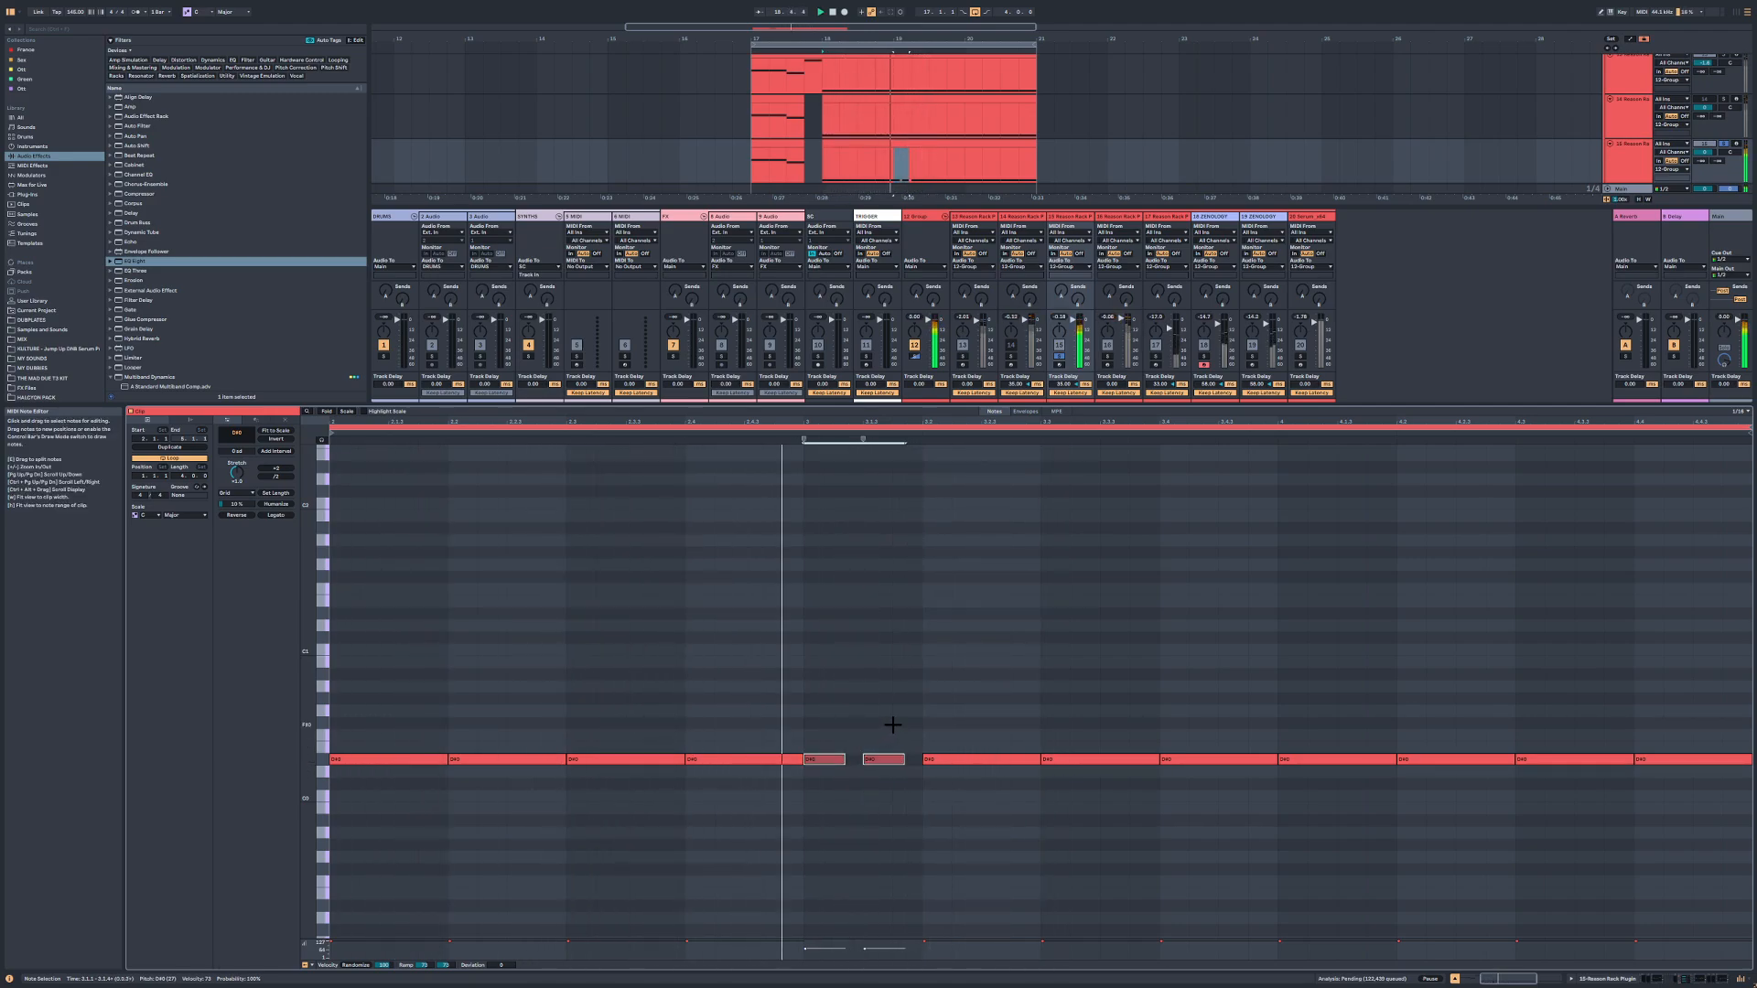
{"action": "left_click", "coordinate": [892, 723]}
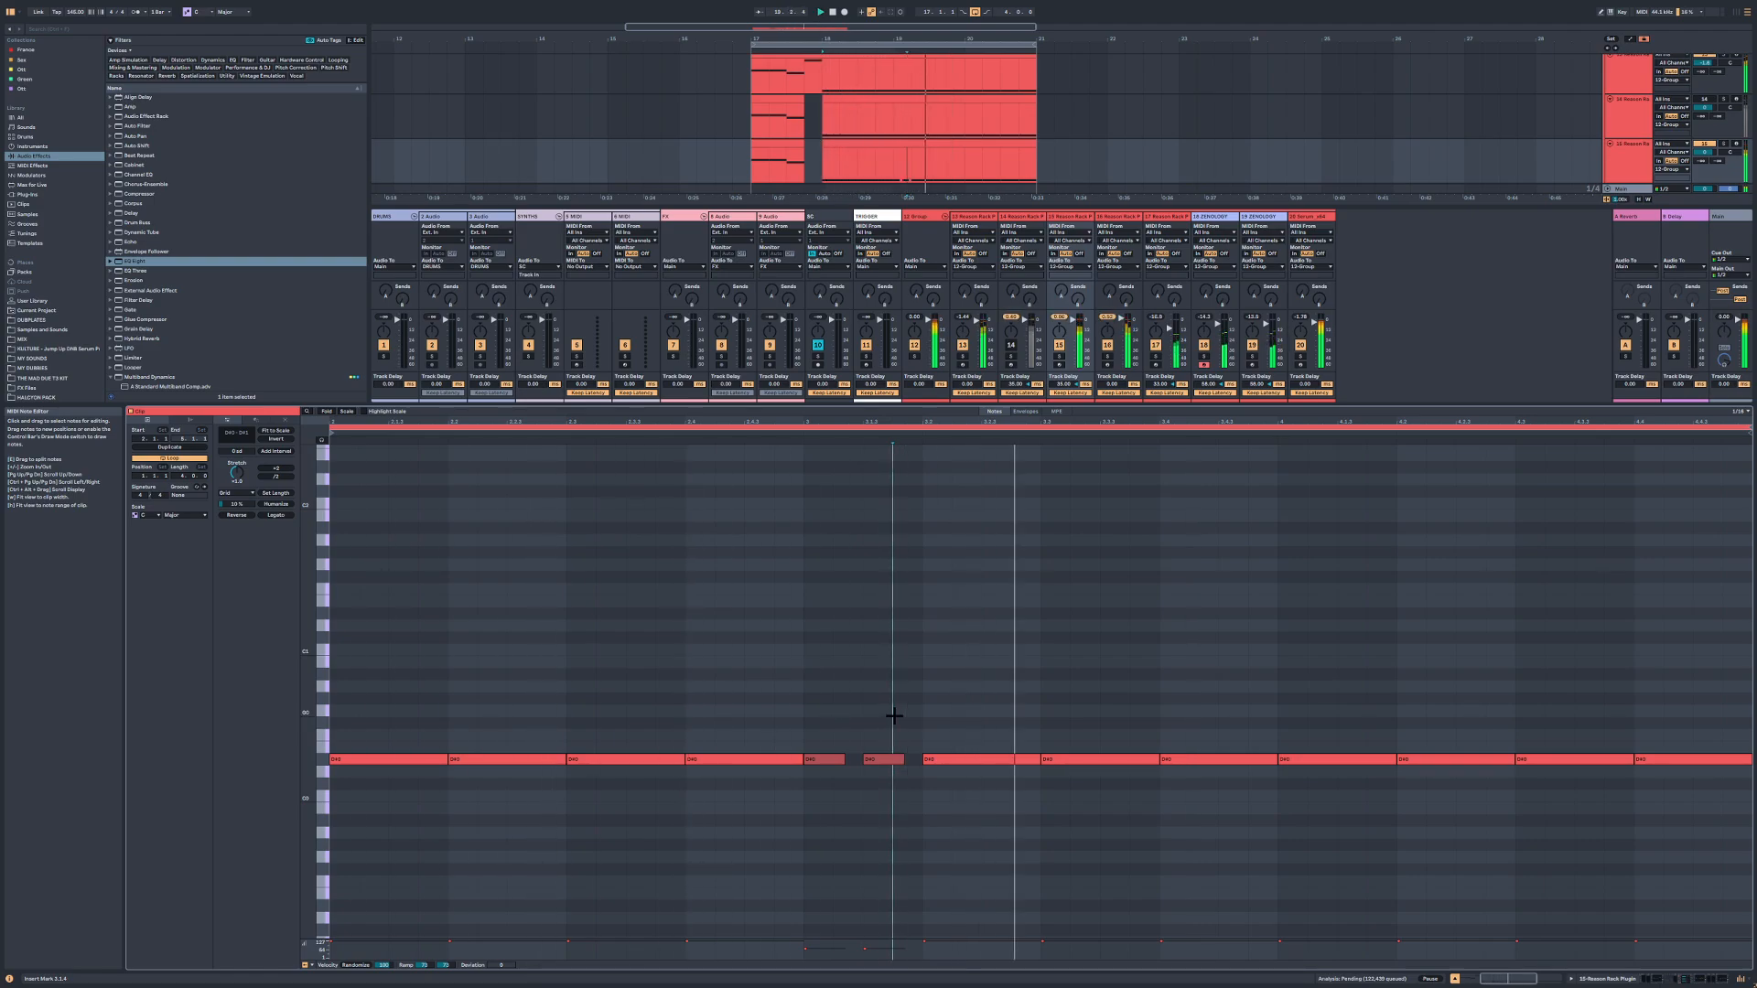
Step: Remove the two short notes from the Reason clip and fill the gap with a duplicate of the full-length fourth note
{"action": "left_click_drag", "start_coordinate": [886, 740], "coordinate": [820, 759]}
{"action": "key", "text": "Delete"}
{"action": "left_click", "coordinate": [789, 759]}
{"action": "key", "text": "ctrl+d"}
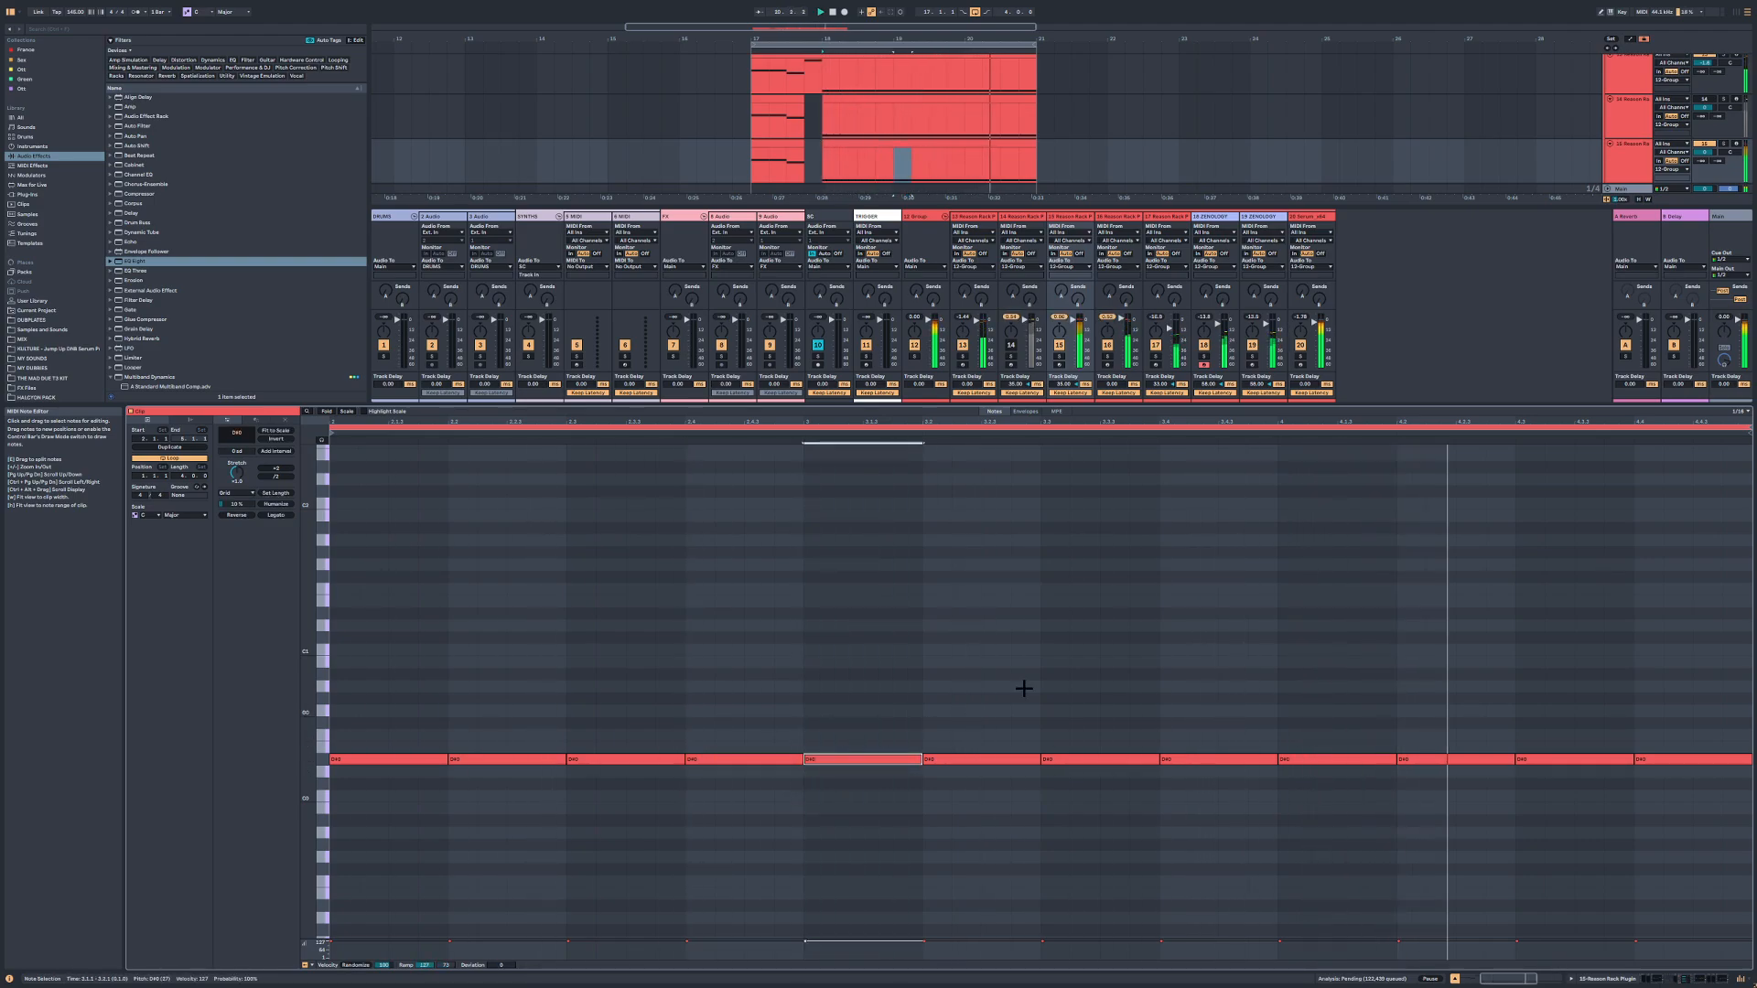
Step: Add Auto Pan at the end of the 18-ZENOLOGY device chain, adjust its modulation, and select the 19-ZENOLOGY track
{"action": "double_click", "coordinate": [1623, 161]}
{"action": "left_click", "coordinate": [1626, 520]}
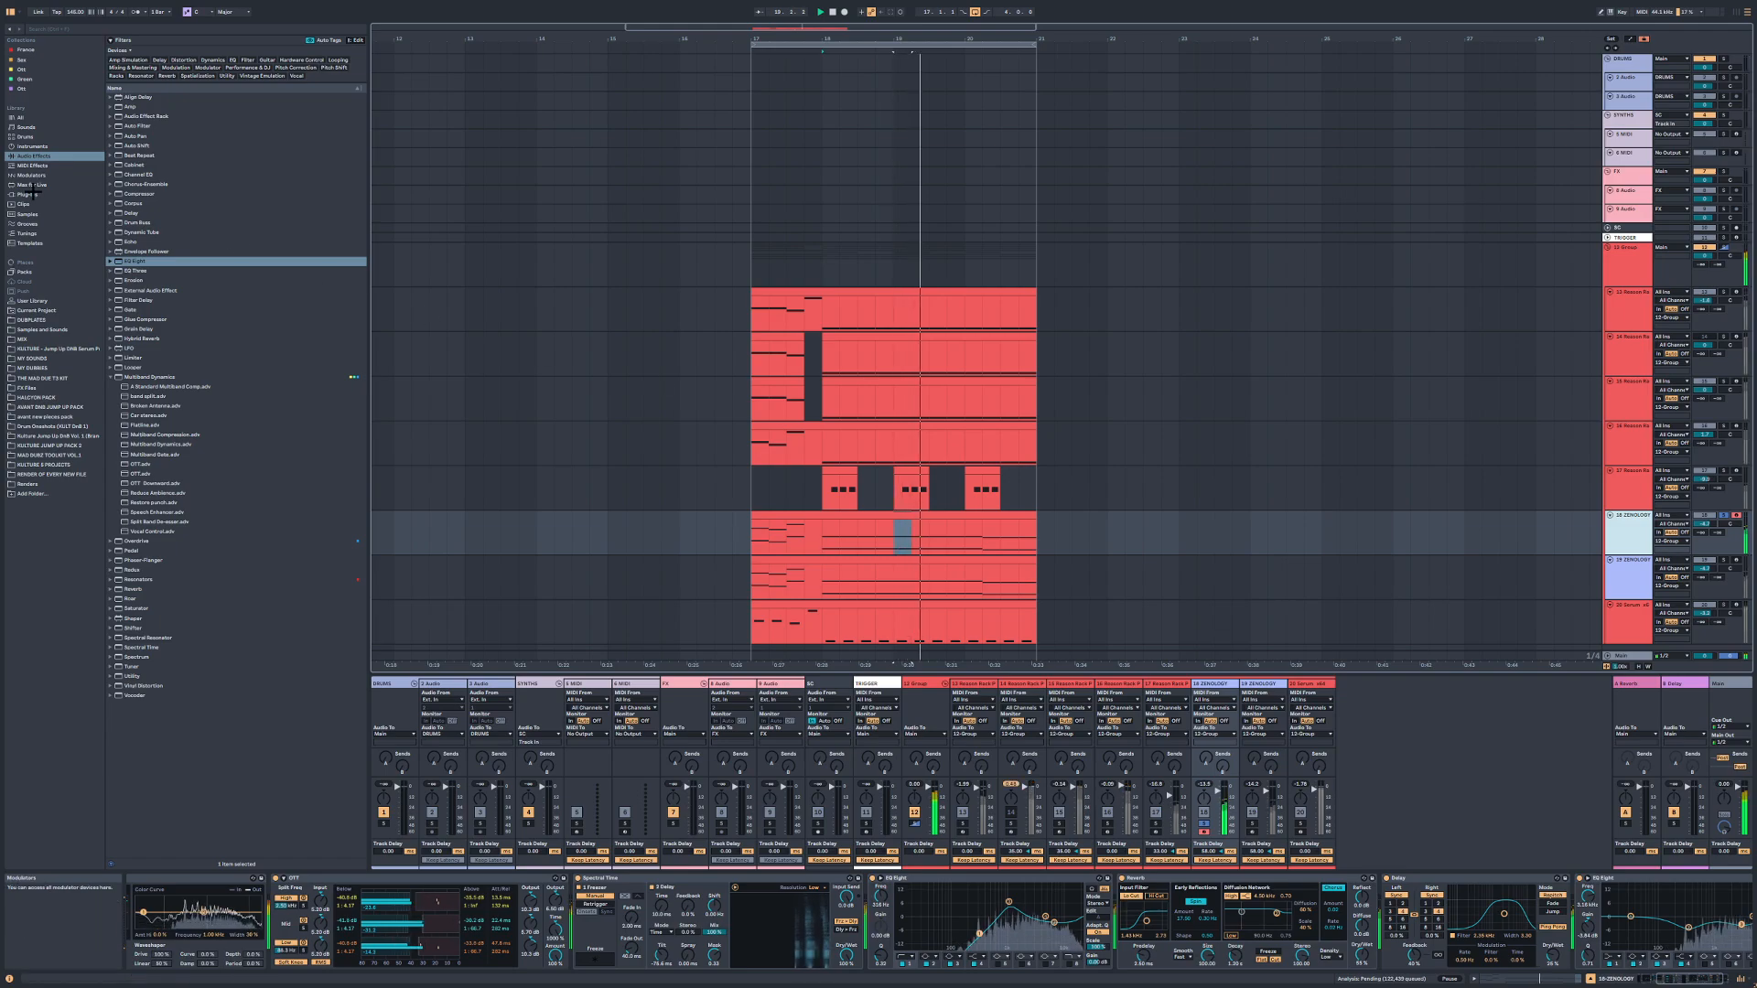
{"action": "left_click_drag", "start_coordinate": [134, 137], "coordinate": [1654, 880]}
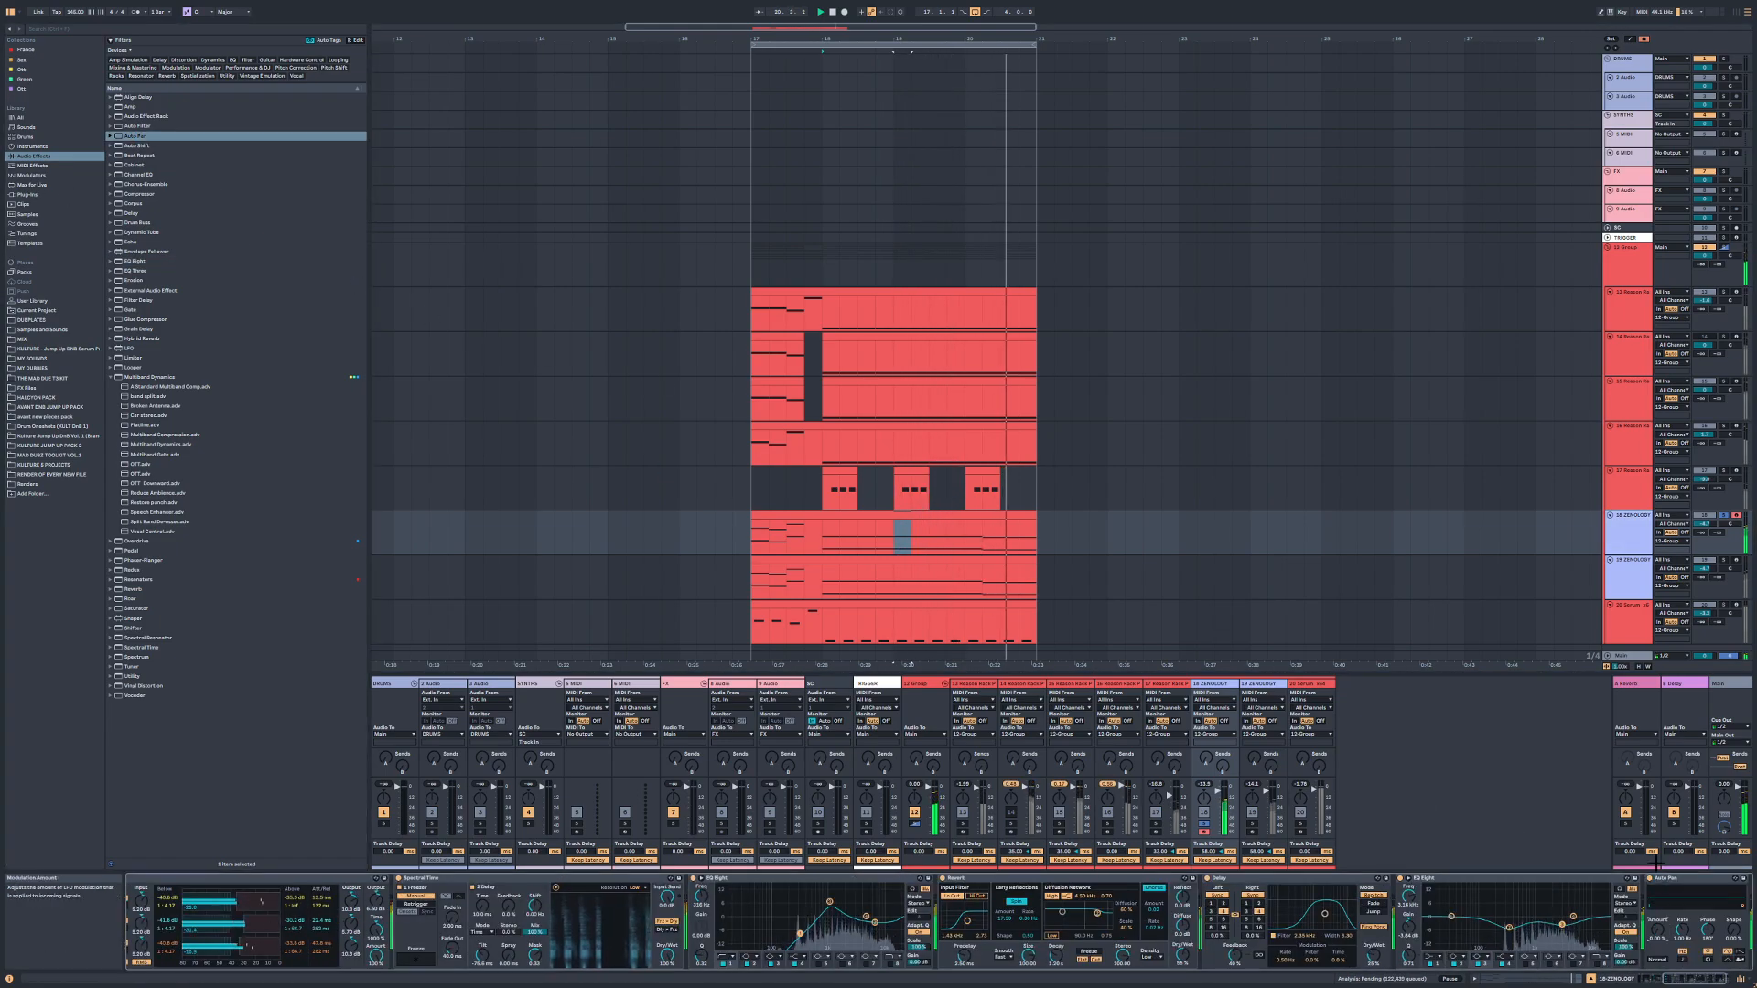
{"action": "left_click", "coordinate": [1682, 959]}
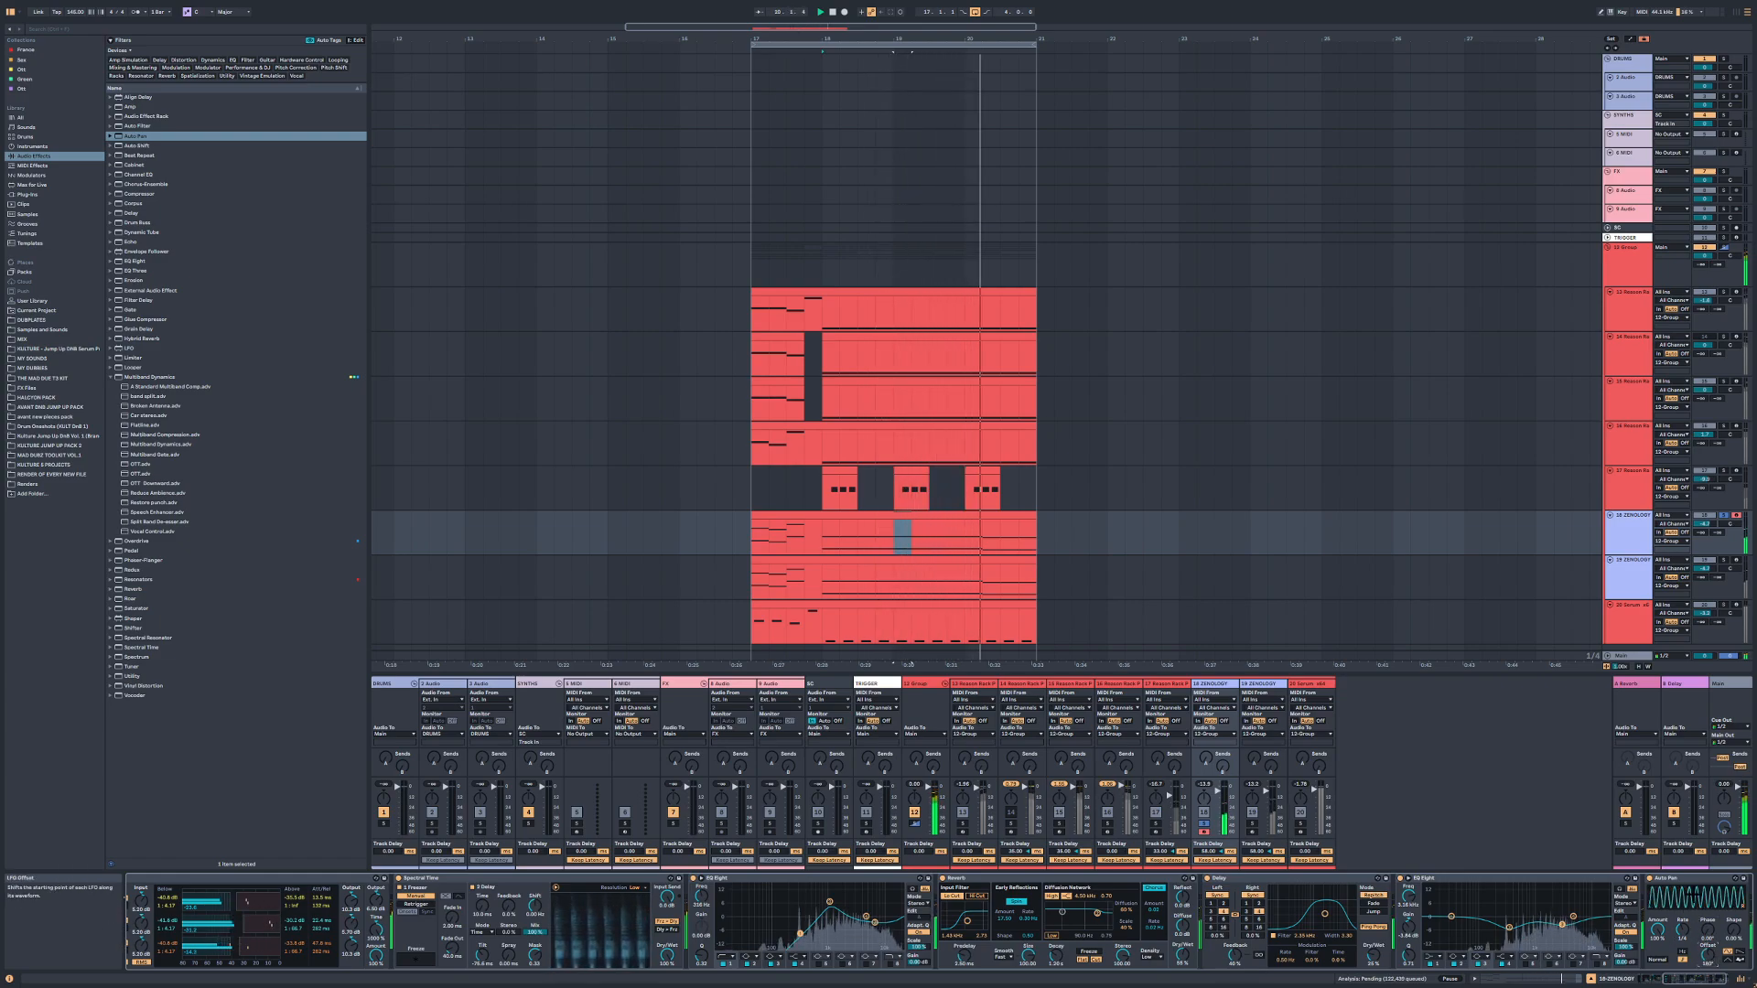
{"action": "scroll", "coordinate": [1629, 586], "scroll_direction": "down", "scroll_amount": 1}
{"action": "left_click", "coordinate": [1630, 562]}
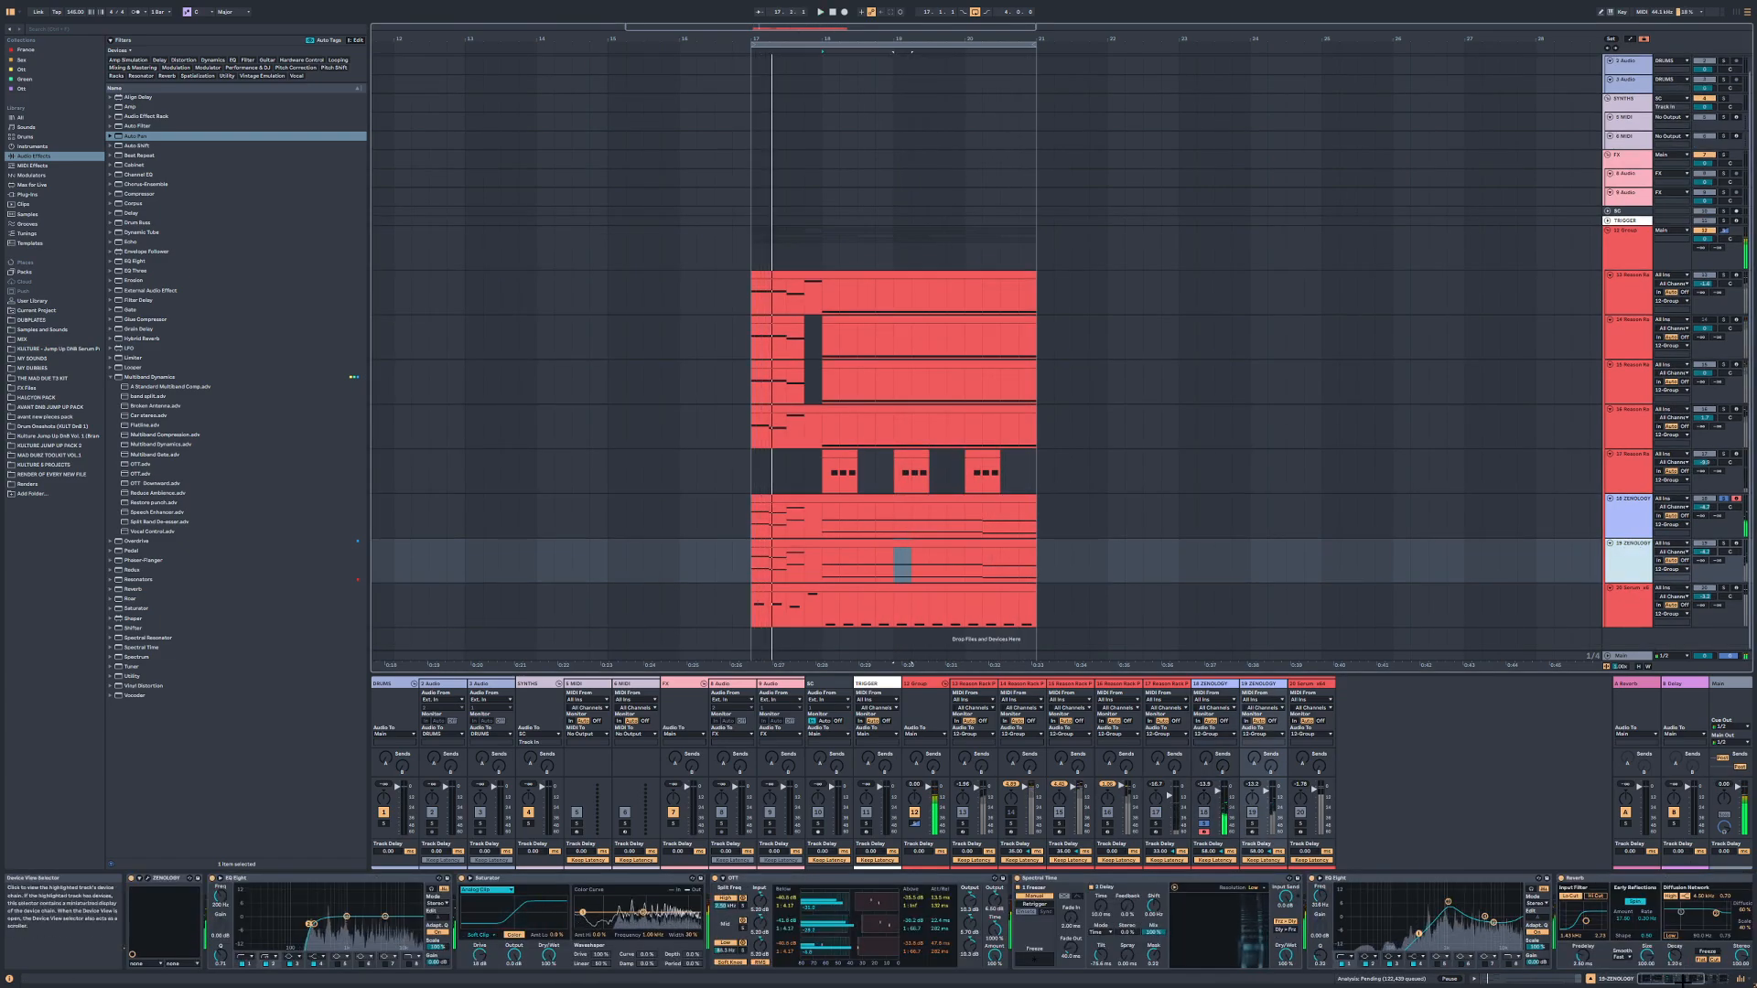
Step: Add Auto Pan at the end of the 19-ZENOLOGY device chain and group the two ZENOLOGY tracks
{"action": "left_click", "coordinate": [1725, 946]}
{"action": "left_click_drag", "start_coordinate": [1682, 982], "coordinate": [1725, 942]}
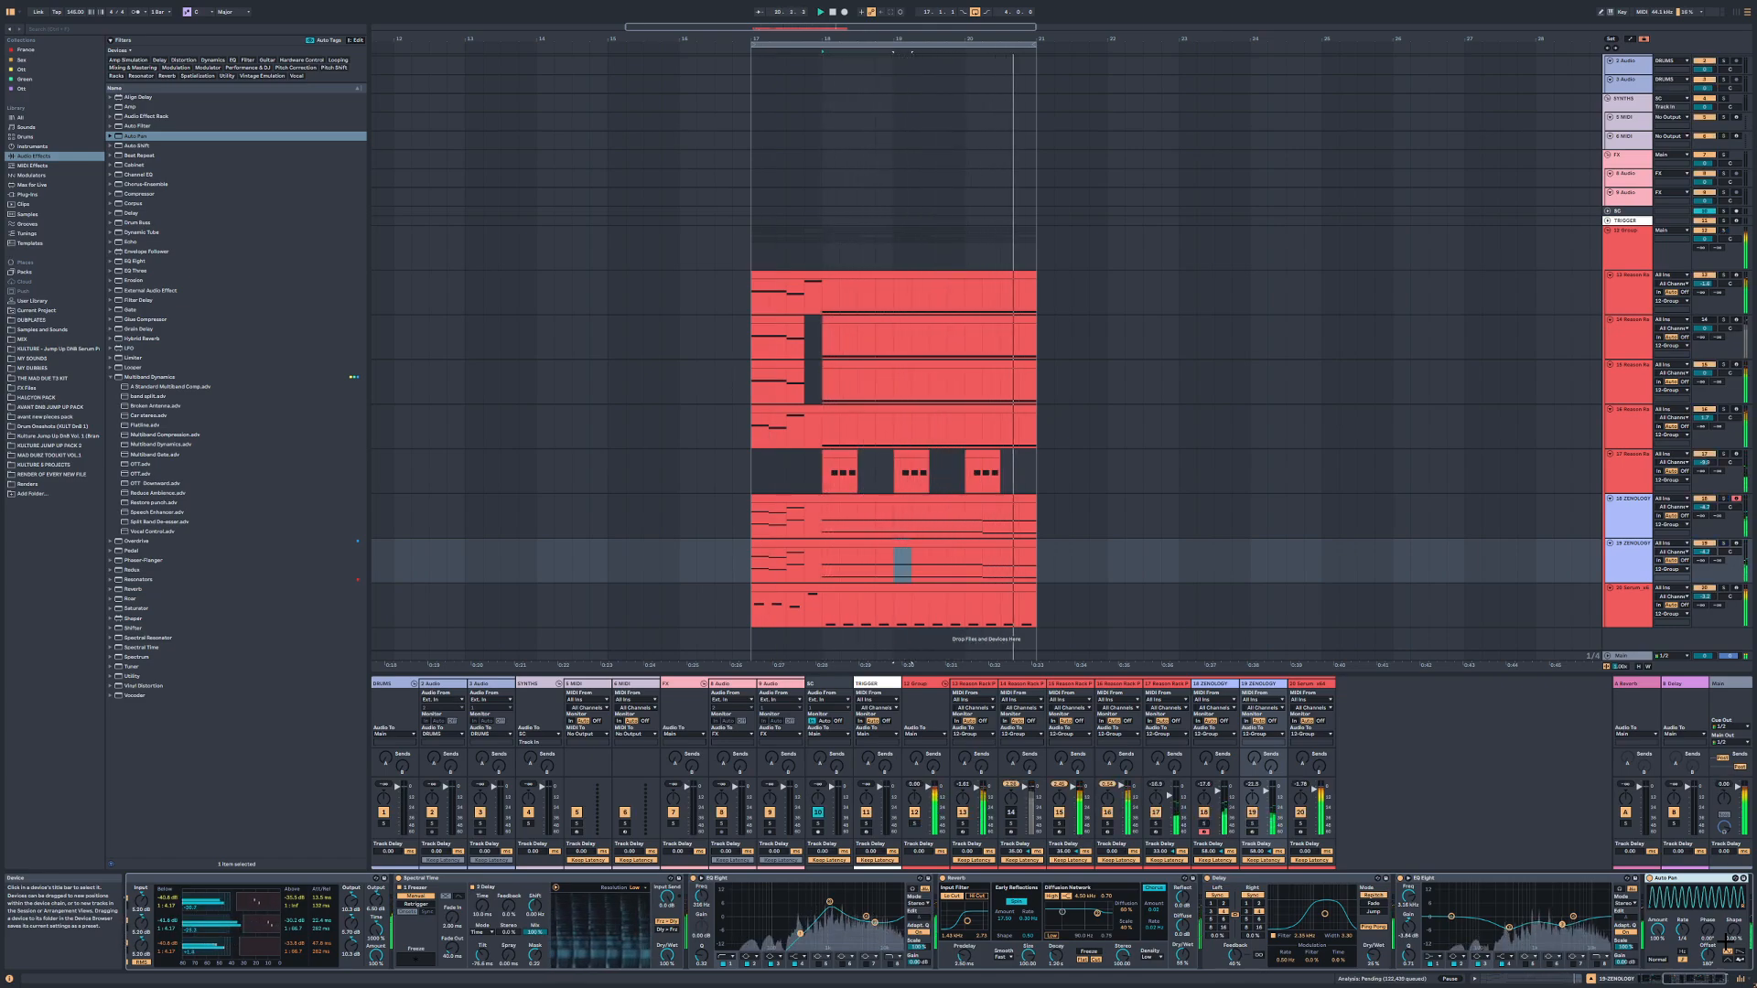
{"action": "left_click", "coordinate": [1638, 532]}
{"action": "key", "text": "ctrl+g"}
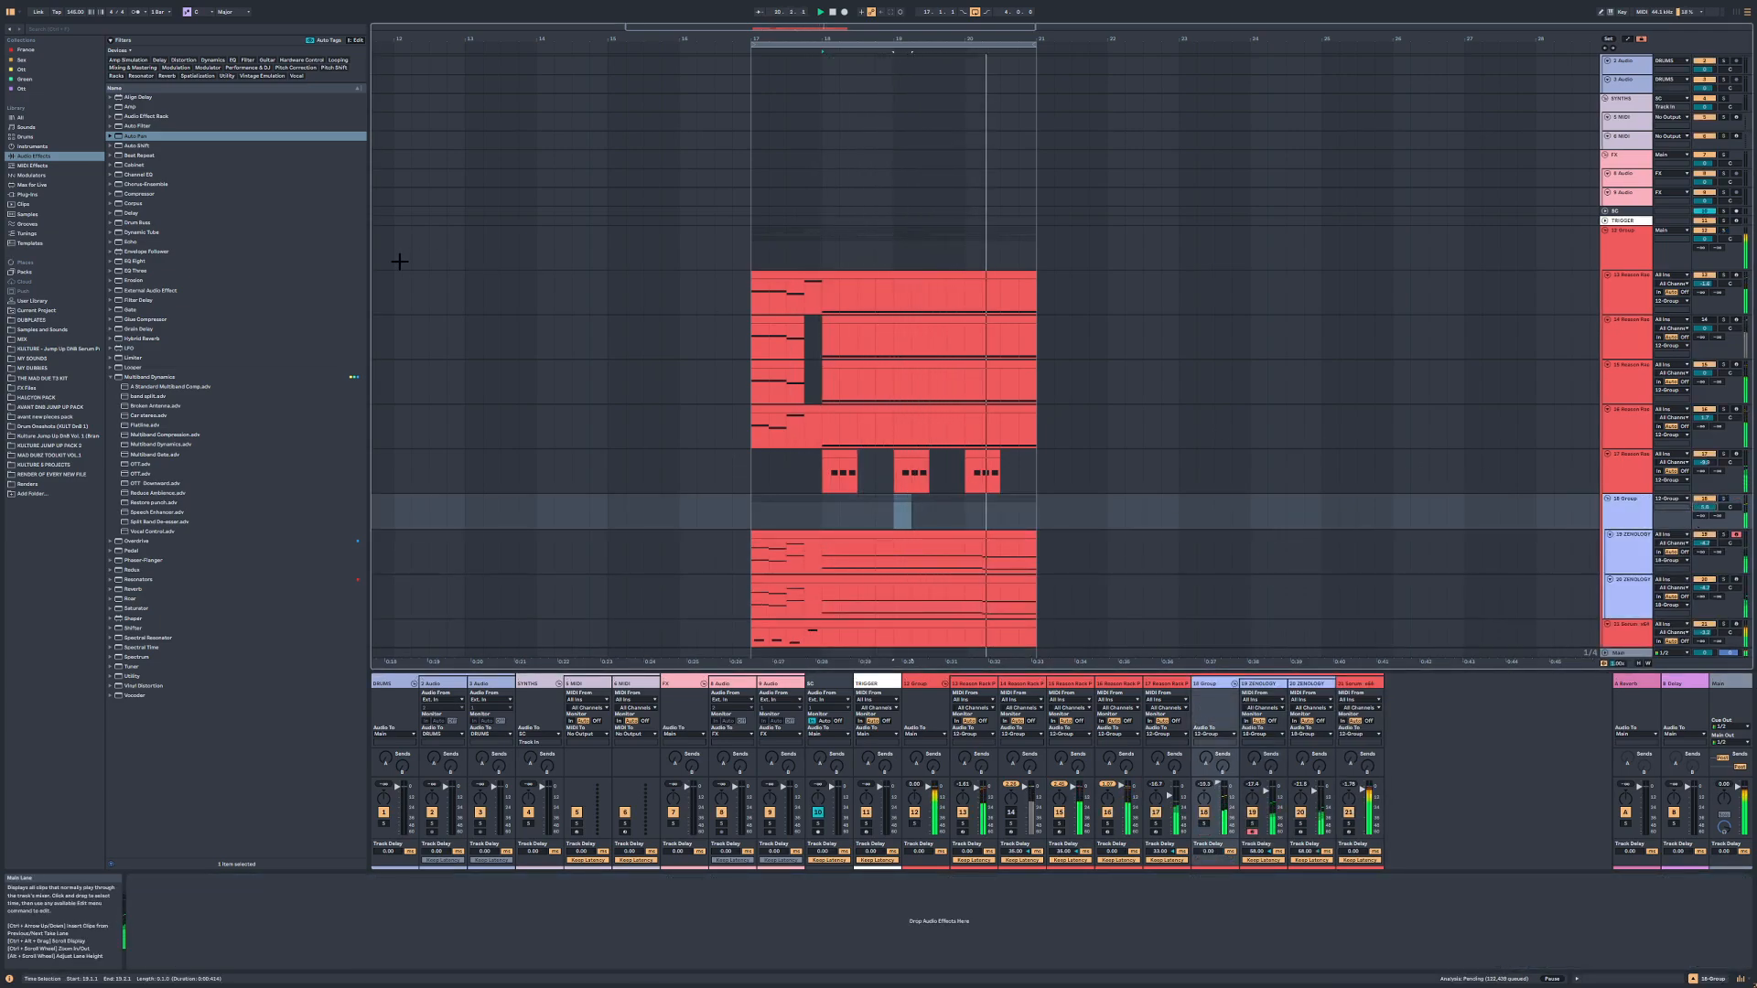
Step: Add EQ Eight to the soloed ZENOLOGY group and shape it with a low cut, a mid dip and a high boost
{"action": "double_click", "coordinate": [136, 260]}
{"action": "left_click", "coordinate": [1204, 823]}
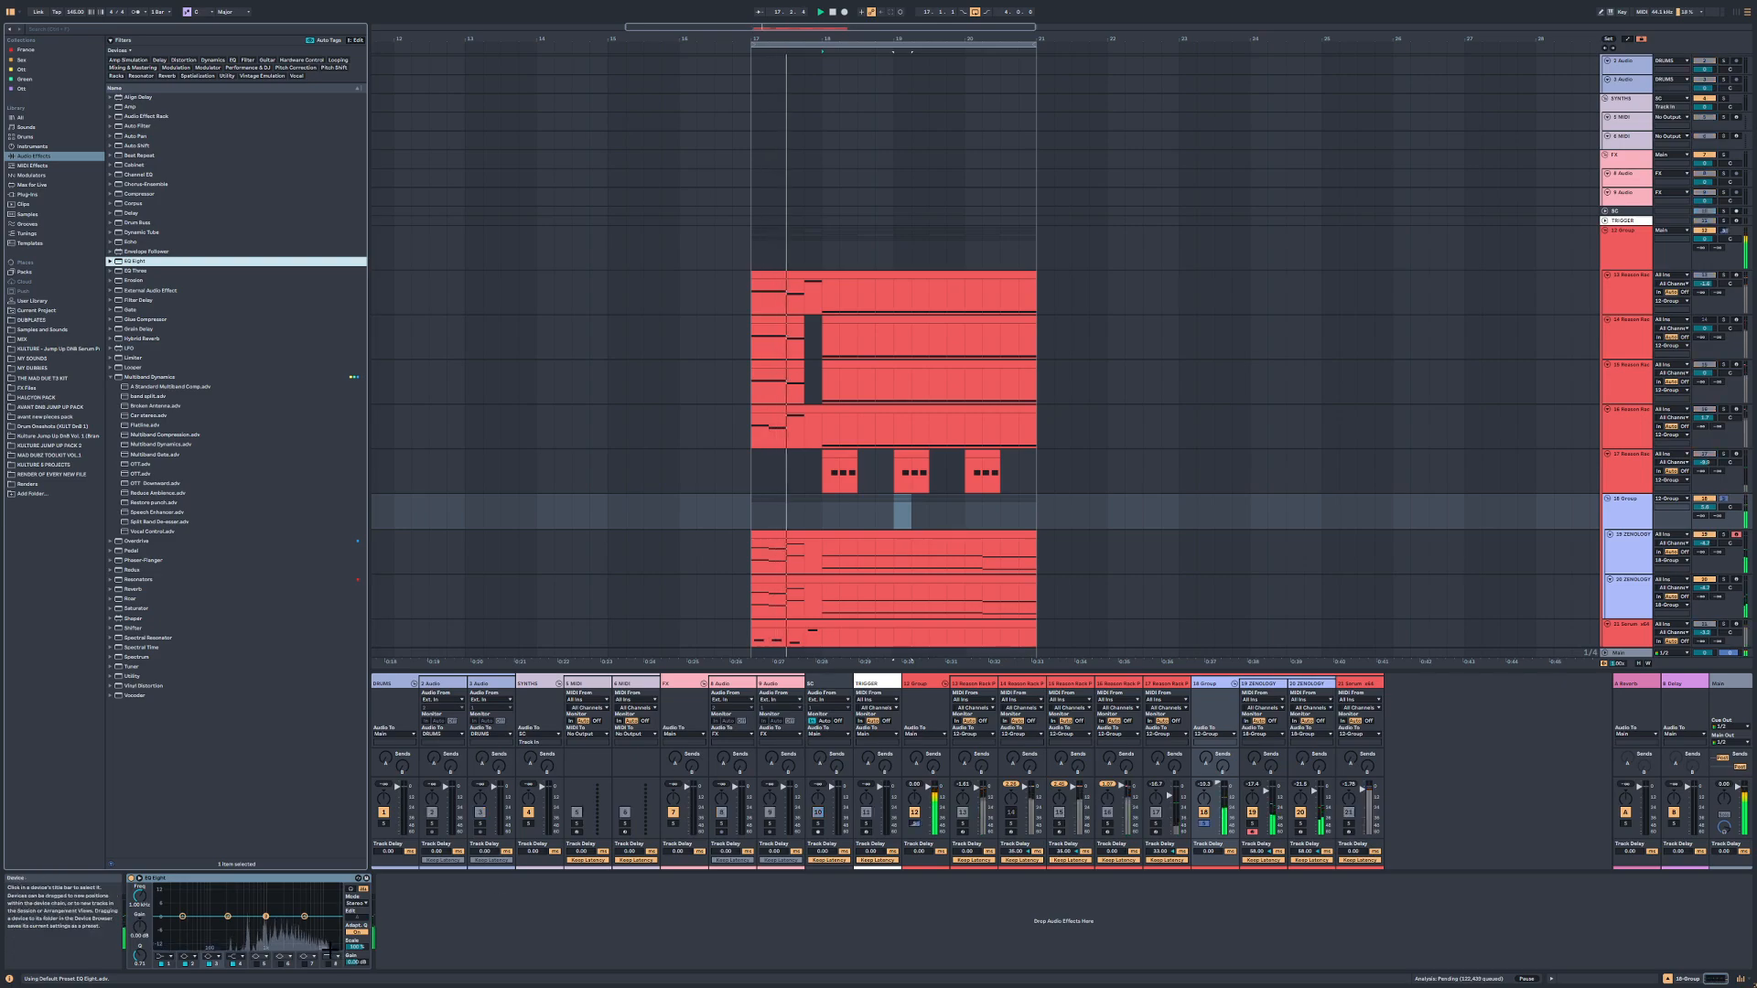
{"action": "left_click", "coordinate": [165, 956]}
{"action": "left_click", "coordinate": [165, 896]}
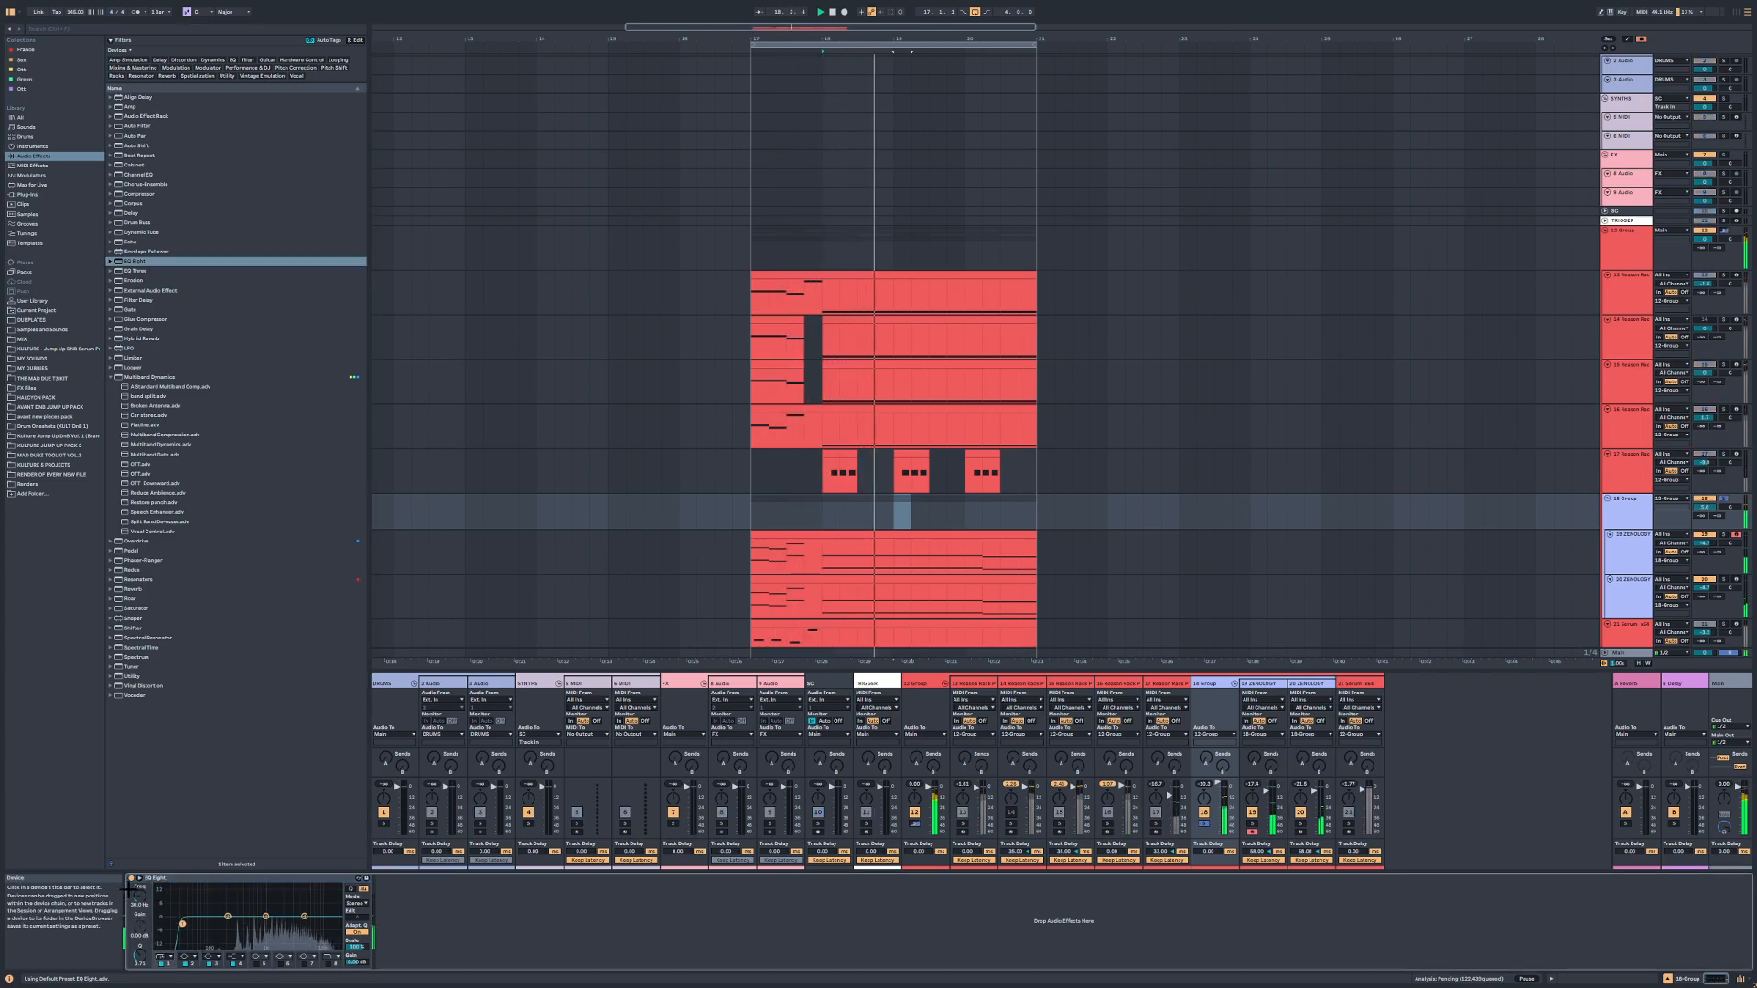
{"action": "left_click_drag", "start_coordinate": [183, 923], "coordinate": [219, 926]}
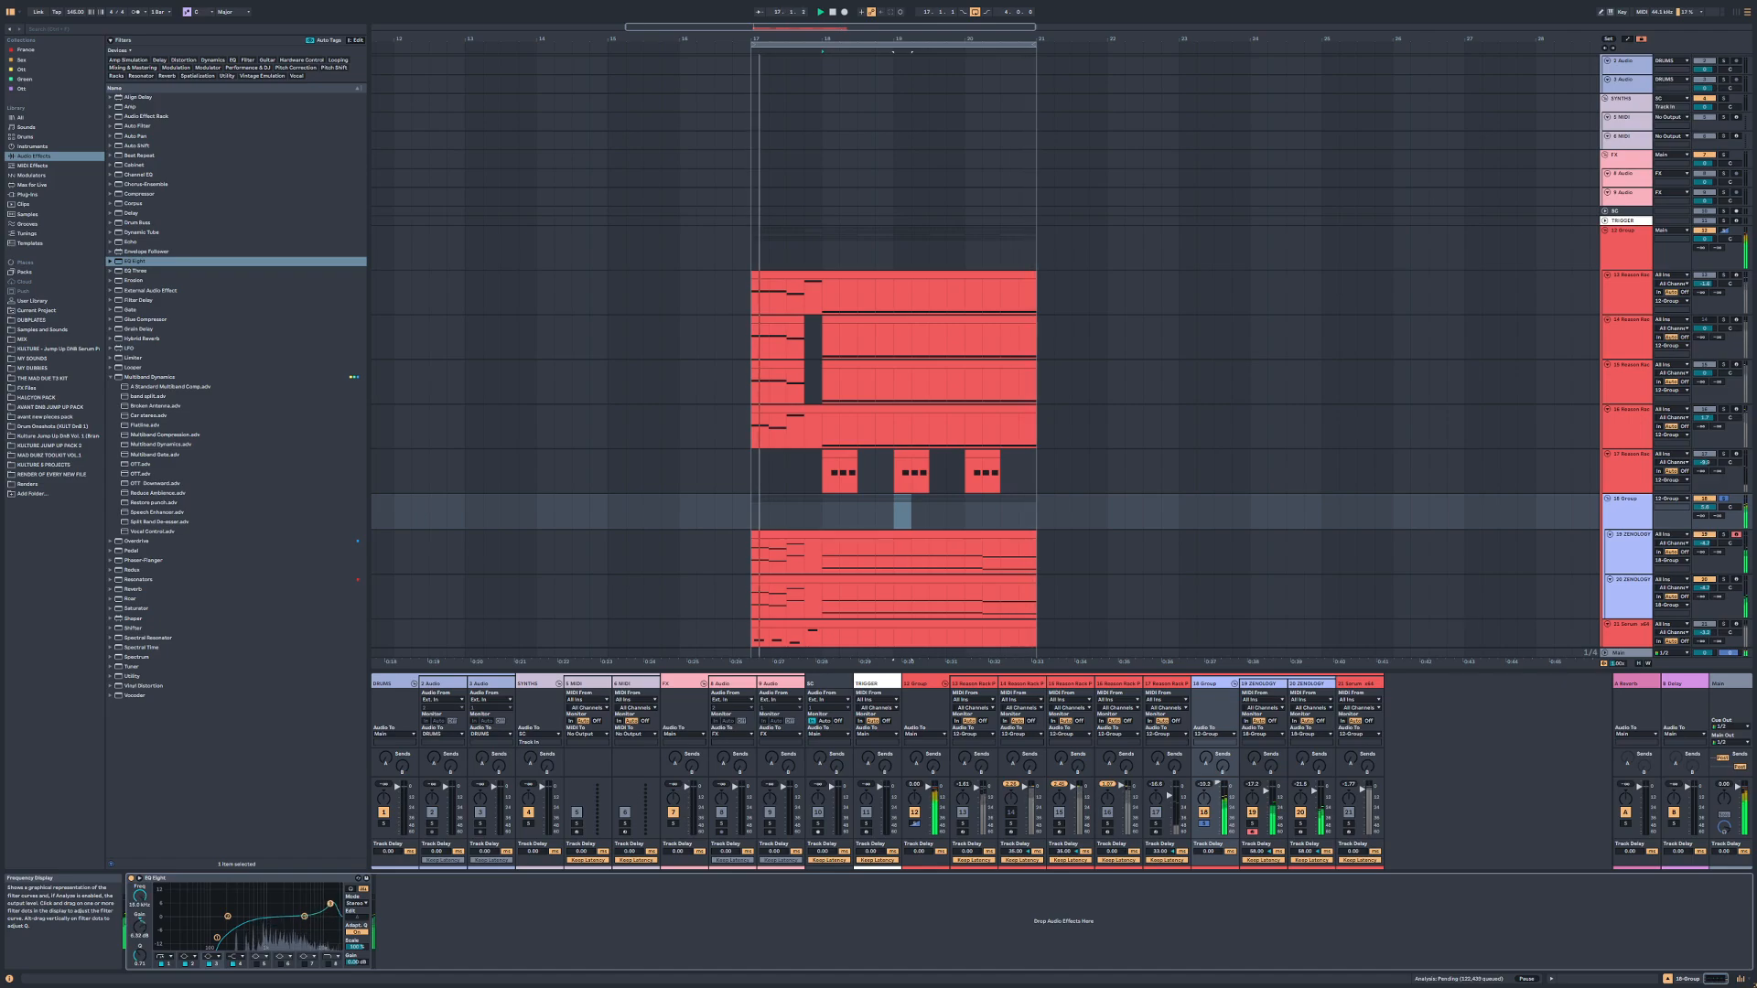
{"action": "left_click_drag", "start_coordinate": [228, 916], "coordinate": [265, 925]}
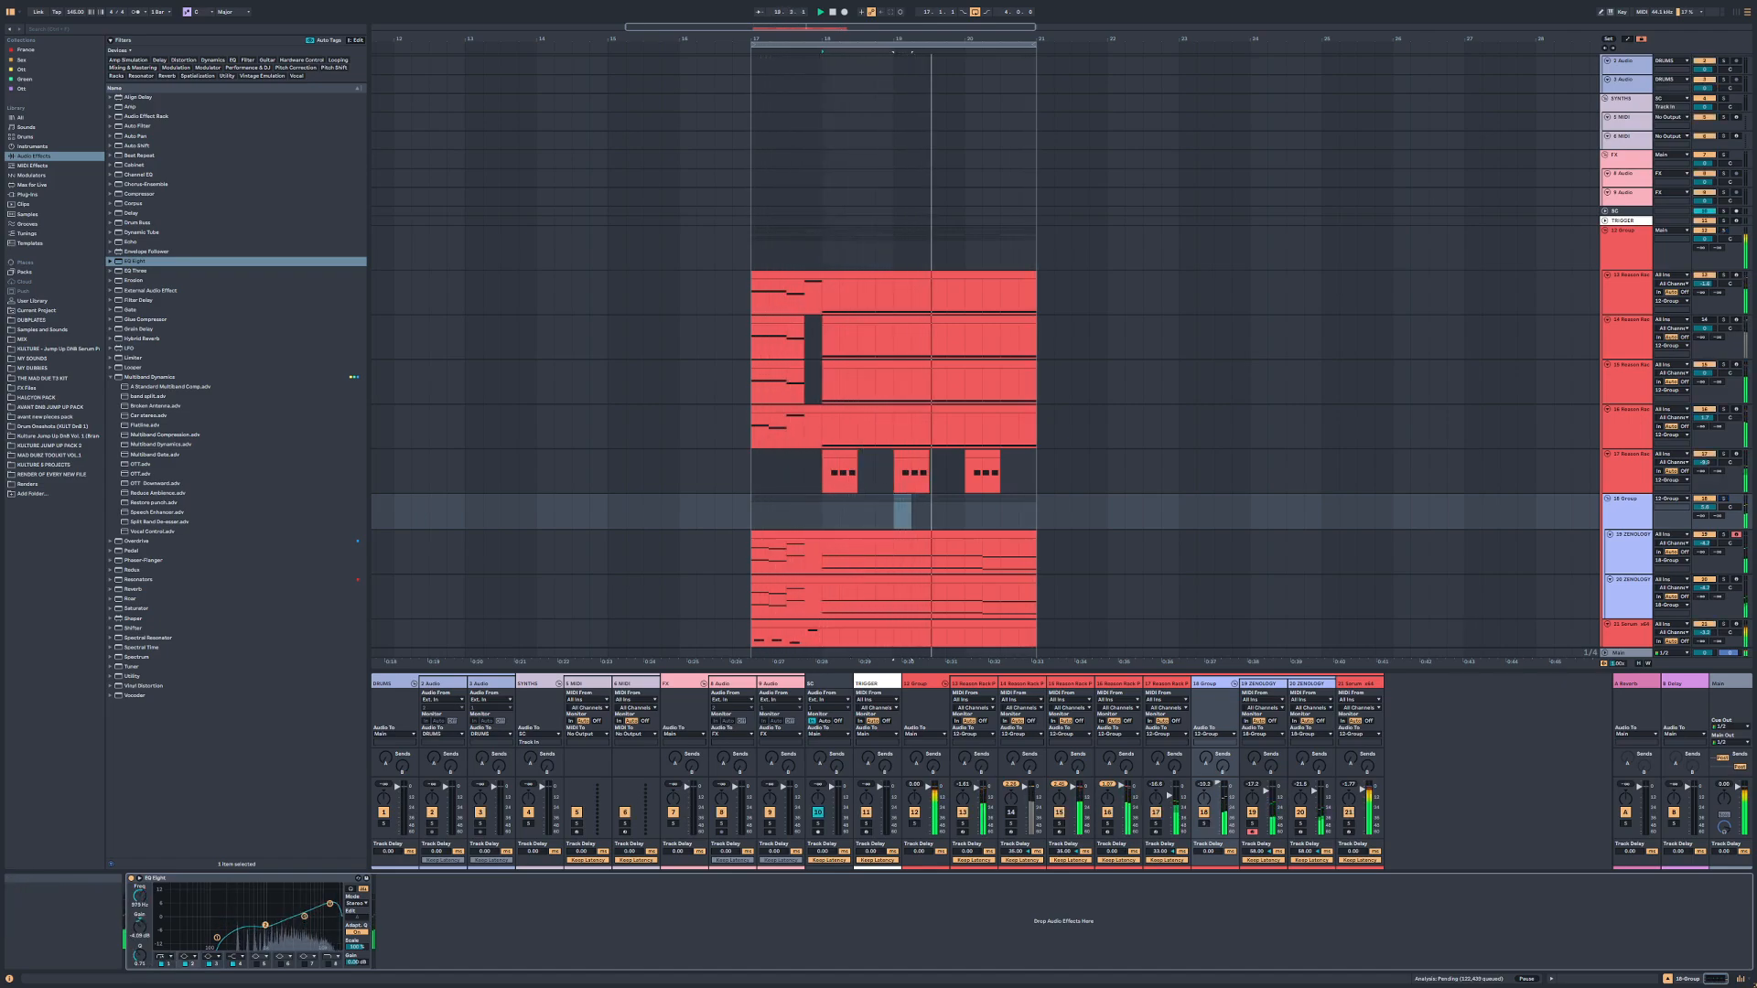
{"action": "left_click_drag", "start_coordinate": [266, 925], "coordinate": [330, 910]}
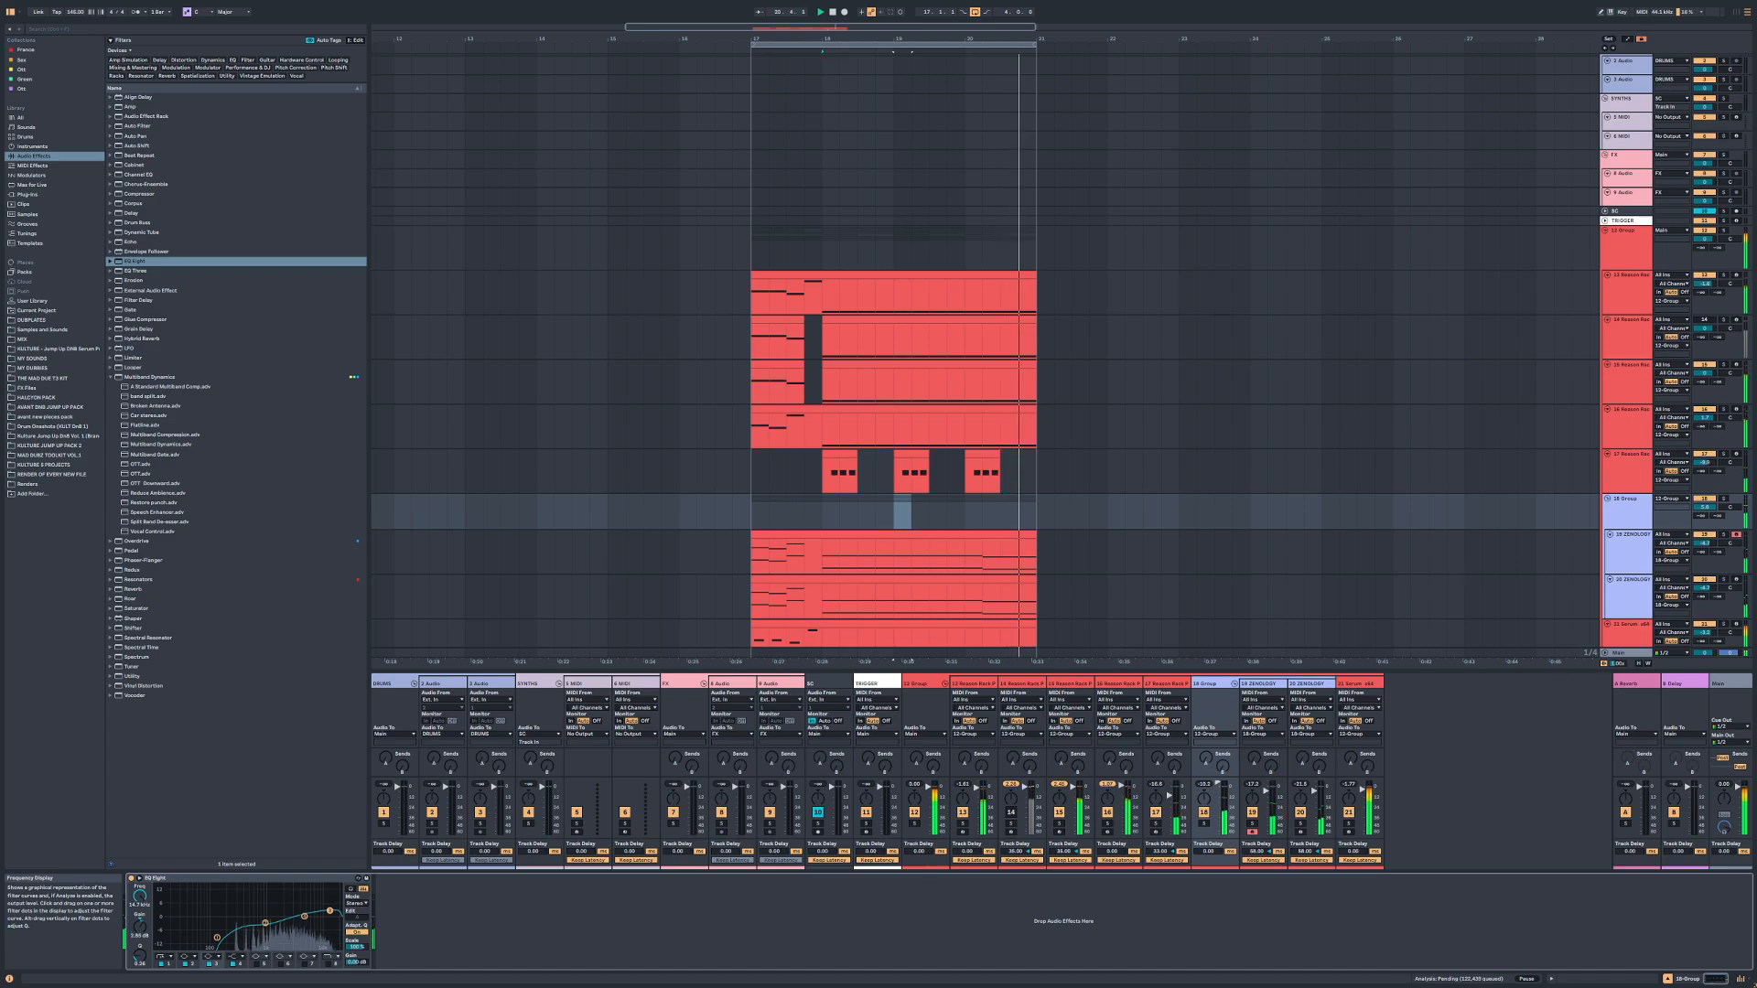
{"action": "left_click", "coordinate": [1628, 385]}
{"action": "key", "text": "ctrl+d"}
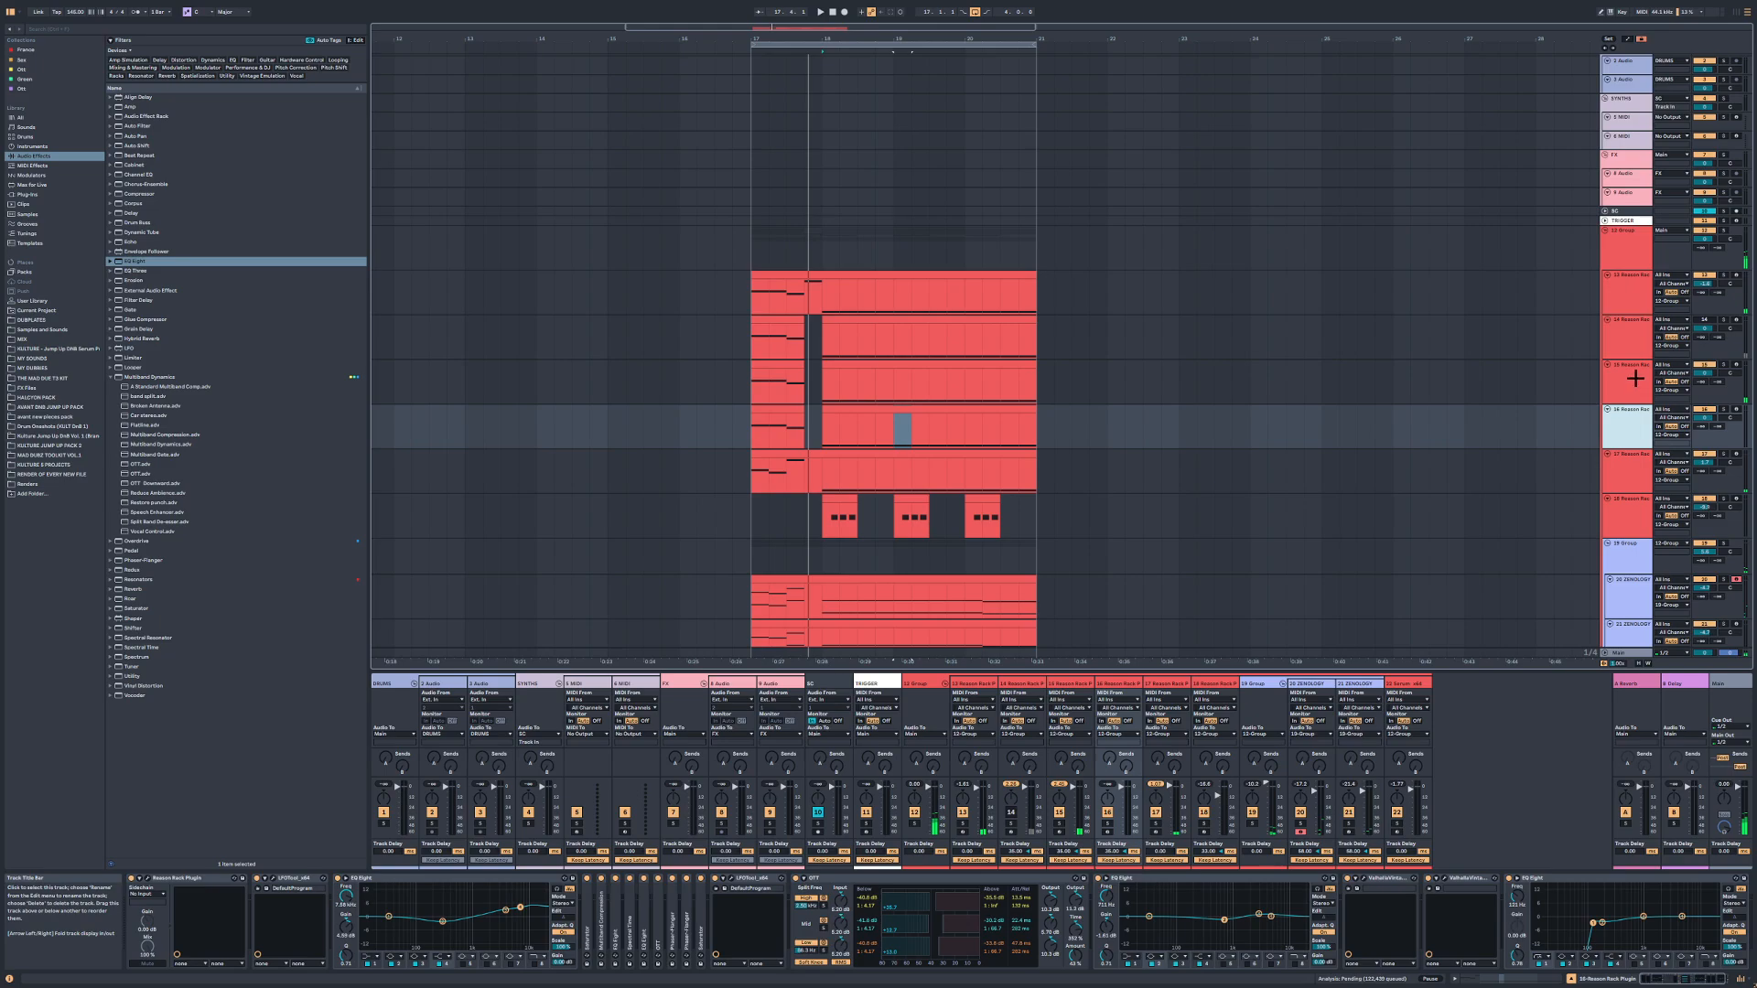
{"action": "key", "text": "ctrl+z"}
Step: Insert an audio track below the third Reason layer and set its input to that layer's Post Mixer signal
{"action": "left_click", "coordinate": [780, 362]}
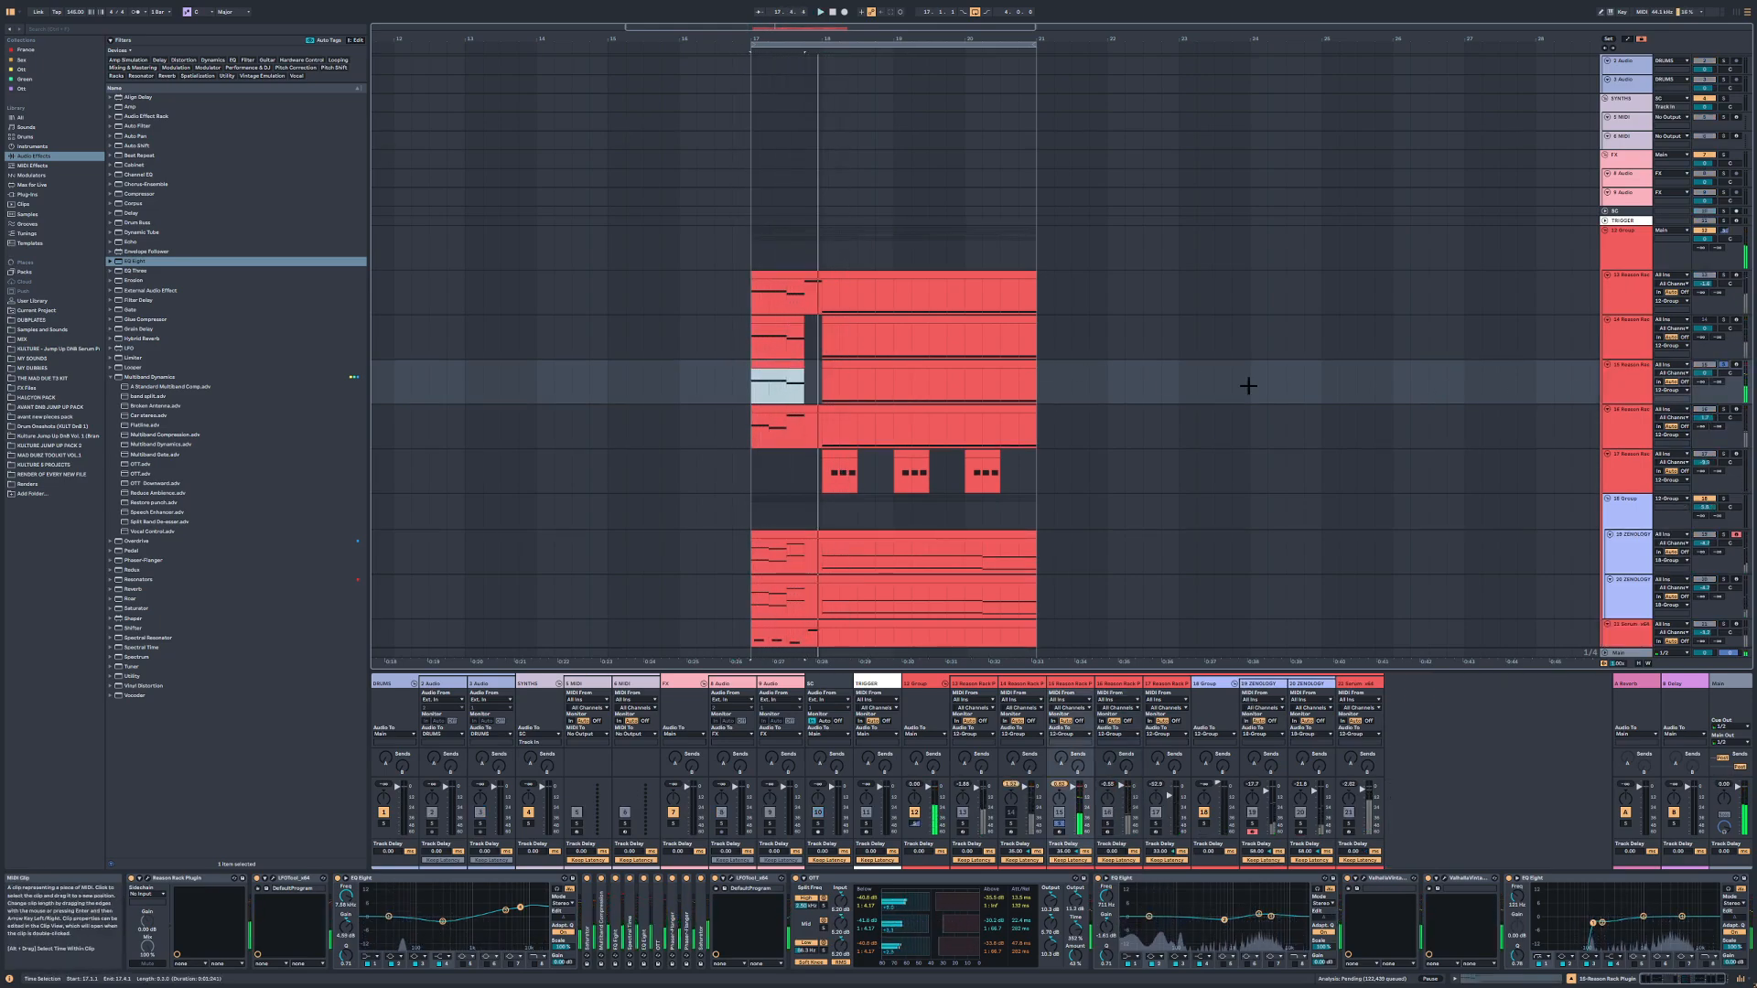
{"action": "left_click", "coordinate": [1644, 375]}
{"action": "key", "text": "ctrl+t"}
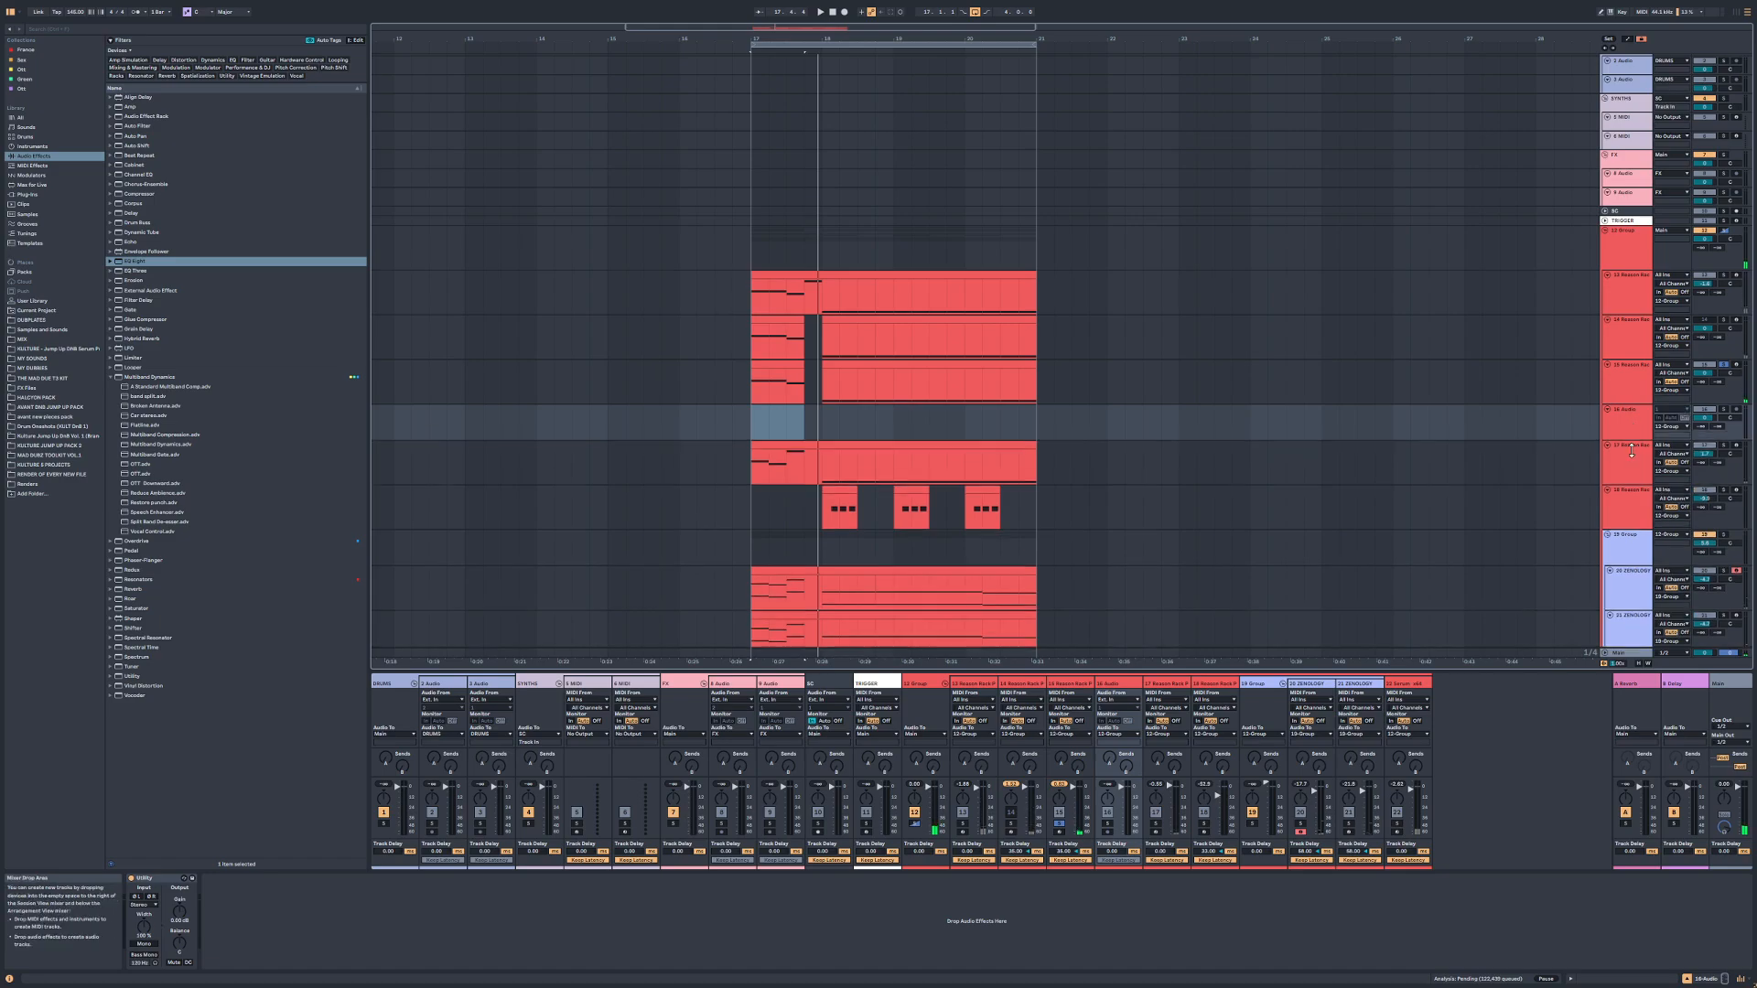
{"action": "left_click", "coordinate": [1670, 409]}
{"action": "left_click", "coordinate": [1681, 534]}
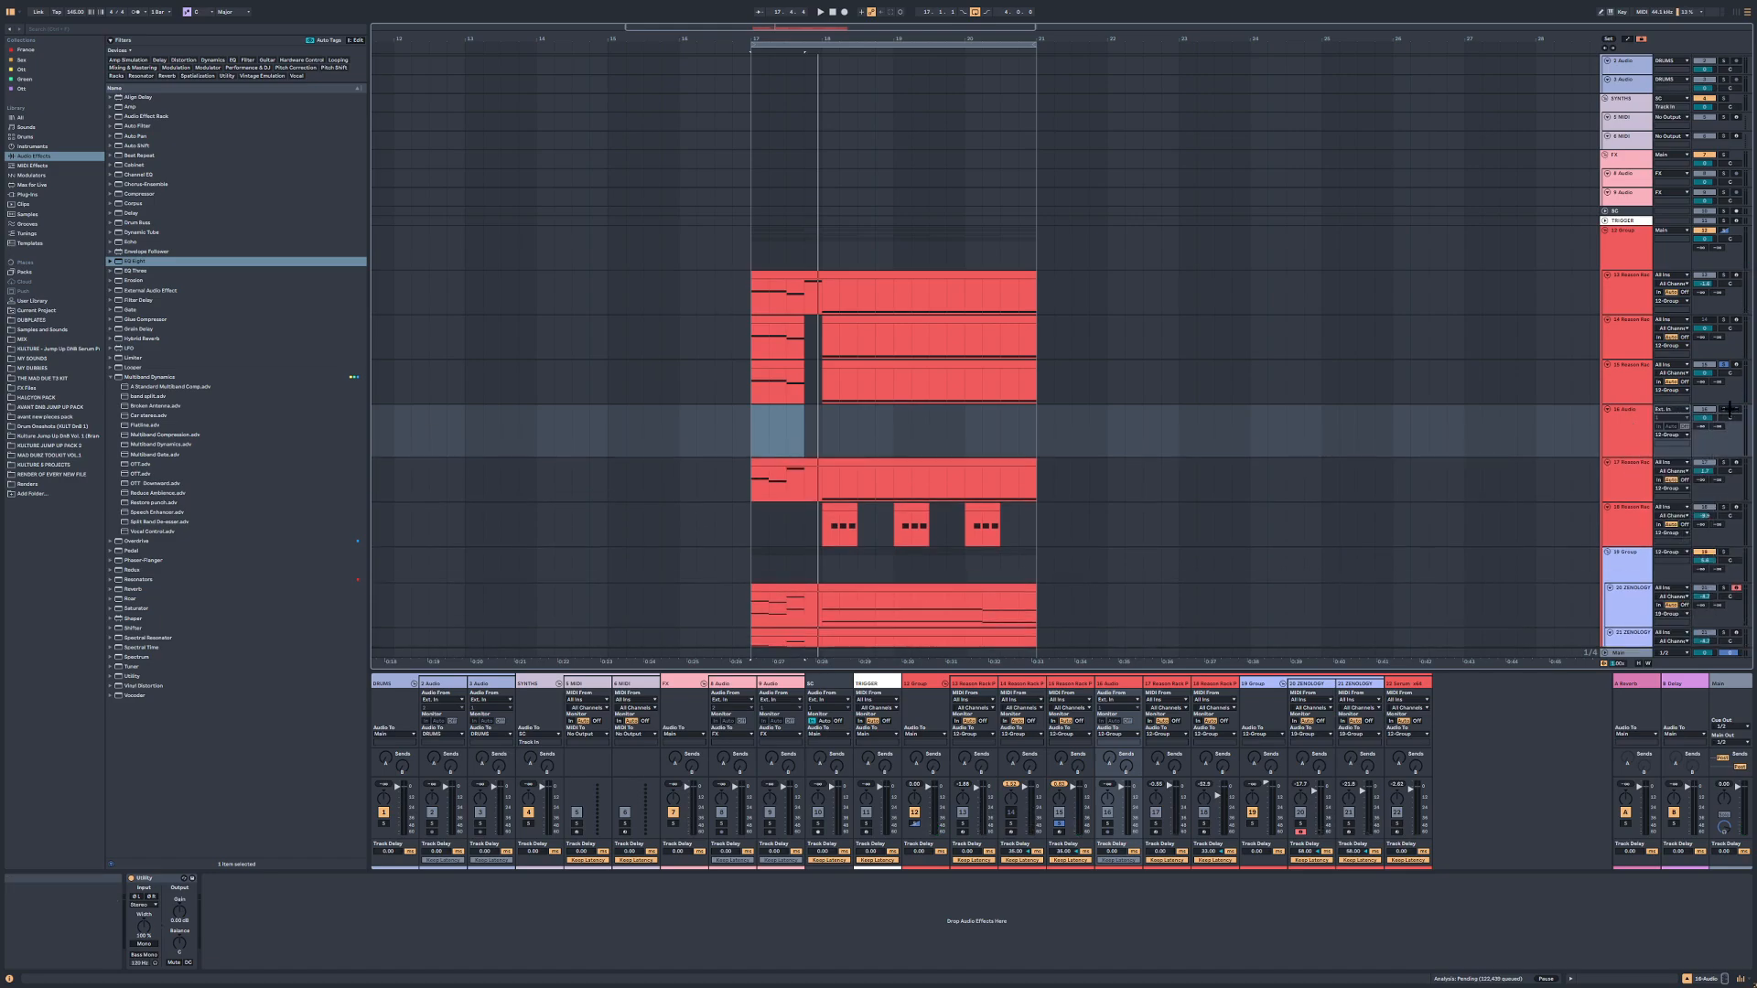
Step: Record the Reason layer onto the new audio track and trim the recording to the slice inside the layers' gap
{"action": "key", "text": "F9"}
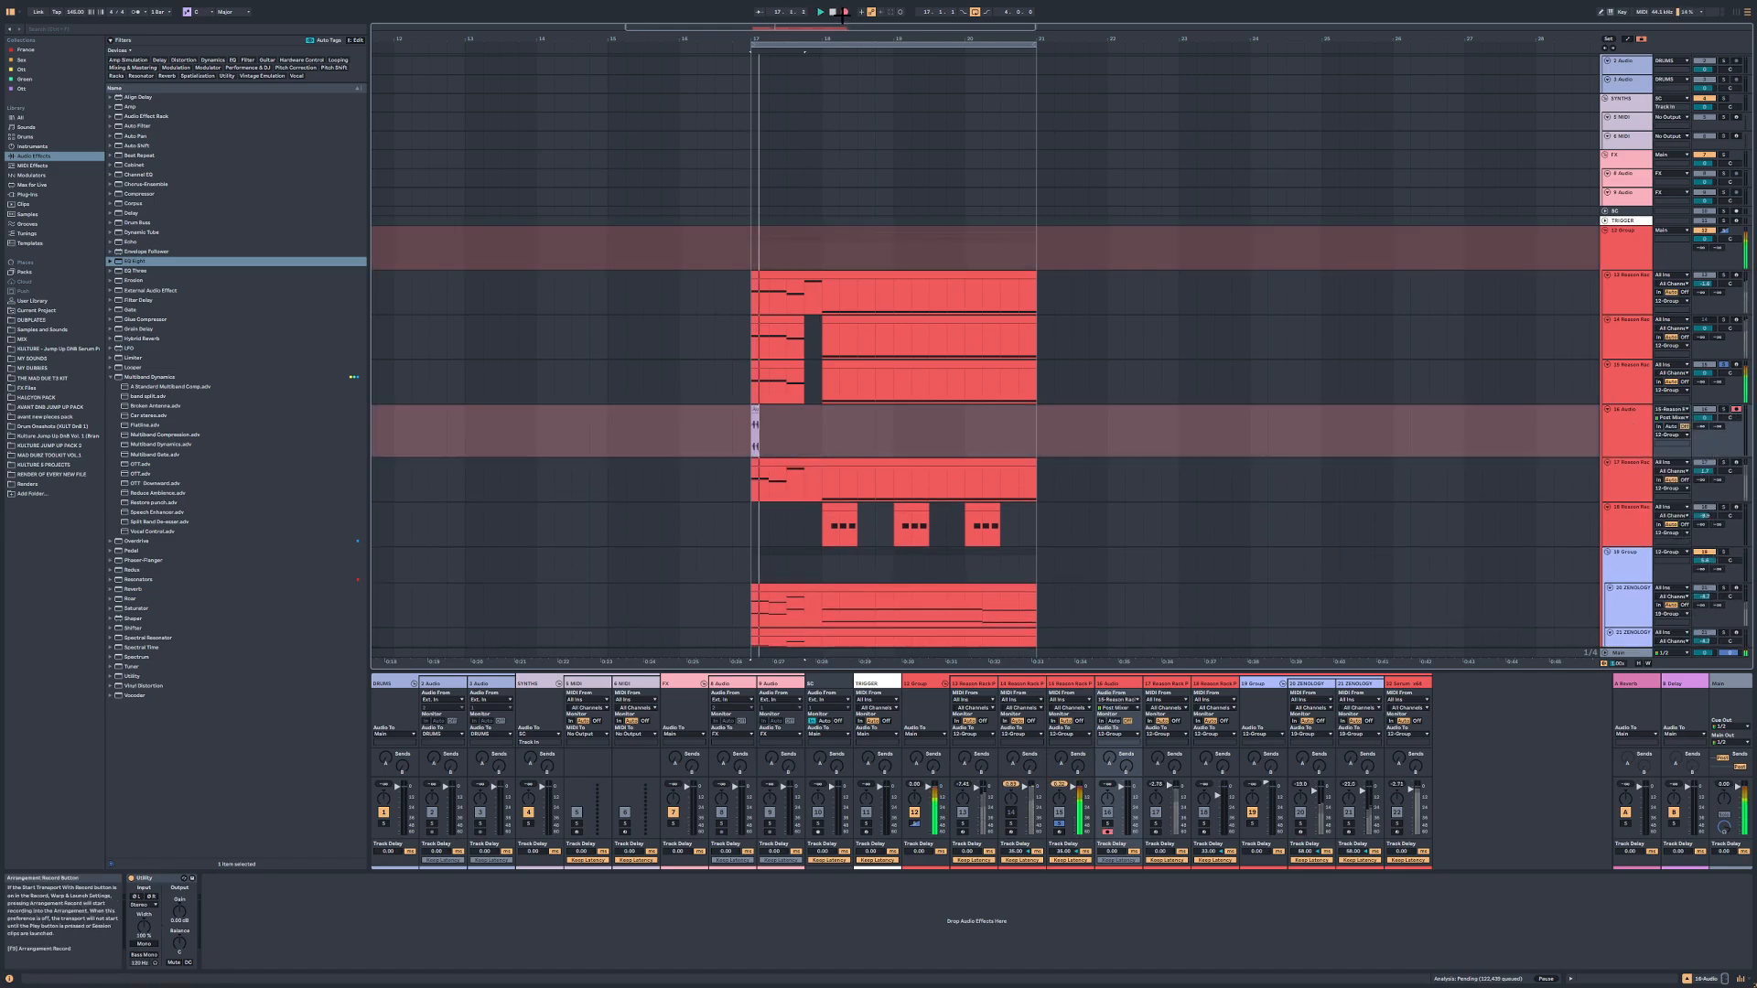
{"action": "key", "text": "space"}
{"action": "scroll", "coordinate": [819, 434], "scroll_direction": "up", "scroll_amount": 3}
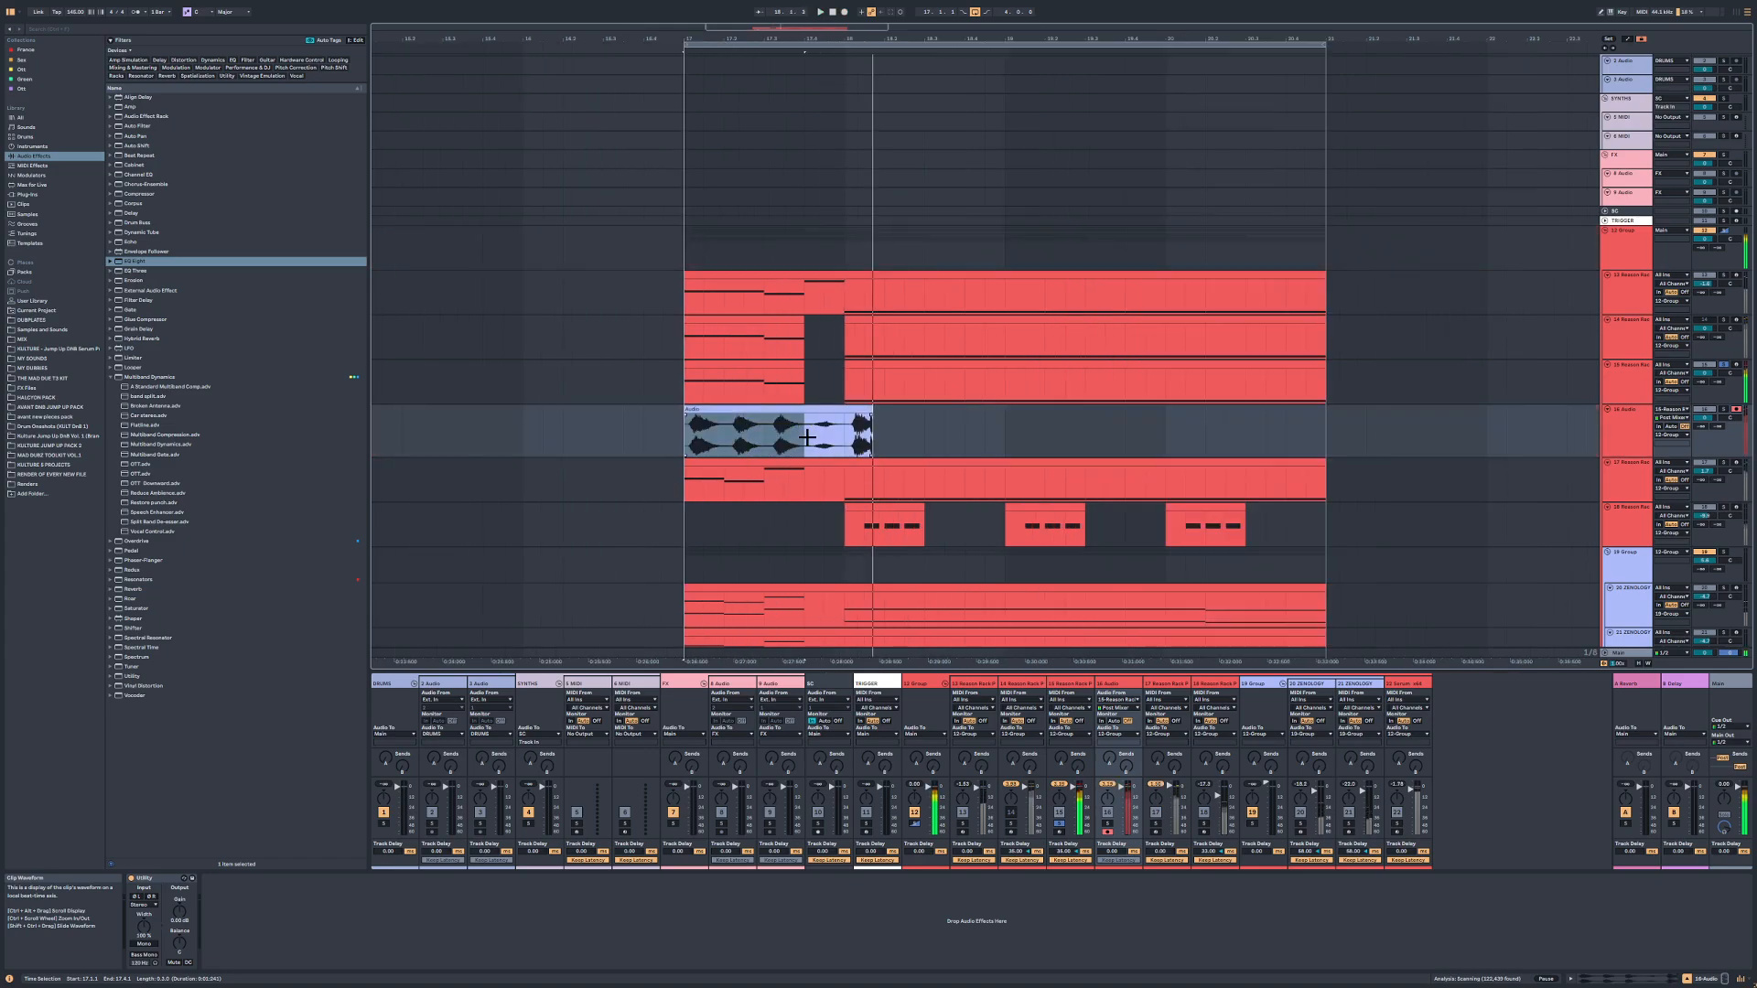
{"action": "key", "text": "ctrl+e"}
{"action": "left_click", "coordinate": [858, 409]}
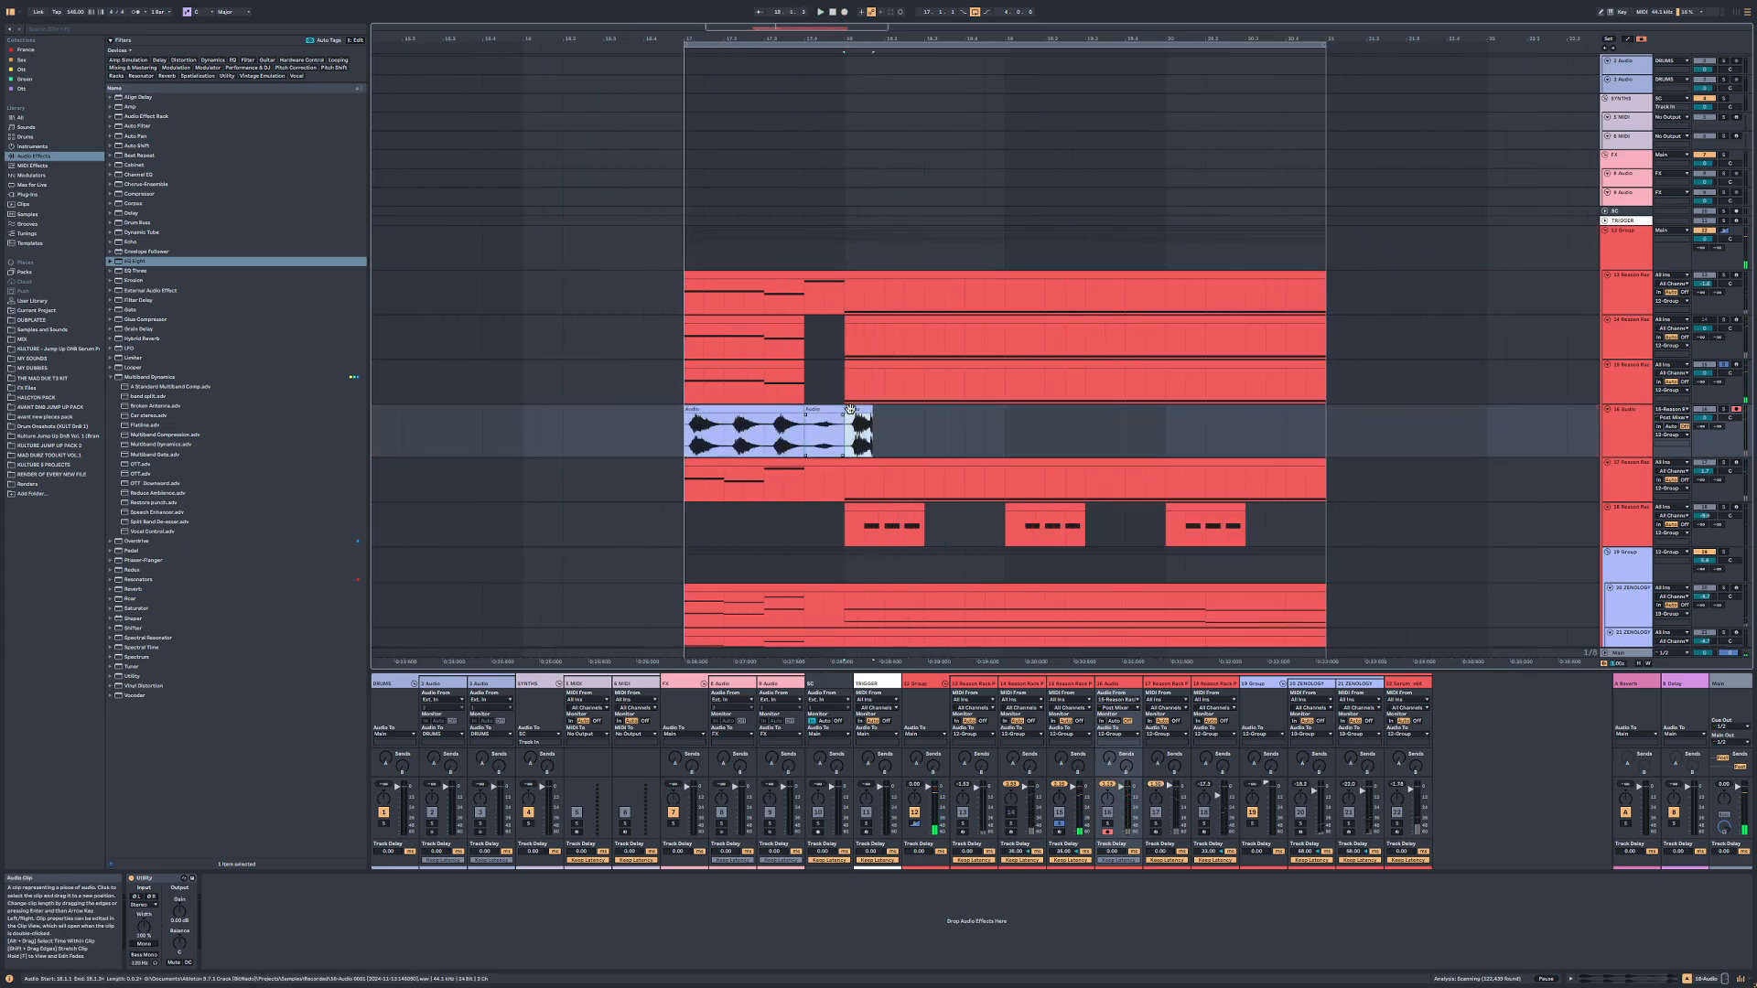
{"action": "key", "text": "Delete"}
{"action": "left_click", "coordinate": [790, 409]}
{"action": "key", "text": "Delete"}
Step: Solo the recorded track, raise the slice's clip gain and shape the slice with fades while listening back
{"action": "double_click", "coordinate": [818, 409]}
{"action": "key", "text": "s"}
{"action": "key", "text": "space"}
{"action": "left_click_drag", "start_coordinate": [279, 460], "coordinate": [279, 442]}
{"action": "key", "text": "space"}
{"action": "left_click", "coordinate": [817, 132]}
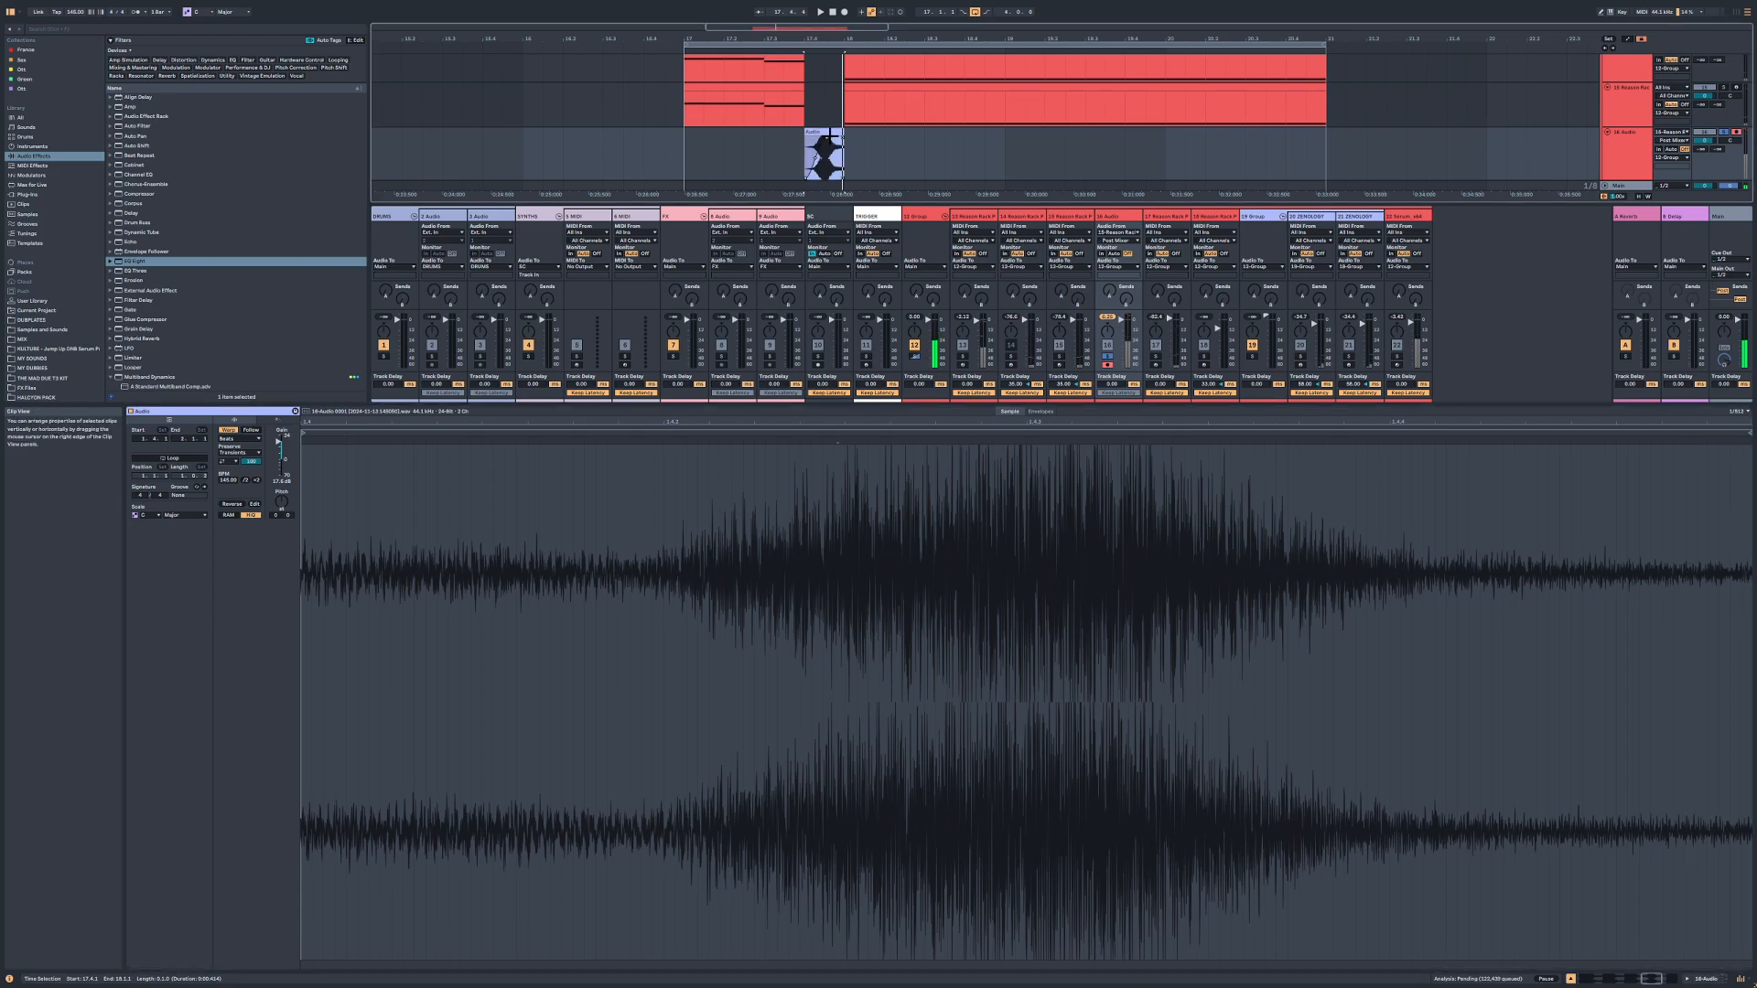
{"action": "key", "text": "space"}
{"action": "key", "text": "space"}
{"action": "key", "text": "space"}
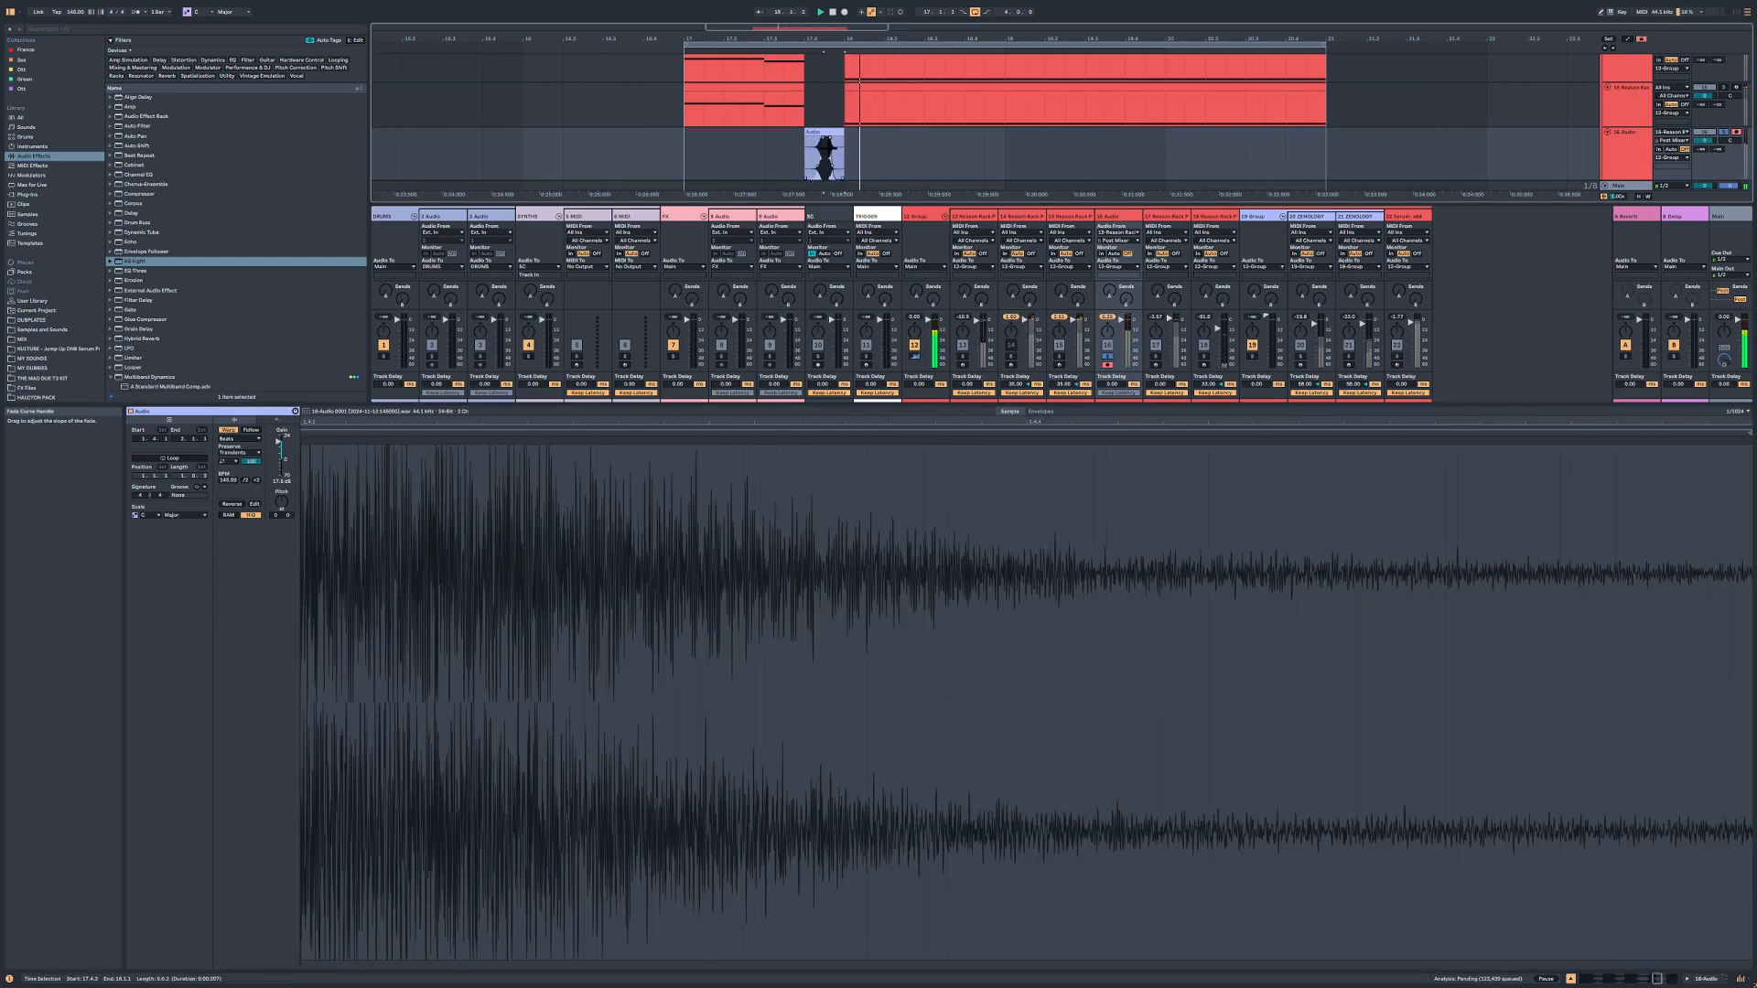
{"action": "key", "text": "space"}
{"action": "left_click", "coordinate": [822, 133]}
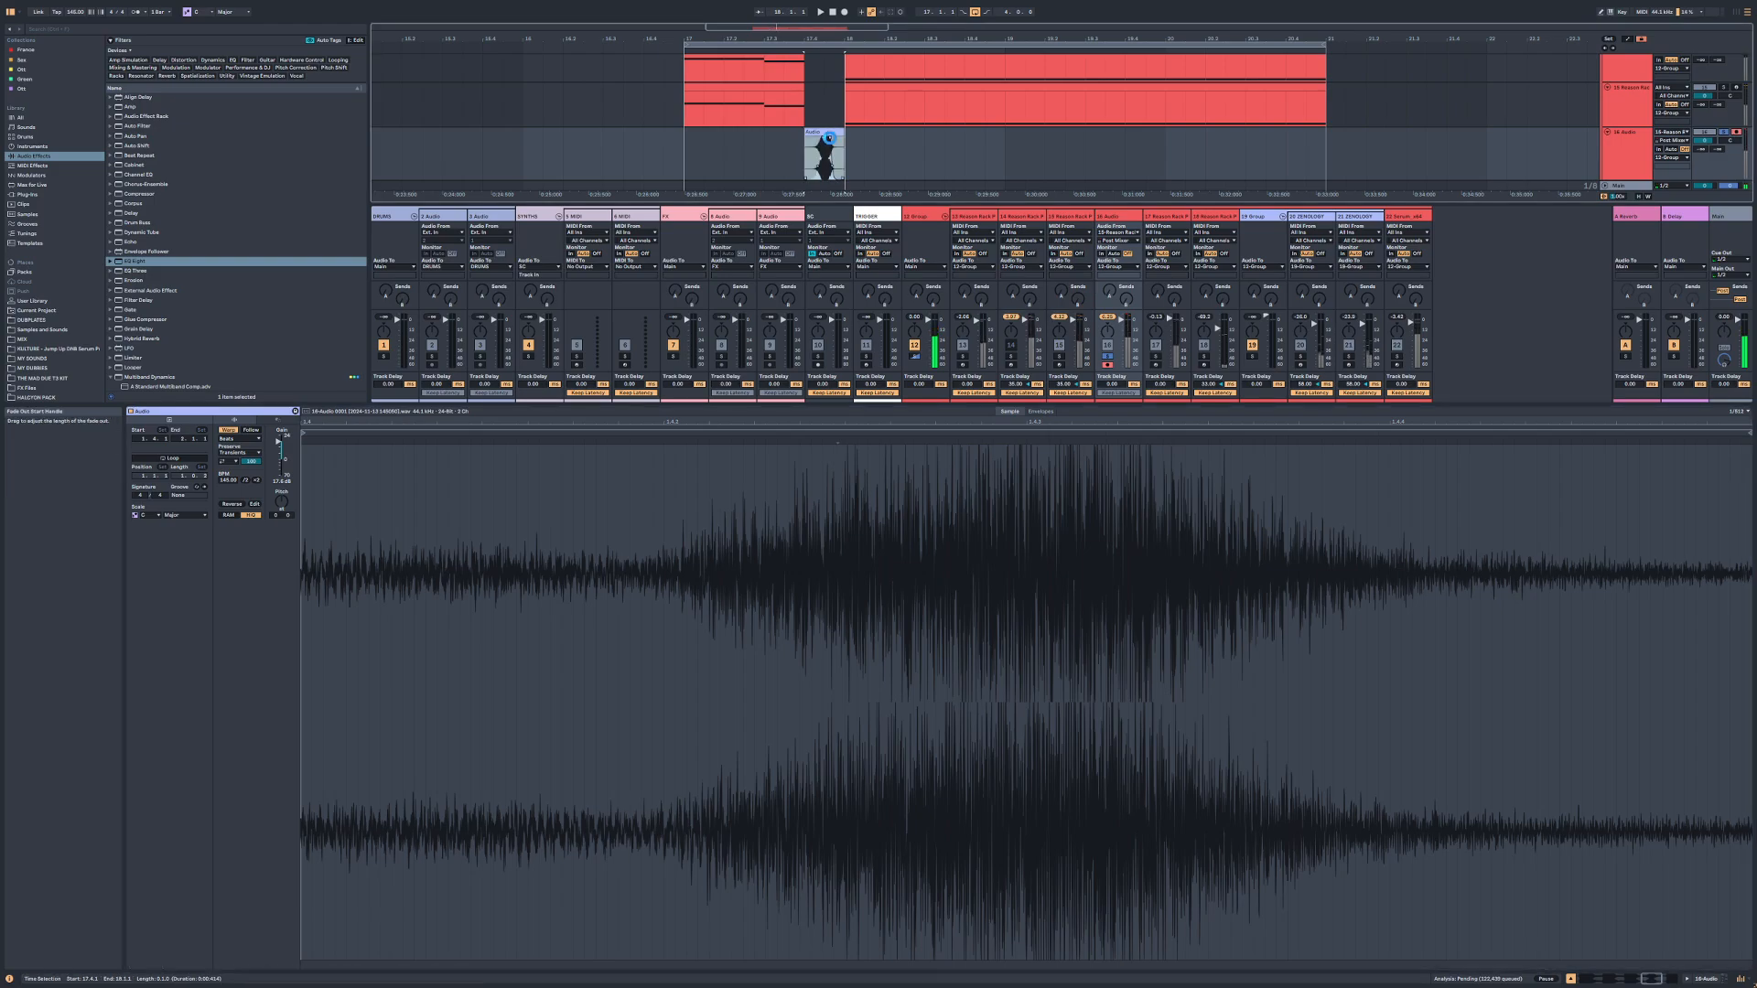
Step: Consolidate the faded slice, lower its clip gain, turn off warping and unsolo its track
{"action": "key", "text": "ctrl+j"}
{"action": "left_click_drag", "start_coordinate": [278, 454], "coordinate": [278, 460]}
{"action": "key", "text": "space"}
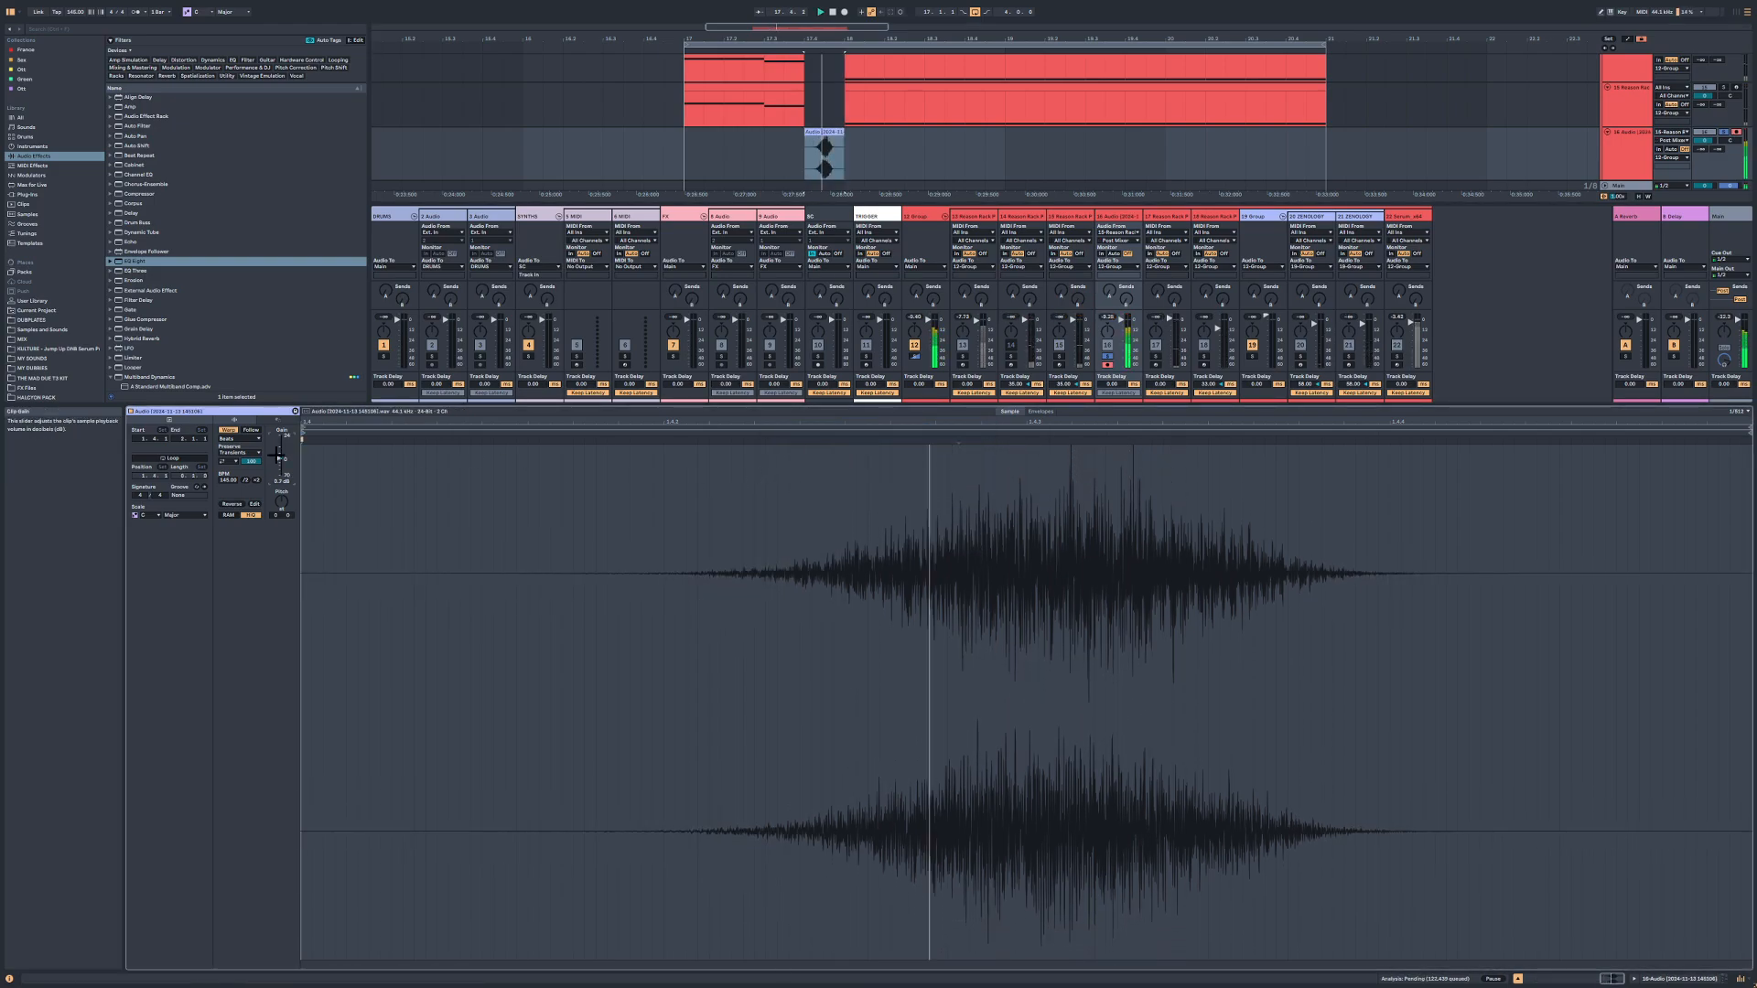
{"action": "key", "text": "space"}
{"action": "left_click", "coordinate": [228, 429]}
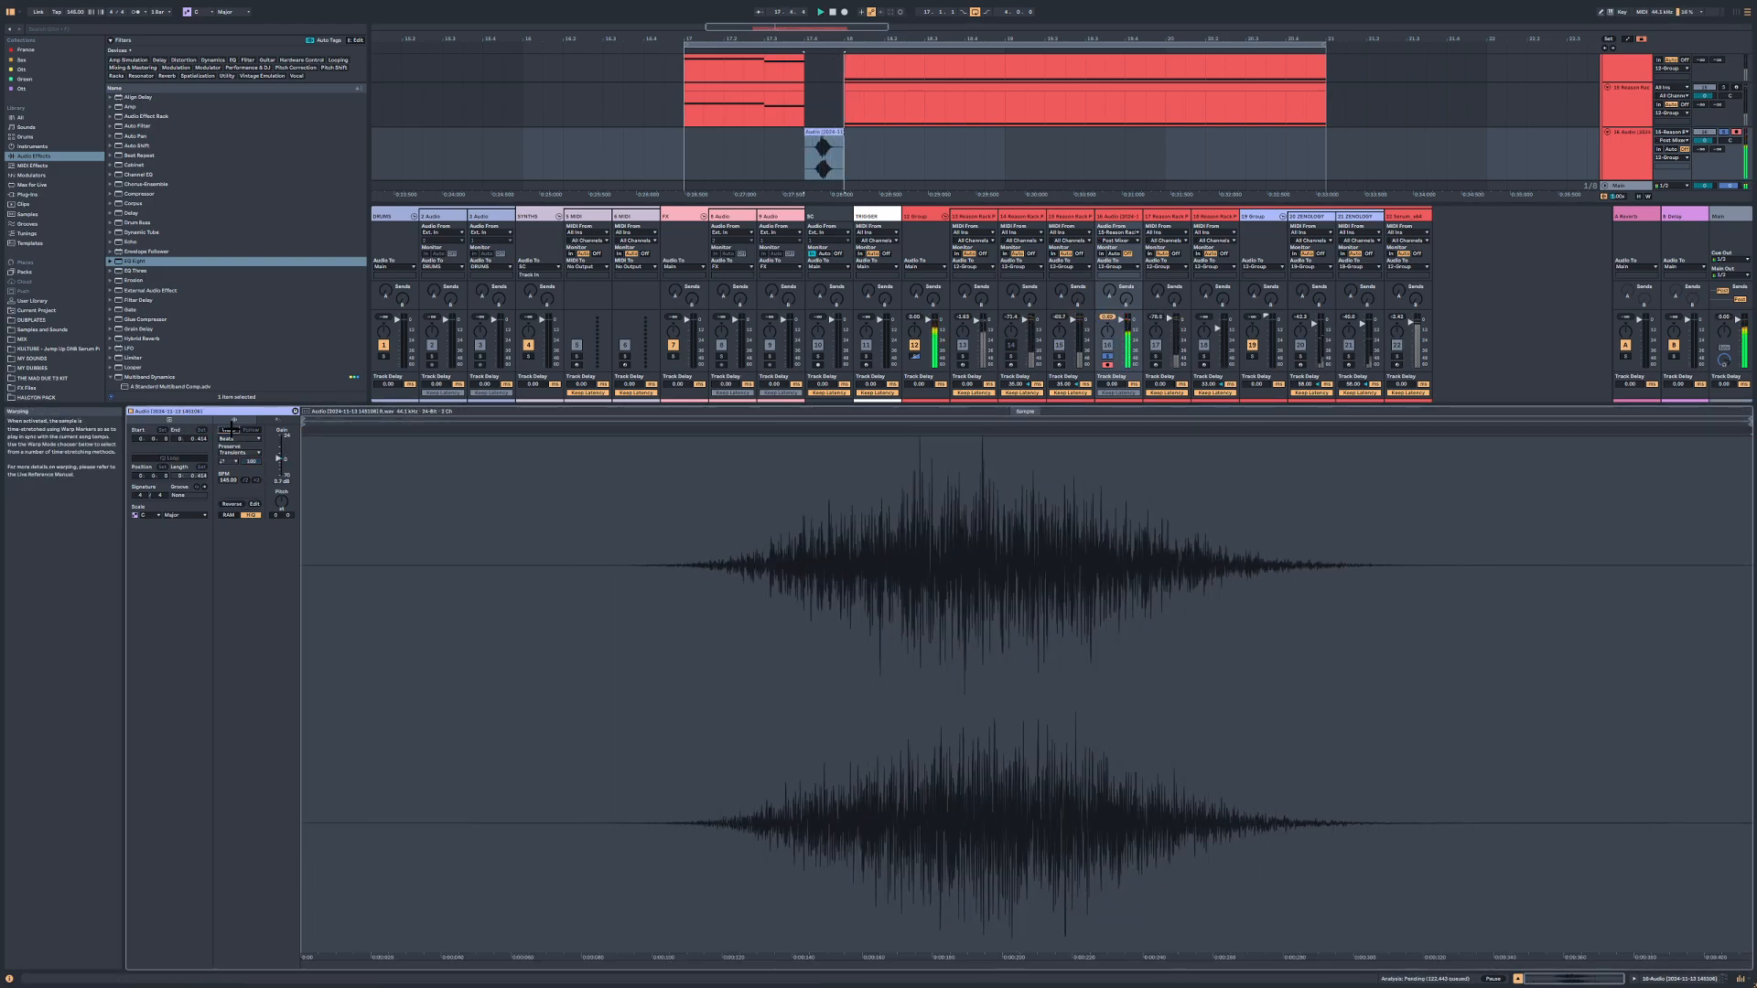
{"action": "left_click", "coordinate": [1107, 356]}
{"action": "double_click", "coordinate": [1640, 155]}
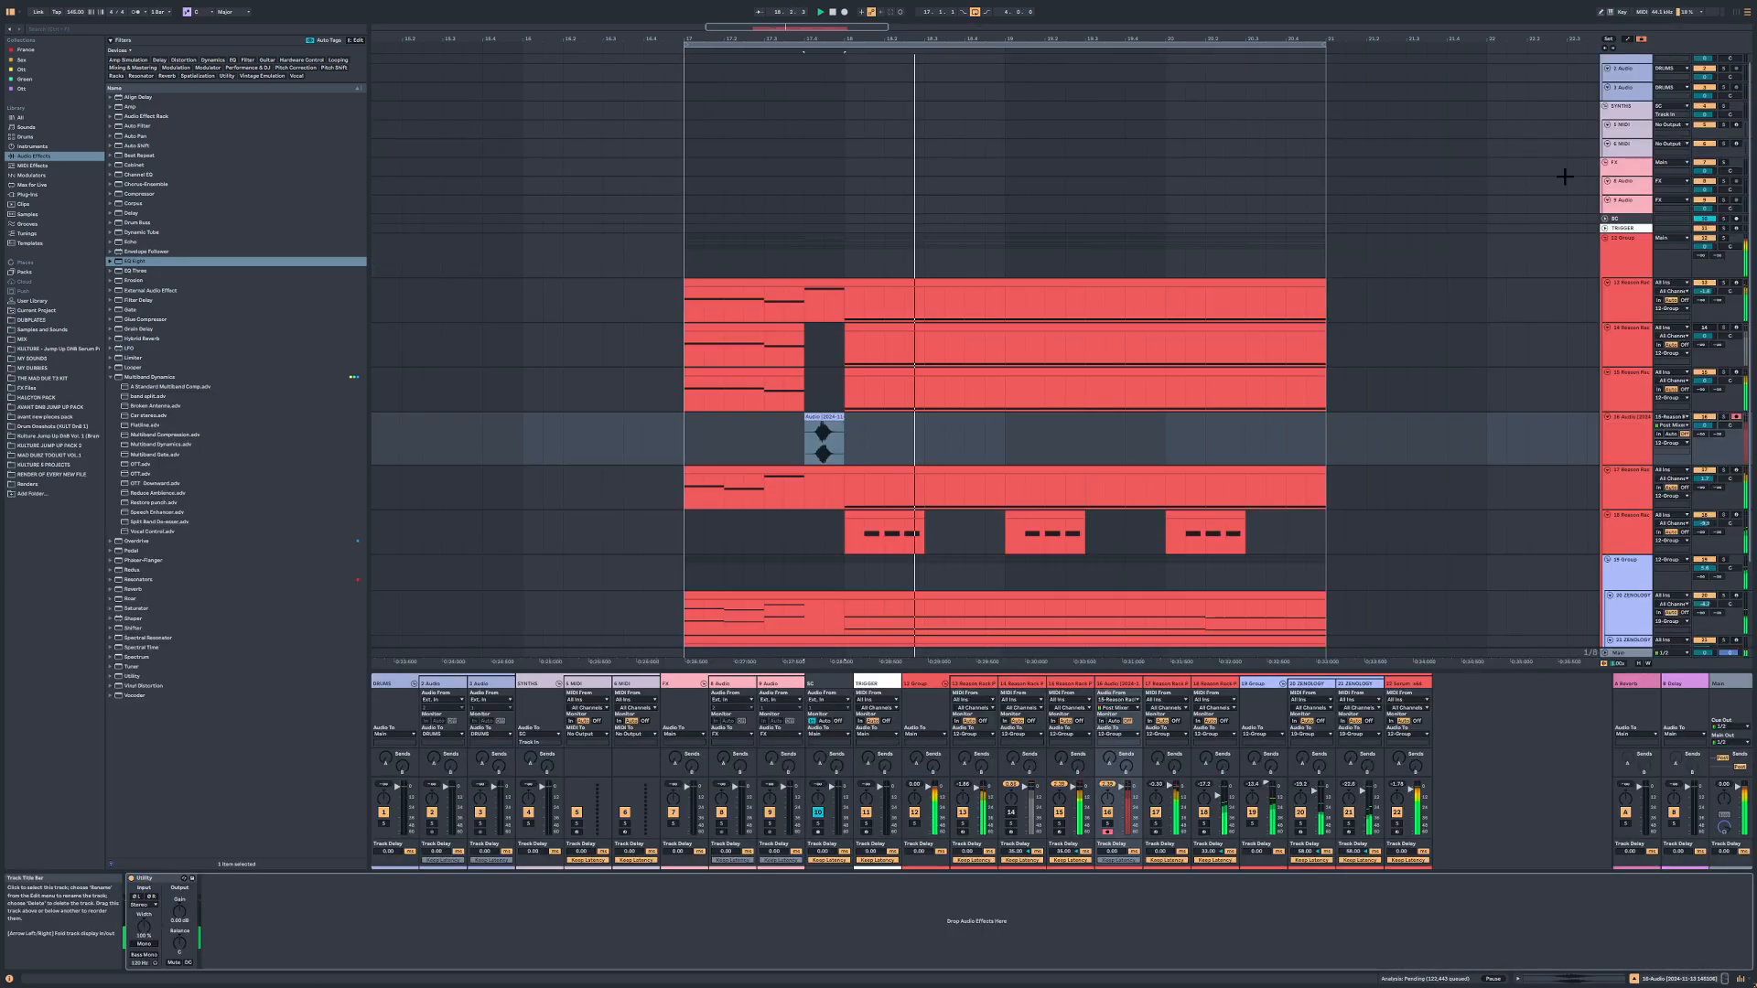
Step: Duplicate the consolidated slice end to end 12 times so the copies fill the track to the loop's end
{"action": "left_click", "coordinate": [681, 443]}
{"action": "key", "text": "space"}
{"action": "key", "text": "space"}
{"action": "left_click", "coordinate": [824, 417]}
{"action": "key", "text": "ctrl+d"}
{"action": "key", "text": "ctrl+d"}
{"action": "key", "text": "ctrl+d"}
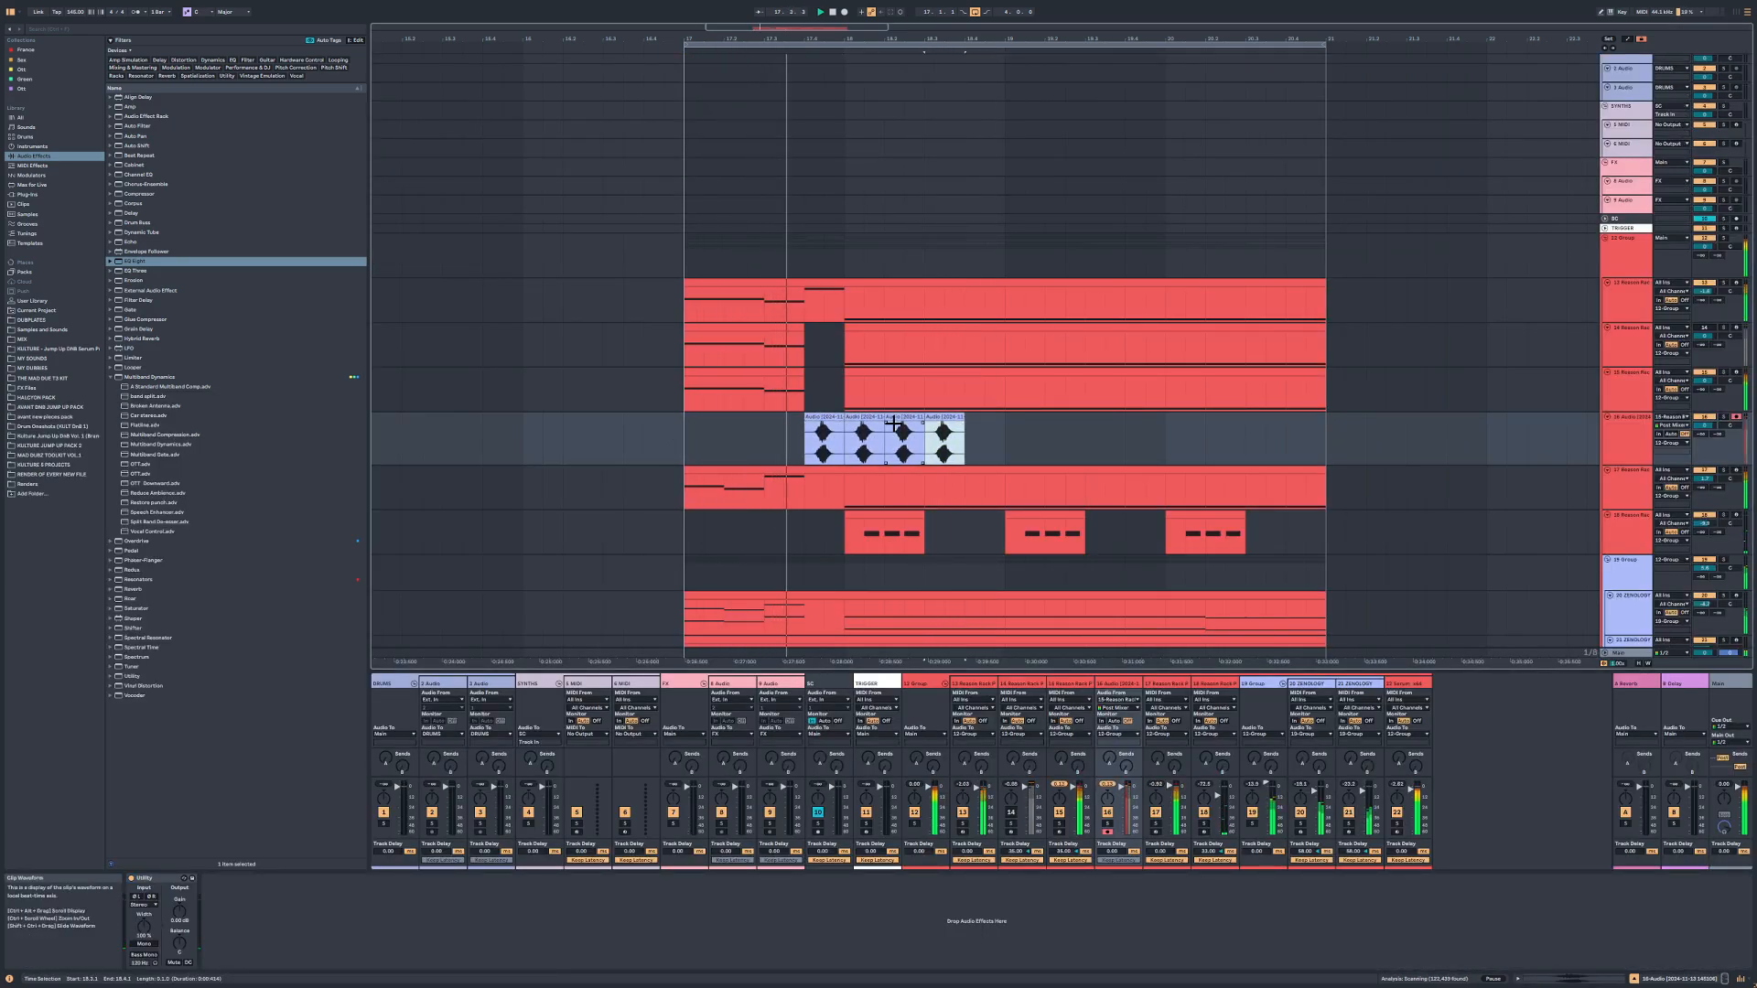
{"action": "key", "text": "ctrl+d"}
{"action": "key", "text": "ctrl+d"}
{"action": "key", "text": "ctrl+d"}
{"action": "key", "text": "ctrl+d"}
{"action": "key", "text": "ctrl+d"}
{"action": "key", "text": "ctrl+d"}
{"action": "key", "text": "ctrl+d"}
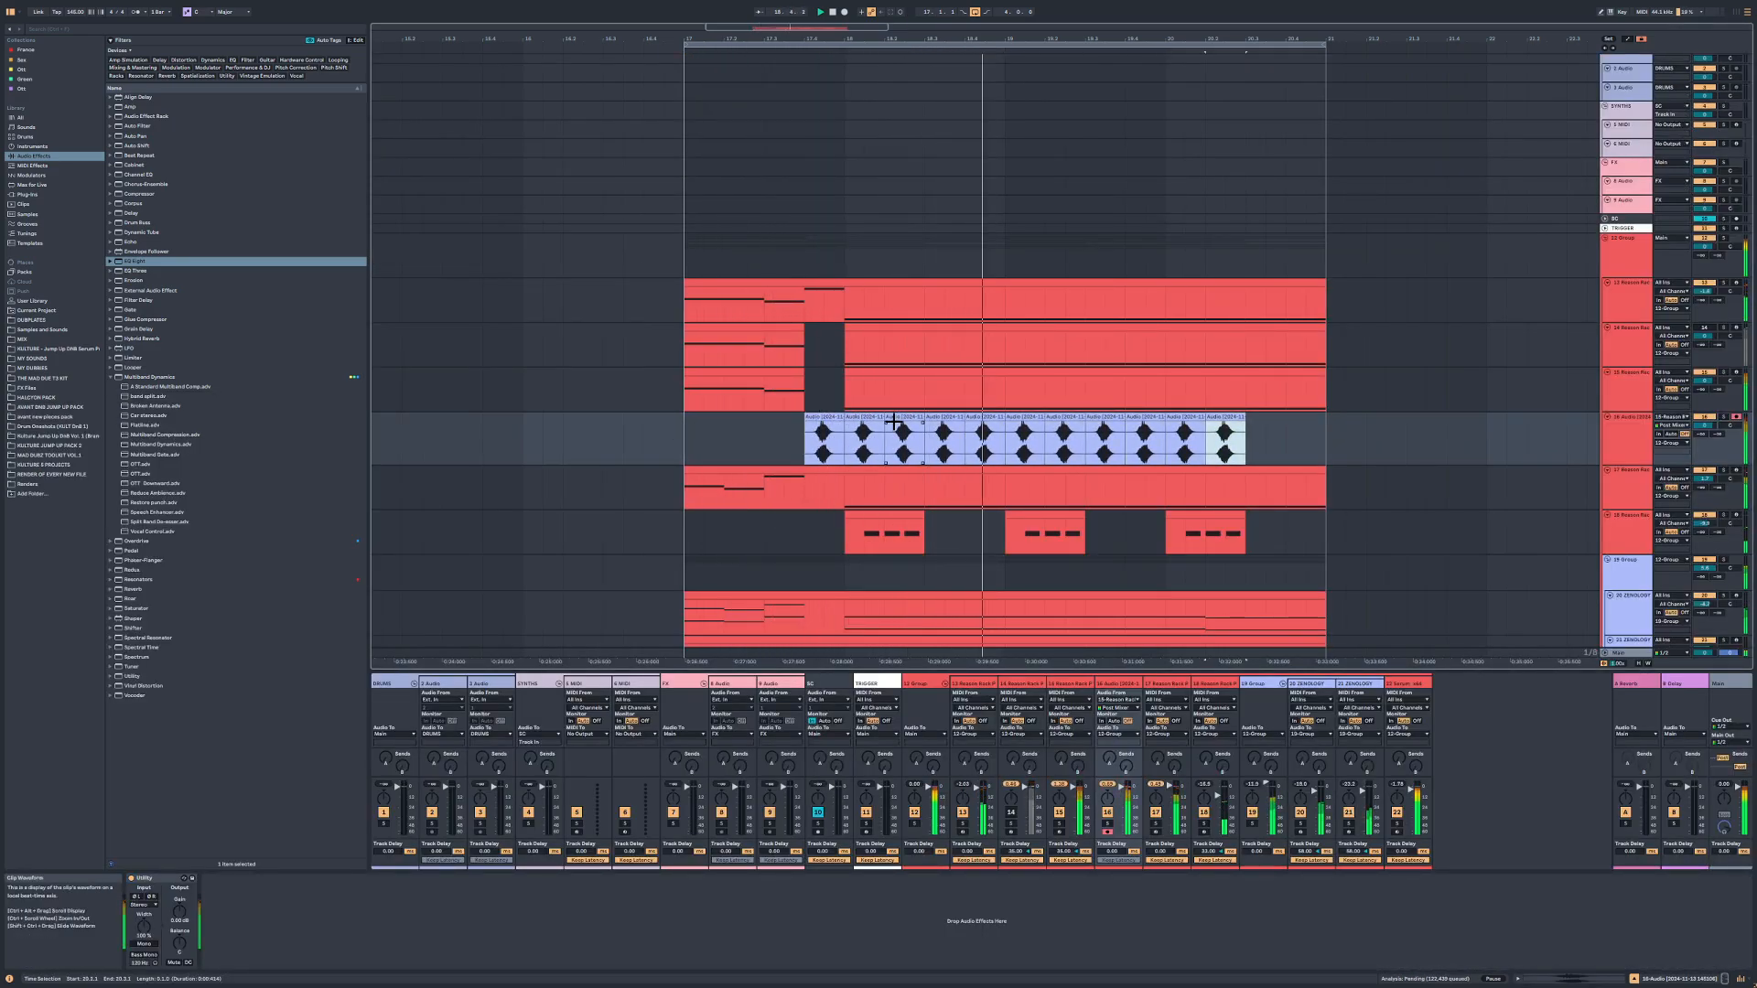
{"action": "key", "text": "ctrl+d"}
{"action": "key", "text": "ctrl+d"}
Step: Solo the slice track and add EQ Eight with a low cut followed by Shifter after its Utility
{"action": "key", "text": "s"}
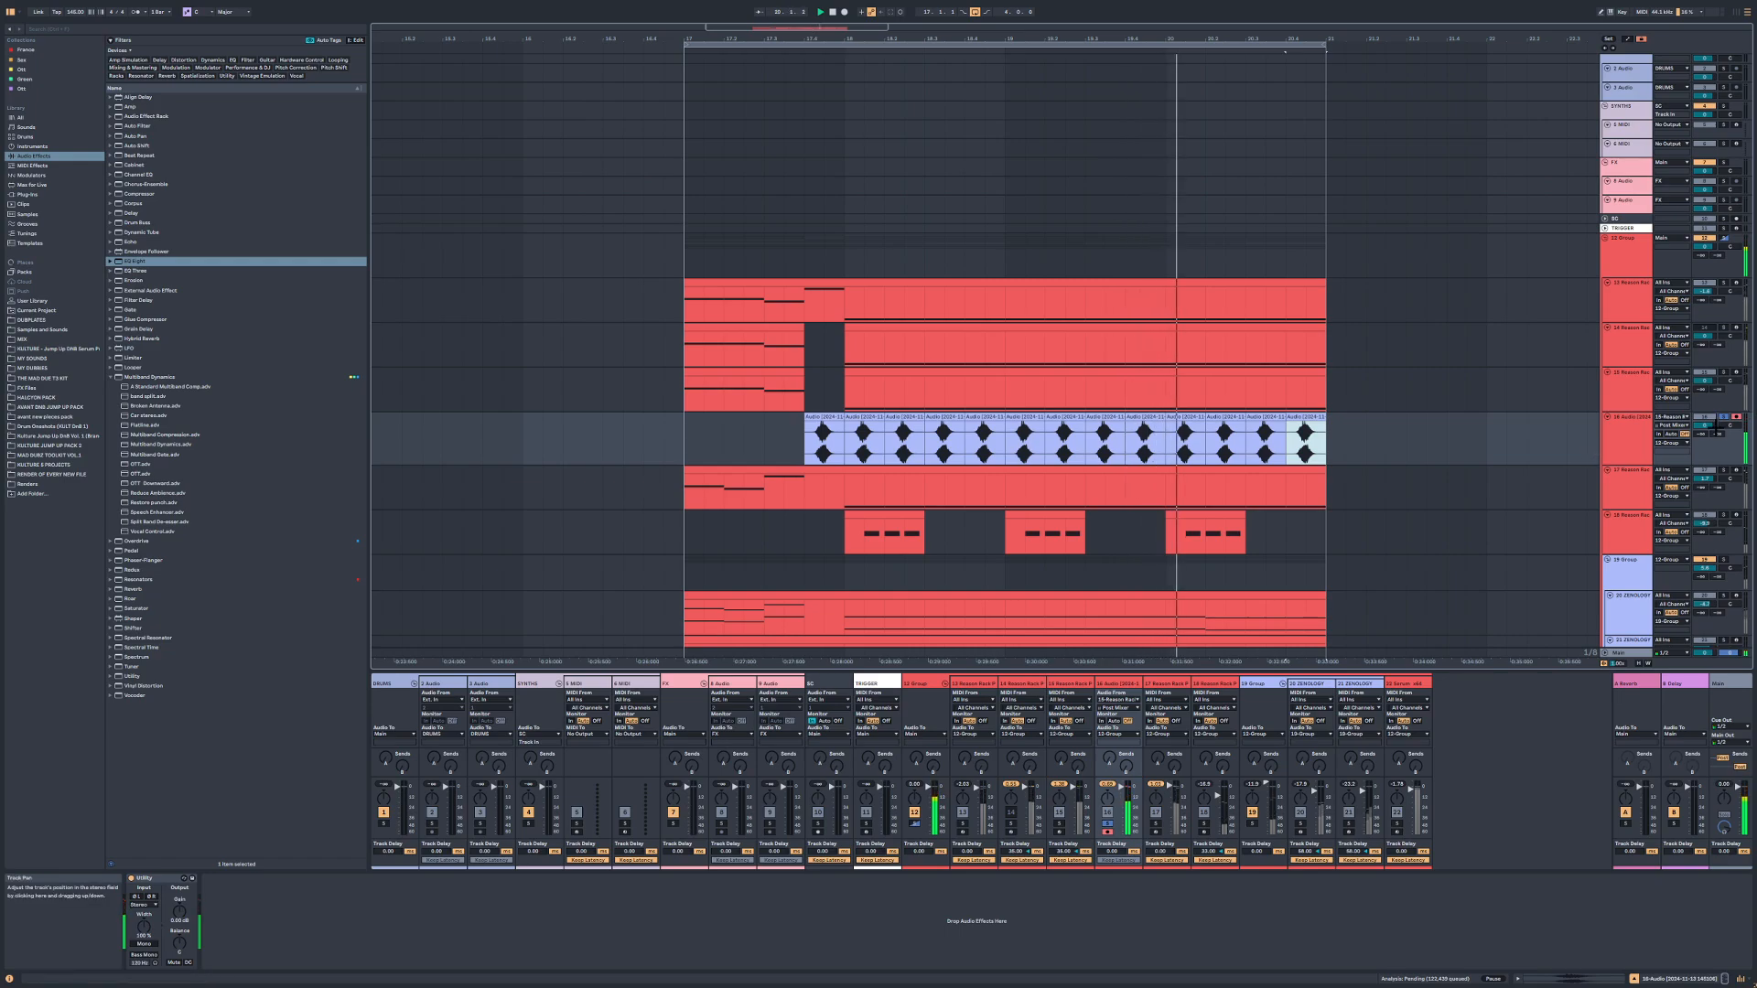
{"action": "left_click", "coordinate": [1704, 425]}
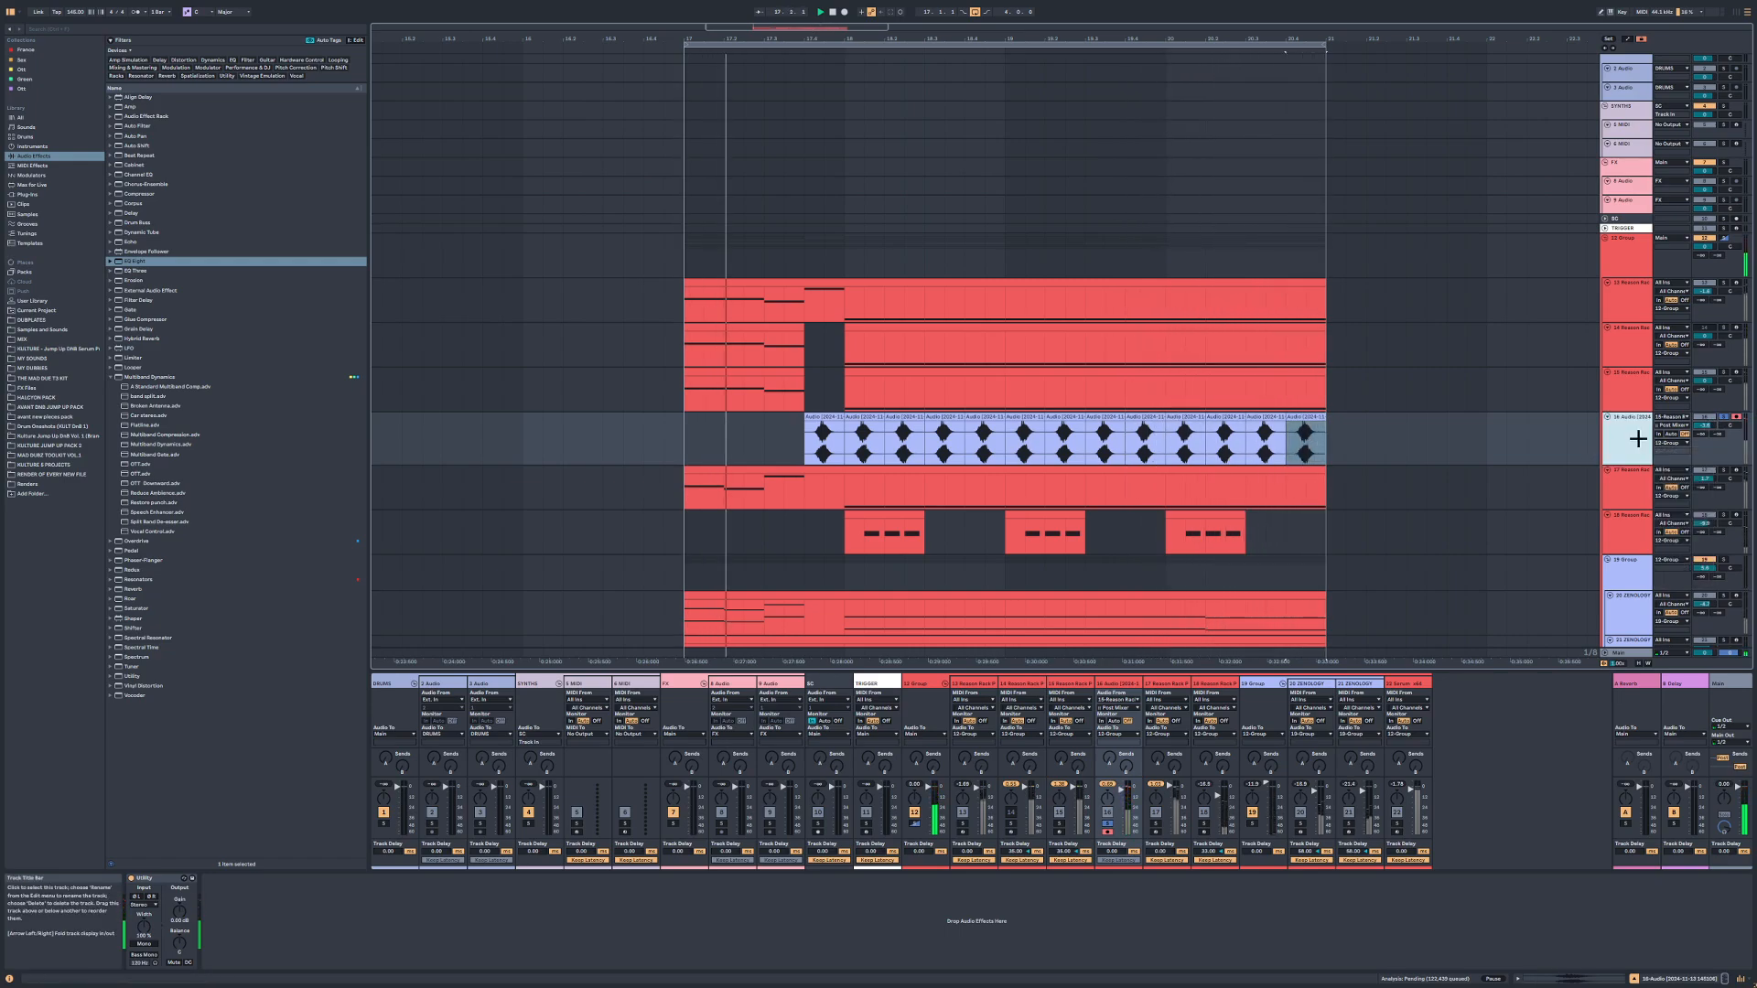
{"action": "left_click", "coordinate": [135, 262]}
{"action": "left_click_drag", "start_coordinate": [352, 948], "coordinate": [352, 948]}
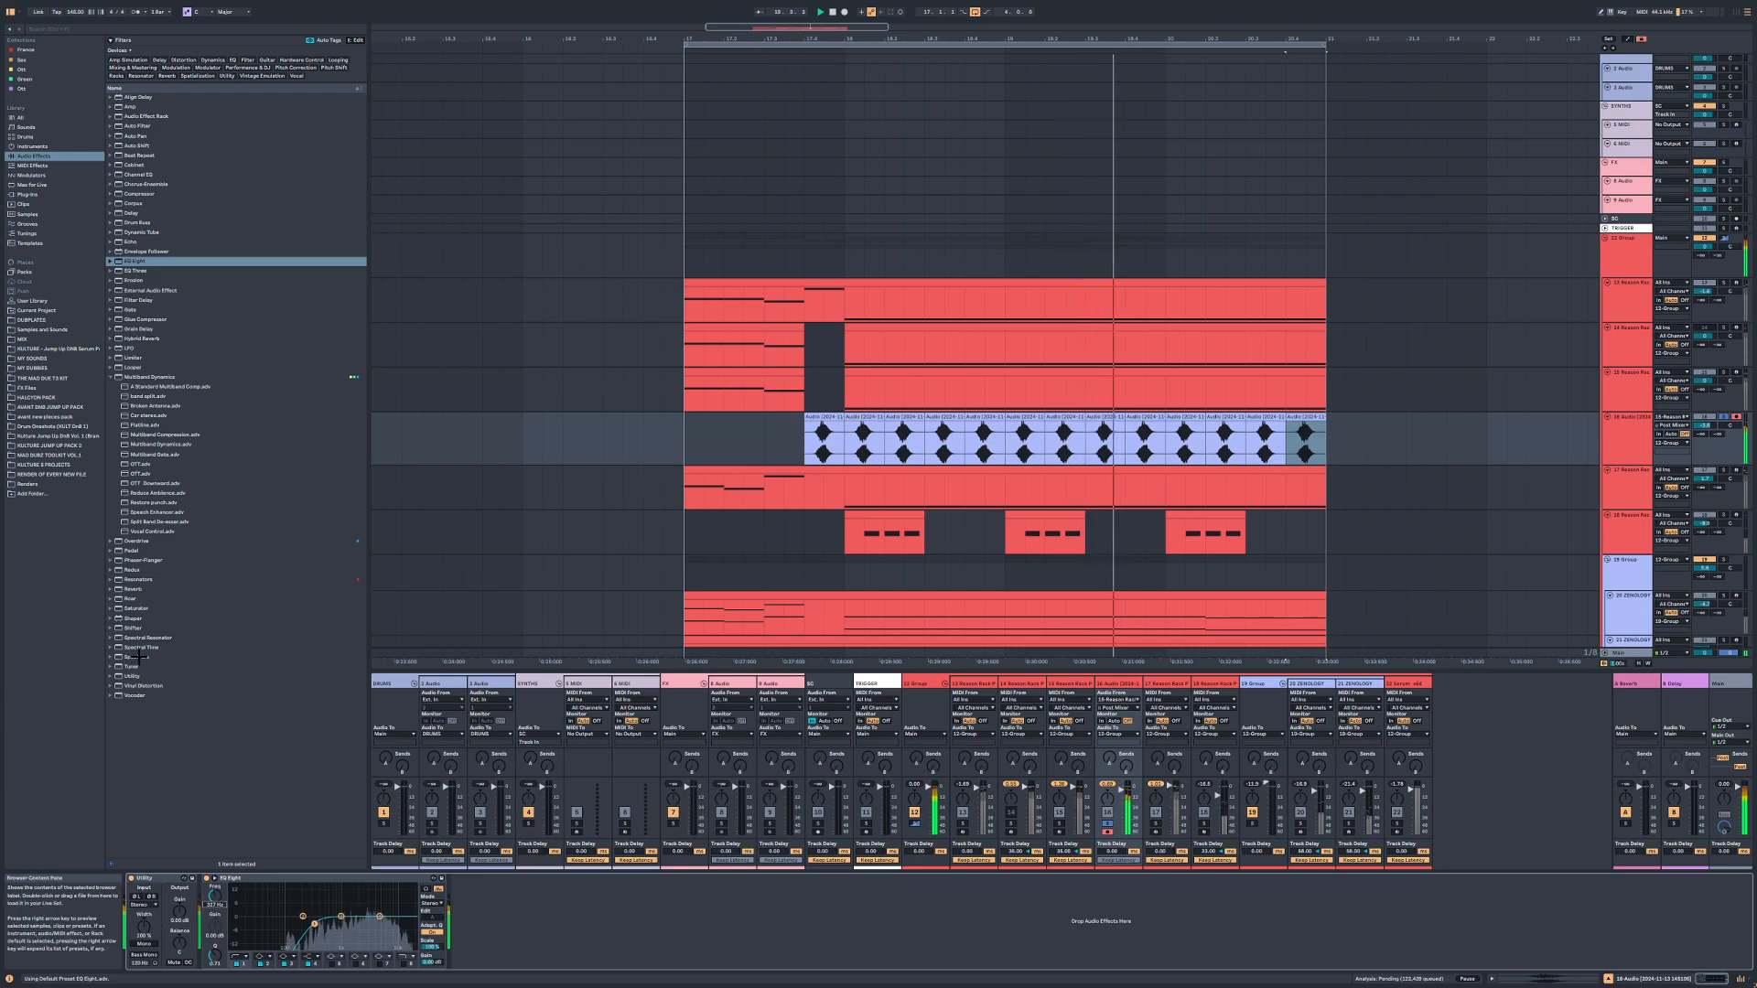
{"action": "left_click", "coordinate": [136, 628]}
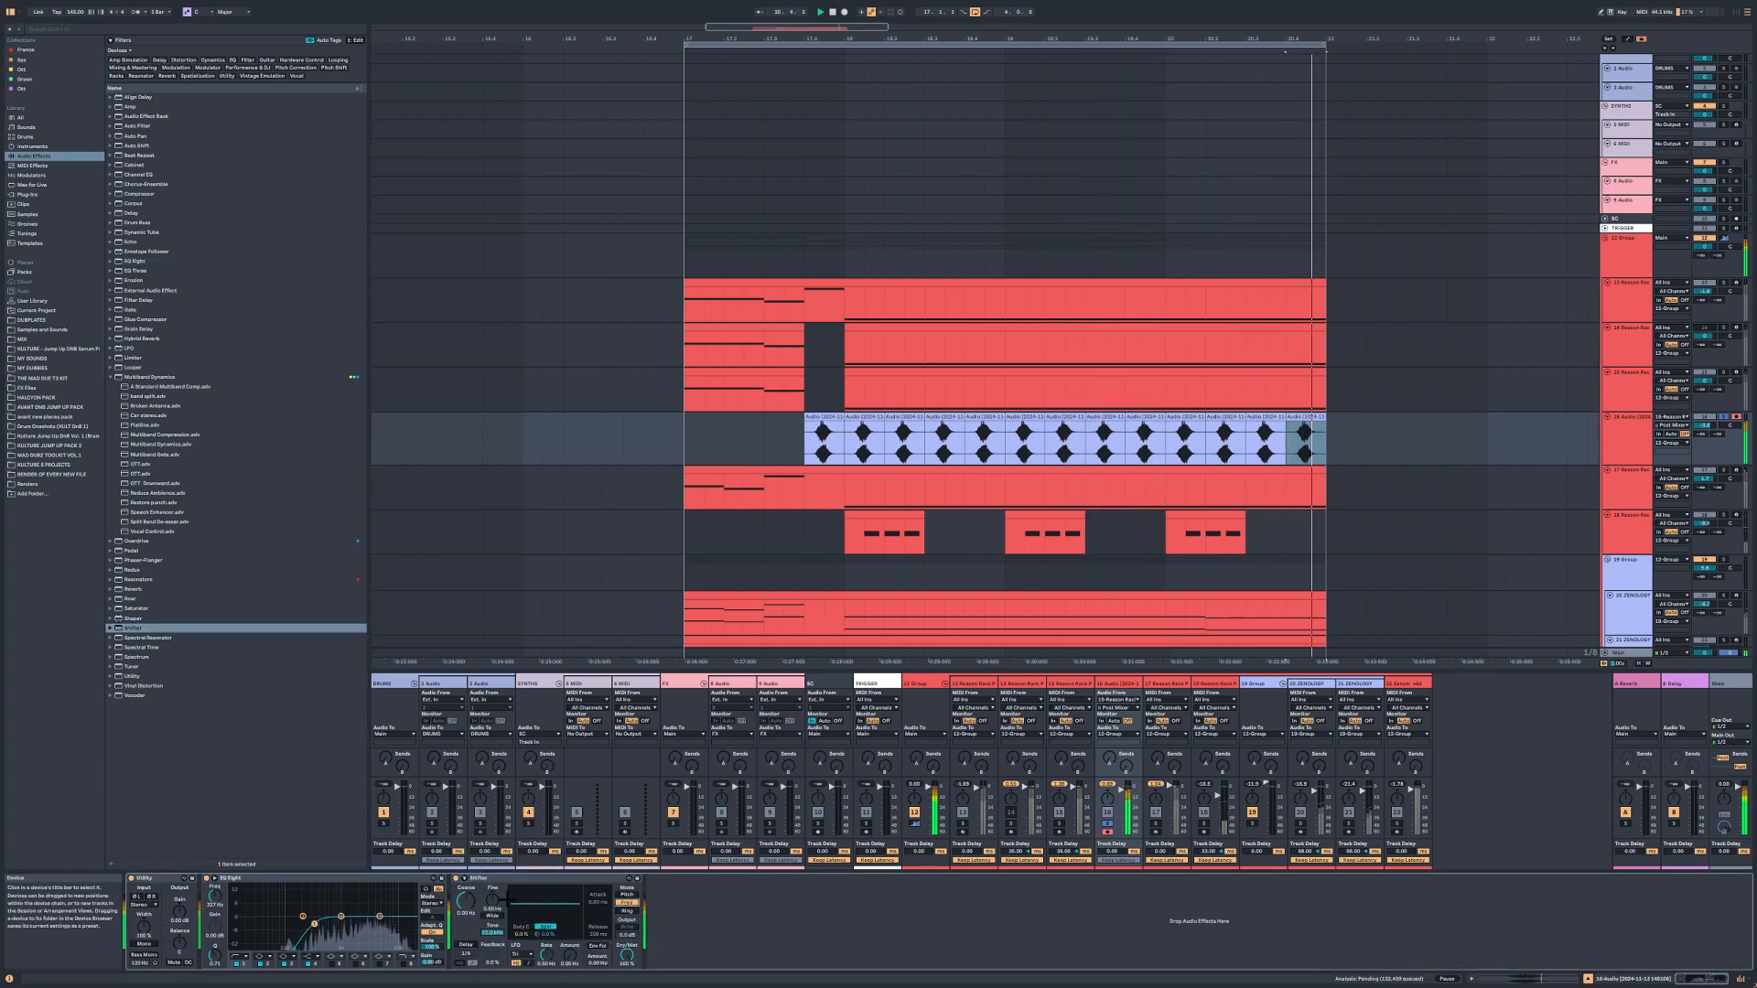
{"action": "left_click_drag", "start_coordinate": [314, 923], "coordinate": [315, 924]}
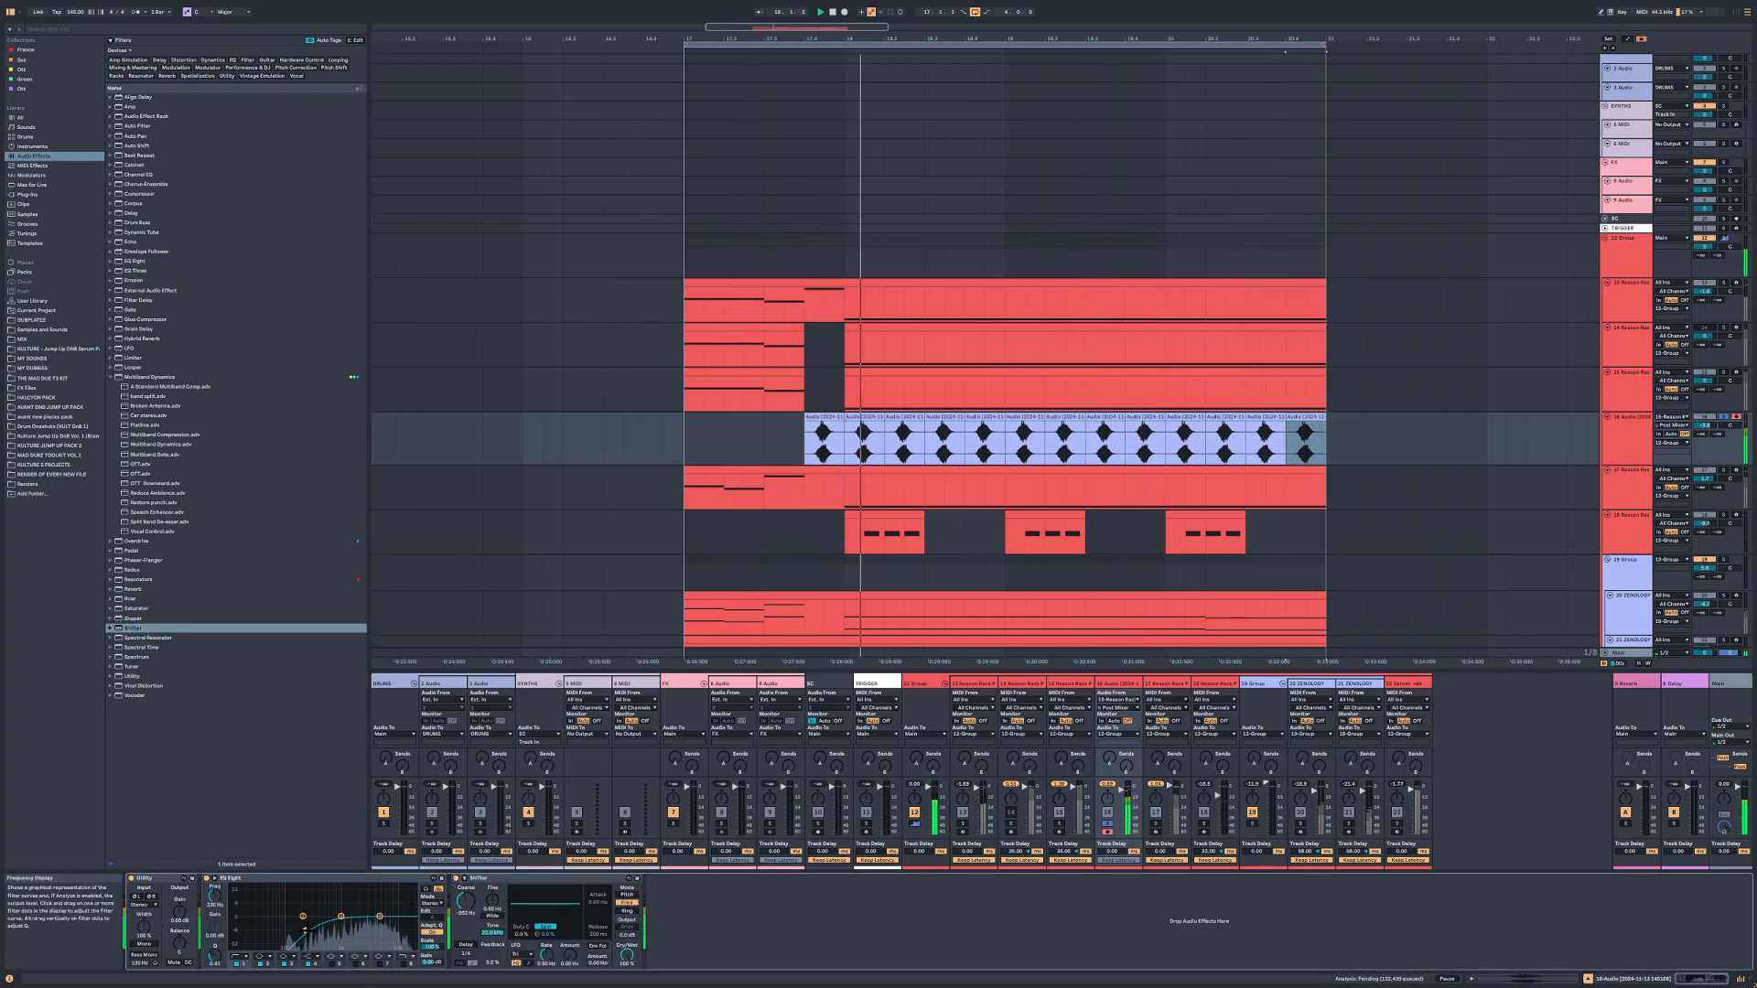
Step: Add a second EQ Eight with a low cut after Shifter and lower Shifter's coarse frequency
{"action": "left_click_drag", "start_coordinate": [134, 261], "coordinate": [748, 937]}
{"action": "left_click", "coordinate": [682, 904]}
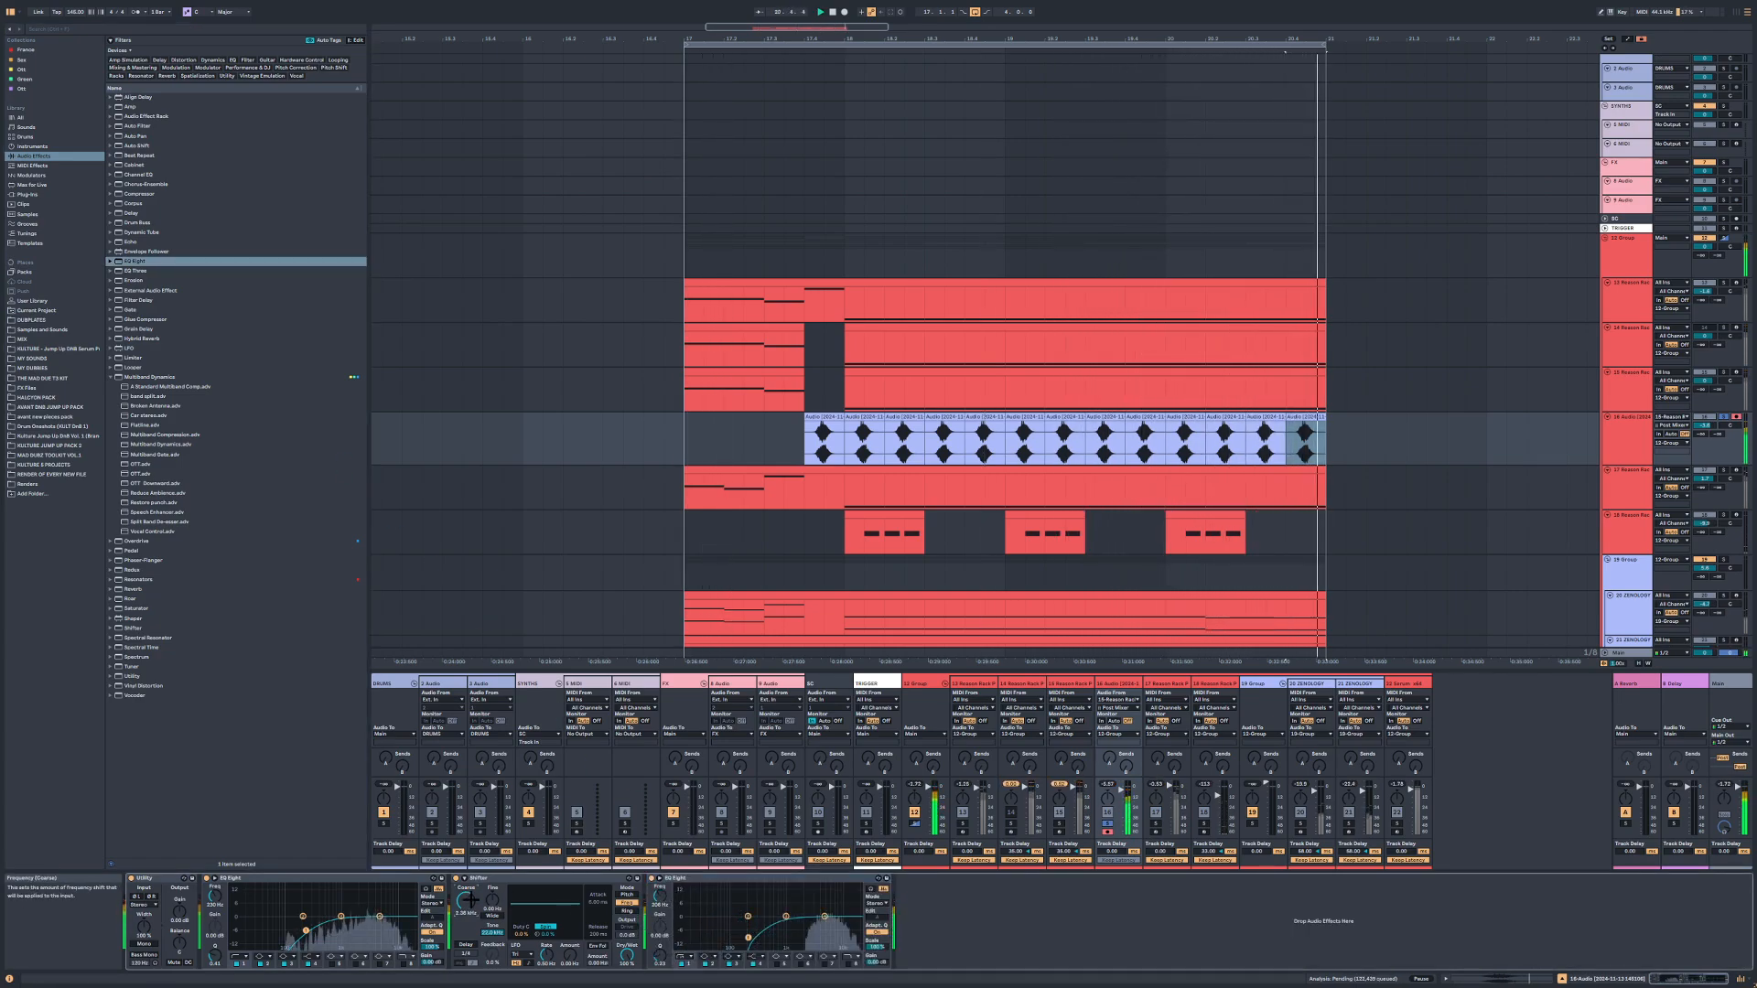
{"action": "left_click", "coordinate": [864, 439]}
{"action": "left_click_drag", "start_coordinate": [469, 902], "coordinate": [468, 926]}
{"action": "key", "text": "s"}
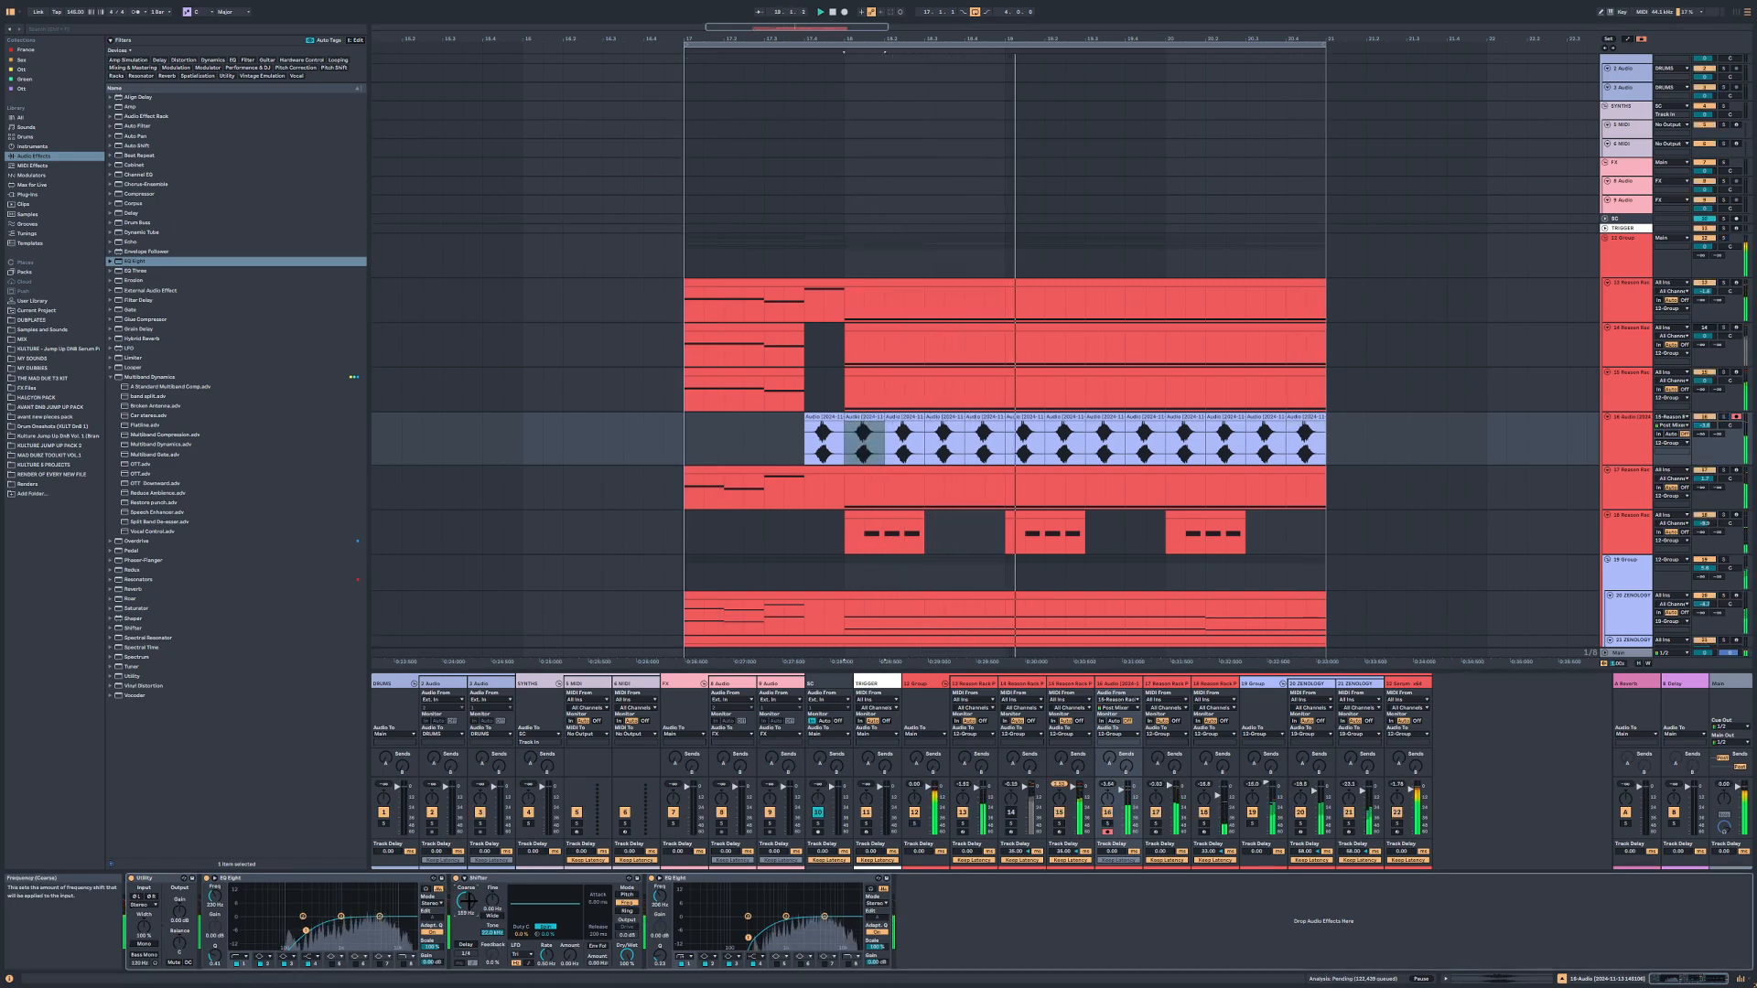
{"action": "left_click_drag", "start_coordinate": [747, 938], "coordinate": [746, 938]}
{"action": "key", "text": "s"}
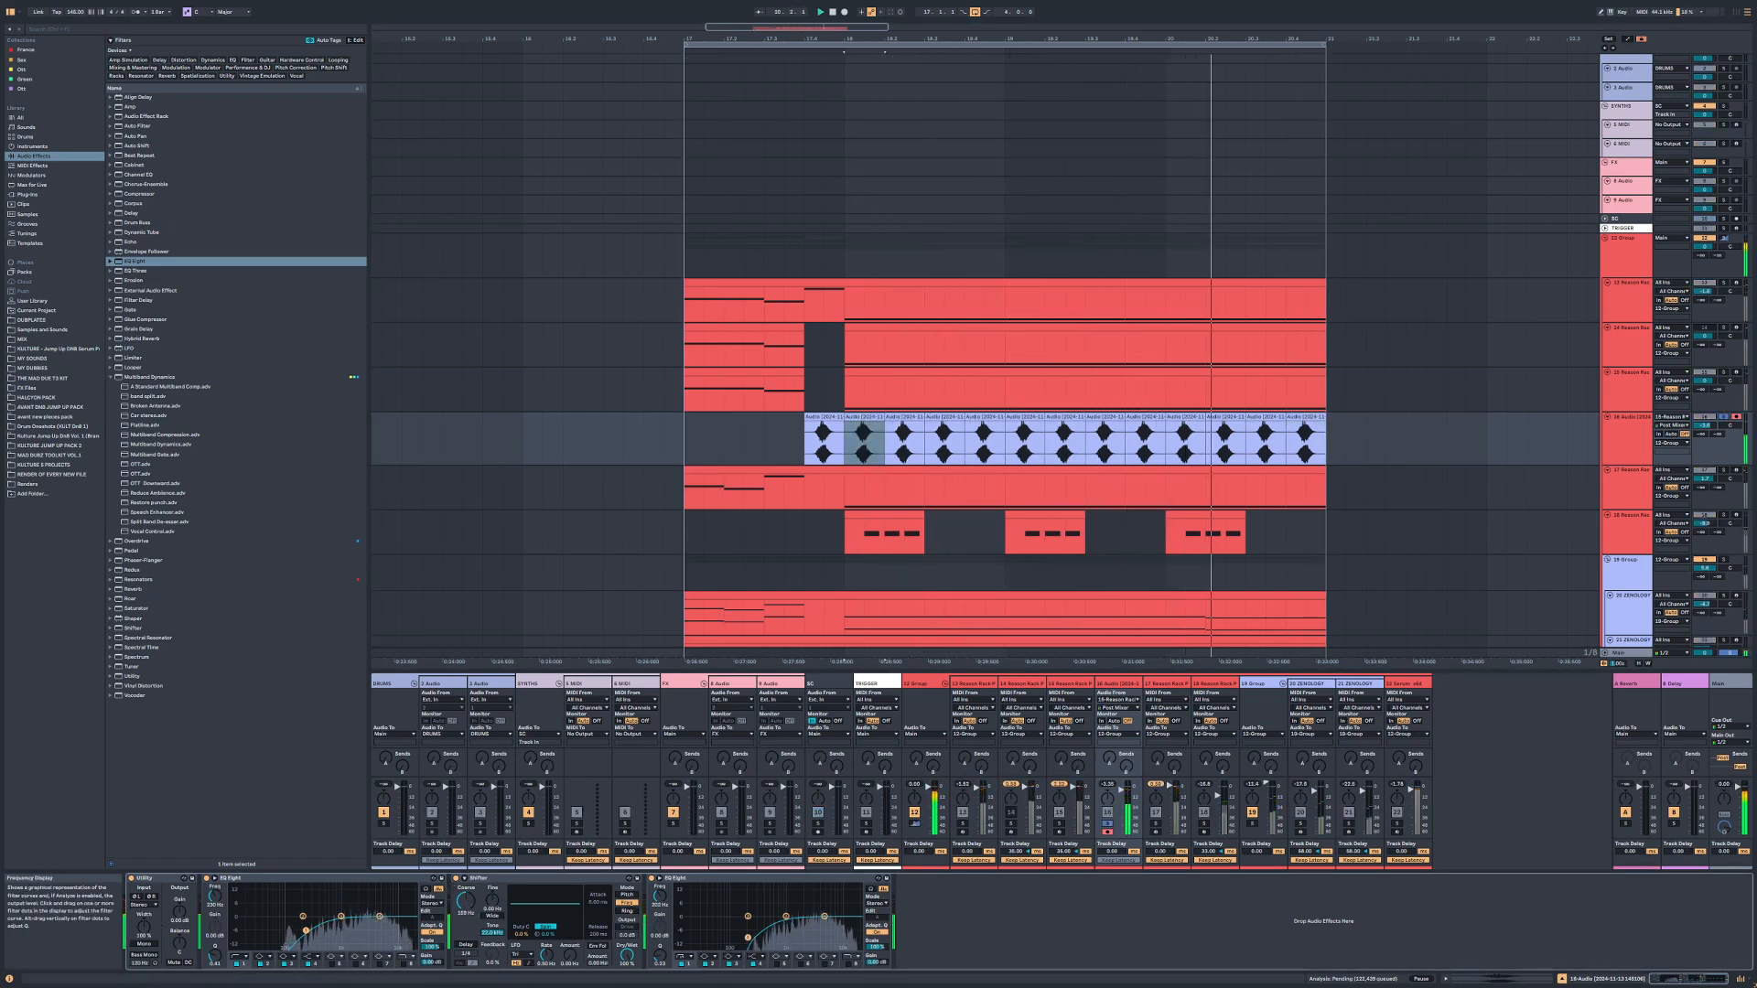
Step: Add Reverb at the chain's end, adjust its input filter, decay and dry/wet mix, and lower the slice track's volume
{"action": "double_click", "coordinate": [134, 591]}
{"action": "left_click", "coordinate": [922, 913]}
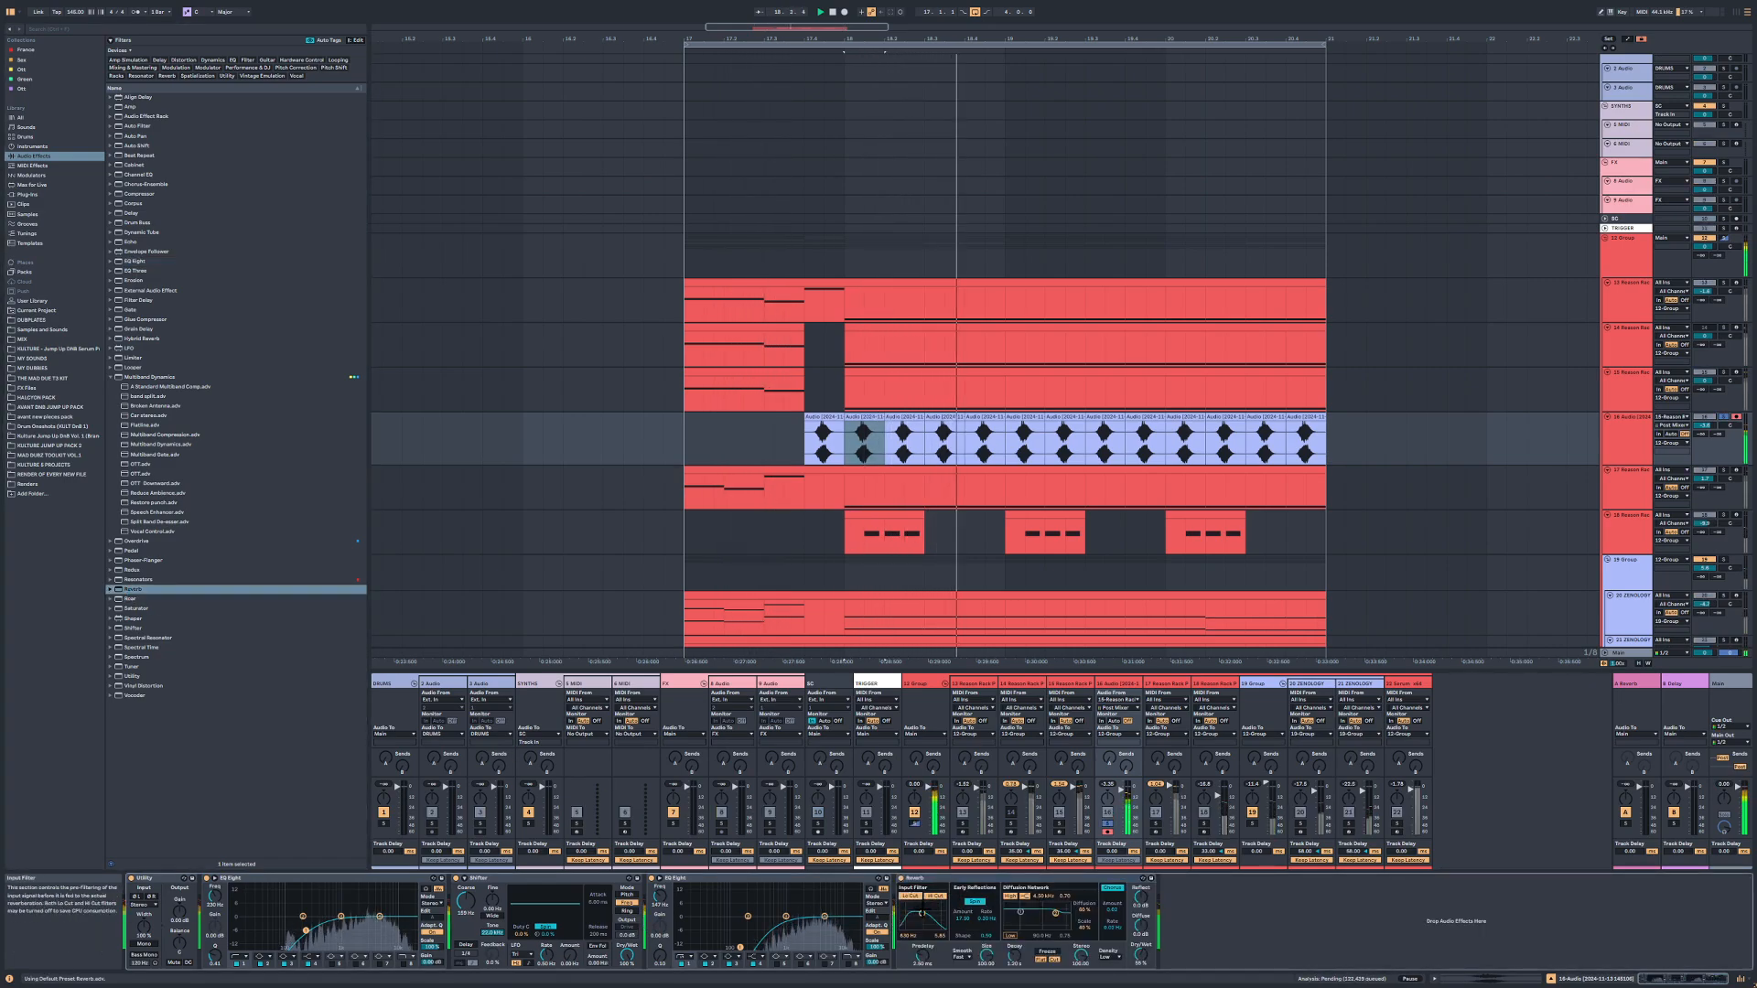
{"action": "left_click_drag", "start_coordinate": [922, 912], "coordinate": [924, 914]}
{"action": "left_click_drag", "start_coordinate": [1141, 956], "coordinate": [1141, 981]}
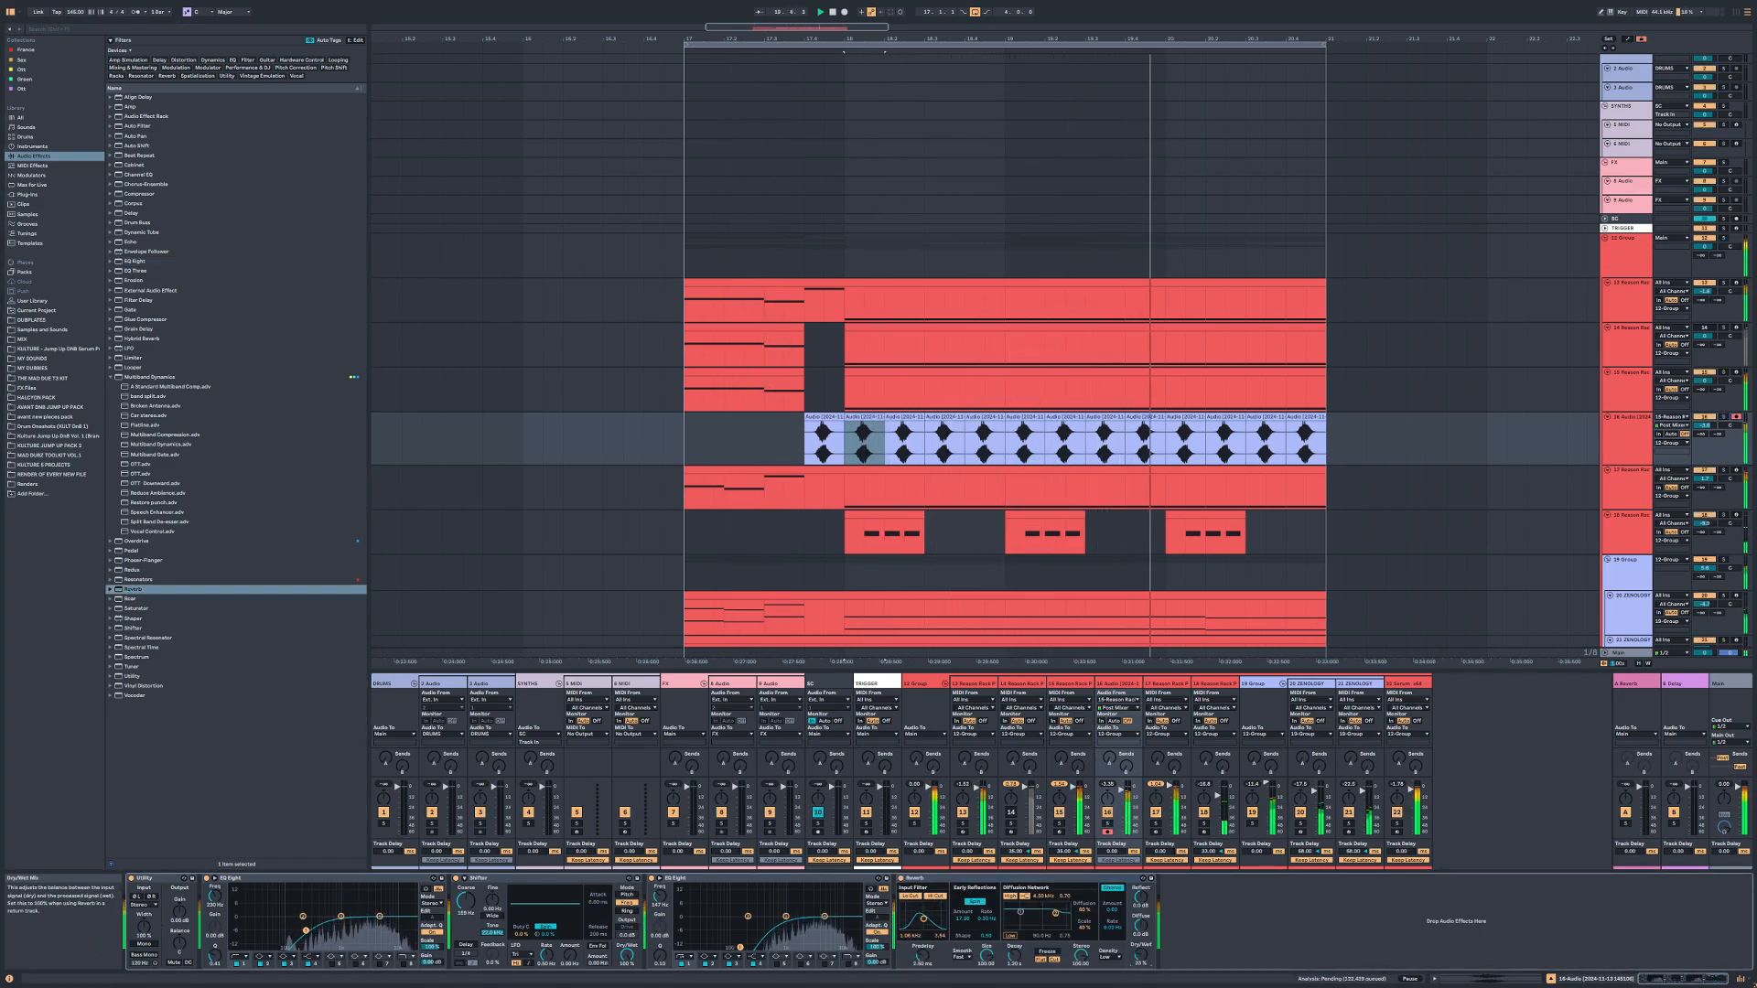
{"action": "left_click_drag", "start_coordinate": [1014, 949], "coordinate": [1014, 952]}
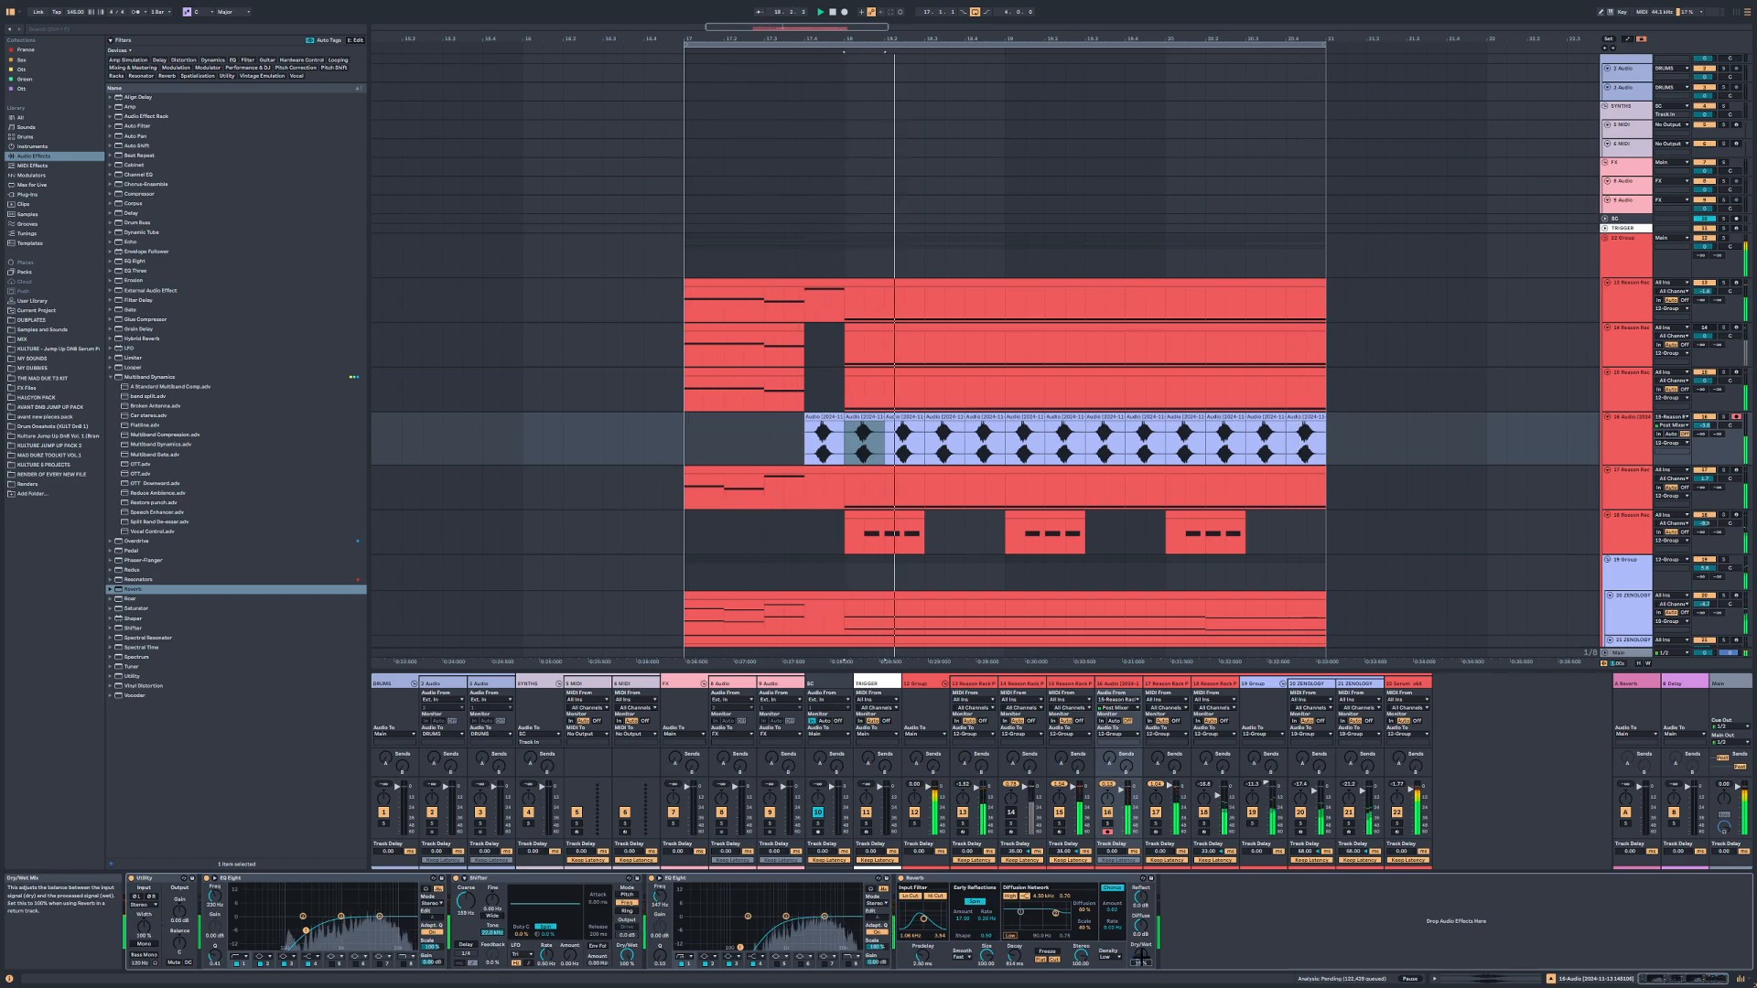
{"action": "key", "text": "s"}
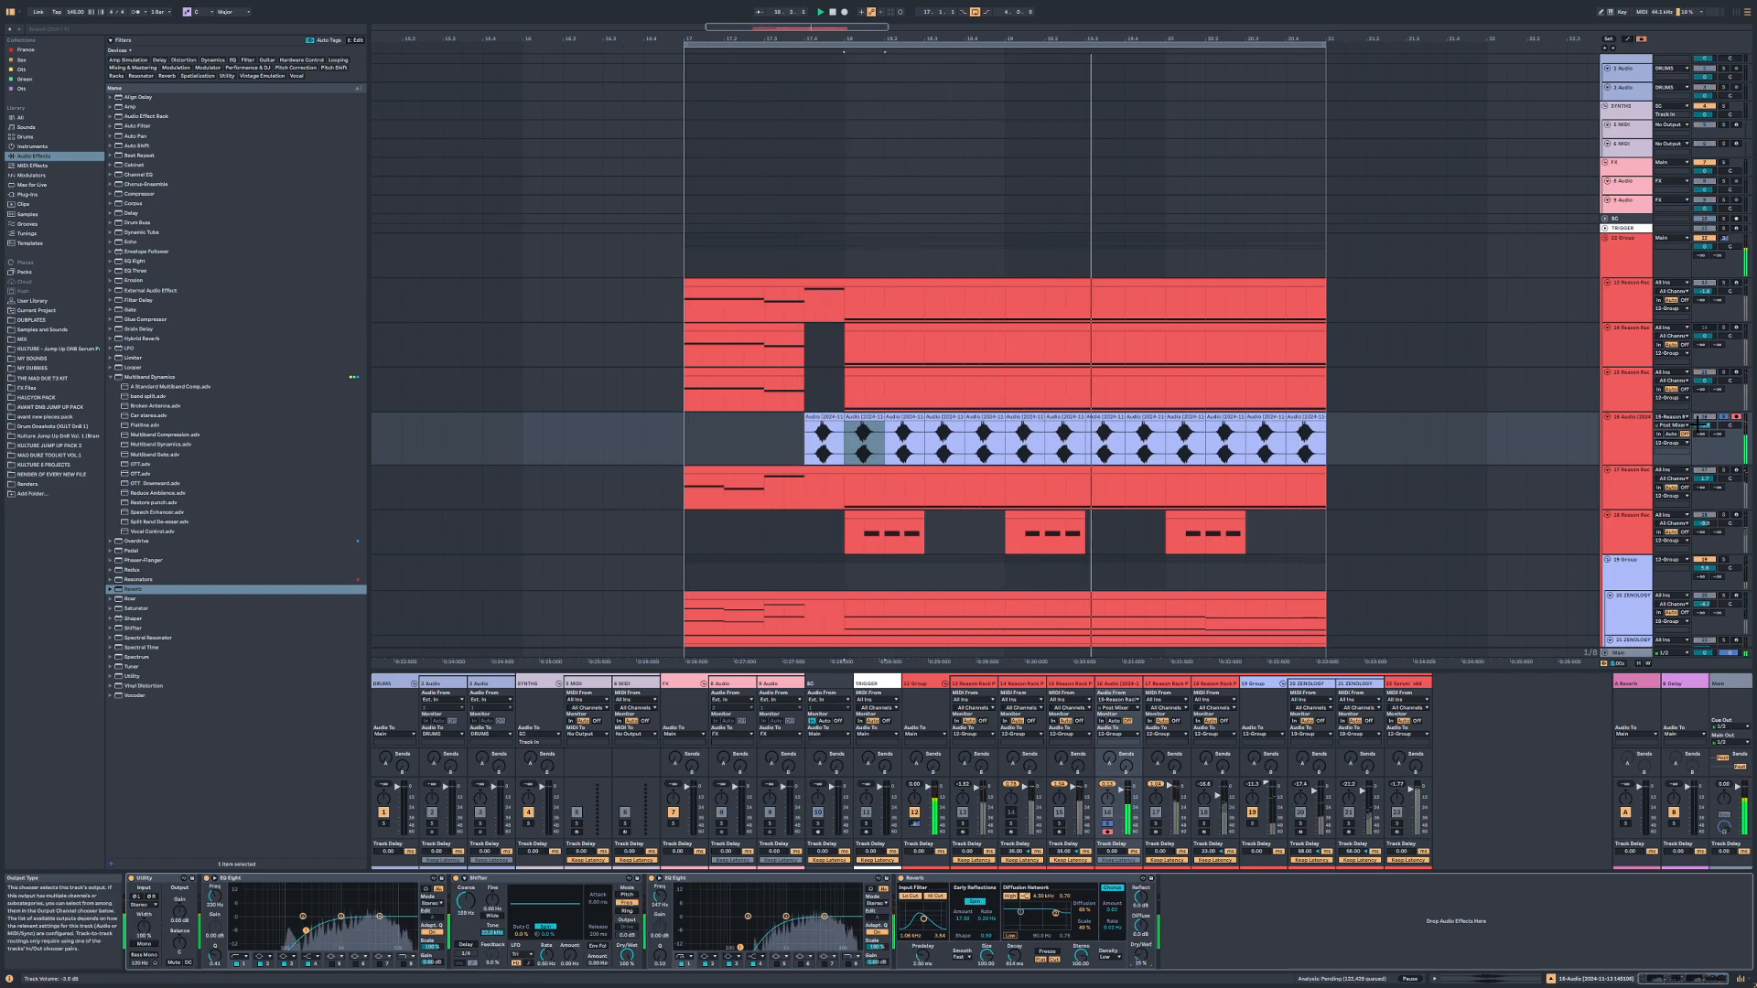
{"action": "left_click_drag", "start_coordinate": [1703, 425], "coordinate": [1703, 433]}
Step: Try duplicating a shortened selection of the slice track, starting at bar 18, several times to create tighter repeats
{"action": "scroll", "coordinate": [863, 434], "scroll_direction": "up", "scroll_amount": 4}
{"action": "left_click", "coordinate": [836, 435]}
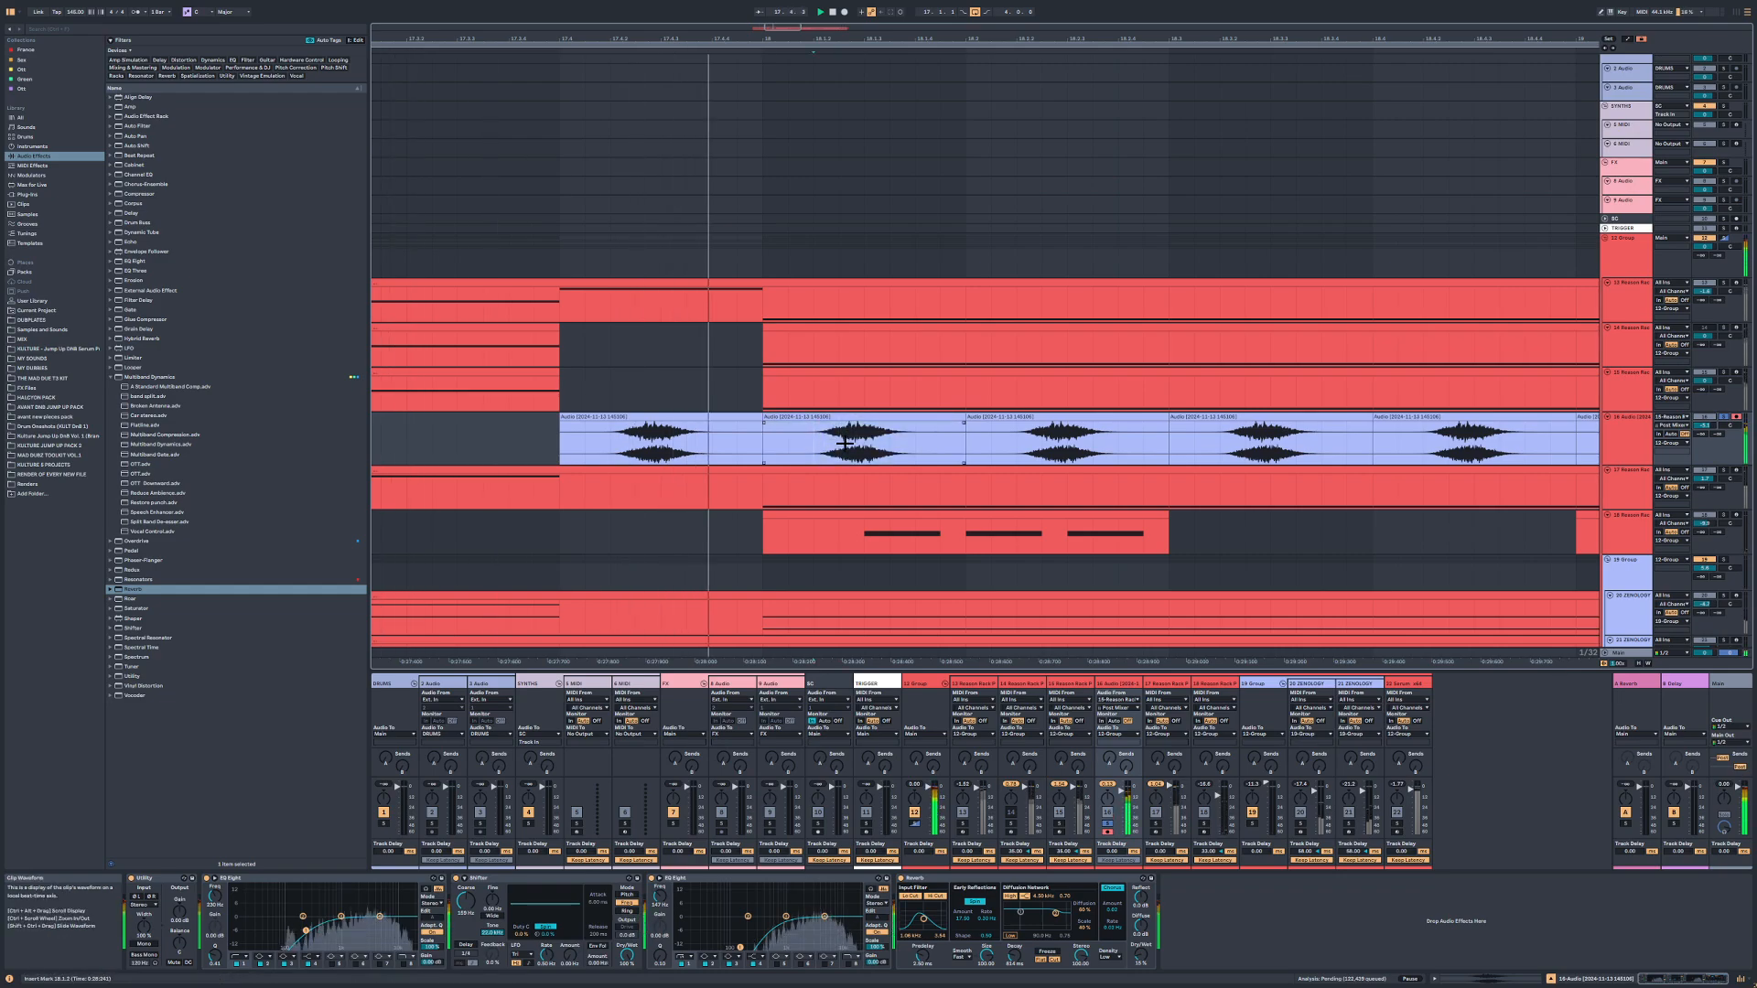
{"action": "left_click_drag", "start_coordinate": [814, 442], "coordinate": [913, 445]}
{"action": "key", "text": "ctrl+d"}
{"action": "key", "text": "ctrl+d"}
{"action": "scroll", "coordinate": [915, 444], "scroll_direction": "down", "scroll_amount": 2}
{"action": "key", "text": "ctrl+d"}
{"action": "left_click", "coordinate": [867, 416]}
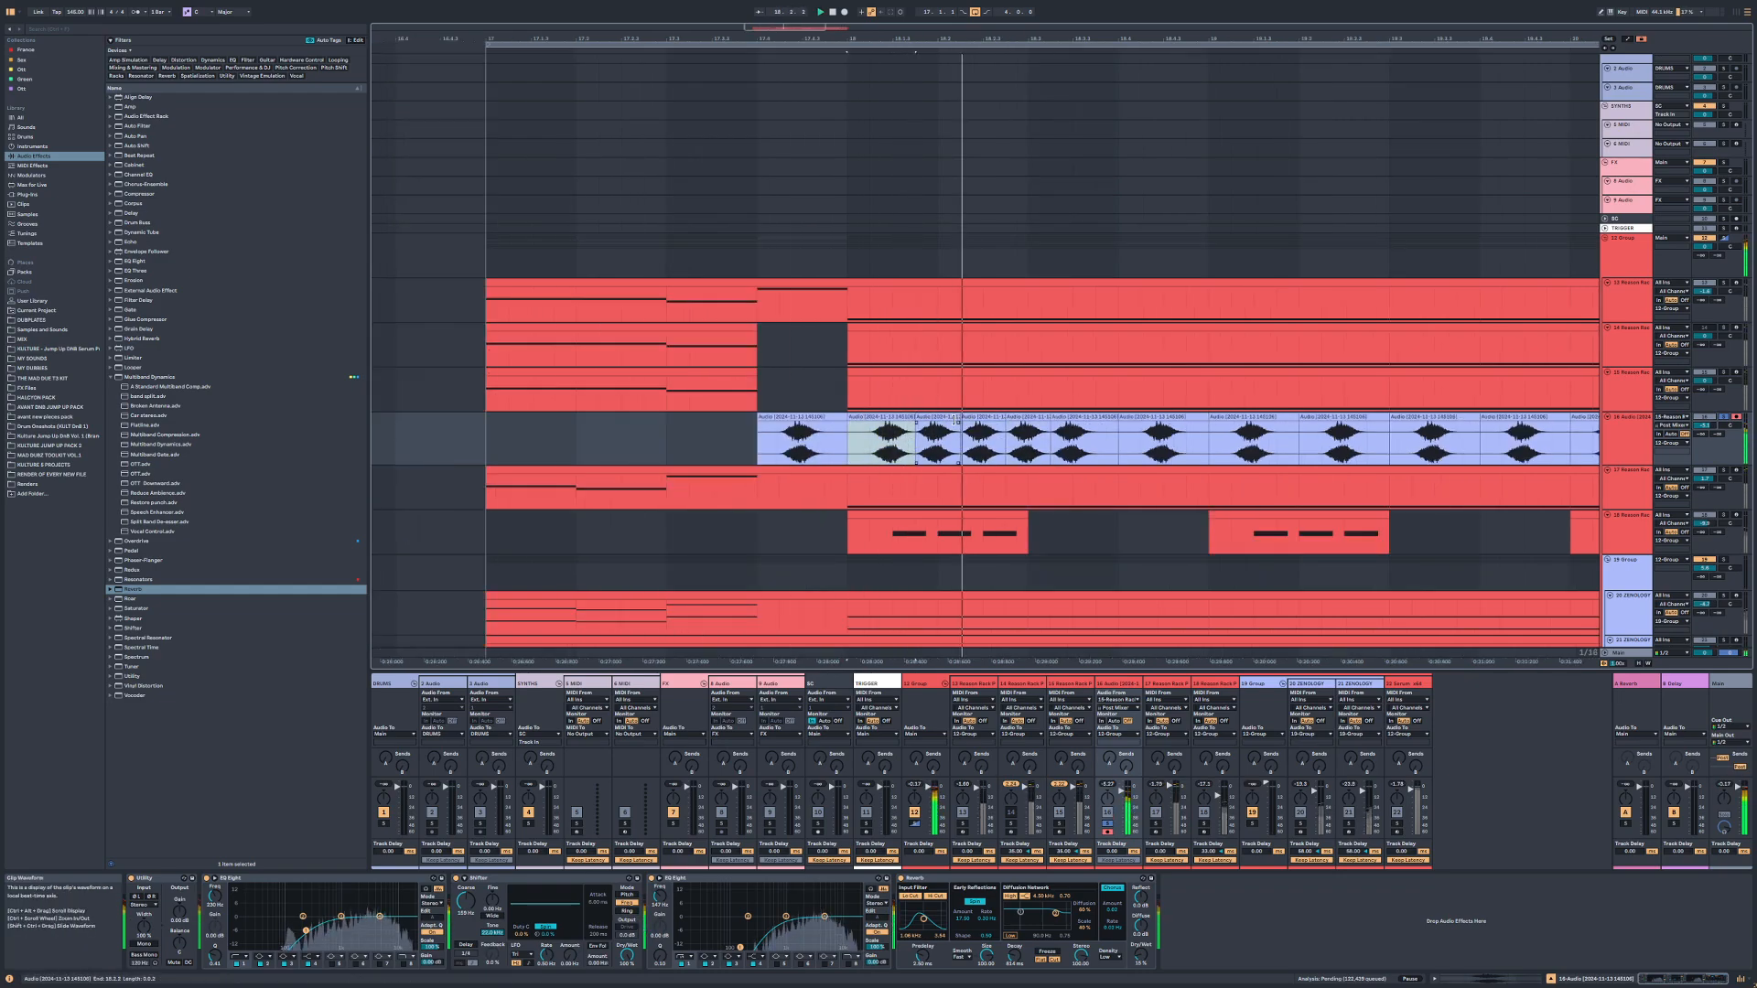
Step: Unsolo the slice track and restart playback of the full mix
{"action": "key", "text": "s"}
{"action": "key", "text": "space"}
{"action": "key", "text": "space"}
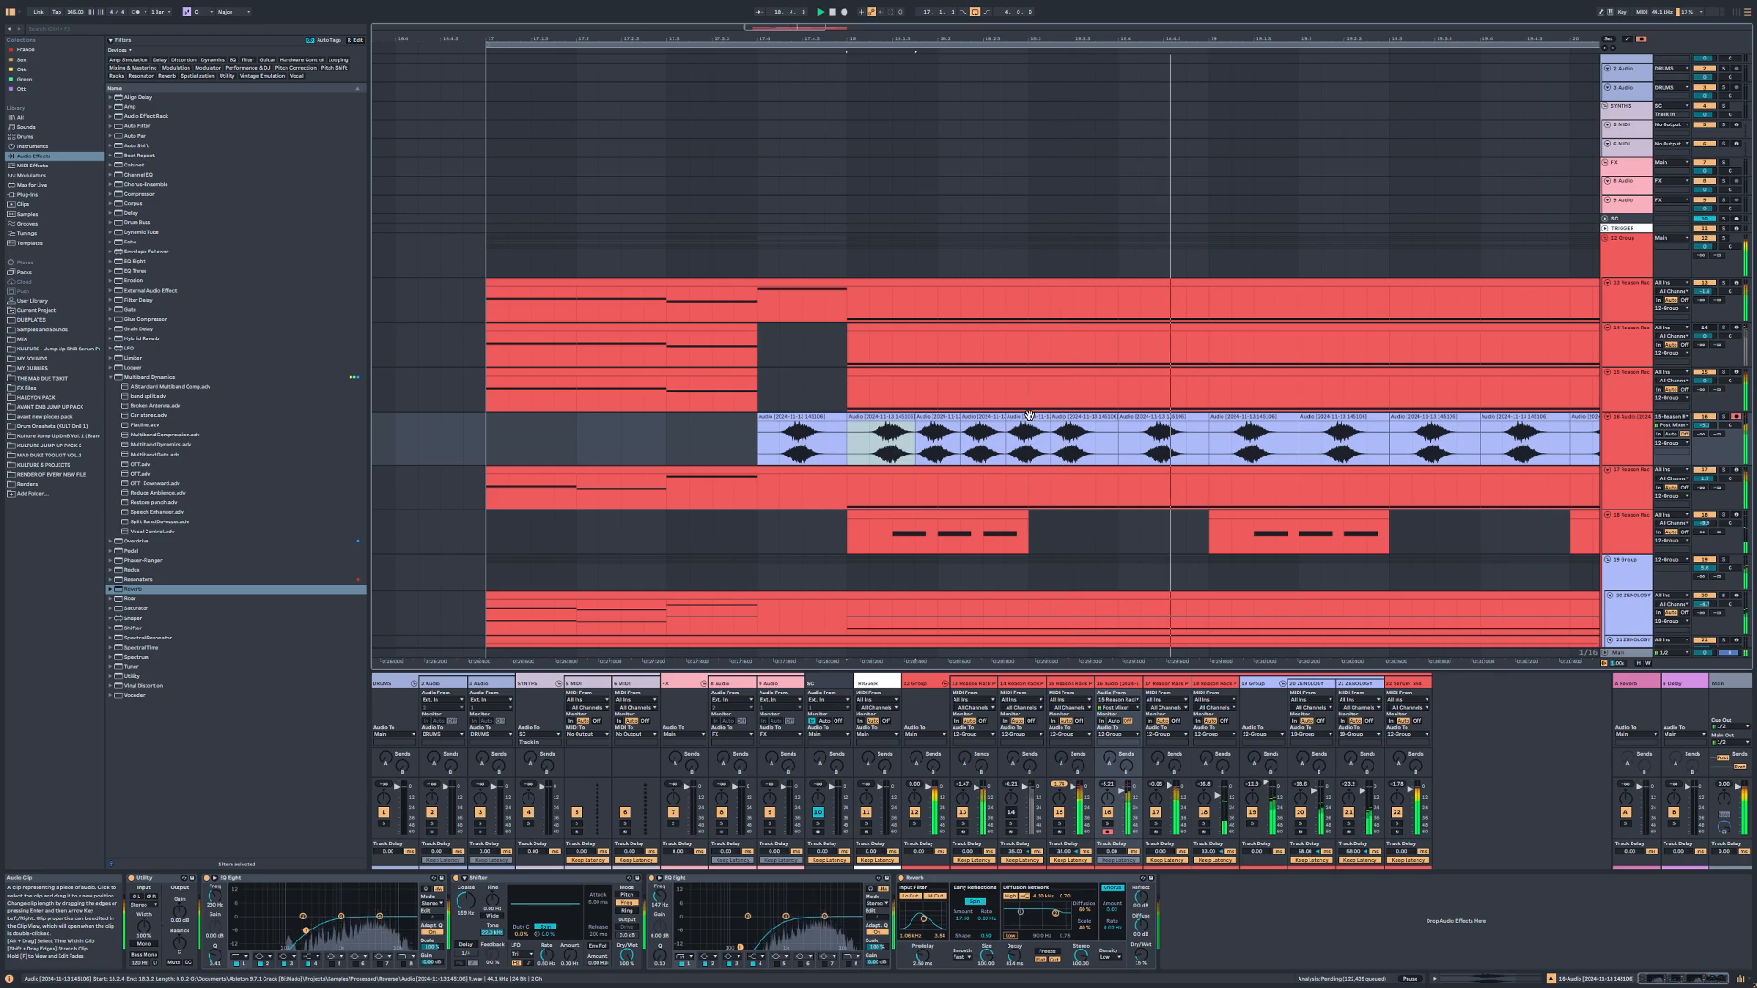
Step: Undo the shortened slice duplicates and select the slice clip at bar 18
{"action": "key", "text": "ctrl+z"}
{"action": "key", "text": "ctrl+z"}
{"action": "key", "text": "ctrl+z"}
{"action": "left_click", "coordinate": [919, 417]}
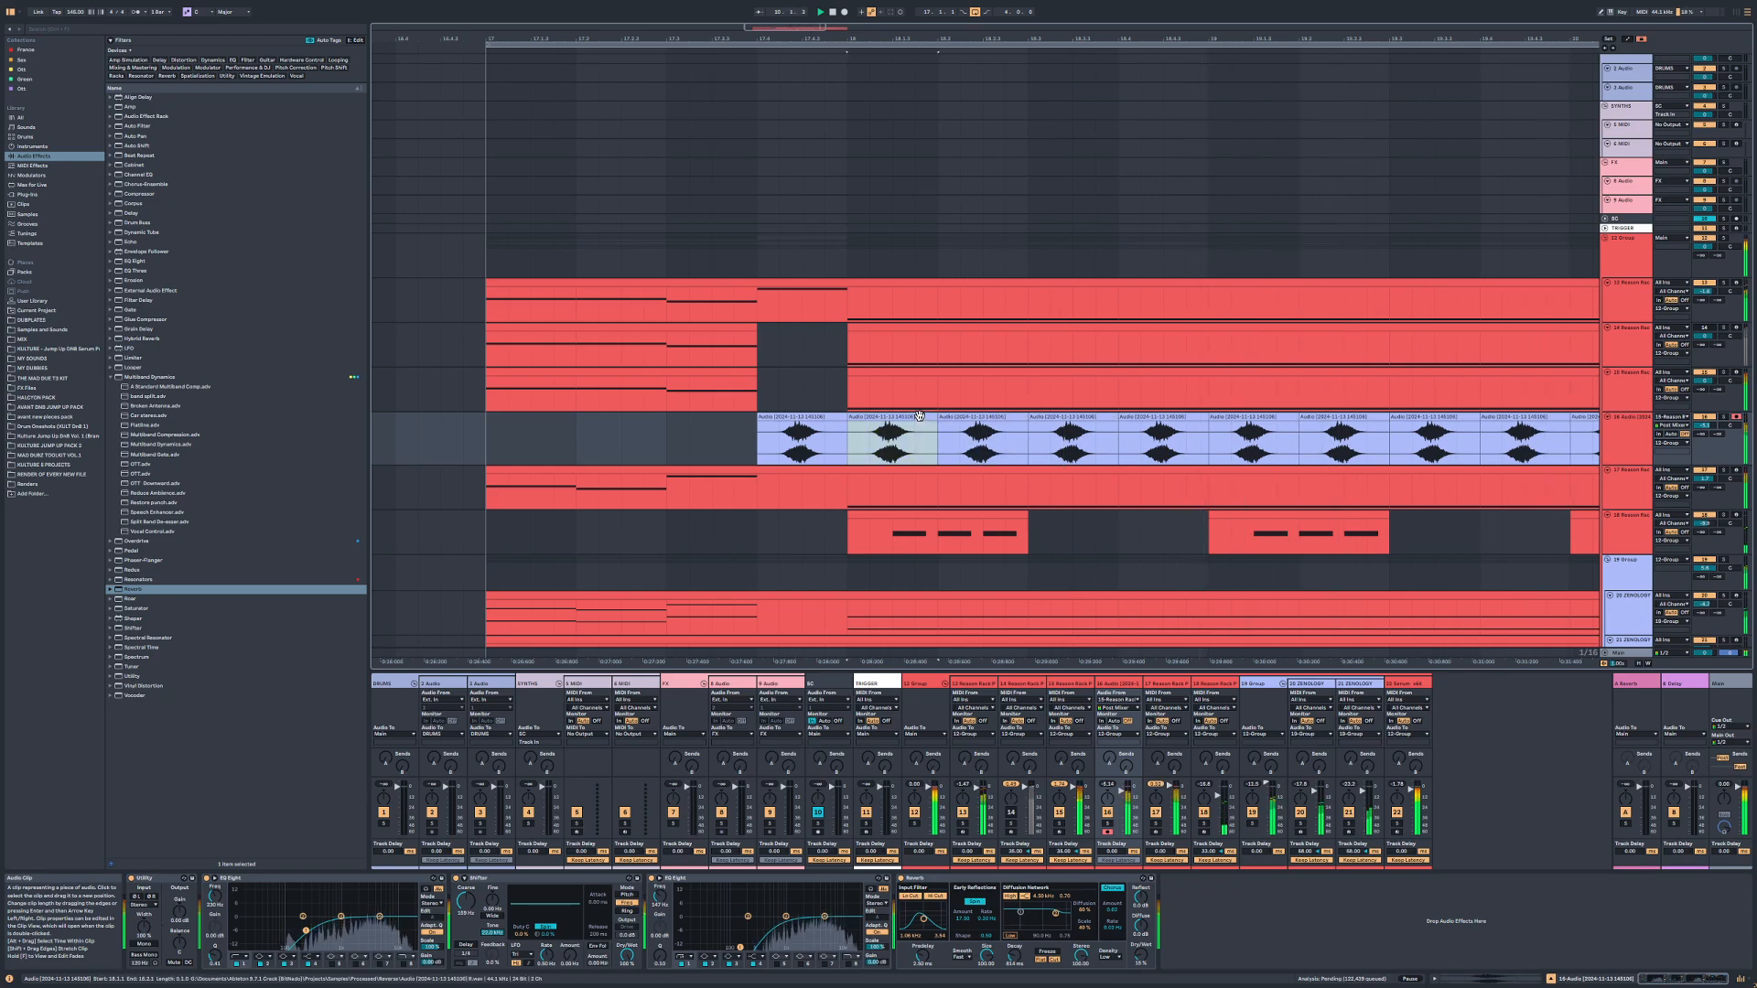
Step: Apply the parent group's color to all its grouped tracks and clips, and lower the slice track's volume
{"action": "scroll", "coordinate": [920, 417], "scroll_direction": "down", "scroll_amount": 2}
{"action": "right_click", "coordinate": [1618, 270]}
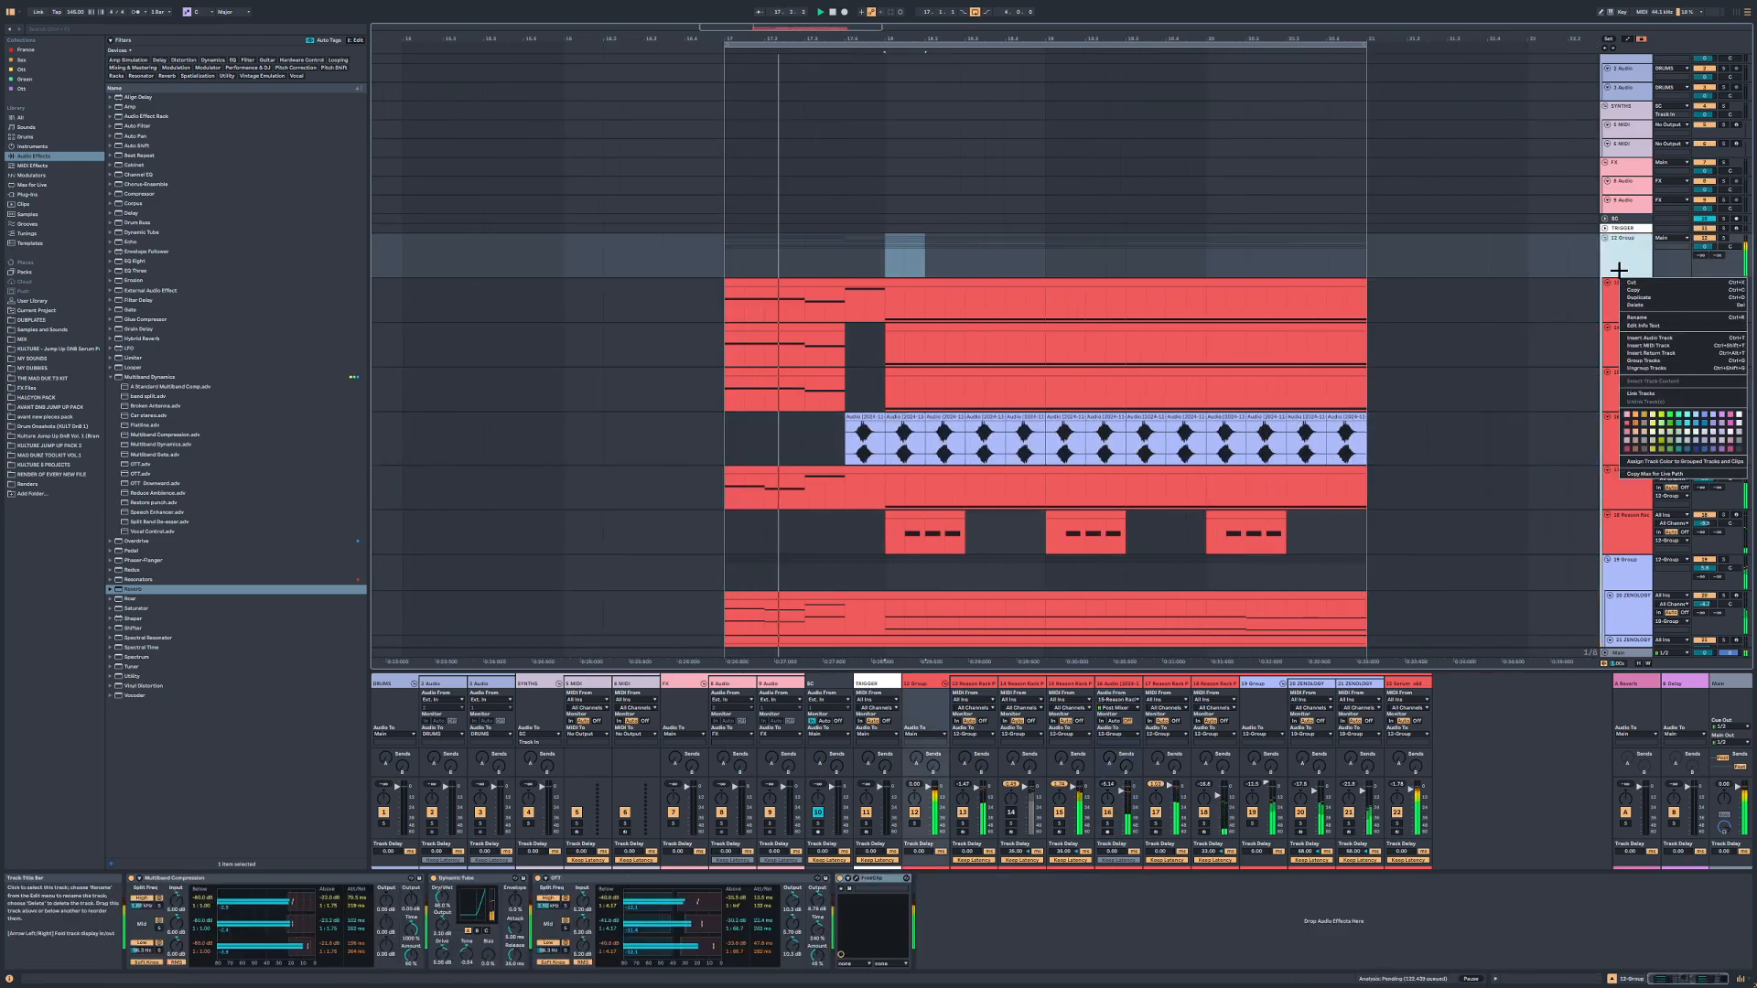
{"action": "left_click", "coordinate": [1671, 462]}
{"action": "scroll", "coordinate": [1373, 476], "scroll_direction": "down", "scroll_amount": 2}
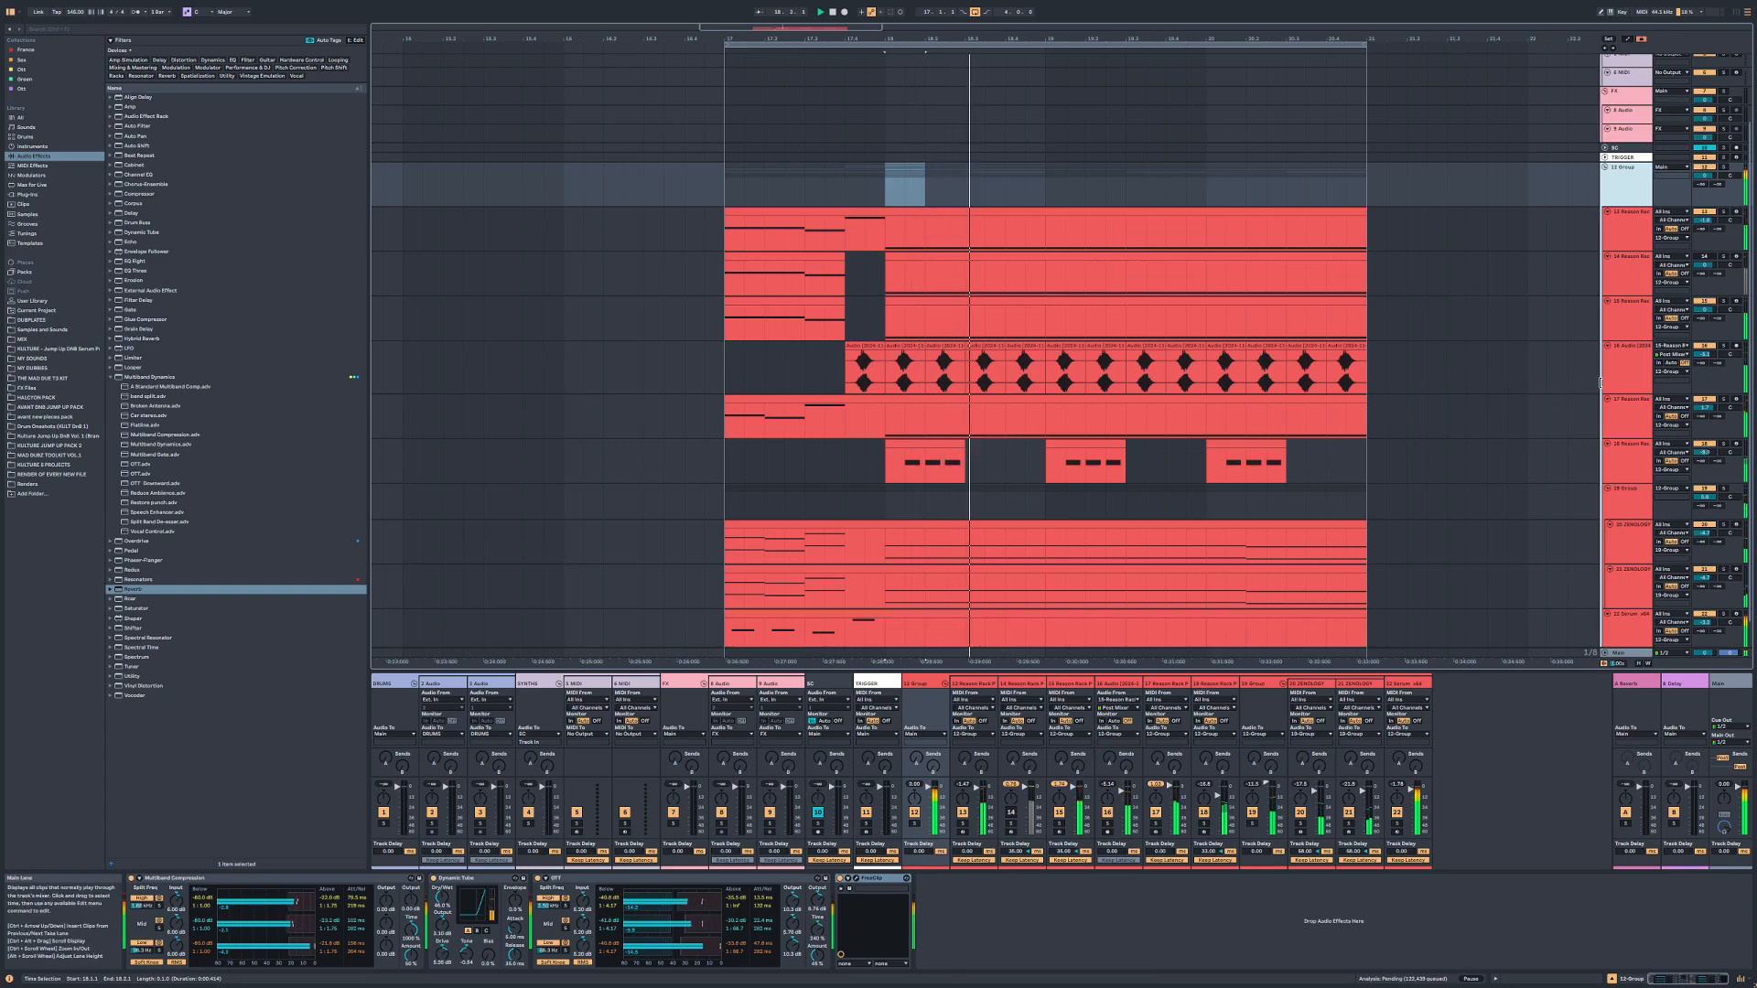
{"action": "left_click", "coordinate": [1631, 376]}
{"action": "left_click_drag", "start_coordinate": [1703, 354], "coordinate": [1704, 367]}
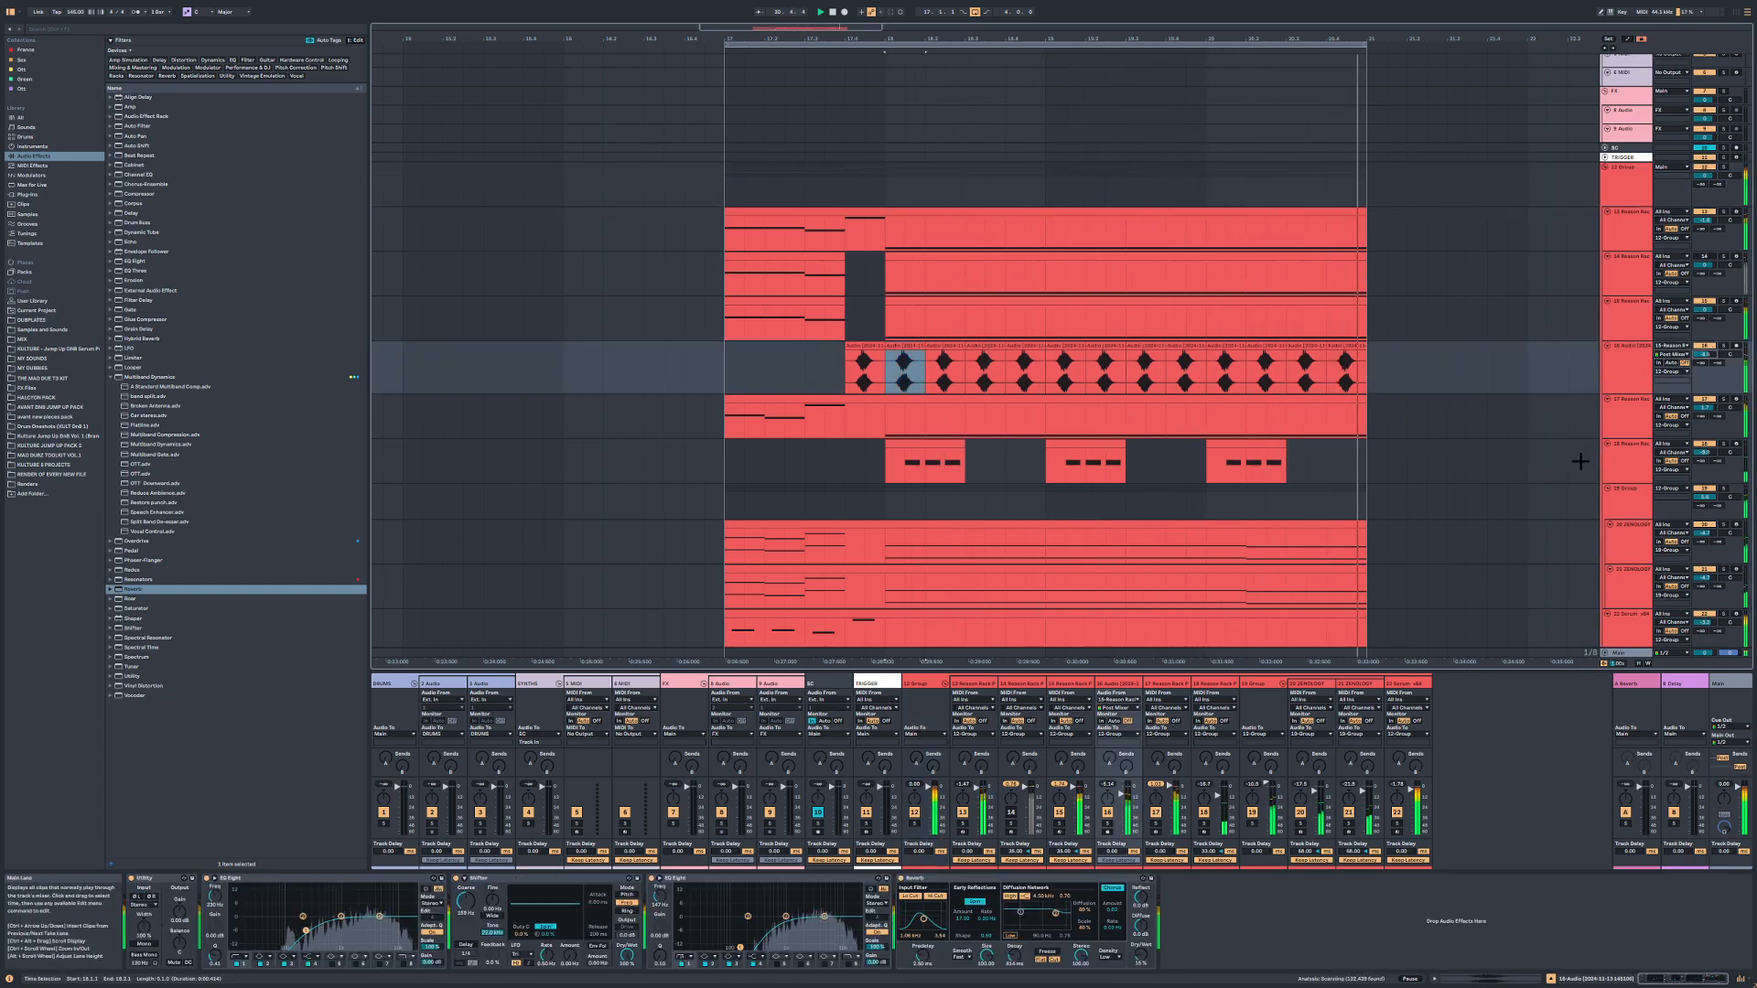
Step: Duplicate the Reason Rack track above the slice track, solo the copy and open its Reason Rack plugin
{"action": "scroll", "coordinate": [1132, 456], "scroll_direction": "down", "scroll_amount": 2}
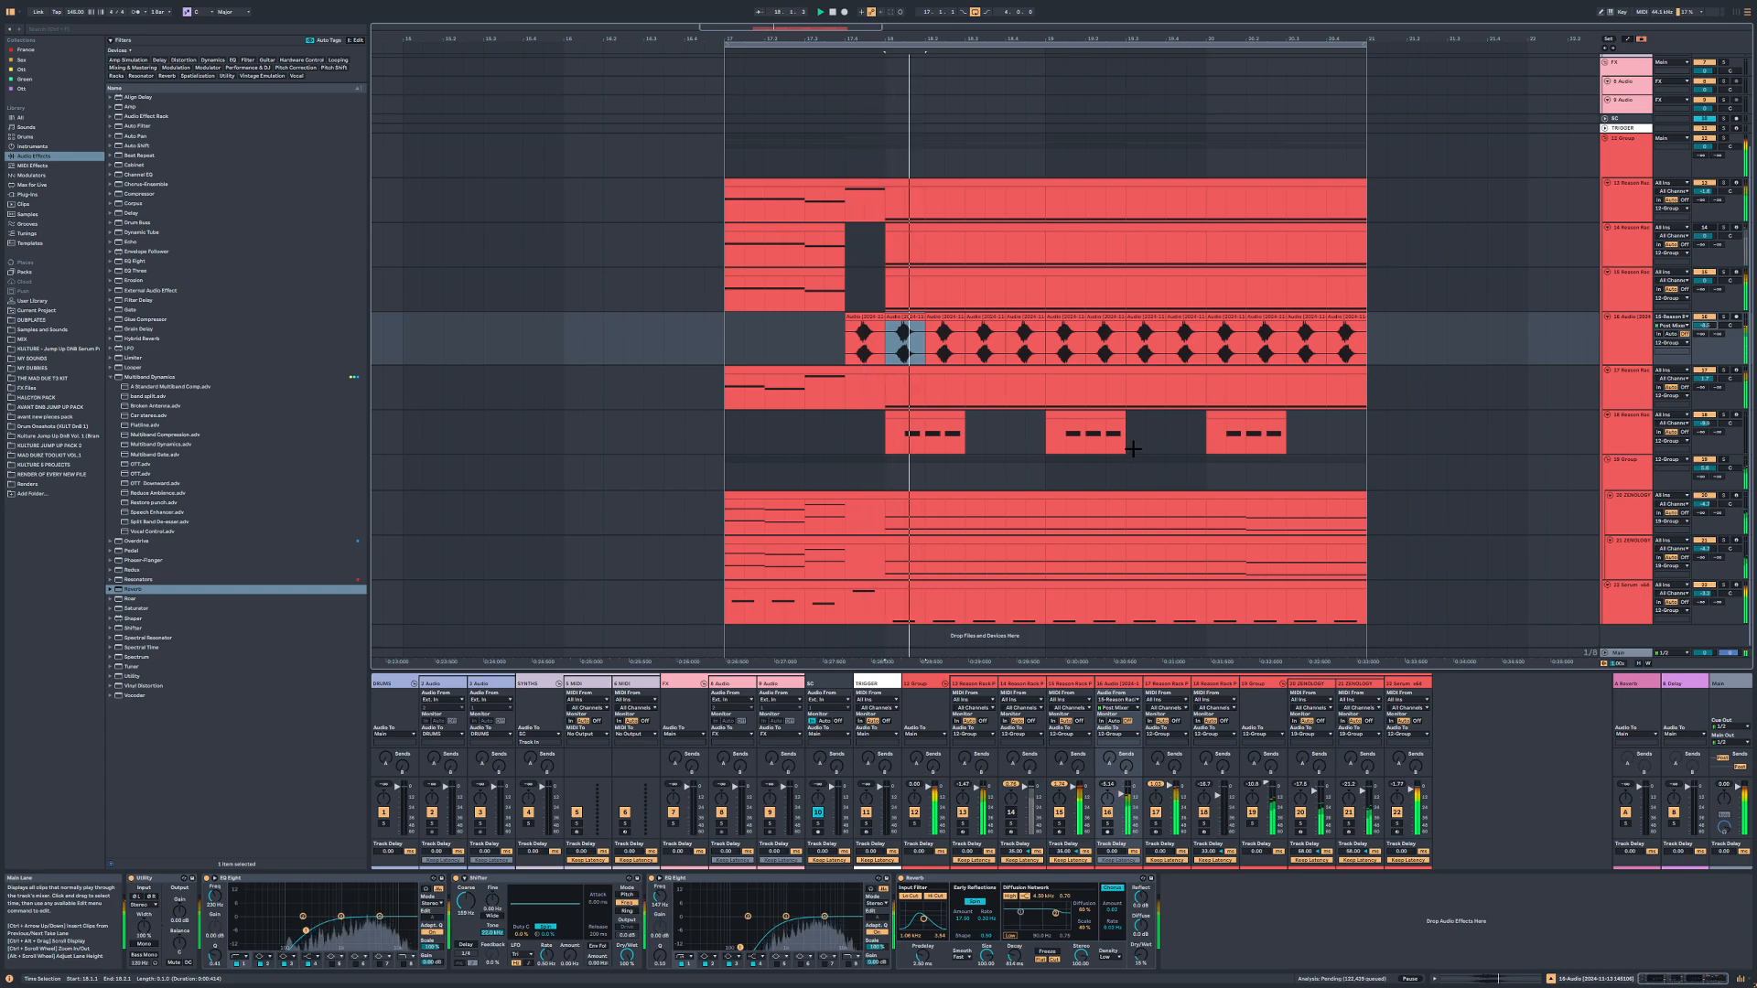
{"action": "left_click", "coordinate": [1622, 289]}
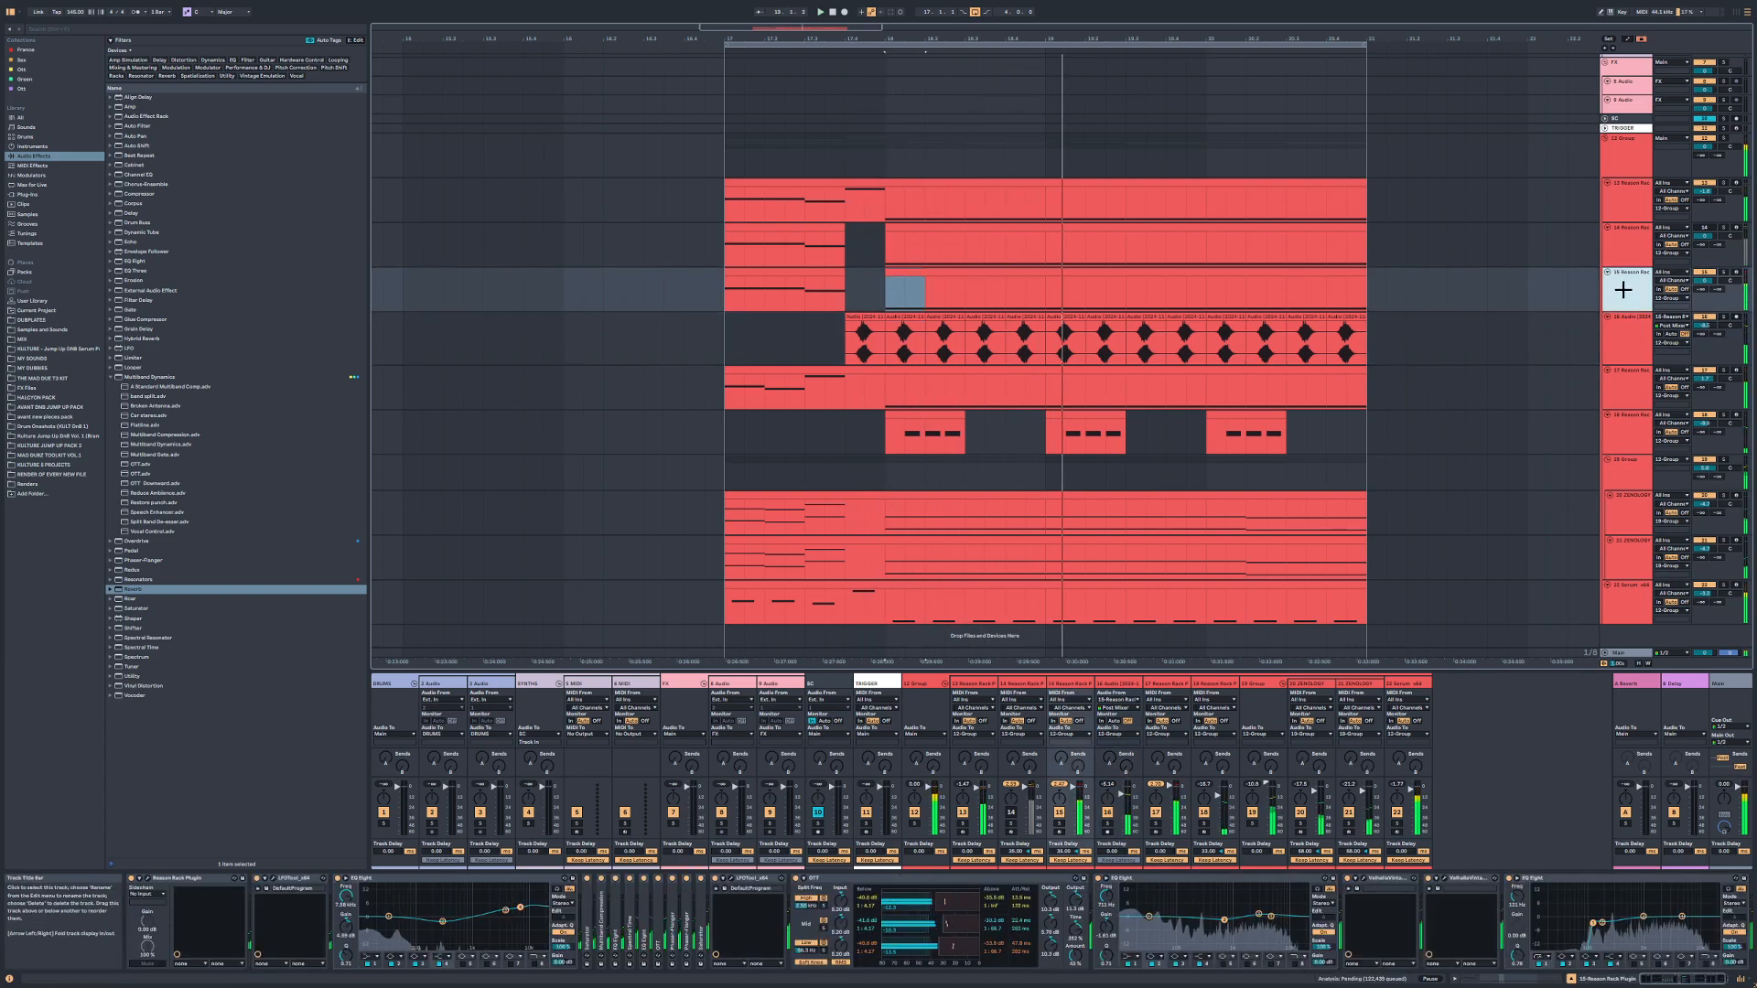
{"action": "key", "text": "ctrl+d"}
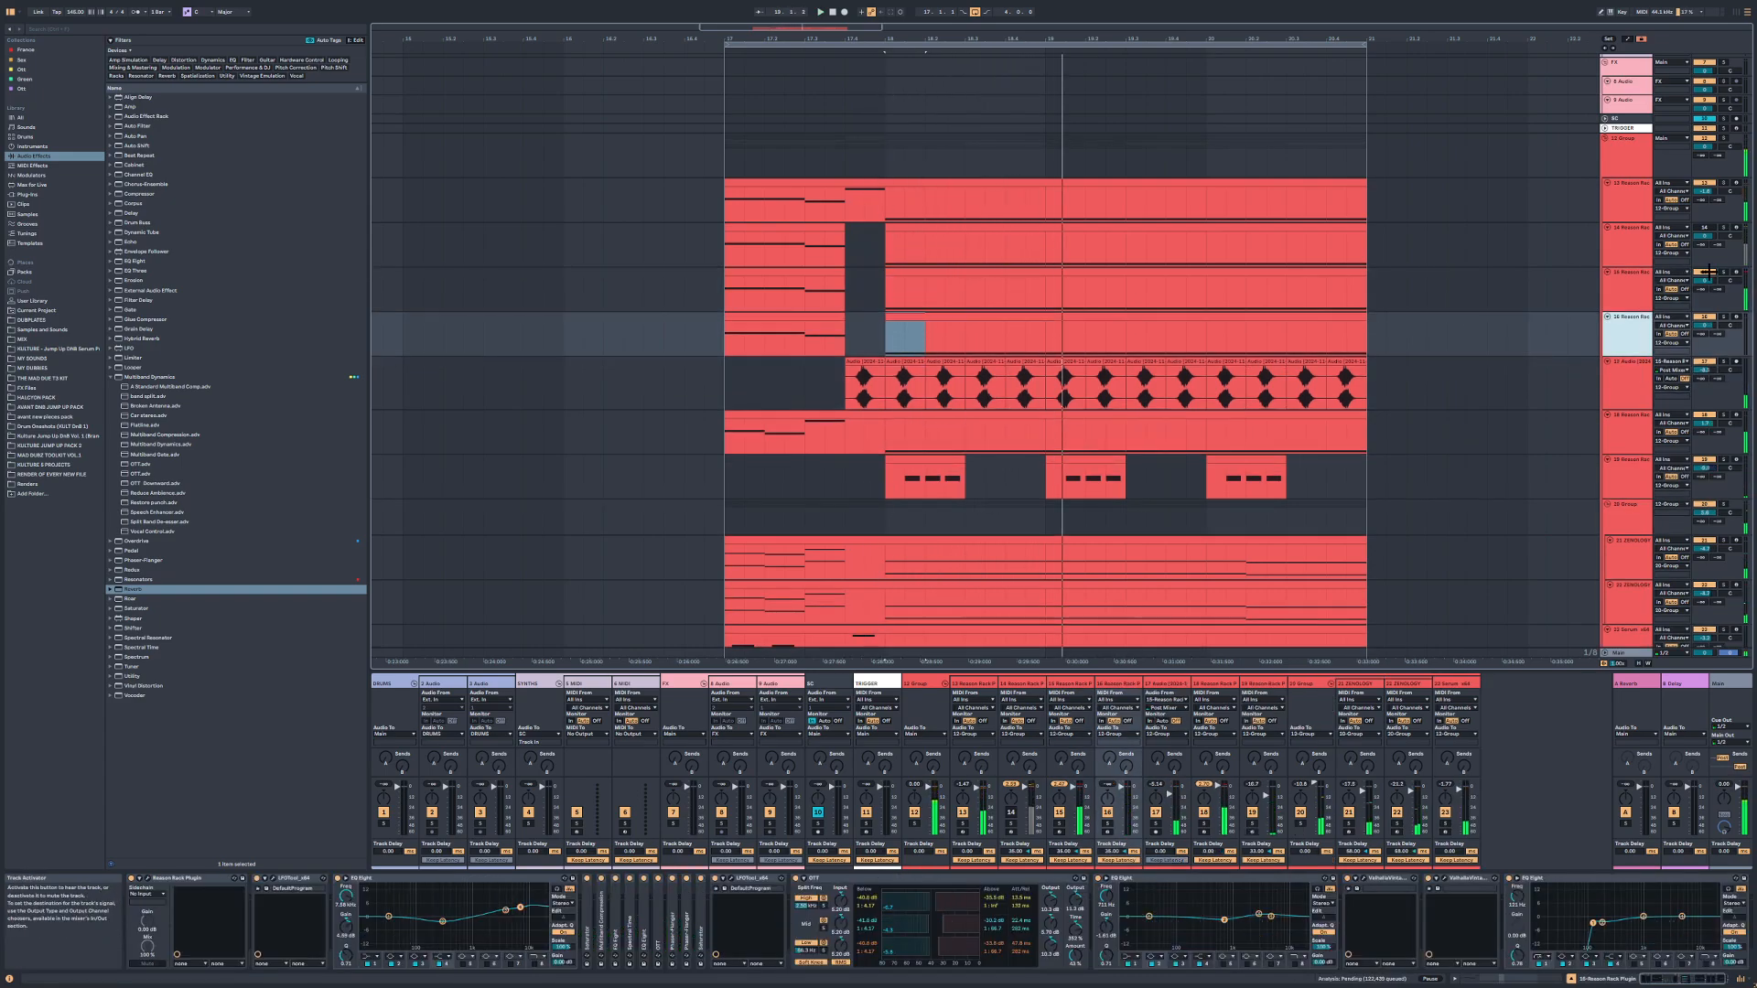
{"action": "left_click", "coordinate": [1643, 322]}
{"action": "left_click", "coordinate": [144, 878]}
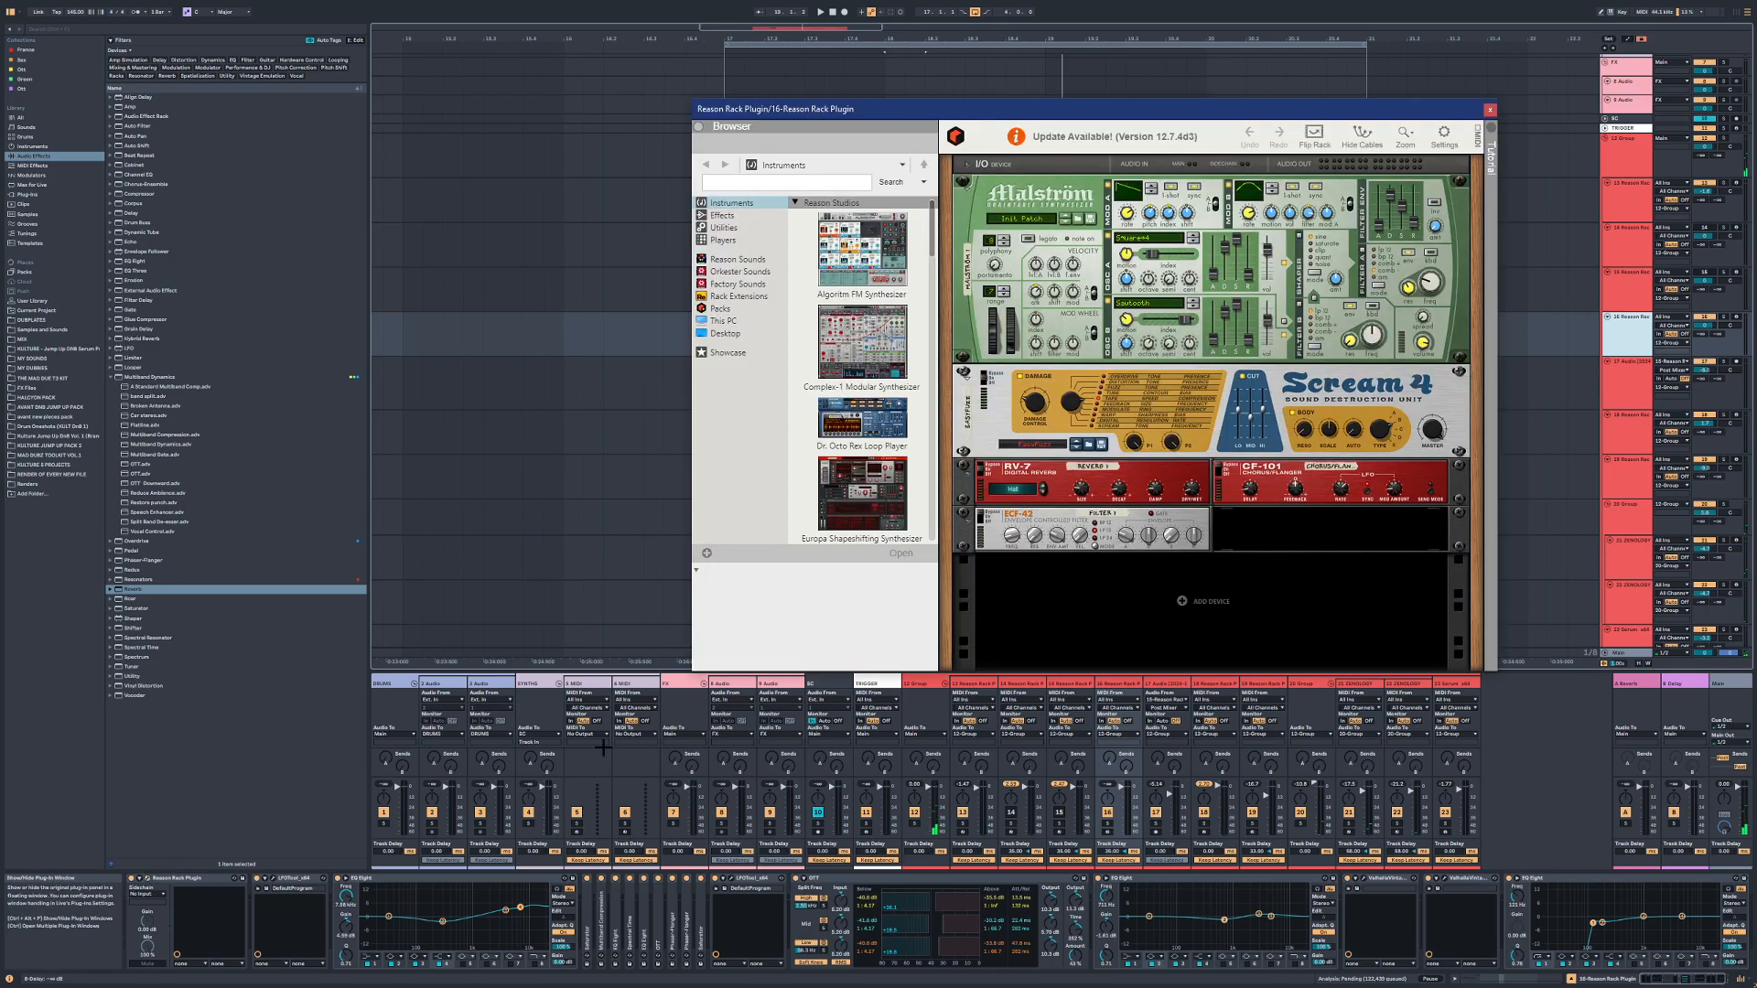
{"action": "mouse_move", "coordinate": [1275, 109]}
{"action": "left_mouse_down"}
{"action": "mouse_move", "coordinate": [798, 114]}
{"action": "mouse_move", "coordinate": [612, 137]}
{"action": "left_mouse_up"}
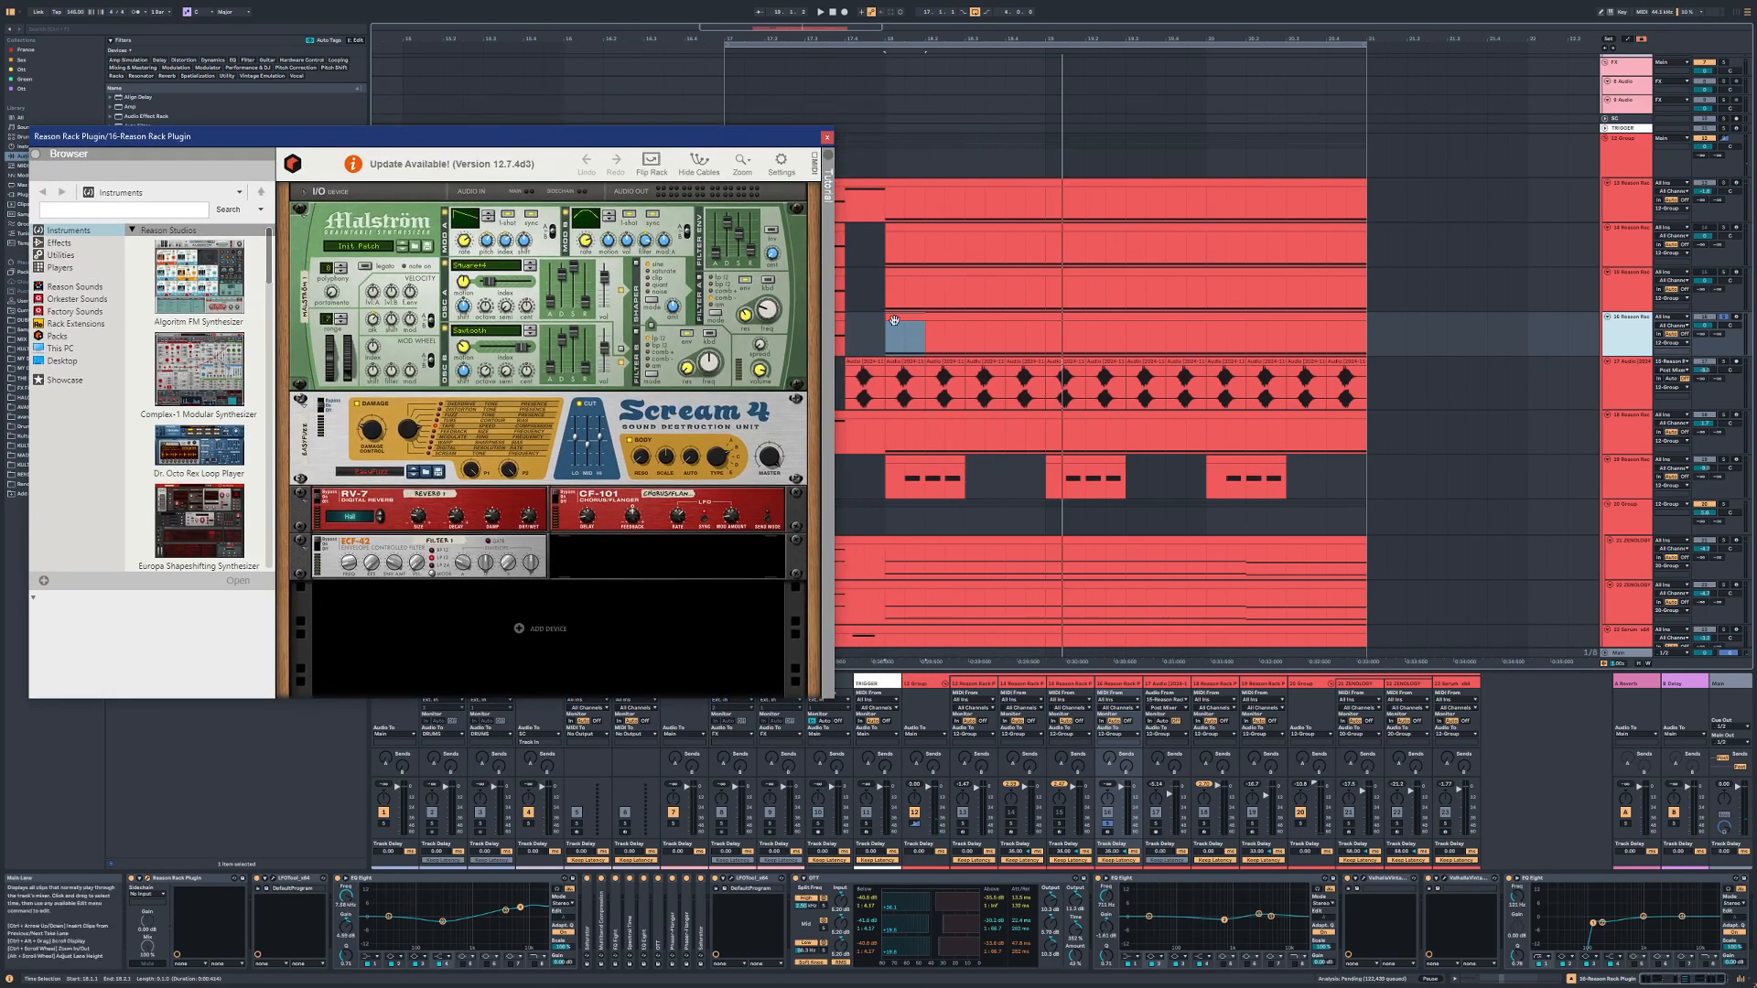
Step: Play the duplicated track's clip and adjust Malström's Filter A frequency and Modulator B filter amount
{"action": "left_click", "coordinate": [895, 337]}
{"action": "left_click", "coordinate": [700, 278]}
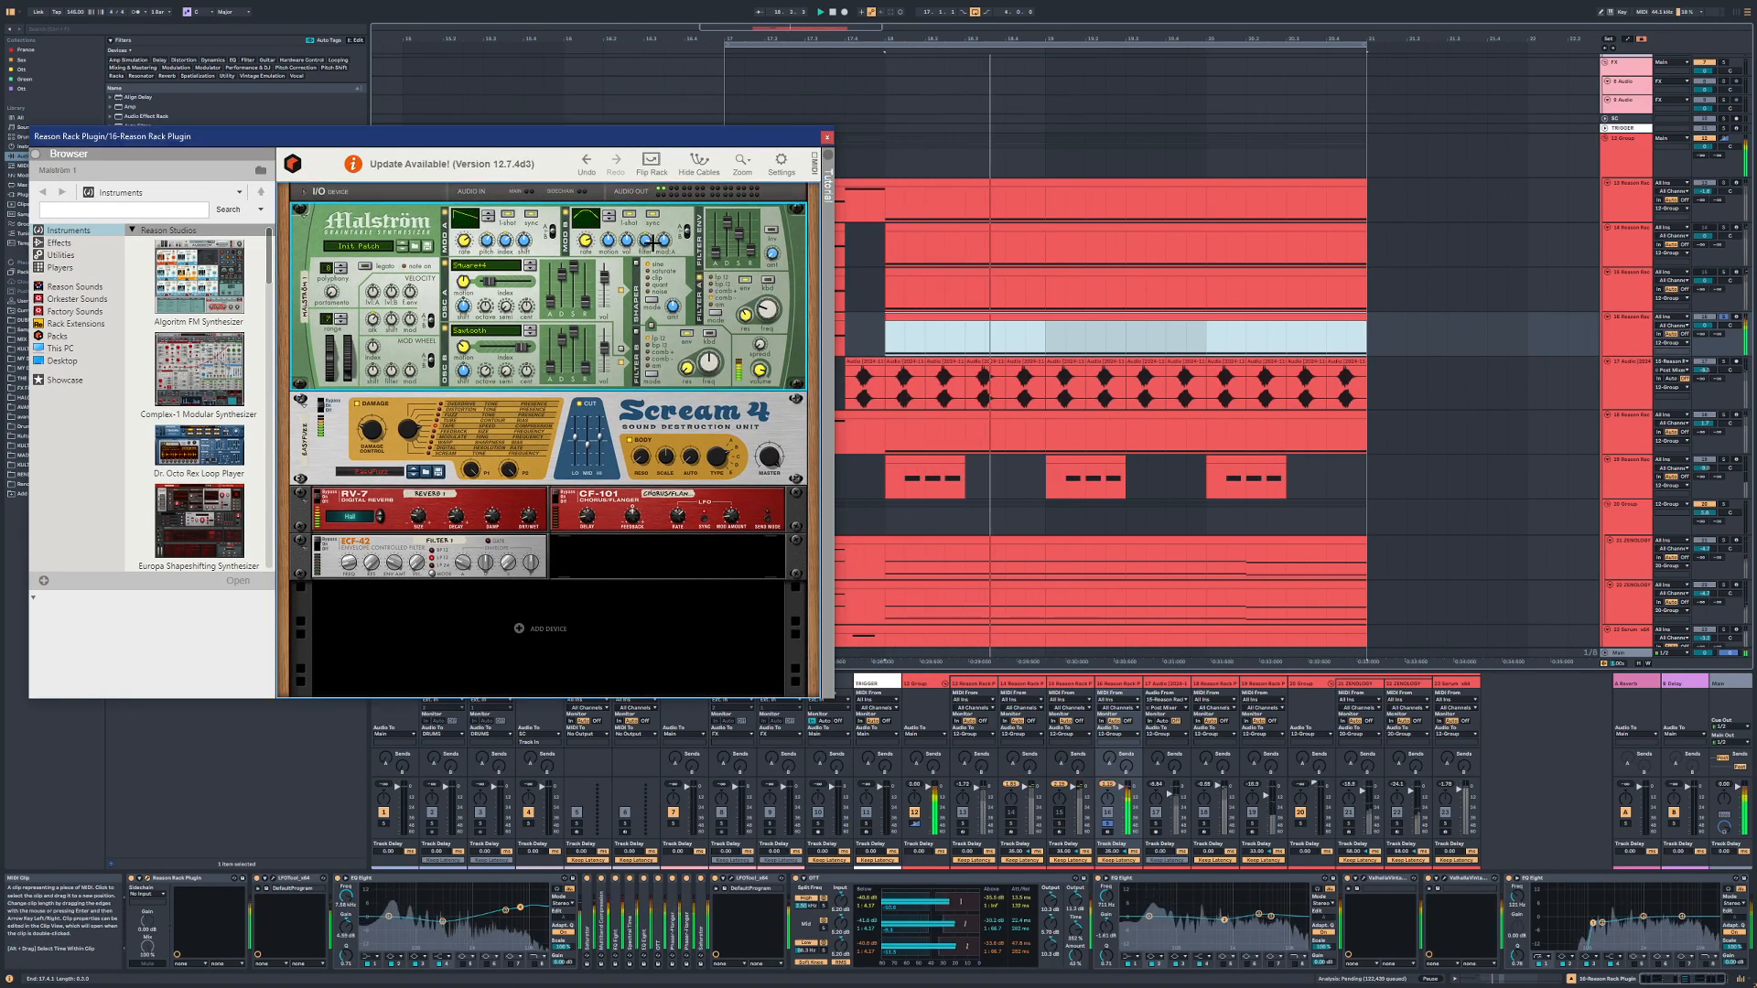
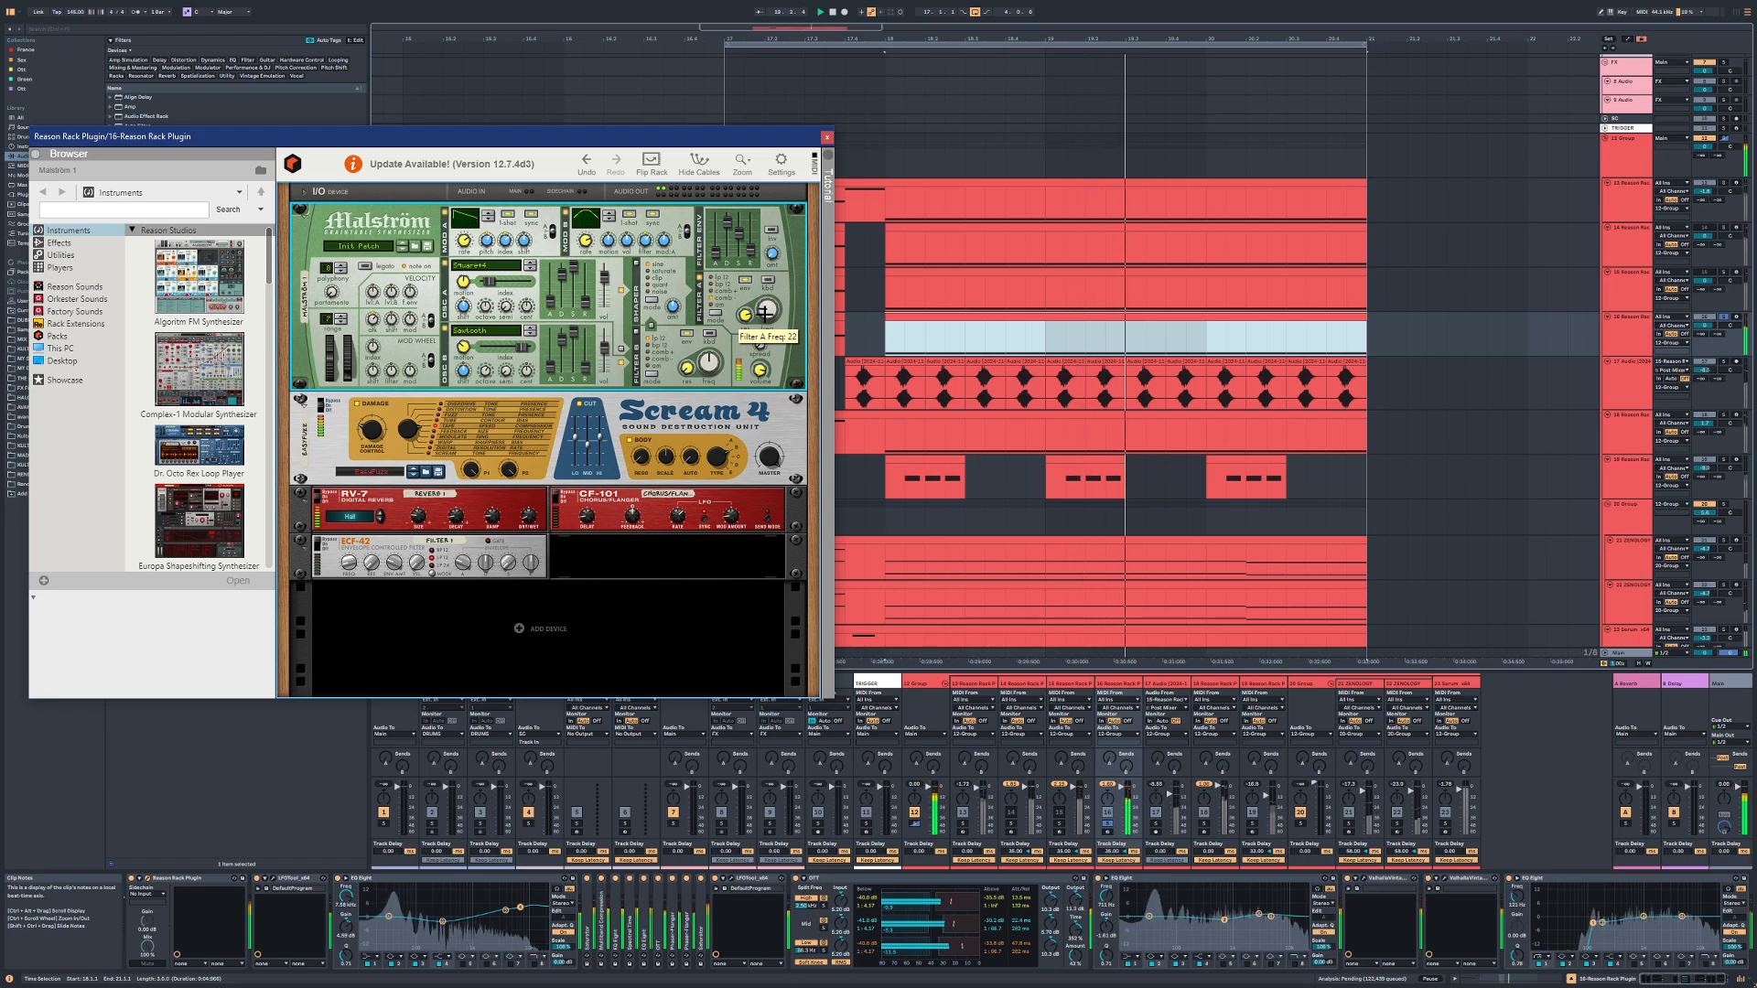
{"action": "left_click_drag", "start_coordinate": [764, 314], "coordinate": [766, 290]}
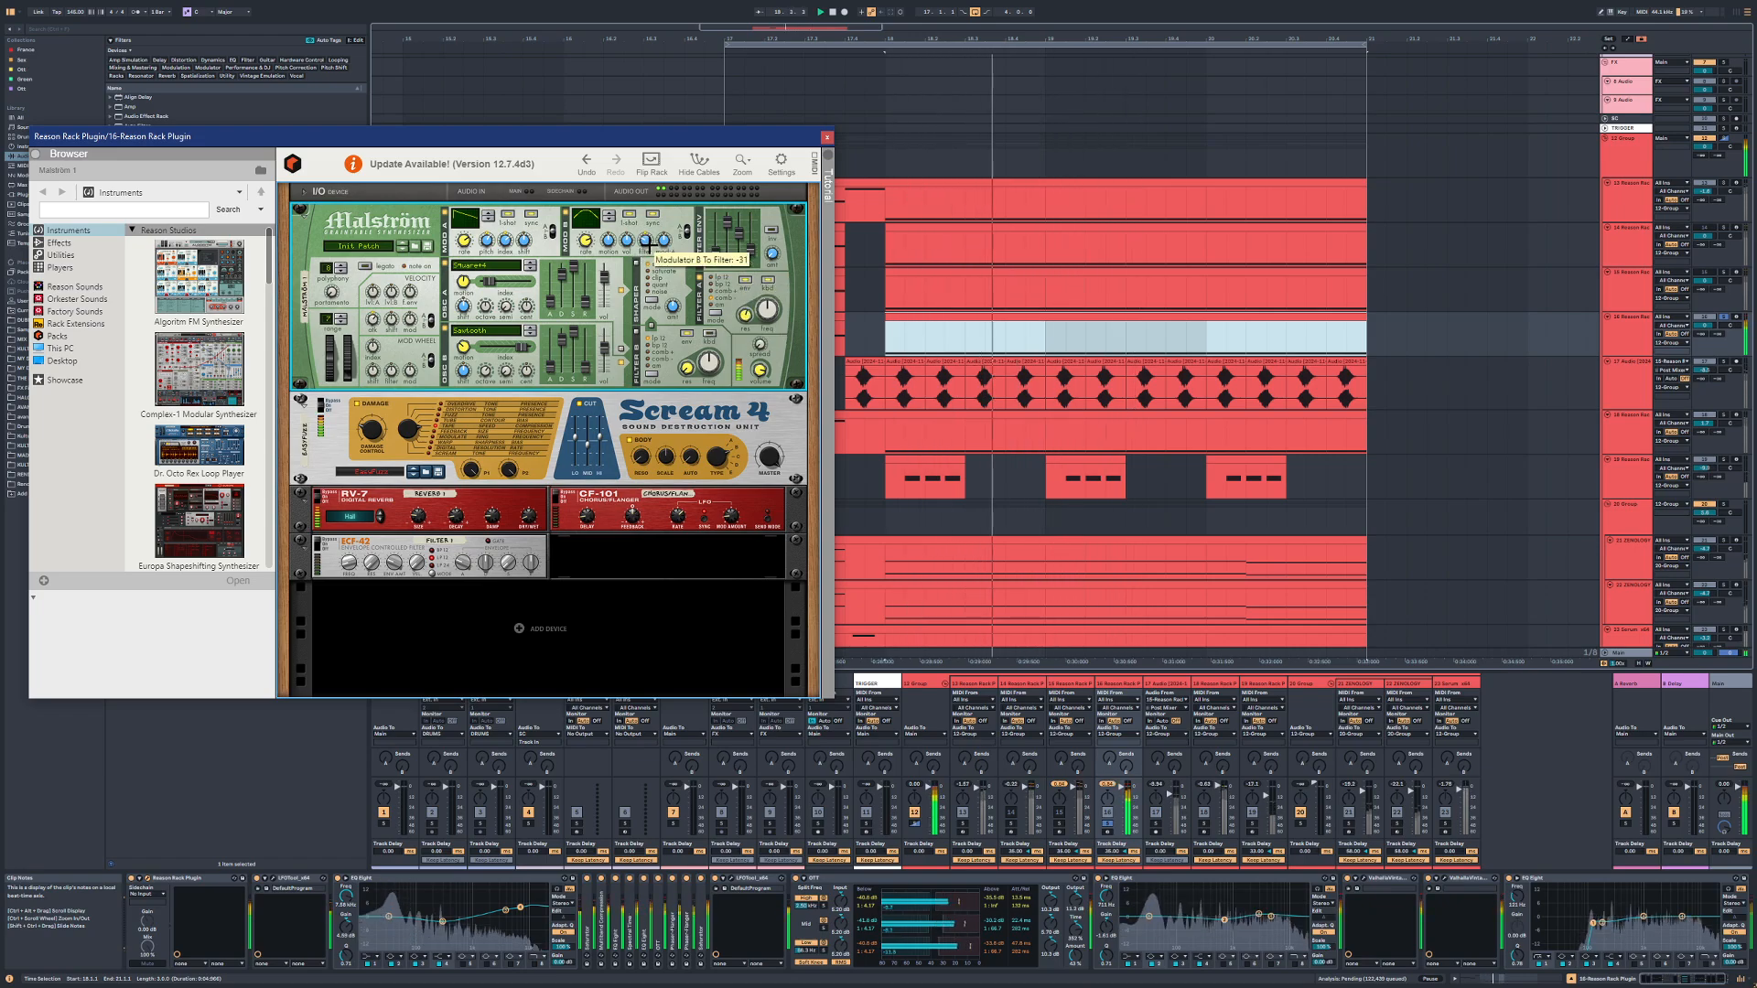
Step: Delete the duplicated track's clip from 18.2 onward, keeping only its first beat at bar 18
{"action": "left_click_drag", "start_coordinate": [651, 138], "coordinate": [523, 177]}
{"action": "left_click", "coordinate": [793, 329]}
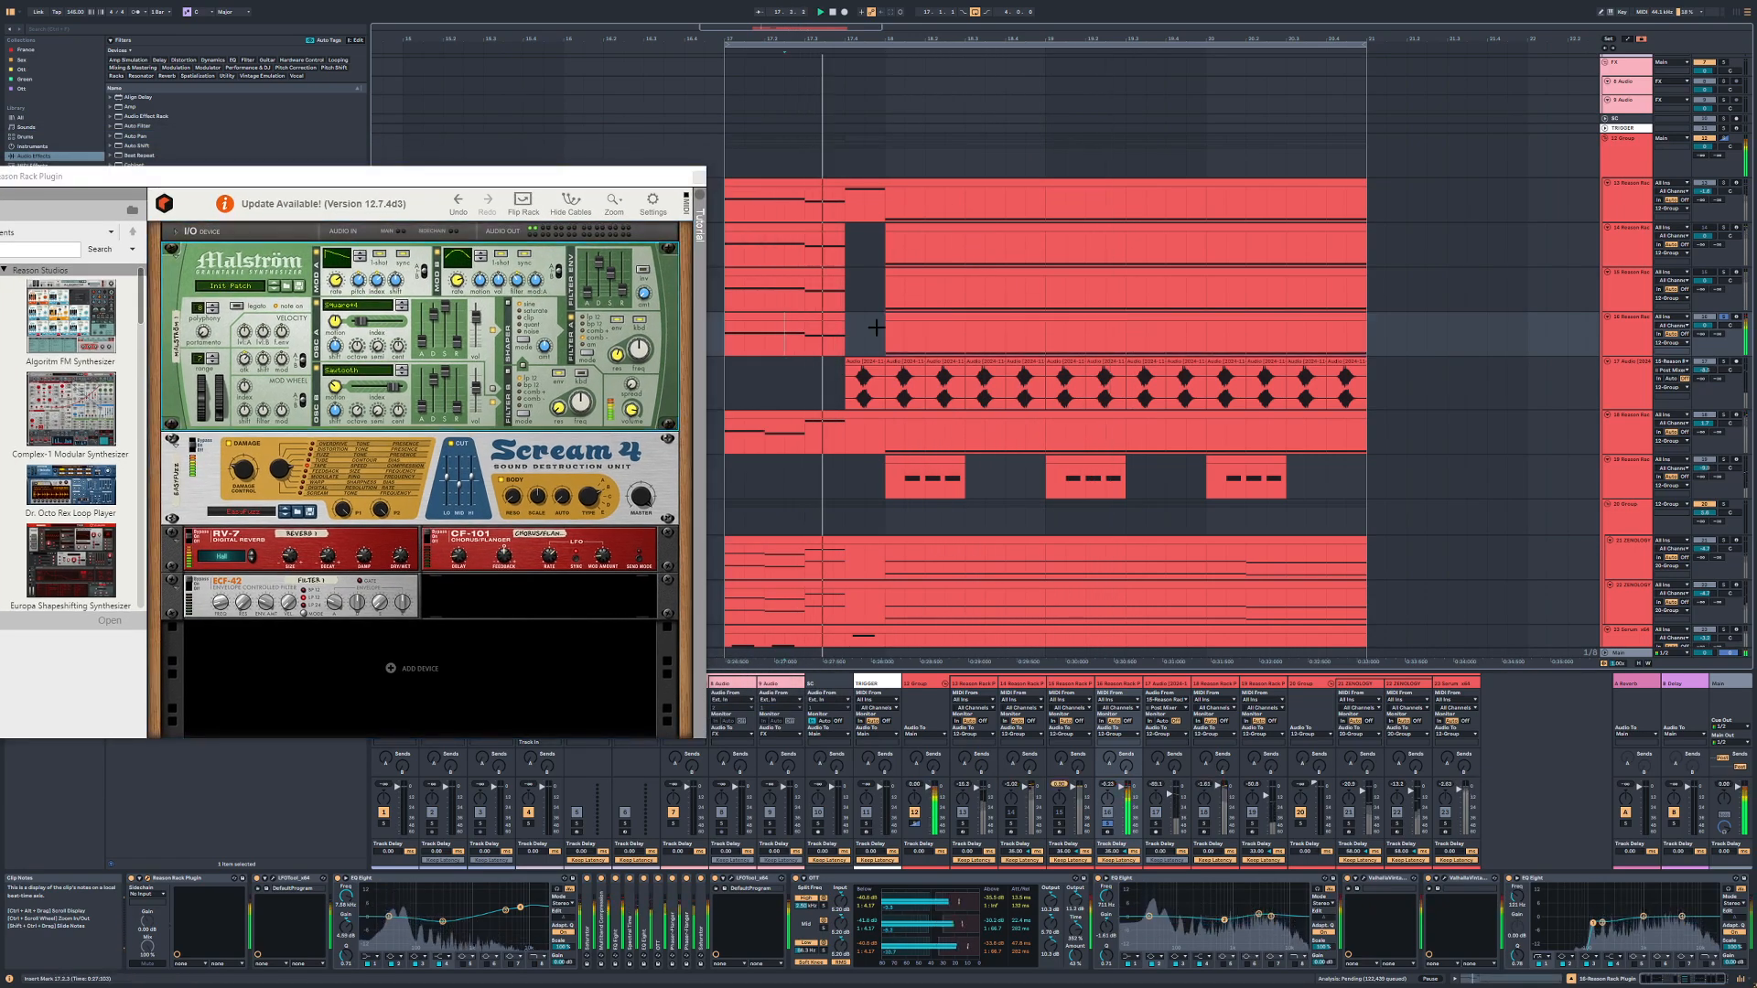
{"action": "left_click", "coordinate": [908, 320]}
{"action": "left_click_drag", "start_coordinate": [922, 333], "coordinate": [1383, 338]}
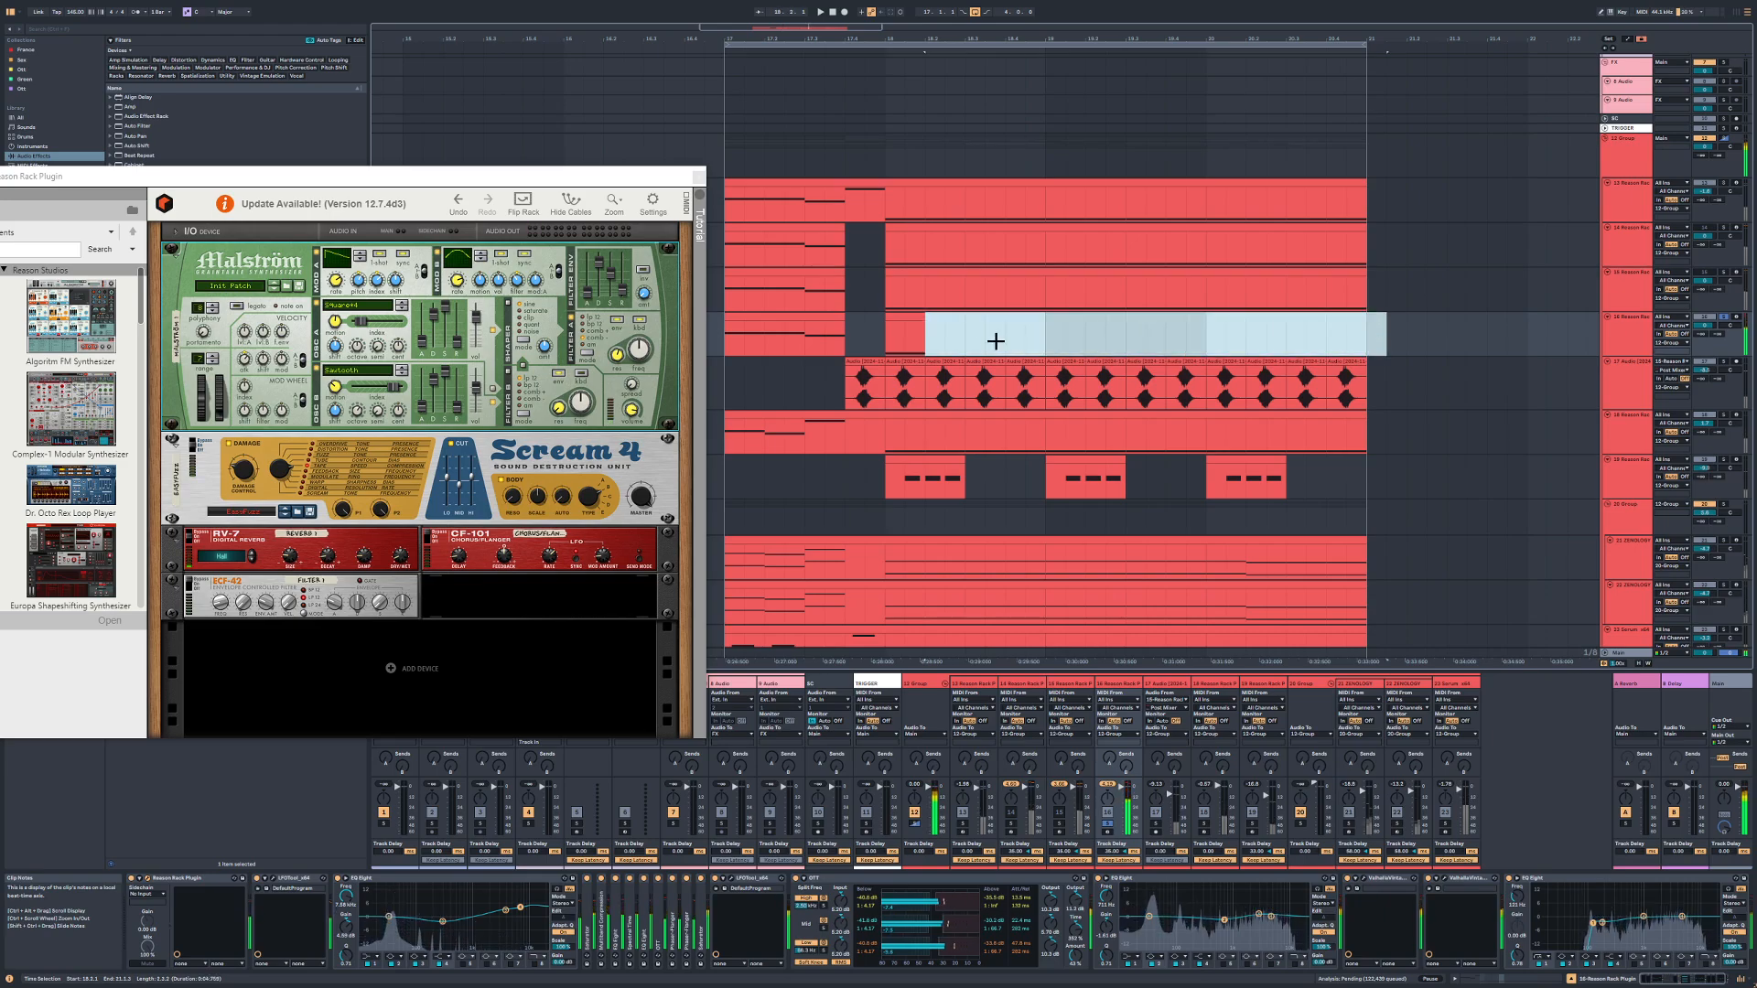
{"action": "key", "text": "Delete"}
{"action": "left_click", "coordinate": [905, 318]}
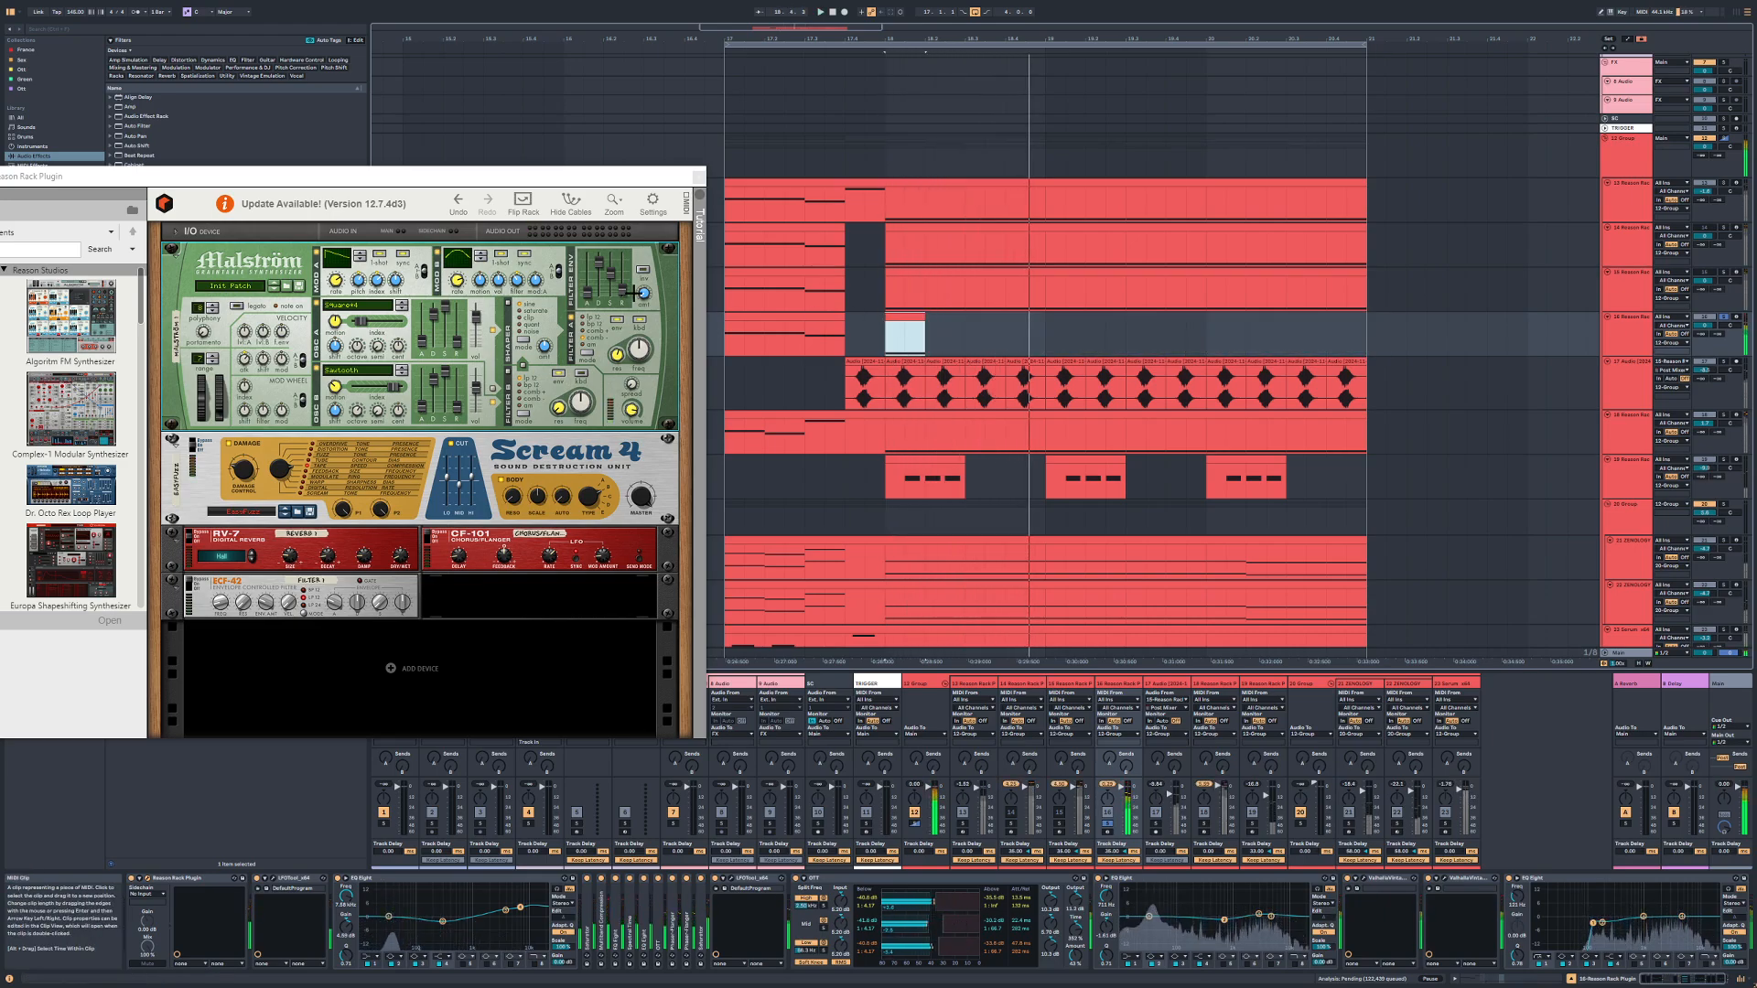
Step: Play the one-beat clip while adjusting Malström's modulation to the filter and the ECF-42 filter's bypass switch
{"action": "key", "text": "space"}
{"action": "key", "text": "space"}
{"action": "left_click_drag", "start_coordinate": [517, 273], "coordinate": [518, 278]}
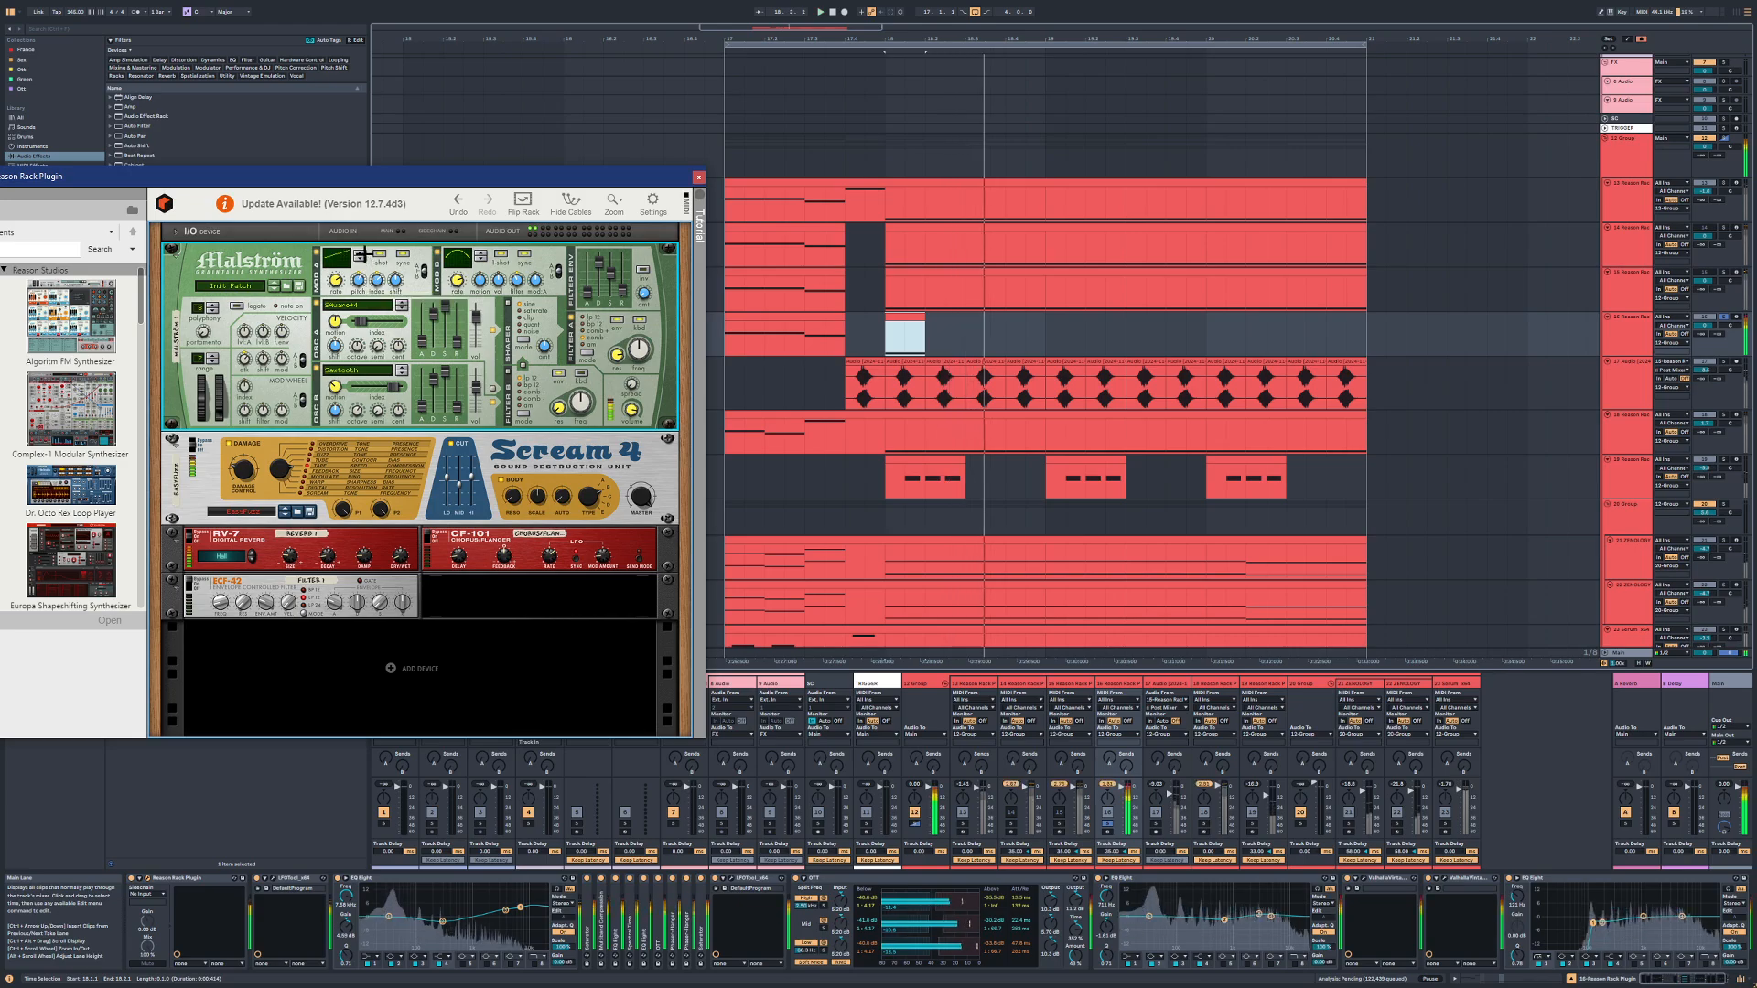
{"action": "left_click", "coordinate": [189, 587]}
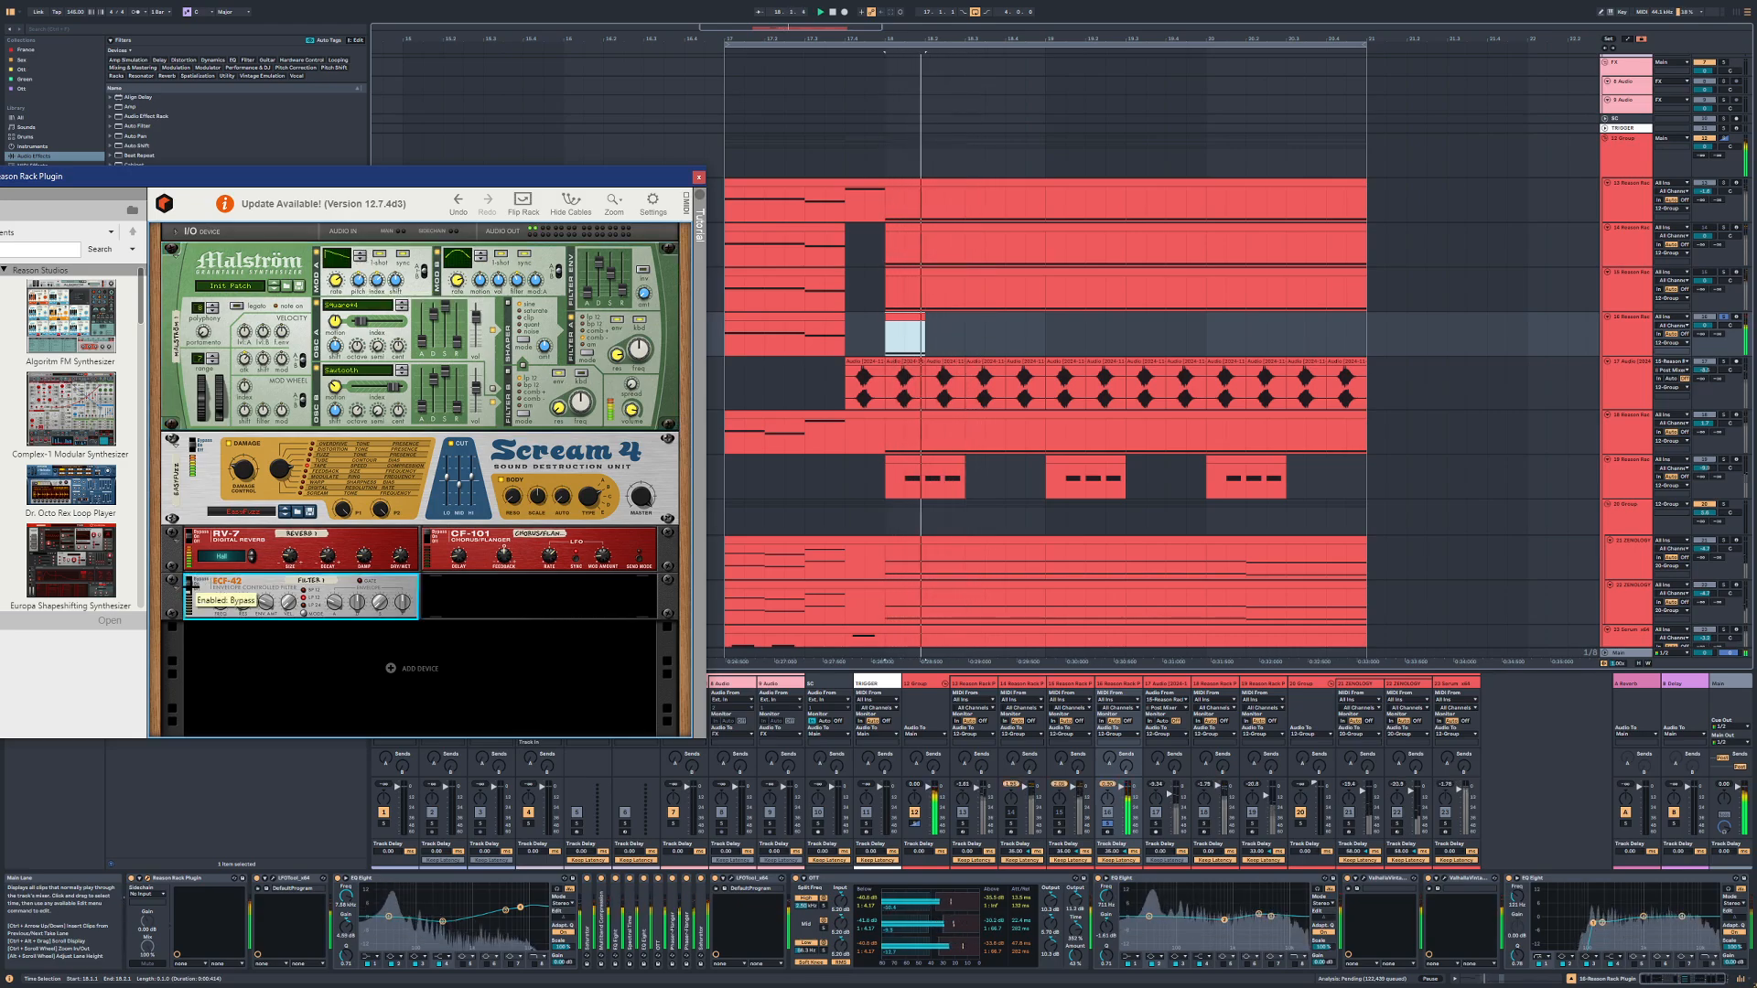
{"action": "left_click", "coordinate": [532, 291]}
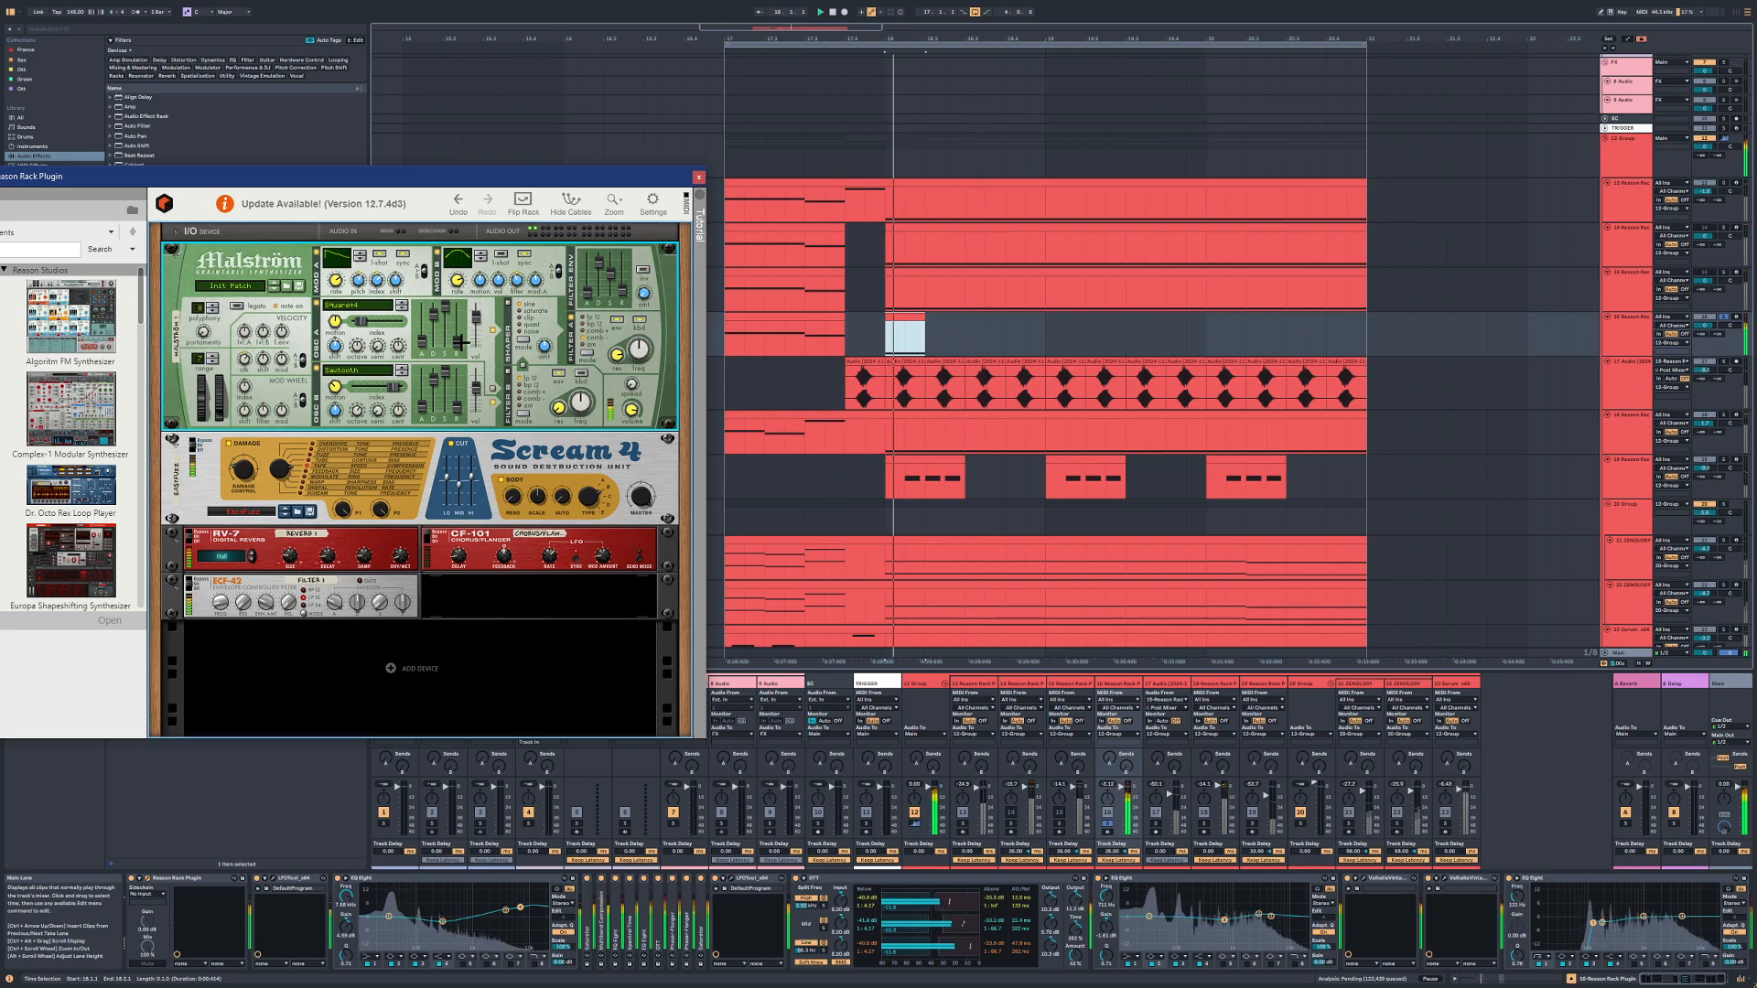
Step: Insert a taller audio track below the duplicated Reason Rack track and set that track as its audio input
{"action": "left_click", "coordinate": [1608, 334]}
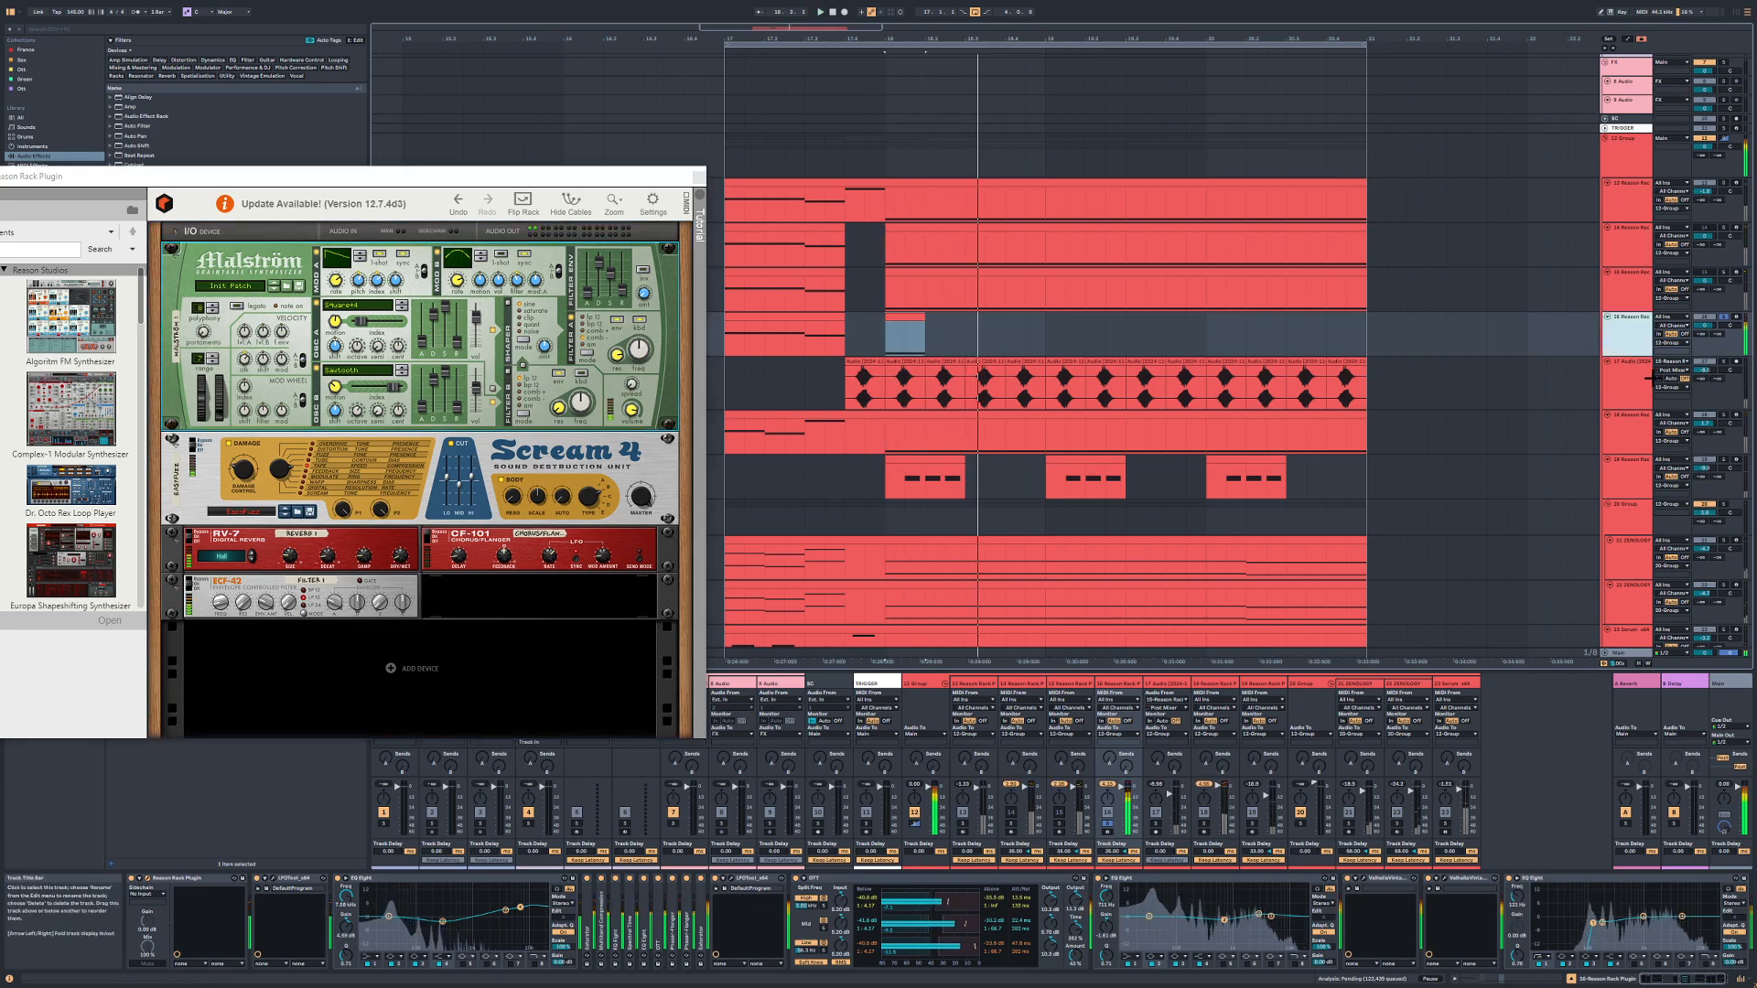
{"action": "key", "text": "ctrl+t"}
{"action": "left_click_drag", "start_coordinate": [1637, 382], "coordinate": [1636, 435]}
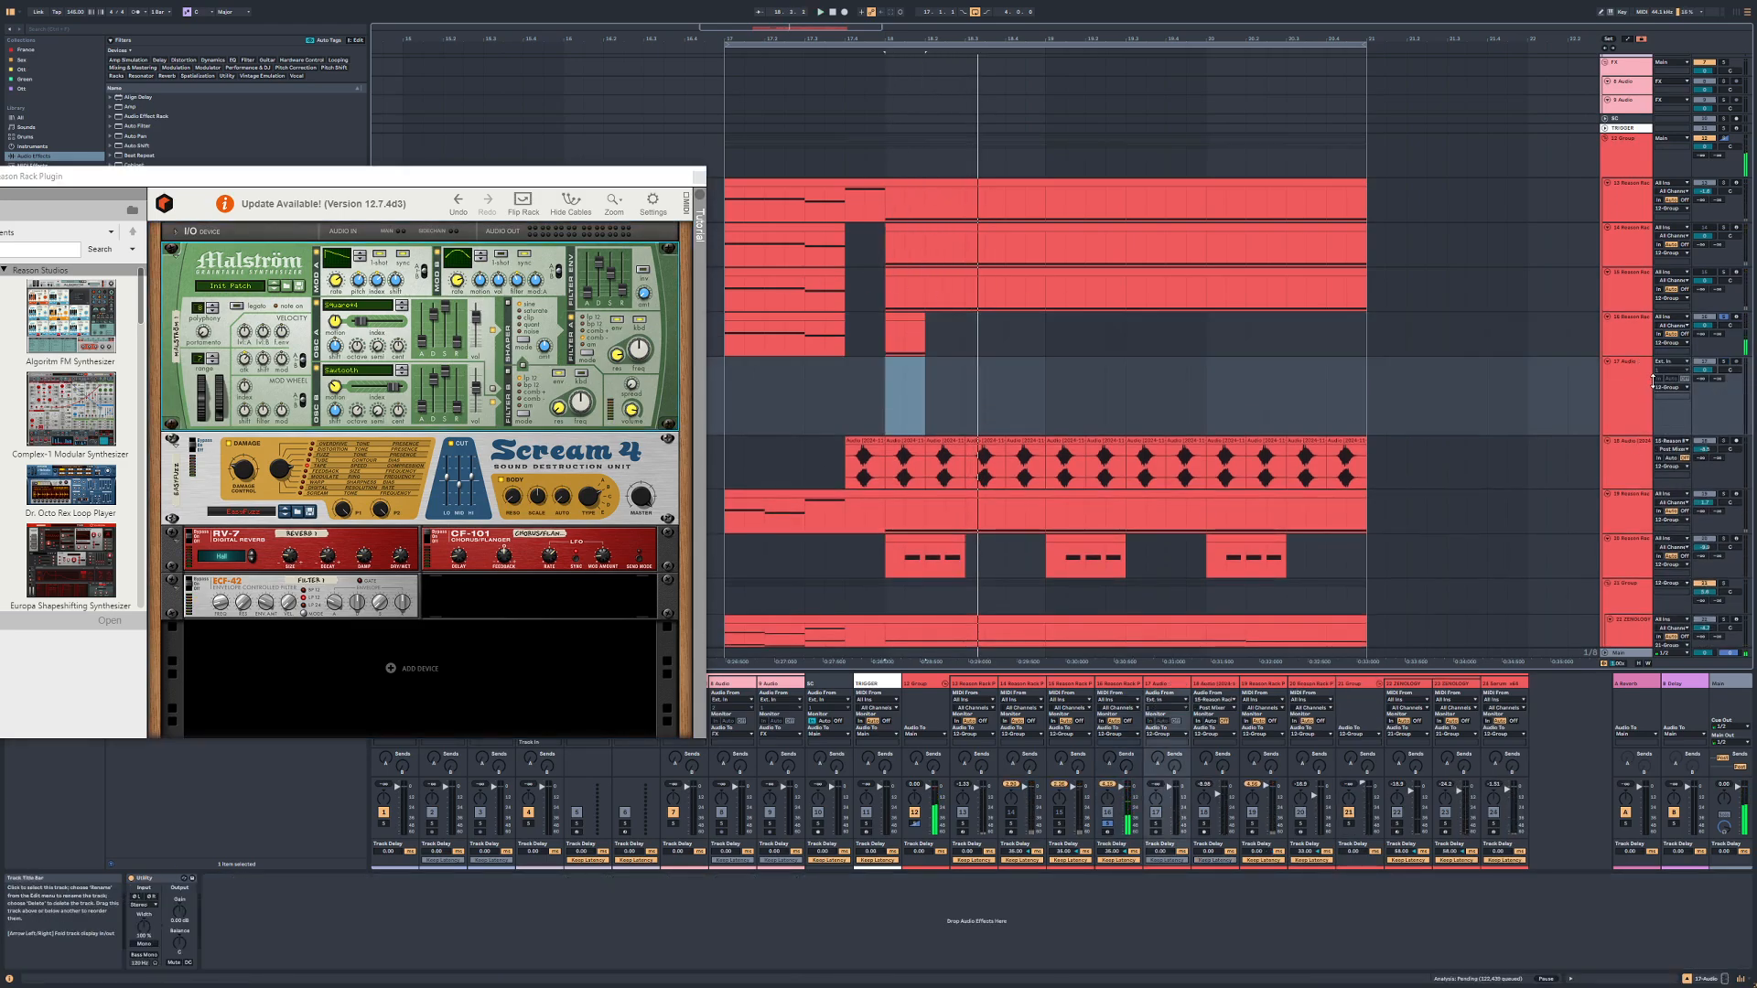
{"action": "left_click", "coordinate": [1666, 361]}
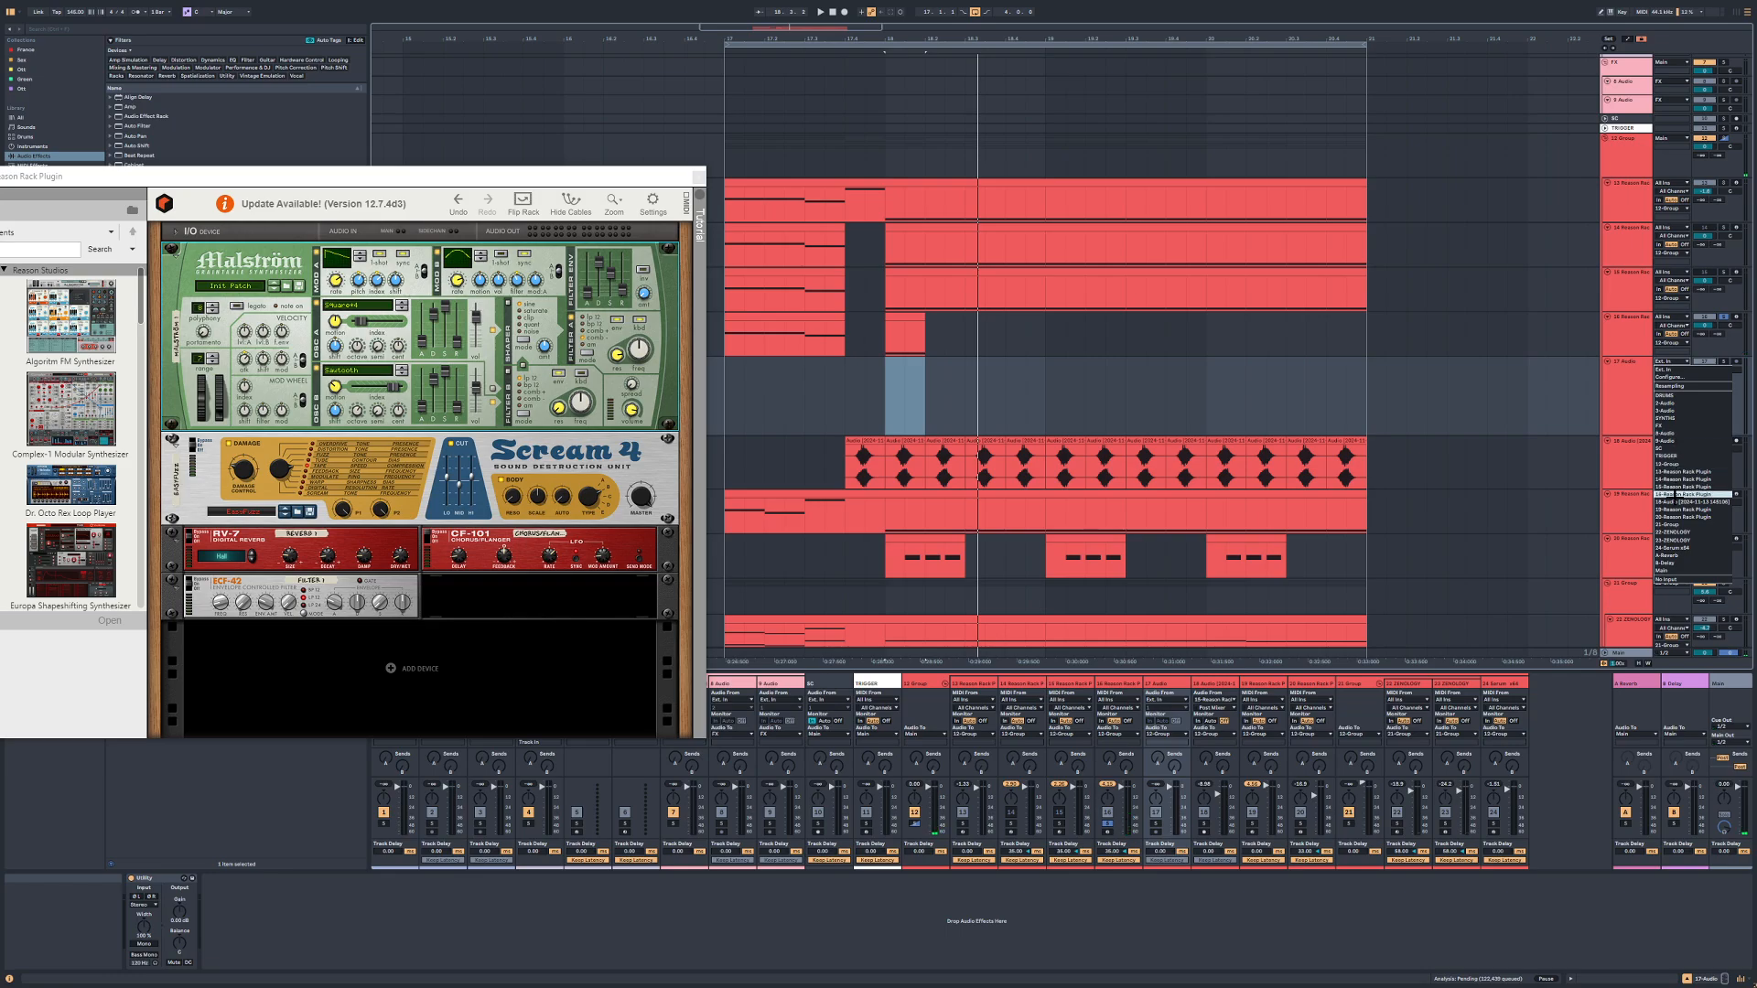
{"action": "left_click", "coordinate": [1680, 501]}
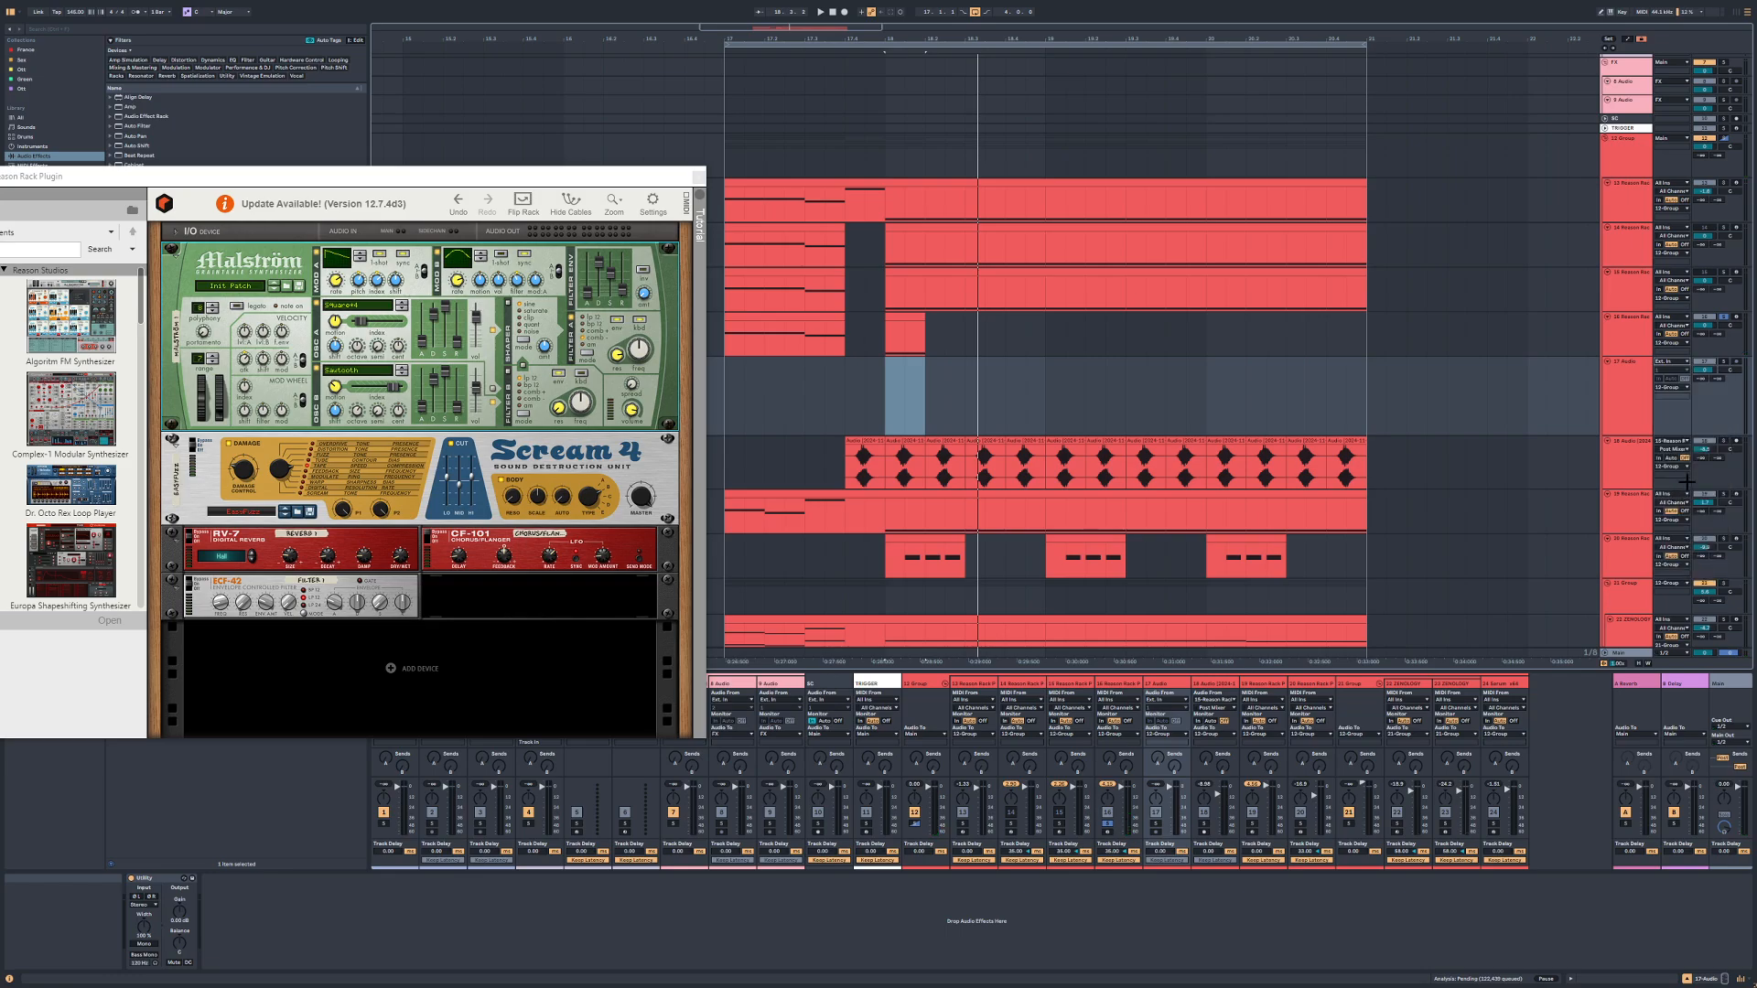
Step: Arm the new audio track, record the Reason Rack output from bar 18, and solo the recording for playback
{"action": "left_click", "coordinate": [1736, 361]}
{"action": "left_click", "coordinate": [843, 12]}
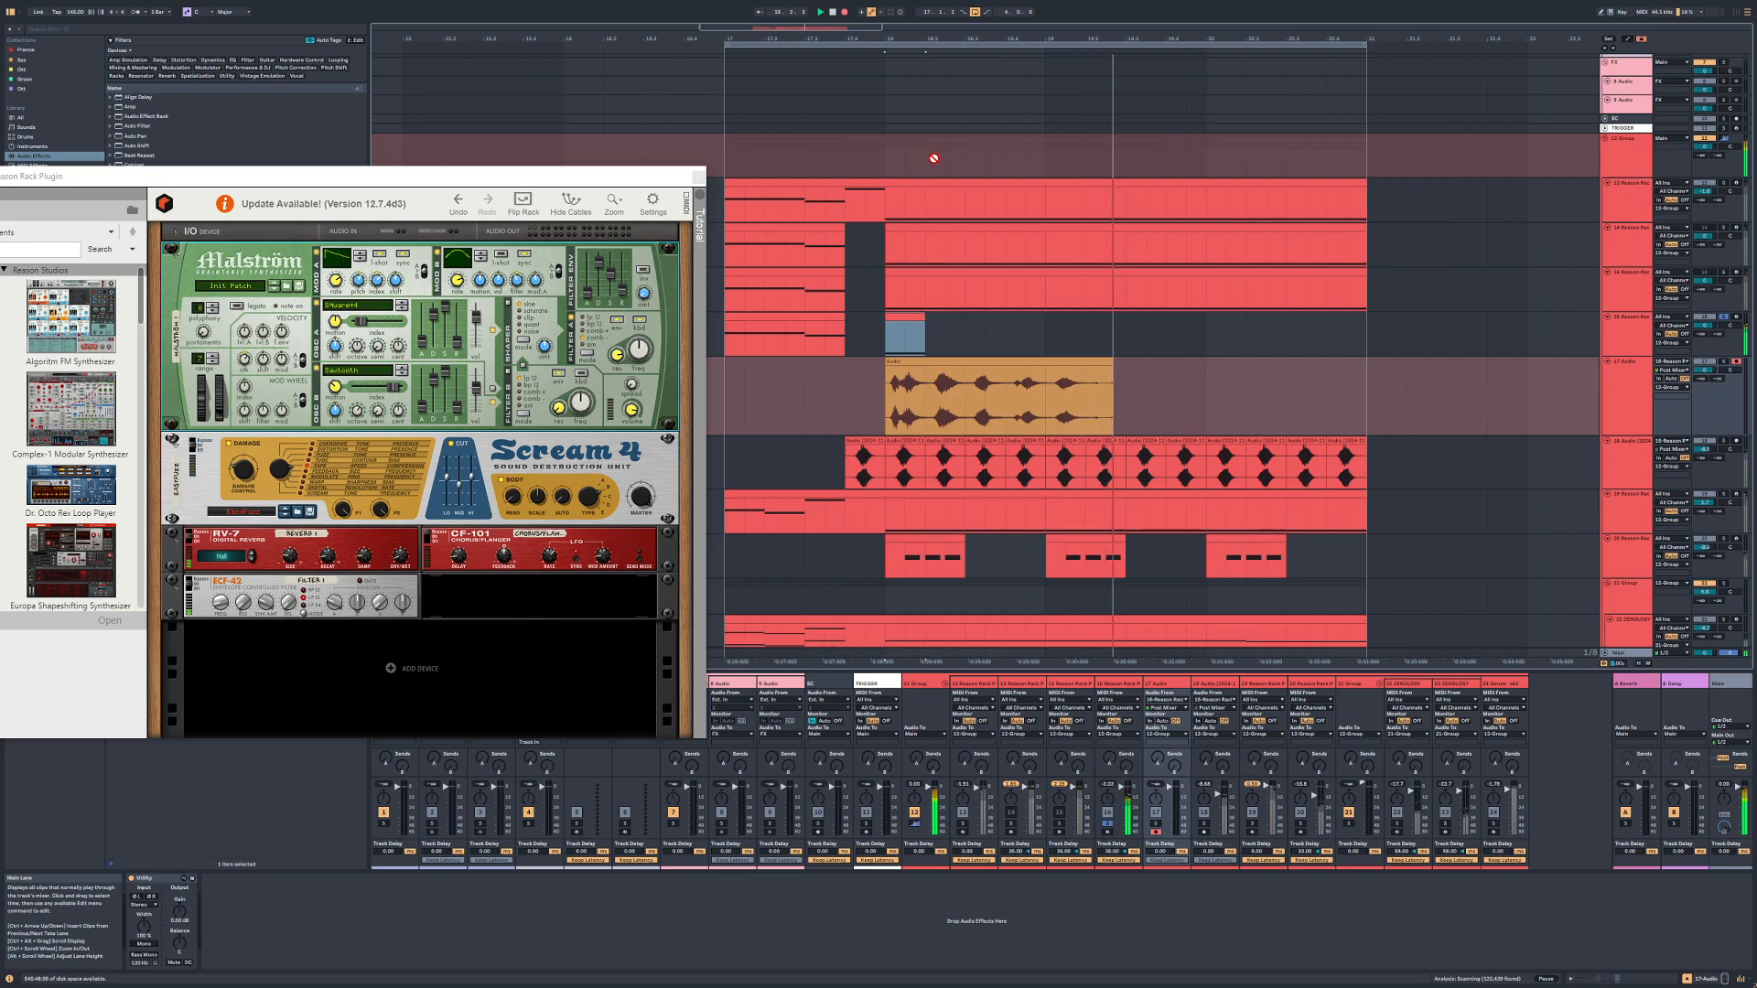
{"action": "key", "text": "space"}
{"action": "left_click", "coordinate": [998, 376]}
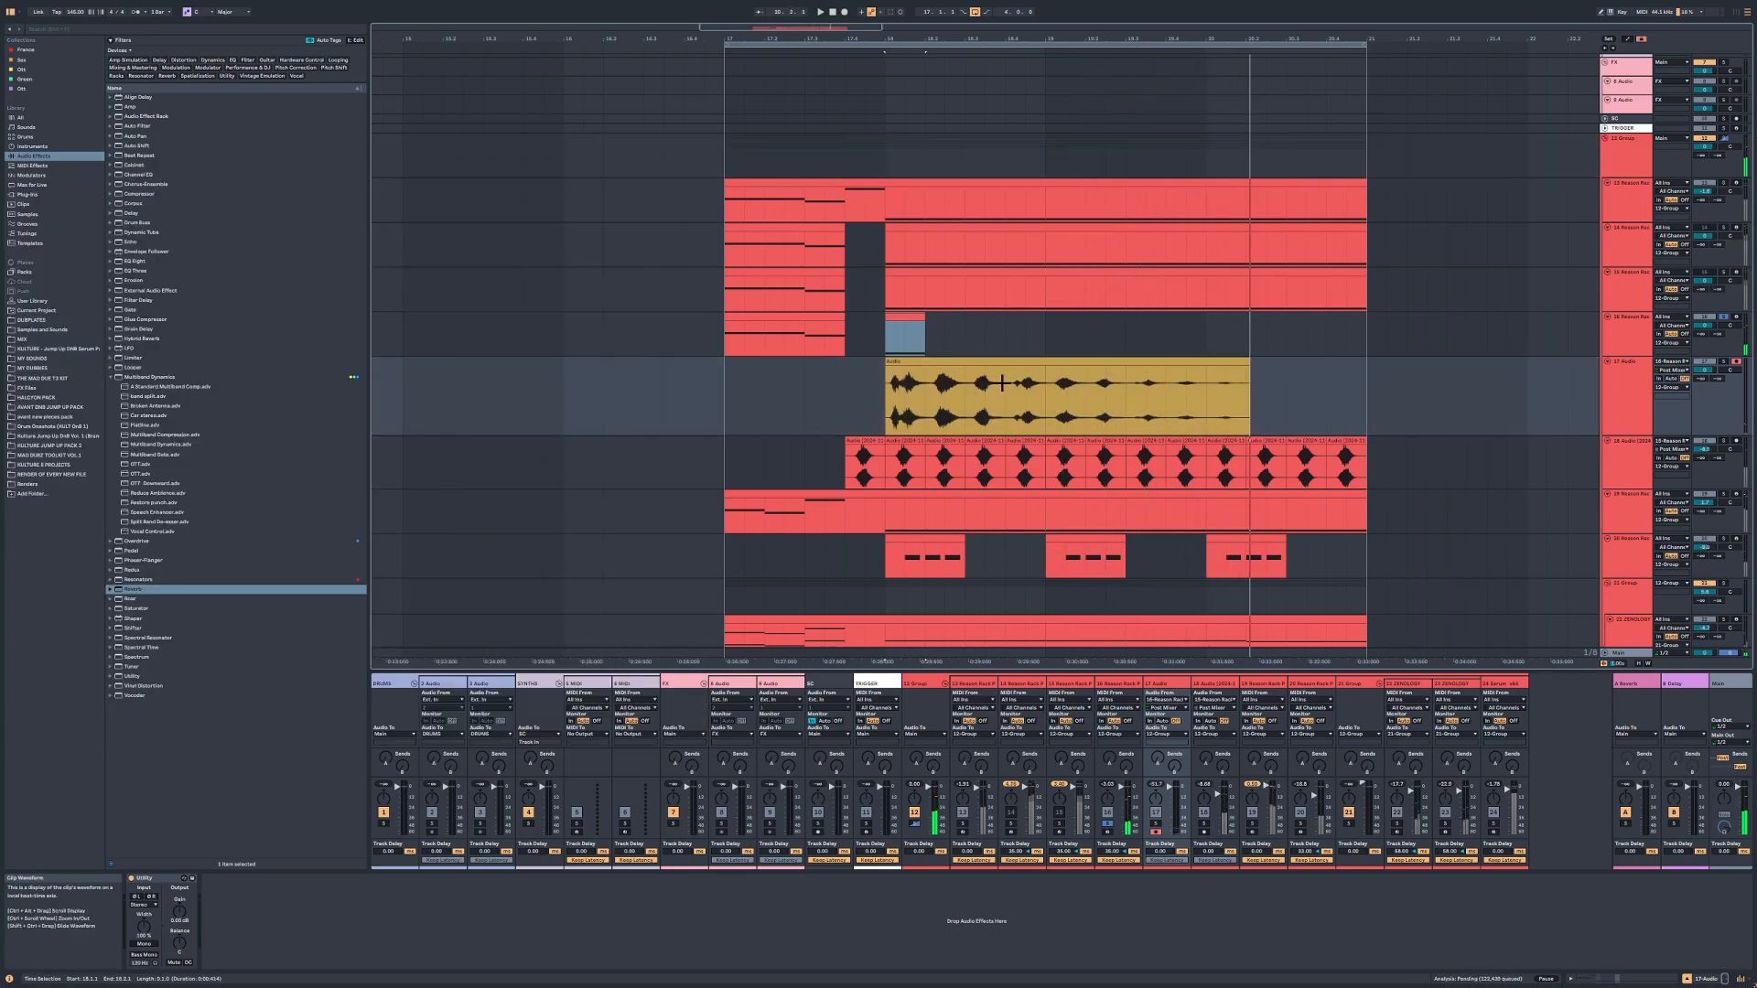
{"action": "key", "text": "s"}
{"action": "key", "text": "space"}
Step: Delete the recording's tail from bar 19 onward and play the remaining bar
{"action": "left_click_drag", "start_coordinate": [1047, 373], "coordinate": [1254, 386]}
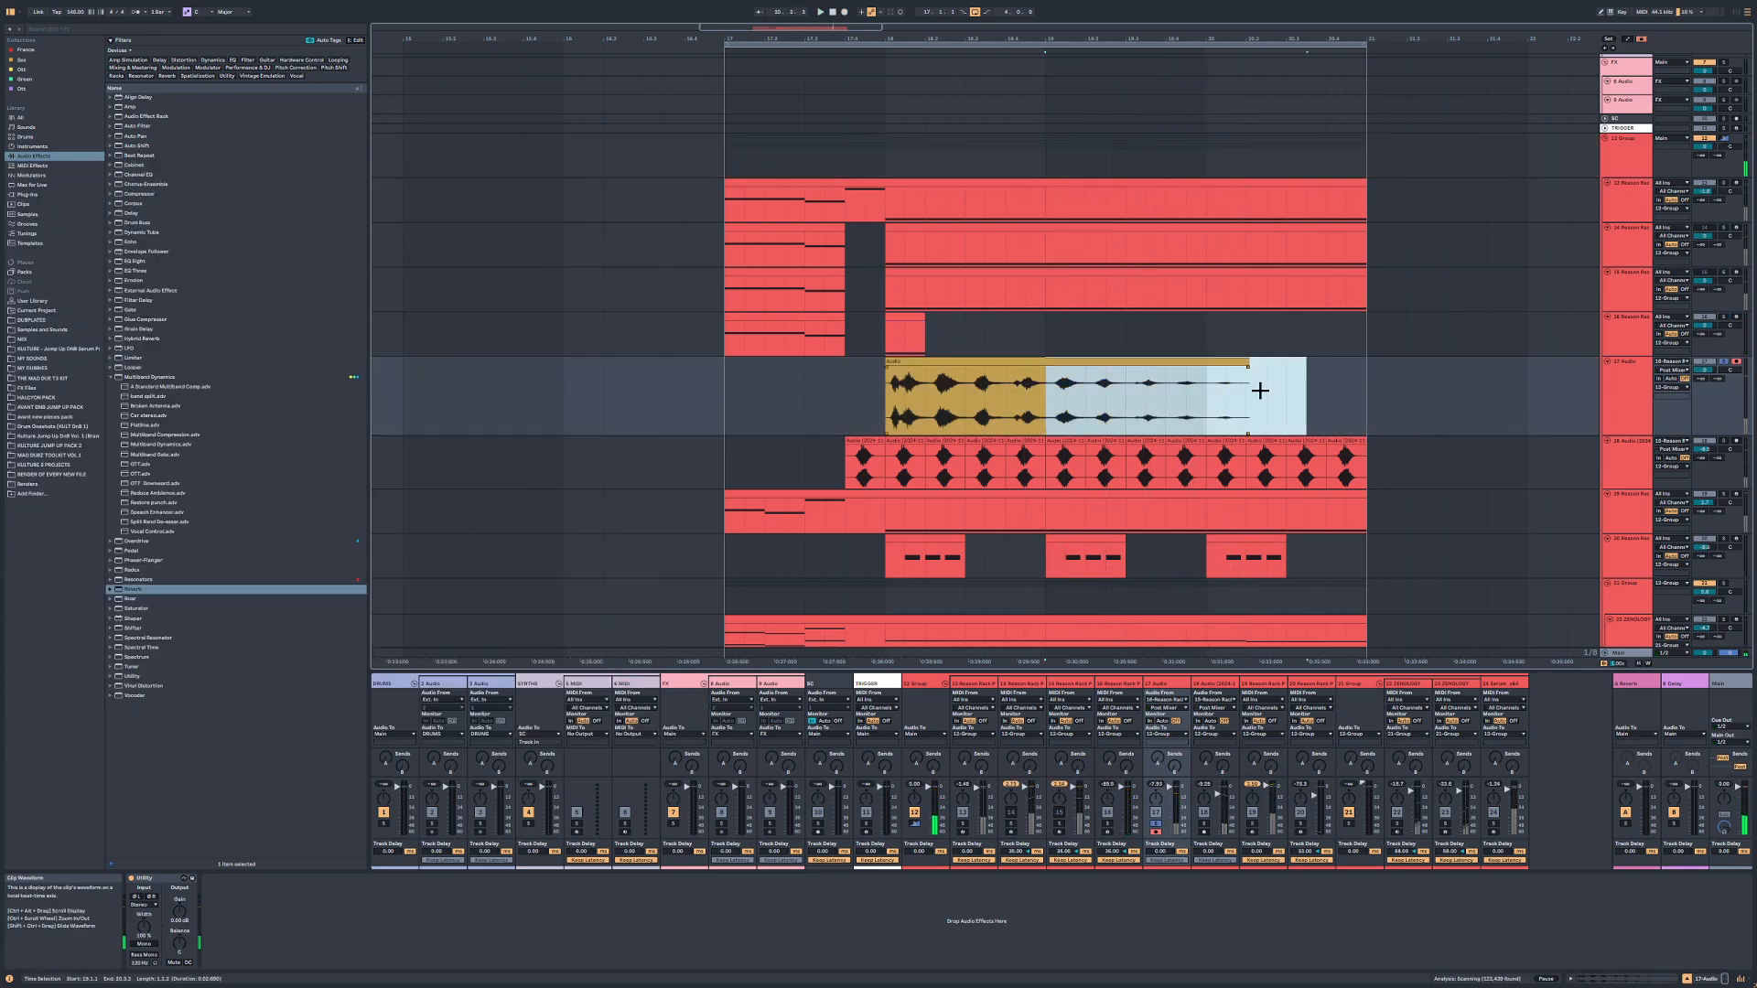
{"action": "key", "text": "Delete"}
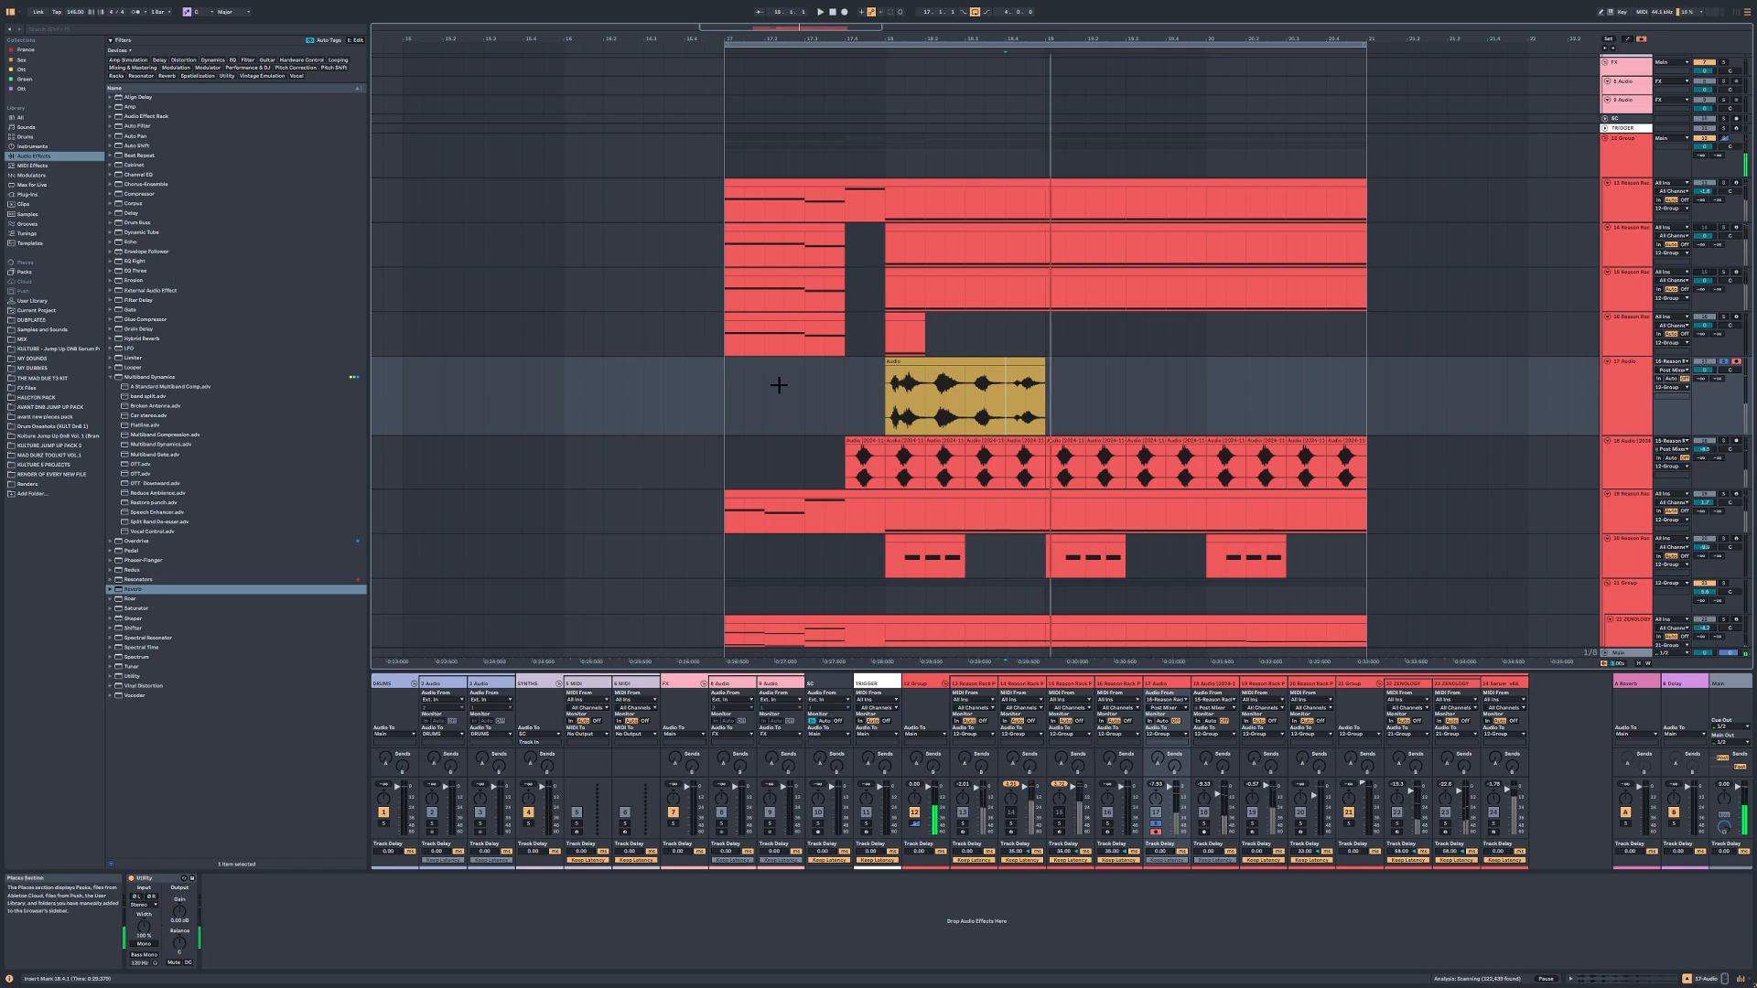
{"action": "key", "text": "space"}
Step: Insert another audio track and place copies of the recording's last beat on the fourth beat of each bar
{"action": "key", "text": "ctrl+t"}
{"action": "left_click_drag", "start_coordinate": [1005, 388], "coordinate": [865, 465]}
{"action": "left_click", "coordinate": [1011, 459]}
{"action": "key", "text": "ctrl+v"}
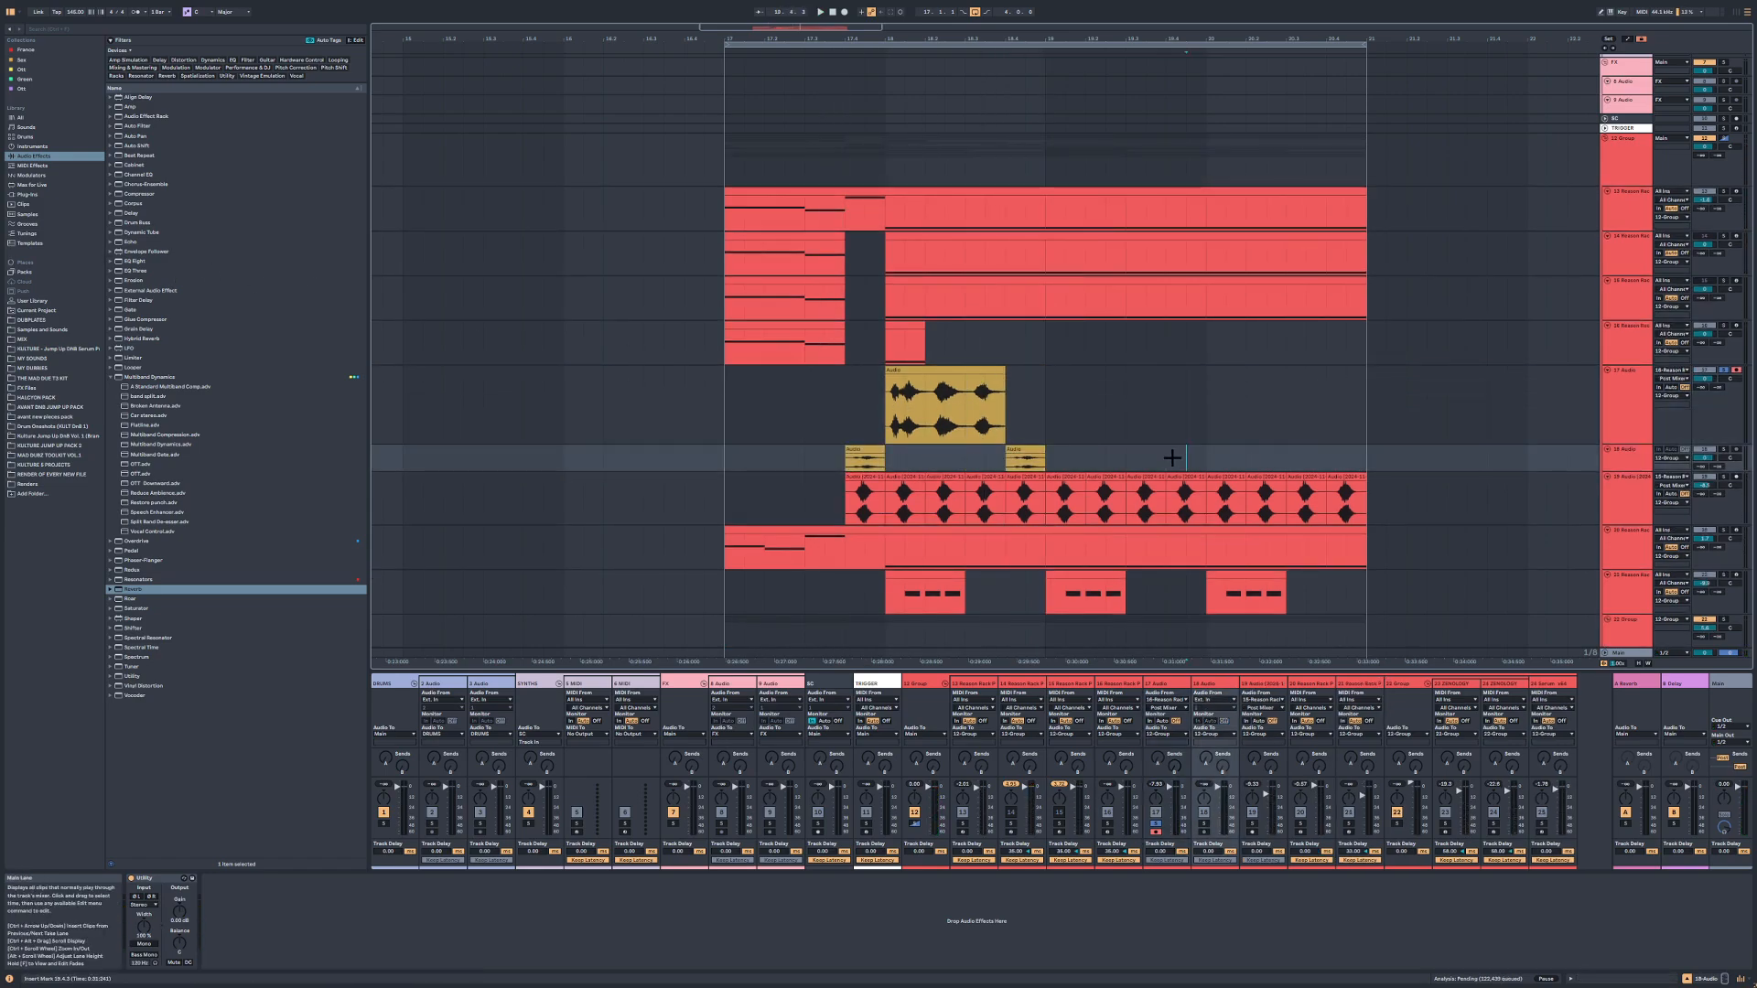
{"action": "left_click", "coordinate": [925, 411]}
{"action": "key", "text": "space"}
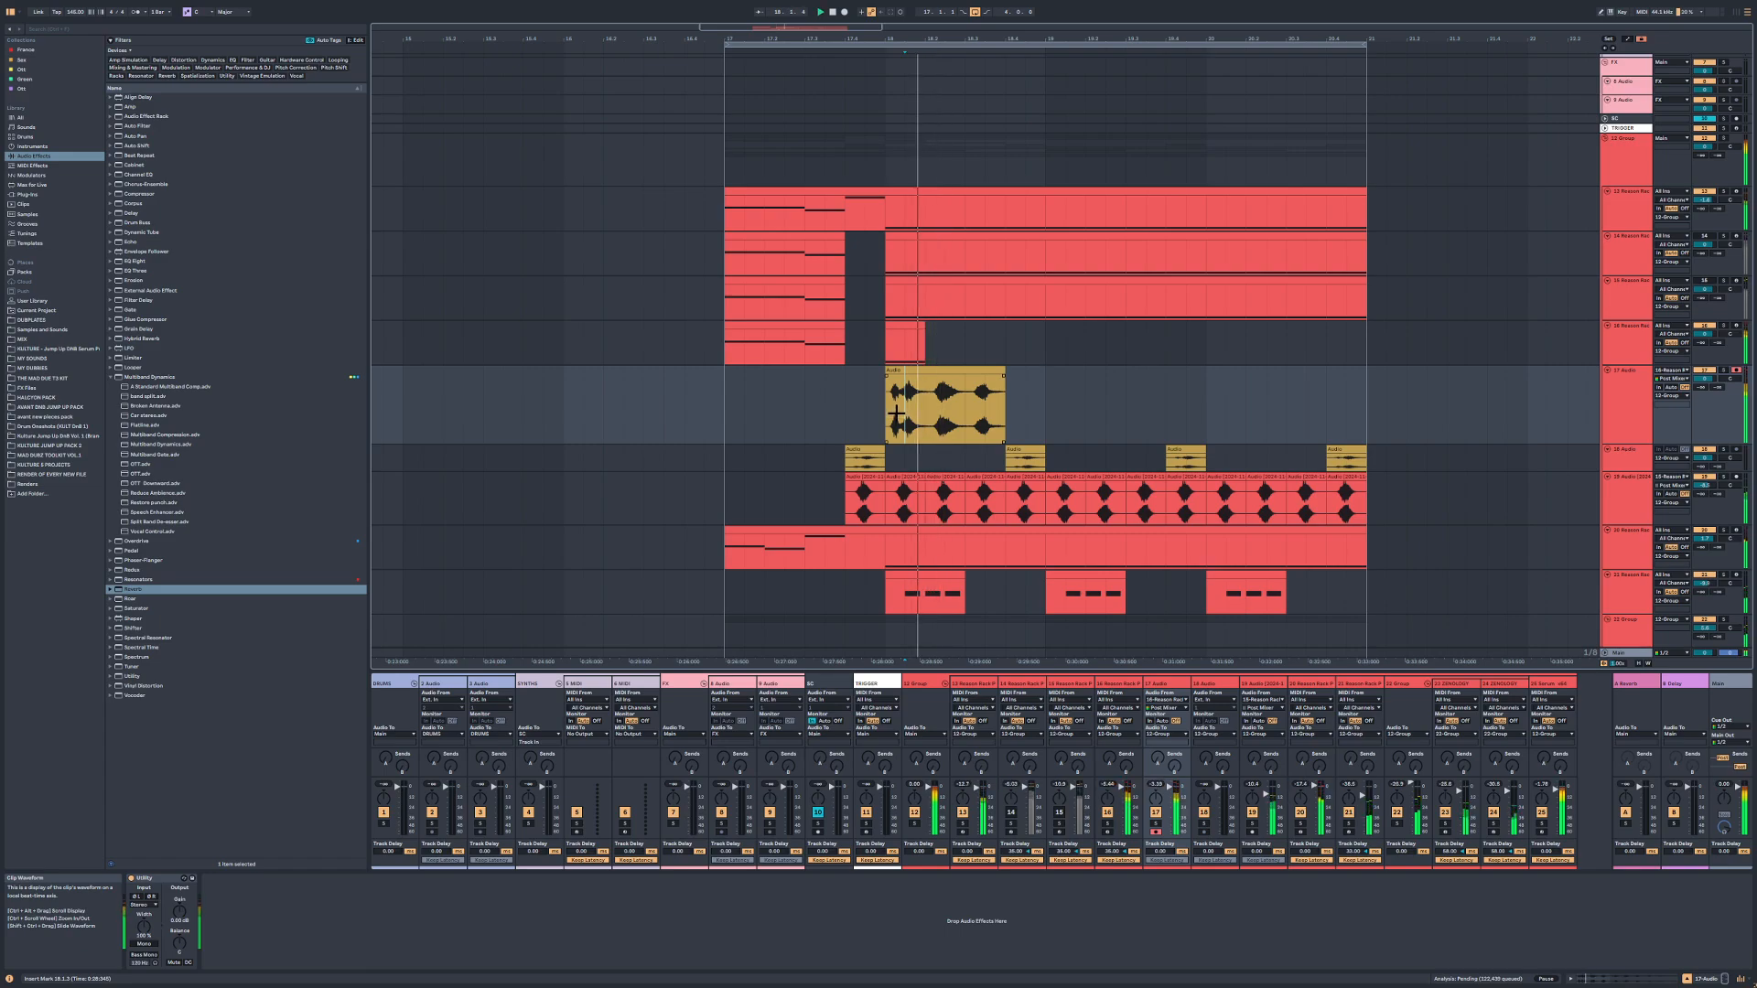
Step: Move the recording's last two beats to the end of the loop and insert another audio track
{"action": "key", "text": "s"}
{"action": "left_click_drag", "start_coordinate": [933, 401], "coordinate": [1311, 372]}
{"action": "key", "text": "ctrl+t"}
Step: Split the remaining recorded audio and delete the leftover section at bar 18
{"action": "left_click", "coordinate": [948, 371]}
{"action": "left_click", "coordinate": [933, 399]}
{"action": "key", "text": "ctrl+e"}
{"action": "left_click", "coordinate": [947, 392]}
{"action": "key", "text": "ctrl+z"}
{"action": "left_click", "coordinate": [956, 371]}
{"action": "left_click", "coordinate": [926, 398]}
{"action": "key", "text": "ctrl+e"}
{"action": "key", "text": "s"}
{"action": "left_click", "coordinate": [906, 371]}
{"action": "key", "text": "Delete"}
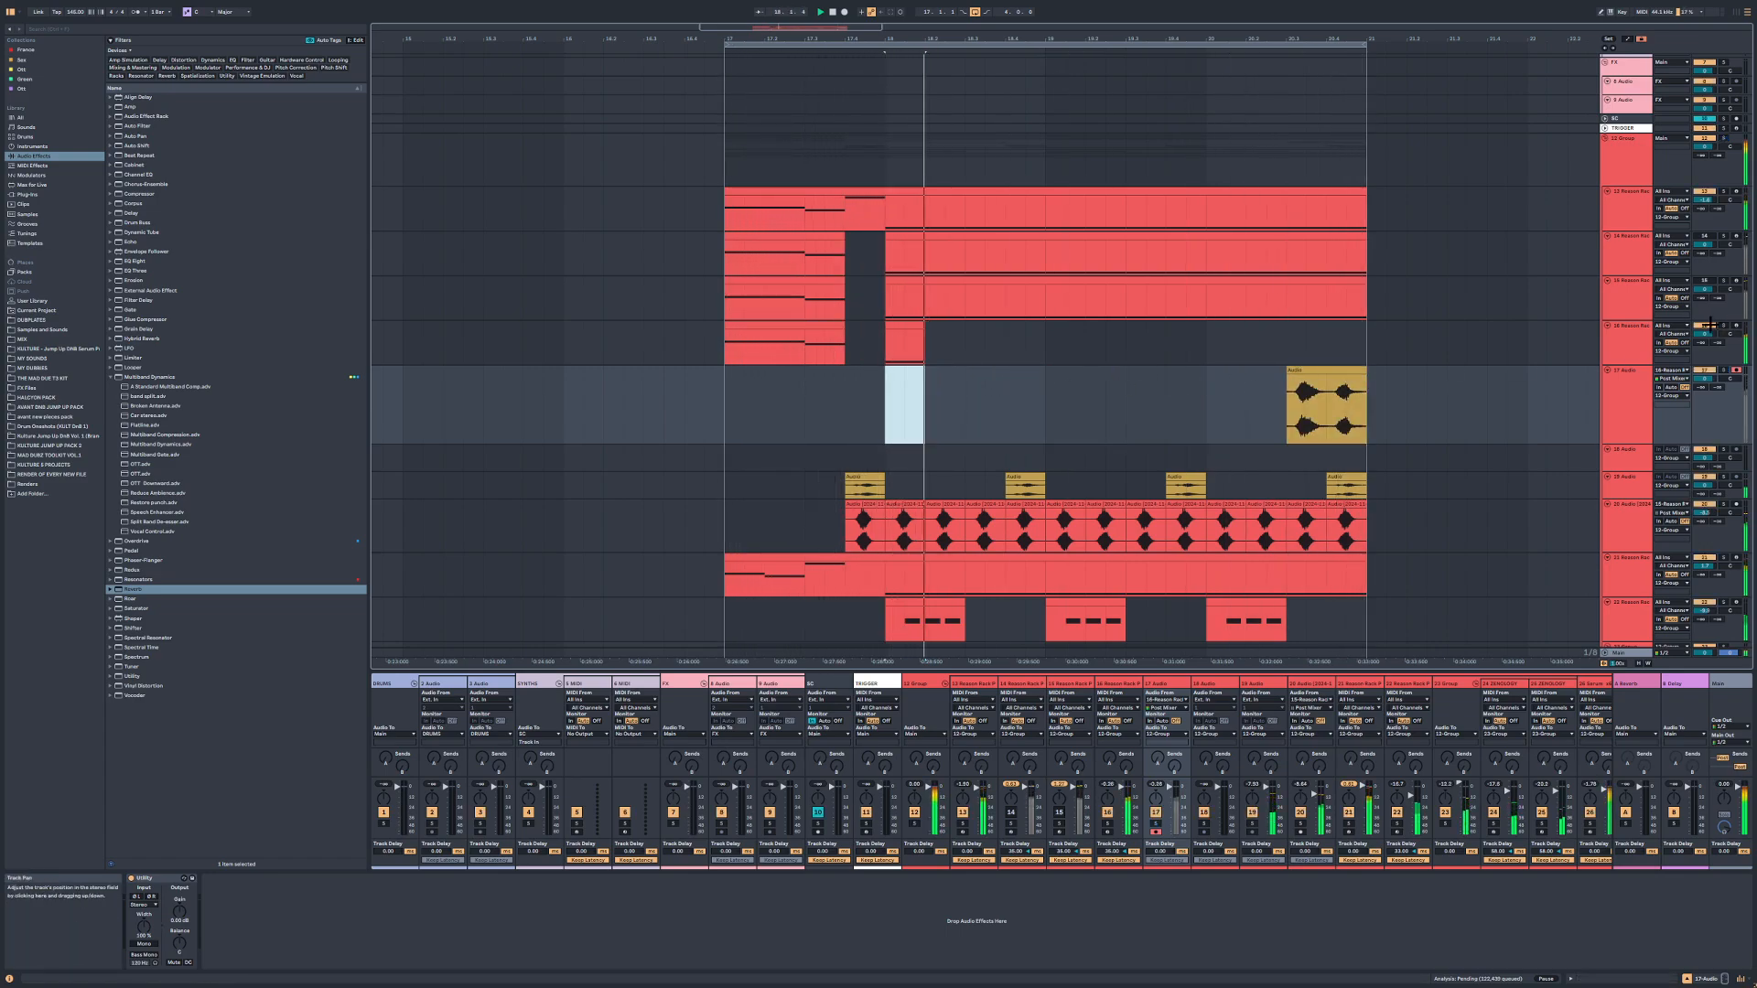
Step: Mute the short Reason layer above the recordings, then solo the track with the fourth-beat audio clips and play it
{"action": "left_click", "coordinate": [1703, 325]}
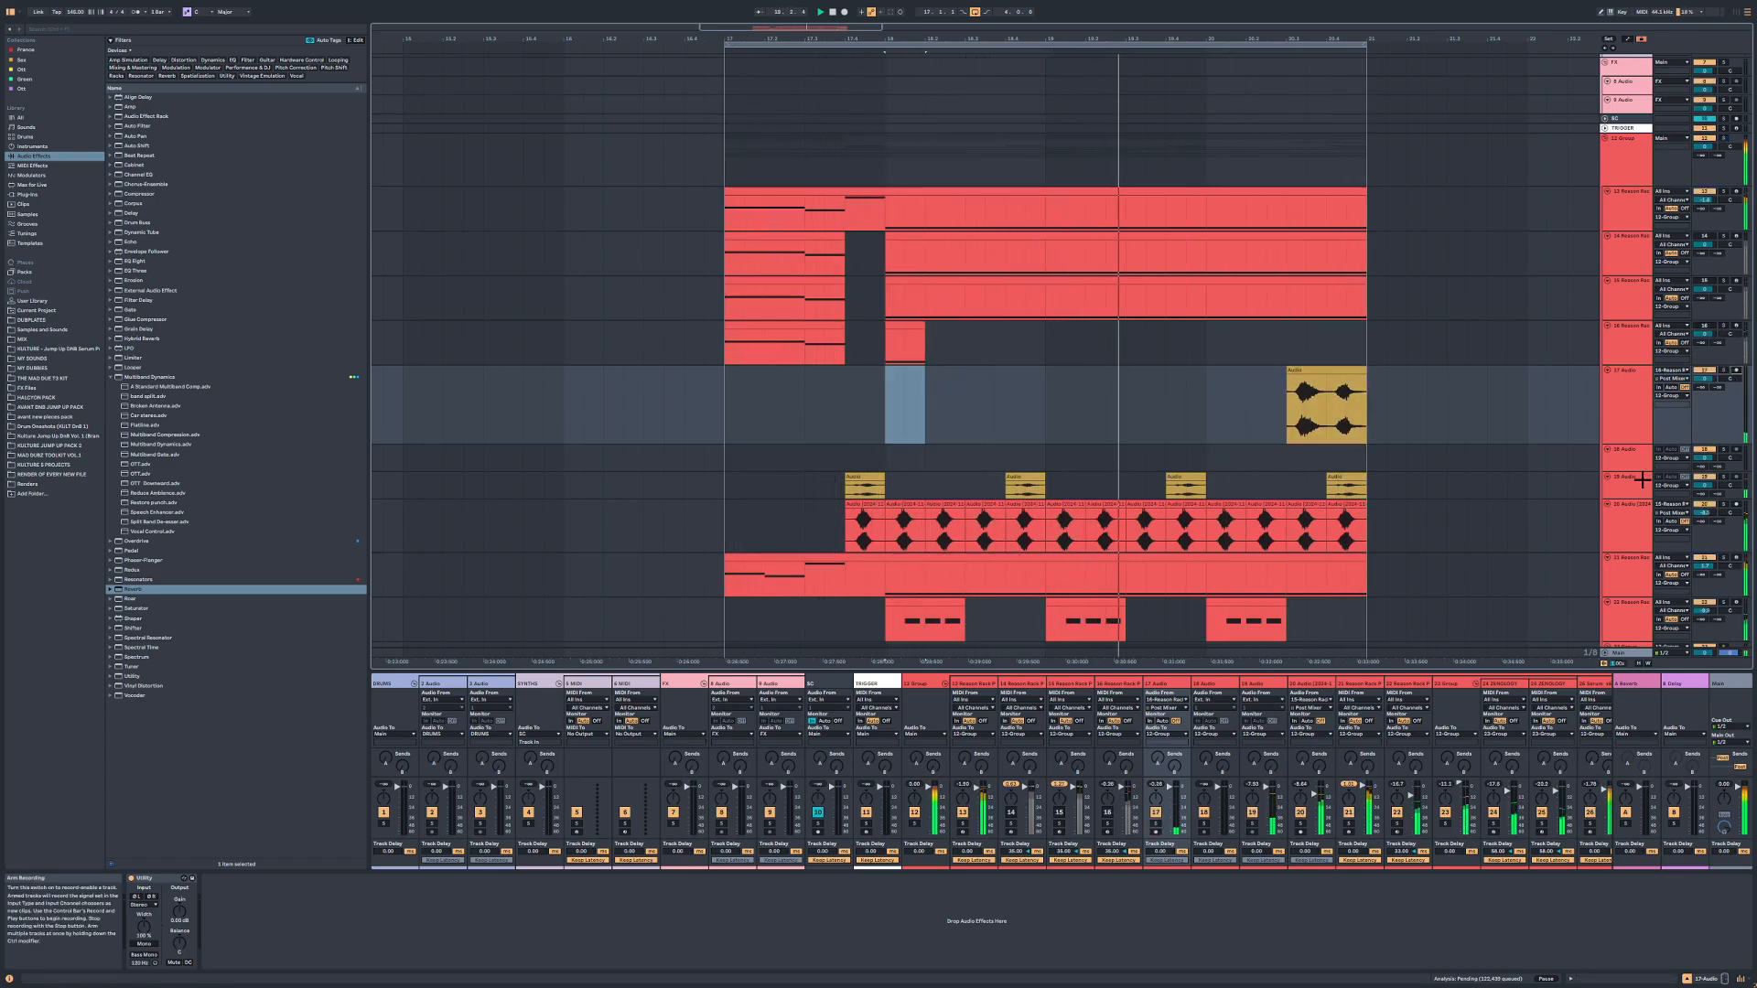
{"action": "left_click", "coordinate": [1642, 479]}
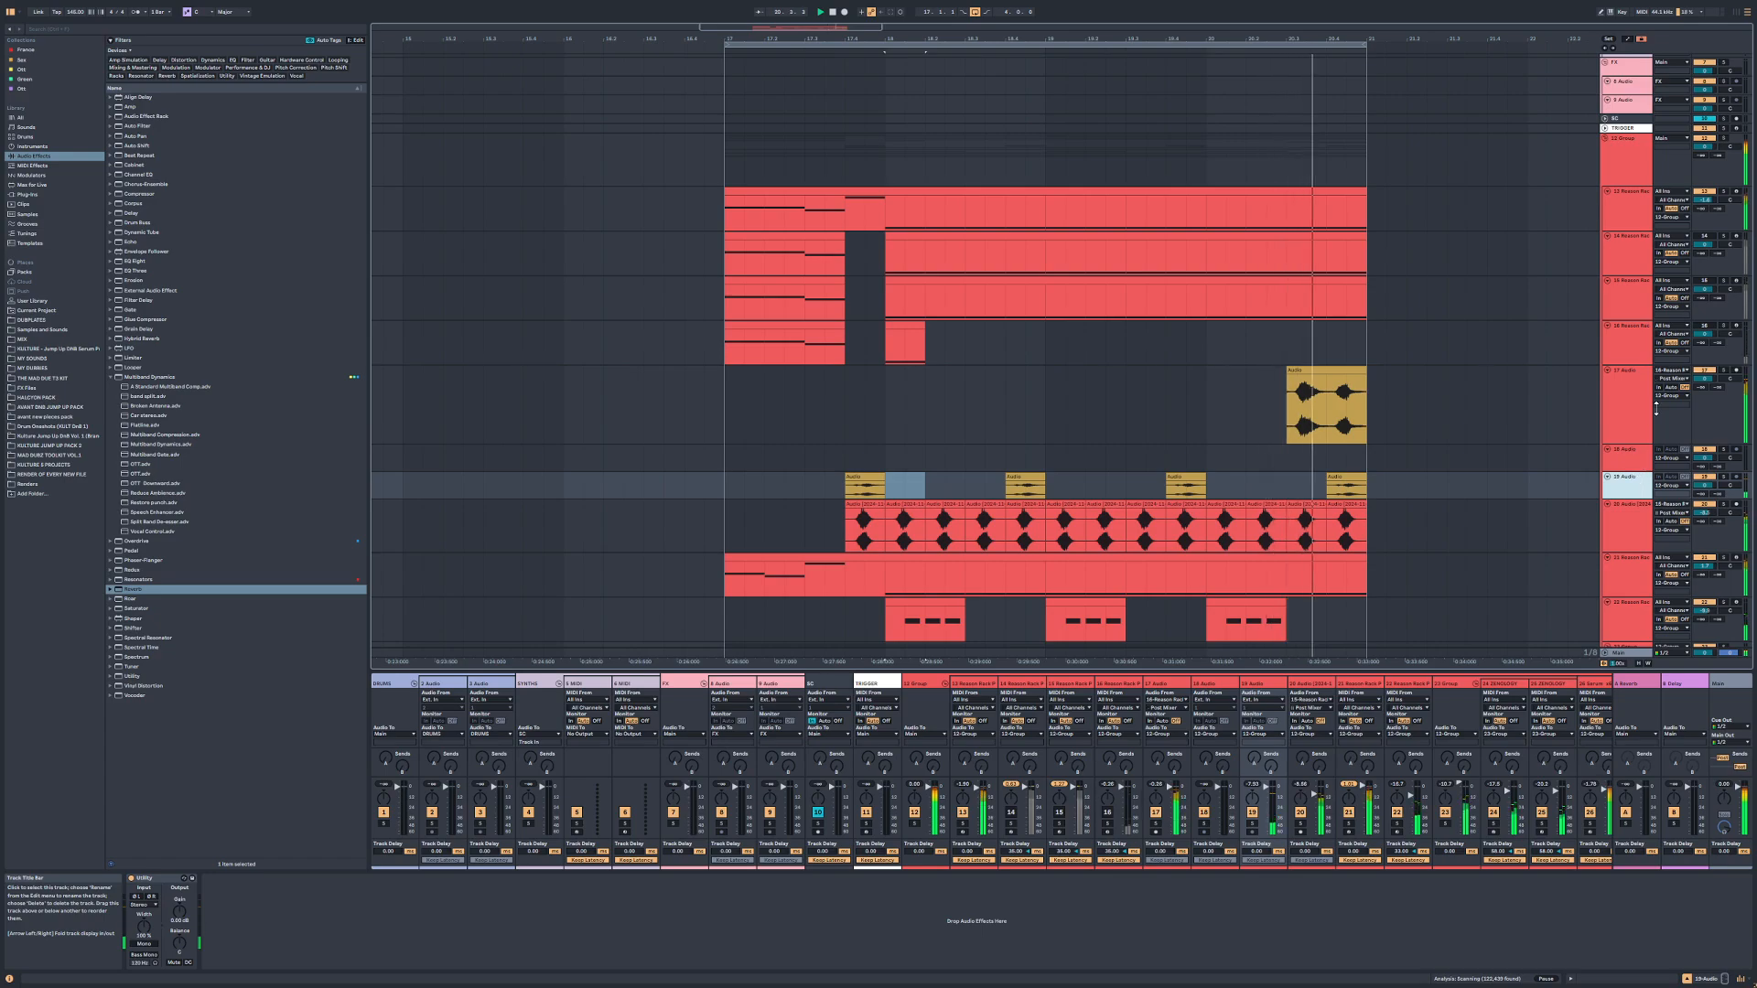
{"action": "left_click", "coordinate": [864, 477]}
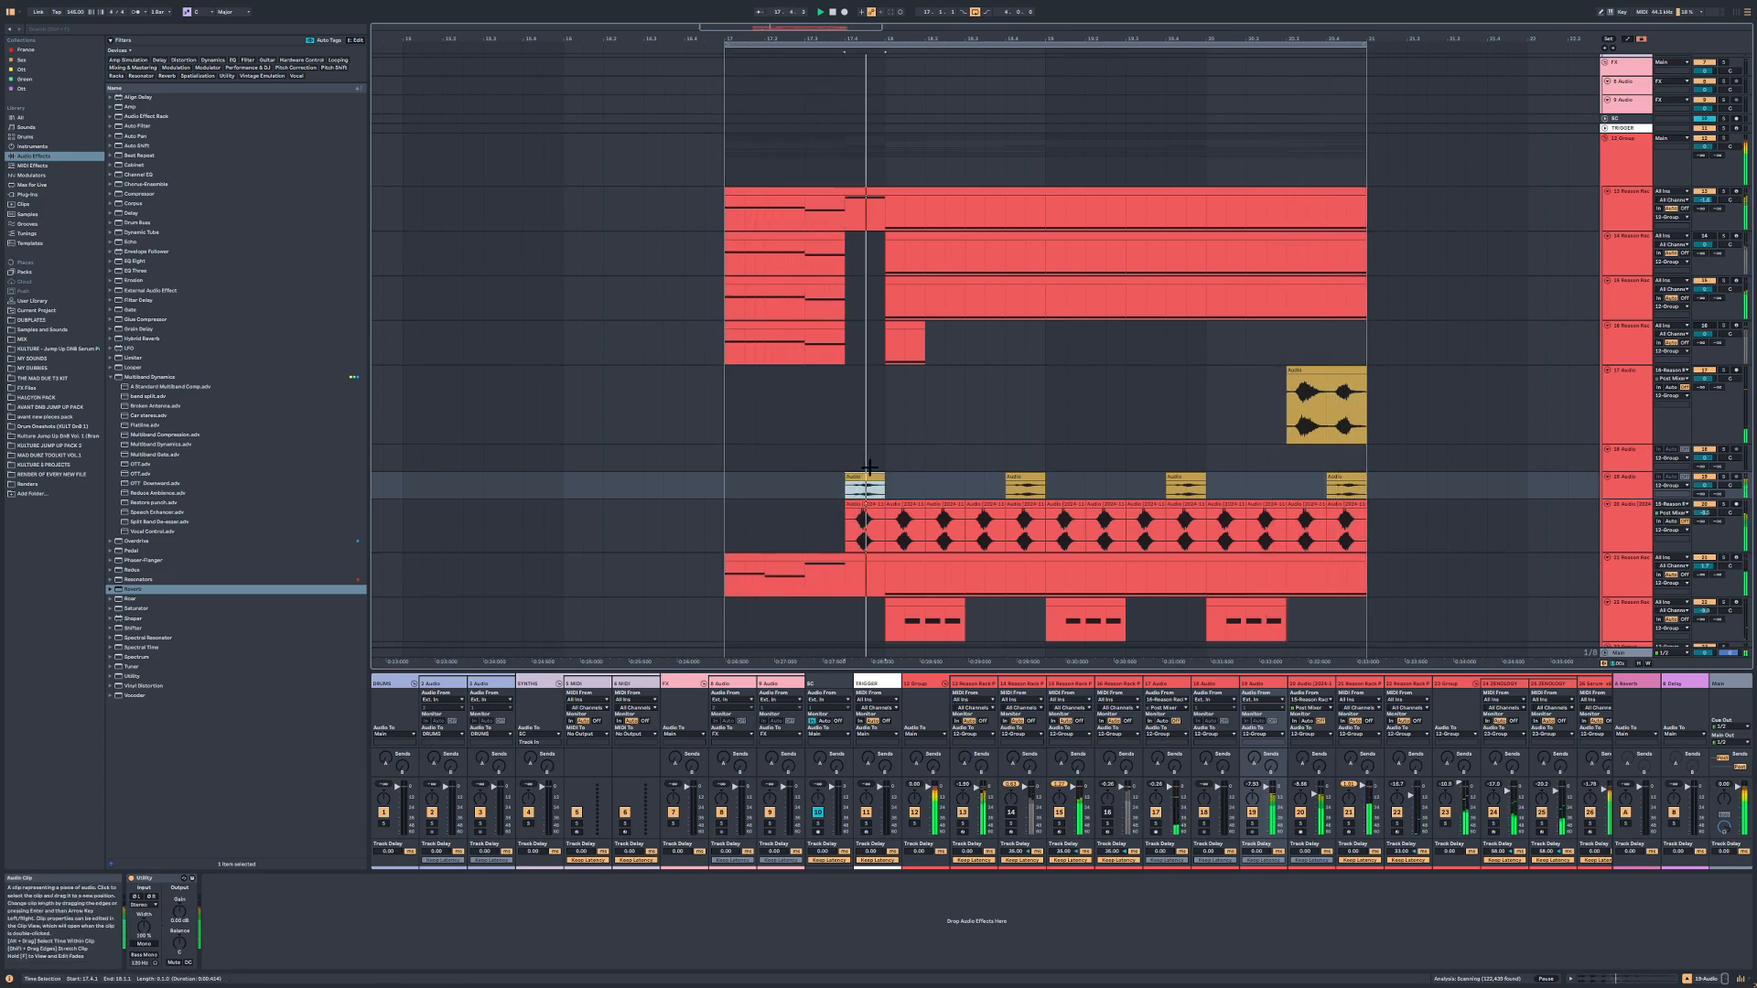
{"action": "key", "text": "s"}
{"action": "key", "text": "space"}
{"action": "key", "text": "space"}
Step: Add an EQ Eight and the OTT preset to the fourth-beat clip track and adjust OTT's time scaling
{"action": "double_click", "coordinate": [144, 264]}
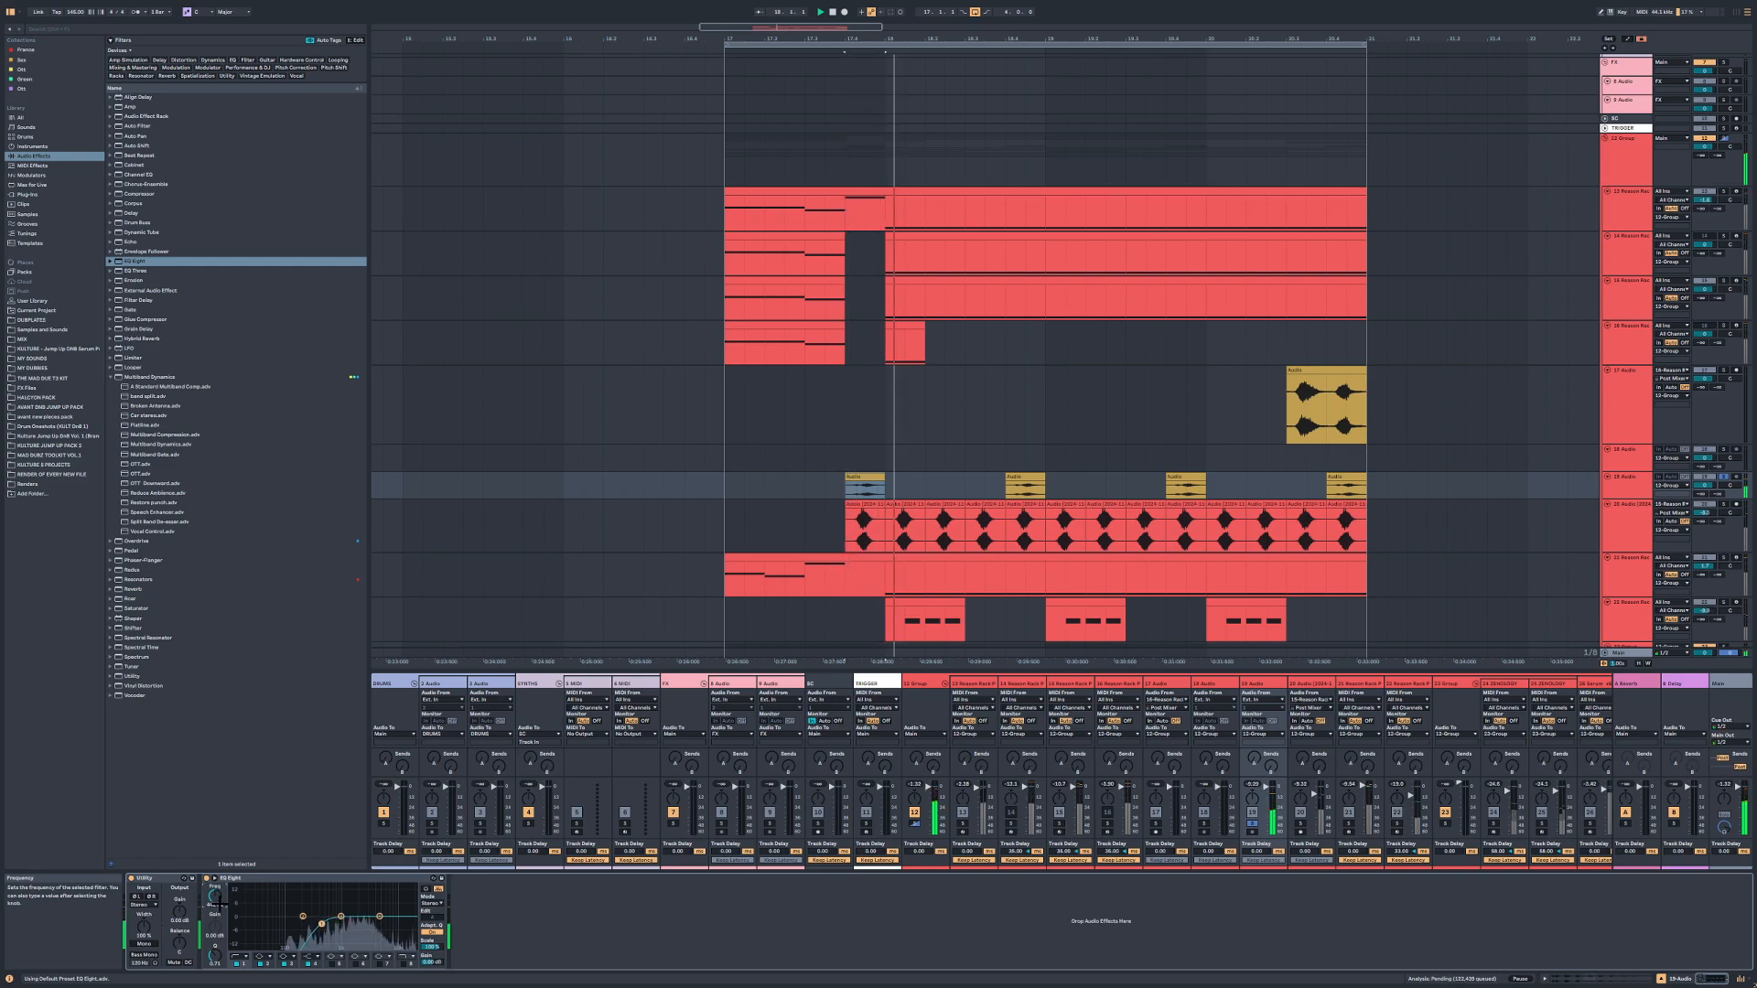
{"action": "left_click", "coordinate": [146, 474]}
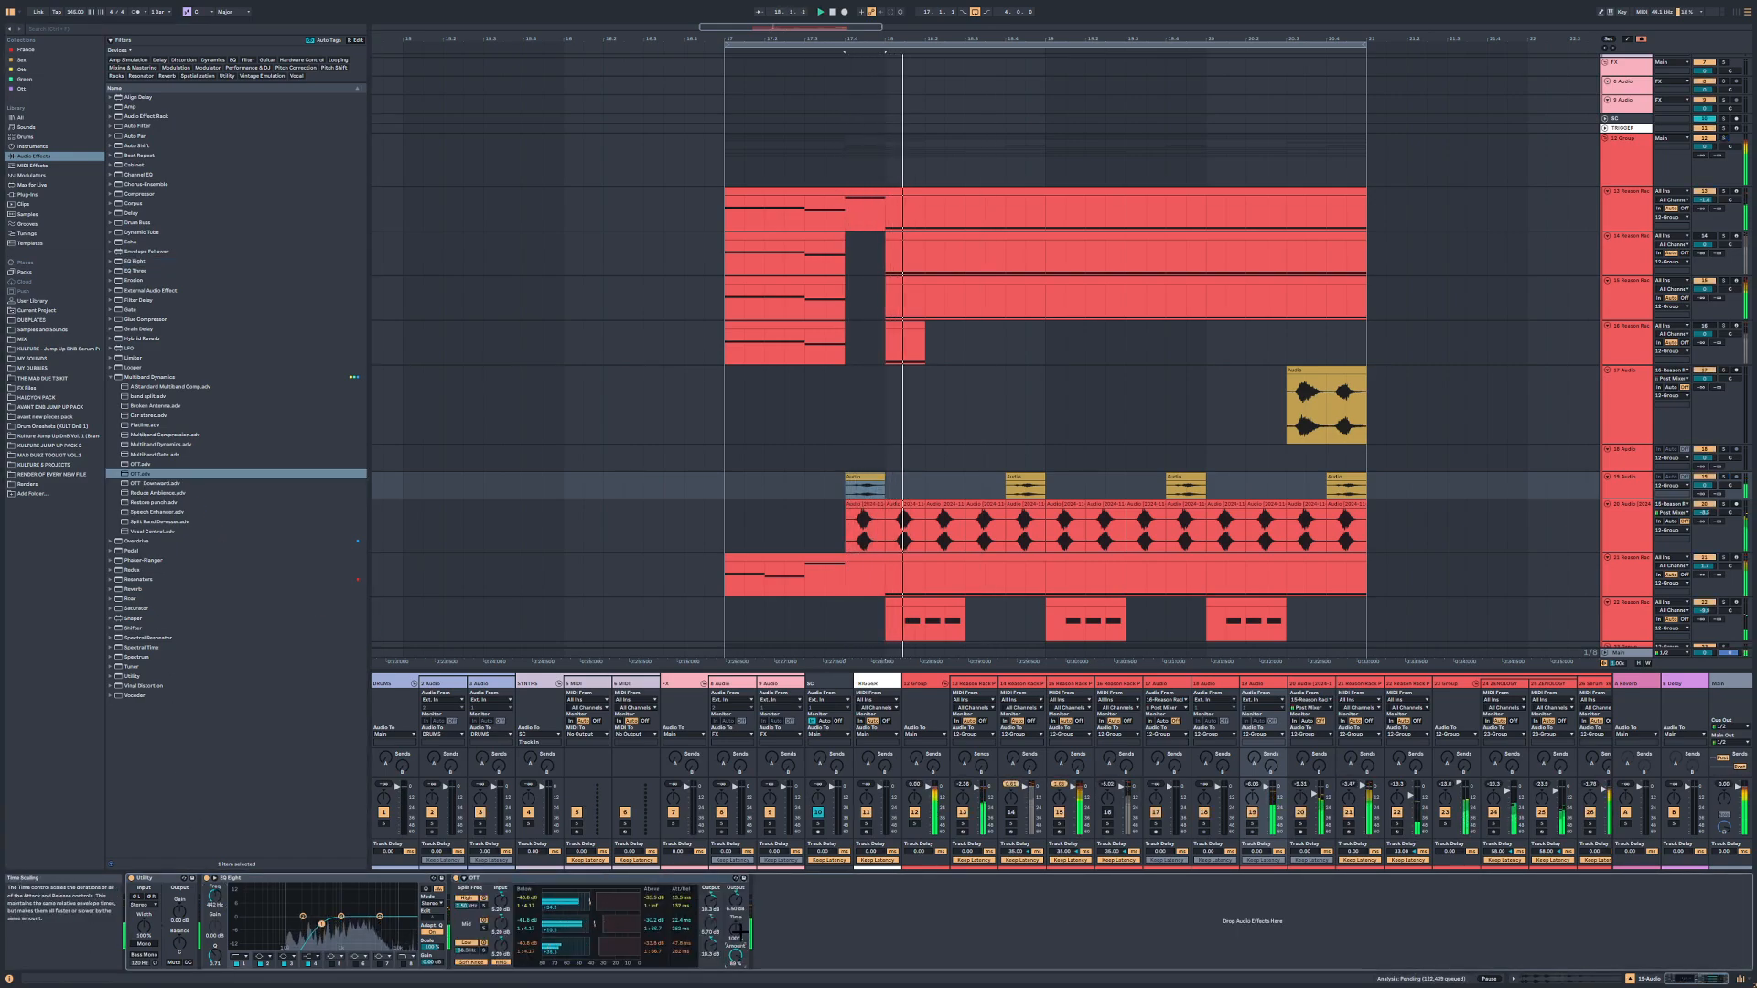
{"action": "left_click_drag", "start_coordinate": [735, 928], "coordinate": [736, 908]}
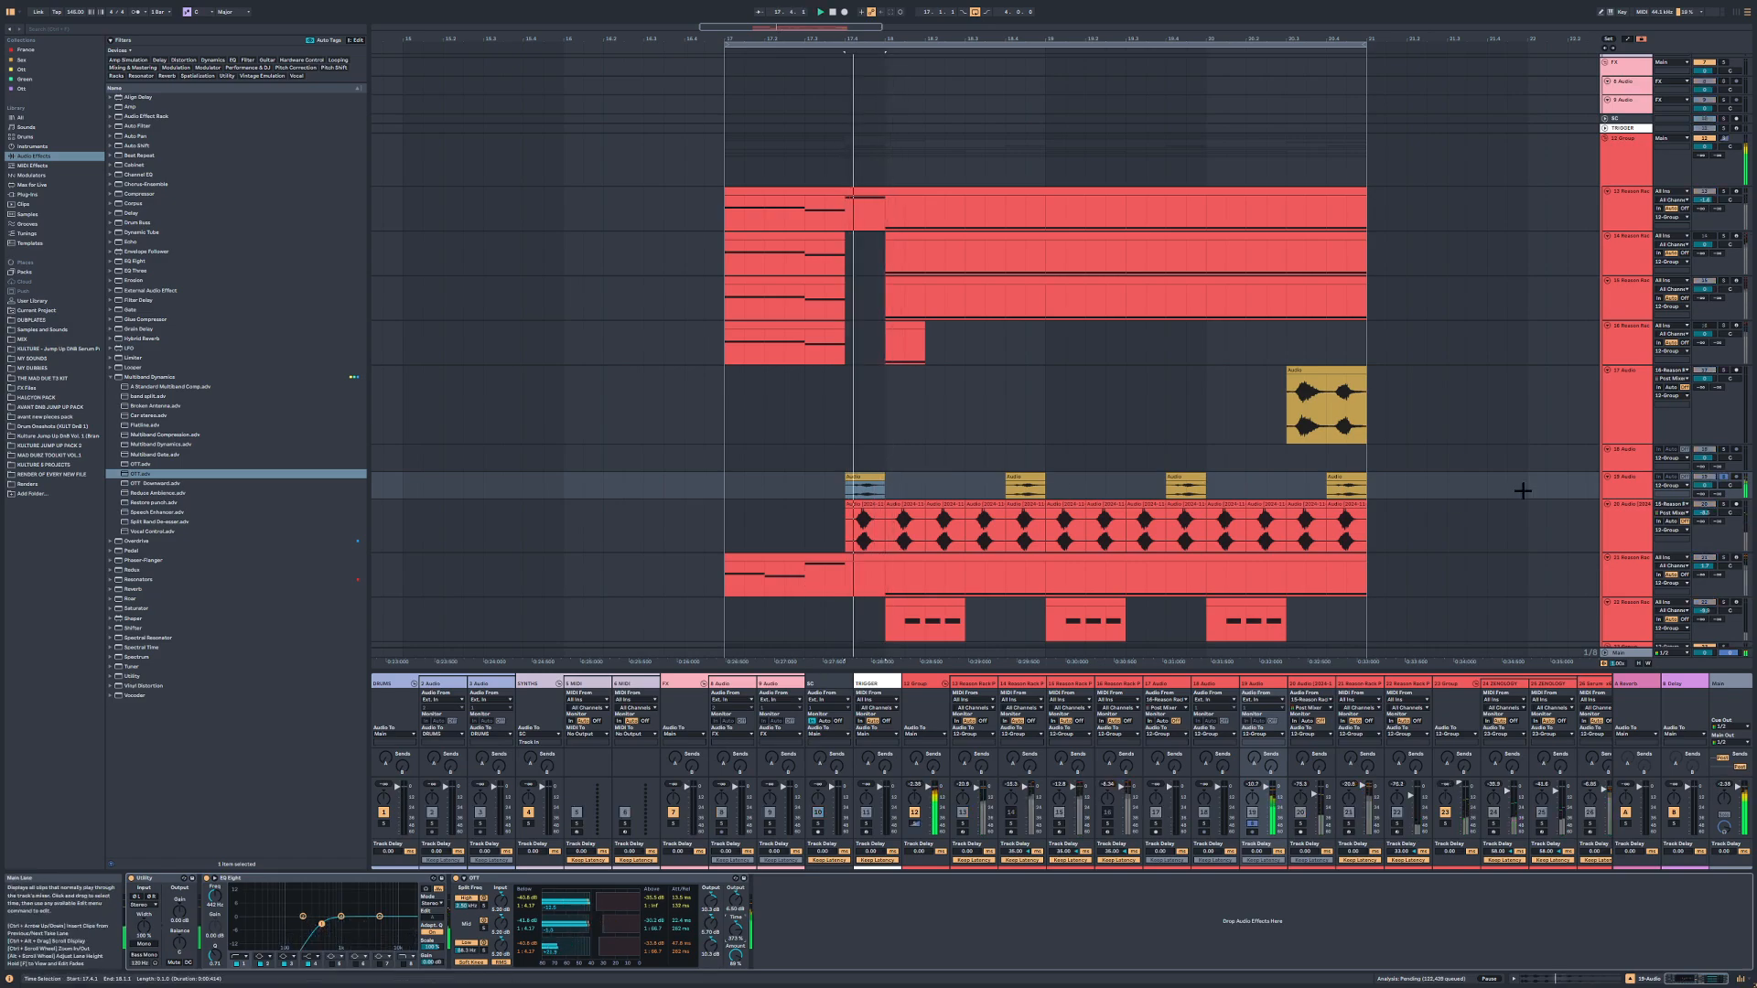
Step: Enlarge the fourth-beat clip track and add a fade-in to each of its four audio clips
{"action": "left_click_drag", "start_coordinate": [1617, 499], "coordinate": [1620, 589]}
{"action": "left_click_drag", "start_coordinate": [847, 486], "coordinate": [873, 482]}
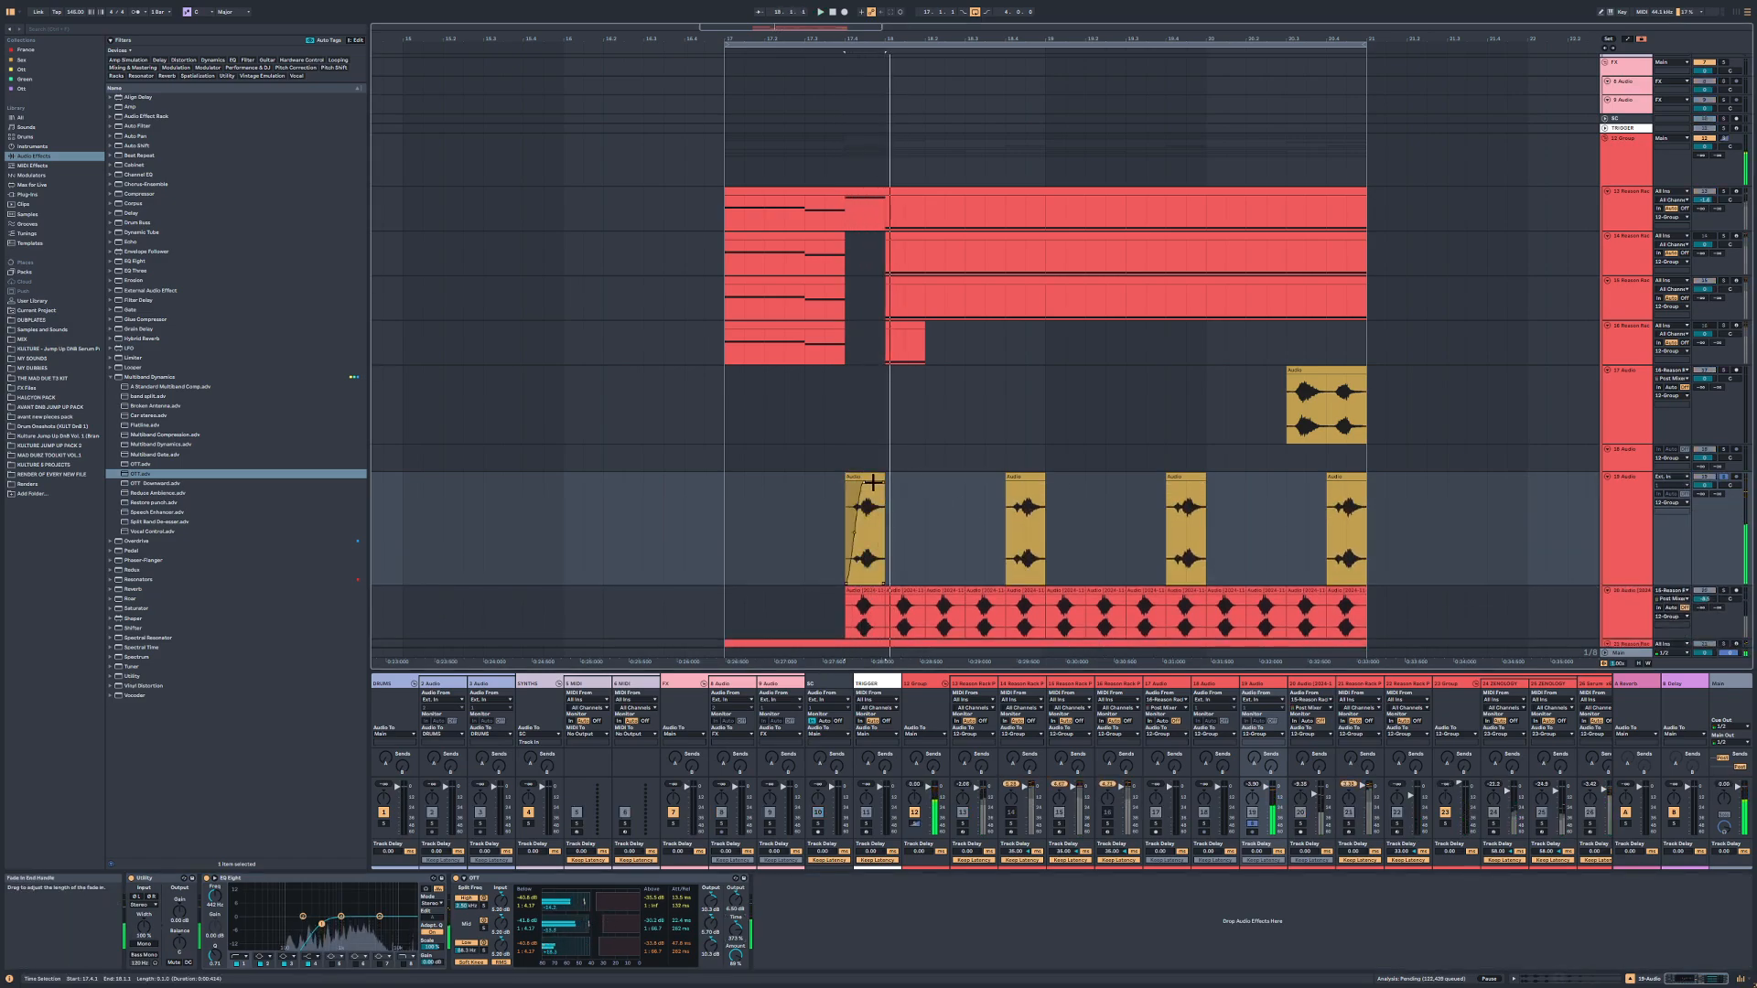
{"action": "left_click", "coordinate": [864, 478]}
{"action": "left_click", "coordinate": [1024, 478]}
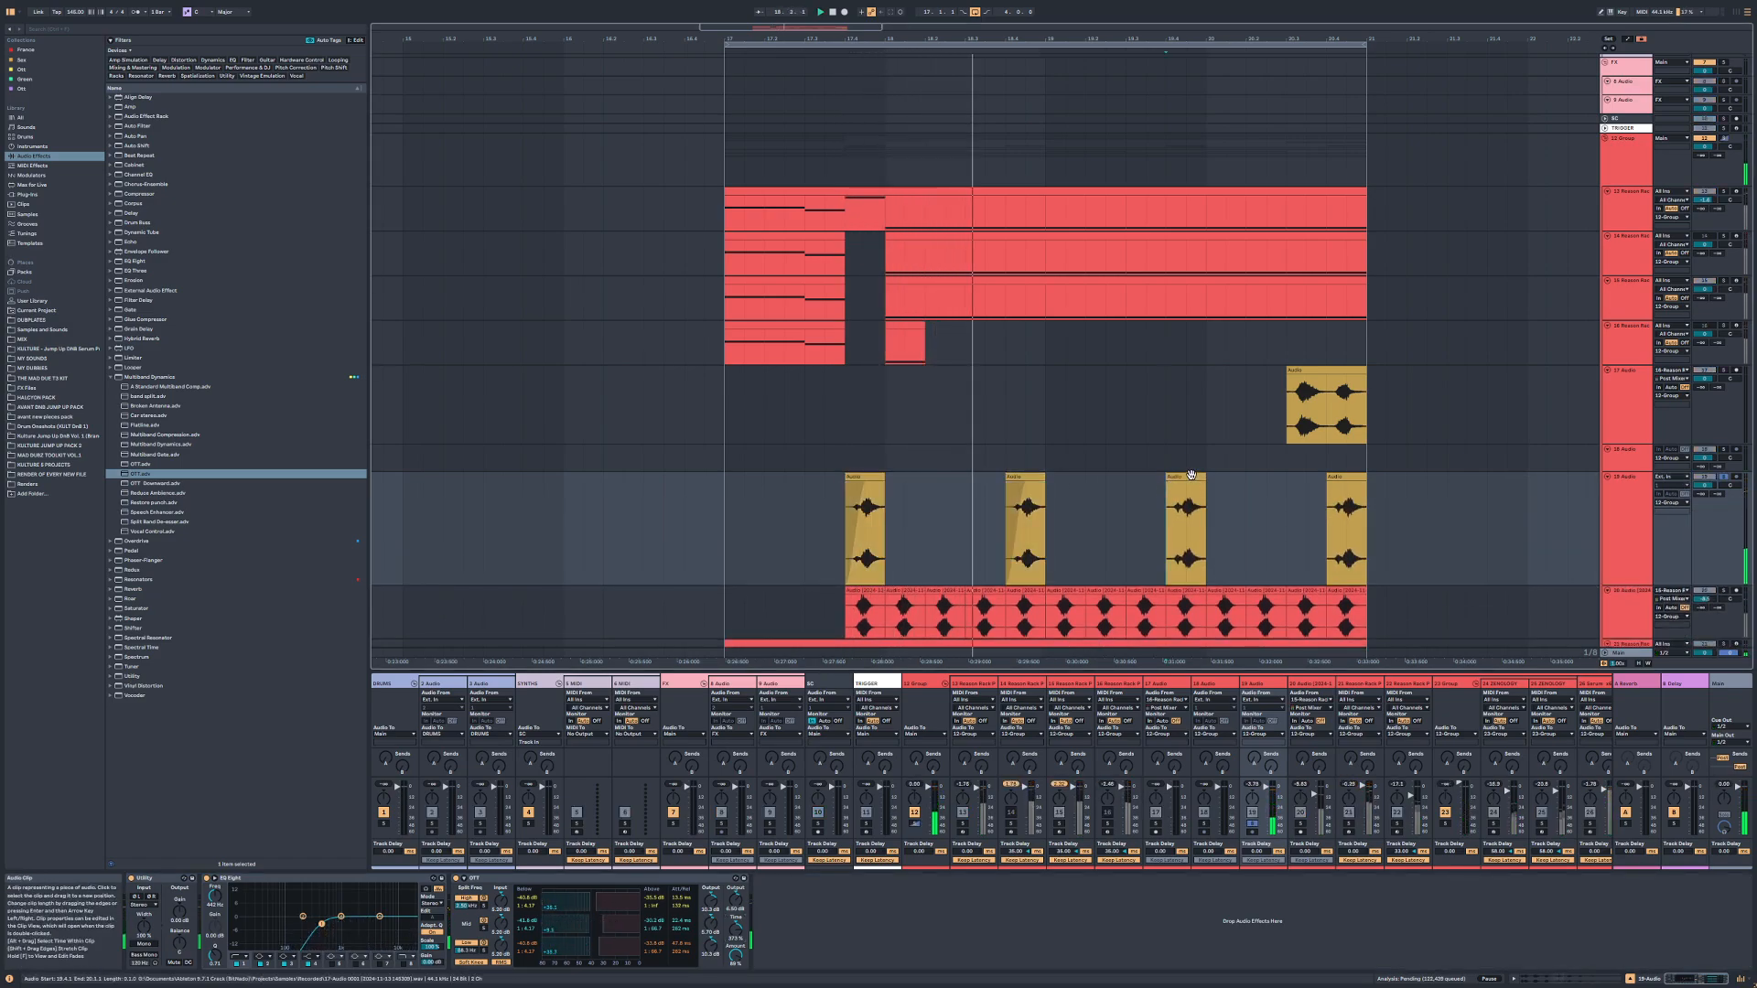
{"action": "left_click", "coordinate": [1186, 478]}
{"action": "left_click", "coordinate": [1340, 474]}
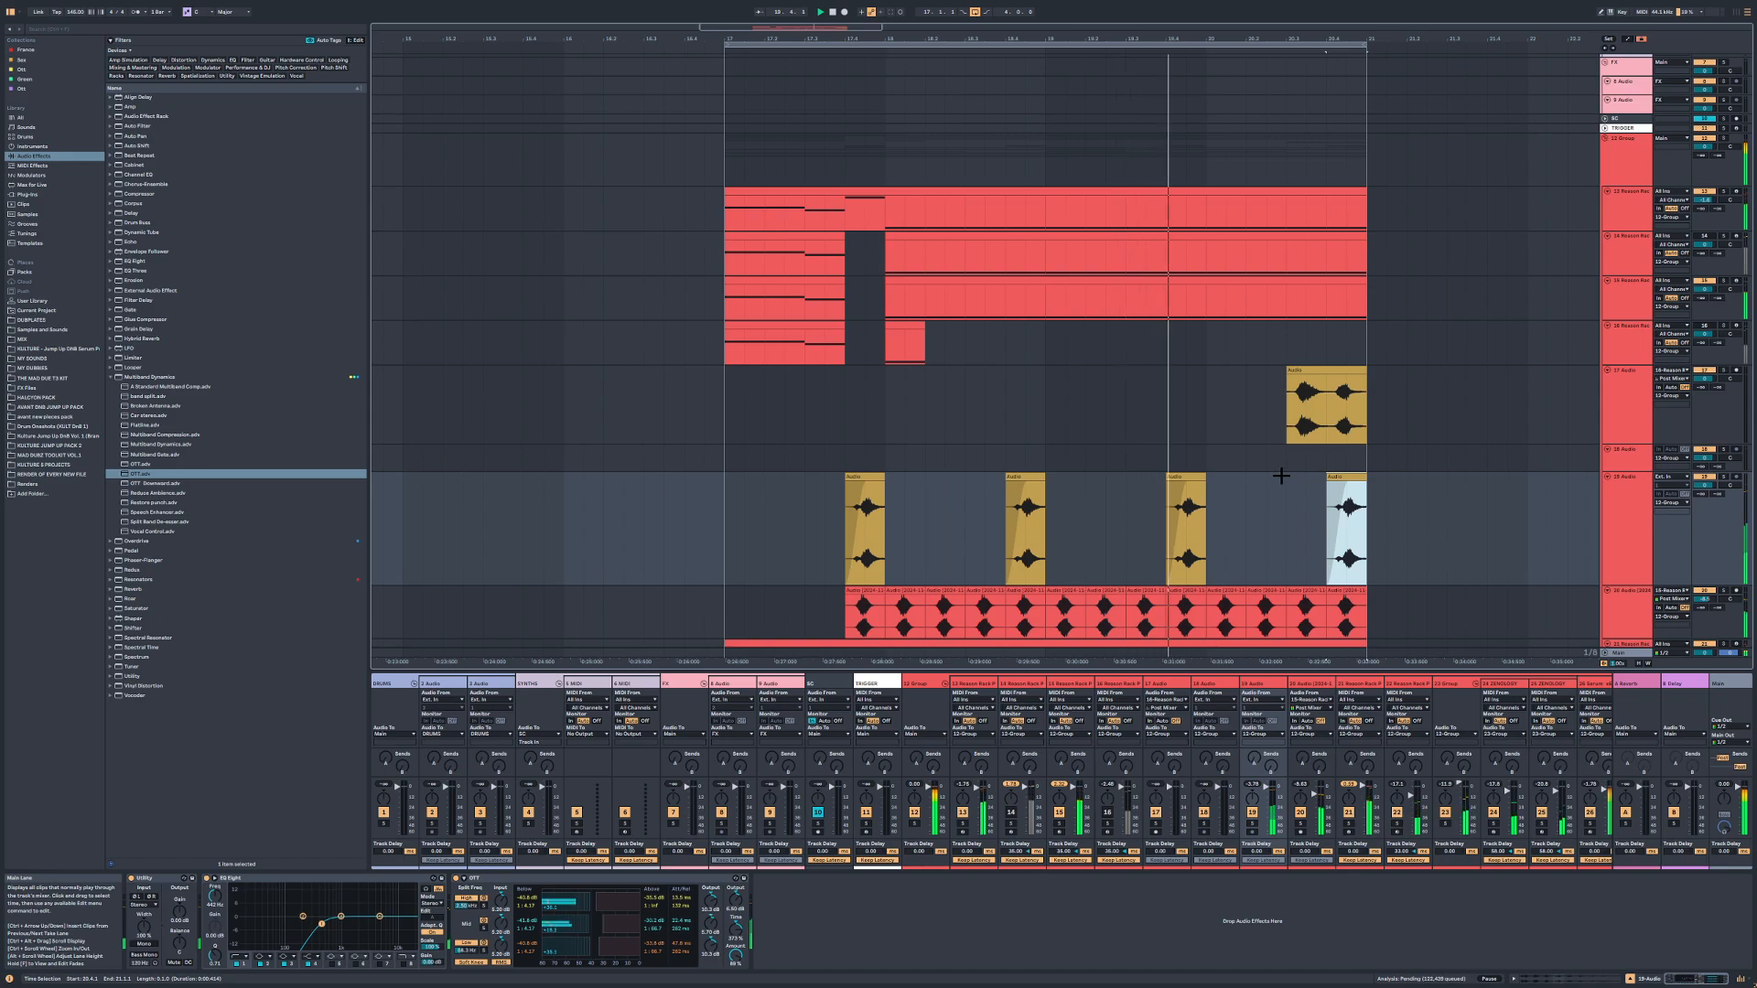
{"action": "left_click", "coordinate": [1199, 476]}
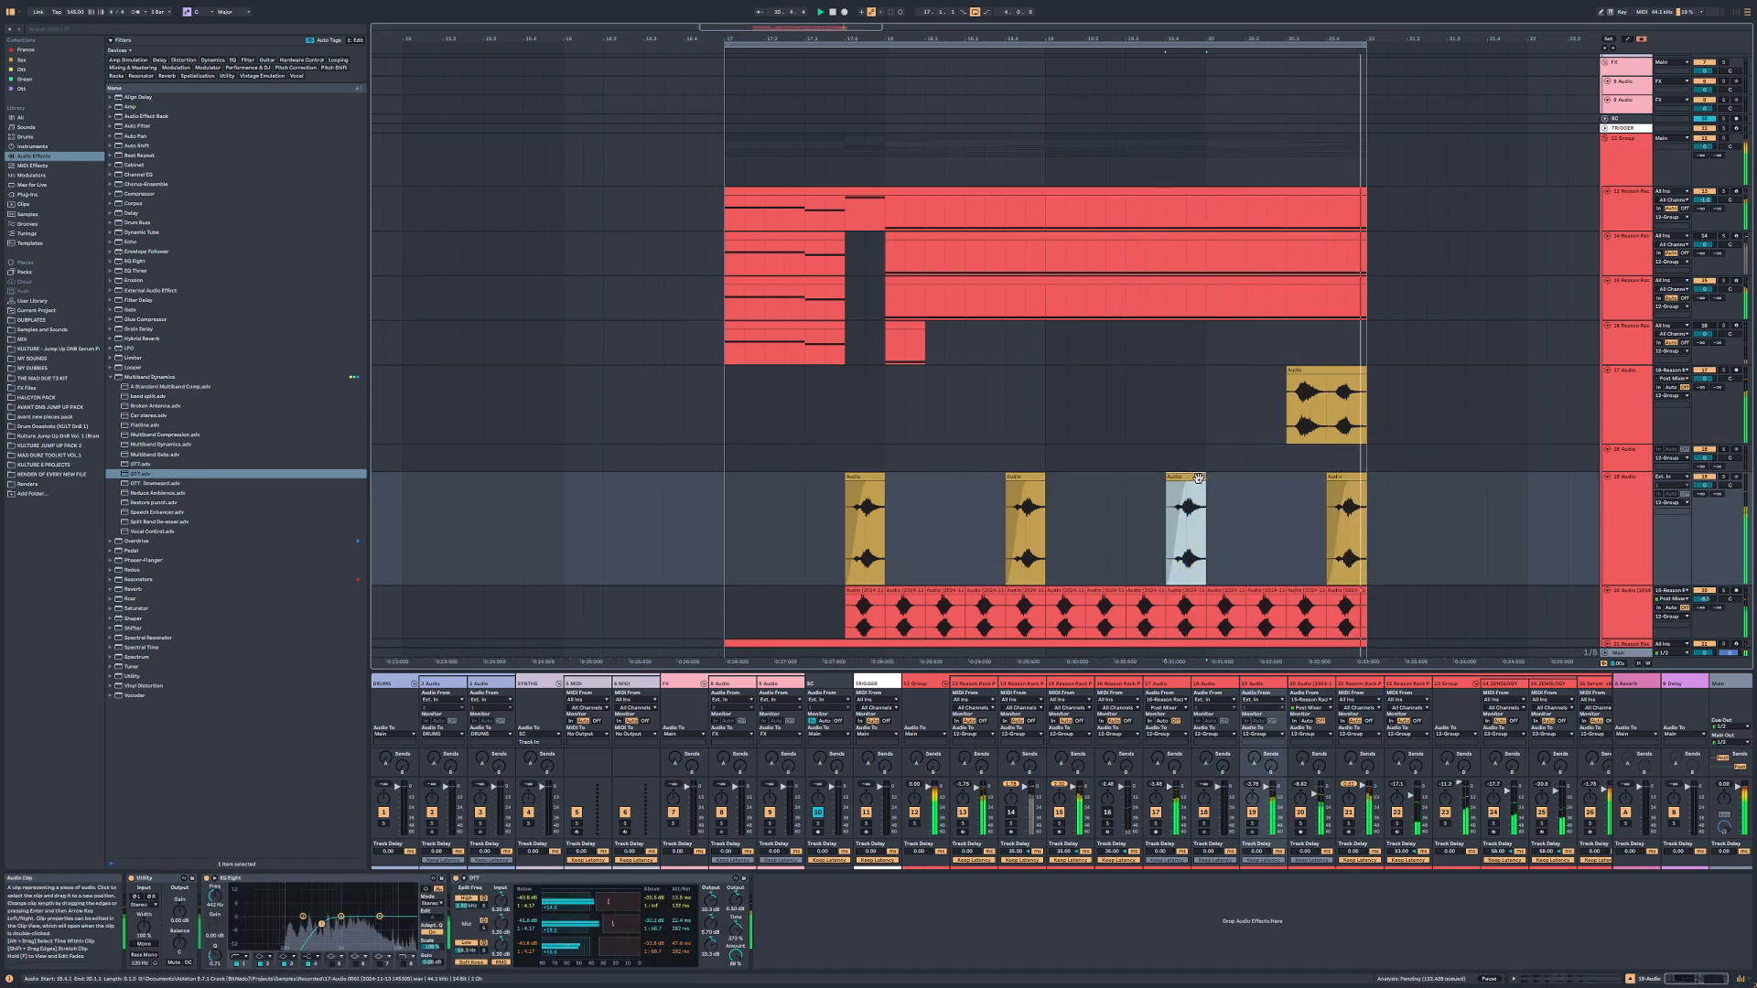
{"action": "left_click", "coordinate": [858, 480]}
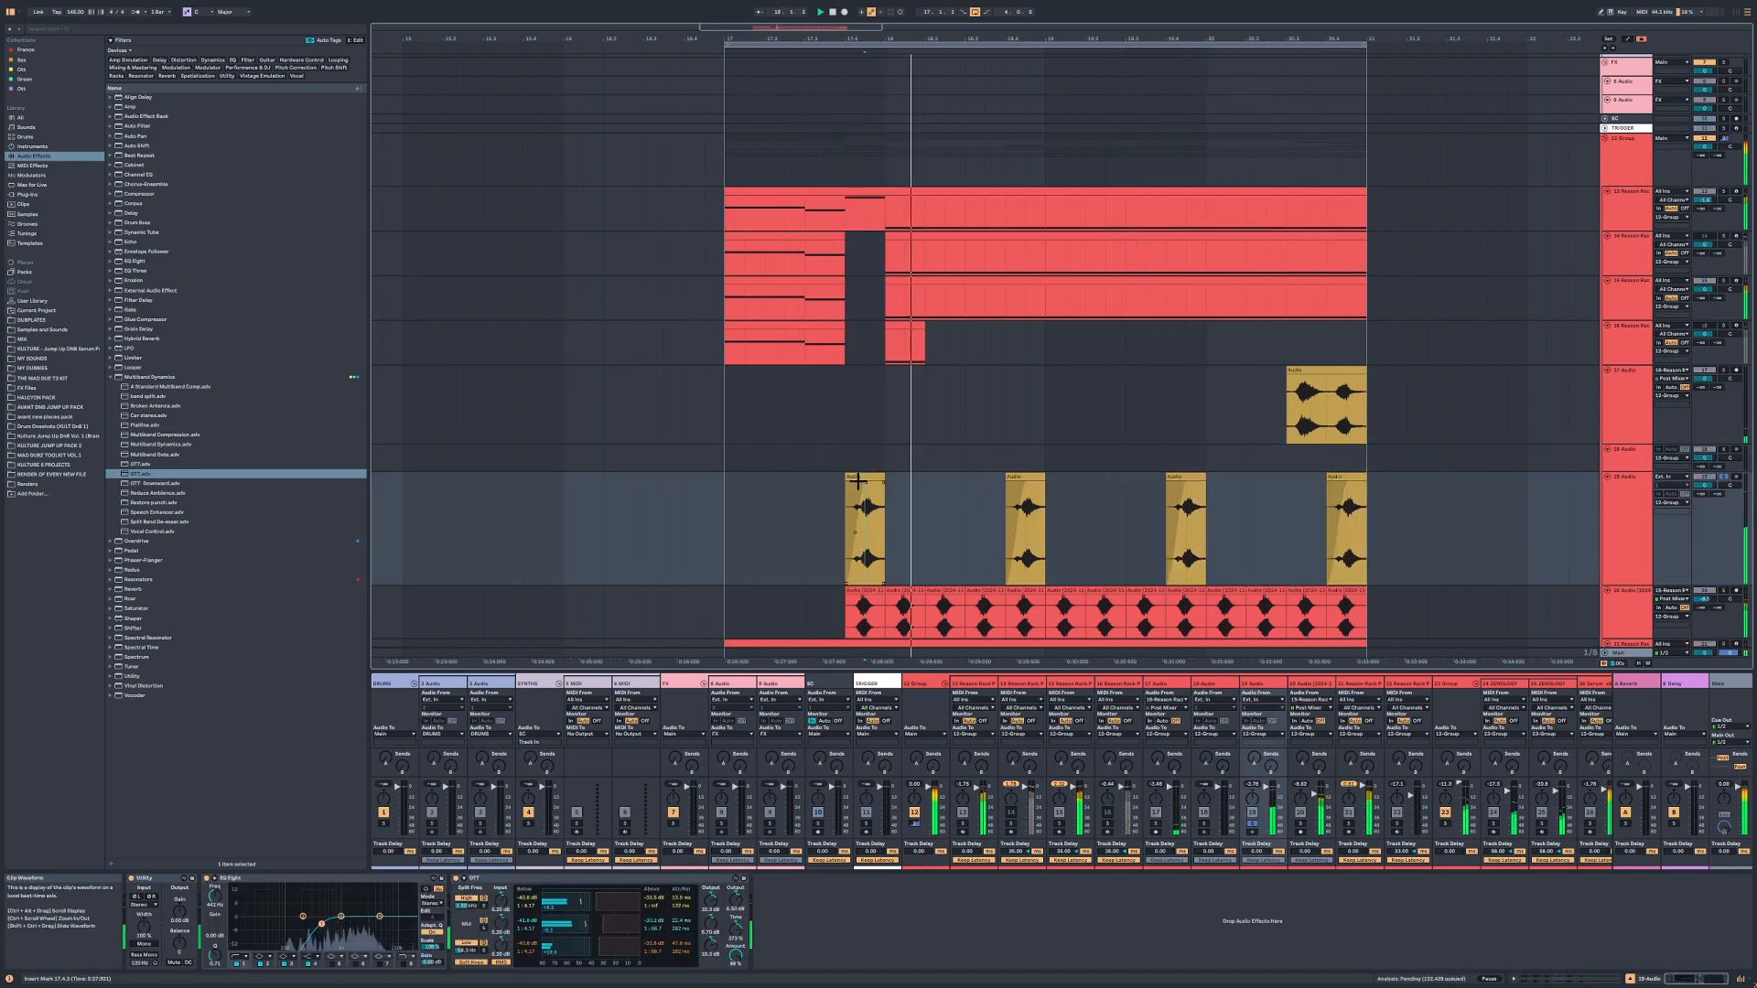
Step: Insert the Reduce Ambience multiband preset ahead of the EQ Eight on the fourth-beat clip track
{"action": "left_click", "coordinate": [858, 479]}
{"action": "left_click_drag", "start_coordinate": [153, 492], "coordinate": [201, 920]}
{"action": "key", "text": "space"}
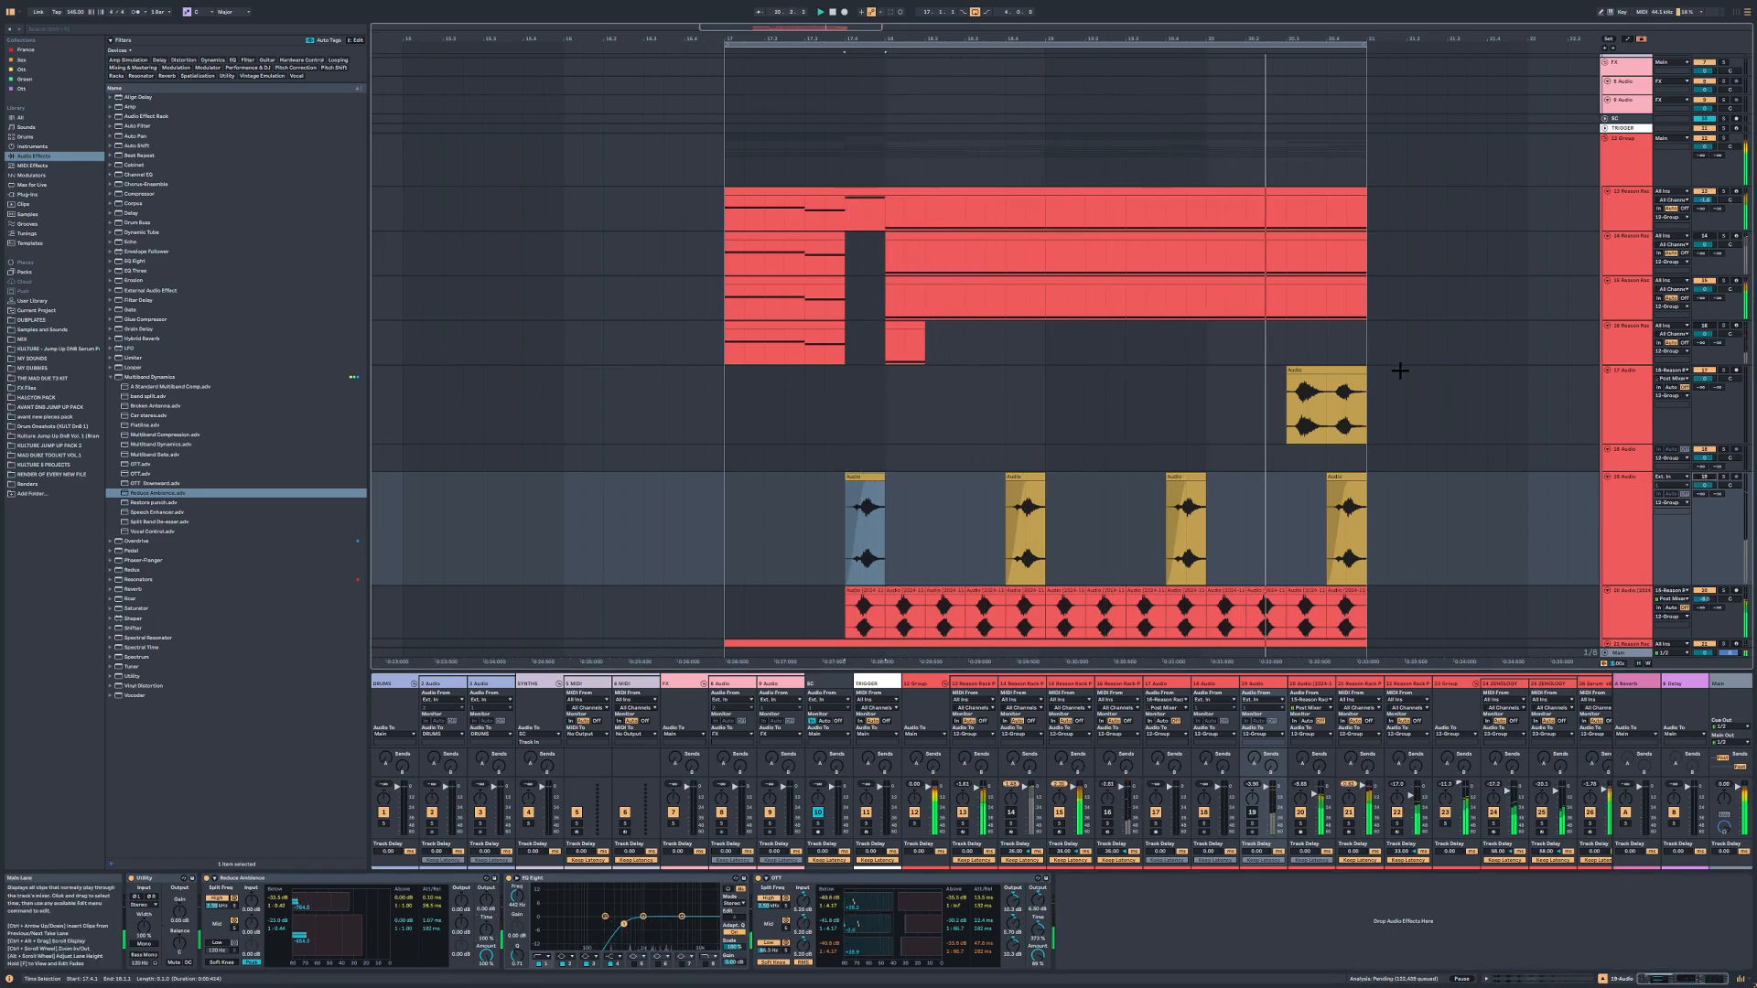
Step: Add an EQ Eight with a raised low cut and a Saturator to the track holding the end-of-loop clip
{"action": "left_click", "coordinate": [1309, 403]}
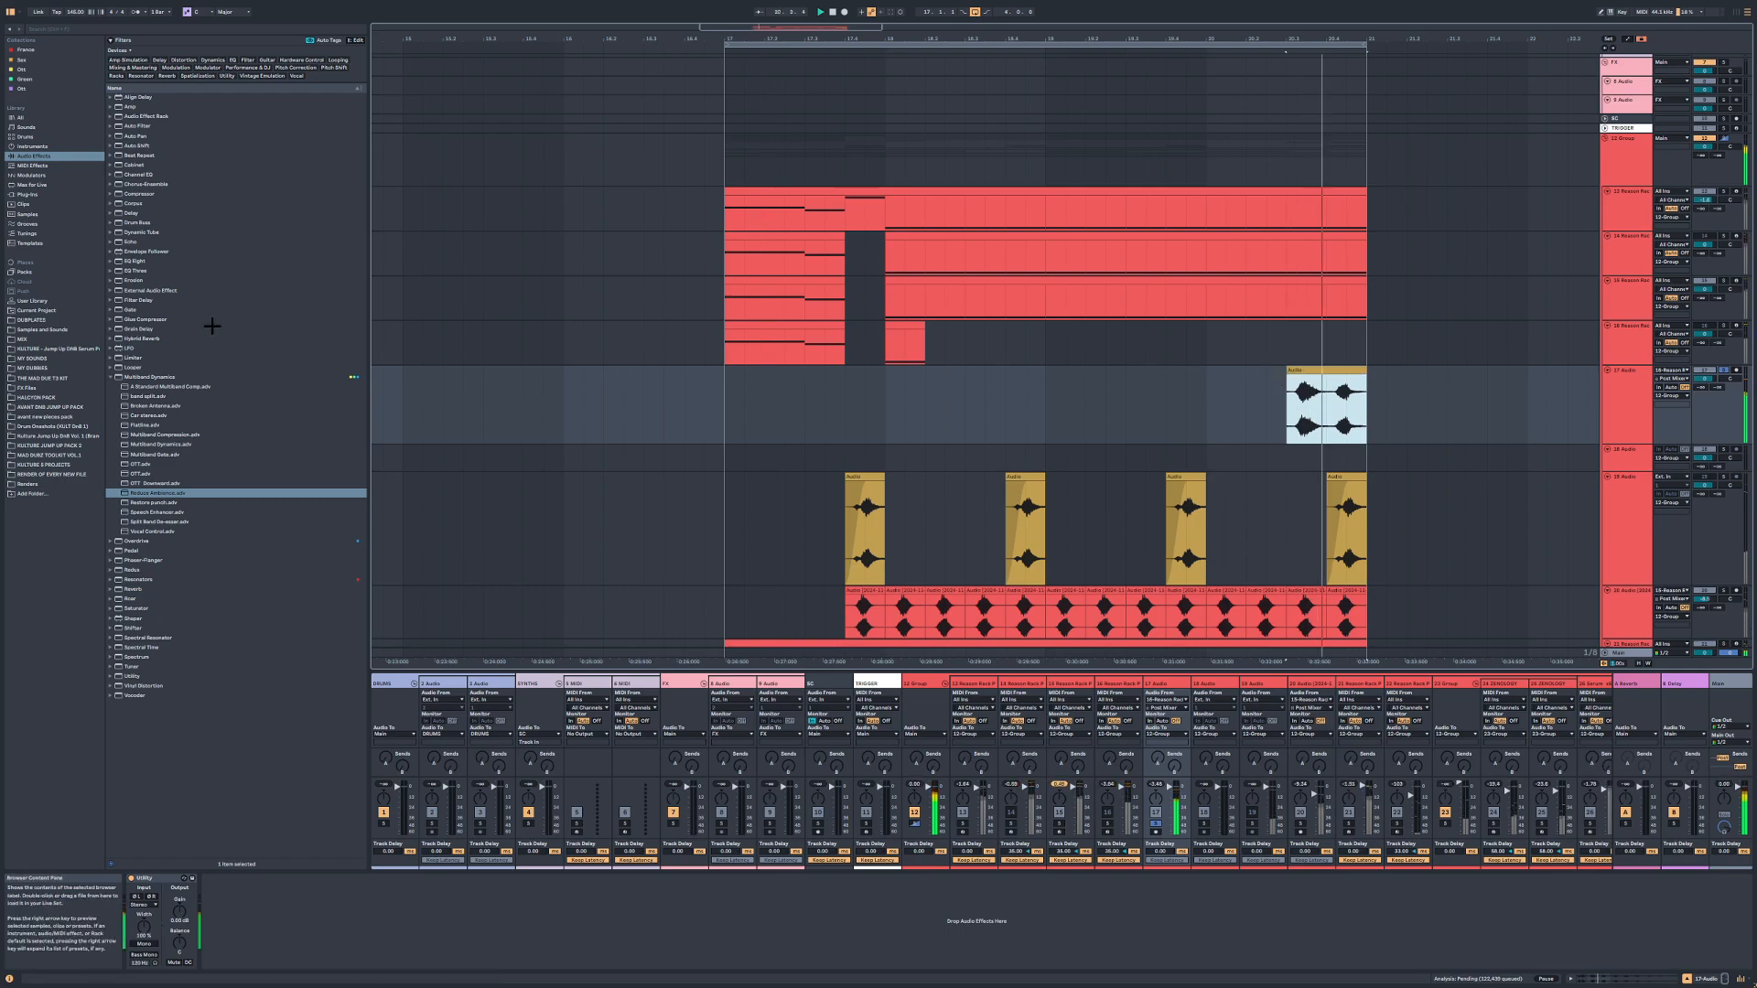
{"action": "left_click", "coordinate": [156, 265]}
{"action": "double_click", "coordinate": [153, 261]}
{"action": "left_click", "coordinate": [240, 957]}
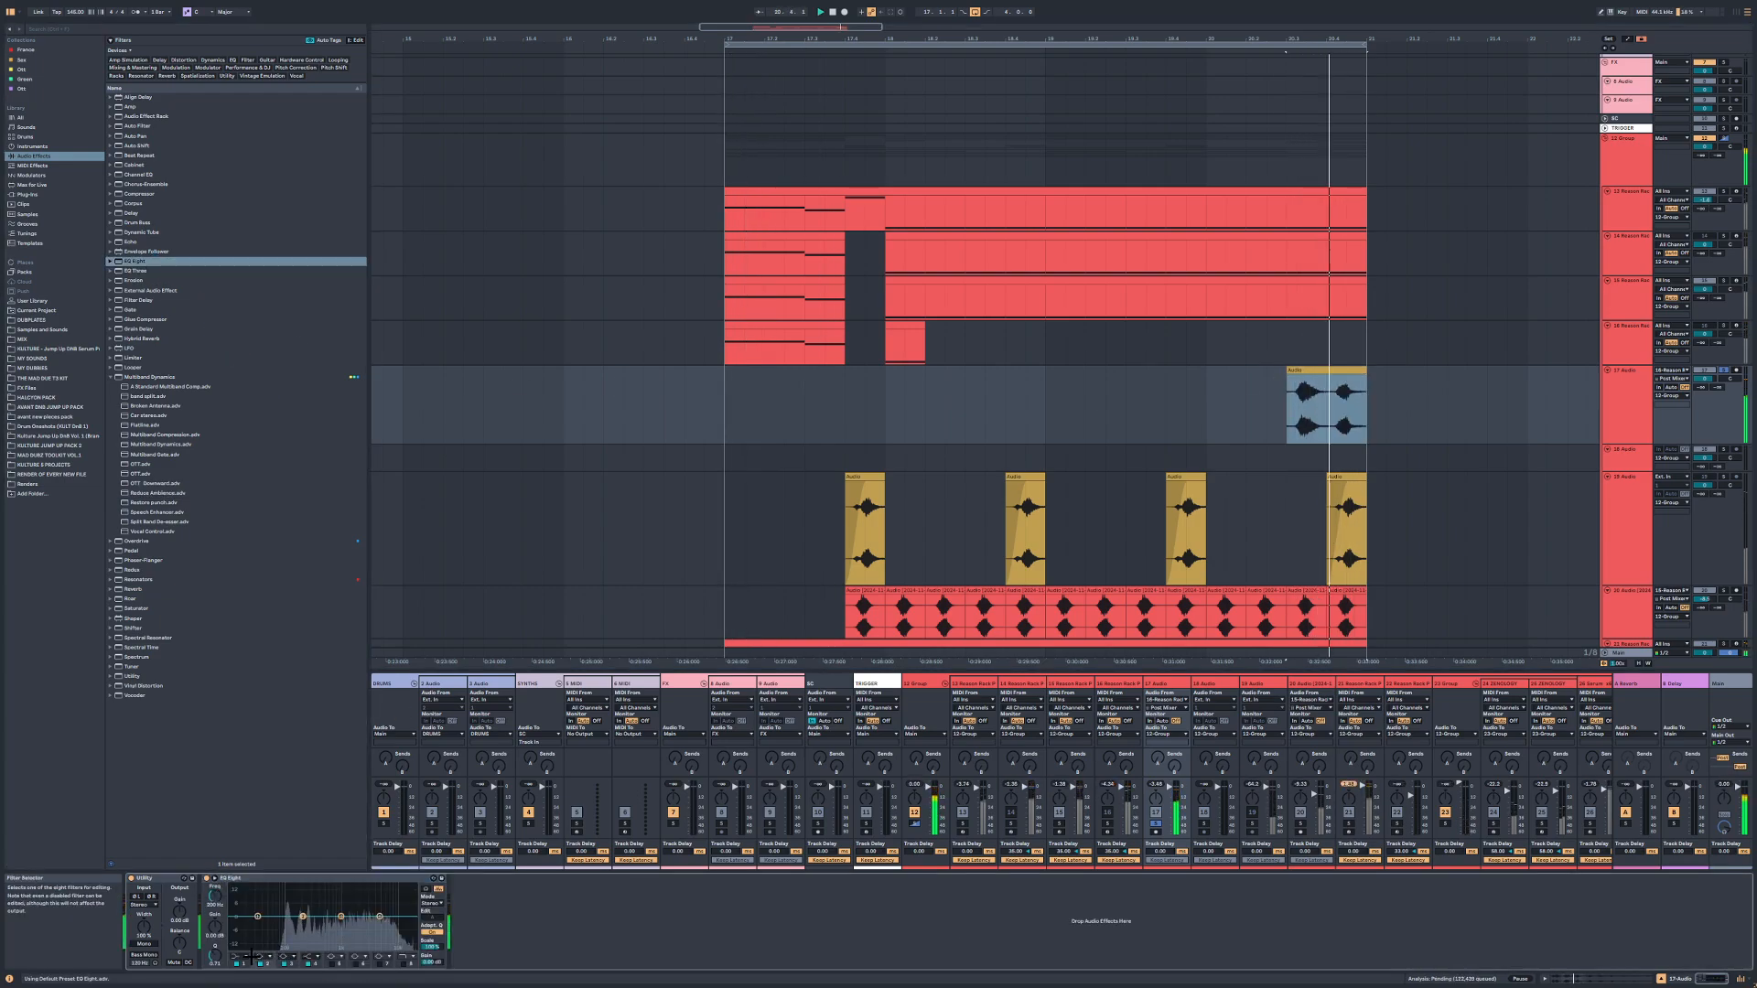
{"action": "left_click", "coordinate": [239, 904]}
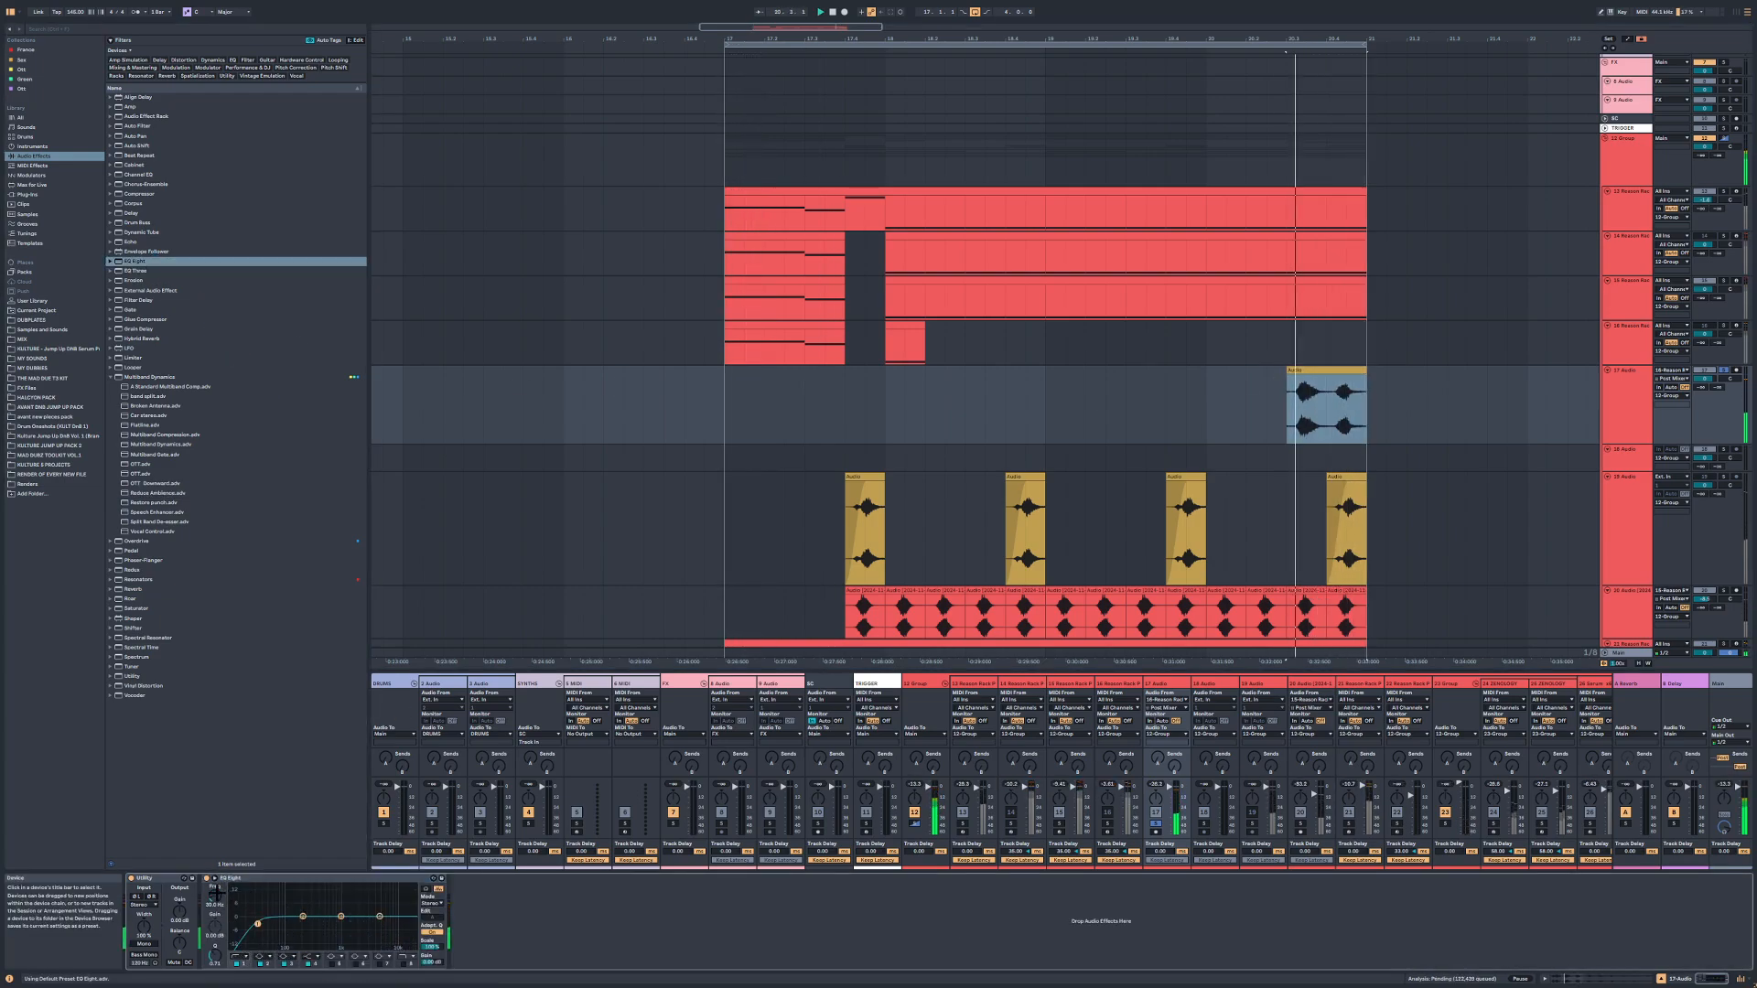
{"action": "left_click_drag", "start_coordinate": [215, 896], "coordinate": [215, 865]}
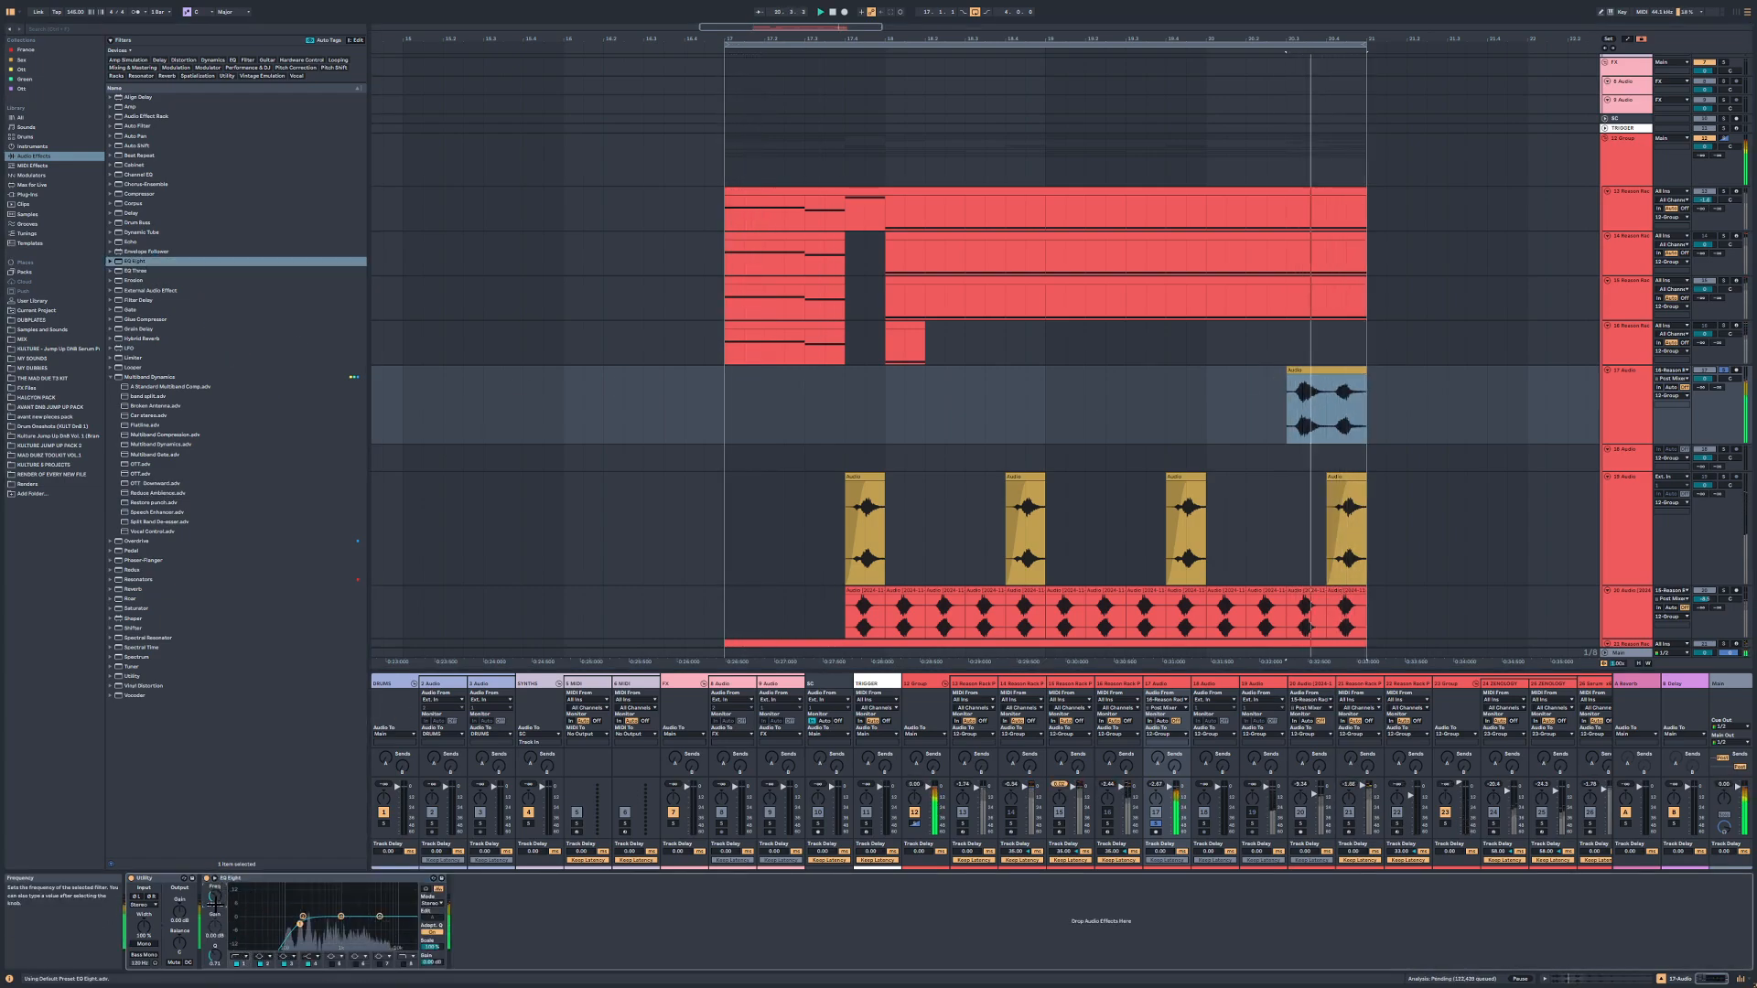
{"action": "left_click", "coordinate": [143, 609]}
{"action": "left_click_drag", "start_coordinate": [482, 876], "coordinate": [469, 903]}
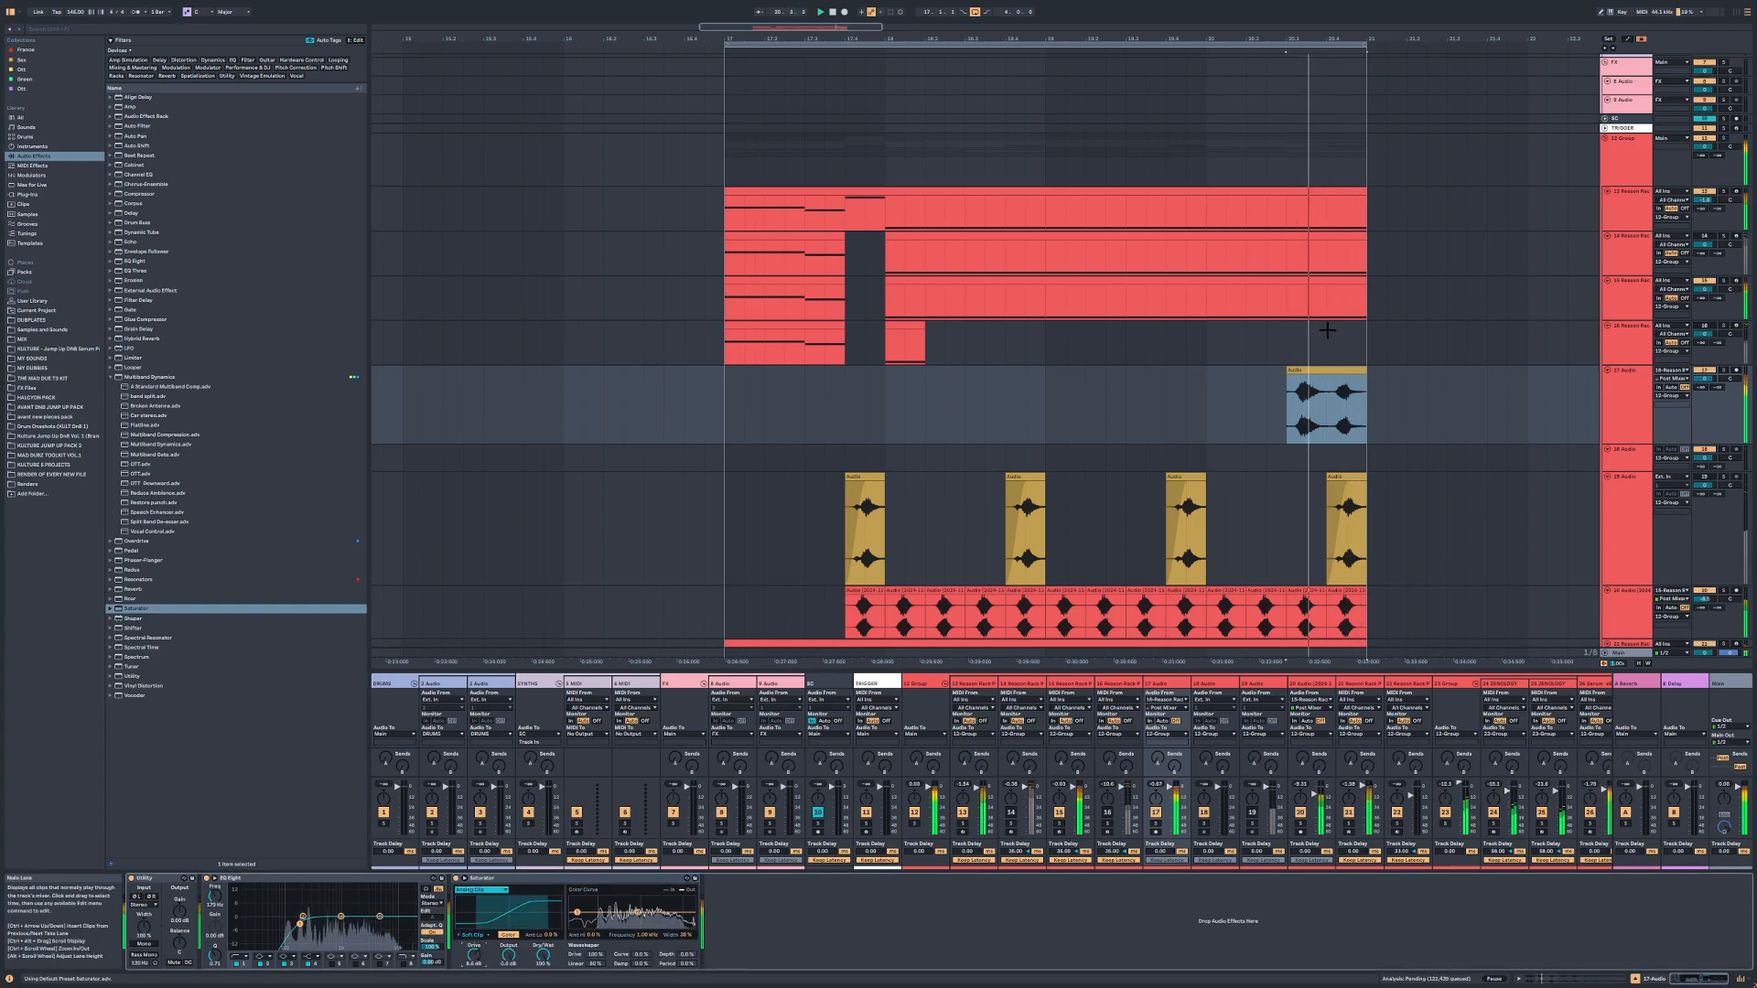
{"action": "left_click_drag", "start_coordinate": [1306, 302], "coordinate": [1360, 282]}
{"action": "key", "text": "Delete"}
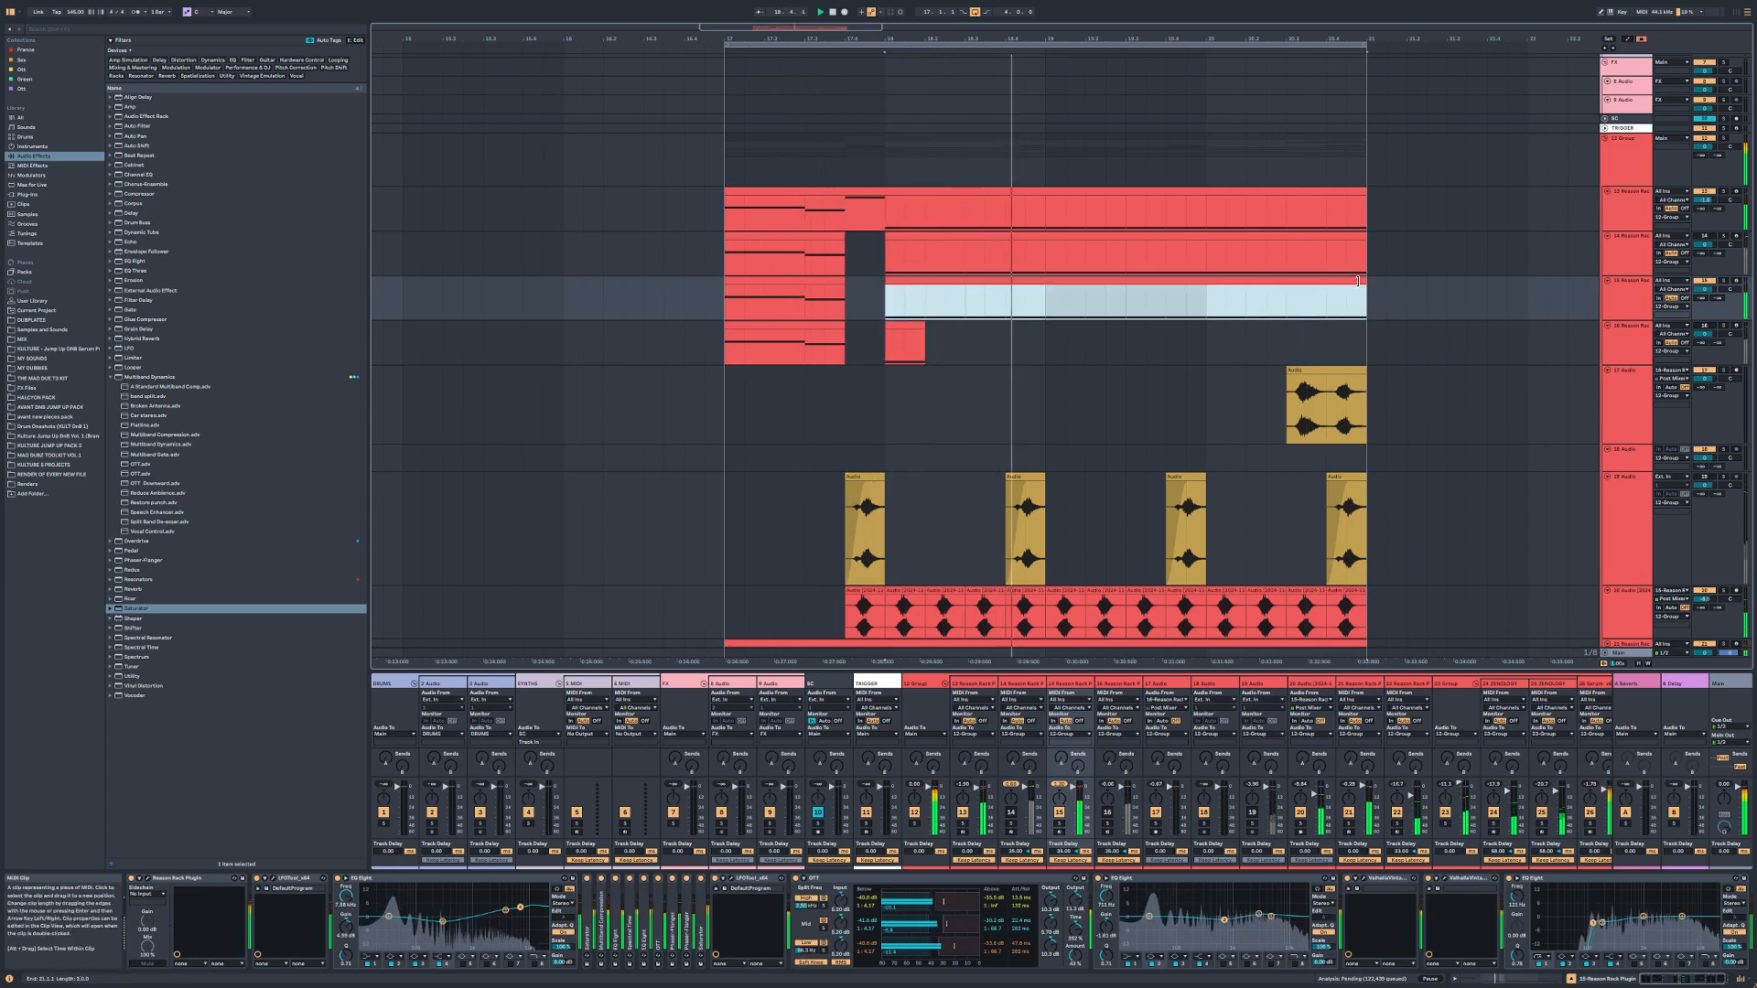
{"action": "left_click", "coordinate": [1244, 303]}
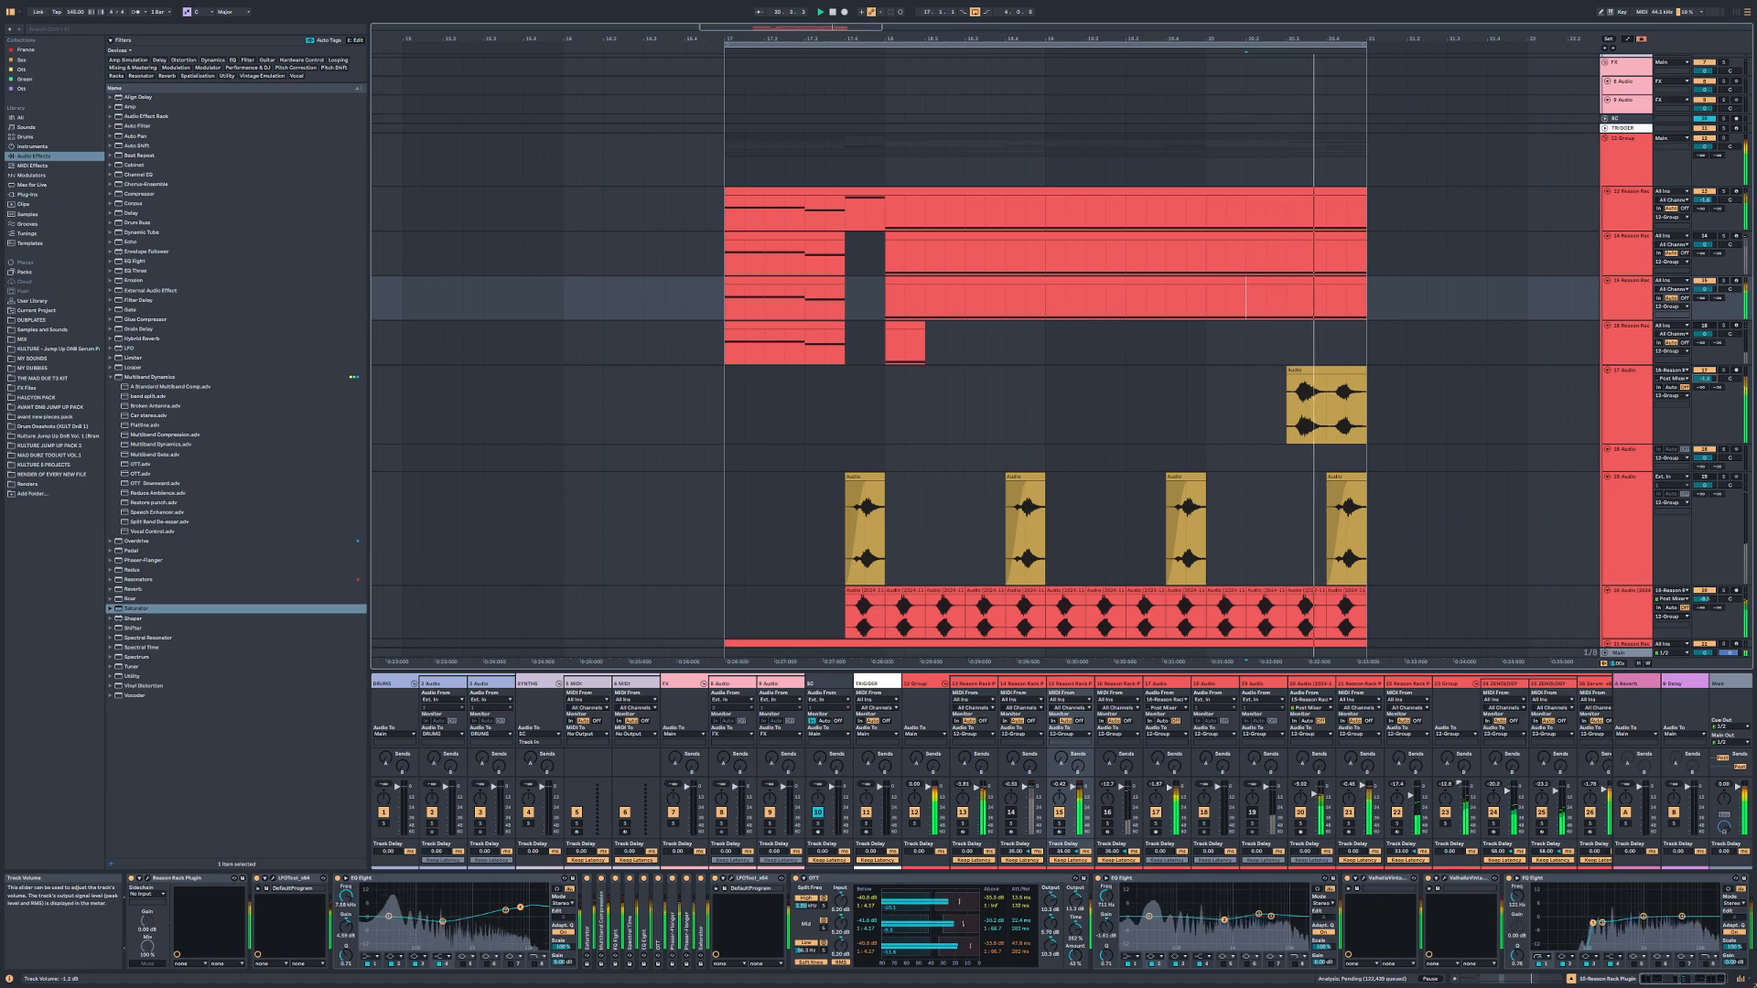
Step: Solo the end-of-loop clip's track and insert an Auto Pan after its Saturator
{"action": "left_click", "coordinate": [1616, 394]}
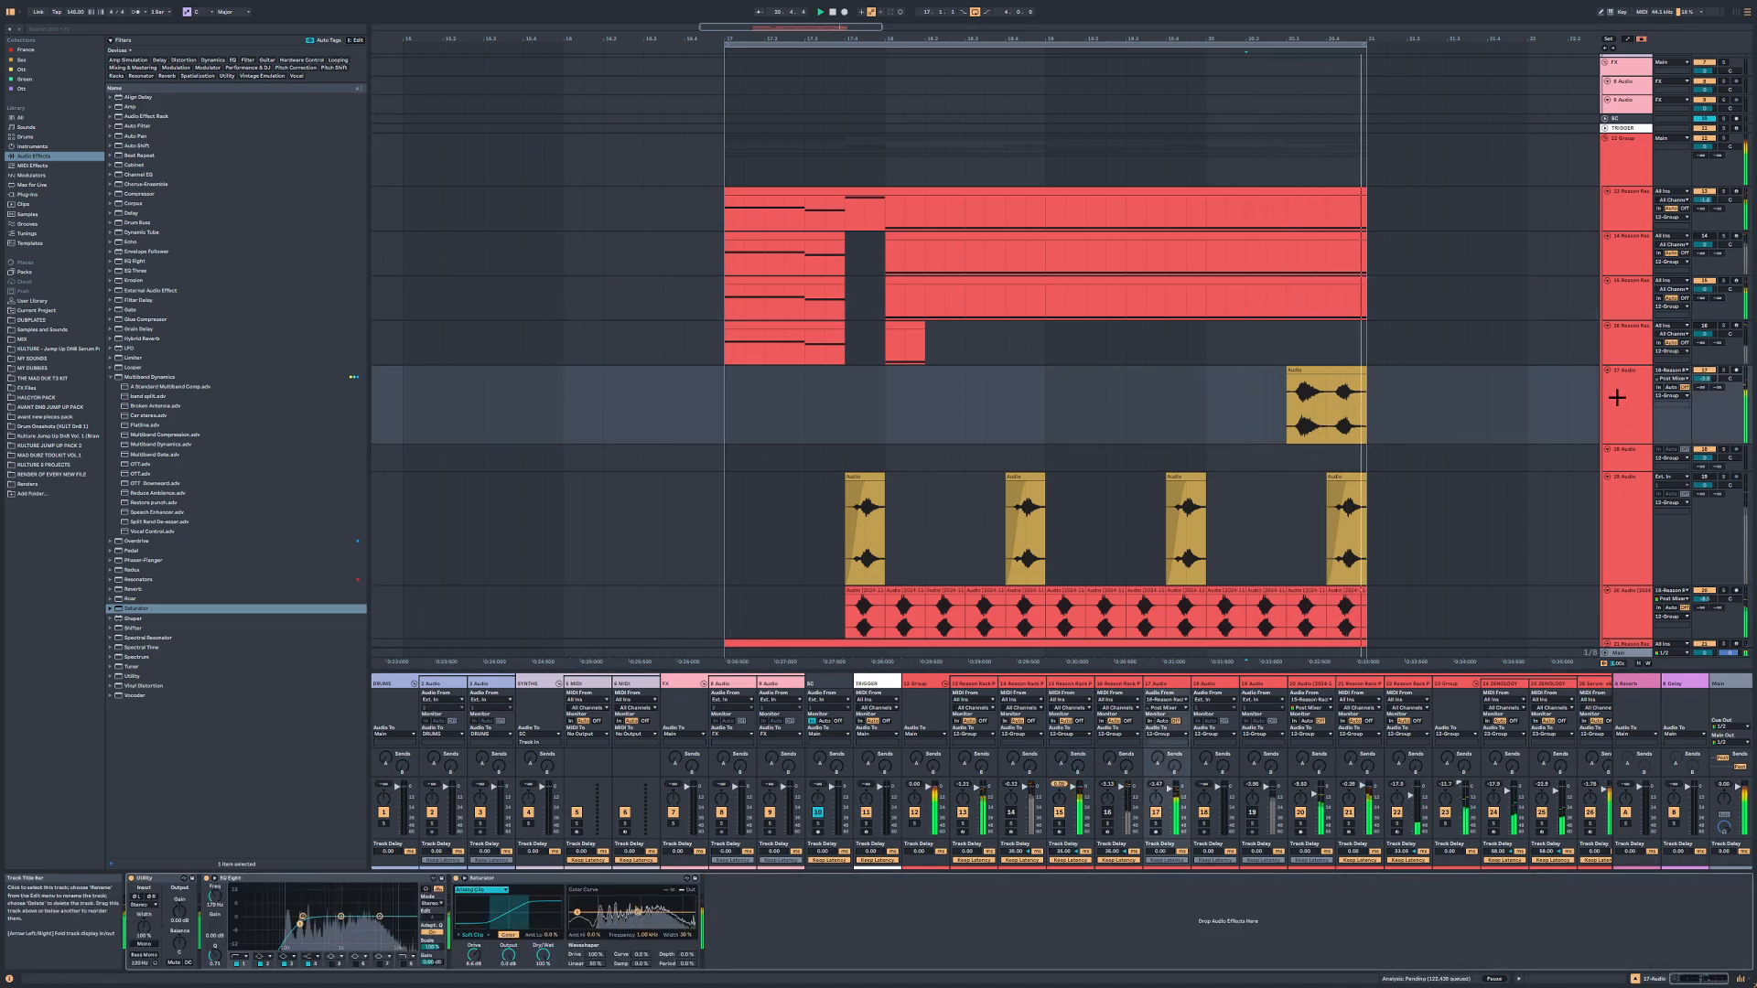
{"action": "left_click", "coordinate": [158, 221]}
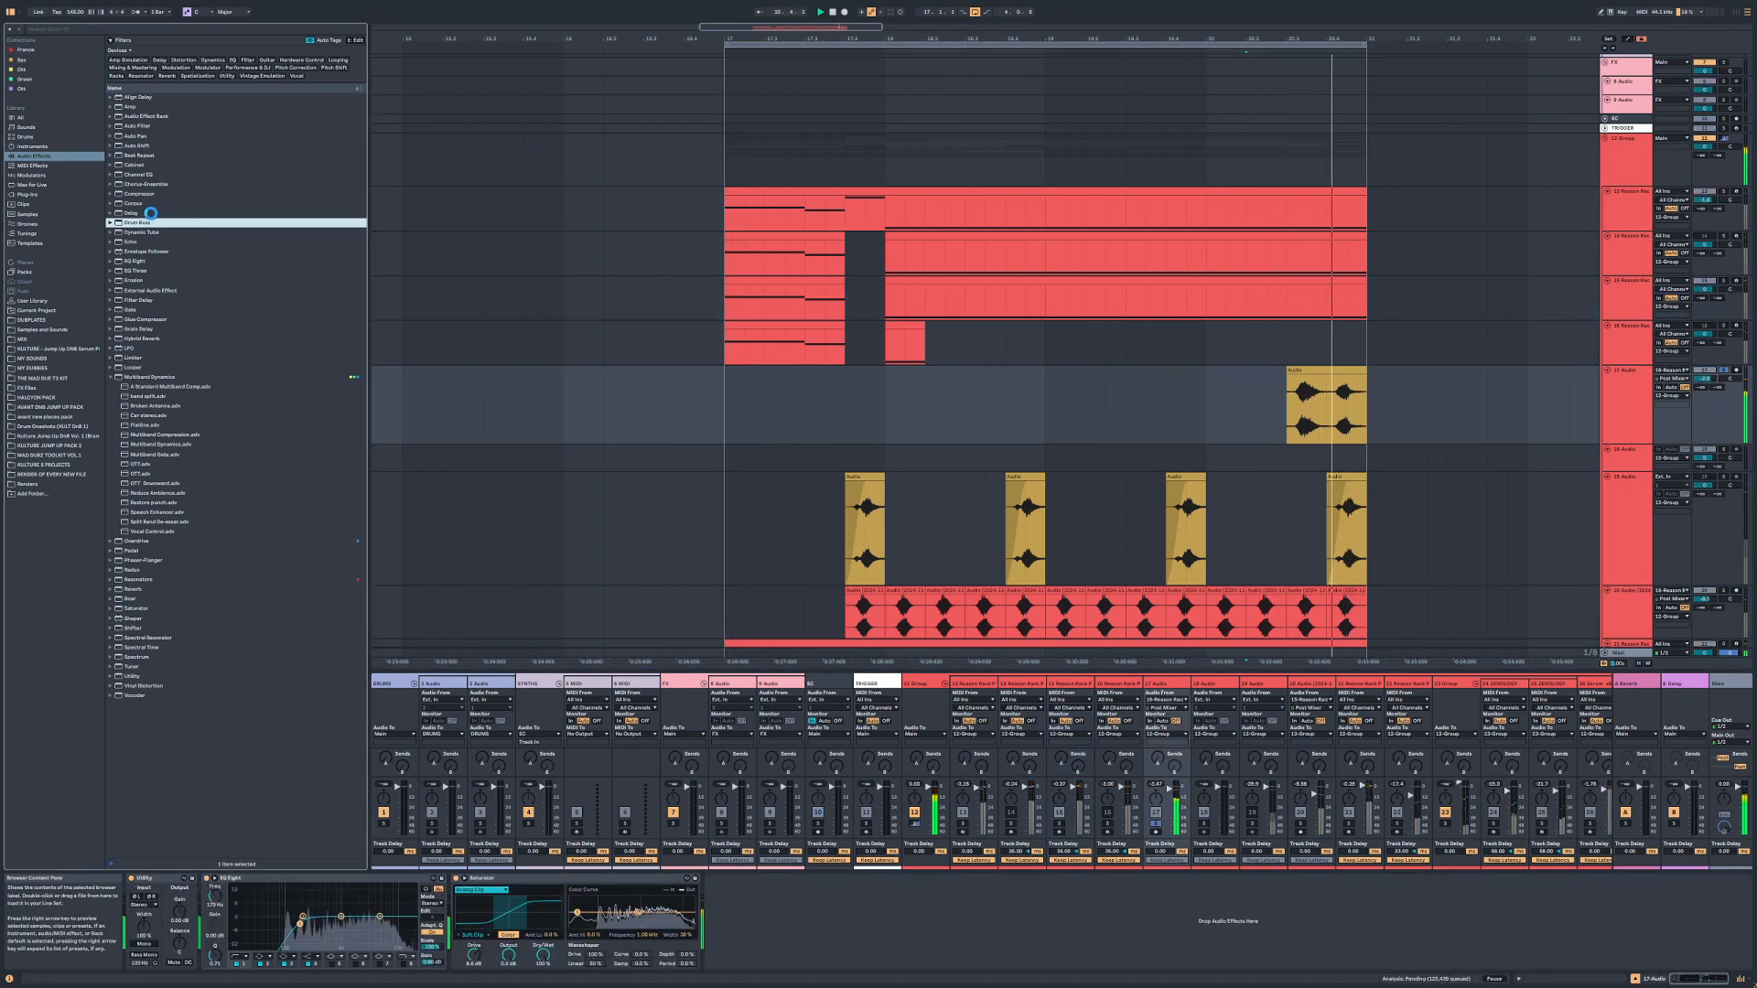
{"action": "left_click", "coordinate": [134, 135]}
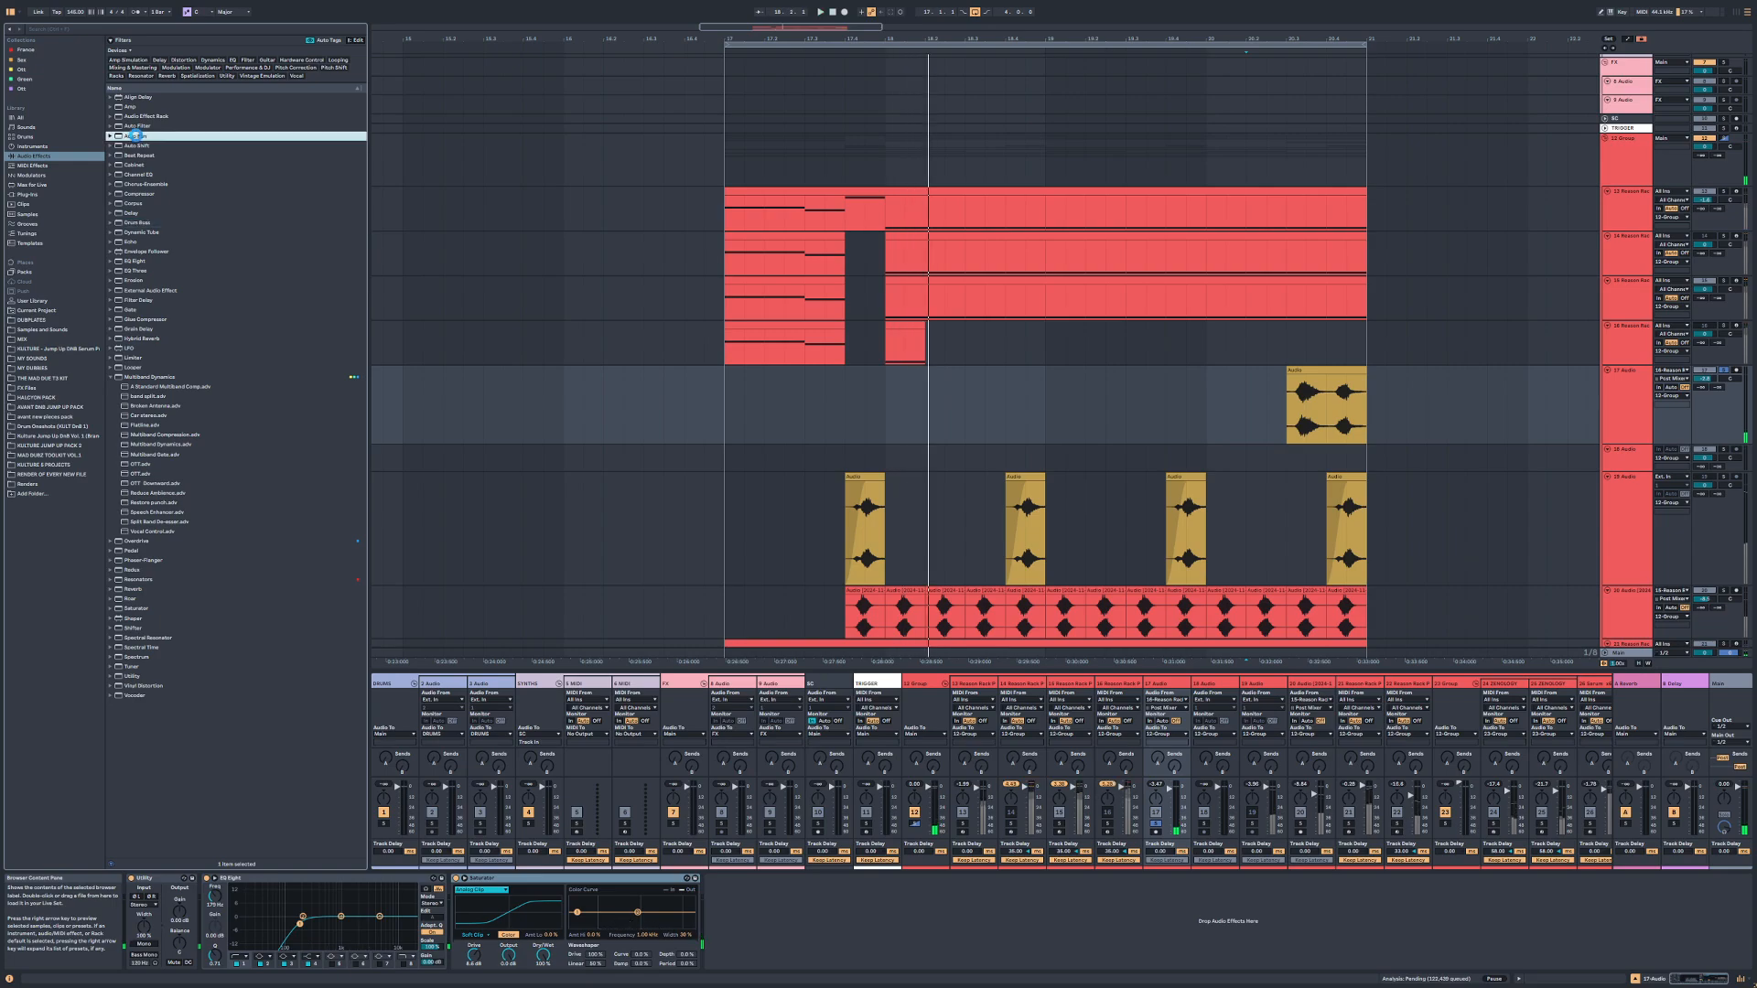
{"action": "left_click_drag", "start_coordinate": [720, 869], "coordinate": [732, 929]}
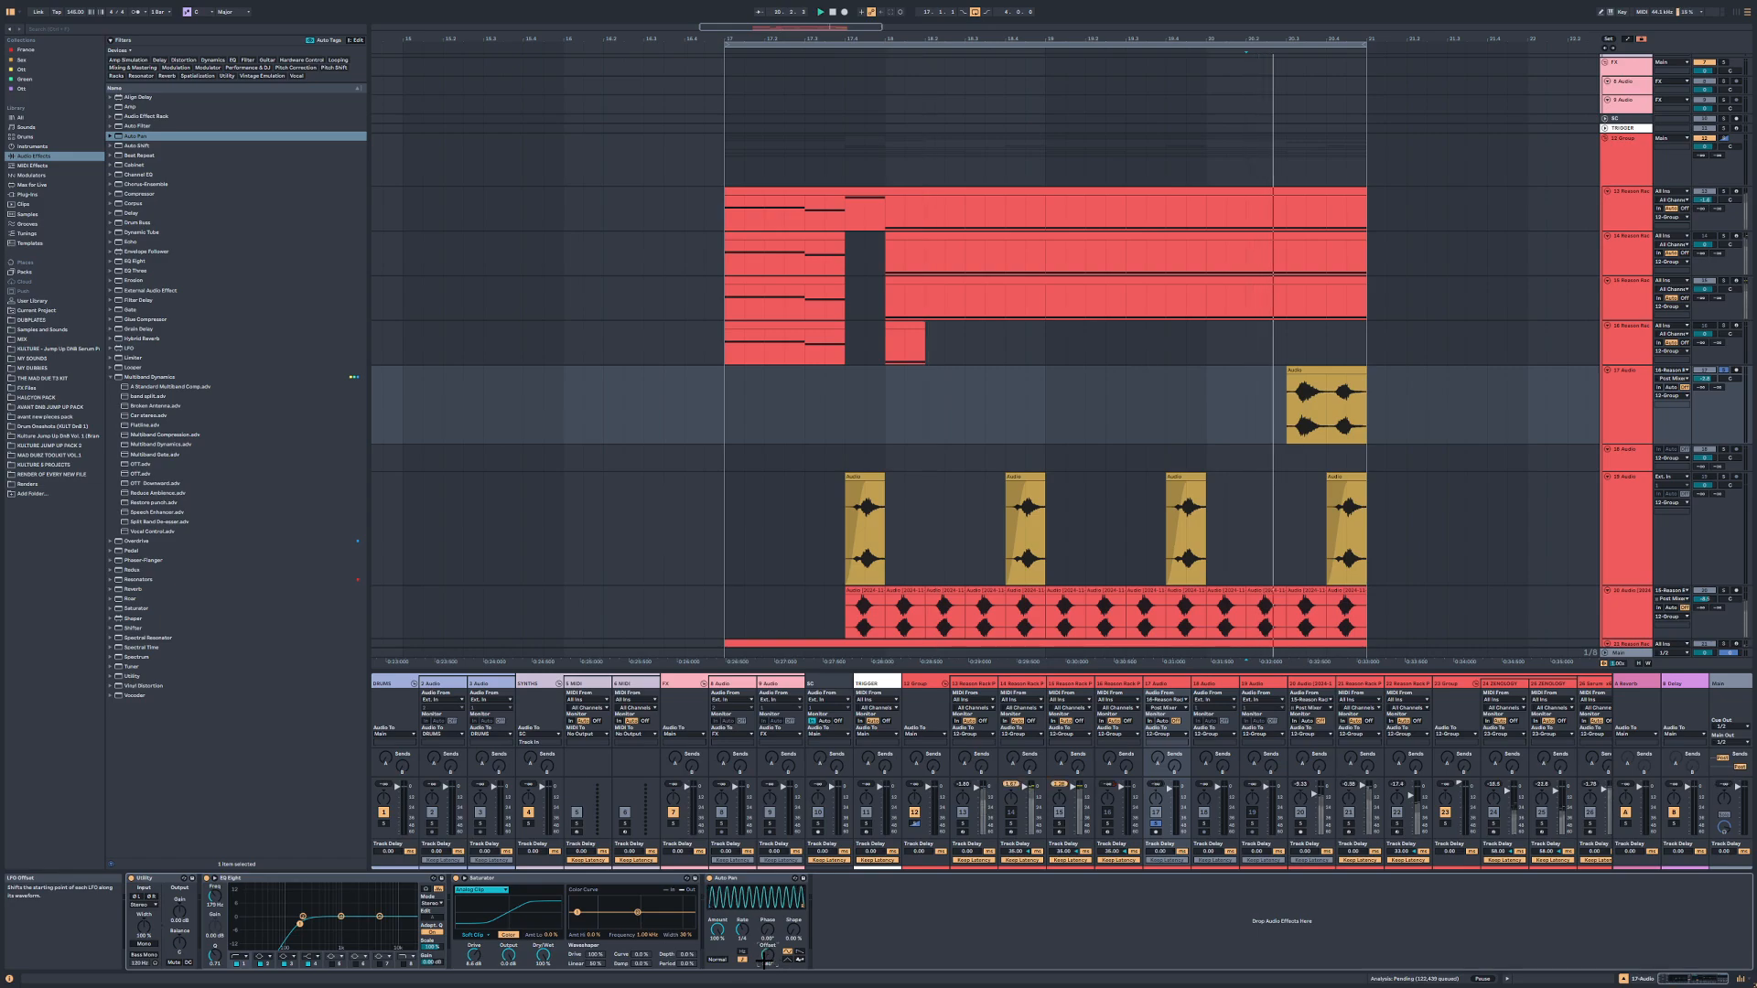
Step: Play the soloed layer and add a short fade-in to the end-of-loop clip
{"action": "key", "text": "space"}
{"action": "key", "text": "space"}
{"action": "left_click_drag", "start_coordinate": [1289, 376], "coordinate": [1298, 373]}
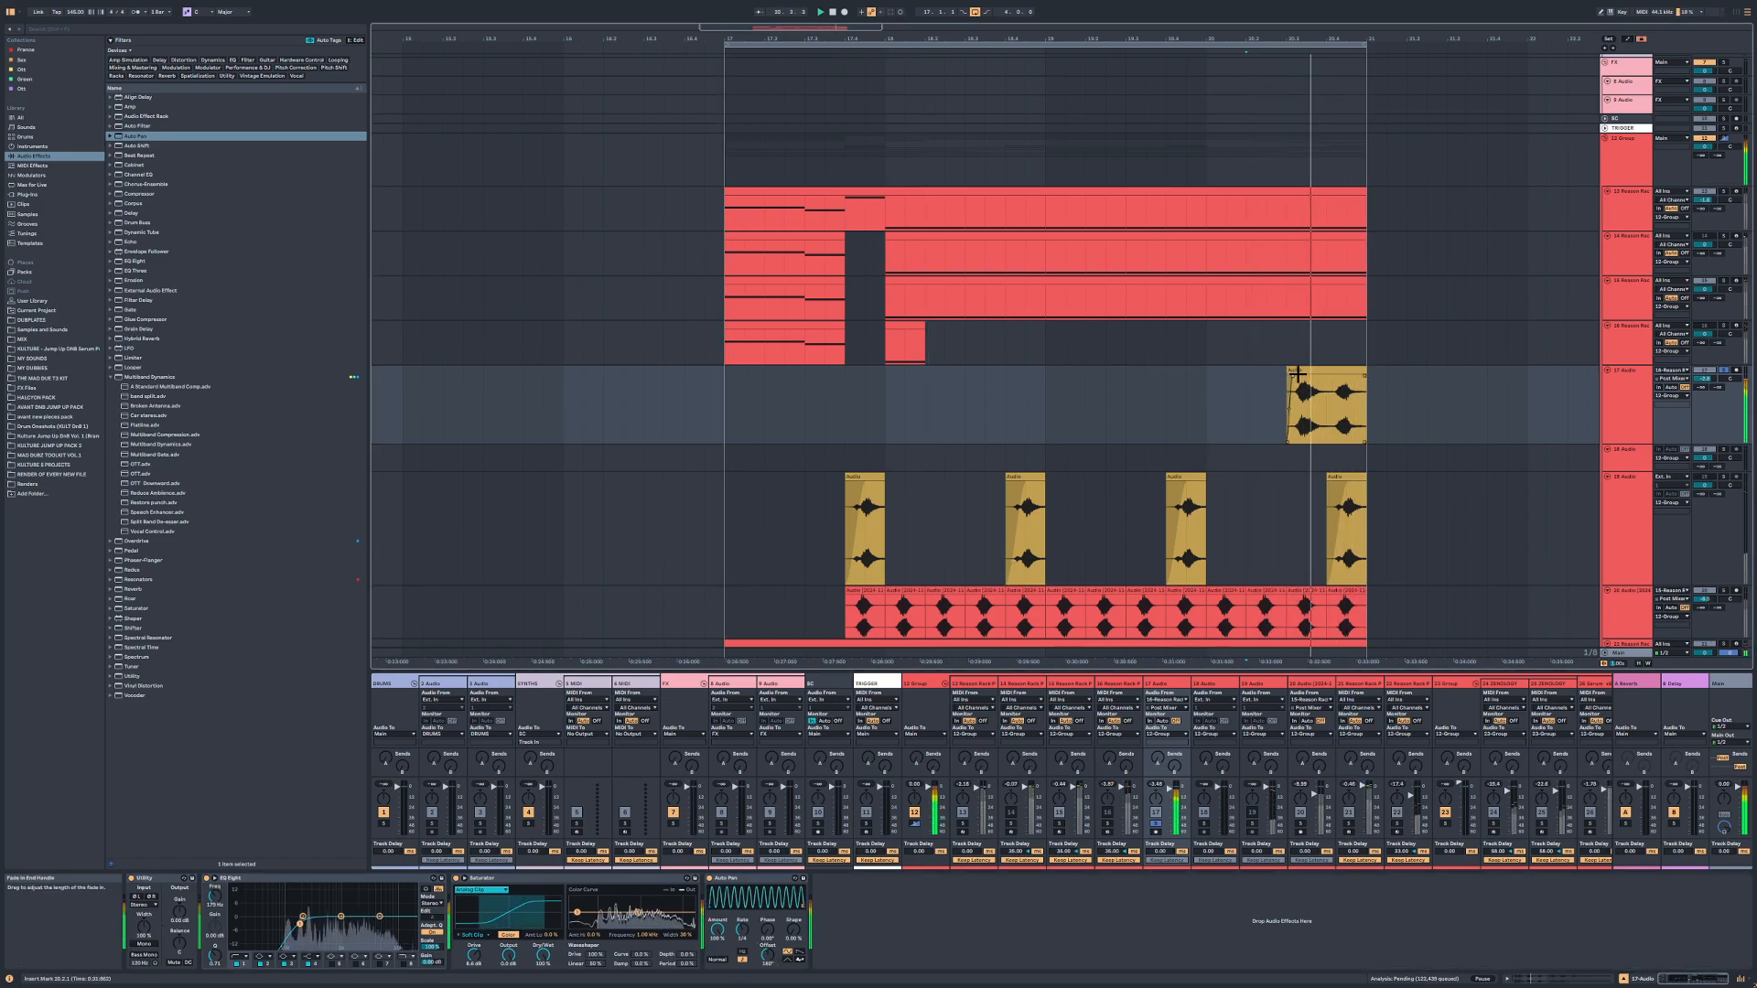
{"action": "left_click", "coordinate": [1298, 373]}
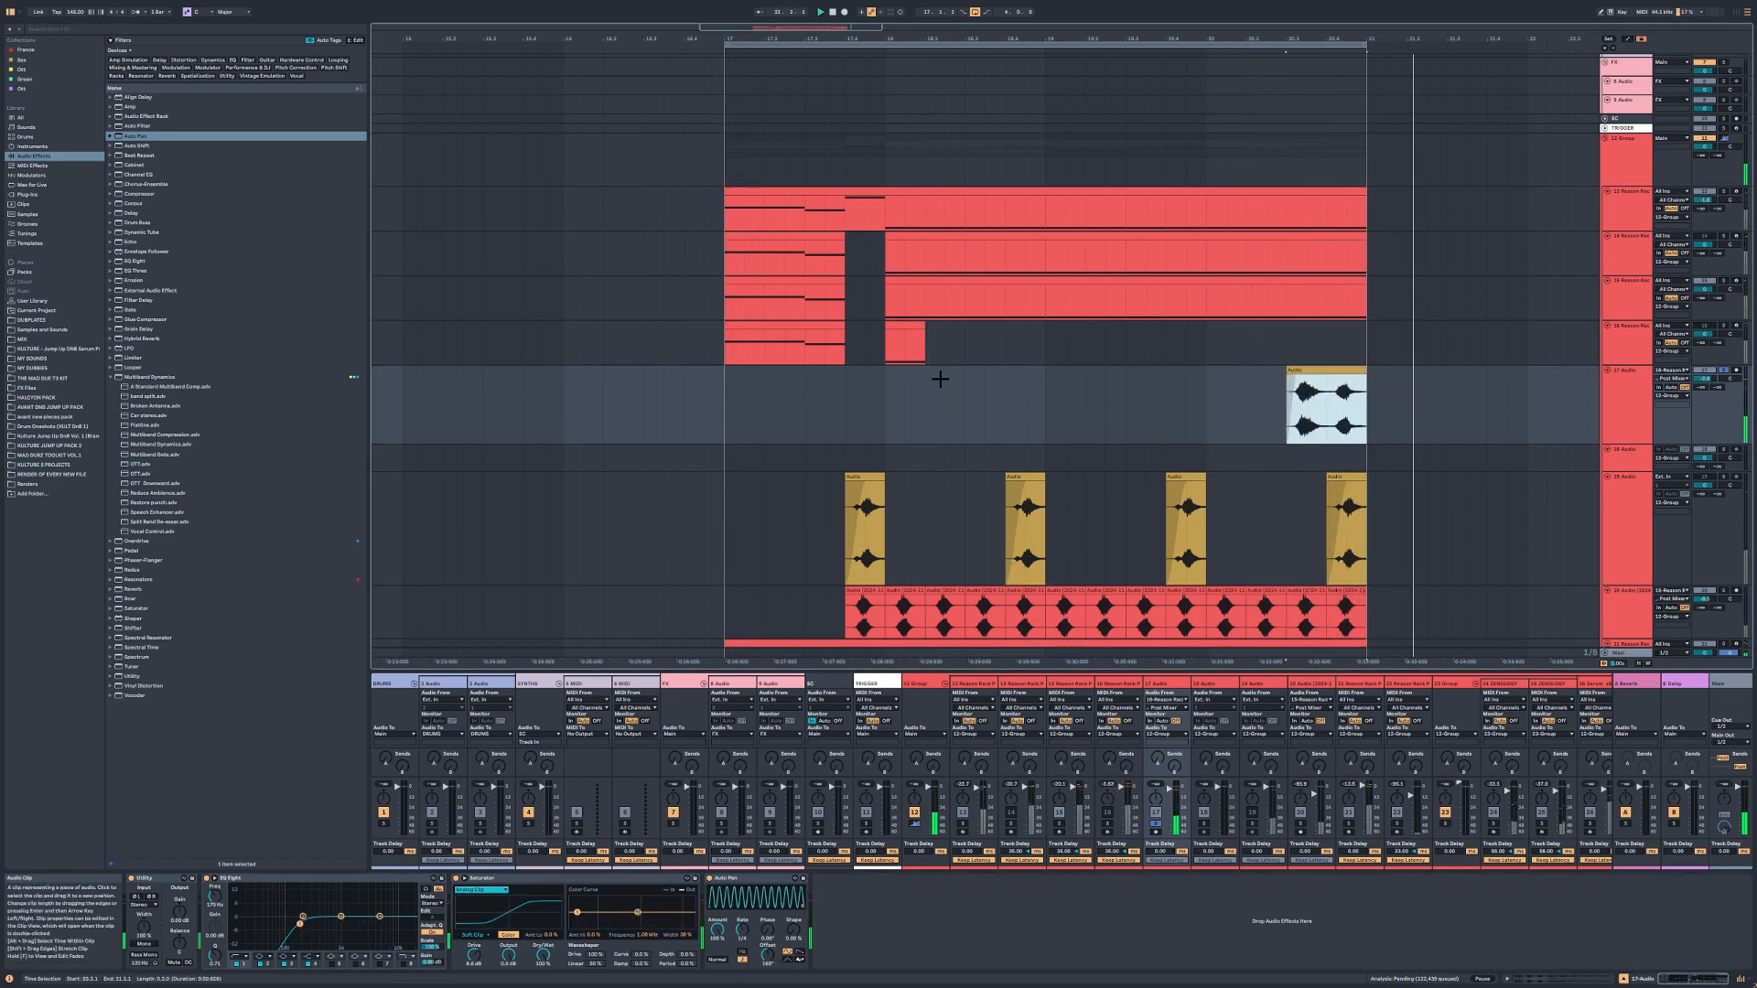
Step: Add a second EQ Eight and a Delay to the end of the chain, and unsync and adjust the delay's left time
{"action": "left_click", "coordinate": [129, 261]}
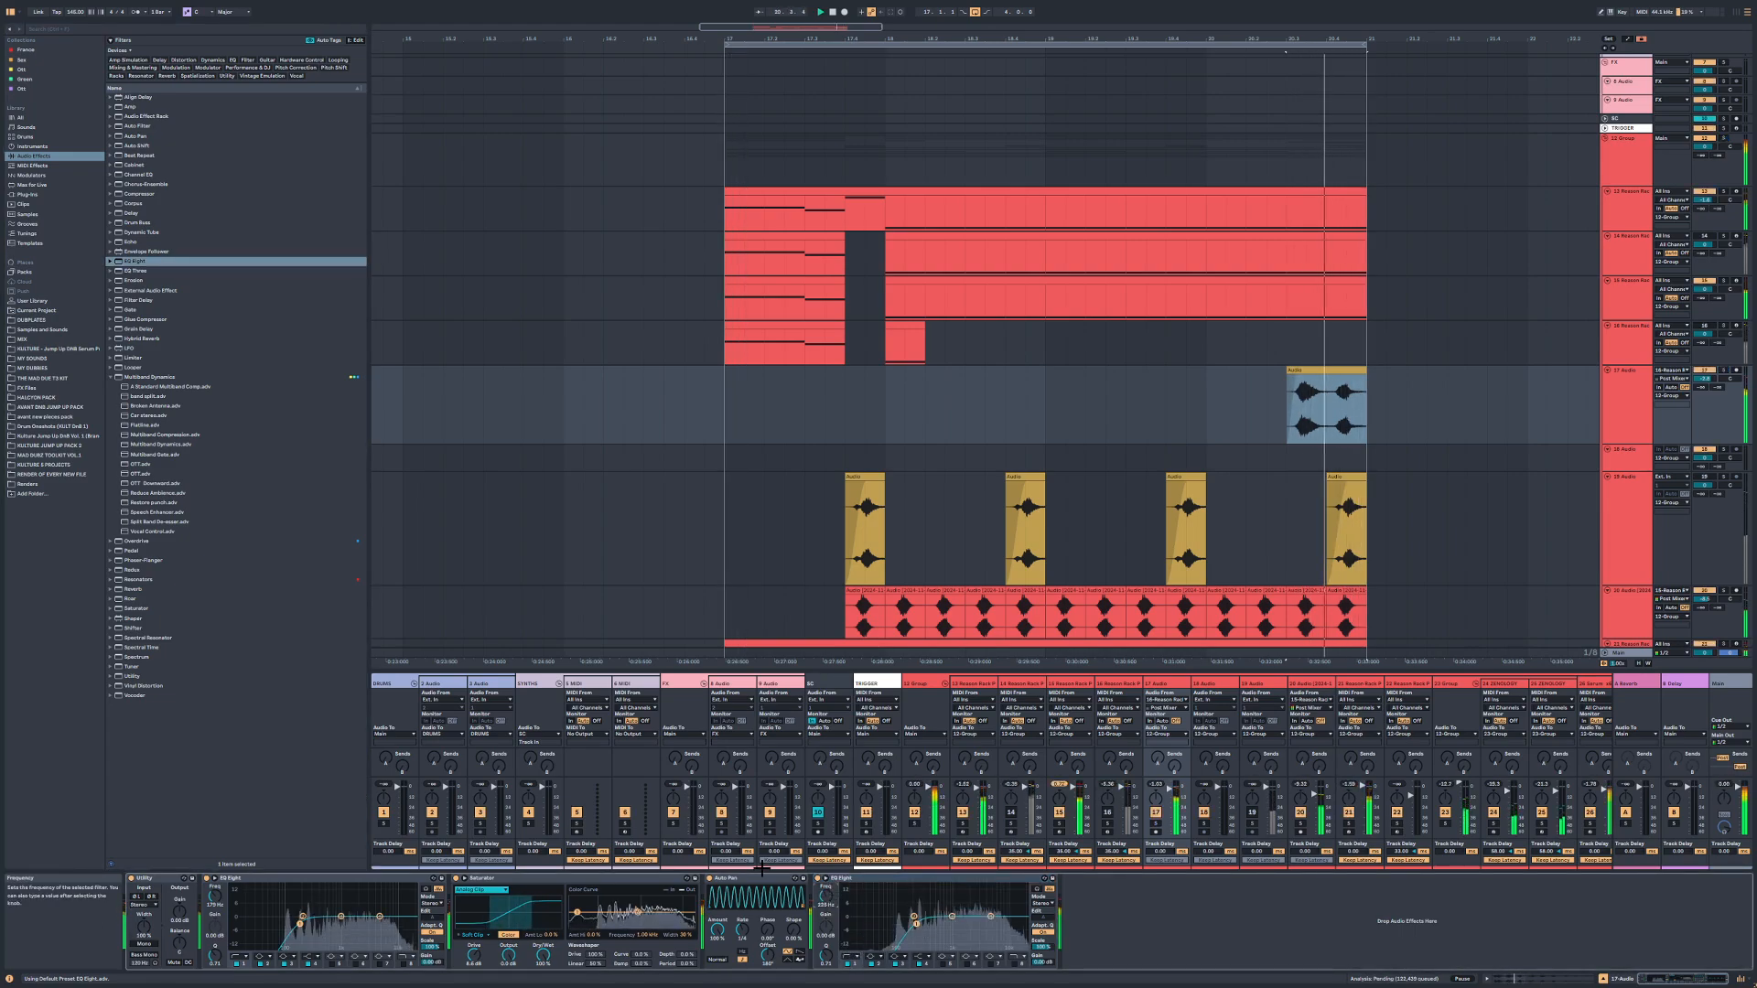
{"action": "left_click_drag", "start_coordinate": [134, 213], "coordinate": [1154, 920]}
{"action": "left_click", "coordinate": [1080, 893]}
{"action": "left_click_drag", "start_coordinate": [1077, 913], "coordinate": [1077, 947]}
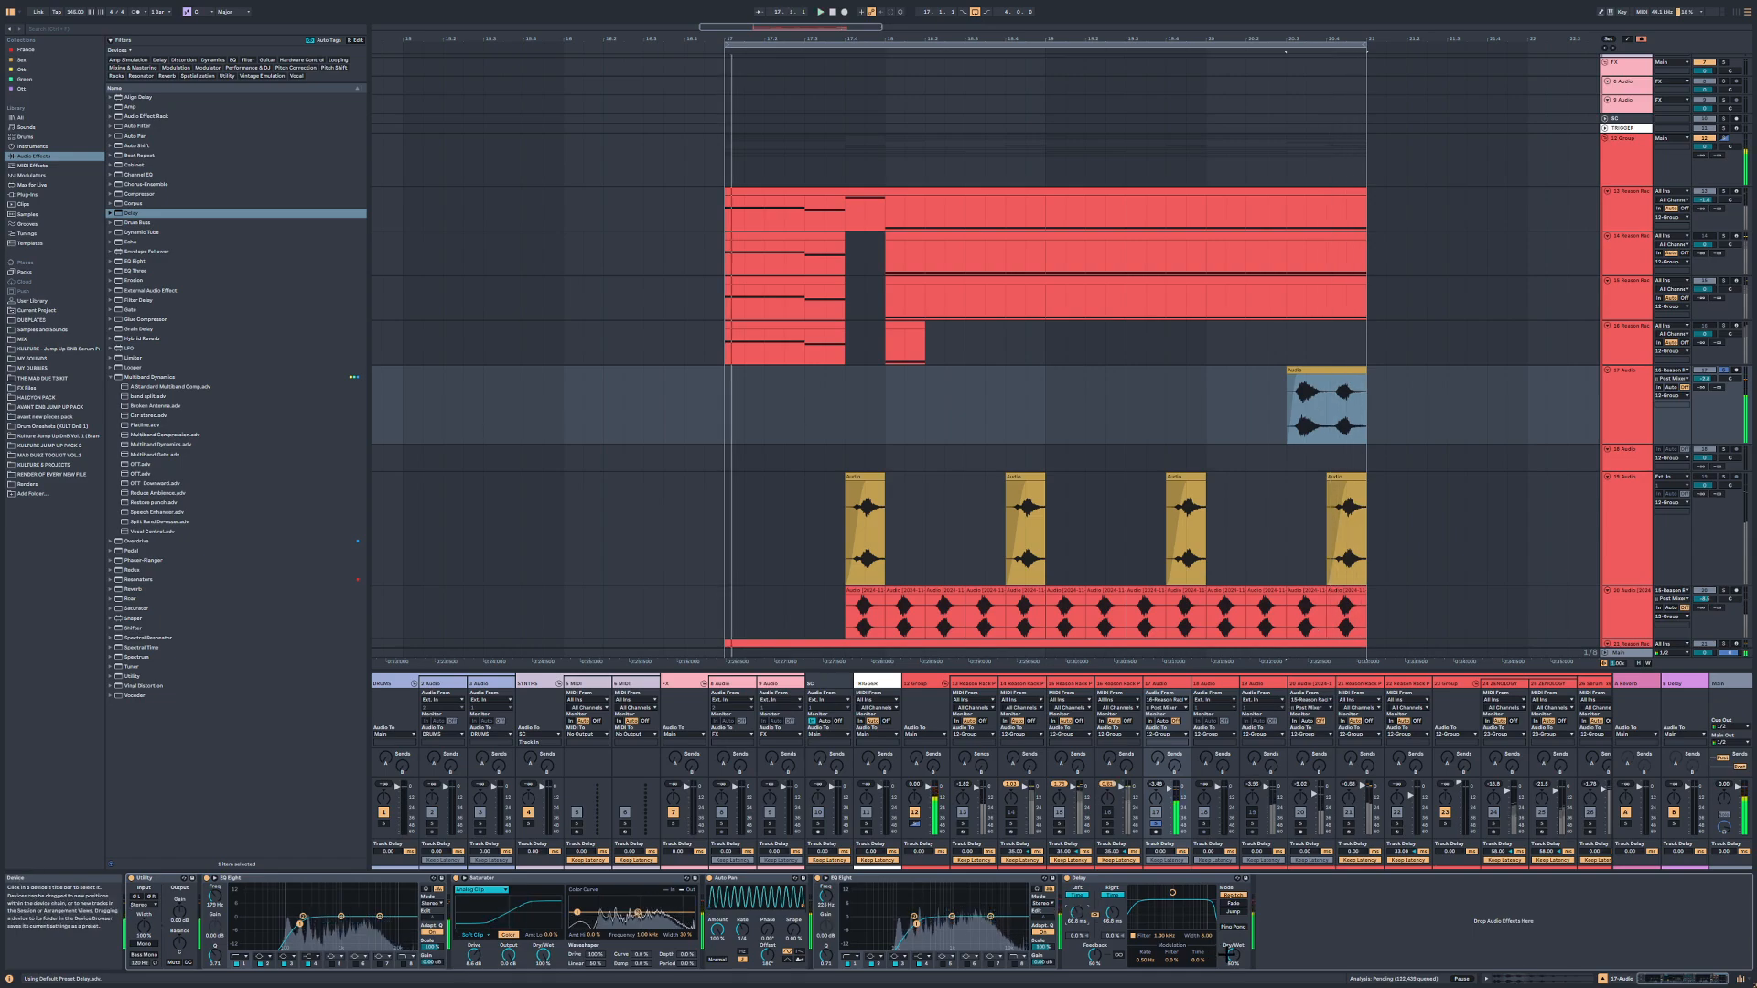
Step: Show automation and draw a rising Delay Dry/Wet ramp across the end-of-loop clip
{"action": "key", "text": "a"}
{"action": "left_click_drag", "start_coordinate": [1334, 382], "coordinate": [1343, 449]}
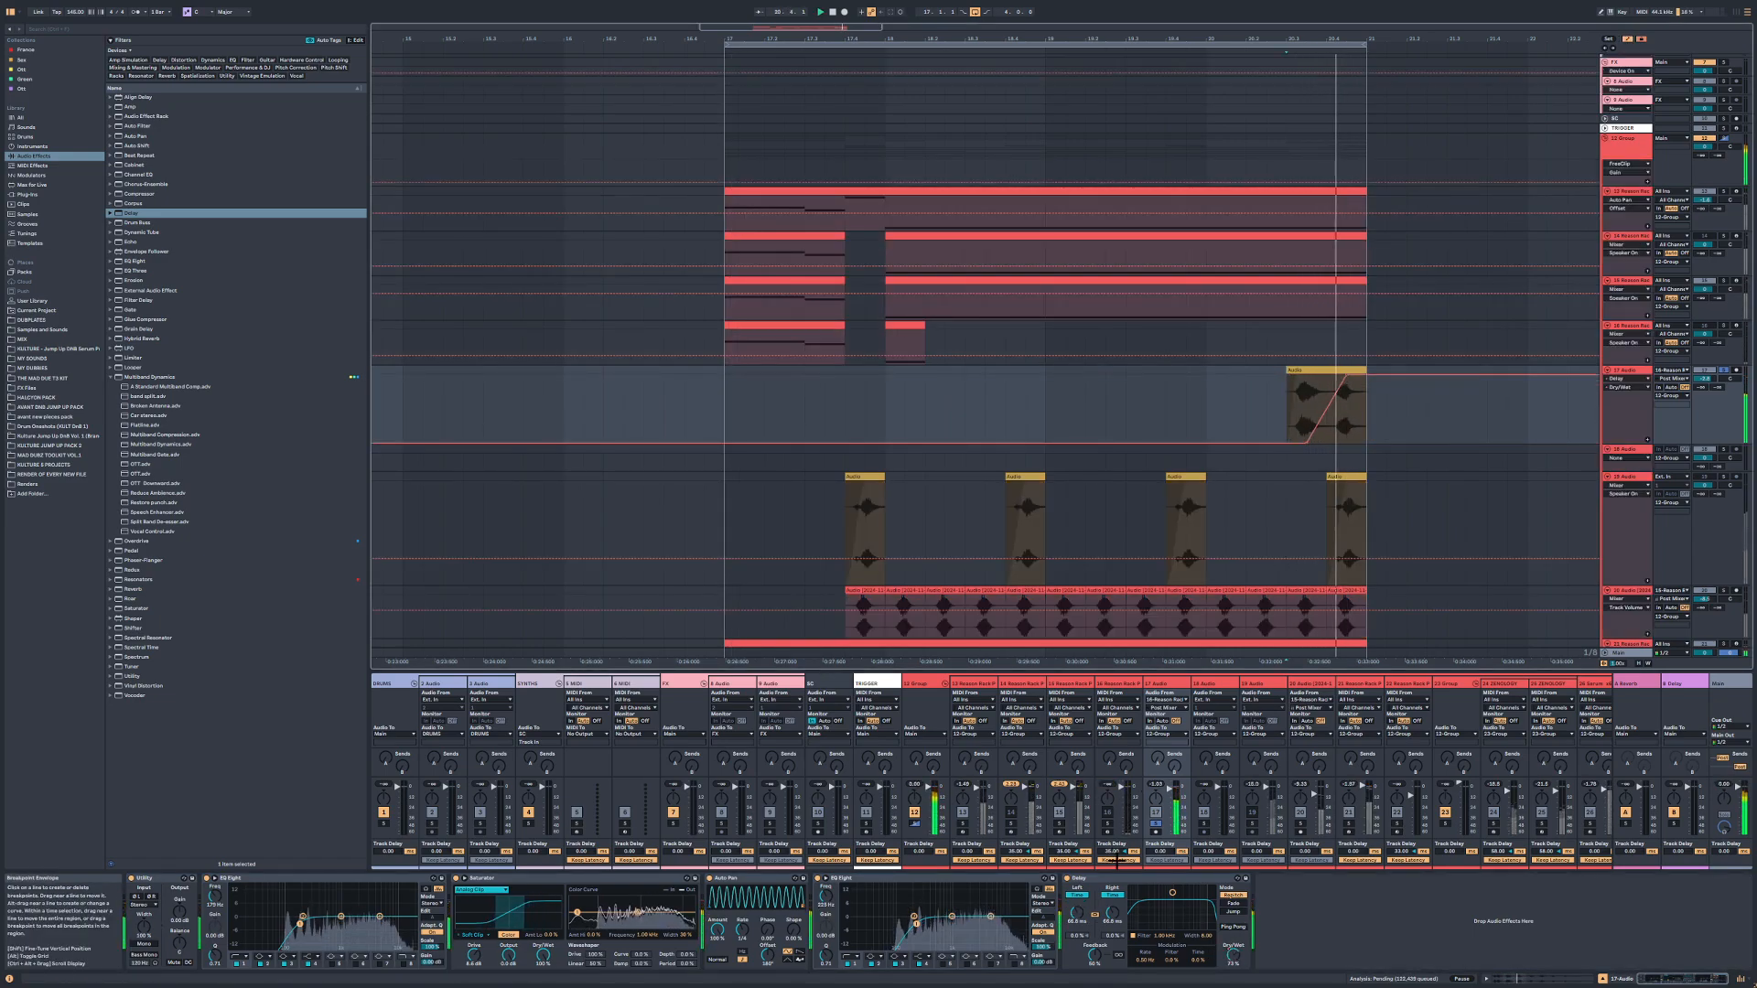
{"action": "key", "text": "space"}
Step: Automate the Delay's left time to start high and fall across the end-of-loop clip, auditioning the result
{"action": "left_click_drag", "start_coordinate": [1077, 913], "coordinate": [1077, 874]}
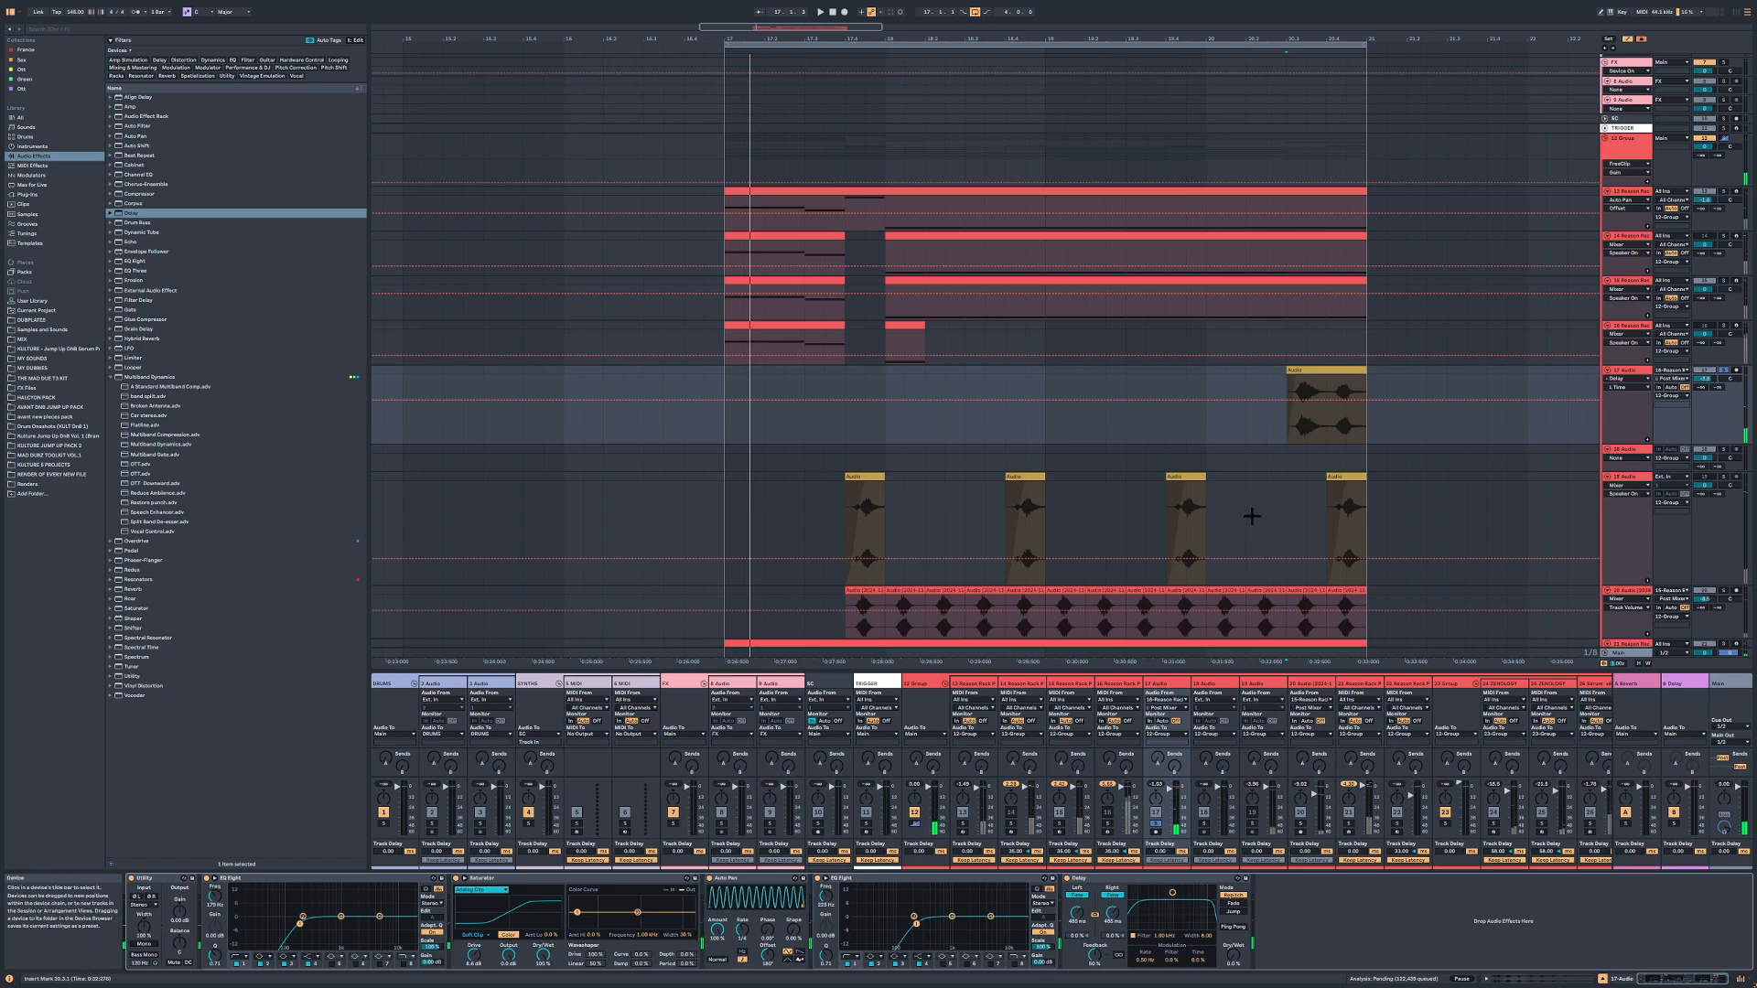
{"action": "left_click", "coordinate": [1293, 400]}
{"action": "key", "text": "space"}
{"action": "mouse_move", "coordinate": [1330, 400]}
{"action": "left_mouse_down"}
{"action": "mouse_move", "coordinate": [1346, 406]}
{"action": "mouse_move", "coordinate": [1294, 386]}
{"action": "left_mouse_up"}
{"action": "key", "text": "space"}
{"action": "key", "text": "space"}
{"action": "key", "text": "space"}
{"action": "key", "text": "s"}
{"action": "key", "text": "space"}
{"action": "key", "text": "space"}
{"action": "key", "text": "space"}
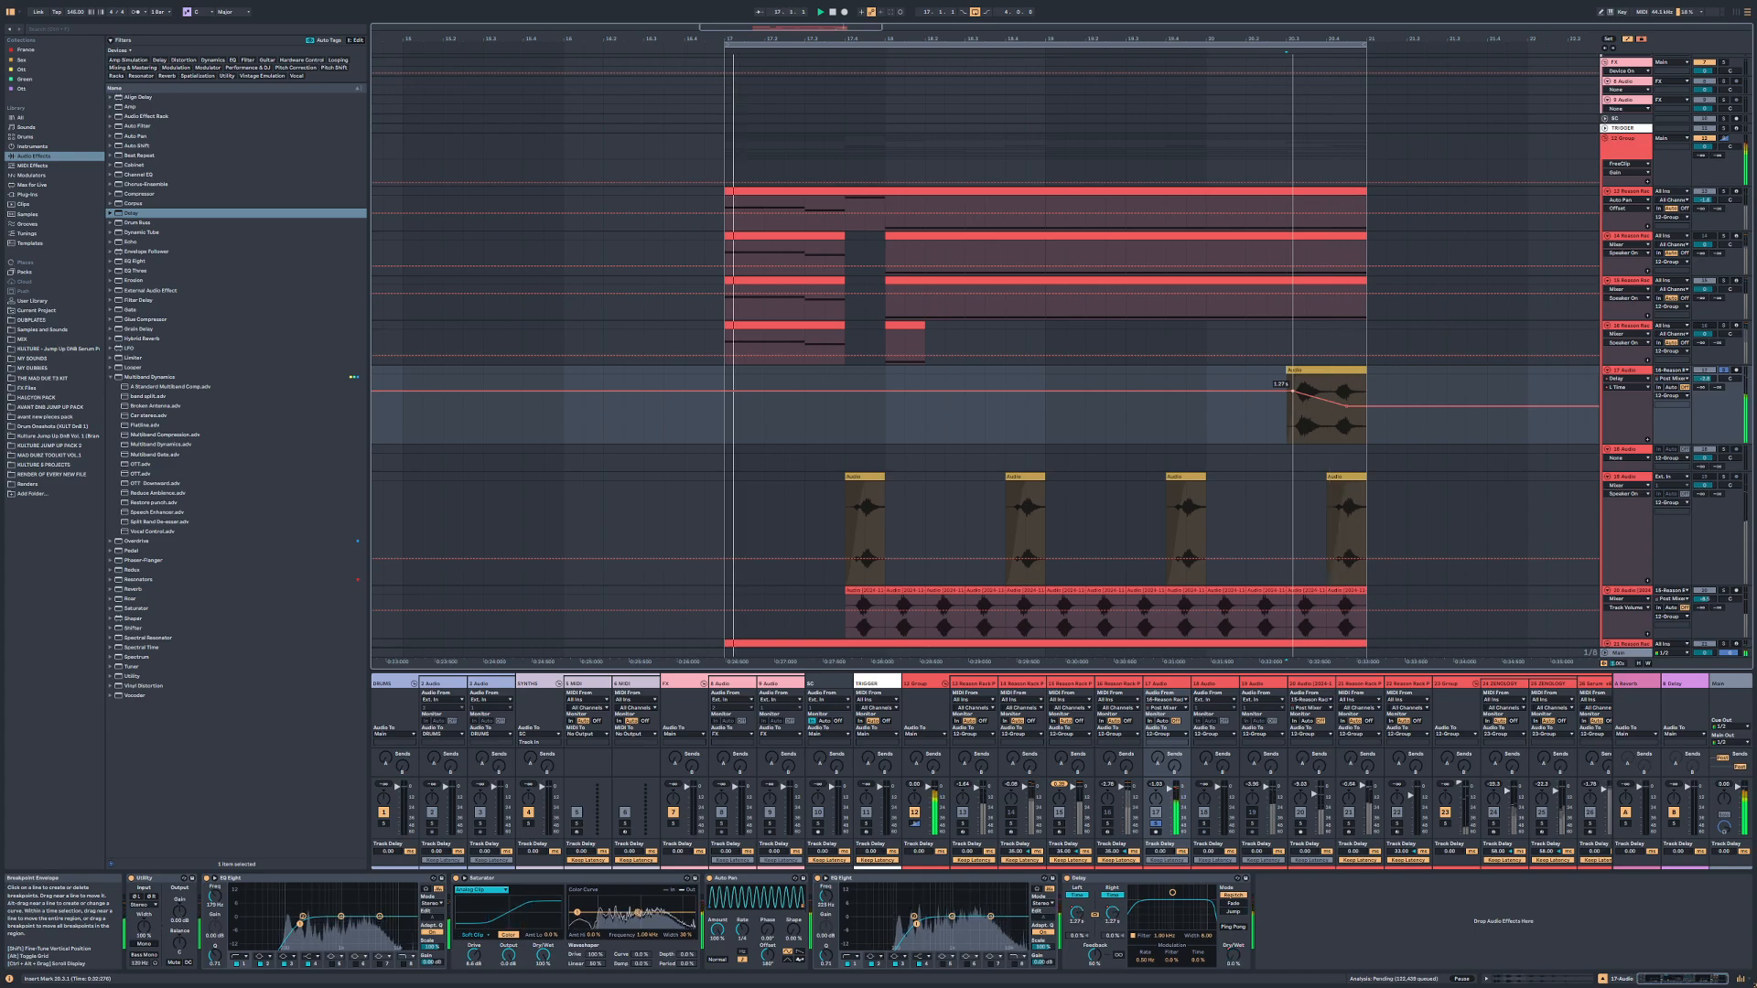
{"action": "key", "text": "space"}
{"action": "key", "text": "space"}
Step: Lower the Delay's Dry/Wet automation at the clip's end and raise the end point of its left time curve
{"action": "right_click", "coordinate": [1233, 955]}
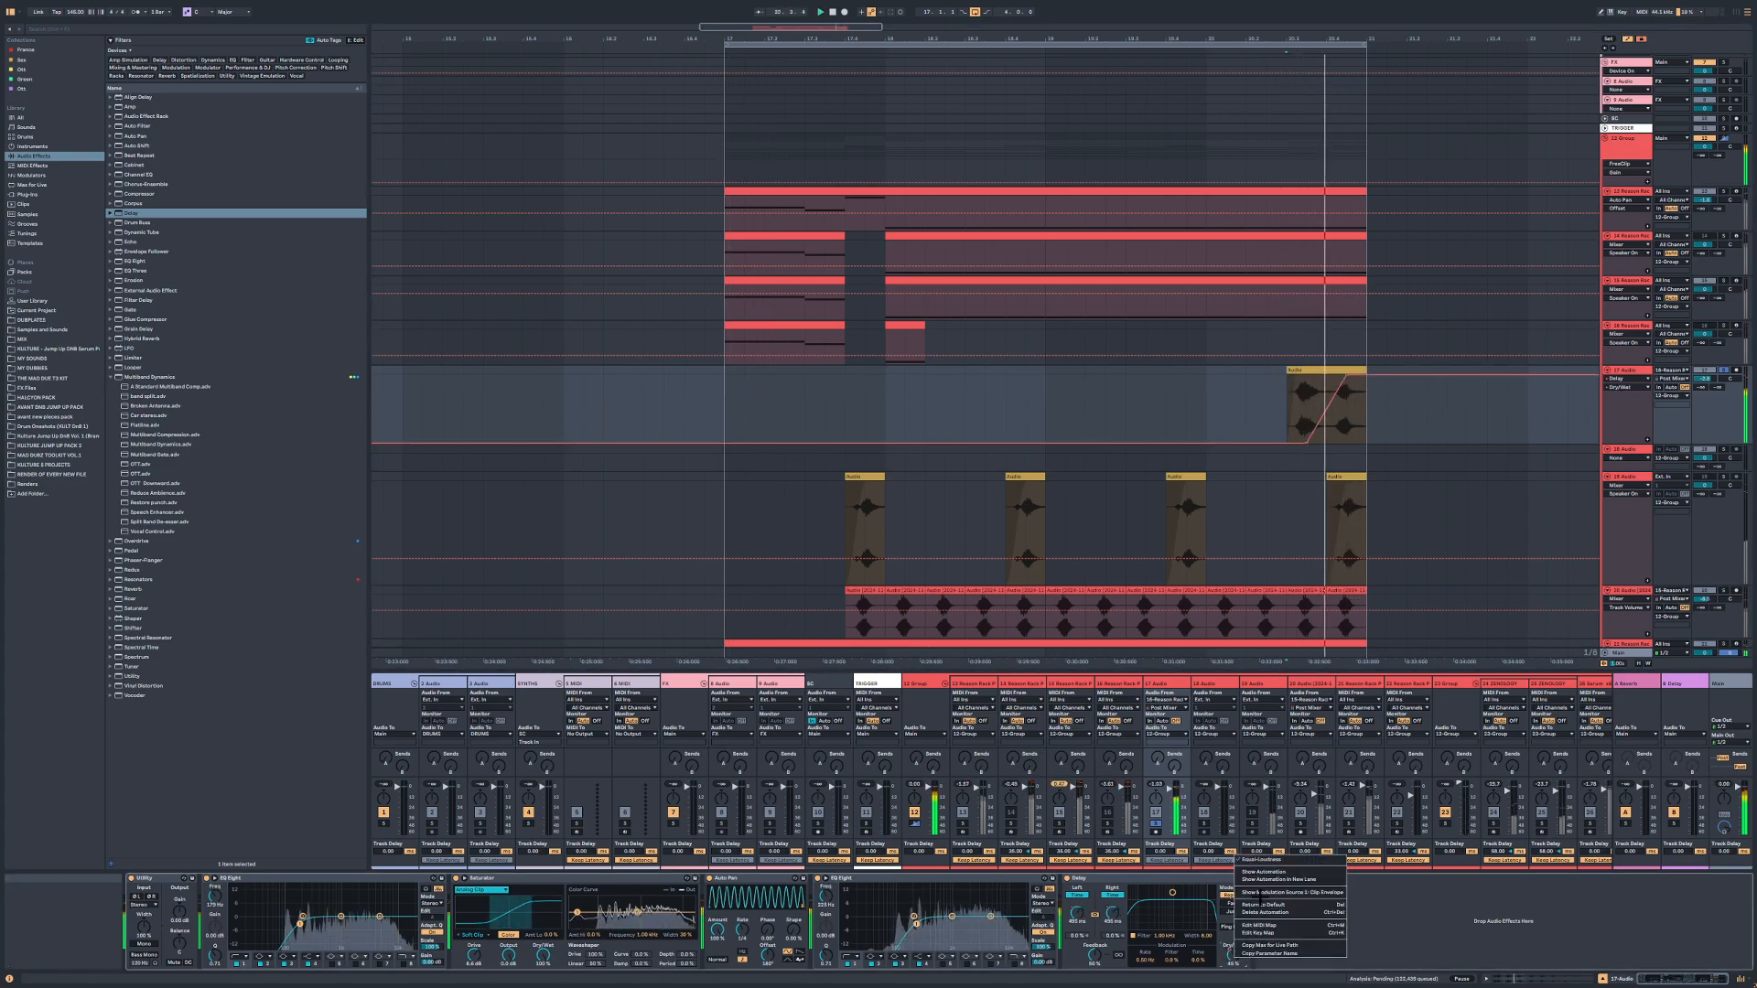
{"action": "left_click", "coordinate": [1263, 873]}
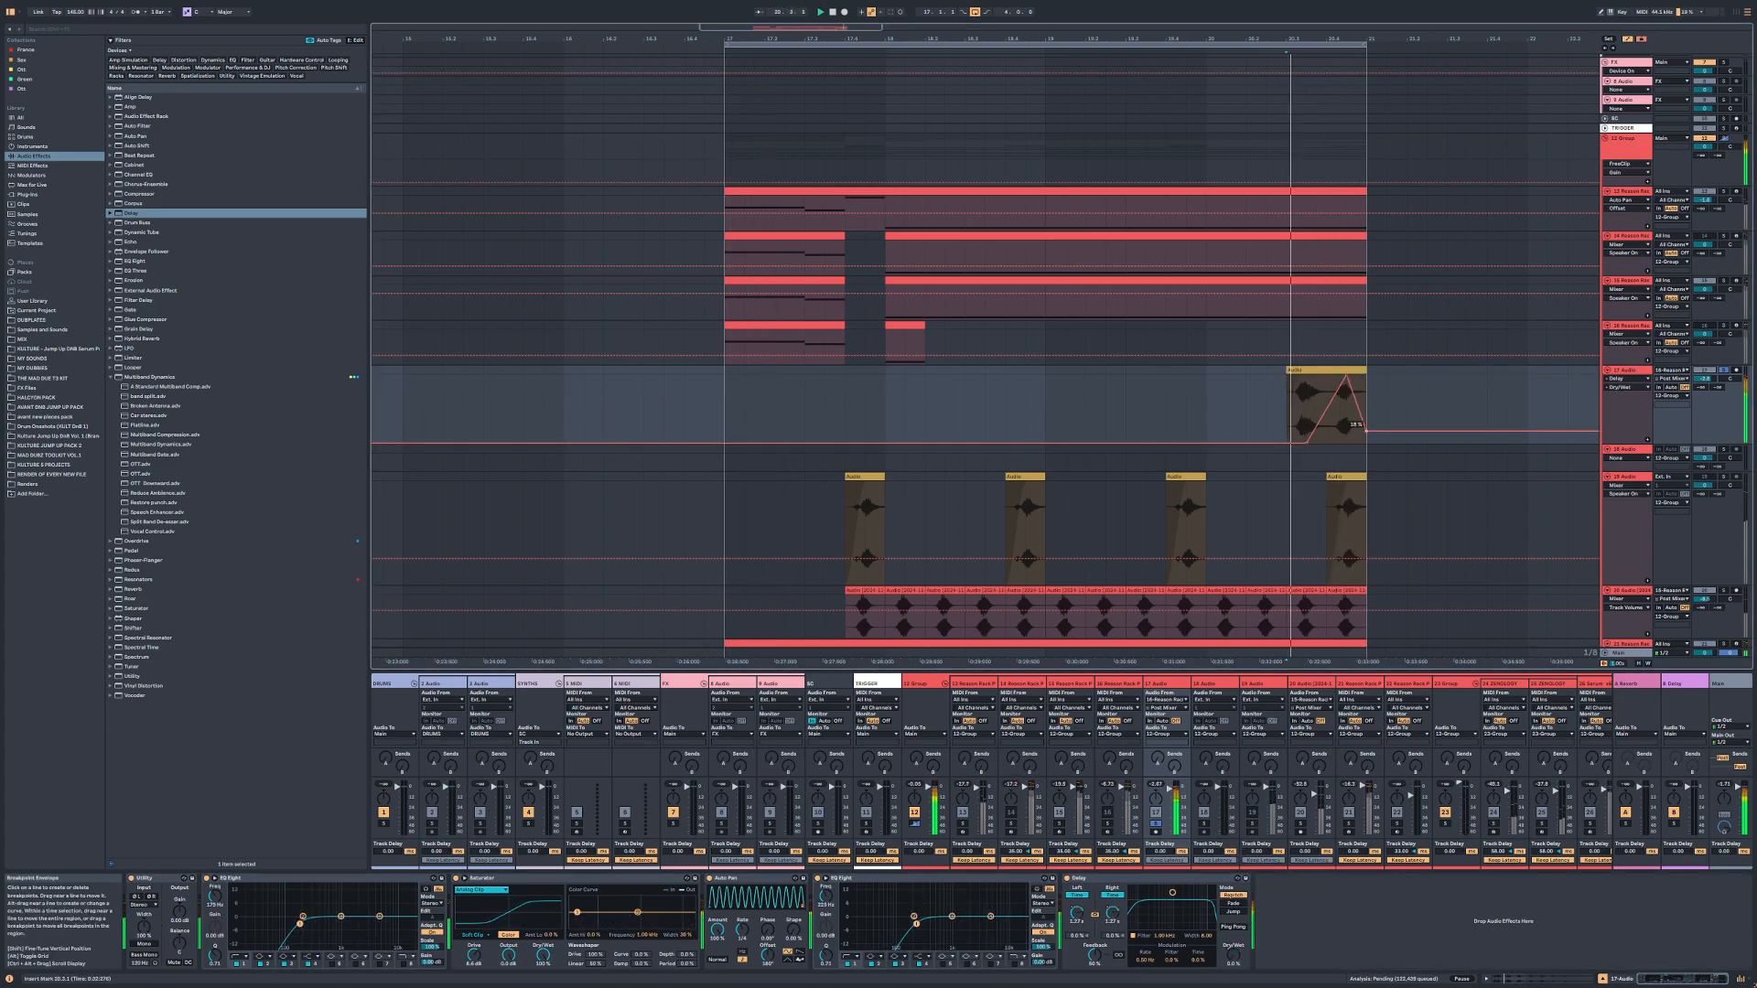
{"action": "right_click", "coordinate": [1112, 913]}
{"action": "left_click", "coordinate": [1146, 833]}
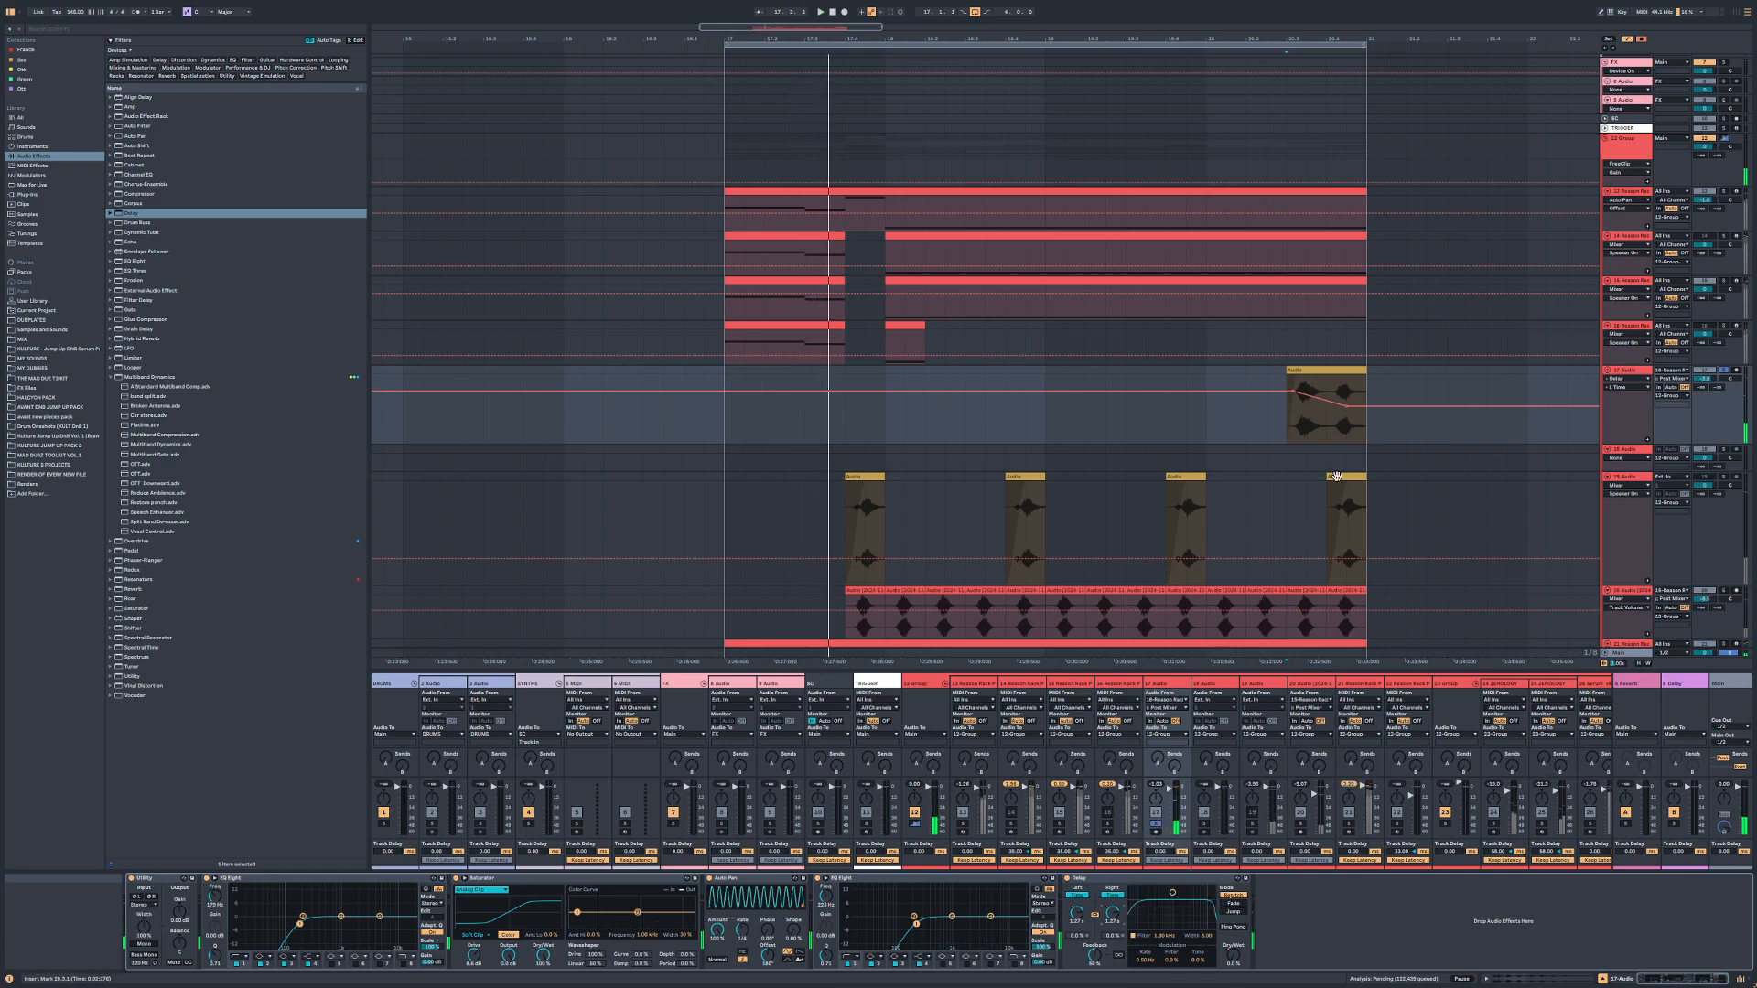
{"action": "key", "text": "space"}
{"action": "key", "text": "space"}
{"action": "left_click_drag", "start_coordinate": [1345, 405], "coordinate": [1346, 398]}
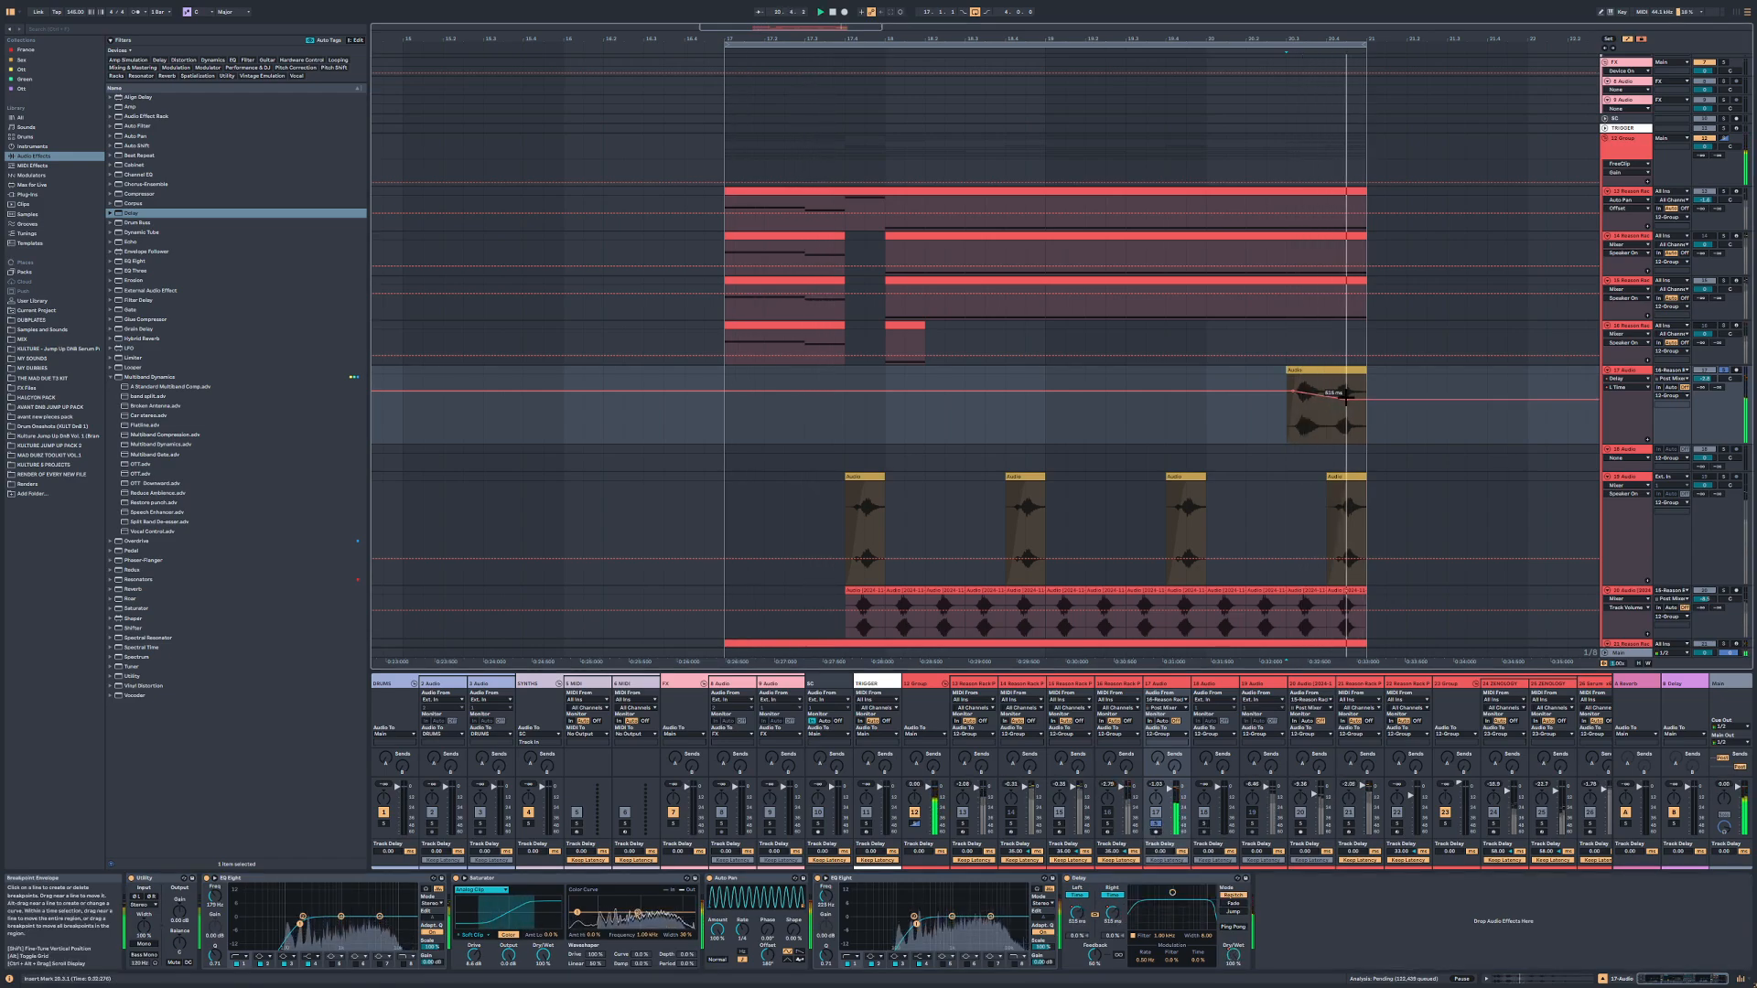
{"action": "left_click", "coordinate": [1305, 369]}
{"action": "key", "text": "a"}
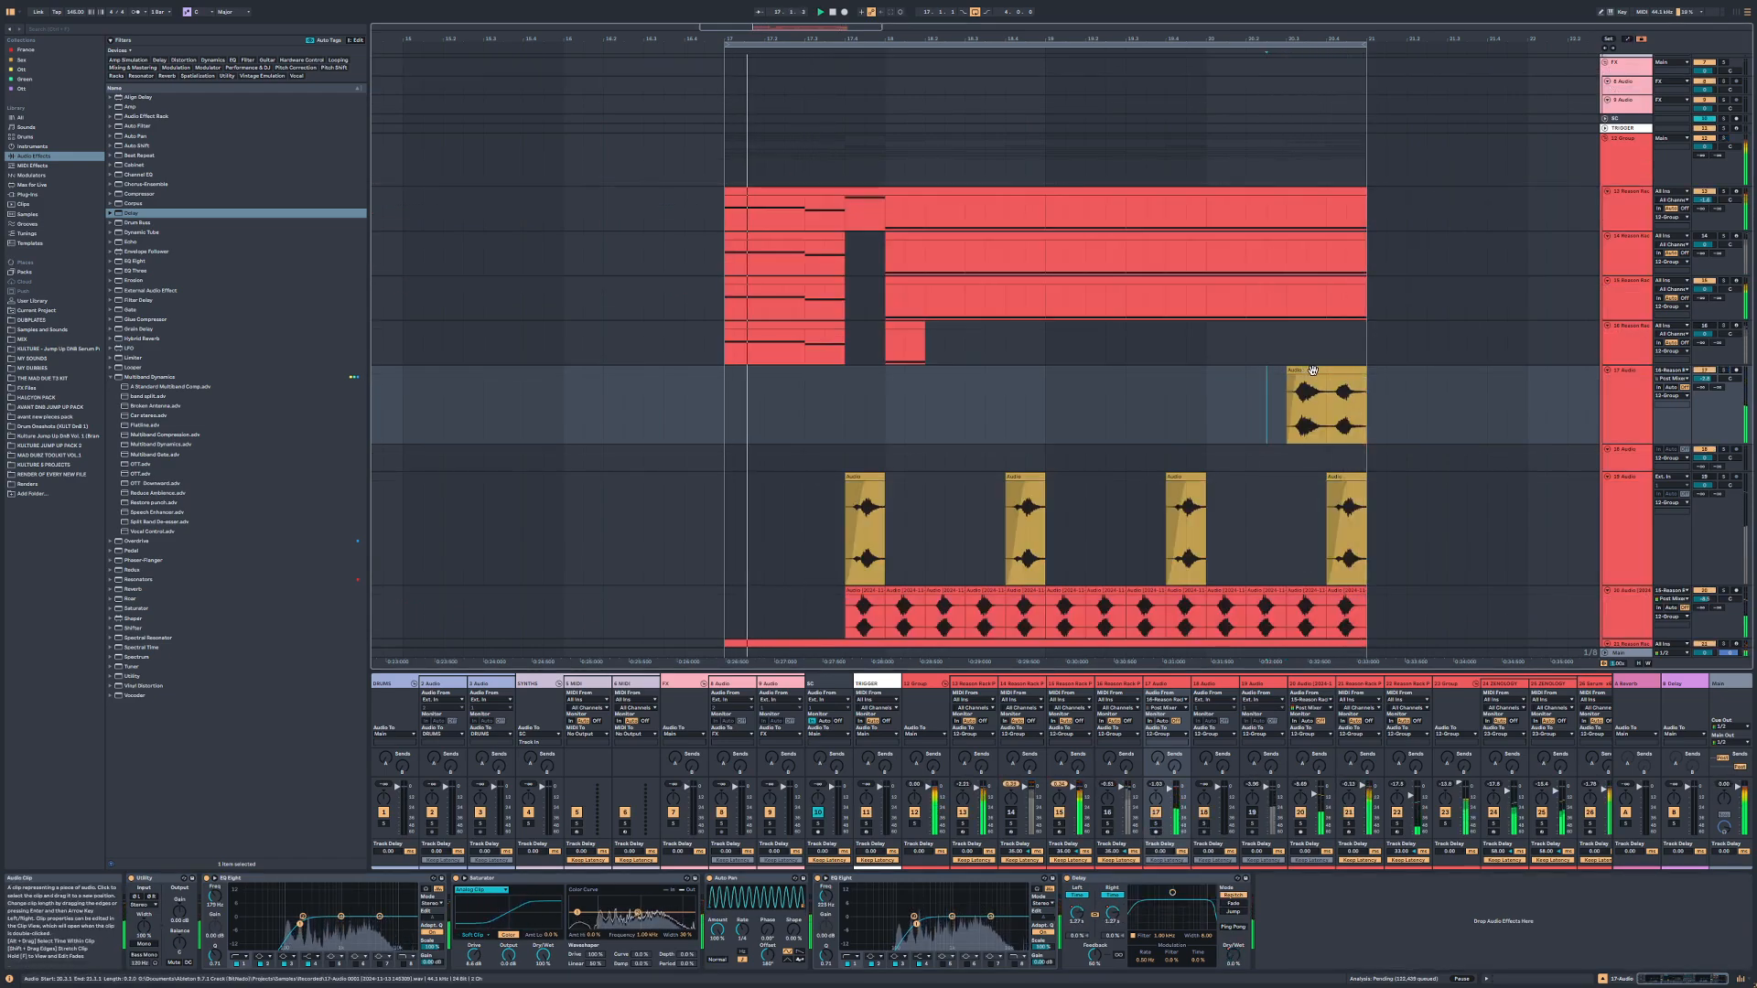
Step: Show automation for the end-of-loop clip and lower the peak of its Delay Dry/Wet curve
{"action": "right_click", "coordinate": [1232, 954]}
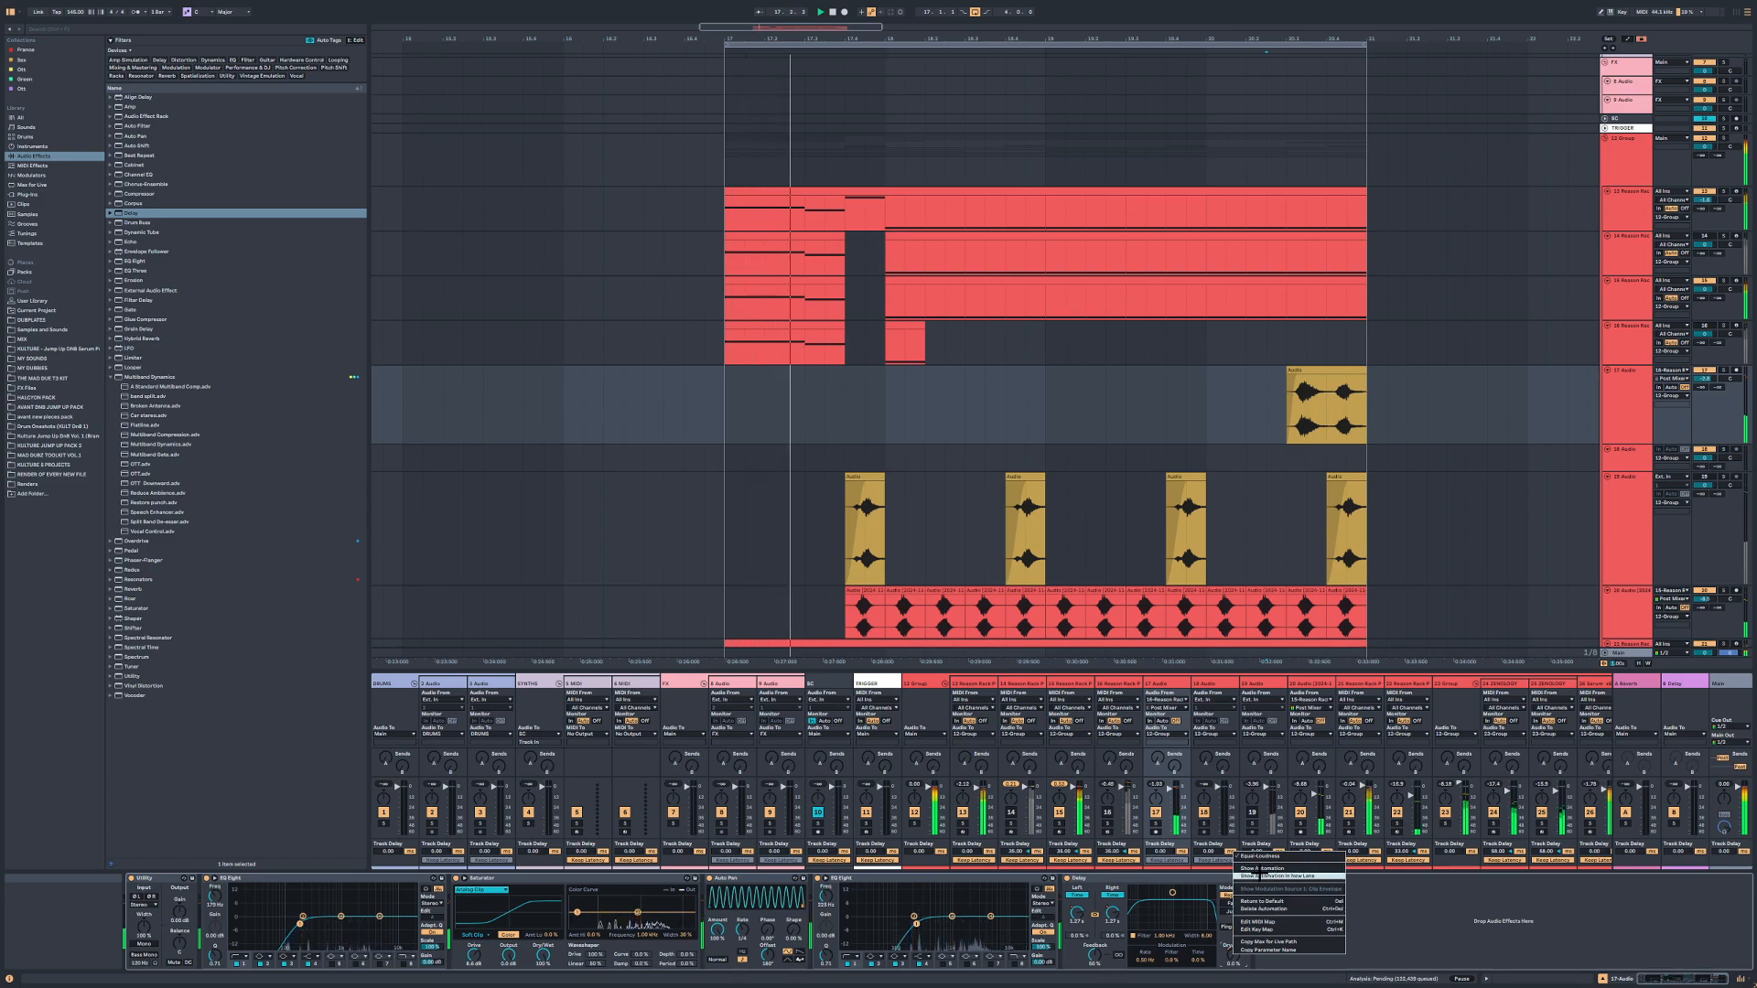
{"action": "left_click", "coordinate": [1257, 867]}
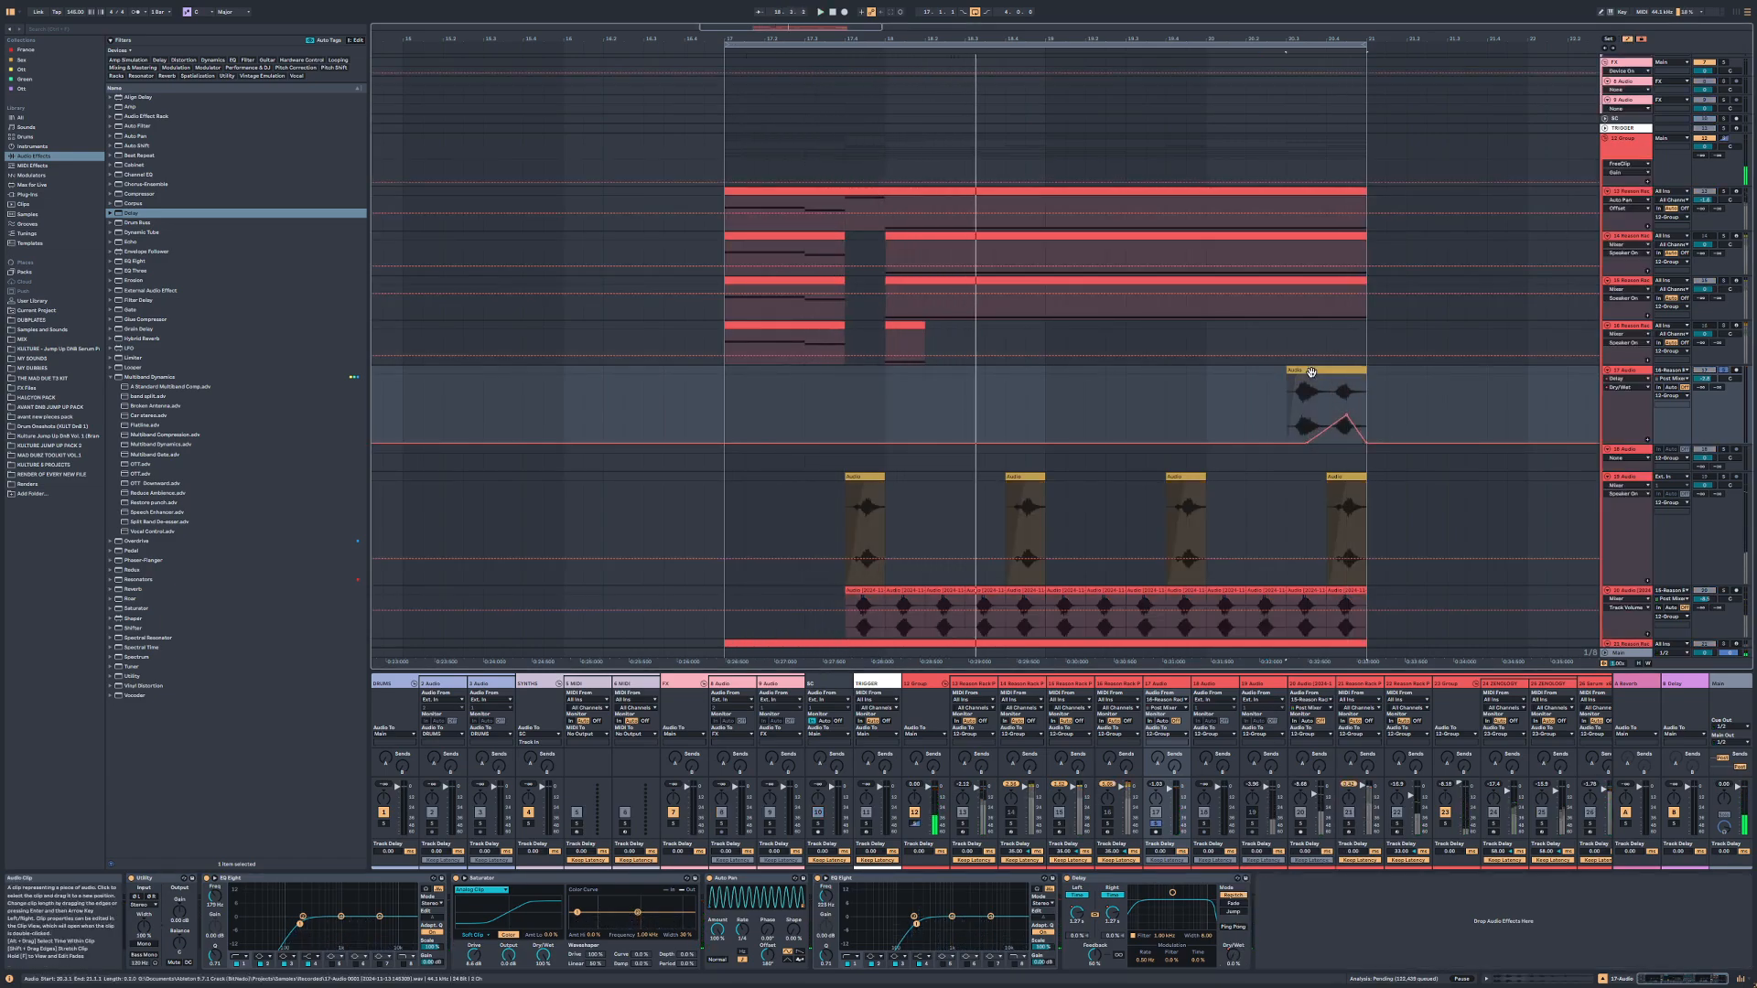
{"action": "key", "text": "space"}
{"action": "left_click_drag", "start_coordinate": [1346, 415], "coordinate": [1346, 421]}
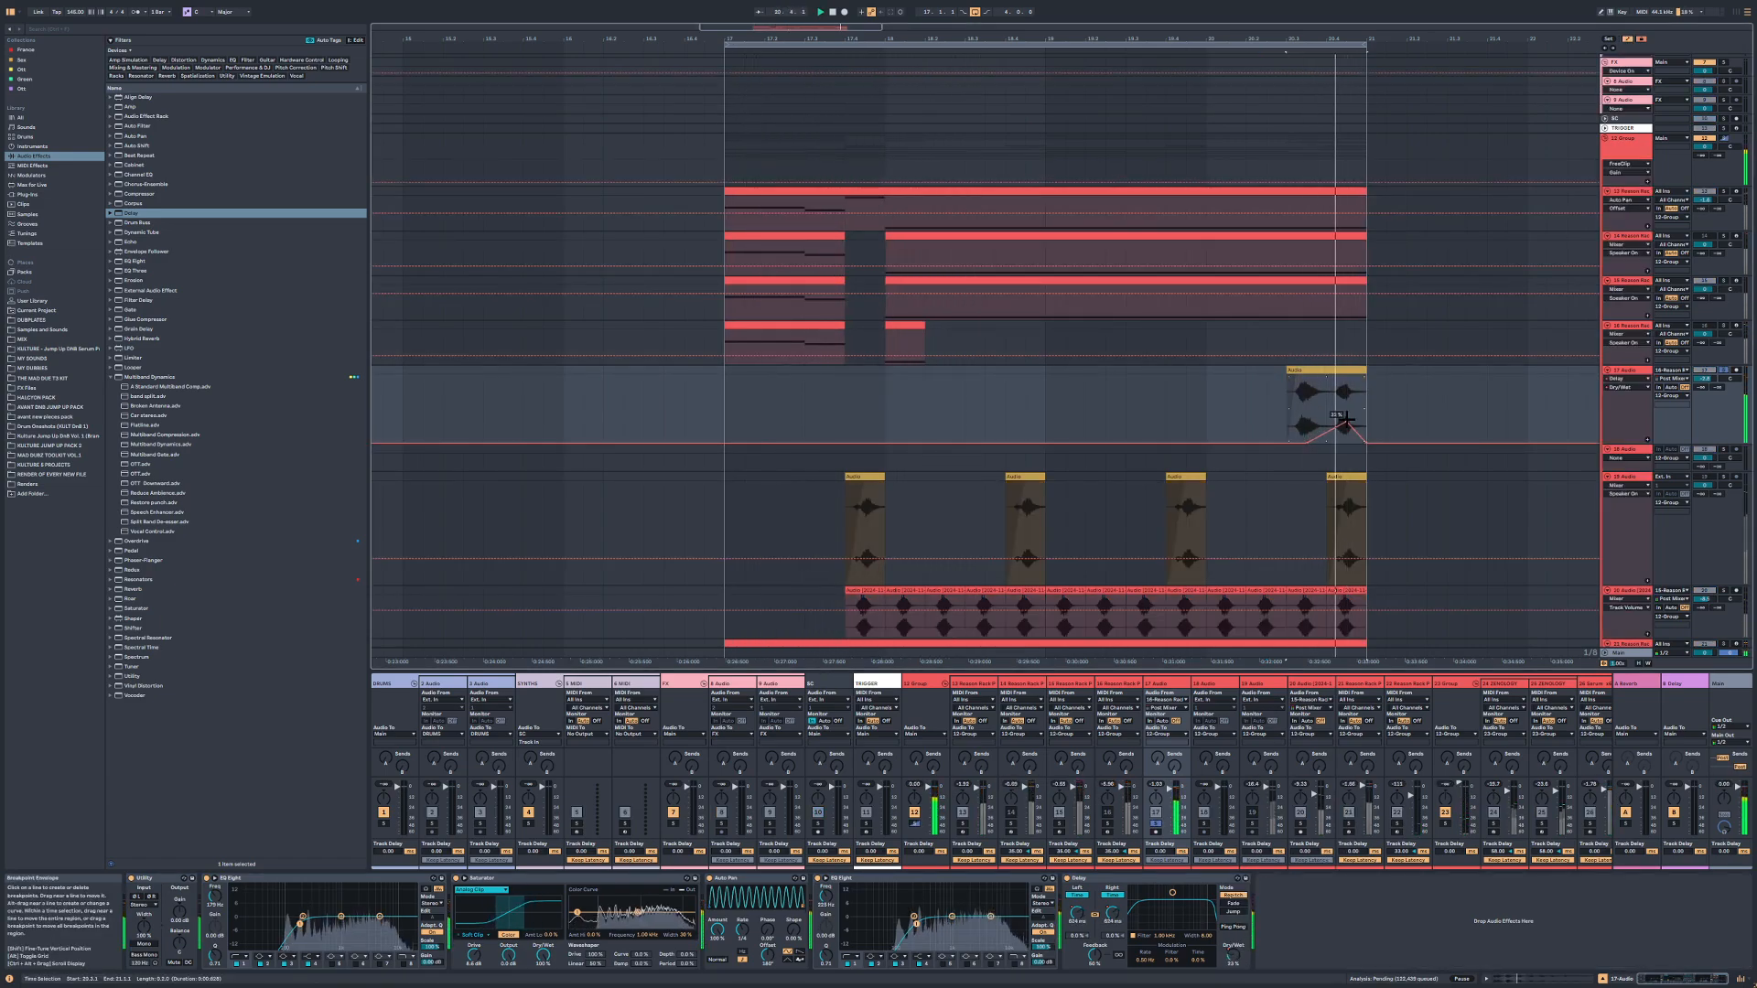
Step: Delete the Delay from the end-of-loop audio track's effect chain and hide the automation
{"action": "left_click", "coordinate": [1110, 878]}
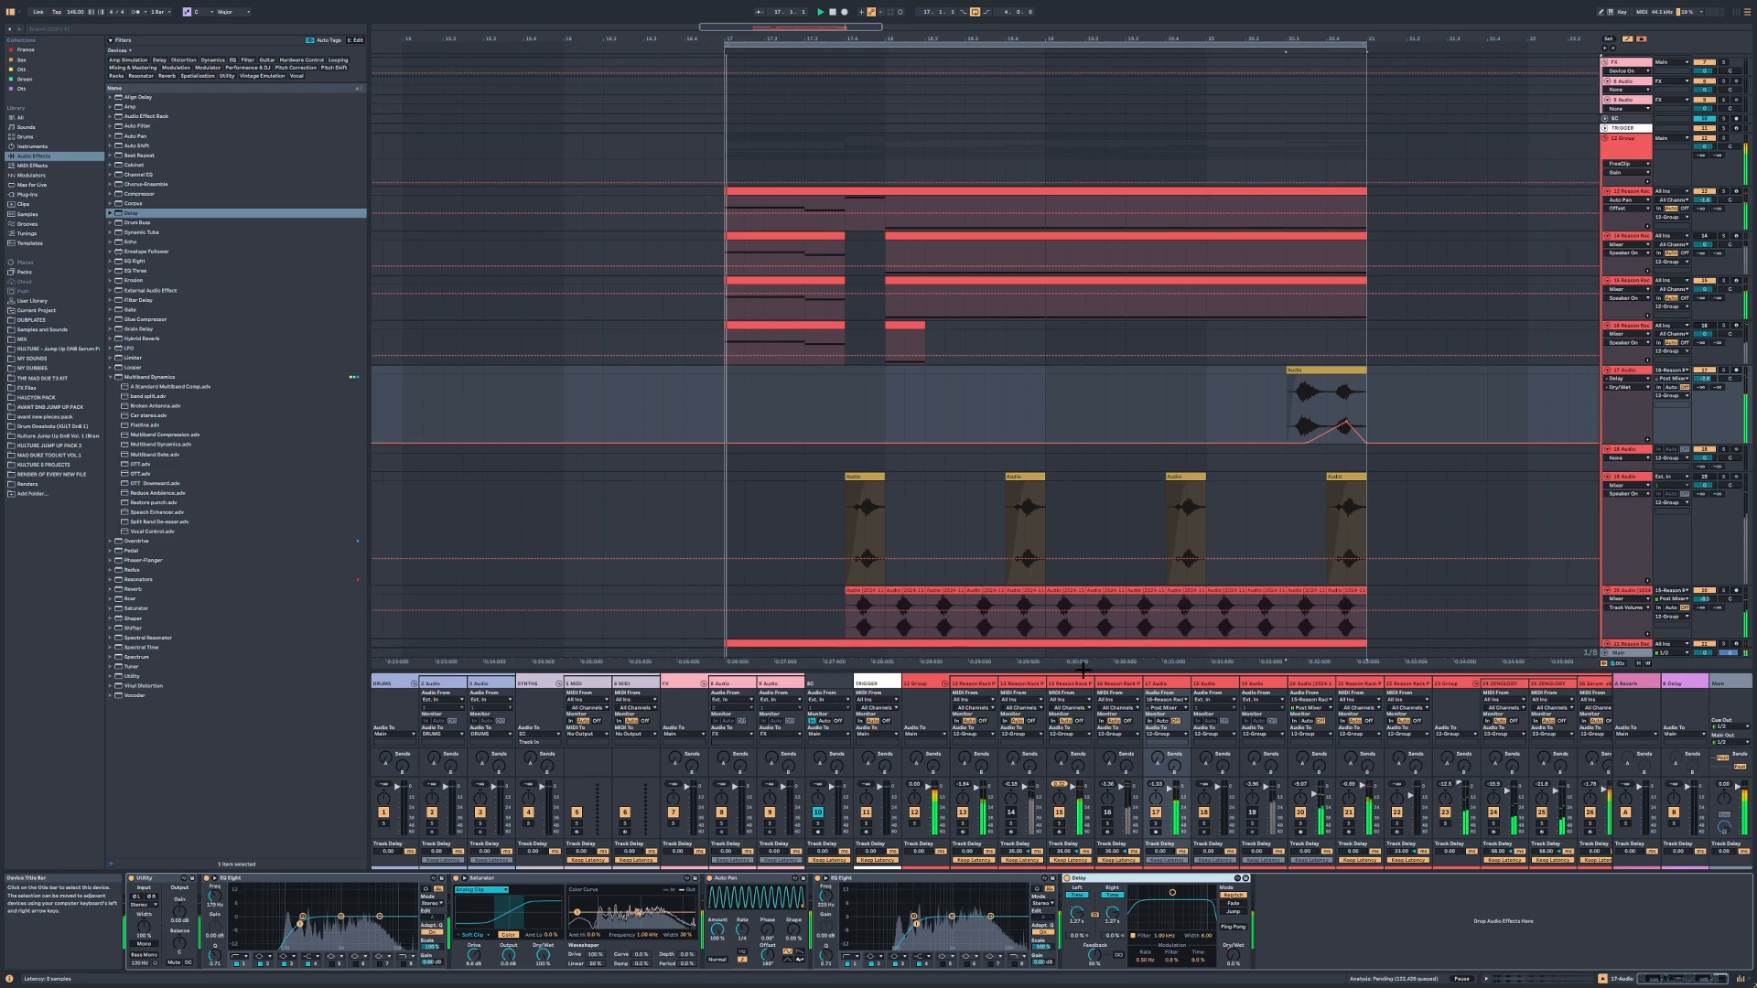
{"action": "key", "text": "Delete"}
{"action": "key", "text": "a"}
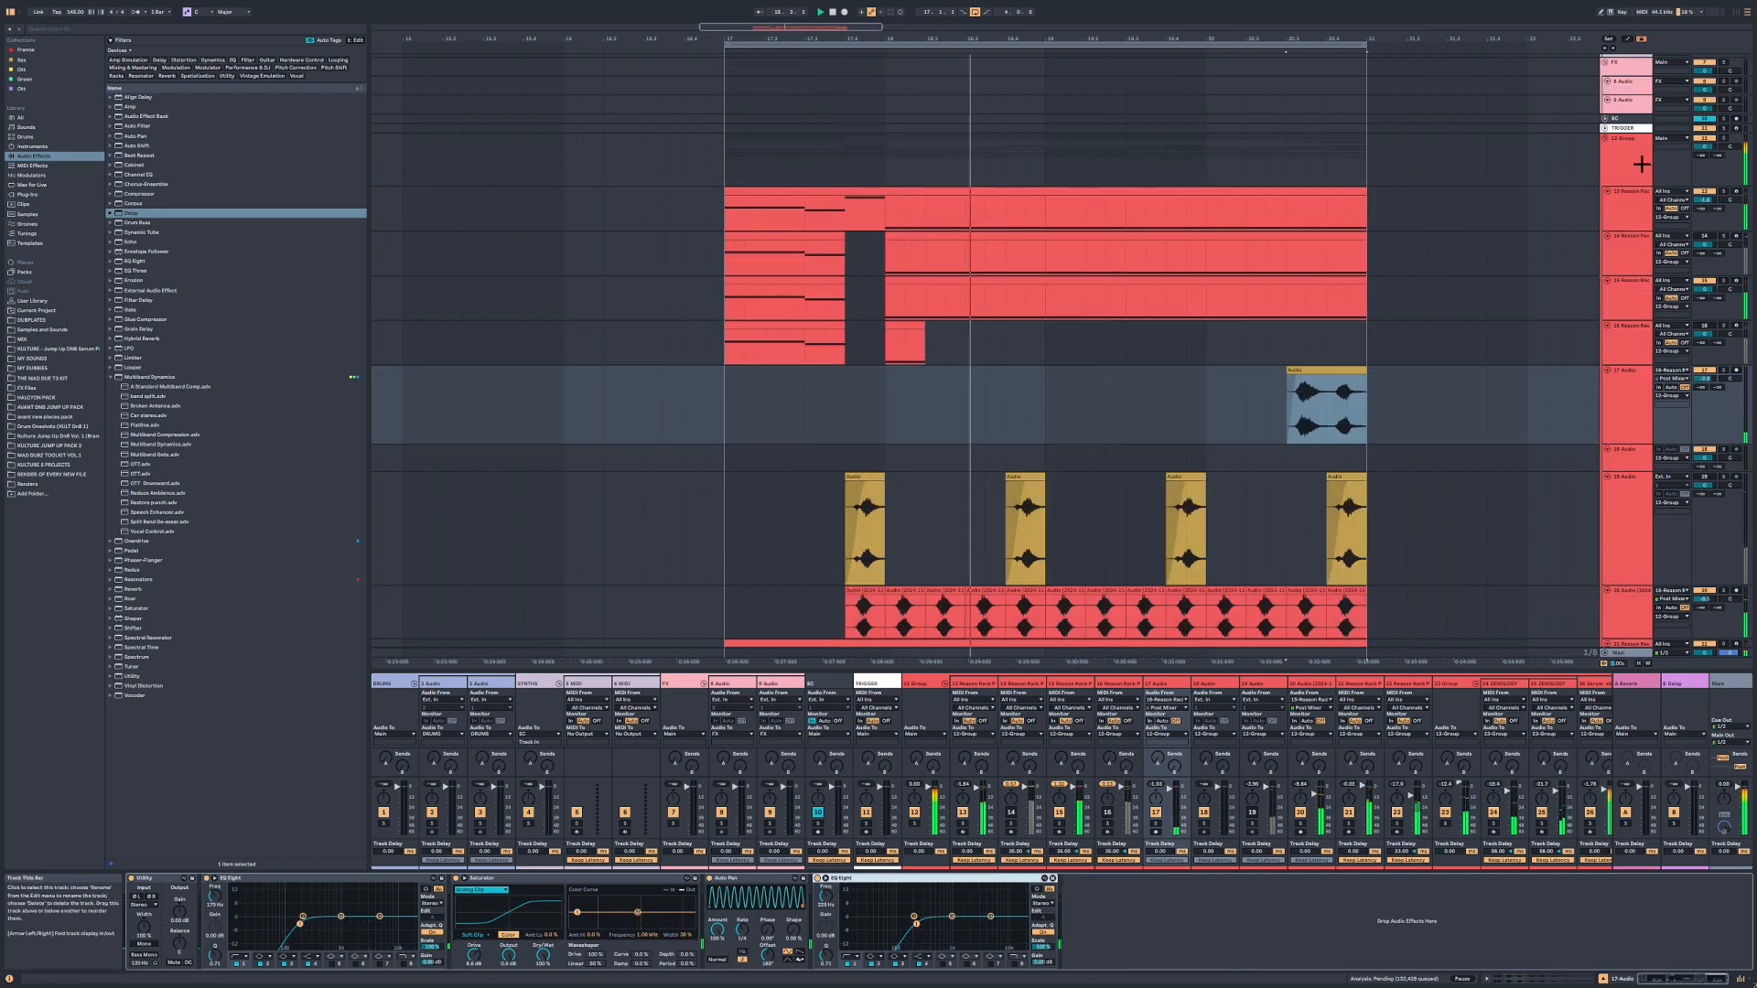
Step: Group all the bass layer tracks except the Serum track into a nested group
{"action": "left_click", "coordinate": [1631, 194]}
{"action": "scroll", "coordinate": [1501, 510], "scroll_direction": "down", "scroll_amount": 7}
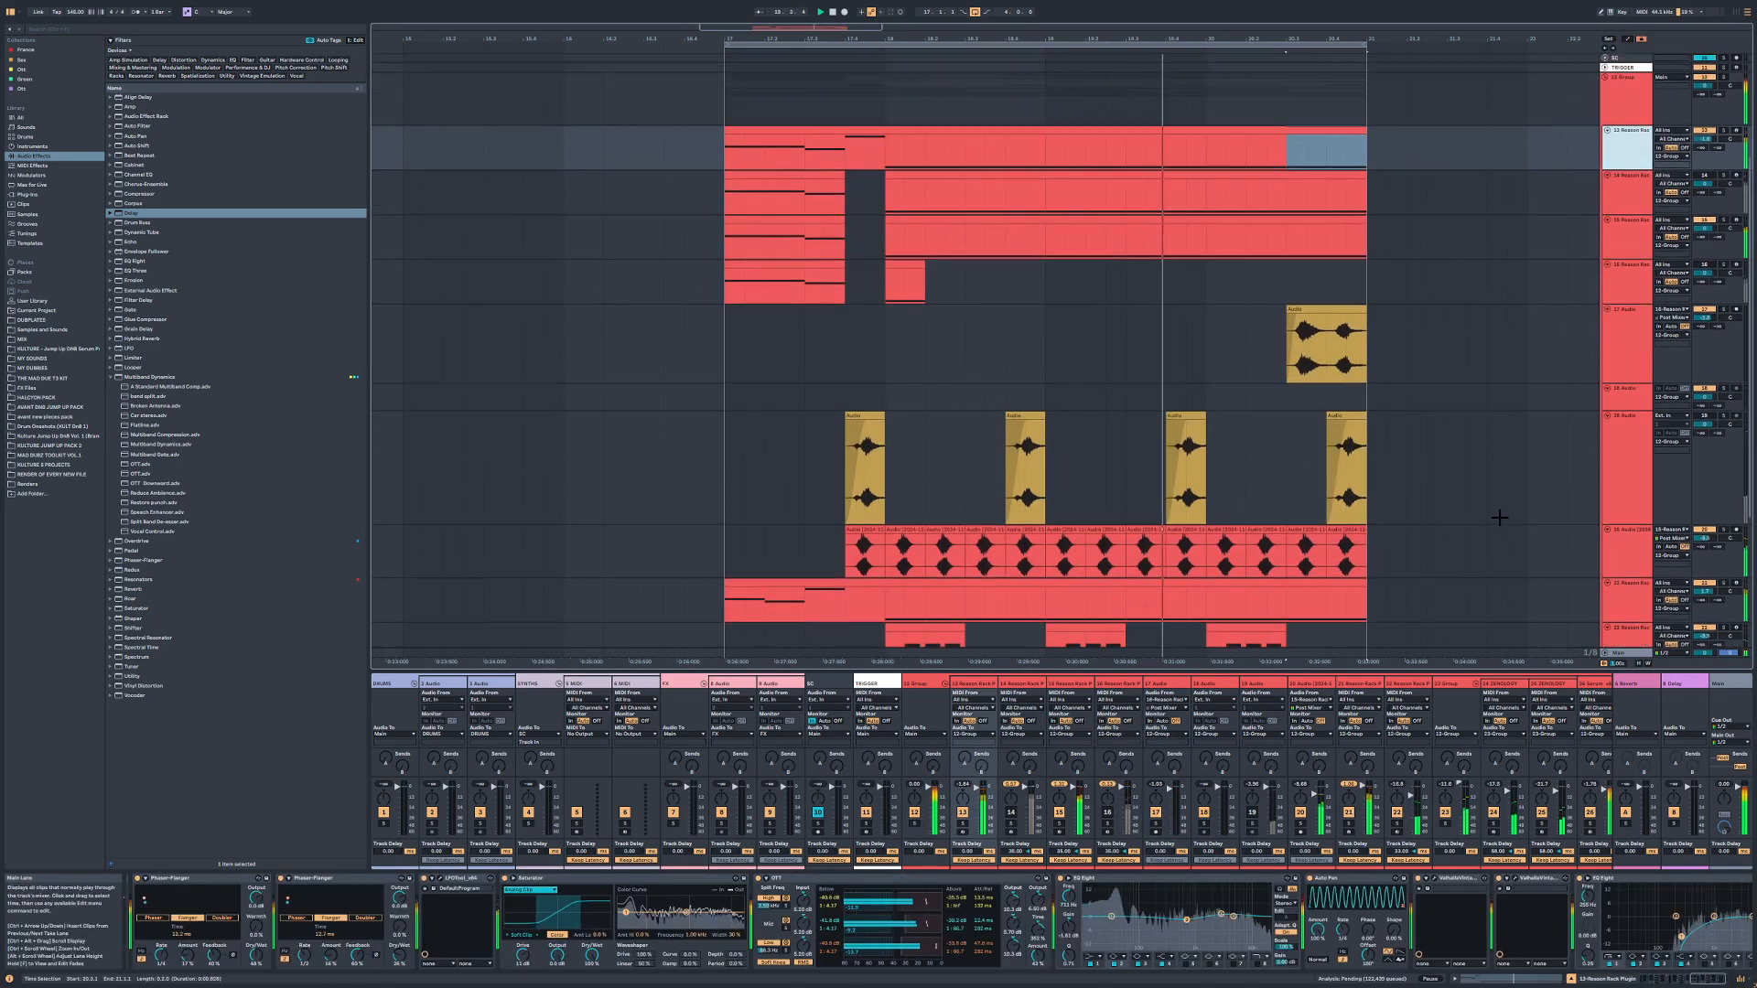
{"action": "left_click", "coordinate": [1607, 479]}
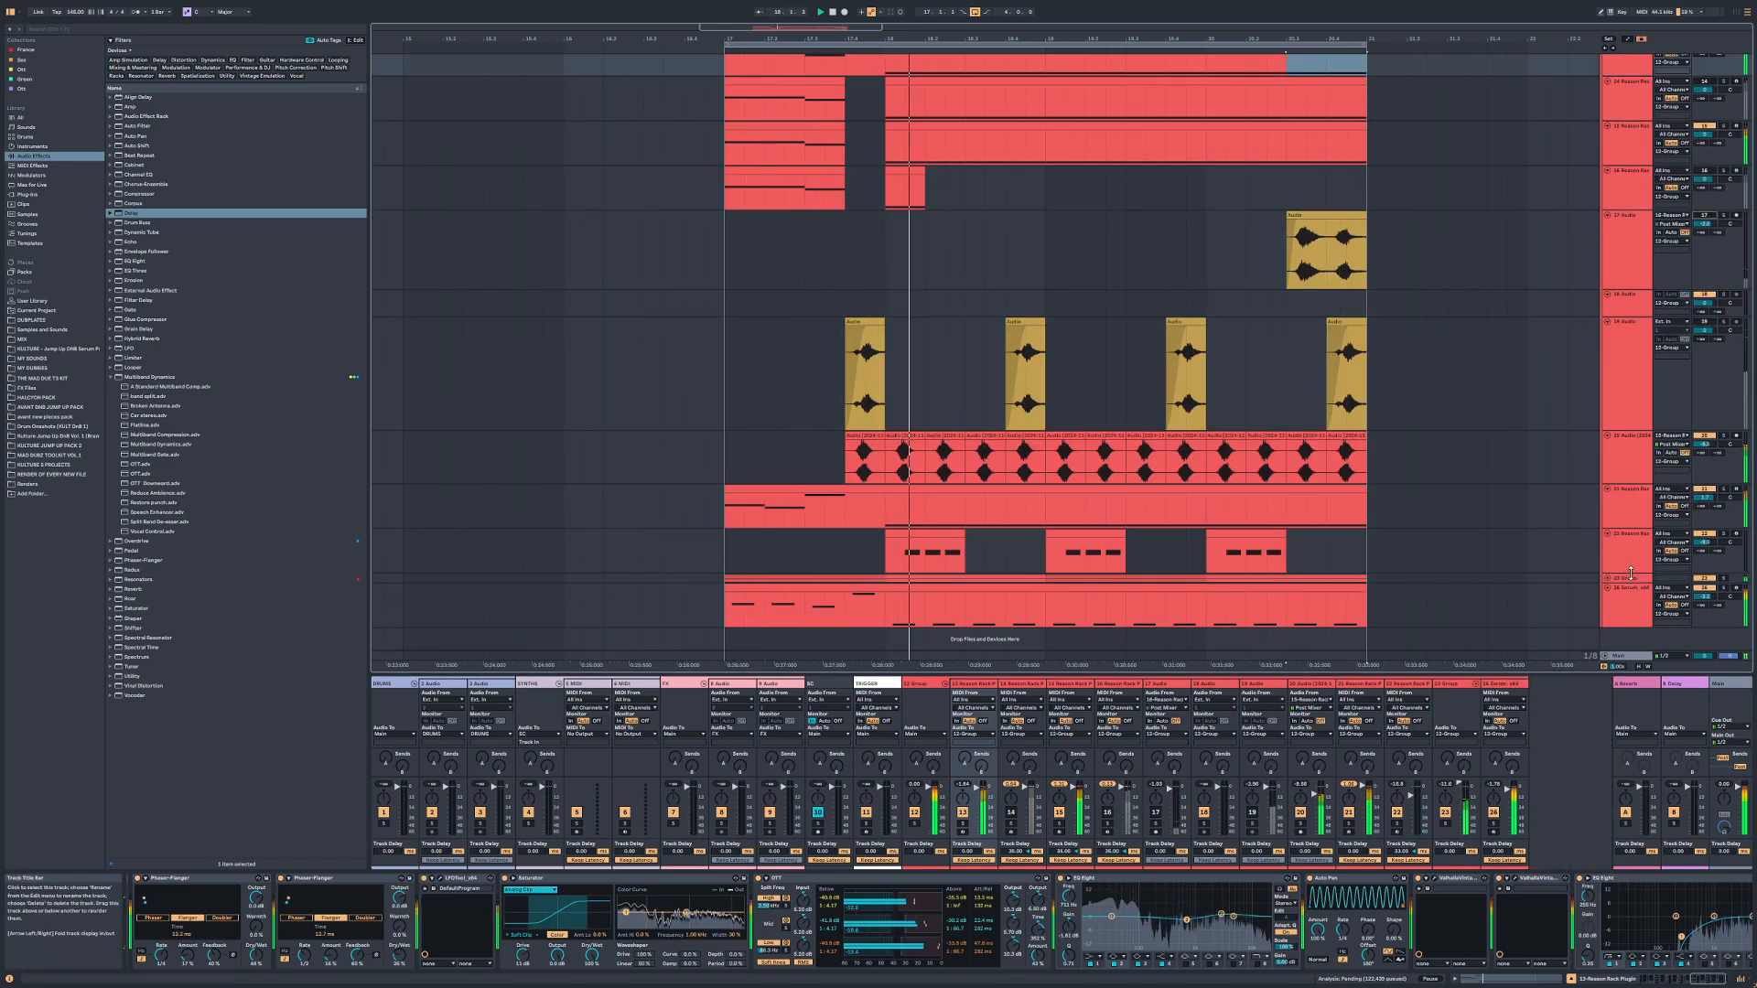
{"action": "scroll", "coordinate": [1655, 380], "scroll_direction": "up", "scroll_amount": 4}
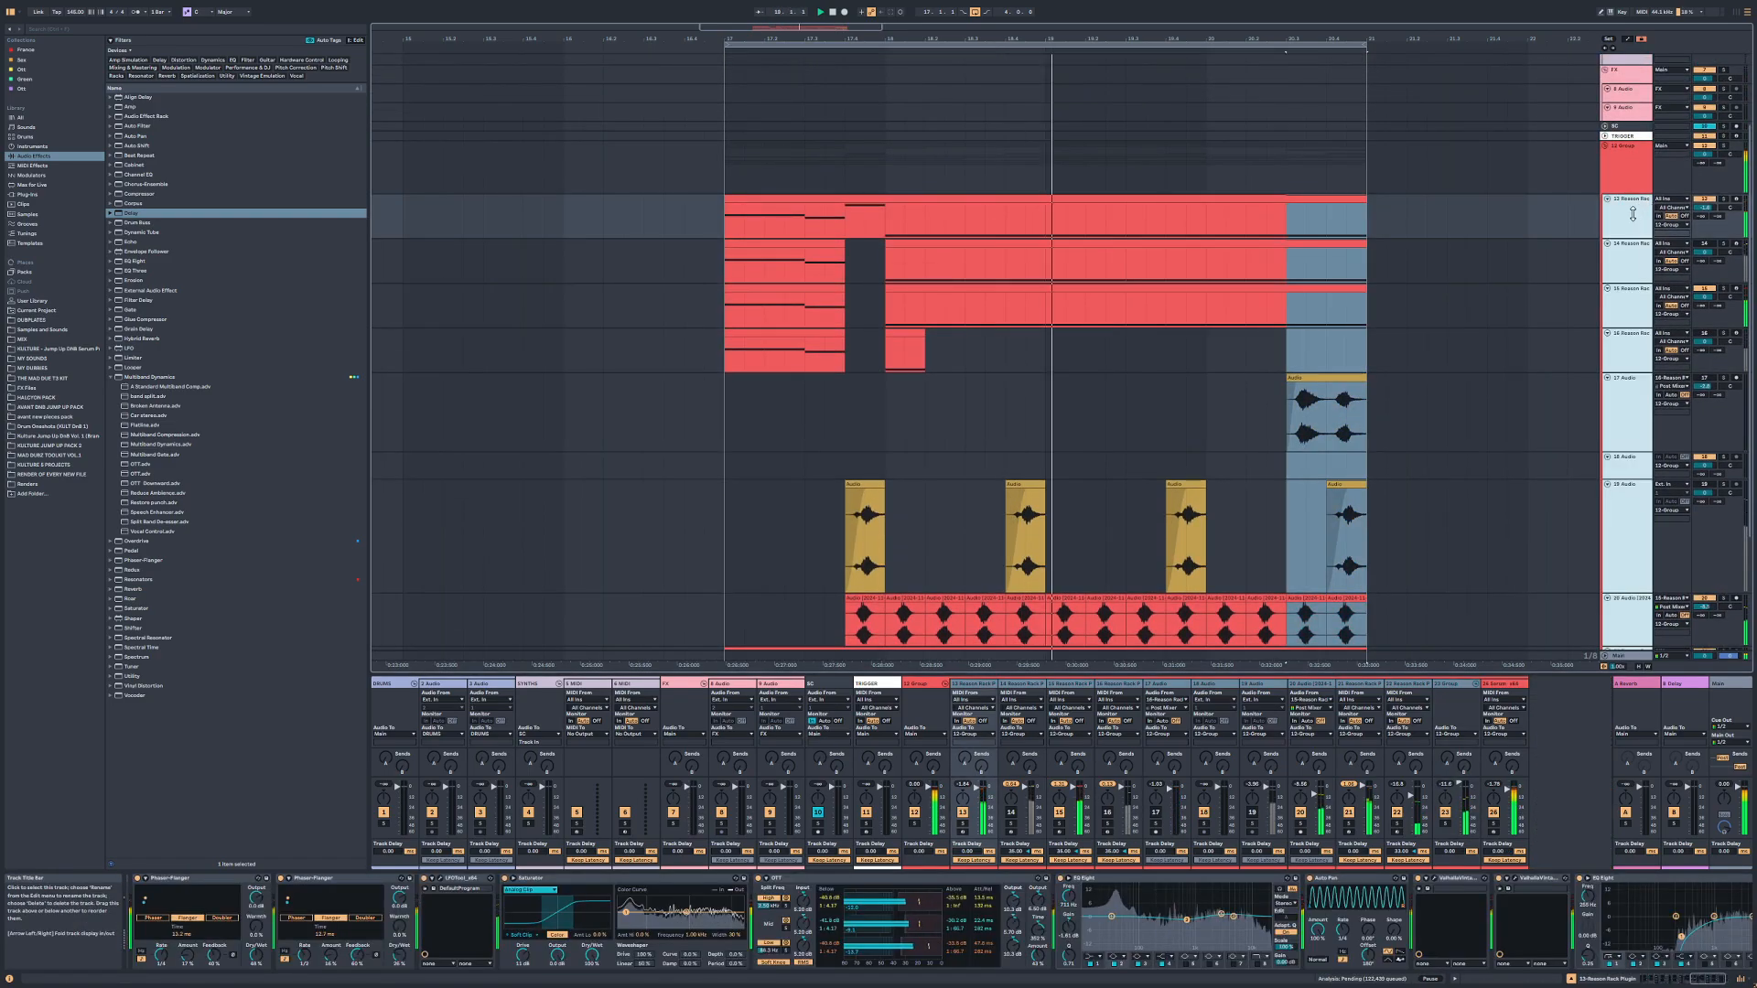
{"action": "key", "text": "ctrl+g"}
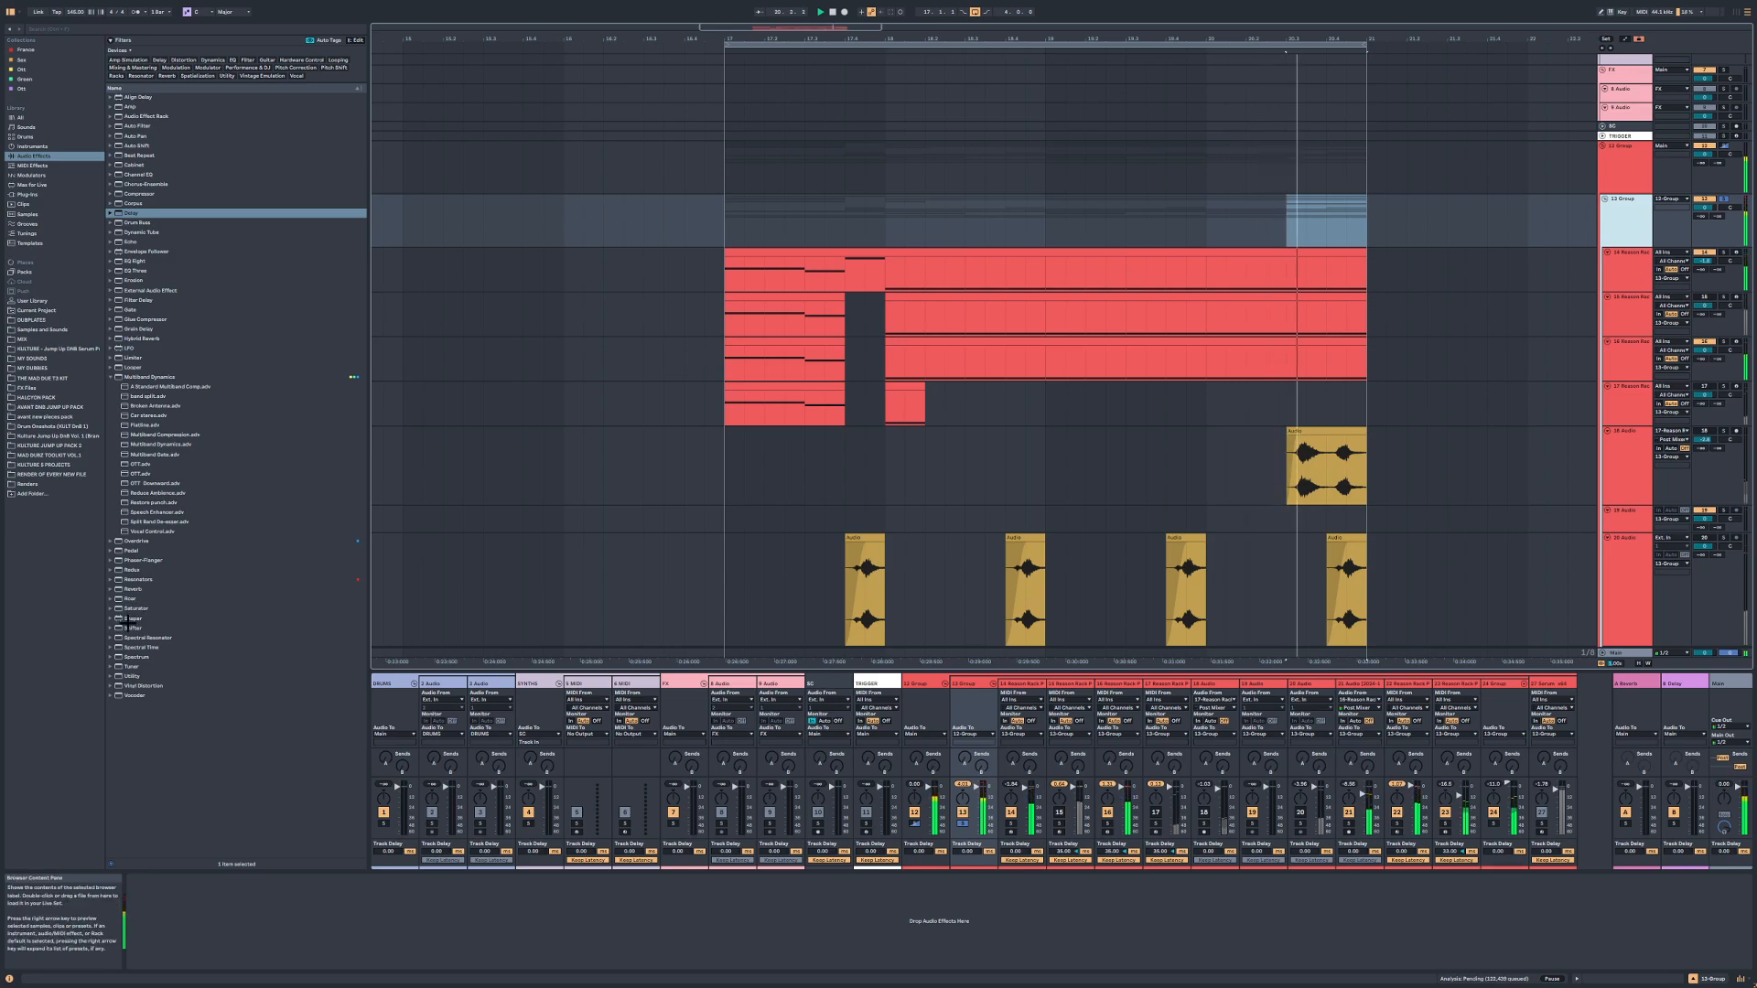
Step: Add a Shifter to the nested group and adjust its fine tuning, followed by an EQ Eight with a slight midrange boost
{"action": "left_click", "coordinate": [128, 627]}
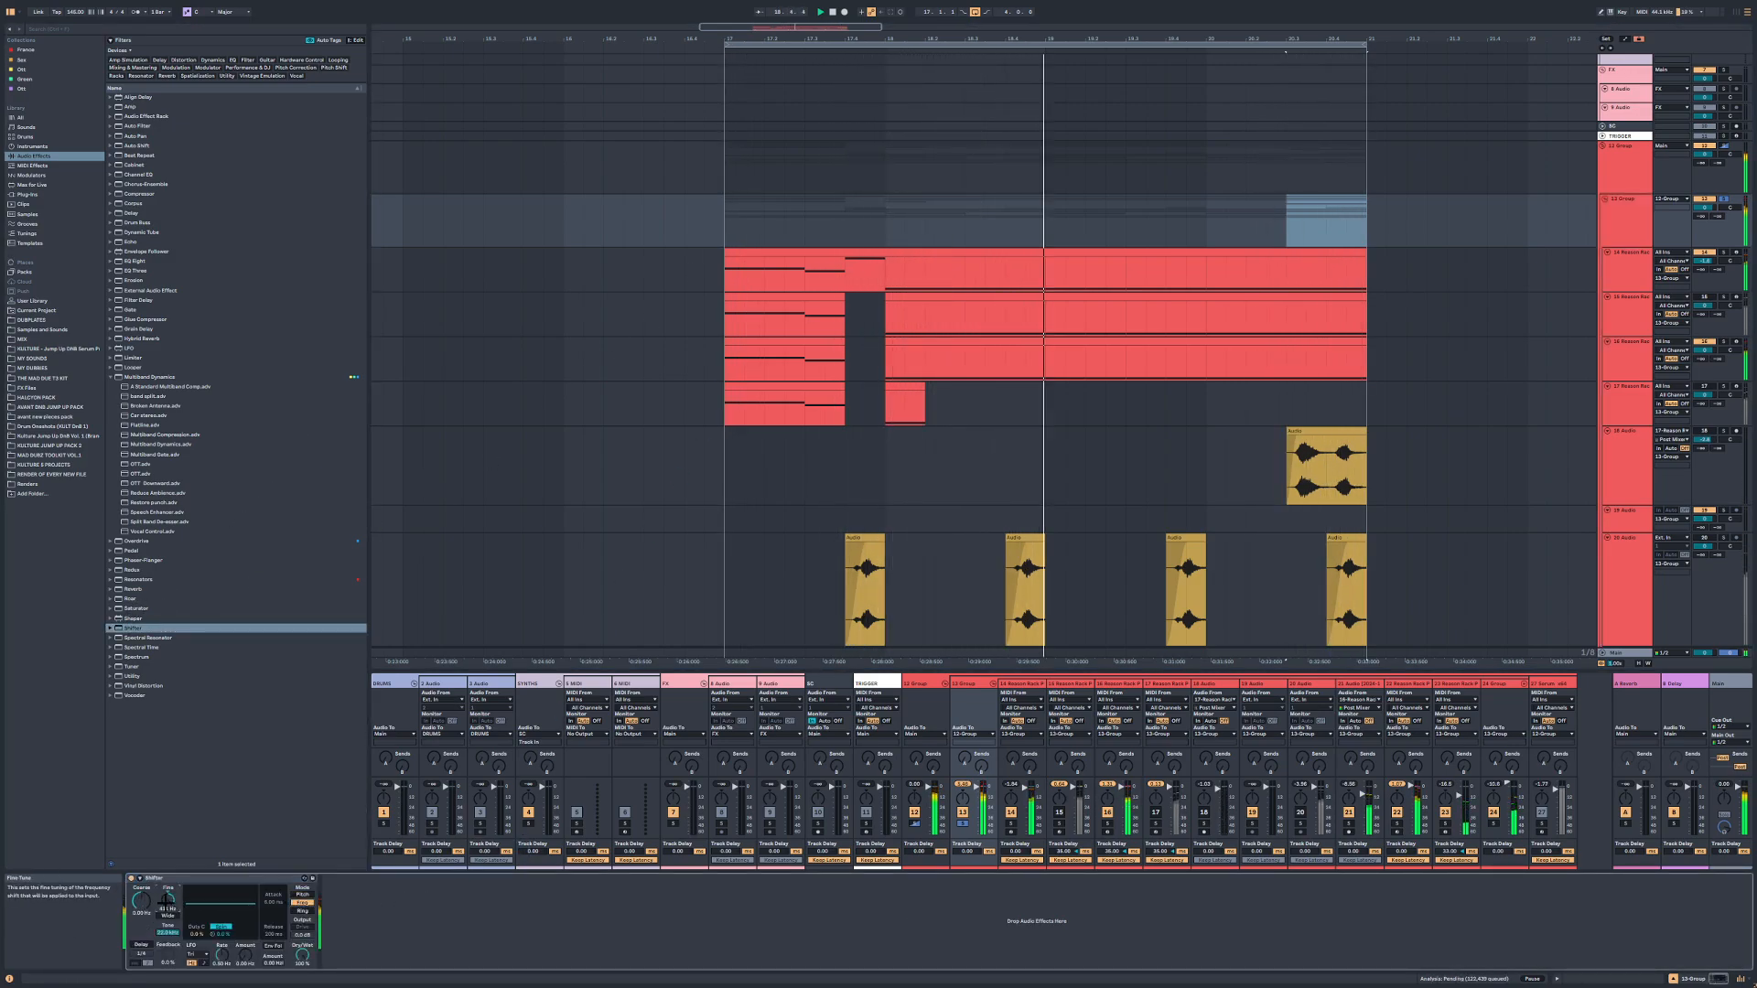
{"action": "left_click_drag", "start_coordinate": [168, 900], "coordinate": [168, 906]}
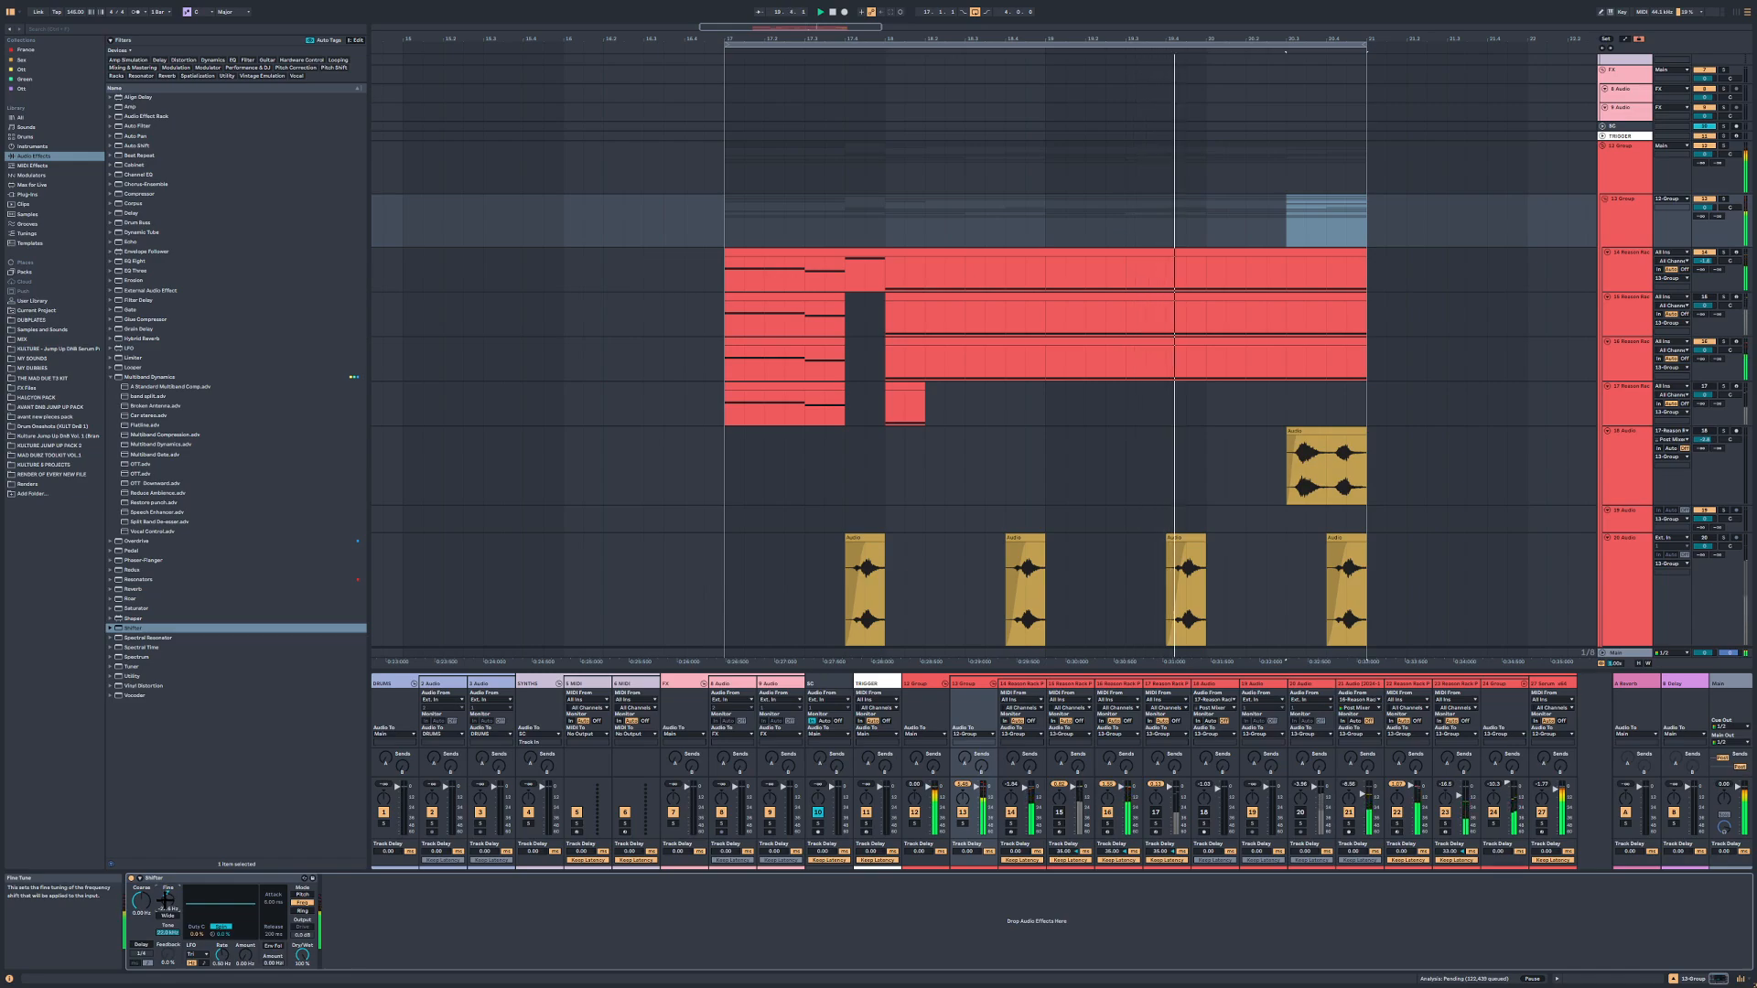
{"action": "left_click", "coordinate": [142, 260]}
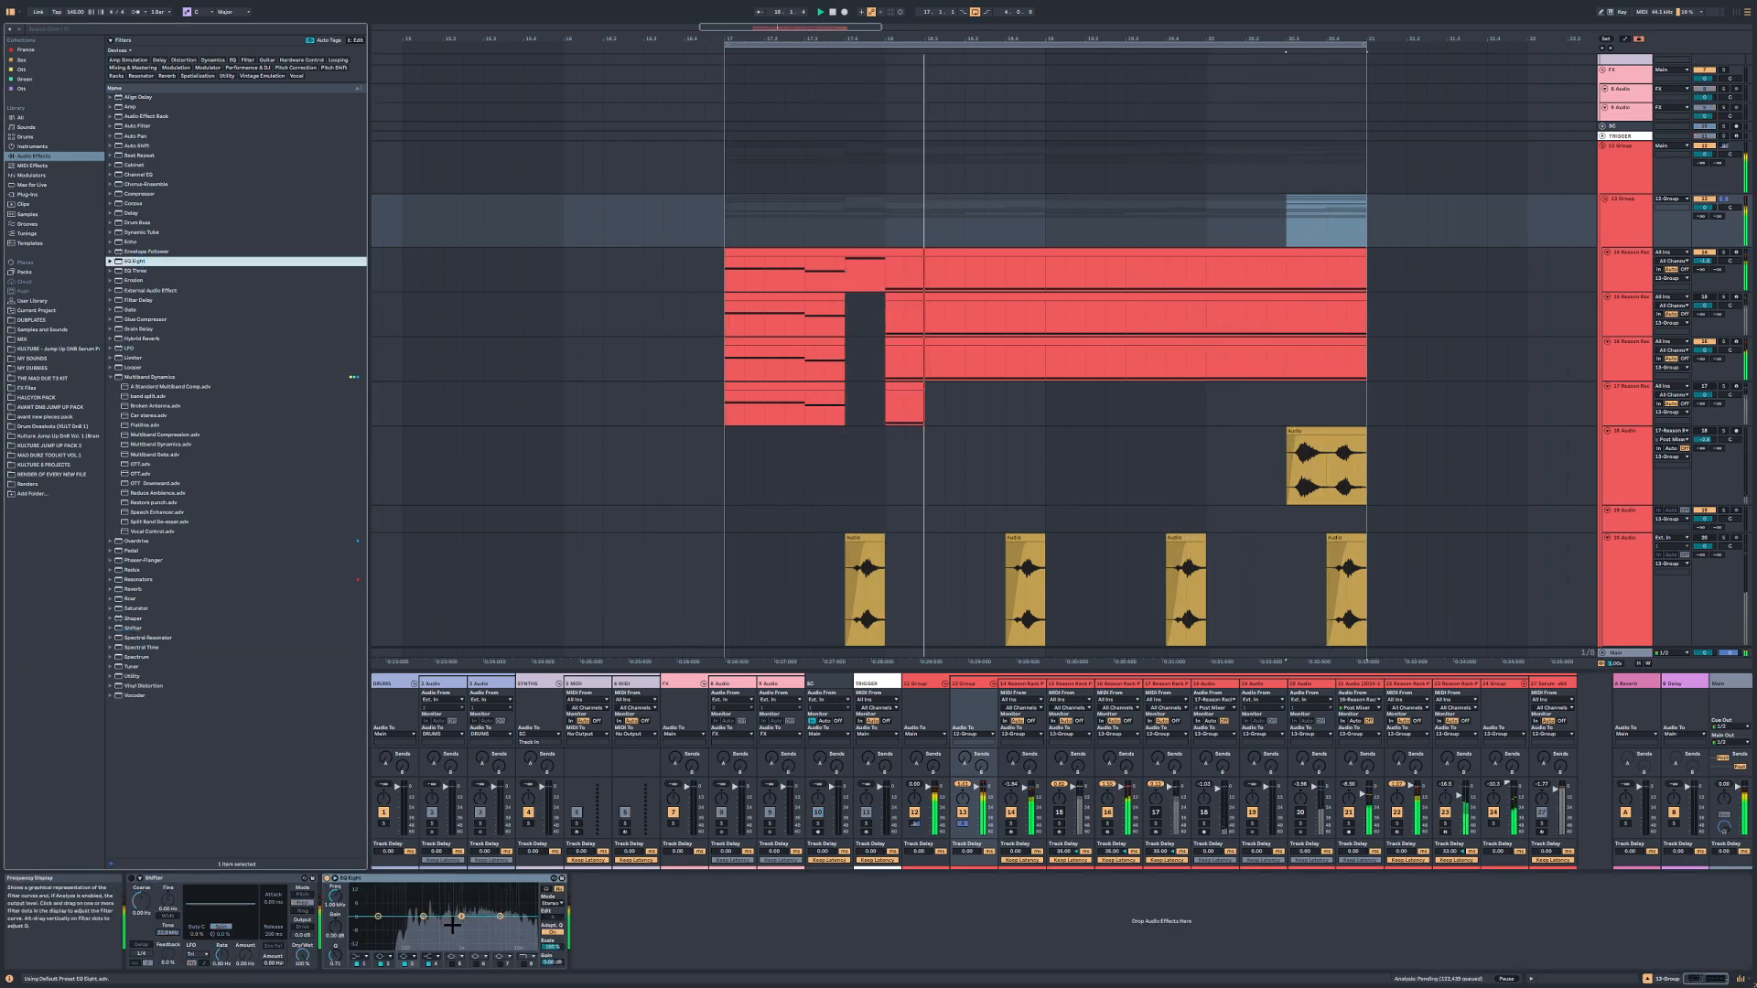
{"action": "left_click_drag", "start_coordinate": [461, 916], "coordinate": [461, 911]}
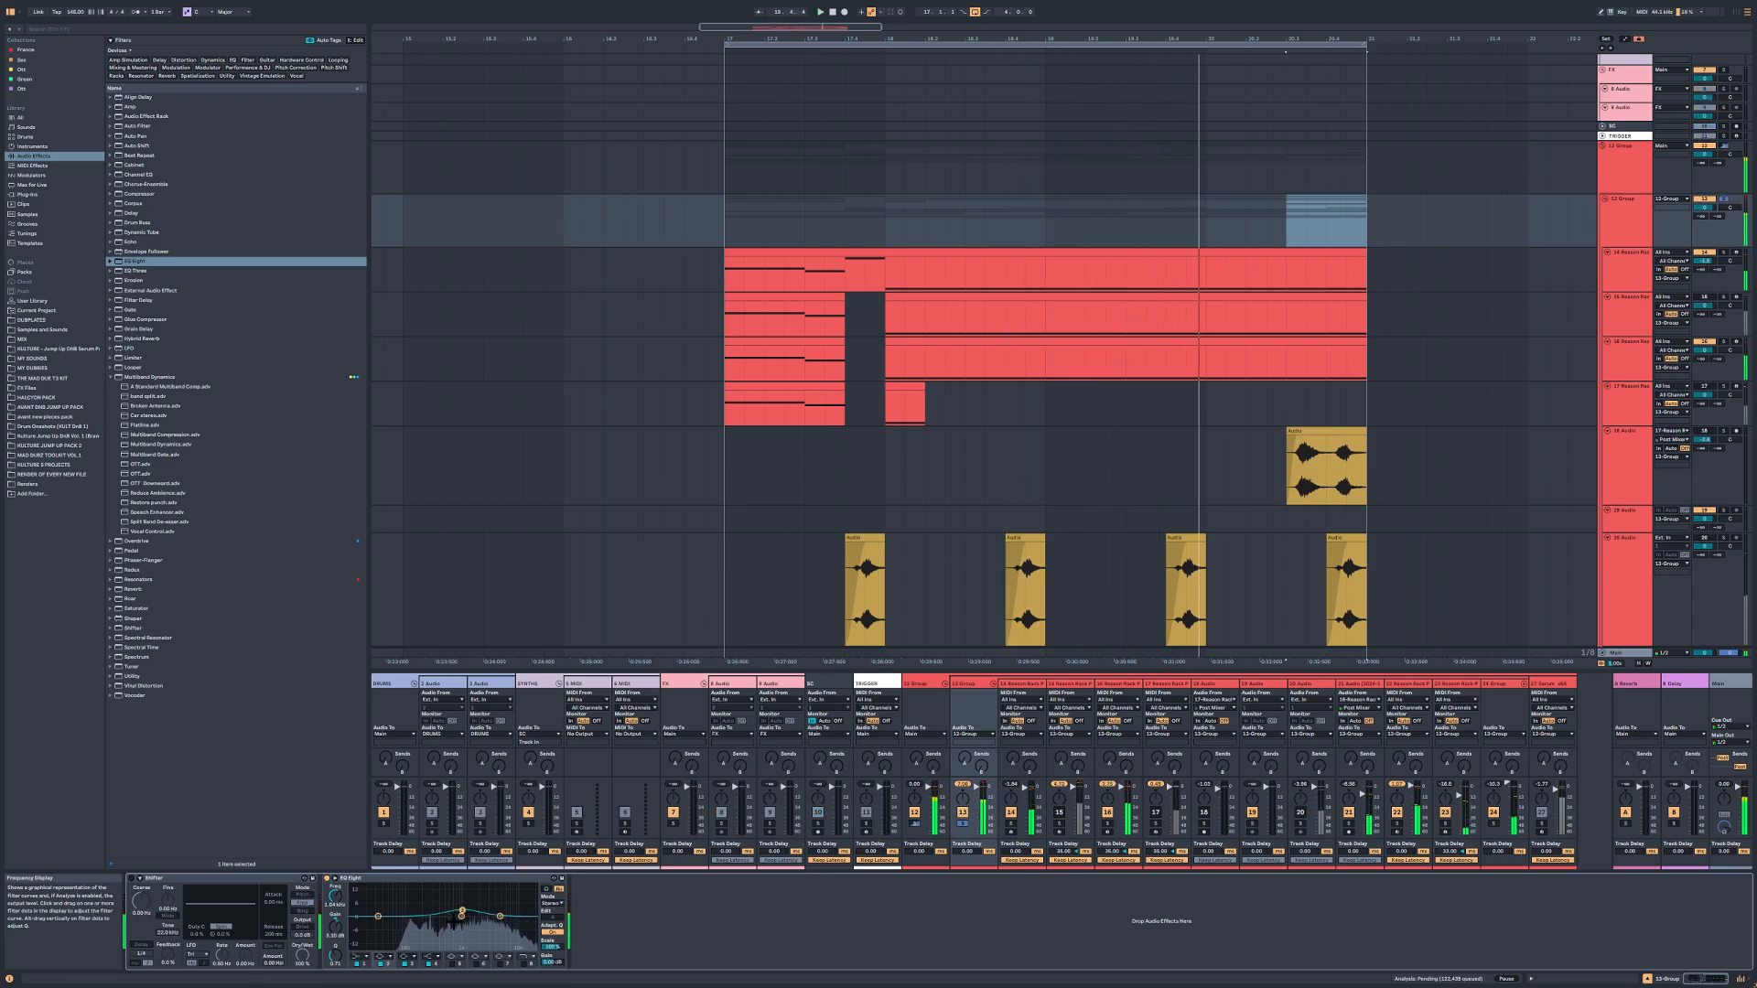
Step: Assign the group's track color to all of its grouped tracks and clips
{"action": "left_click", "coordinate": [1617, 155]}
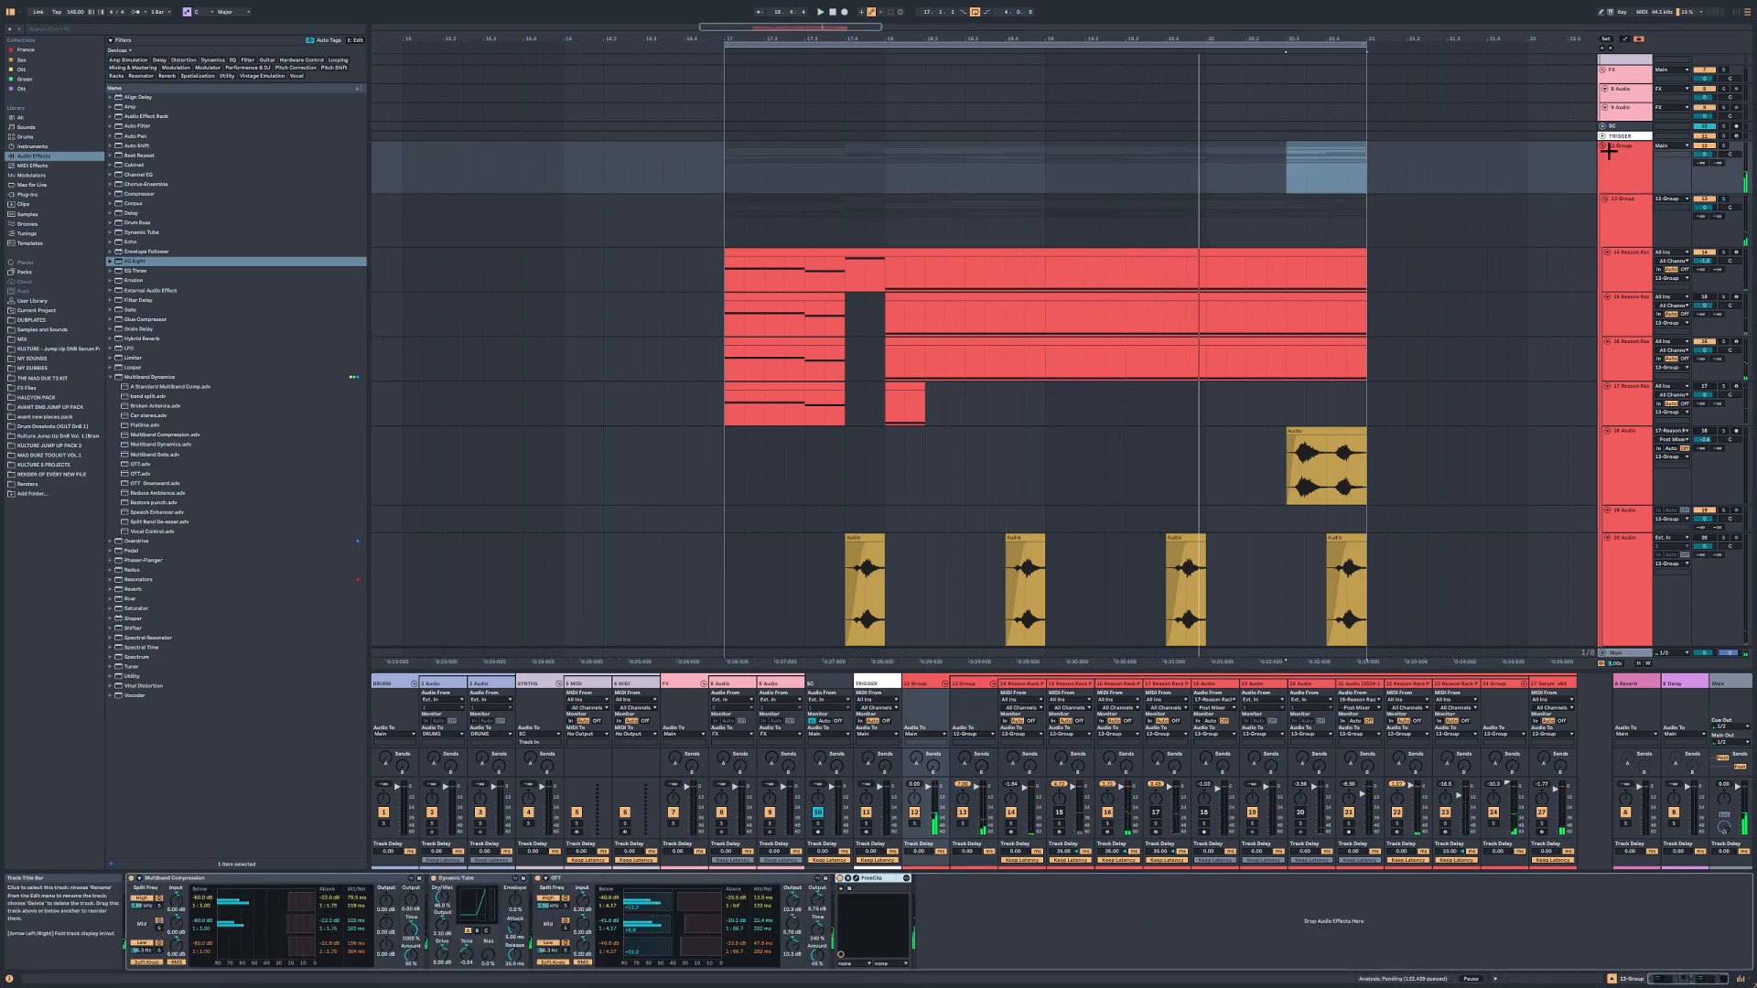
{"action": "left_click", "coordinate": [1603, 147]}
{"action": "left_click", "coordinate": [1610, 258]}
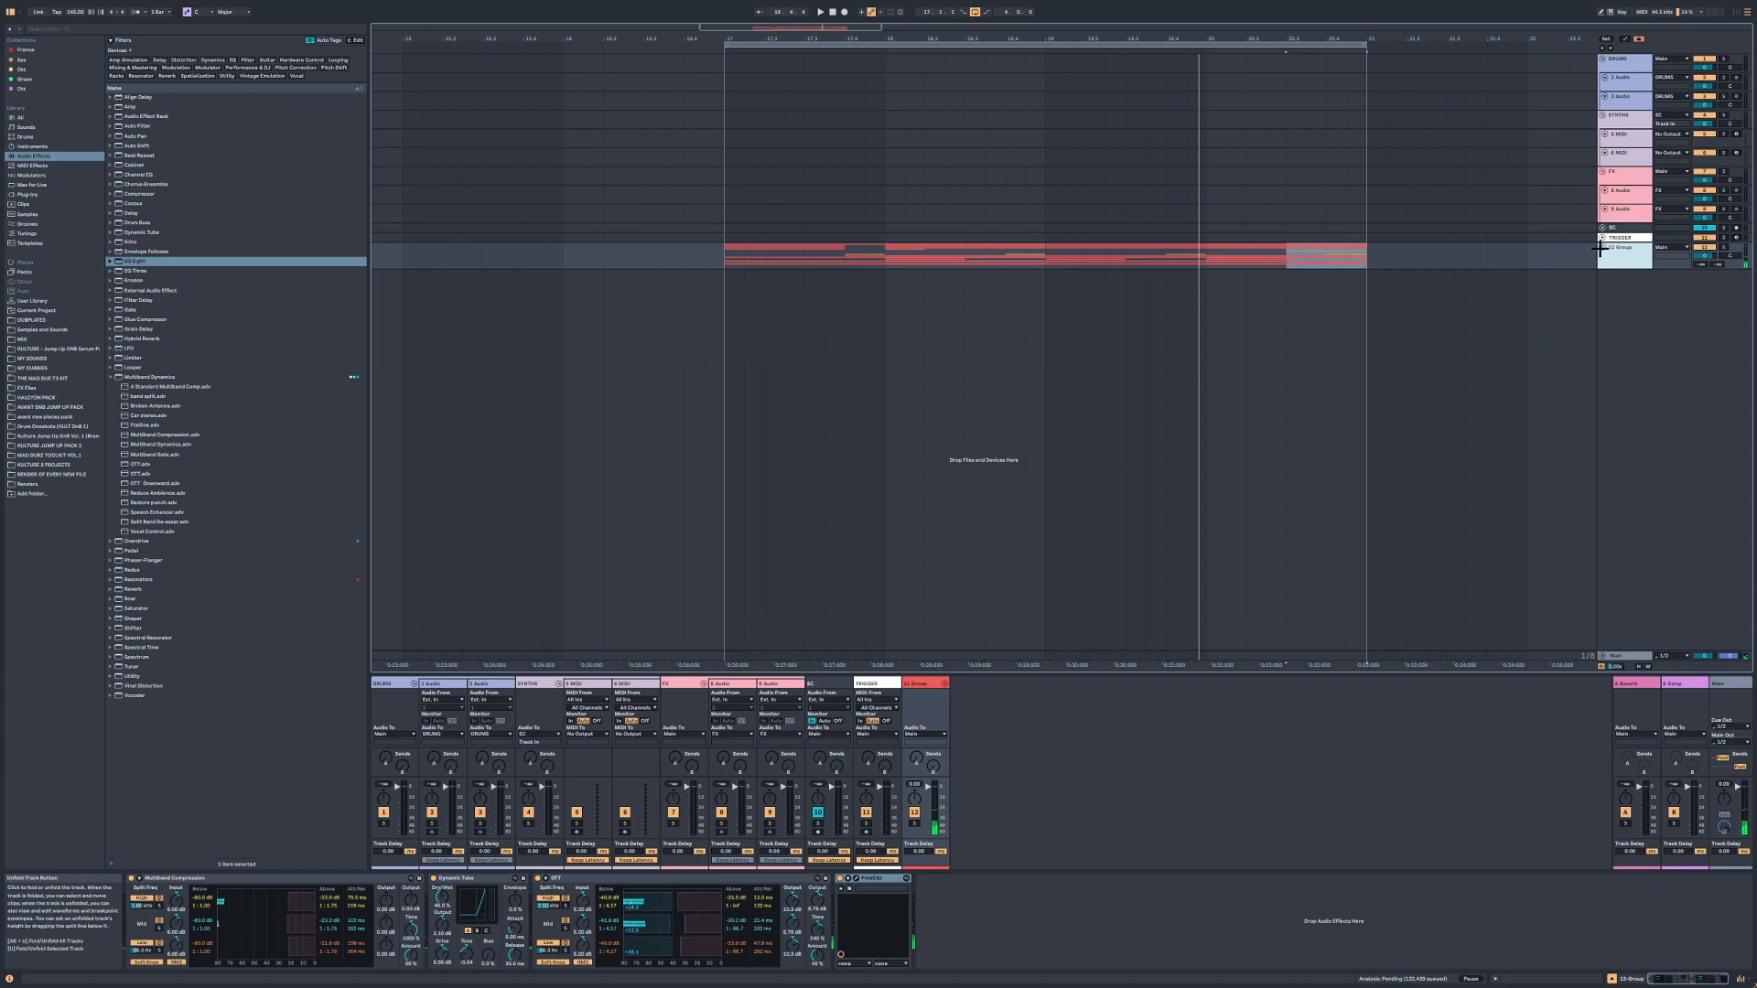
{"action": "left_click", "coordinate": [1602, 248]}
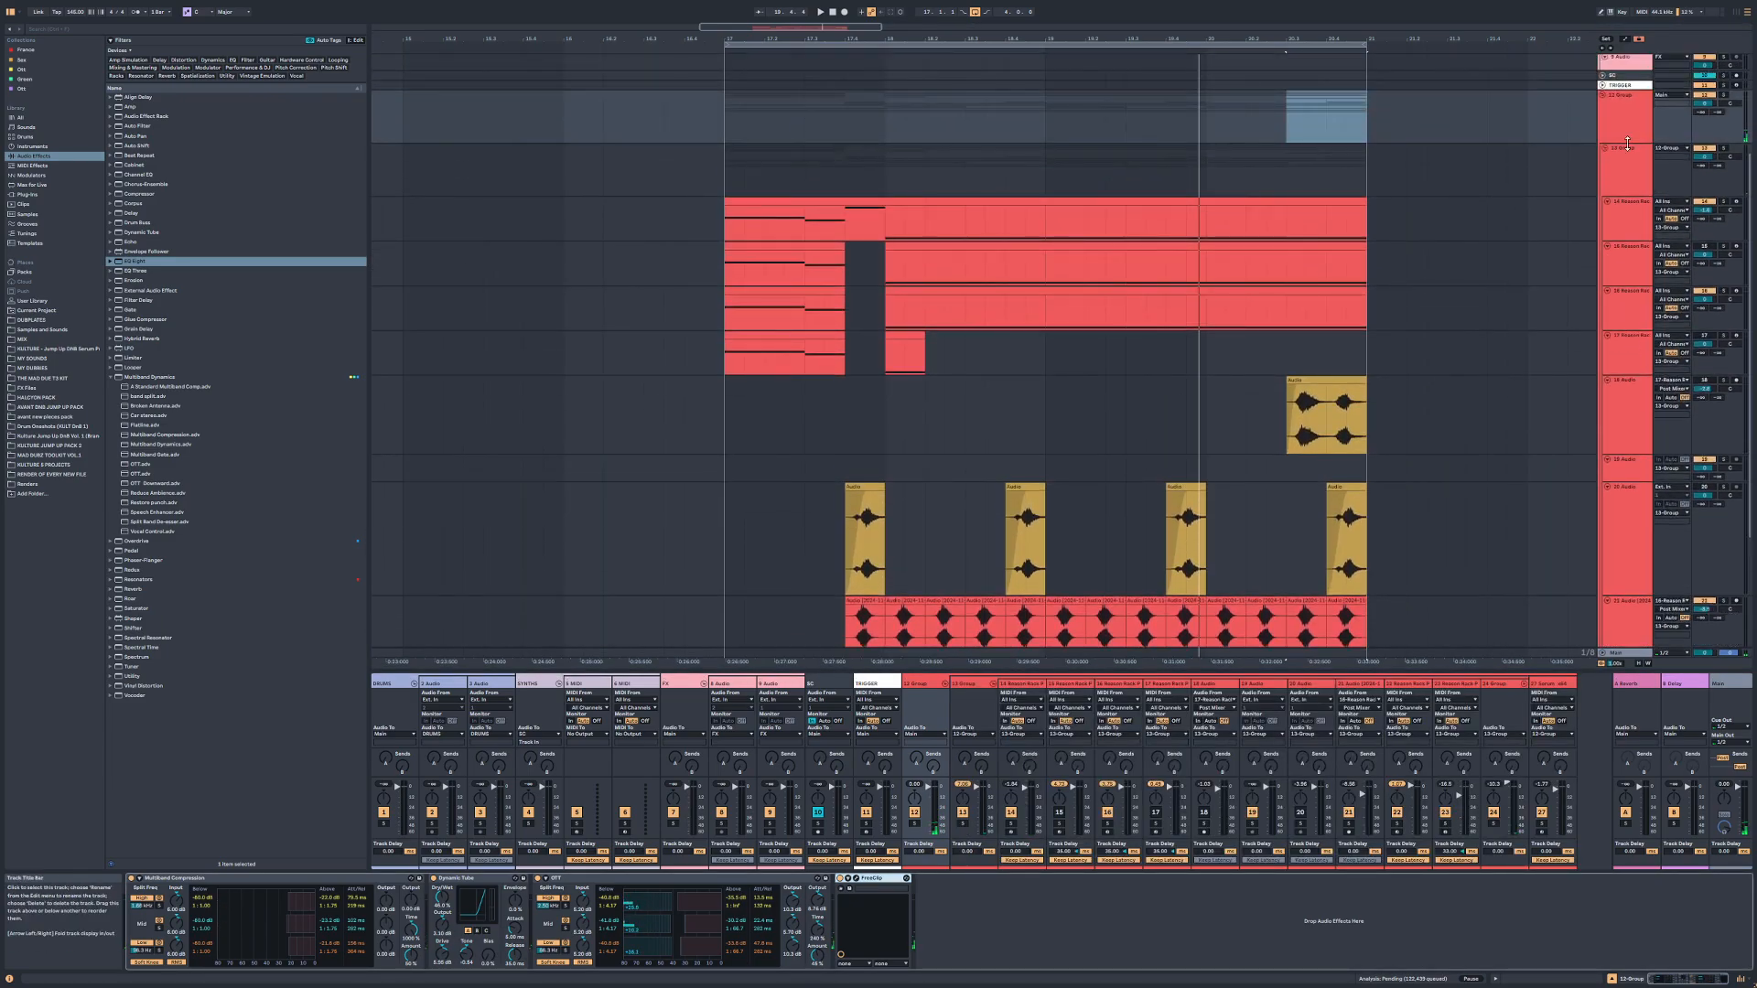
{"action": "right_click", "coordinate": [1629, 134]}
{"action": "left_click", "coordinate": [1667, 314]}
Step: Reduce the layer tracks inside the nested group to minimal height
{"action": "scroll", "coordinate": [1629, 474], "scroll_direction": "down", "scroll_amount": 3}
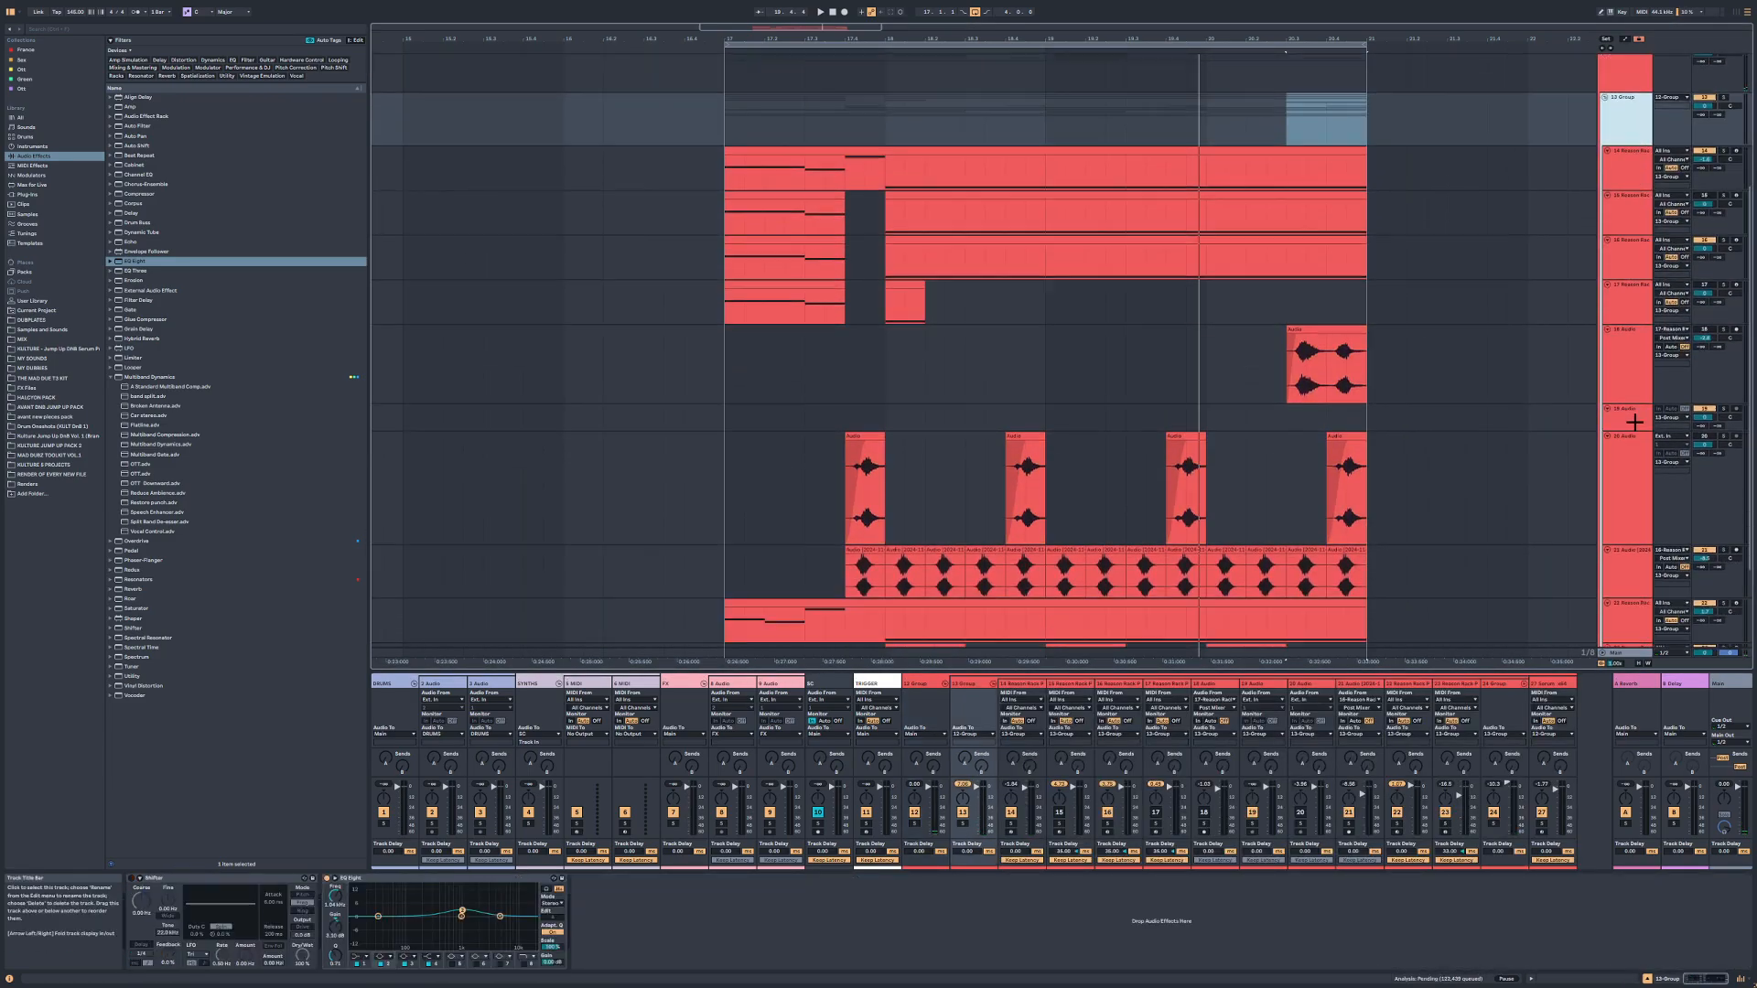
{"action": "left_click", "coordinate": [1628, 590], "text": "shift"}
{"action": "key", "text": "alt+minus"}
{"action": "key", "text": "alt+minus"}
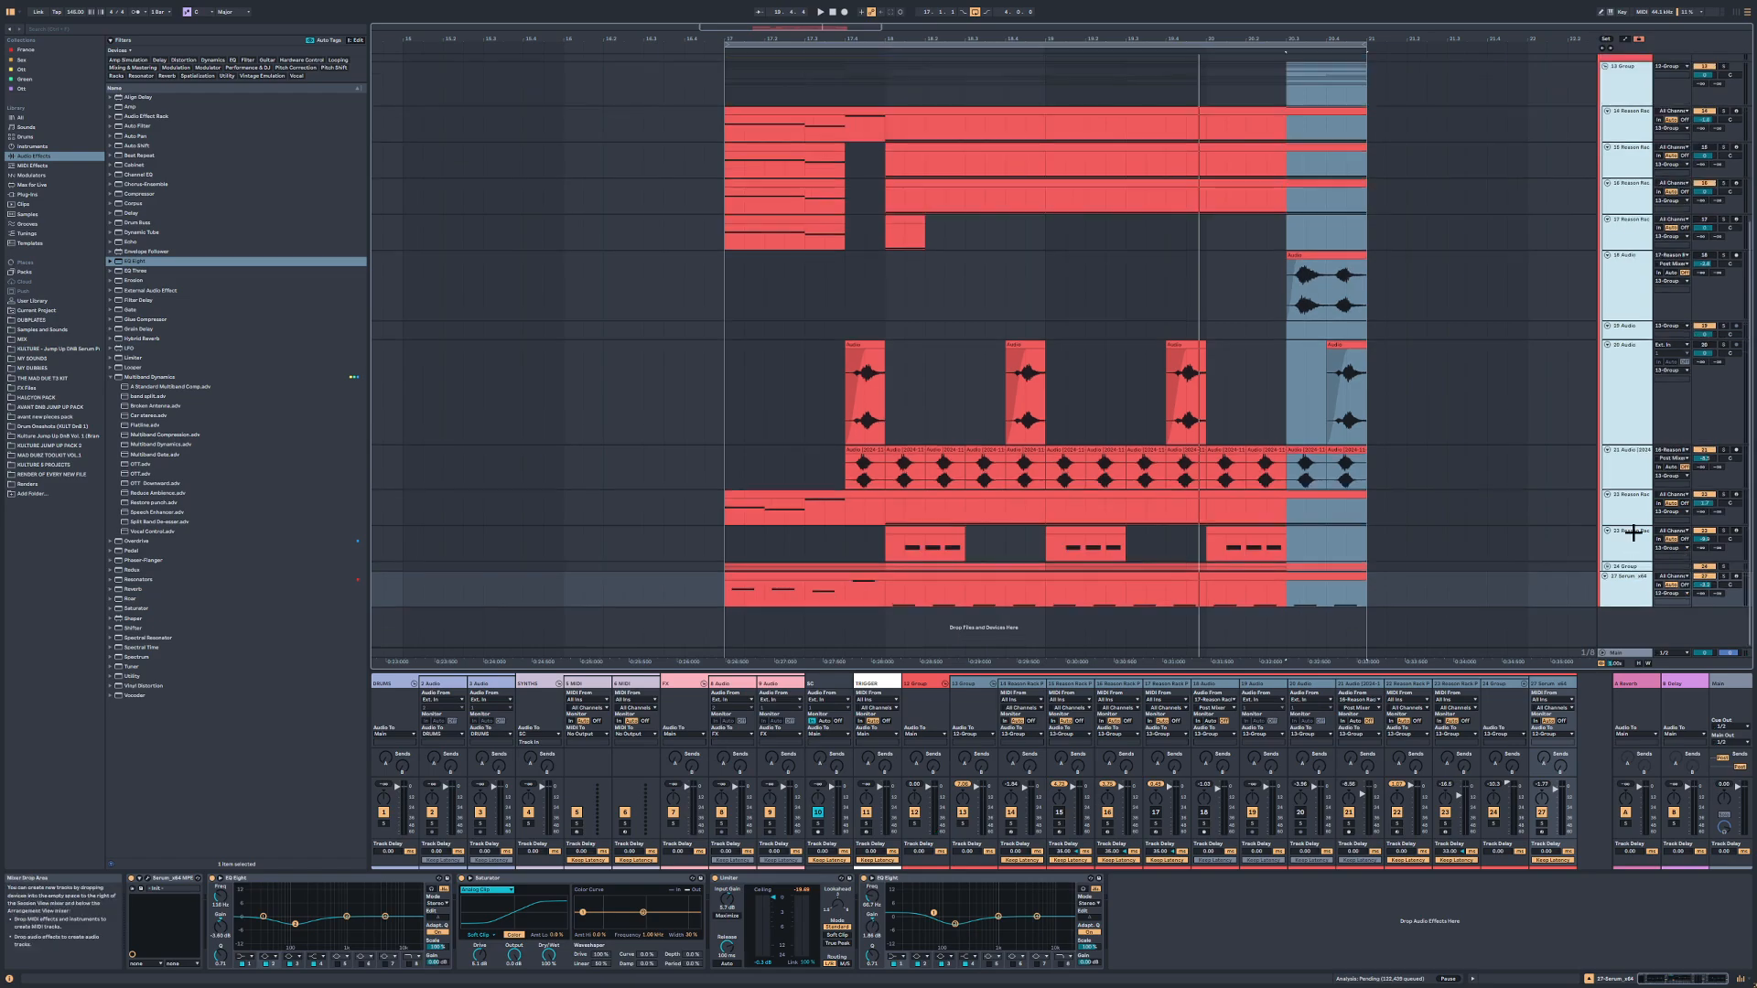
{"action": "key", "text": "Left"}
{"action": "key", "text": "Right"}
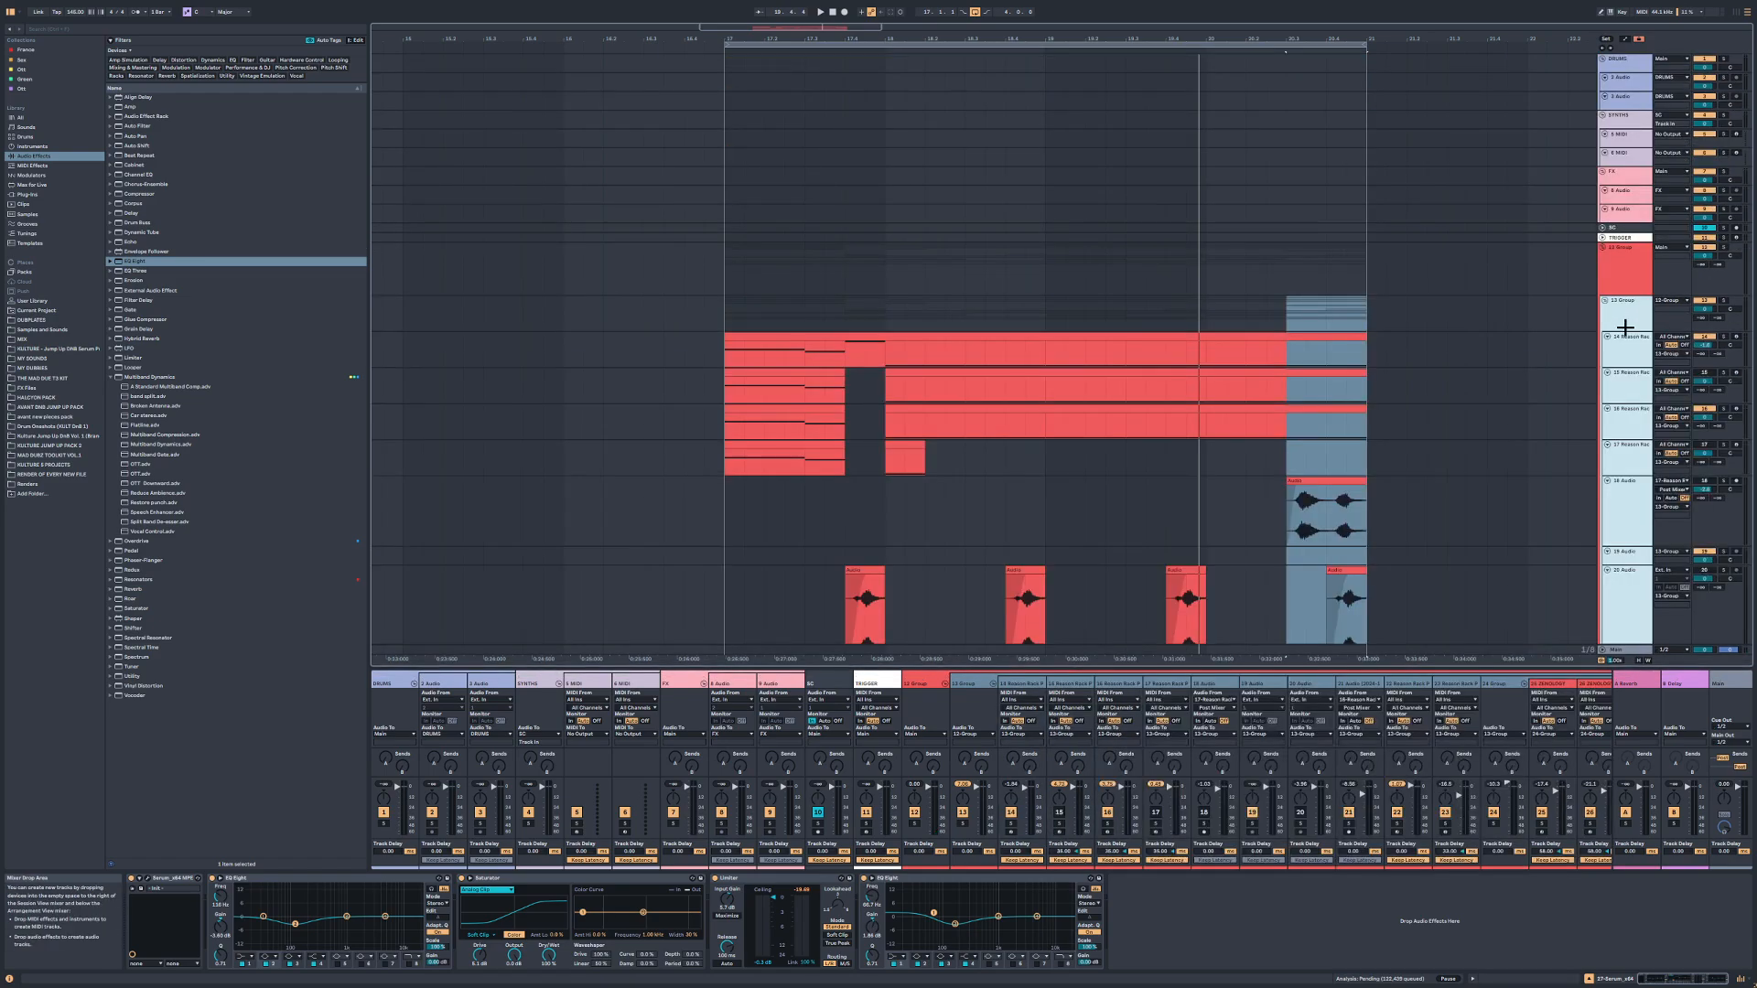
{"action": "key", "text": "alt+plus"}
{"action": "key", "text": "alt+plus"}
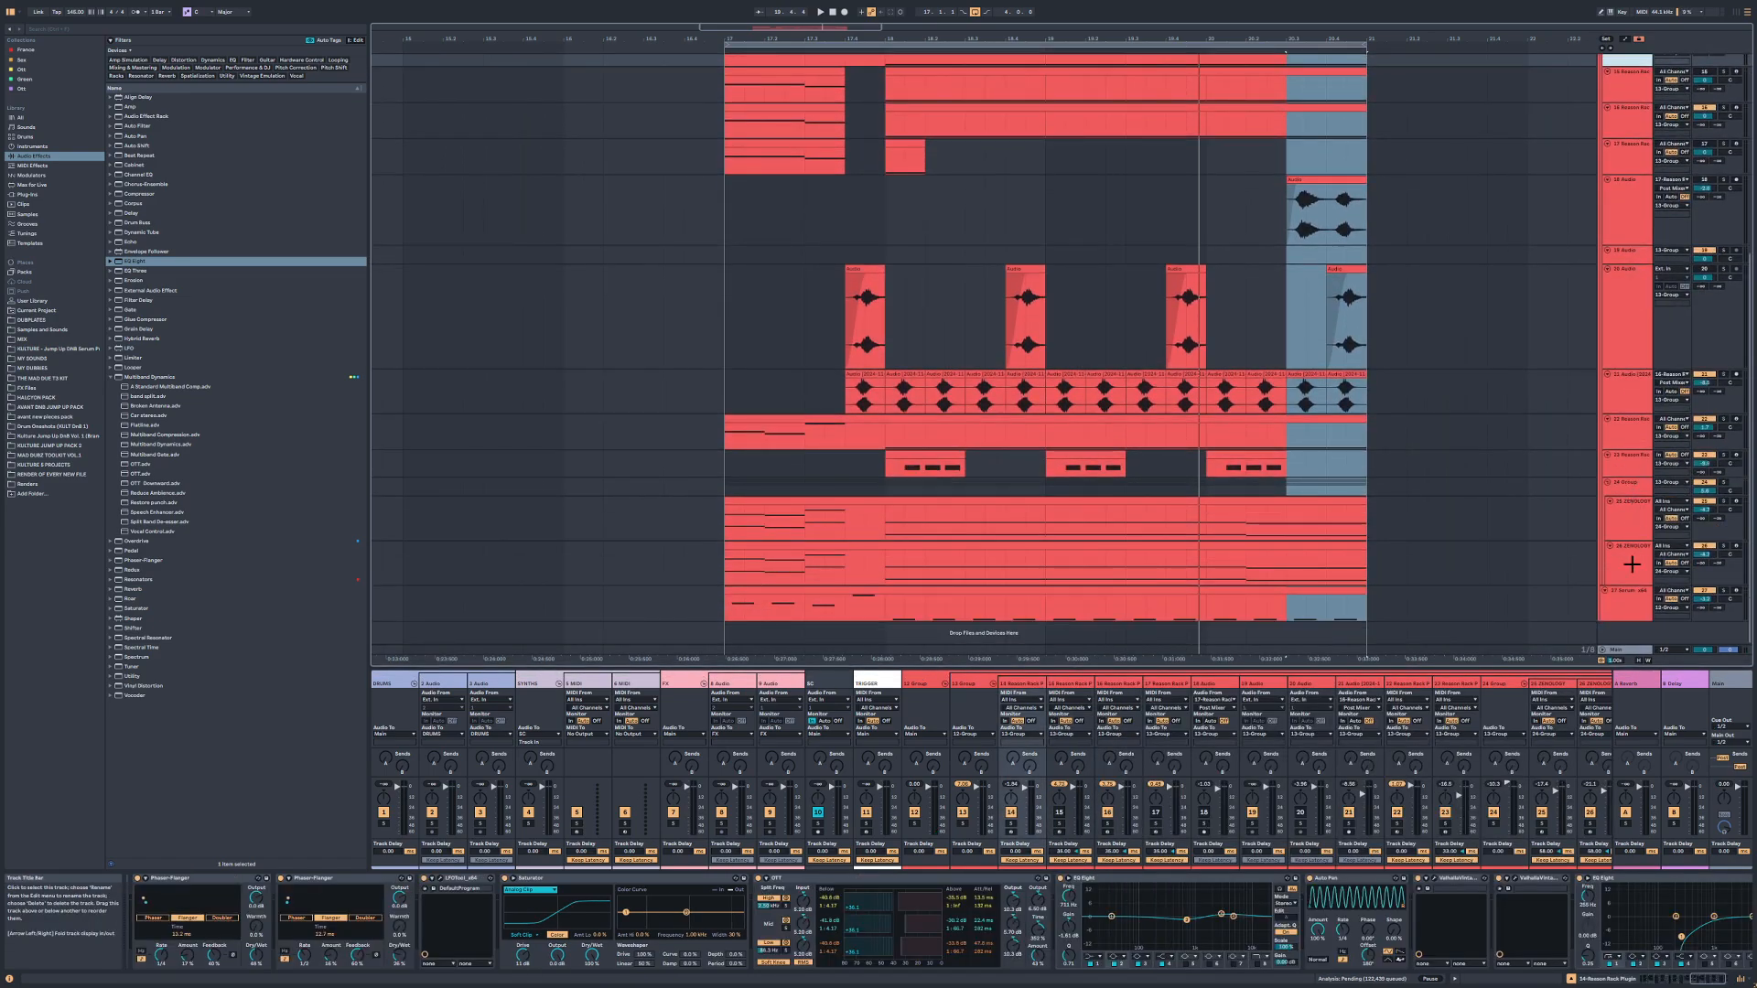
{"action": "left_click", "coordinate": [1632, 565], "text": "shift"}
{"action": "key", "text": "alt+minus"}
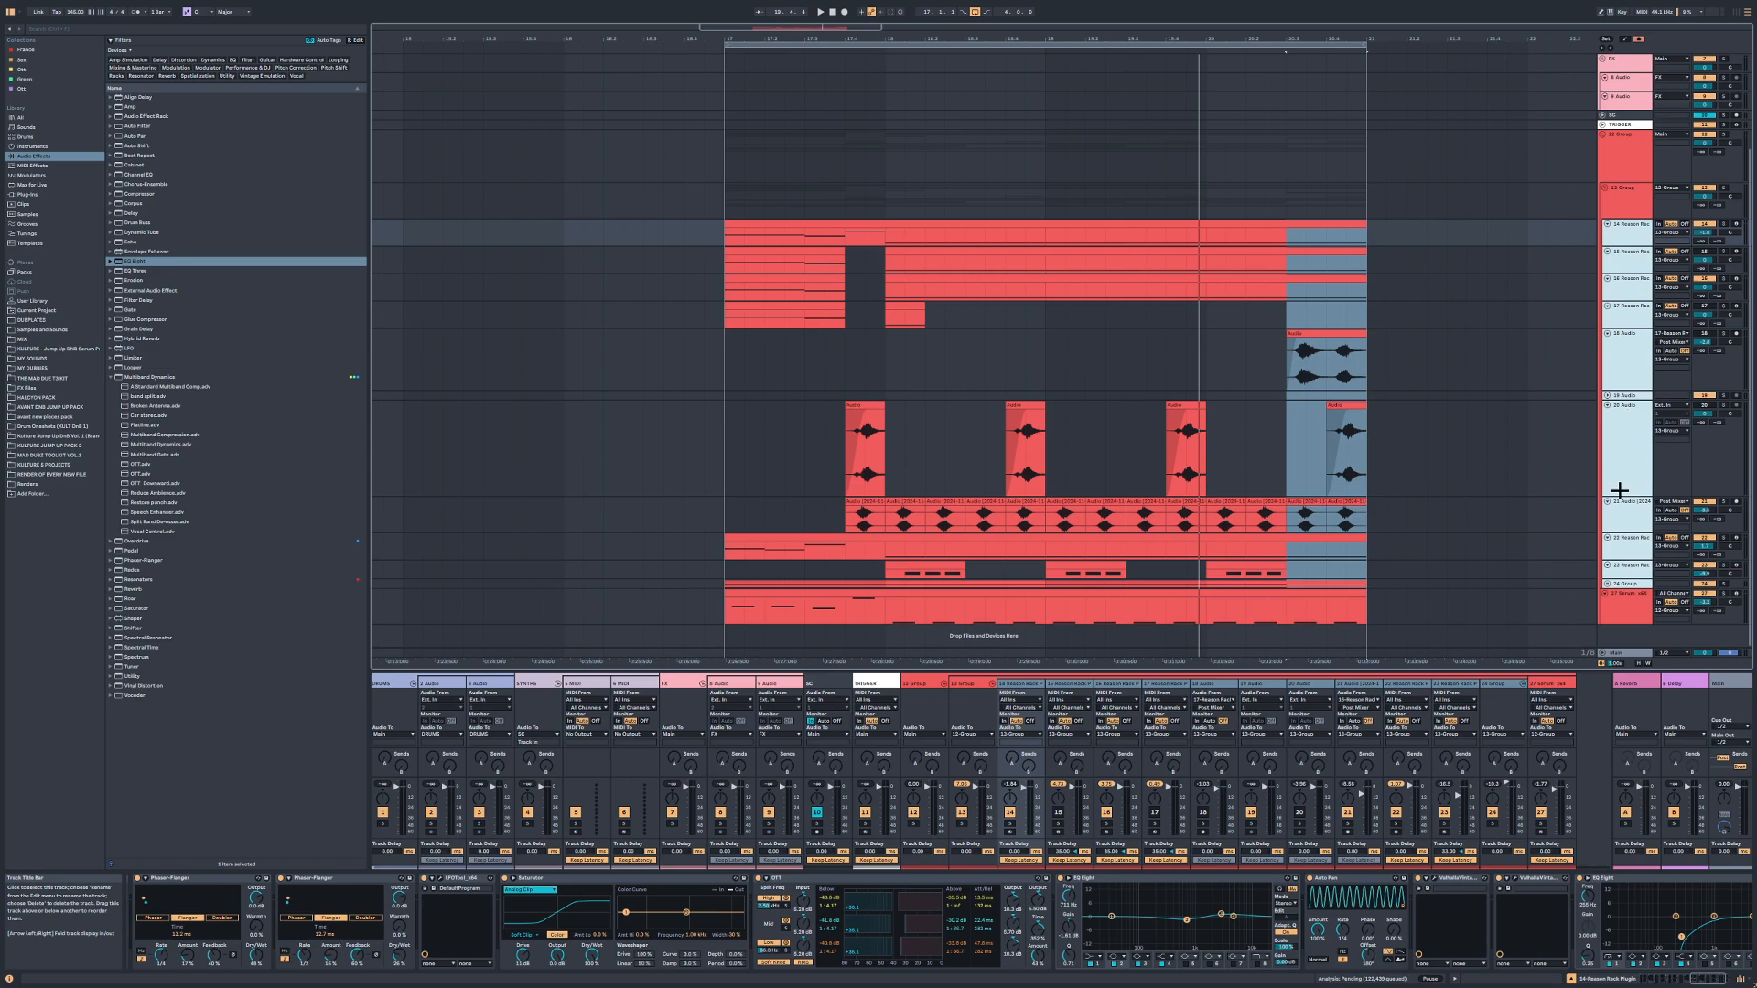
{"action": "key", "text": "alt+minus"}
{"action": "key", "text": "alt+plus"}
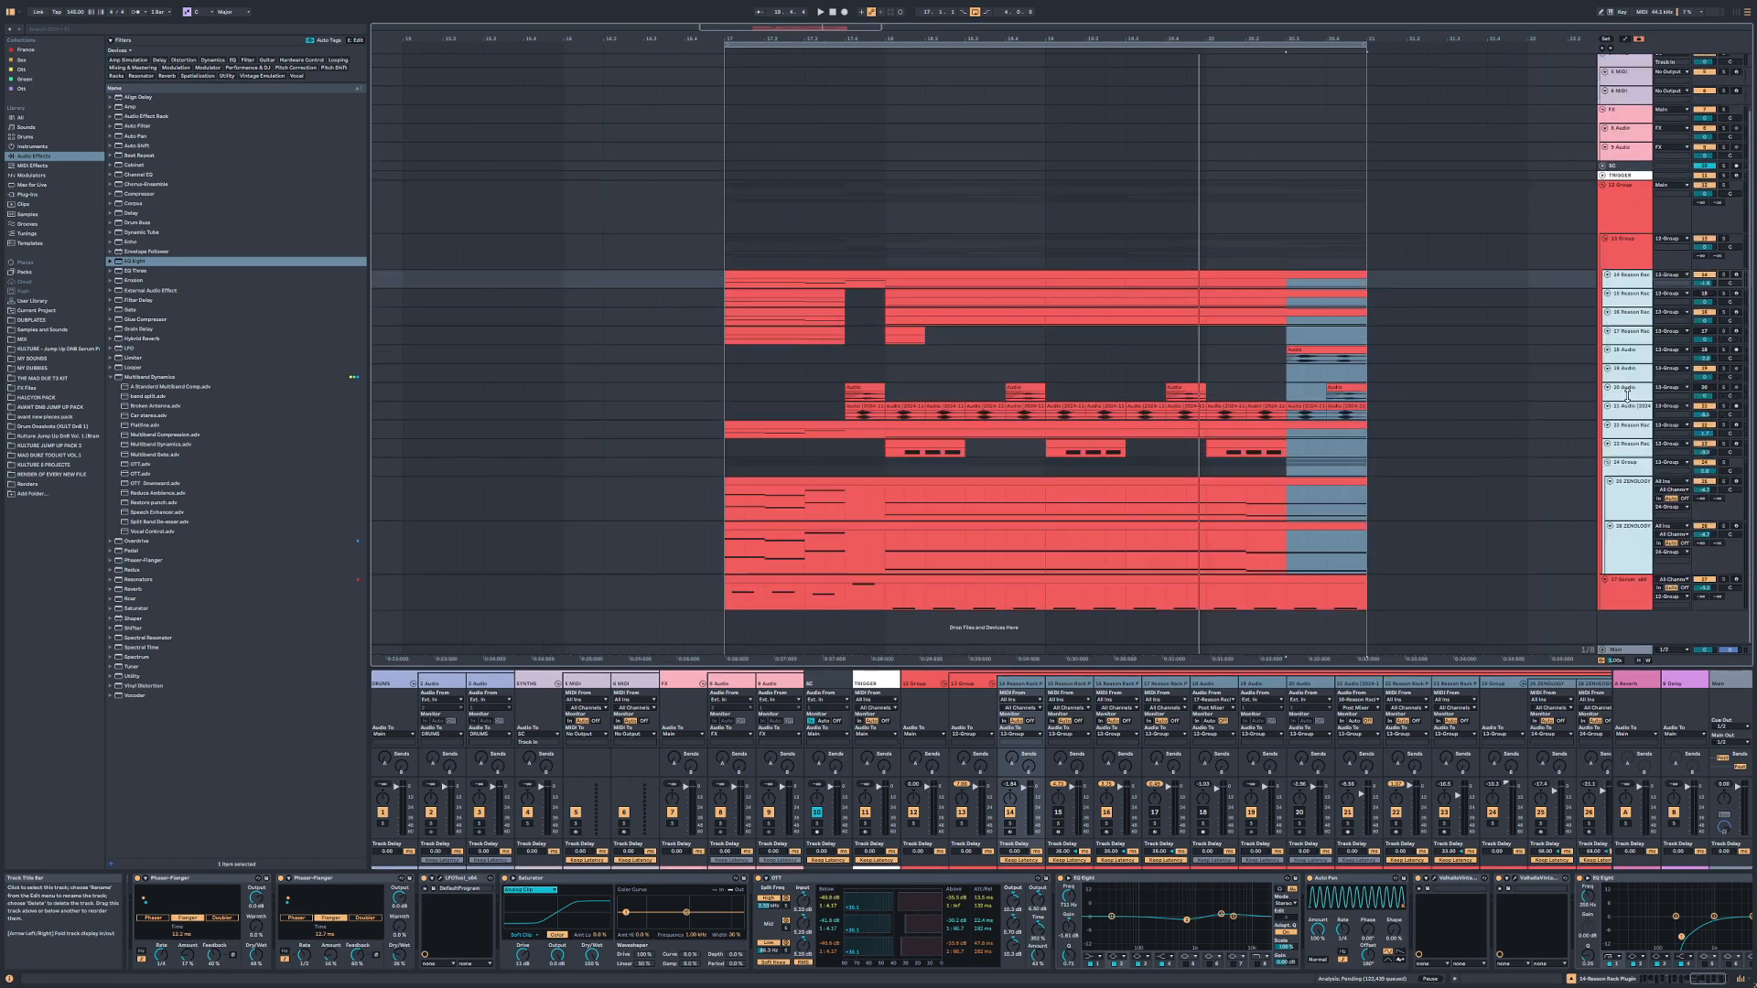
Step: Insert a short MIDI clip at bar 17 on the TRIGGER track, draw one note filling it and raise its velocity to maximum
{"action": "left_click", "coordinate": [1455, 448]}
{"action": "scroll", "coordinate": [1440, 450], "scroll_direction": "up", "scroll_amount": 2}
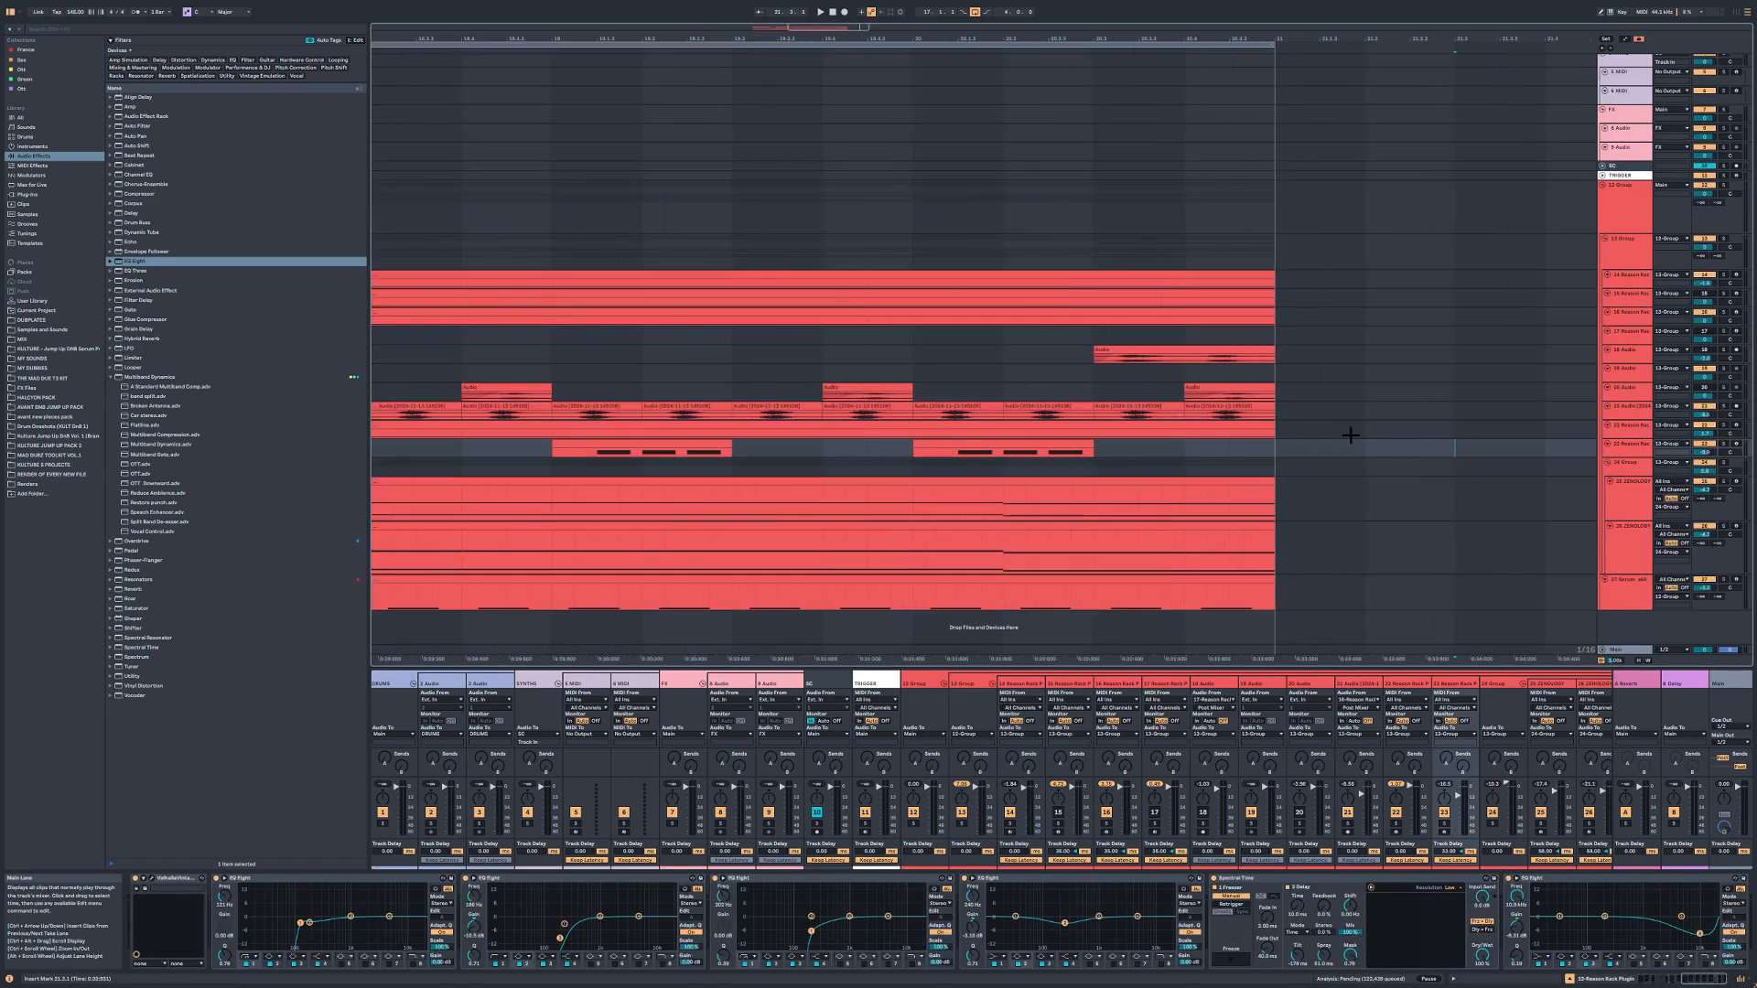
{"action": "scroll", "coordinate": [1351, 435], "scroll_direction": "down", "scroll_amount": 2}
{"action": "left_click", "coordinate": [680, 329]}
{"action": "scroll", "coordinate": [681, 324], "scroll_direction": "up", "scroll_amount": 1}
{"action": "scroll", "coordinate": [682, 324], "scroll_direction": "up", "scroll_amount": 1}
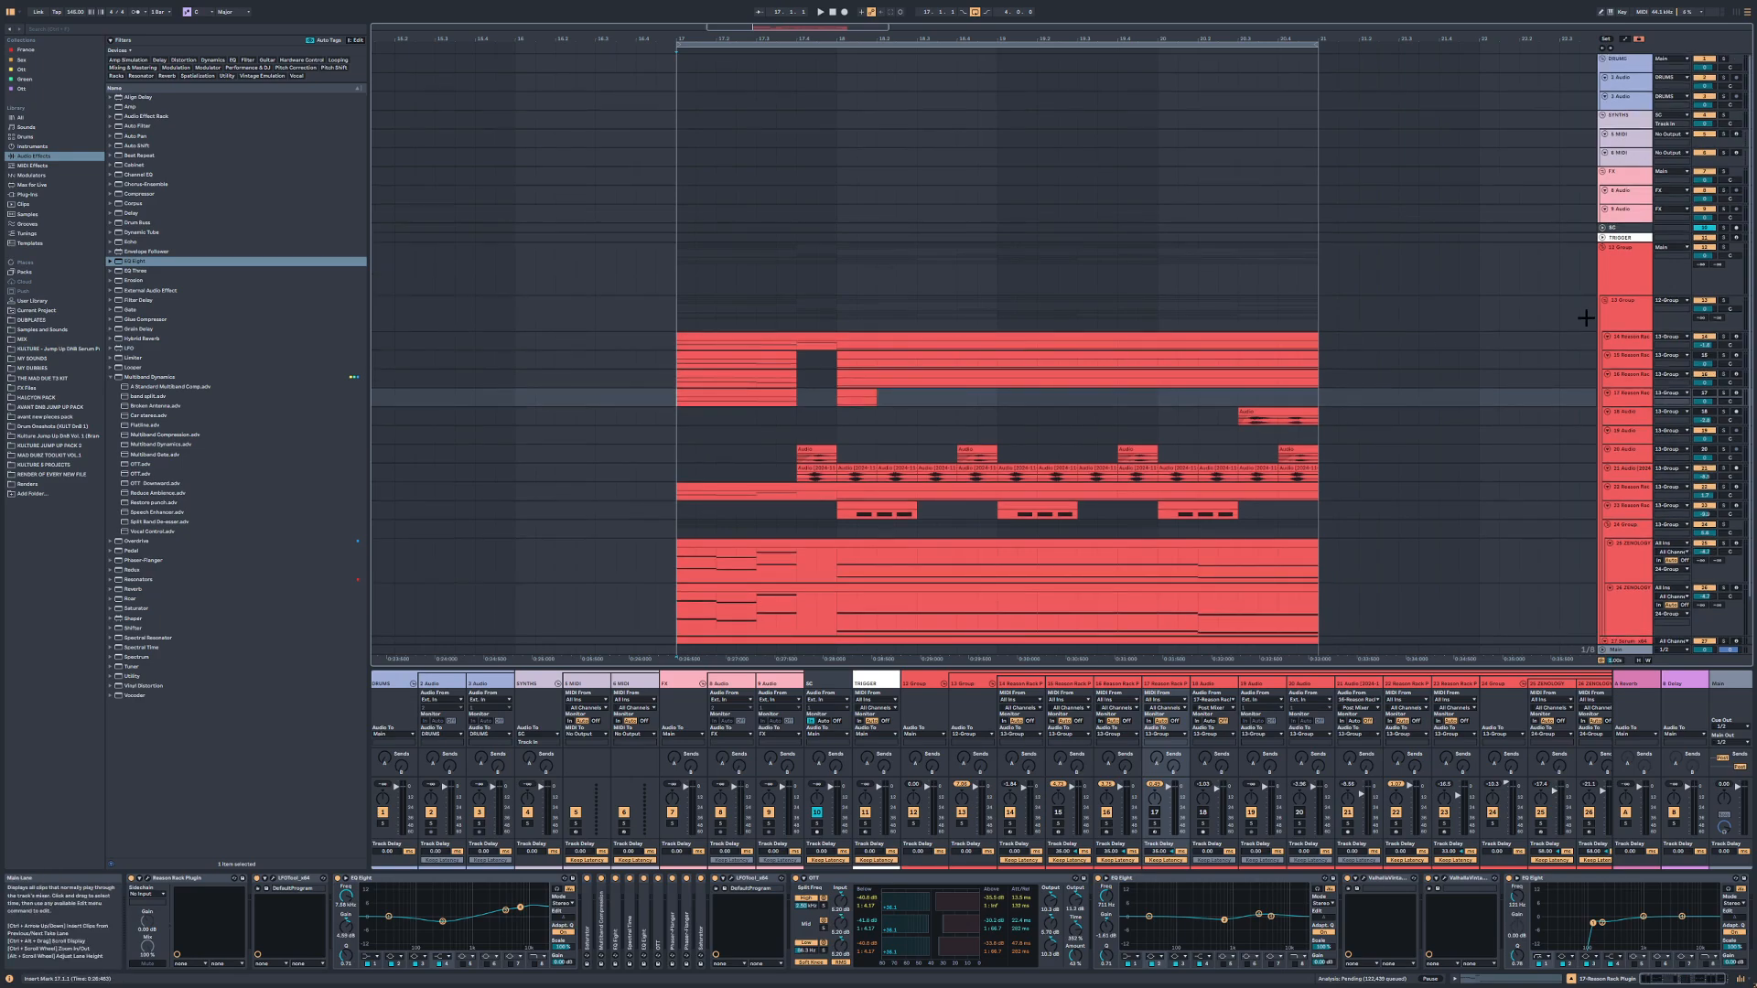
{"action": "left_click", "coordinate": [679, 241]}
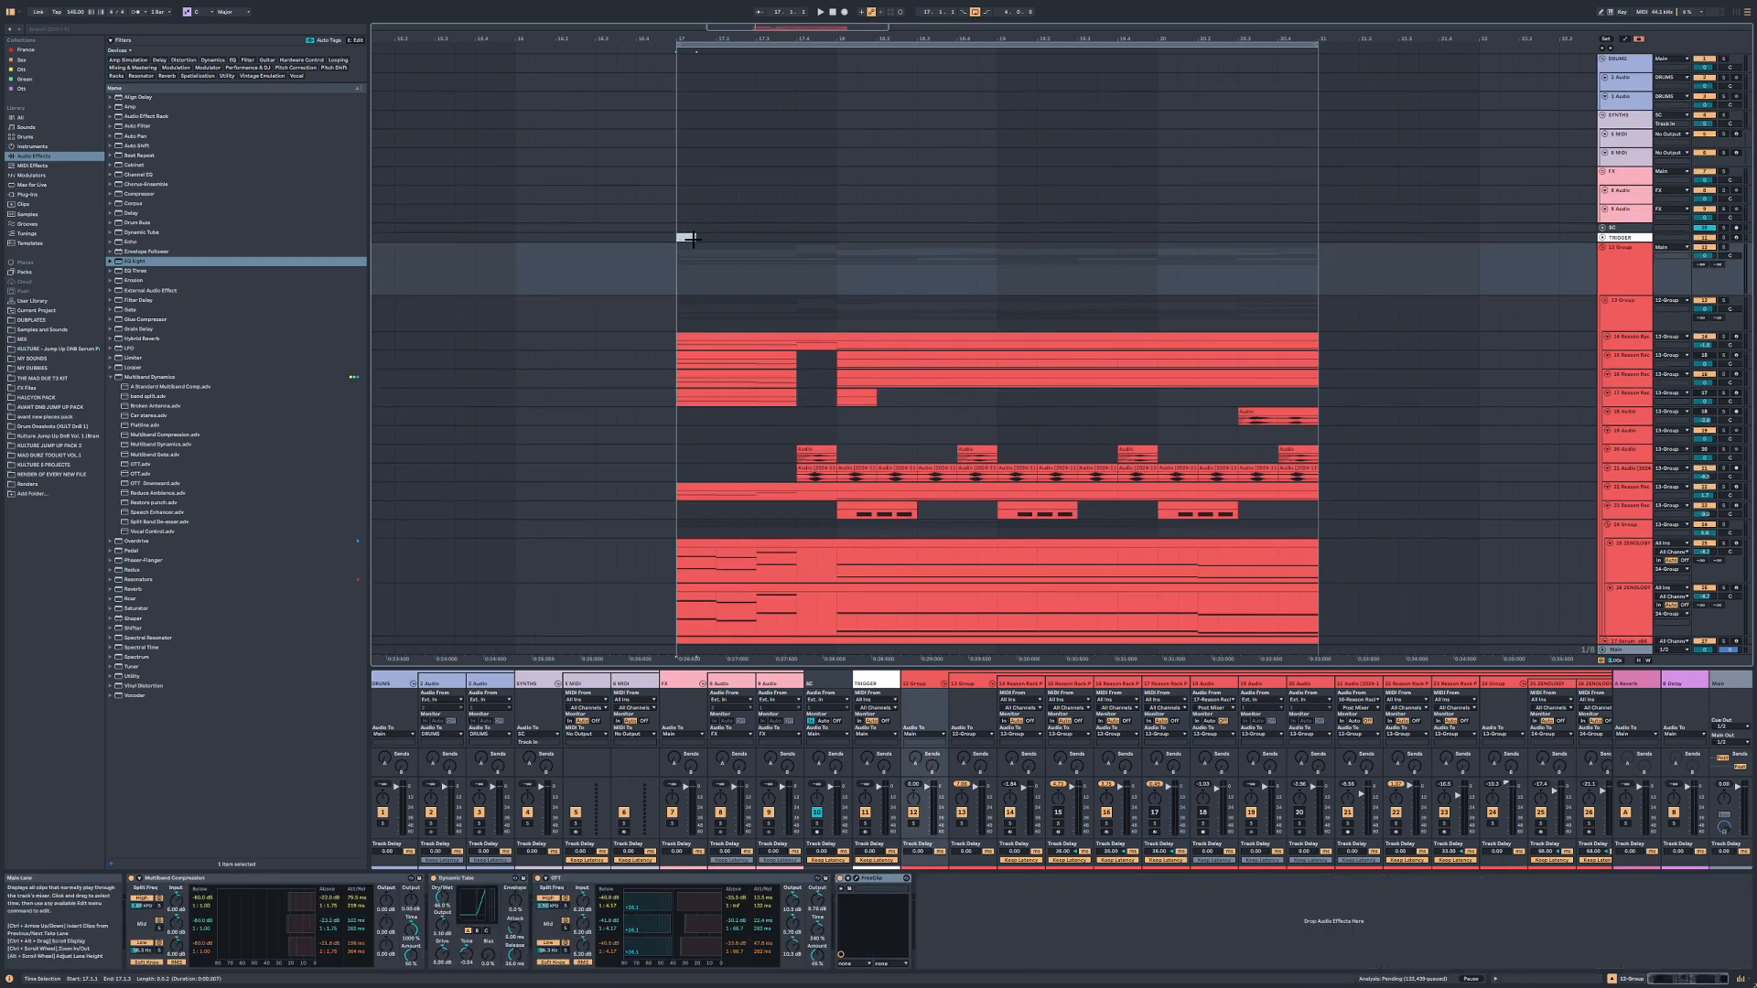
{"action": "double_click", "coordinate": [693, 239]}
{"action": "double_click", "coordinate": [343, 764]}
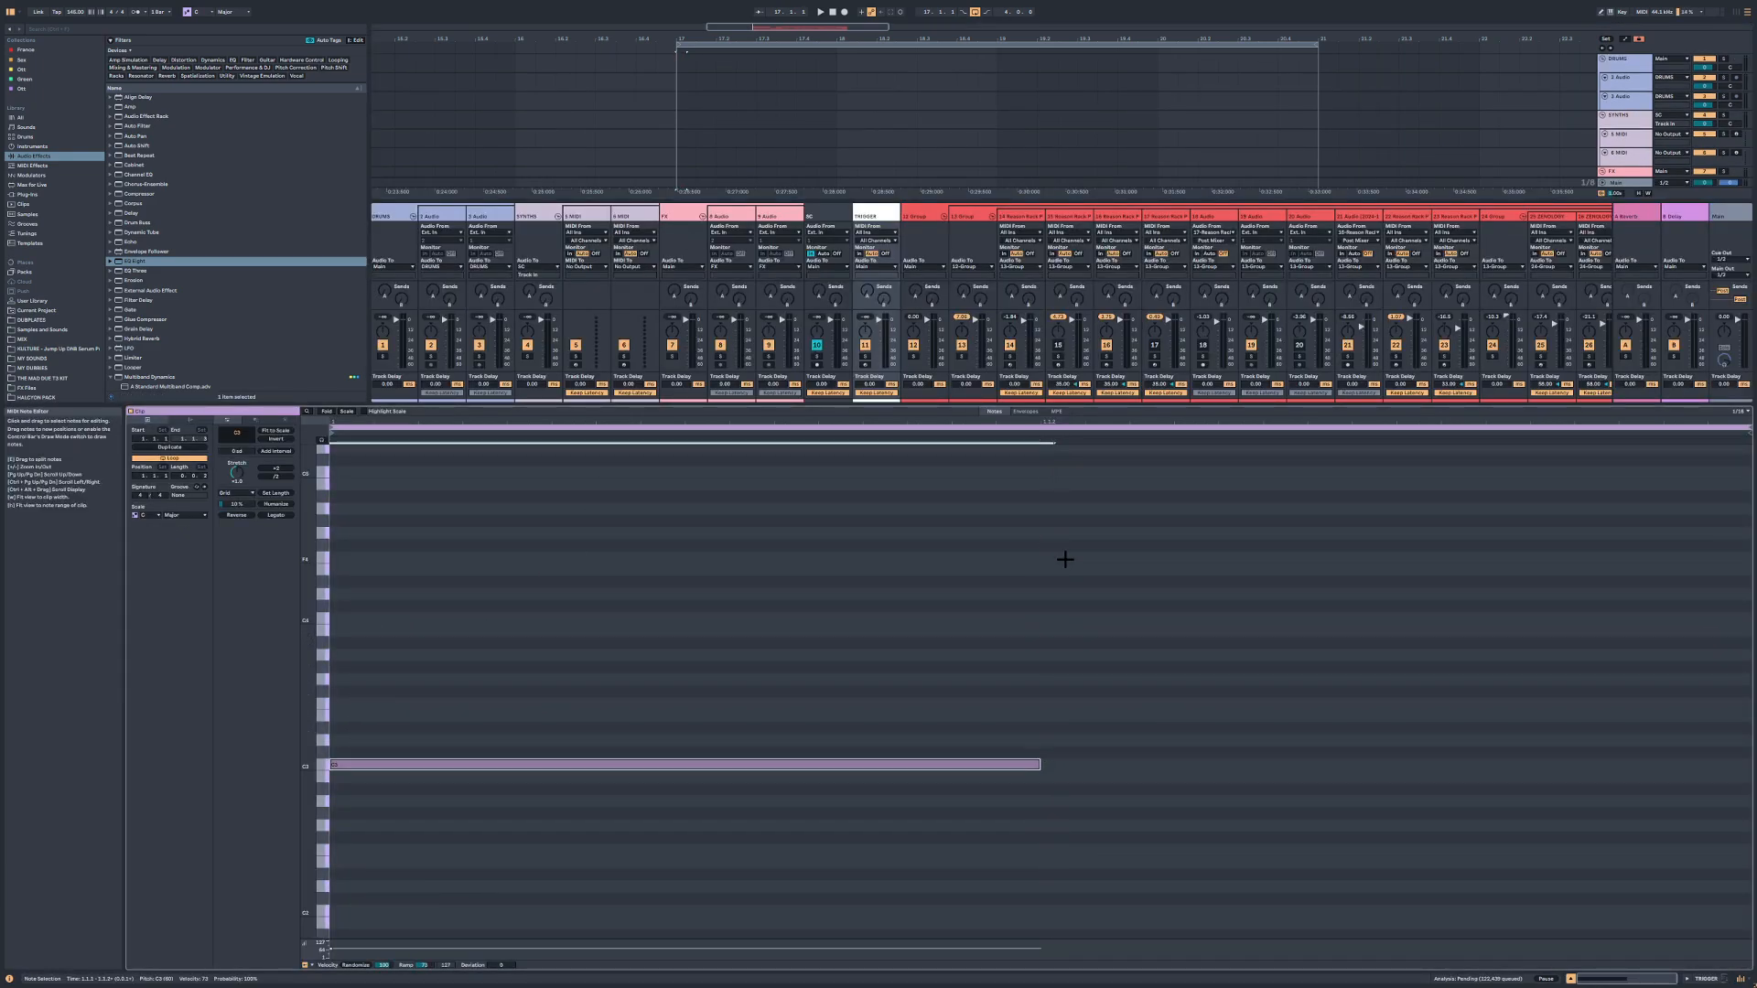
{"action": "left_click_drag", "start_coordinate": [997, 755], "coordinate": [988, 750]}
Step: Shrink the clip editor, repeat the trigger clip every two beats across the loop, and delete the second clip
{"action": "scroll", "coordinate": [1464, 147], "scroll_direction": "down", "scroll_amount": 2}
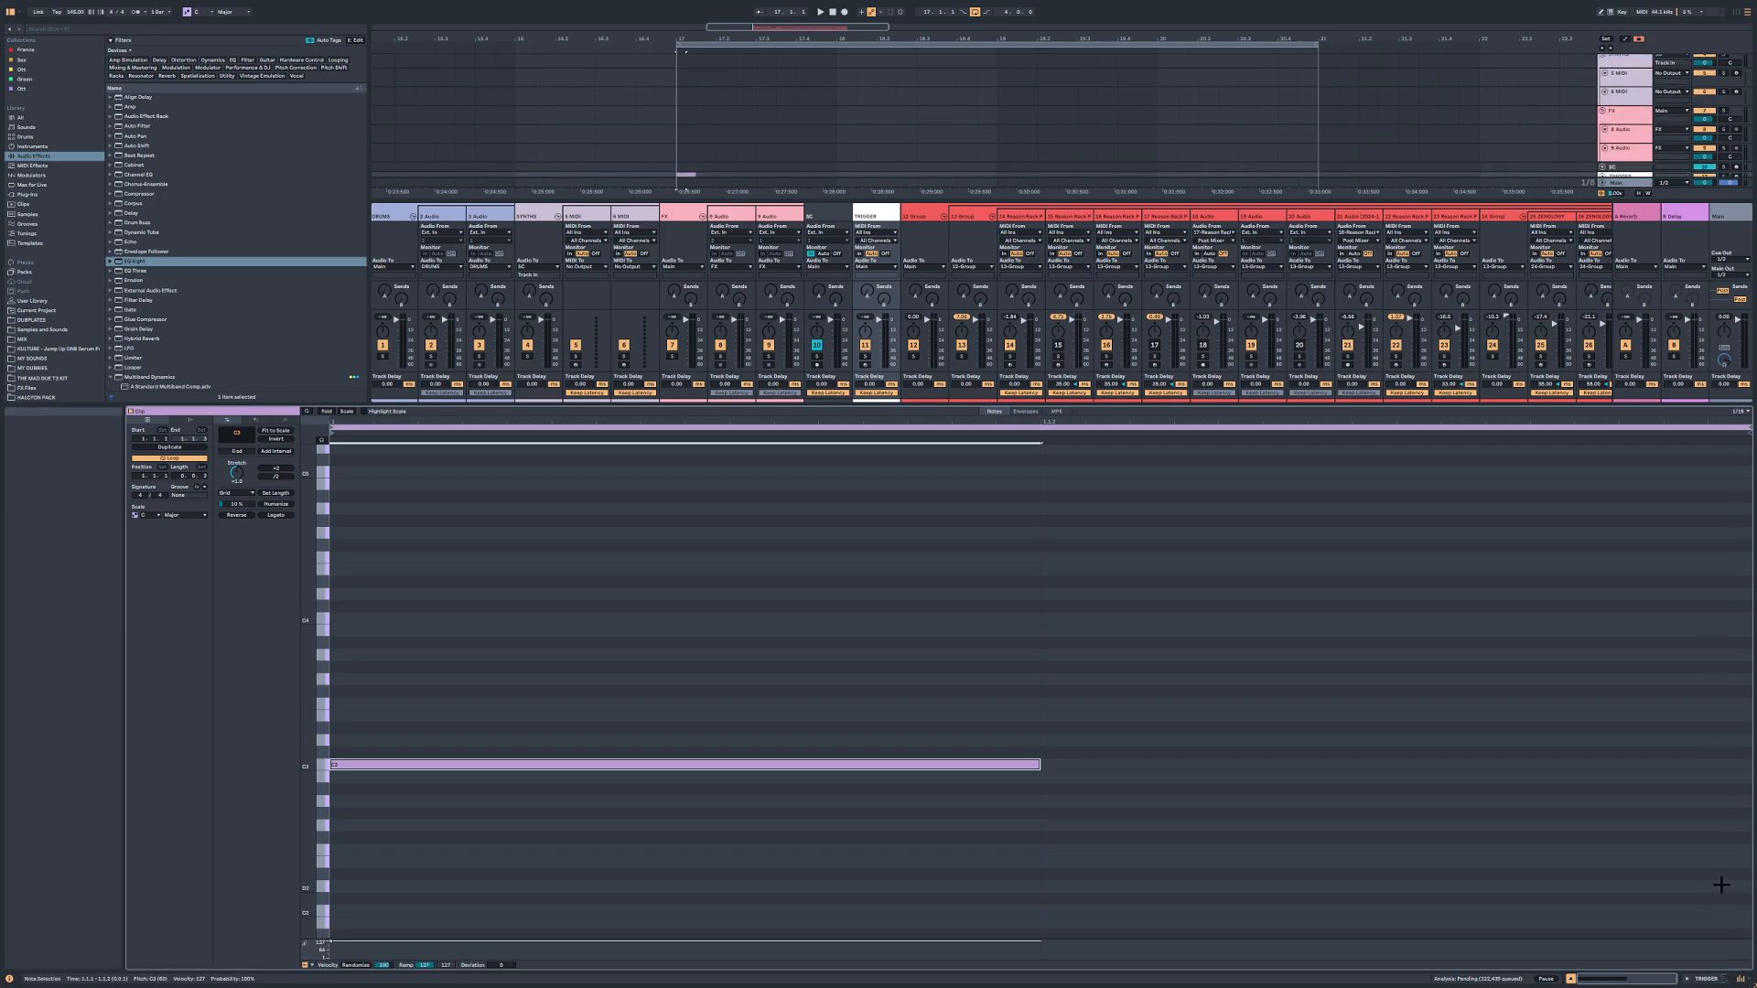
{"action": "left_click", "coordinate": [1740, 976]}
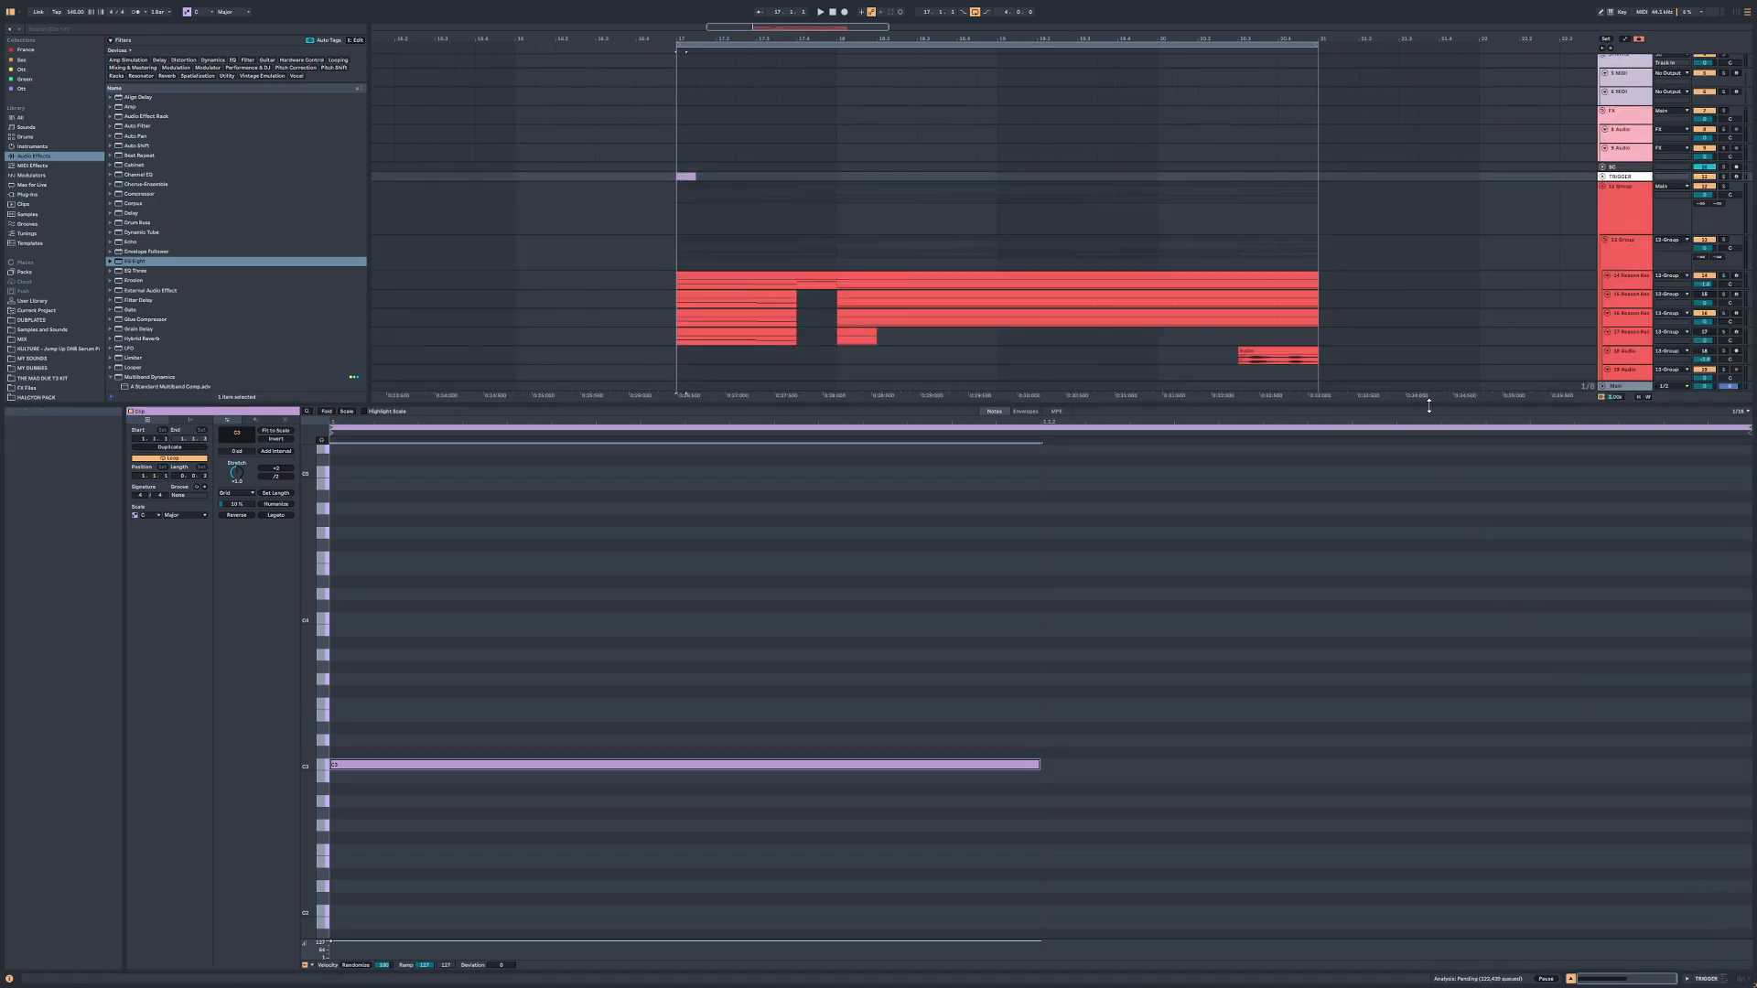
{"action": "left_click_drag", "start_coordinate": [1428, 405], "coordinate": [1428, 667]}
{"action": "left_click", "coordinate": [753, 185], "text": "shift"}
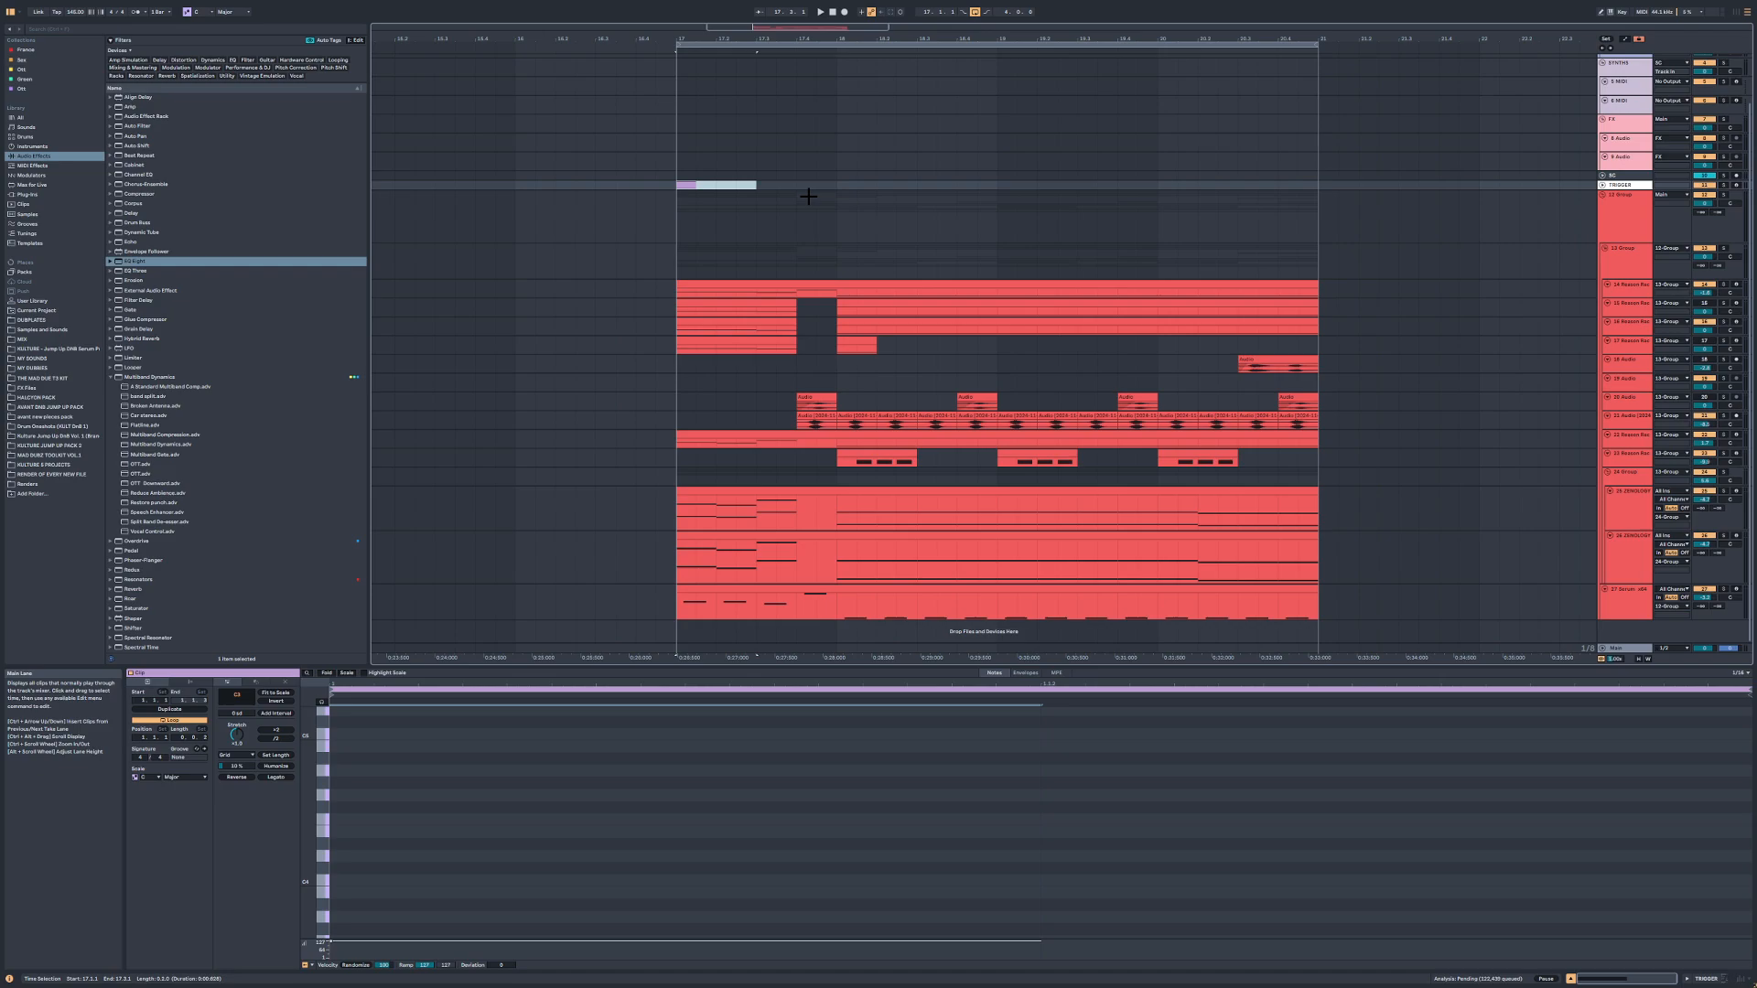
{"action": "key", "text": "ctrl+z"}
{"action": "left_click", "coordinate": [686, 185]}
{"action": "key", "text": "space"}
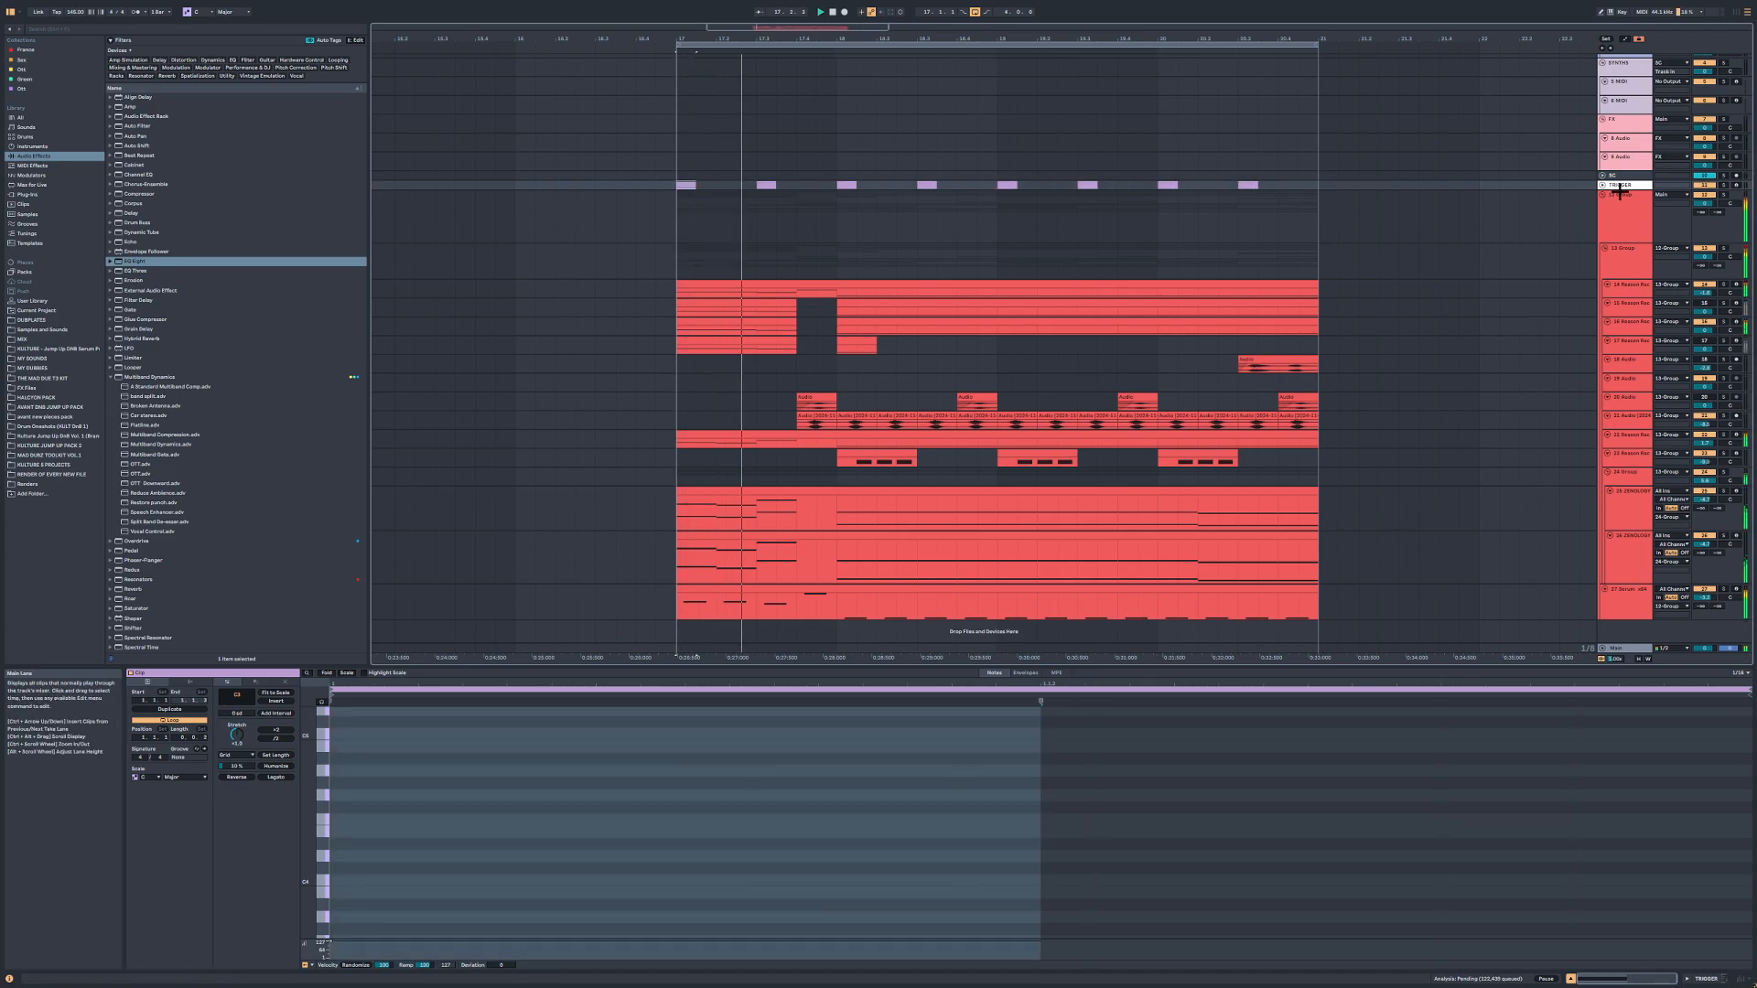
{"action": "left_click", "coordinate": [767, 184]}
{"action": "key", "text": "Delete"}
Step: Open LFOTool on the SC track and reshape its volume curve into a longer dip with a steeper, rounded rise
{"action": "double_click", "coordinate": [1615, 176]}
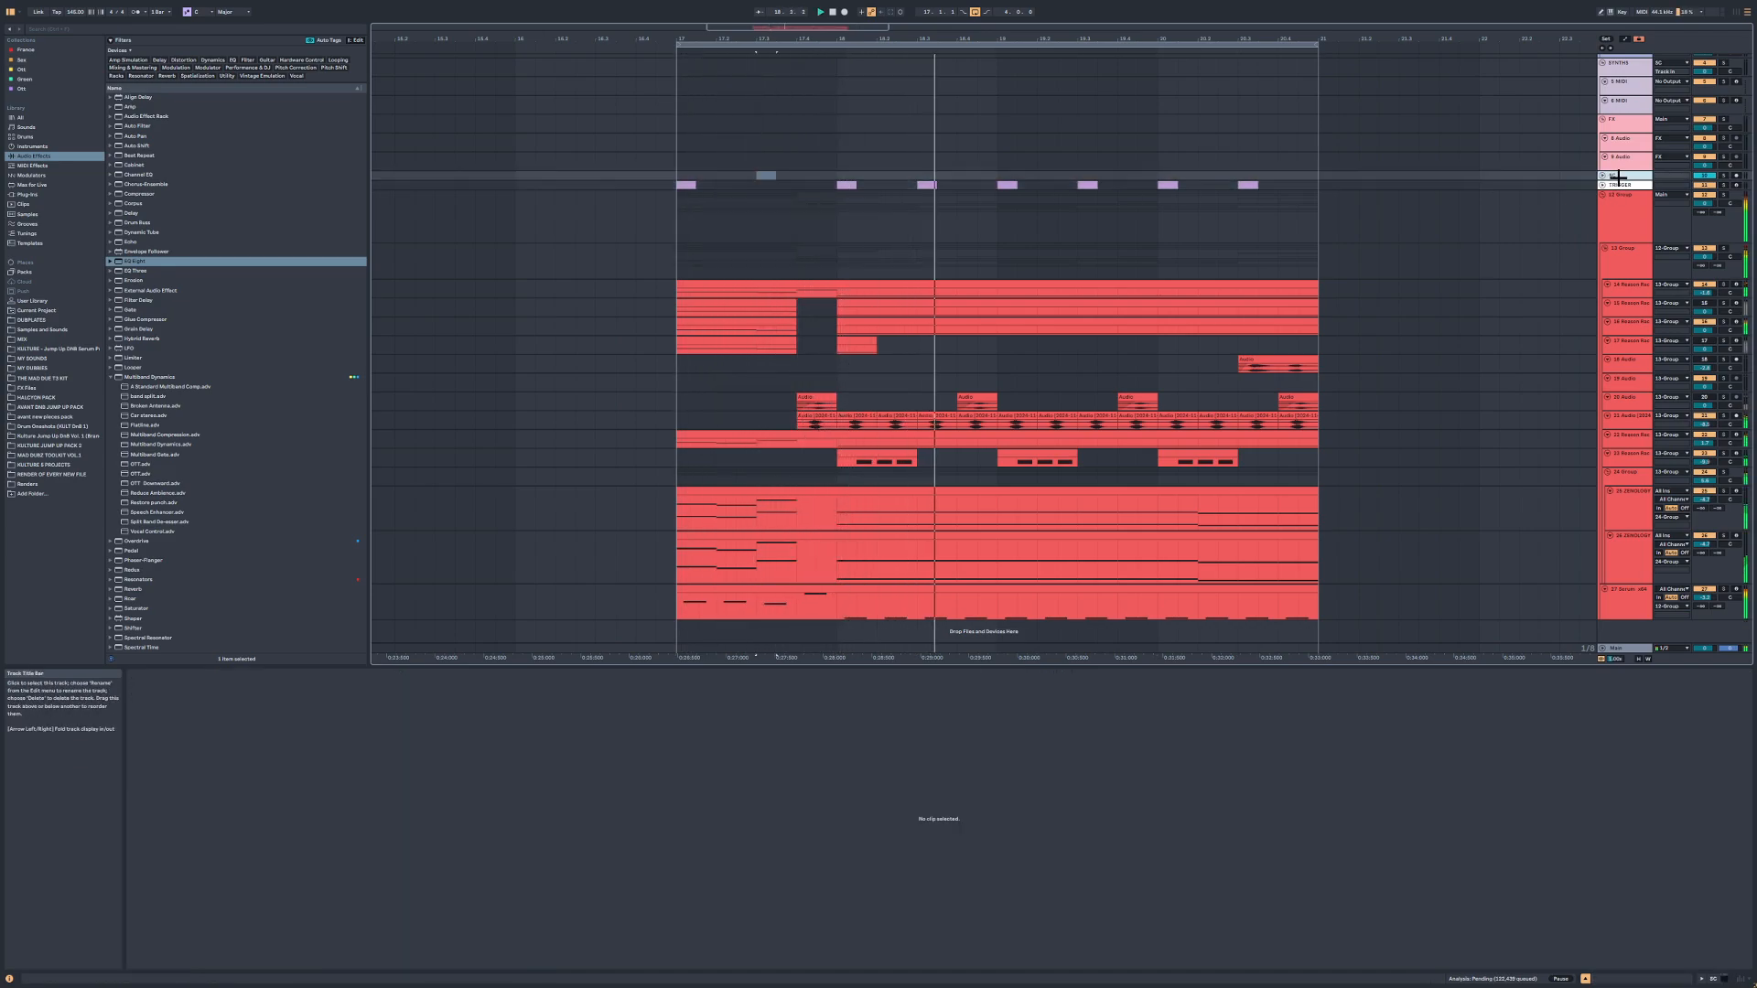
{"action": "left_click", "coordinate": [147, 879]}
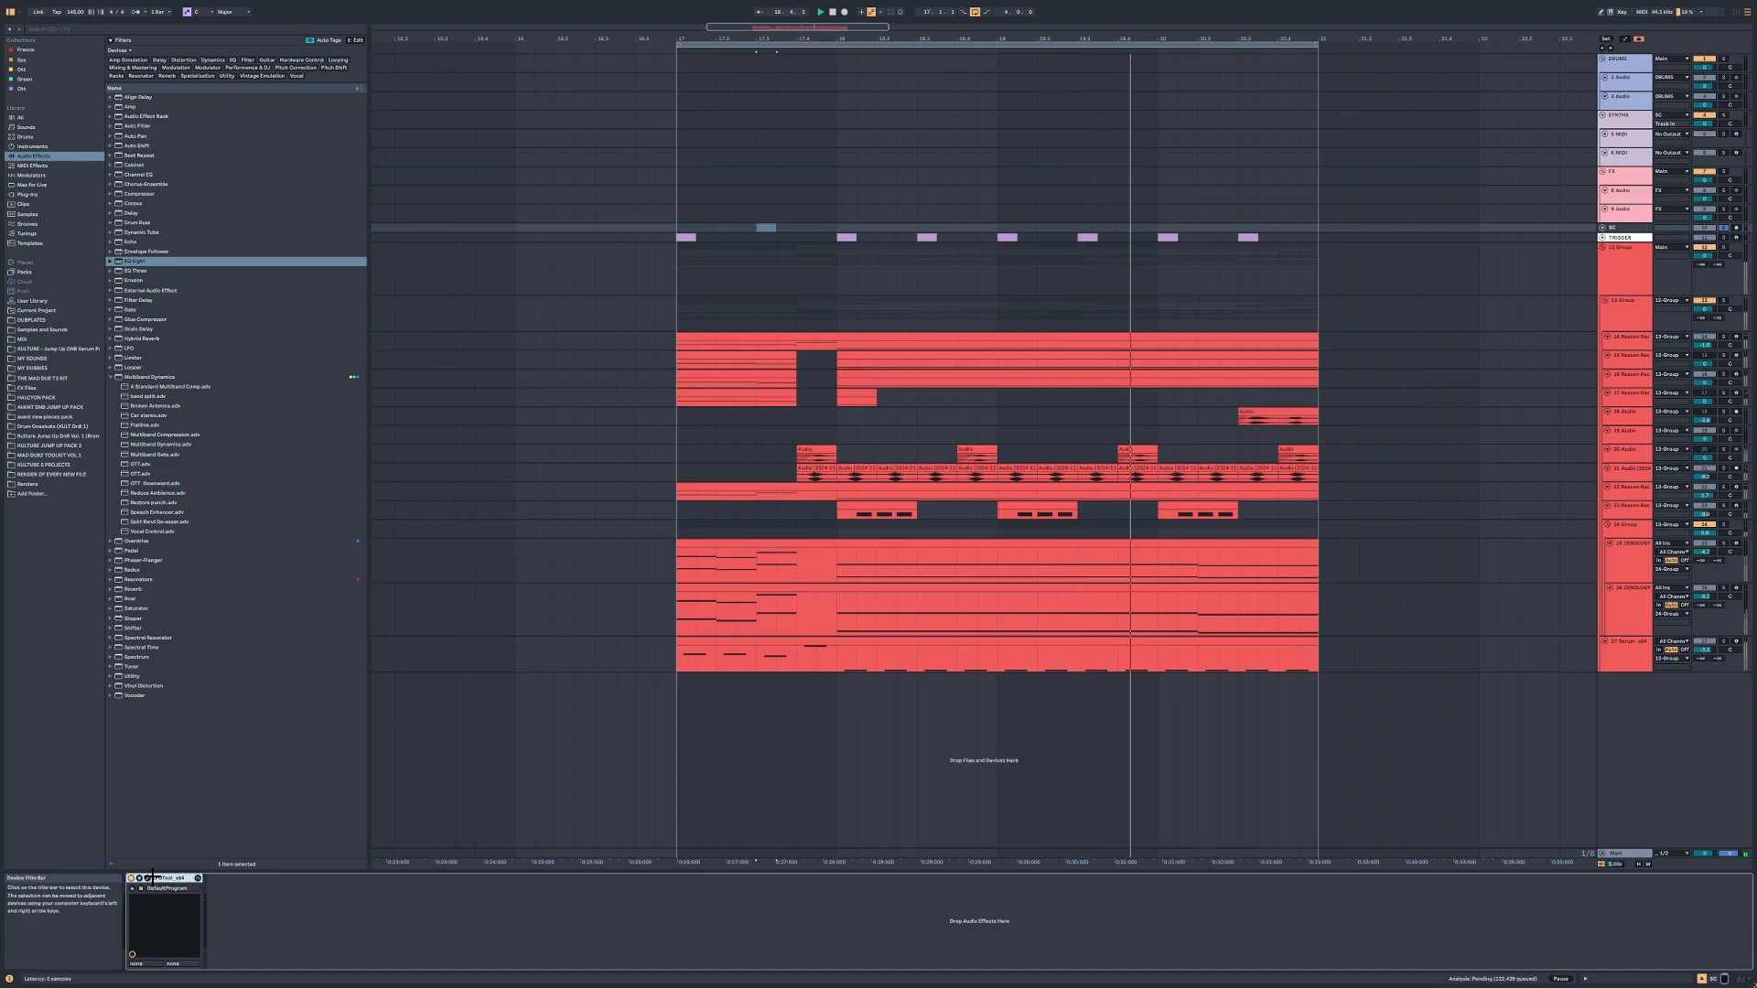
{"action": "key", "text": "s"}
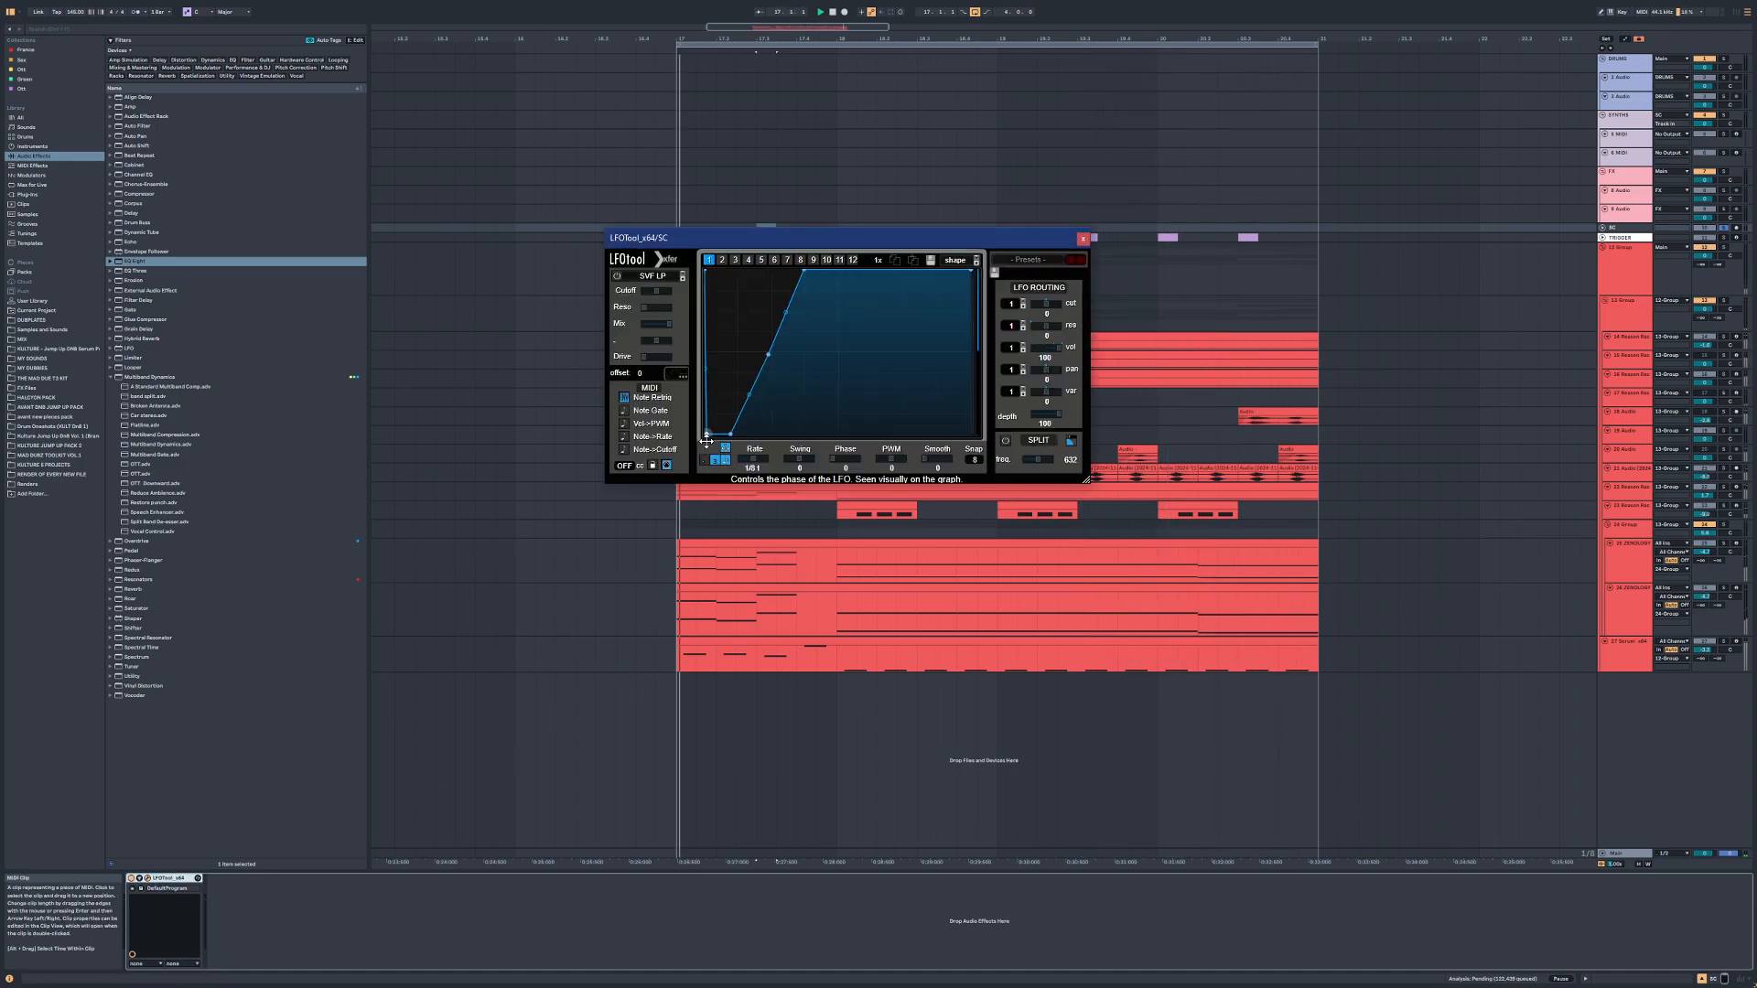
{"action": "left_click_drag", "start_coordinate": [731, 435], "coordinate": [760, 425]}
{"action": "left_click_drag", "start_coordinate": [794, 320], "coordinate": [794, 277]}
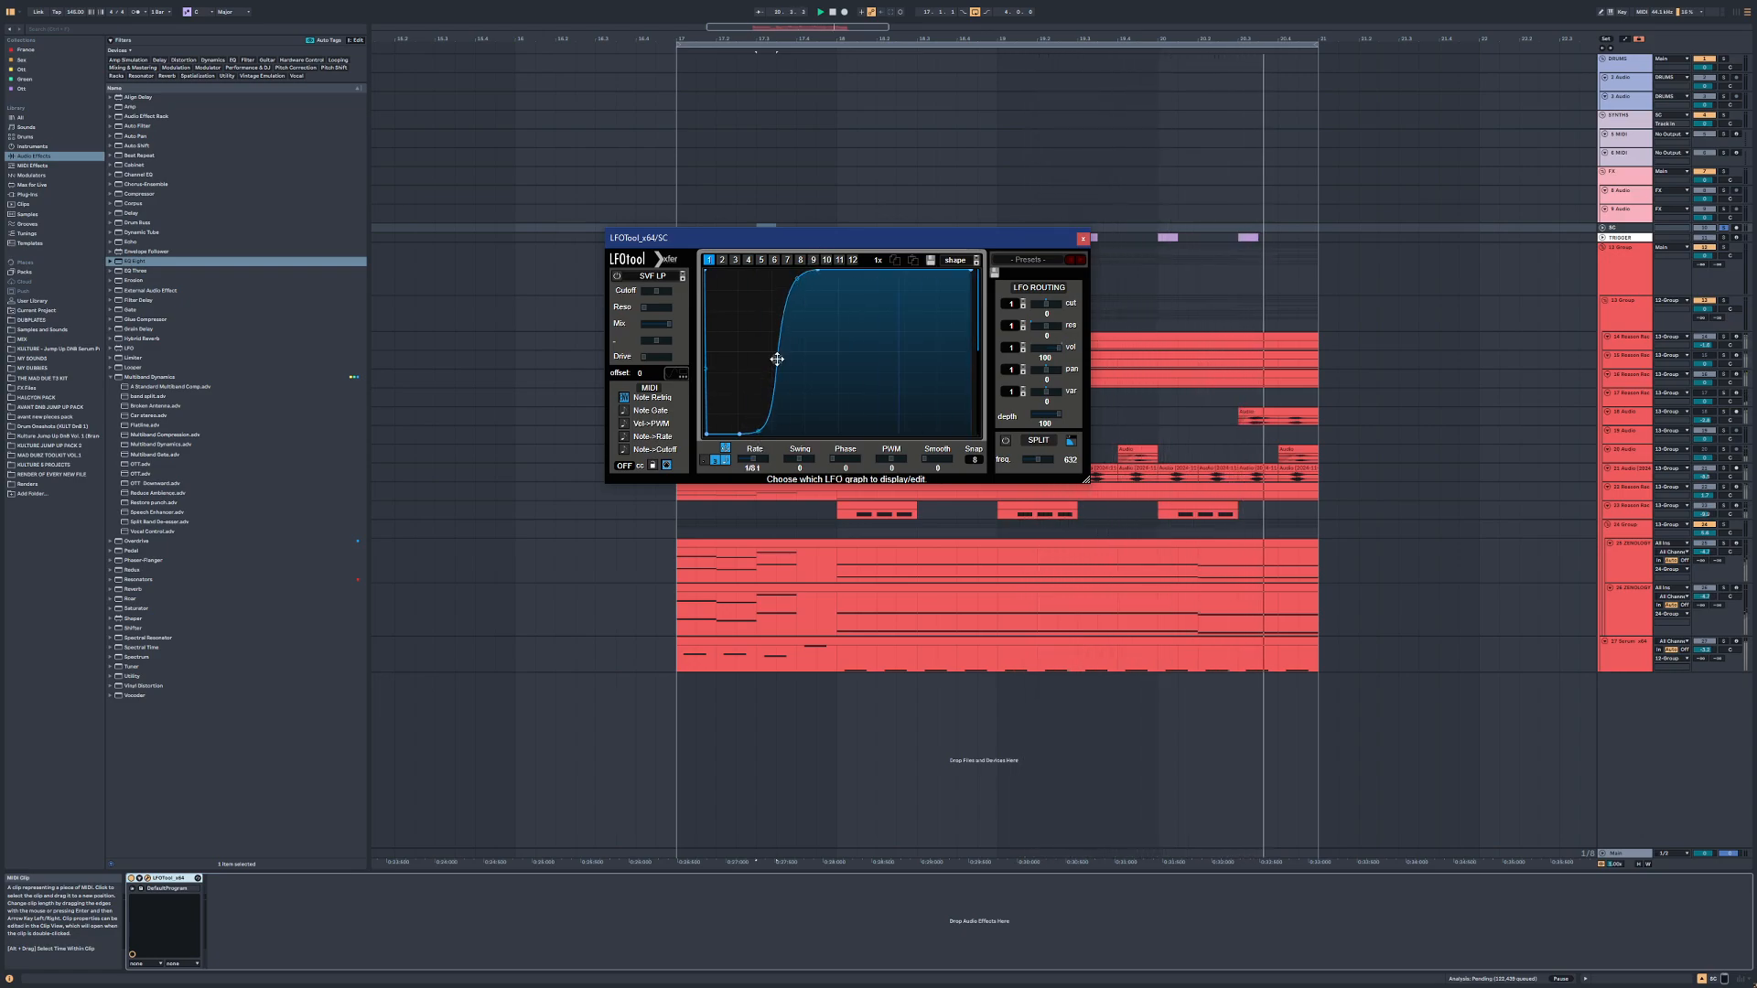
Step: Route the outer bass group's audio output to the SC track, audition the ducking and close the LFOTool window
{"action": "left_click", "coordinate": [1671, 247]}
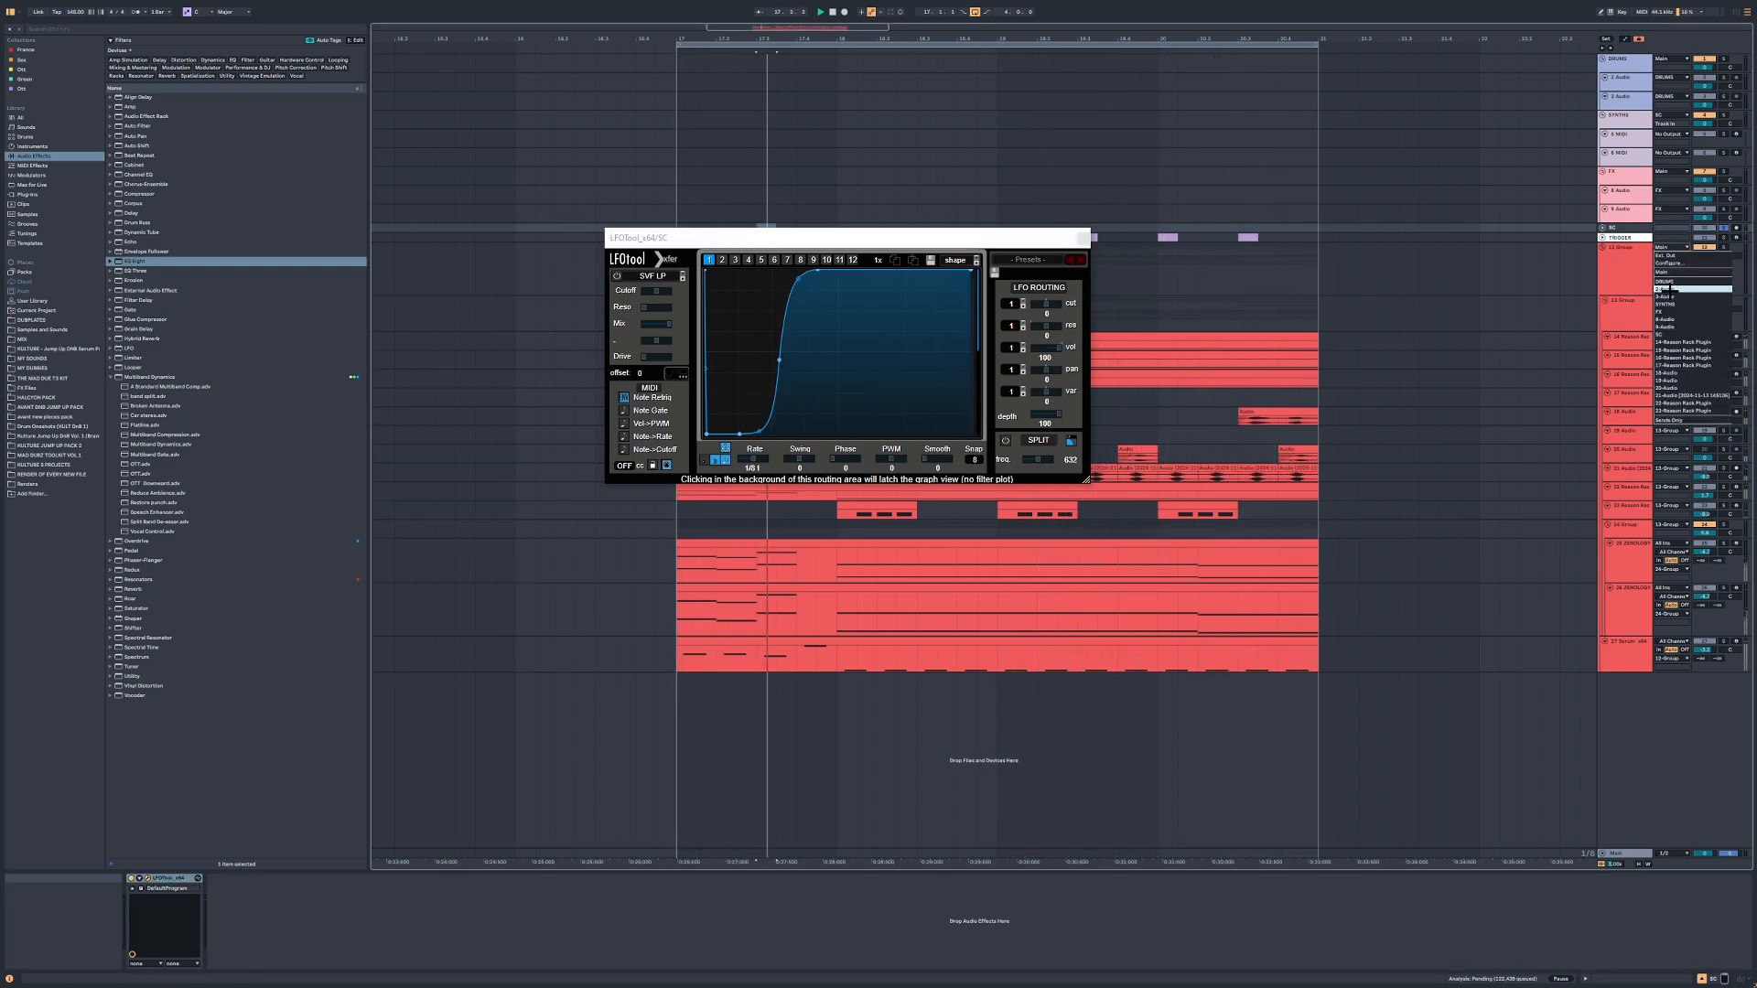
{"action": "left_click", "coordinate": [1663, 334]}
{"action": "left_click", "coordinate": [778, 369]}
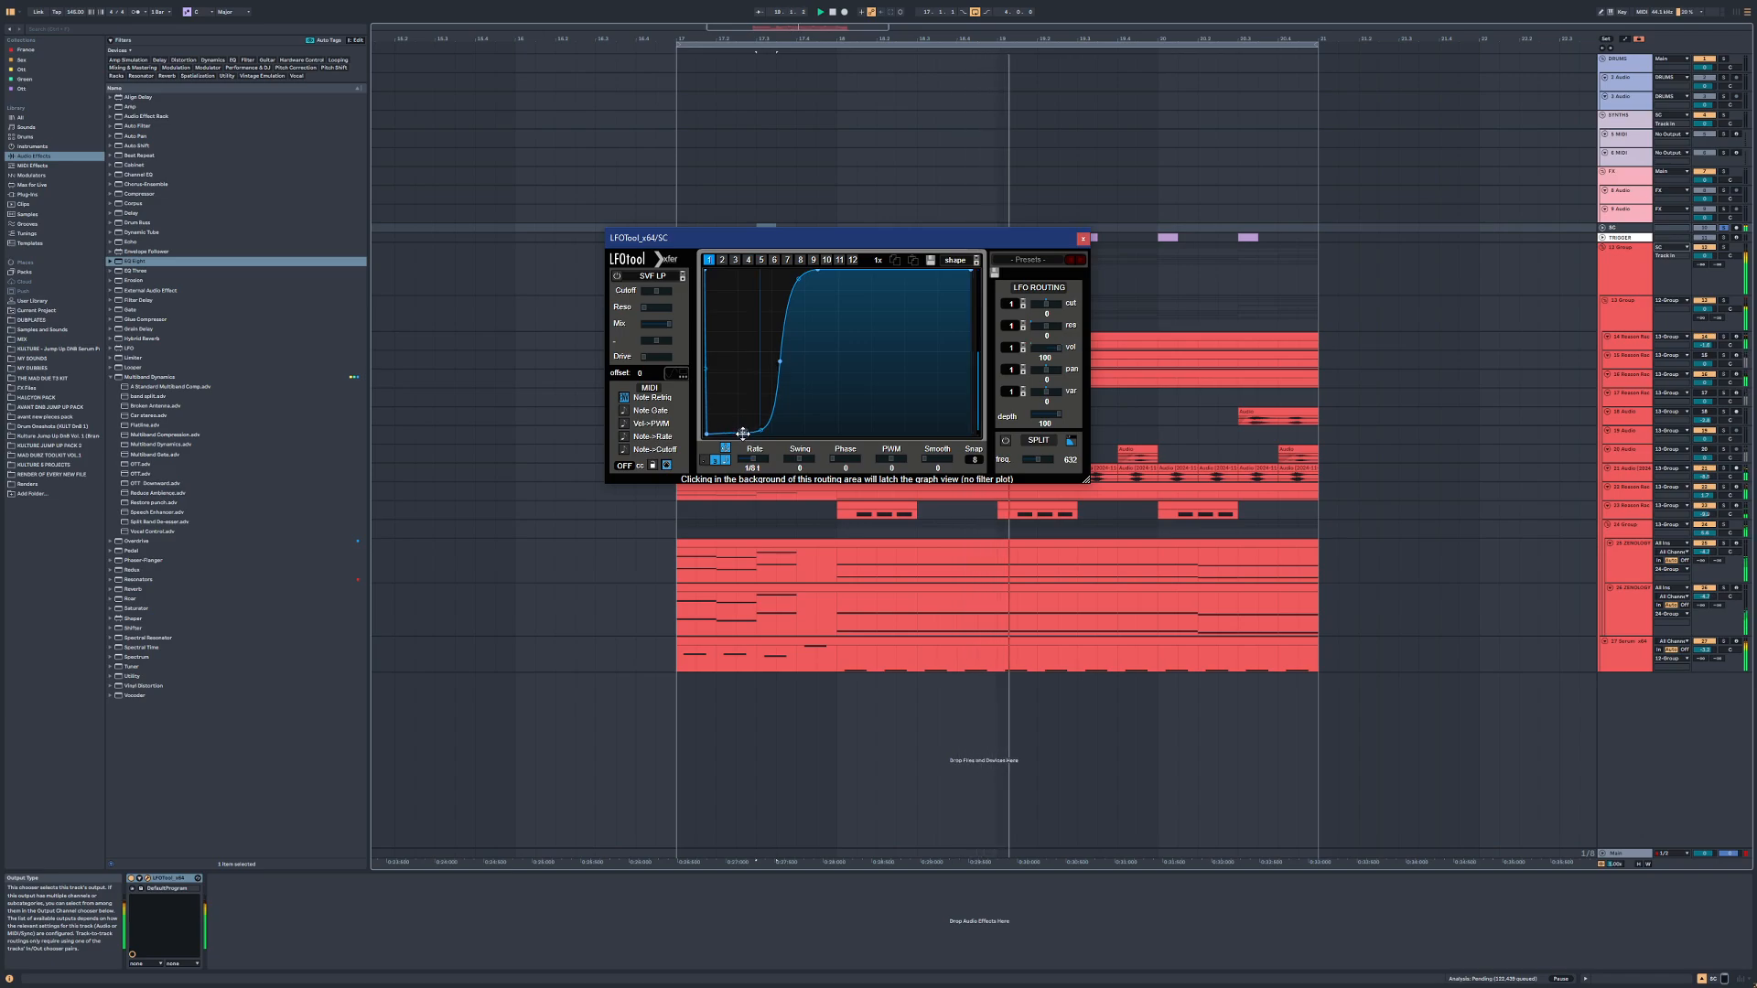
{"action": "left_click", "coordinate": [1082, 239]}
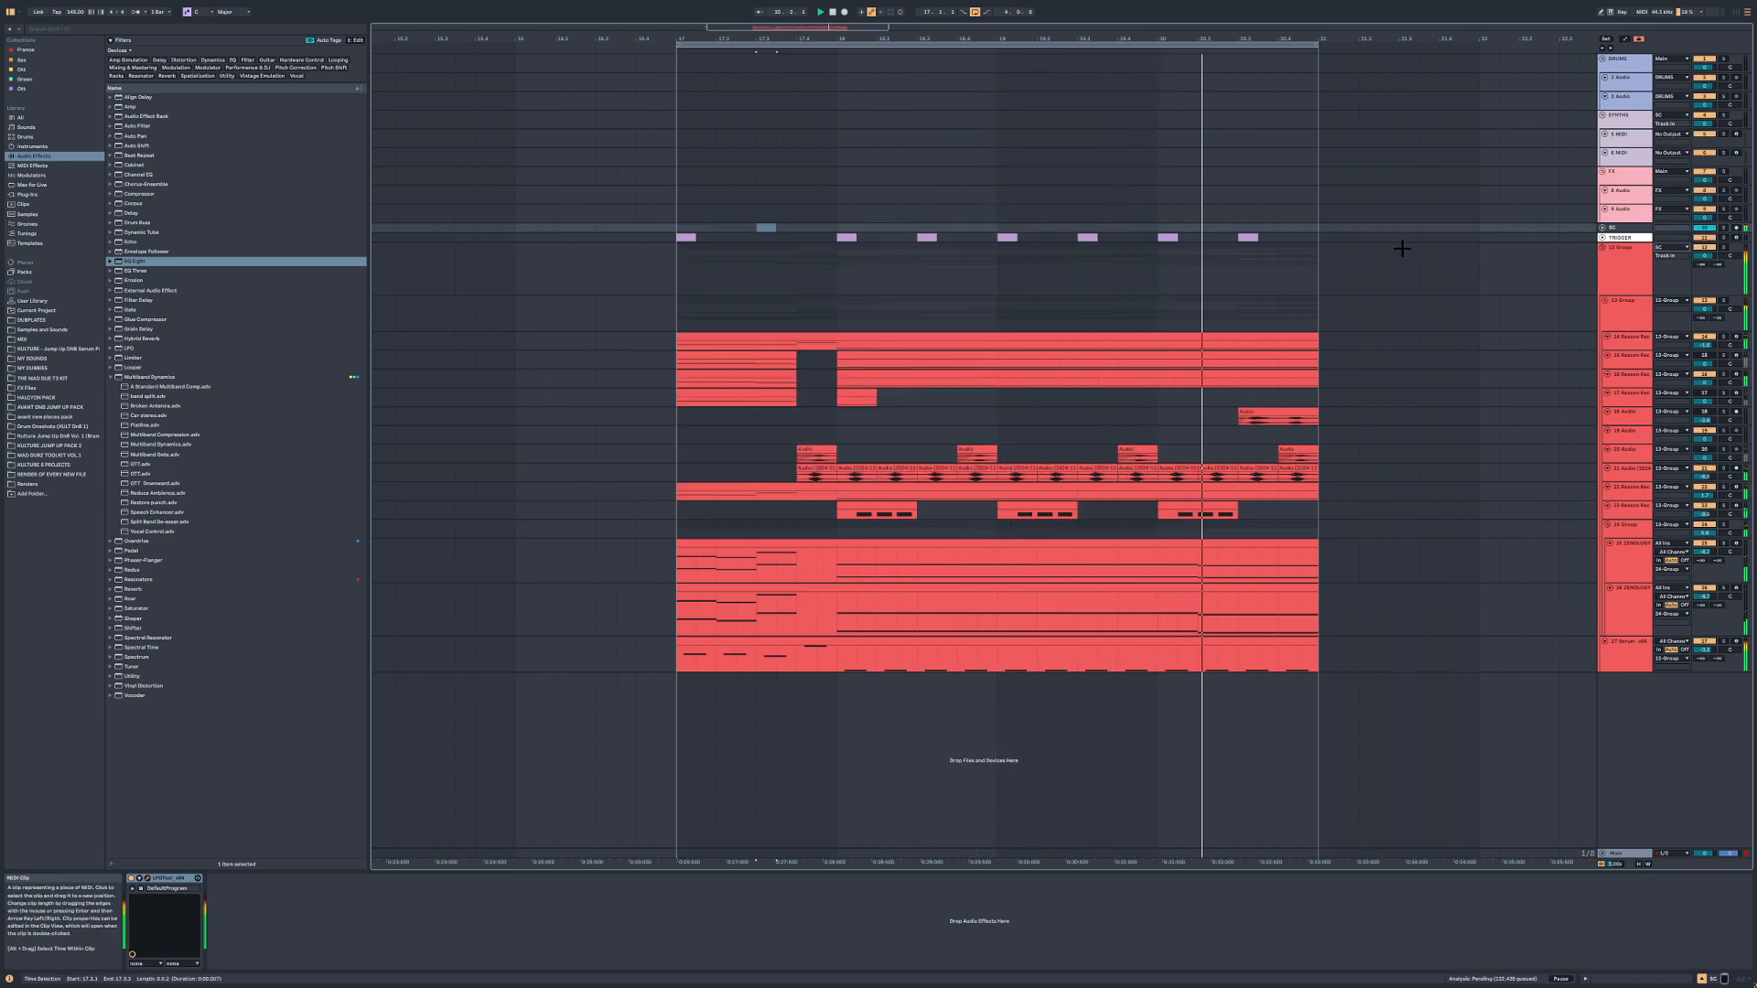
Step: Recolour the TRIGGER clips white and delete the empty drum, synth and FX groups above the SC track
{"action": "right_click", "coordinate": [1618, 236]}
{"action": "left_click", "coordinate": [1739, 409]}
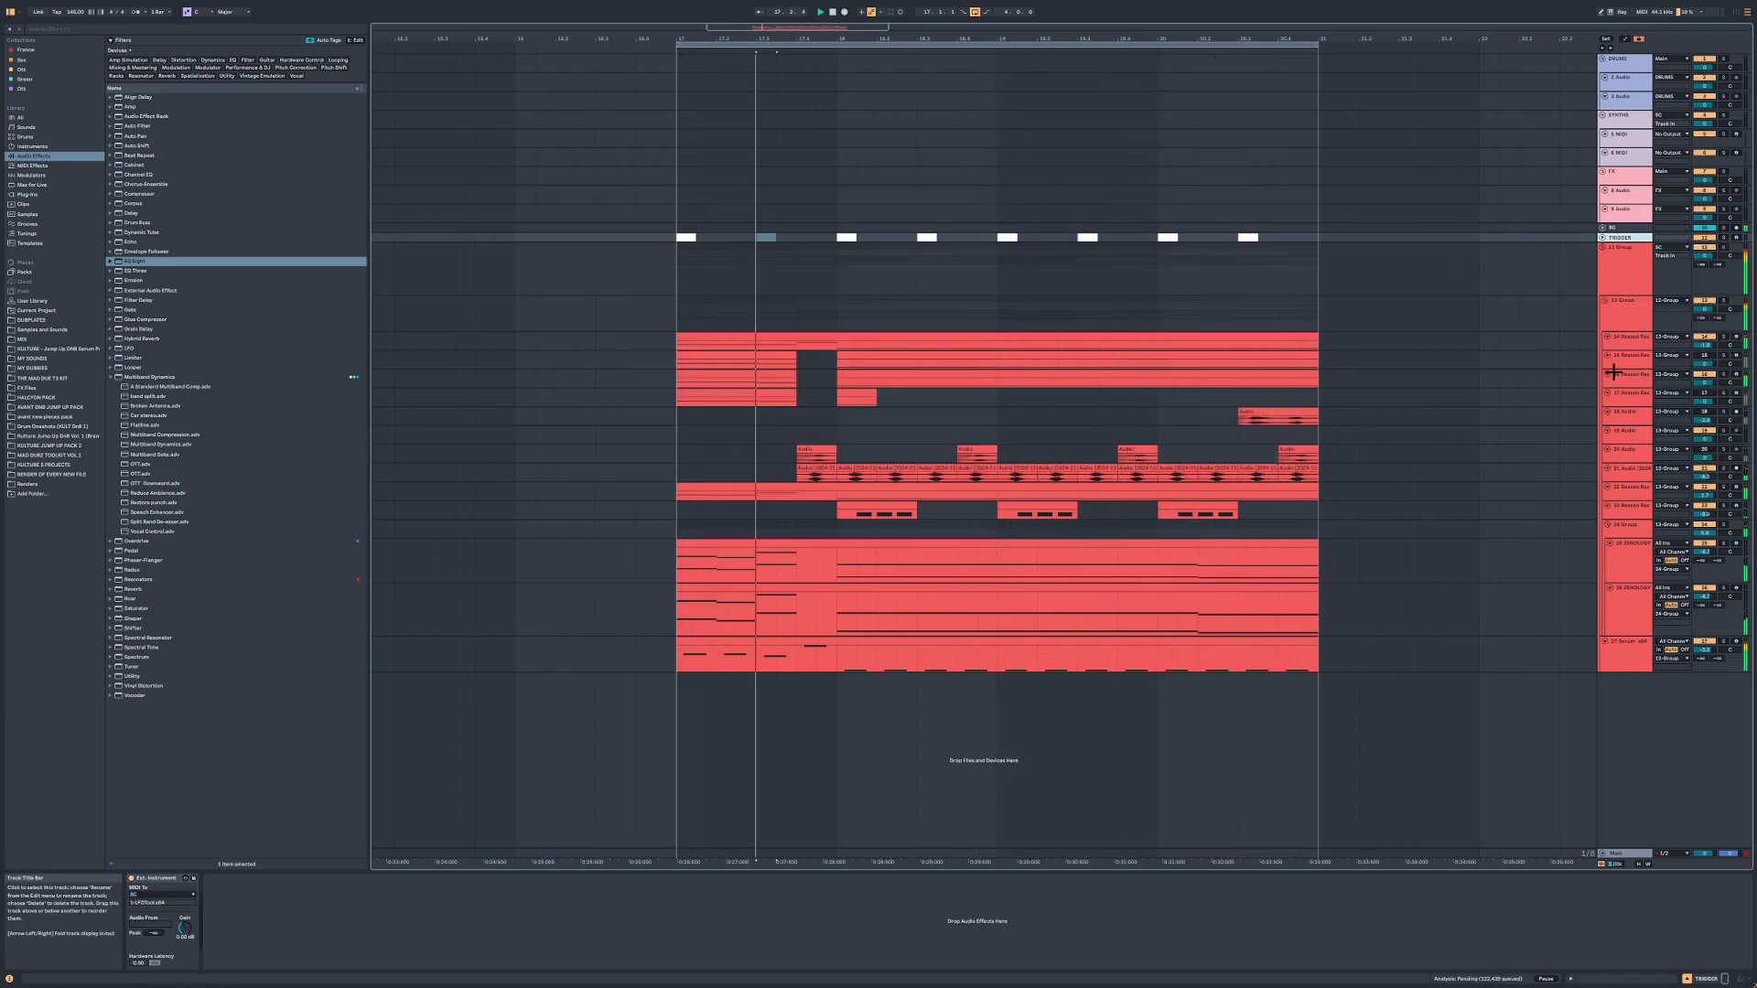
{"action": "left_click", "coordinate": [1630, 175]}
{"action": "left_click", "coordinate": [1616, 69], "text": "shift"}
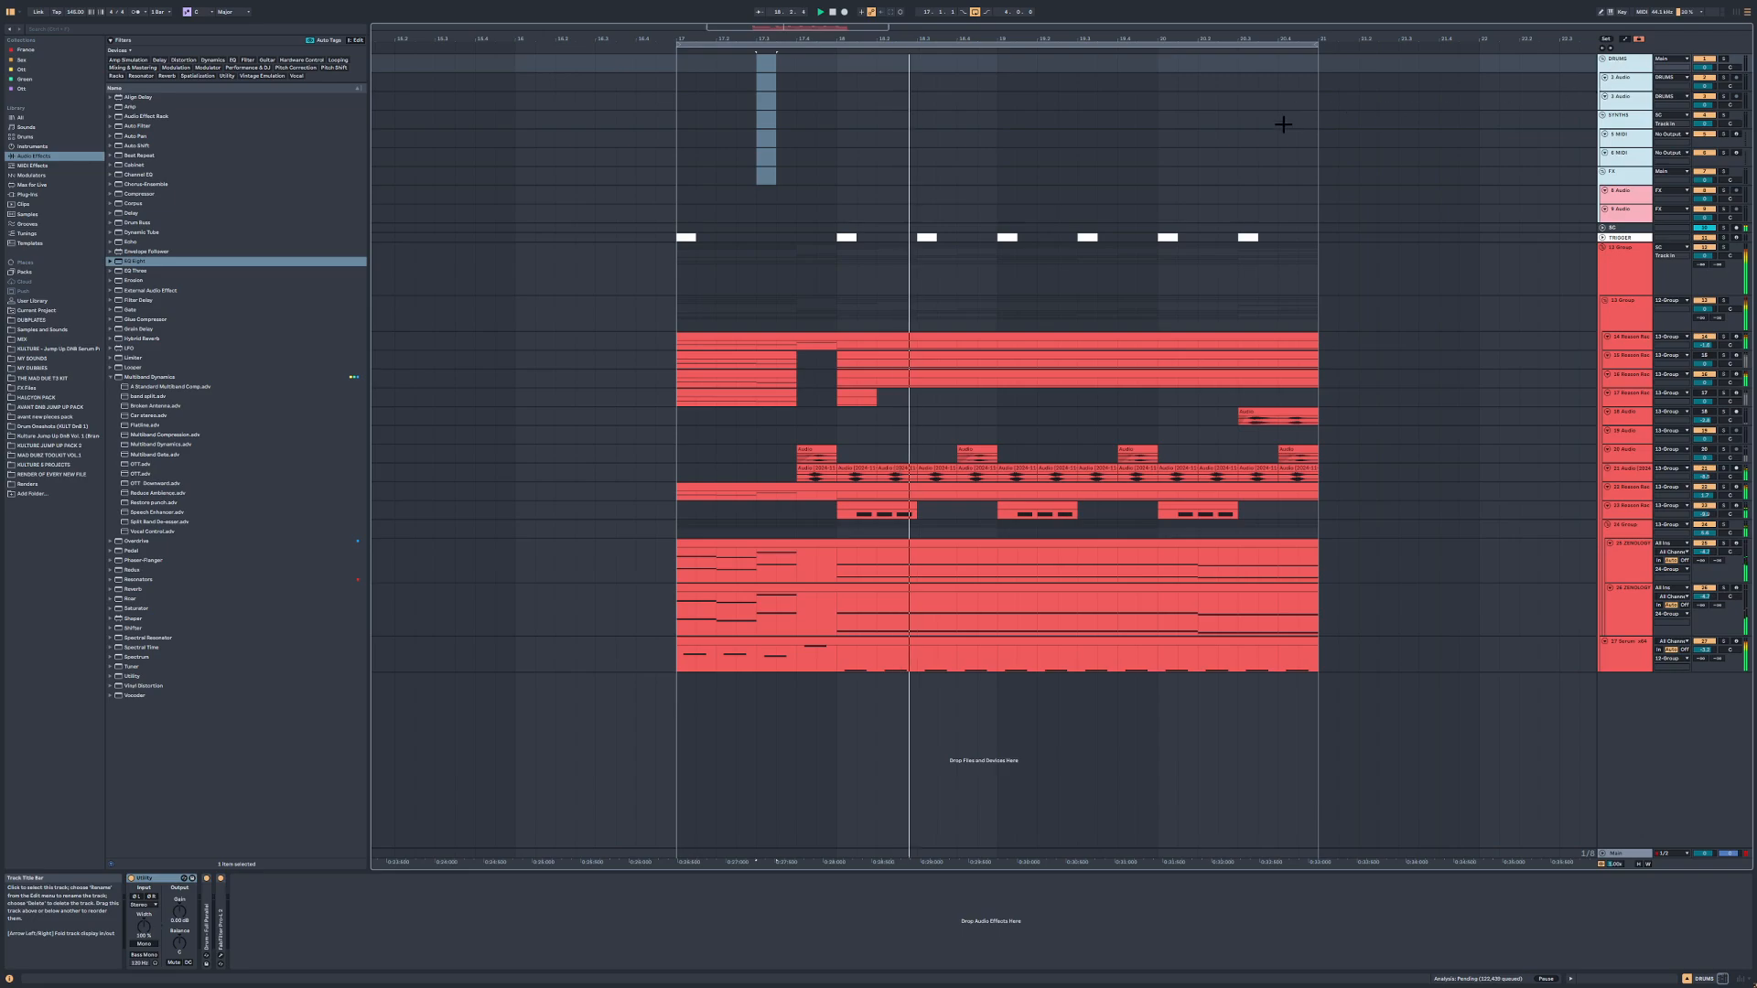
{"action": "key", "text": "Delete"}
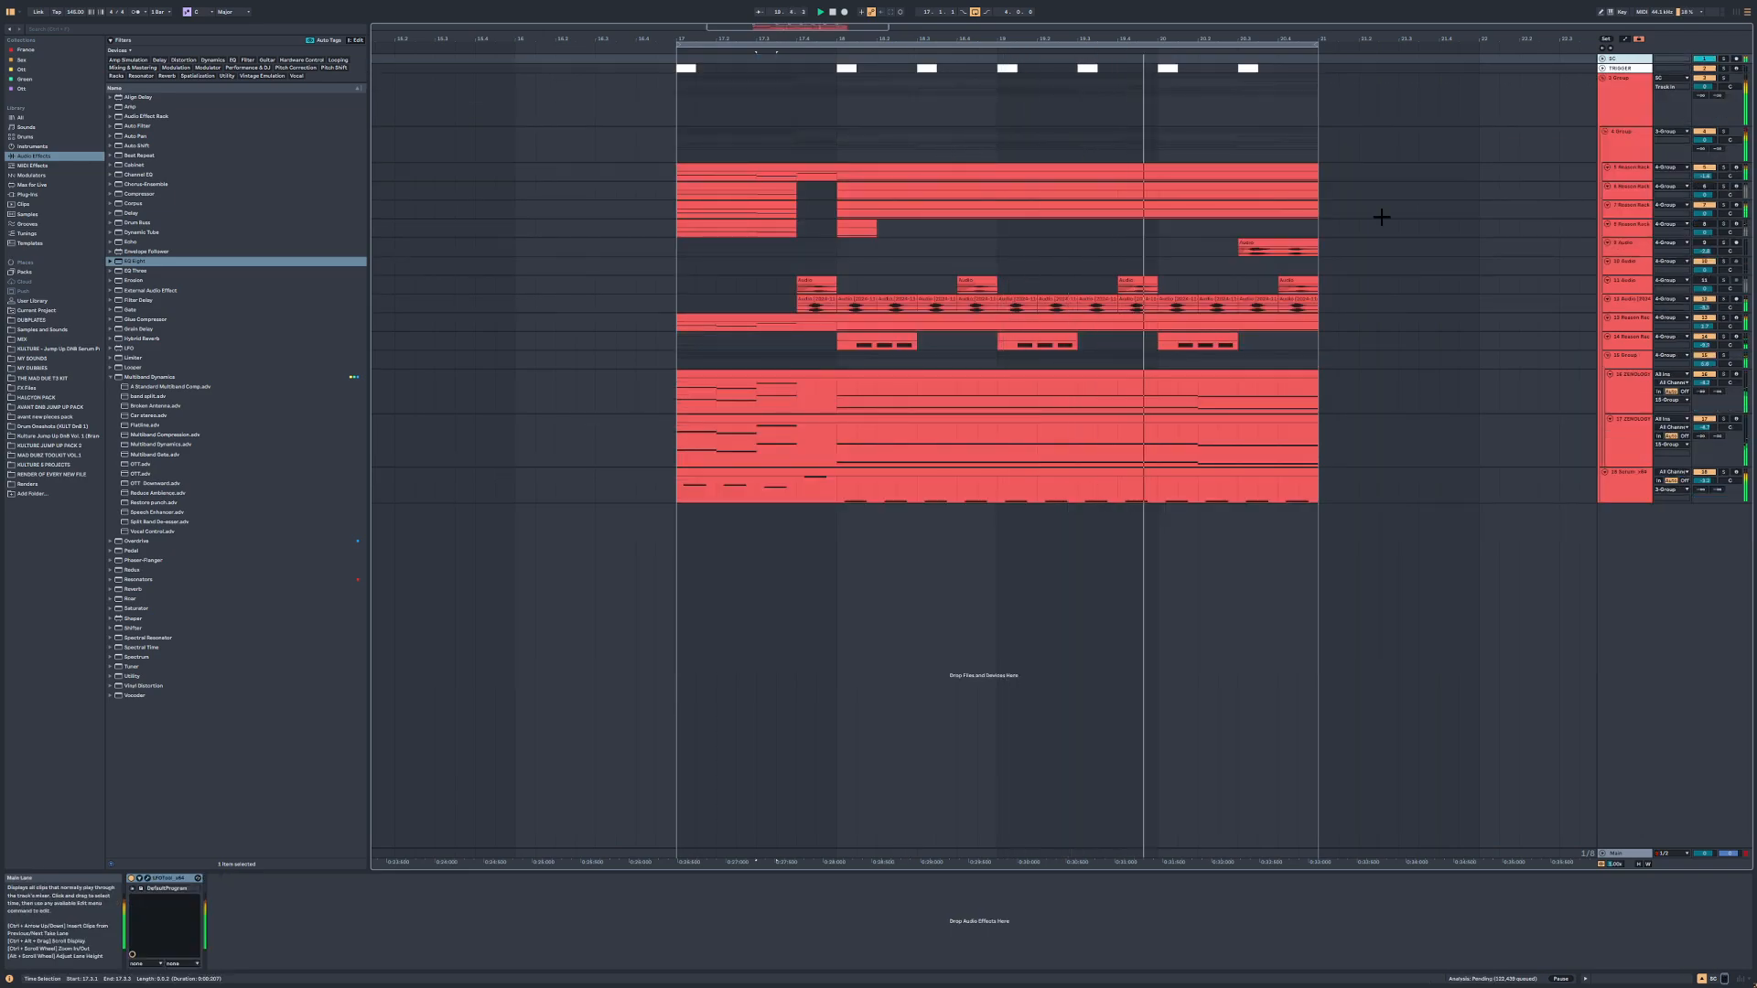
Step: Audition the Reason layer with the three short repeating clips against the mix and lower its track volume
{"action": "left_click", "coordinate": [1624, 337]}
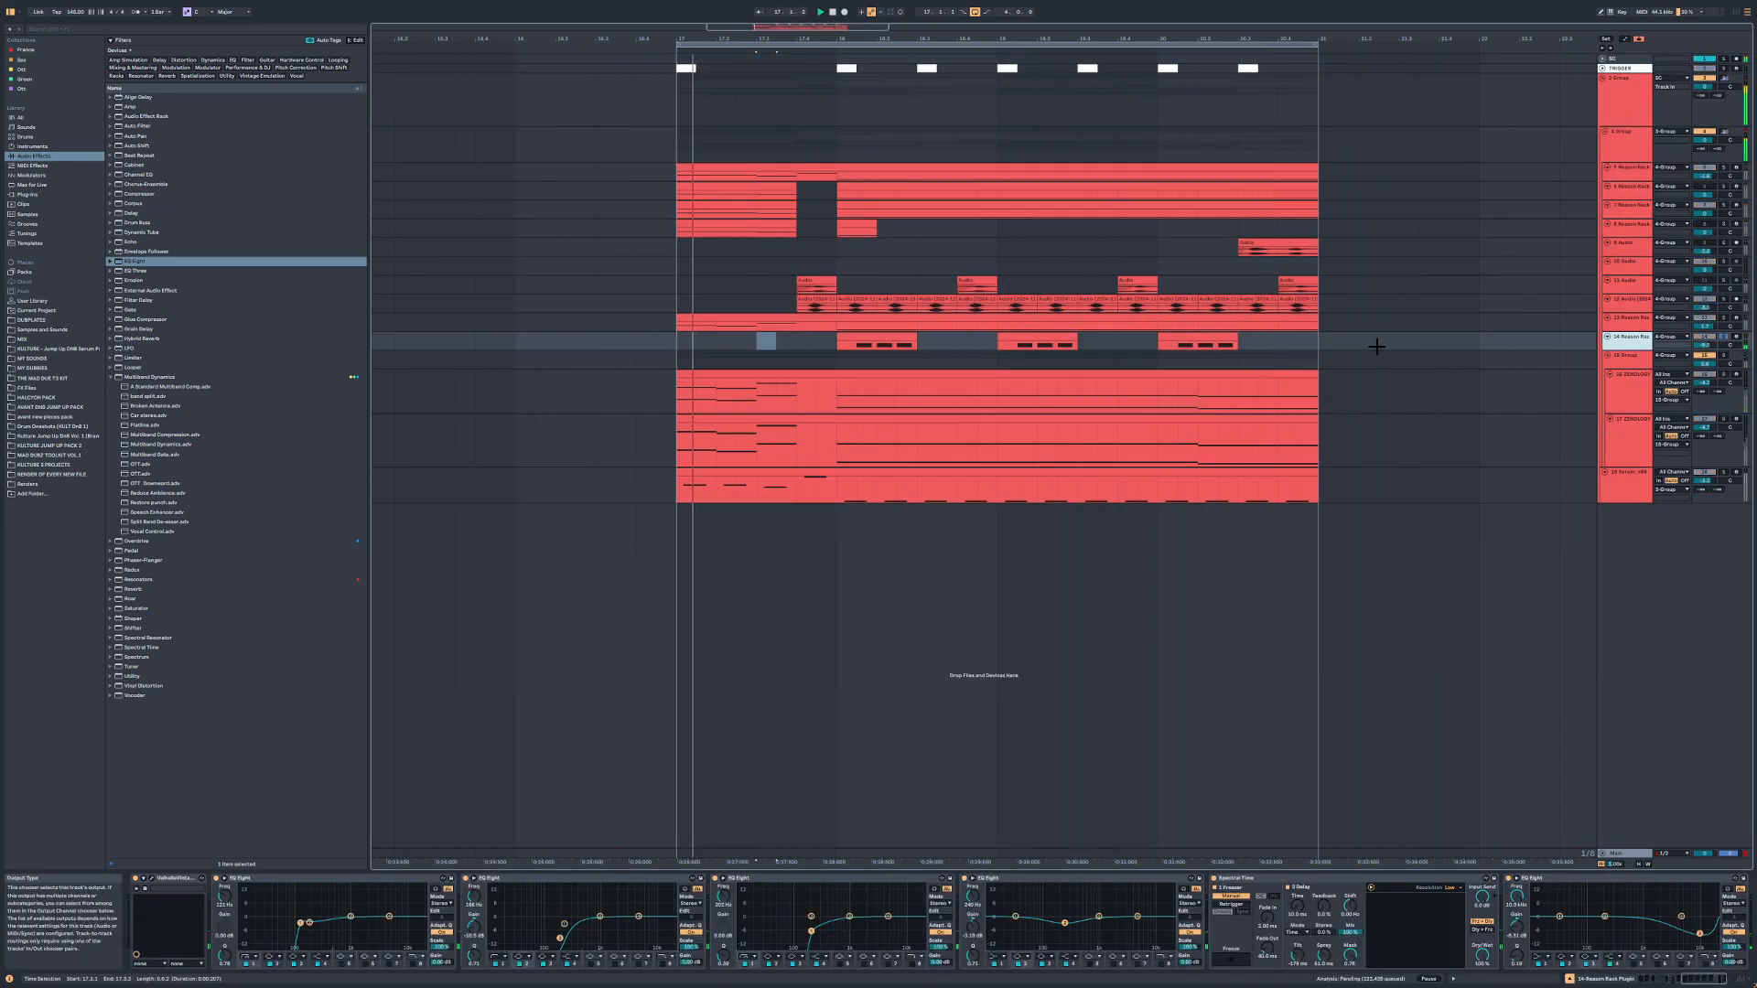
{"action": "left_click", "coordinate": [915, 348]}
{"action": "key", "text": "space"}
{"action": "key", "text": "space"}
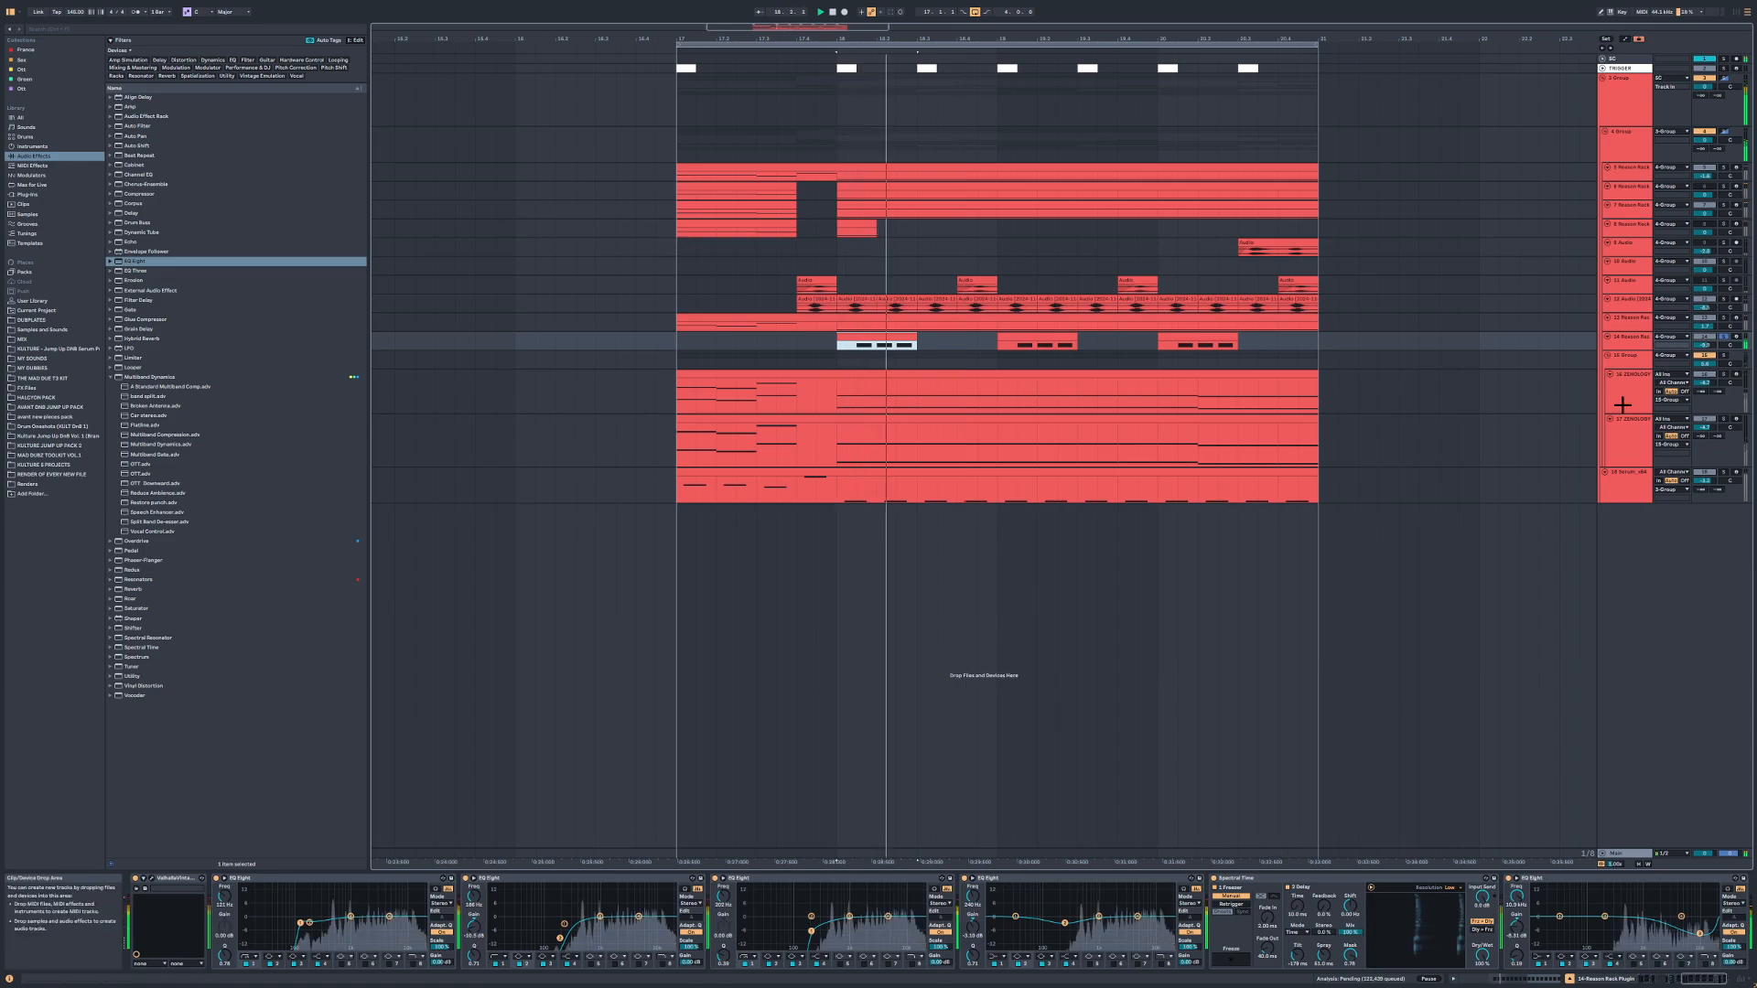
{"action": "left_click", "coordinate": [1723, 337]}
{"action": "key", "text": "space"}
{"action": "key", "text": "space"}
{"action": "left_click_drag", "start_coordinate": [1705, 345], "coordinate": [1705, 364]}
{"action": "key", "text": "space"}
{"action": "key", "text": "space"}
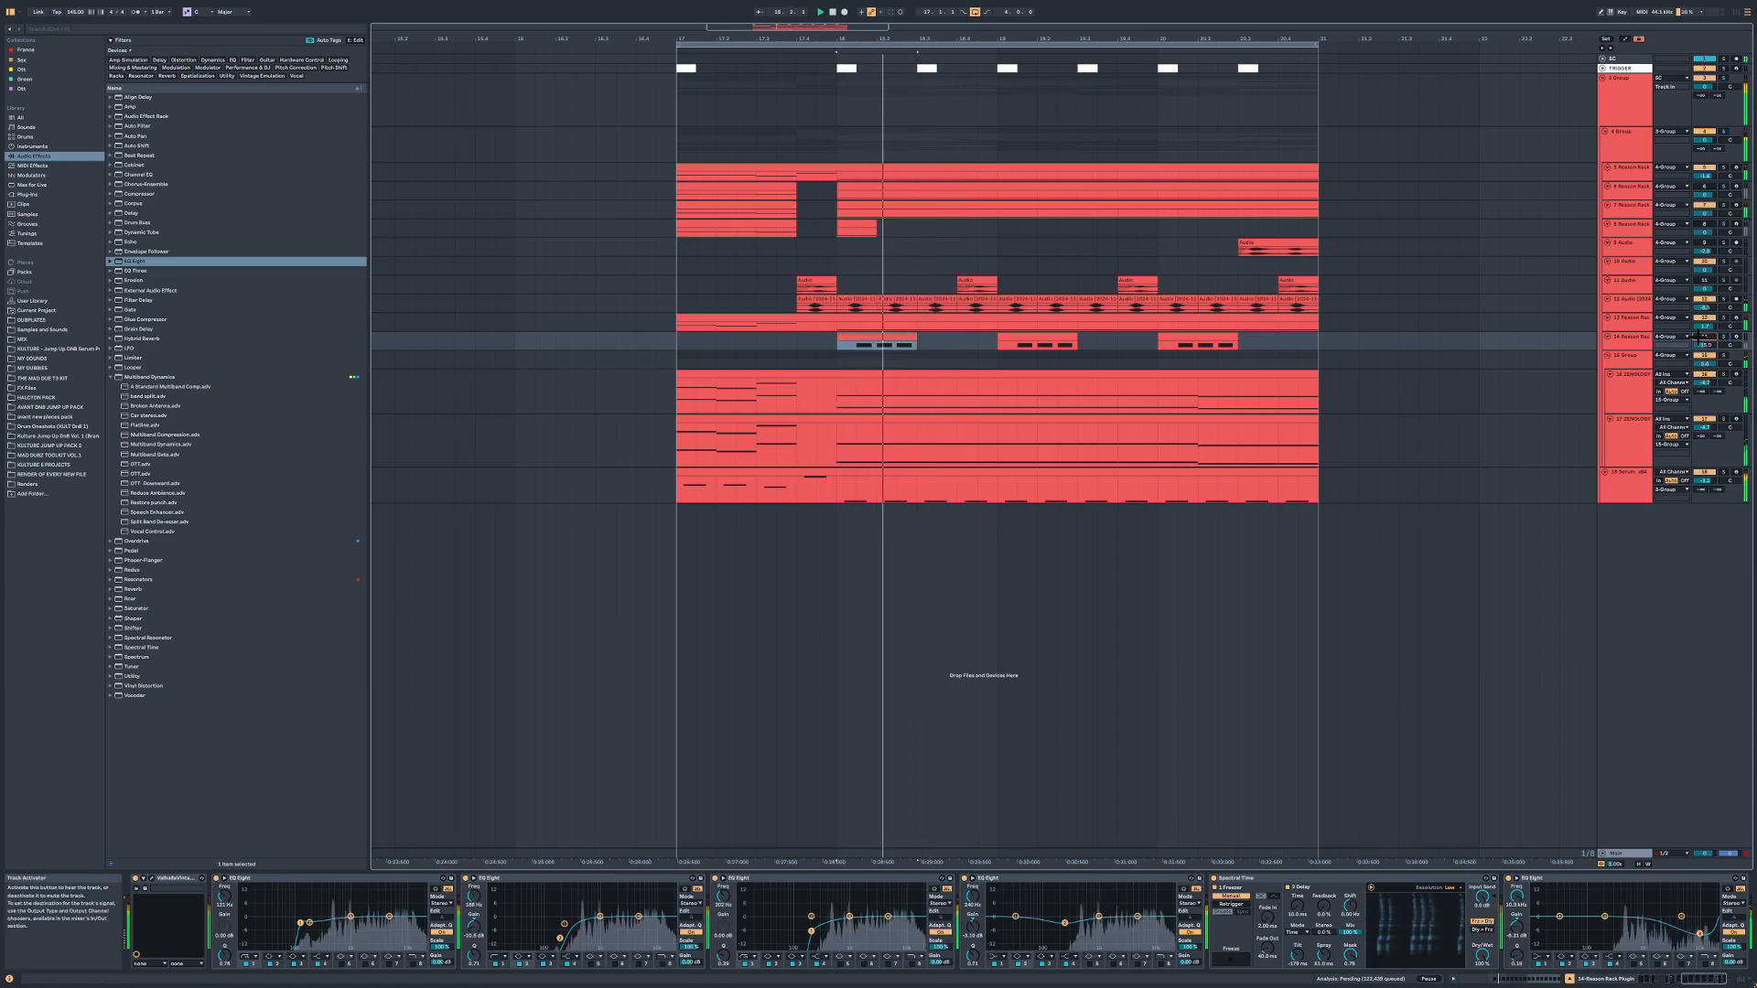
{"action": "key", "text": "space"}
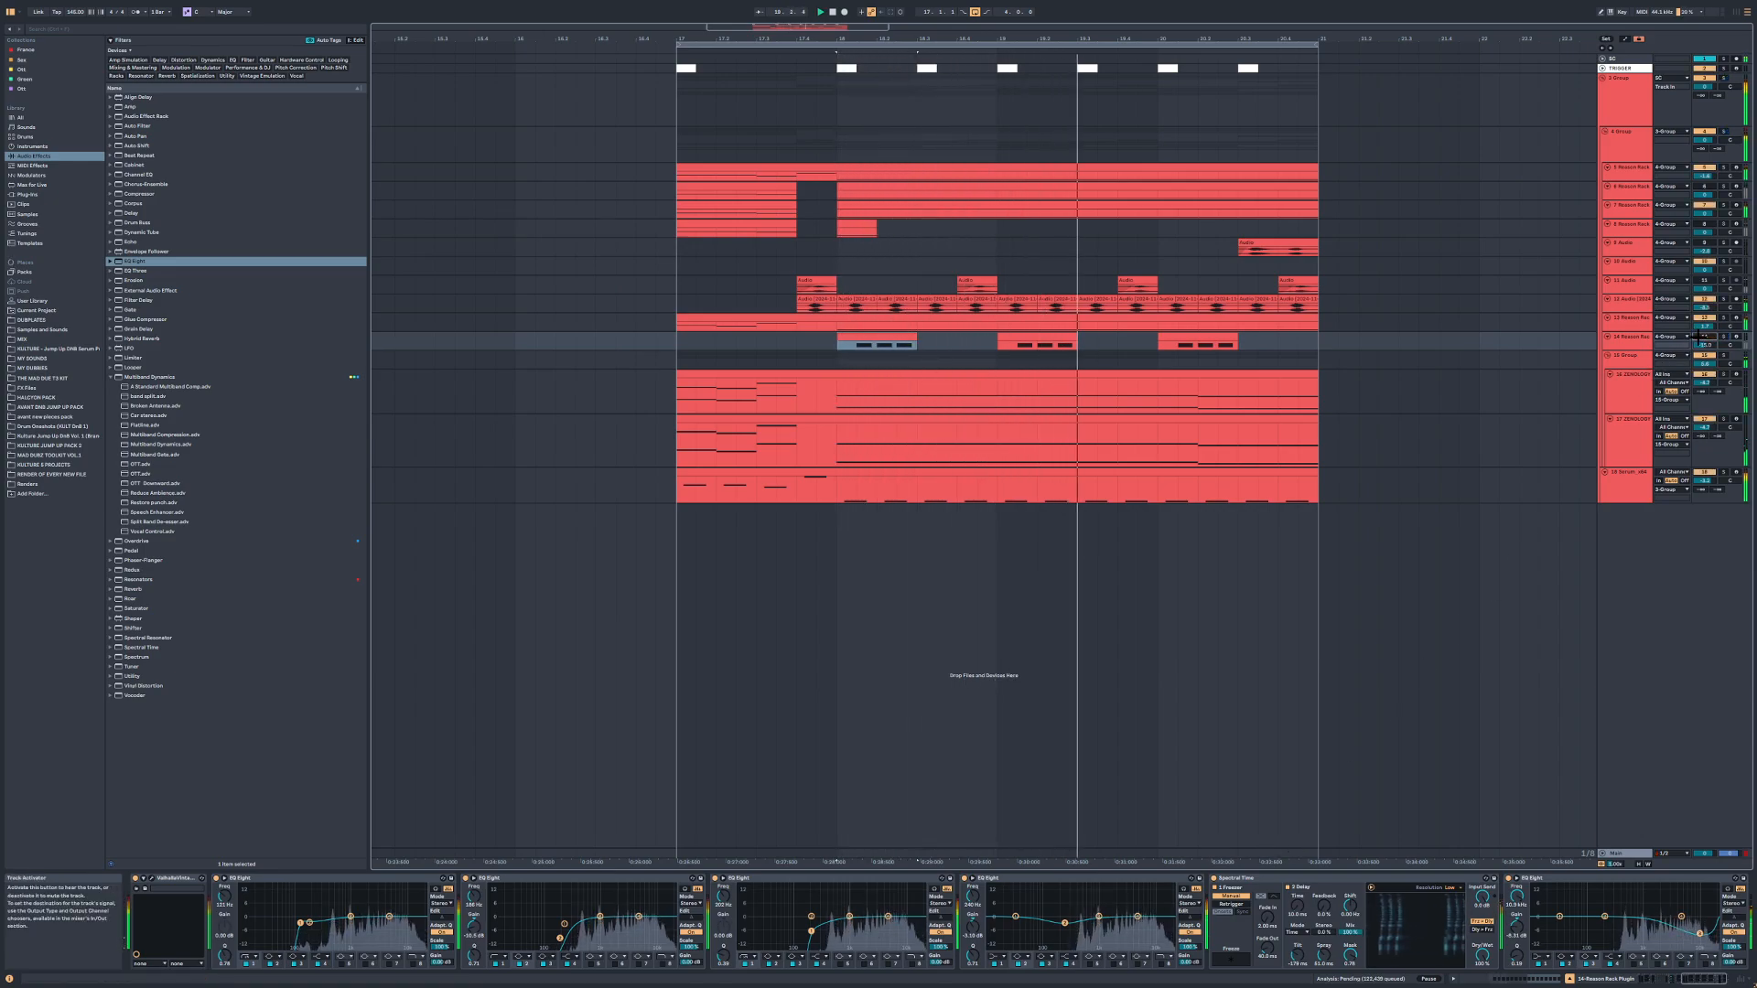
Step: Search the samples and sounds folder for "toog" and open the sample pack's one-shot kick folder
{"action": "left_click", "coordinate": [1609, 90]}
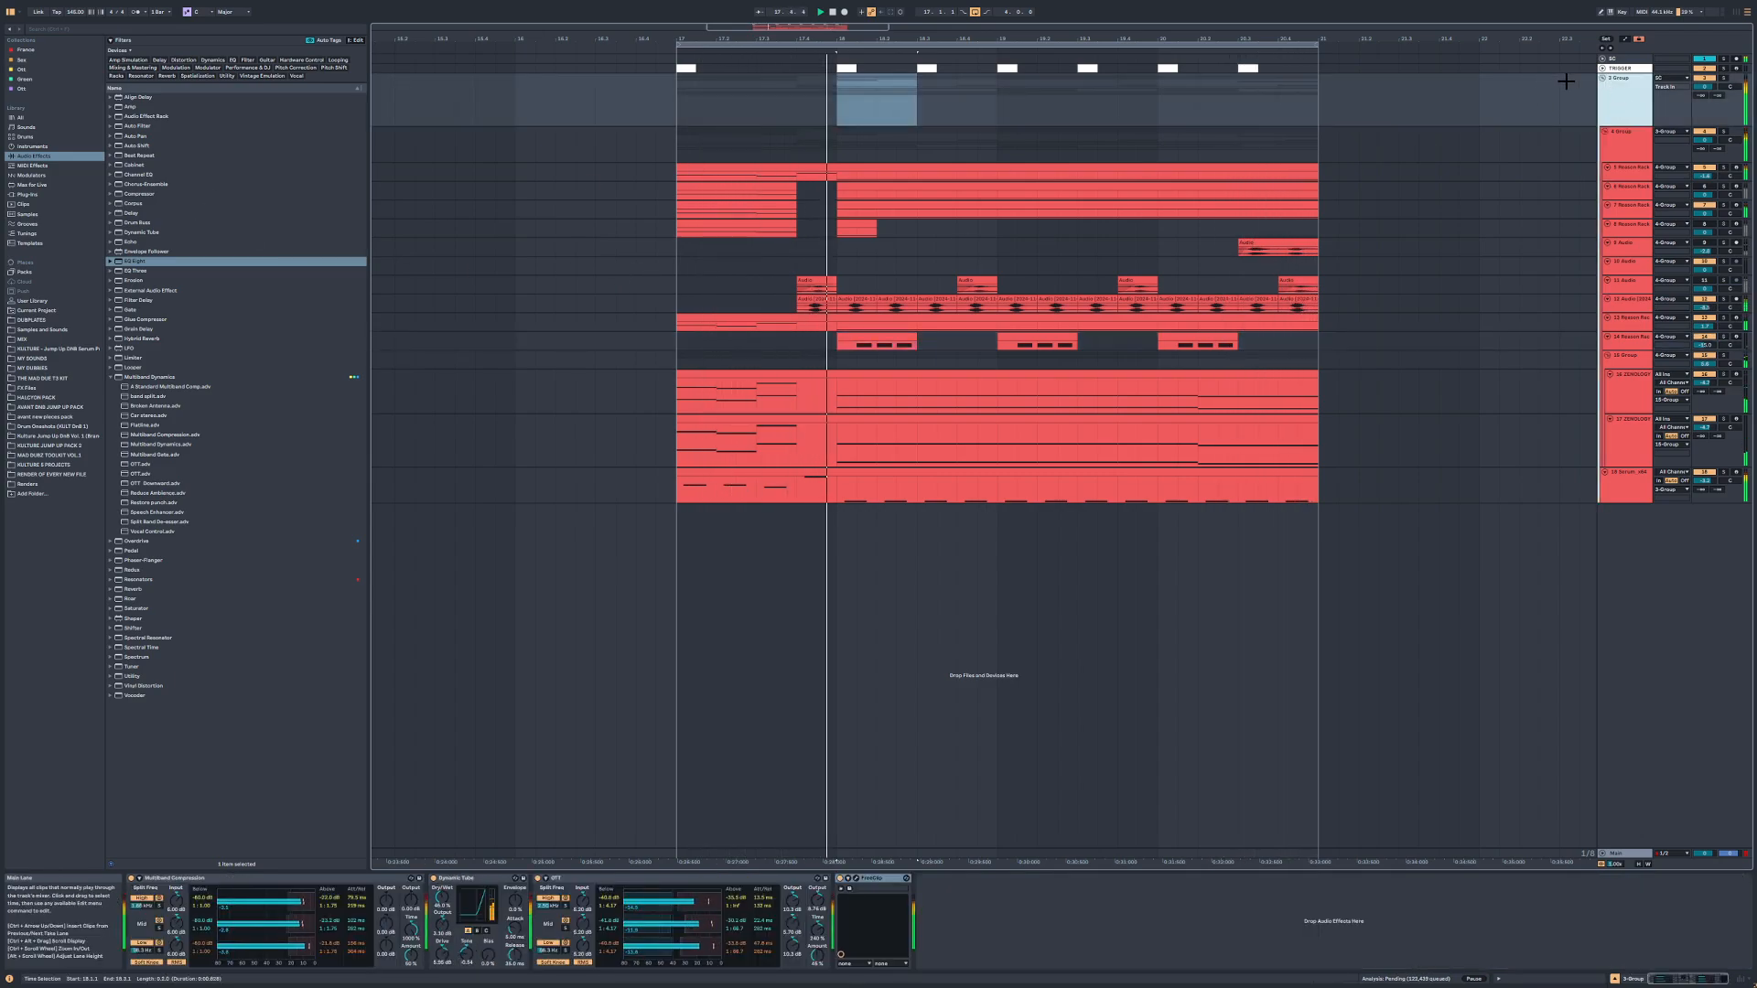
{"action": "left_click", "coordinate": [58, 329]}
{"action": "left_click", "coordinate": [143, 28]}
{"action": "type", "text": "t"}
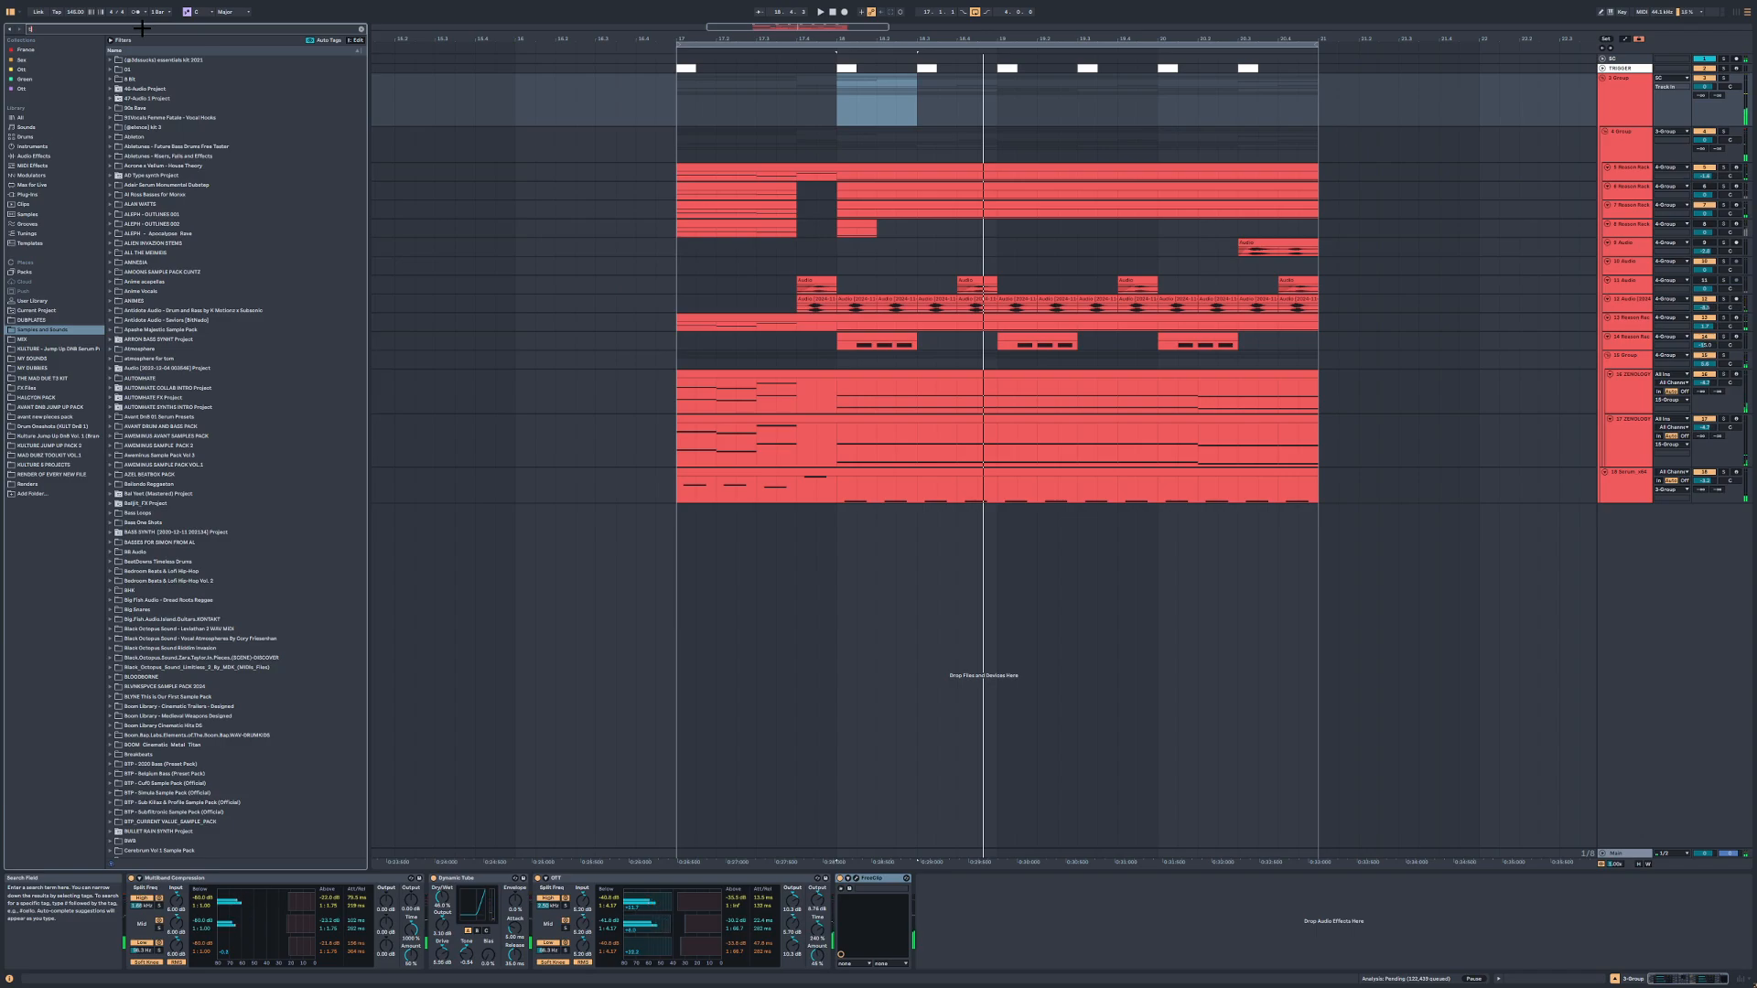
{"action": "type", "text": "oog"}
{"action": "left_click", "coordinate": [109, 107]}
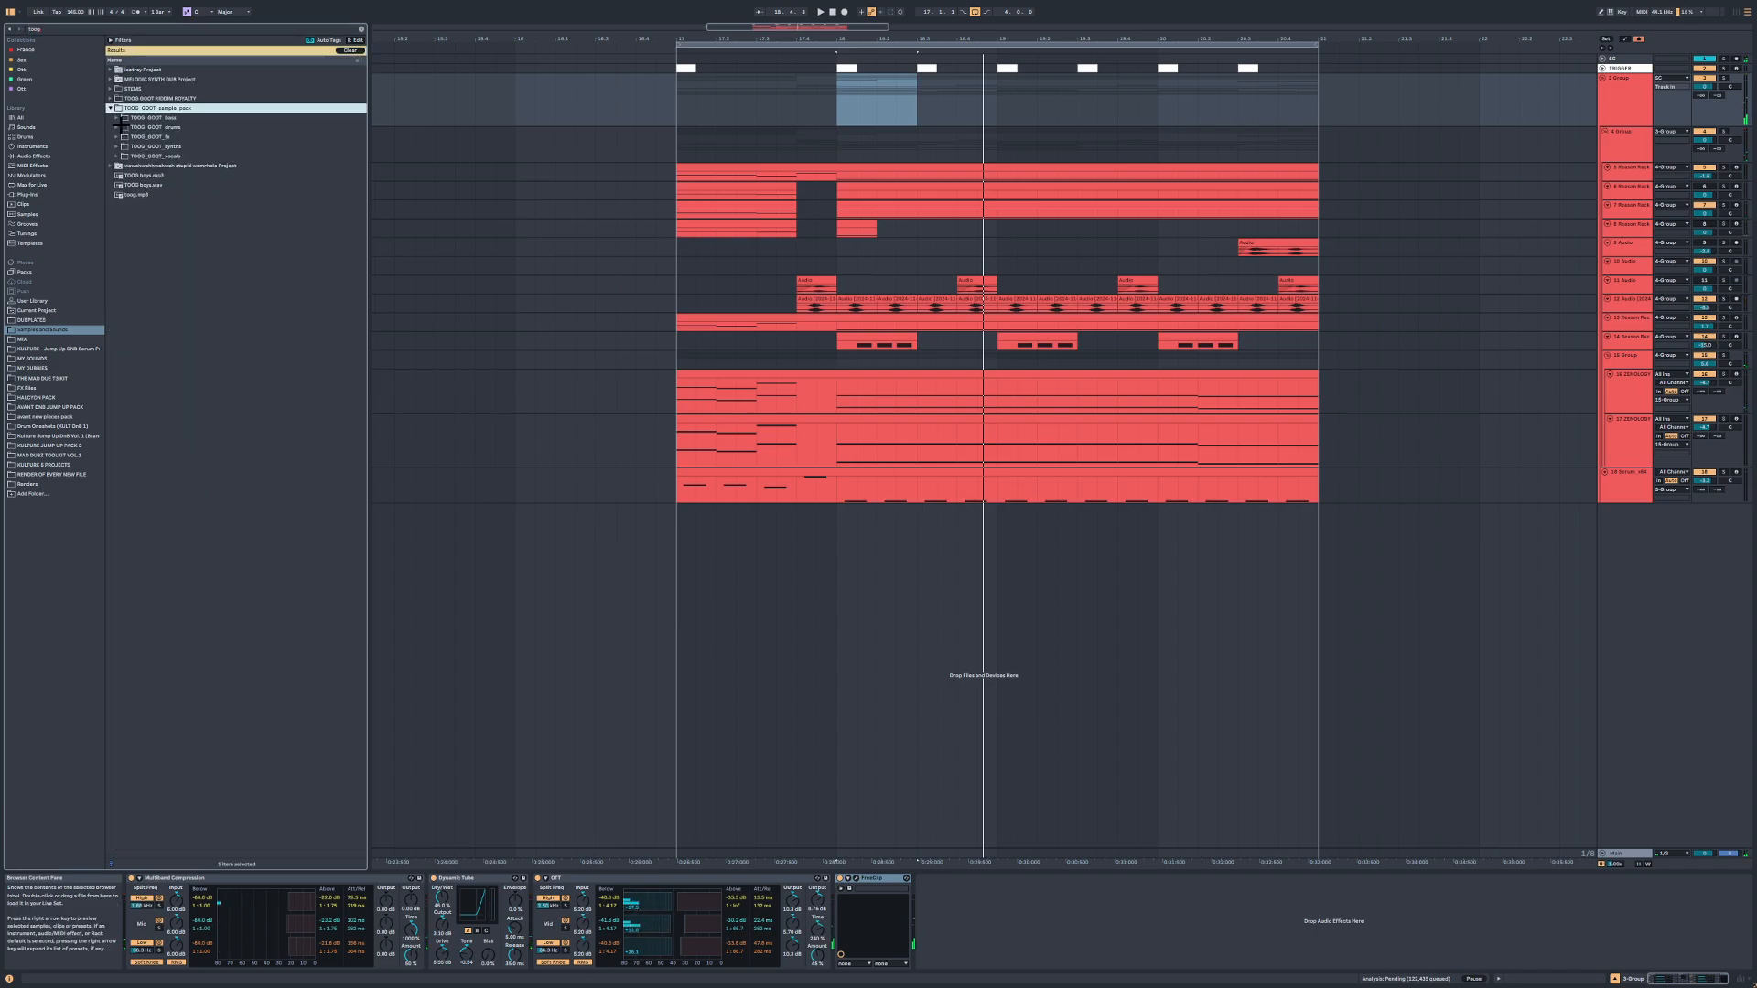
{"action": "left_click", "coordinate": [115, 127]}
{"action": "left_click", "coordinate": [122, 146]}
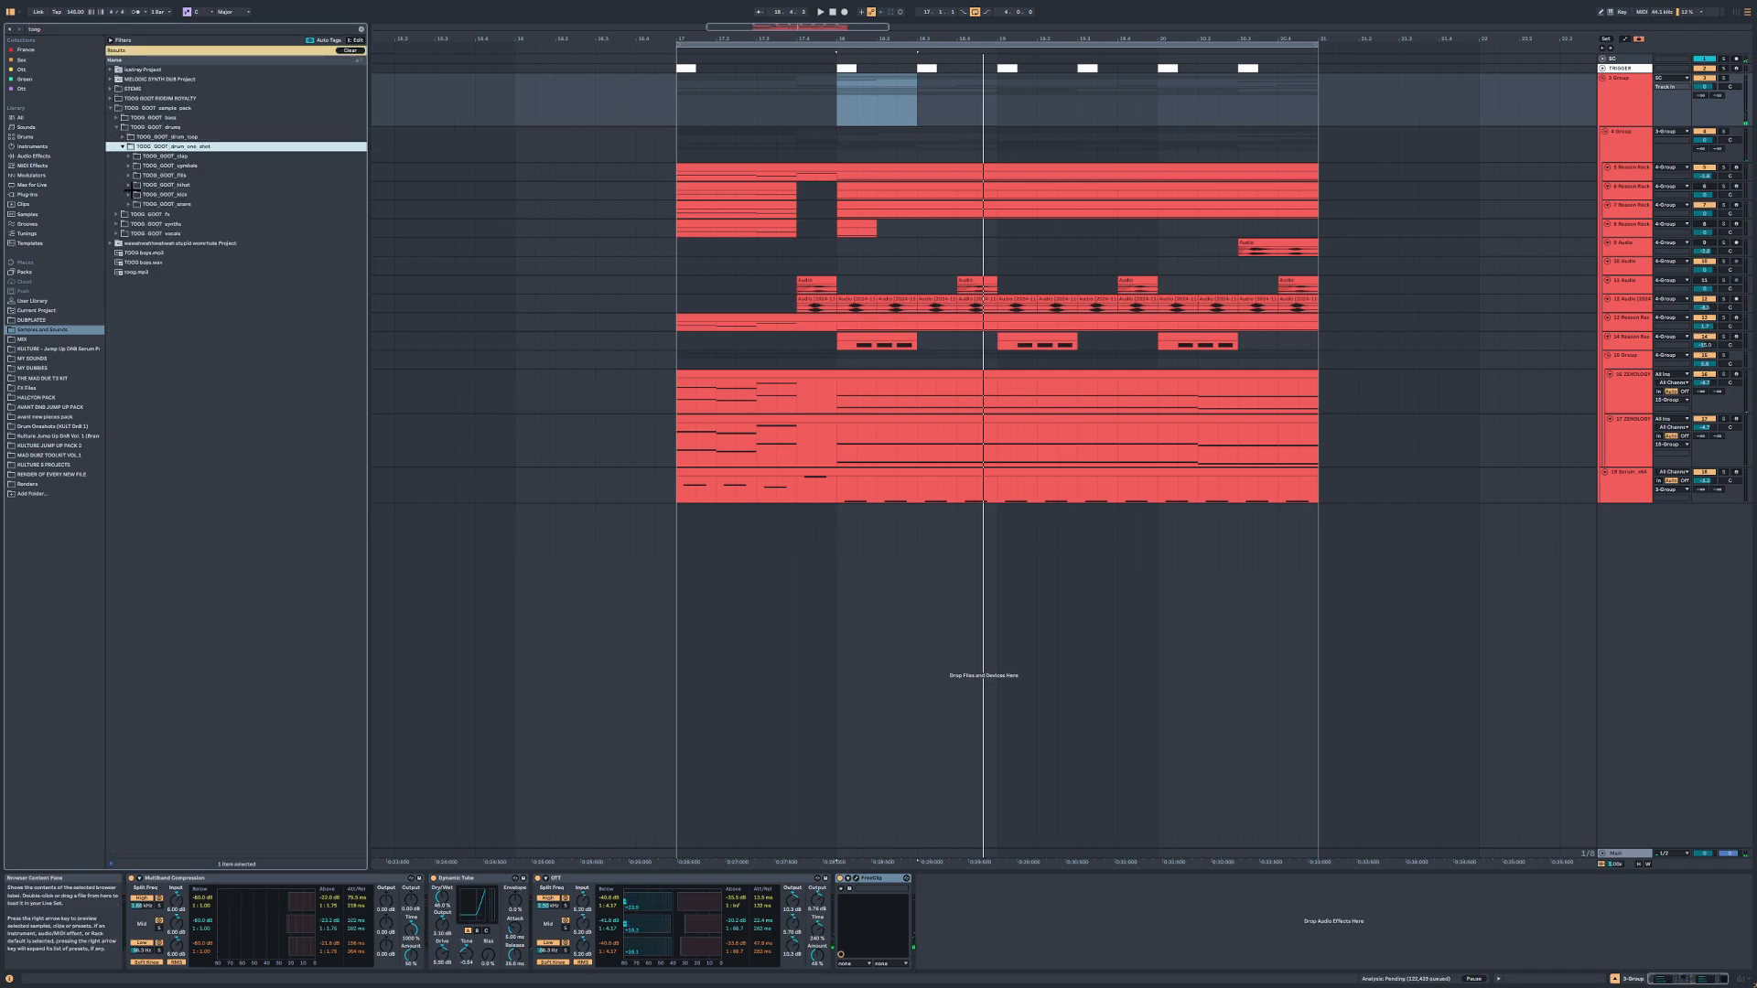
{"action": "left_click", "coordinate": [129, 194]}
Step: Audition the sample pack's kick one-shots to choose a kick for the bass
{"action": "left_click", "coordinate": [202, 327]}
{"action": "left_click", "coordinate": [203, 291]}
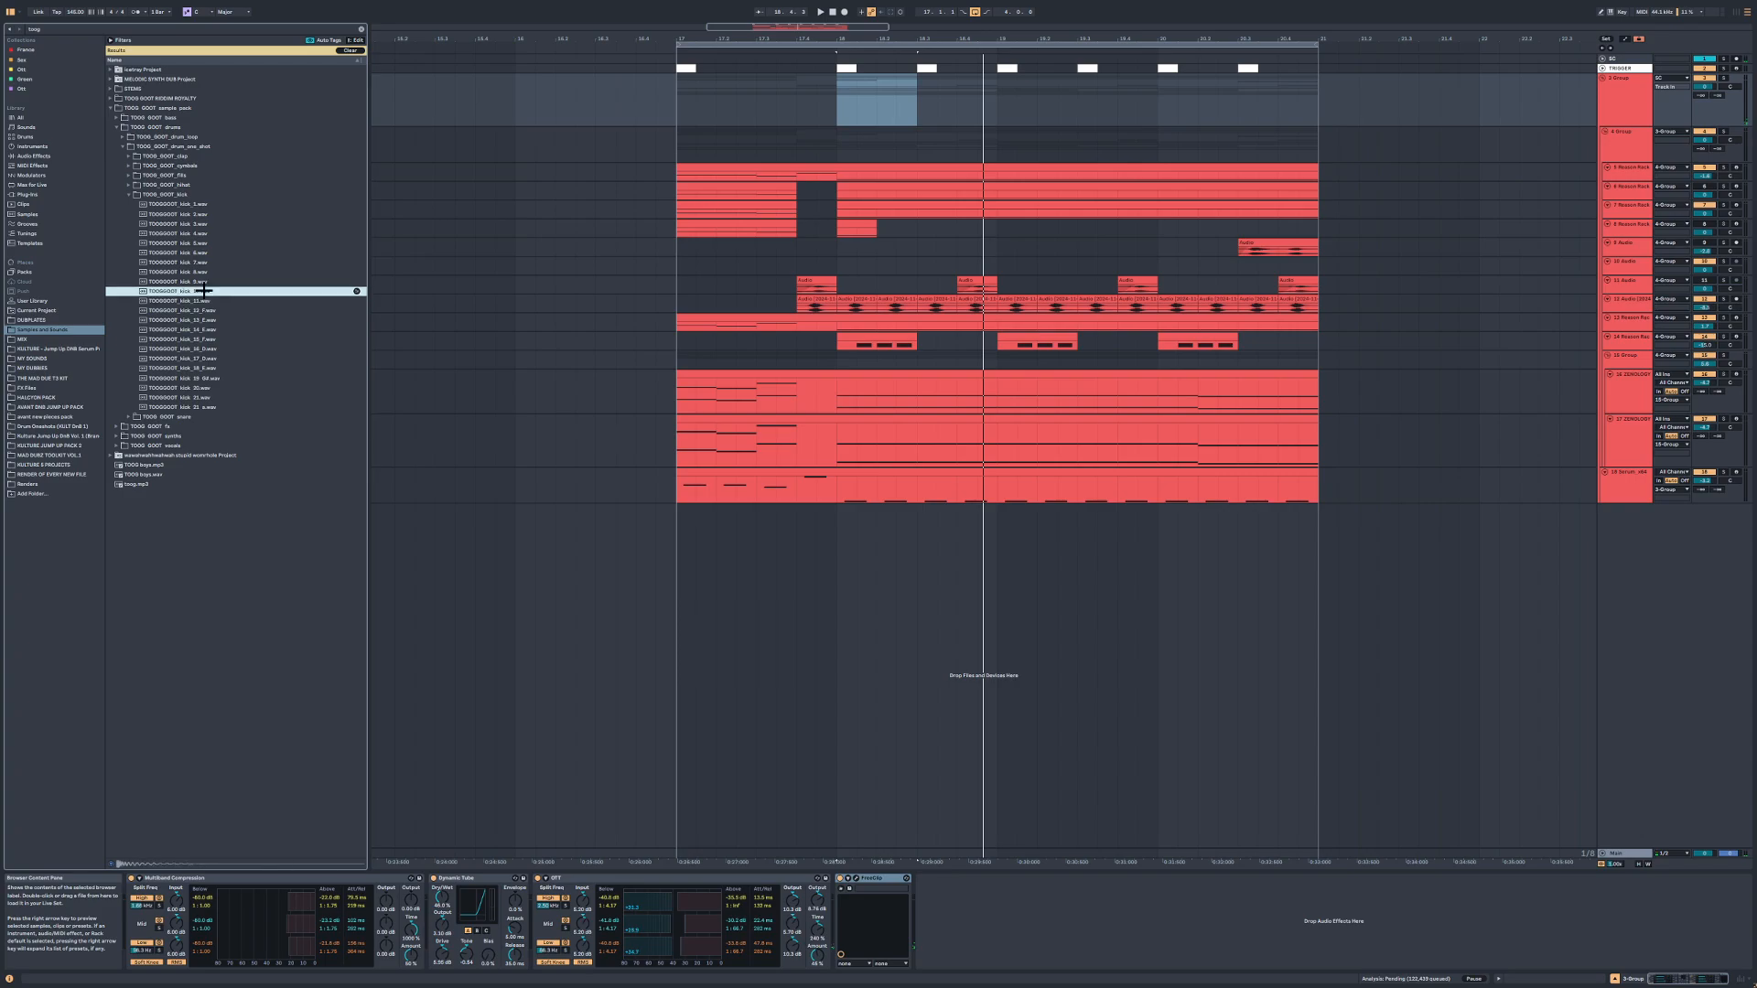
{"action": "left_click", "coordinate": [202, 282]}
{"action": "left_click", "coordinate": [199, 271]}
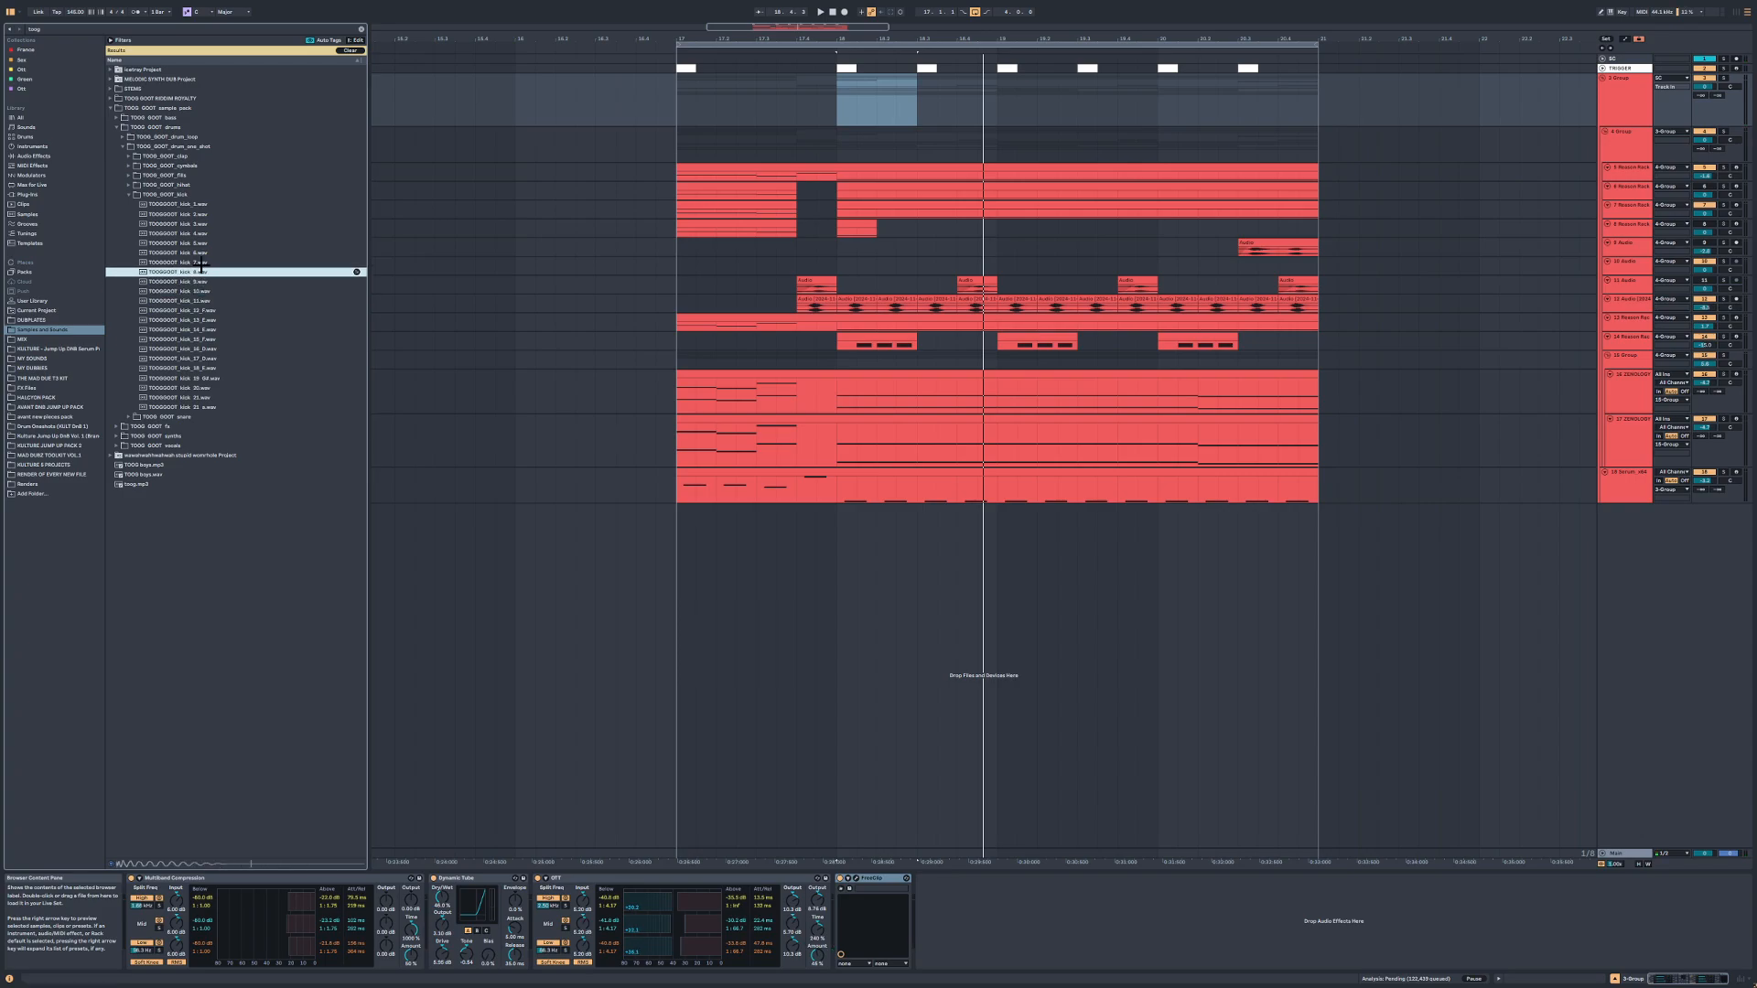
{"action": "left_click", "coordinate": [201, 282]}
{"action": "left_click", "coordinate": [201, 291]}
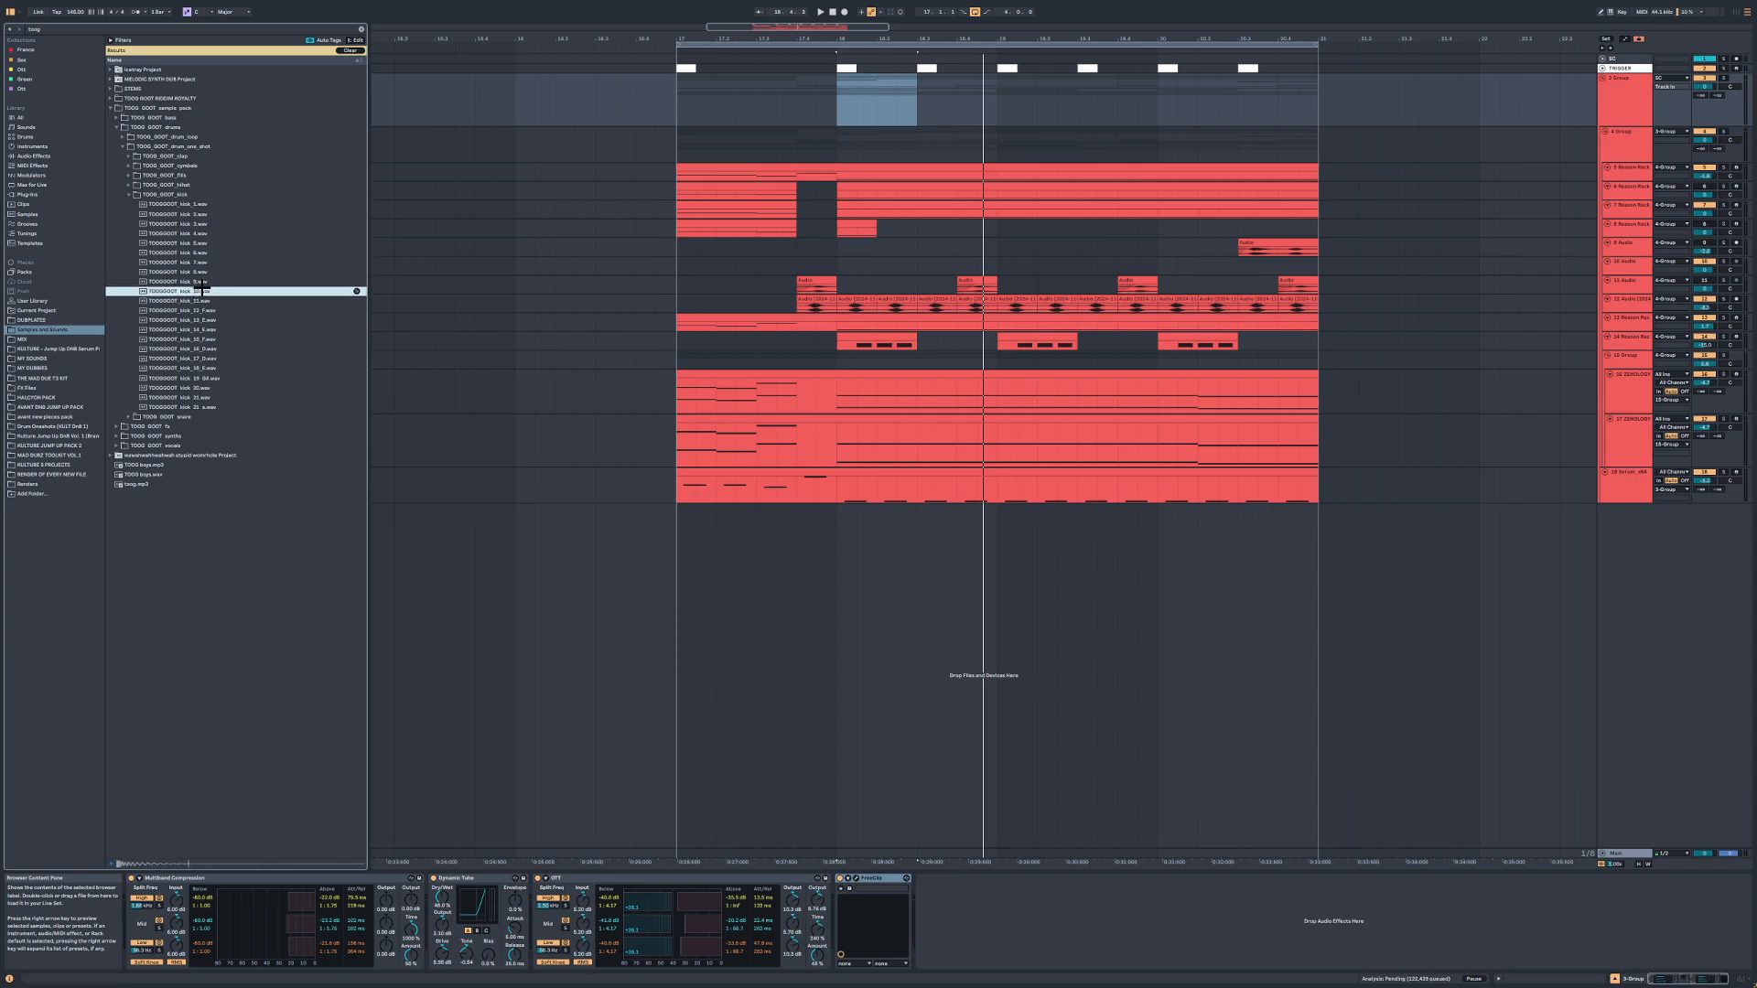
{"action": "left_click", "coordinate": [201, 299]}
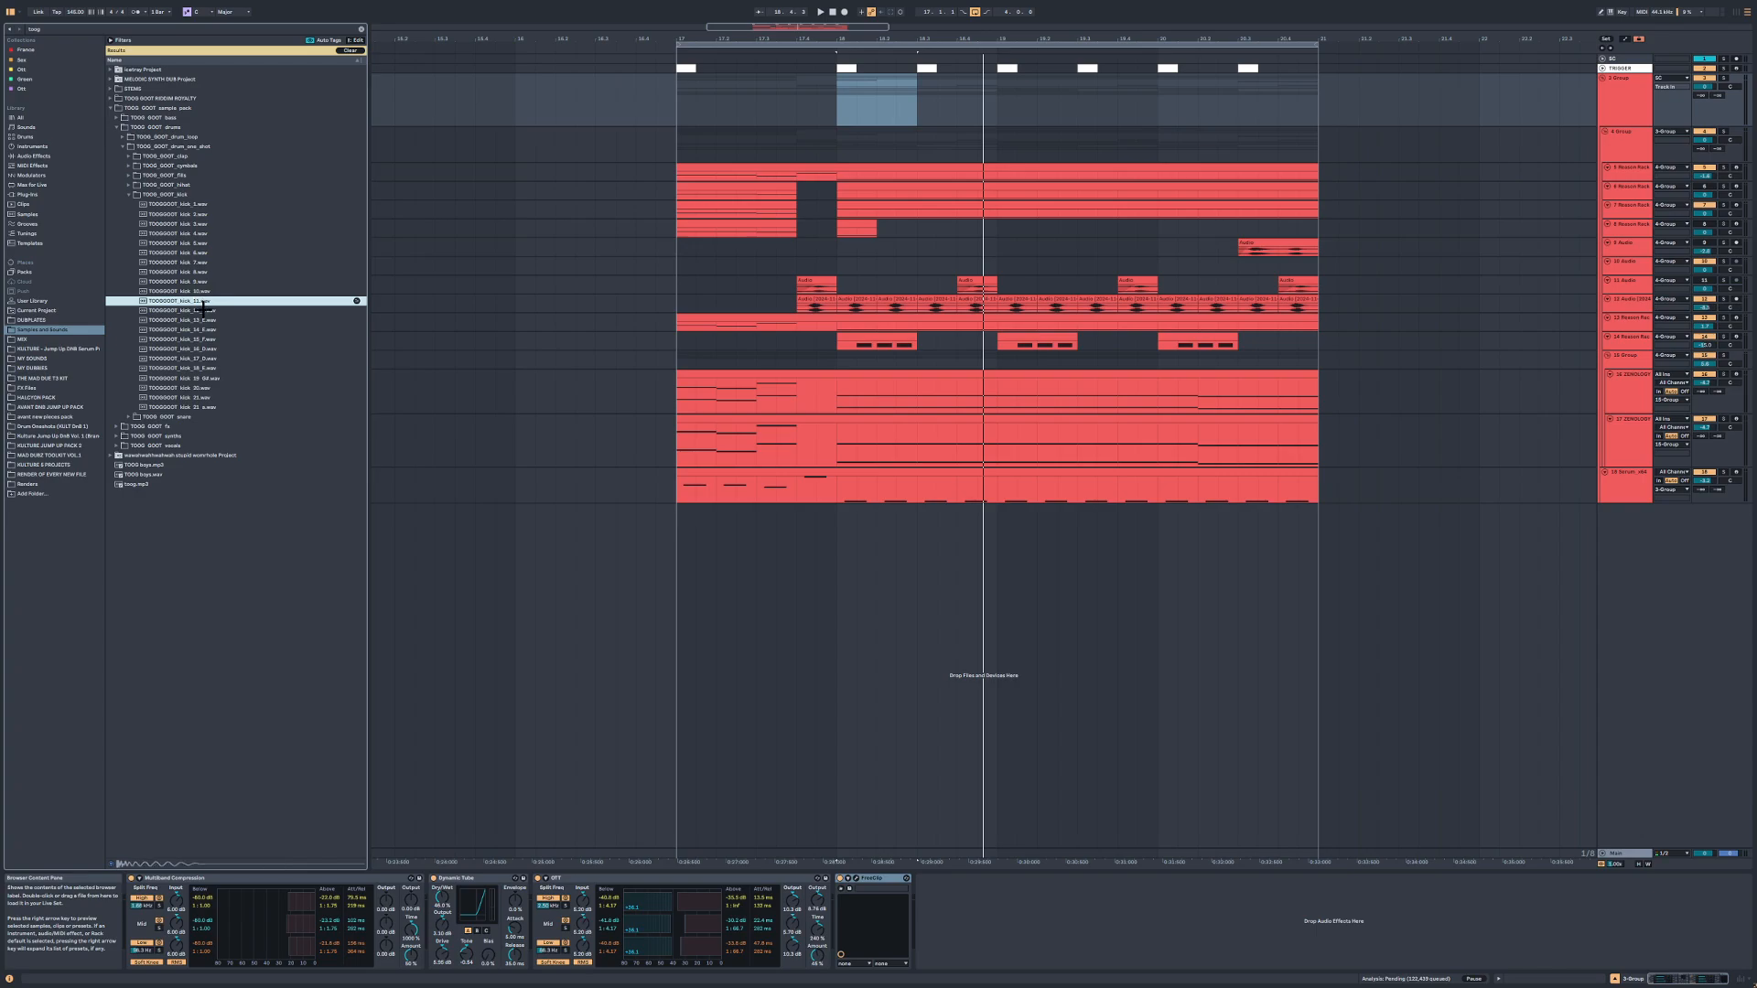
{"action": "left_click", "coordinate": [203, 330]}
{"action": "left_click", "coordinate": [203, 339]}
{"action": "left_click", "coordinate": [203, 348]}
{"action": "left_click", "coordinate": [203, 357]}
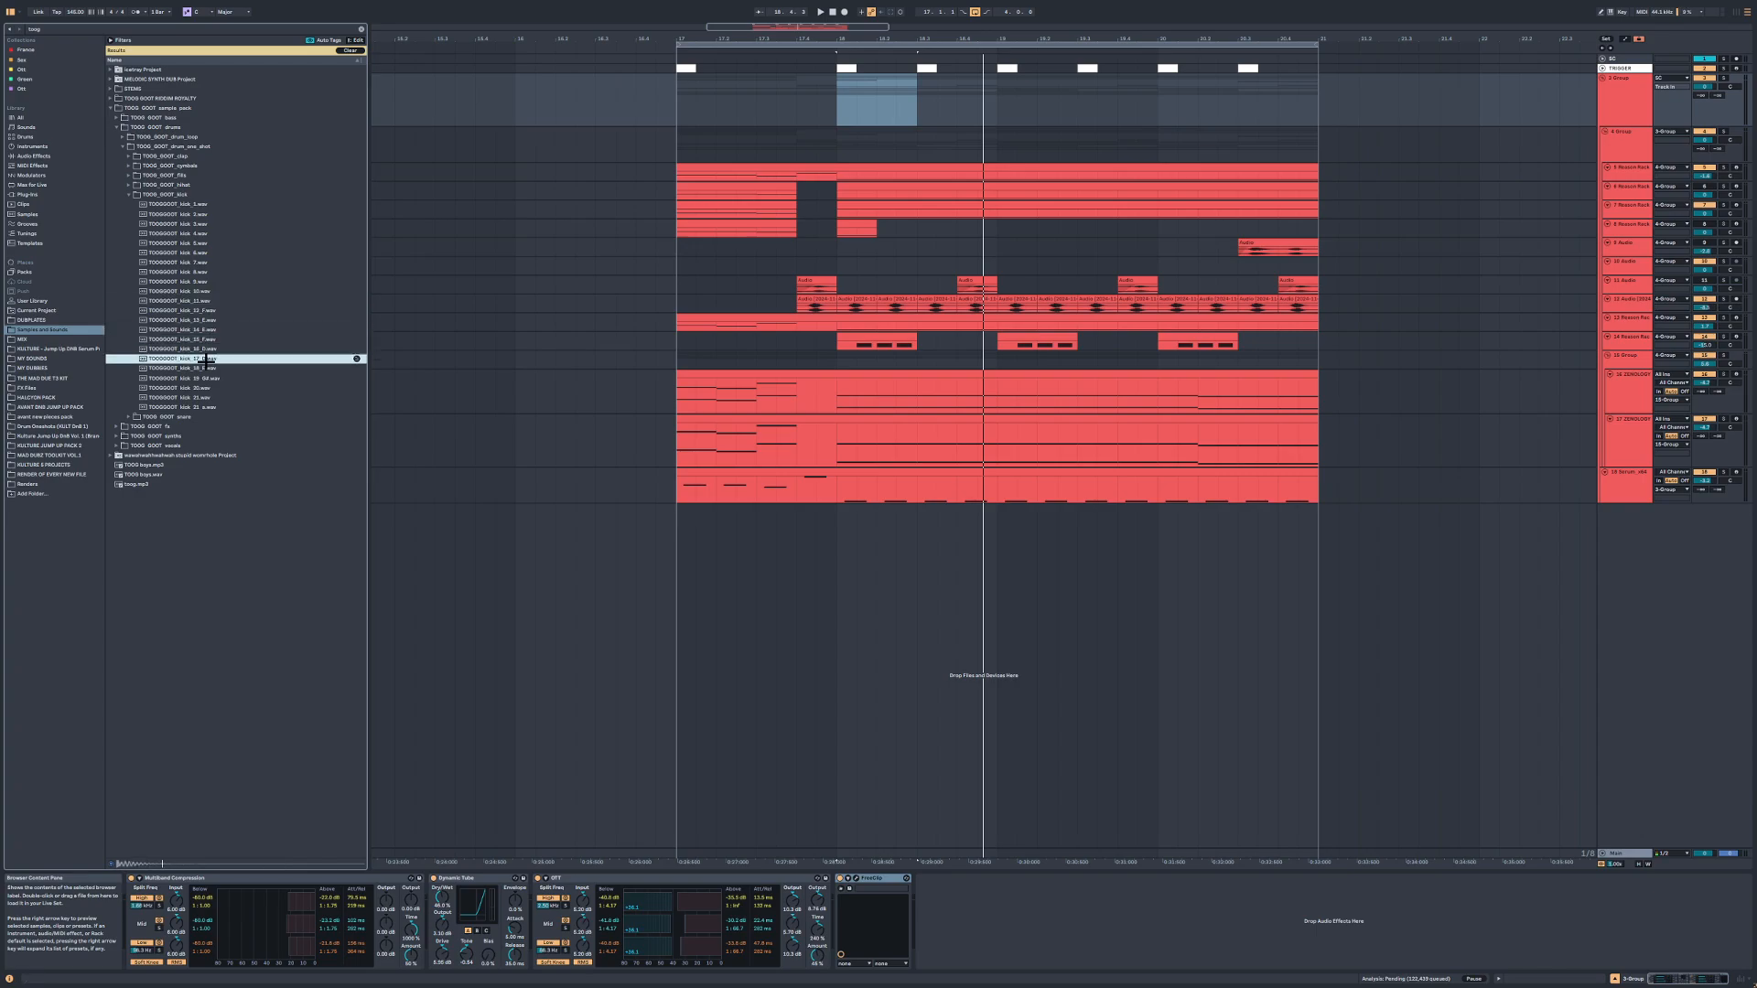
{"action": "left_click", "coordinate": [202, 368]}
{"action": "left_click", "coordinate": [203, 377]}
{"action": "left_click", "coordinate": [201, 387]}
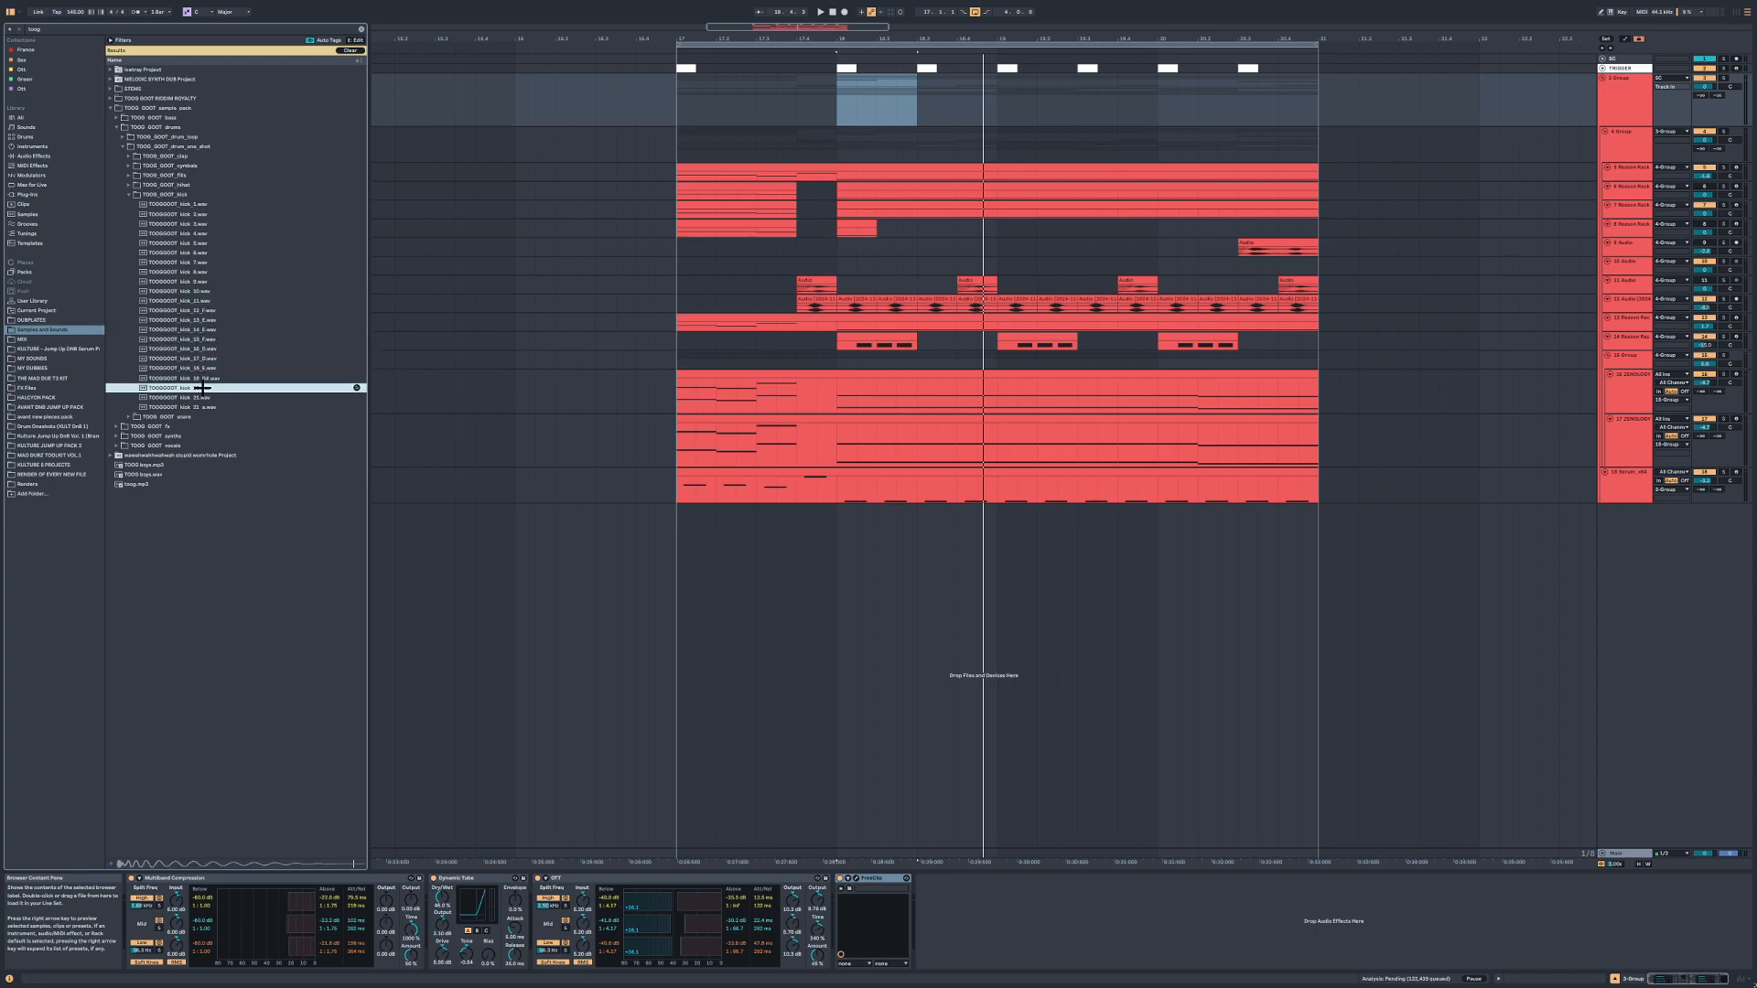
Step: Place the chosen kick sample at bar 17 on a new track, move that track directly below TRIGGER and enlarge it
{"action": "left_click_drag", "start_coordinate": [201, 387], "coordinate": [773, 558]}
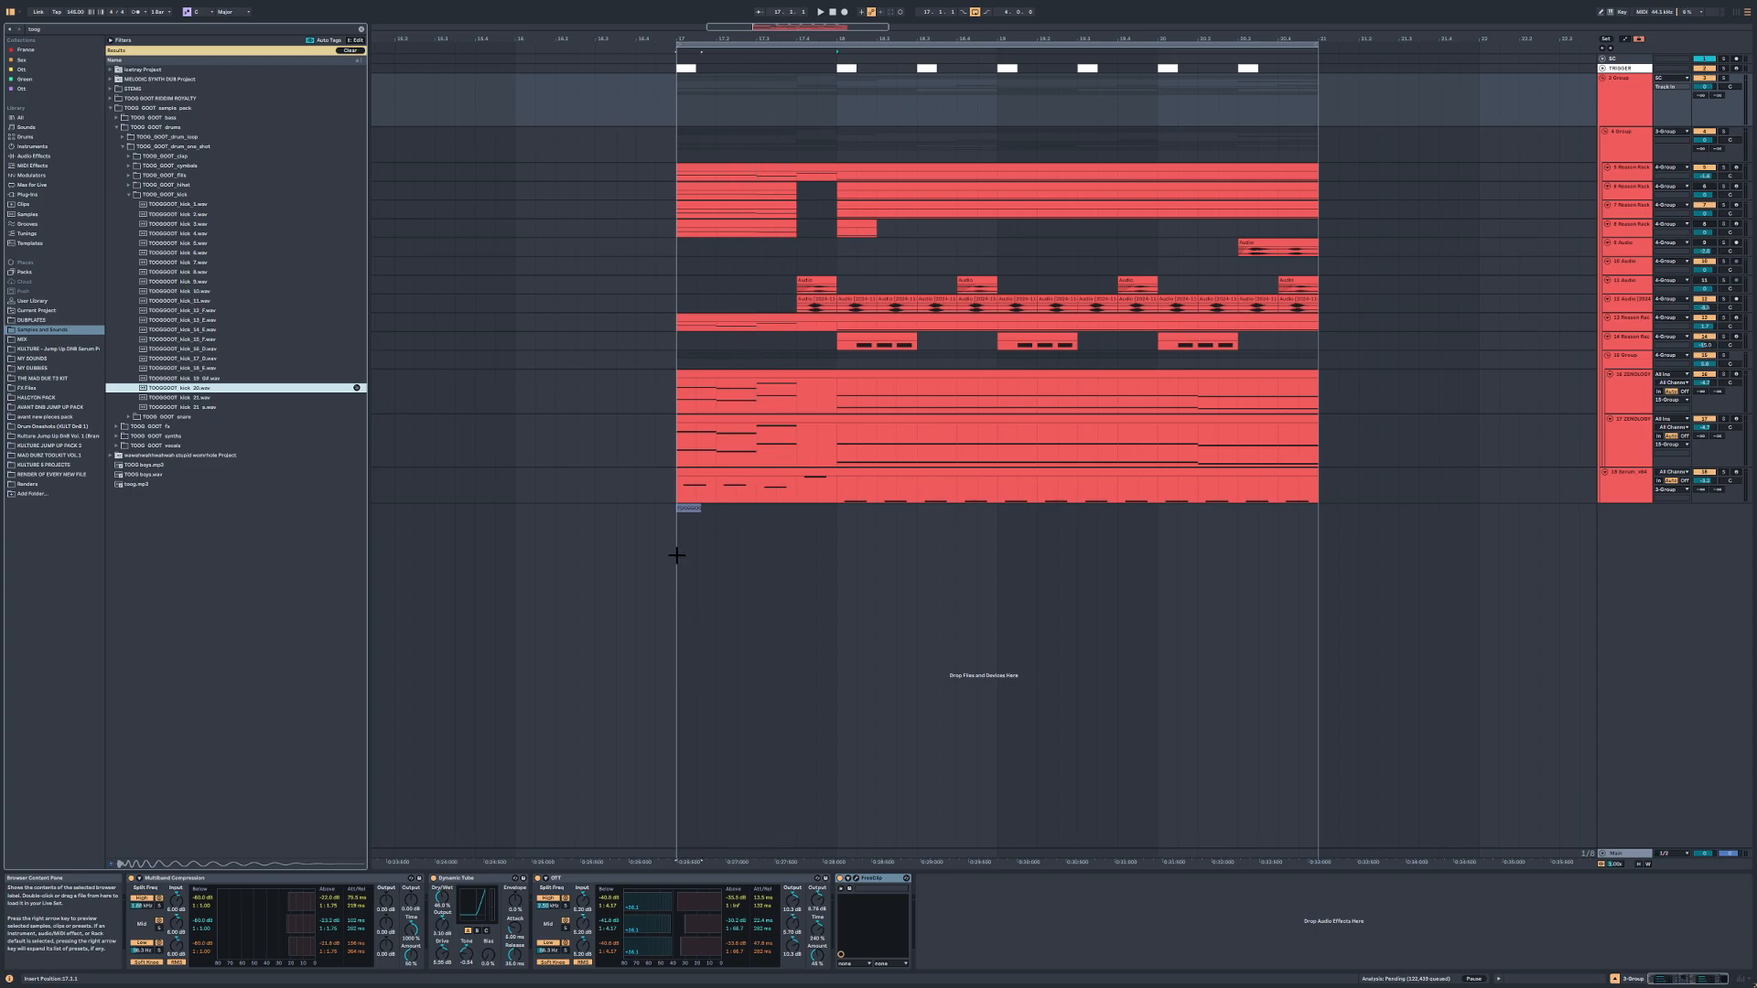
{"action": "left_click_drag", "start_coordinate": [1634, 482], "coordinate": [1634, 482]}
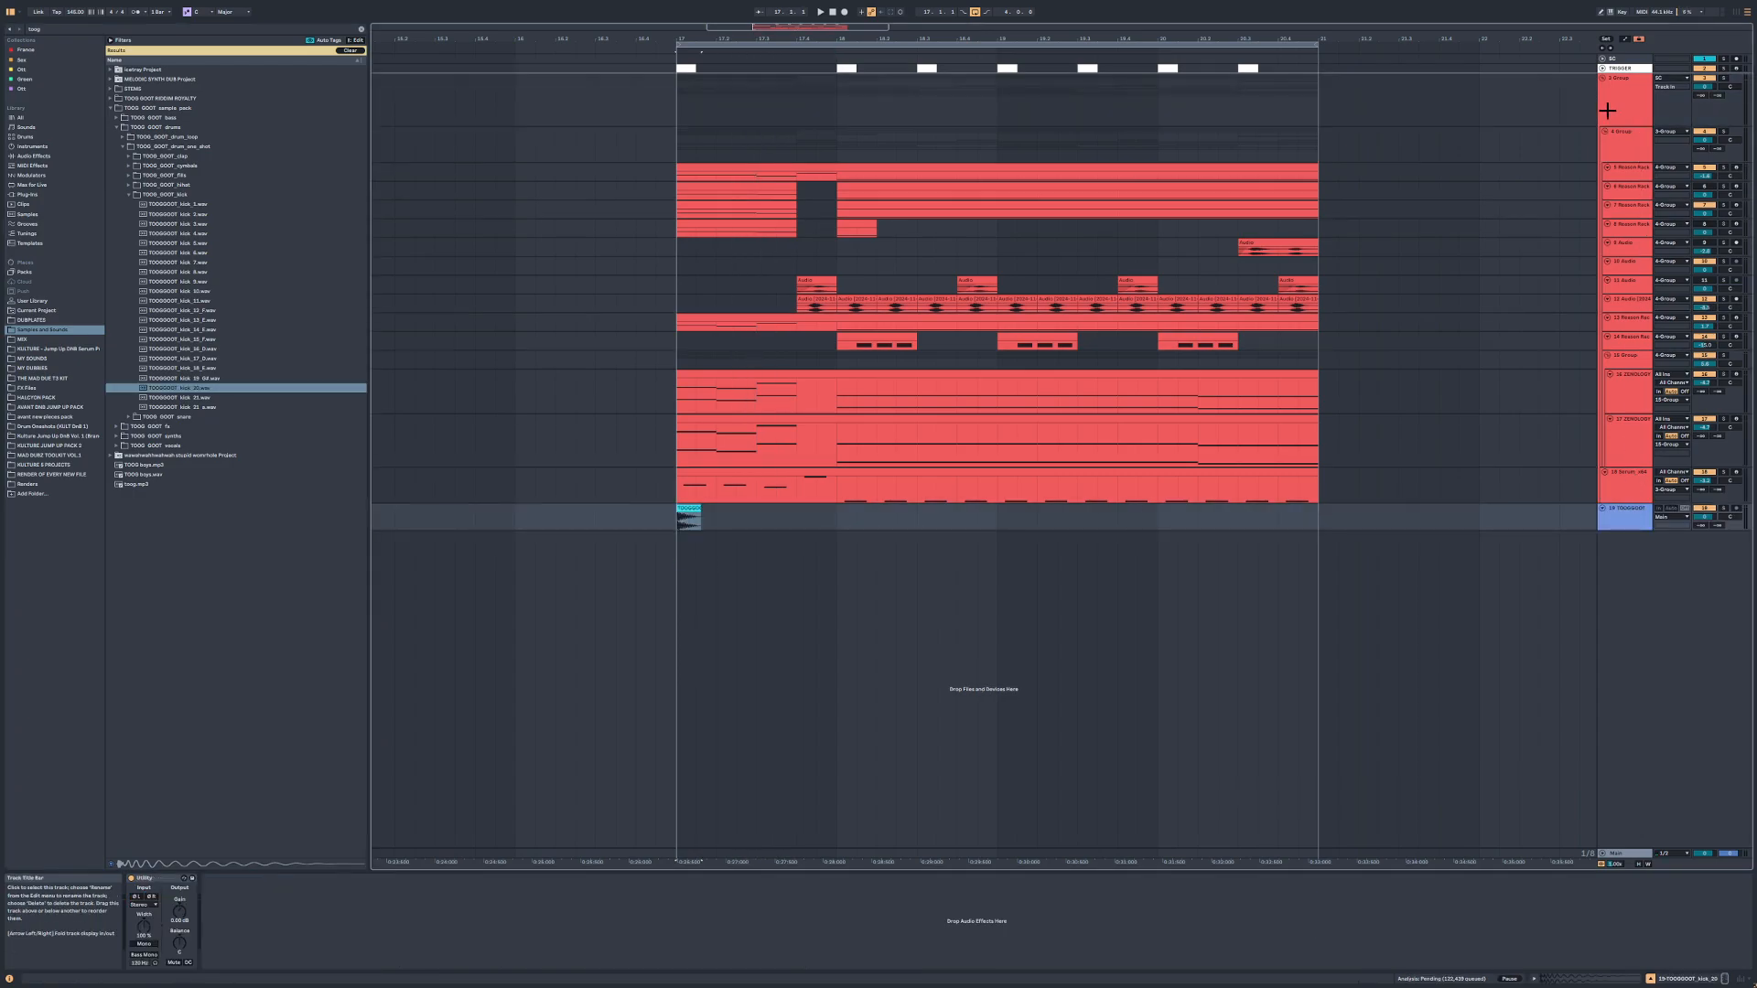
{"action": "key", "text": "space"}
{"action": "key", "text": "space"}
{"action": "key", "text": "space"}
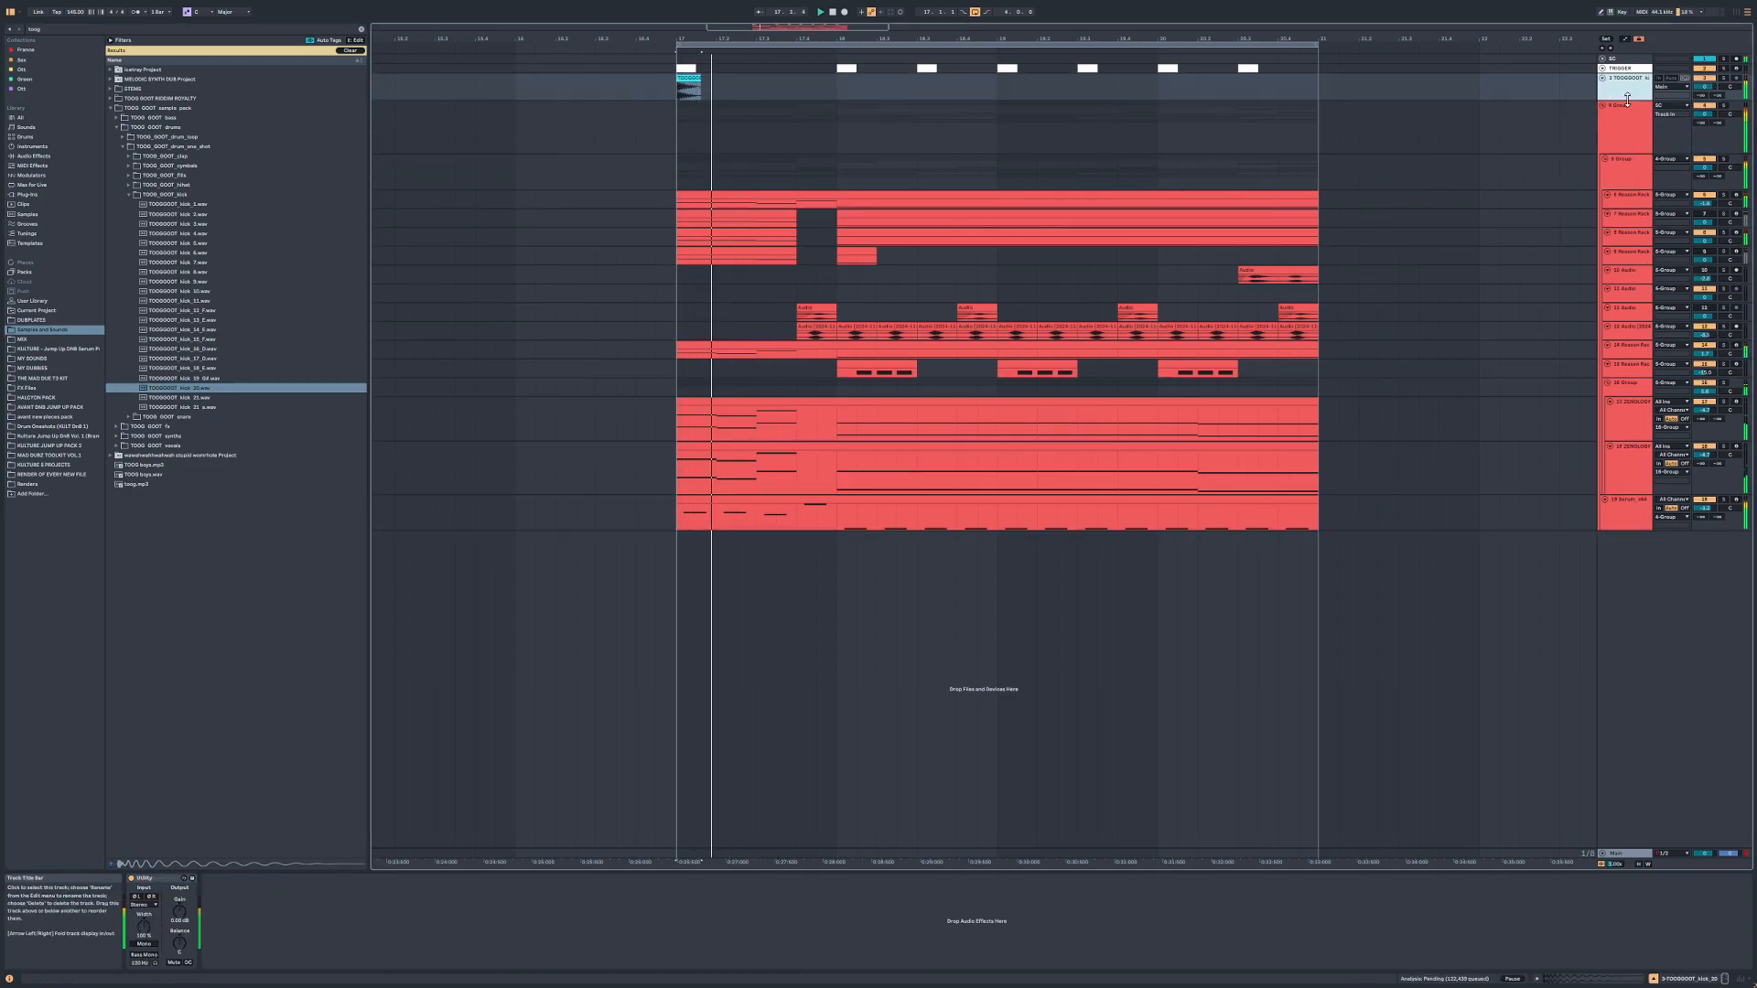
{"action": "scroll", "coordinate": [996, 91], "scroll_direction": "up", "scroll_amount": 4}
{"action": "key", "text": "space"}
{"action": "key", "text": "space"}
{"action": "key", "text": "space"}
{"action": "key", "text": "space"}
Step: Adjust the kick clip's fade-out and paste copies of the kick under each remaining trigger clip in the loop
{"action": "left_click_drag", "start_coordinate": [700, 84], "coordinate": [689, 84]}
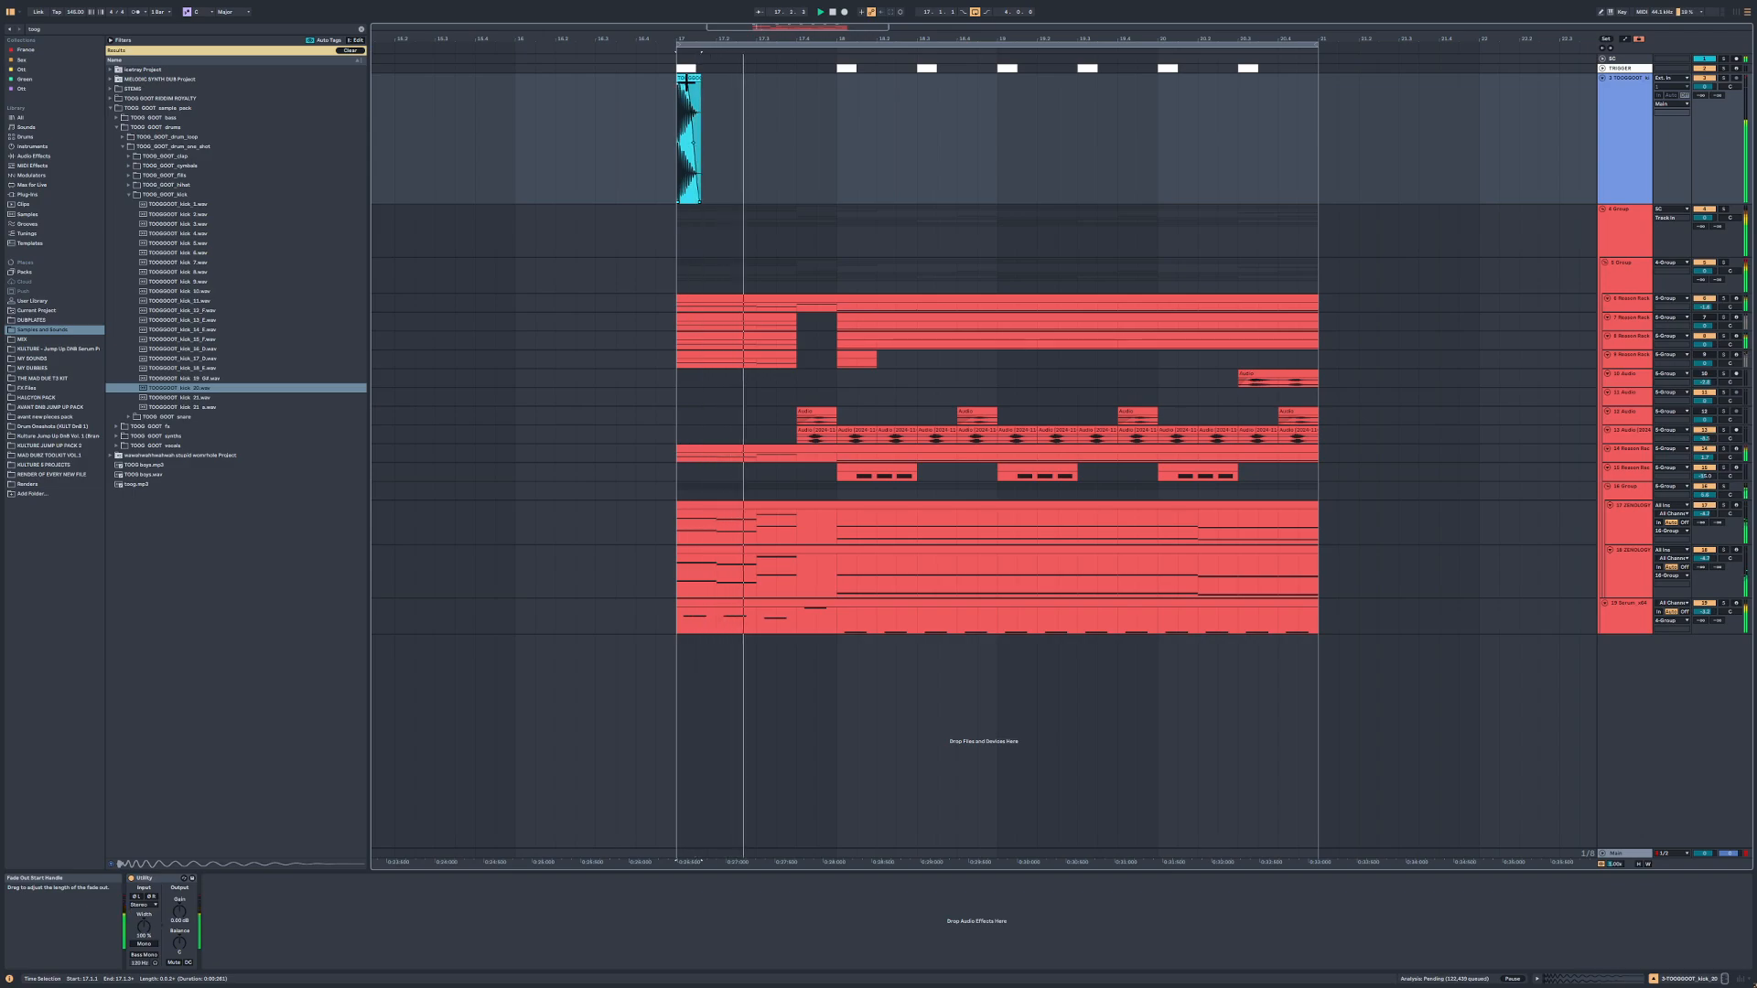
{"action": "key", "text": "space"}
{"action": "key", "text": "space"}
{"action": "left_click", "coordinate": [851, 93]}
{"action": "key", "text": "ctrl+v"}
{"action": "left_click", "coordinate": [919, 92]}
{"action": "key", "text": "ctrl+v"}
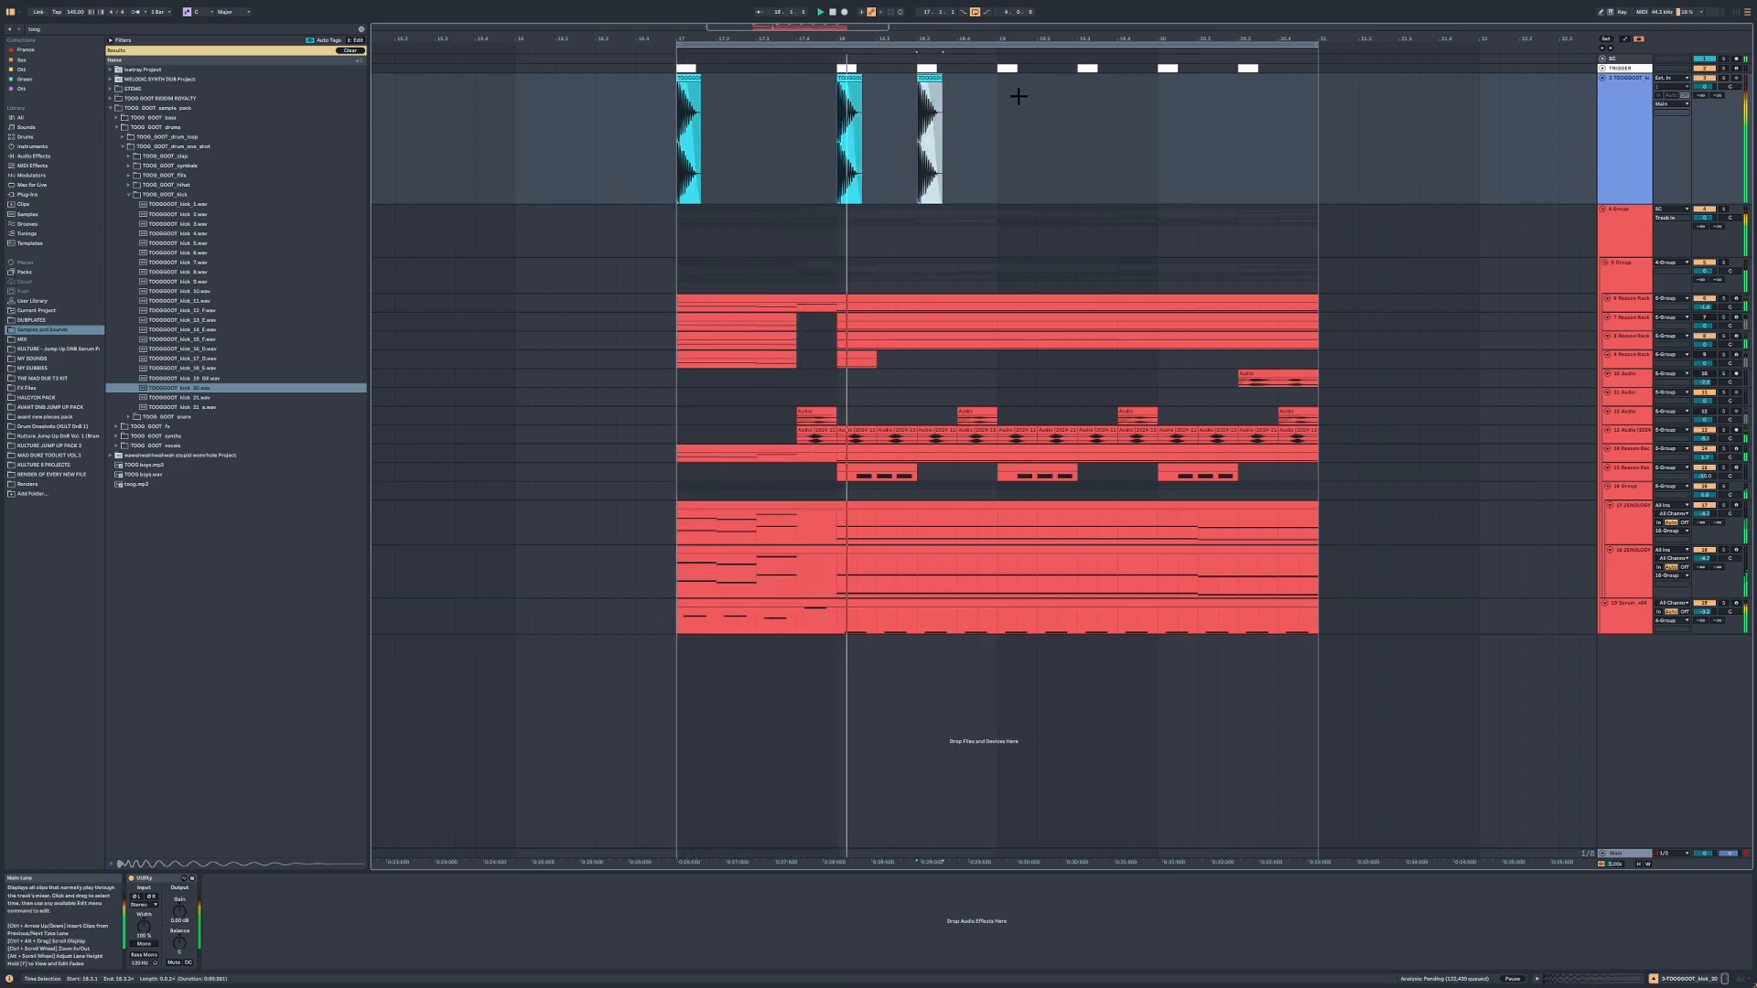
{"action": "left_click", "coordinate": [1009, 92]}
{"action": "key", "text": "ctrl+v"}
{"action": "left_click", "coordinate": [1078, 93]}
{"action": "key", "text": "ctrl+v"}
{"action": "left_click", "coordinate": [1158, 93]}
{"action": "key", "text": "ctrl+v"}
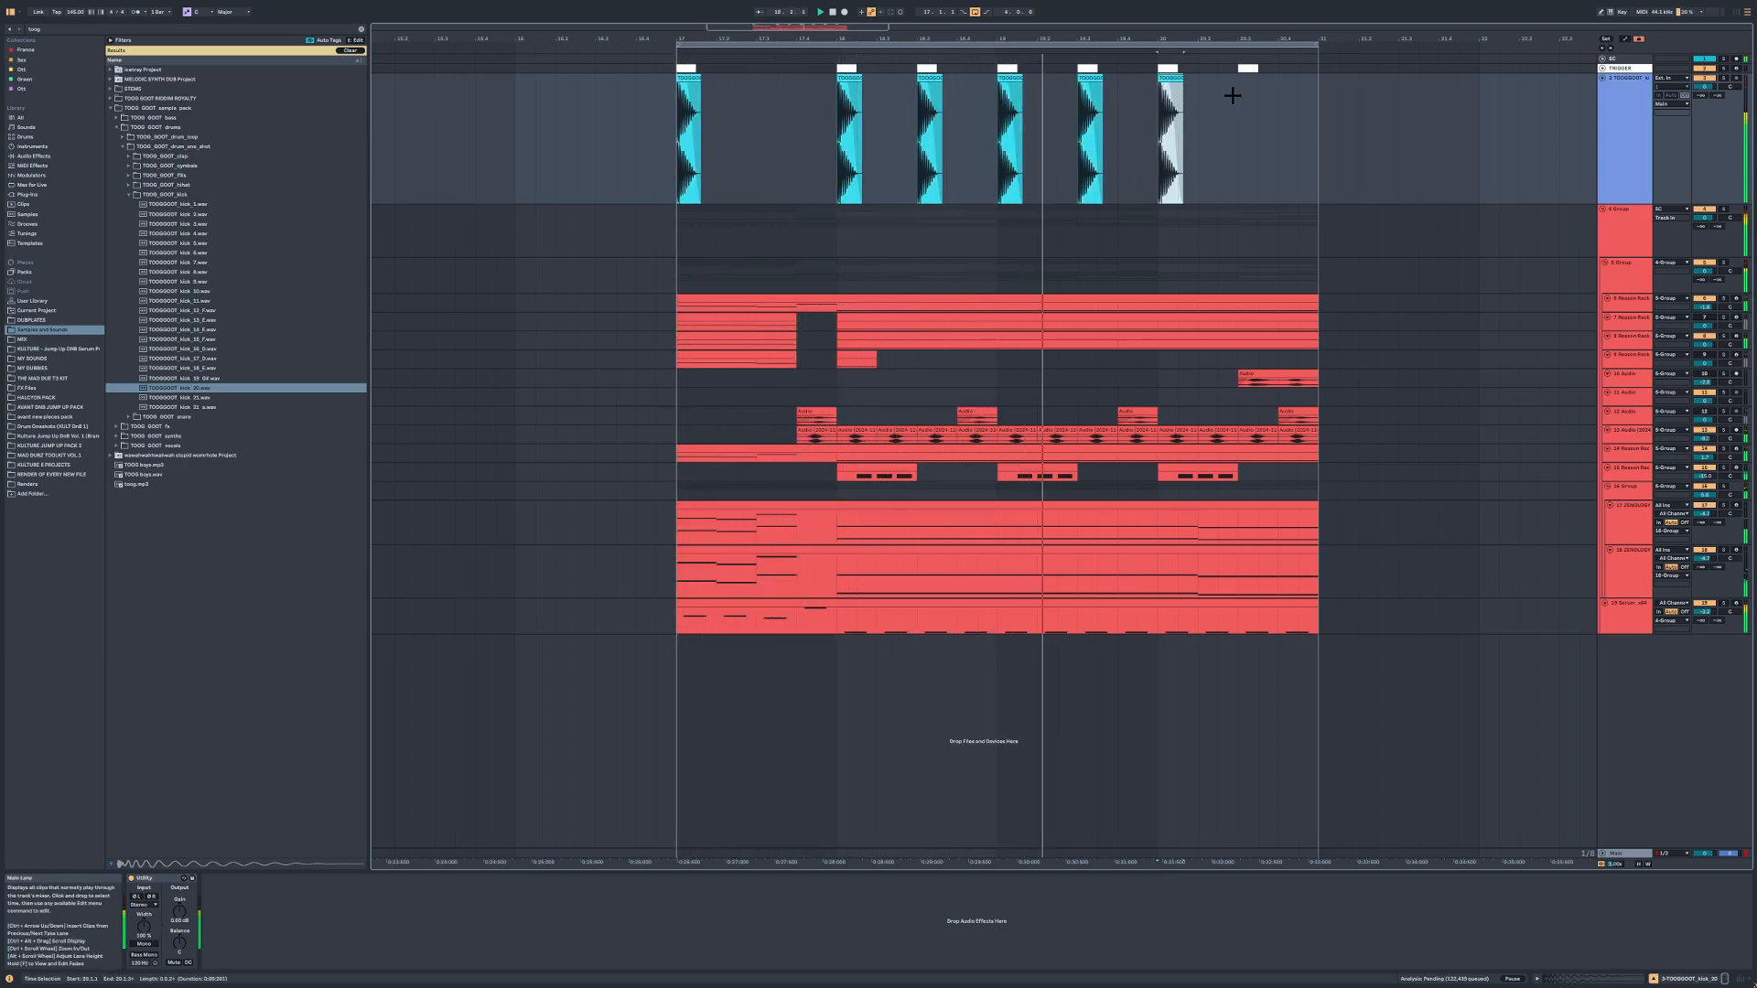
{"action": "left_click", "coordinate": [1238, 94]}
{"action": "key", "text": "ctrl+v"}
Step: Group the kick track, insert an empty audio track inside the group and clear the sample search
{"action": "left_click", "coordinate": [1625, 114]}
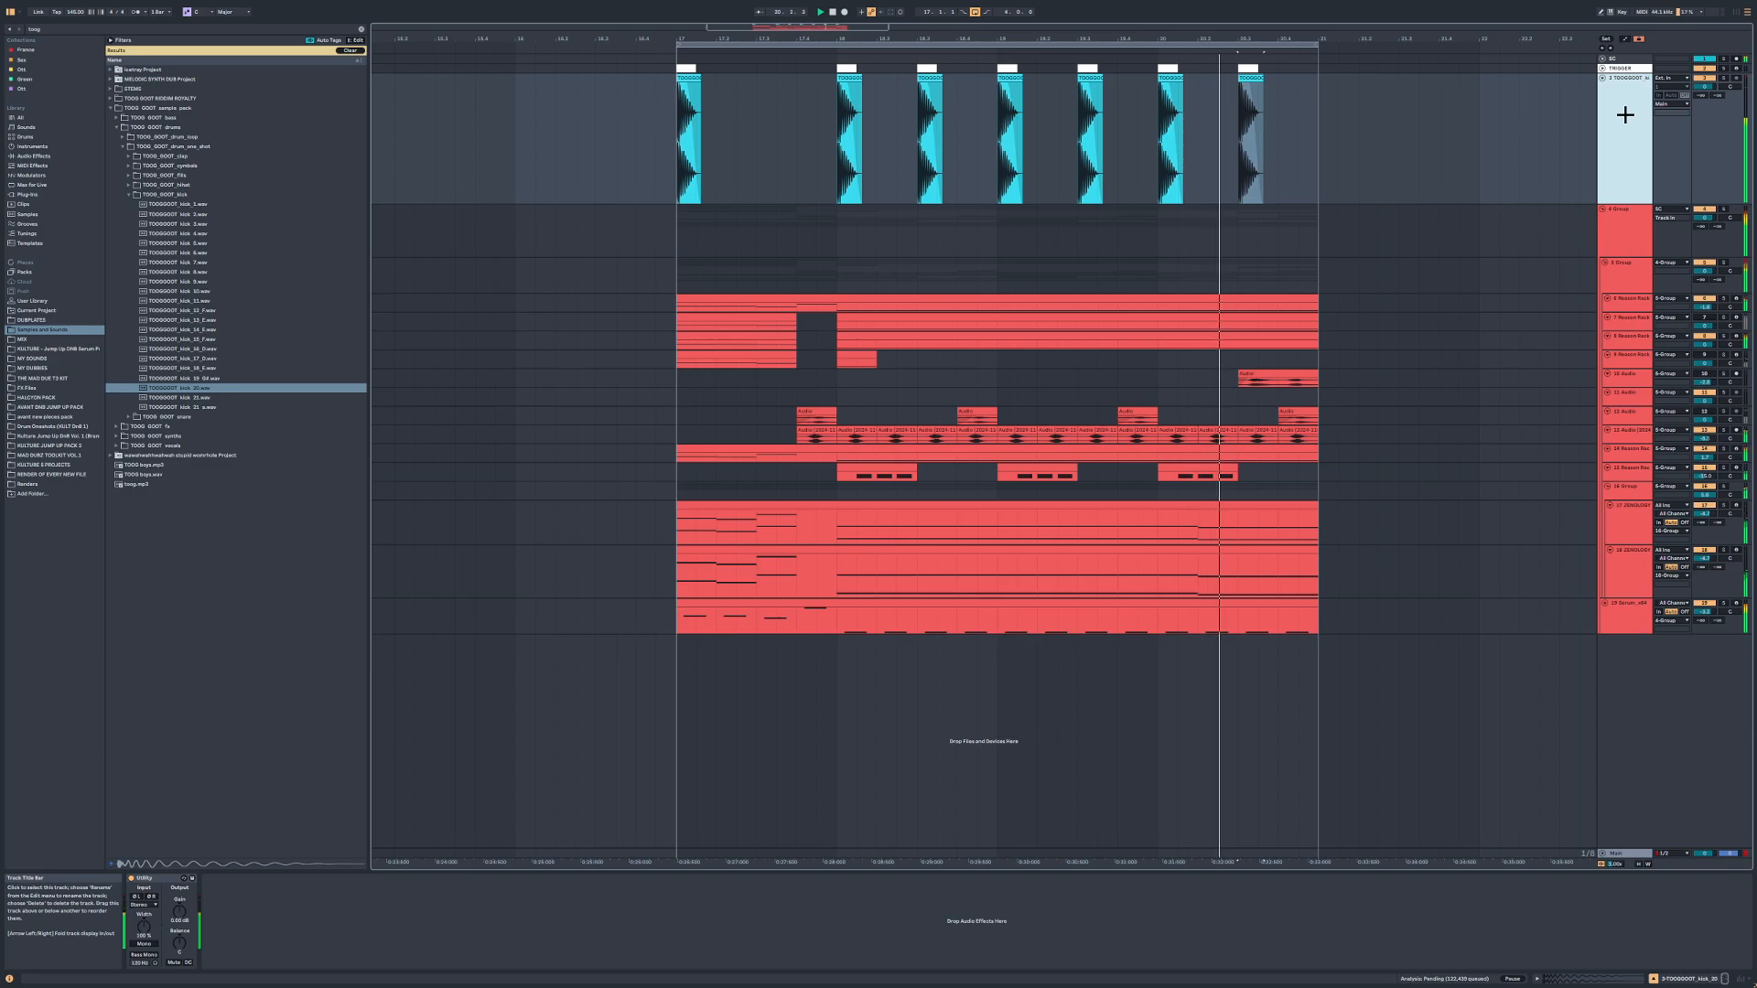
{"action": "key", "text": "ctrl+g"}
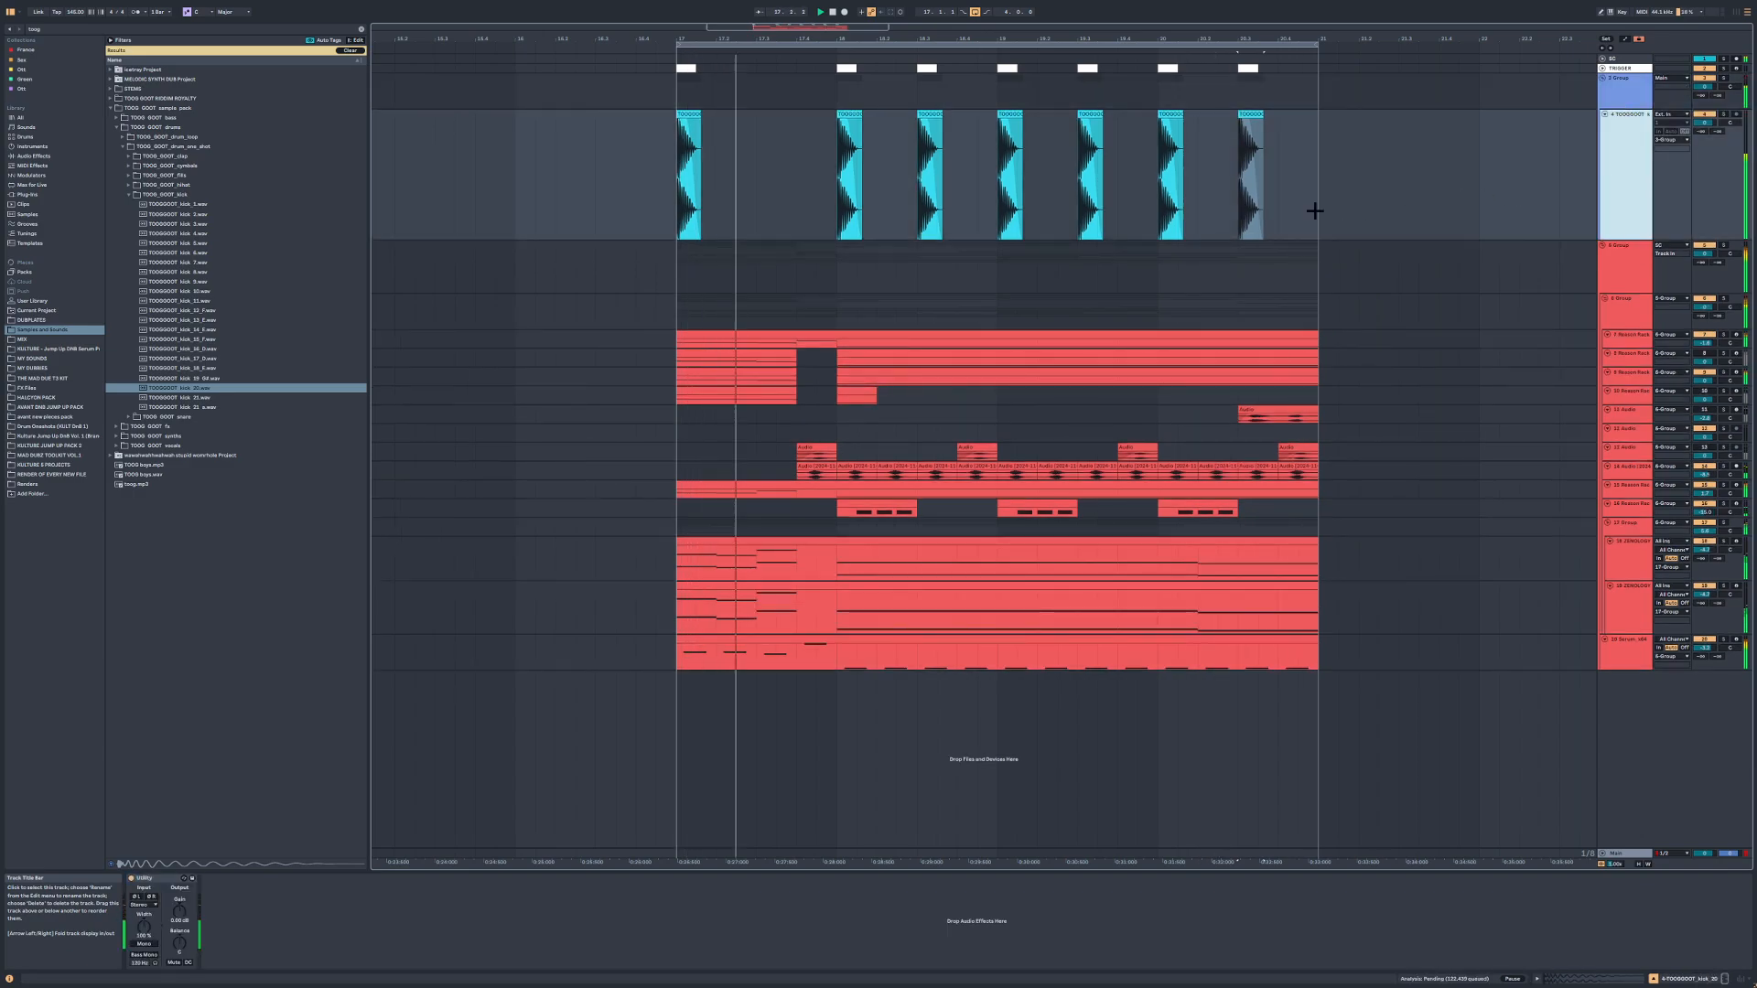
{"action": "key", "text": "ctrl+t"}
{"action": "left_click", "coordinate": [360, 29]}
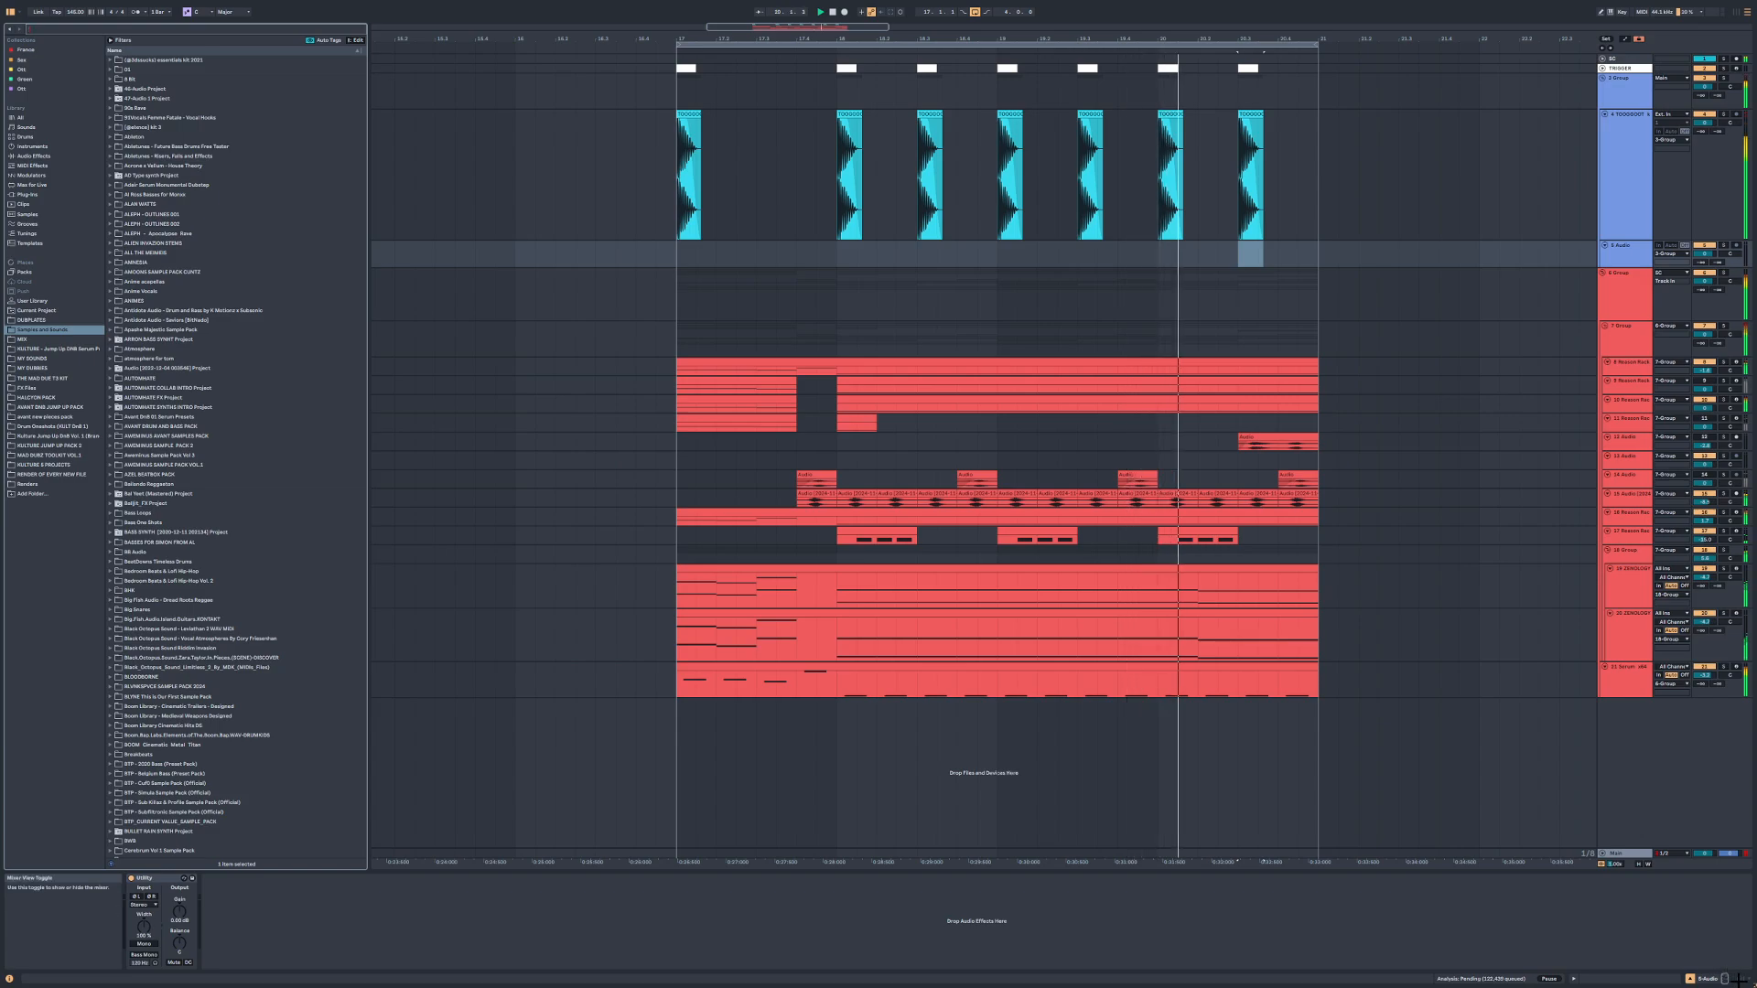
Step: Show the mixer and give the outer bass group a negative track delay
{"action": "key", "text": "ctrl+alt+m"}
{"action": "left_click", "coordinate": [641, 679]}
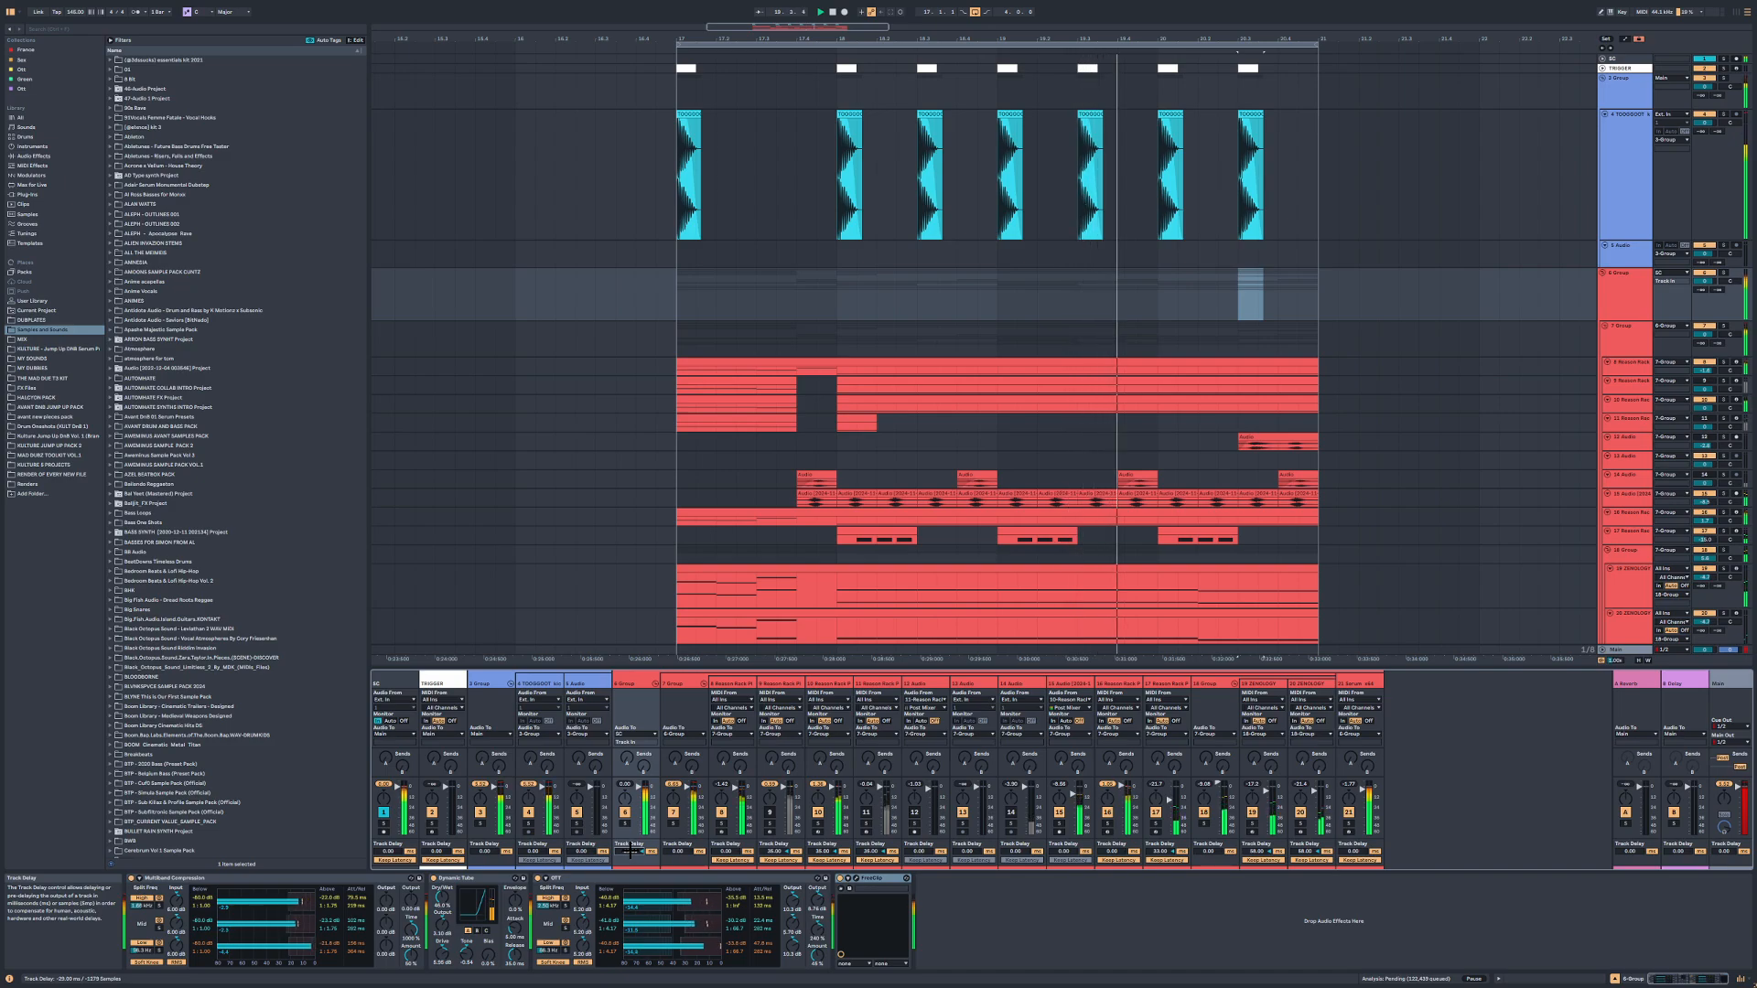
{"action": "left_click_drag", "start_coordinate": [629, 851], "coordinate": [629, 848]}
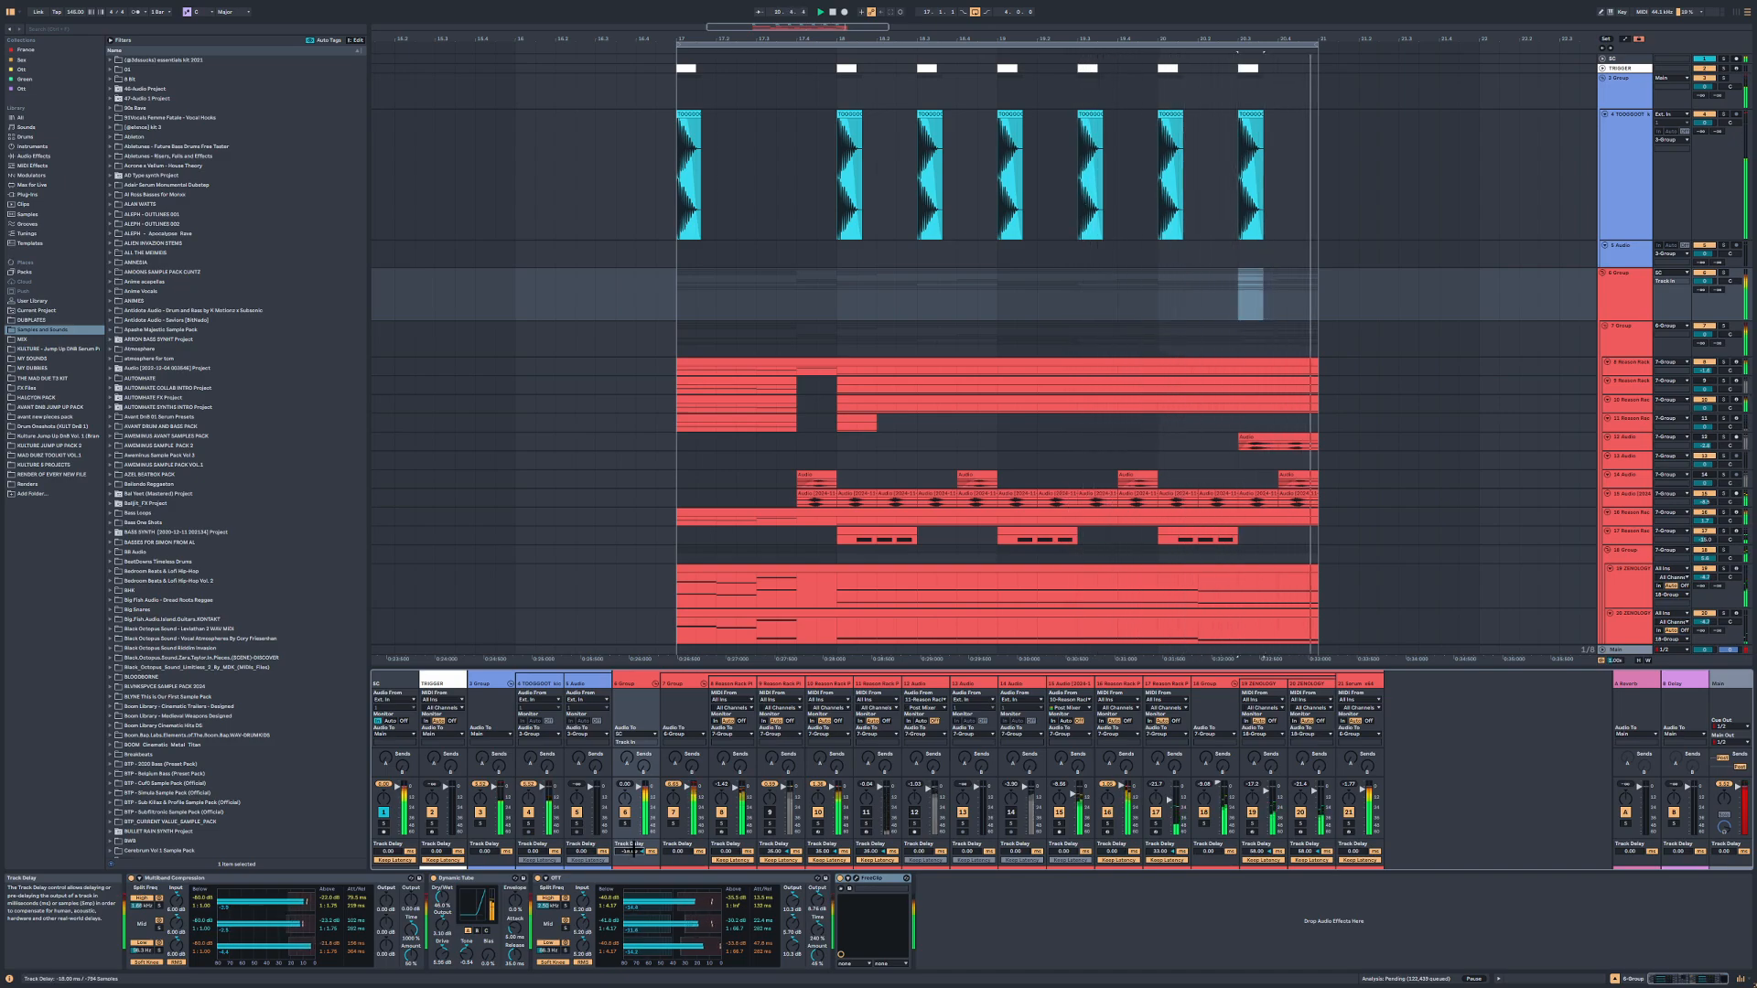
Step: Add EQ Eight to the kick track and hide the mixer
{"action": "left_click", "coordinate": [864, 192]}
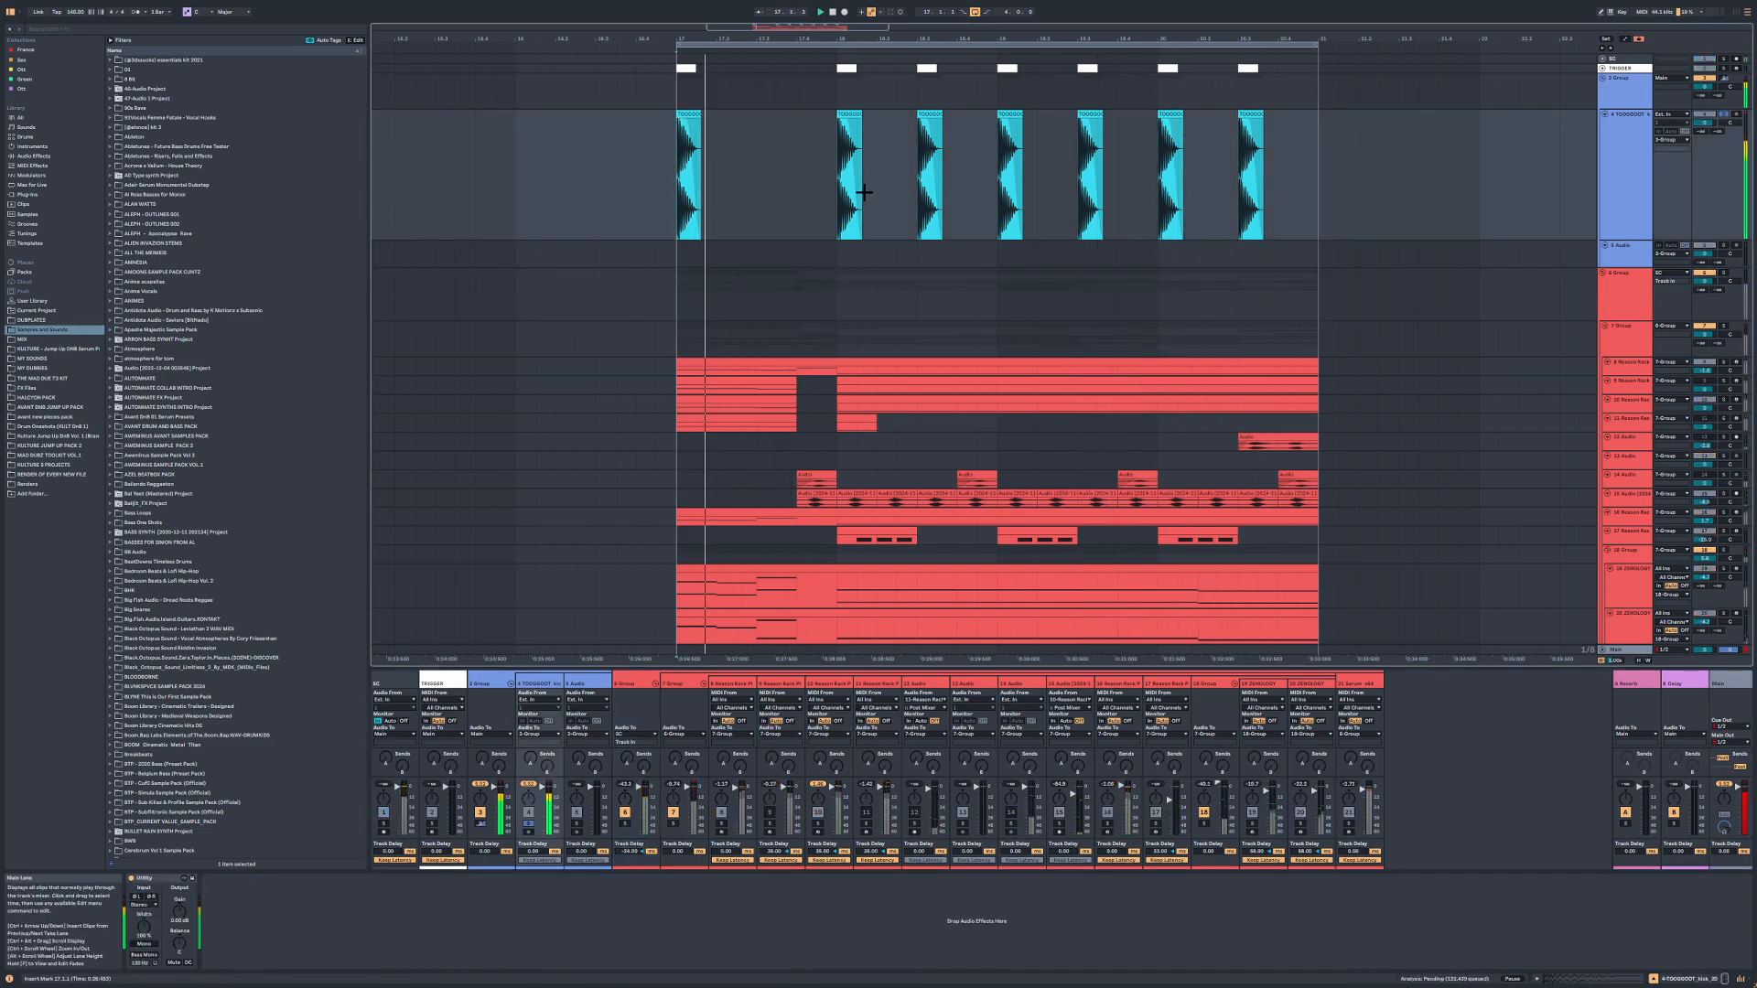
{"action": "left_click", "coordinate": [34, 156]}
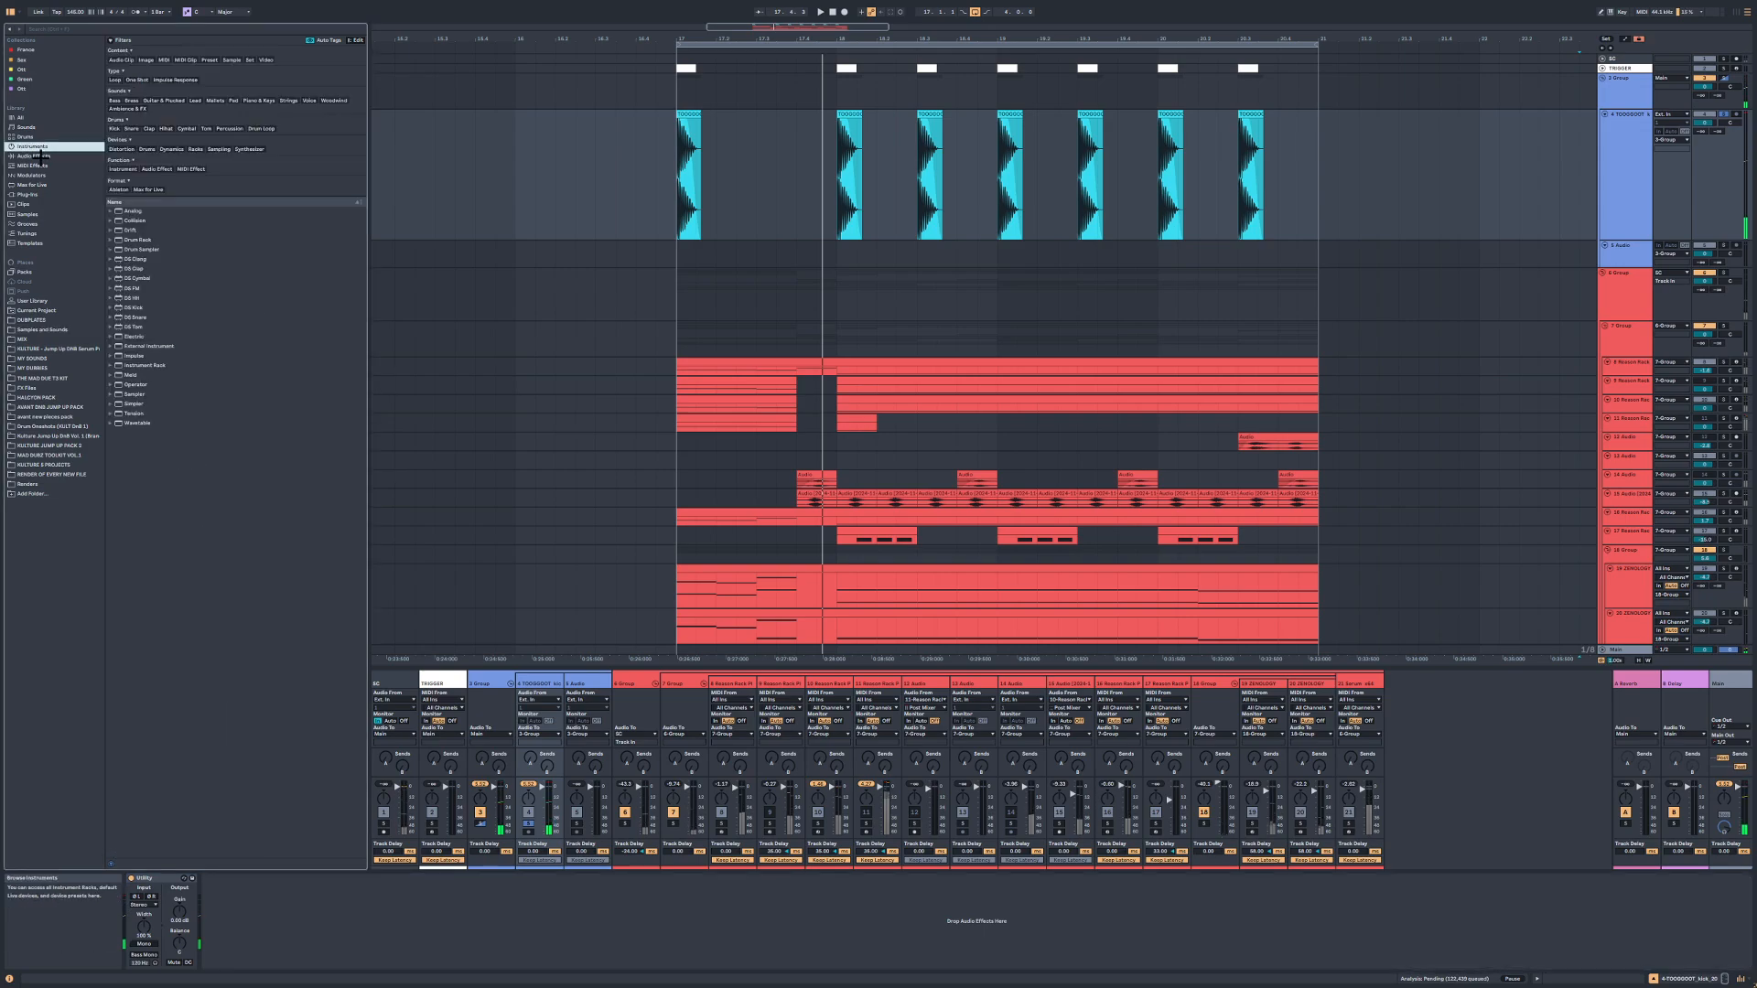
{"action": "left_click", "coordinate": [1741, 979]}
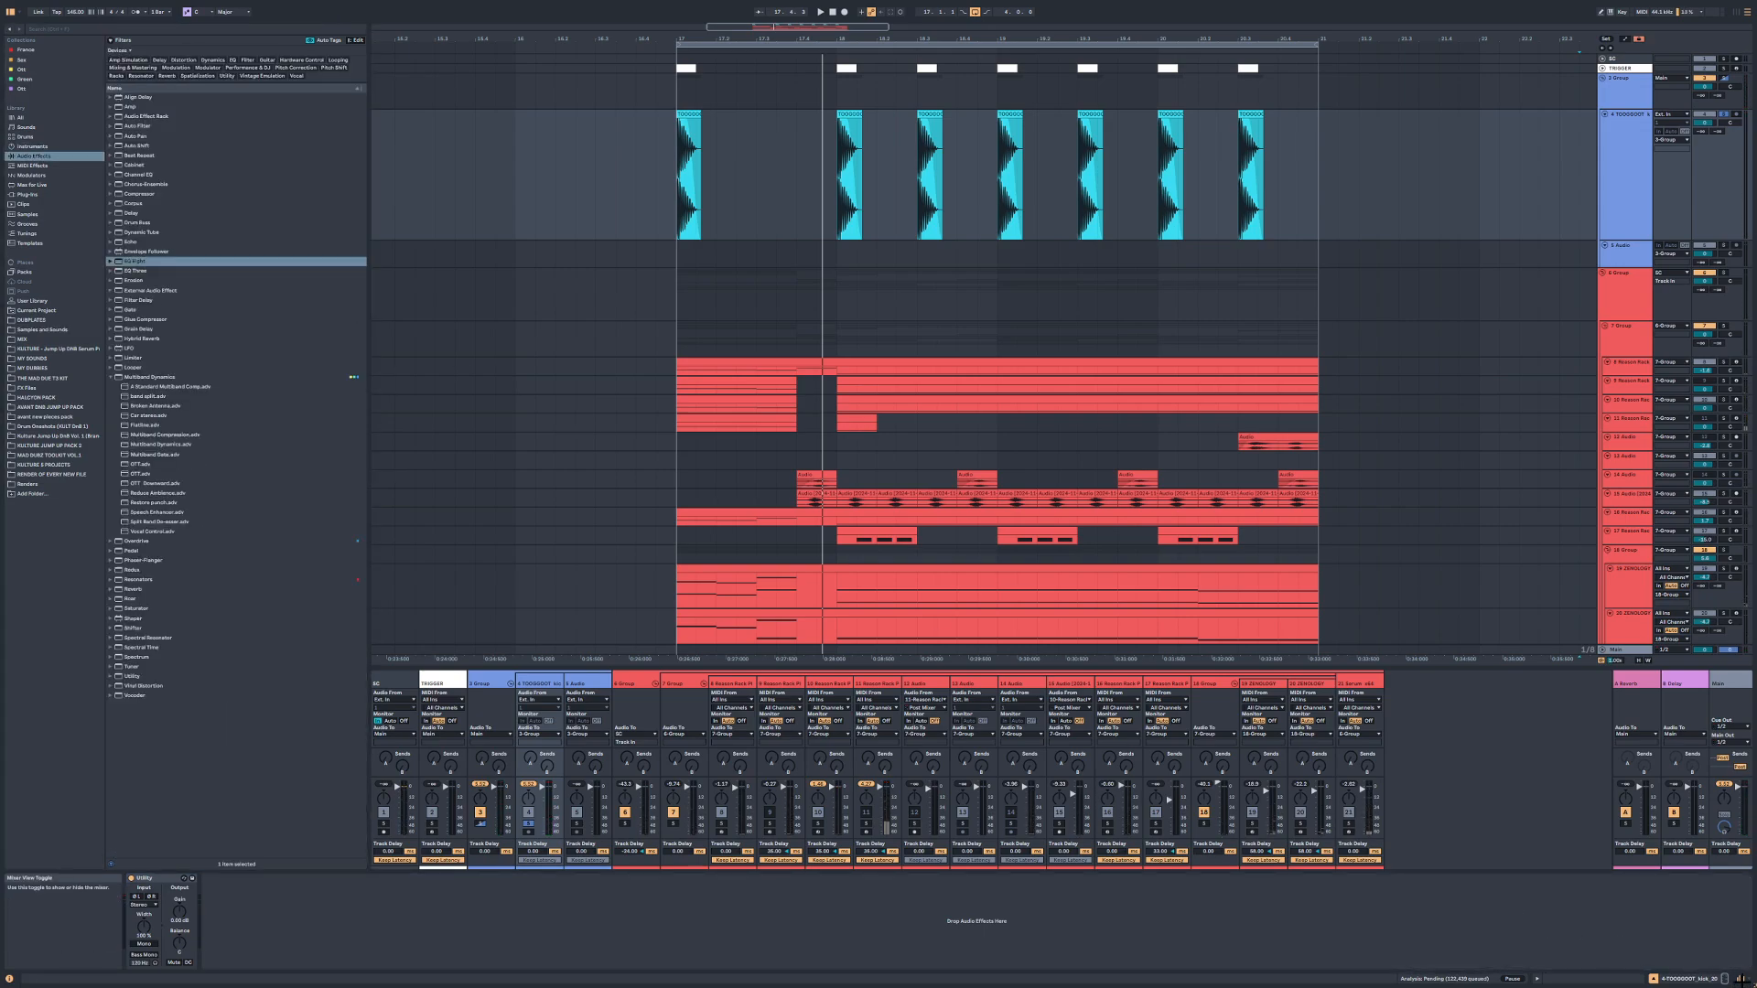
{"action": "double_click", "coordinate": [161, 262]}
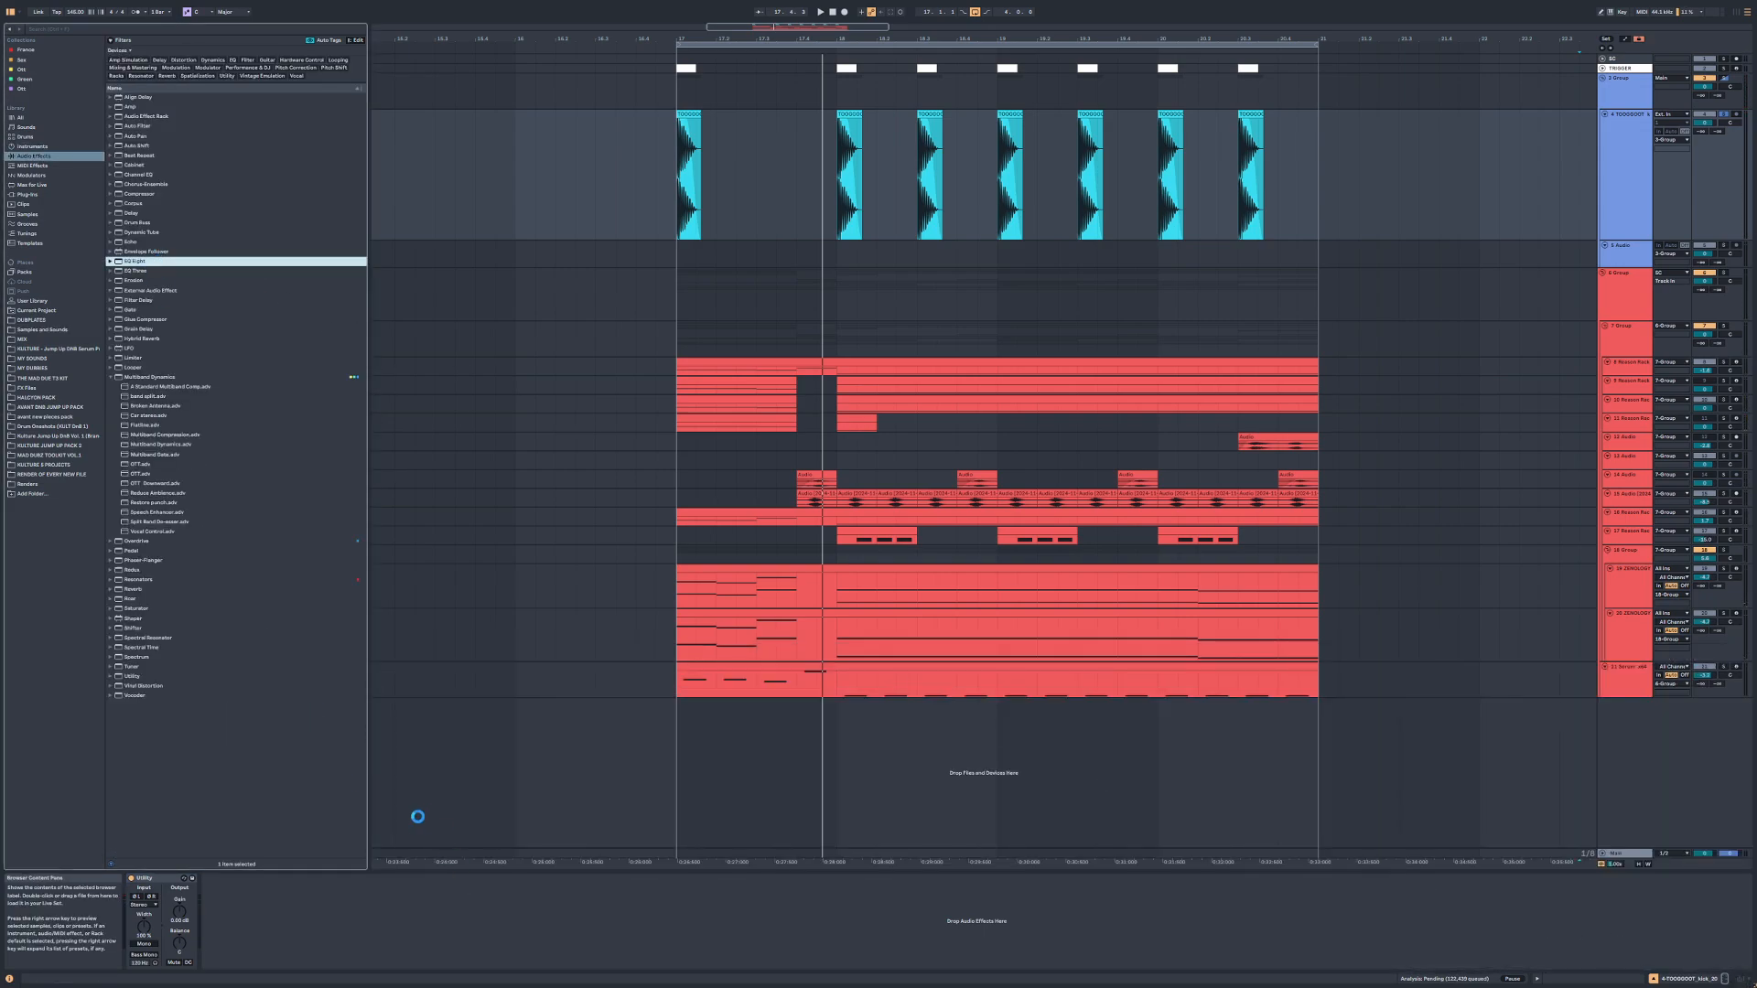
Step: Play the loop from the first kick clip and cut the kick's upper mids with an EQ Eight band
{"action": "left_click", "coordinate": [688, 115]}
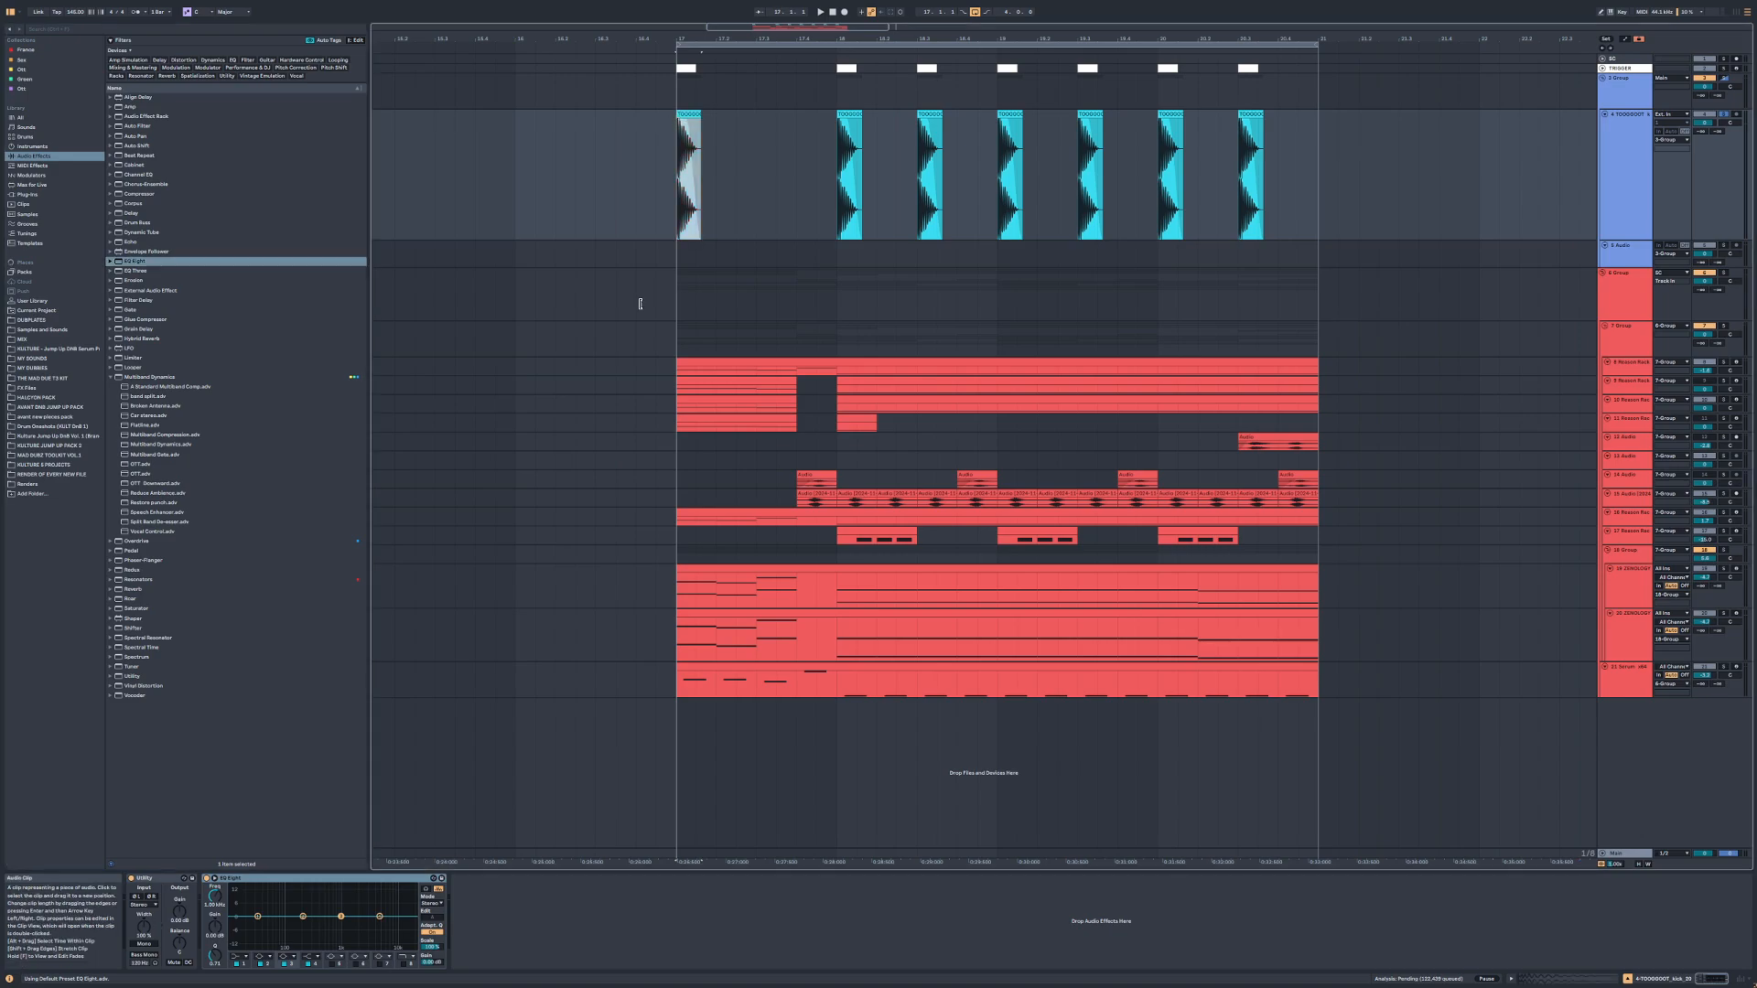
{"action": "key", "text": "space"}
{"action": "left_click_drag", "start_coordinate": [303, 916], "coordinate": [335, 937]}
Step: Search the plug-ins for "tran" and add kHs Transient Shaper to the kick track after EQ Eight
{"action": "left_click", "coordinate": [53, 195]}
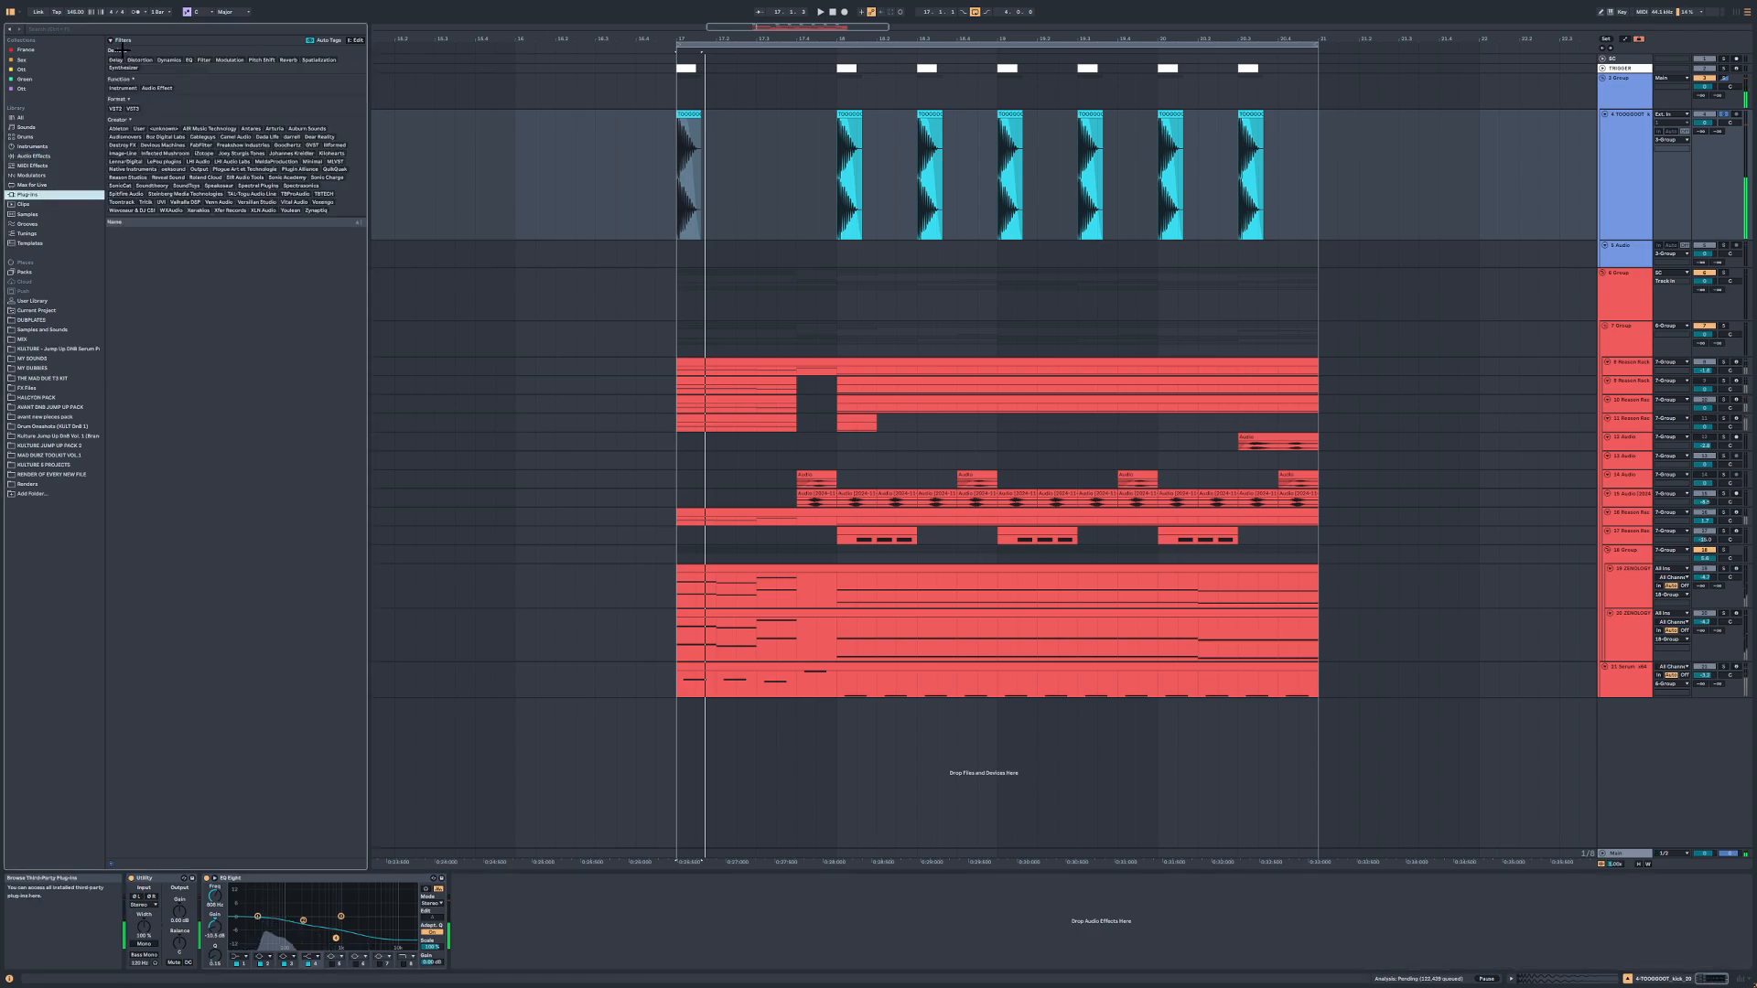
{"action": "left_click", "coordinate": [119, 29]}
{"action": "type", "text": "tyri"}
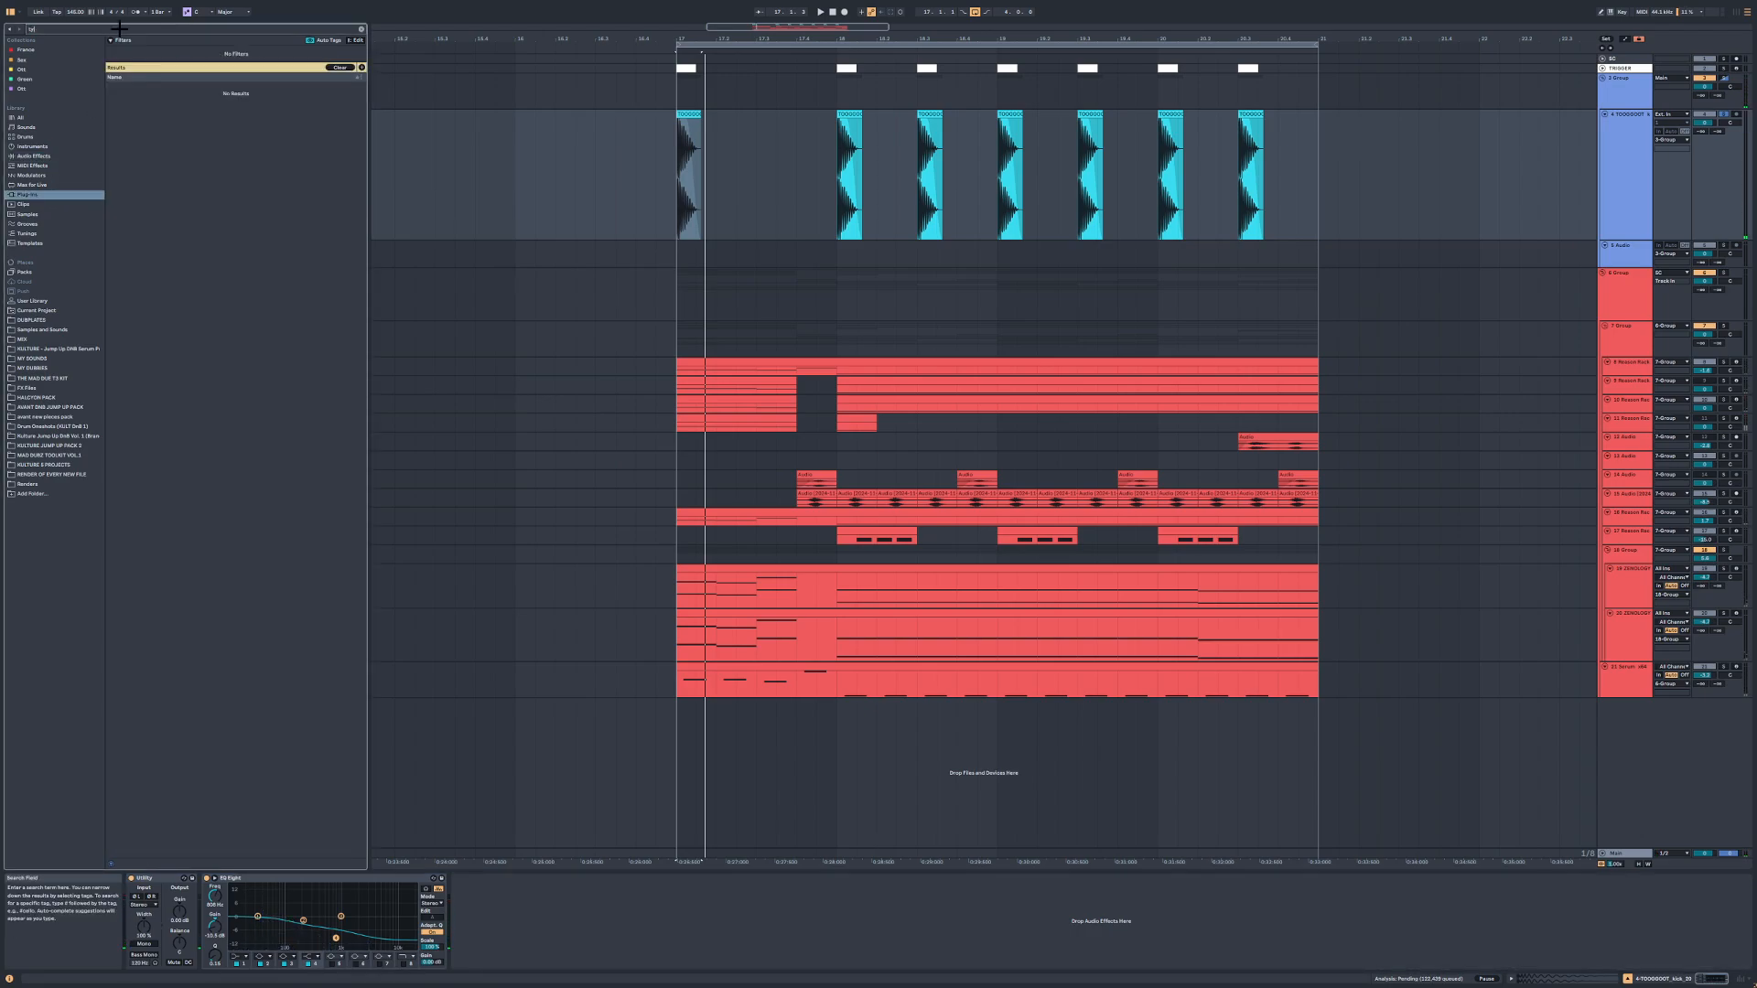
{"action": "key", "text": "BackSpace"}
{"action": "key", "text": "BackSpace"}
{"action": "key", "text": "BackSpace"}
{"action": "type", "text": "tran"}
{"action": "double_click", "coordinate": [140, 140]}
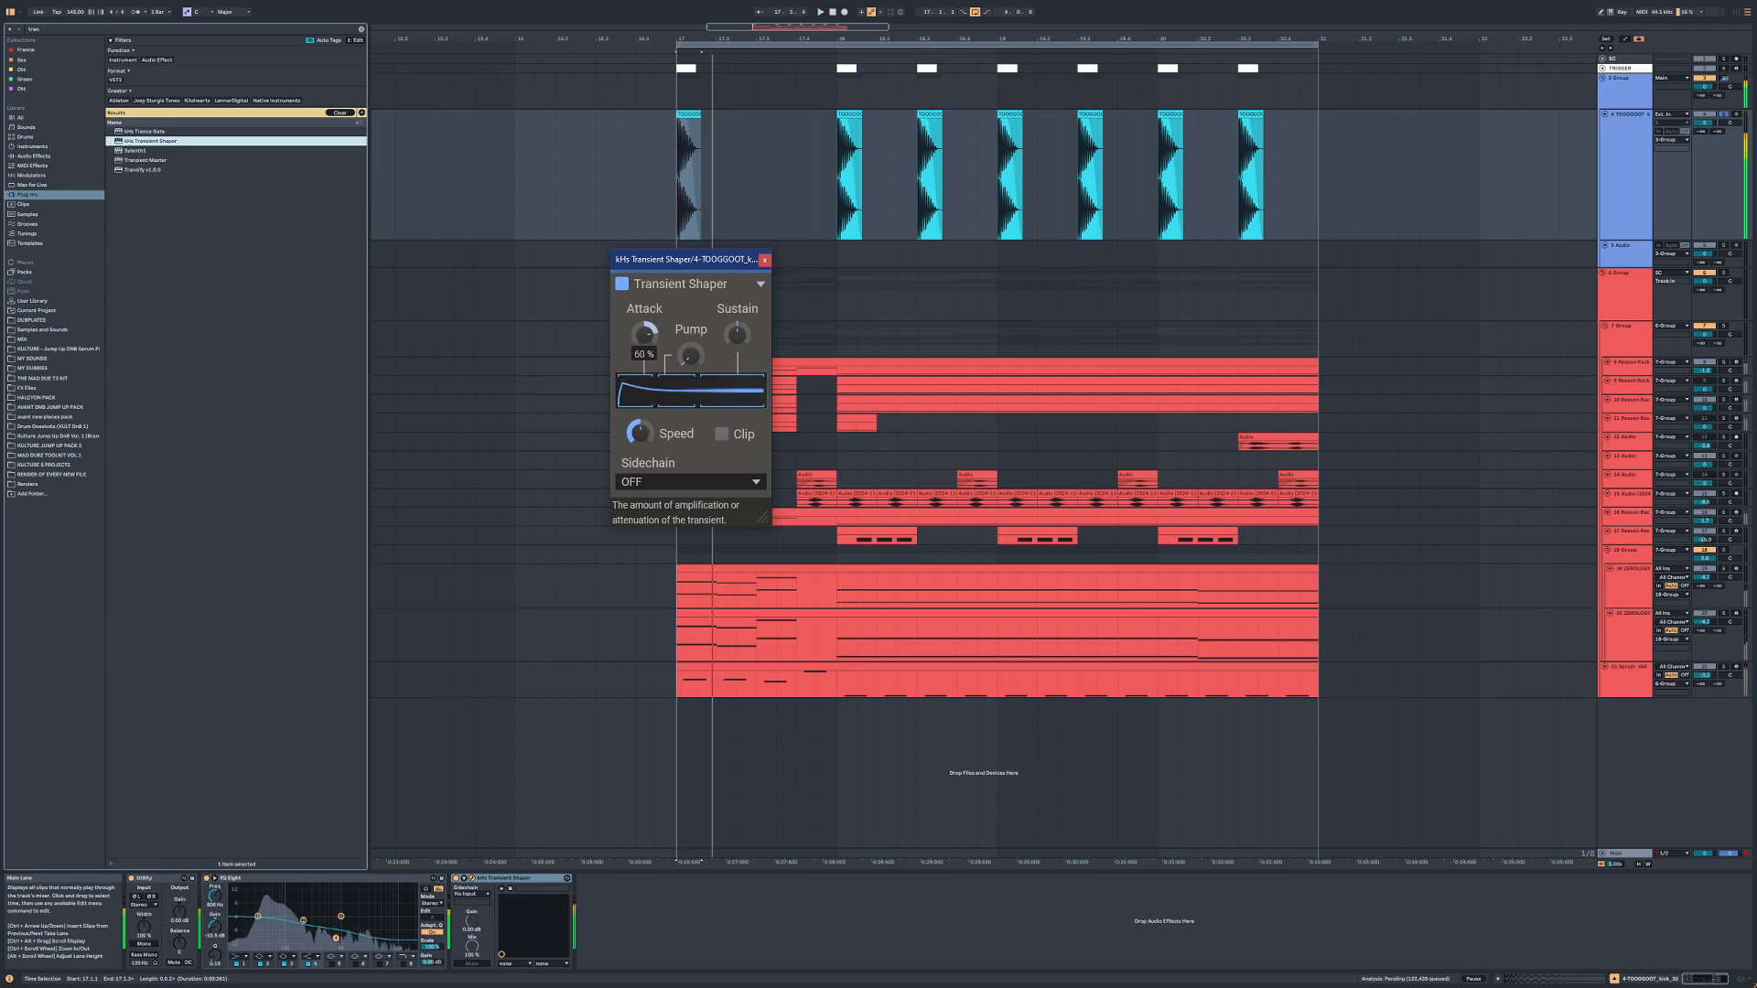
Step: Adjust the kick's Transient Shaper speed and attack, raise its pump to about 21%, and close the plug-in window
{"action": "left_click_drag", "start_coordinate": [640, 433], "coordinate": [639, 416]}
{"action": "left_click_drag", "start_coordinate": [644, 334], "coordinate": [690, 341]}
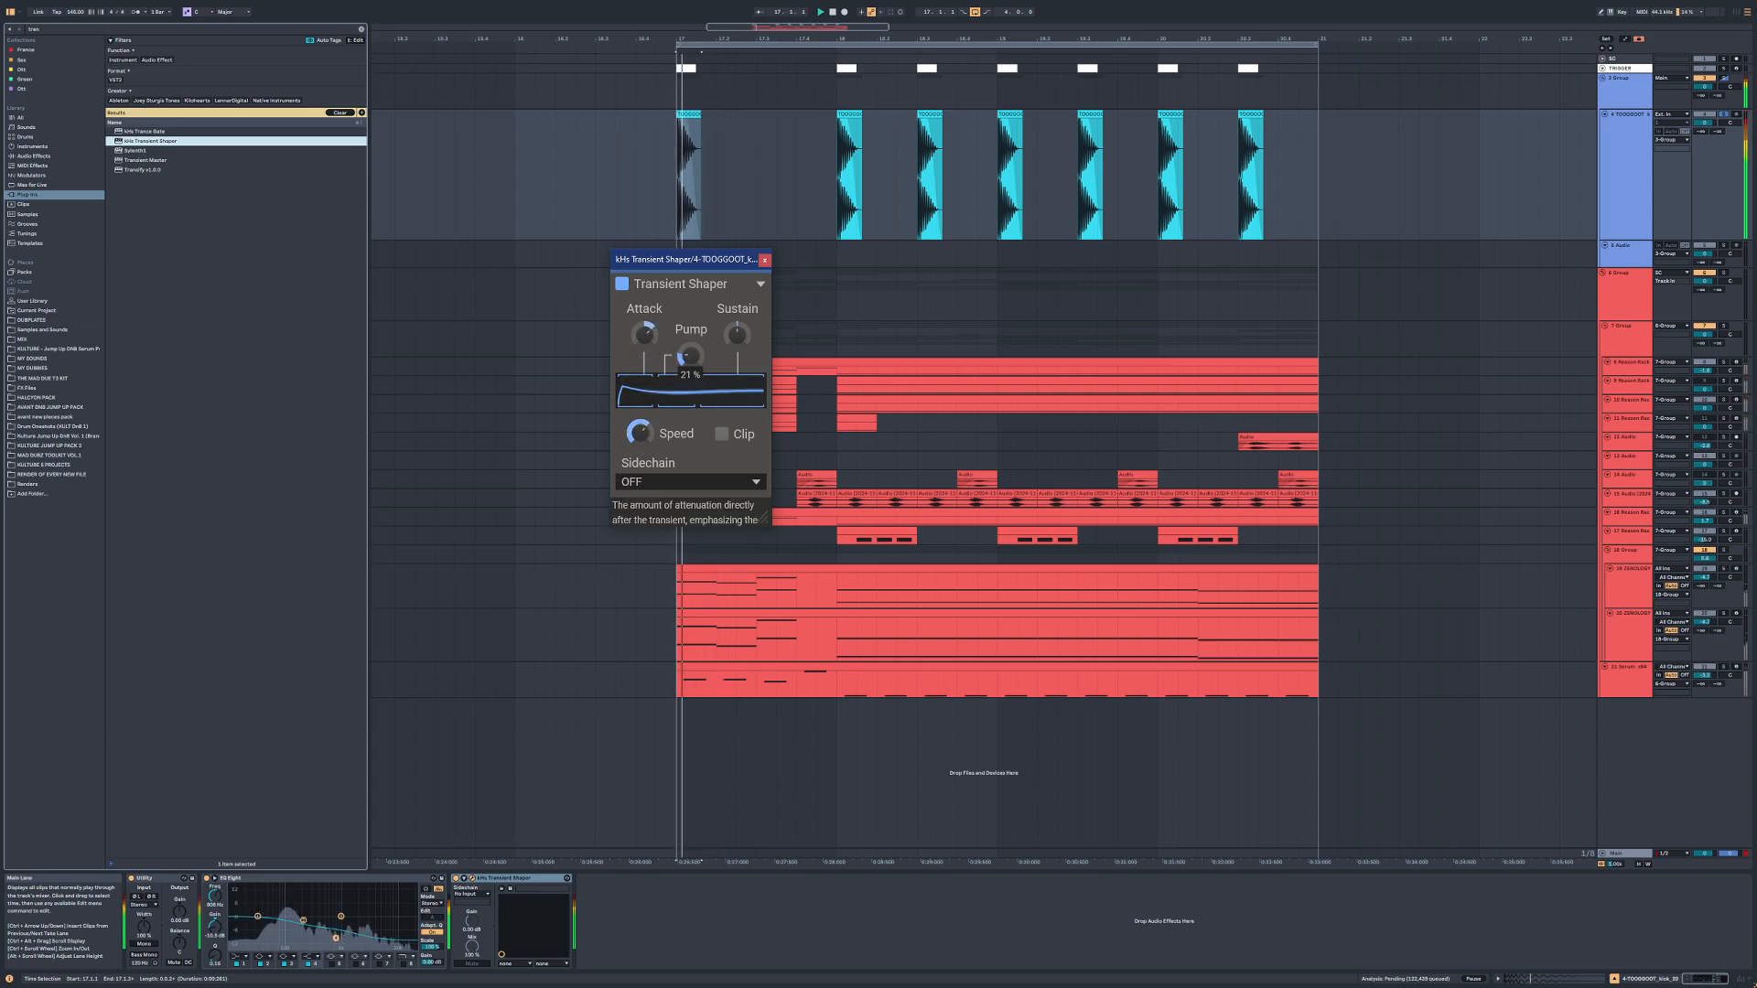
{"action": "left_click", "coordinate": [764, 260]}
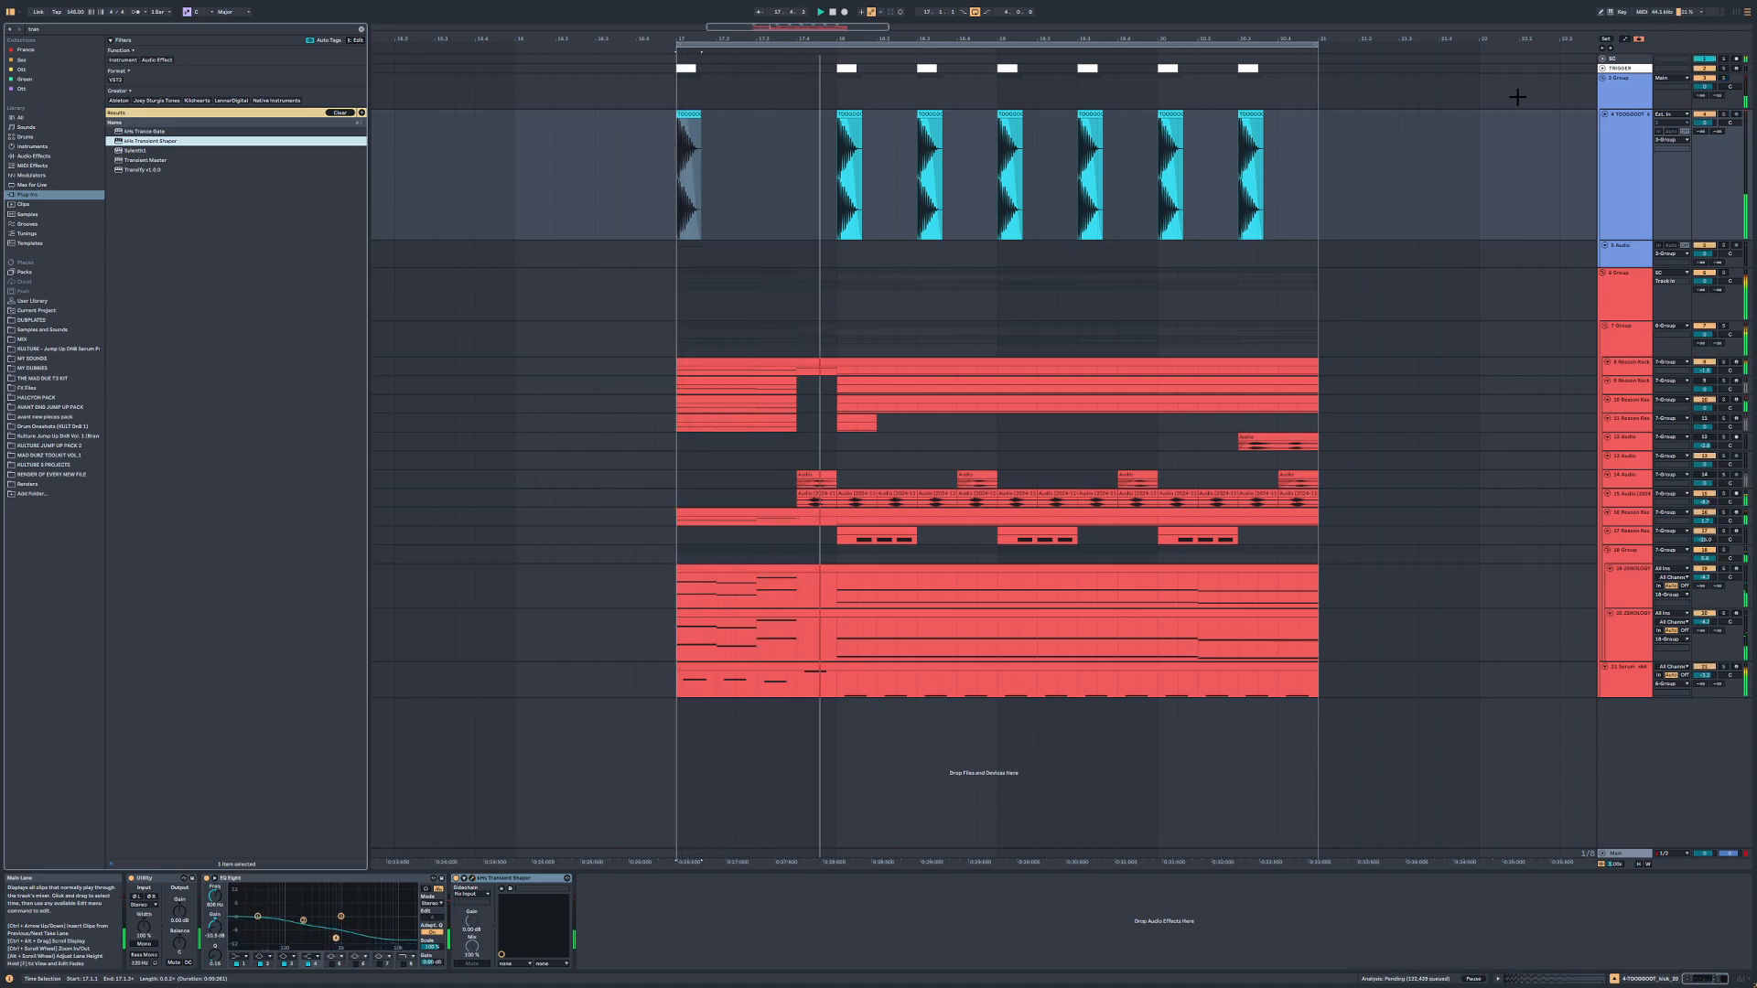
Step: Load the Glue Compressor preset Drum - Full Parallel onto the blue drum group track
{"action": "left_click", "coordinate": [1610, 95]}
{"action": "left_click", "coordinate": [35, 157]}
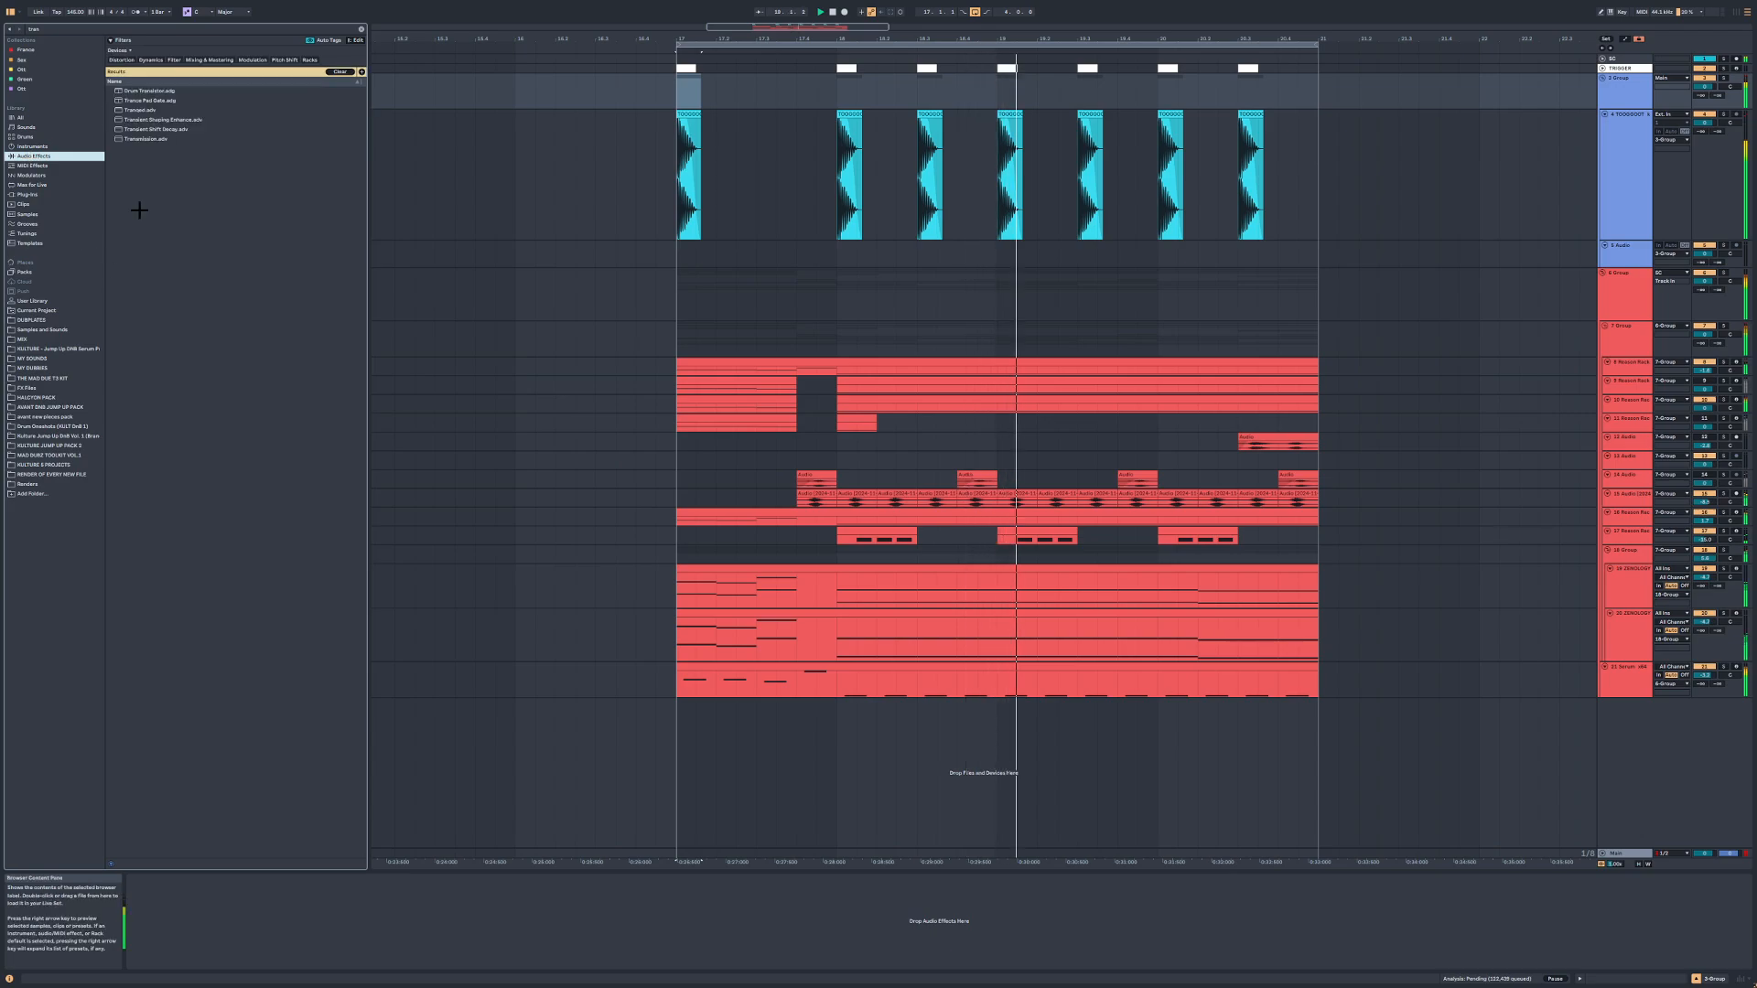
{"action": "left_click", "coordinate": [362, 29]}
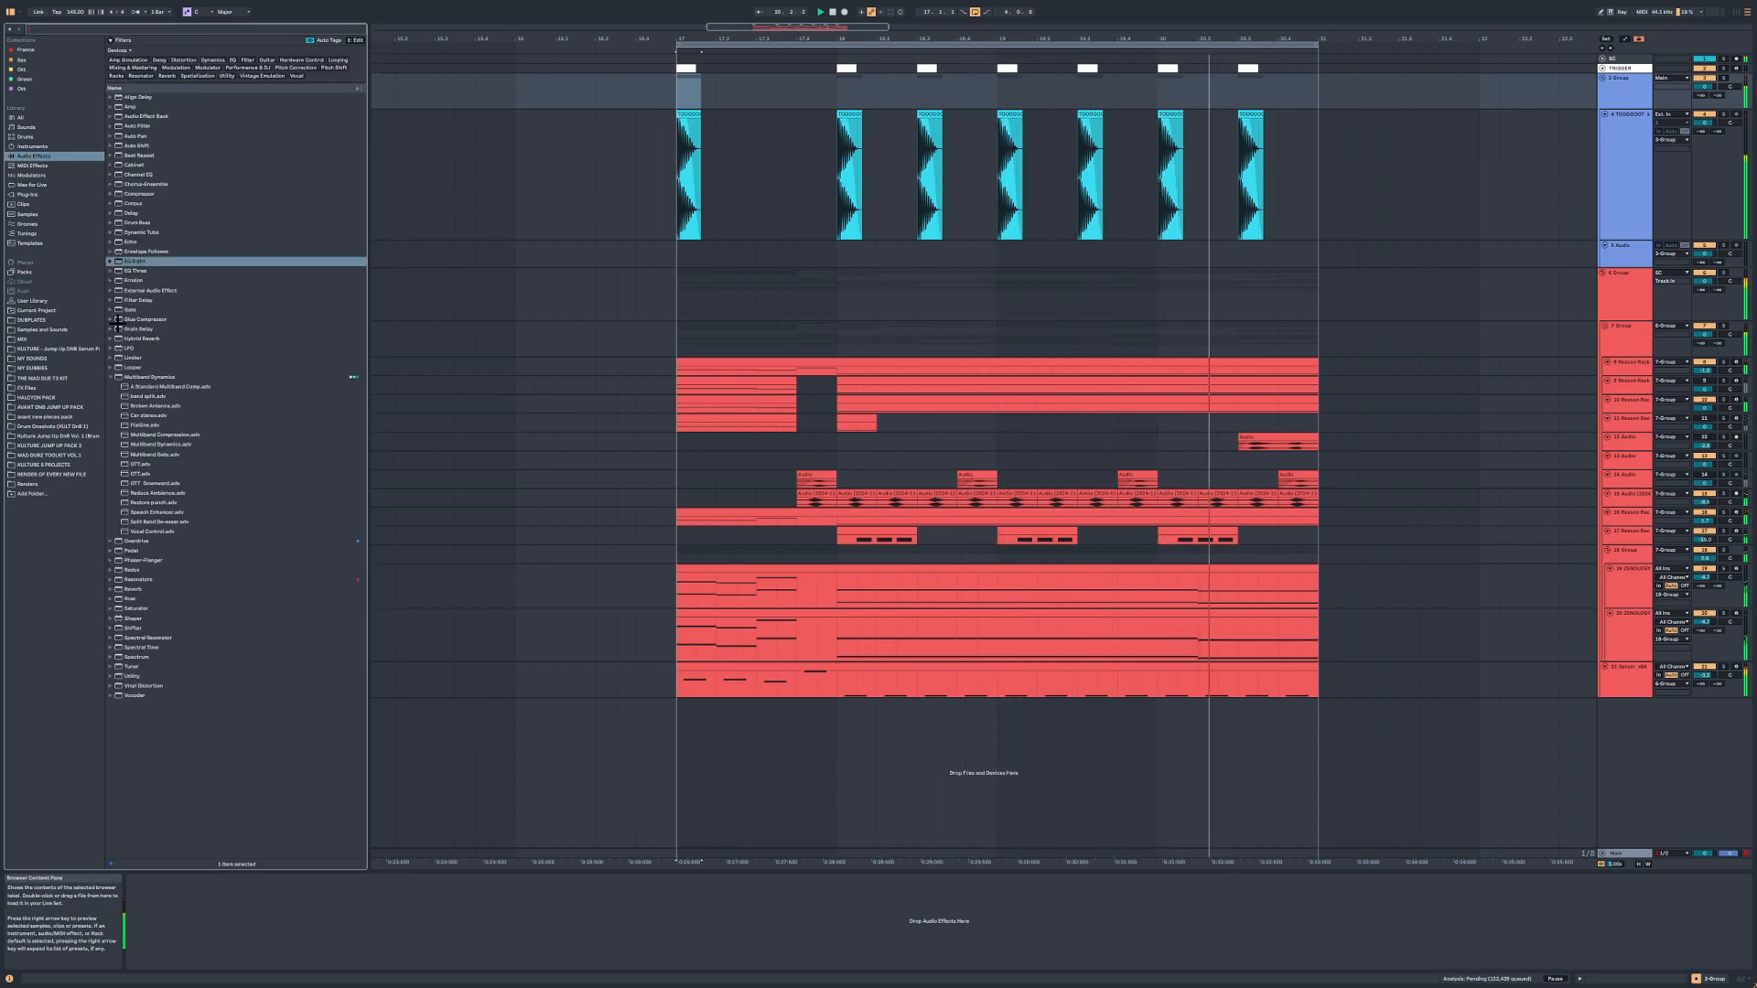
{"action": "left_click", "coordinate": [111, 320]}
{"action": "left_click", "coordinate": [160, 358]}
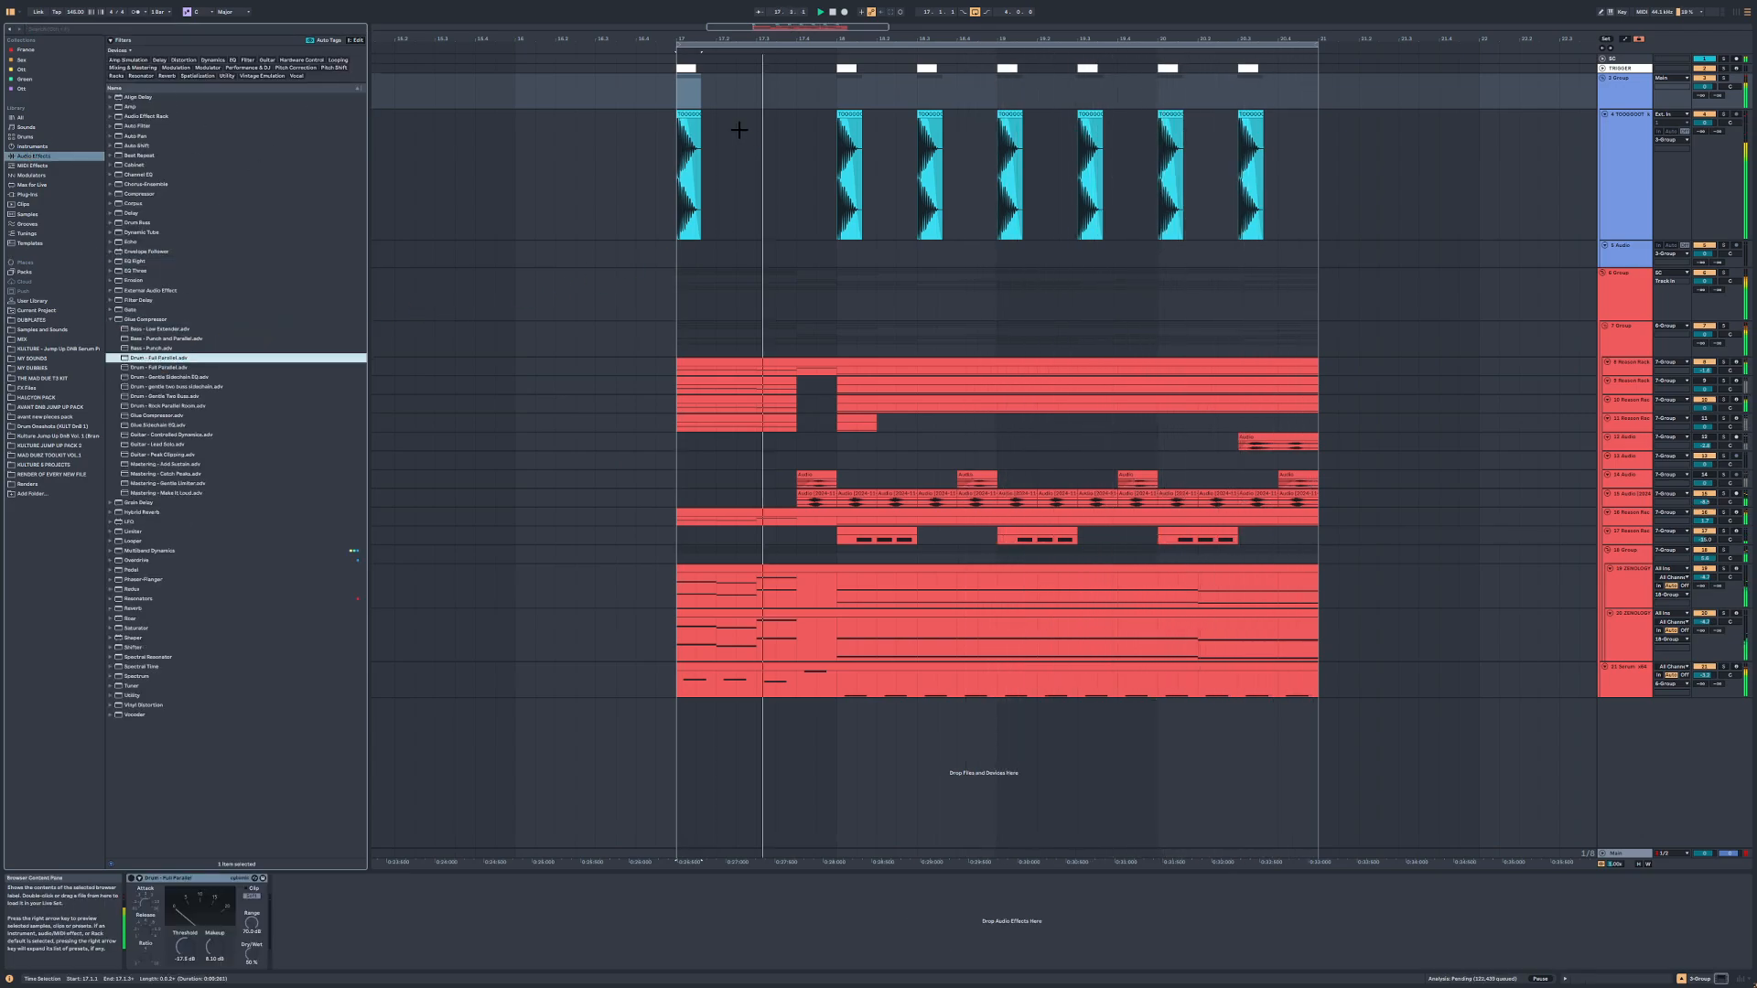
Step: Add an EQ Eight after the transient shaper on the kick track and raise its highest active band
{"action": "left_click", "coordinate": [690, 112]}
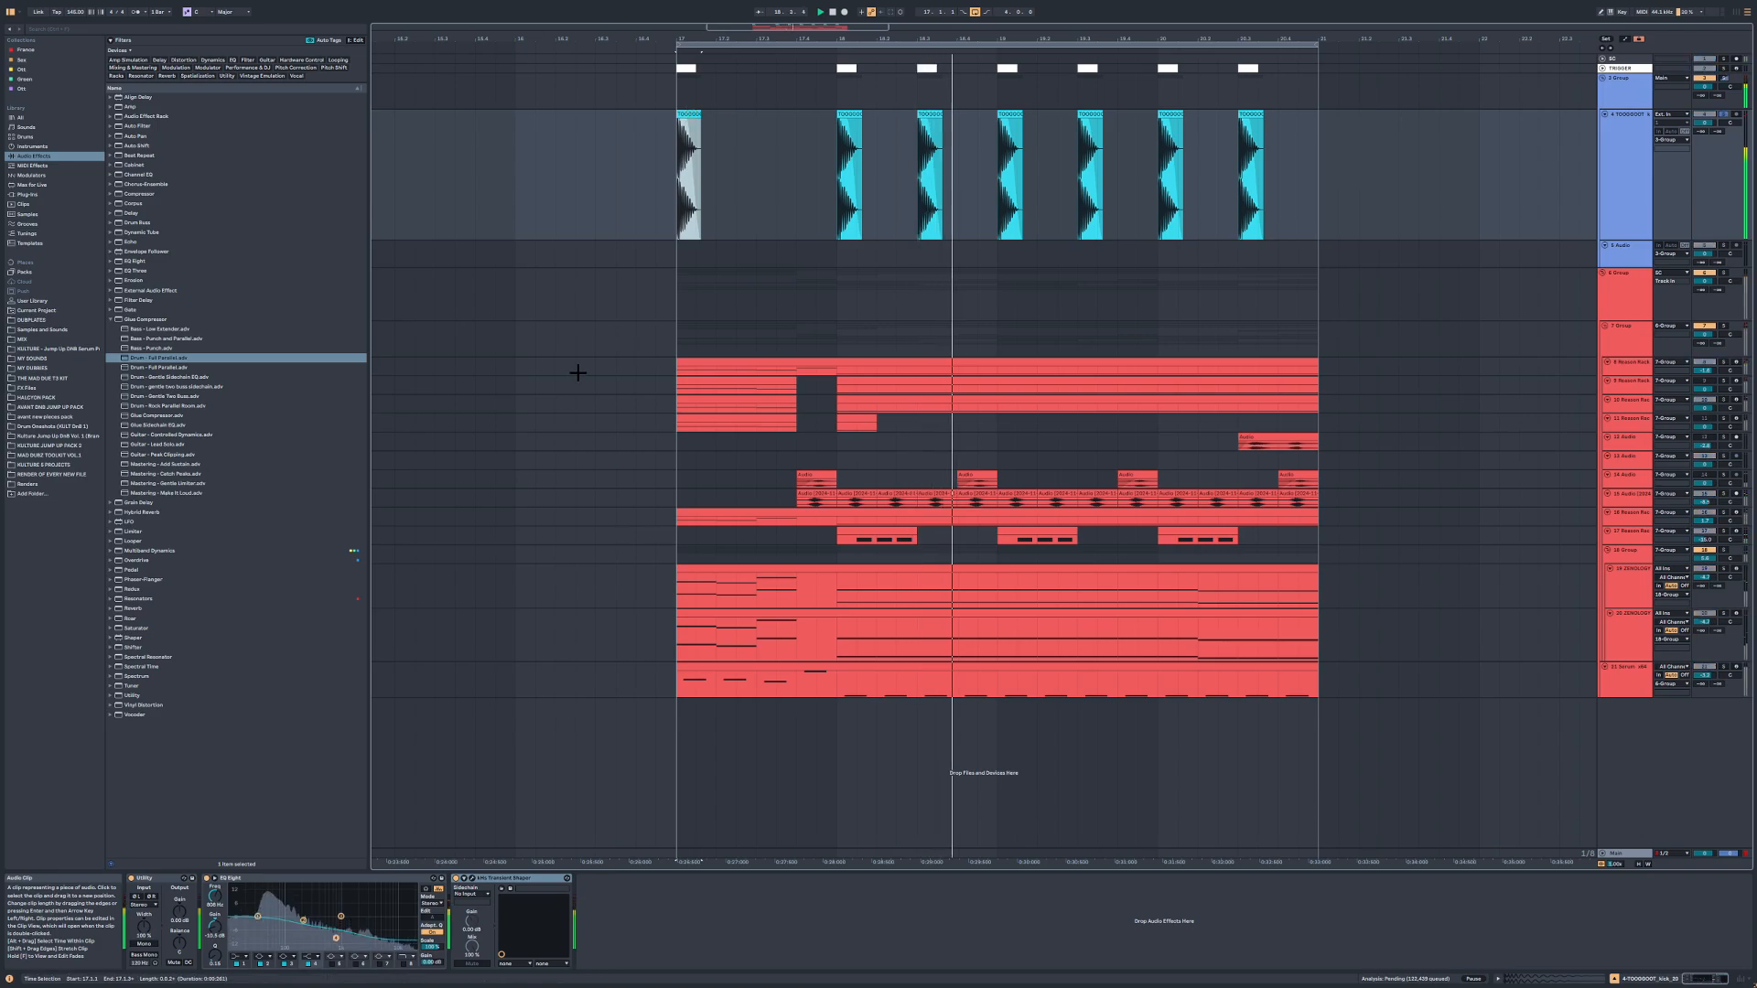
{"action": "double_click", "coordinate": [134, 261]}
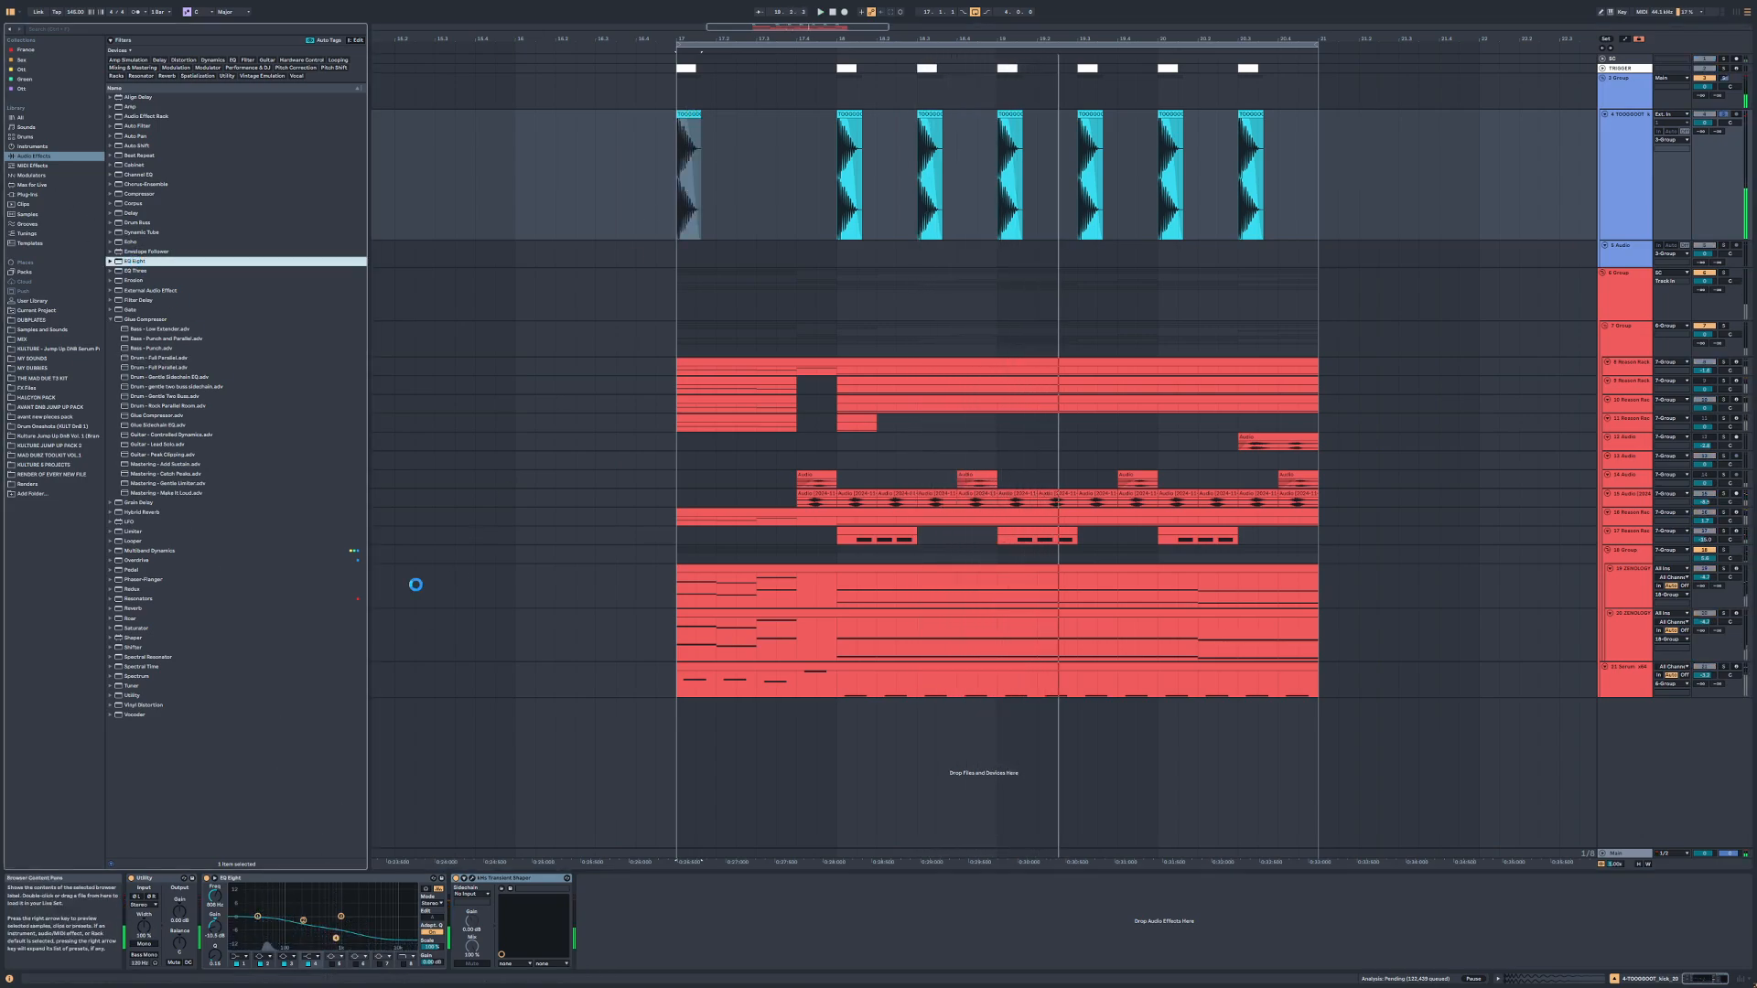
{"action": "key", "text": "space"}
{"action": "left_click_drag", "start_coordinate": [756, 916], "coordinate": [692, 936]}
{"action": "key", "text": "s"}
{"action": "left_click", "coordinate": [590, 879]}
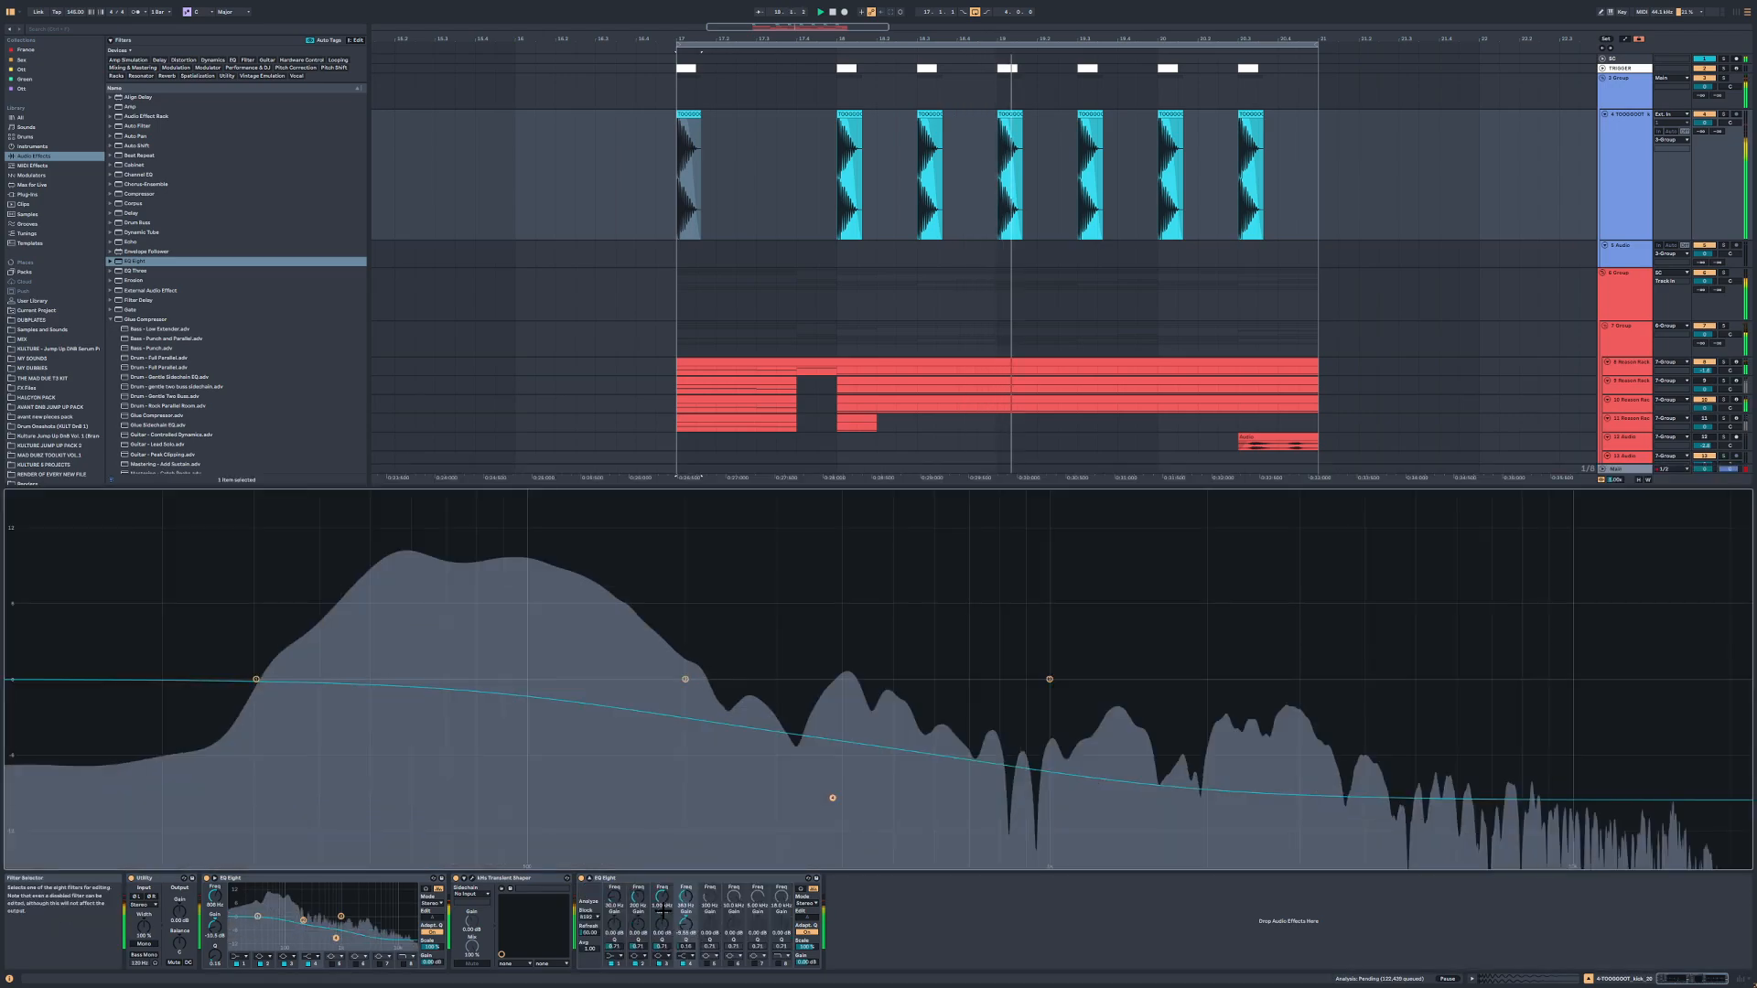
{"action": "left_click", "coordinate": [591, 878]}
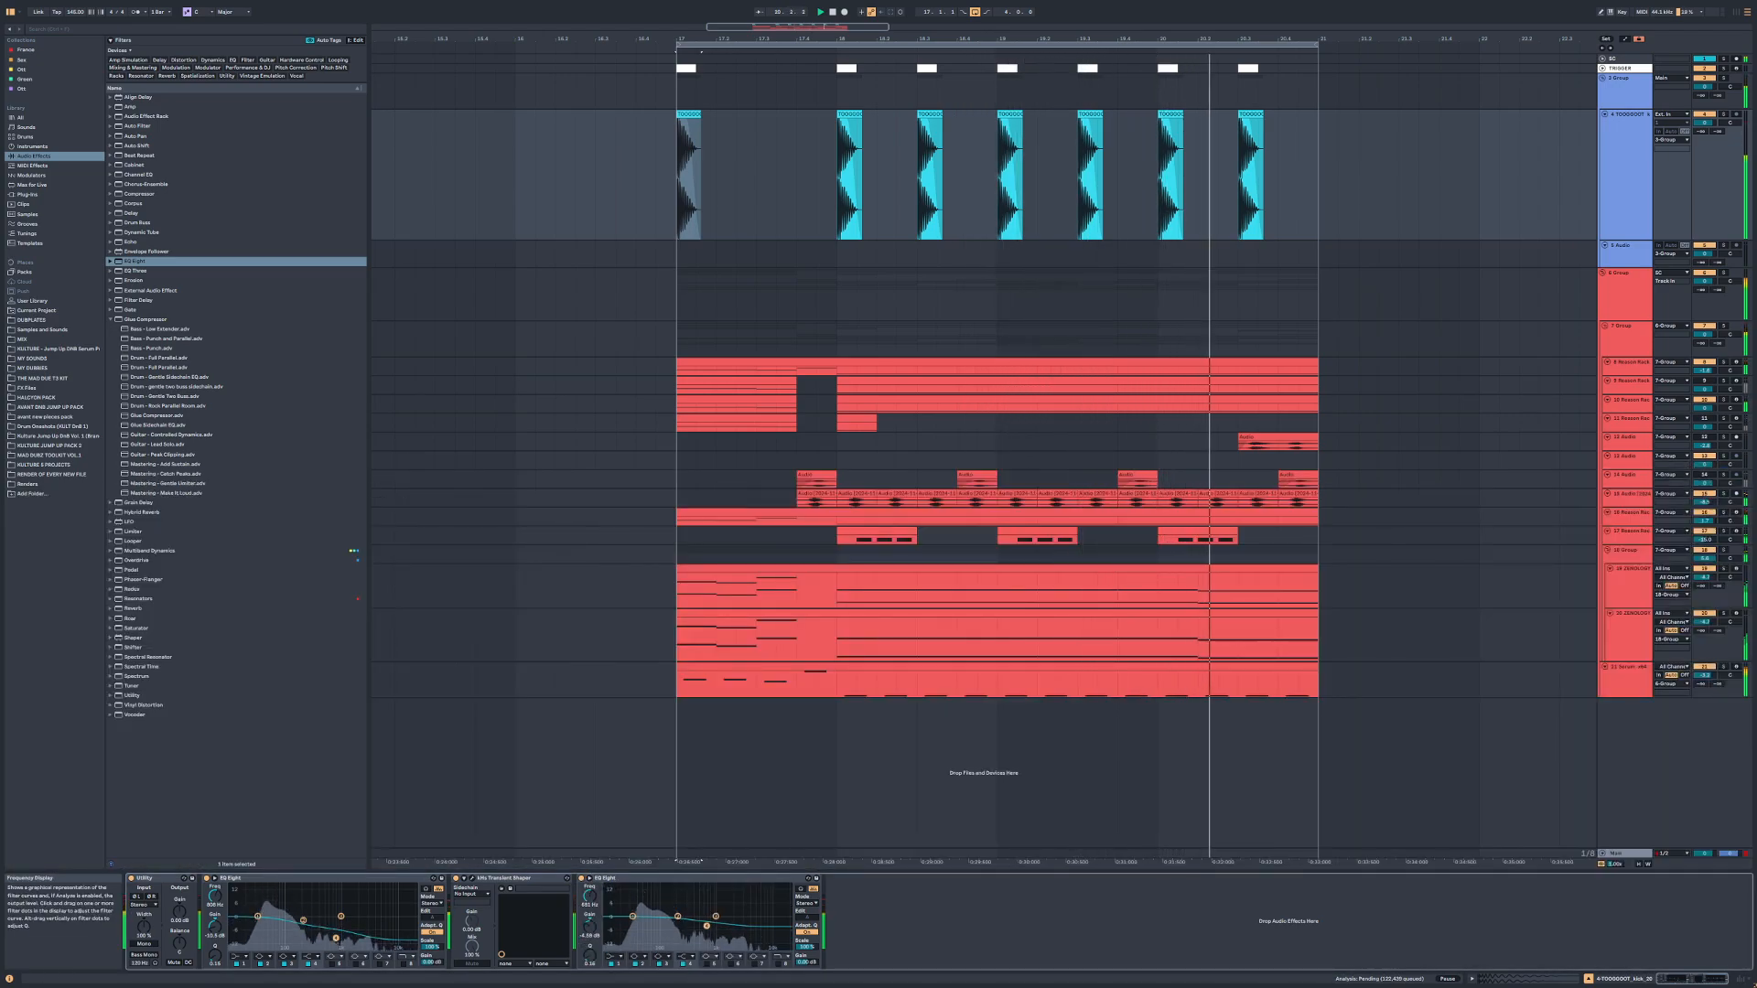
{"action": "left_click_drag", "start_coordinate": [730, 902], "coordinate": [733, 904]}
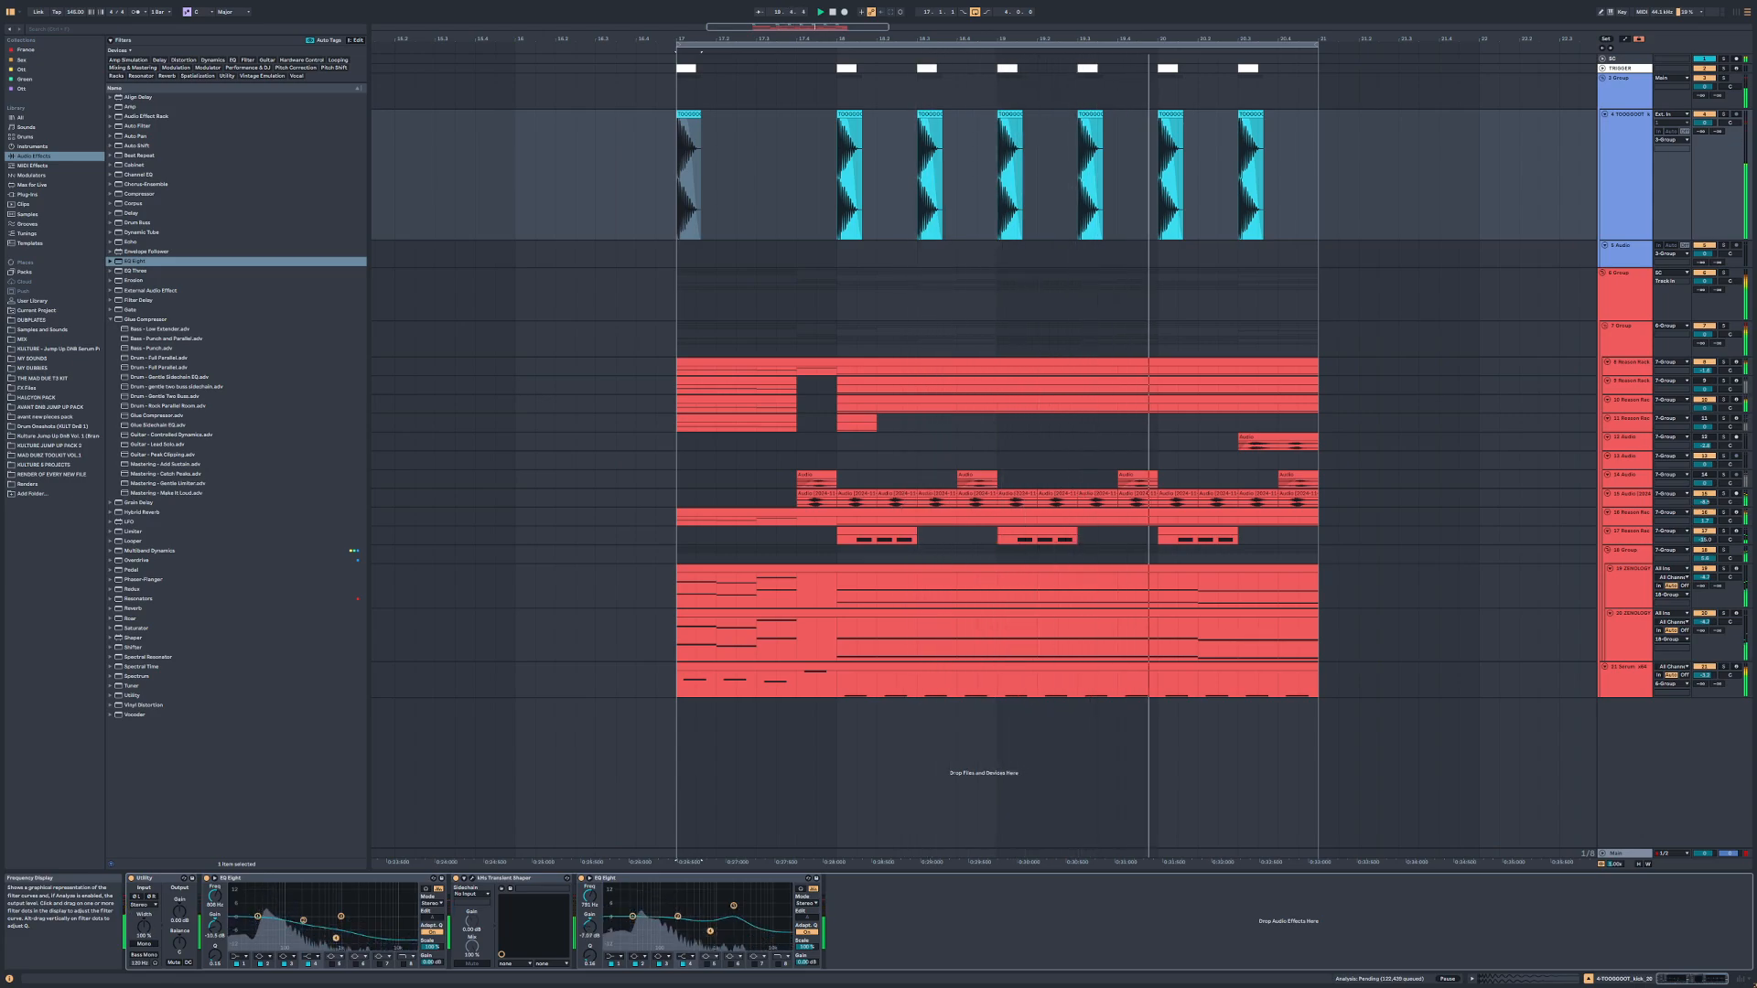
Step: Examine the start of the first kick clip up close and check the kicks that follow it during playback
{"action": "scroll", "coordinate": [678, 122], "scroll_direction": "up", "scroll_amount": 10}
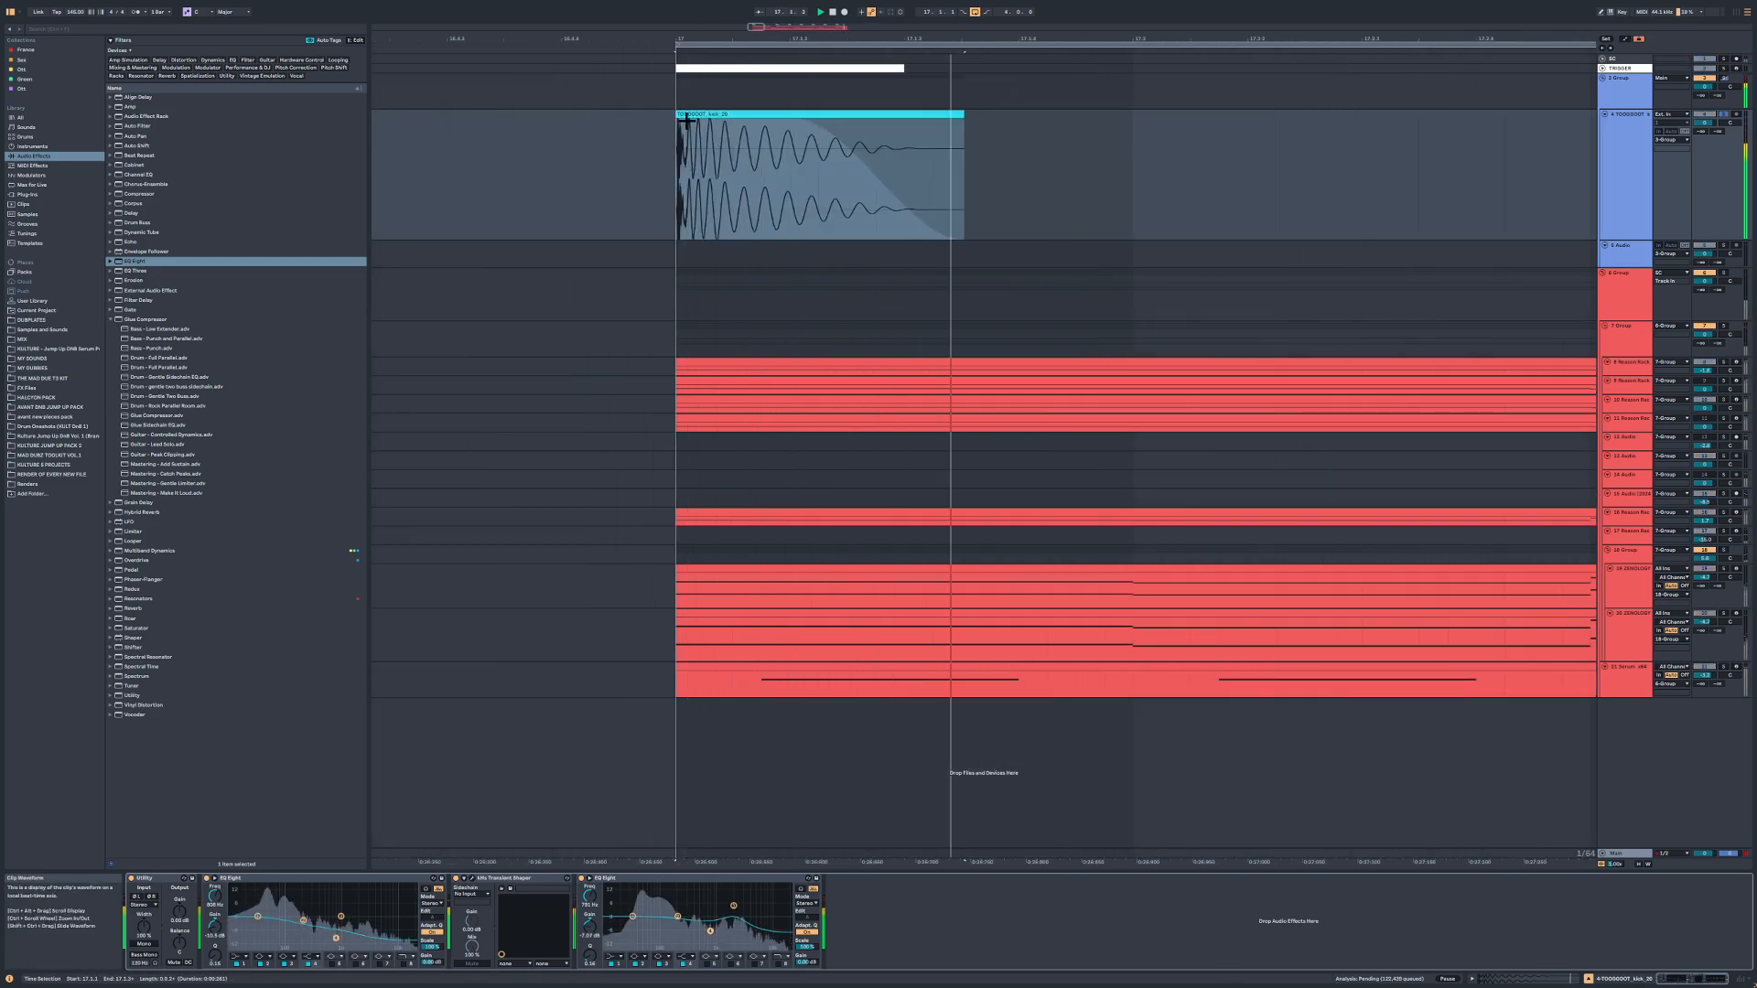
{"action": "key", "text": "s"}
{"action": "left_click", "coordinate": [635, 120]}
{"action": "key", "text": "space"}
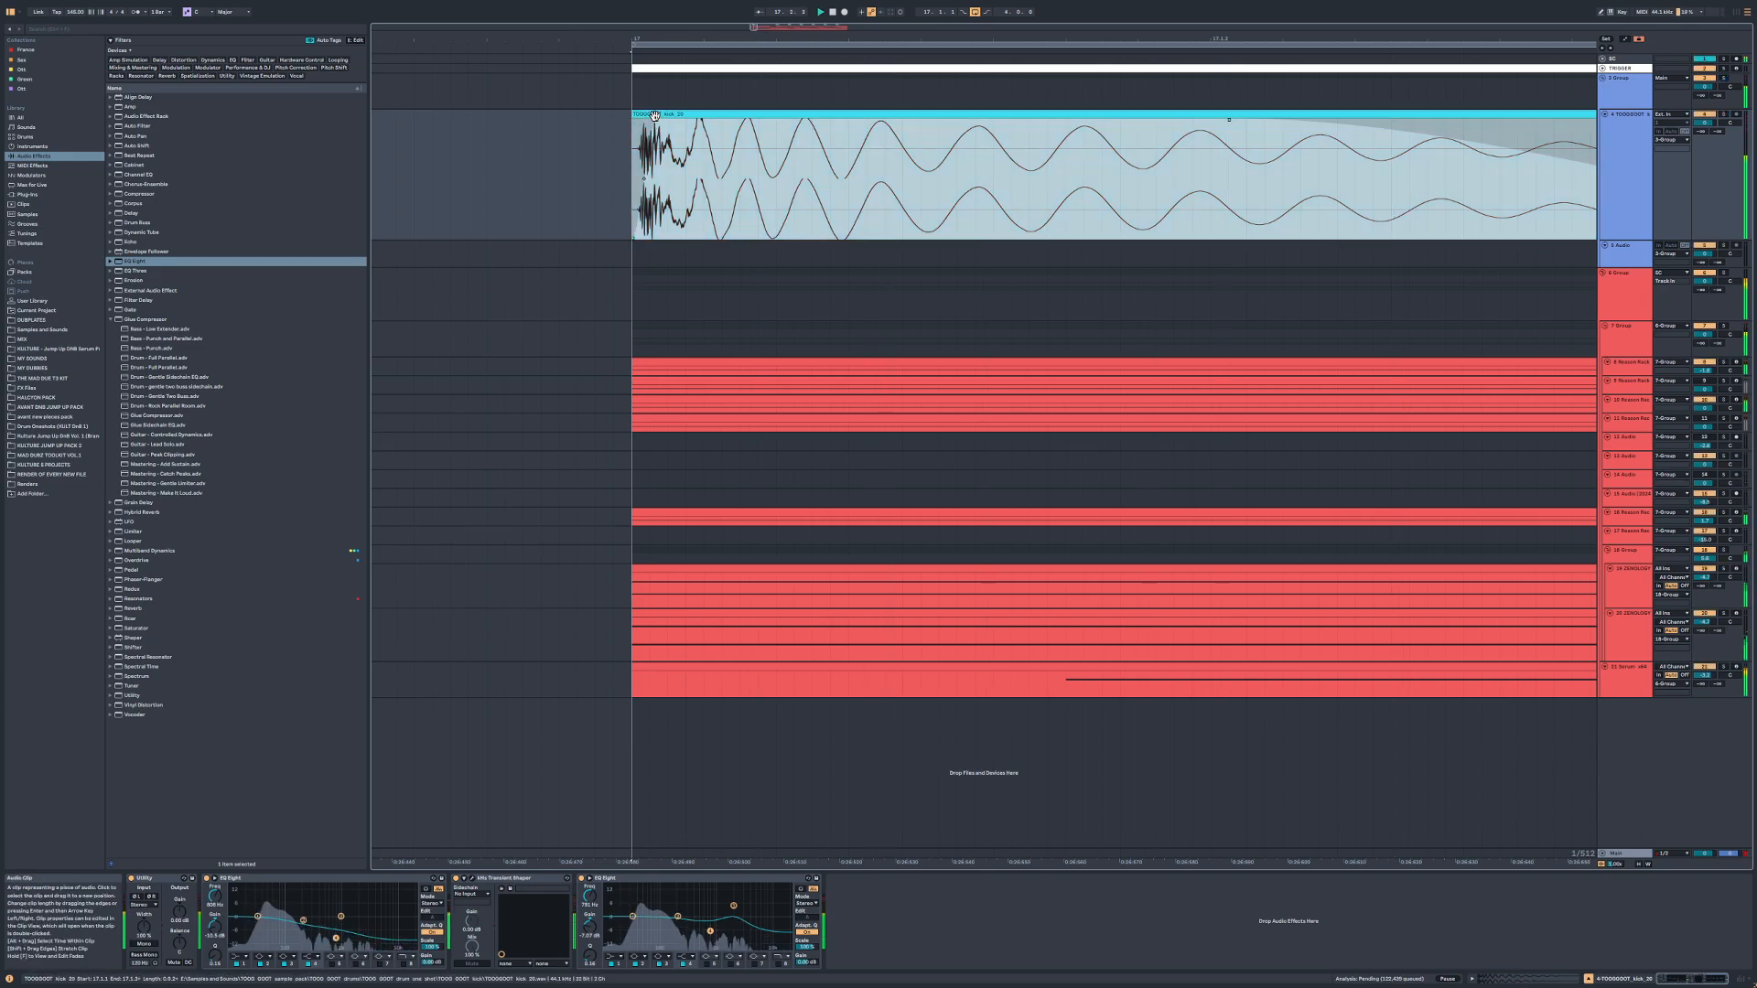
{"action": "scroll", "coordinate": [668, 123], "scroll_direction": "down", "scroll_amount": 10}
{"action": "left_click", "coordinate": [1038, 112]}
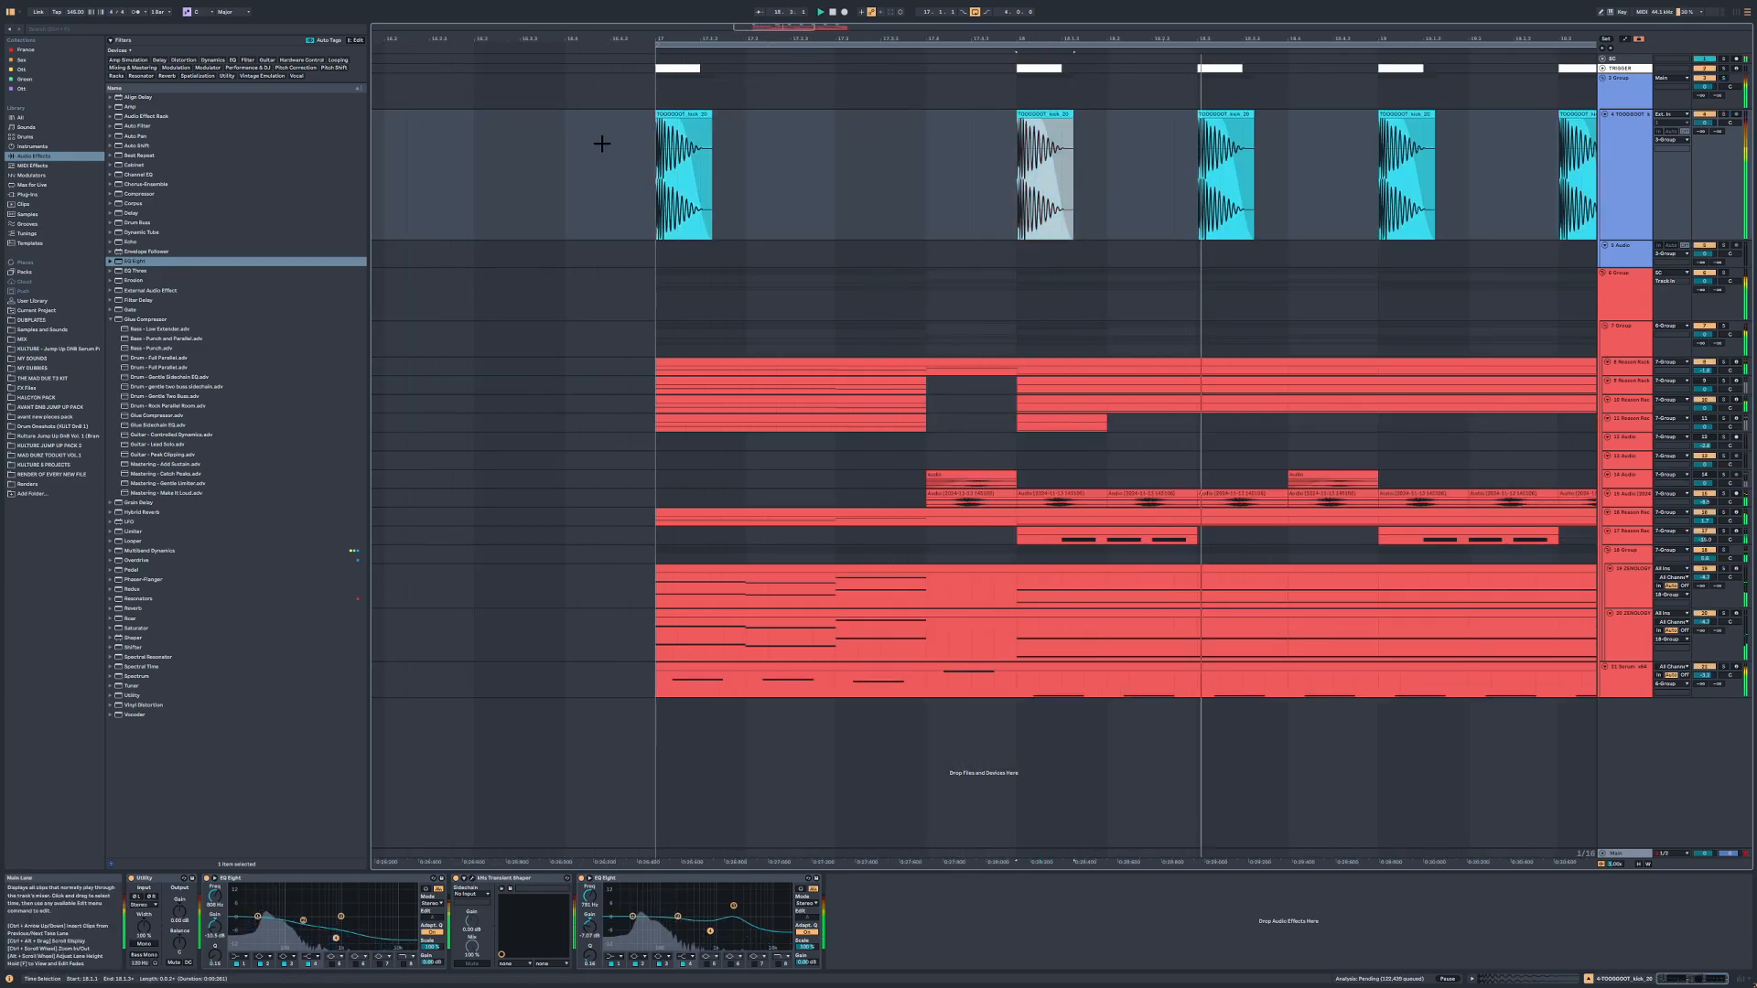
{"action": "left_click", "coordinate": [602, 142]}
{"action": "key", "text": "space"}
{"action": "key", "text": "space"}
{"action": "left_click", "coordinate": [1040, 114]}
{"action": "left_click", "coordinate": [1243, 111]}
{"action": "left_click", "coordinate": [1232, 115]}
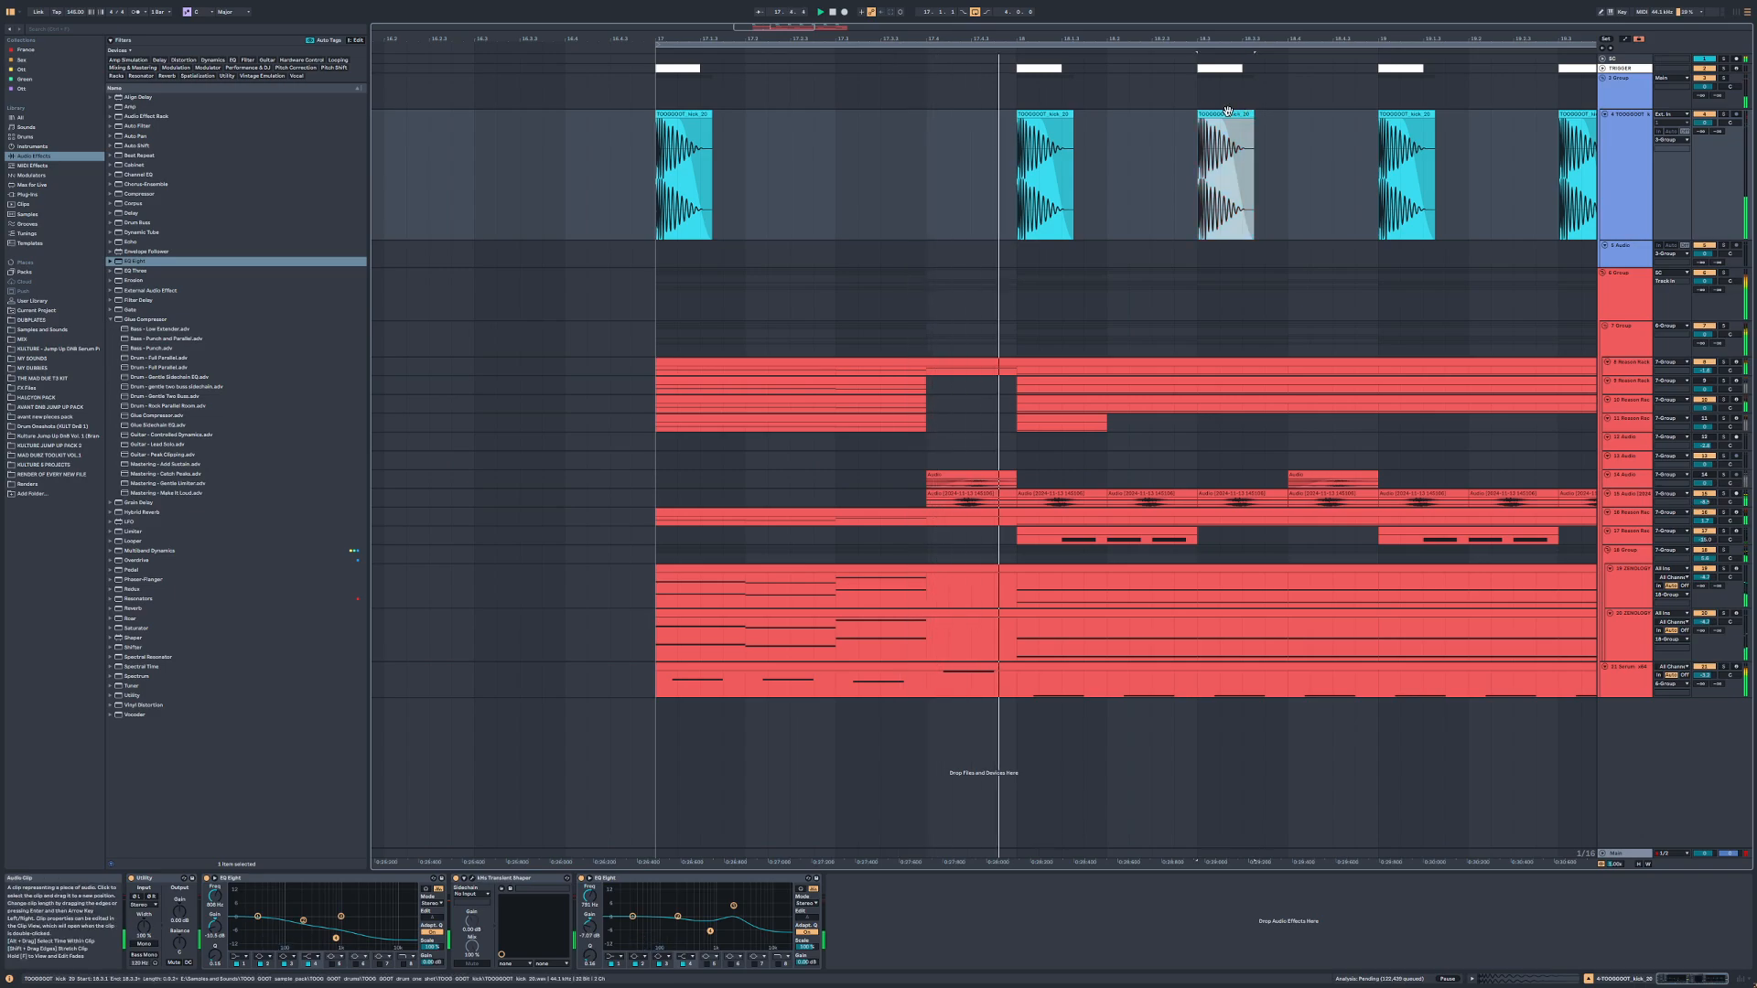
Step: Duplicate the kick section from 18.1.1 to 19.1.1 twice so it fills the kick track up to bar 21
{"action": "left_click_drag", "start_coordinate": [765, 33], "coordinate": [789, 34]}
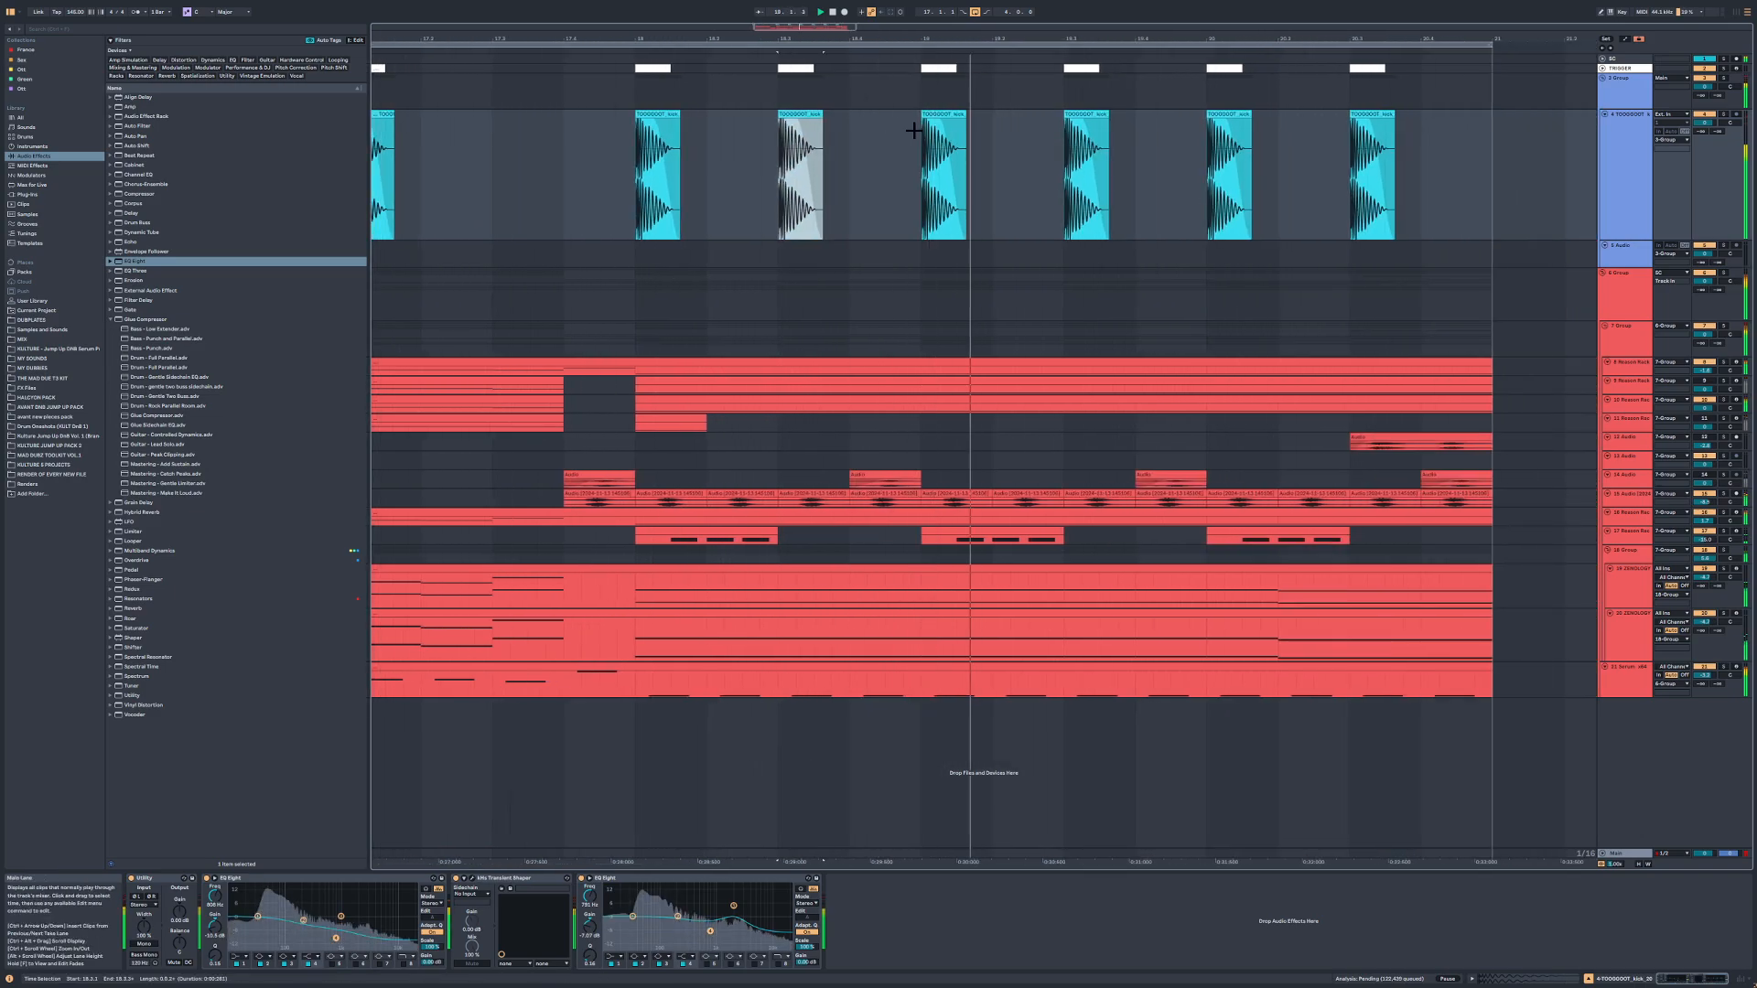
{"action": "left_click_drag", "start_coordinate": [921, 137], "coordinate": [628, 135]}
{"action": "scroll", "coordinate": [627, 135], "scroll_direction": "down", "scroll_amount": 3}
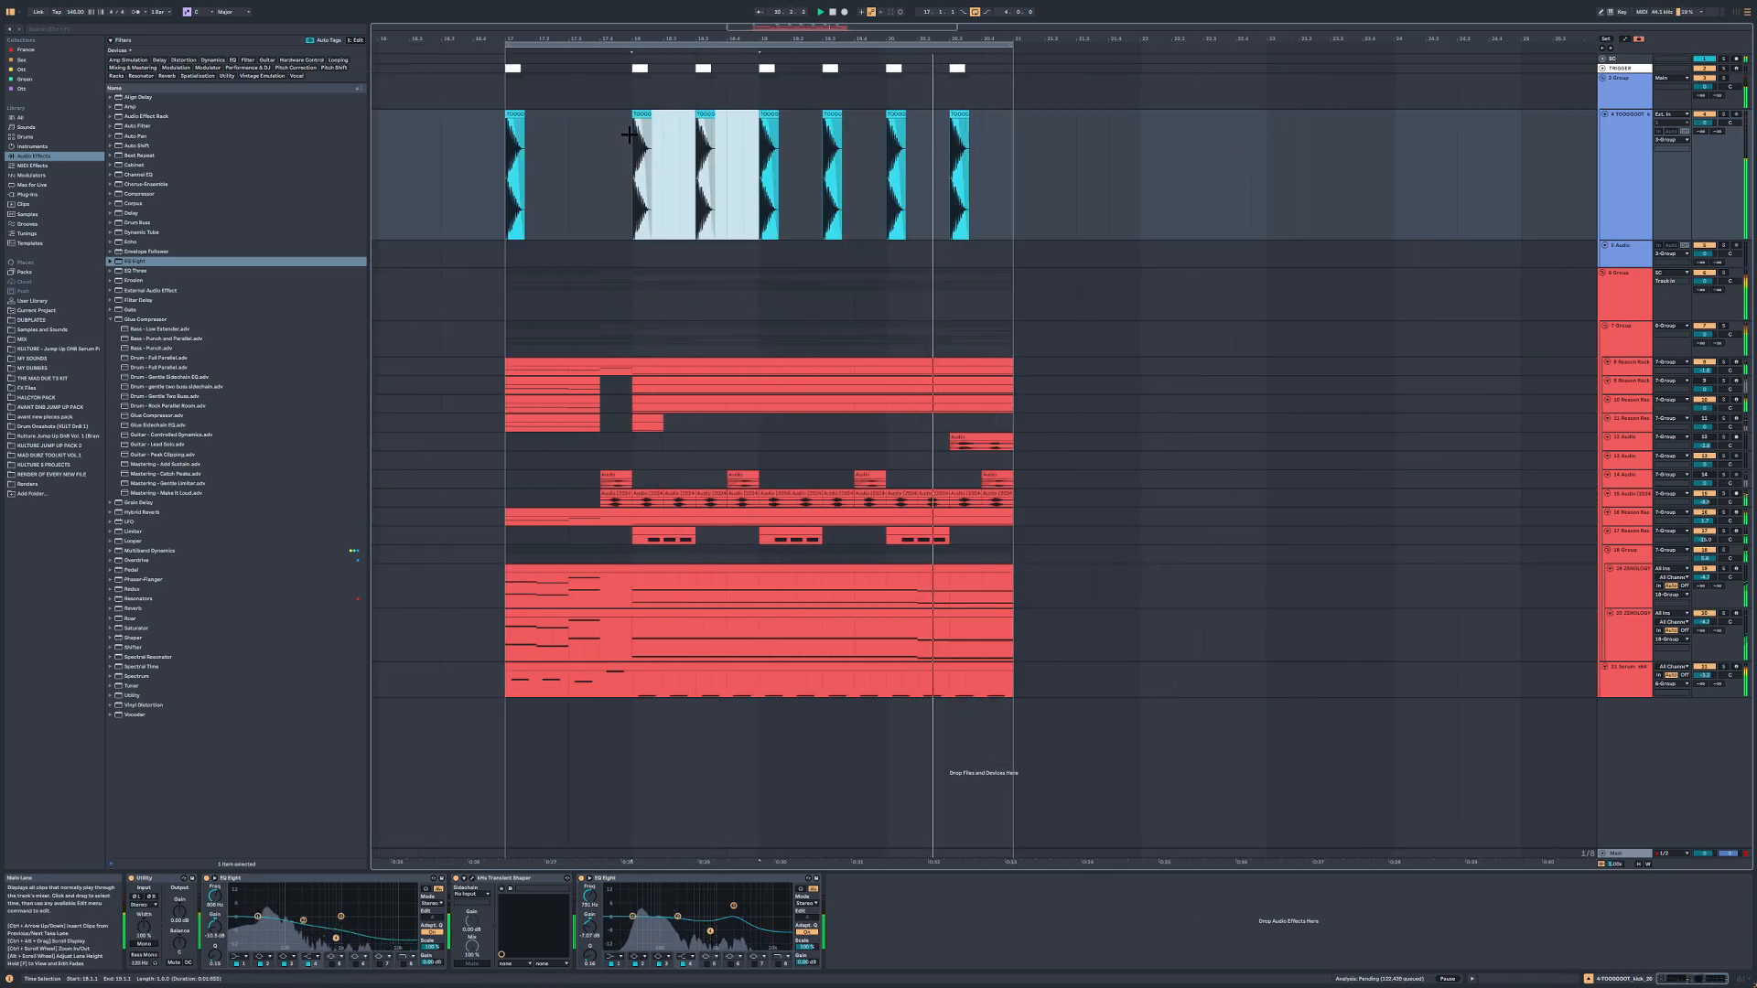
{"action": "key", "text": "ctrl+d"}
{"action": "key", "text": "ctrl+d"}
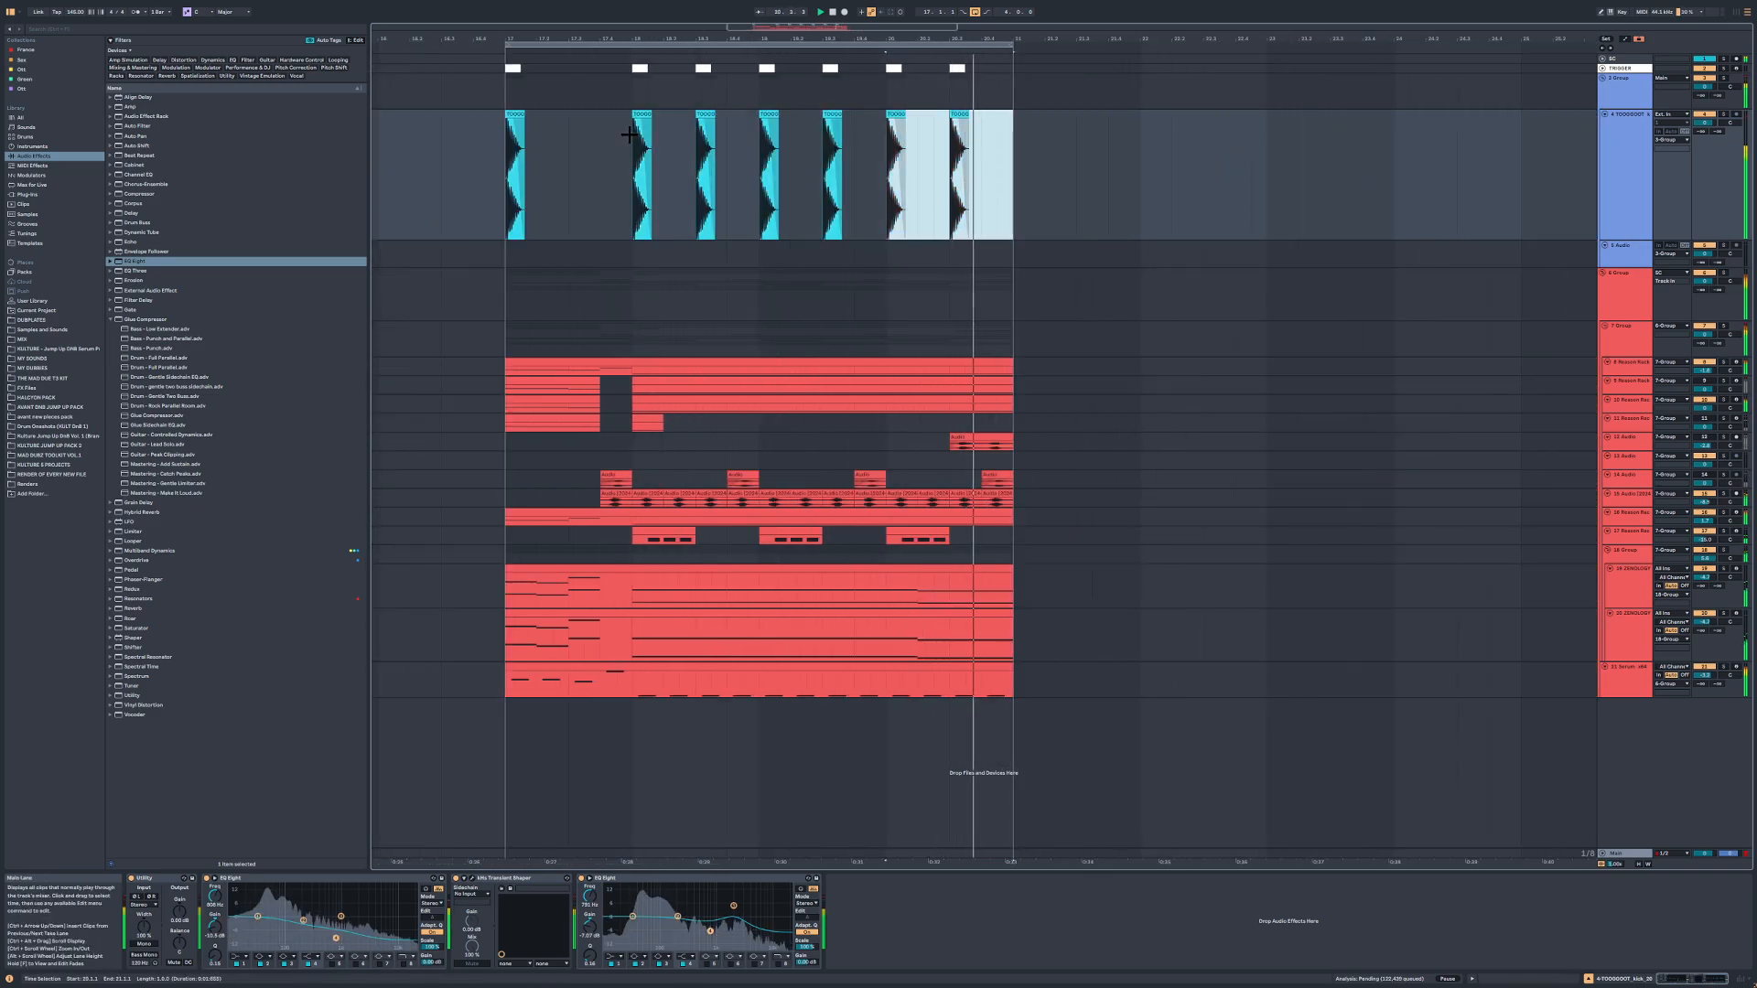
Step: Apply the drum group's track colour to its grouped tracks and clips
{"action": "left_click", "coordinate": [55, 329]}
{"action": "left_click_drag", "start_coordinate": [788, 29], "coordinate": [894, 33]}
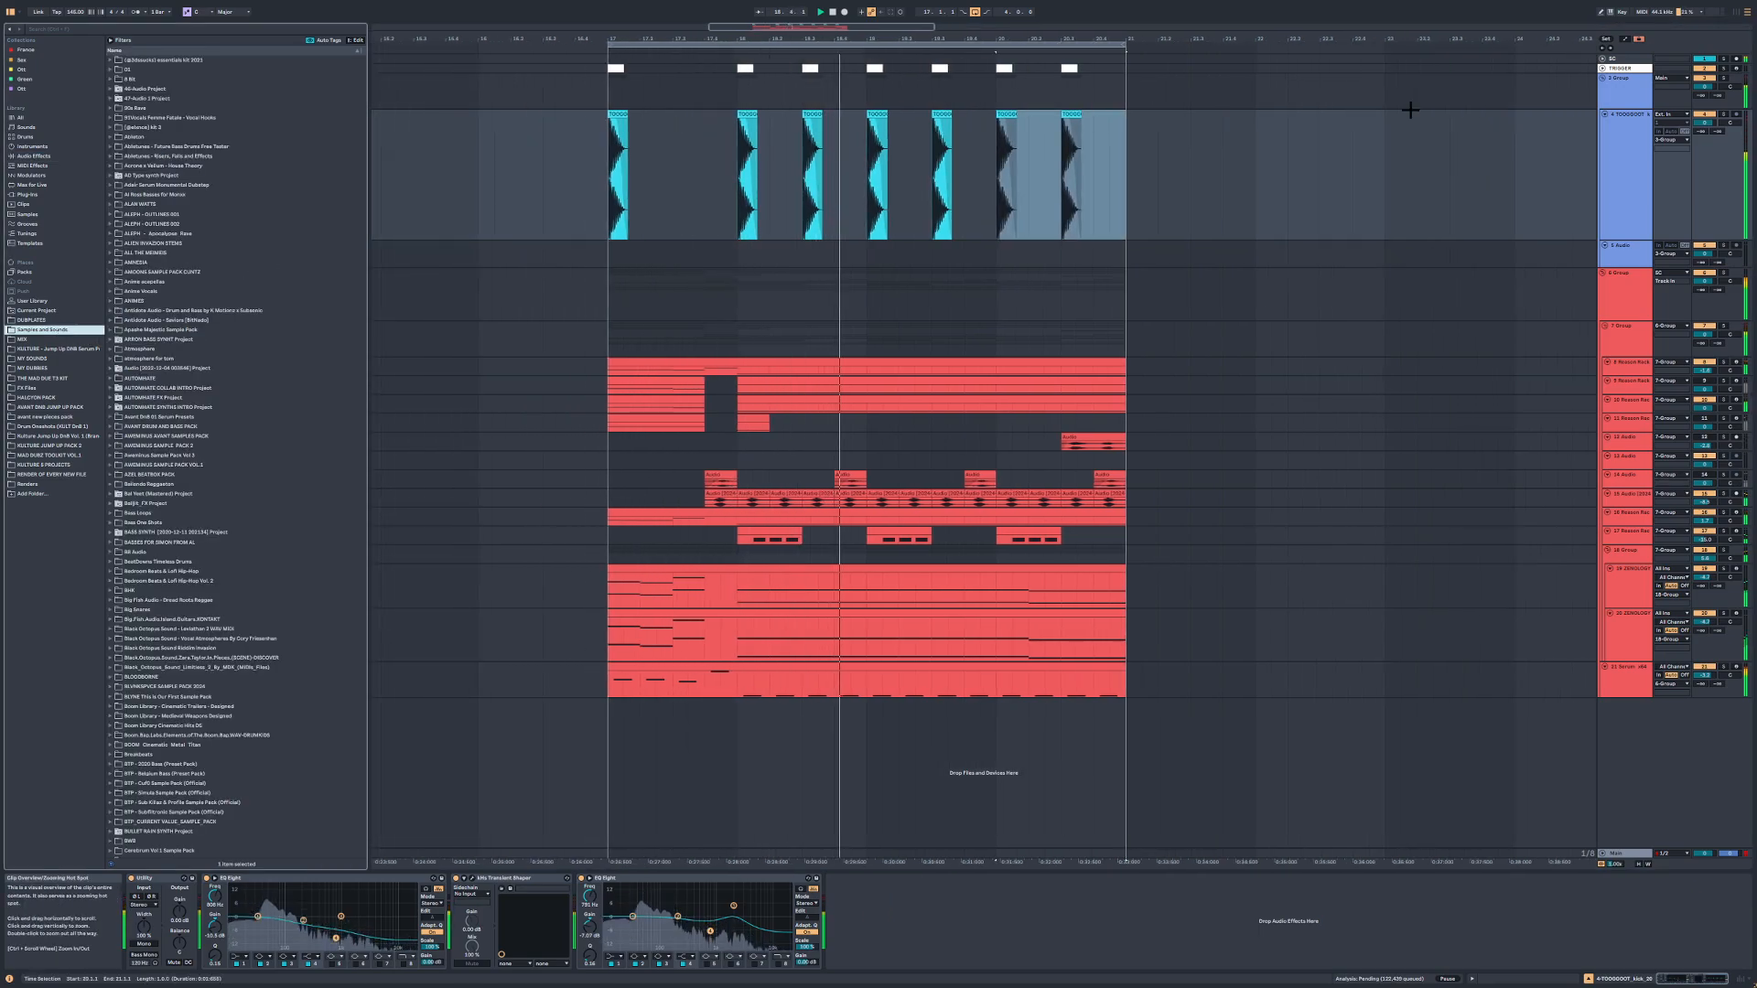
{"action": "right_click", "coordinate": [1639, 98]}
{"action": "left_click", "coordinate": [1615, 281]}
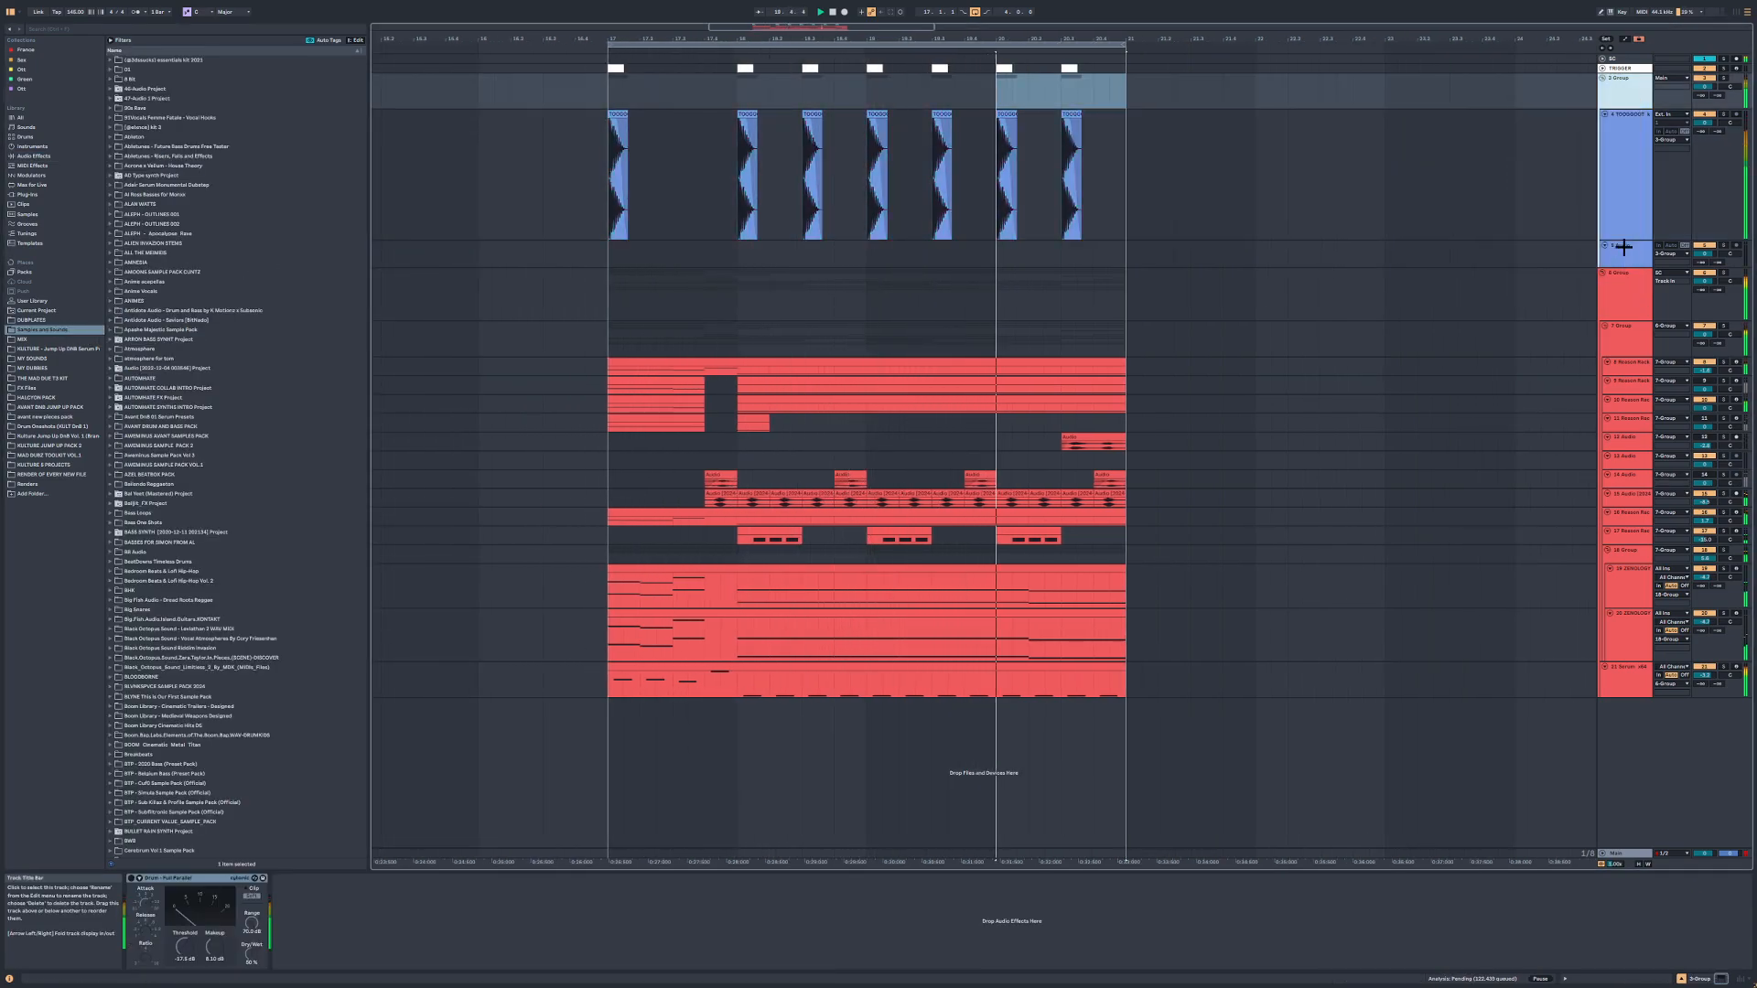
Step: Fold the kick track to a smaller height and insert a new audio track below it
{"action": "left_click", "coordinate": [1624, 133]}
{"action": "key", "text": "Left"}
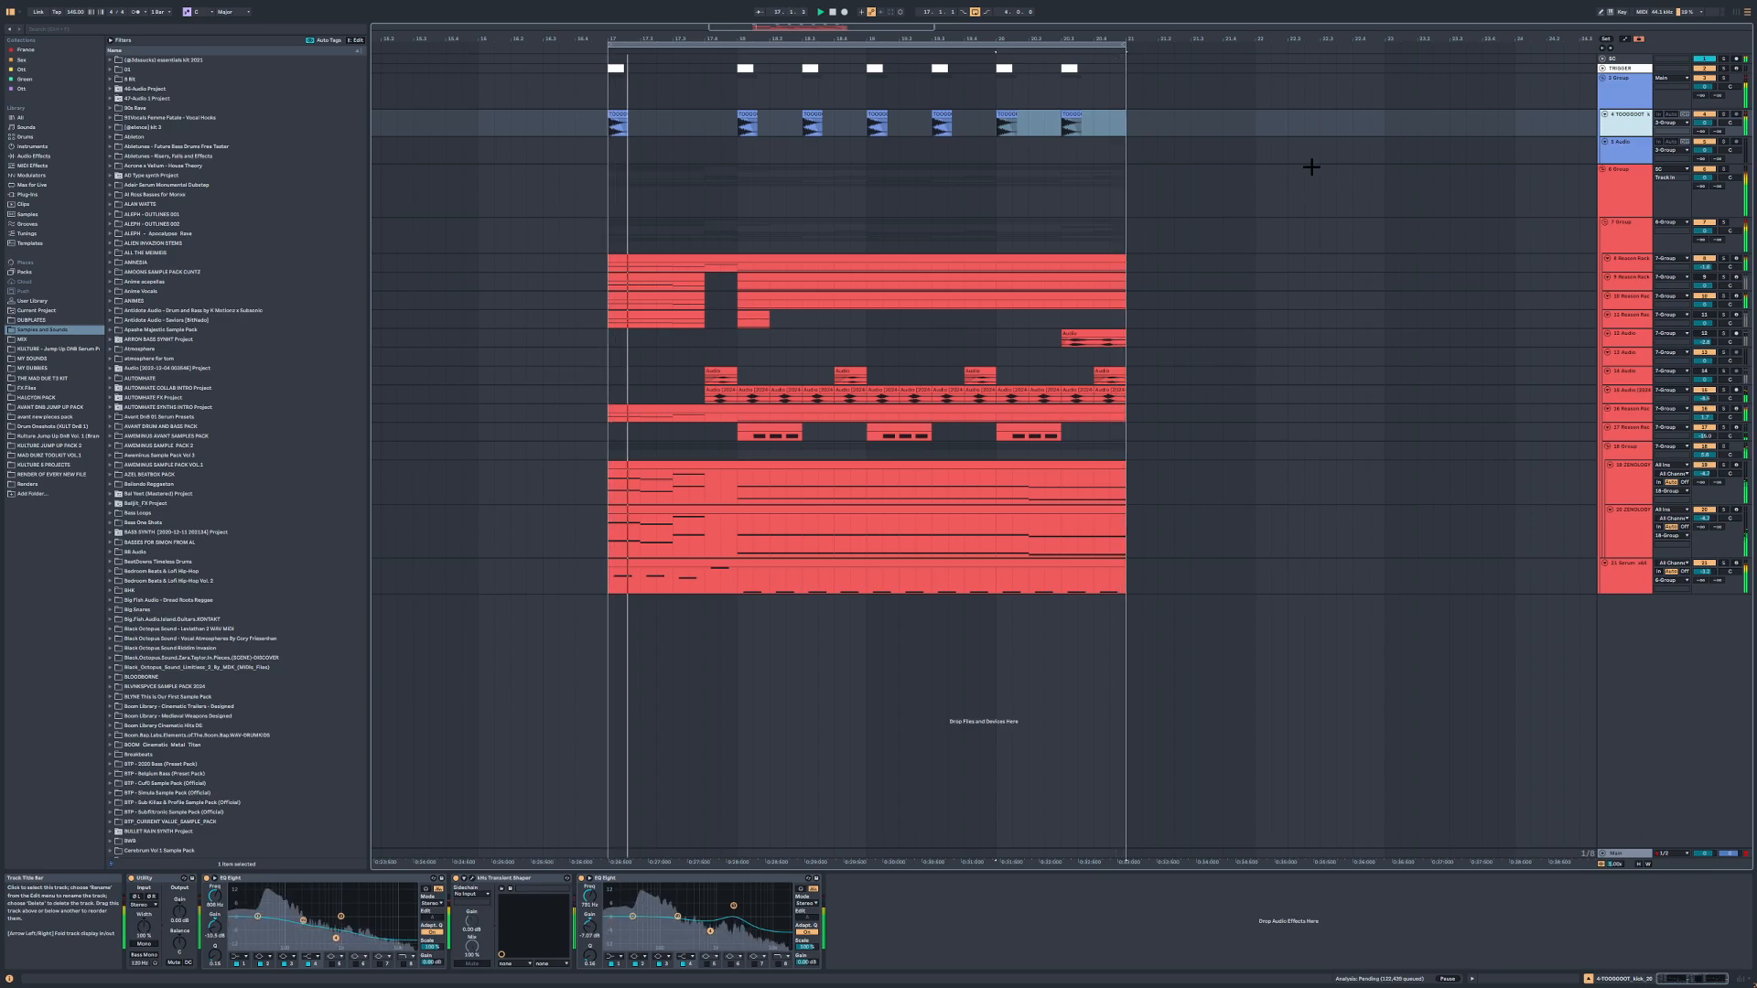
{"action": "key", "text": "ctrl+t"}
Step: Search the entire browser library for "hat"
{"action": "left_click", "coordinate": [226, 29]}
{"action": "type", "text": "h"}
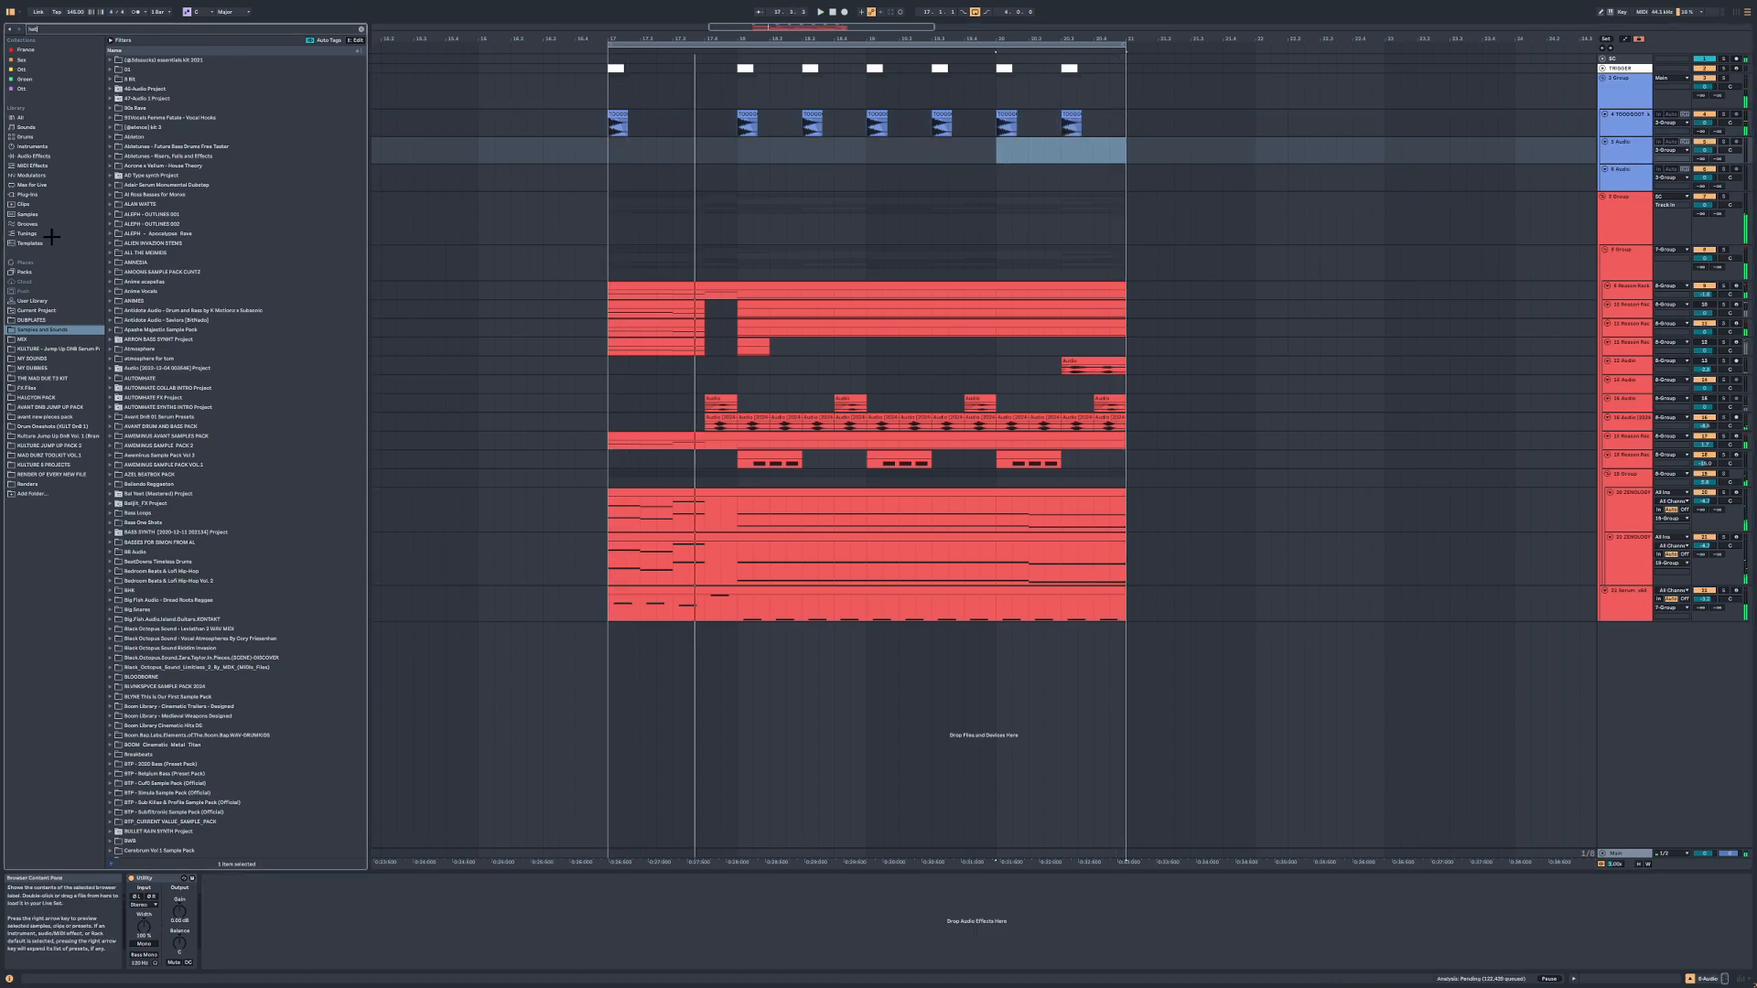
{"action": "type", "text": "at"}
{"action": "left_click", "coordinate": [32, 243]}
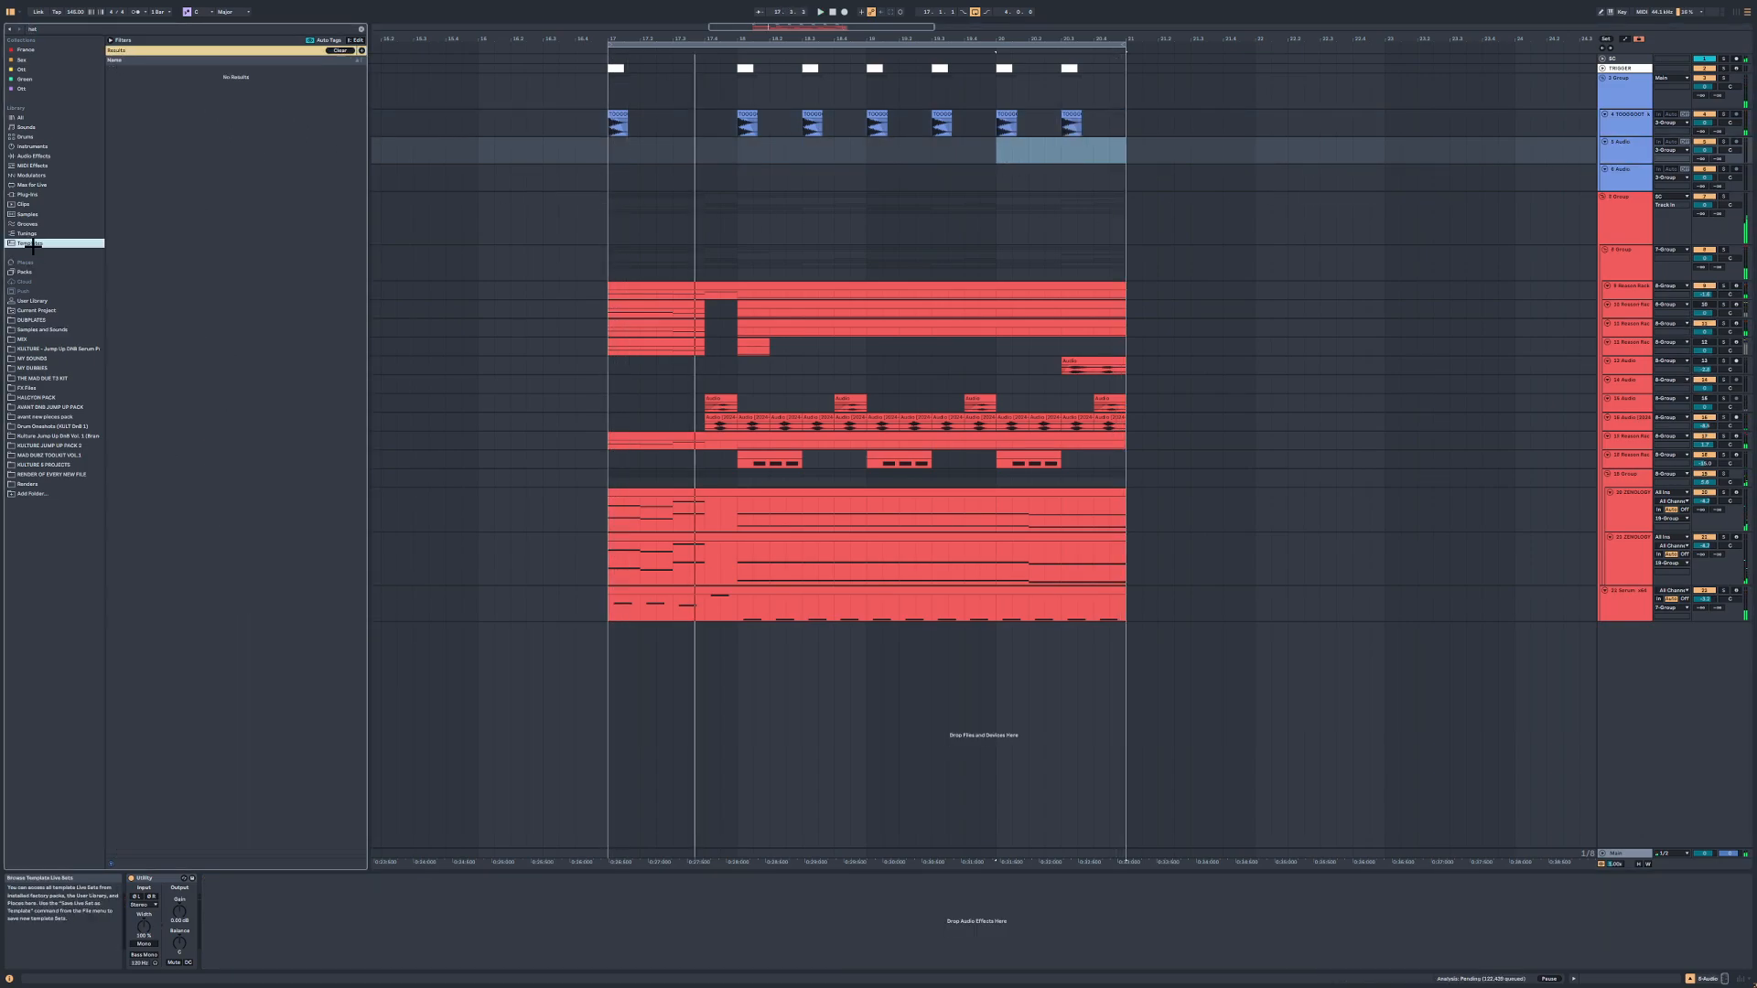
{"action": "left_click", "coordinate": [28, 117]}
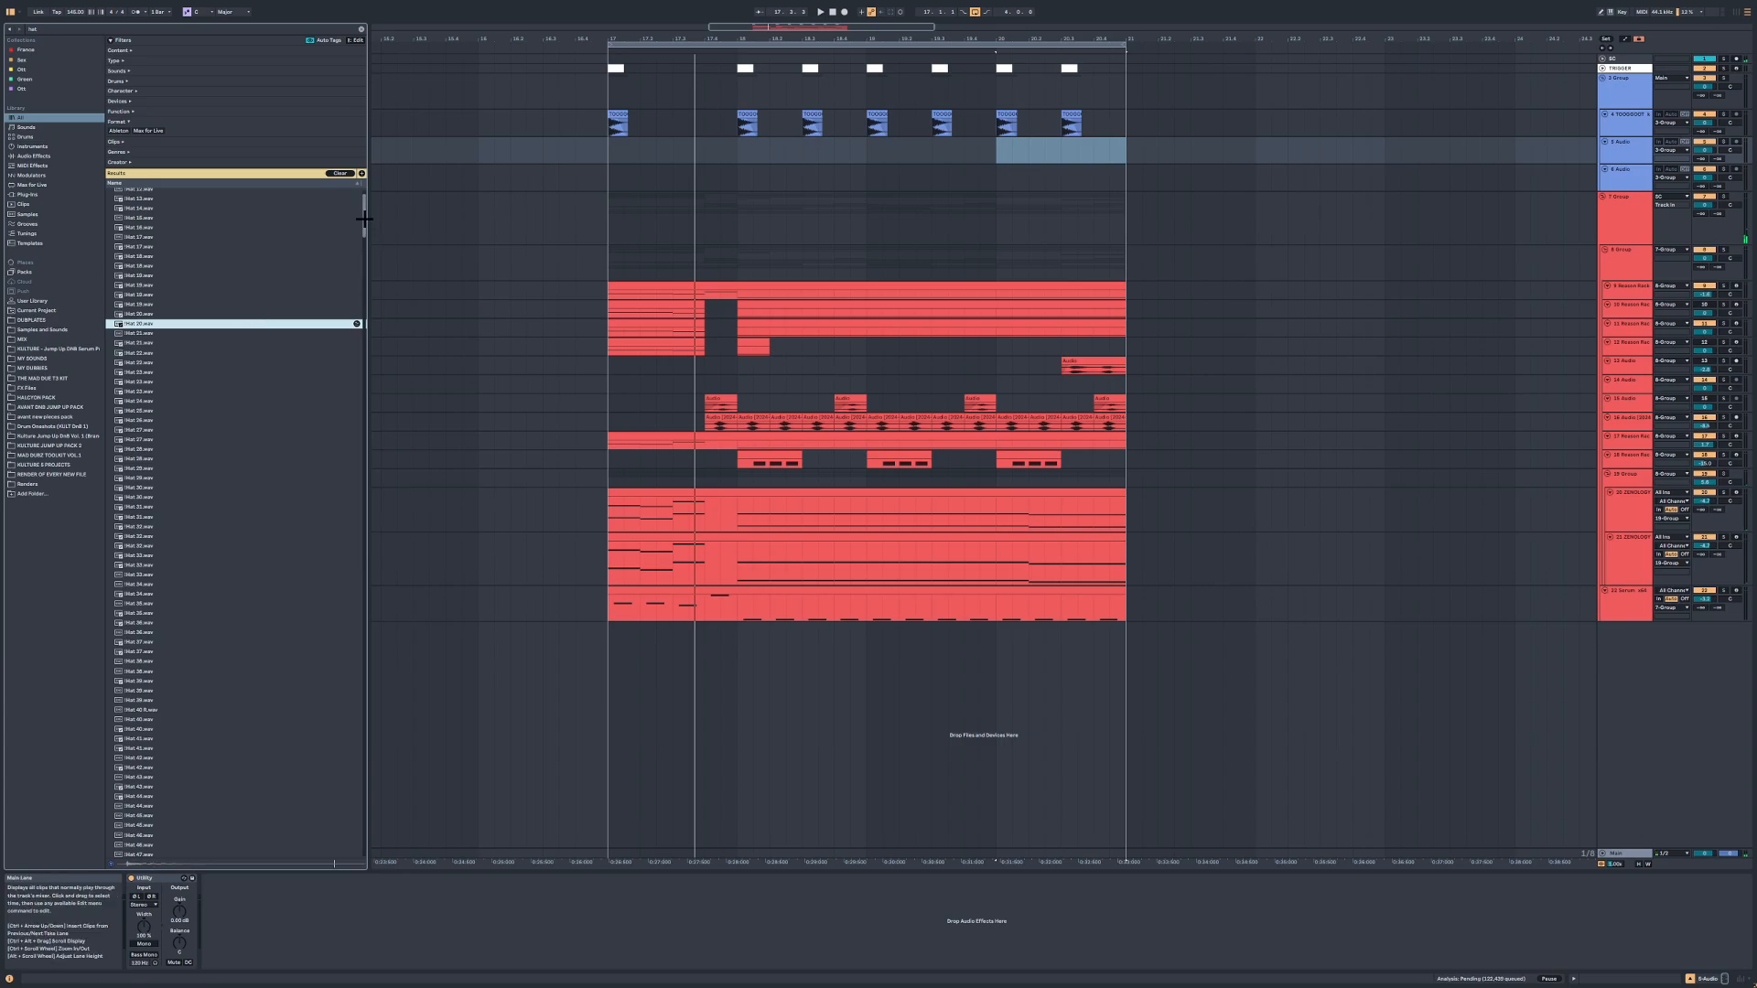
Step: Audition hat samples and place the Hats_11_SP sample on the new audio track at 18.2
{"action": "left_click_drag", "start_coordinate": [364, 220], "coordinate": [338, 357]}
{"action": "left_click", "coordinate": [310, 363]}
{"action": "scroll", "coordinate": [294, 360], "scroll_direction": "down", "scroll_amount": 2}
{"action": "left_click", "coordinate": [296, 360]}
{"action": "scroll", "coordinate": [296, 360], "scroll_direction": "down", "scroll_amount": 2}
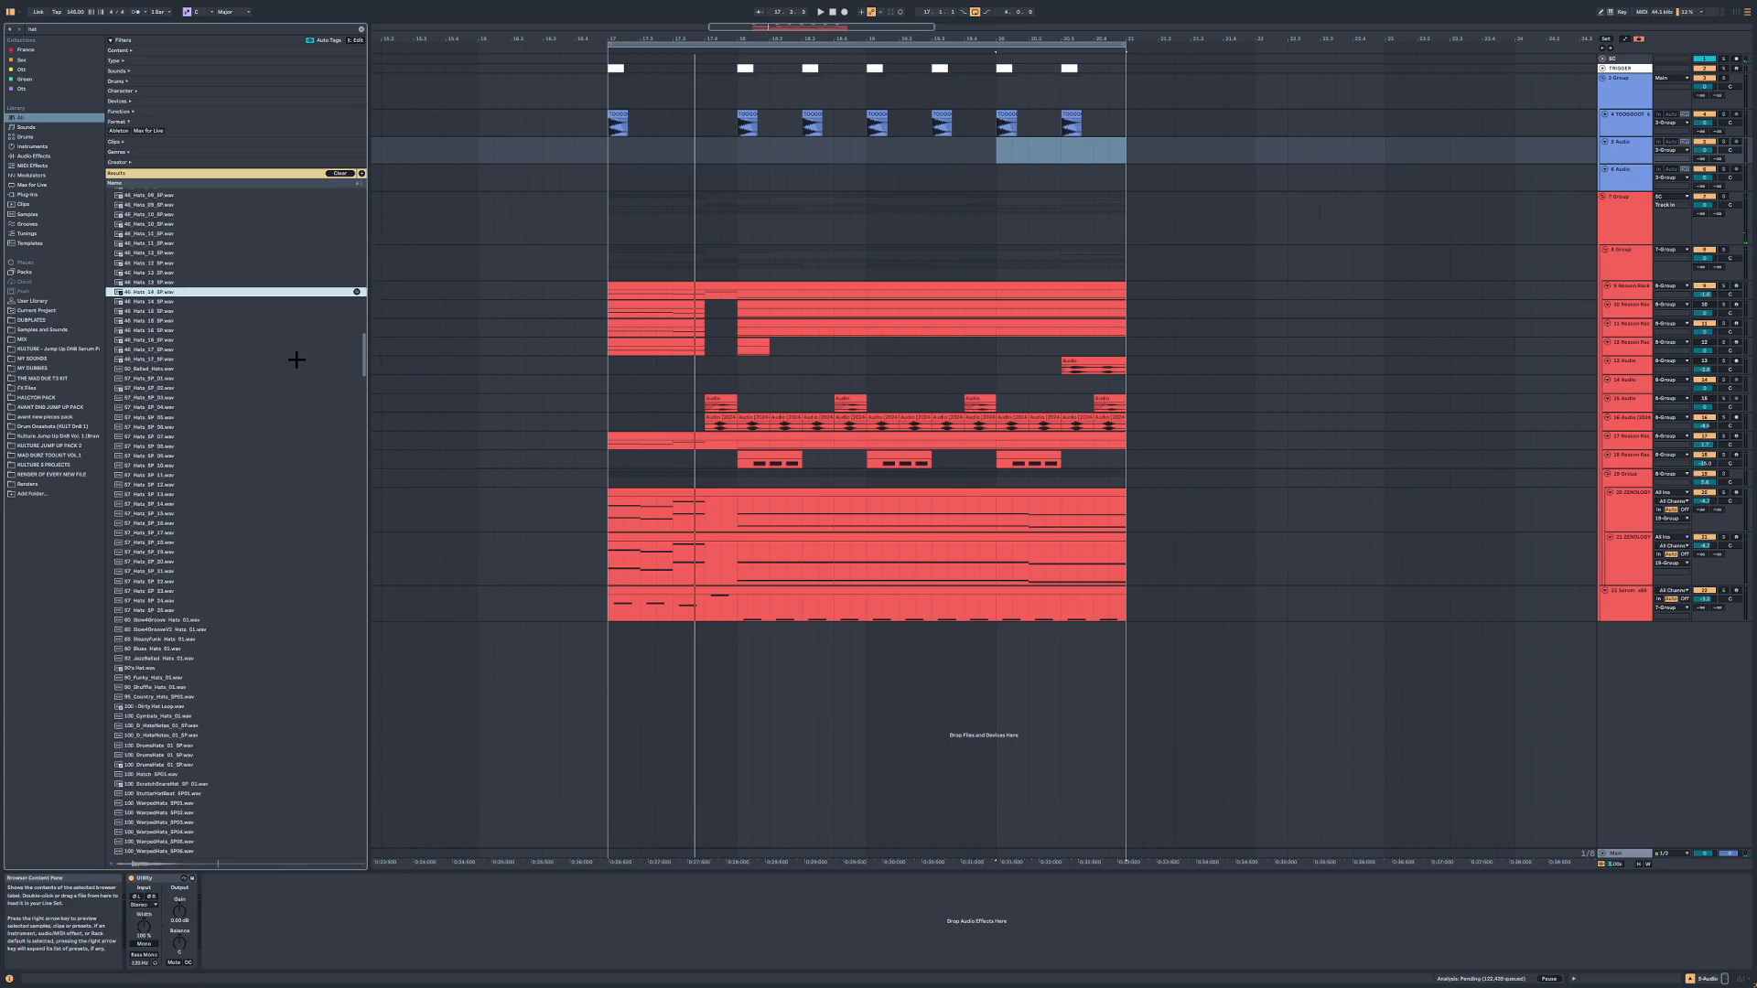
{"action": "left_click", "coordinate": [205, 259]}
{"action": "scroll", "coordinate": [205, 259], "scroll_direction": "up", "scroll_amount": 1}
{"action": "left_click", "coordinate": [205, 257]}
{"action": "scroll", "coordinate": [204, 259], "scroll_direction": "up", "scroll_amount": 2}
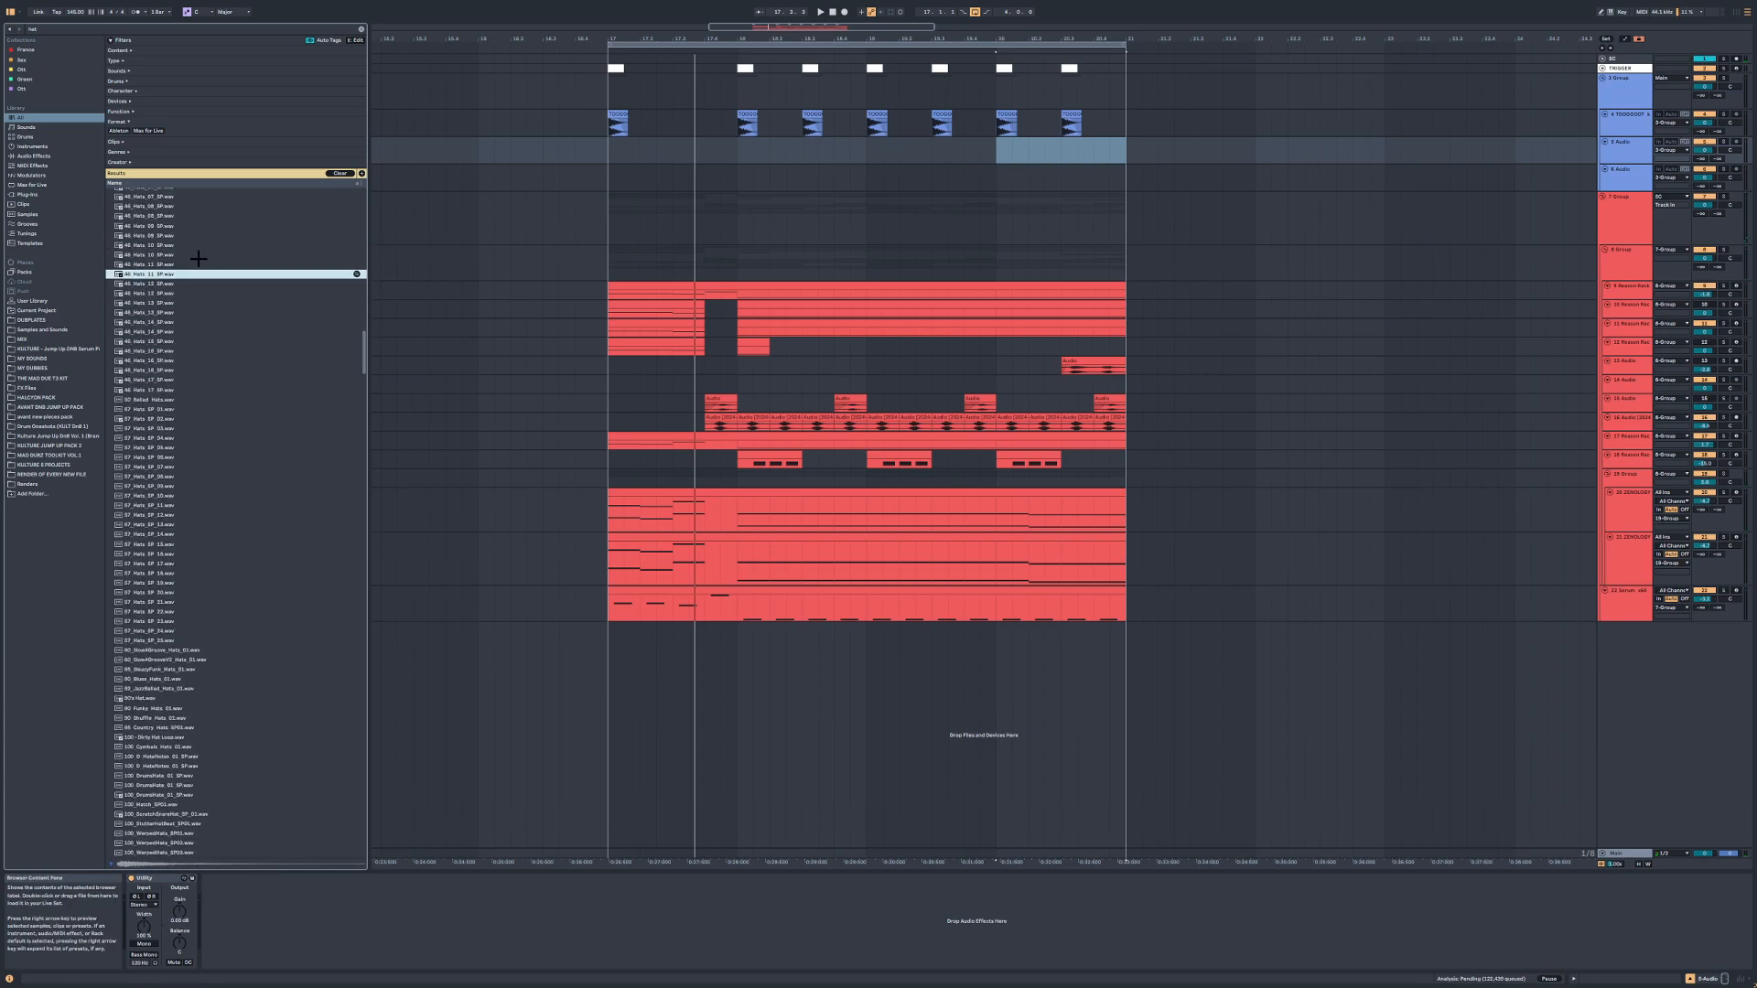
{"action": "left_click_drag", "start_coordinate": [156, 273], "coordinate": [773, 146]}
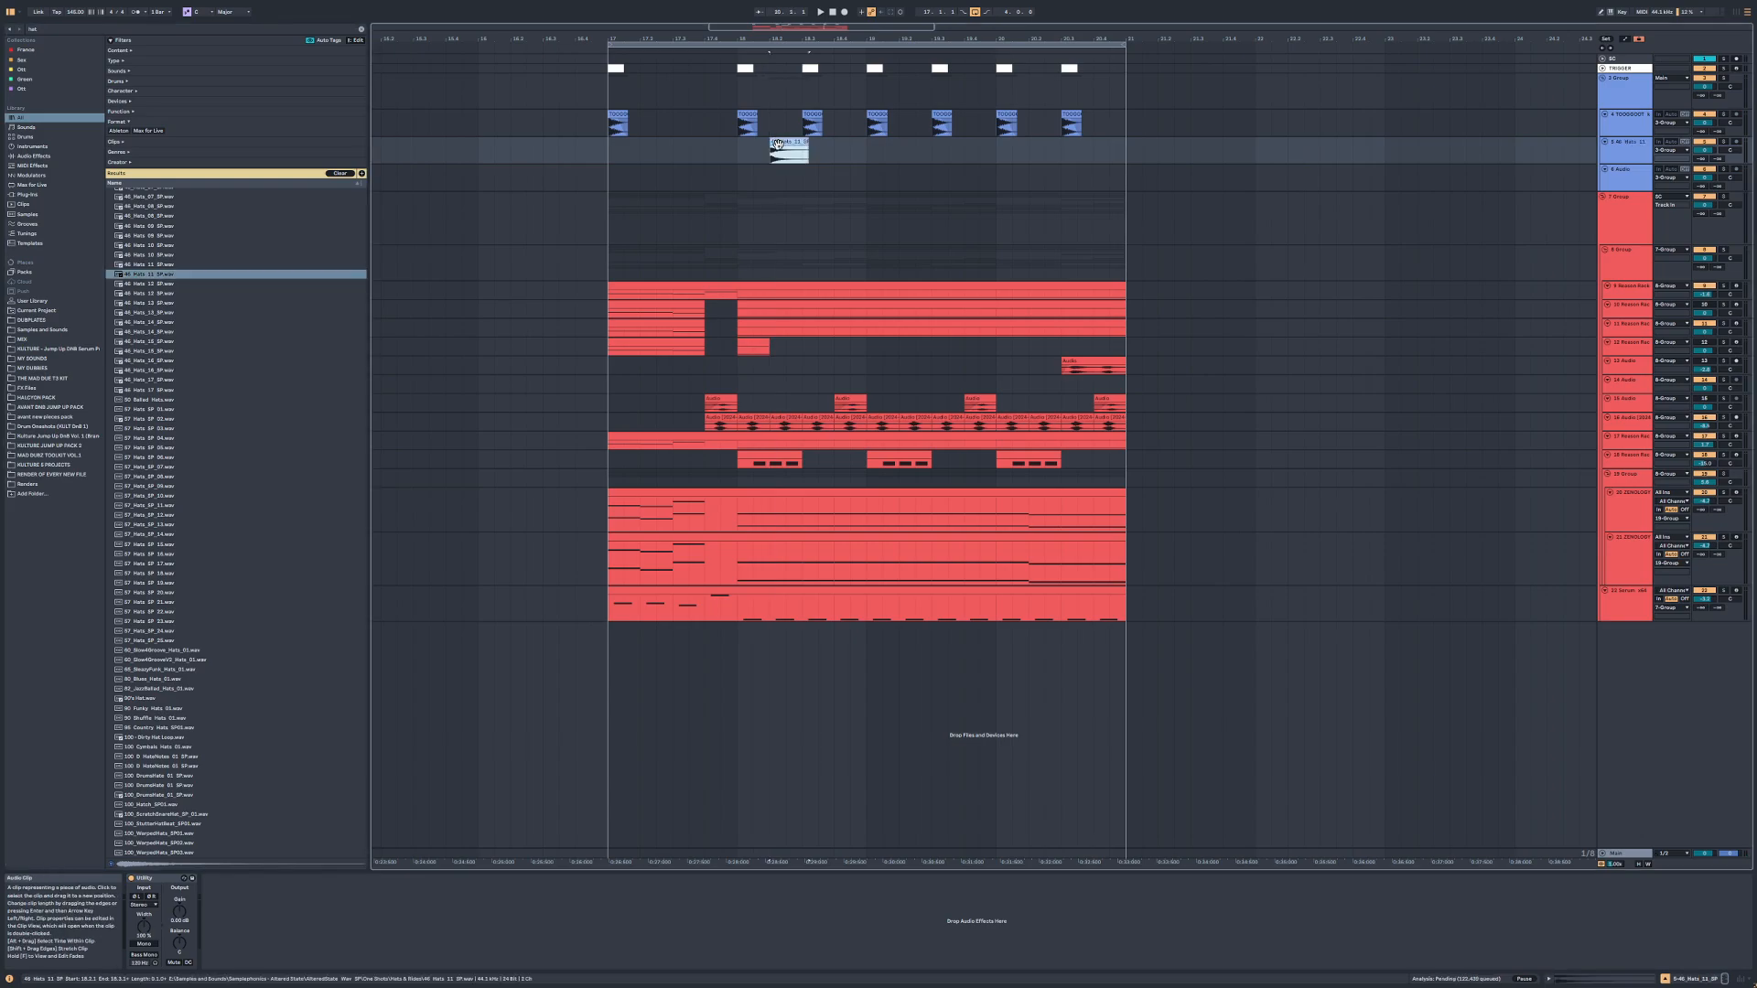
Step: Solo the new hat track and play back its clip
{"action": "key", "text": "s"}
{"action": "key", "text": "space"}
{"action": "key", "text": "space"}
{"action": "key", "text": "space"}
{"action": "key", "text": "space"}
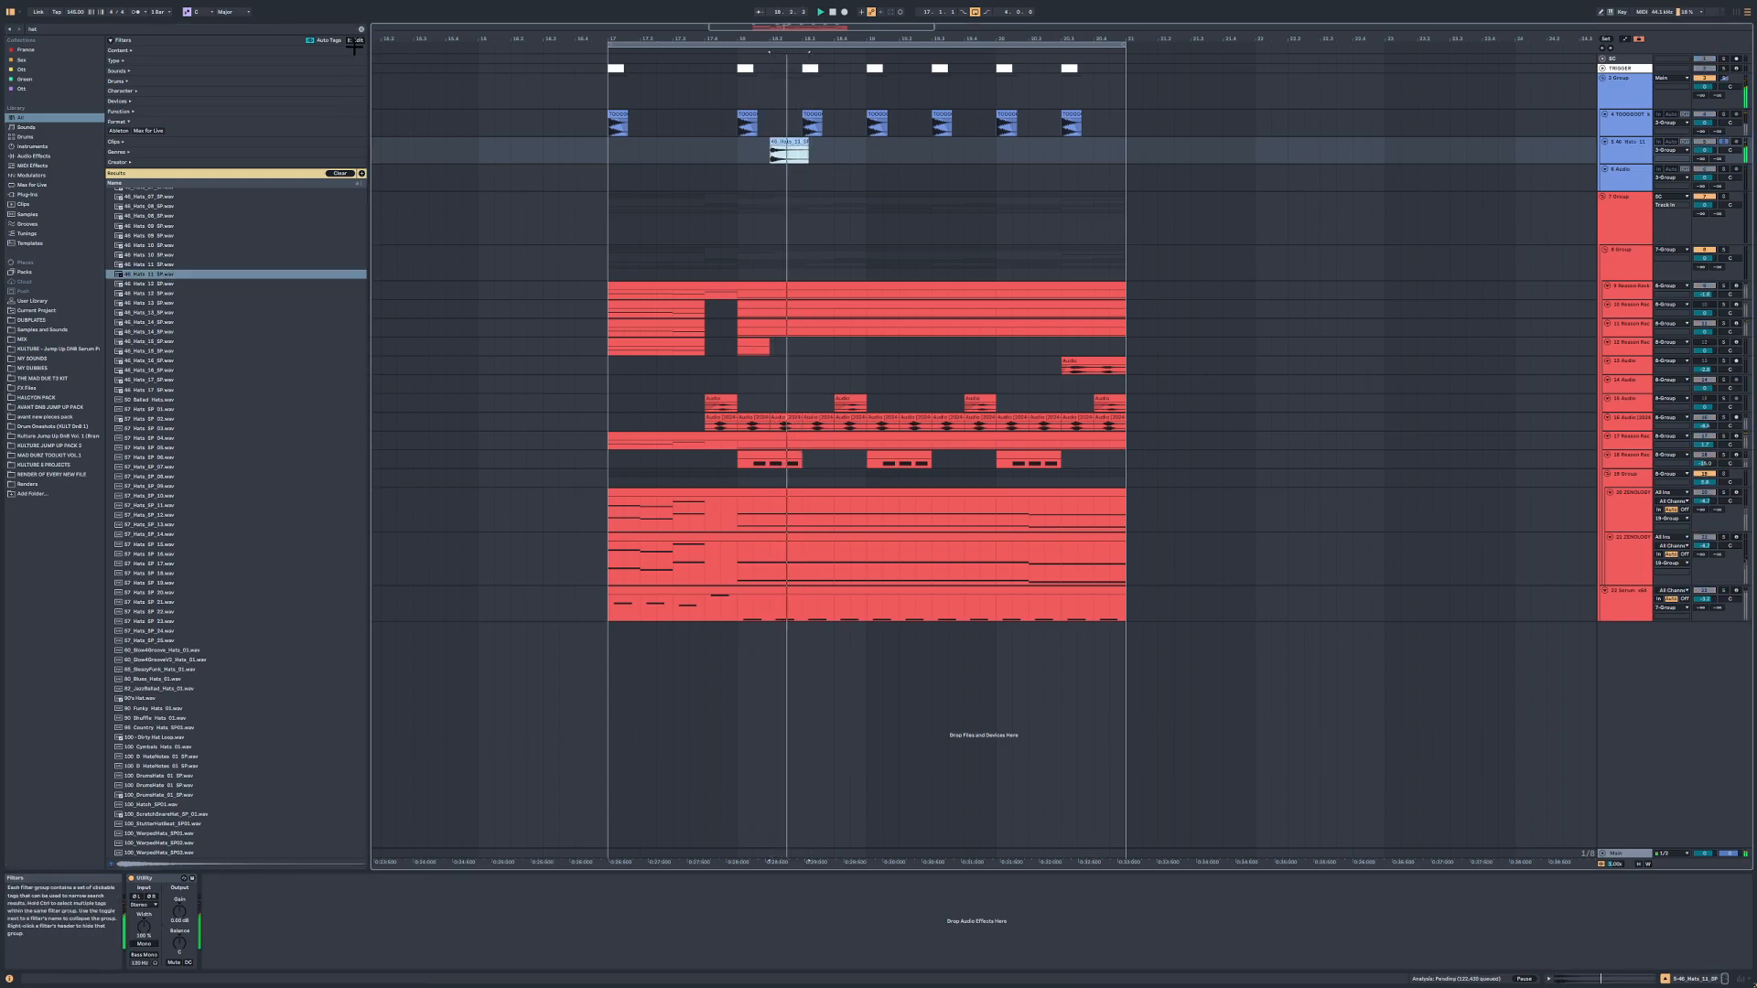
{"action": "key", "text": "space"}
Step: Add the 57_Hats_SP_33 sample on its own track at bar 17 and move its start marker to the second hit
{"action": "key", "text": "ctrl+f"}
{"action": "left_click", "coordinate": [187, 534]}
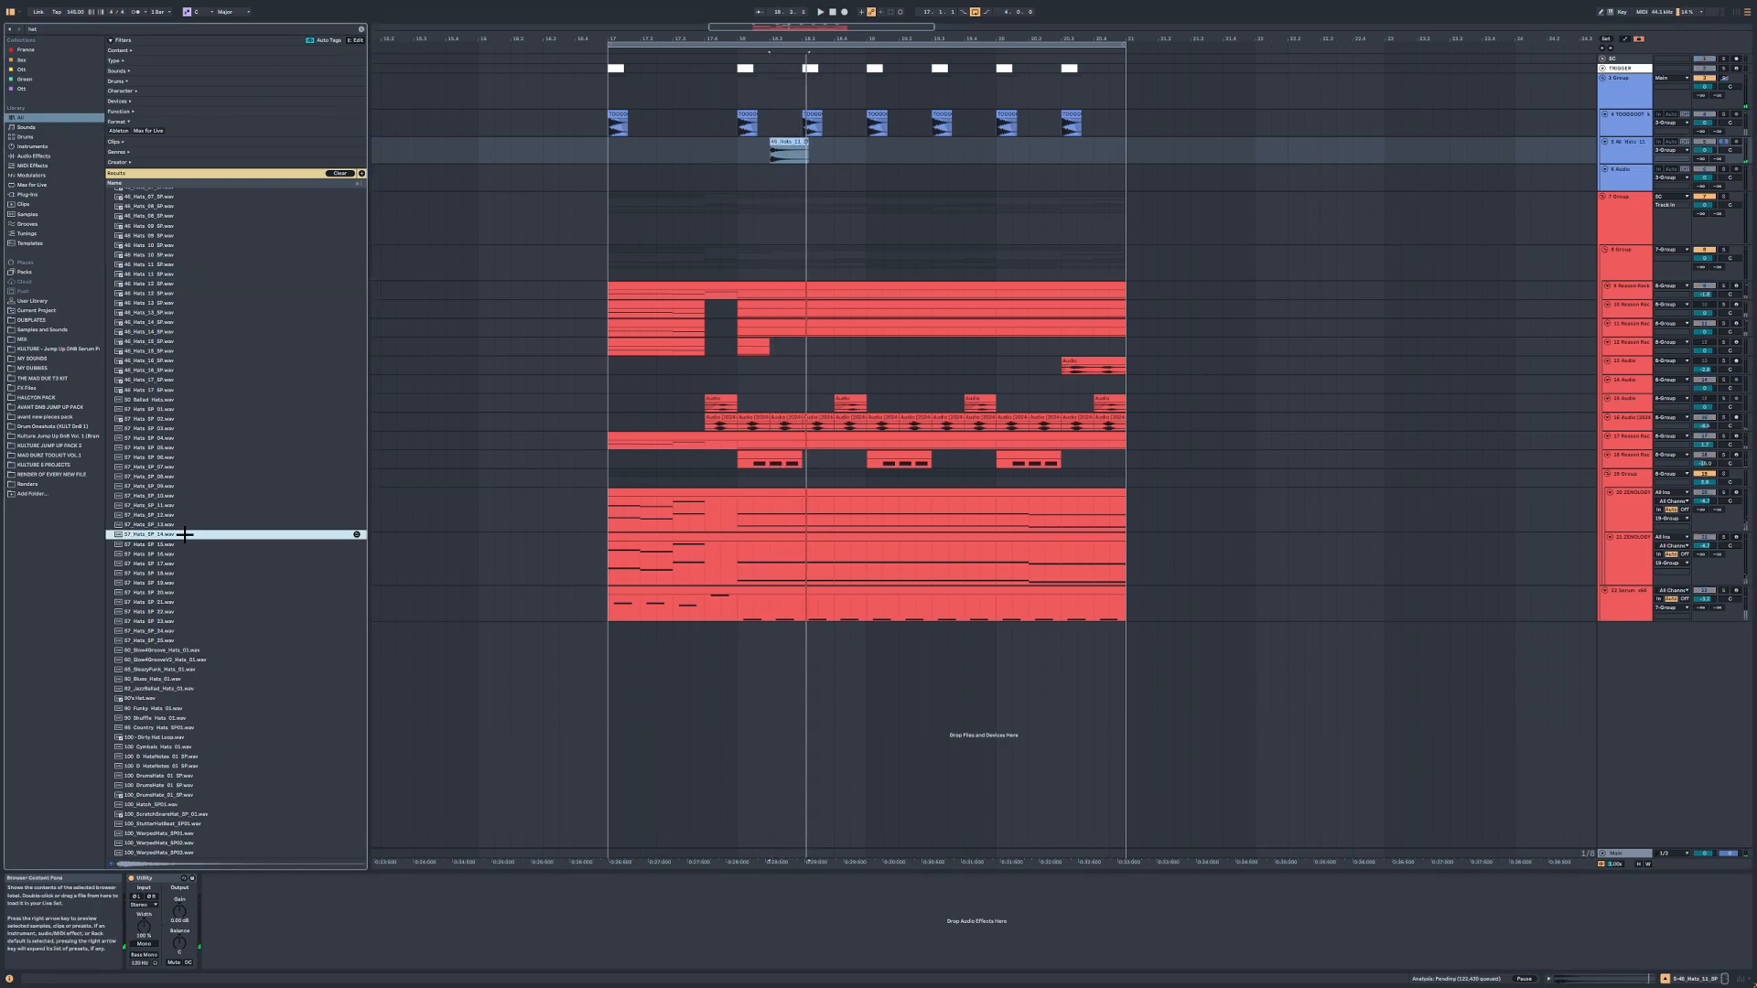
{"action": "scroll", "coordinate": [188, 531], "scroll_direction": "down", "scroll_amount": 3}
{"action": "double_click", "coordinate": [180, 538]}
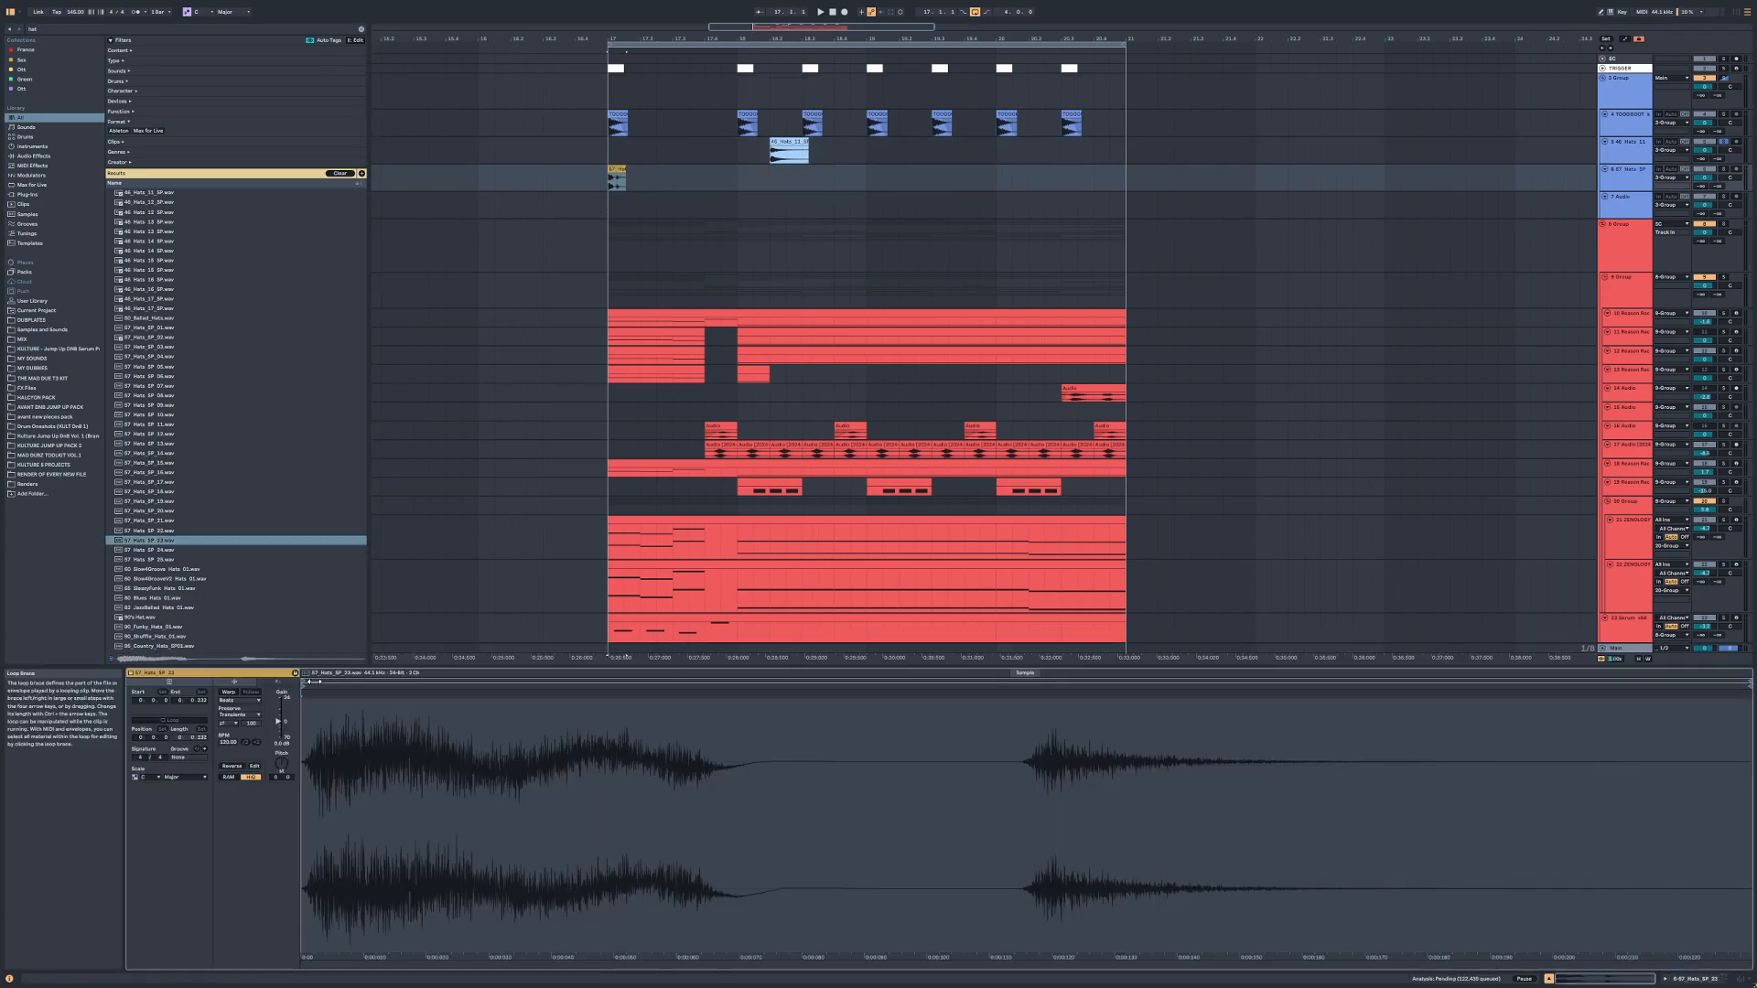
{"action": "left_click_drag", "start_coordinate": [306, 686], "coordinate": [1021, 702]}
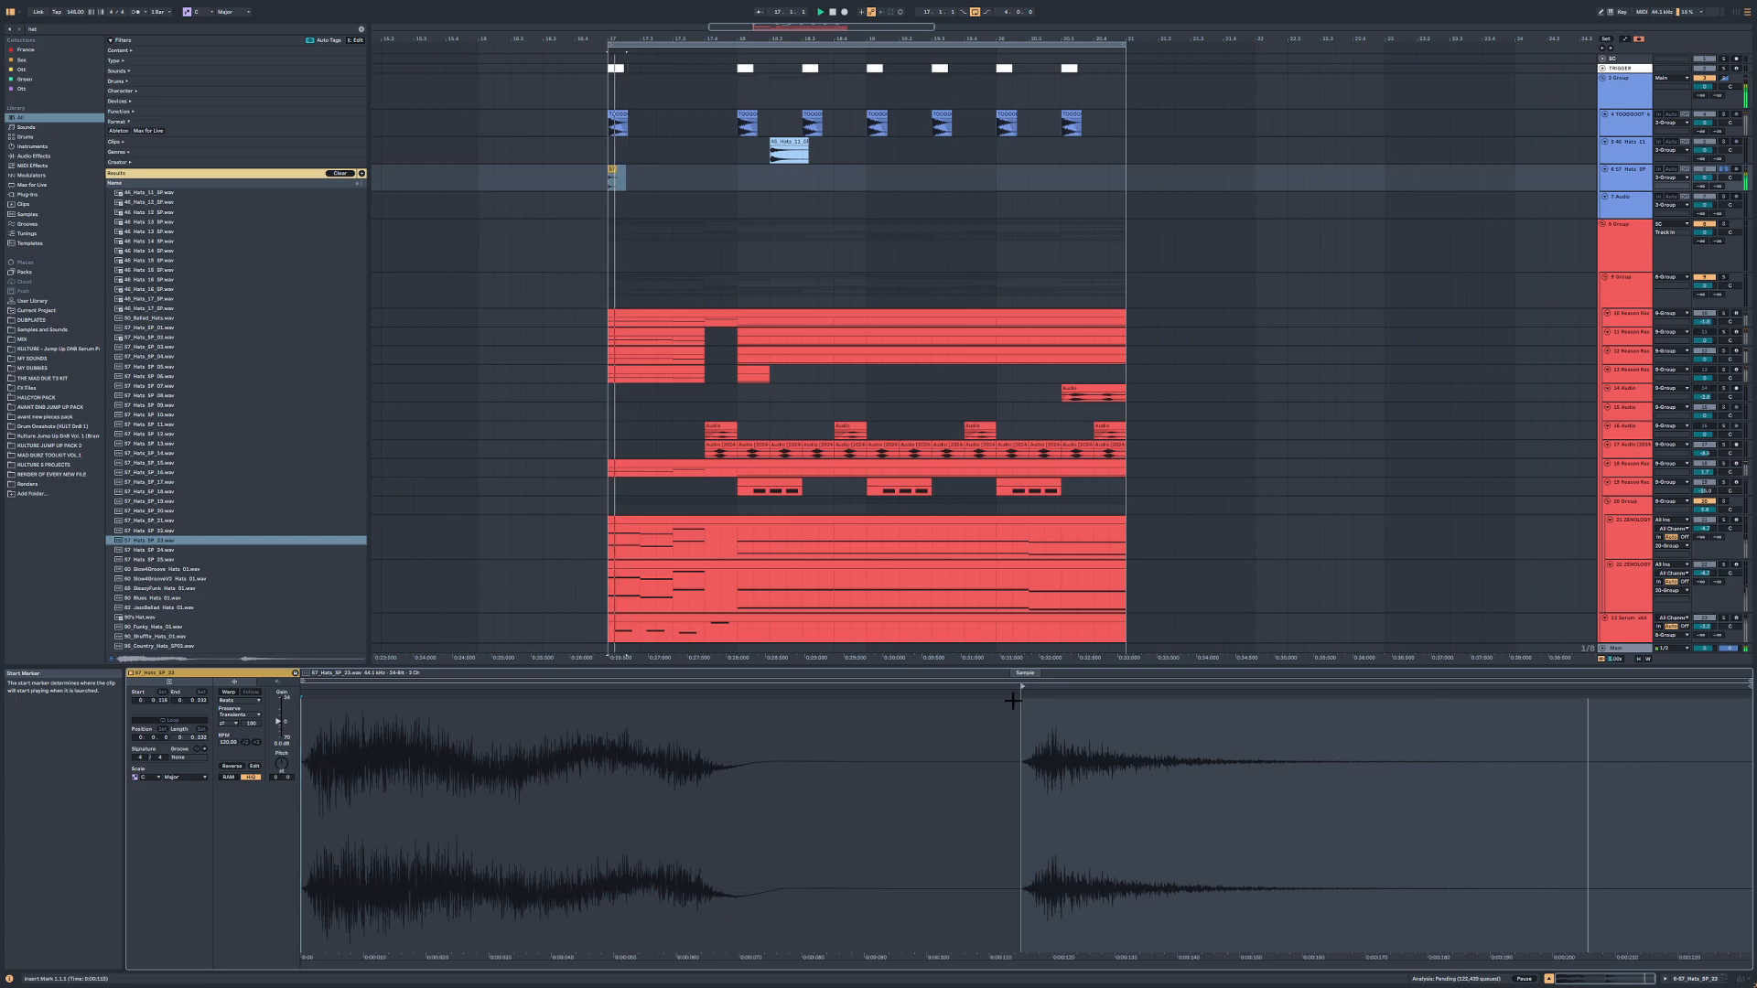
{"action": "key", "text": "space"}
Step: Audition more hat samples further down the results, including the Avant closed and open hats
{"action": "scroll", "coordinate": [212, 550], "scroll_direction": "down", "scroll_amount": 3}
{"action": "left_click", "coordinate": [212, 550]}
{"action": "scroll", "coordinate": [212, 550], "scroll_direction": "down", "scroll_amount": 2}
{"action": "left_click", "coordinate": [213, 550]}
{"action": "scroll", "coordinate": [212, 550], "scroll_direction": "down", "scroll_amount": 3}
{"action": "left_click", "coordinate": [211, 549]}
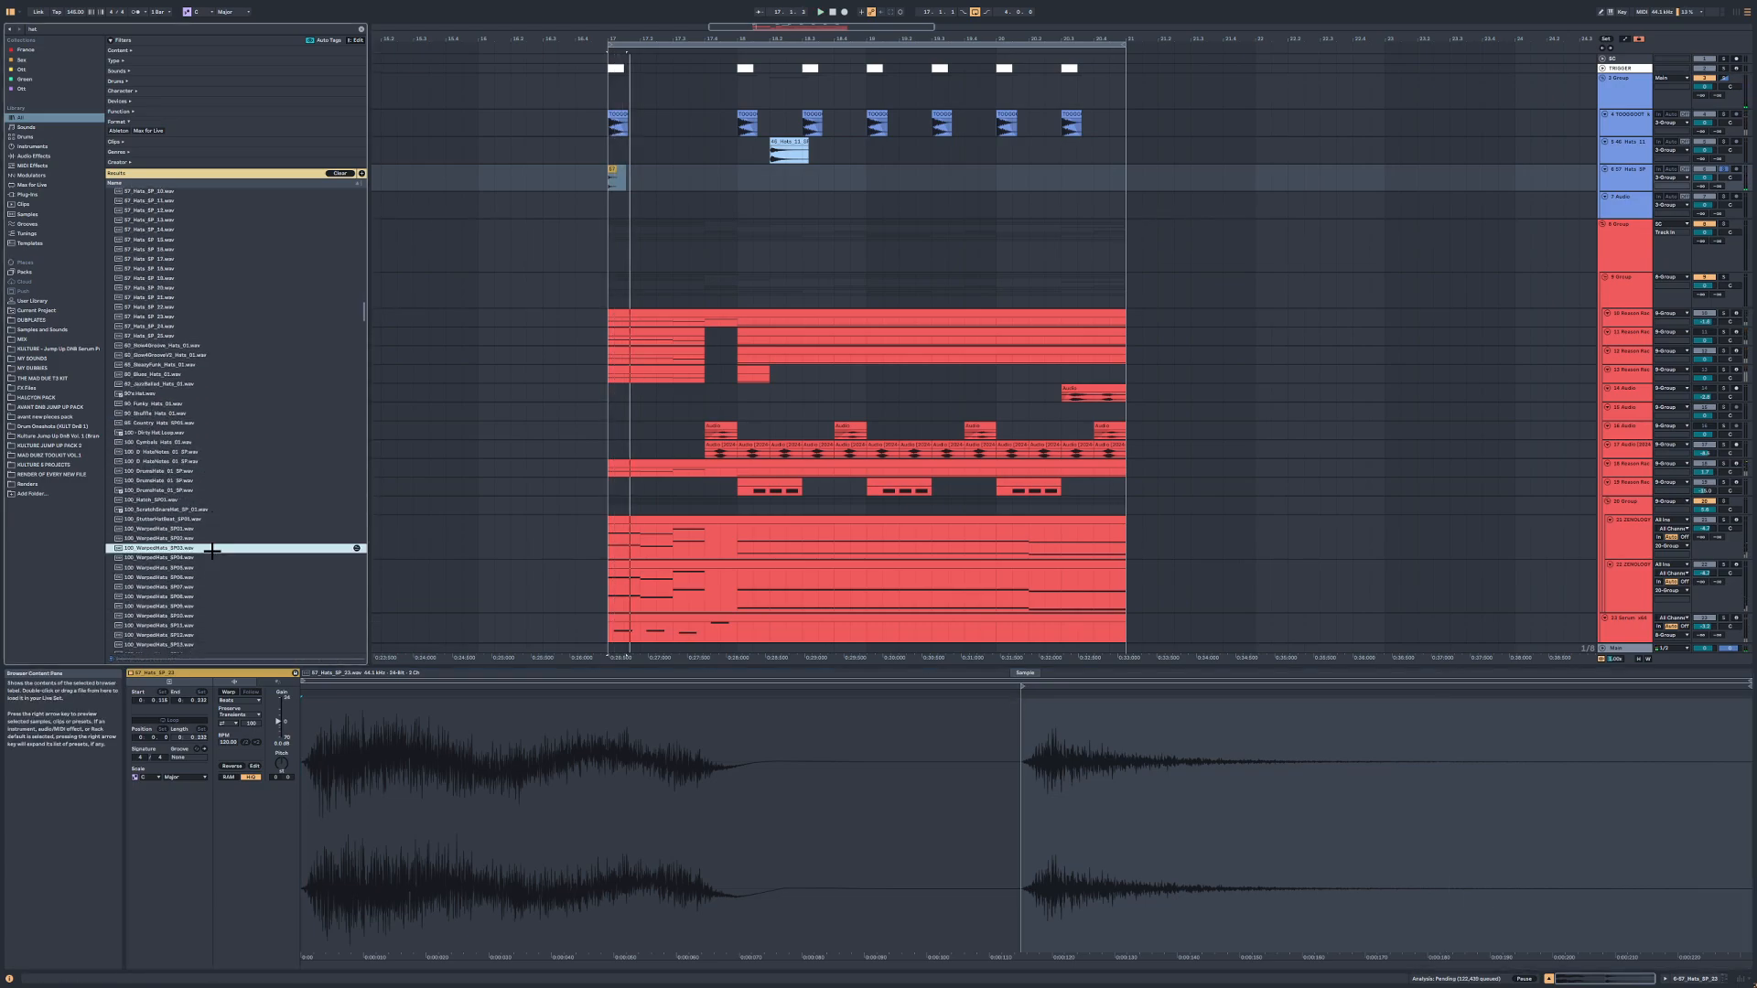
{"action": "scroll", "coordinate": [212, 550], "scroll_direction": "down", "scroll_amount": 3}
{"action": "left_click_drag", "start_coordinate": [364, 315], "coordinate": [364, 377]}
{"action": "left_click", "coordinate": [238, 443]}
{"action": "scroll", "coordinate": [238, 444], "scroll_direction": "down", "scroll_amount": 3}
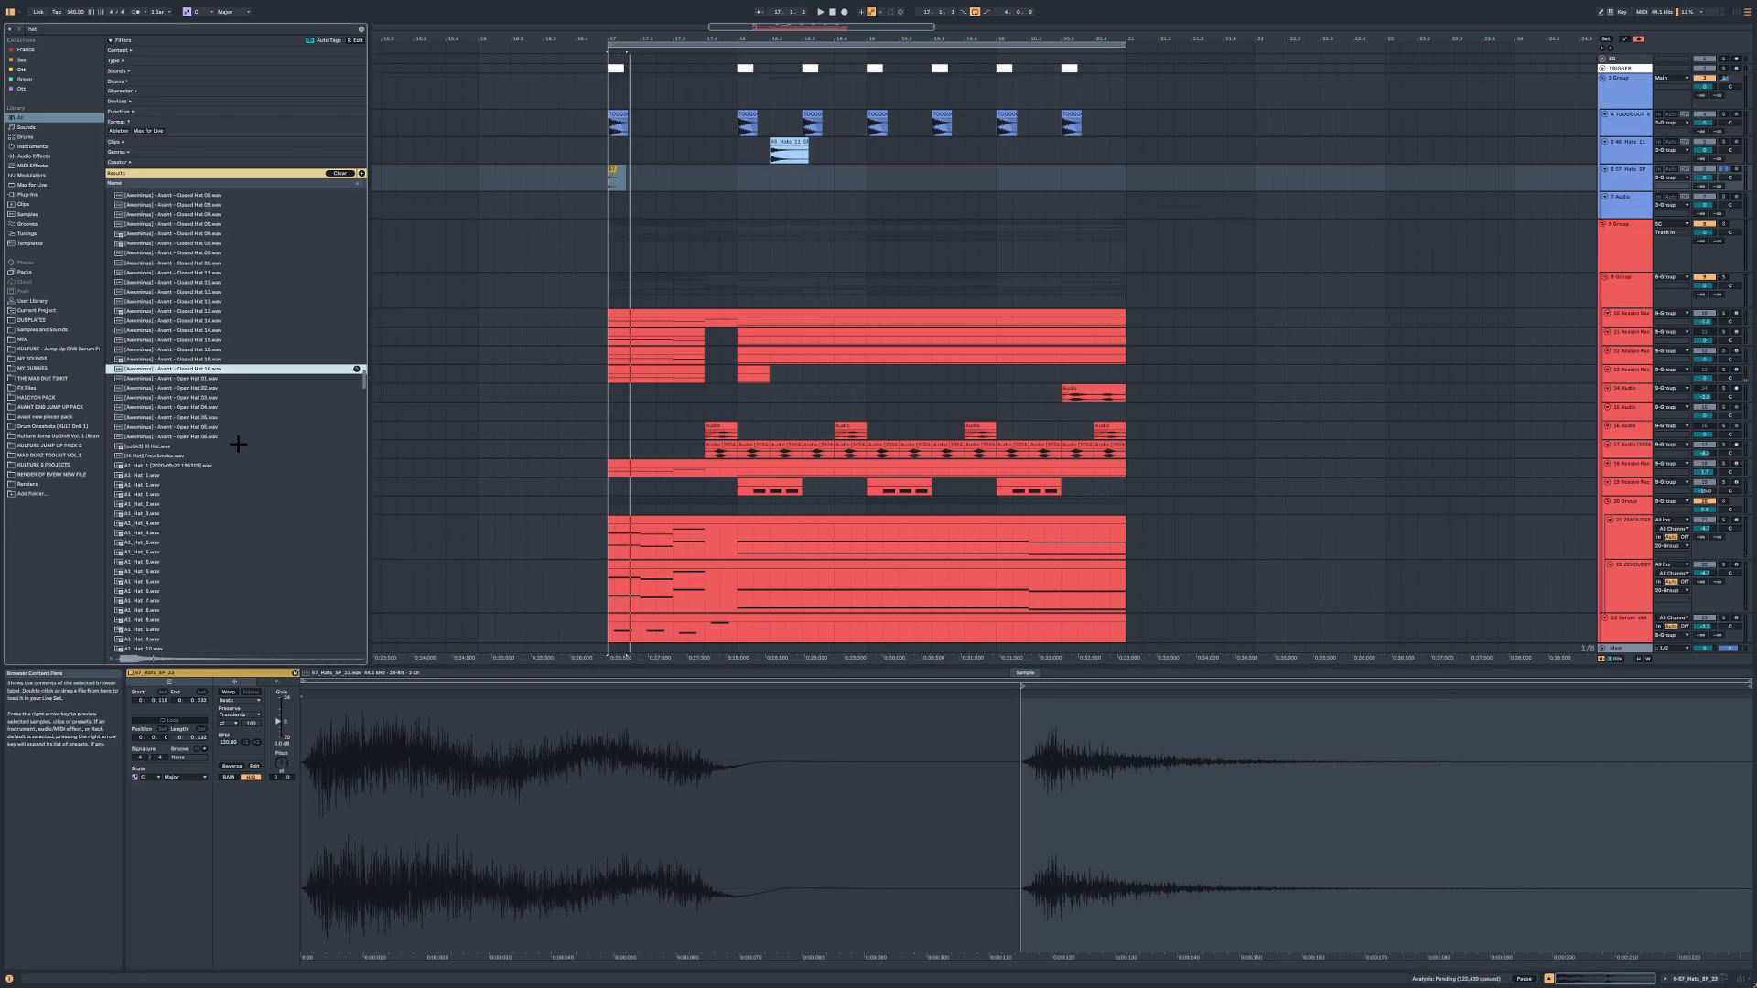
{"action": "left_click", "coordinate": [203, 407]}
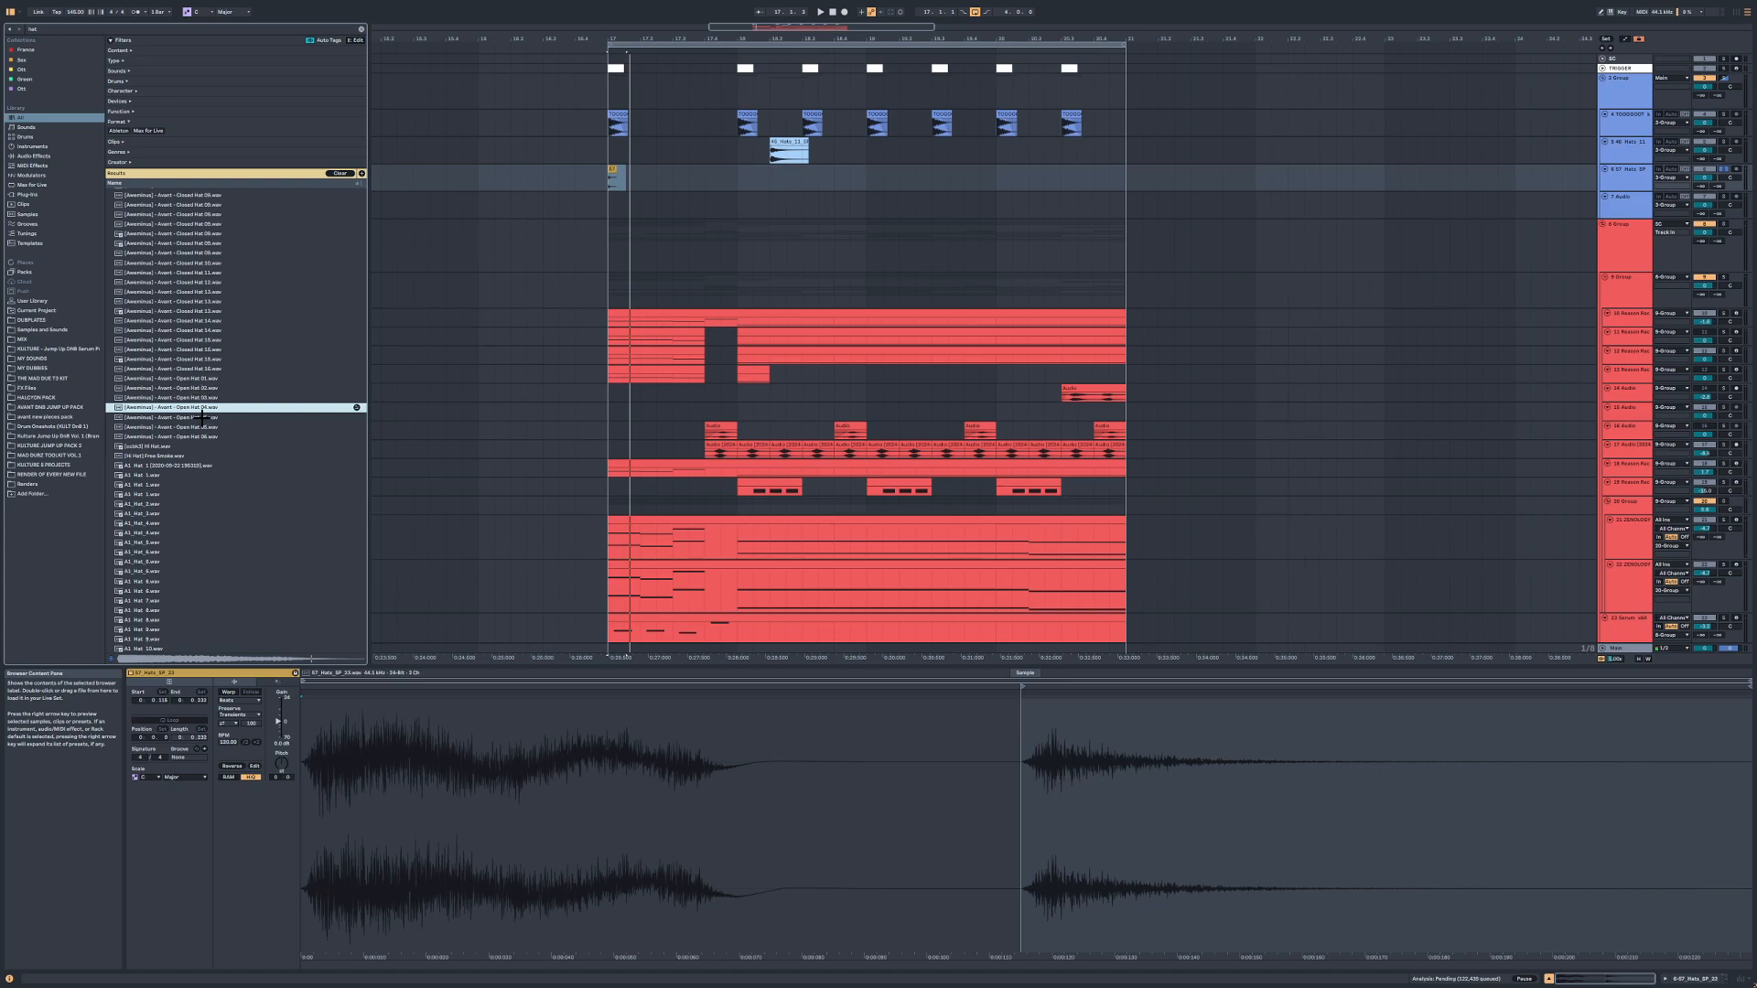
Step: Insert another audio track and place the Avant - Open Hat 05 sample on it at bar 17
{"action": "key", "text": "ctrl+t"}
{"action": "left_click", "coordinate": [201, 418]}
{"action": "scroll", "coordinate": [201, 418], "scroll_direction": "down", "scroll_amount": 1}
{"action": "left_click", "coordinate": [201, 406]}
{"action": "left_click", "coordinate": [201, 396]}
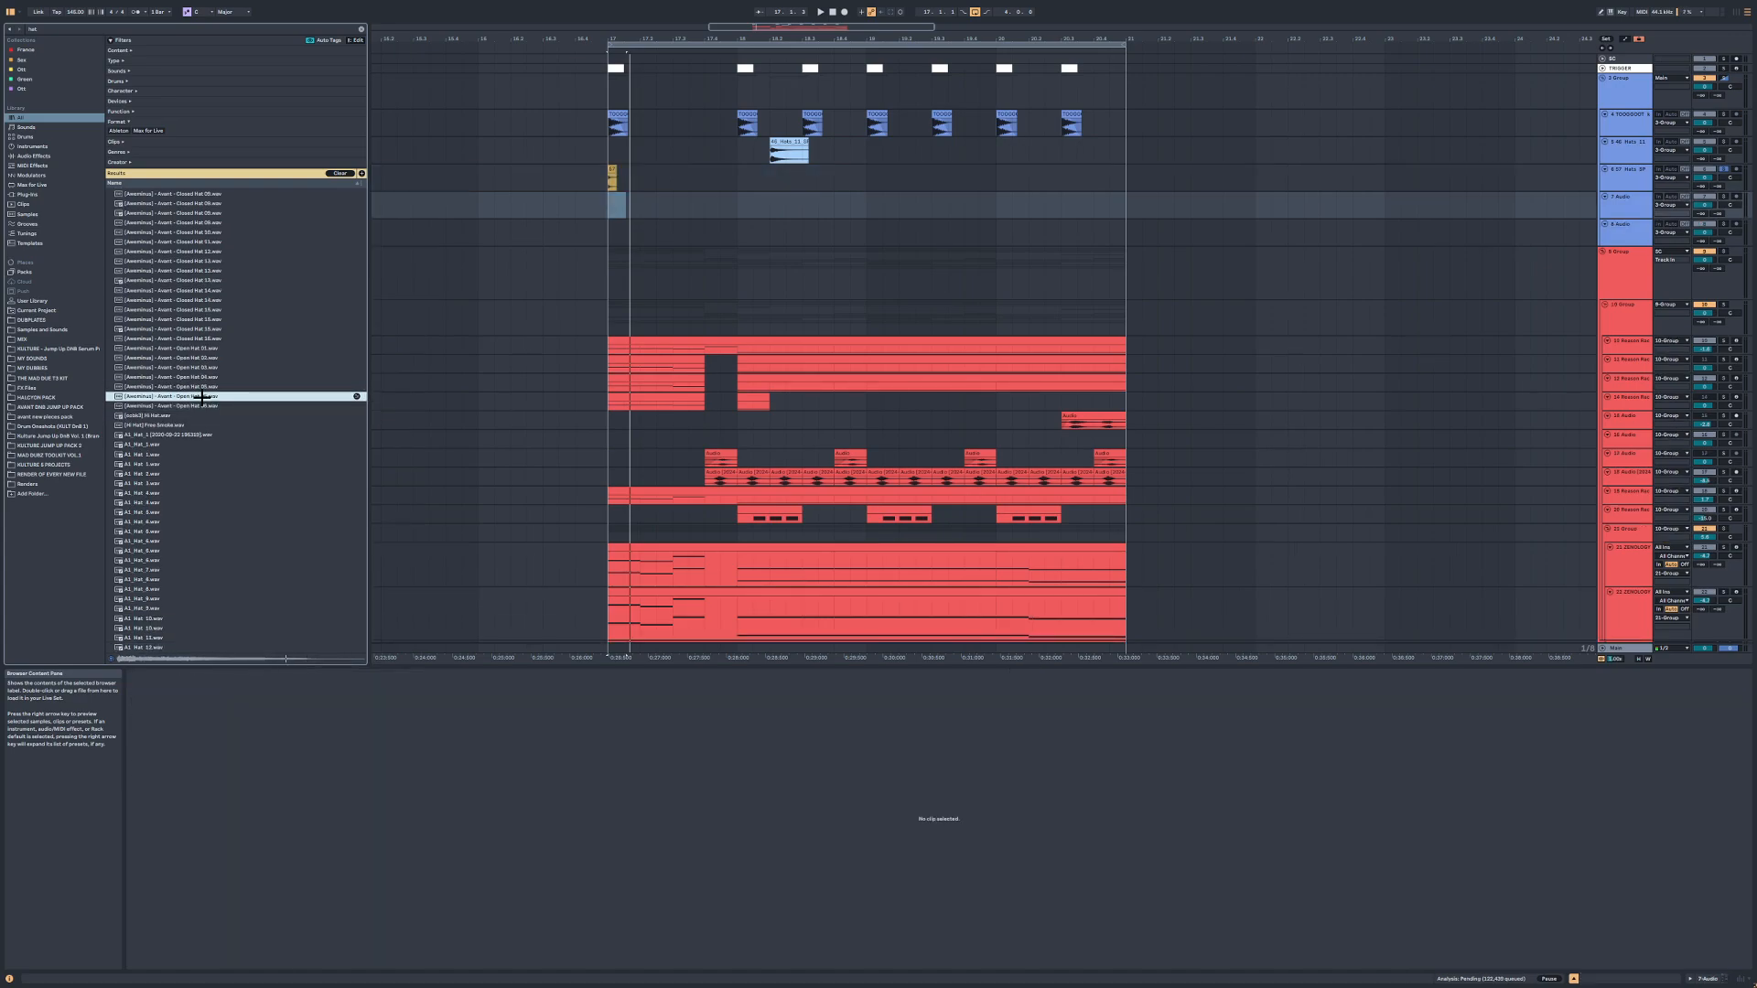
{"action": "left_click", "coordinate": [207, 387]}
{"action": "left_click_drag", "start_coordinate": [204, 397], "coordinate": [616, 197]}
Step: Play back the open hat clip and show its track's device chain
{"action": "key", "text": "space"}
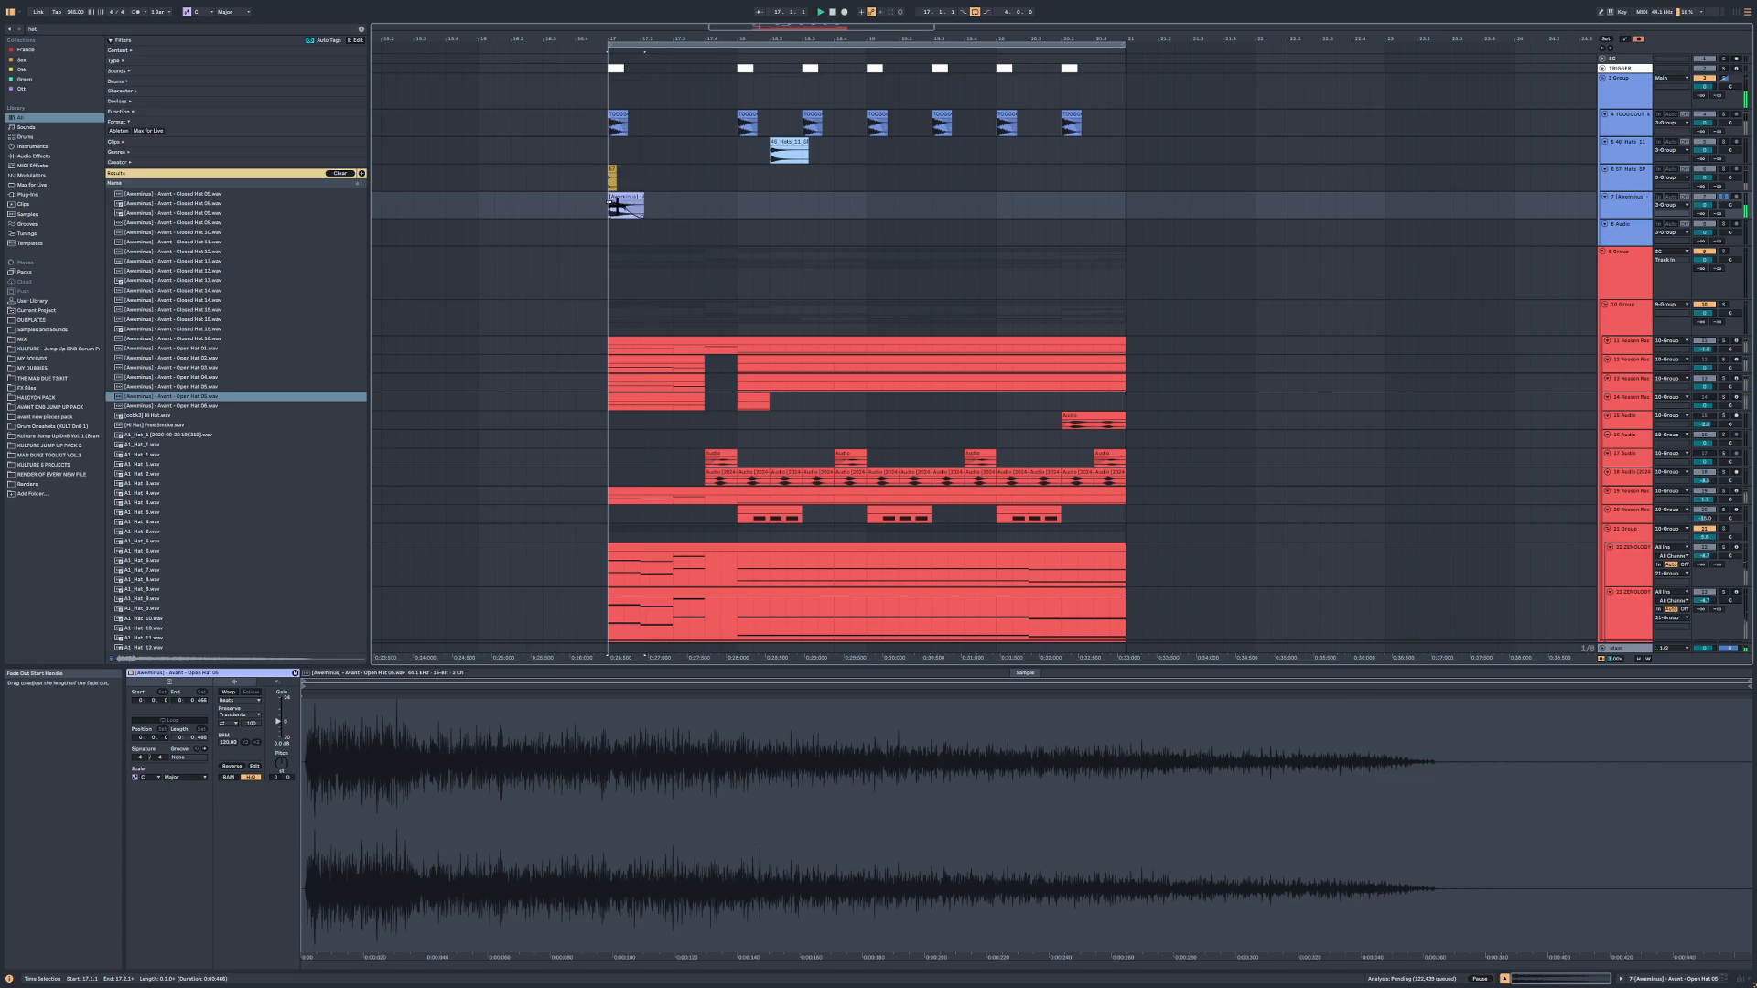
{"action": "scroll", "coordinate": [616, 197], "scroll_direction": "up", "scroll_amount": 5, "text": "ctrl"}
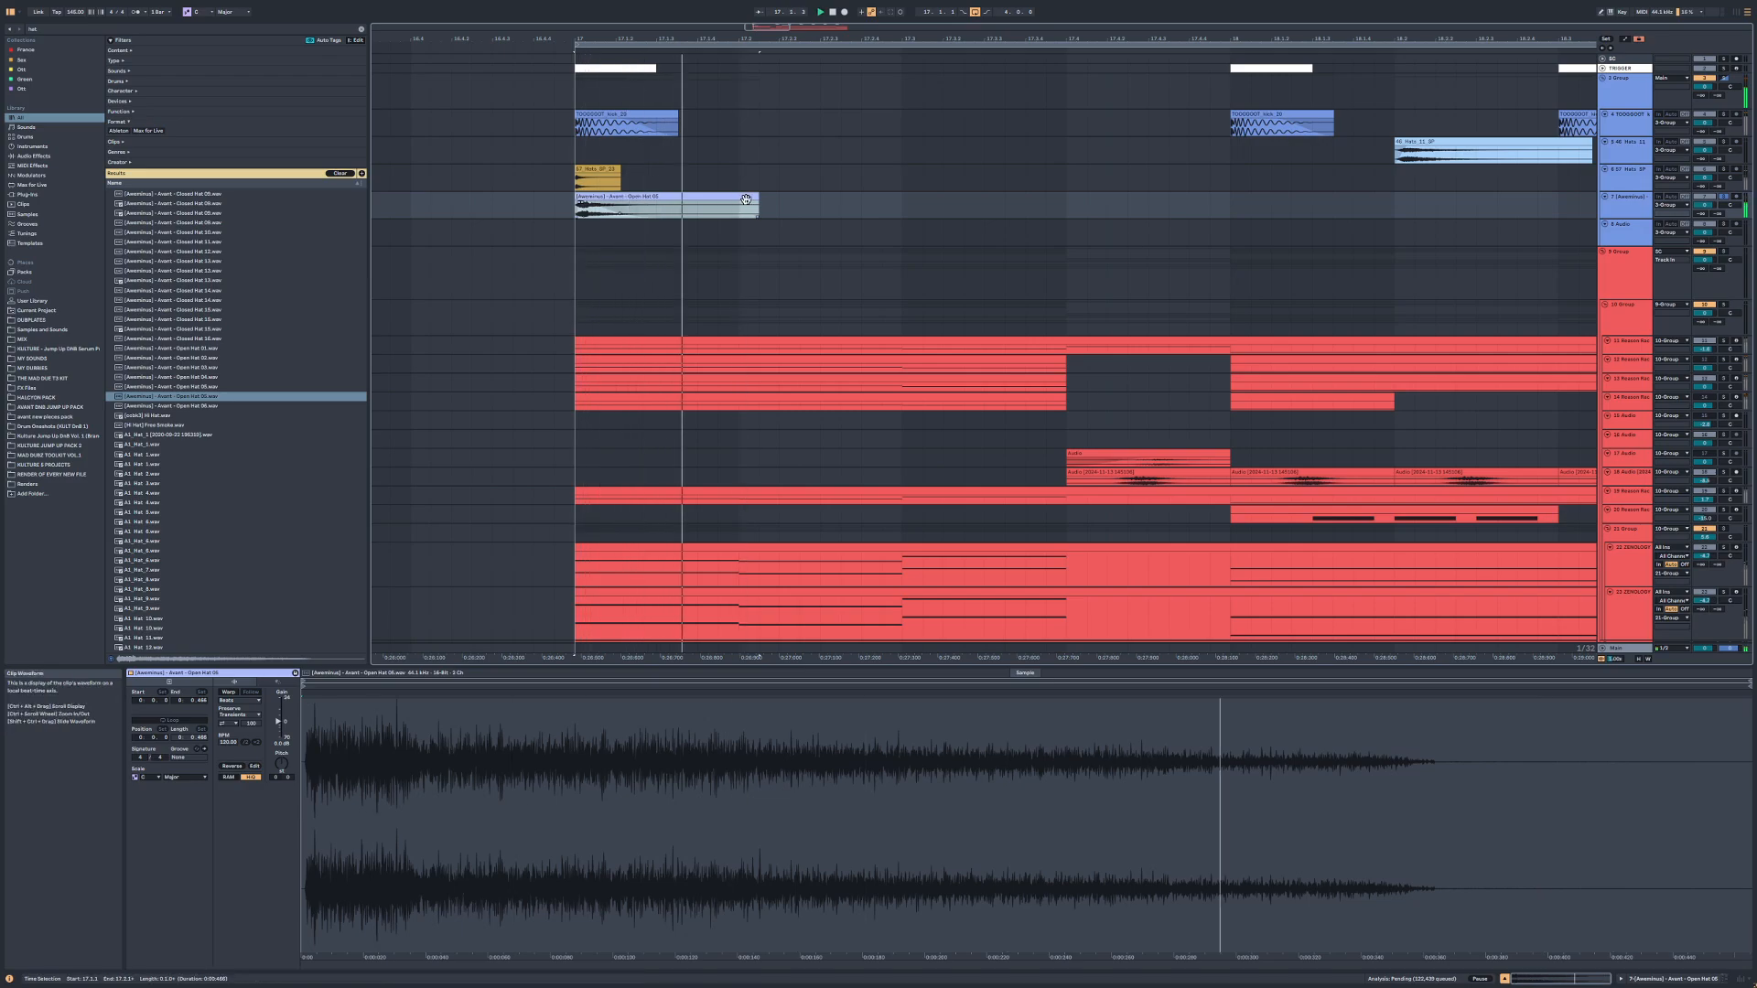
{"action": "double_click", "coordinate": [1637, 197]}
{"action": "scroll", "coordinate": [1166, 225], "scroll_direction": "down", "scroll_amount": 5, "text": "ctrl"}
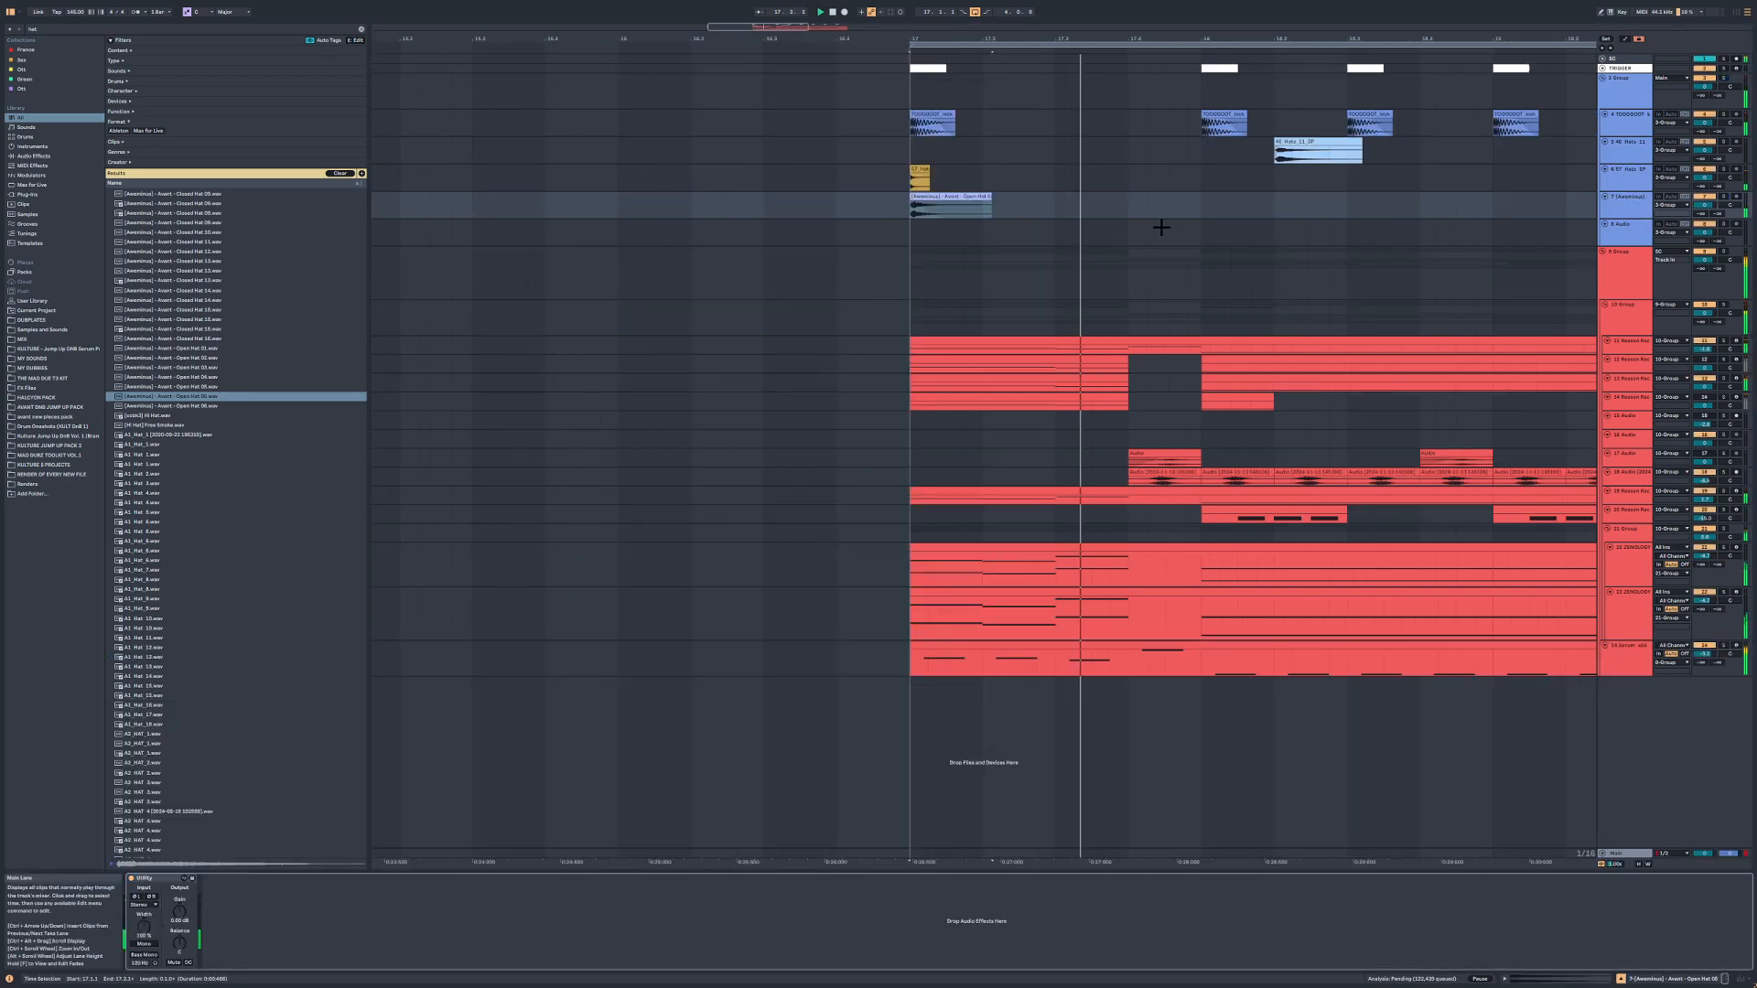
Step: Duplicate the paired 57_Hats_SP_33 and Open Hat 05 clips at one-bar intervals from bar 17 through bar 20
{"action": "left_click", "coordinate": [1176, 176]}
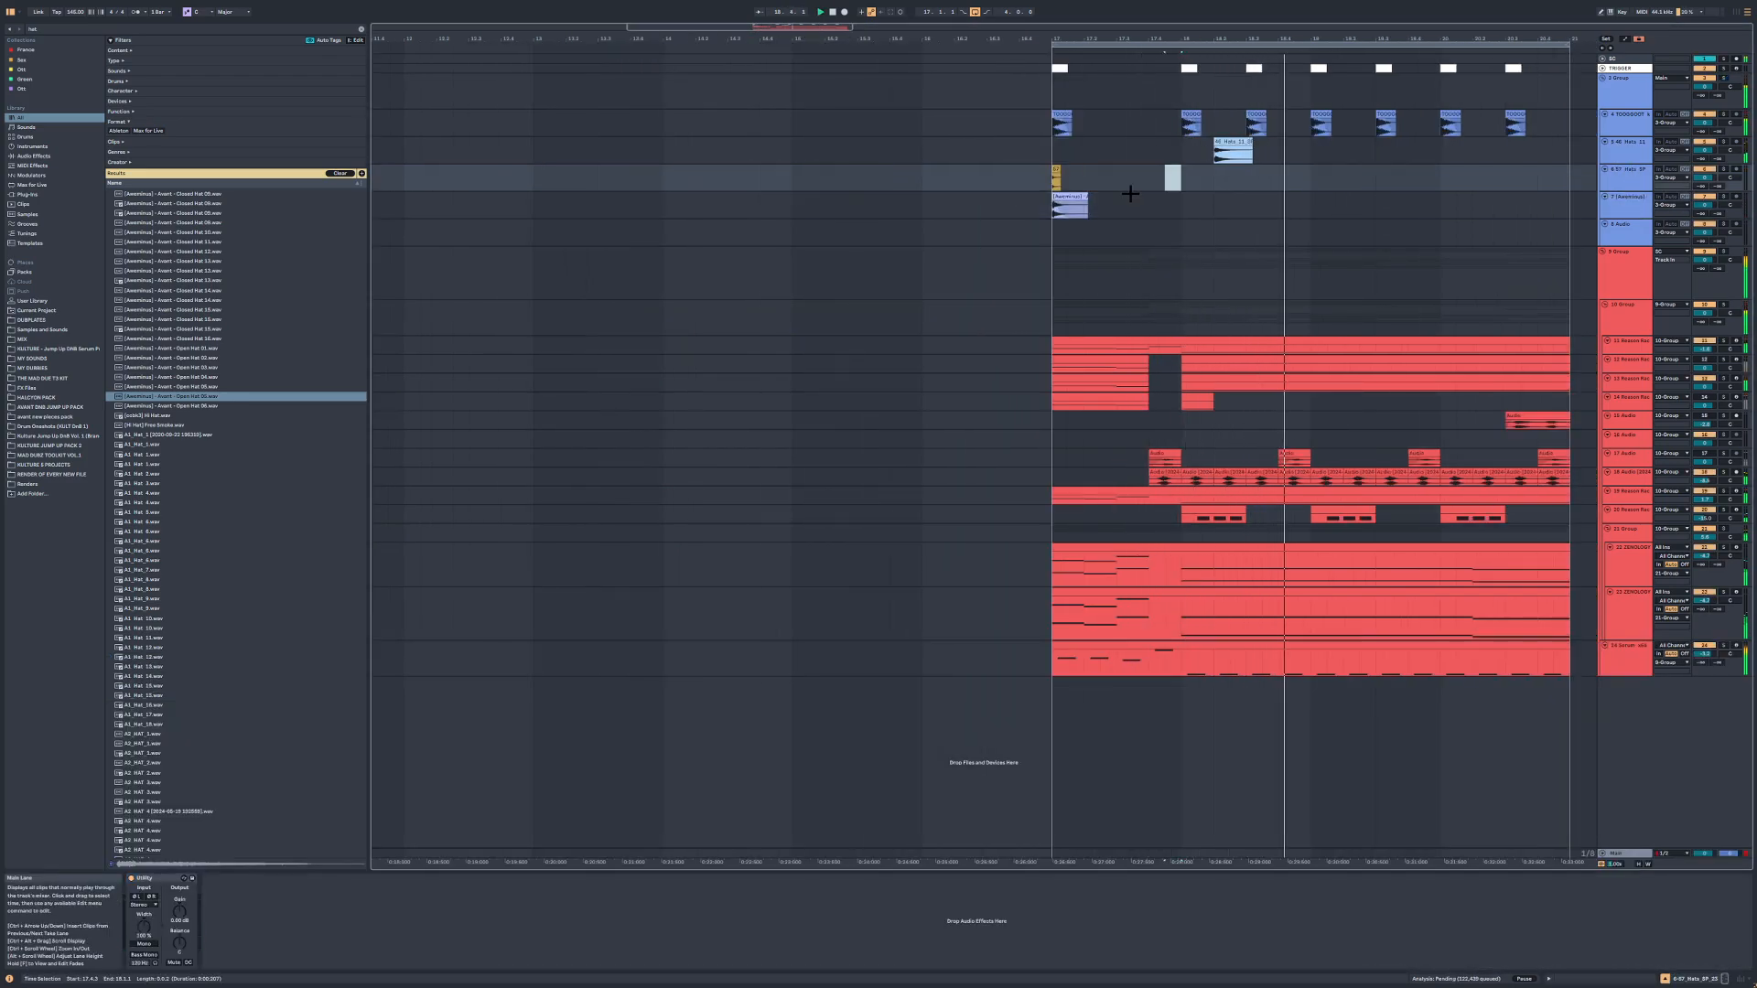
{"action": "left_click", "coordinate": [1052, 203], "text": "shift"}
{"action": "key", "text": "ctrl+d"}
{"action": "key", "text": "ctrl+d"}
{"action": "key", "text": "ctrl+d"}
{"action": "key", "text": "ctrl+d"}
{"action": "key", "text": "ctrl+z"}
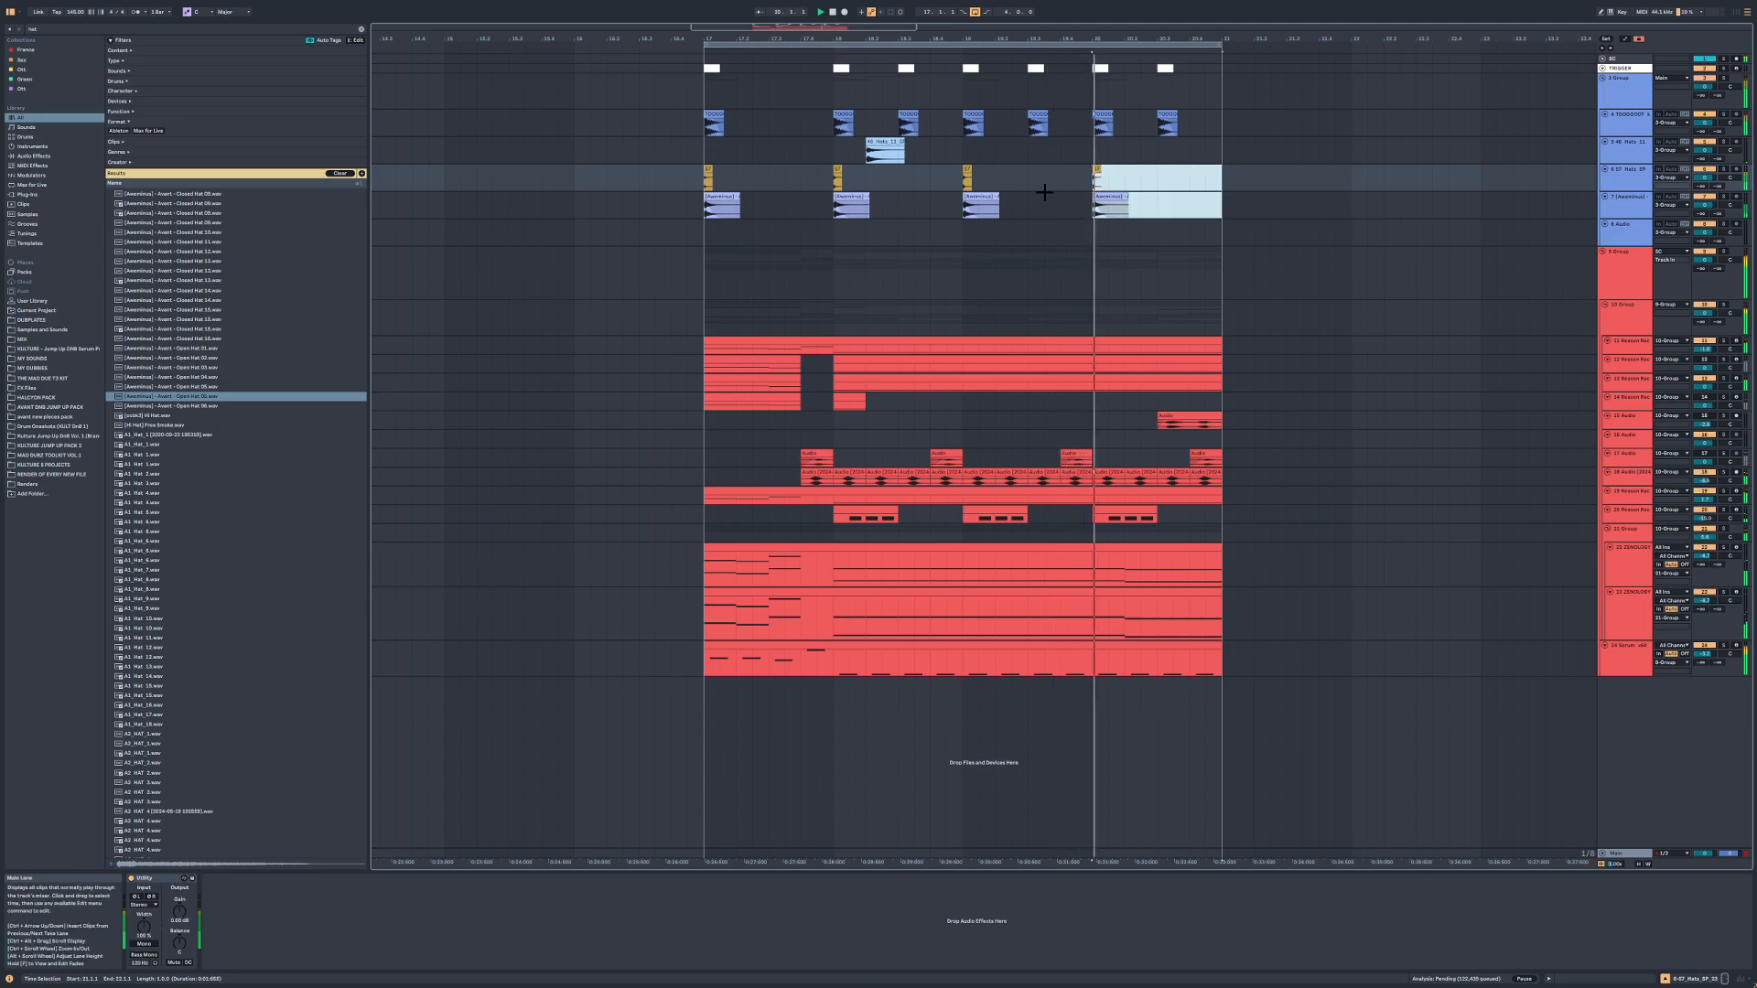
Step: Duplicate the hat pair at bar 18 every half bar across the remaining bars to match the kicks
{"action": "left_click_drag", "start_coordinate": [903, 181], "coordinate": [836, 205]}
{"action": "key", "text": "ctrl+d"}
{"action": "key", "text": "ctrl+d"}
{"action": "key", "text": "ctrl+d"}
{"action": "key", "text": "ctrl+d"}
{"action": "key", "text": "ctrl+d"}
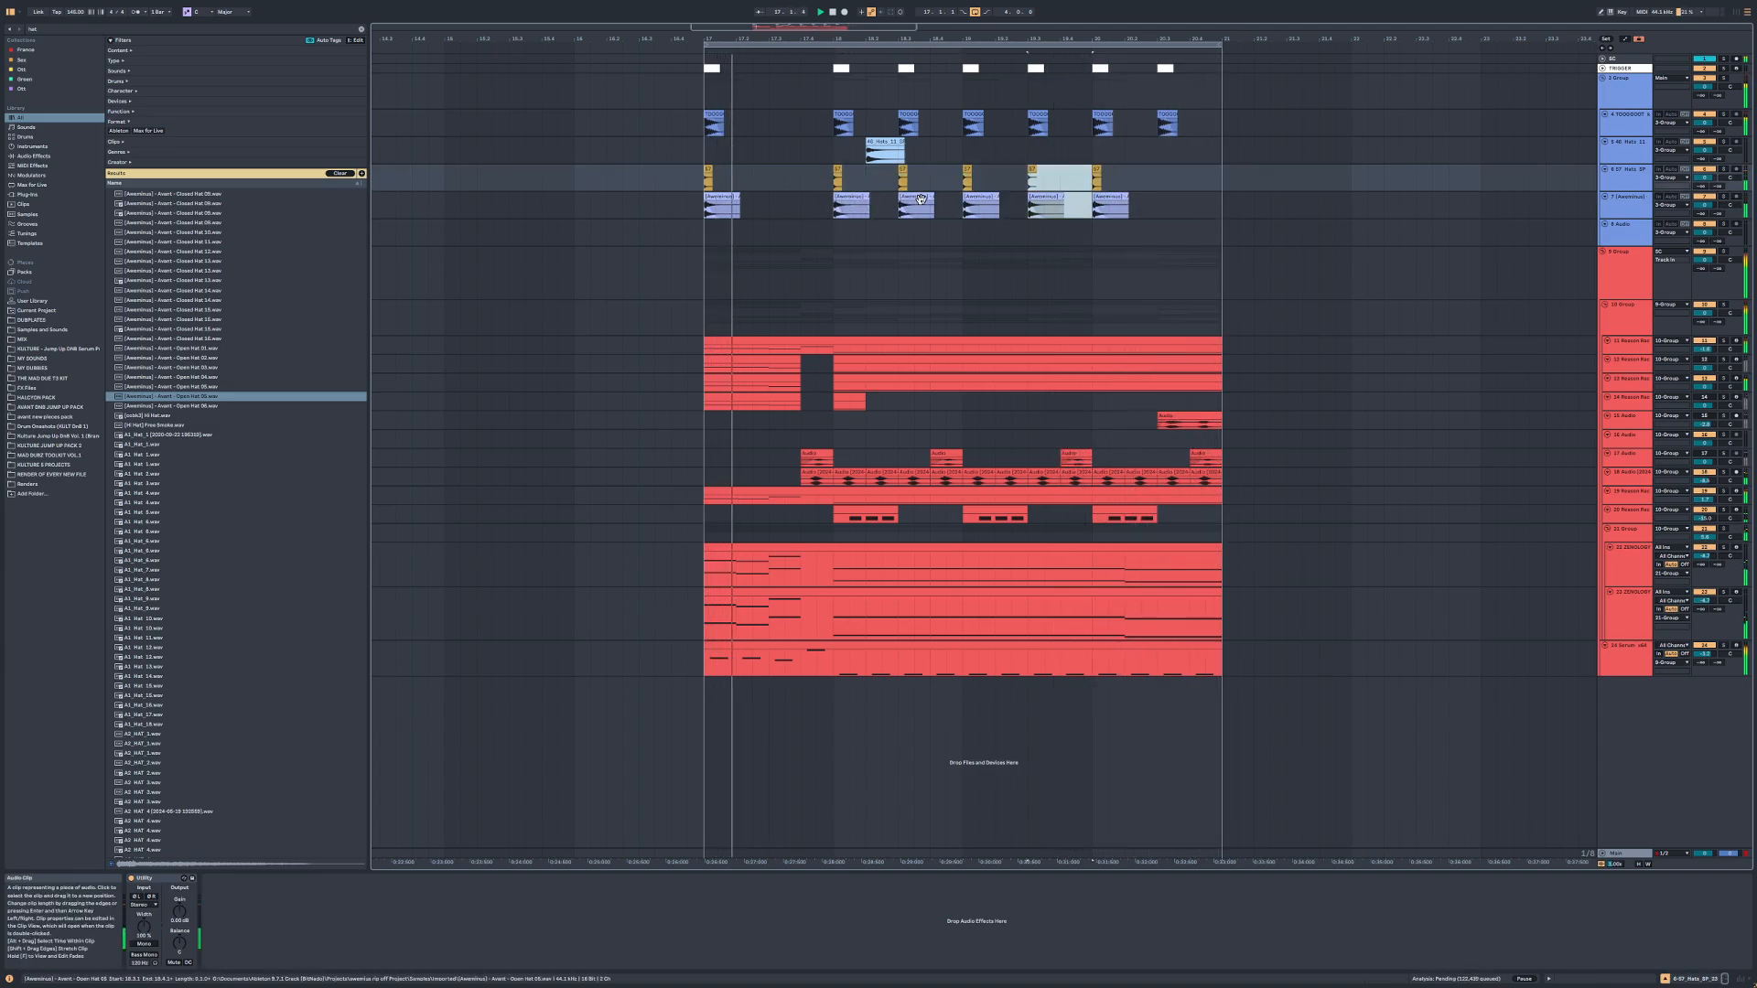
Step: Group the 57_Hats_SP_33 and Avant - Open Hat 05 tracks together
{"action": "left_click", "coordinate": [896, 142]}
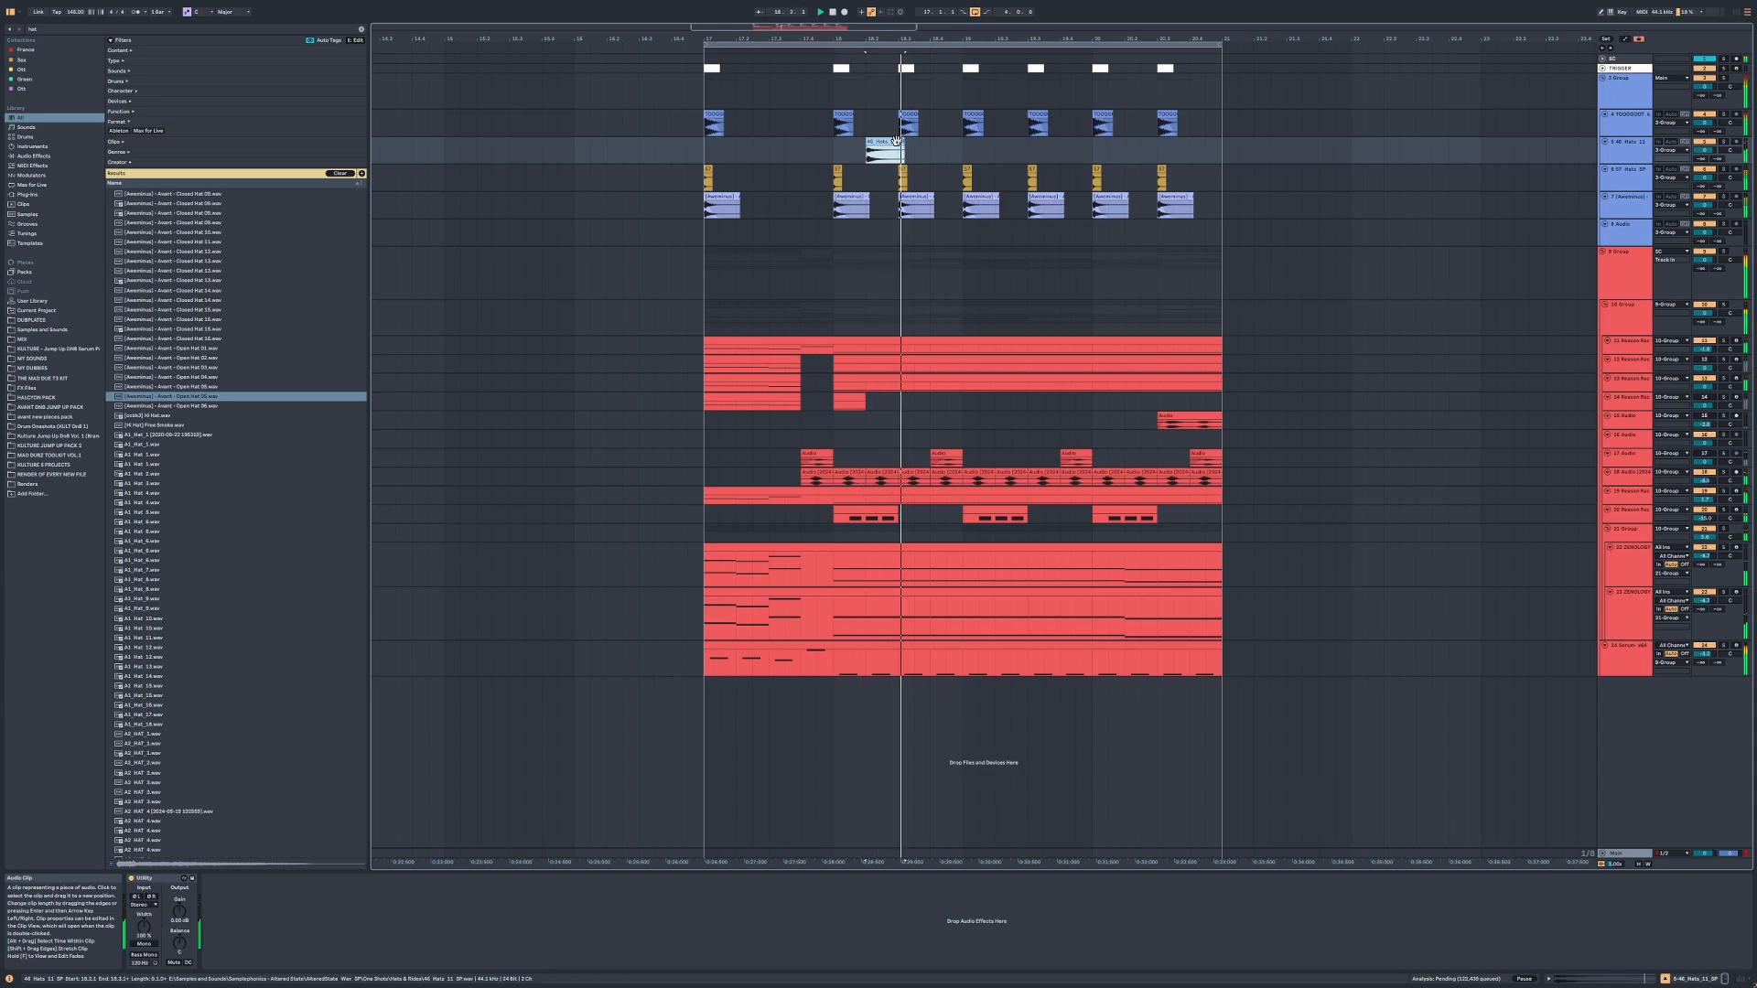
{"action": "left_click", "coordinate": [836, 171]}
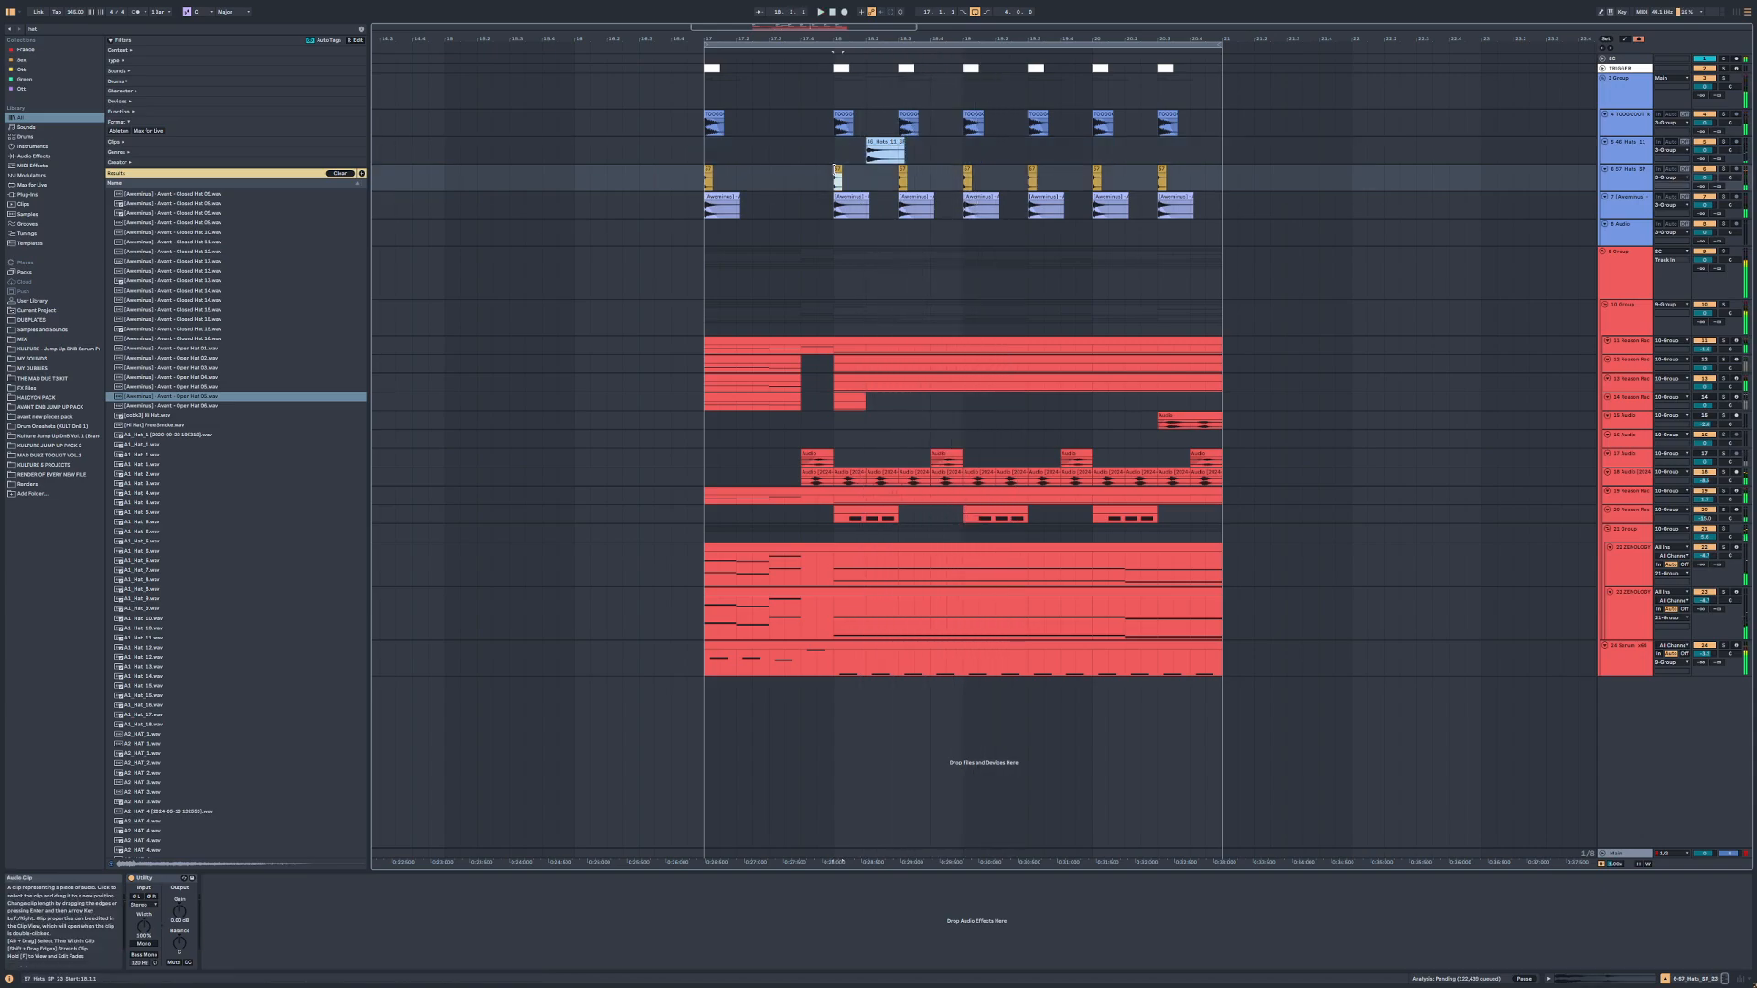
{"action": "left_click", "coordinate": [1631, 203]}
{"action": "key", "text": "ctrl+g"}
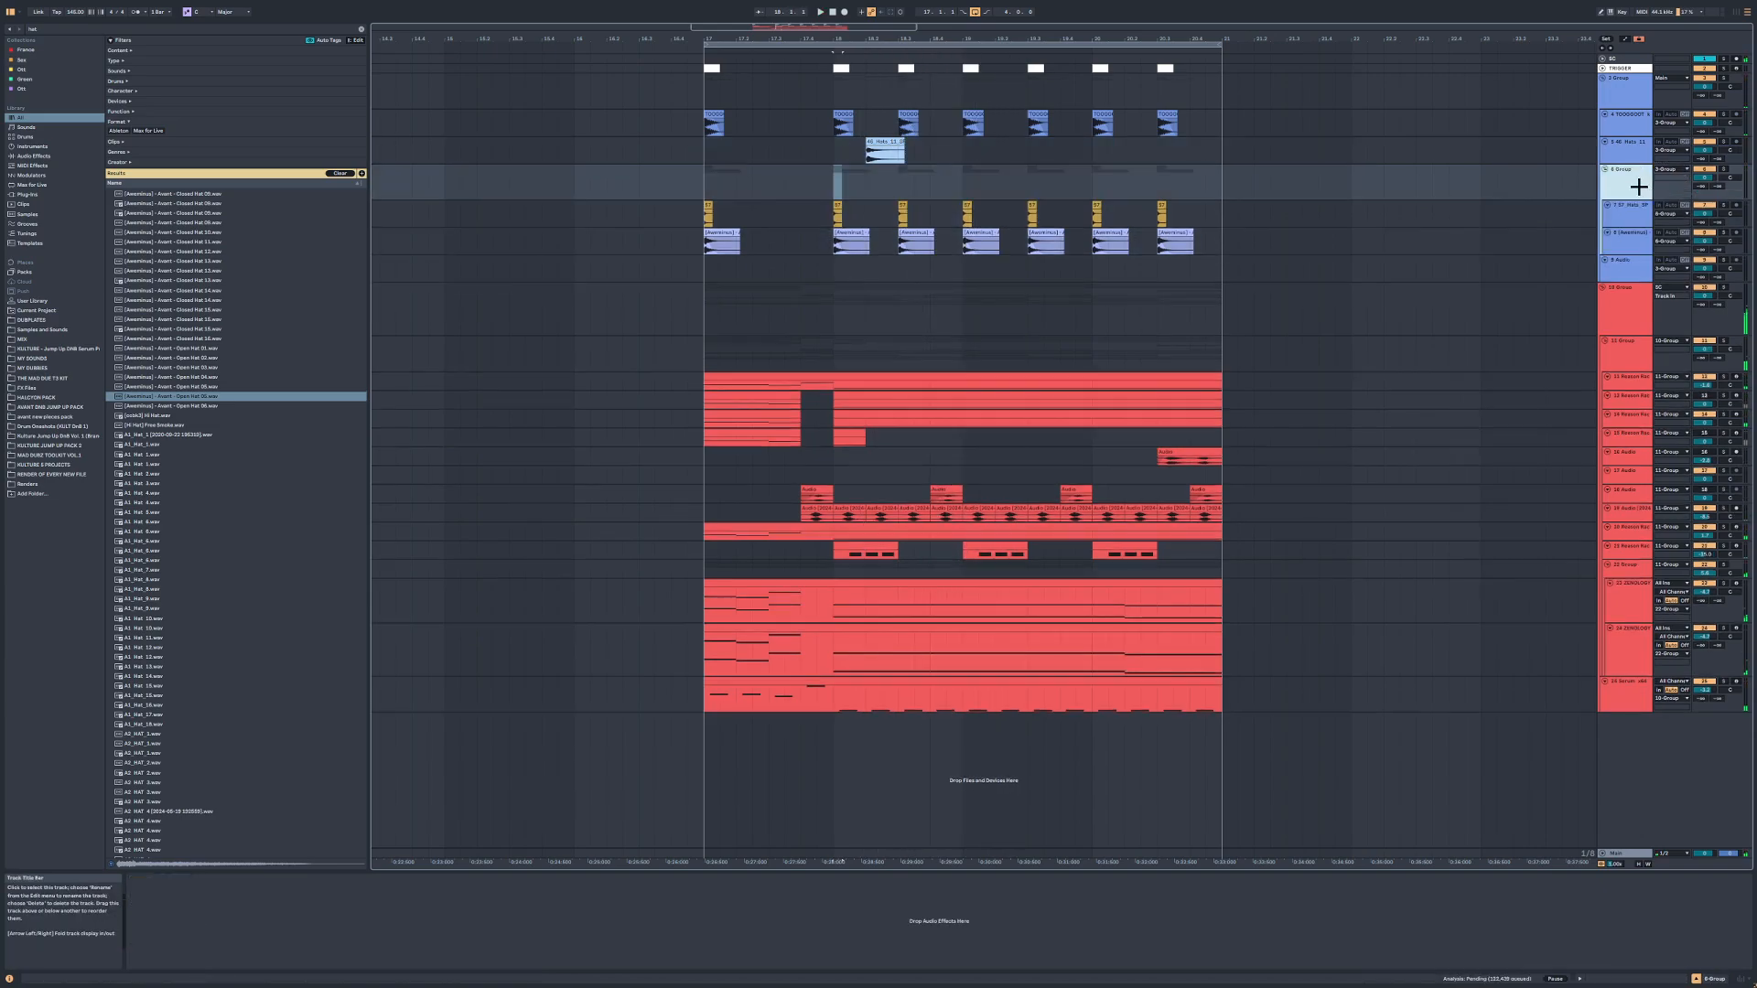
Step: Play the layered hats at bar 18 in solo and trim the open hat clip to end at 18.2
{"action": "left_click", "coordinate": [834, 211]}
{"action": "scroll", "coordinate": [834, 192], "scroll_direction": "up", "scroll_amount": 2}
{"action": "scroll", "coordinate": [835, 191], "scroll_direction": "up", "scroll_amount": 2}
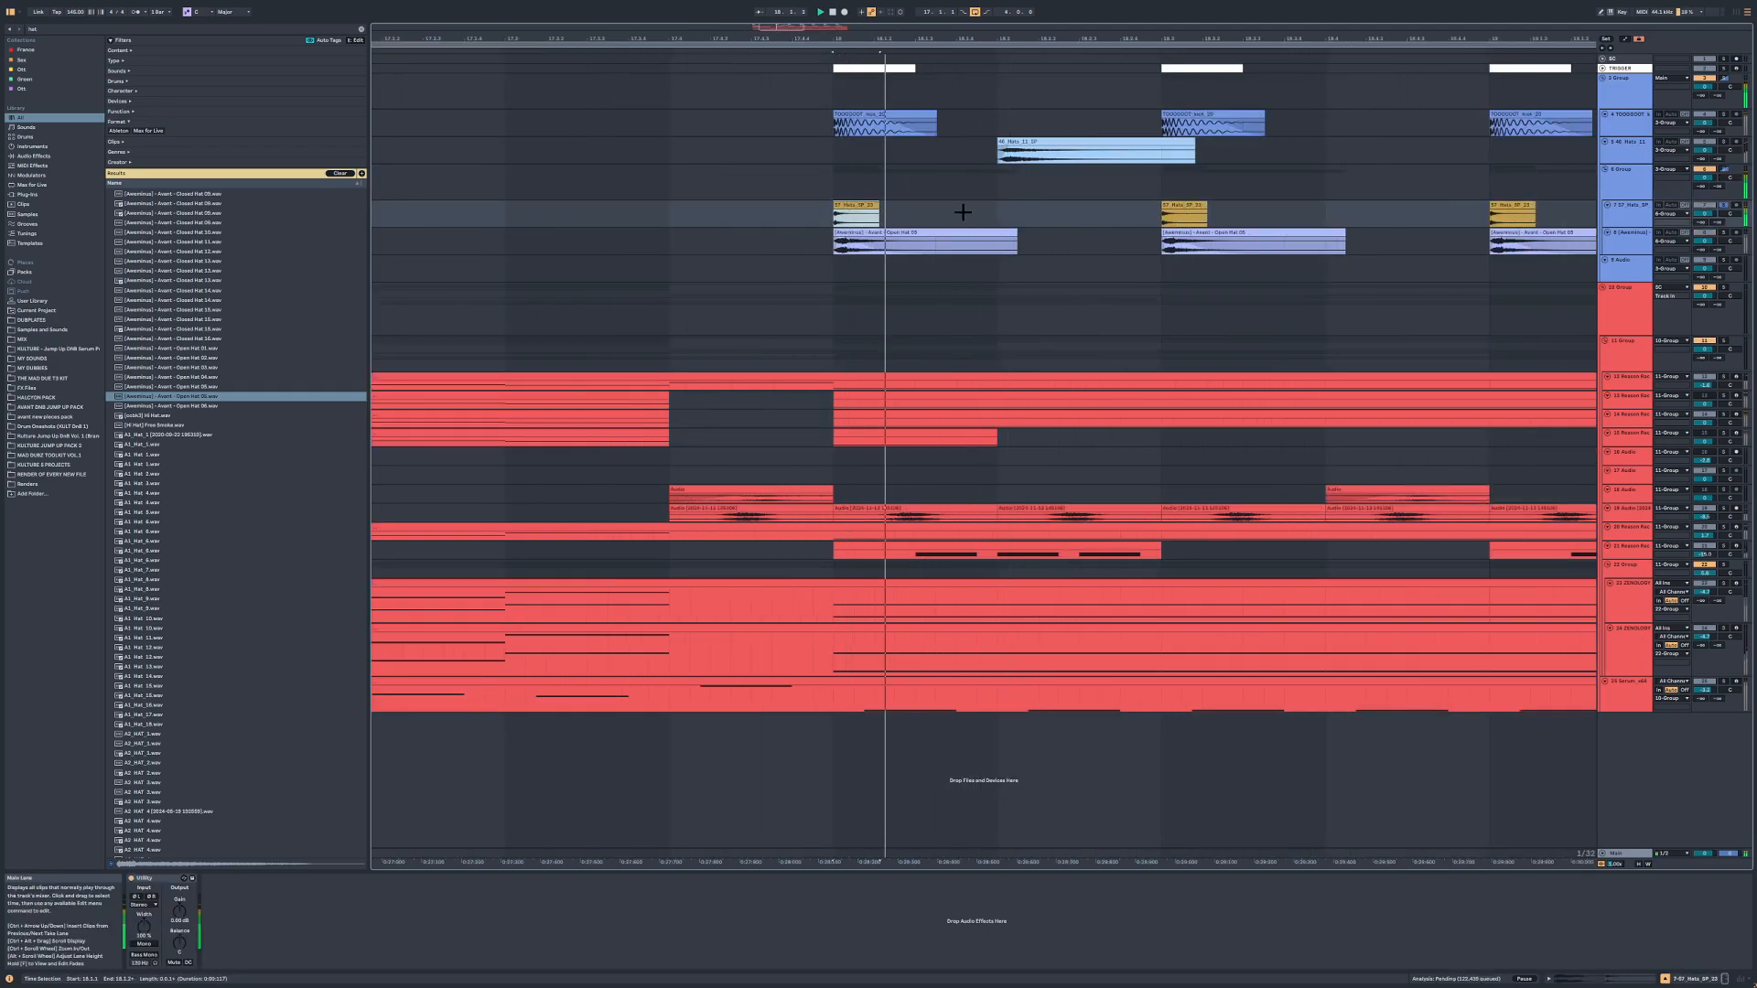
{"action": "key", "text": "space"}
{"action": "left_click_drag", "start_coordinate": [1016, 213], "coordinate": [836, 236]}
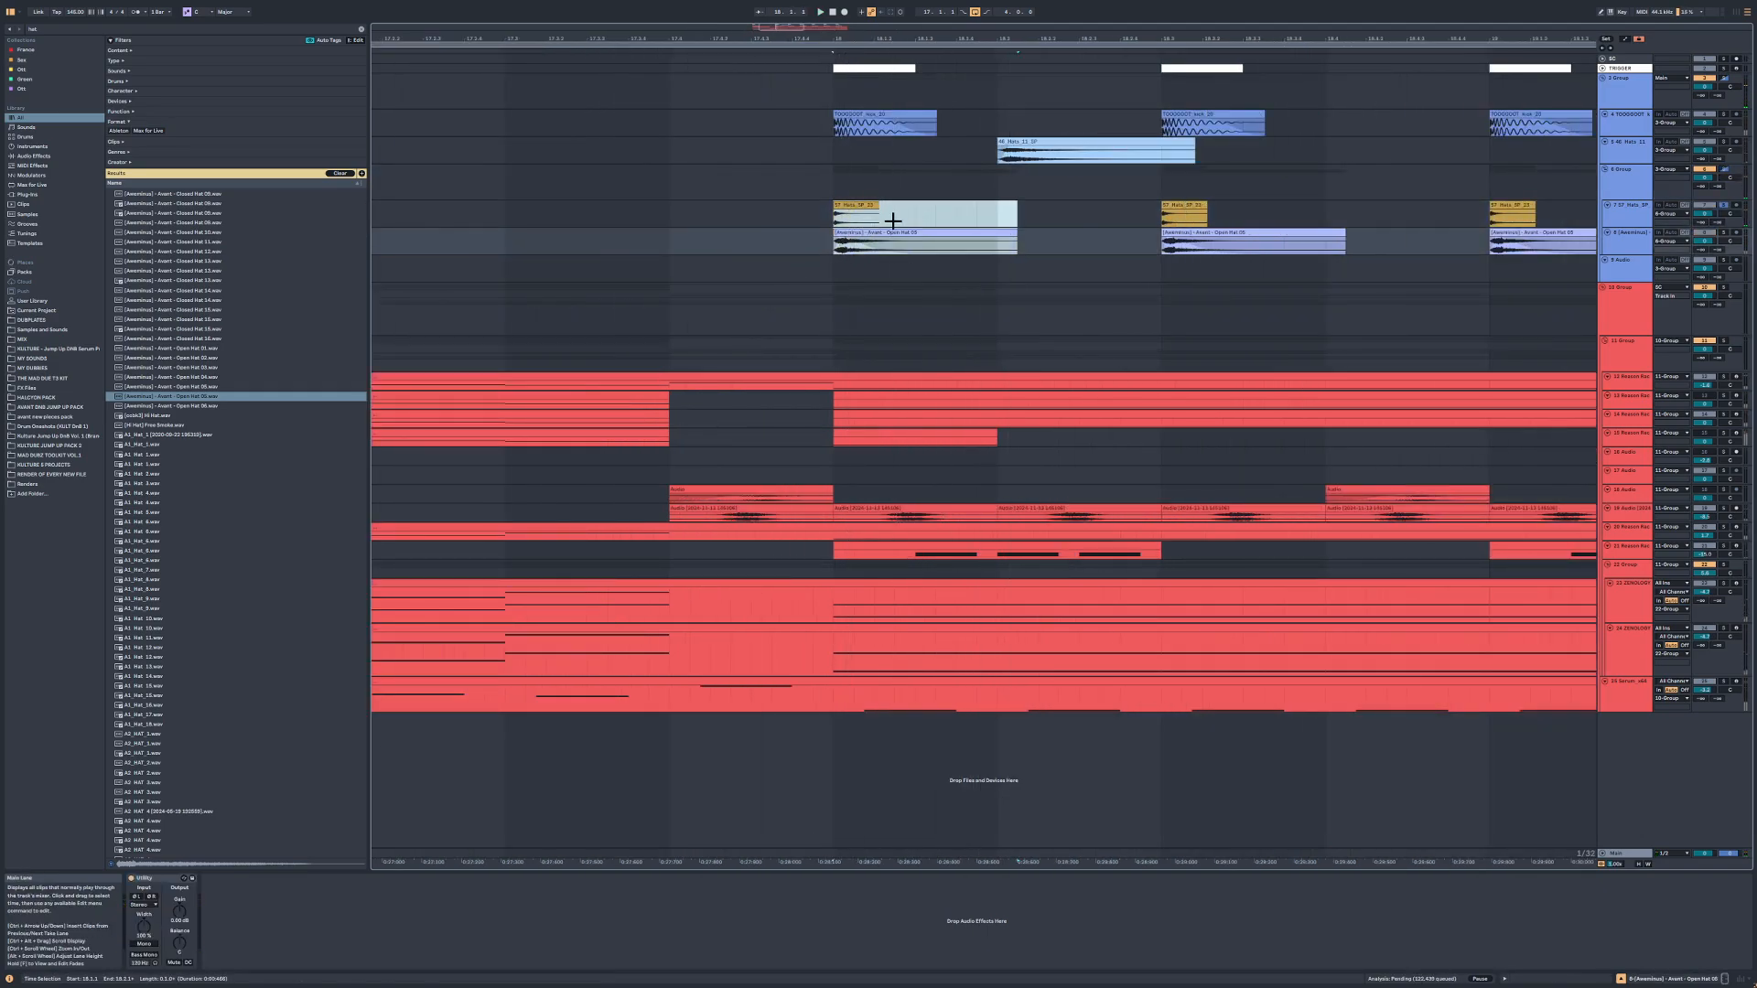
{"action": "left_click", "coordinate": [1011, 235]}
{"action": "scroll", "coordinate": [829, 243], "scroll_direction": "up", "scroll_amount": 2}
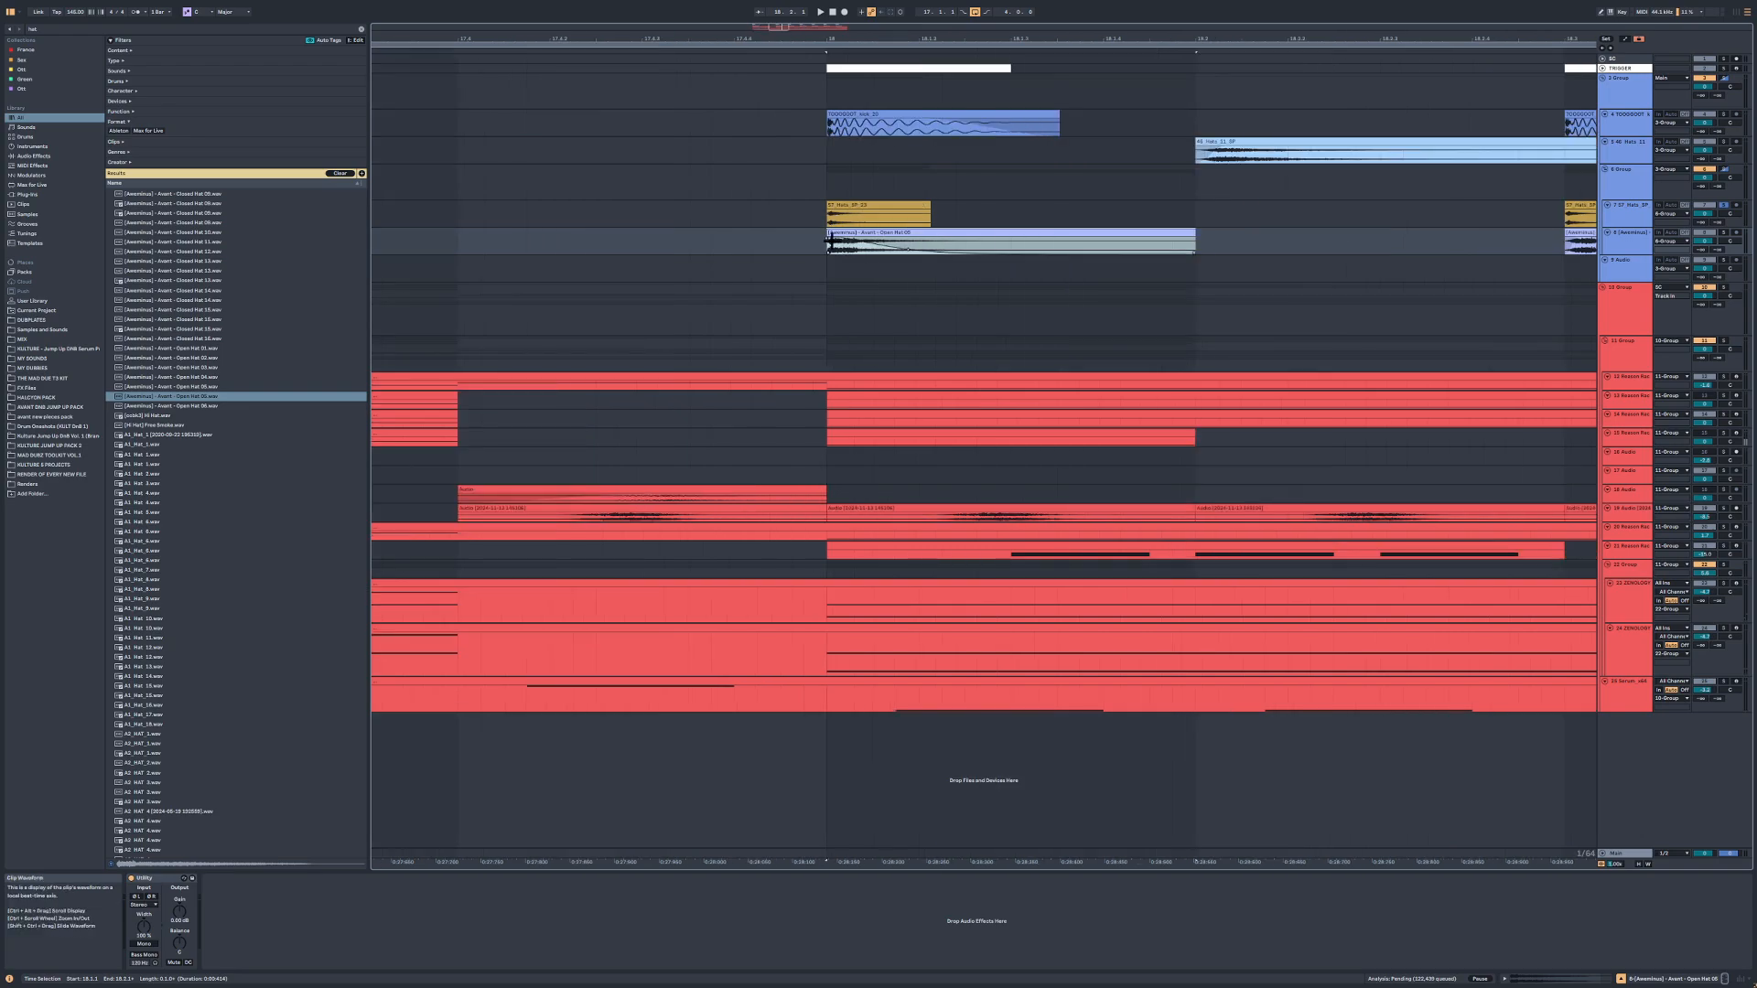
{"action": "key", "text": "space"}
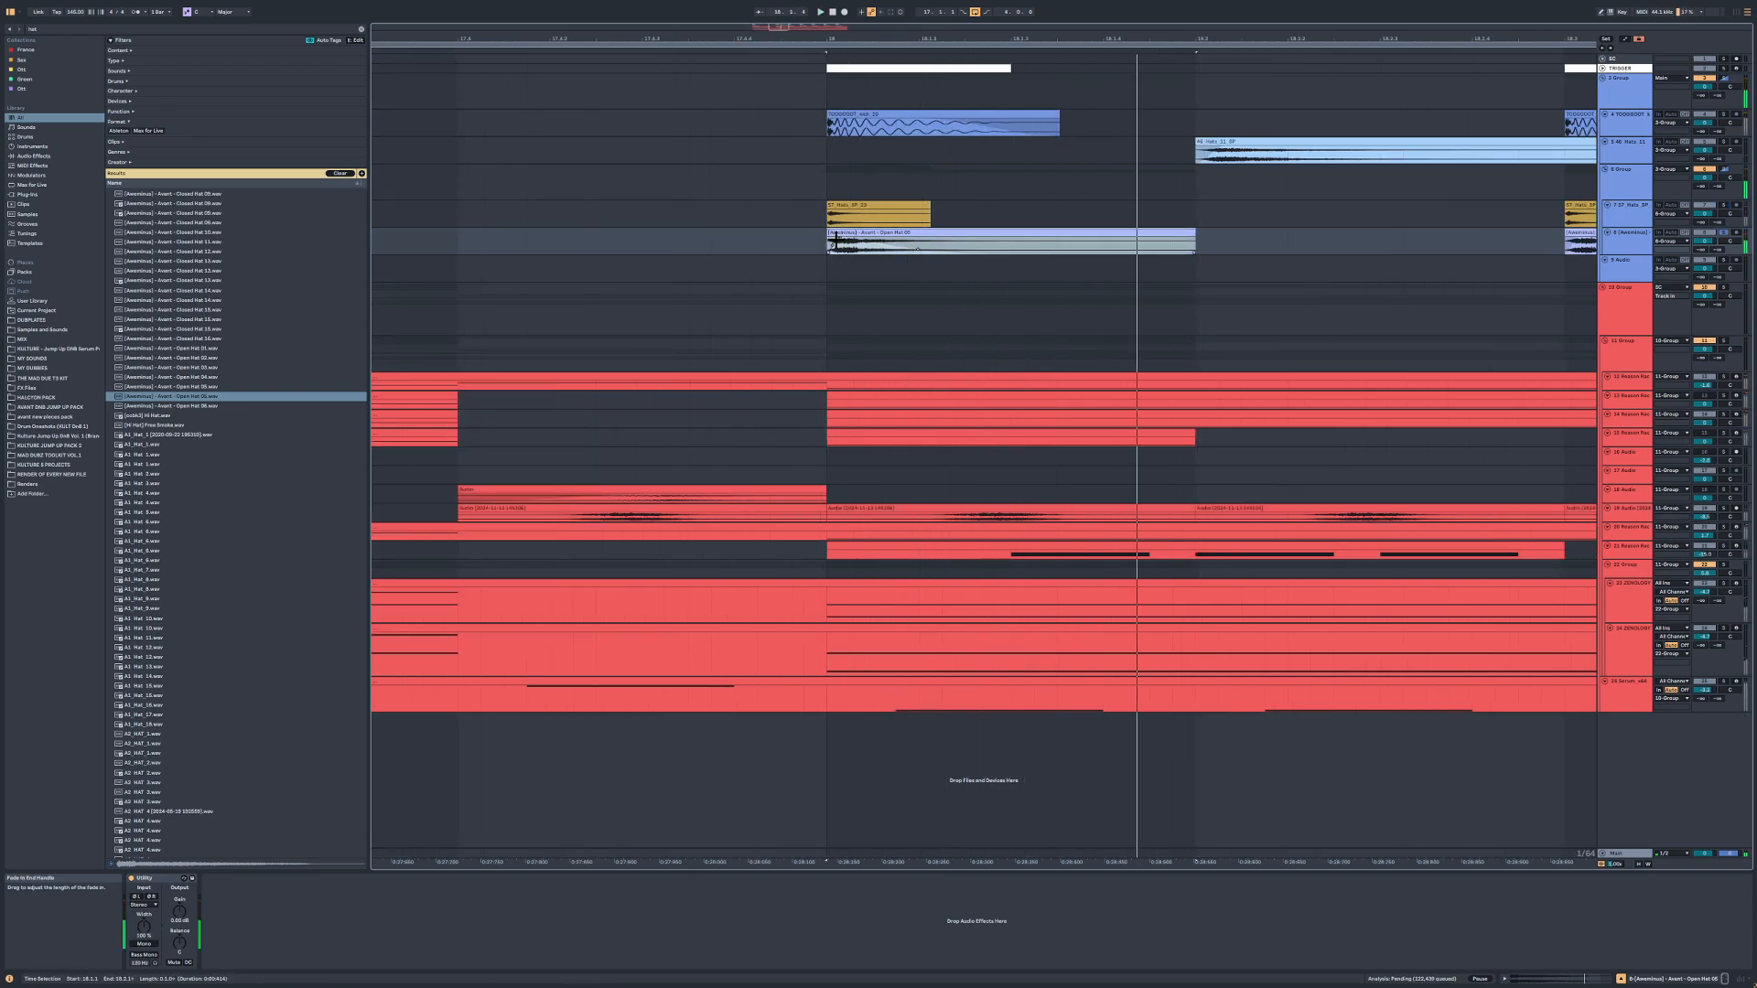
{"action": "key", "text": "space"}
{"action": "key", "text": "space"}
{"action": "key", "text": "space"}
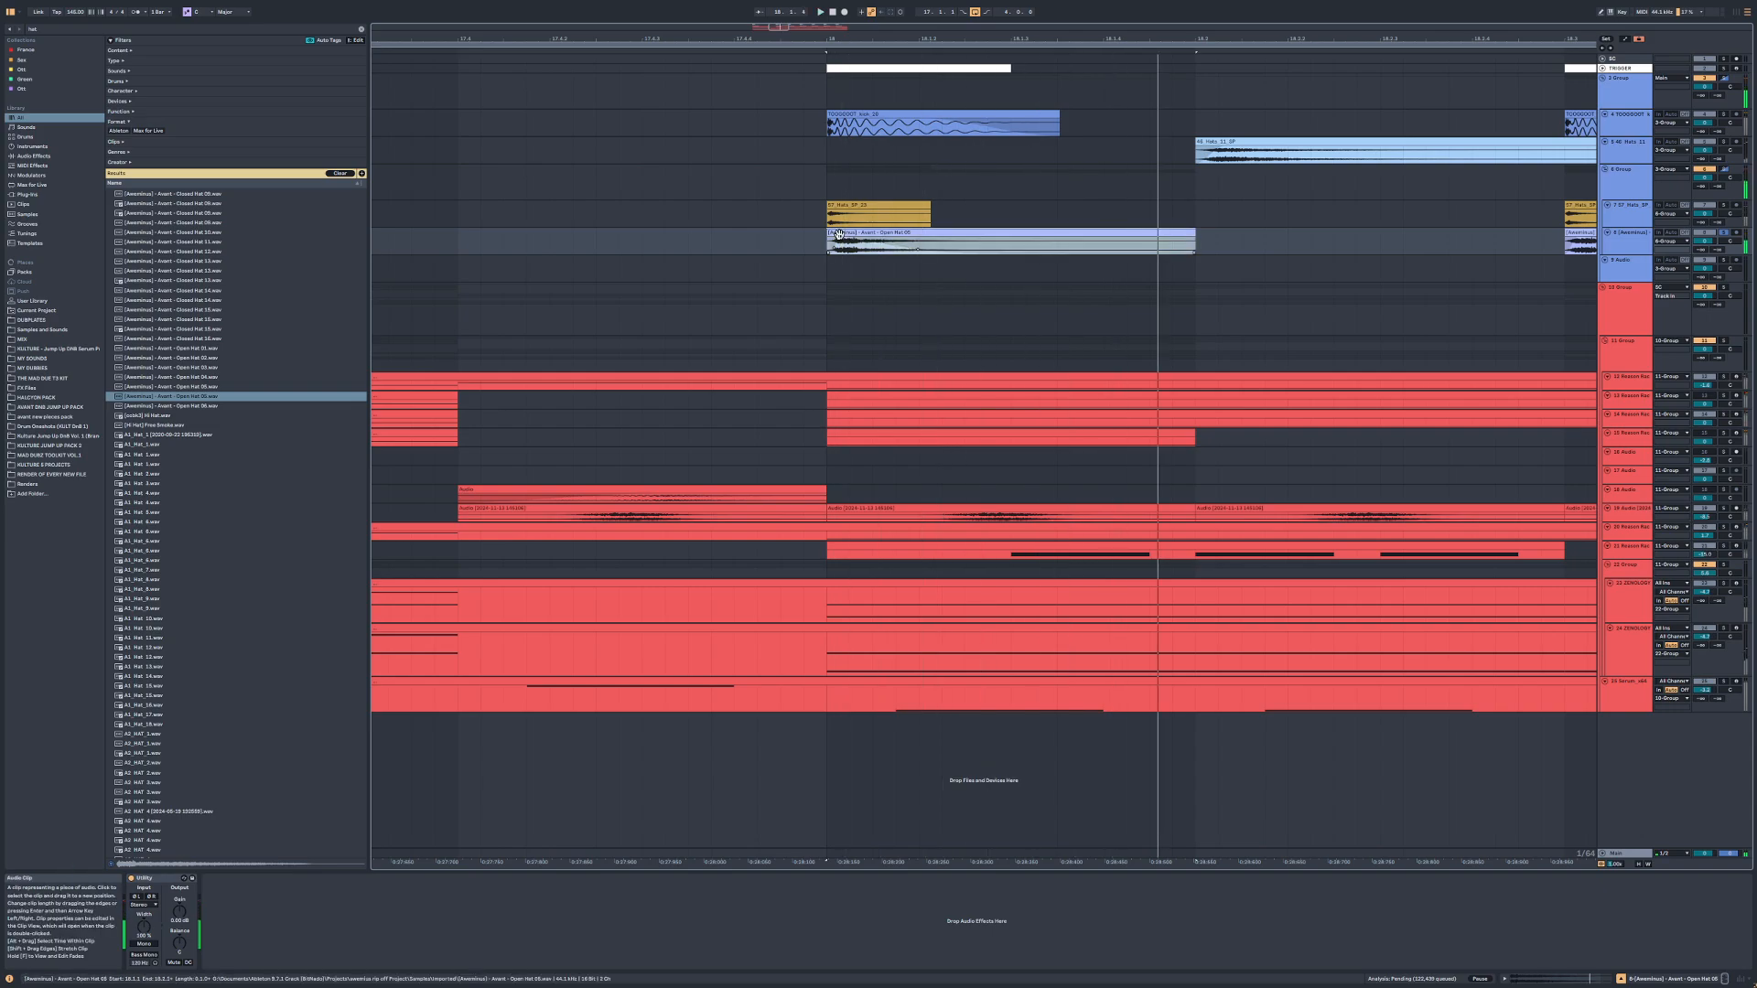
Step: Shorten the open hat clip at bar 18 further so it ends just before 18.2, and play it back
{"action": "scroll", "coordinate": [872, 233], "scroll_direction": "down", "scroll_amount": 2}
{"action": "left_click", "coordinate": [1027, 212], "text": "shift"}
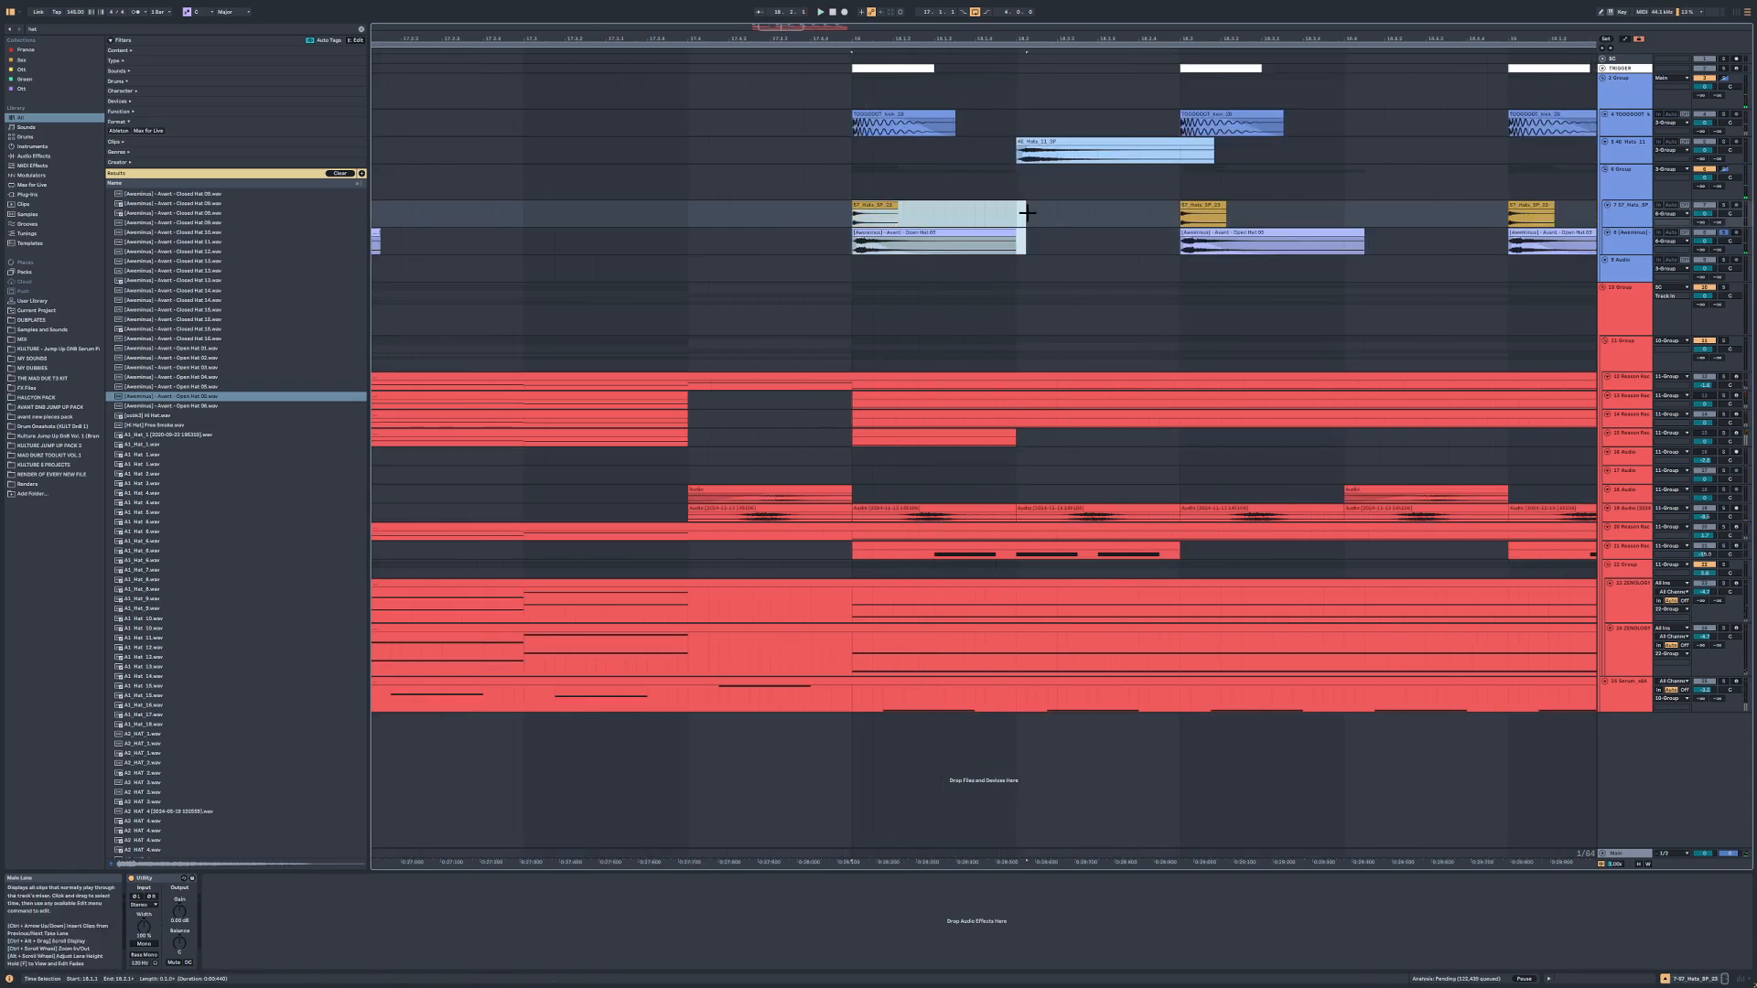
{"action": "left_click", "coordinate": [1006, 213]}
{"action": "left_click", "coordinate": [1014, 231]}
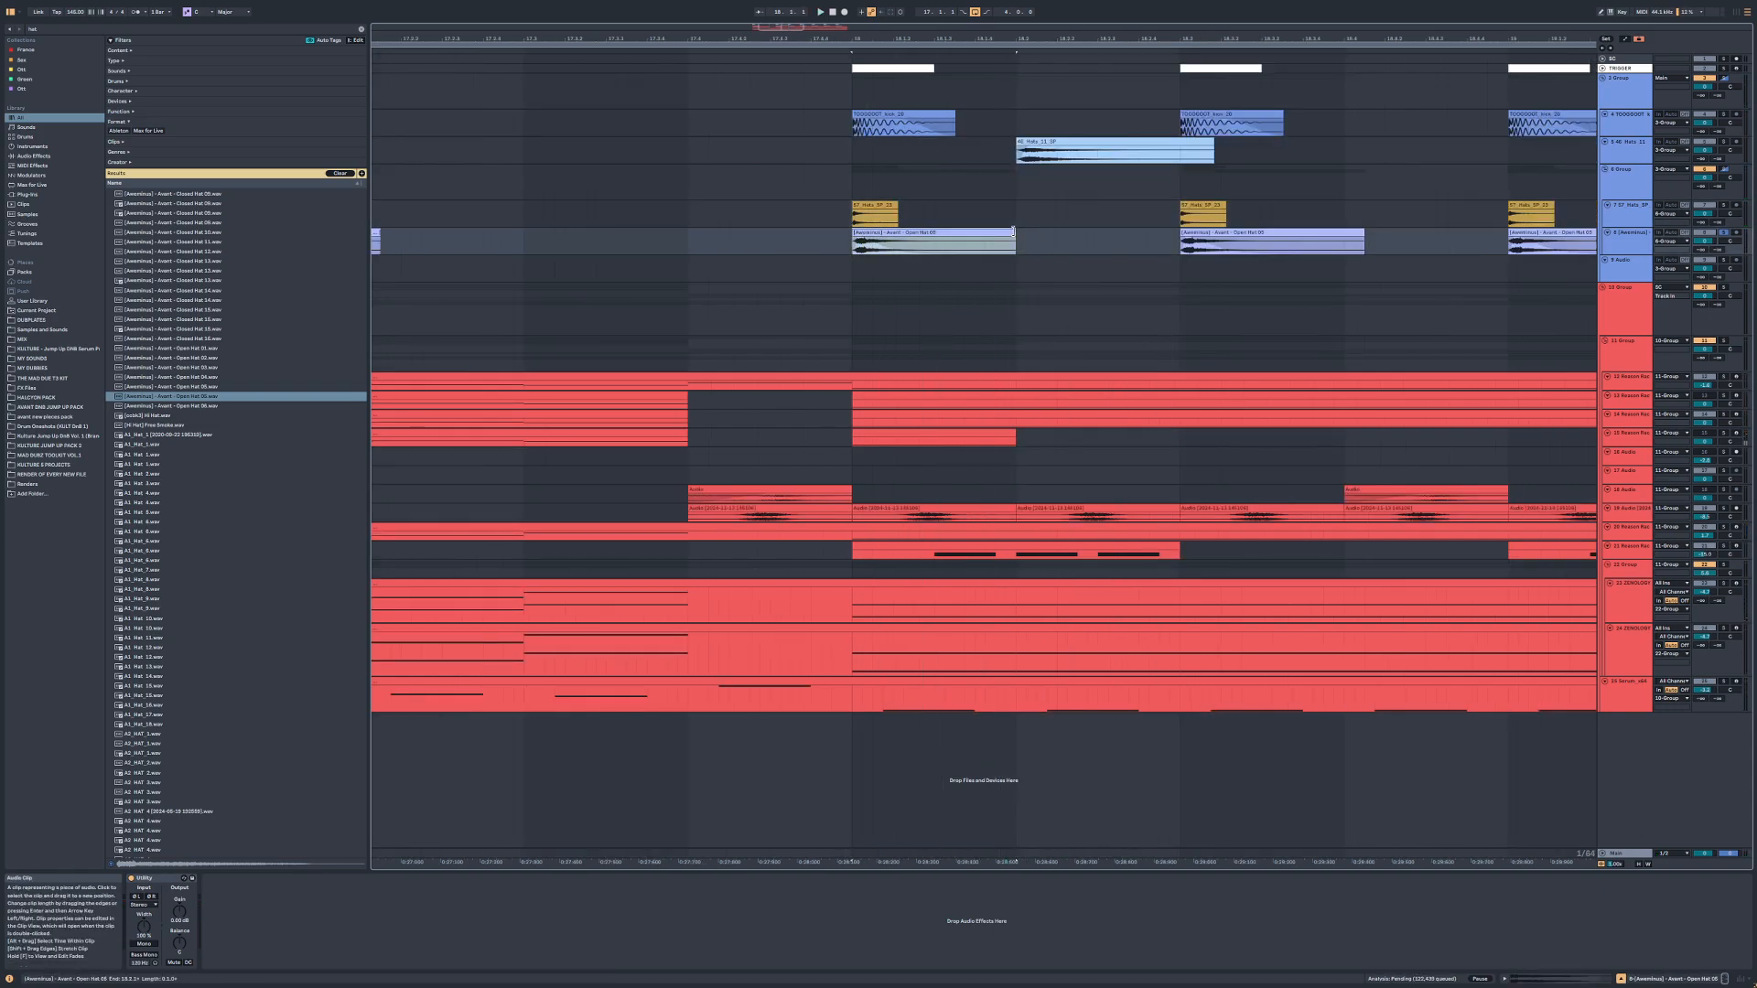
{"action": "left_click", "coordinate": [867, 232]}
{"action": "key", "text": "space"}
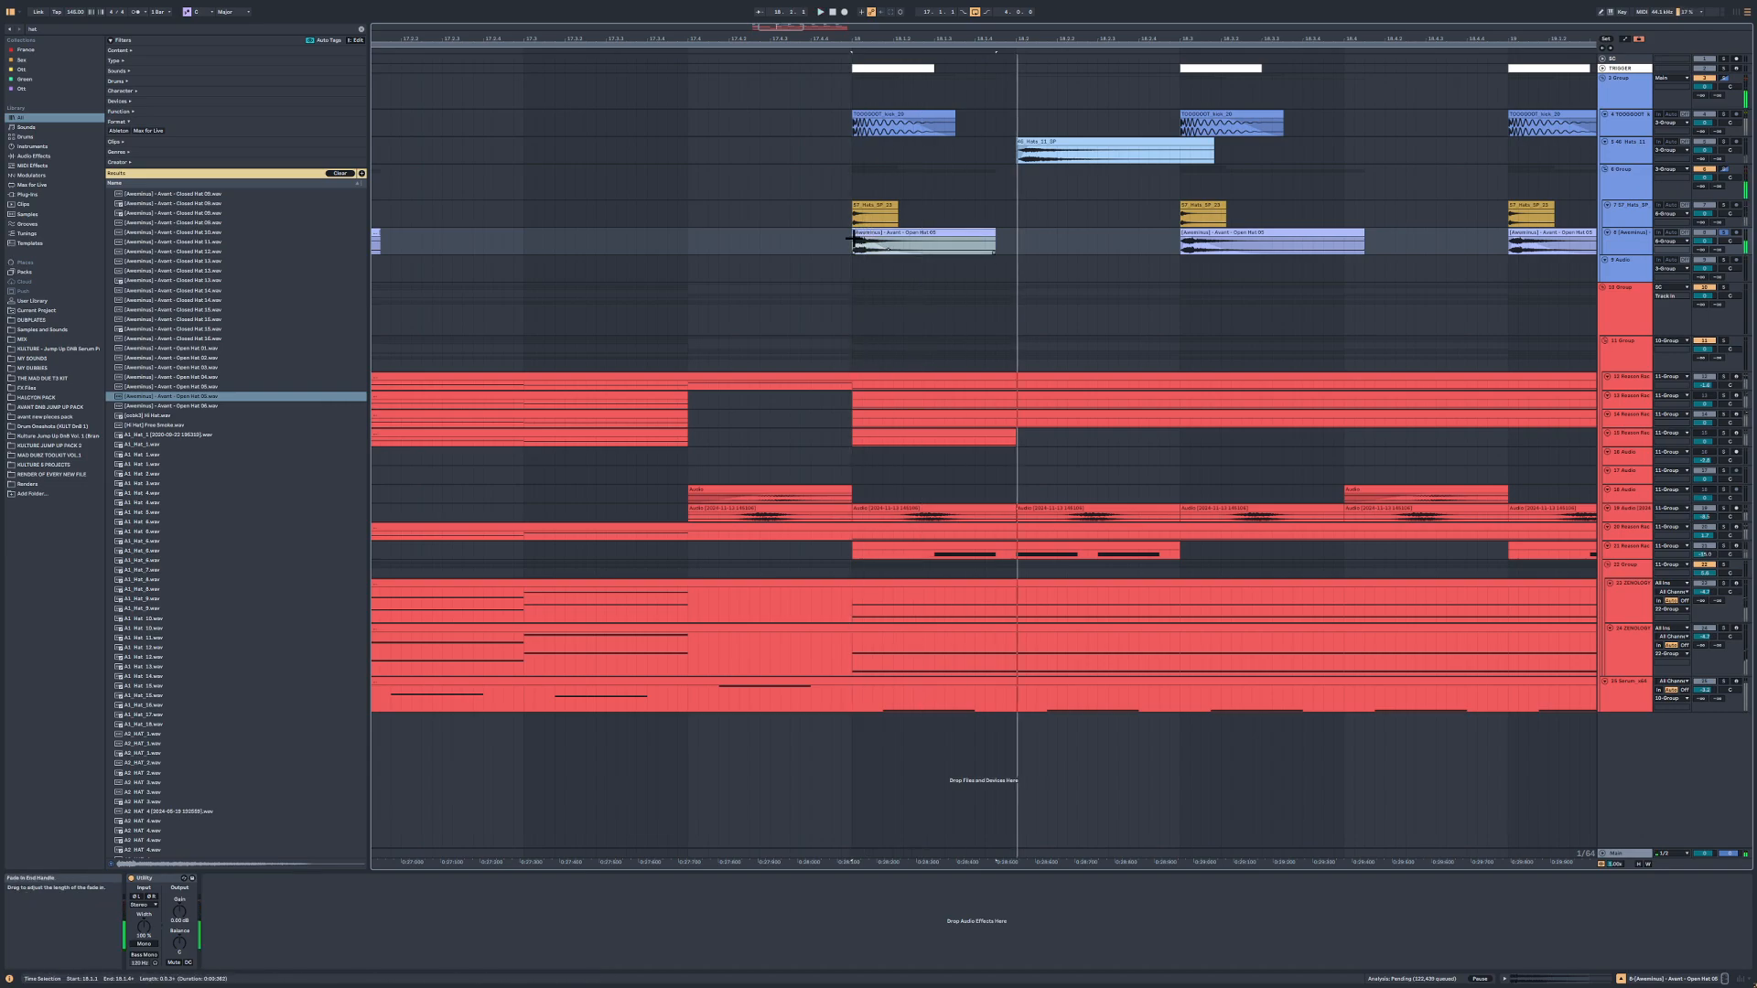
{"action": "left_click", "coordinate": [908, 234]}
{"action": "key", "text": "space"}
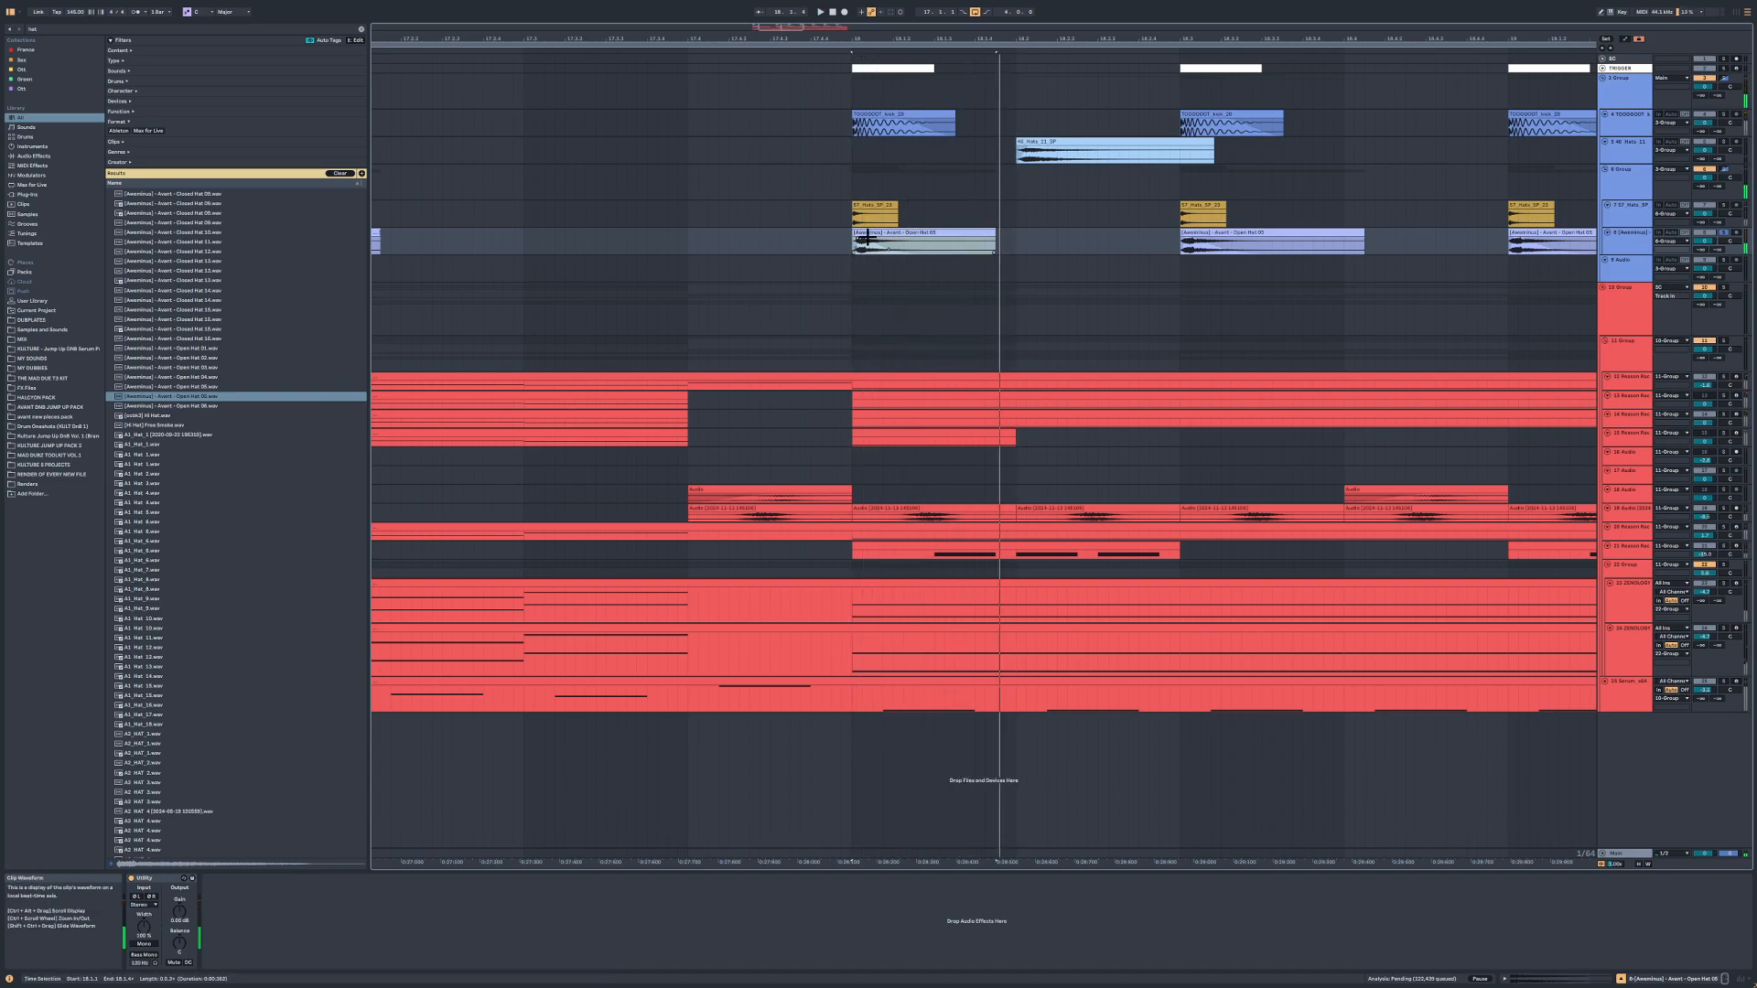
{"action": "key", "text": "space"}
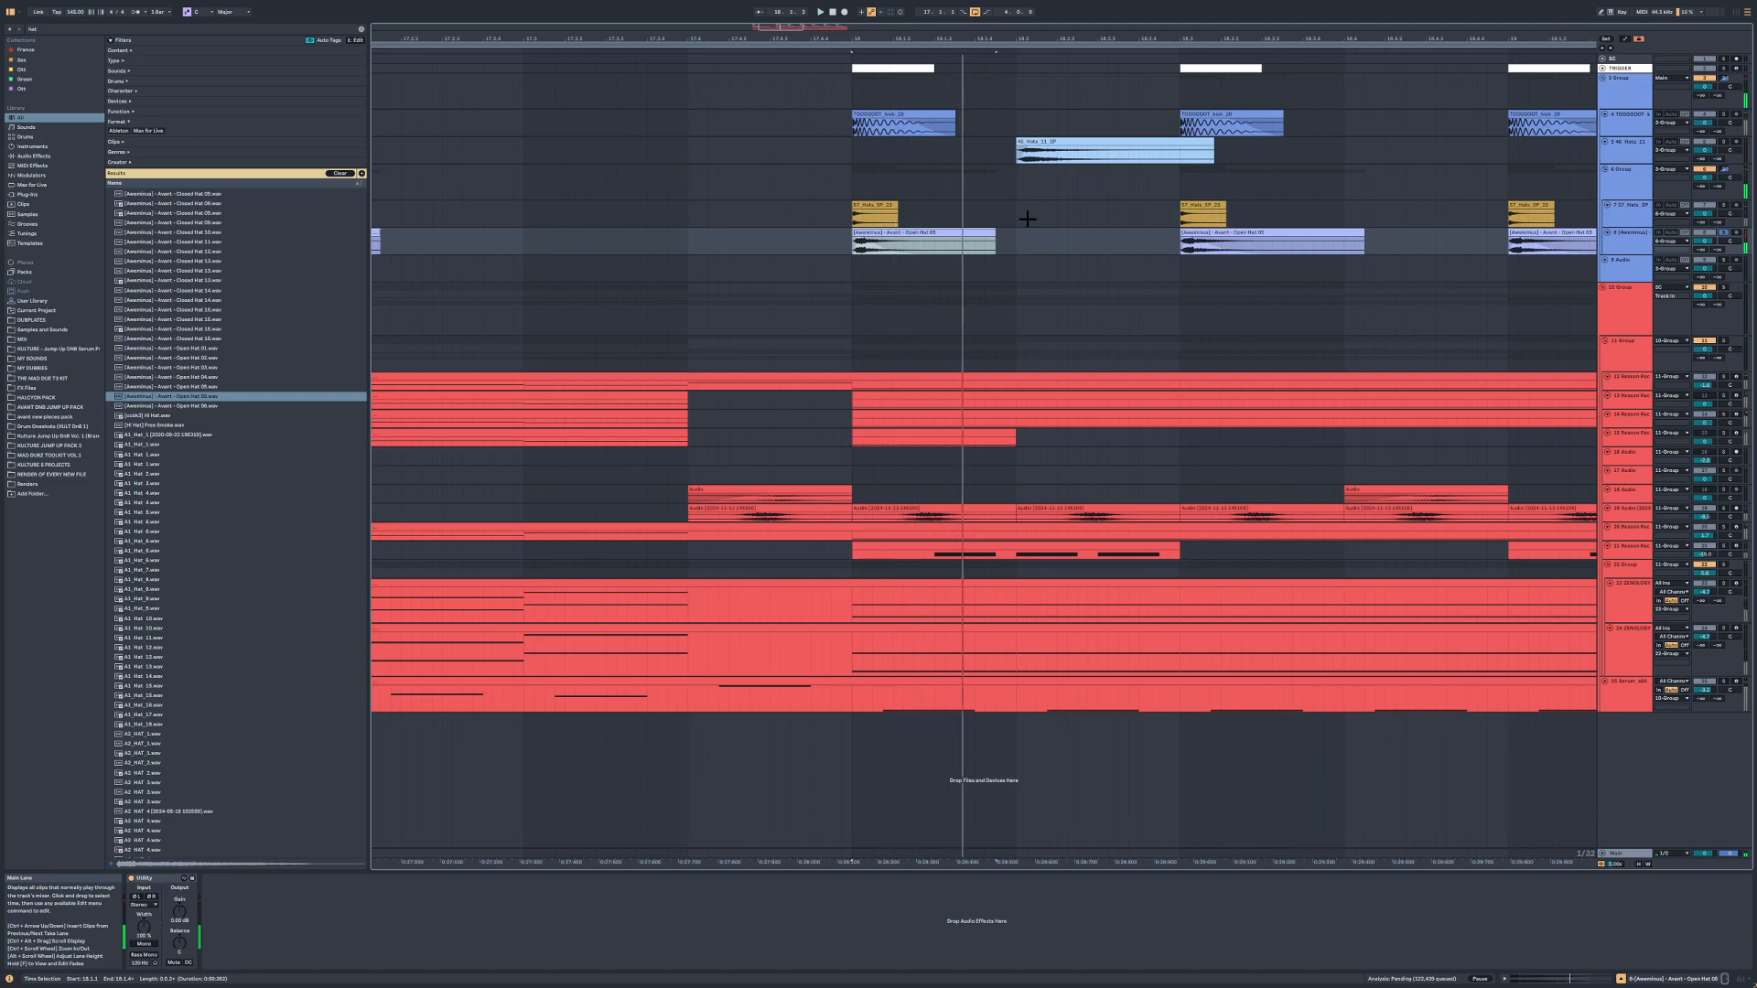
Step: Duplicate the hat pair at bar 18 to start slightly after 18.2 and play the result
{"action": "left_click_drag", "start_coordinate": [1028, 216], "coordinate": [881, 245]}
{"action": "key", "text": "ctrl+d"}
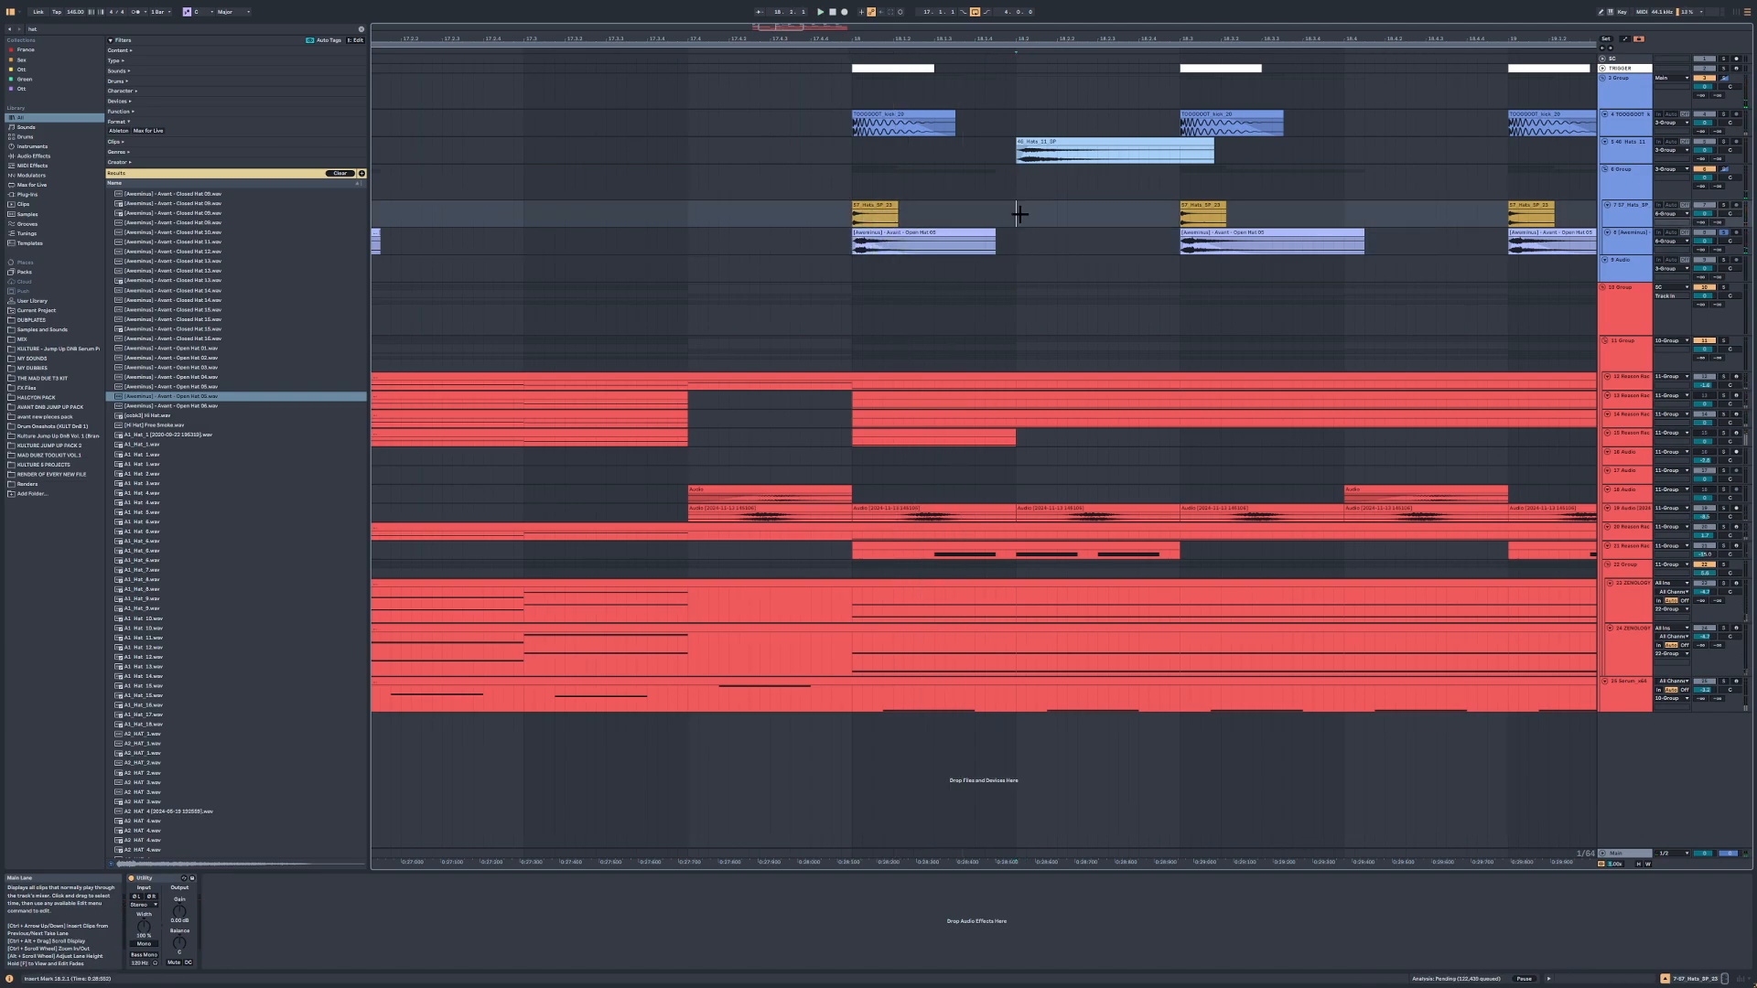
{"action": "left_click", "coordinate": [779, 178]}
{"action": "key", "text": "space"}
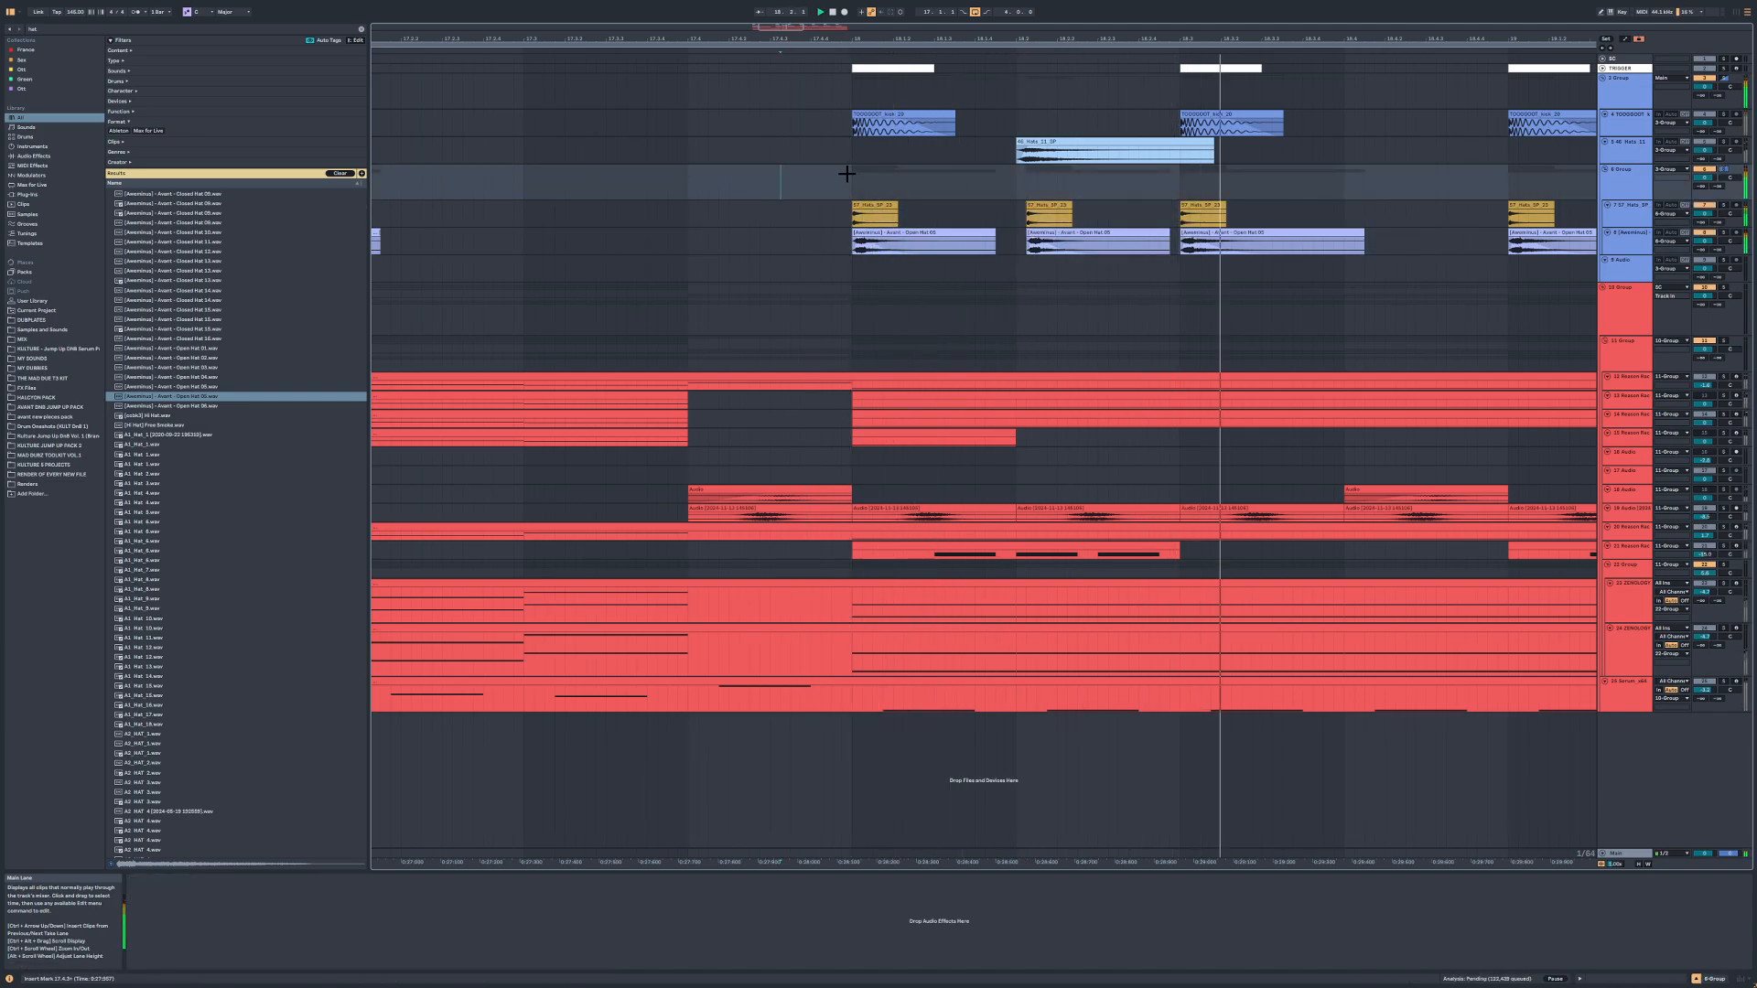
{"action": "left_click", "coordinate": [853, 174]}
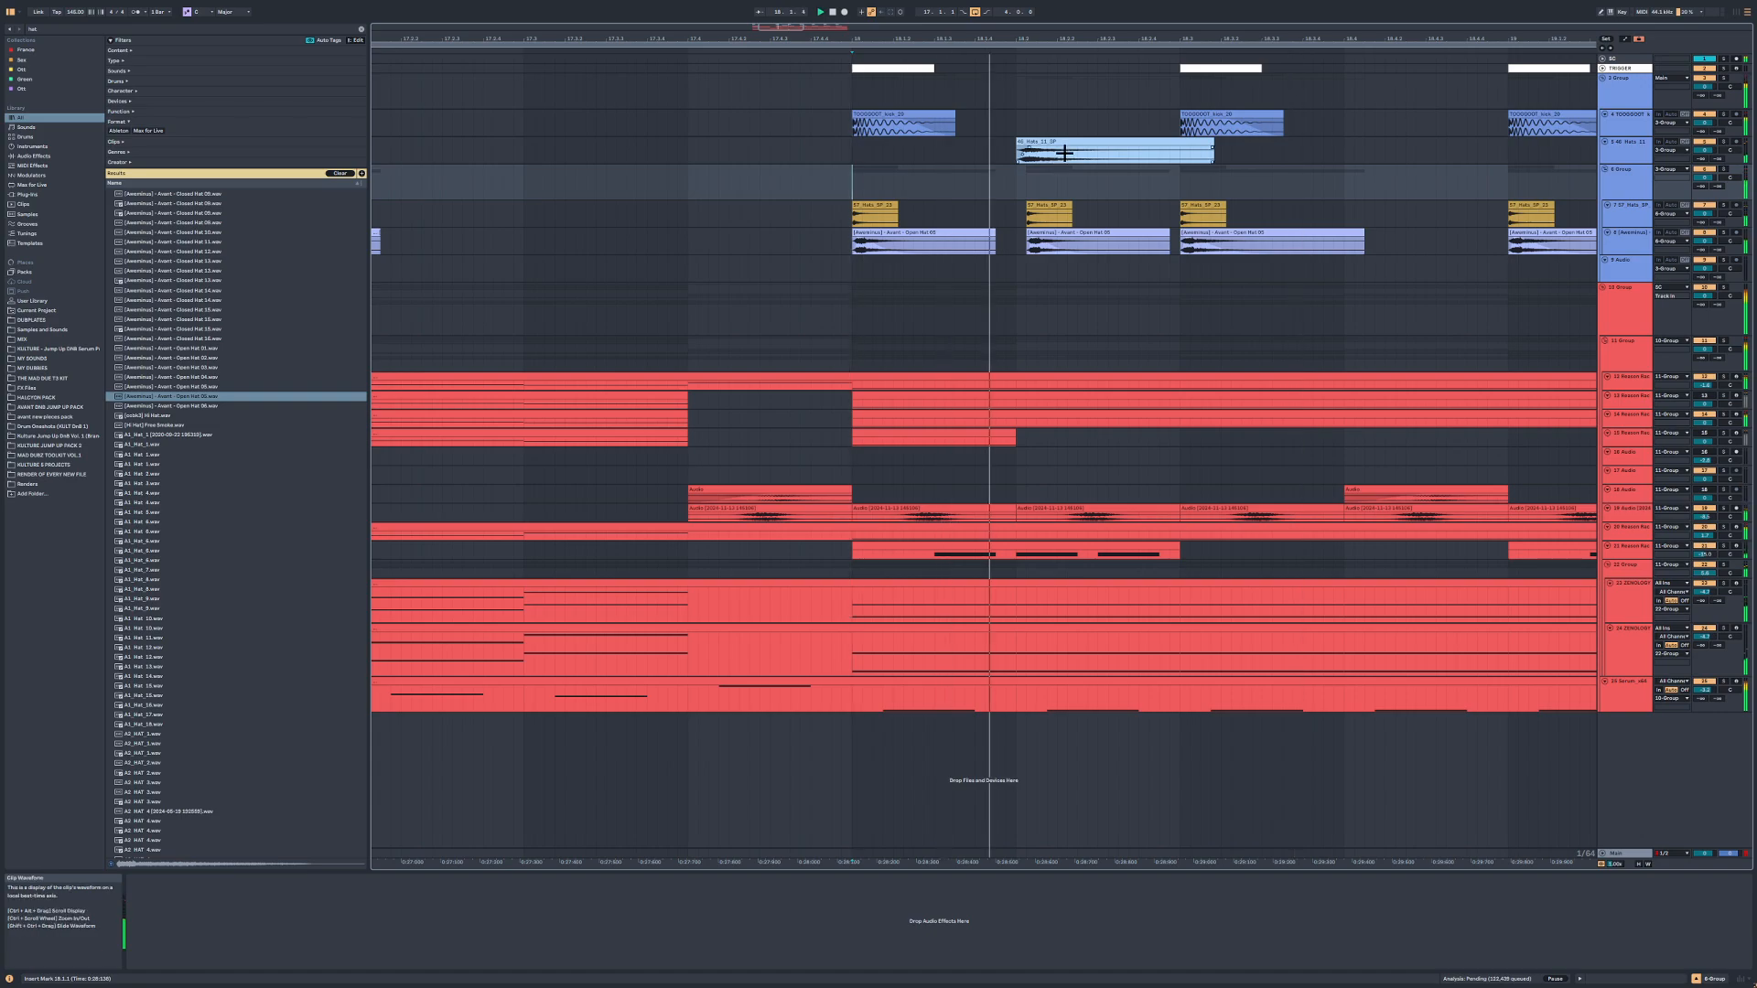
Step: Delete all clips on the two grouped hat tracks from 18.3 to the end of the section
{"action": "scroll", "coordinate": [1057, 163], "scroll_direction": "down", "scroll_amount": 5}
{"action": "left_click_drag", "start_coordinate": [1110, 216], "coordinate": [1445, 239]}
{"action": "key", "text": "Delete"}
{"action": "left_click", "coordinate": [1109, 239]}
Step: Duplicate the half-bar pattern of both grouped hats from bar 18 to the end of the section and play it
{"action": "left_click_drag", "start_coordinate": [1110, 239], "coordinate": [1045, 212]}
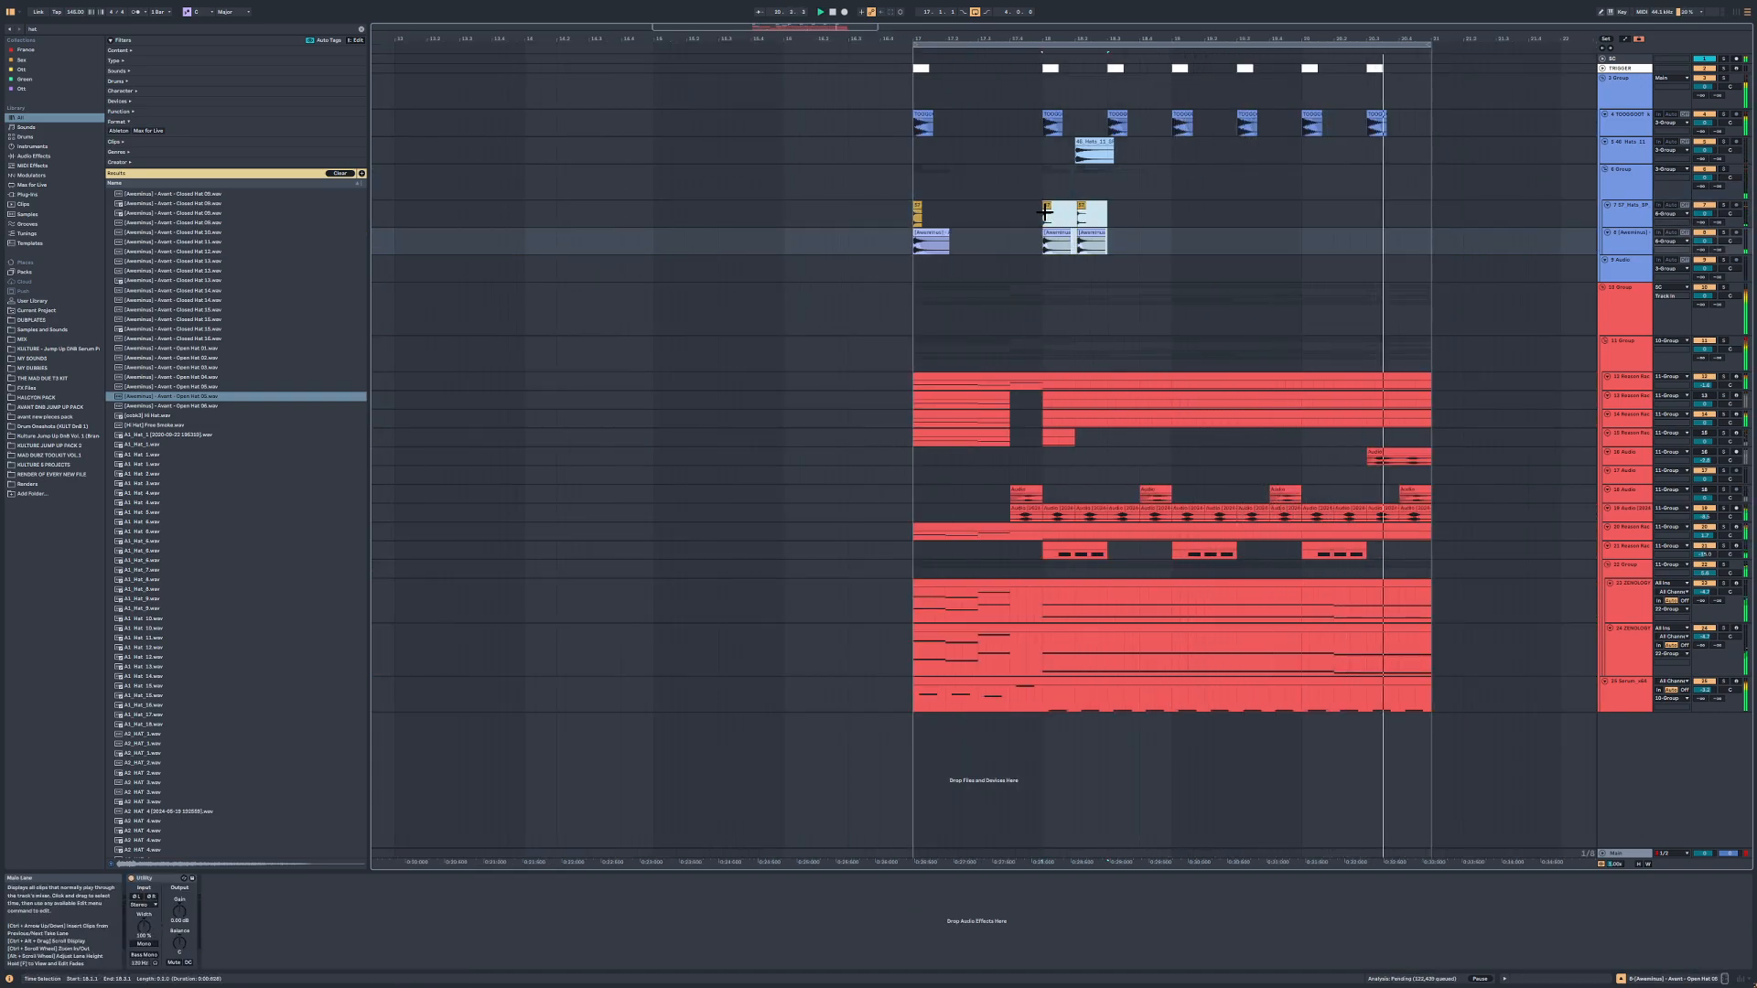
{"action": "key", "text": "ctrl+d"}
{"action": "key", "text": "ctrl+d"}
{"action": "key", "text": "ctrl+d"}
{"action": "key", "text": "ctrl+d"}
{"action": "key", "text": "ctrl+d"}
{"action": "left_click", "coordinate": [1034, 197]}
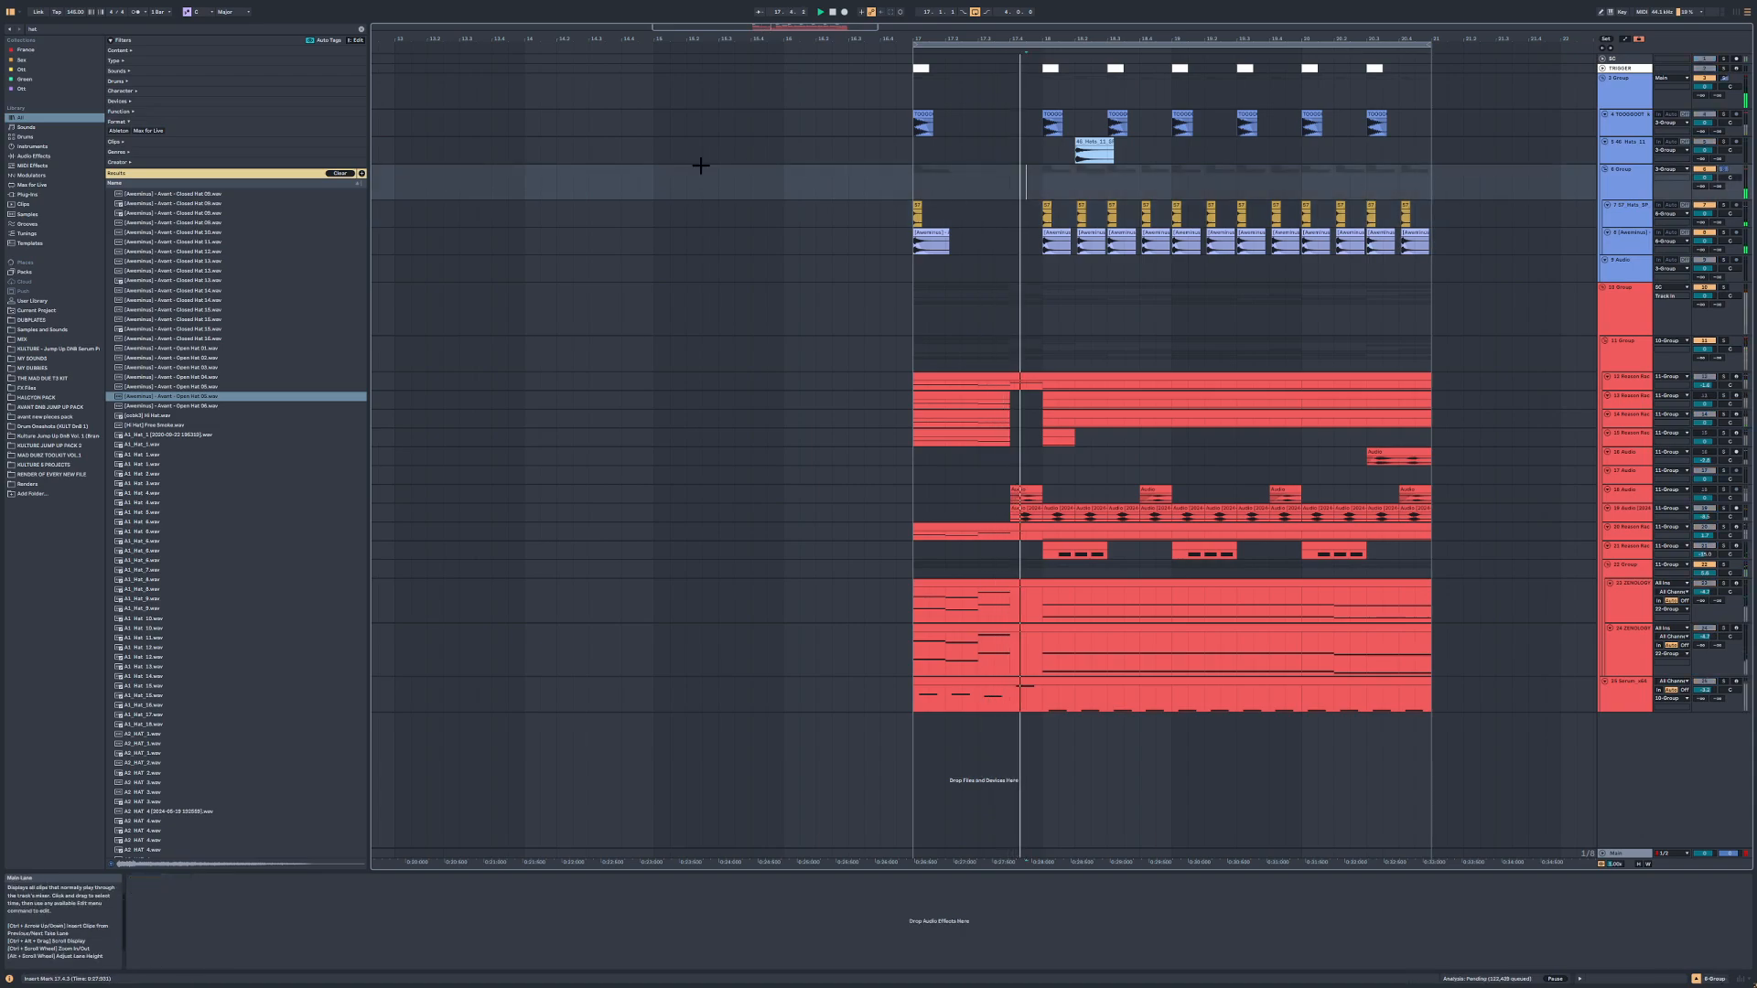
Step: Add an EQ Eight to the hat group and use its first band as a low cut that removes the low frequencies
{"action": "left_click", "coordinate": [60, 157]}
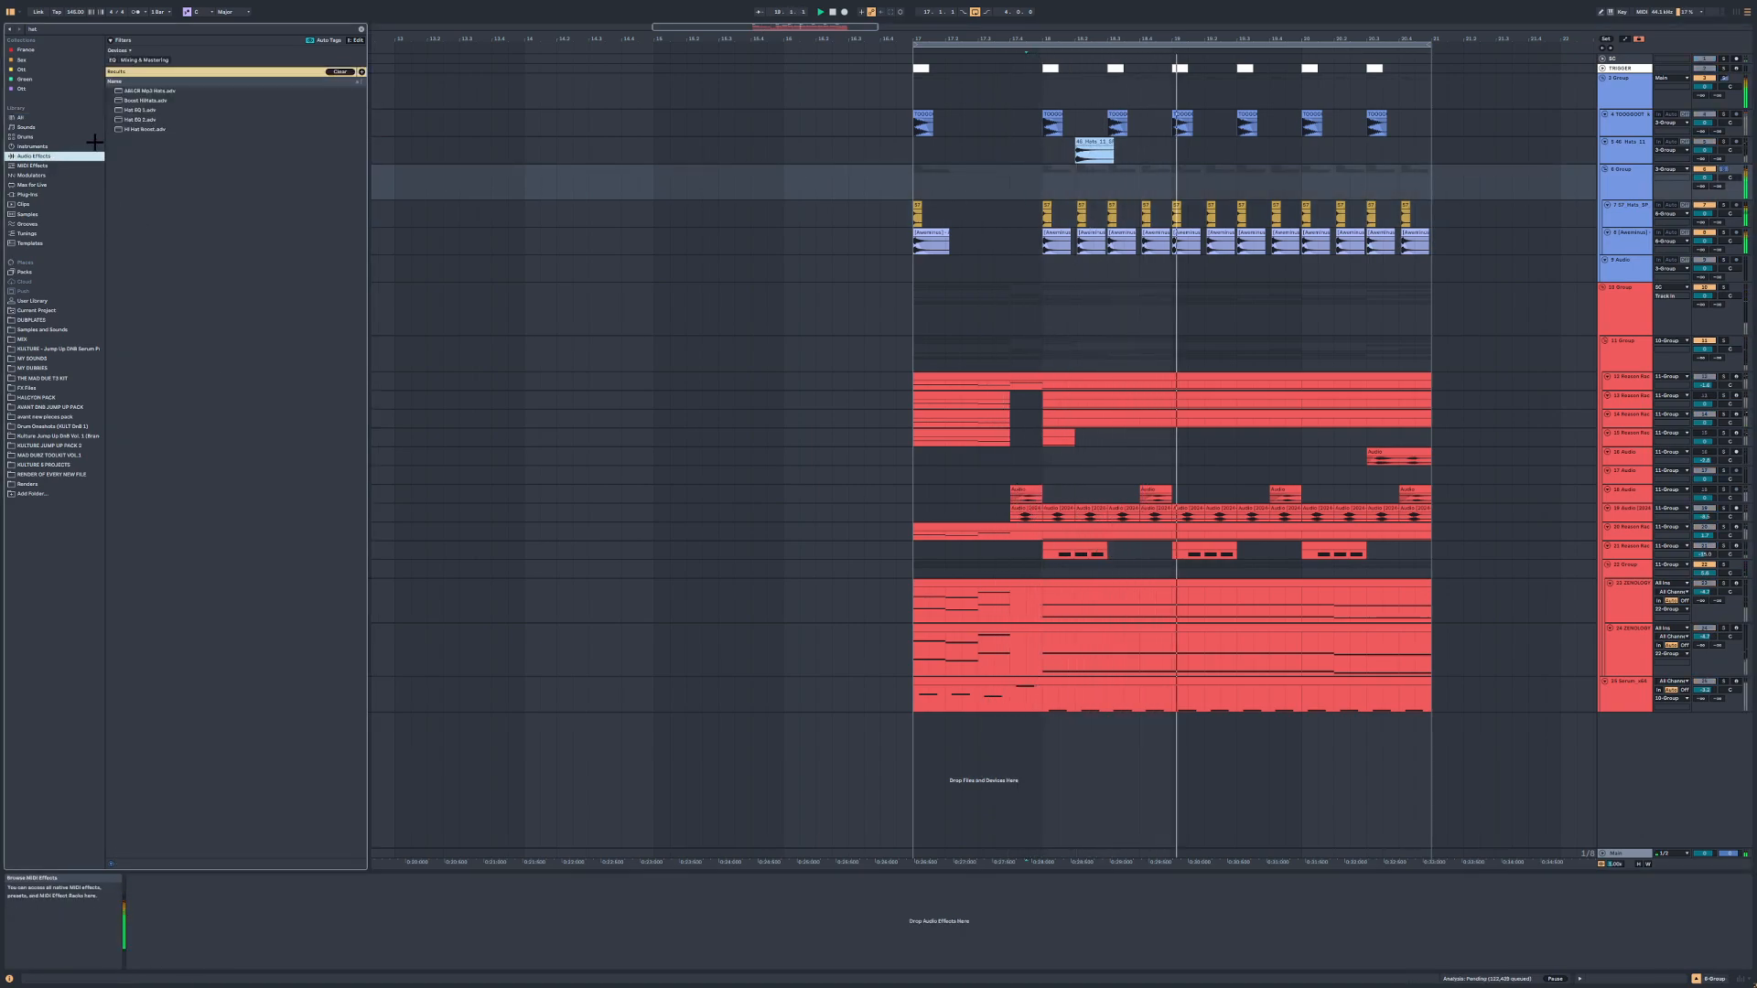
{"action": "left_click", "coordinate": [360, 29]}
{"action": "left_click", "coordinate": [153, 261]}
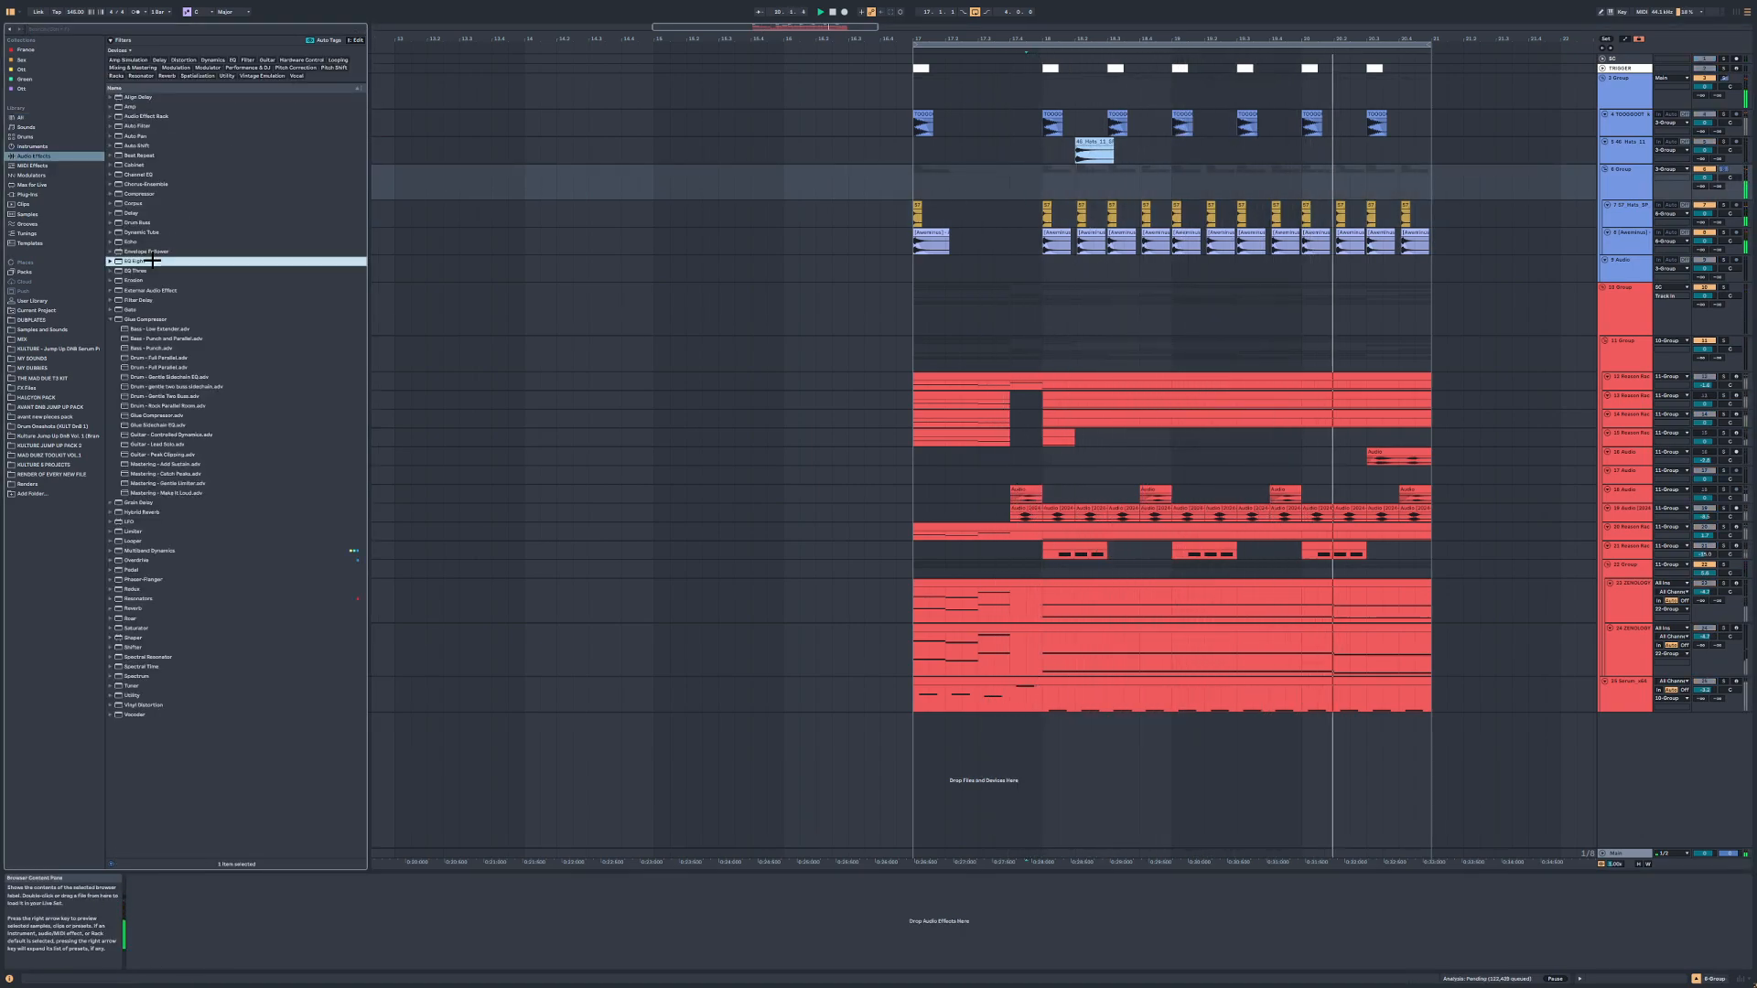
{"action": "left_click", "coordinate": [161, 956]}
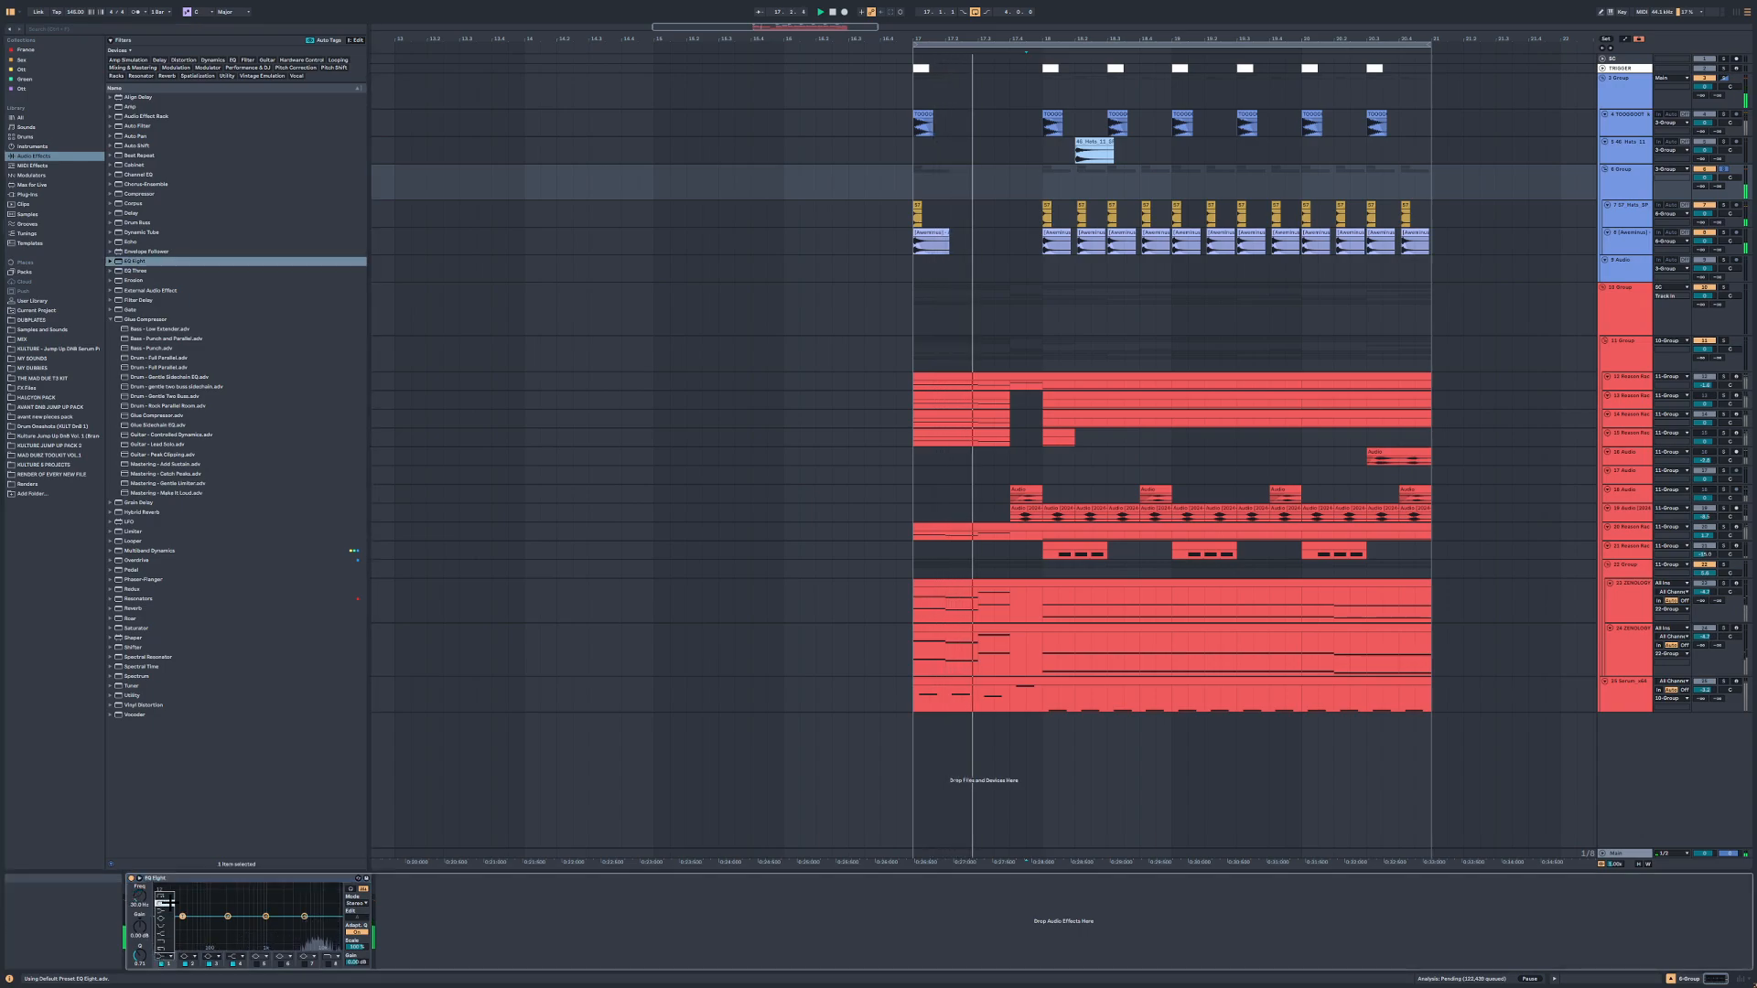
{"action": "left_click", "coordinate": [167, 921]}
{"action": "left_click_drag", "start_coordinate": [182, 921], "coordinate": [248, 922]}
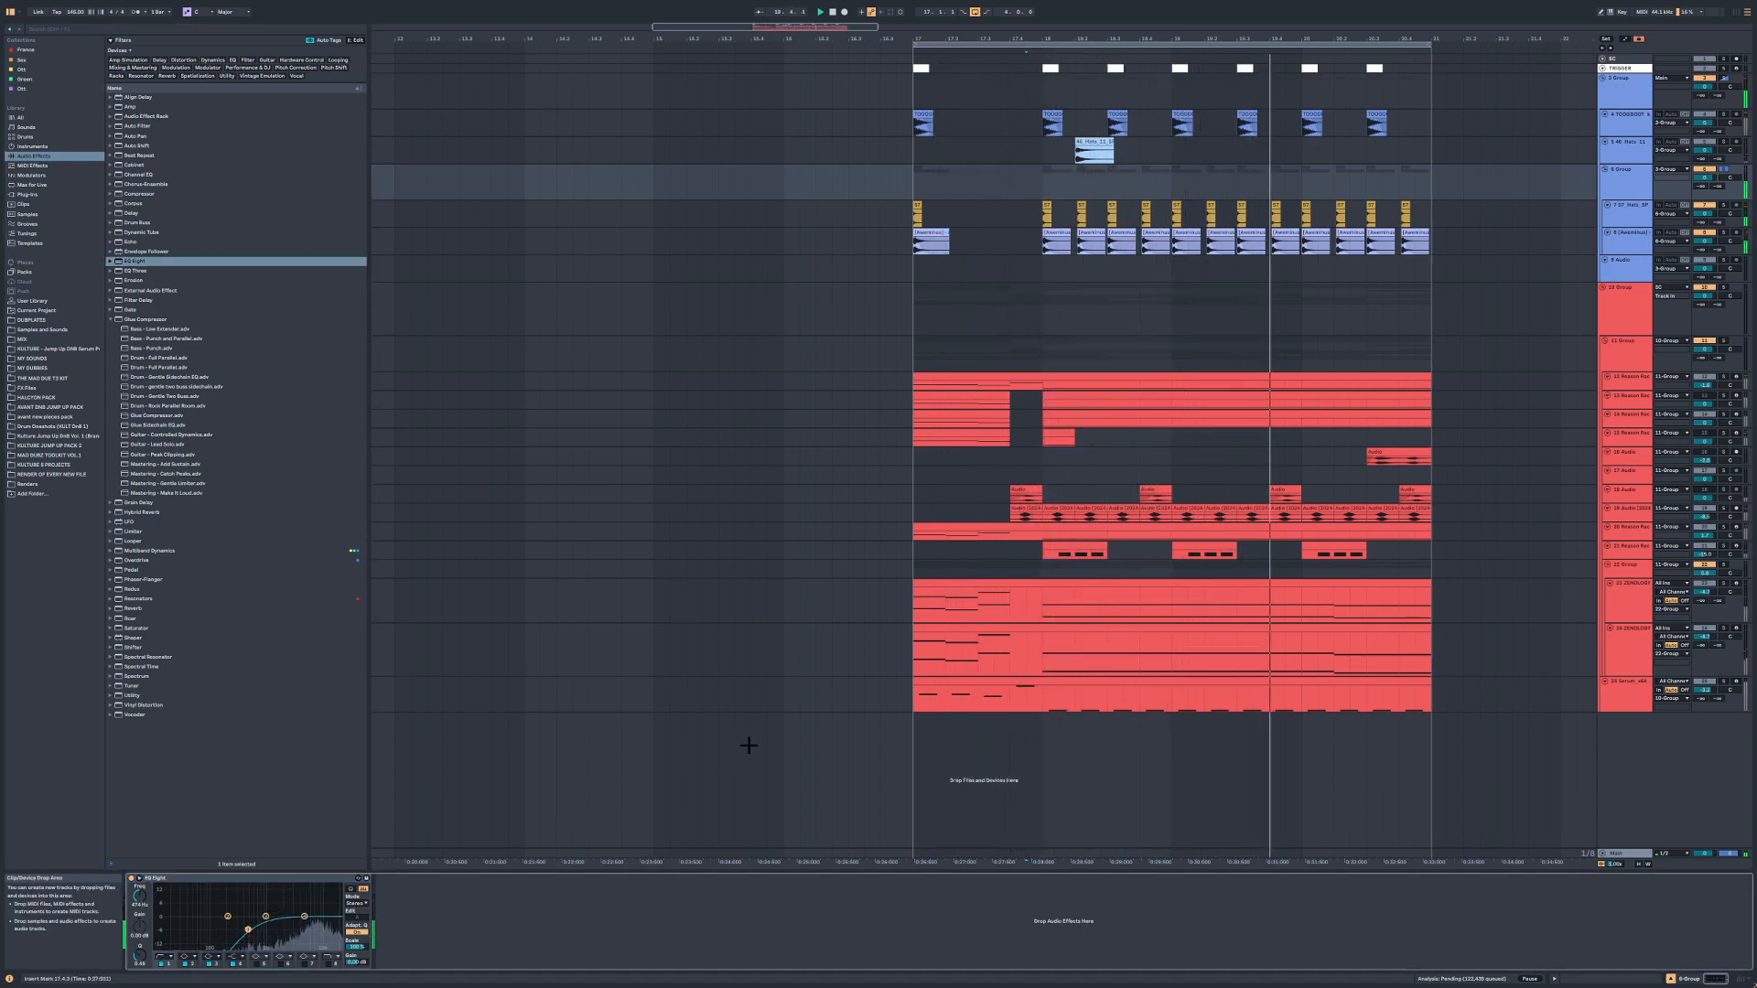
Step: Solo the light-blue hat track above the group and add an EQ Eight with a low cut on its first band
{"action": "left_click", "coordinate": [1095, 143]}
{"action": "key", "text": "s"}
{"action": "key", "text": "space"}
{"action": "key", "text": "space"}
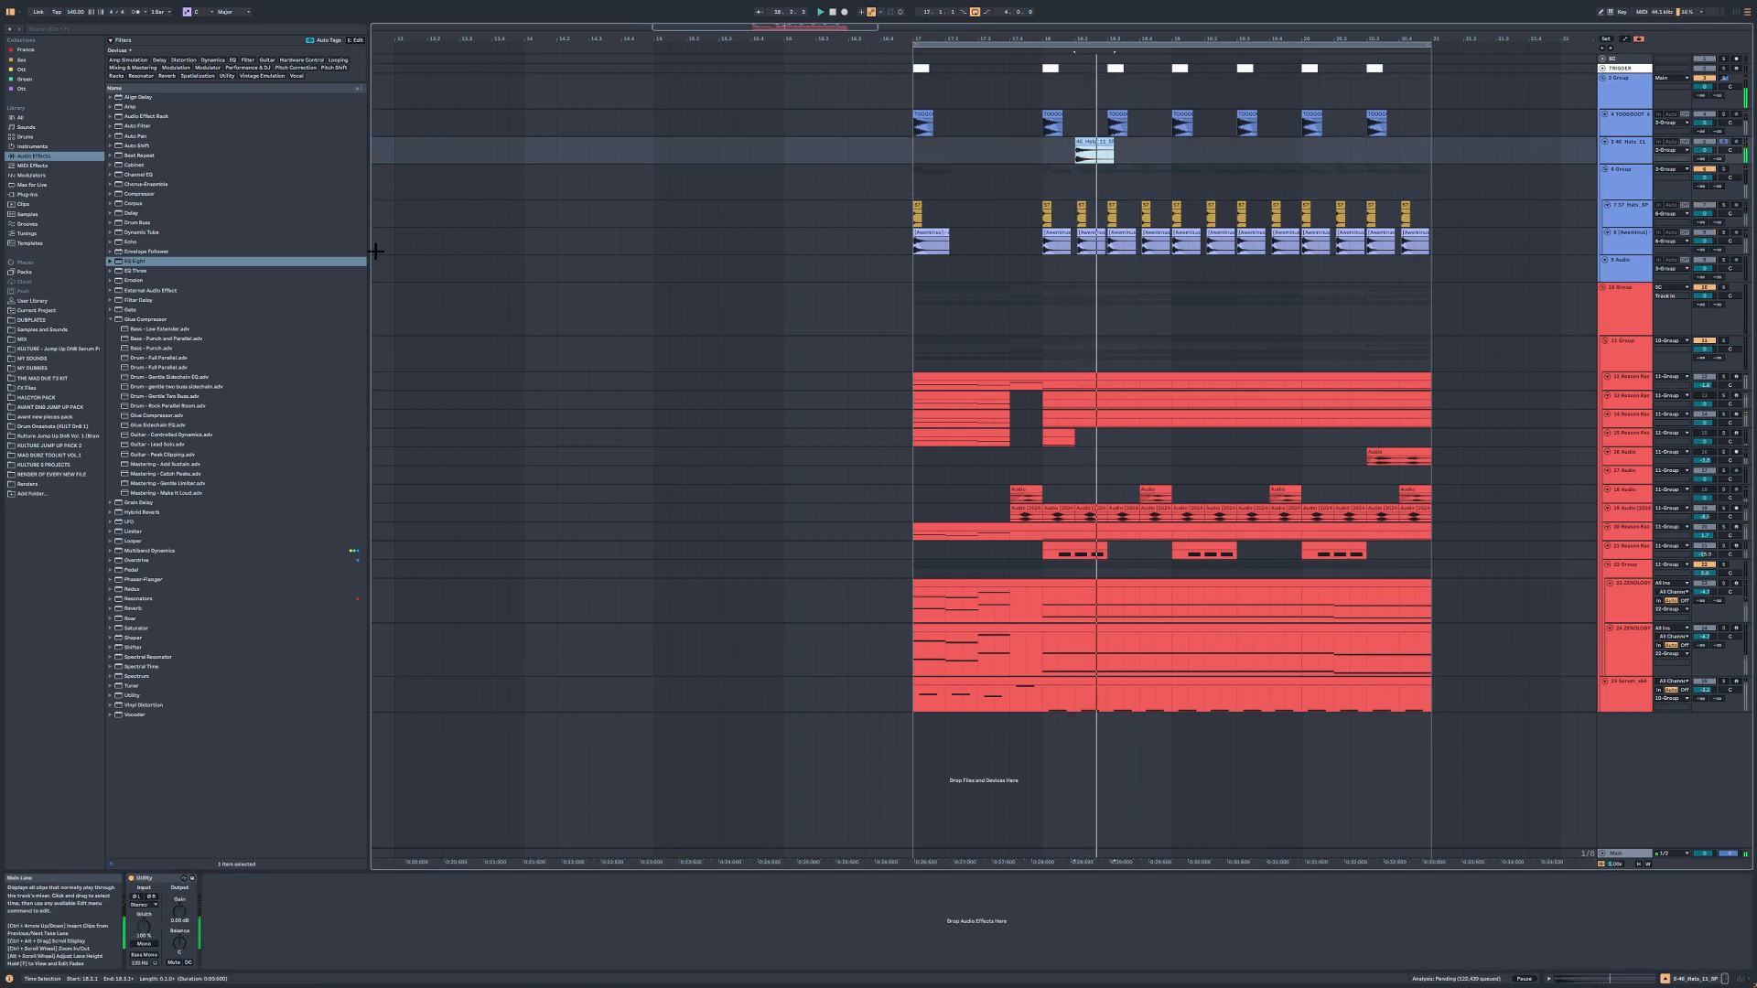
{"action": "key", "text": "space"}
{"action": "left_click", "coordinate": [146, 254]}
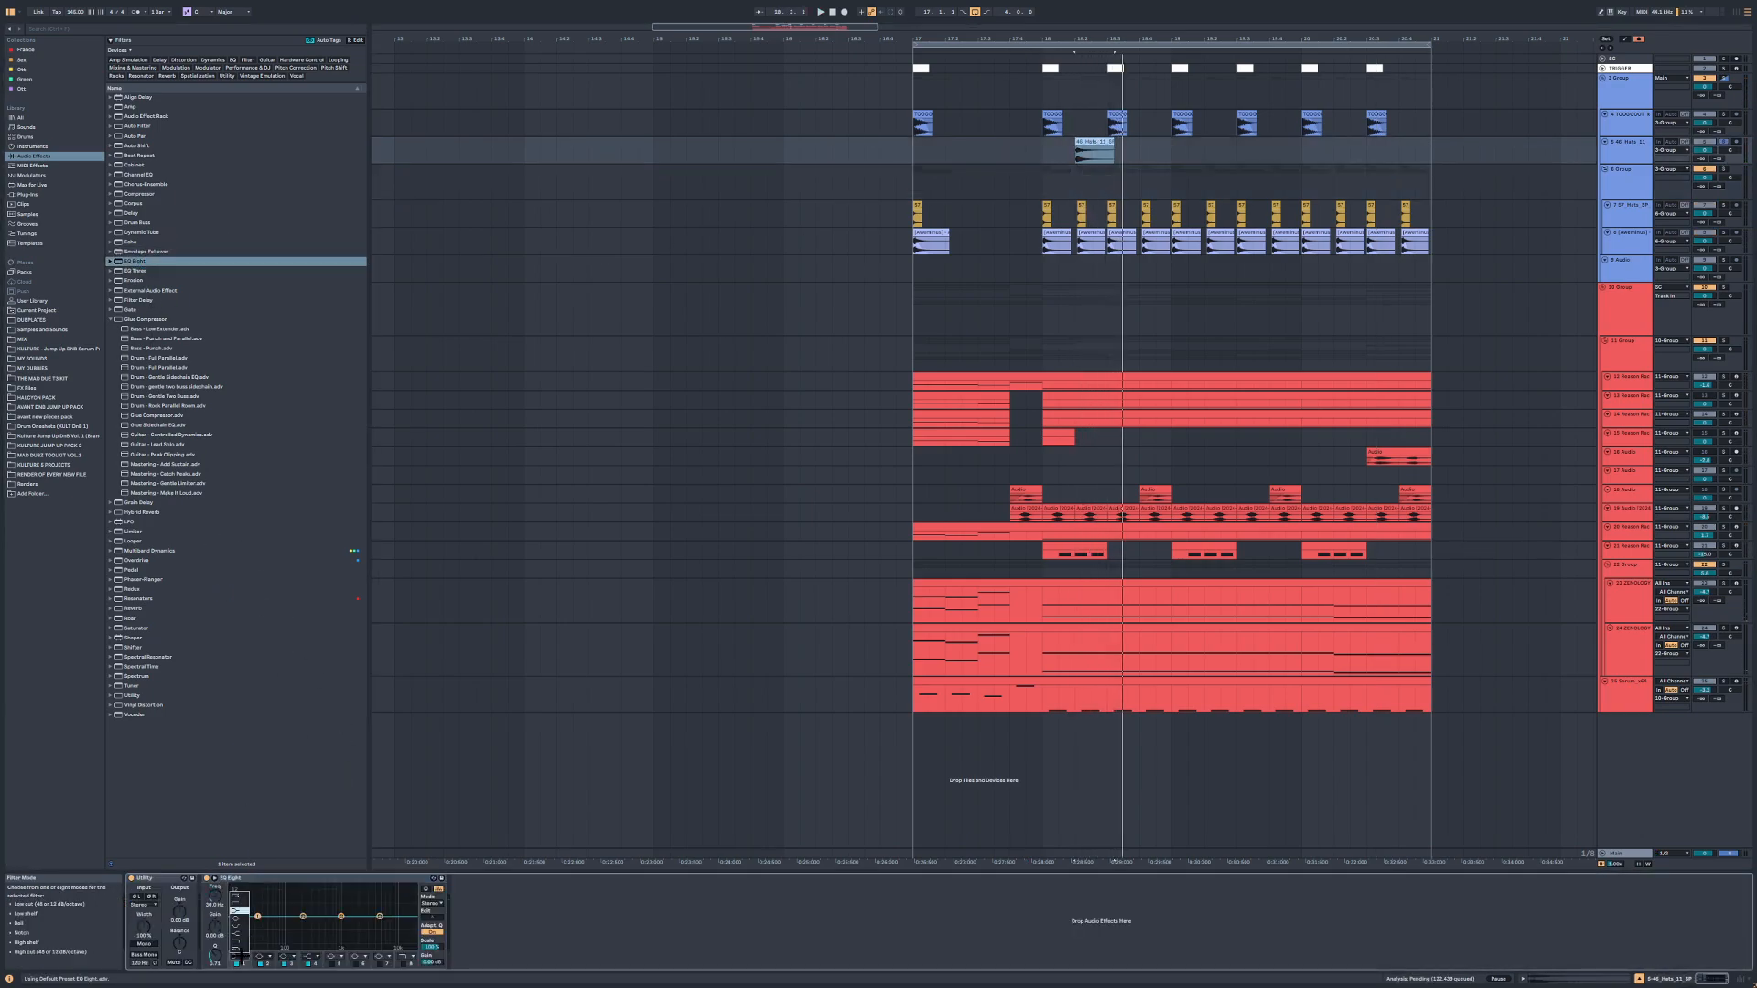
{"action": "key", "text": "space"}
{"action": "left_click_drag", "start_coordinate": [257, 916], "coordinate": [328, 919]}
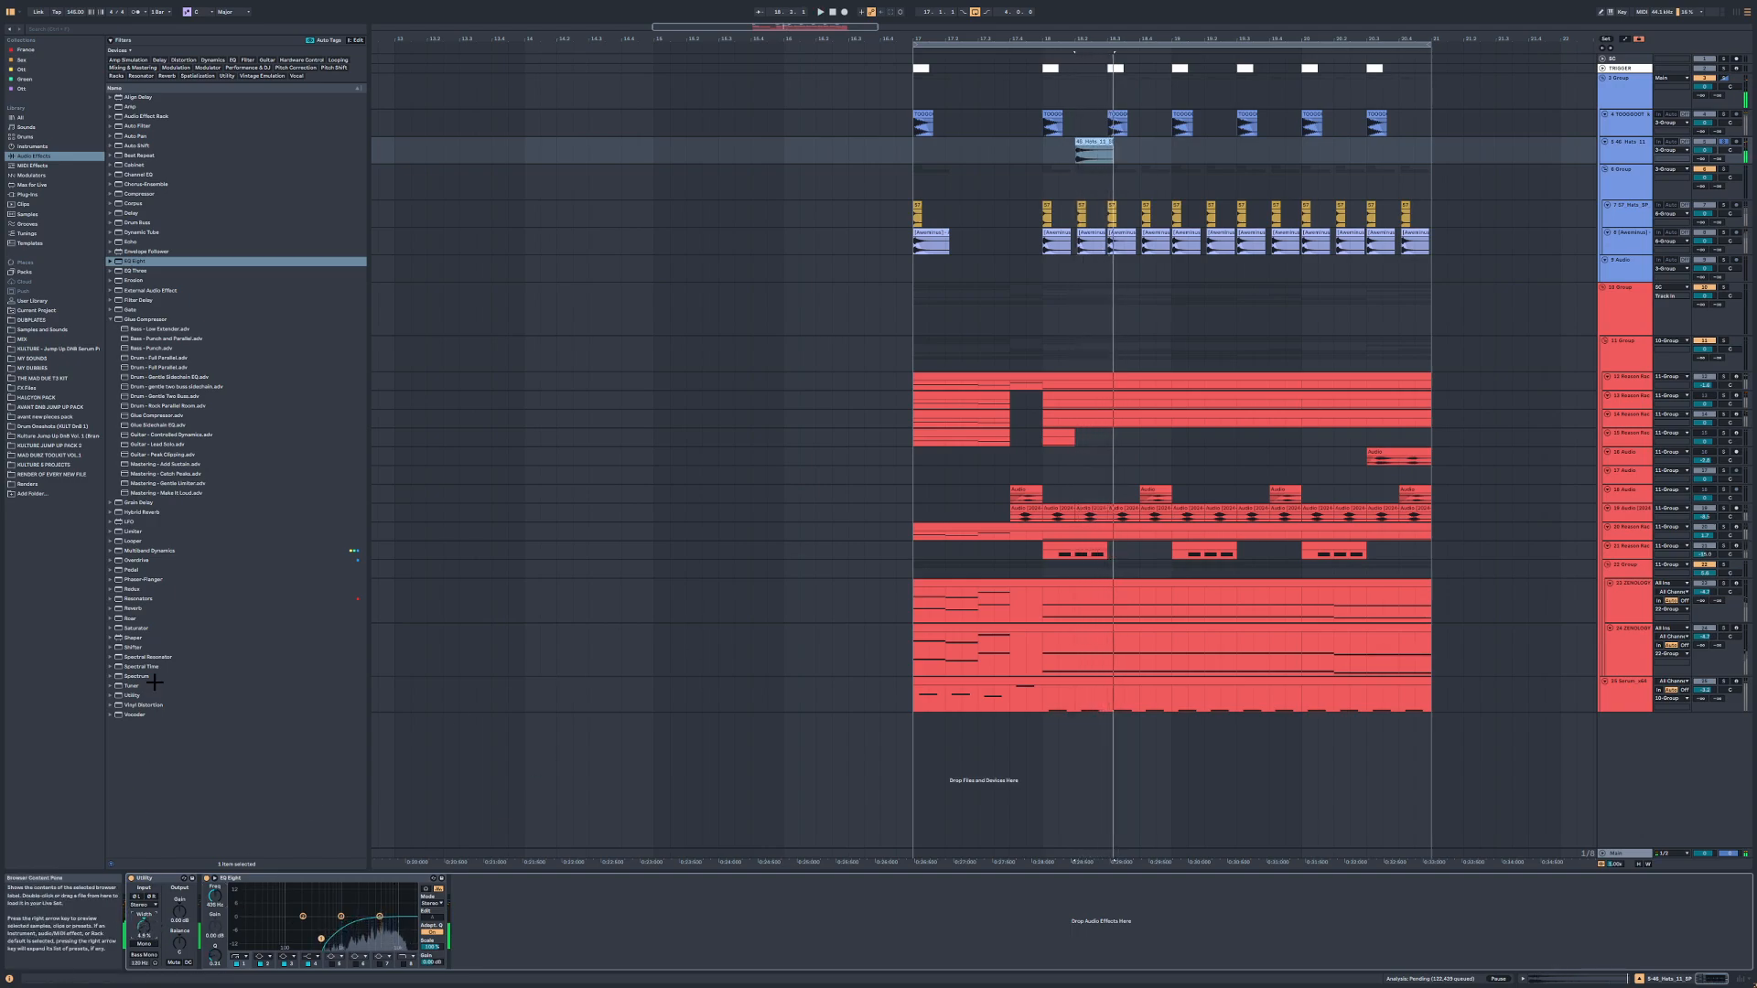
Step: Add a Reverb after the EQ Eight on the light-blue hat track and play the hat back
{"action": "left_click", "coordinate": [137, 619]}
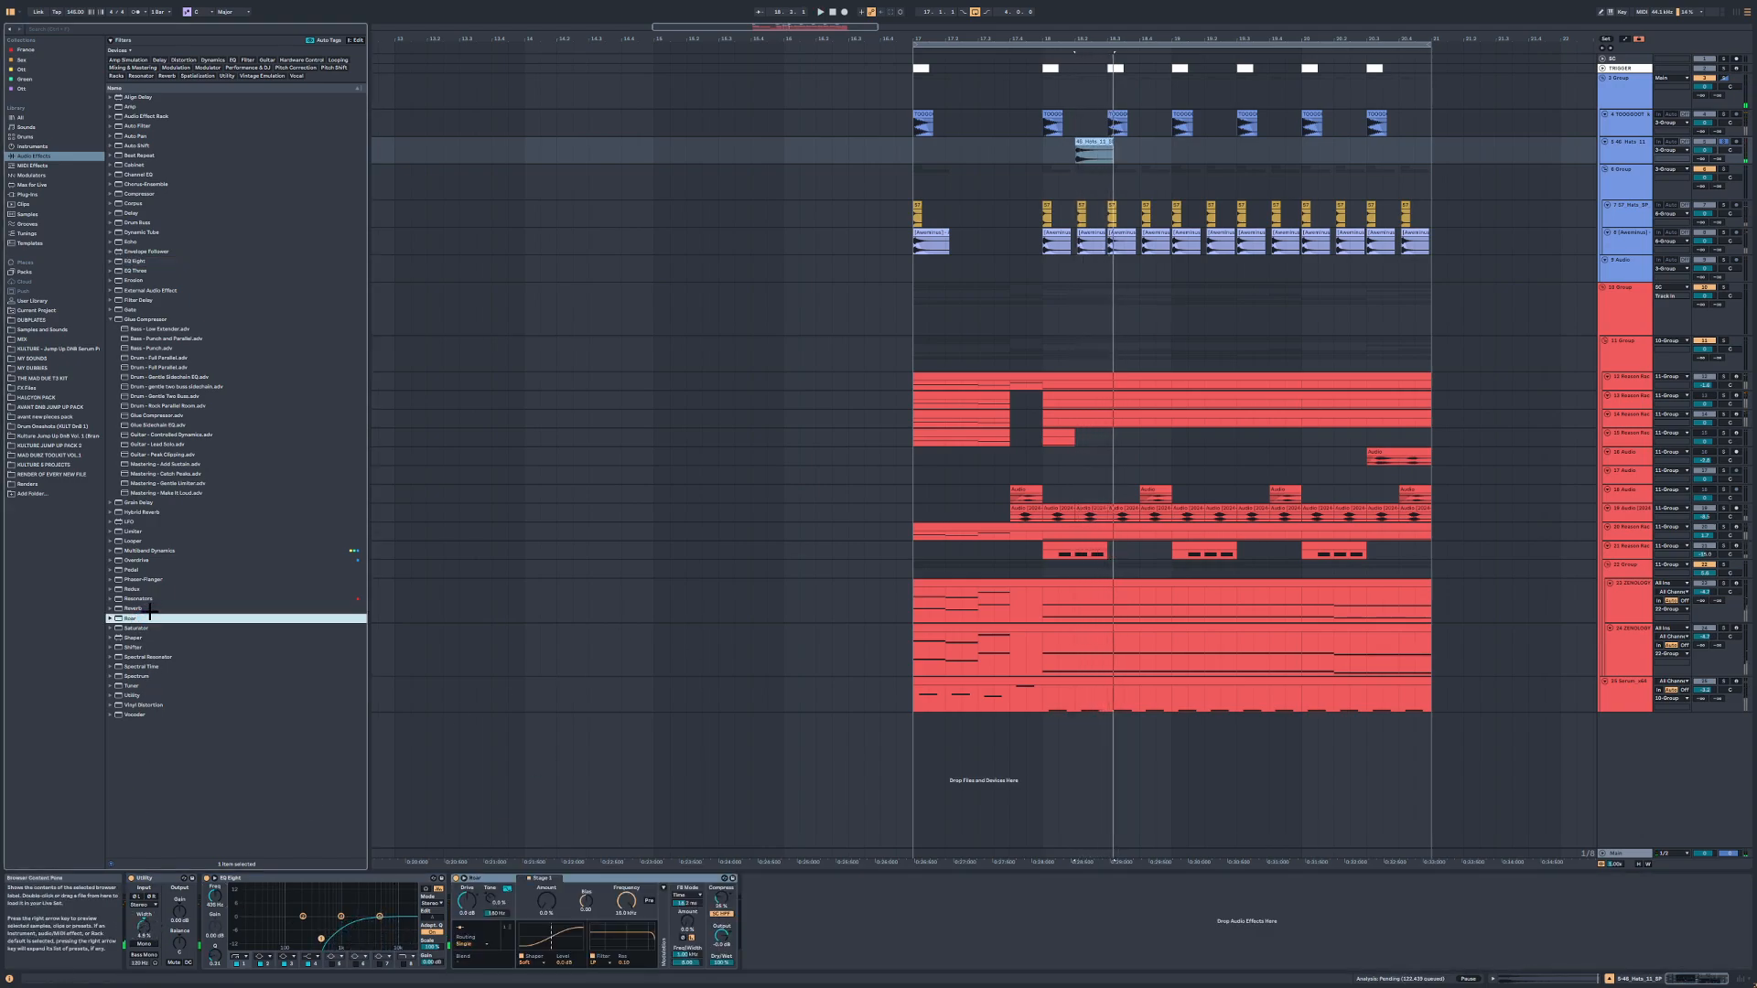
{"action": "key", "text": "ctrl+z"}
{"action": "left_click_drag", "start_coordinate": [149, 610], "coordinate": [564, 884]}
{"action": "key", "text": "space"}
{"action": "key", "text": "space"}
{"action": "key", "text": "space"}
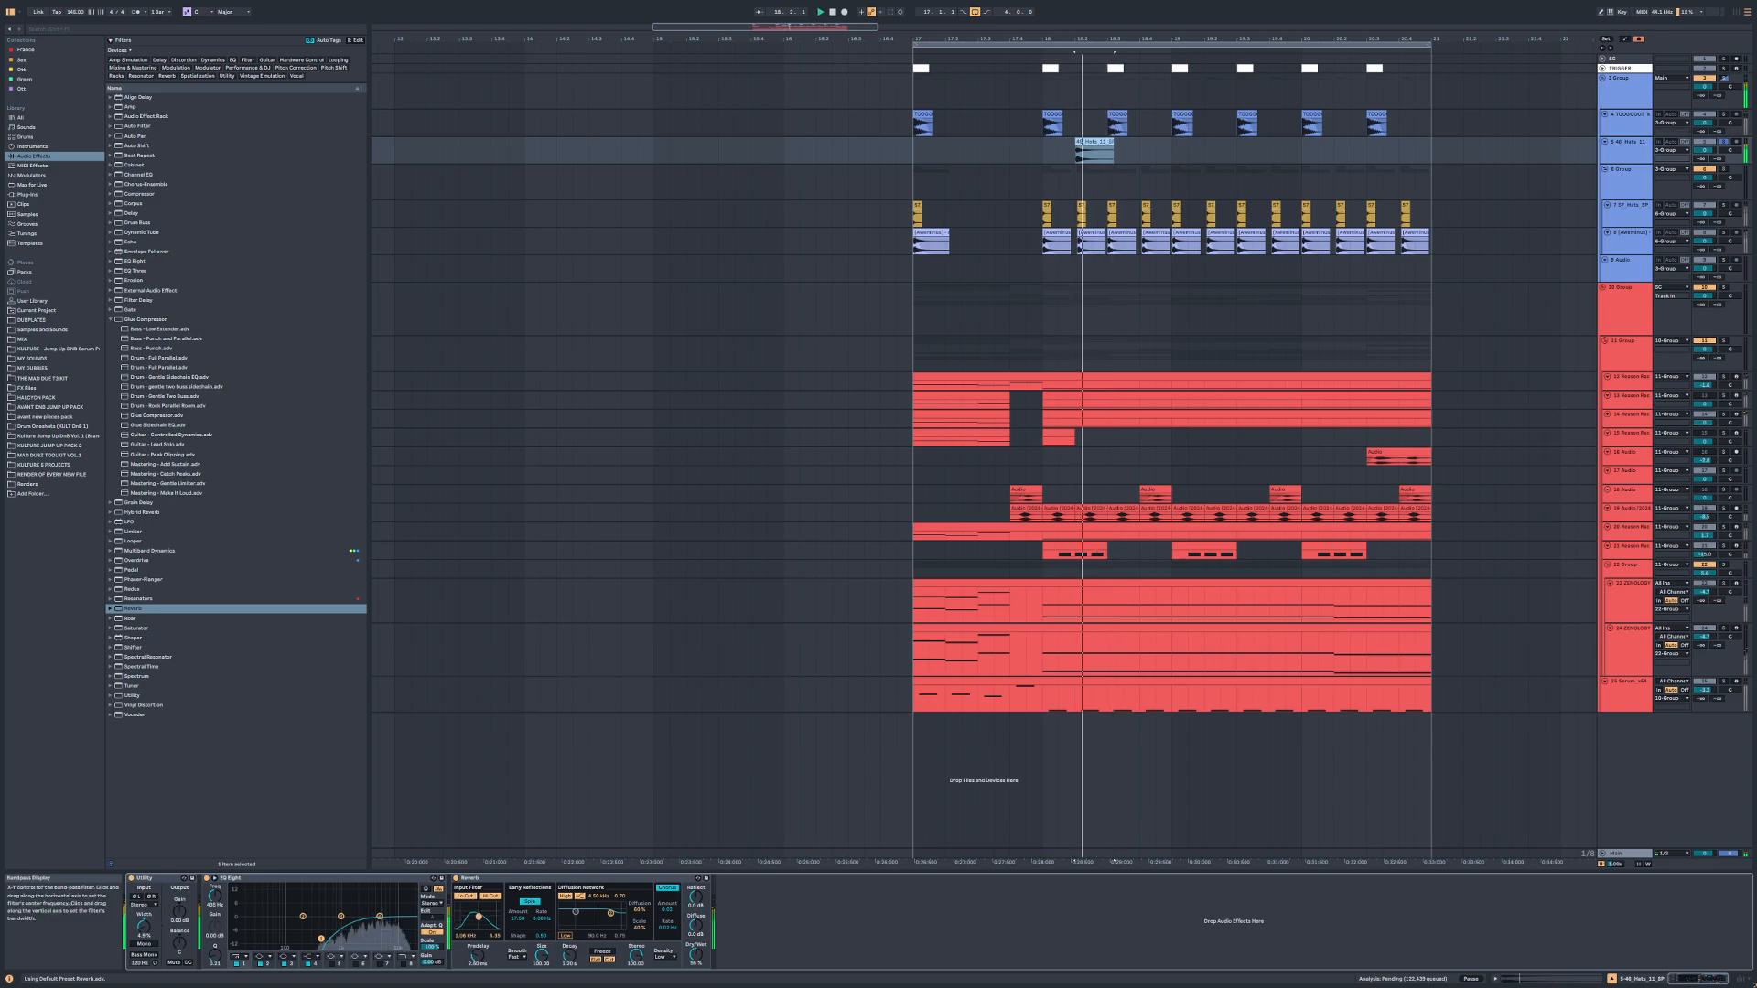
Step: Enlarge the light-blue hat track, trim the start of its clip and realign the clip to 18.2
{"action": "scroll", "coordinate": [1105, 284], "scroll_direction": "up", "scroll_amount": 5}
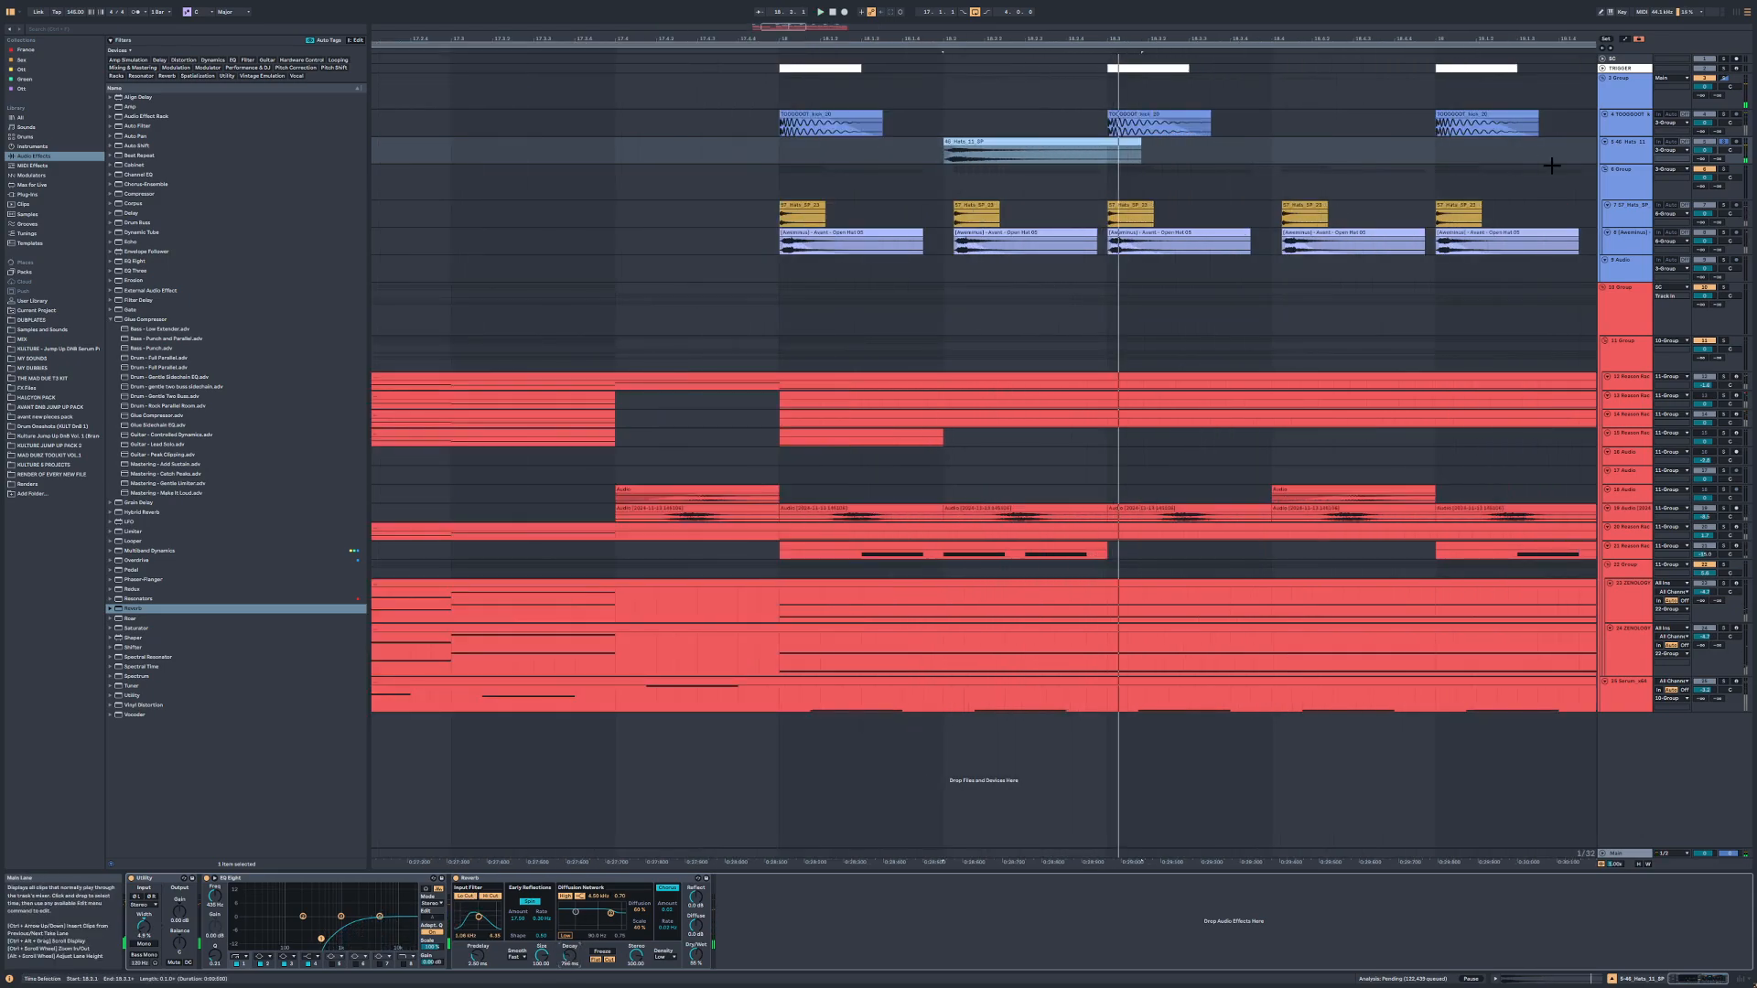
{"action": "left_click_drag", "start_coordinate": [1608, 162], "coordinate": [1608, 274]}
{"action": "left_click", "coordinate": [979, 144]}
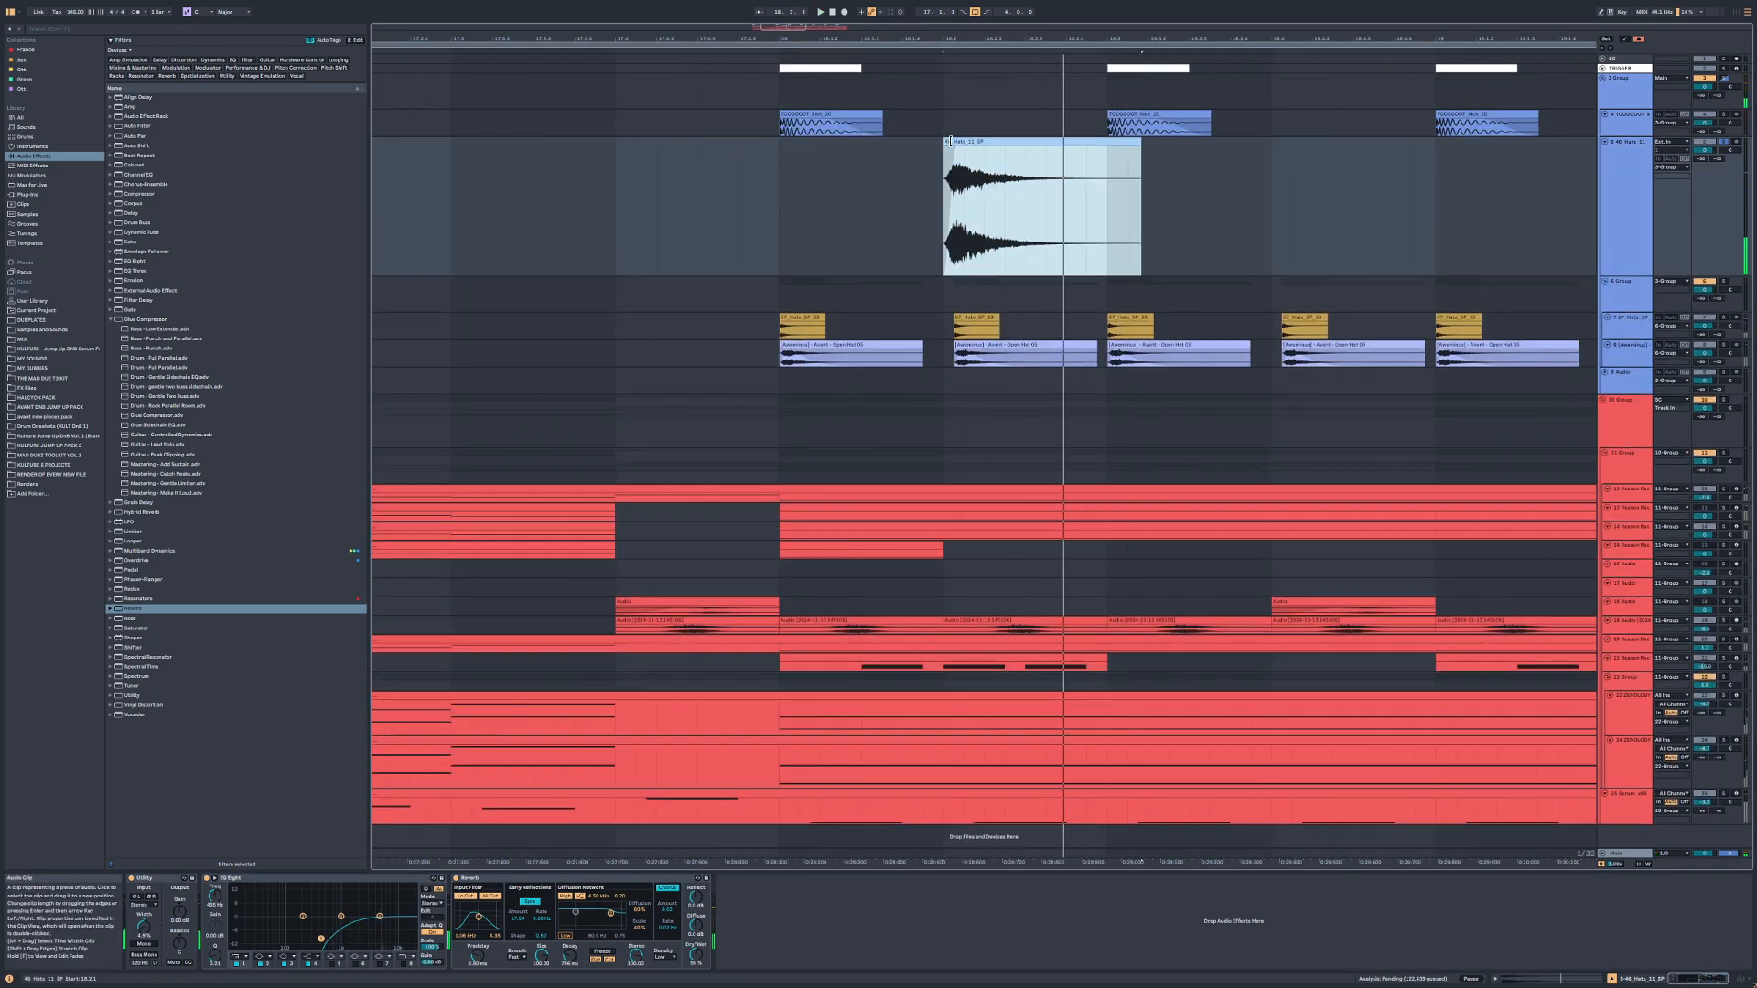
{"action": "left_click_drag", "start_coordinate": [985, 144], "coordinate": [964, 144]}
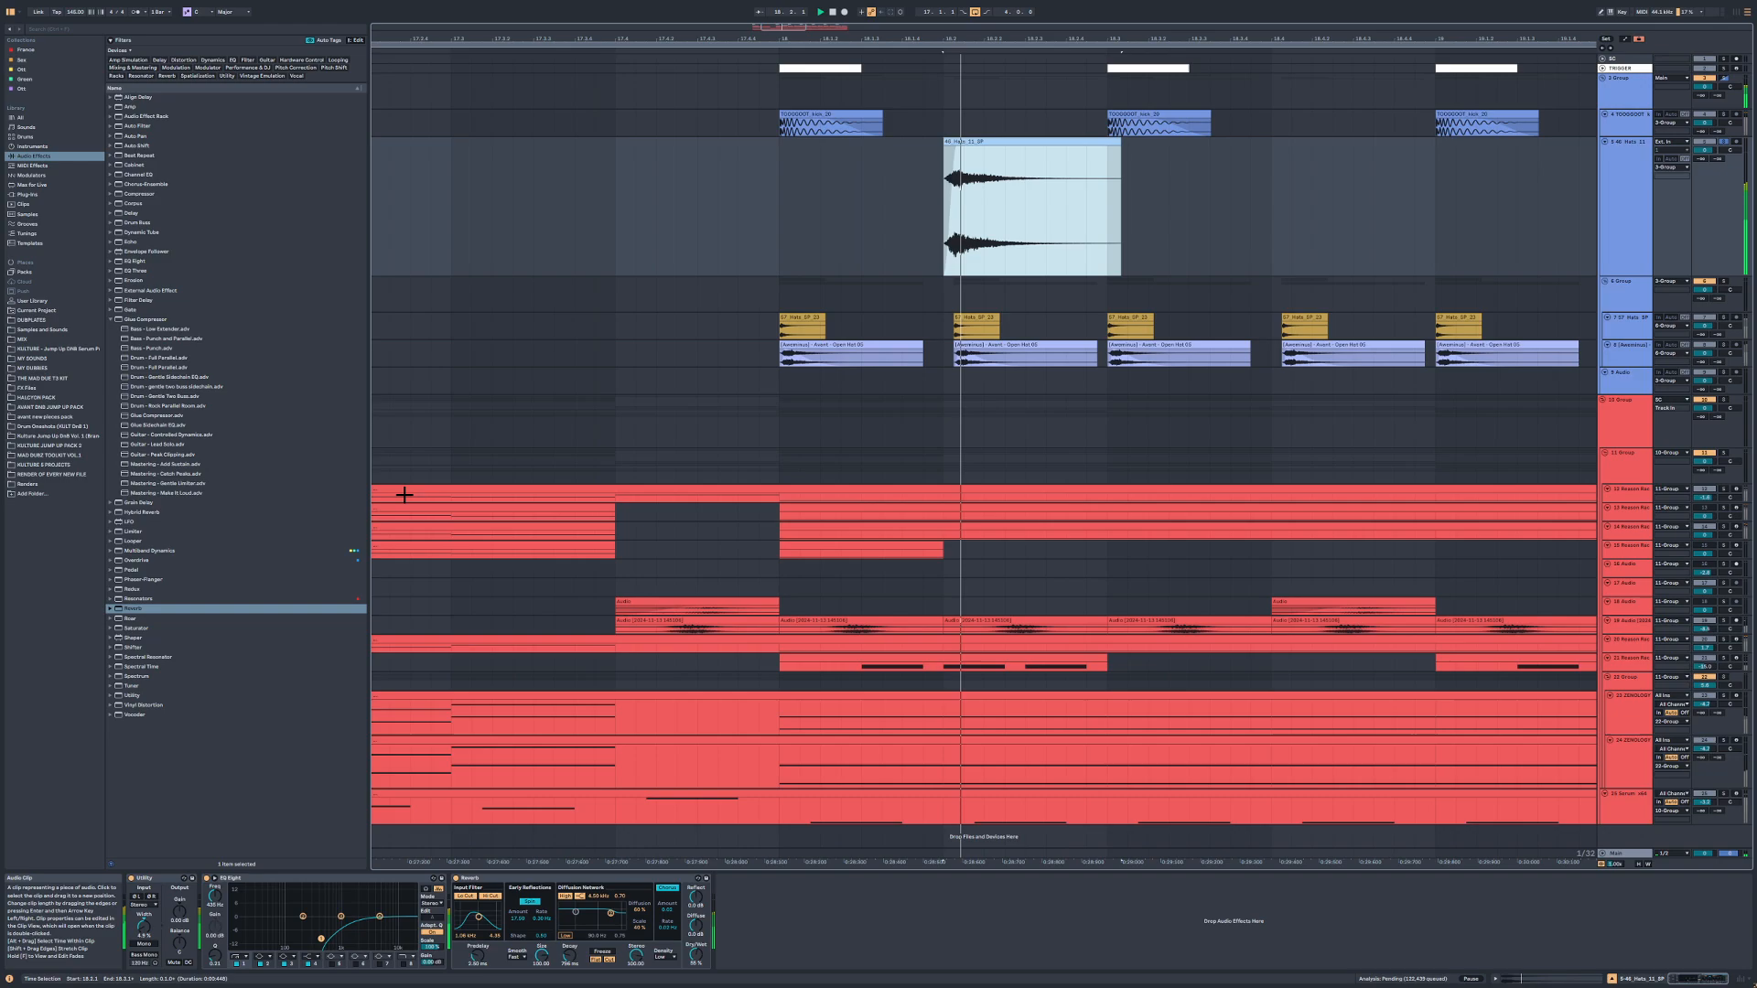
Step: Add a Saturator after the Reverb on the light-blue hat track and select its clip
{"action": "left_click", "coordinate": [151, 630]}
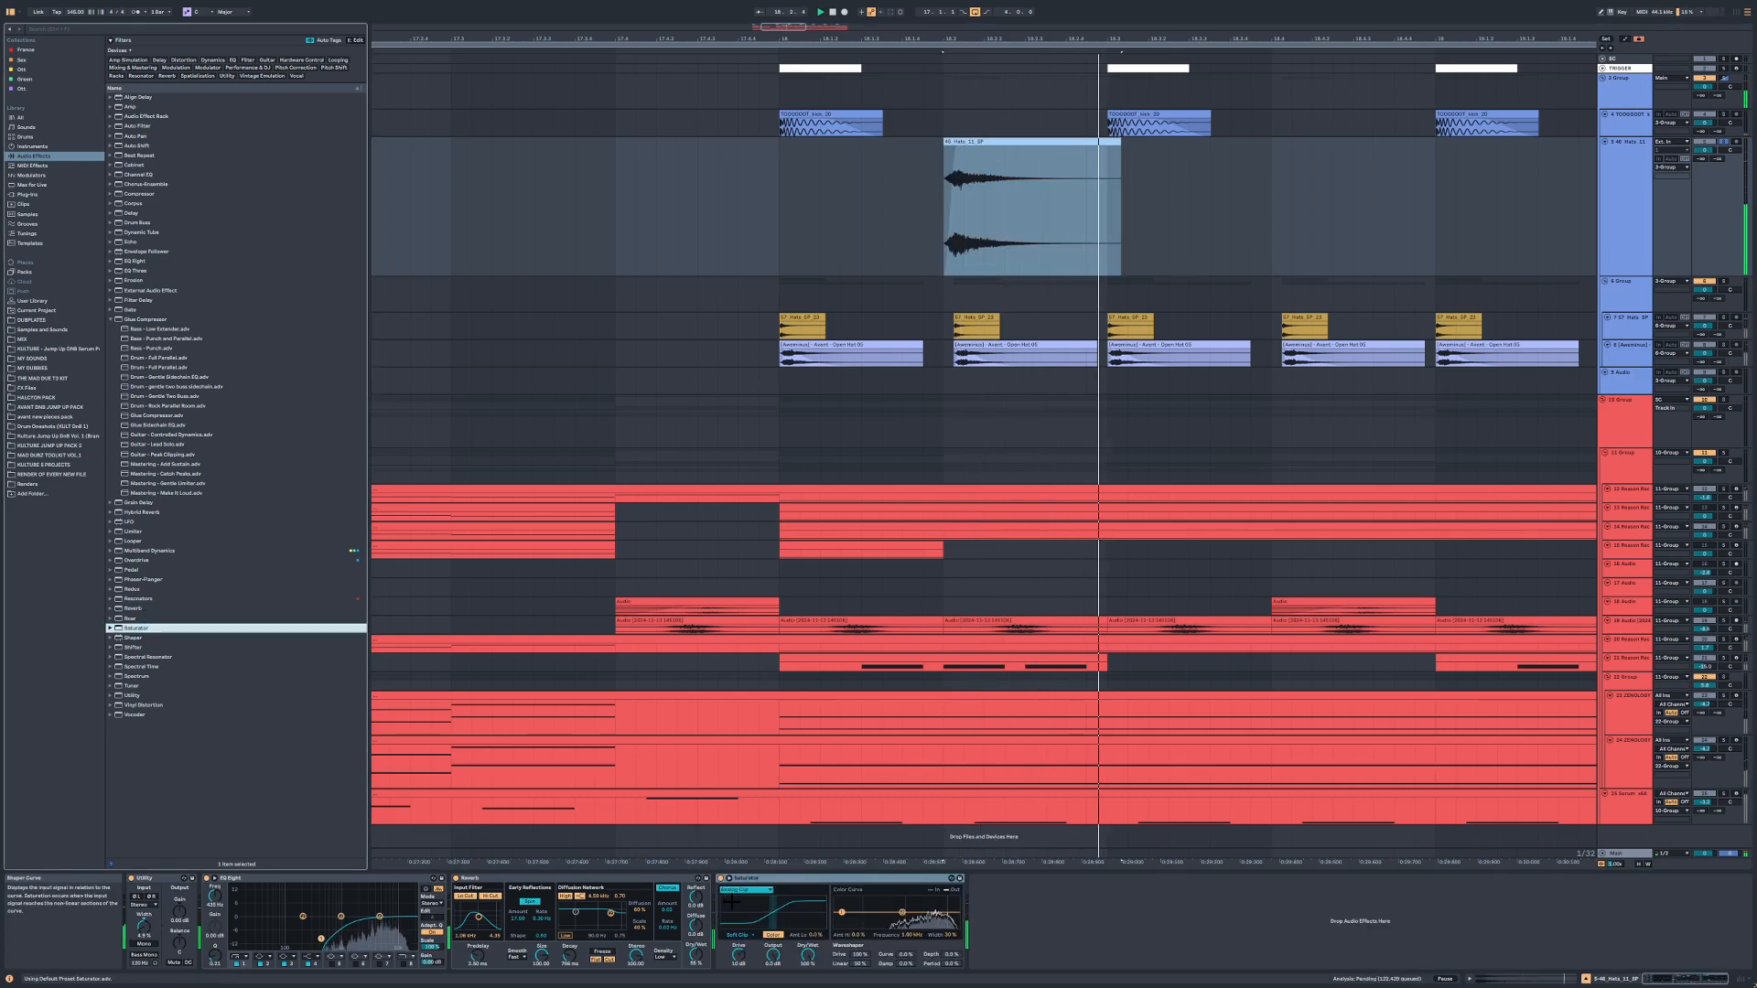
{"action": "left_click", "coordinate": [980, 186]}
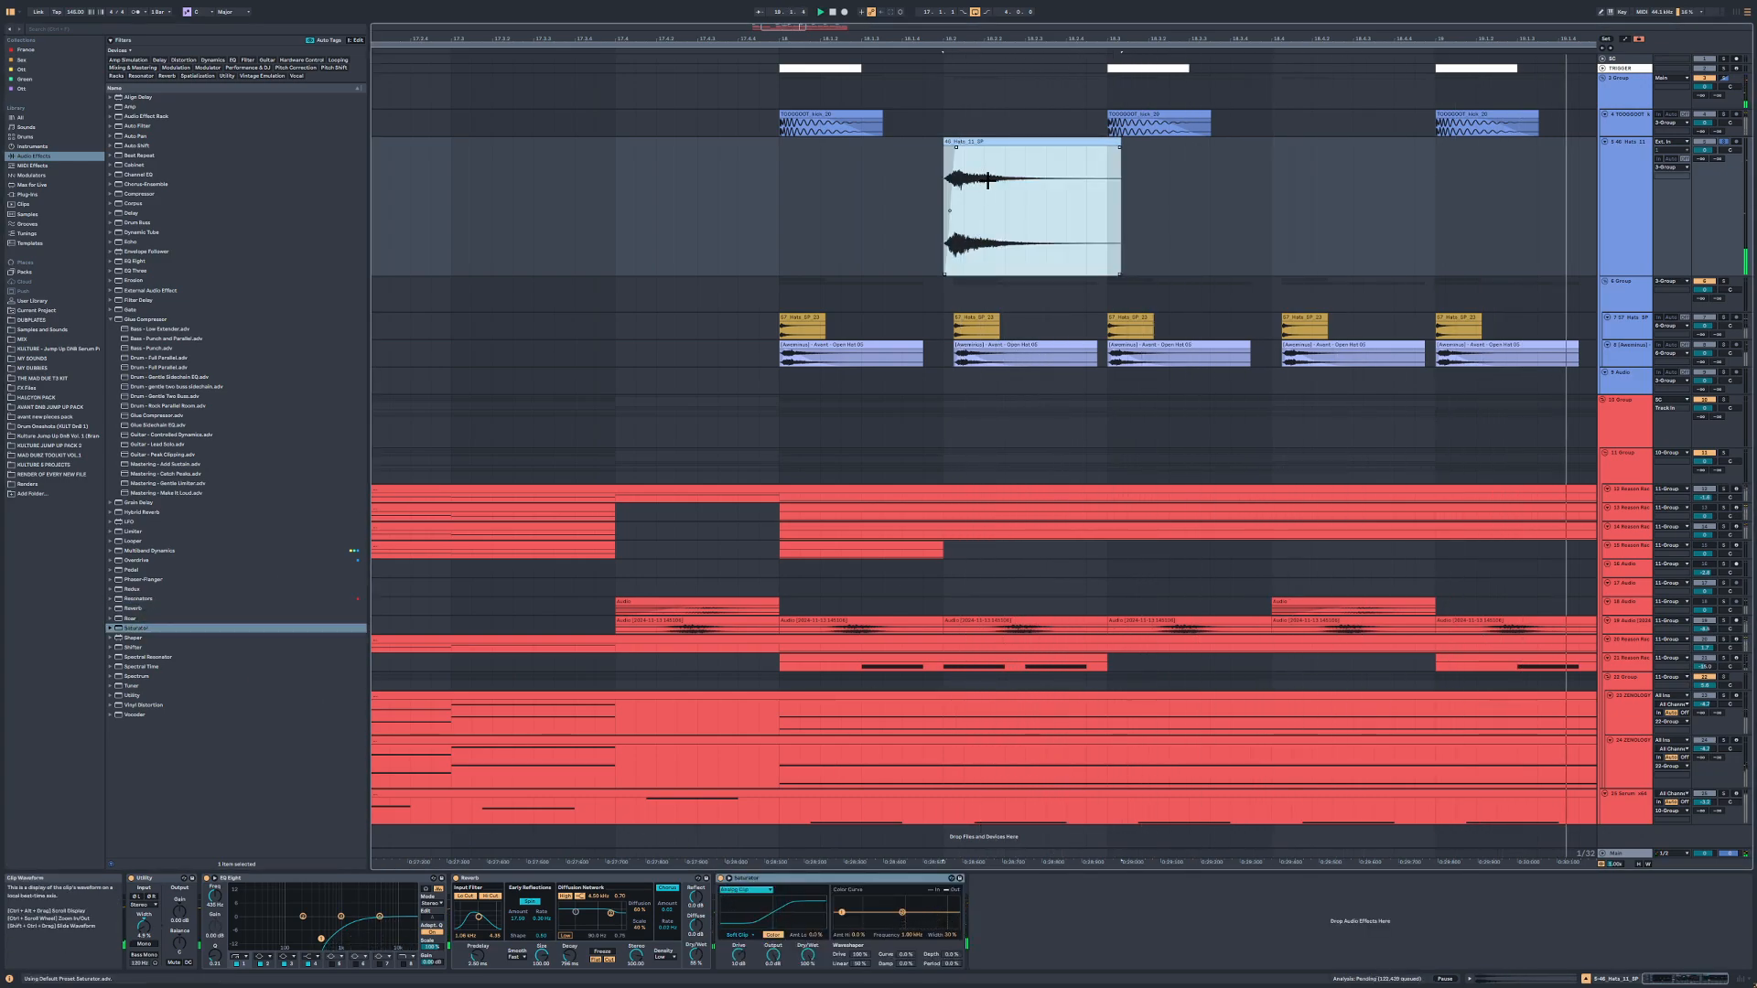
Step: Adjust the fade-in at the start of the enlarged hat clip and play it back within the full mix
{"action": "key", "text": "s"}
{"action": "key", "text": "space"}
{"action": "key", "text": "space"}
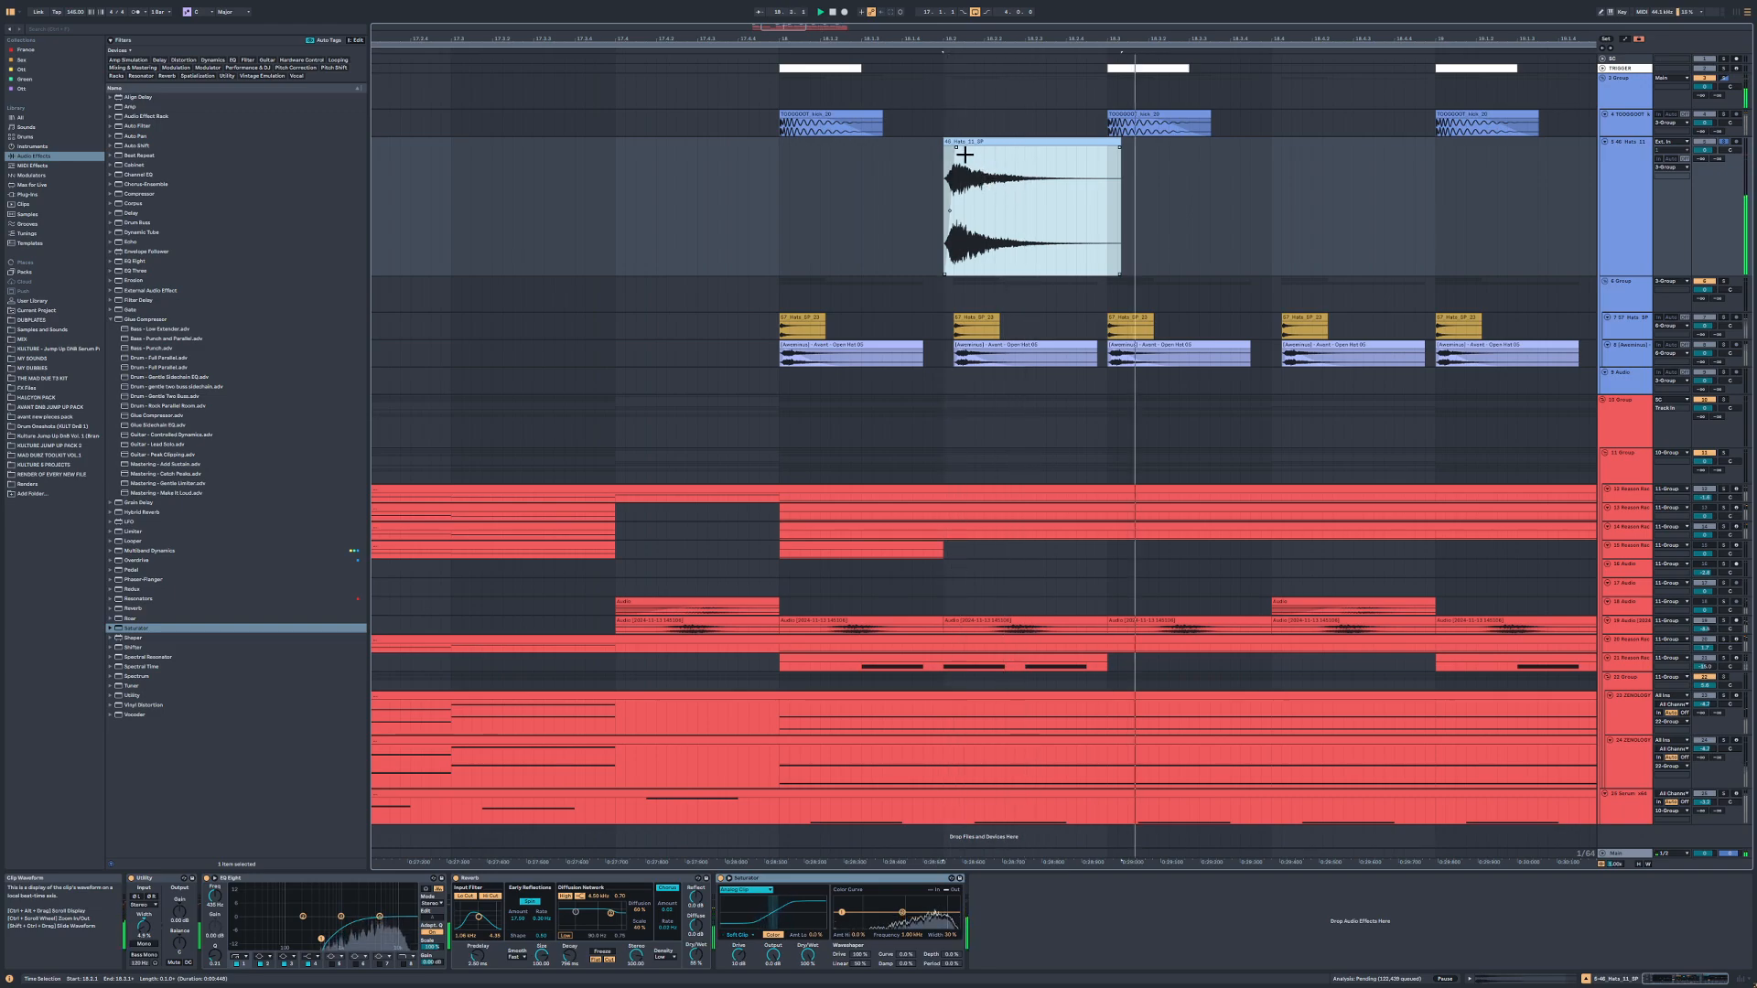
{"action": "key", "text": "space"}
{"action": "key", "text": "space"}
{"action": "left_click_drag", "start_coordinate": [956, 147], "coordinate": [960, 146]}
{"action": "key", "text": "space"}
{"action": "key", "text": "space"}
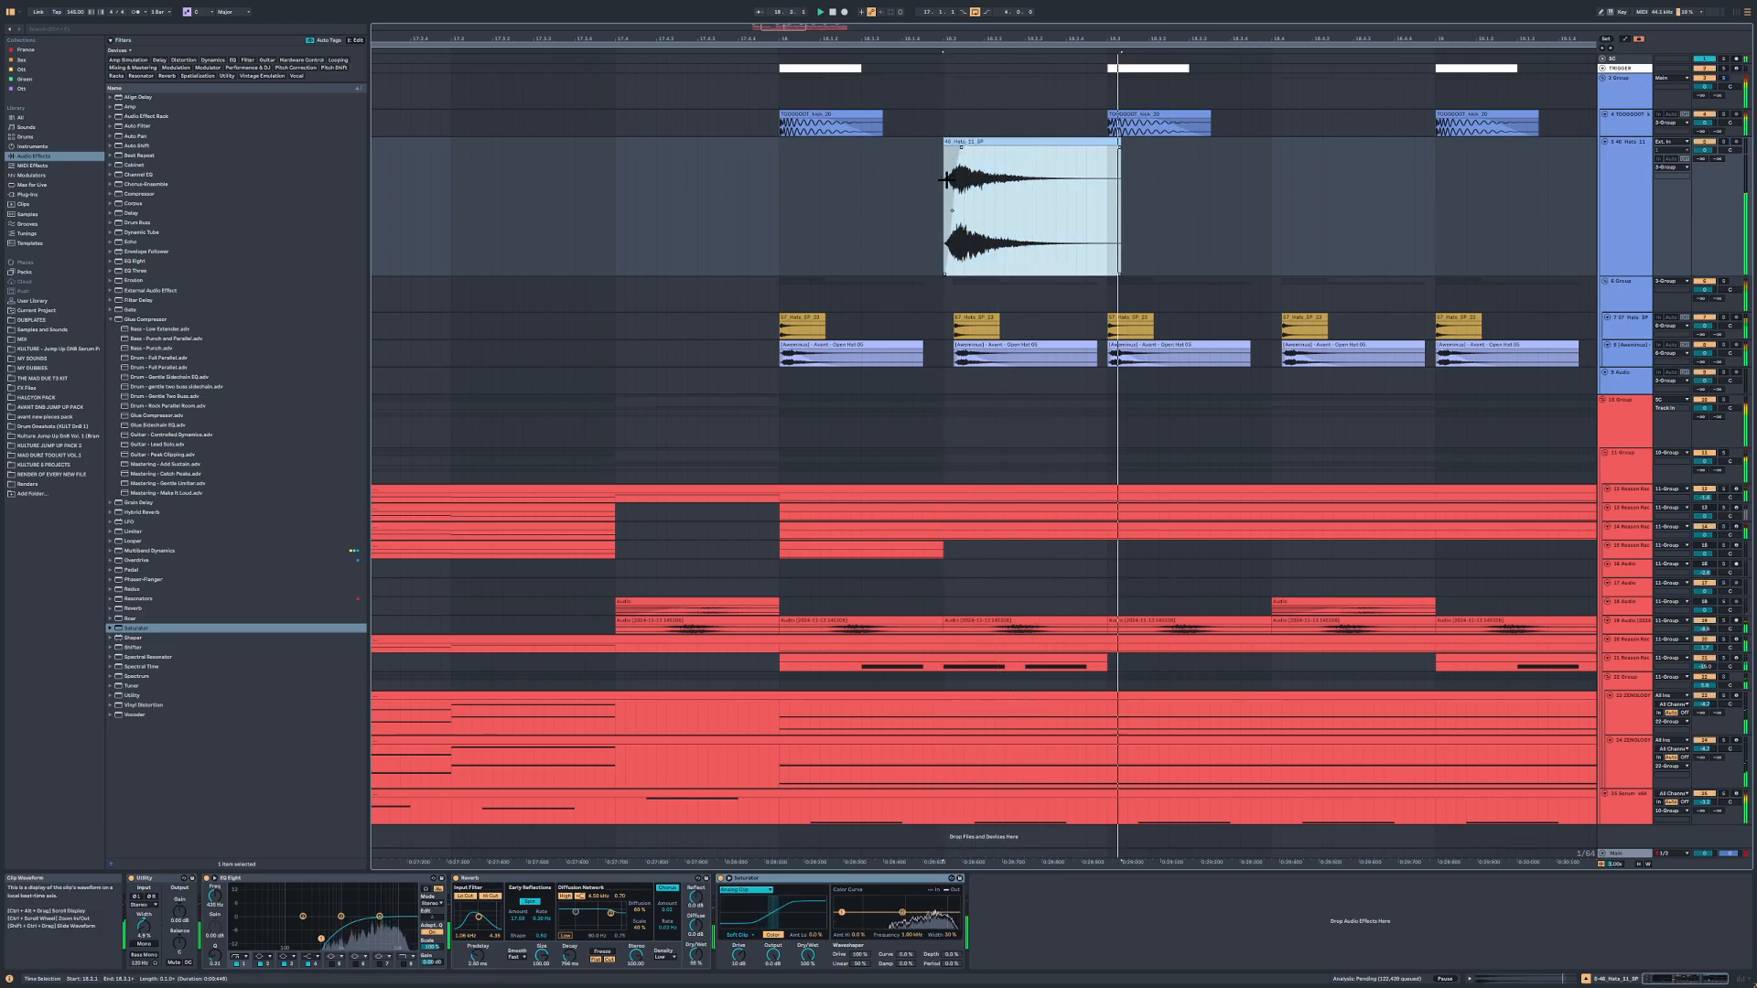
Step: Add a second EQ Eight after the Saturator, dip a middle band and compare the hat soloed and in the mix
{"action": "key", "text": "minus"}
{"action": "left_click", "coordinate": [140, 261]}
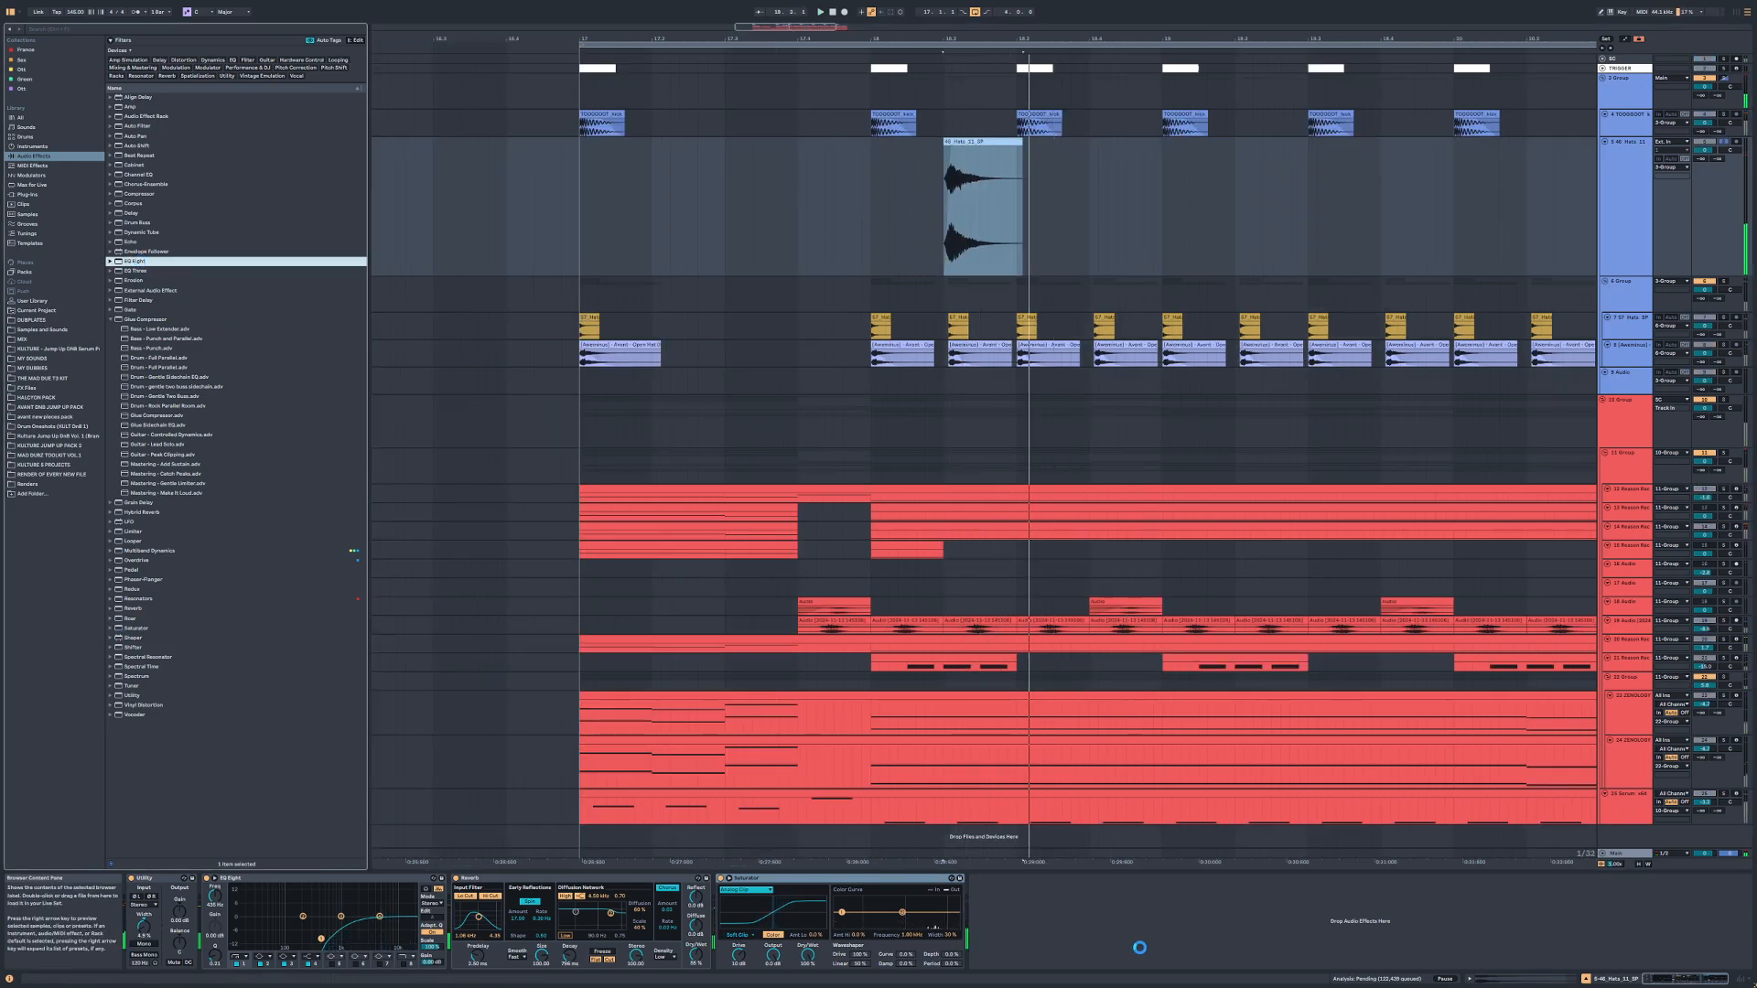
{"action": "left_click_drag", "start_coordinate": [1146, 916], "coordinate": [1108, 924]}
{"action": "key", "text": "space"}
{"action": "key", "text": "space"}
{"action": "key", "text": "s"}
{"action": "key", "text": "space"}
{"action": "key", "text": "space"}
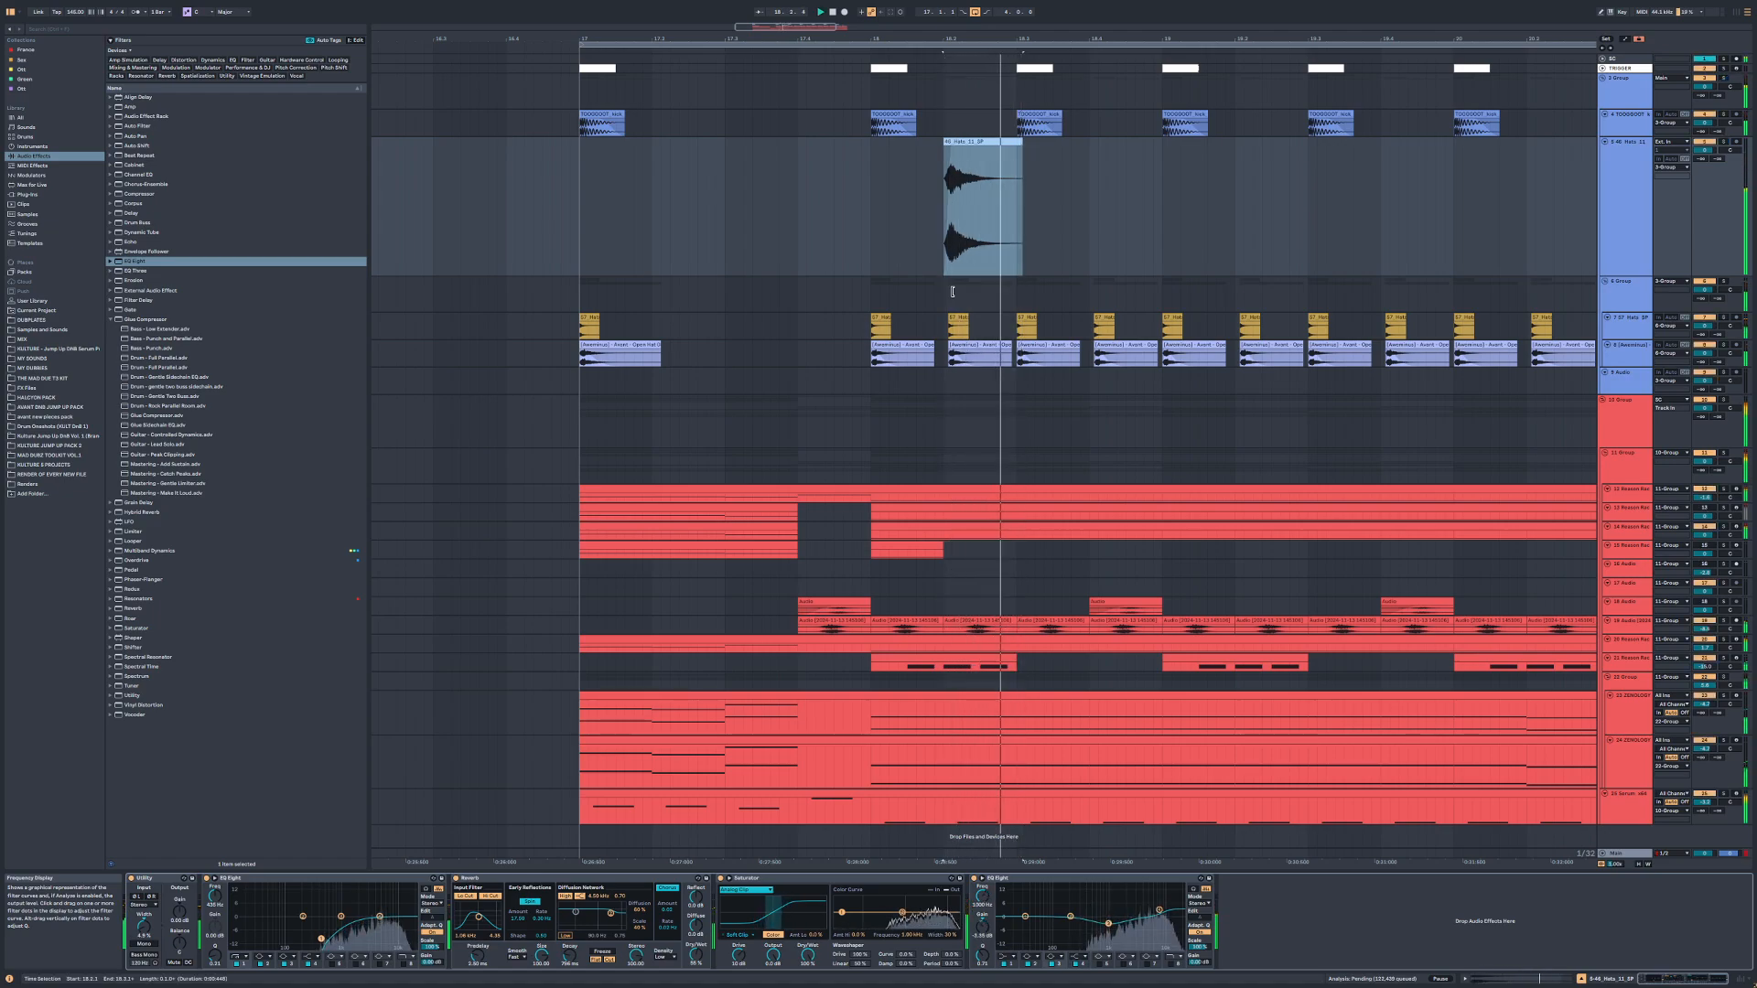
Step: Consolidate the hat clip at 18.2 and paste a copy of it at 18.1
{"action": "key", "text": "space"}
{"action": "left_click", "coordinate": [985, 144]}
{"action": "key", "text": "ctrl+j"}
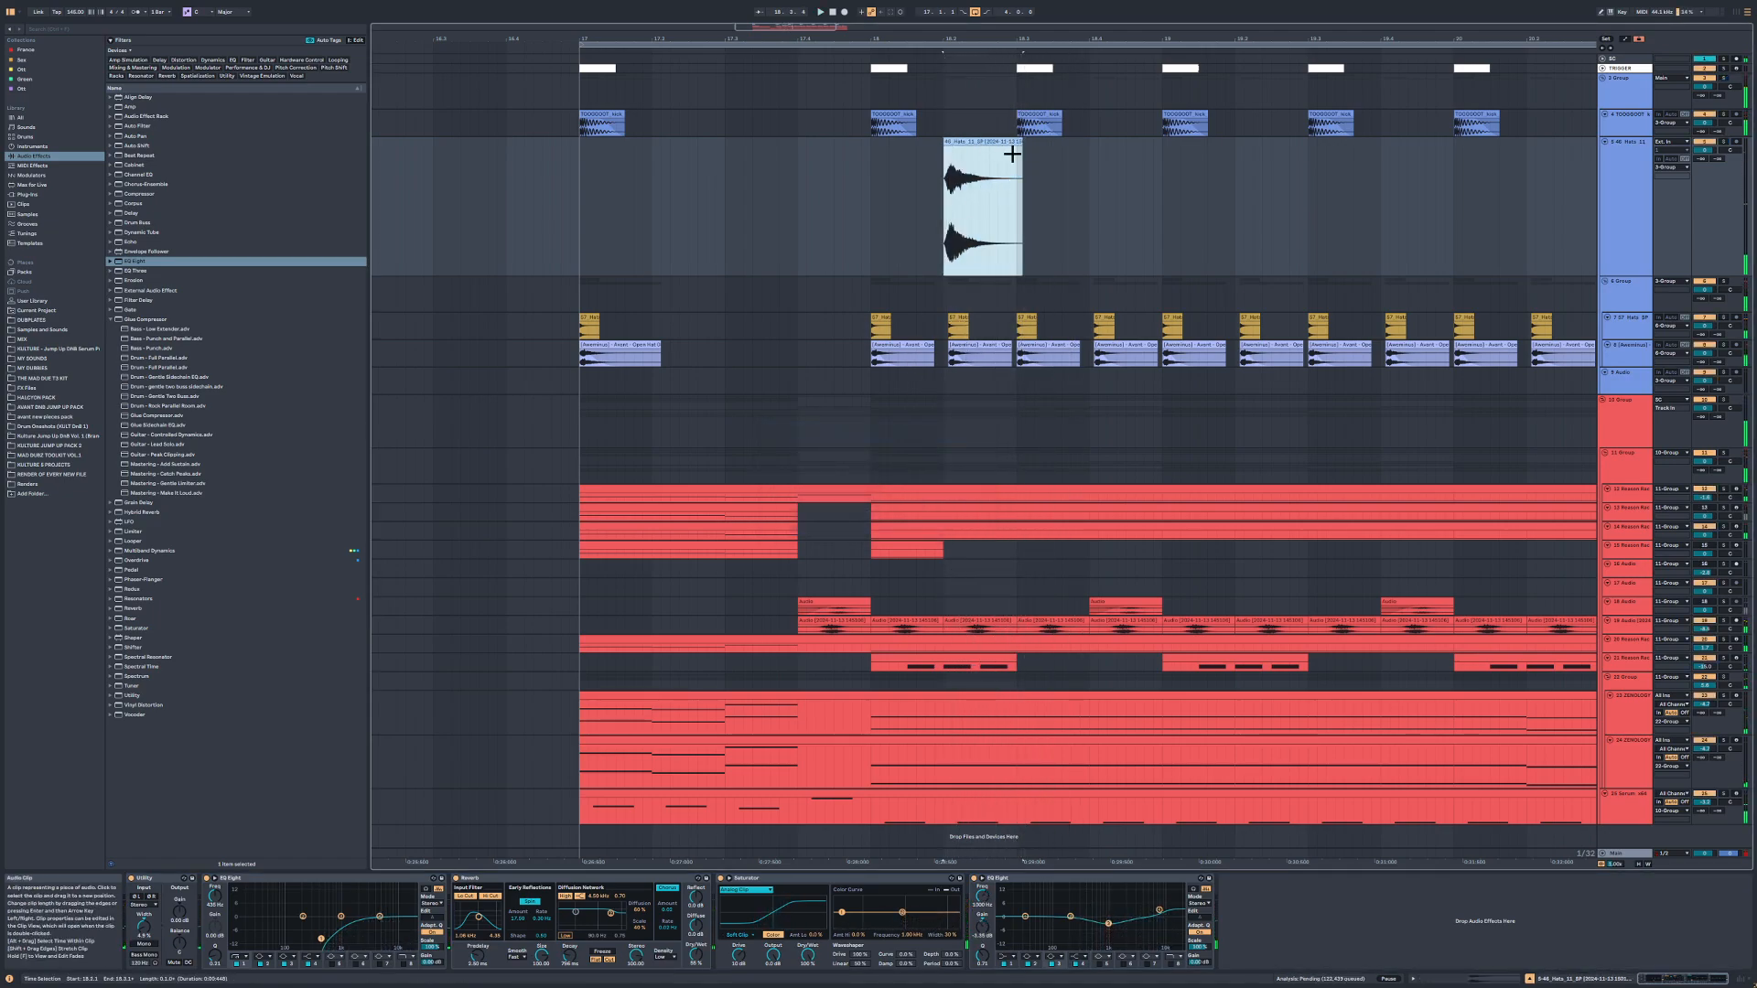
{"action": "left_click_drag", "start_coordinate": [1012, 154], "coordinate": [961, 174]}
{"action": "key", "text": "ctrl+c"}
{"action": "left_click", "coordinate": [869, 171]}
{"action": "key", "text": "ctrl+v"}
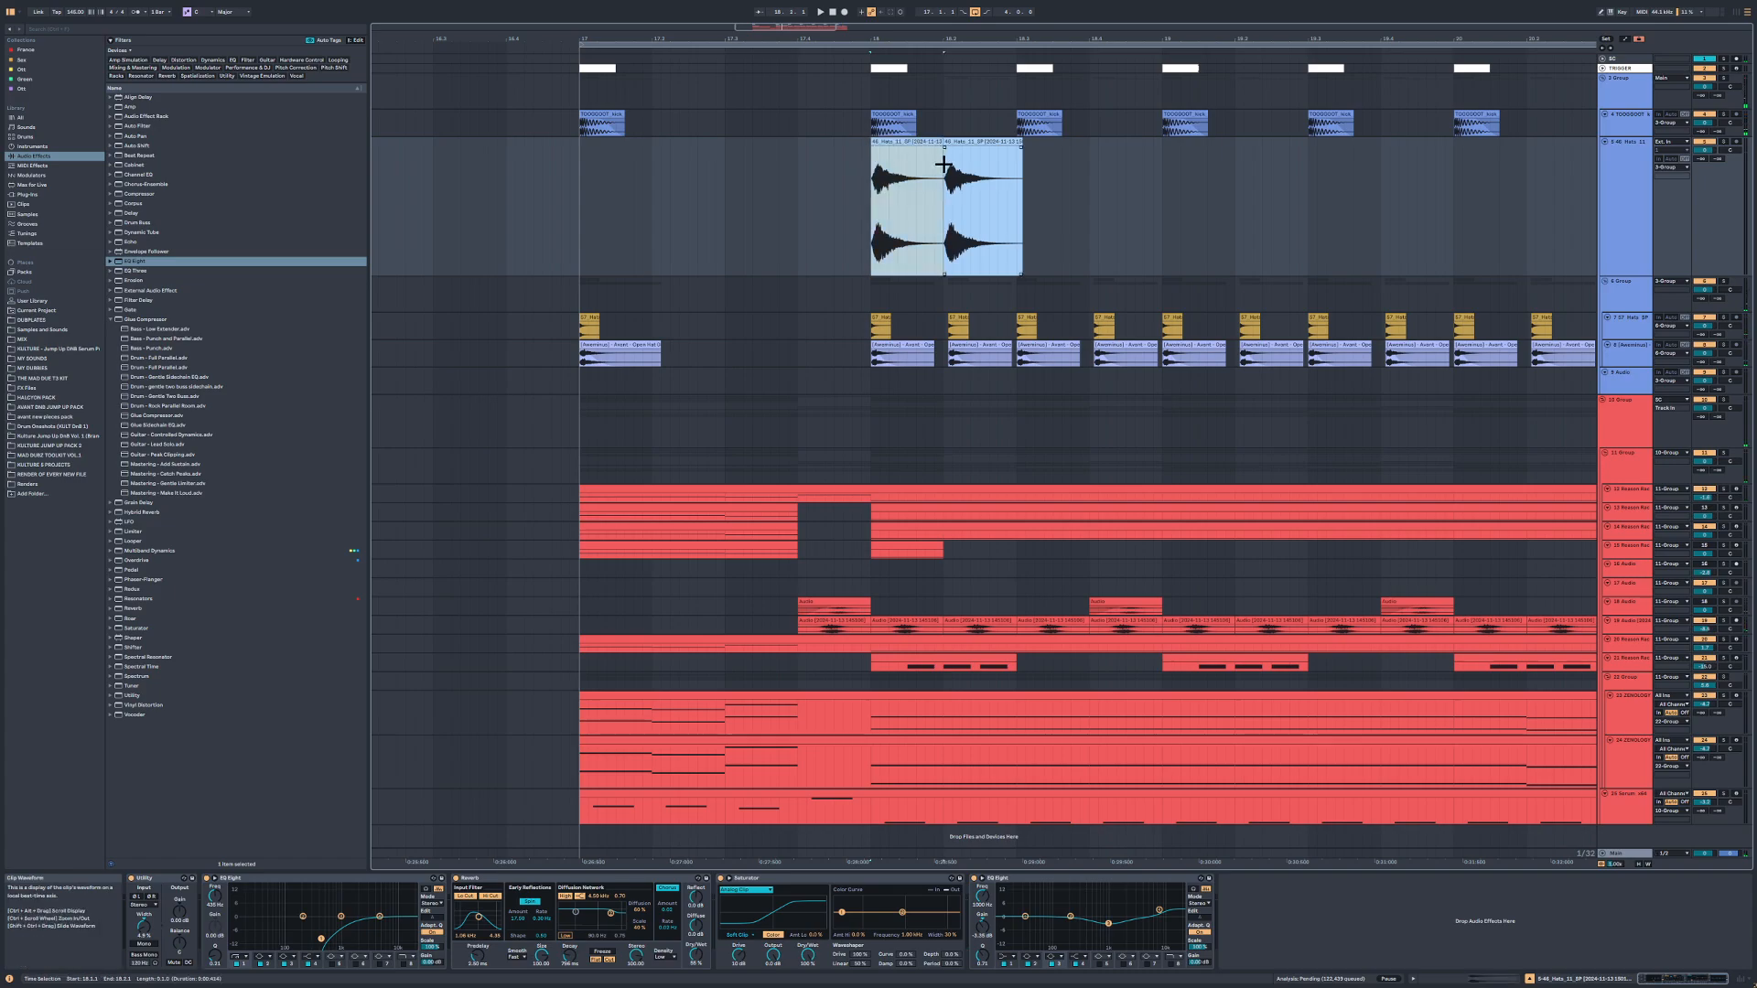
Step: Duplicate the consolidated hat clip on every beat up to 21.1 and play the loop
{"action": "scroll", "coordinate": [946, 171], "scroll_direction": "down", "scroll_amount": 2}
{"action": "key", "text": "ctrl+d"}
{"action": "key", "text": "ctrl+d"}
{"action": "key", "text": "ctrl+d"}
{"action": "key", "text": "ctrl+d"}
{"action": "key", "text": "ctrl+d"}
{"action": "key", "text": "ctrl+d"}
{"action": "key", "text": "ctrl+d"}
{"action": "key", "text": "ctrl+d"}
{"action": "key", "text": "ctrl+d"}
{"action": "key", "text": "ctrl+d"}
{"action": "key", "text": "ctrl+d"}
{"action": "left_click", "coordinate": [716, 192]}
{"action": "key", "text": "space"}
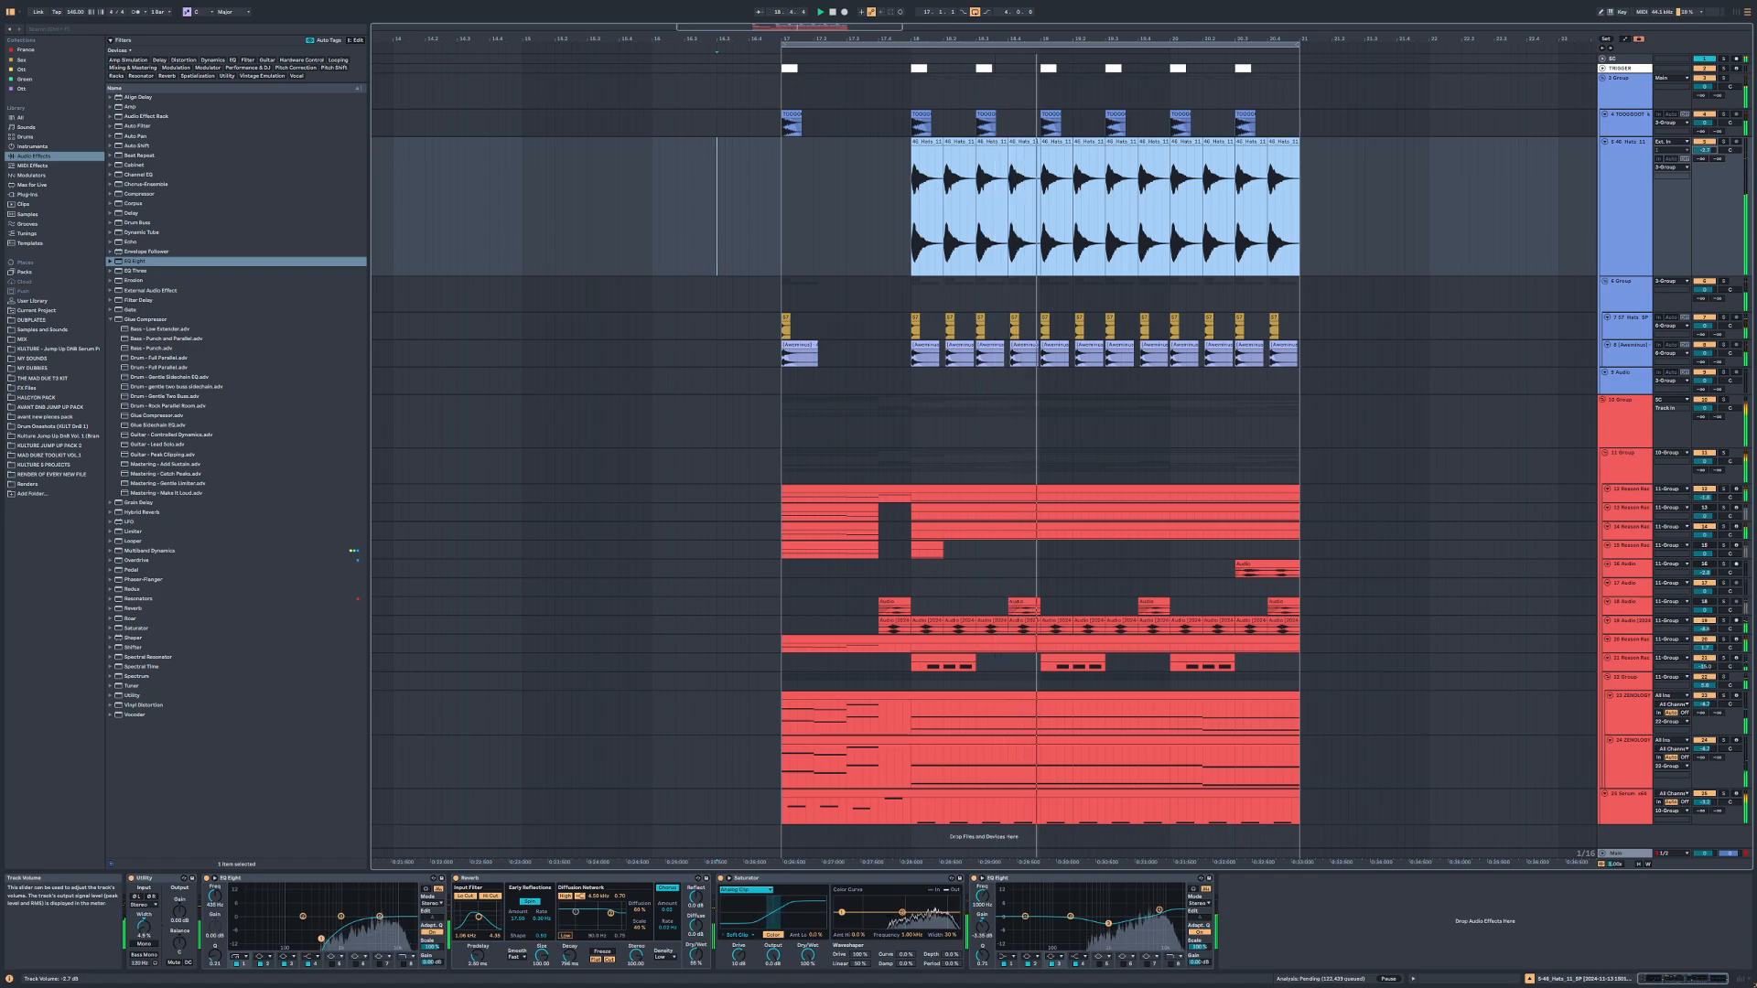
Step: Assign the blue drum group's color to all its grouped tracks and clips
{"action": "right_click", "coordinate": [1638, 99]}
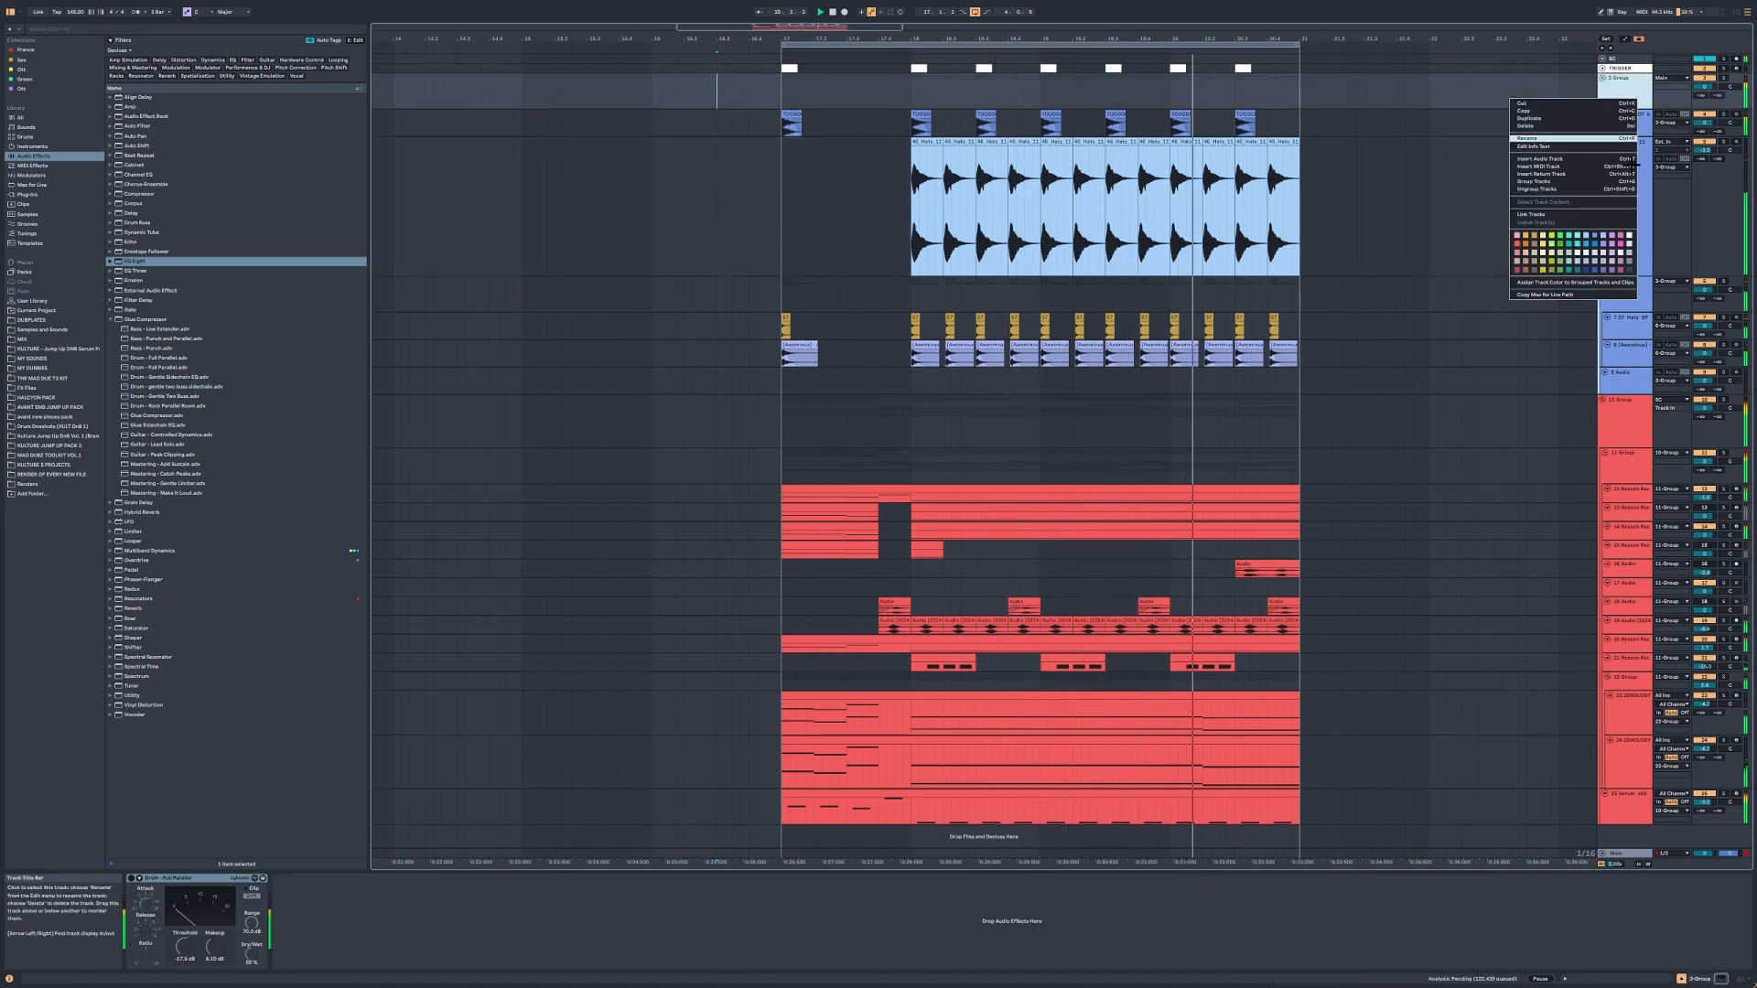
{"action": "left_click", "coordinate": [1592, 281]}
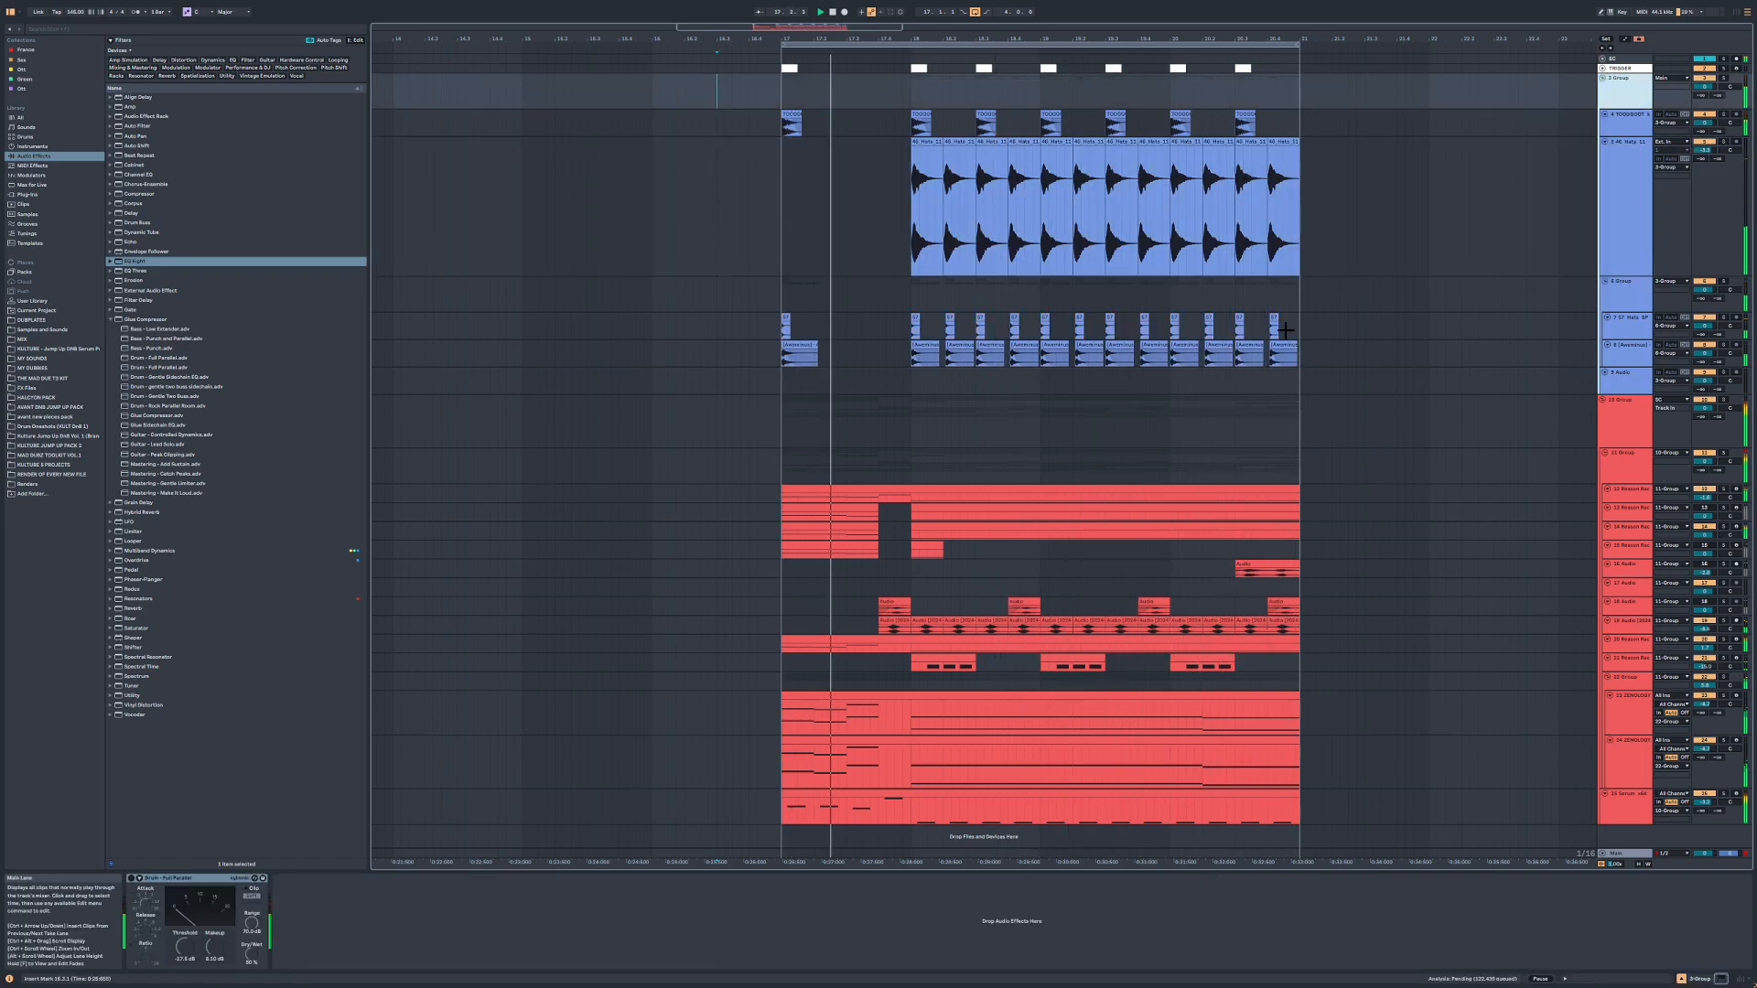
Step: Shift all clips on the two lower hat layers between 17.1 and 21.1 slightly later
{"action": "left_click_drag", "start_coordinate": [1286, 330], "coordinate": [784, 347]}
{"action": "scroll", "coordinate": [907, 338], "scroll_direction": "up", "scroll_amount": 3, "text": "ctrl"}
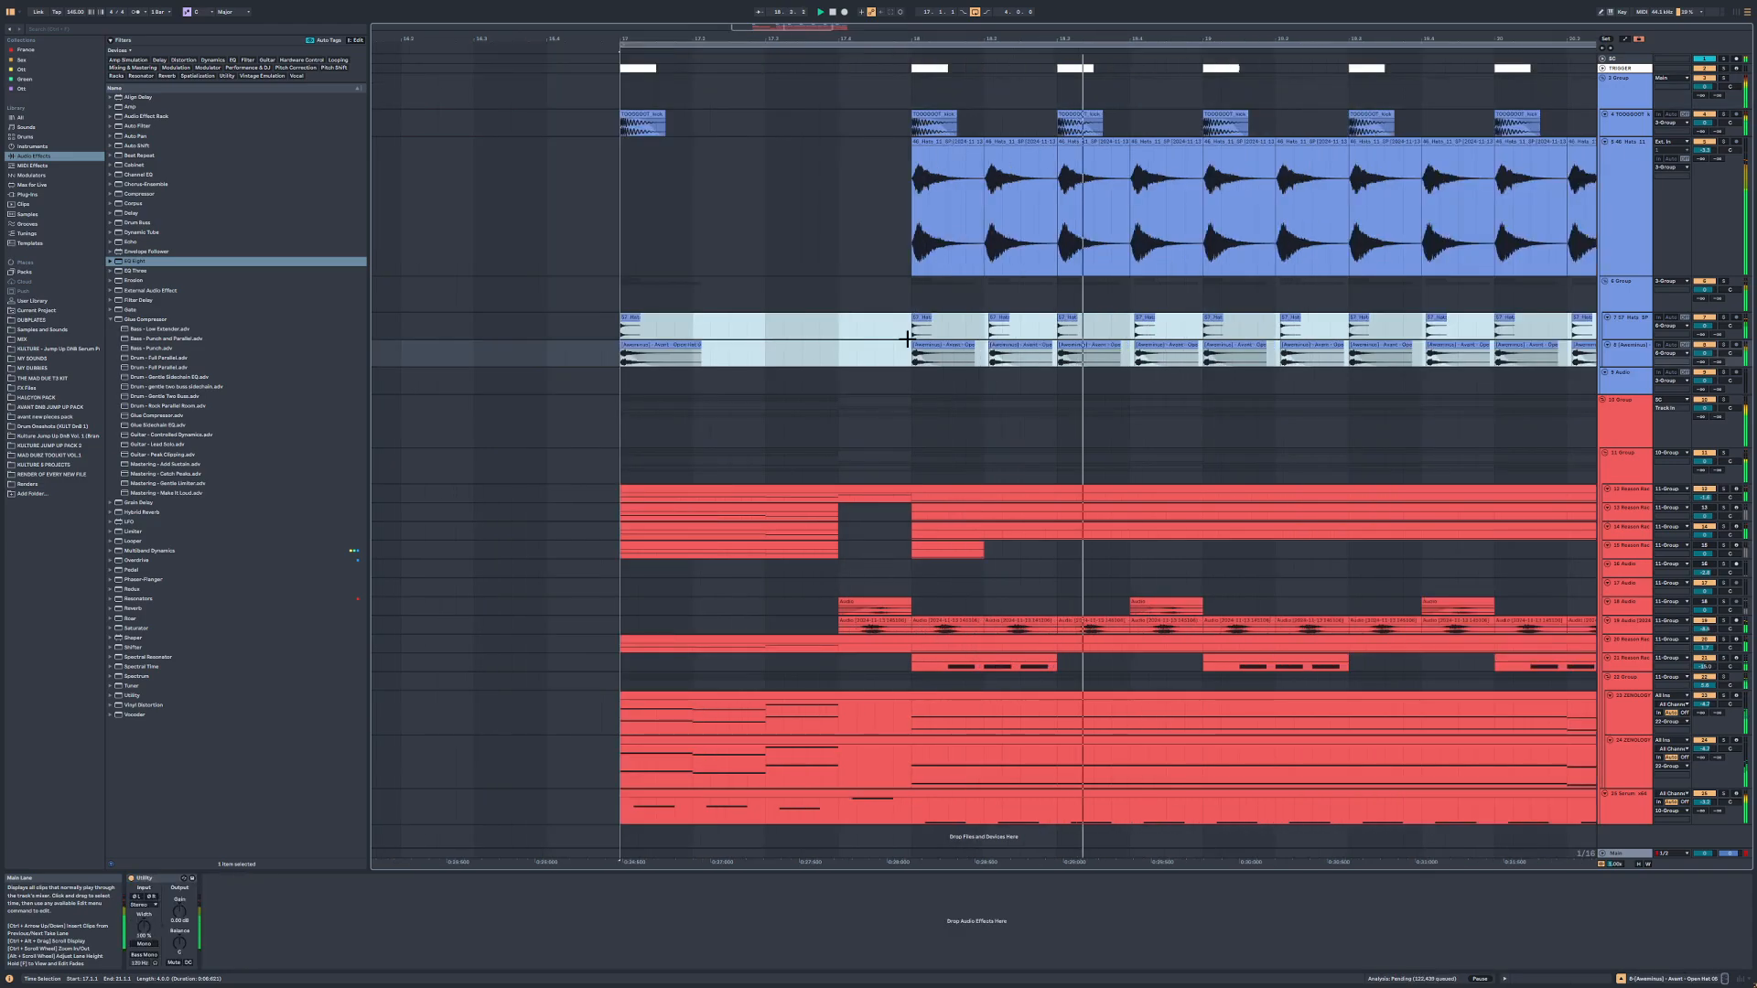
{"action": "scroll", "coordinate": [922, 327], "scroll_direction": "up", "scroll_amount": 5, "text": "ctrl"}
{"action": "left_click", "coordinate": [924, 318]}
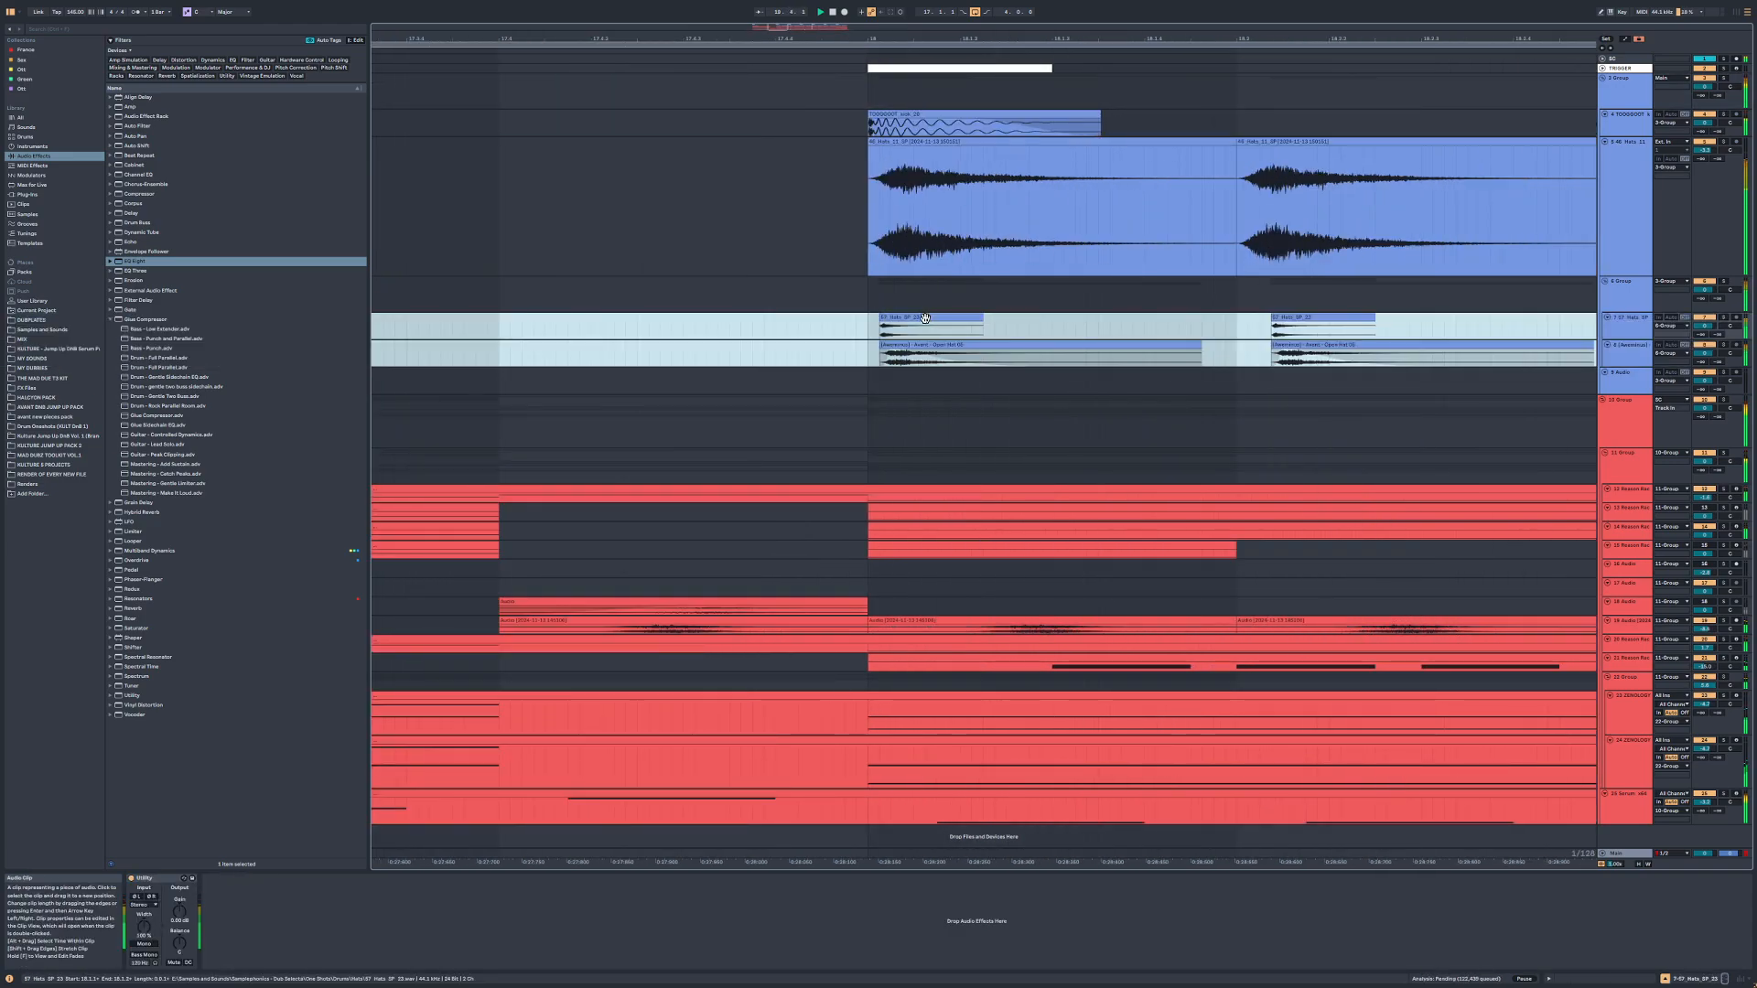
{"action": "scroll", "coordinate": [919, 294], "scroll_direction": "down", "scroll_amount": 5, "text": "ctrl"}
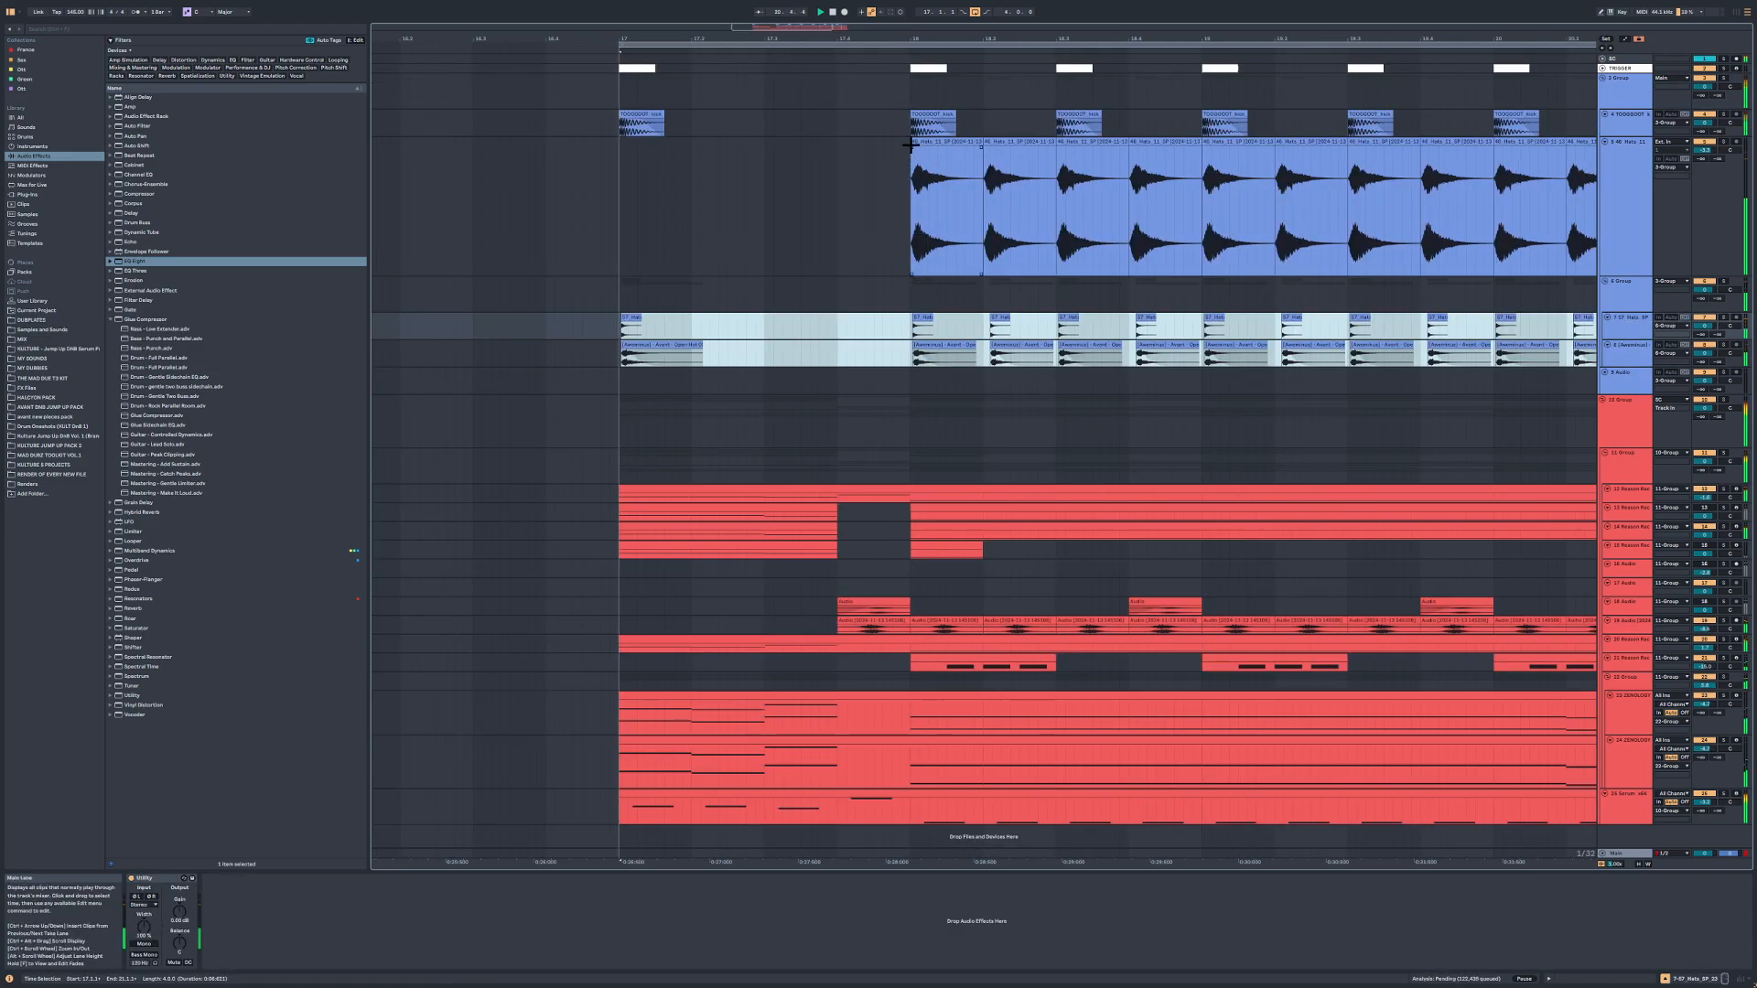
Step: Make the first clip on the enlarged hat track start slightly after 18.1 and delete the second clip
{"action": "left_click", "coordinate": [911, 144]}
{"action": "scroll", "coordinate": [913, 146], "scroll_direction": "up", "scroll_amount": 2, "text": "ctrl"}
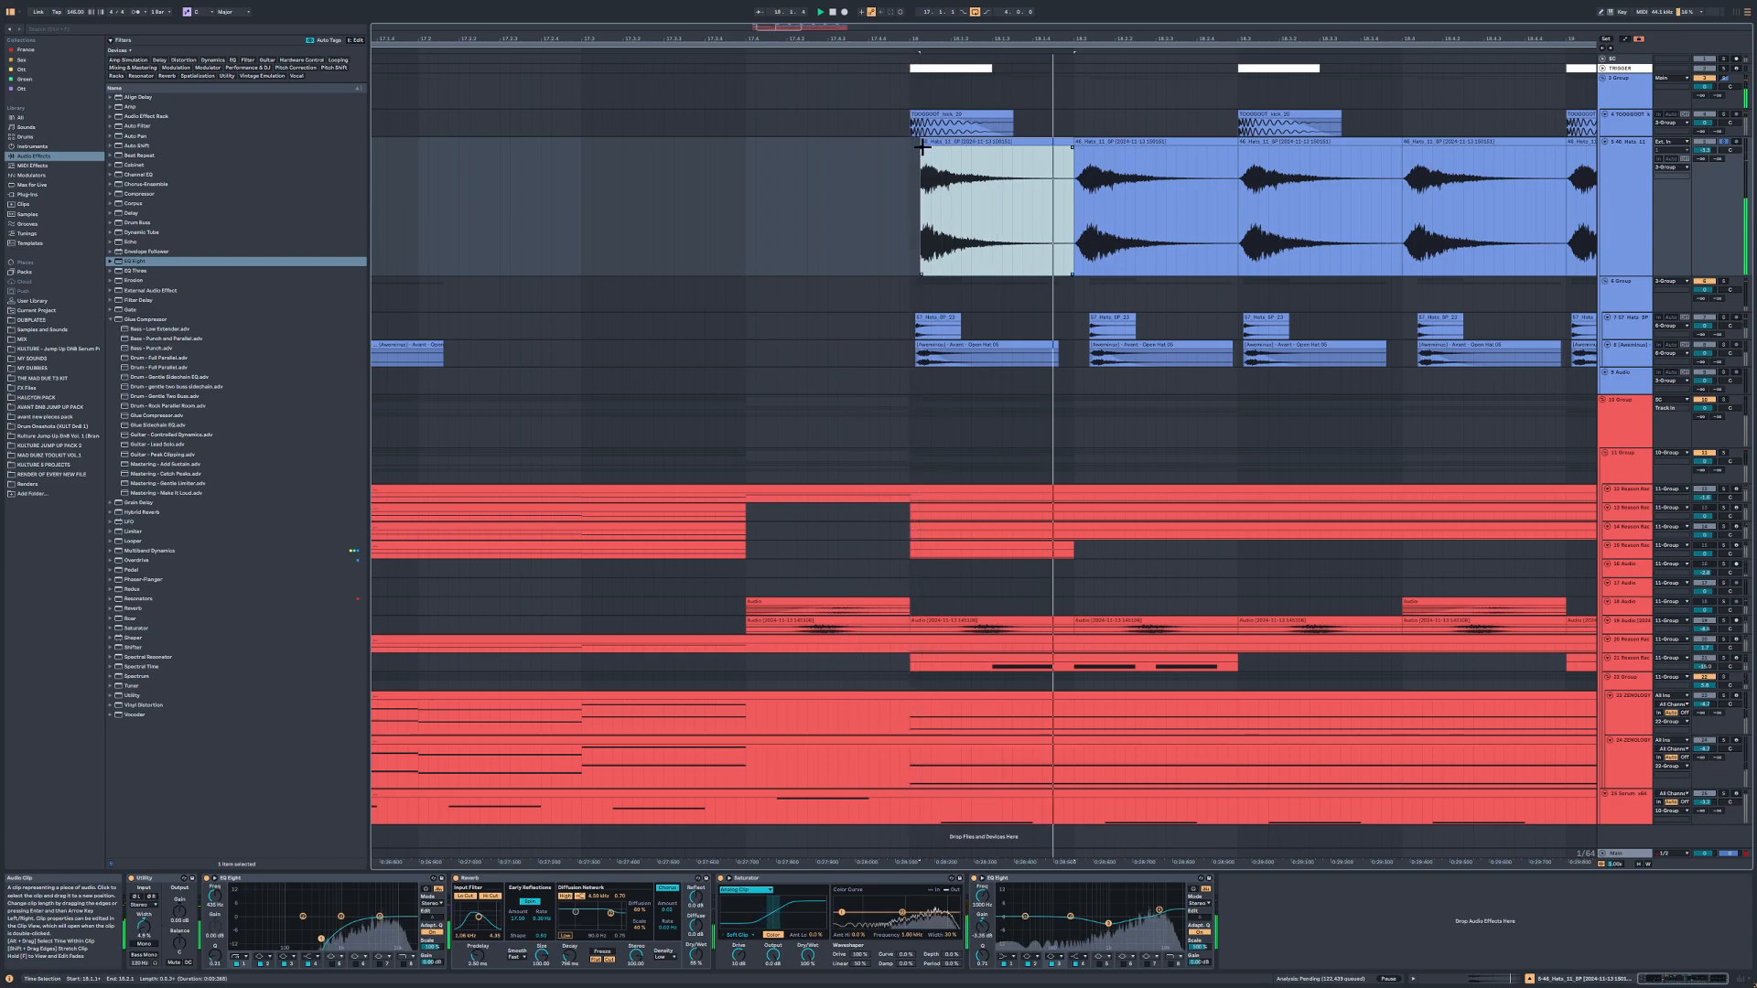
{"action": "left_click", "coordinate": [922, 147]}
{"action": "left_click", "coordinate": [1062, 143]}
{"action": "left_click", "coordinate": [1079, 144]}
{"action": "key", "text": "Delete"}
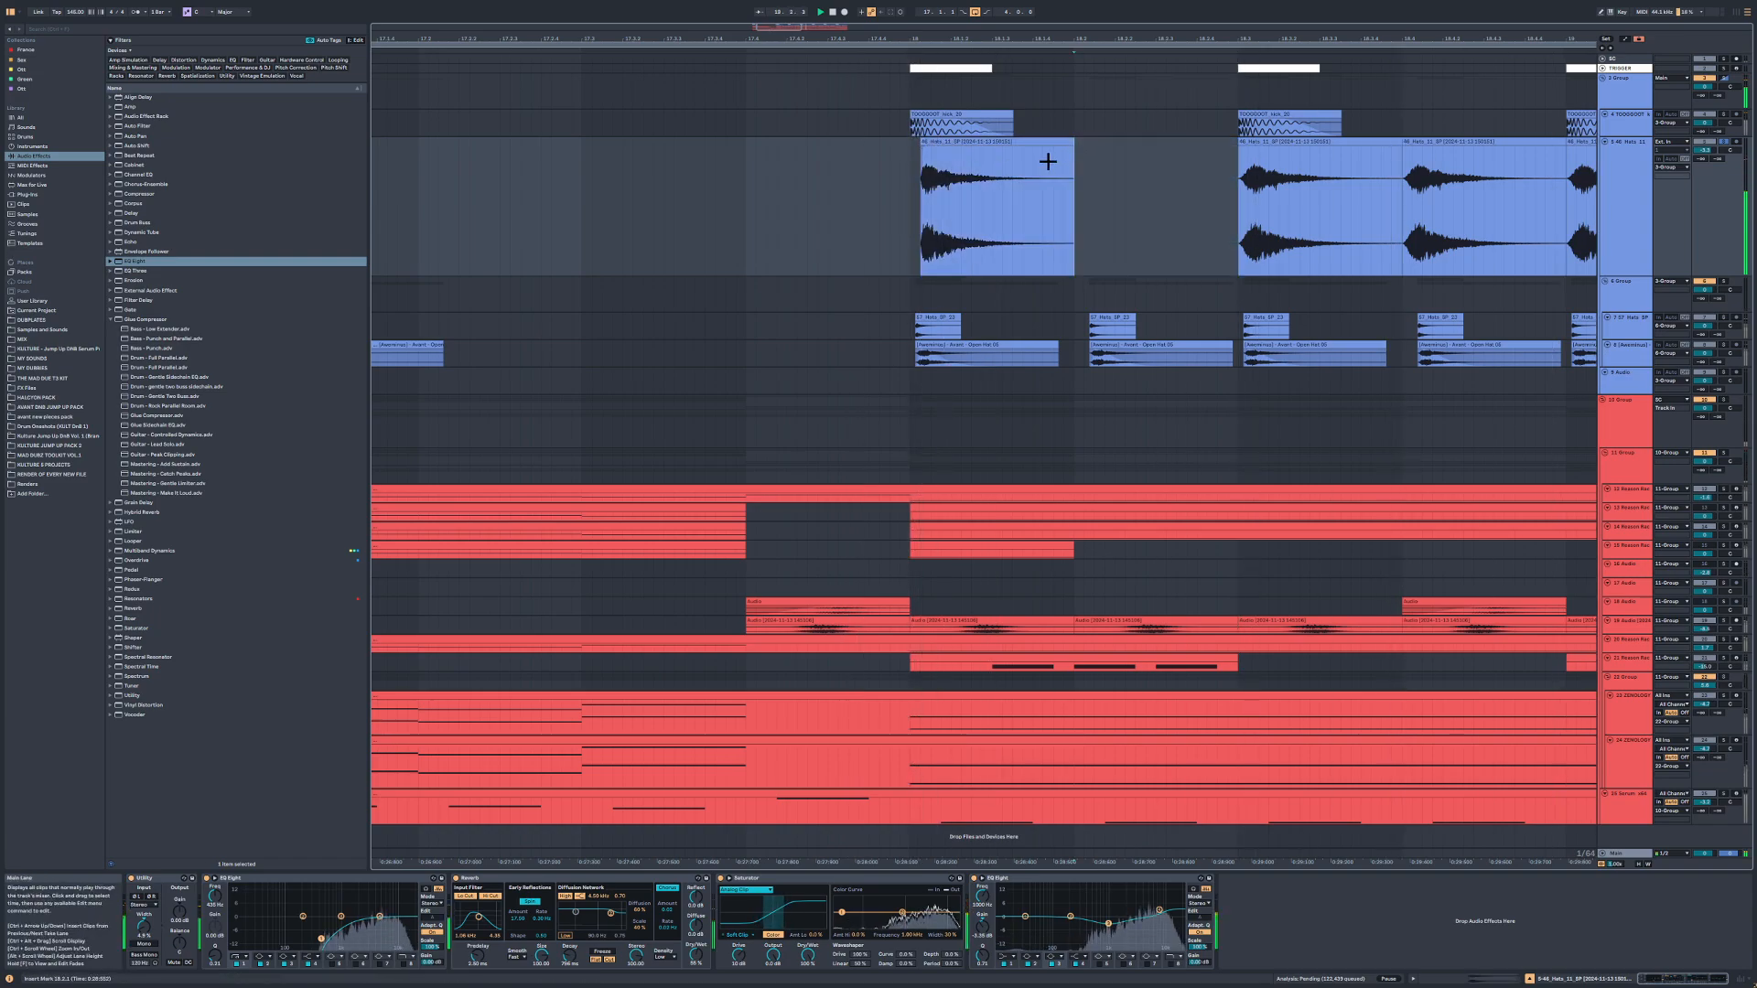
Step: Duplicate the offset hat beat from 18.1 to 18.2 and delete all hat clips after it
{"action": "left_click_drag", "start_coordinate": [1047, 161], "coordinate": [903, 179]}
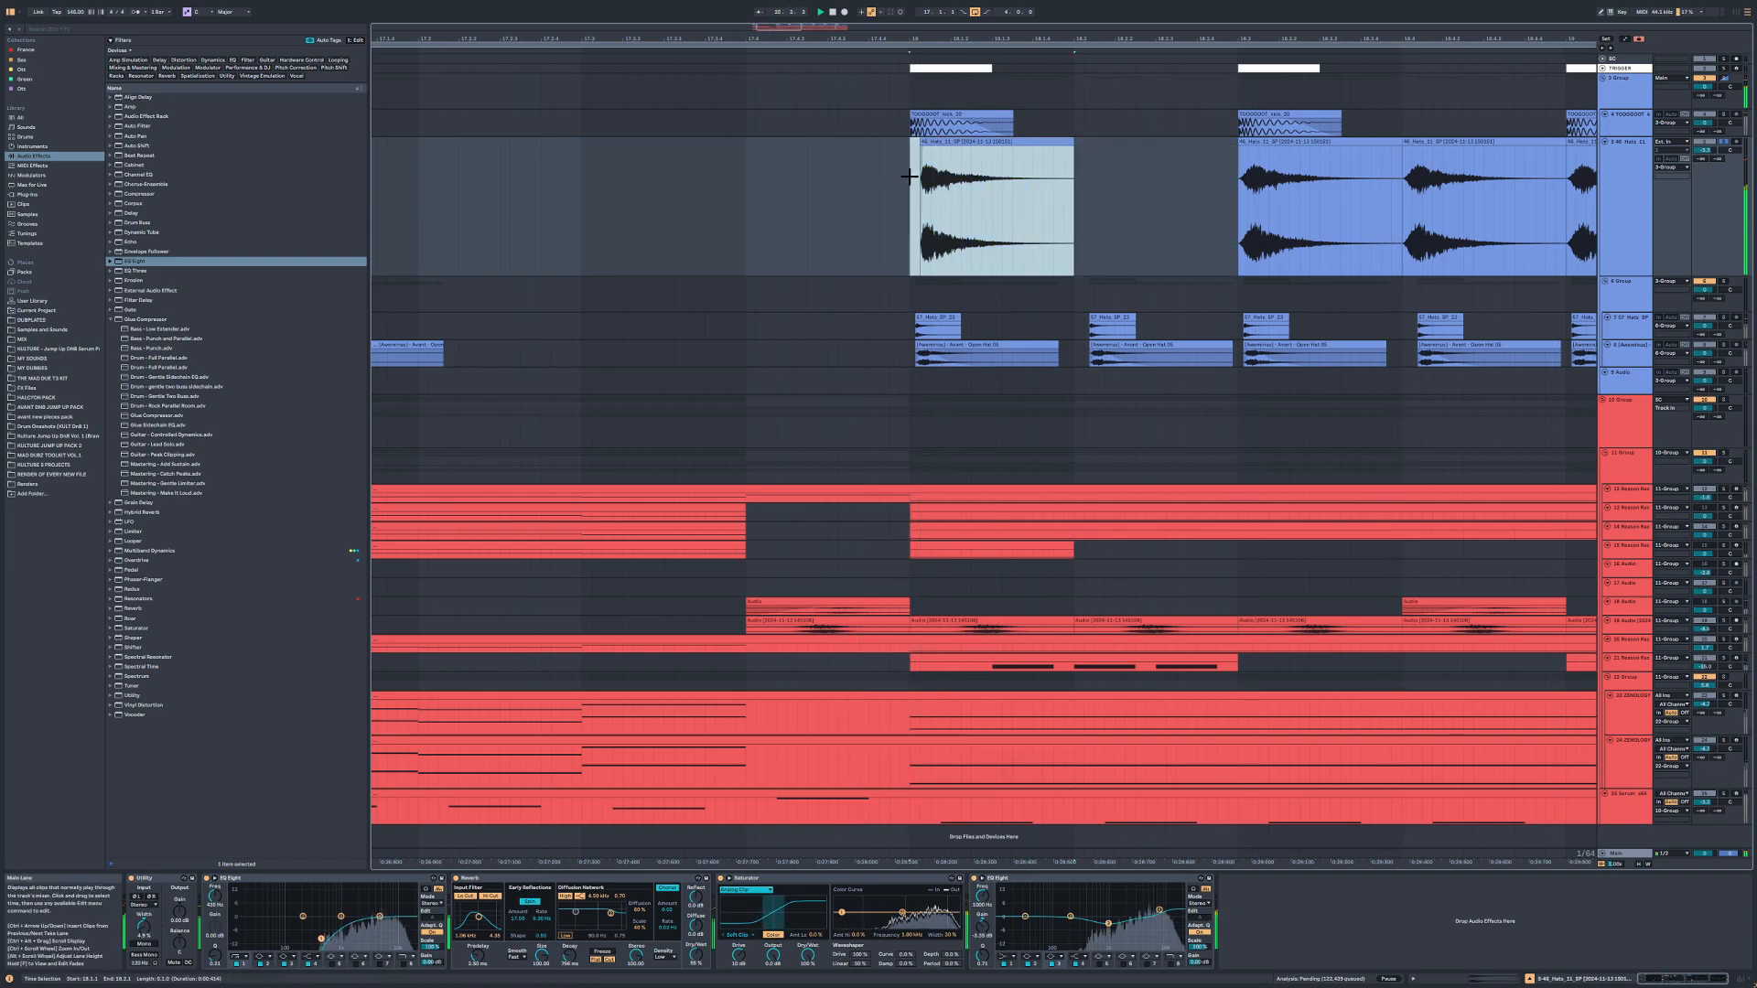
{"action": "key", "text": "ctrl+d"}
{"action": "scroll", "coordinate": [910, 174], "scroll_direction": "down", "scroll_amount": 3, "text": "ctrl"}
{"action": "left_click_drag", "start_coordinate": [941, 153], "coordinate": [1175, 153]}
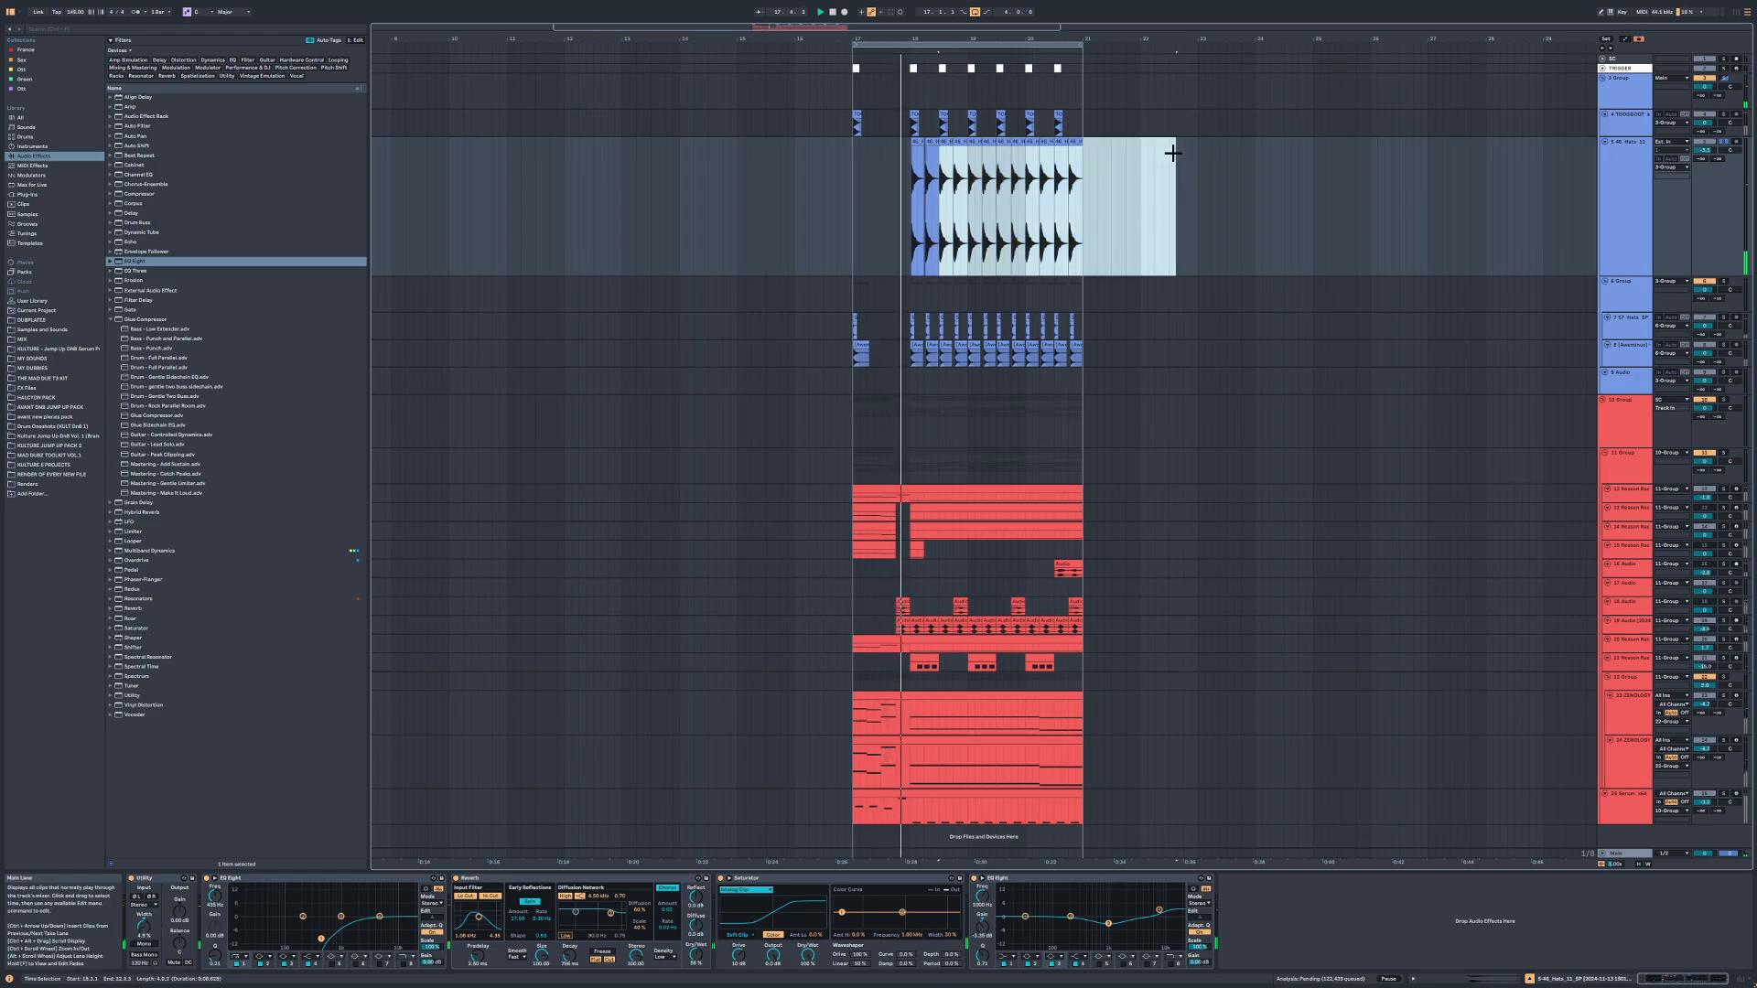
{"action": "key", "text": "Delete"}
Step: Duplicate the two-beat hat pattern five times to fill the loop up to 21.1
{"action": "scroll", "coordinate": [1002, 160], "scroll_direction": "up", "scroll_amount": 1, "text": "ctrl"}
{"action": "left_click_drag", "start_coordinate": [797, 169], "coordinate": [853, 169]}
{"action": "key", "text": "ctrl+d"}
{"action": "key", "text": "ctrl+d"}
{"action": "key", "text": "ctrl+d"}
{"action": "key", "text": "ctrl+d"}
{"action": "key", "text": "ctrl+d"}
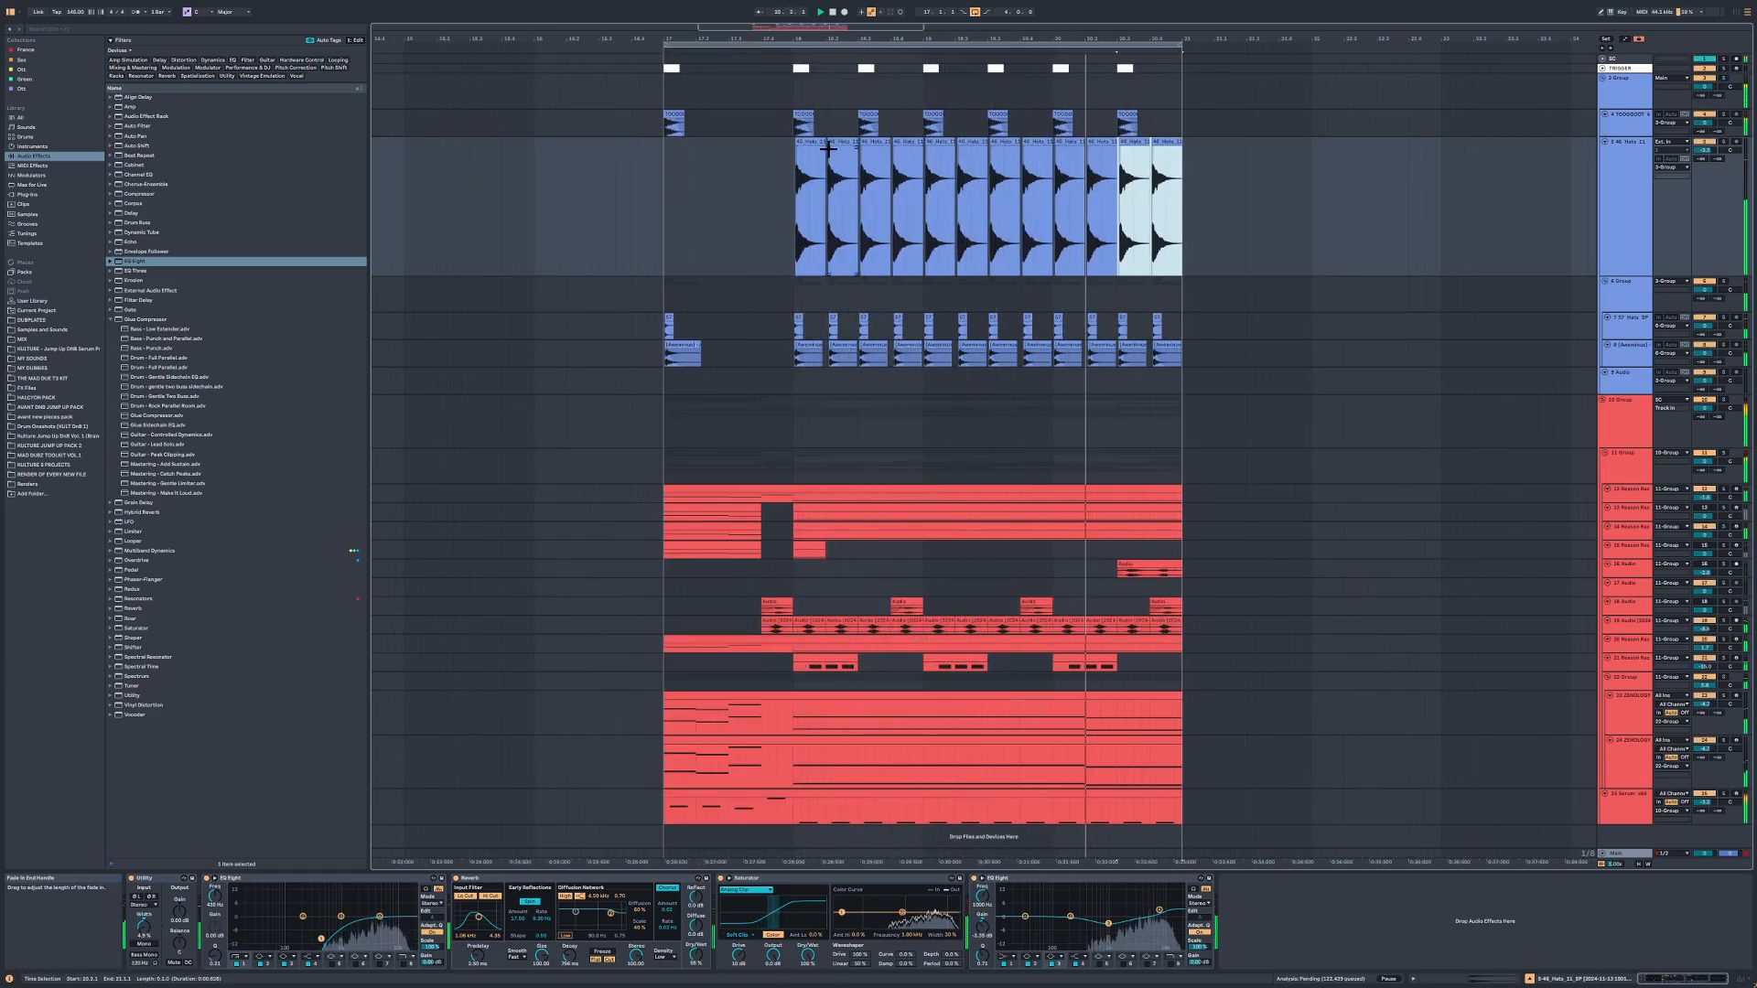
Step: Set the enlarged hat track's volume to -4.4 dB
{"action": "scroll", "coordinate": [827, 147], "scroll_direction": "down", "scroll_amount": 2, "text": "ctrl"}
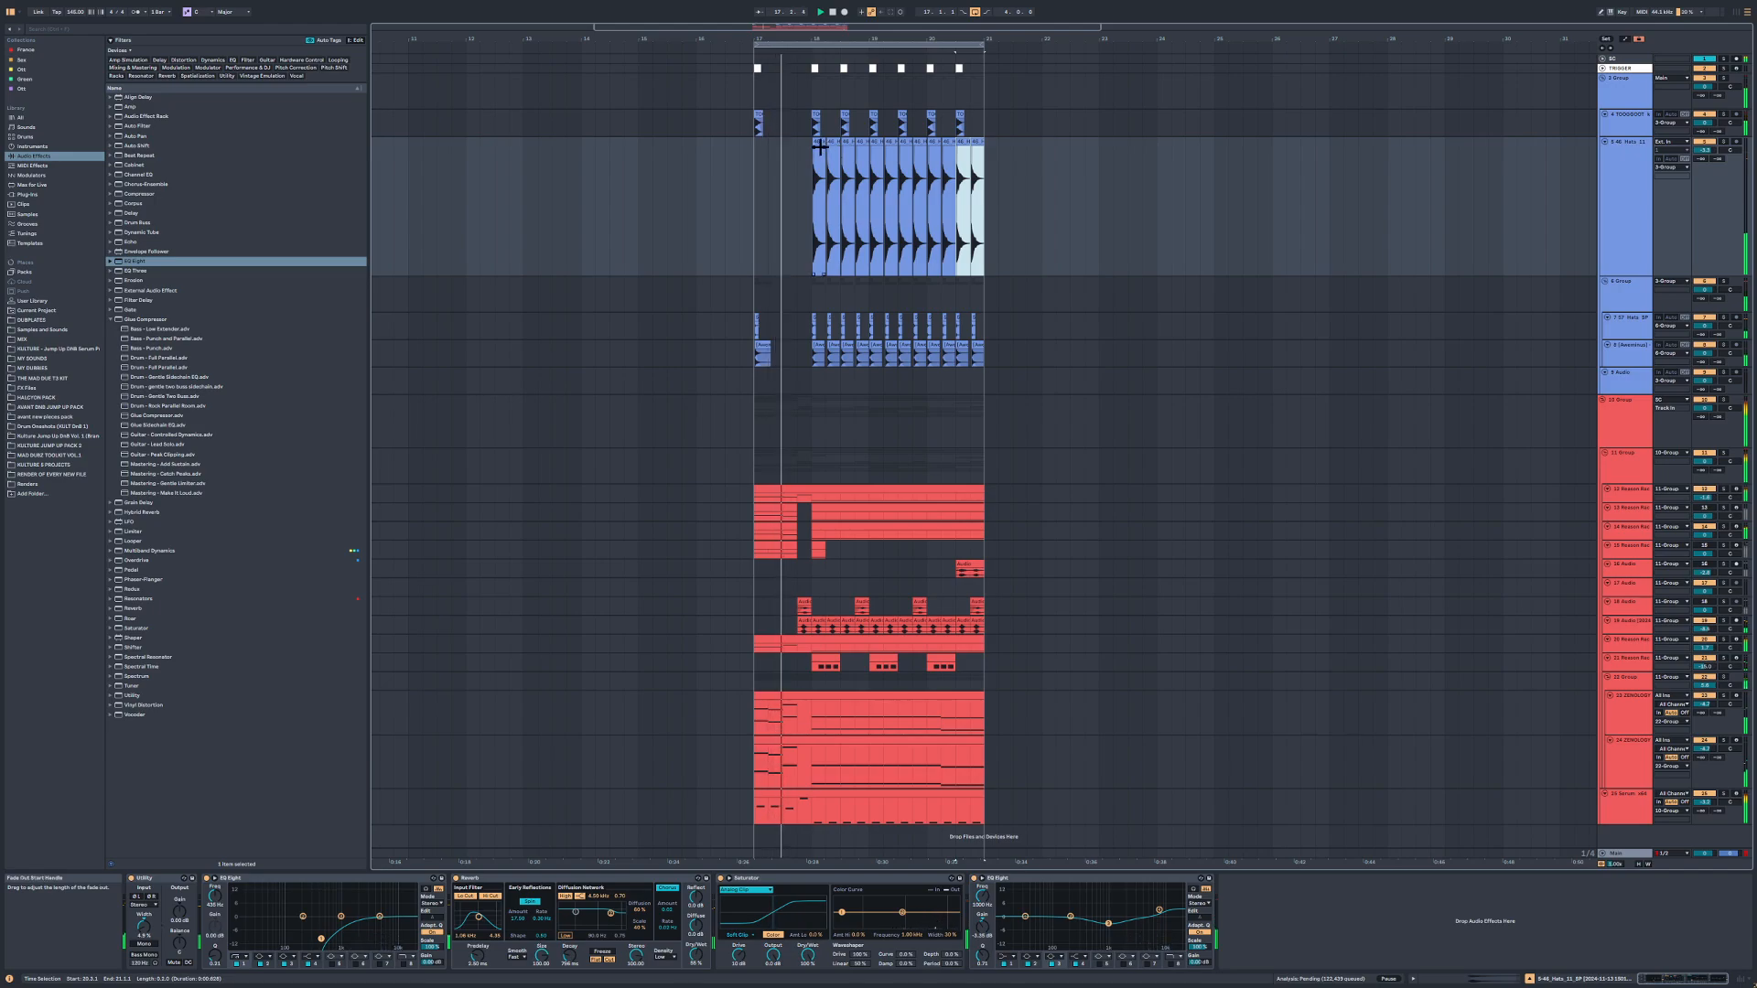
{"action": "left_click_drag", "start_coordinate": [1703, 150], "coordinate": [1704, 142]}
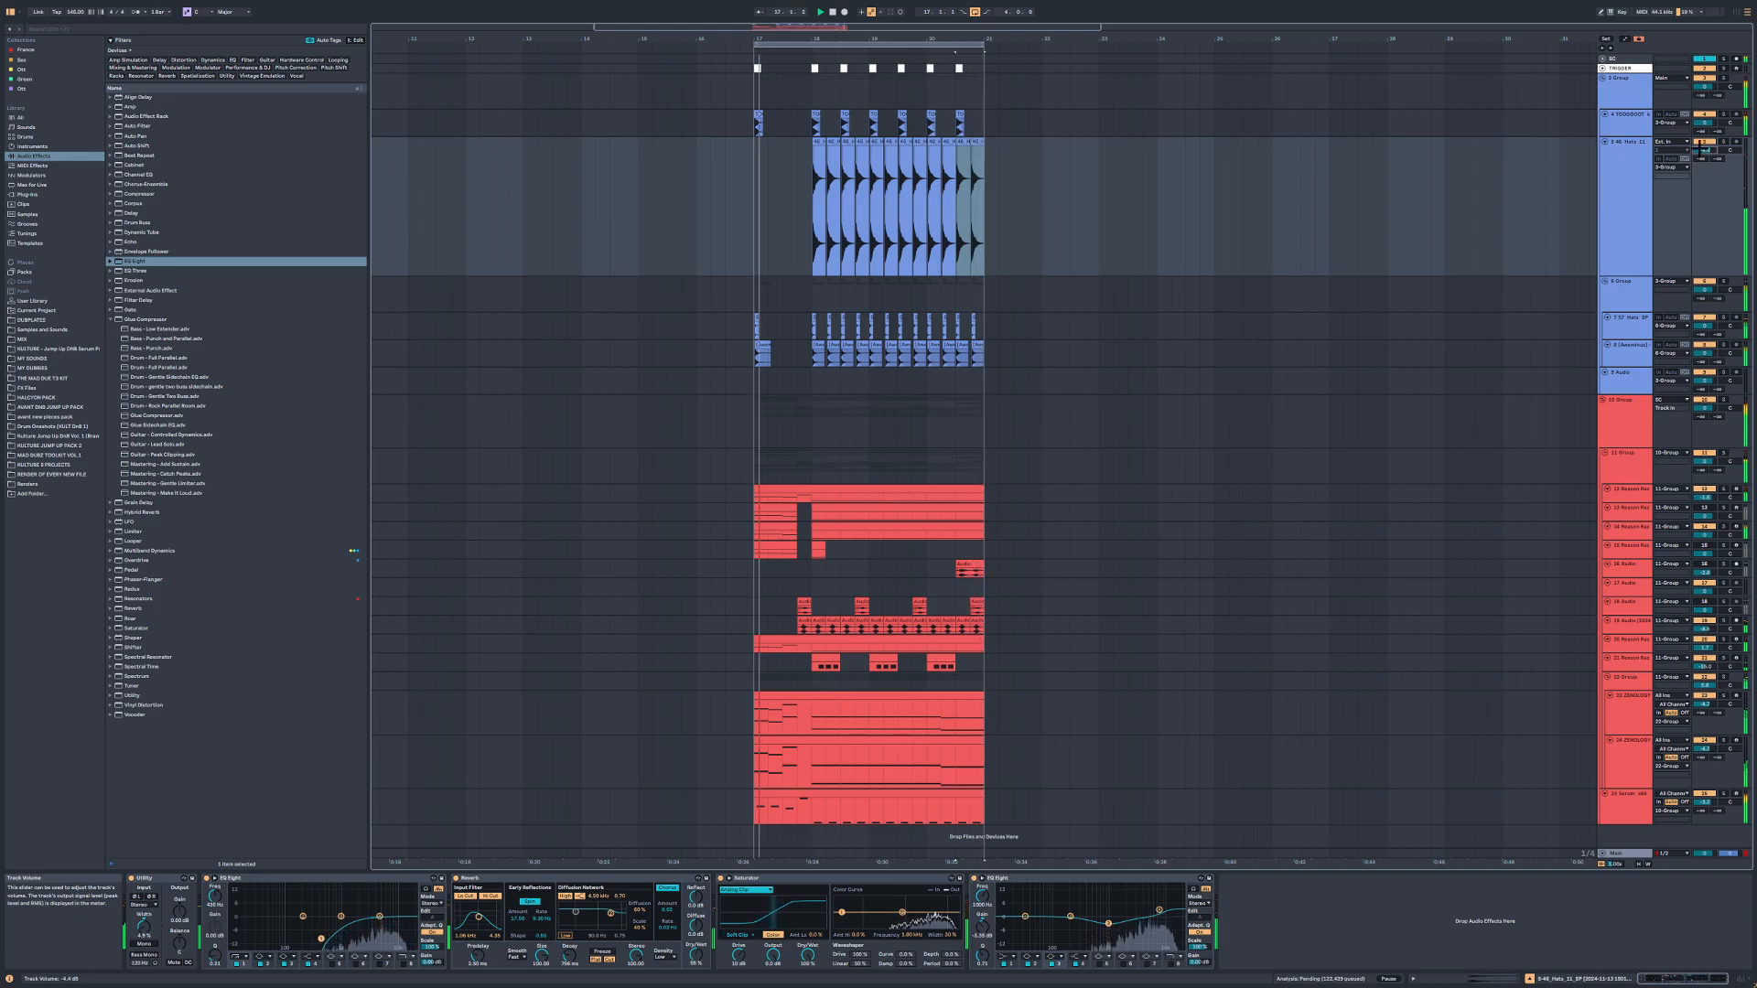
Step: Delete the empty audio track below the hat layers and reduce the enlarged hat track's height
{"action": "left_click", "coordinate": [1629, 371]}
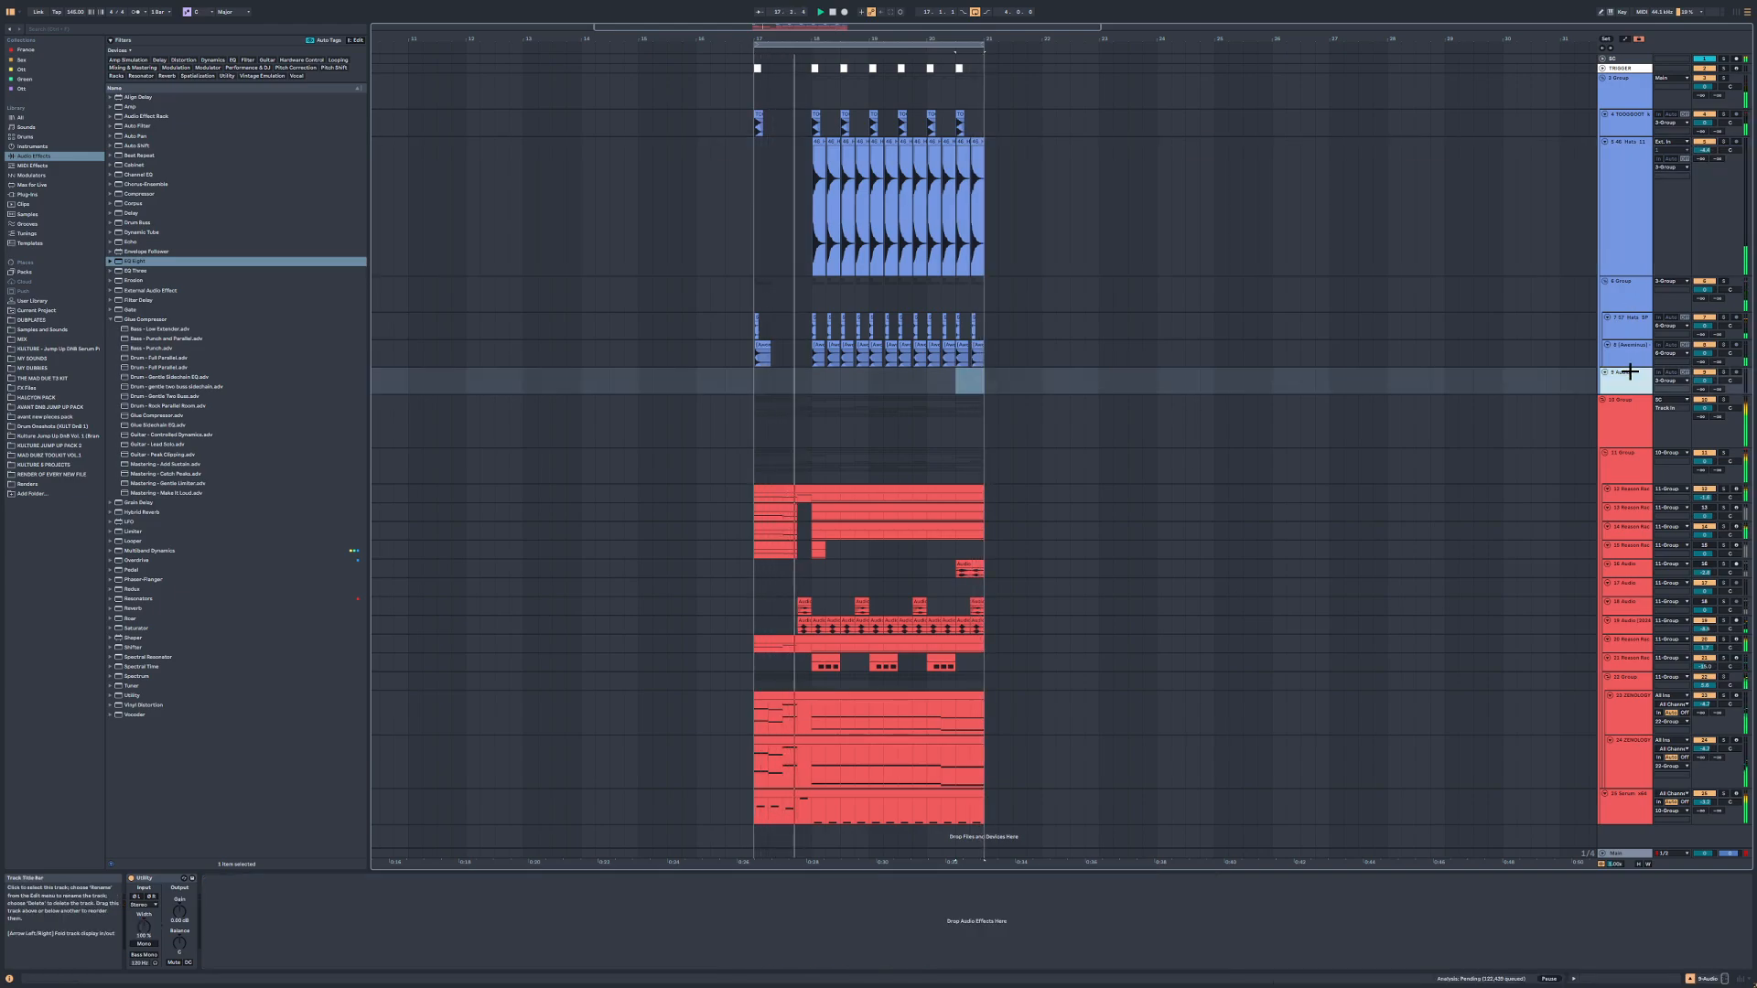
{"action": "left_click", "coordinate": [1624, 268]}
{"action": "left_click_drag", "start_coordinate": [1624, 267], "coordinate": [1637, 168]}
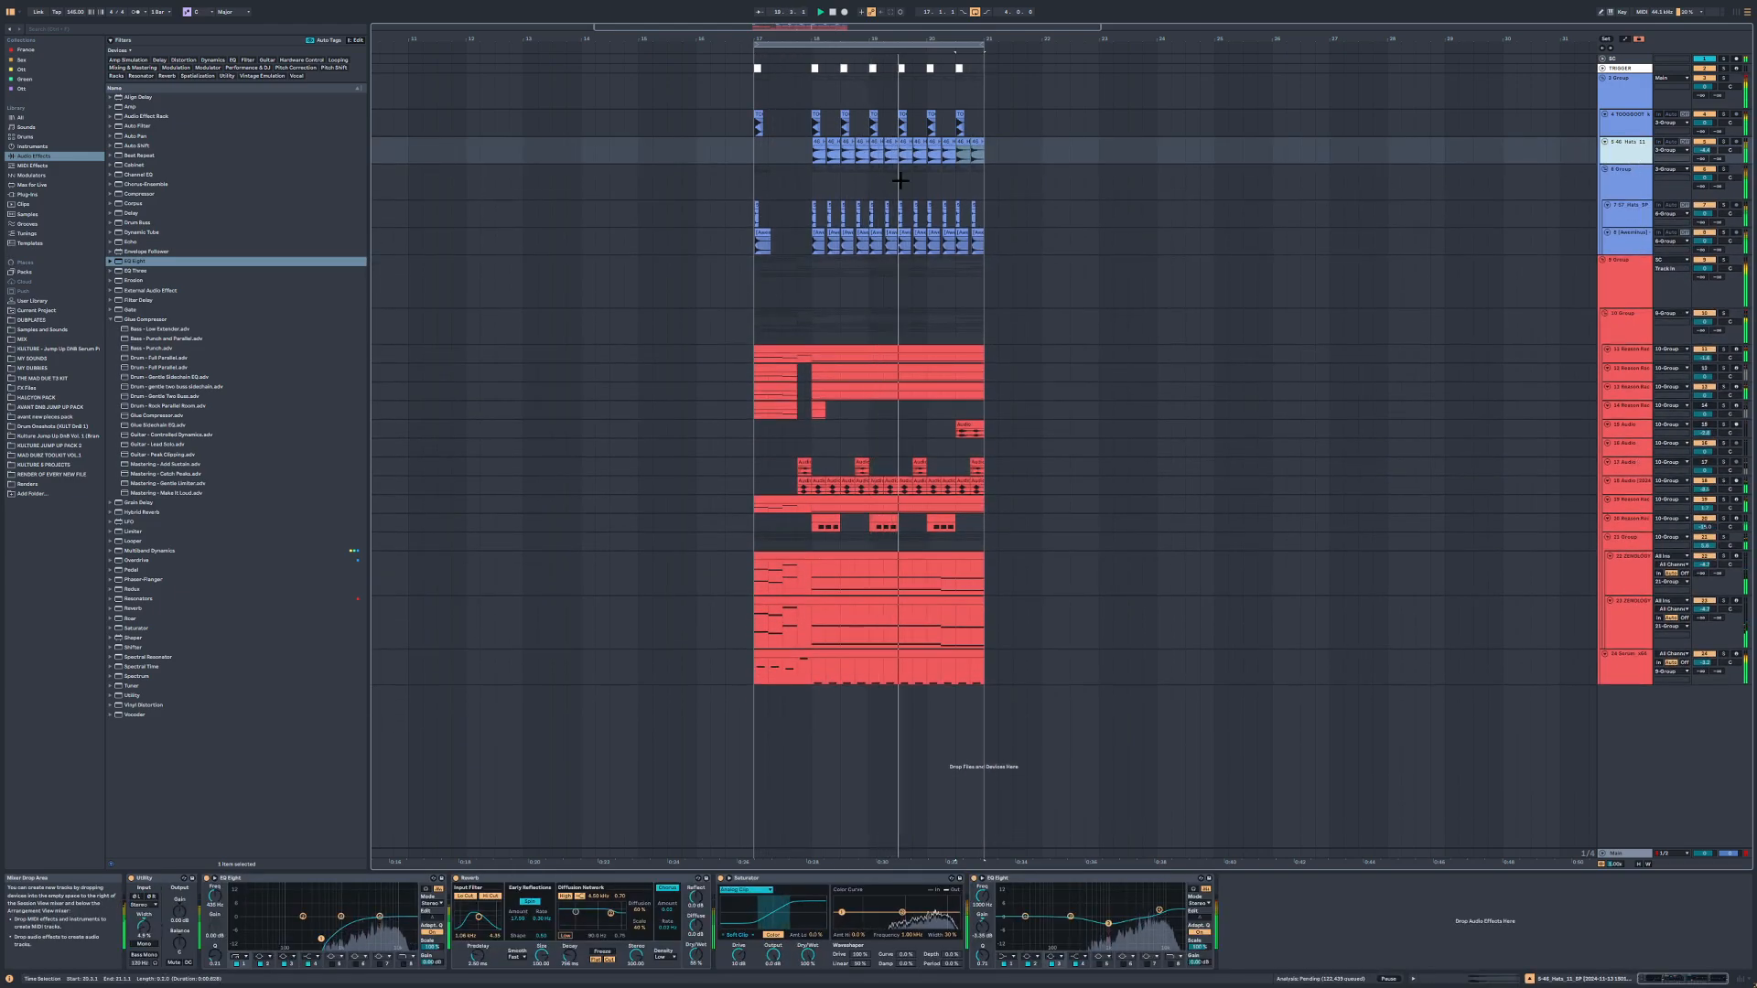
Step: Move the first clip on the upper hat track slightly earlier and duplicate its beat to 18.2
{"action": "scroll", "coordinate": [823, 155], "scroll_direction": "up", "scroll_amount": 5}
{"action": "left_click", "coordinate": [792, 142]}
{"action": "scroll", "coordinate": [774, 141], "scroll_direction": "up", "scroll_amount": 5}
{"action": "key", "text": "s"}
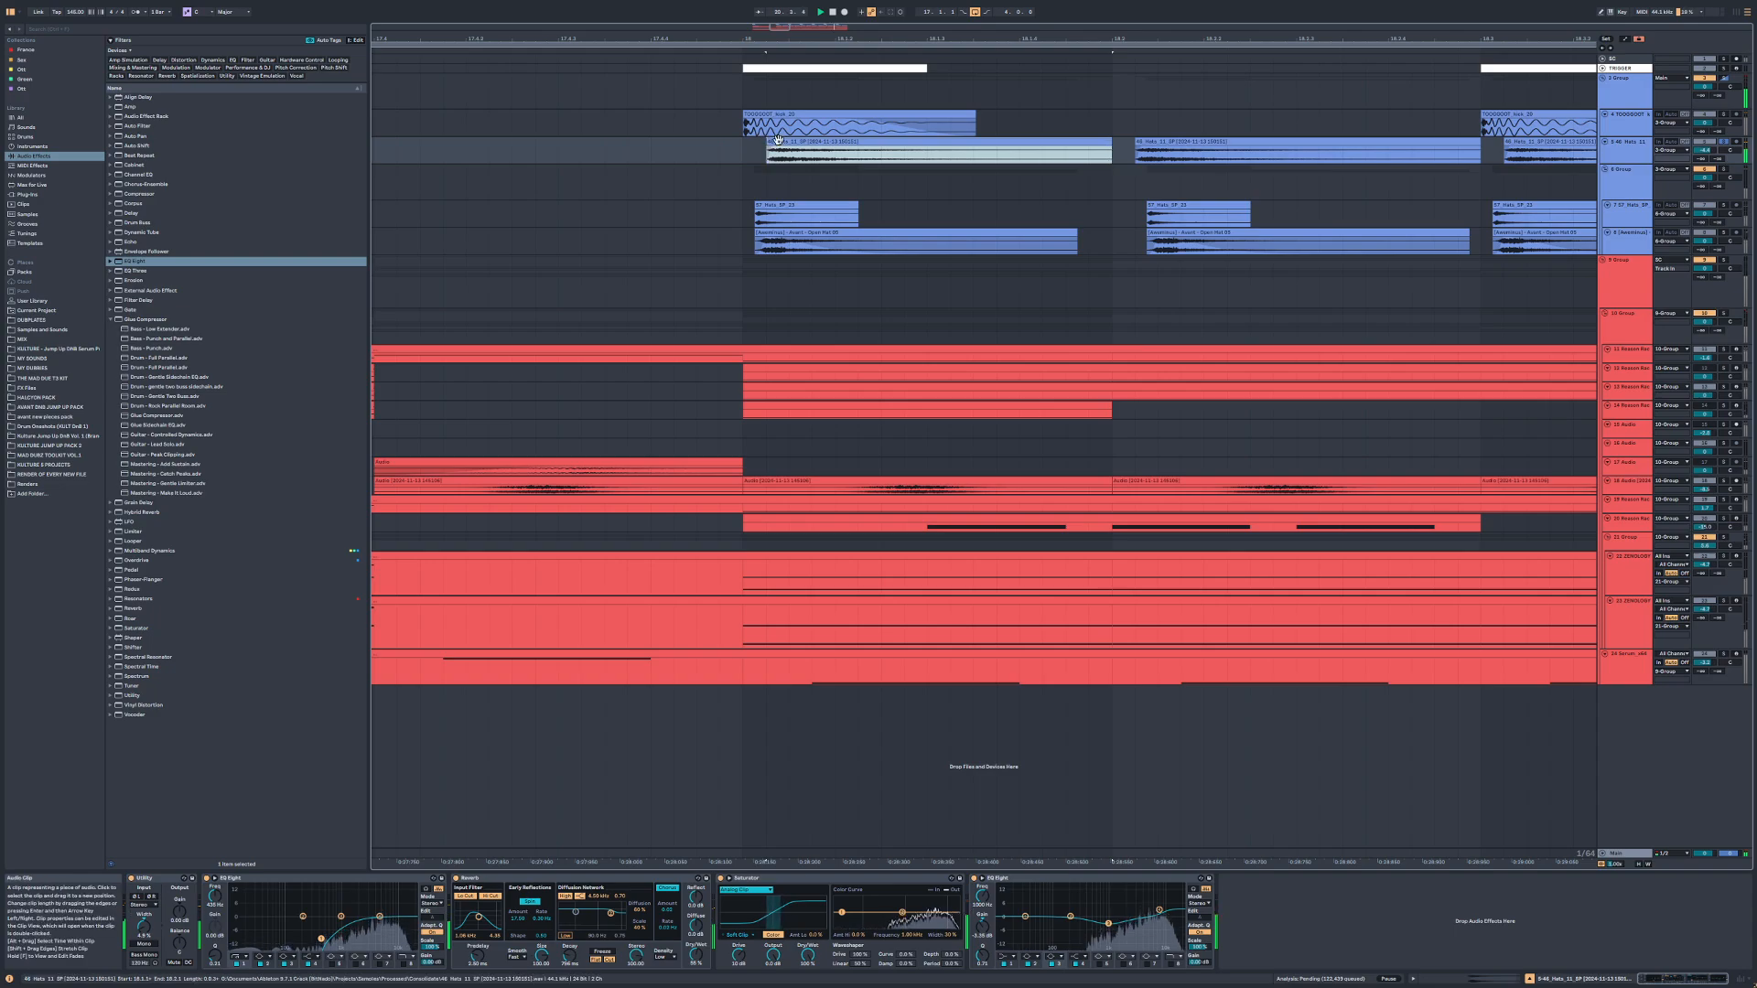
{"action": "key", "text": "ctrl+1"}
{"action": "left_click_drag", "start_coordinate": [778, 140], "coordinate": [766, 141]}
{"action": "left_click_drag", "start_coordinate": [1158, 142], "coordinate": [742, 153]}
{"action": "left_click", "coordinate": [1098, 145]}
{"action": "key", "text": "ctrl+d"}
{"action": "scroll", "coordinate": [750, 154], "scroll_direction": "down", "scroll_amount": 4}
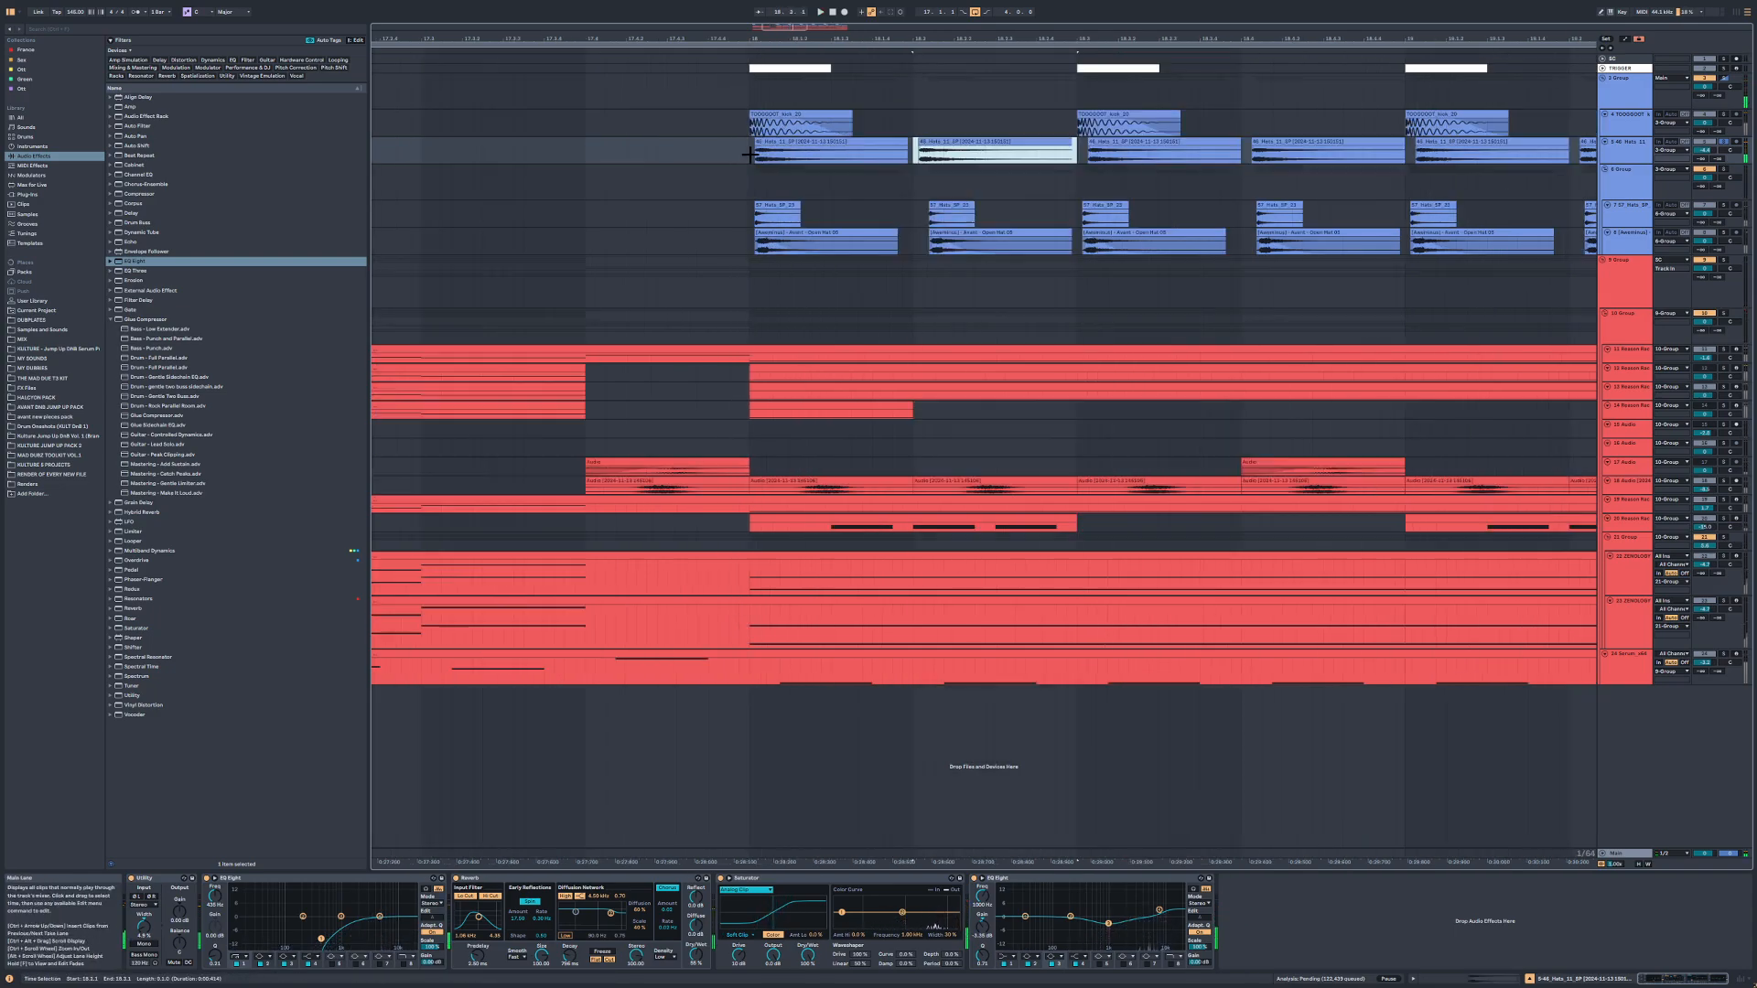
Step: Play the loop and delete the upper hat track's clips at 18.3 and 18.4
{"action": "left_click", "coordinate": [690, 151]}
{"action": "key", "text": "space"}
{"action": "left_click", "coordinate": [1110, 142]}
{"action": "key", "text": "Delete"}
{"action": "left_click", "coordinate": [1279, 142]}
{"action": "key", "text": "Delete"}
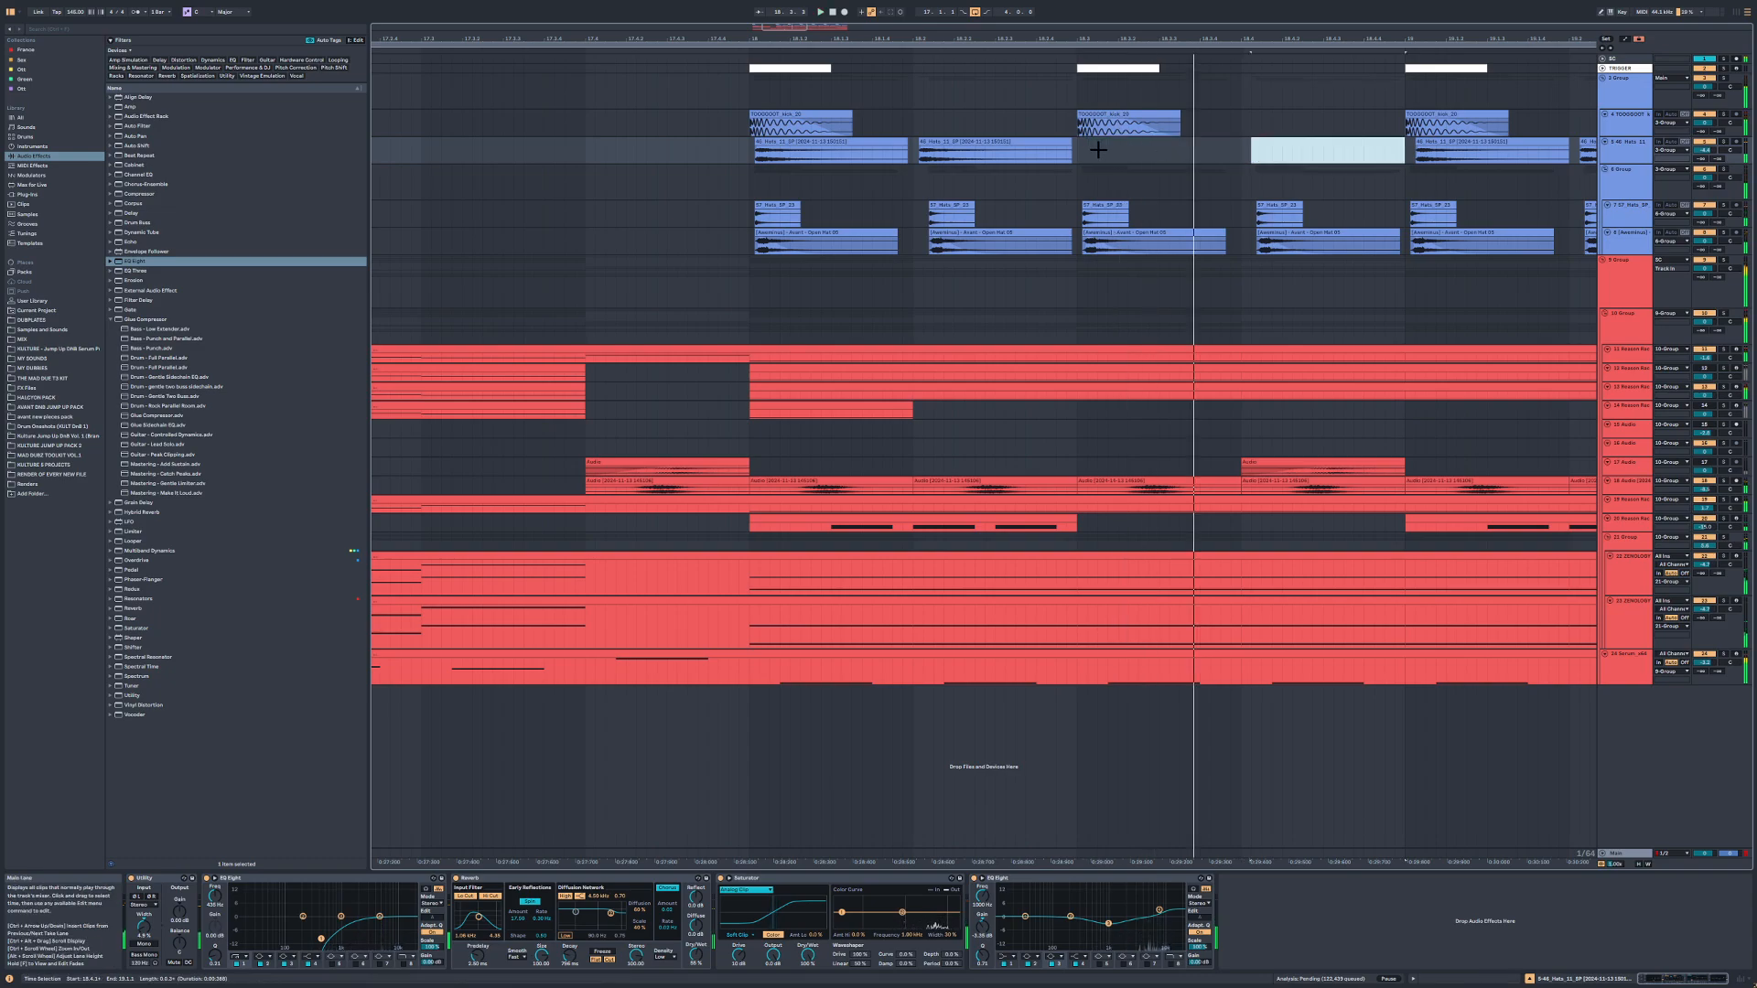
Step: Try the upper hat track without its second clip and without its first, undoing each deletion
{"action": "left_click", "coordinate": [1074, 150]}
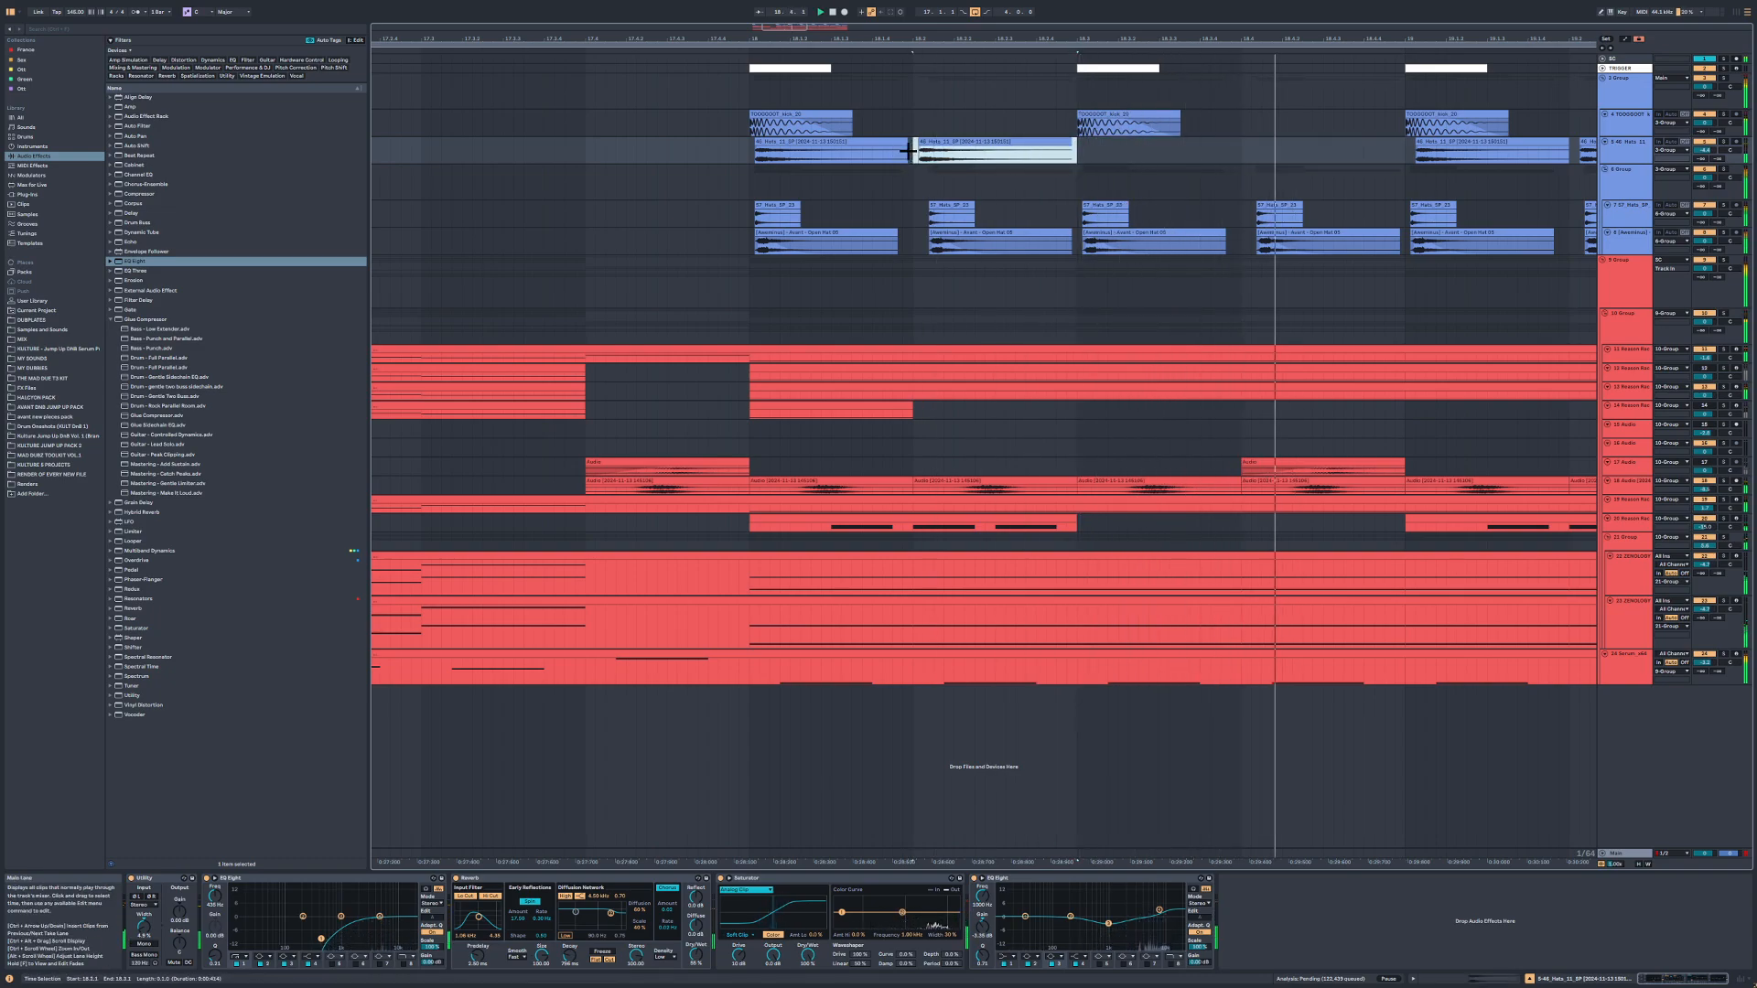
{"action": "left_click_drag", "start_coordinate": [750, 151], "coordinate": [1043, 155]}
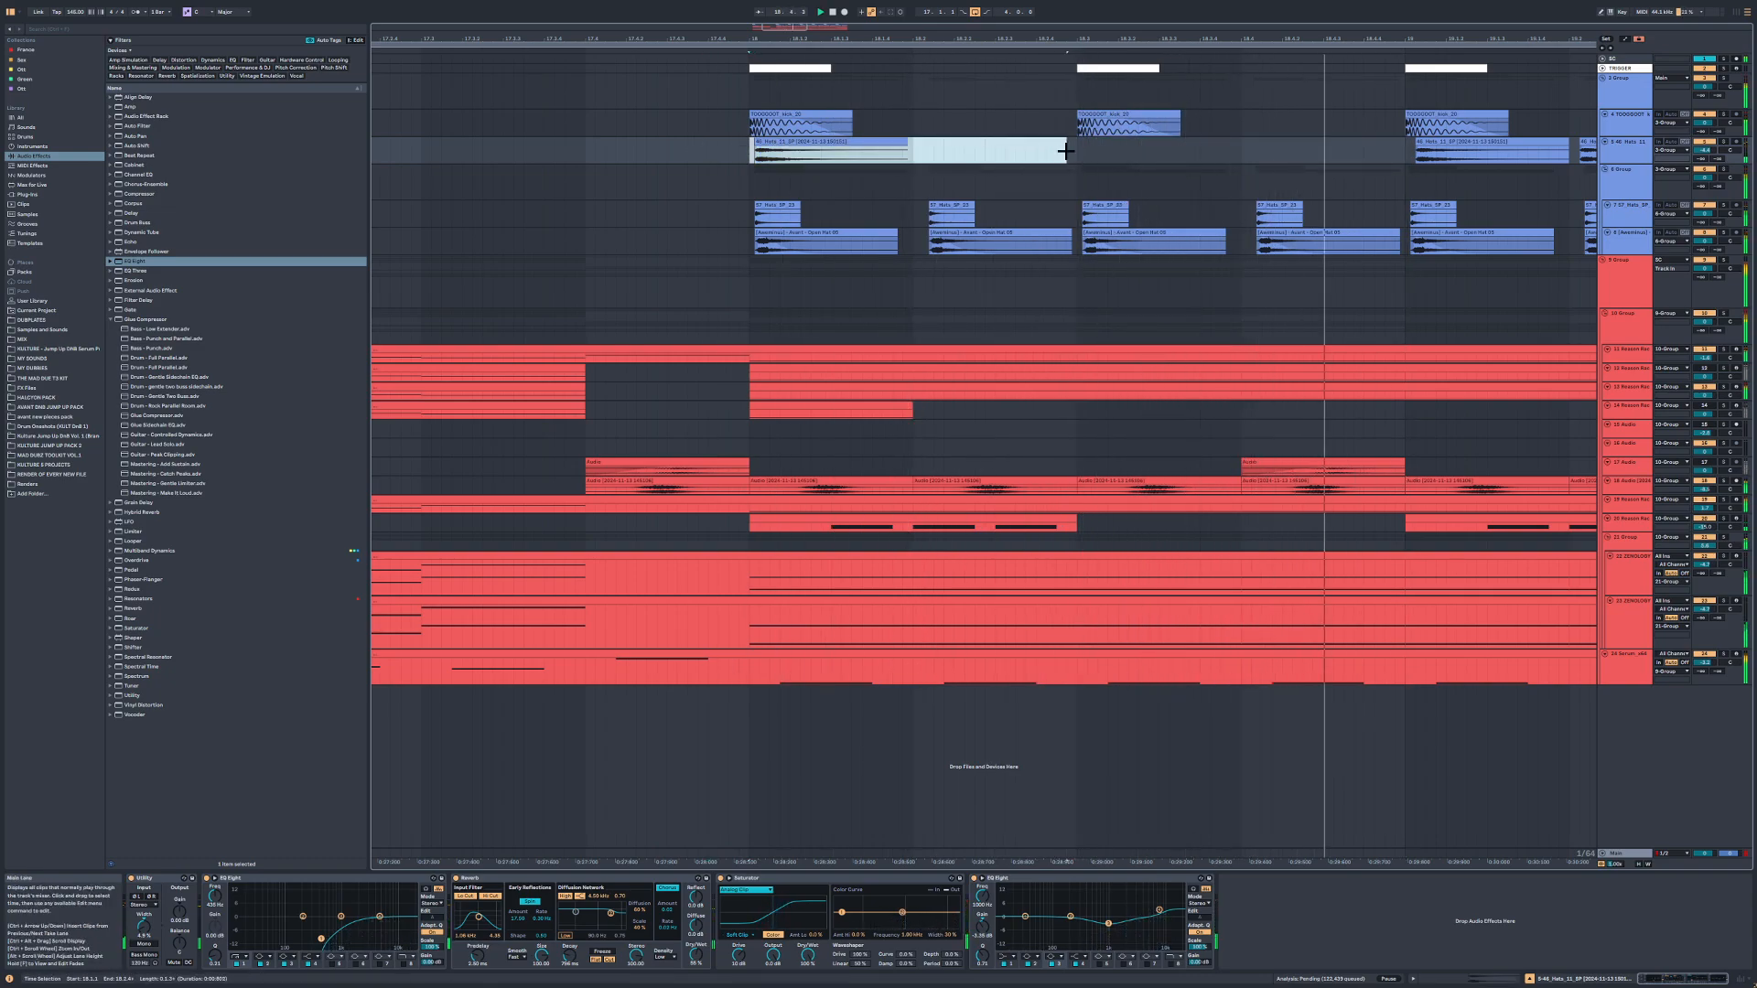
{"action": "key", "text": "ctrl+z"}
{"action": "left_click", "coordinate": [860, 143]}
{"action": "key", "text": "Delete"}
{"action": "left_click", "coordinate": [649, 150]}
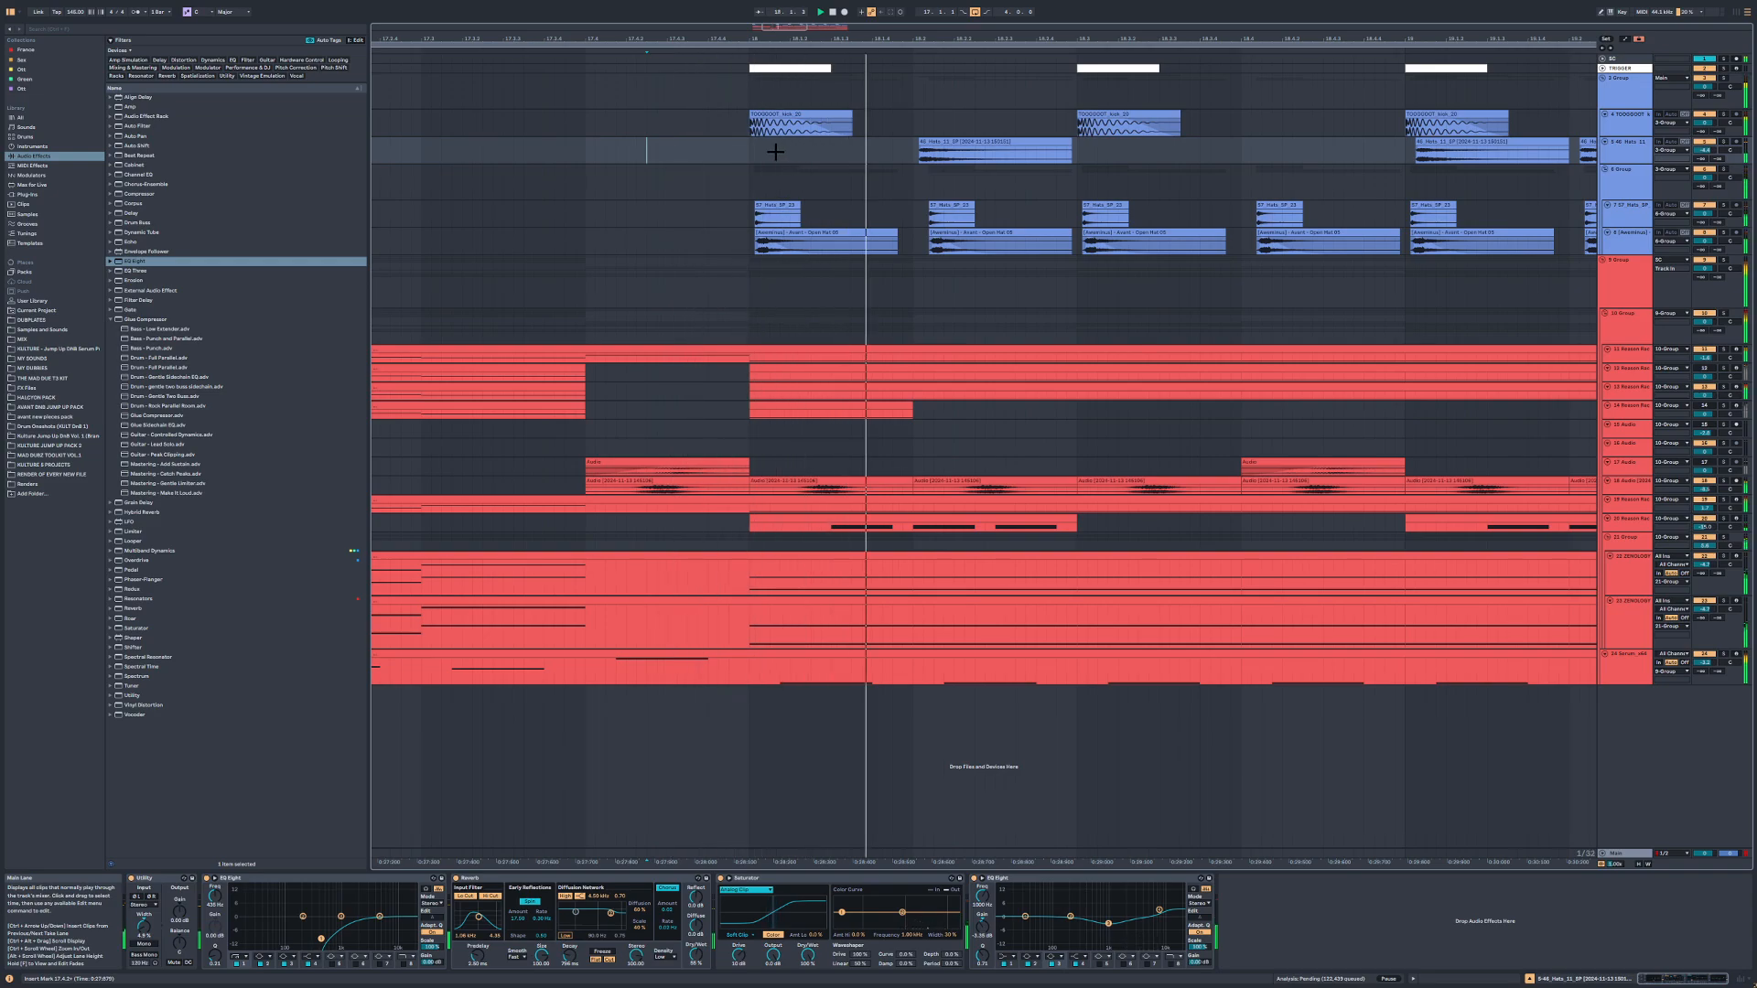
{"action": "key", "text": "ctrl+z"}
Step: Replace the hat clip at 18.2 with a duplicate of the first hat beat
{"action": "left_click", "coordinate": [1000, 141]}
{"action": "key", "text": "Delete"}
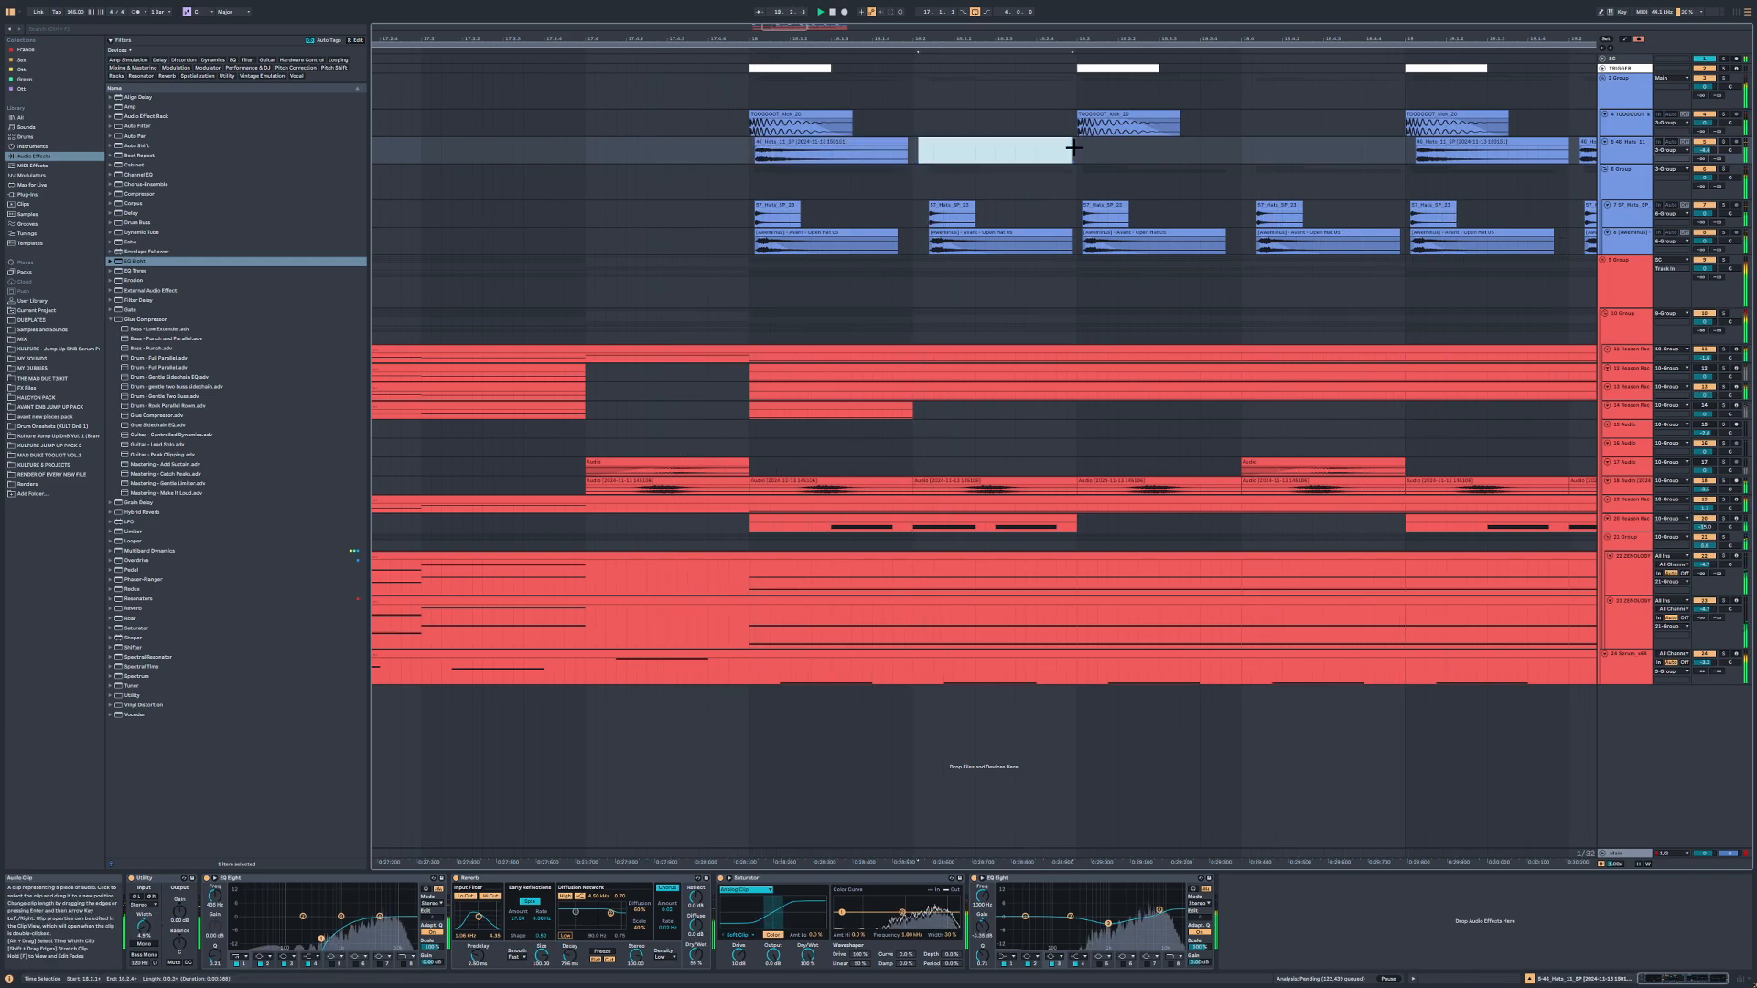
{"action": "left_click_drag", "start_coordinate": [915, 149], "coordinate": [743, 157]}
{"action": "key", "text": "ctrl+d"}
Step: Clear the remaining old clips on the upper hat track and duplicate the corrected hat pattern up to 21.1
{"action": "scroll", "coordinate": [779, 156], "scroll_direction": "down", "scroll_amount": 3}
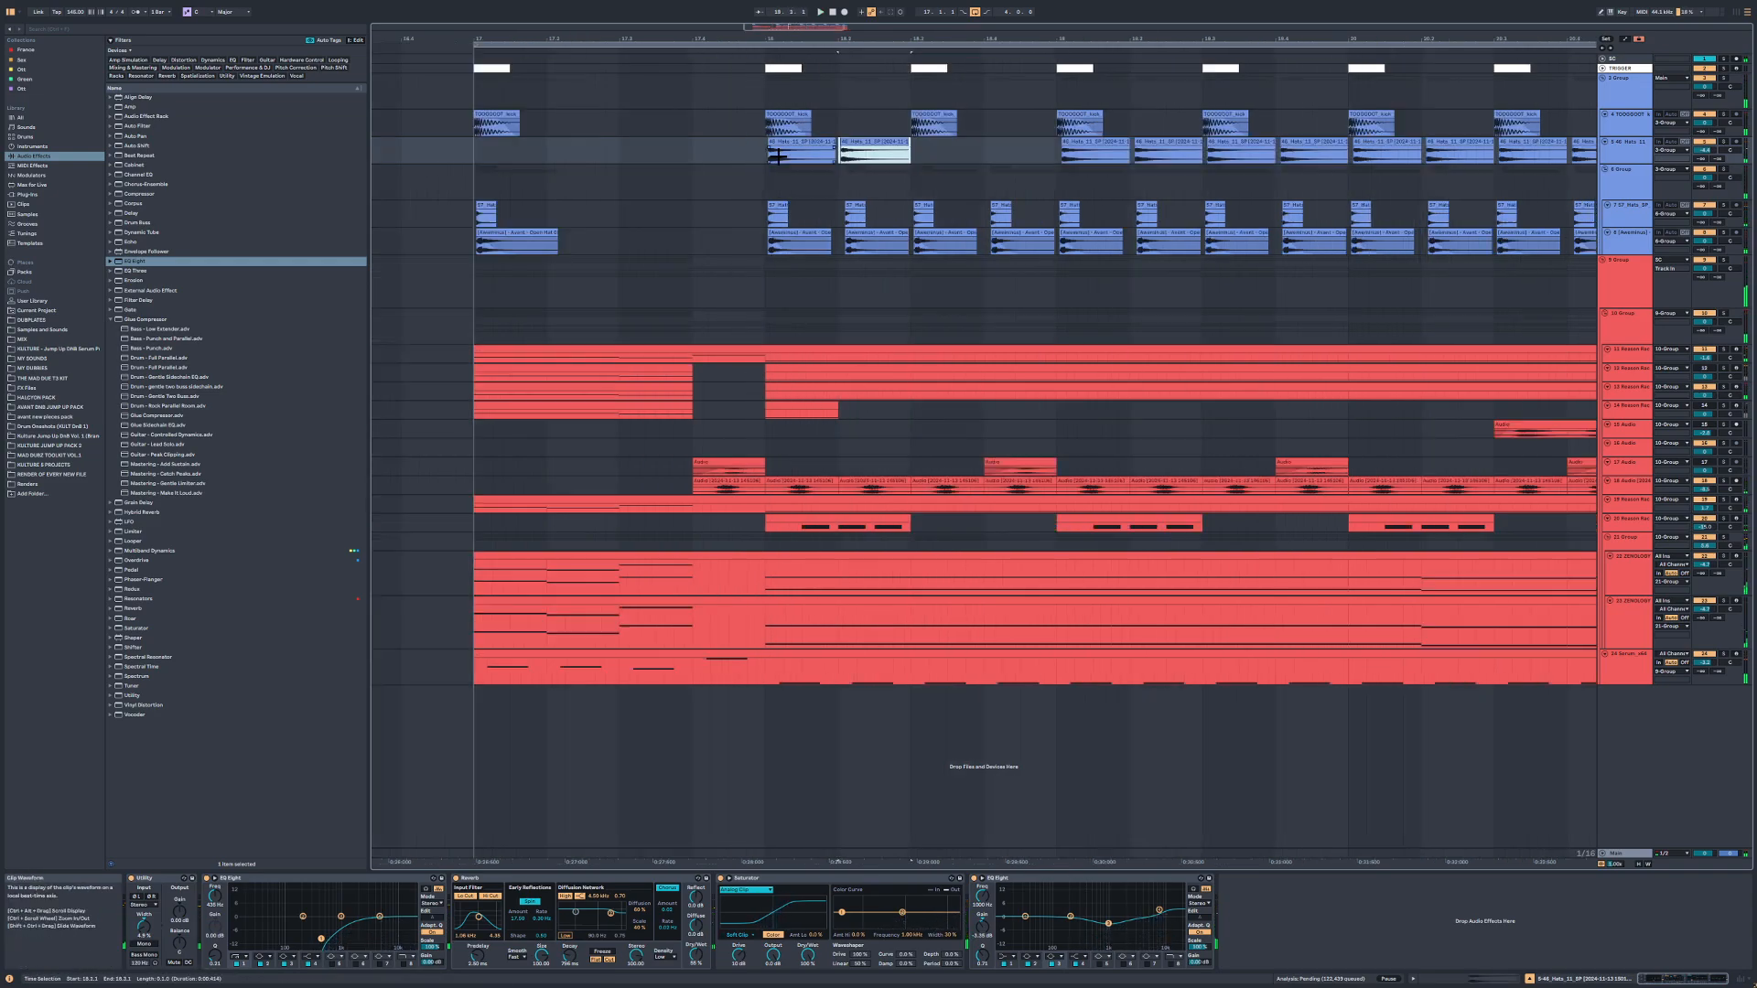
{"action": "scroll", "coordinate": [779, 156], "scroll_direction": "down", "scroll_amount": 3}
{"action": "left_click_drag", "start_coordinate": [1192, 141], "coordinate": [910, 152]}
{"action": "key", "text": "Delete"}
{"action": "left_click", "coordinate": [951, 143]}
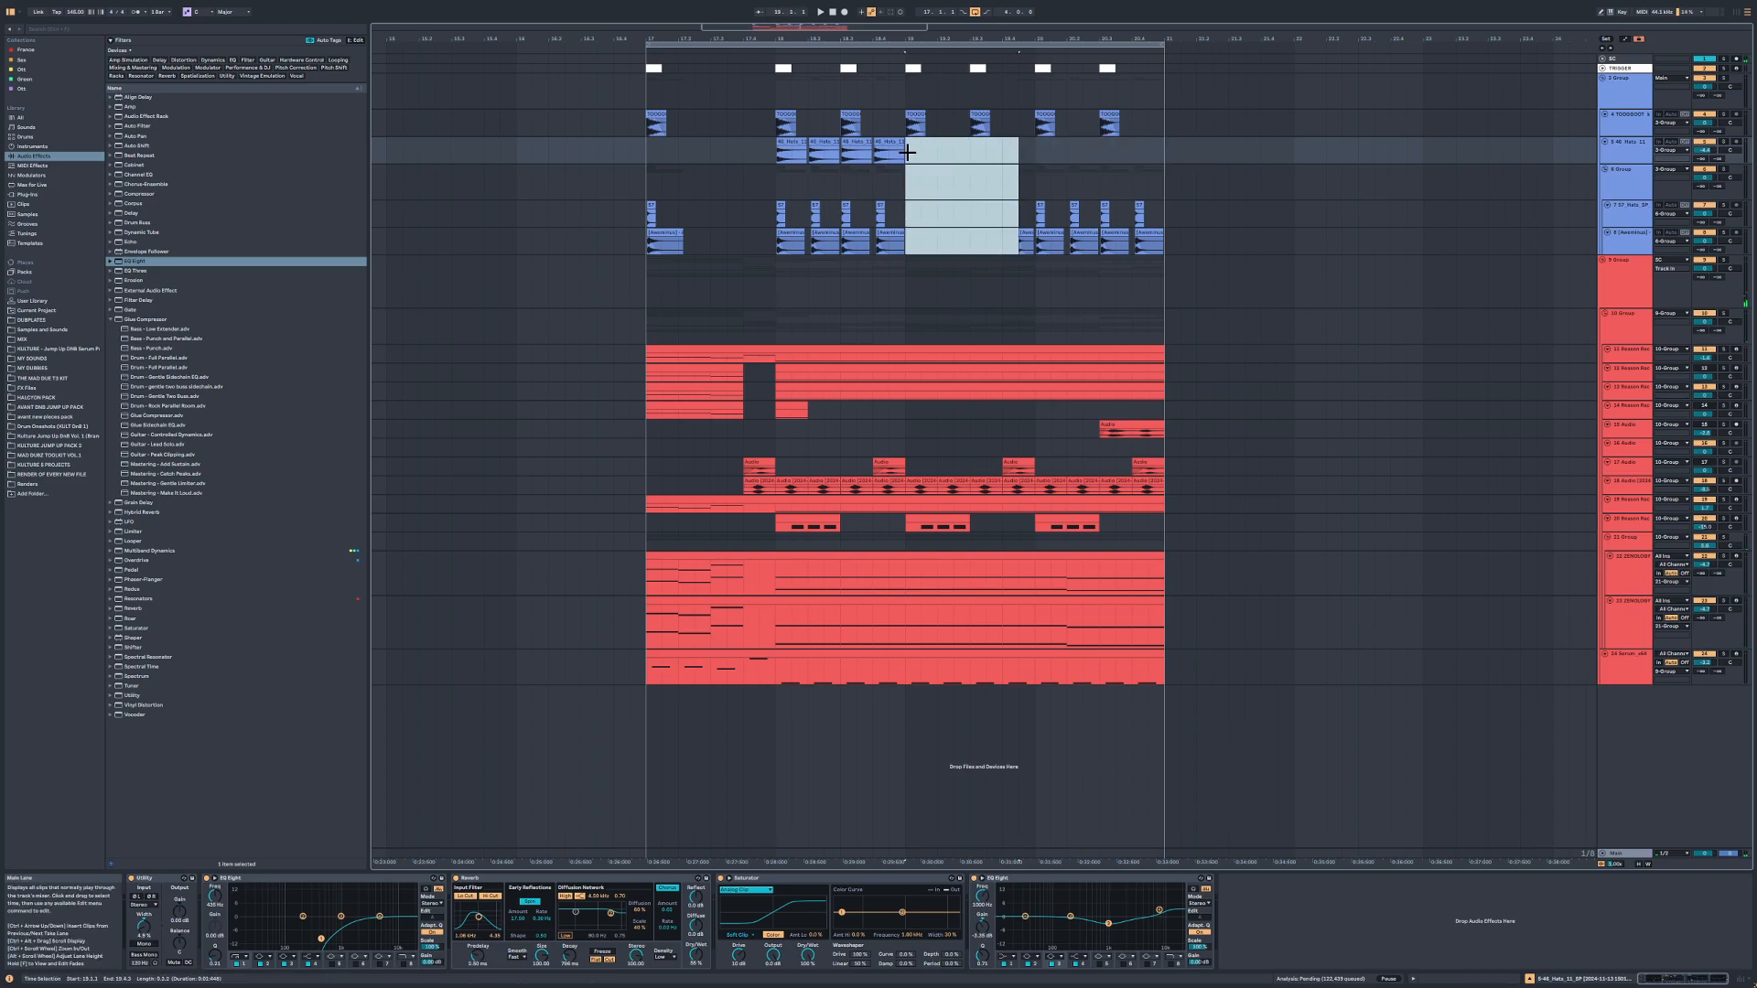
{"action": "key", "text": "ctrl+v"}
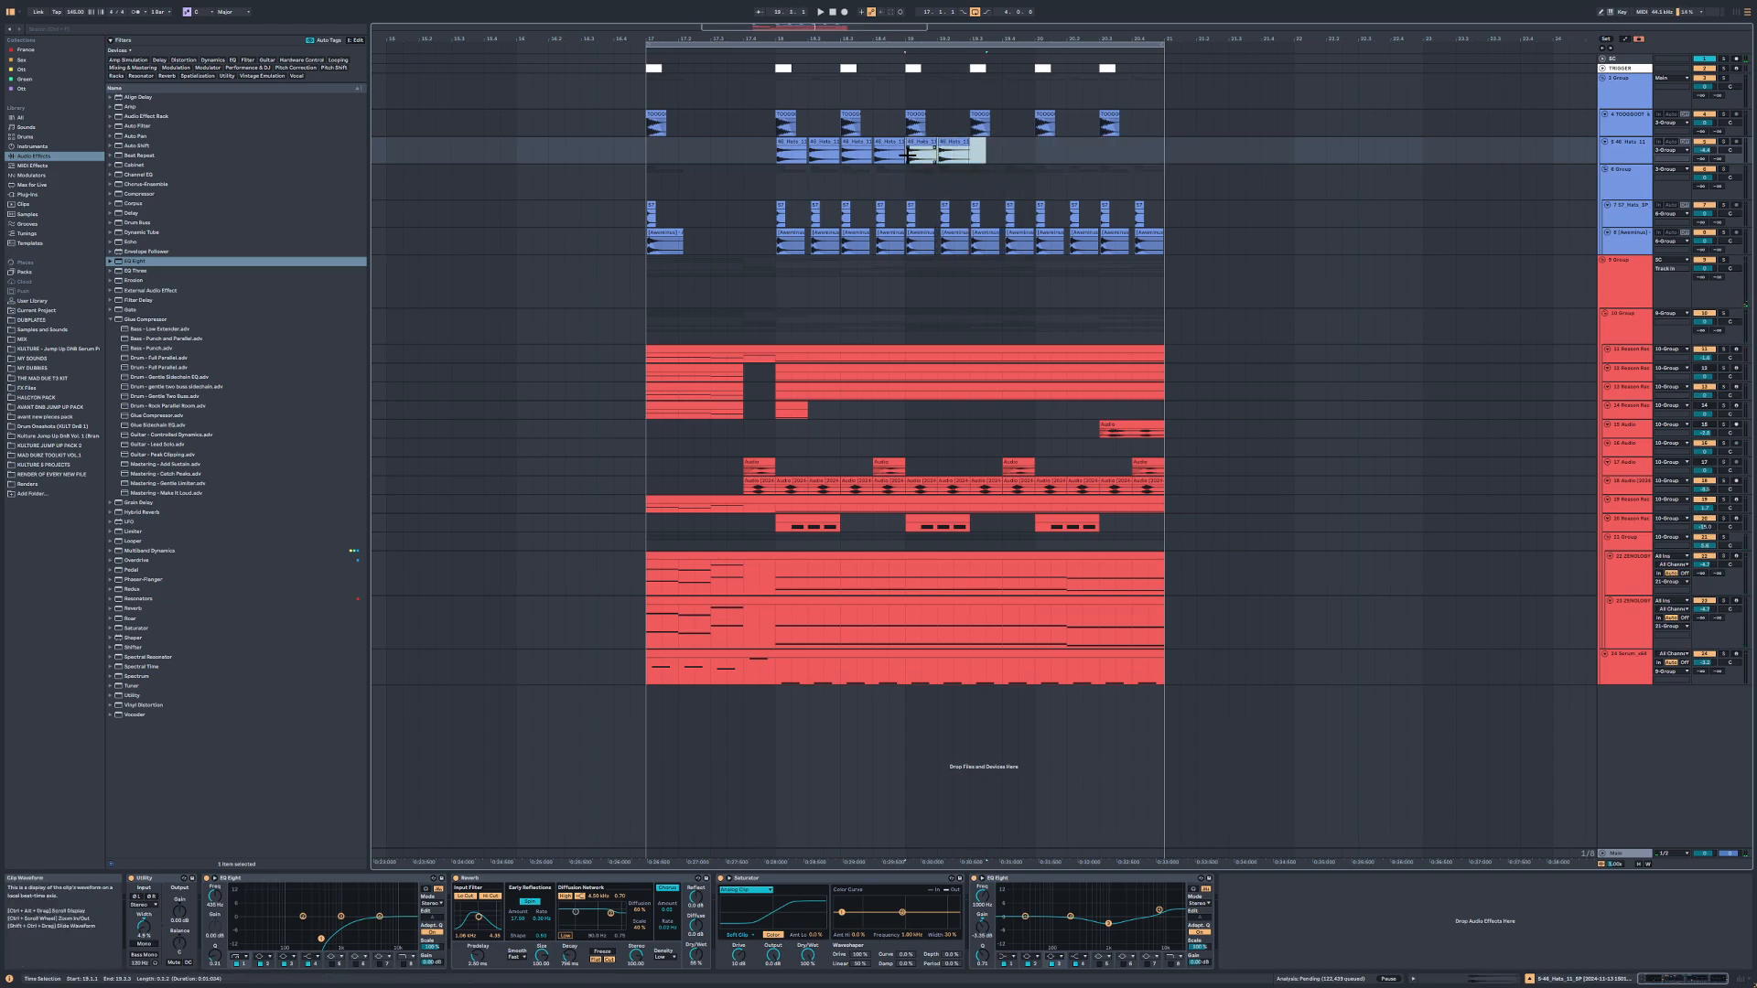
{"action": "key", "text": "Delete"}
{"action": "key", "text": "ctrl+d"}
{"action": "key", "text": "ctrl+d"}
{"action": "left_click", "coordinate": [712, 151]}
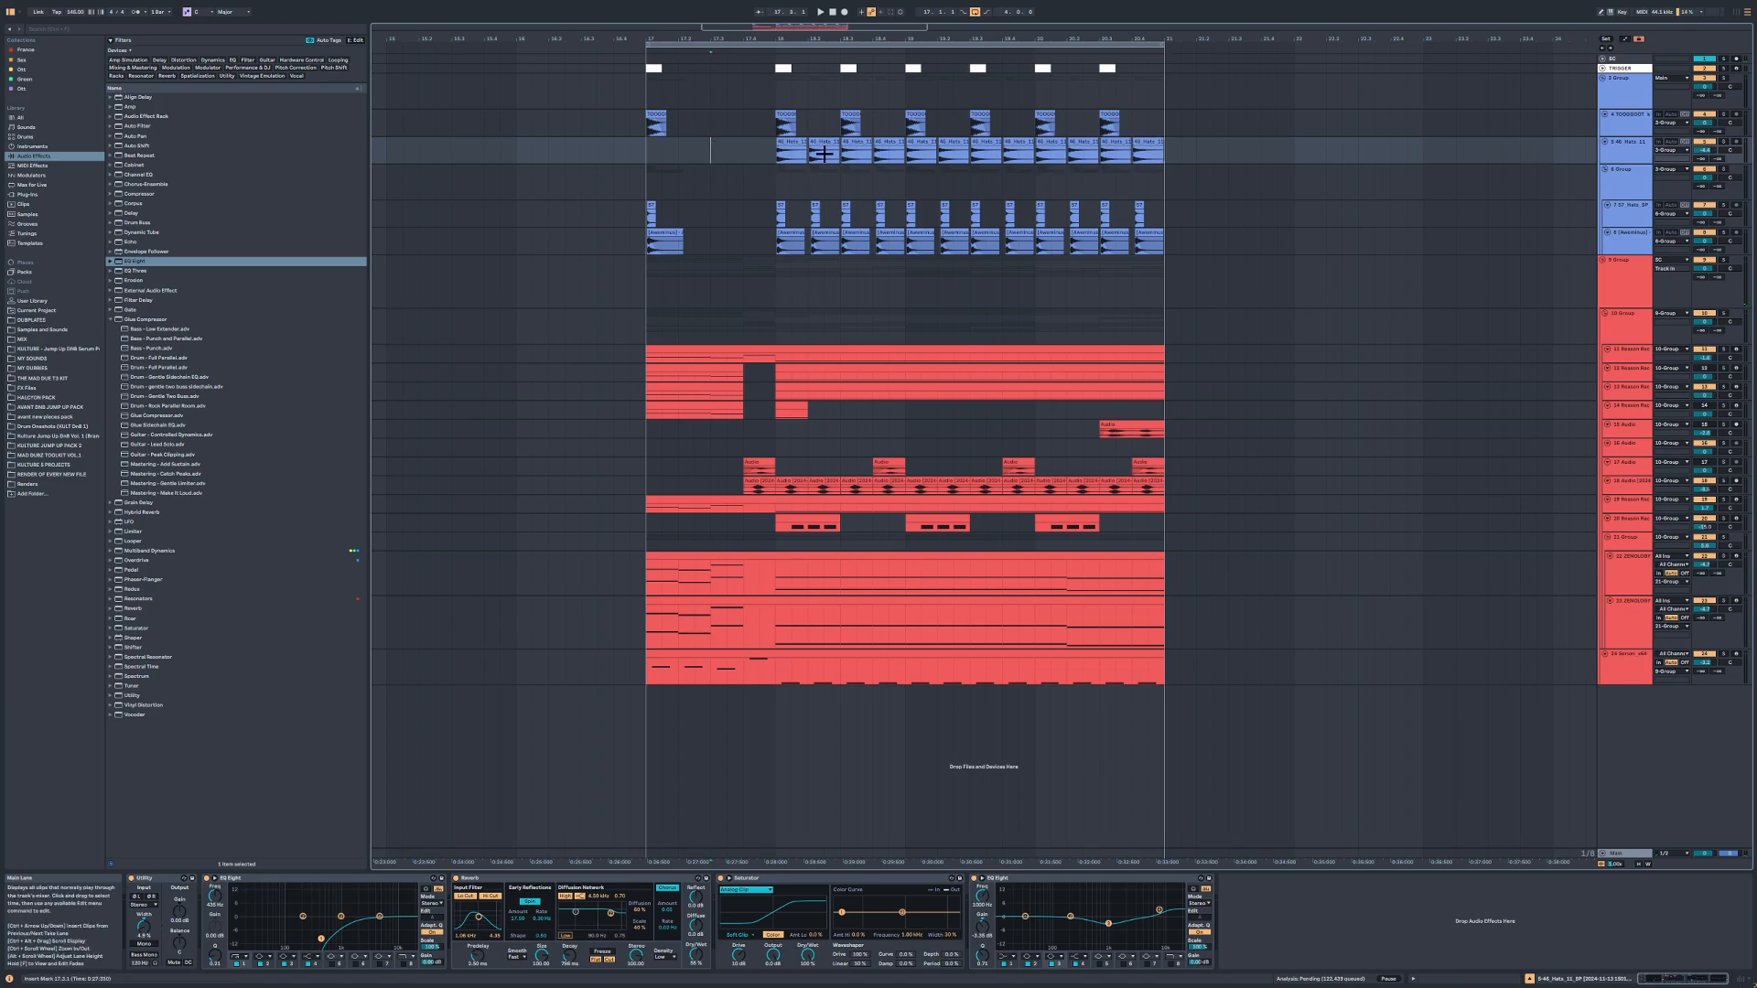
Step: Search the entire browser library for "Ride" and insert a new audio track below the upper hat track
{"action": "left_click", "coordinate": [67, 30]}
{"action": "type", "text": "Ri"}
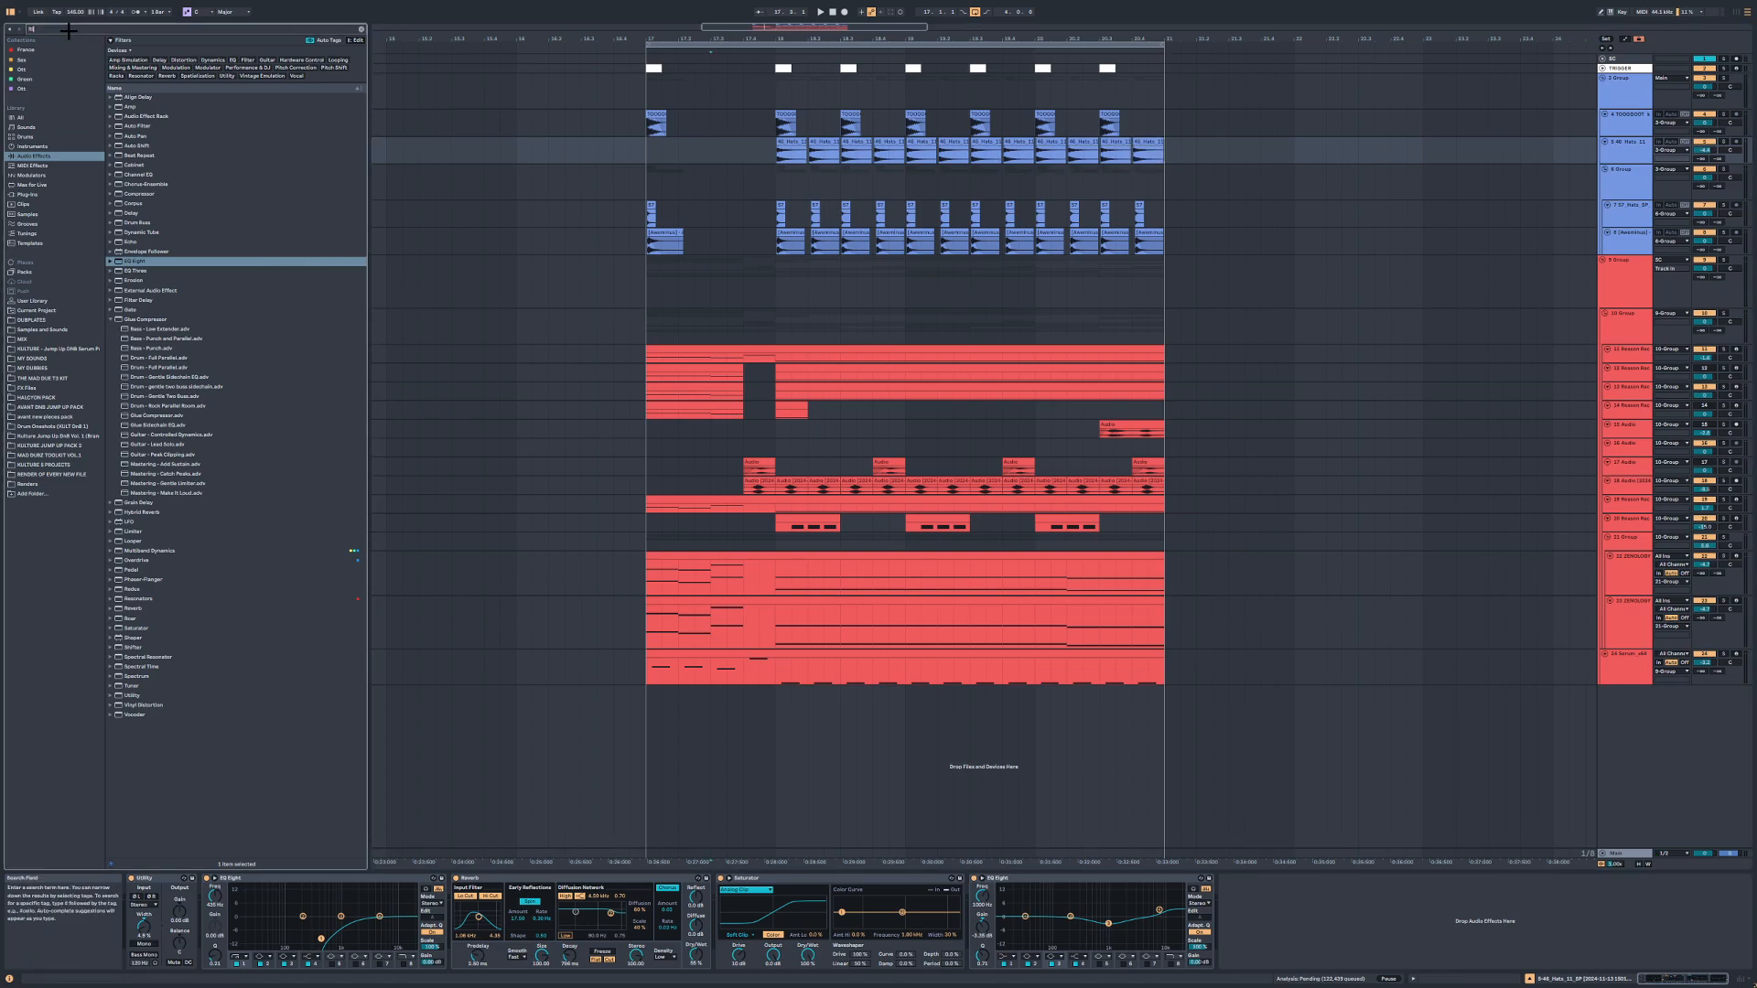
{"action": "type", "text": "de"}
{"action": "left_click", "coordinate": [46, 245]}
{"action": "left_click", "coordinate": [791, 154]}
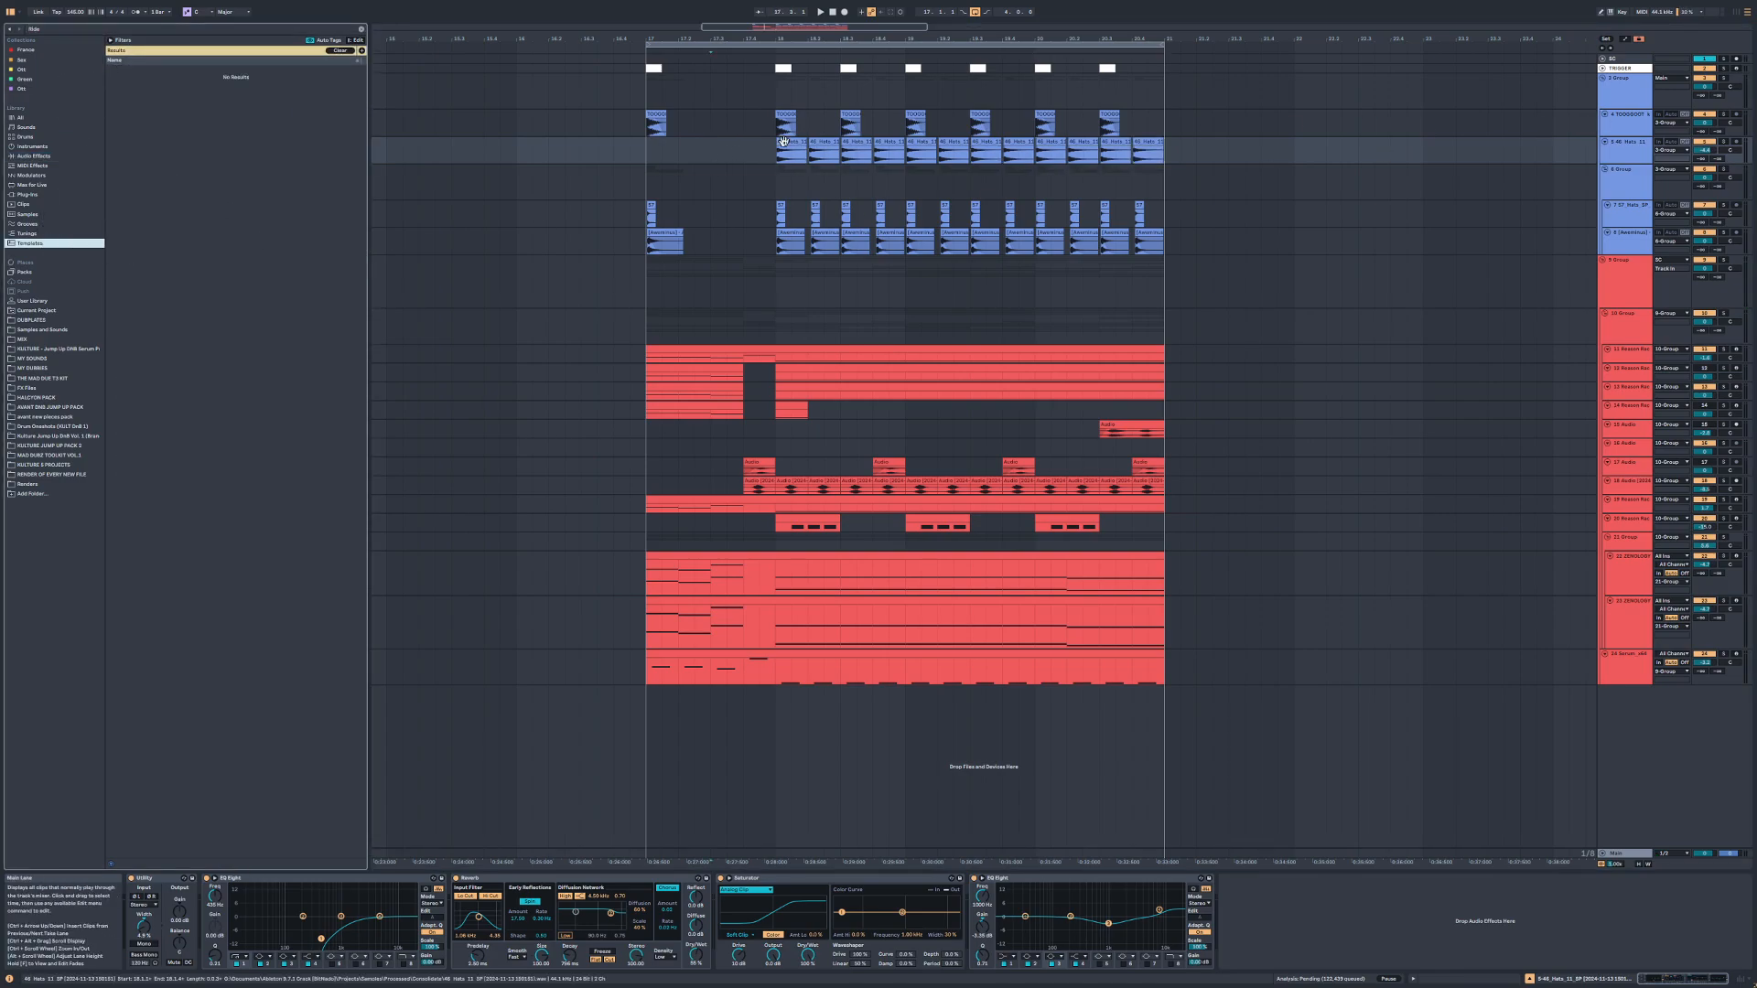
{"action": "key", "text": "ctrl+t"}
{"action": "left_click", "coordinate": [34, 117]}
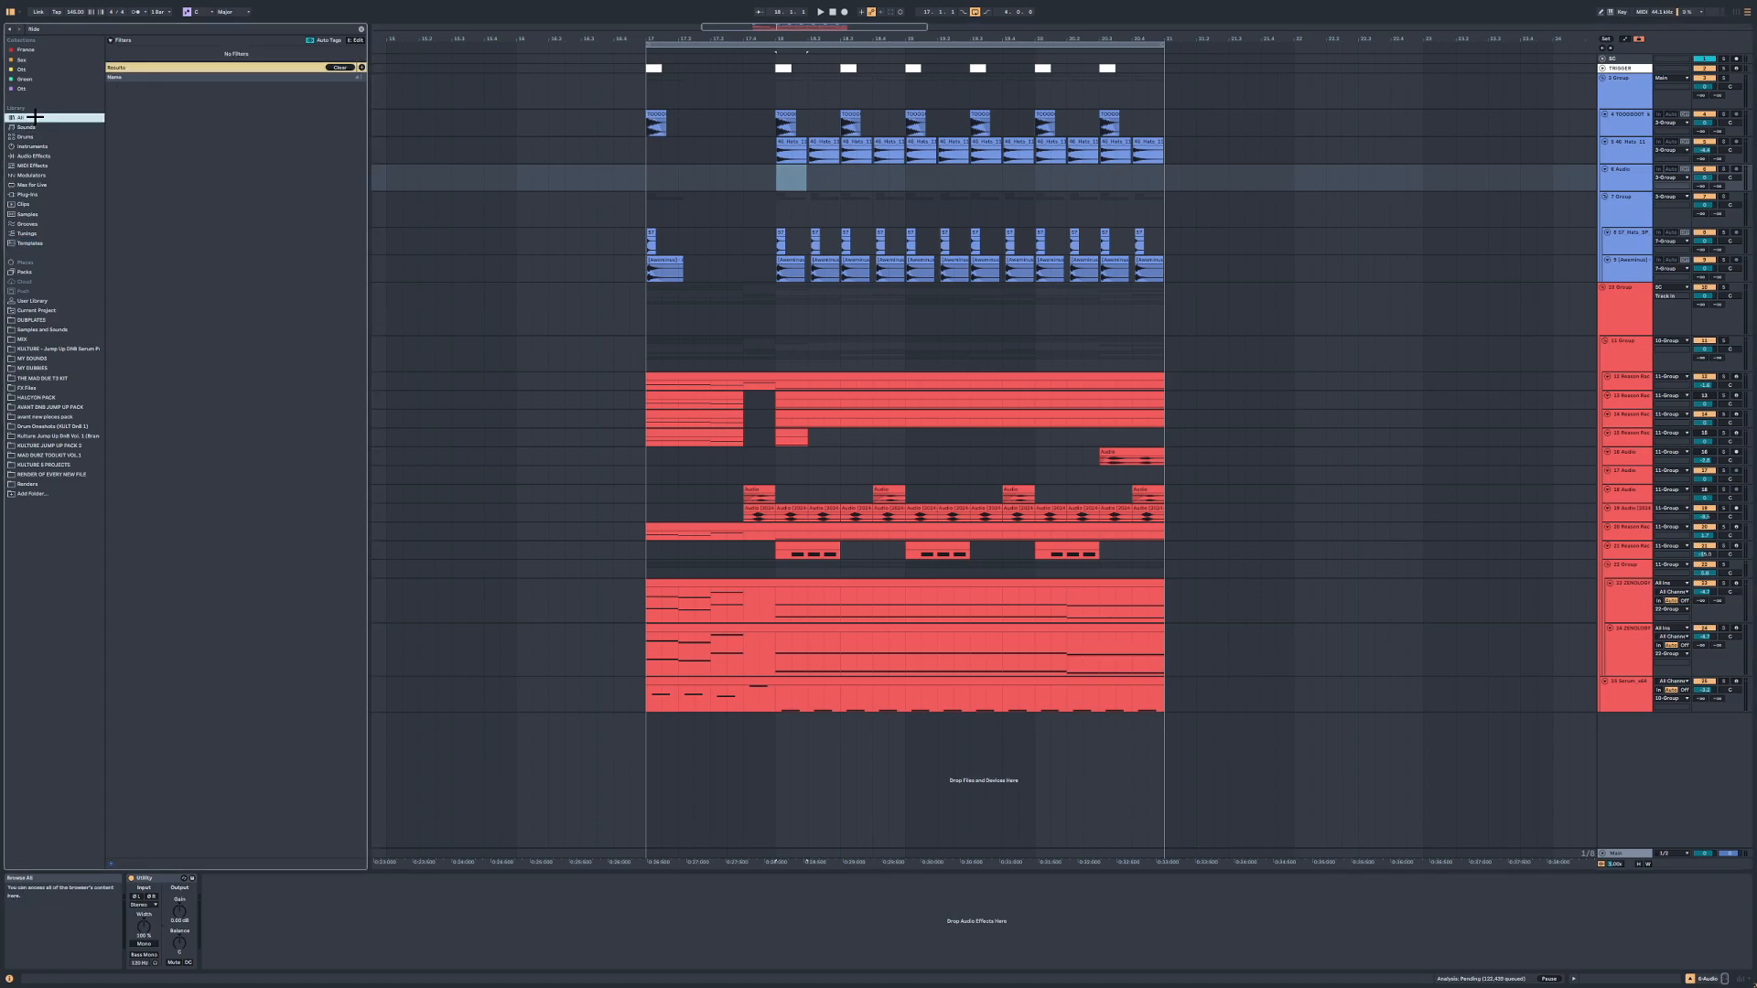
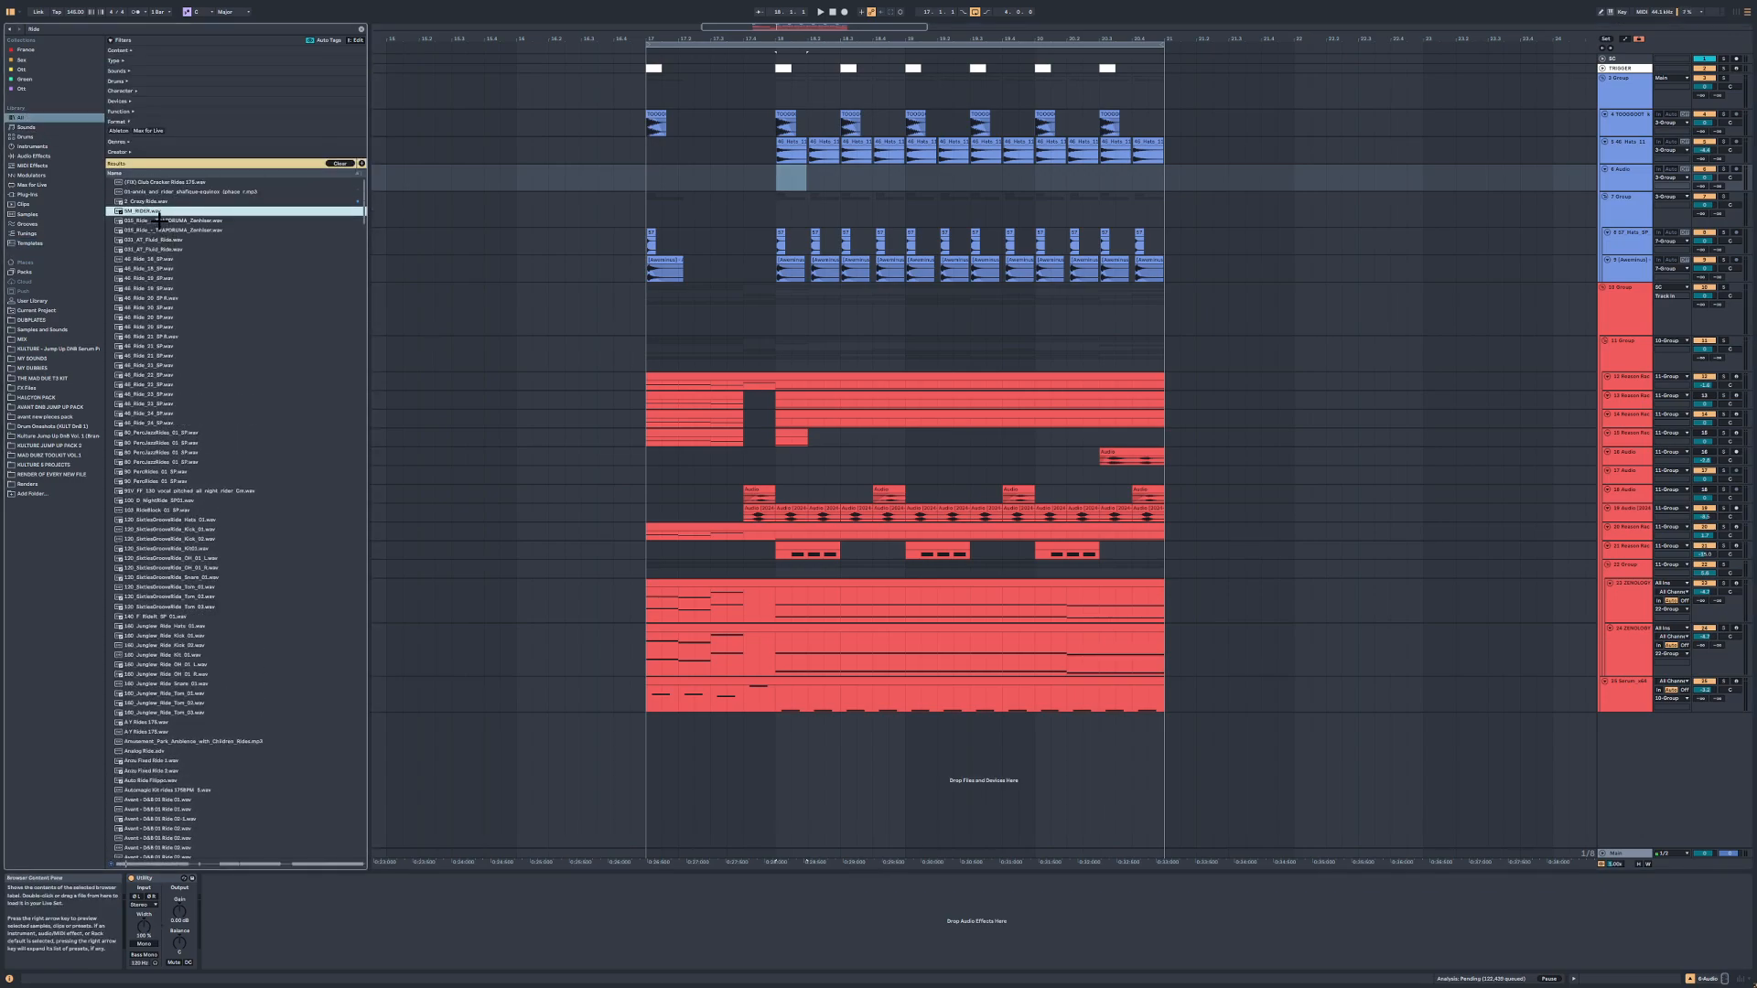
Step: Audition the first ride samples and place the TRAPDRUMA Zenhiser ride on the new audio track at 18.2
{"action": "left_click", "coordinate": [159, 221]}
{"action": "left_click", "coordinate": [169, 229]}
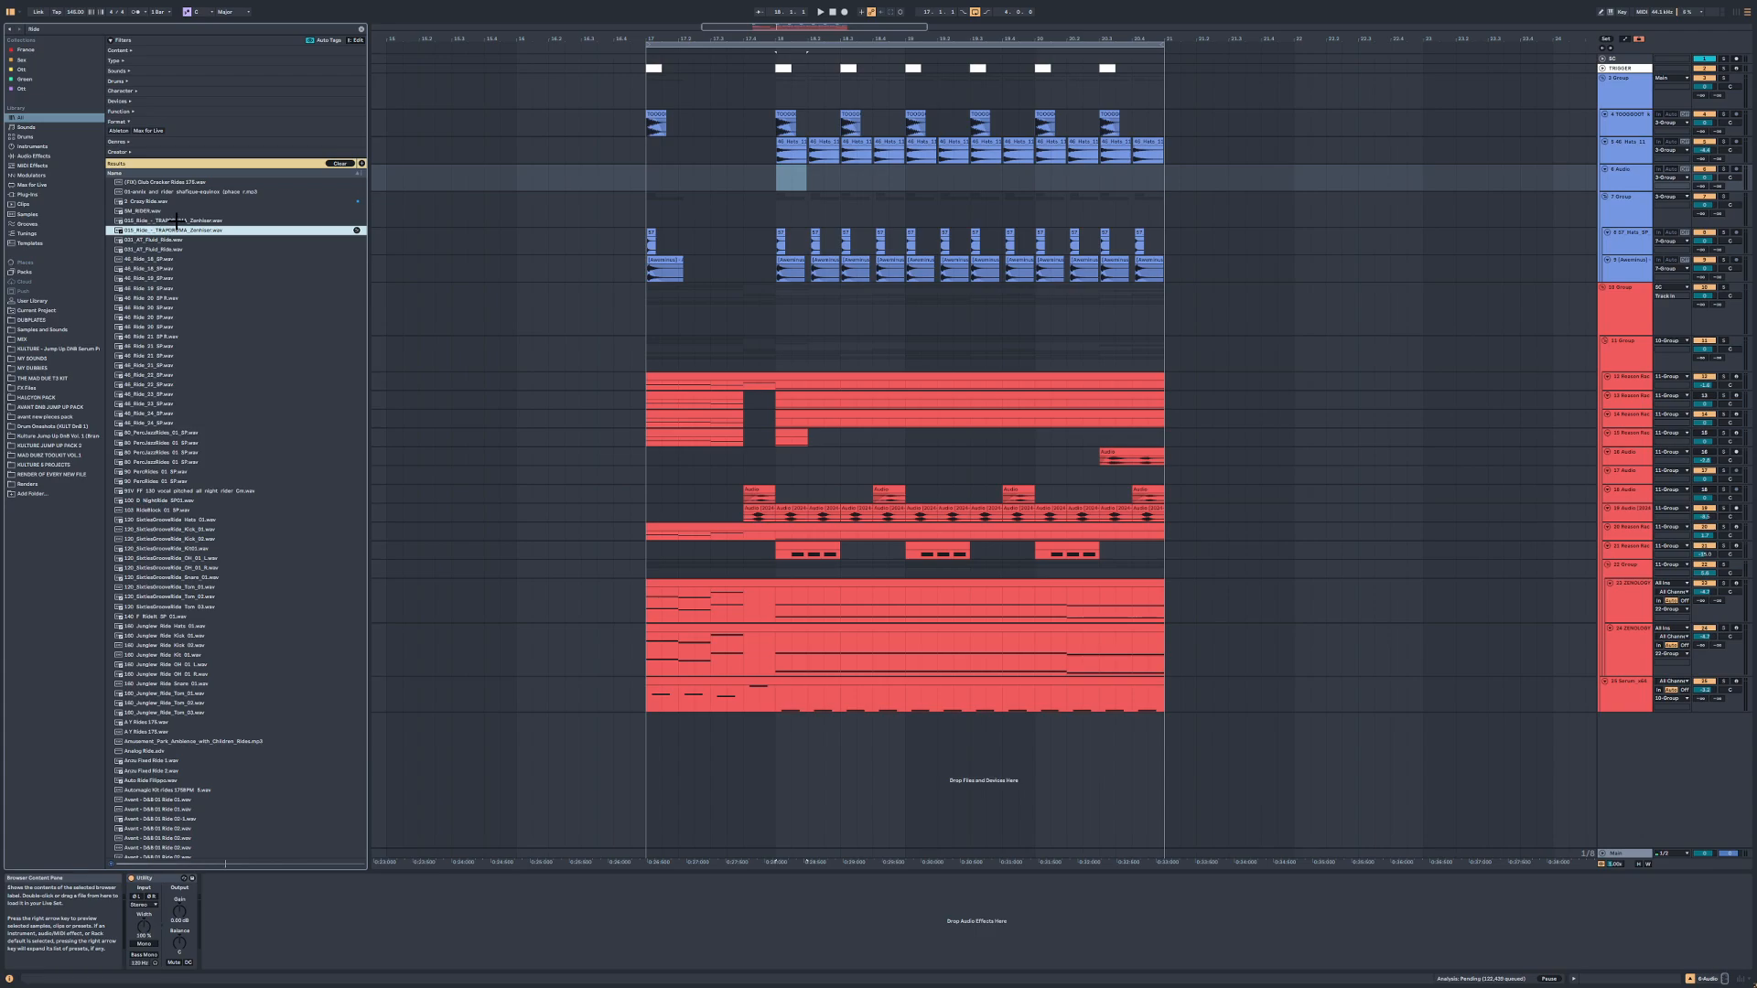
{"action": "left_click", "coordinate": [179, 221]}
{"action": "scroll", "coordinate": [792, 176], "scroll_direction": "up", "scroll_amount": 4}
{"action": "left_click_drag", "start_coordinate": [775, 181], "coordinate": [964, 170]}
{"action": "scroll", "coordinate": [915, 167], "scroll_direction": "up", "scroll_amount": 2}
{"action": "double_click", "coordinate": [911, 166]}
{"action": "key", "text": "space"}
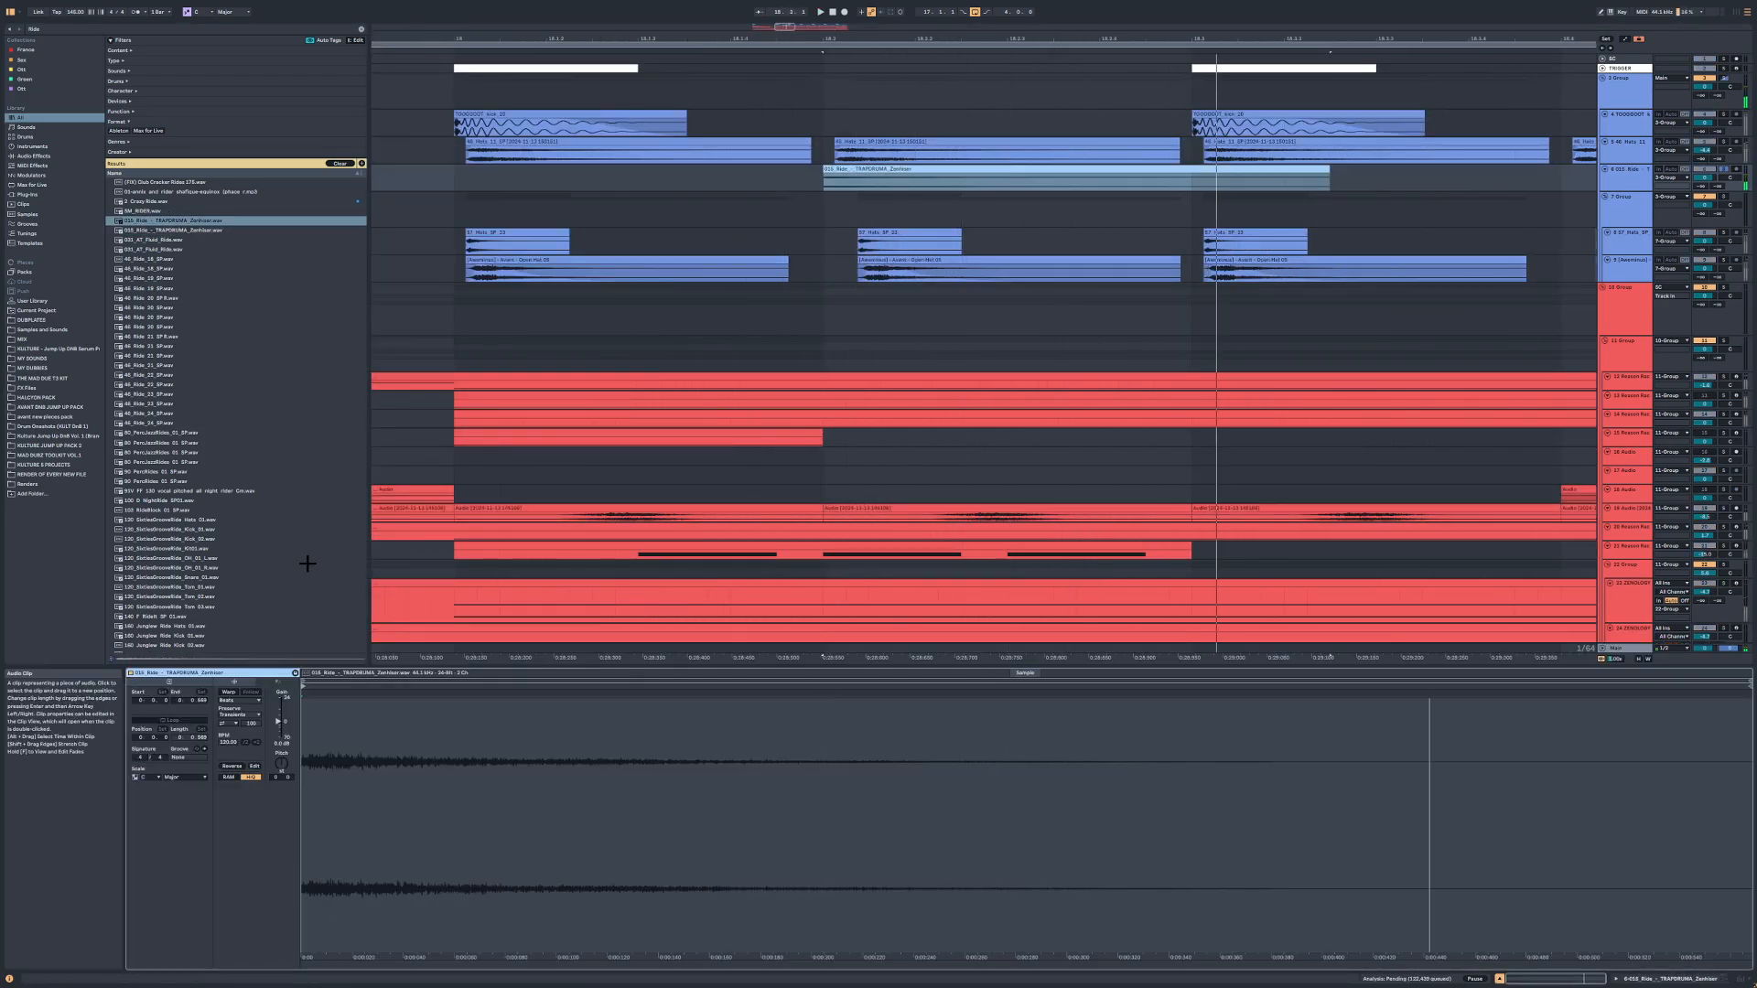
Step: Raise the gain of the TRAPDRUMA ride clip while checking it in playback
{"action": "key", "text": "space"}
{"action": "key", "text": "space"}
{"action": "left_click_drag", "start_coordinate": [279, 721], "coordinate": [279, 709]}
{"action": "key", "text": "space"}
{"action": "key", "text": "space"}
{"action": "key", "text": "space"}
{"action": "key", "text": "space"}
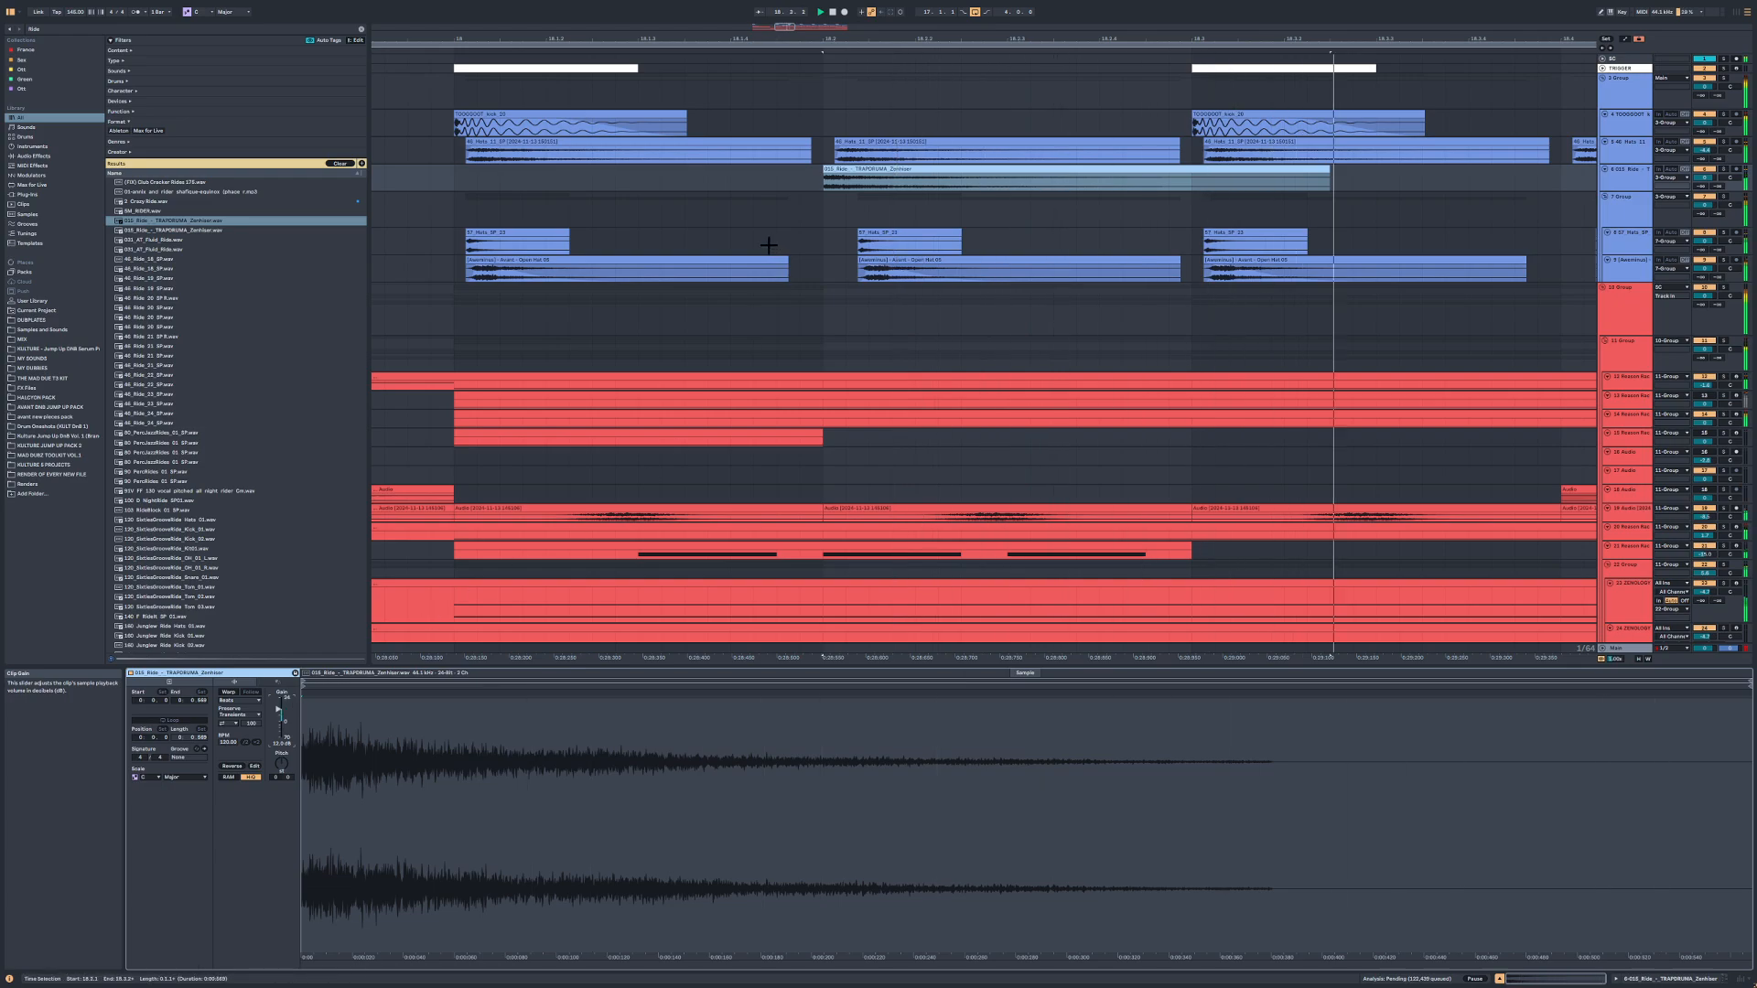
Step: Duplicate the ride track's two-beat range from 18.1.1 to 18.3.1 five times to fill the section up to bar 21
{"action": "scroll", "coordinate": [768, 243], "scroll_direction": "down", "scroll_amount": 4}
{"action": "left_click", "coordinate": [546, 190]}
{"action": "key", "text": "space"}
{"action": "key", "text": "space"}
{"action": "left_click_drag", "start_coordinate": [853, 183], "coordinate": [712, 188]}
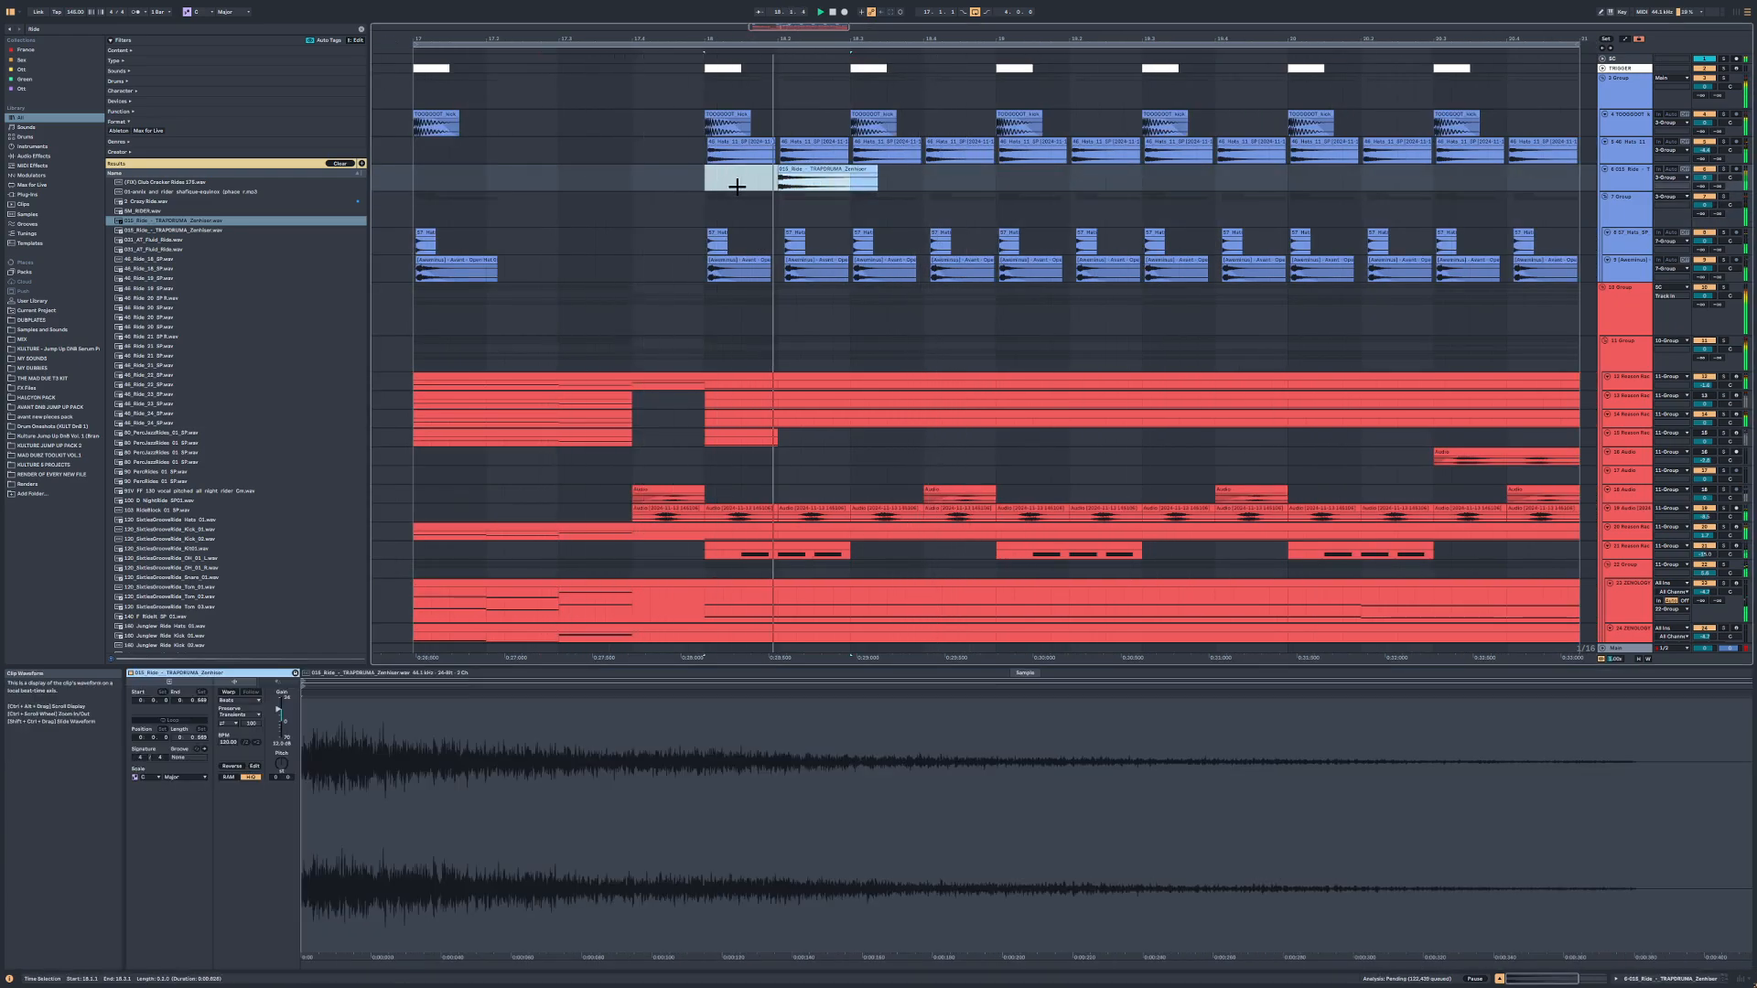
{"action": "key", "text": "ctrl+d"}
{"action": "key", "text": "ctrl+d"}
{"action": "key", "text": "ctrl+d"}
{"action": "key", "text": "ctrl+d"}
{"action": "key", "text": "ctrl+d"}
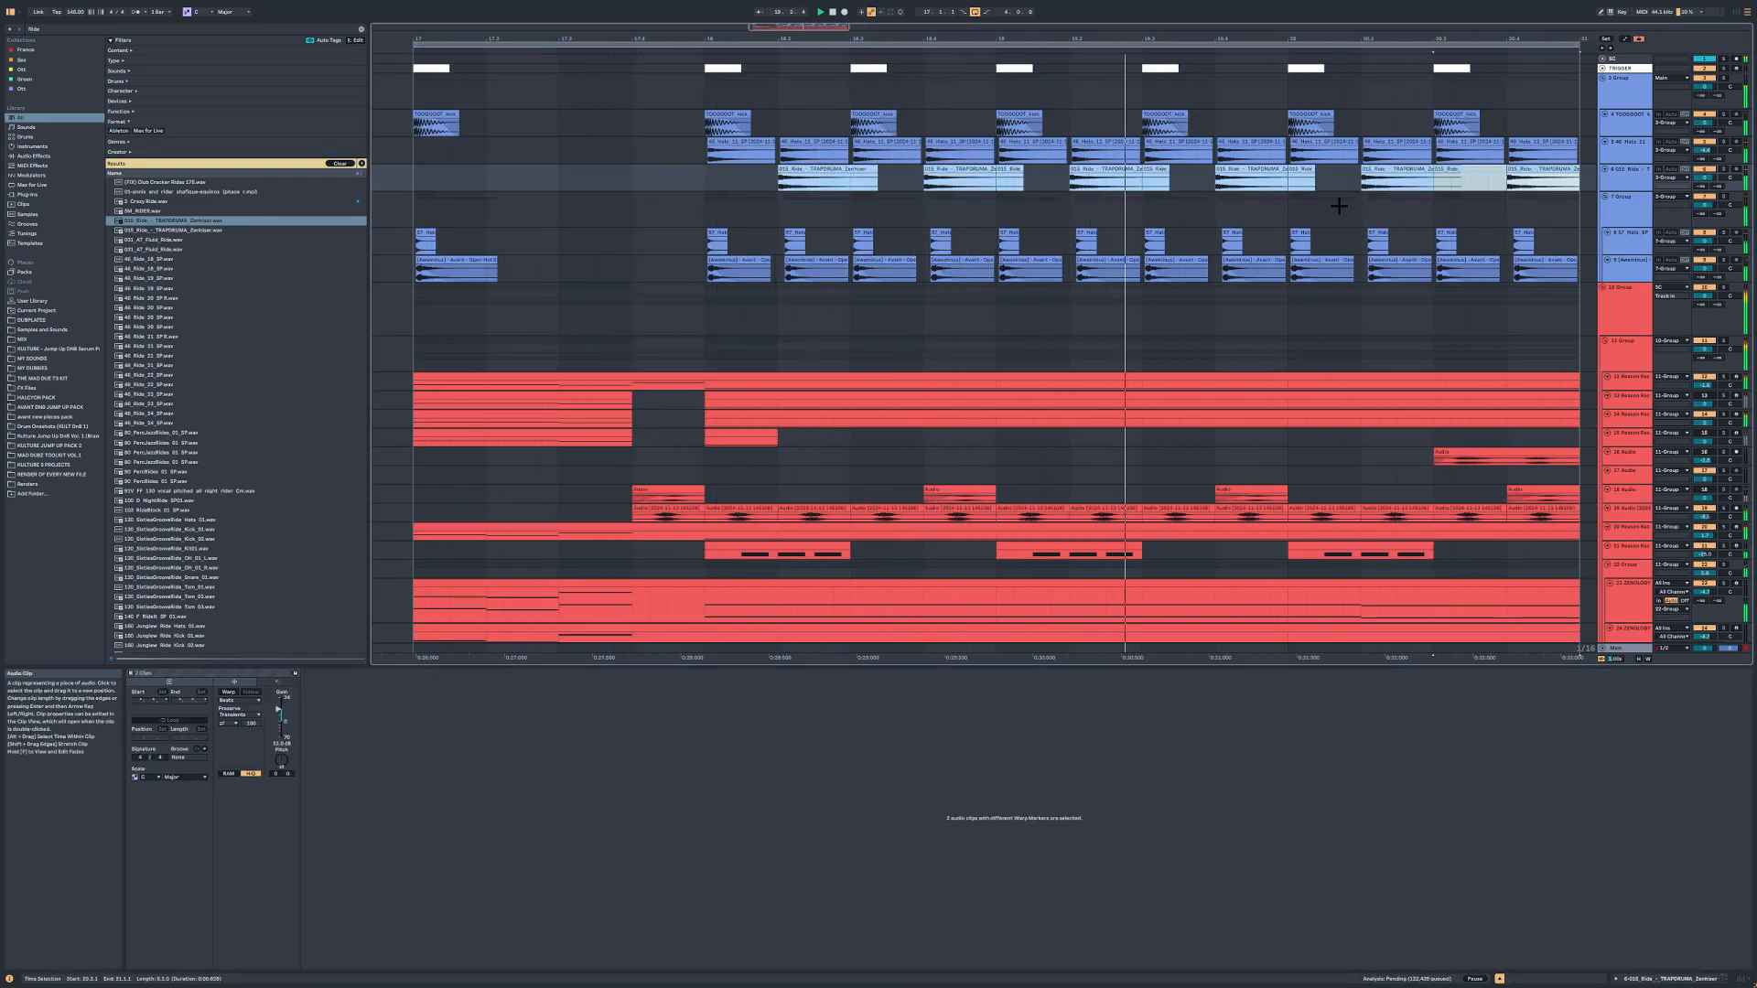
Step: Insert another audio track below the ride track and audition the Jungle and first Avant ride samples
{"action": "key", "text": "ctrl+t"}
{"action": "scroll", "coordinate": [174, 318], "scroll_direction": "down", "scroll_amount": 5}
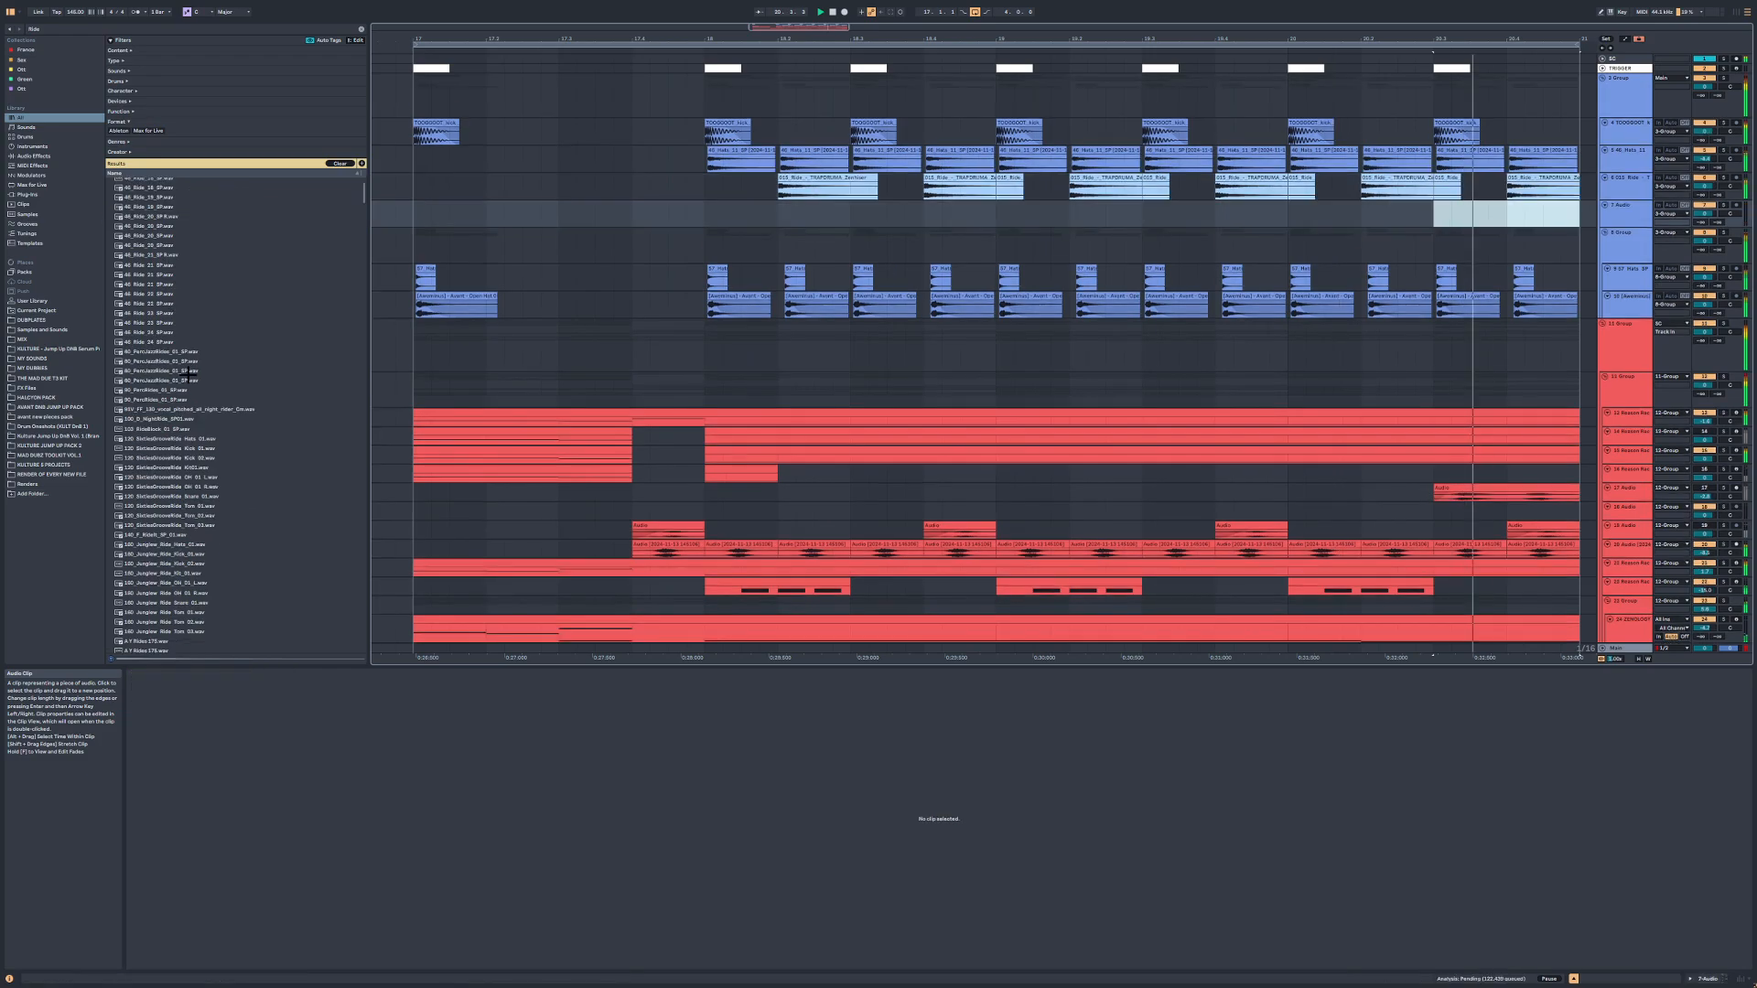
{"action": "scroll", "coordinate": [180, 414], "scroll_direction": "down", "scroll_amount": 2}
{"action": "left_click", "coordinate": [181, 452]}
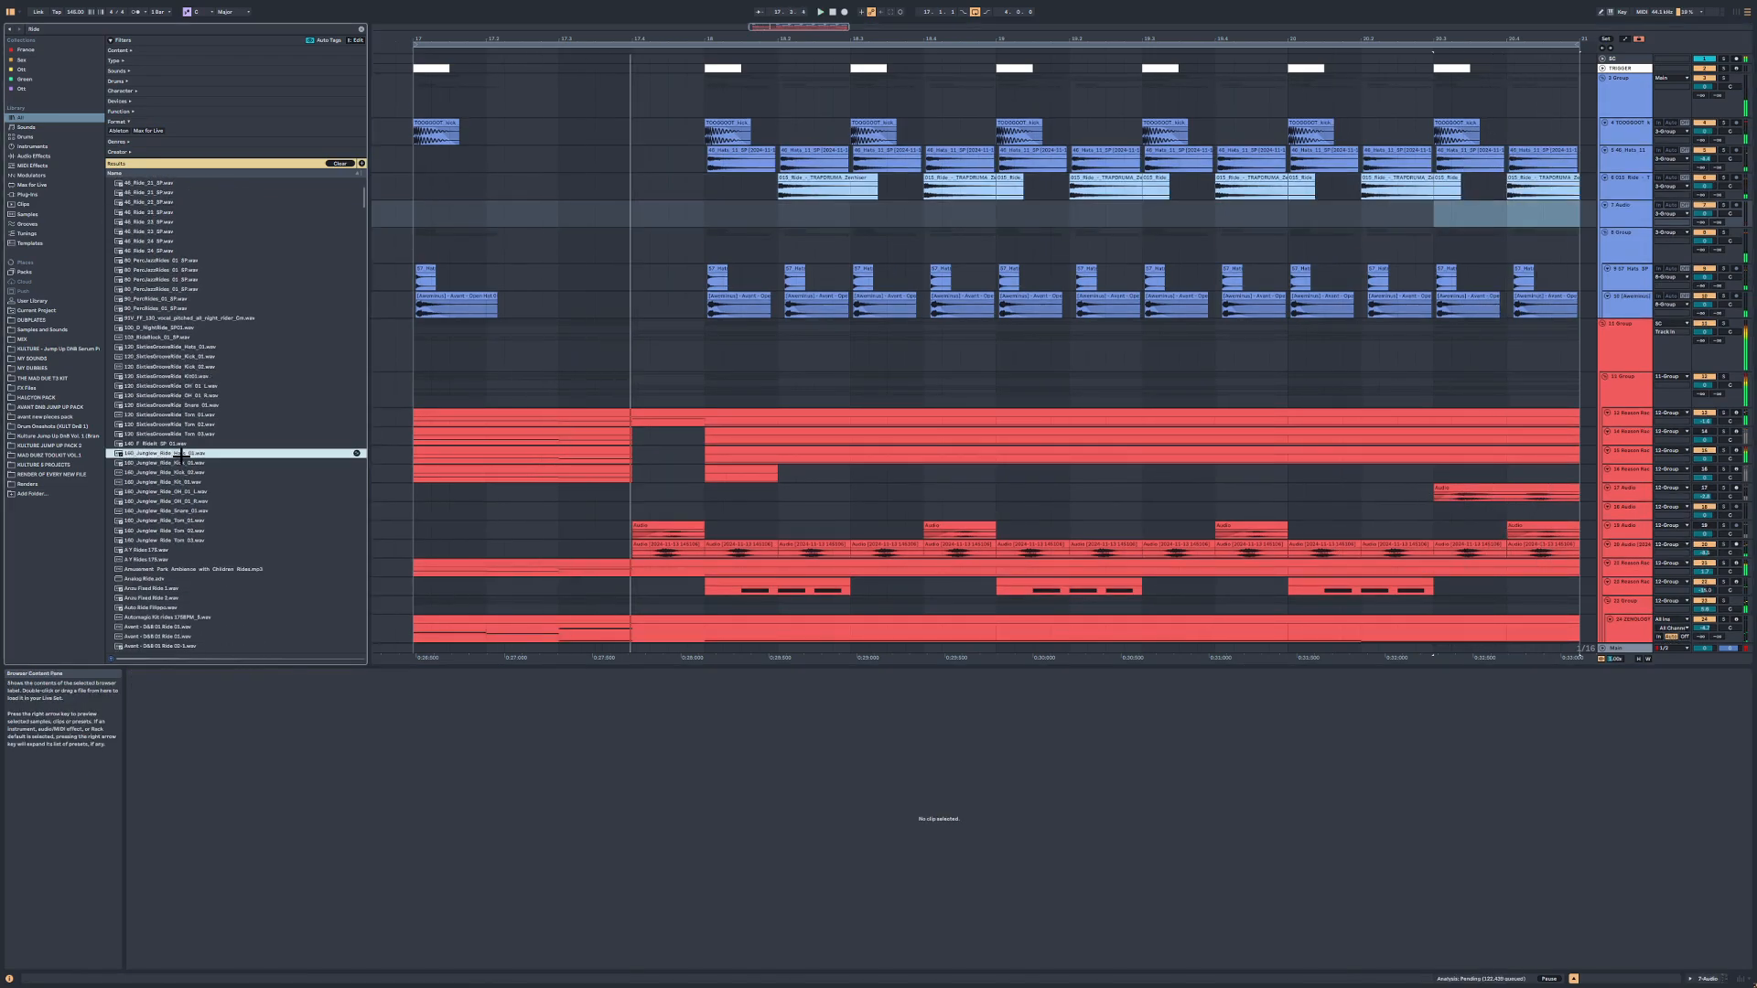
{"action": "scroll", "coordinate": [181, 452], "scroll_direction": "down", "scroll_amount": 2}
{"action": "left_click", "coordinate": [186, 447]}
{"action": "scroll", "coordinate": [186, 449], "scroll_direction": "down", "scroll_amount": 2}
{"action": "left_click", "coordinate": [183, 477]}
{"action": "scroll", "coordinate": [184, 474], "scroll_direction": "down", "scroll_amount": 2}
{"action": "left_click", "coordinate": [186, 471]}
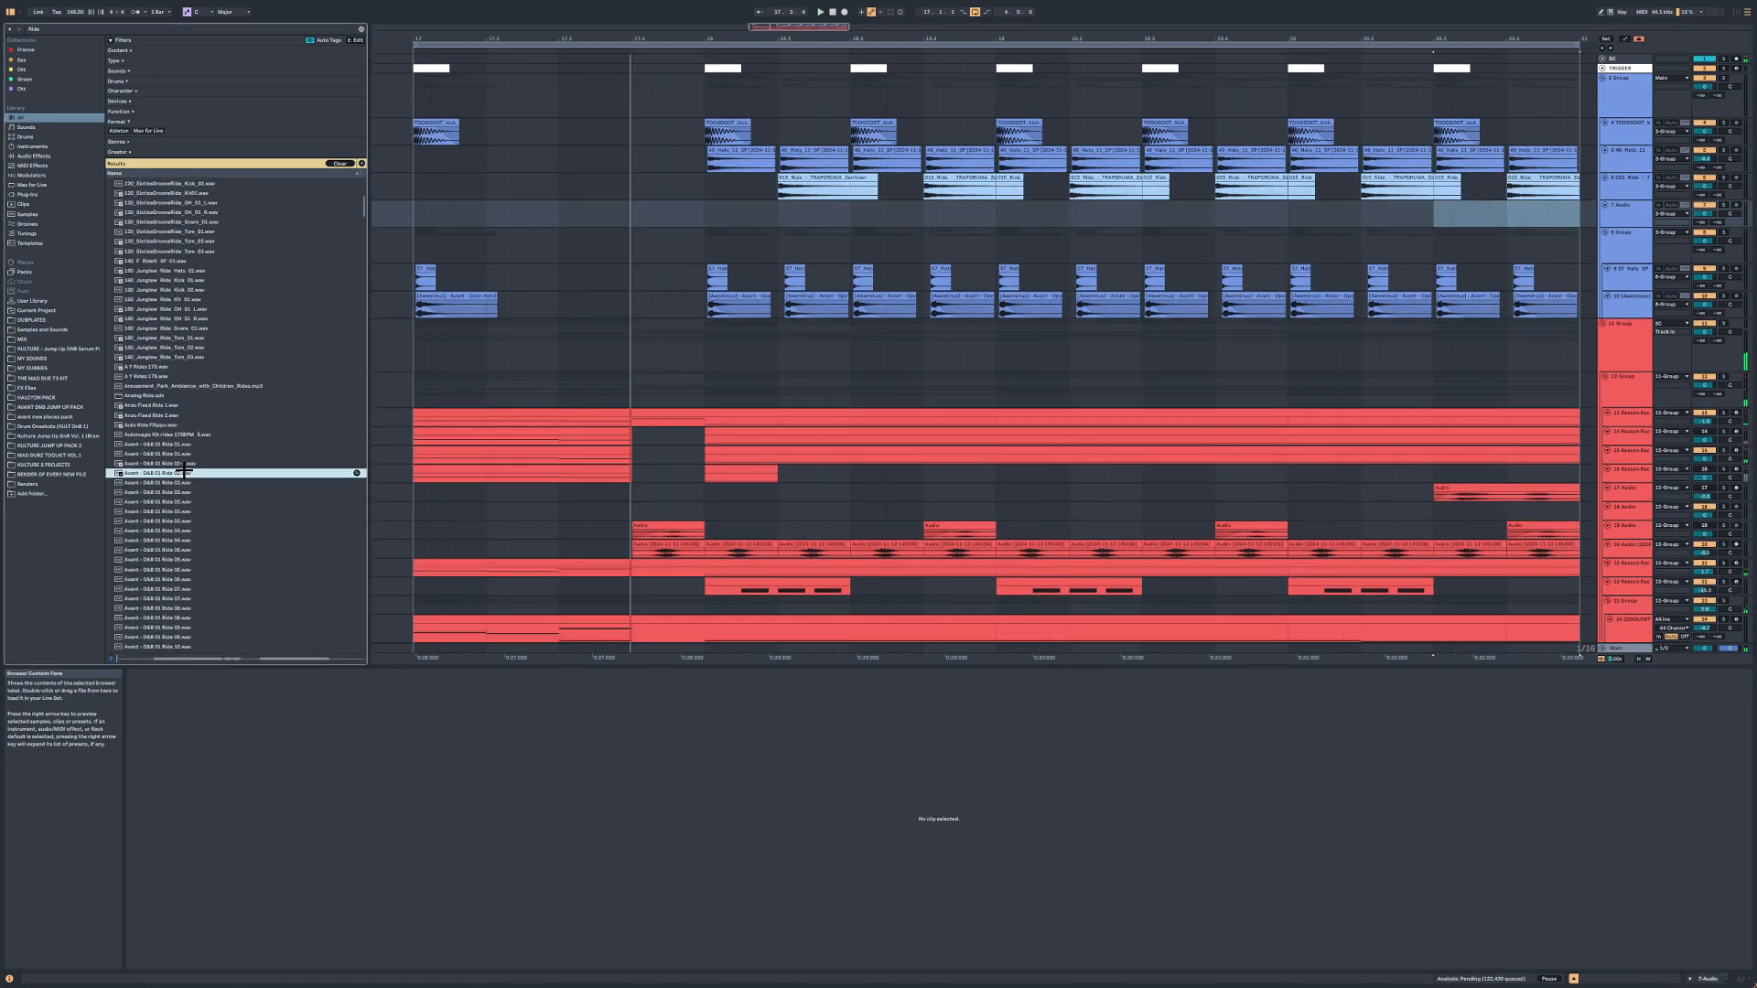
Step: Audition more of the Avant - D&B 01 ride samples to pick a second ride layer
{"action": "scroll", "coordinate": [187, 469], "scroll_direction": "down", "scroll_amount": 4}
{"action": "left_click", "coordinate": [187, 466]}
{"action": "scroll", "coordinate": [187, 467], "scroll_direction": "down", "scroll_amount": 3}
{"action": "left_click", "coordinate": [186, 461]}
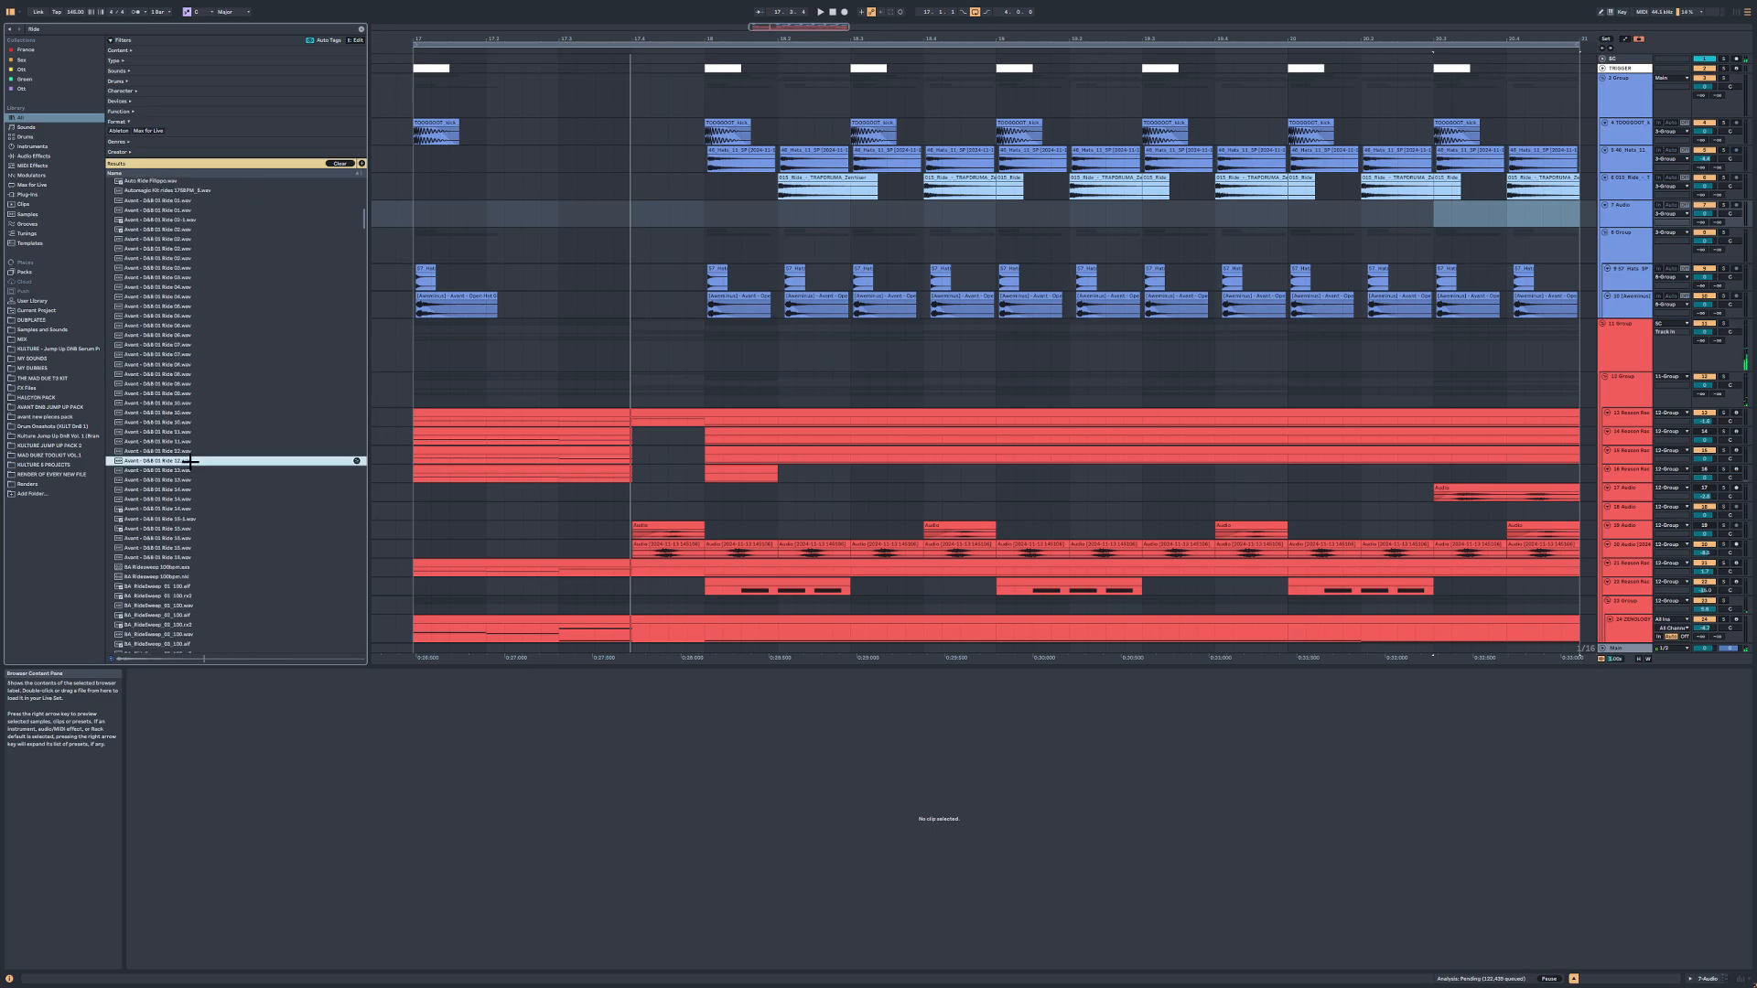
{"action": "scroll", "coordinate": [183, 461], "scroll_direction": "up", "scroll_amount": 1}
{"action": "left_click", "coordinate": [171, 326]}
{"action": "left_click", "coordinate": [174, 376]}
{"action": "scroll", "coordinate": [174, 375], "scroll_direction": "down", "scroll_amount": 2}
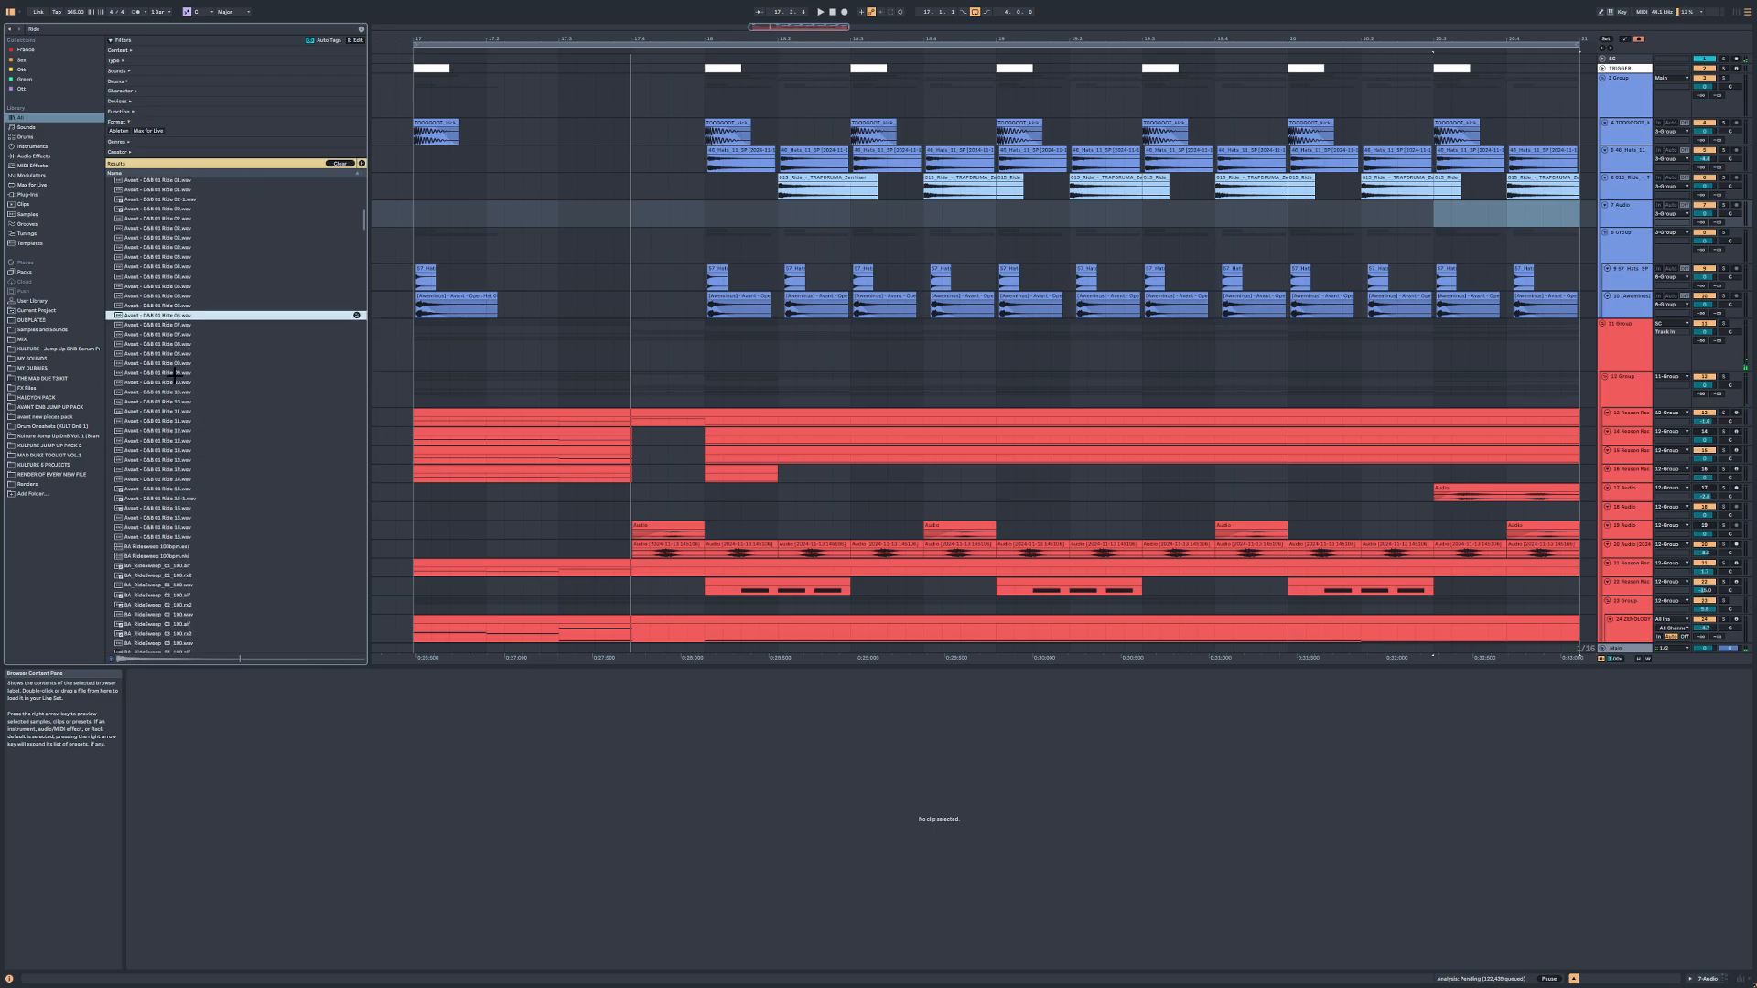
Step: Place the Avant - D&B 01 Ride 06 sample on a new track at 18.2 as a second ride layer
{"action": "left_click_drag", "start_coordinate": [173, 343], "coordinate": [778, 245]}
{"action": "scroll", "coordinate": [778, 244], "scroll_direction": "up", "scroll_amount": 3}
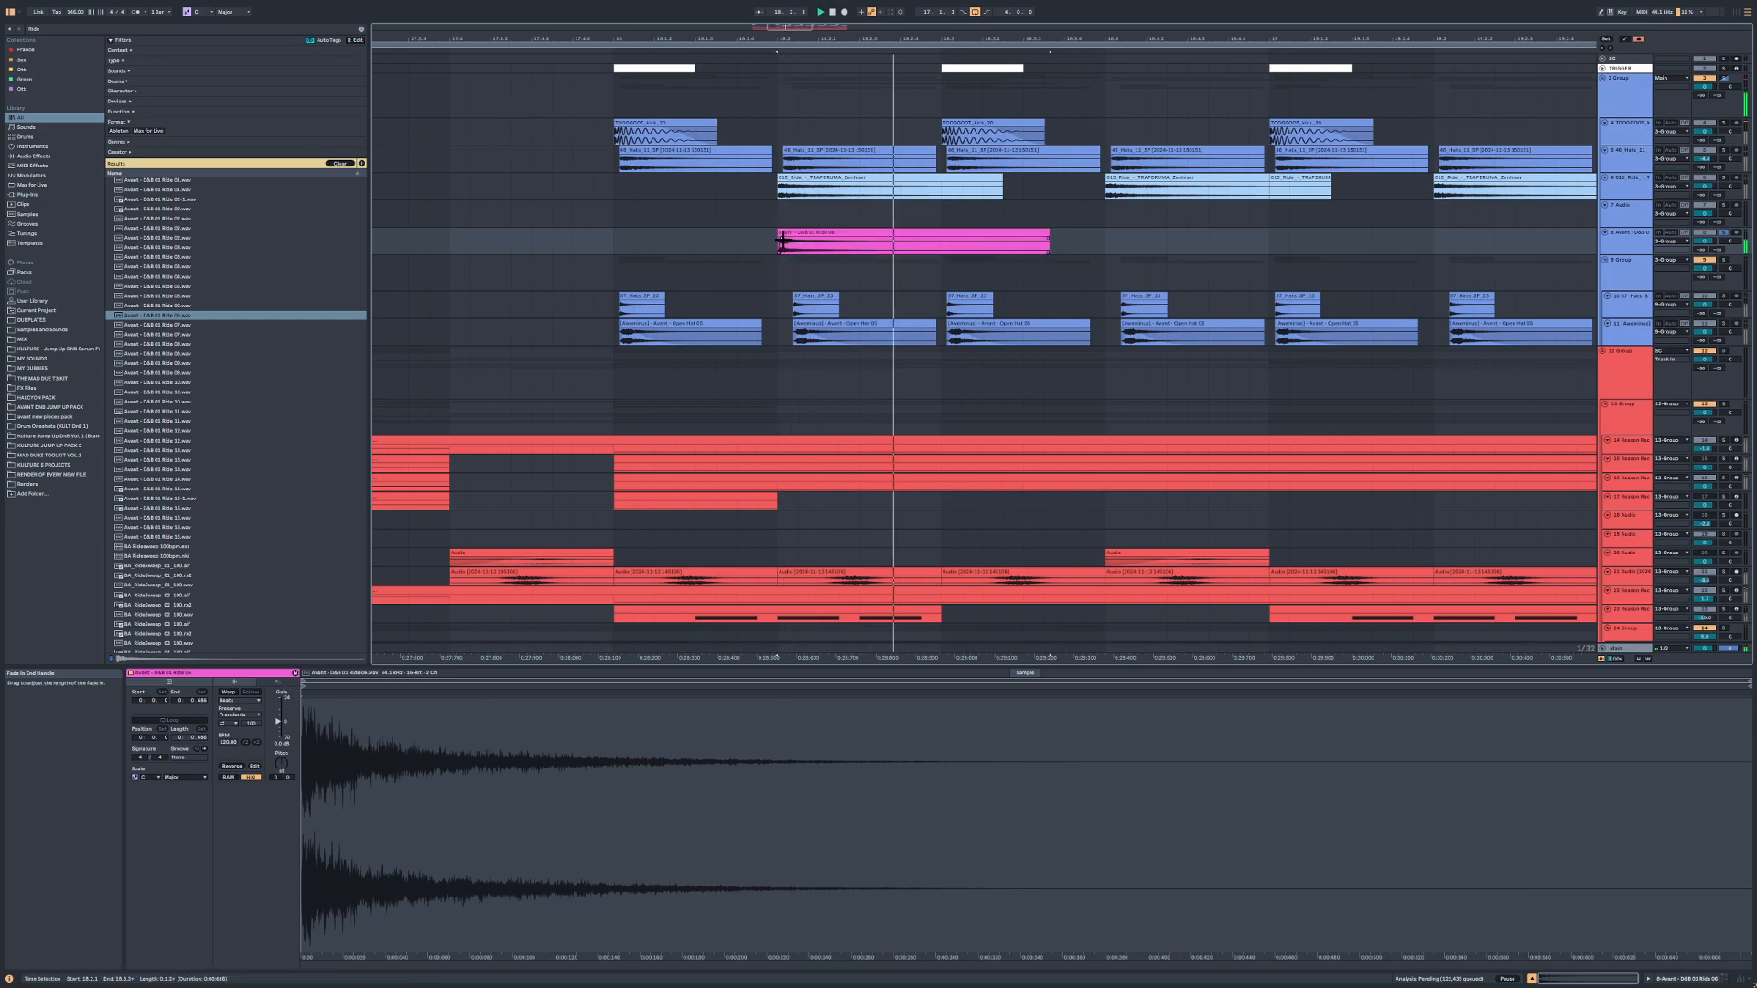
{"action": "left_click", "coordinate": [783, 238]}
{"action": "key", "text": "s"}
{"action": "scroll", "coordinate": [778, 240], "scroll_direction": "down", "scroll_amount": 3}
{"action": "left_click", "coordinate": [647, 239]}
{"action": "left_click", "coordinate": [897, 234]}
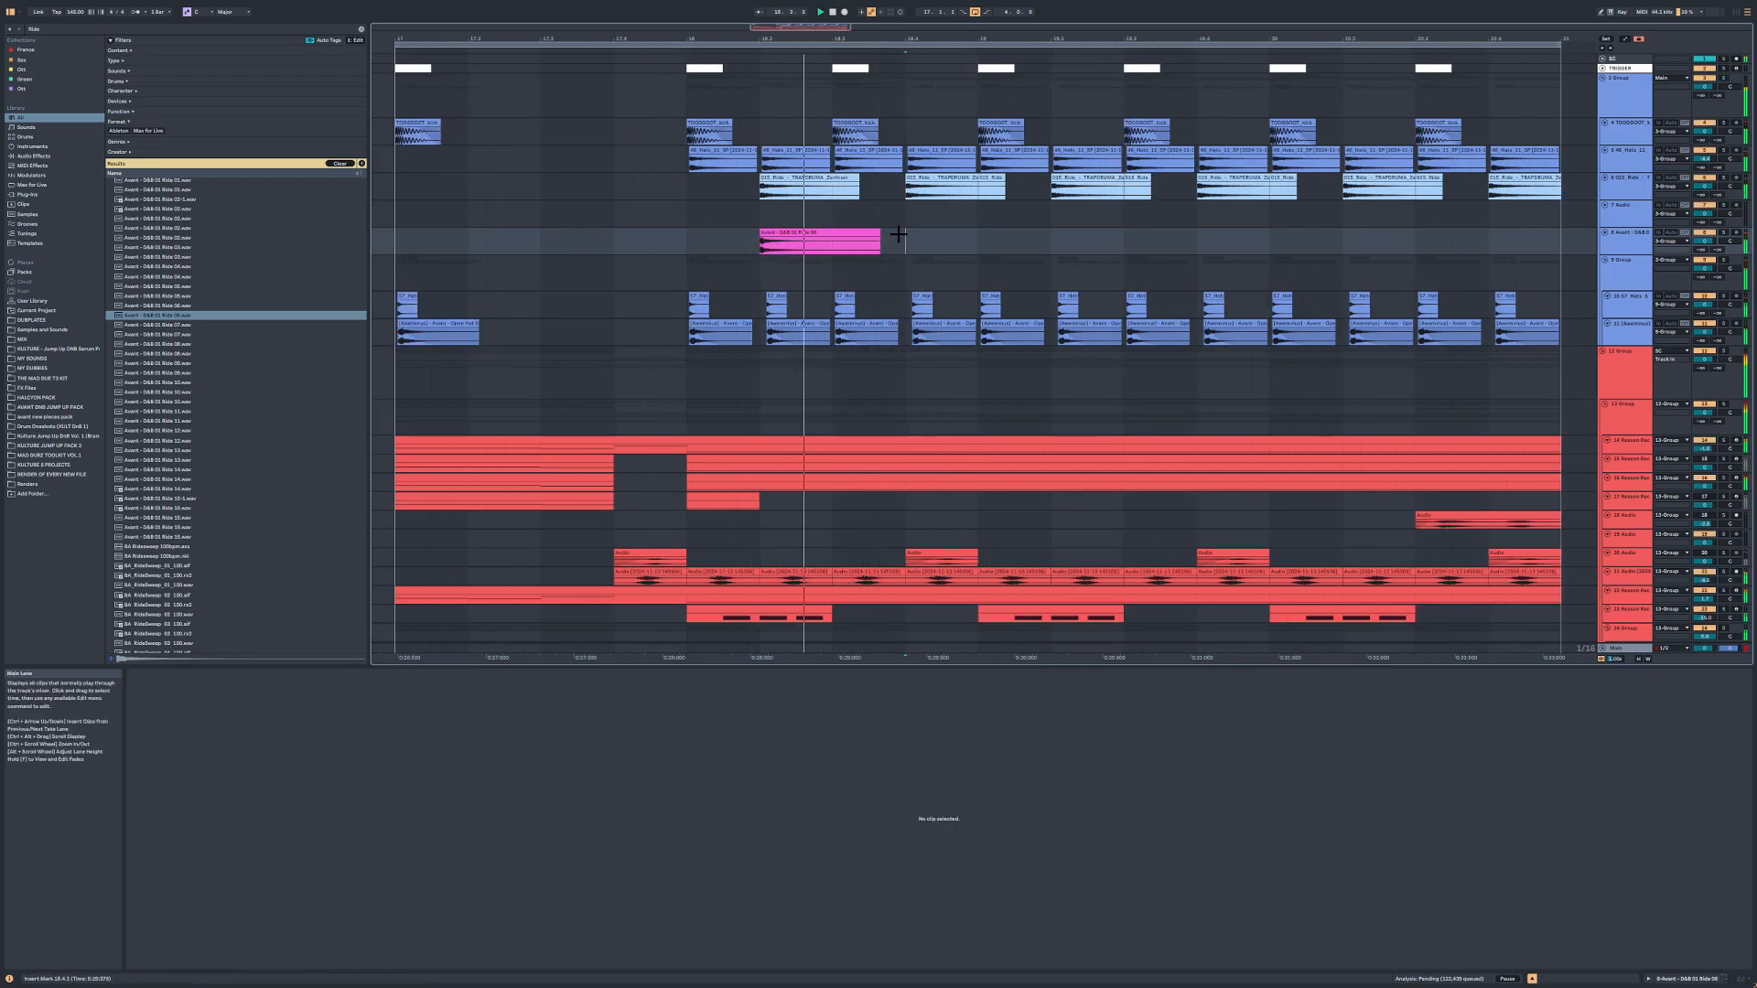
Step: Duplicate the Avant ride's two-beat range five times so it follows every repeat of the first ride
{"action": "left_click_drag", "start_coordinate": [898, 234], "coordinate": [760, 236]}
{"action": "key", "text": "ctrl+d"}
{"action": "key", "text": "ctrl+d"}
{"action": "key", "text": "ctrl+d"}
{"action": "key", "text": "ctrl+d"}
{"action": "key", "text": "ctrl+d"}
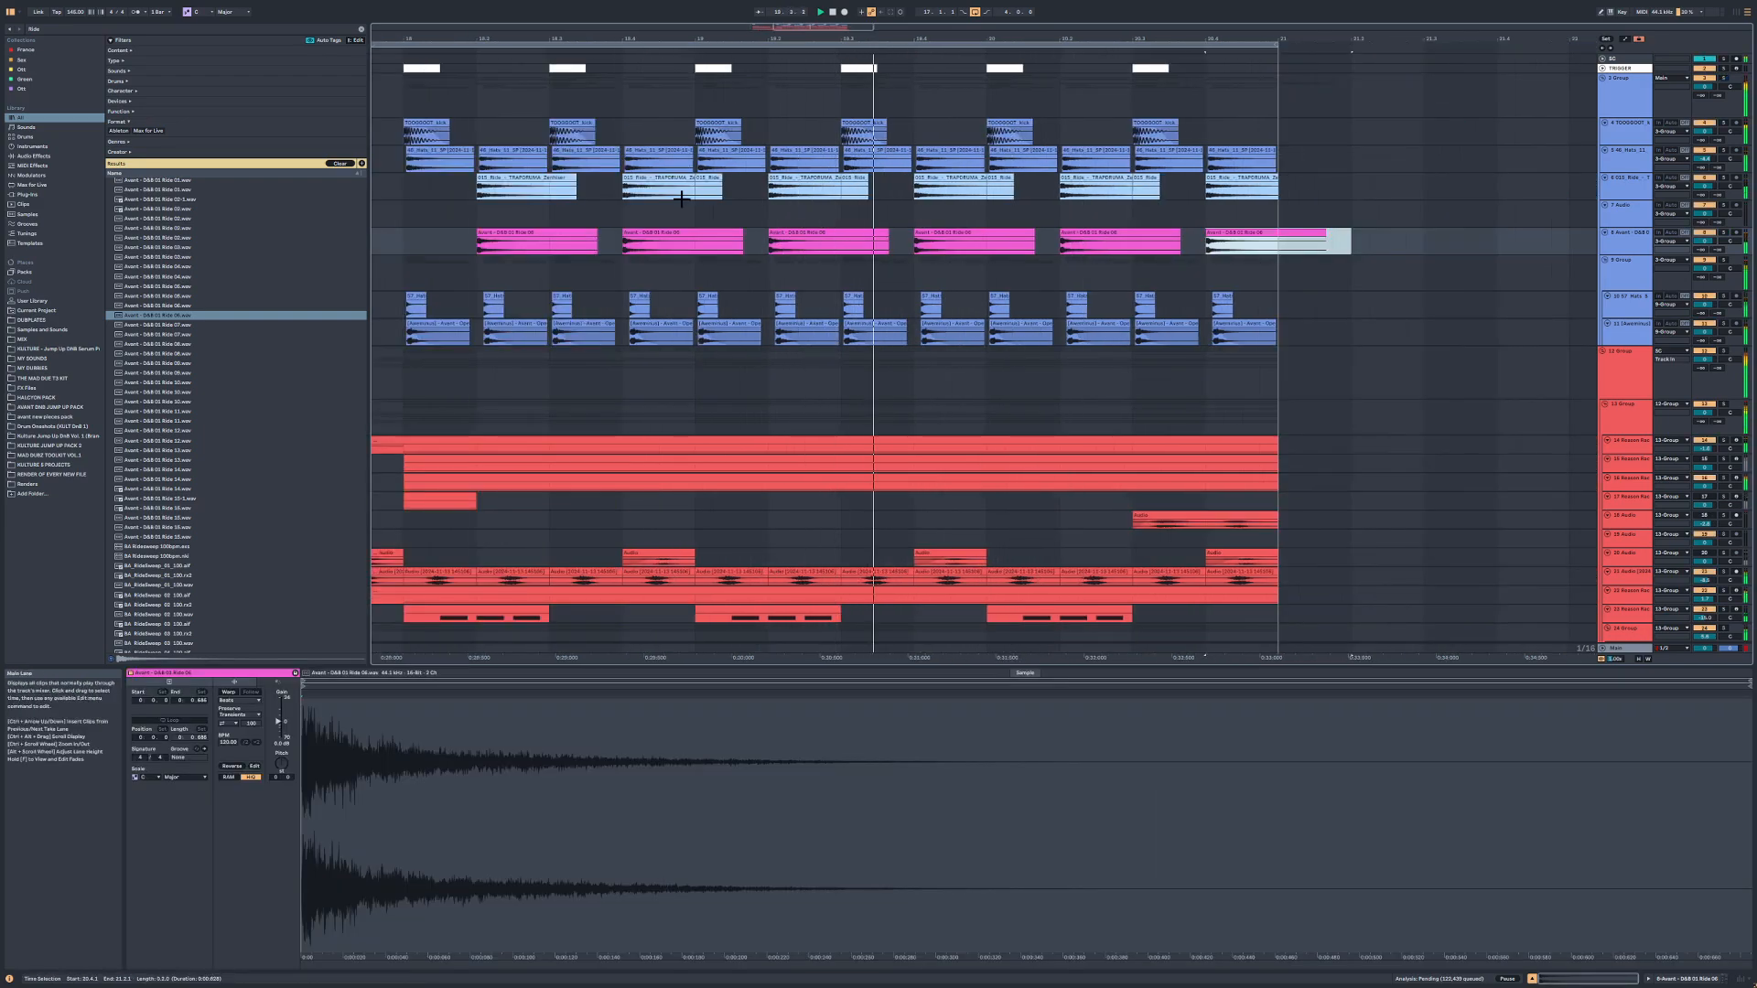
Step: Shift all clips on both ride tracks slightly later so their starts line up with the hat clips
{"action": "left_click", "coordinate": [539, 178], "text": "shift"}
{"action": "scroll", "coordinate": [478, 181], "scroll_direction": "up", "scroll_amount": 5}
{"action": "left_click_drag", "start_coordinate": [511, 179], "coordinate": [566, 182]}
{"action": "scroll", "coordinate": [566, 182], "scroll_direction": "down", "scroll_amount": 3}
Step: Delete the empty audio track between the rides and group the hat track with both ride tracks
{"action": "left_click", "coordinate": [1632, 211]}
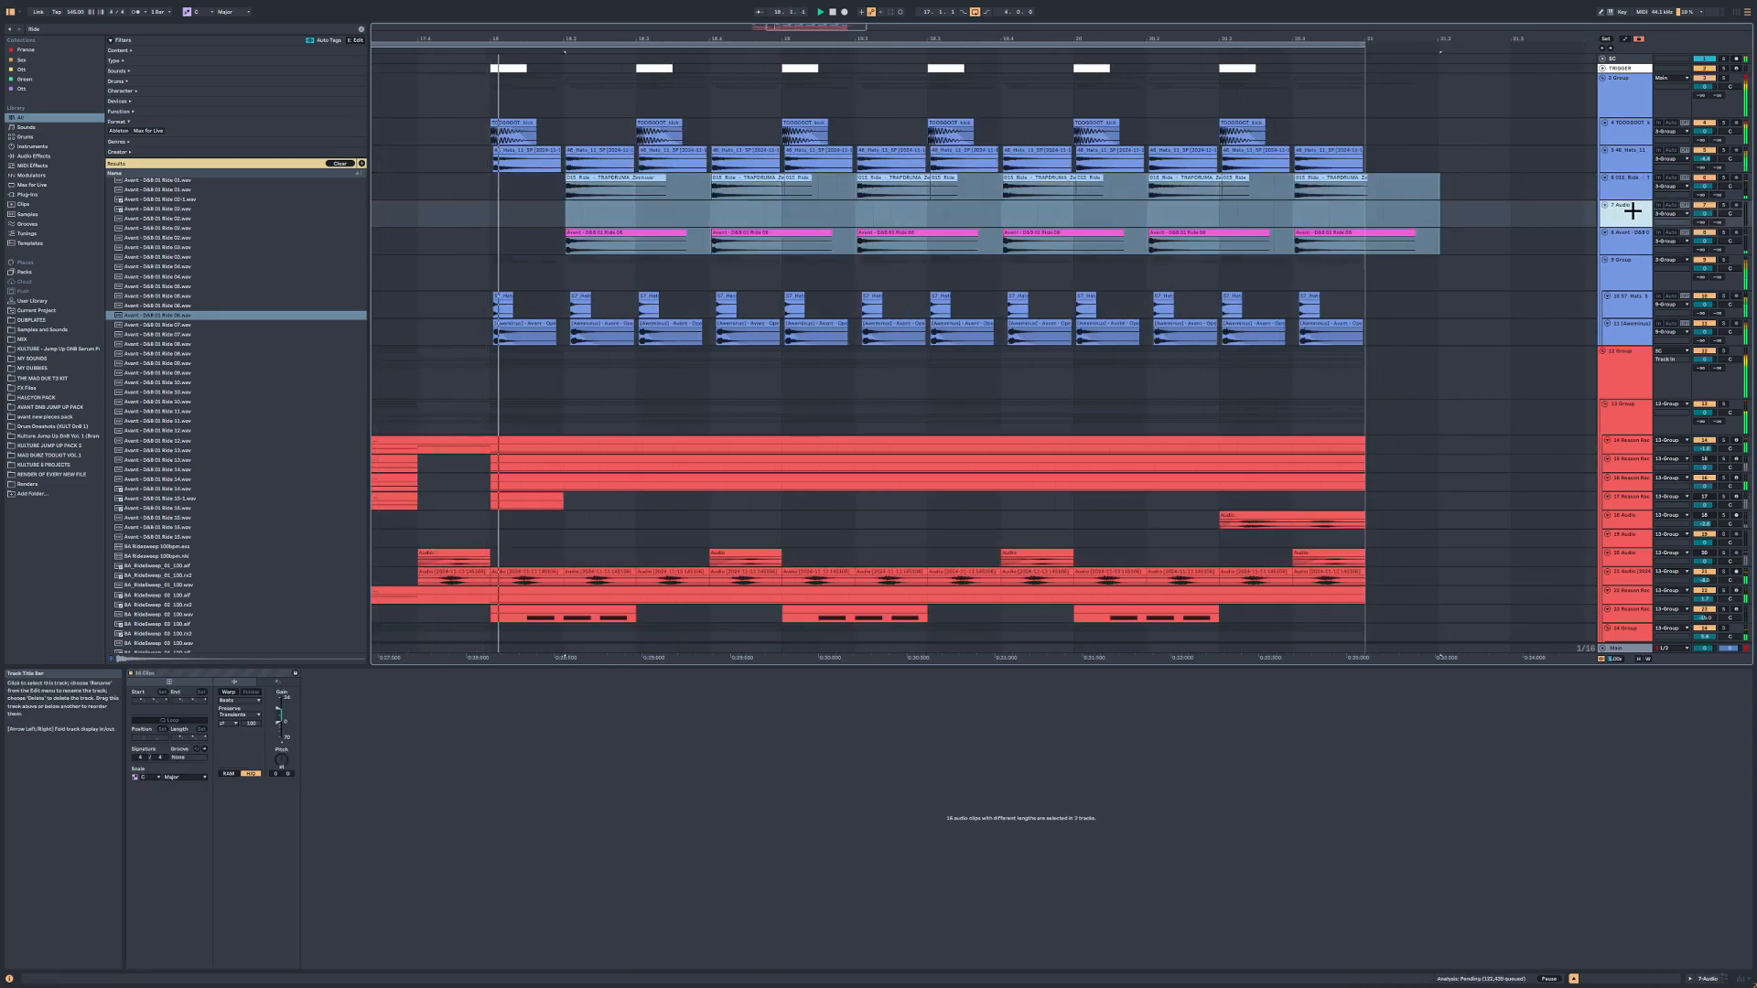
{"action": "key", "text": "Delete"}
{"action": "left_click", "coordinate": [1636, 161], "text": "shift"}
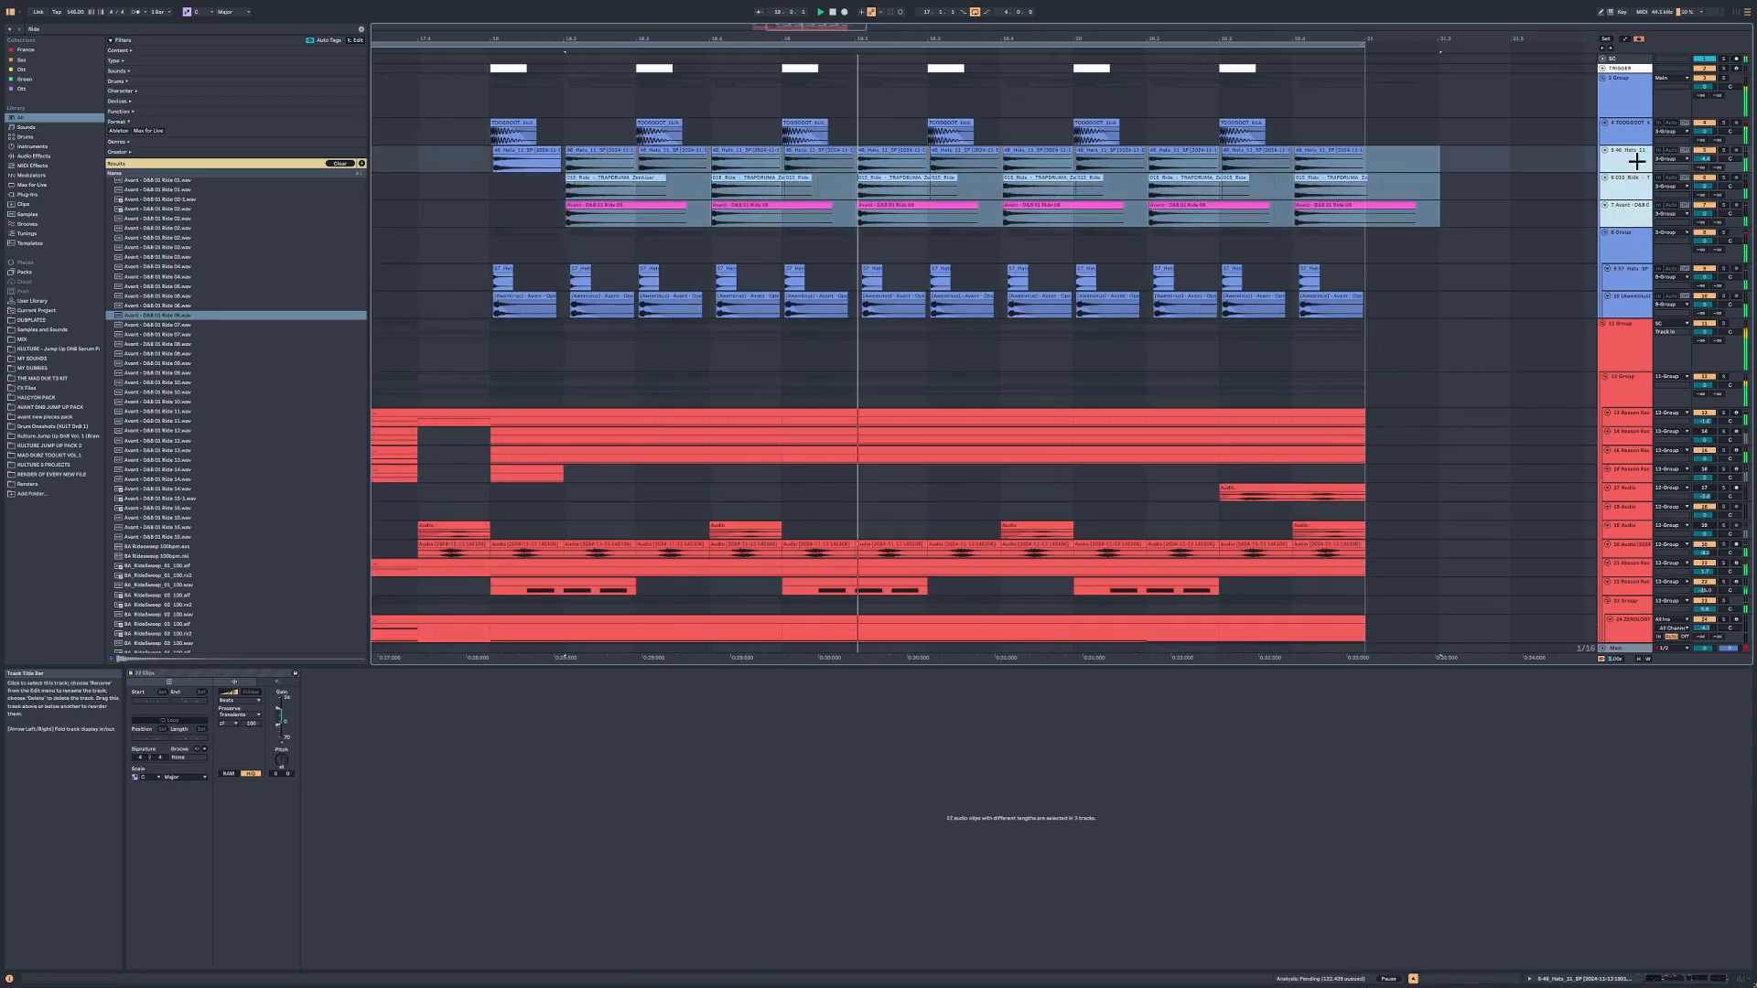
{"action": "key", "text": "ctrl+g"}
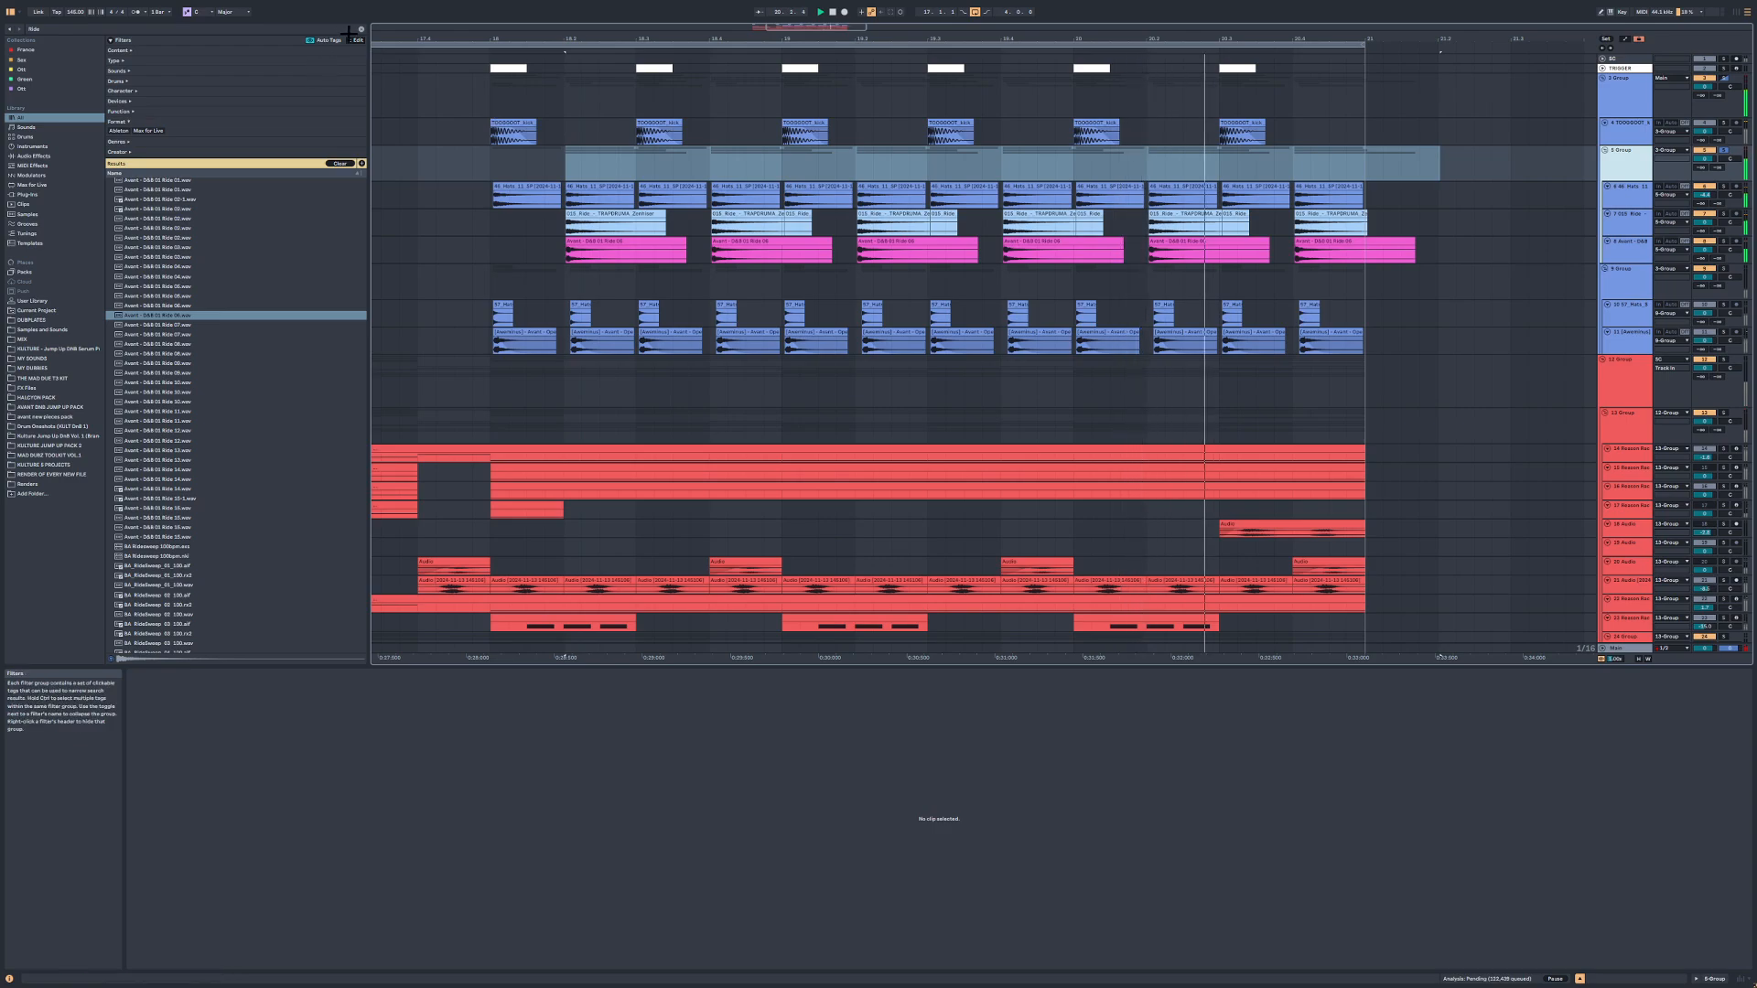
Step: Clear the ride search, then add a Compressor to the new hat and ride group and lower its threshold
{"action": "left_click", "coordinate": [339, 163]}
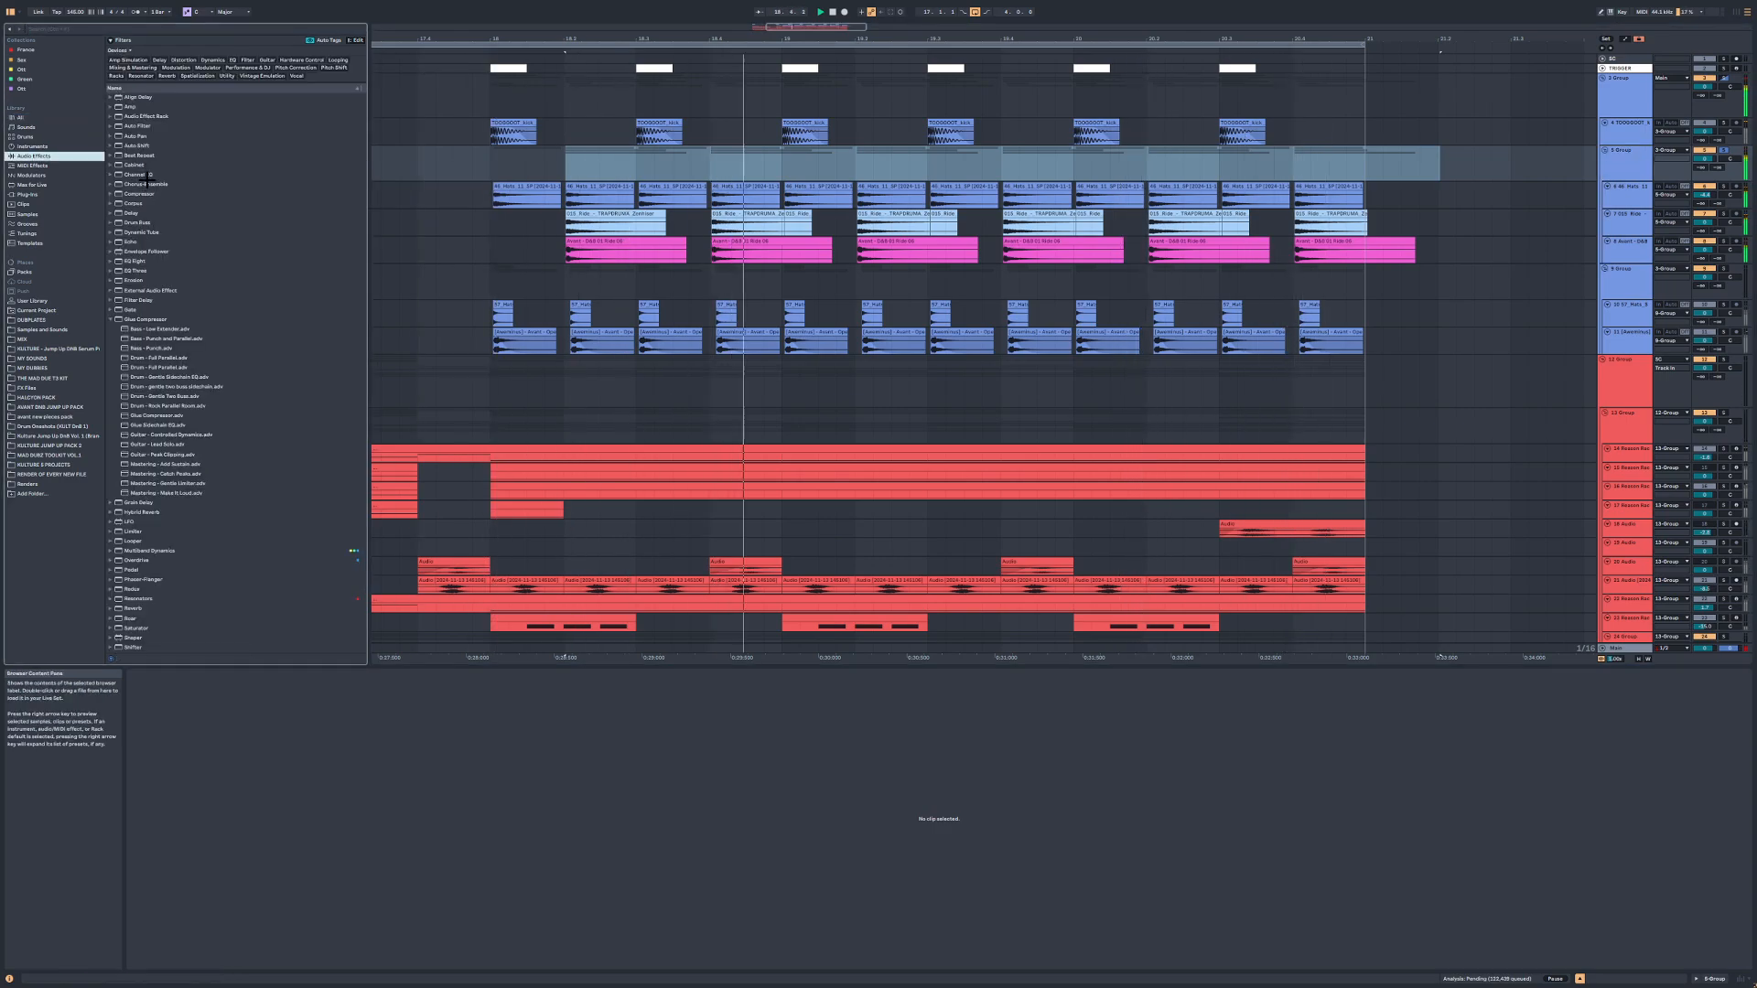
{"action": "left_click", "coordinate": [143, 194]}
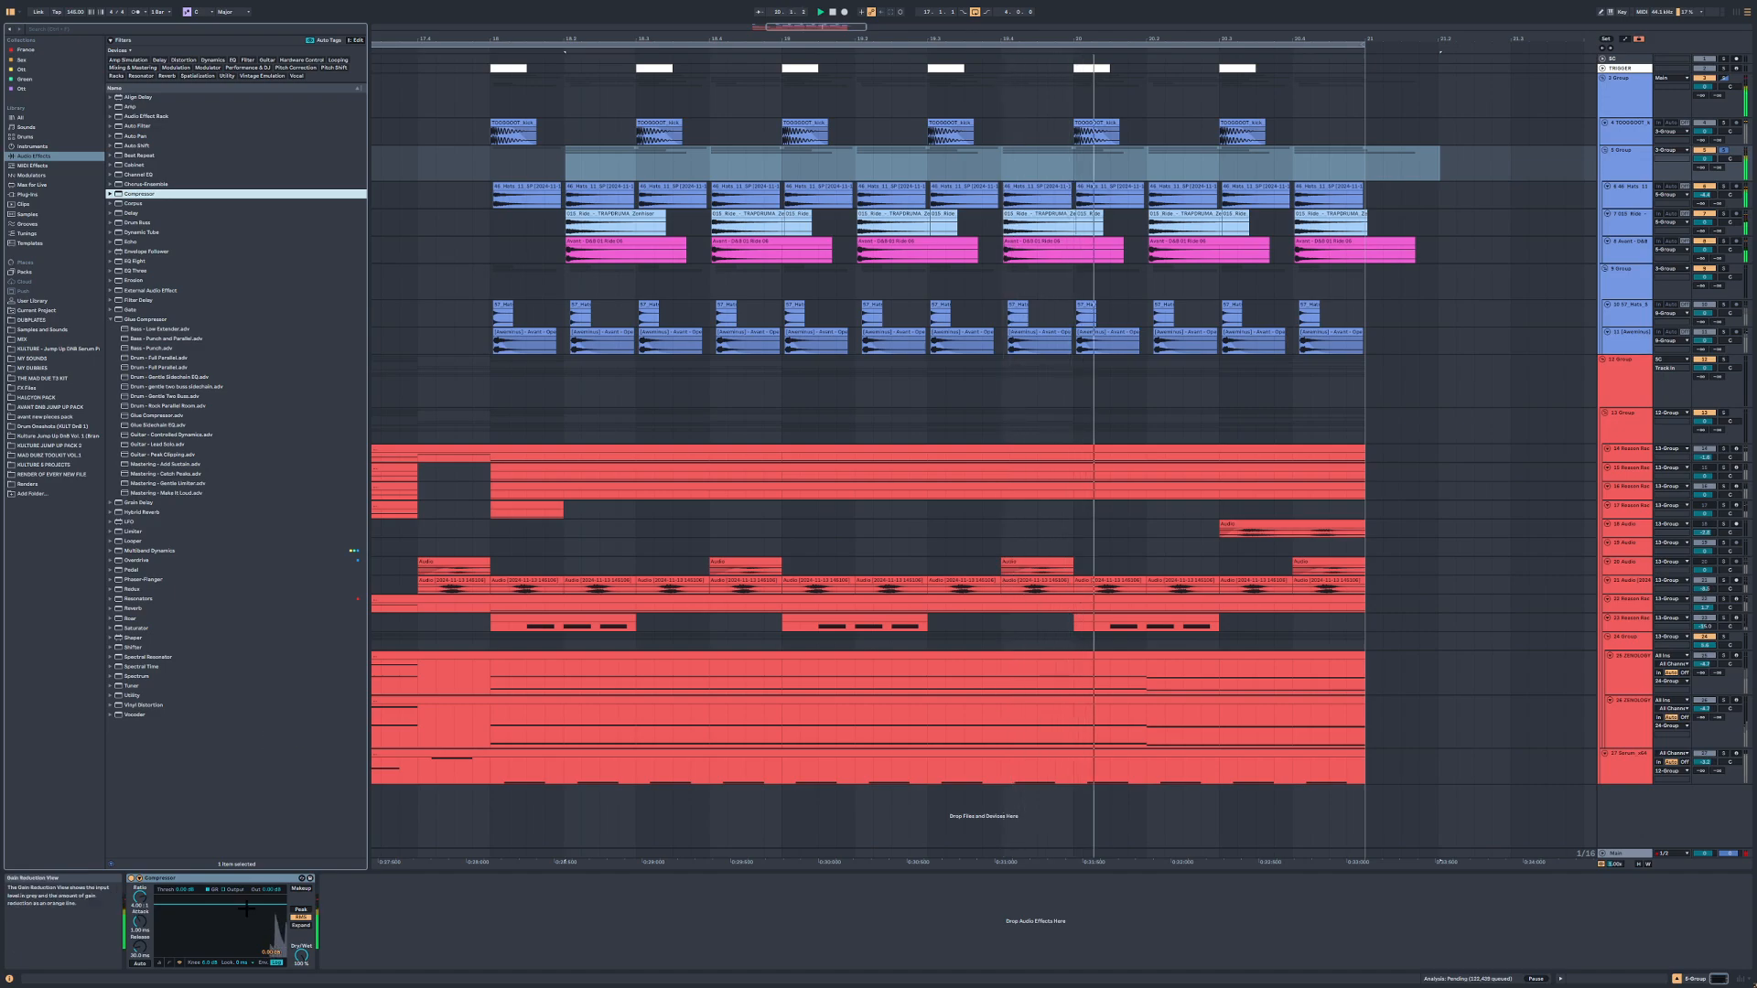
{"action": "left_click_drag", "start_coordinate": [245, 909], "coordinate": [248, 928]}
{"action": "left_click", "coordinate": [137, 878]}
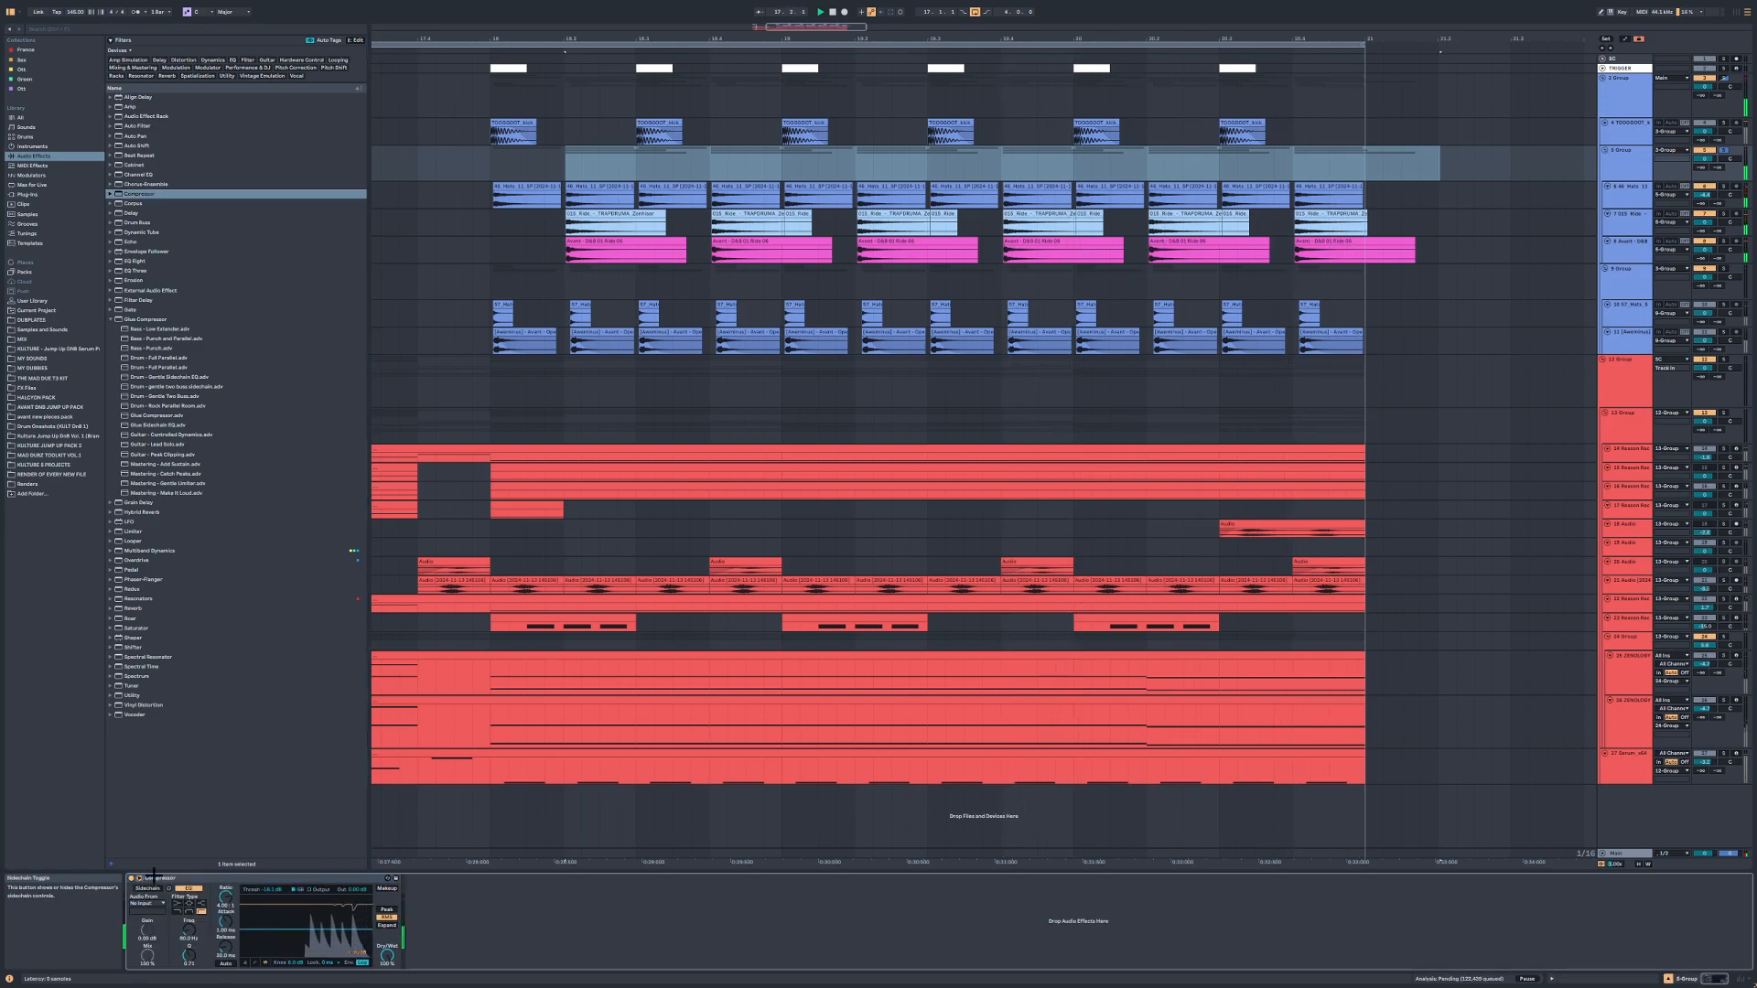
{"action": "left_click", "coordinate": [137, 878]}
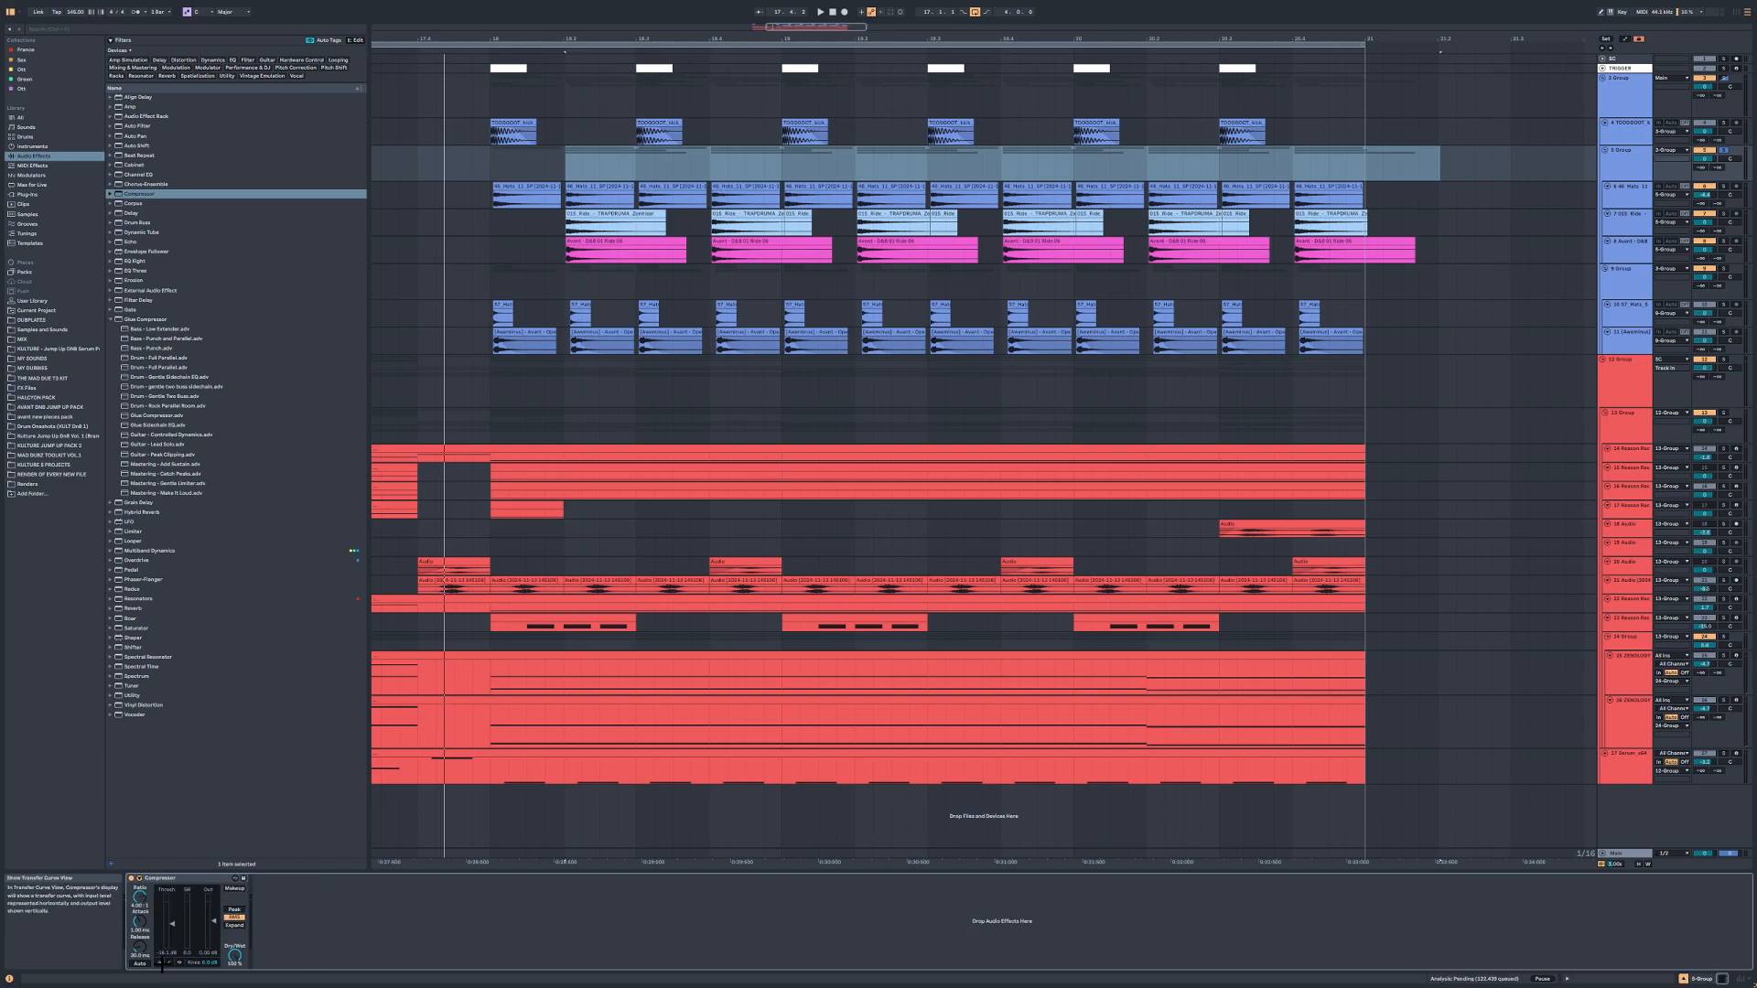
{"action": "key", "text": "space"}
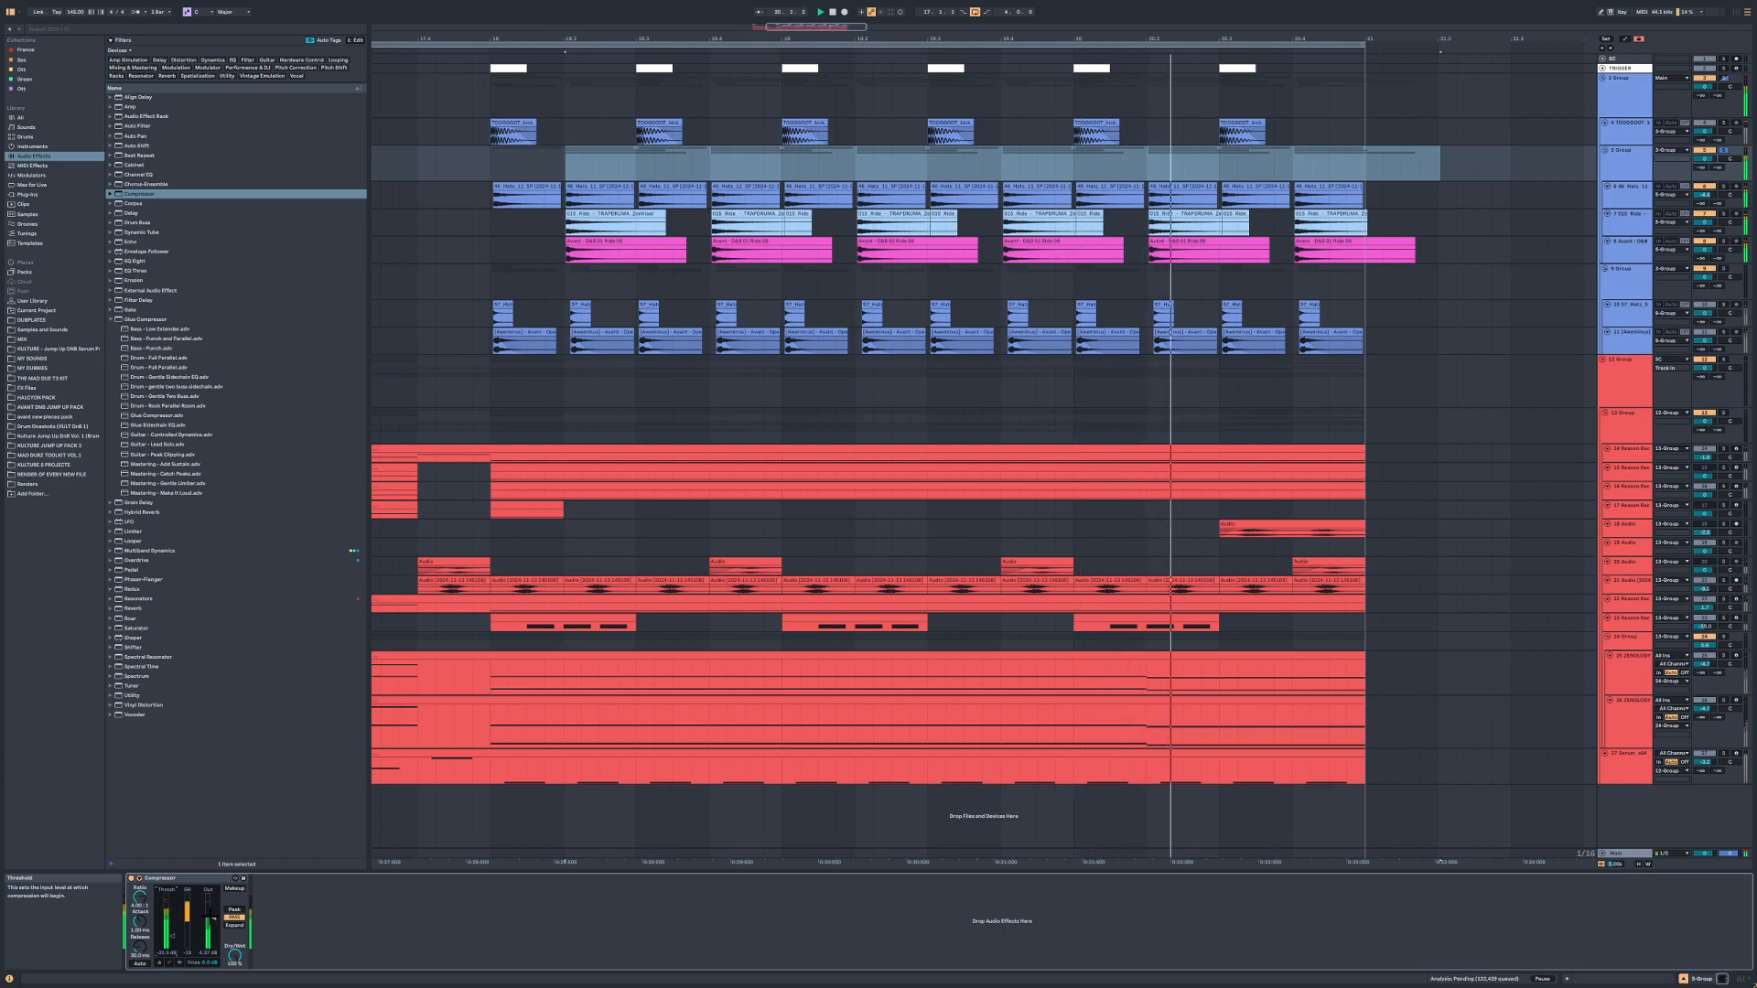
Step: Add a Saturator after the group's Compressor and adjust its Drive
{"action": "left_click", "coordinate": [135, 627]}
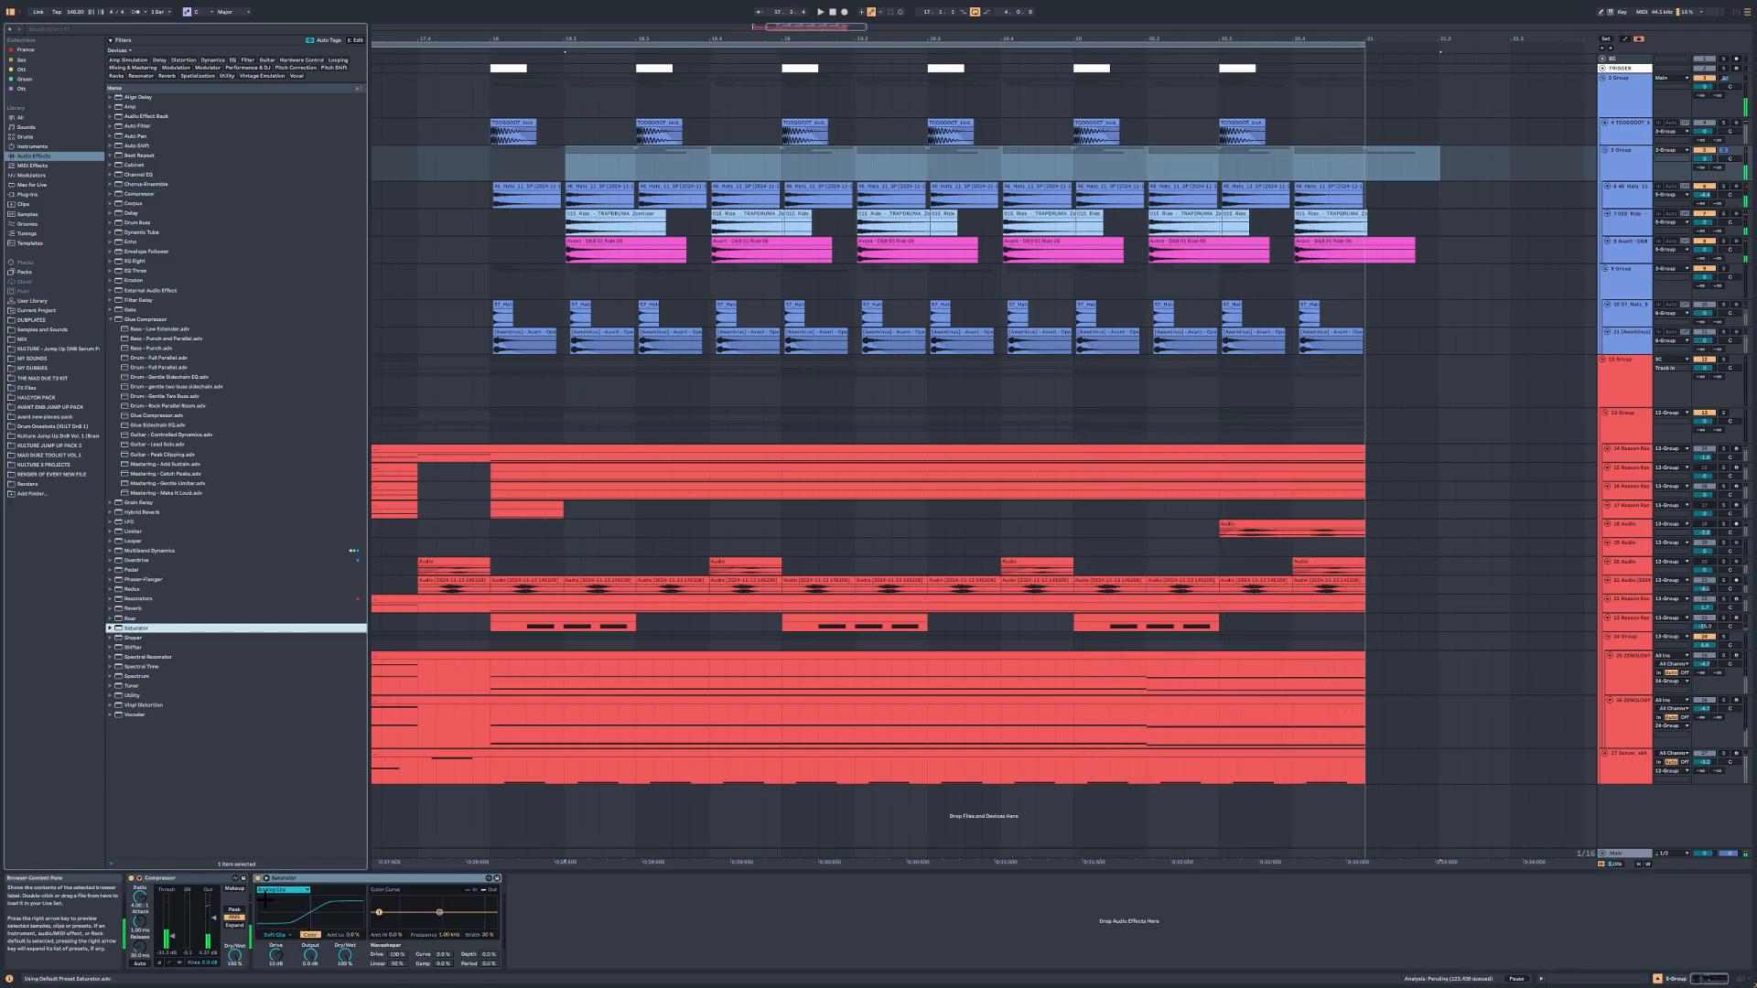
{"action": "mouse_move", "coordinate": [276, 955]}
{"action": "left_mouse_down"}
{"action": "mouse_move", "coordinate": [275, 933]}
{"action": "mouse_move", "coordinate": [275, 968]}
{"action": "left_mouse_up"}
{"action": "key", "text": "s"}
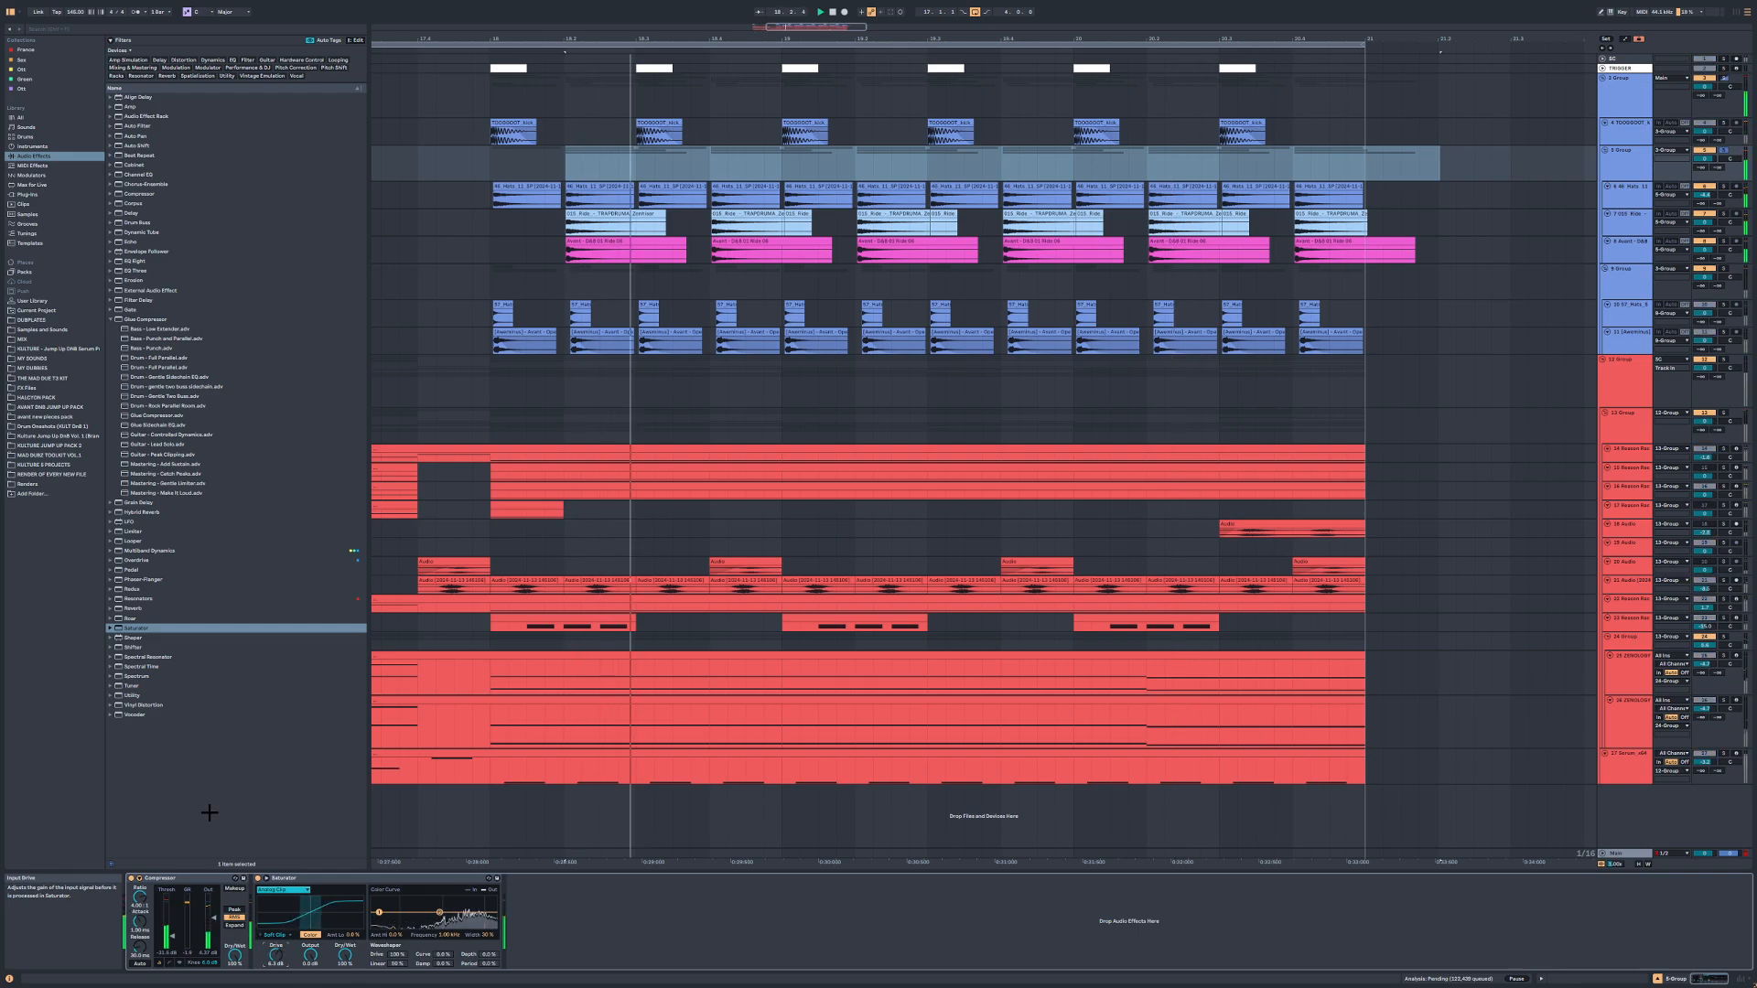
Step: Add a Reverb ahead of the group's Compressor and lower its Dry/Wet mix
{"action": "left_click", "coordinate": [137, 609]}
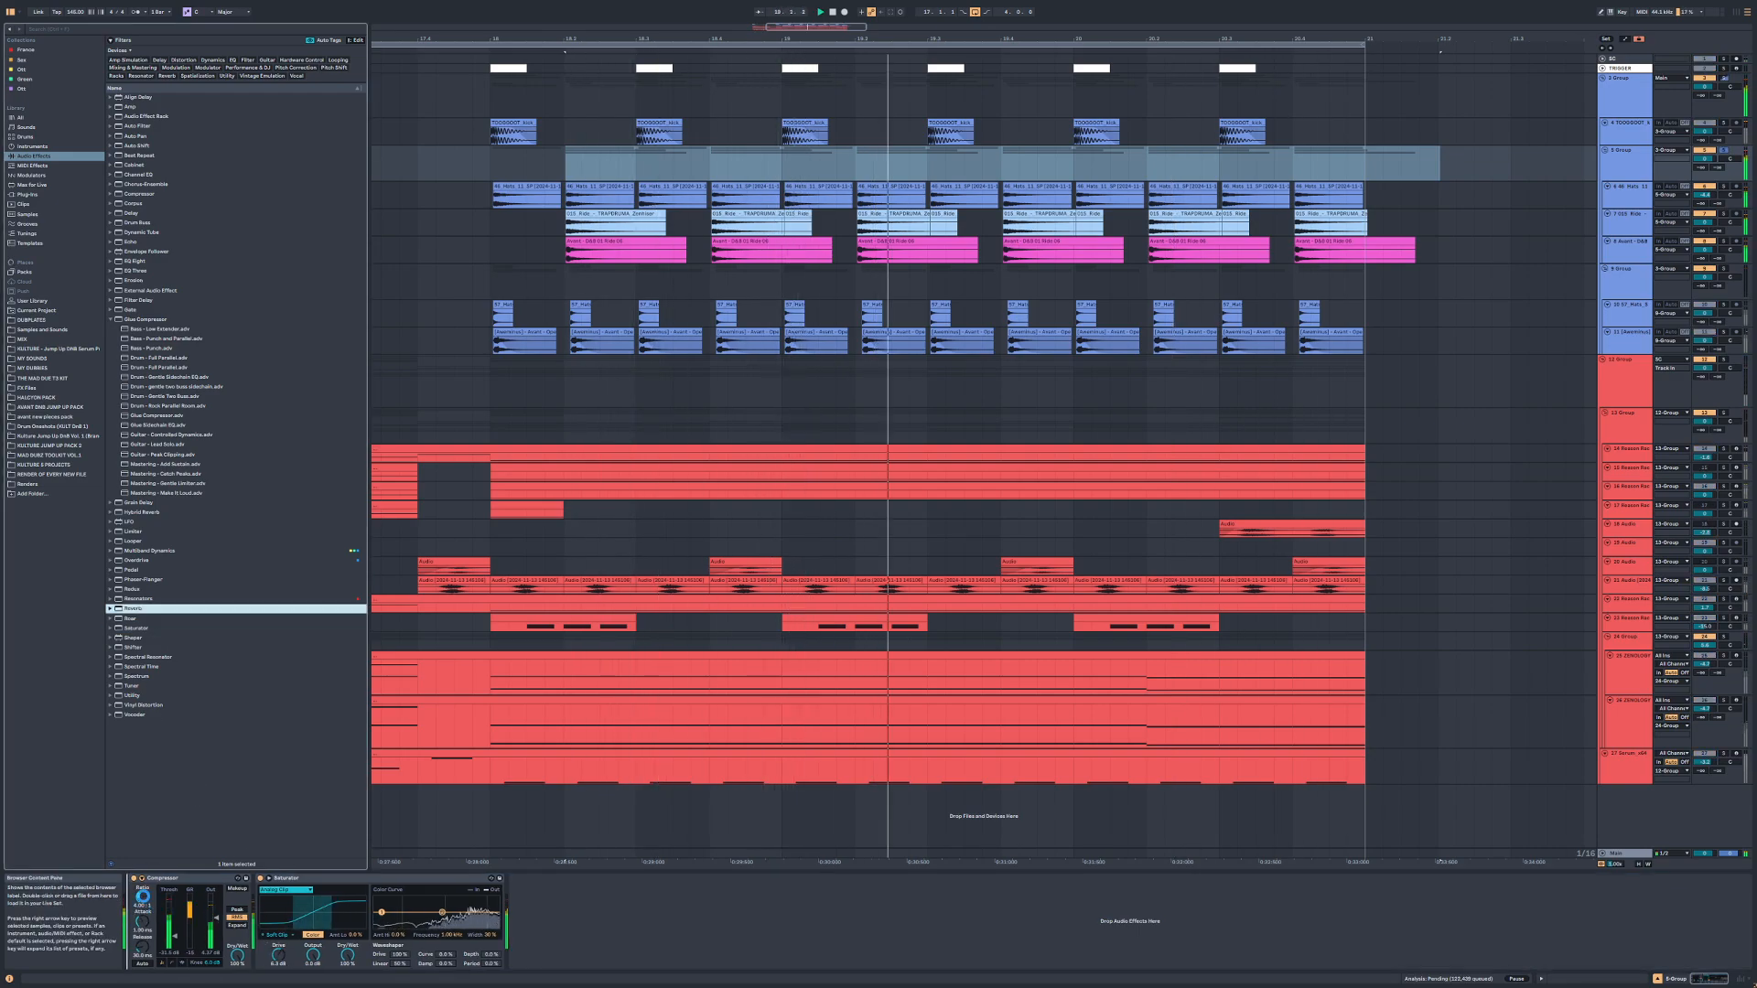
{"action": "mouse_move", "coordinate": [145, 896]}
{"action": "left_mouse_down"}
{"action": "mouse_move", "coordinate": [167, 898]}
{"action": "mouse_move", "coordinate": [162, 918]}
{"action": "left_mouse_up"}
{"action": "key", "text": "space"}
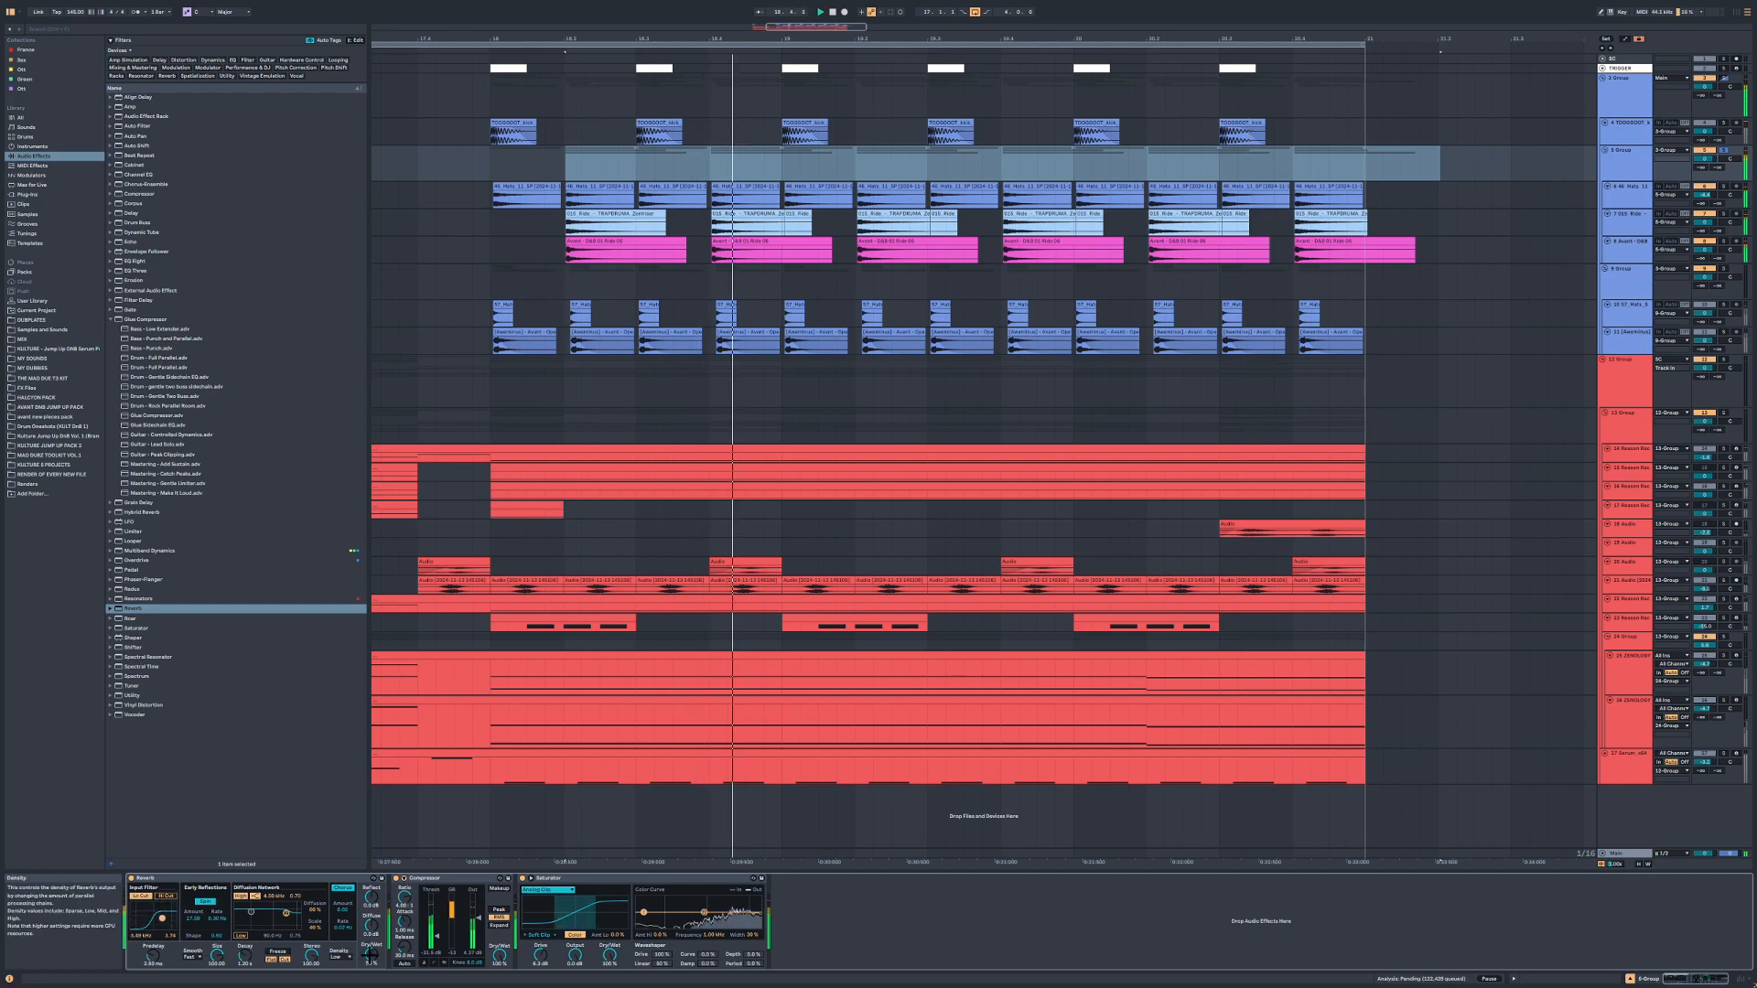
{"action": "left_click_drag", "start_coordinate": [371, 953], "coordinate": [371, 977]}
Step: Inspect the starts of the two ride clips, then delete all grouped hat and ride clips after 18.3
{"action": "scroll", "coordinate": [545, 256], "scroll_direction": "up", "scroll_amount": 5}
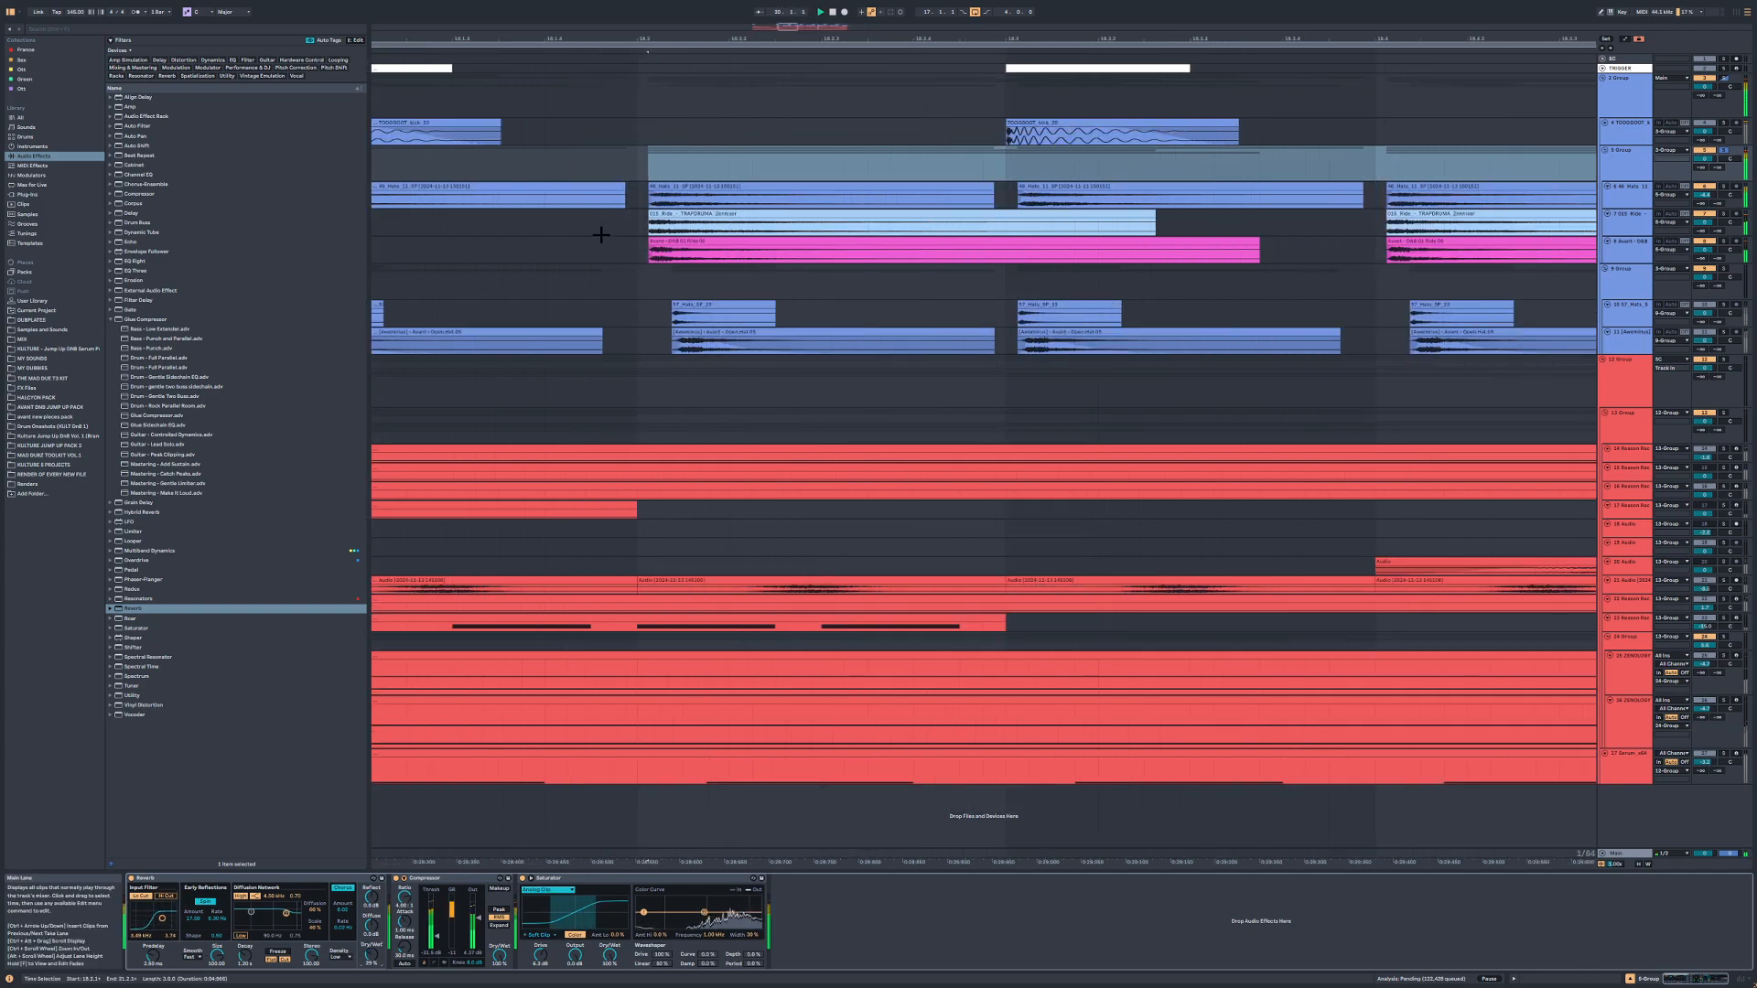
{"action": "left_click", "coordinate": [655, 221]}
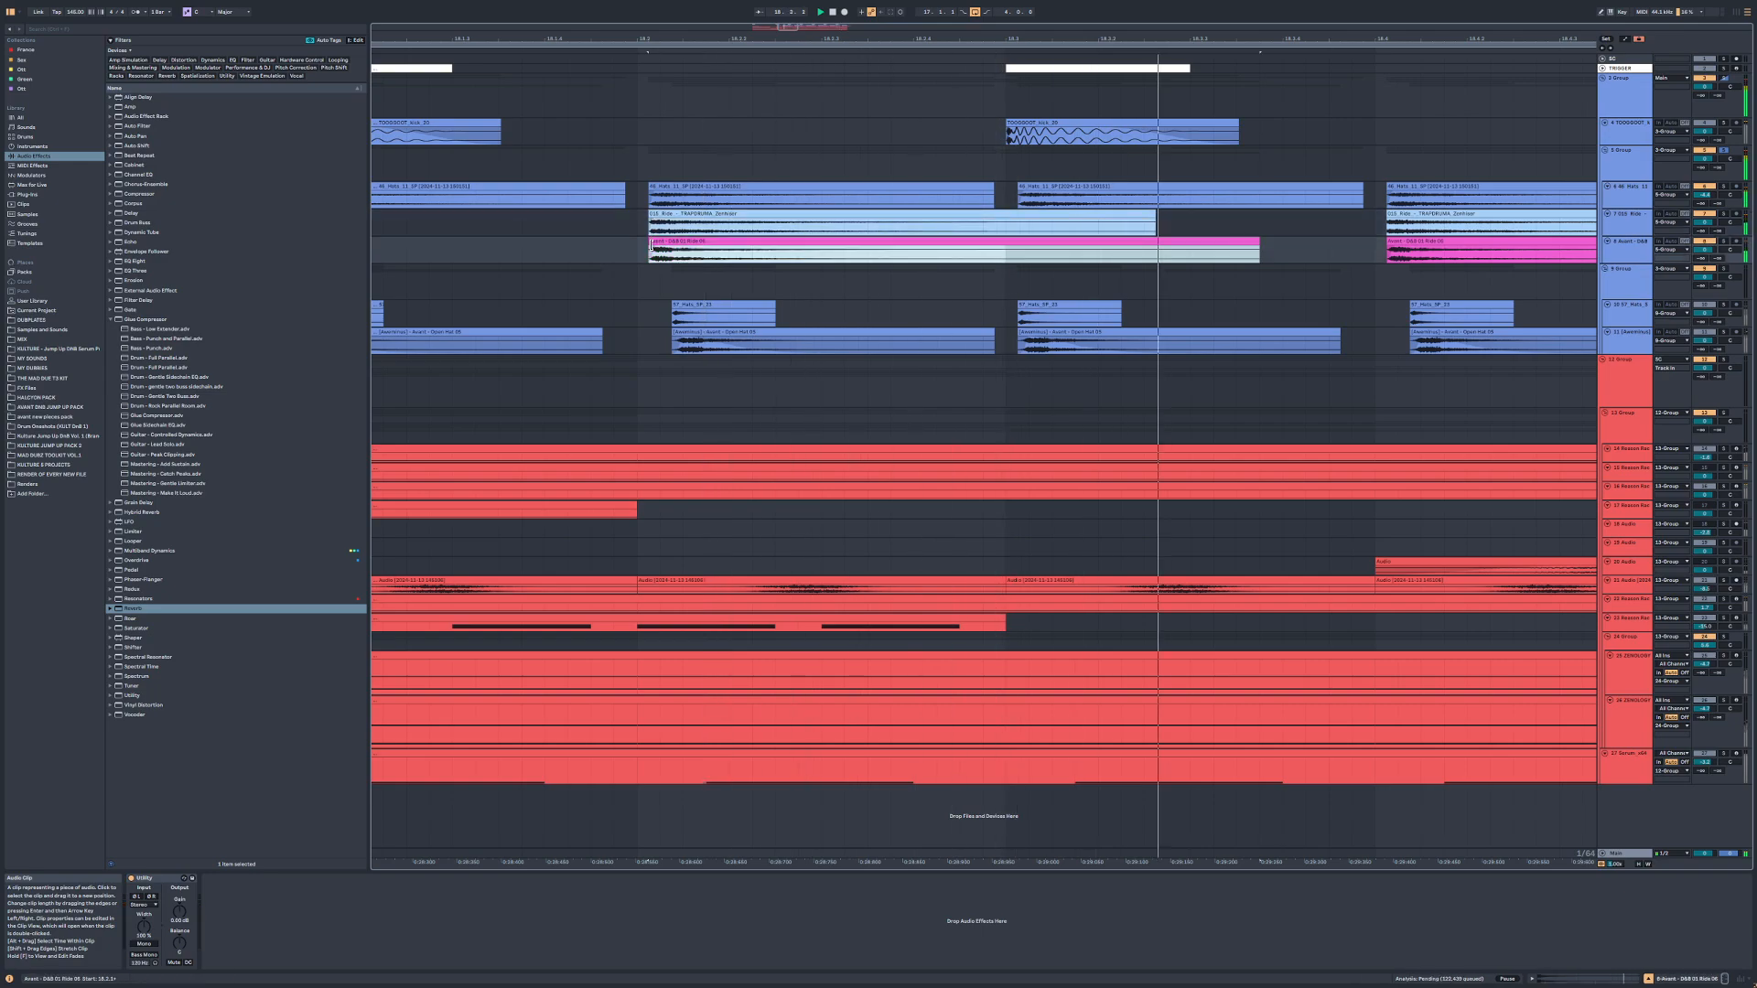
{"action": "left_click", "coordinate": [656, 248]}
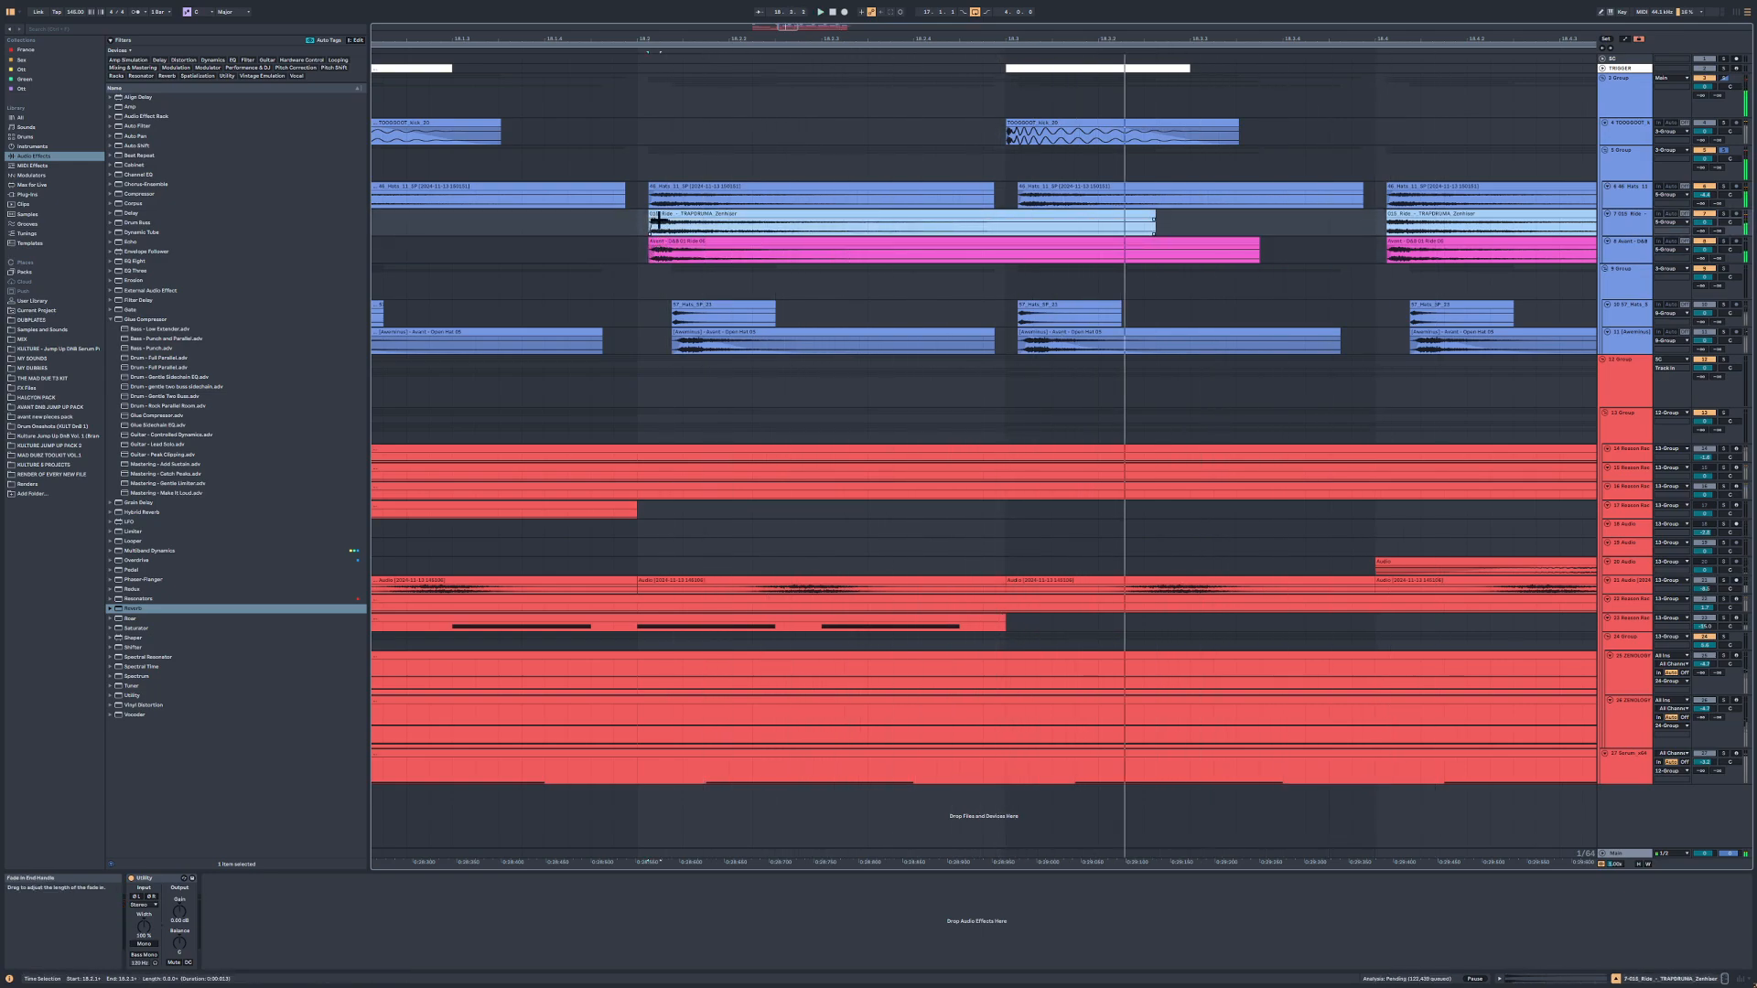
{"action": "left_click", "coordinate": [655, 220]}
{"action": "scroll", "coordinate": [656, 218], "scroll_direction": "down", "scroll_amount": 10}
{"action": "key", "text": "space"}
{"action": "left_click_drag", "start_coordinate": [688, 166], "coordinate": [1109, 223]}
{"action": "key", "text": "Delete"}
{"action": "left_click_drag", "start_coordinate": [688, 246], "coordinate": [1051, 245]}
{"action": "key", "text": "Delete"}
{"action": "key", "text": "space"}
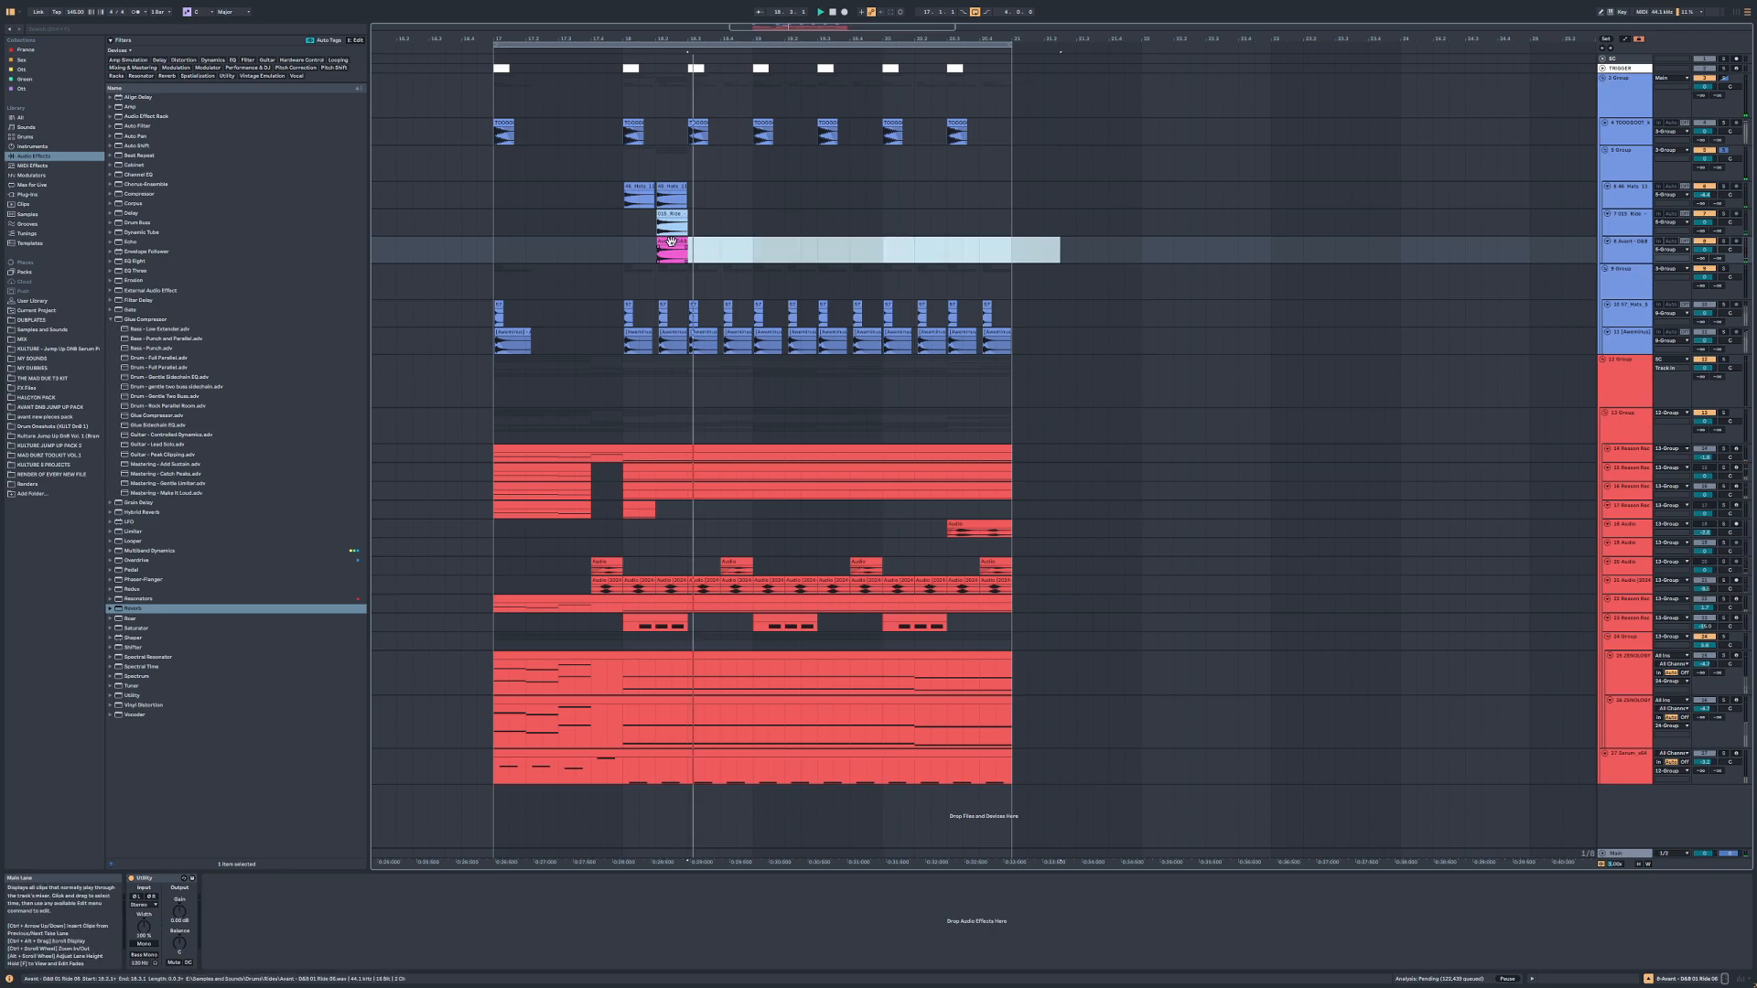
Step: Lengthen the fade-out of the remaining Avant ride clip and check it in playback
{"action": "left_click", "coordinate": [673, 242]}
{"action": "key", "text": "space"}
{"action": "key", "text": "space"}
{"action": "left_click", "coordinate": [667, 217]}
{"action": "key", "text": "space"}
{"action": "key", "text": "space"}
{"action": "left_click_drag", "start_coordinate": [686, 247], "coordinate": [669, 252]}
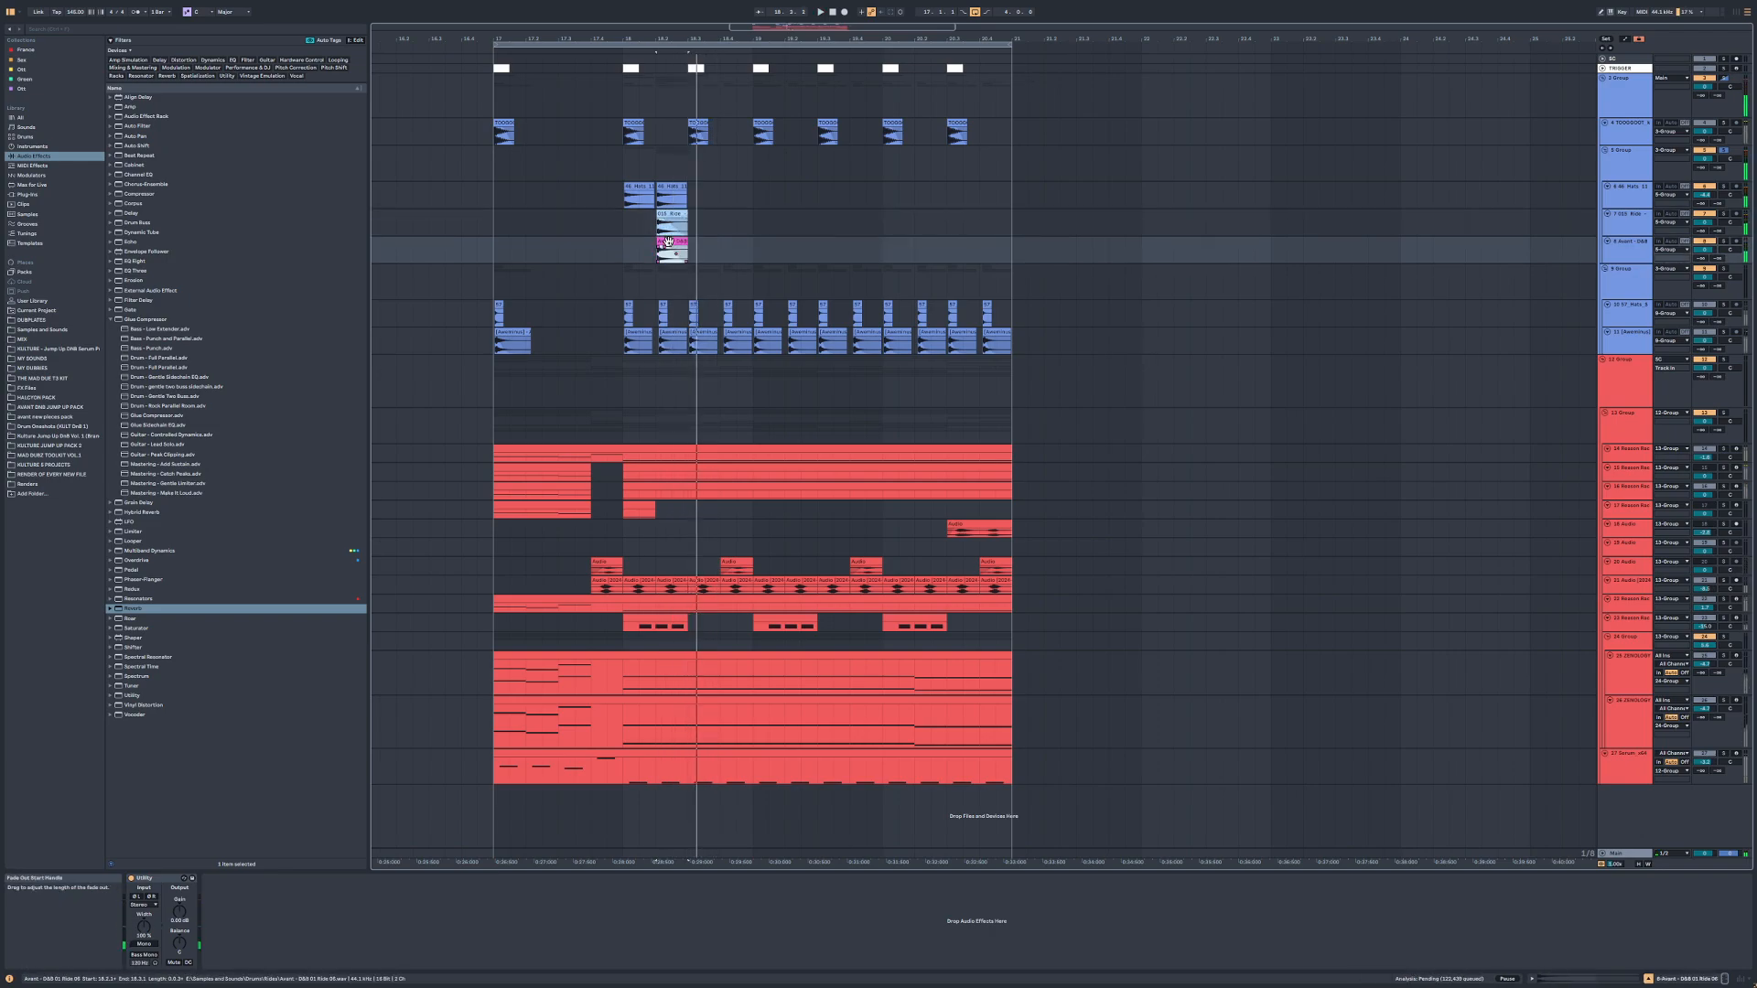
{"action": "key", "text": "space"}
{"action": "key", "text": "space"}
{"action": "key", "text": "space"}
{"action": "key", "text": "space"}
Step: Duplicate the group's two-beat hat and ride block from 18 to 18.3 five times, filling up to bar 21
{"action": "left_click_drag", "start_coordinate": [687, 166], "coordinate": [619, 255]}
{"action": "key", "text": "ctrl+d"}
{"action": "key", "text": "ctrl+d"}
{"action": "key", "text": "ctrl+d"}
{"action": "key", "text": "ctrl+d"}
{"action": "key", "text": "ctrl+d"}
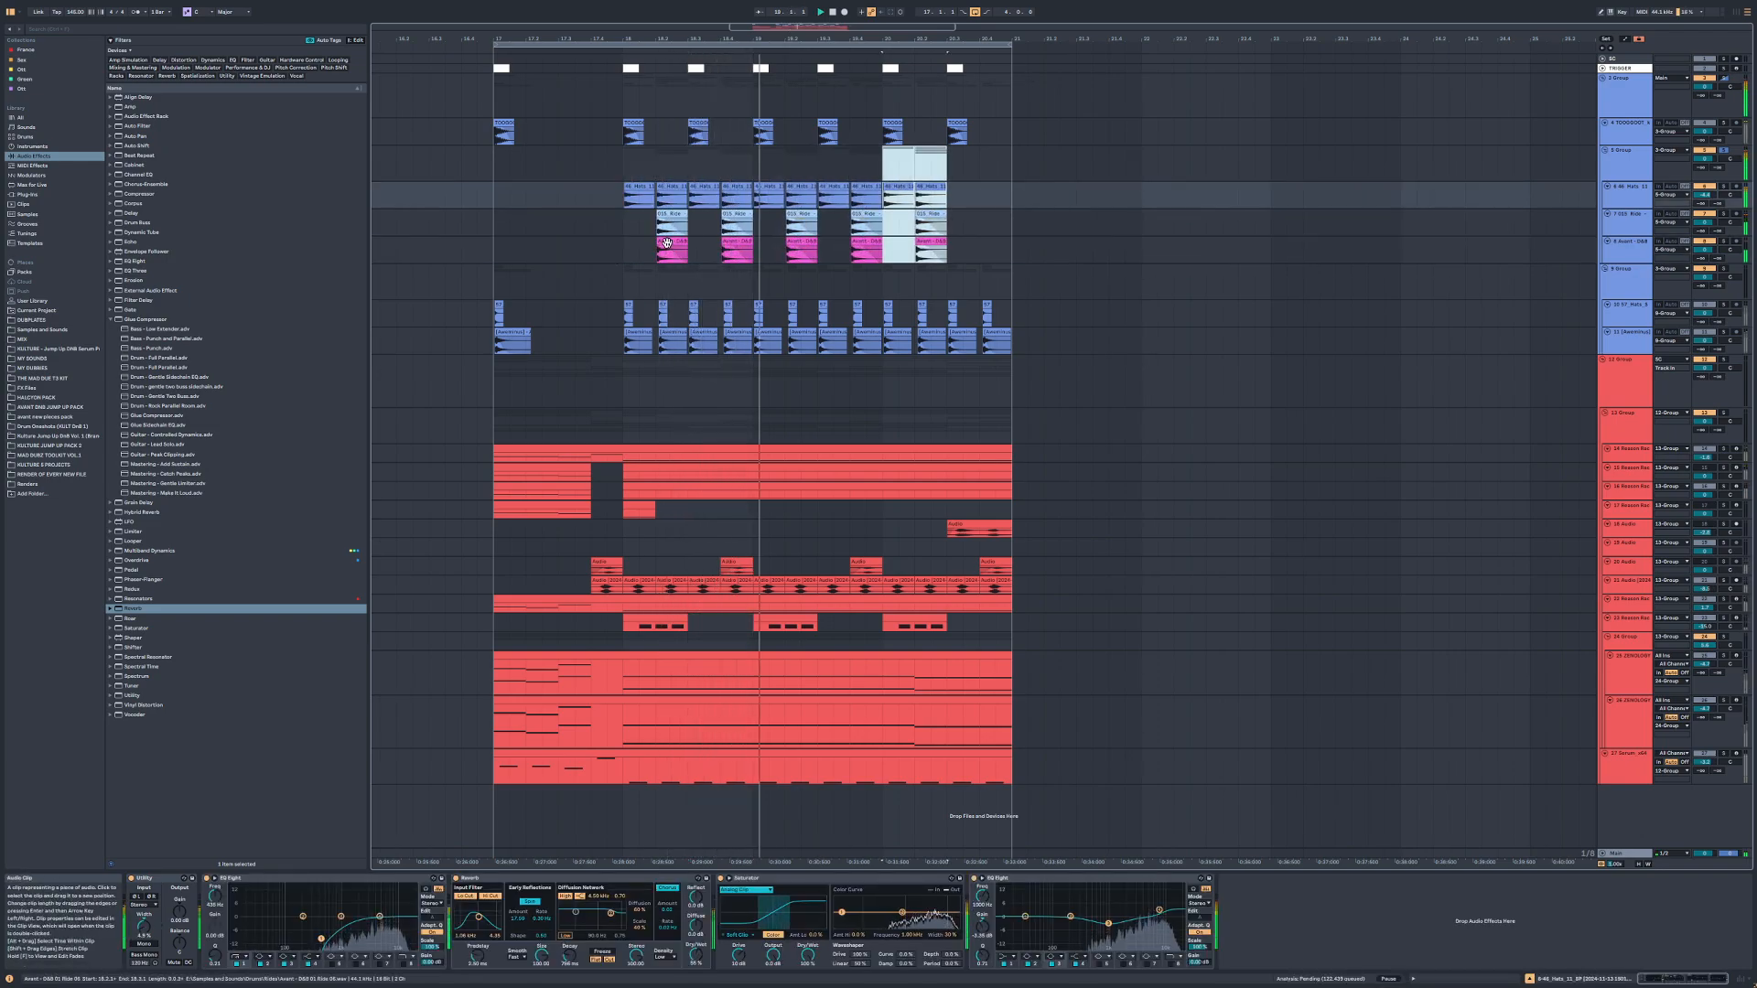
Step: Adjust the hat and ride group's Reverb Dry/Wet mix, add an EQ Eight after its Saturator, and raise the EQ's low-cut frequency
{"action": "left_click", "coordinate": [700, 163]}
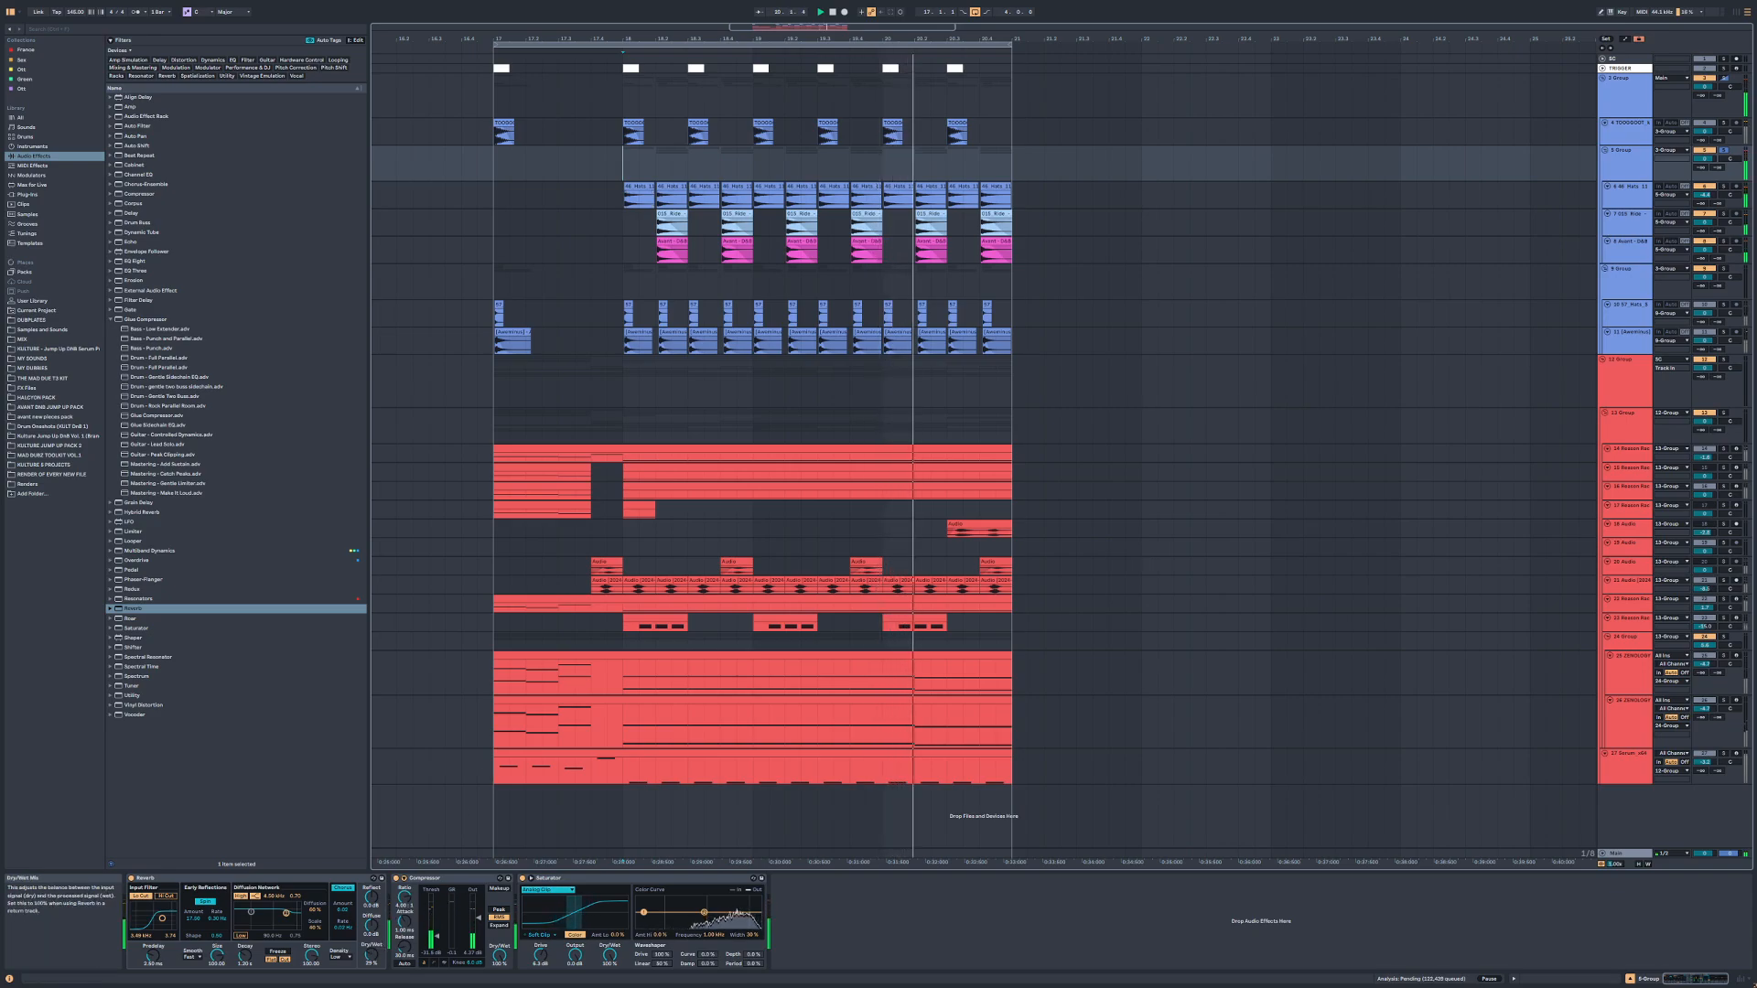
{"action": "left_click_drag", "start_coordinate": [370, 954], "coordinate": [360, 910]}
{"action": "left_click", "coordinate": [148, 262]}
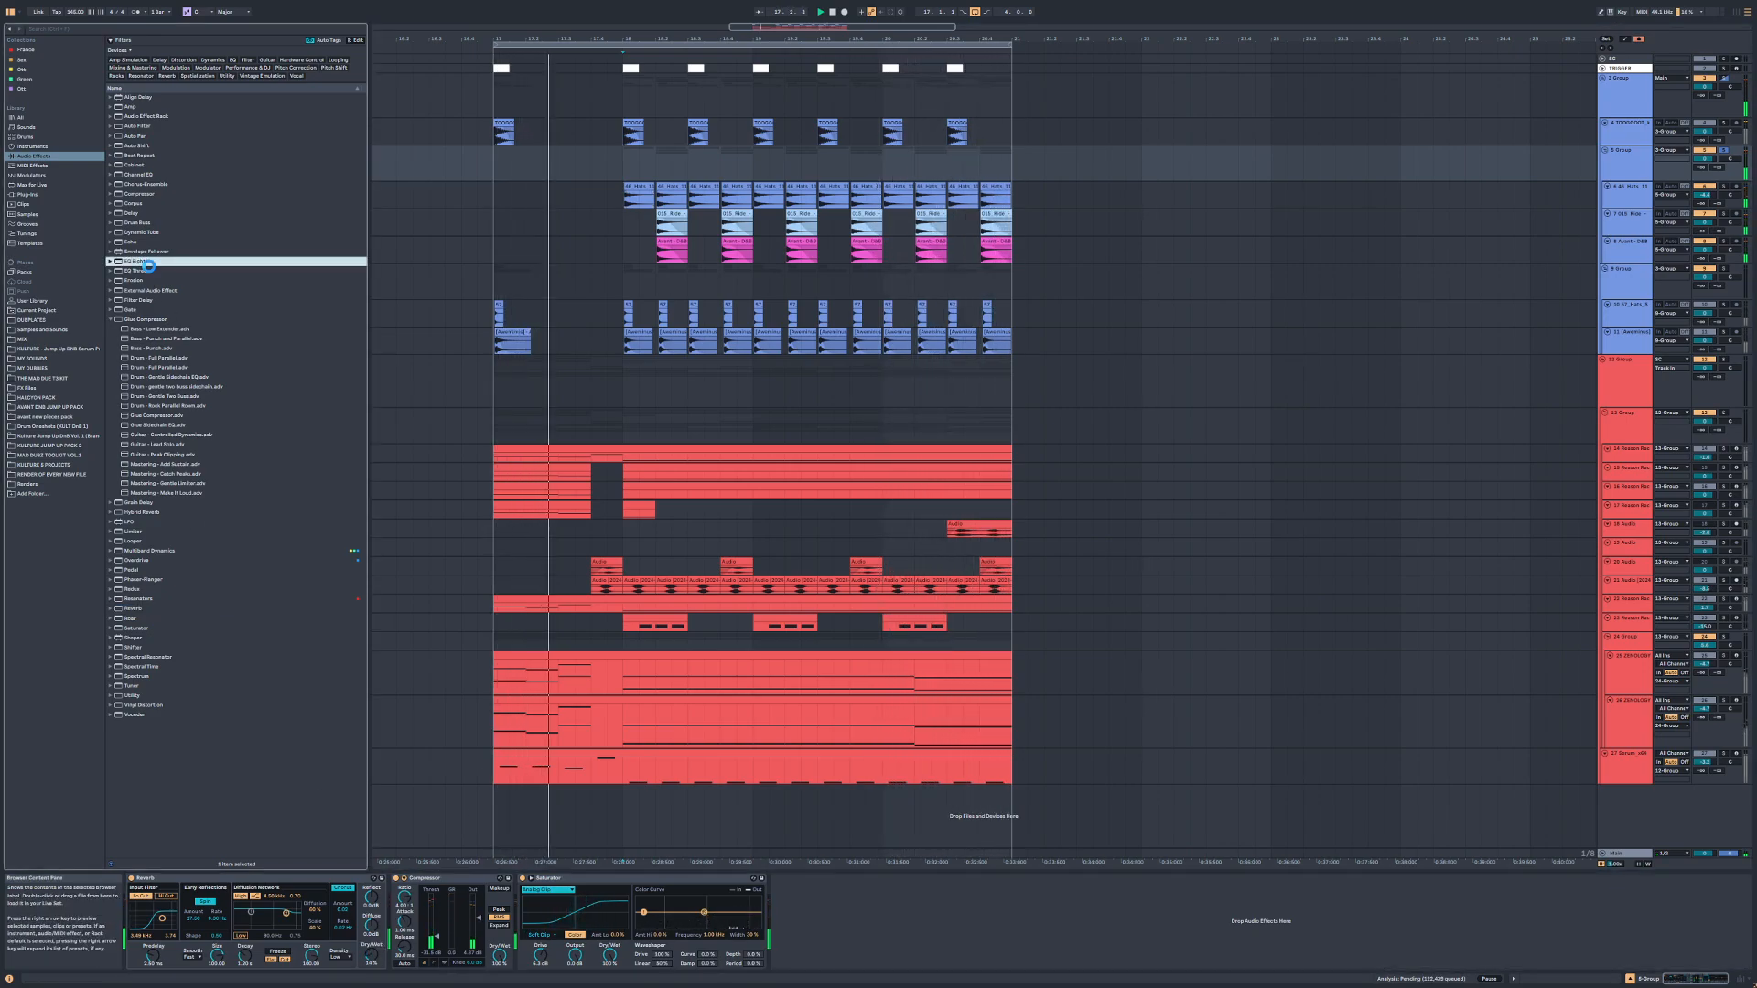
{"action": "left_click", "coordinate": [807, 957]}
{"action": "left_click", "coordinate": [807, 901]}
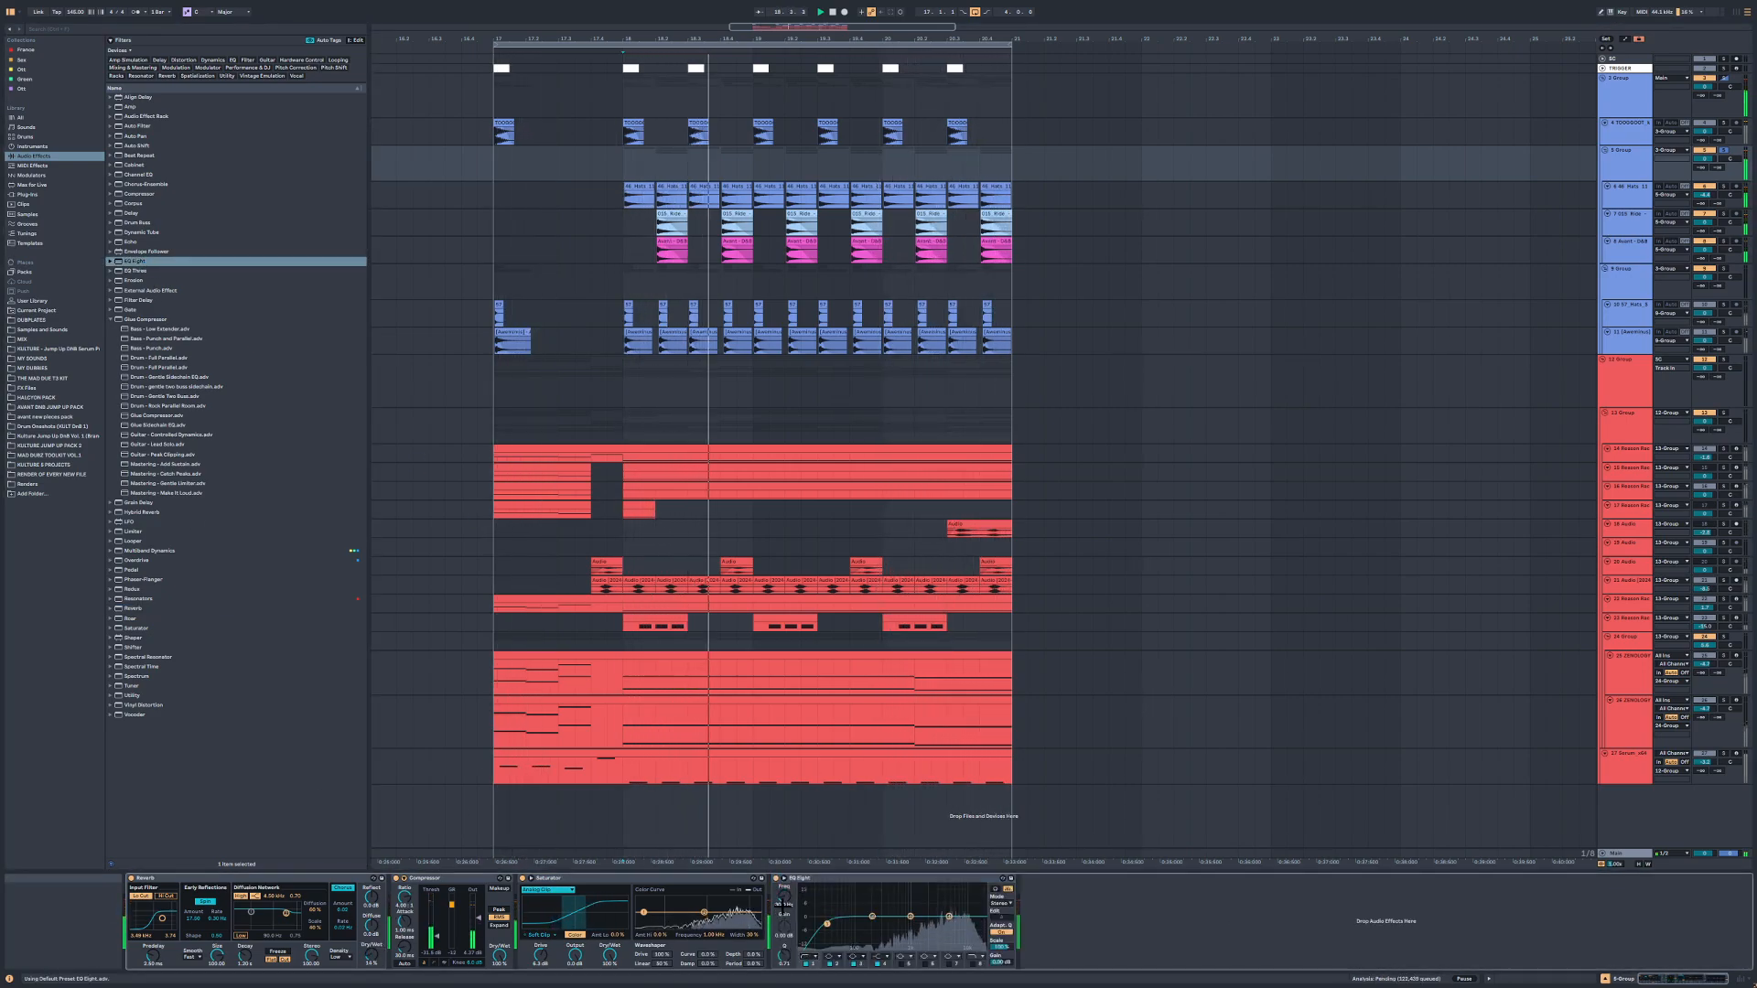
{"action": "left_click_drag", "start_coordinate": [826, 922], "coordinate": [903, 928]}
Step: Insert an audio track below the light-blue ride track and search the entire library for "ride"
{"action": "left_click", "coordinate": [713, 224]}
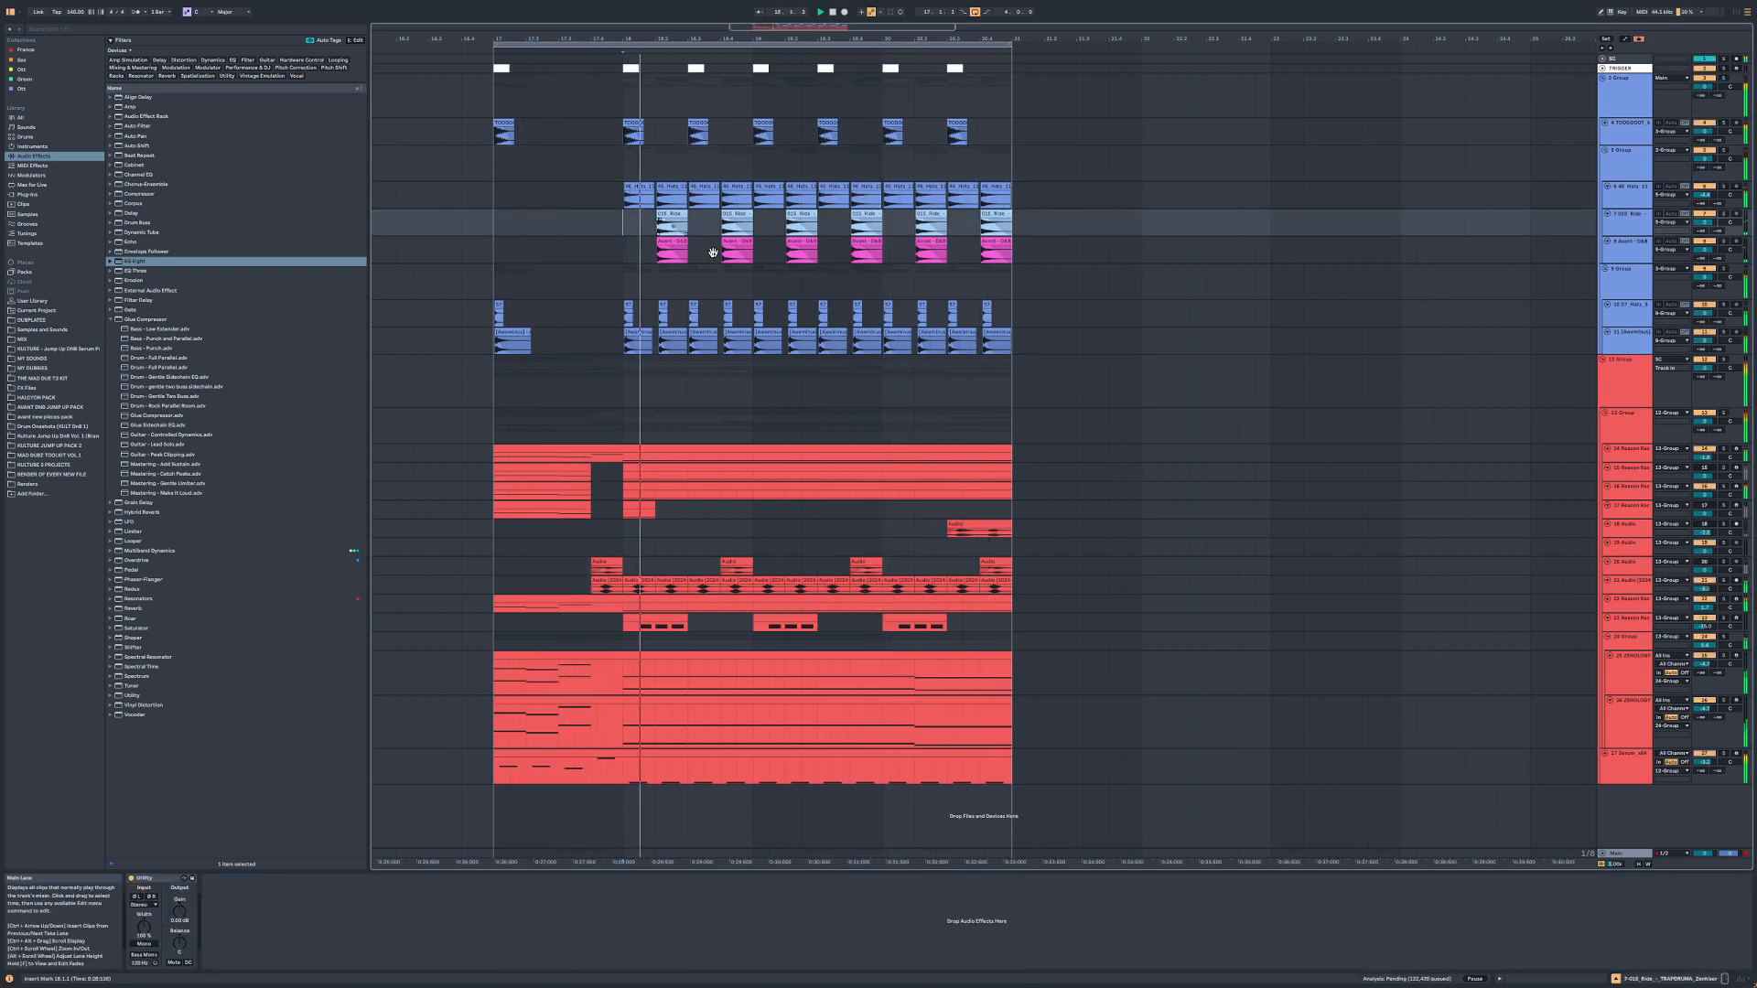
{"action": "key", "text": "ctrl+t"}
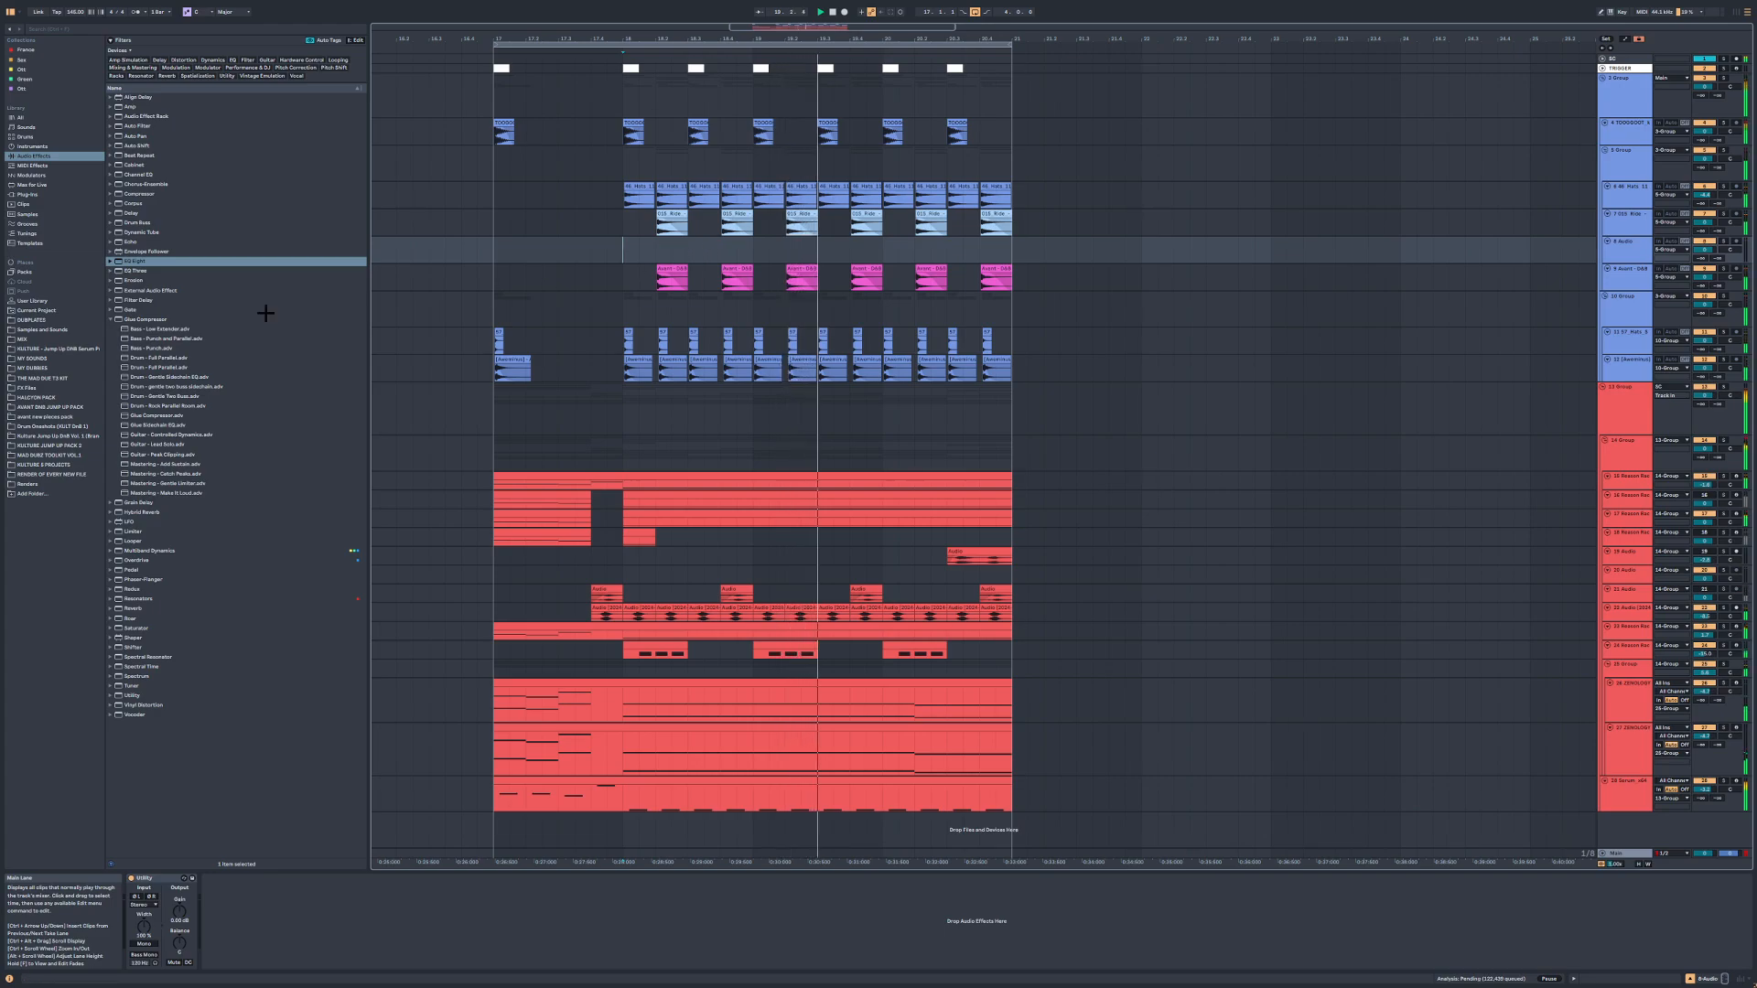
{"action": "left_click", "coordinate": [67, 29]}
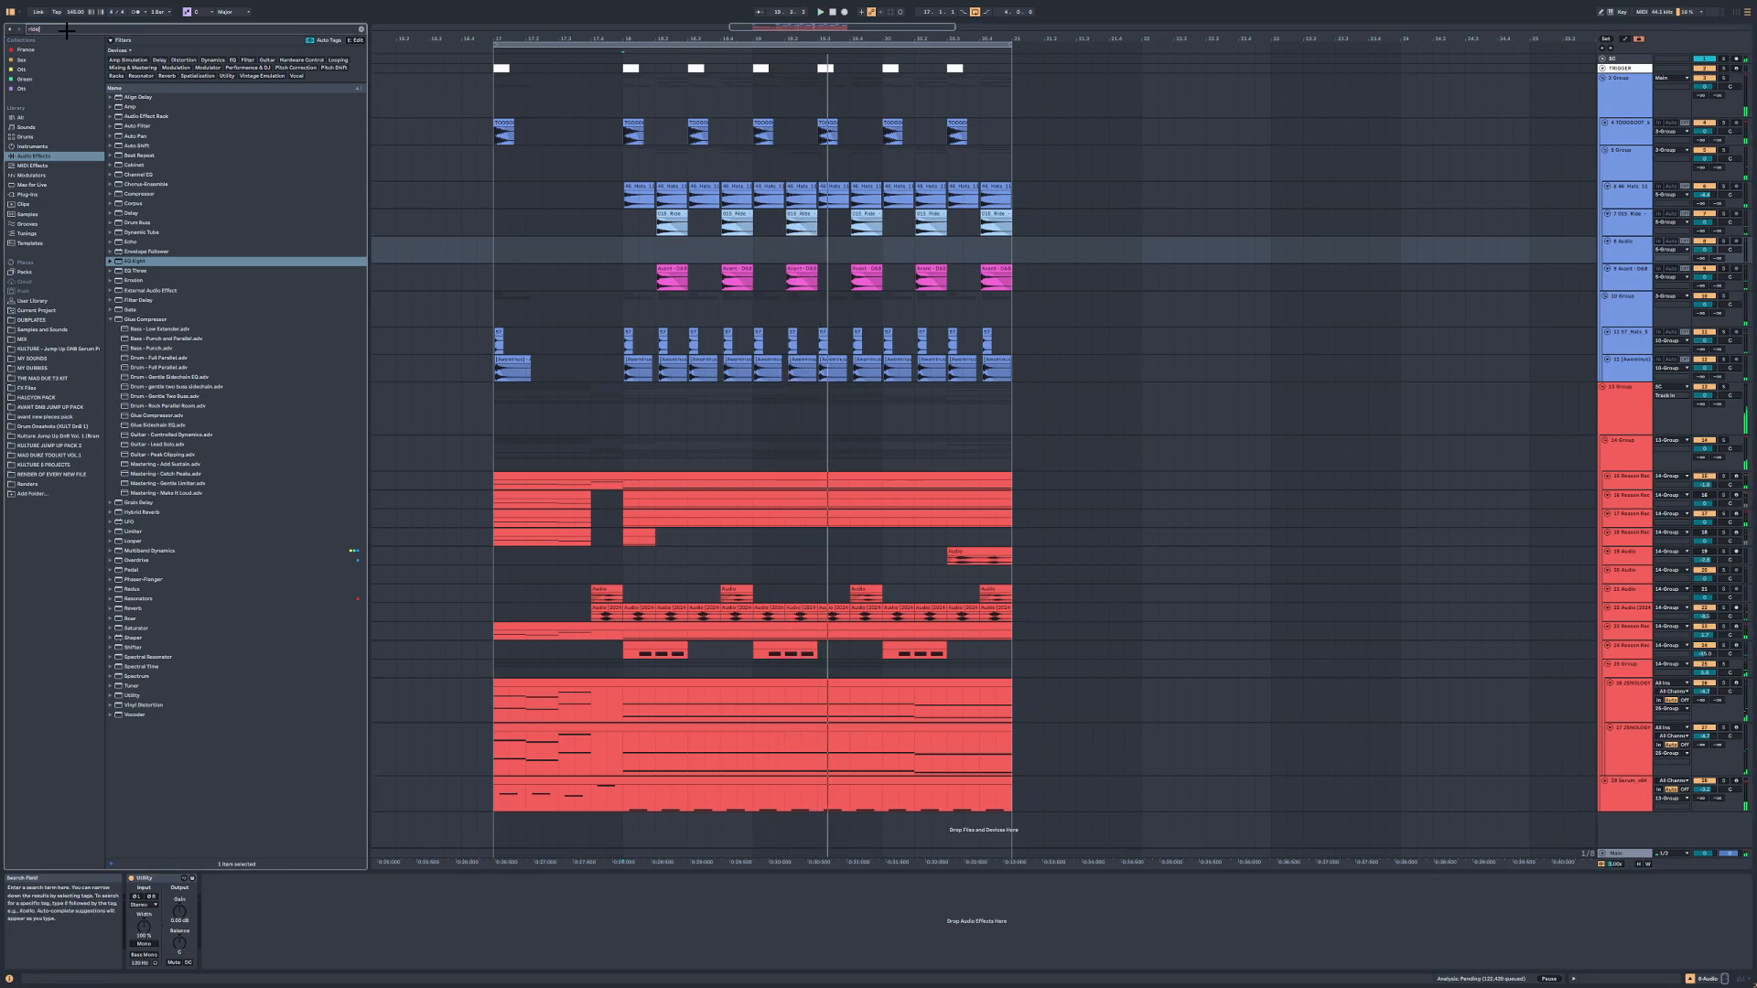
{"action": "type", "text": "ride"}
{"action": "left_click", "coordinate": [44, 242]}
{"action": "left_click", "coordinate": [37, 118]}
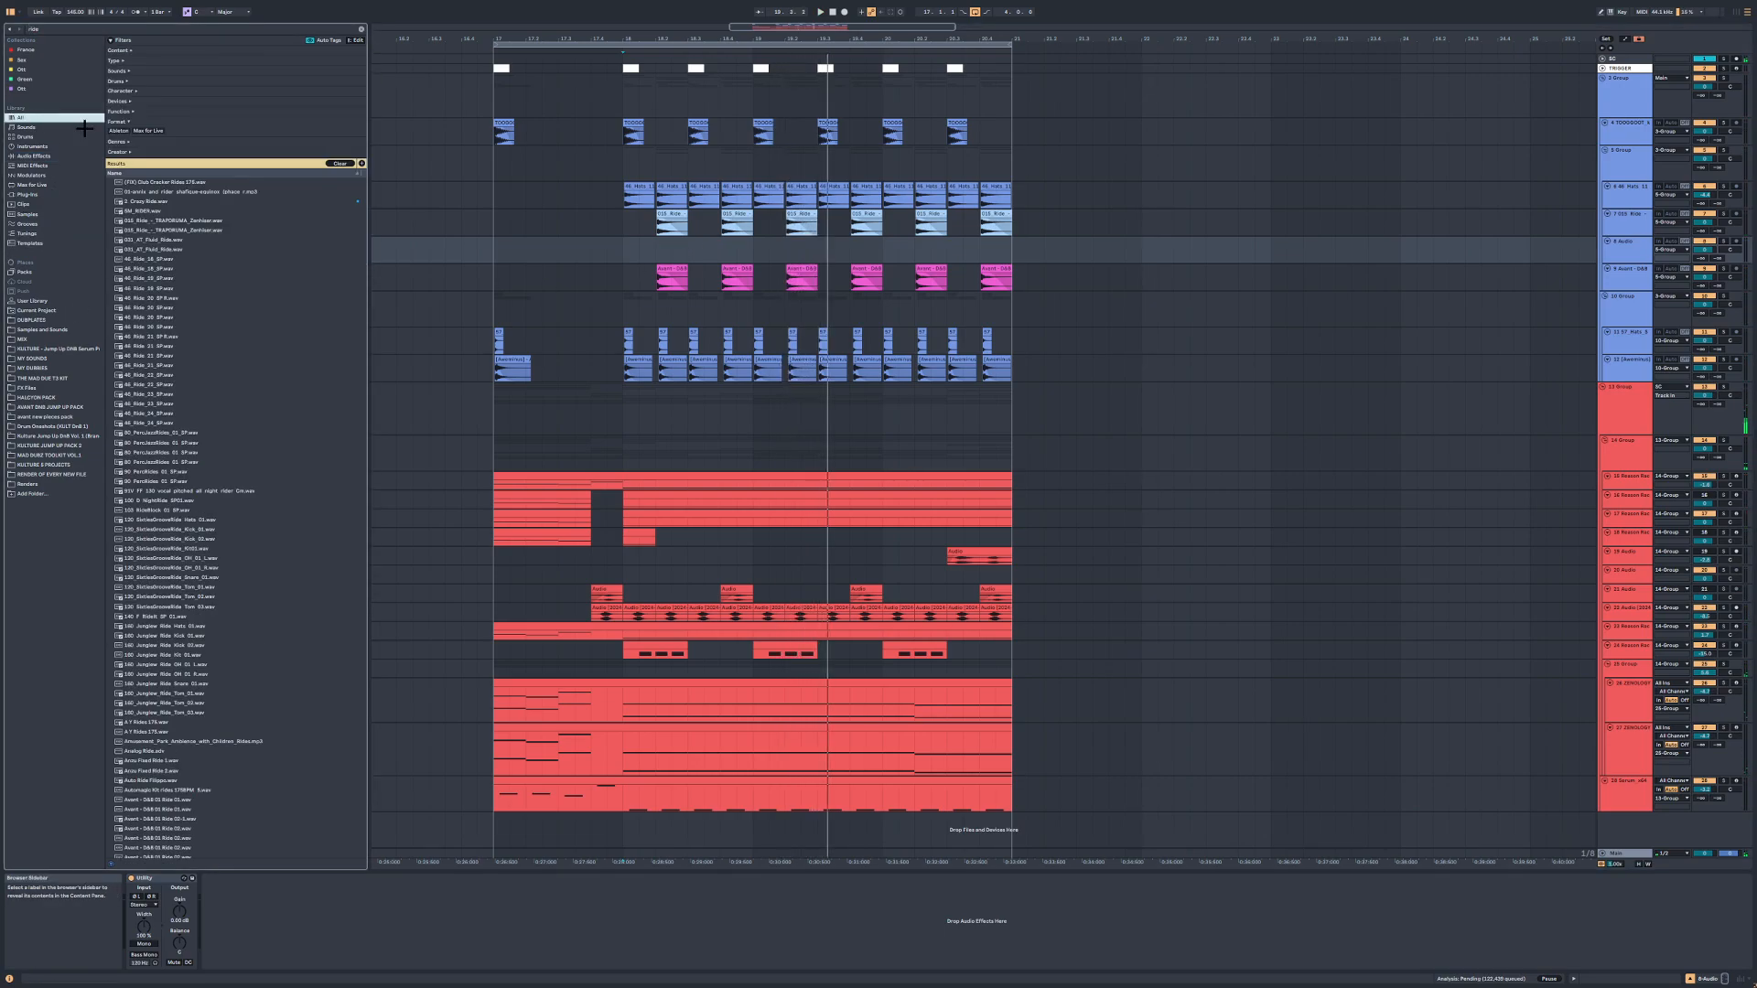
Step: Audition ride samples from the search results, including the CF Ride Loop, Classic Ride and Cymatics Diamonds Ride files
{"action": "scroll", "coordinate": [306, 293], "scroll_direction": "down", "scroll_amount": 5}
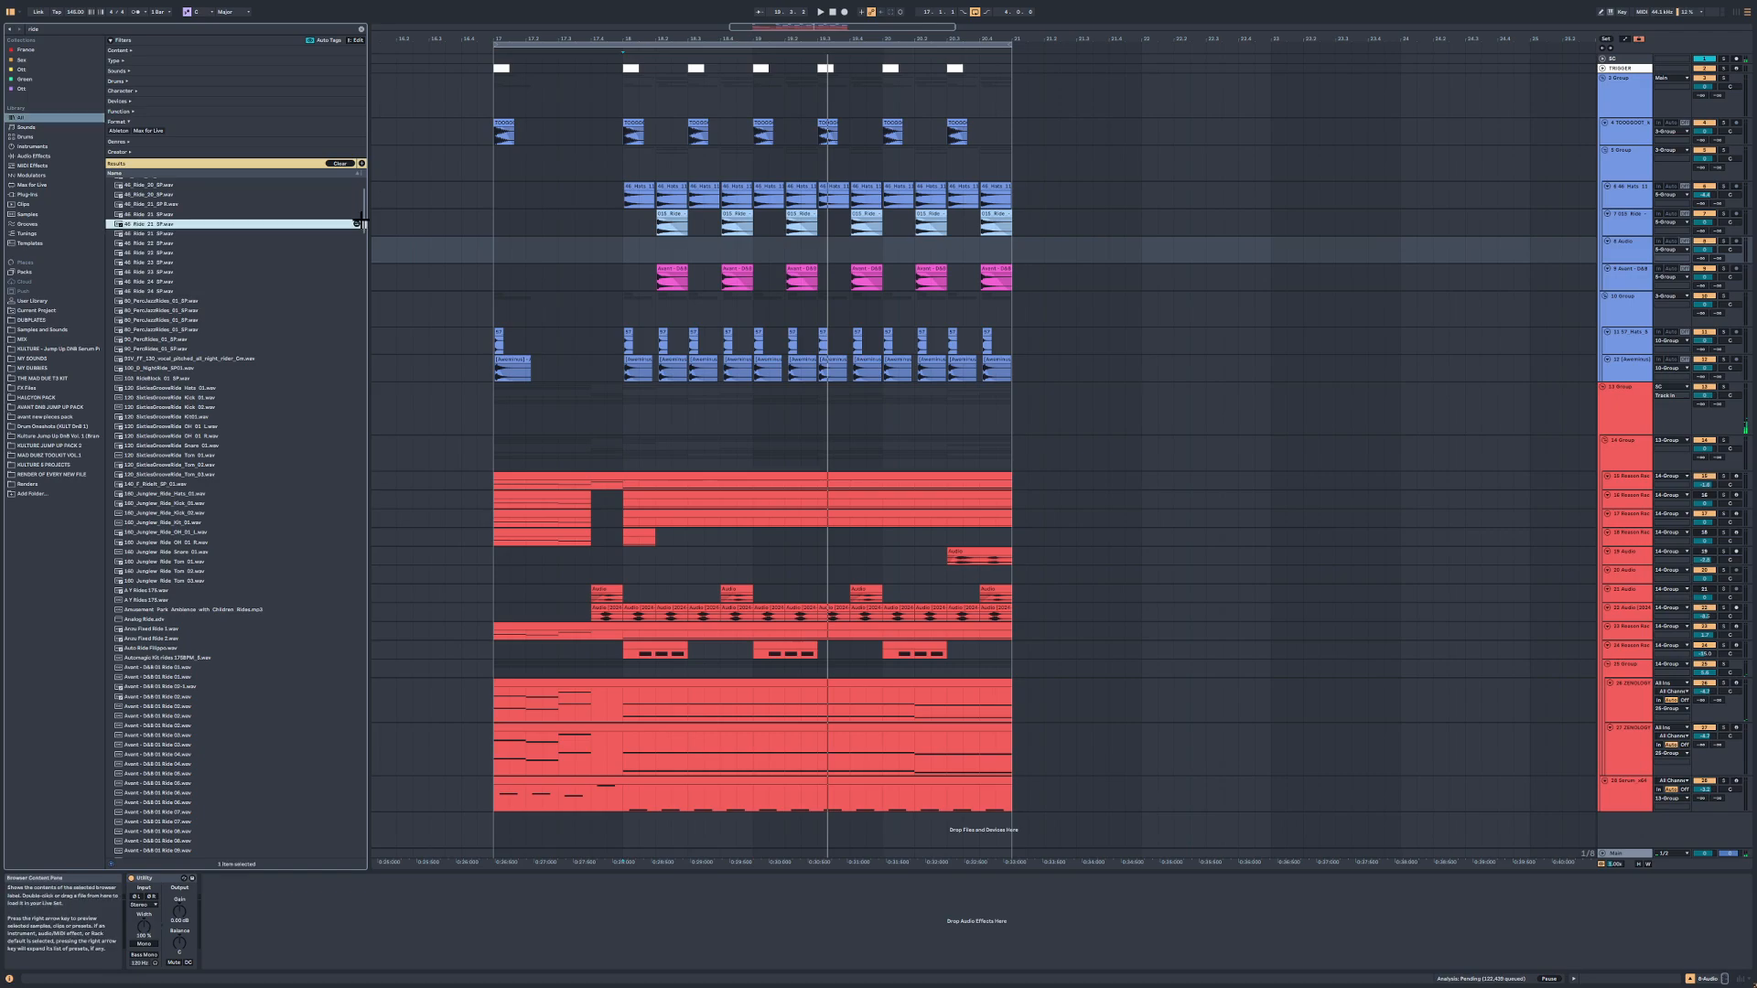
{"action": "left_click_drag", "start_coordinate": [364, 231], "coordinate": [362, 359]}
{"action": "left_click", "coordinate": [187, 411]}
{"action": "scroll", "coordinate": [188, 411], "scroll_direction": "down", "scroll_amount": 2}
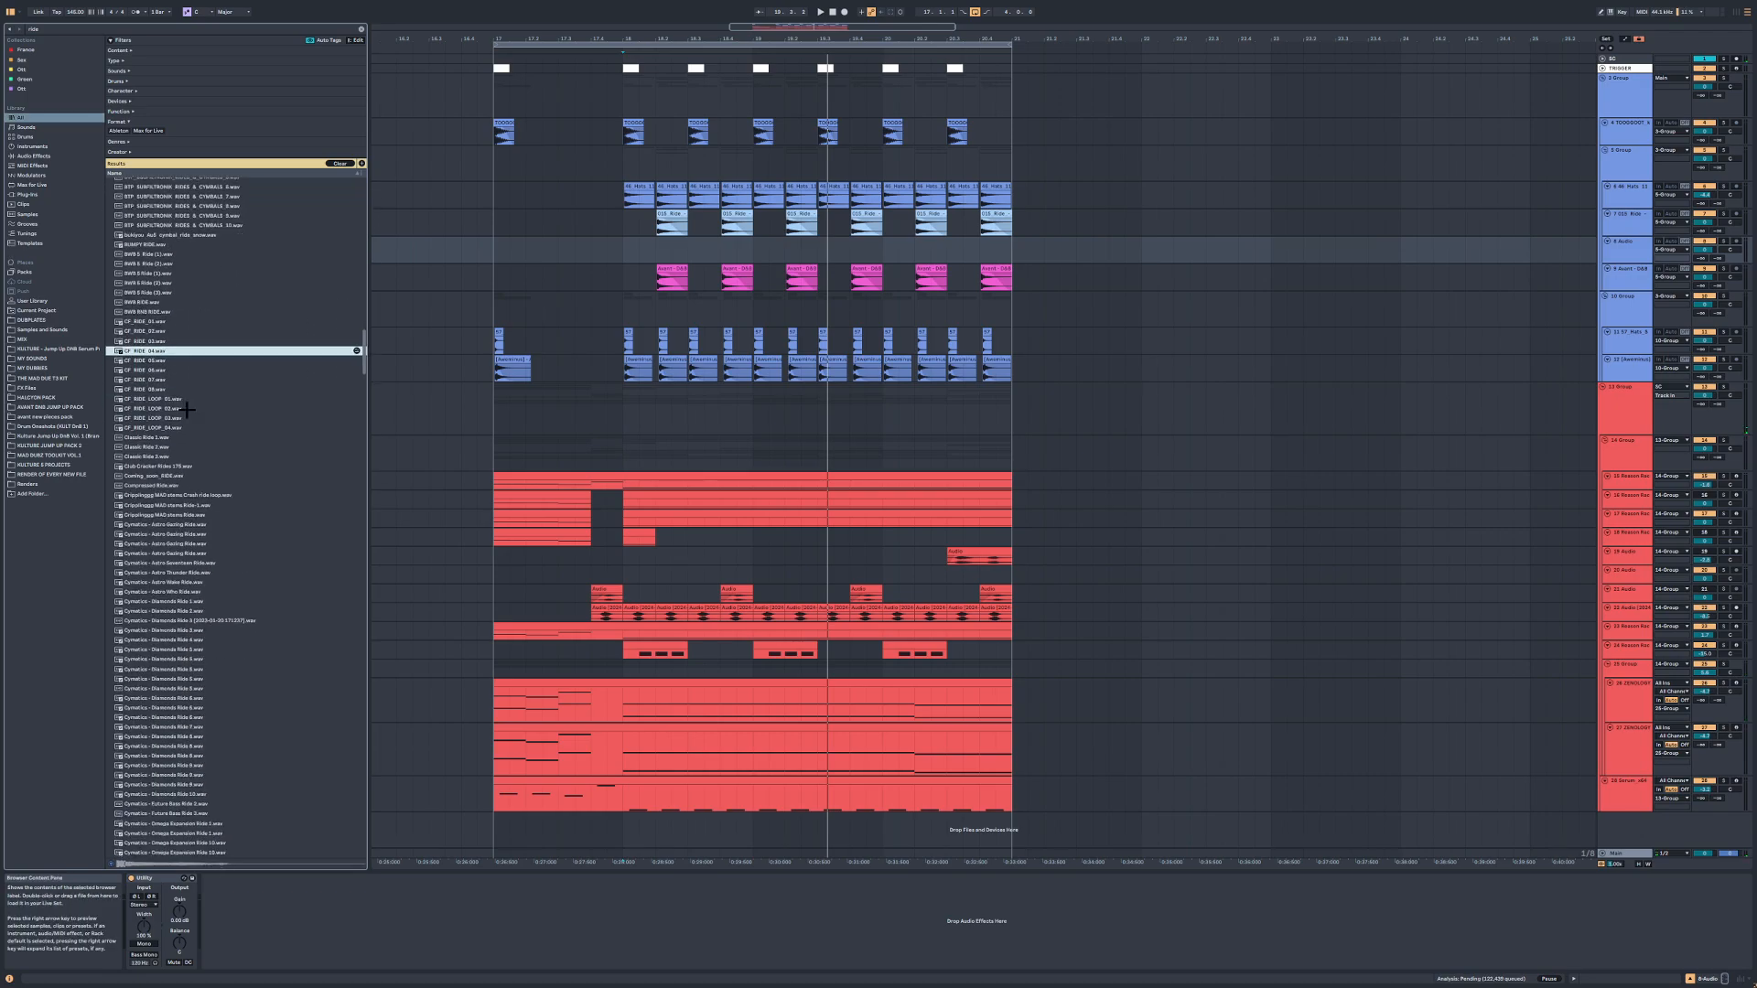
{"action": "left_click", "coordinate": [187, 409]}
{"action": "scroll", "coordinate": [187, 409], "scroll_direction": "down", "scroll_amount": 5}
{"action": "scroll", "coordinate": [187, 409], "scroll_direction": "down", "scroll_amount": 1}
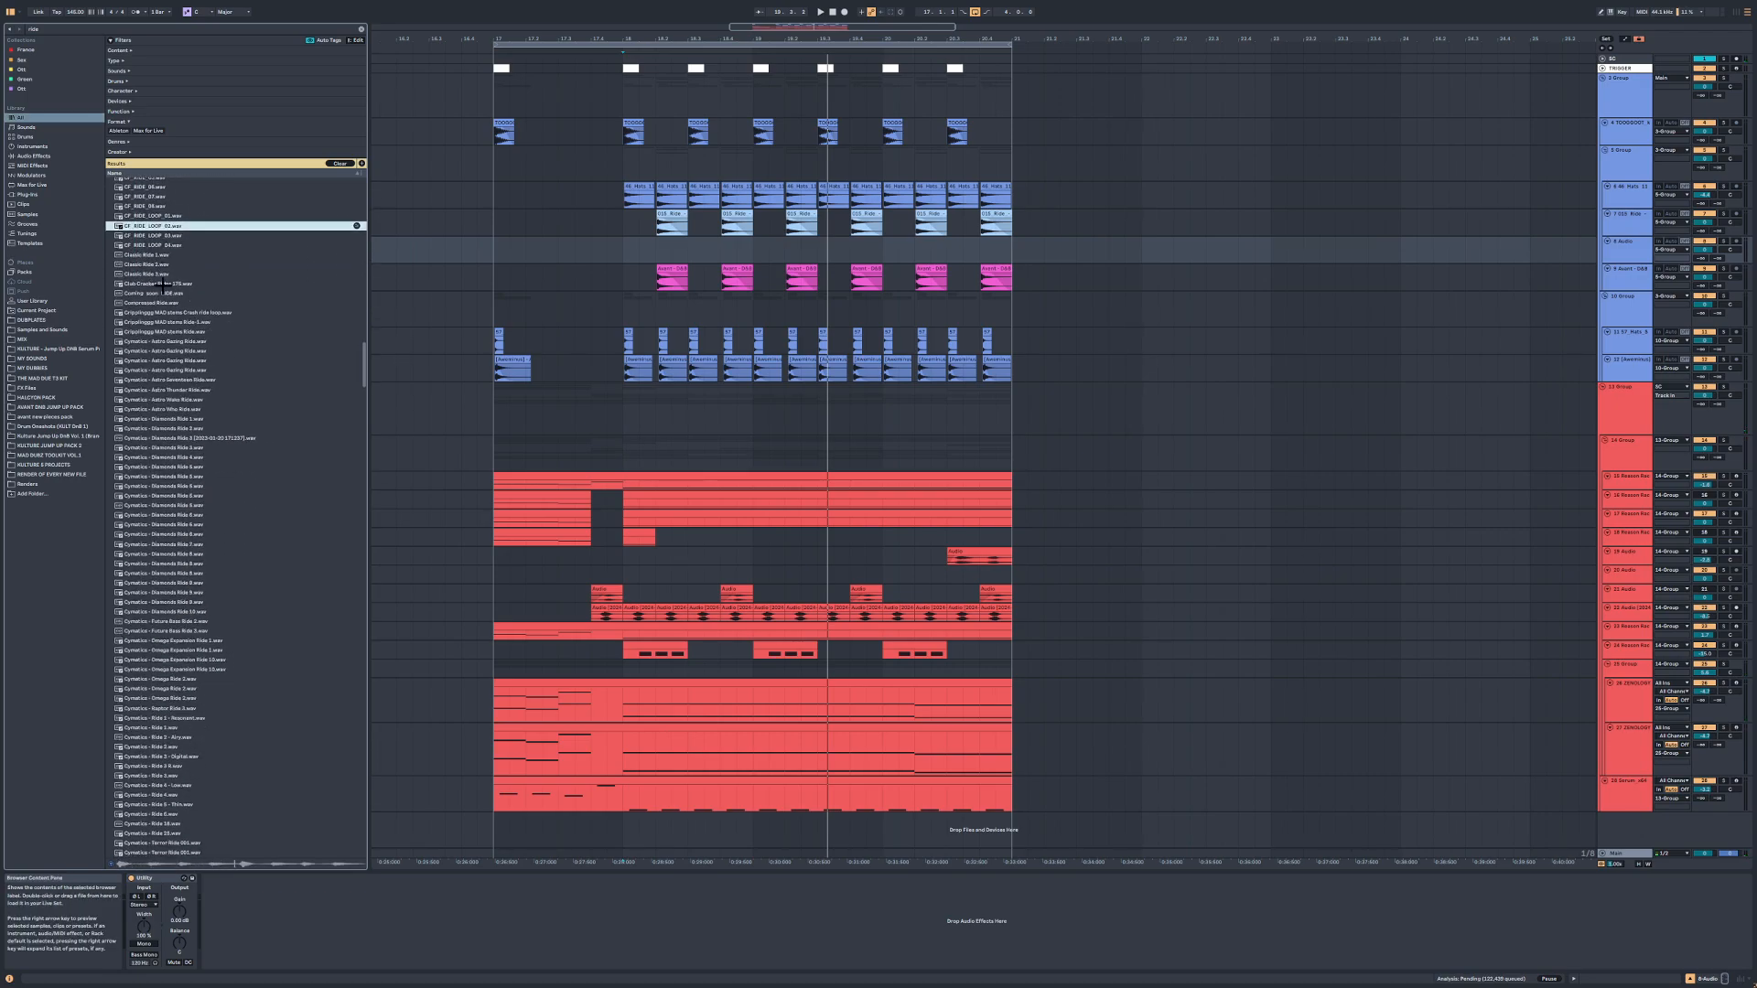
{"action": "left_click", "coordinate": [162, 264]}
{"action": "left_click", "coordinate": [163, 273]}
{"action": "scroll", "coordinate": [187, 383], "scroll_direction": "down", "scroll_amount": 3}
{"action": "left_click", "coordinate": [189, 384]}
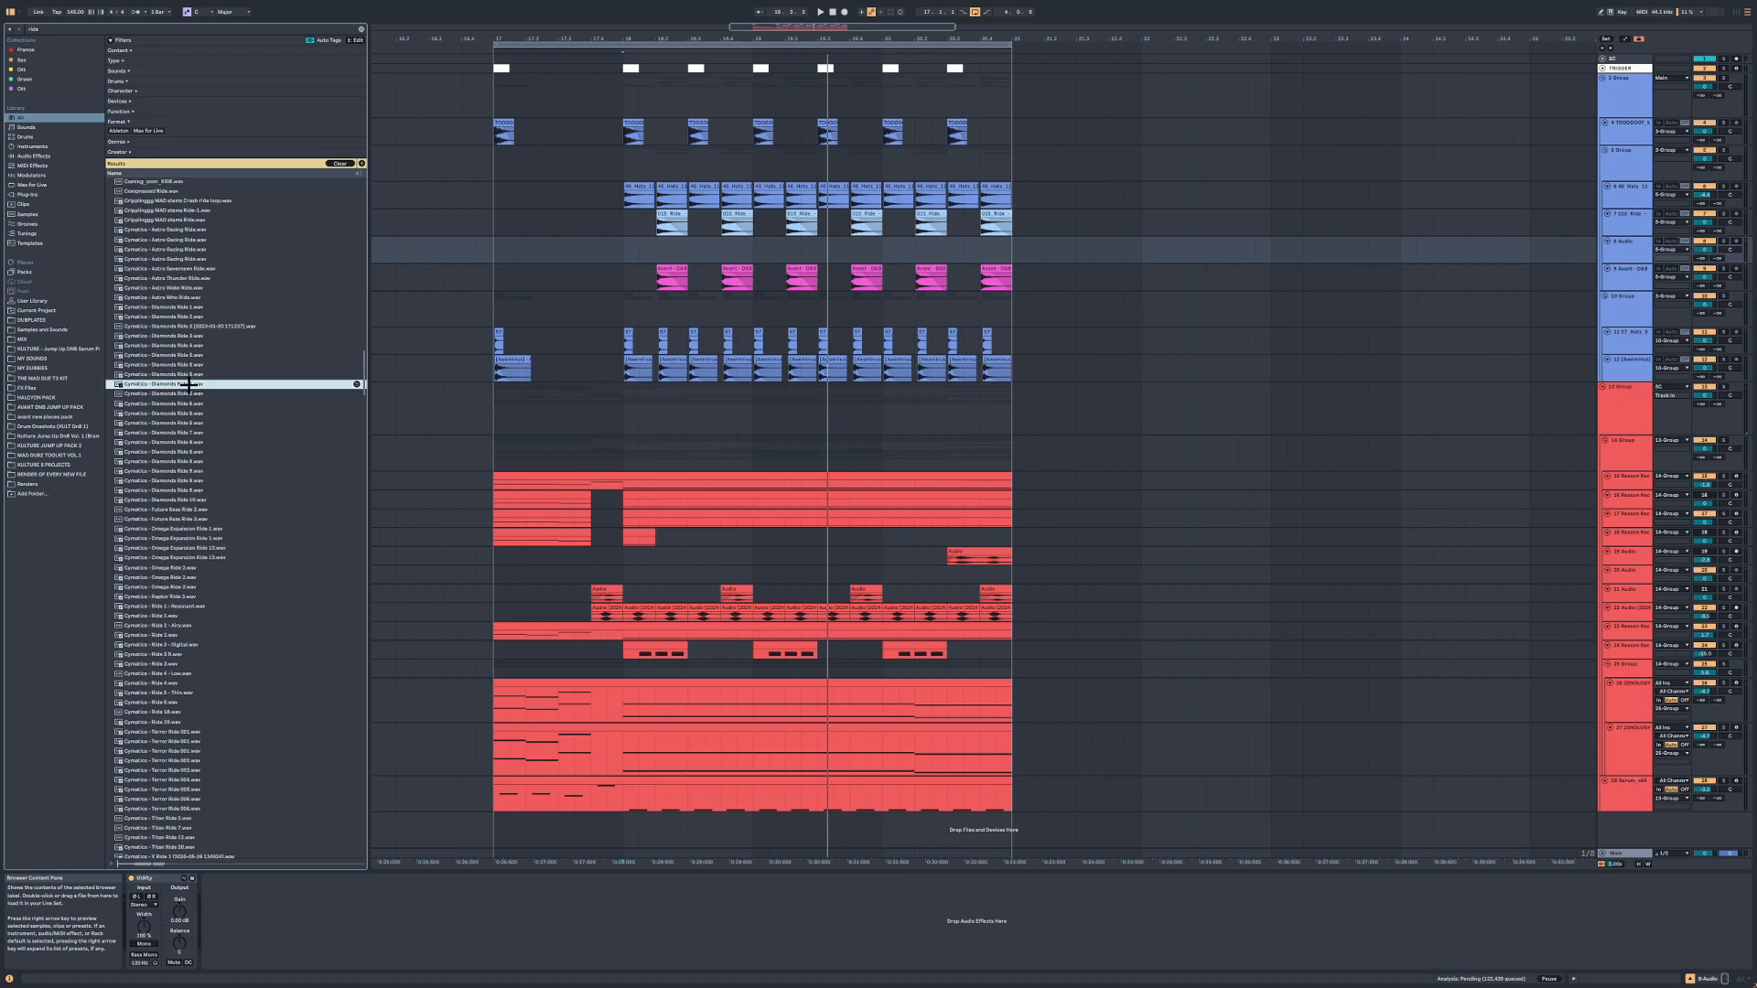
{"action": "scroll", "coordinate": [188, 384], "scroll_direction": "down", "scroll_amount": 1}
{"action": "left_click", "coordinate": [187, 342]}
{"action": "left_click", "coordinate": [187, 333]}
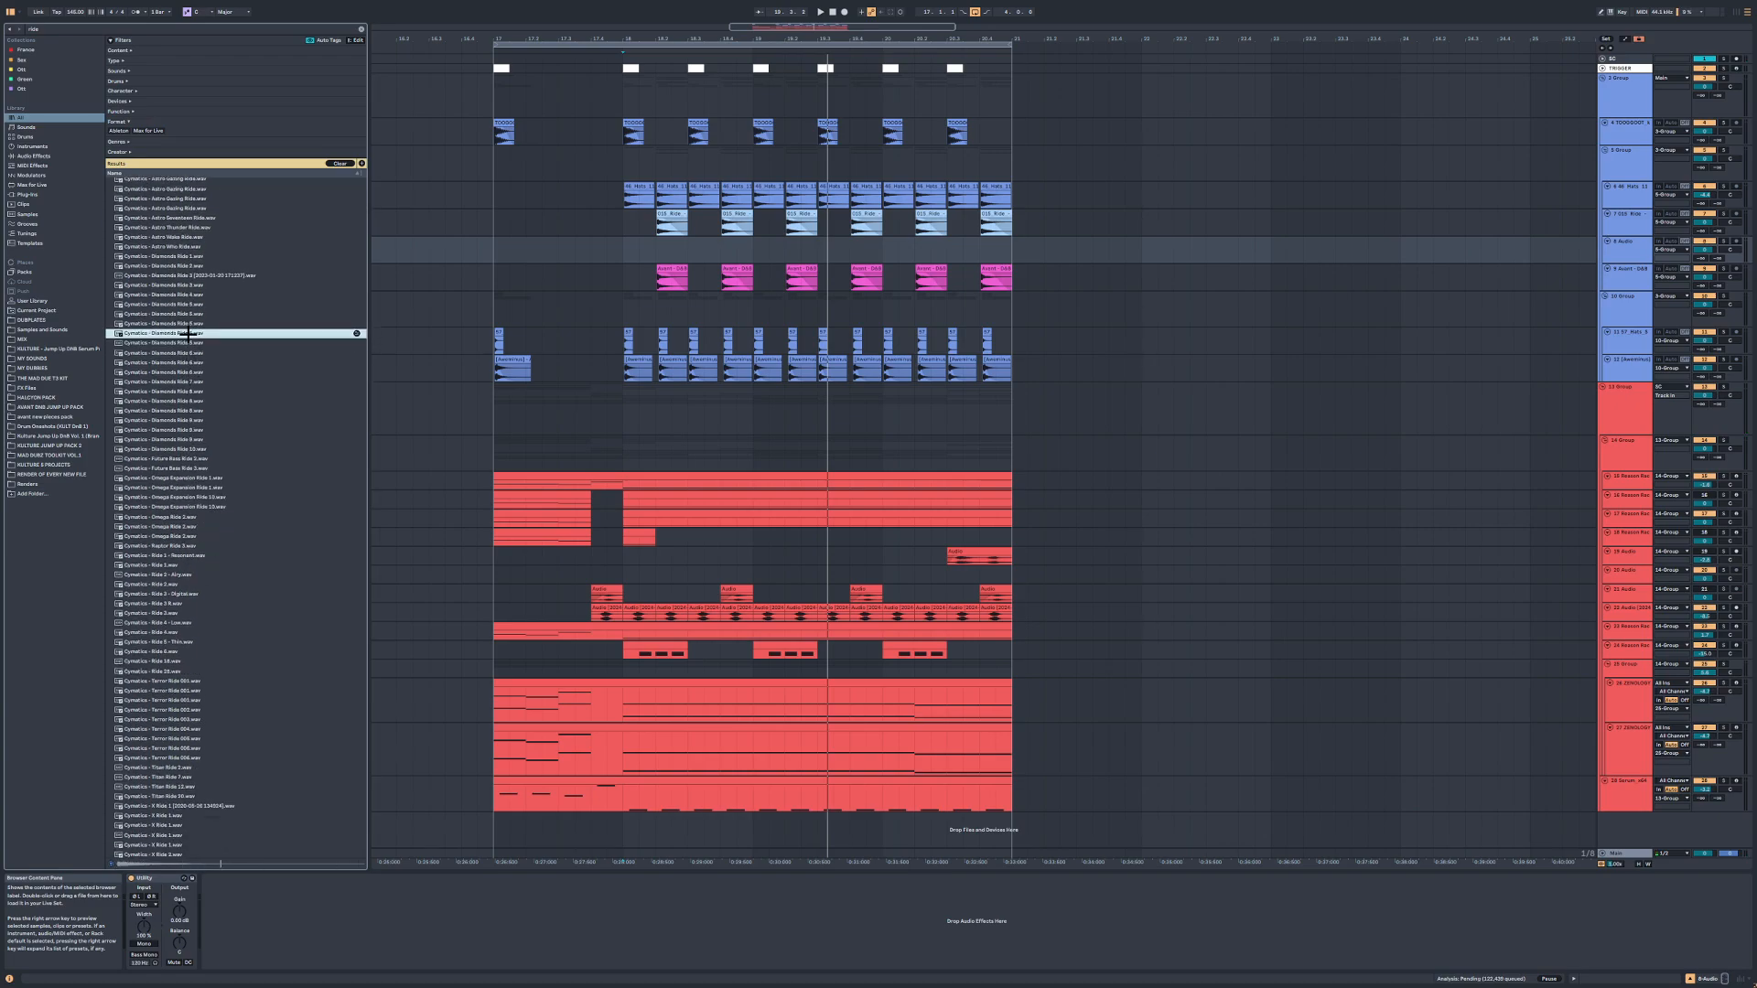
Step: Place the chosen Cymatics Diamonds Ride sample on the new audio track at 18.2, aligned with the other rides, and check it in playback
{"action": "left_click_drag", "start_coordinate": [415, 315], "coordinate": [646, 240]}
{"action": "key", "text": "space"}
{"action": "key", "text": "space"}
{"action": "scroll", "coordinate": [667, 243], "scroll_direction": "up", "scroll_amount": 5}
{"action": "scroll", "coordinate": [620, 241], "scroll_direction": "up", "scroll_amount": 5}
{"action": "key", "text": "space"}
Step: Clear the sample search and add an EQ Eight after the Utility on the Diamonds Ride track
{"action": "left_click", "coordinate": [362, 29]}
{"action": "left_click", "coordinate": [46, 158]}
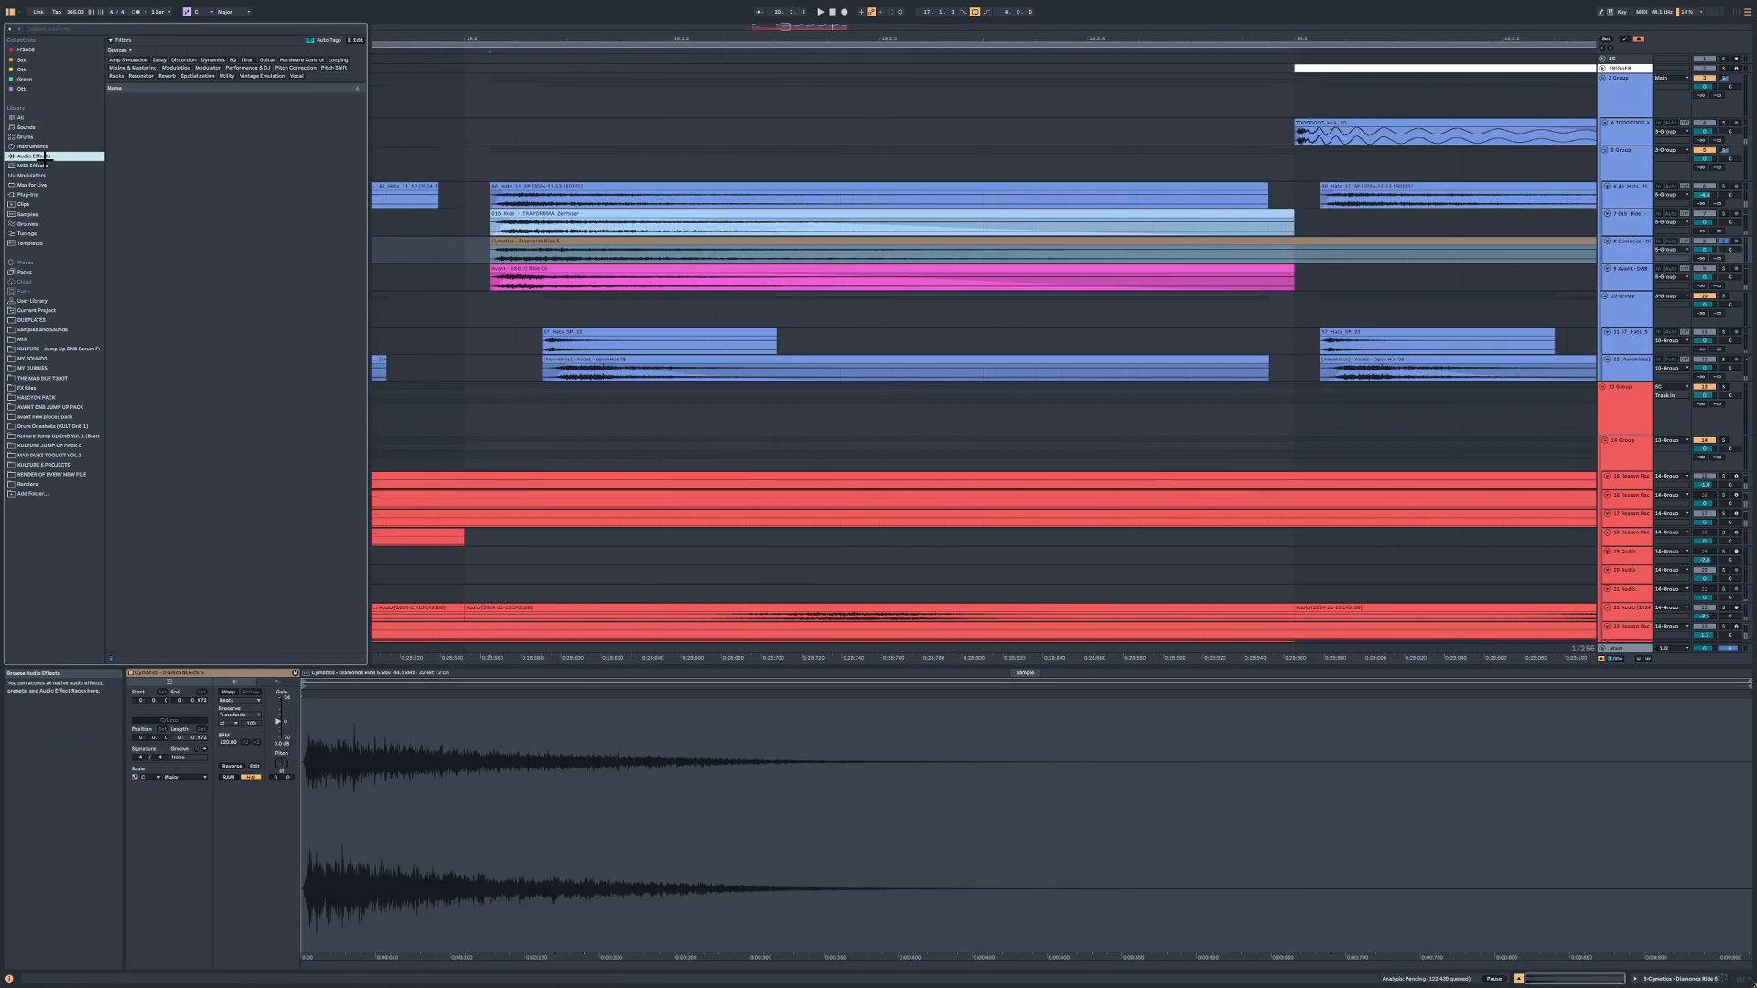
{"action": "double_click", "coordinate": [135, 267]}
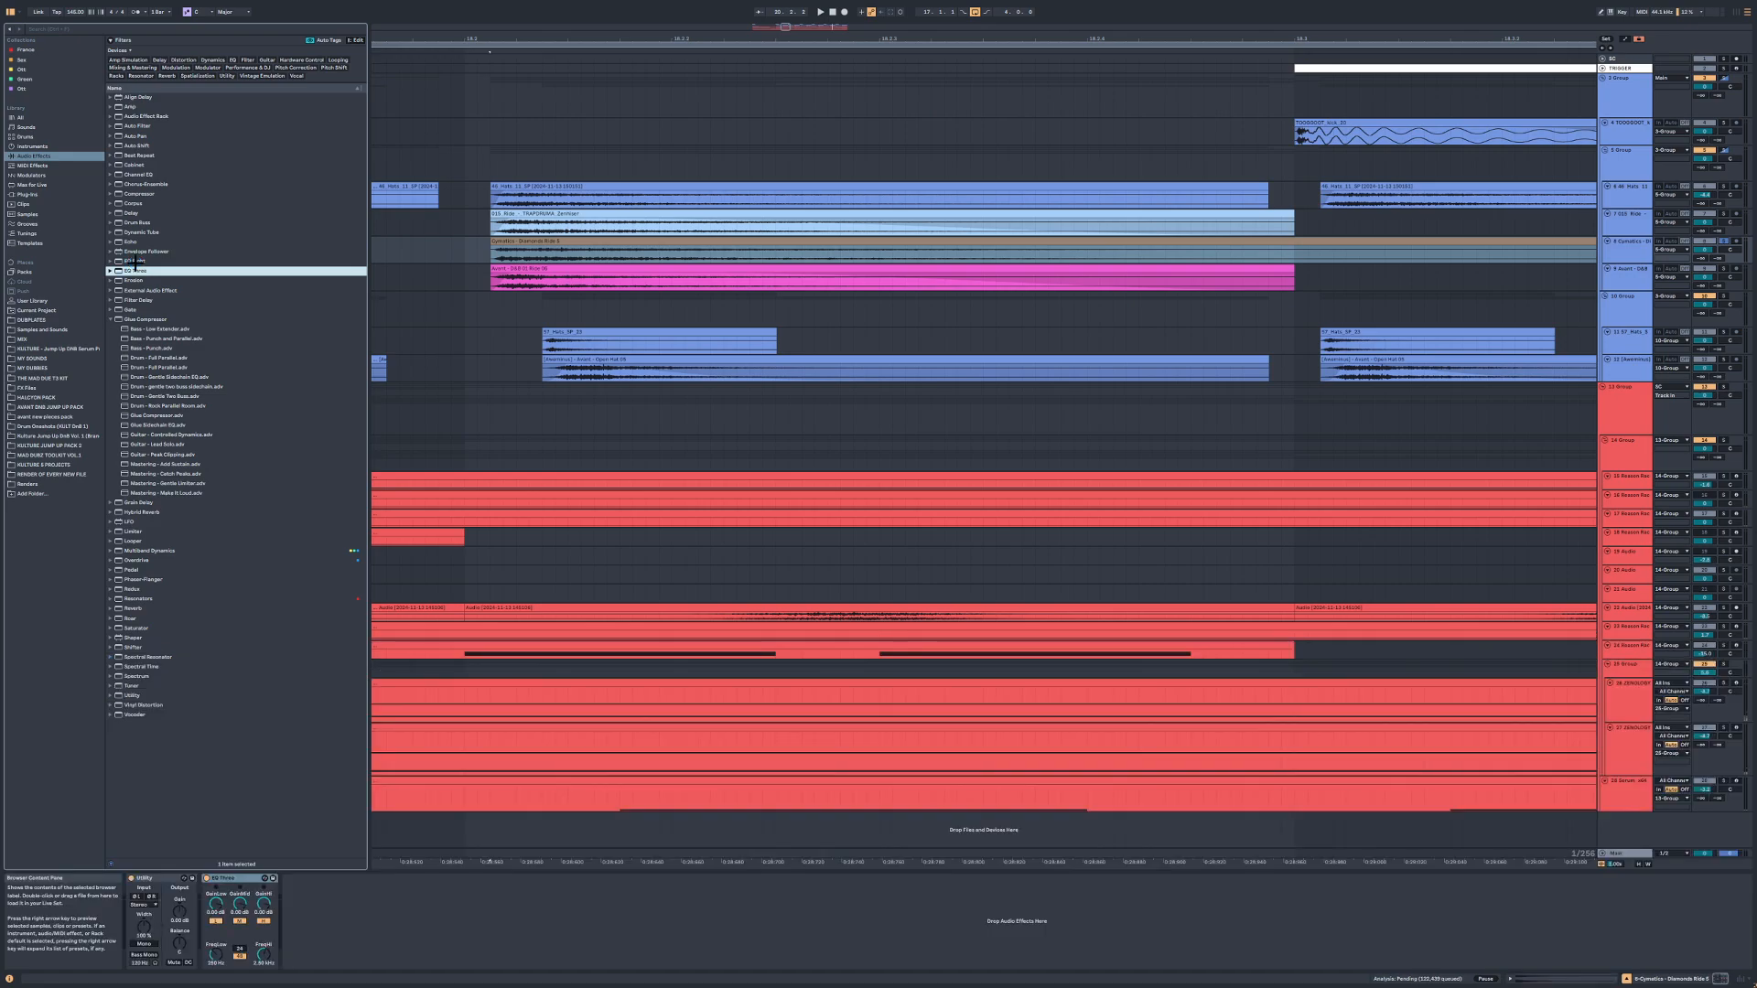
{"action": "key", "text": "ctrl+z"}
{"action": "double_click", "coordinate": [135, 261]}
{"action": "key", "text": "space"}
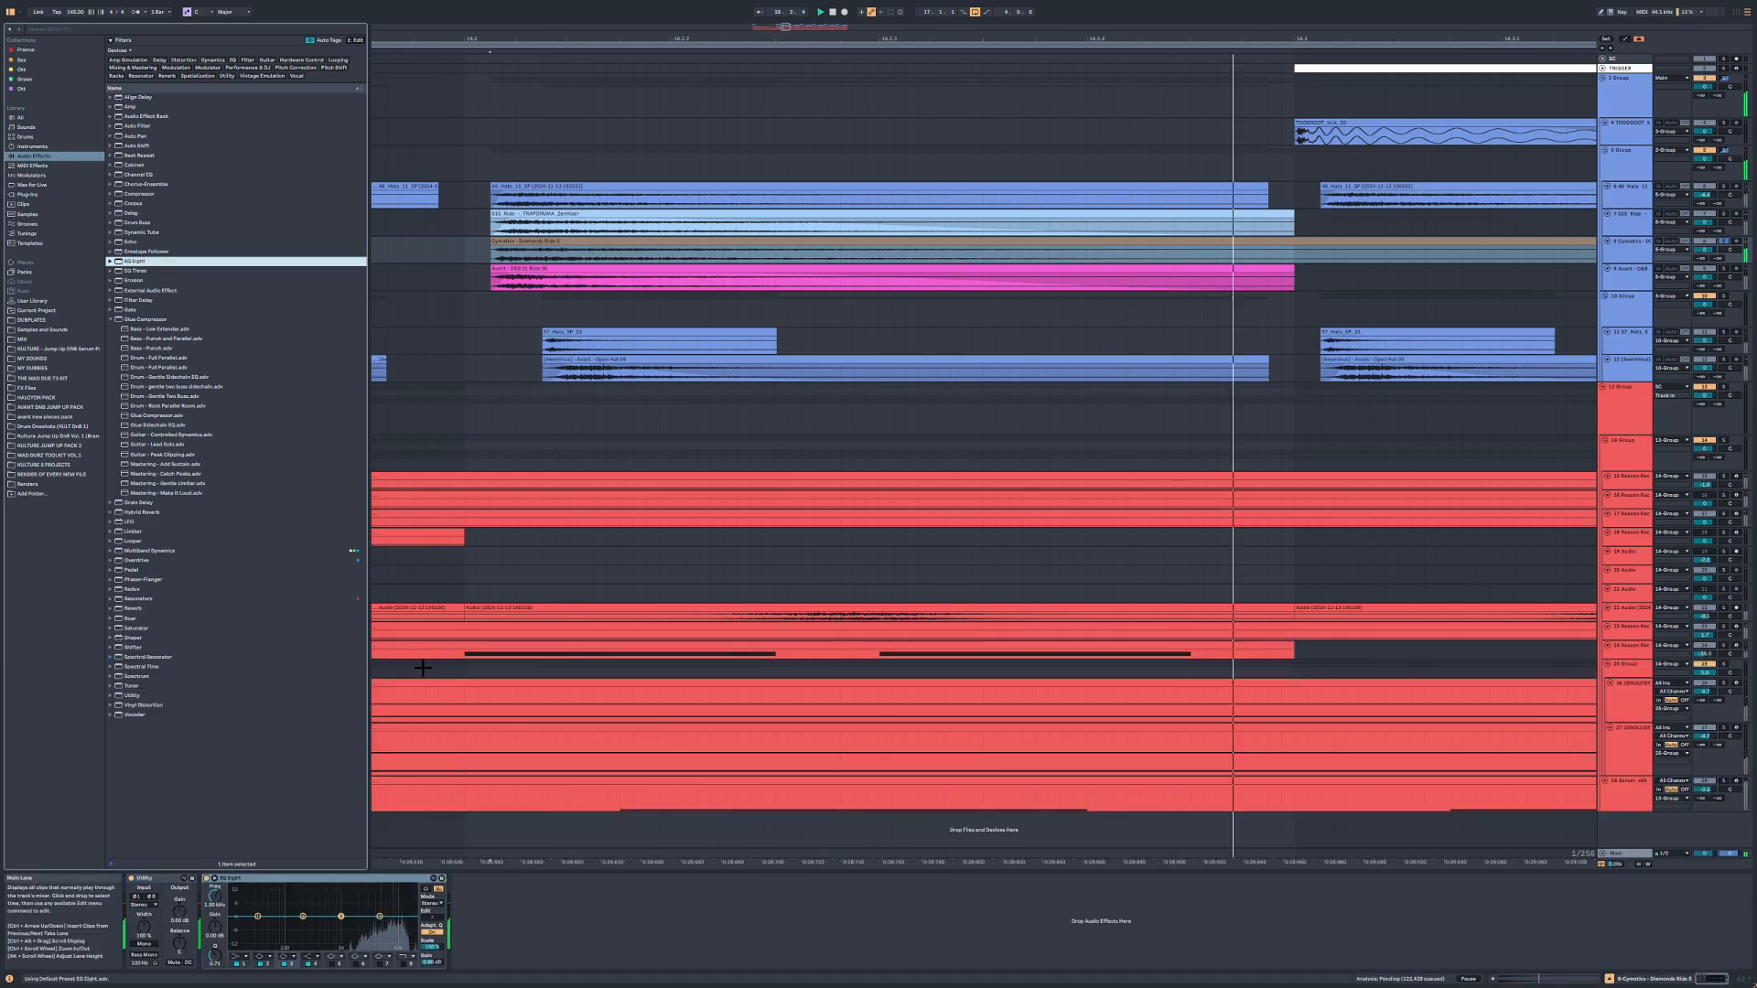
Step: Add Erosion after the ride track's EQ Eight, adjust its Width, and place a Saturator behind it
{"action": "left_click_drag", "start_coordinate": [140, 281], "coordinate": [158, 284]}
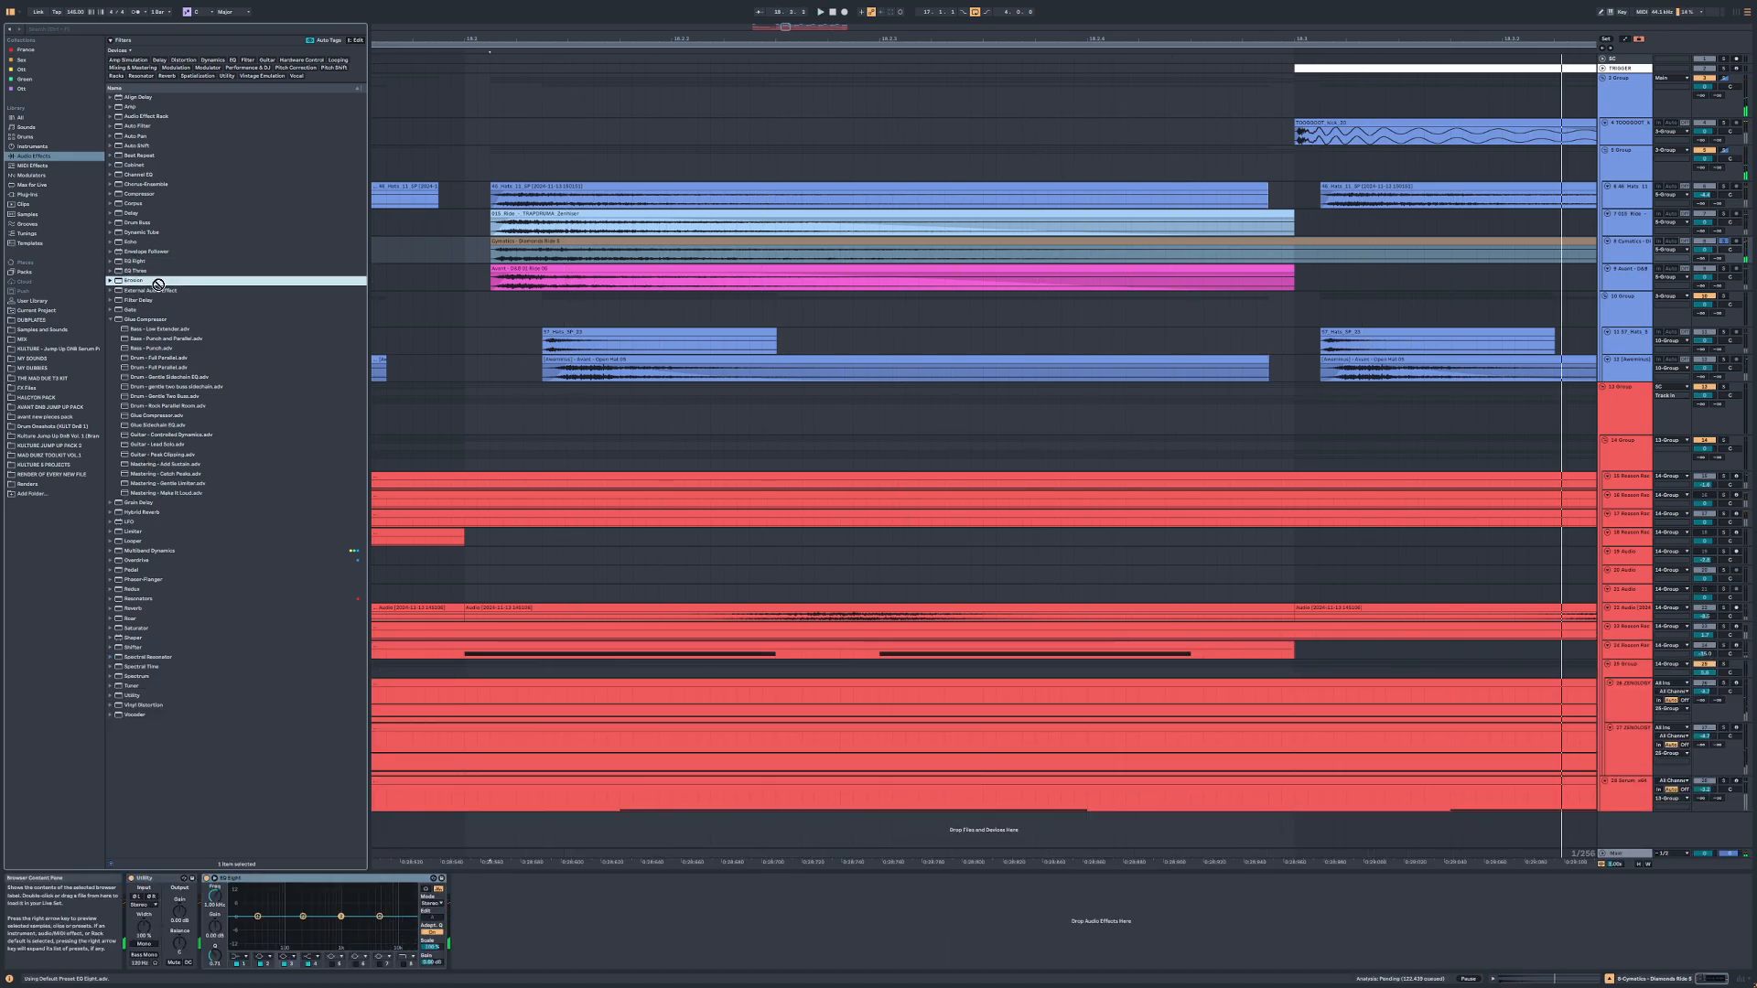
{"action": "left_click_drag", "start_coordinate": [504, 920], "coordinate": [526, 903]}
{"action": "key", "text": "space"}
{"action": "mouse_move", "coordinate": [491, 962]}
{"action": "left_mouse_down"}
{"action": "mouse_move", "coordinate": [491, 933]}
{"action": "mouse_move", "coordinate": [515, 947]}
{"action": "mouse_move", "coordinate": [491, 956]}
{"action": "left_mouse_up"}
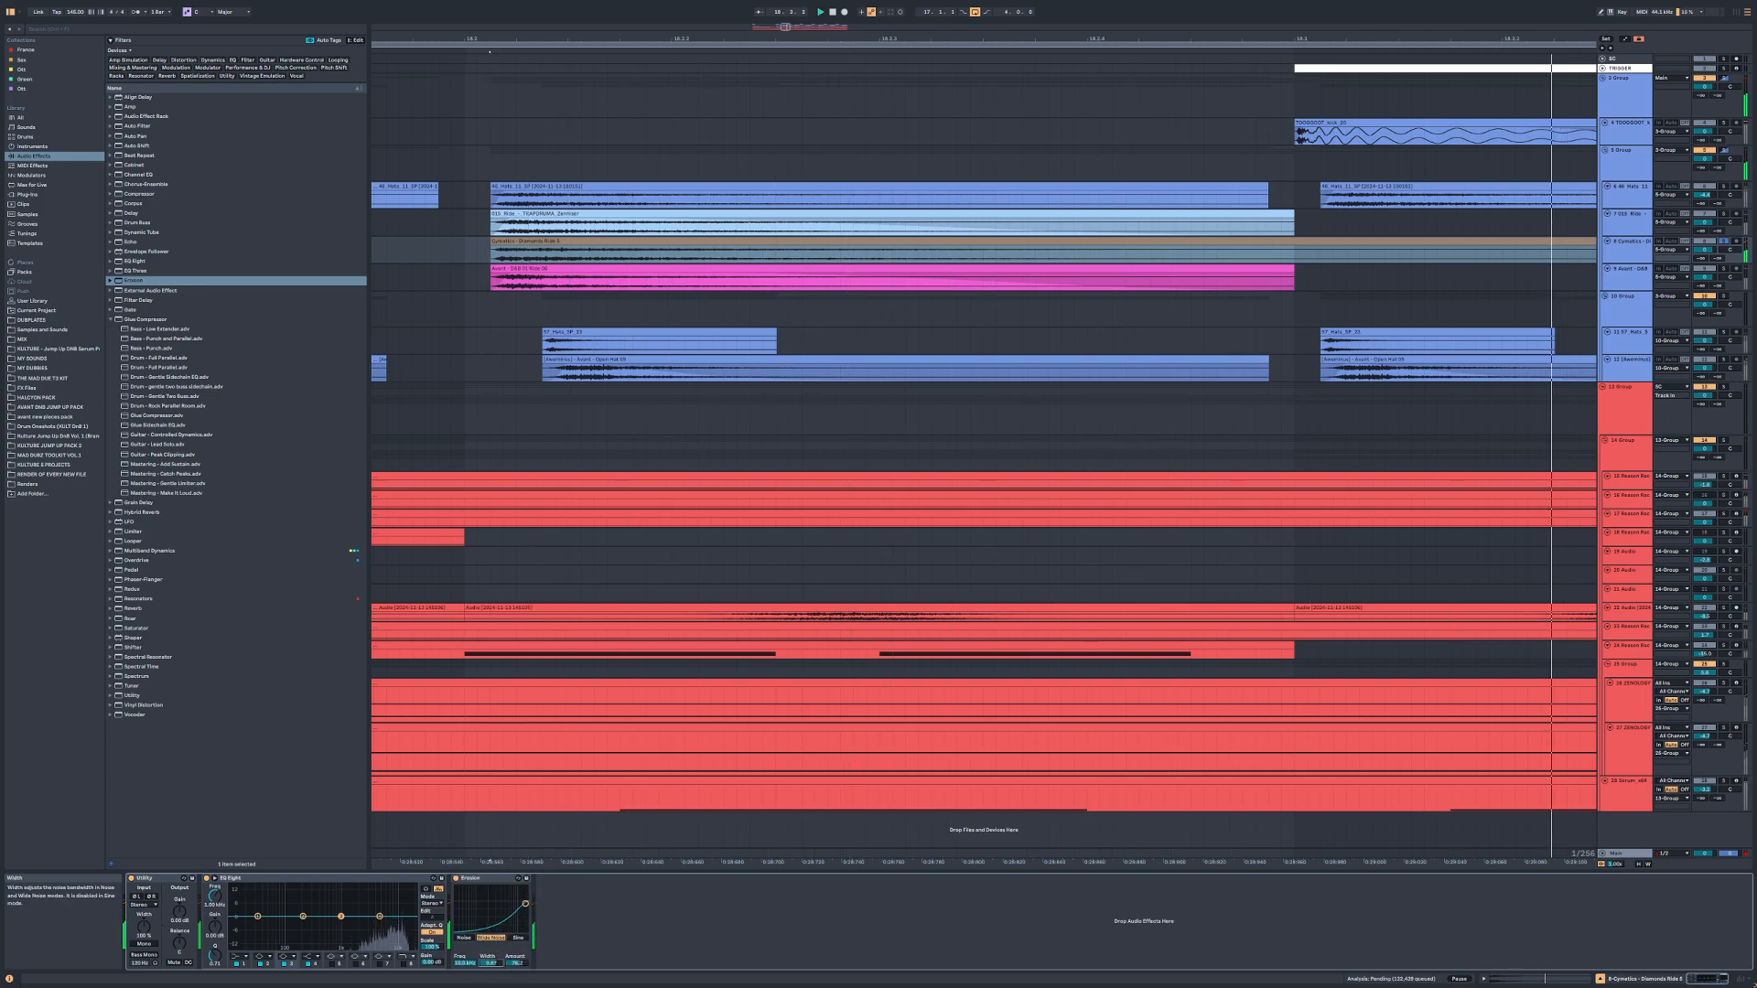
{"action": "left_click_drag", "start_coordinate": [135, 628], "coordinate": [568, 922]}
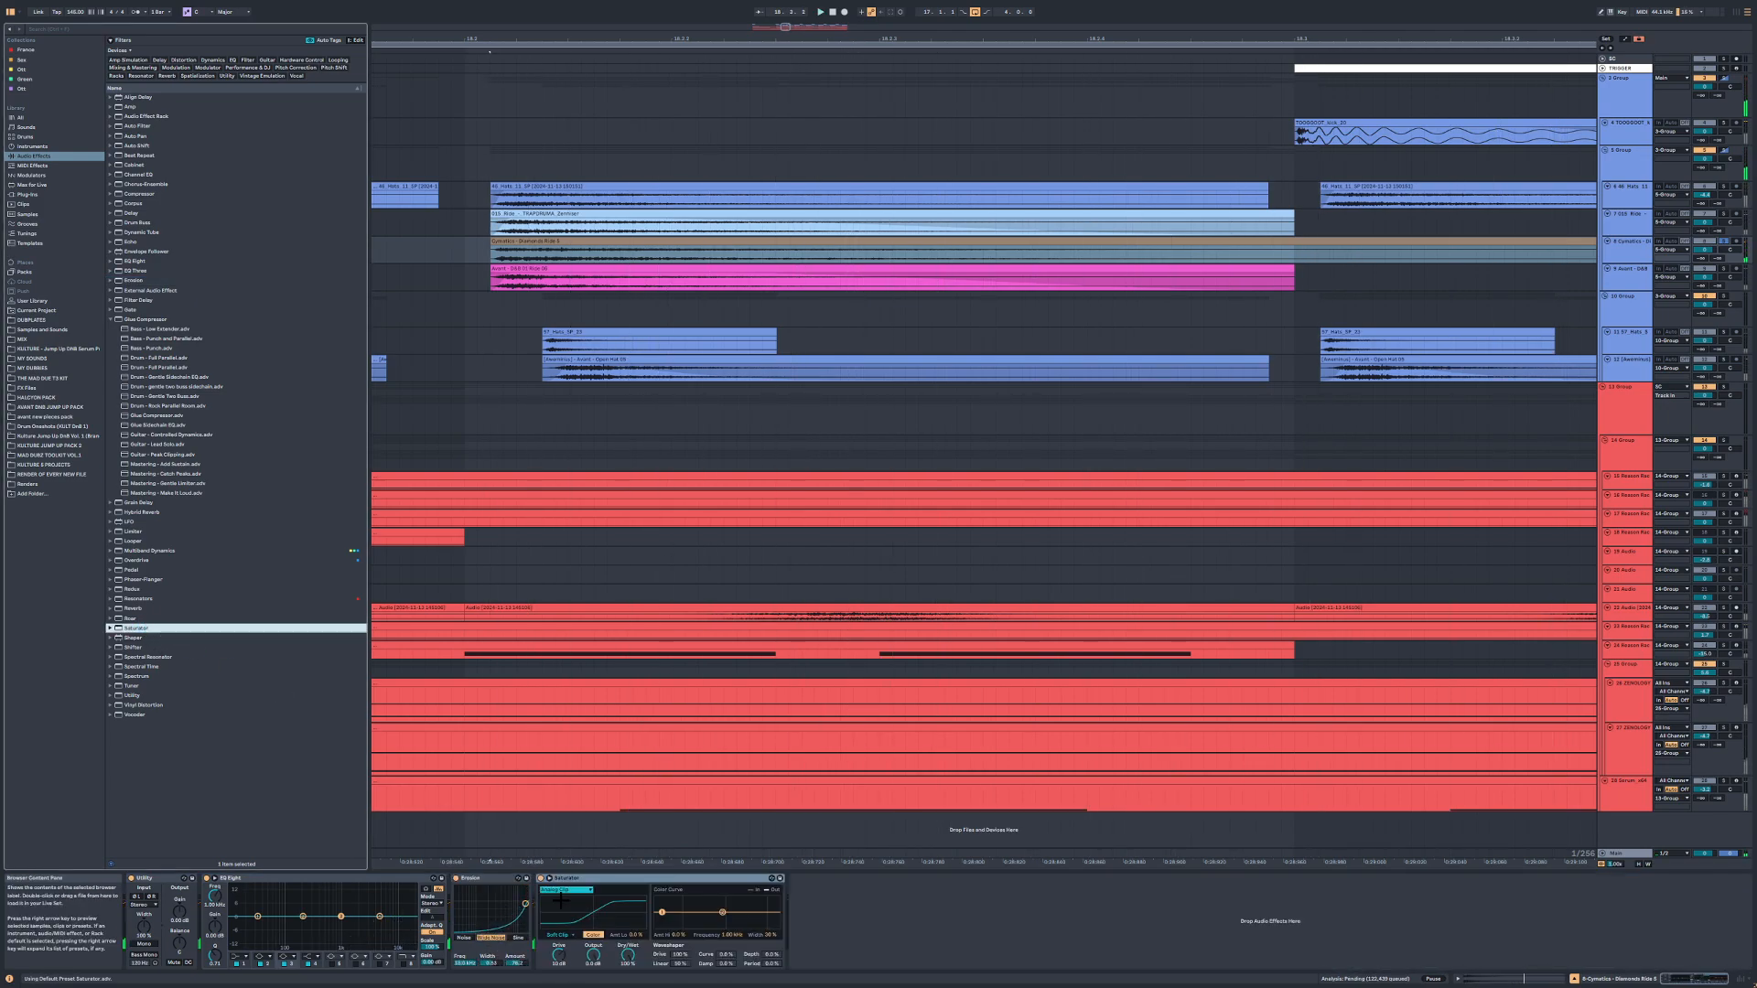
Step: Add a second EQ Eight after the Saturator, cut the ride's low end with it, and adjust the Erosion Amount
{"action": "left_click", "coordinate": [144, 261]}
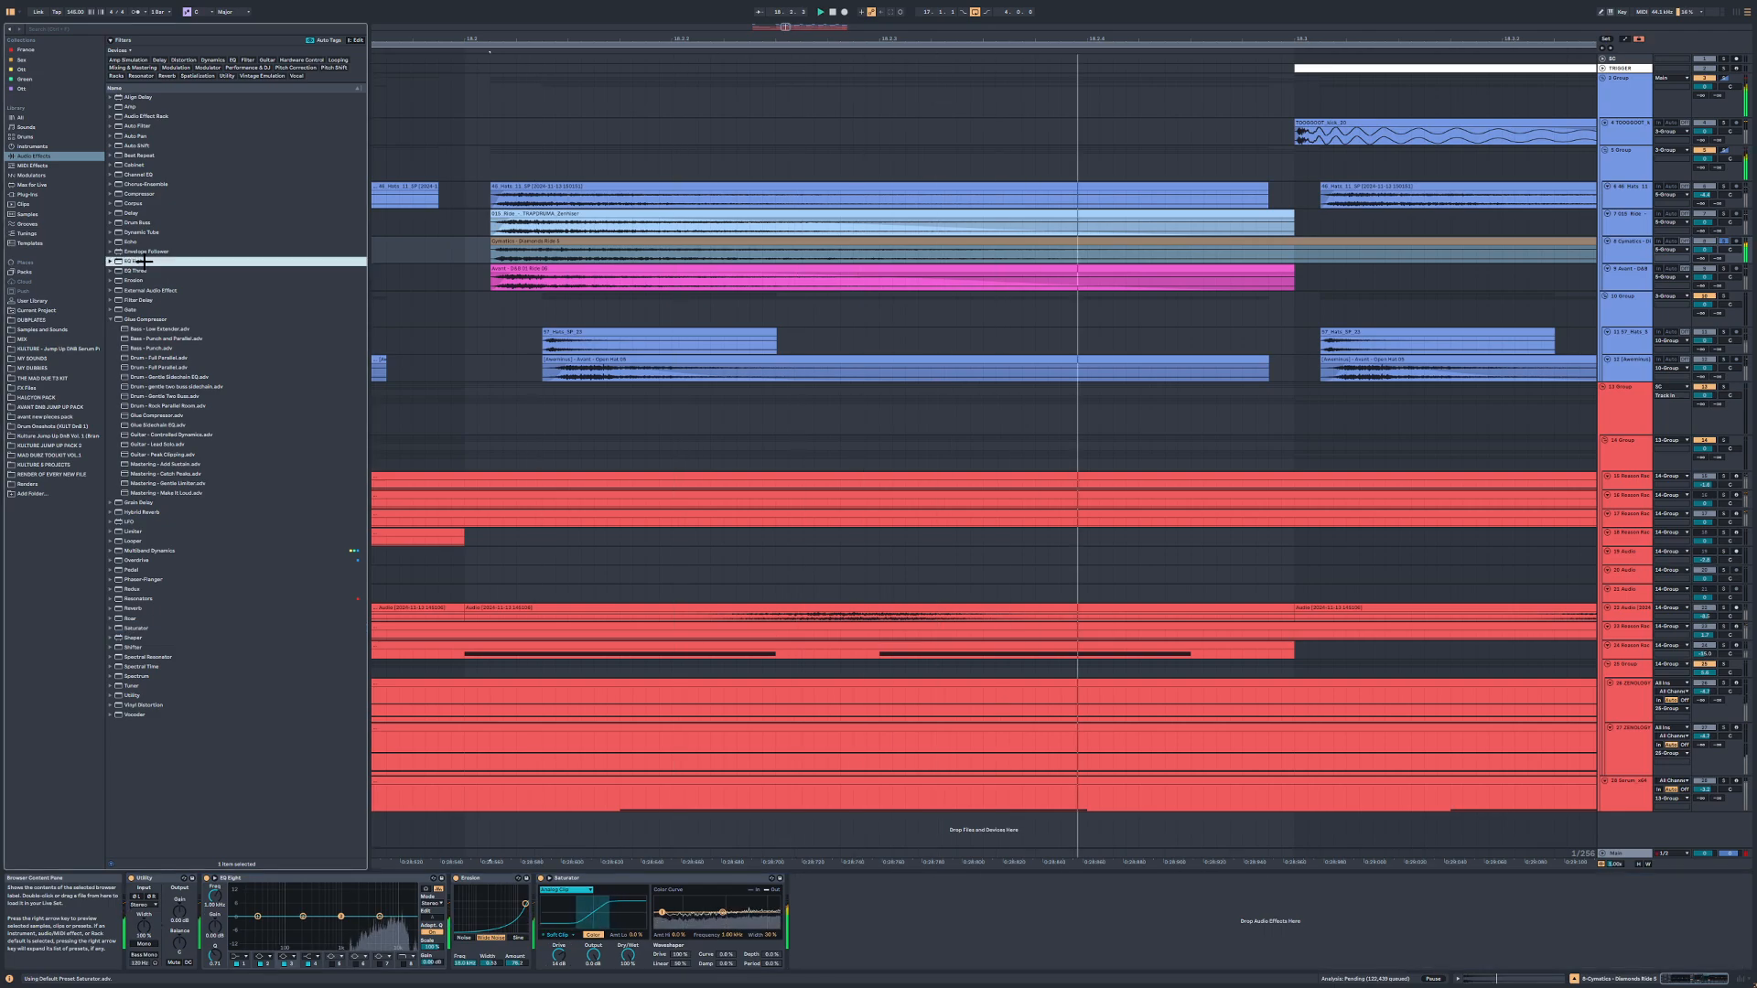
{"action": "left_click_drag", "start_coordinate": [935, 864], "coordinate": [823, 901]}
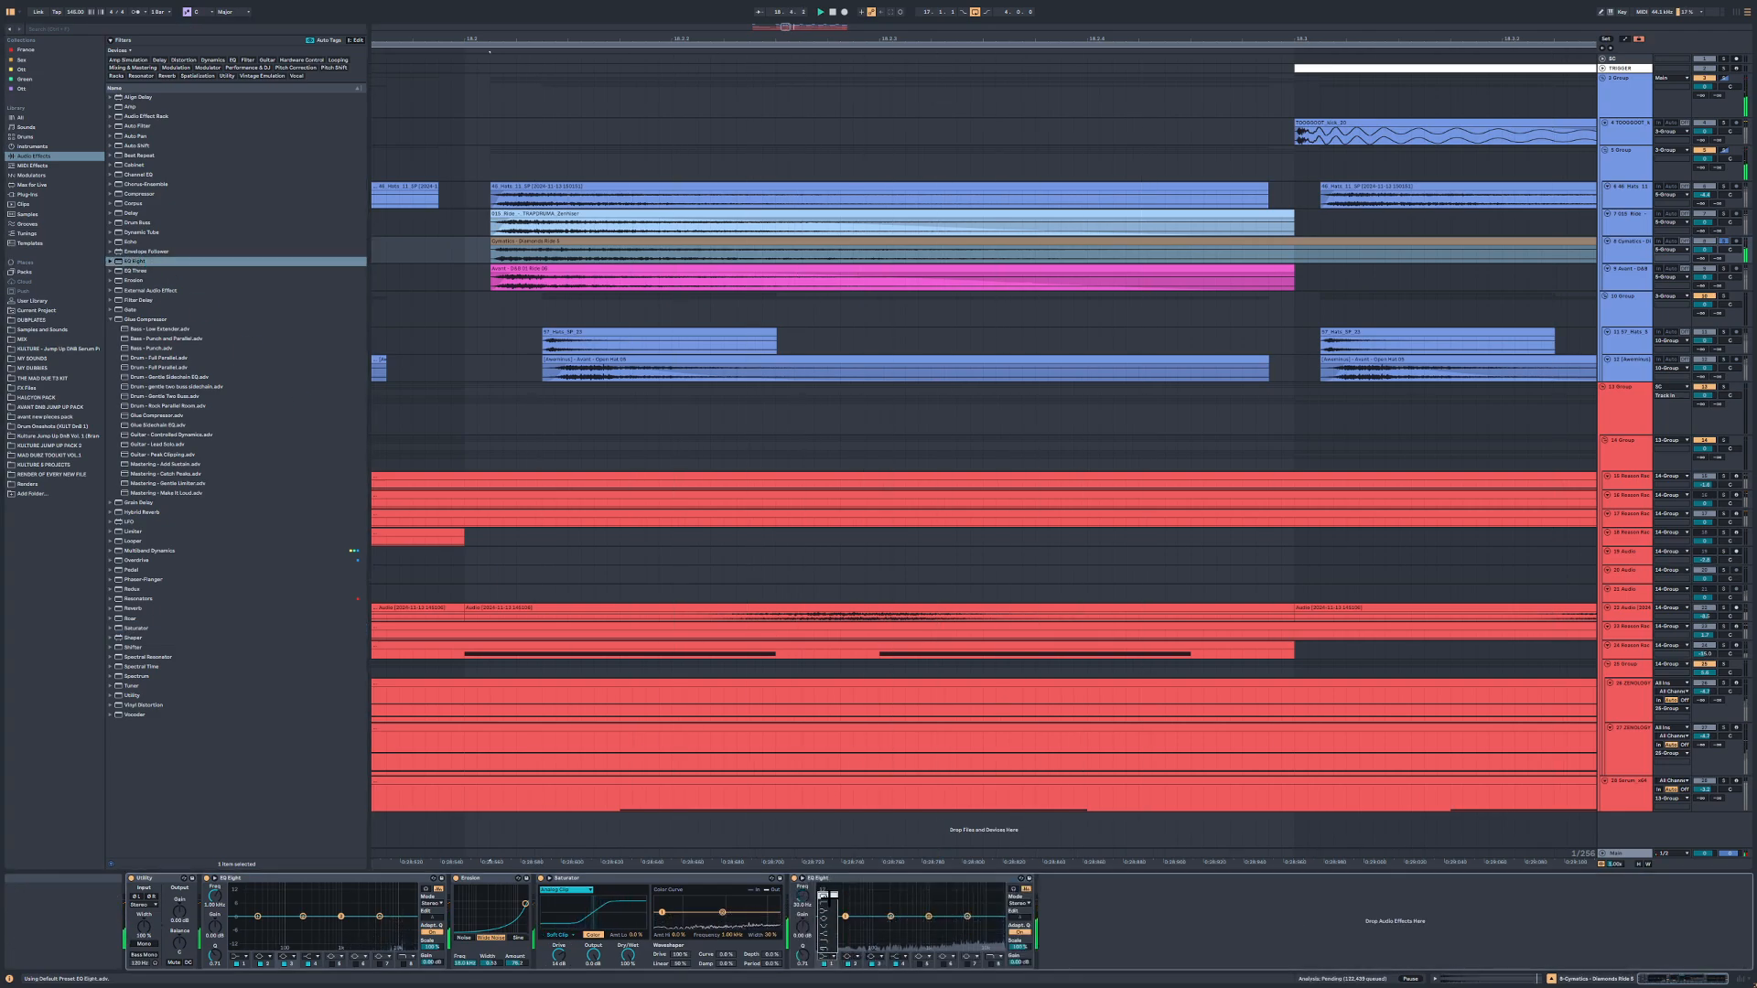
{"action": "left_click_drag", "start_coordinate": [846, 924], "coordinate": [913, 924]}
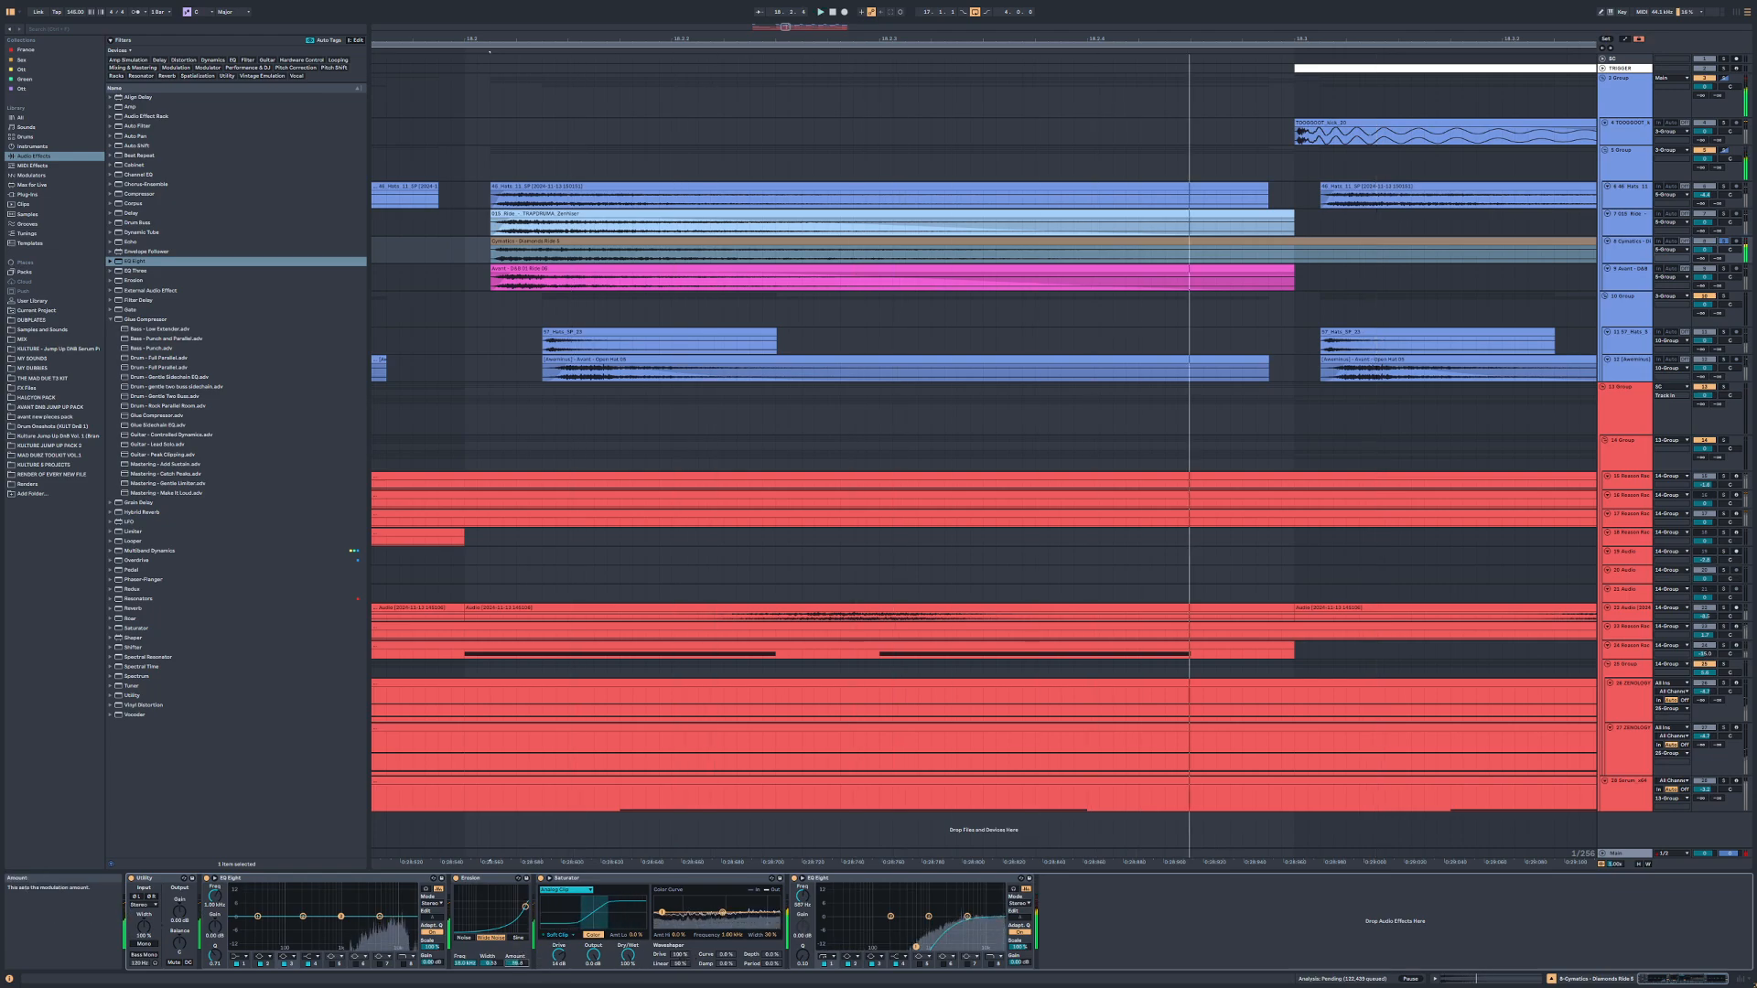
{"action": "left_click_drag", "start_coordinate": [515, 962], "coordinate": [515, 956]}
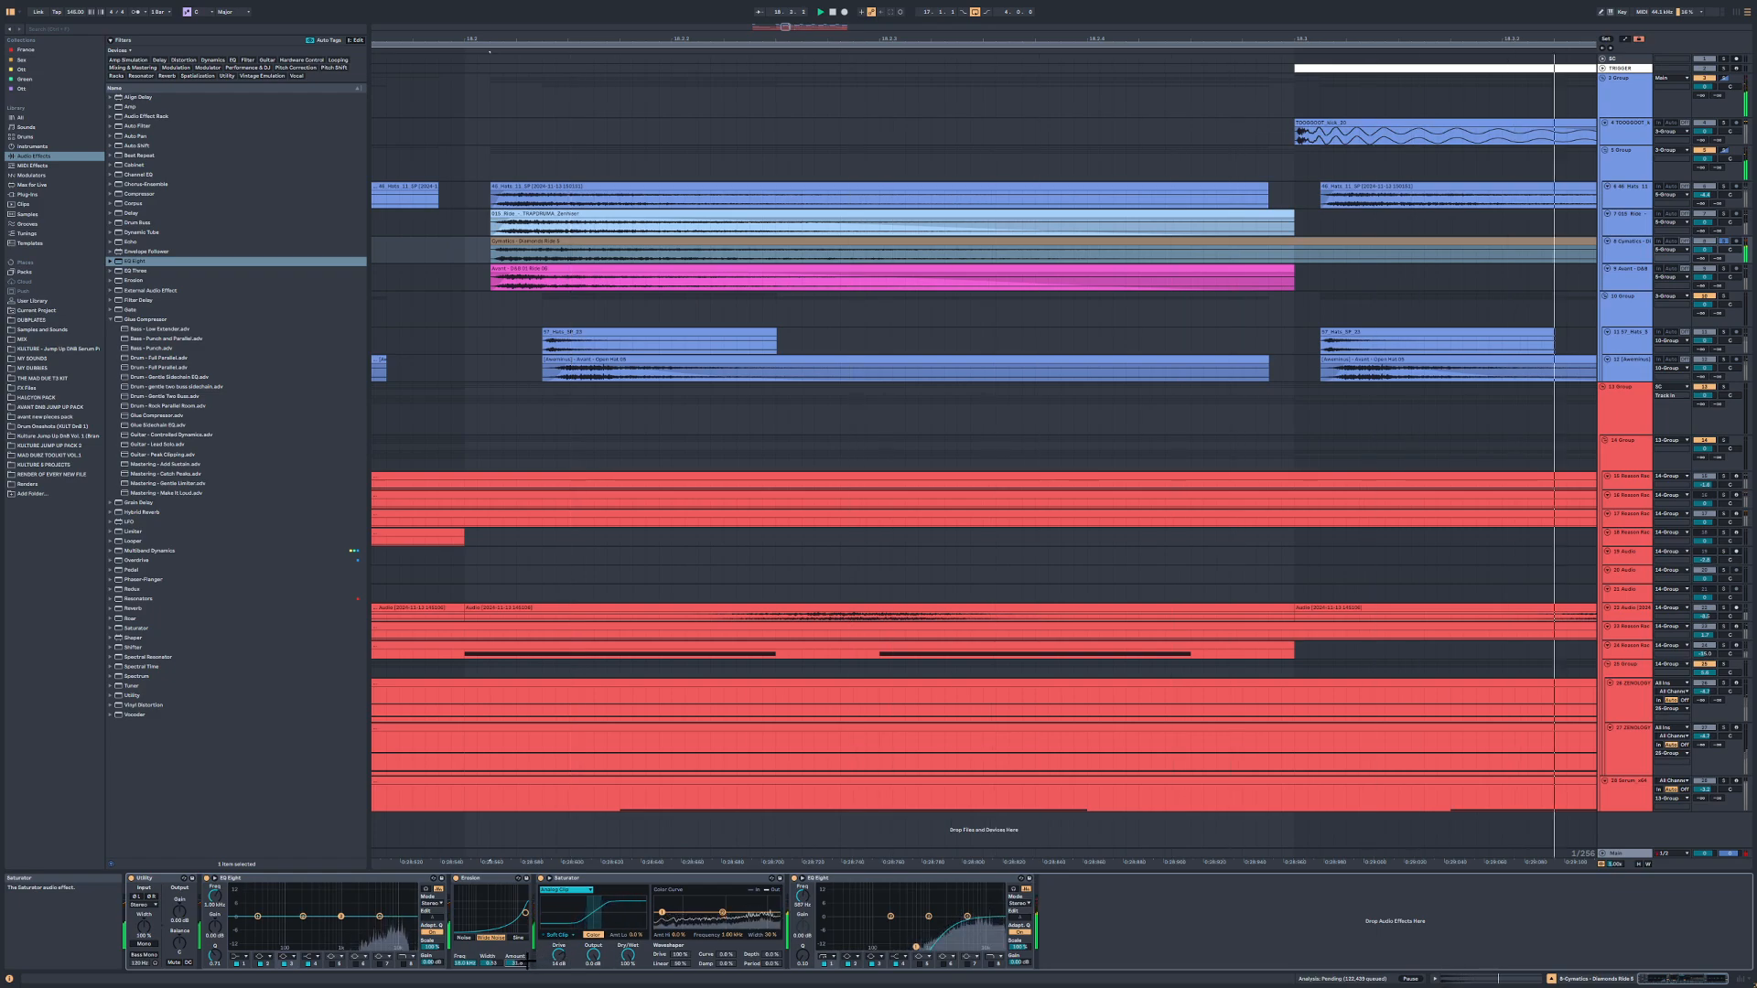
Step: Duplicate the Diamonds Ride clip five times in a row to the loop's end and lower the track's volume
{"action": "scroll", "coordinate": [650, 498], "scroll_direction": "down", "scroll_amount": 2}
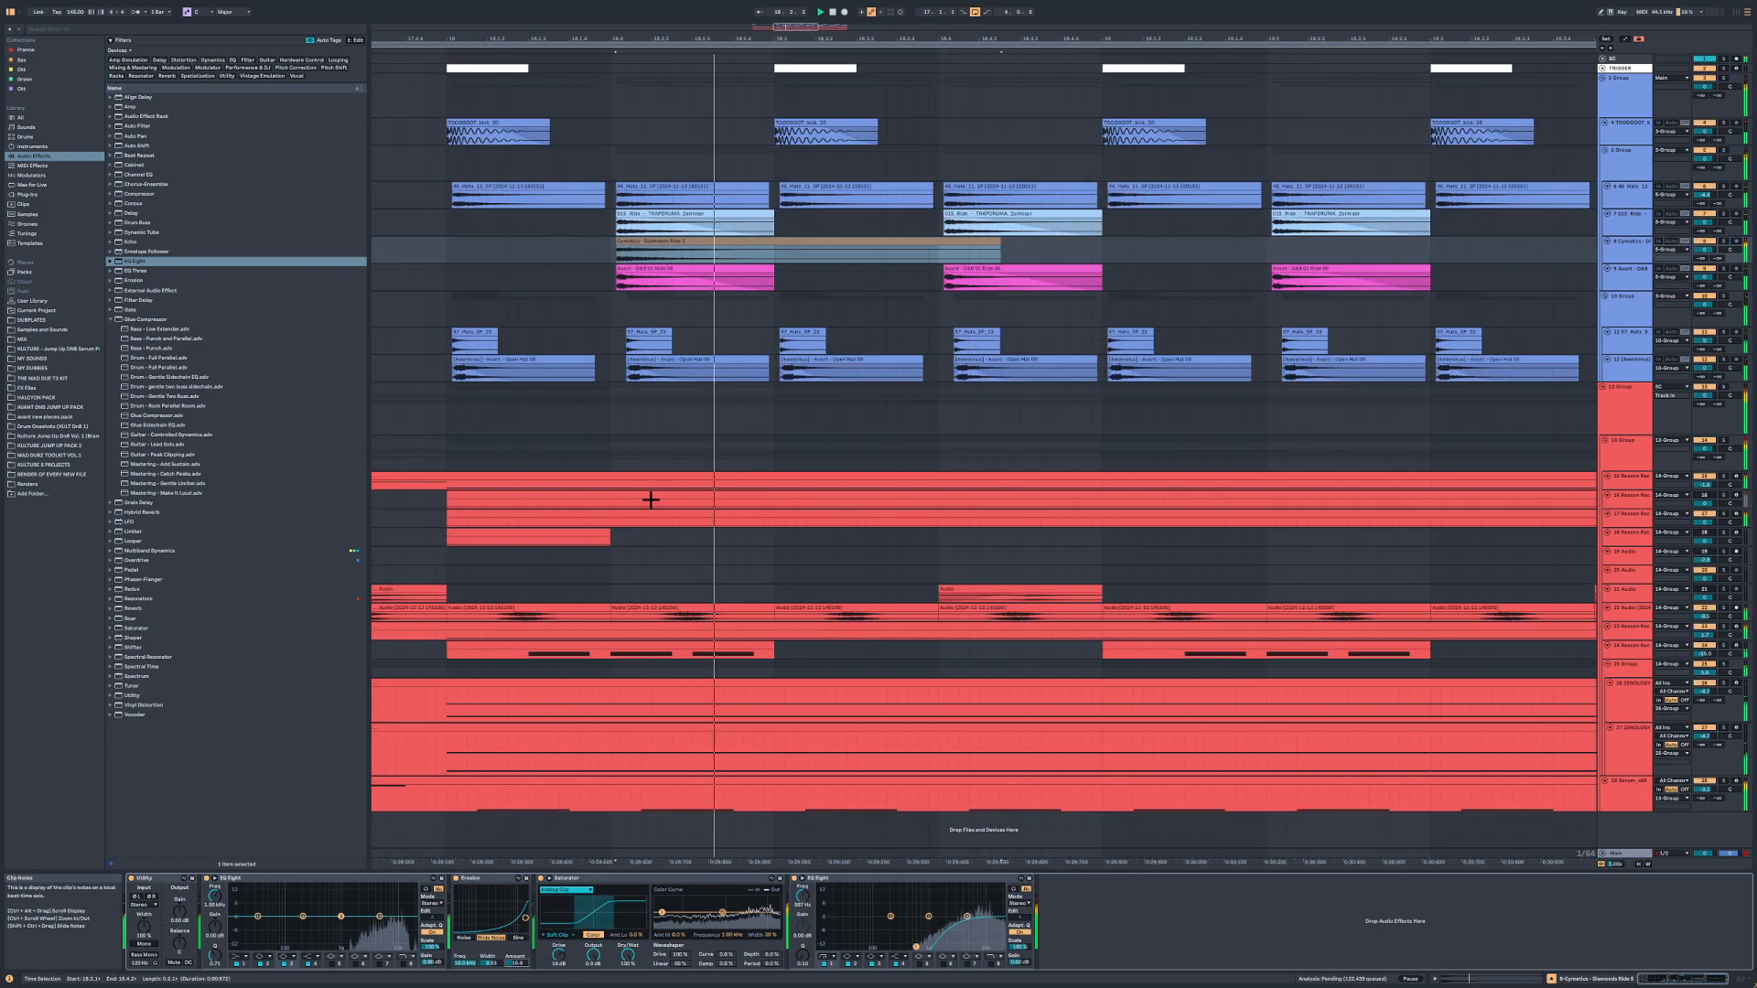
{"action": "scroll", "coordinate": [643, 490], "scroll_direction": "down", "scroll_amount": 1}
{"action": "scroll", "coordinate": [516, 384], "scroll_direction": "down", "scroll_amount": 3}
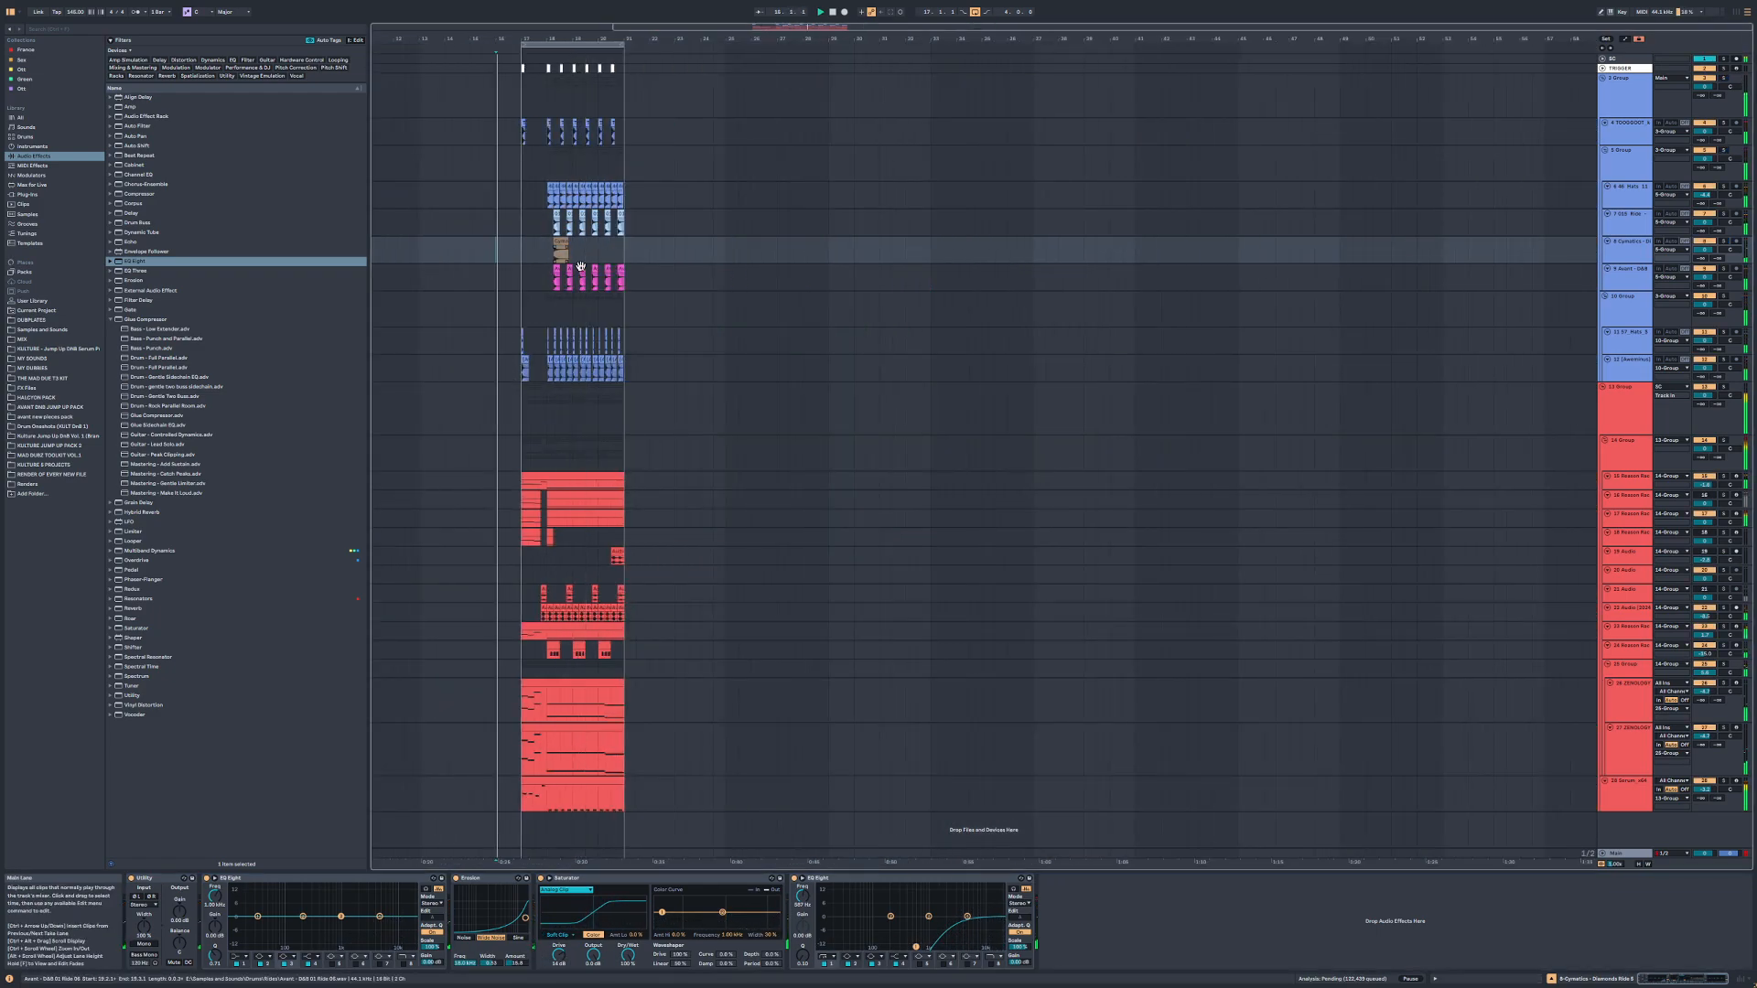
{"action": "scroll", "coordinate": [505, 366], "scroll_direction": "up", "scroll_amount": 3}
{"action": "left_click", "coordinate": [540, 247]}
{"action": "scroll", "coordinate": [540, 252], "scroll_direction": "up", "scroll_amount": 2}
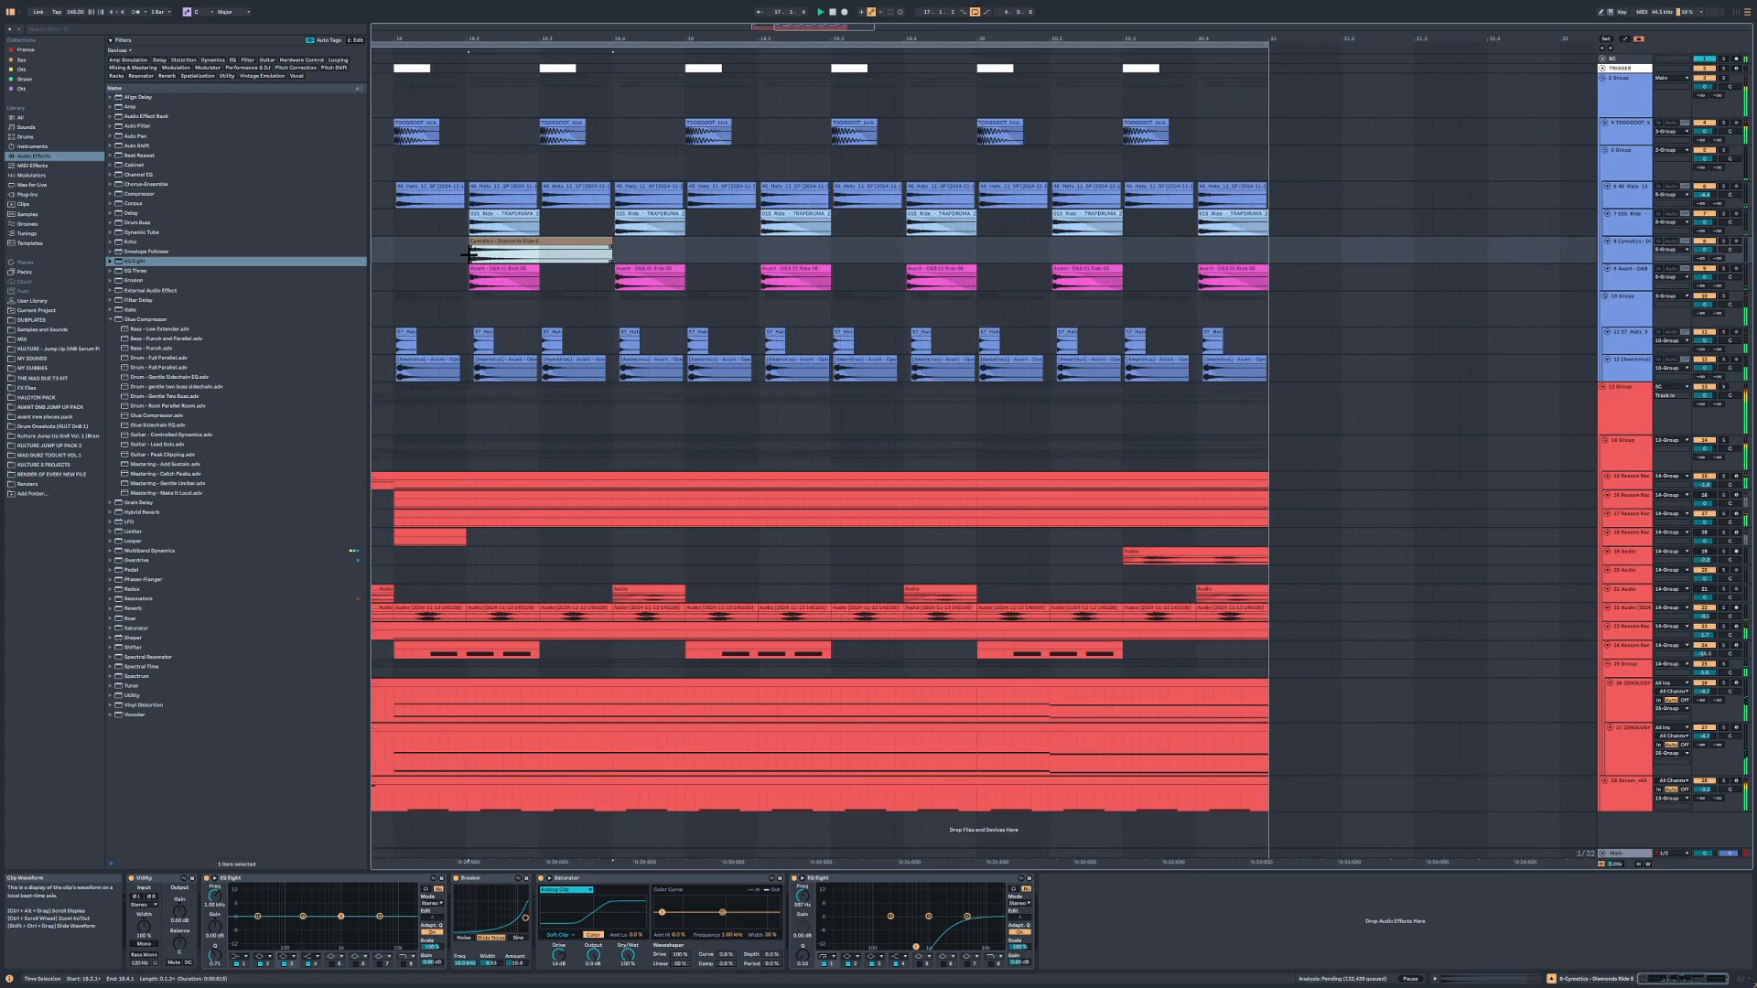
{"action": "key", "text": "ctrl+d"}
{"action": "key", "text": "ctrl+d"}
{"action": "key", "text": "ctrl+d"}
{"action": "key", "text": "ctrl+d"}
{"action": "key", "text": "ctrl+d"}
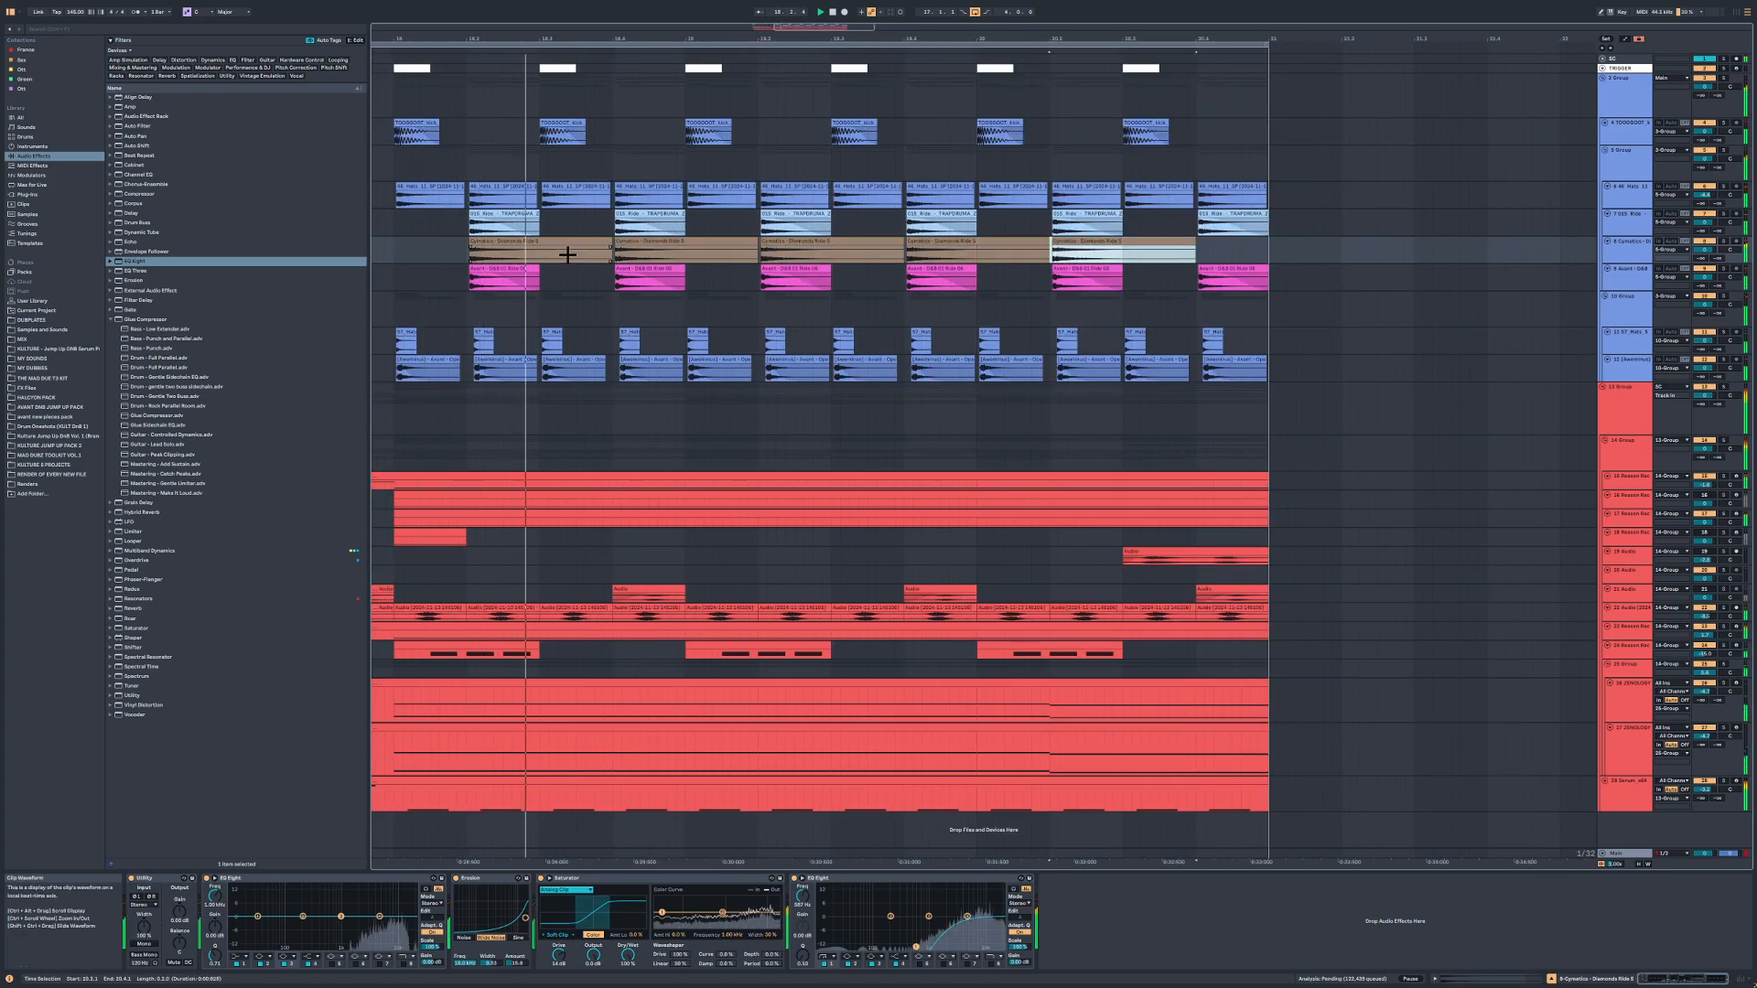
{"action": "left_click_drag", "start_coordinate": [1702, 249], "coordinate": [1702, 261]}
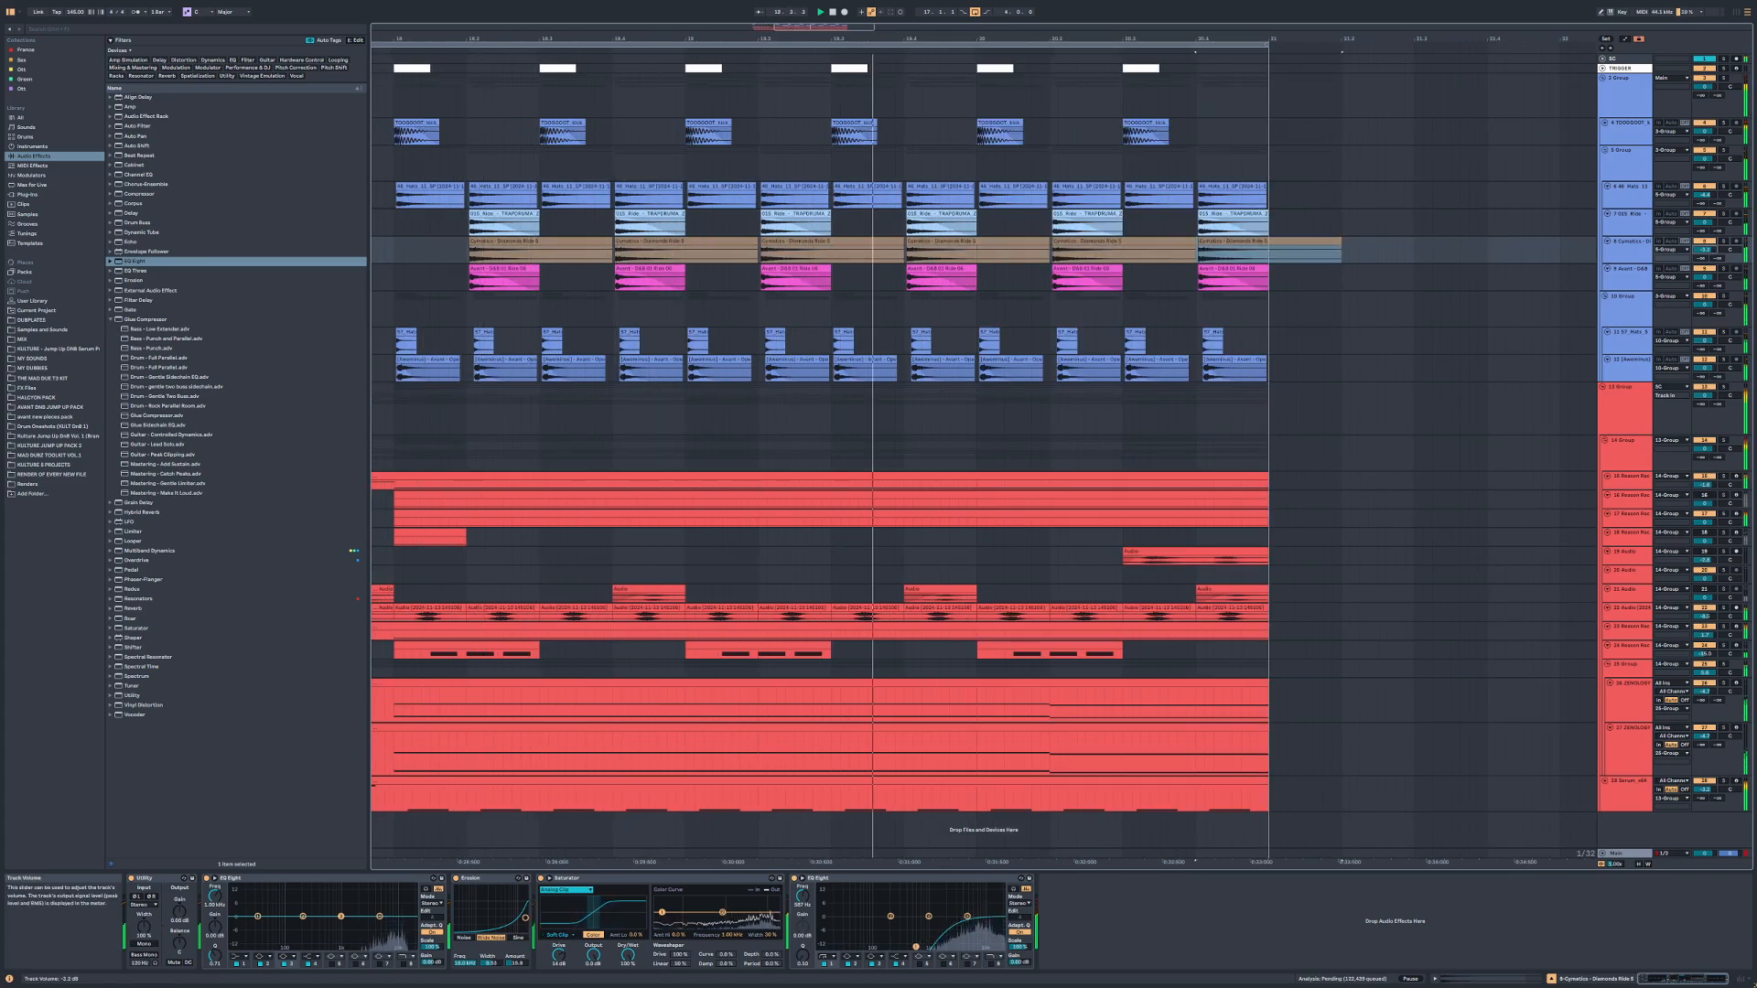
Step: Assign the drum group's blue track color to all its grouped tracks and clips
{"action": "right_click", "coordinate": [1624, 96]}
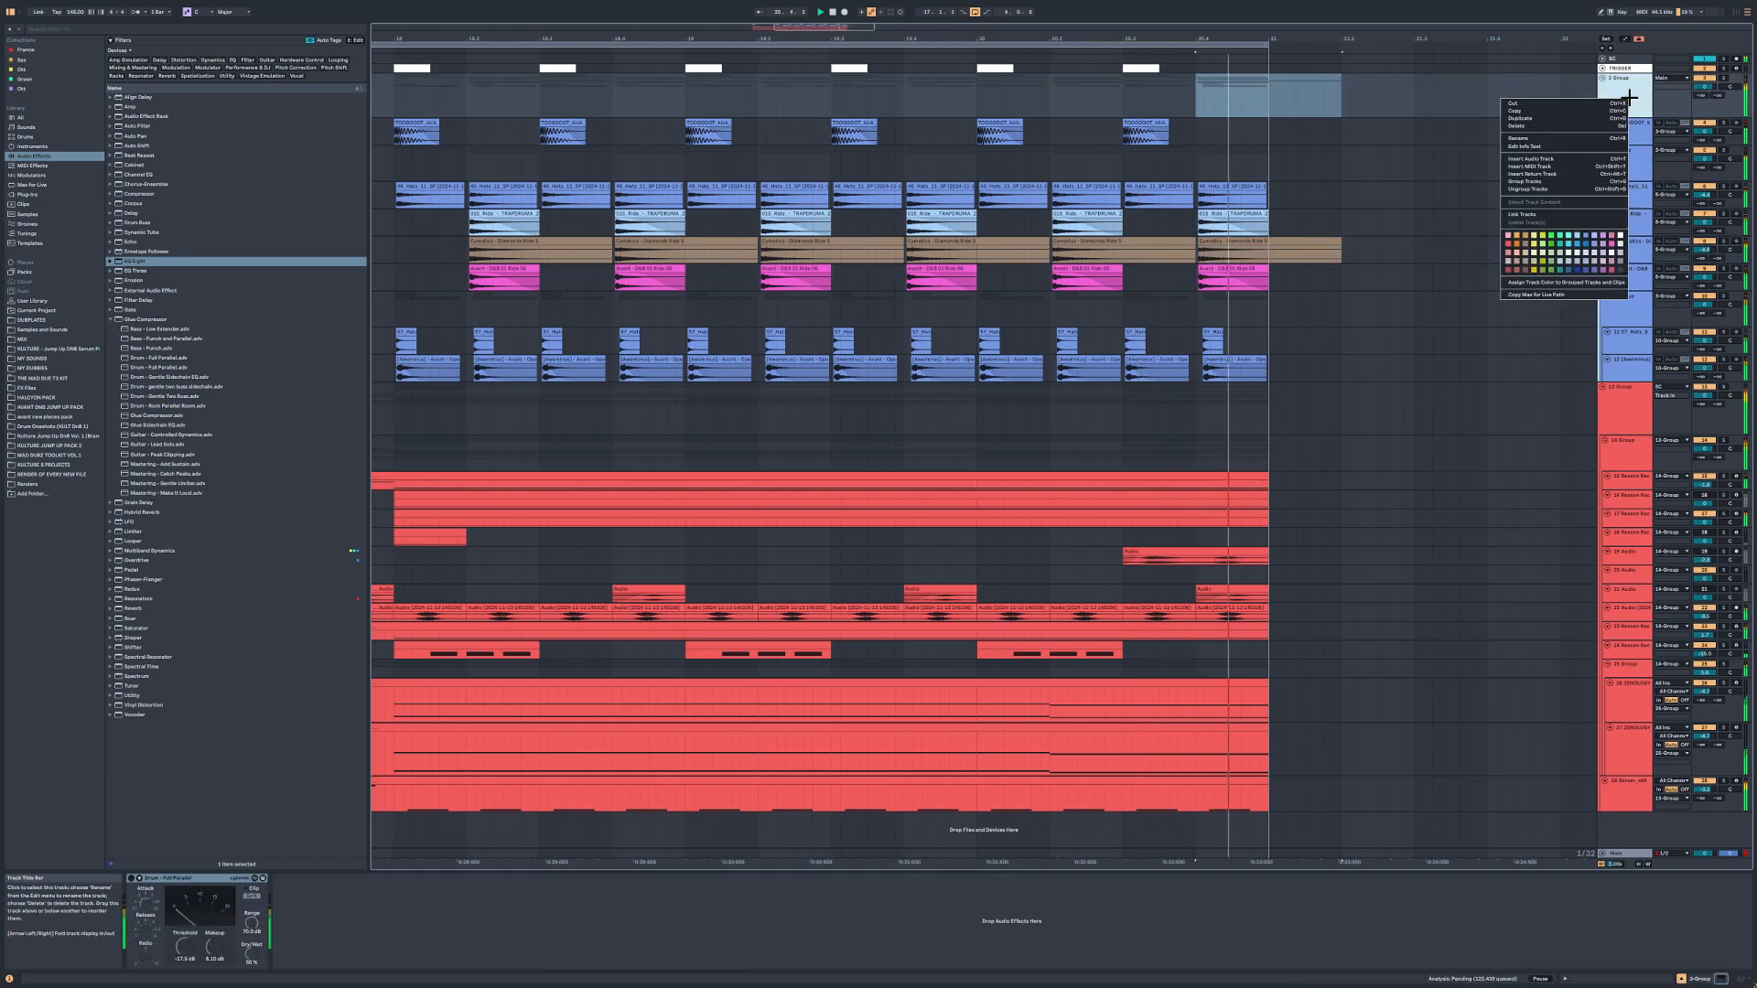
{"action": "left_click", "coordinate": [1585, 282]}
{"action": "left_click", "coordinate": [1623, 304]}
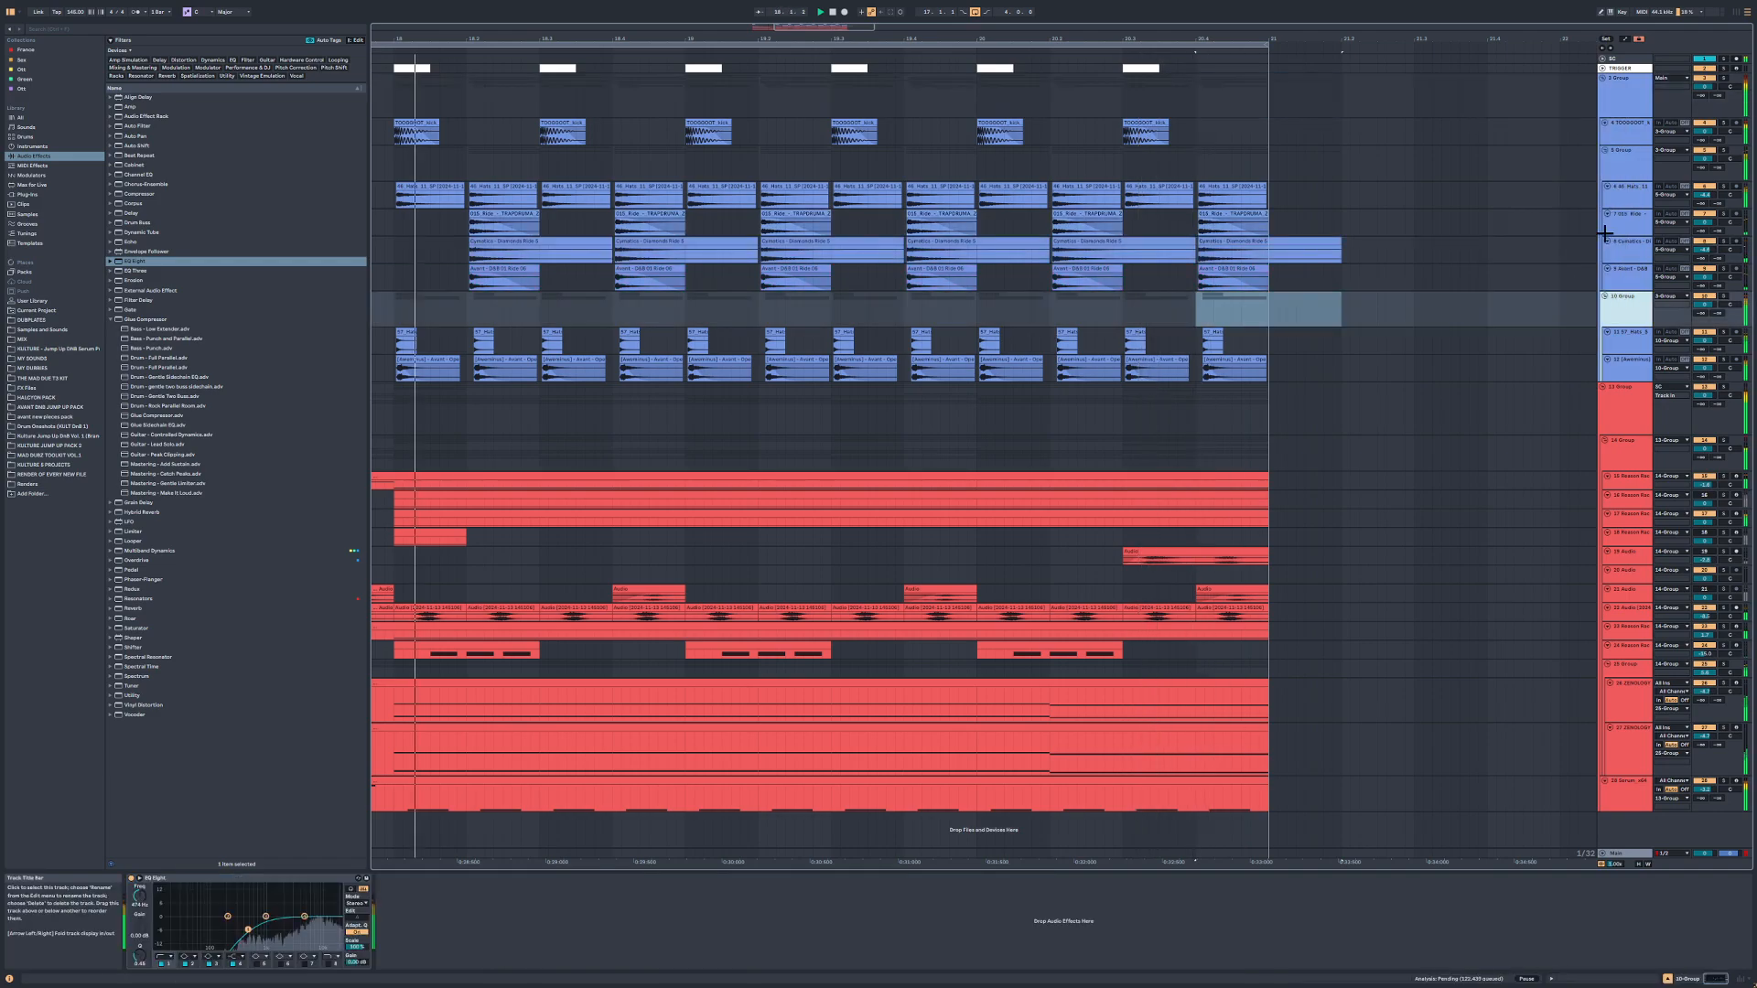
{"action": "left_click", "coordinate": [1628, 135], "text": "shift"}
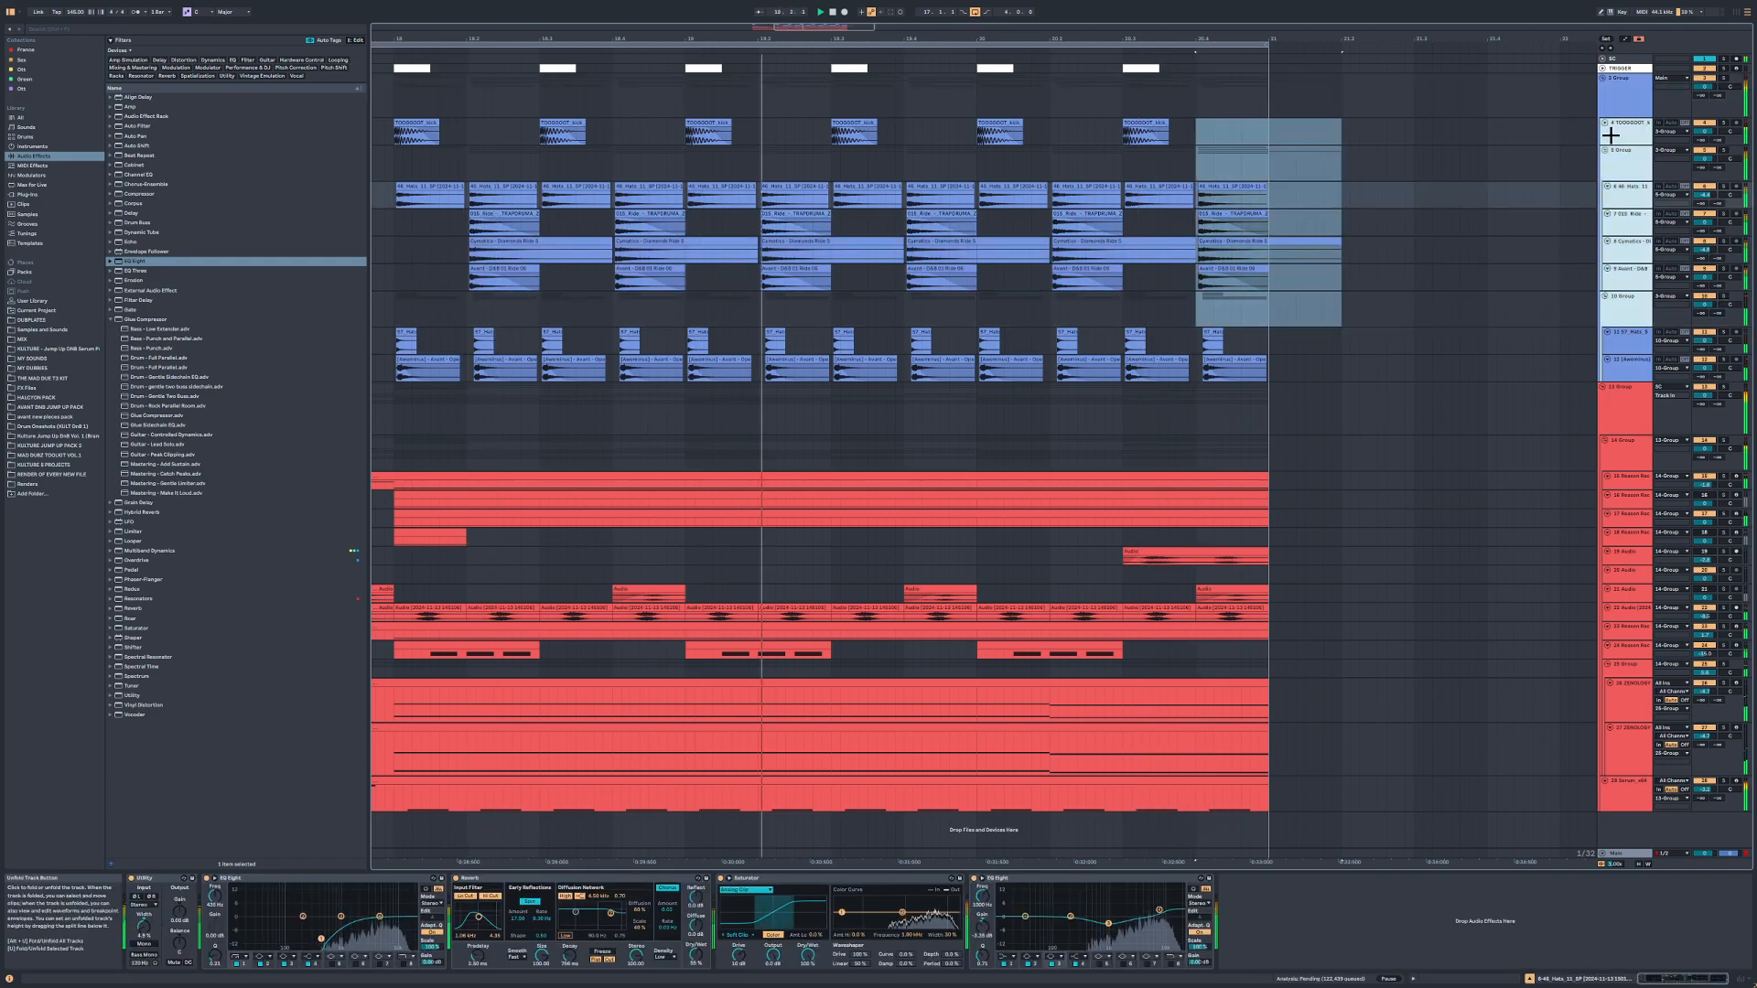
{"action": "left_click", "coordinate": [1629, 259]}
{"action": "left_click", "coordinate": [1629, 269]}
Step: Solo the Diamonds Ride track to readjust its volume and add a Utility at the end of its chain, then unsolo it
{"action": "left_click", "coordinate": [542, 242]}
{"action": "key", "text": "s"}
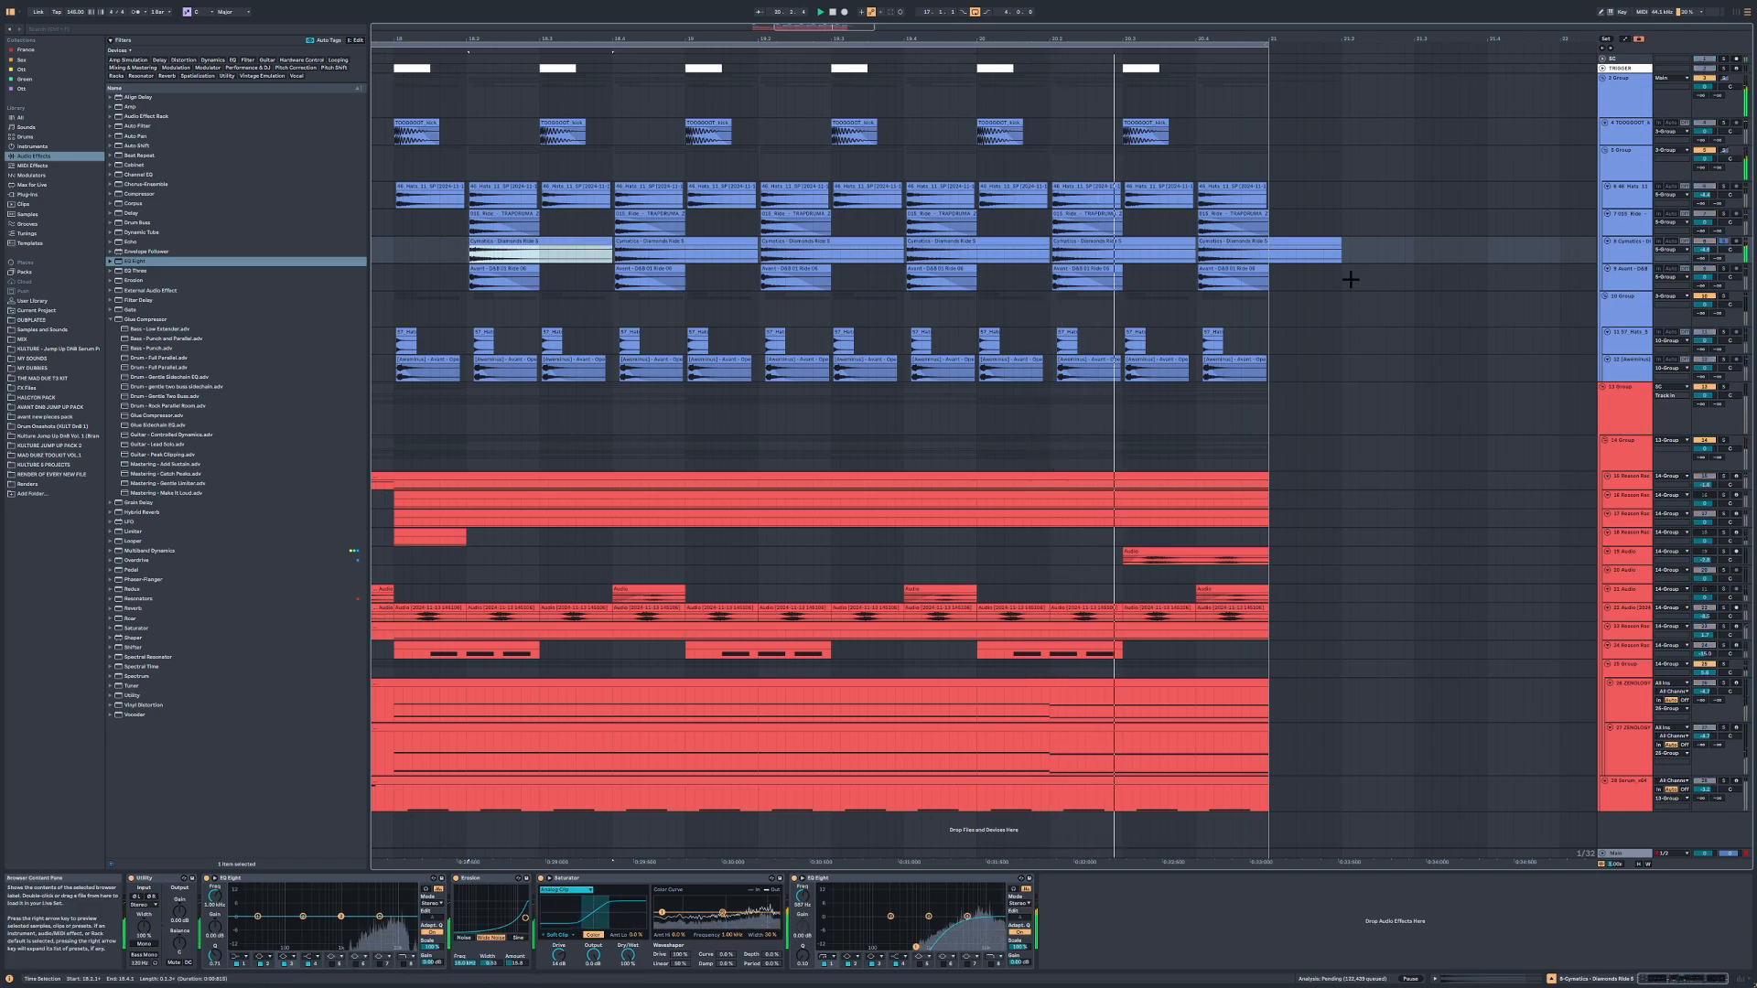
{"action": "left_click_drag", "start_coordinate": [1702, 250], "coordinate": [1677, 262]}
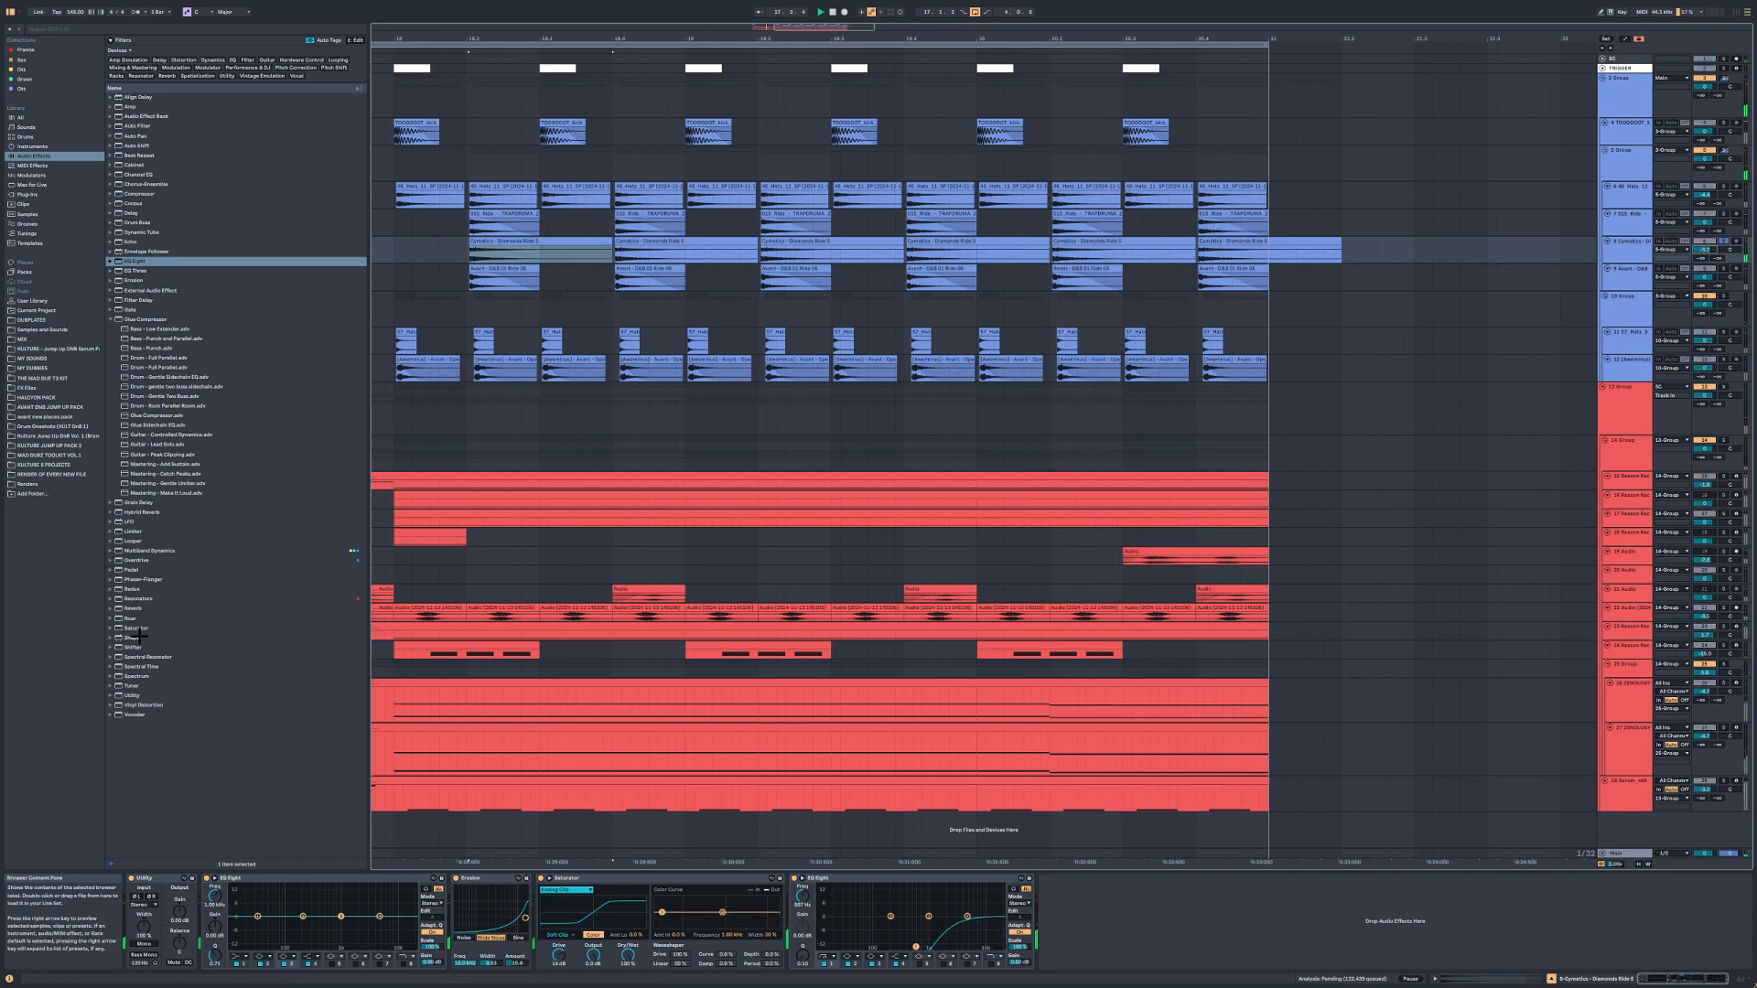
{"action": "left_click_drag", "start_coordinate": [134, 694], "coordinate": [1057, 910]}
{"action": "key", "text": "s"}
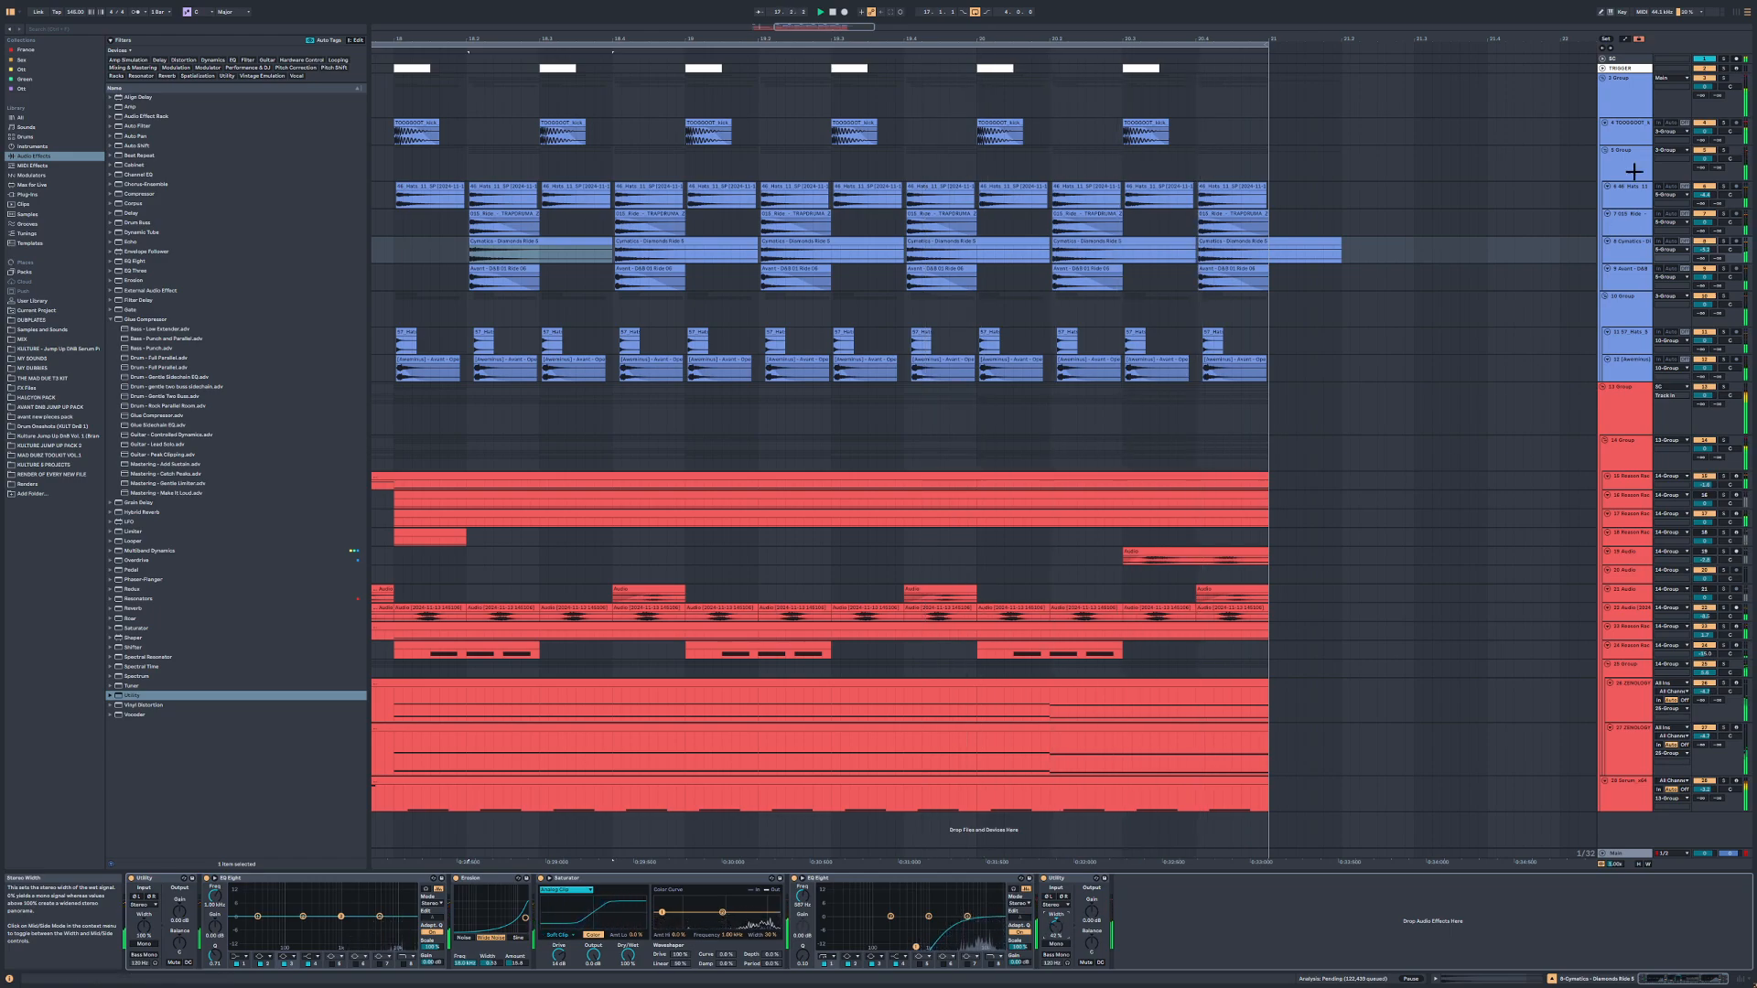
Step: Group the hat and ride group together with the empty-looking hat group below it into a new parent group
{"action": "left_click", "coordinate": [1629, 157]}
{"action": "left_click", "coordinate": [1616, 313], "text": "shift"}
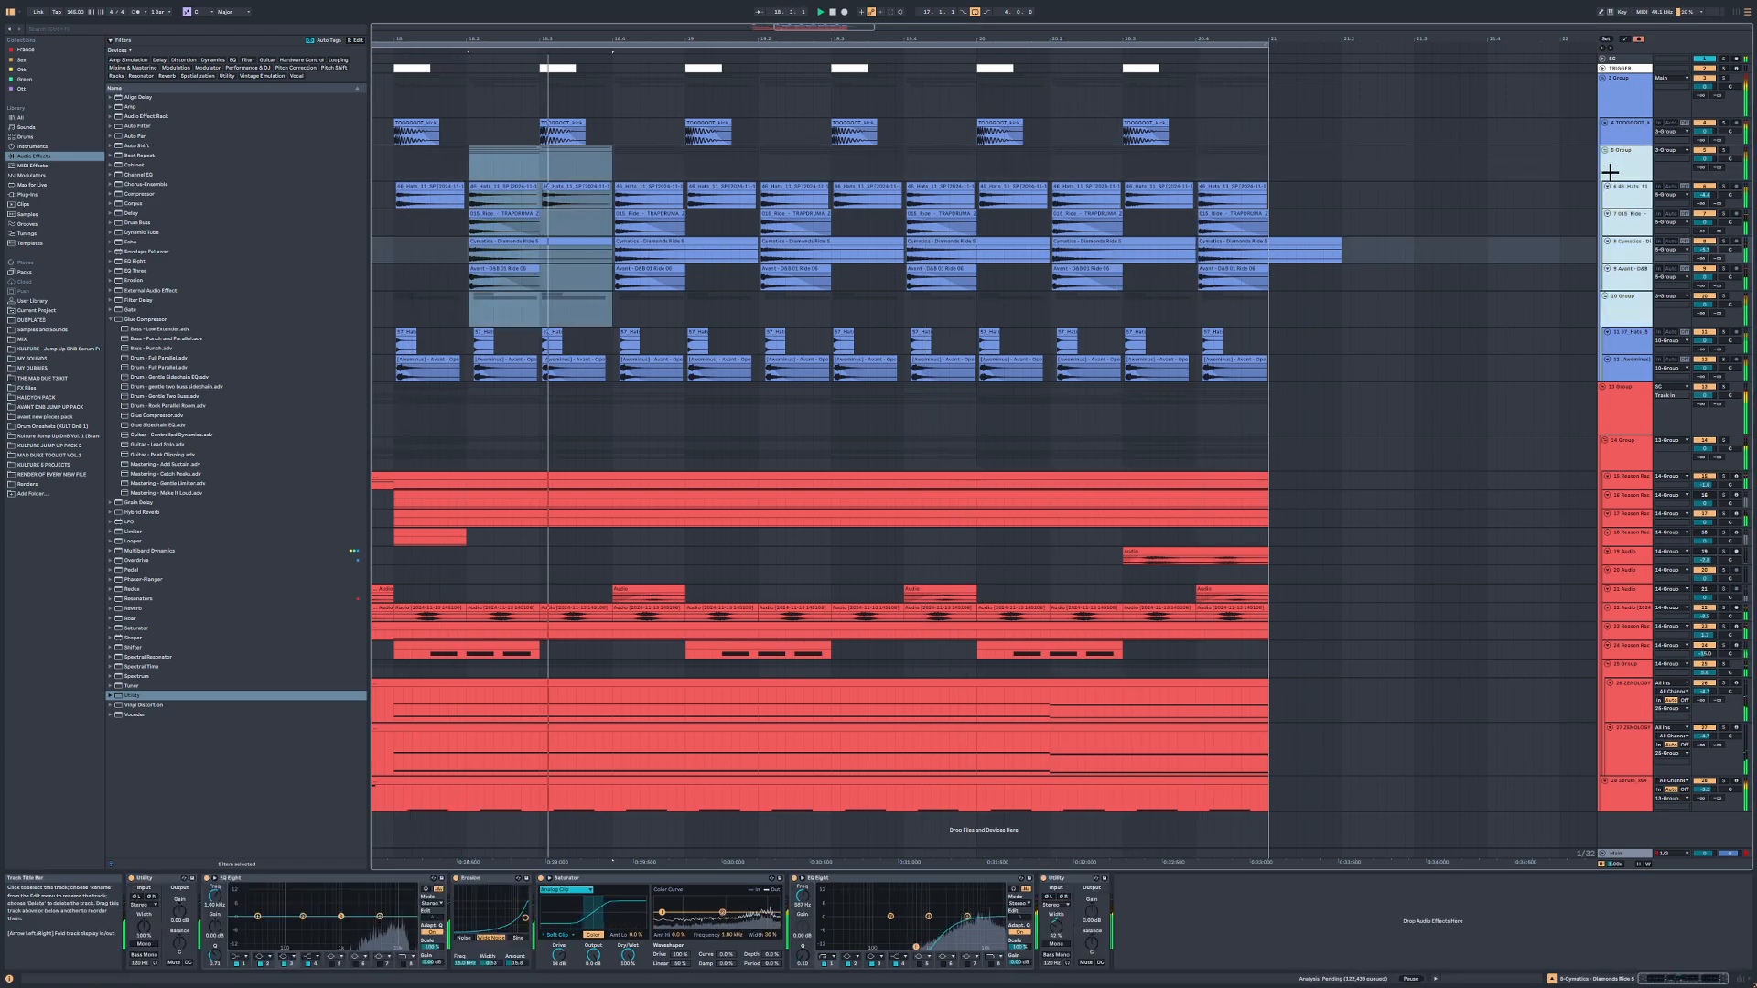
{"action": "key", "text": "ctrl+g"}
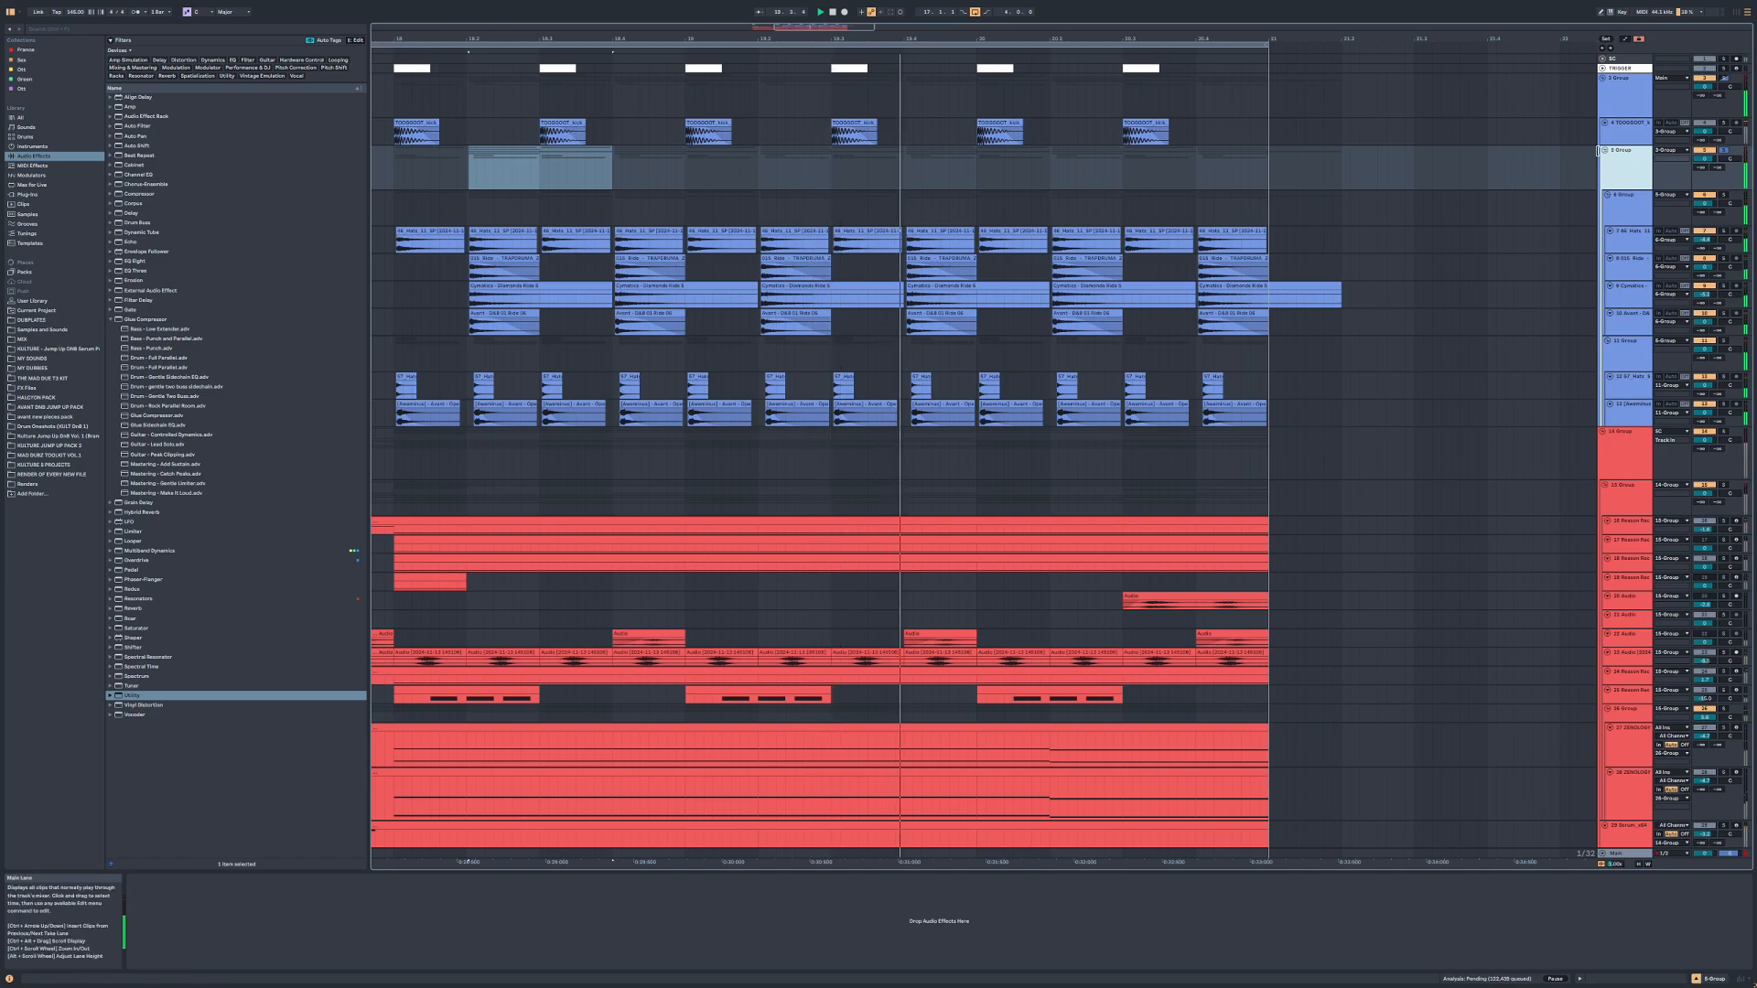
Step: Delete all hat and ride clips after the section's first kick cycle across the hat and ride tracks
{"action": "scroll", "coordinate": [1085, 235], "scroll_direction": "up", "scroll_amount": 5}
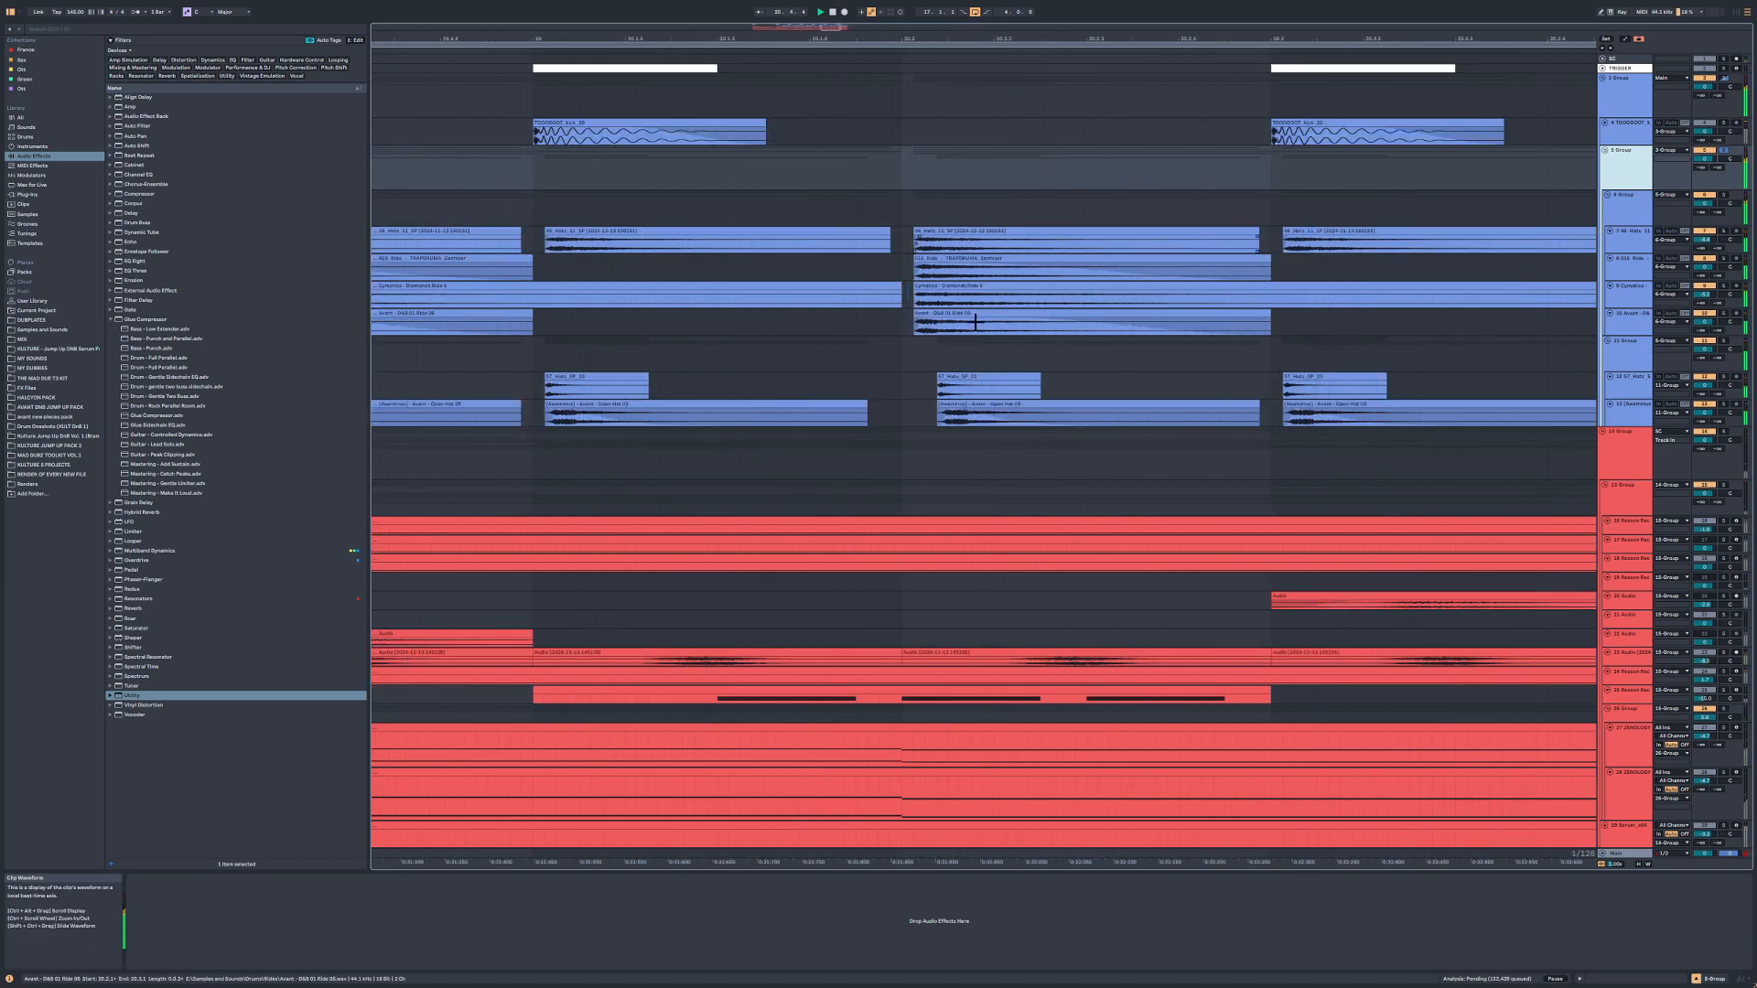
{"action": "scroll", "coordinate": [953, 331], "scroll_direction": "down", "scroll_amount": 6}
{"action": "scroll", "coordinate": [431, 384], "scroll_direction": "up", "scroll_amount": 6}
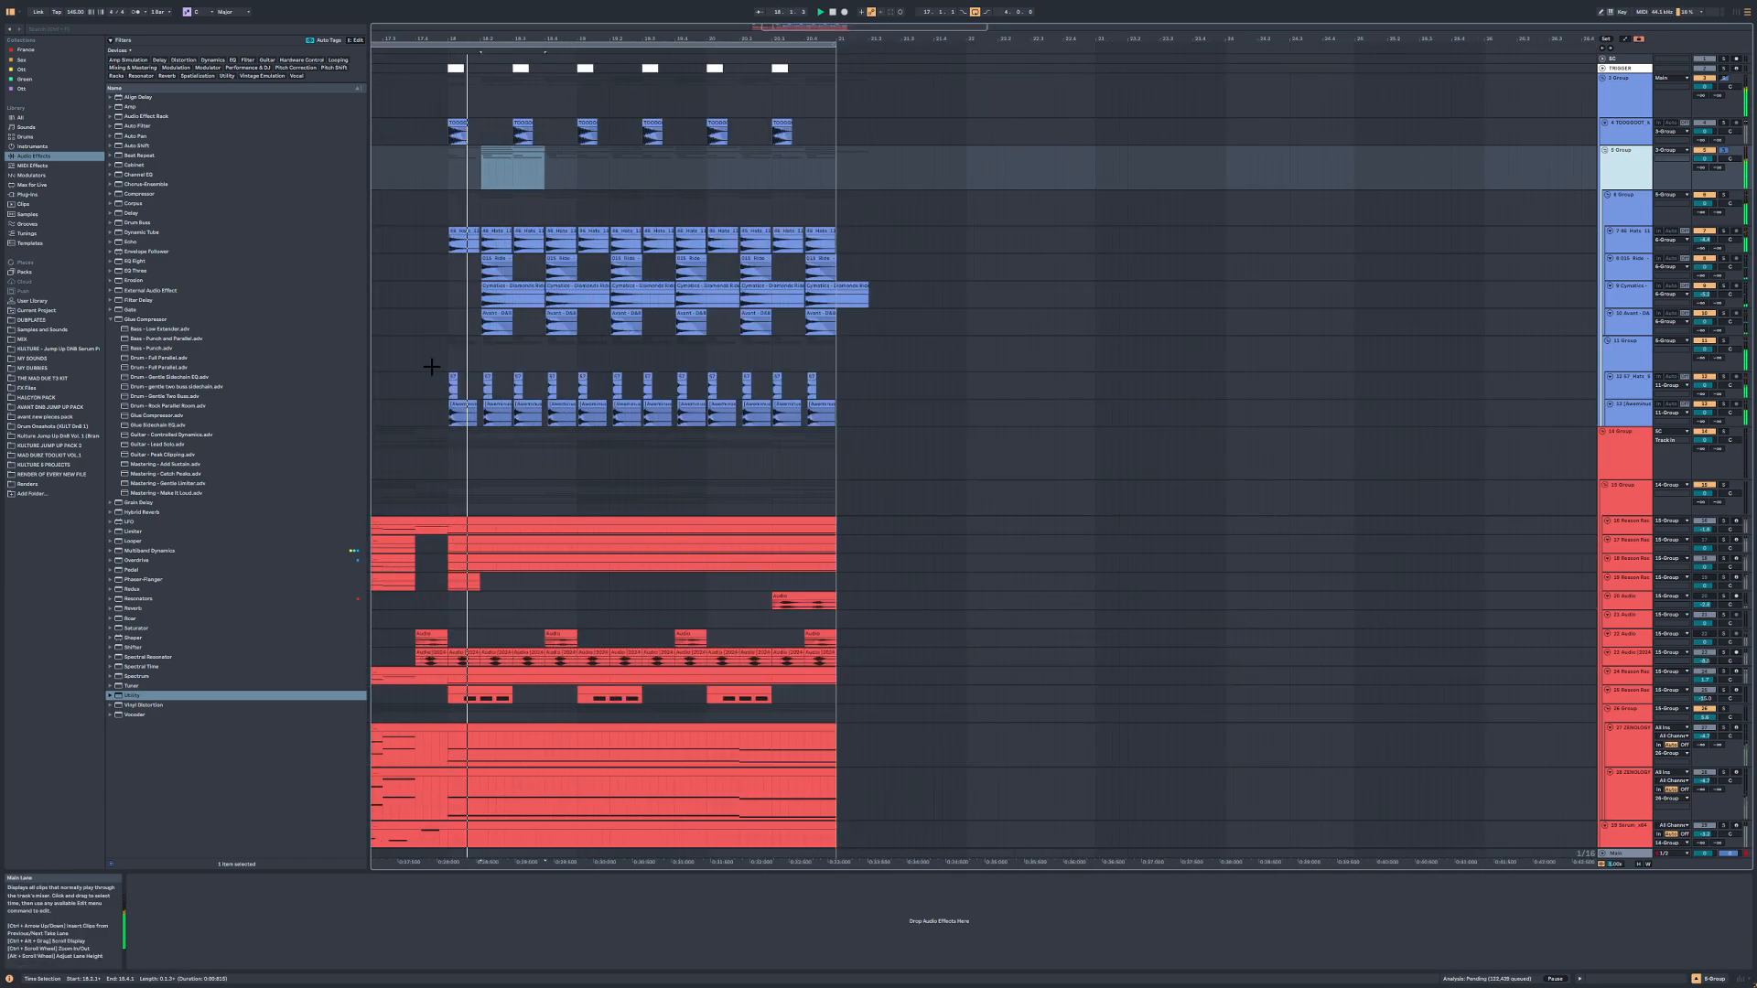
{"action": "left_click", "coordinate": [723, 377]}
{"action": "key", "text": "space"}
{"action": "left_click", "coordinate": [736, 404], "text": "shift"}
{"action": "left_click_drag", "start_coordinate": [736, 405], "coordinate": [713, 411]}
{"action": "scroll", "coordinate": [778, 403], "scroll_direction": "down", "scroll_amount": 5}
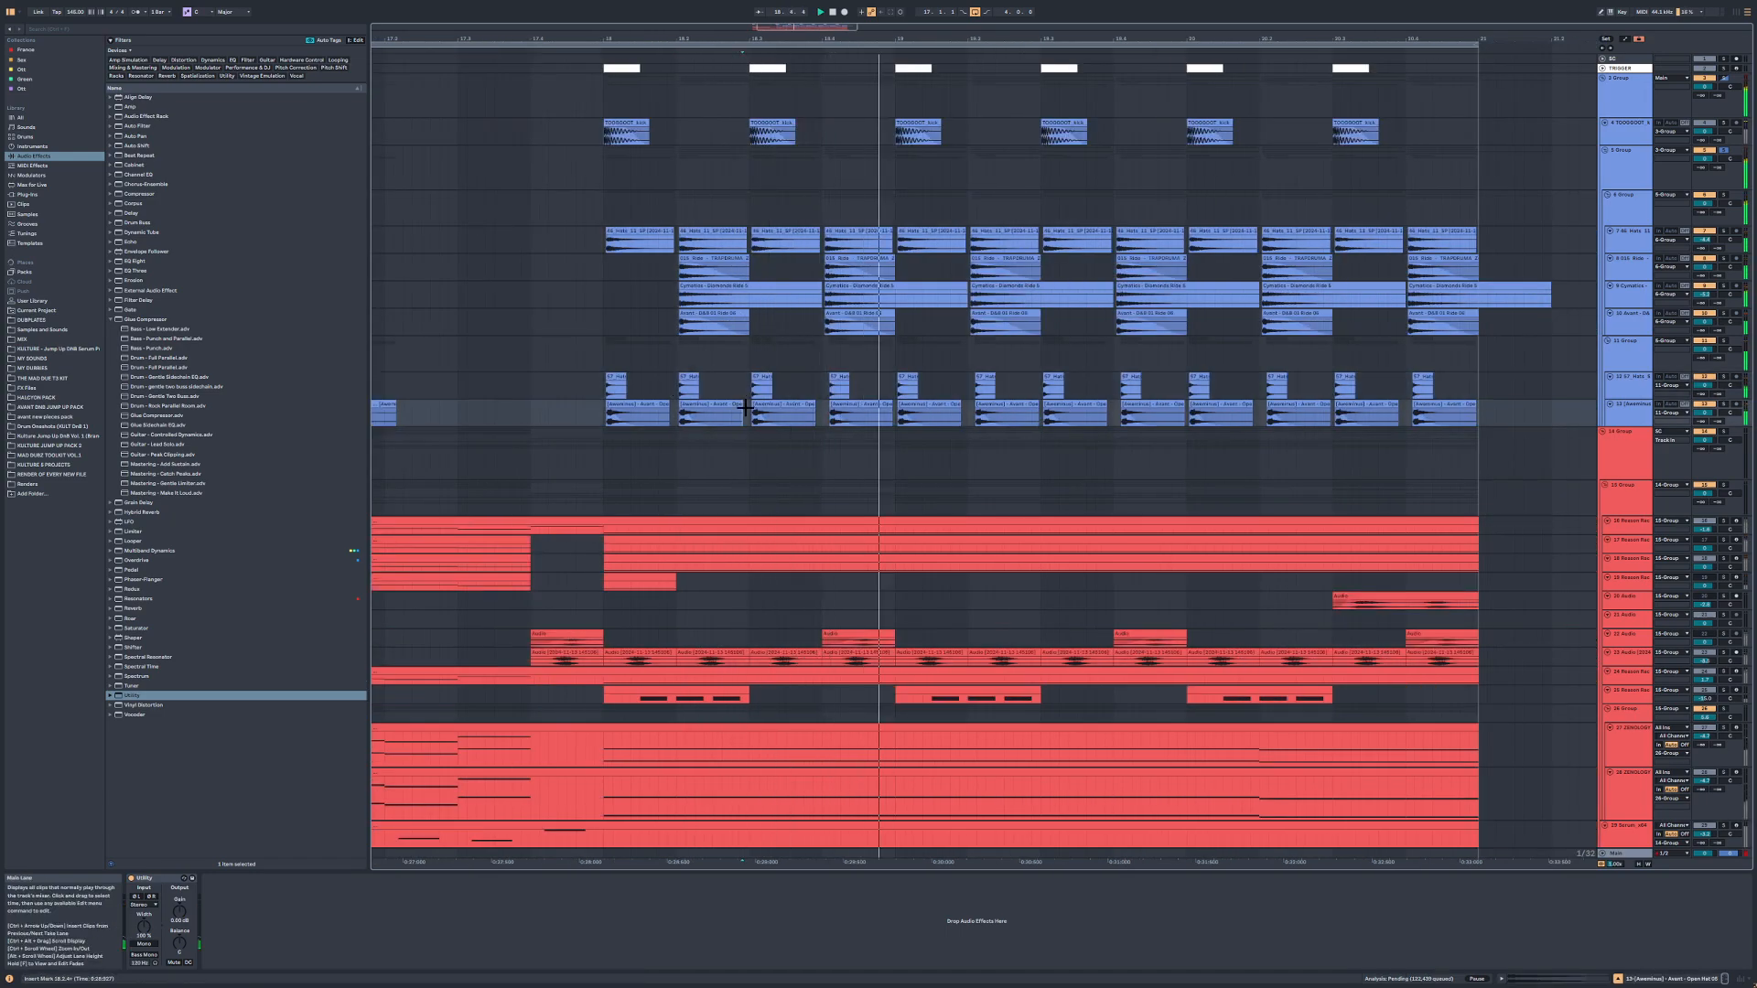
{"action": "left_click", "coordinate": [1578, 236], "text": "shift"}
{"action": "key", "text": "Delete"}
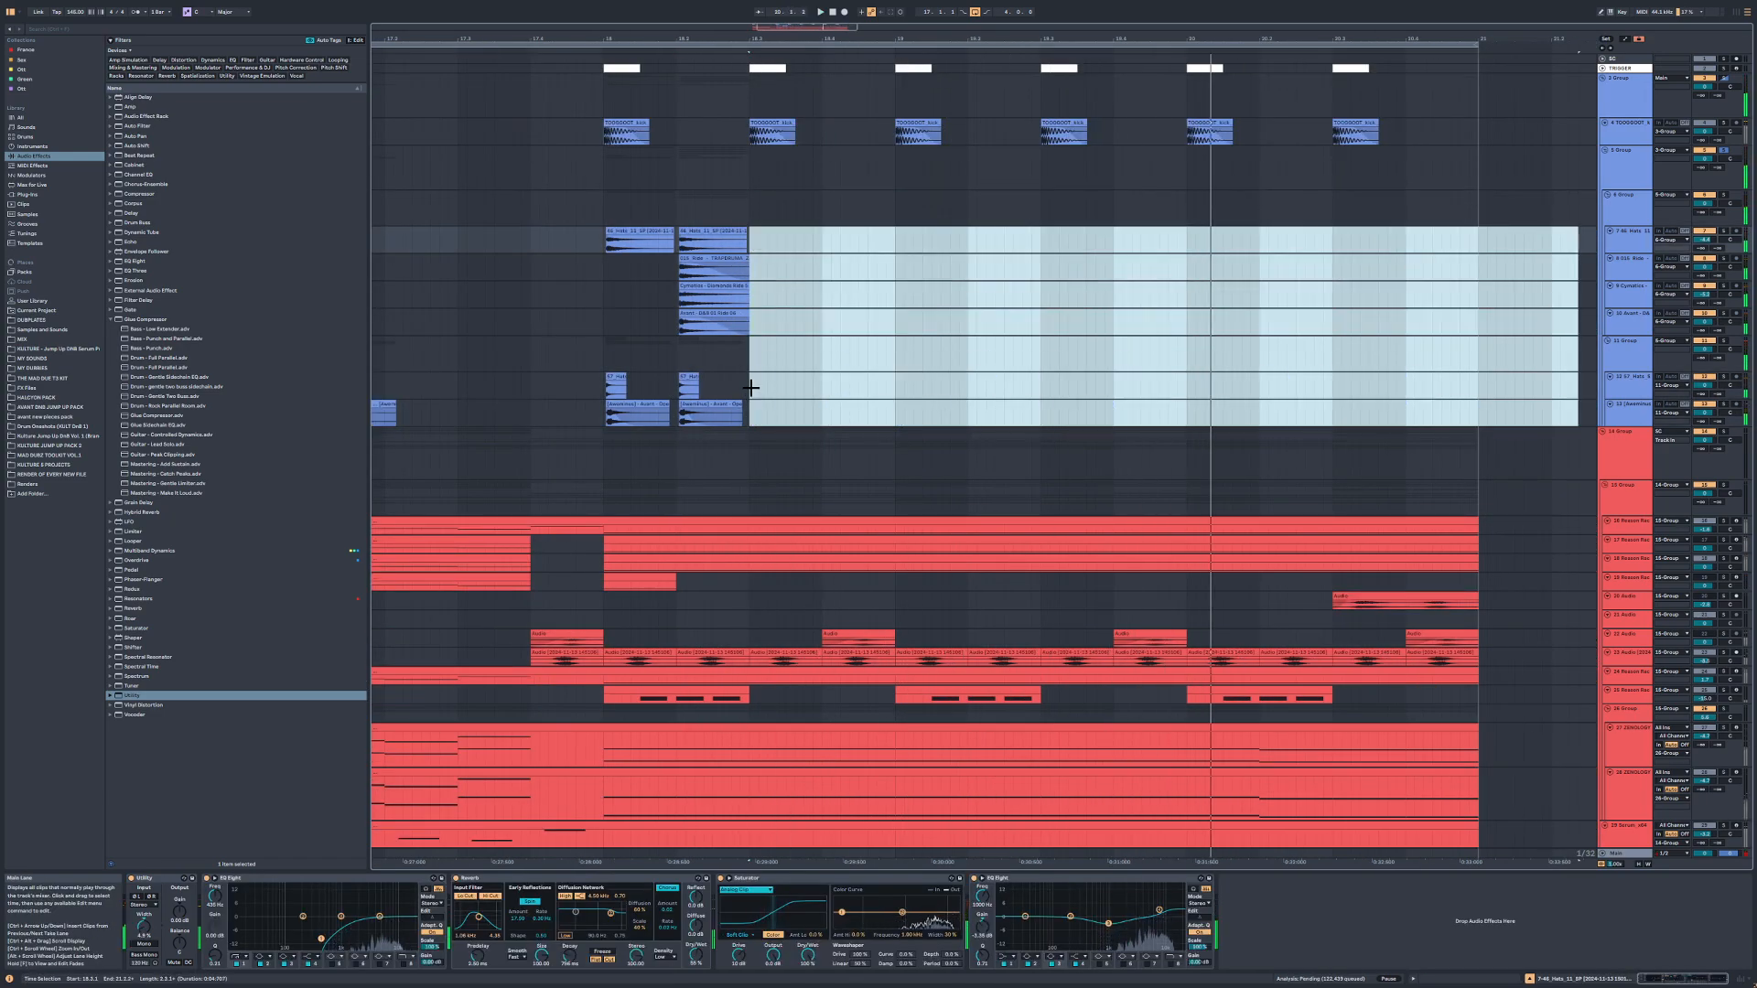
Step: Duplicate the first hat and ride cycle across all its tracks until it fills the section to the loop's end
{"action": "key", "text": "space"}
{"action": "left_click_drag", "start_coordinate": [749, 410], "coordinate": [600, 240]}
{"action": "key", "text": "ctrl+d"}
{"action": "key", "text": "ctrl+d"}
{"action": "key", "text": "ctrl+d"}
{"action": "key", "text": "ctrl+d"}
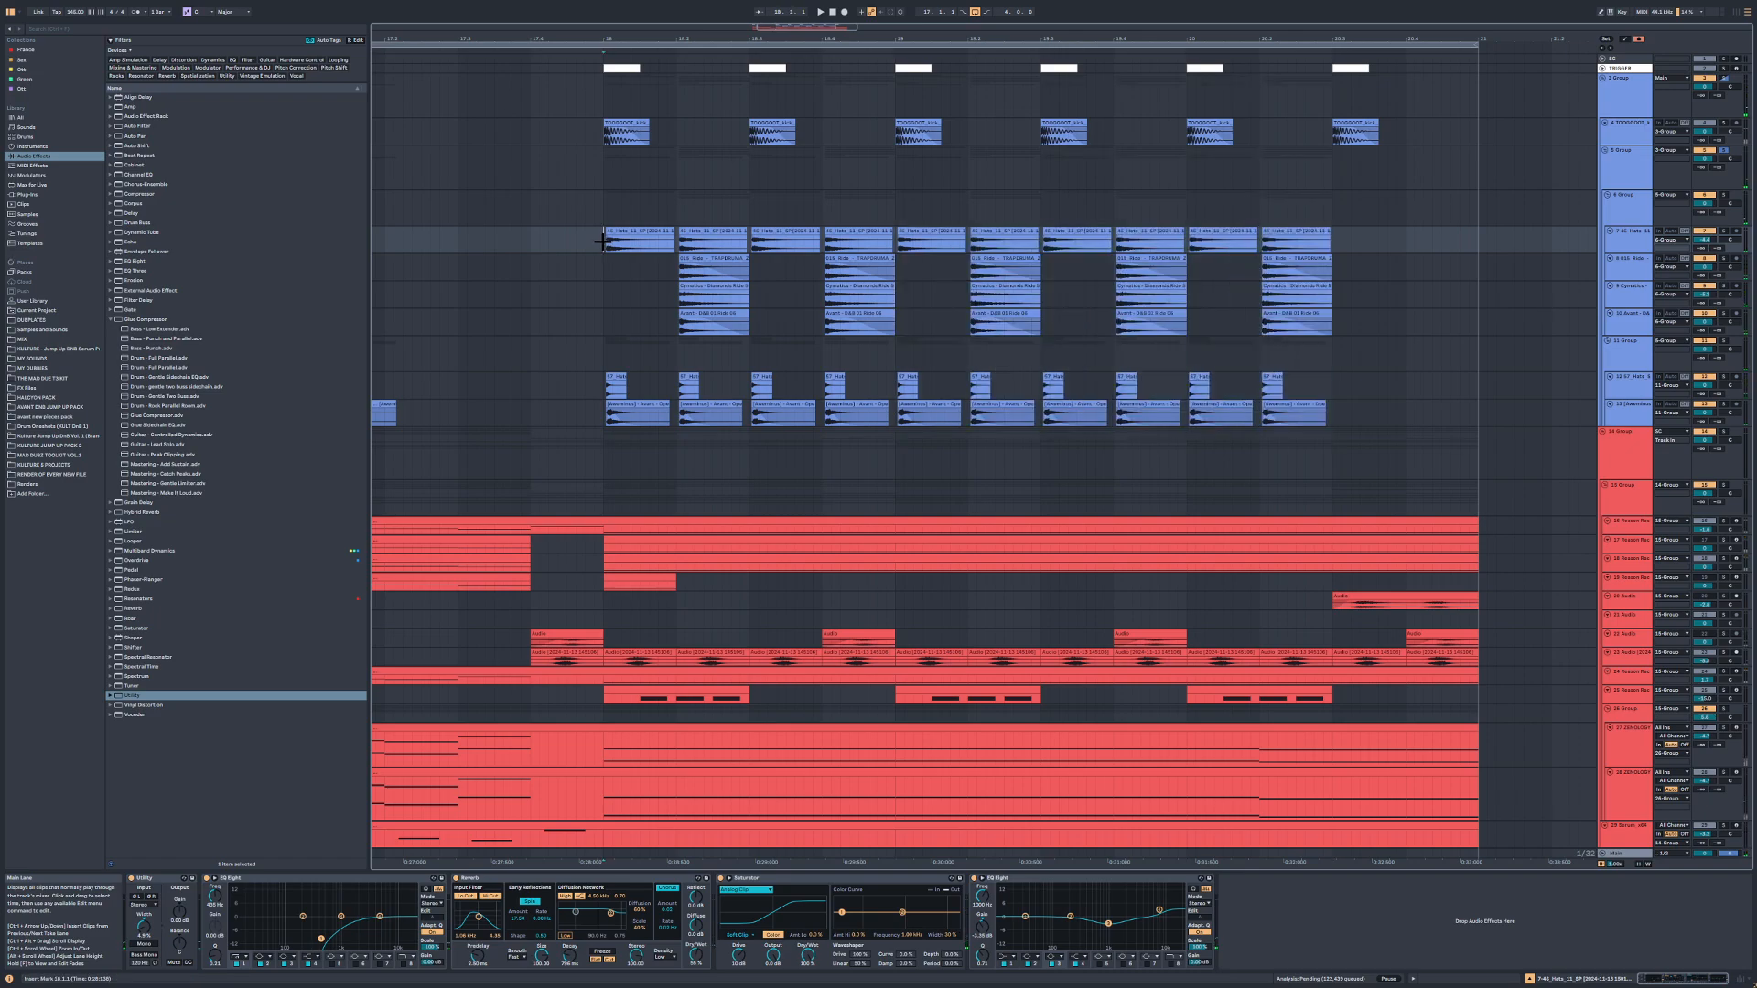
{"action": "left_click", "coordinate": [639, 231]}
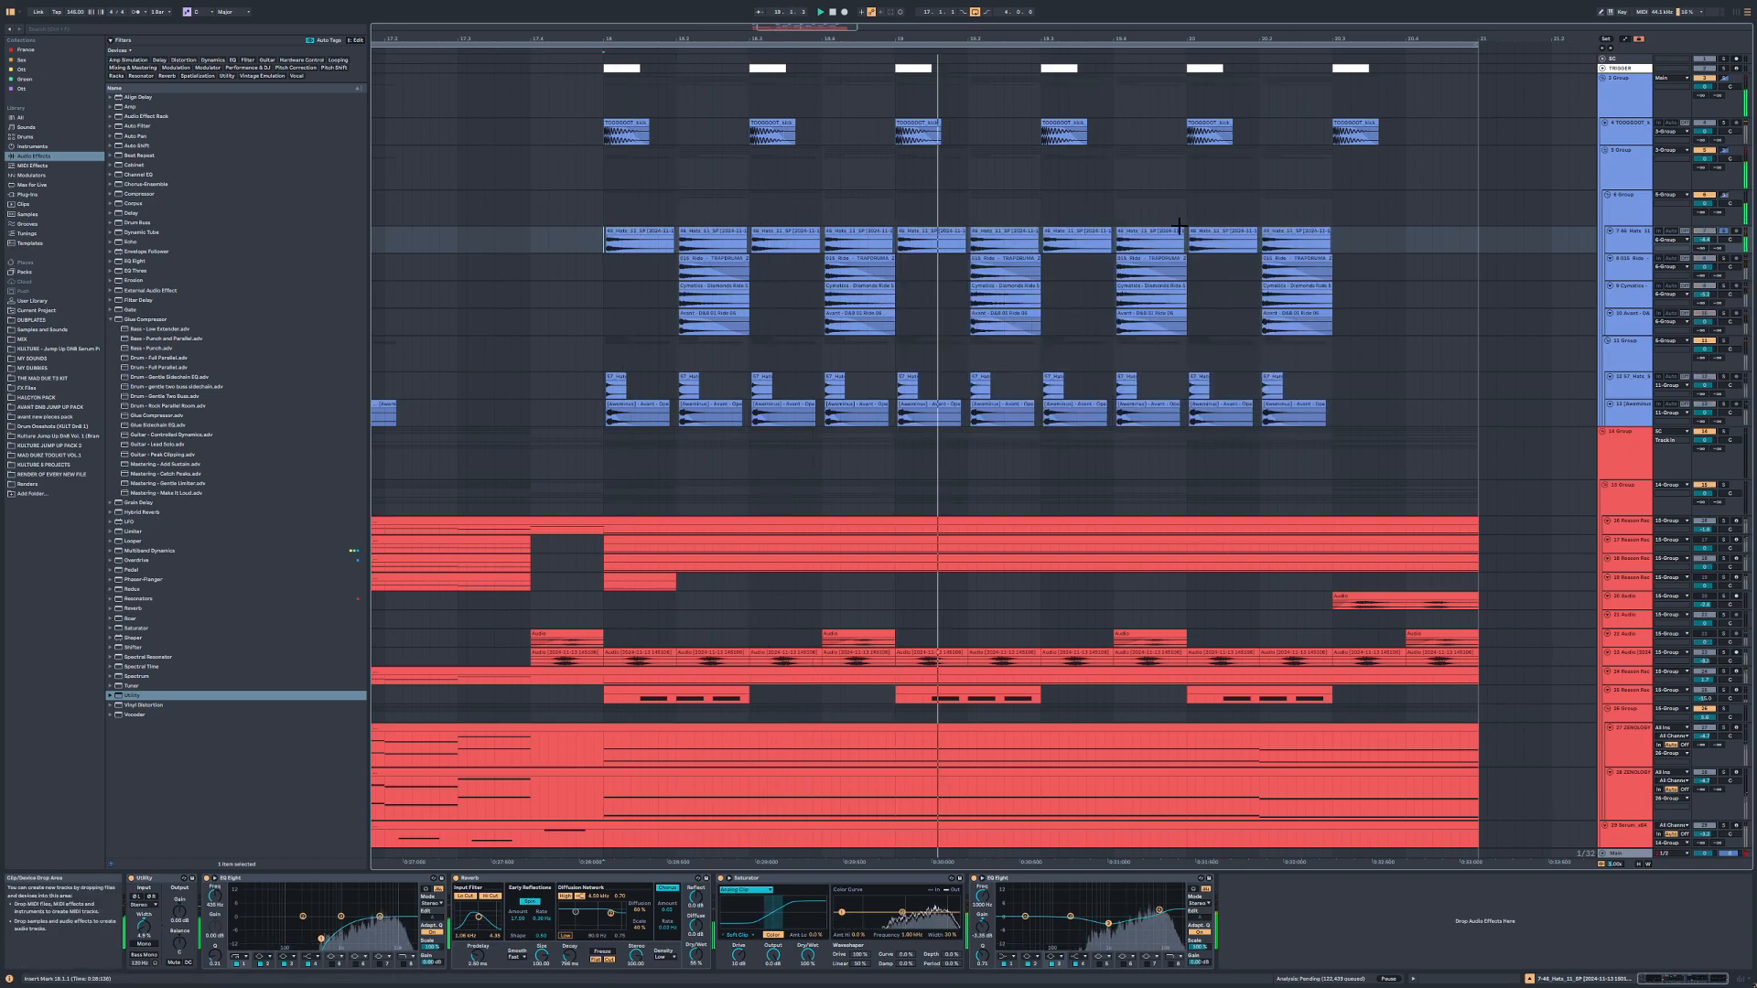
{"action": "left_click_drag", "start_coordinate": [1189, 221], "coordinate": [1332, 411]}
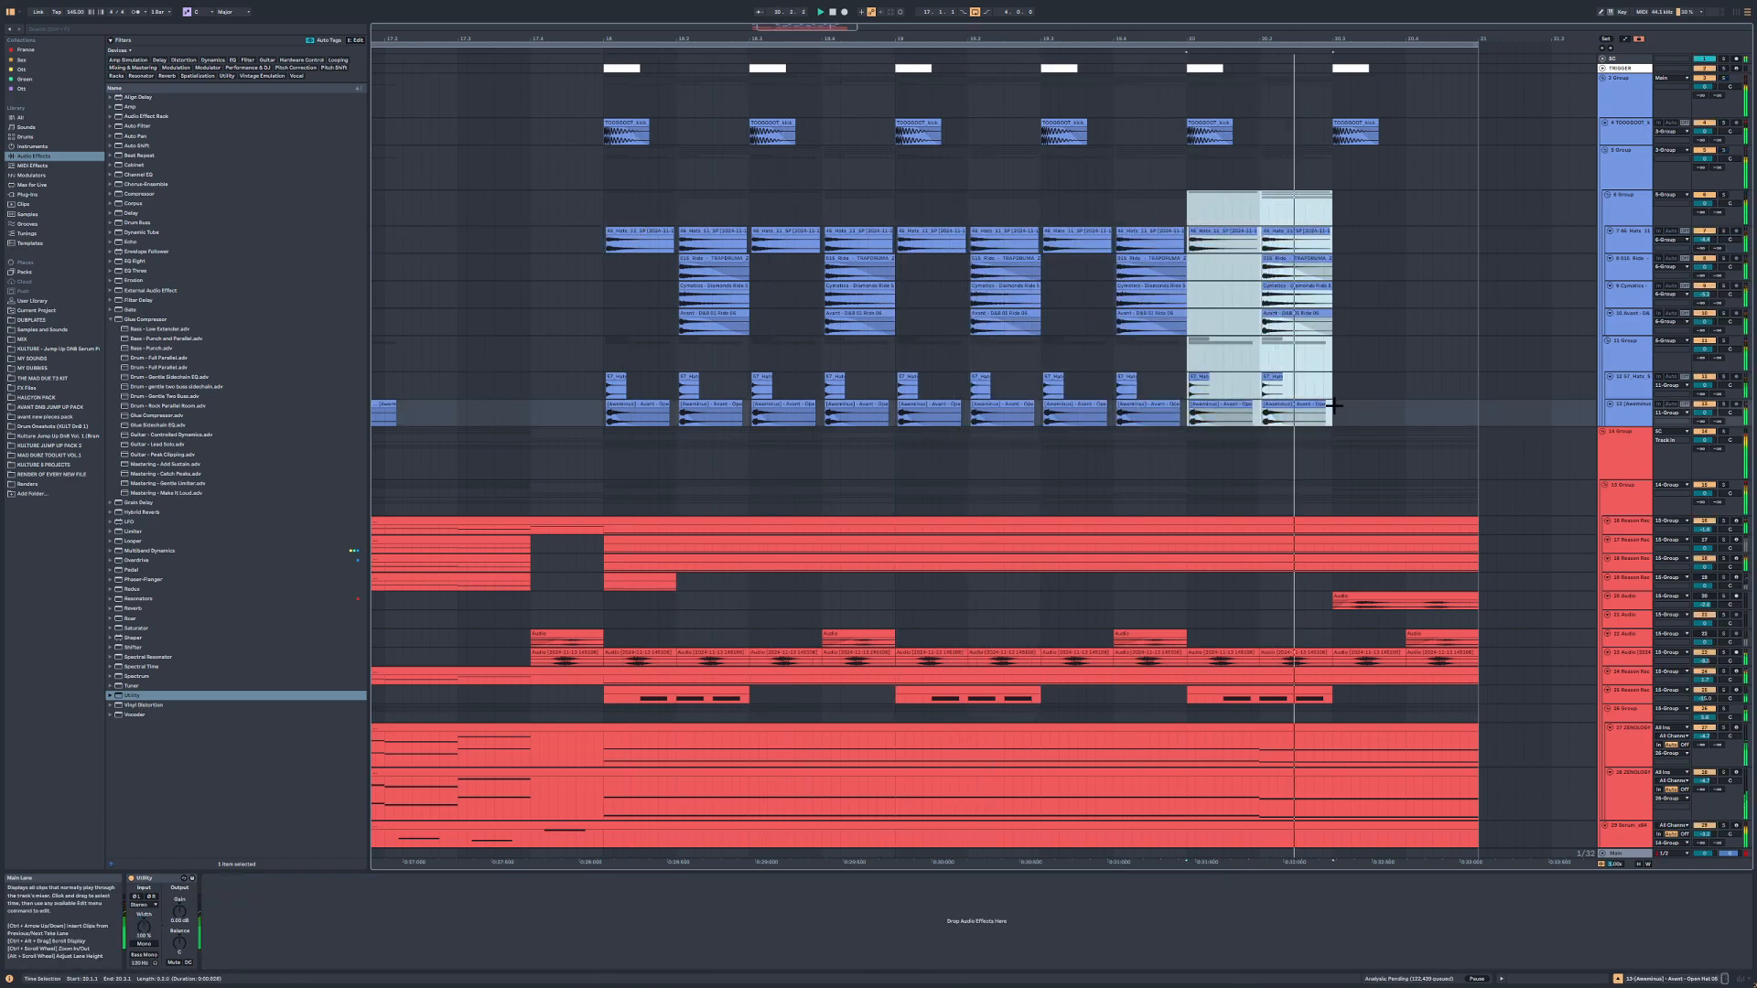
{"action": "key", "text": "ctrl+d"}
Step: Lower the volume of the Diamonds Ride track
{"action": "scroll", "coordinate": [1134, 355], "scroll_direction": "down", "scroll_amount": 5}
{"action": "left_click", "coordinate": [1631, 297]}
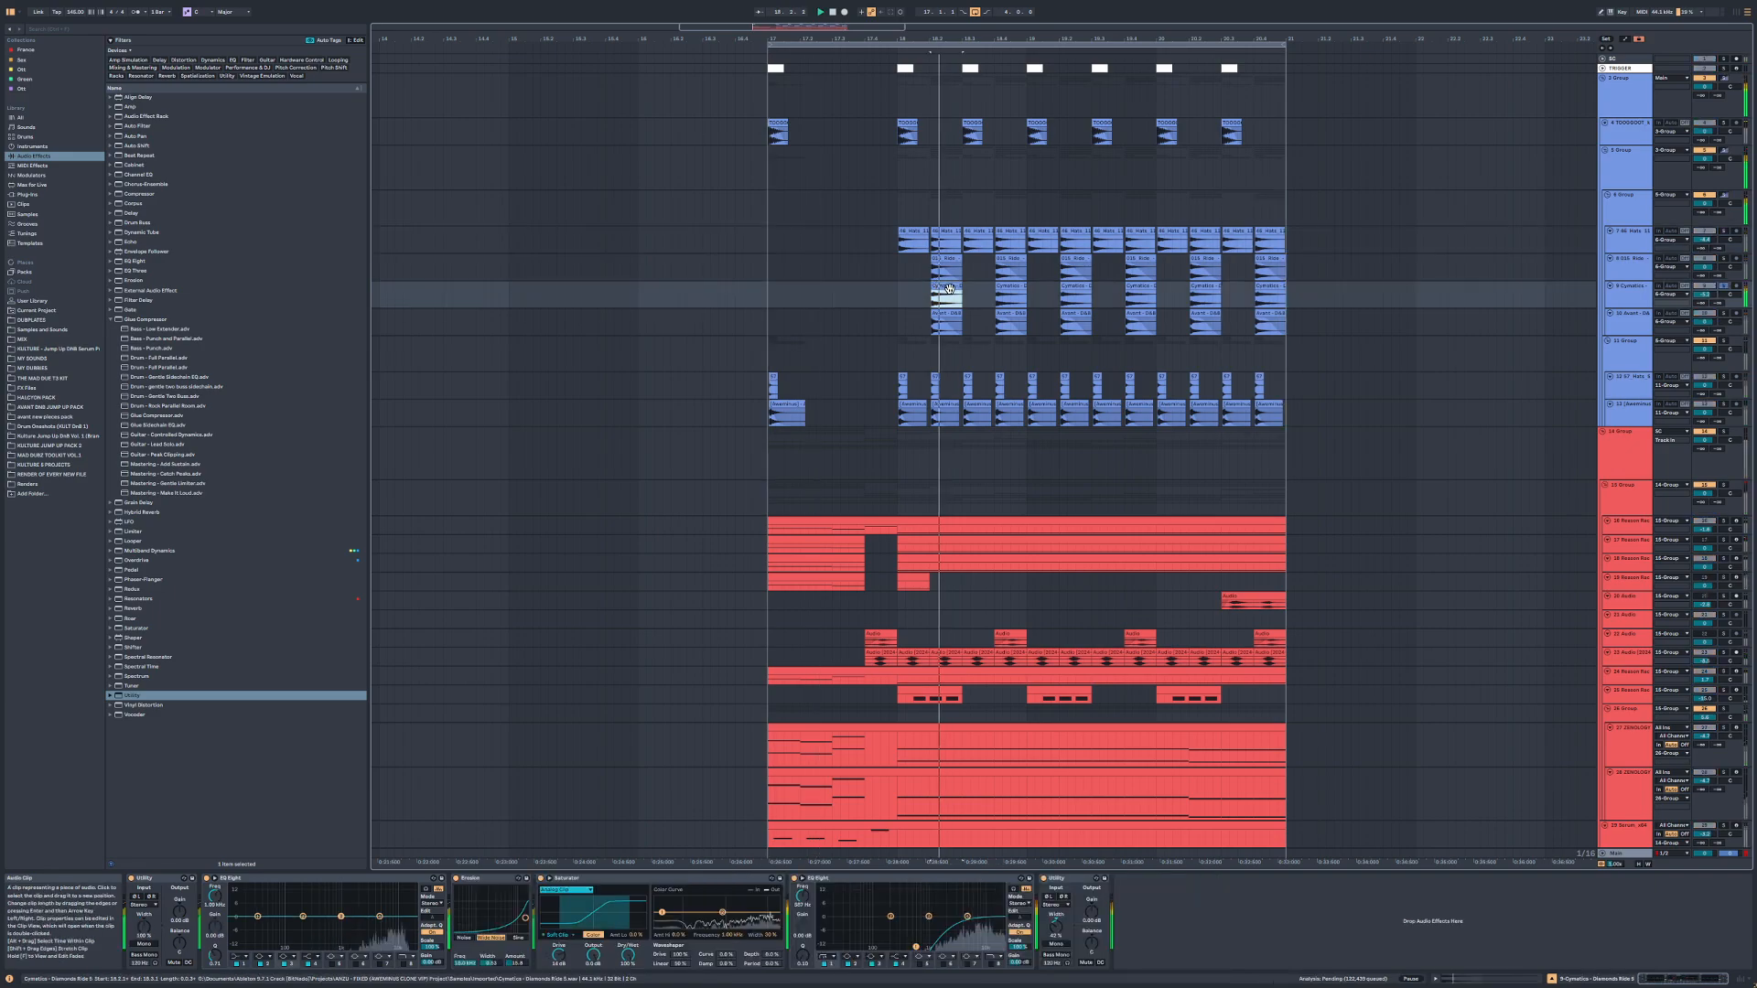
{"action": "left_click", "coordinate": [1634, 204]}
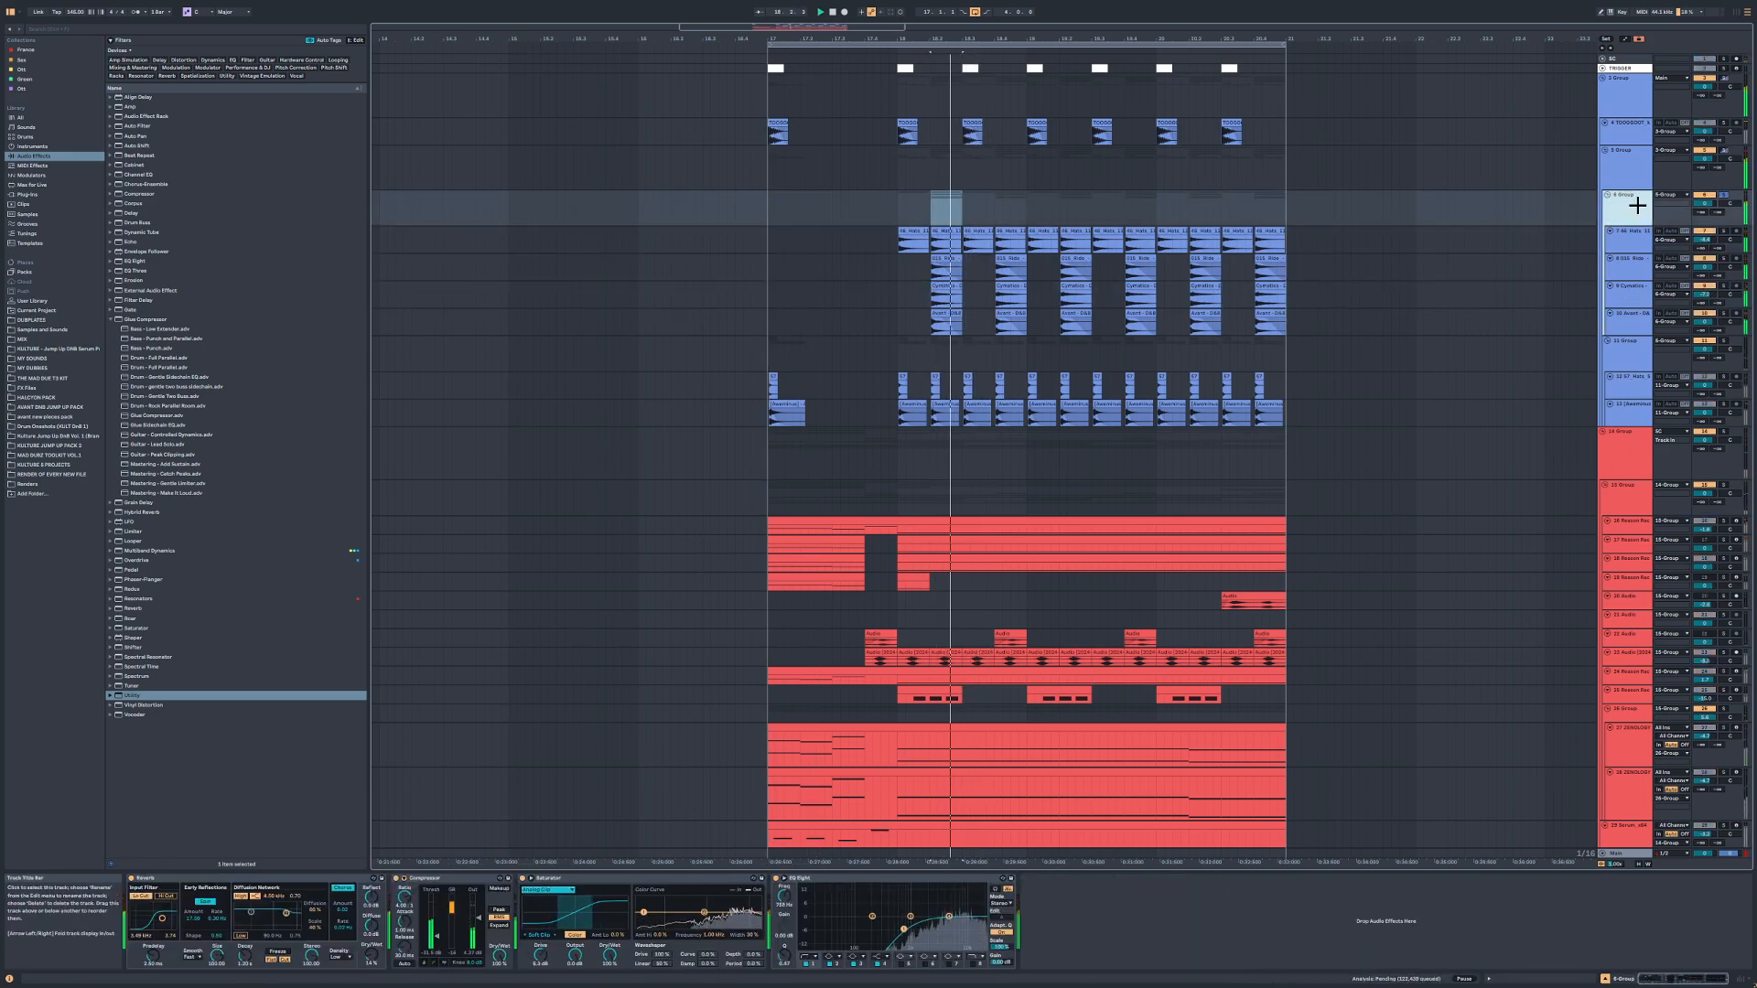
{"action": "left_click_drag", "start_coordinate": [1704, 294], "coordinate": [1704, 311]}
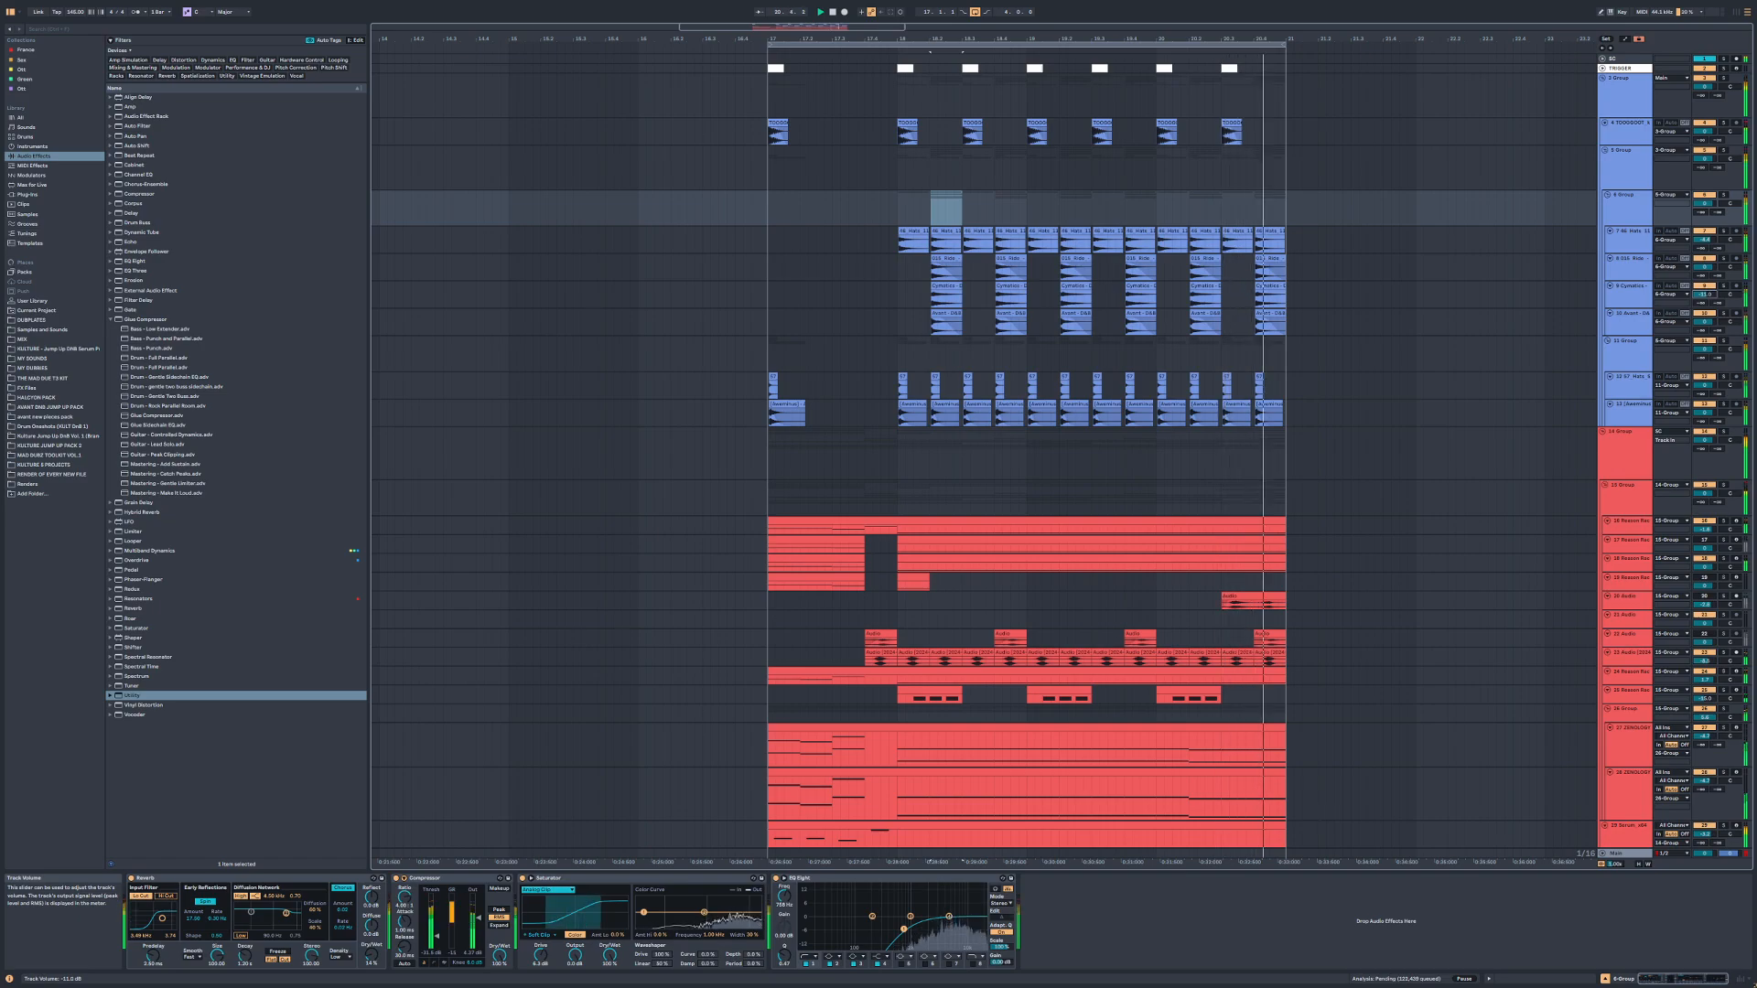
Step: Fold the parent hat group and insert a new audio track directly below the kick track
{"action": "key", "text": "s"}
{"action": "left_click", "coordinate": [1605, 150]}
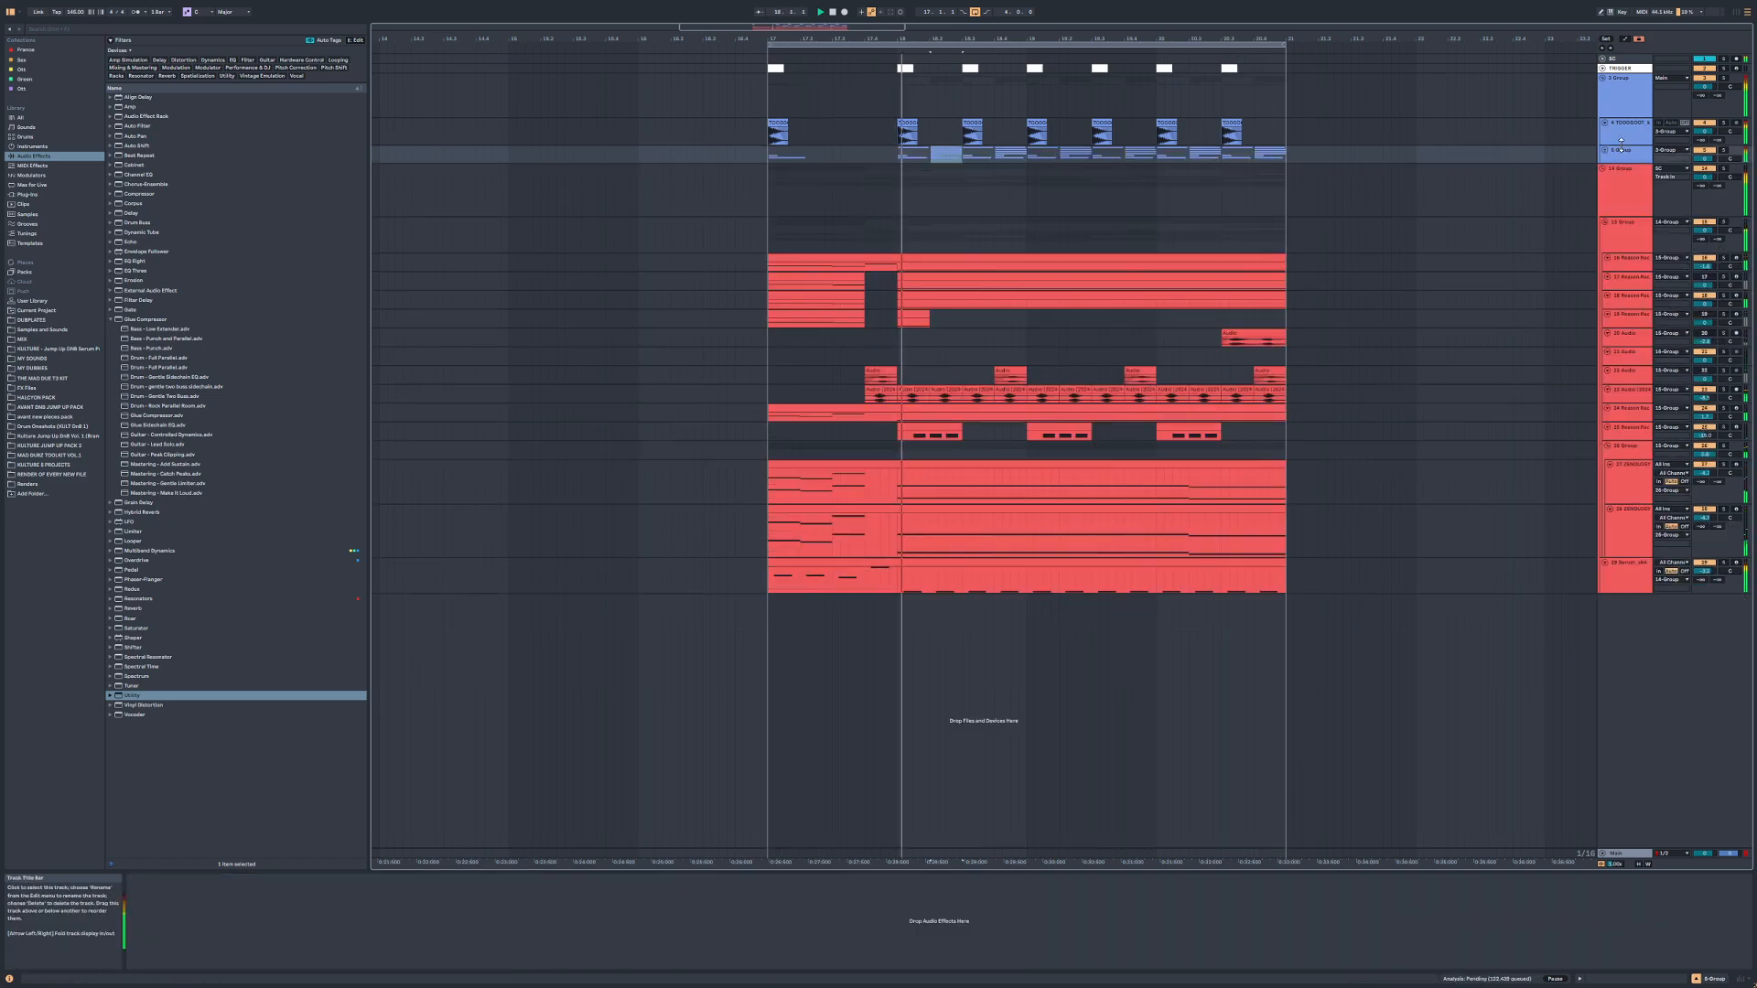
{"action": "left_click", "coordinate": [1620, 140]}
{"action": "key", "text": "ctrl+t"}
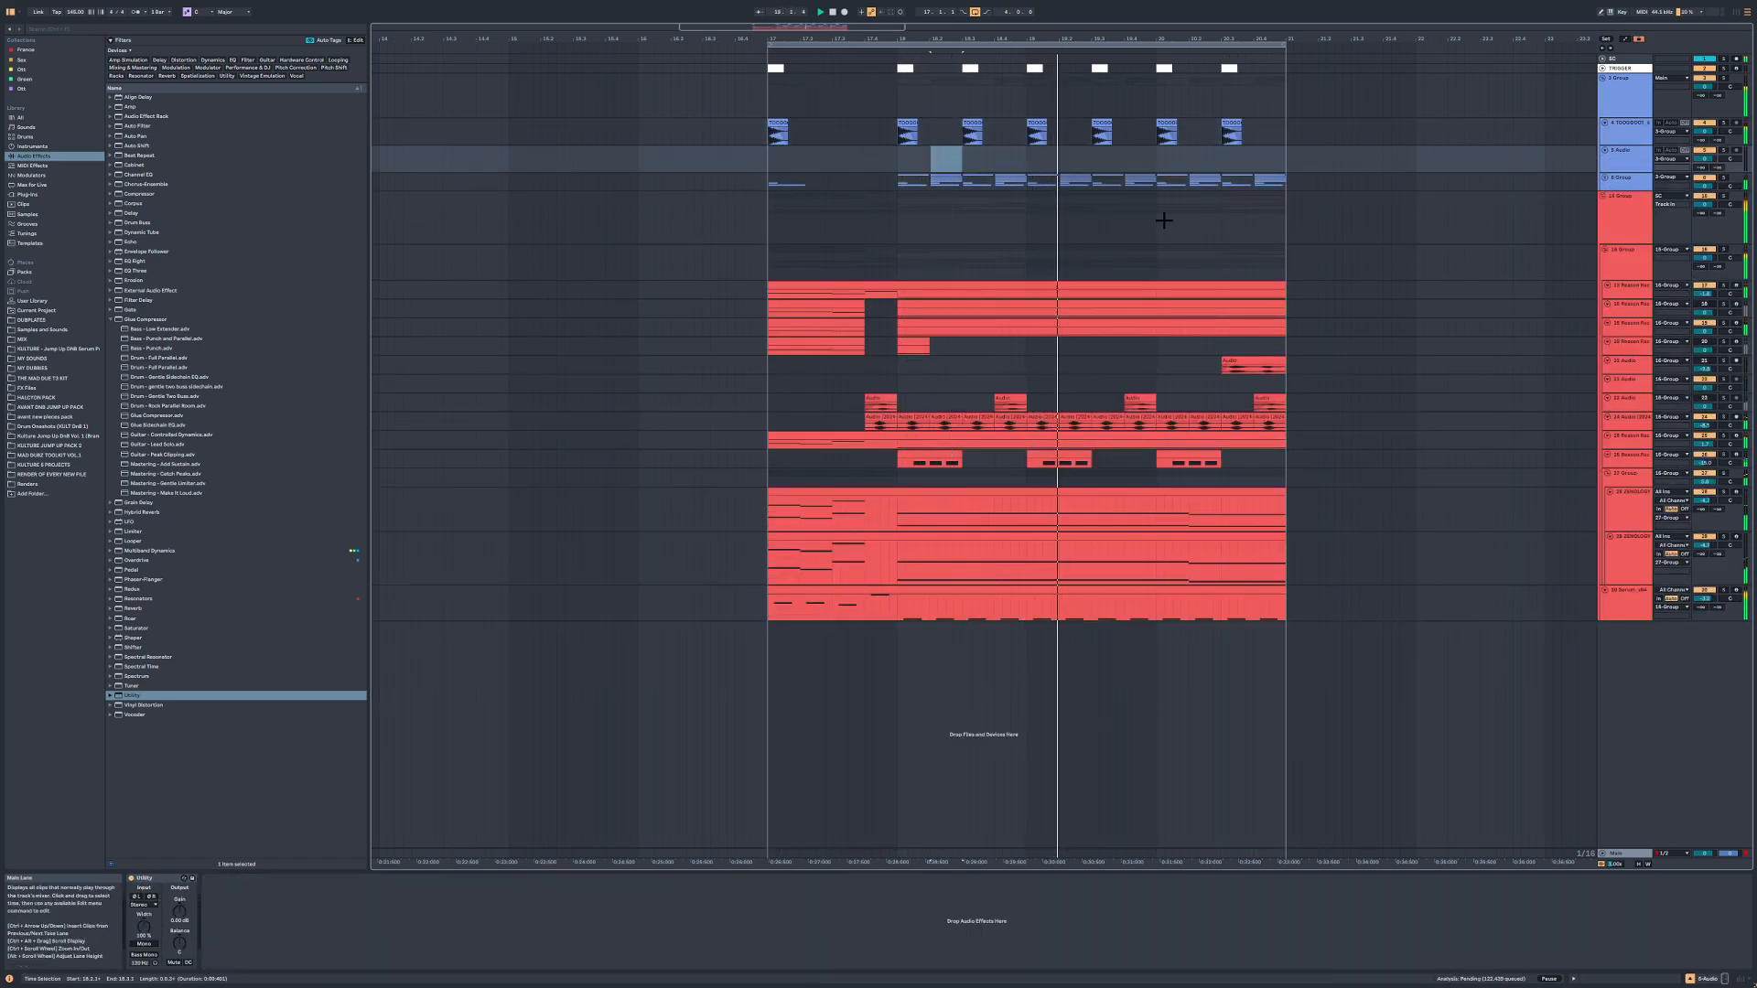
Step: Audition the first clap samples in the toolkit's CLAP folder
{"action": "left_click", "coordinate": [61, 454]}
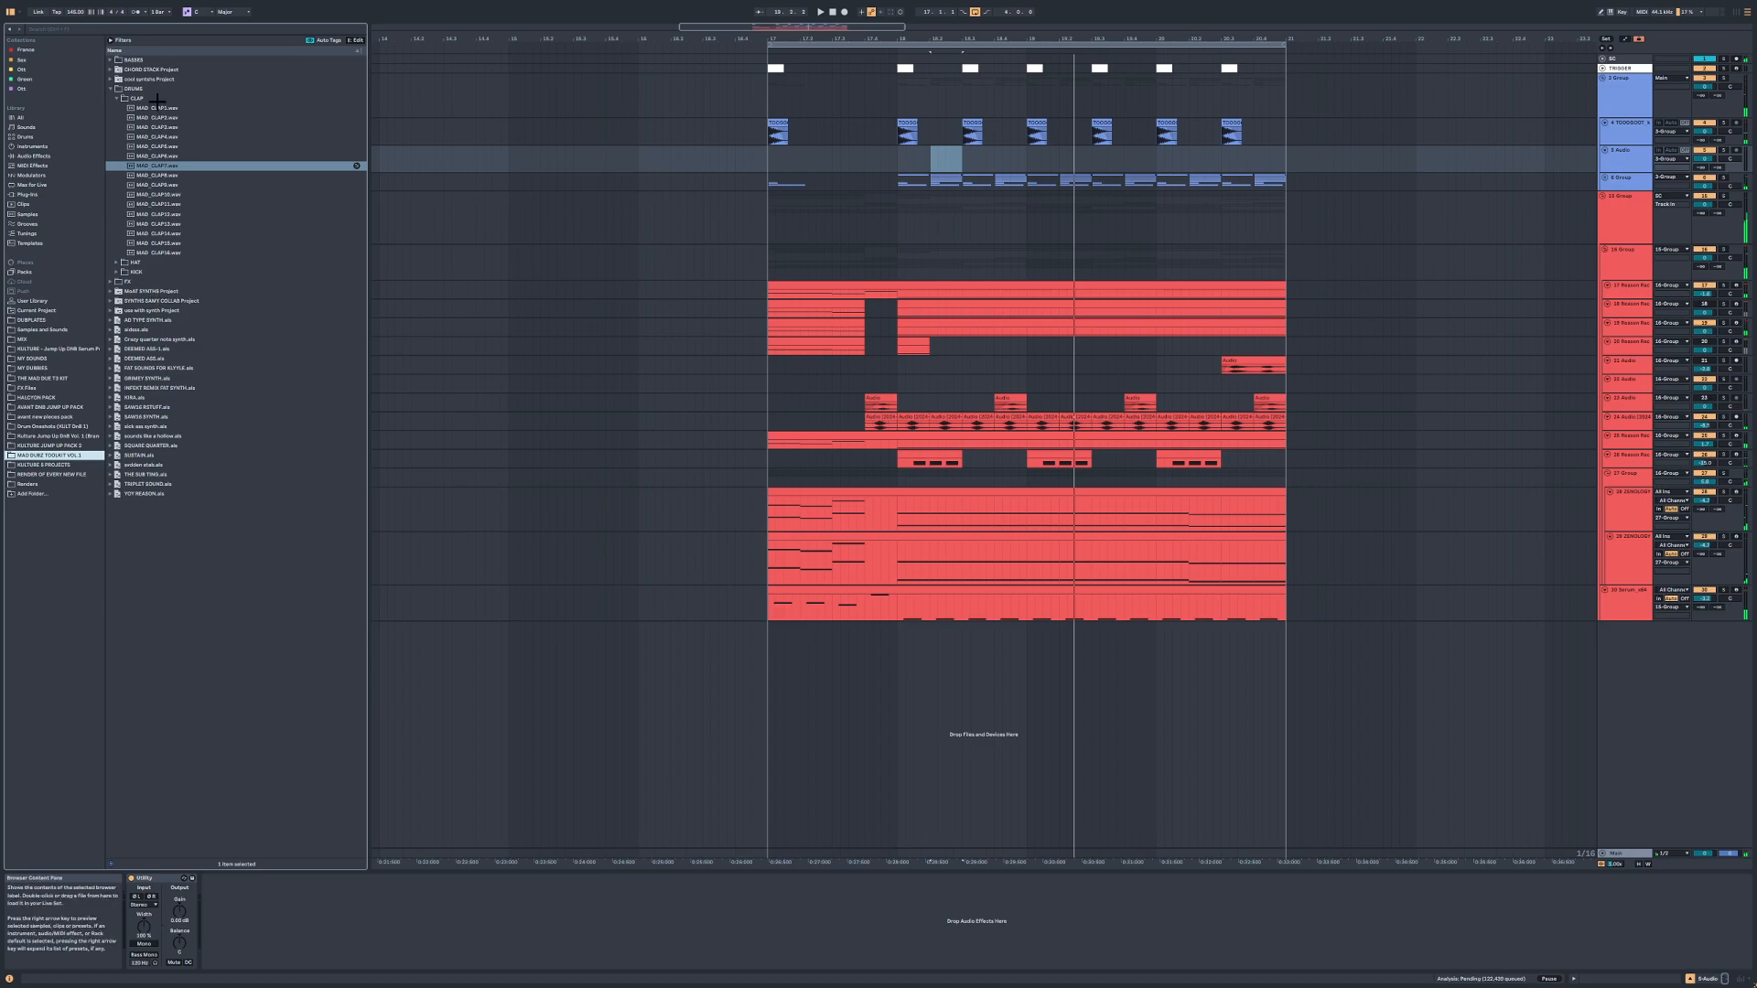
{"action": "left_click", "coordinate": [163, 147]}
{"action": "left_click", "coordinate": [167, 118]}
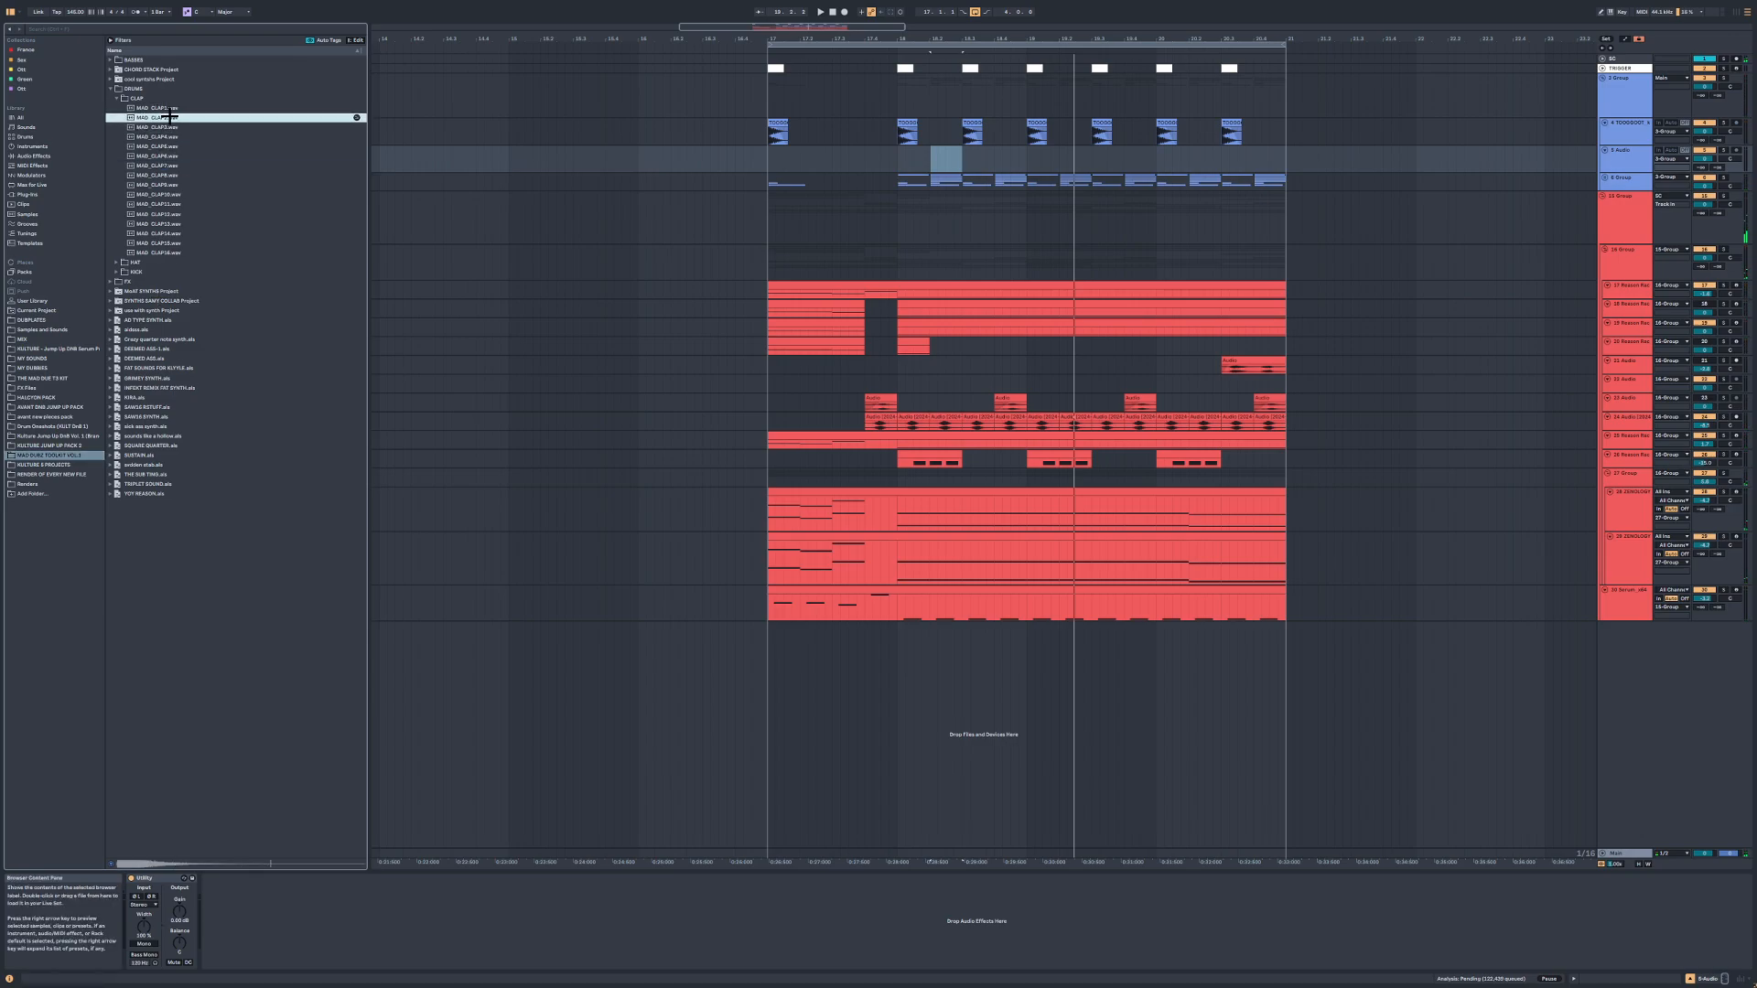
{"action": "left_click", "coordinate": [170, 108]}
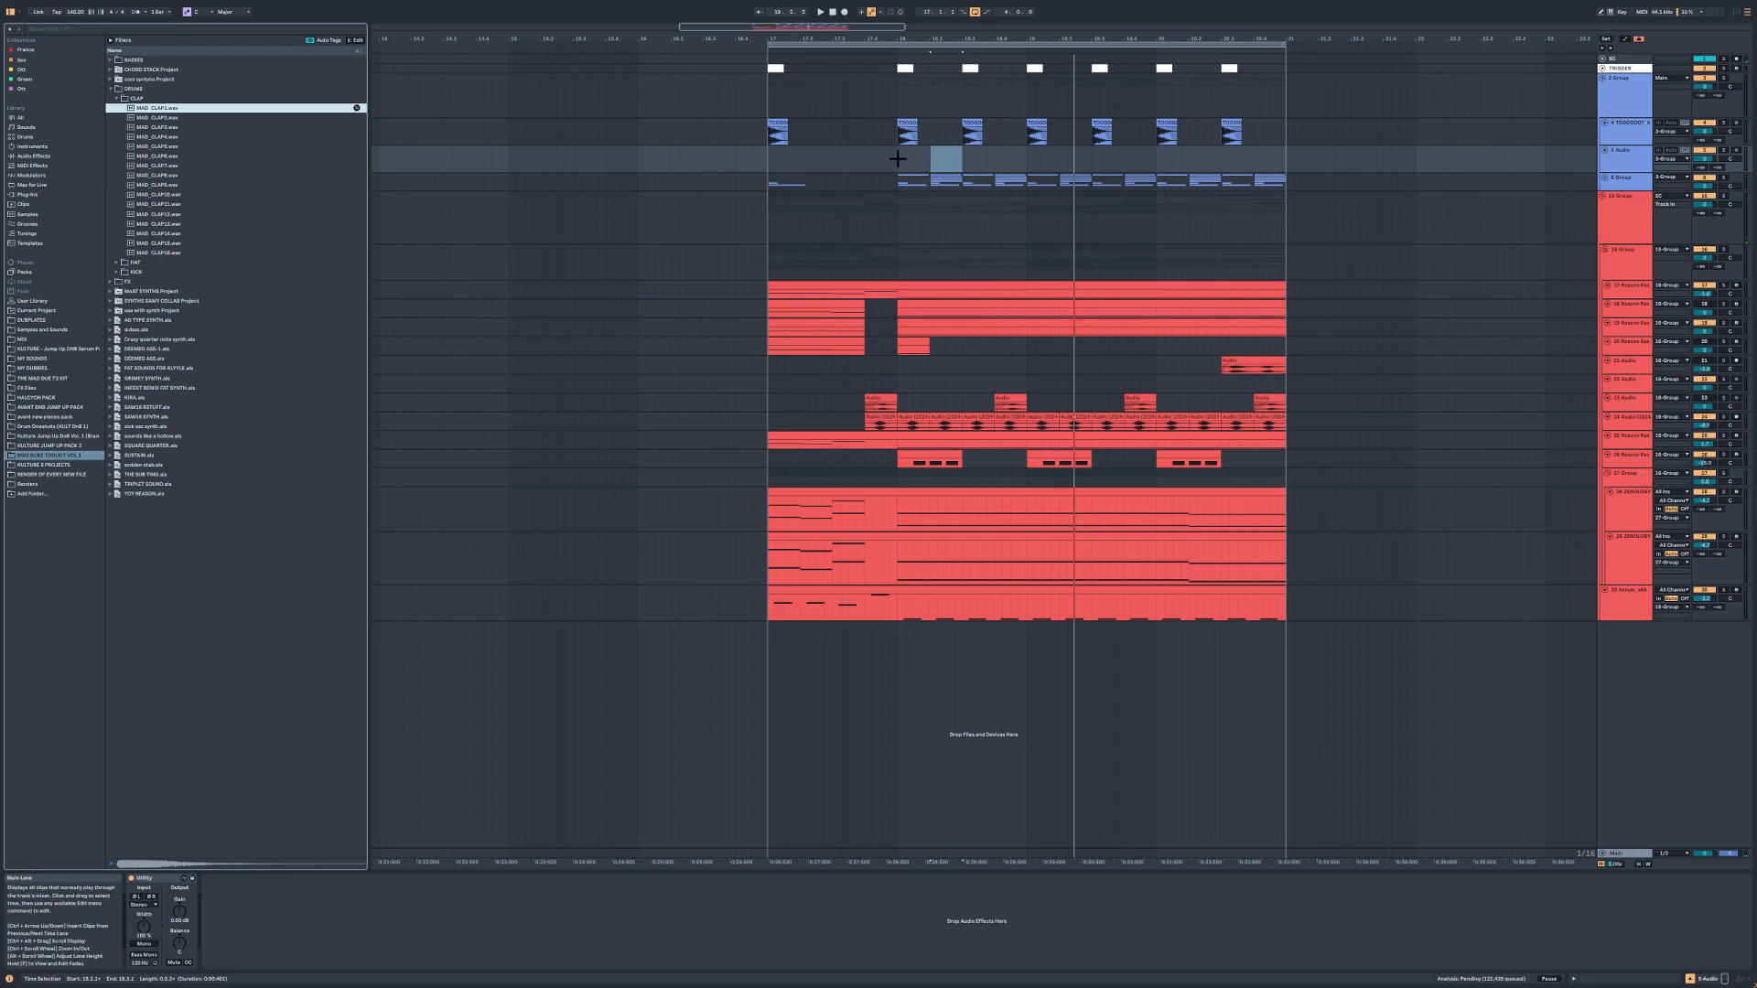
{"action": "left_click_drag", "start_coordinate": [850, 25], "coordinate": [849, 30]}
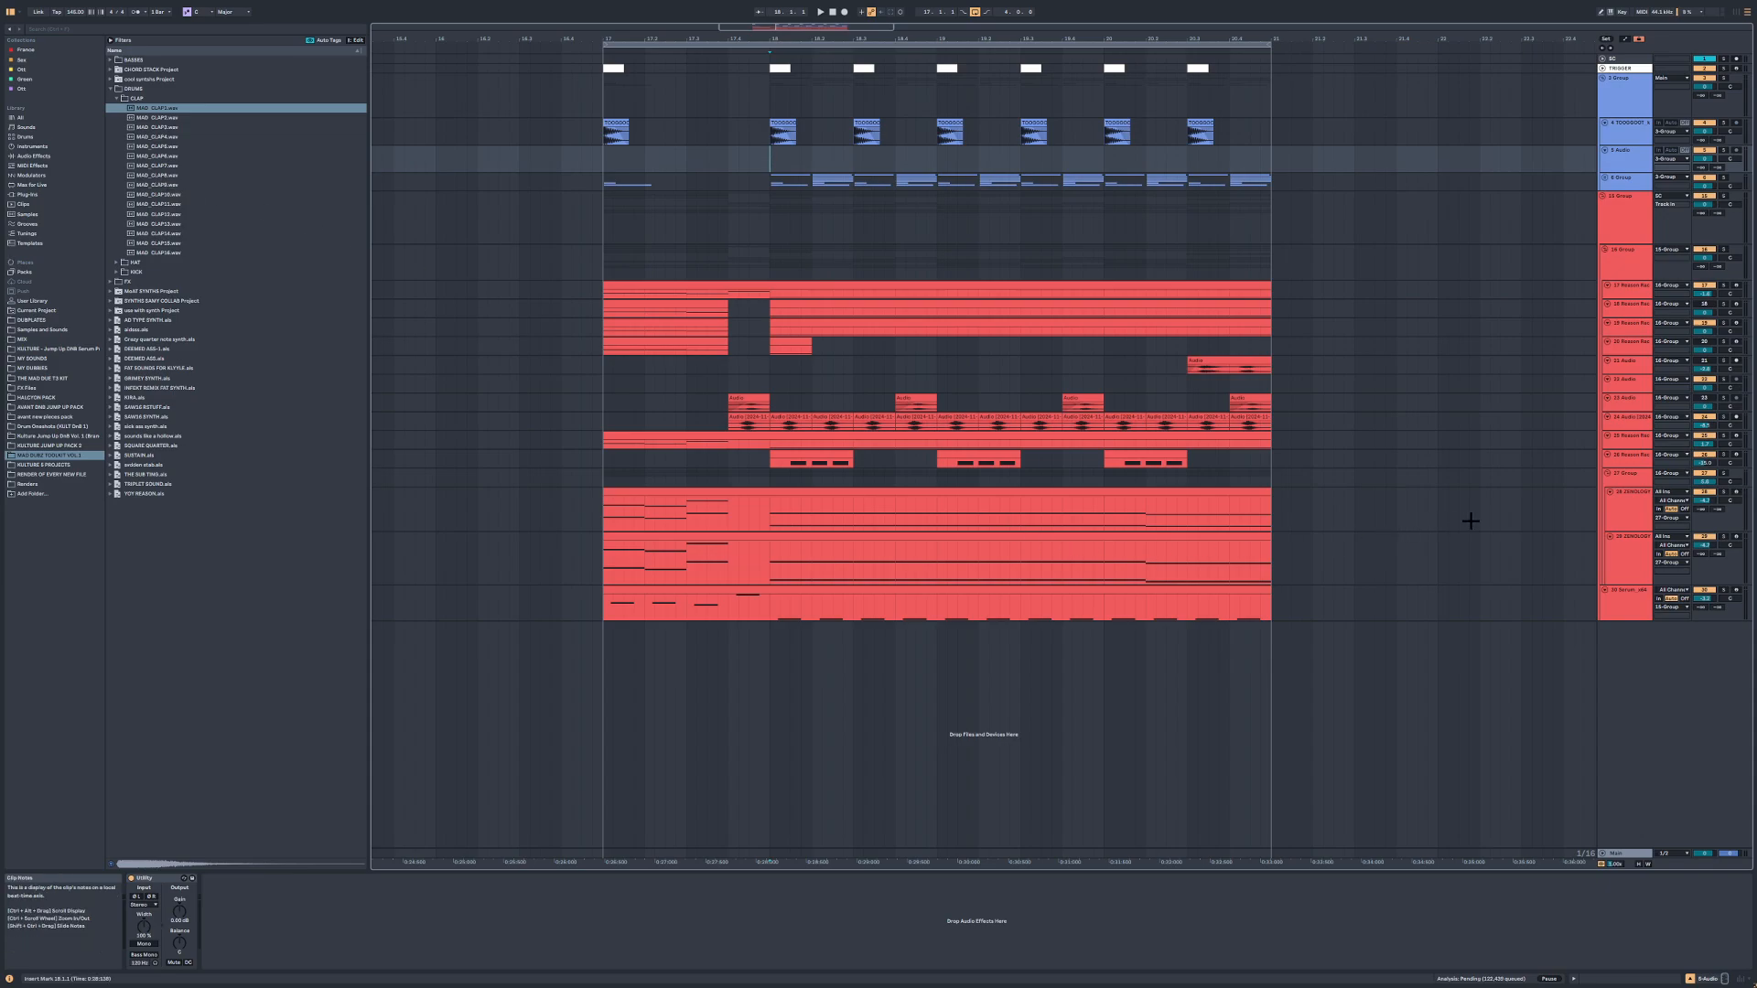
Step: Fold the three lowest tracks of the red group to reduce their height
{"action": "left_click", "coordinate": [1612, 512]}
{"action": "mouse_move", "coordinate": [1635, 532]}
{"action": "left_mouse_down"}
{"action": "mouse_move", "coordinate": [1637, 503]}
{"action": "mouse_move", "coordinate": [1630, 543]}
{"action": "left_mouse_up"}
{"action": "left_click", "coordinate": [1624, 539]}
{"action": "left_click", "coordinate": [1629, 545]}
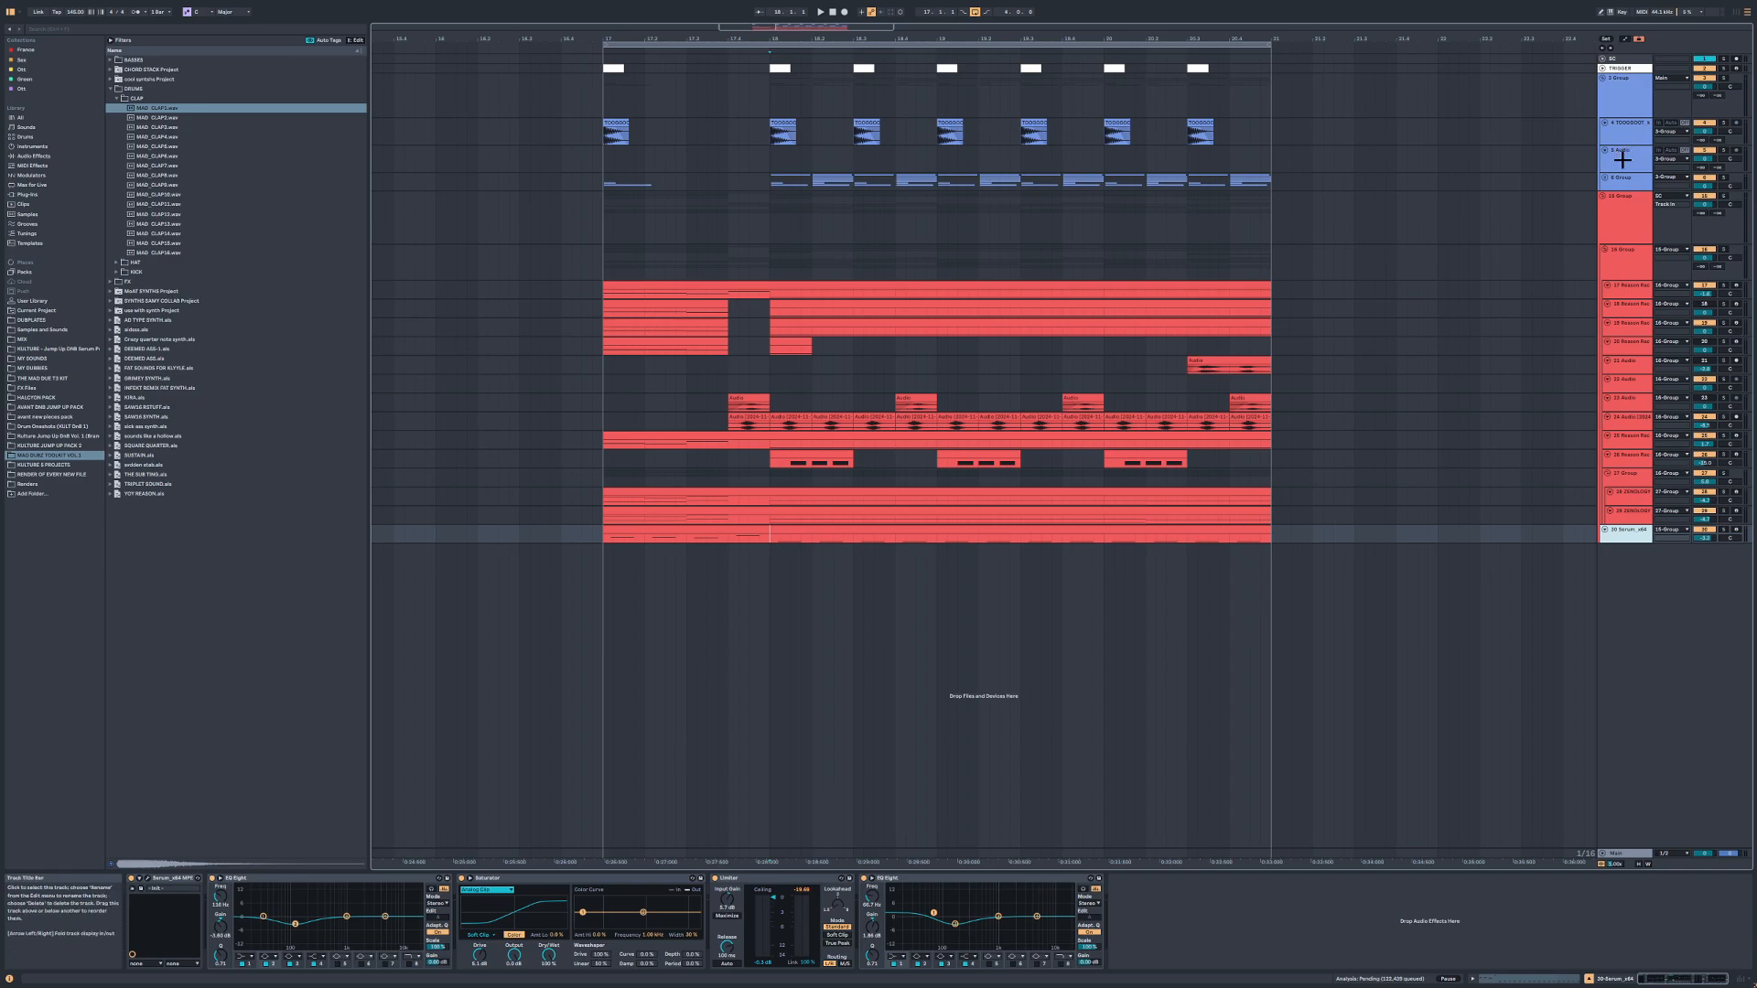
{"action": "left_click_drag", "start_coordinate": [595, 234], "coordinate": [1278, 595]}
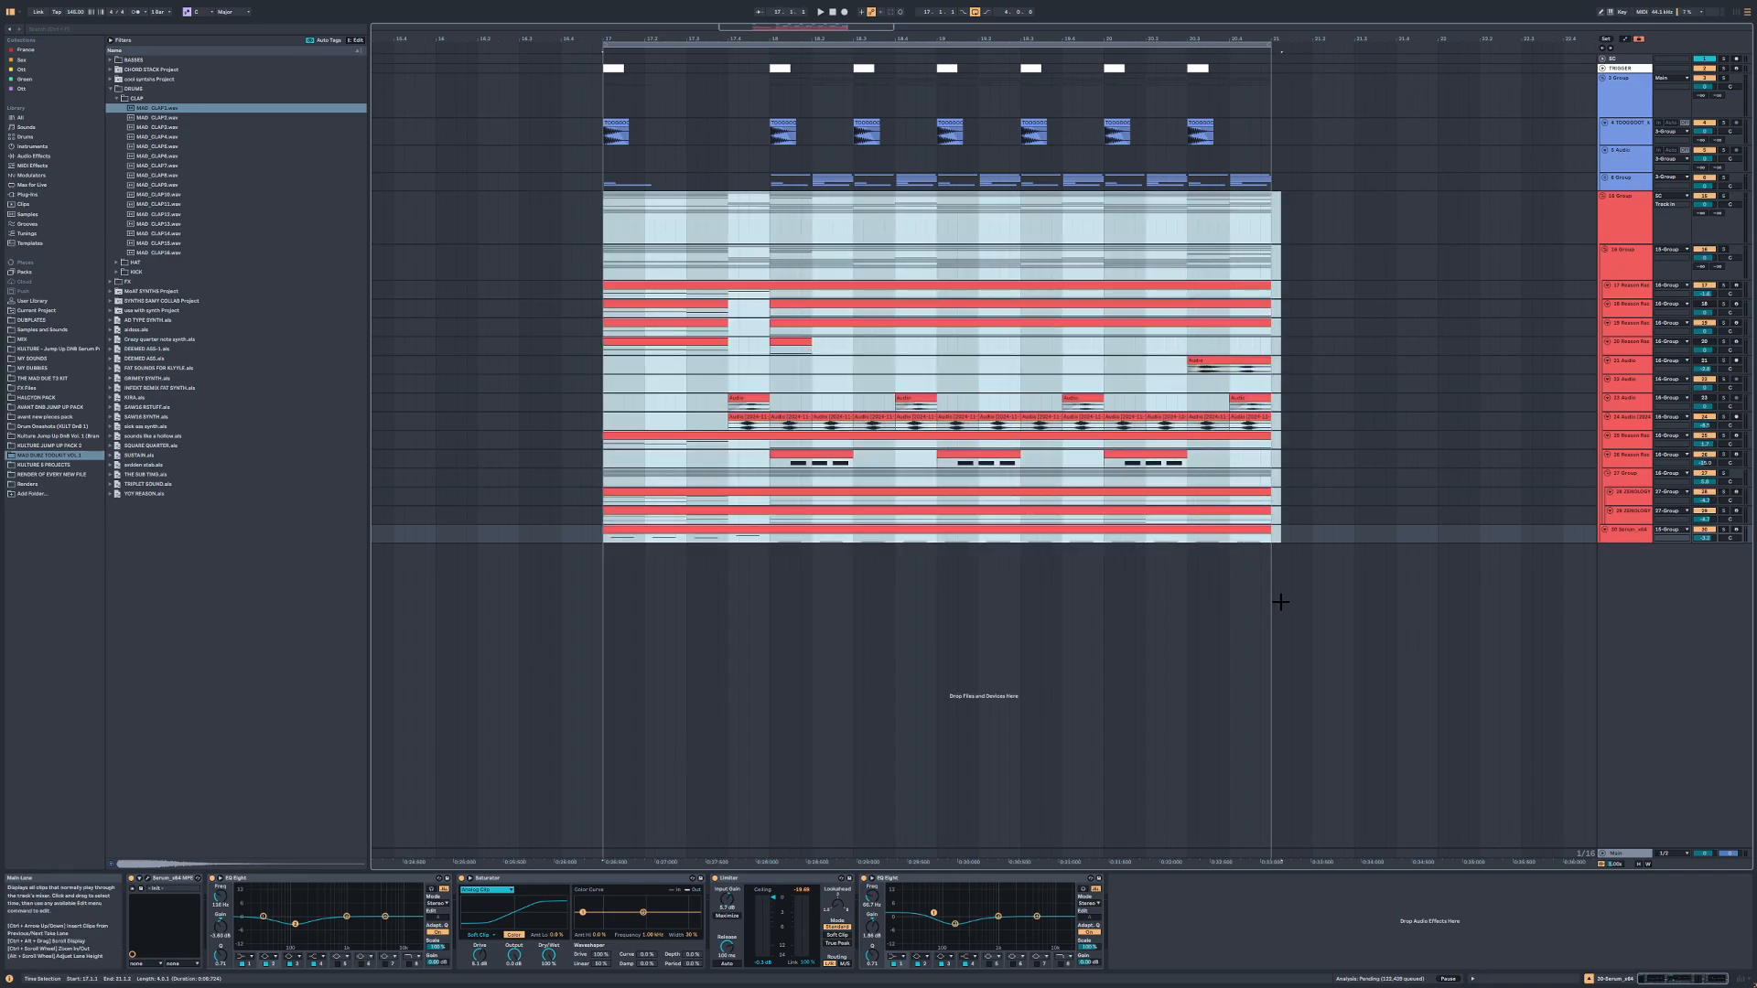
{"action": "left_click", "coordinate": [1269, 549]}
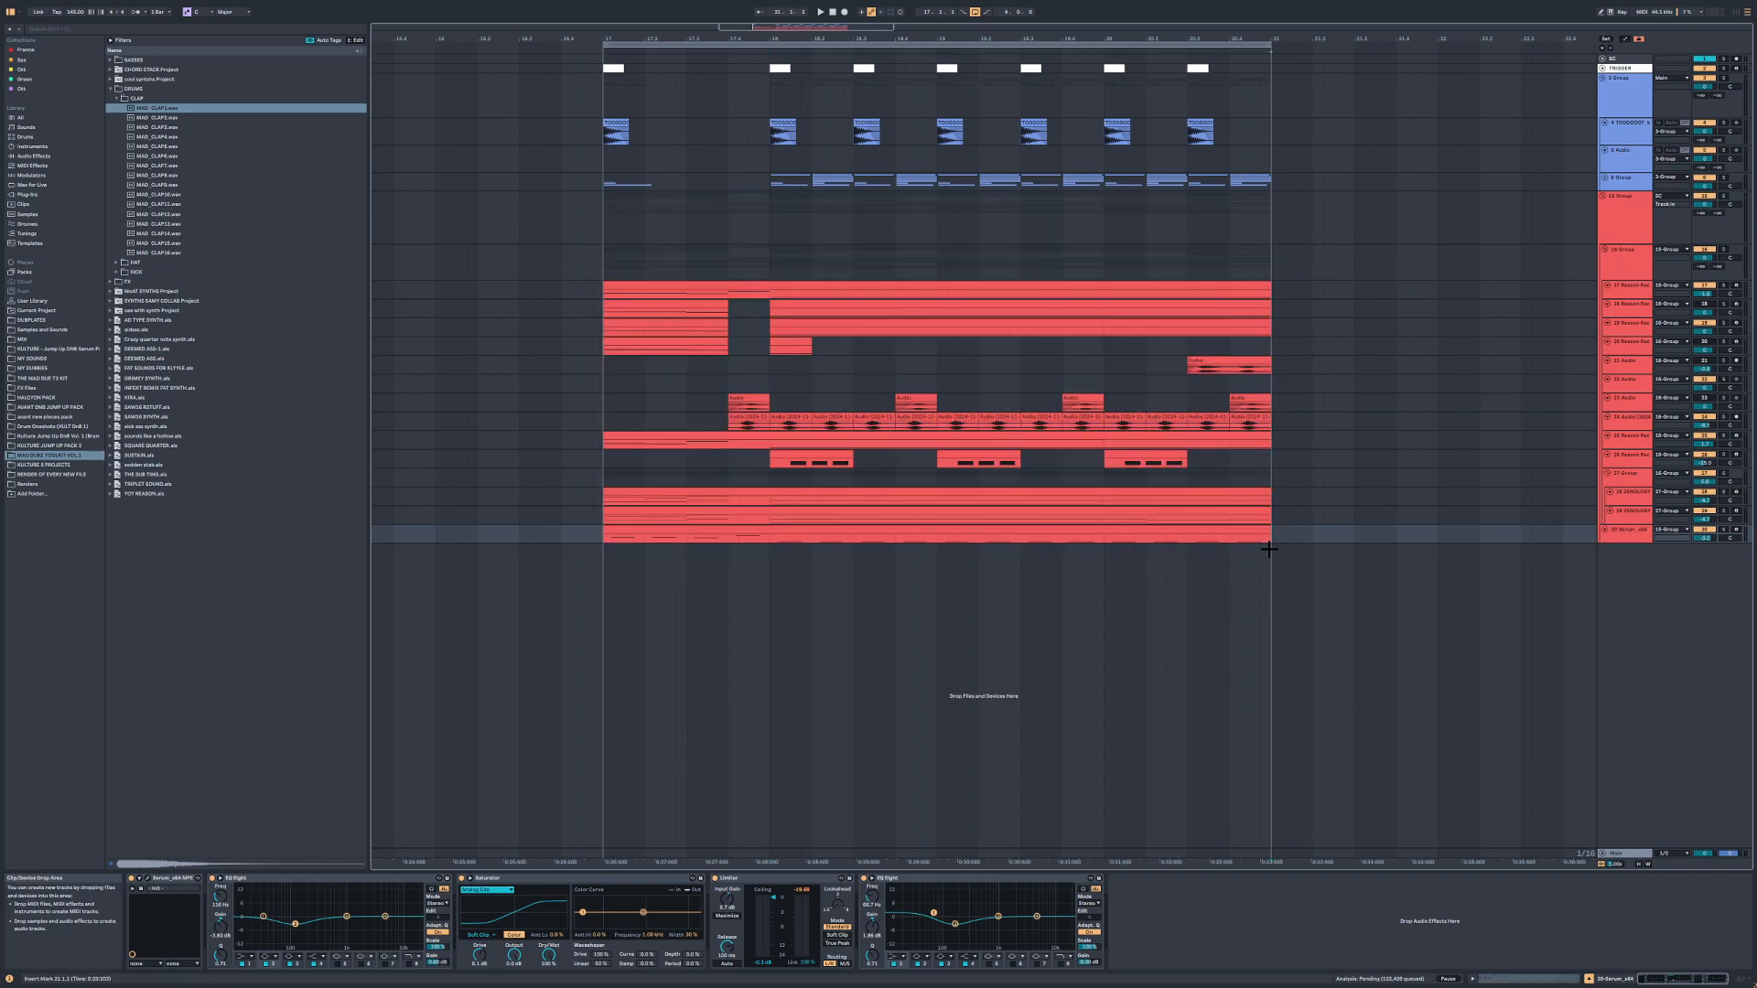
Step: Audition more clap samples and place MAD_CLAP10 on the new audio track at 18.3, aligned with the kick
{"action": "left_click", "coordinate": [159, 156]}
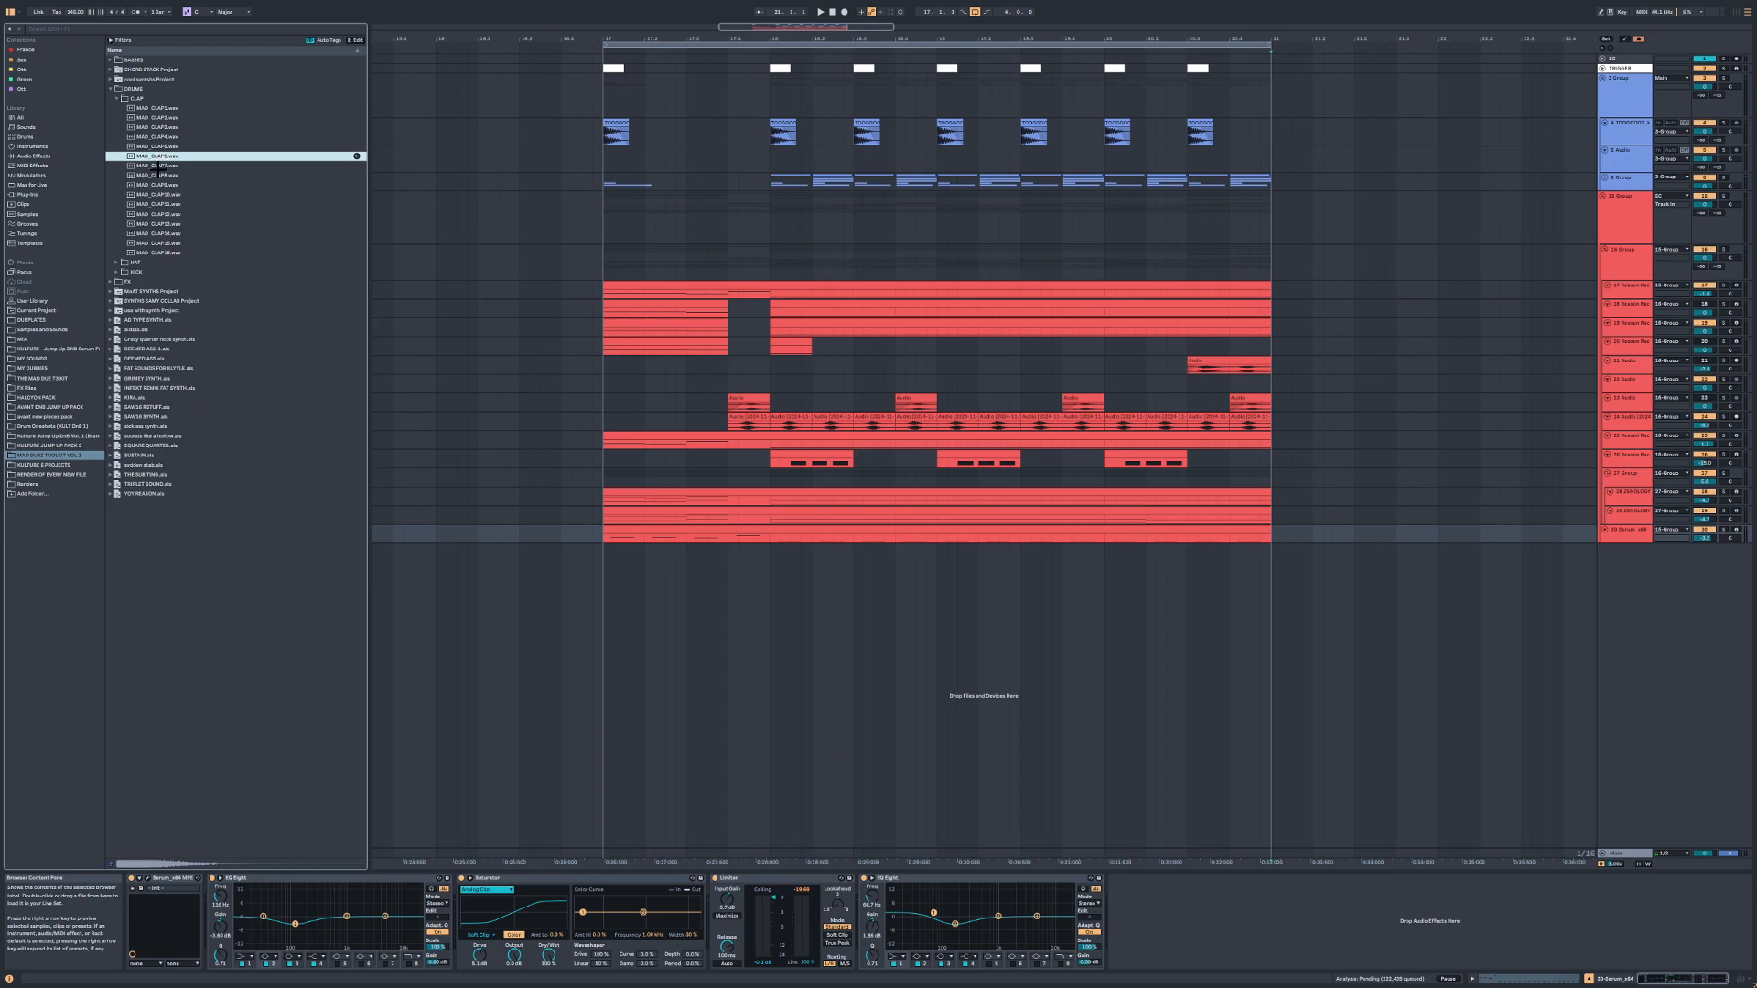
{"action": "left_click", "coordinate": [158, 168]}
{"action": "left_click", "coordinate": [159, 175]}
{"action": "left_click", "coordinate": [158, 184]}
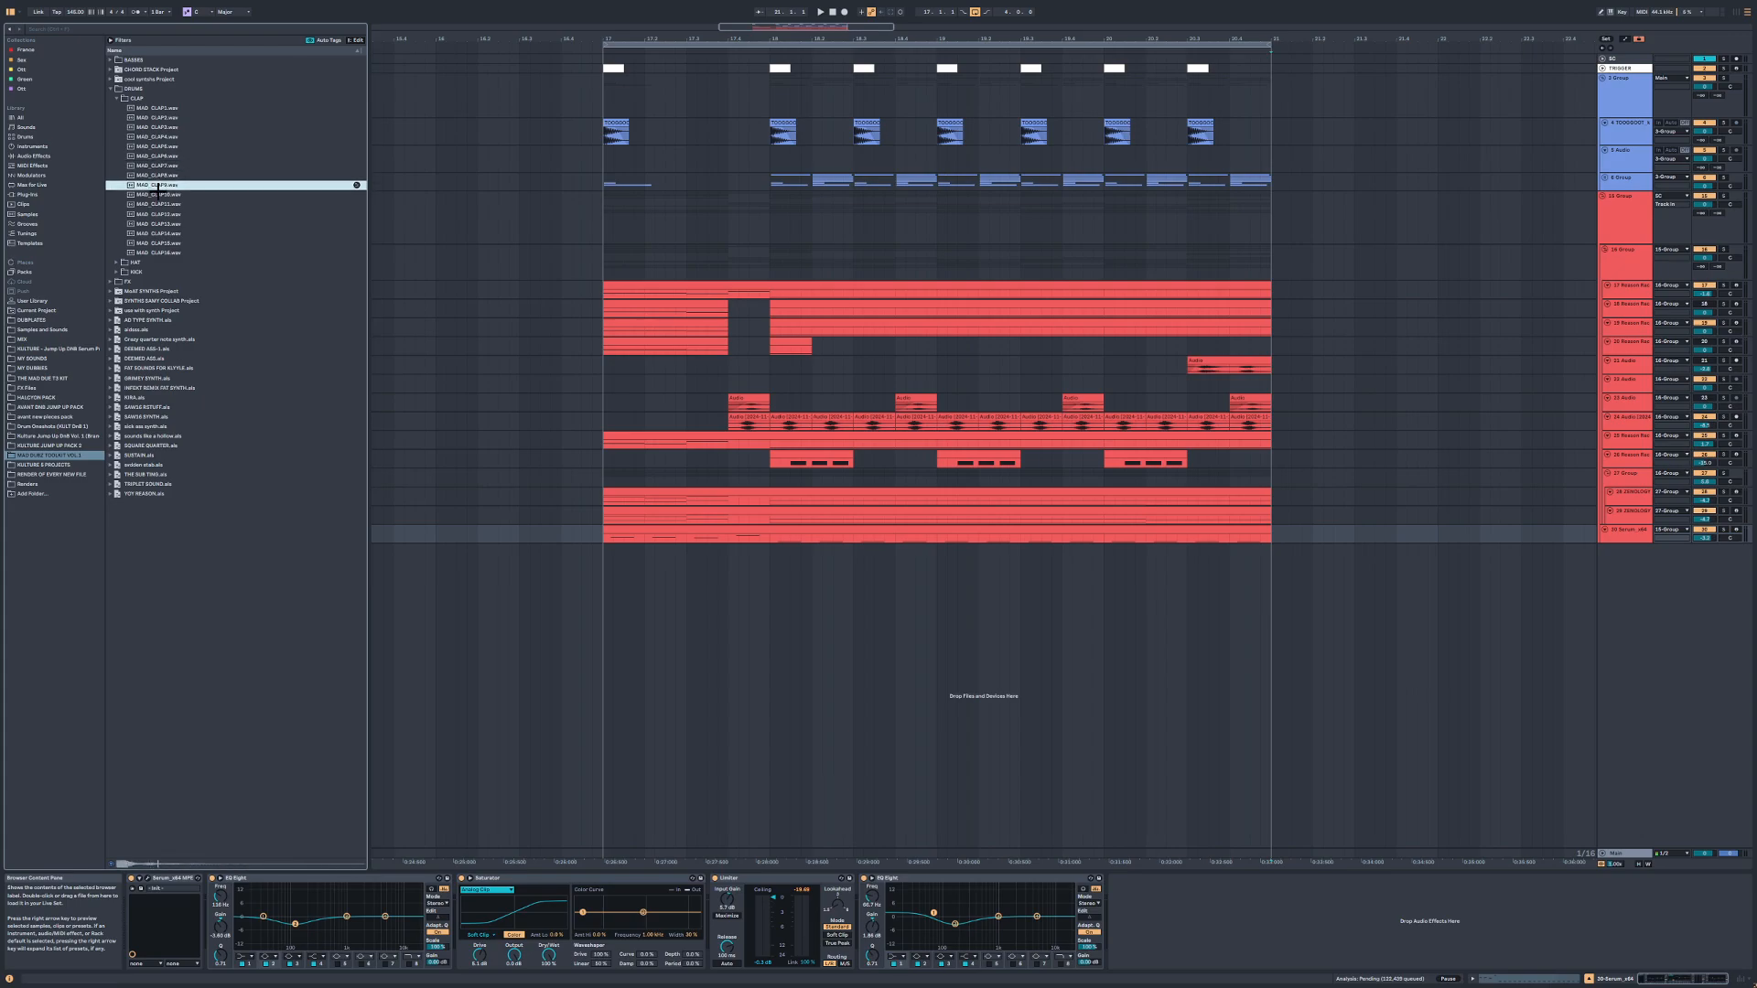
{"action": "left_click", "coordinate": [158, 194]}
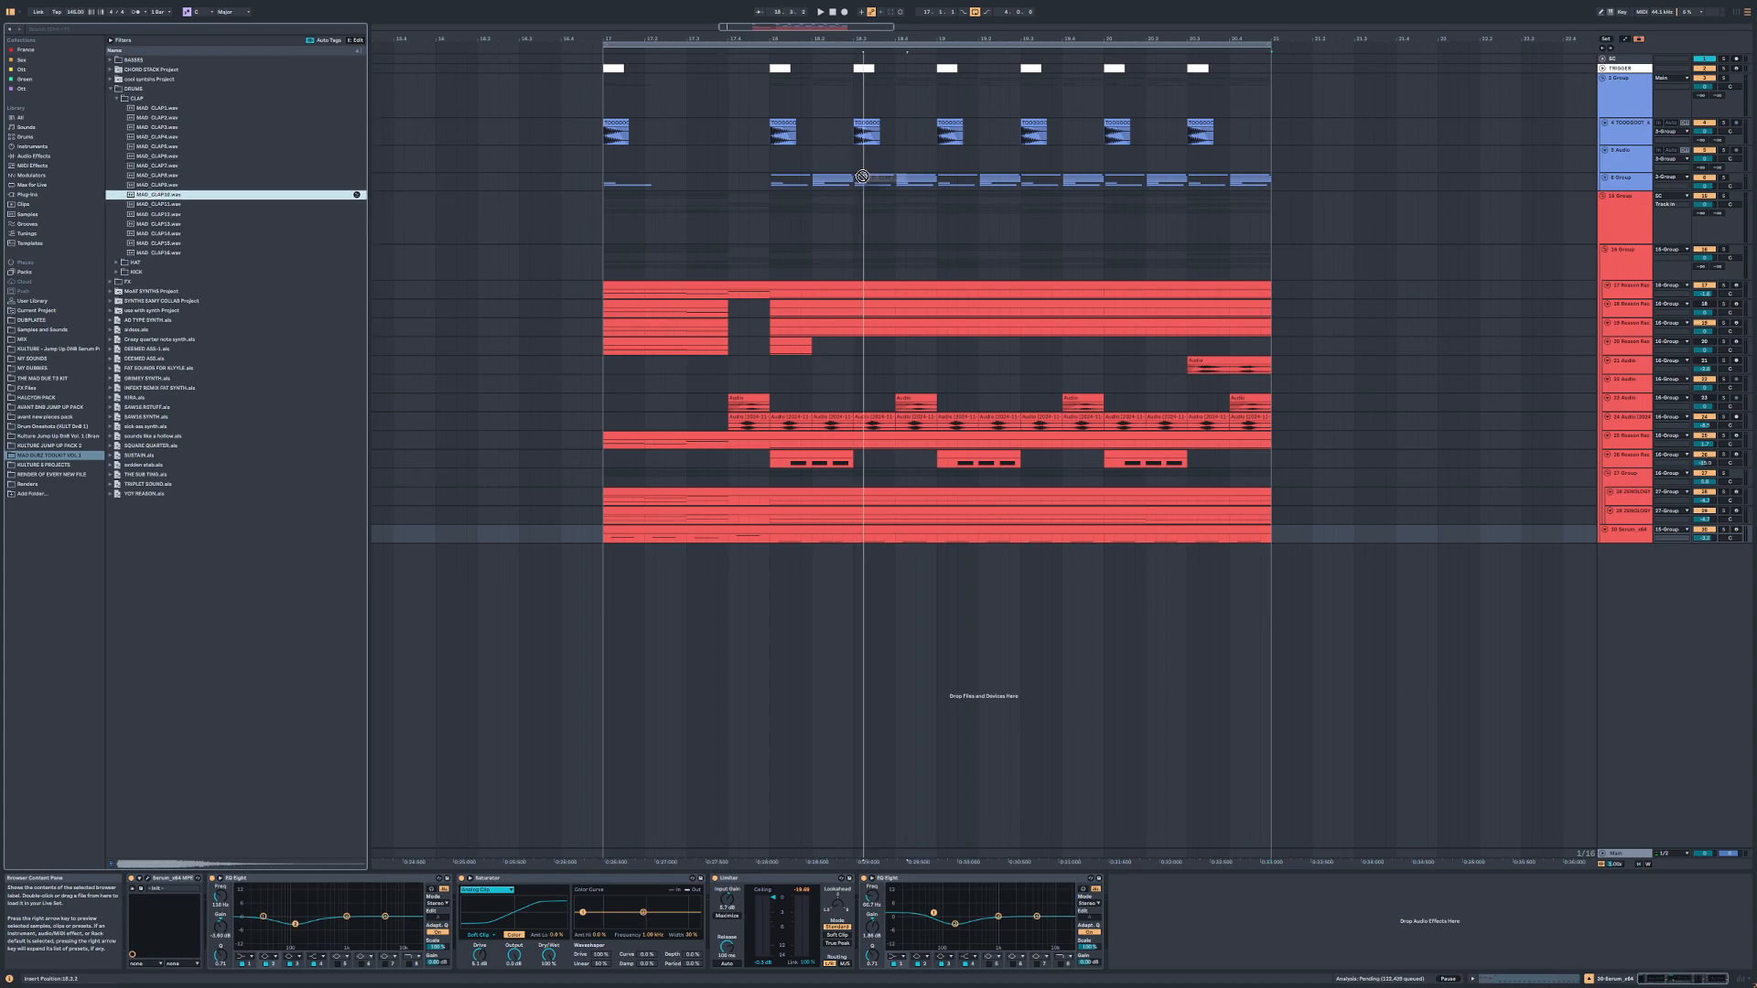
{"action": "left_click_drag", "start_coordinate": [862, 176], "coordinate": [864, 157]}
Step: Insert another audio track below the first clap and layer MAD_CLAP5 on it at the same position
{"action": "left_click", "coordinate": [183, 165]}
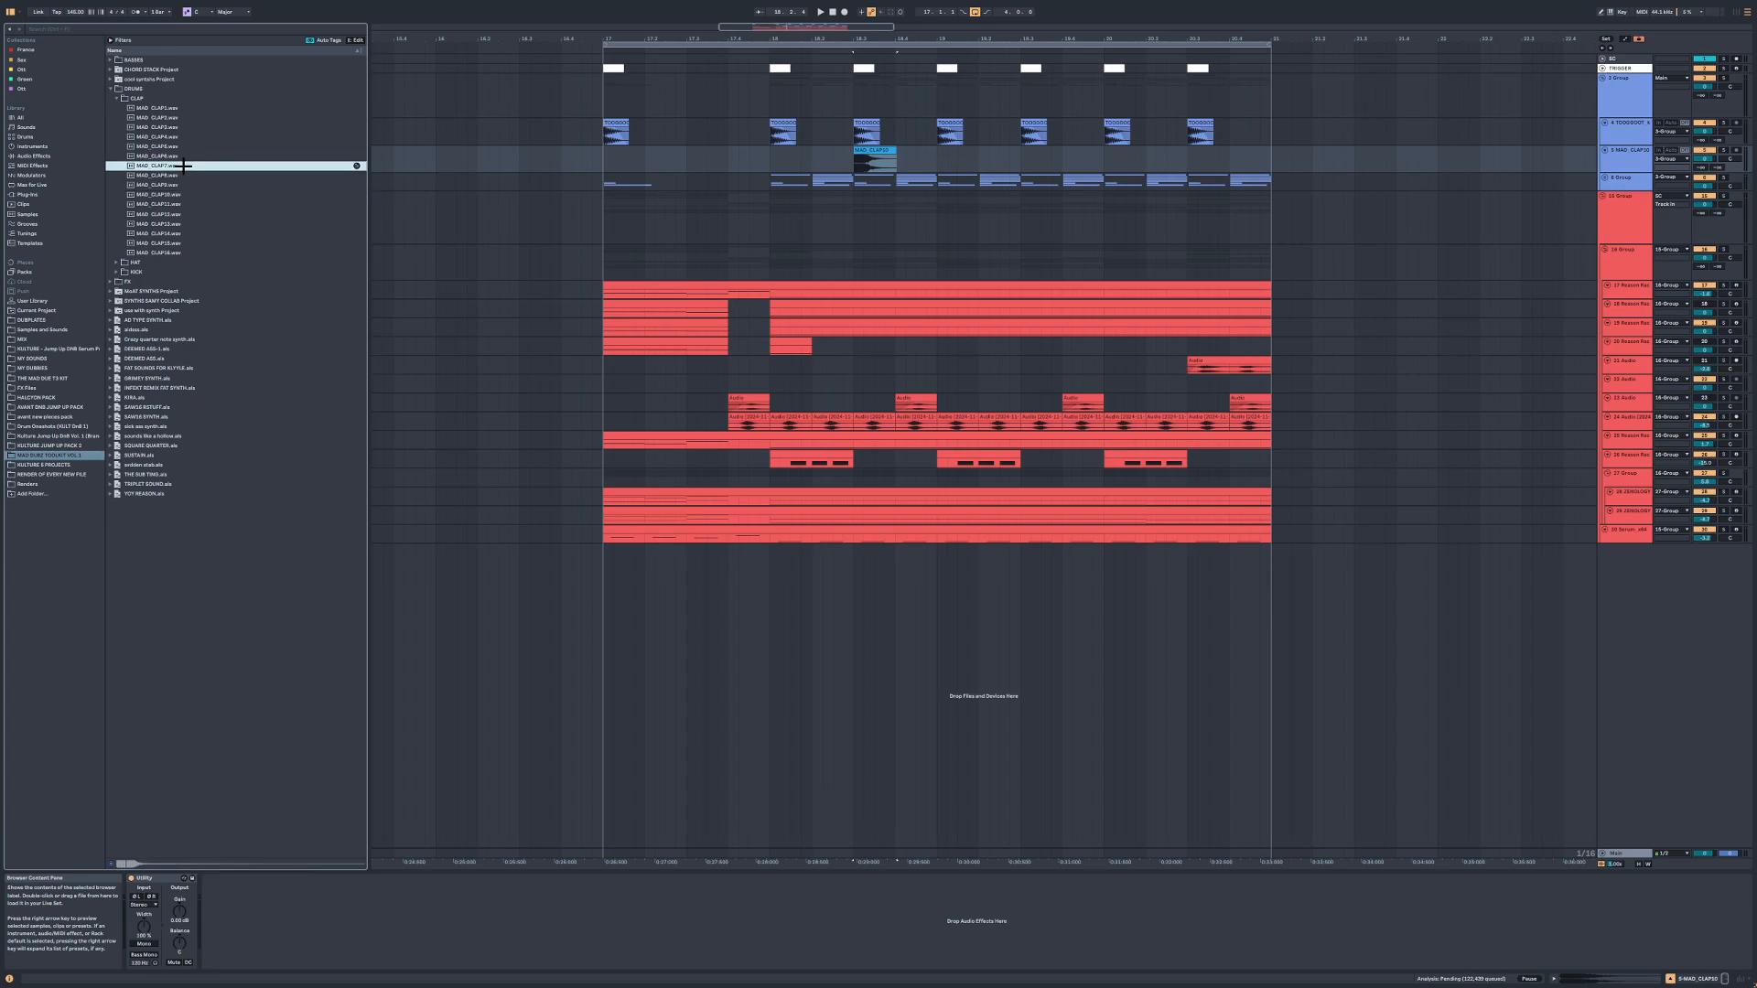
{"action": "key", "text": "ctrl+t"}
{"action": "left_click", "coordinate": [176, 157]}
{"action": "left_click", "coordinate": [174, 146]}
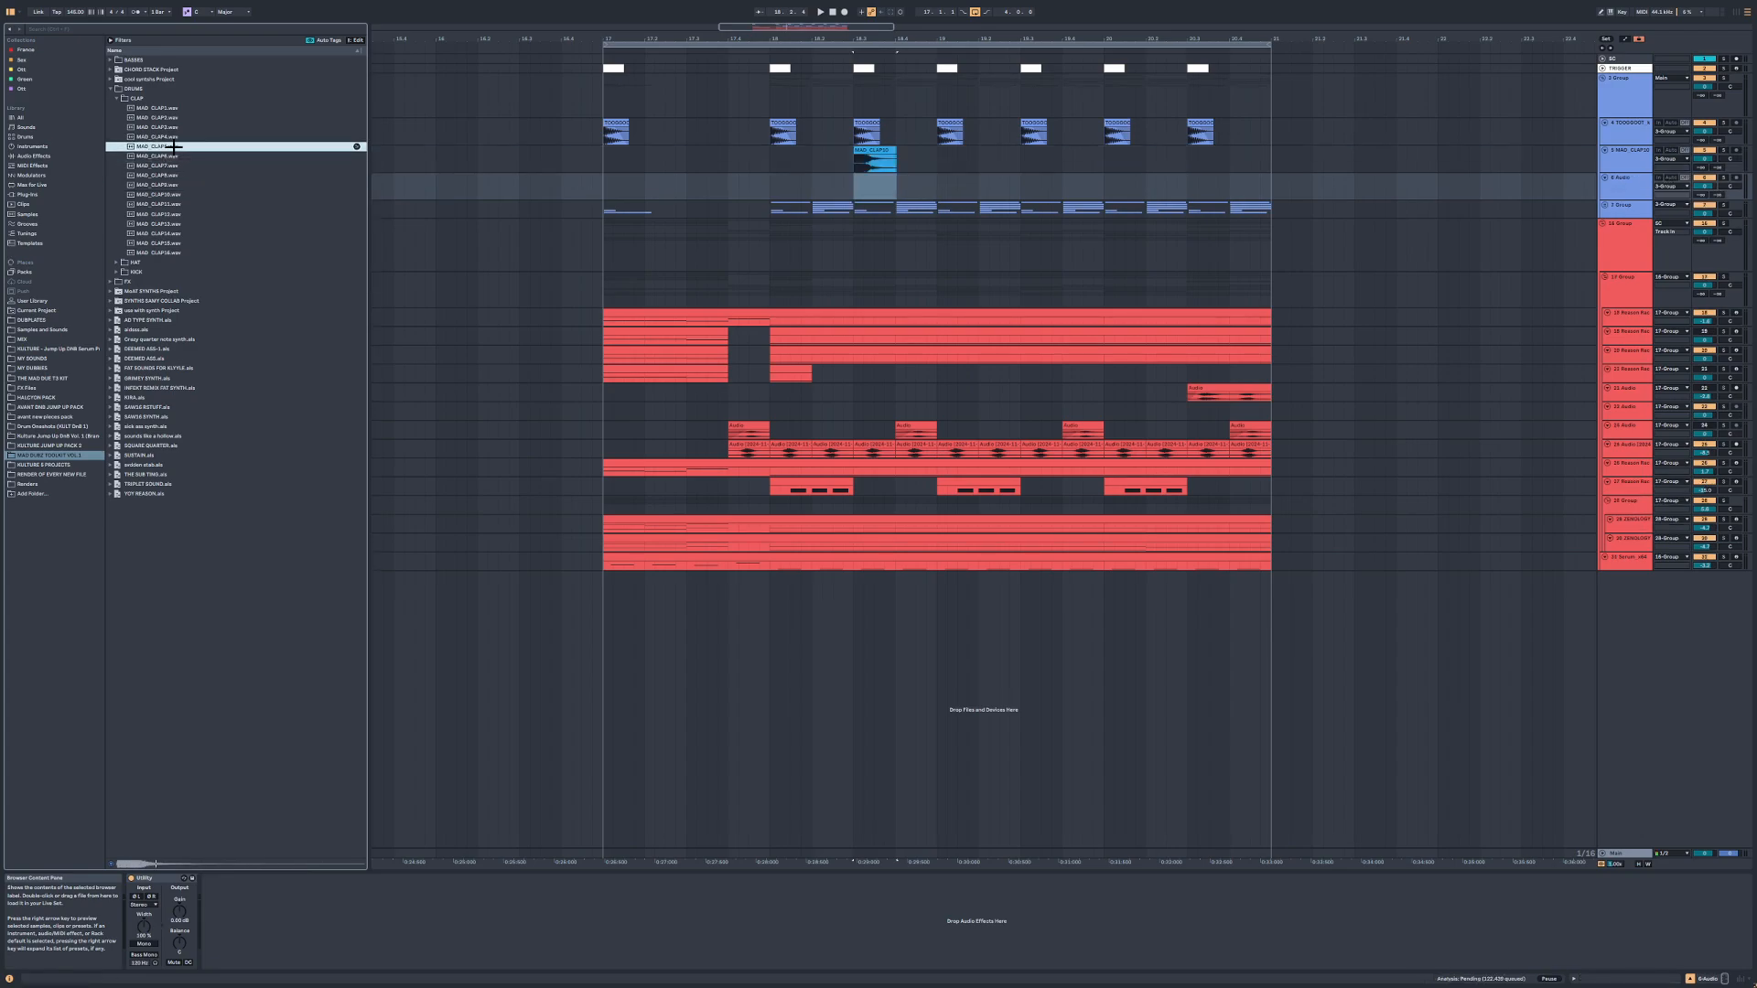
{"action": "left_click_drag", "start_coordinate": [882, 190], "coordinate": [864, 189]}
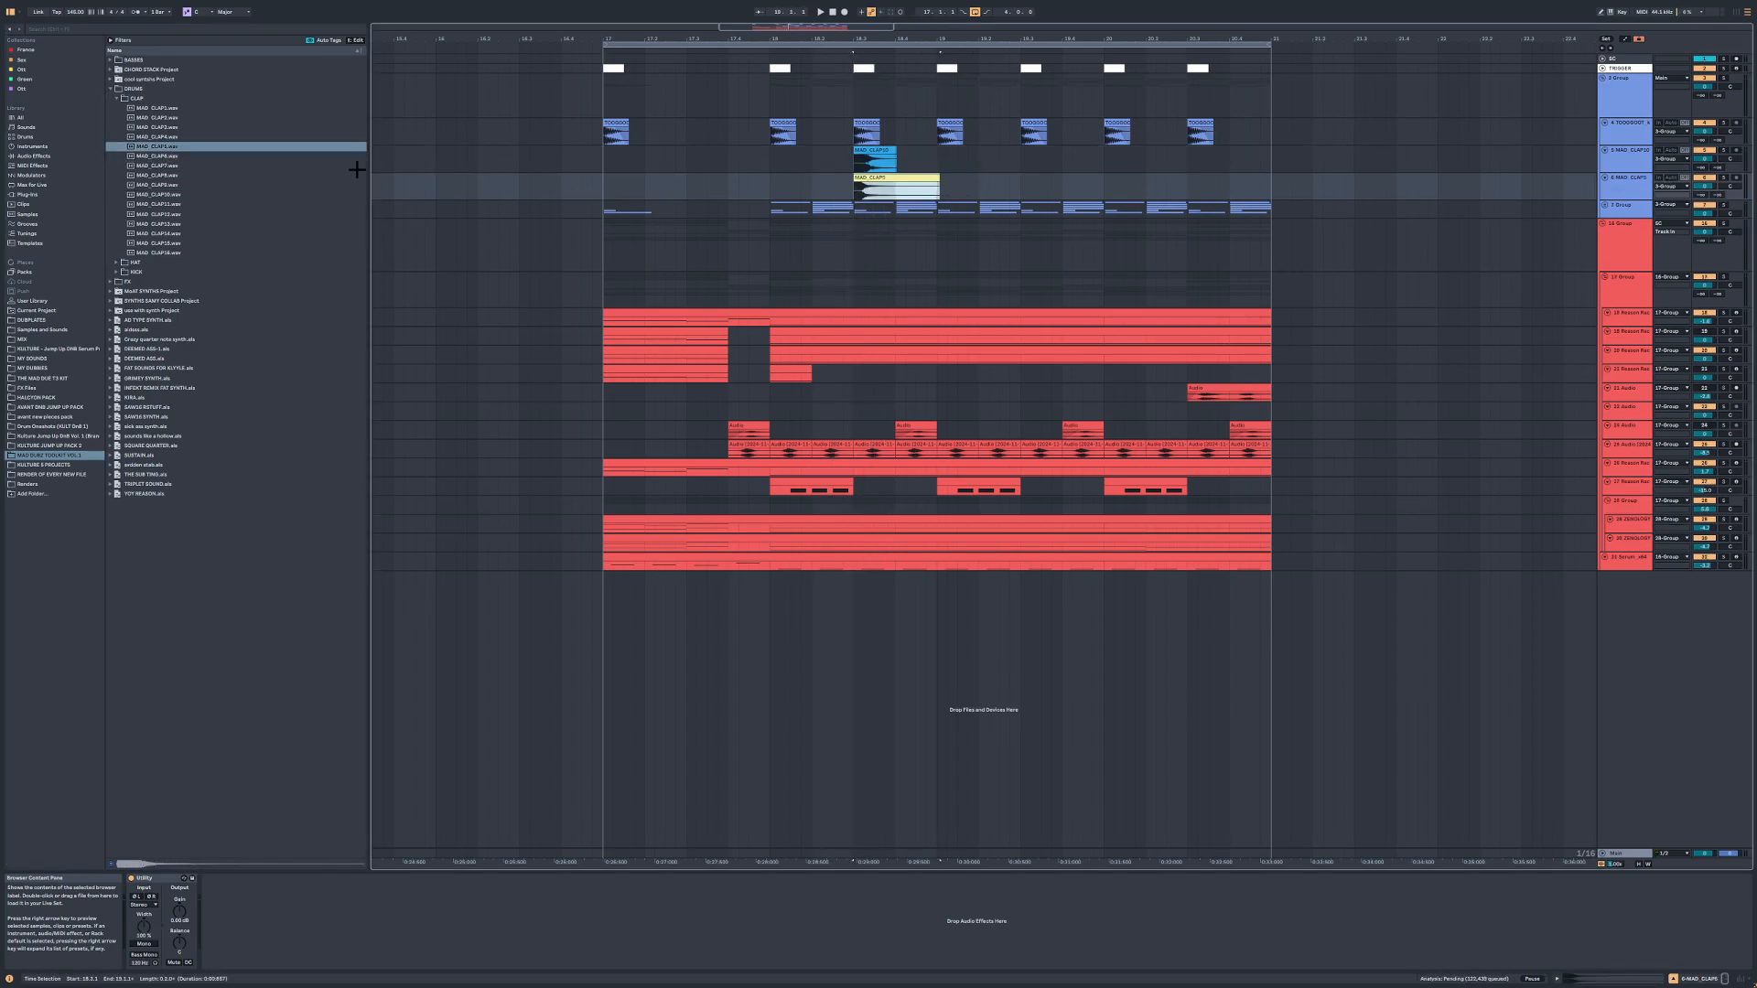
Step: Insert a third clap audio track and layer MAD_CLAP2 on it under the other two claps
{"action": "key", "text": "ctrl+t"}
{"action": "left_click", "coordinate": [167, 118]}
{"action": "left_click_drag", "start_coordinate": [167, 118], "coordinate": [864, 216]}
Step: Group the three clap tracks together
{"action": "left_click", "coordinate": [1630, 199]}
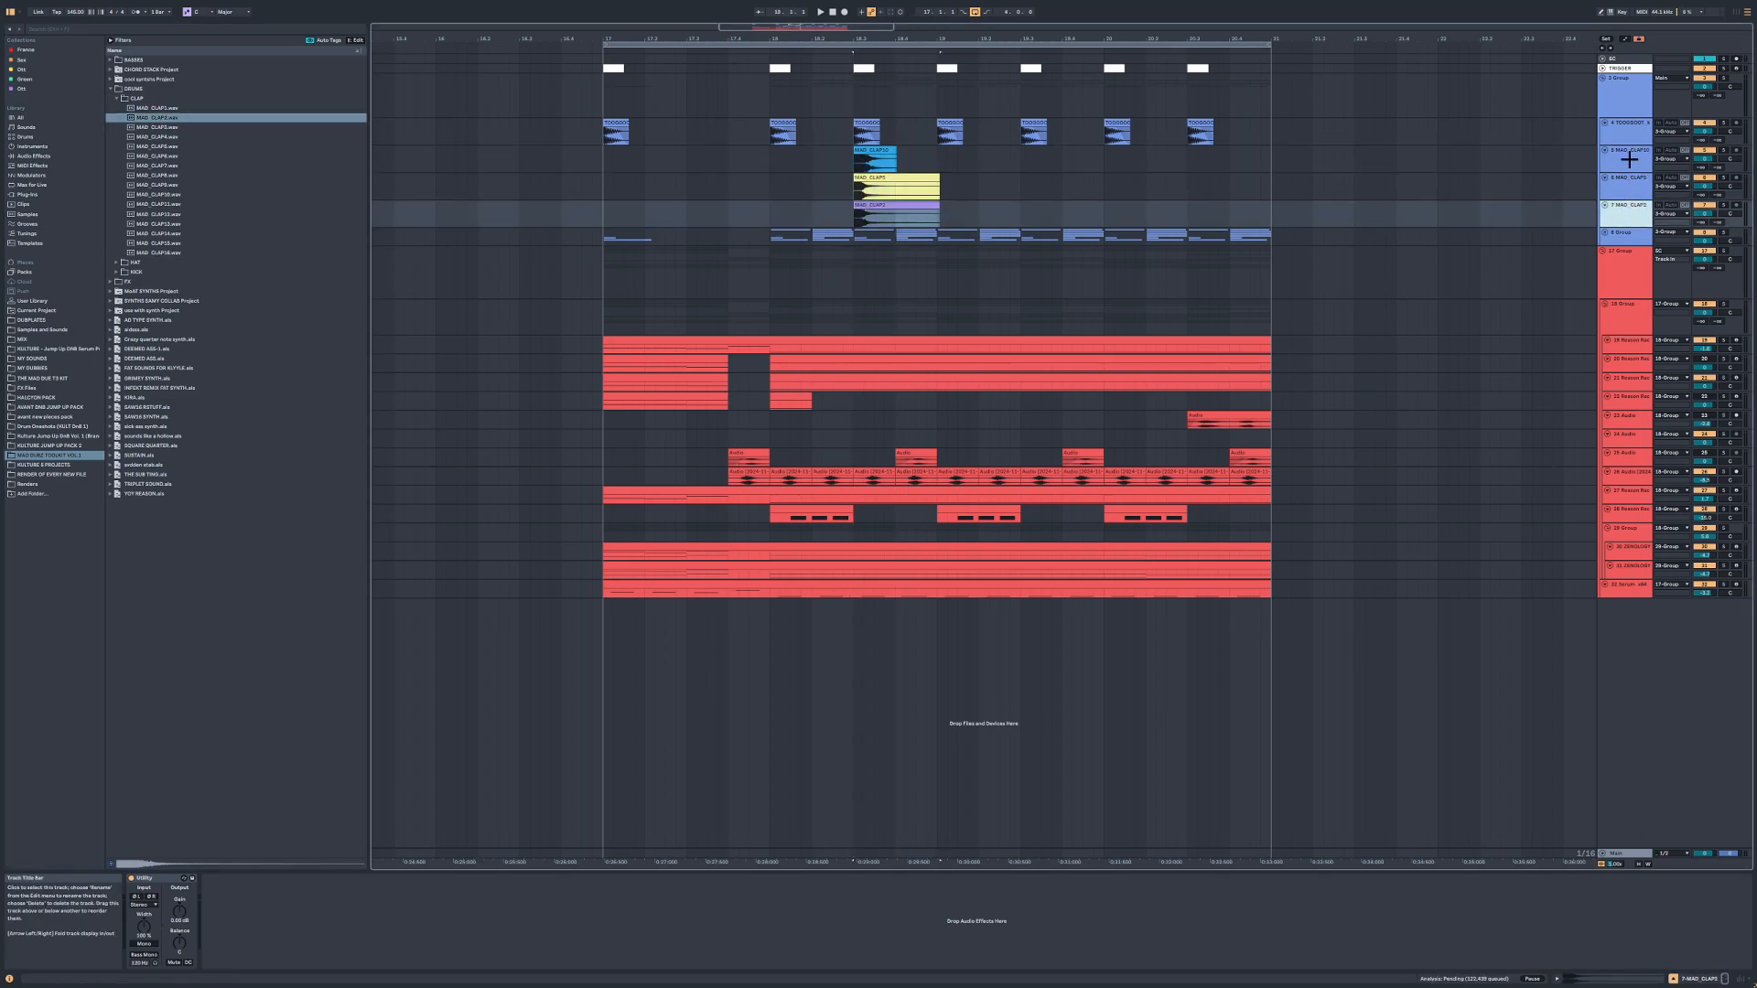
{"action": "left_click", "coordinate": [1634, 160]}
{"action": "key", "text": "ctrl+g"}
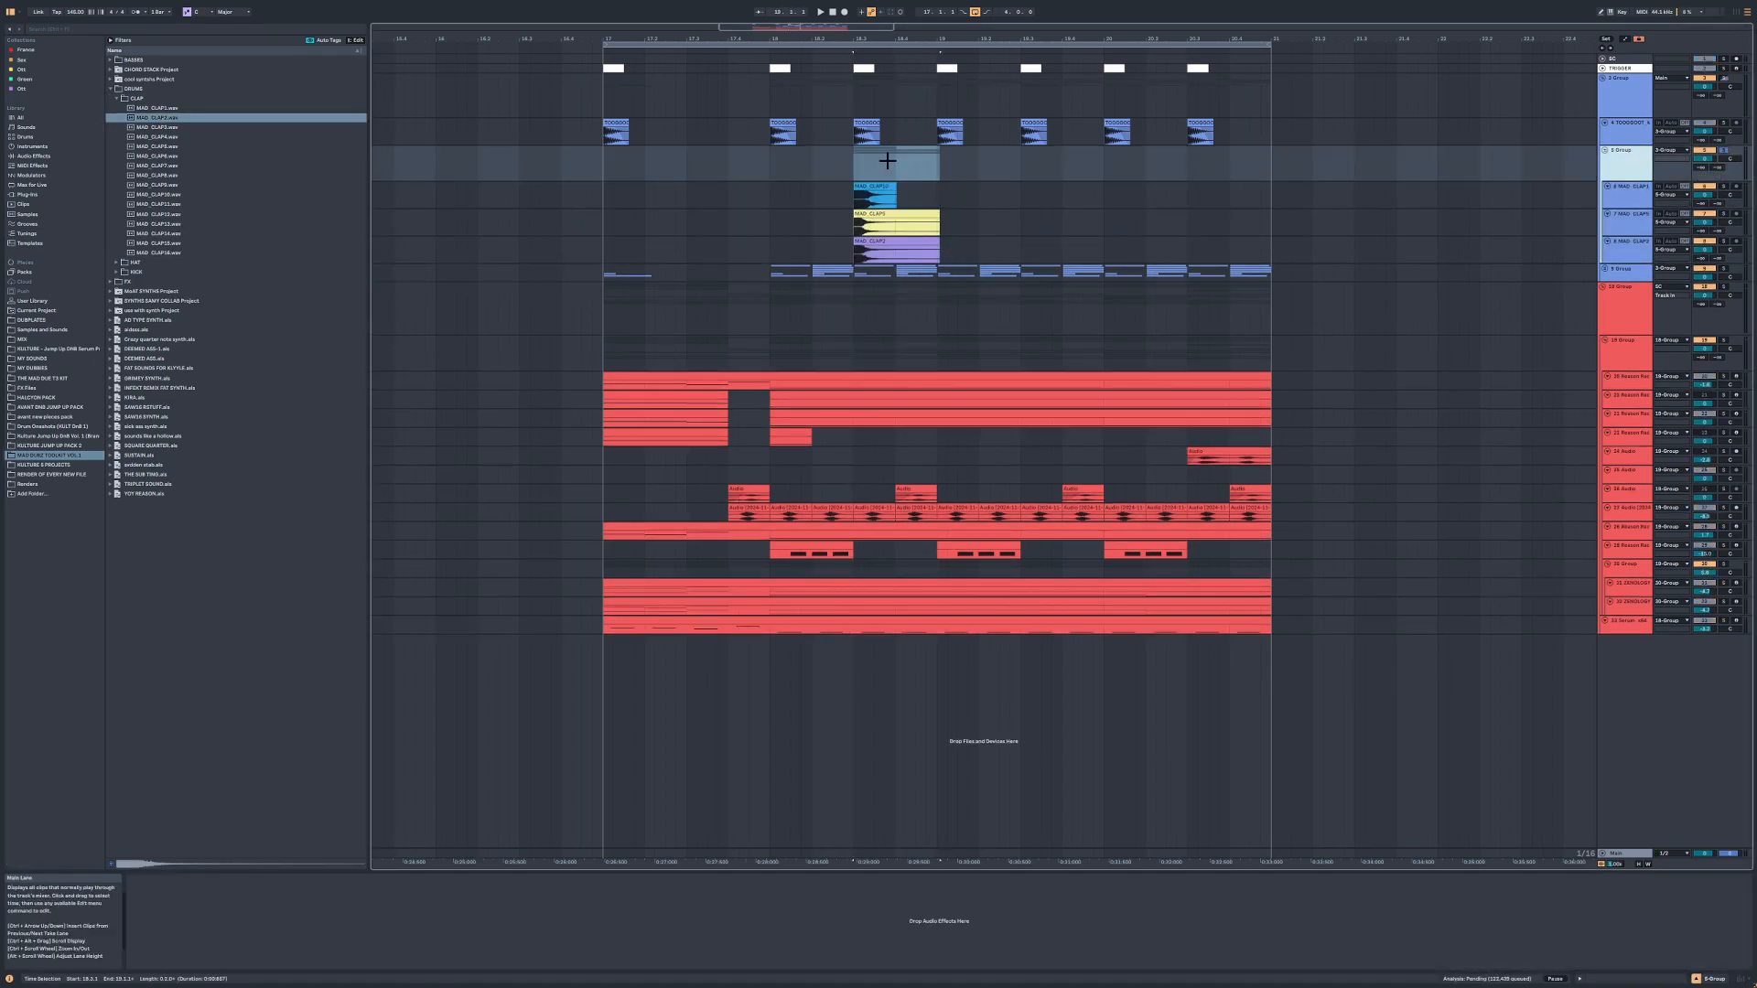
Step: Add a Saturator followed by the Hybrid Reverb preset Empty Walls to the clap group
{"action": "left_click", "coordinate": [32, 156]}
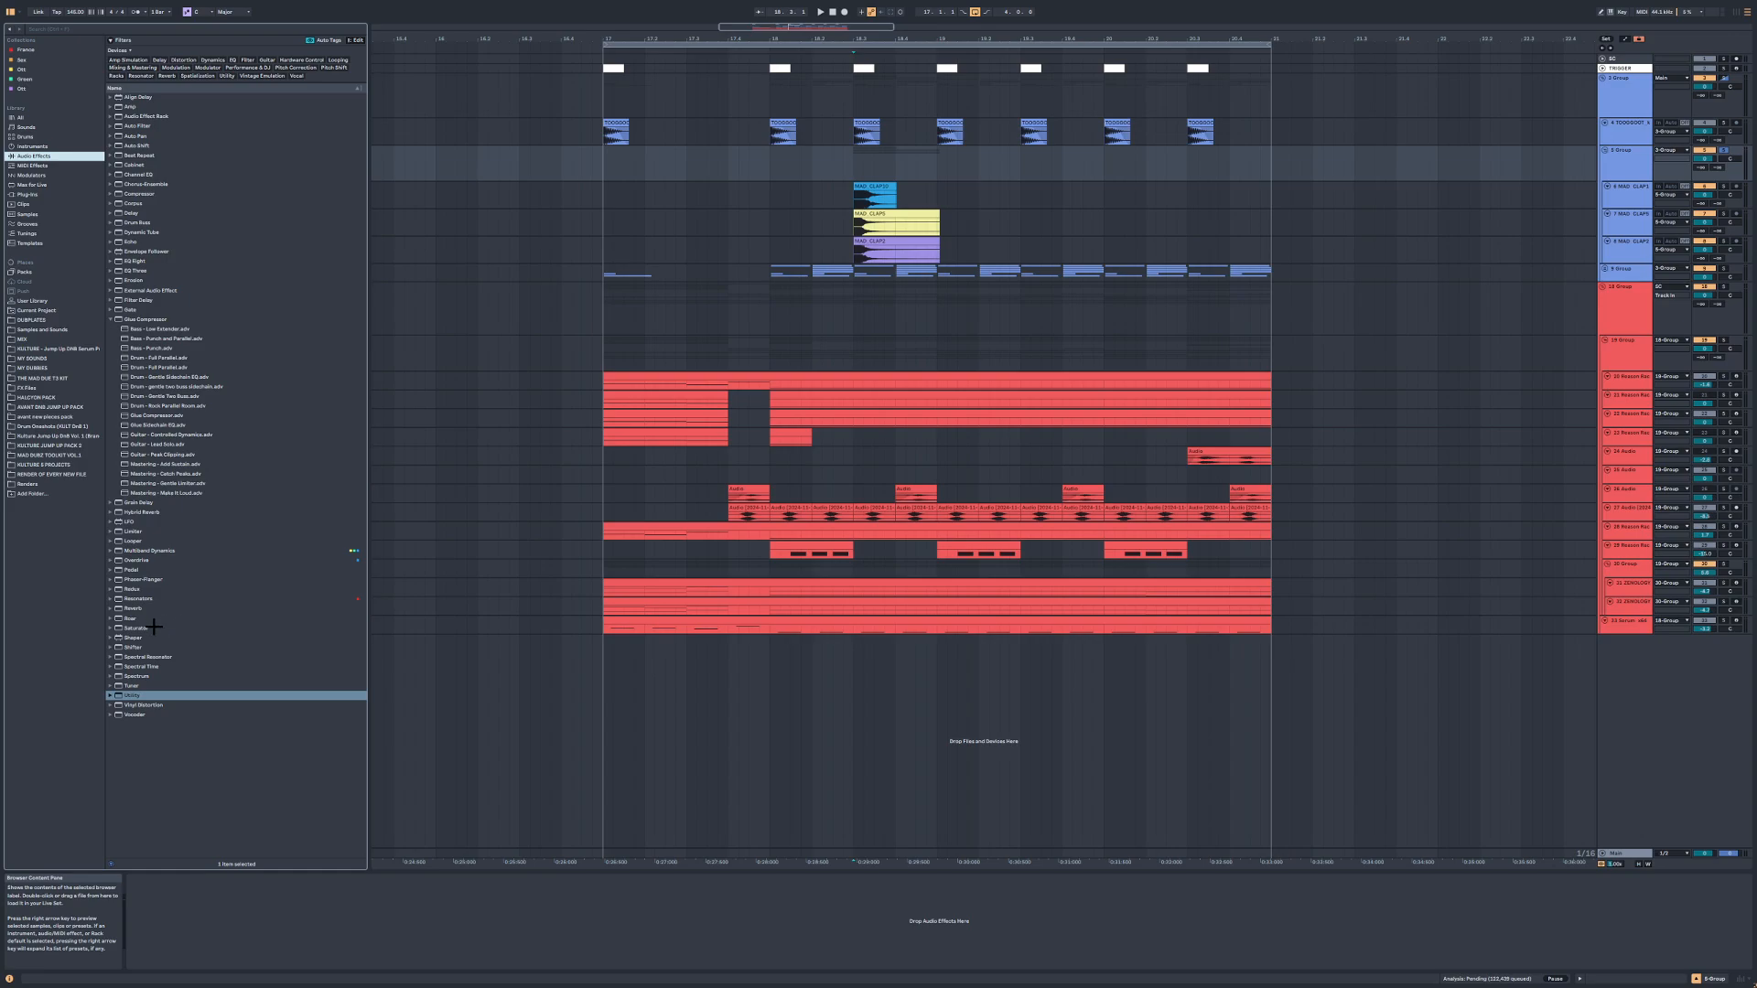
{"action": "left_click", "coordinate": [151, 628]}
{"action": "left_click", "coordinate": [114, 512]}
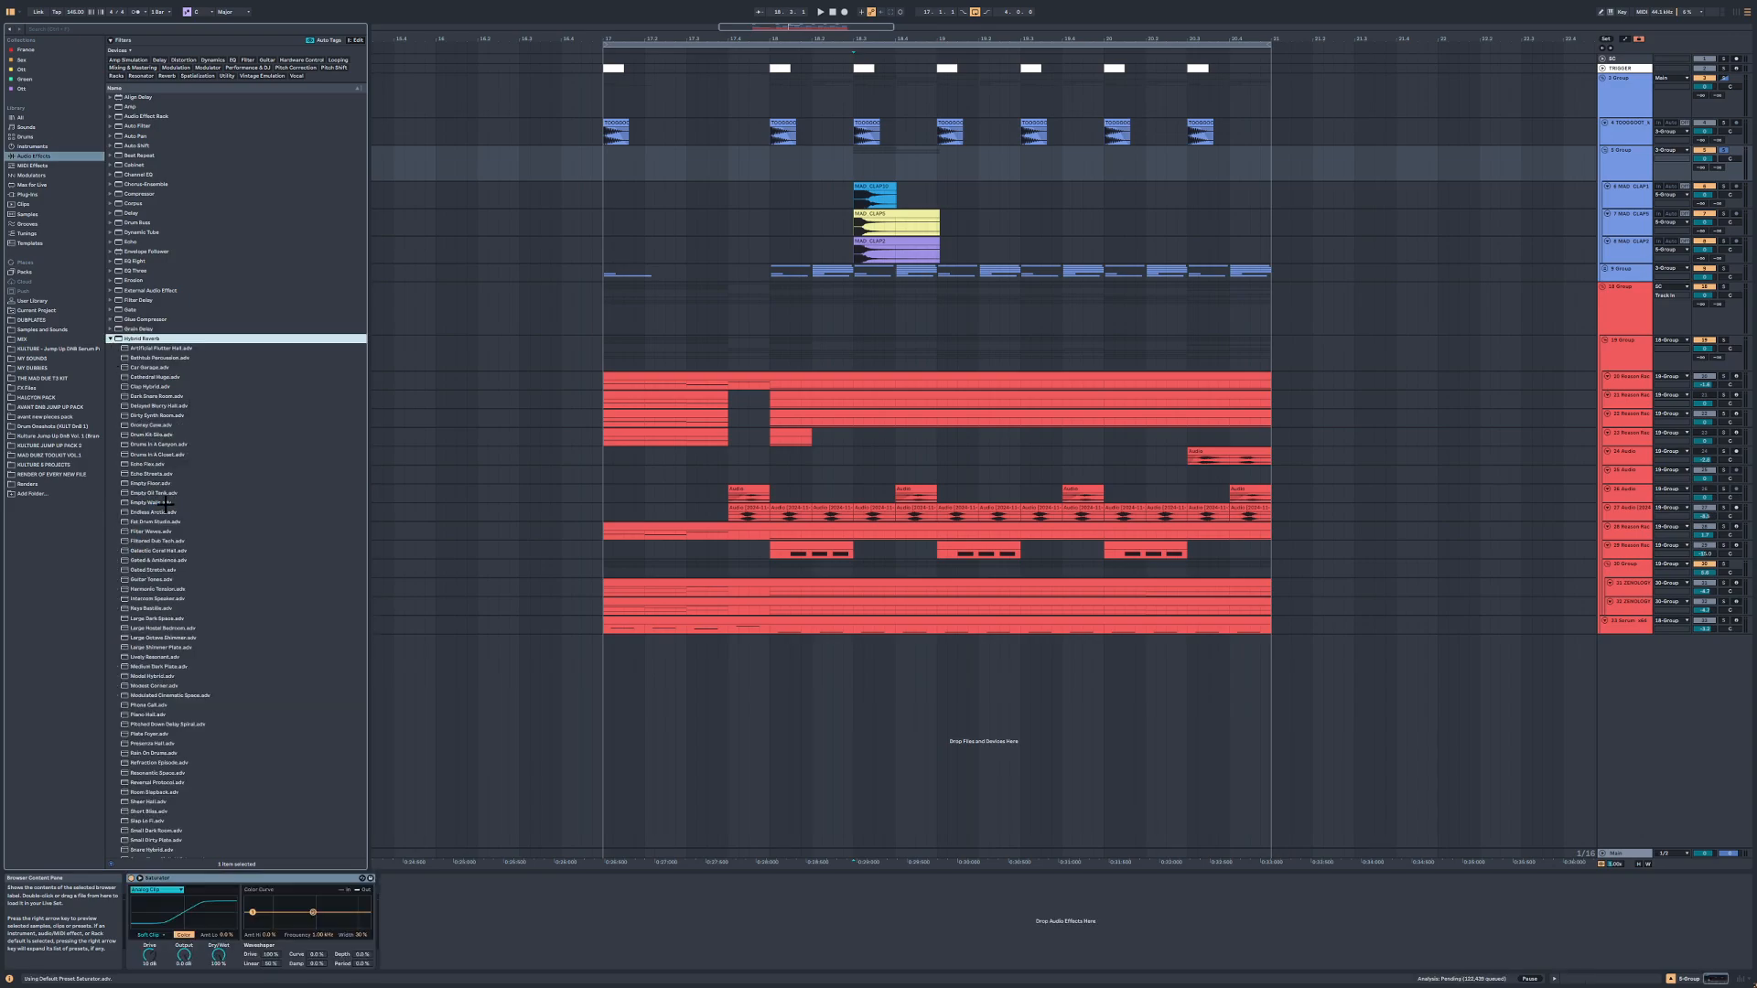
{"action": "left_click_drag", "start_coordinate": [166, 503], "coordinate": [601, 811]}
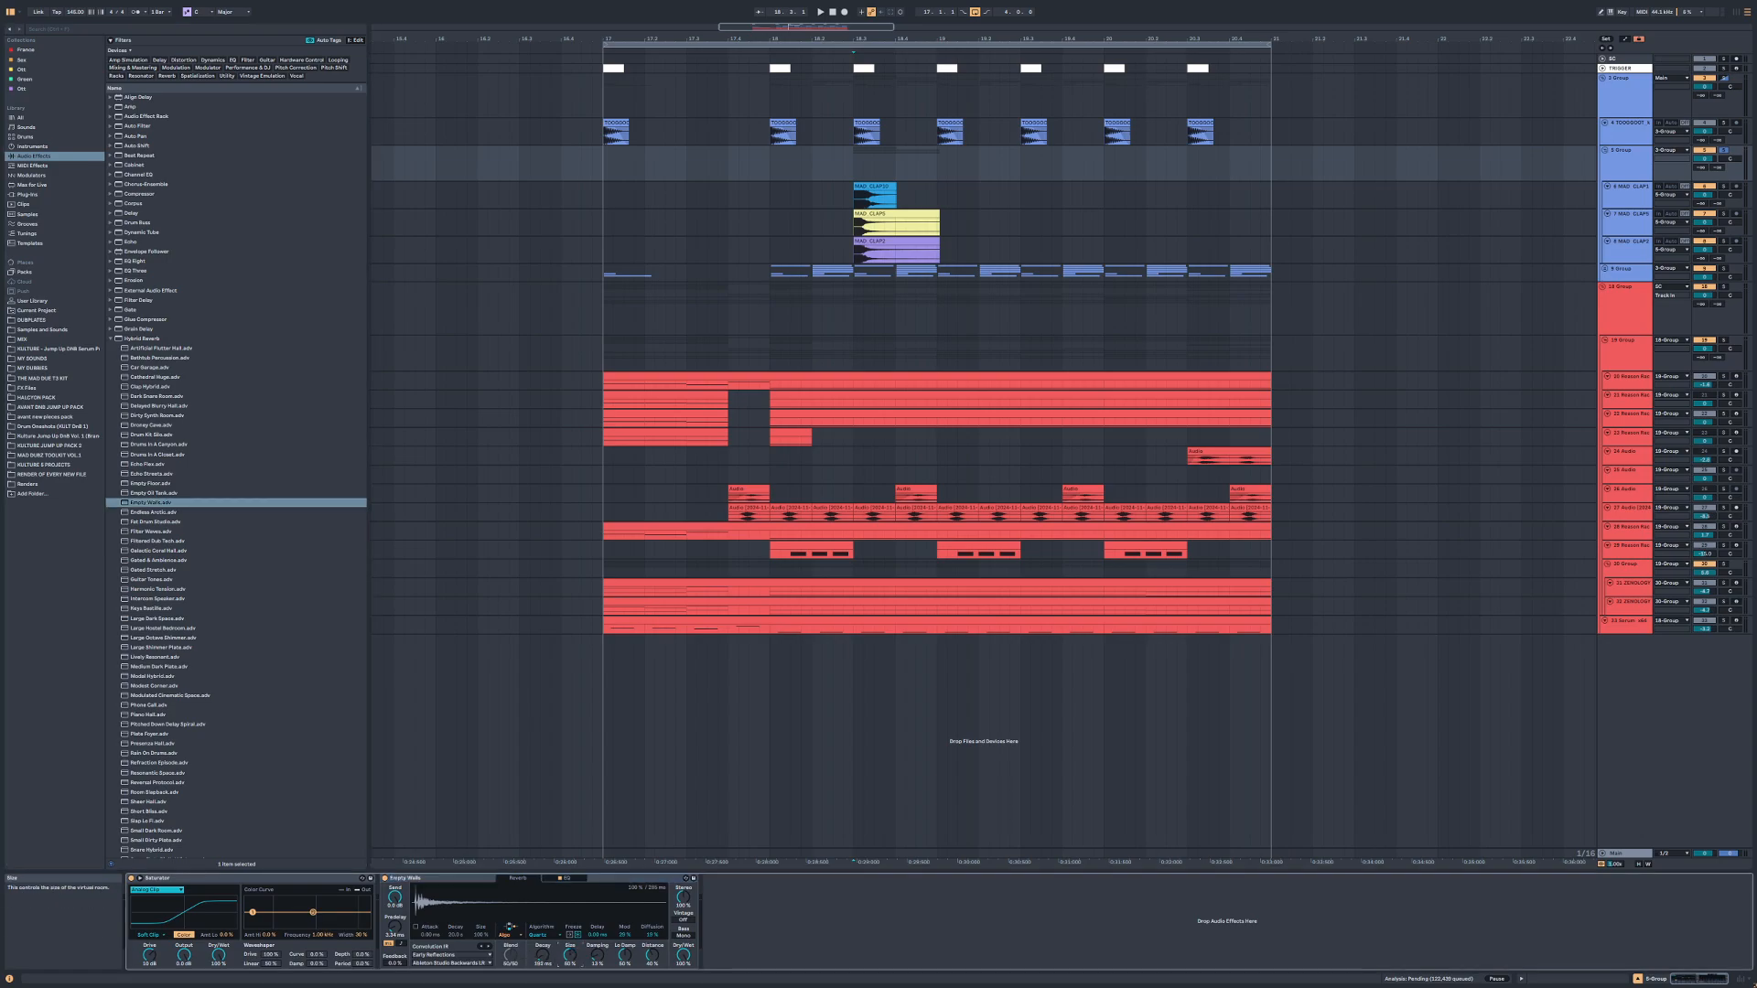
Step: Lower the Empty Walls reverb's Dry/Wet while playing the claps, and raise the low cut in its built-in EQ
{"action": "key", "text": "space"}
{"action": "key", "text": "space"}
{"action": "key", "text": "space"}
{"action": "left_click_drag", "start_coordinate": [682, 955], "coordinate": [683, 983]}
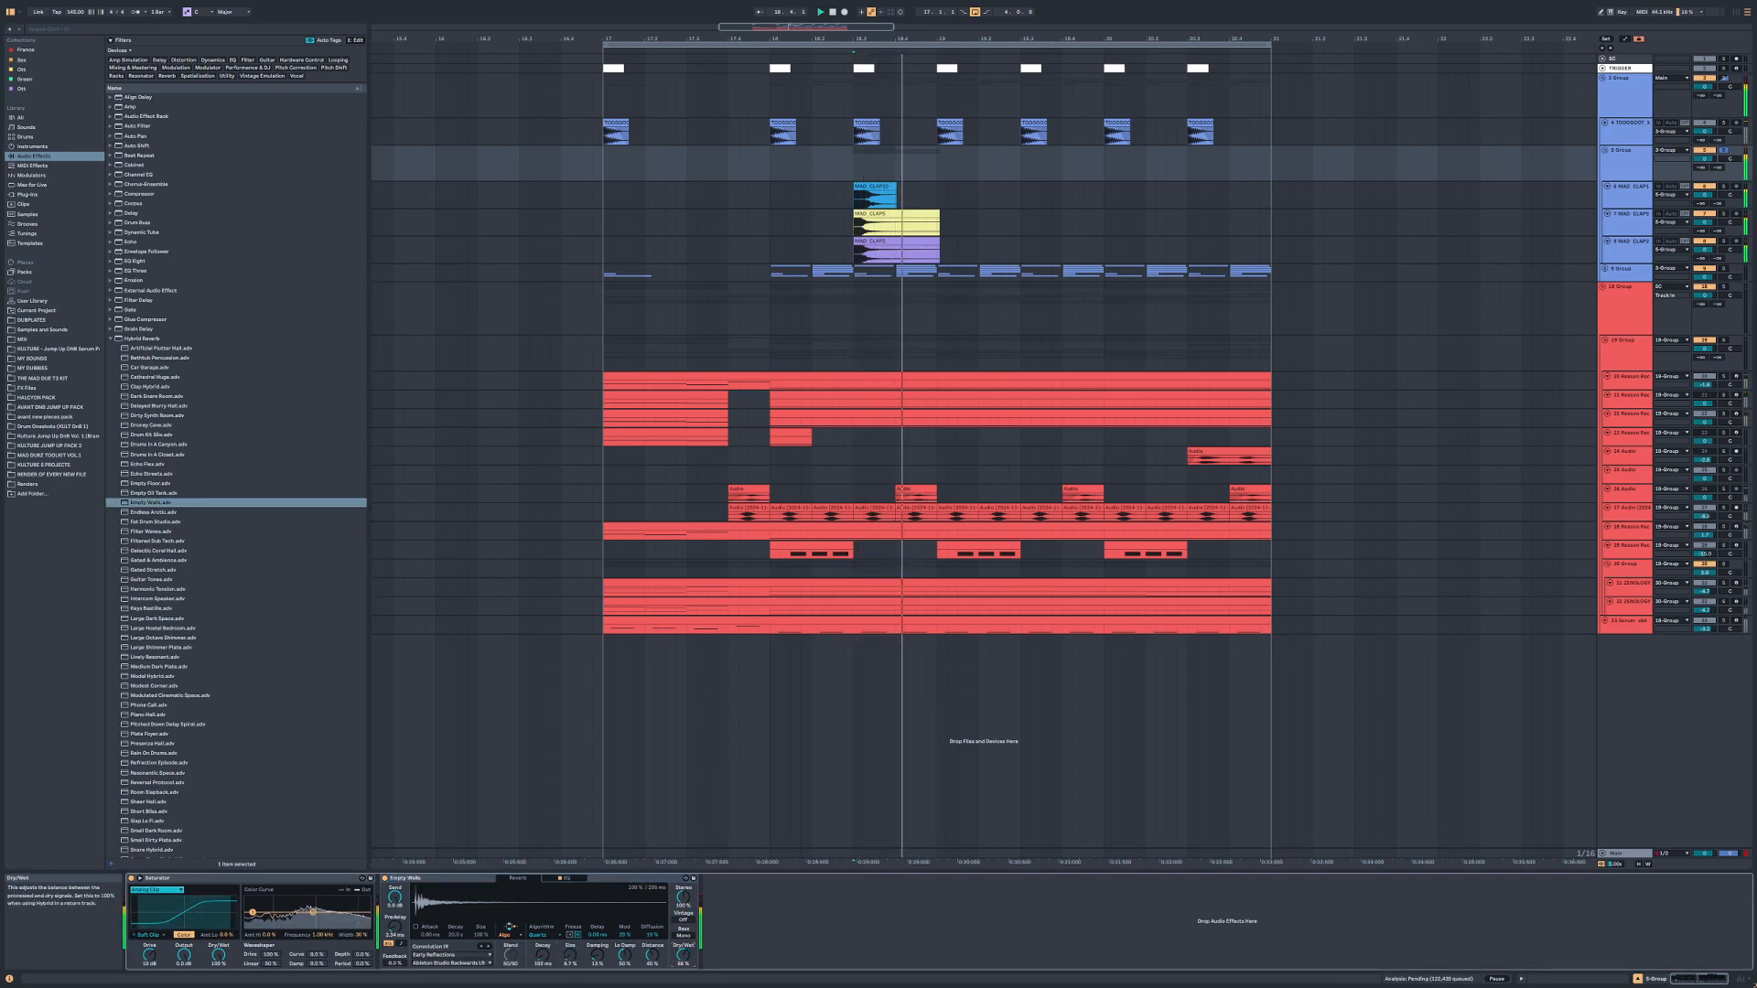
{"action": "key", "text": "space"}
{"action": "key", "text": "space"}
{"action": "key", "text": "space"}
{"action": "left_click", "coordinate": [565, 877]}
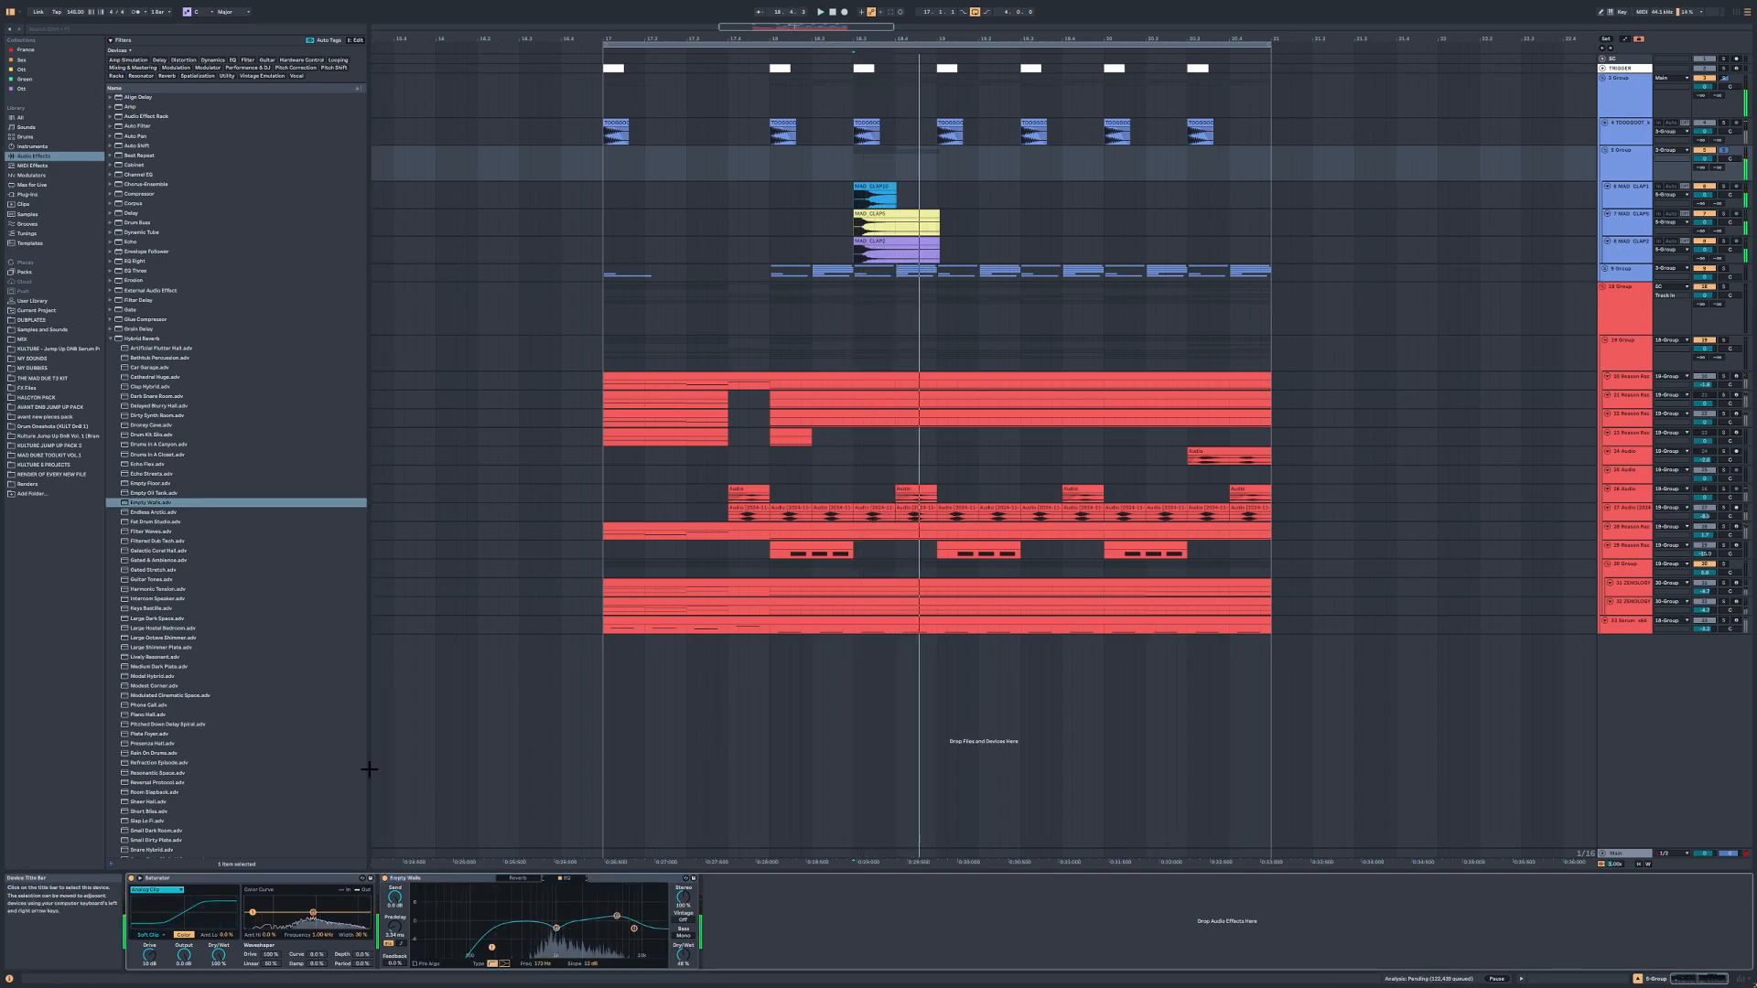
{"action": "key", "text": "space"}
Step: Add an EQ Eight at the end of the clap group's chain and raise its low-cut frequency
{"action": "left_click", "coordinate": [135, 261]}
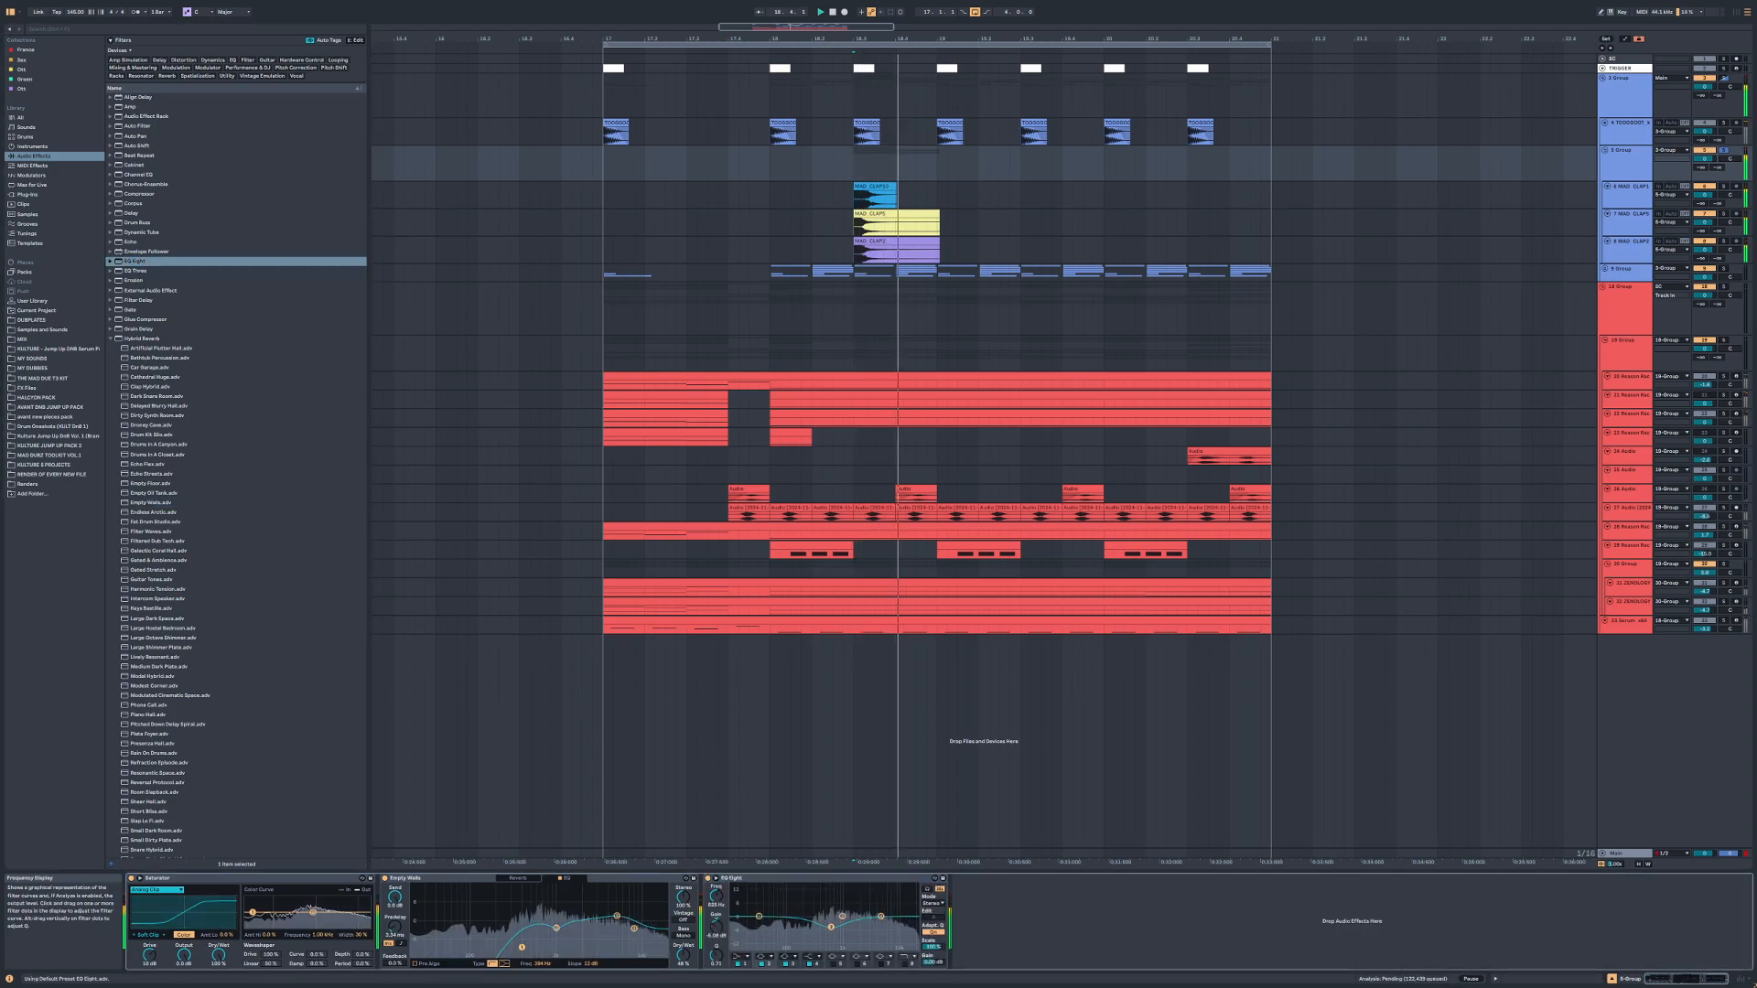
{"action": "left_click", "coordinate": [737, 957]}
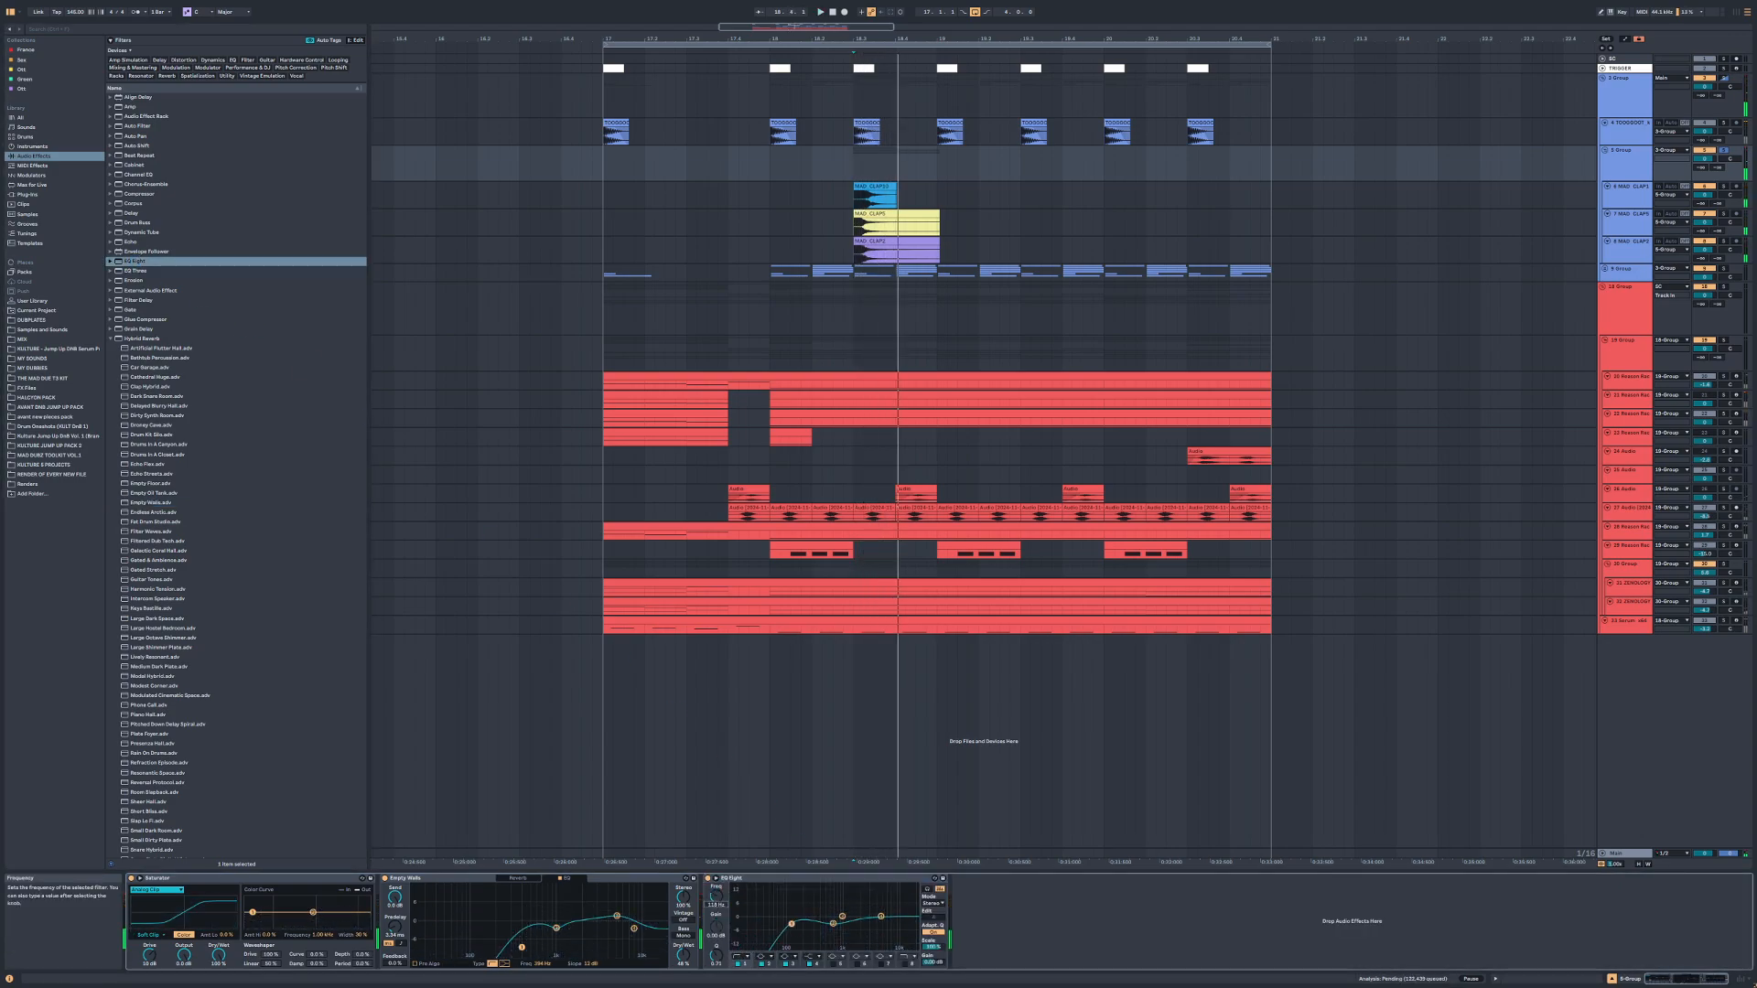
{"action": "left_click", "coordinate": [65, 204]}
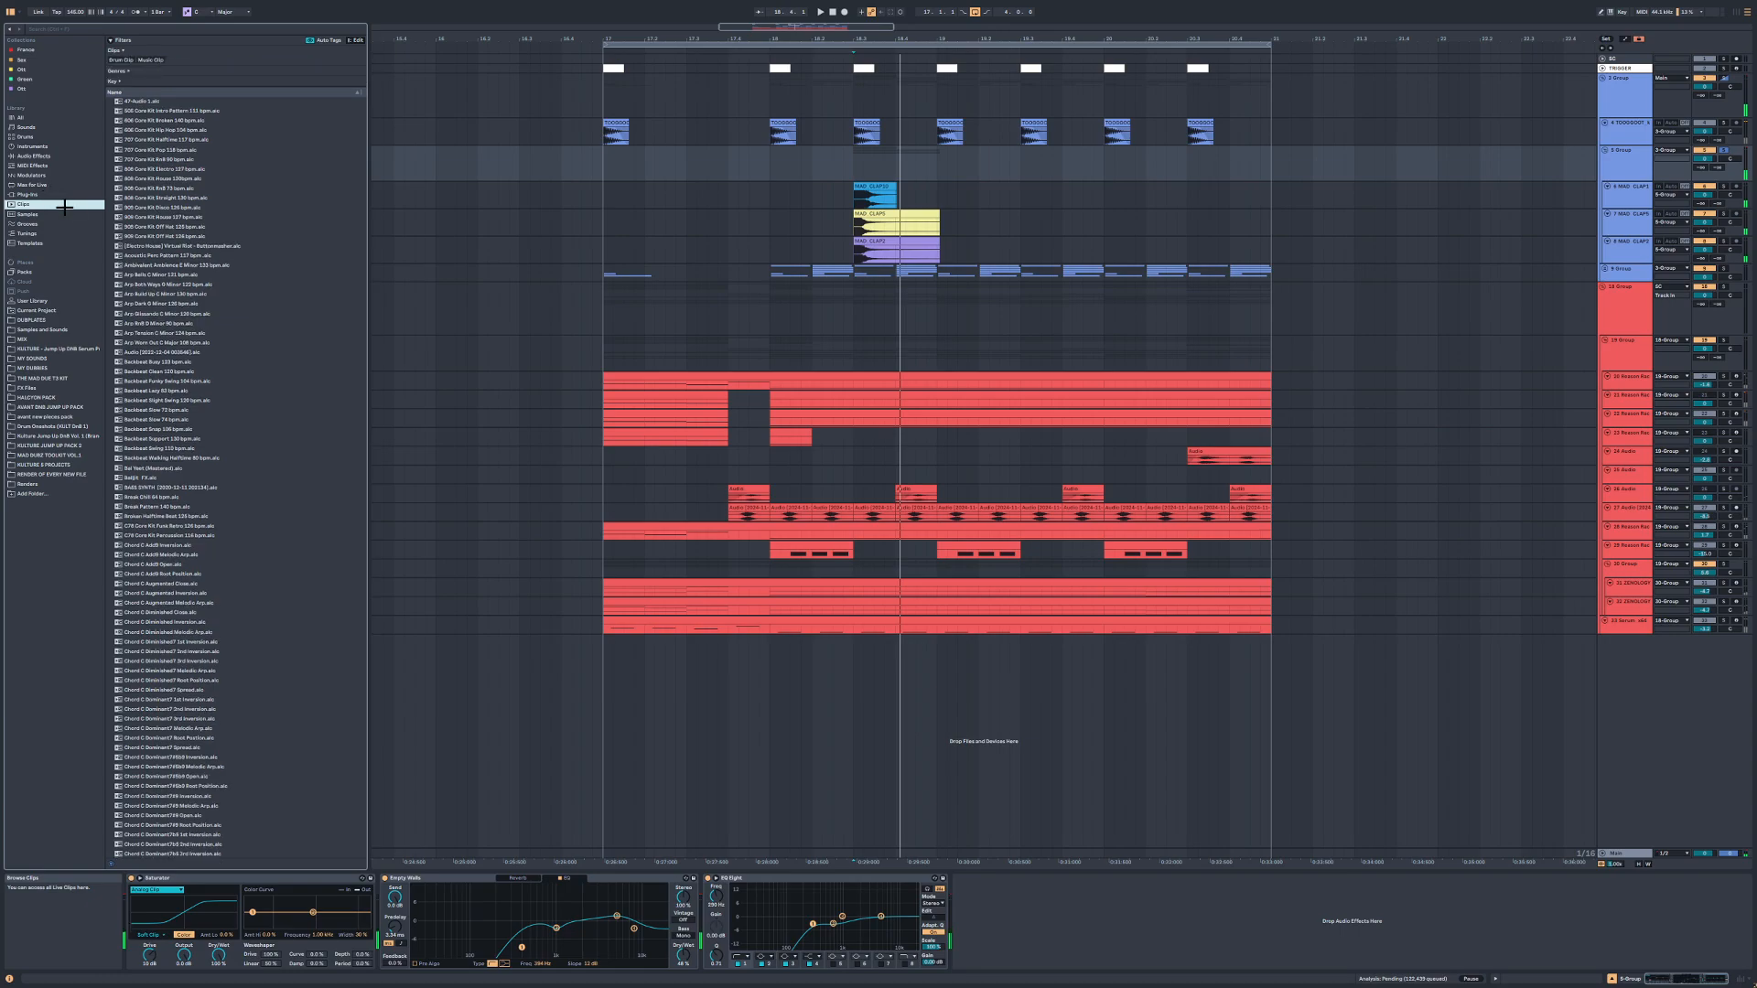
Step: Add ValhallaVintageVerb after the EQ Eight on the clap group and set its color mode to 1980s
{"action": "left_click", "coordinate": [64, 194]}
{"action": "left_click", "coordinate": [109, 30]}
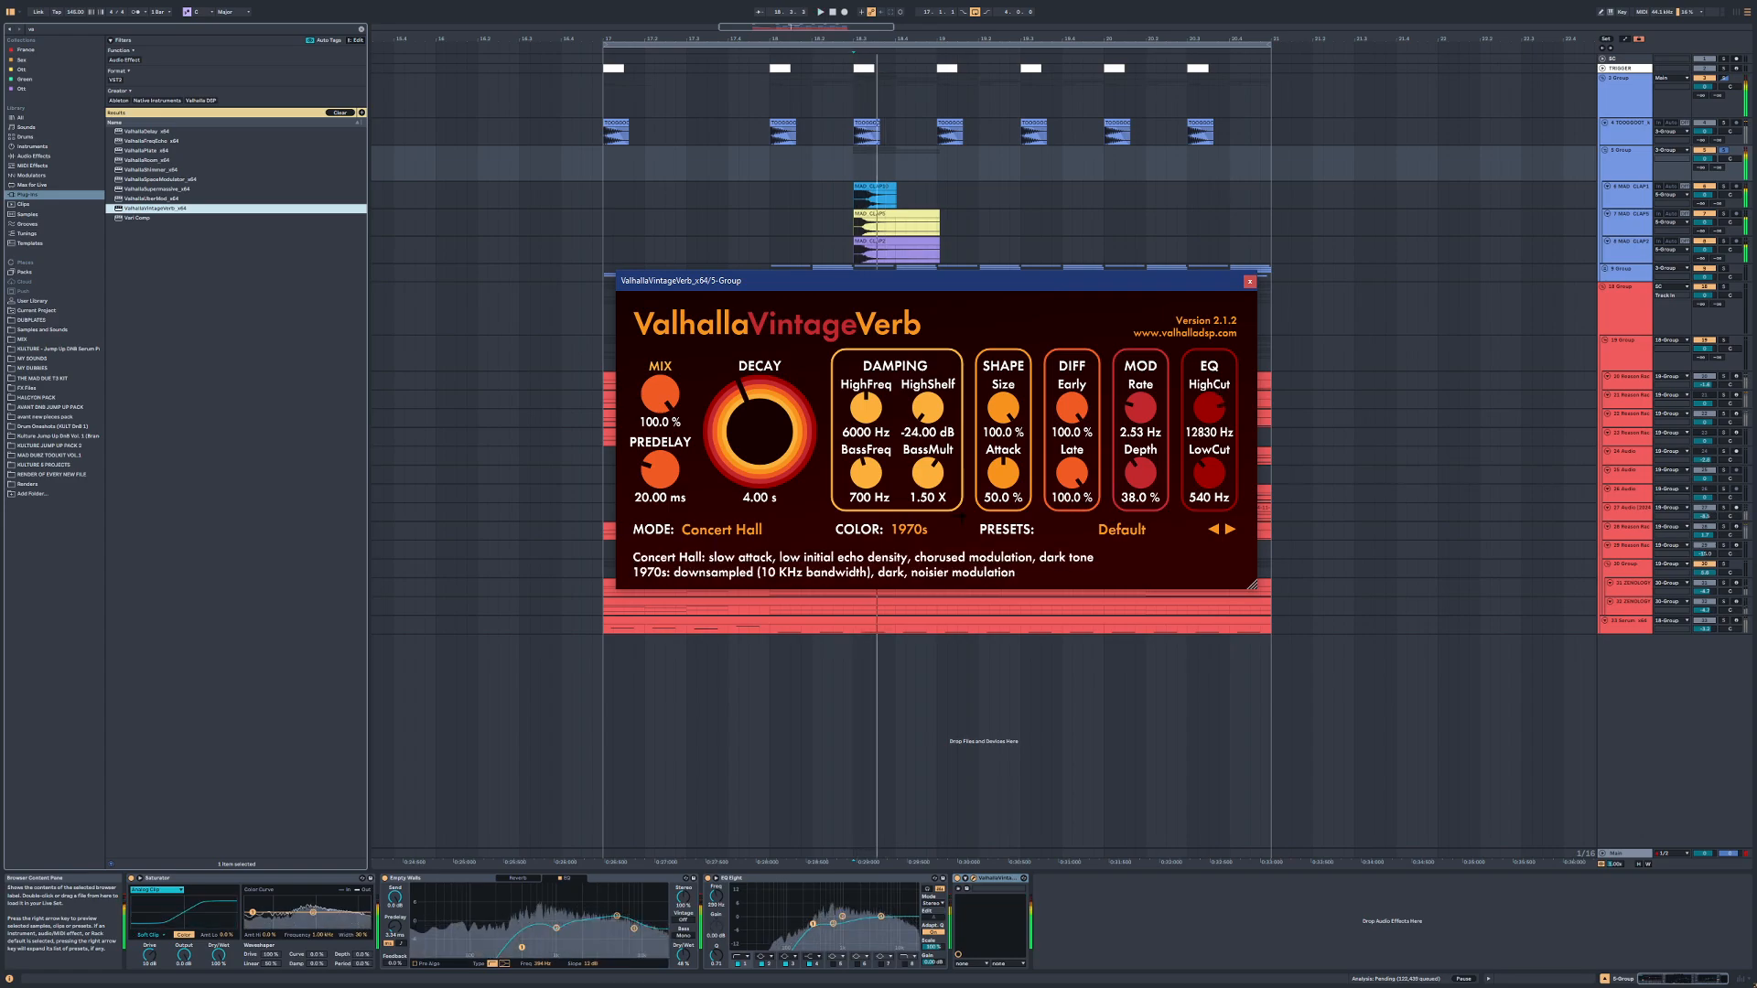
{"action": "left_click", "coordinate": [911, 529]}
{"action": "left_click", "coordinate": [917, 562]}
Step: Set the VintageVerb's decay to 0.96 s and its mix to 20% while playing the claps
{"action": "left_click_drag", "start_coordinate": [761, 437], "coordinate": [761, 478]}
{"action": "key", "text": "space"}
{"action": "left_click_drag", "start_coordinate": [660, 394], "coordinate": [661, 564]}
{"action": "key", "text": "space"}
{"action": "key", "text": "space"}
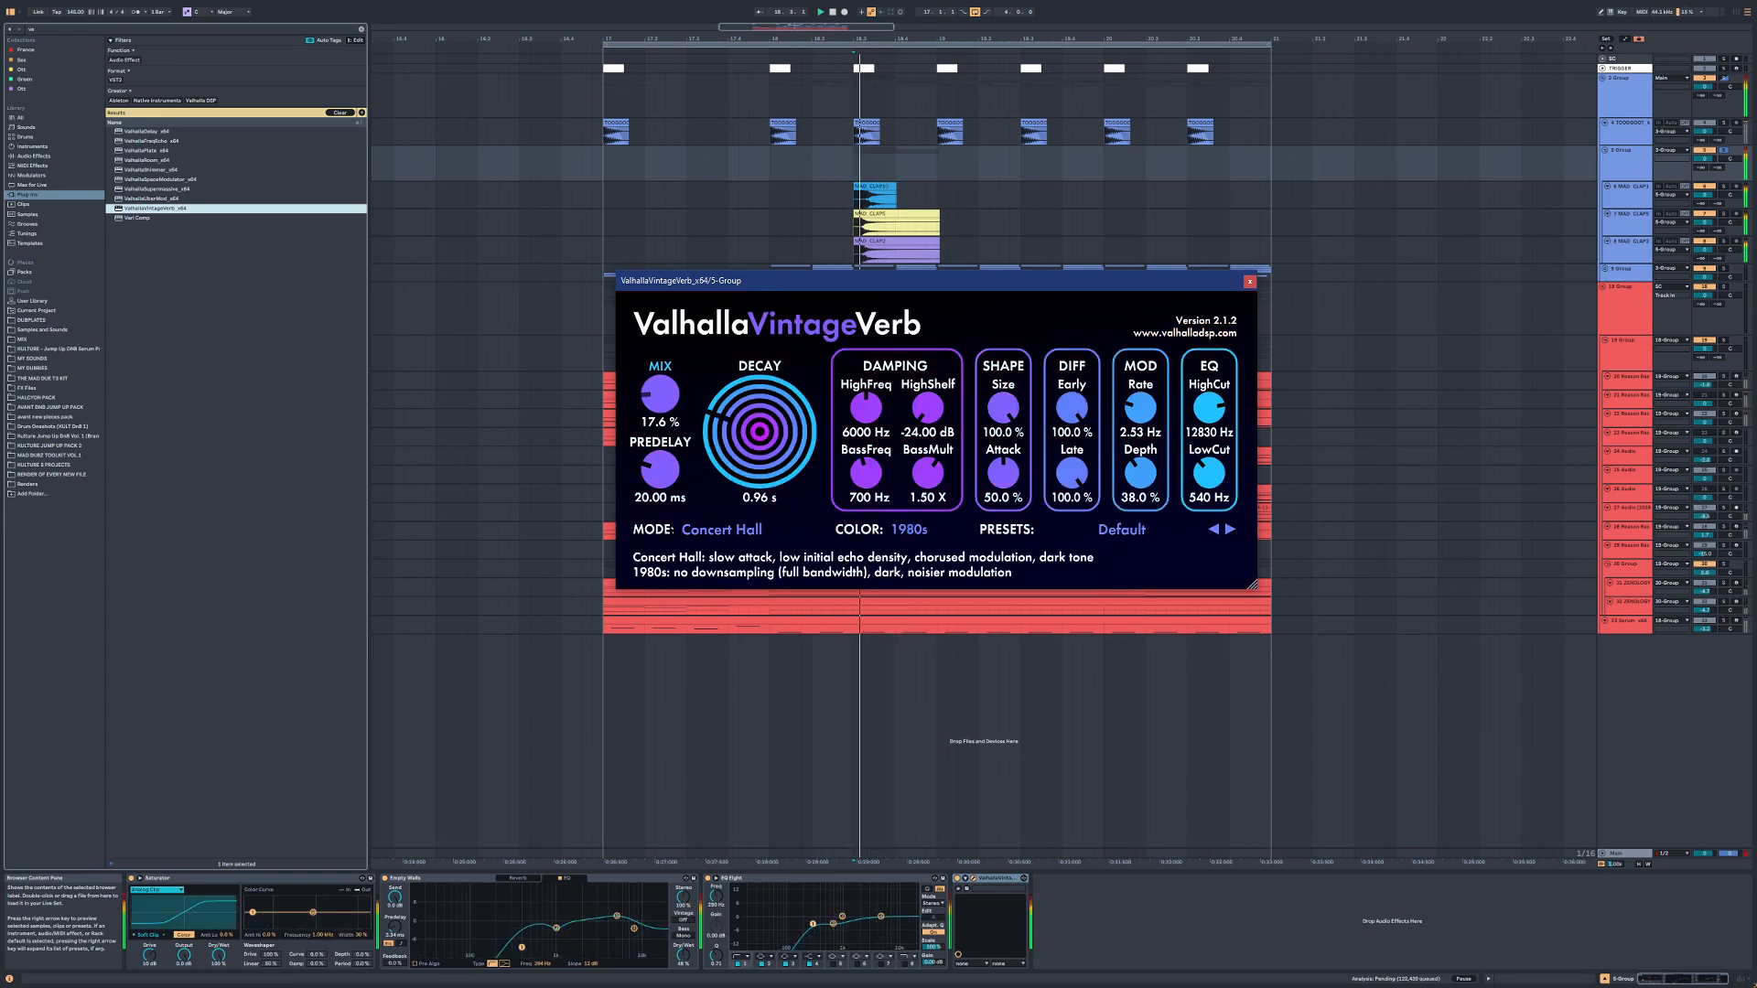
{"action": "left_click_drag", "start_coordinate": [661, 396], "coordinate": [660, 390]}
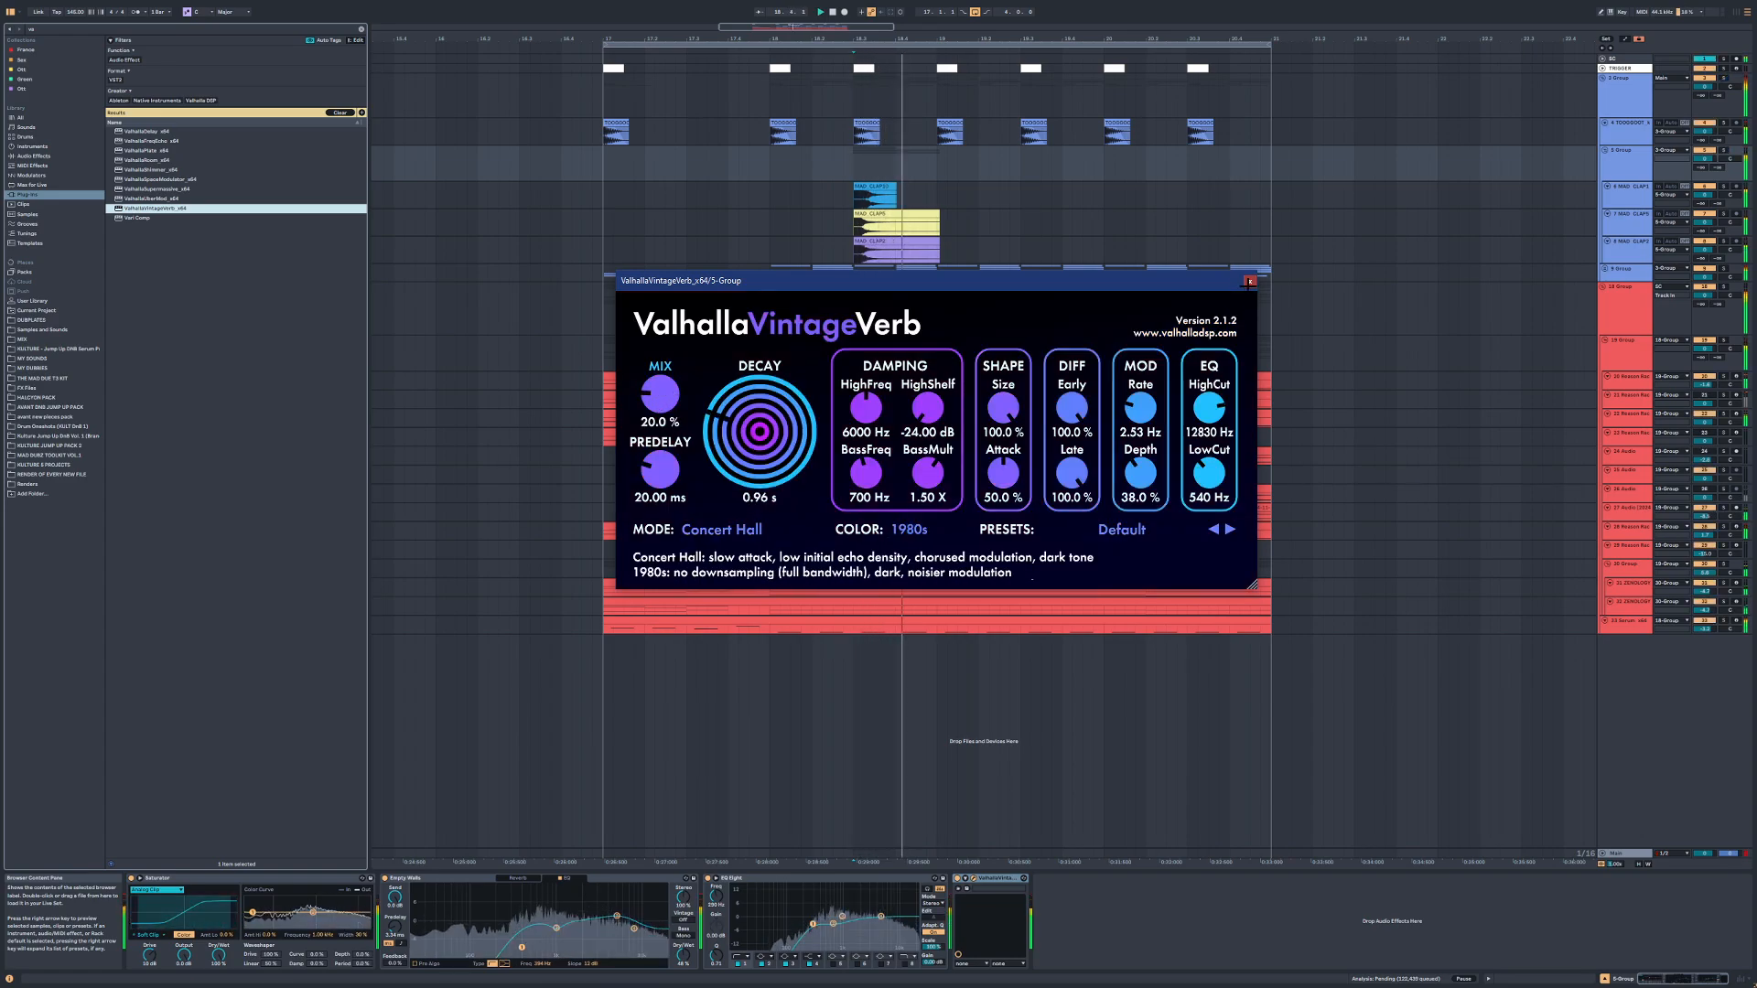
{"action": "left_click", "coordinate": [1250, 281]}
Step: Duplicate the layered clap section twice to fill the loop, and lower the clap group's volume
{"action": "left_click_drag", "start_coordinate": [771, 151], "coordinate": [943, 256]}
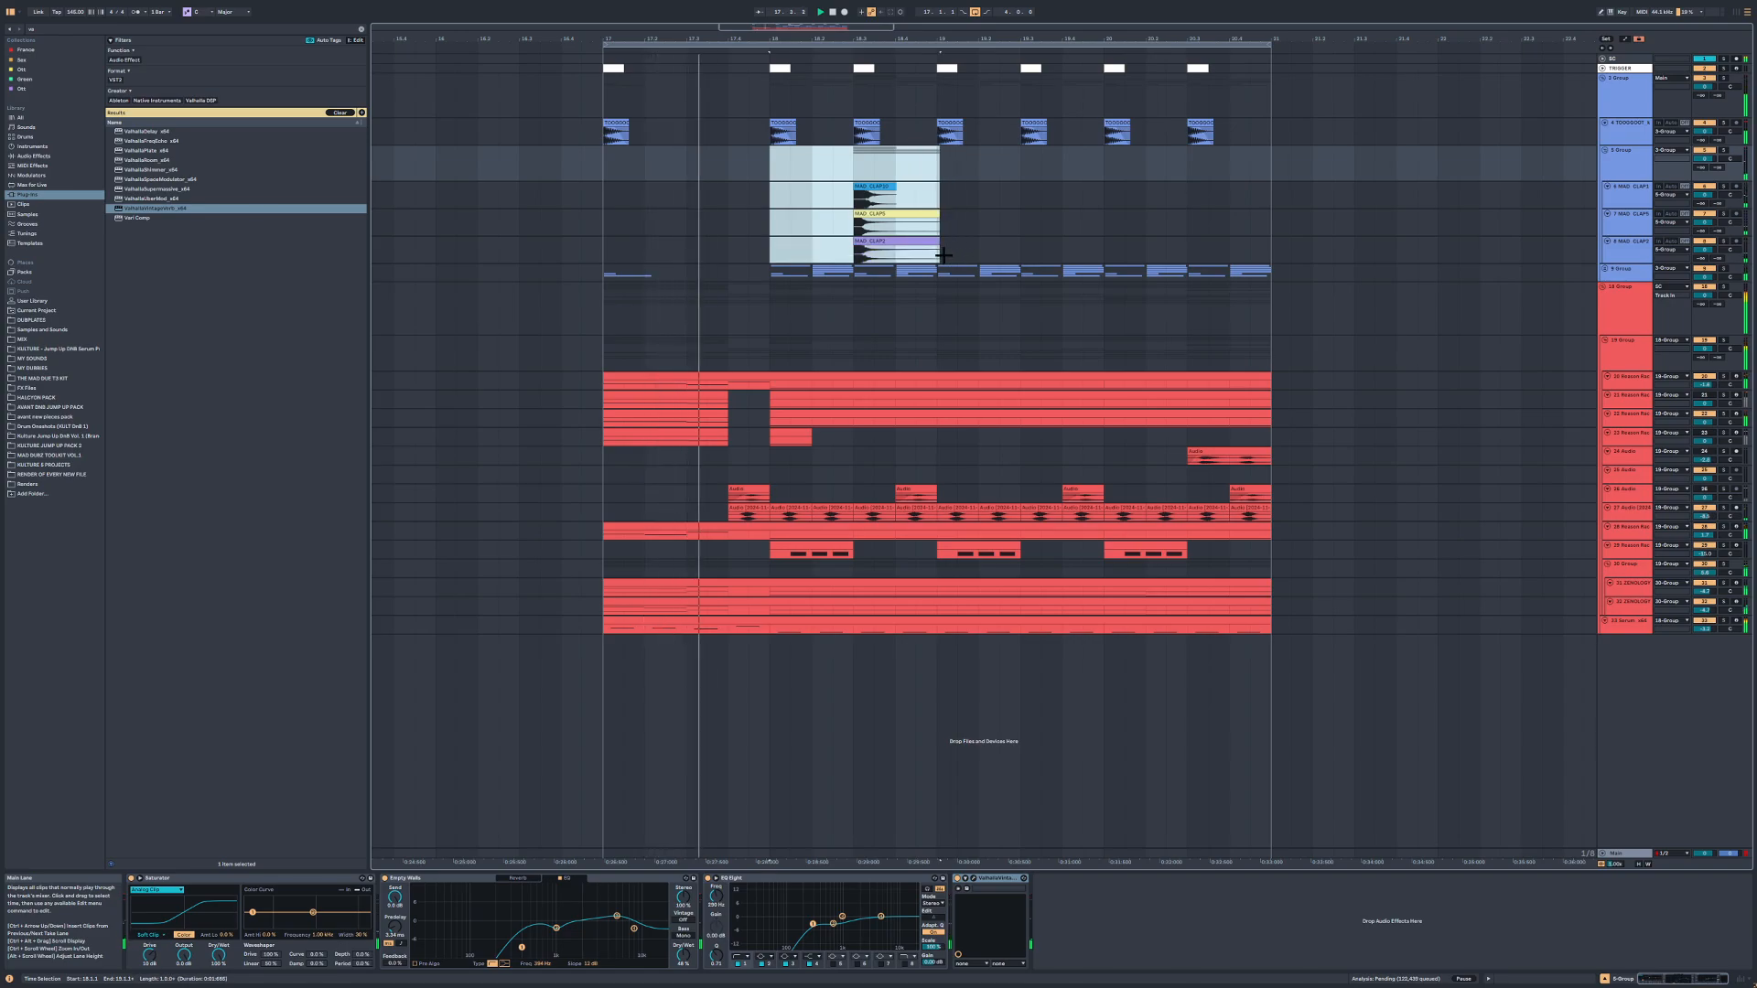
{"action": "key", "text": "ctrl+d"}
{"action": "key", "text": "ctrl+d"}
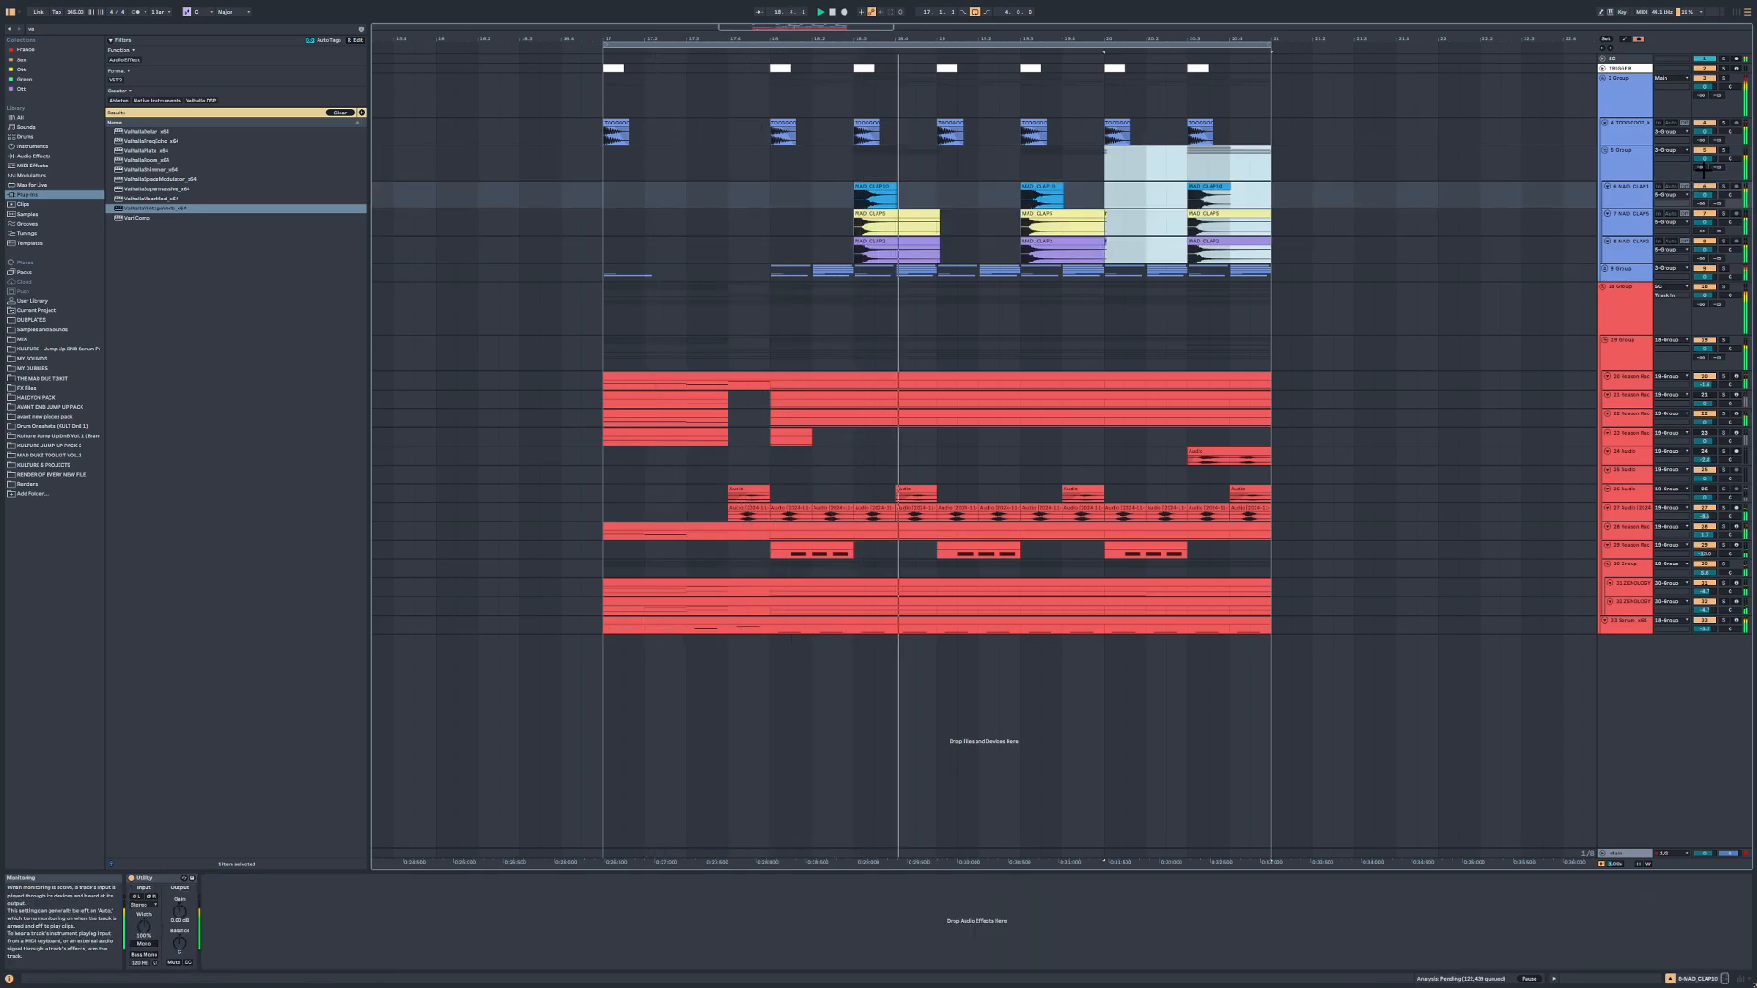
{"action": "left_click_drag", "start_coordinate": [1704, 159], "coordinate": [1703, 167]}
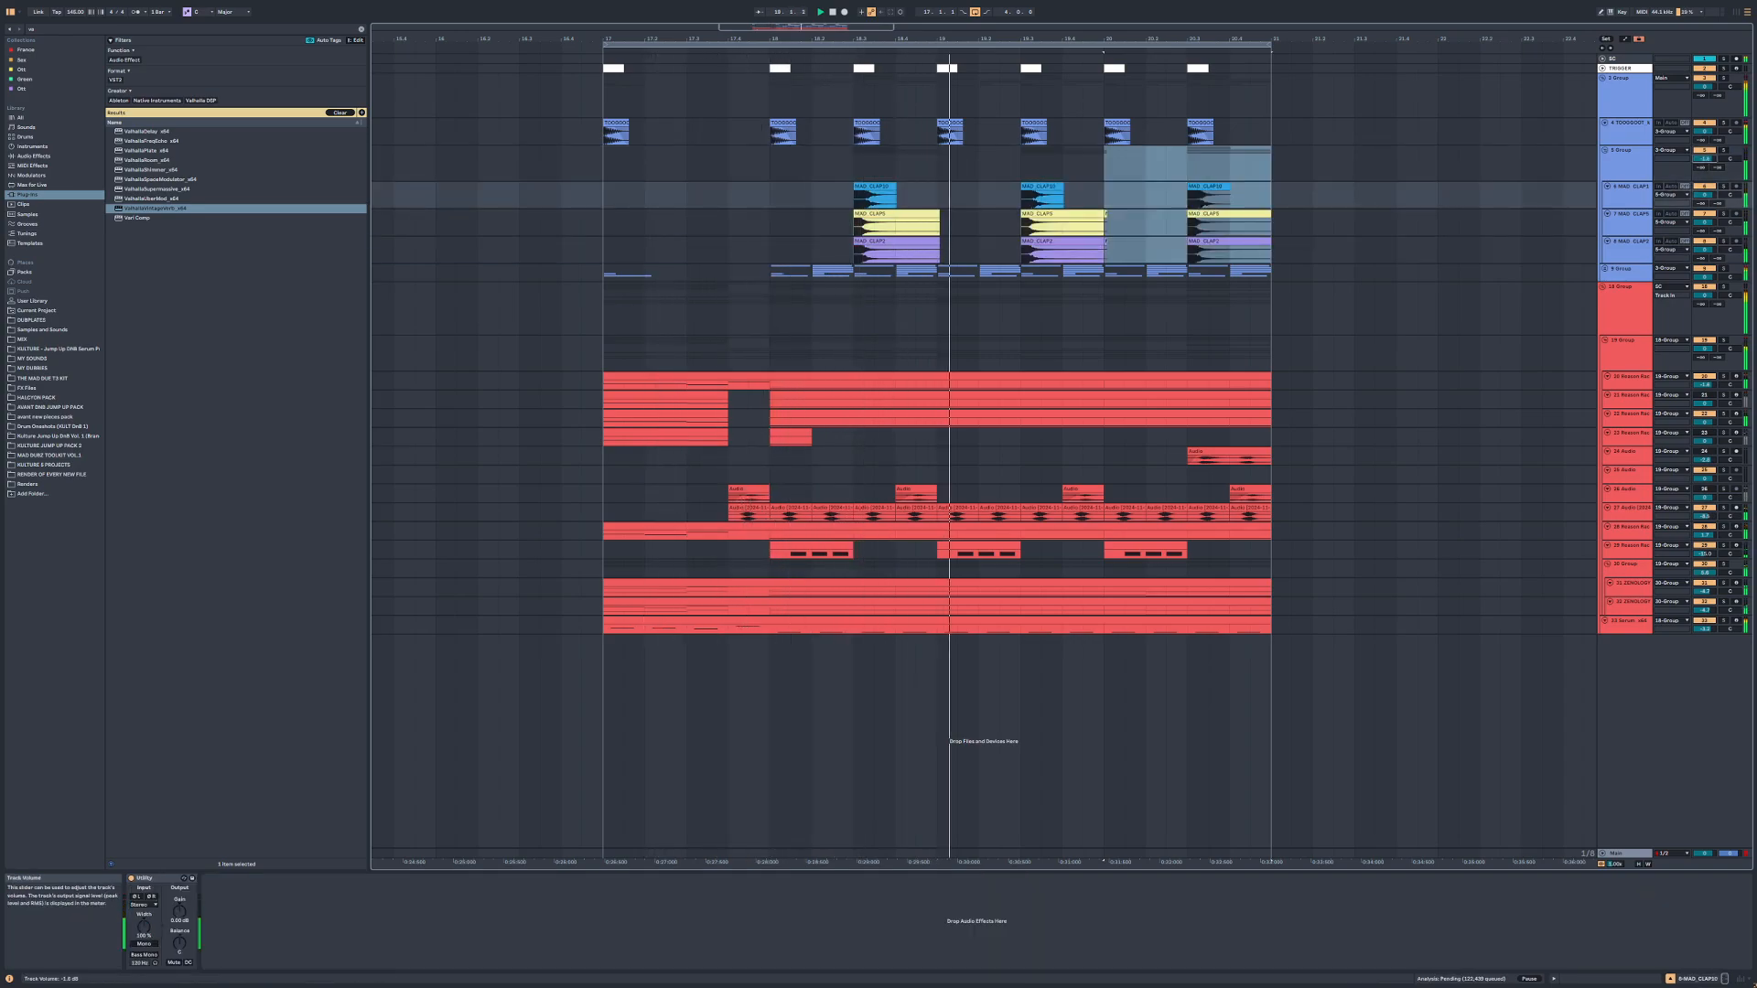
Step: Assign the drum group's color to its grouped tracks and clips
{"action": "left_click", "coordinate": [1624, 161]}
{"action": "right_click", "coordinate": [1624, 91]}
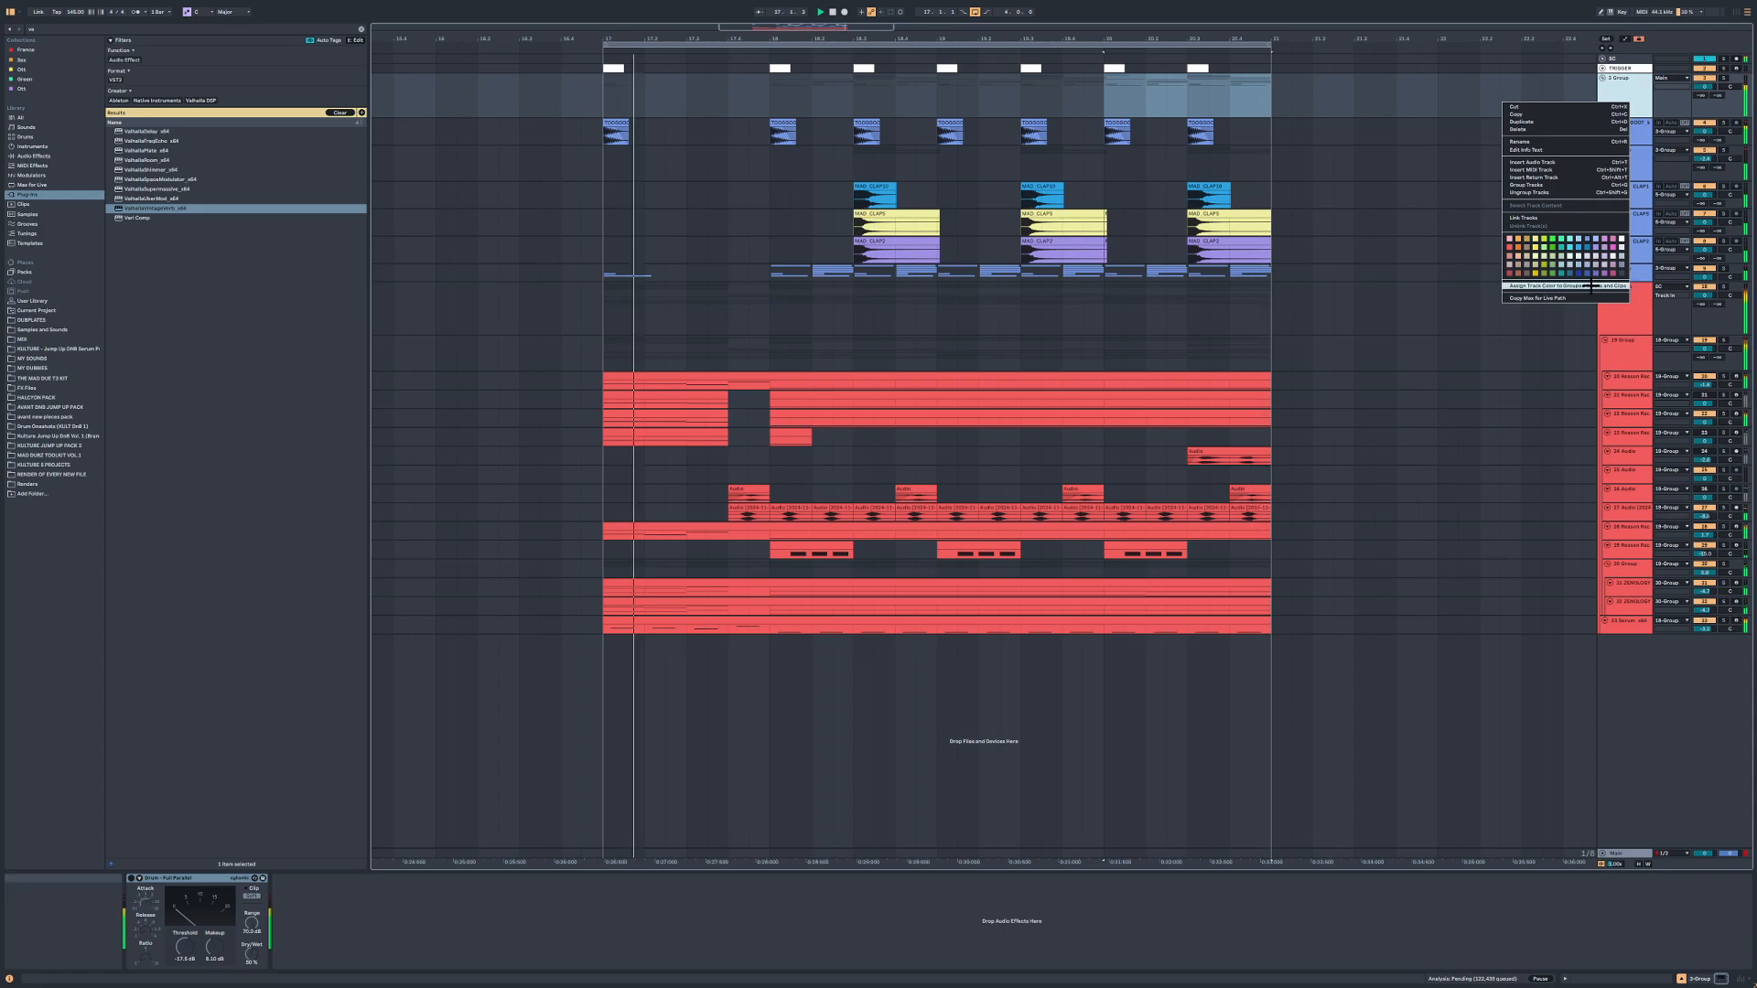
{"action": "left_click", "coordinate": [1590, 286]}
{"action": "left_click", "coordinate": [1606, 163]}
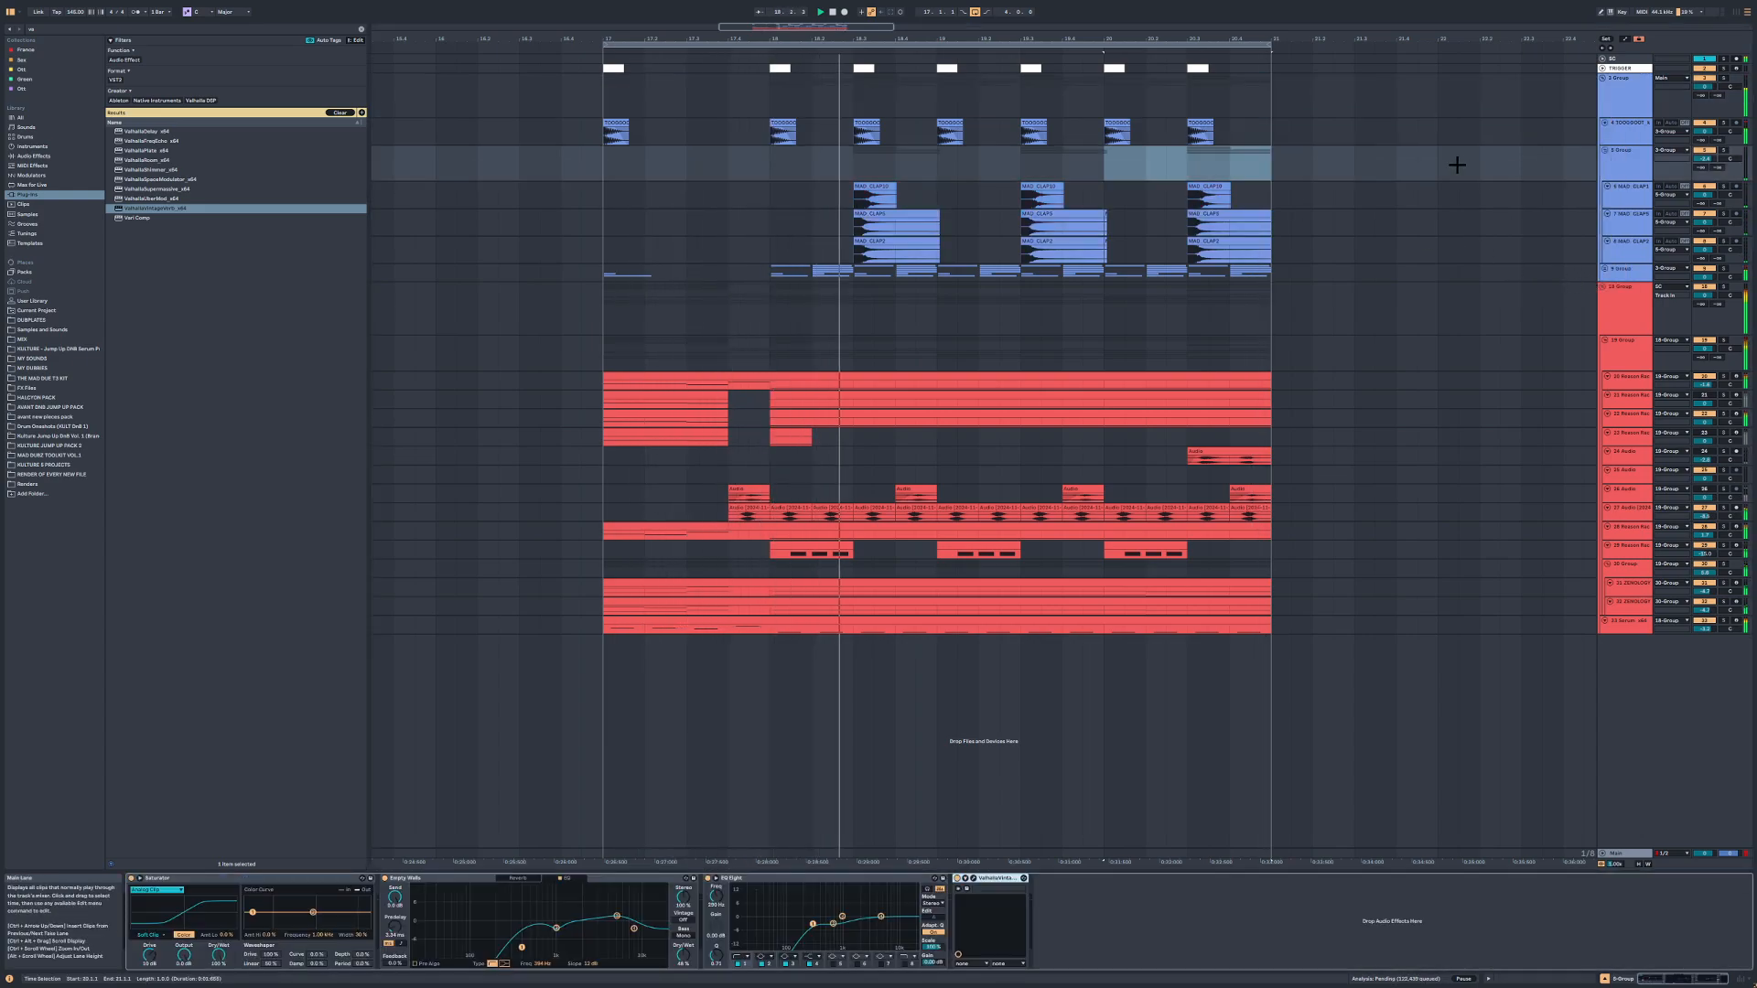
Step: Shorten the first clip on the uppermost clap track to a brief hit with a fade-out, checking it in playback
{"action": "scroll", "coordinate": [895, 193], "scroll_direction": "up", "scroll_amount": 4}
{"action": "left_click", "coordinate": [834, 188]}
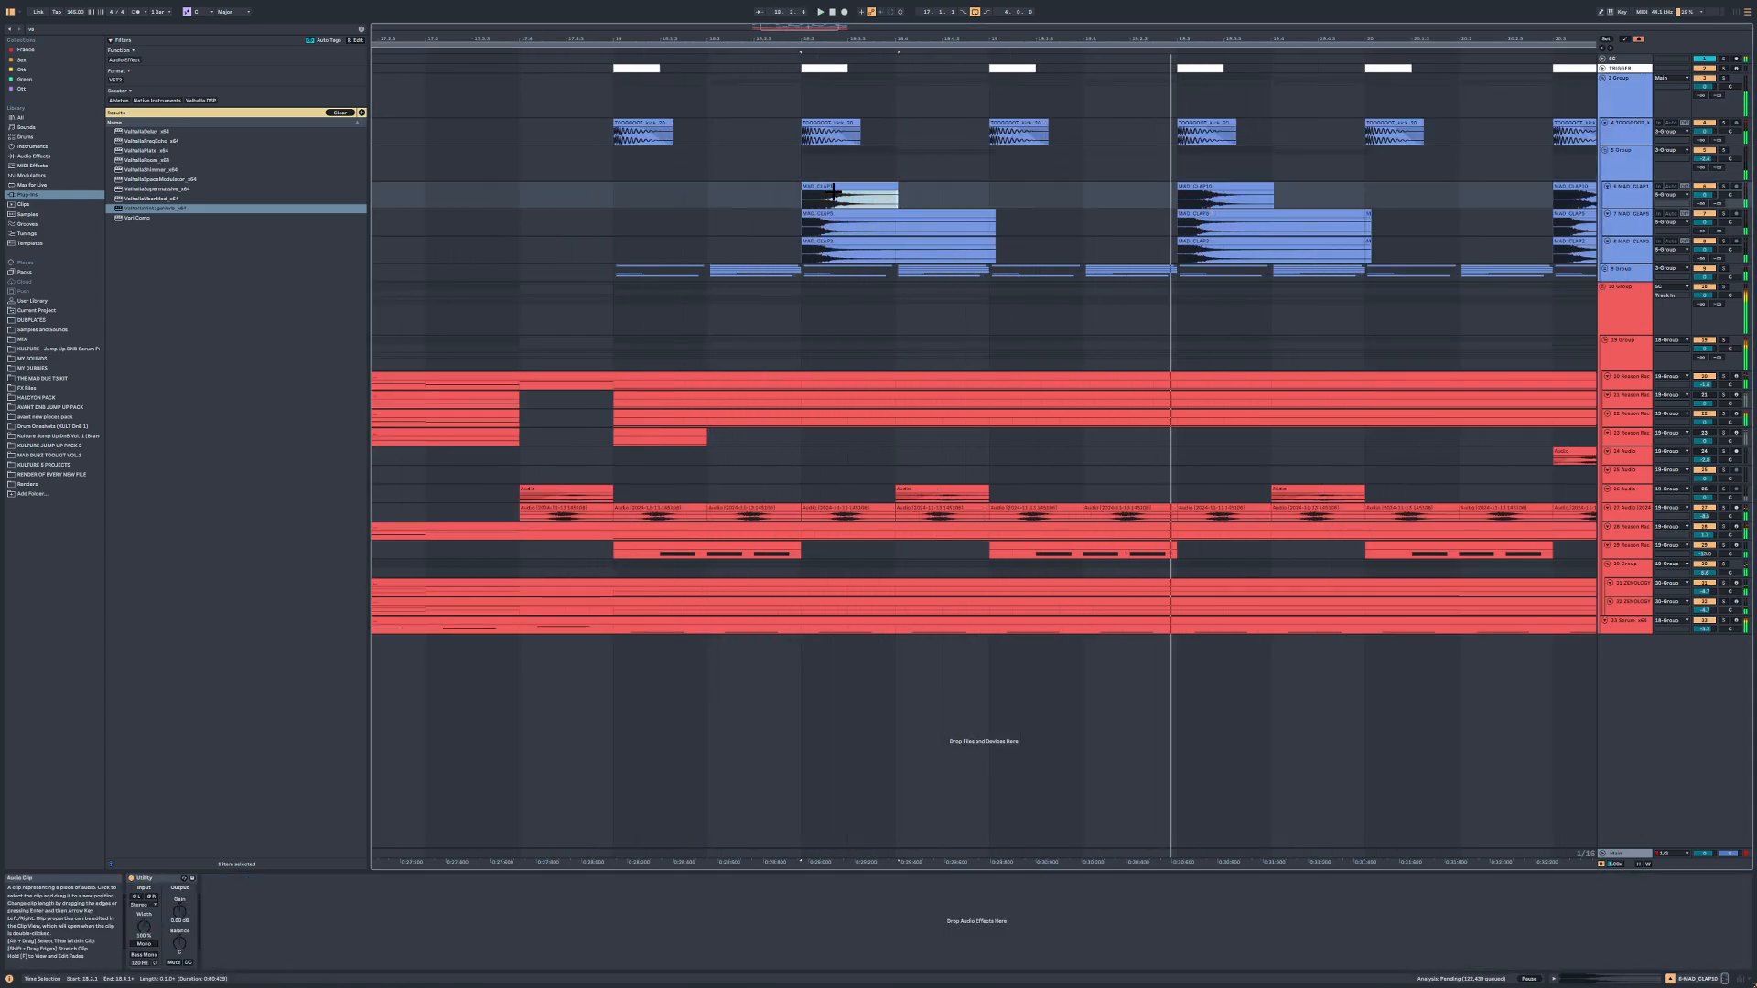
{"action": "left_click", "coordinate": [825, 198]}
{"action": "key", "text": "space"}
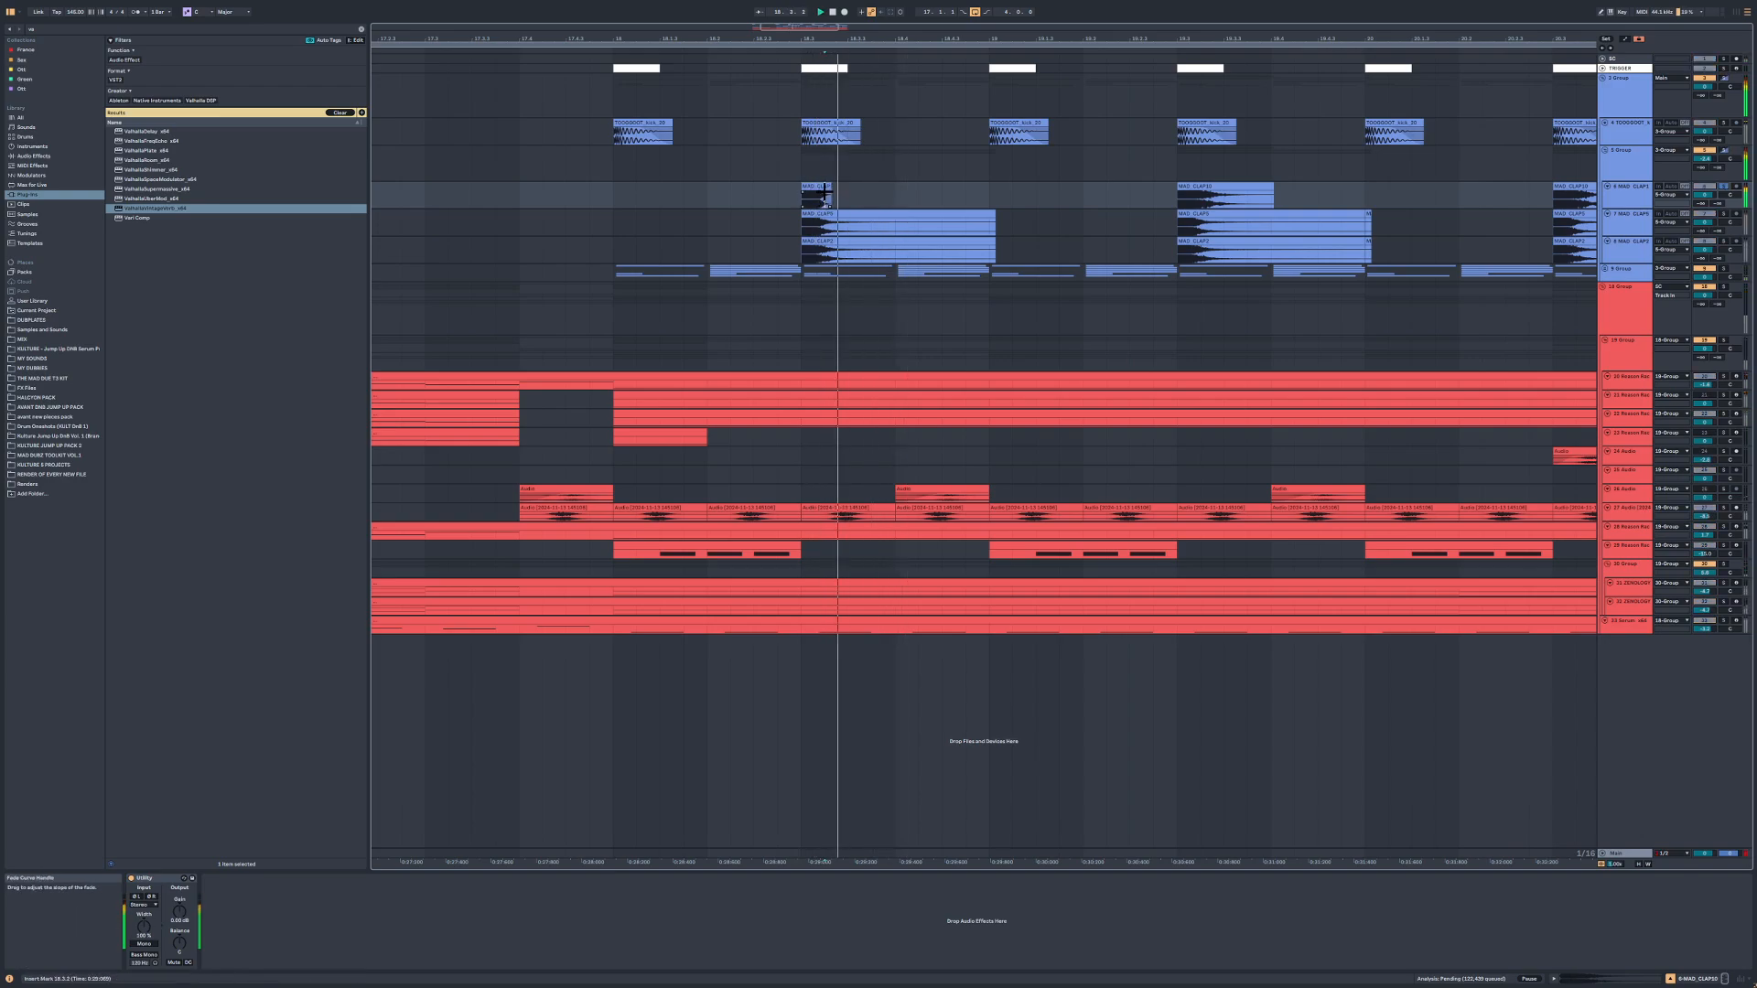
{"action": "left_click", "coordinate": [824, 189]}
{"action": "key", "text": "space"}
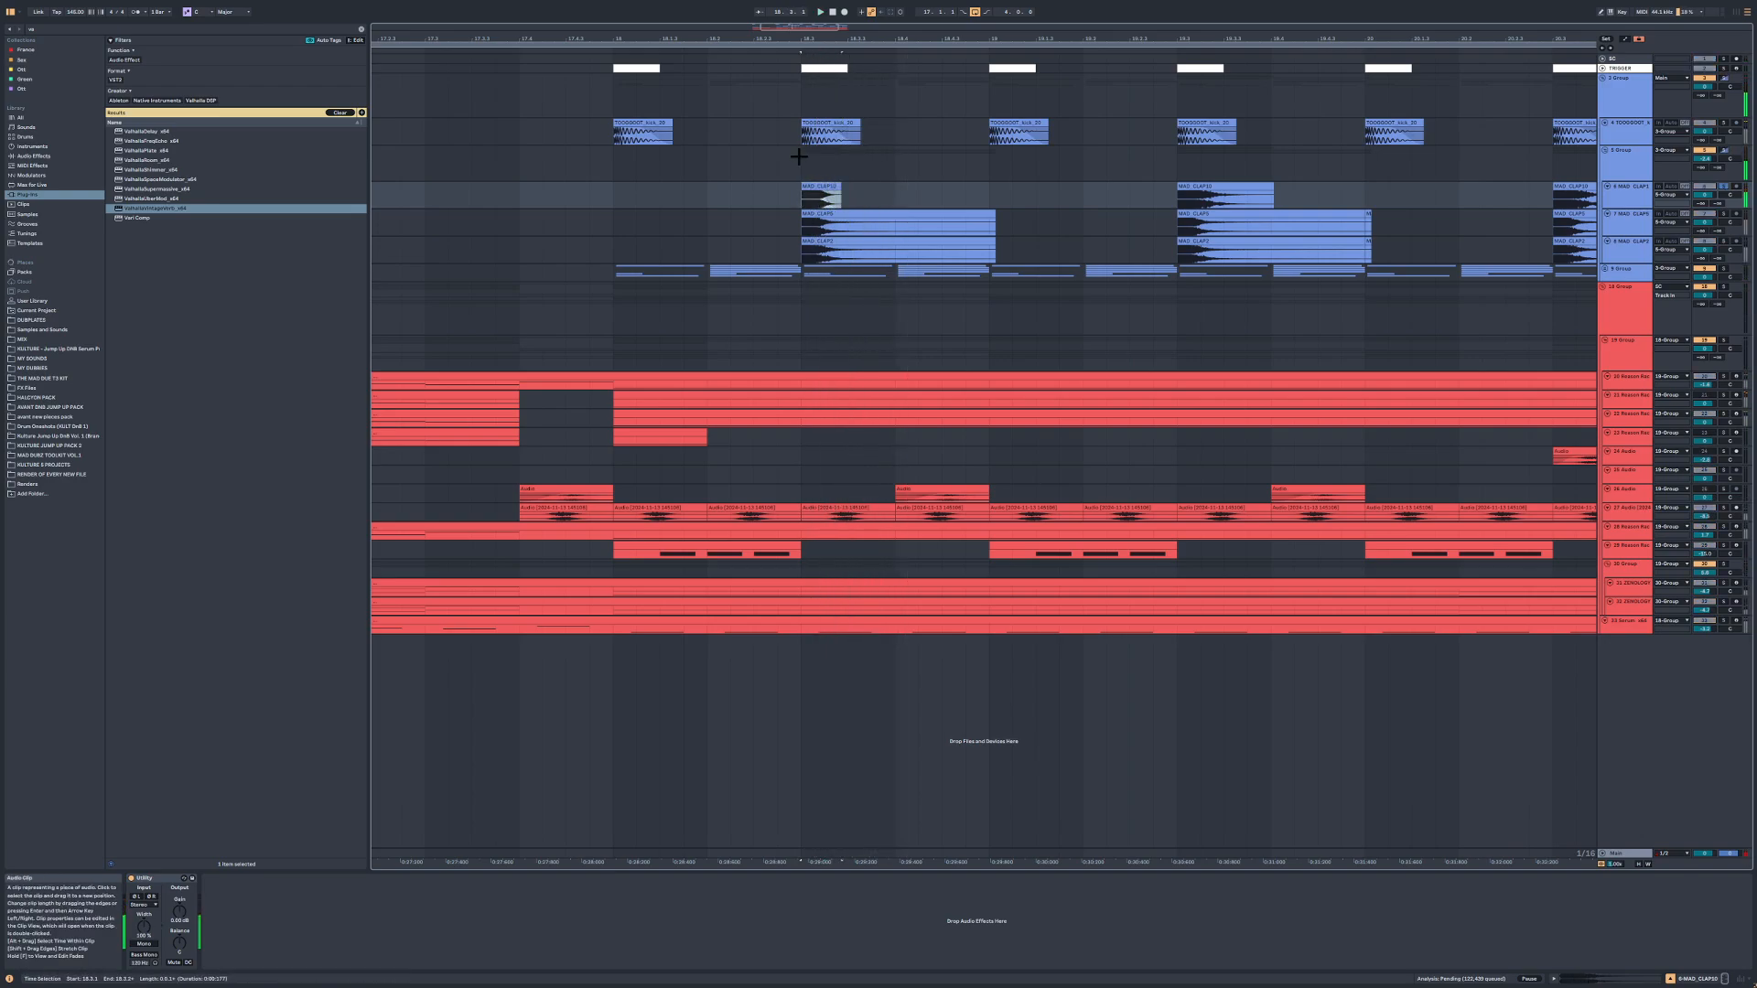
Step: Duplicate the kick and clap section containing the shortened clap twice, replacing the following repeats
{"action": "scroll", "coordinate": [801, 143], "scroll_direction": "up", "scroll_amount": 5}
{"action": "left_click", "coordinate": [806, 125]}
{"action": "key", "text": "s"}
{"action": "key", "text": "space"}
{"action": "scroll", "coordinate": [803, 128], "scroll_direction": "down", "scroll_amount": 10}
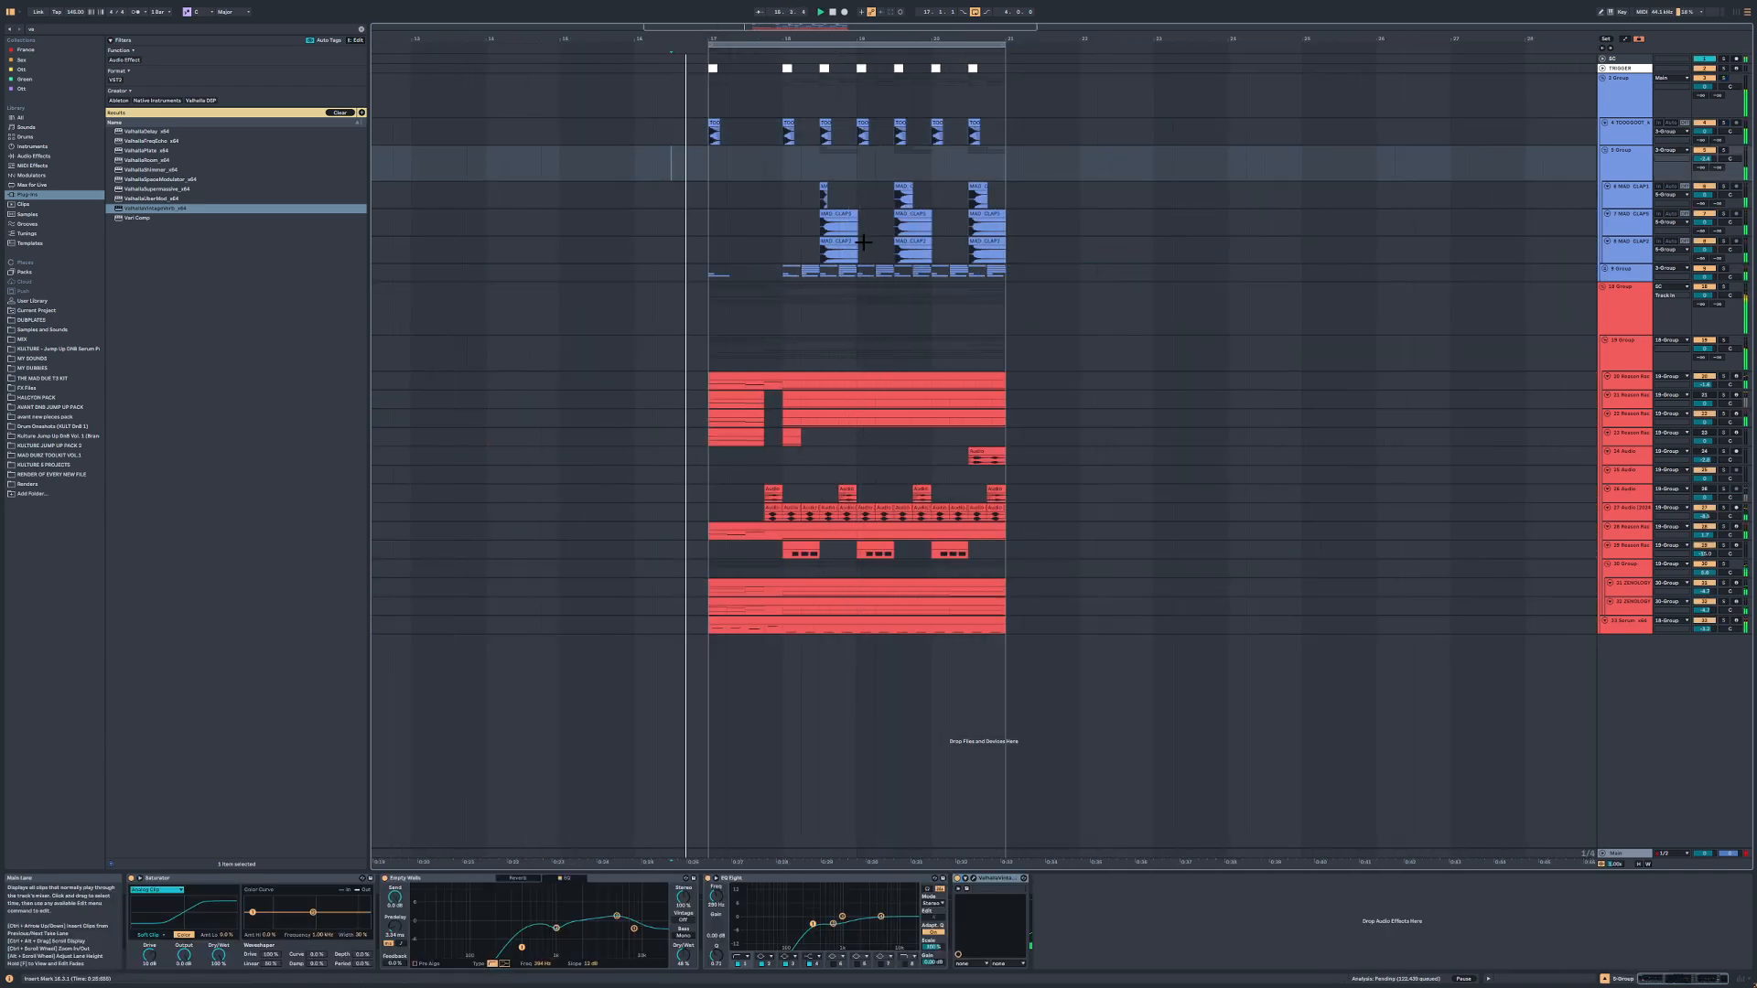
{"action": "left_click_drag", "start_coordinate": [858, 125], "coordinate": [786, 242]}
{"action": "key", "text": "ctrl+d"}
{"action": "key", "text": "ctrl+d"}
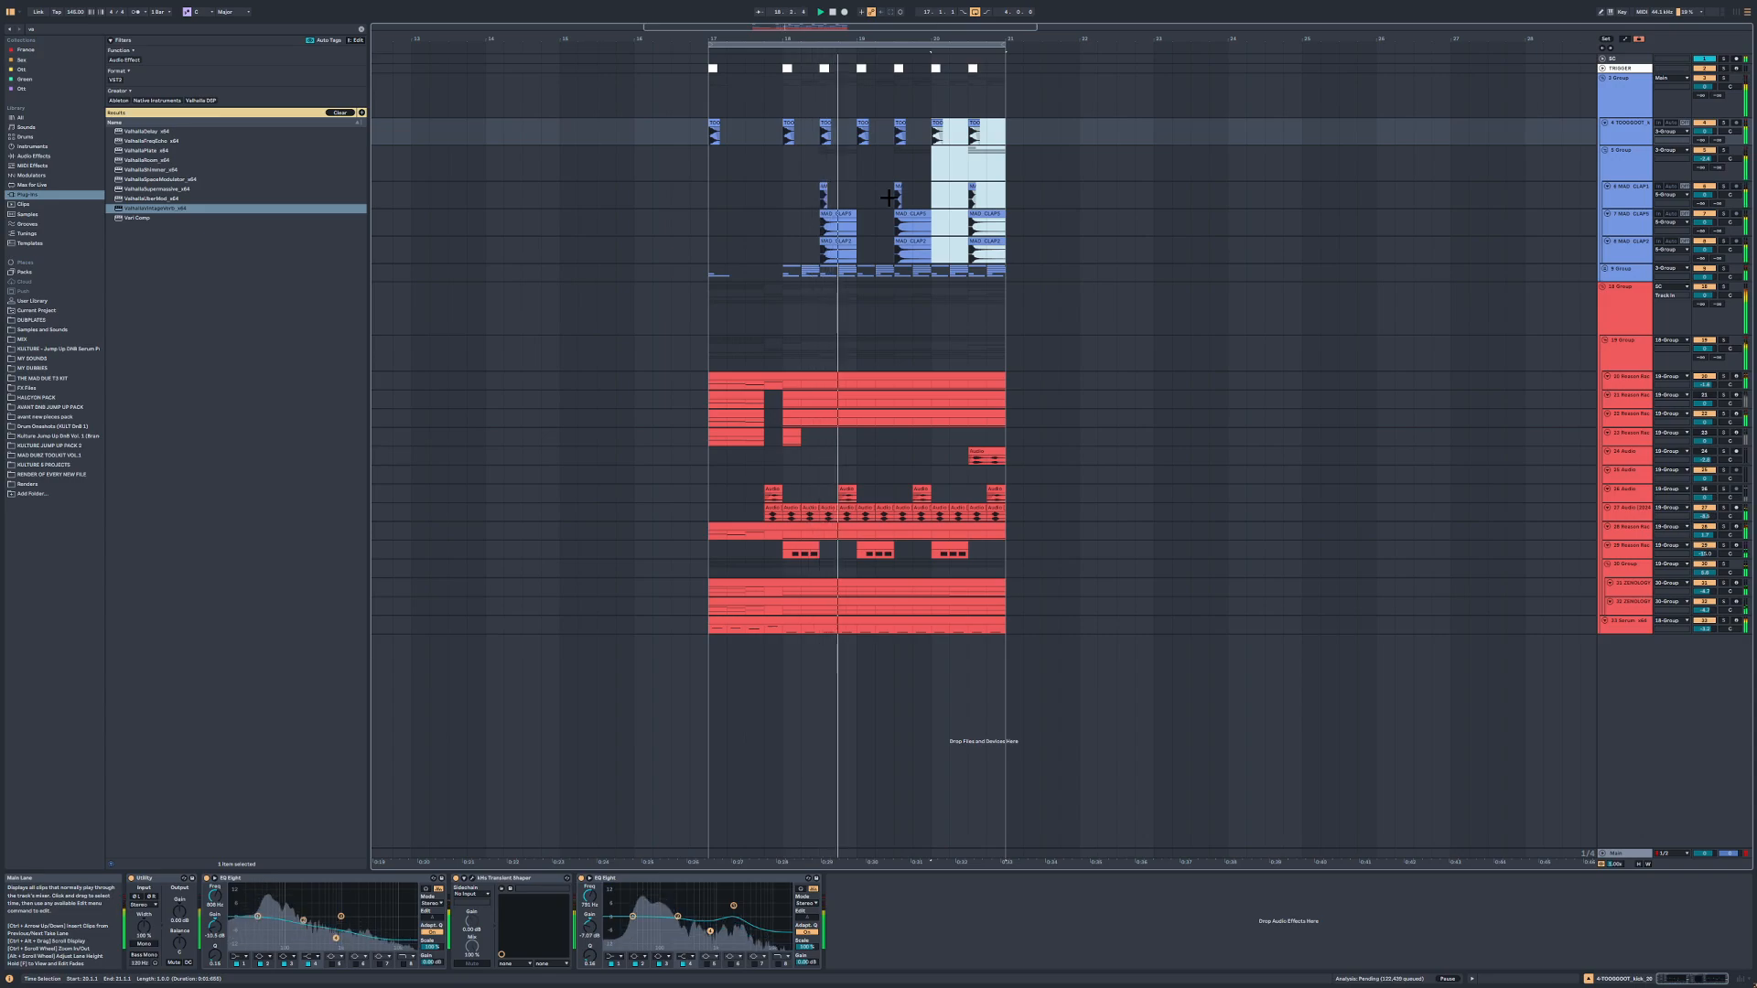
Step: Assign the red group's color to its grouped tracks and clips
{"action": "right_click", "coordinate": [1624, 316]}
{"action": "left_click", "coordinate": [1669, 500]}
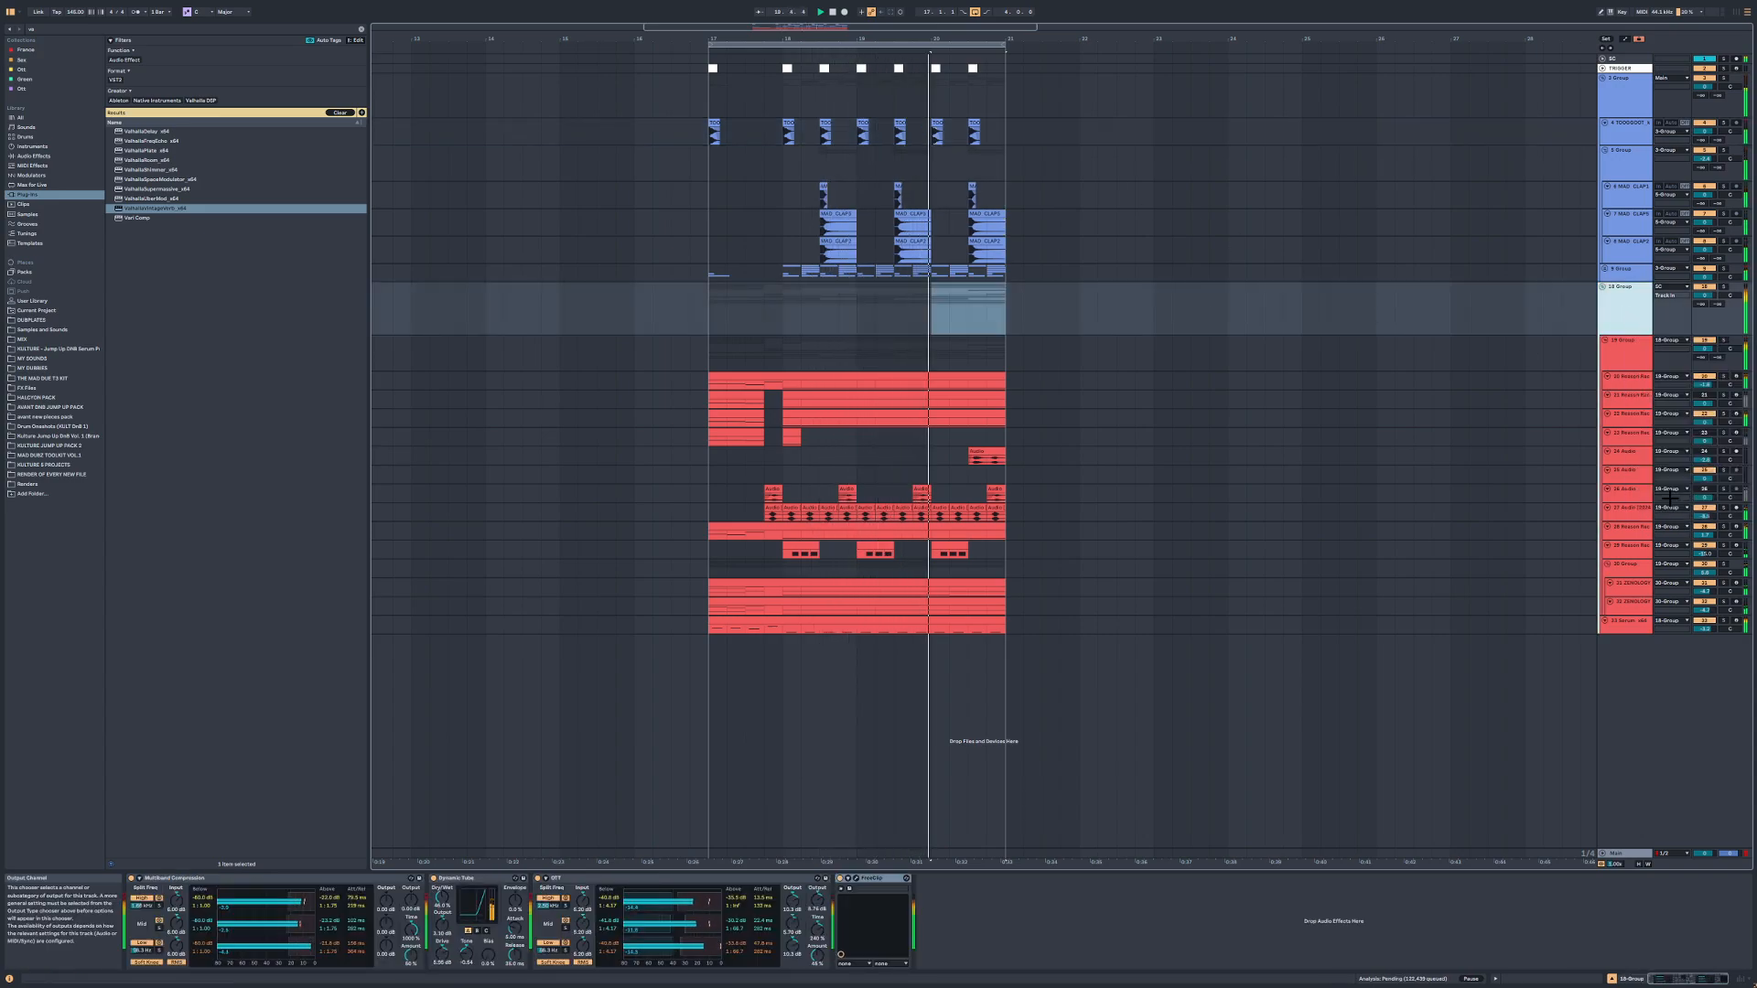
Step: Play the clap group in solo, and raise its volume against the full mix
{"action": "left_click", "coordinate": [819, 162]}
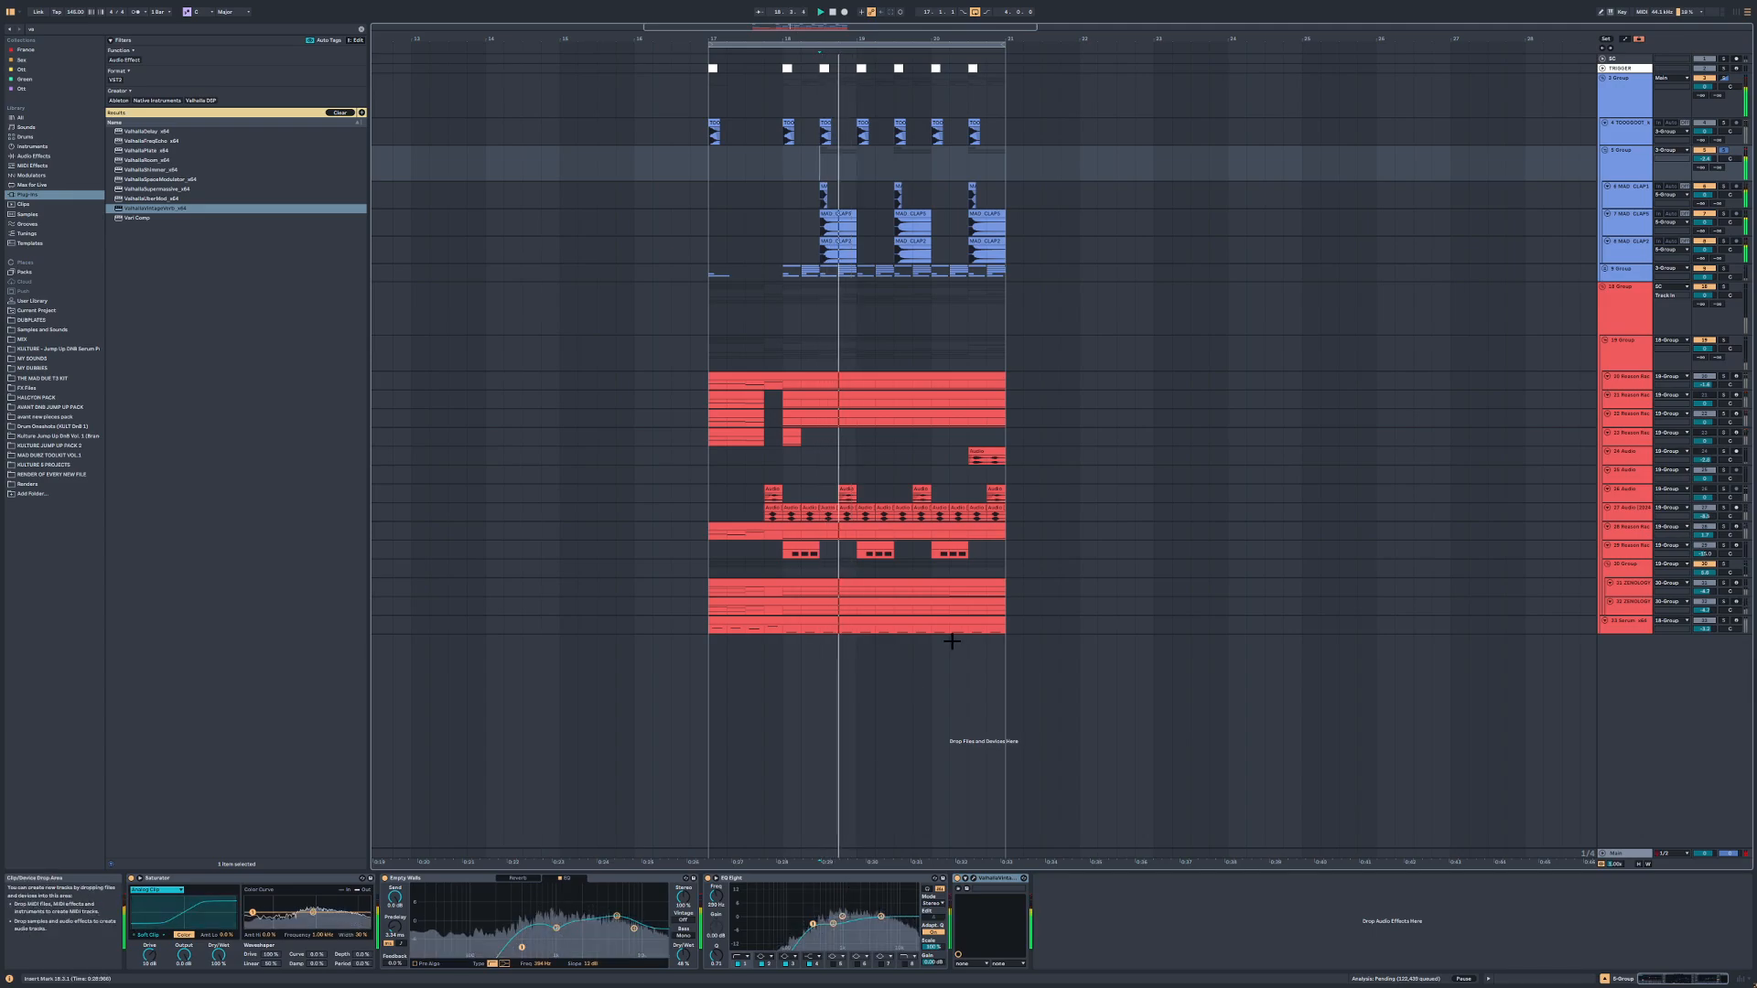
{"action": "left_click", "coordinate": [71, 157]}
{"action": "key", "text": "space"}
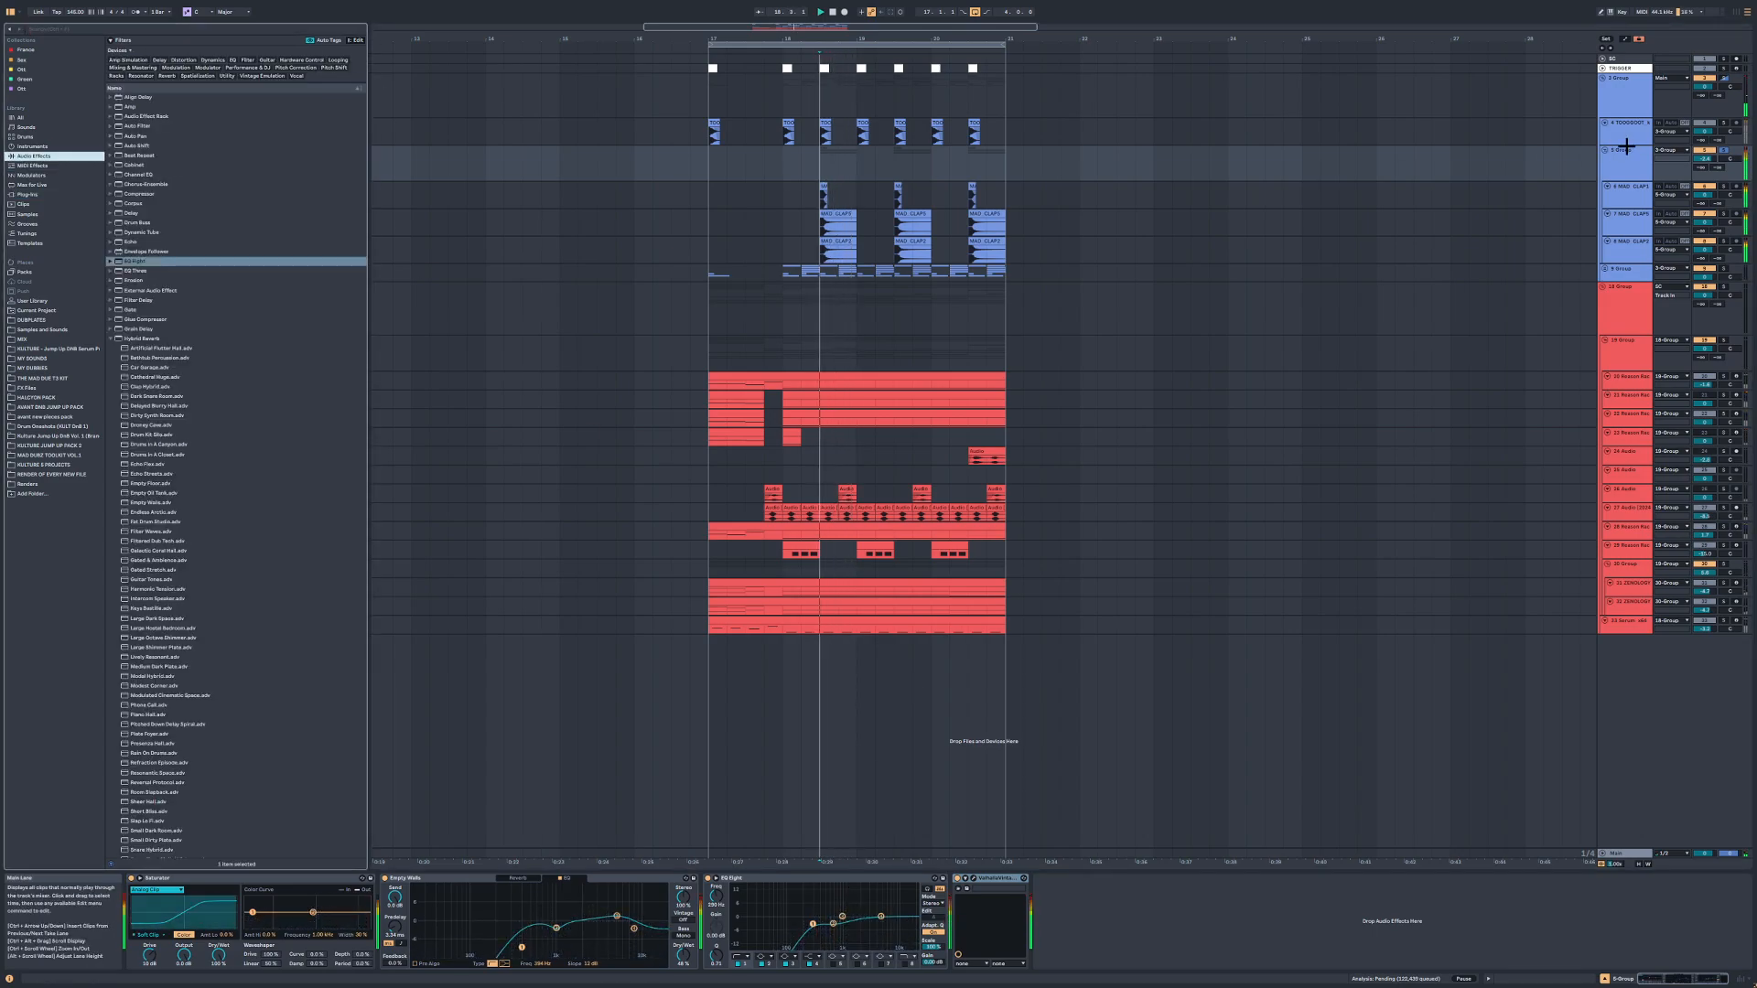
{"action": "left_click", "coordinate": [1723, 150]}
{"action": "key", "text": "space"}
{"action": "key", "text": "space"}
{"action": "left_click_drag", "start_coordinate": [1704, 159], "coordinate": [1703, 148]}
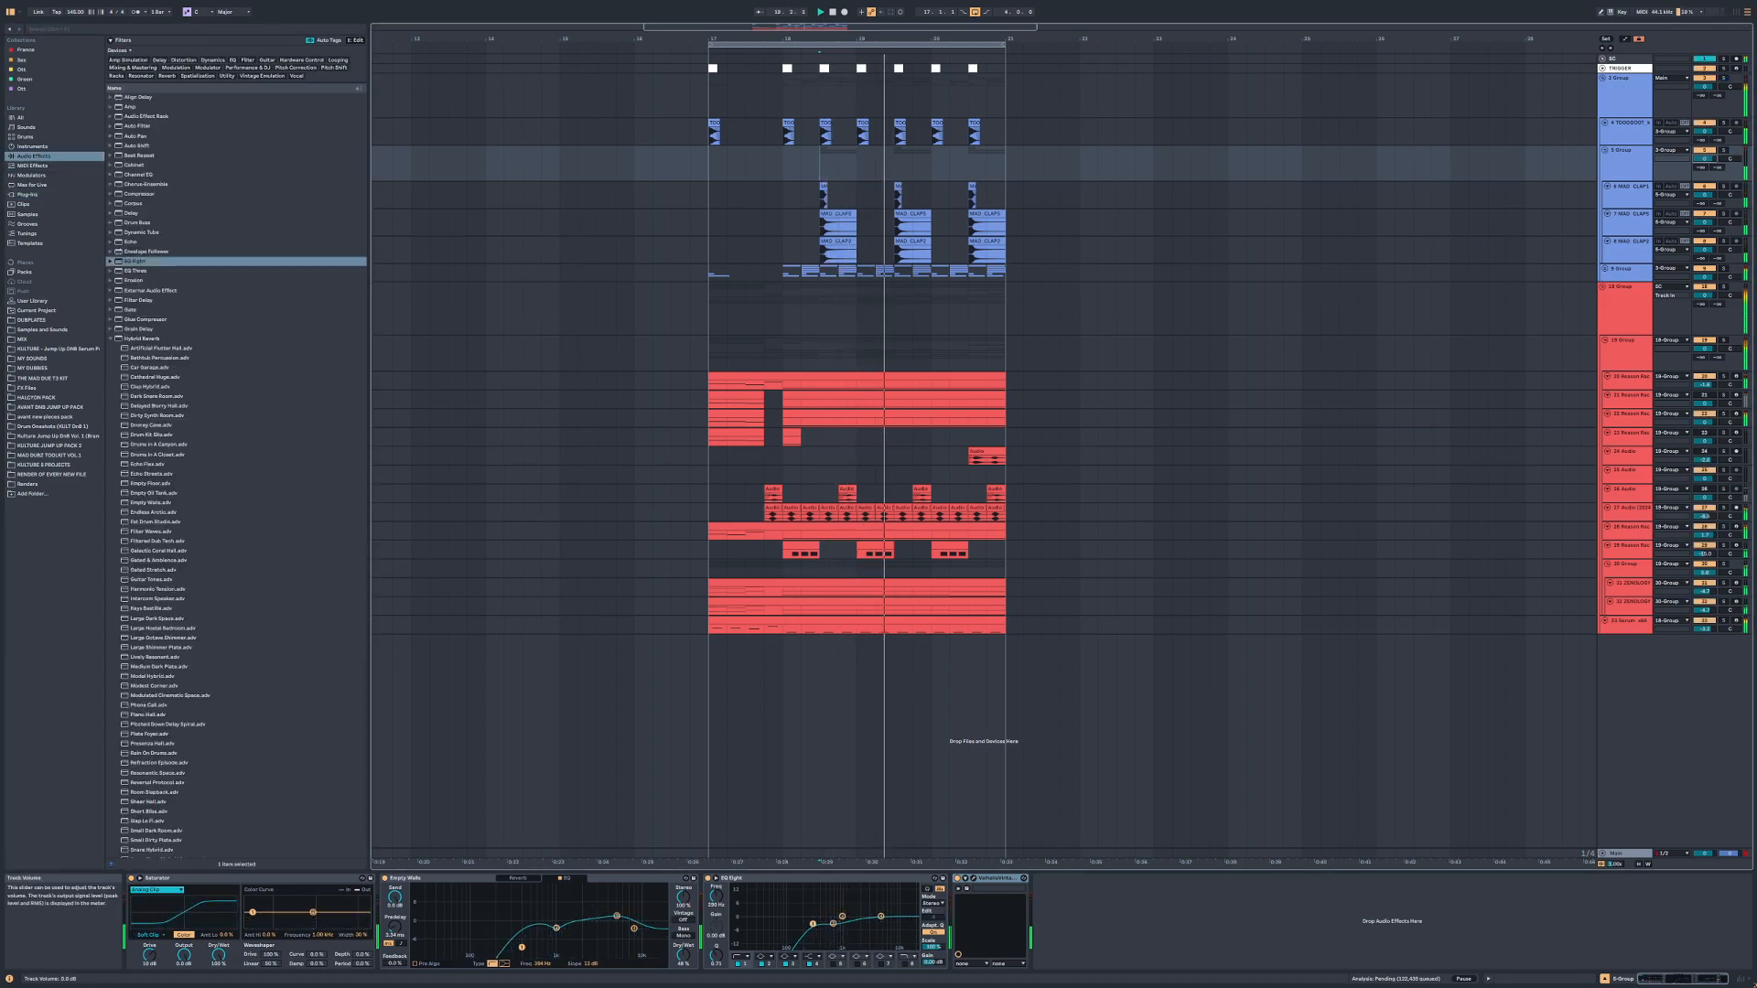
Step: Reduce the clap group's VintageVerb mix to 11.2% and fine-tune the group's volume
{"action": "left_click", "coordinate": [965, 878]}
{"action": "left_click_drag", "start_coordinate": [660, 395], "coordinate": [660, 416]}
{"action": "left_click_drag", "start_coordinate": [1703, 159], "coordinate": [1703, 164]}
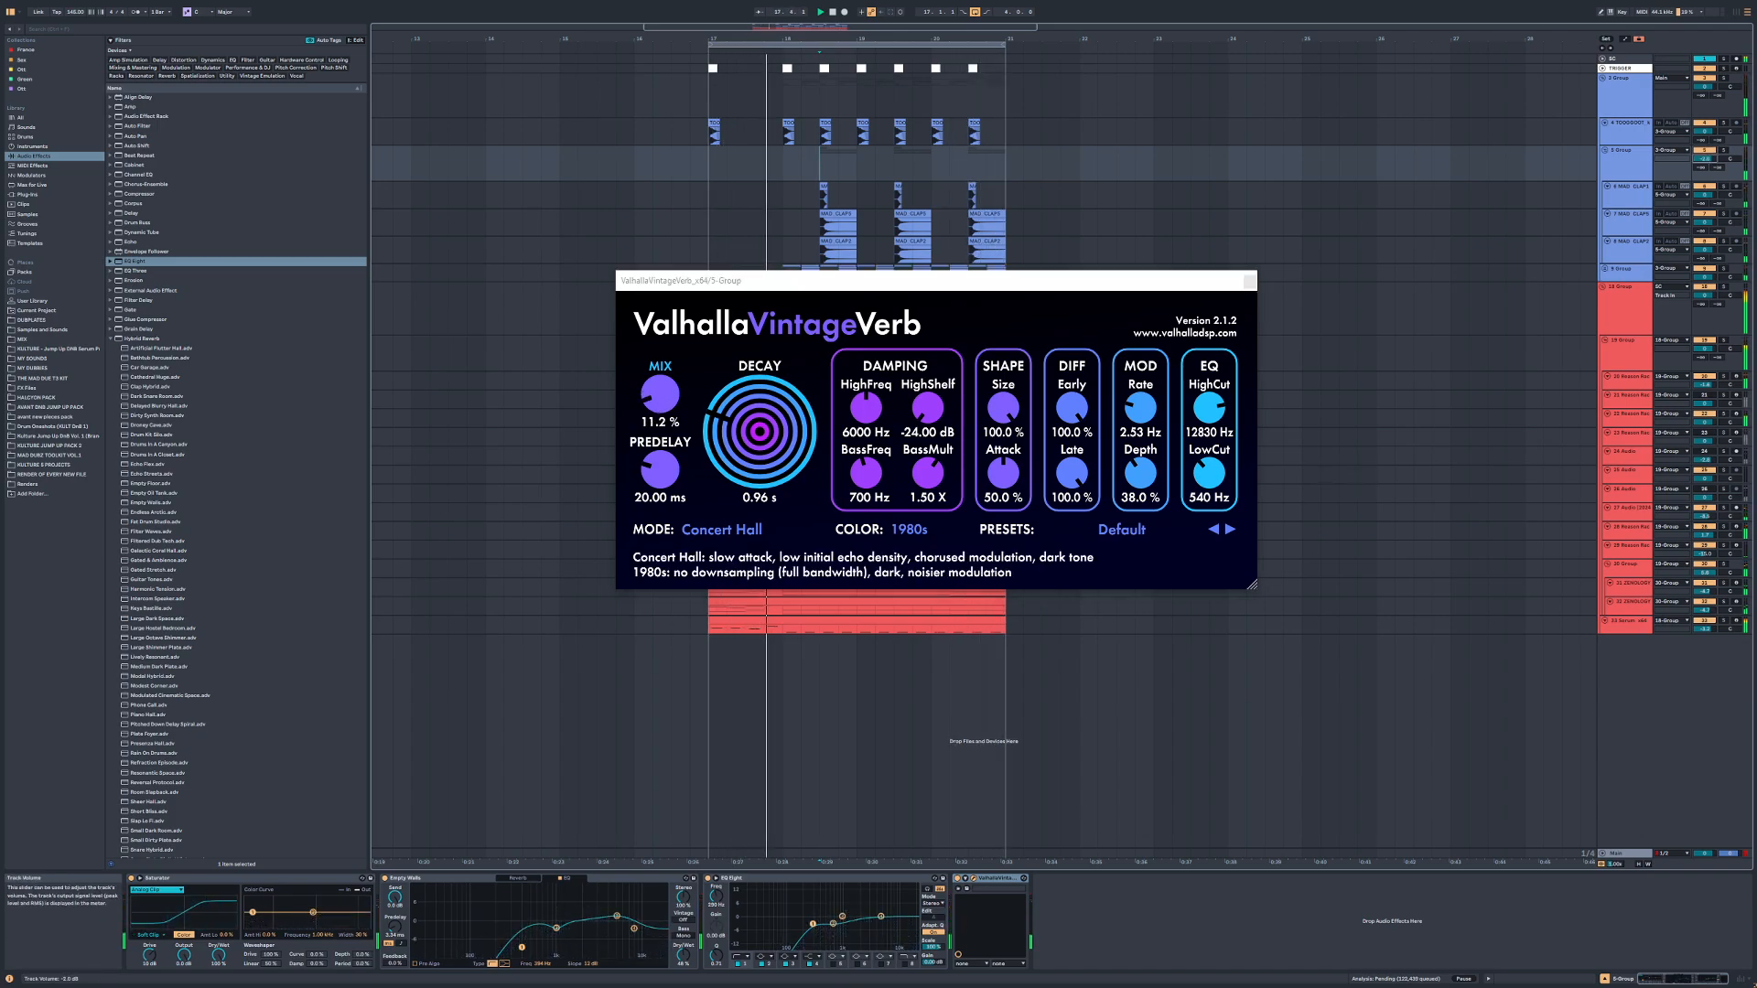
{"action": "left_click", "coordinate": [1249, 281]}
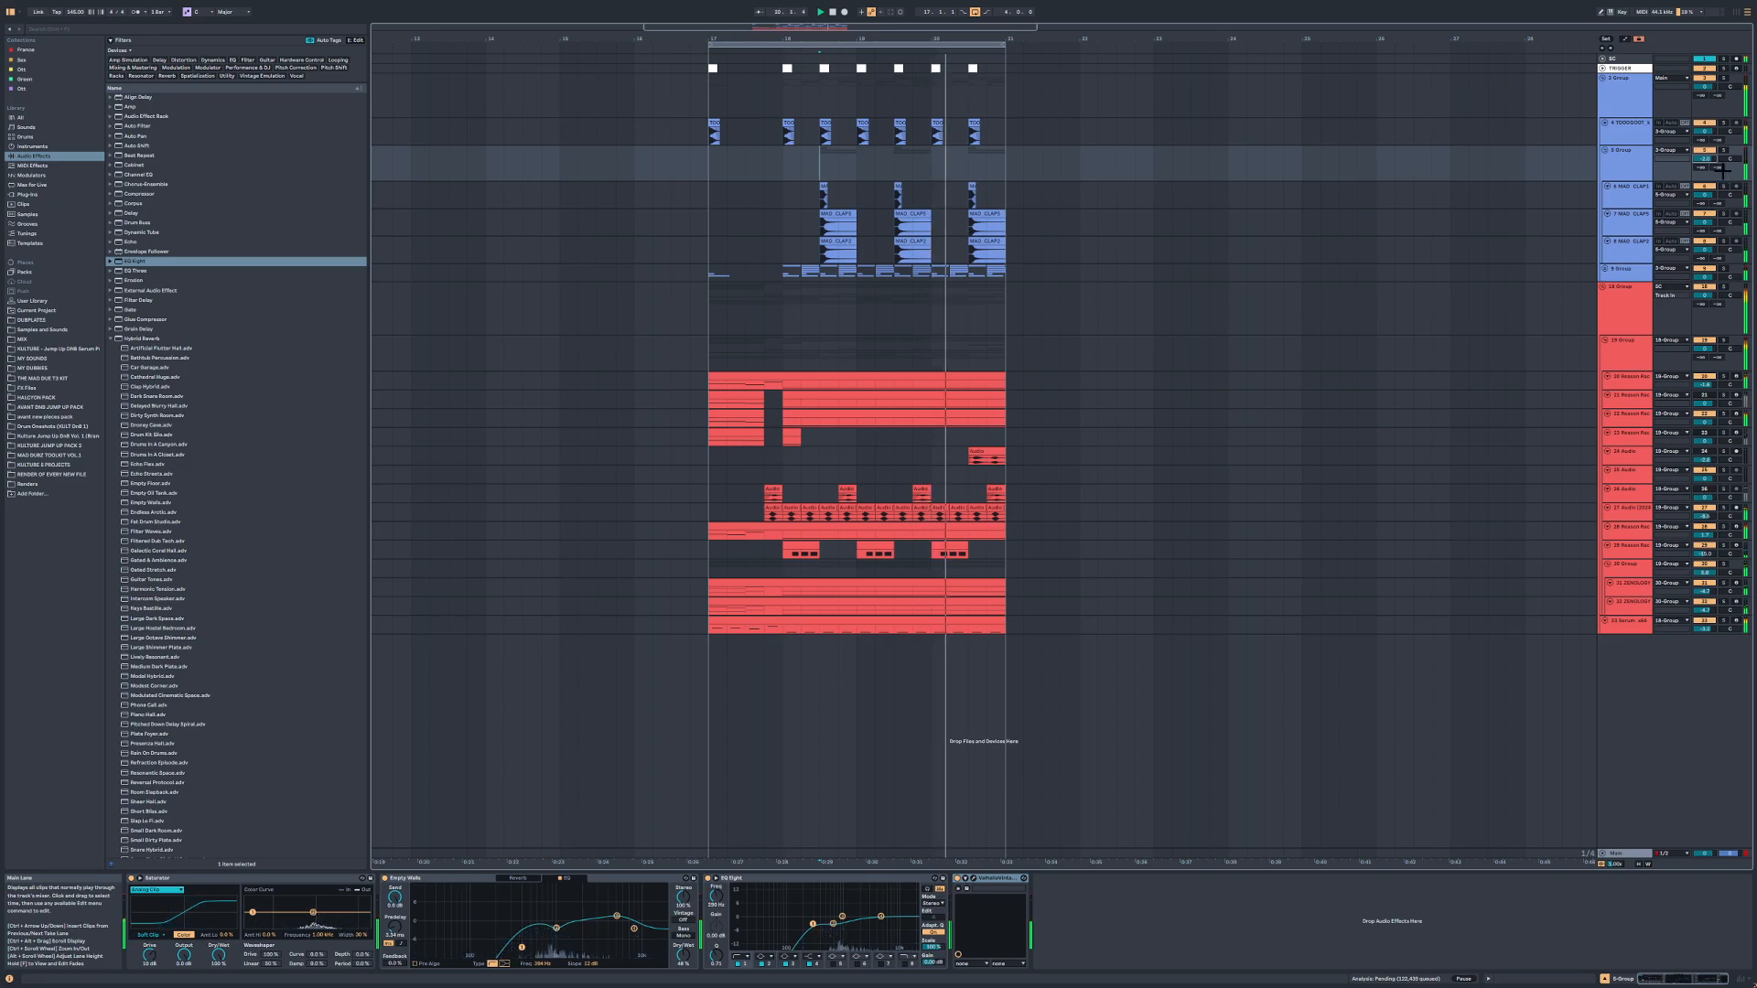
{"action": "left_click_drag", "start_coordinate": [1713, 158], "coordinate": [1712, 154]}
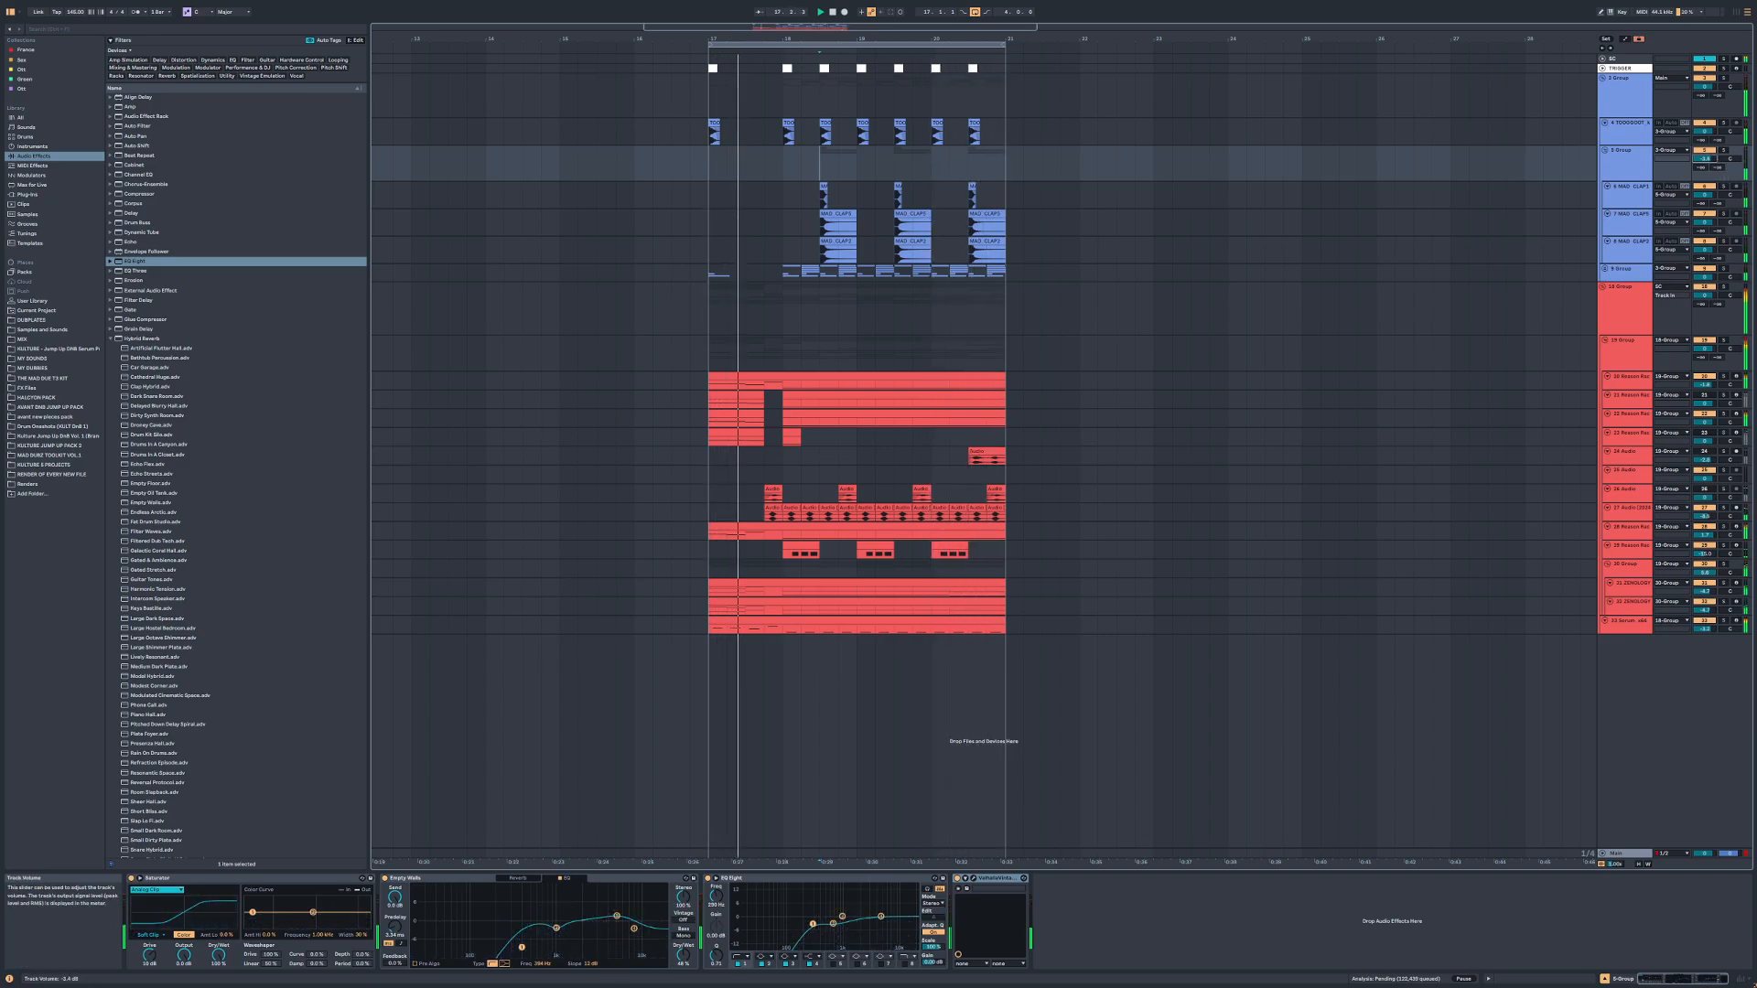
Step: Search the Samples and Sounds folder for "Toog" and preview kick samples from the pack
{"action": "left_click", "coordinate": [62, 330]}
{"action": "left_click", "coordinate": [116, 27]}
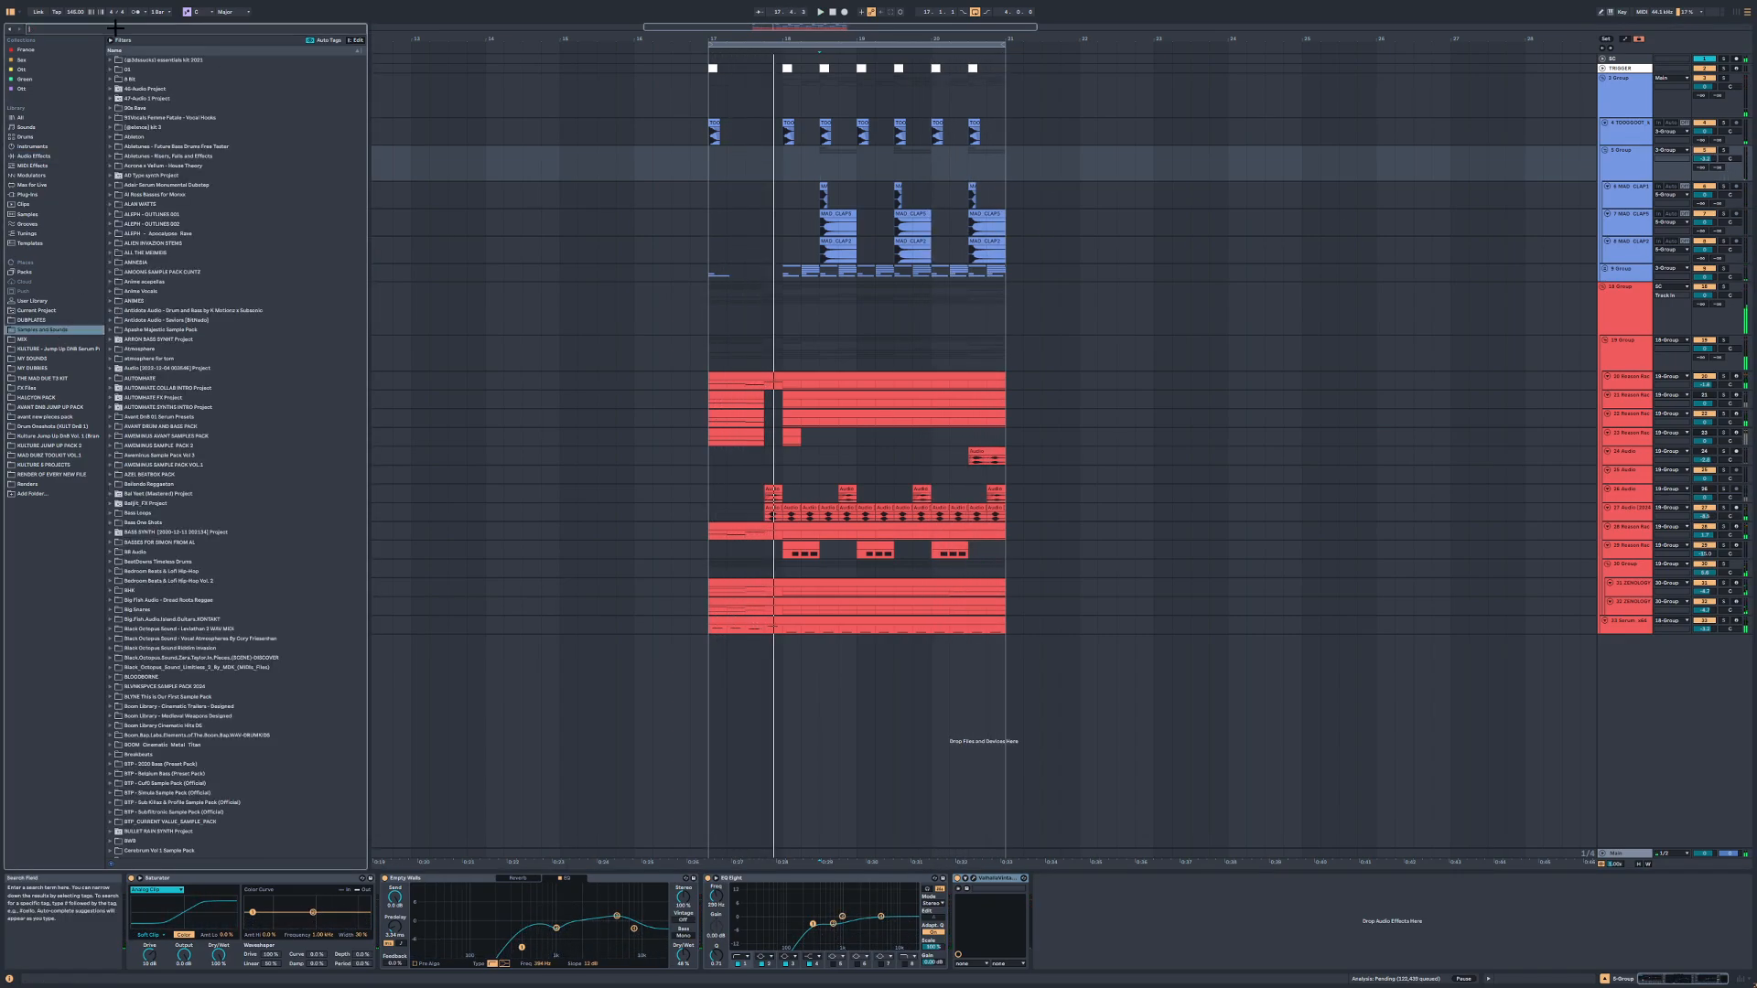
{"action": "type", "text": "Toog"}
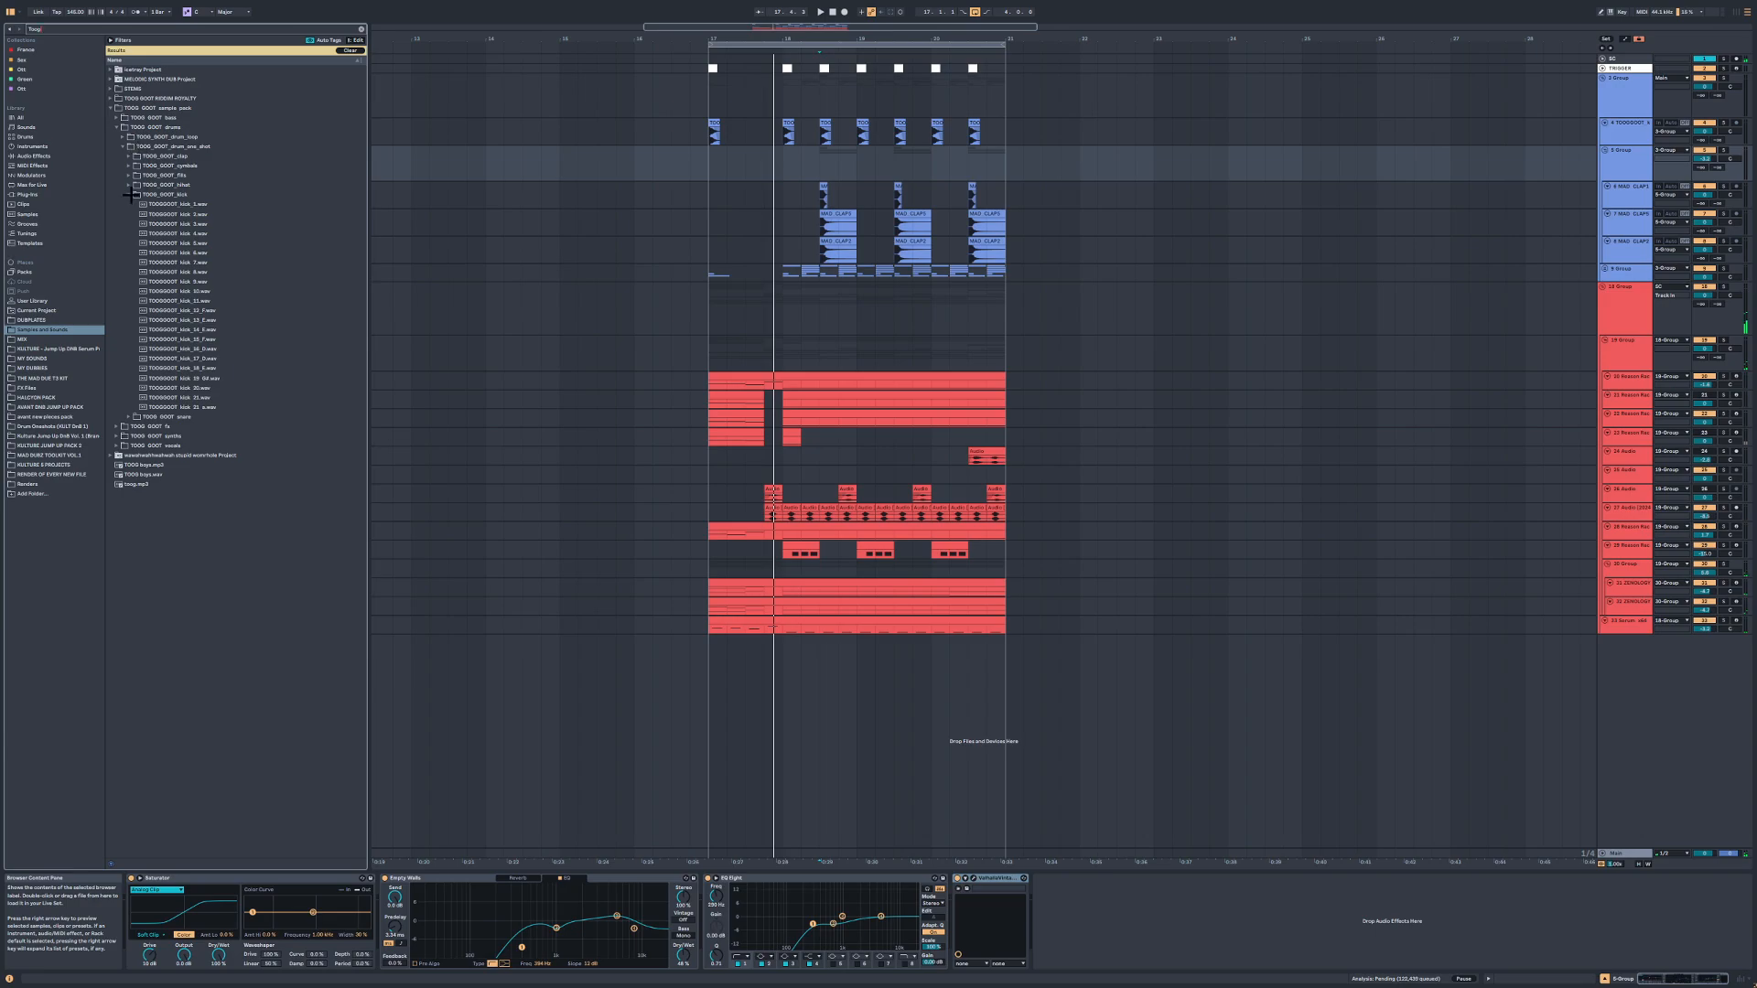
{"action": "left_click", "coordinate": [168, 241]}
{"action": "left_click", "coordinate": [175, 223]}
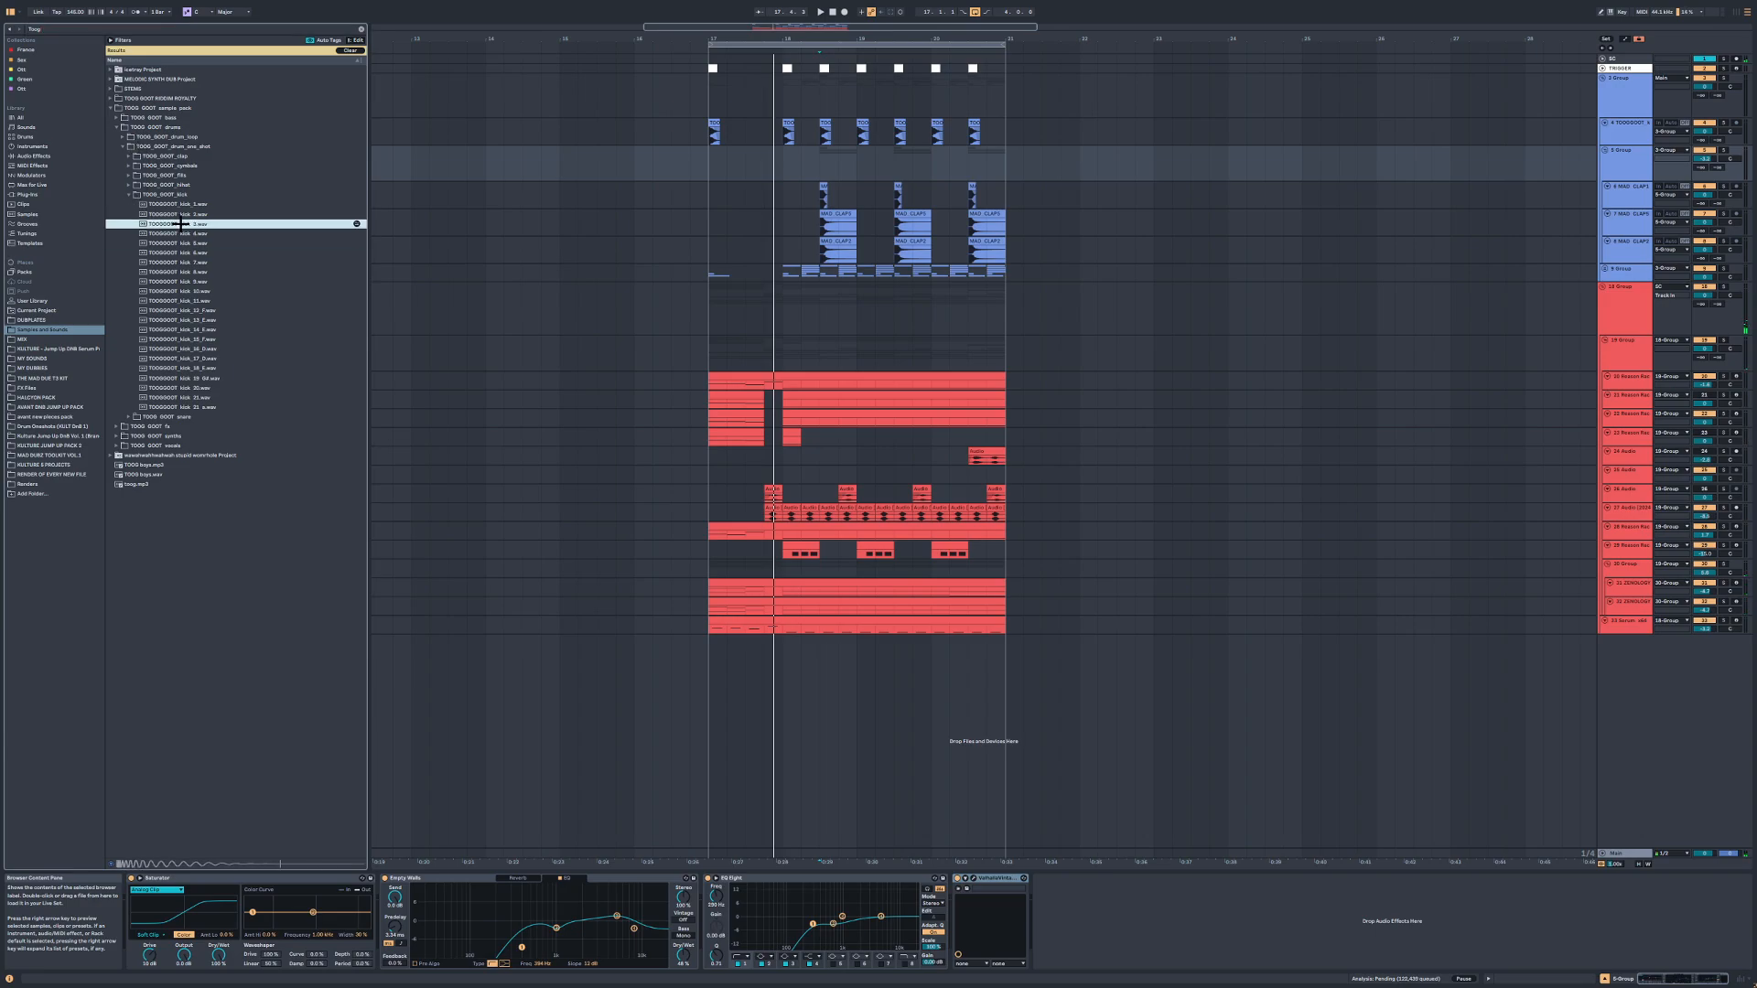
Step: Transpose the kick clip at bar 18 down and delete the end of its tail
{"action": "left_click", "coordinate": [789, 129]}
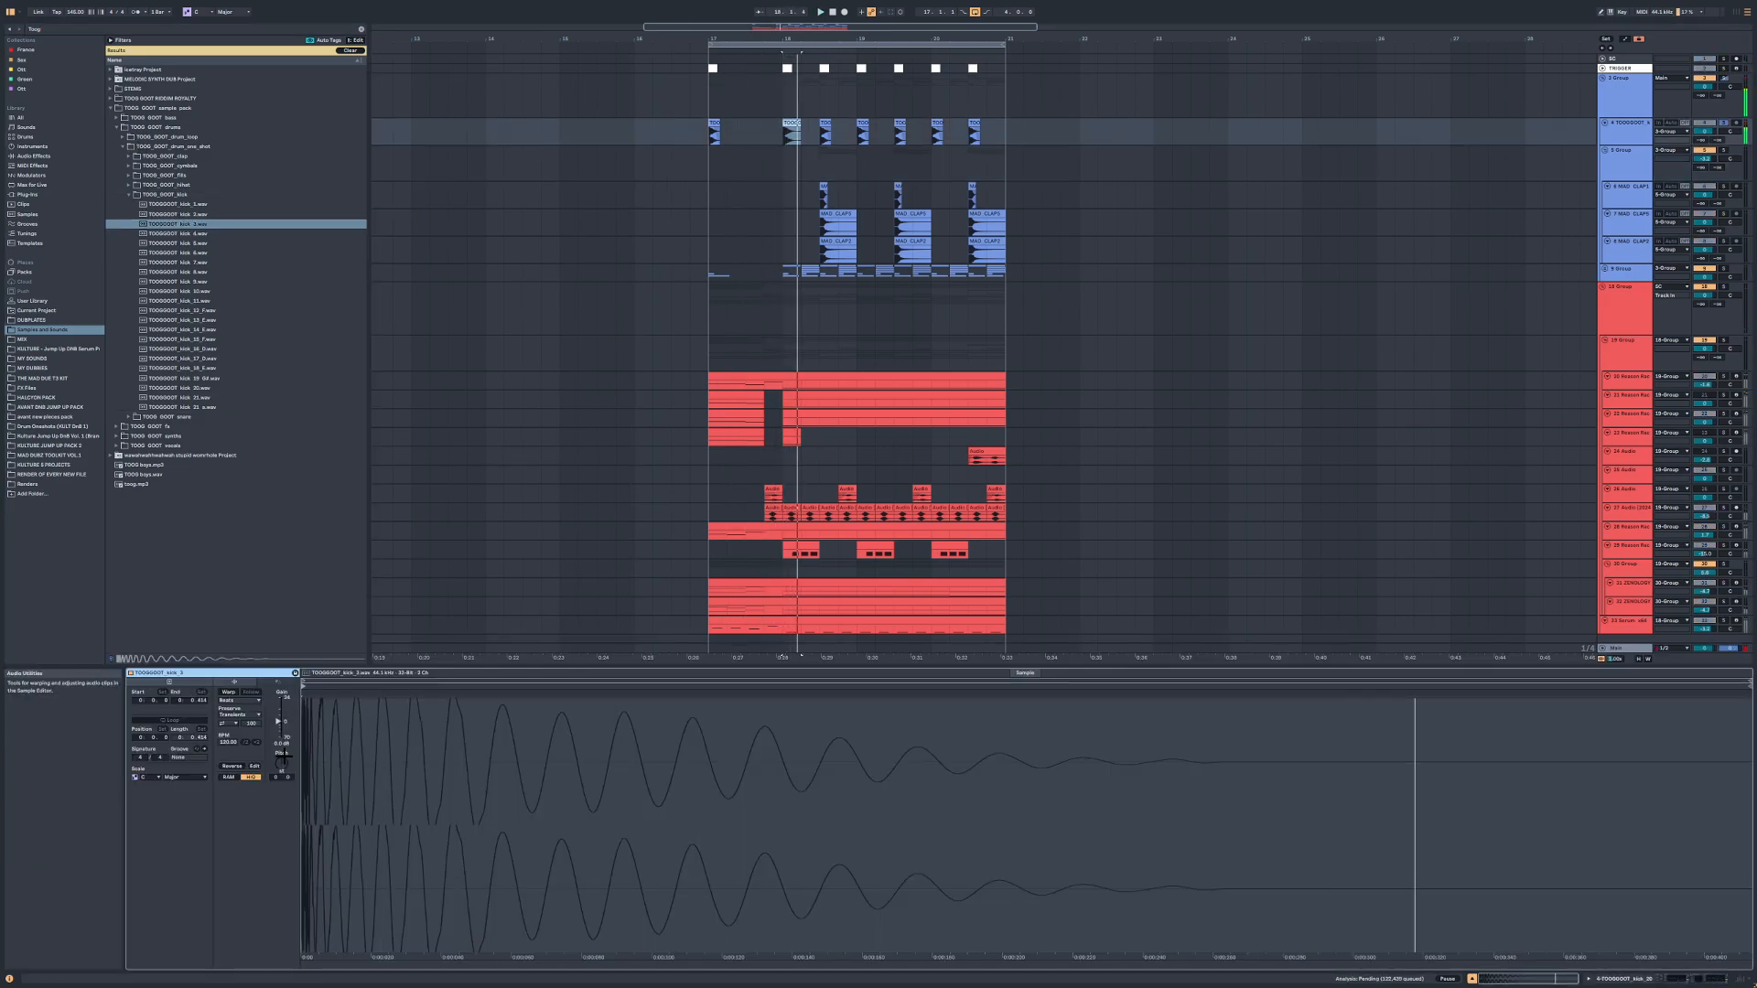
{"action": "left_click_drag", "start_coordinate": [282, 754], "coordinate": [282, 778]}
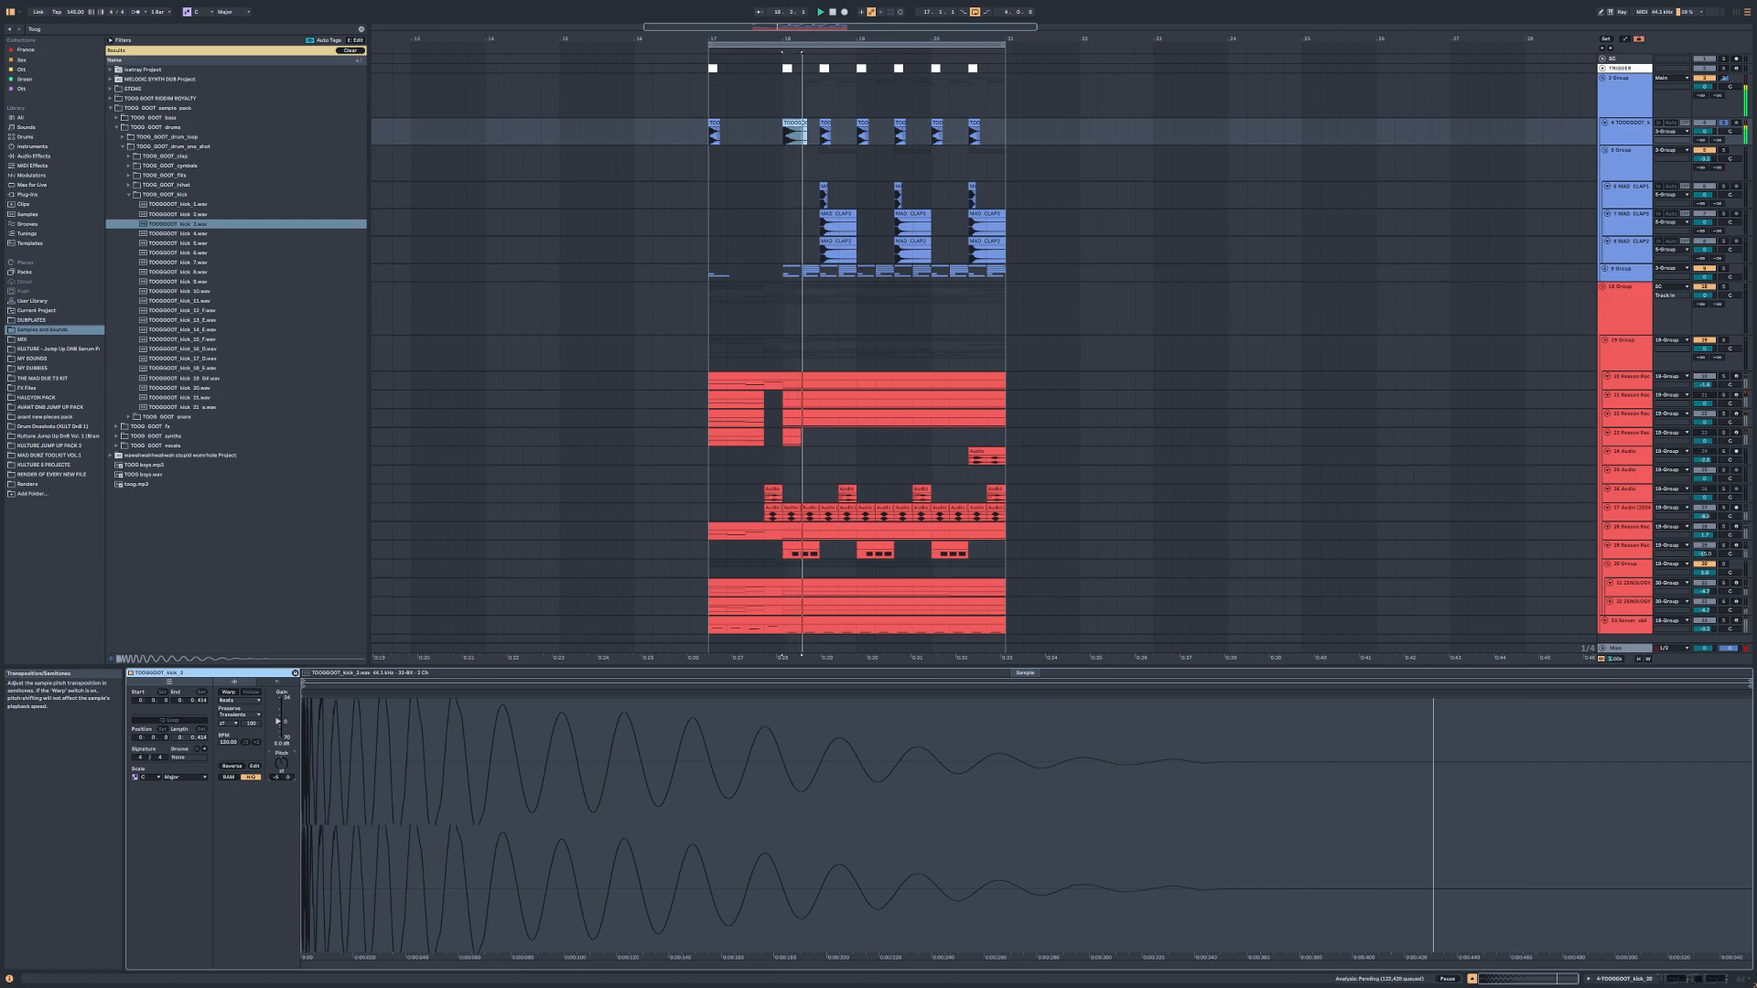
{"action": "key", "text": "space"}
{"action": "key", "text": "space"}
{"action": "scroll", "coordinate": [789, 160], "scroll_direction": "up", "scroll_amount": 3}
{"action": "key", "text": "space"}
{"action": "left_click_drag", "start_coordinate": [814, 137], "coordinate": [836, 137]}
{"action": "key", "text": "Delete"}
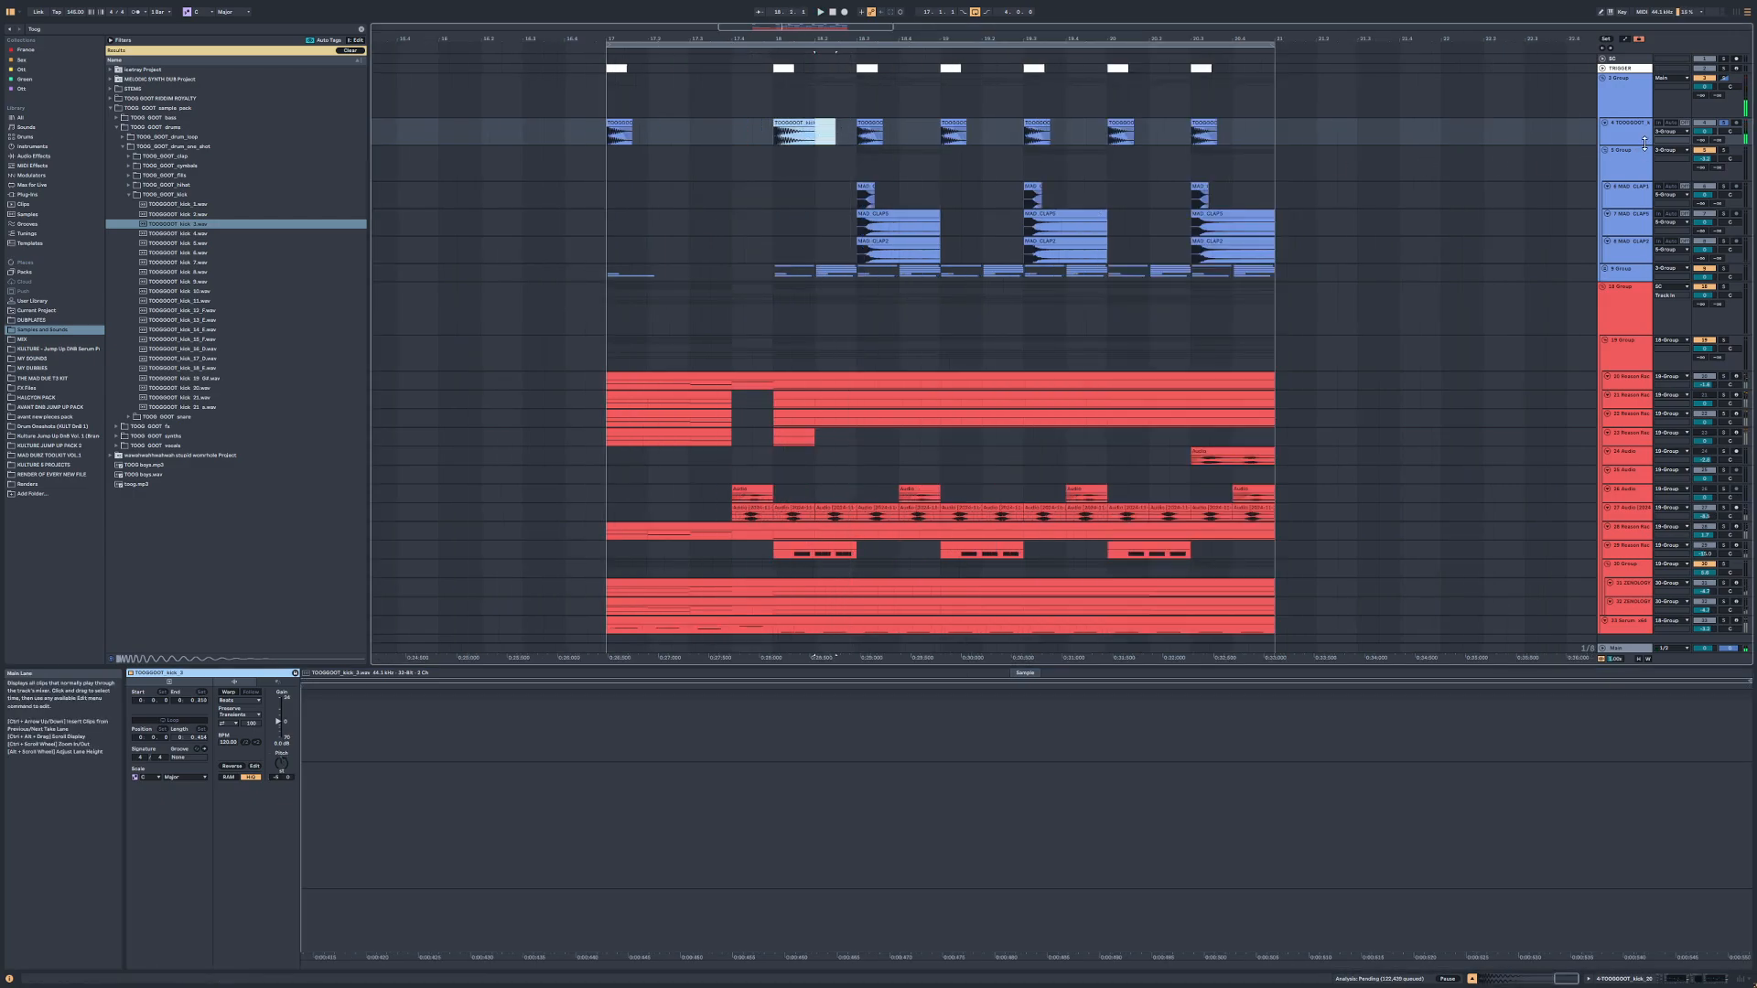
Step: Enlarge the kick track, give the bar 18 kick a long fade-out, and play it against the full mix
{"action": "left_click_drag", "start_coordinate": [1636, 146], "coordinate": [1624, 249]}
{"action": "left_click_drag", "start_coordinate": [812, 129], "coordinate": [776, 130]}
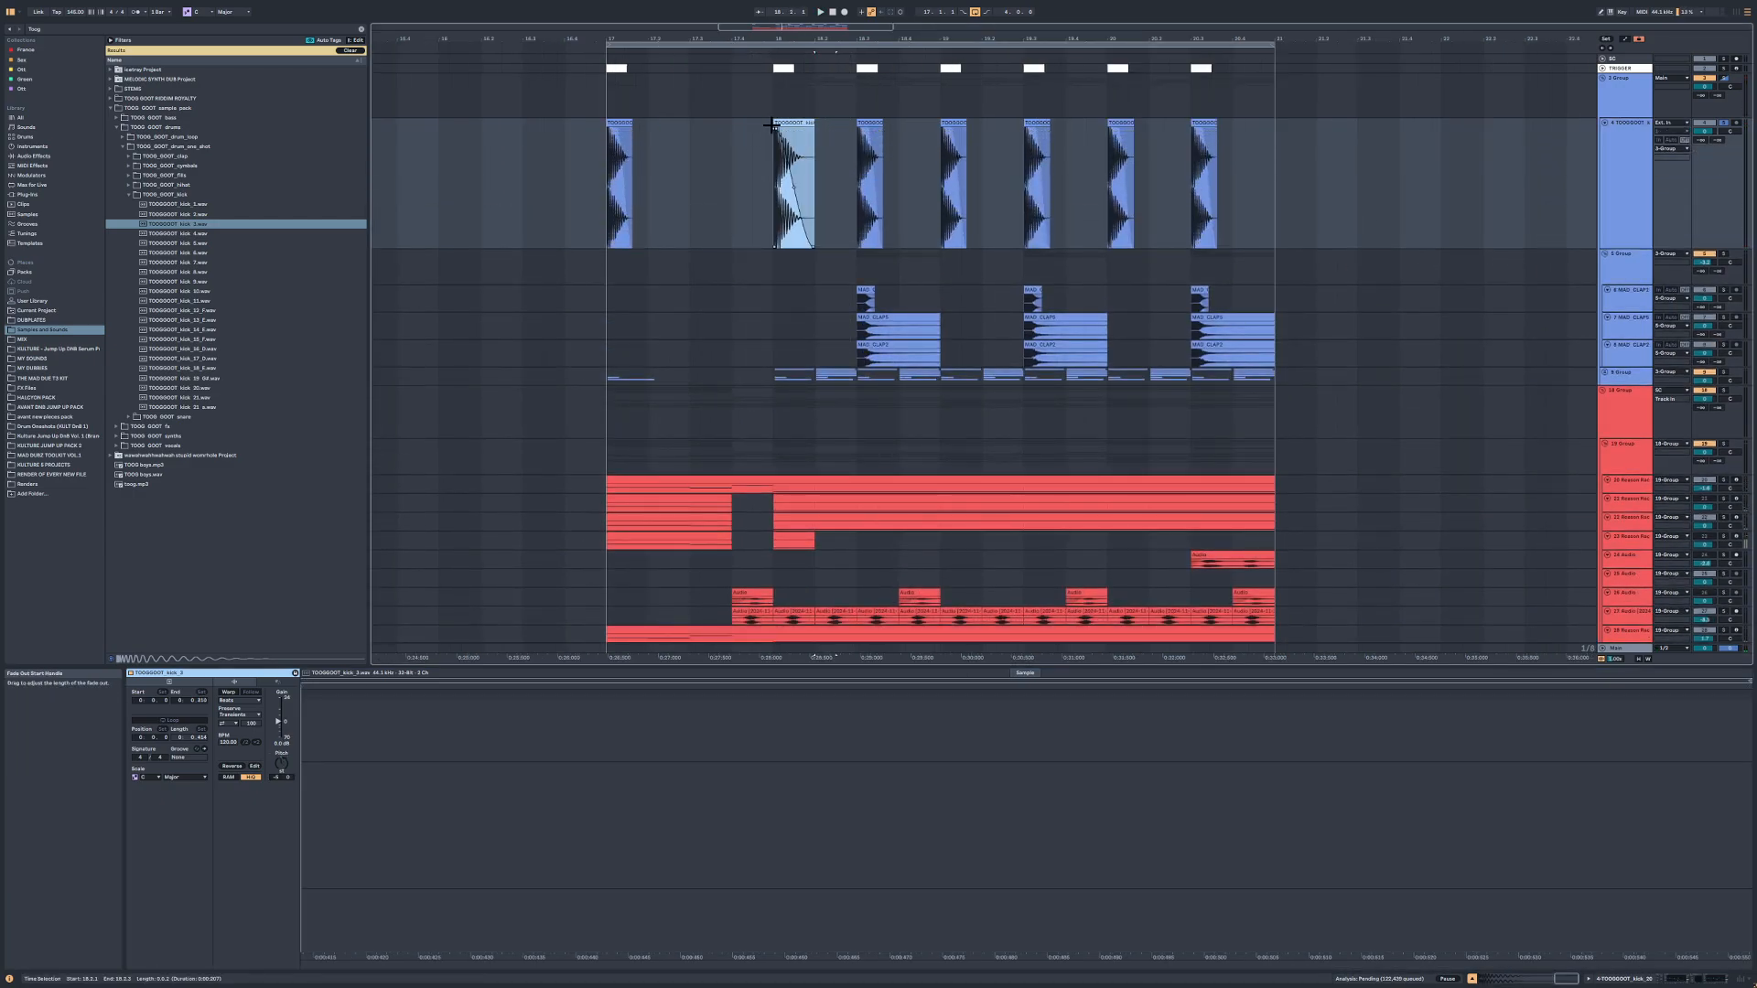
{"action": "key", "text": "s"}
{"action": "key", "text": "space"}
{"action": "key", "text": "space"}
{"action": "key", "text": "space"}
{"action": "key", "text": "space"}
{"action": "key", "text": "space"}
{"action": "left_click", "coordinate": [568, 139]}
{"action": "key", "text": "space"}
{"action": "key", "text": "space"}
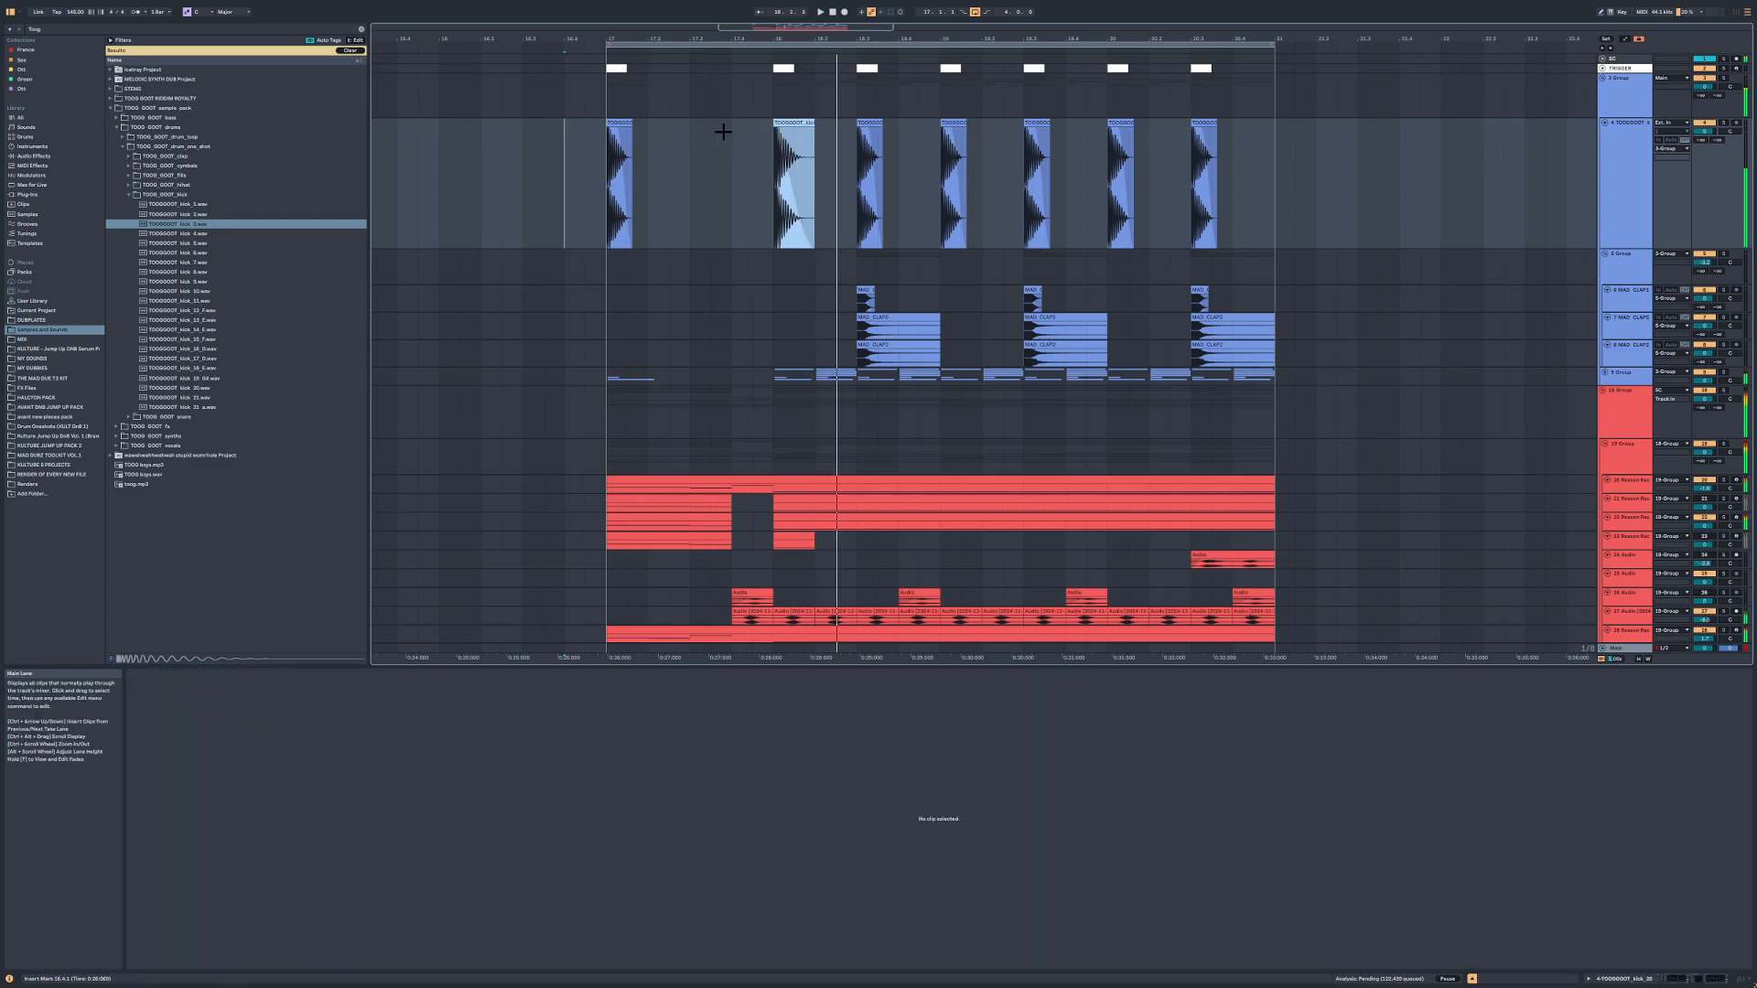
Step: Copy the edited bar 18 kick and paste it over the five kicks that follow
{"action": "left_click", "coordinate": [785, 122]}
{"action": "key", "text": "ctrl+c"}
{"action": "left_click", "coordinate": [865, 123]}
{"action": "key", "text": "ctrl+v"}
{"action": "left_click", "coordinate": [946, 122]}
{"action": "key", "text": "ctrl+v"}
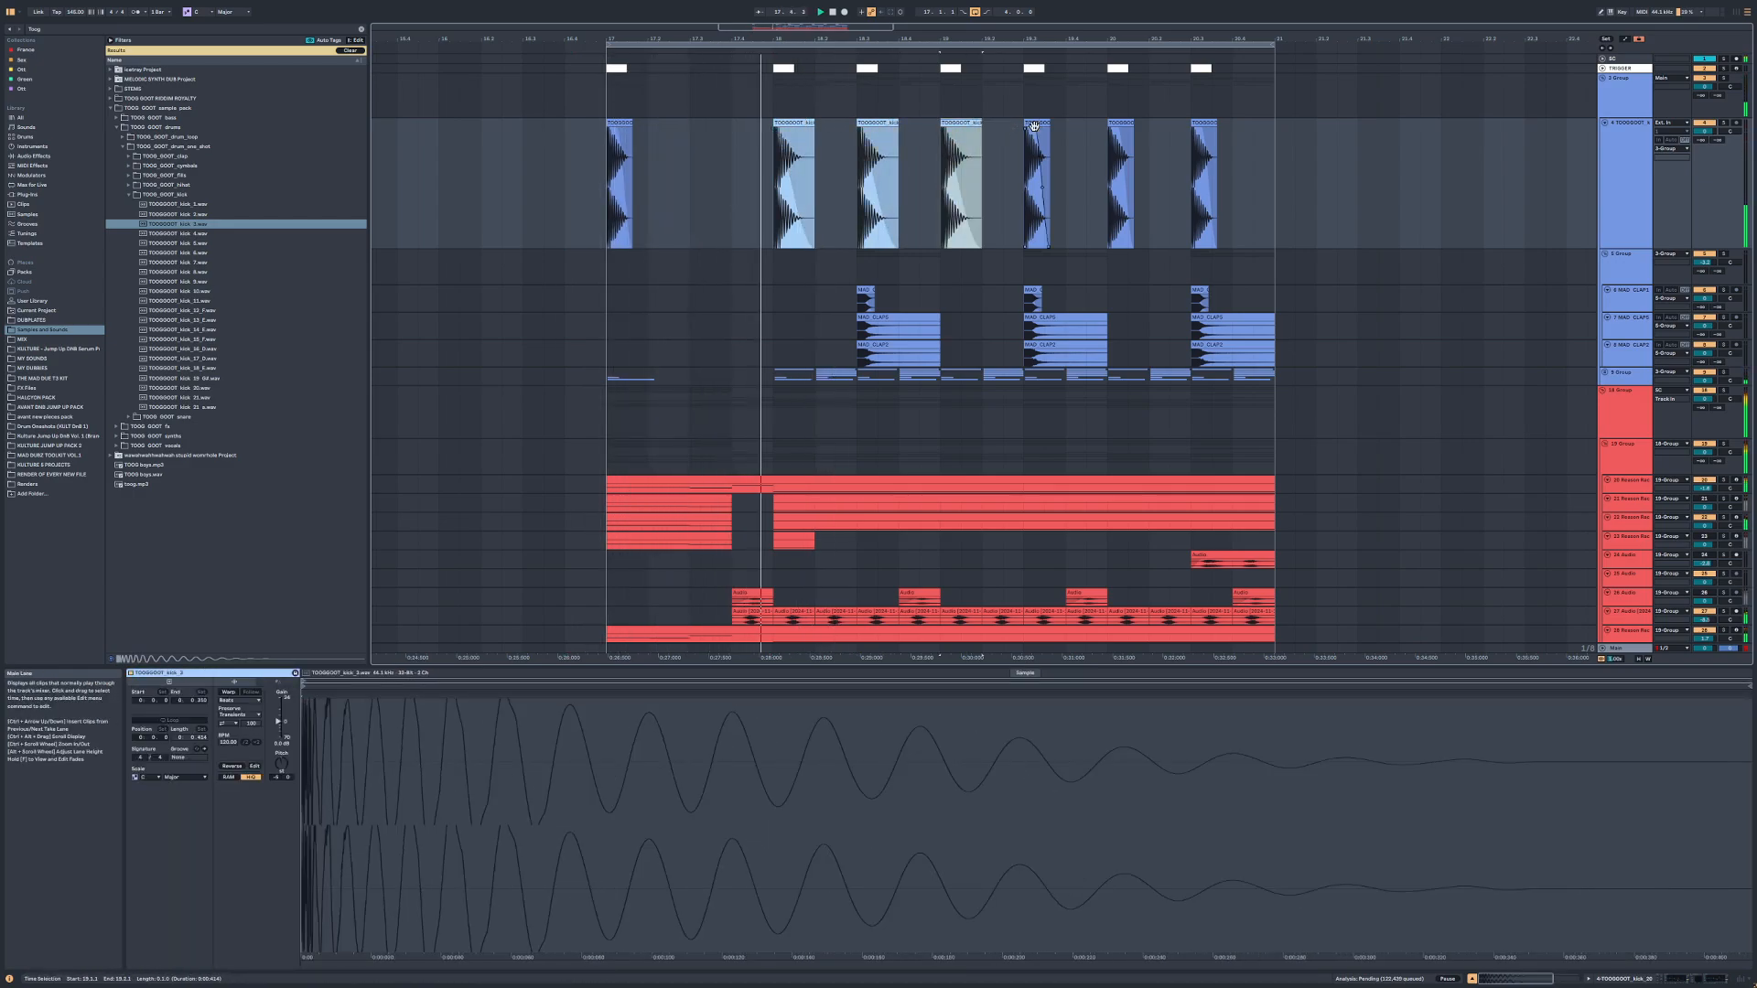
{"action": "left_click", "coordinate": [1028, 122]}
{"action": "key", "text": "ctrl+v"}
{"action": "left_click", "coordinate": [1112, 123]}
{"action": "key", "text": "ctrl+v"}
{"action": "left_click", "coordinate": [1204, 123]}
{"action": "key", "text": "ctrl+v"}
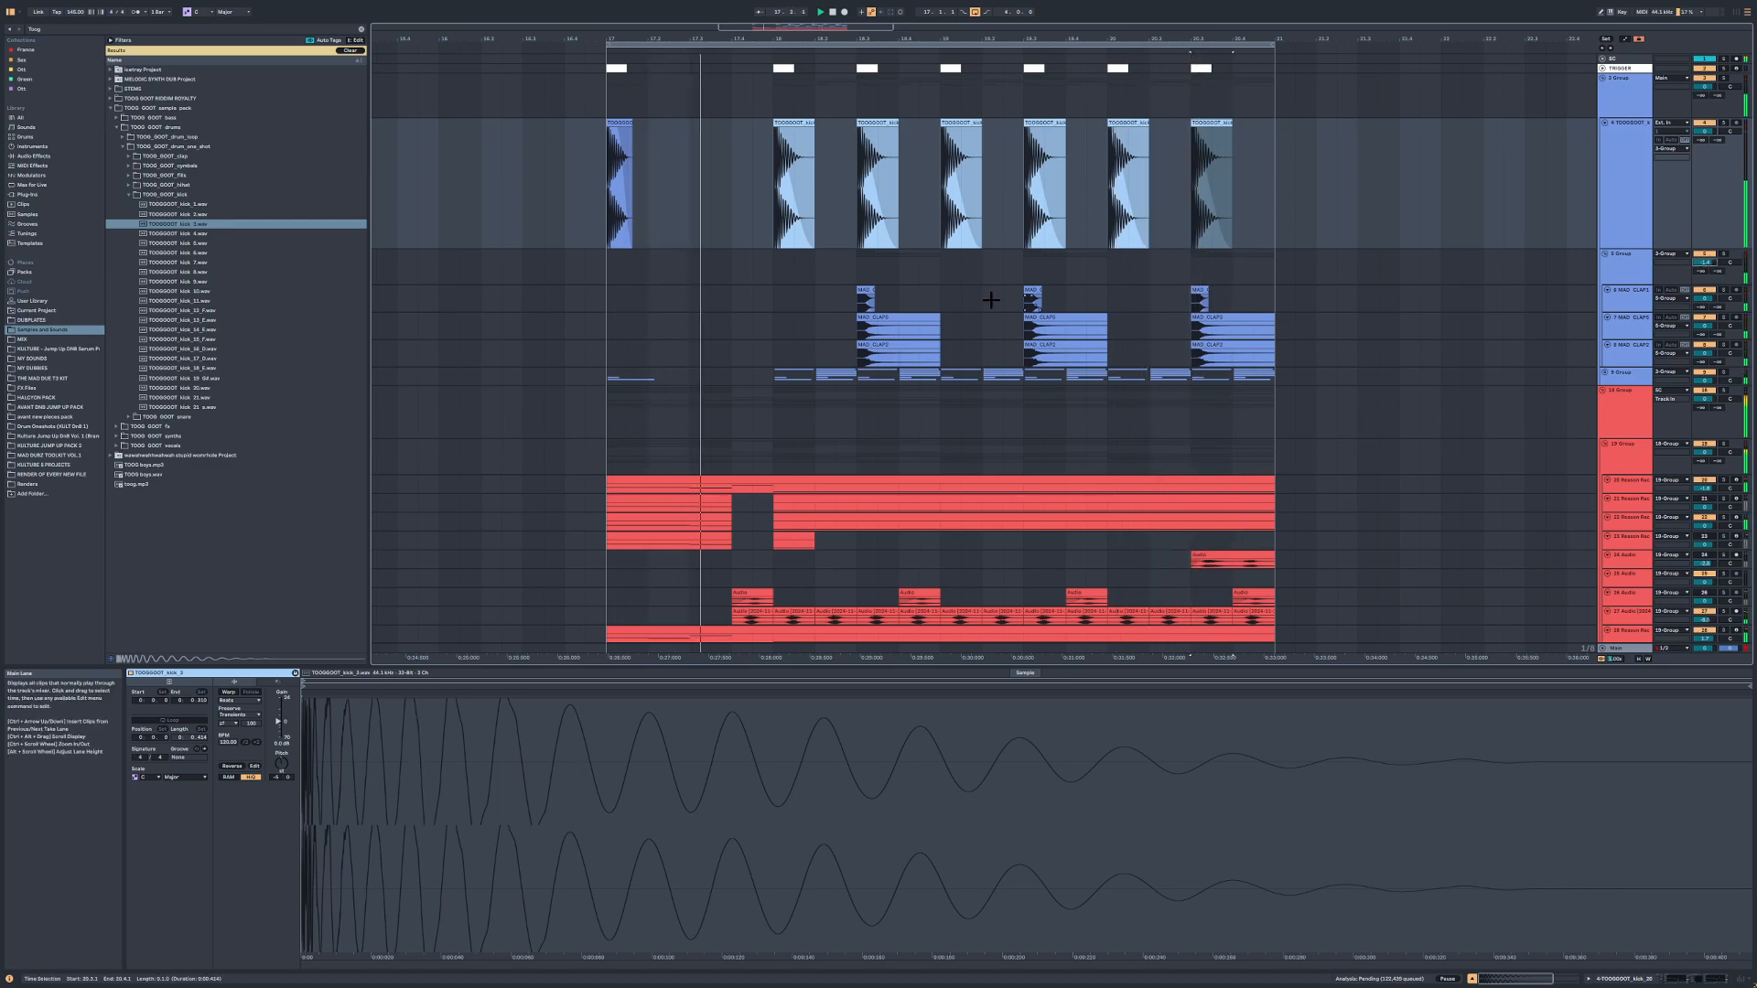
Step: Reshape the fade-out curve of the bar 18 kick and check it in playback
{"action": "scroll", "coordinate": [867, 299], "scroll_direction": "up", "scroll_amount": 5}
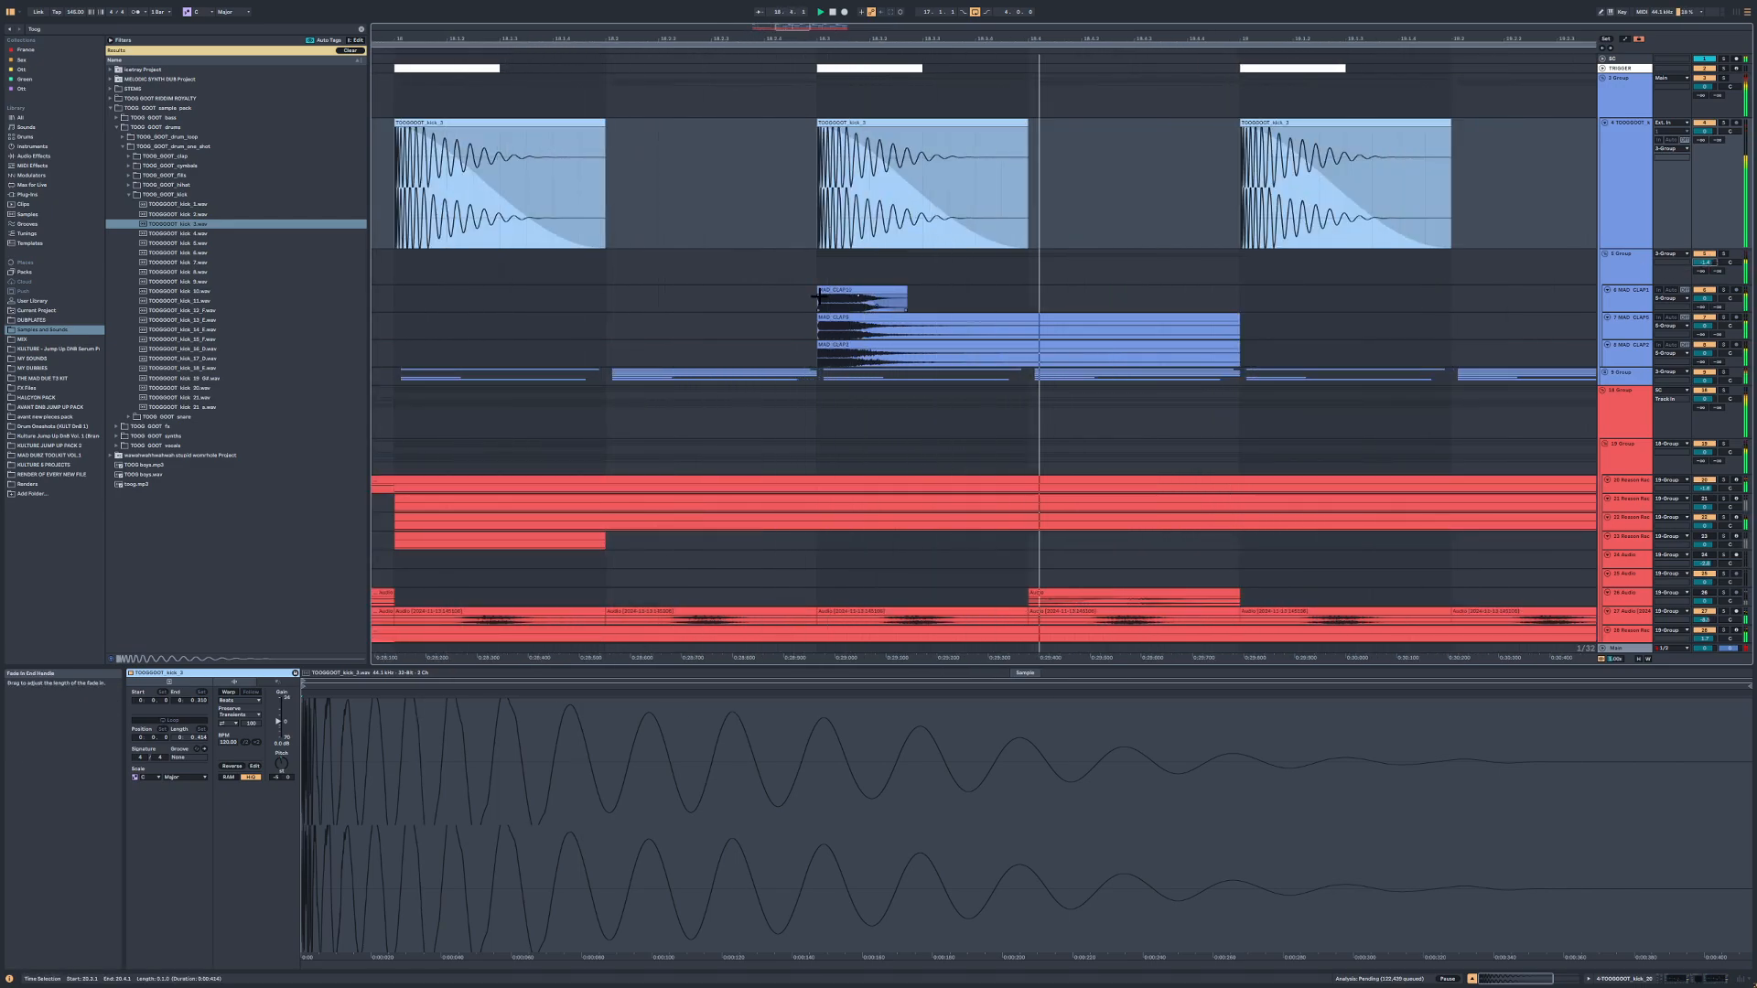
{"action": "scroll", "coordinate": [819, 297], "scroll_direction": "down", "scroll_amount": 3}
{"action": "left_click", "coordinate": [755, 187]}
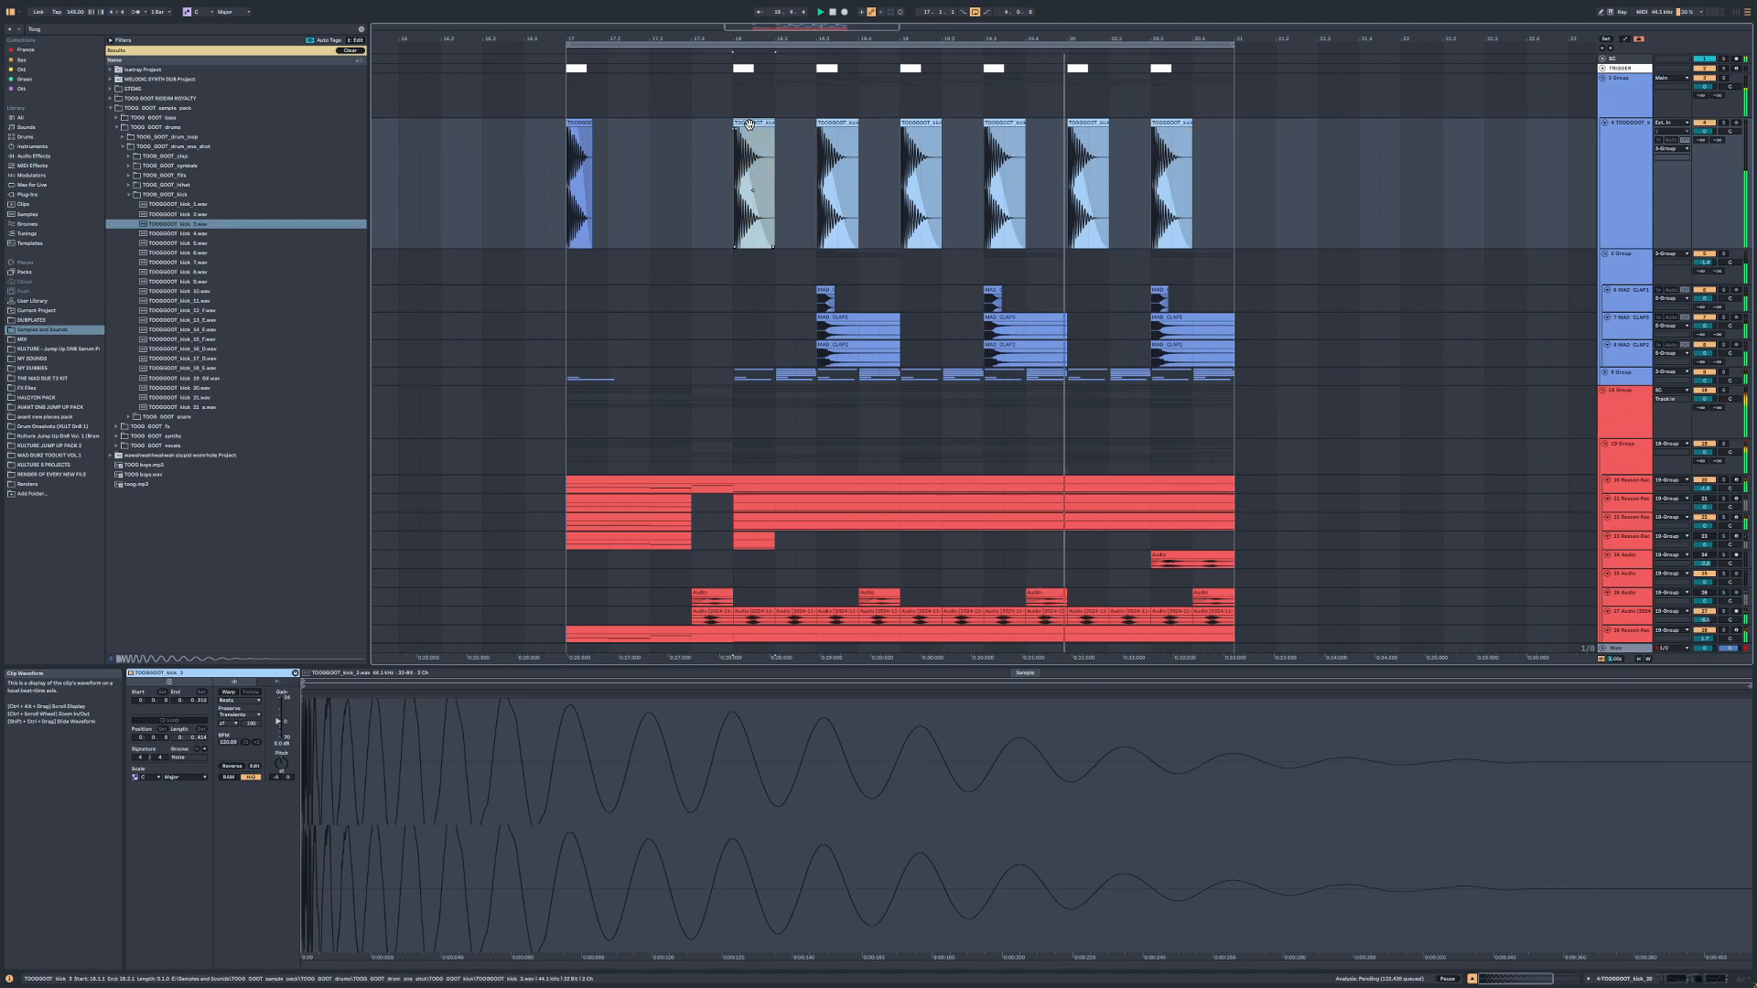
{"action": "key", "text": "space"}
{"action": "key", "text": "space"}
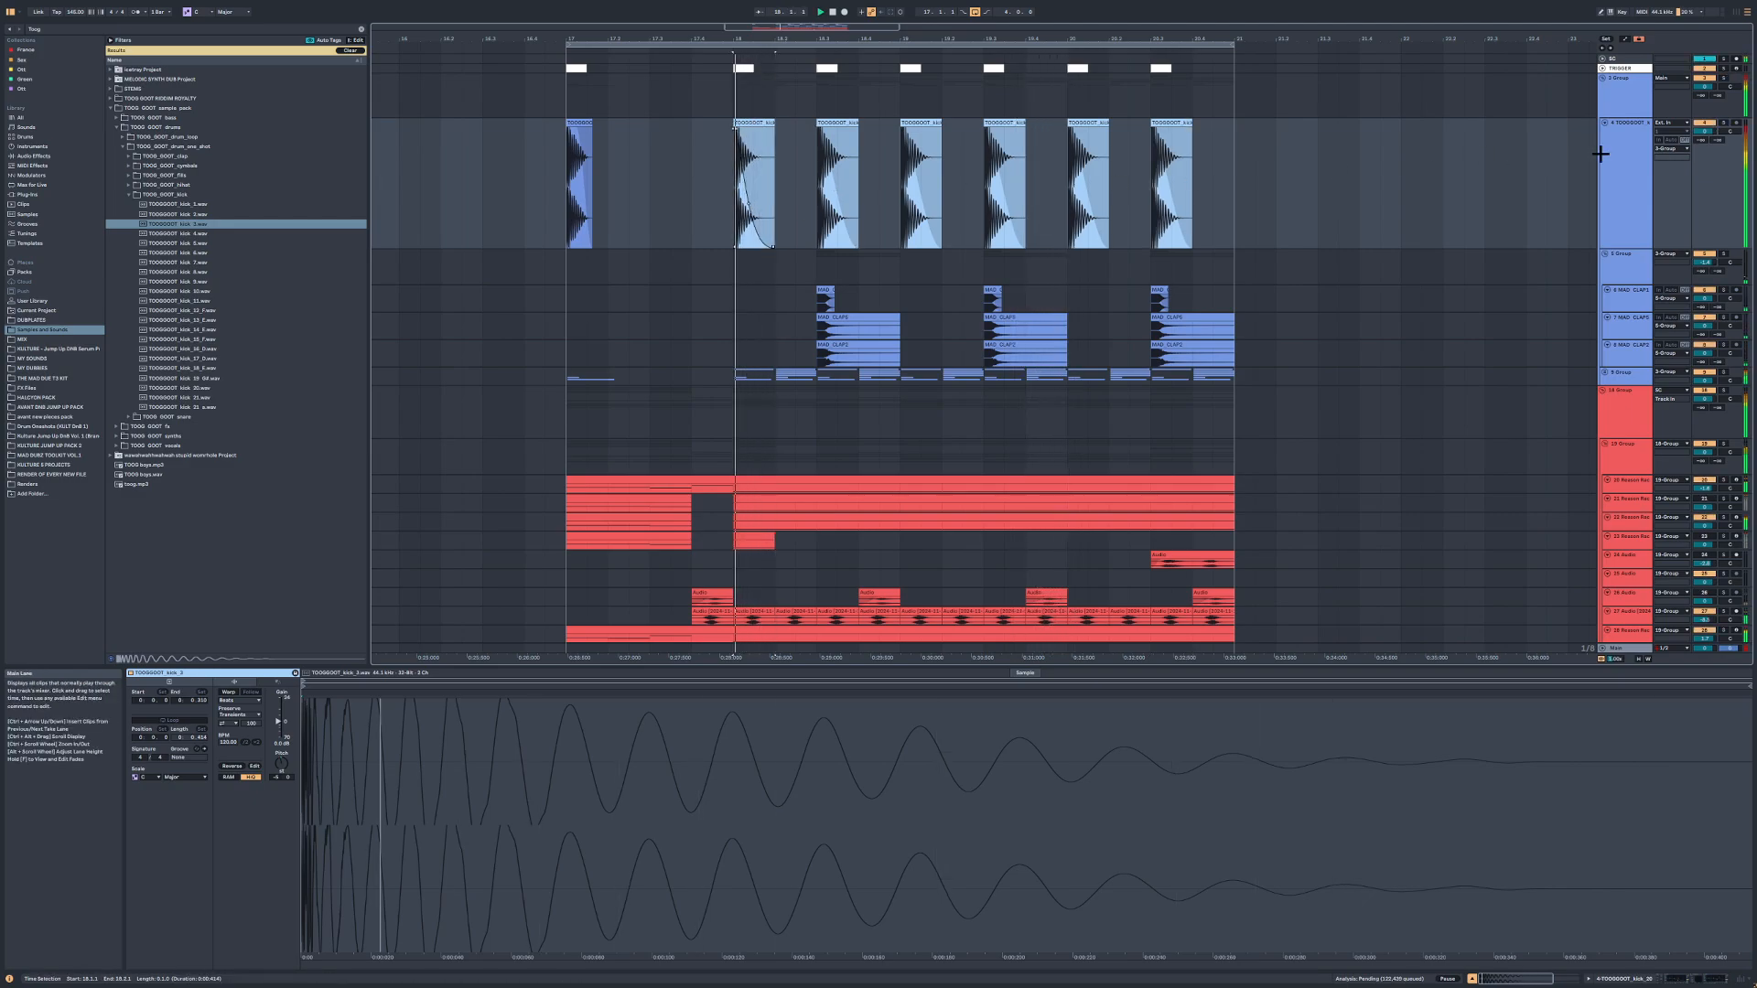
{"action": "double_click", "coordinate": [1603, 154]}
{"action": "key", "text": "space"}
{"action": "key", "text": "space"}
{"action": "left_click", "coordinate": [1722, 123]}
Step: Paste the reshaped bar 18 kick over the five kicks that follow and over the first kick at bar 17
{"action": "left_click", "coordinate": [838, 125]}
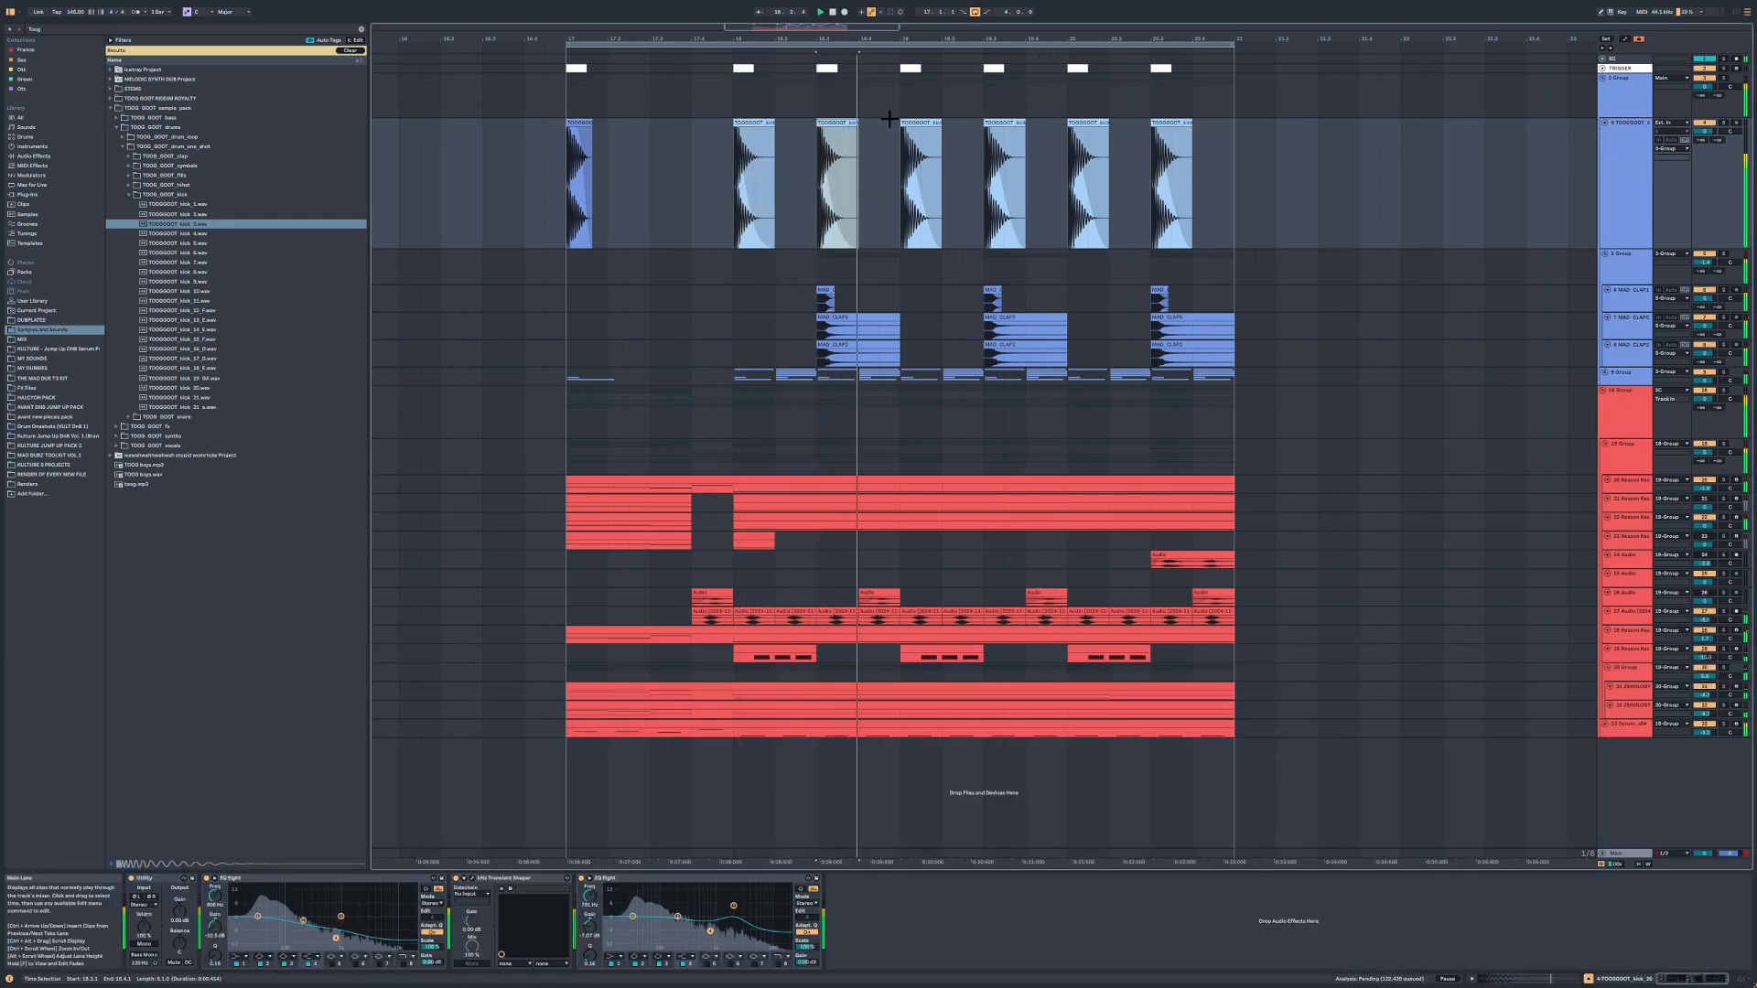
{"action": "left_click", "coordinate": [922, 123]}
{"action": "left_click", "coordinate": [1005, 124]}
{"action": "left_click", "coordinate": [1167, 142]}
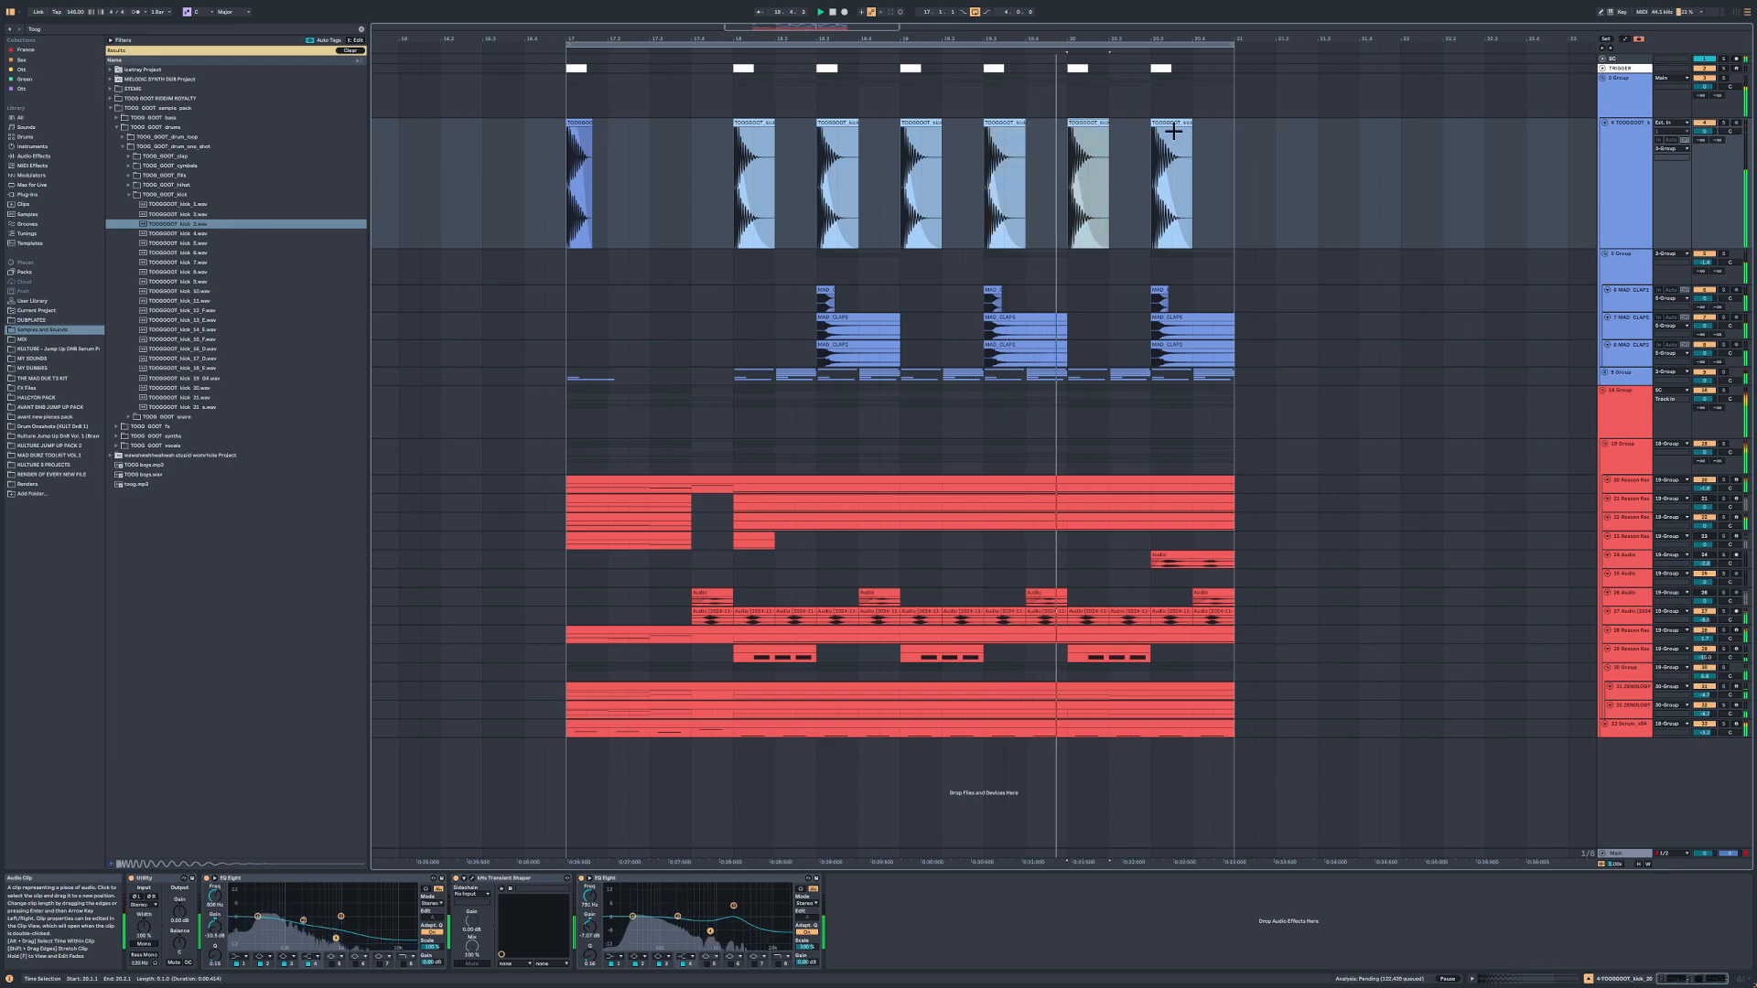
{"action": "left_click", "coordinate": [577, 124]}
{"action": "key", "text": "ctrl+v"}
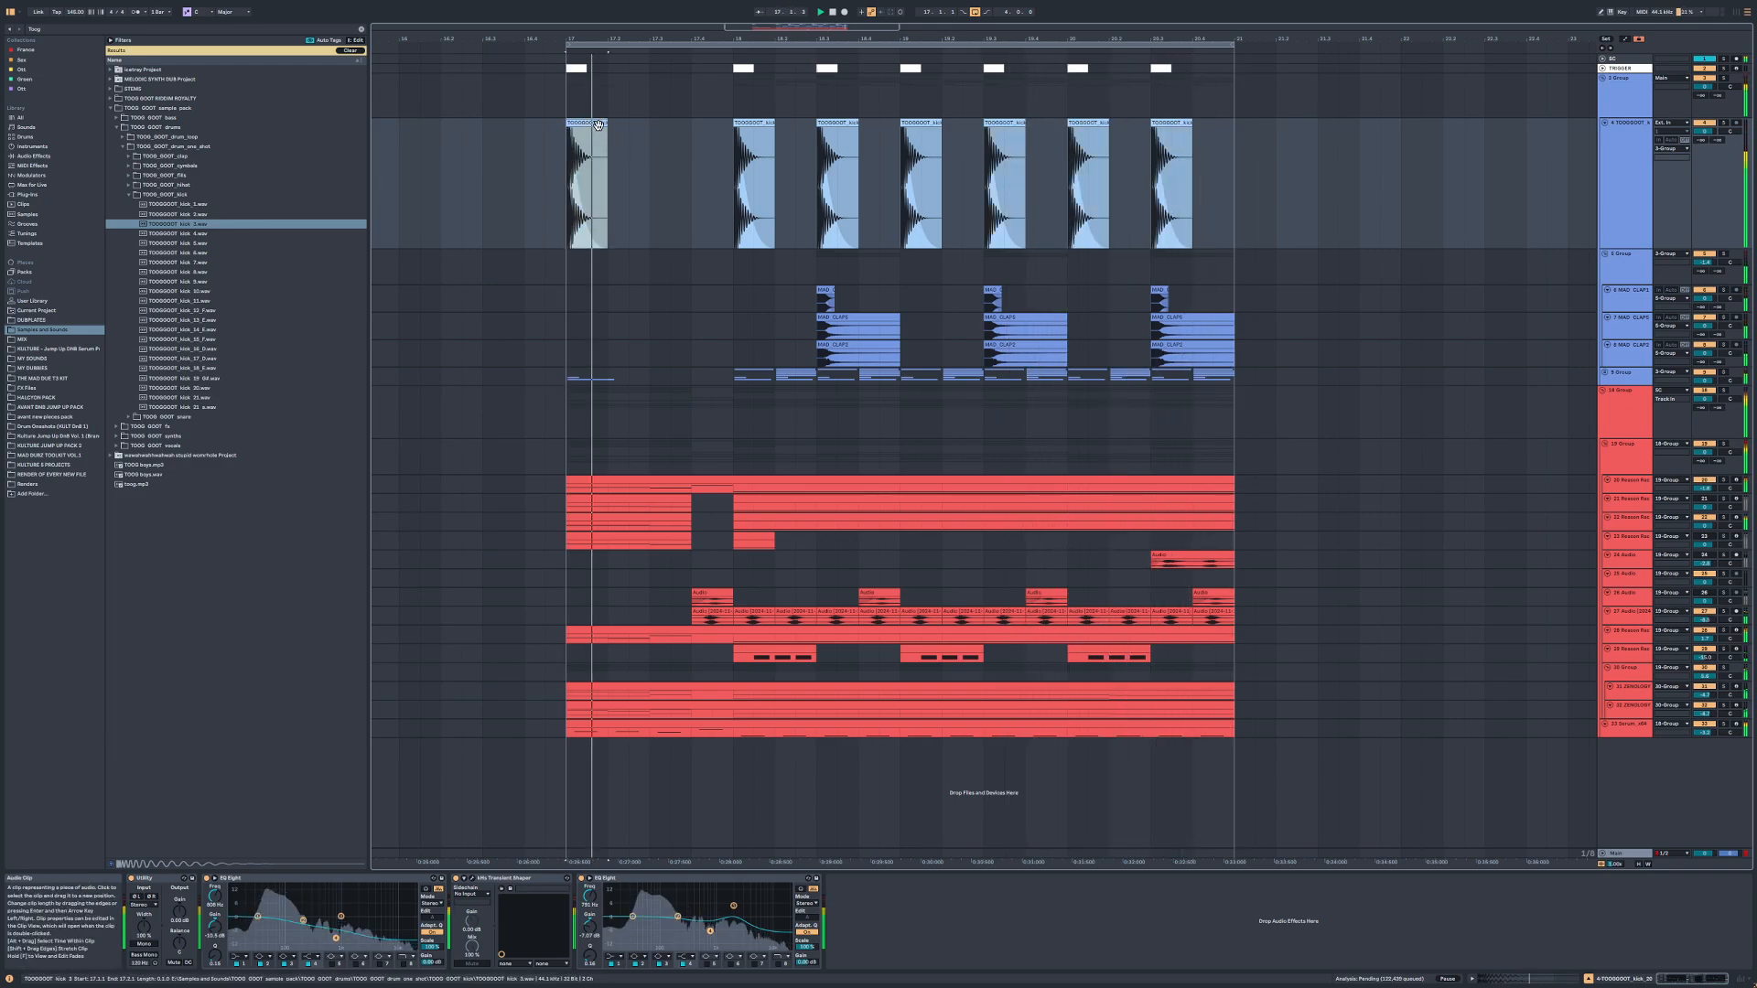
Step: Assign the drum group's colour to all its grouped tracks and clips, and reduce the kick track's height
{"action": "right_click", "coordinate": [1644, 106]}
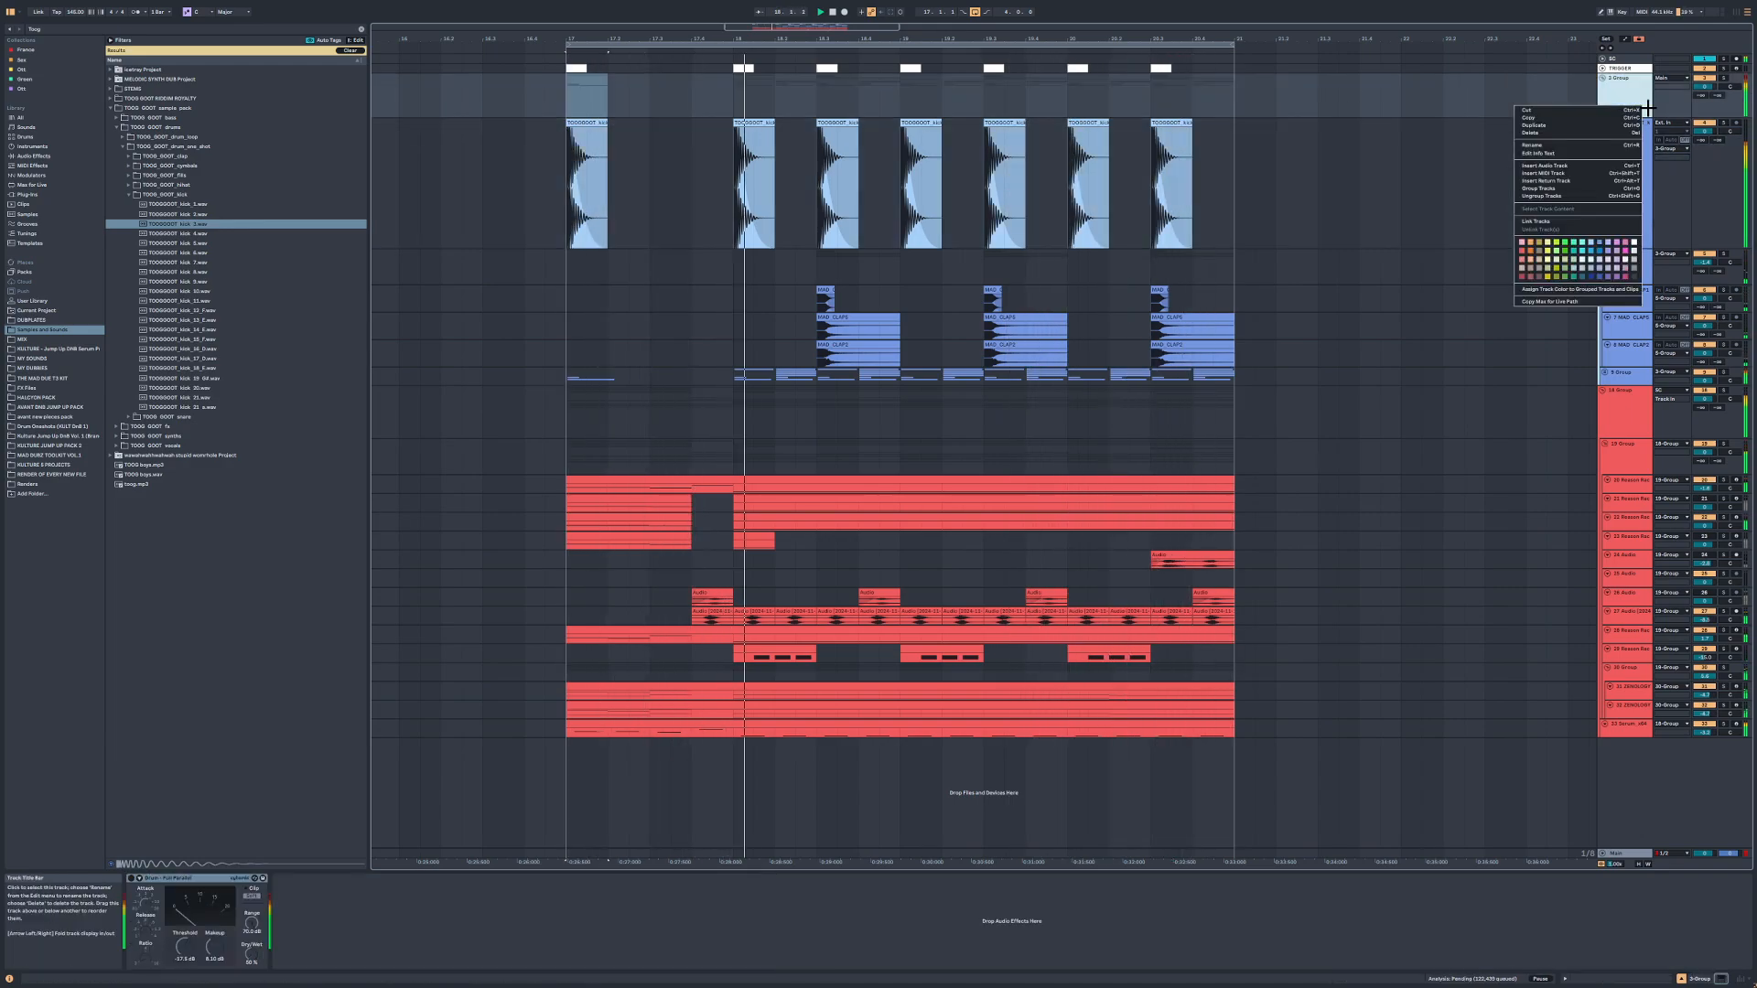
{"action": "left_click", "coordinate": [1615, 289]}
{"action": "left_click_drag", "start_coordinate": [1624, 247], "coordinate": [1624, 146]}
Step: Add a Saturator and a Glue Compressor at the end of the clap group's effect chain and play the mix
{"action": "left_click", "coordinate": [35, 156]}
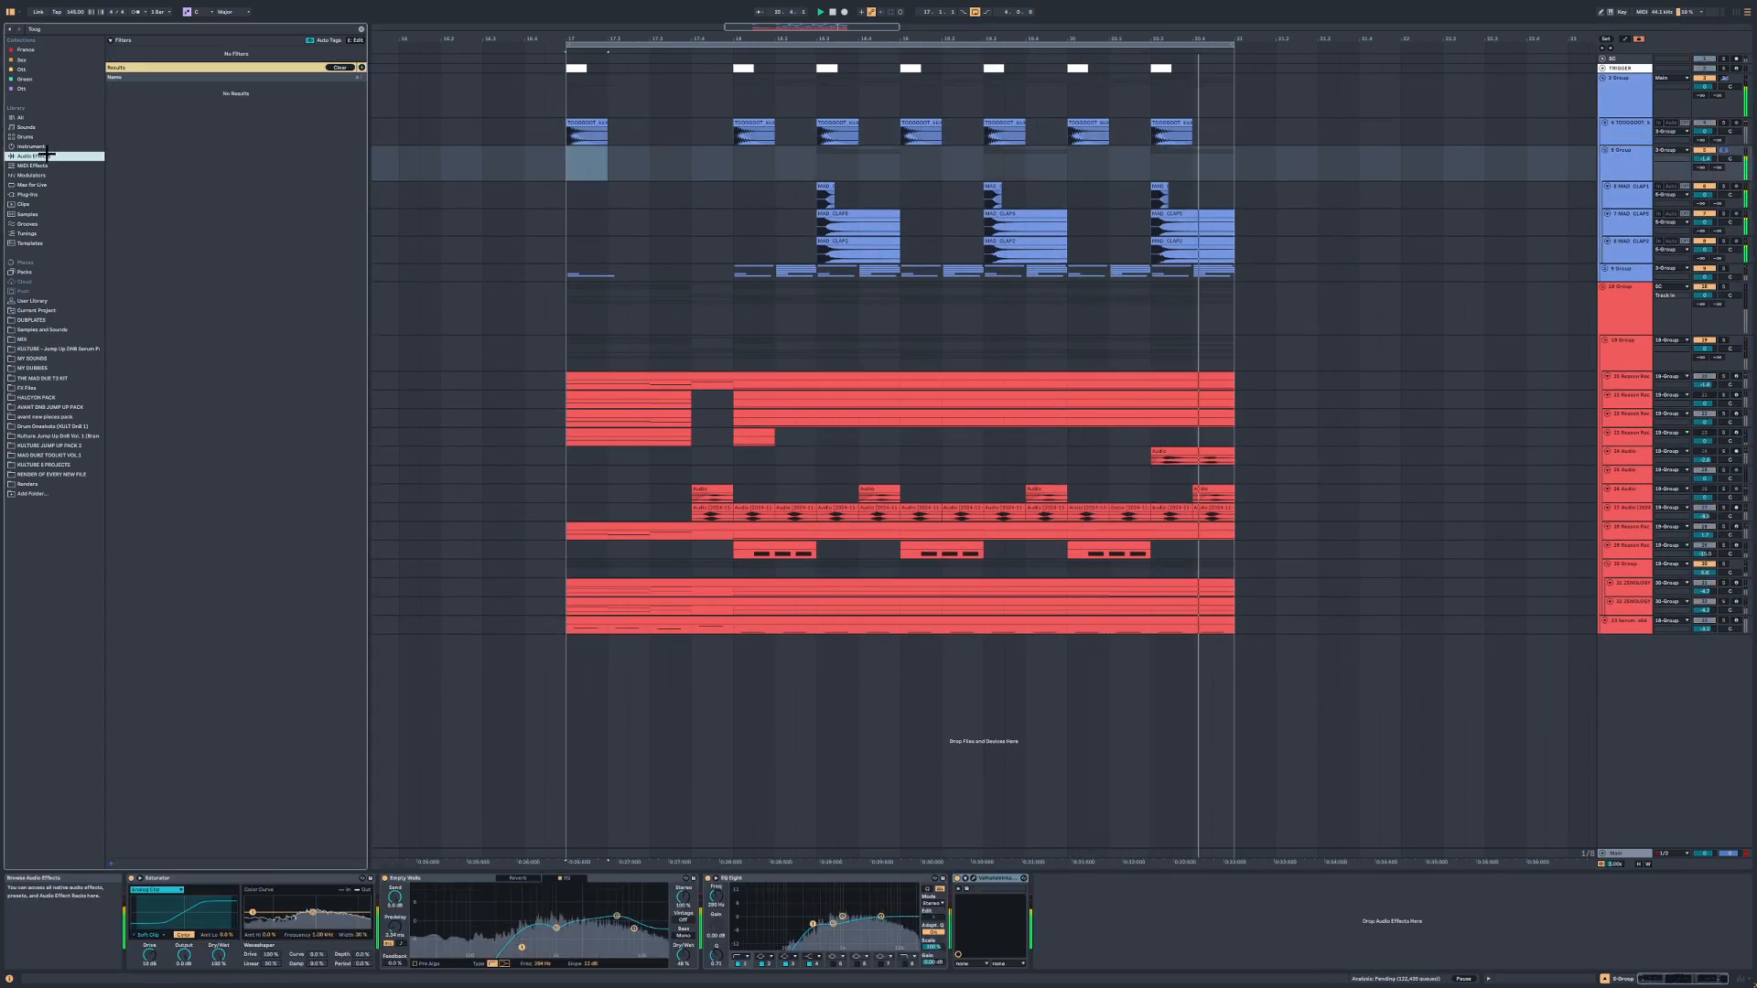
{"action": "key", "text": "space"}
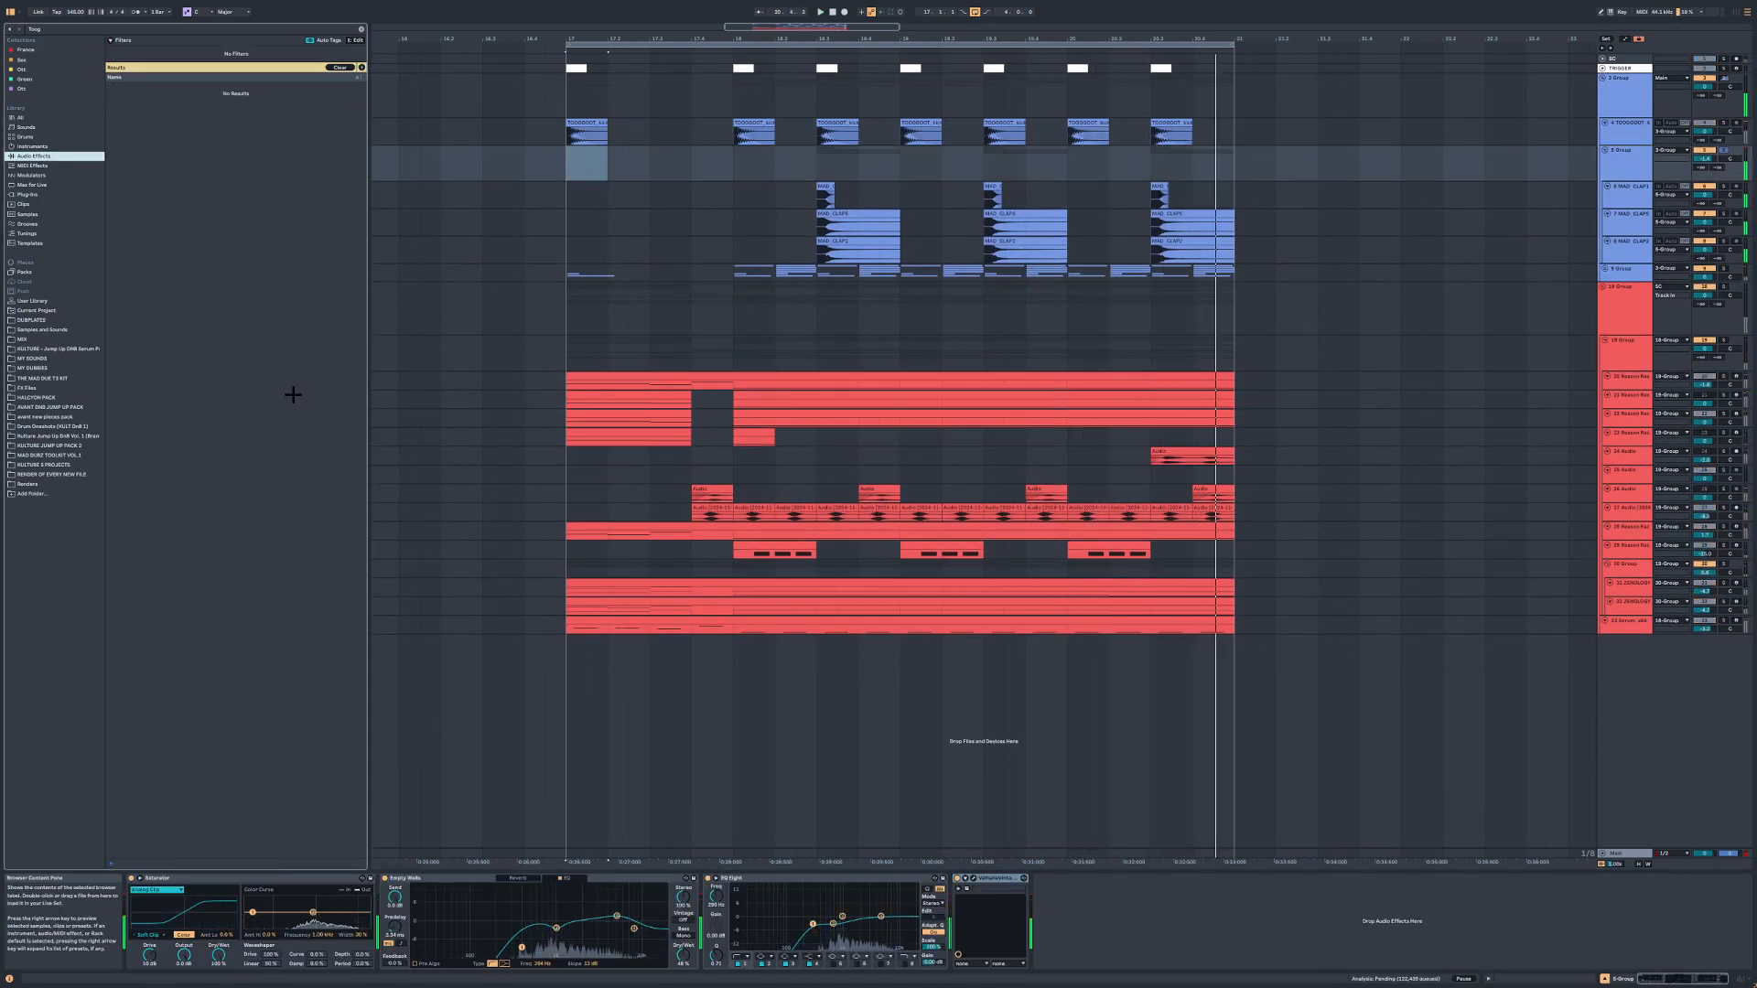
{"action": "left_click", "coordinate": [331, 66]}
{"action": "left_click", "coordinate": [111, 338]}
{"action": "left_click", "coordinate": [142, 454]}
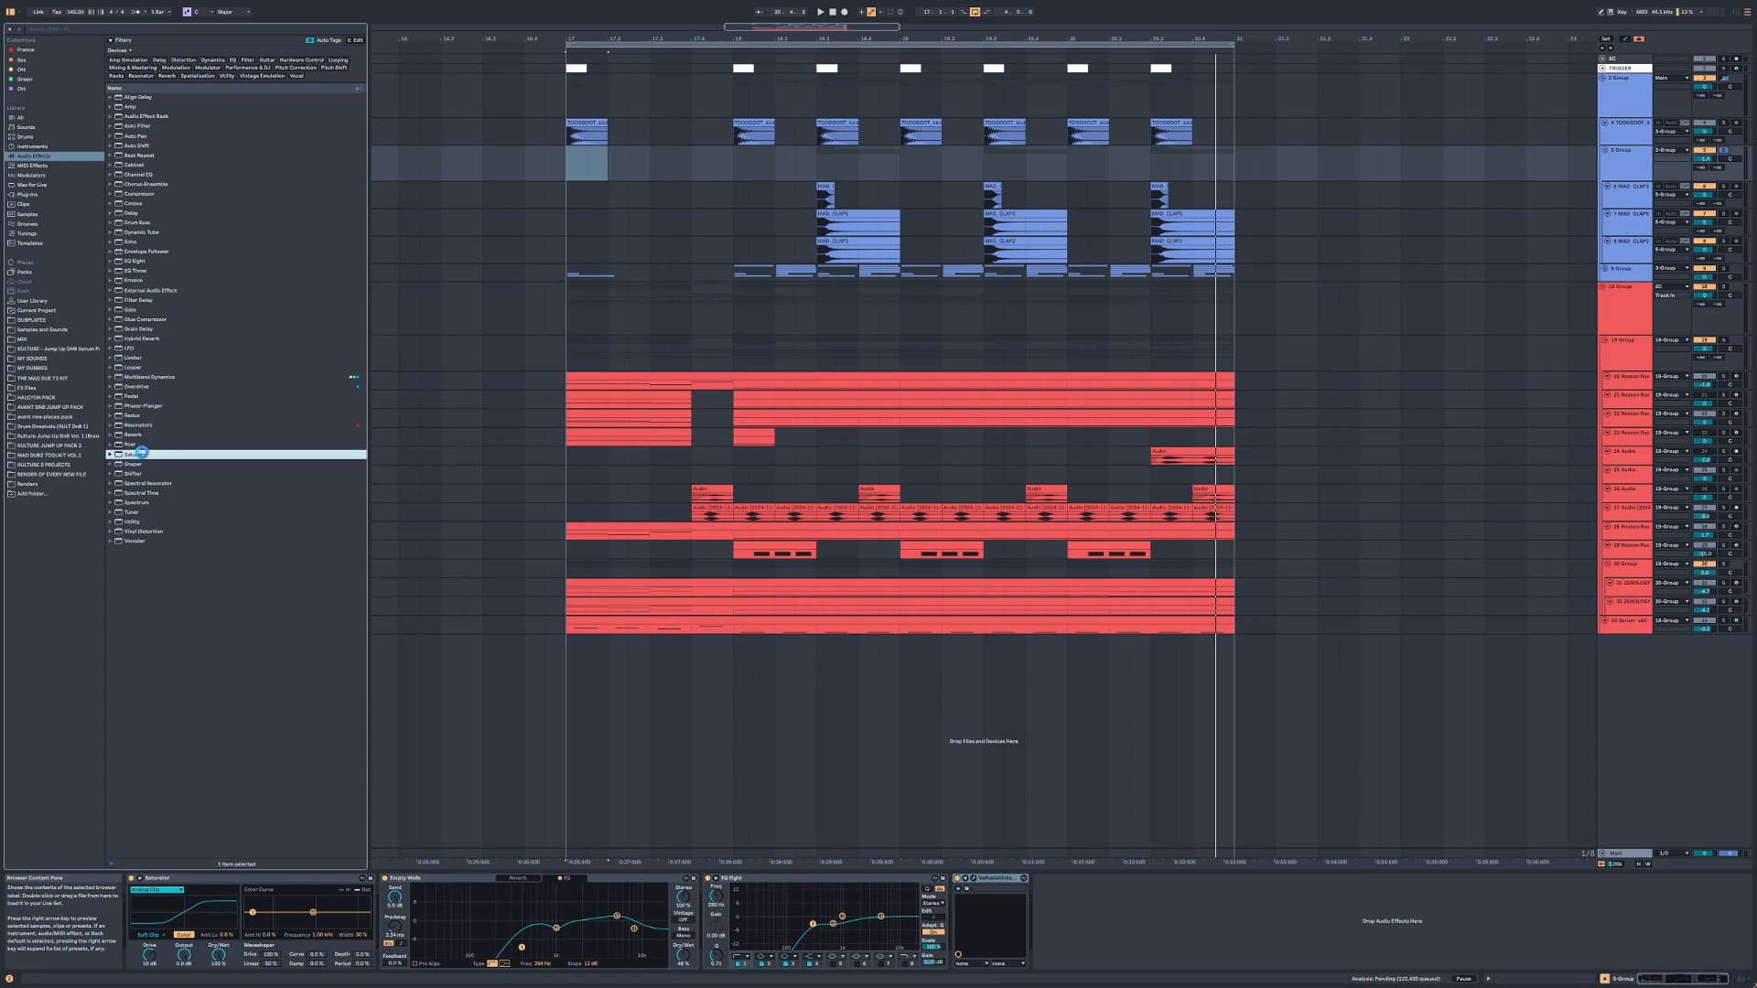
{"action": "left_click_drag", "start_coordinate": [1056, 894], "coordinate": [1055, 970]}
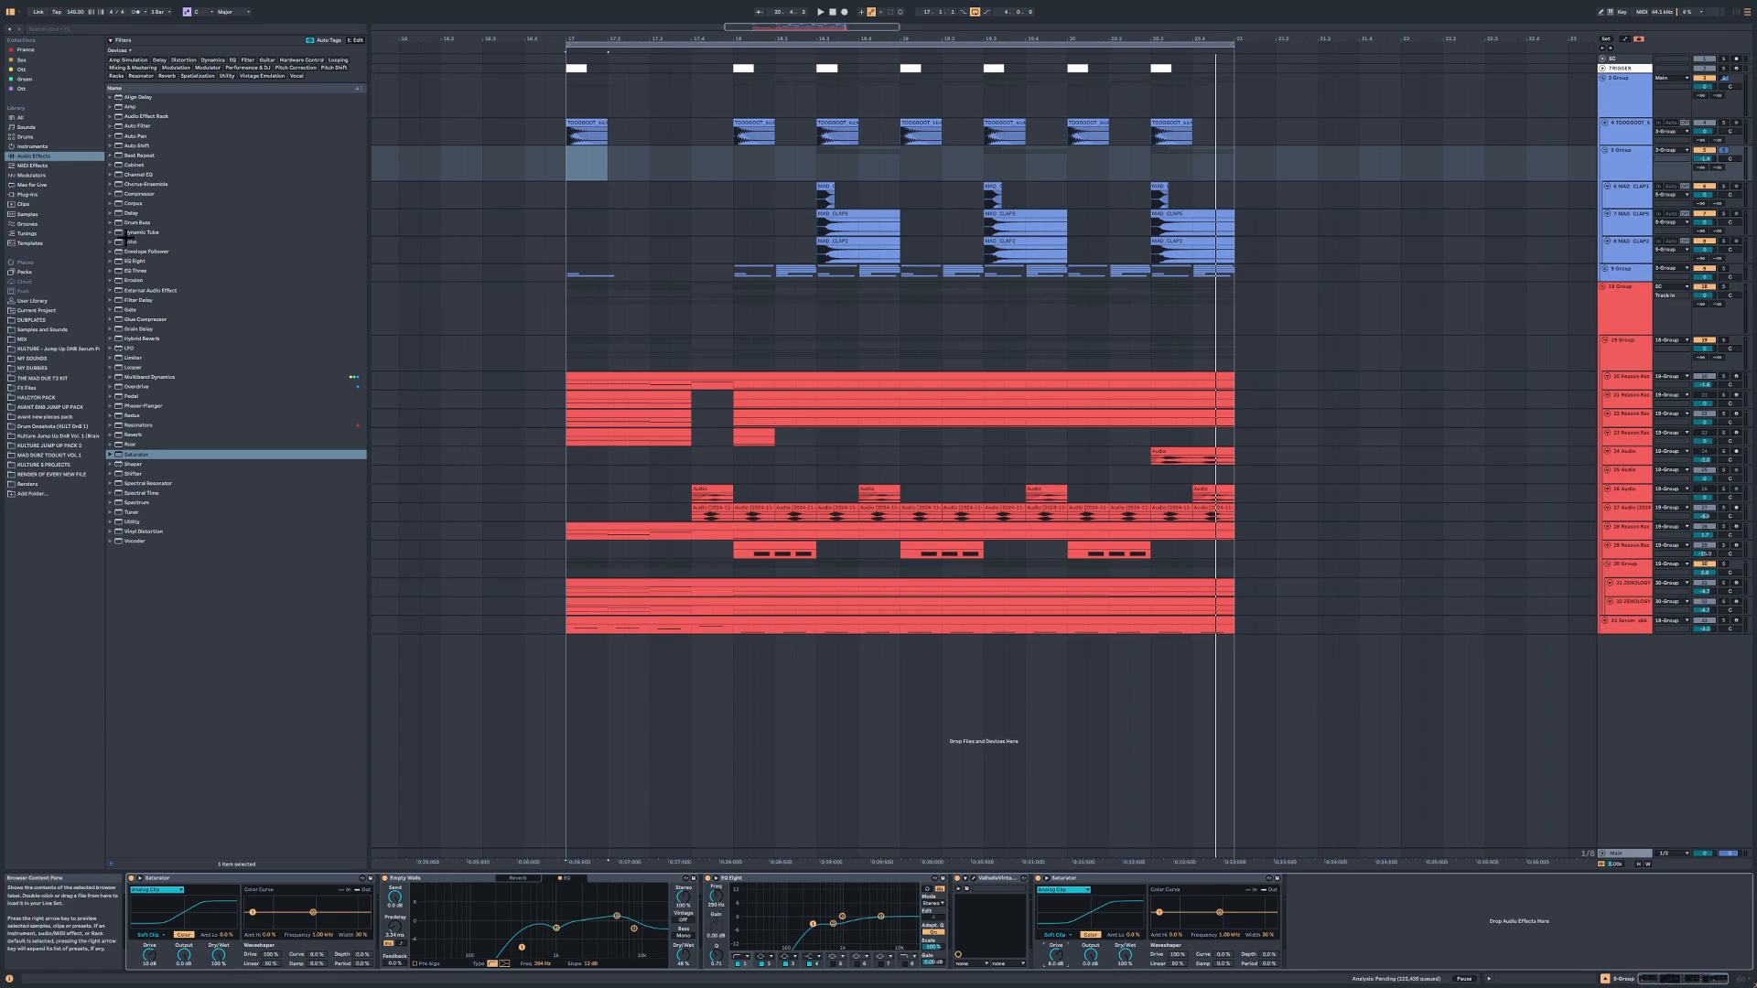
{"action": "left_click", "coordinate": [119, 319]}
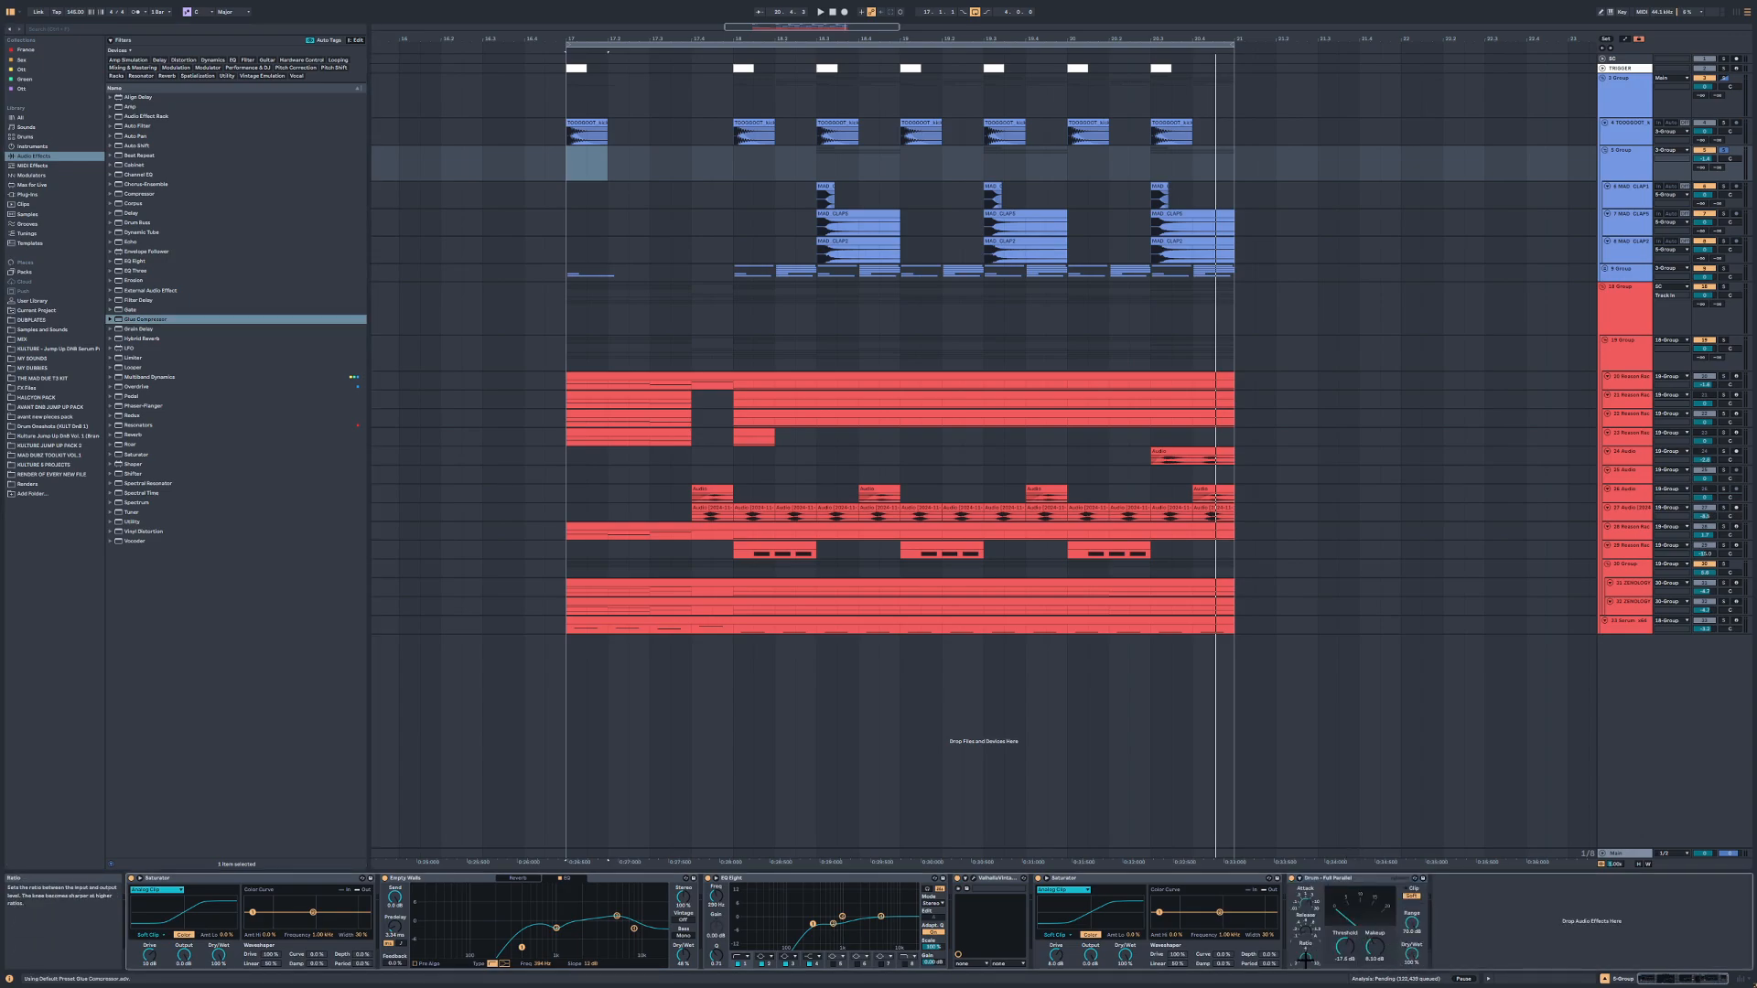
{"action": "key", "text": "space"}
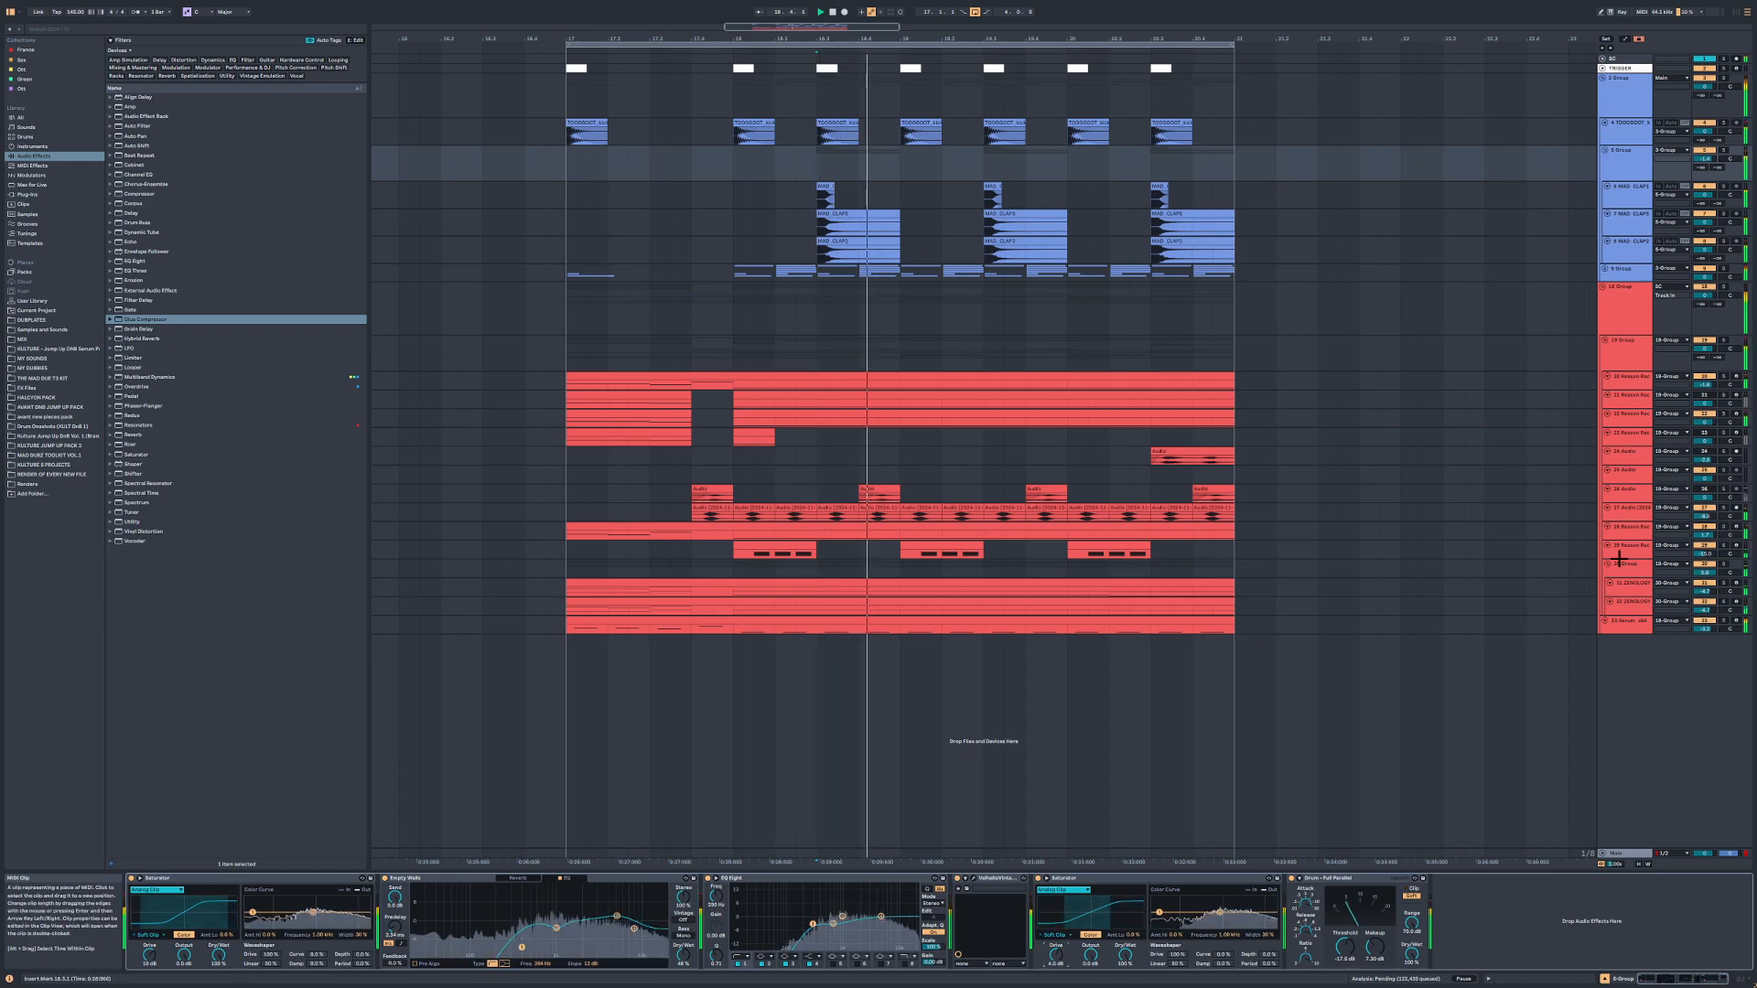
Step: Solo the Serum track, add a Saturator at the end of its effect chain, and adjust its Drive against the mix
{"action": "left_click", "coordinate": [1705, 621]}
{"action": "left_click", "coordinate": [1723, 621]}
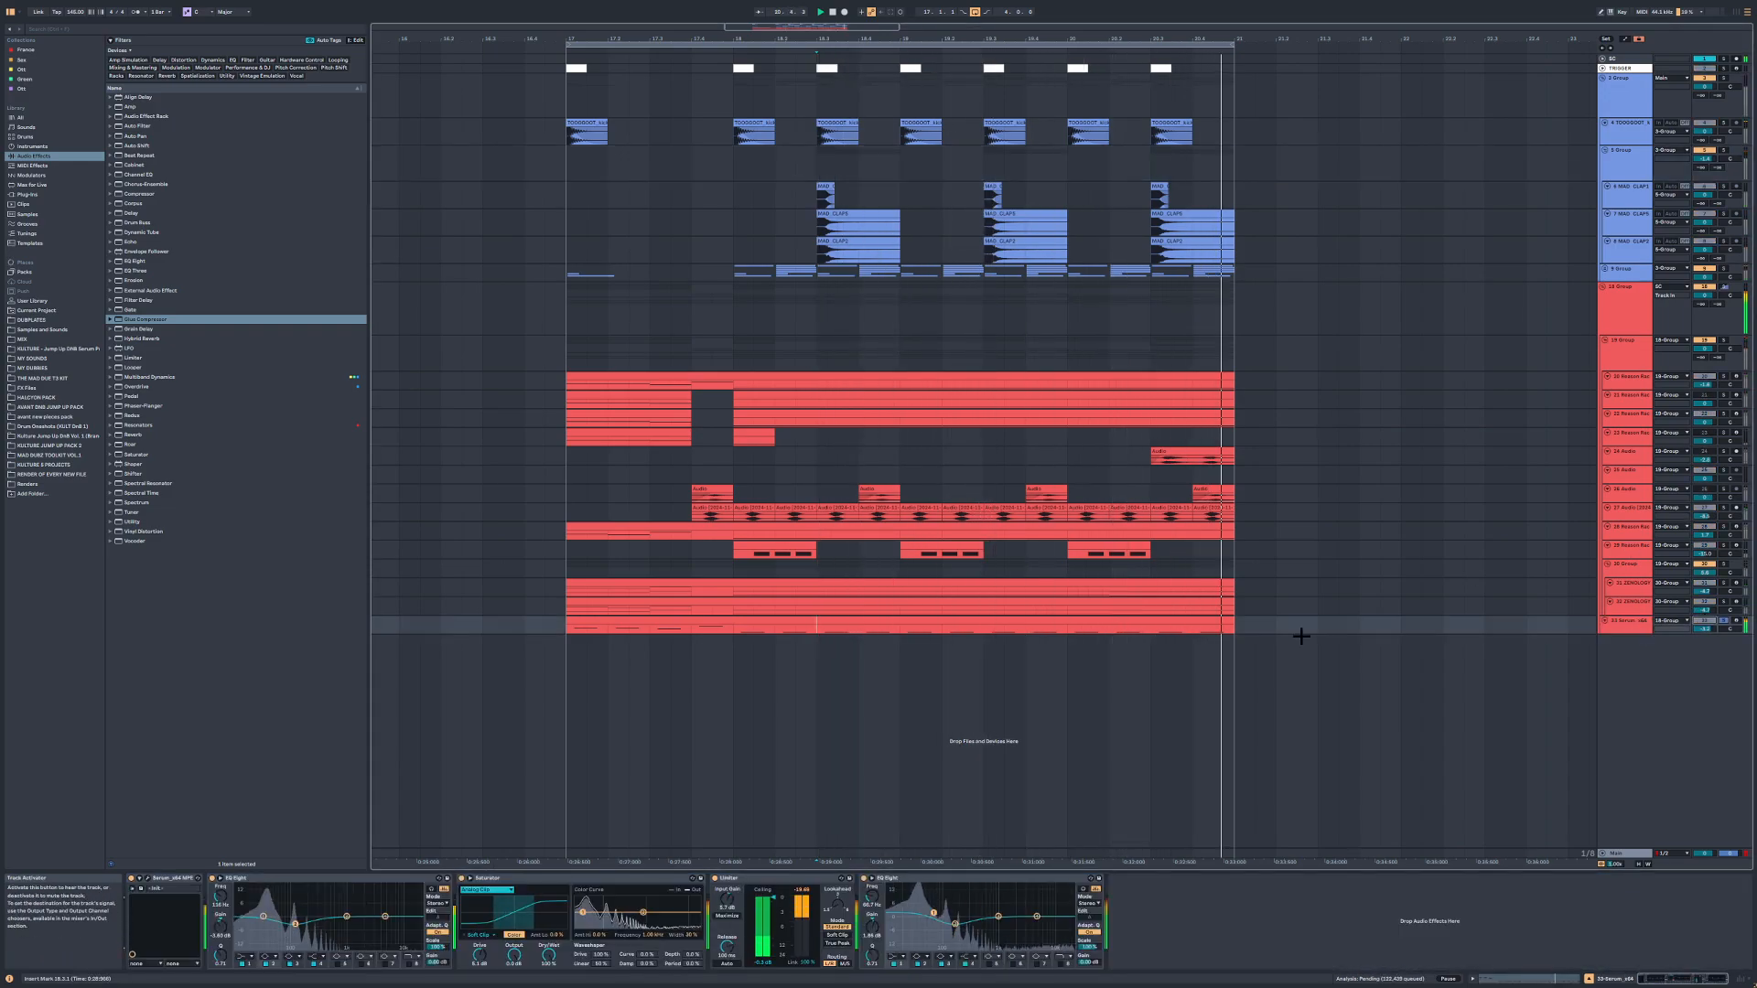
{"action": "left_click", "coordinate": [631, 619]}
{"action": "left_click", "coordinate": [138, 455]}
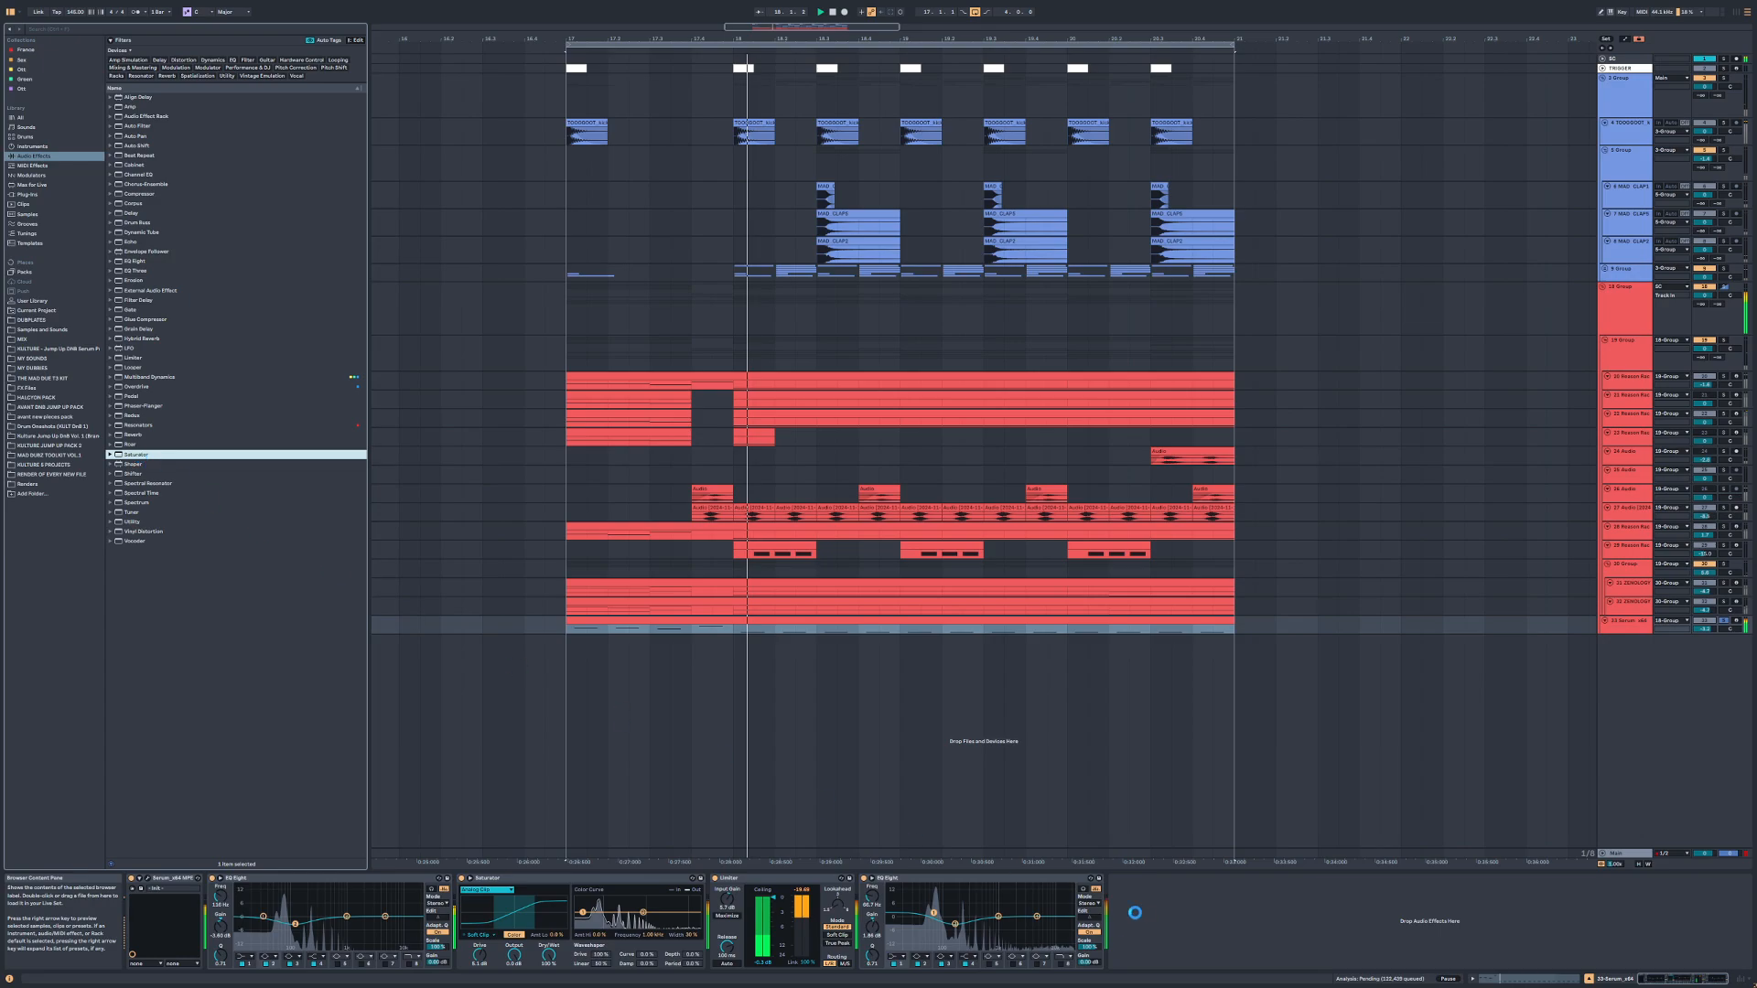
{"action": "left_click_drag", "start_coordinate": [1135, 912], "coordinate": [1134, 915]}
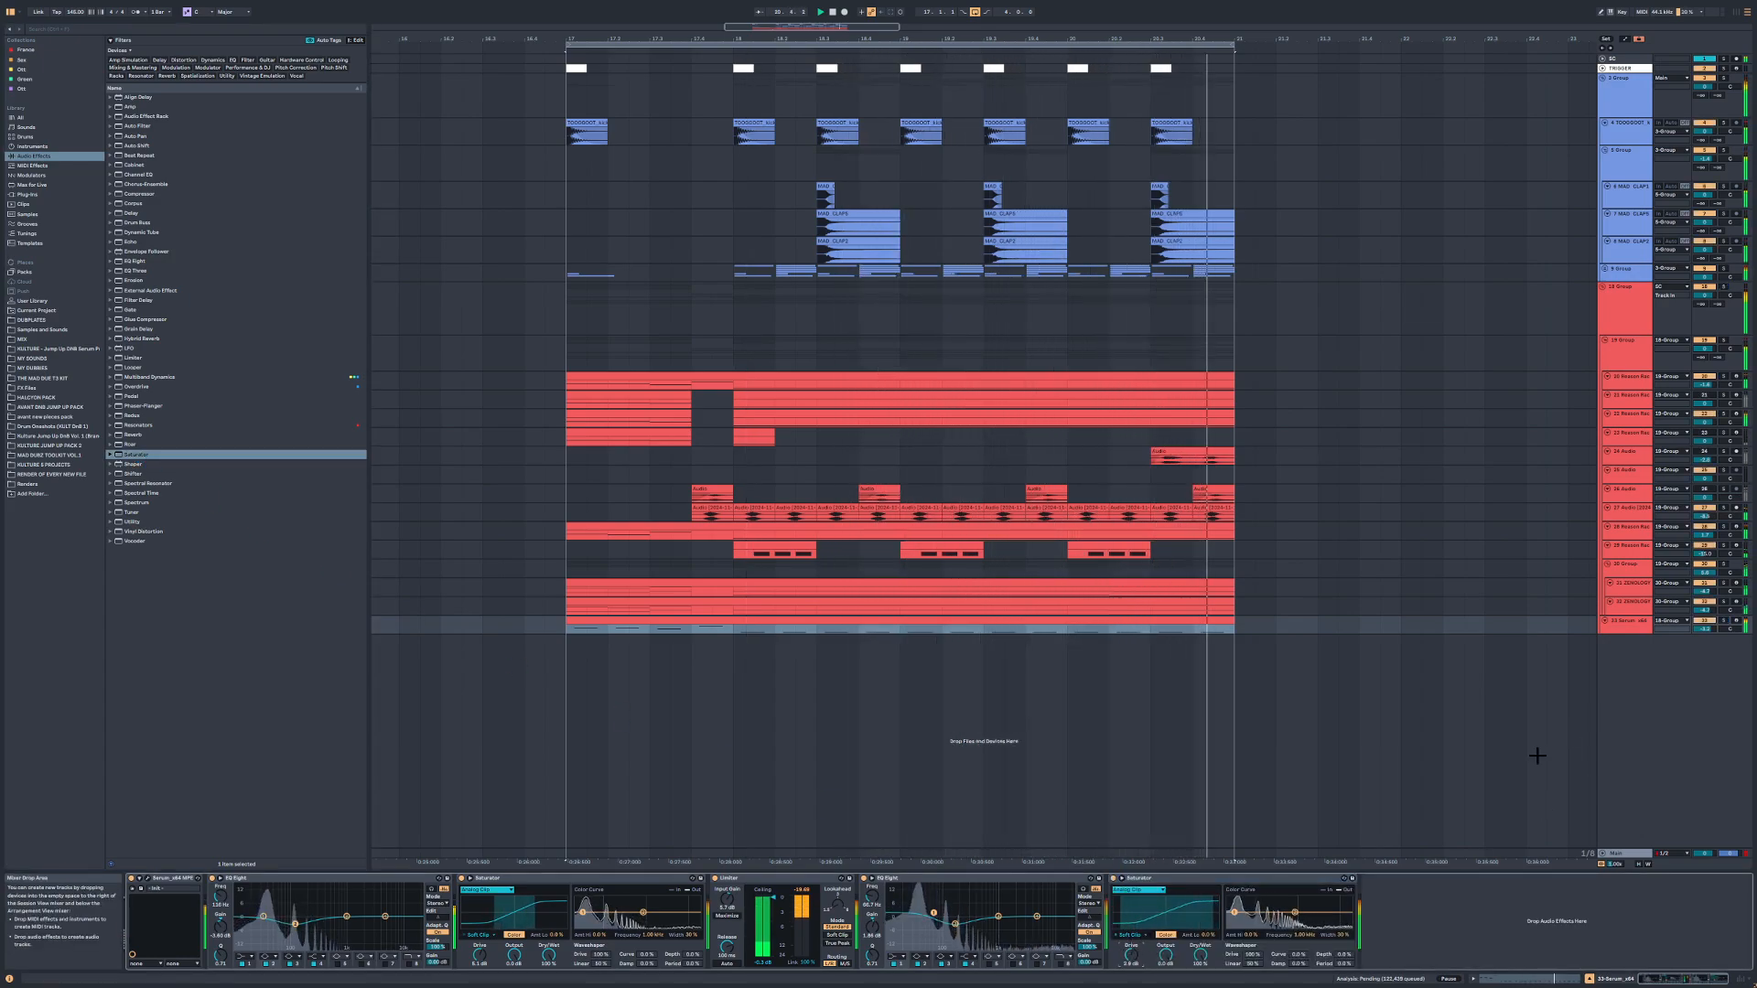
{"action": "left_click_drag", "start_coordinate": [1131, 955], "coordinate": [1131, 929]}
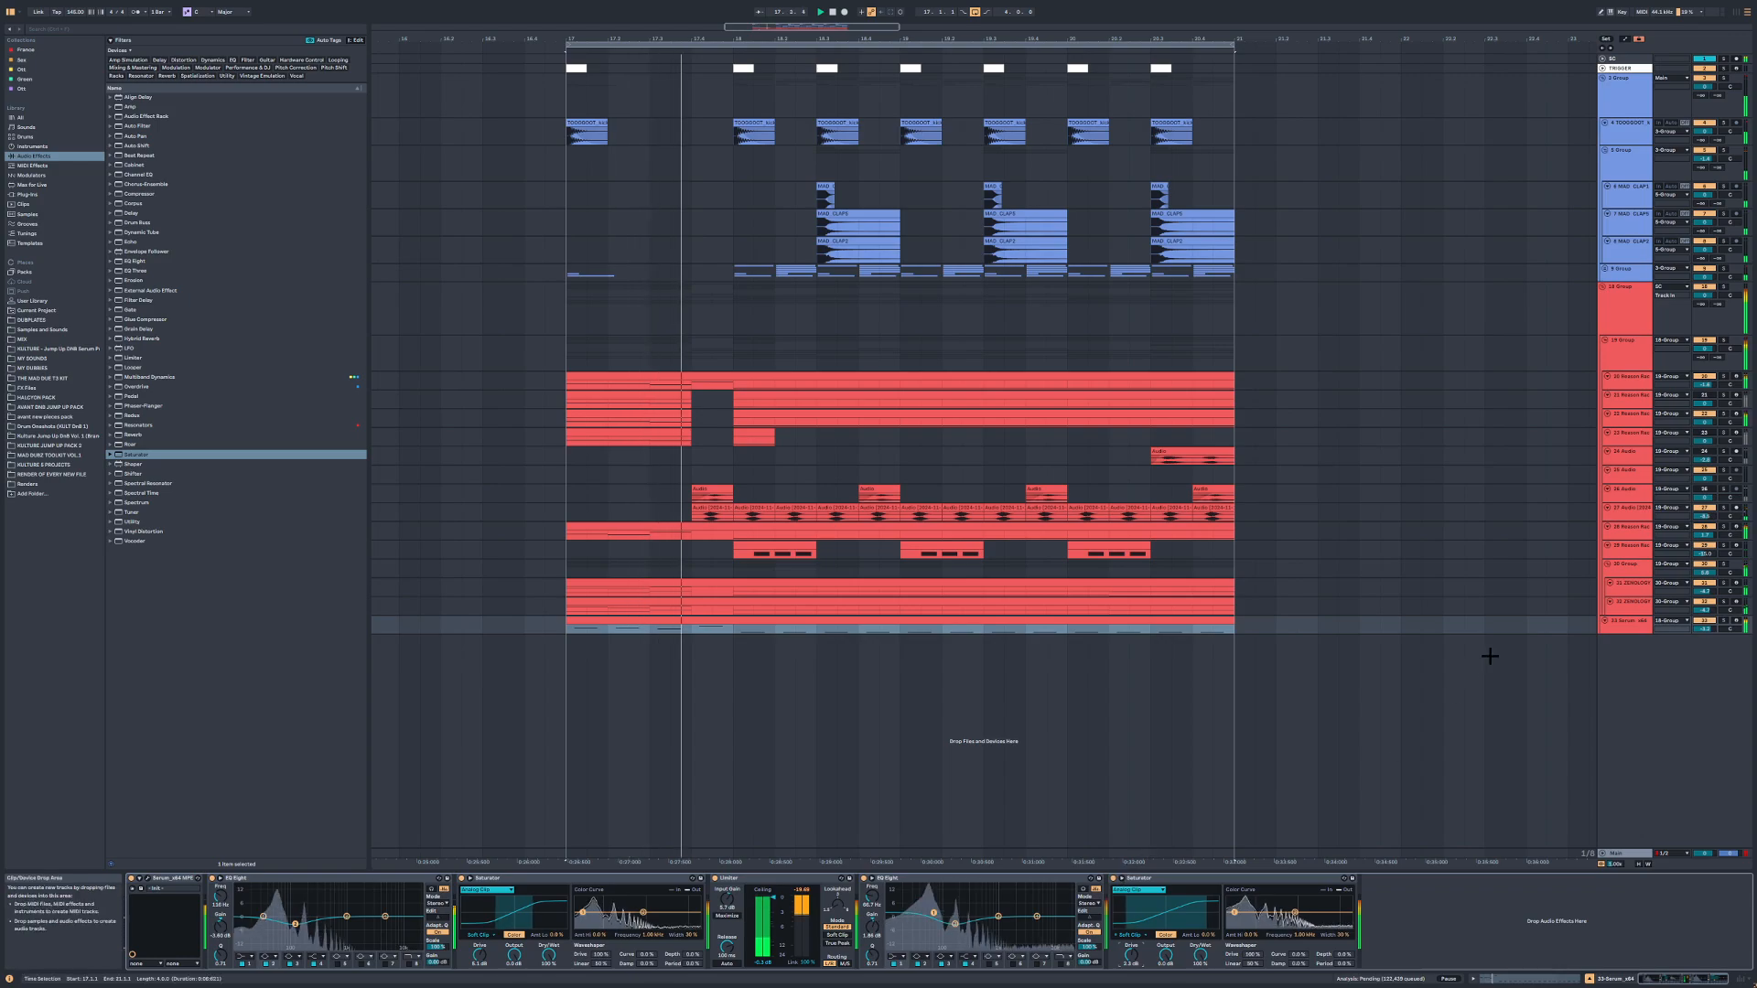
Step: Audition the red group and the Reason Rack clips at bar 17 to examine the synth layers
{"action": "left_click", "coordinate": [576, 286]}
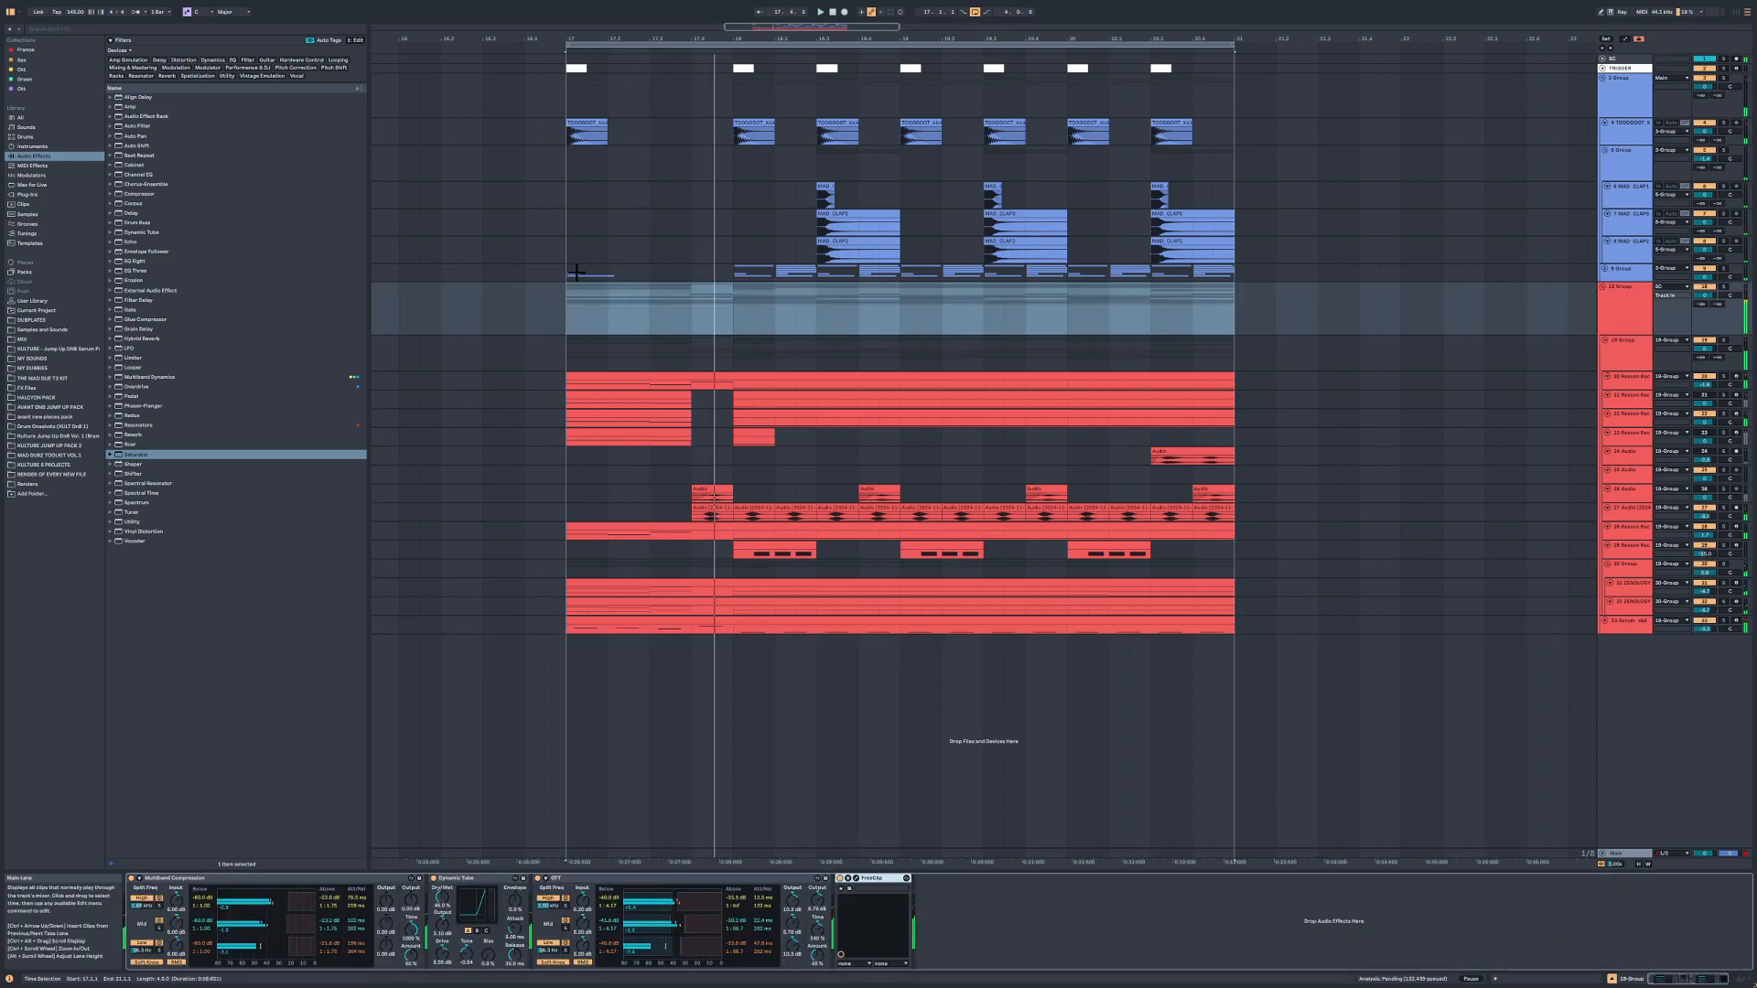
{"action": "left_click", "coordinate": [691, 362]}
{"action": "left_click", "coordinate": [714, 385]}
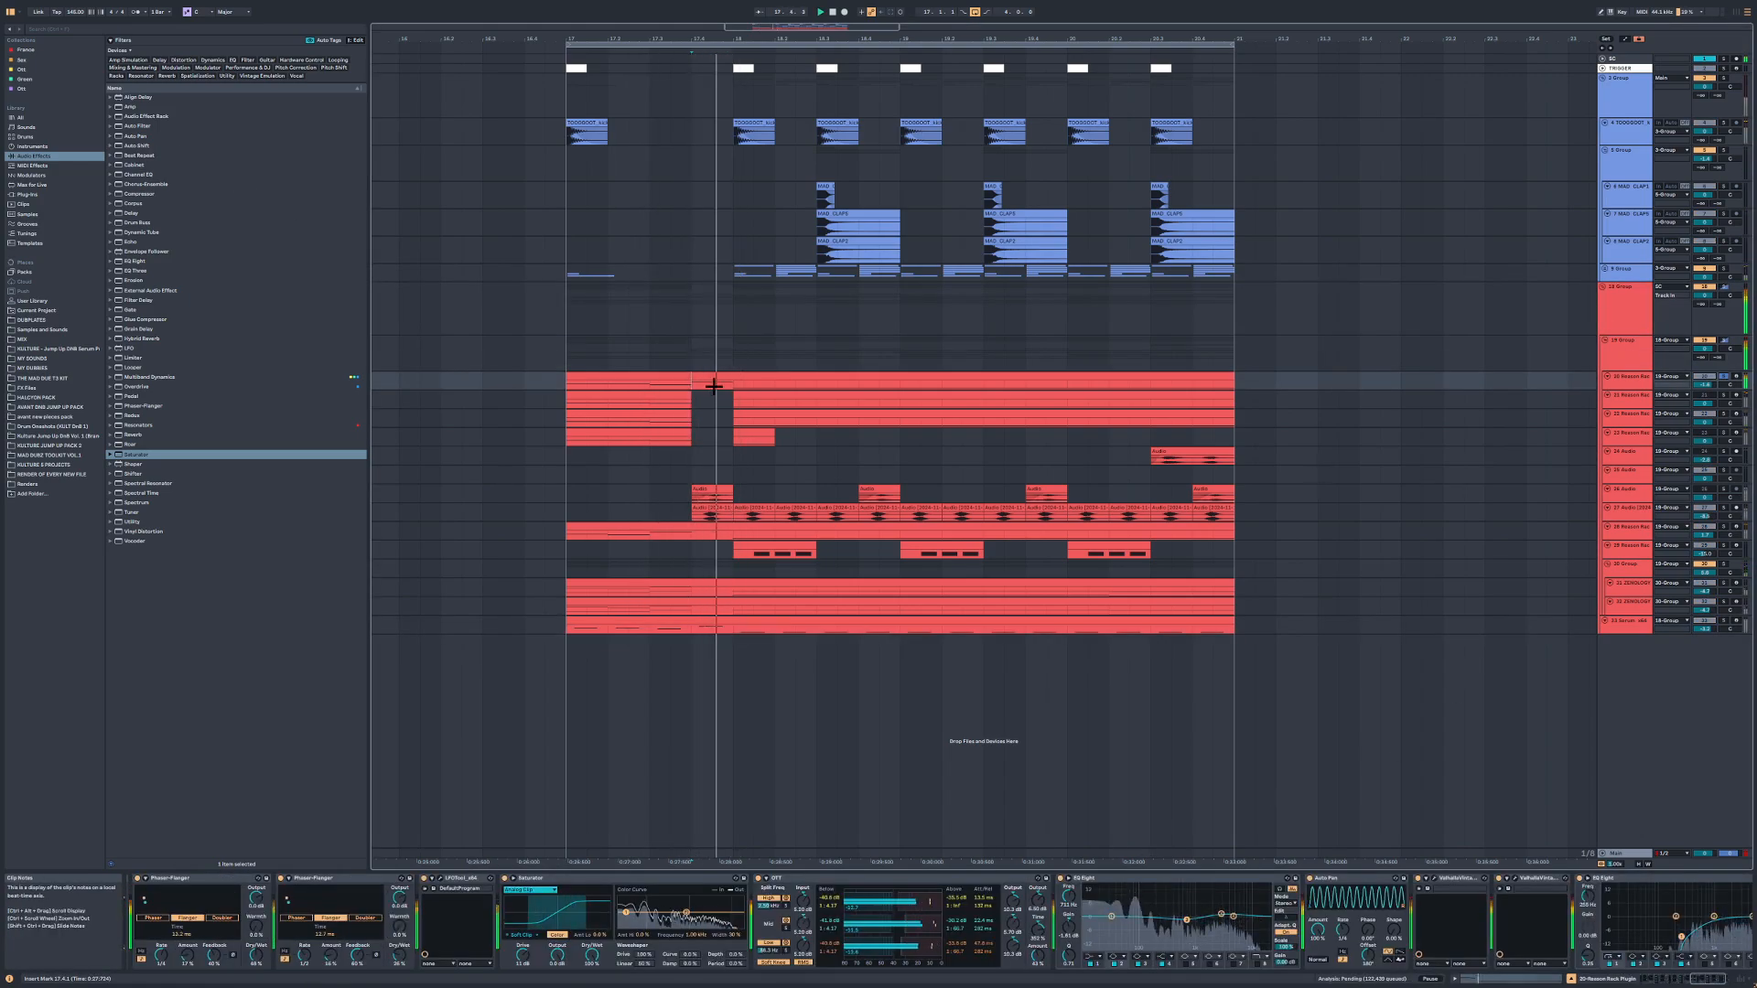
{"action": "left_click", "coordinate": [657, 422]}
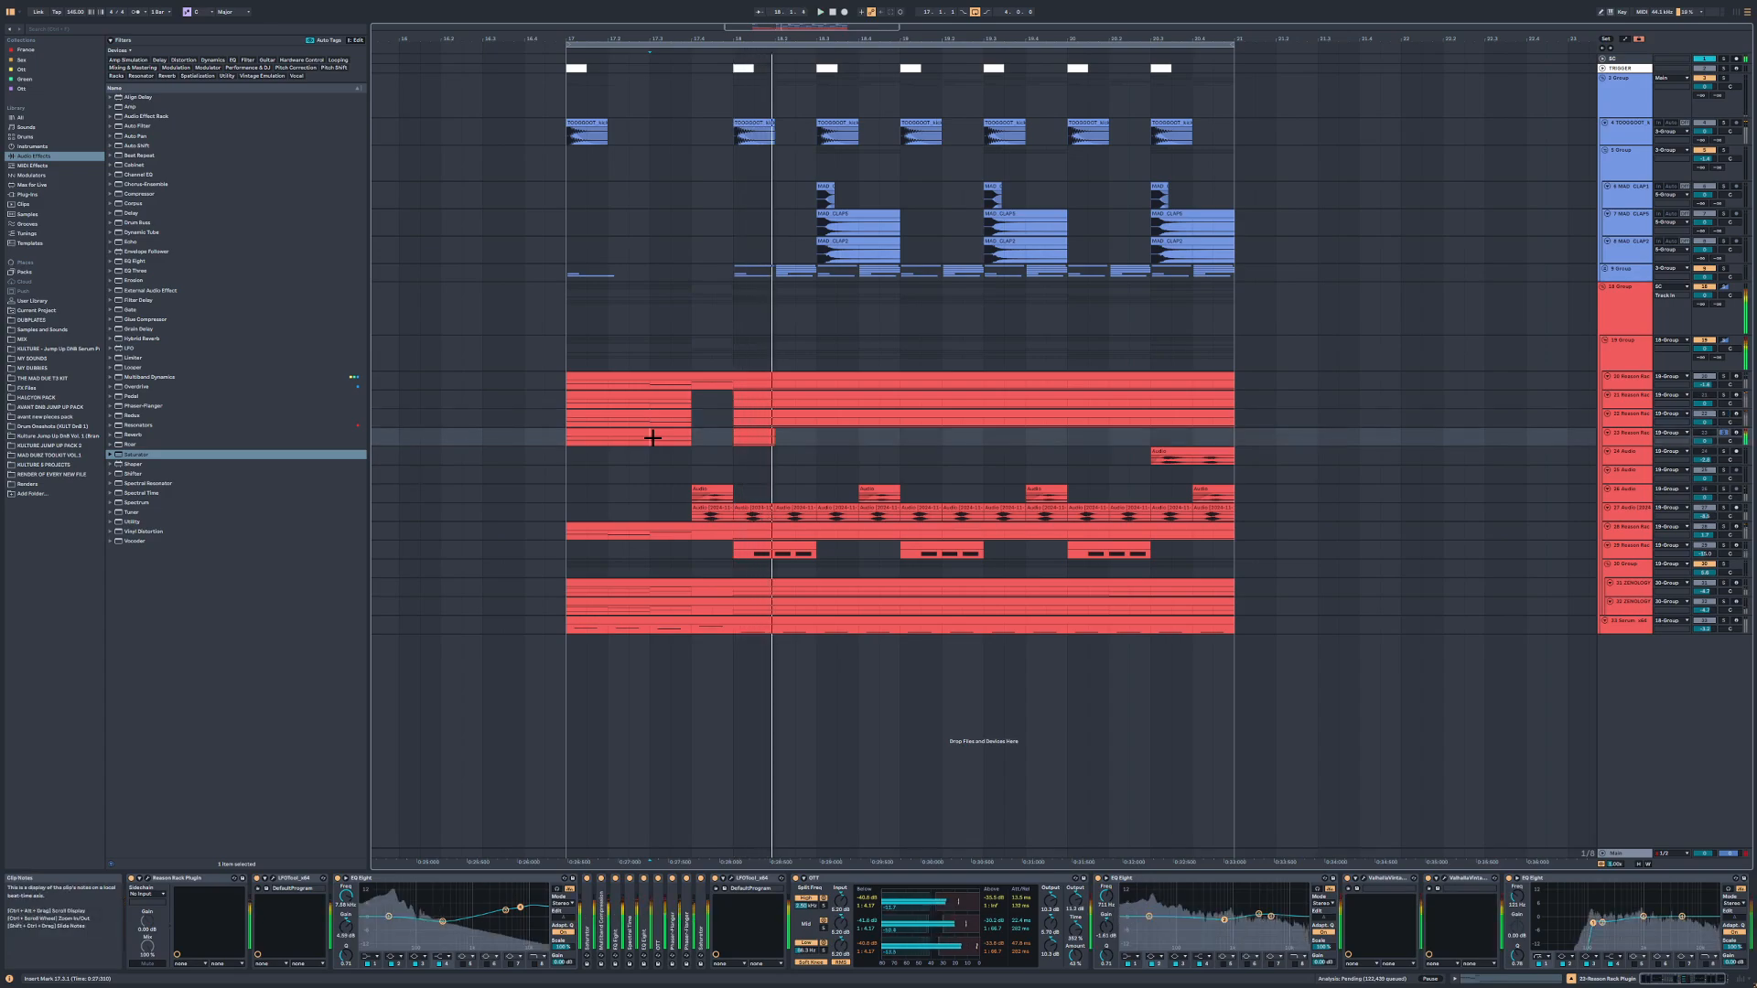
{"action": "left_click", "coordinate": [599, 415]}
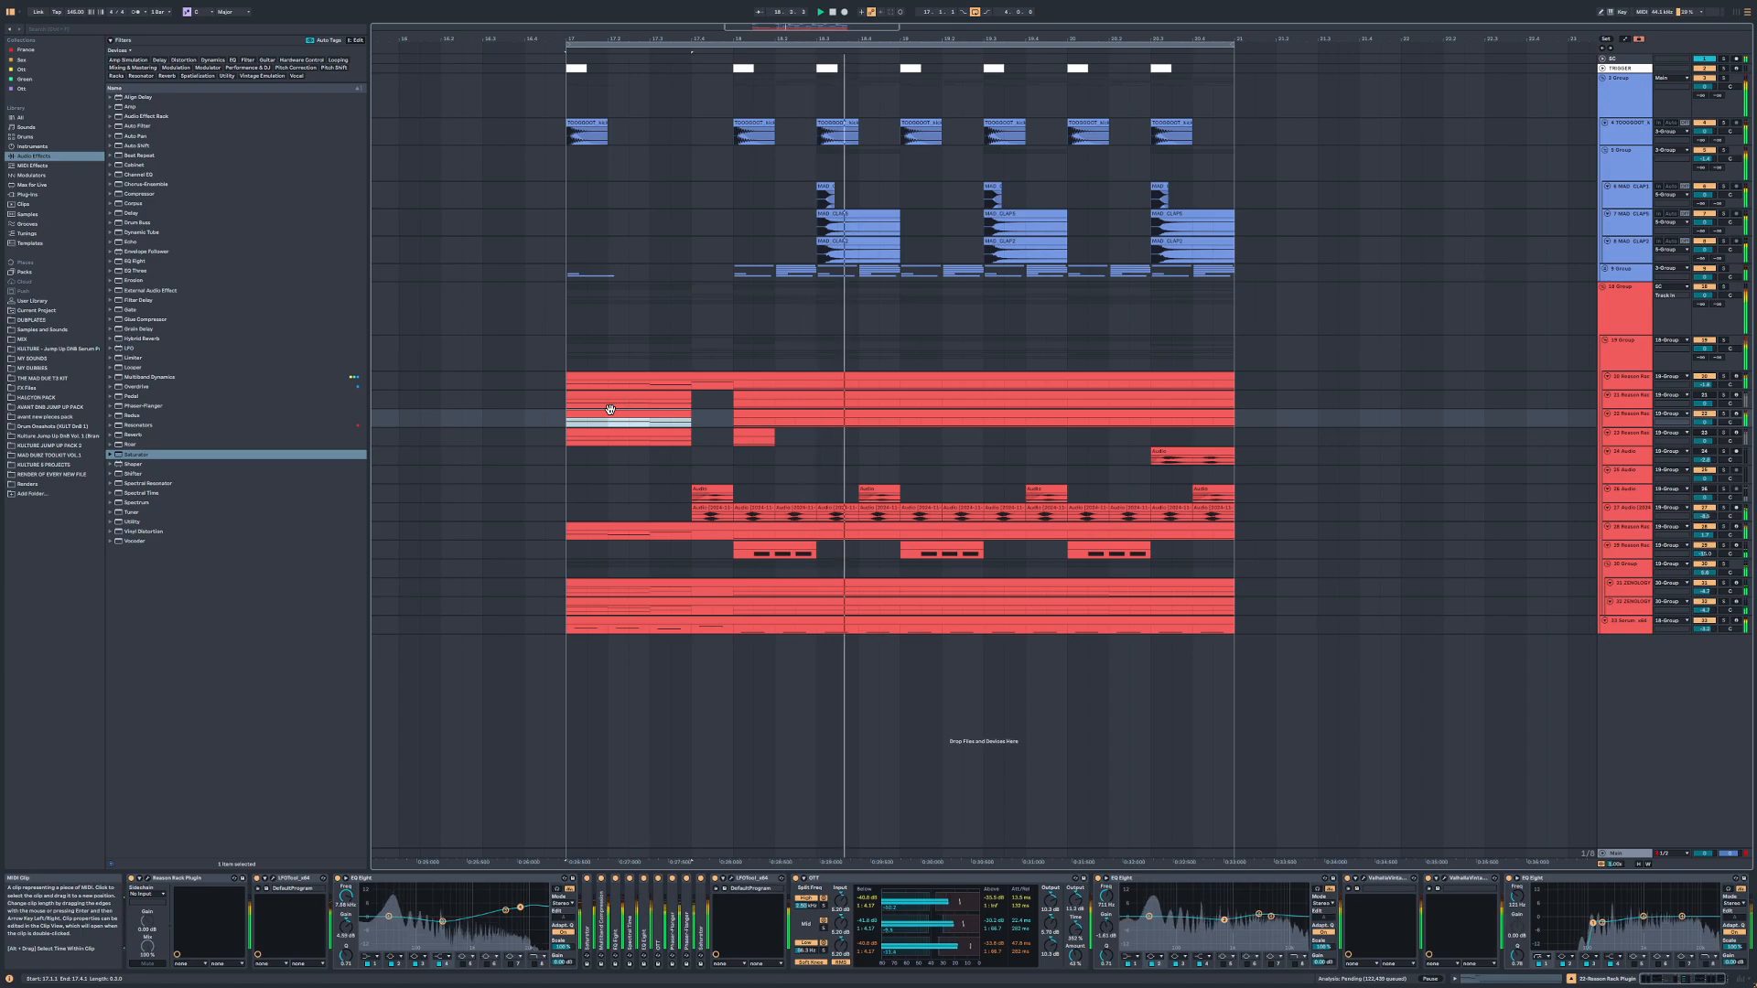
{"action": "key", "text": "space"}
{"action": "key", "text": "space"}
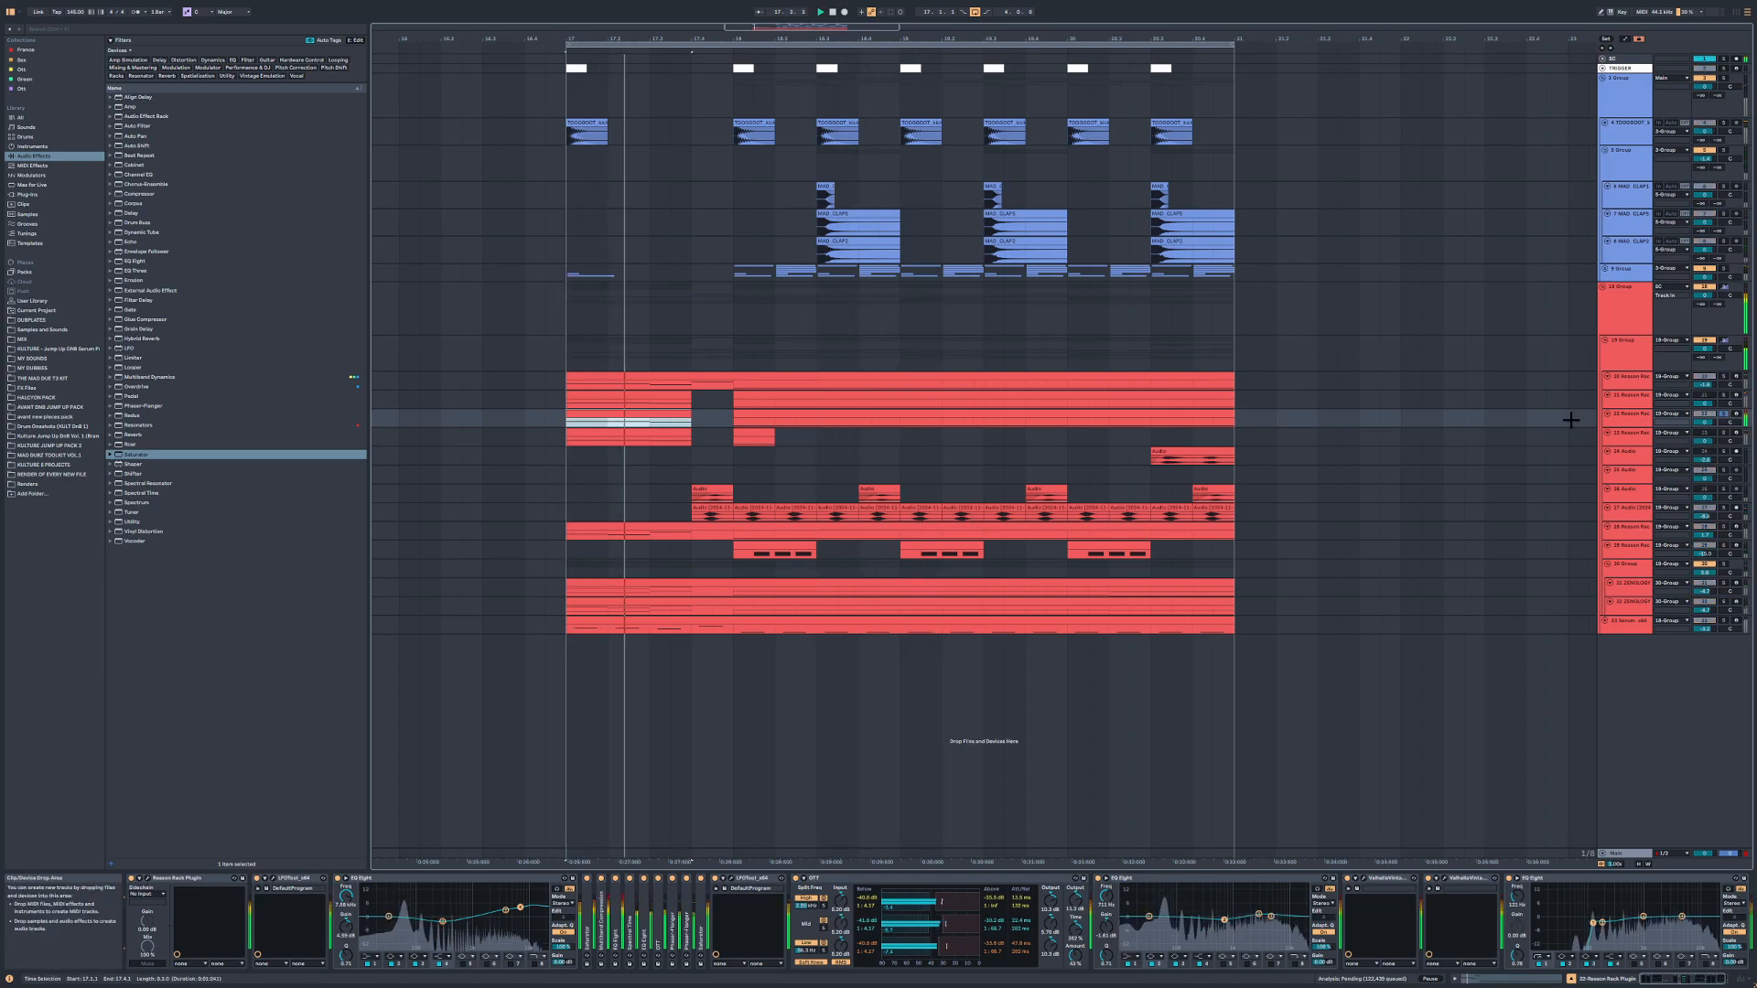
Step: Solo the third Reason Rack track and insert a new audio track directly below it
{"action": "left_click", "coordinate": [1723, 413]}
{"action": "left_click", "coordinate": [1622, 423]}
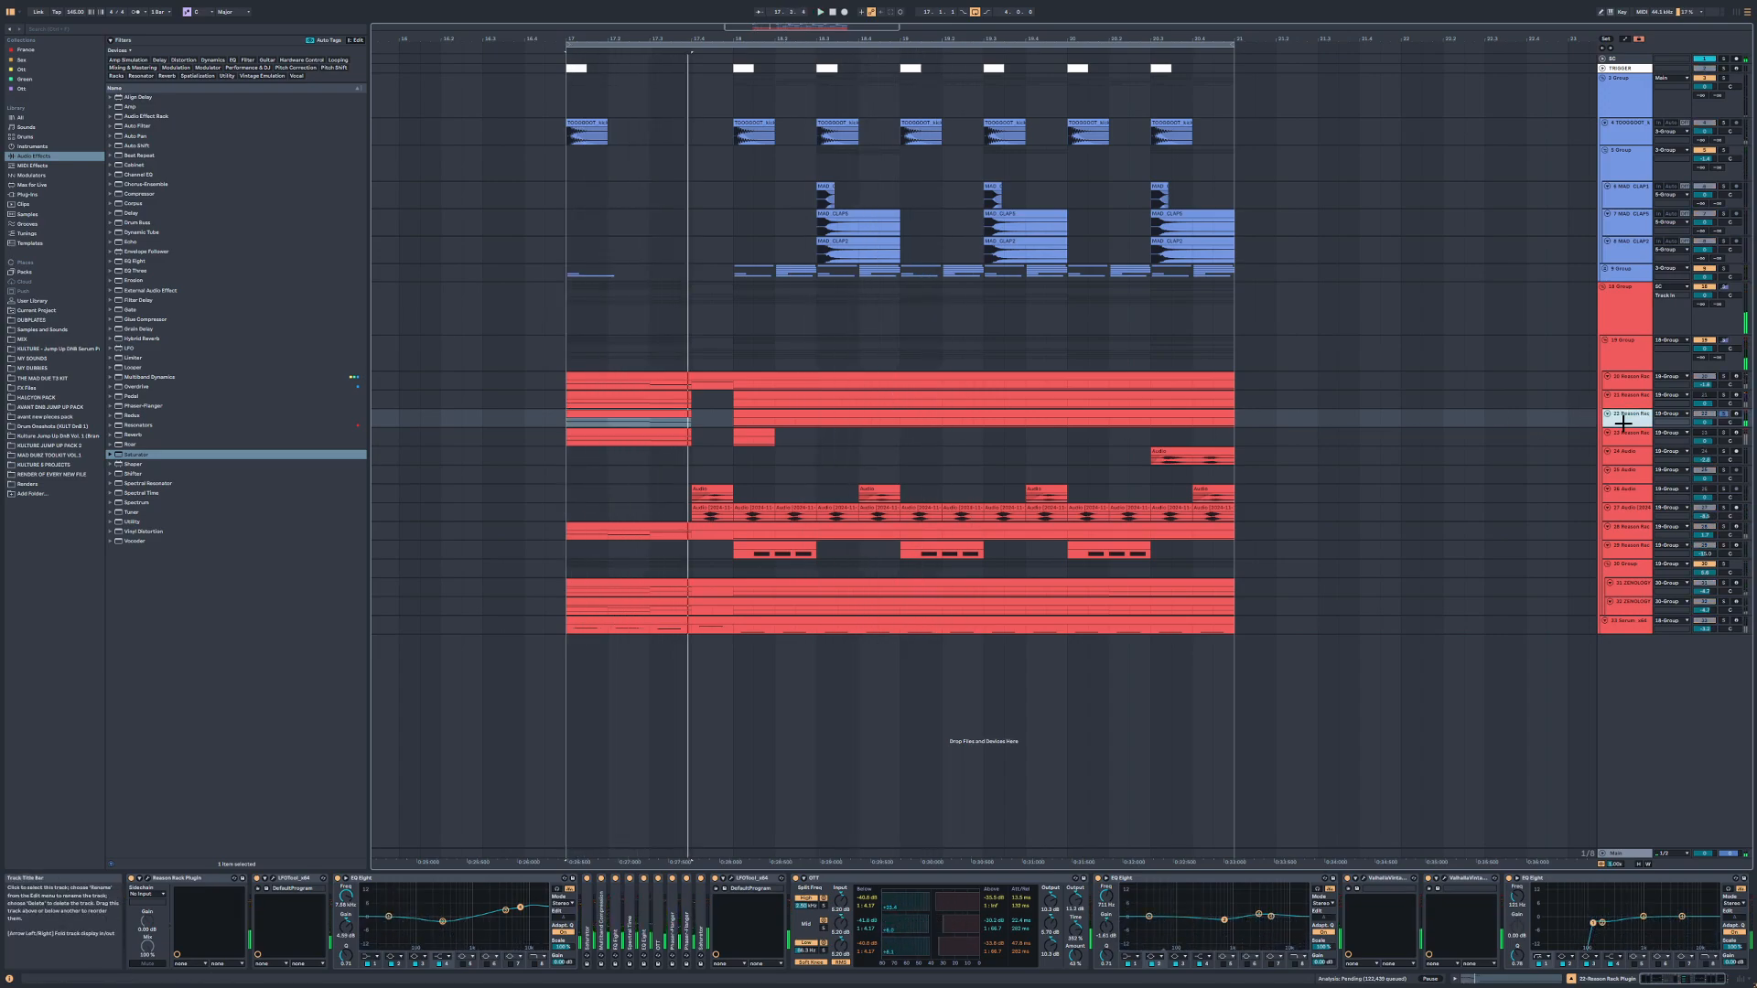
{"action": "key", "text": "ctrl+t"}
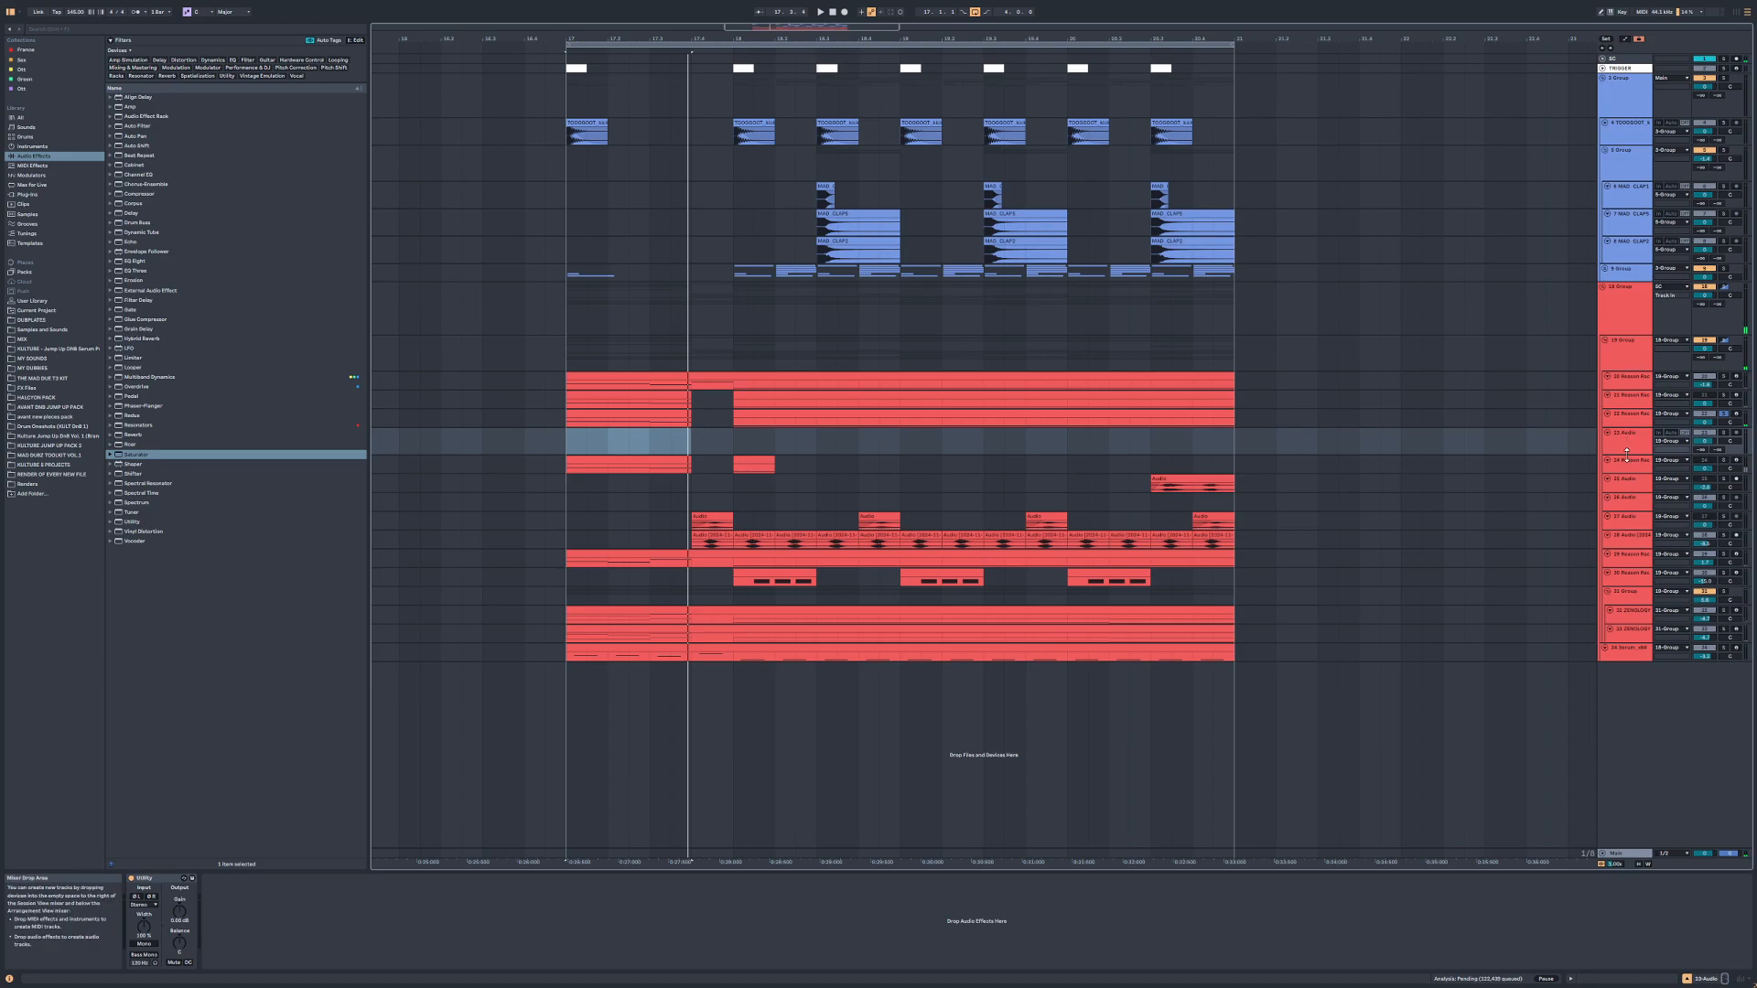
{"action": "left_click_drag", "start_coordinate": [1626, 452], "coordinate": [1625, 462]}
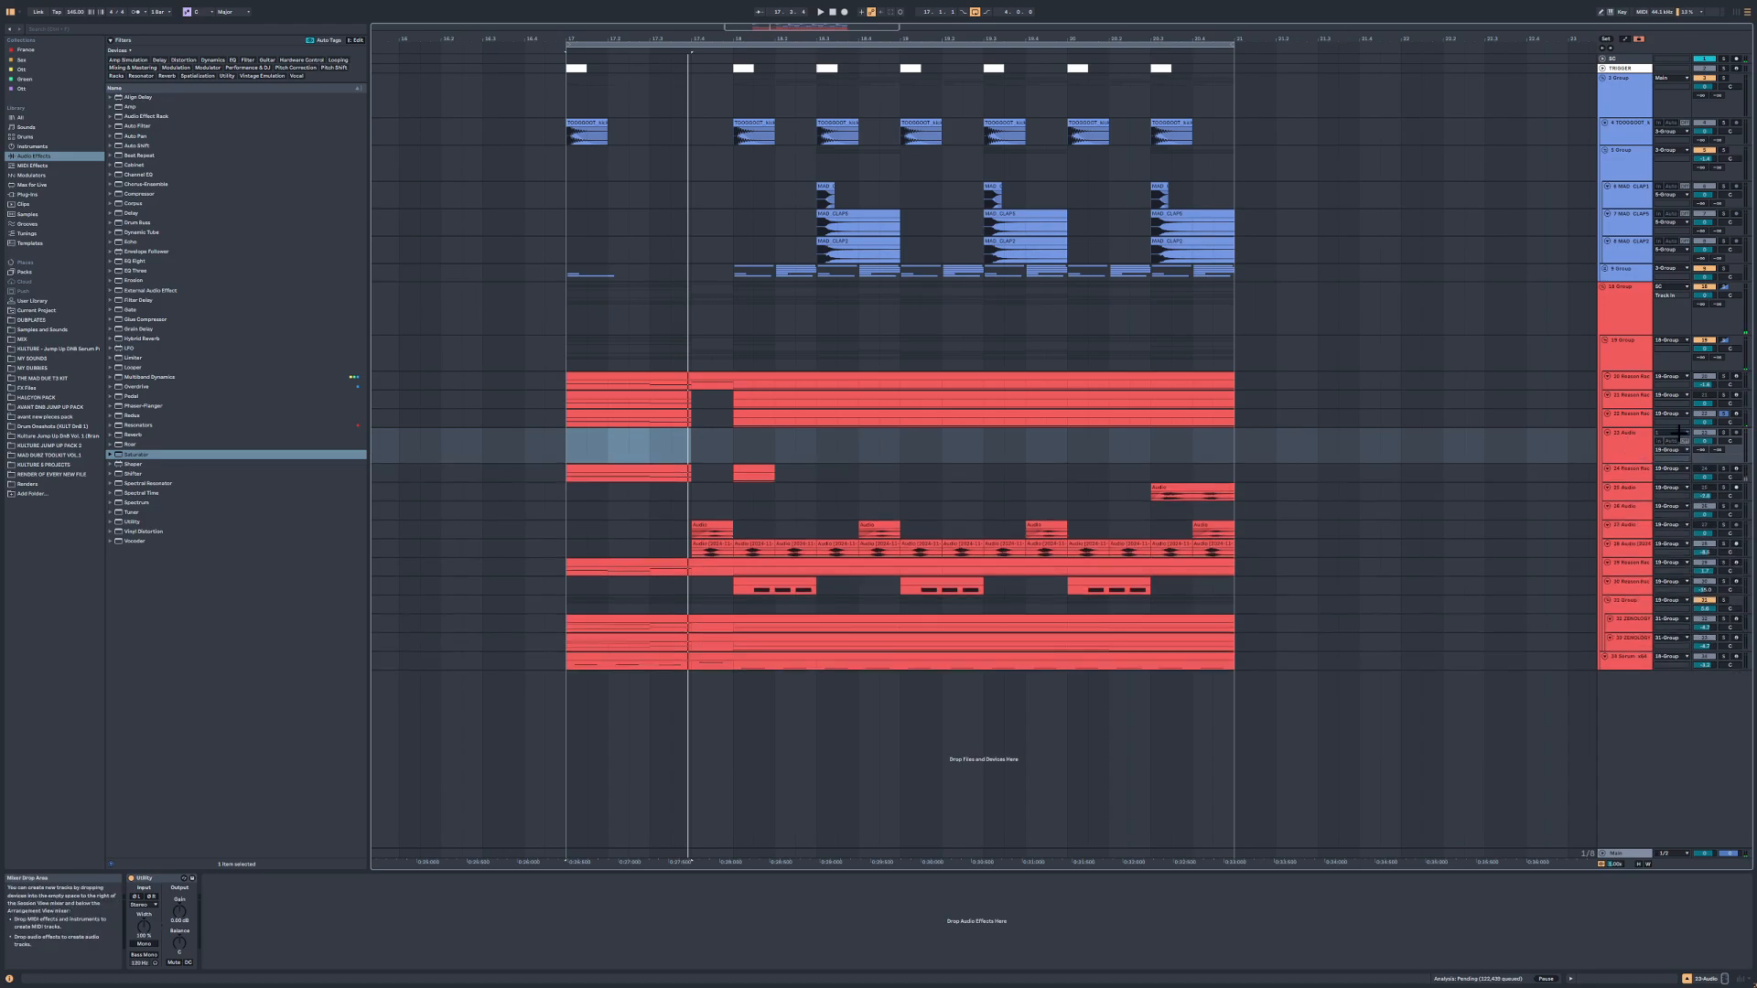
Step: Try trimming the end of the soloed Reason Rack track's bar 17 clip on a finer grid and play it
{"action": "key", "text": "ctrl+1"}
{"action": "left_click_drag", "start_coordinate": [688, 415], "coordinate": [683, 415]}
{"action": "left_click", "coordinate": [661, 423]}
{"action": "key", "text": "space"}
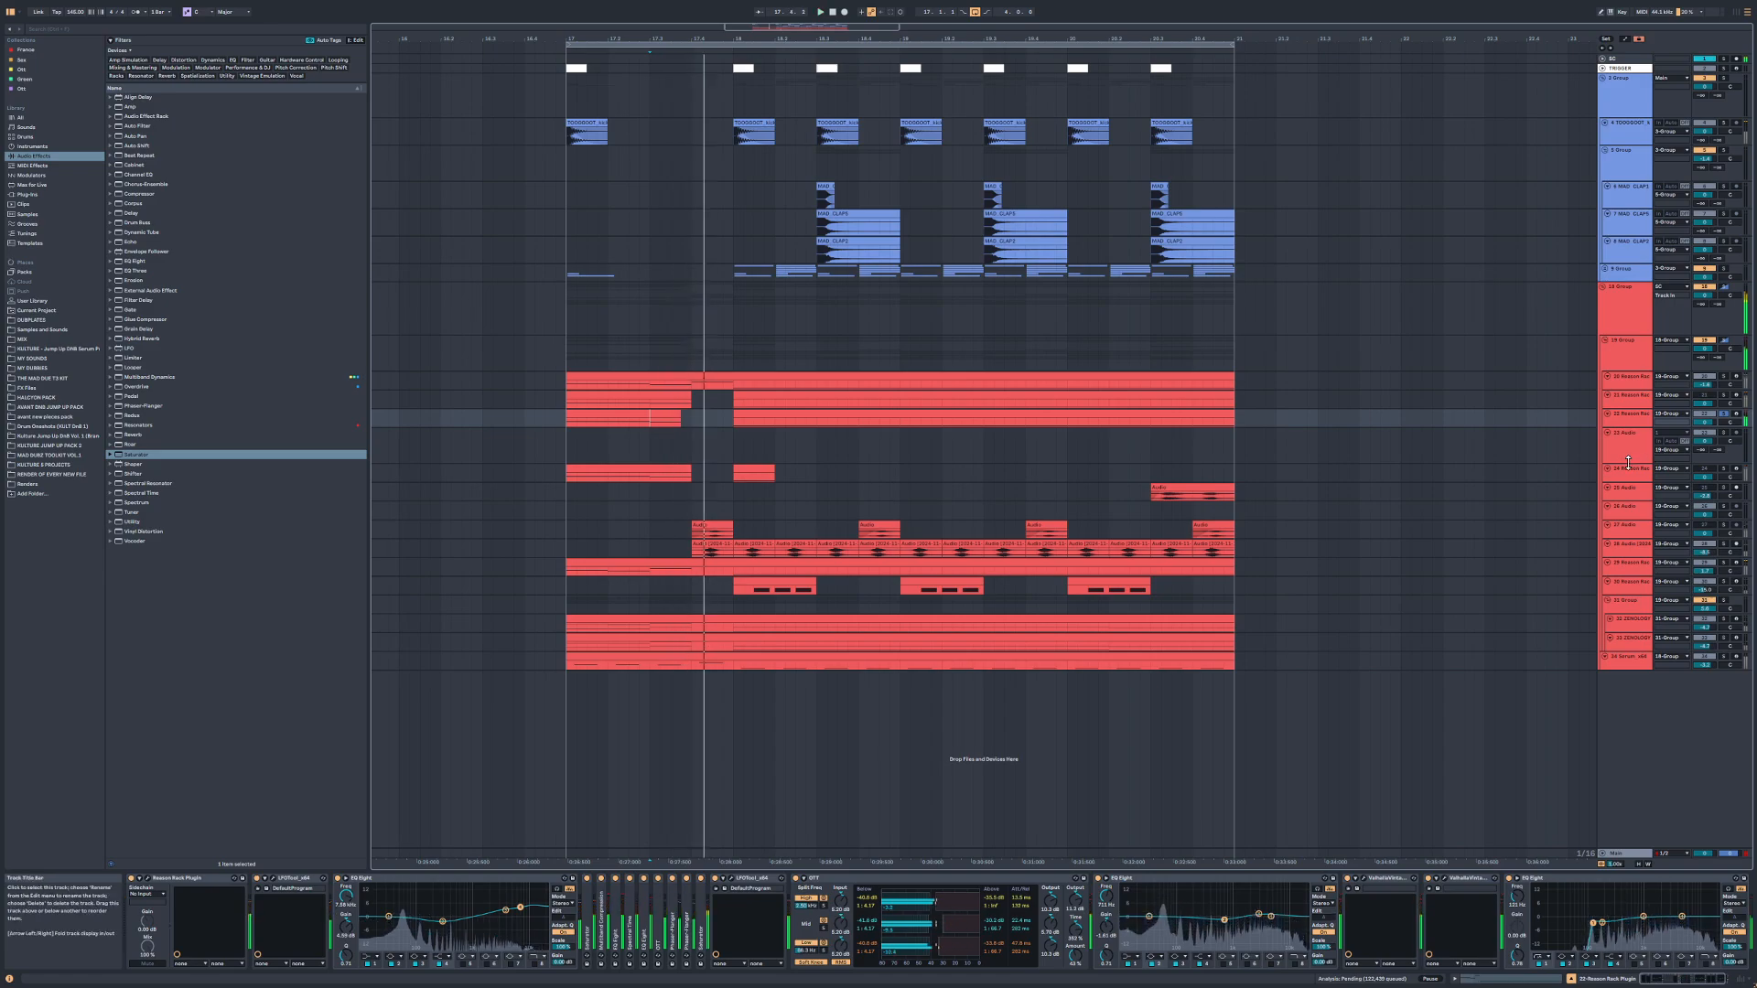
Step: Enlarge the new audio track and set its input to the soloed Reason Rack Plugin track, Post Mixer
{"action": "left_click_drag", "start_coordinate": [1629, 463], "coordinate": [1629, 515]}
{"action": "left_click", "coordinate": [1665, 433]}
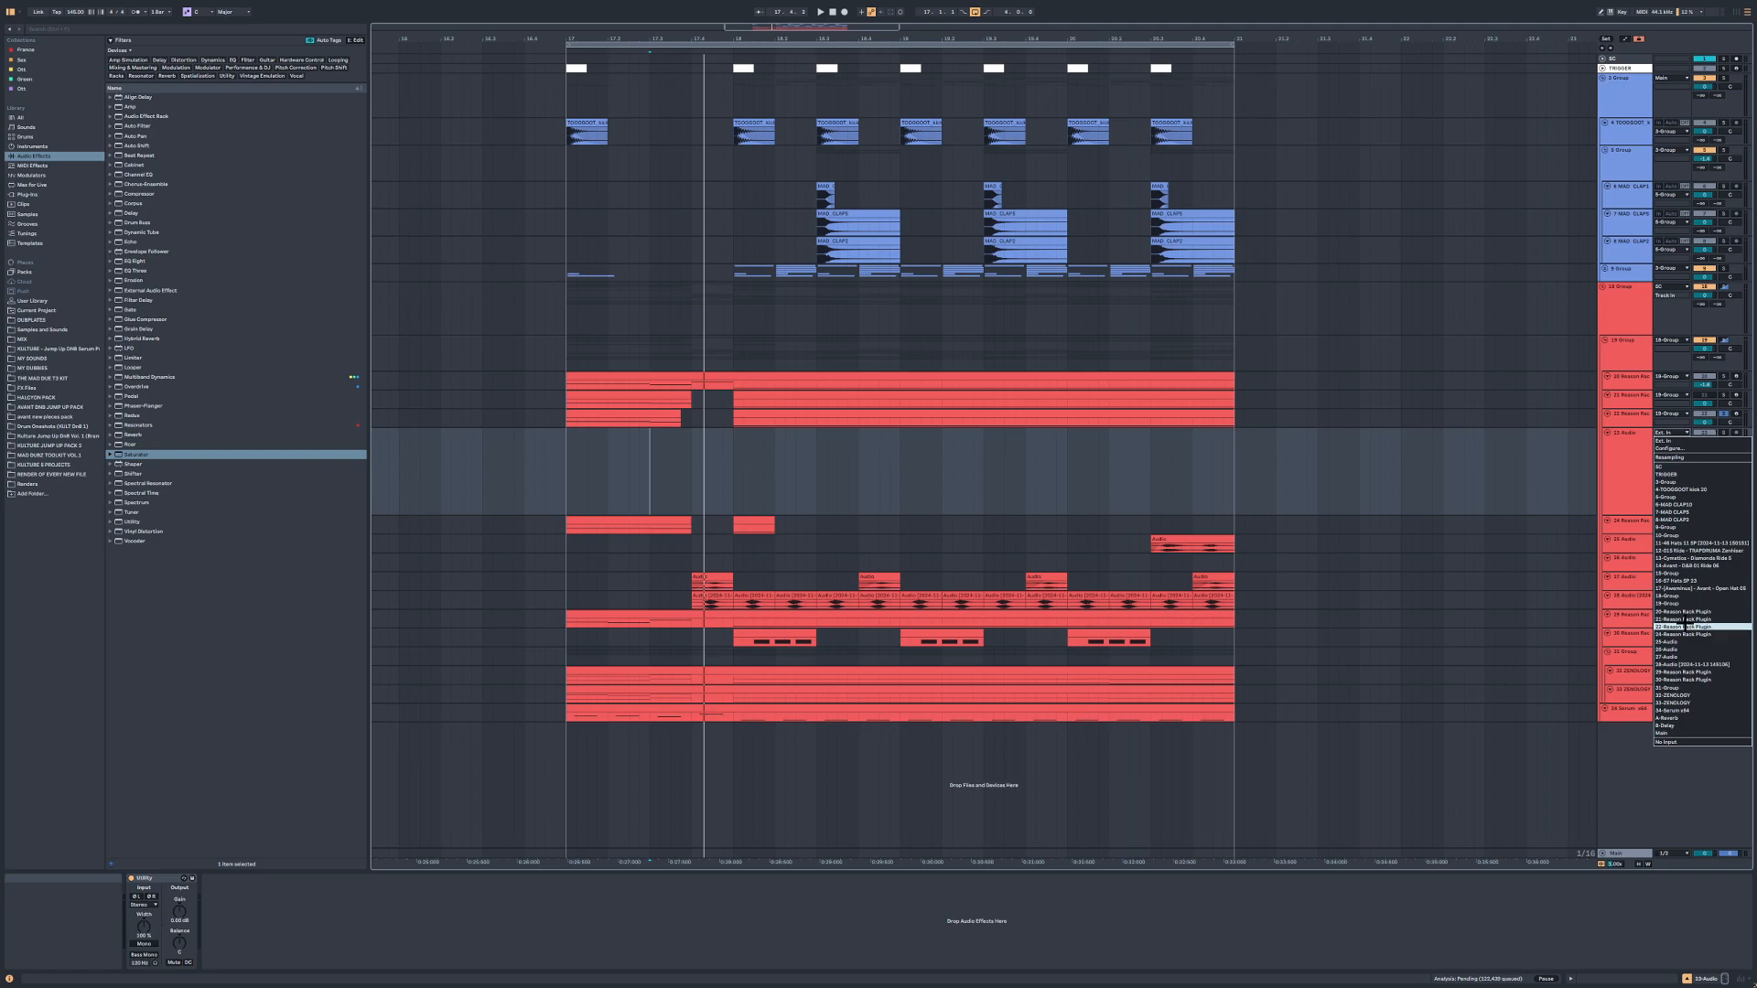
{"action": "key", "text": "Escape"}
Step: Deactivate the soloed Reason Rack track's long clip starting at bar 18 and play its bar 17 clip on its own
{"action": "left_click", "coordinate": [739, 416]}
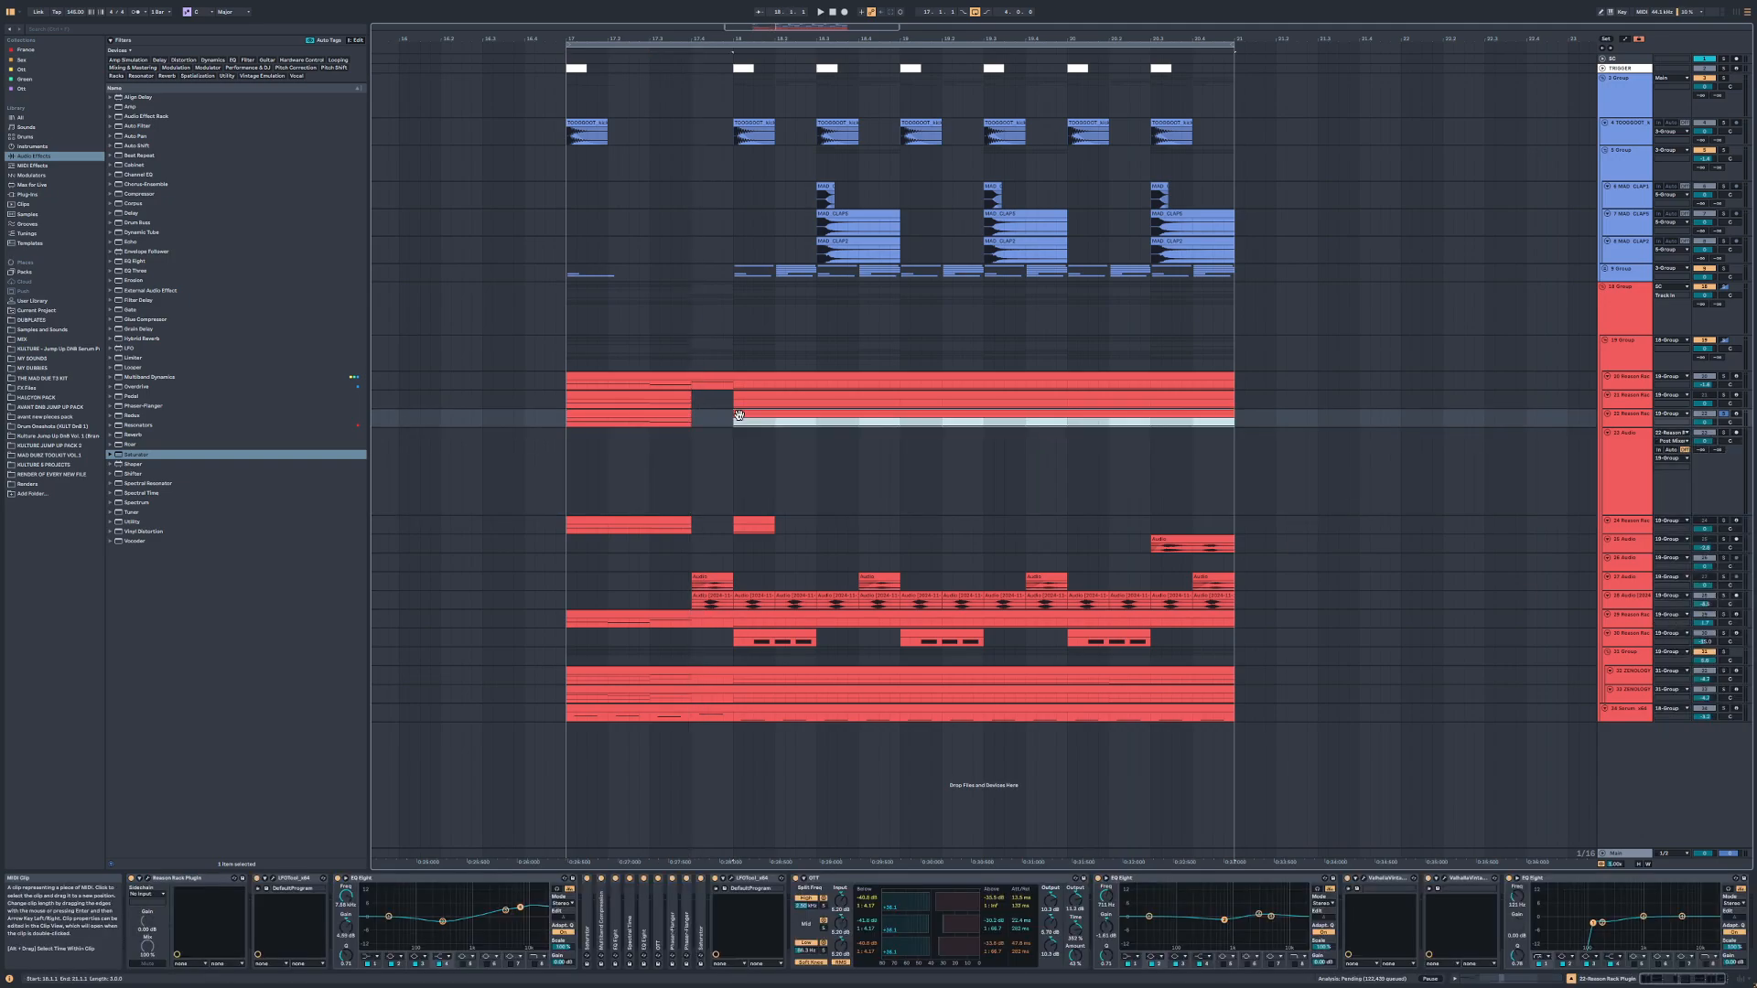
{"action": "key", "text": "0"}
{"action": "left_click", "coordinate": [657, 419]}
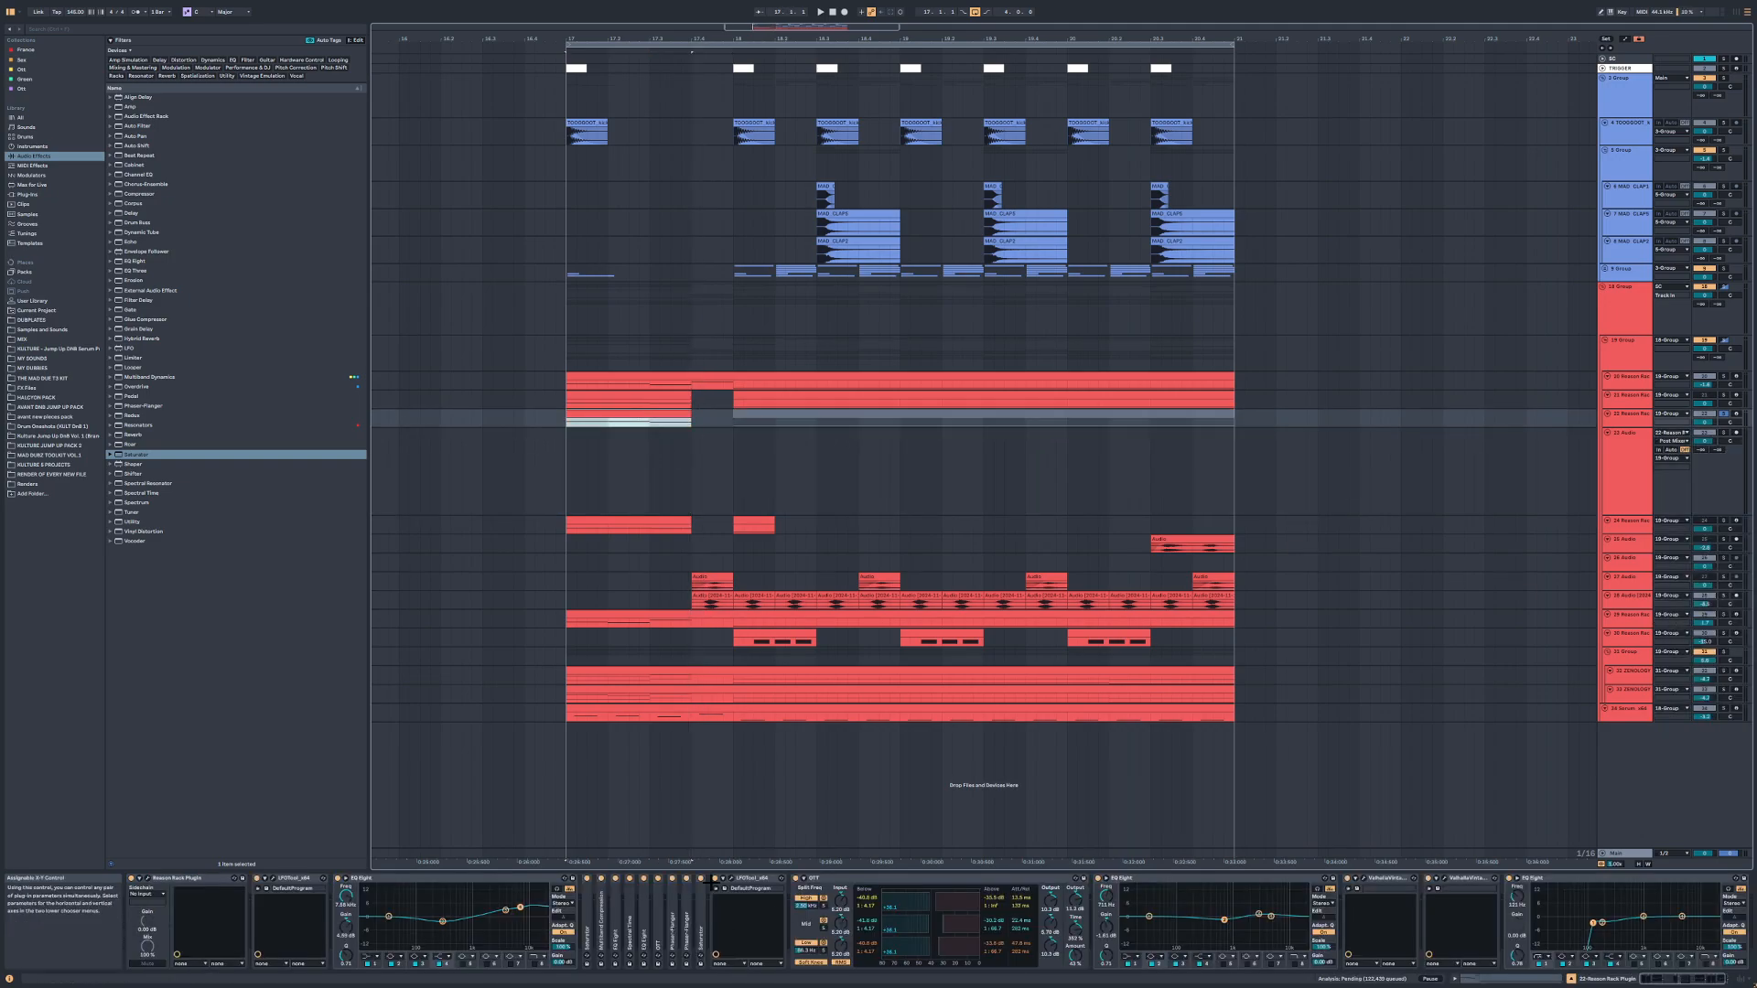
{"action": "key", "text": "space"}
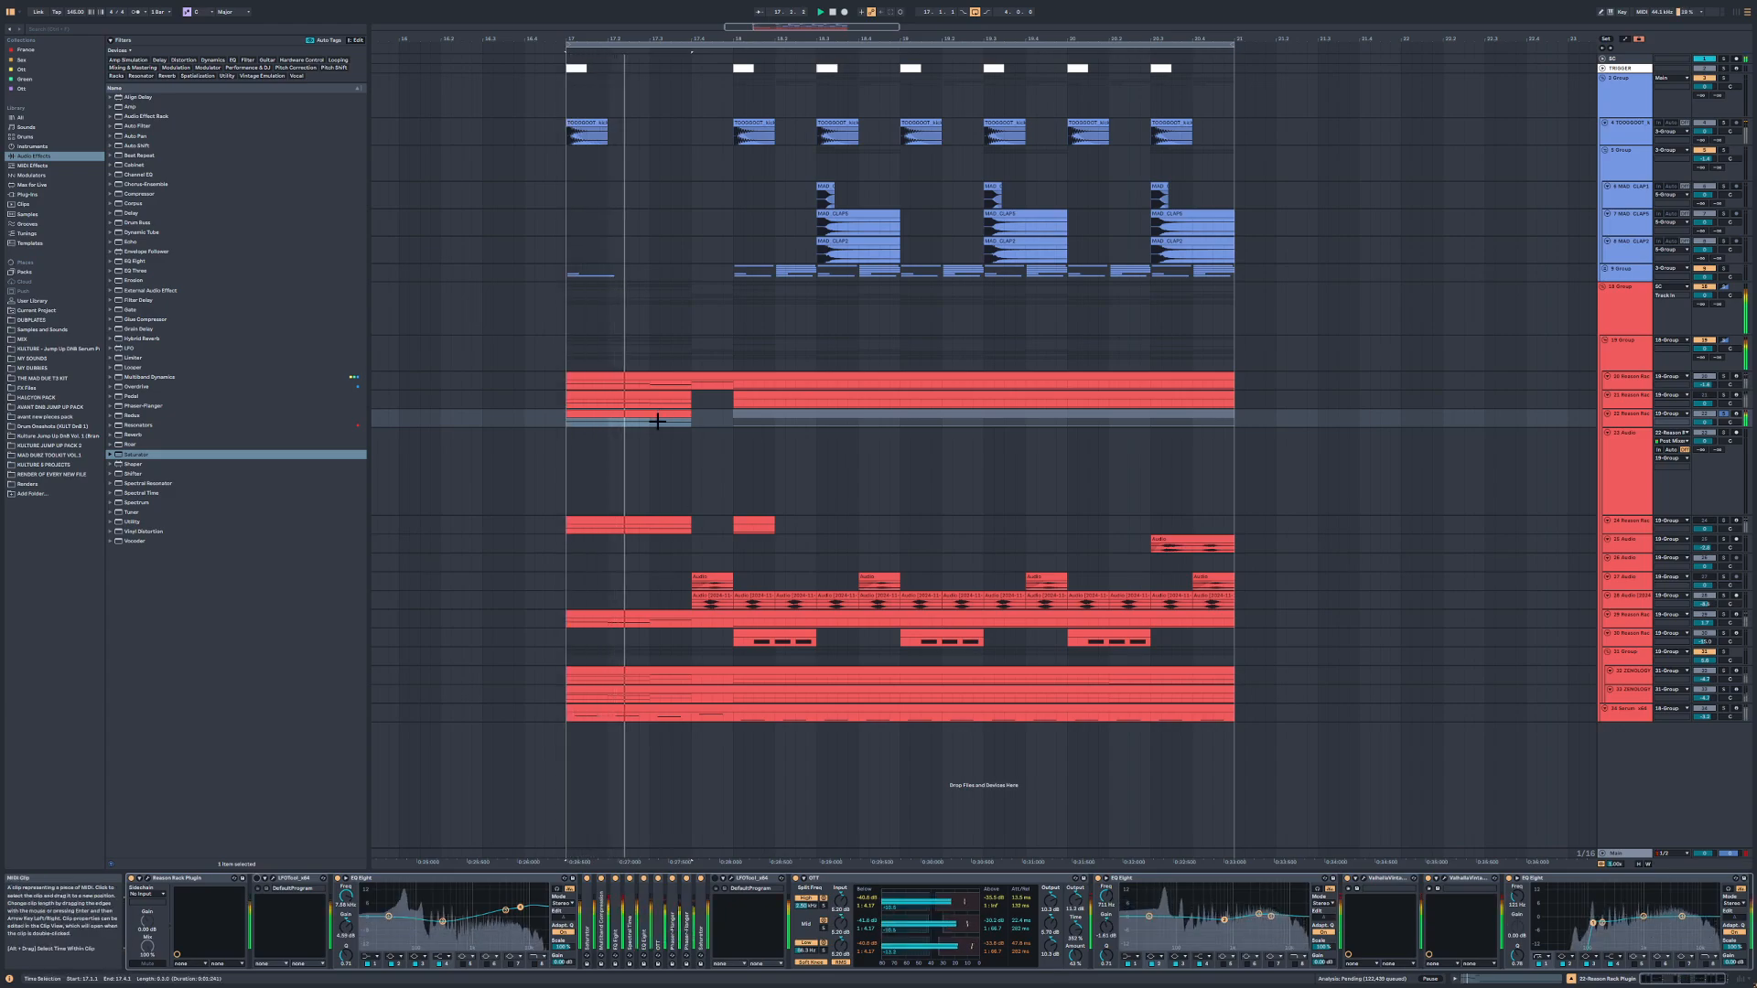
{"action": "left_click", "coordinate": [652, 422]}
{"action": "key", "text": "space"}
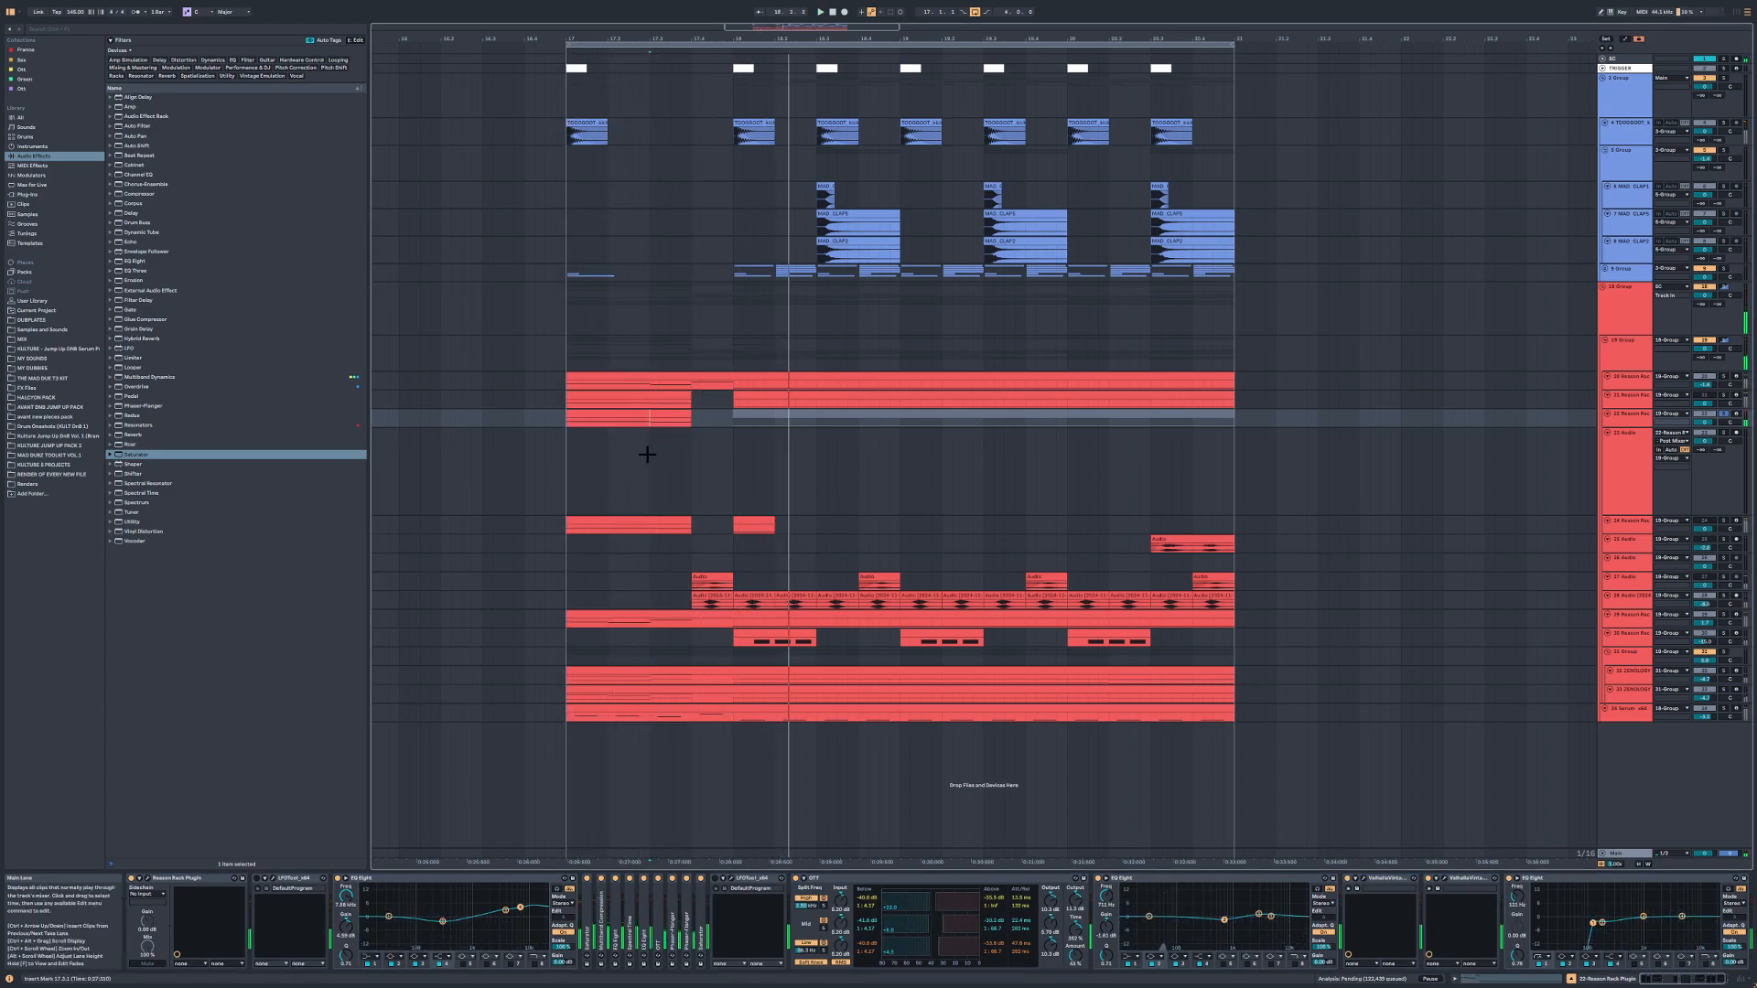
Step: Record the soloed Reason Rack sound and its ringing tail onto the new audio track from beat 17.3
{"action": "left_click", "coordinate": [648, 455]}
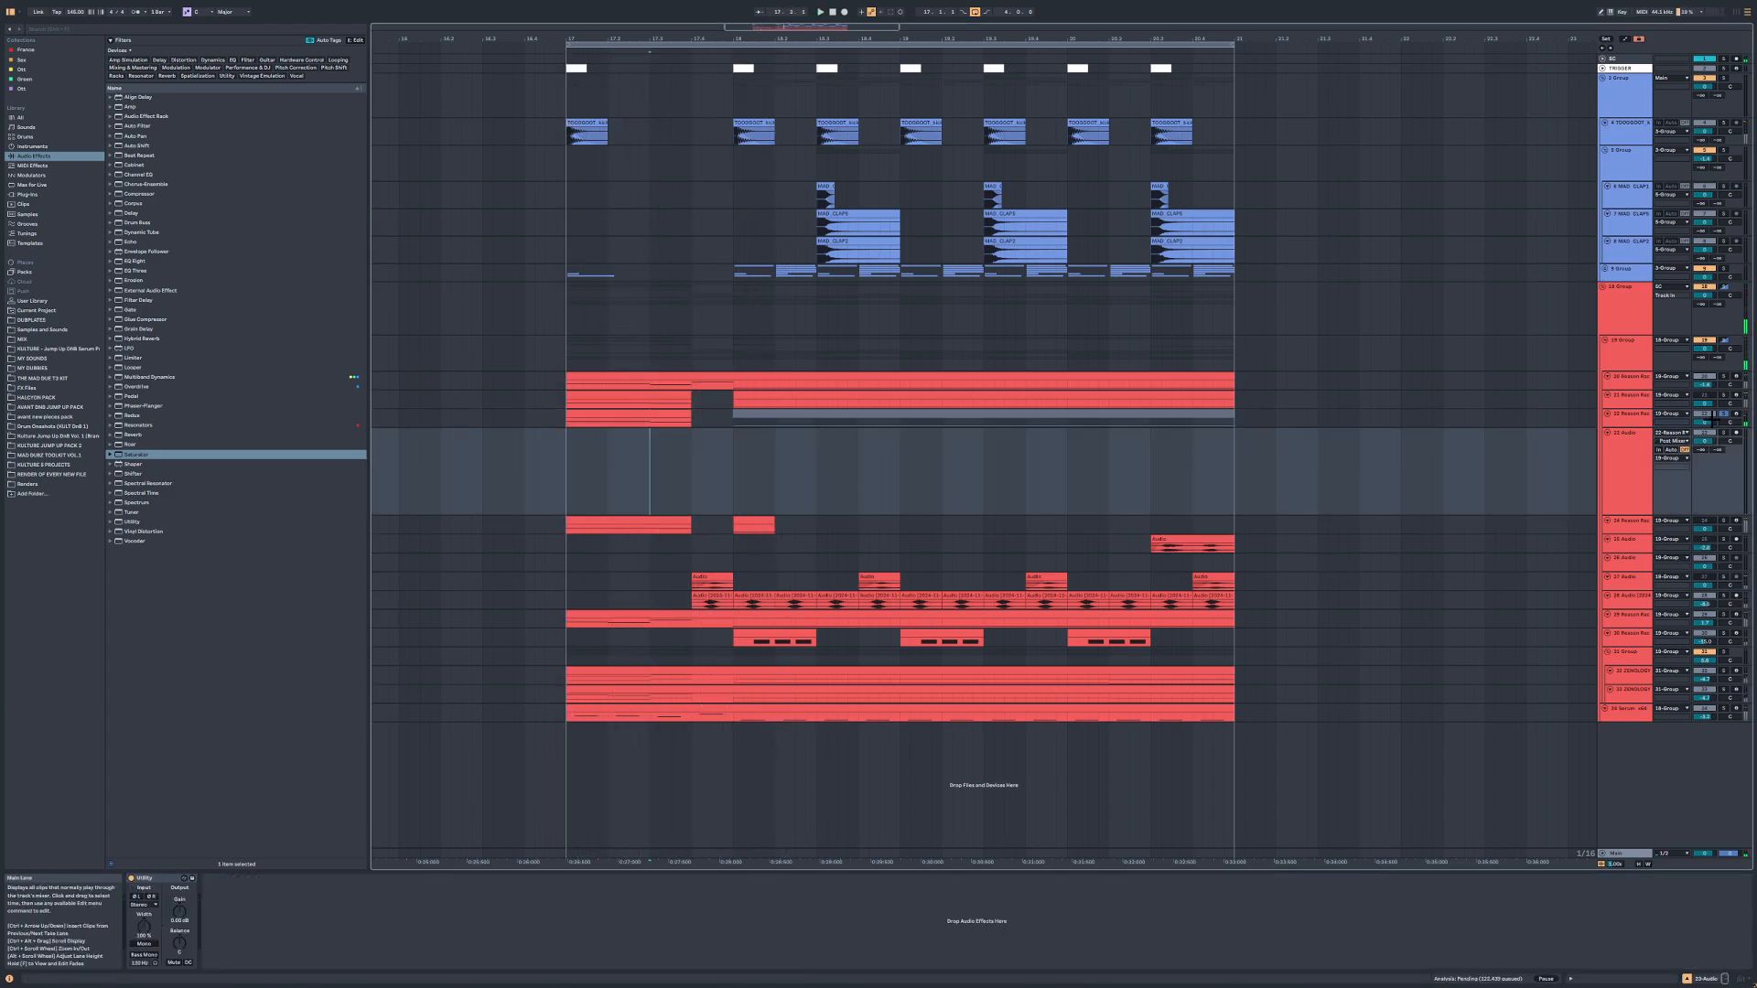
{"action": "left_click", "coordinate": [844, 12]}
{"action": "key", "text": "space"}
Step: Split the recorded audio clip at beat 17.4 and delete the part before the tail
{"action": "left_click", "coordinate": [691, 454]}
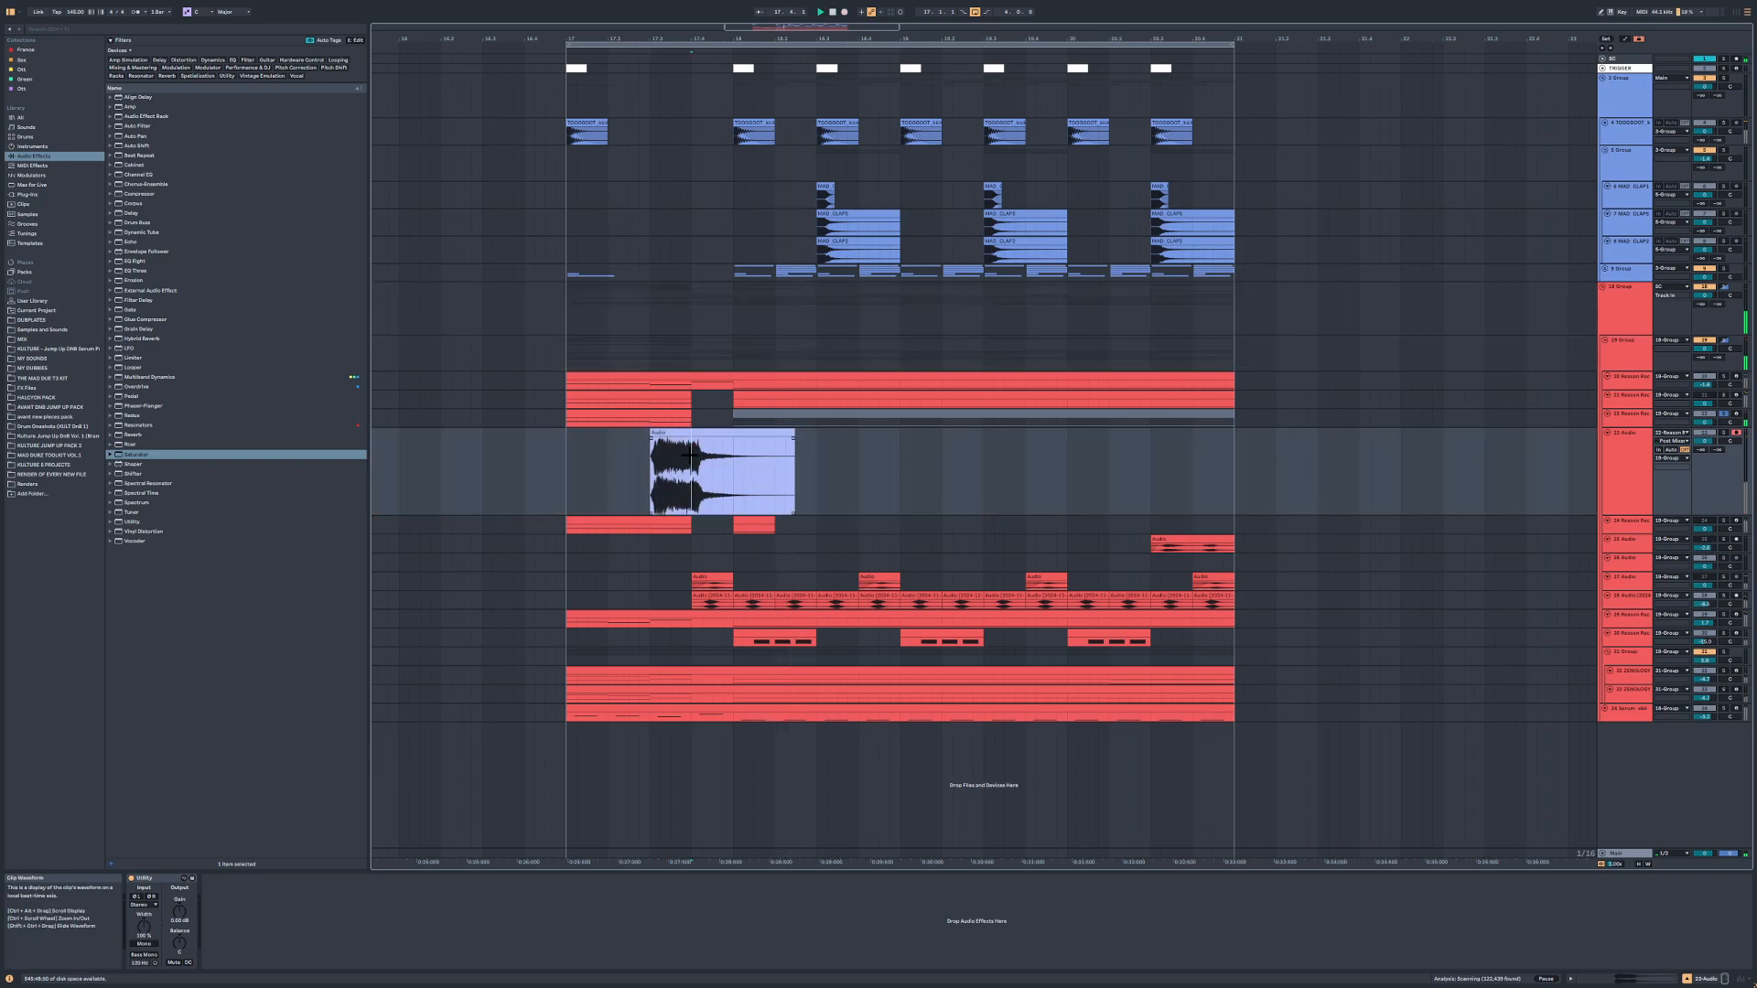
{"action": "key", "text": "ctrl+e"}
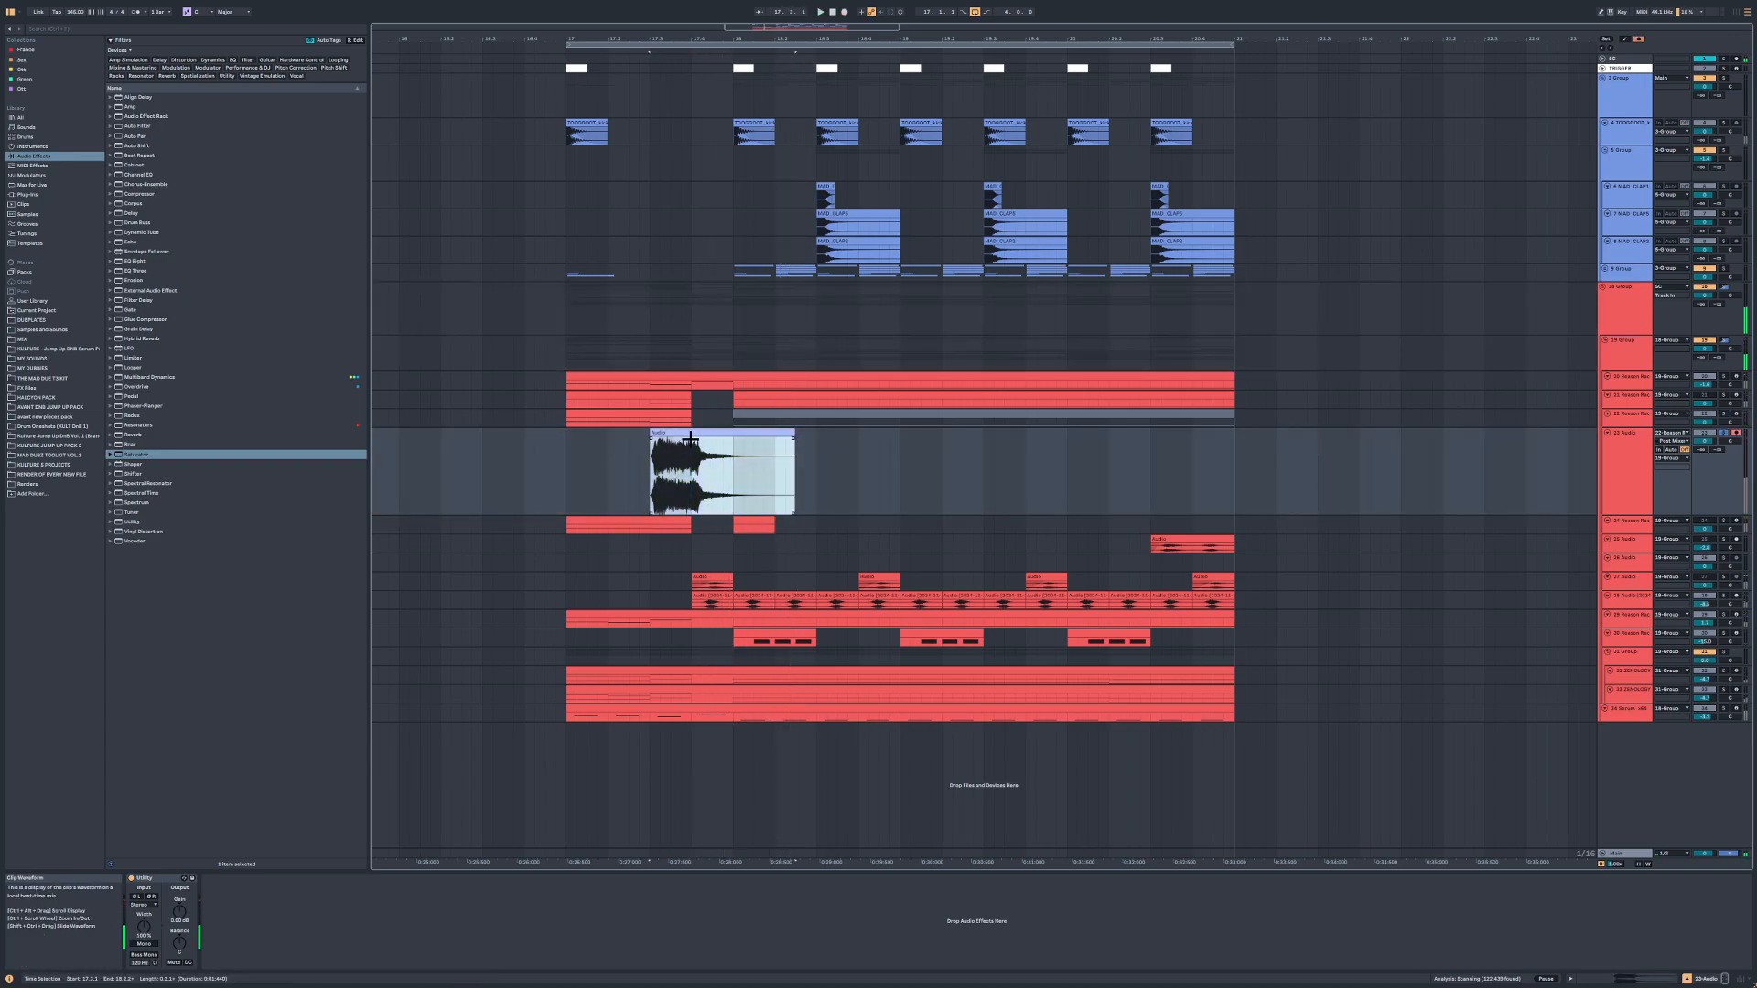
{"action": "left_click", "coordinate": [672, 433]}
{"action": "key", "text": "Delete"}
Step: Open the remaining recorded tail clip, raise its clip gain, and check it in playback
{"action": "double_click", "coordinate": [710, 432]}
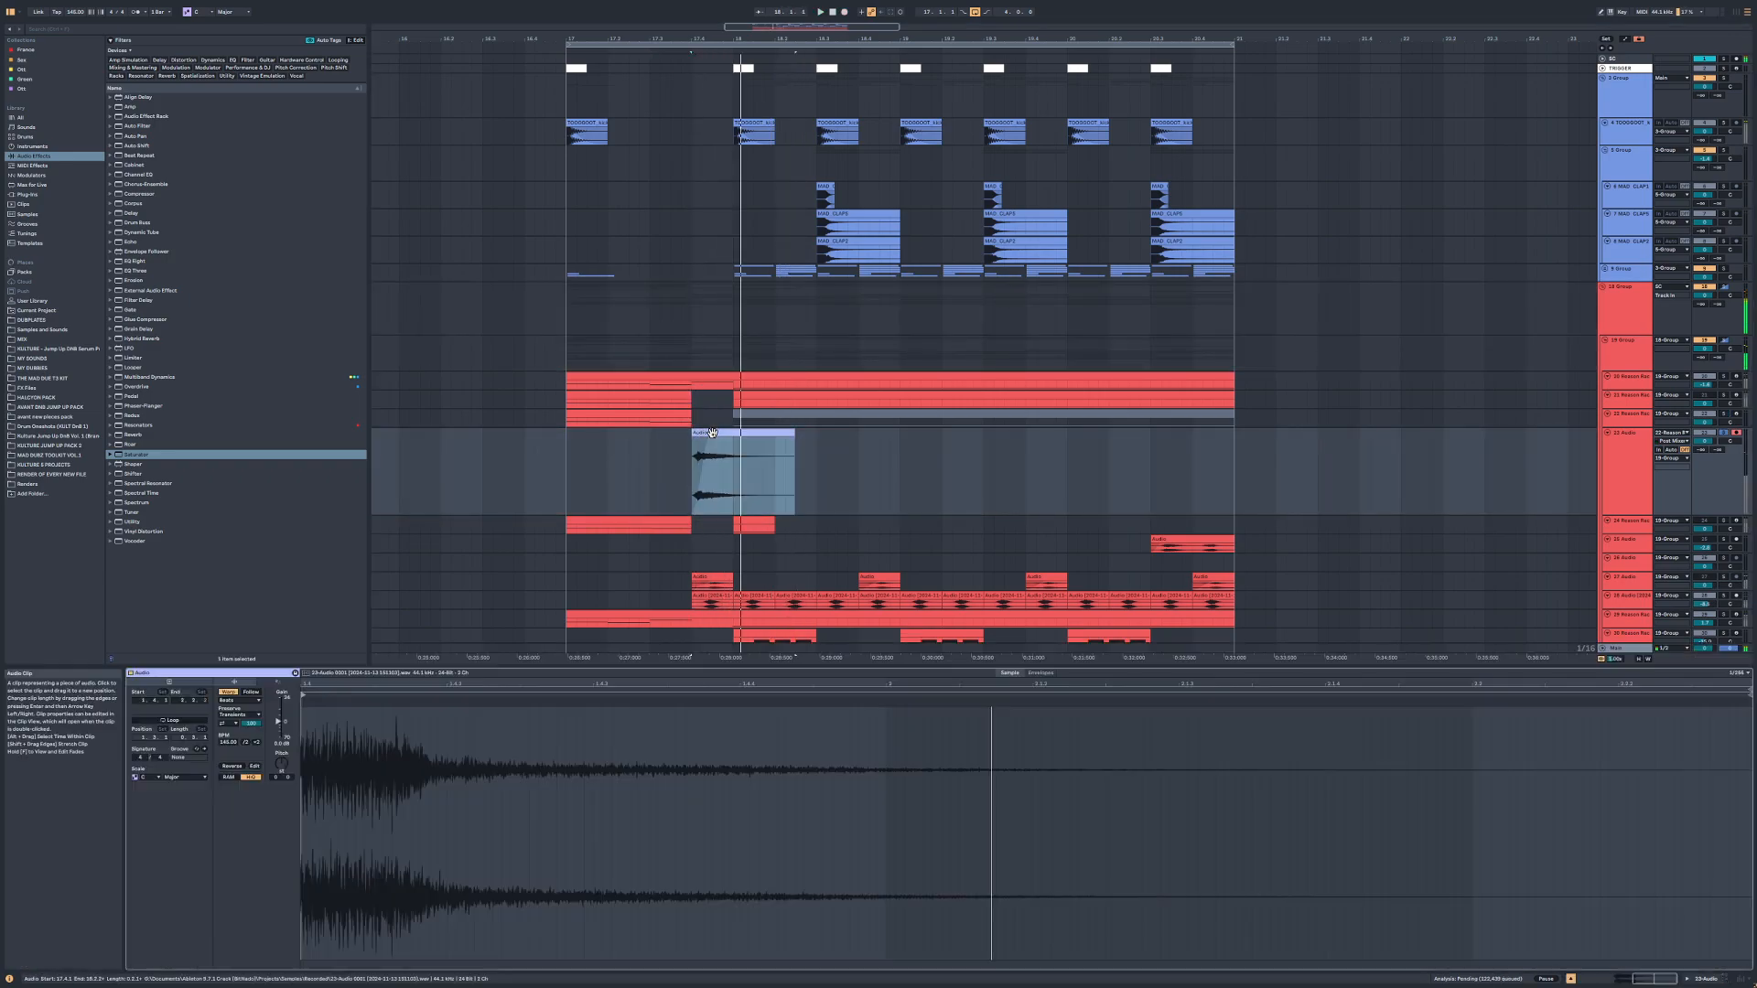
{"action": "key", "text": "space"}
{"action": "key", "text": "space"}
{"action": "left_click_drag", "start_coordinate": [280, 722], "coordinate": [279, 710]}
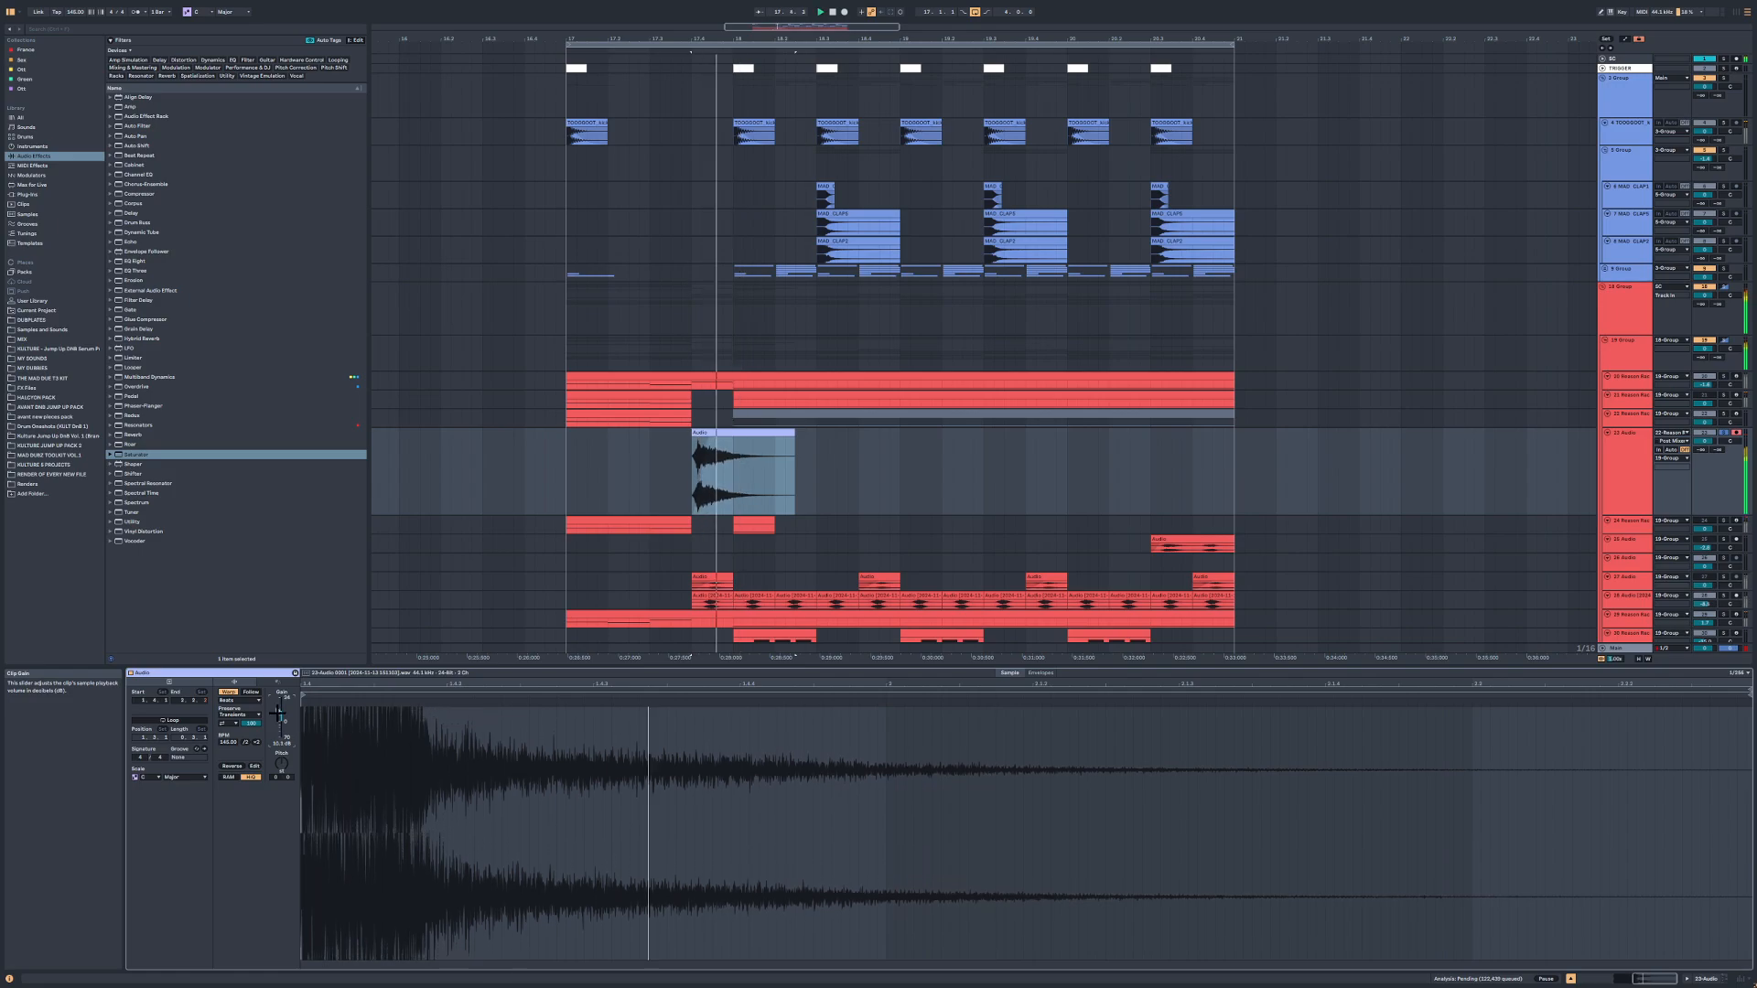
Step: Copy the LFOTool device from the Reason Rack track onto the recorded audio track and play the tail from bar 18
{"action": "double_click", "coordinate": [1637, 415]}
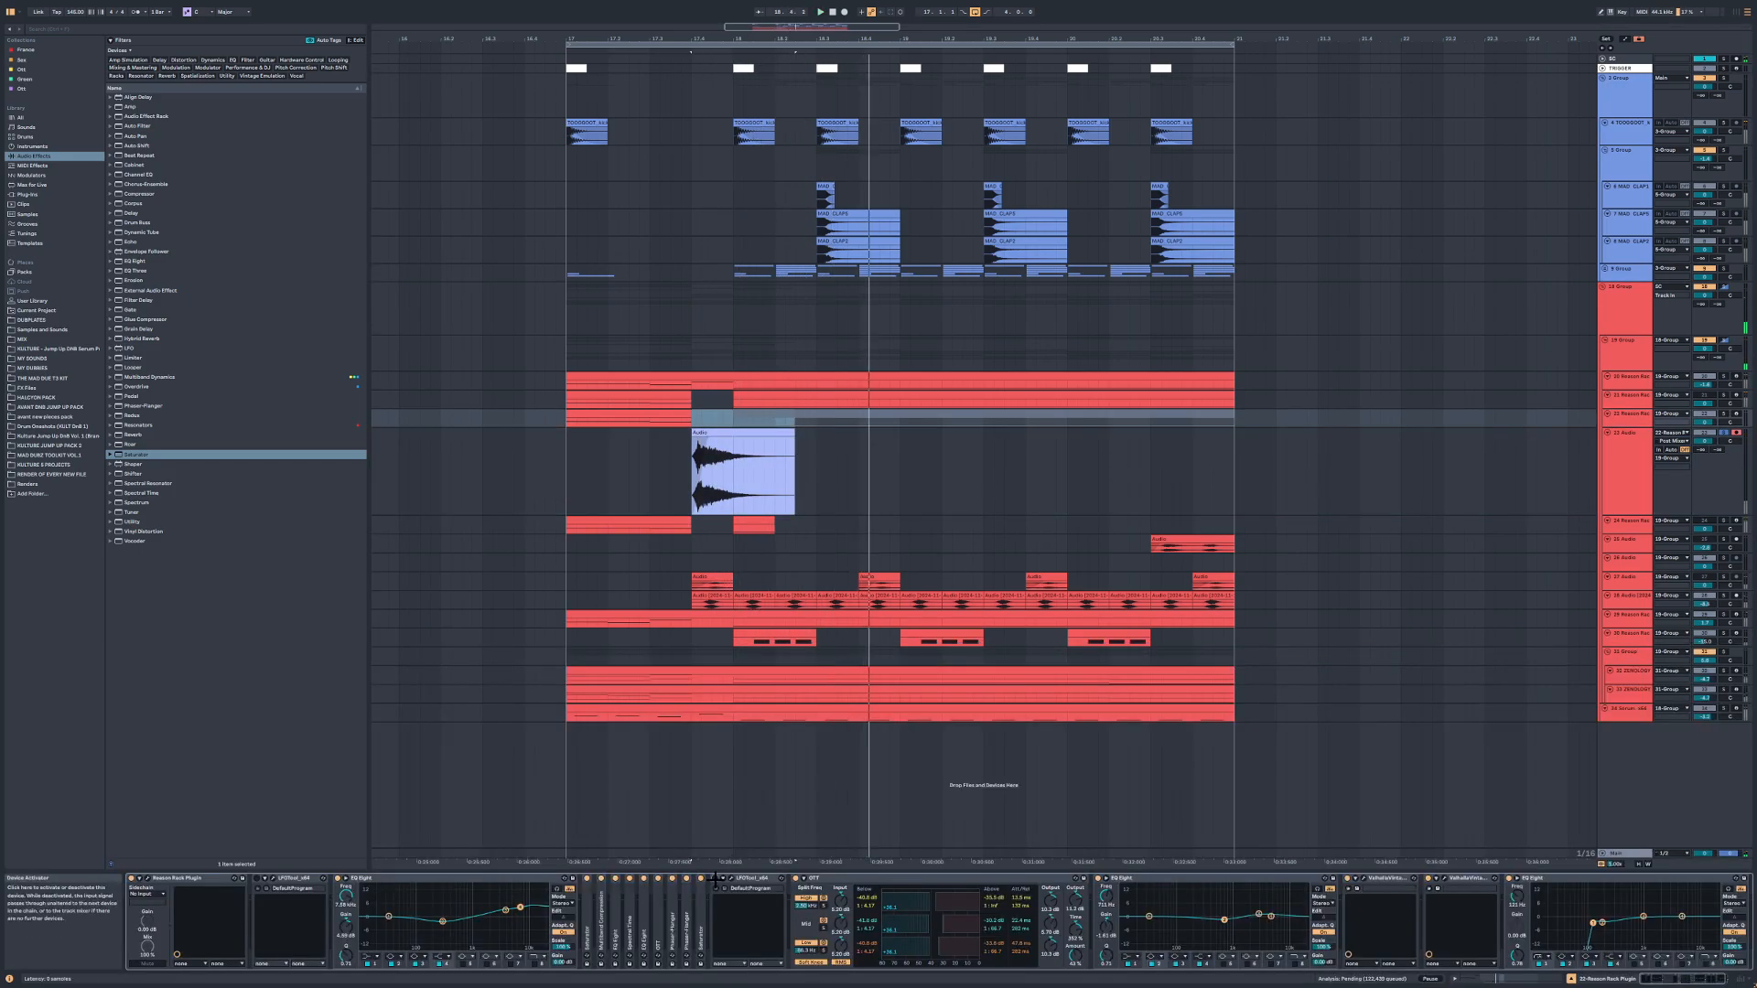
{"action": "left_click", "coordinate": [752, 476]}
{"action": "left_click", "coordinate": [734, 438]}
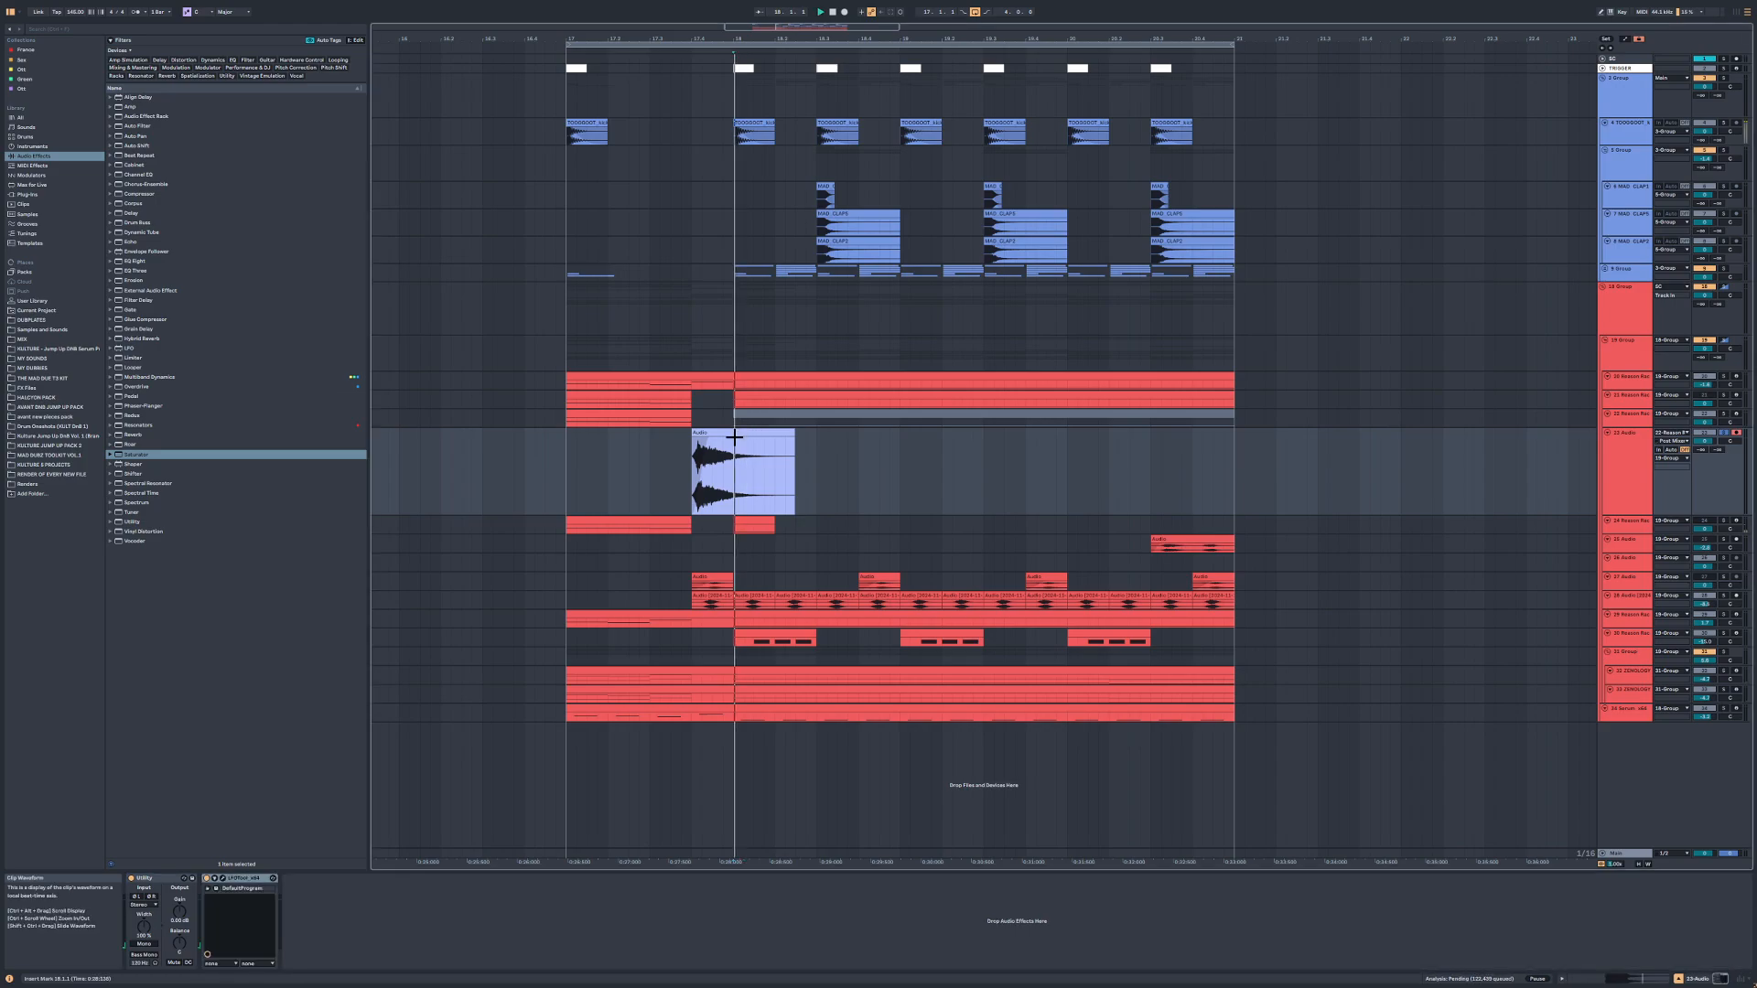
Step: Delete the recorded tail past bar 18 and audition the remaining piece, comparing it with LFOTool
{"action": "key", "text": "space"}
{"action": "key", "text": "Delete"}
{"action": "left_click", "coordinate": [728, 433]}
{"action": "key", "text": "space"}
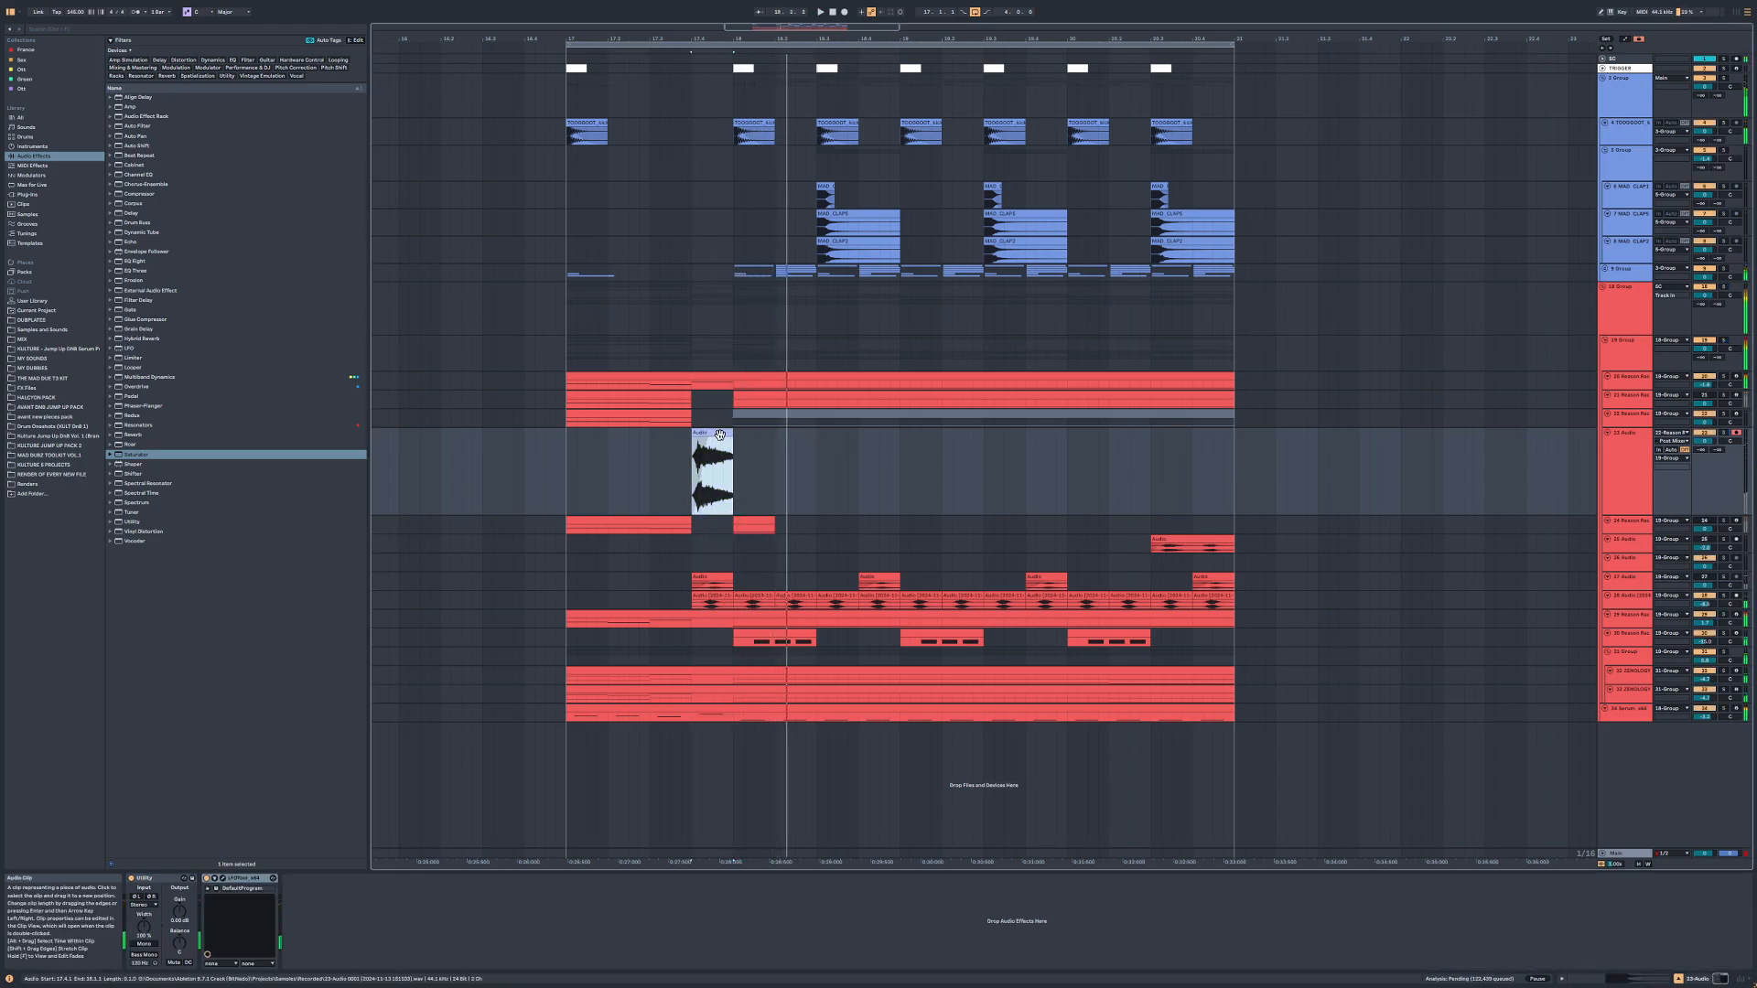
{"action": "key", "text": "space"}
{"action": "left_click", "coordinate": [705, 438]}
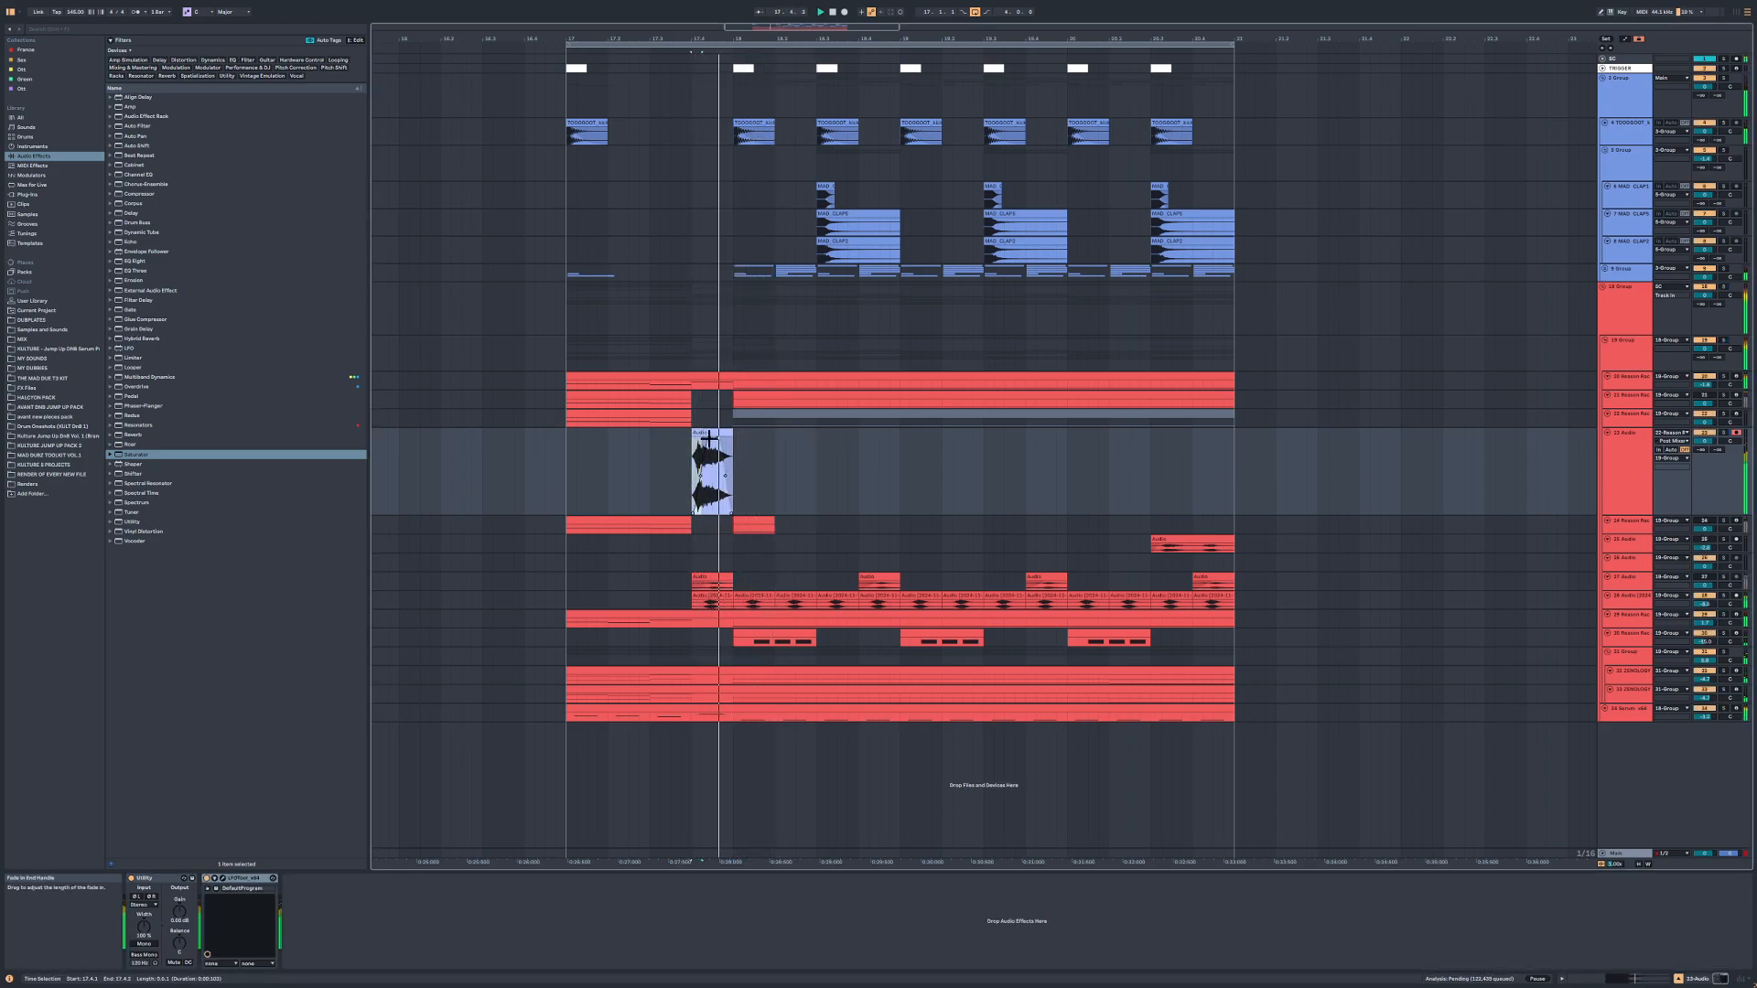
{"action": "left_click", "coordinate": [703, 433]}
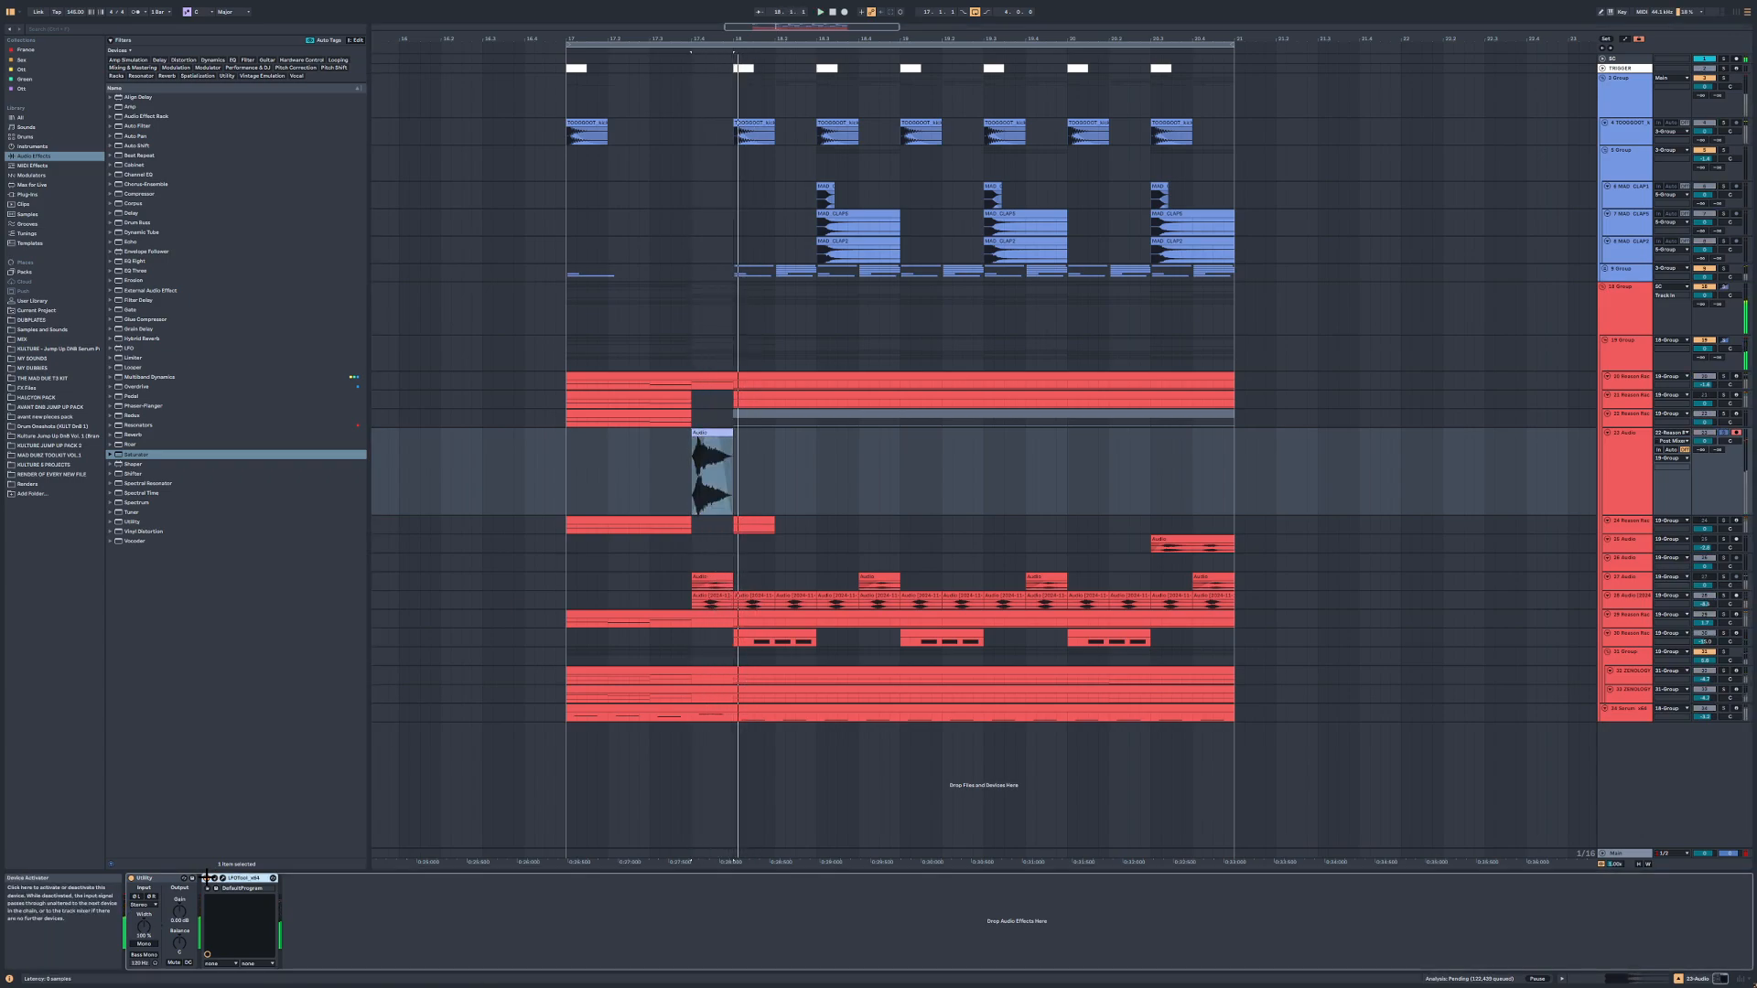
{"action": "left_click", "coordinate": [704, 437]}
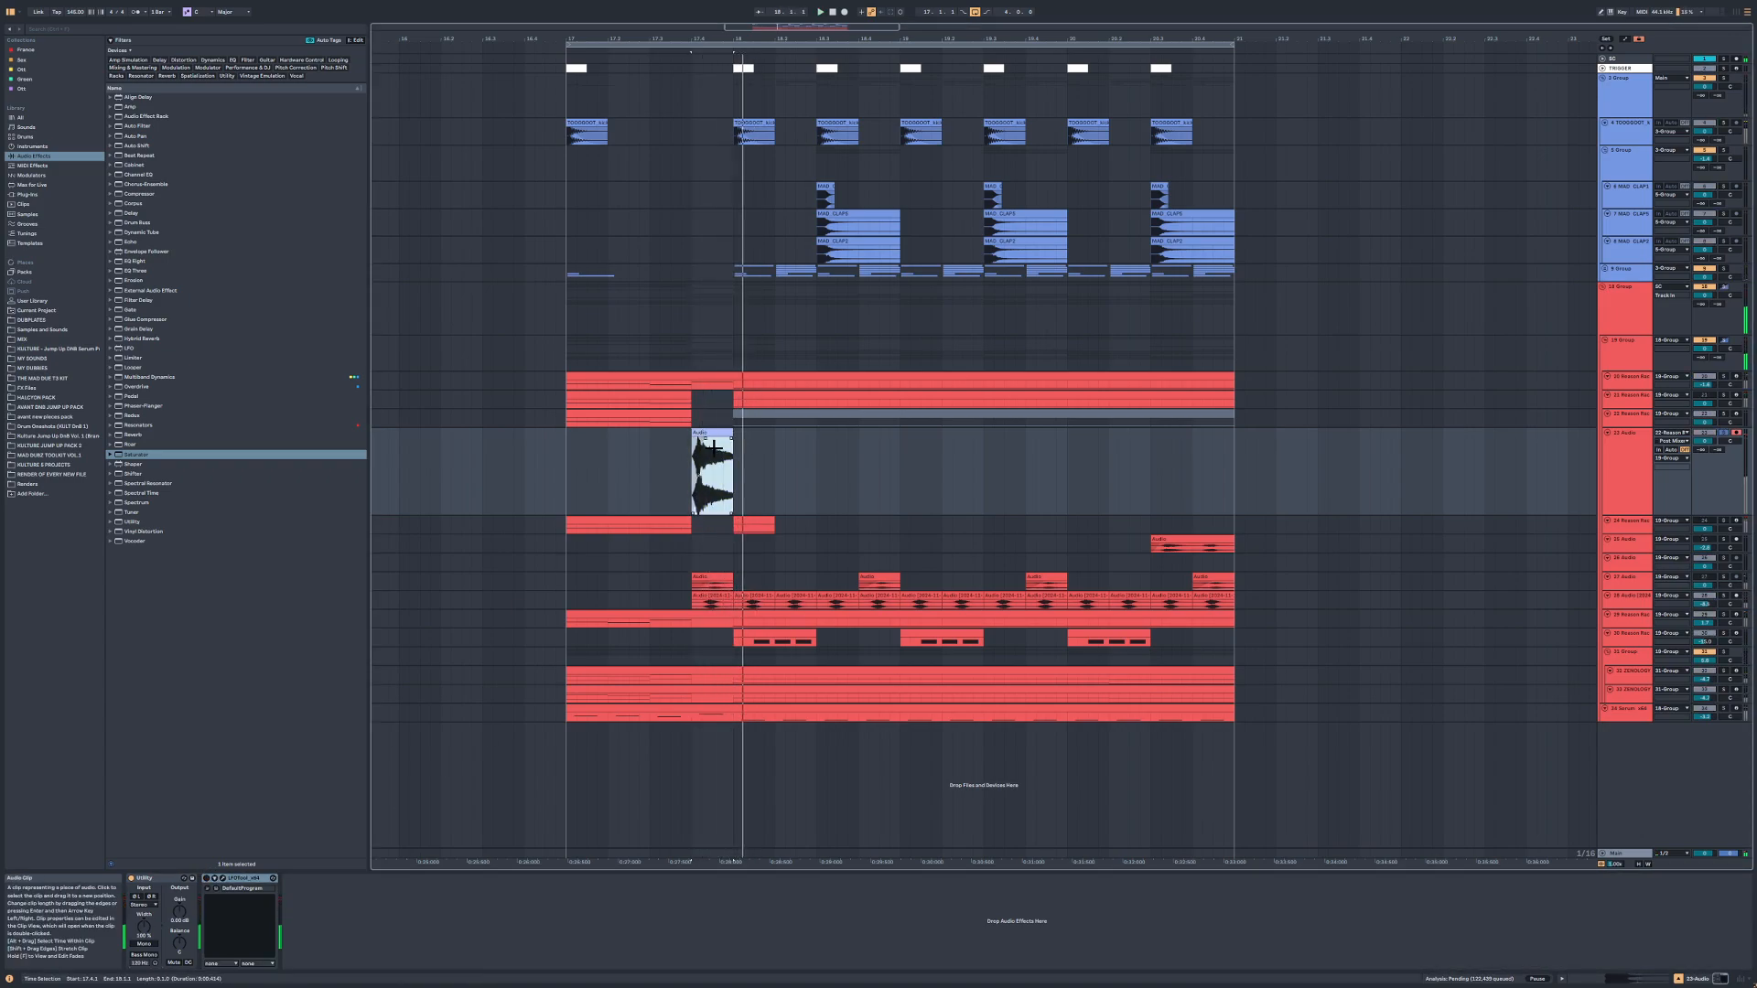
Step: Shift the recorded tail clip slightly later than beat 17.4 and play back the section leading into it
{"action": "scroll", "coordinate": [712, 450], "scroll_direction": "up", "scroll_amount": 4}
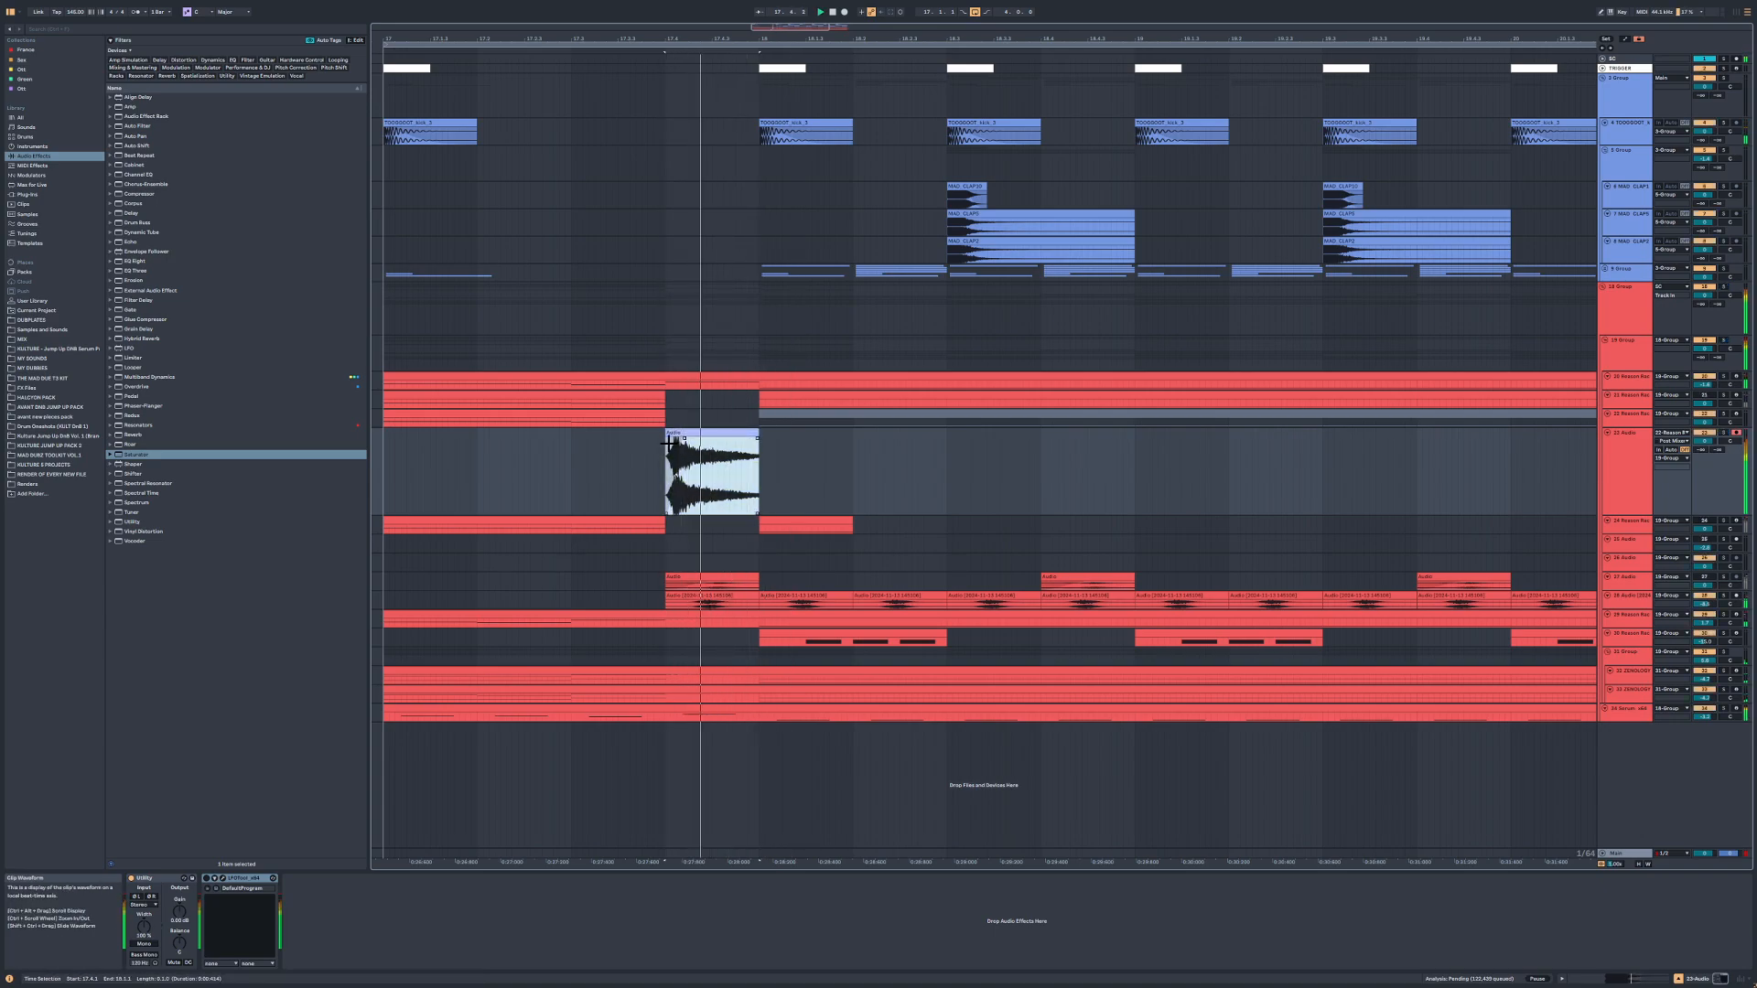
{"action": "scroll", "coordinate": [596, 447], "scroll_direction": "down", "scroll_amount": 5}
{"action": "scroll", "coordinate": [596, 448], "scroll_direction": "up", "scroll_amount": 3}
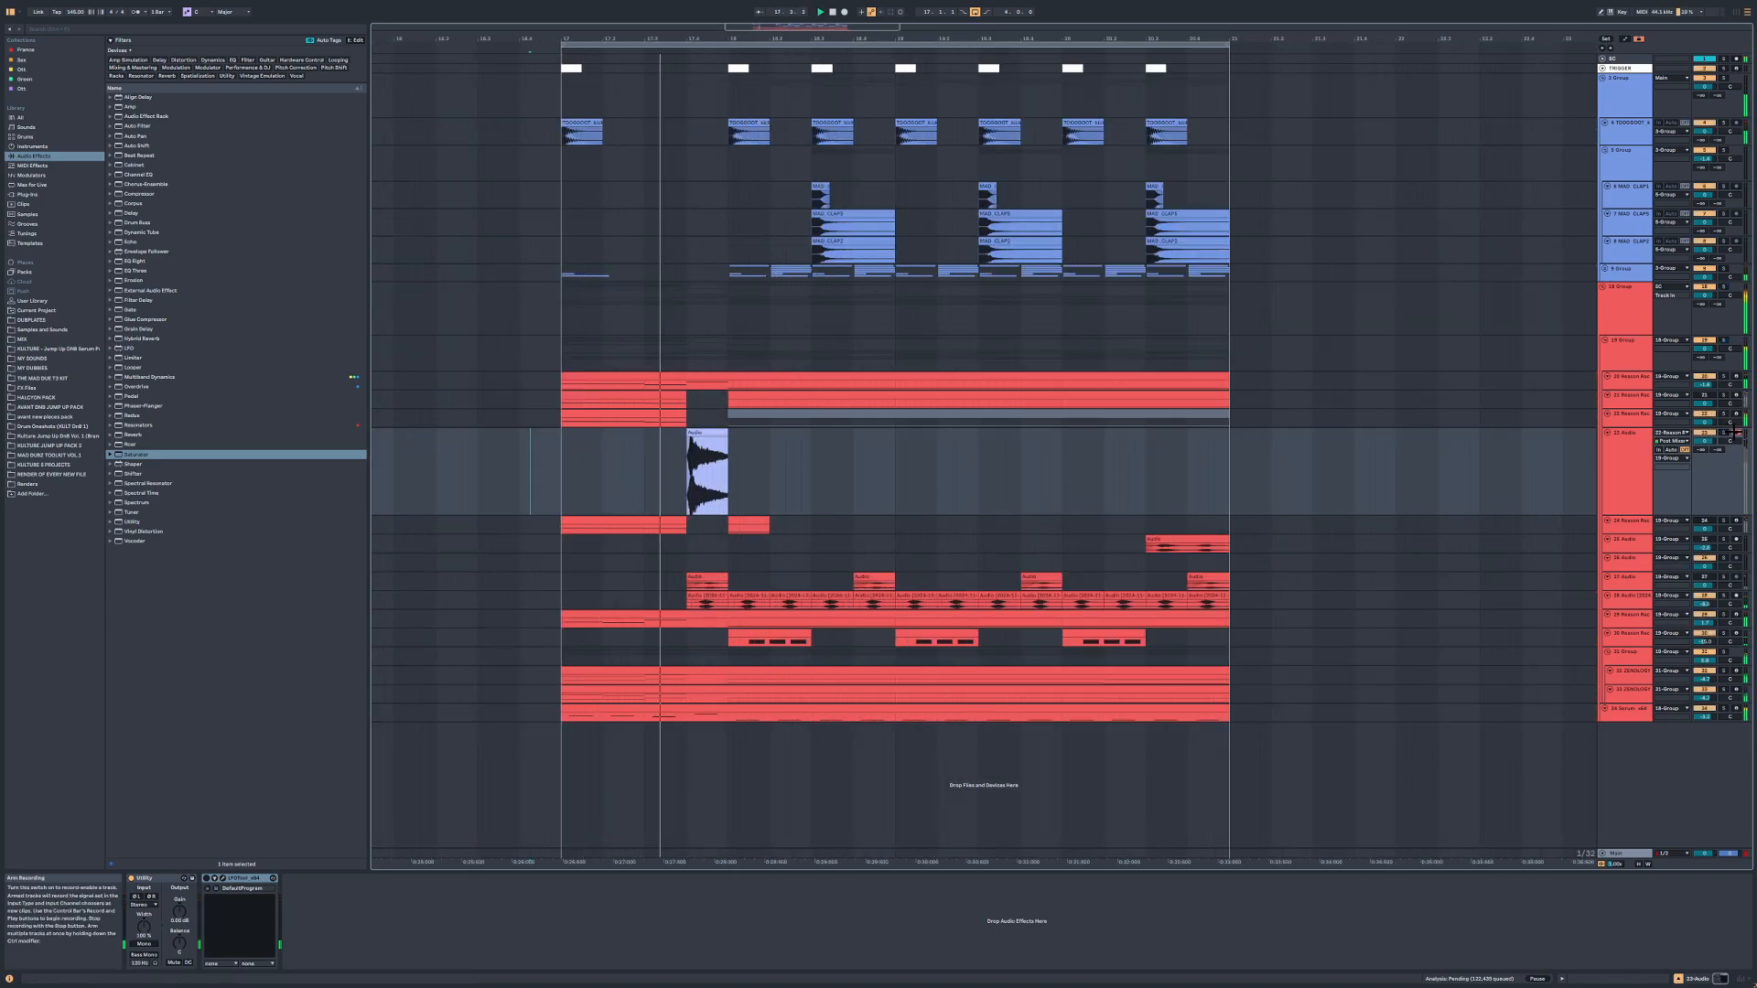
{"action": "scroll", "coordinate": [698, 432], "scroll_direction": "up", "scroll_amount": 2}
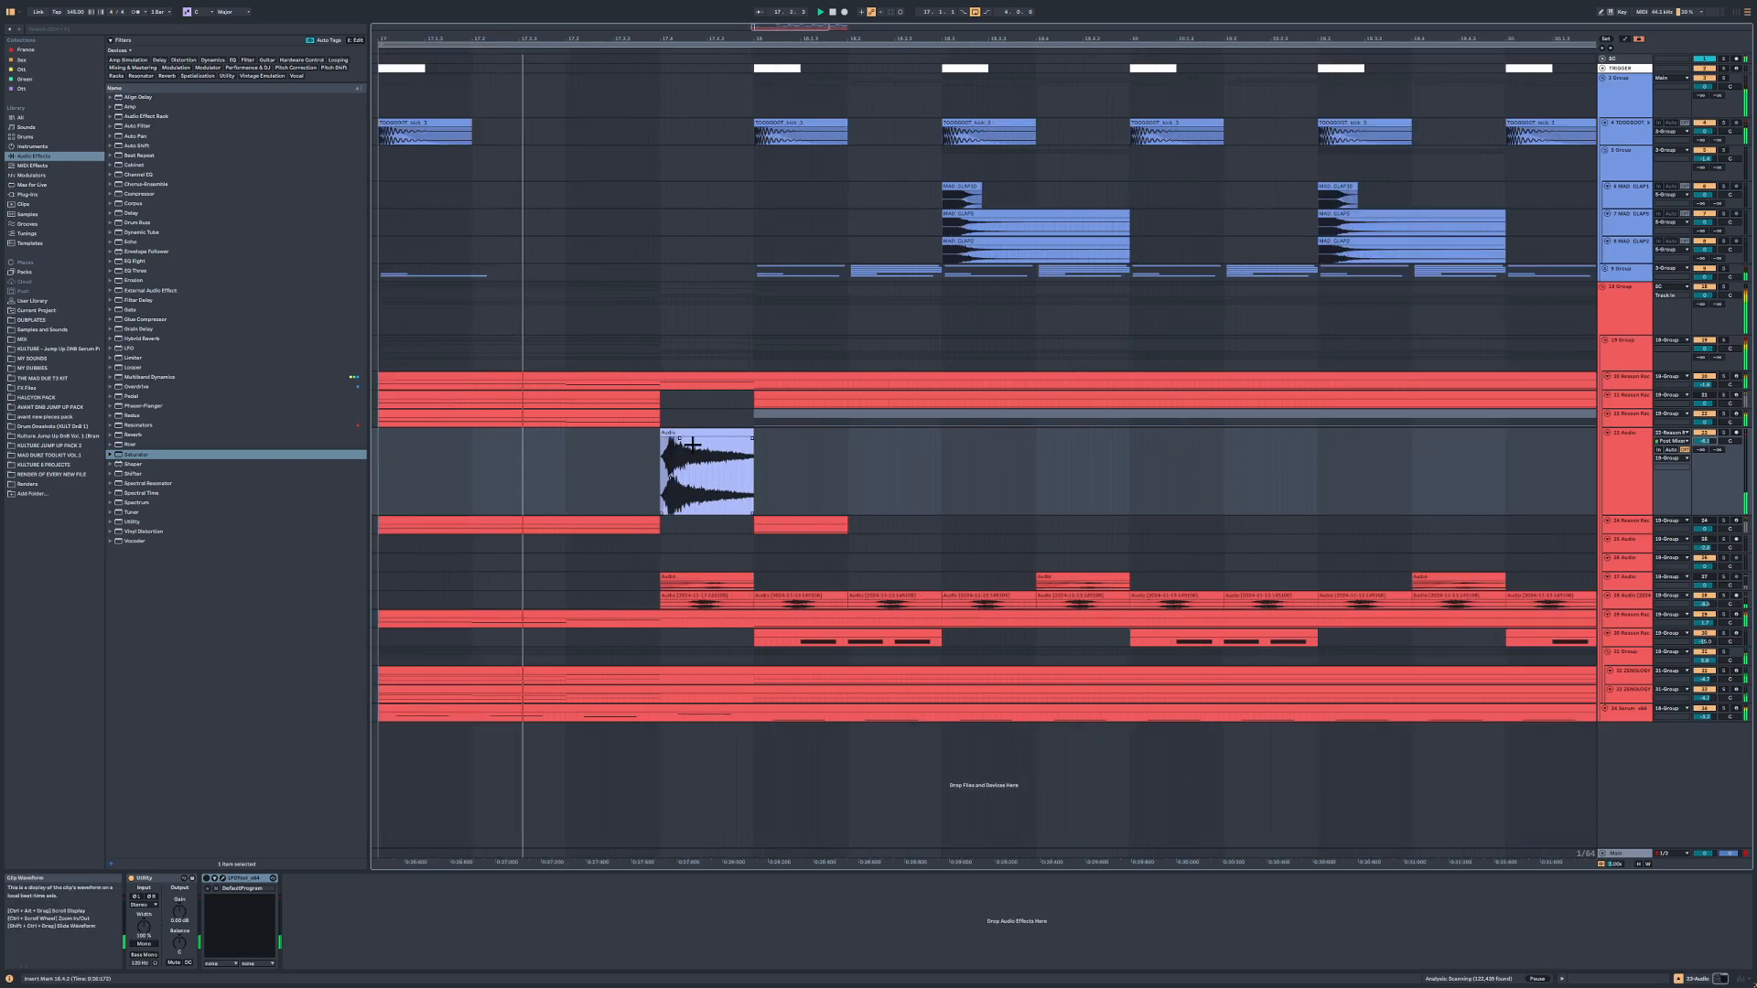
{"action": "left_click_drag", "start_coordinate": [698, 431], "coordinate": [716, 432]}
{"action": "left_click", "coordinate": [549, 448]}
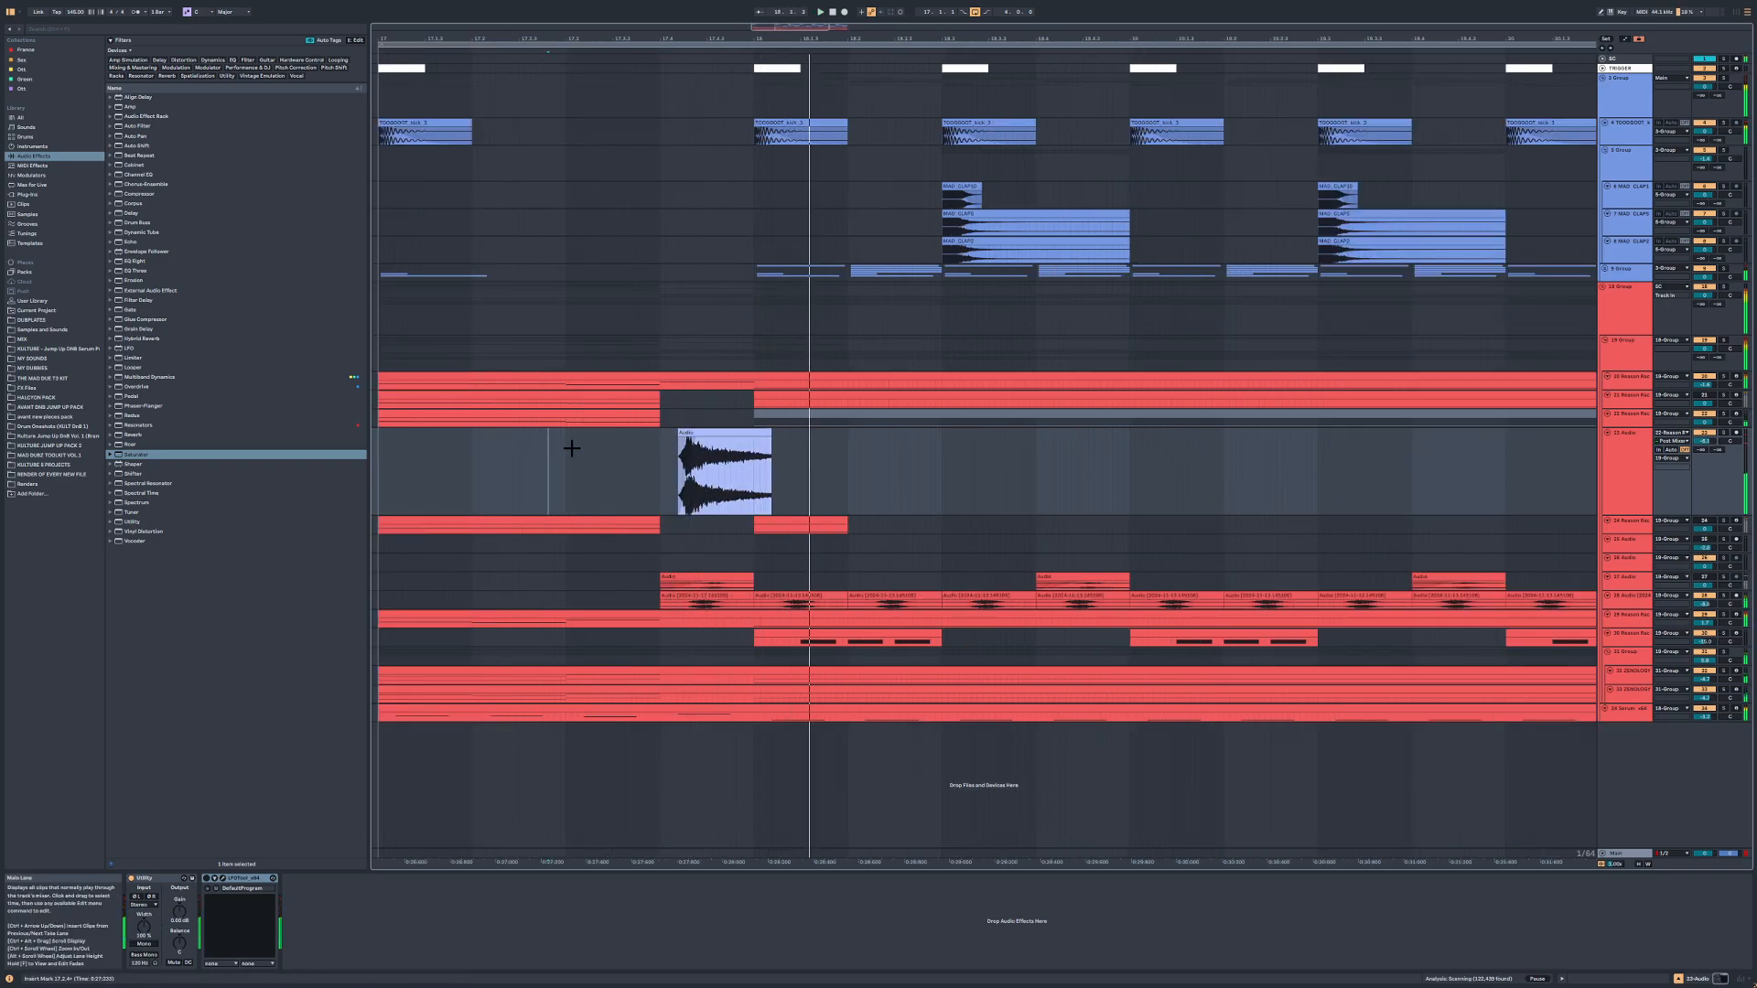
Step: Reactivate the muted Reason Rack clip that starts at bar 18 and adjust that track's volume during playback
{"action": "left_click", "coordinate": [723, 433]}
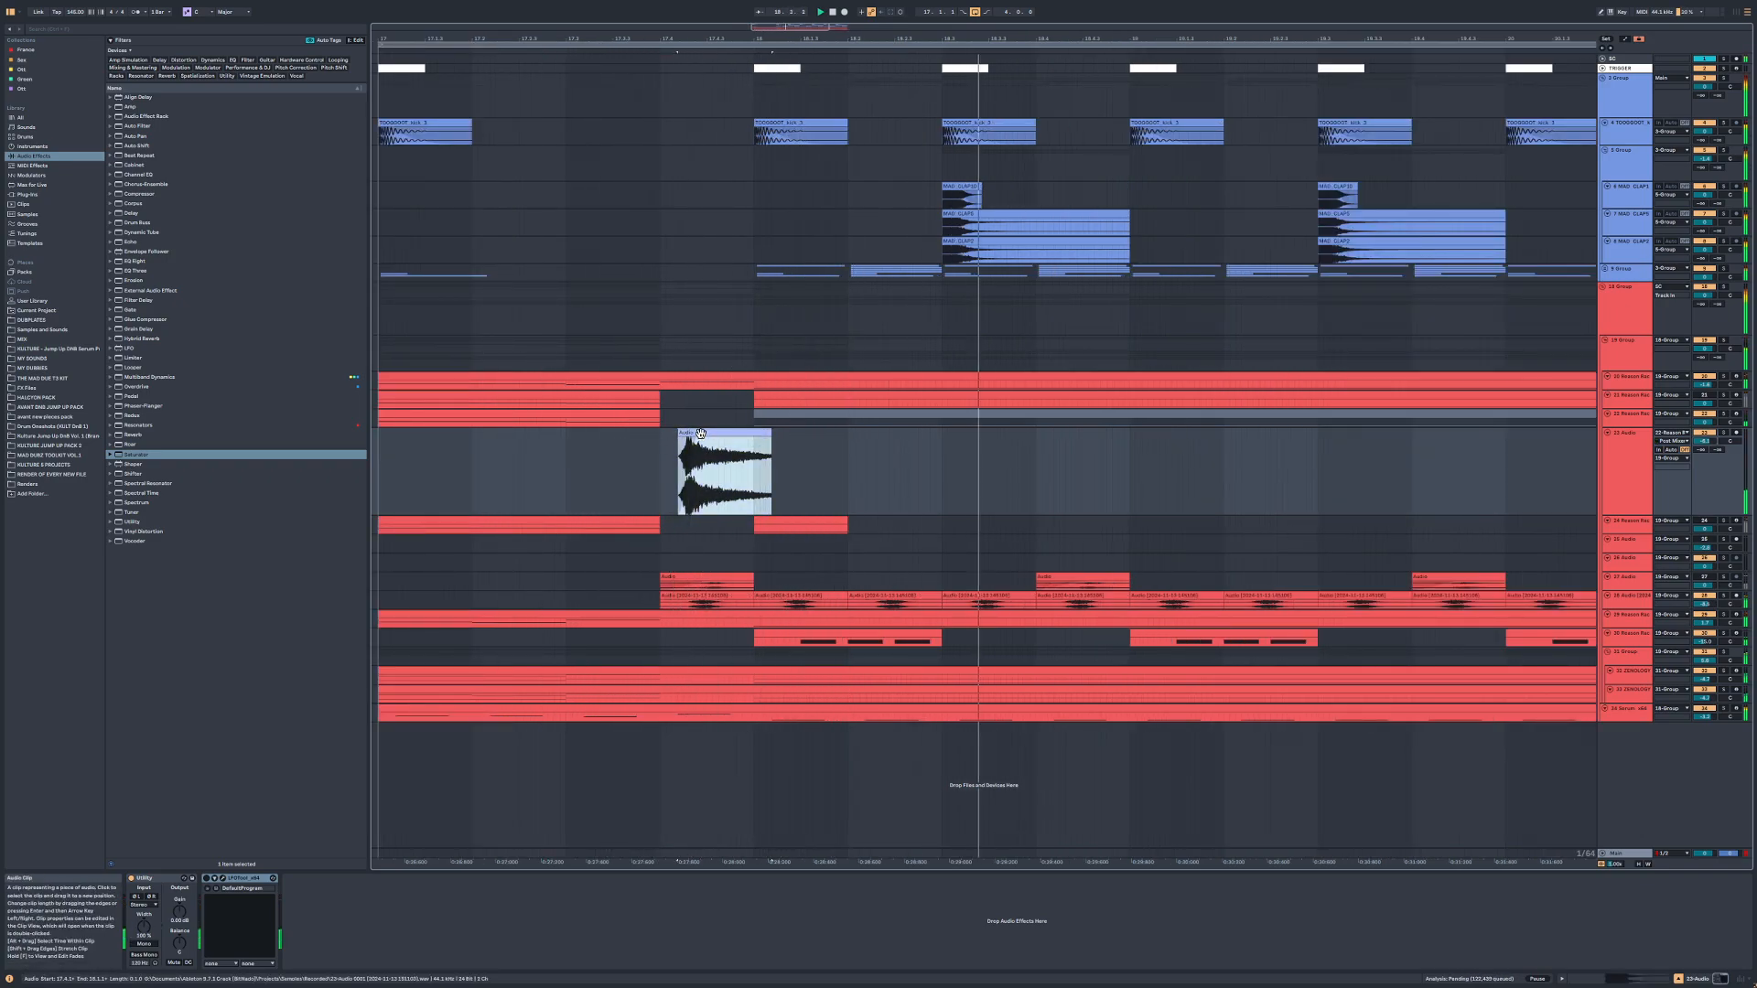
{"action": "scroll", "coordinate": [1117, 447], "scroll_direction": "down", "scroll_amount": 2}
{"action": "left_click", "coordinate": [1052, 417]}
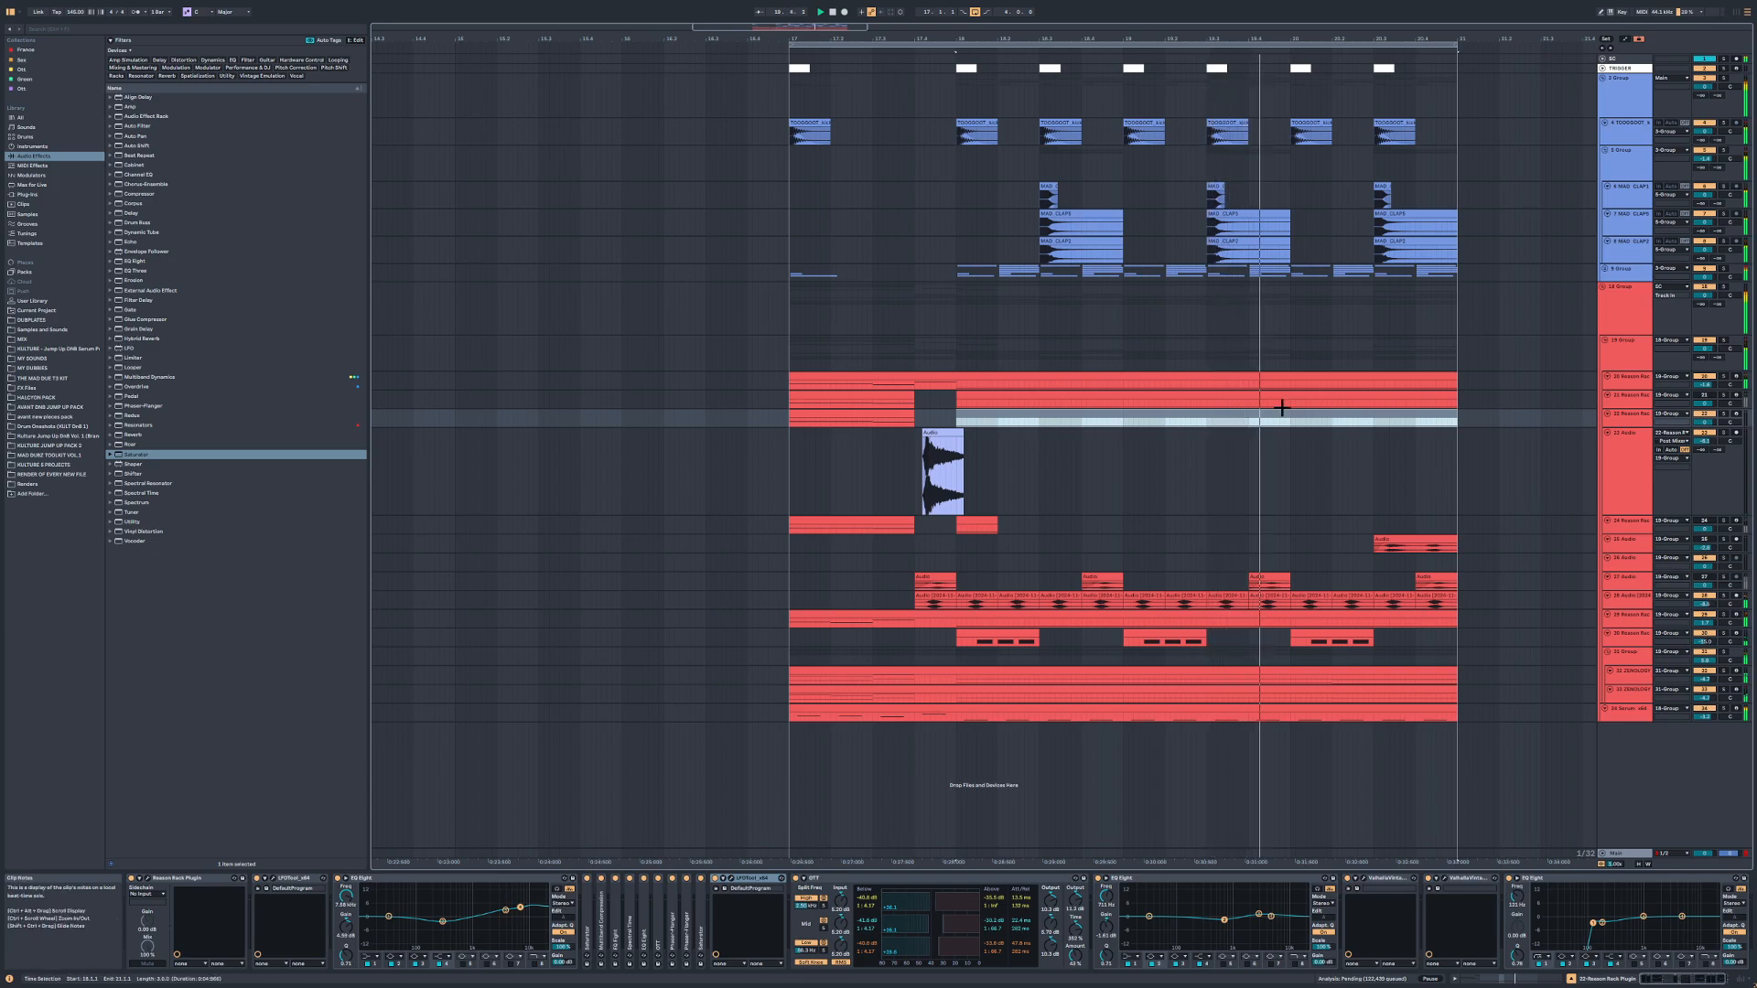
{"action": "left_click", "coordinate": [750, 419]}
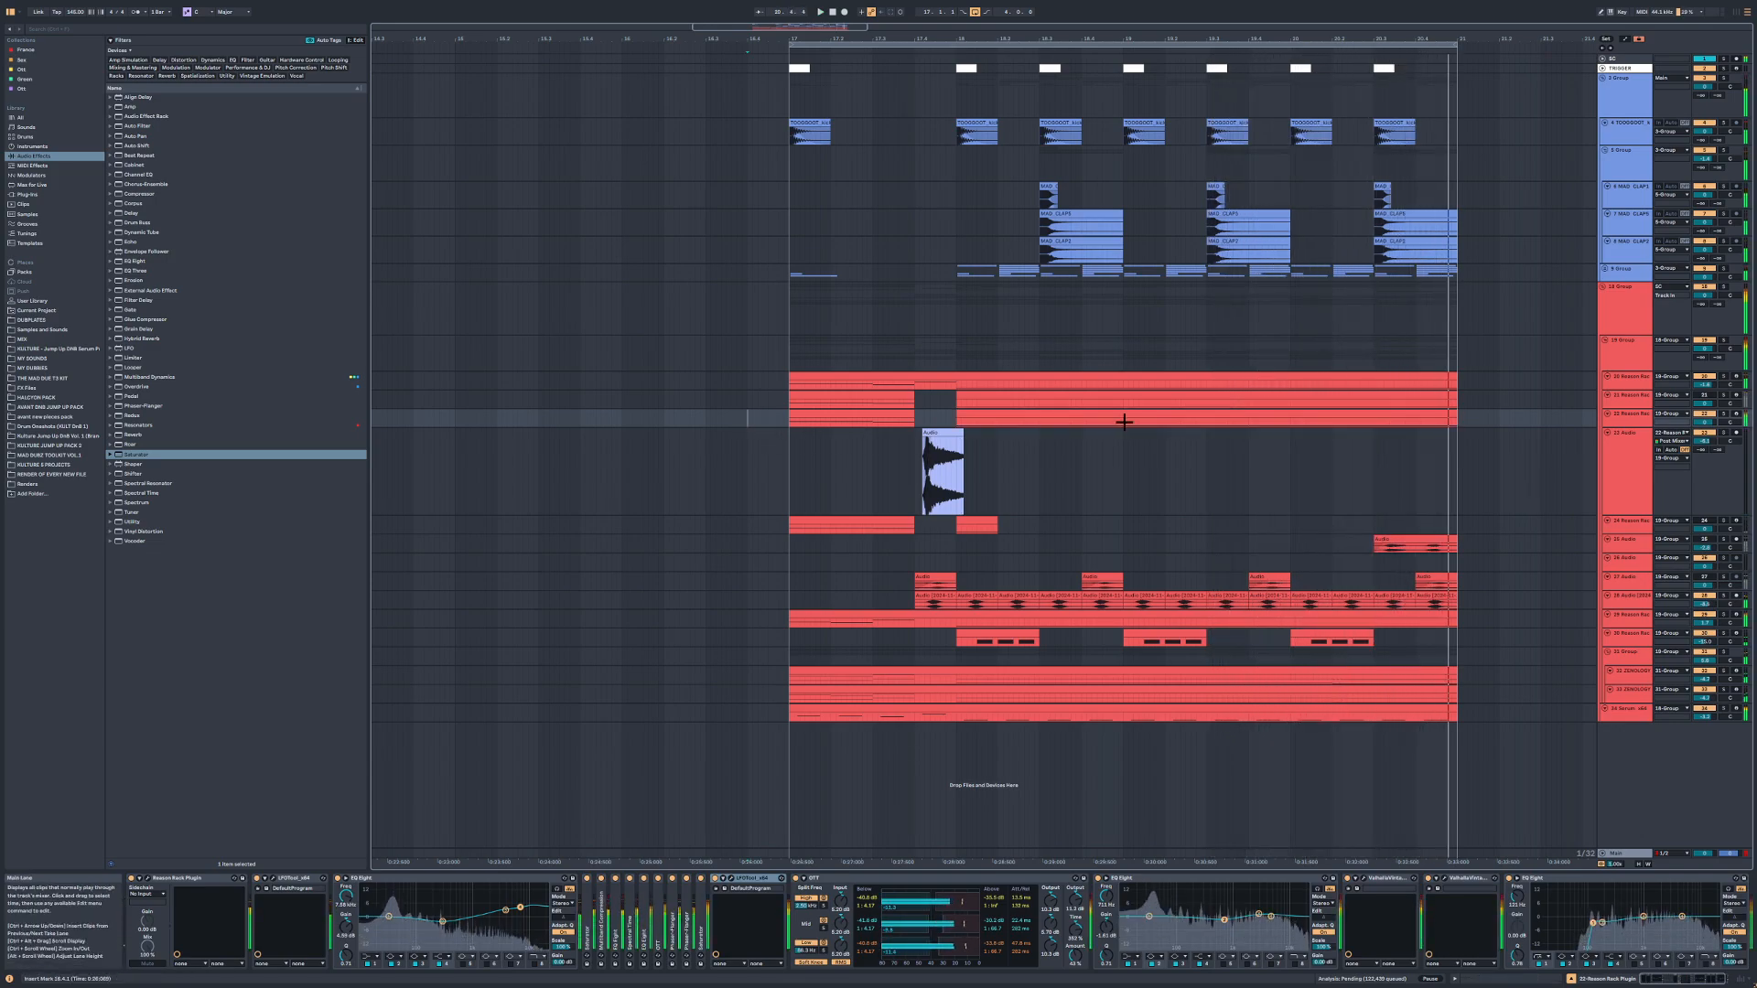
{"action": "left_click_drag", "start_coordinate": [1704, 423], "coordinate": [1704, 410]}
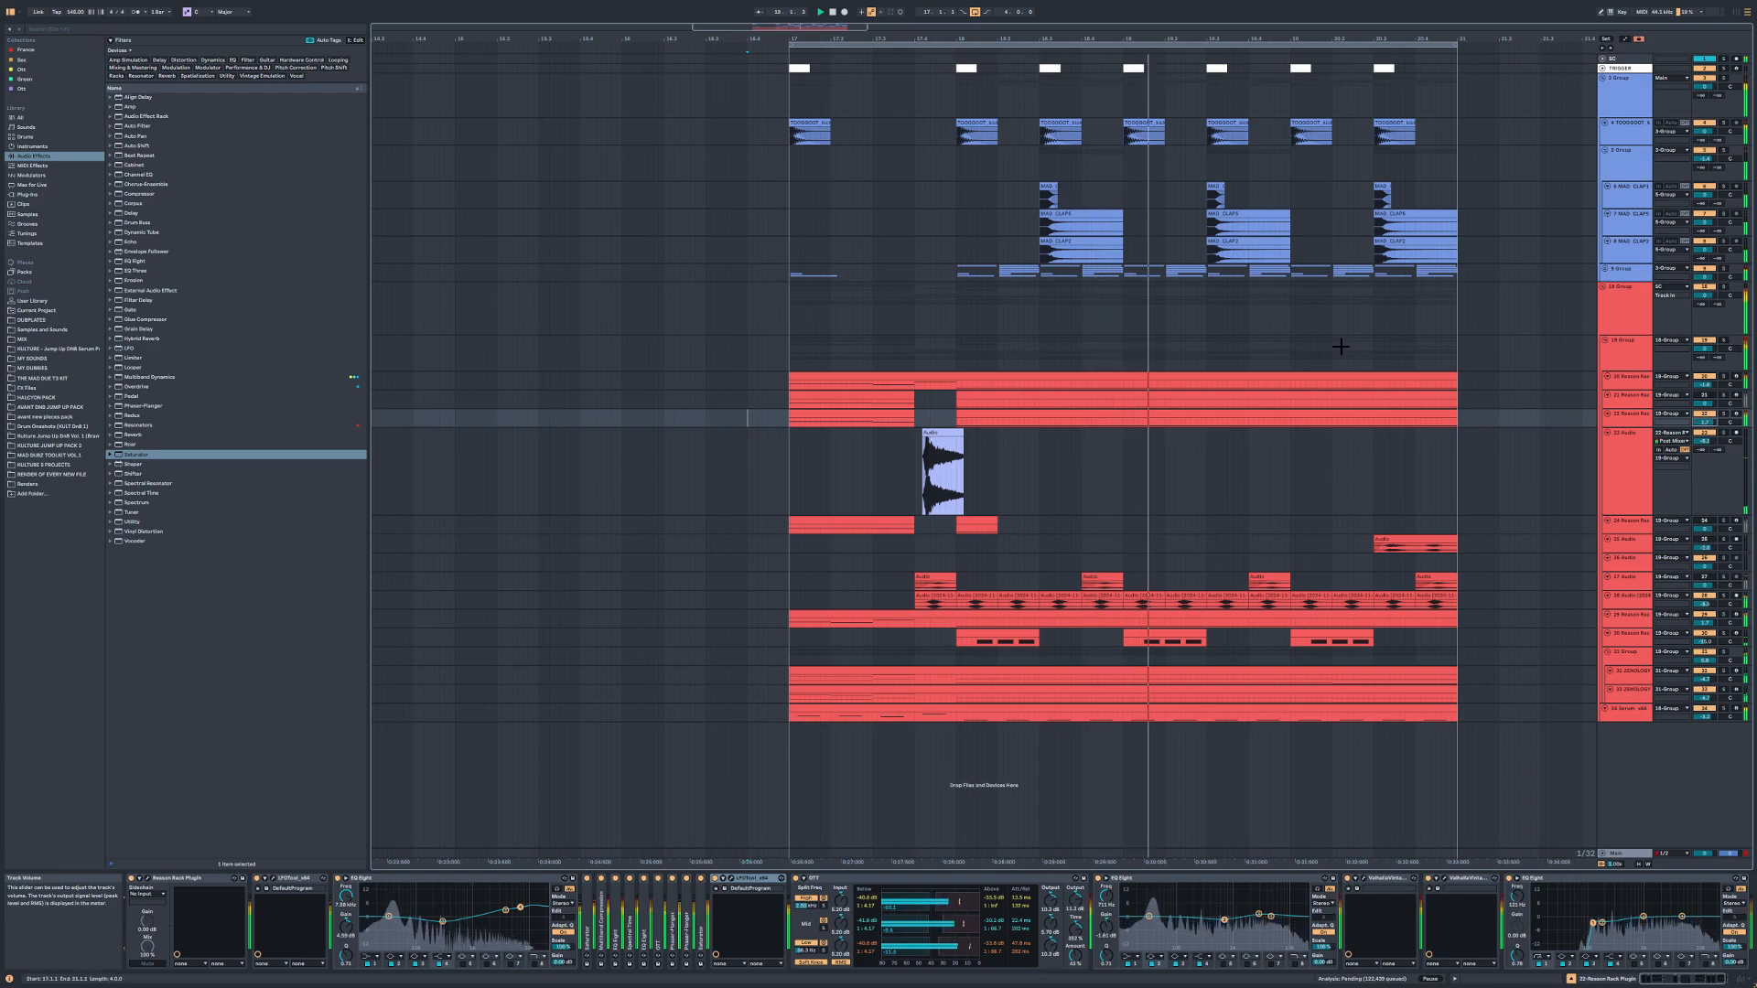
{"action": "left_click_drag", "start_coordinate": [745, 30], "coordinate": [790, 4]}
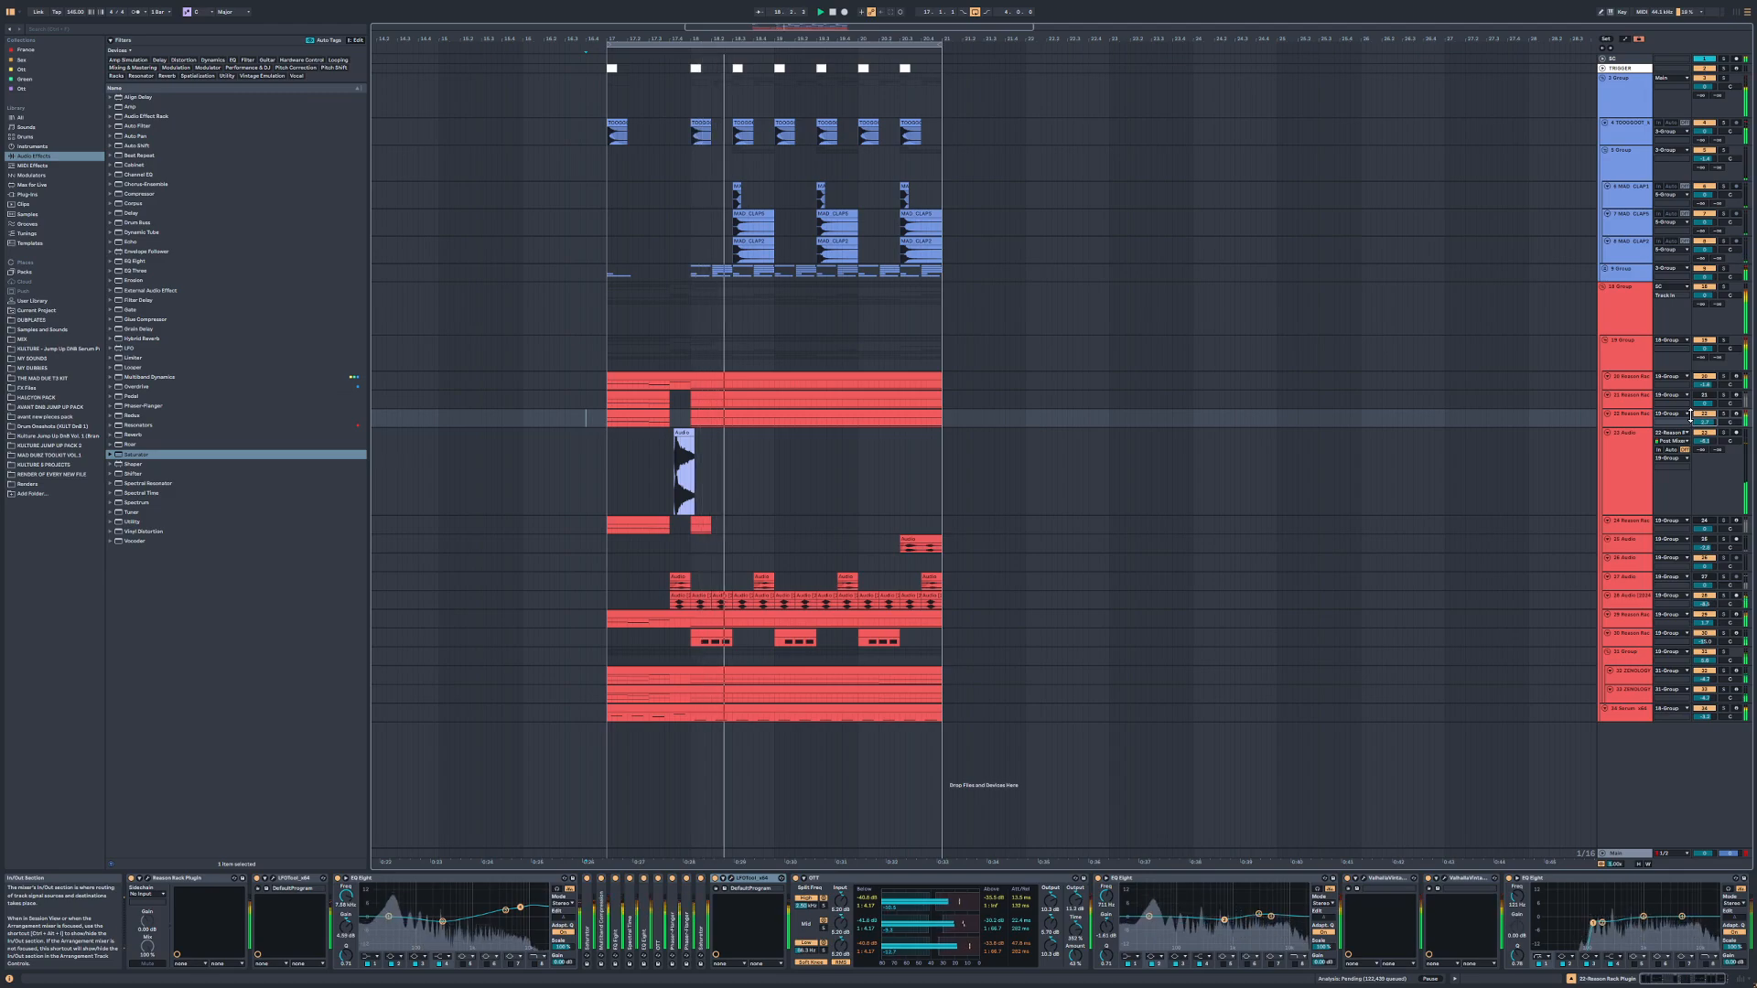
Step: Open the recorded tail clip, warp it in Texture mode, stretch it to double length and adjust its grain settings
{"action": "left_click", "coordinate": [686, 471]}
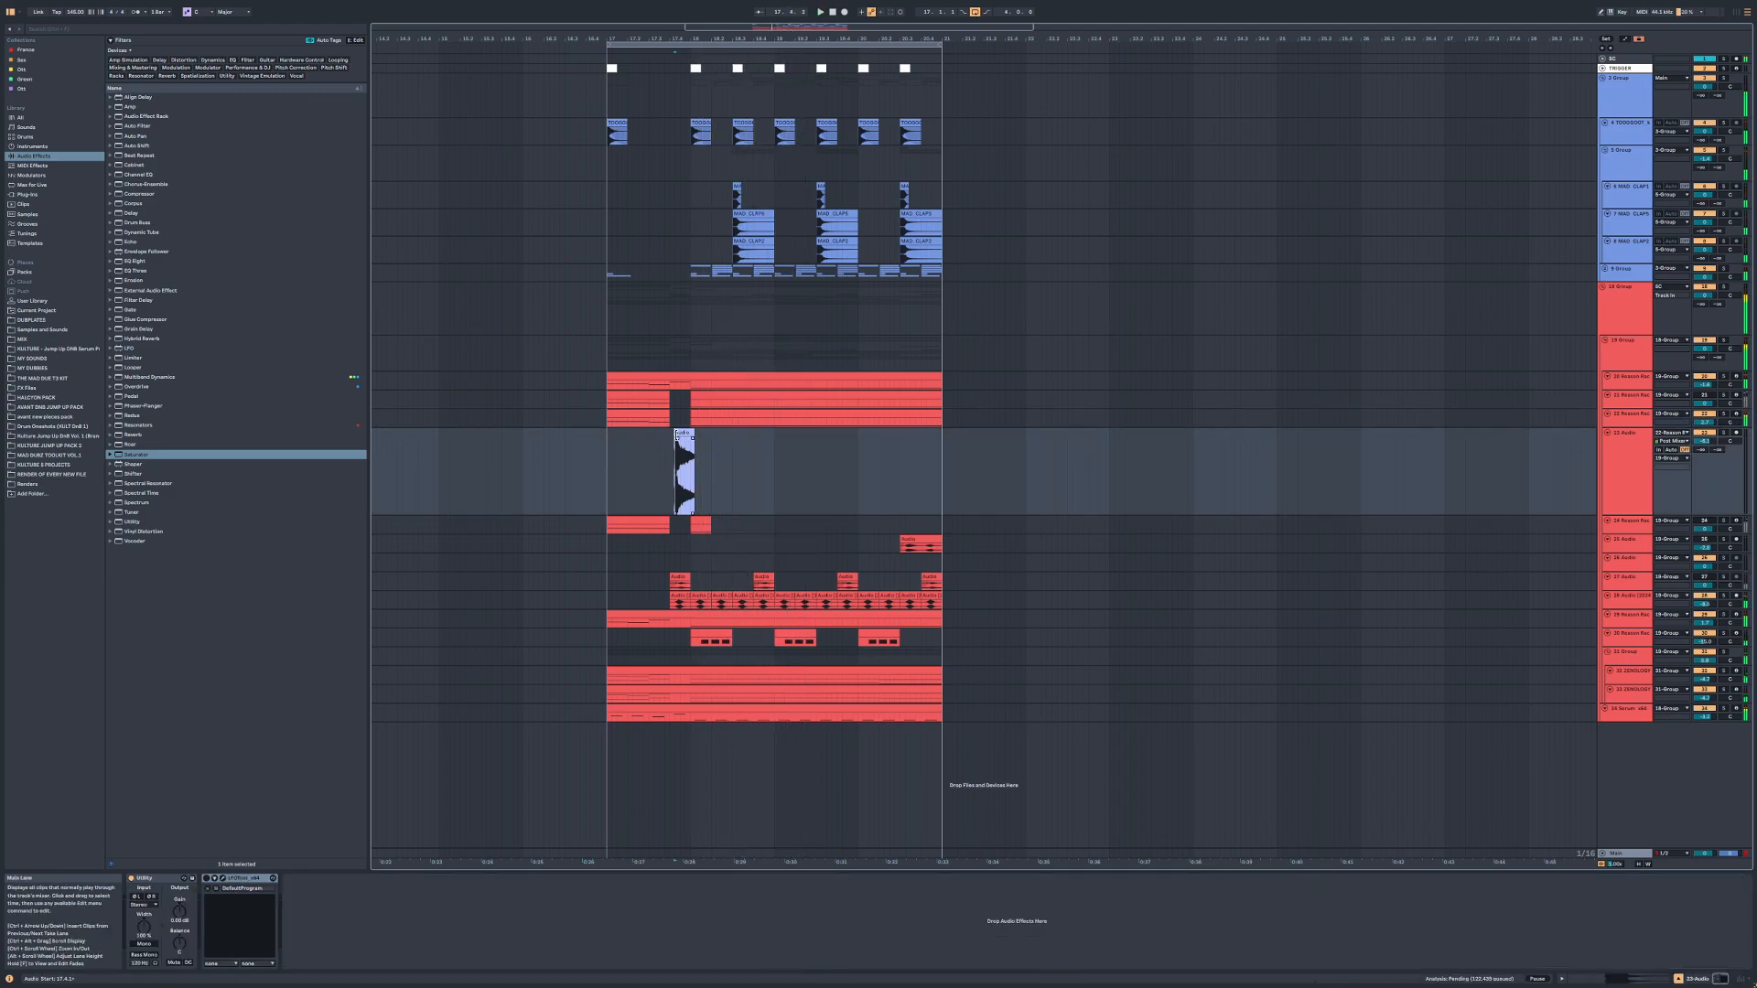
{"action": "left_click", "coordinate": [239, 699]}
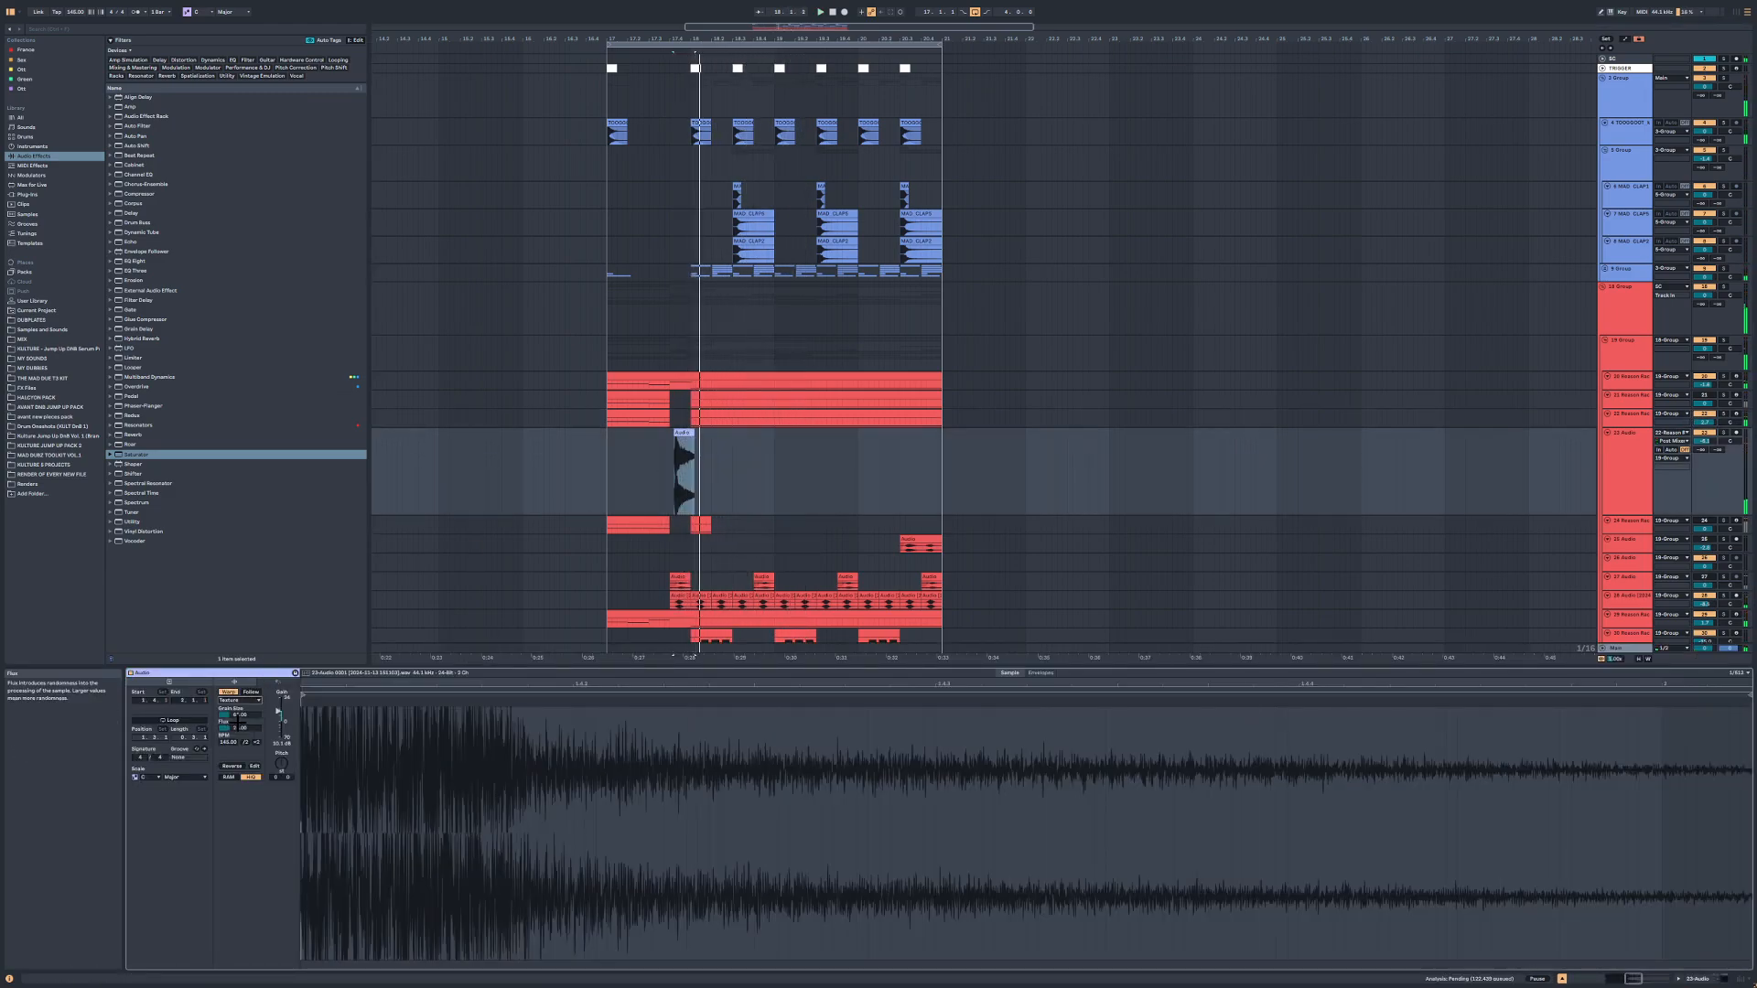
{"action": "left_click", "coordinate": [256, 742]}
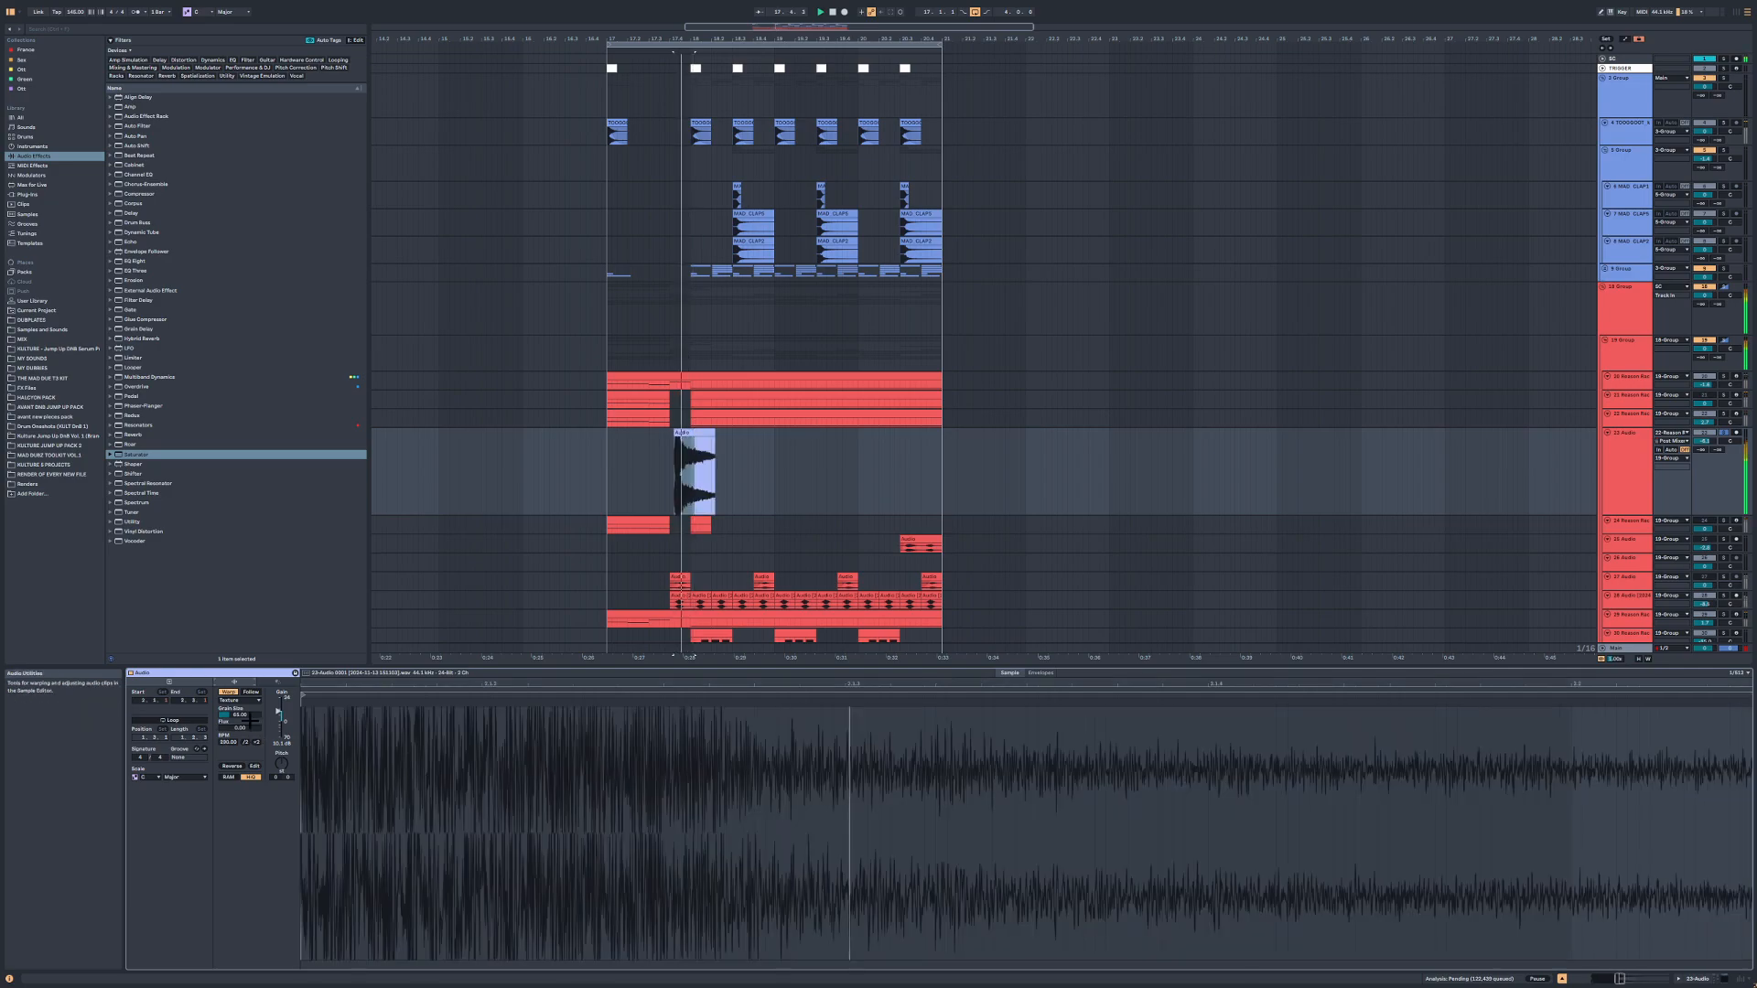
{"action": "mouse_move", "coordinate": [239, 728]}
{"action": "left_mouse_down"}
{"action": "mouse_move", "coordinate": [240, 760]}
{"action": "mouse_move", "coordinate": [240, 703]}
{"action": "left_mouse_up"}
{"action": "key", "text": "space"}
{"action": "key", "text": "space"}
Step: Reverse the stretched tail clip and check it in playback
{"action": "left_click", "coordinate": [232, 765]}
{"action": "key", "text": "space"}
{"action": "key", "text": "space"}
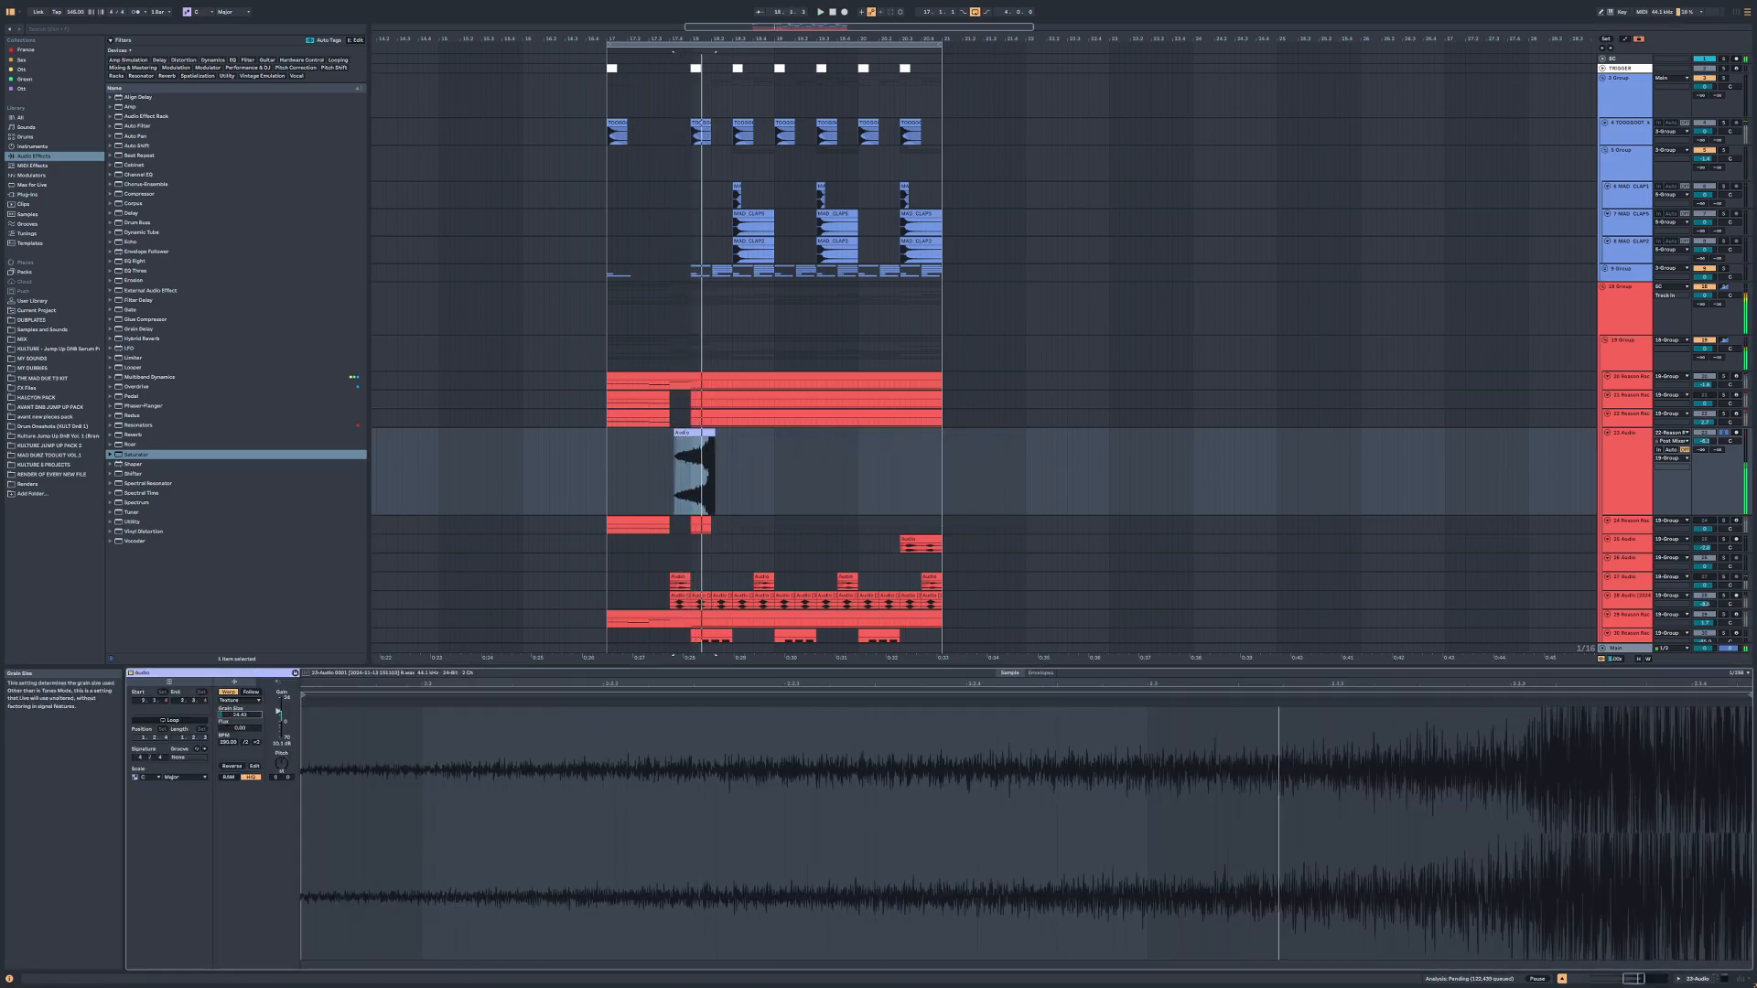
Step: Cut off the loud end of the reversed clip, fit it between beat 17.4 and bar 18, and fade it in
{"action": "left_click", "coordinate": [605, 455]}
{"action": "scroll", "coordinate": [604, 456], "scroll_direction": "up", "scroll_amount": 5}
{"action": "left_click", "coordinate": [1040, 434]}
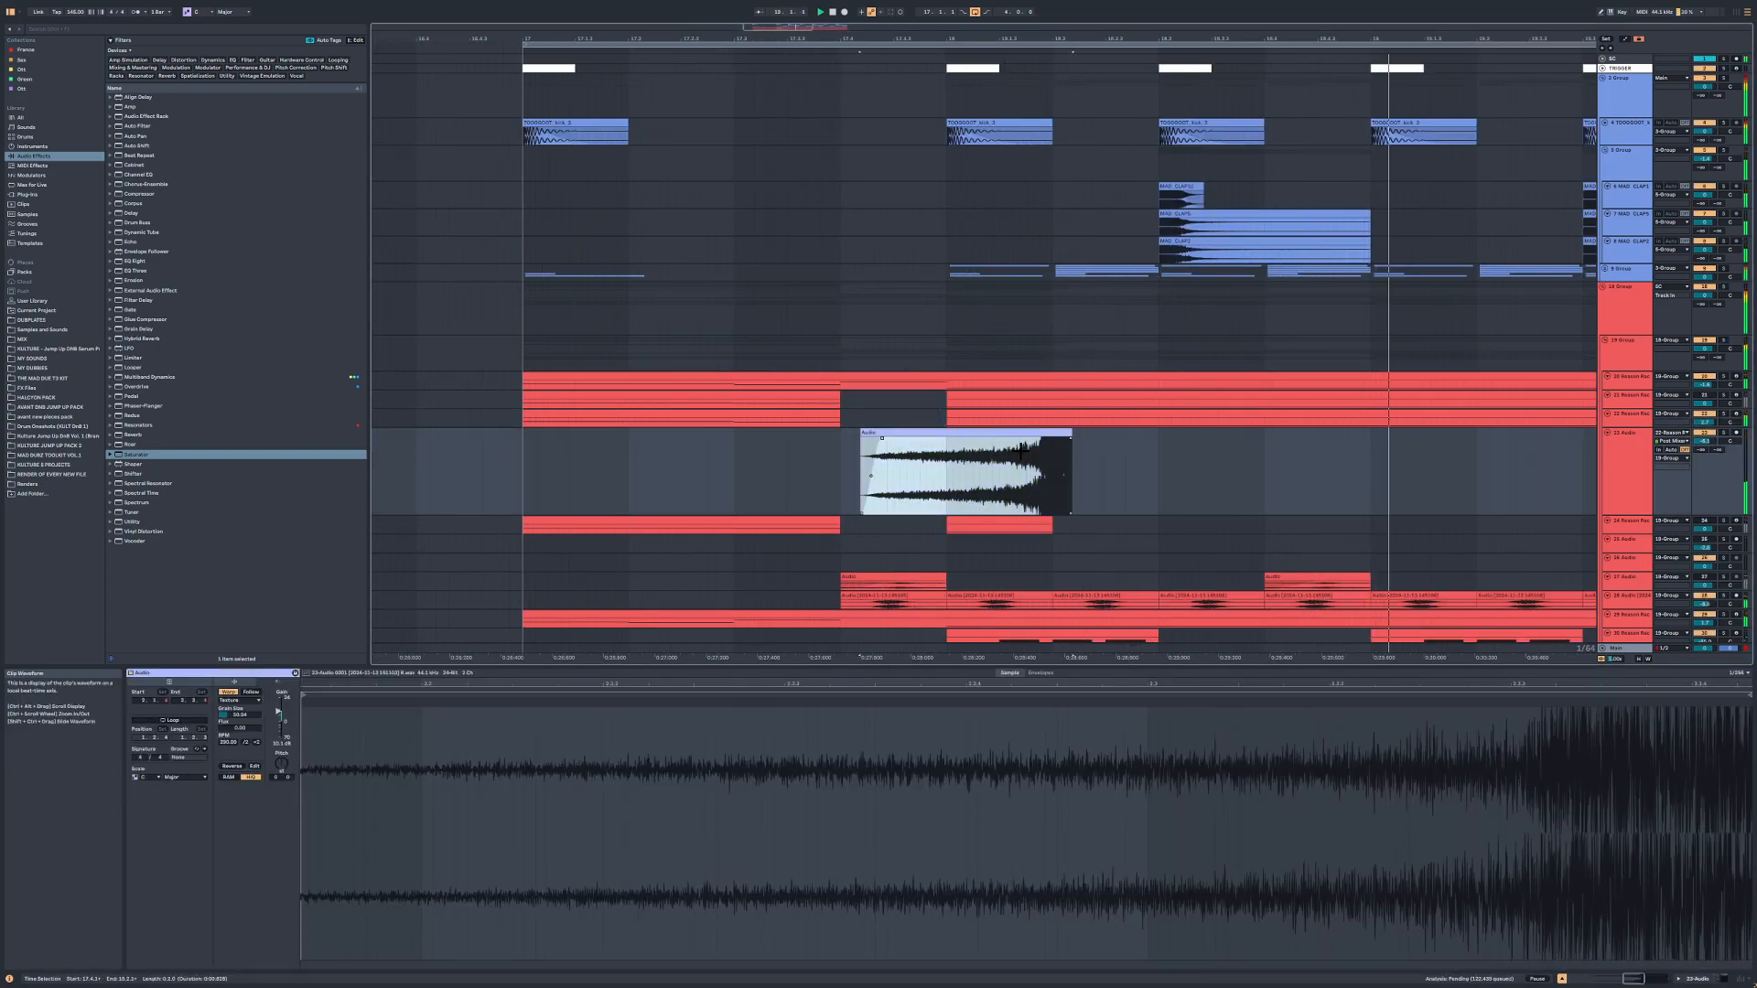
{"action": "key", "text": "ctrl+e"}
{"action": "left_click", "coordinate": [1039, 434]}
{"action": "key", "text": "Delete"}
{"action": "left_click_drag", "start_coordinate": [976, 436], "coordinate": [902, 436]}
{"action": "left_click_drag", "start_coordinate": [788, 438], "coordinate": [933, 467]}
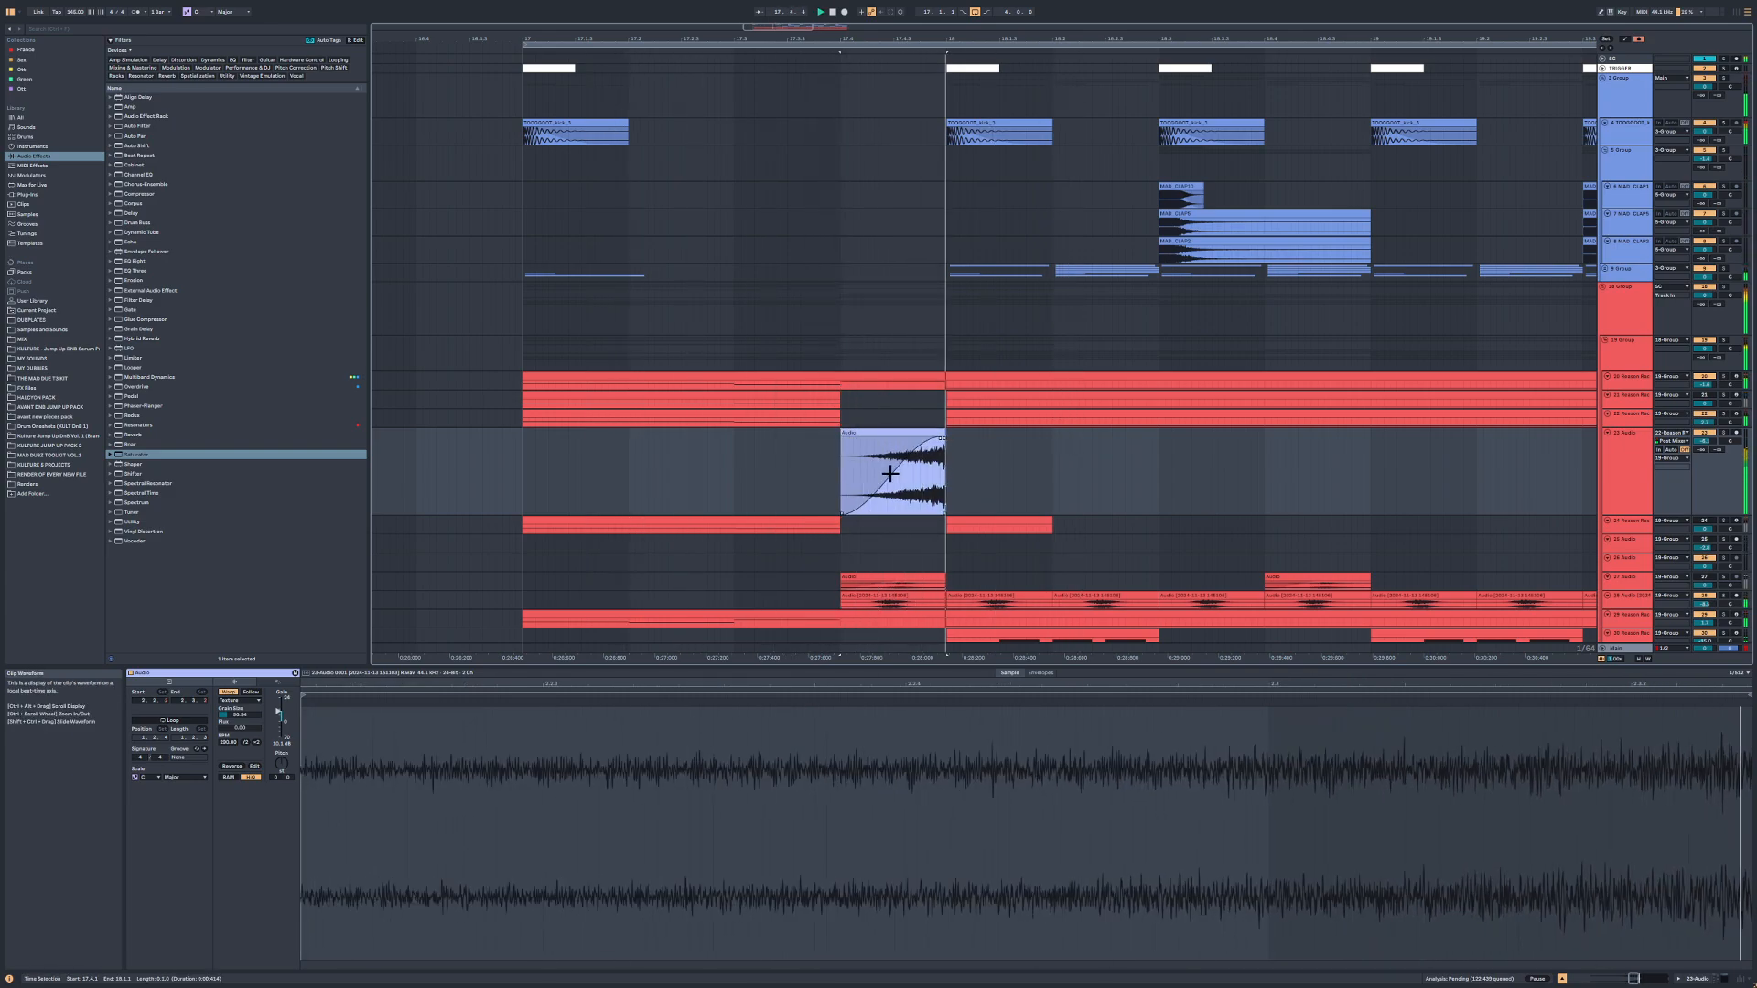
Step: Extend the reversed clip's end slightly past bar 18, audition it, and lower the audio track's volume
{"action": "key", "text": "space"}
{"action": "key", "text": "space"}
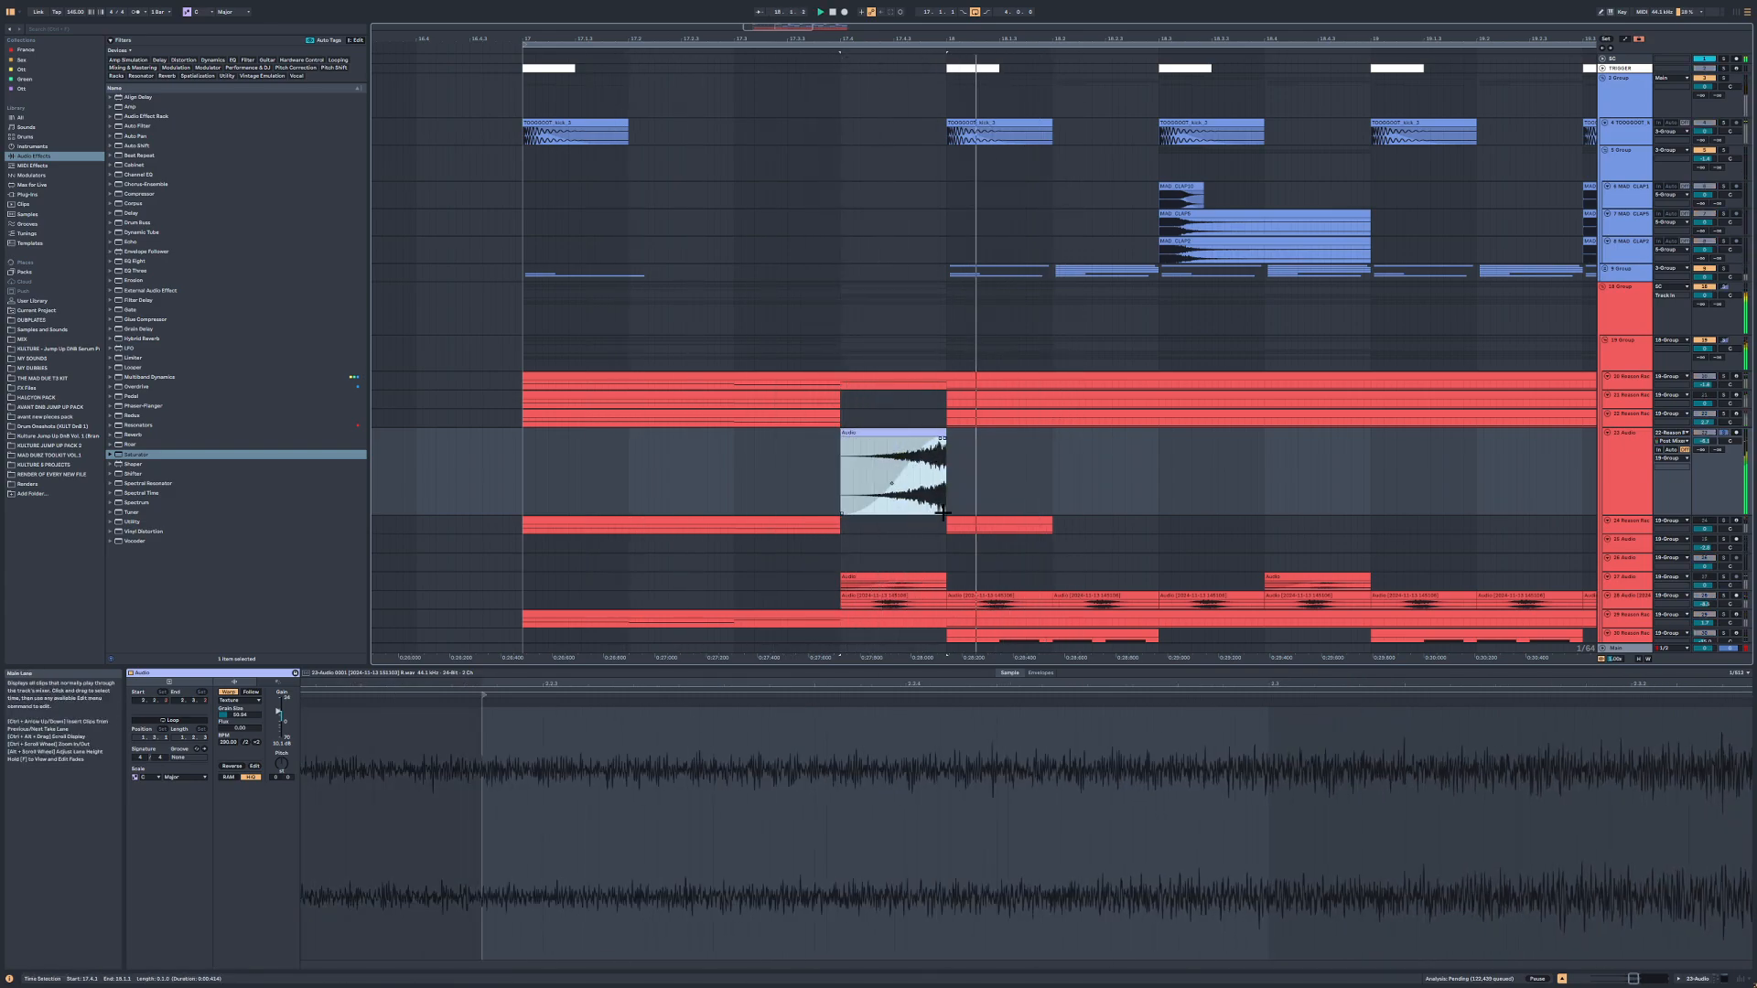
{"action": "key", "text": "space"}
{"action": "key", "text": "space"}
{"action": "left_click_drag", "start_coordinate": [945, 513], "coordinate": [954, 502]}
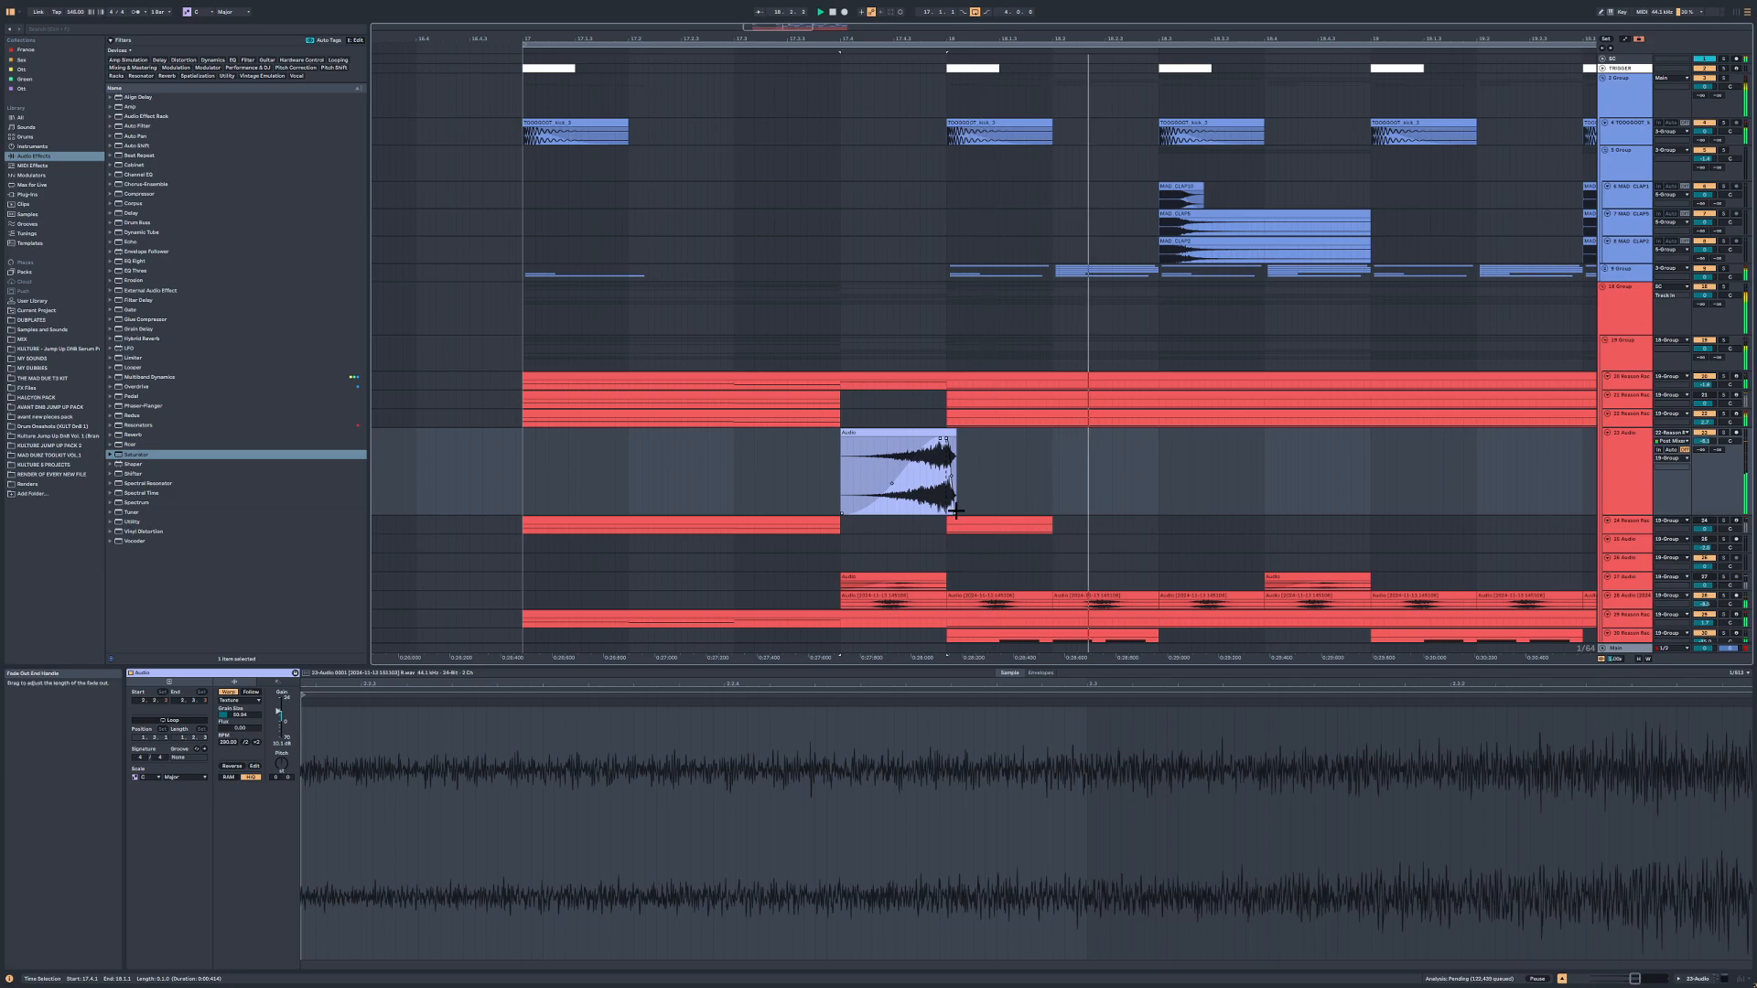
{"action": "left_click", "coordinate": [942, 433]}
{"action": "key", "text": "space"}
{"action": "key", "text": "space"}
{"action": "left_click_drag", "start_coordinate": [1703, 441], "coordinate": [1703, 449]}
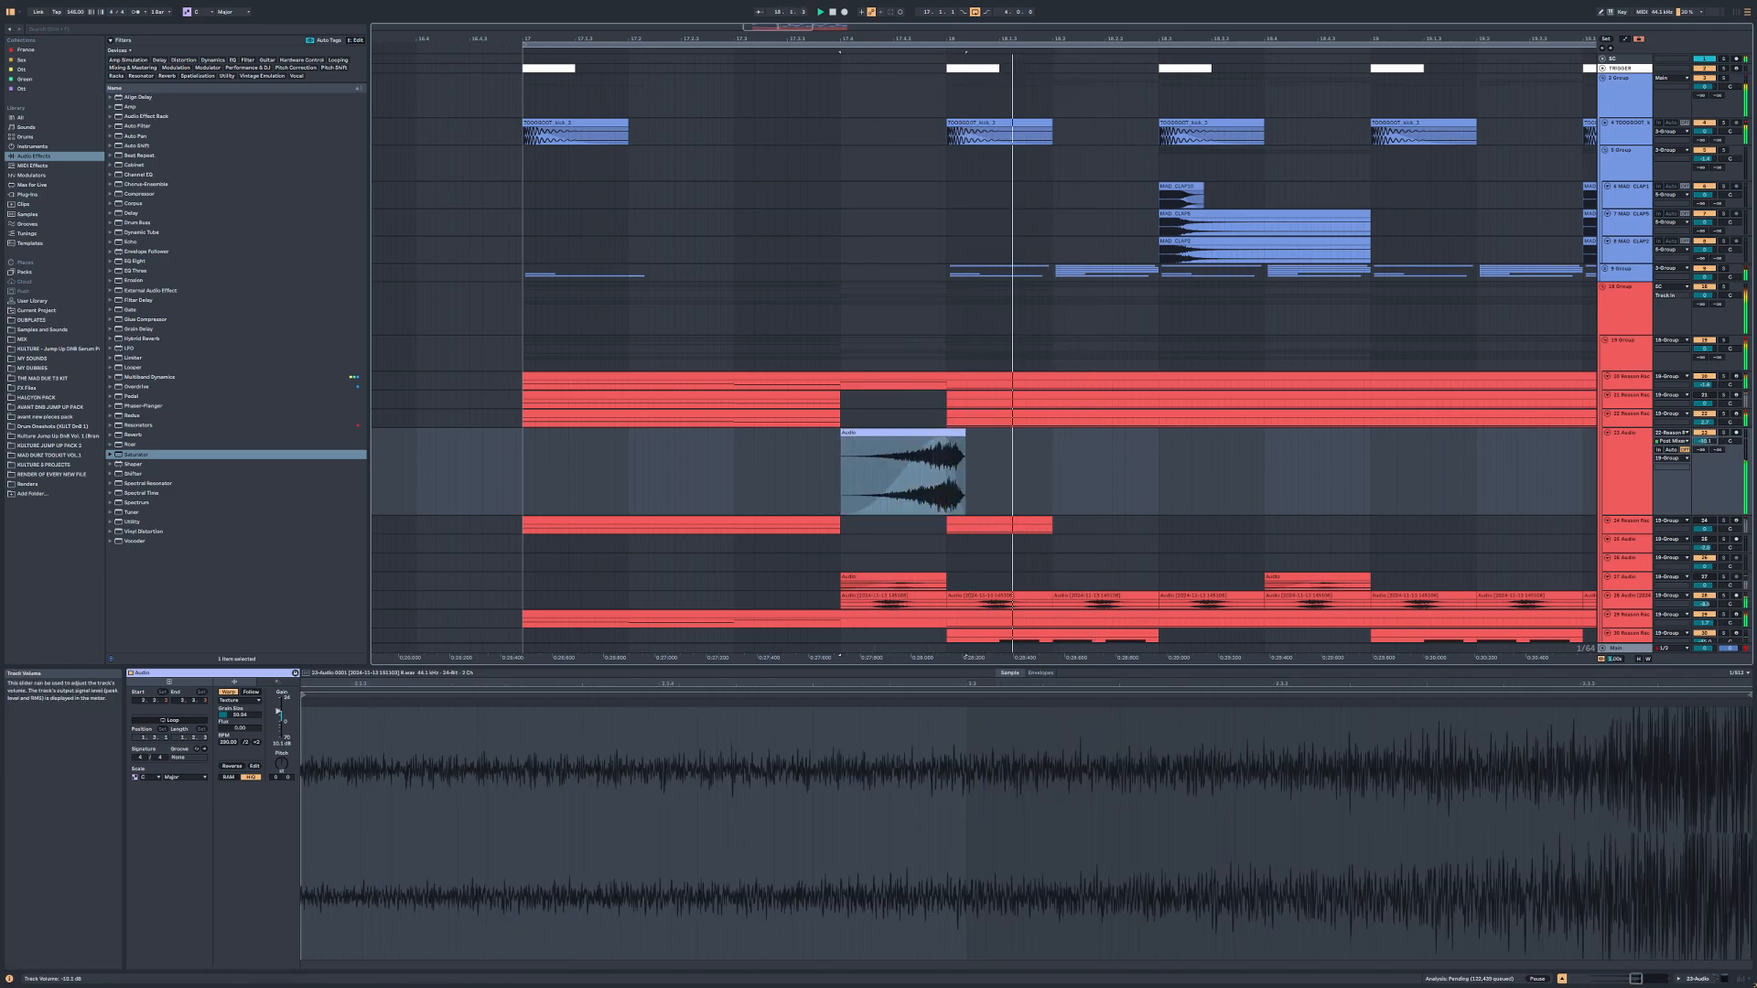
Step: Add the OTT Multiband Dynamics preset after LFOTool on the recorded audio track and adjust its Amount in playback
{"action": "left_click", "coordinate": [1627, 439]}
{"action": "left_click", "coordinate": [111, 376]}
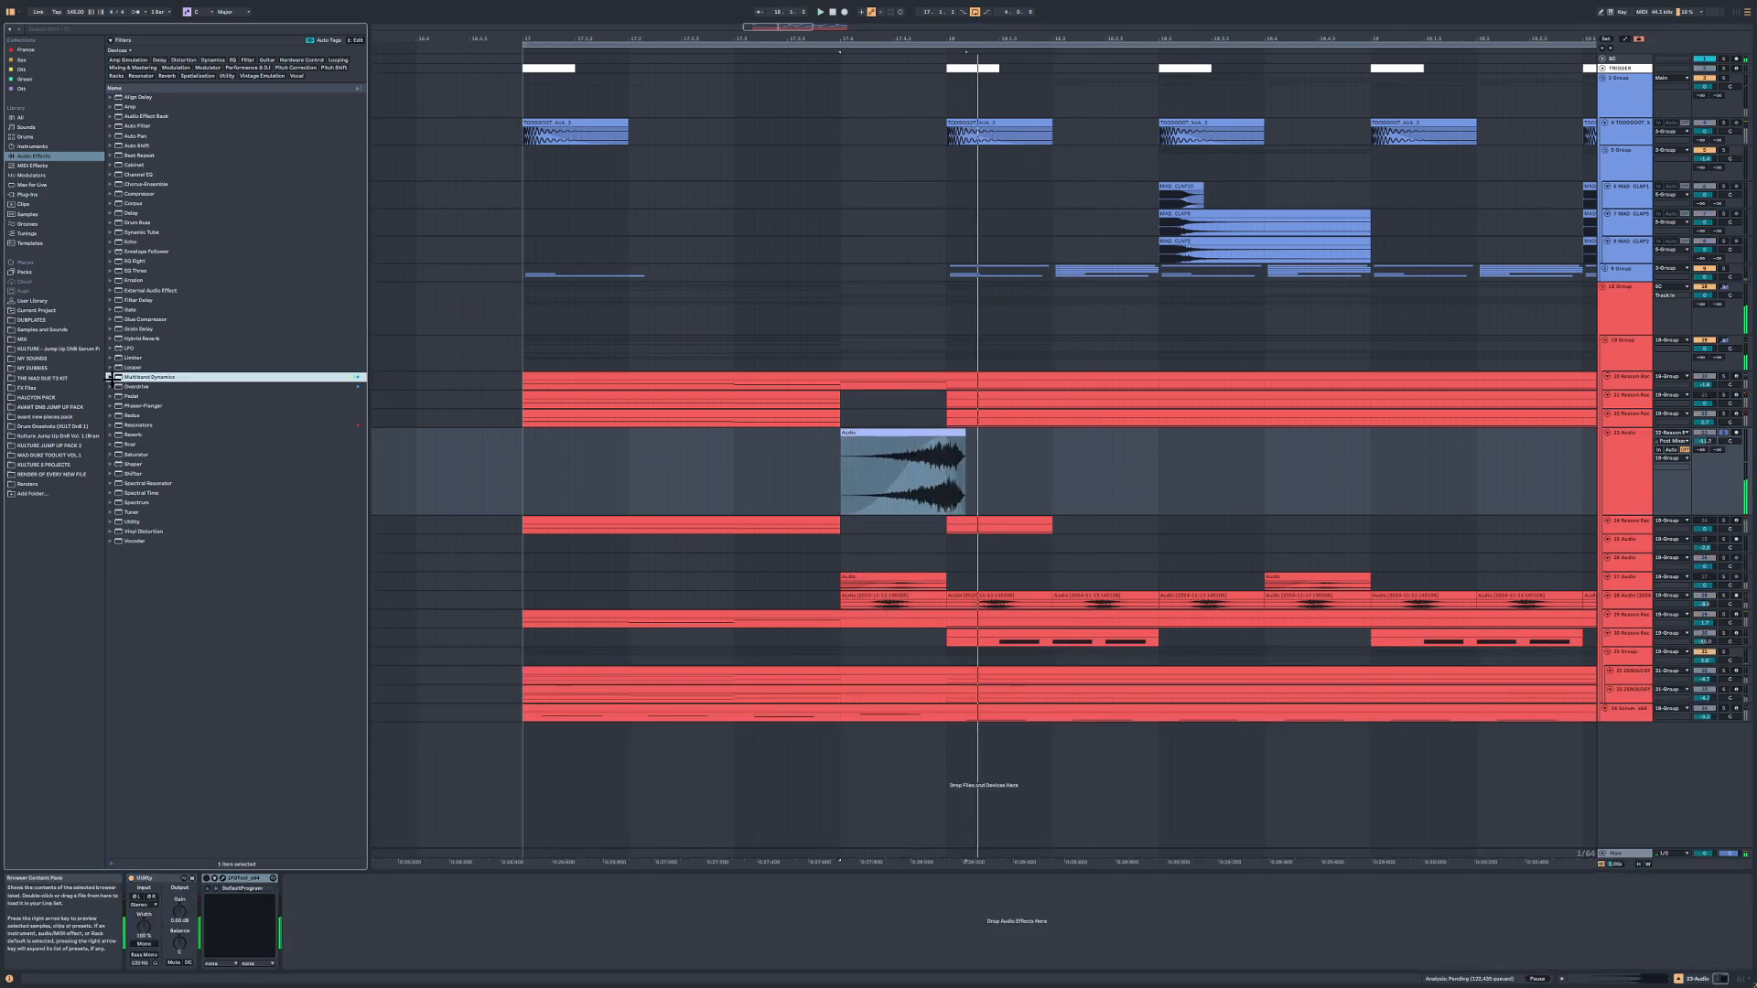
{"action": "left_click", "coordinate": [151, 483]}
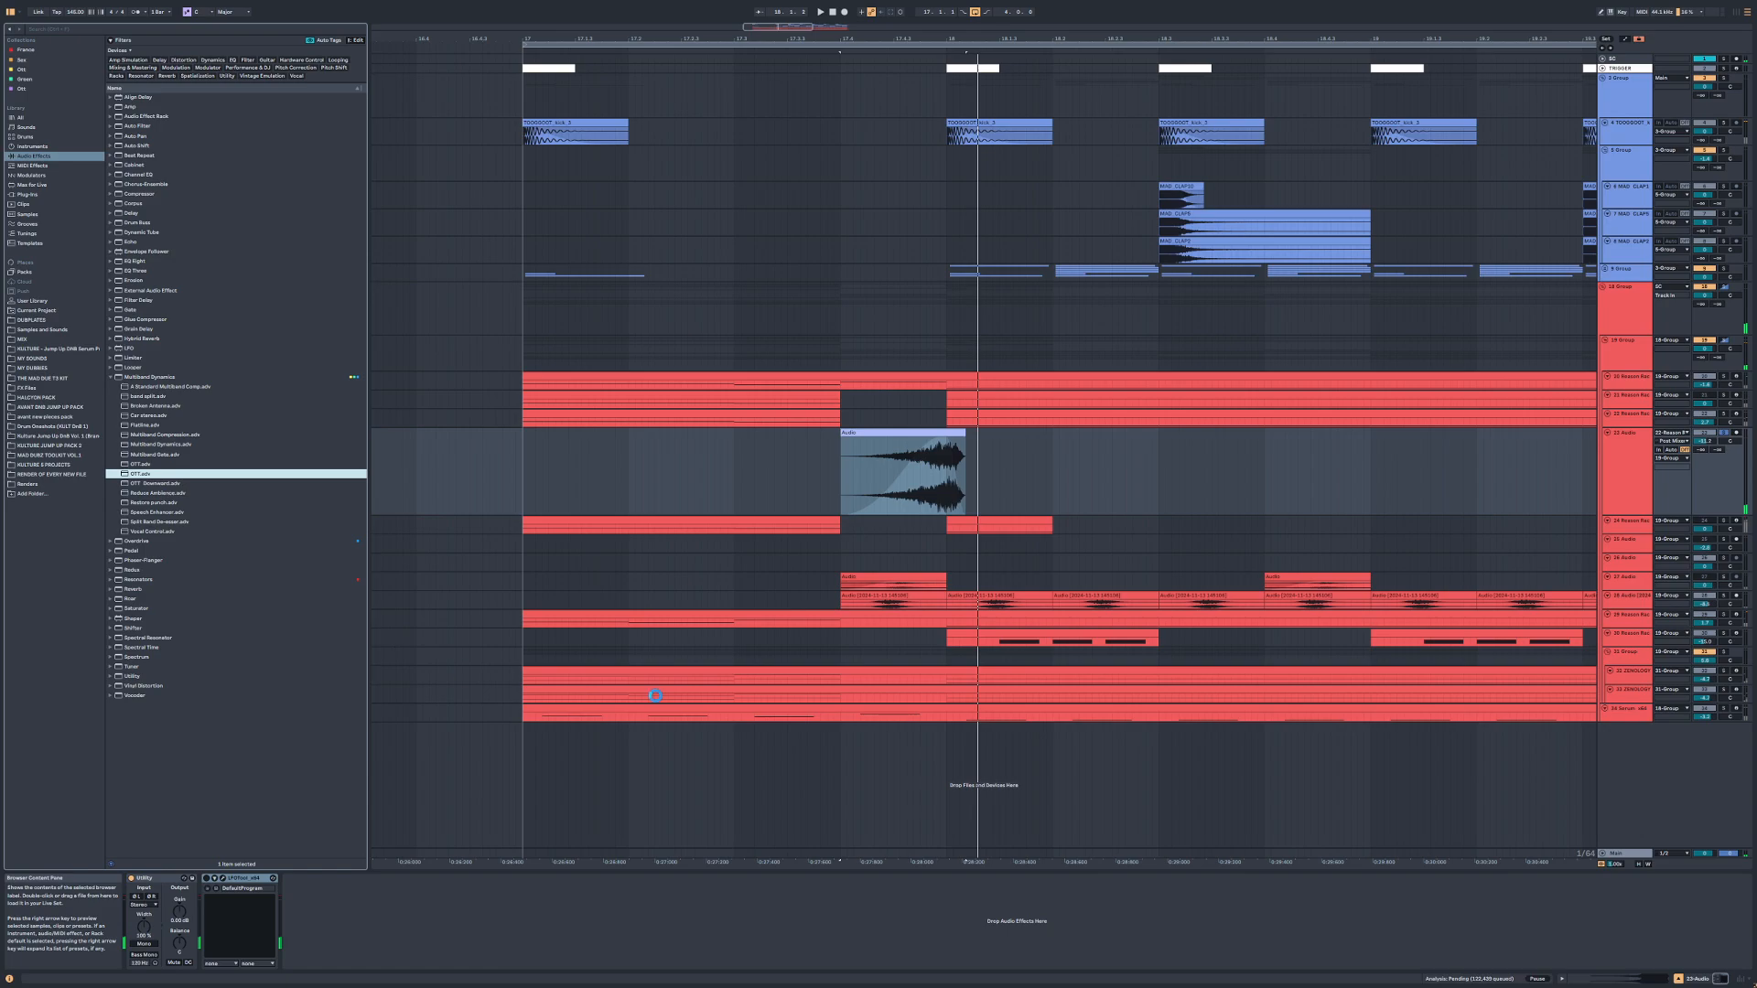
{"action": "key", "text": "space"}
{"action": "key", "text": "space"}
{"action": "key", "text": "space"}
{"action": "left_click", "coordinate": [567, 956]}
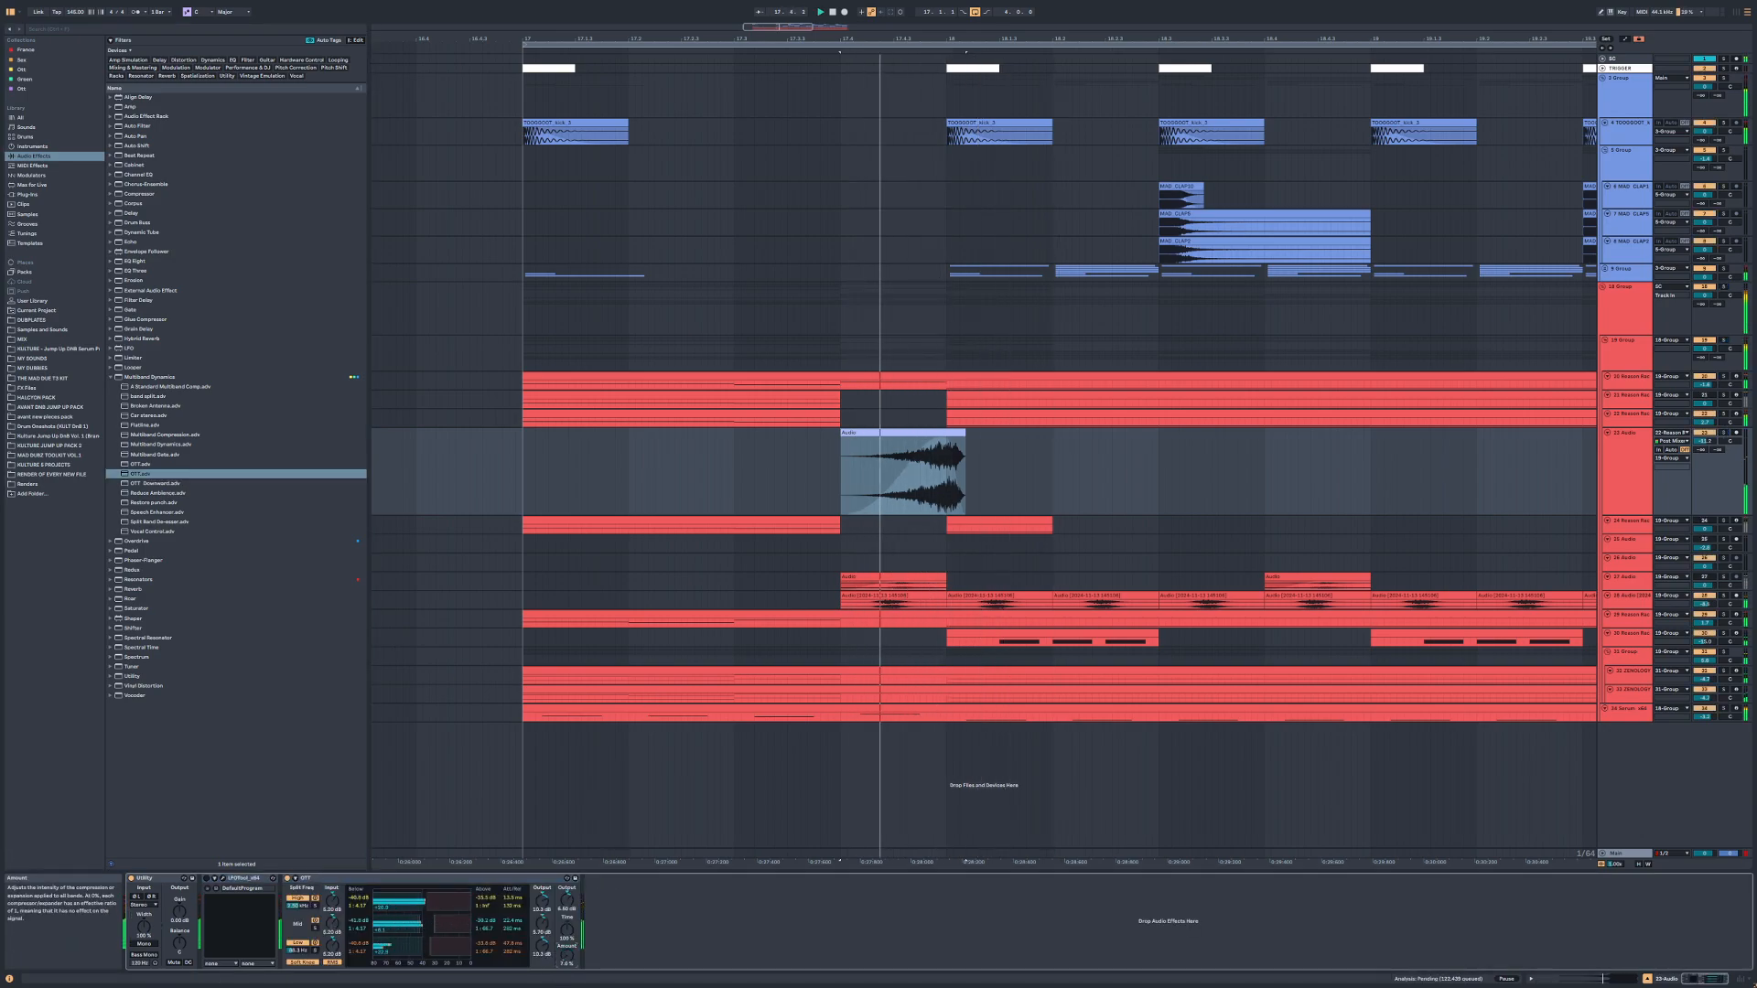
{"action": "left_click_drag", "start_coordinate": [567, 956], "coordinate": [568, 883]}
{"action": "key", "text": "space"}
{"action": "key", "text": "space"}
{"action": "key", "text": "space"}
{"action": "key", "text": "space"}
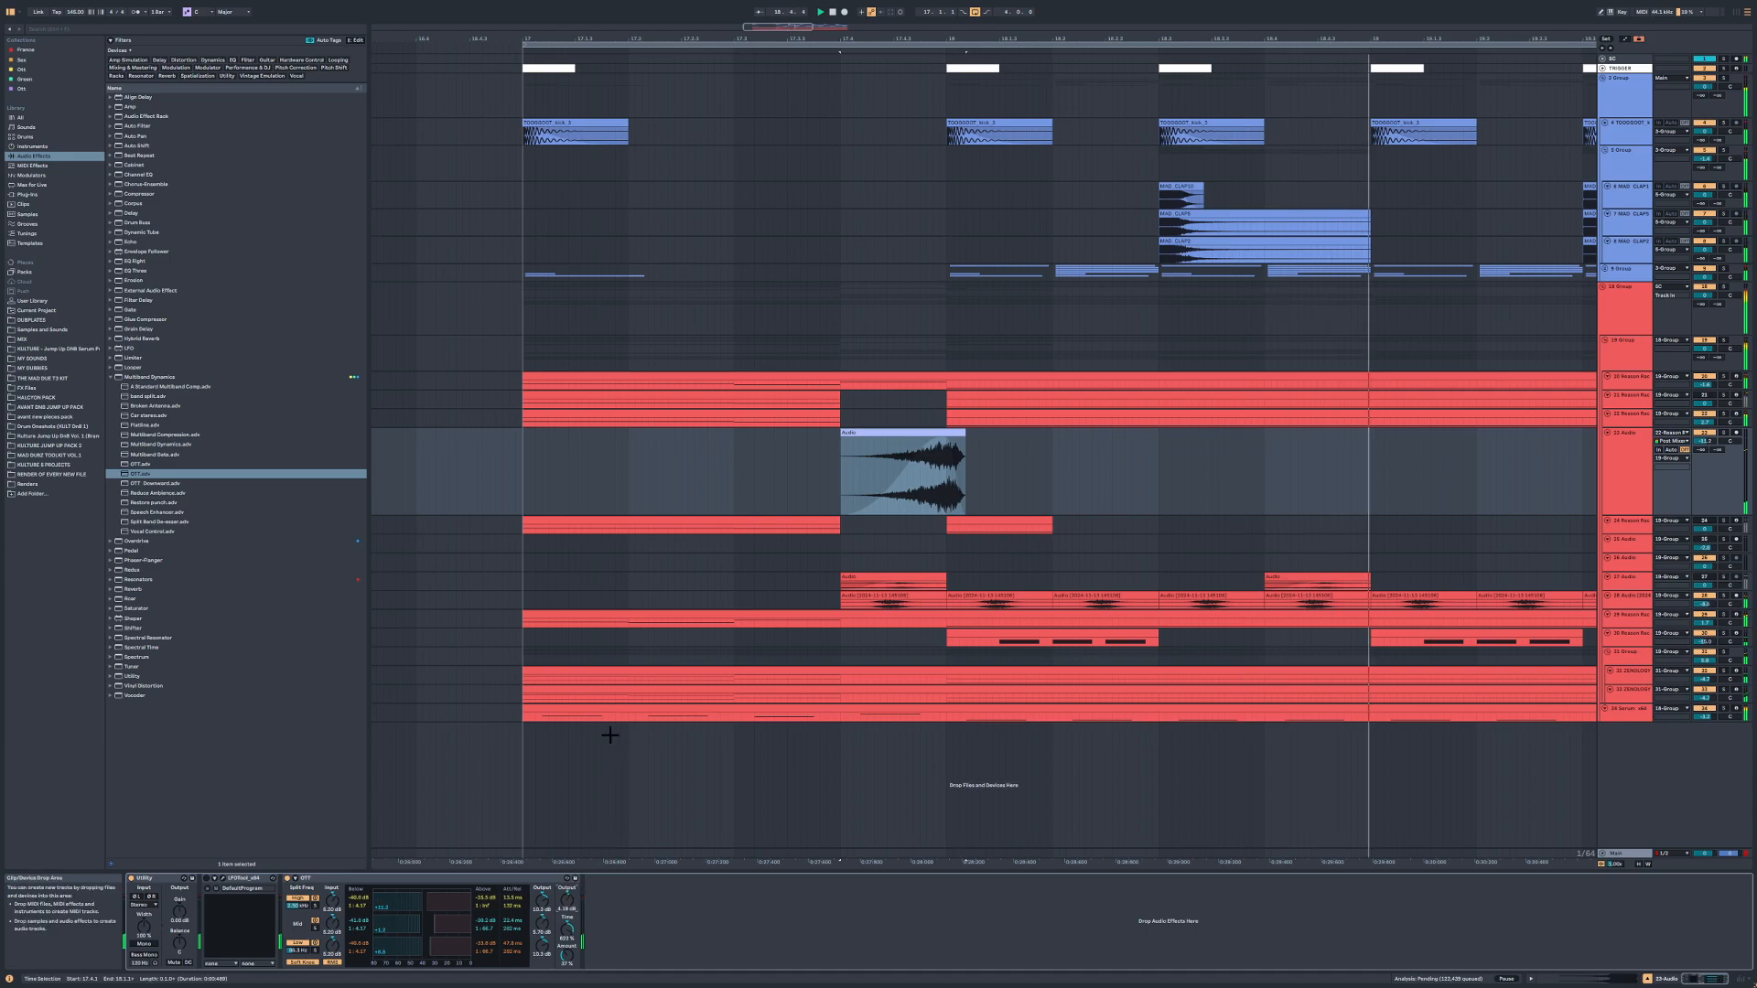
Step: Assign the red group's track color to all its grouped tracks and clips, and reduce the recorded audio track's height
{"action": "scroll", "coordinate": [617, 724], "scroll_direction": "down", "scroll_amount": 3}
{"action": "right_click", "coordinate": [1624, 294]}
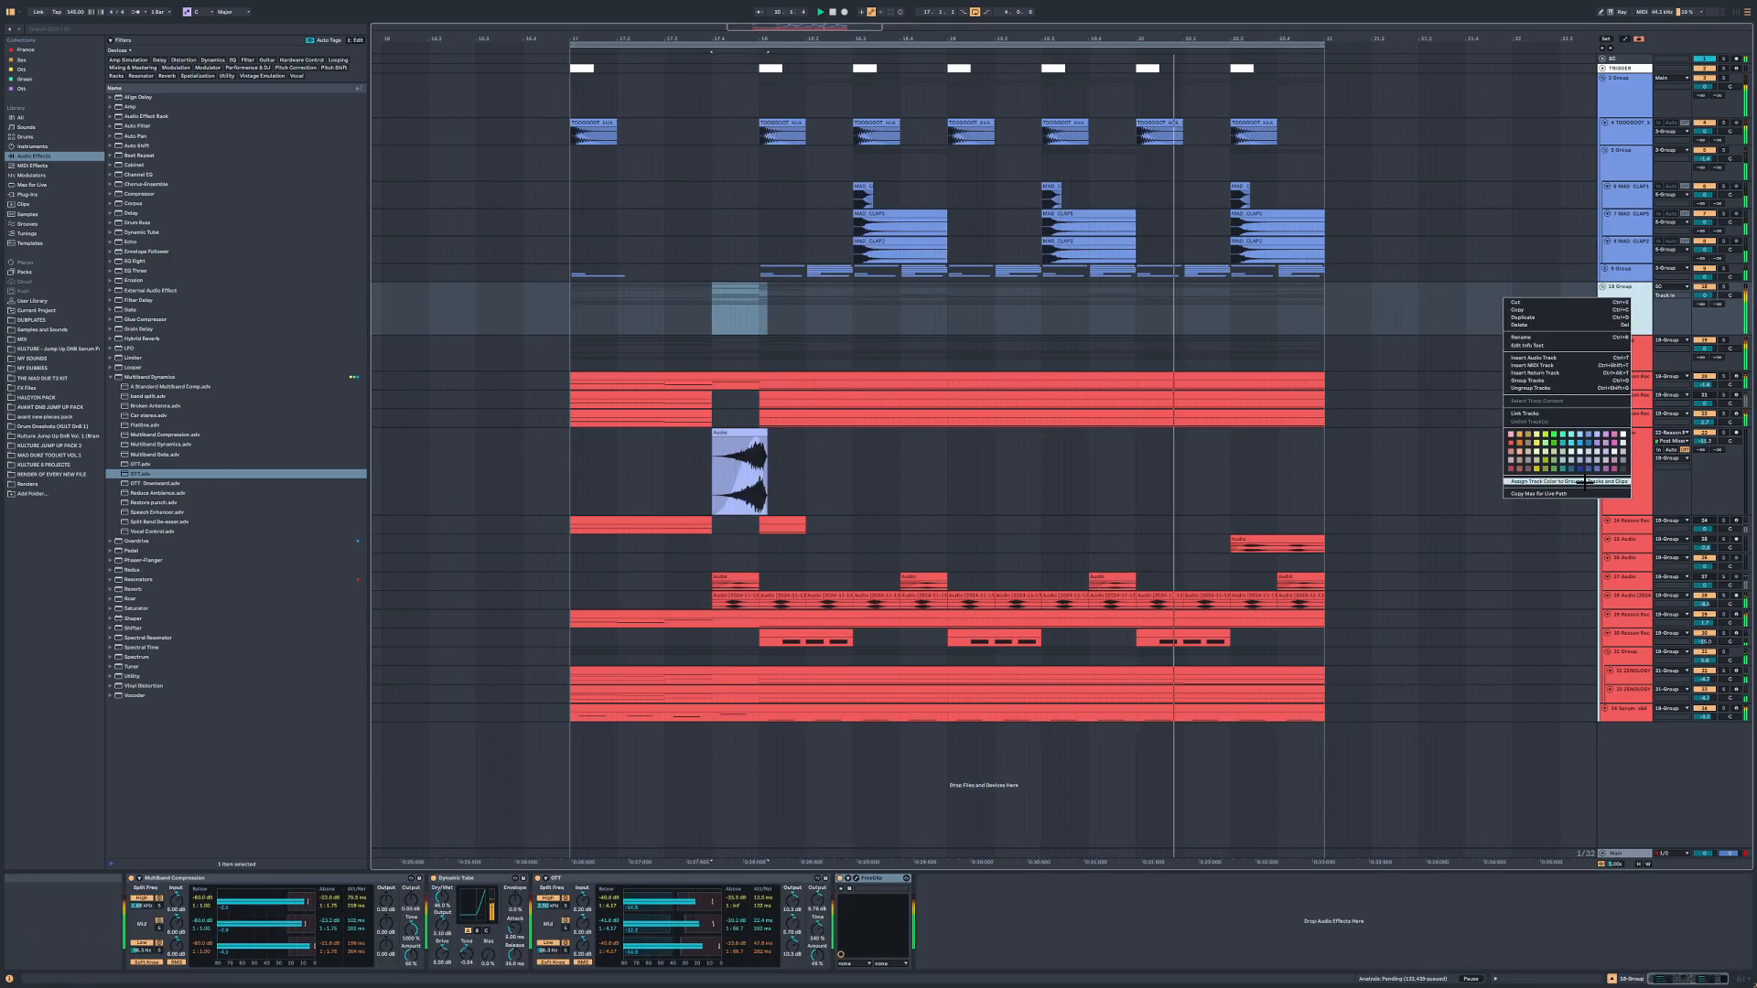
{"action": "left_click", "coordinate": [1617, 481]}
{"action": "left_click", "coordinate": [1623, 453]}
{"action": "scroll", "coordinate": [1624, 453], "scroll_direction": "down", "scroll_amount": 6}
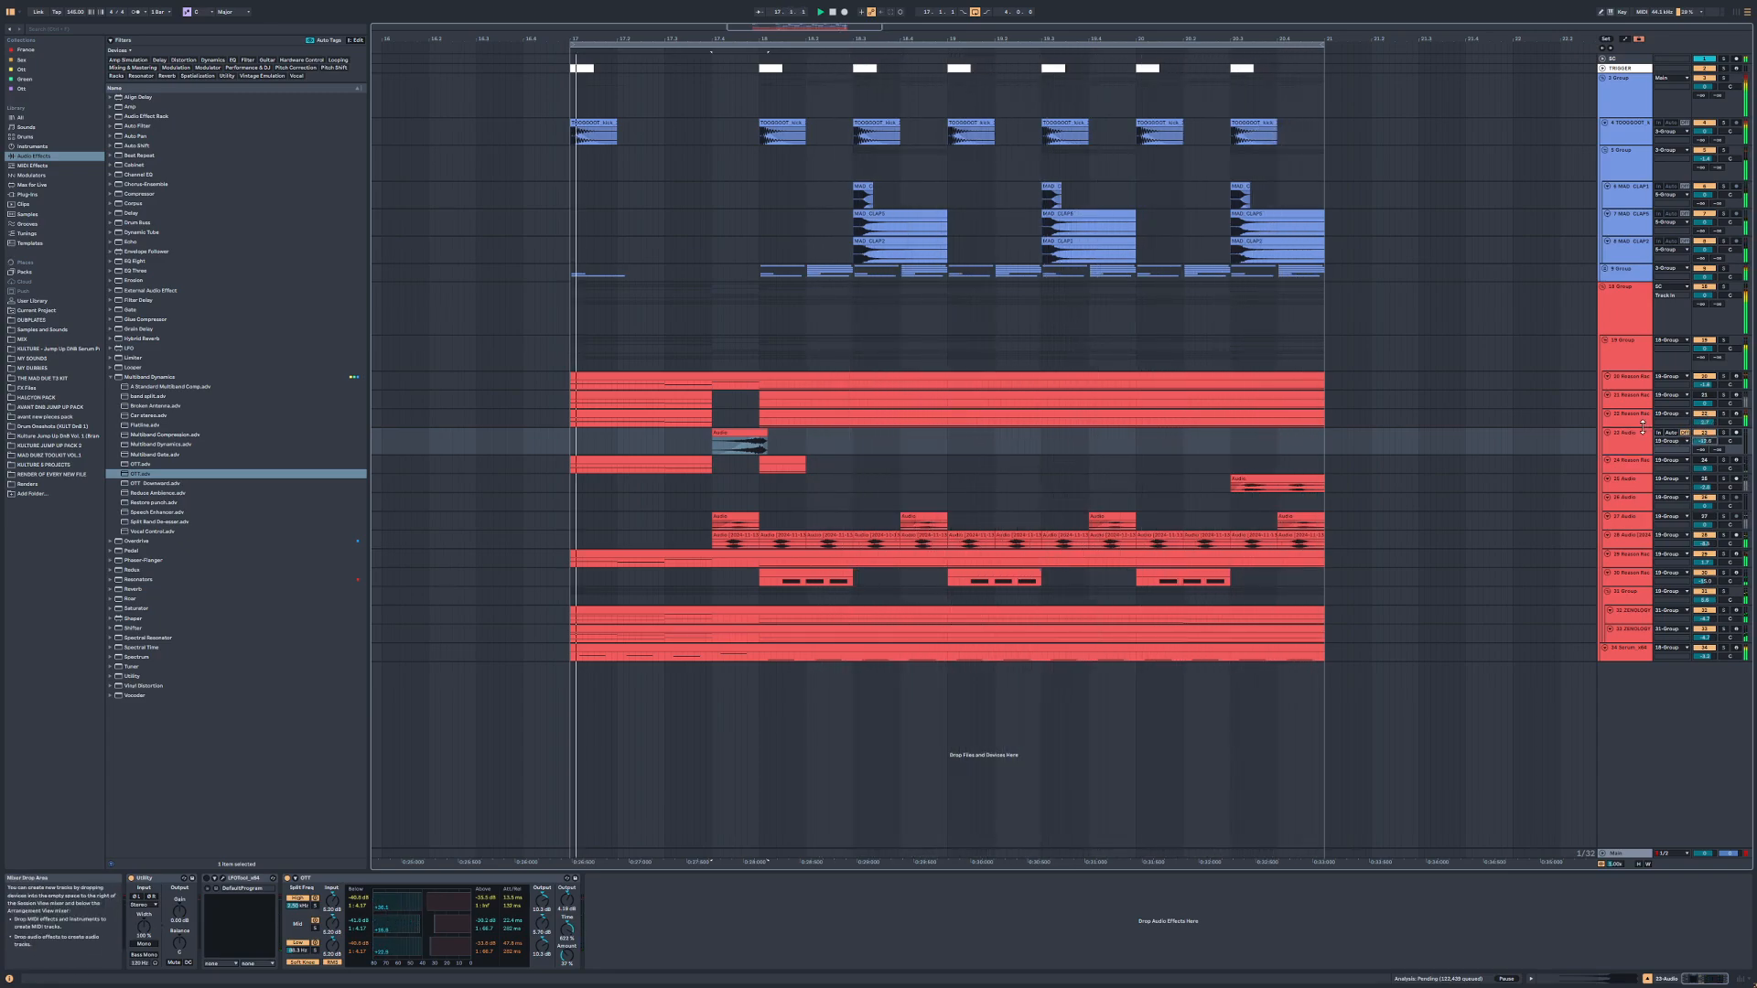
Step: Find Youlean Loudness Meter 2 among the plug-ins and add it to the Main track after Spectrum
{"action": "left_click", "coordinate": [1644, 851]}
{"action": "left_click", "coordinate": [31, 194]}
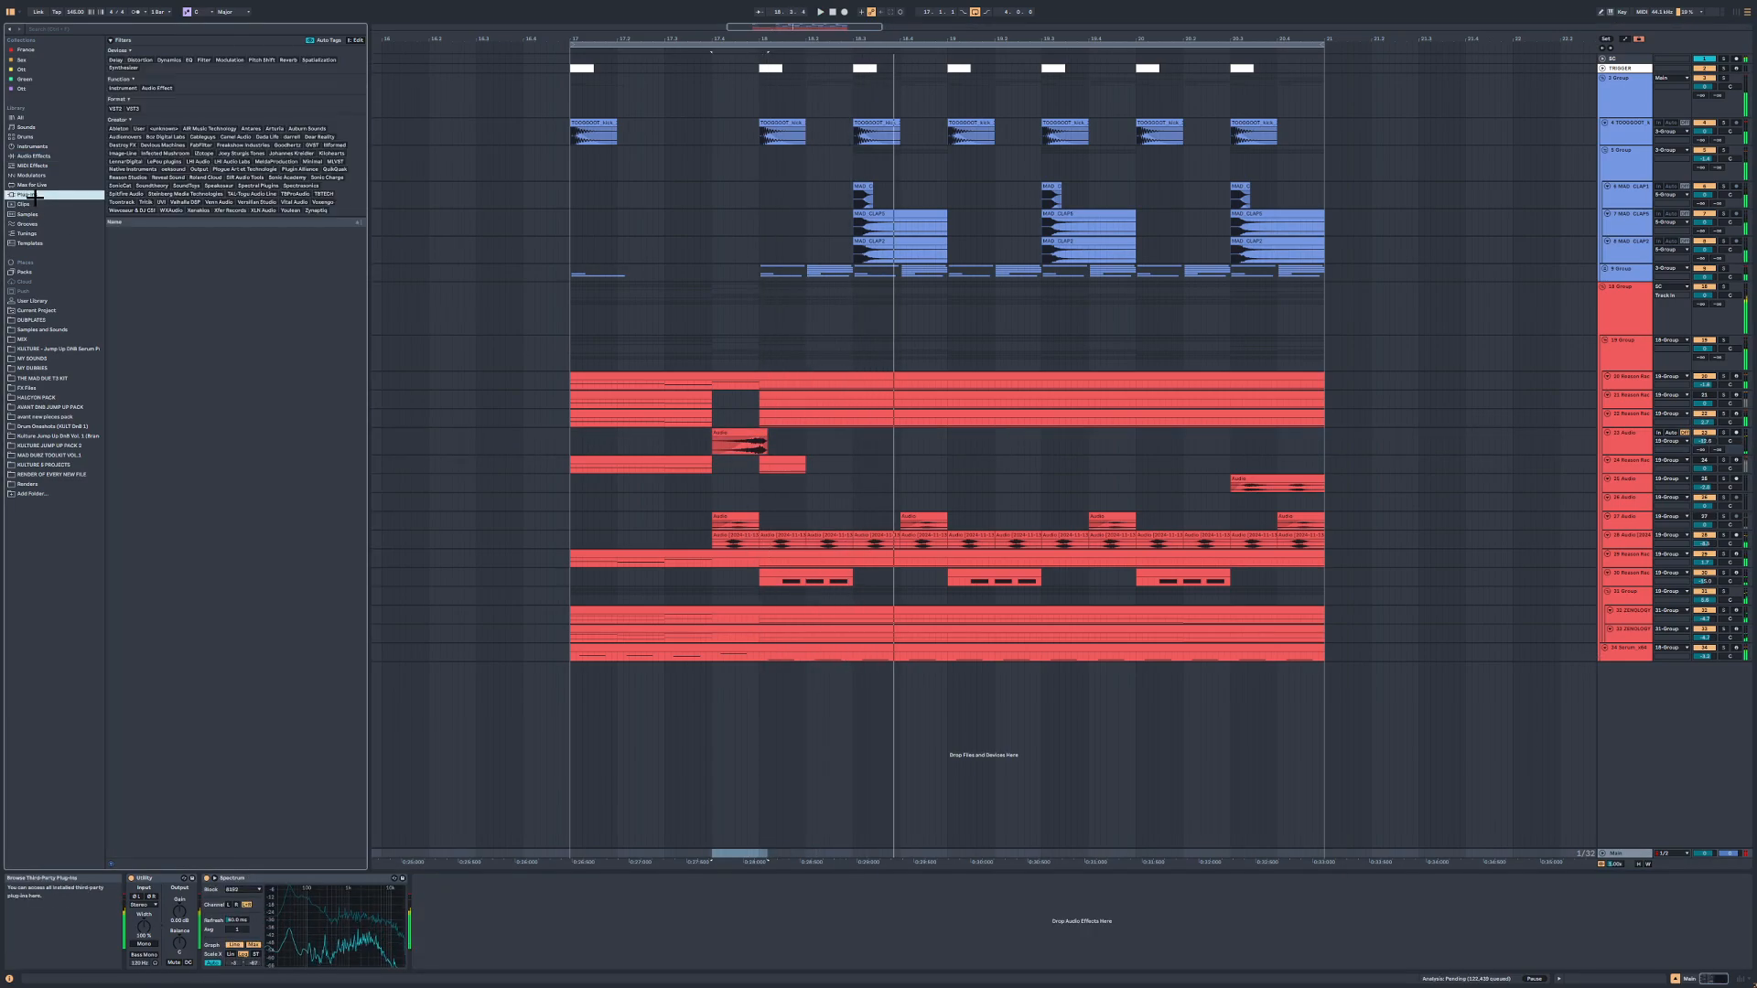
{"action": "left_click", "coordinate": [60, 30]}
{"action": "type", "text": "lou"}
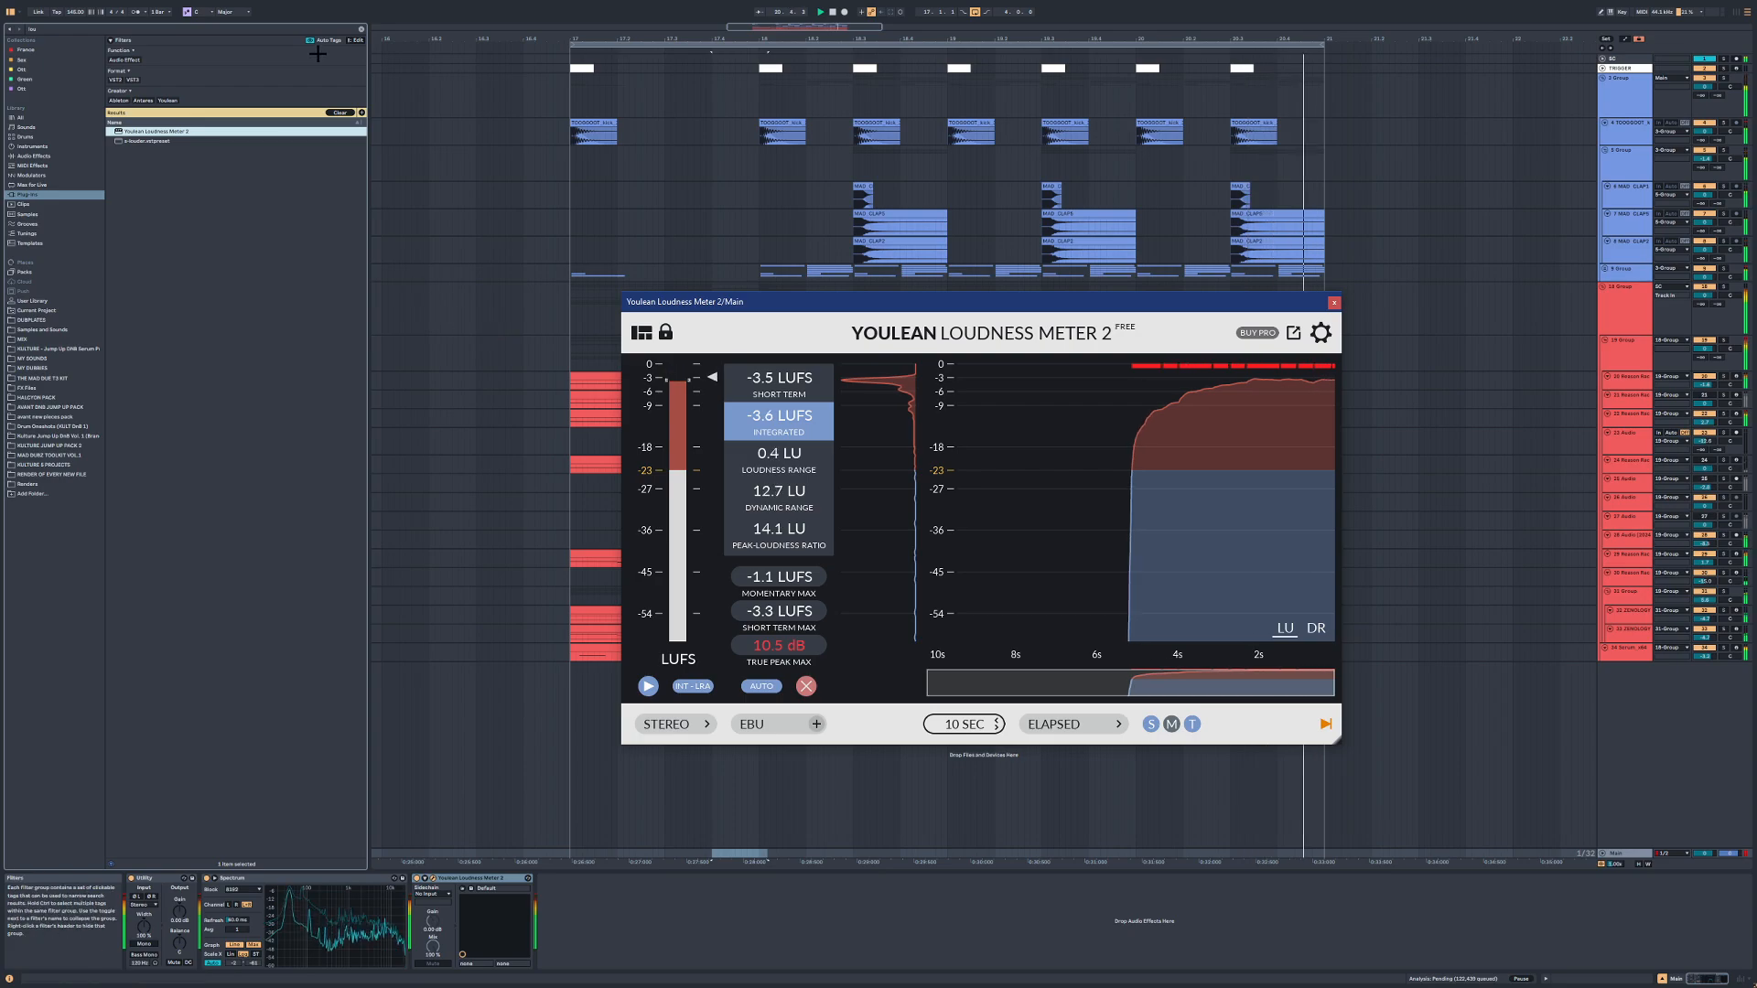
Step: Find the FreeClip plug-in and insert it on the Main track before the loudness meter
{"action": "left_click", "coordinate": [95, 29]}
{"action": "key", "text": "BackSpace"}
{"action": "type", "text": "free"}
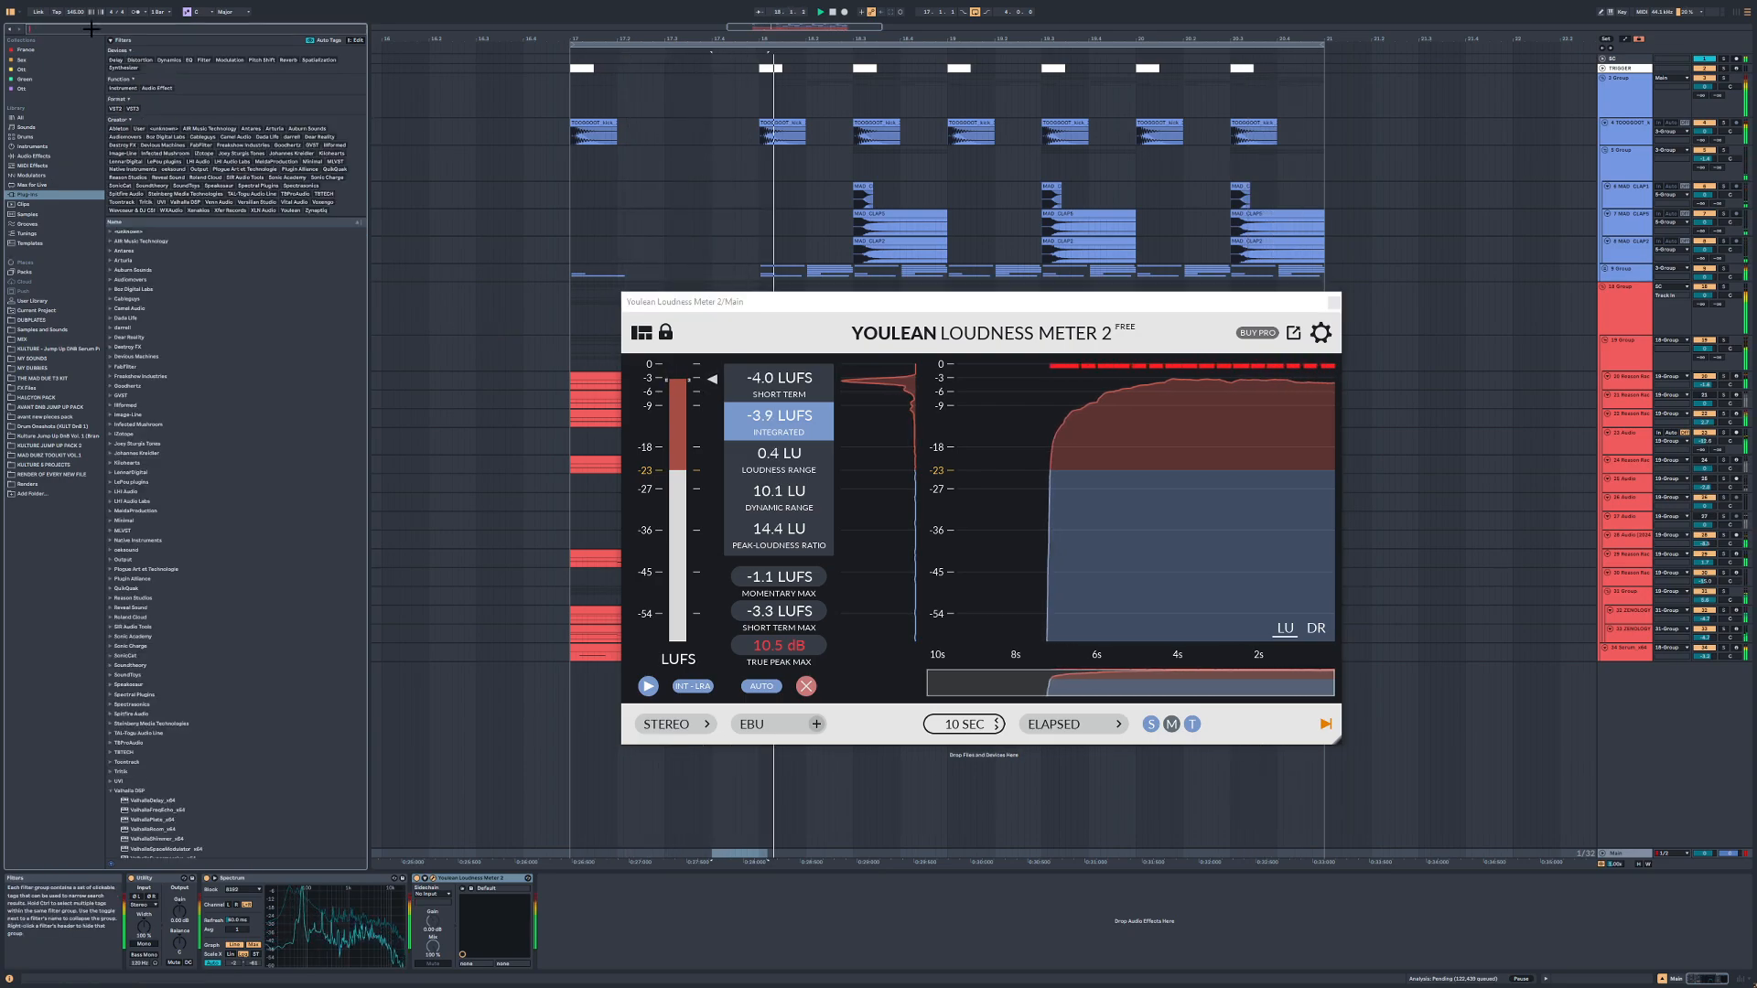
{"action": "left_click_drag", "start_coordinate": [137, 132], "coordinate": [414, 917]}
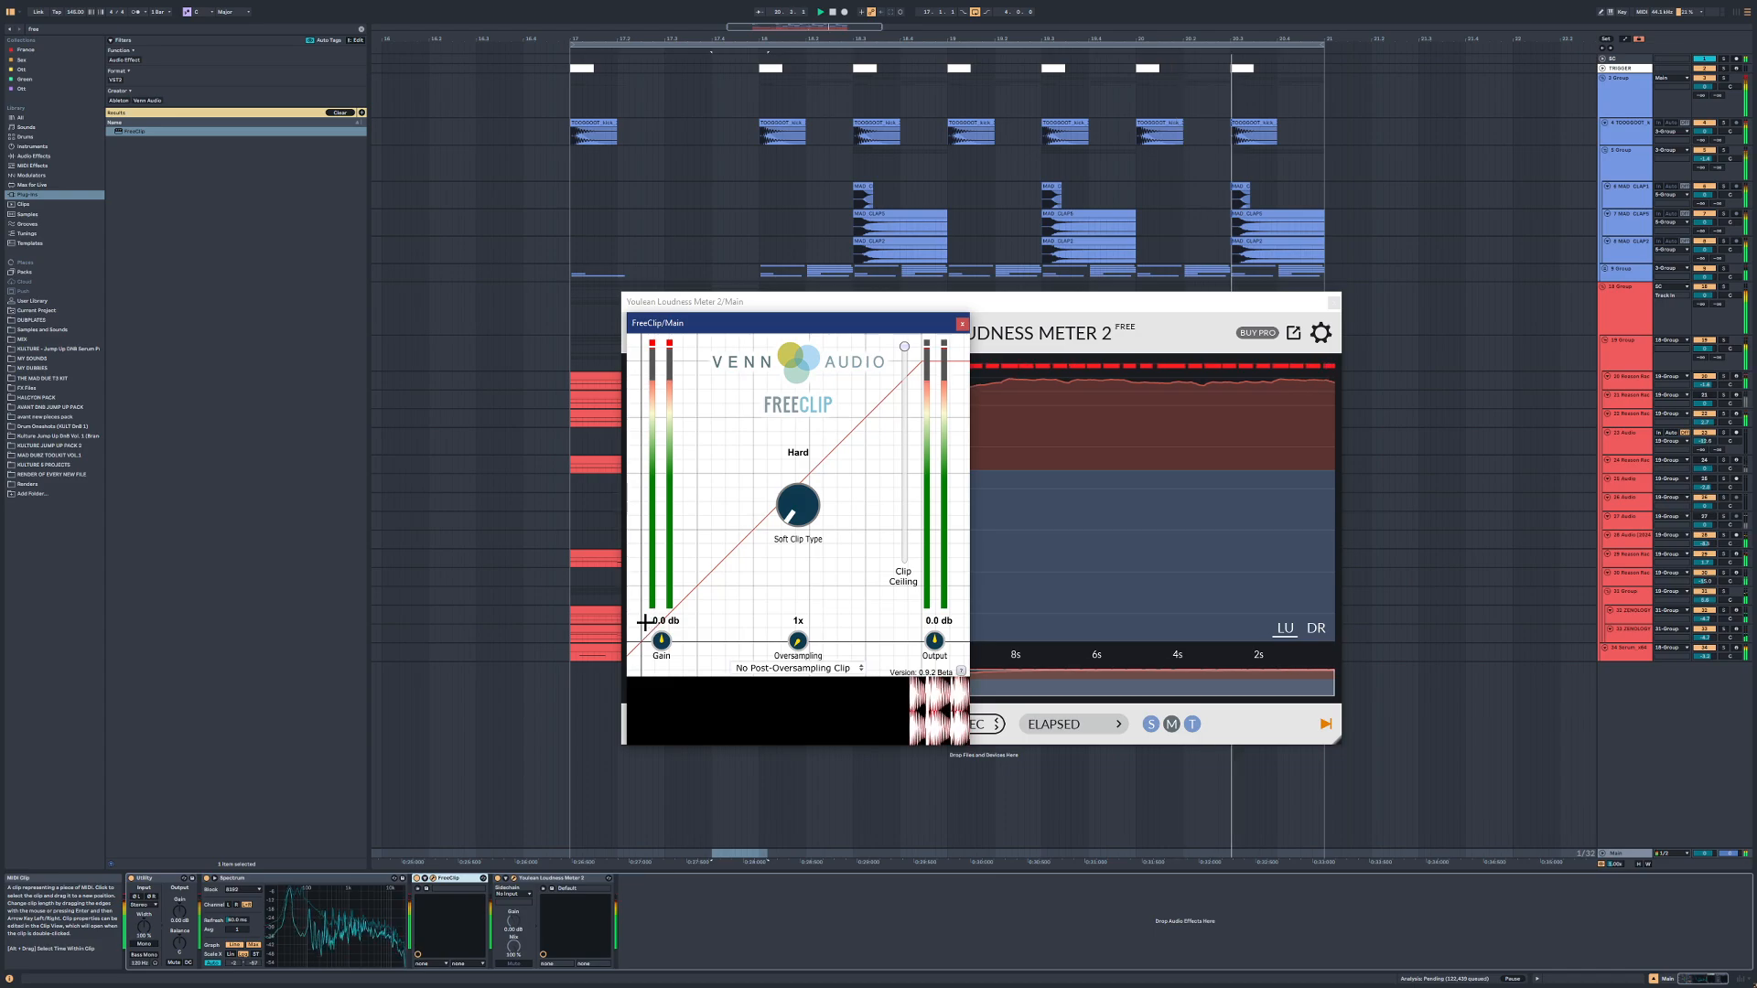
Step: Place FreeClip and the loudness meter side by side, set FreeClip's gain to 1.7 dB, and close both windows
{"action": "left_click_drag", "start_coordinate": [742, 324], "coordinate": [408, 294]}
{"action": "left_click", "coordinate": [763, 300]}
{"action": "left_click_drag", "start_coordinate": [763, 300], "coordinate": [912, 305]}
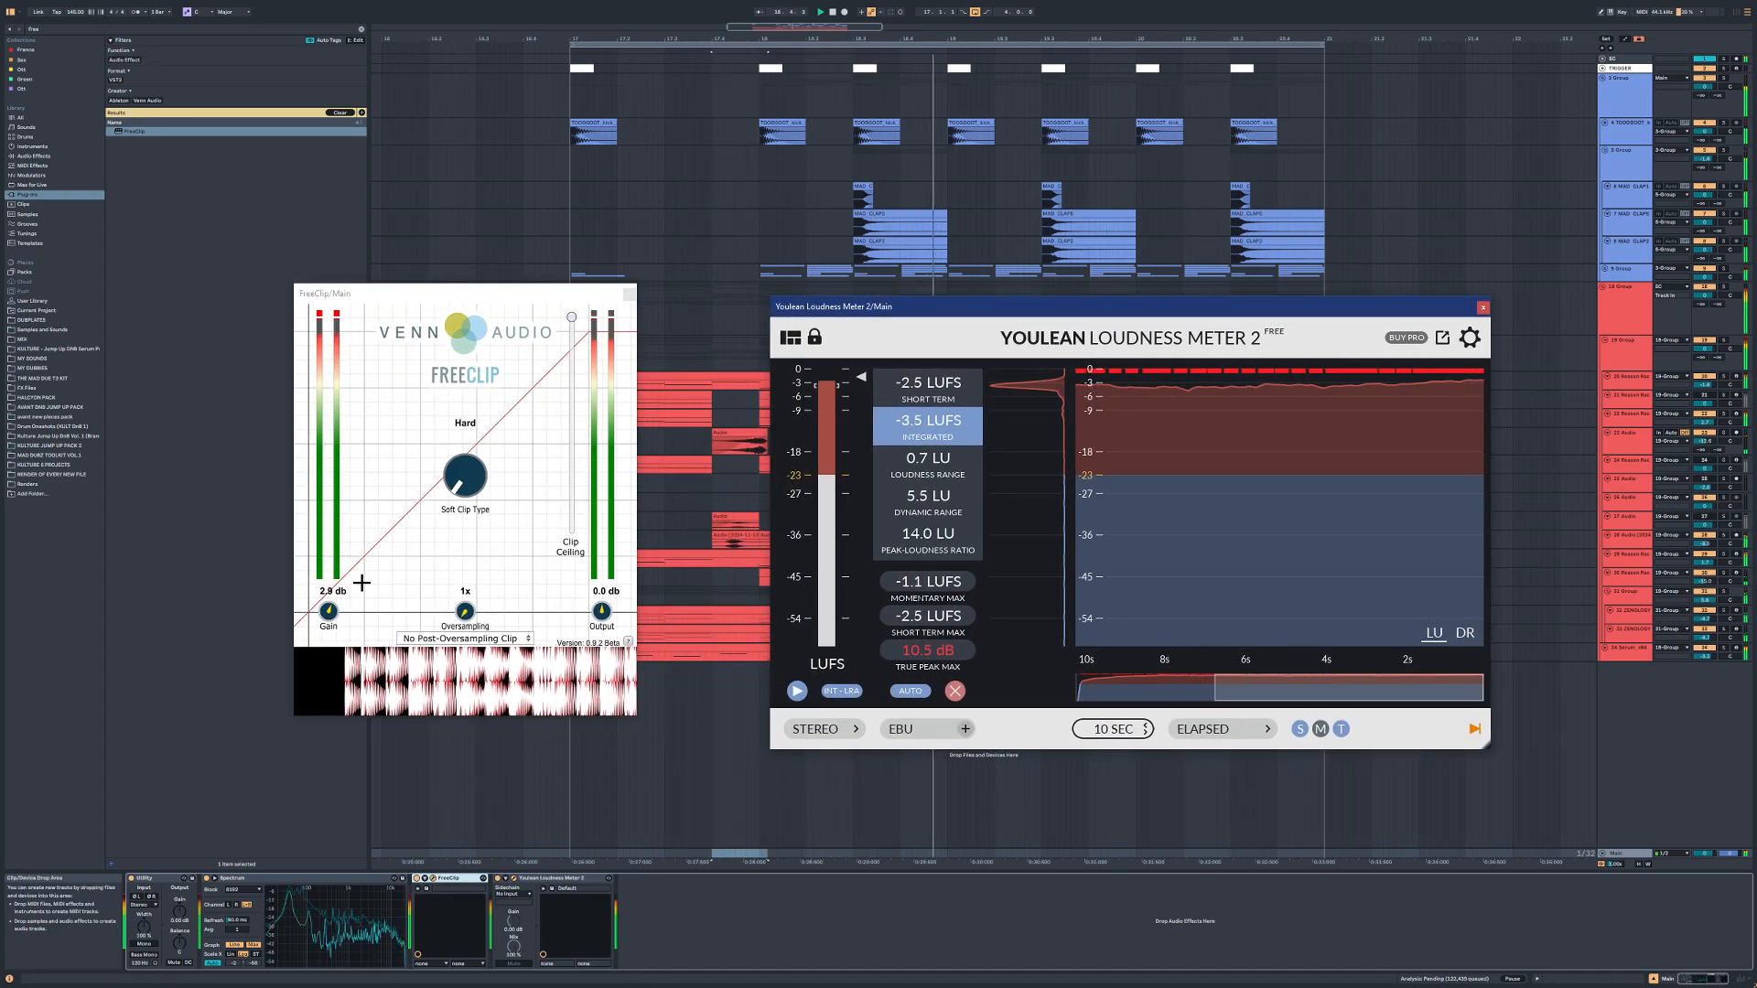
{"action": "left_click_drag", "start_coordinate": [328, 610], "coordinate": [329, 625]}
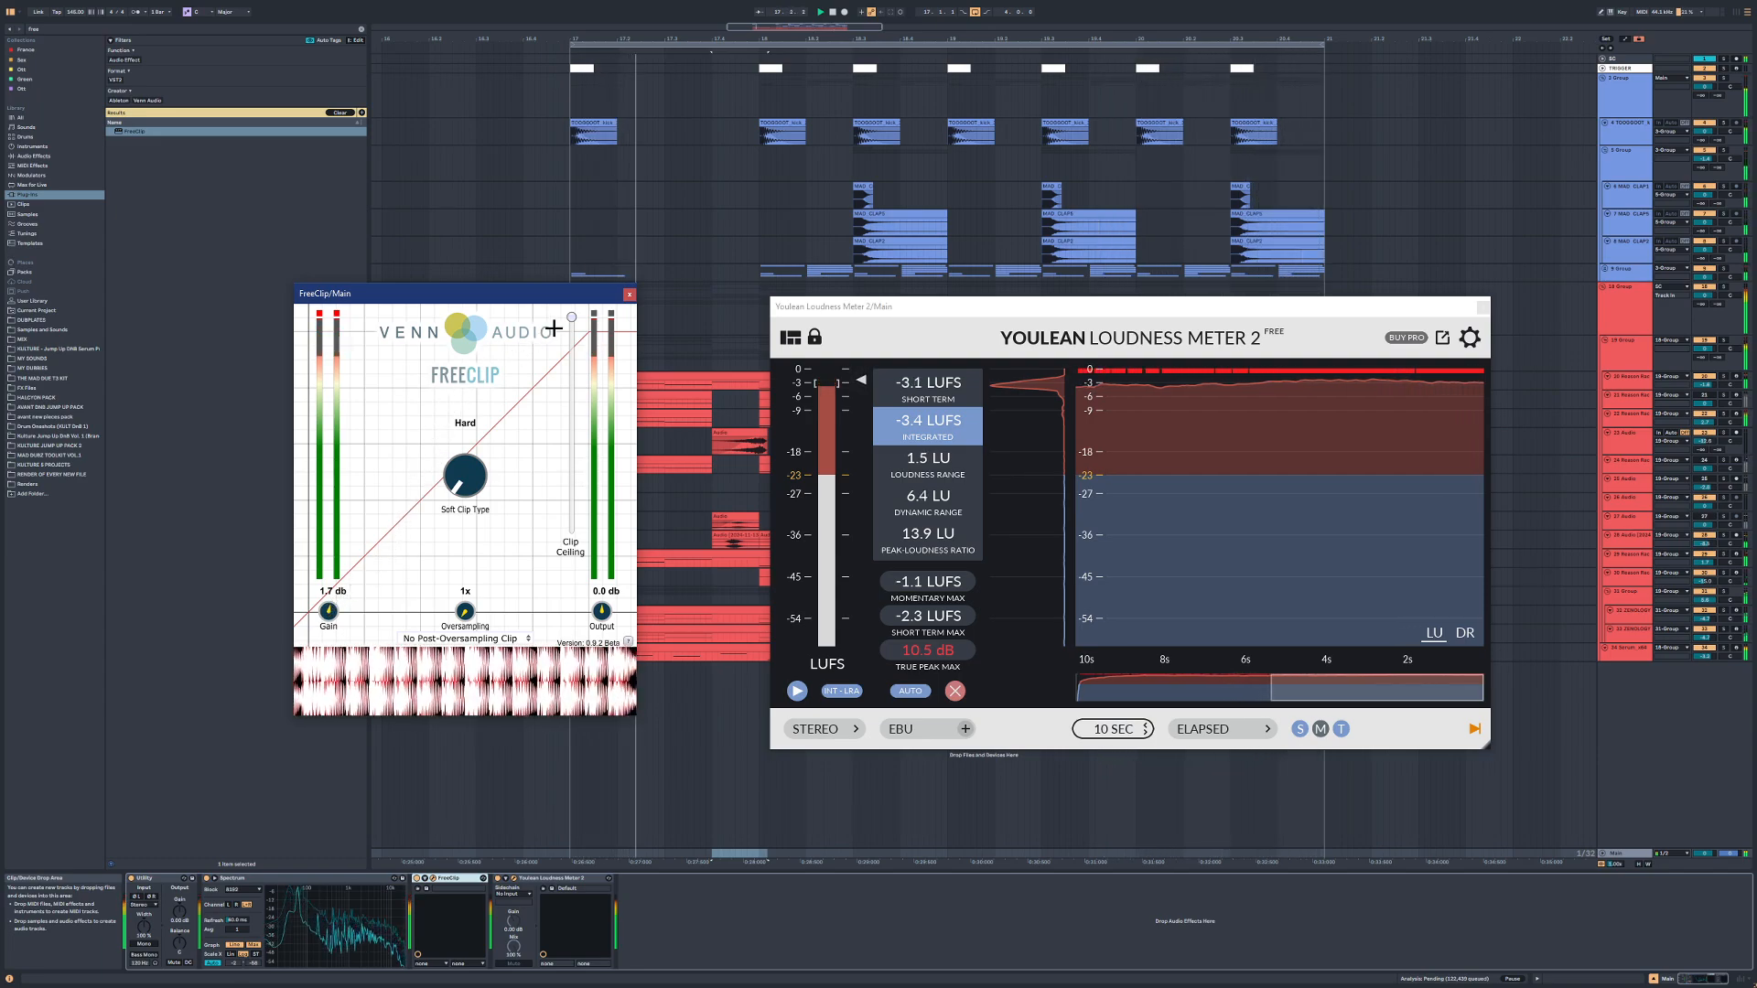
{"action": "left_click", "coordinate": [629, 295]}
{"action": "left_click", "coordinate": [1482, 306]}
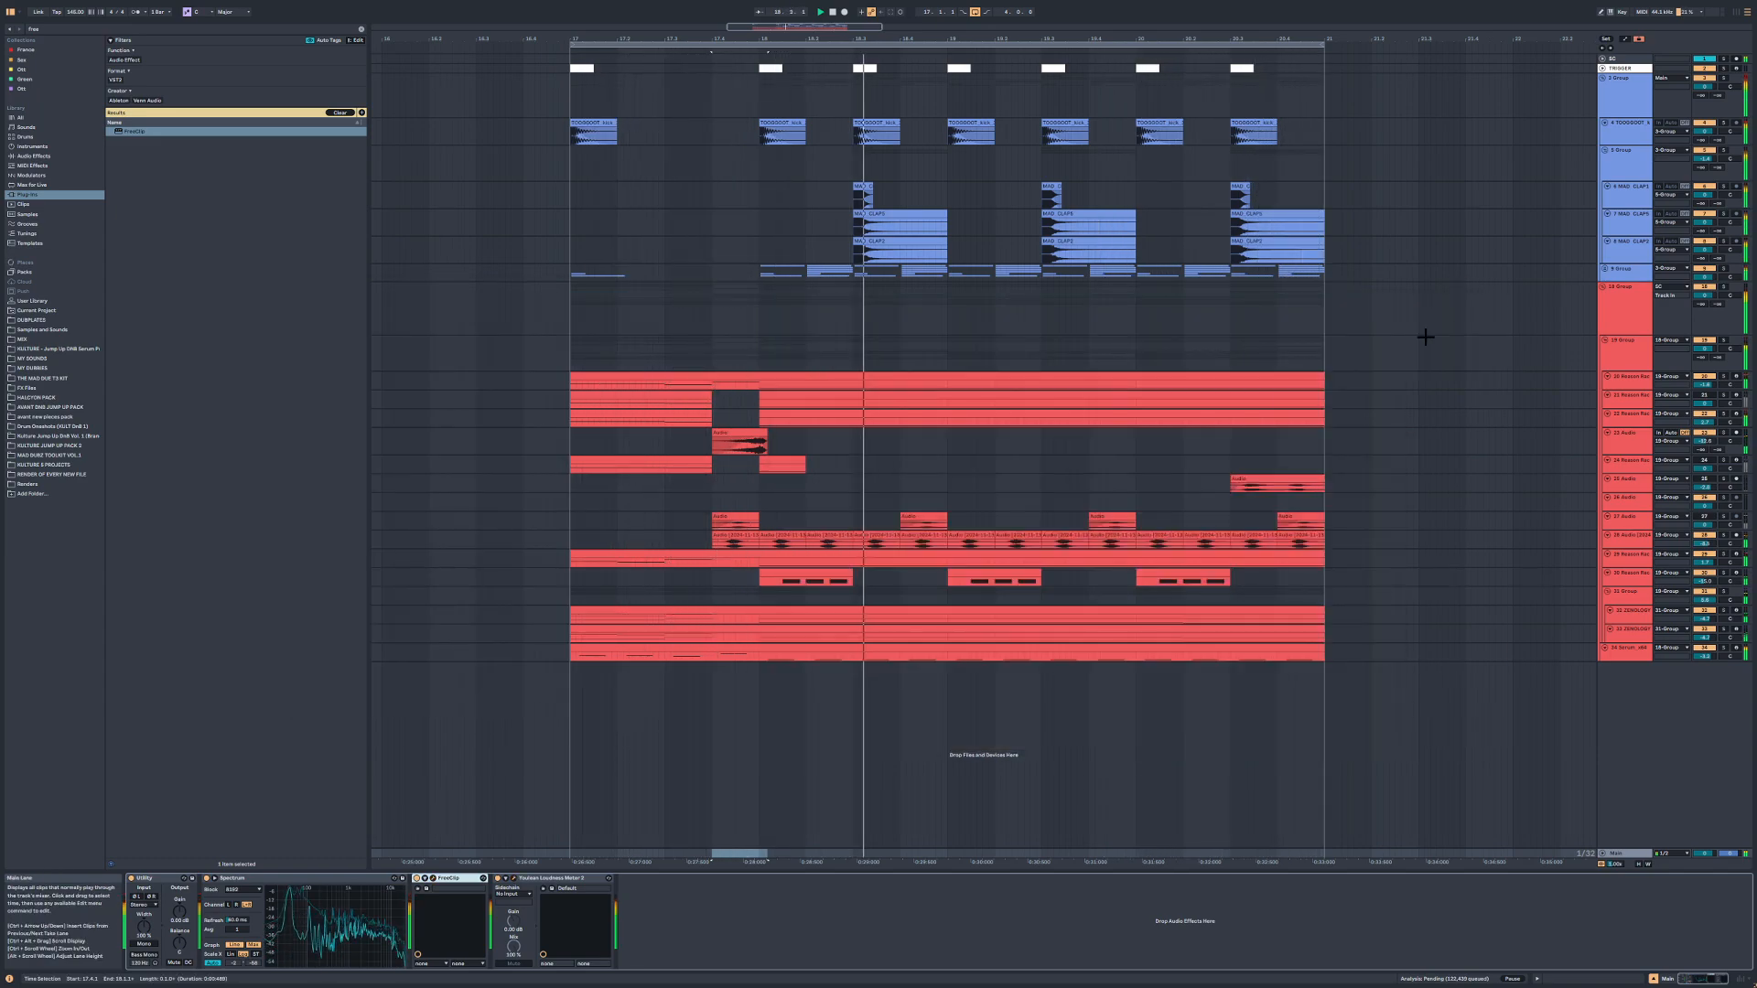
Step: Trim the start of the reversed riser clip so only its short end before the drop remains, and play the transition from the beginning
{"action": "left_click", "coordinate": [723, 443]}
{"action": "key", "text": "space"}
{"action": "key", "text": "space"}
{"action": "key", "text": "space"}
{"action": "left_click_drag", "start_coordinate": [713, 434], "coordinate": [762, 435]}
{"action": "scroll", "coordinate": [765, 441], "scroll_direction": "up", "scroll_amount": 3}
{"action": "key", "text": "space"}
{"action": "key", "text": "space"}
{"action": "key", "text": "space"}
{"action": "key", "text": "space"}
{"action": "key", "text": "space"}
{"action": "key", "text": "space"}
{"action": "key", "text": "space"}
{"action": "key", "text": "space"}
{"action": "key", "text": "space"}
{"action": "key", "text": "space"}
{"action": "key", "text": "space"}
{"action": "scroll", "coordinate": [671, 448], "scroll_direction": "down", "scroll_amount": 5}
{"action": "left_click", "coordinate": [601, 416]}
{"action": "key", "text": "space"}
{"action": "key", "text": "space"}
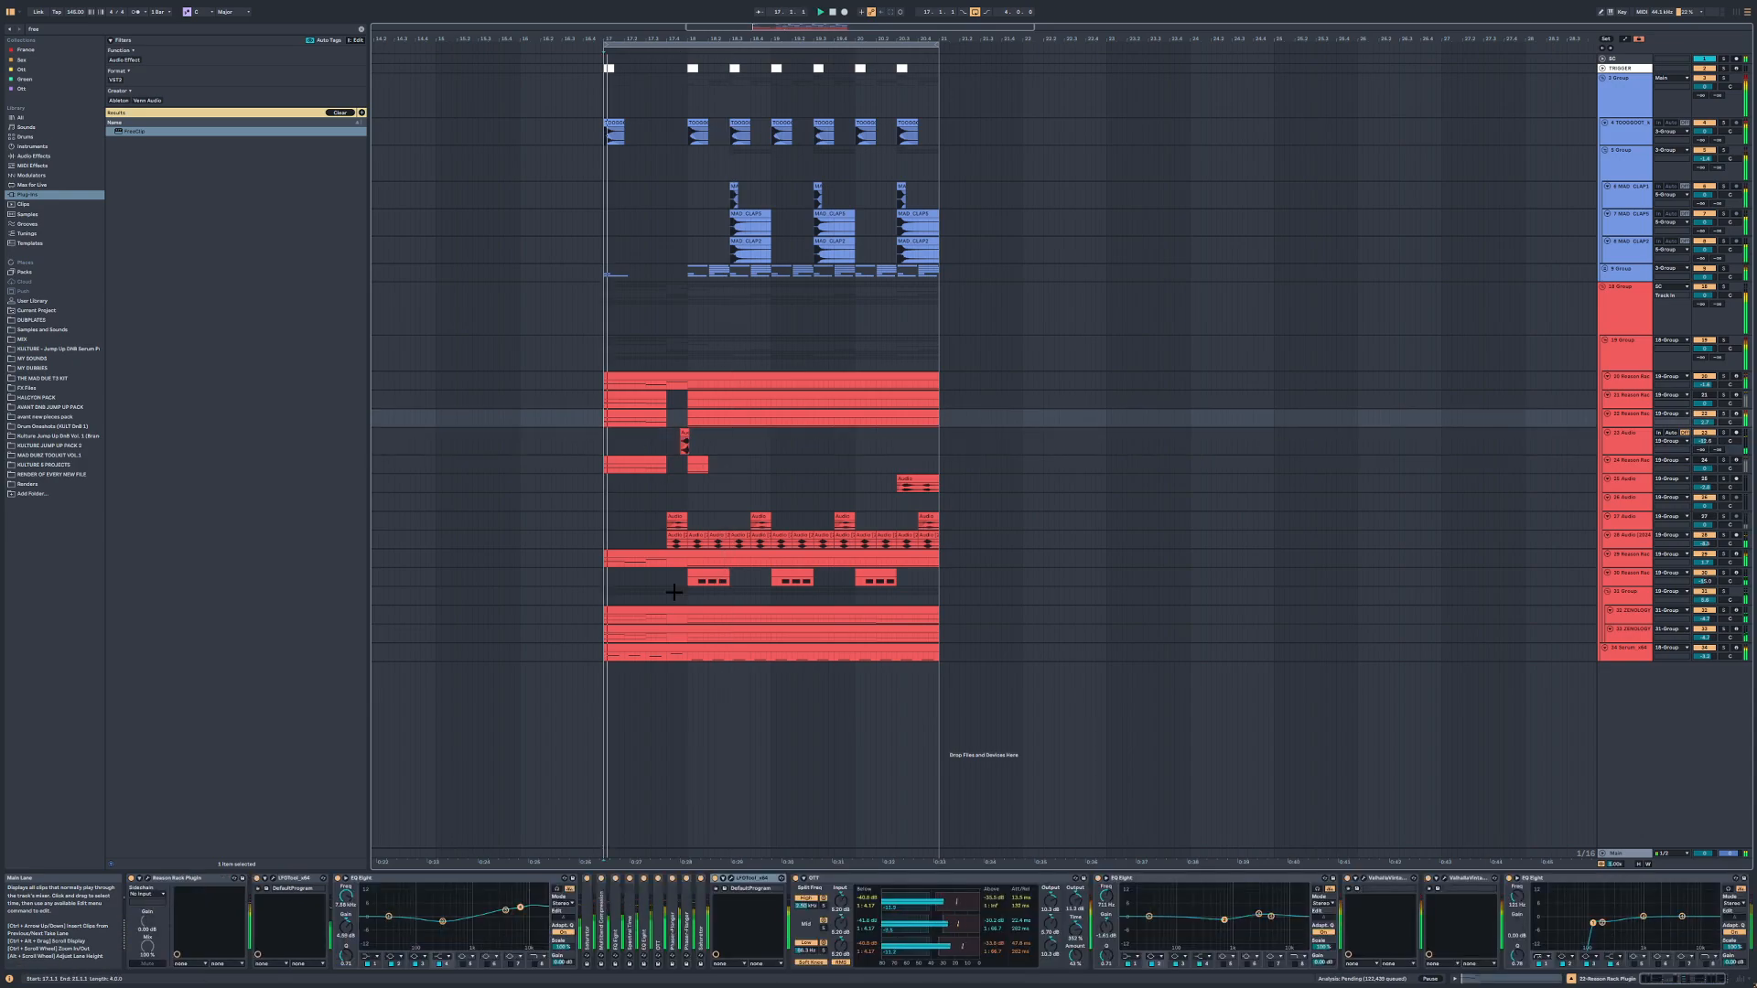
Step: Place a short, higher note just before the repeated low drop notes in the bottom Serum track's MIDI clip and play it back
{"action": "scroll", "coordinate": [670, 631], "scroll_direction": "up", "scroll_amount": 3}
{"action": "double_click", "coordinate": [678, 648]}
{"action": "scroll", "coordinate": [652, 787], "scroll_direction": "down", "scroll_amount": 1}
{"action": "left_click_drag", "start_coordinate": [642, 845], "coordinate": [667, 884]}
{"action": "scroll", "coordinate": [682, 735], "scroll_direction": "up", "scroll_amount": 1}
{"action": "key", "text": "space"}
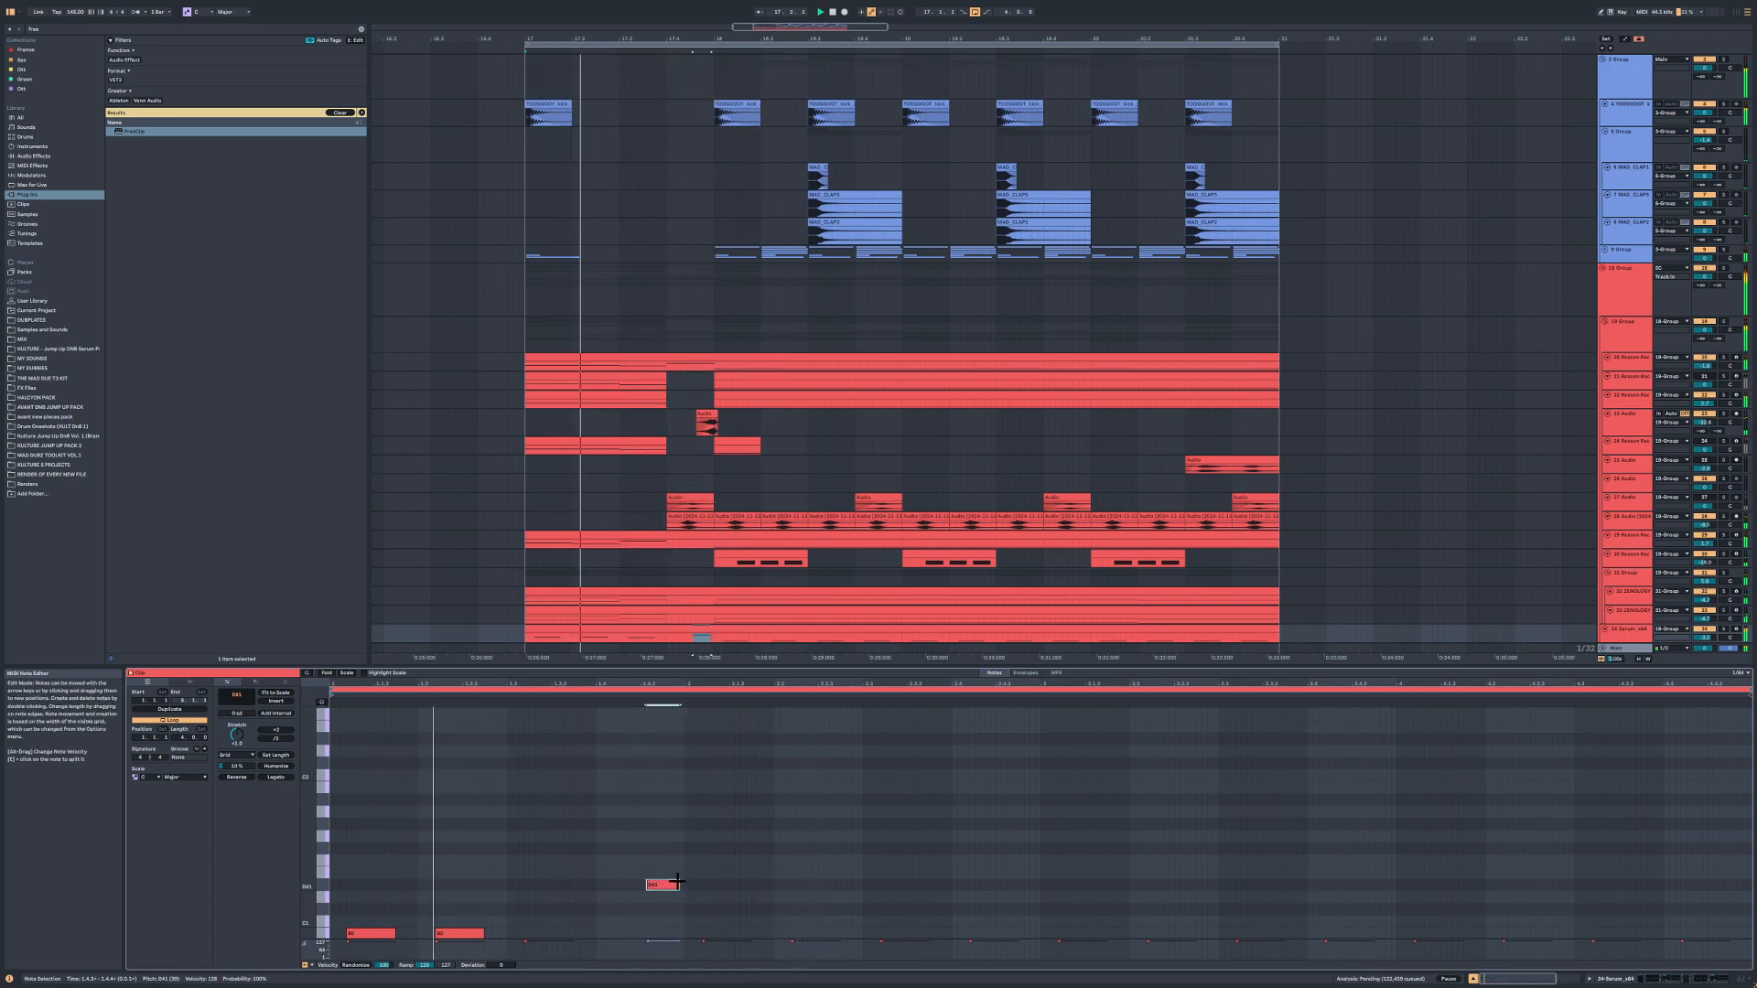
{"action": "scroll", "coordinate": [673, 860], "scroll_direction": "down", "scroll_amount": 3}
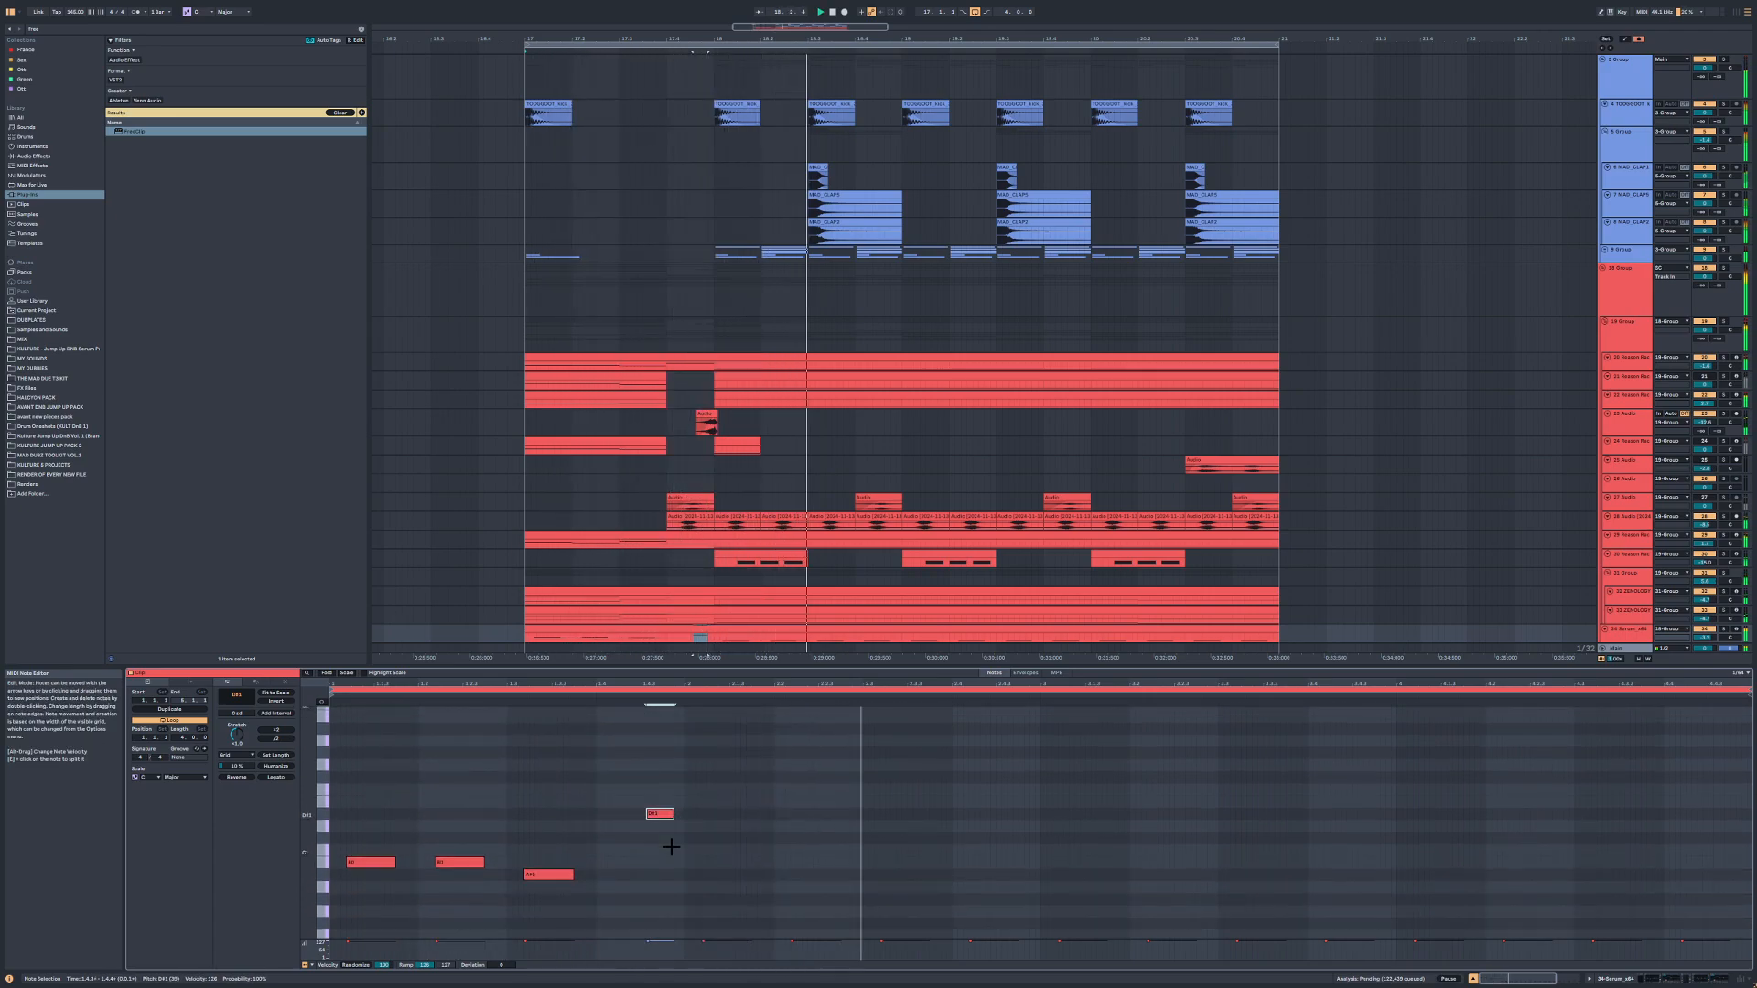
{"action": "scroll", "coordinate": [671, 846], "scroll_direction": "down", "scroll_amount": 3}
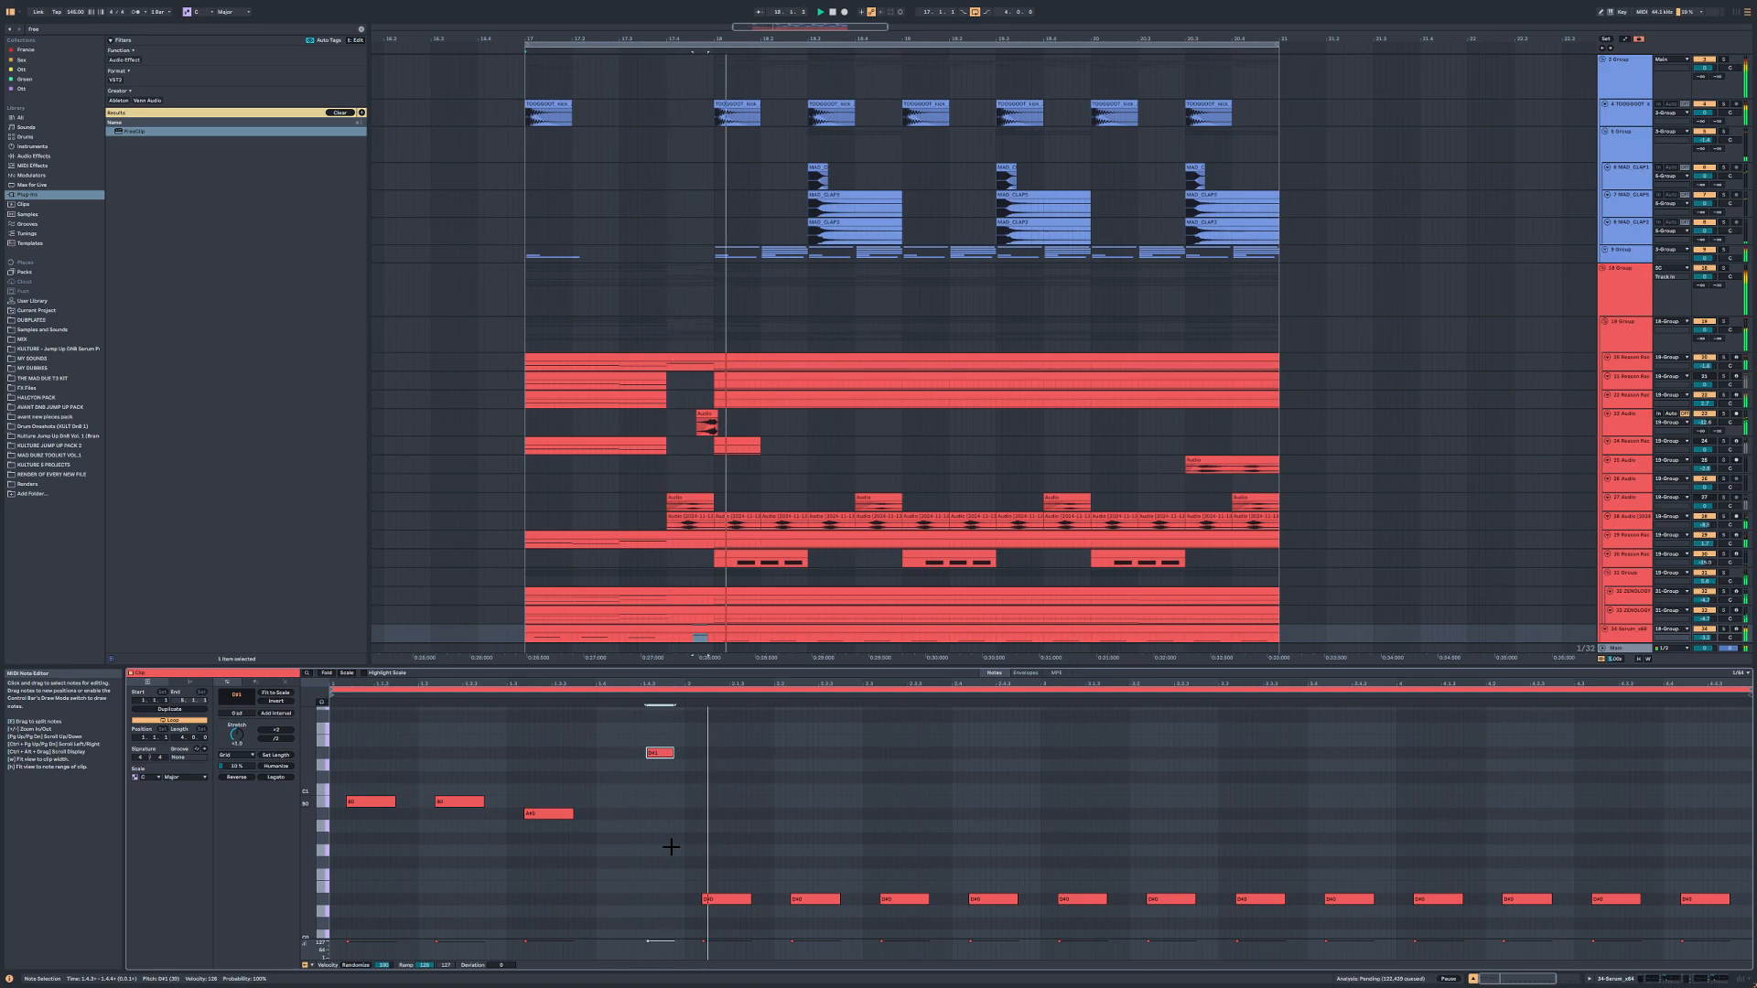
Step: Cut the long tails off the middle hand-clap track's clips and duplicate the shortened clap across its hits in the drop
{"action": "left_click", "coordinate": [1623, 290]}
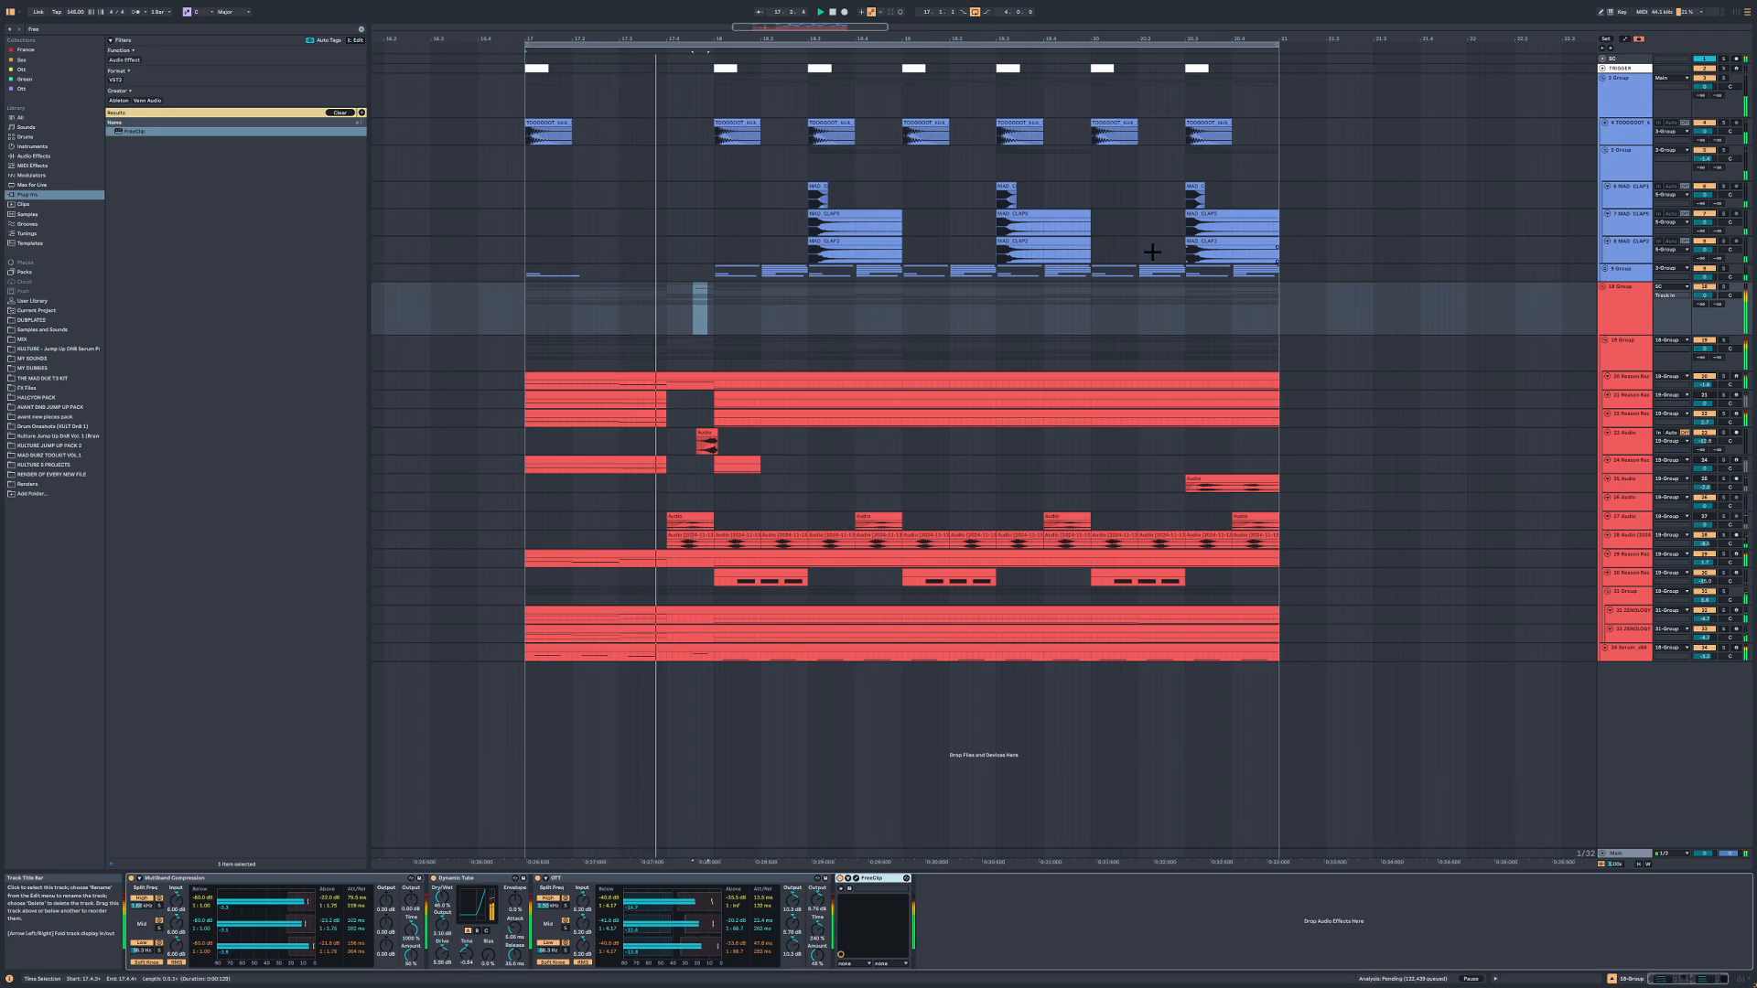
{"action": "left_click_drag", "start_coordinate": [899, 224], "coordinate": [1367, 225]}
{"action": "key", "text": "Delete"}
{"action": "key", "text": "Delete"}
{"action": "key", "text": "ctrl+2"}
{"action": "left_click_drag", "start_coordinate": [996, 224], "coordinate": [810, 223]}
{"action": "key", "text": "ctrl+d"}
{"action": "key", "text": "ctrl+d"}
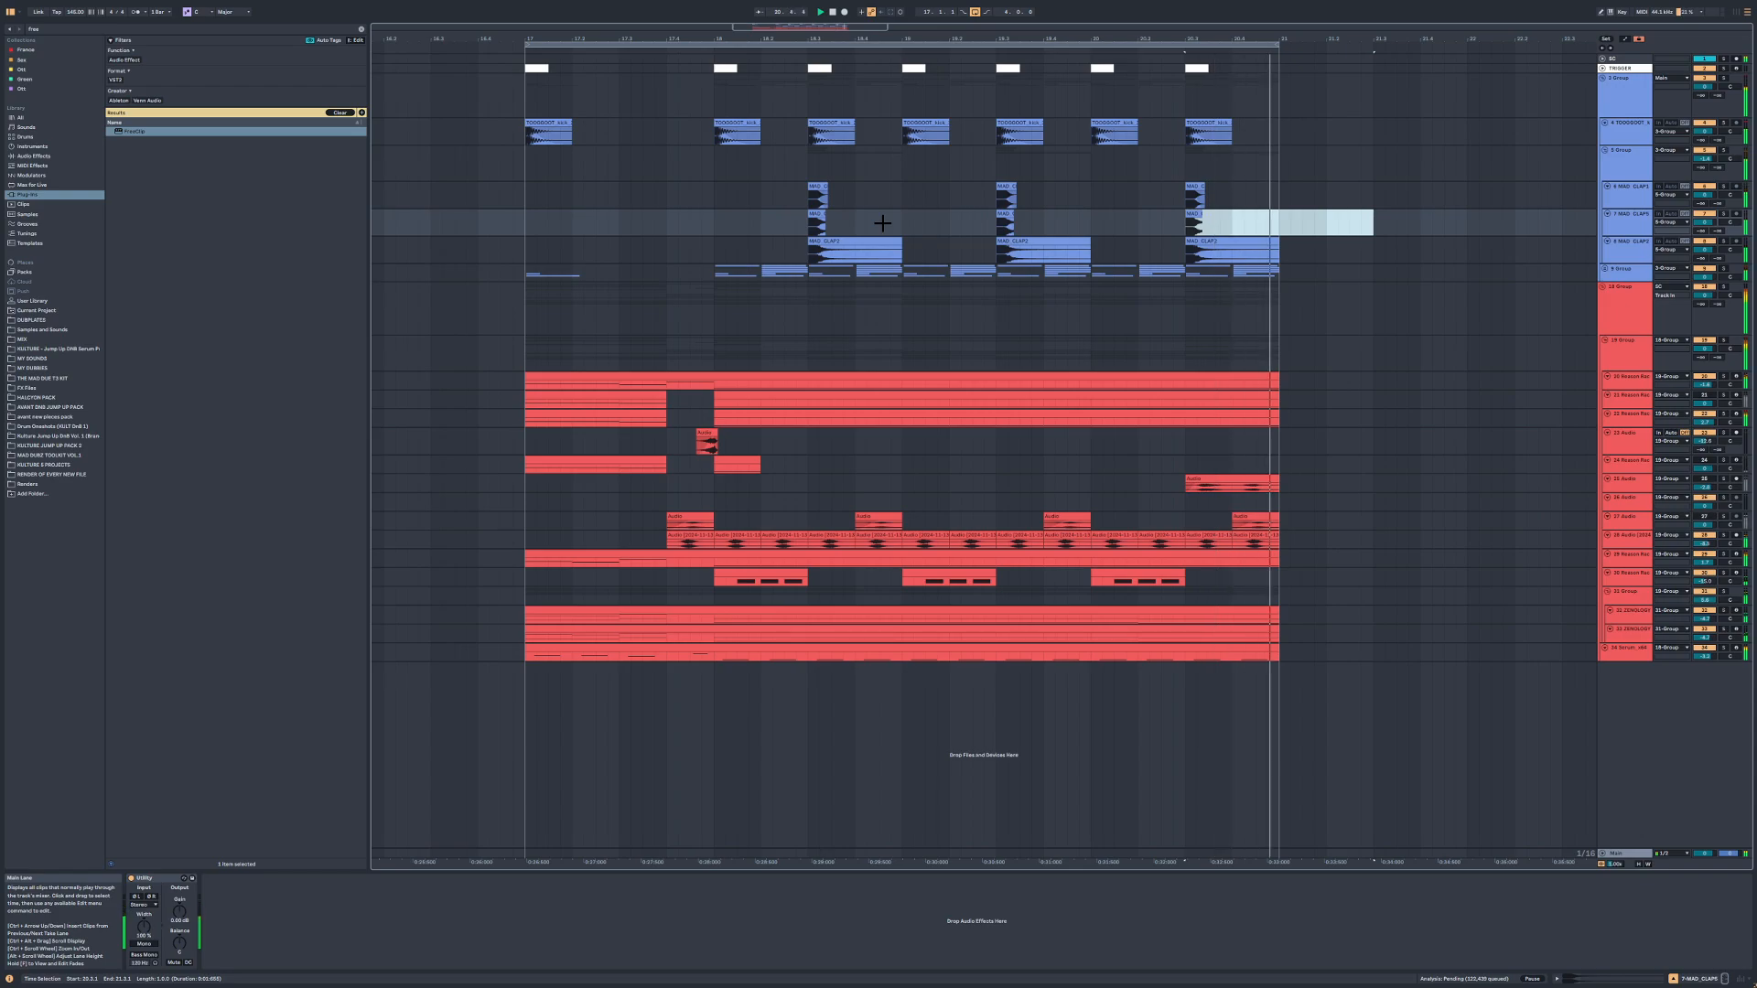
{"action": "key", "text": "super"}
{"action": "left_click", "coordinate": [720, 974]}
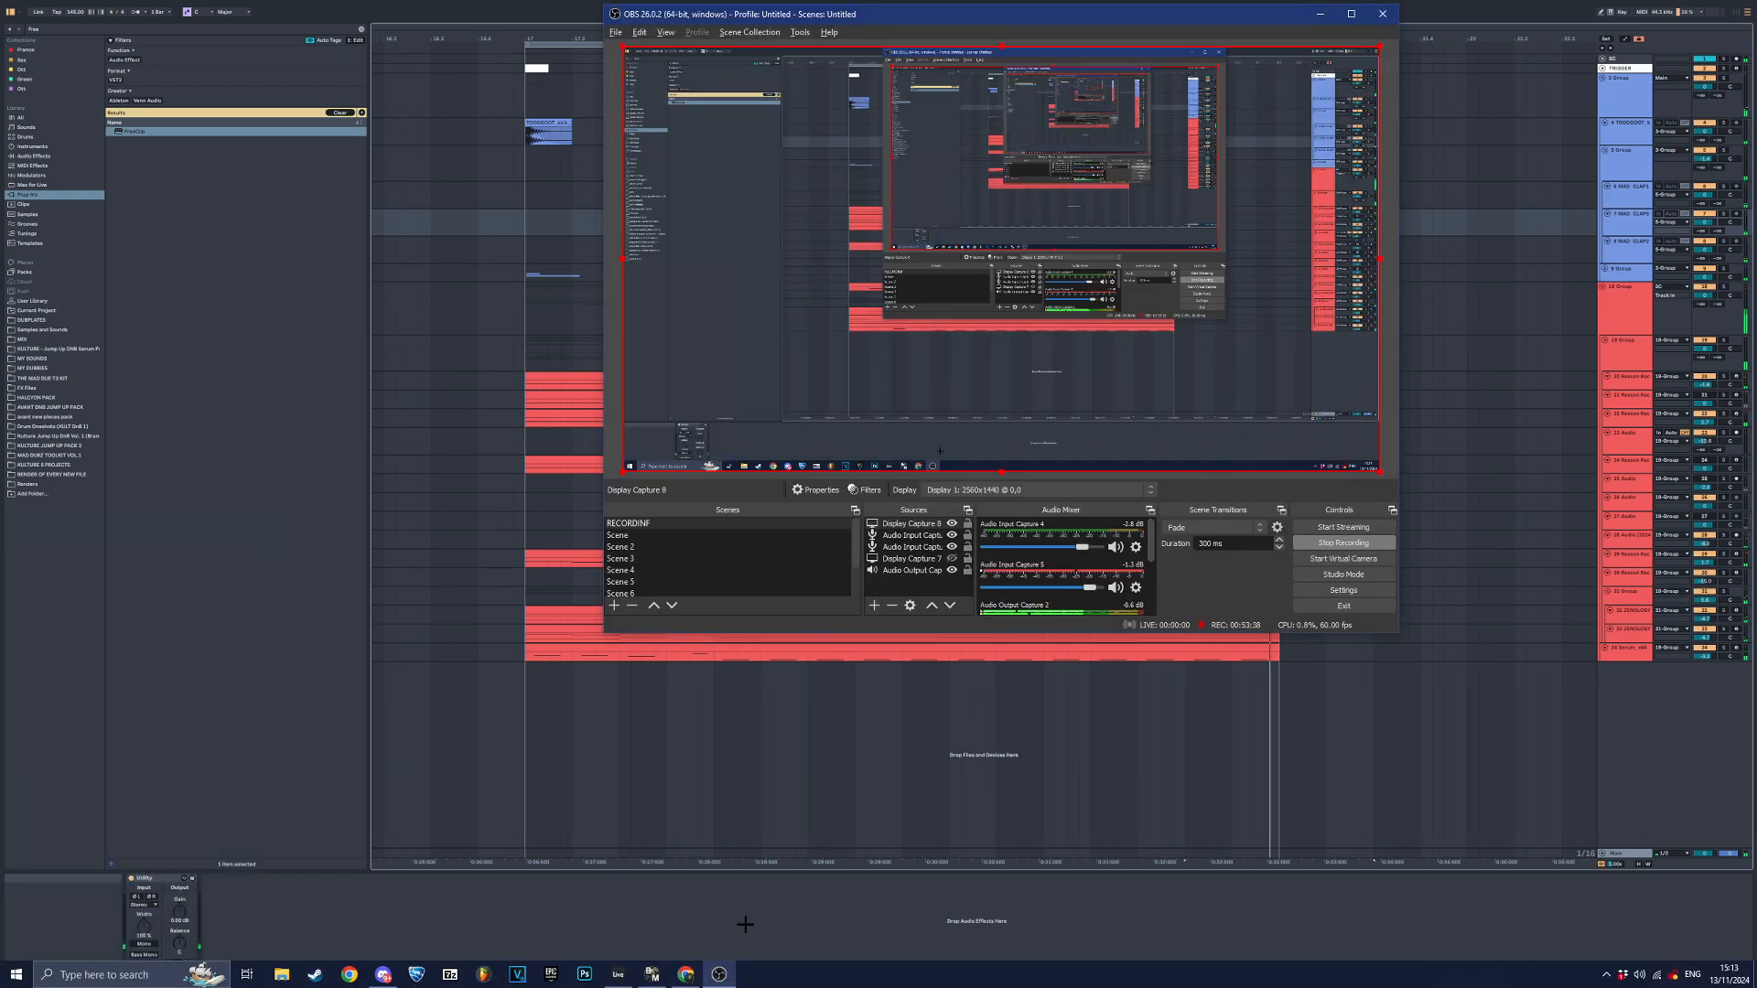